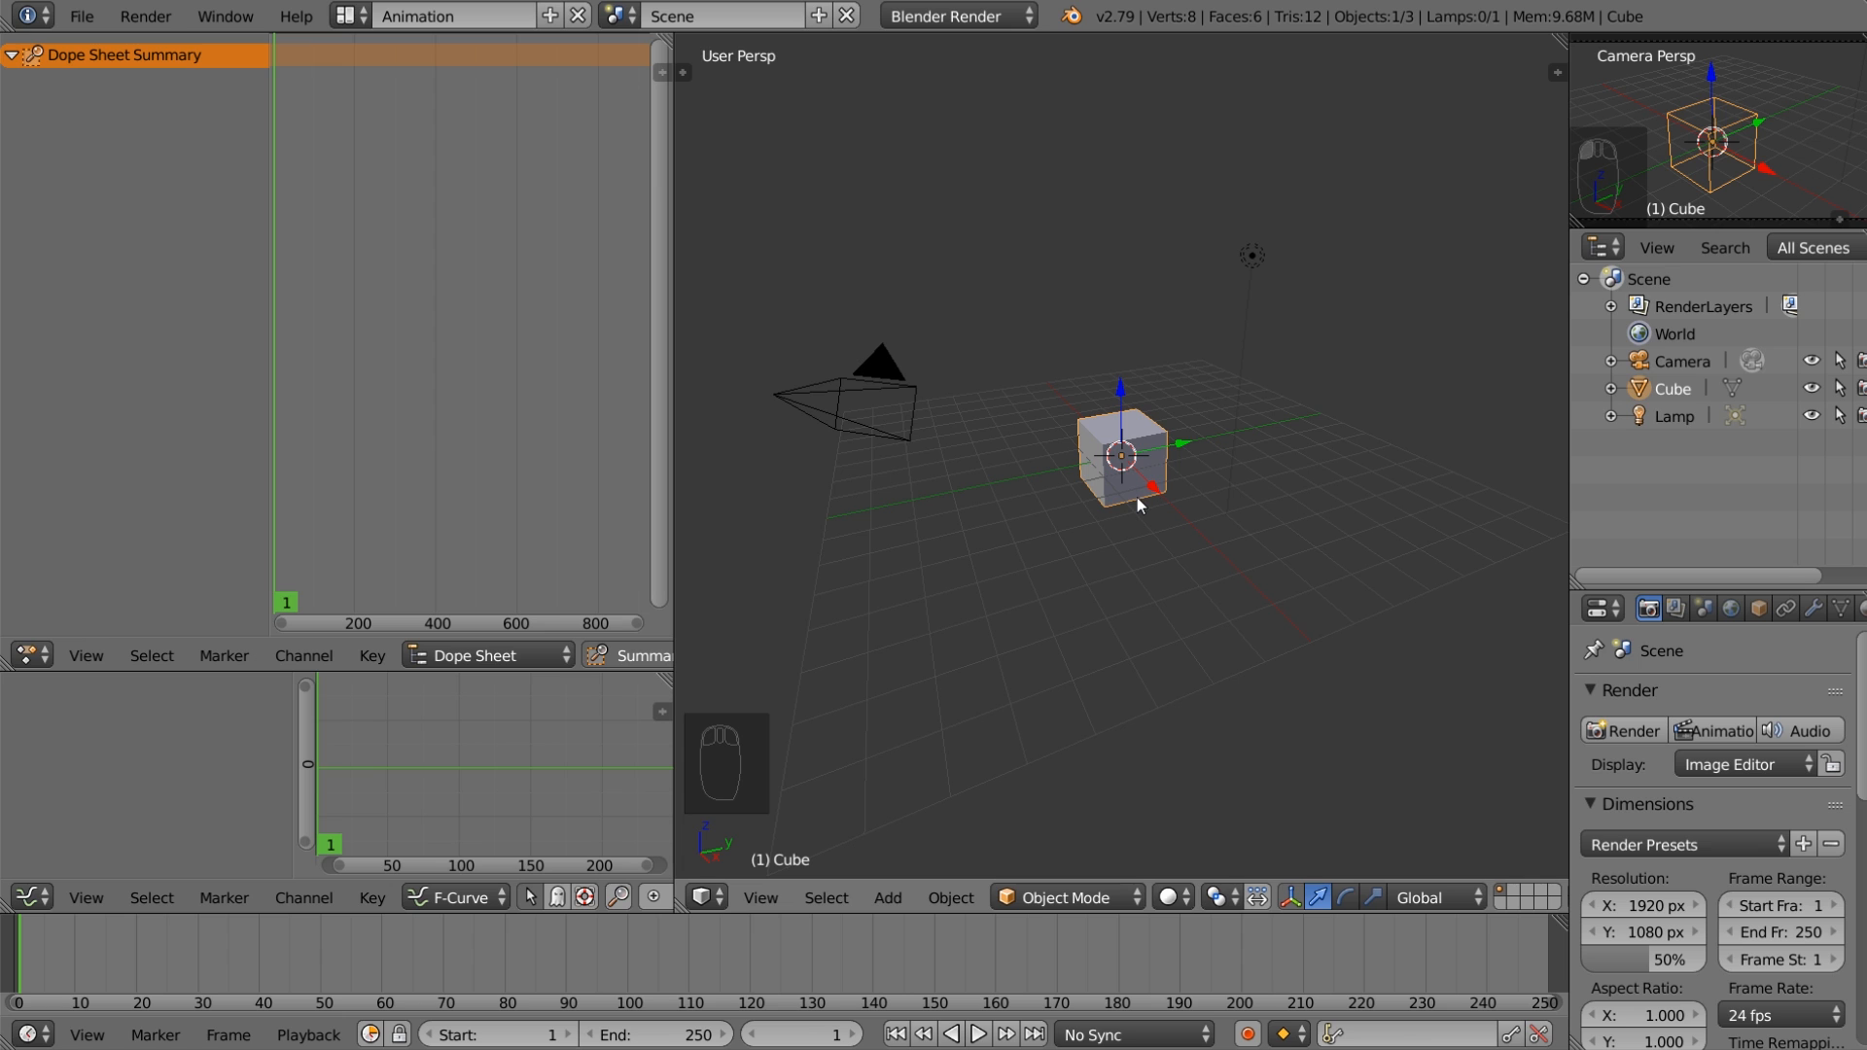
Step: Raise the cube along the Z axis until its base rests on the grid floor
{"action": "scroll", "coordinate": [1136, 498], "scroll_direction": "up", "scroll_amount": 3}
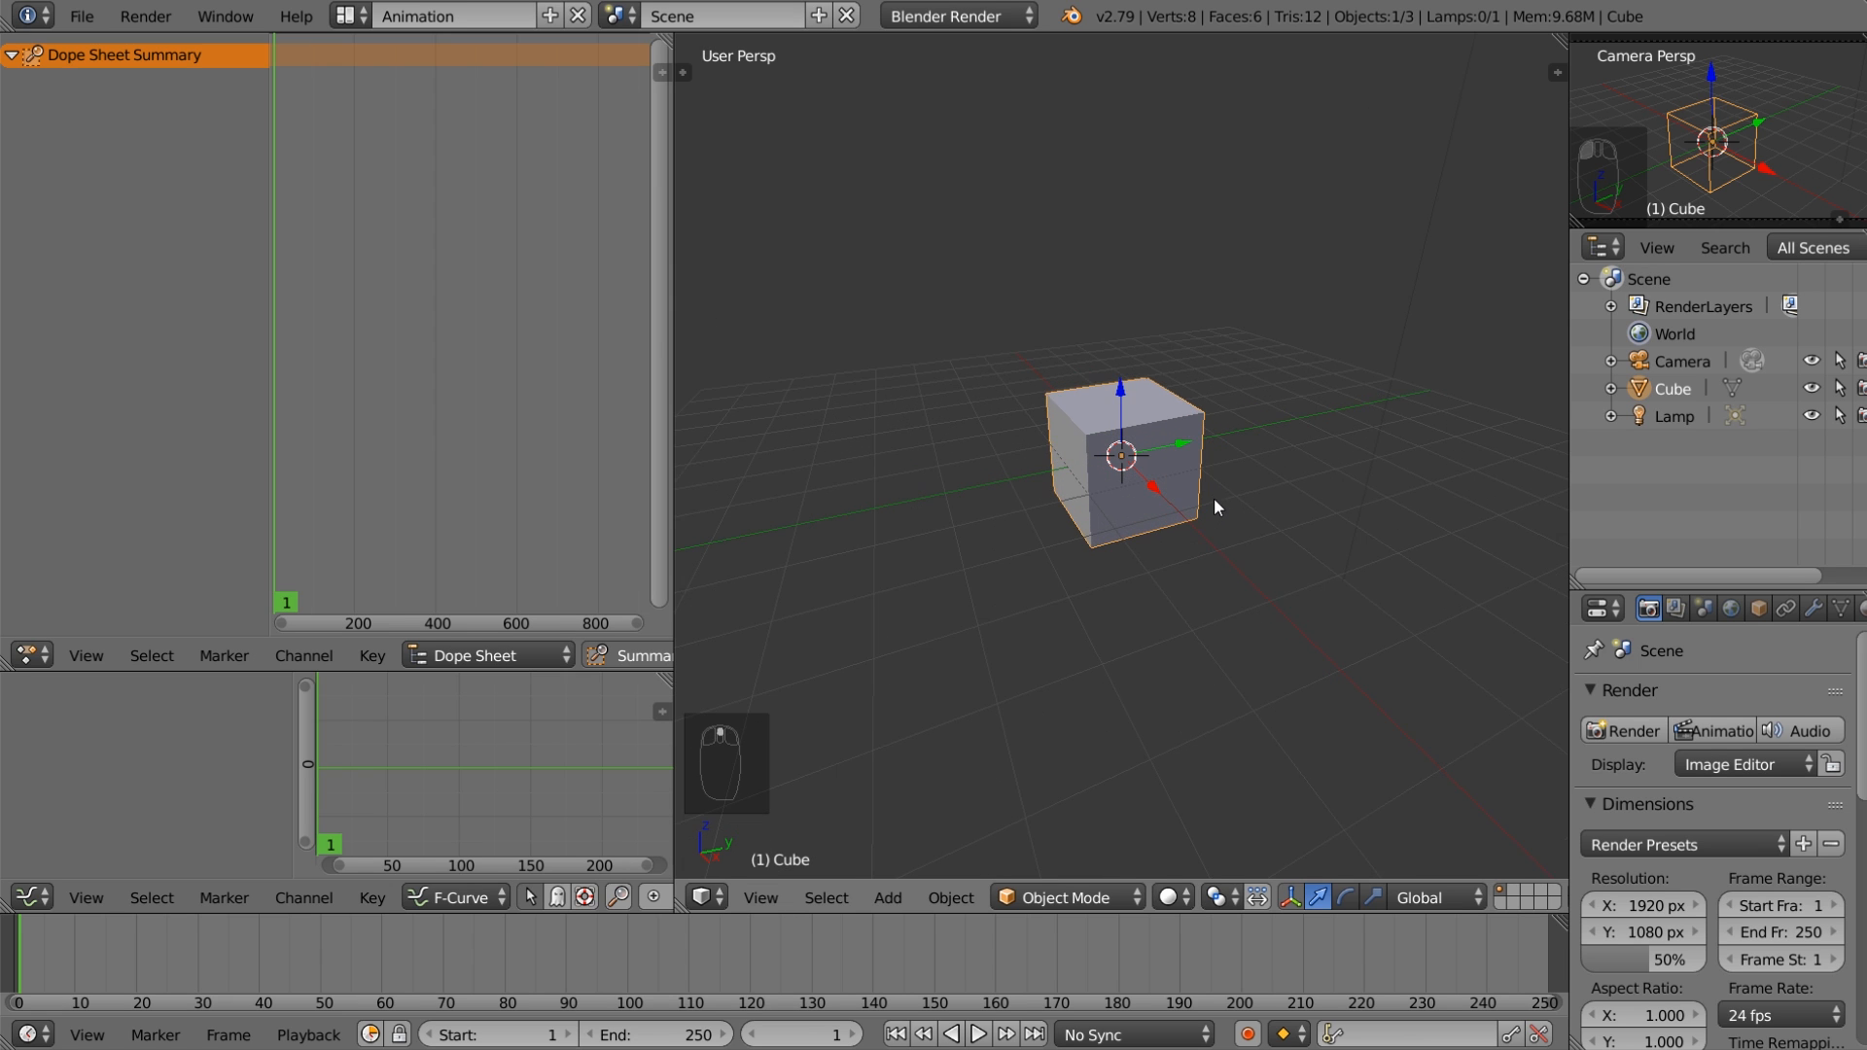
{"action": "middle_click_drag", "start_coordinate": [1213, 507], "coordinate": [1155, 457]}
{"action": "left_click_drag", "start_coordinate": [1121, 394], "coordinate": [1124, 334]}
{"action": "middle_click_drag", "start_coordinate": [1153, 465], "coordinate": [1179, 560]}
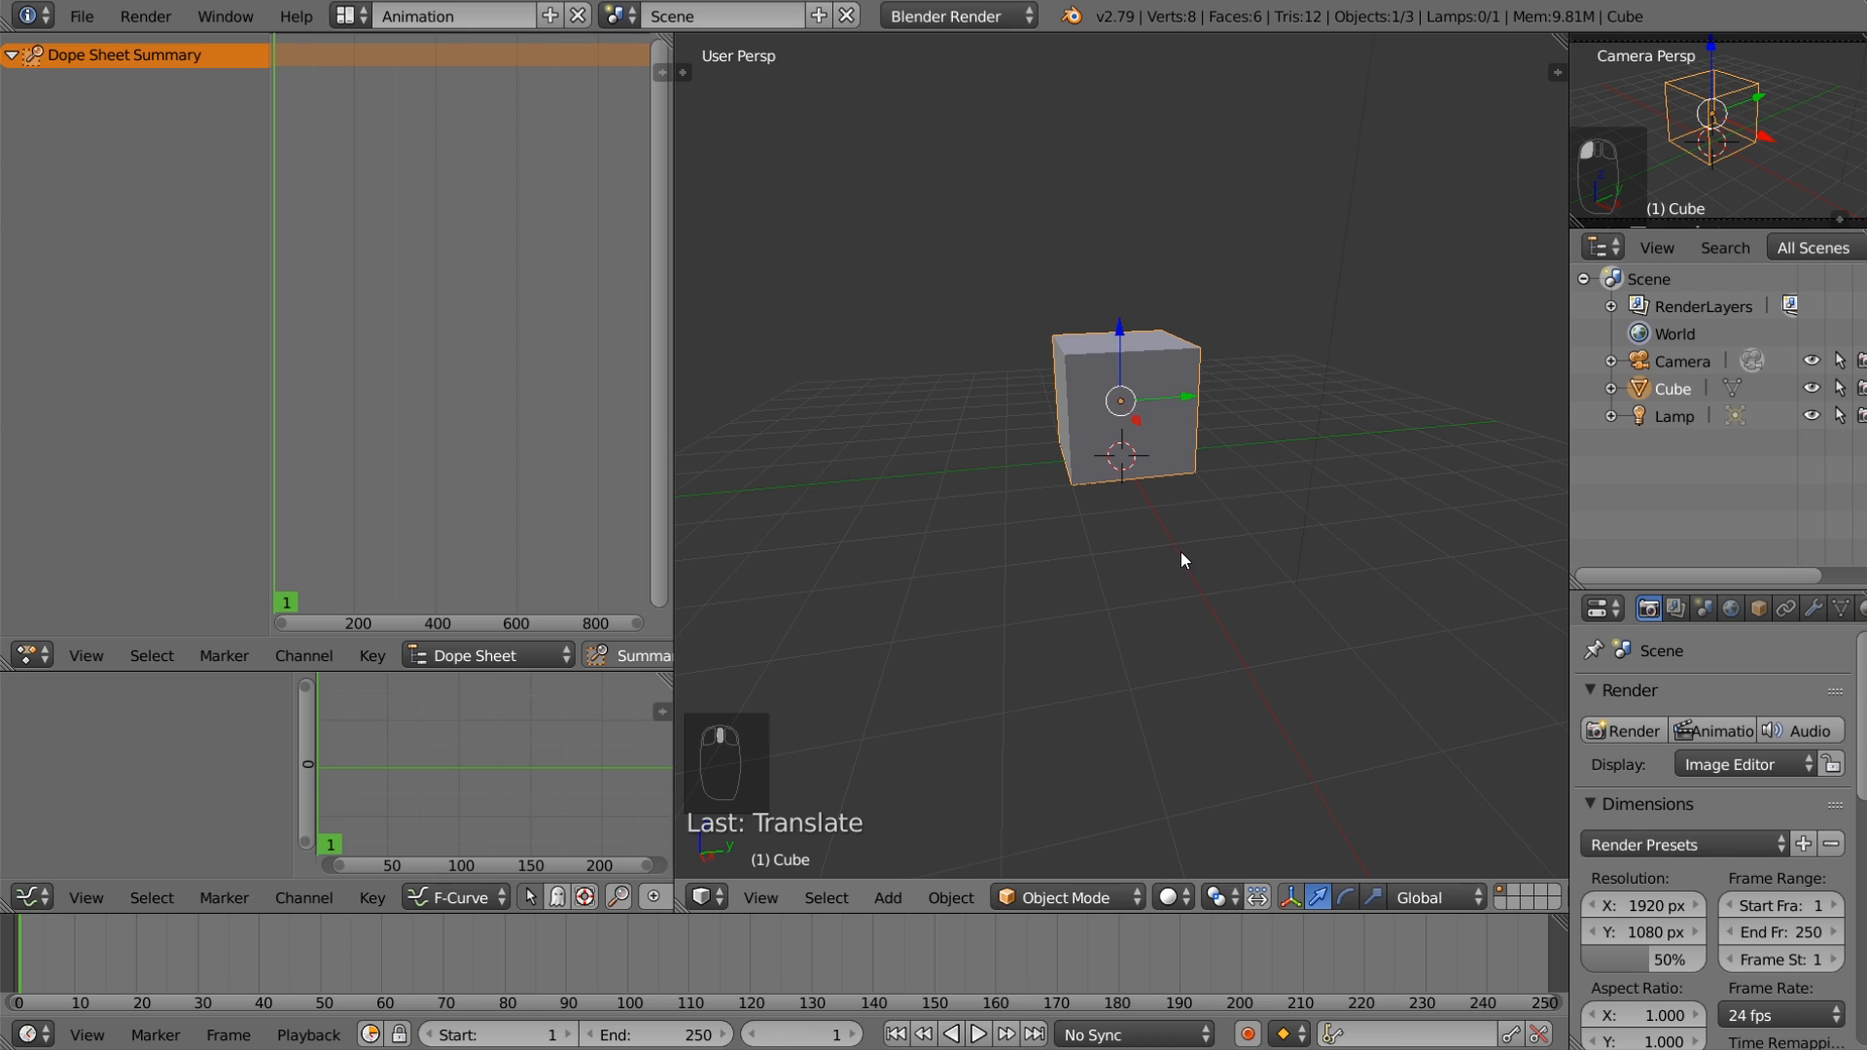
Step: Add a plane at the origin beneath the cube and scale it up by a factor of 10
{"action": "key", "text": "shift+a"}
{"action": "mouse_move", "coordinate": [1180, 551]}
{"action": "left_click", "coordinate": [1266, 550]}
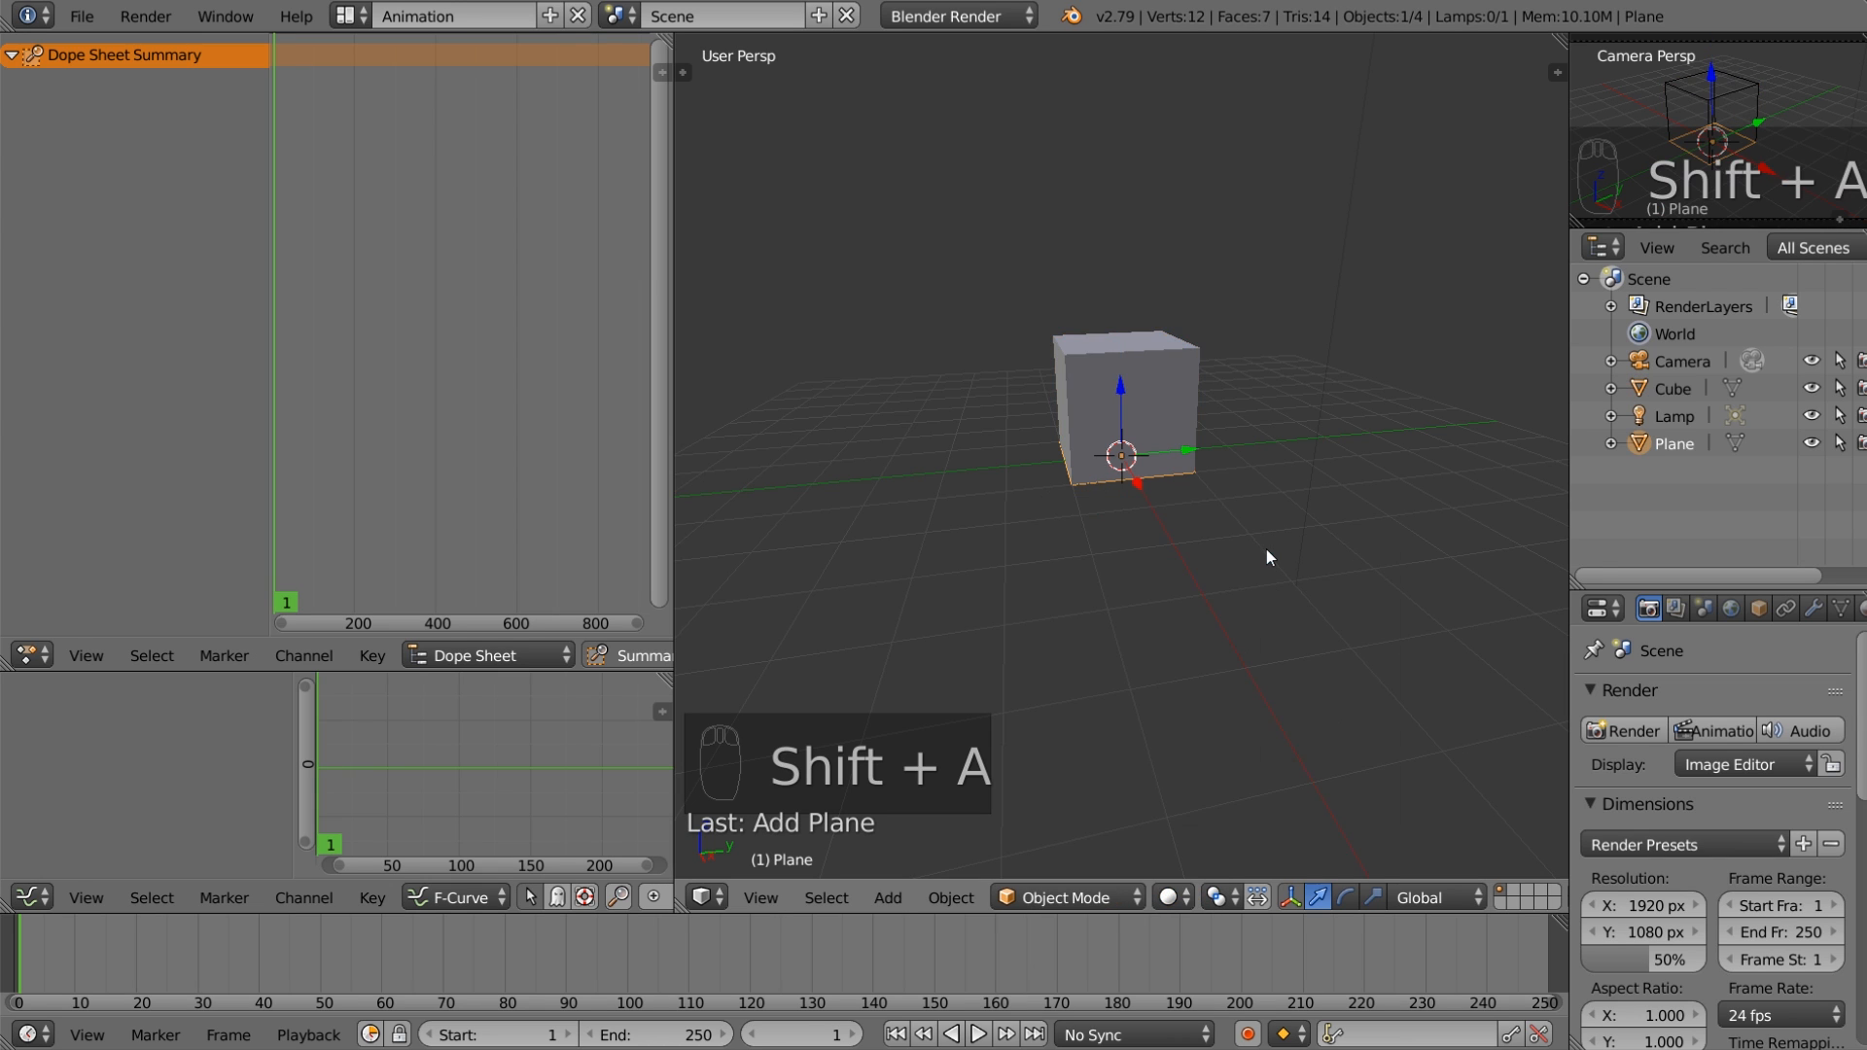
{"action": "key", "text": "s"}
{"action": "left_click", "coordinate": [1264, 550]}
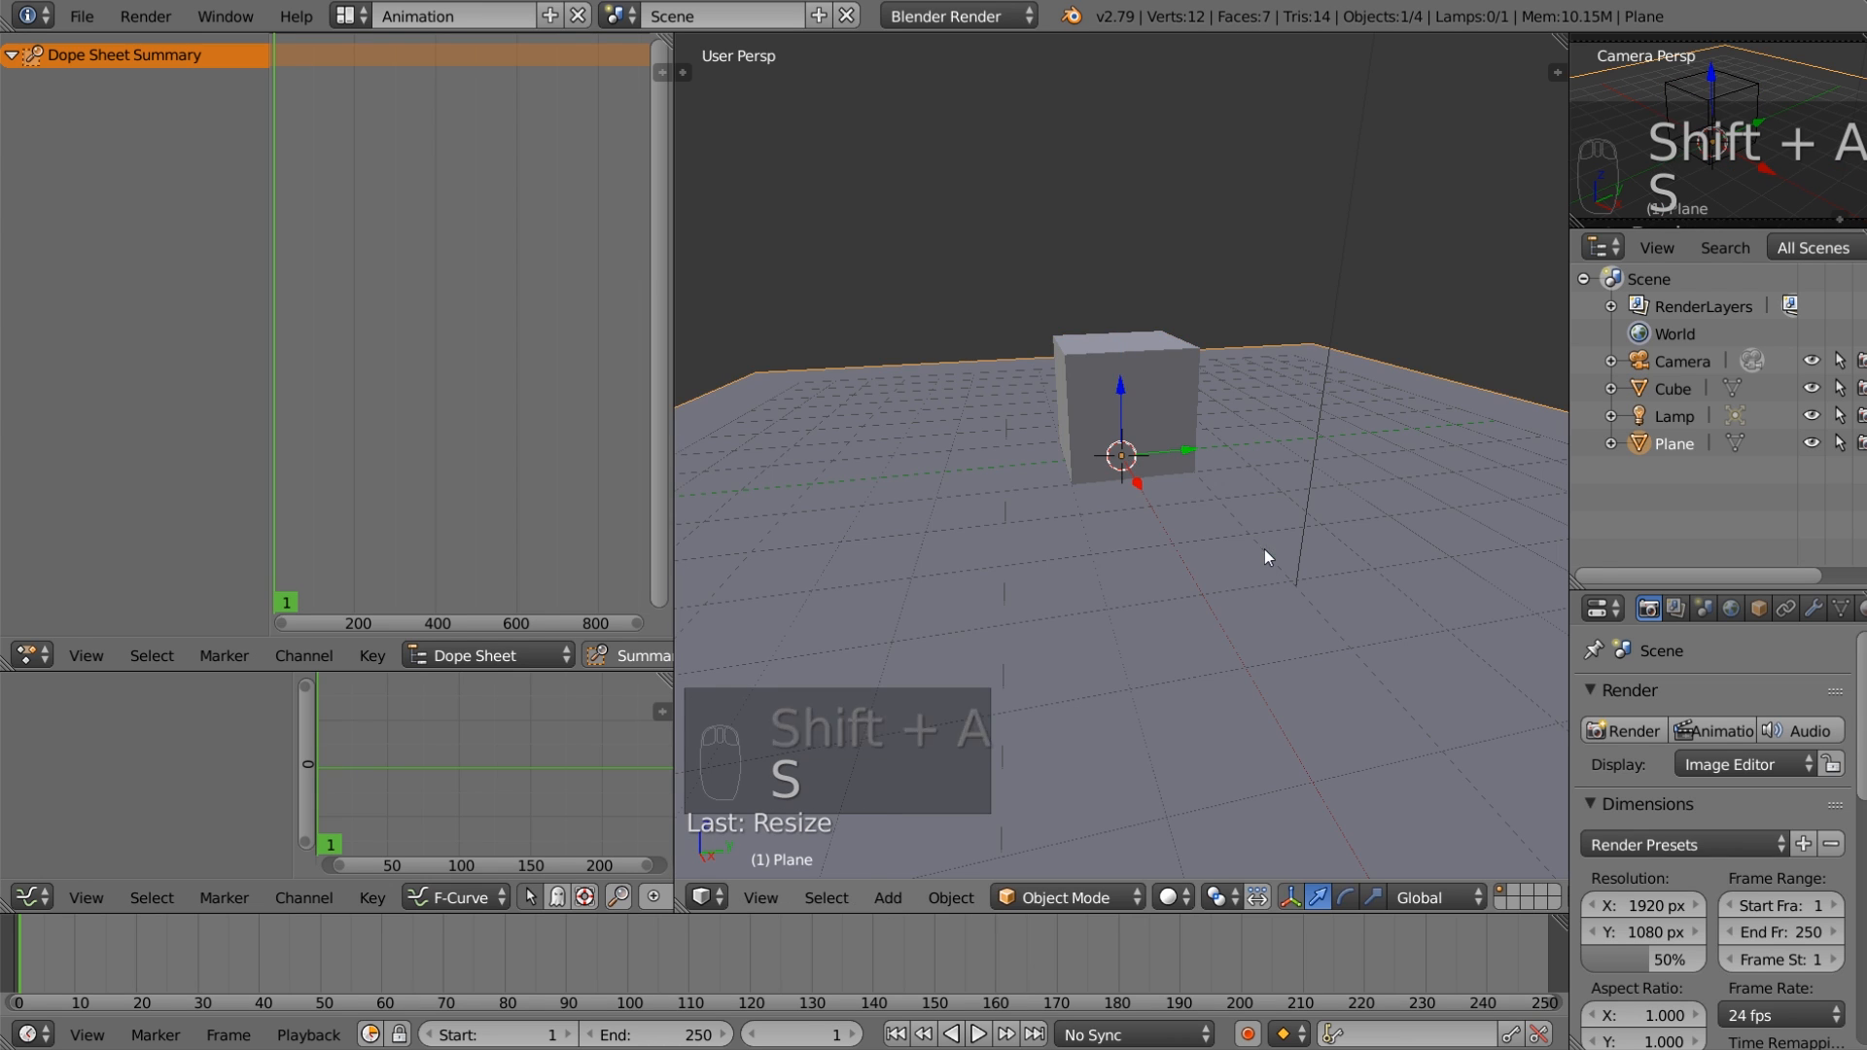
{"action": "middle_click_drag", "start_coordinate": [1079, 525], "coordinate": [899, 499]}
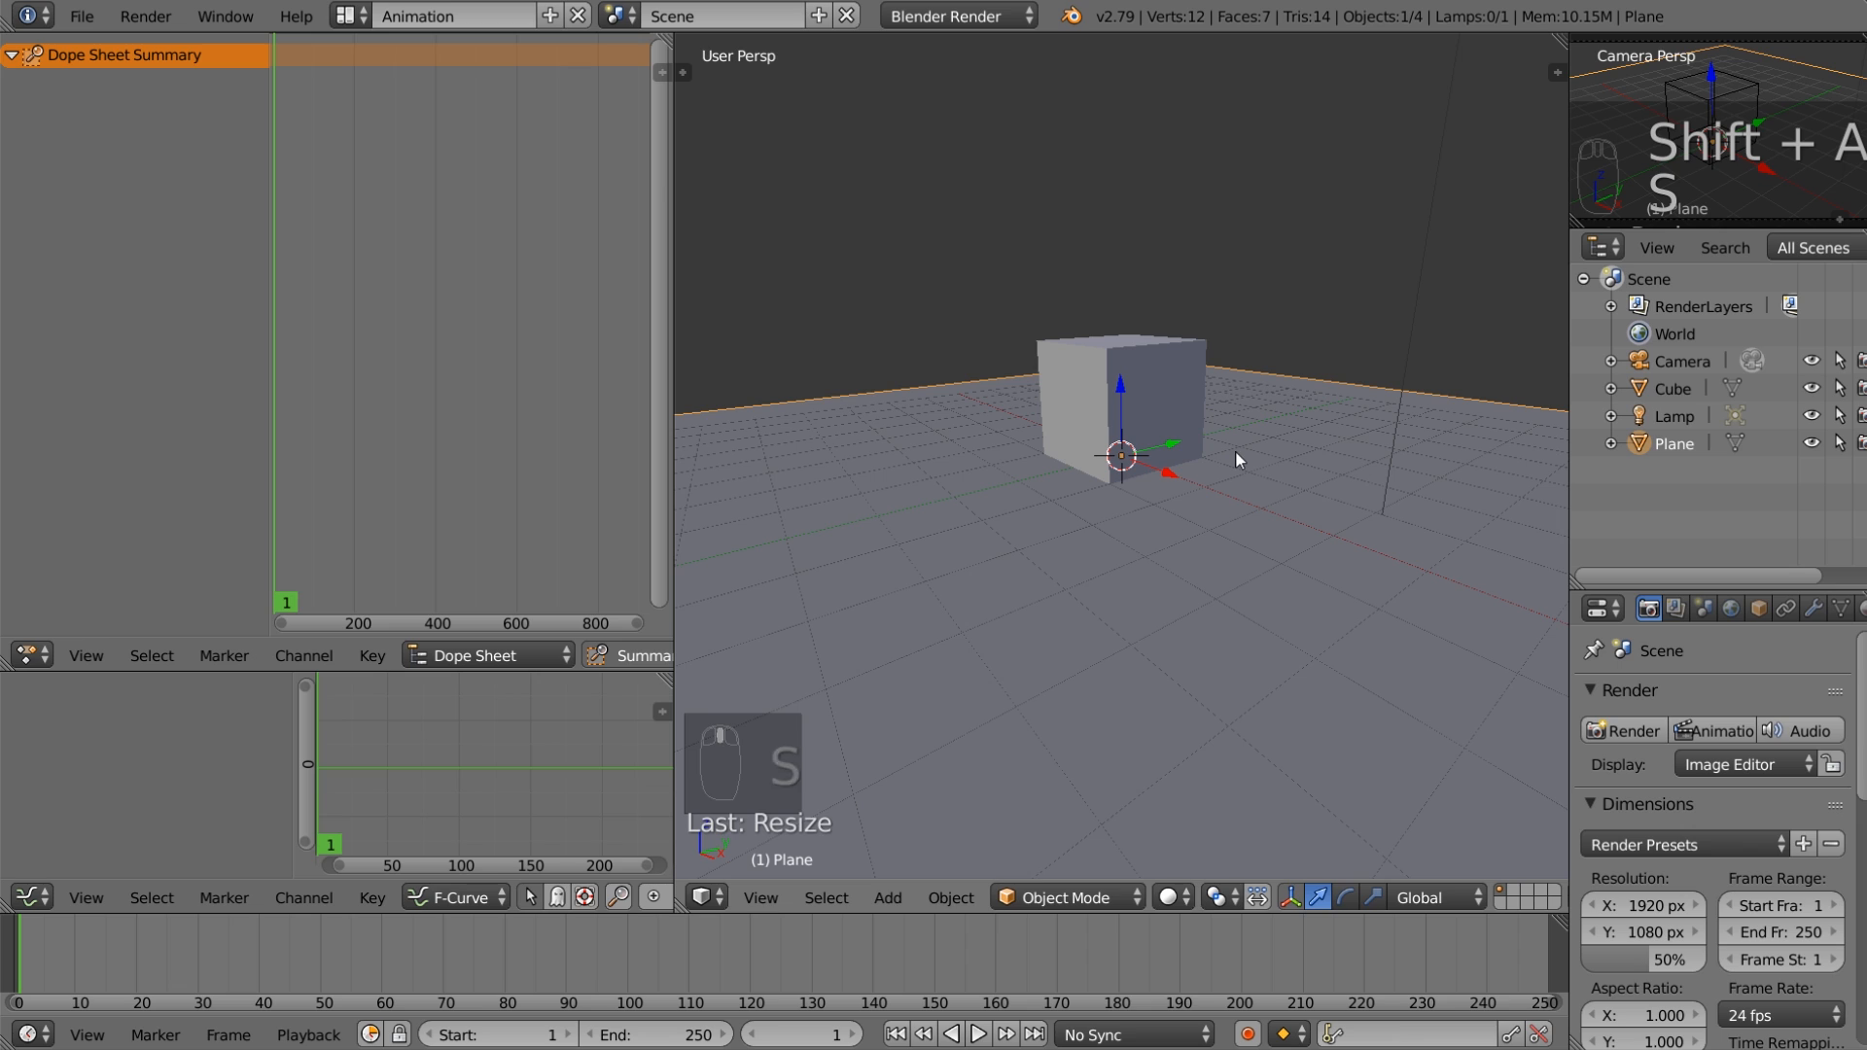
Step: Turn on Matcap and Ambient Occlusion in the 3D viewport's shading settings
{"action": "key", "text": "n"}
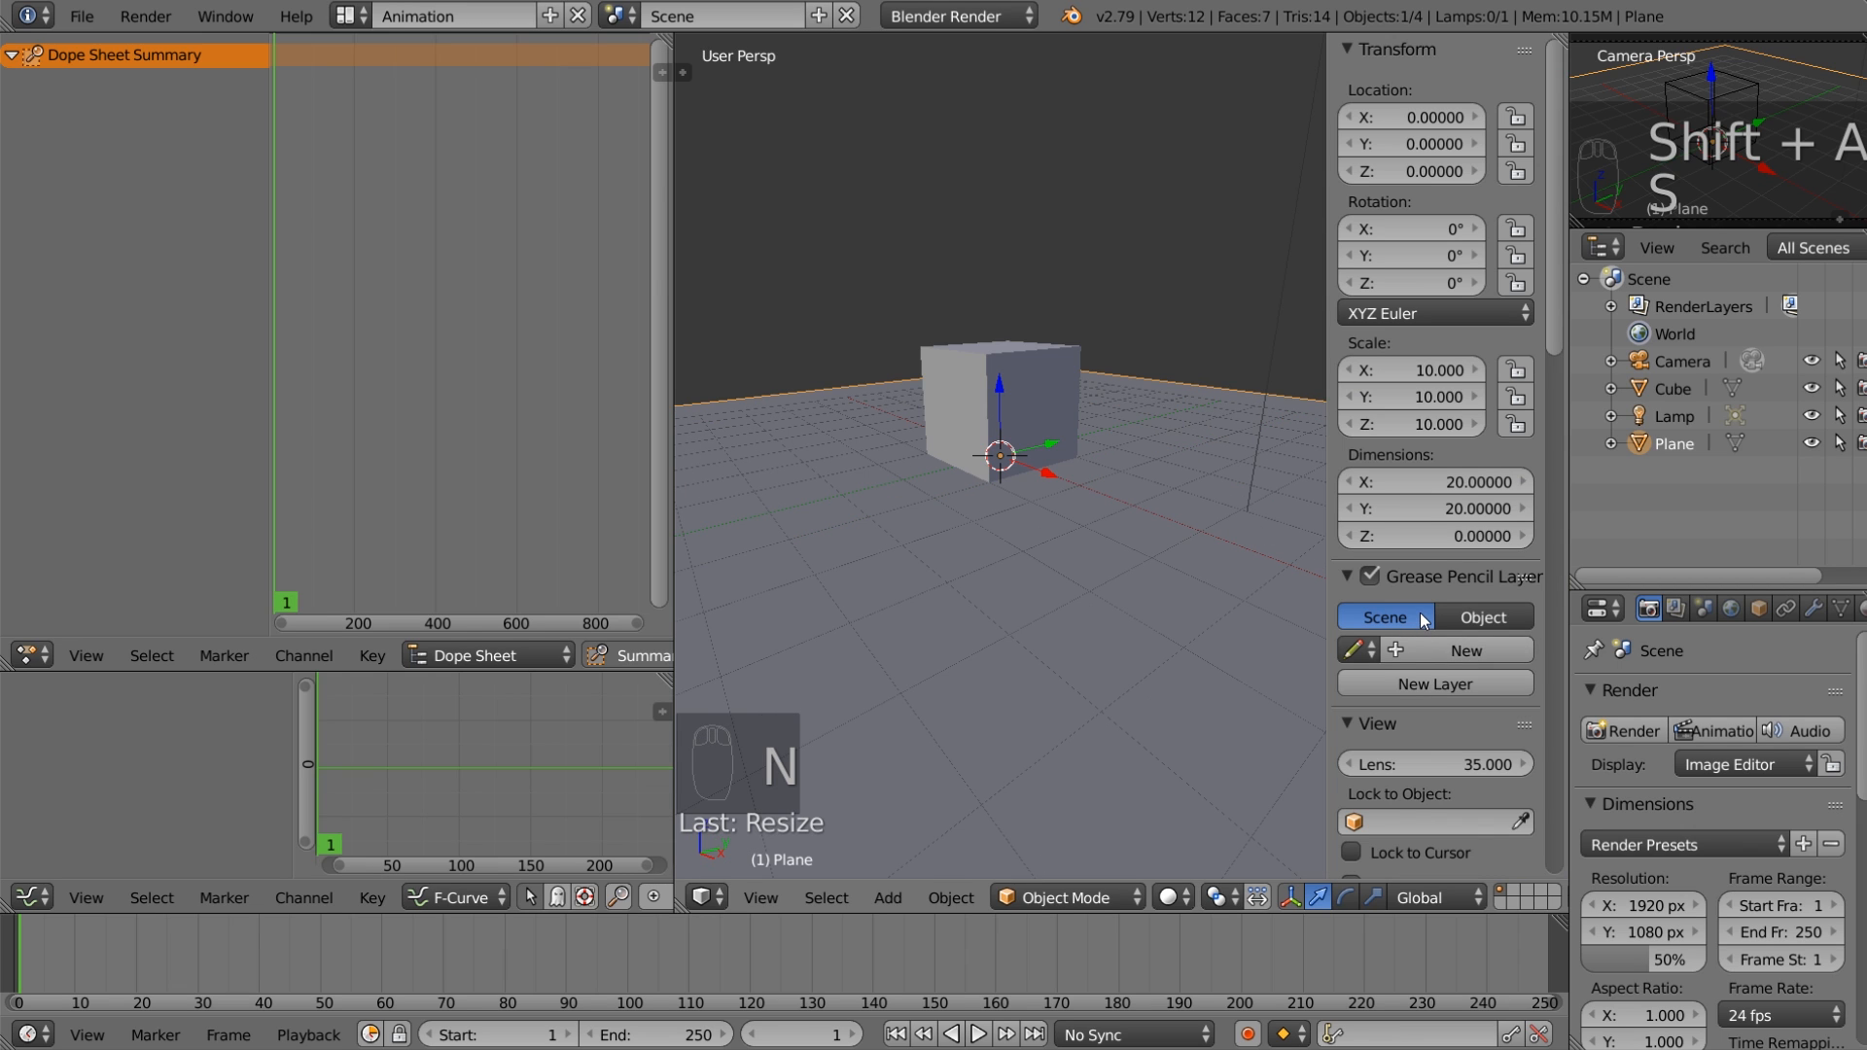
{"action": "scroll", "coordinate": [1420, 615], "scroll_direction": "down", "scroll_amount": 3}
{"action": "scroll", "coordinate": [1420, 613], "scroll_direction": "down", "scroll_amount": 10}
{"action": "left_click", "coordinate": [1416, 673]}
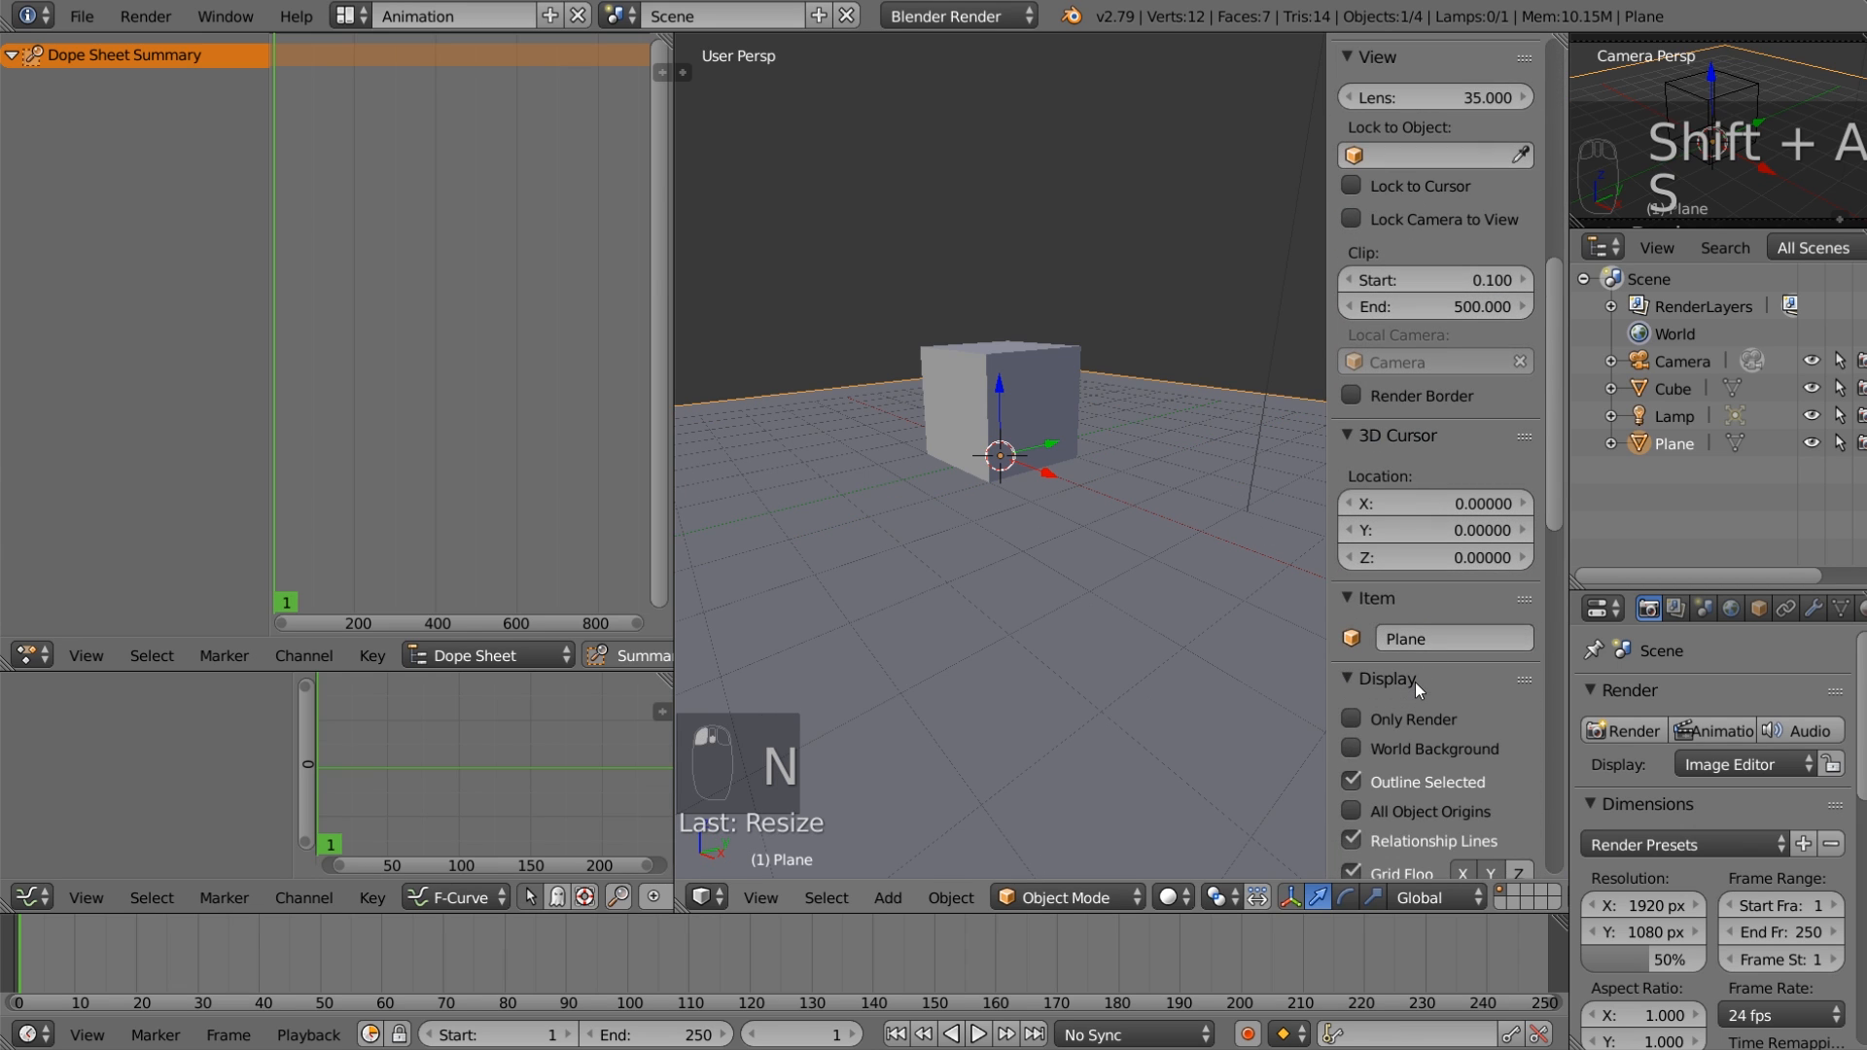
{"action": "scroll", "coordinate": [1415, 681], "scroll_direction": "down", "scroll_amount": 1}
{"action": "left_click", "coordinate": [1400, 640]}
{"action": "scroll", "coordinate": [1414, 640], "scroll_direction": "down", "scroll_amount": 1}
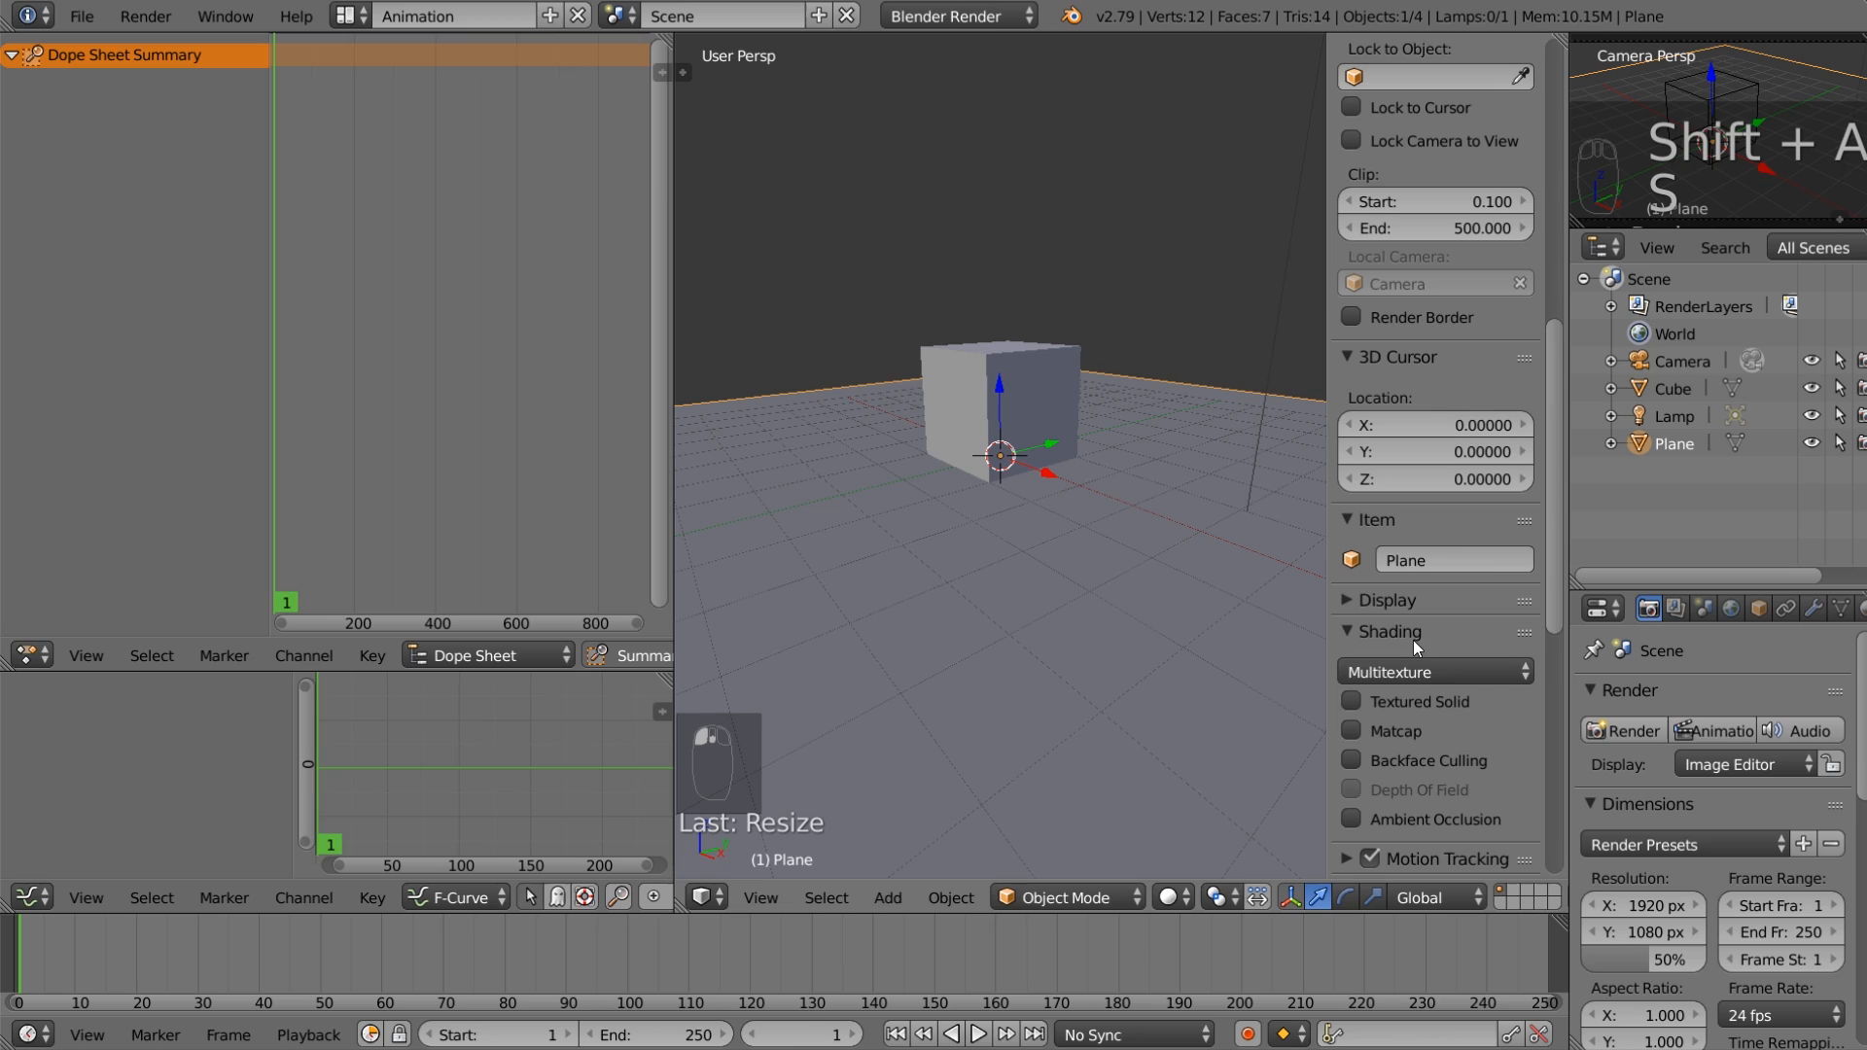
{"action": "left_click", "coordinate": [1408, 732]}
{"action": "scroll", "coordinate": [1429, 755], "scroll_direction": "down", "scroll_amount": 3}
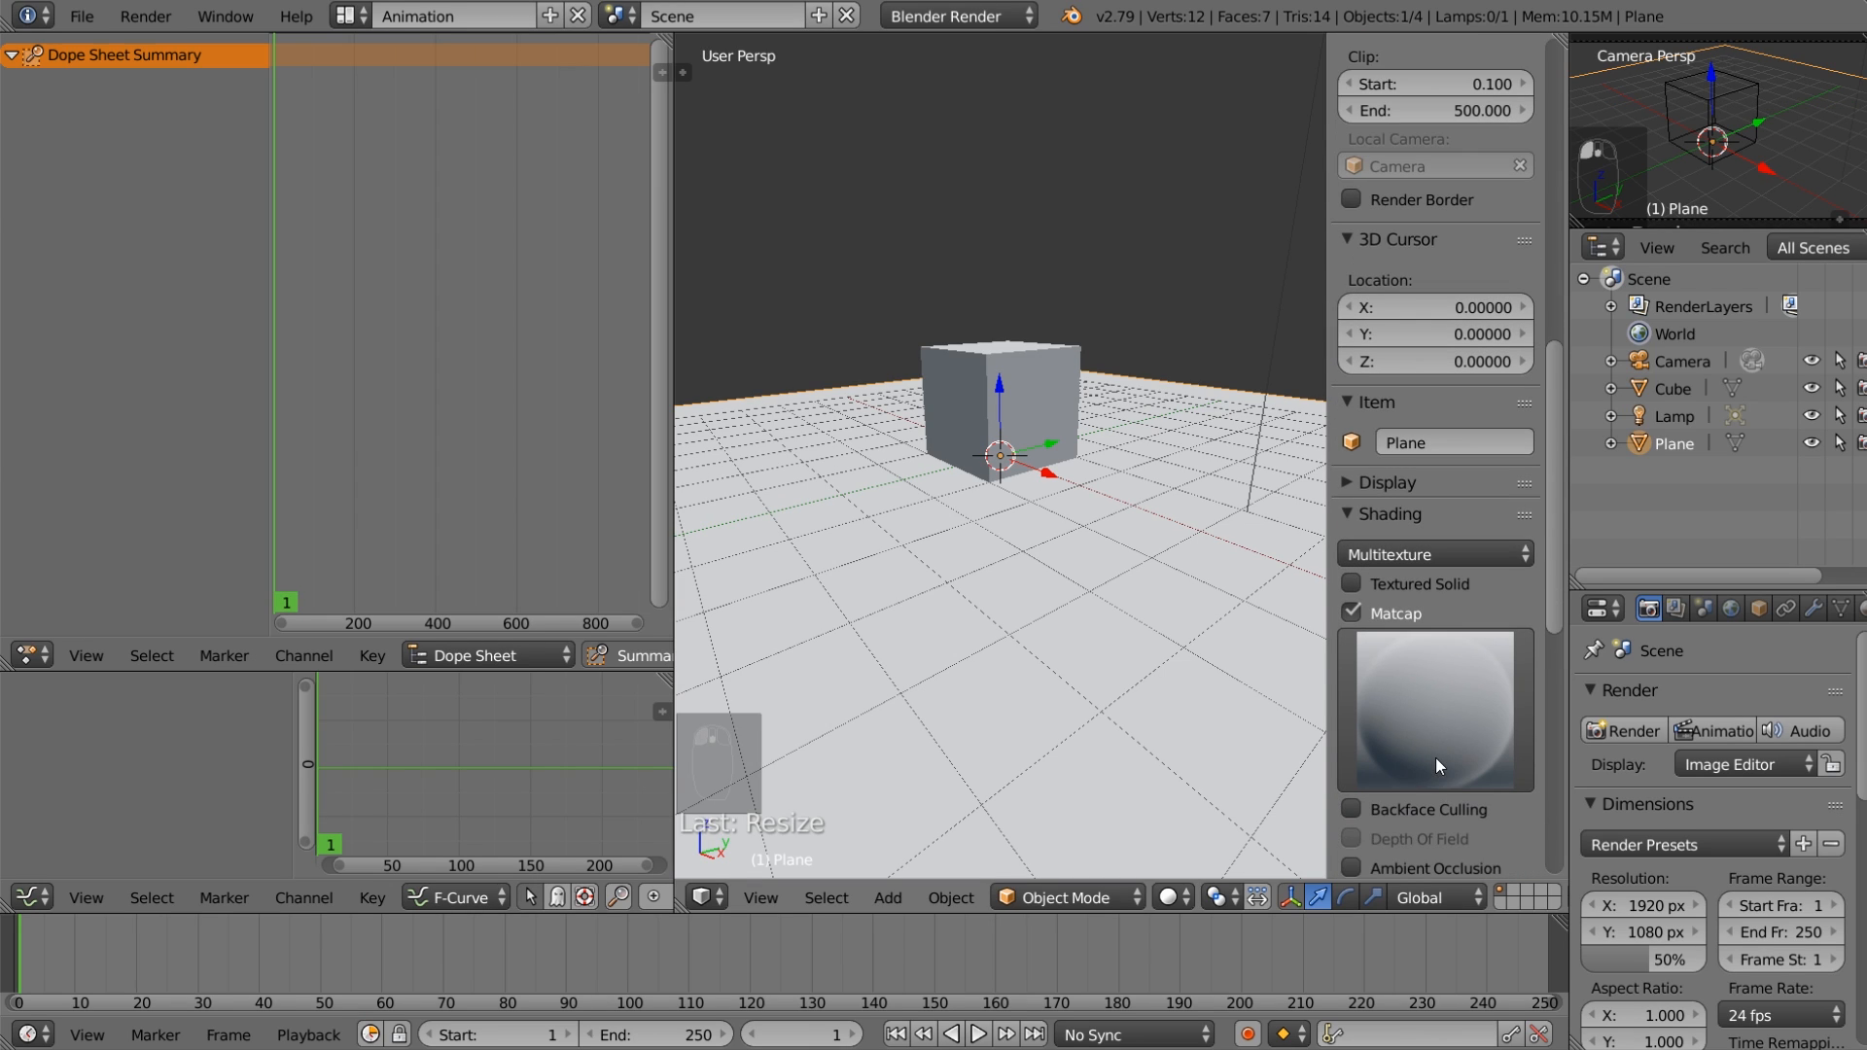
{"action": "scroll", "coordinate": [1436, 768], "scroll_direction": "down", "scroll_amount": 1}
{"action": "left_click", "coordinate": [1429, 828]}
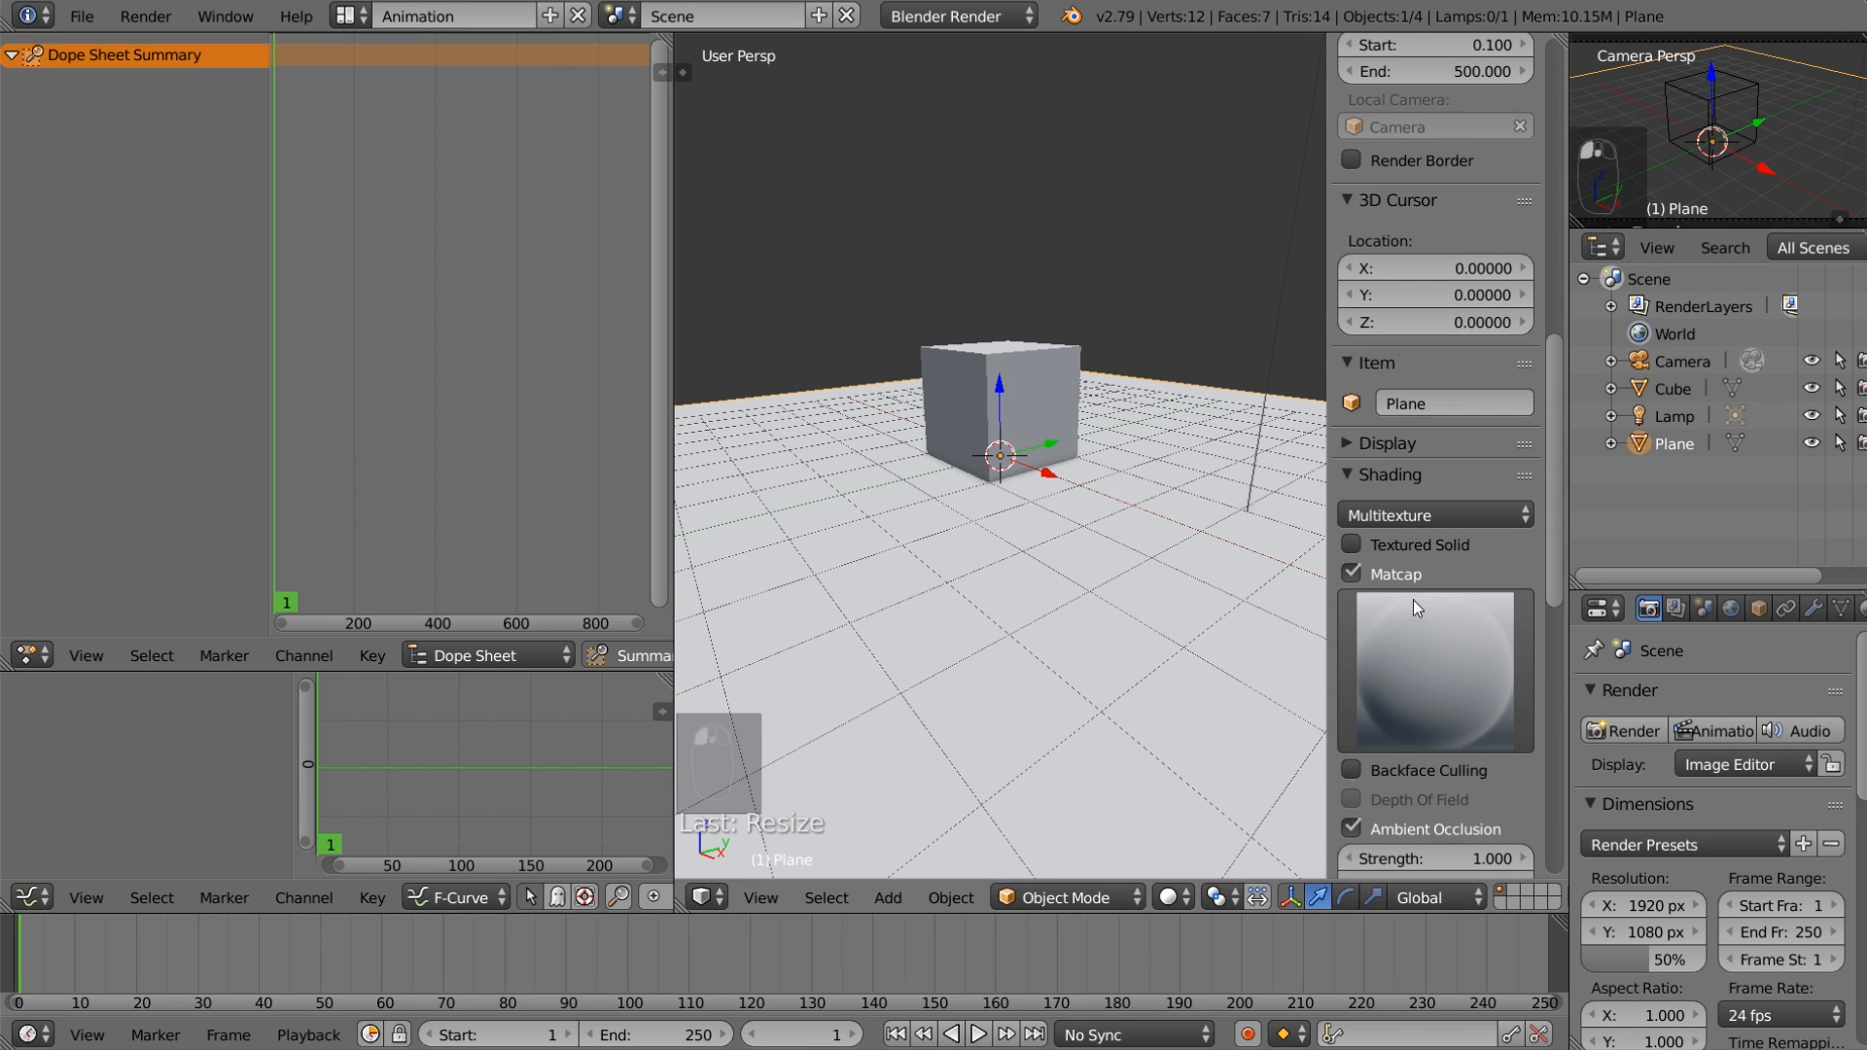
{"action": "key", "text": "n"}
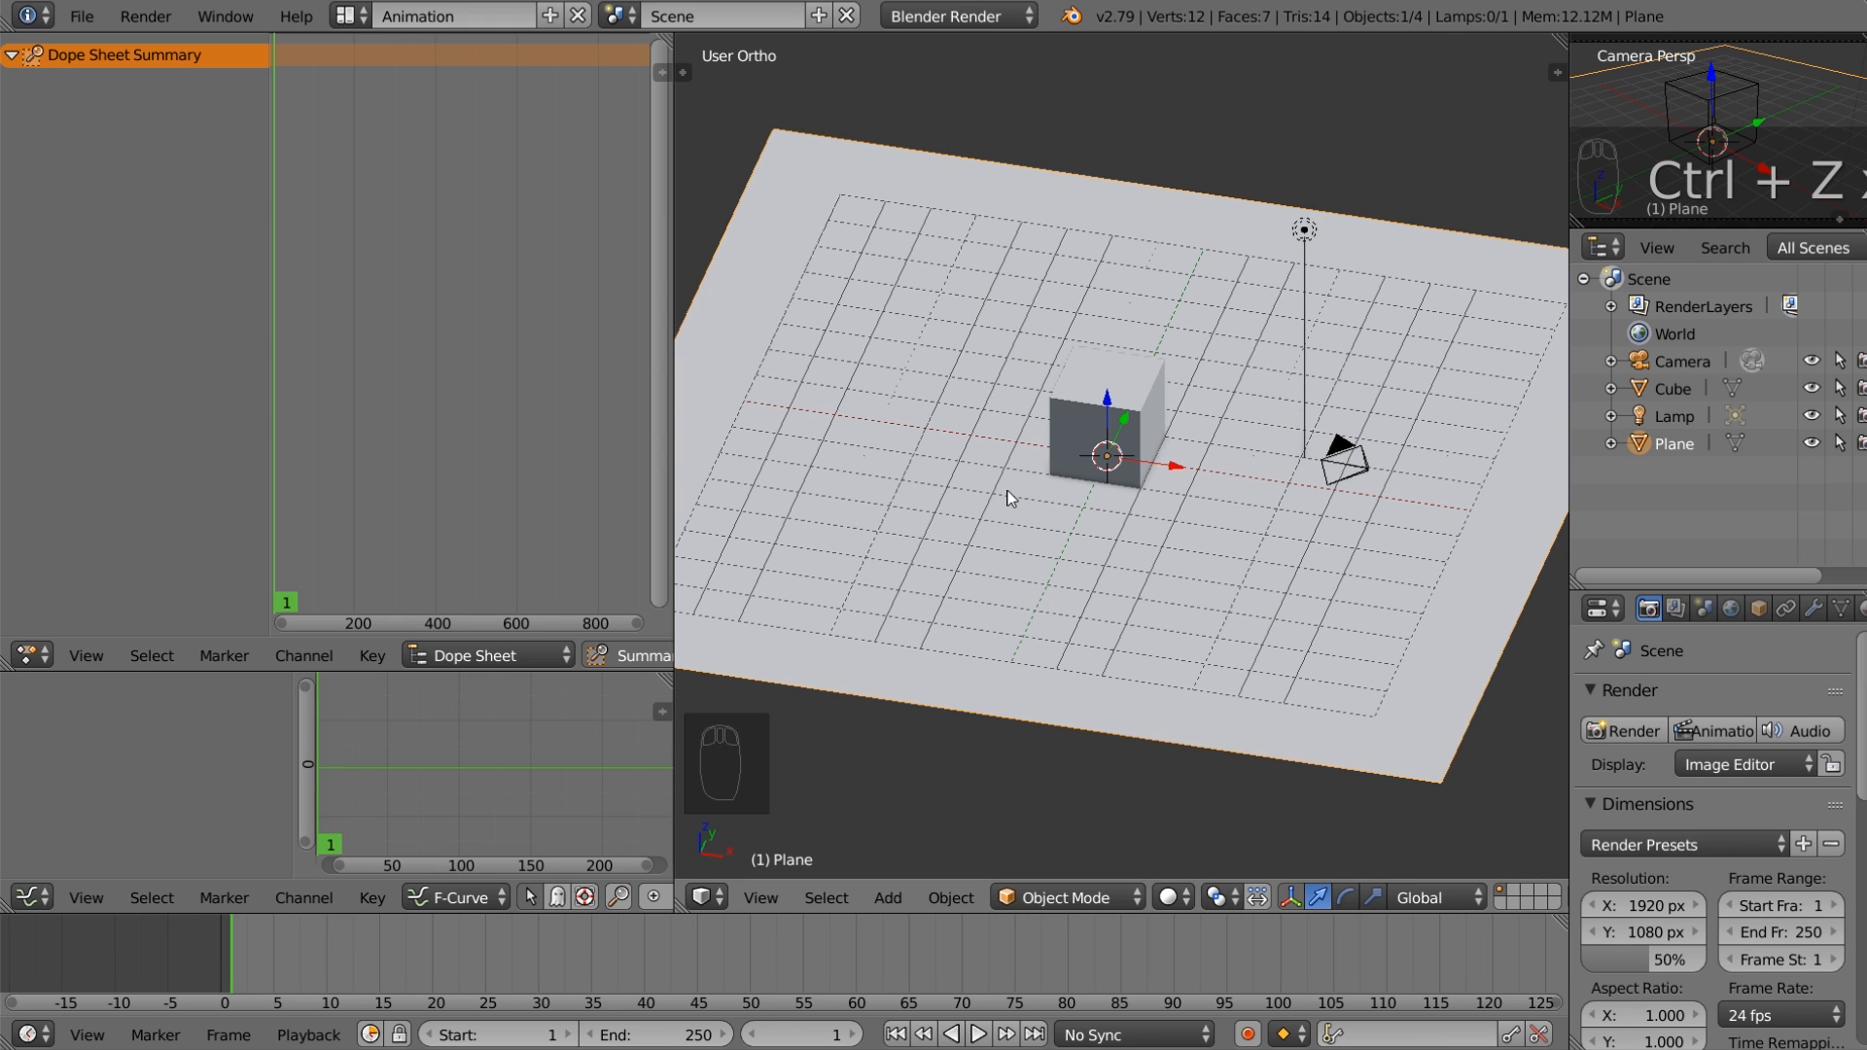
Step: In top view, place and rotate the cube near the plane's negative-X, positive-Y corner and insert a LocRot keyframe at frame 1
{"action": "key", "text": "i"}
{"action": "right_click", "coordinate": [1121, 413]}
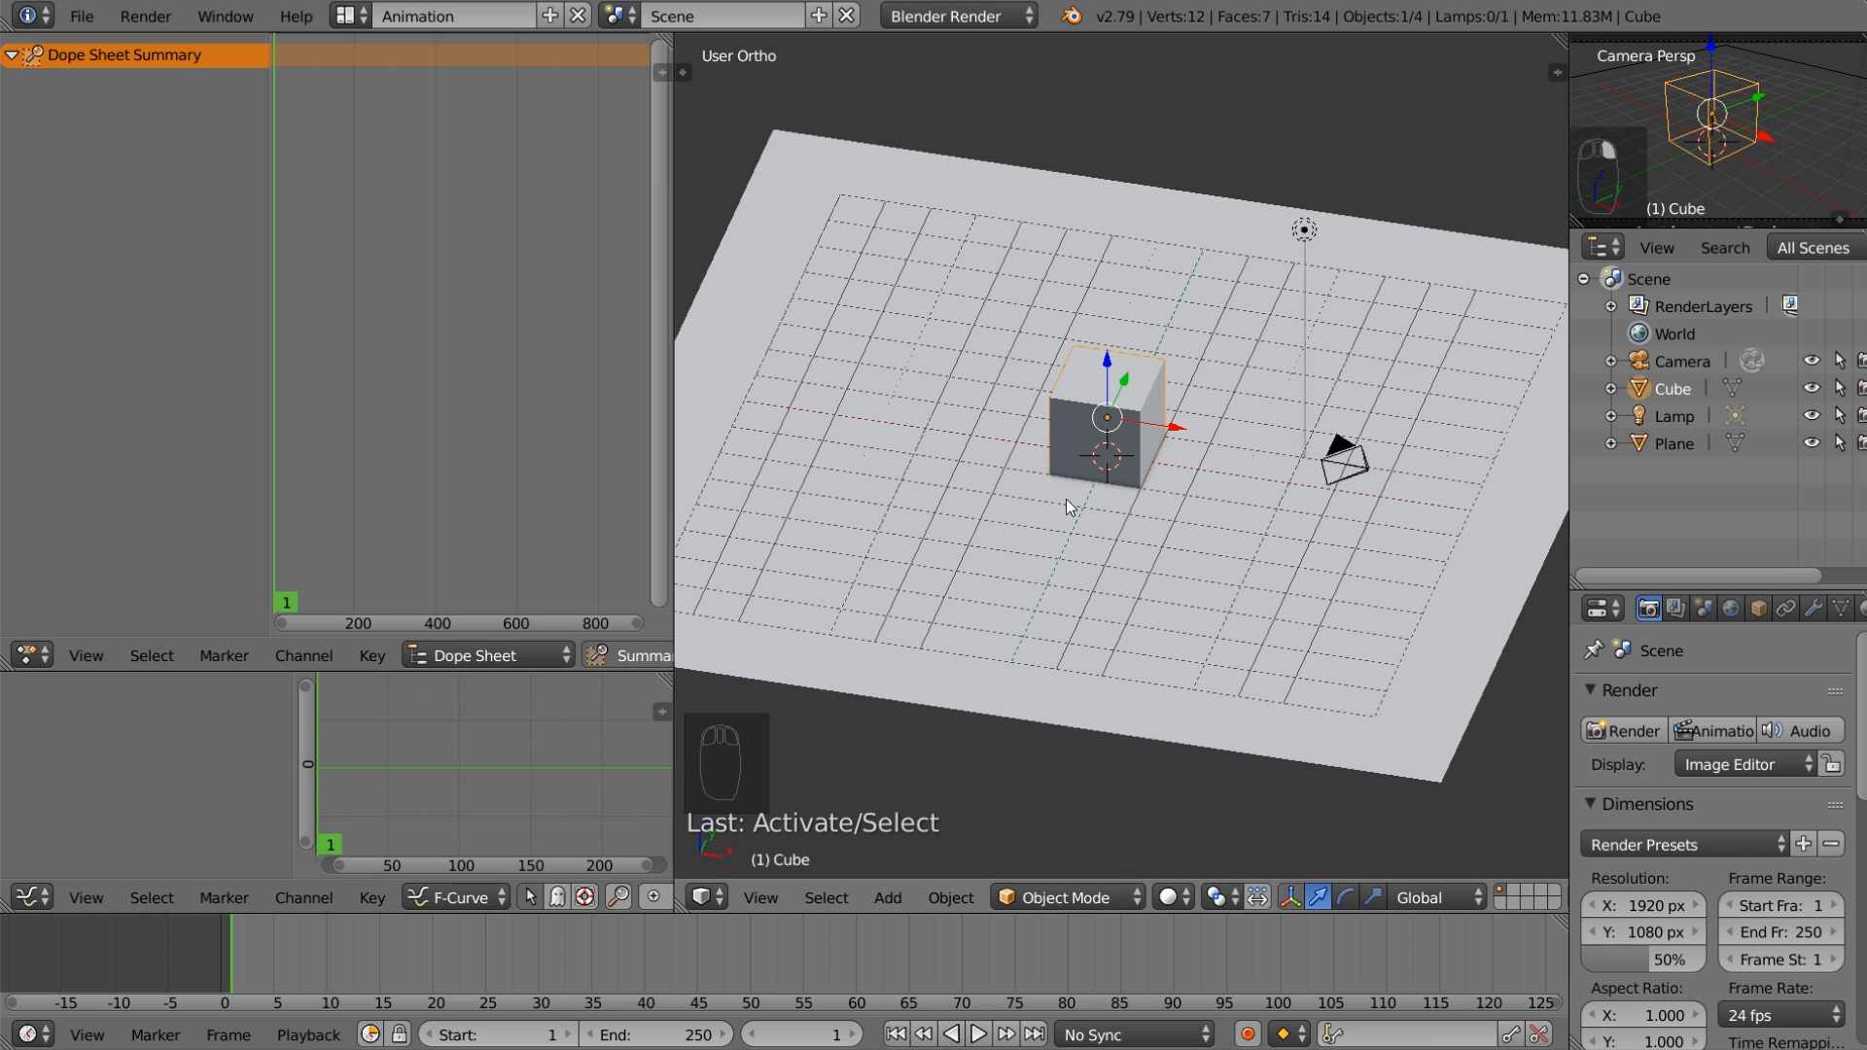
{"action": "key", "text": "KP_7"}
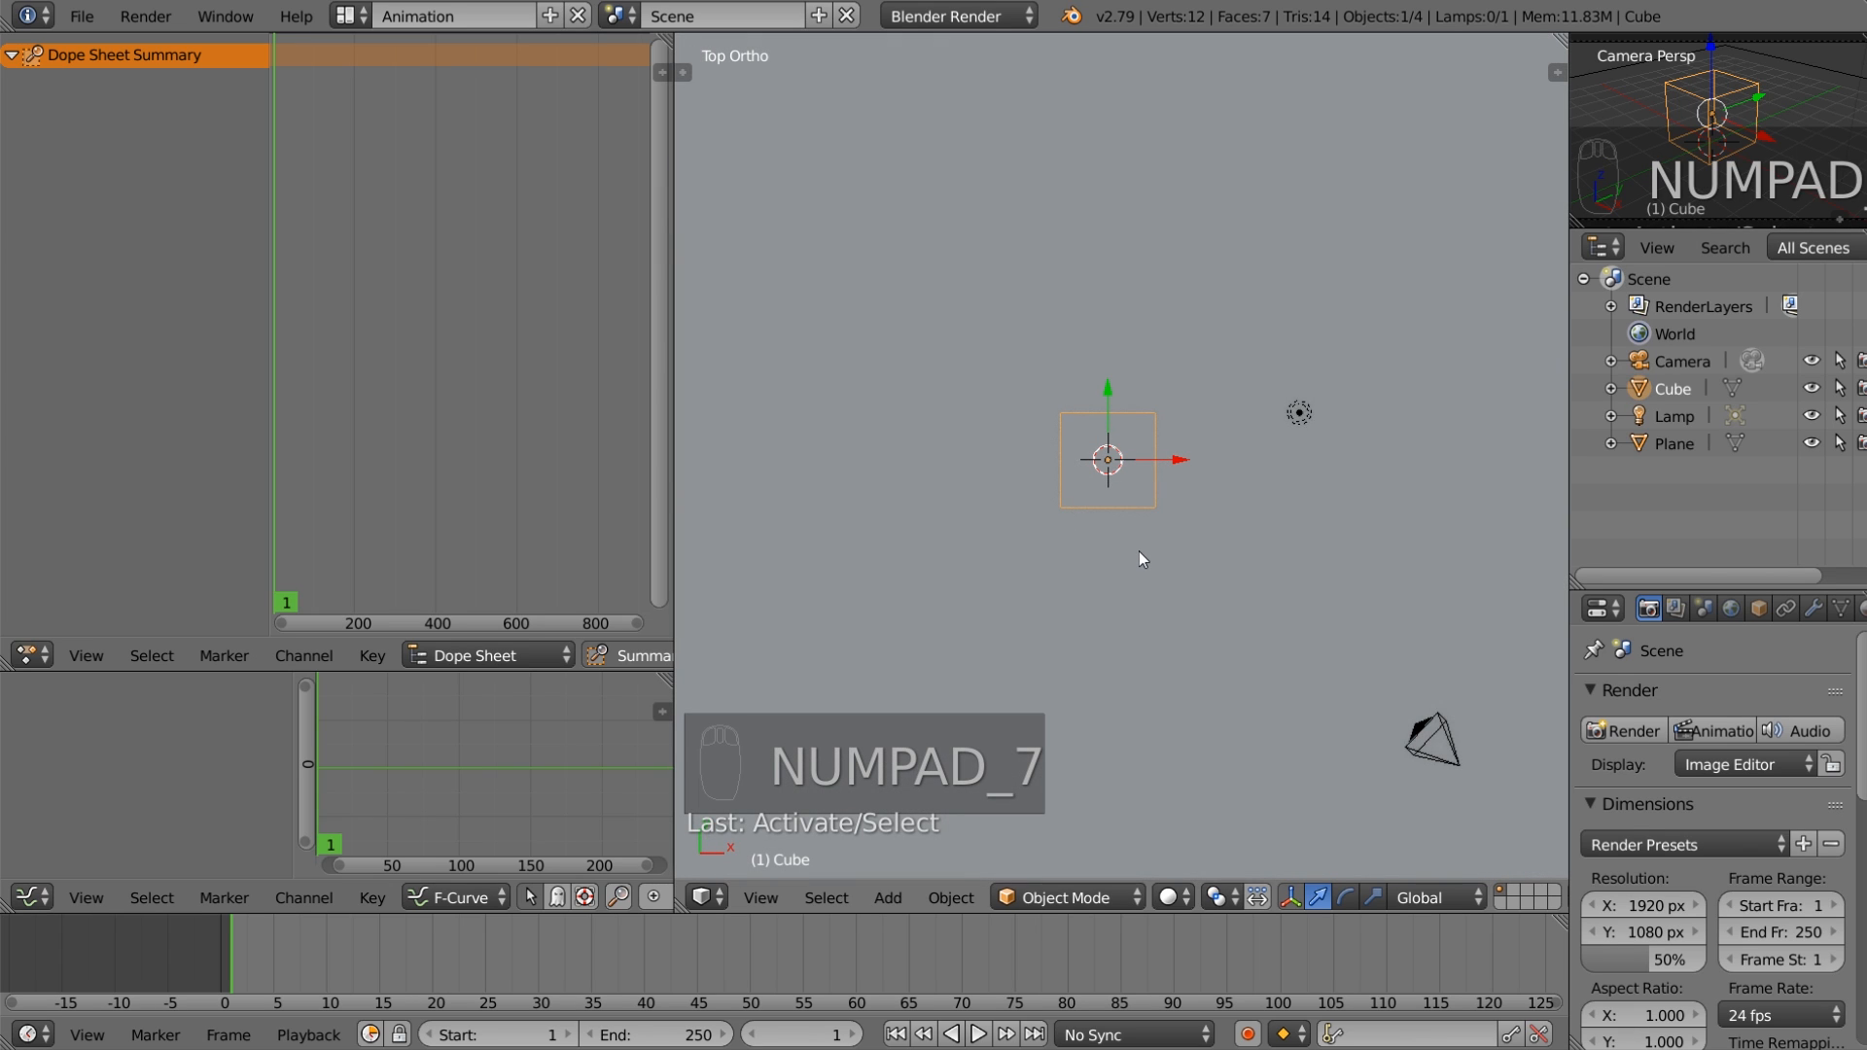
{"action": "key", "text": "g"}
{"action": "left_click", "coordinate": [929, 308]}
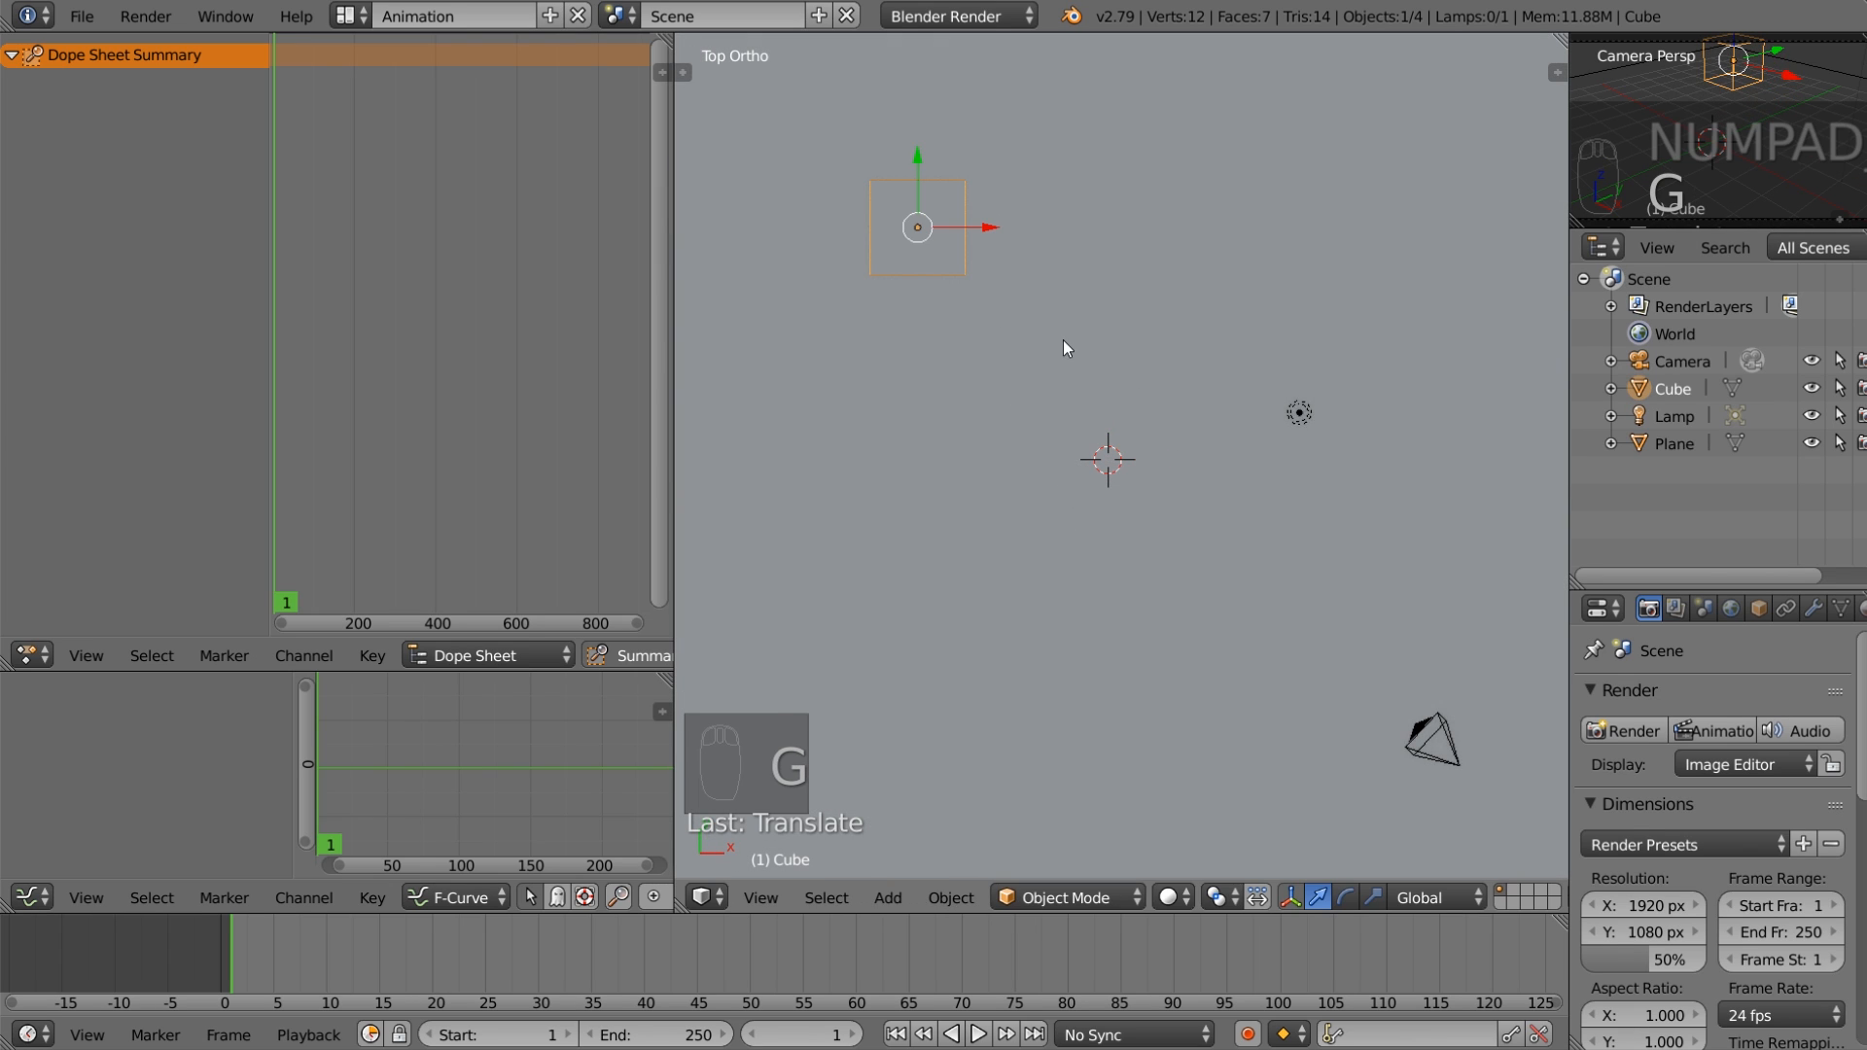
{"action": "key", "text": "r"}
{"action": "left_click", "coordinate": [966, 383]}
{"action": "key", "text": "i"}
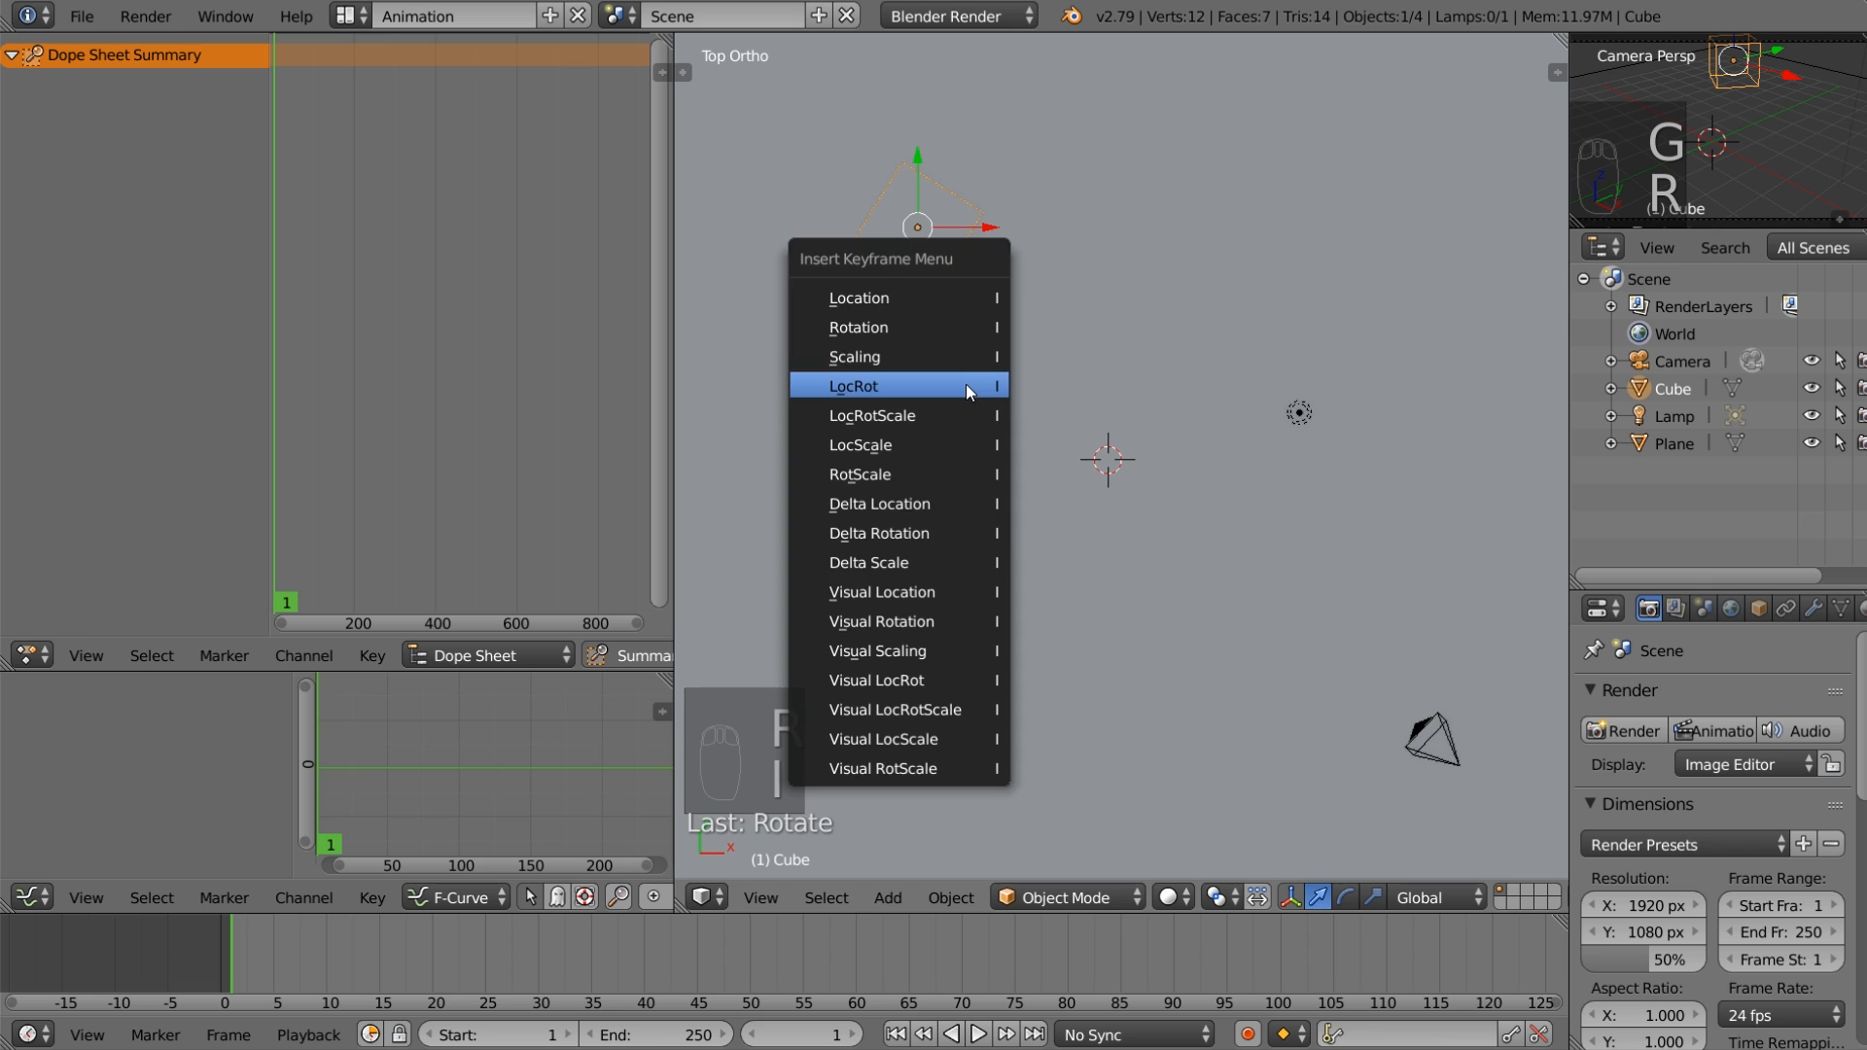
{"action": "left_click", "coordinate": [864, 387]}
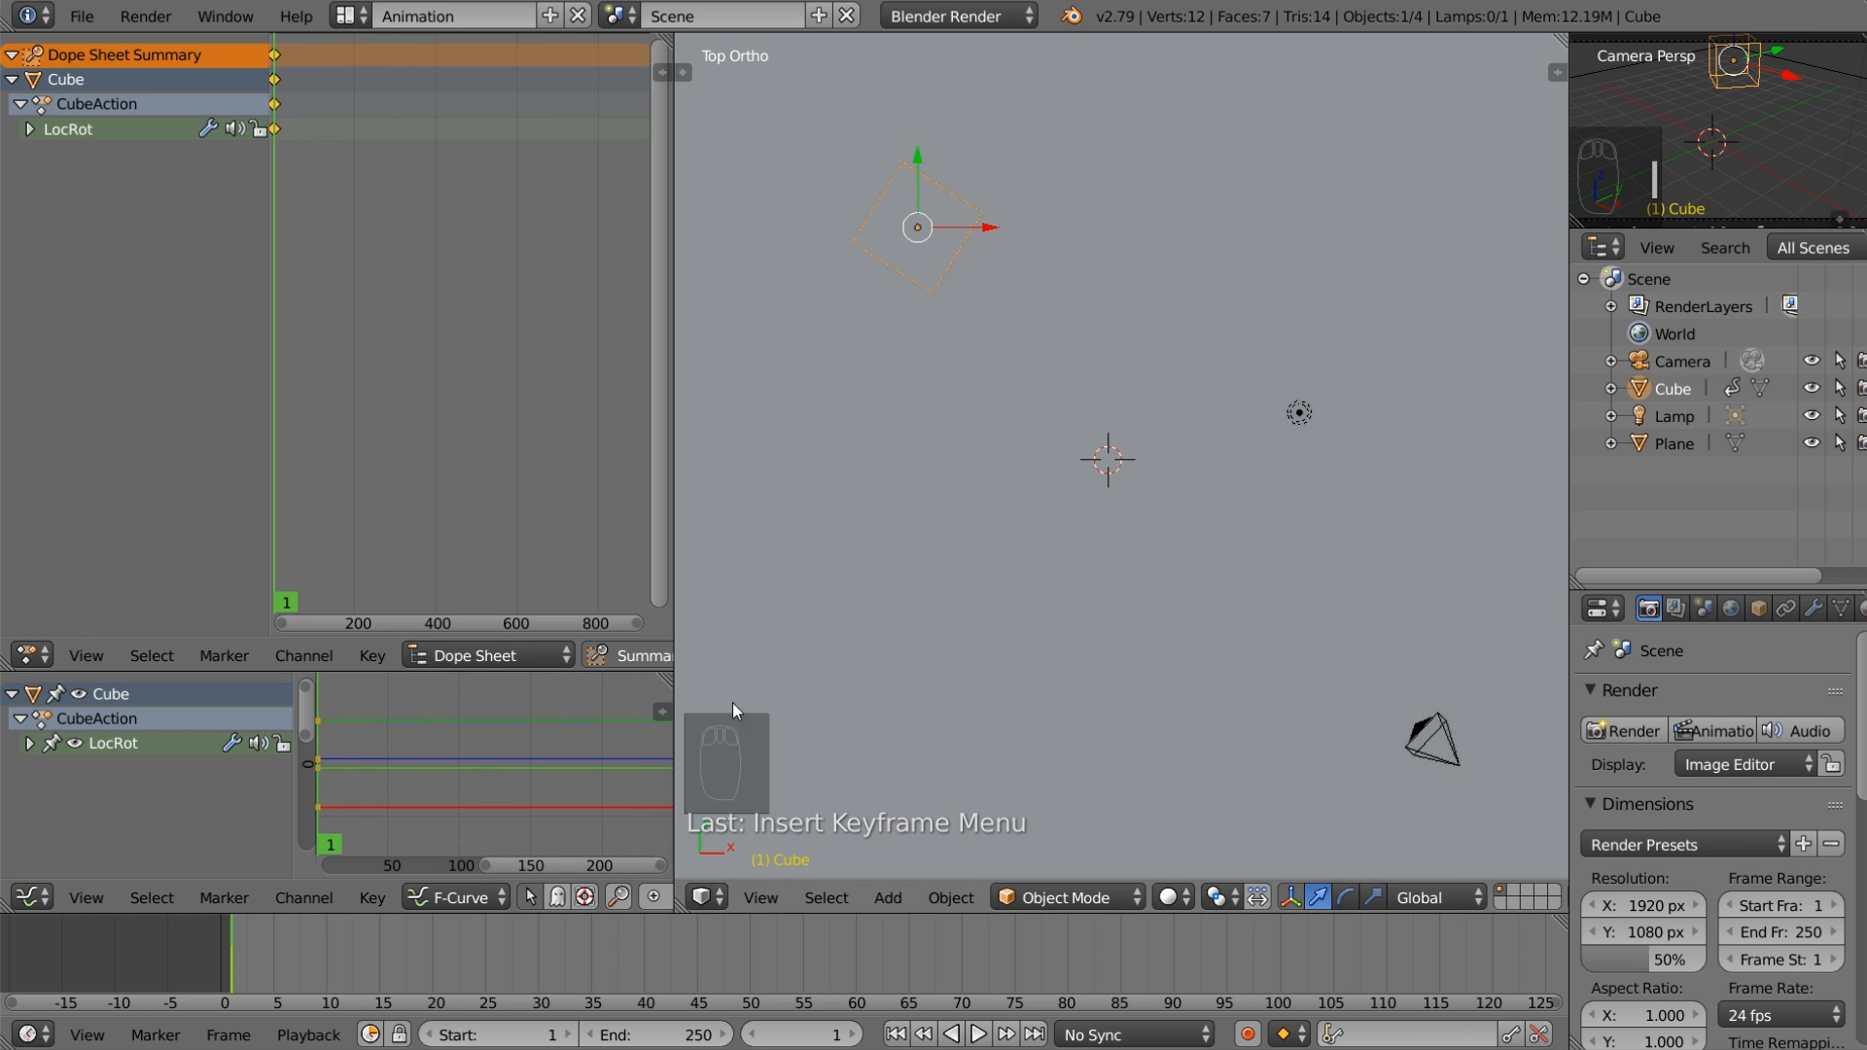
Step: Set the end frame of the animation to 100
{"action": "left_click", "coordinate": [639, 1037]}
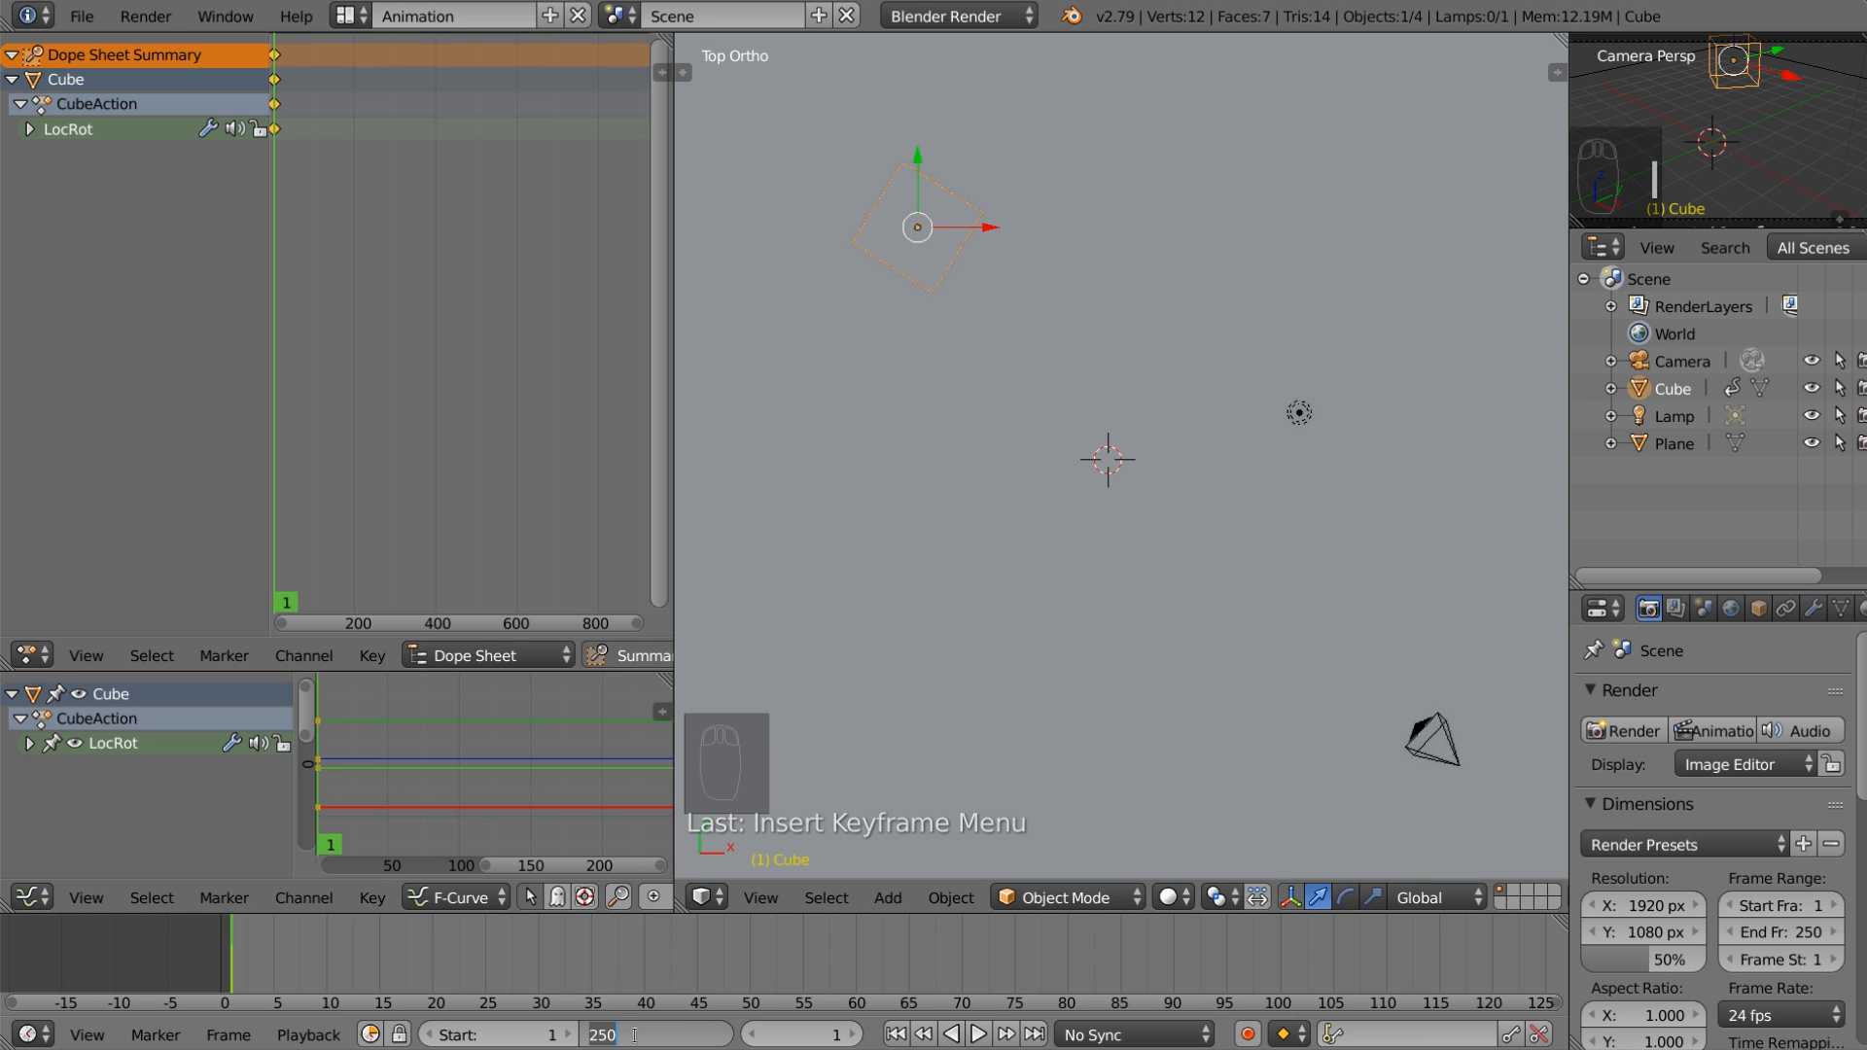
{"action": "key", "text": "Return"}
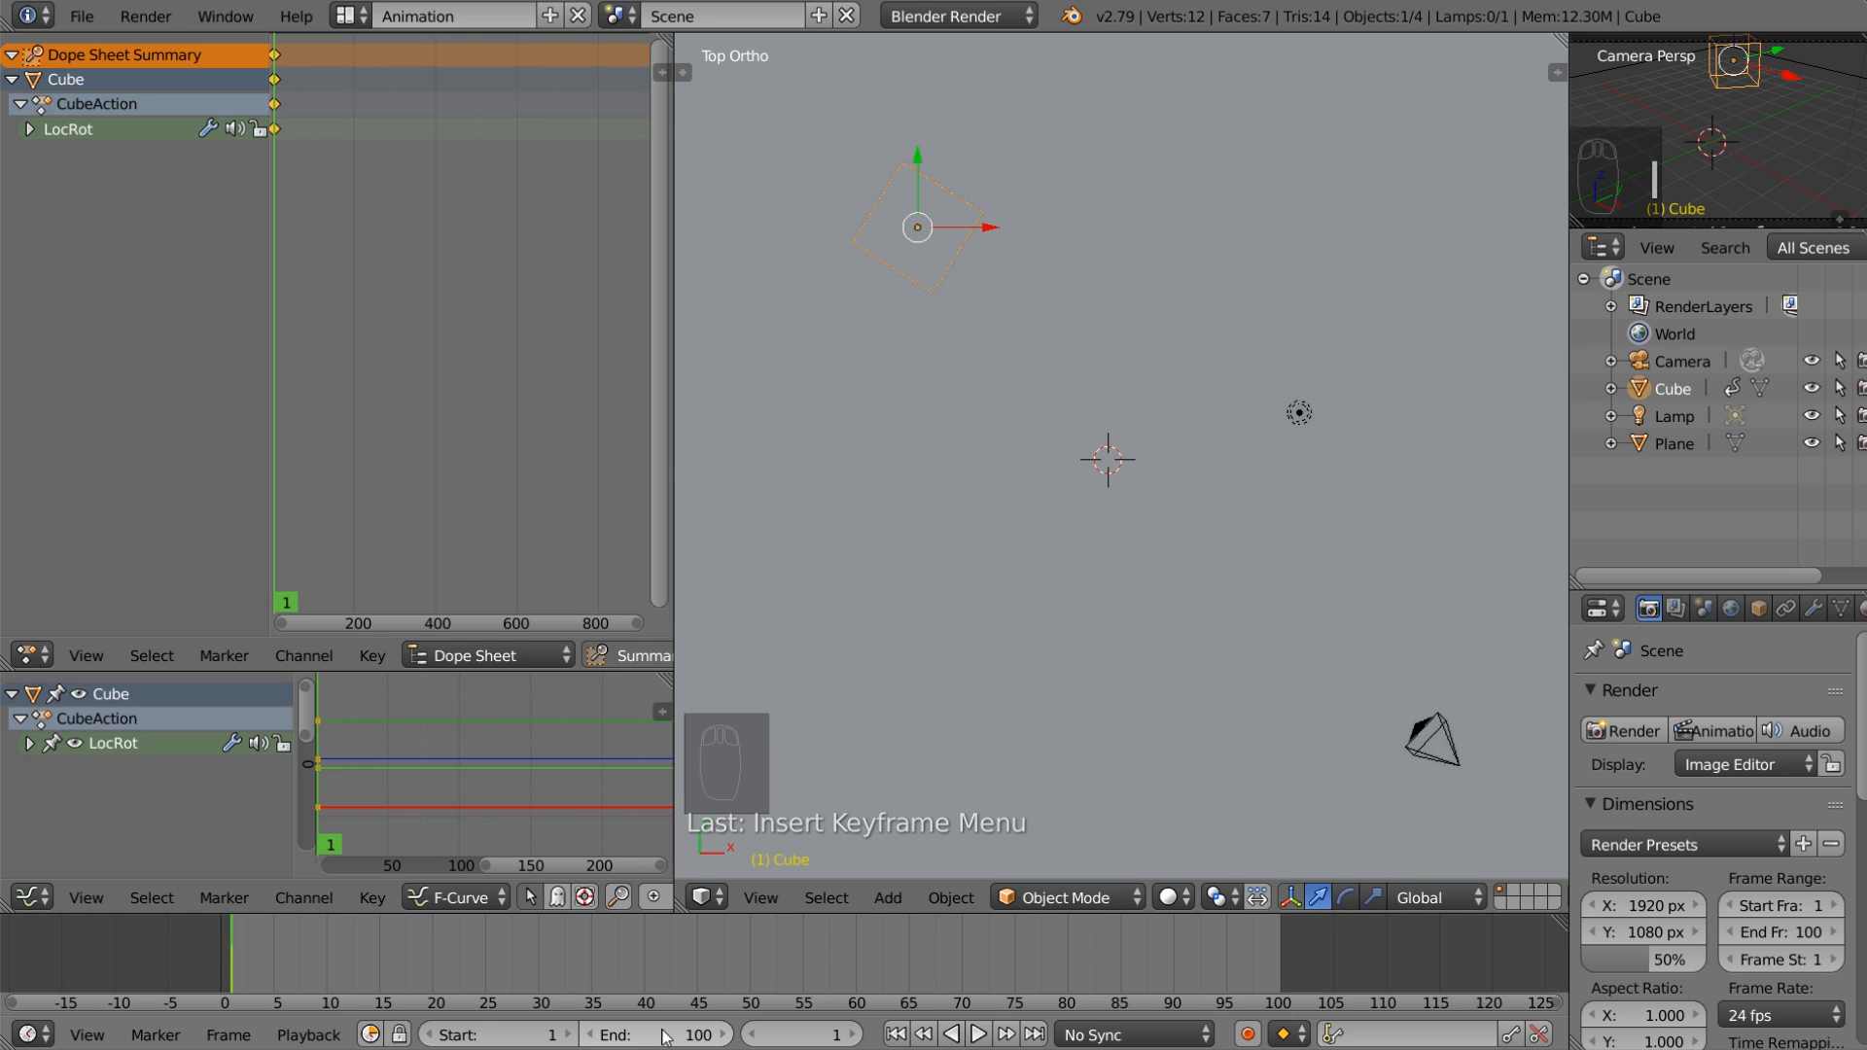
{"action": "key", "text": "0"}
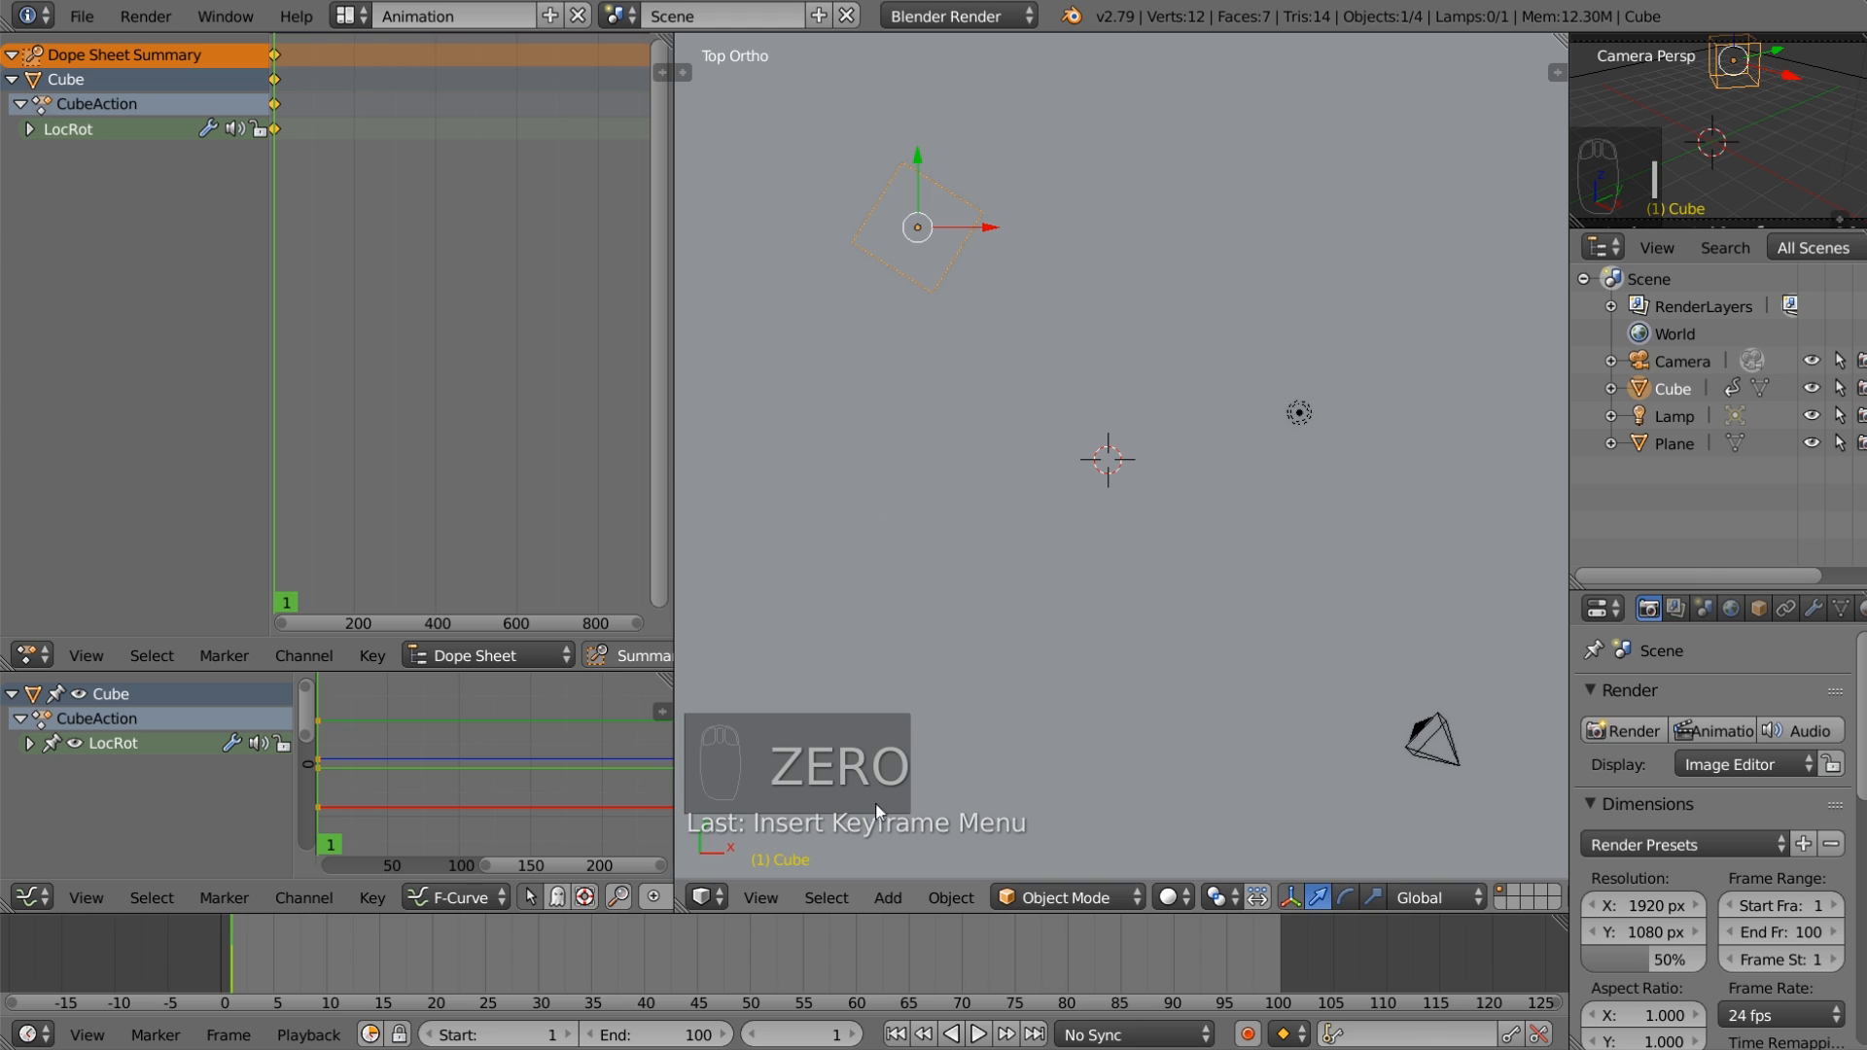
Step: At frame 80, move the cube to the diagonally opposite area near the camera, rotate it about 121°, and insert a LocRot keyframe
{"action": "left_click", "coordinate": [1067, 943]}
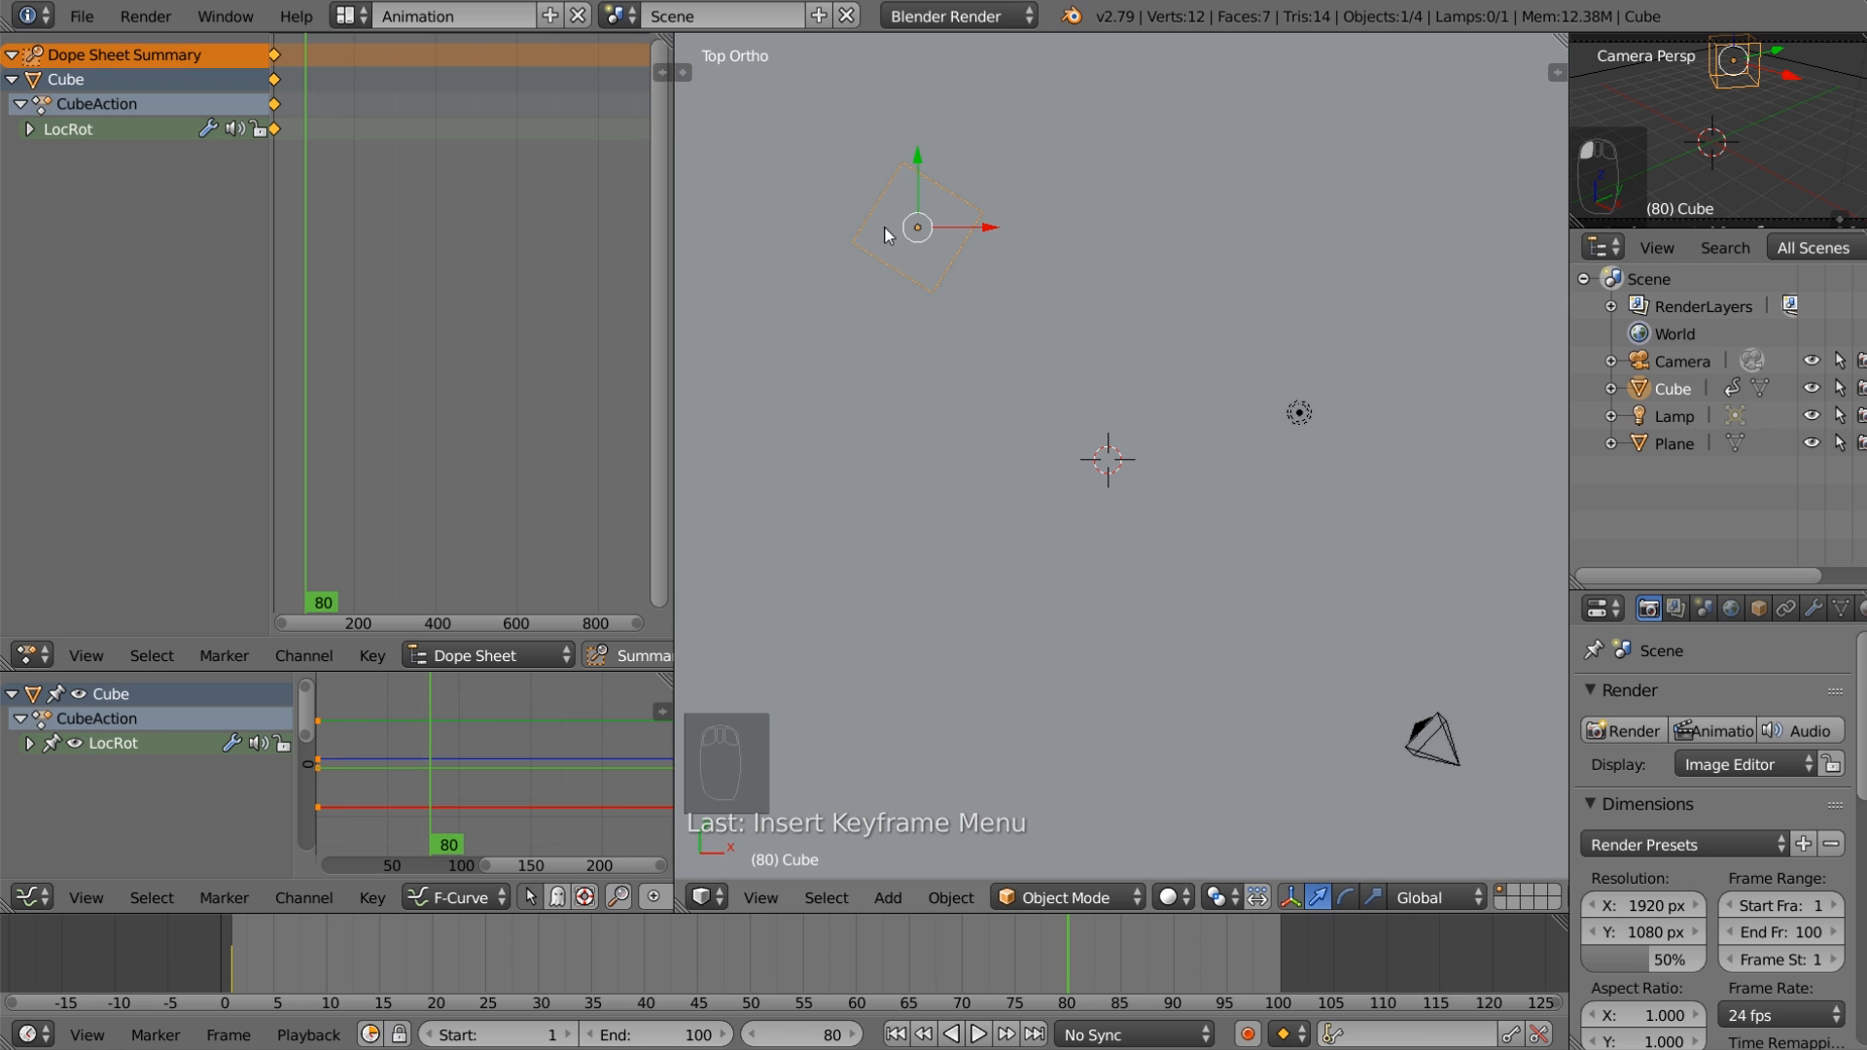
{"action": "key", "text": "g"}
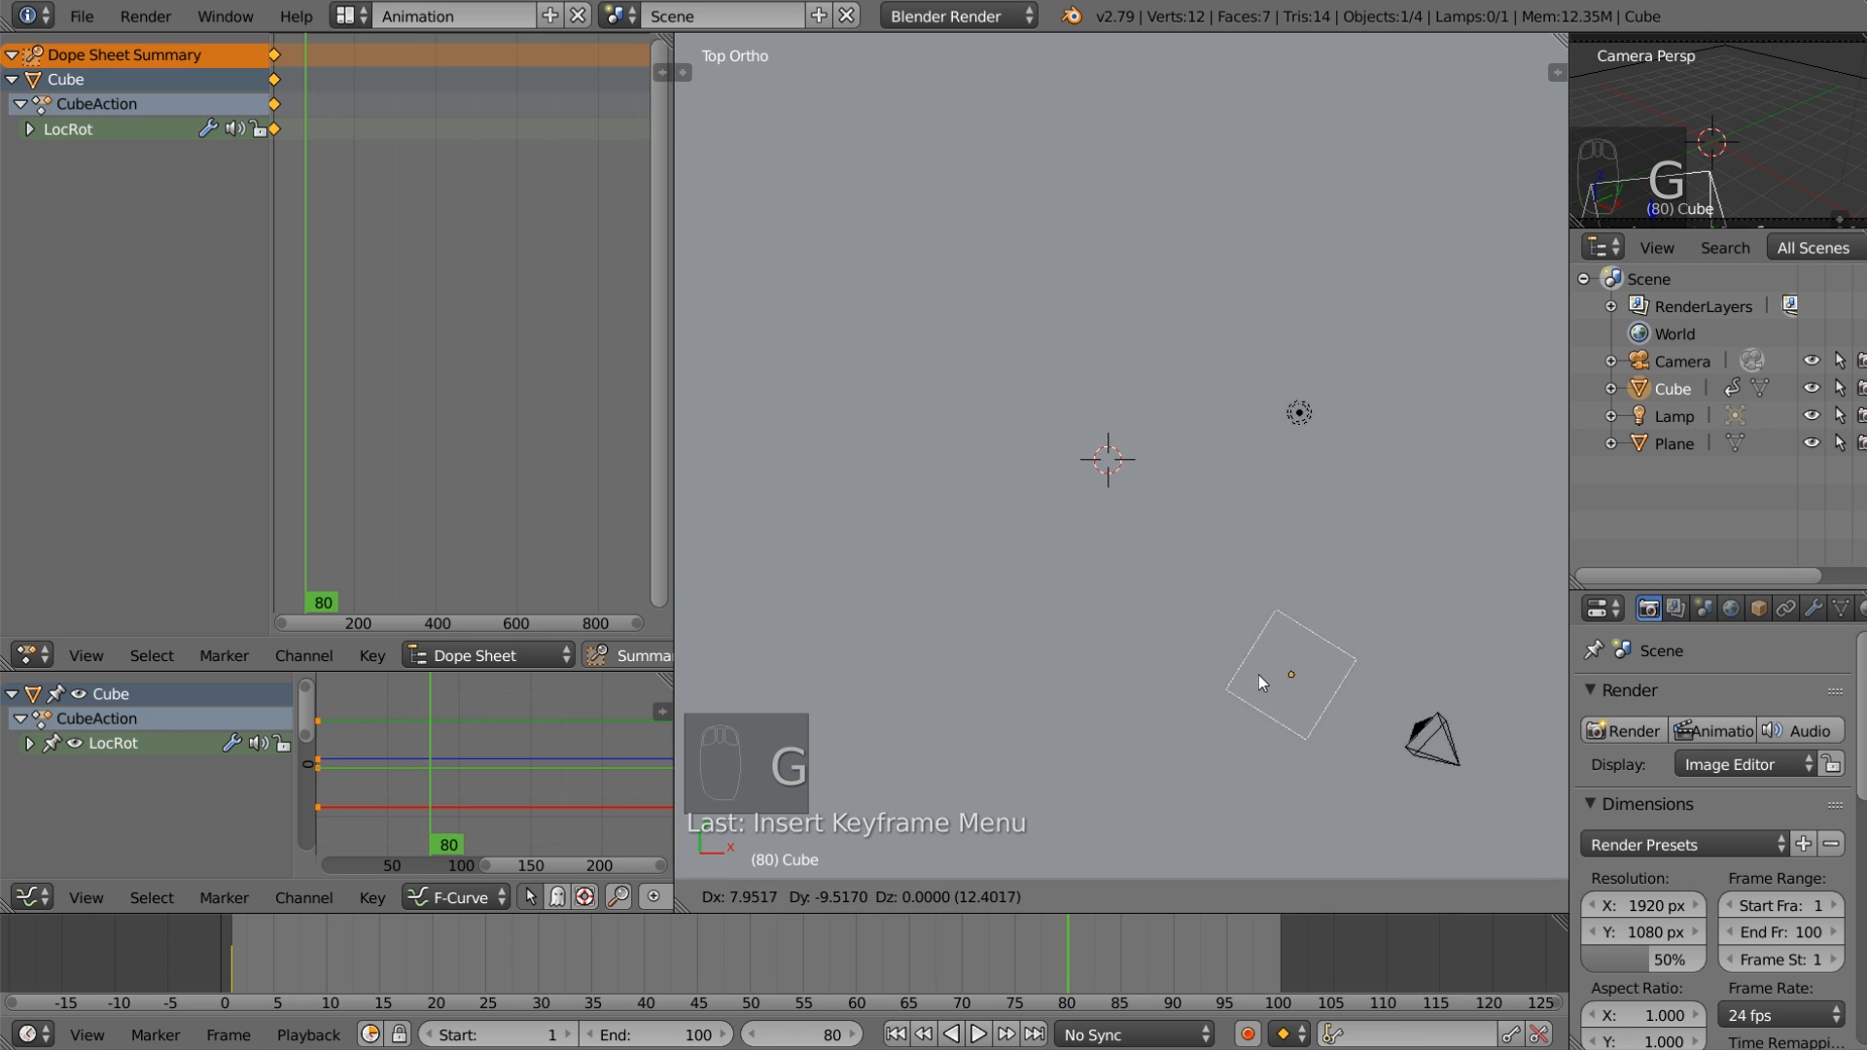
{"action": "left_click", "coordinate": [1286, 681]}
{"action": "key", "text": "r"}
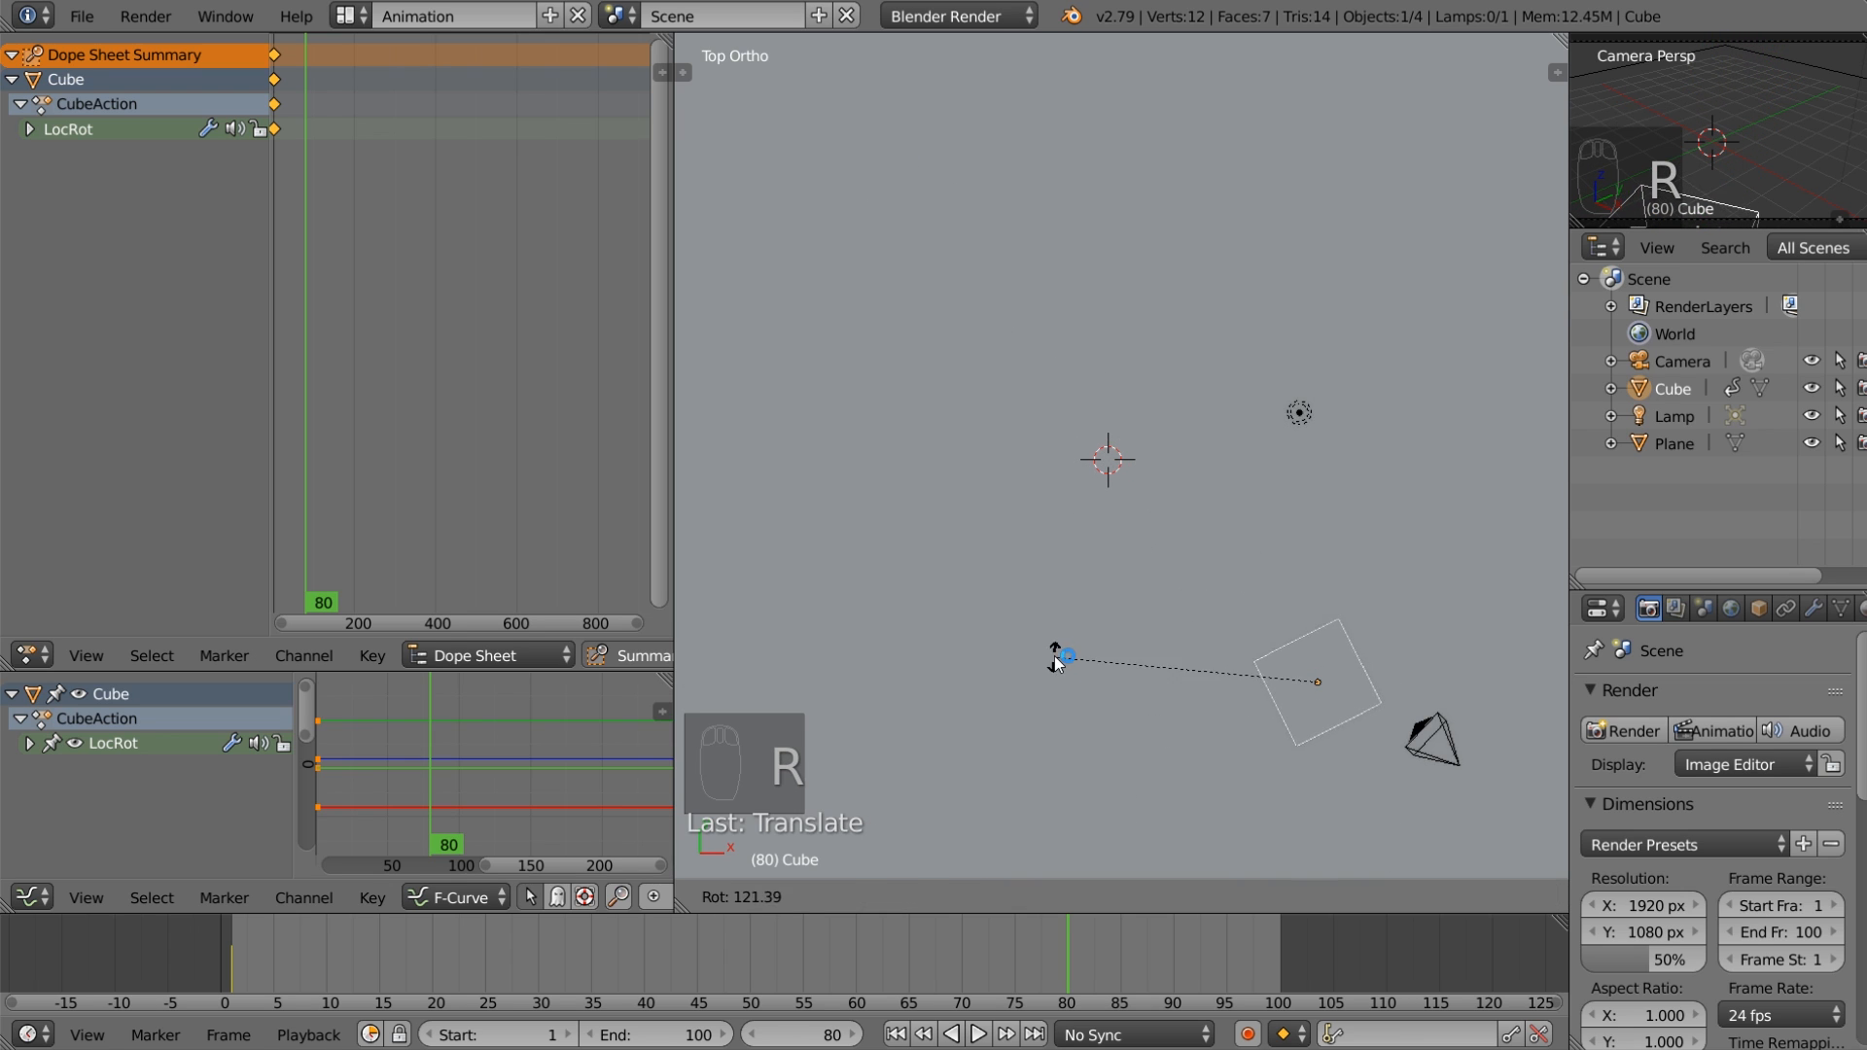
{"action": "left_click", "coordinate": [1056, 659]}
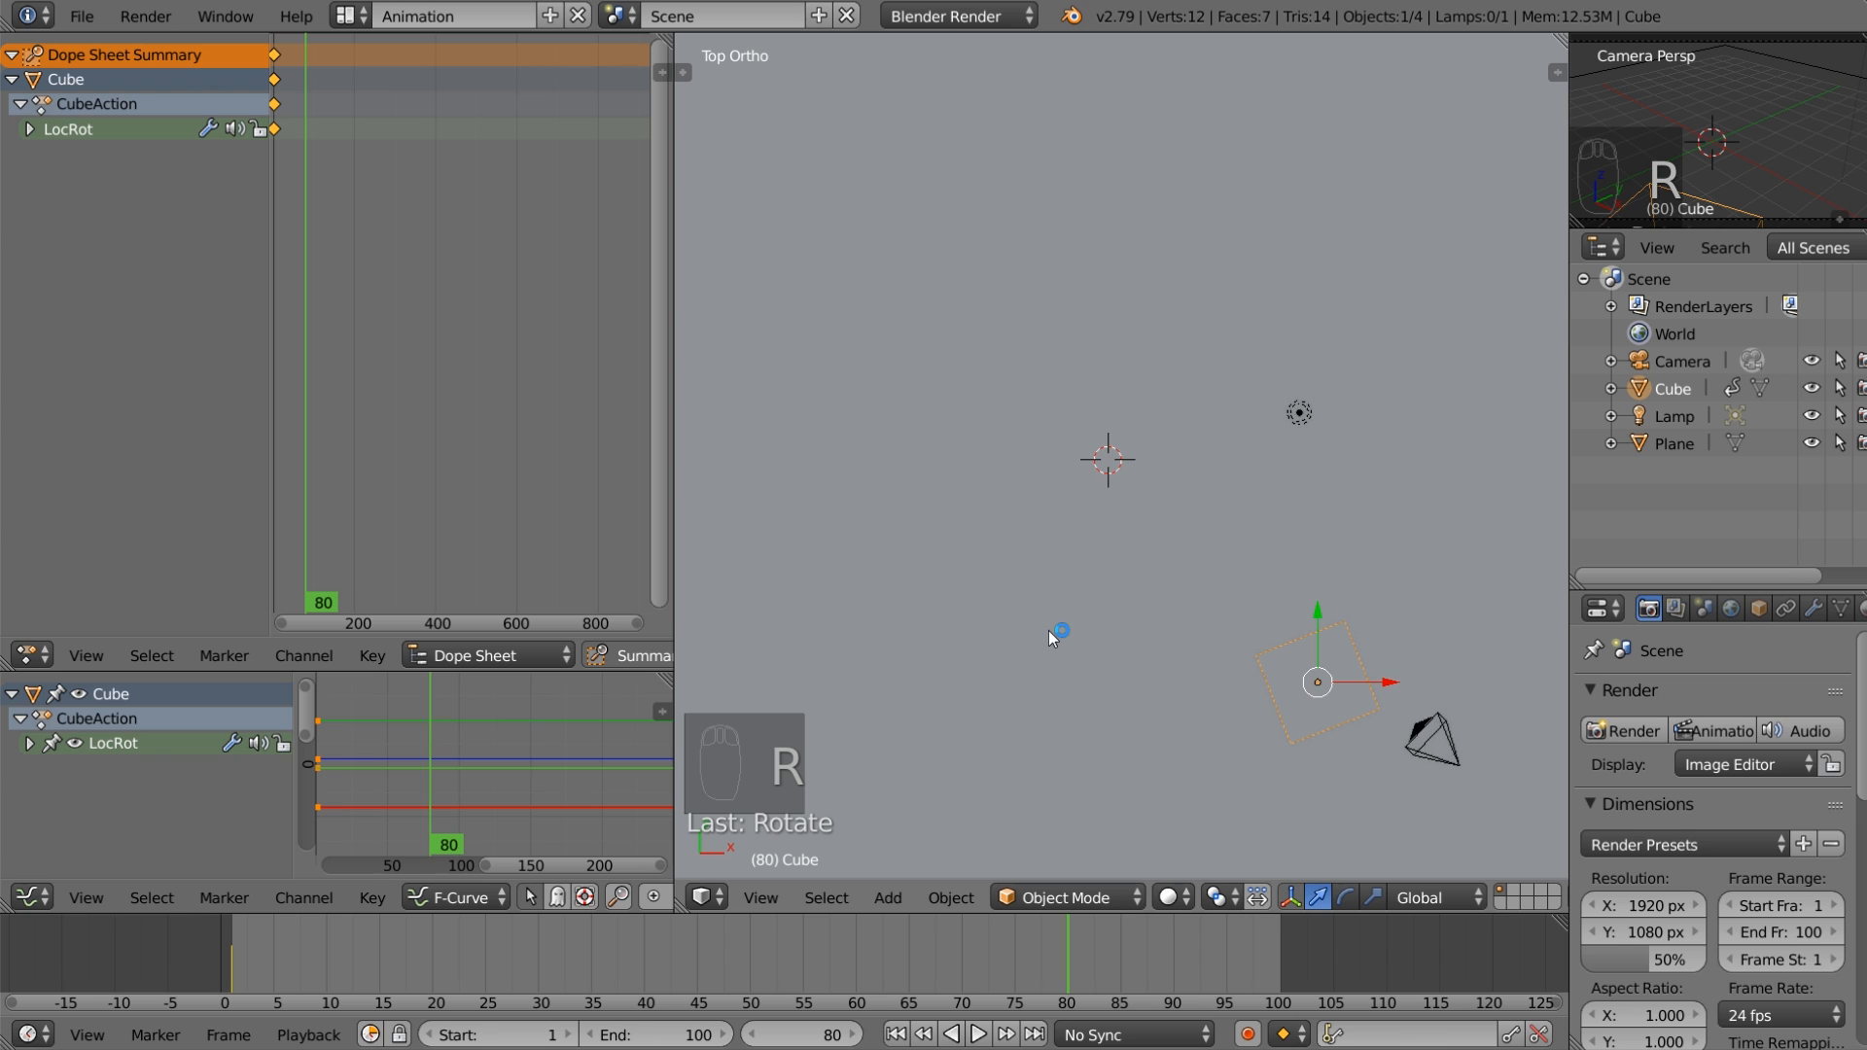
{"action": "key", "text": "i"}
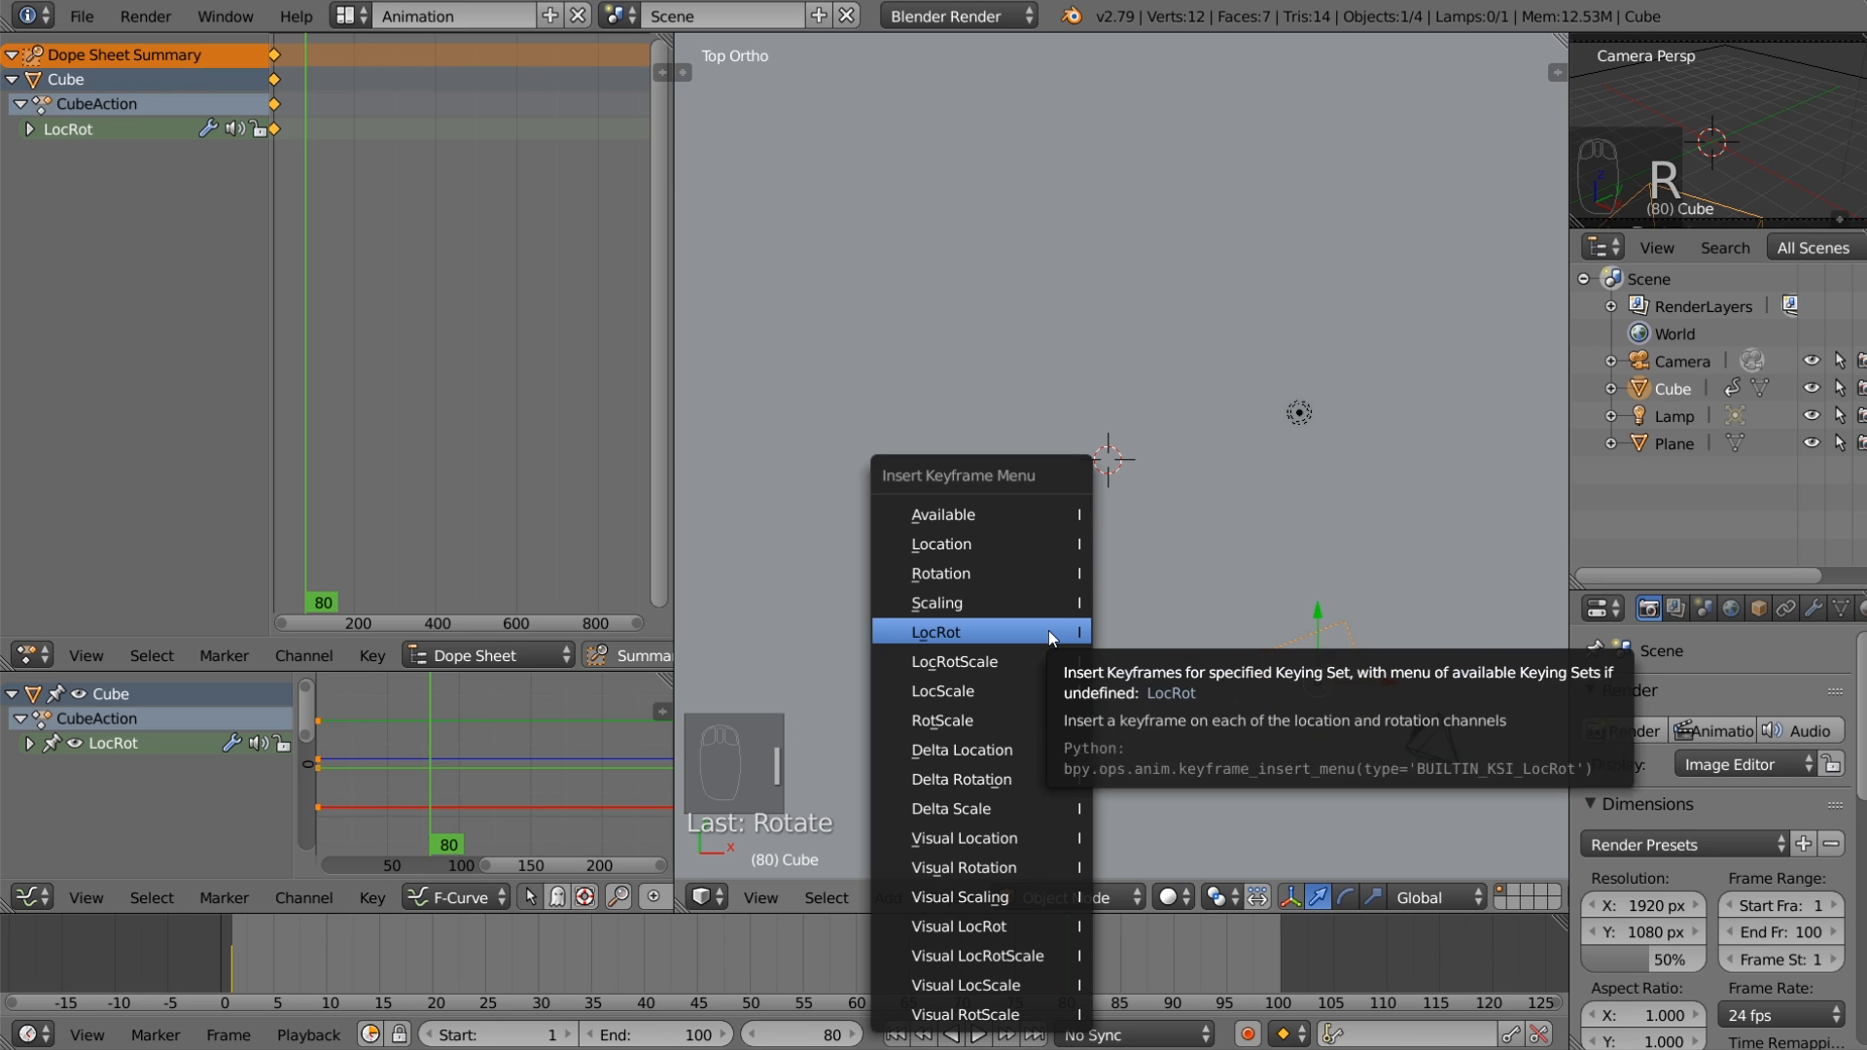
{"action": "left_click", "coordinate": [1049, 631]}
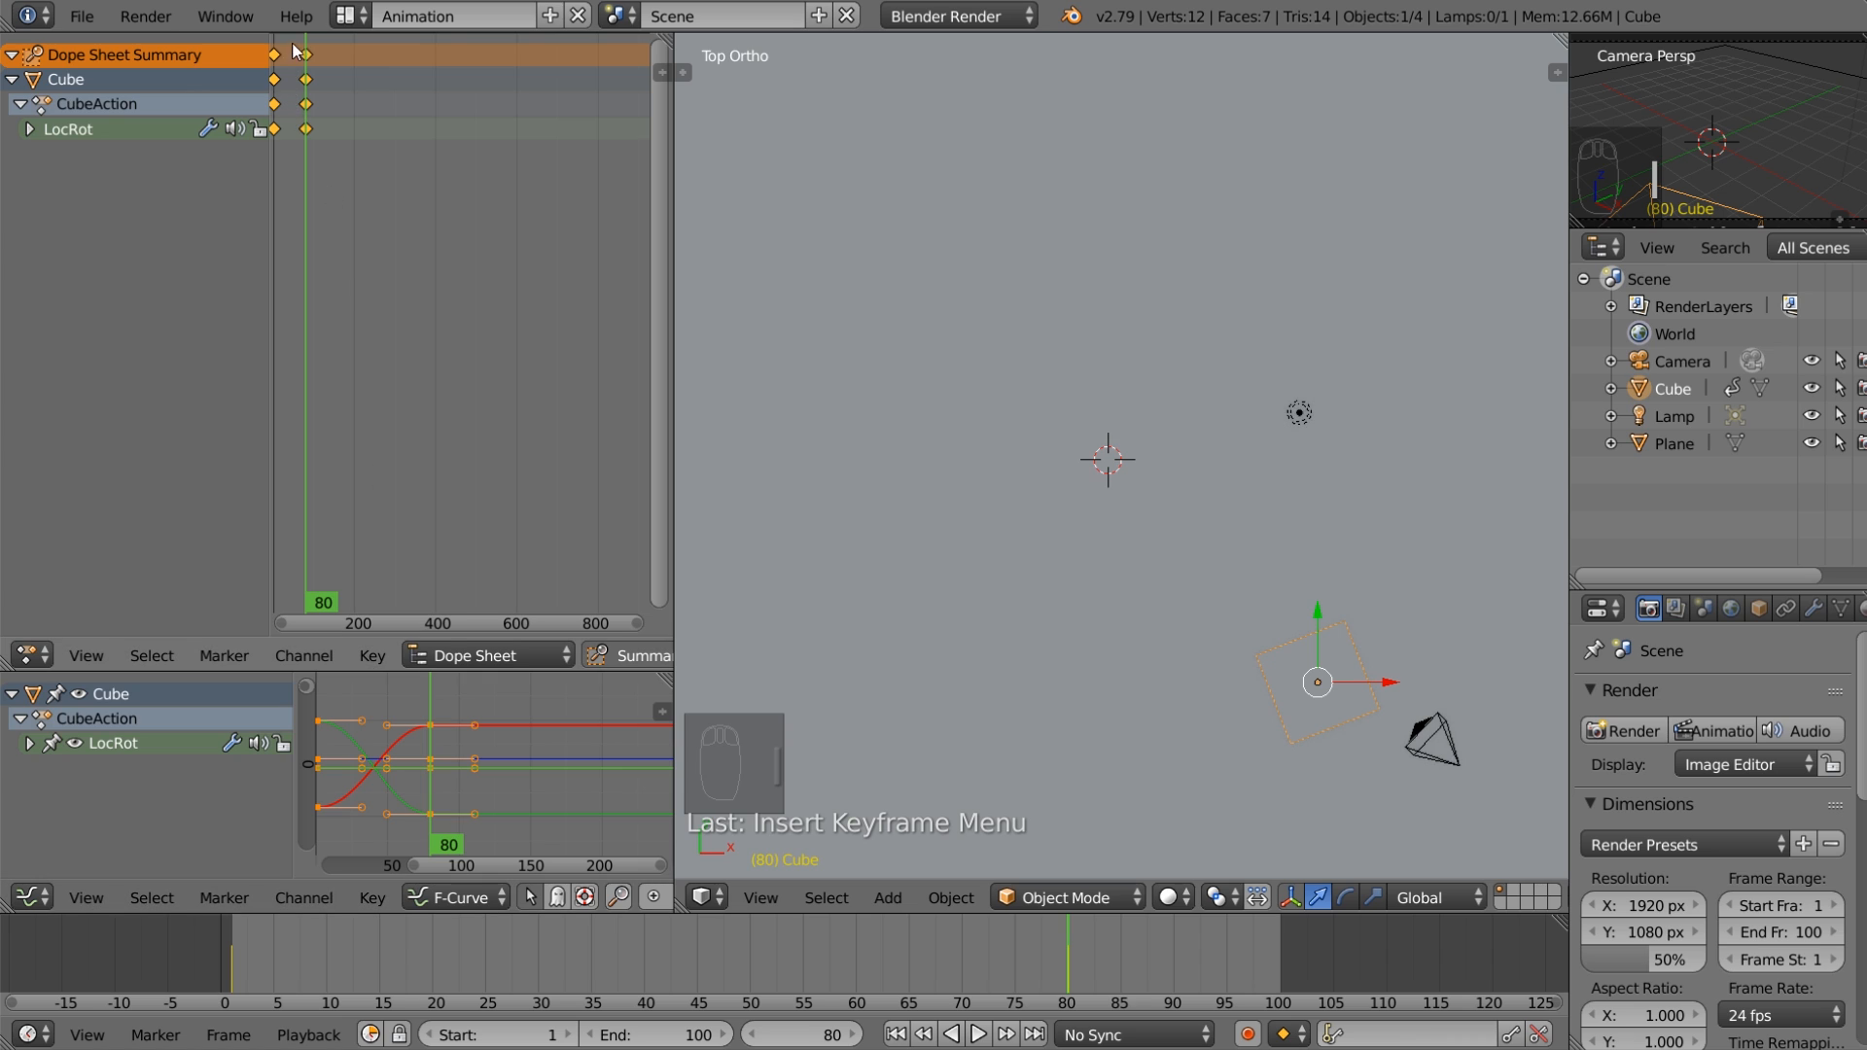
Step: Examine the cube's keyframes in the dope sheet and their curves in the graph editor
{"action": "scroll", "coordinate": [349, 130], "scroll_direction": "up", "scroll_amount": 2}
{"action": "middle_click_drag", "start_coordinate": [348, 130], "coordinate": [387, 161]}
{"action": "scroll", "coordinate": [389, 163], "scroll_direction": "up", "scroll_amount": 4}
{"action": "scroll", "coordinate": [387, 162], "scroll_direction": "up", "scroll_amount": 2}
{"action": "scroll", "coordinate": [446, 790], "scroll_direction": "up", "scroll_amount": 2}
{"action": "middle_click_drag", "start_coordinate": [454, 777], "coordinate": [579, 790]}
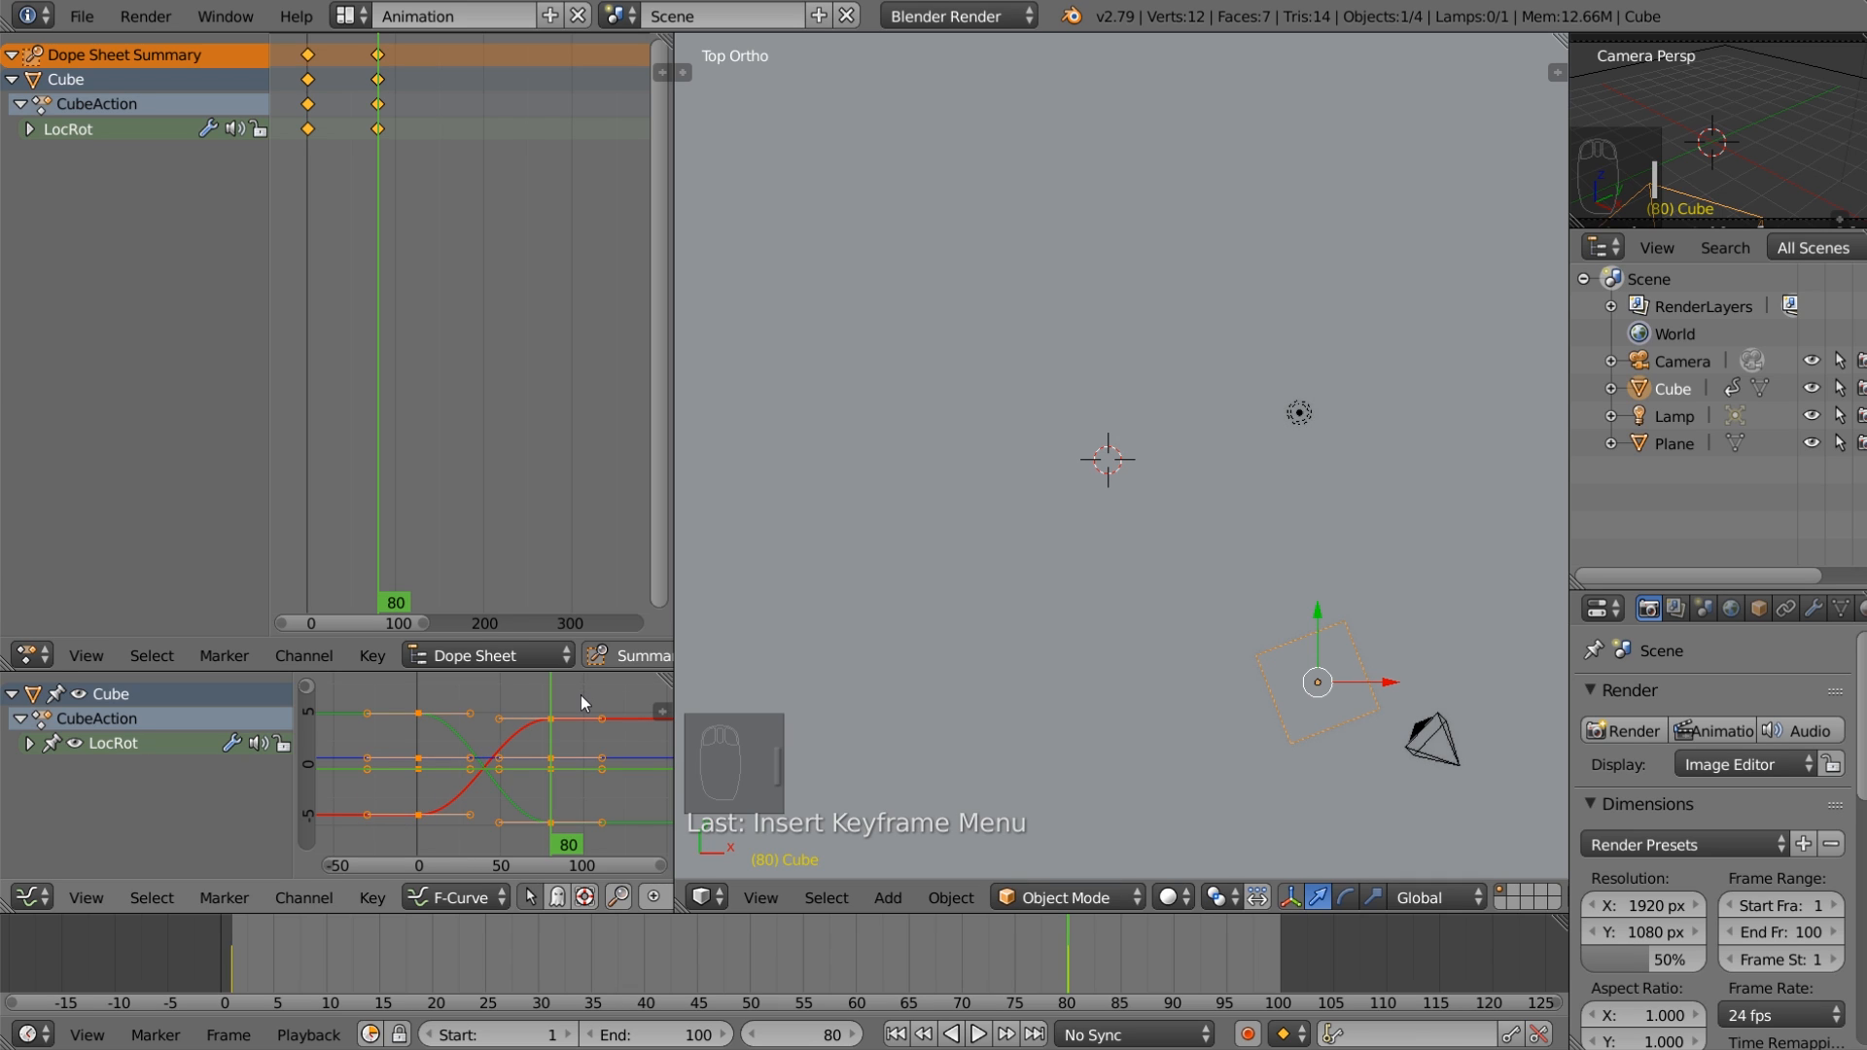
Step: Play the animation from frame 1 in an angled view and set the scene's frame rate to 60 fps
{"action": "left_click", "coordinate": [895, 1033]}
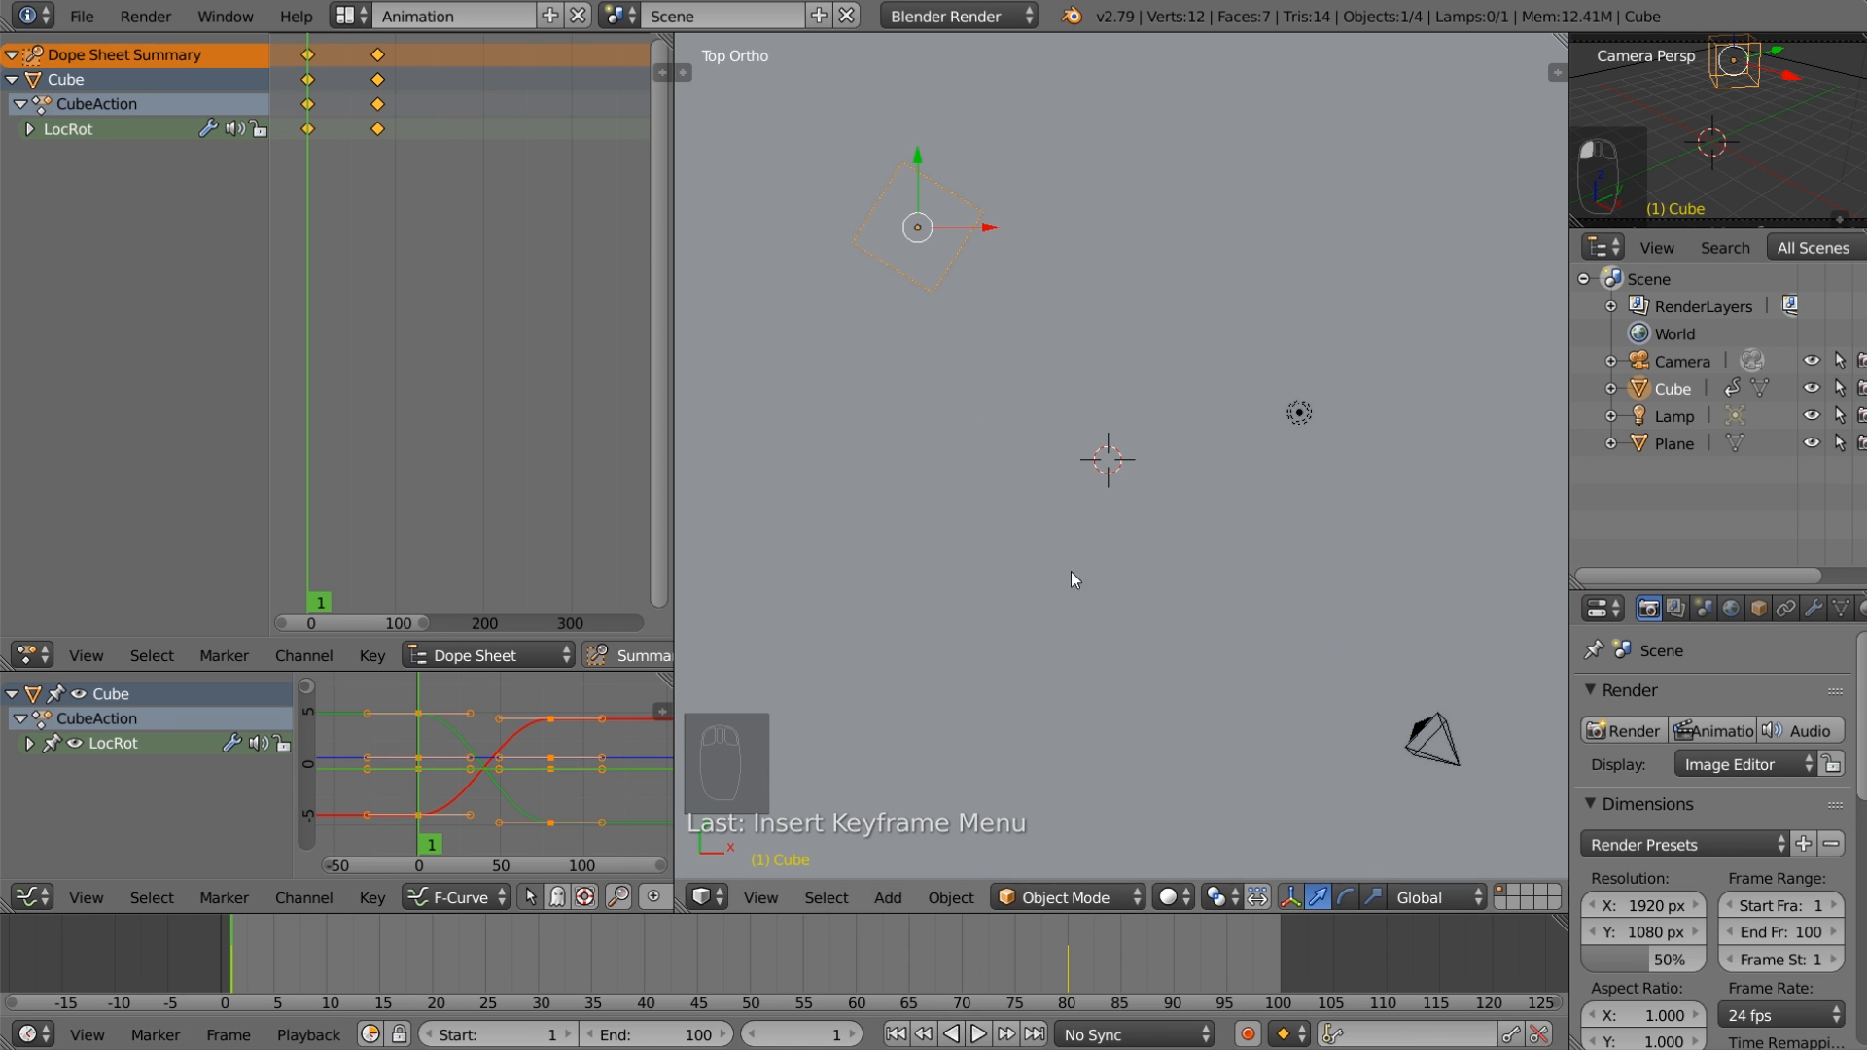
{"action": "middle_click_drag", "start_coordinate": [1070, 570], "coordinate": [1050, 368]}
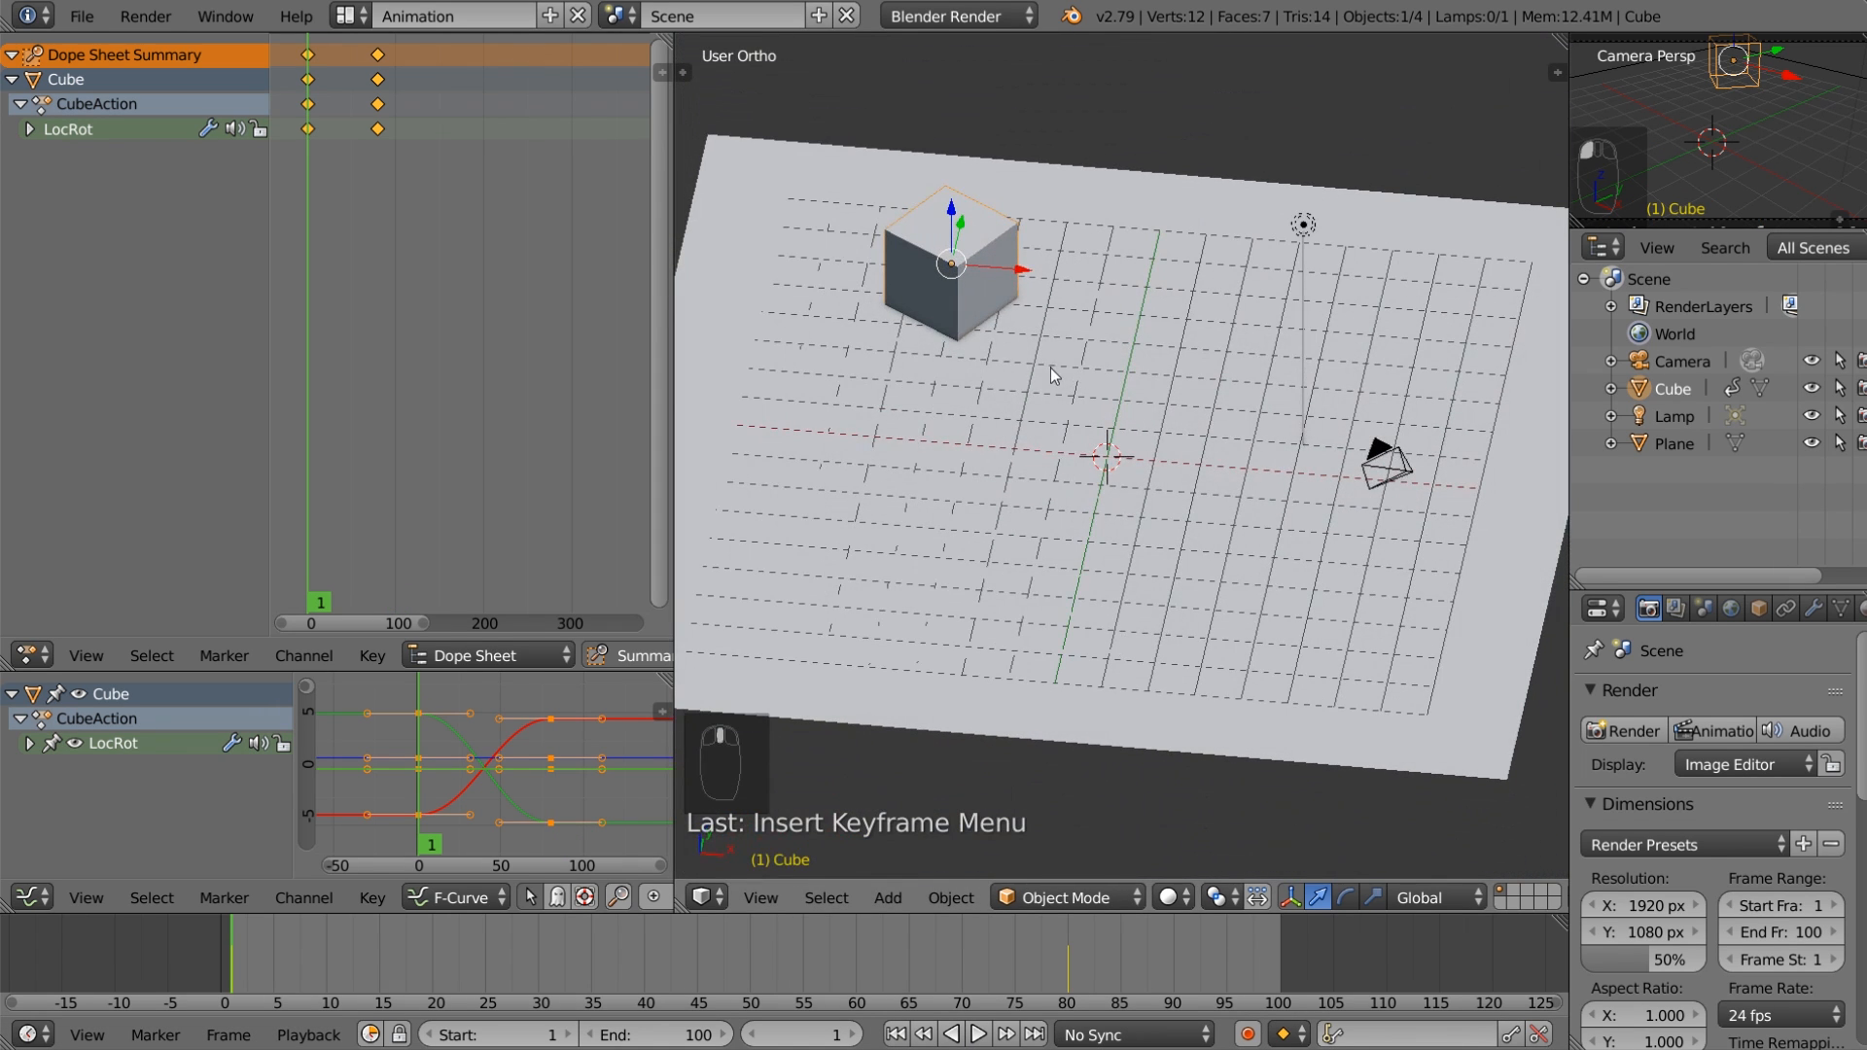
{"action": "left_click", "coordinate": [980, 1034]}
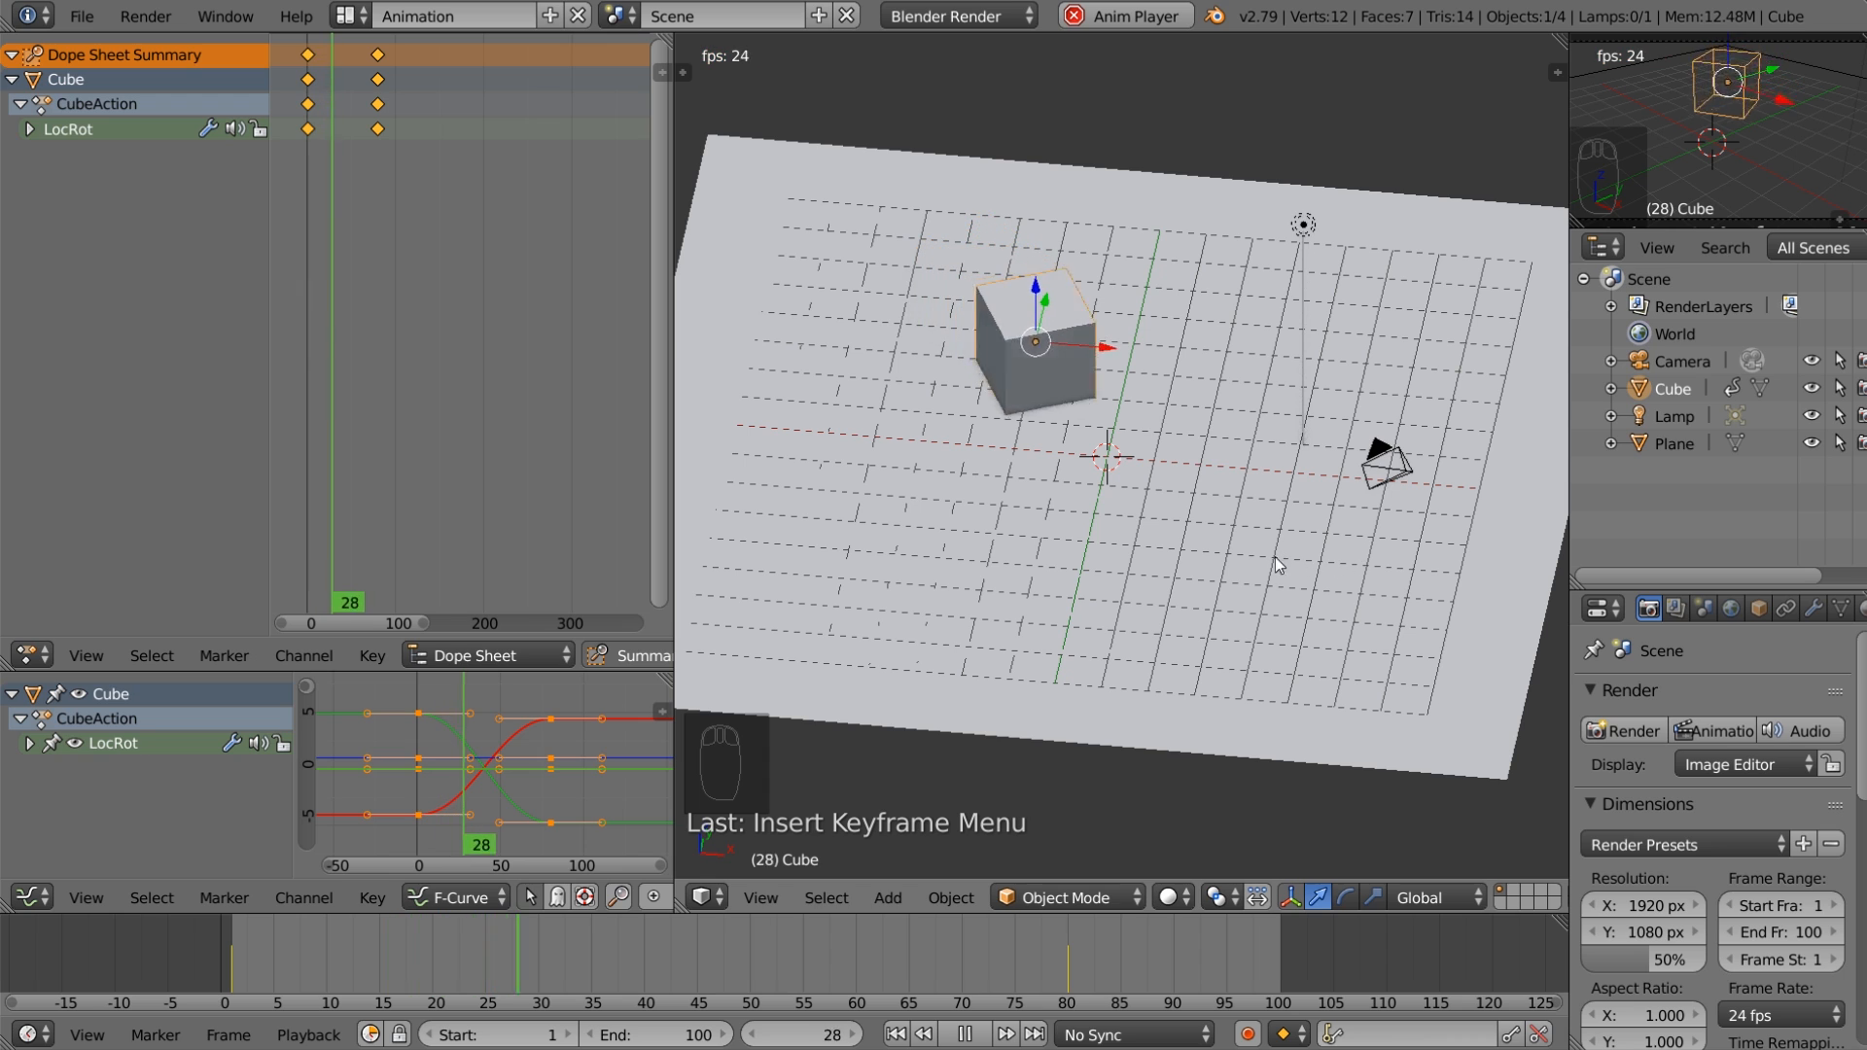
{"action": "left_click", "coordinate": [1797, 1015]}
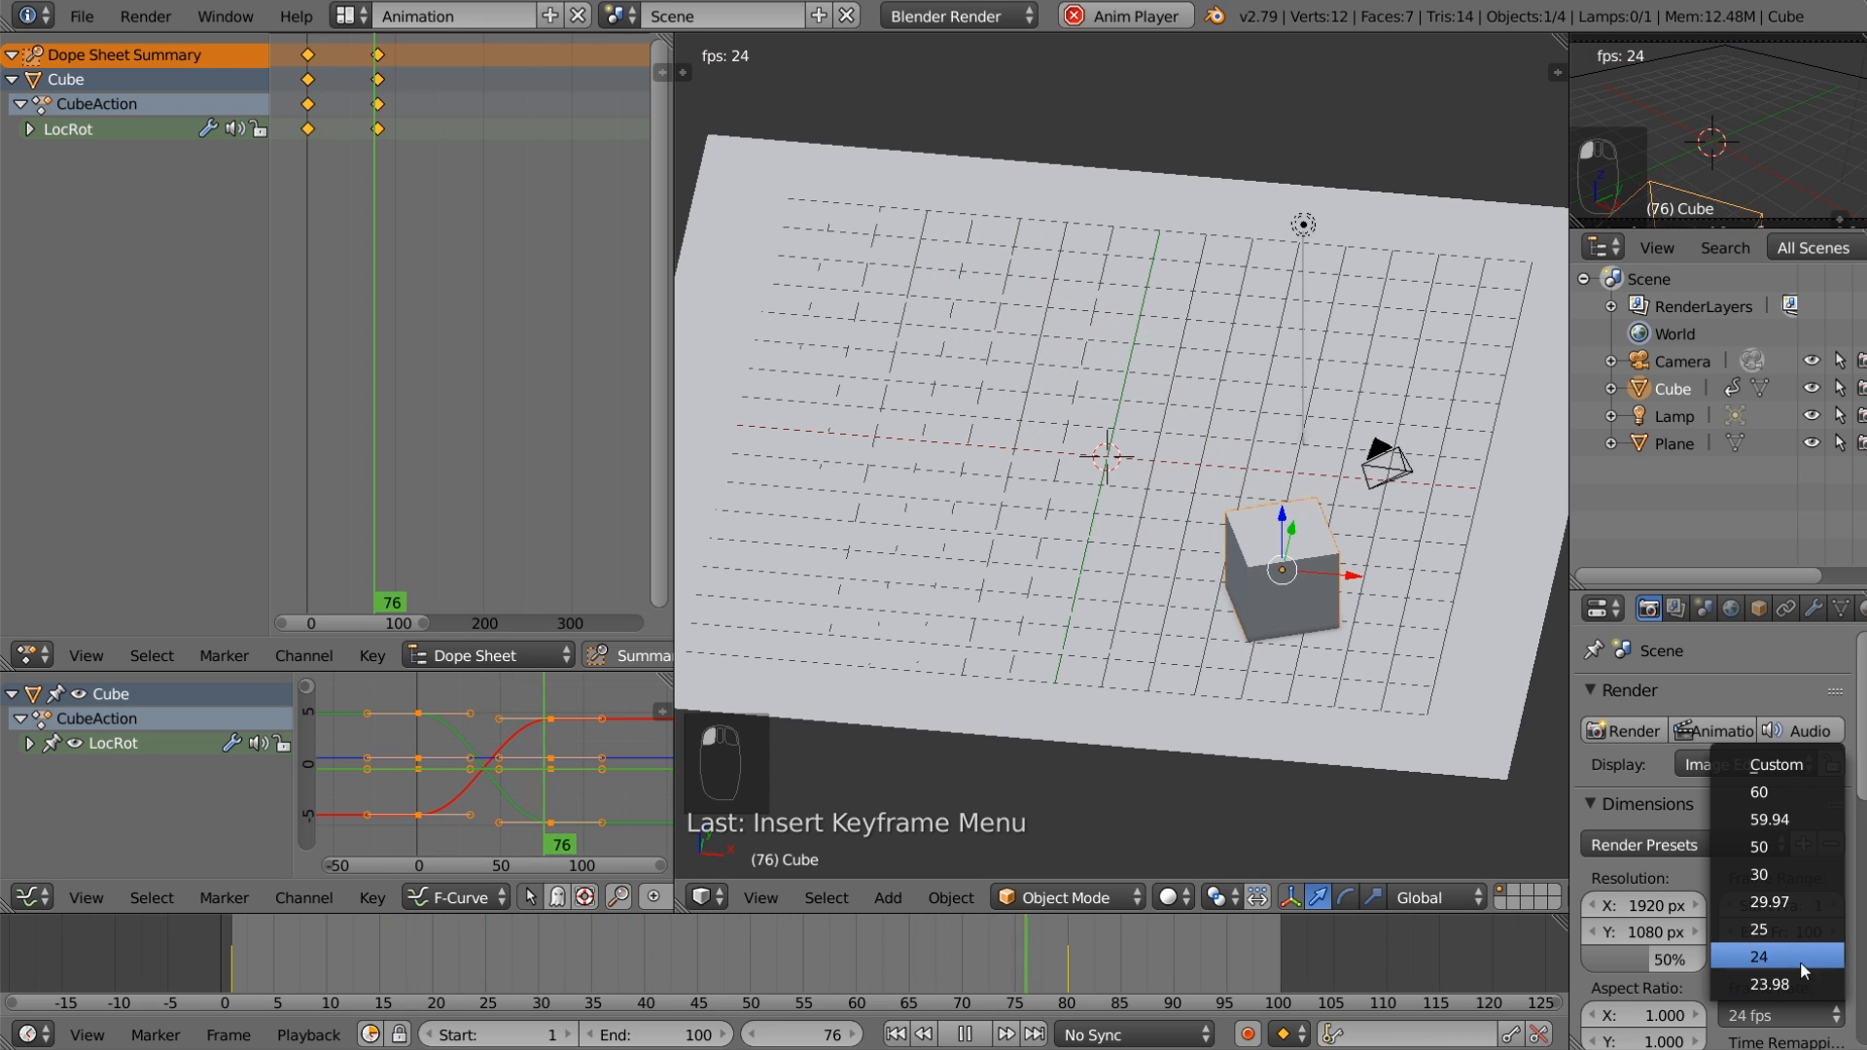
{"action": "left_click", "coordinate": [1790, 795]}
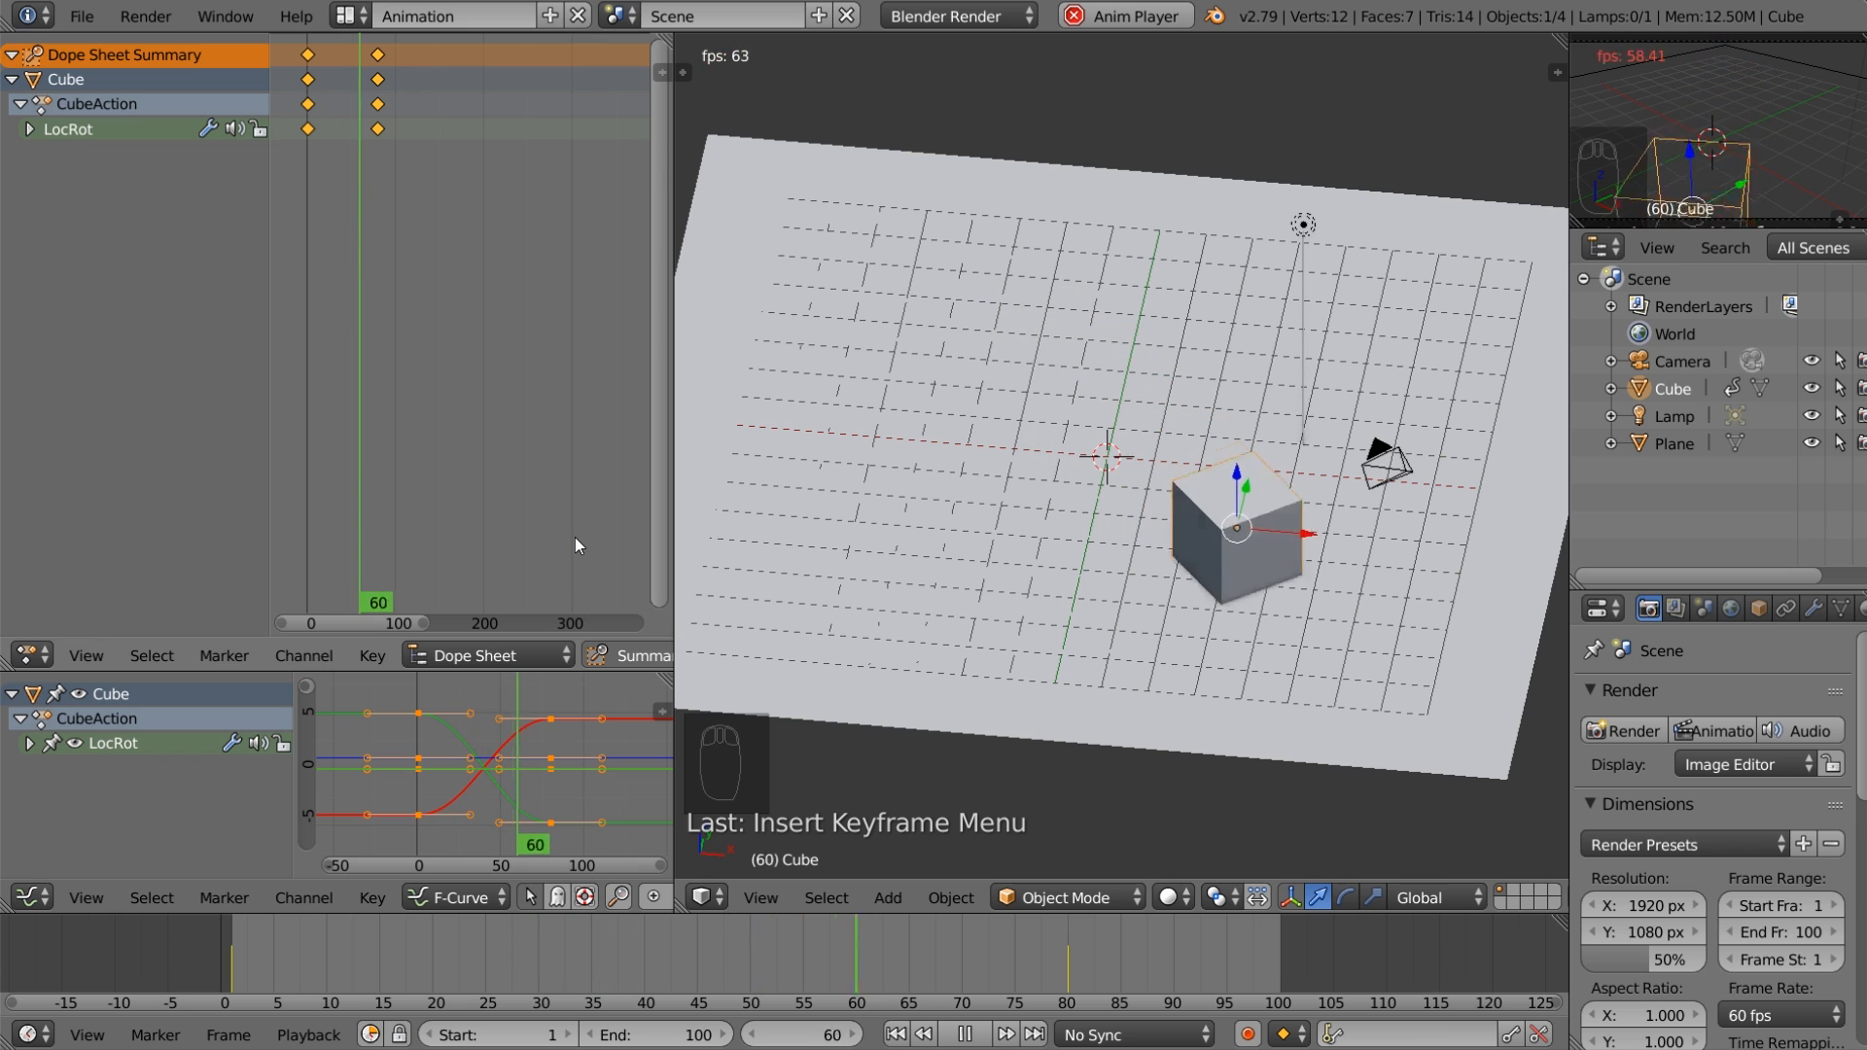
Step: Select the cube's last keyframes in the dope sheet, try earlier and later timings, and move them to frame 78
{"action": "left_click", "coordinate": [382, 109]}
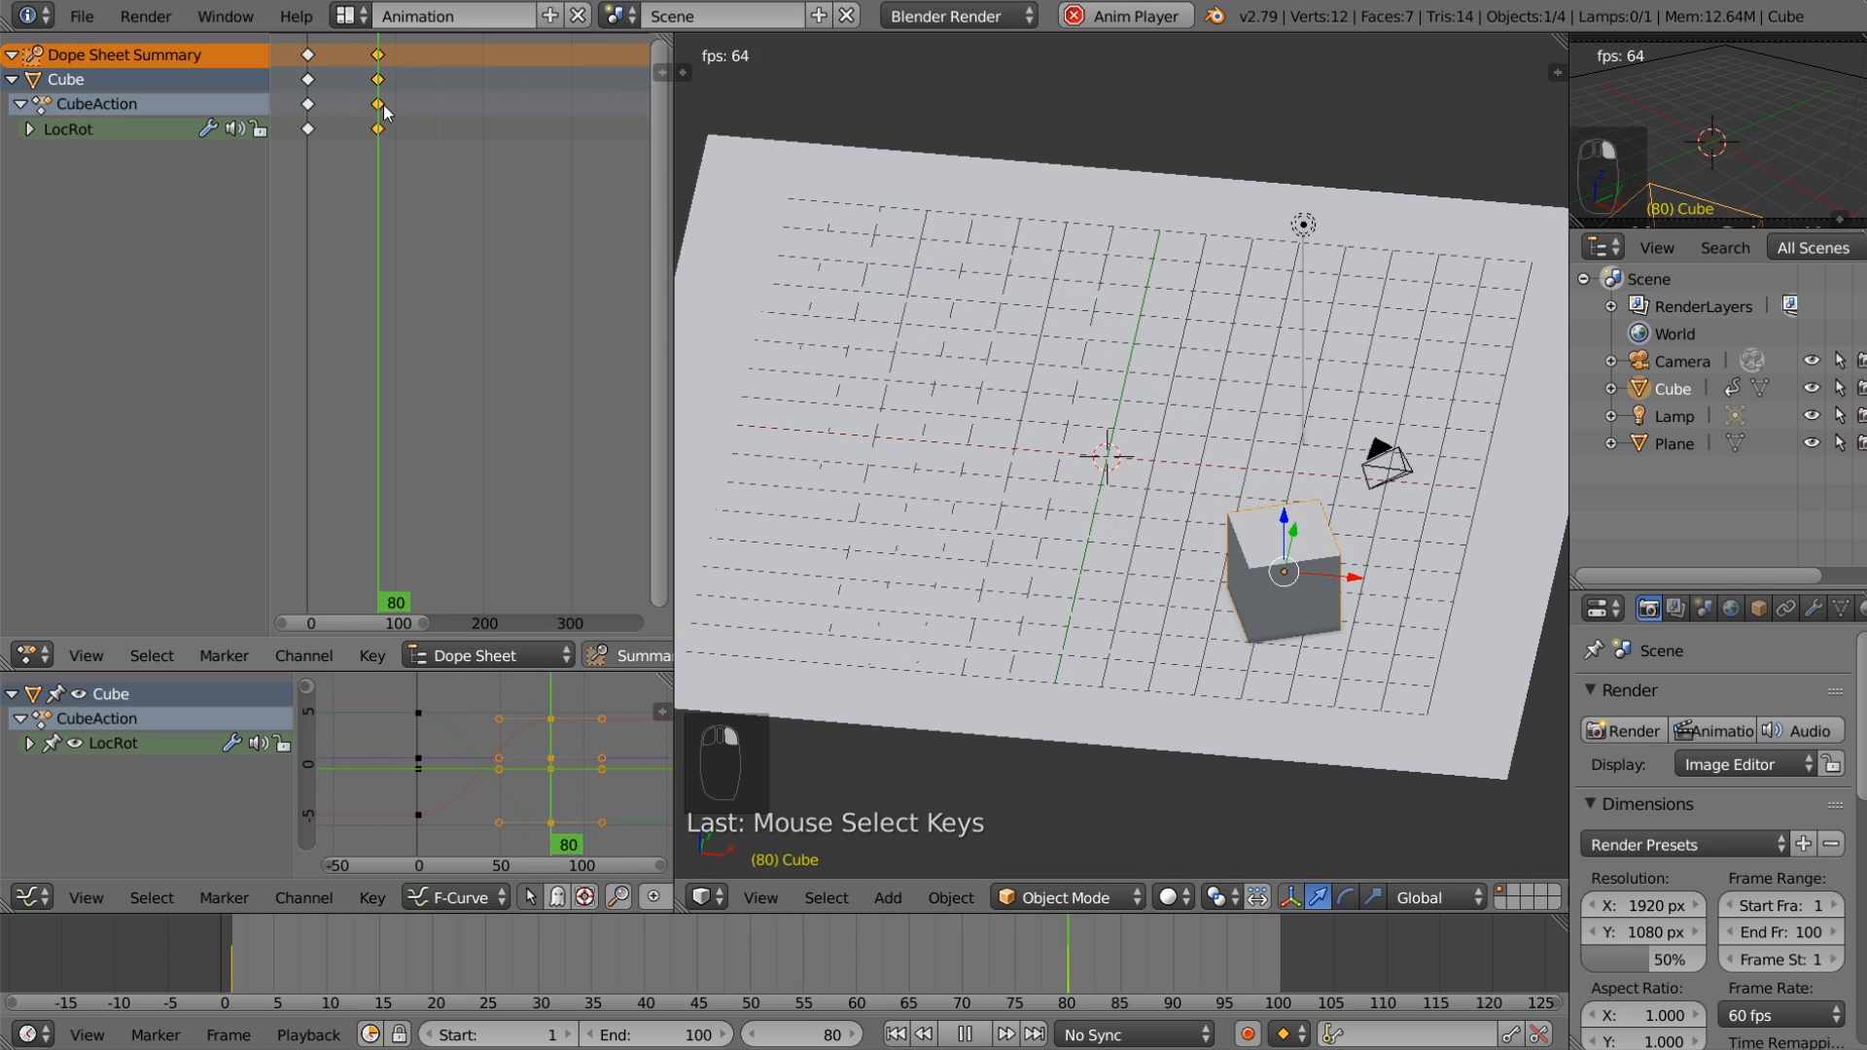
{"action": "key", "text": "g"}
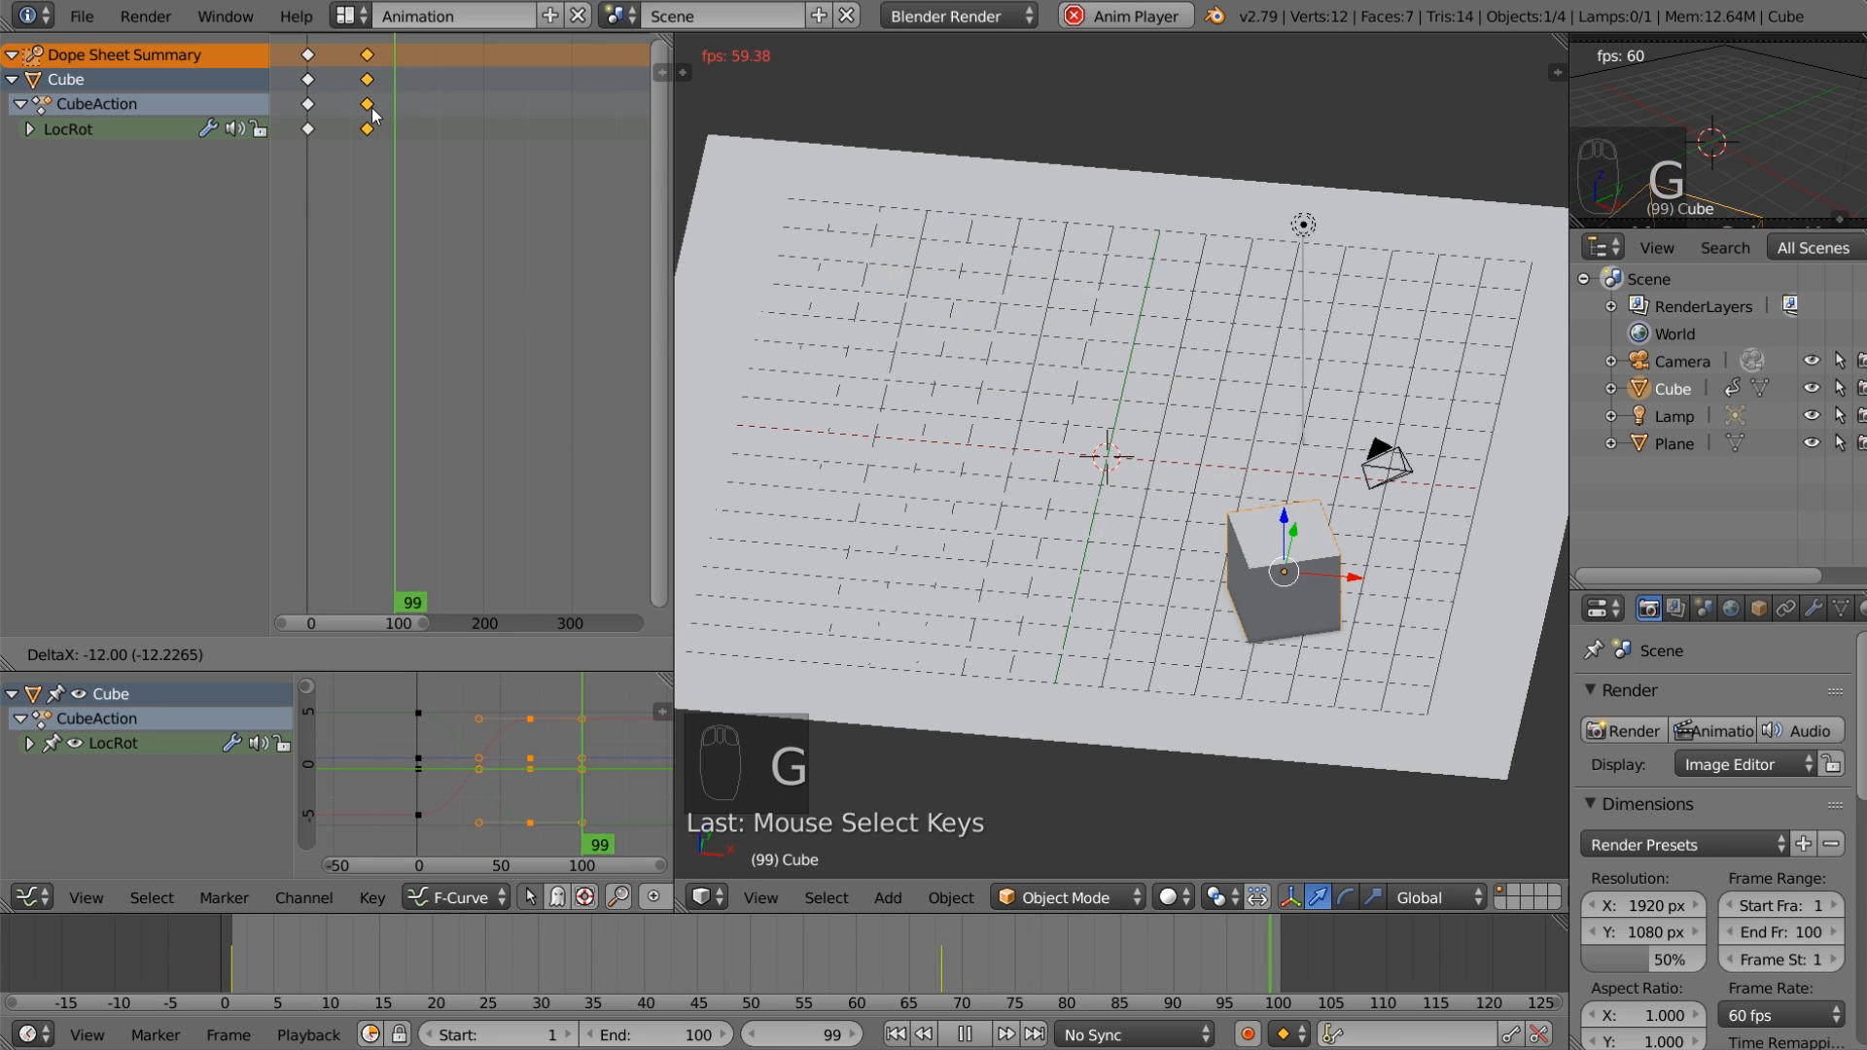
{"action": "left_click", "coordinate": [355, 123]}
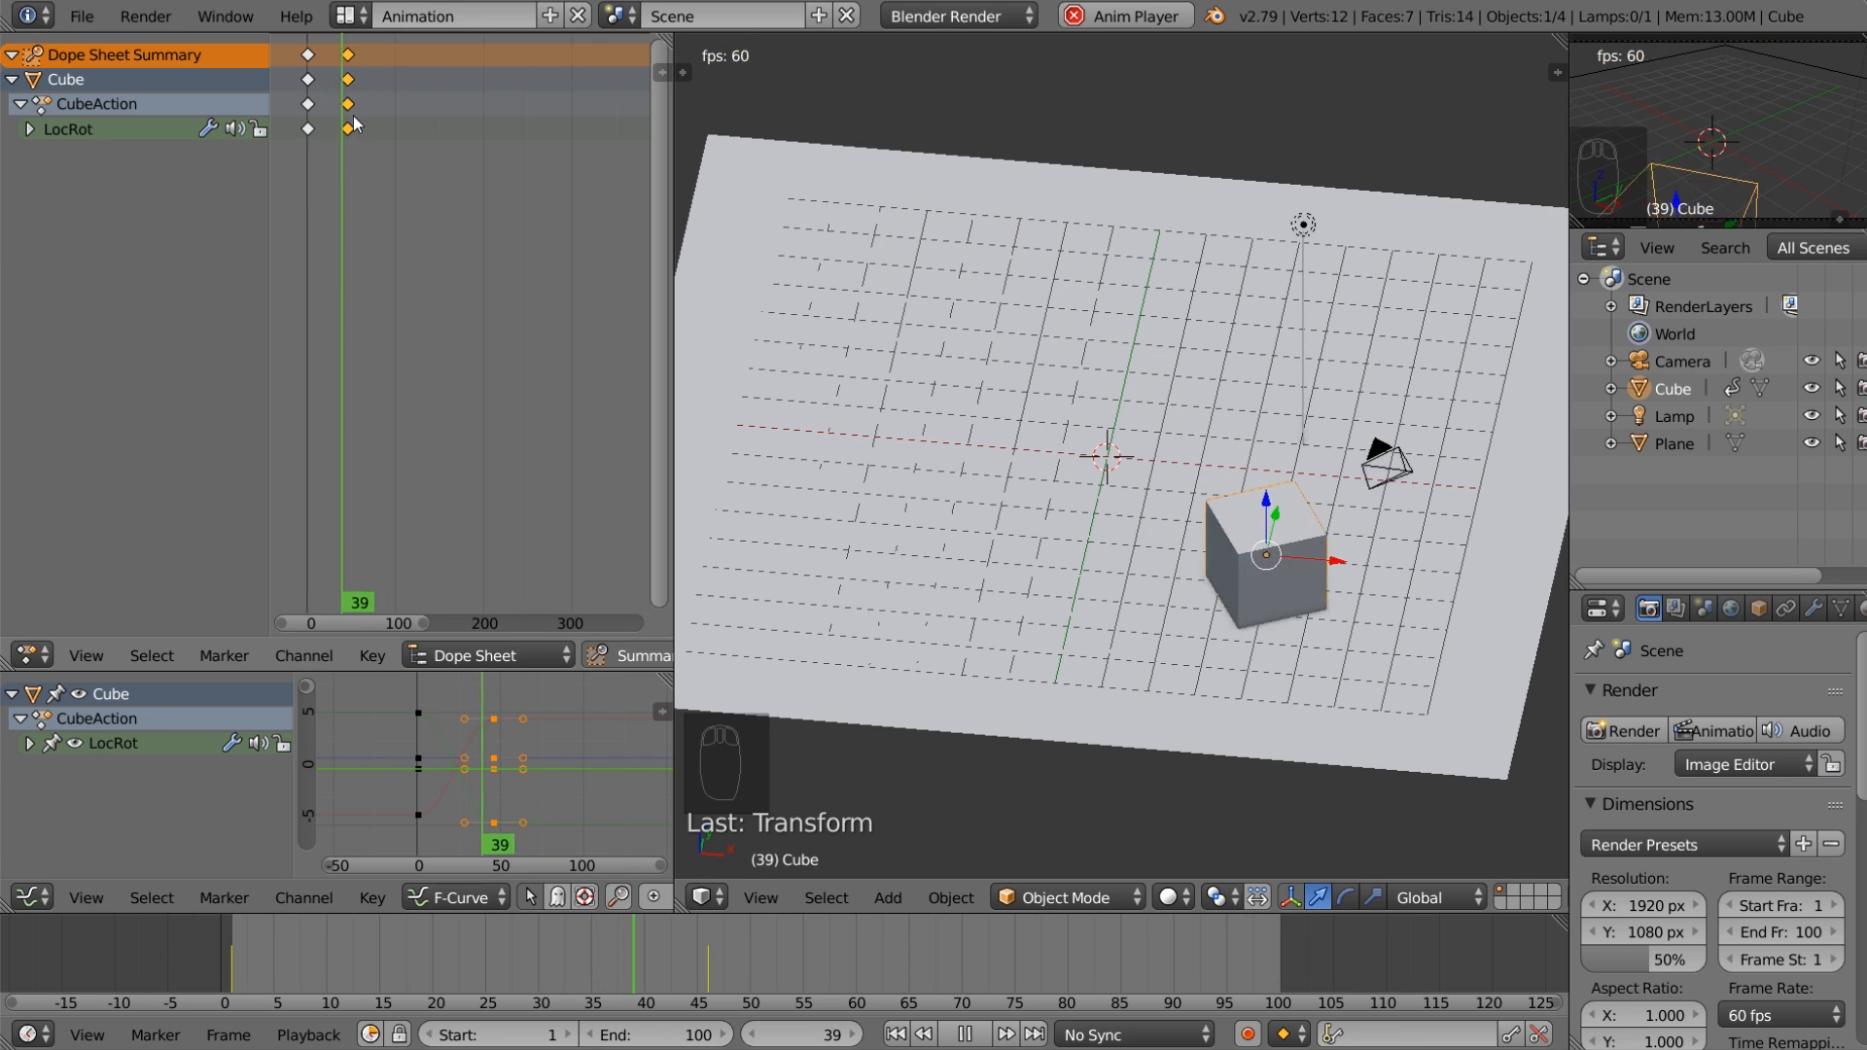
{"action": "key", "text": "g"}
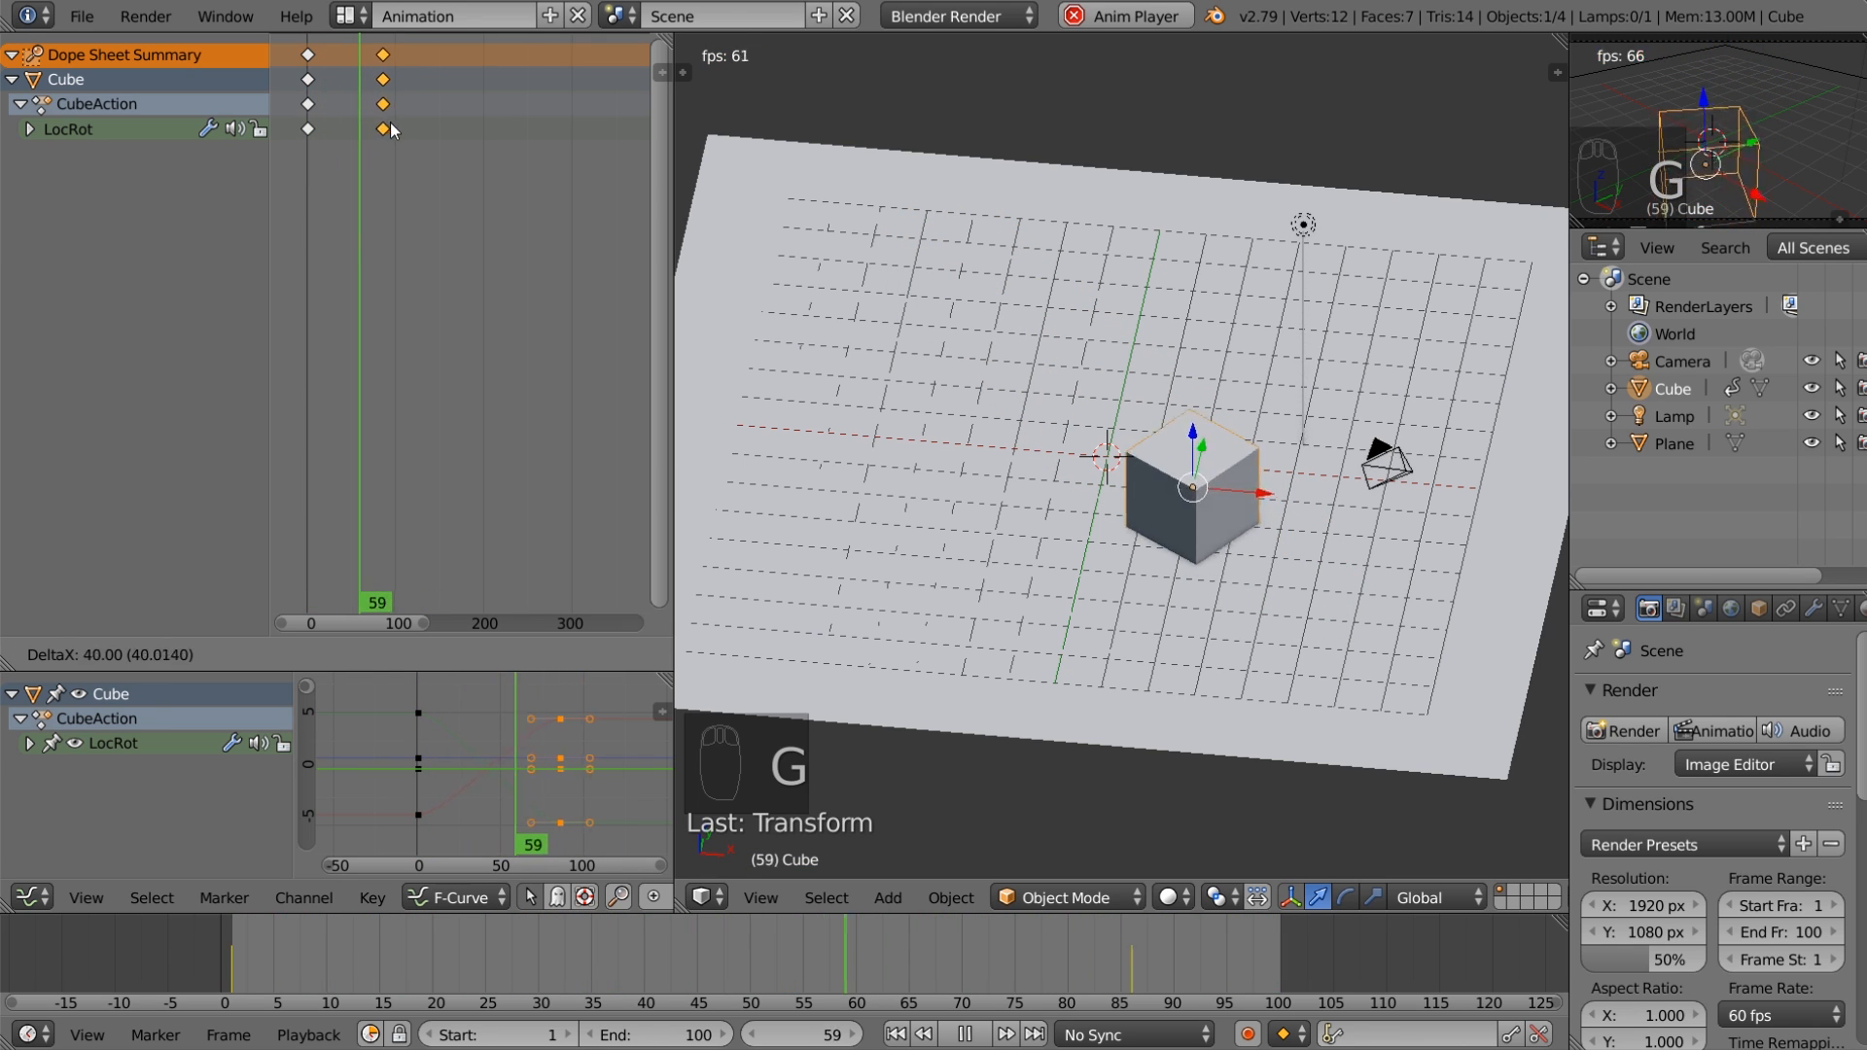
{"action": "left_click", "coordinate": [454, 131]}
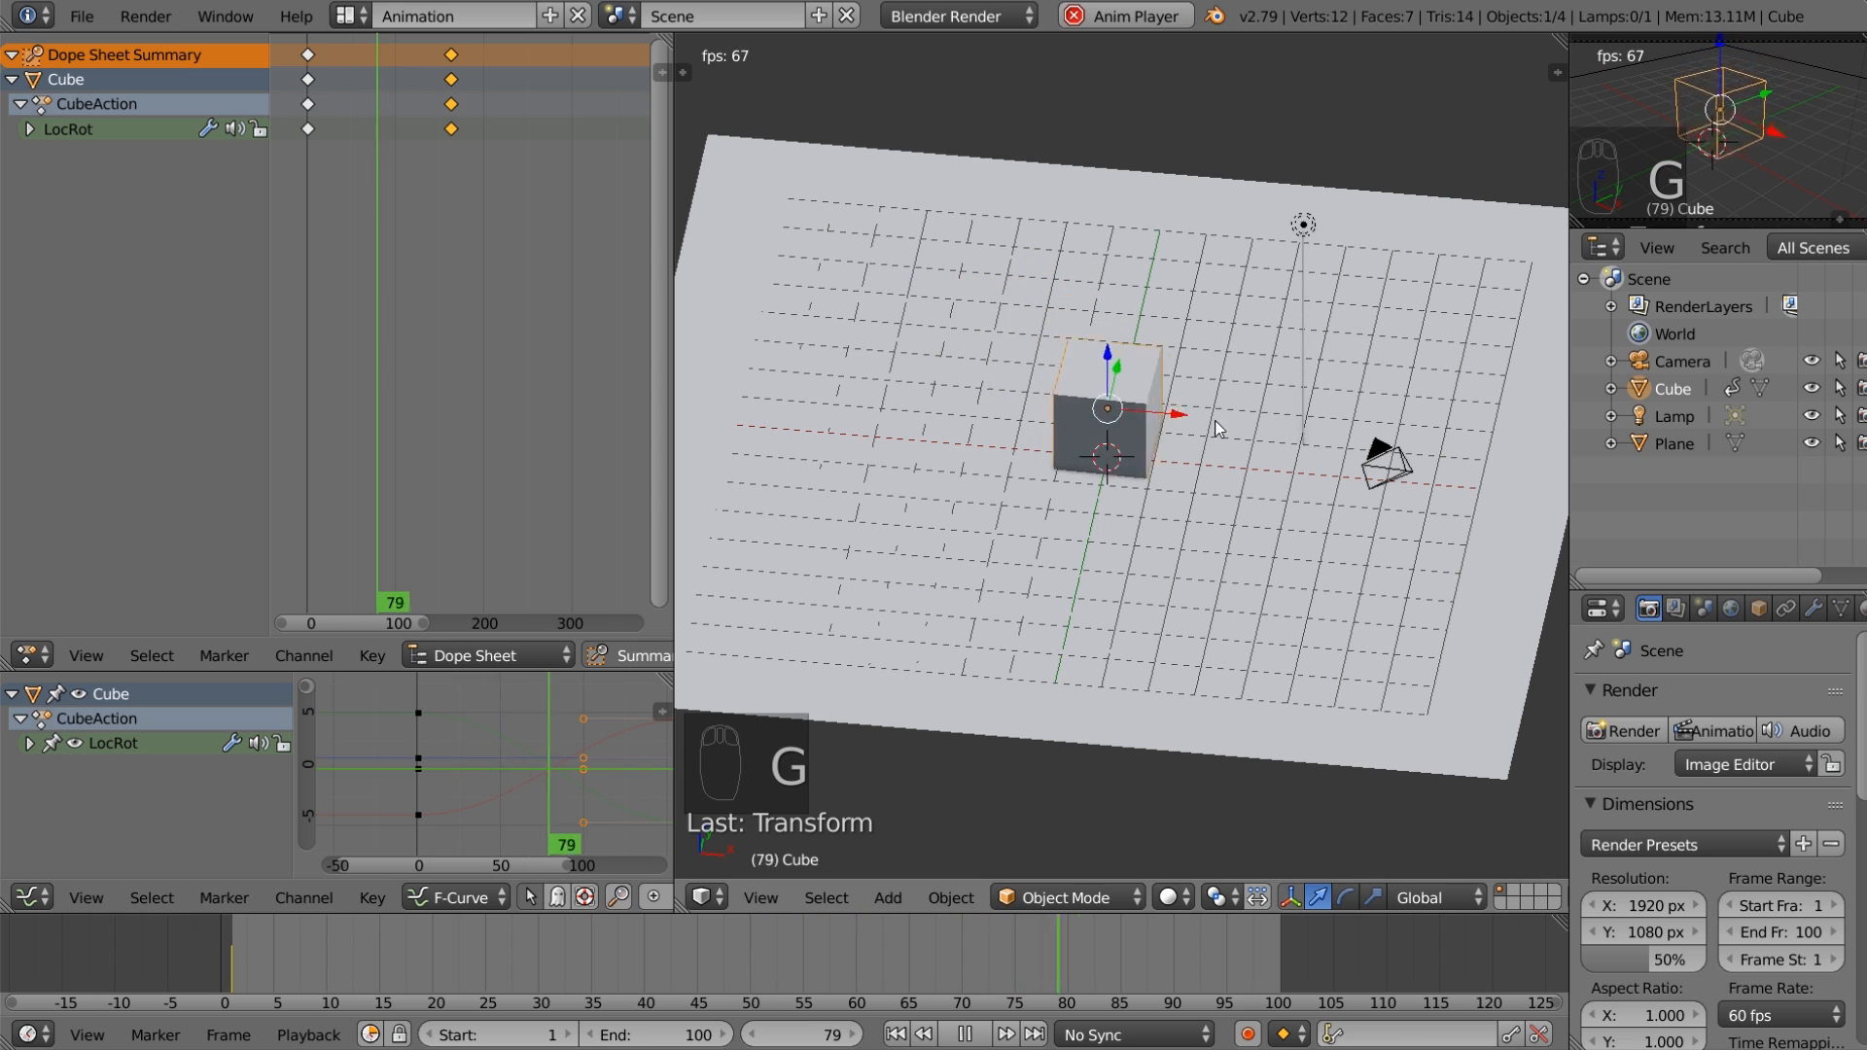
{"action": "key", "text": "g"}
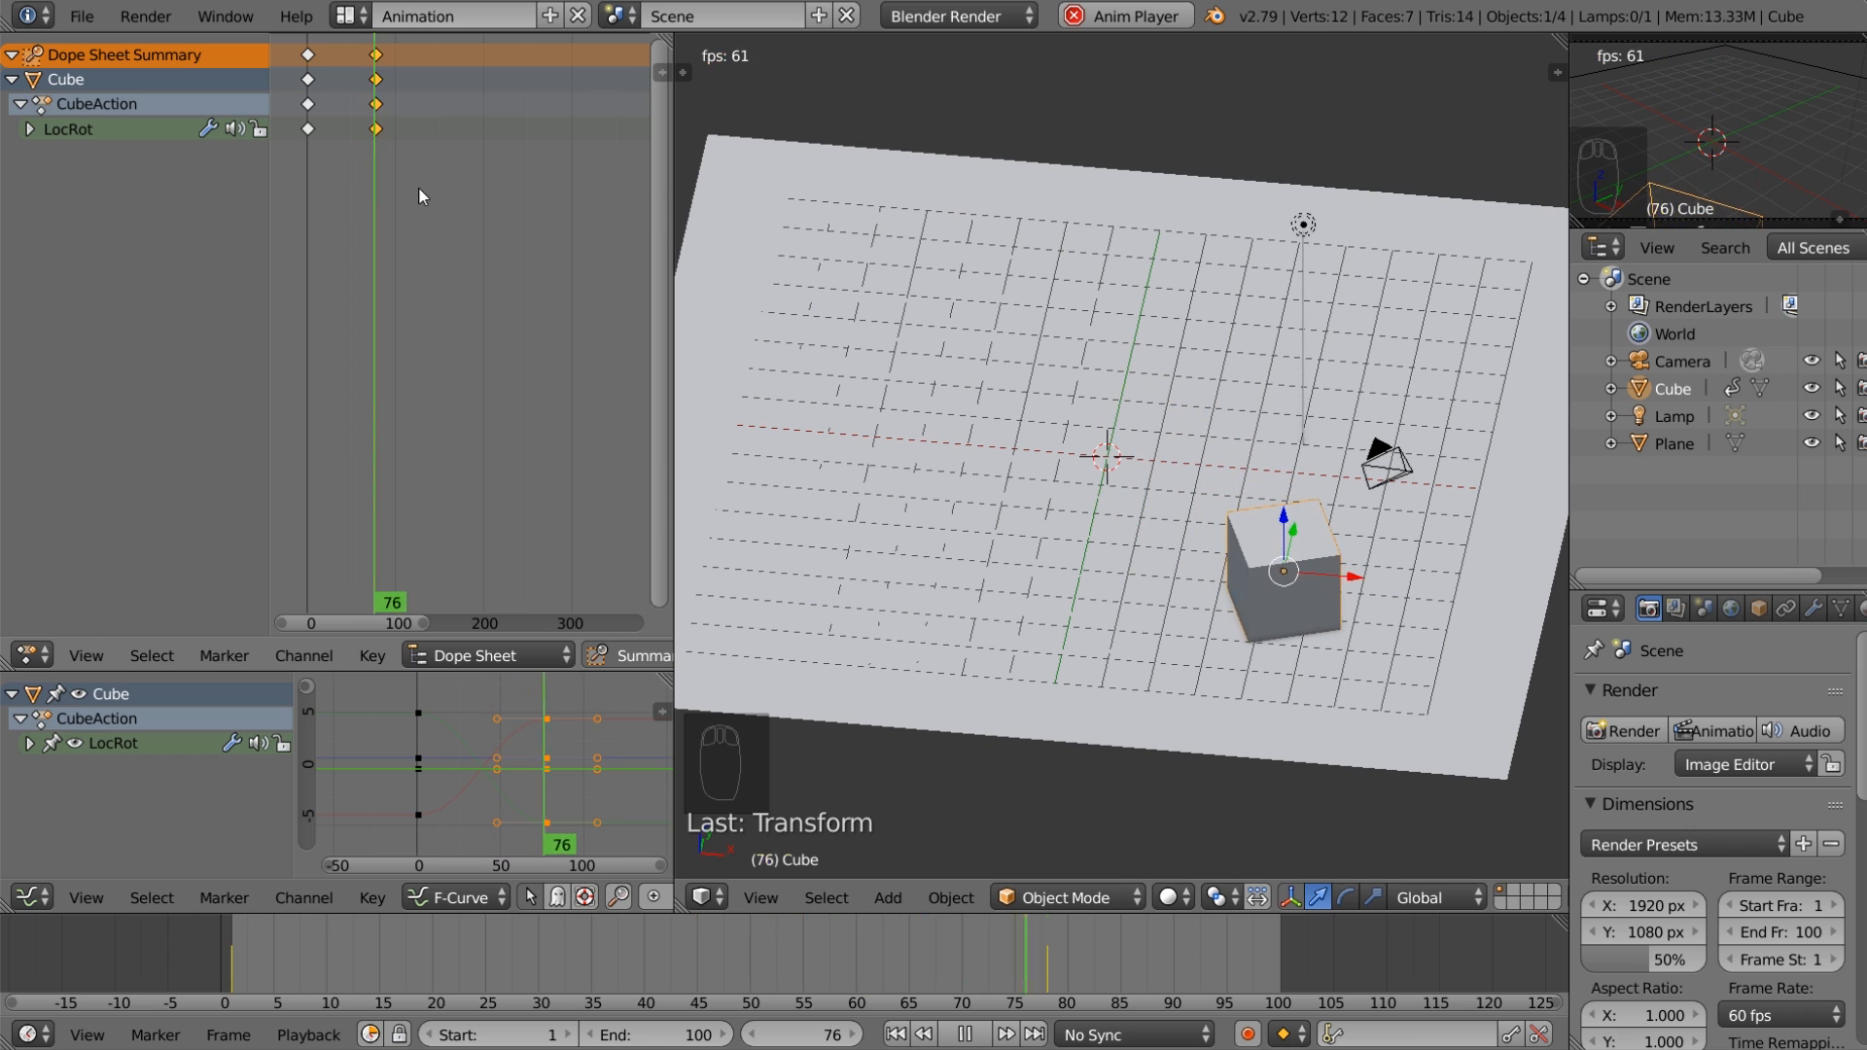
{"action": "left_click", "coordinate": [420, 187]}
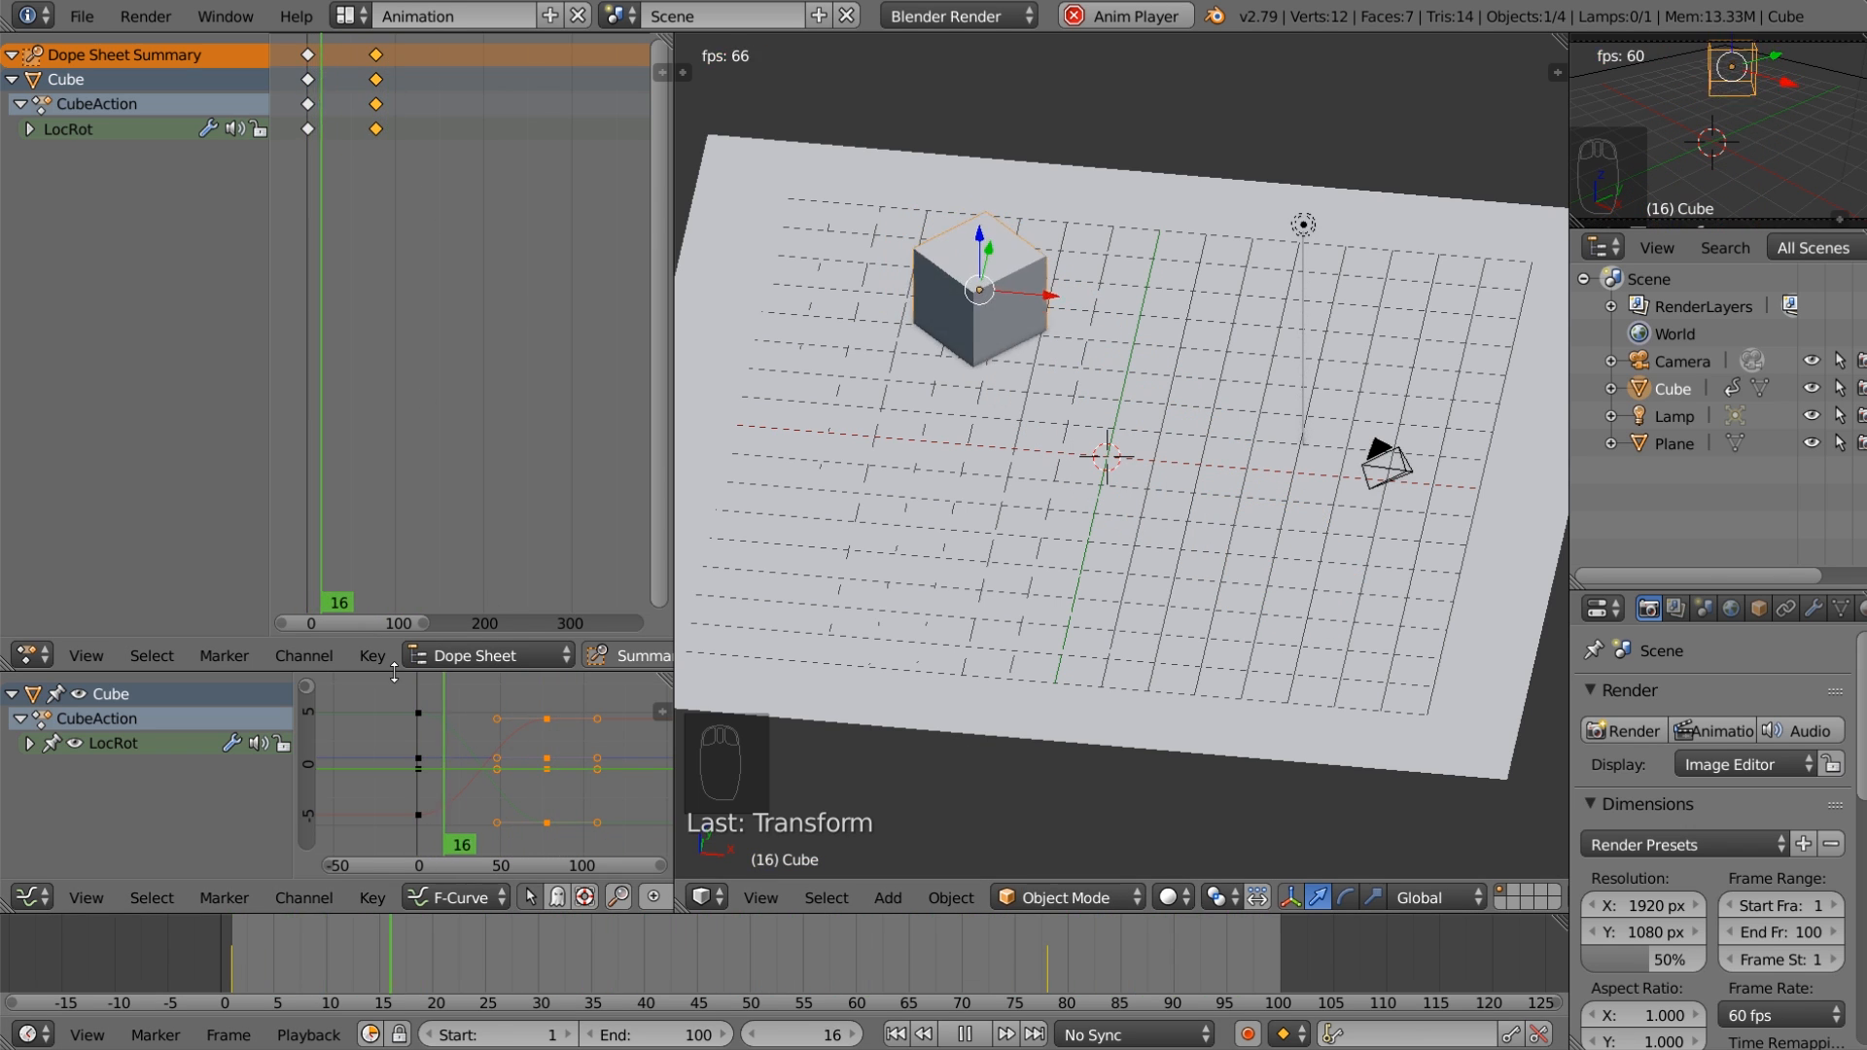
Step: Enlarge the graph editor in height and width, deselect all keyframes, and show the graph editor's properties
{"action": "left_click_drag", "start_coordinate": [401, 671], "coordinate": [386, 377]}
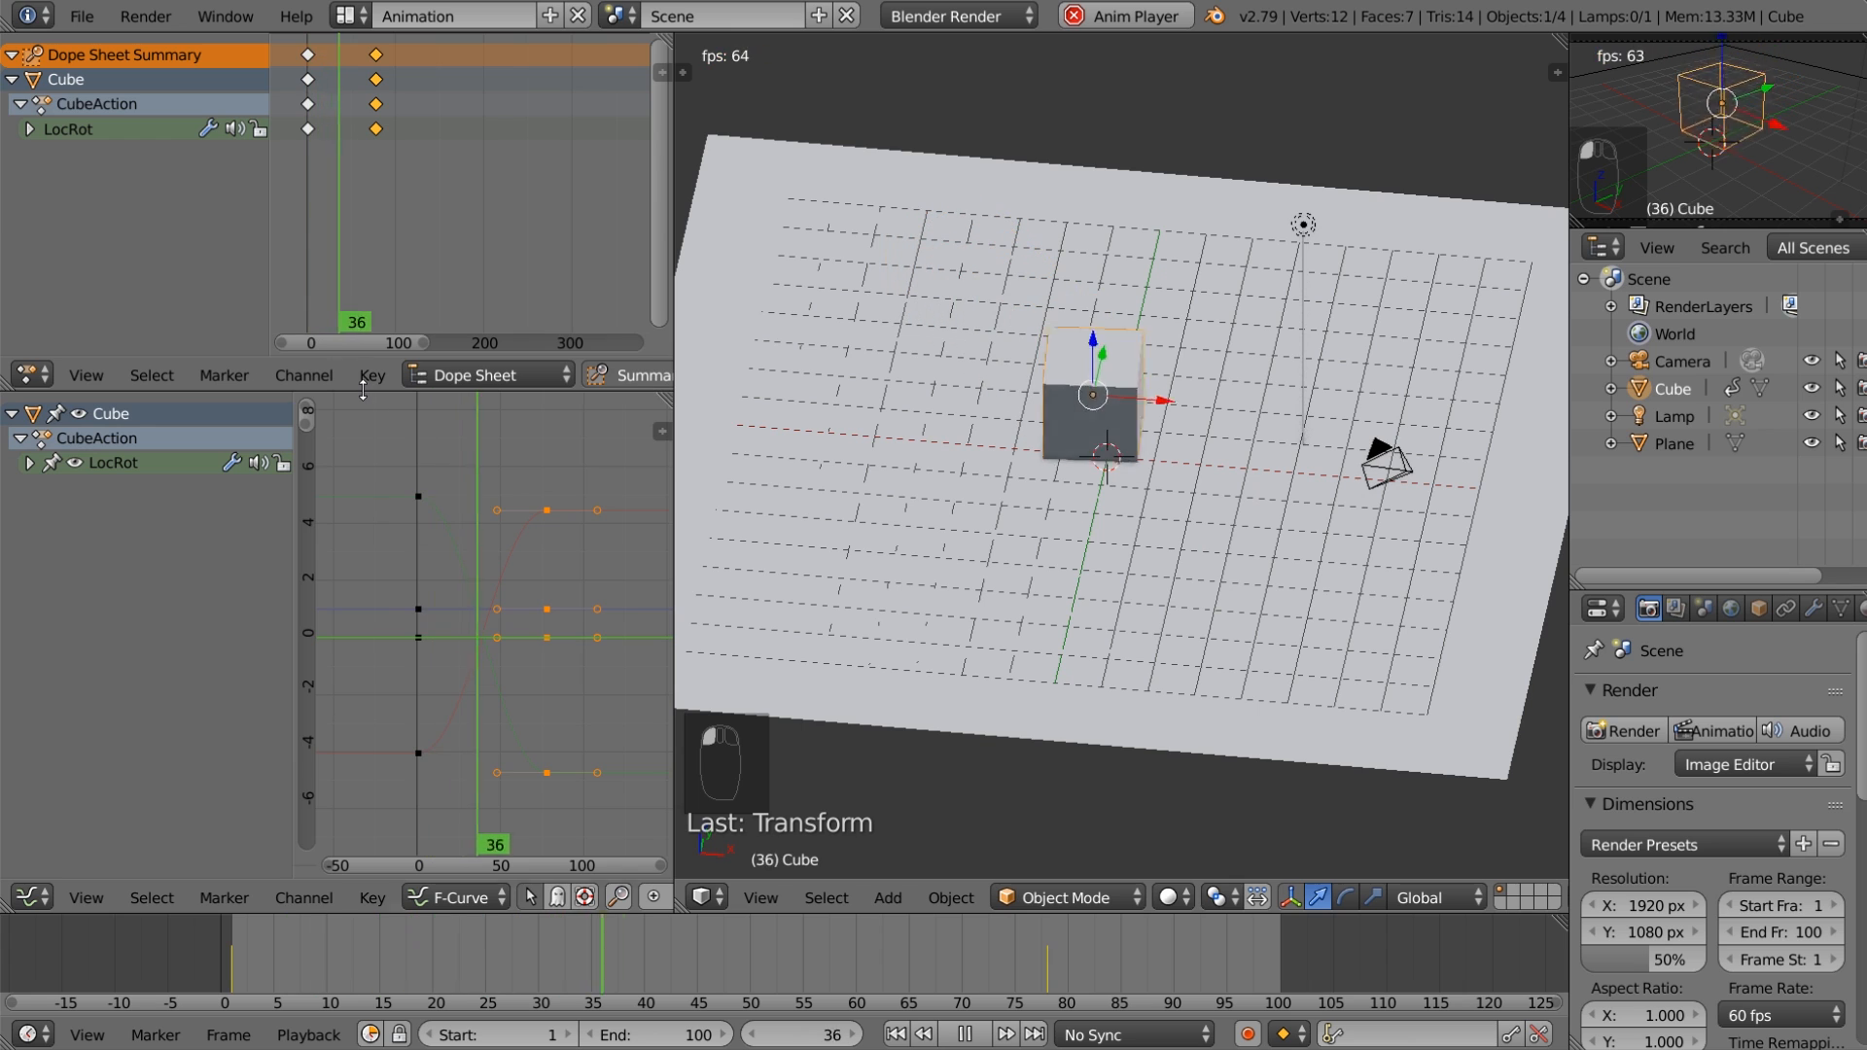
{"action": "key", "text": "a"}
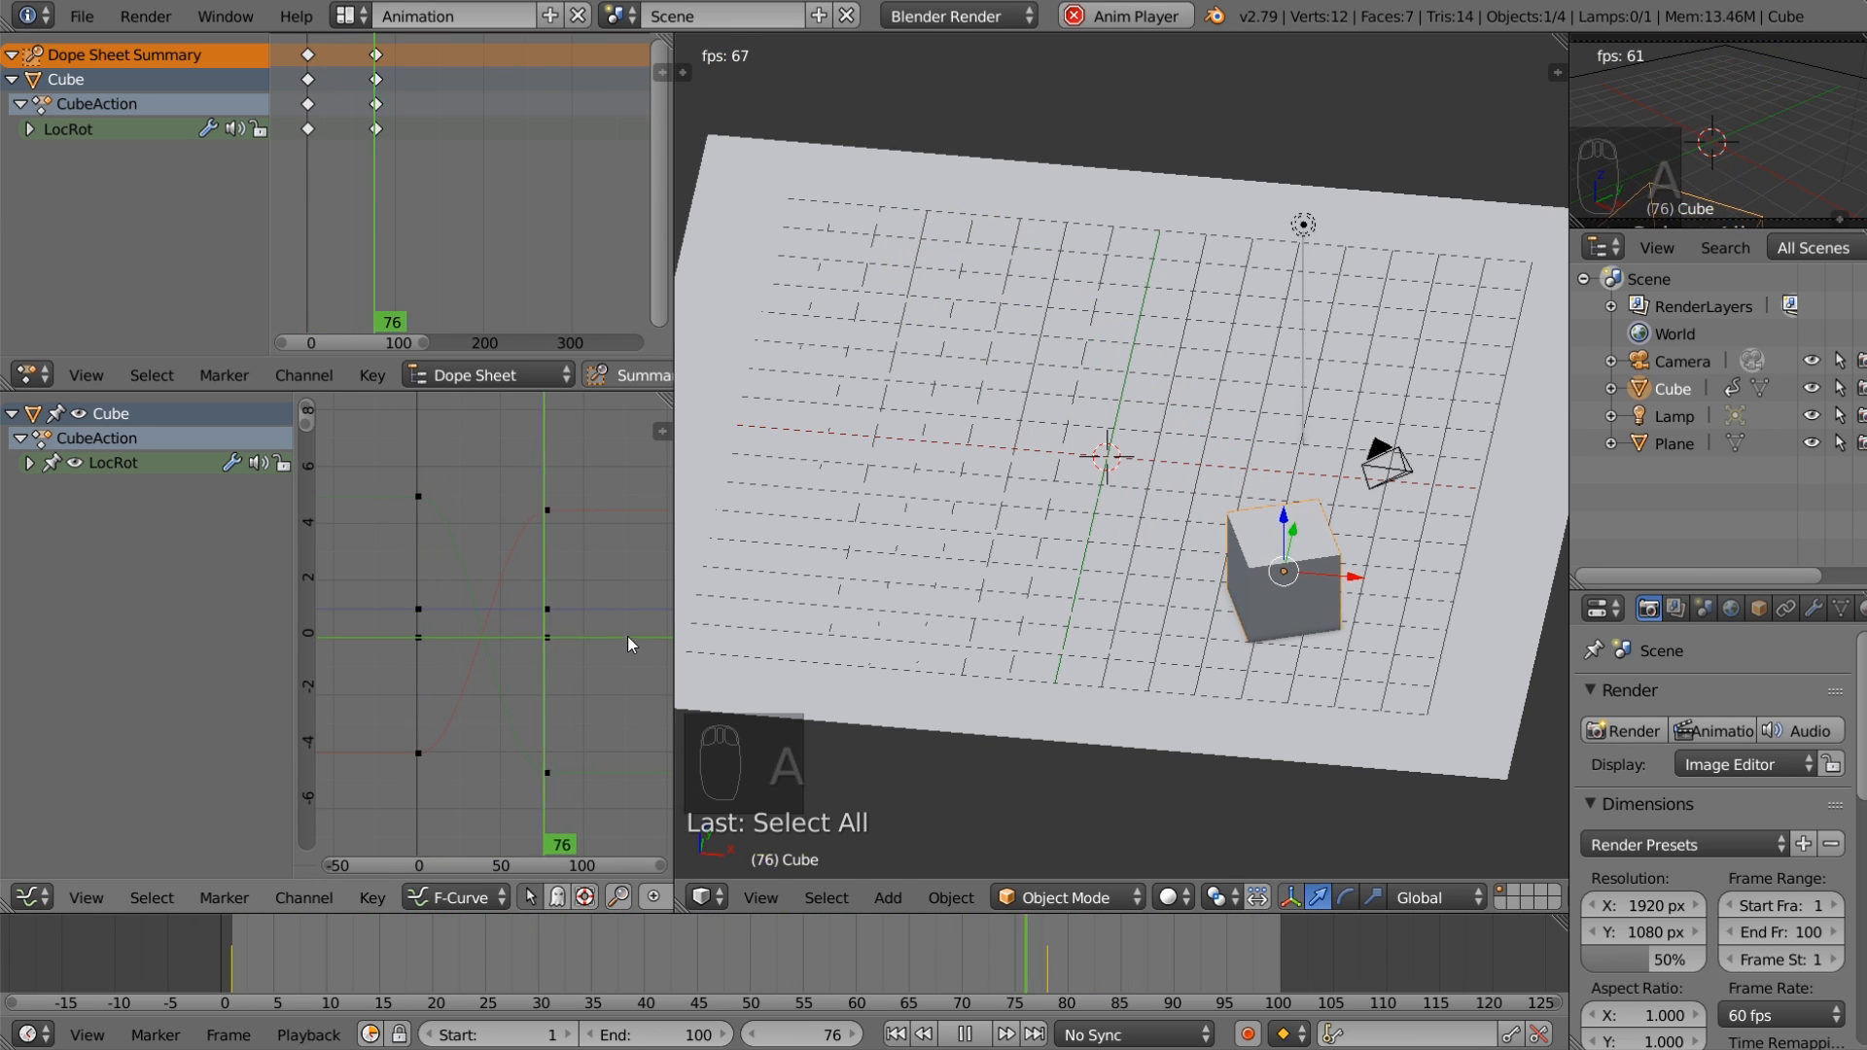
{"action": "left_click_drag", "start_coordinate": [674, 615], "coordinate": [800, 615]}
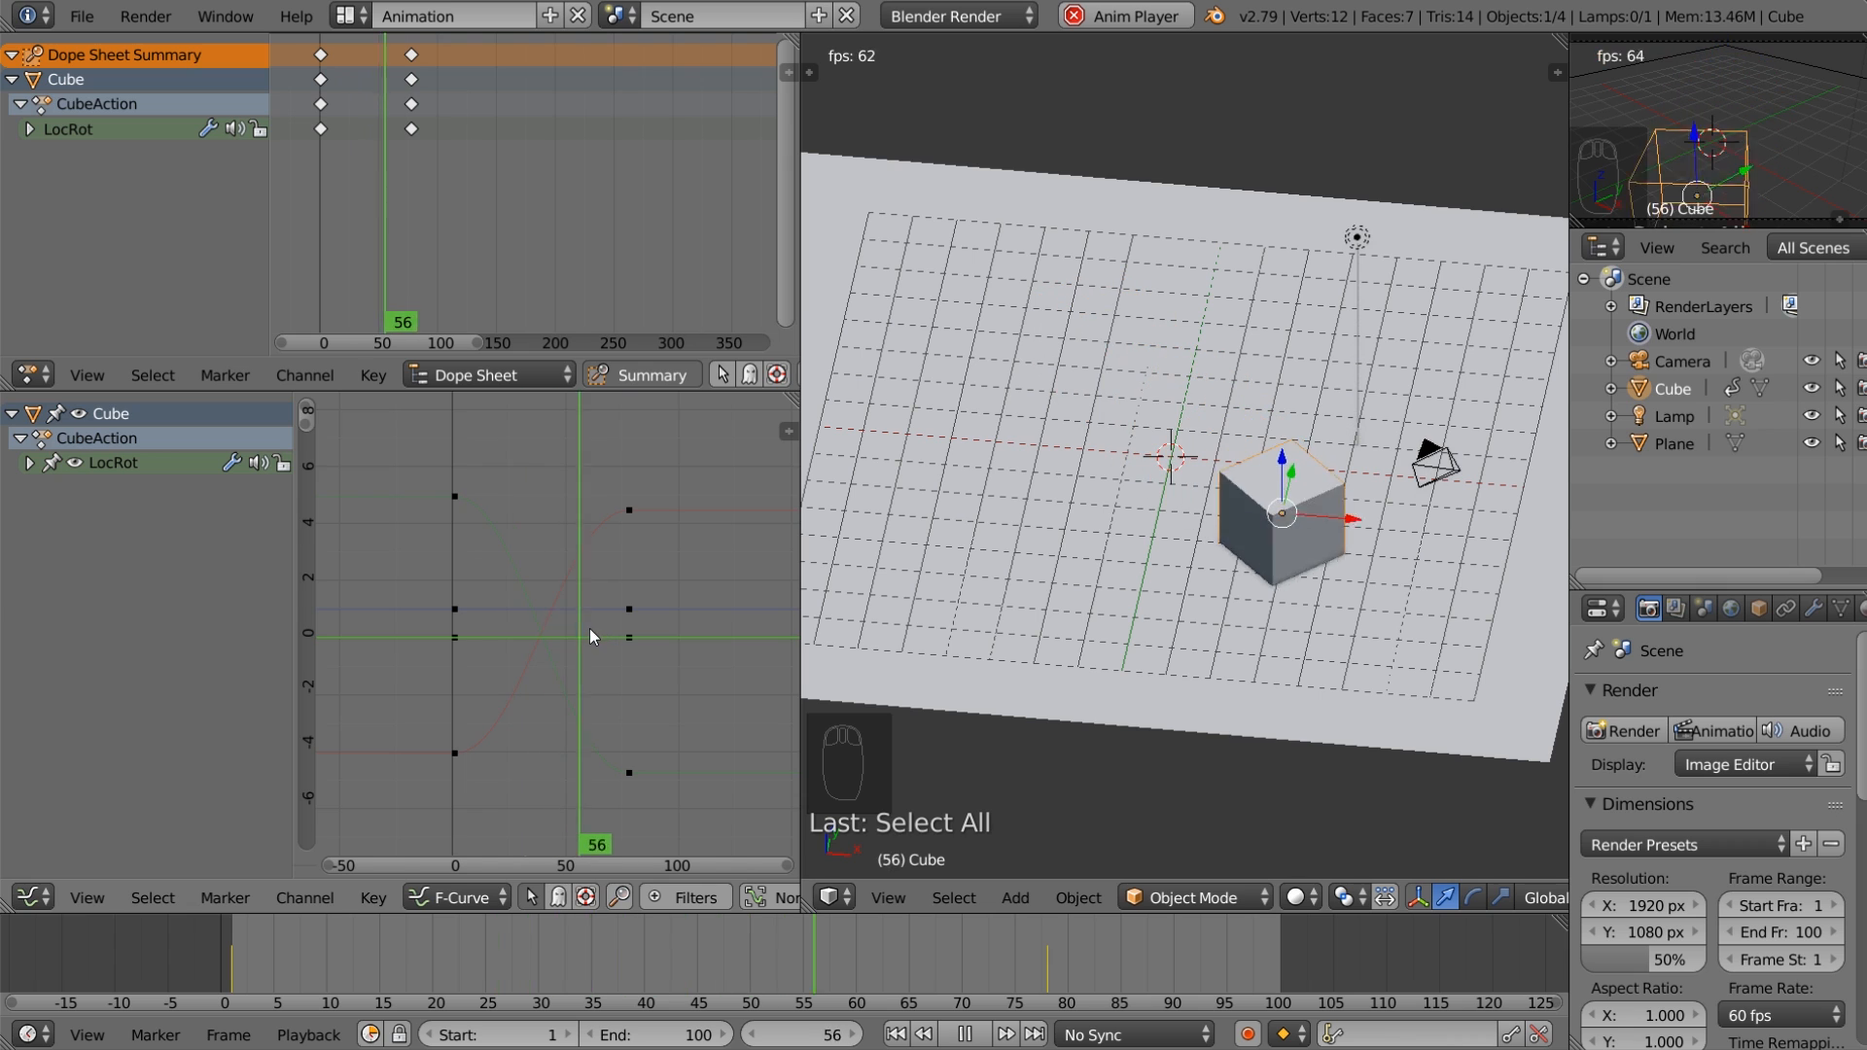
{"action": "key", "text": "n"}
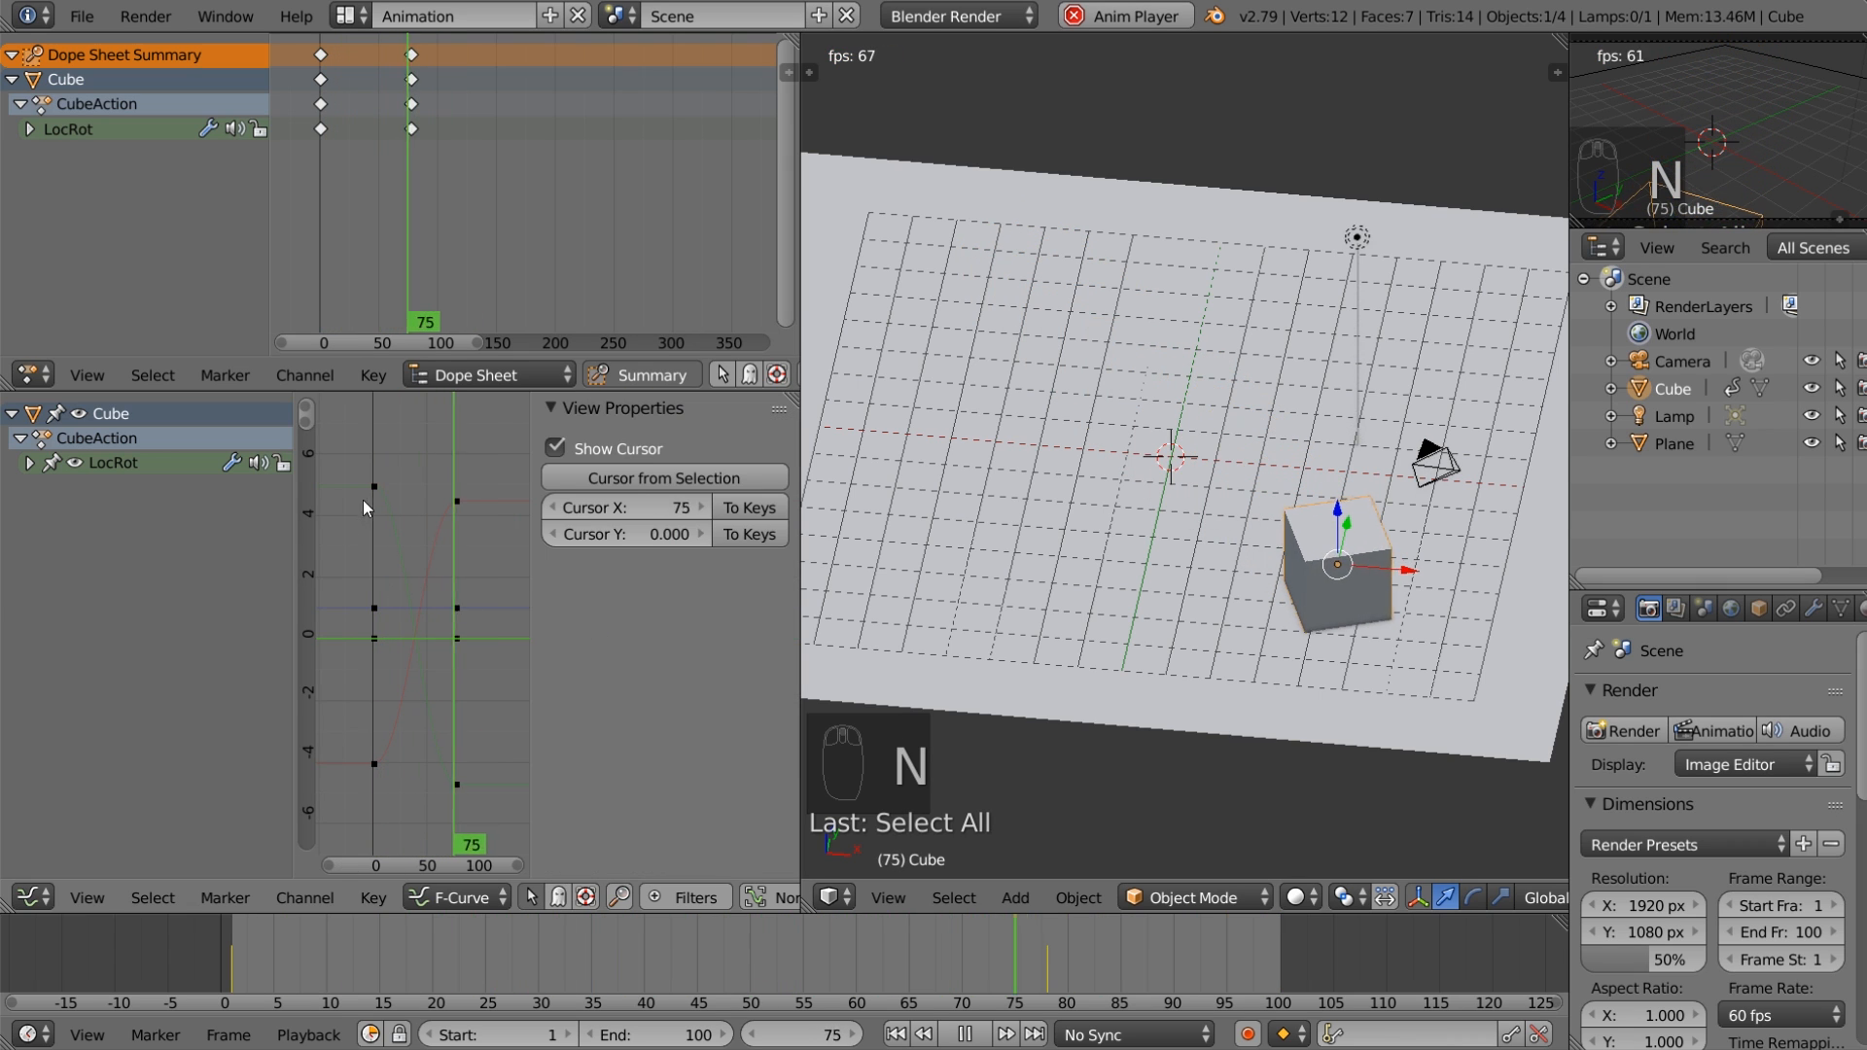
Step: Try Cubic interpolation on the Y Location keyframe at frame 1, check the playback from above, and undo the change
{"action": "right_click", "coordinate": [378, 486]}
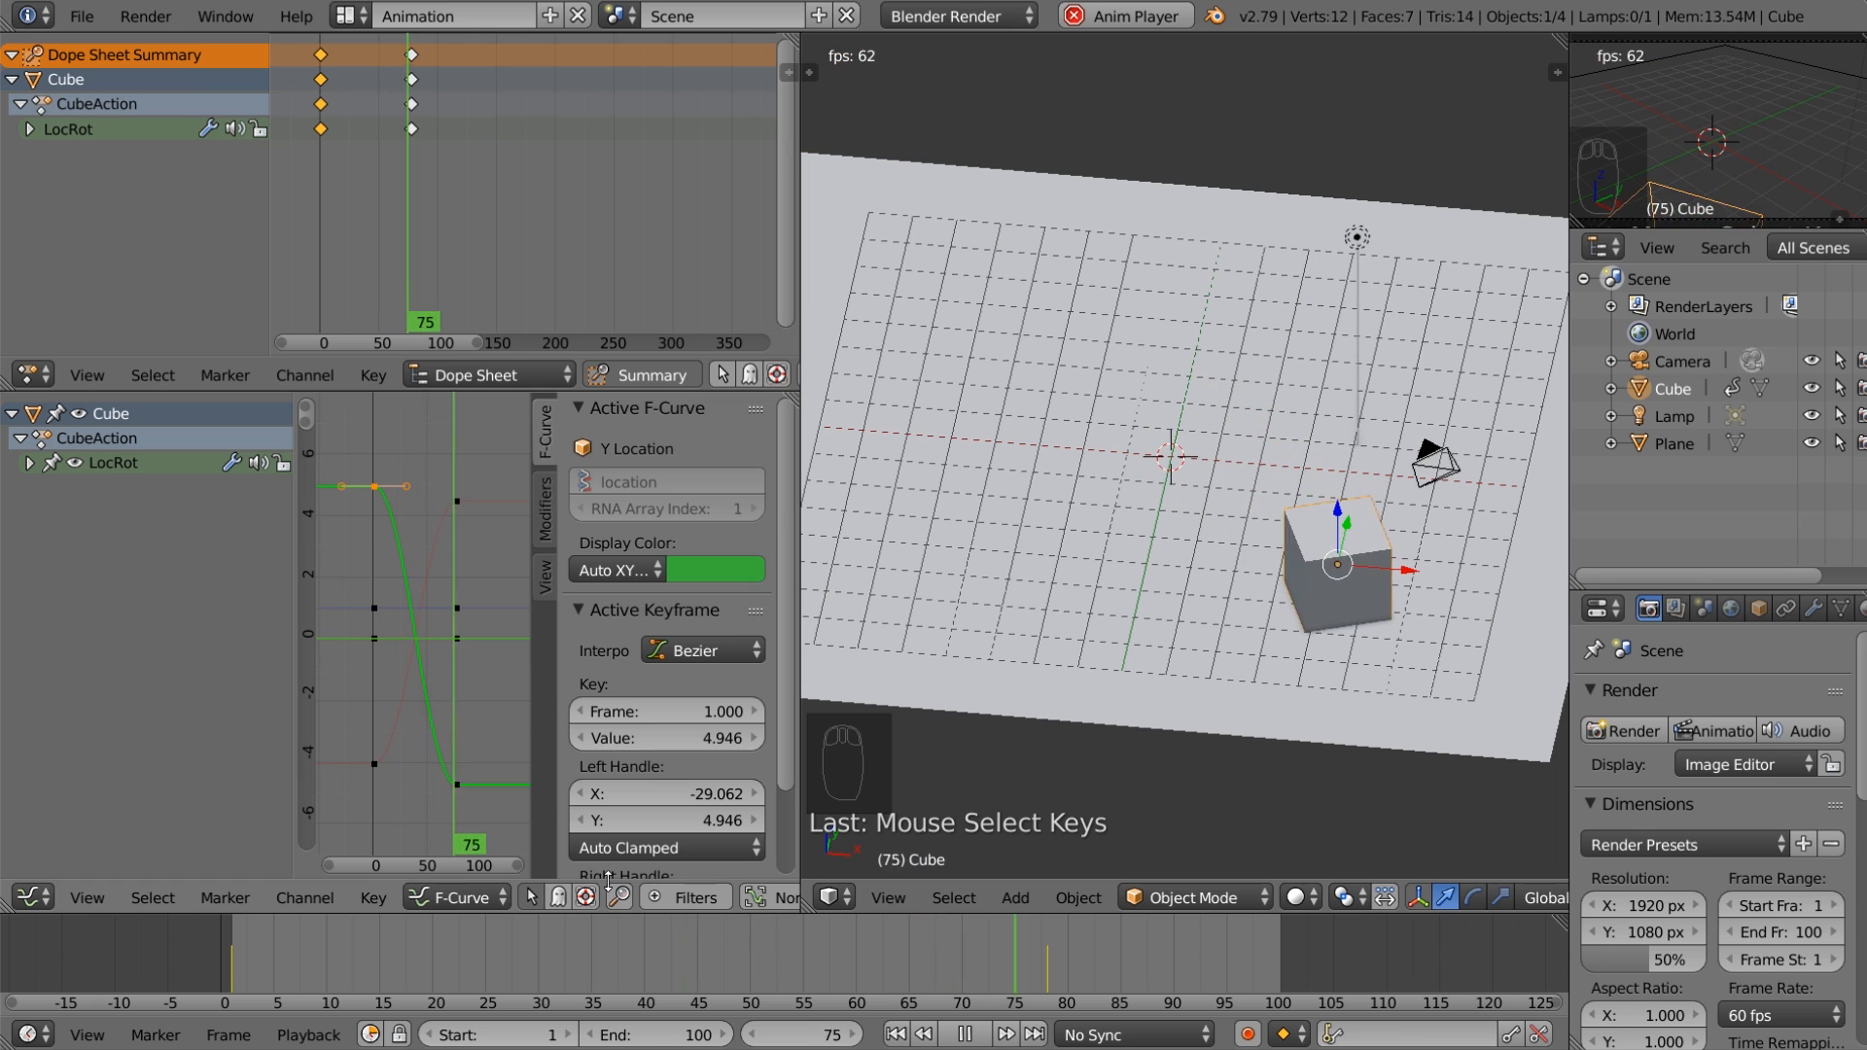
{"action": "left_click", "coordinate": [702, 651]}
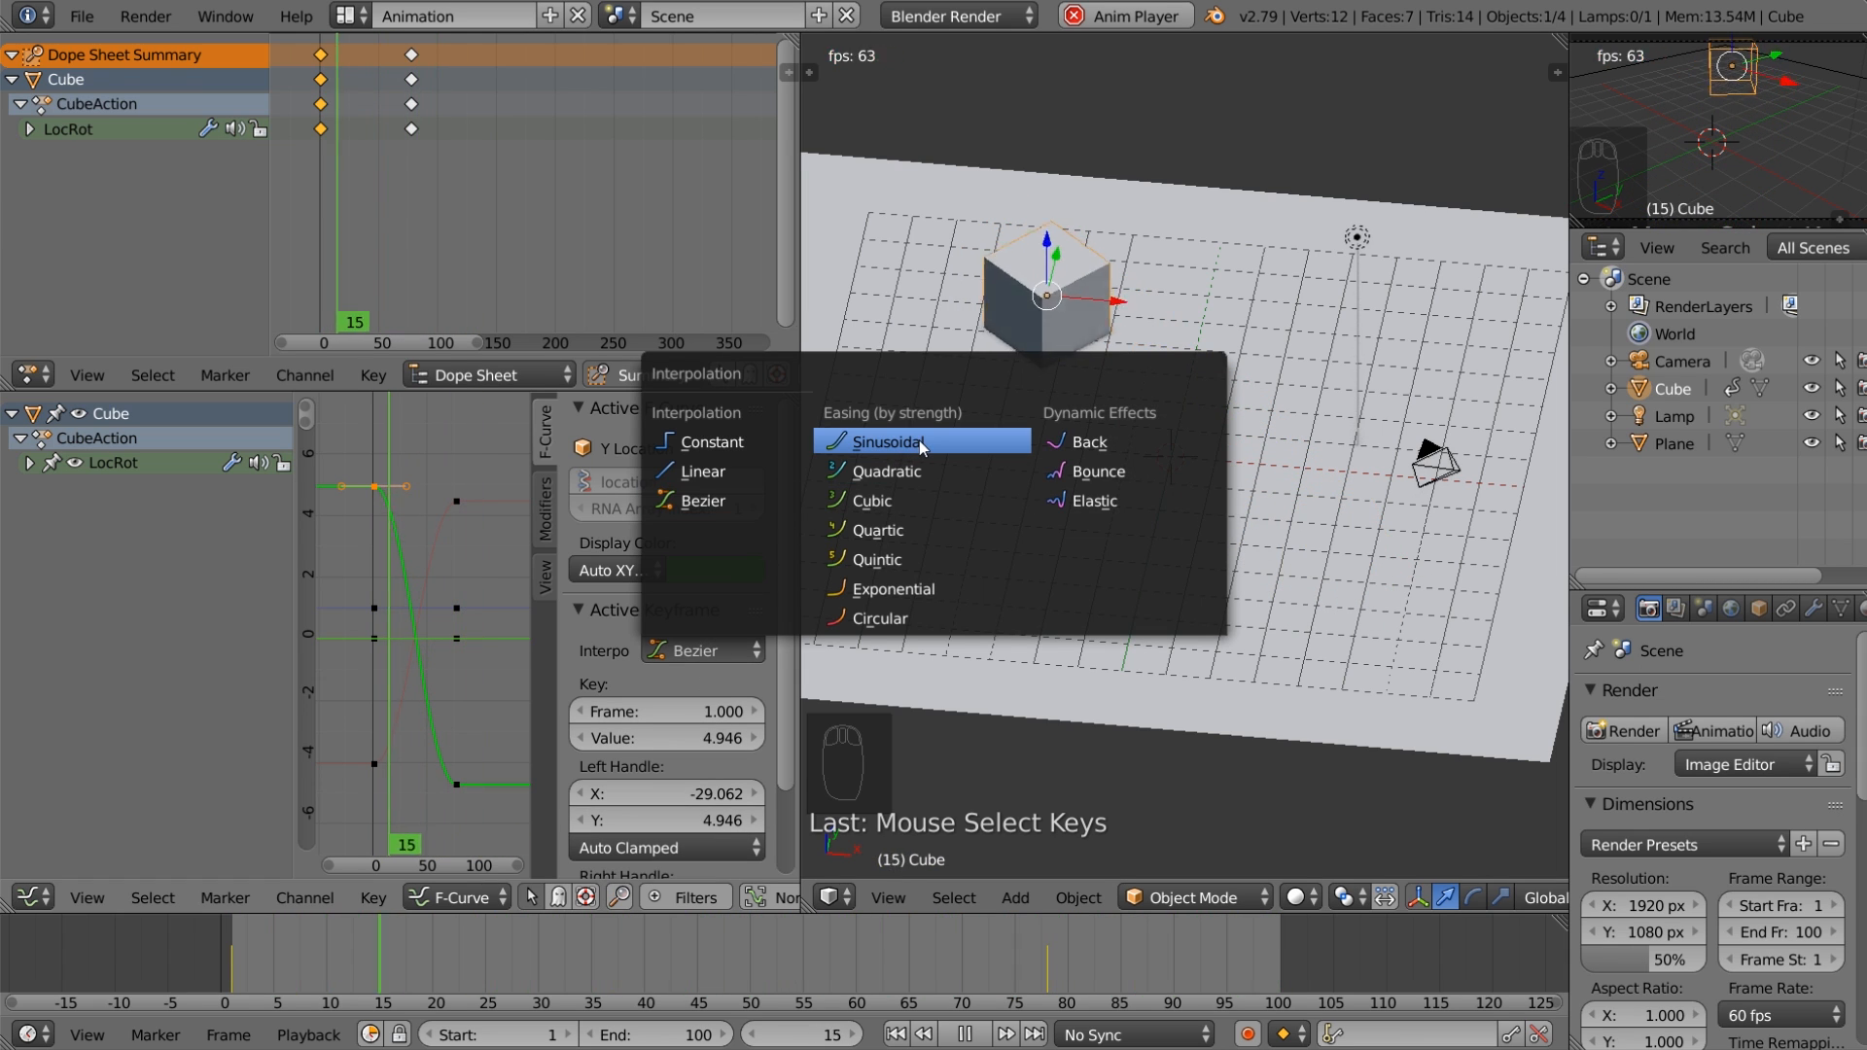
{"action": "left_click", "coordinate": [941, 492]}
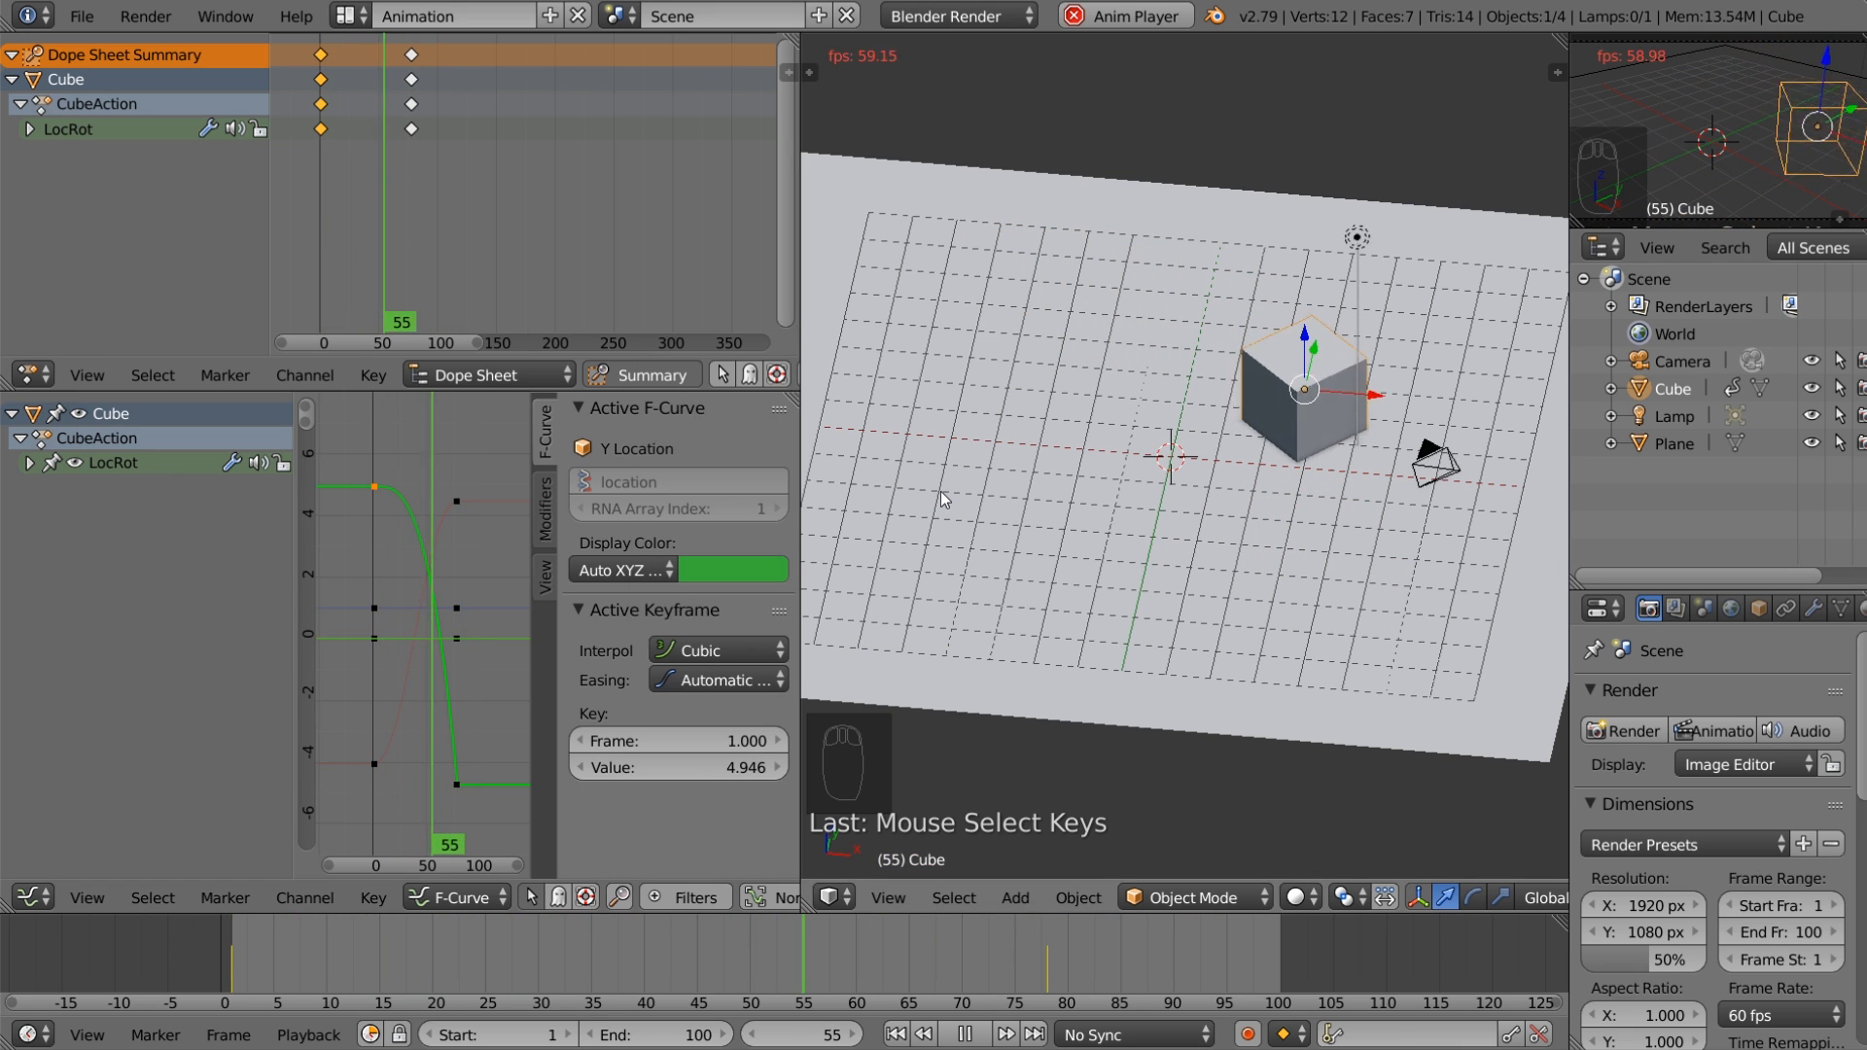
{"action": "middle_click_drag", "start_coordinate": [1181, 559], "coordinate": [1218, 621]}
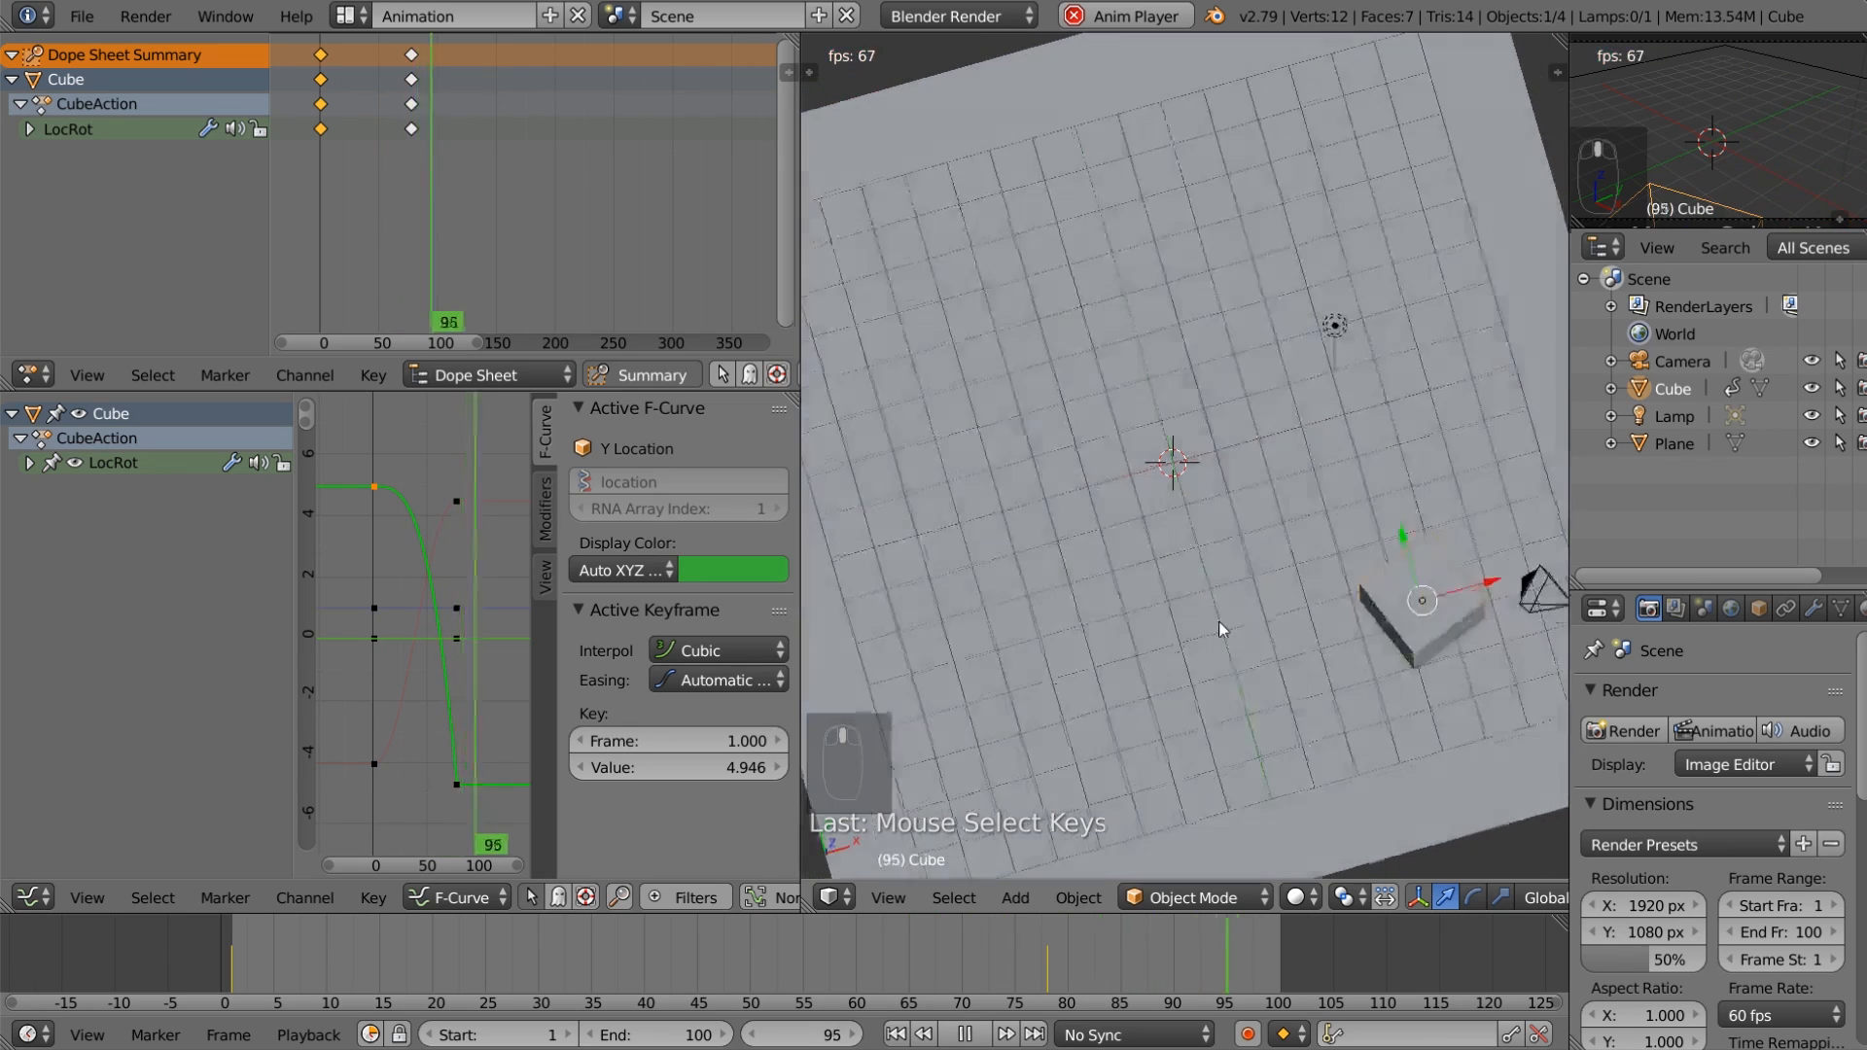
{"action": "key", "text": "KP_7"}
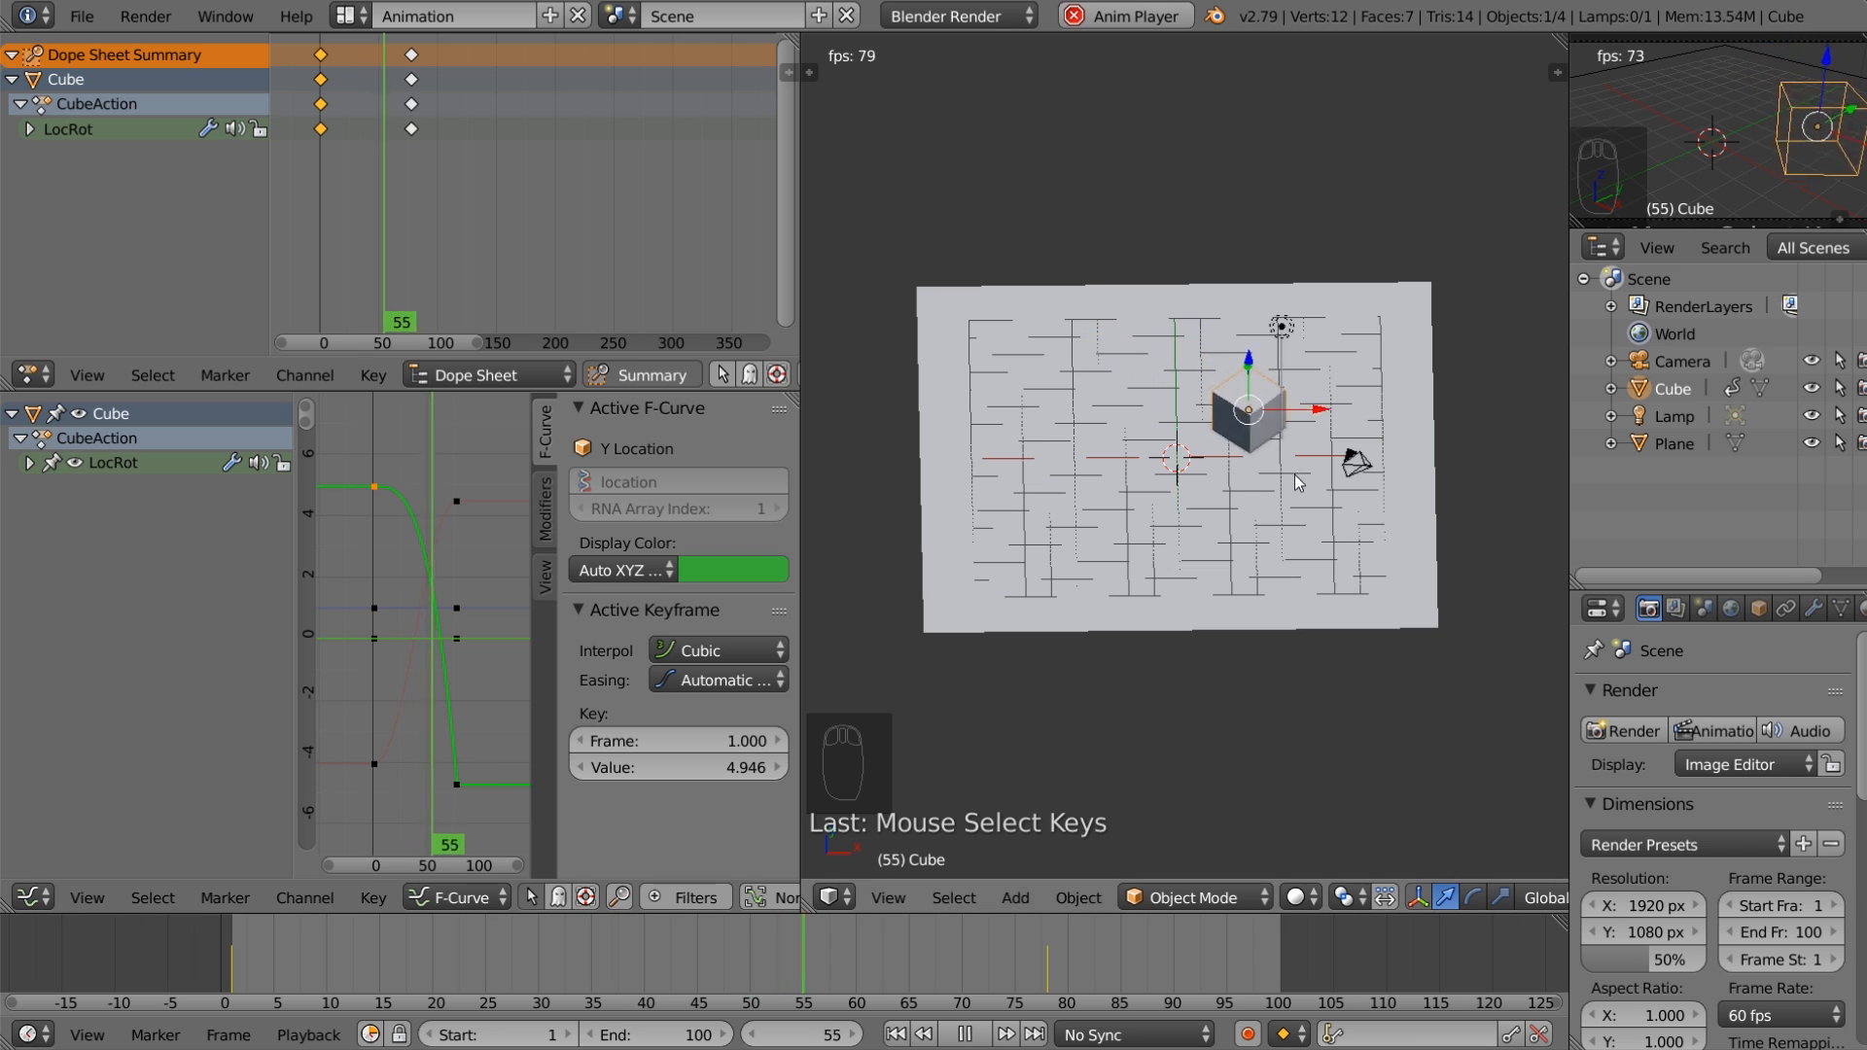
{"action": "middle_click_drag", "start_coordinate": [1206, 527], "coordinate": [1194, 589]}
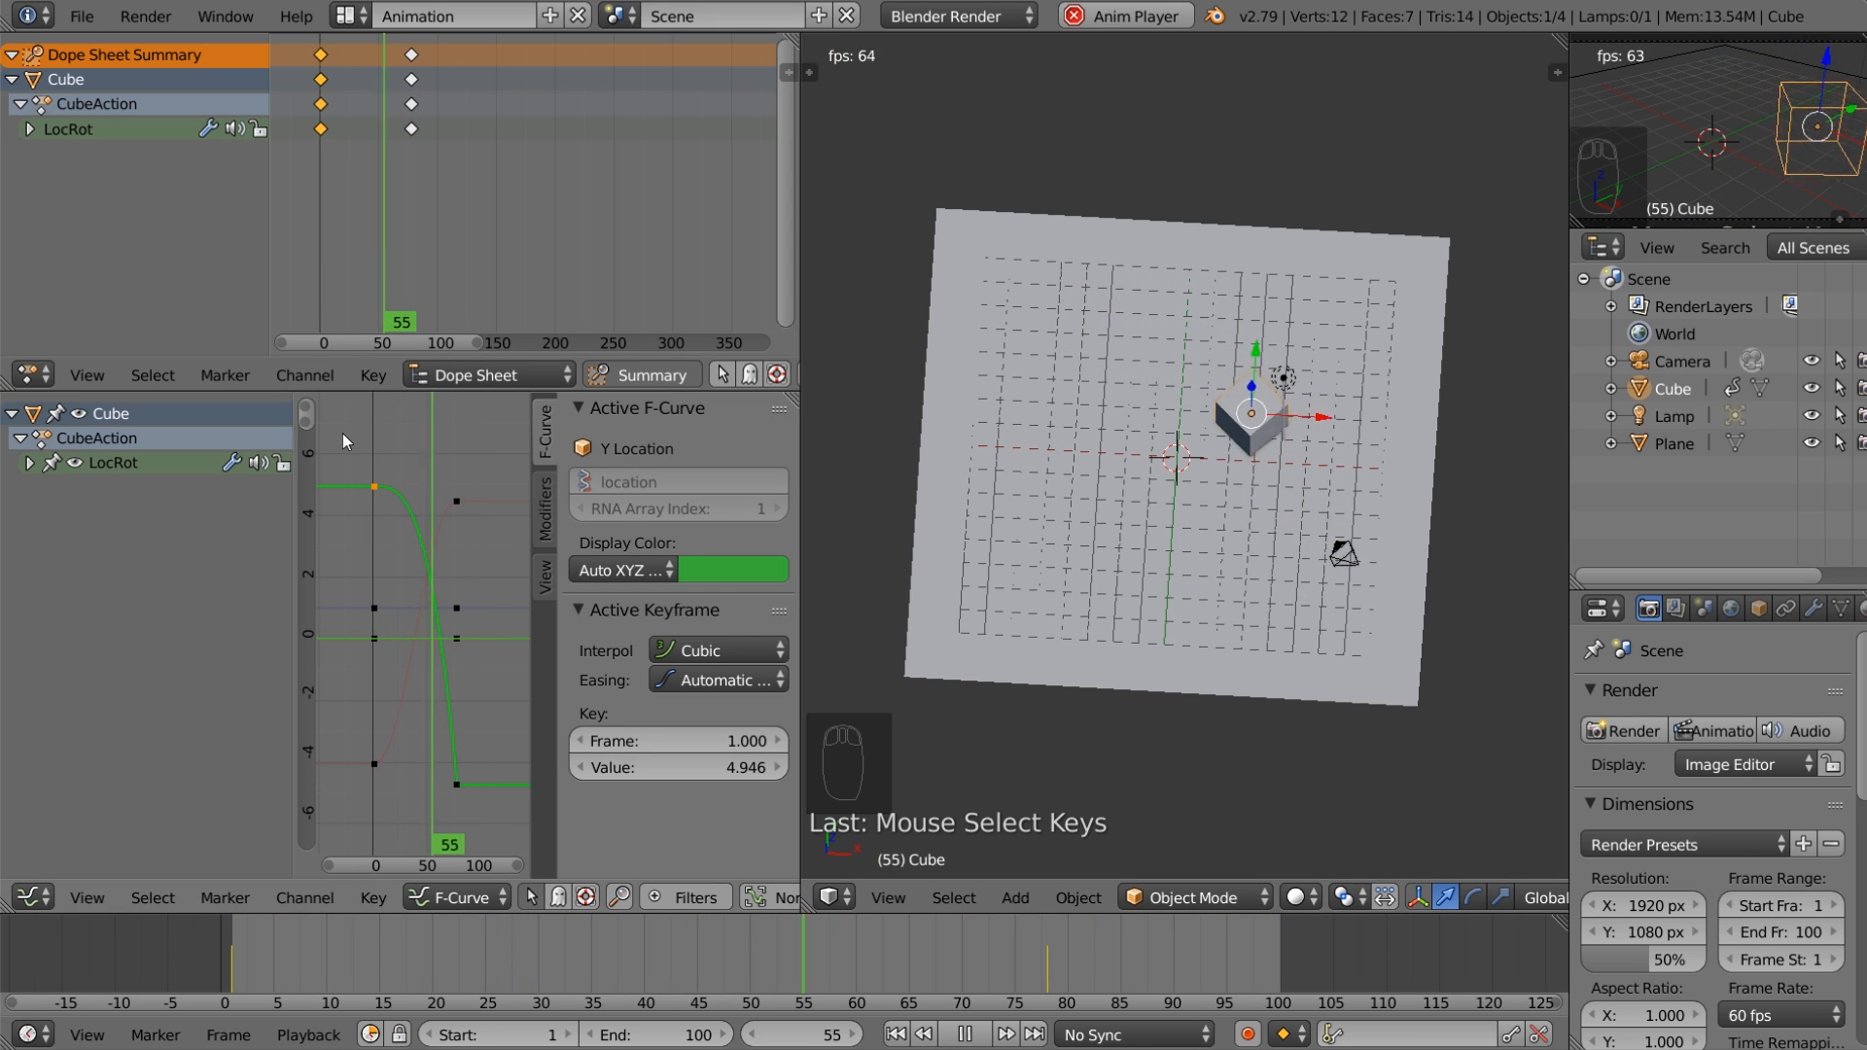
{"action": "key", "text": "ctrl+z"}
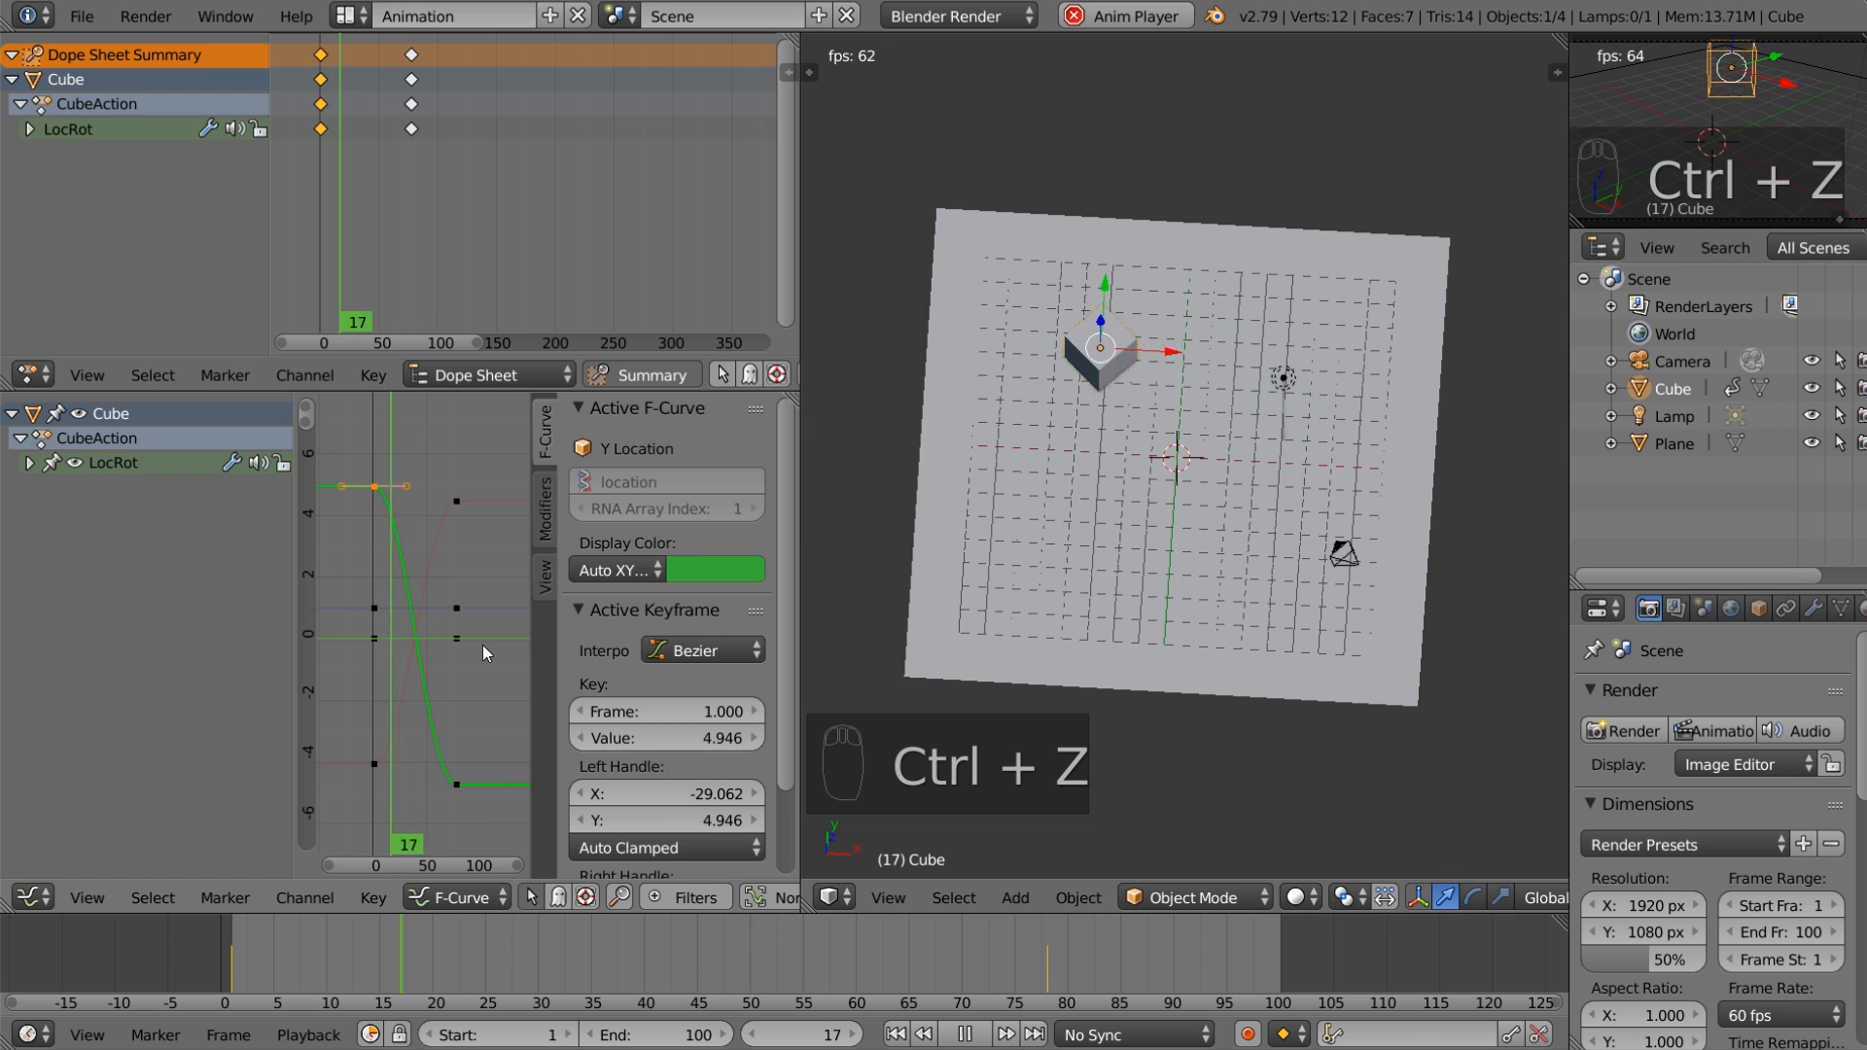
Step: Set the interpolation of the Y Location and X Location keyframes at frame 78 to Cubic
{"action": "left_click", "coordinate": [457, 783]}
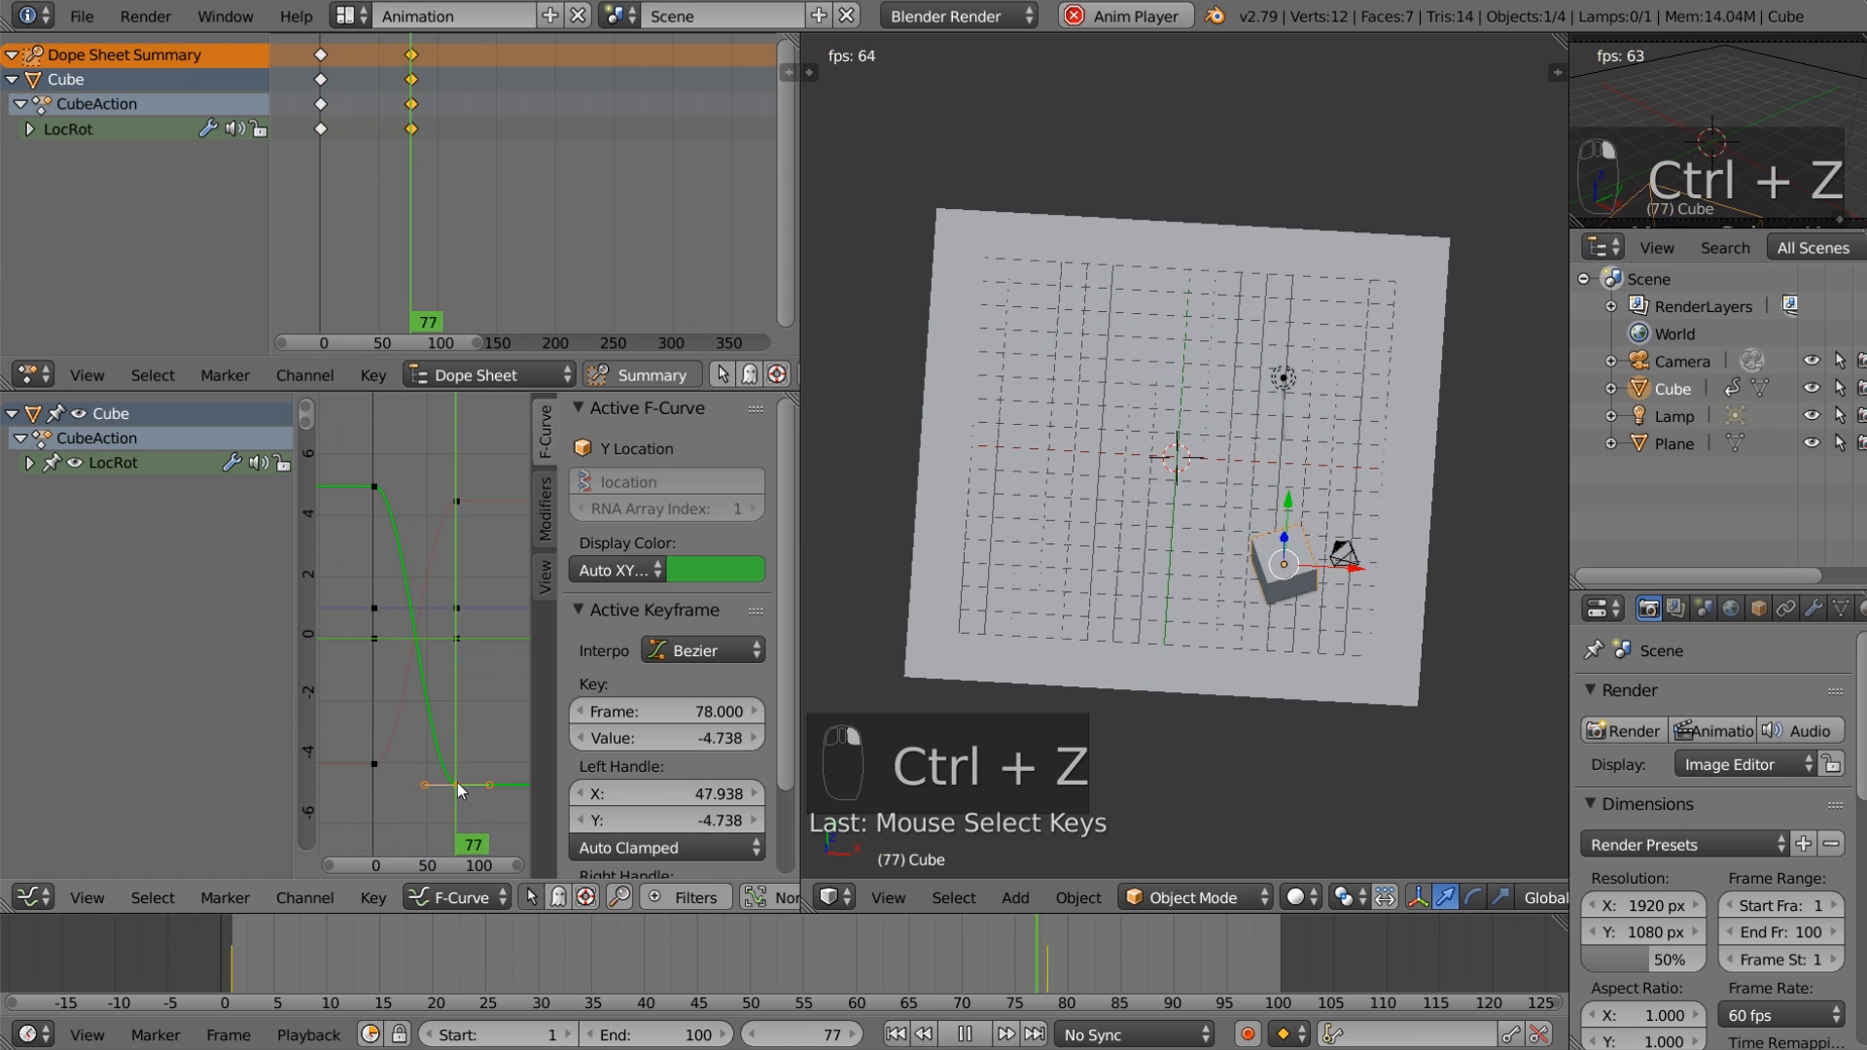
{"action": "left_click", "coordinate": [669, 651]}
{"action": "left_click", "coordinate": [897, 500]}
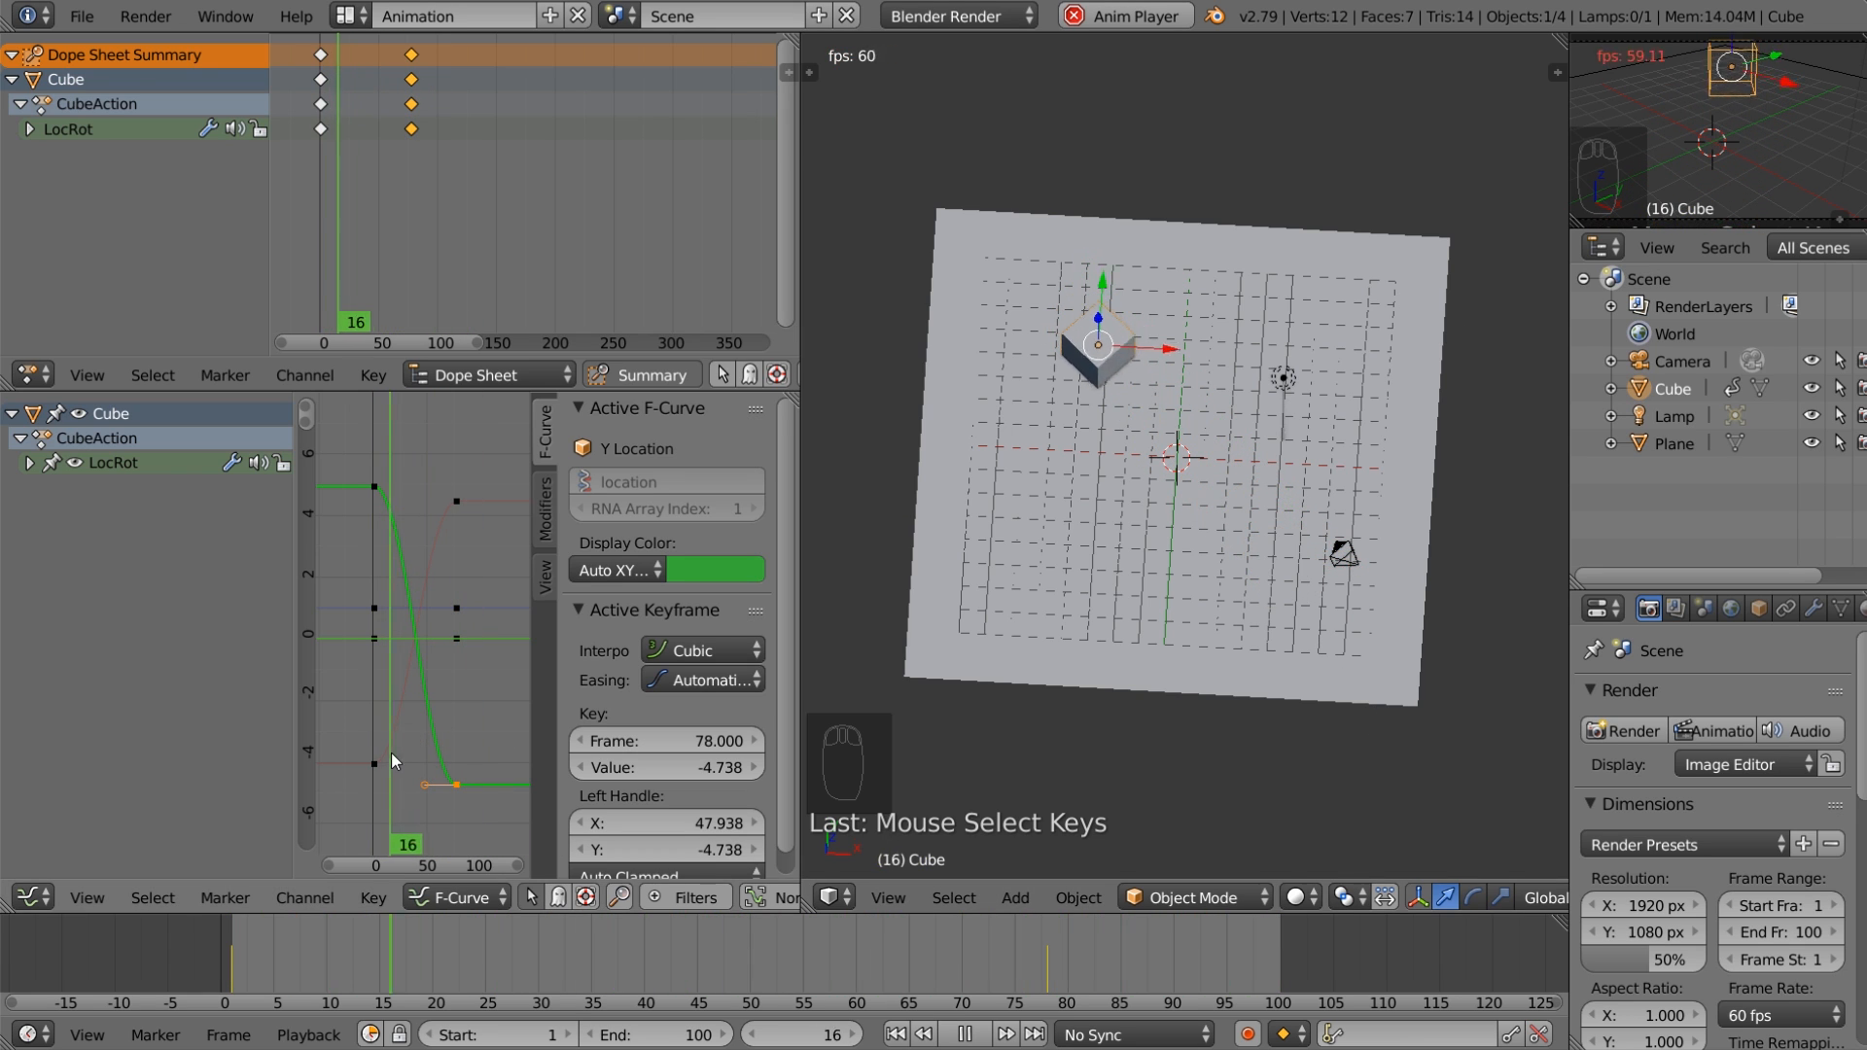
{"action": "left_click", "coordinate": [457, 502]}
{"action": "left_click", "coordinate": [684, 651]}
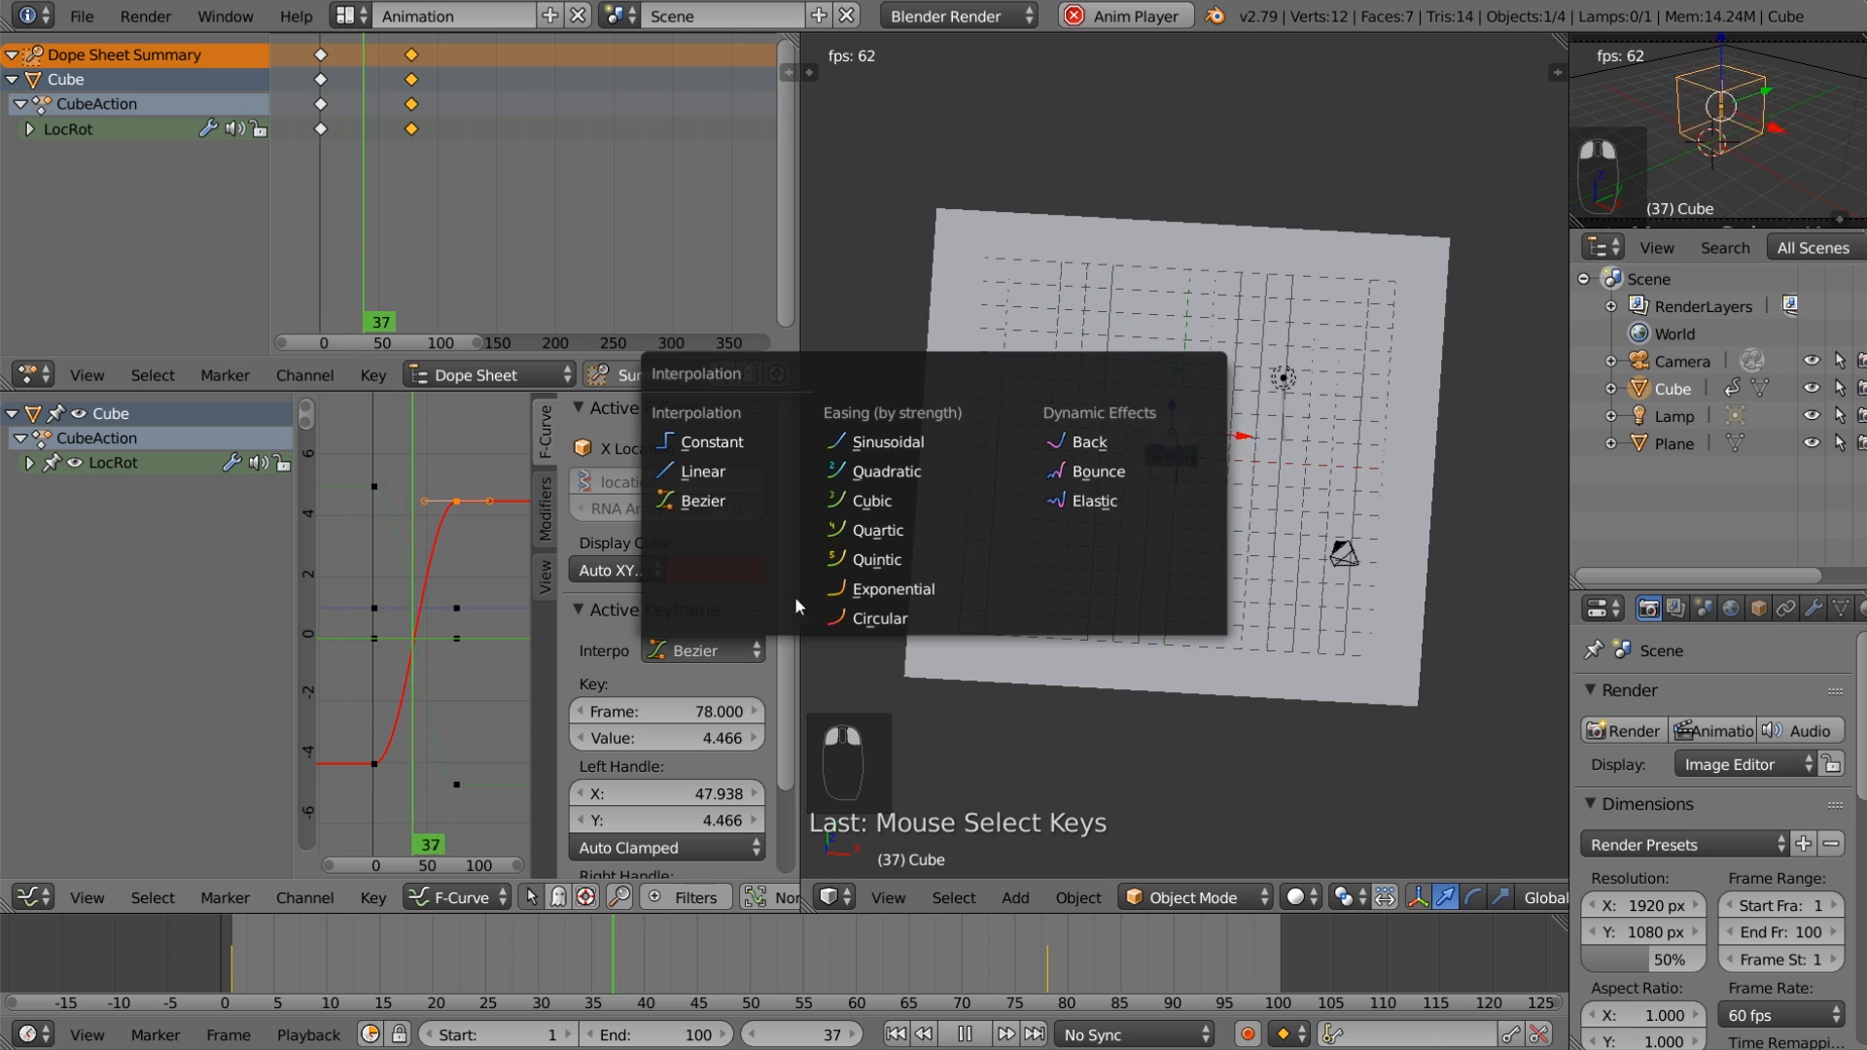
{"action": "left_click", "coordinate": [885, 507]}
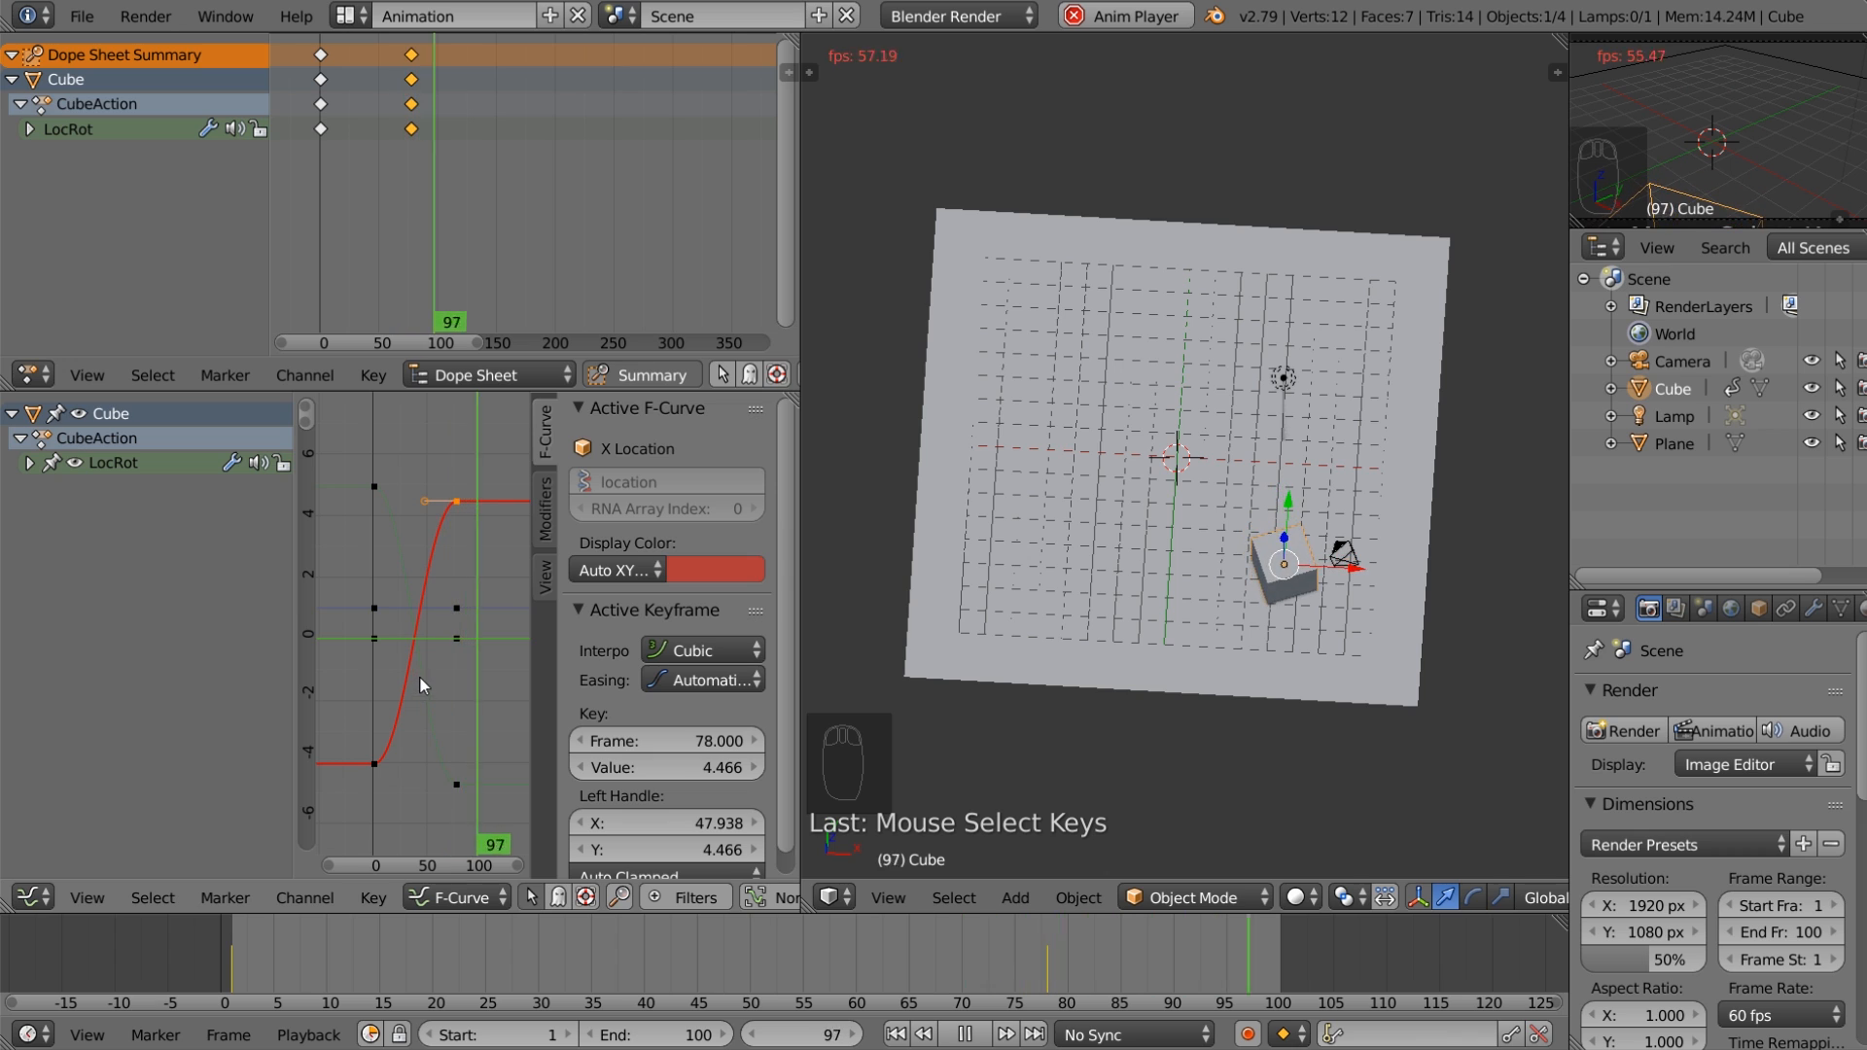
Step: Find the Z Euler Rotation keyframe at frame 78 in the graph editor and set its interpolation to Cubic
{"action": "scroll", "coordinate": [422, 668], "scroll_direction": "down", "scroll_amount": 10}
{"action": "scroll", "coordinate": [428, 667], "scroll_direction": "up", "scroll_amount": 6}
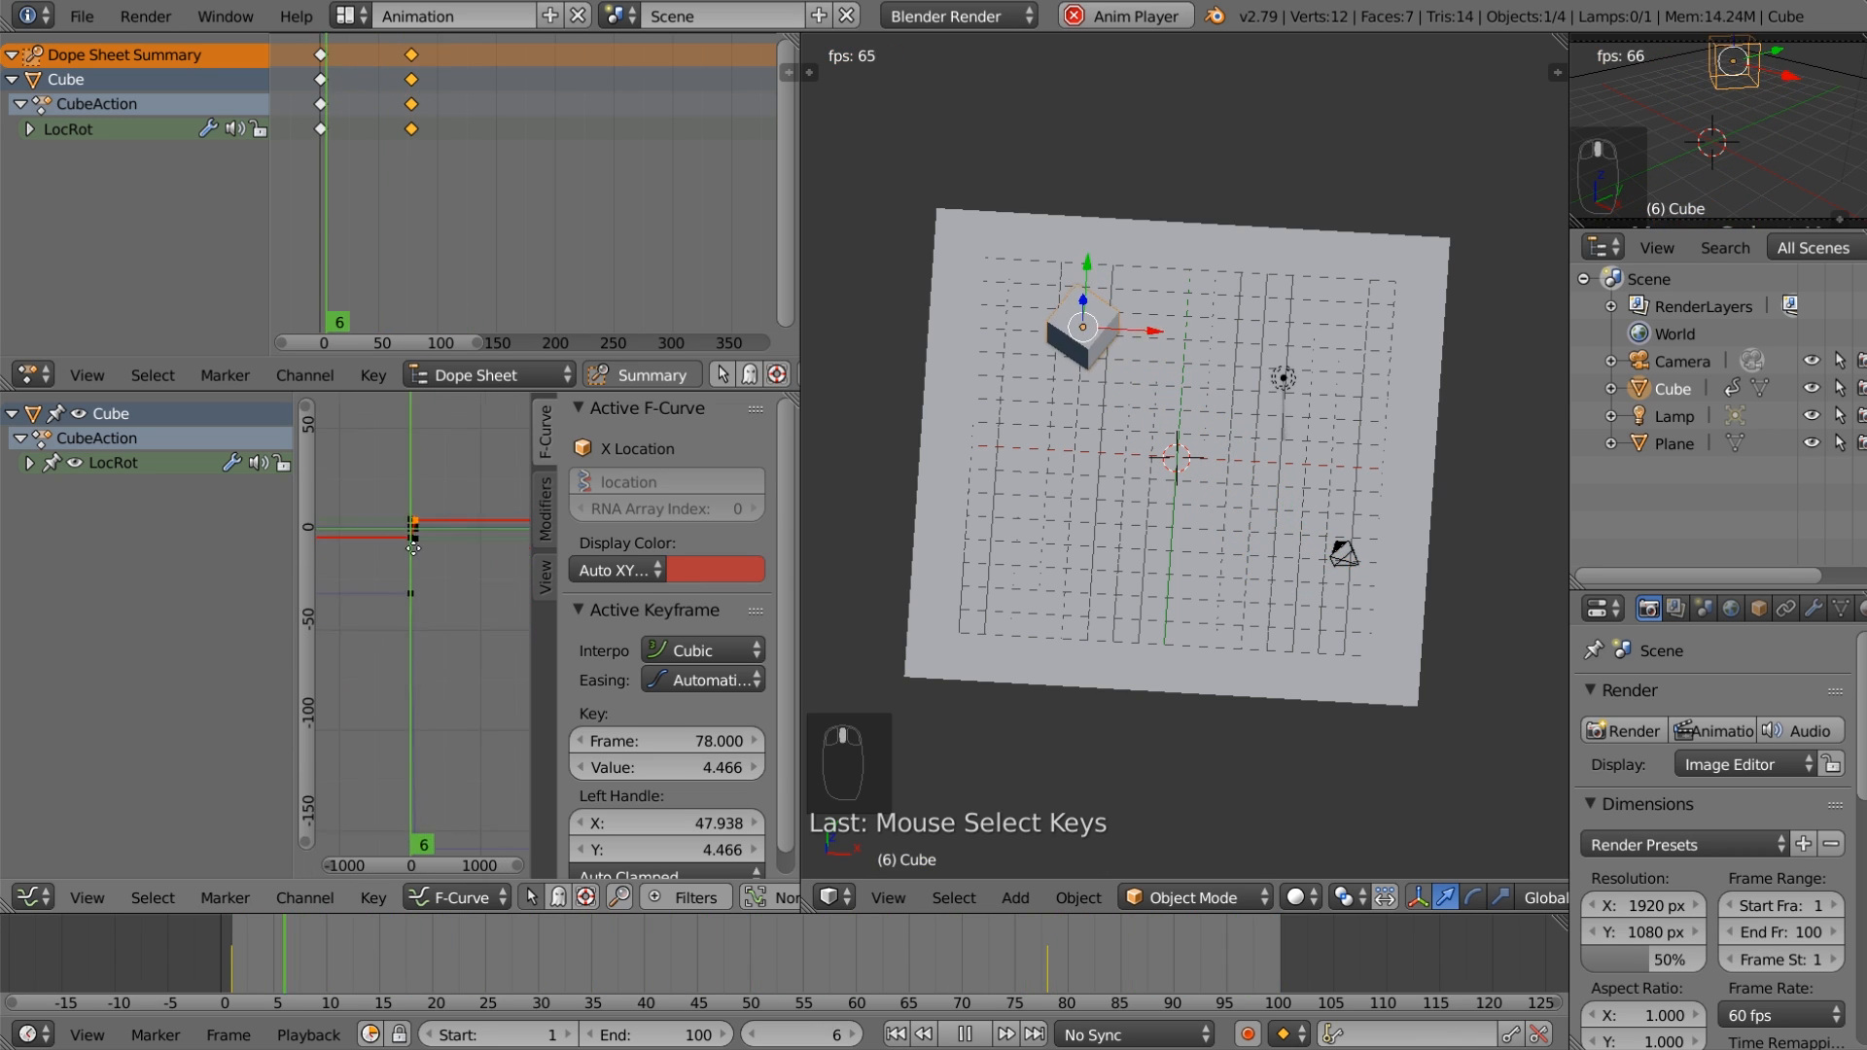
{"action": "left_click", "coordinate": [381, 476]}
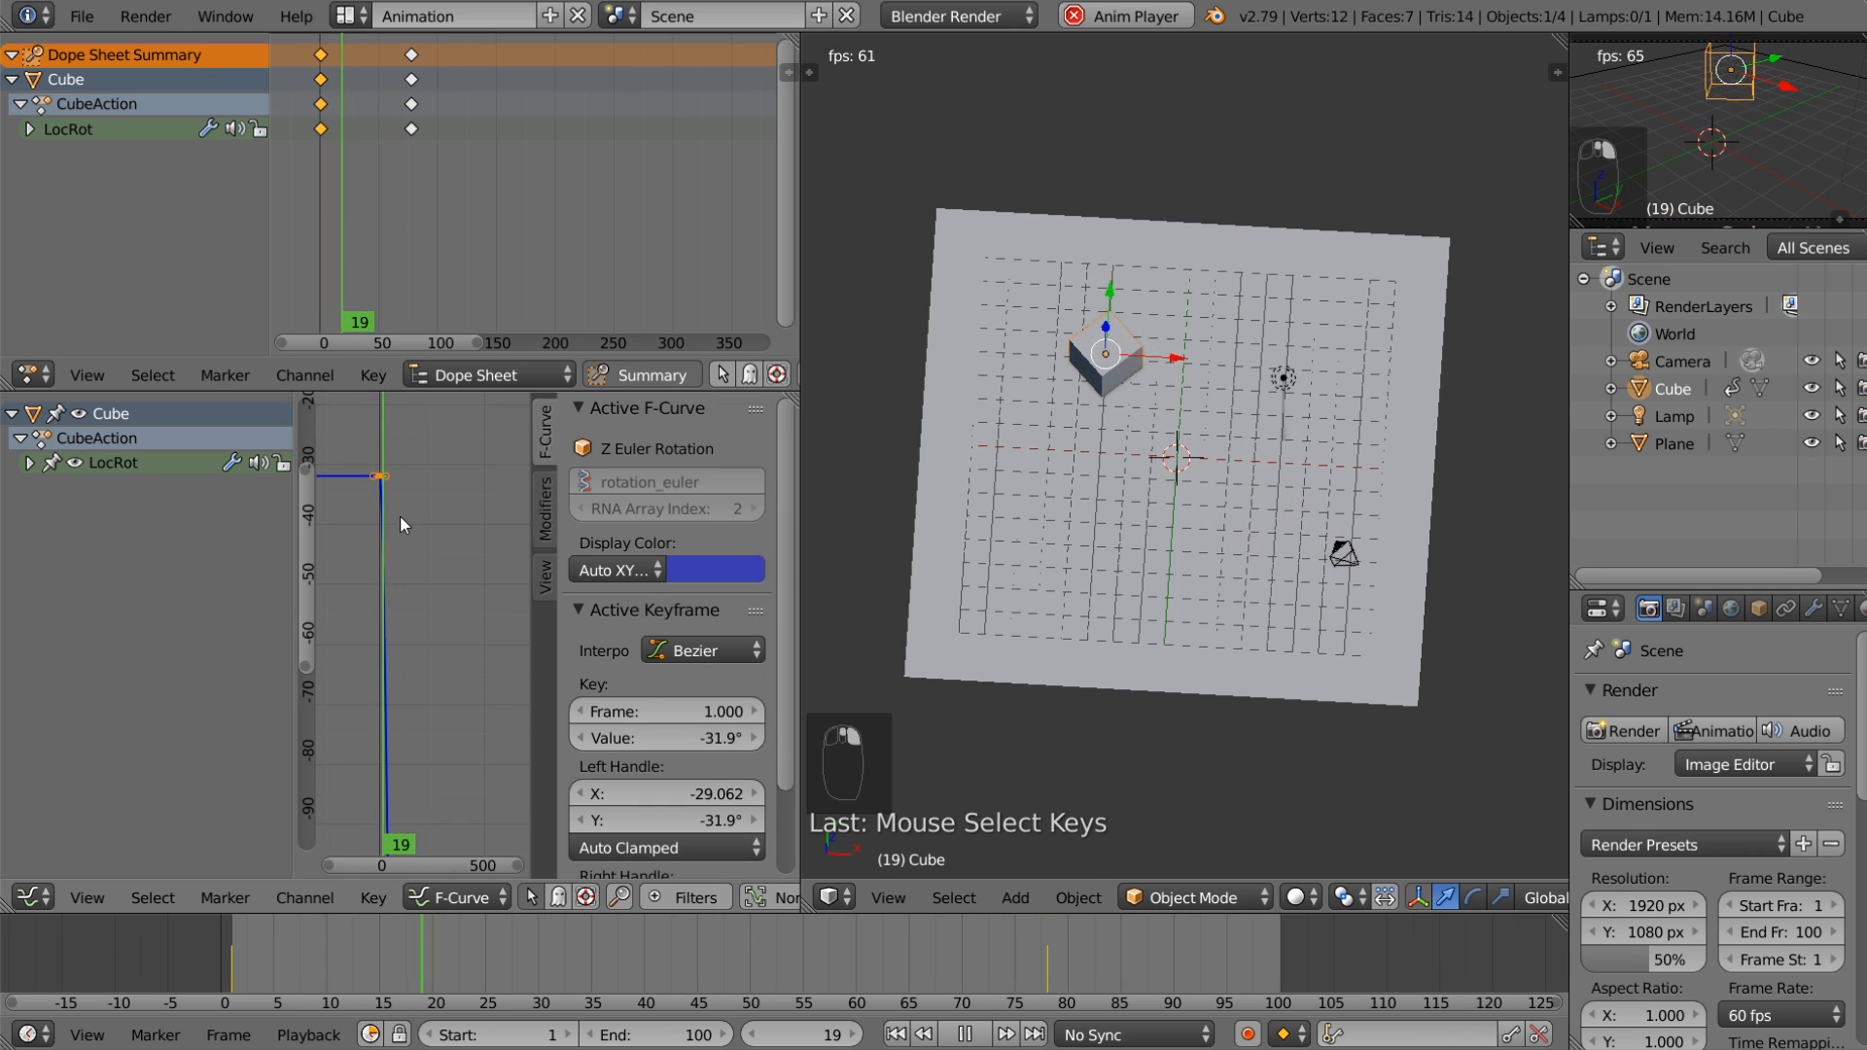
{"action": "middle_click_drag", "start_coordinate": [437, 656], "coordinate": [446, 438]}
{"action": "scroll", "coordinate": [447, 438], "scroll_direction": "down", "scroll_amount": 5}
{"action": "middle_click_drag", "start_coordinate": [461, 704], "coordinate": [463, 663]}
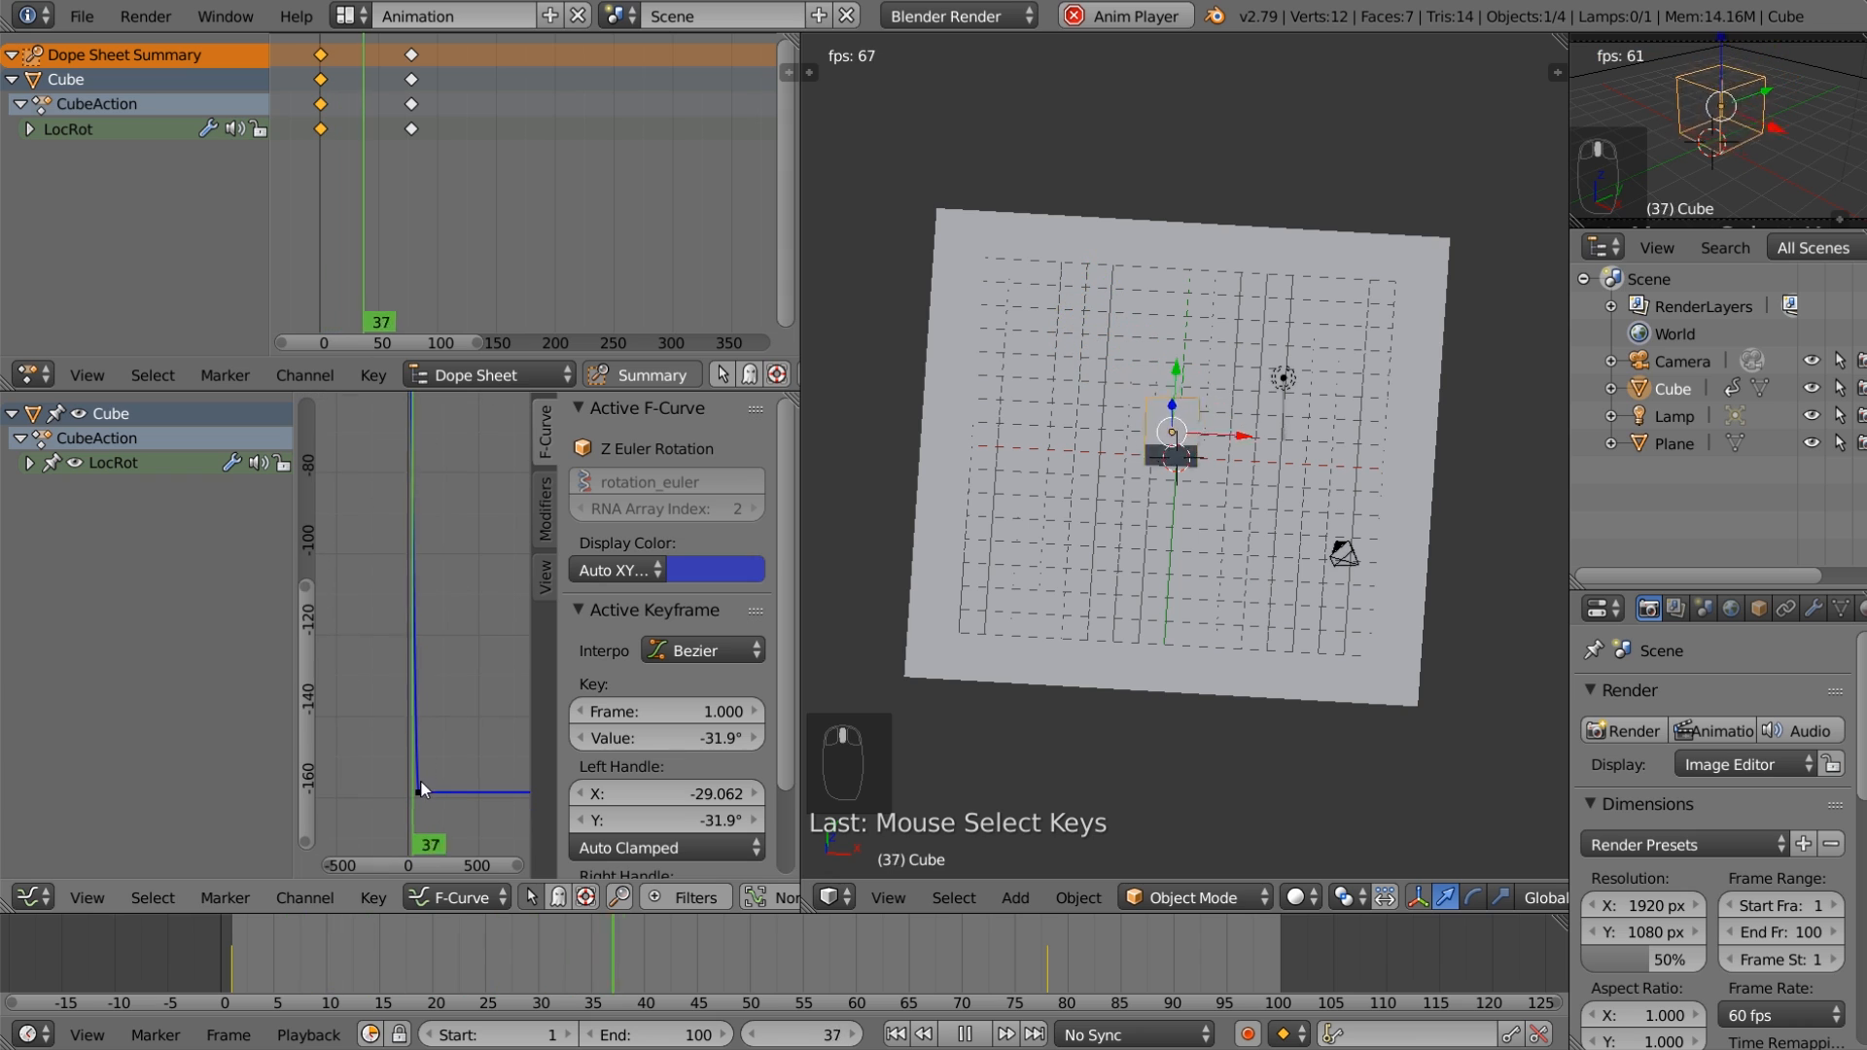
{"action": "left_click", "coordinate": [418, 793]}
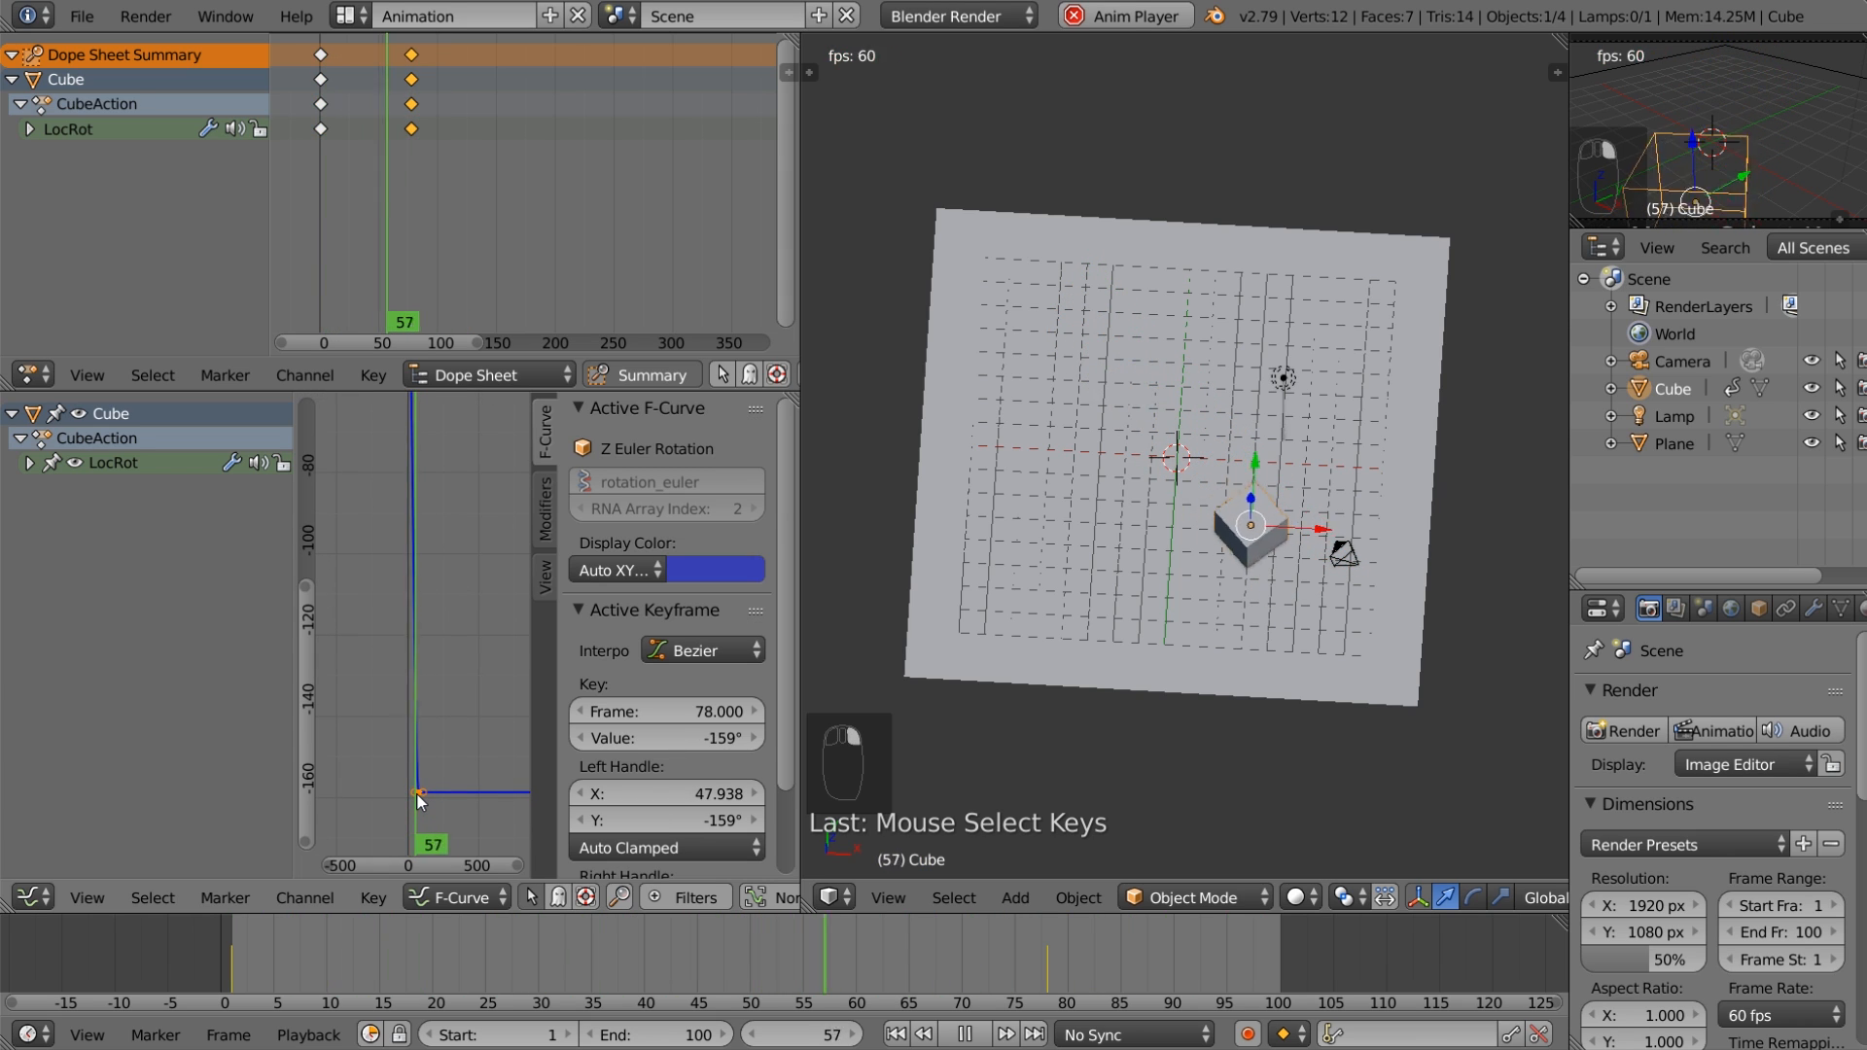
{"action": "key", "text": "t"}
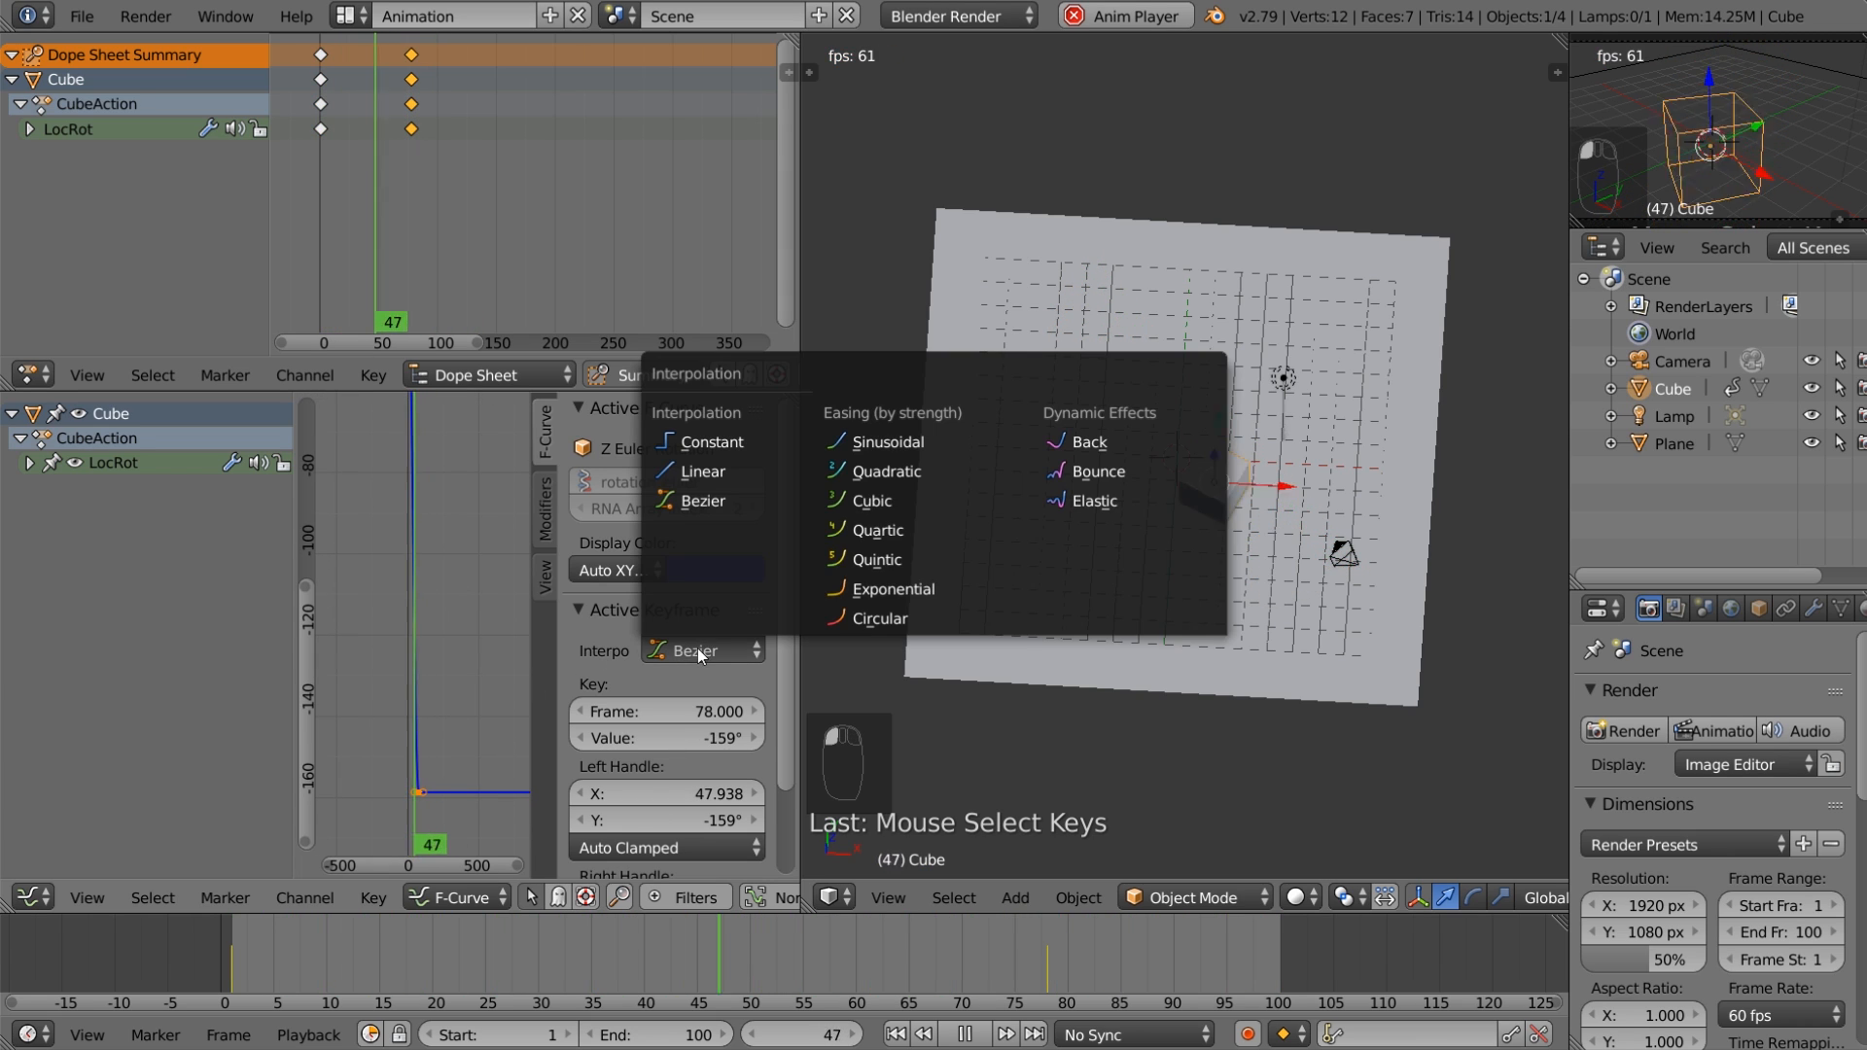
{"action": "left_click", "coordinate": [909, 504]}
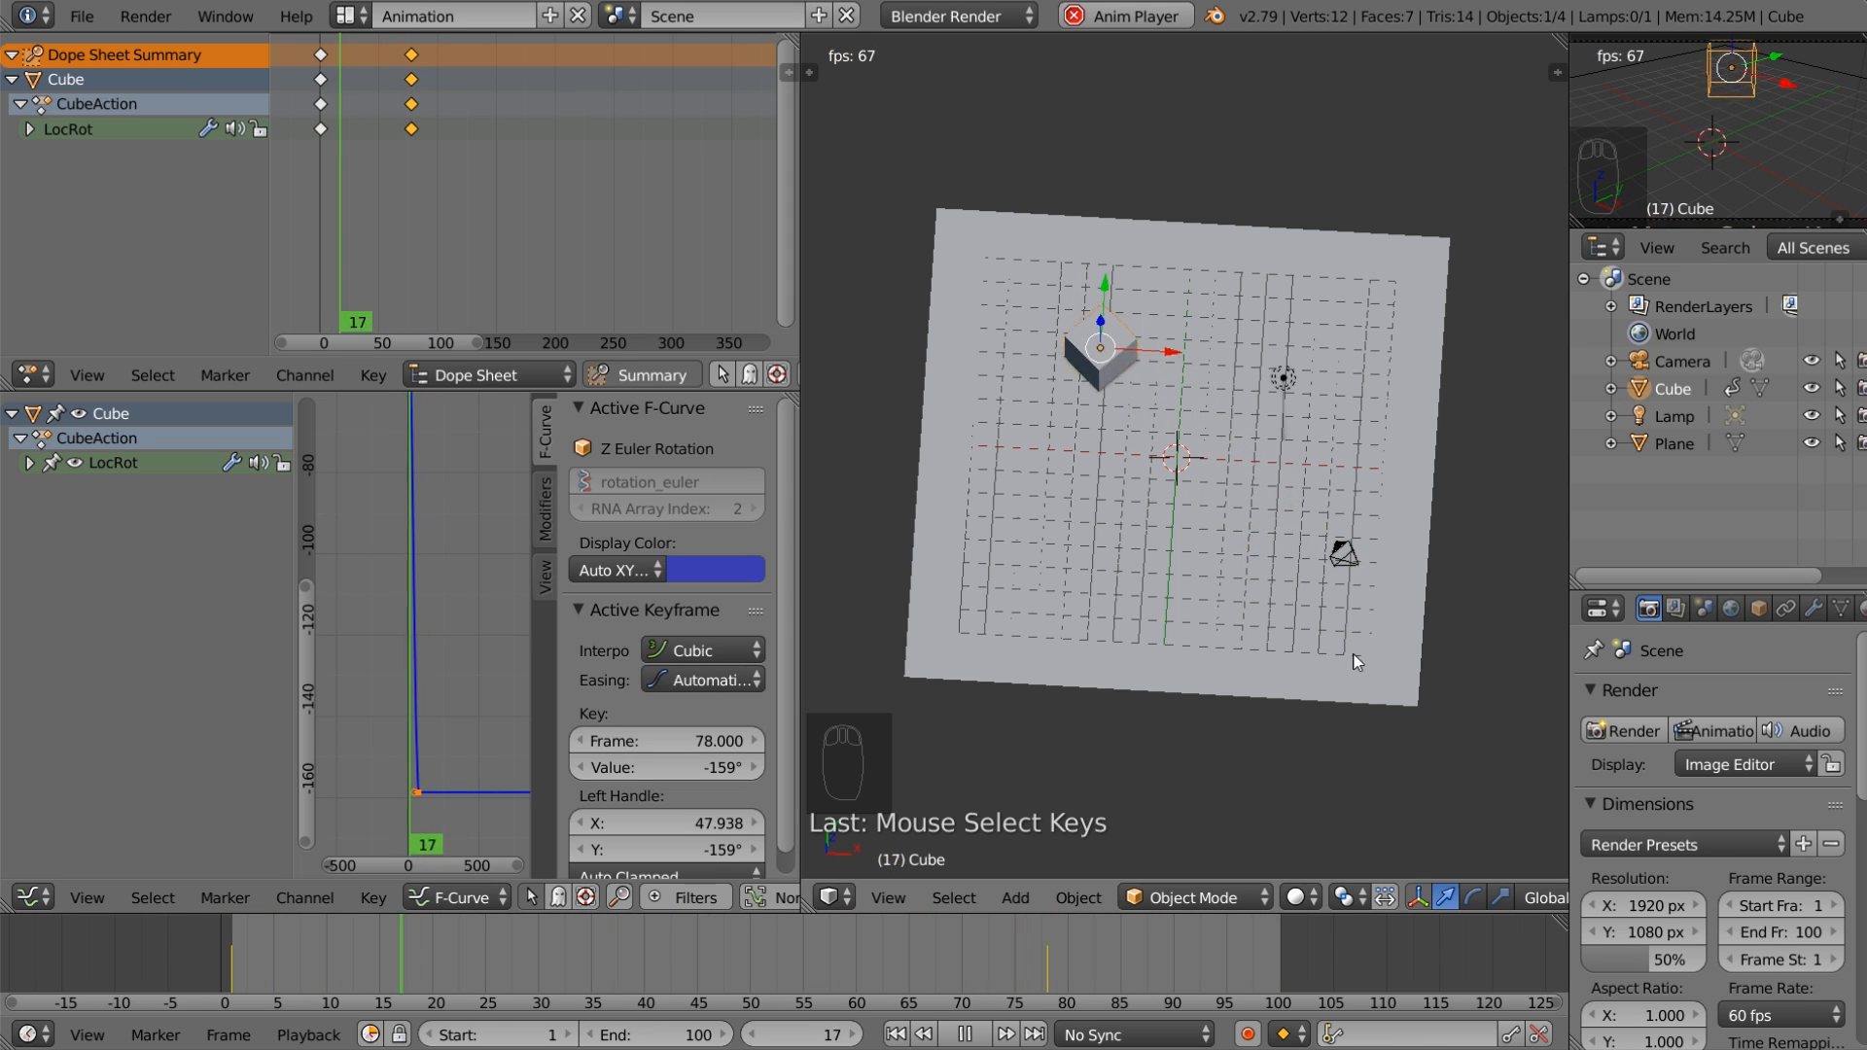
Step: Expand the cube's LocRot channels in the graph editor and make the Z Euler Rotation curve active
{"action": "key", "text": "Home"}
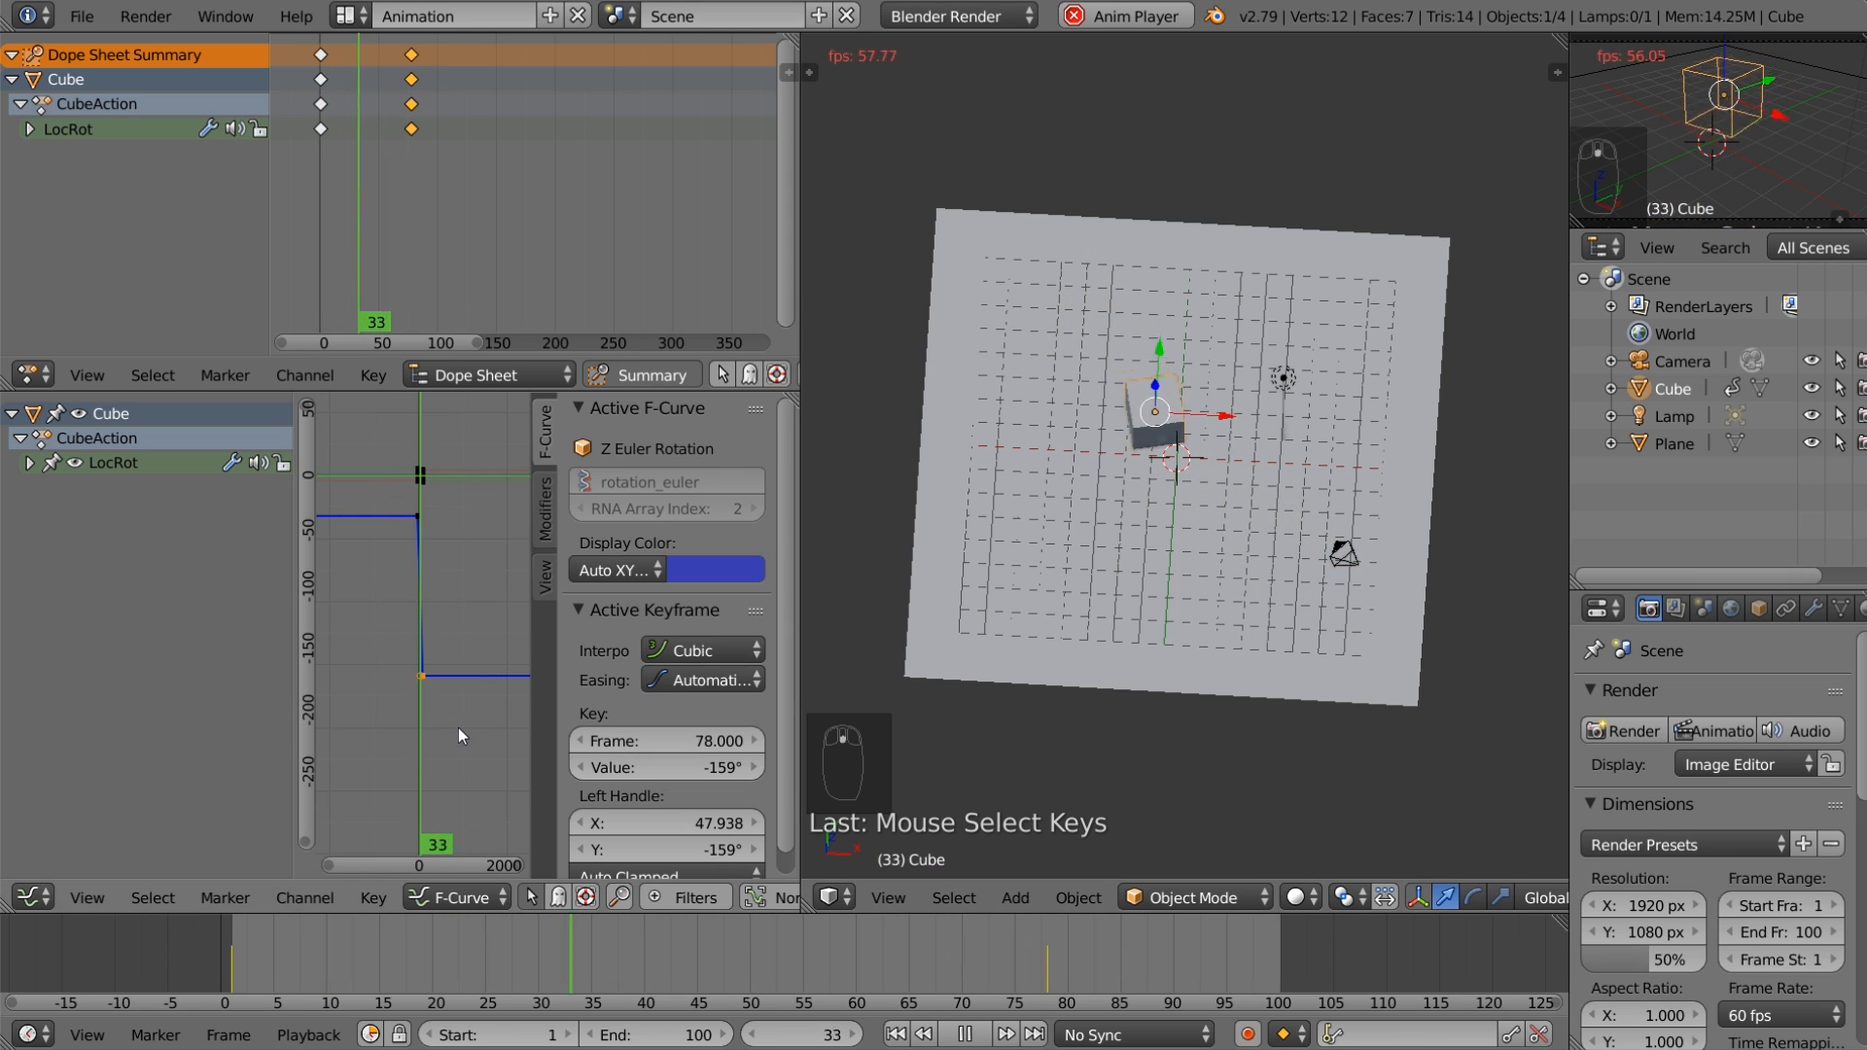
{"action": "left_click", "coordinate": [30, 463]}
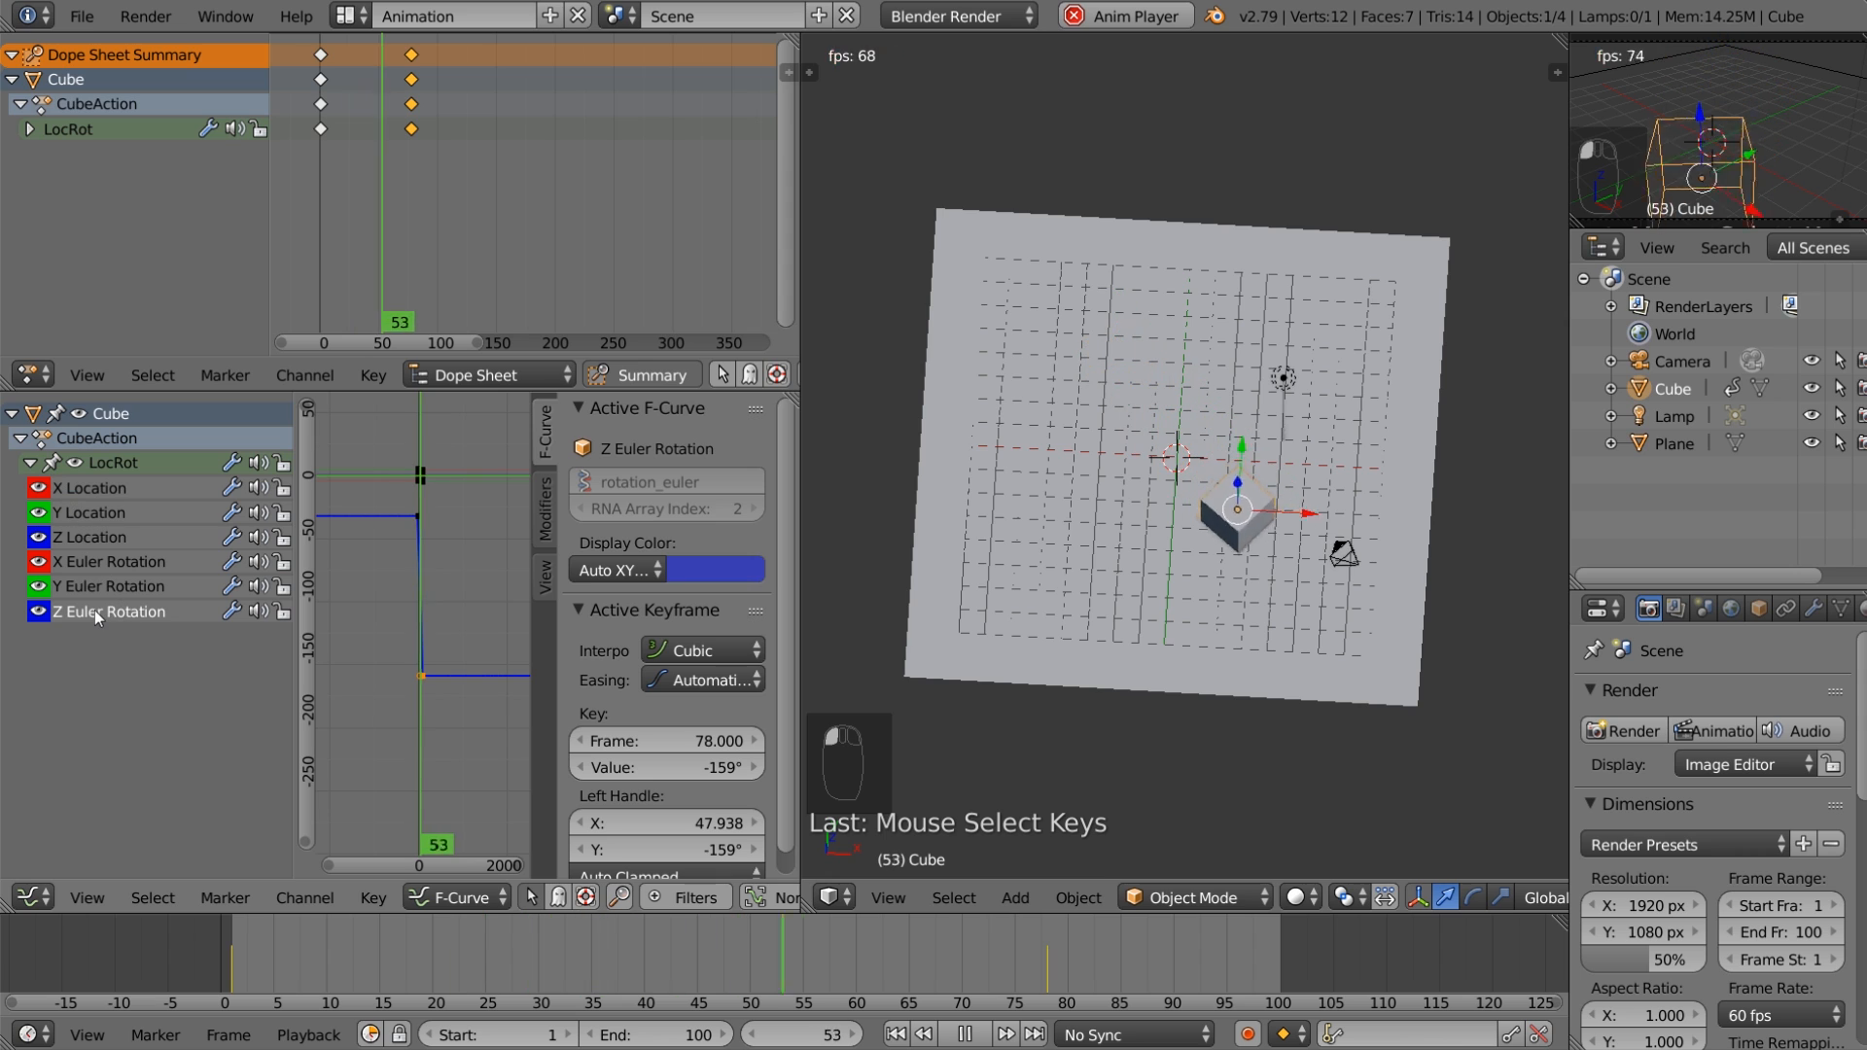
{"action": "left_click", "coordinate": [99, 512]}
{"action": "left_click", "coordinate": [97, 488]}
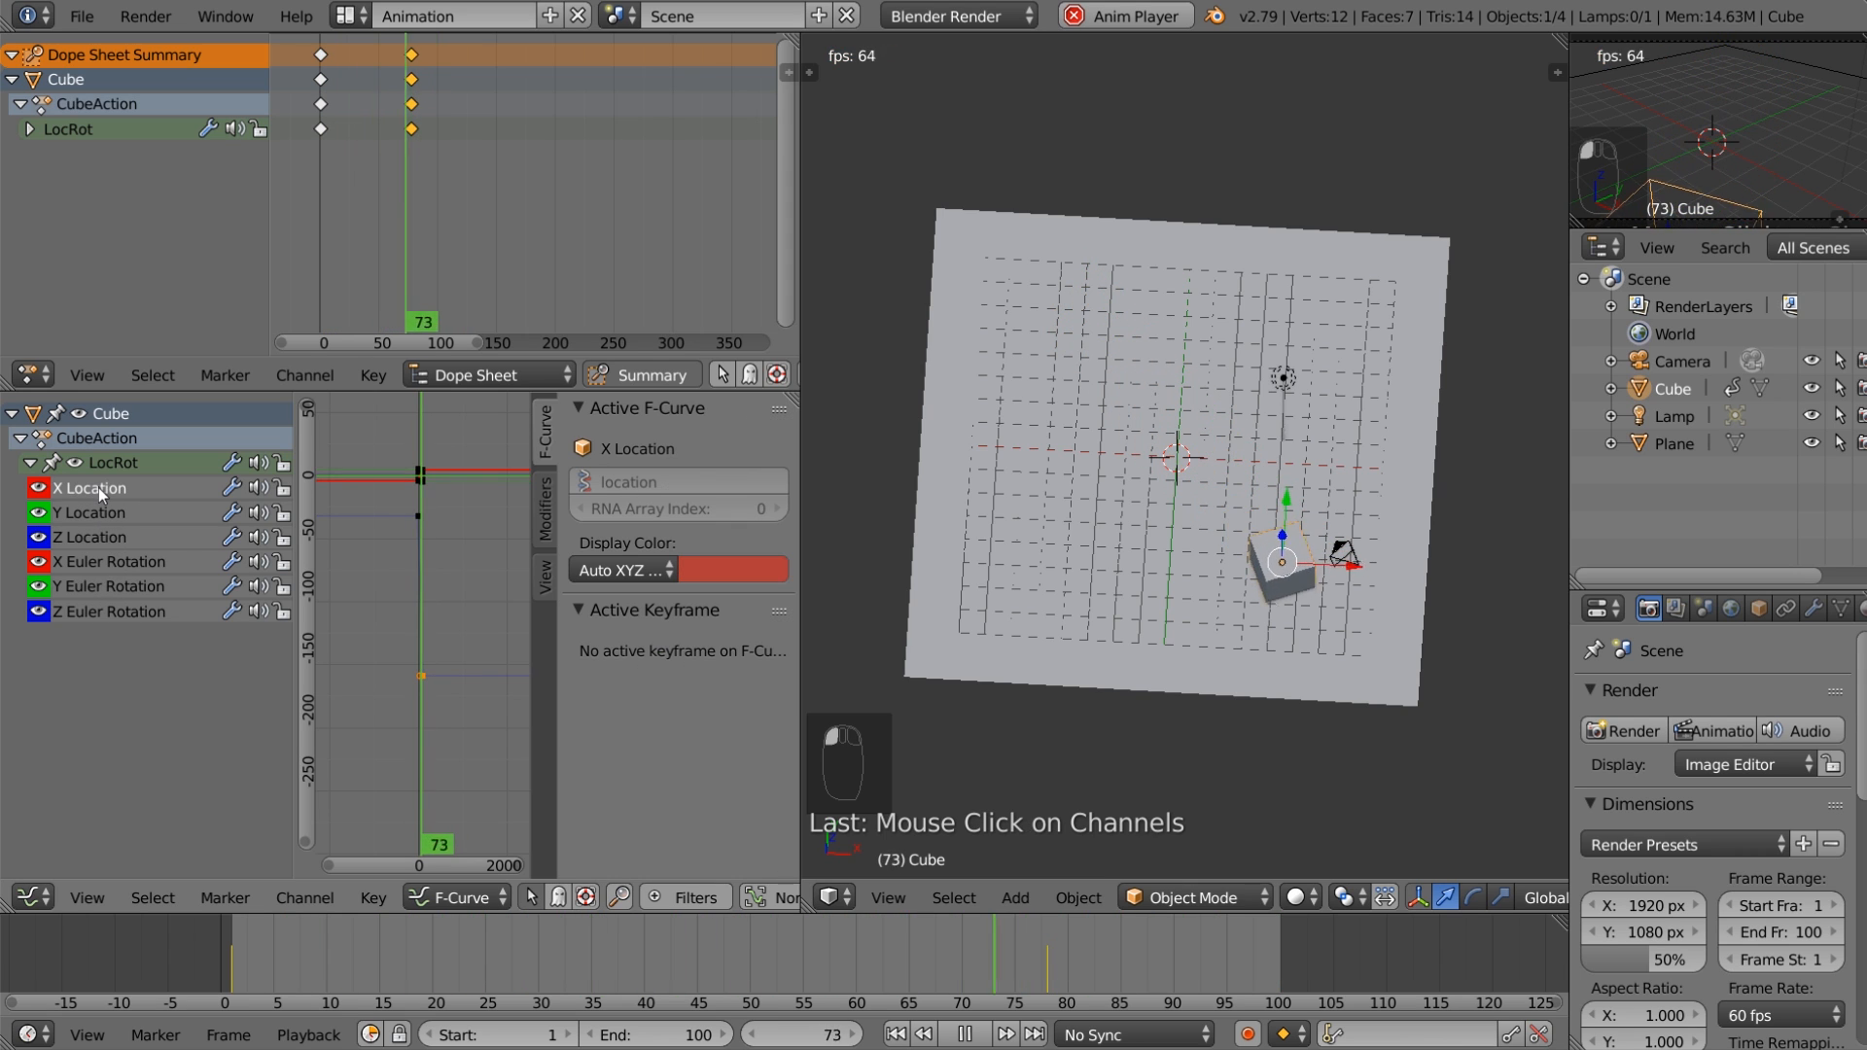
{"action": "left_click", "coordinate": [123, 609]}
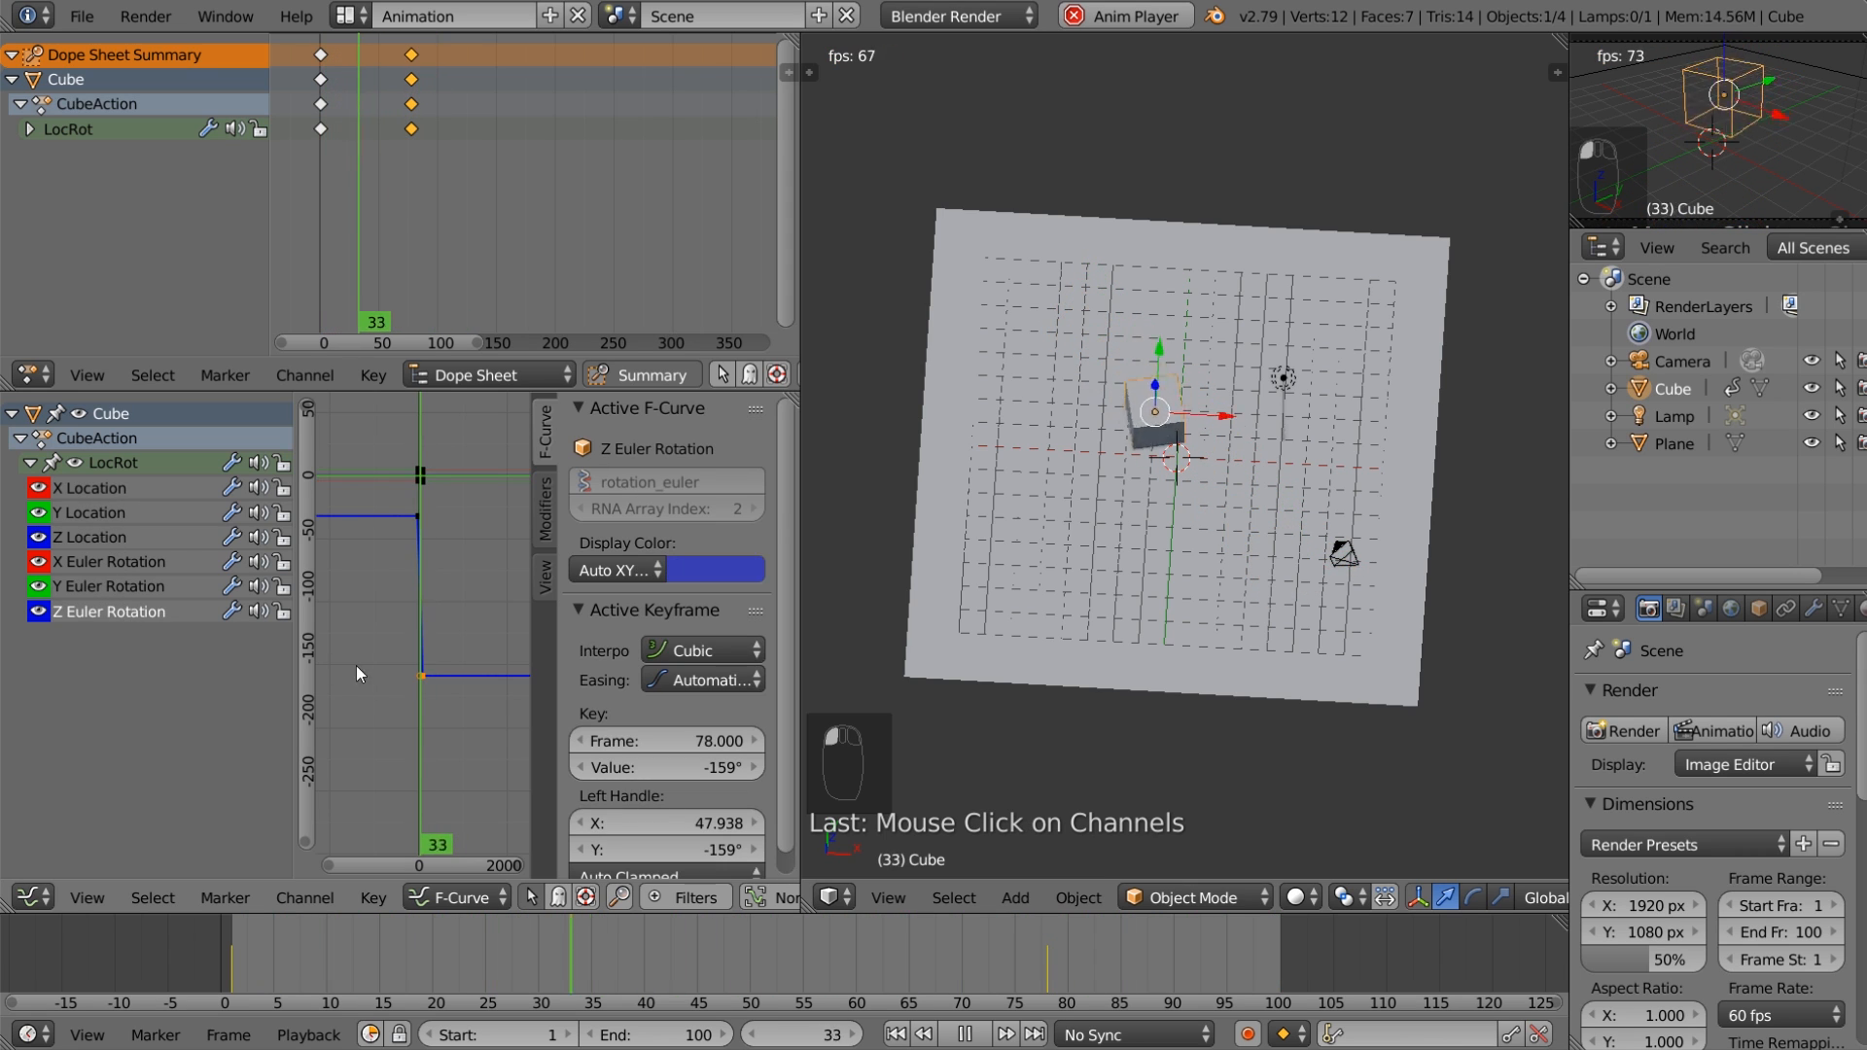
Step: Try Circular and Sinusoidal interpolation on the Z Euler Rotation keyframe at frame 78, and settle on Quintic
{"action": "left_click", "coordinate": [721, 657]}
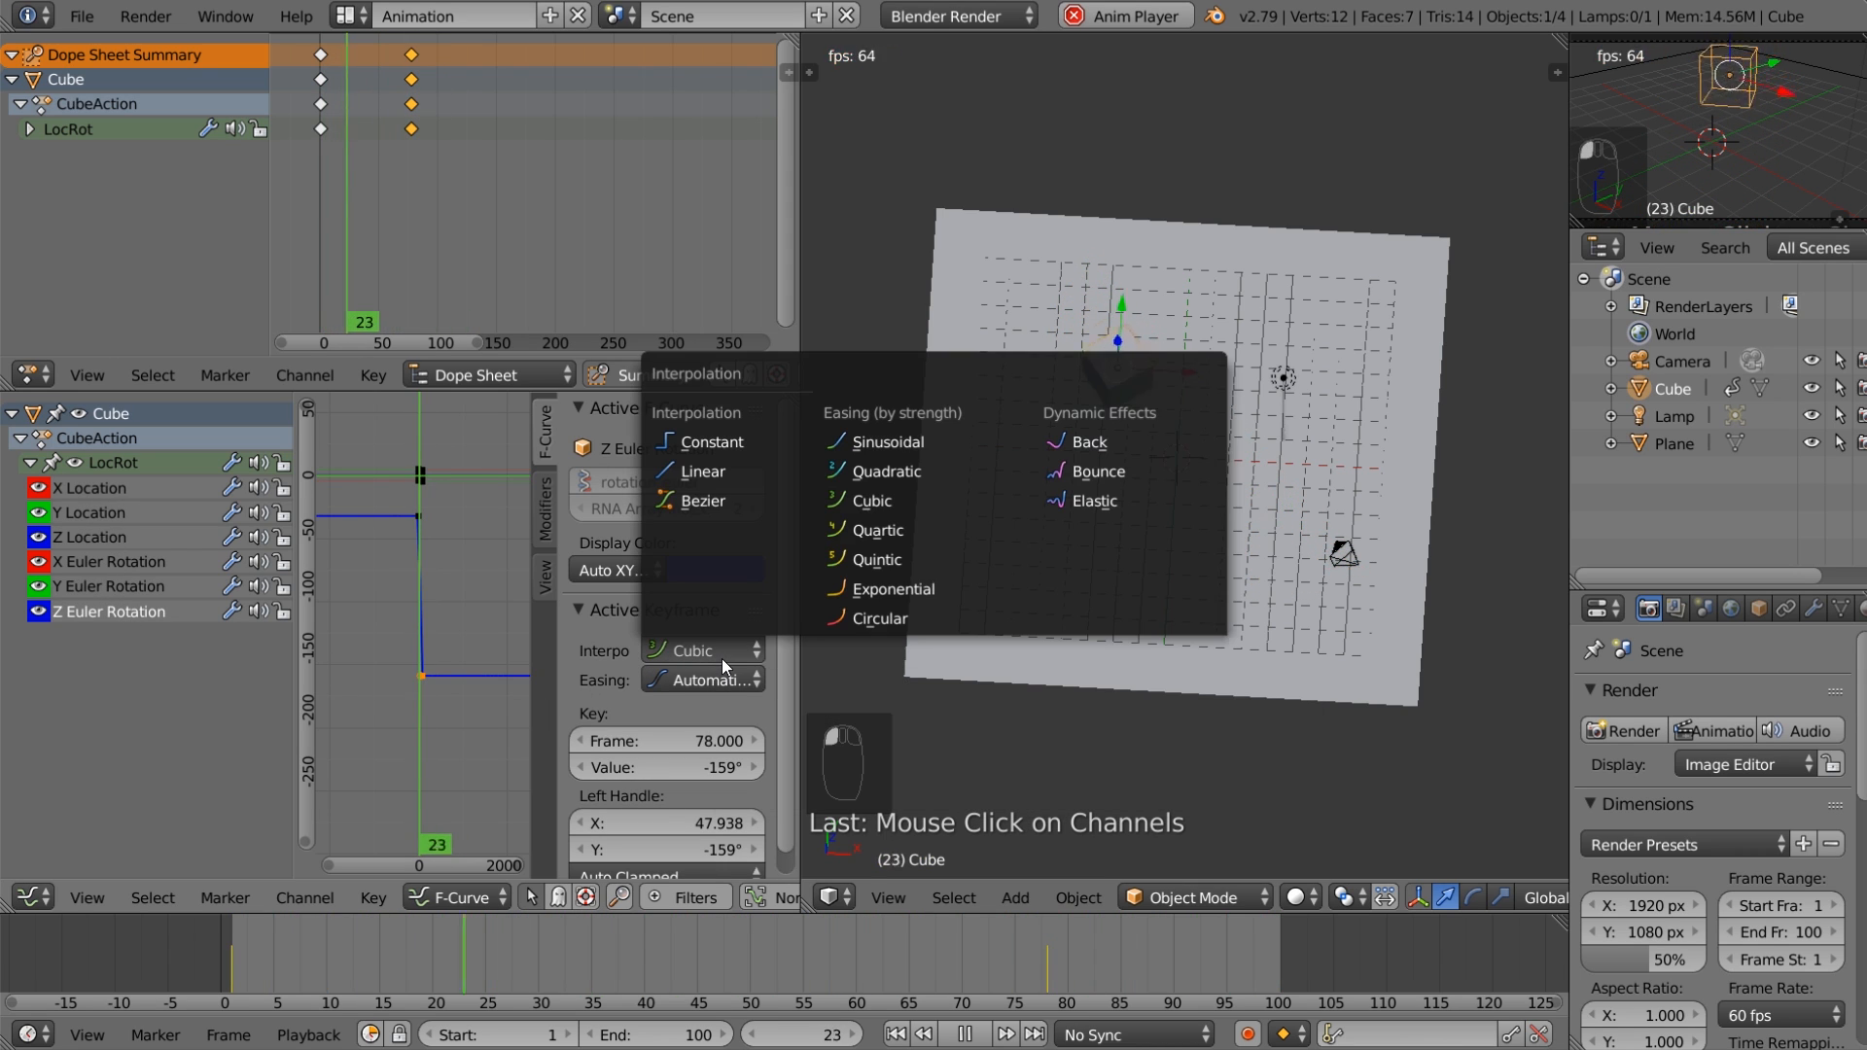
{"action": "left_click", "coordinate": [885, 618]}
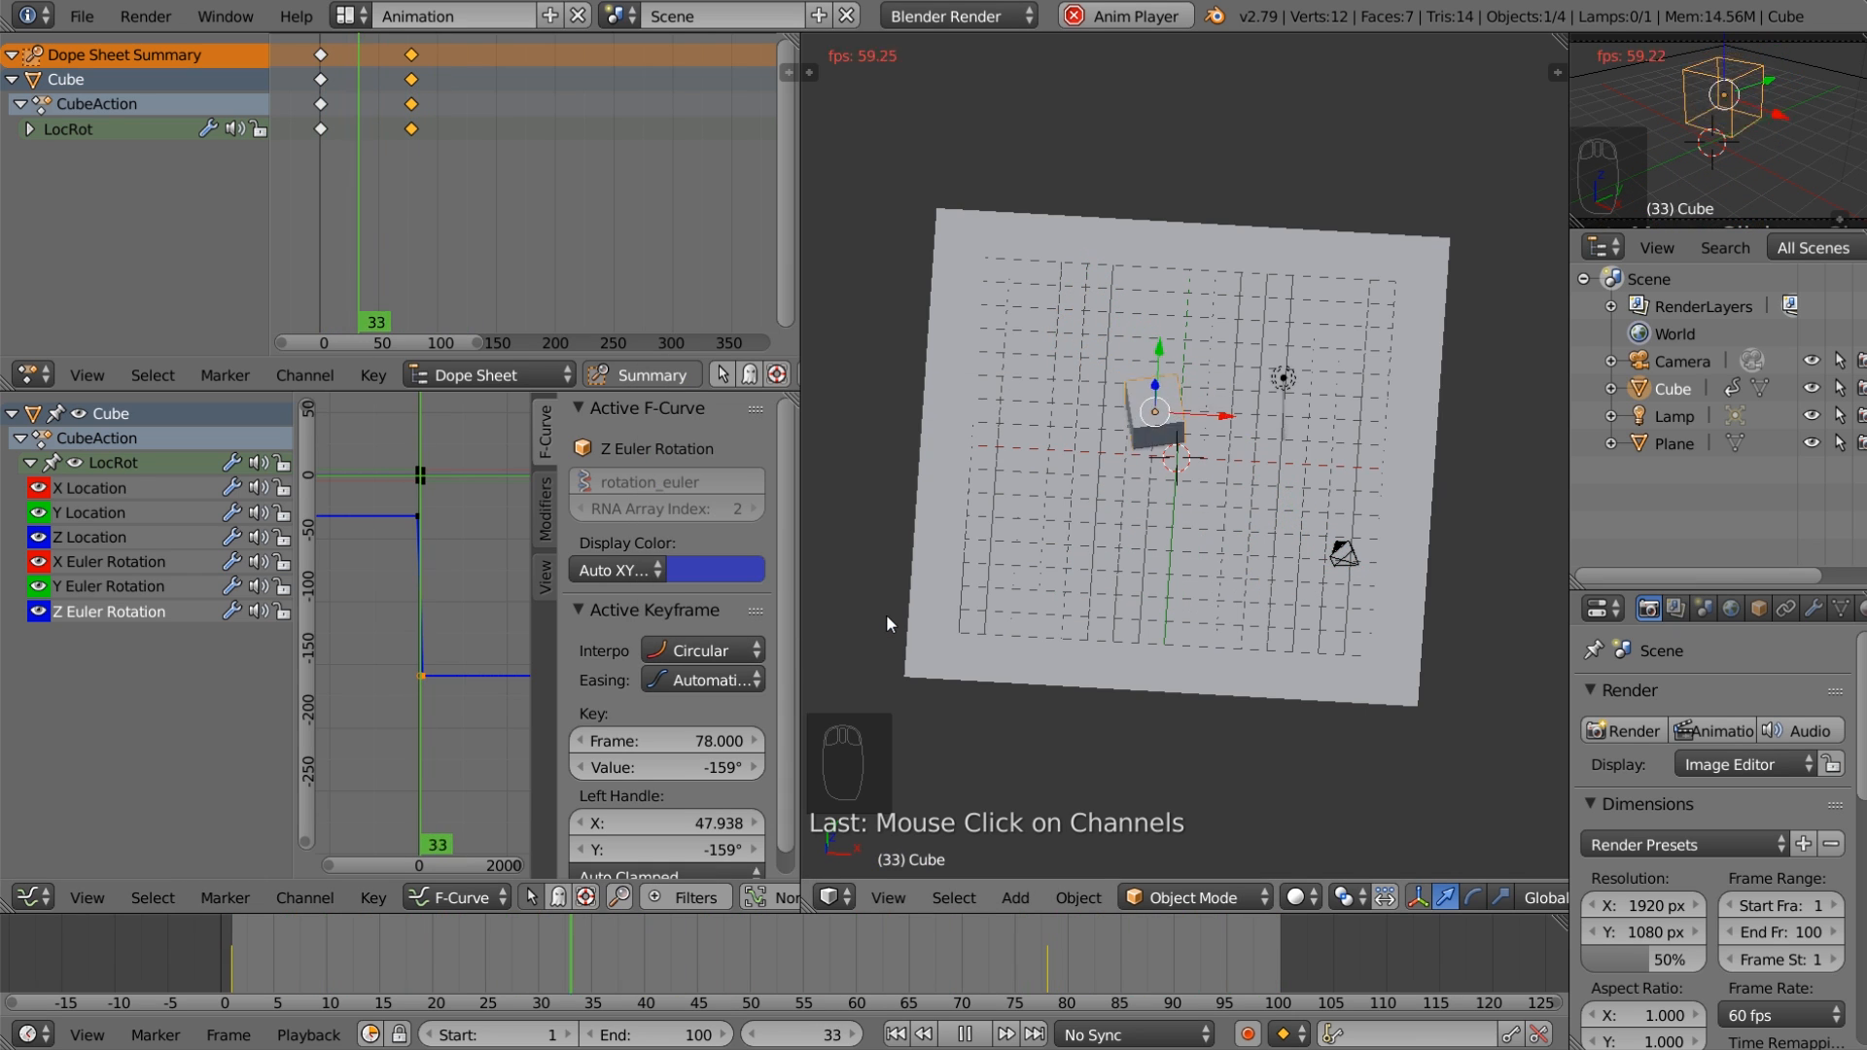
{"action": "scroll", "coordinate": [435, 735], "scroll_direction": "up", "scroll_amount": 4}
{"action": "left_click", "coordinate": [708, 651]}
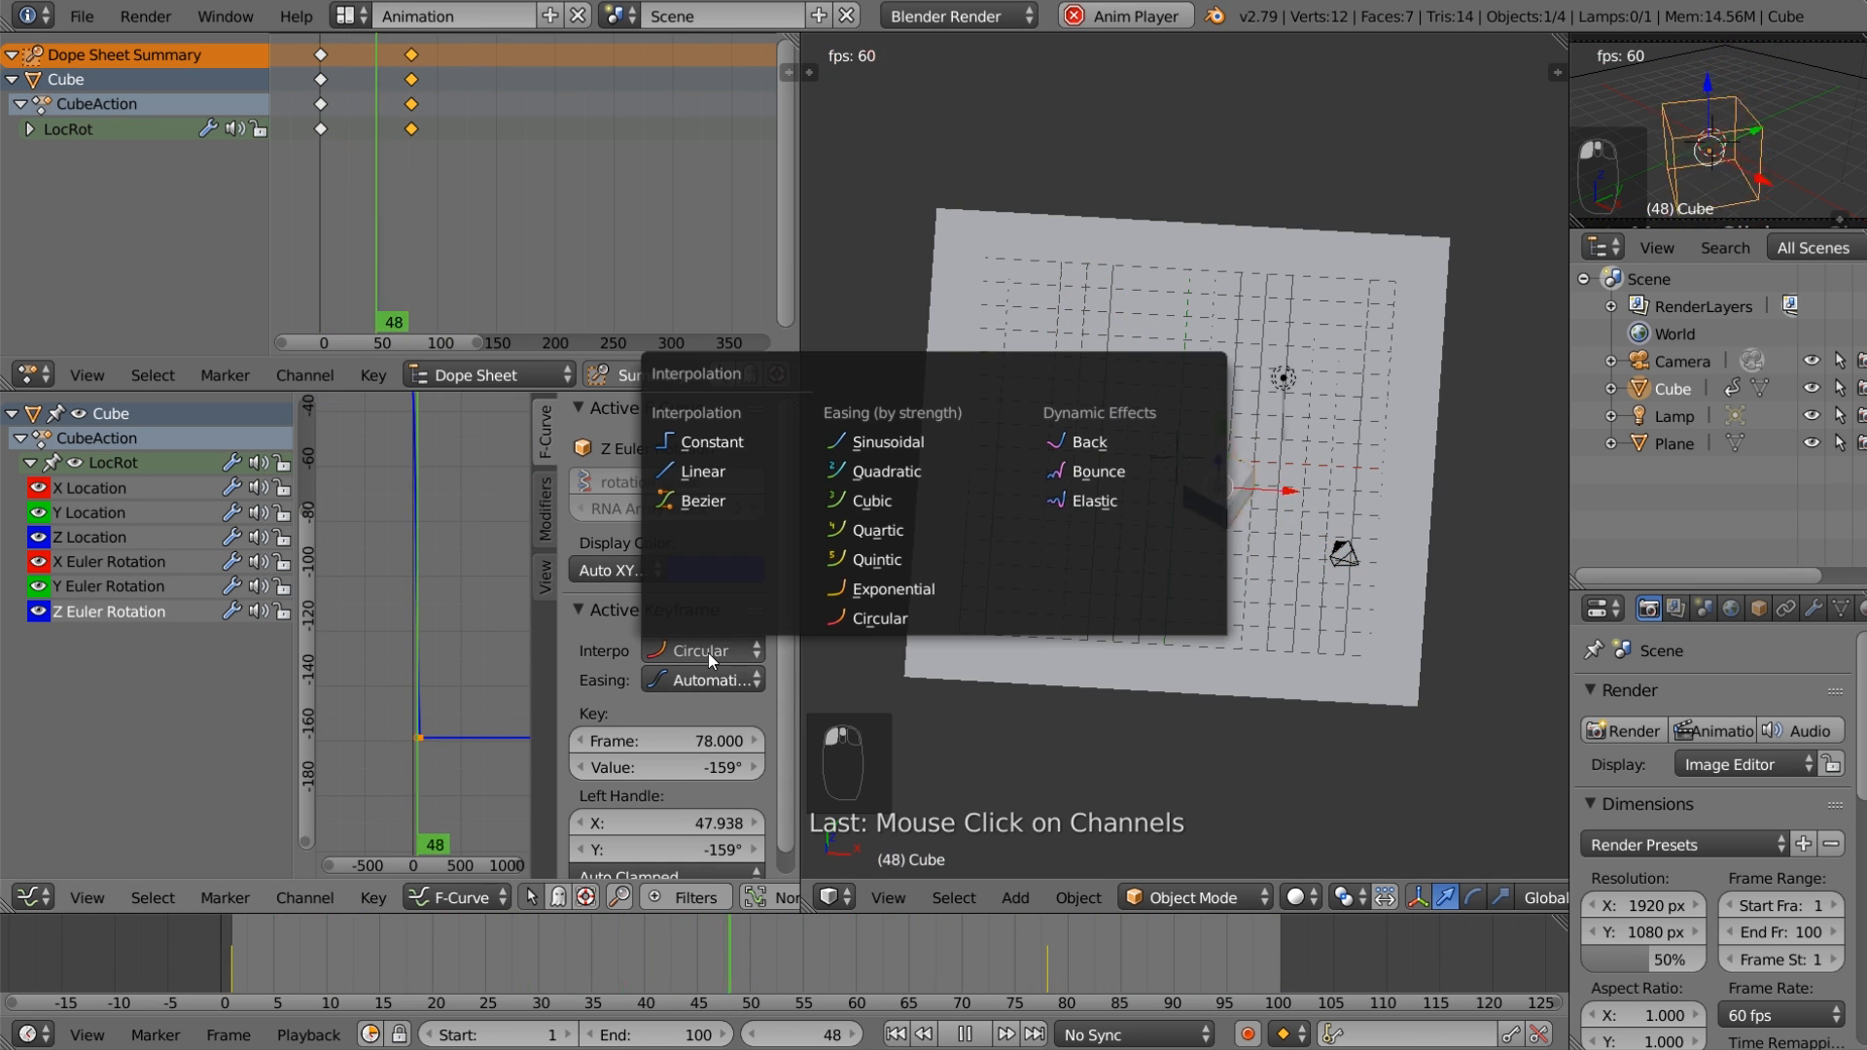
{"action": "left_click", "coordinate": [922, 452]}
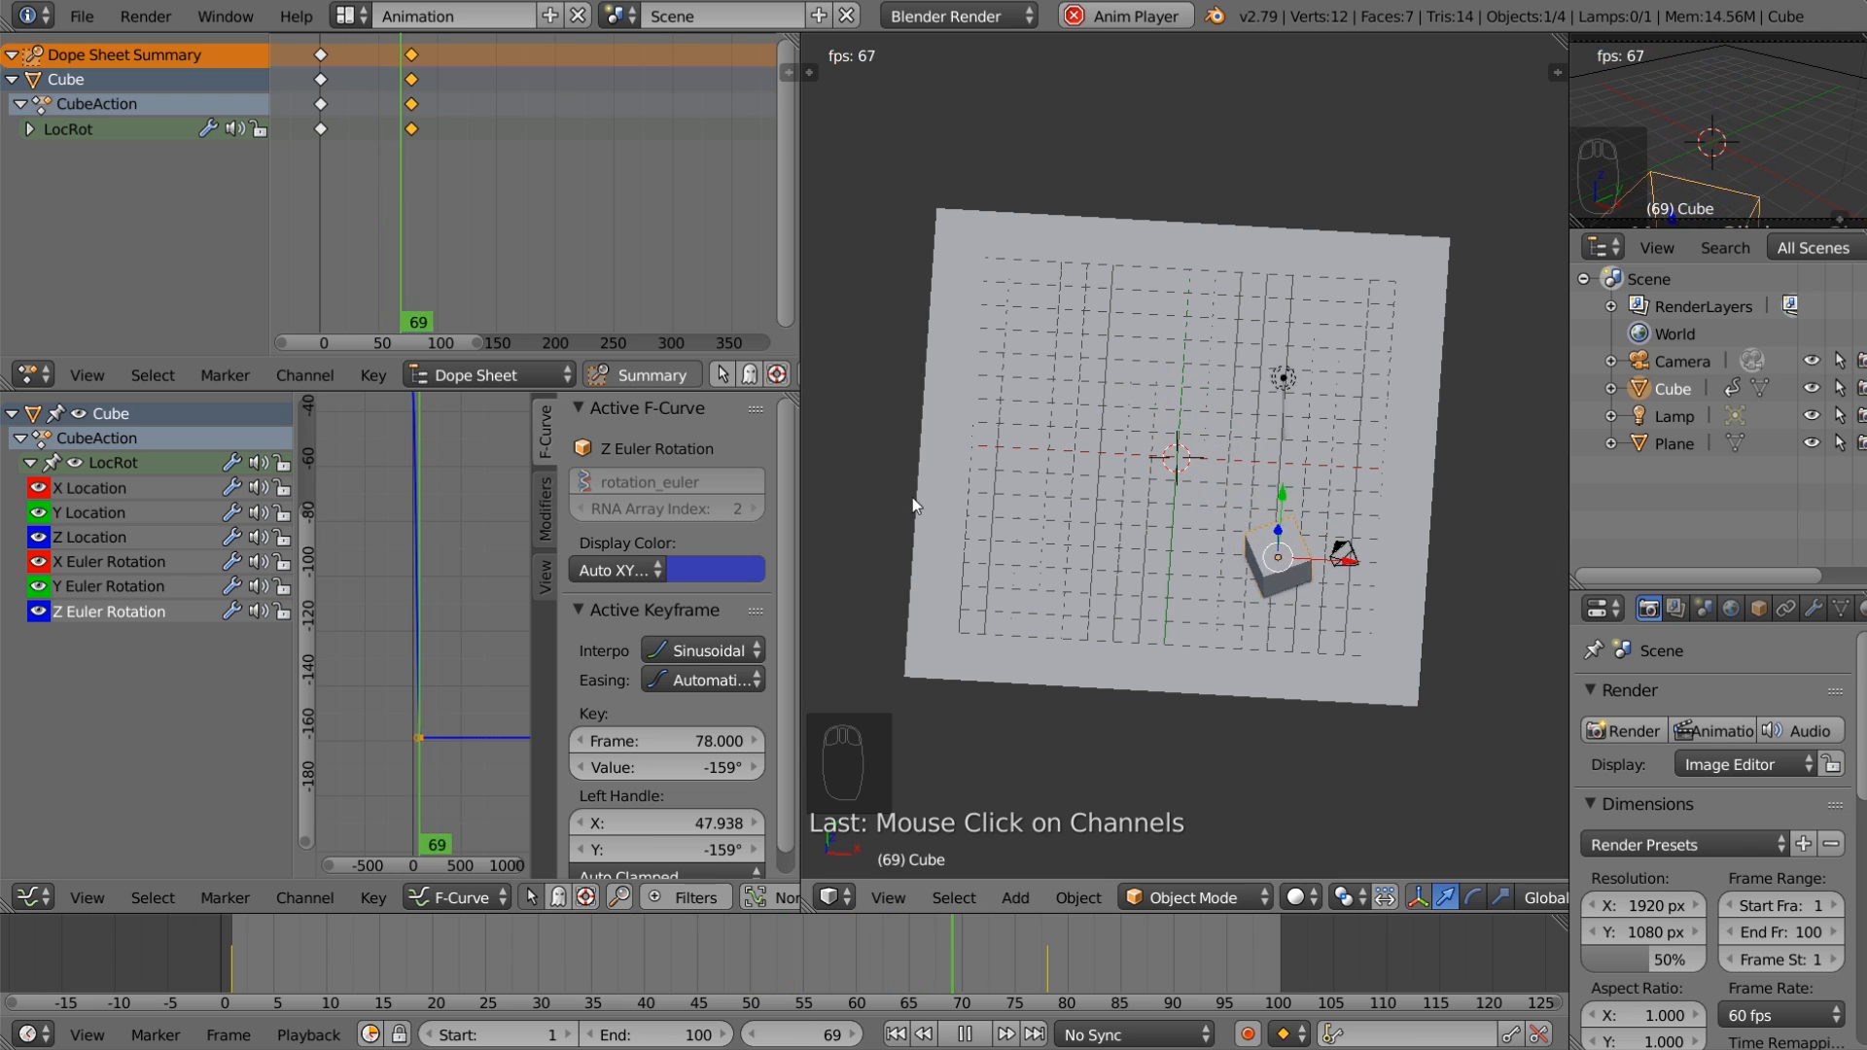
{"action": "left_click", "coordinate": [734, 652]}
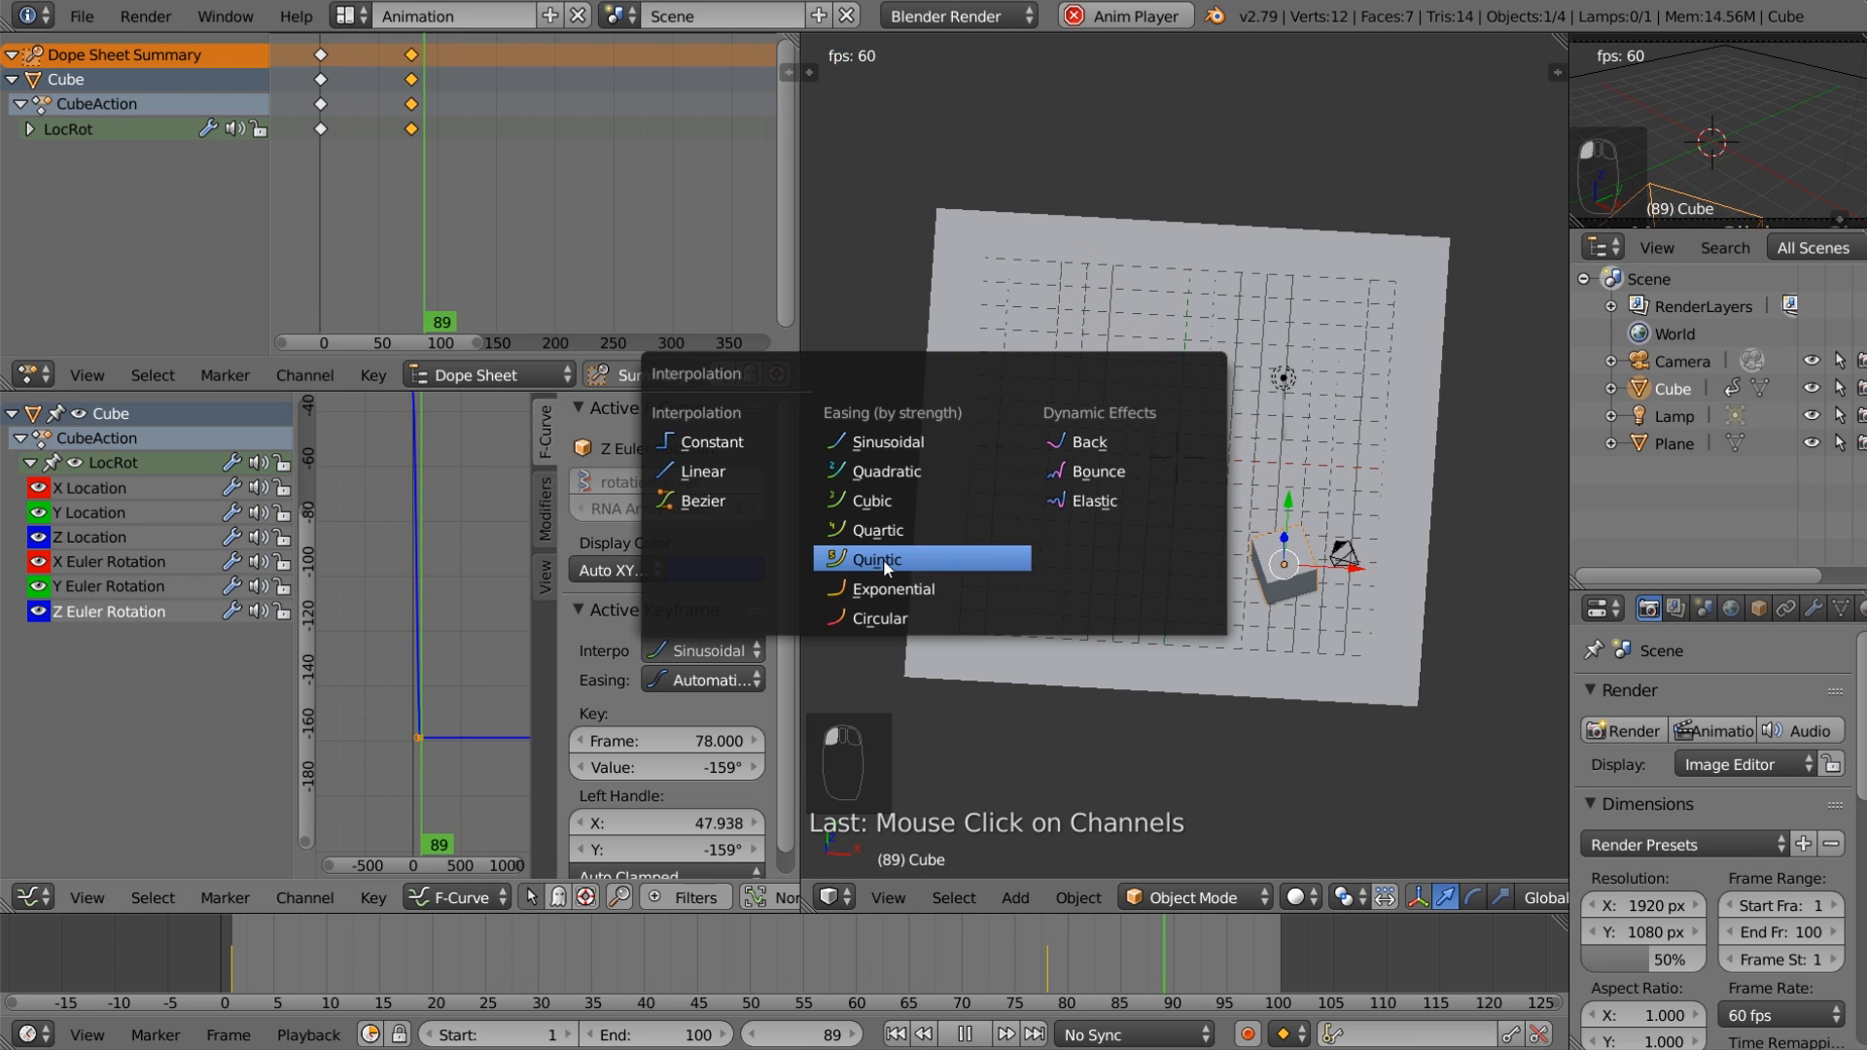
{"action": "left_click", "coordinate": [883, 558]}
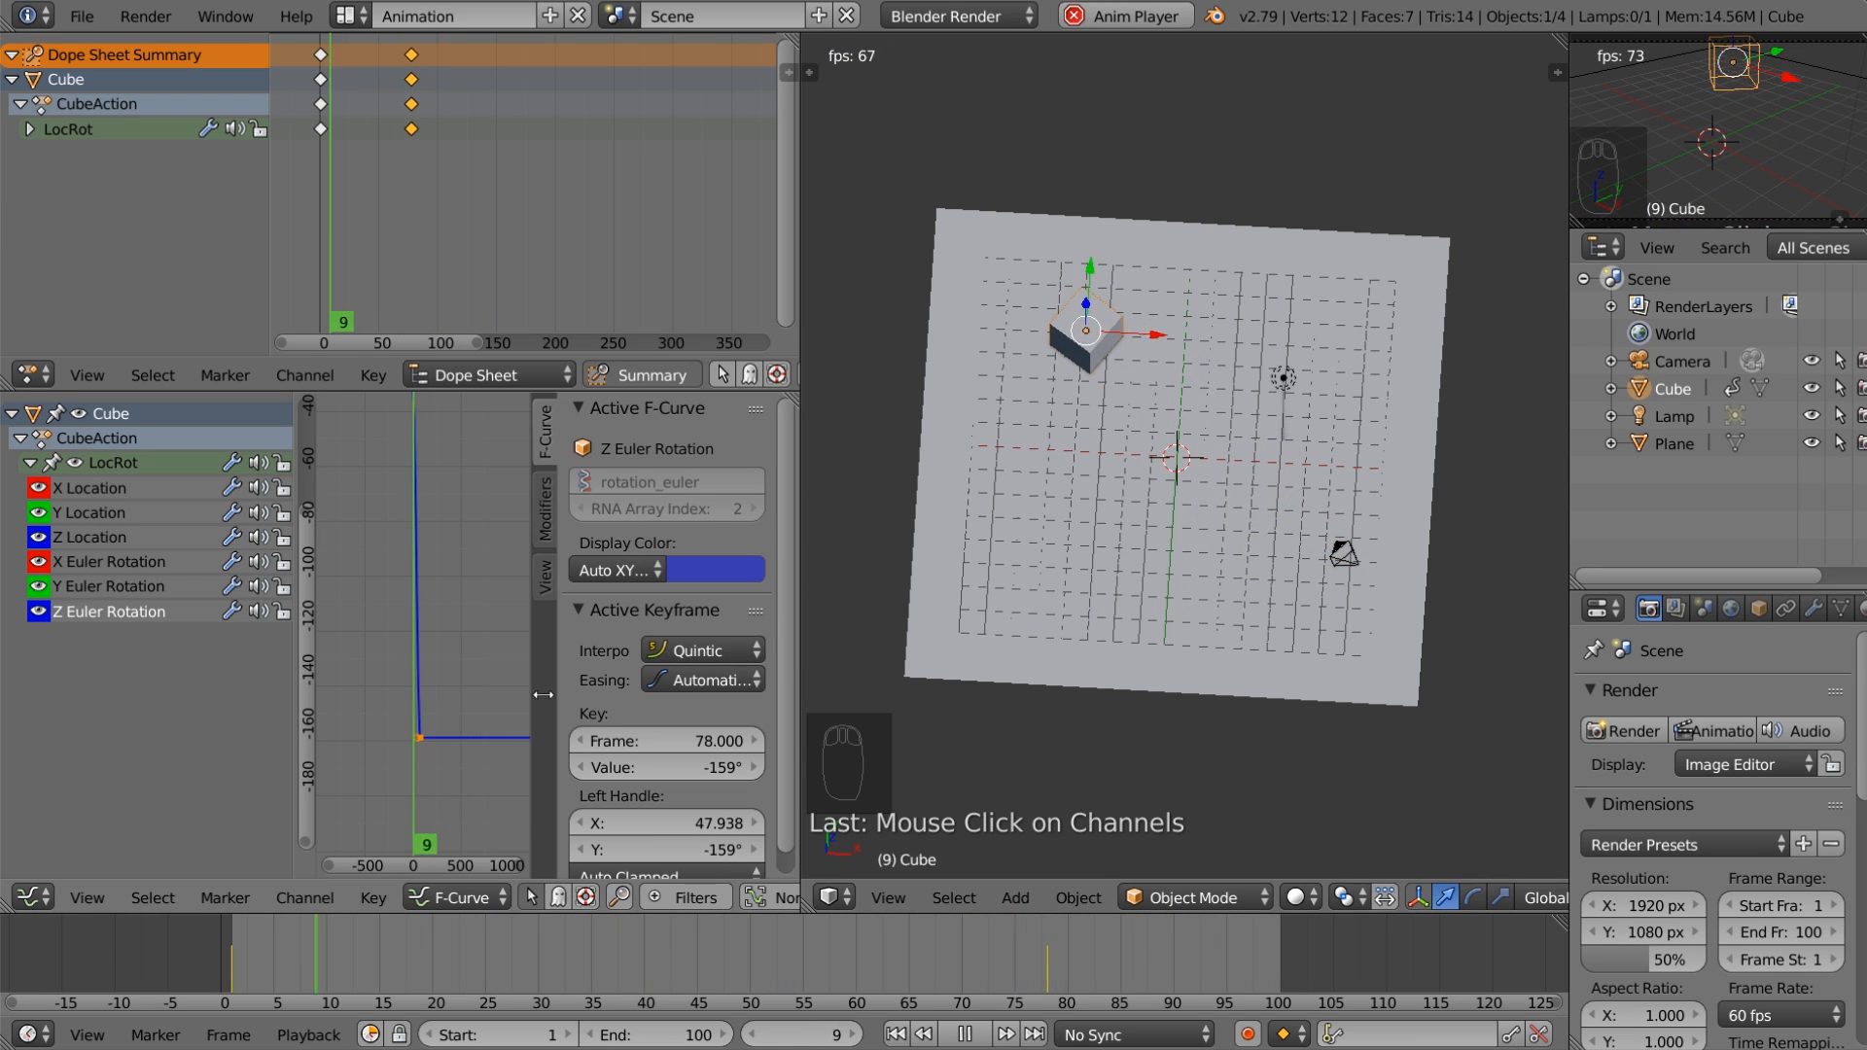
Step: Set the interpolation of the Y Location and X Location keyframes at frame 78 to Quintic
{"action": "scroll", "coordinate": [457, 640], "scroll_direction": "down", "scroll_amount": 6}
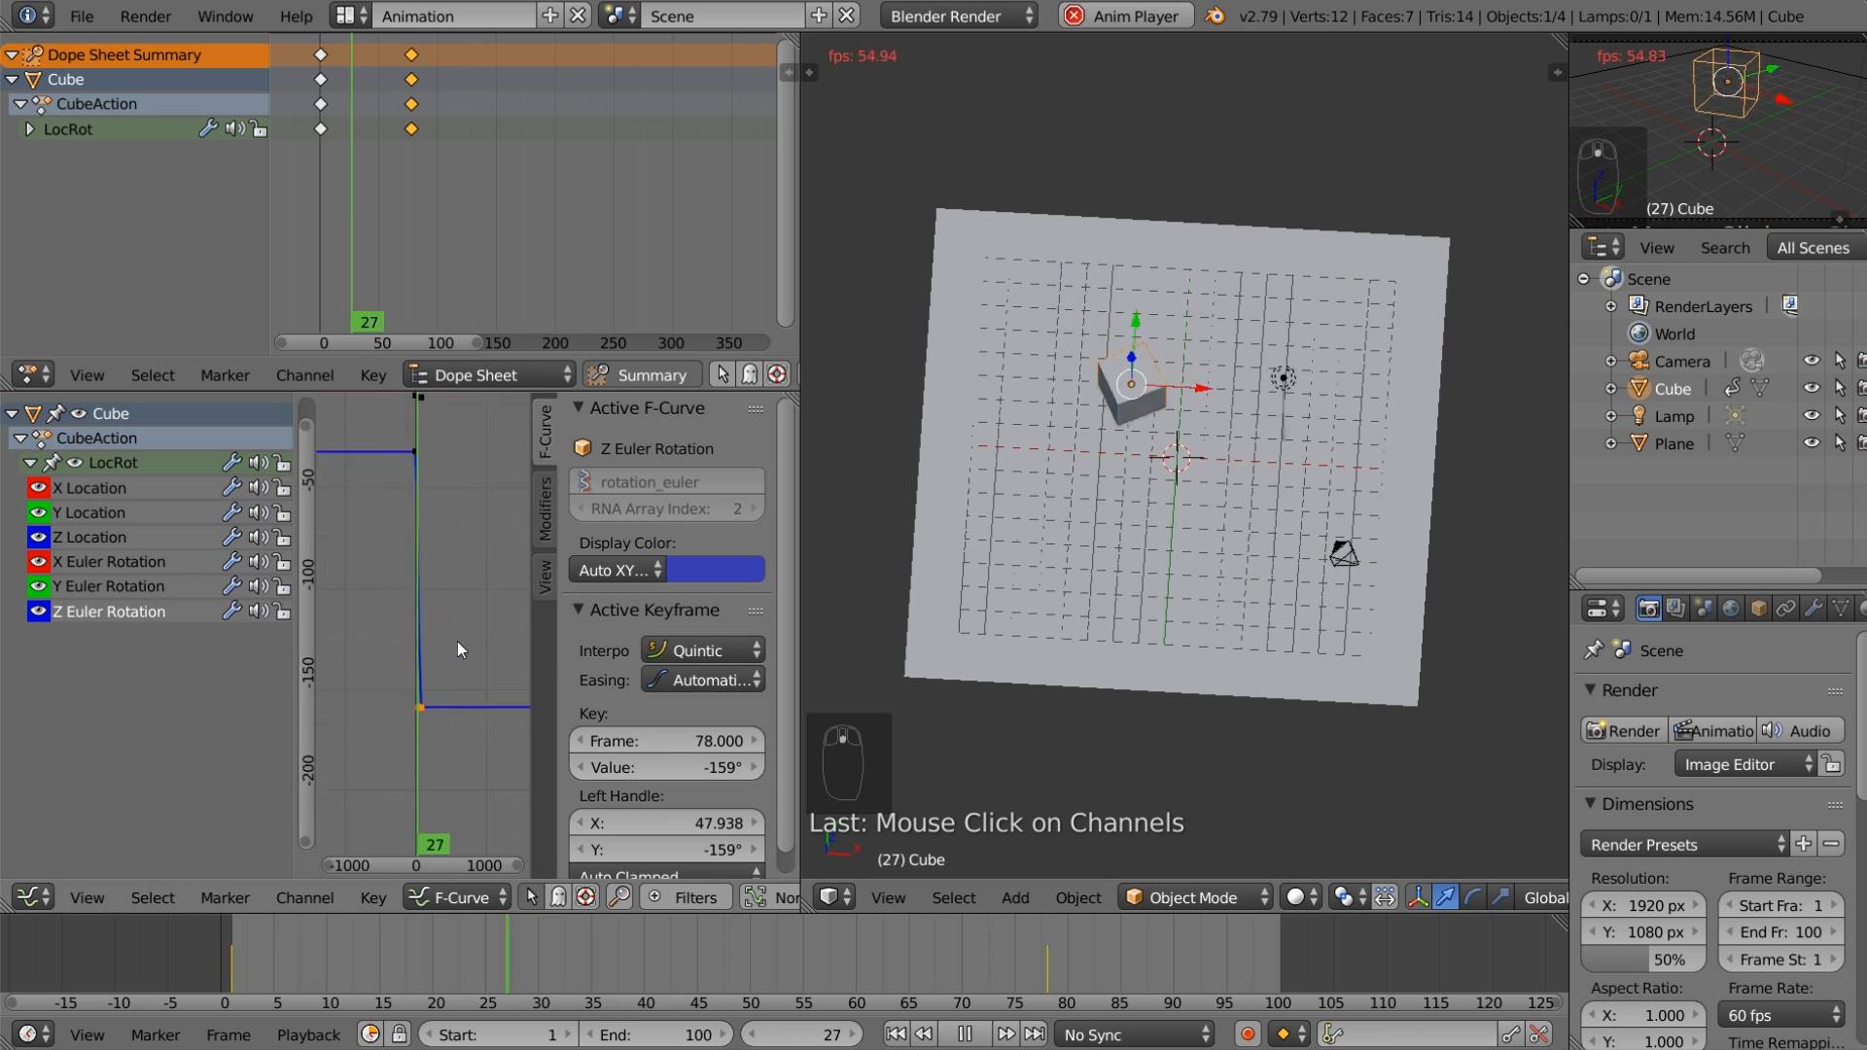
{"action": "middle_click_drag", "start_coordinate": [448, 570], "coordinate": [439, 764]}
{"action": "scroll", "coordinate": [428, 657], "scroll_direction": "up", "scroll_amount": 5}
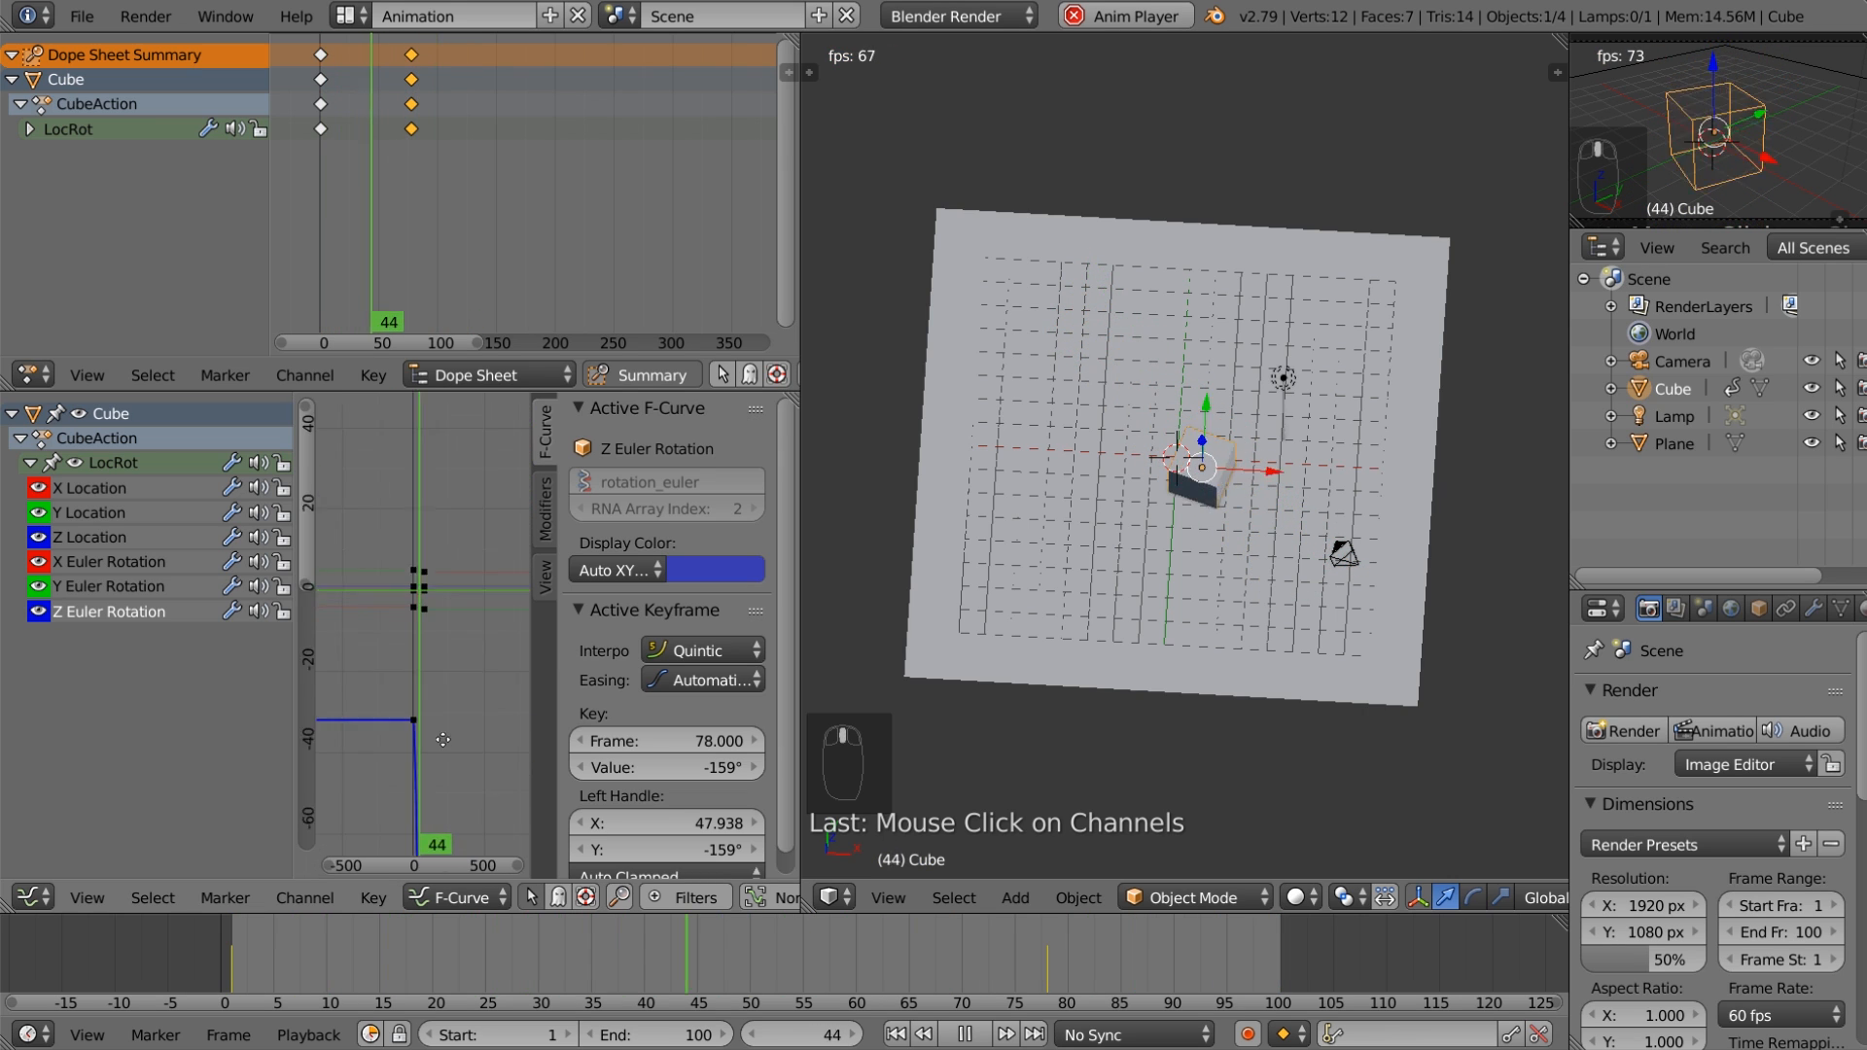
{"action": "scroll", "coordinate": [455, 747], "scroll_direction": "up", "scroll_amount": 20}
{"action": "right_click", "coordinate": [470, 697]}
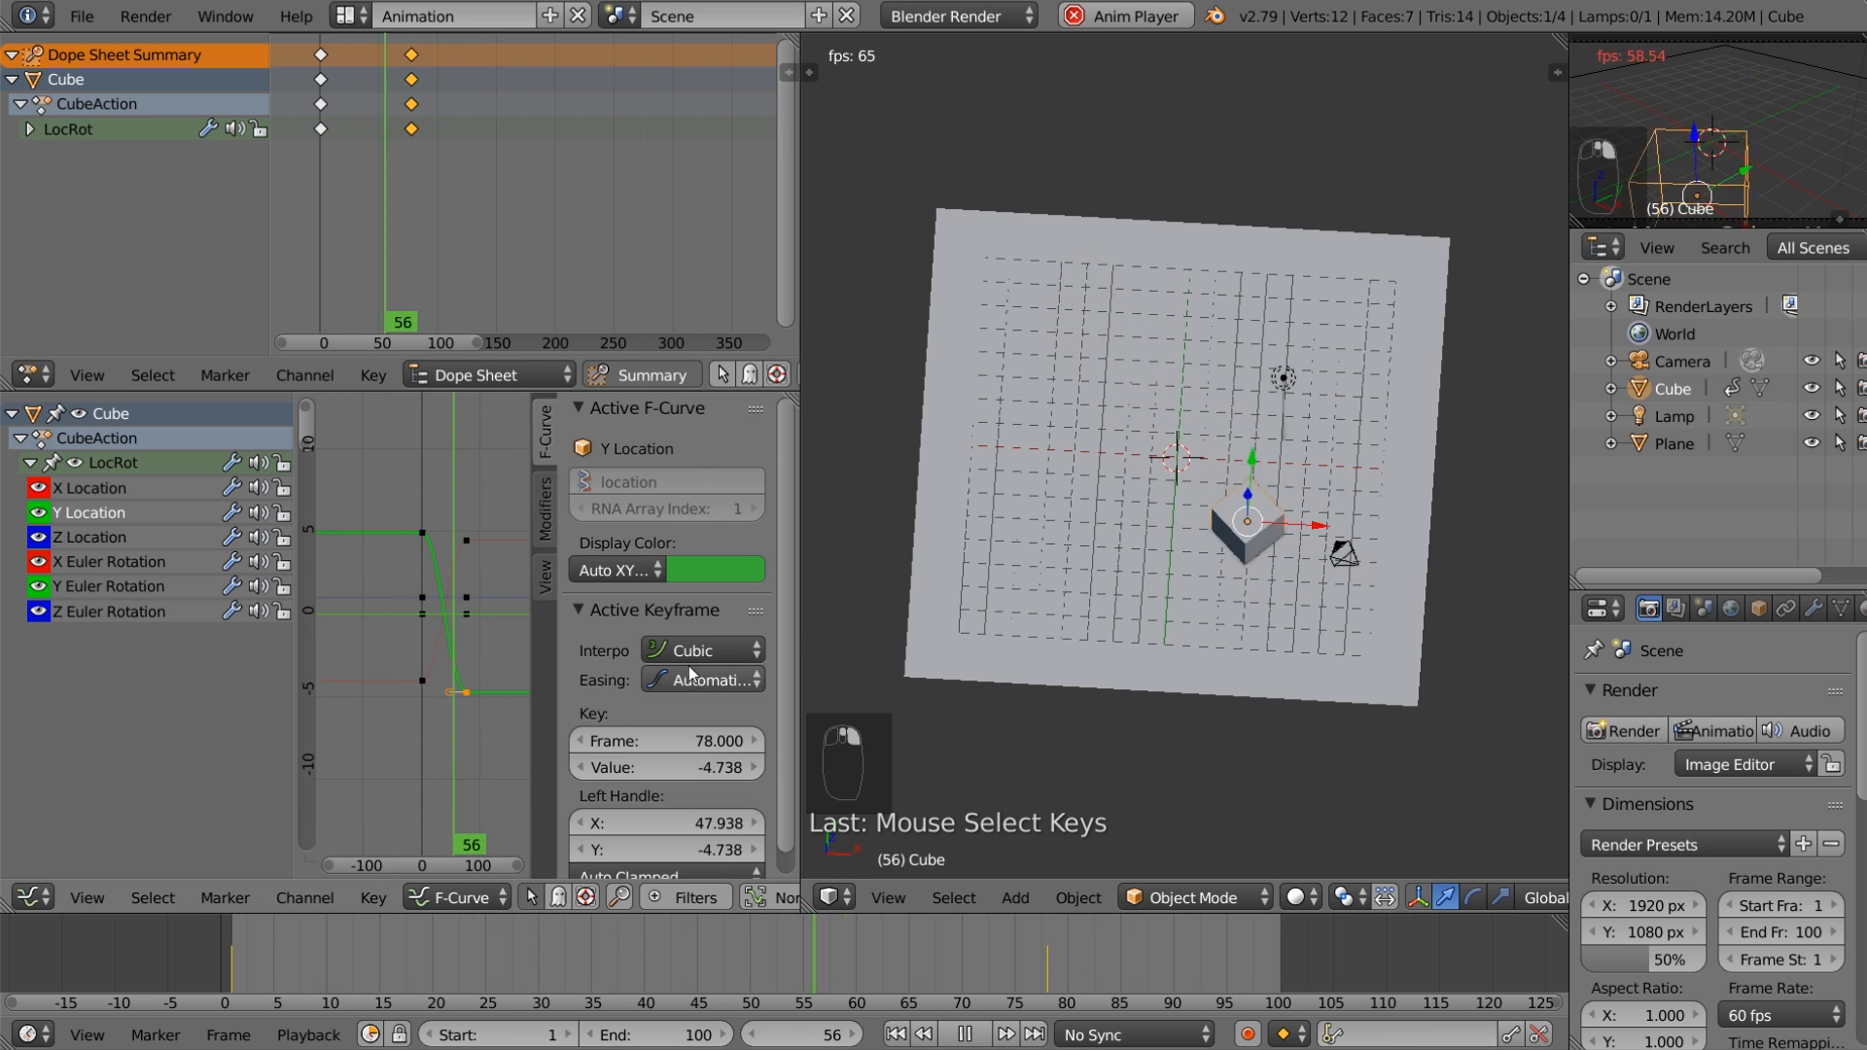
{"action": "key", "text": "t"}
{"action": "left_click", "coordinate": [914, 553]}
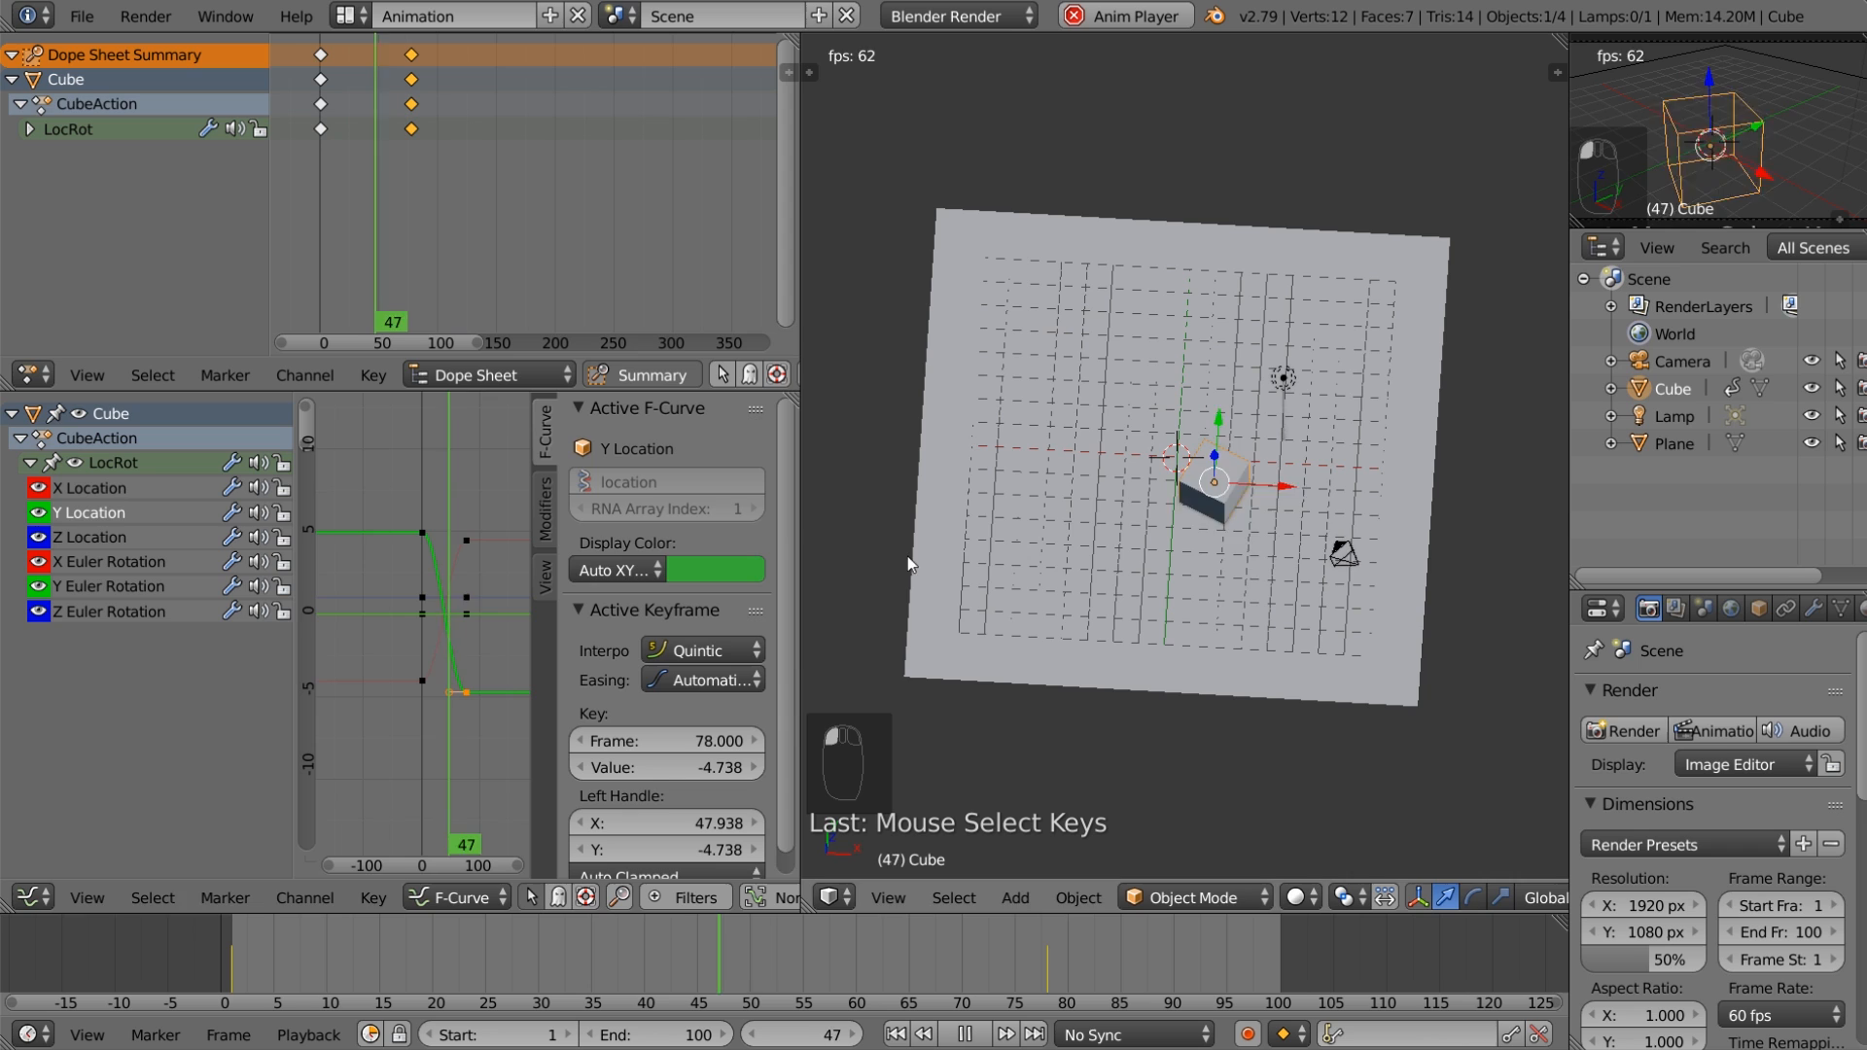
{"action": "right_click", "coordinate": [467, 540]}
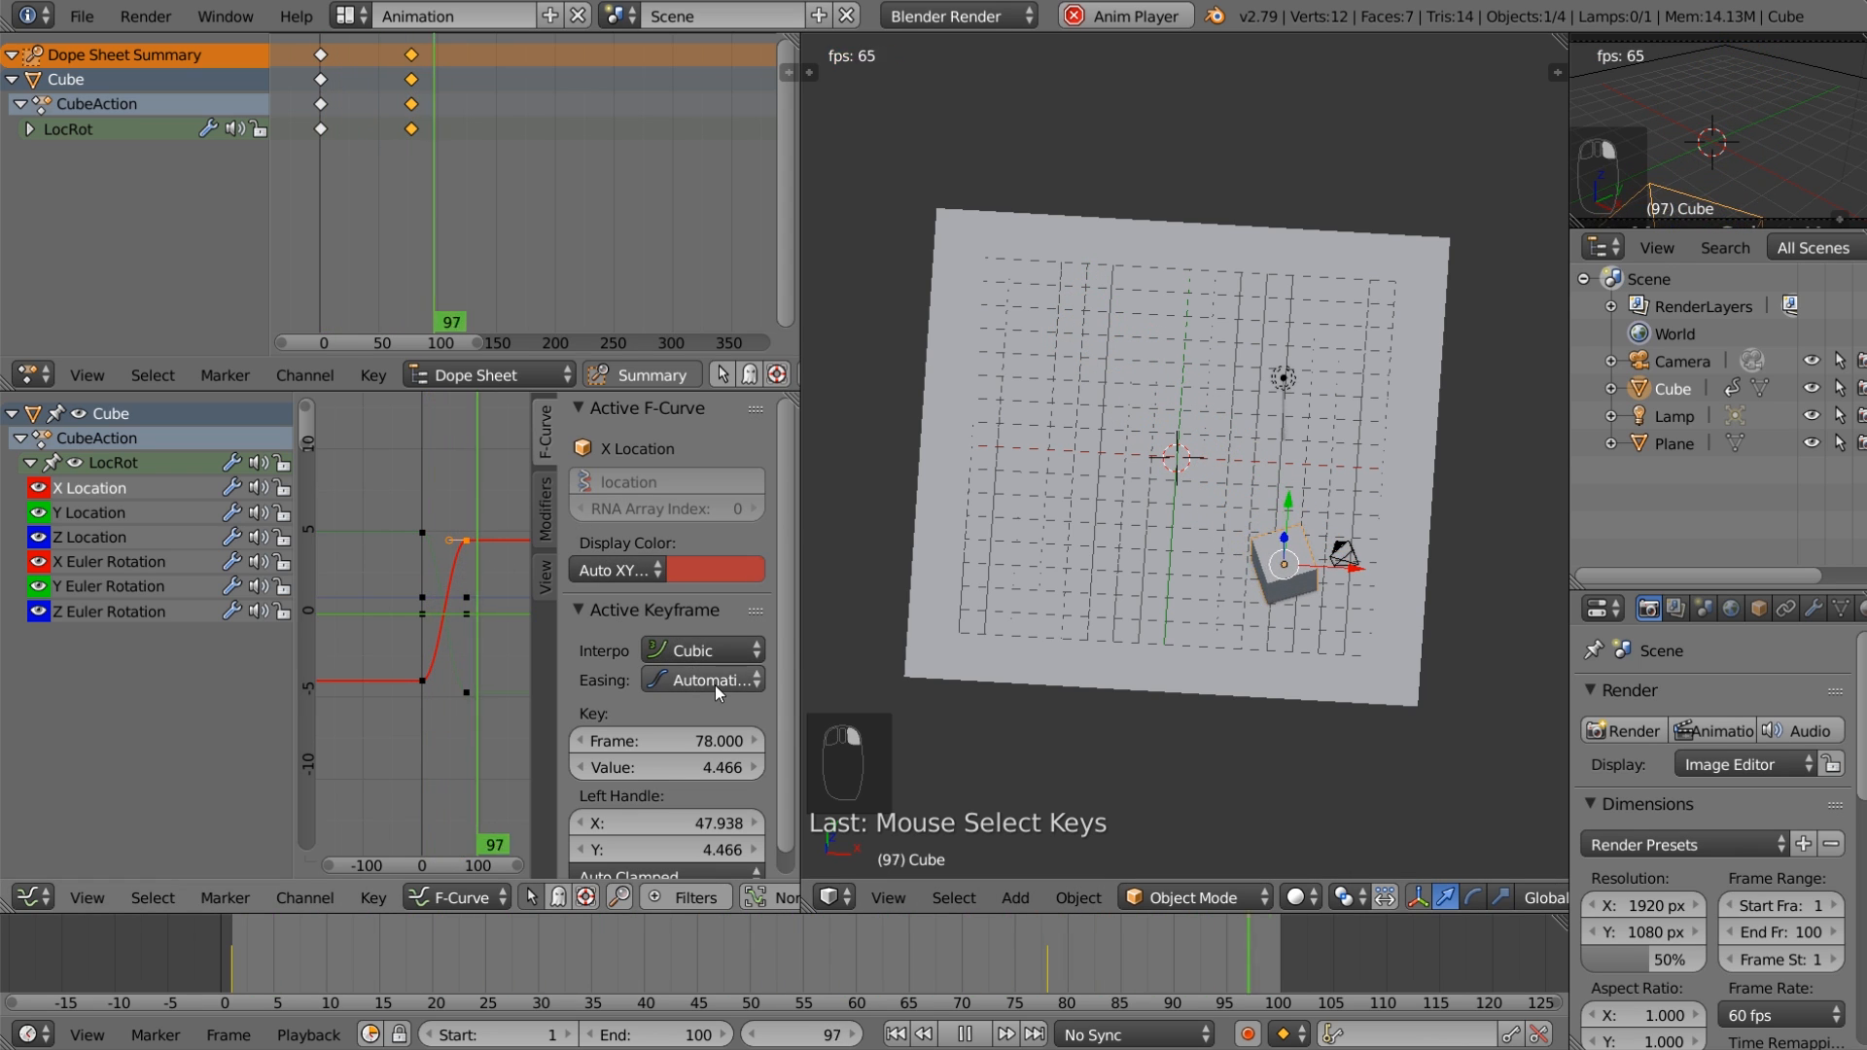
{"action": "key", "text": "t"}
{"action": "left_click", "coordinate": [920, 568]}
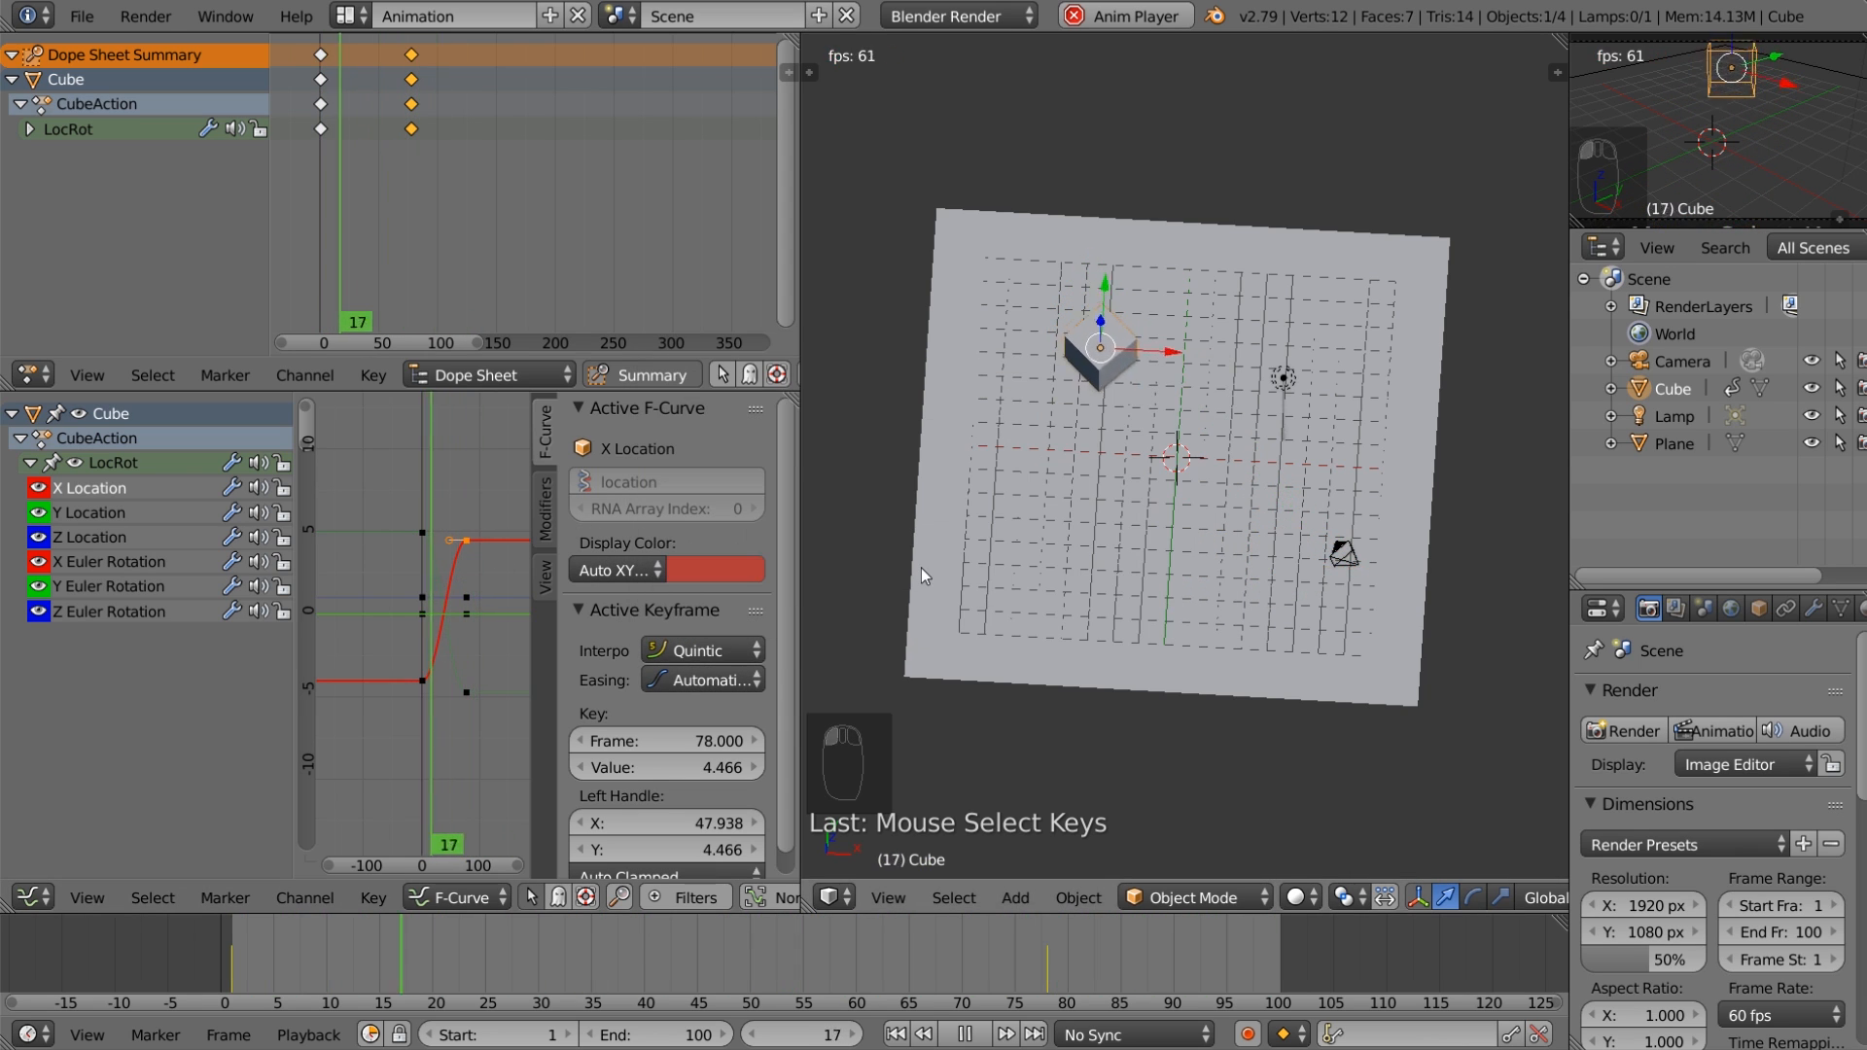
Step: Rotate the Bezier handles of the X Location keyframe at frame 1 until the right handle sits at about frame 8, value -3
{"action": "middle_click_drag", "start_coordinate": [1283, 561], "coordinate": [1122, 464]}
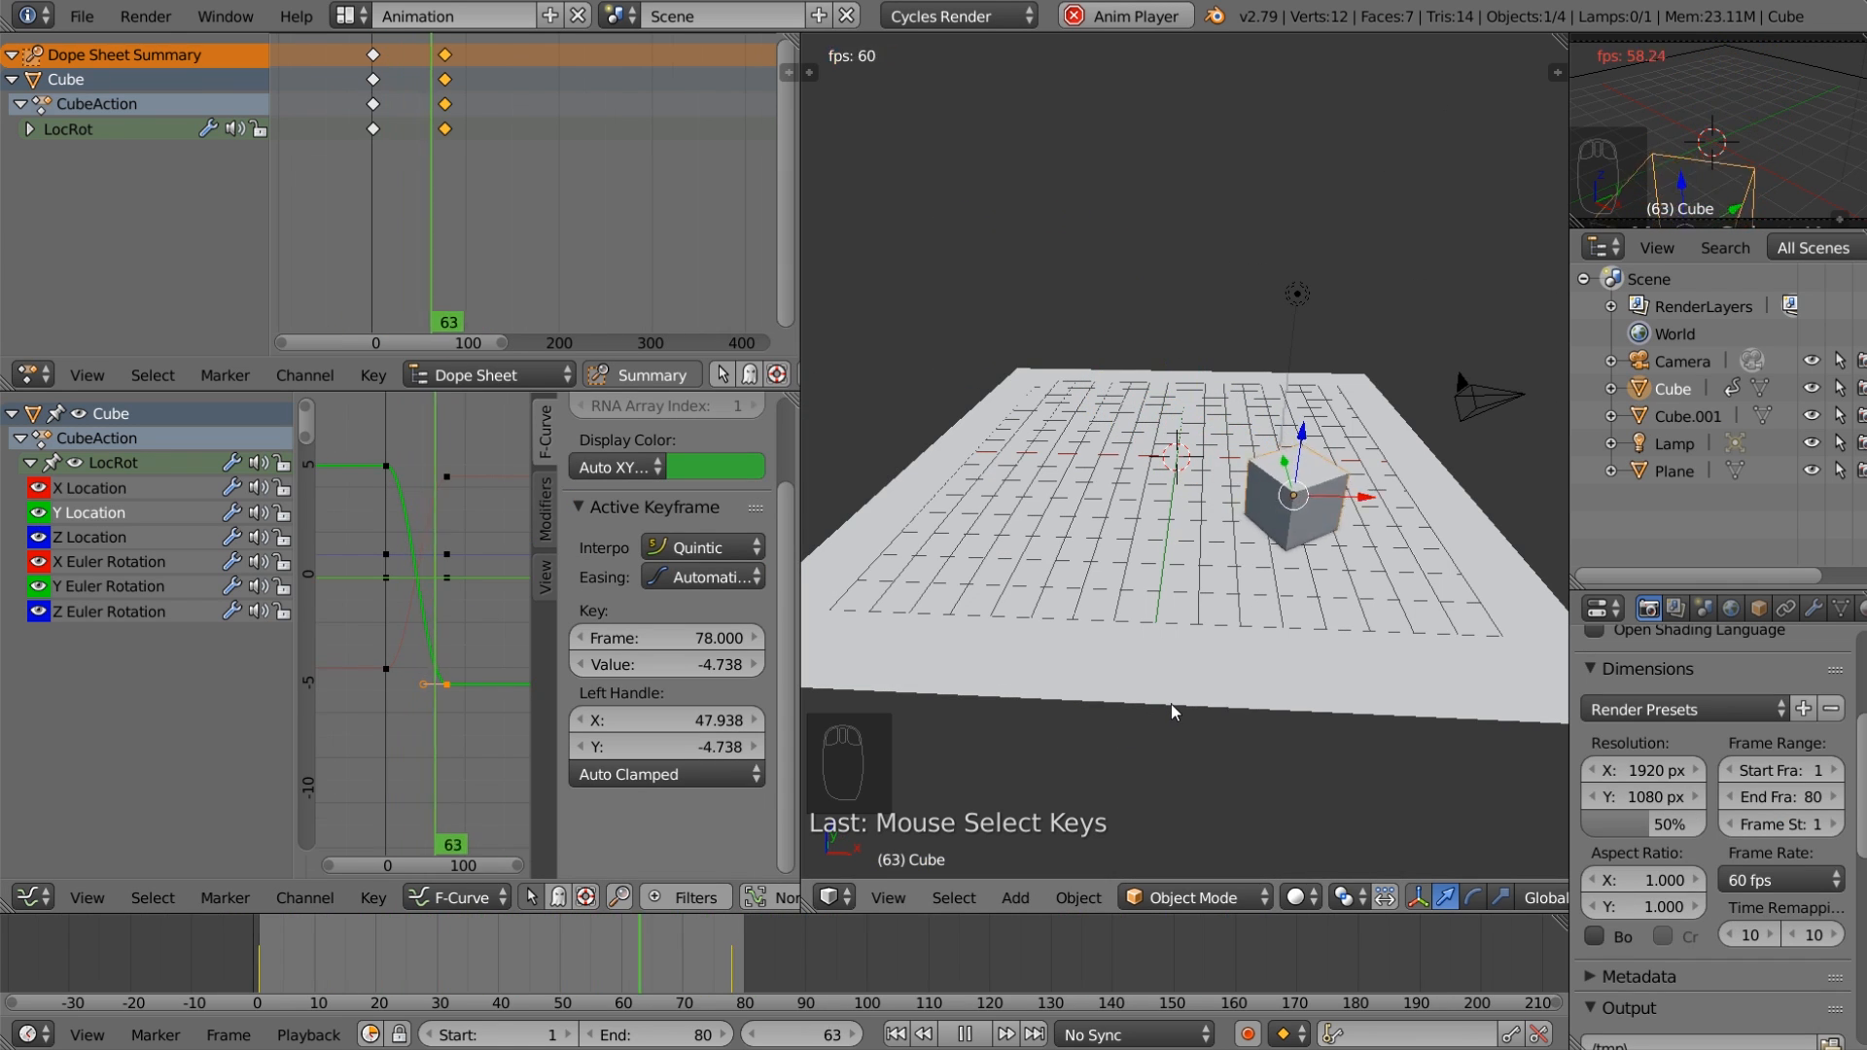
{"action": "middle_click_drag", "start_coordinate": [1161, 703], "coordinate": [1258, 780]}
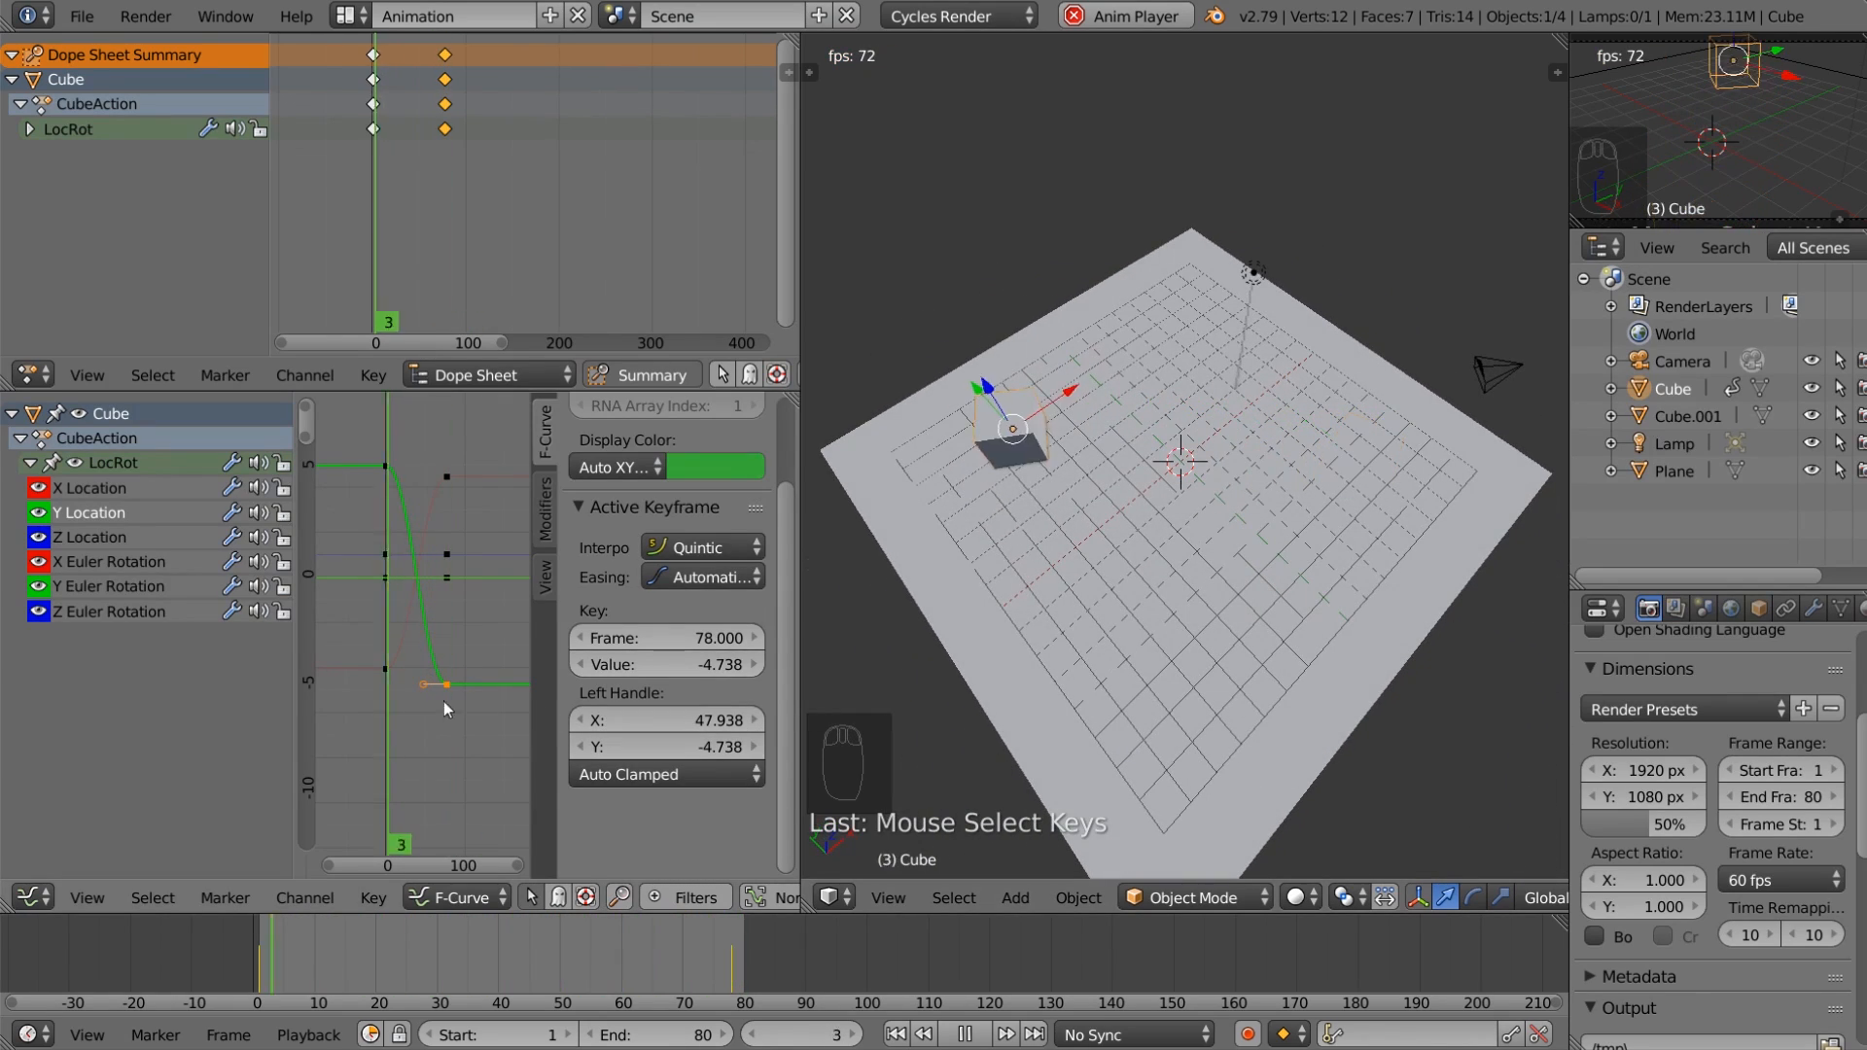
{"action": "left_click", "coordinate": [392, 678]}
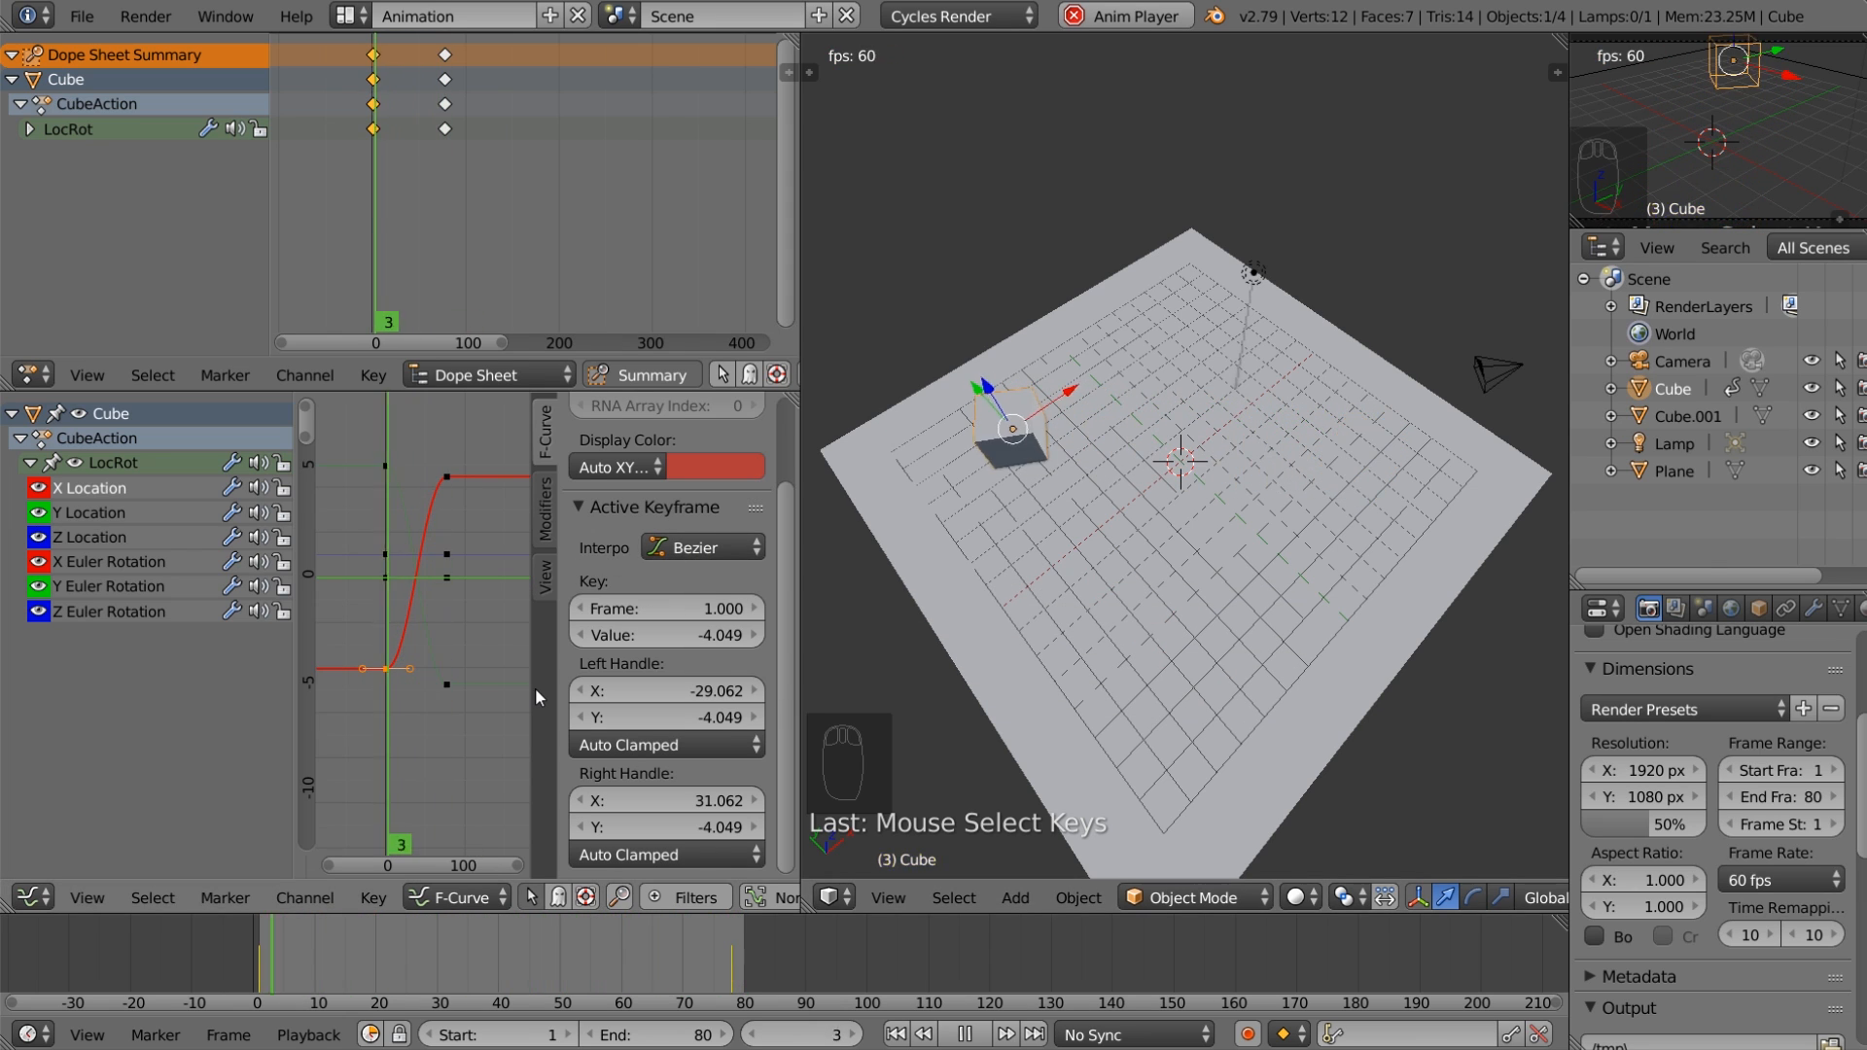
{"action": "scroll", "coordinate": [408, 679], "scroll_direction": "up", "scroll_amount": 1}
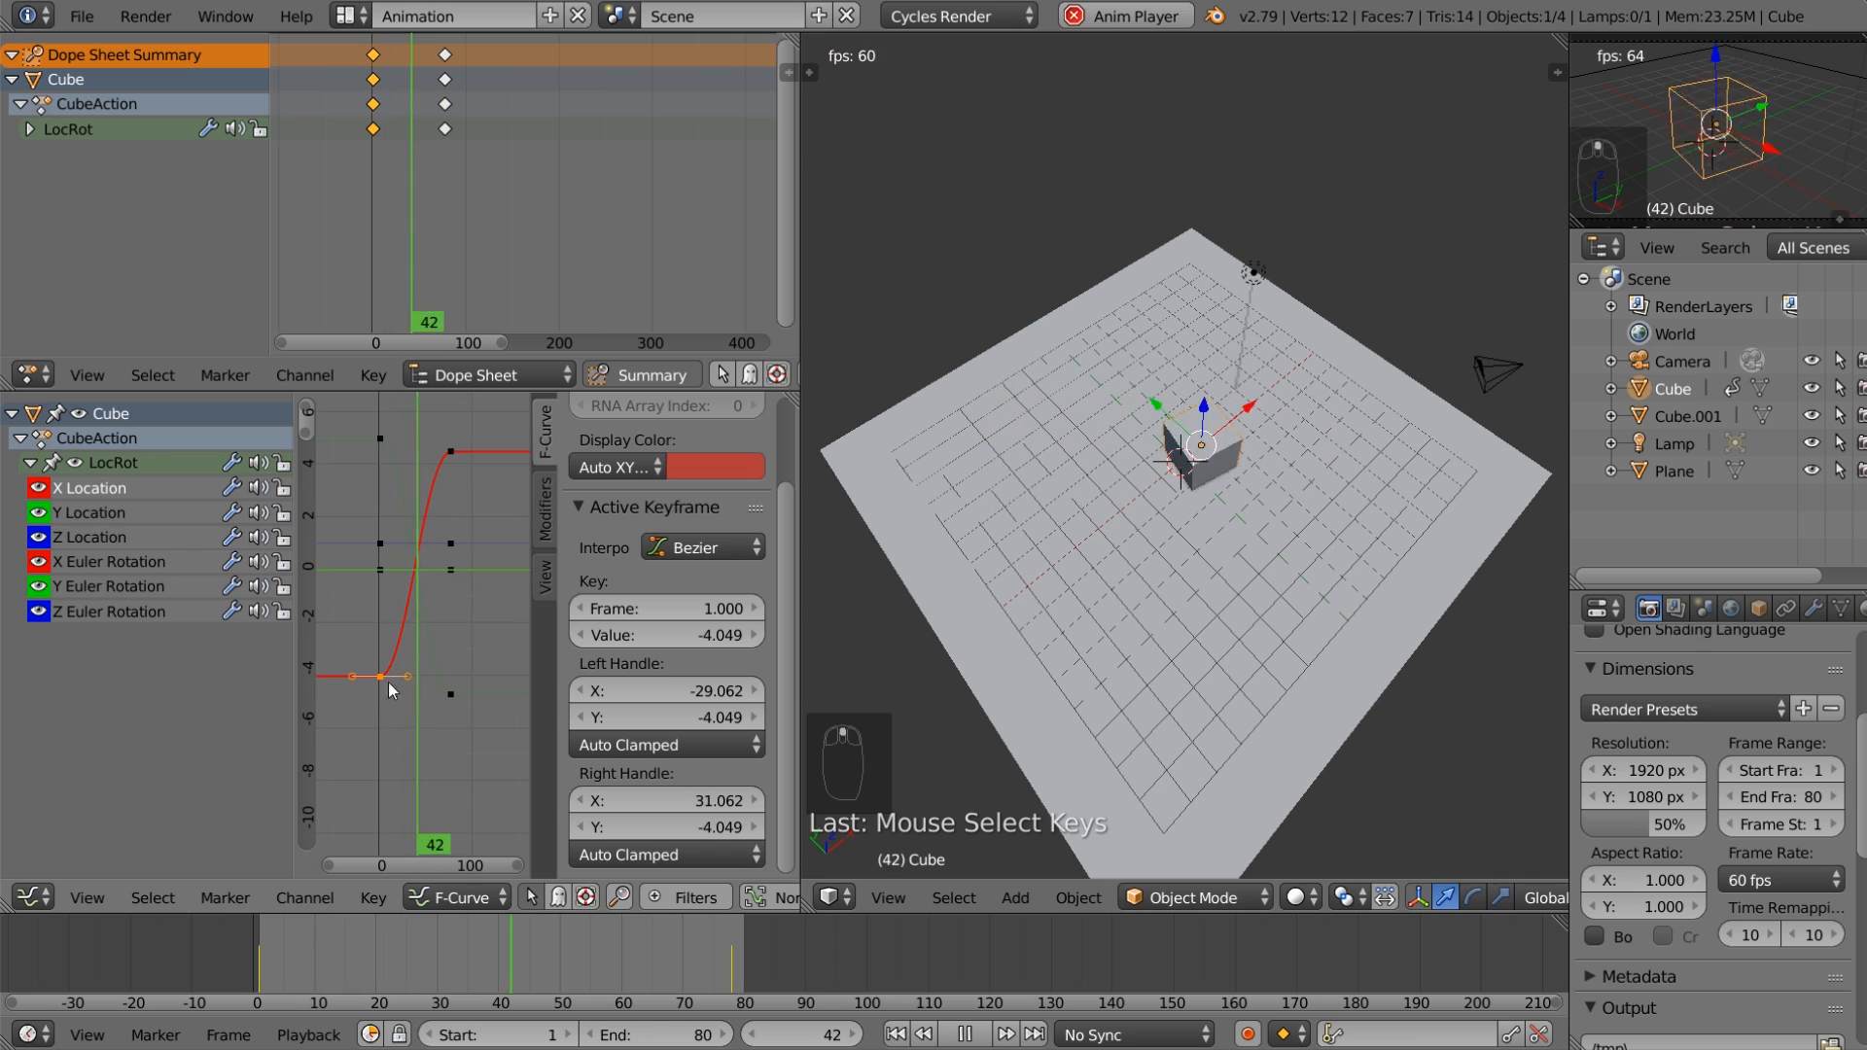
{"action": "key", "text": "r"}
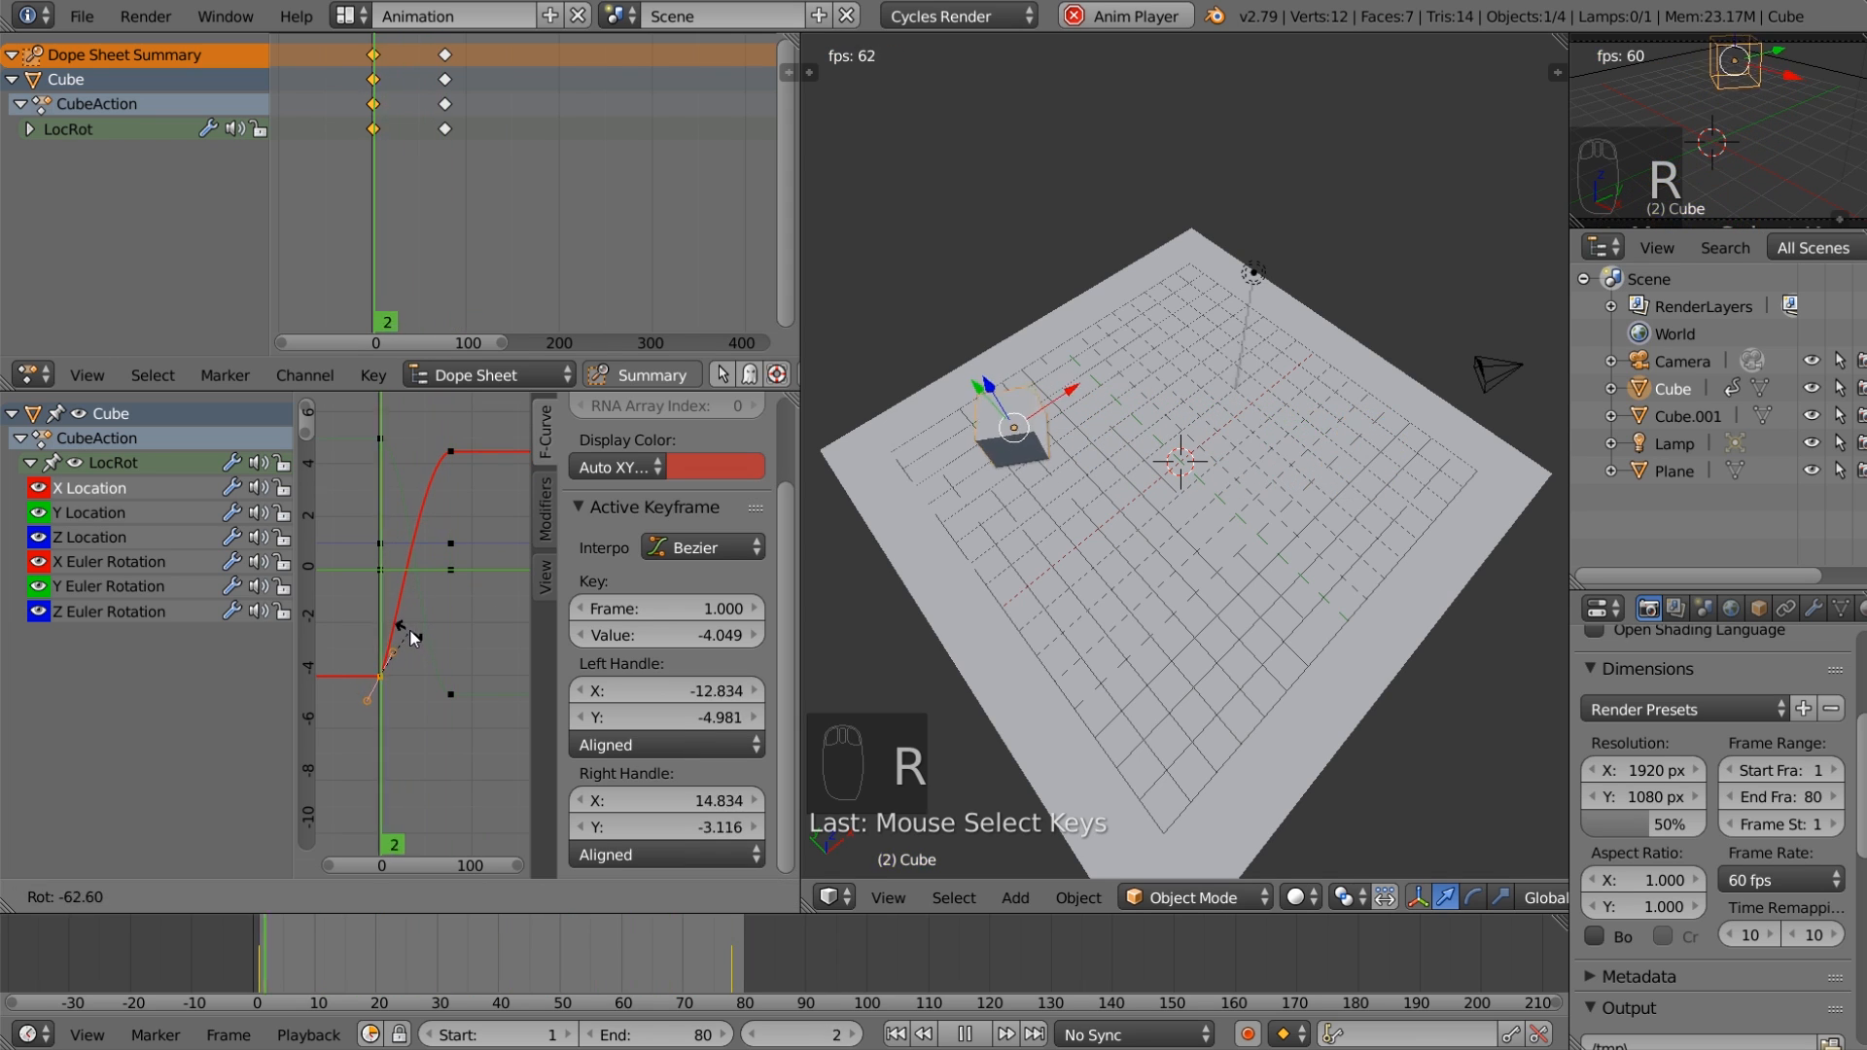
{"action": "left_click", "coordinate": [370, 669]}
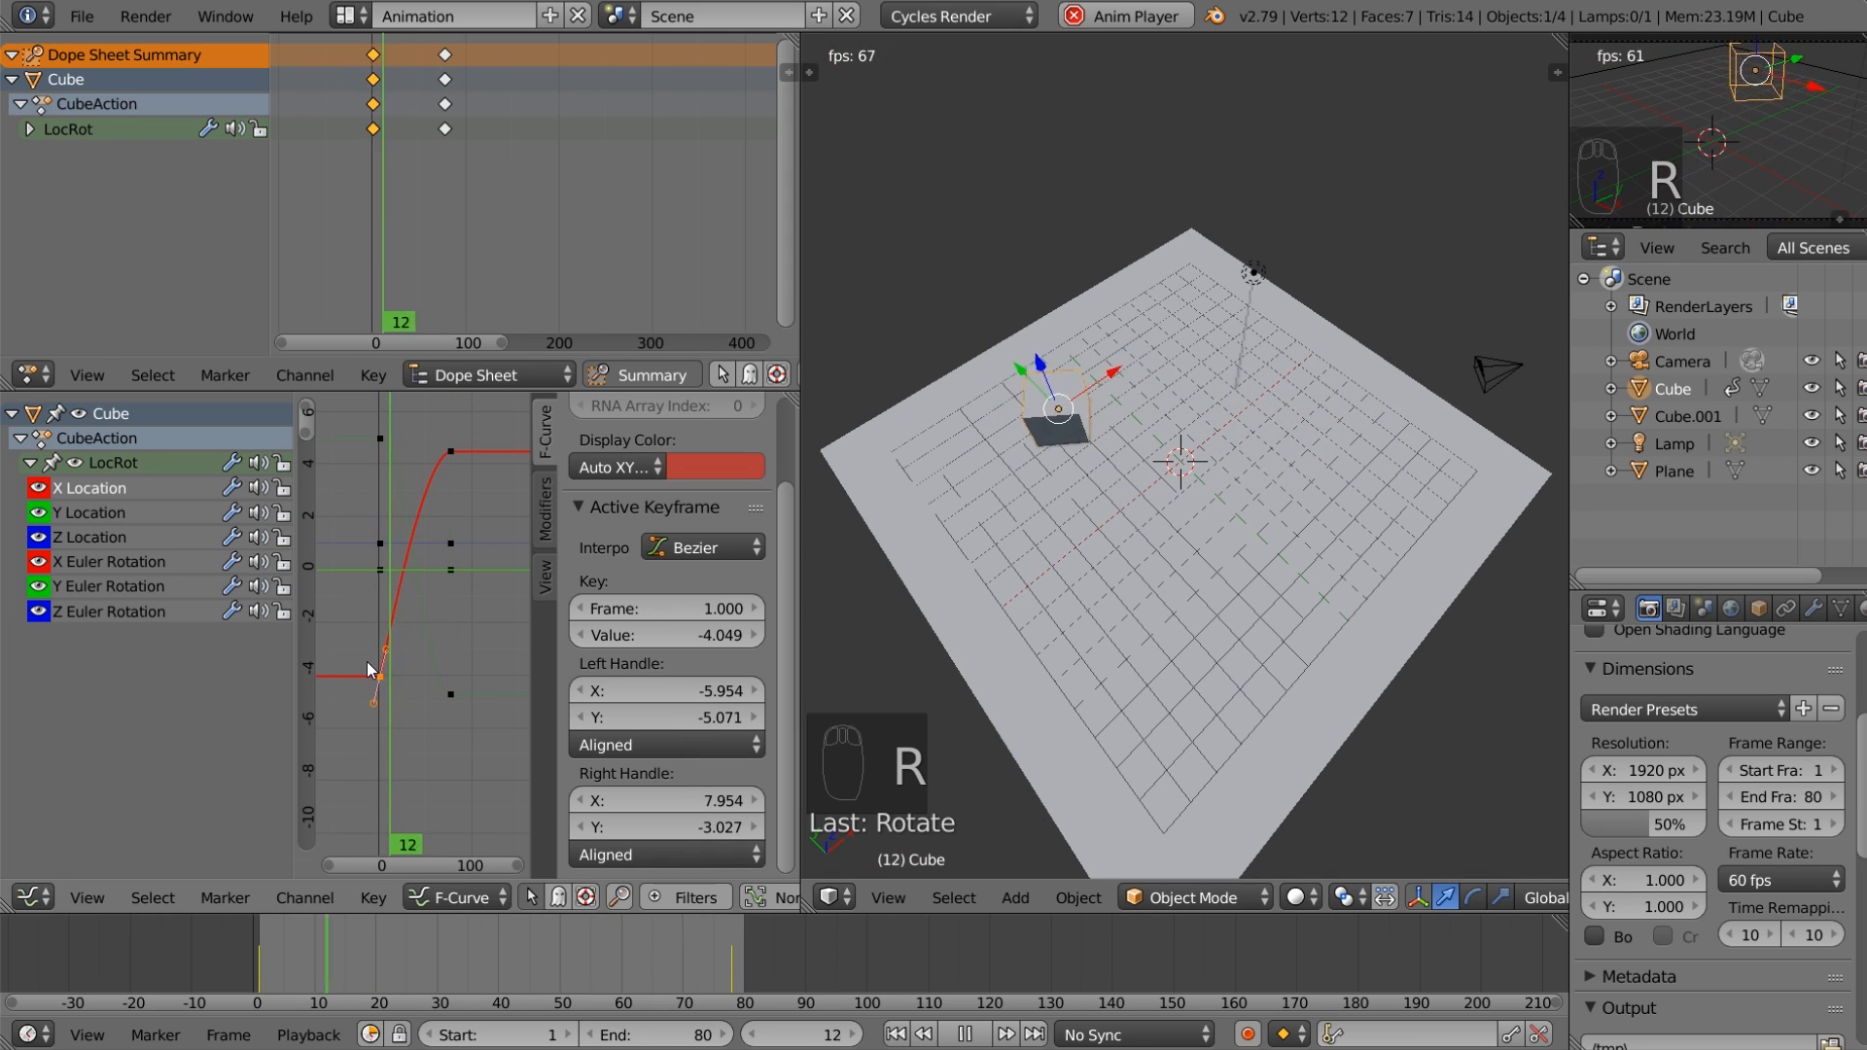
Step: Rotate the Y Location keyframe's handles at frame 1 steeply downward, with the right handle at about frame 7.9, value 3.9
{"action": "left_click", "coordinate": [383, 449]}
{"action": "key", "text": "r"}
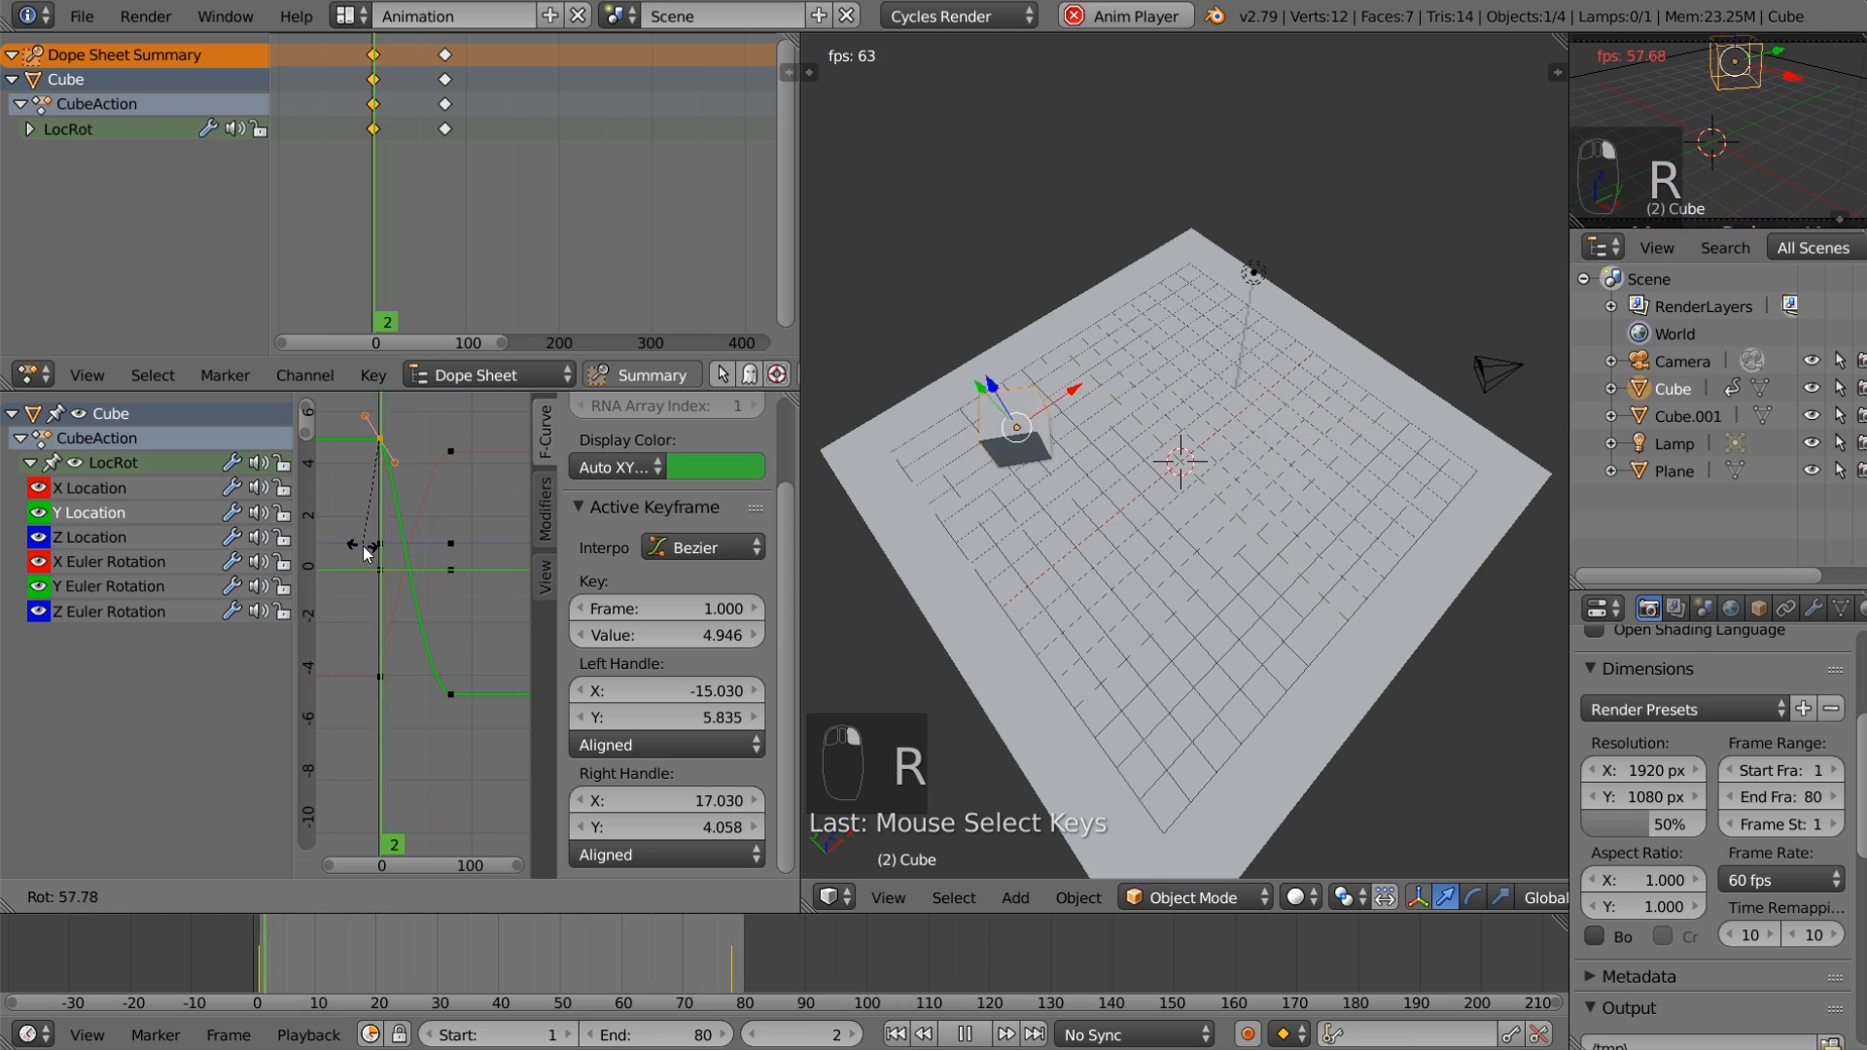
{"action": "left_click", "coordinate": [313, 566]}
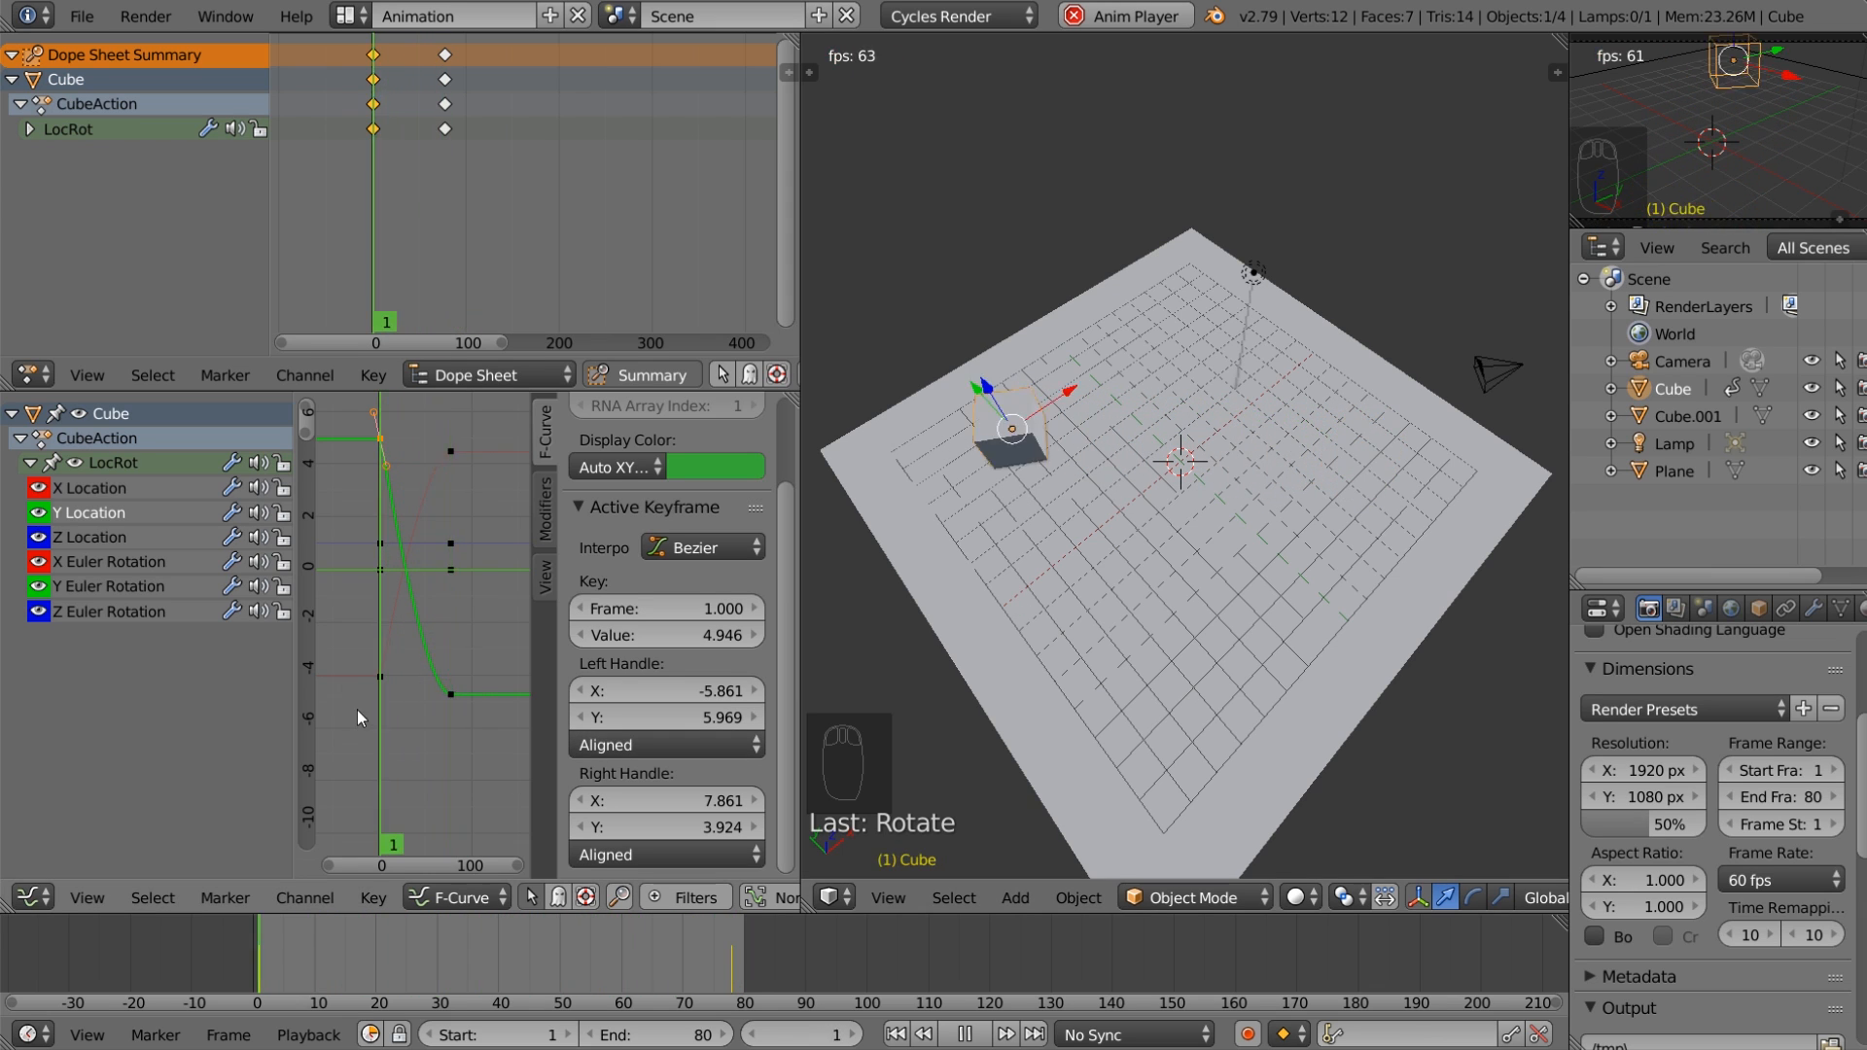
Step: Rotate the handles of the Z Euler Rotation keyframe at frame 1 to nearly vertical, with the right handle at about frame 1.5, -33°
{"action": "middle_click_drag", "start_coordinate": [357, 710], "coordinate": [416, 465]}
{"action": "scroll", "coordinate": [389, 623], "scroll_direction": "down", "scroll_amount": 8}
{"action": "middle_click_drag", "start_coordinate": [394, 856], "coordinate": [413, 673]}
{"action": "left_click", "coordinate": [414, 598]}
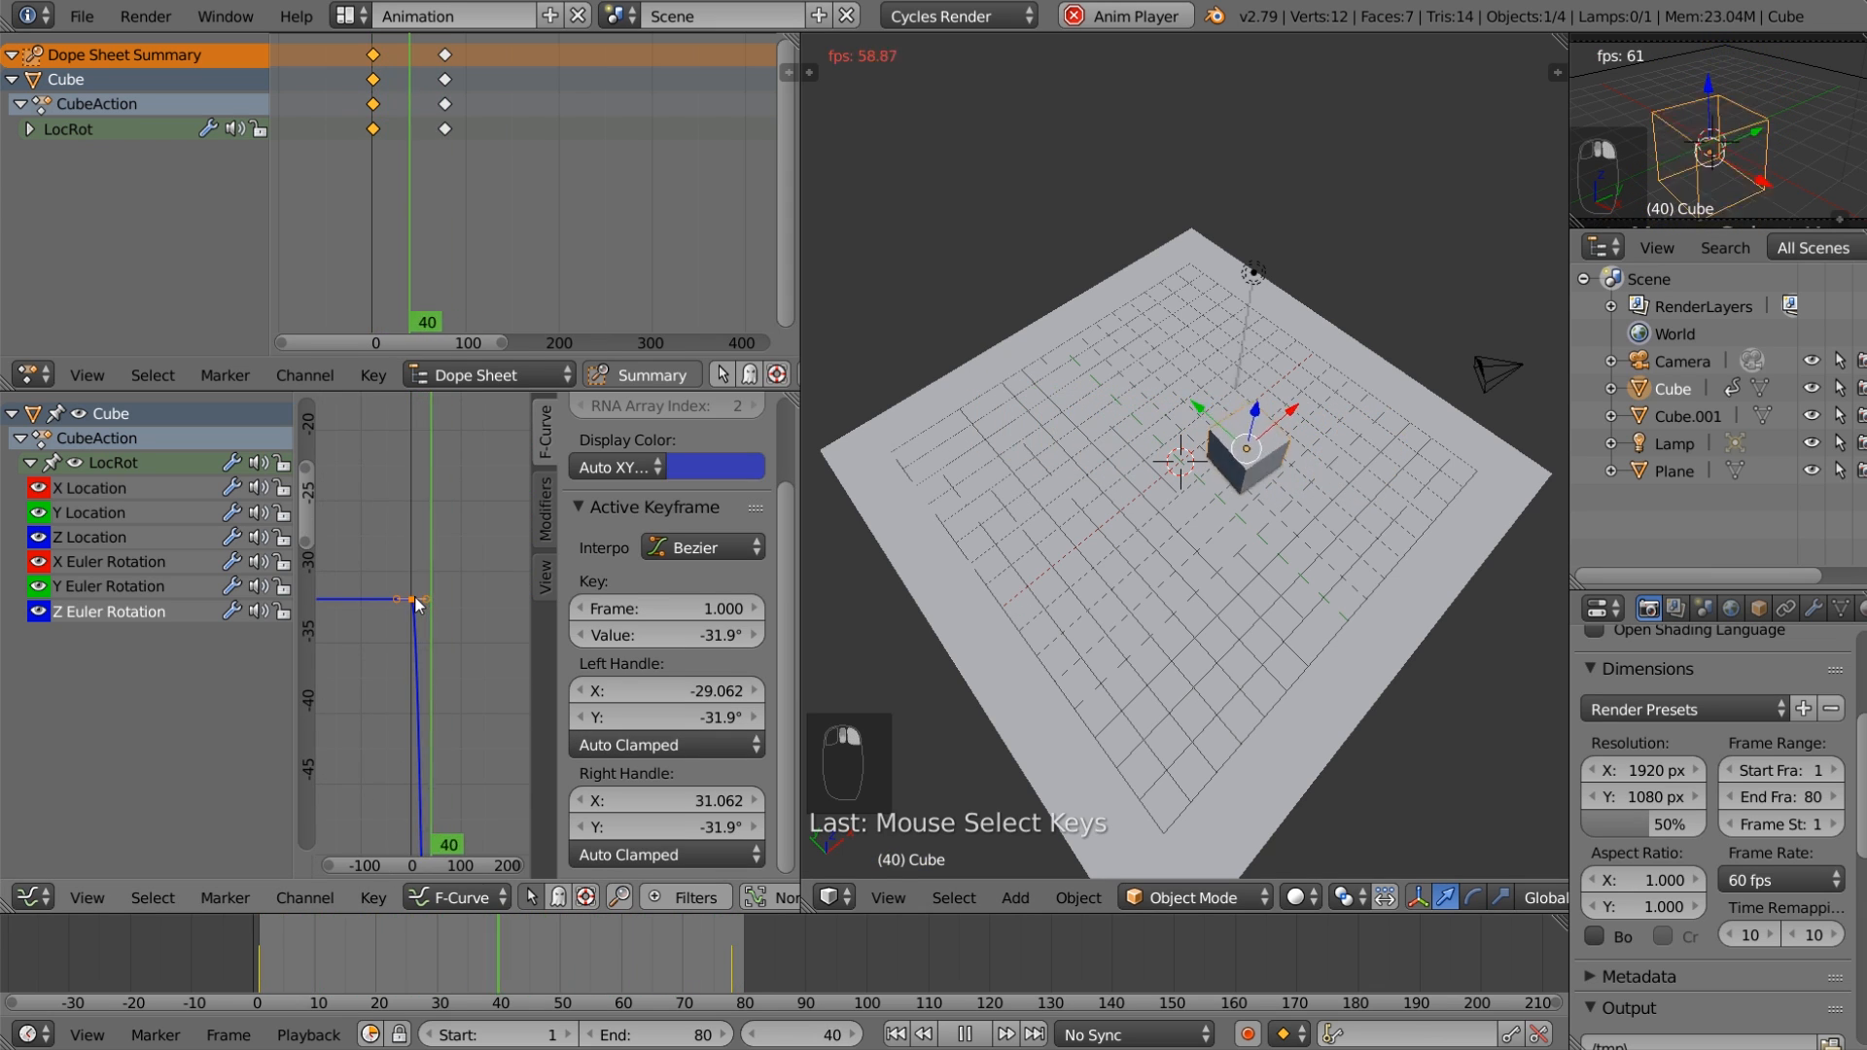
{"action": "key", "text": "r"}
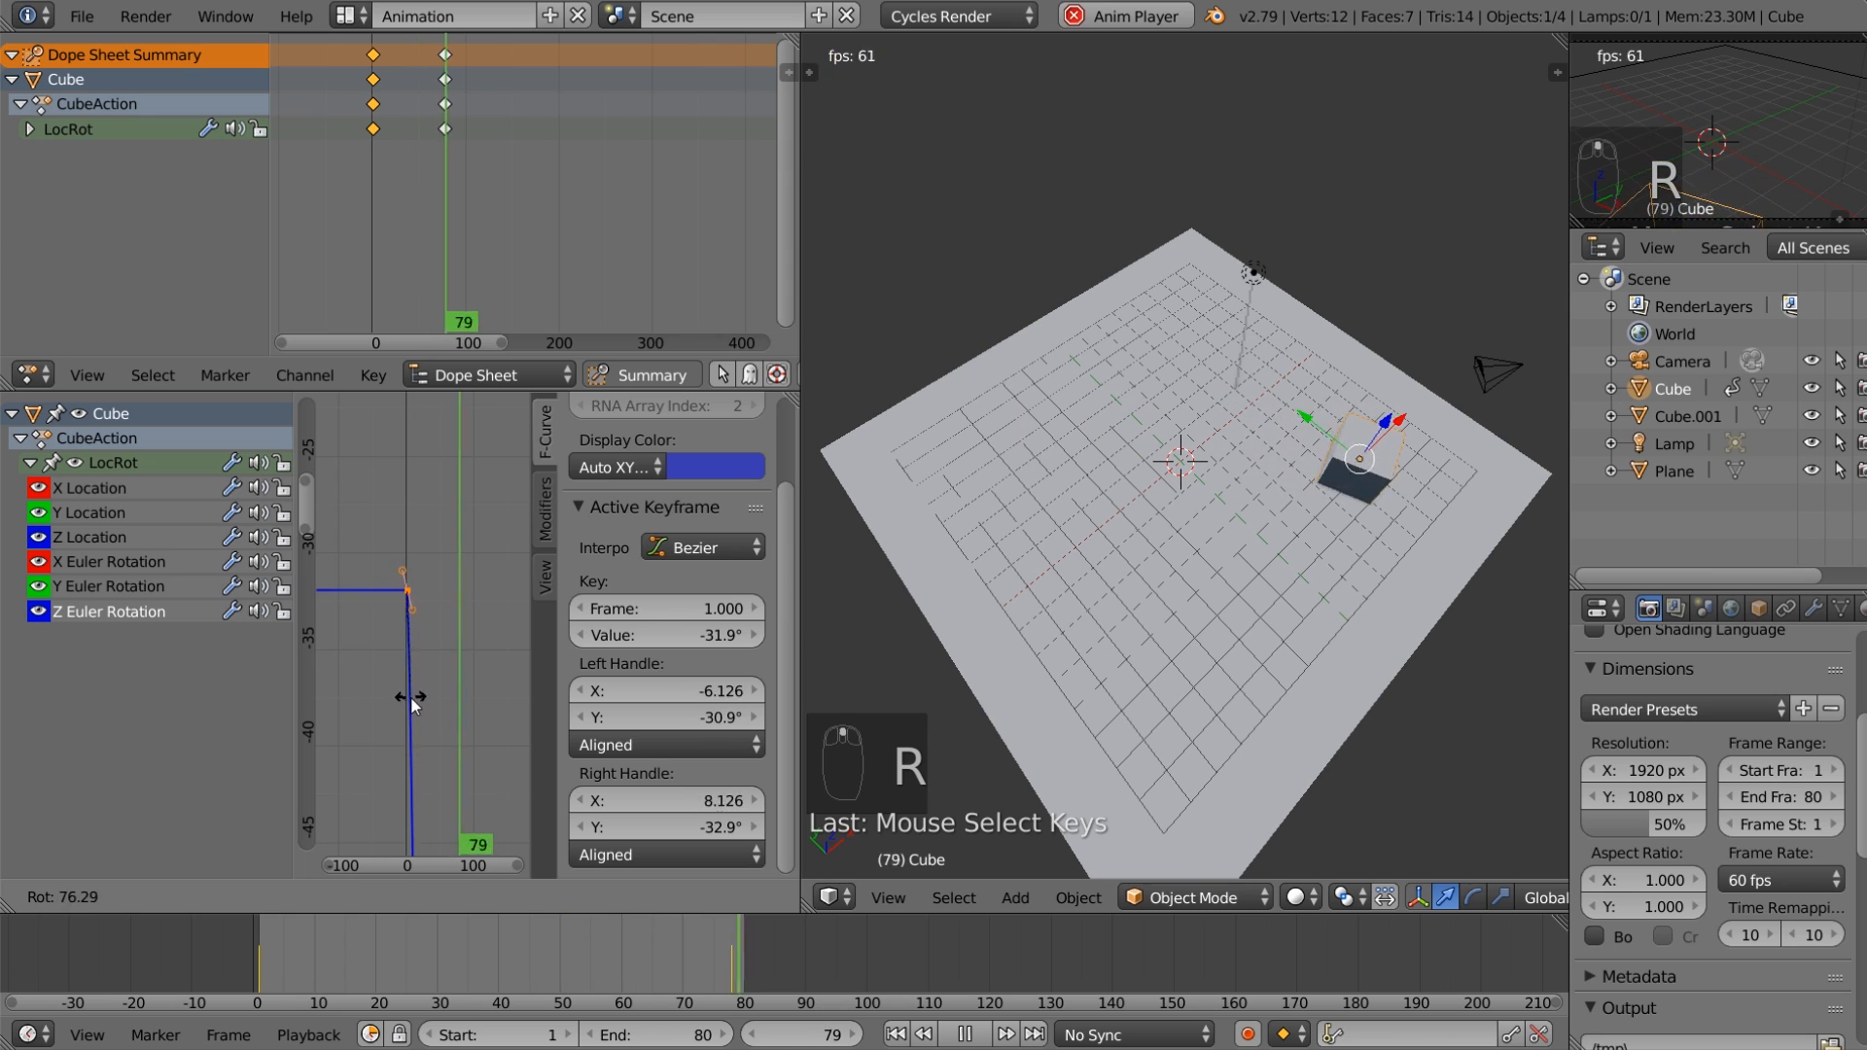
{"action": "left_click", "coordinate": [394, 708]}
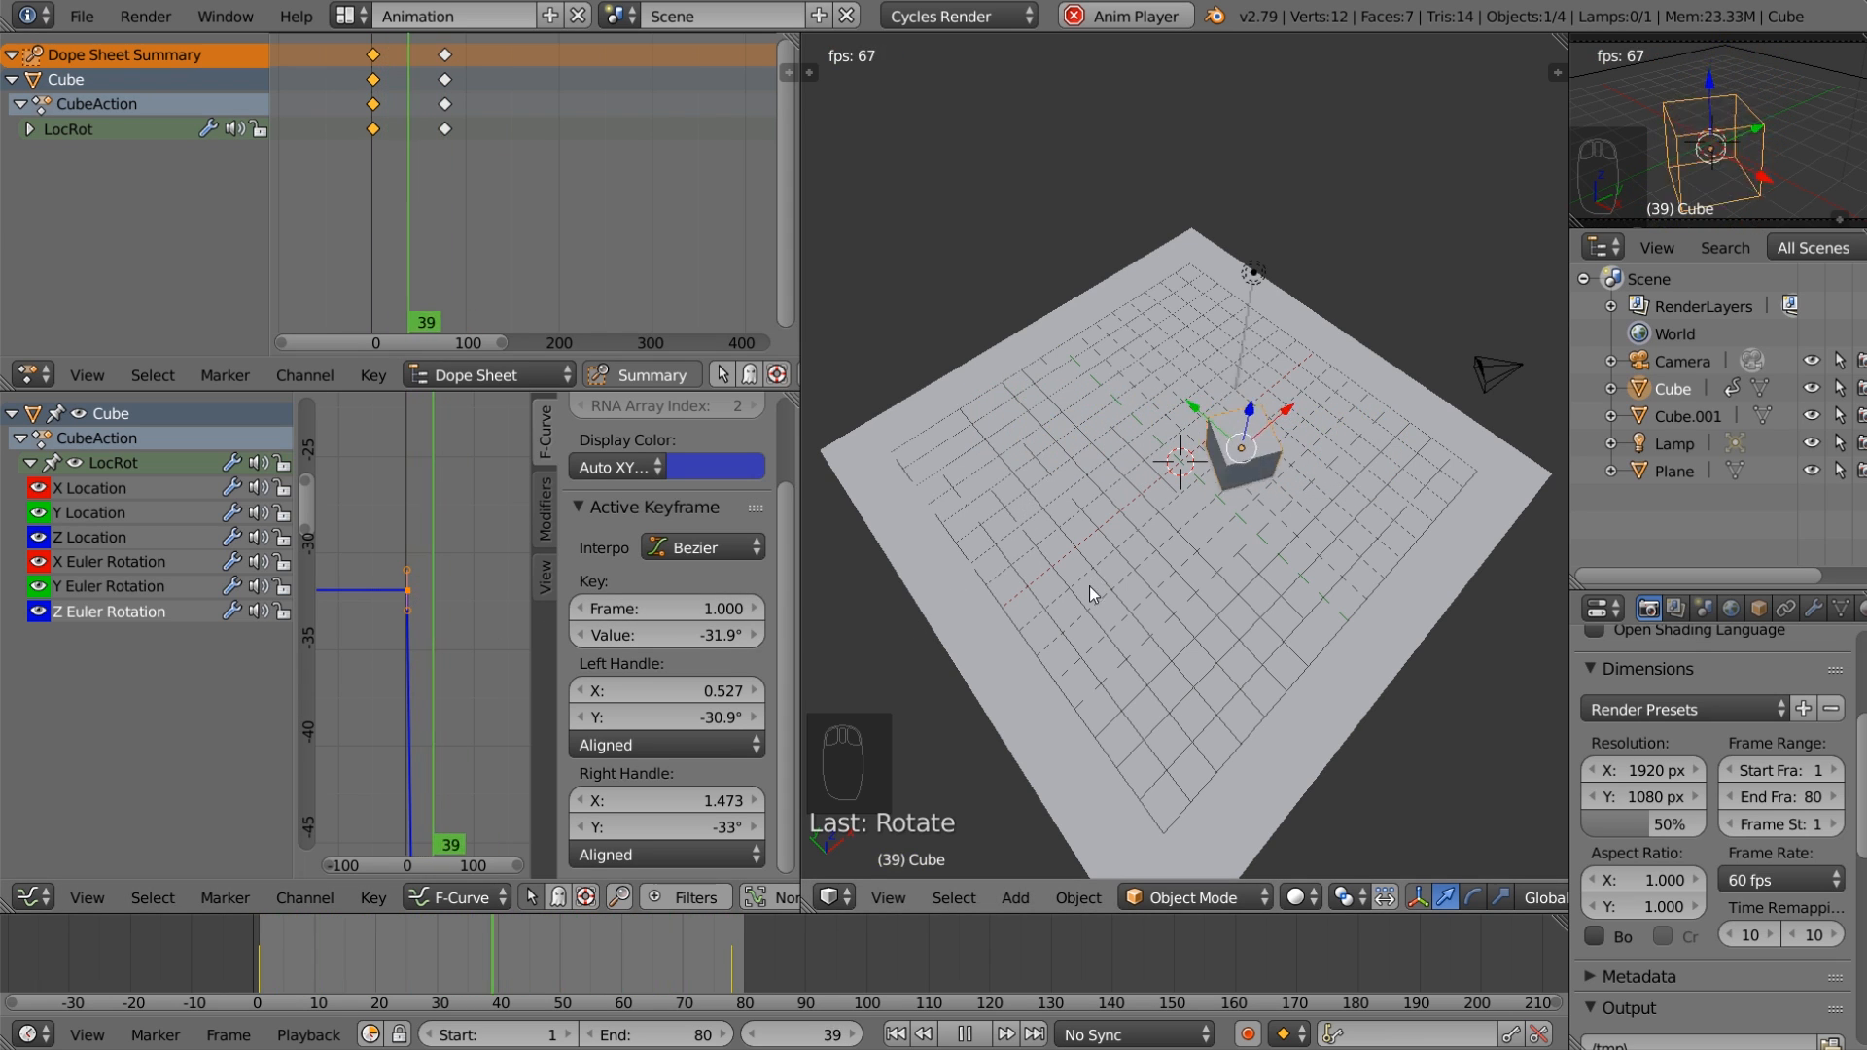
Step: Check the cube's playback from a lower angle and rotate the Z Euler Rotation handles at frame 1 to a slightly gentler slope
{"action": "middle_click_drag", "start_coordinate": [1070, 587], "coordinate": [936, 553]}
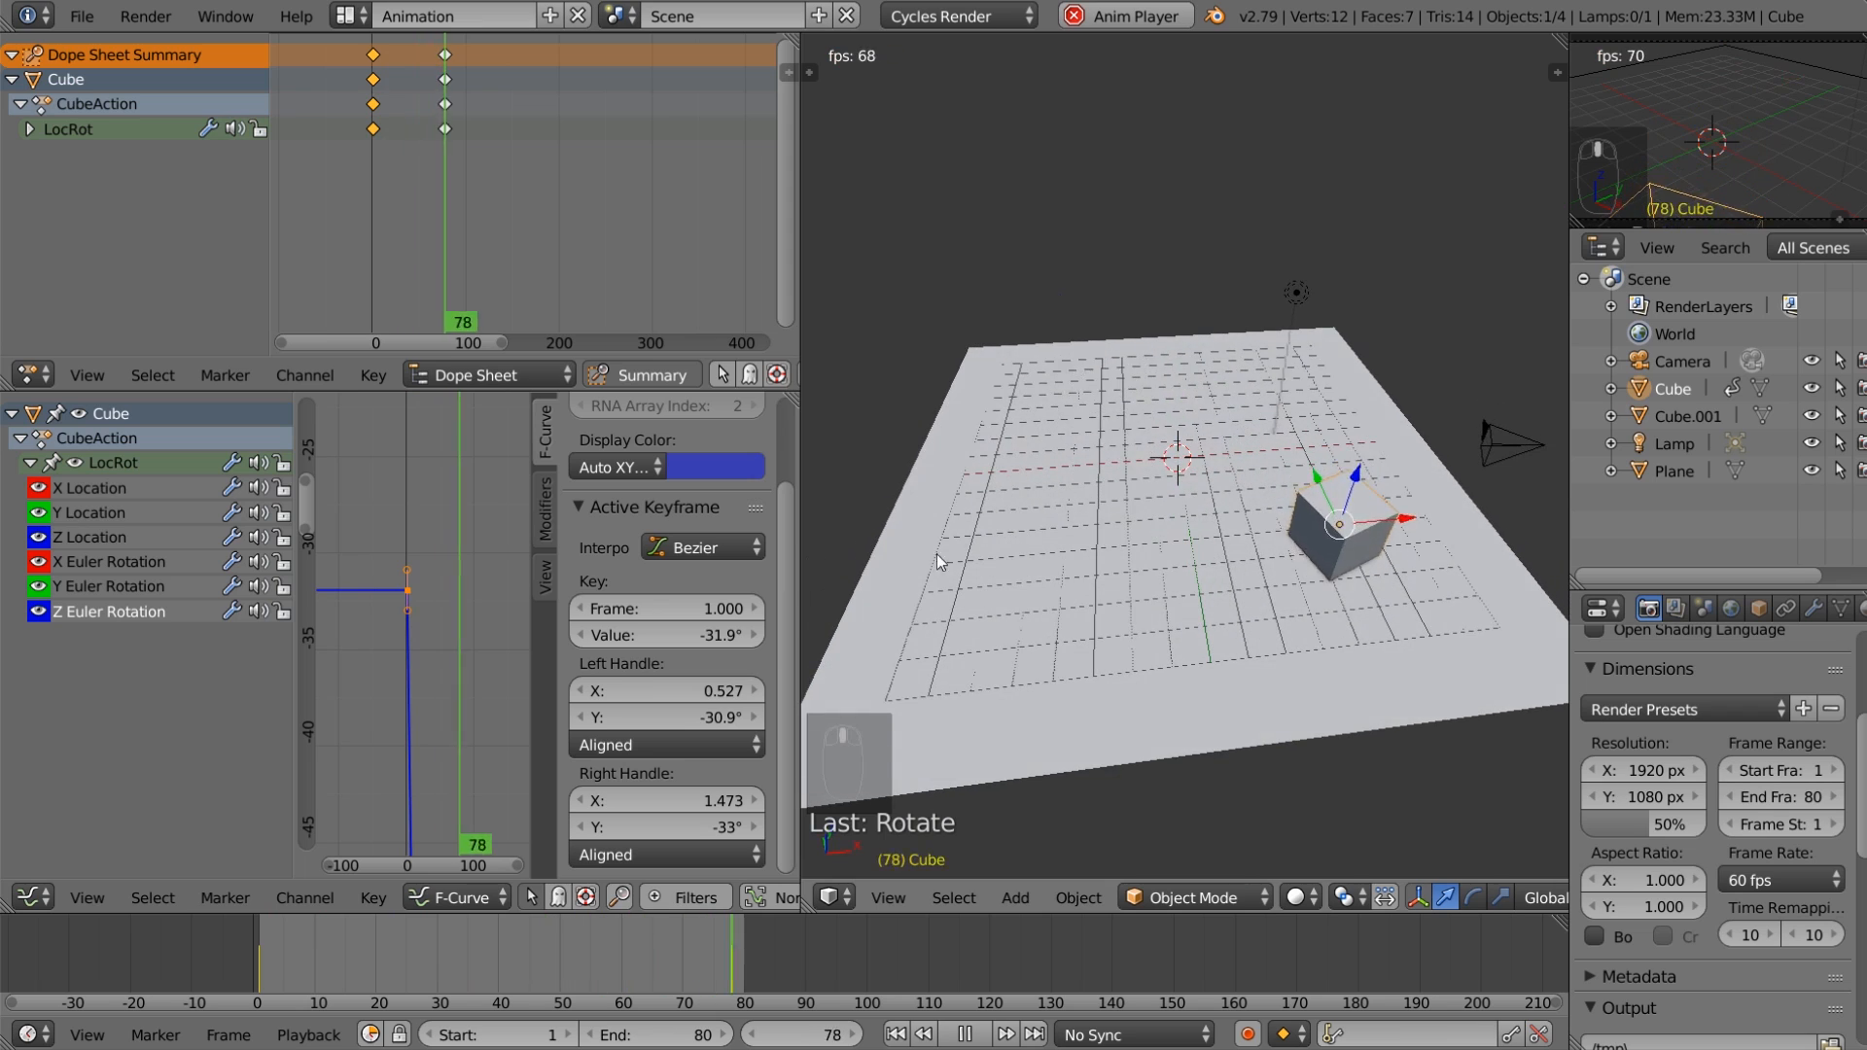
{"action": "key", "text": "r"}
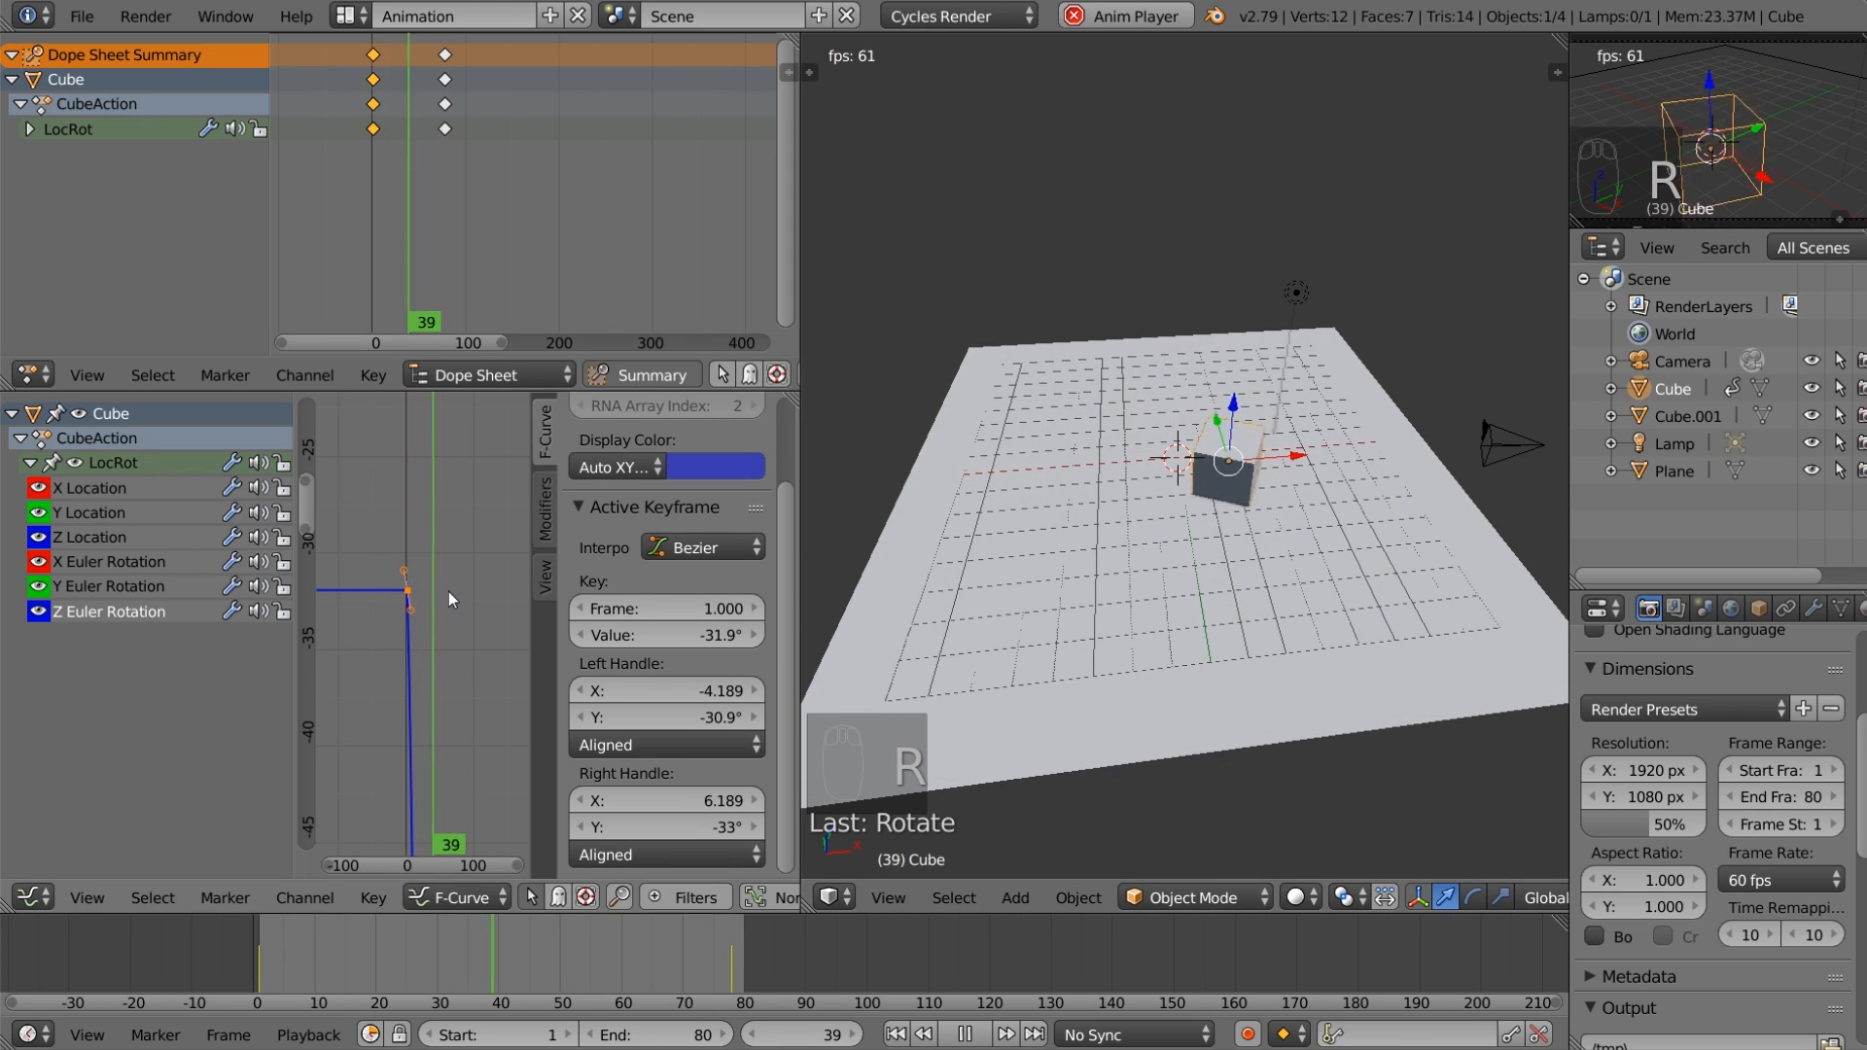
{"action": "key", "text": "r"}
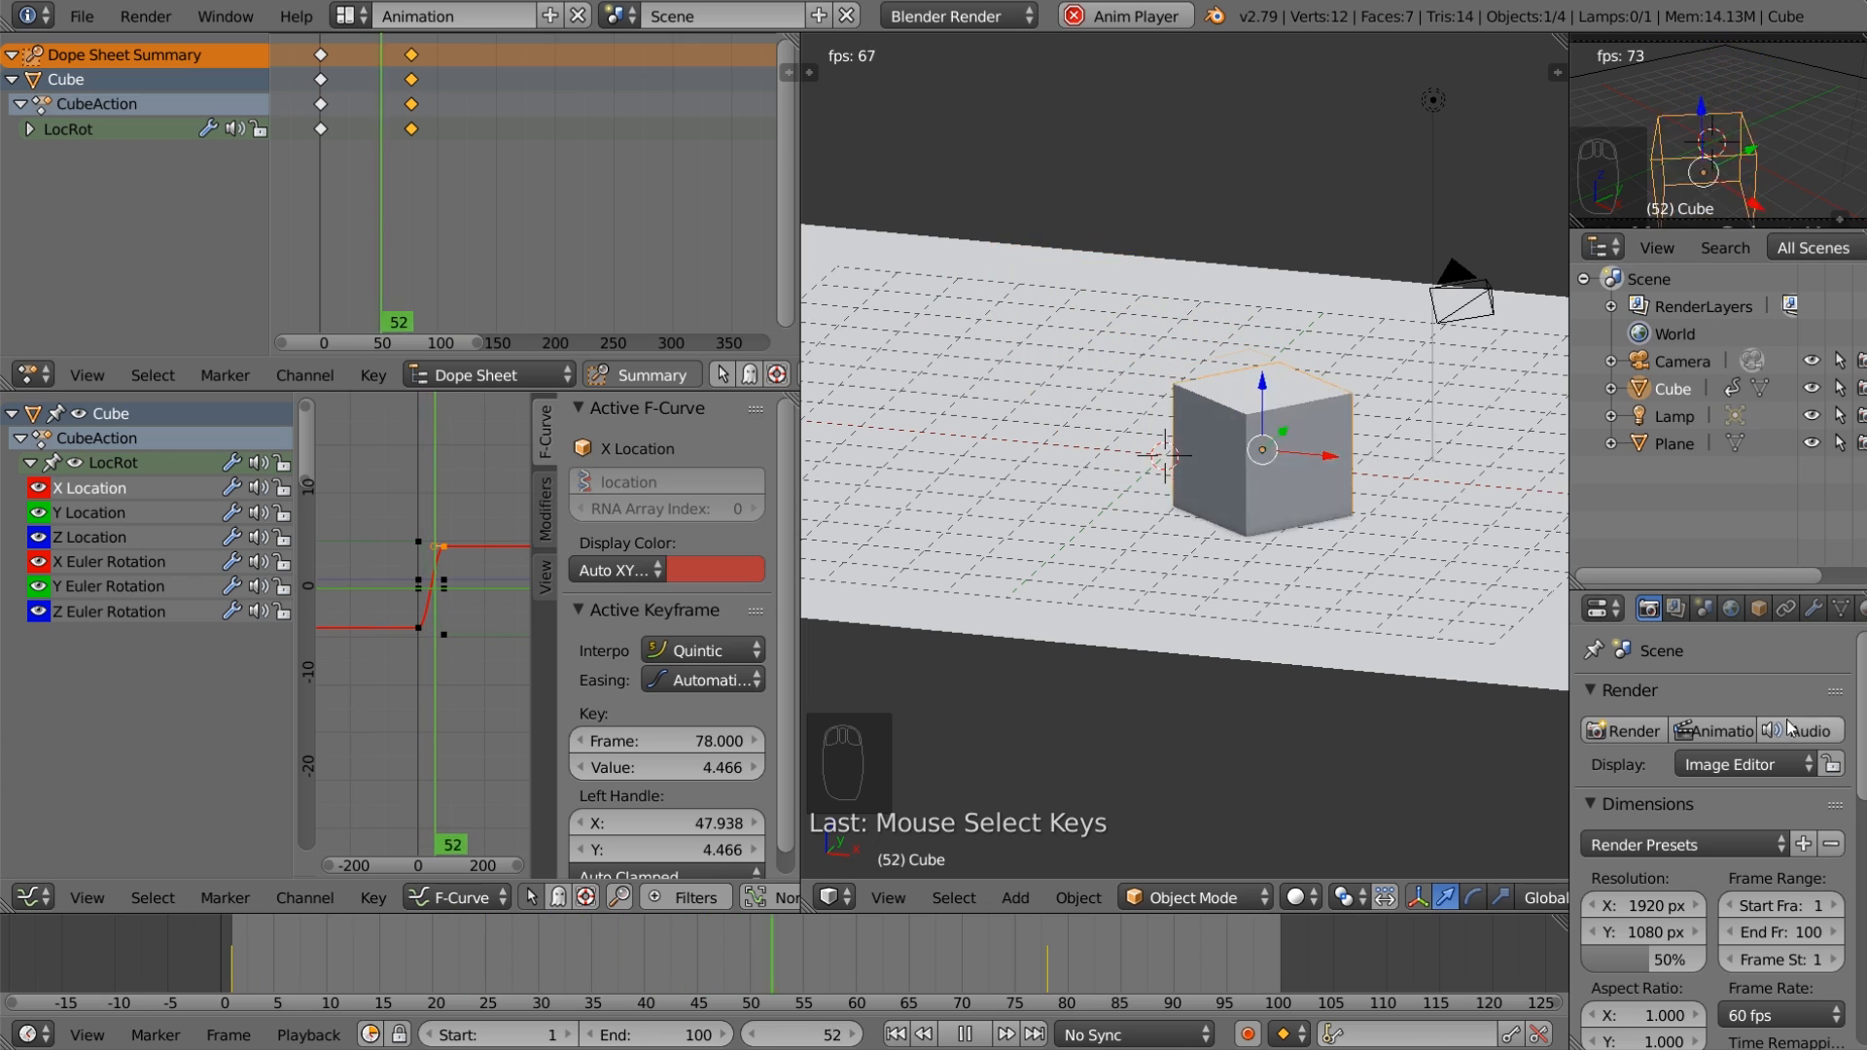
Step: Switch to the Default screen layout and stop the animation playback
{"action": "scroll", "coordinate": [1780, 739], "scroll_direction": "down", "scroll_amount": 5}
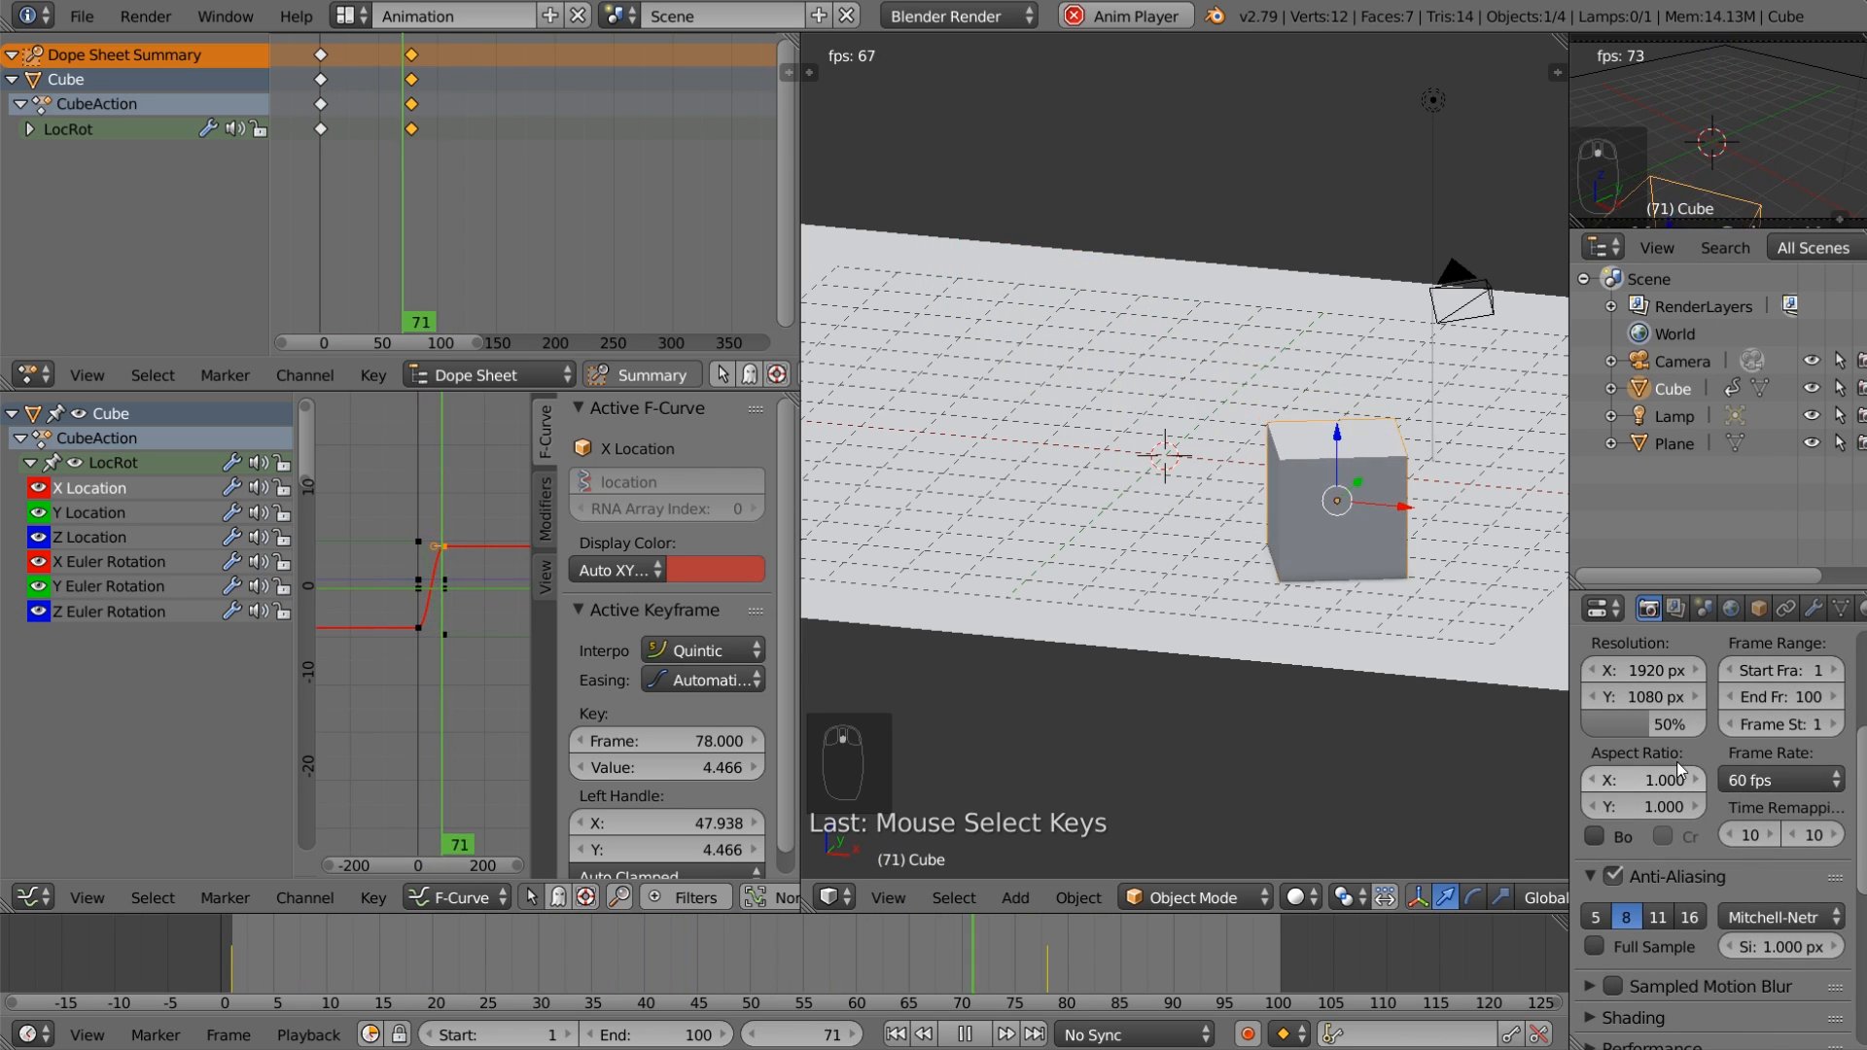
{"action": "left_click", "coordinate": [356, 20]}
{"action": "left_click", "coordinate": [397, 127]}
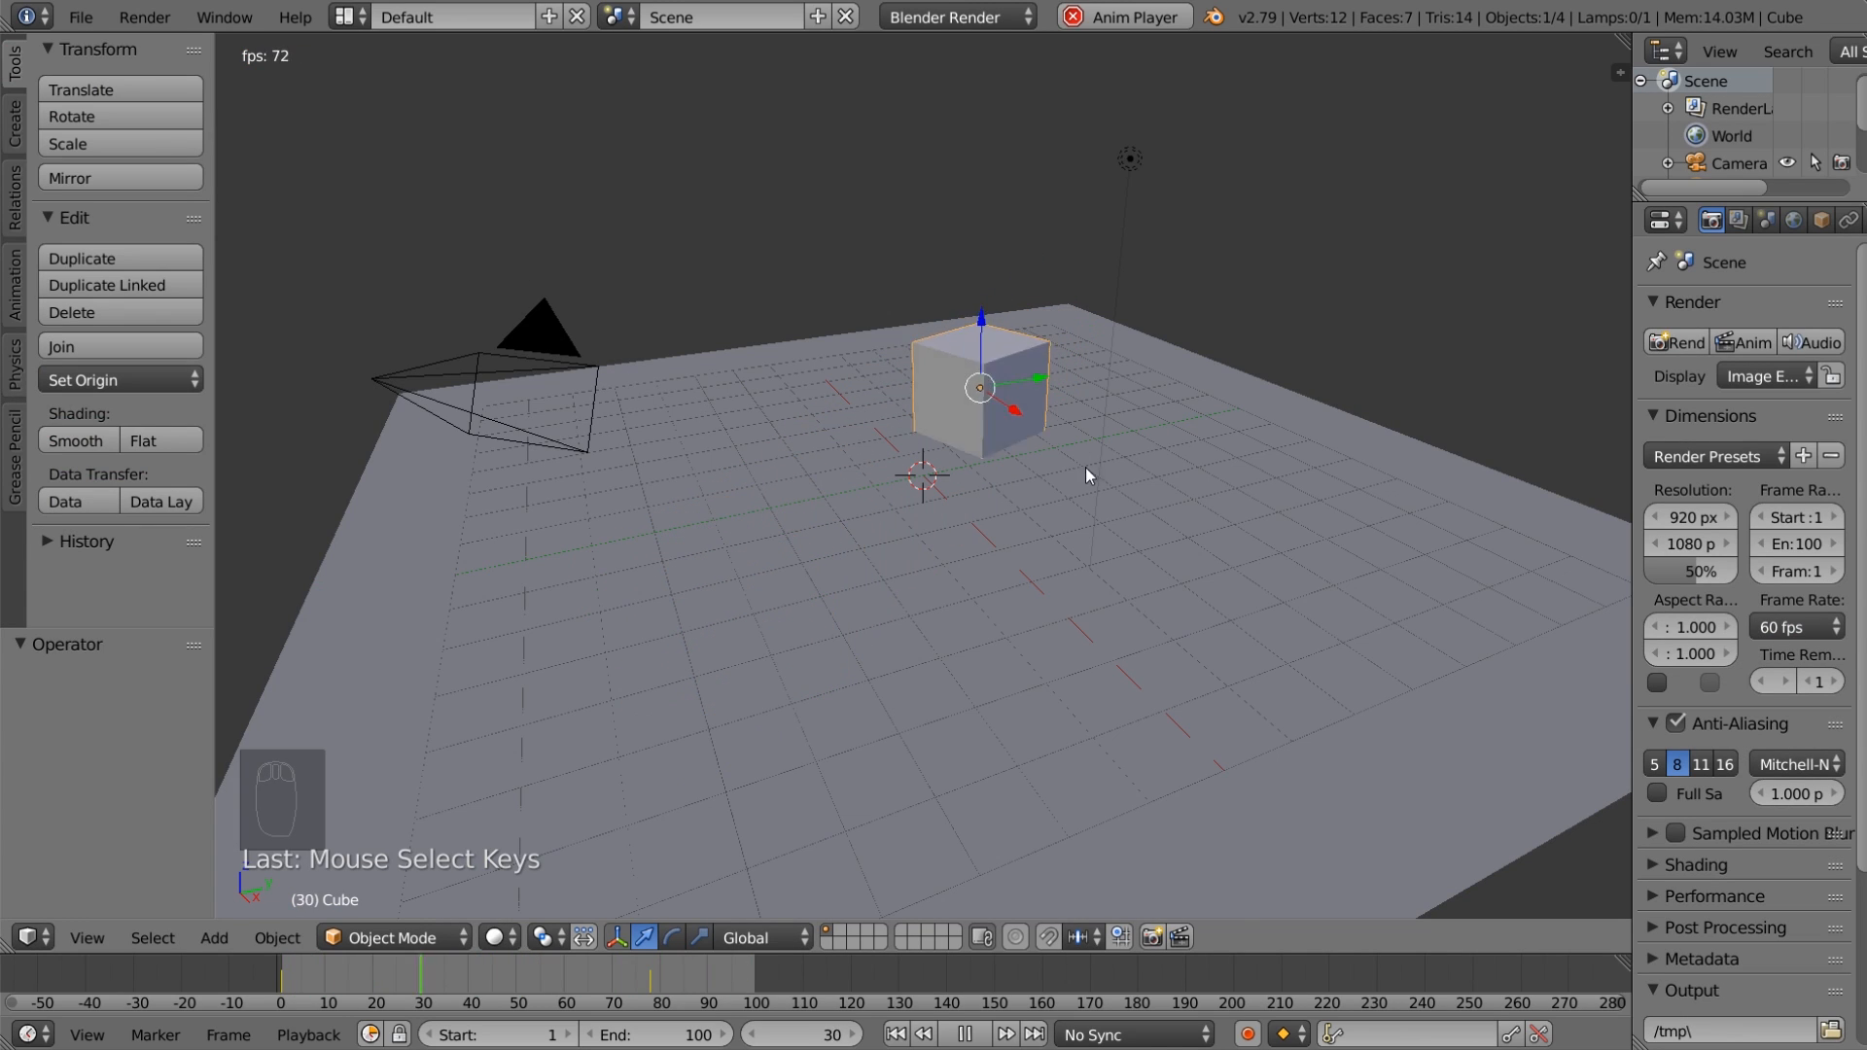
{"action": "left_click", "coordinate": [967, 1034]}
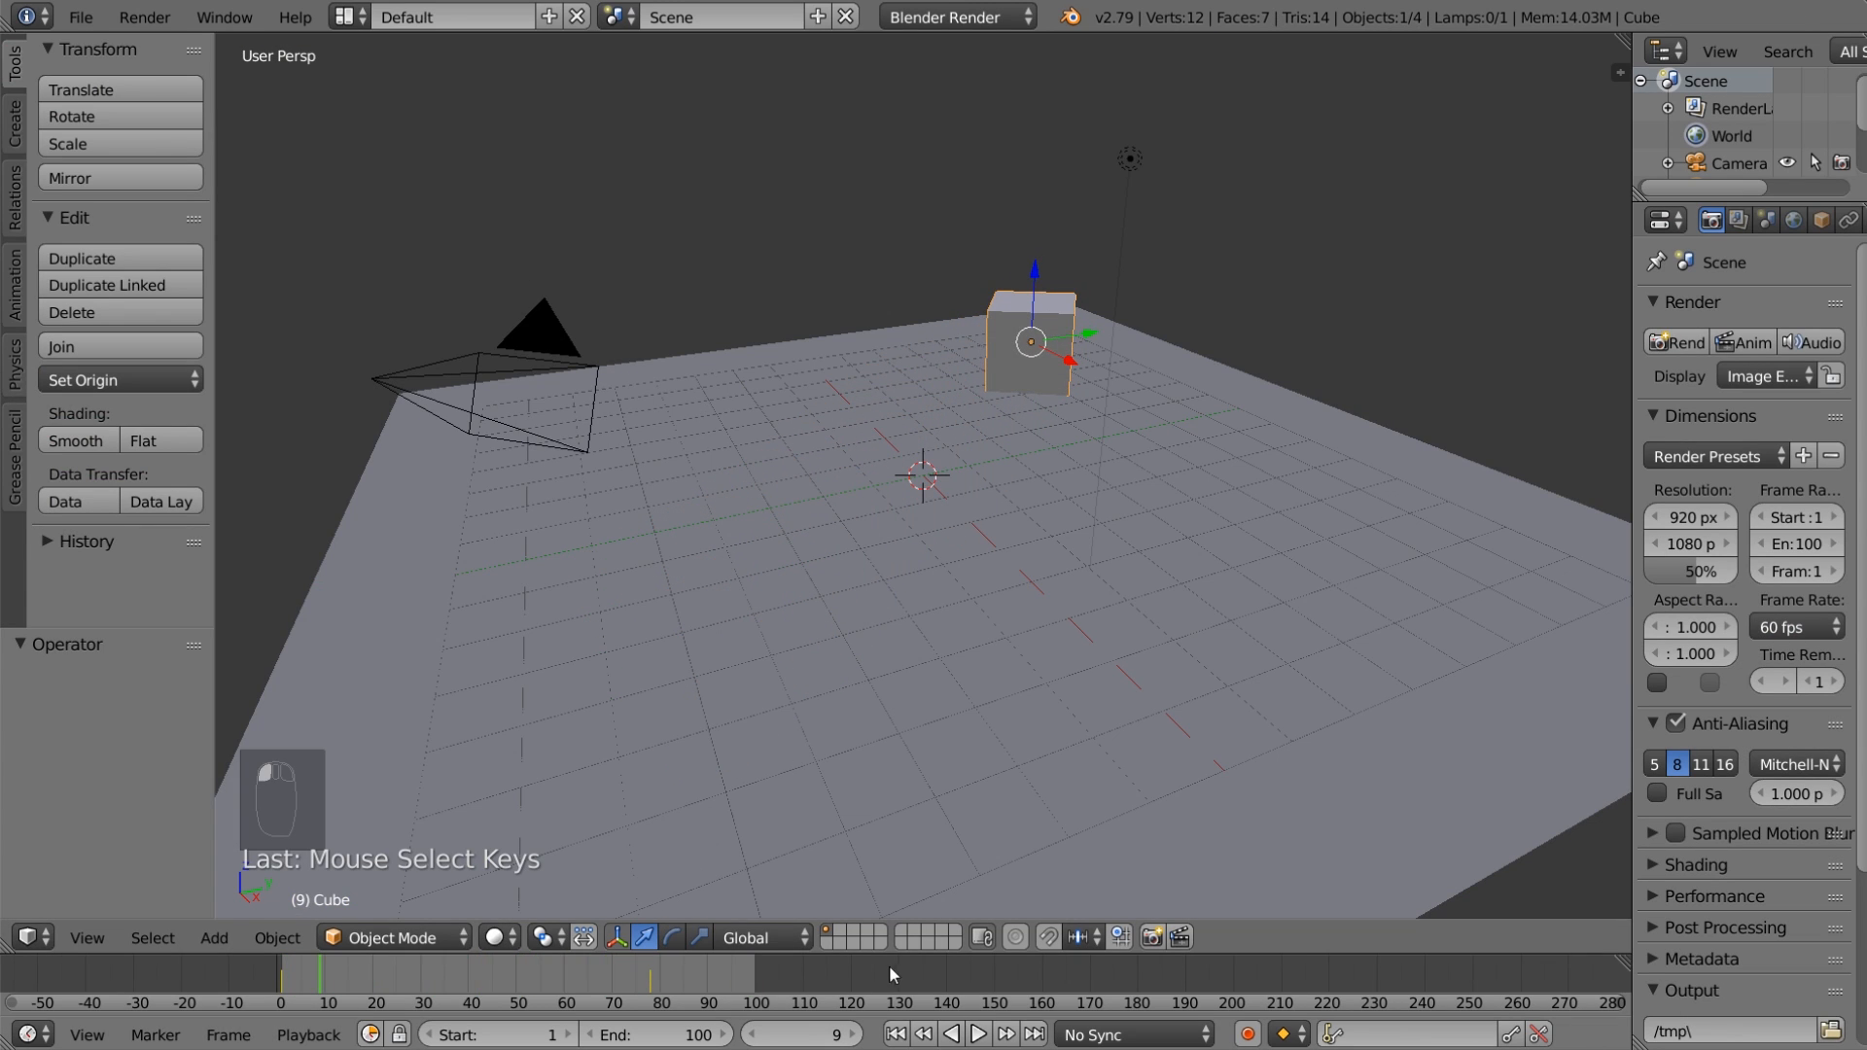
Step: Show the empty second layer and add a cube mesh there at the 3D cursor
{"action": "left_click", "coordinate": [843, 937]}
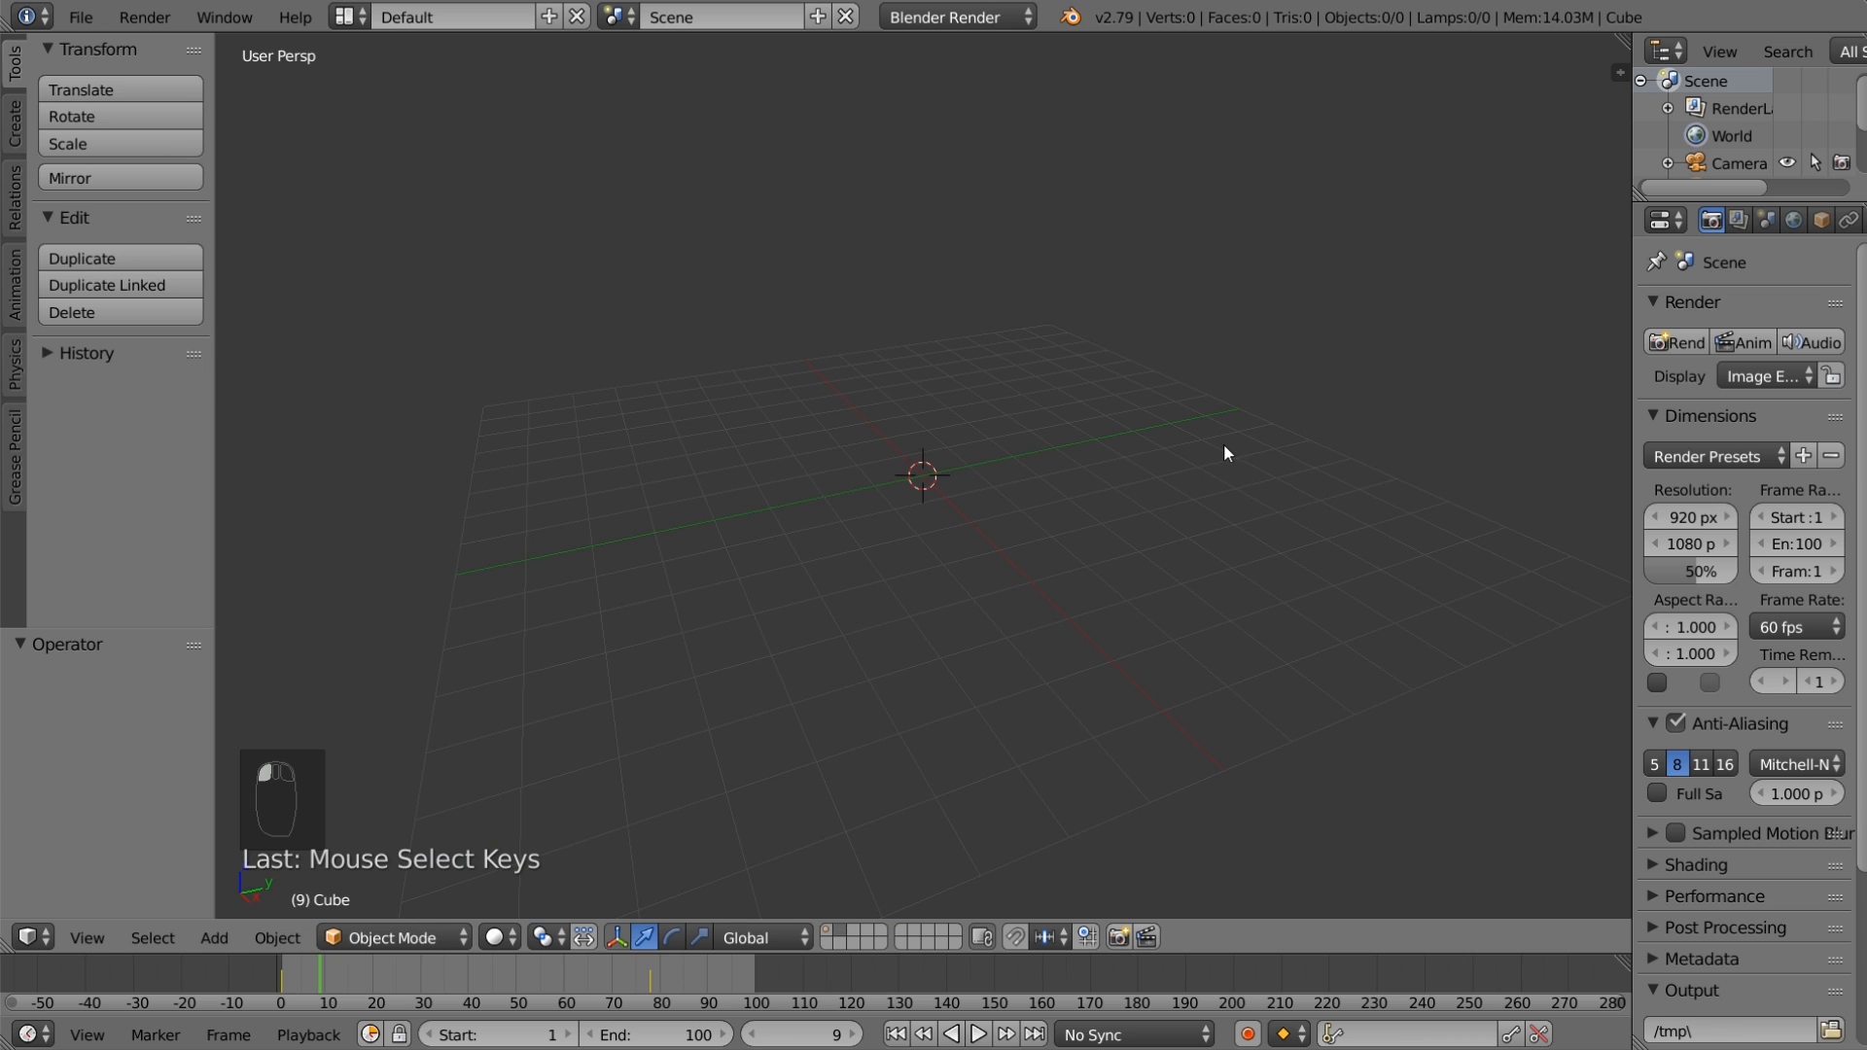
{"action": "key", "text": "shift+a"}
{"action": "mouse_move", "coordinate": [1083, 489]}
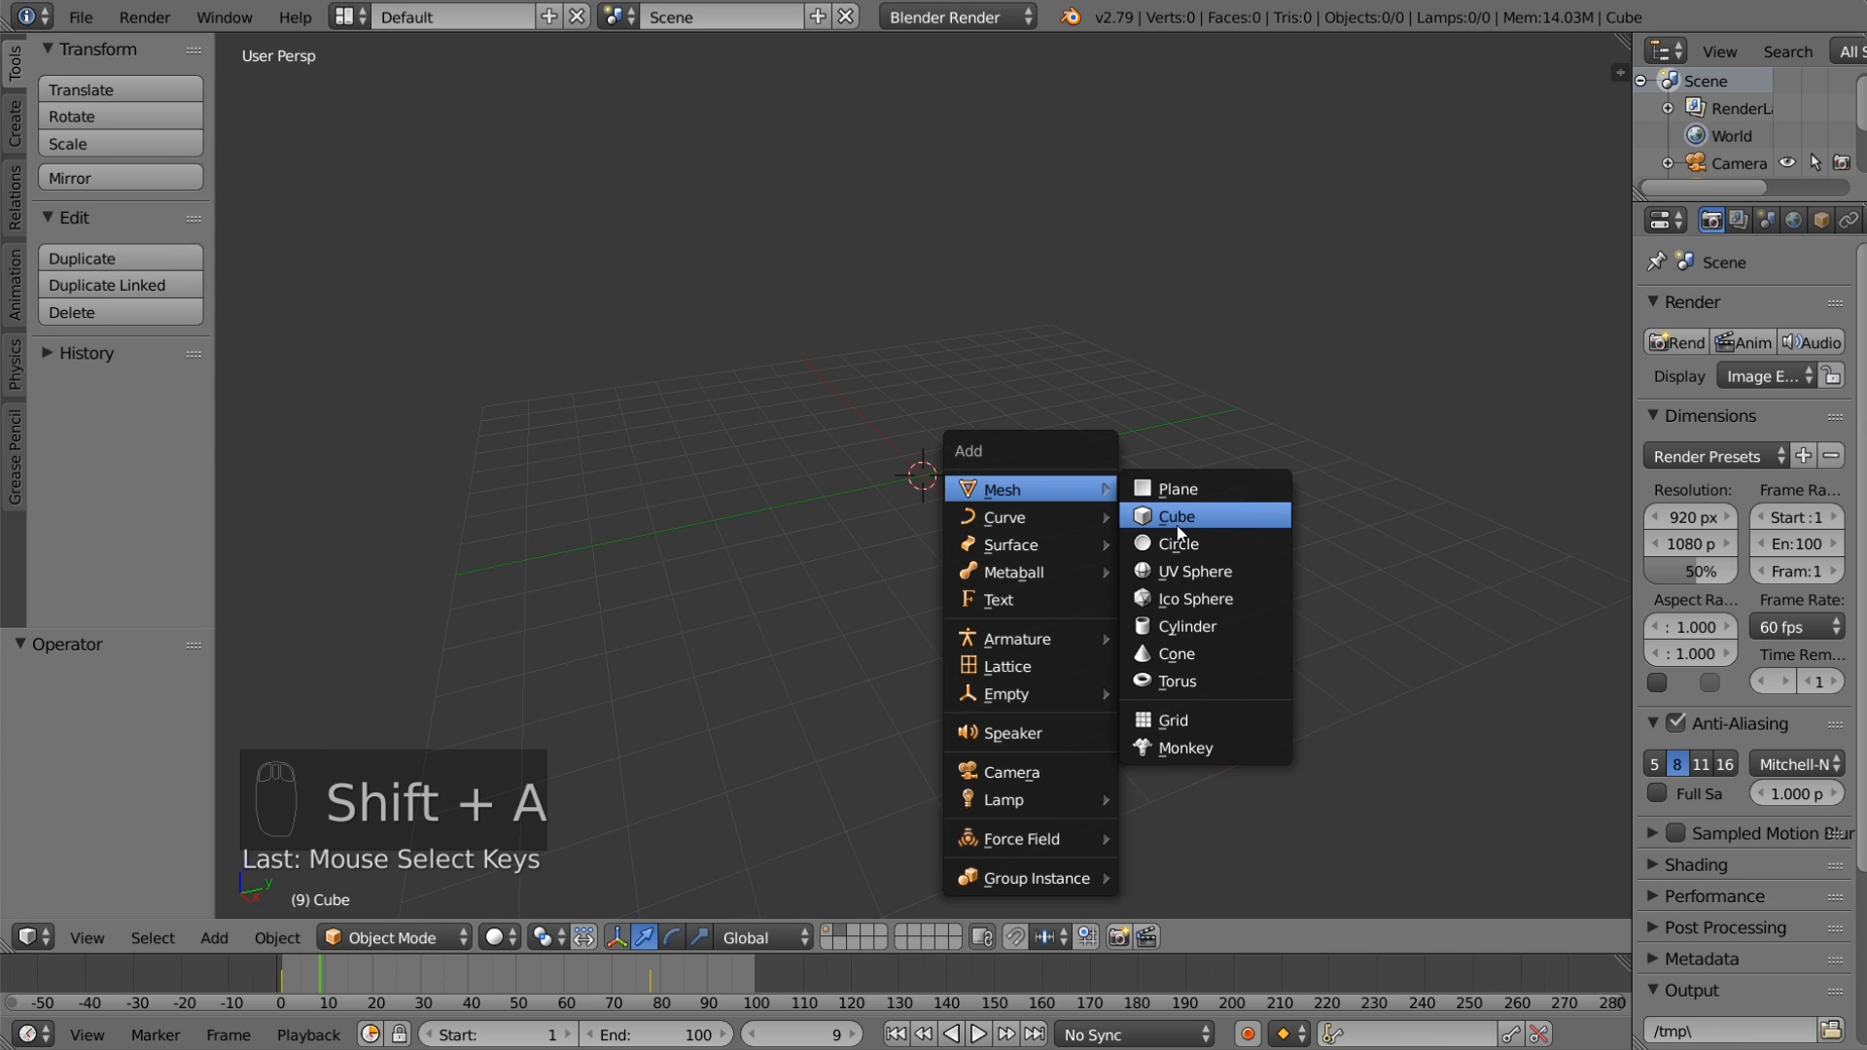
{"action": "left_click", "coordinate": [1177, 525]}
{"action": "scroll", "coordinate": [974, 552], "scroll_direction": "up", "scroll_amount": 2}
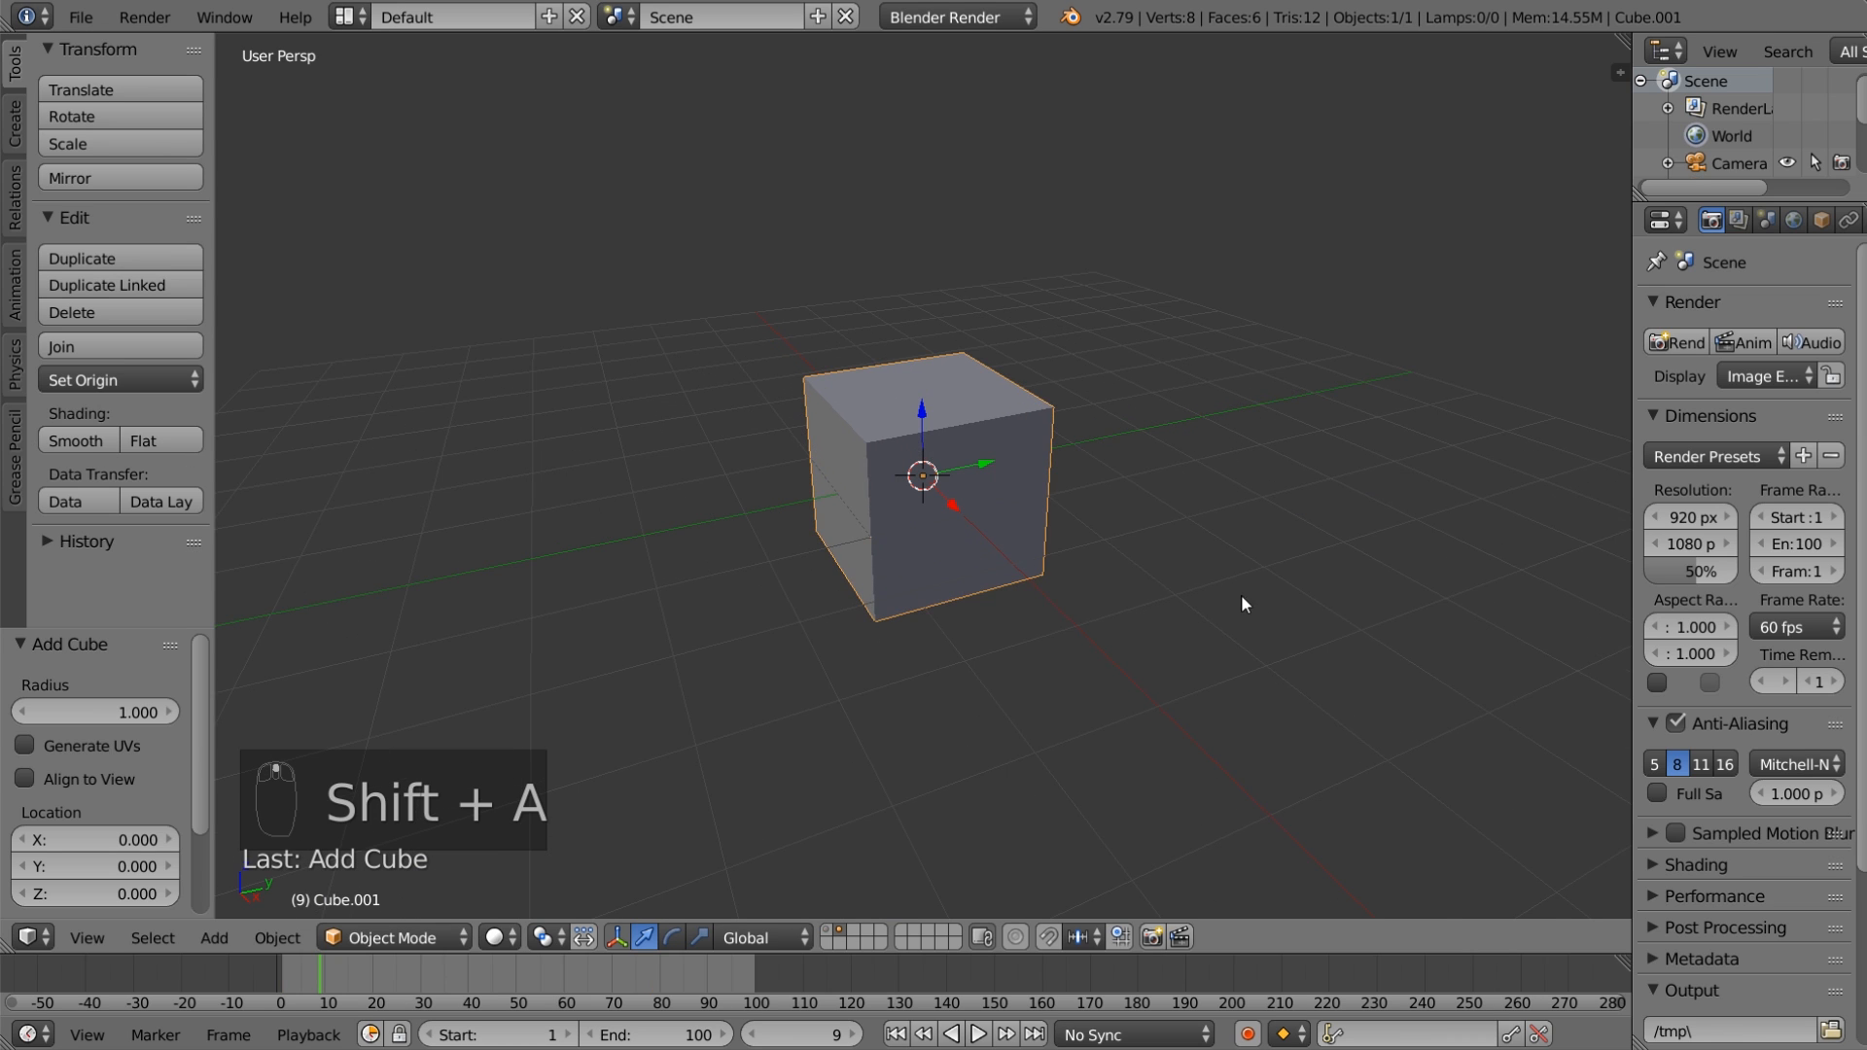
Step: Enable Matcap shading and Ambient Occlusion for the 3D viewport
{"action": "key", "text": "n"}
{"action": "scroll", "coordinate": [1554, 696], "scroll_direction": "down", "scroll_amount": 10}
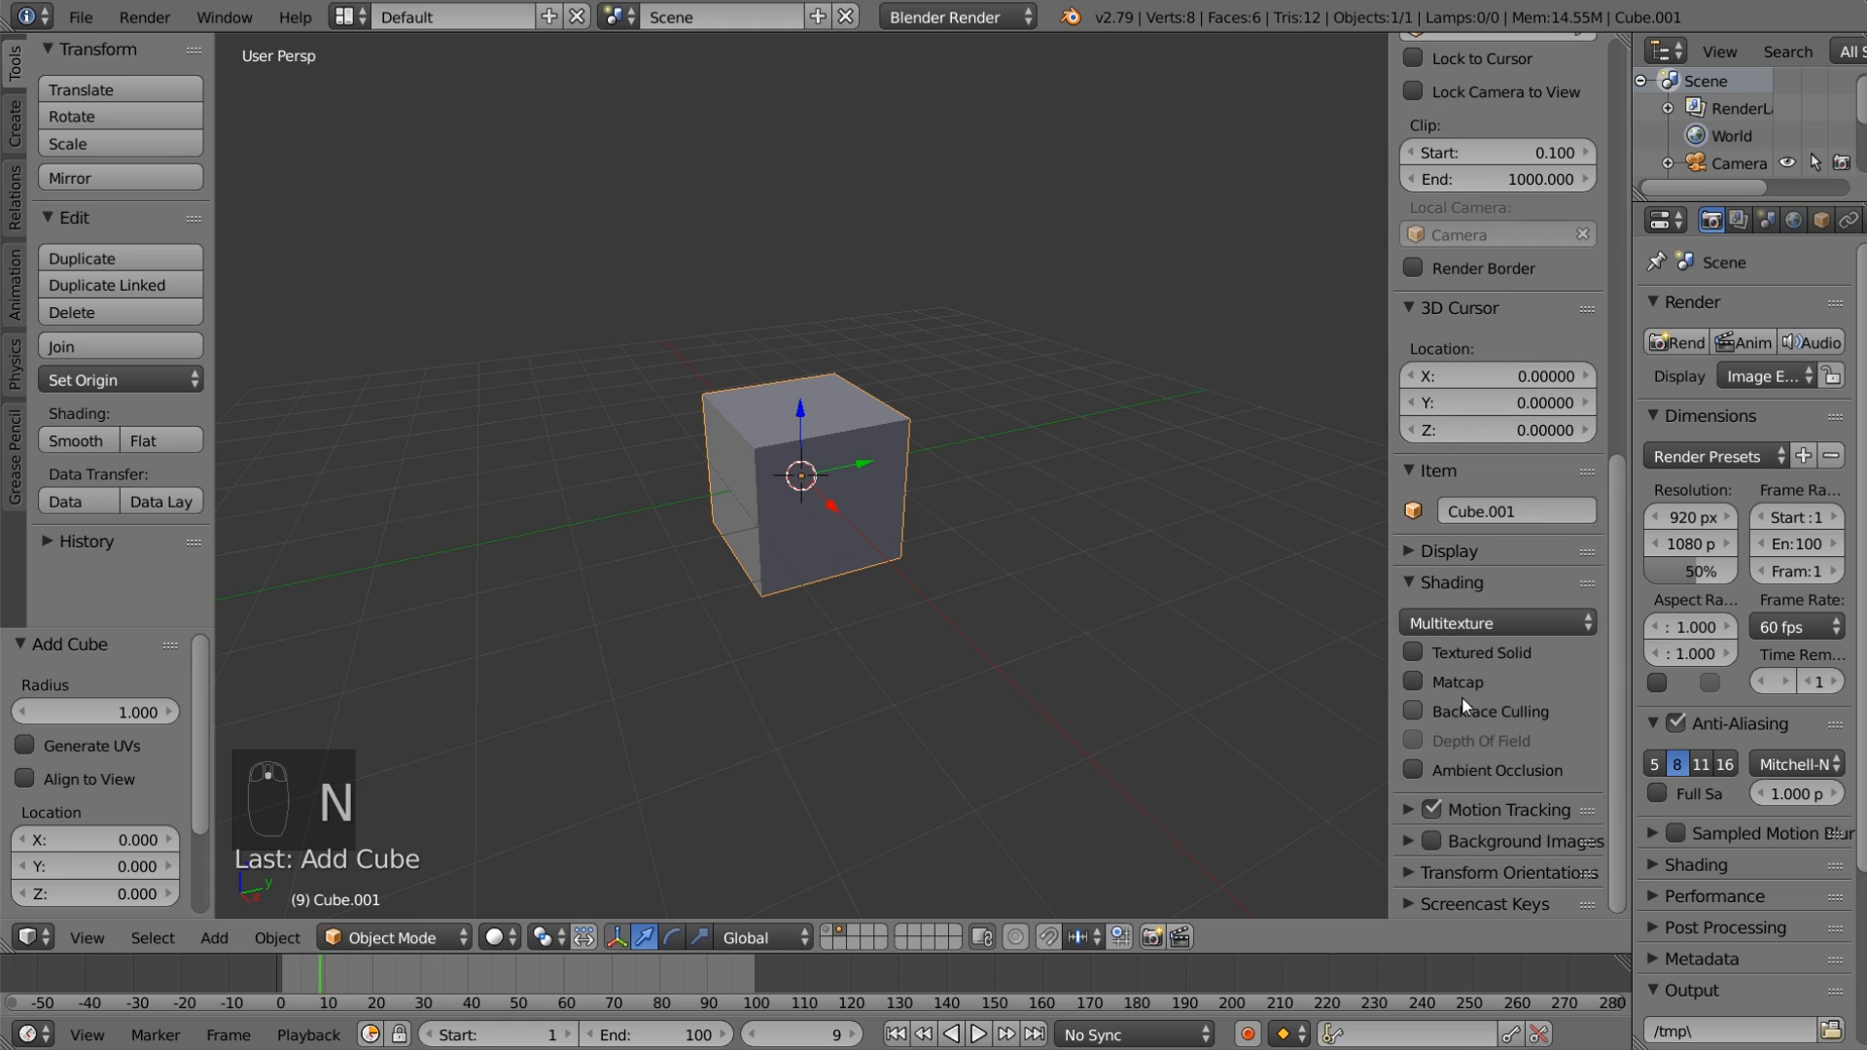
{"action": "left_click", "coordinate": [1462, 693]}
{"action": "scroll", "coordinate": [1468, 687], "scroll_direction": "down", "scroll_amount": 3}
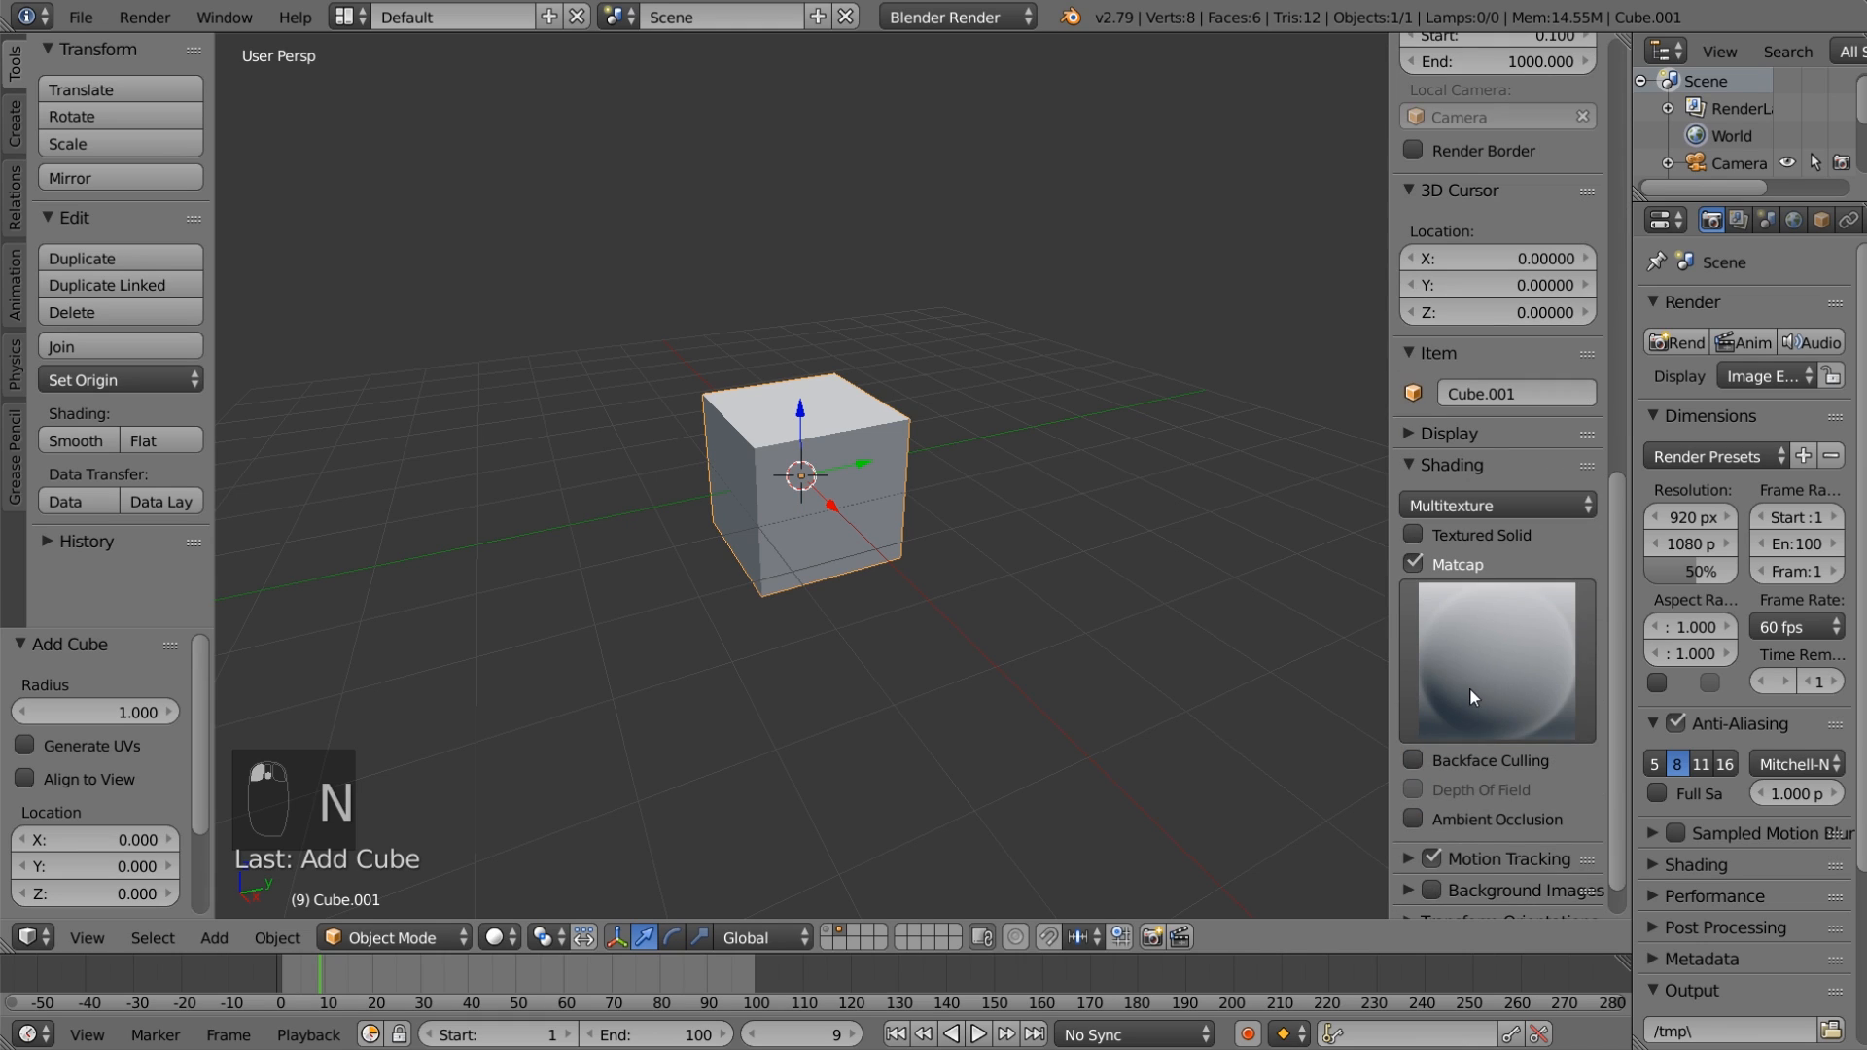
{"action": "left_click", "coordinate": [1514, 816]}
{"action": "key", "text": "n"}
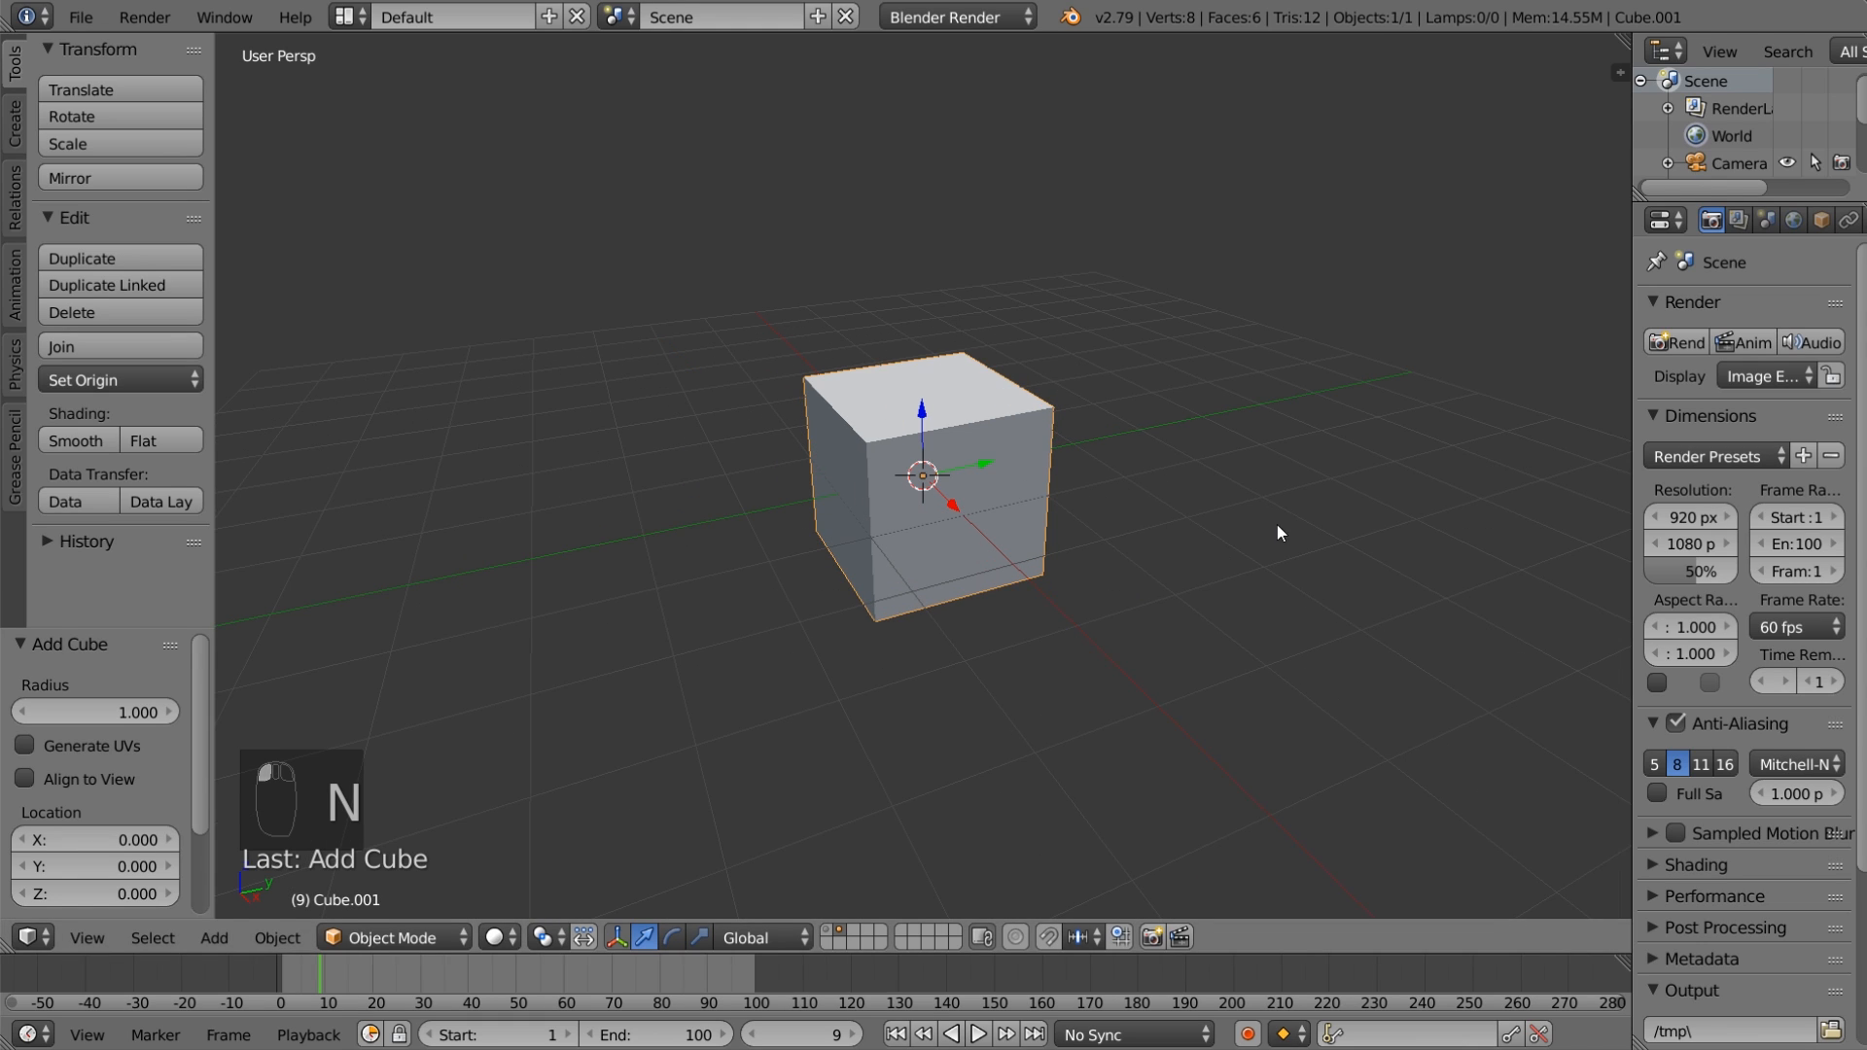
Step: Enlarge the properties editor and timeline, display the new cube's mesh data settings, and return to frame 1
{"action": "left_click_drag", "start_coordinate": [1630, 574], "coordinate": [1449, 641]}
{"action": "left_click_drag", "start_coordinate": [1297, 951], "coordinate": [1300, 903]}
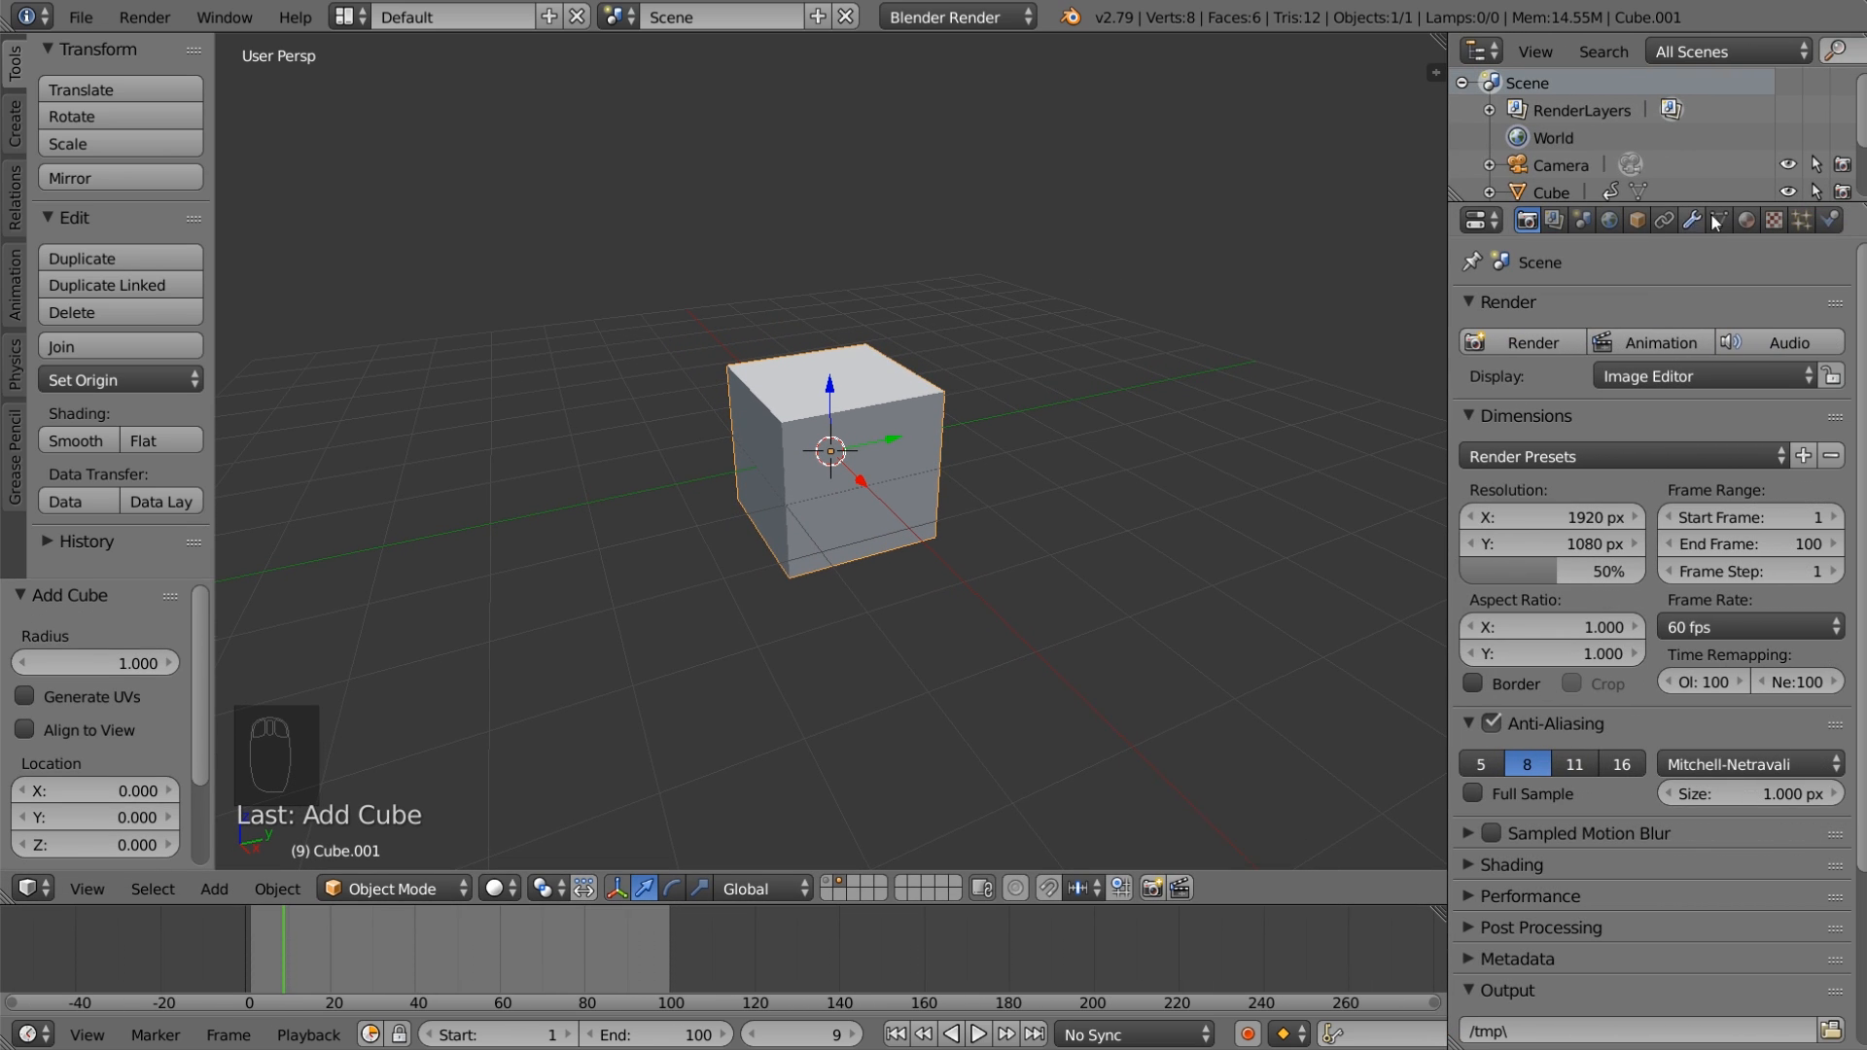
{"action": "left_click", "coordinate": [1747, 221]}
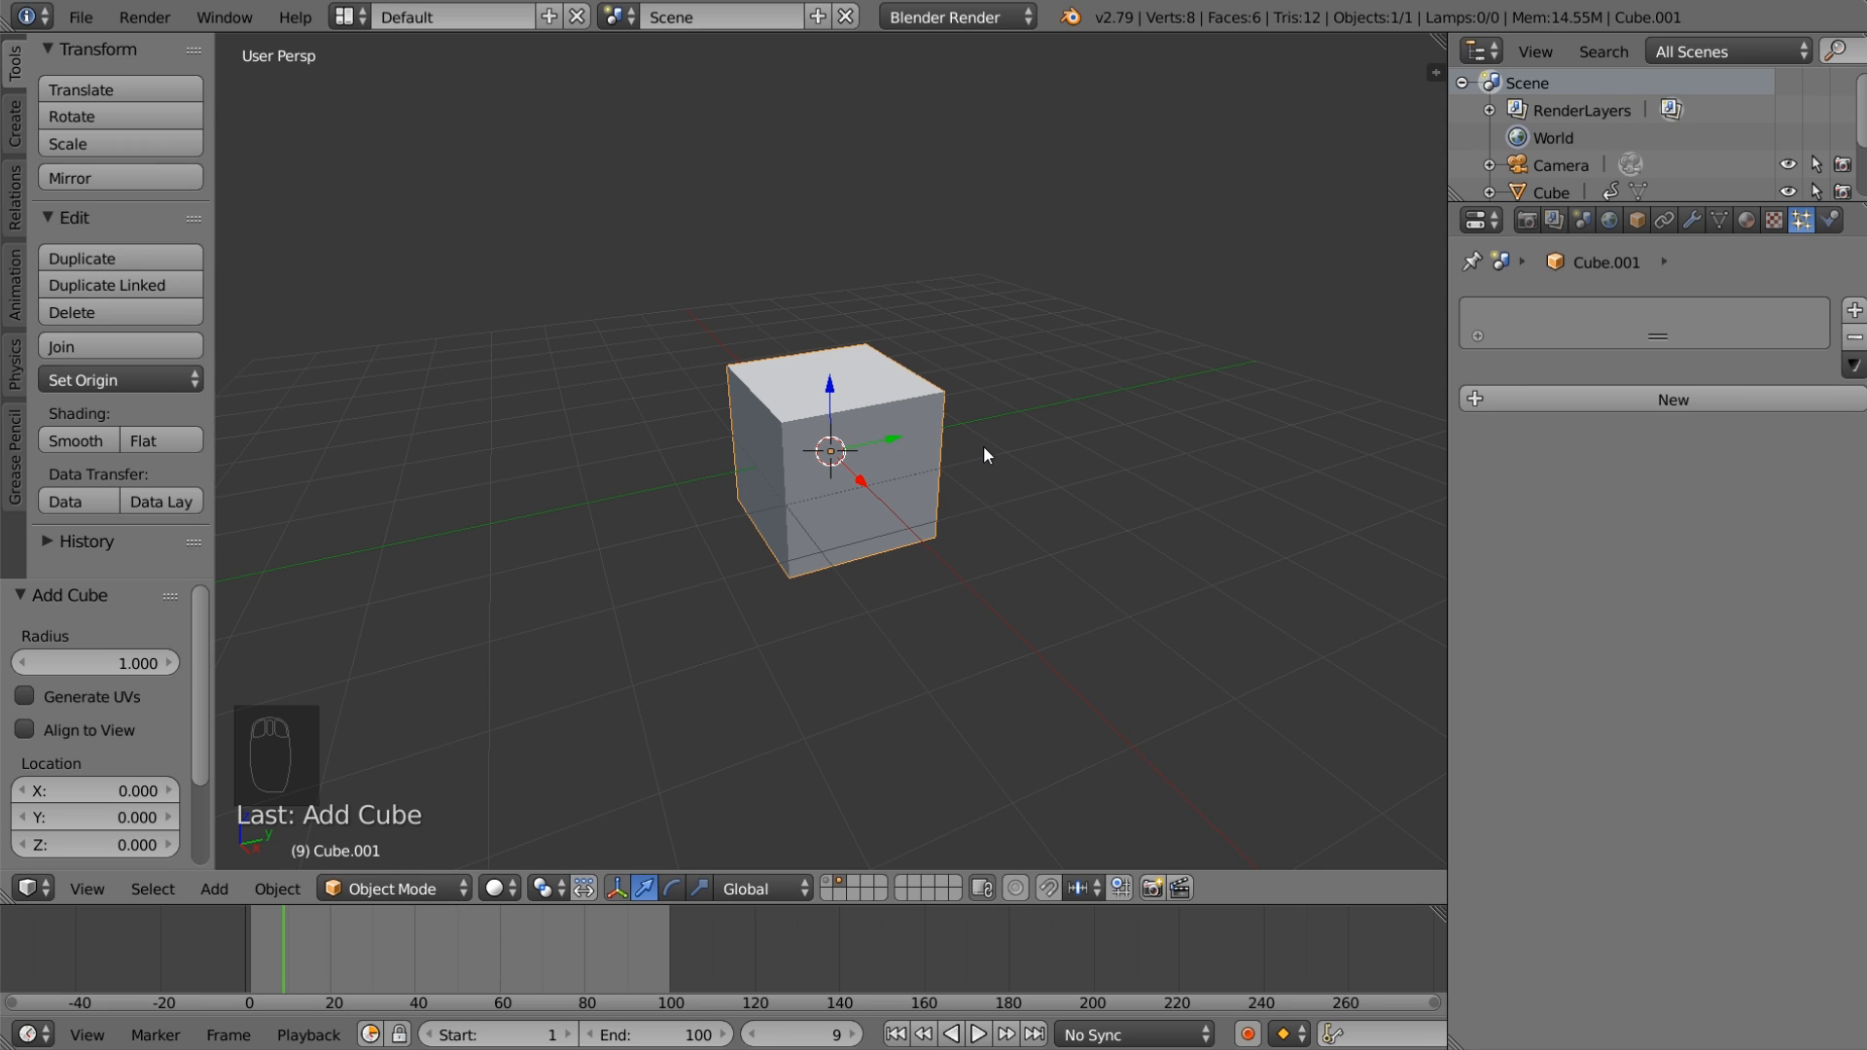
{"action": "left_click", "coordinate": [1717, 222]}
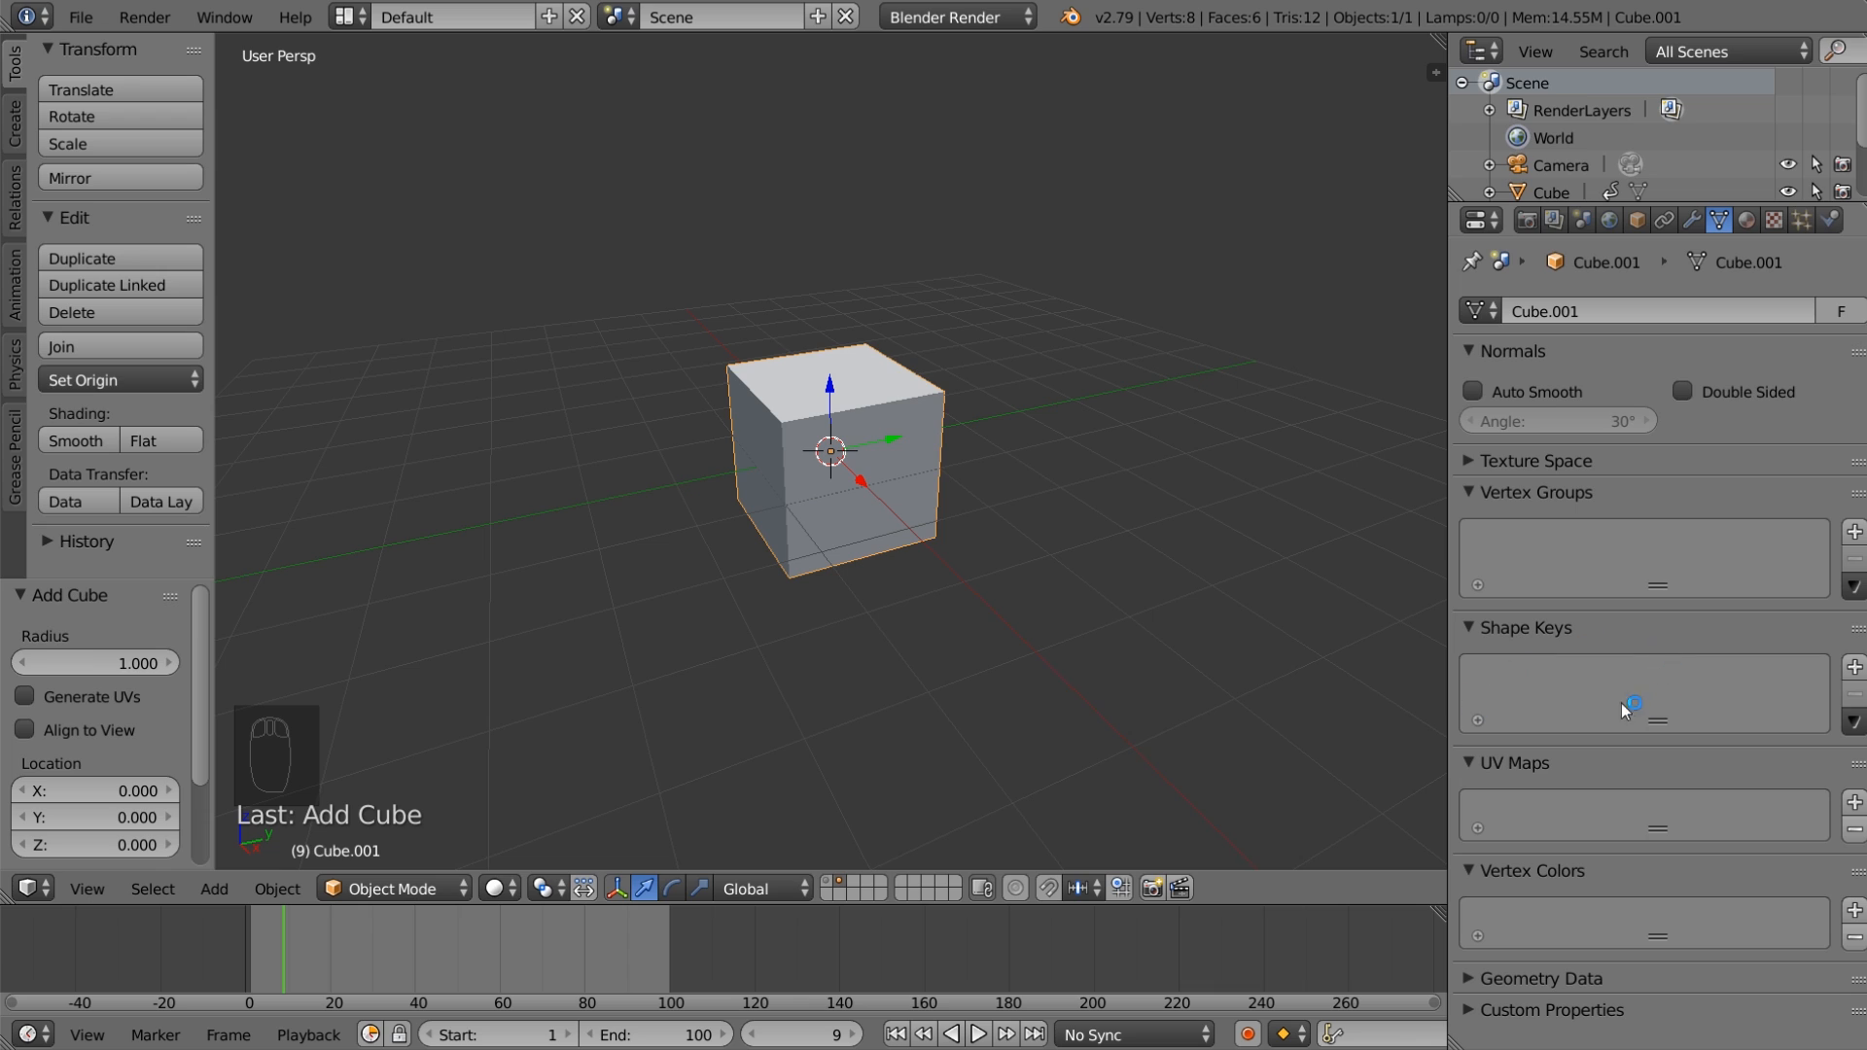
{"action": "left_click", "coordinate": [897, 1037]}
Step: Subdivide the whole cube mesh with 4 cuts, then return to Object Mode with the tool shelf hidden
{"action": "key", "text": "Tab"}
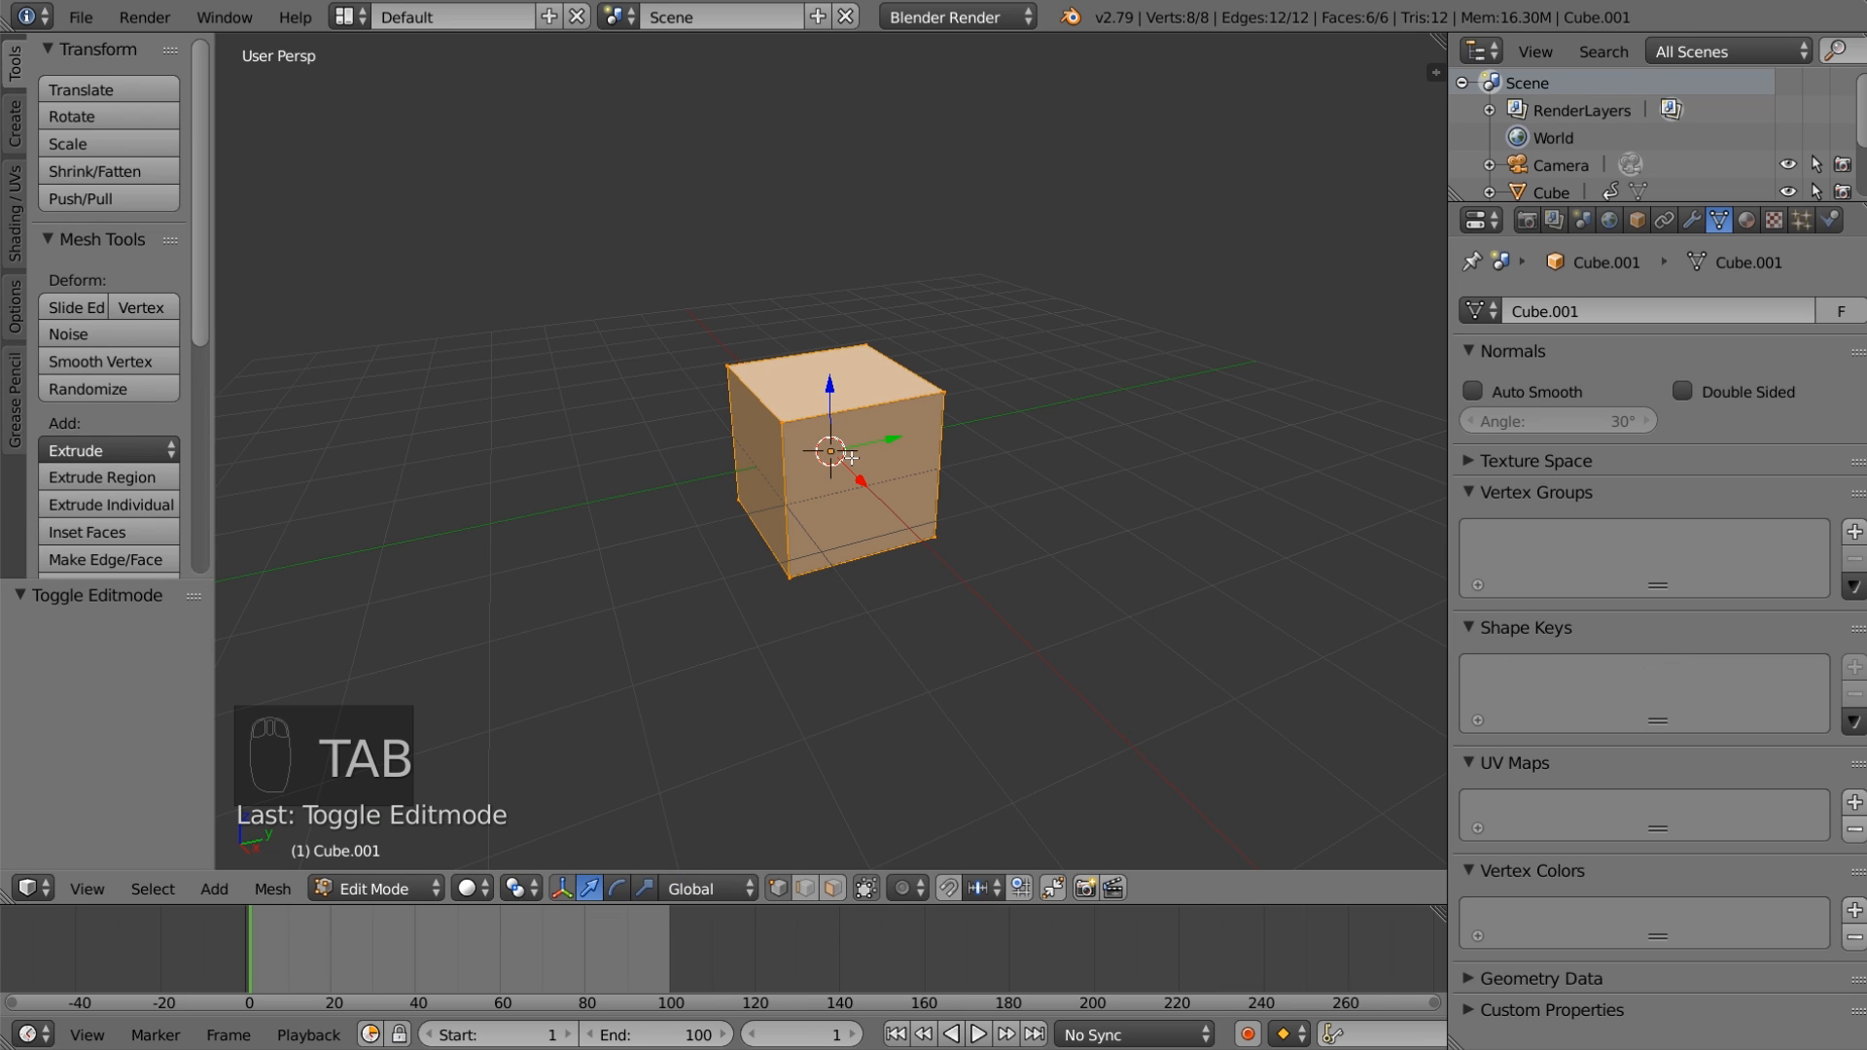
{"action": "key", "text": "w"}
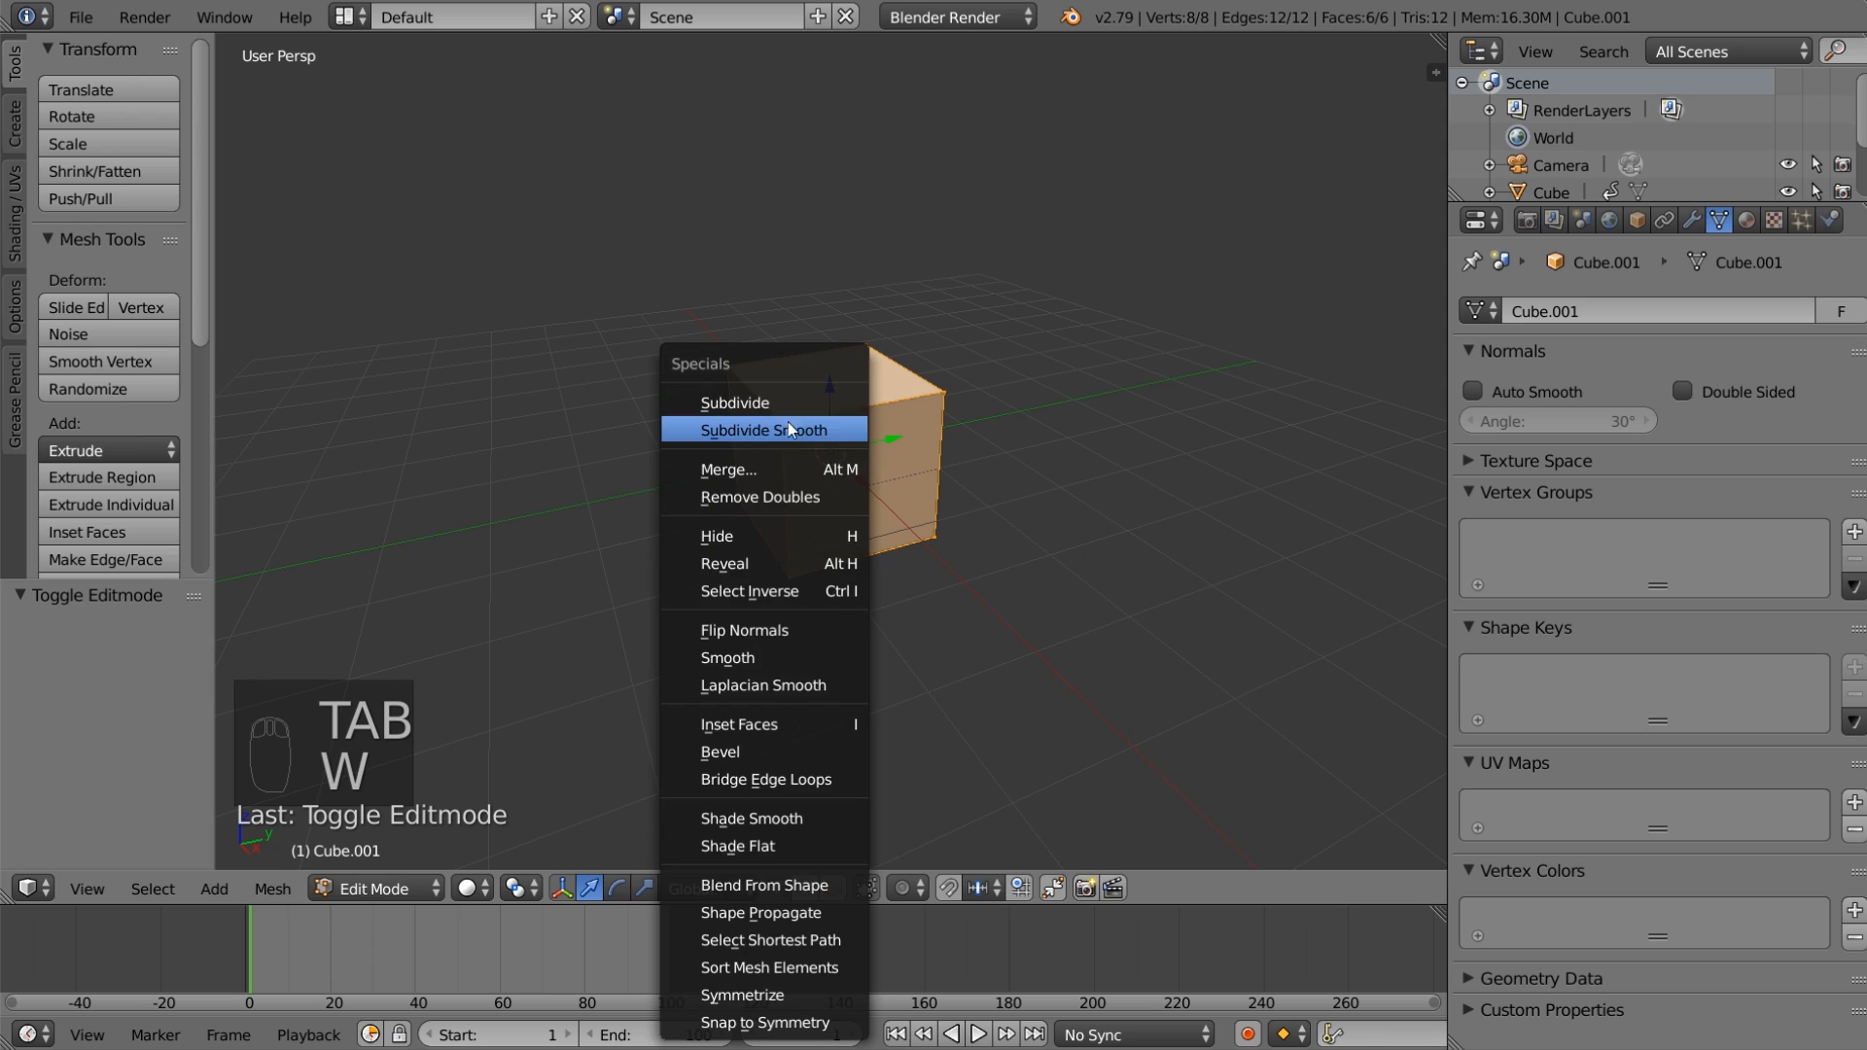
{"action": "left_click", "coordinate": [773, 399]}
{"action": "left_click", "coordinate": [172, 663]}
{"action": "left_click", "coordinate": [173, 663]}
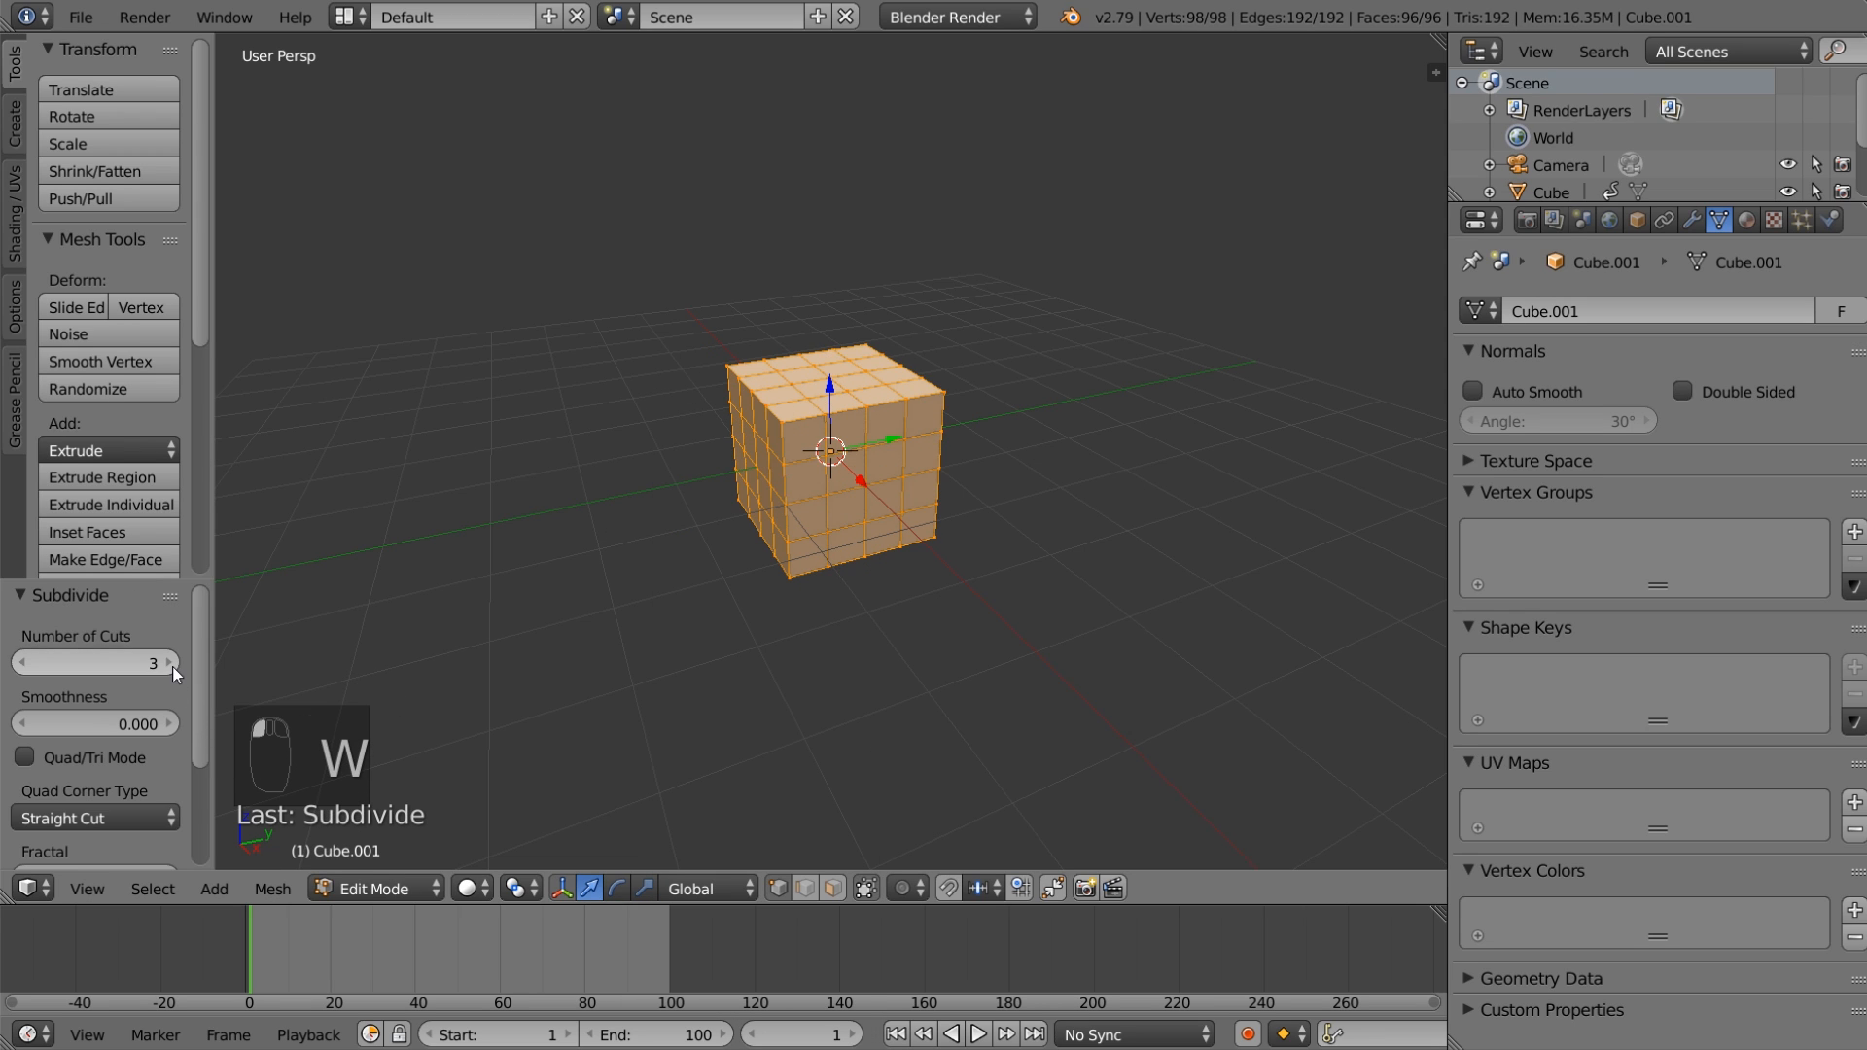
{"action": "left_click", "coordinate": [172, 663]}
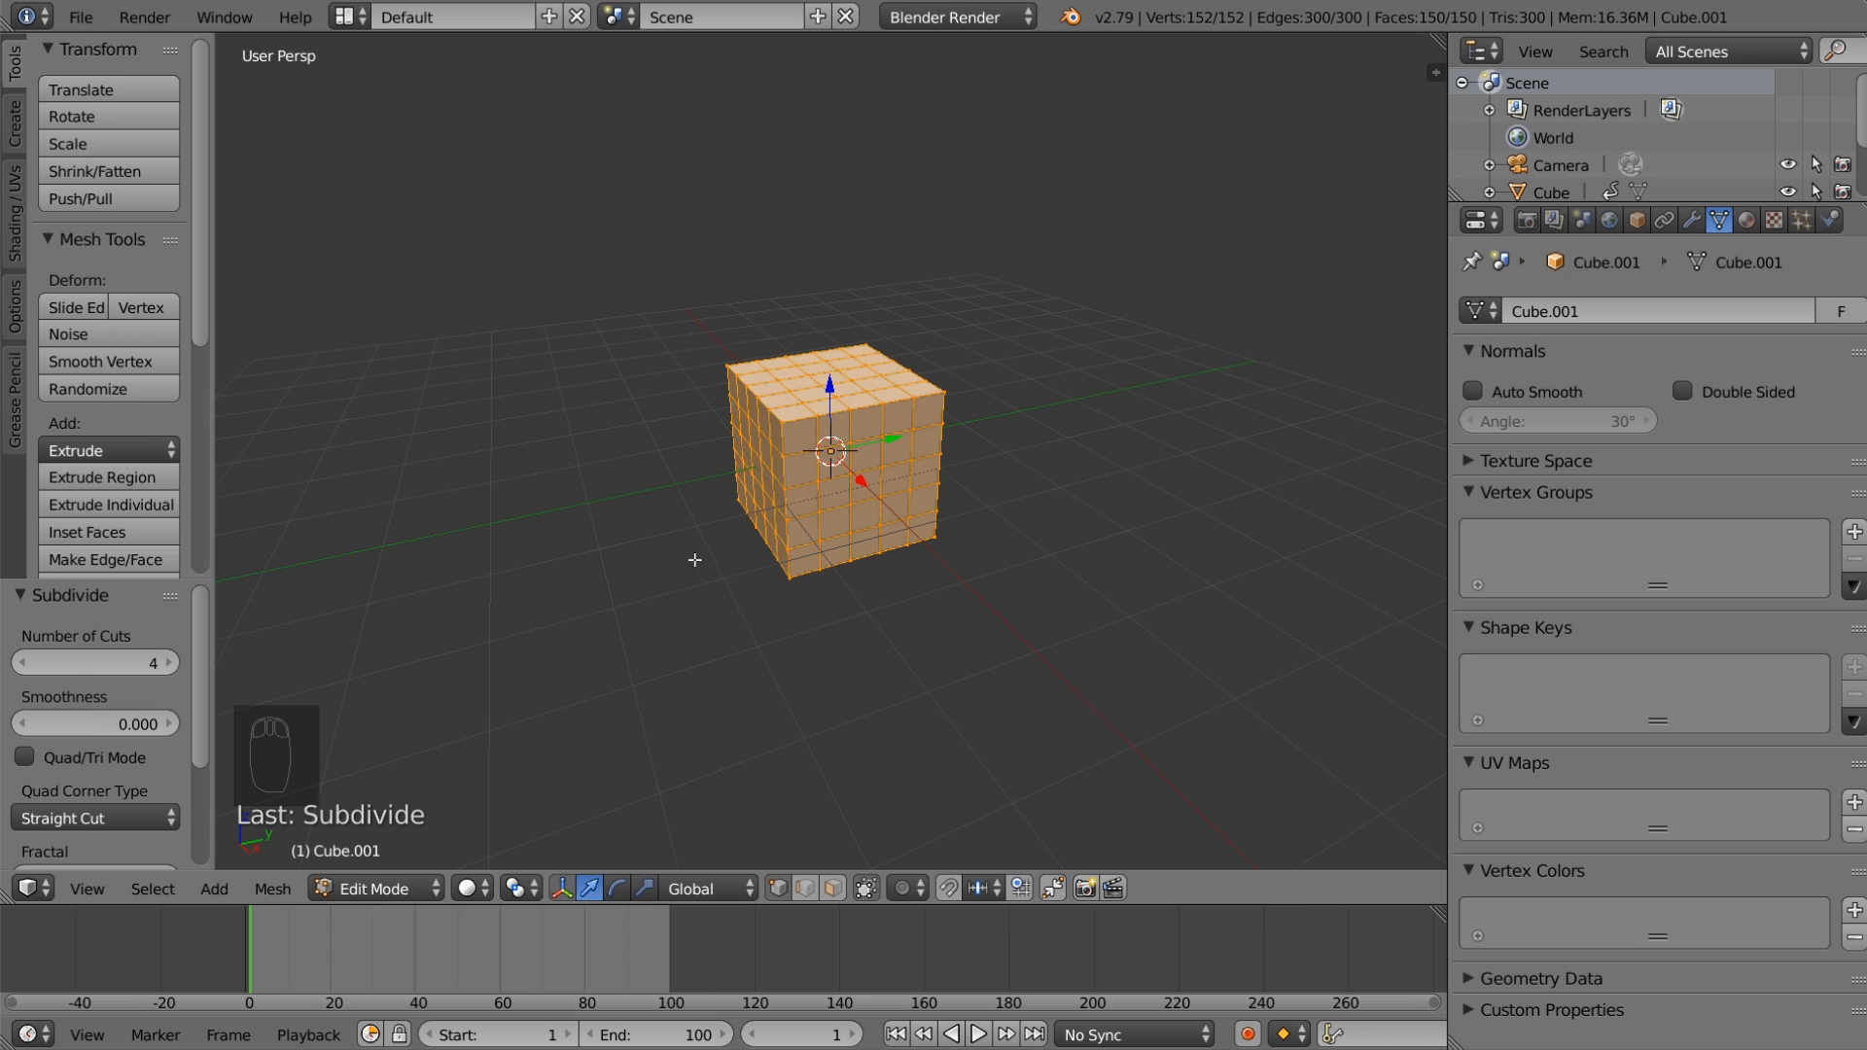
{"action": "key", "text": "t"}
{"action": "key", "text": "Tab"}
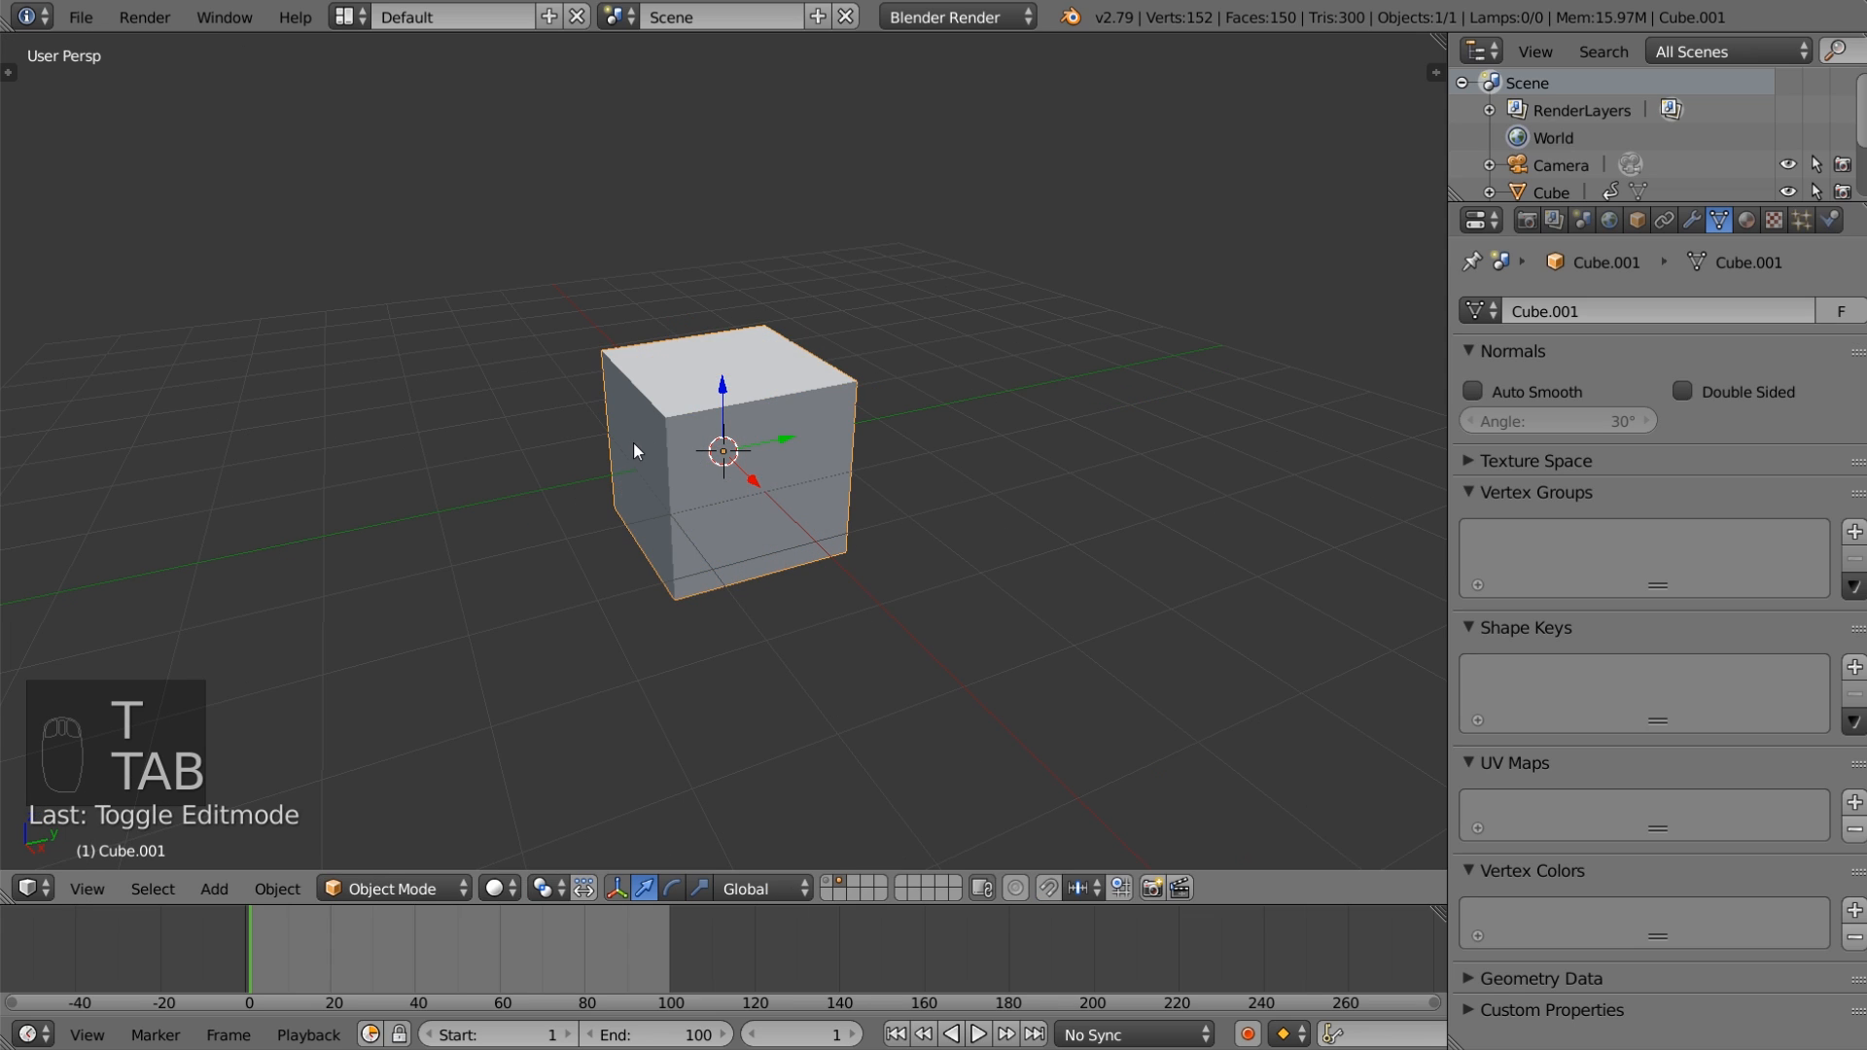
Step: Add a Basis shape key and a second shape key named Circle to the cube, leaving Circle active
{"action": "left_click", "coordinate": [1855, 668]}
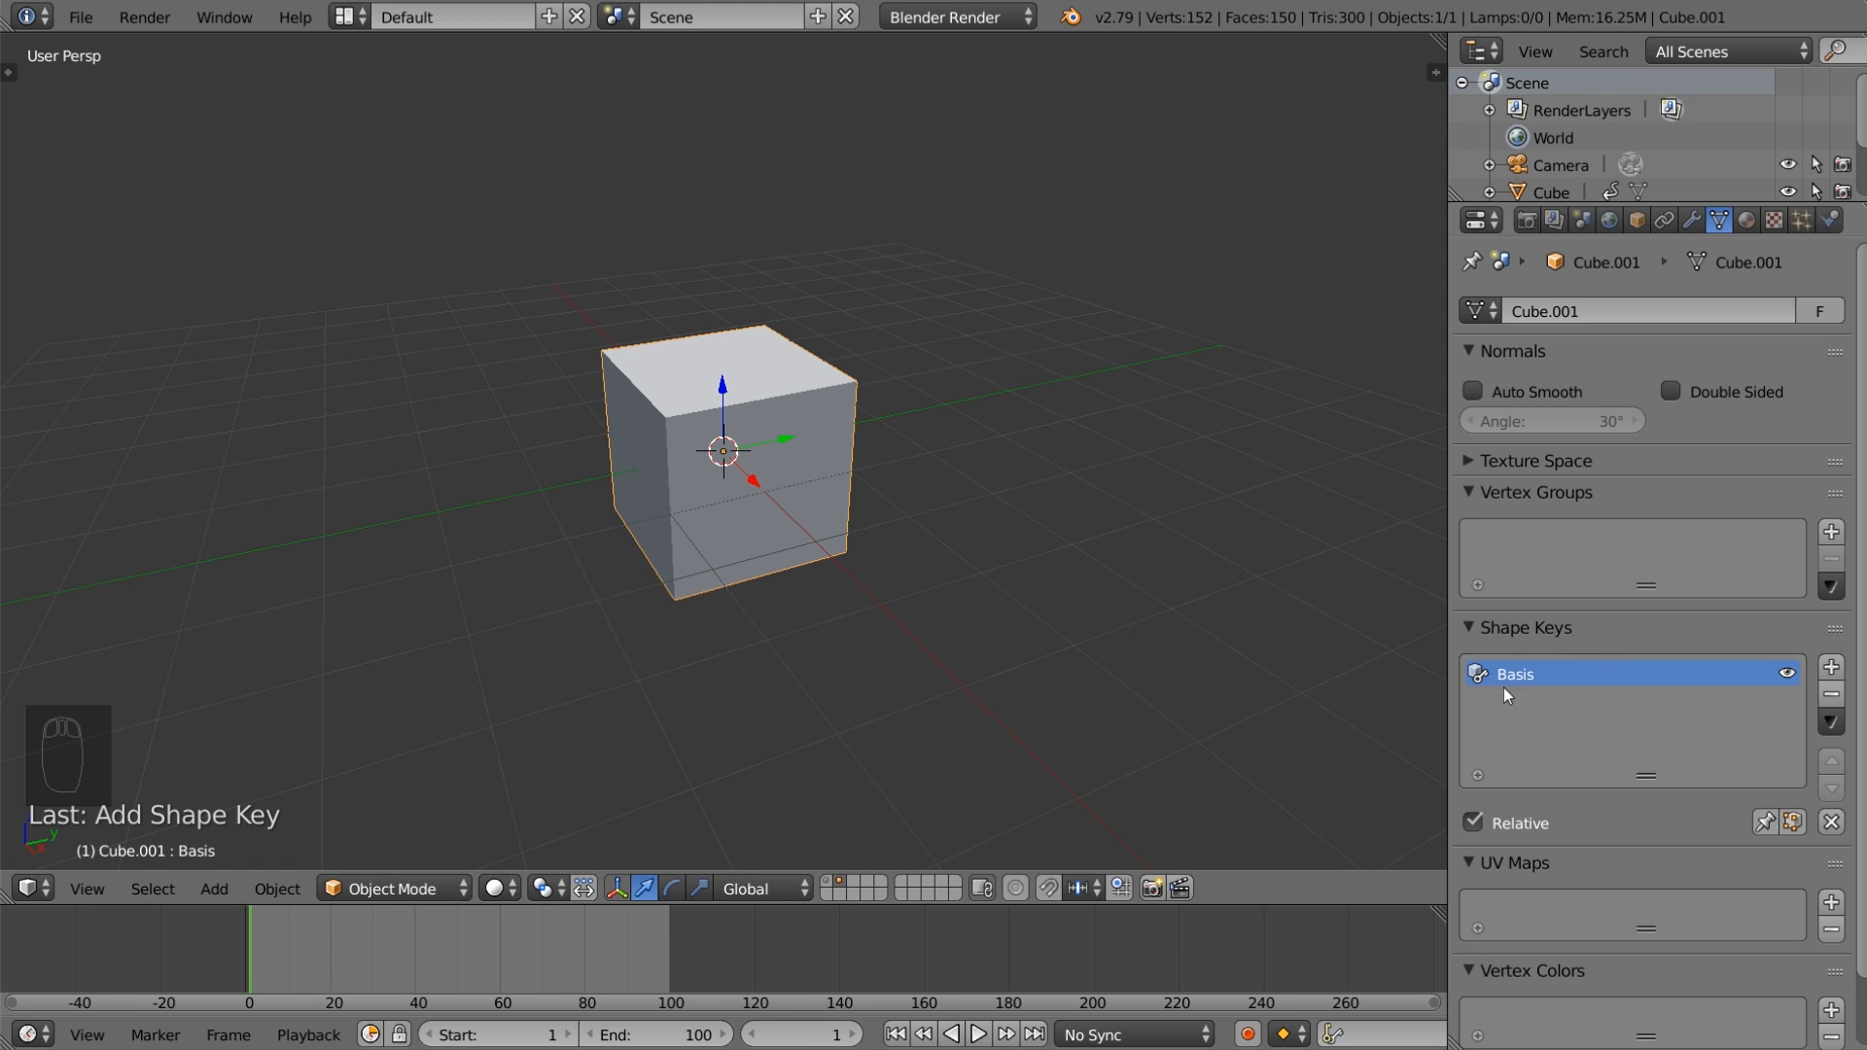
{"action": "left_click", "coordinate": [1832, 669]}
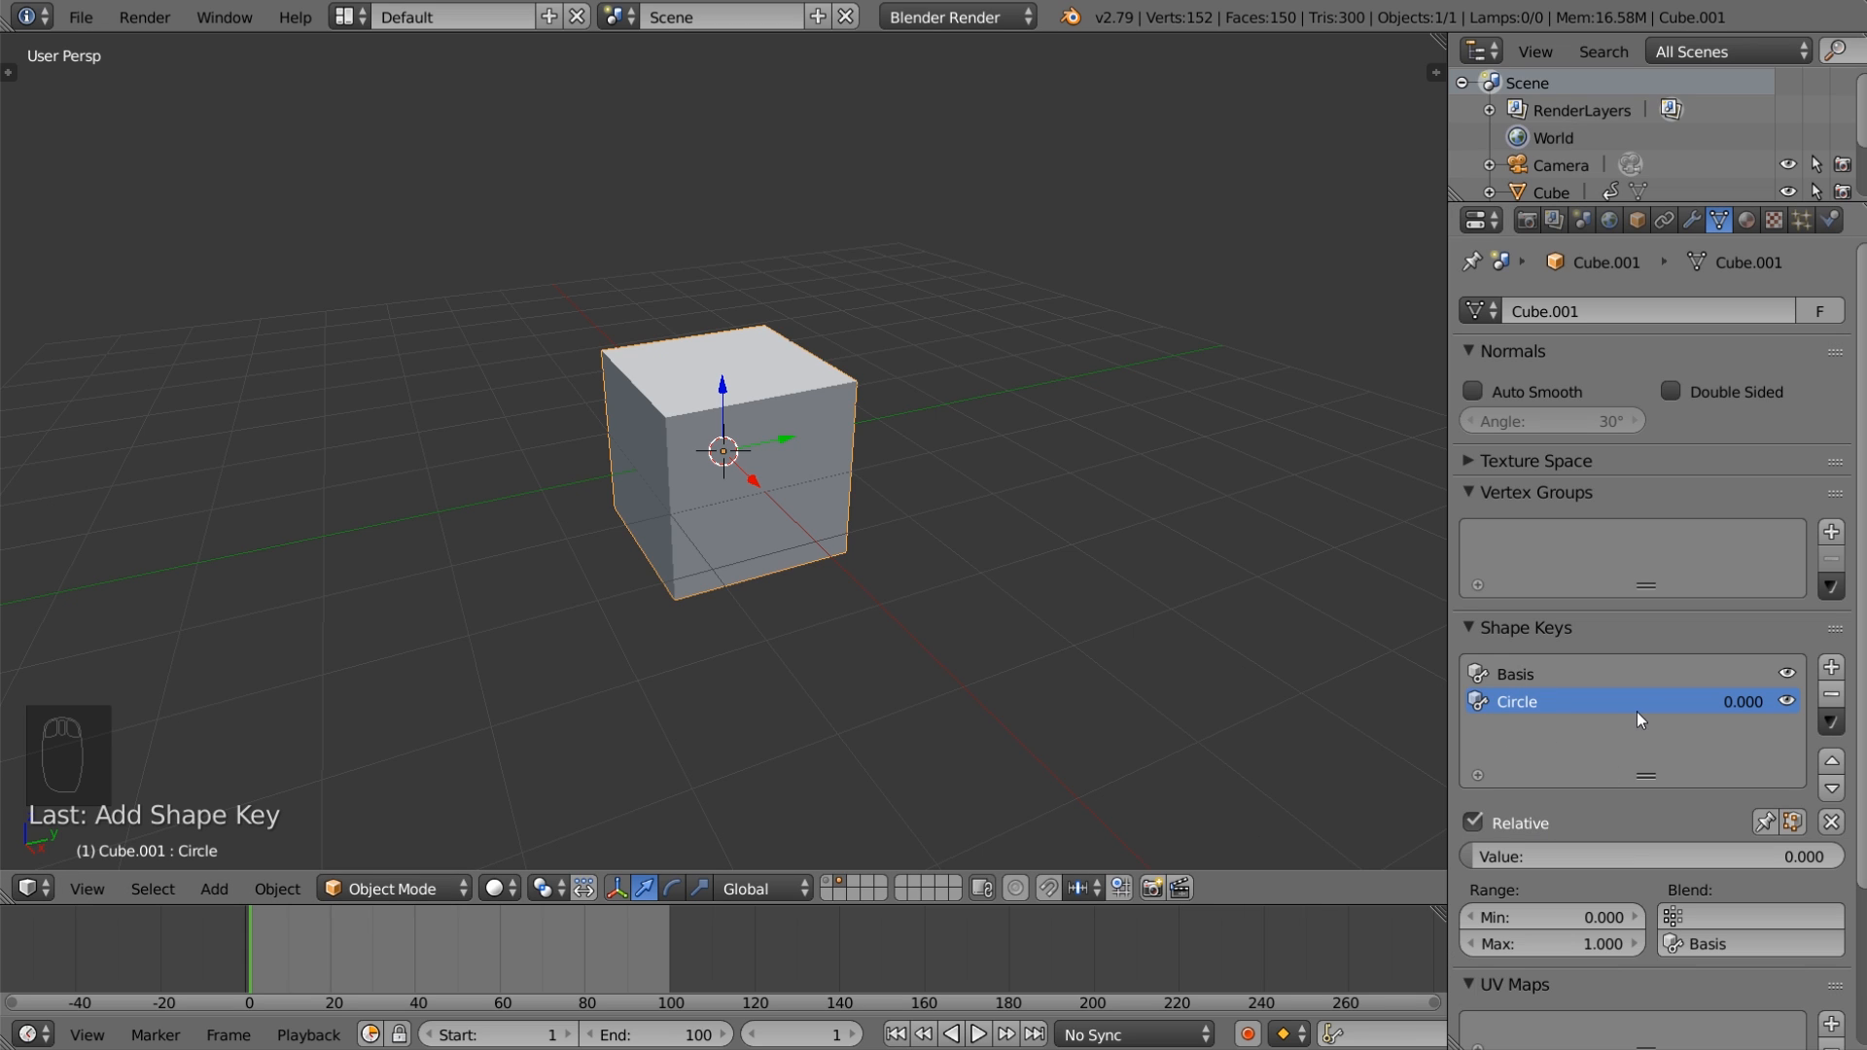
{"action": "left_click", "coordinate": [1519, 683]}
{"action": "left_click", "coordinate": [1537, 701]}
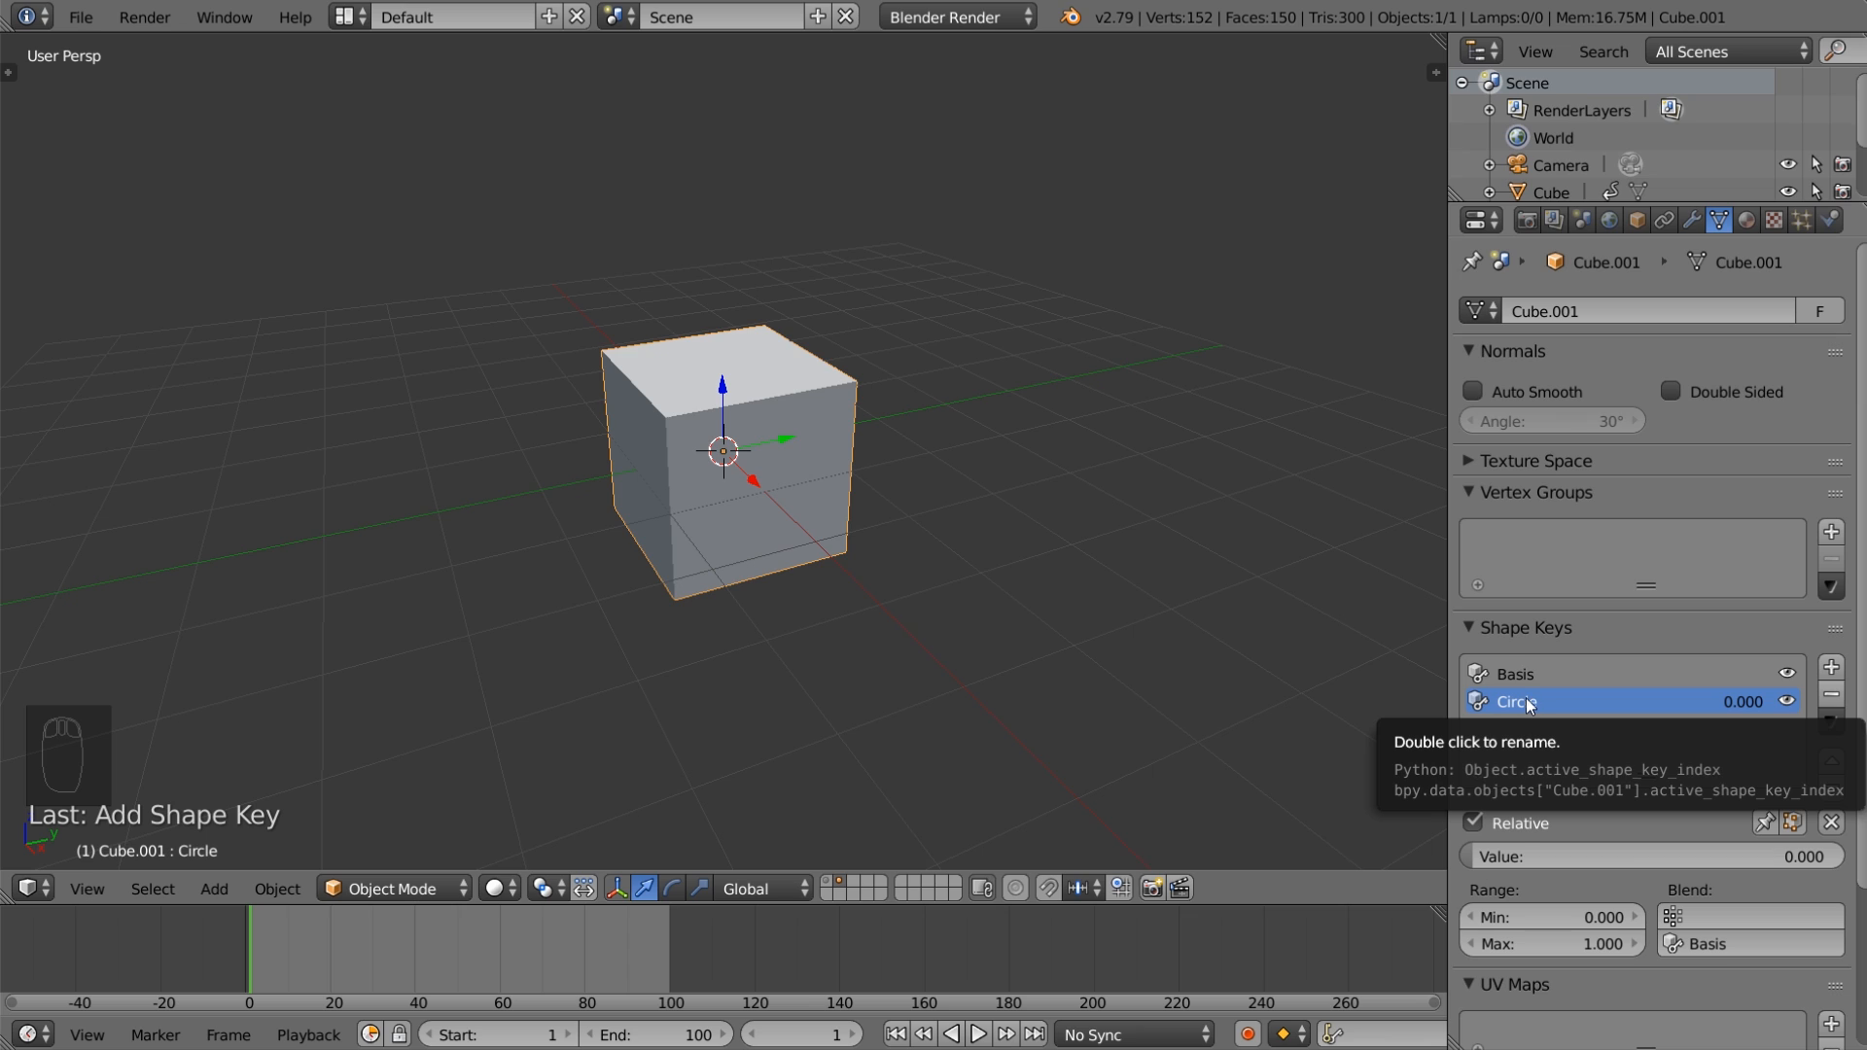
Step: Shape the Circle key's mesh into a ball by applying To Sphere with a factor of 1 to all vertices
{"action": "key", "text": "Tab"}
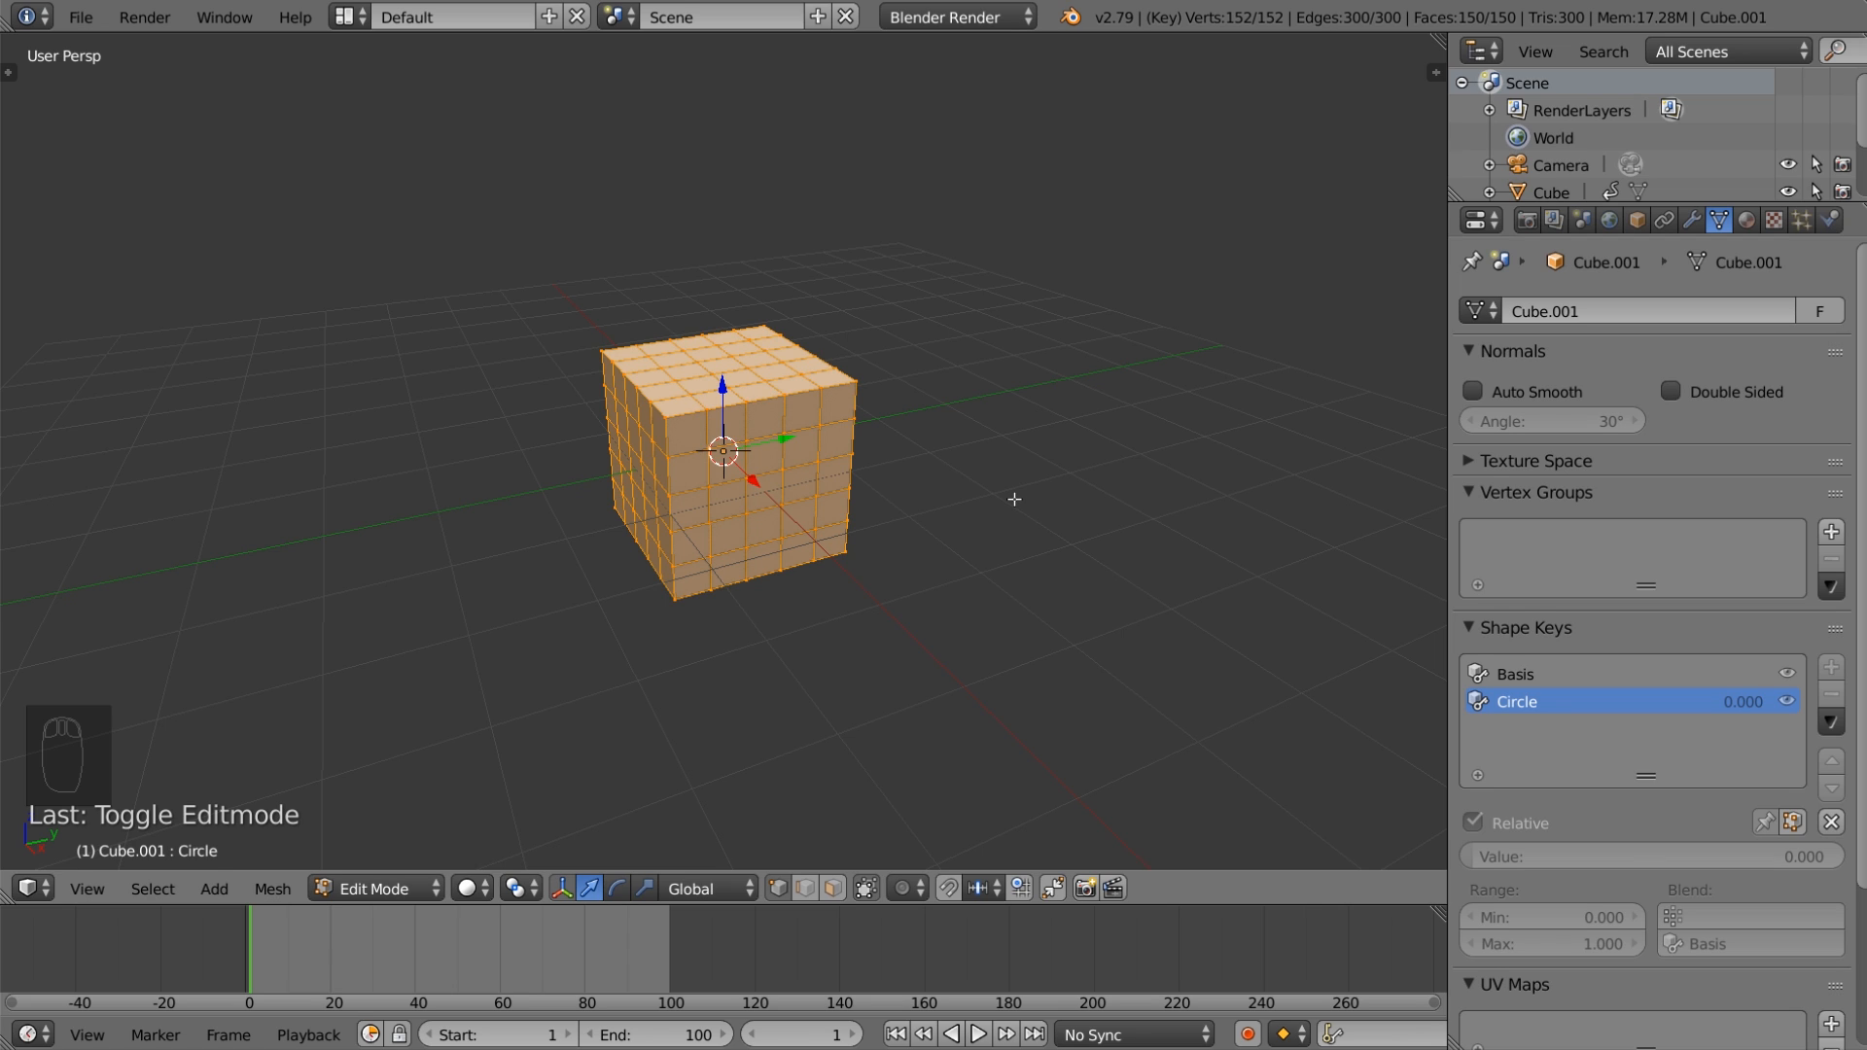
{"action": "key", "text": "space"}
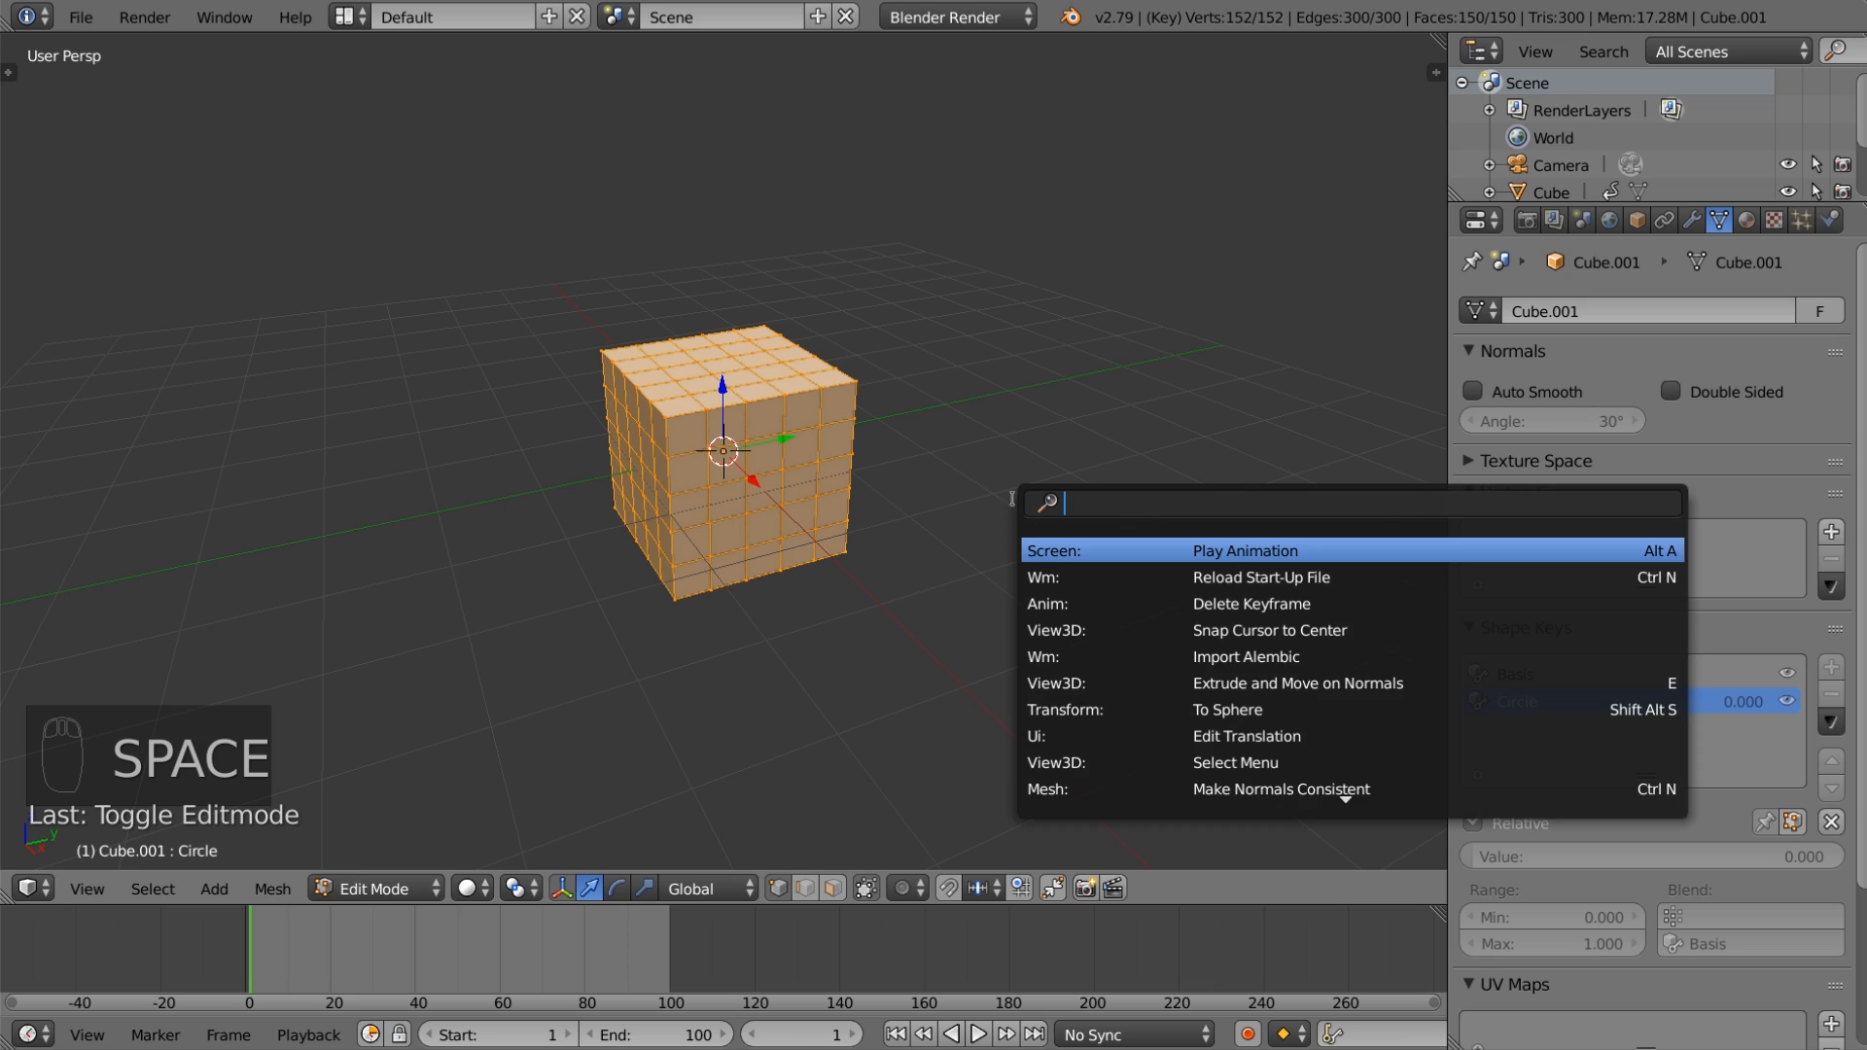
{"action": "type", "text": "sp"}
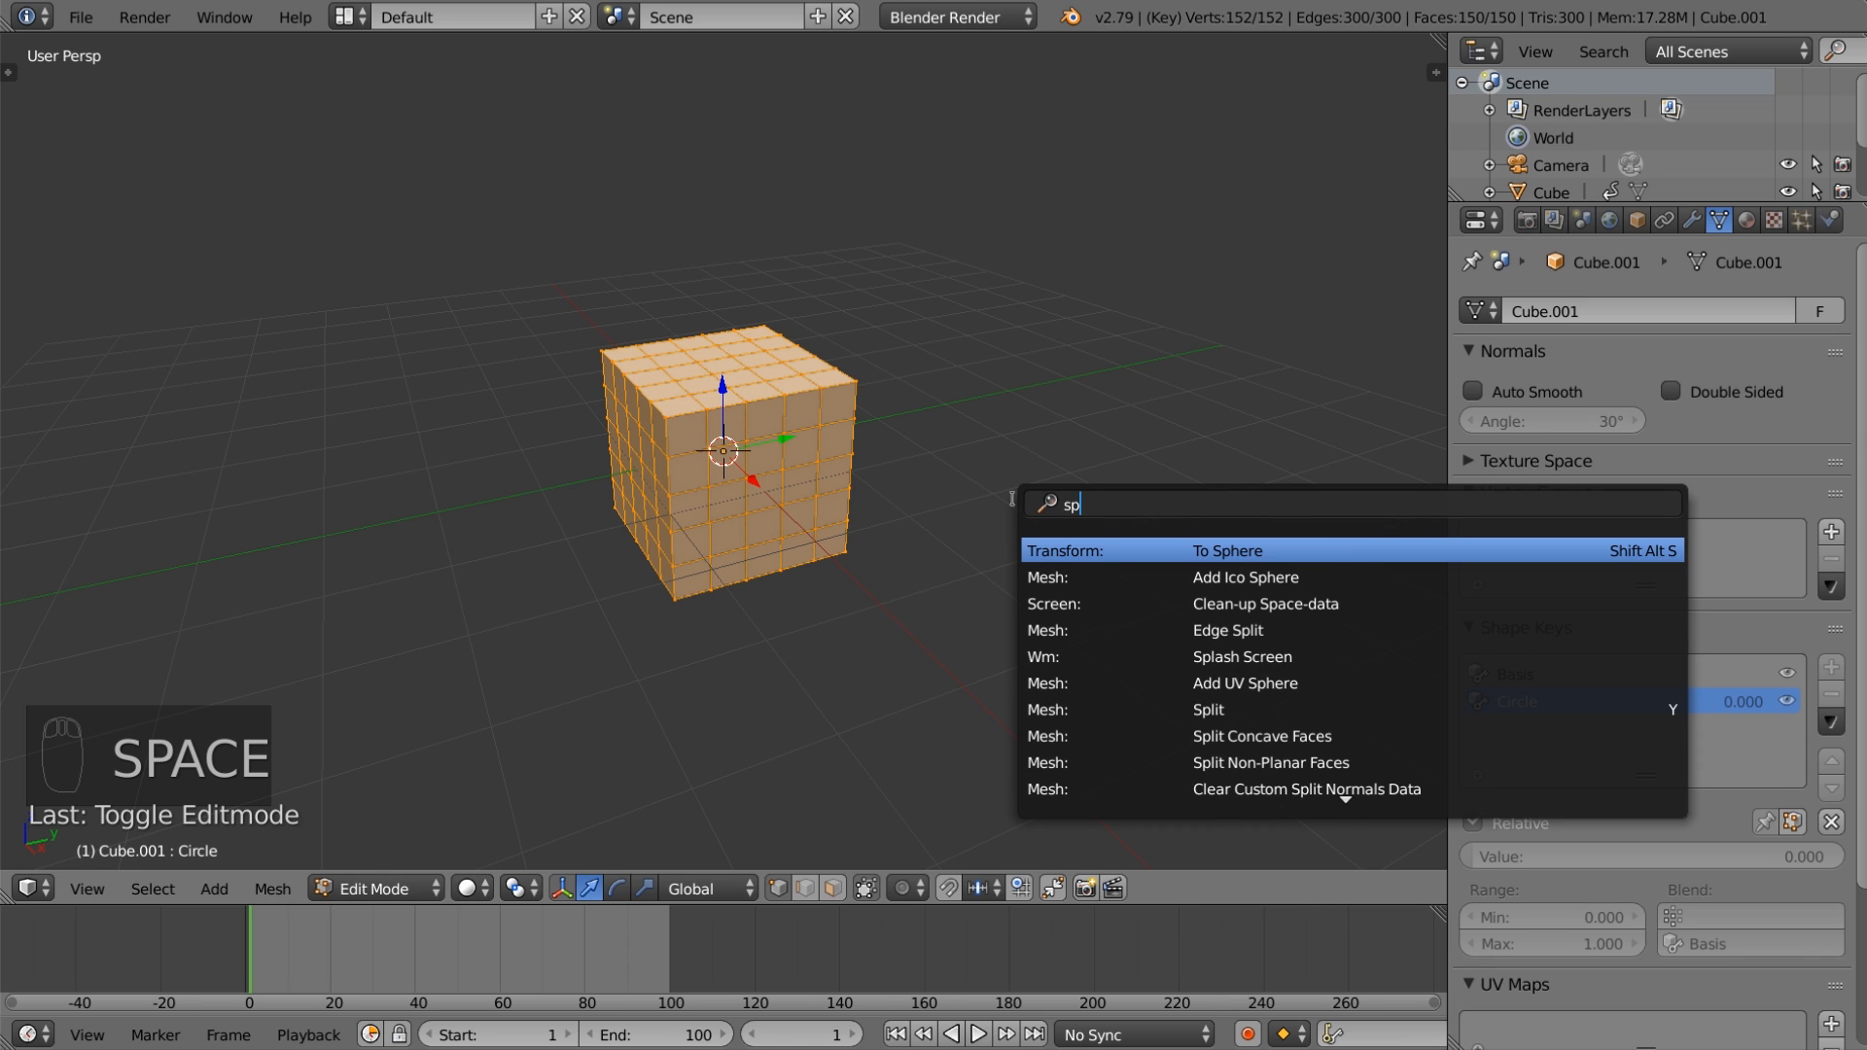
{"action": "left_click", "coordinate": [1254, 557]}
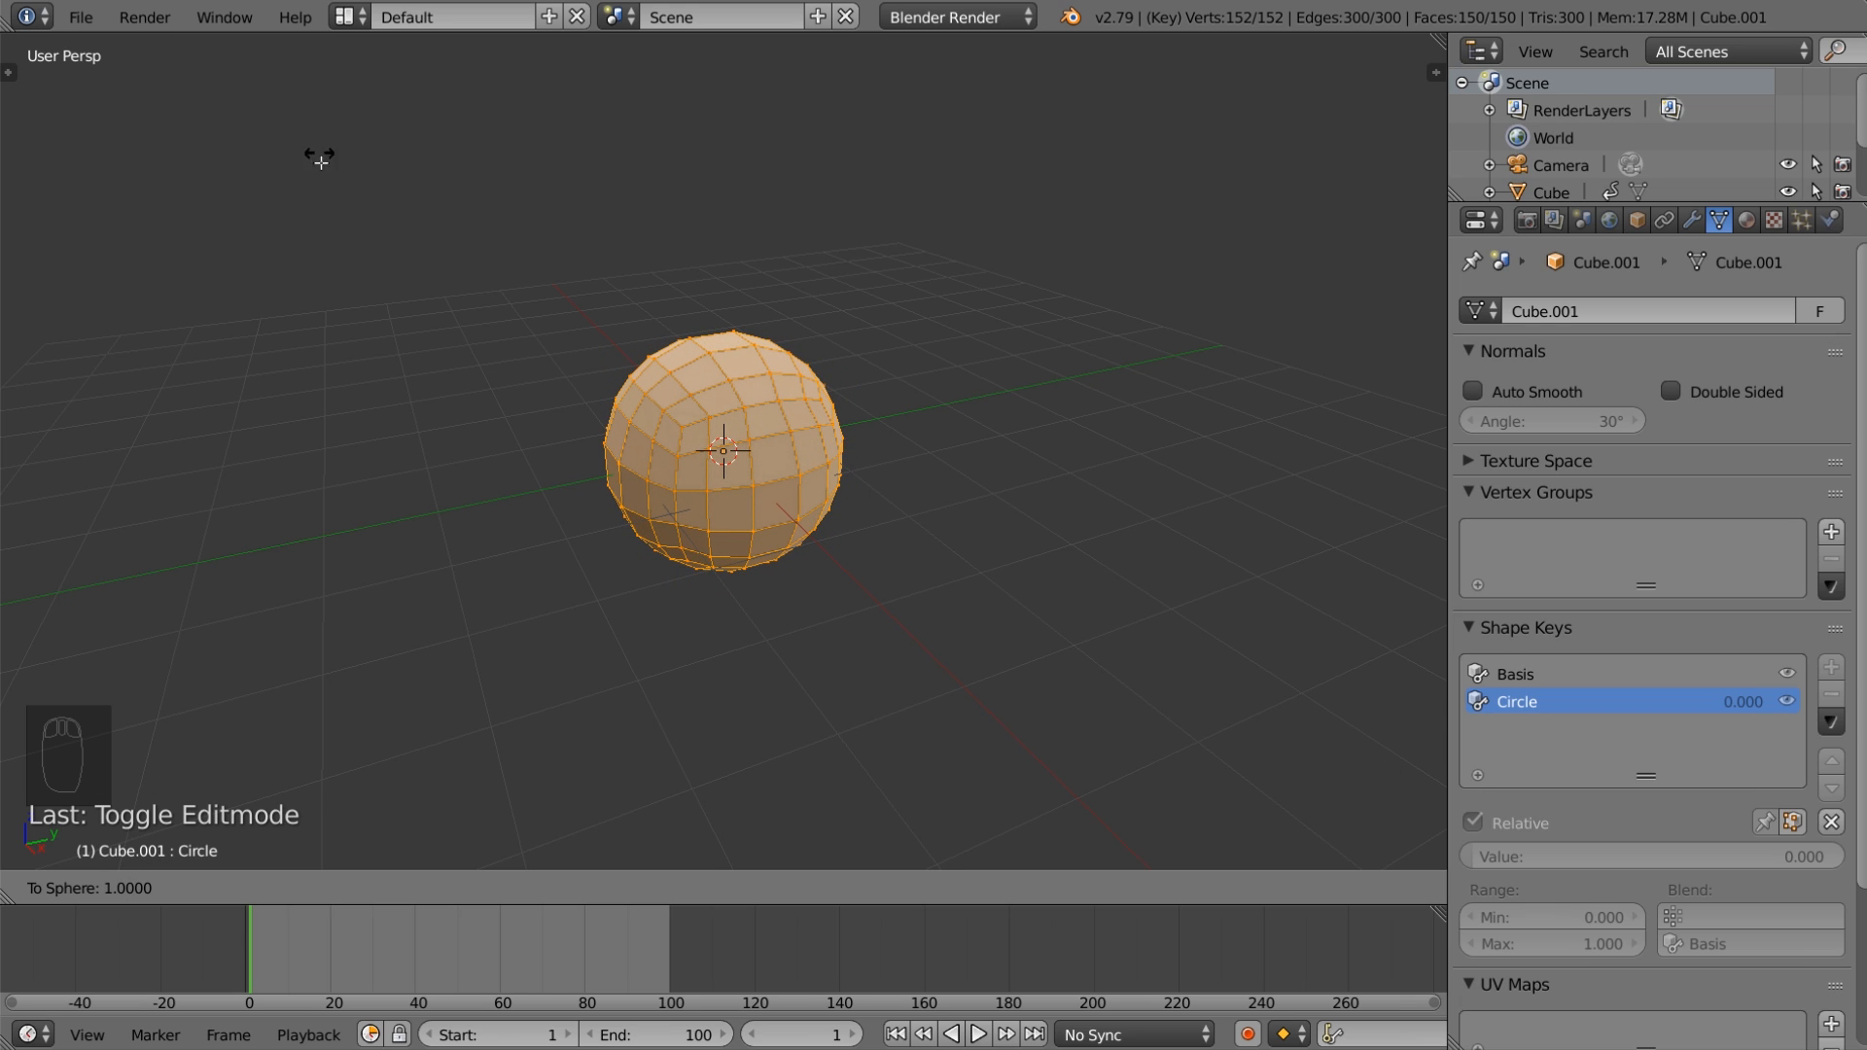
{"action": "left_click", "coordinate": [755, 623]}
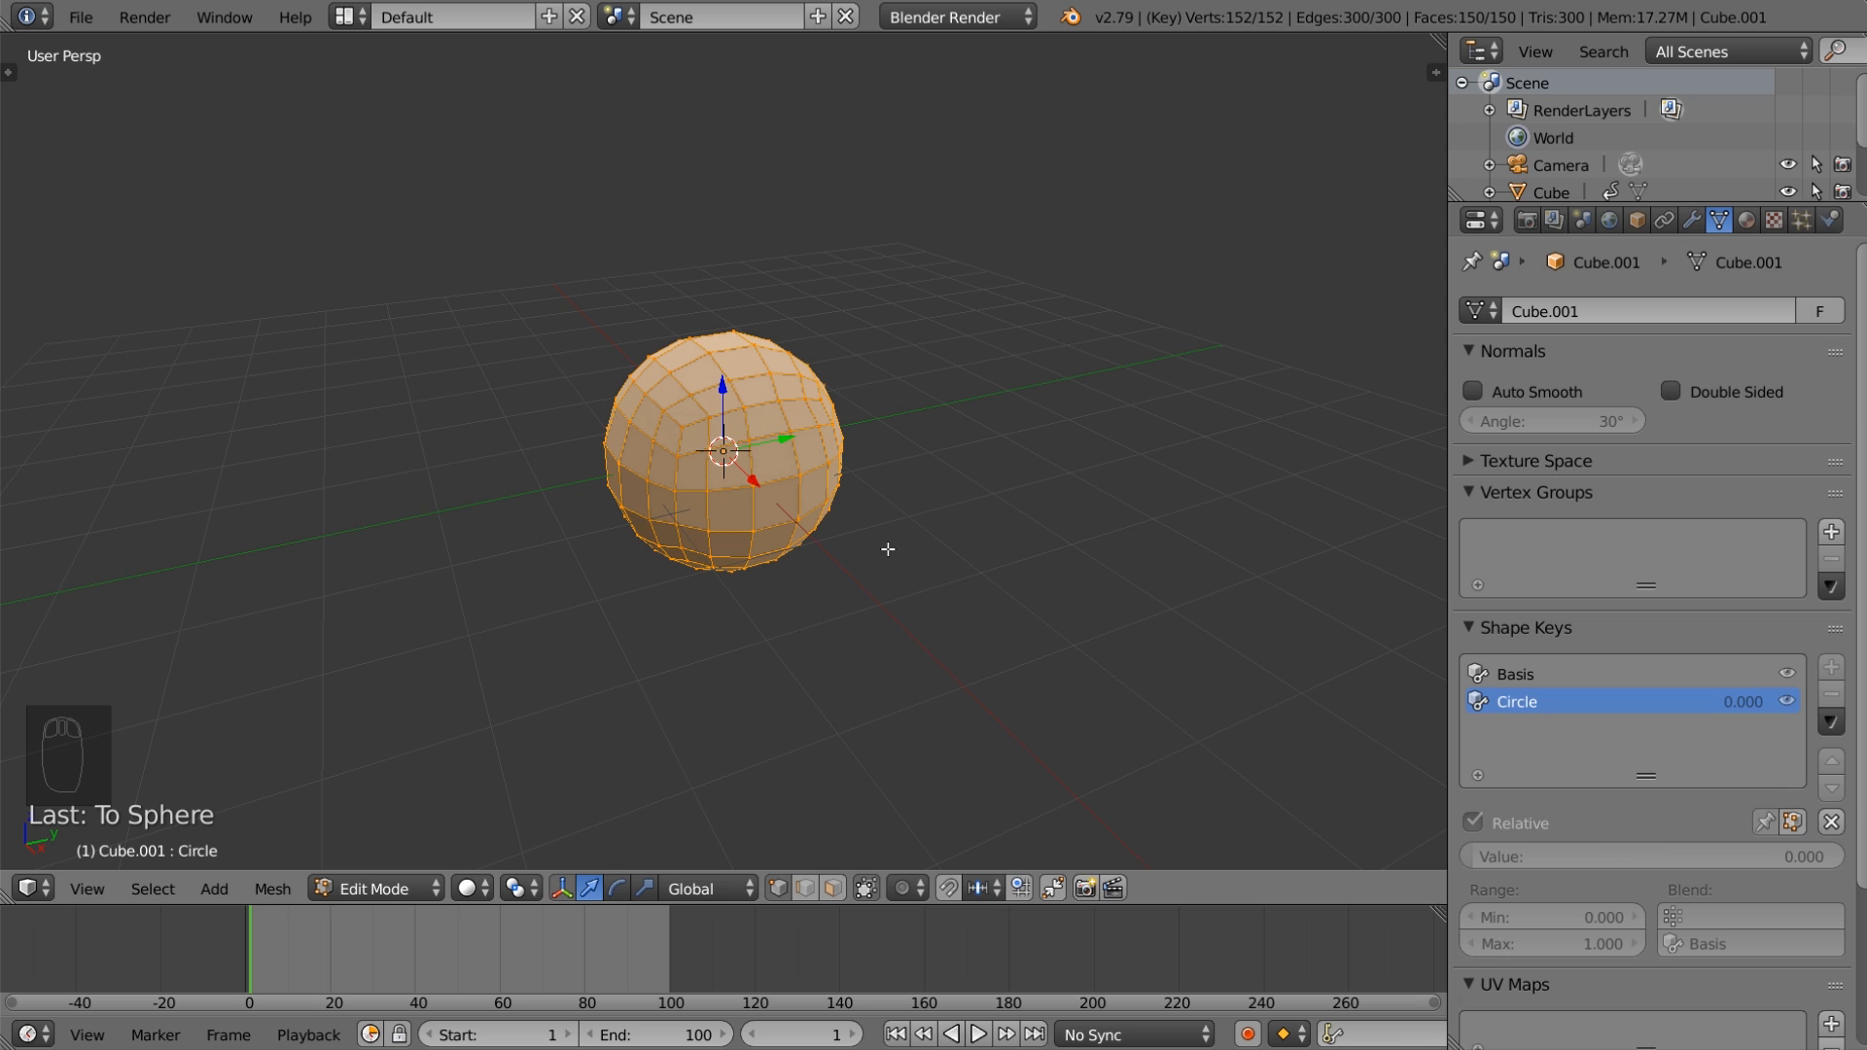
{"action": "key", "text": "a"}
{"action": "key", "text": "Tab"}
{"action": "key", "text": "Tab"}
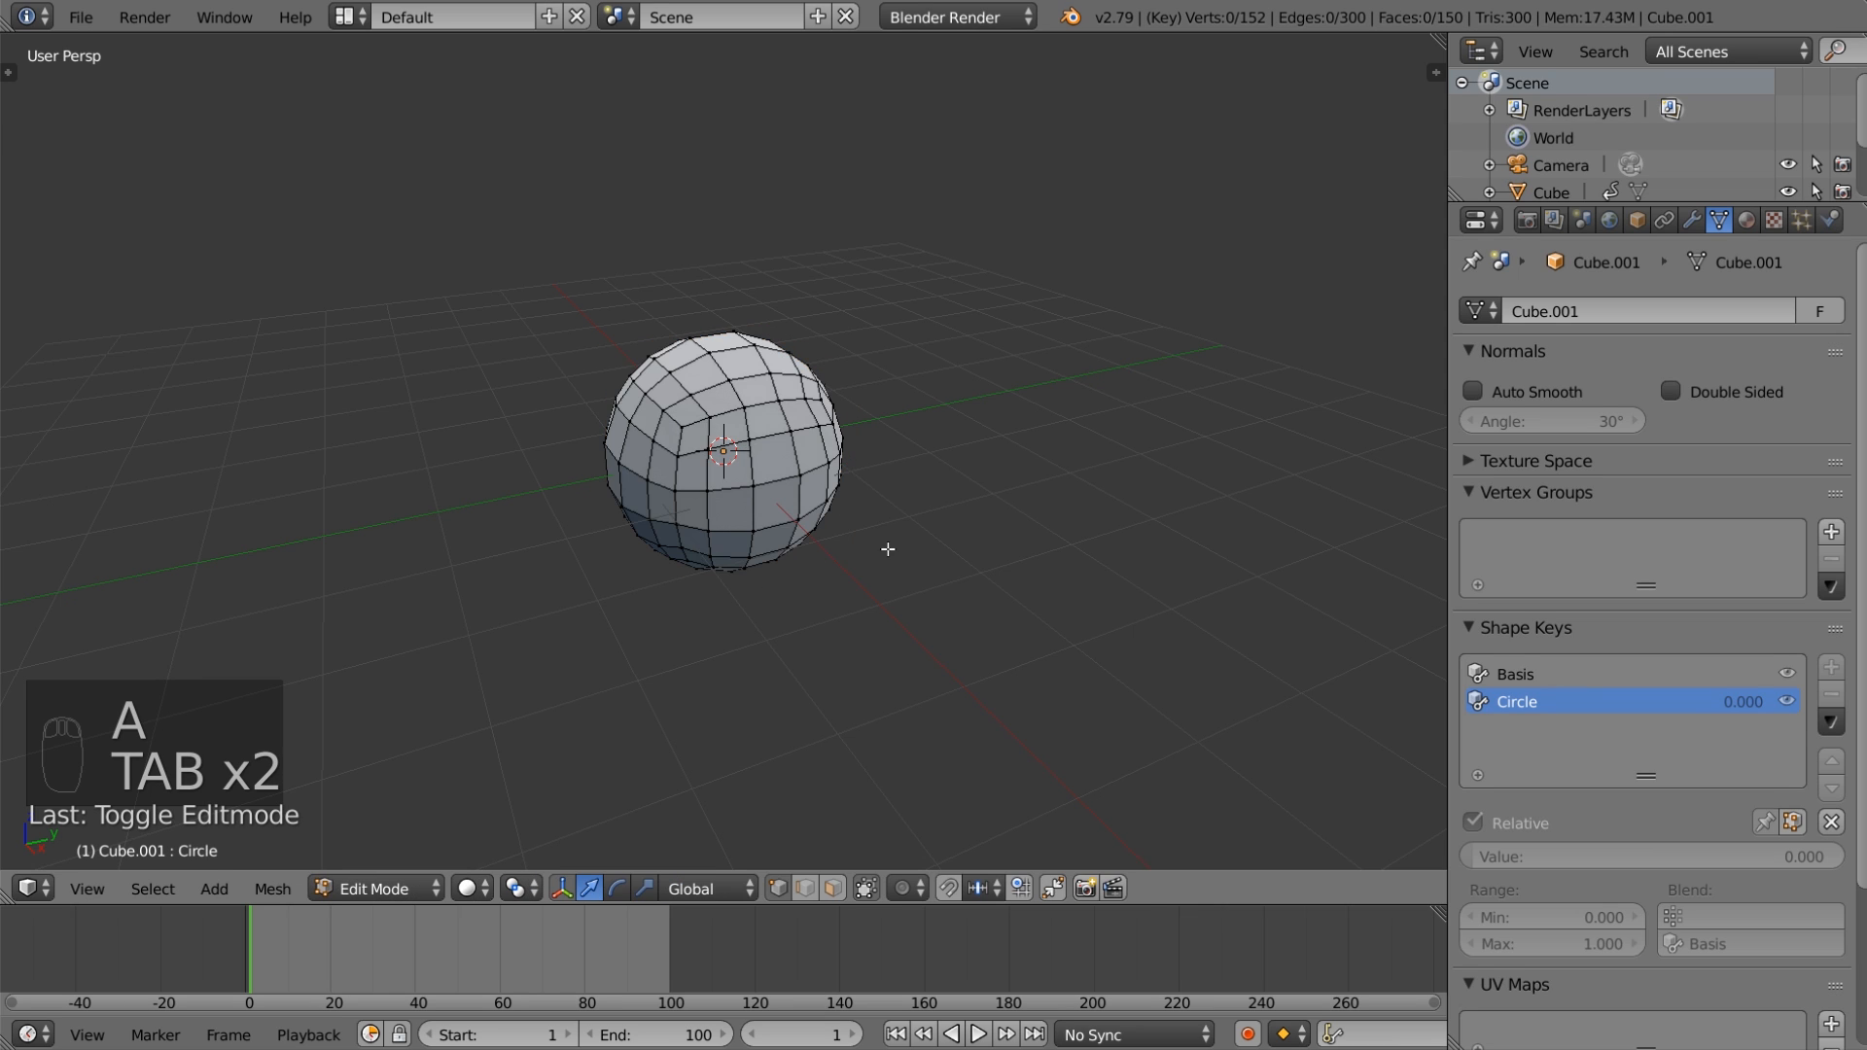
Step: Apply smooth shading to the cube in Object Mode and hide the tool shelf again
{"action": "key", "text": "t"}
{"action": "key", "text": "t"}
{"action": "key", "text": "t"}
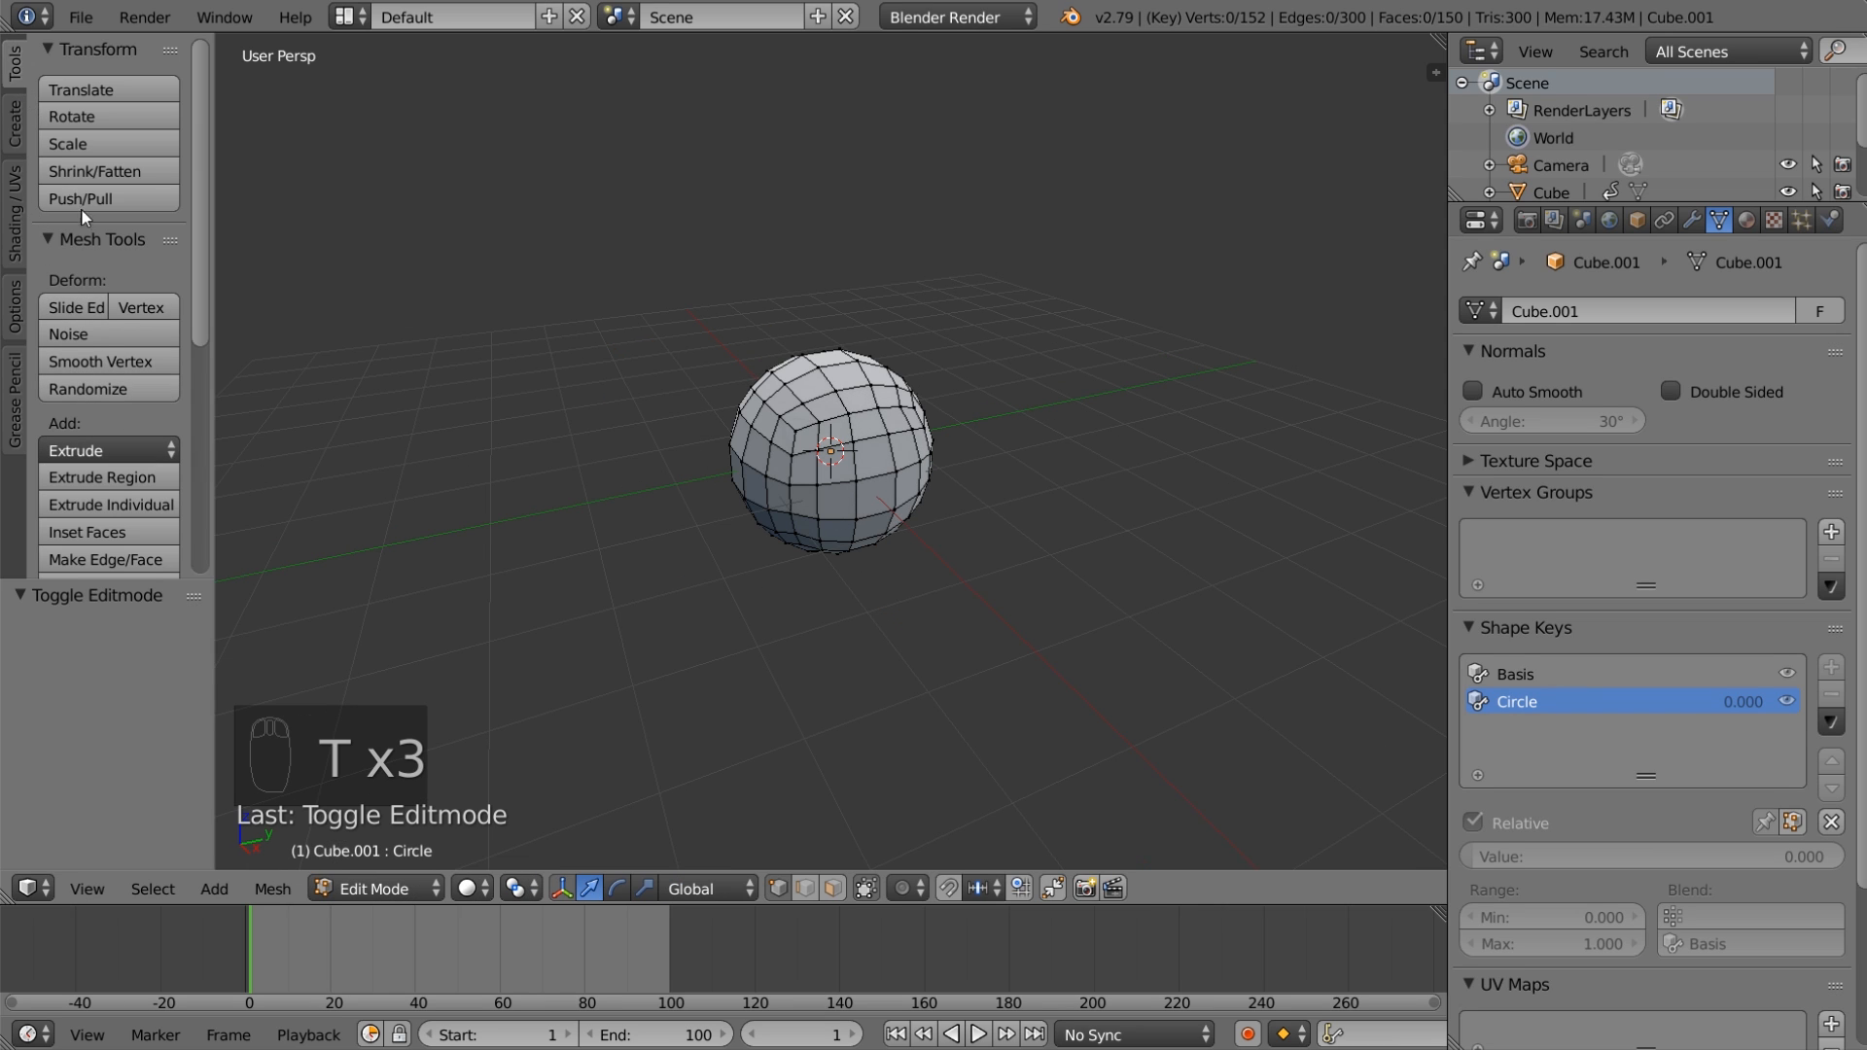
{"action": "scroll", "coordinate": [89, 292], "scroll_direction": "down", "scroll_amount": 10}
{"action": "key", "text": "Tab"}
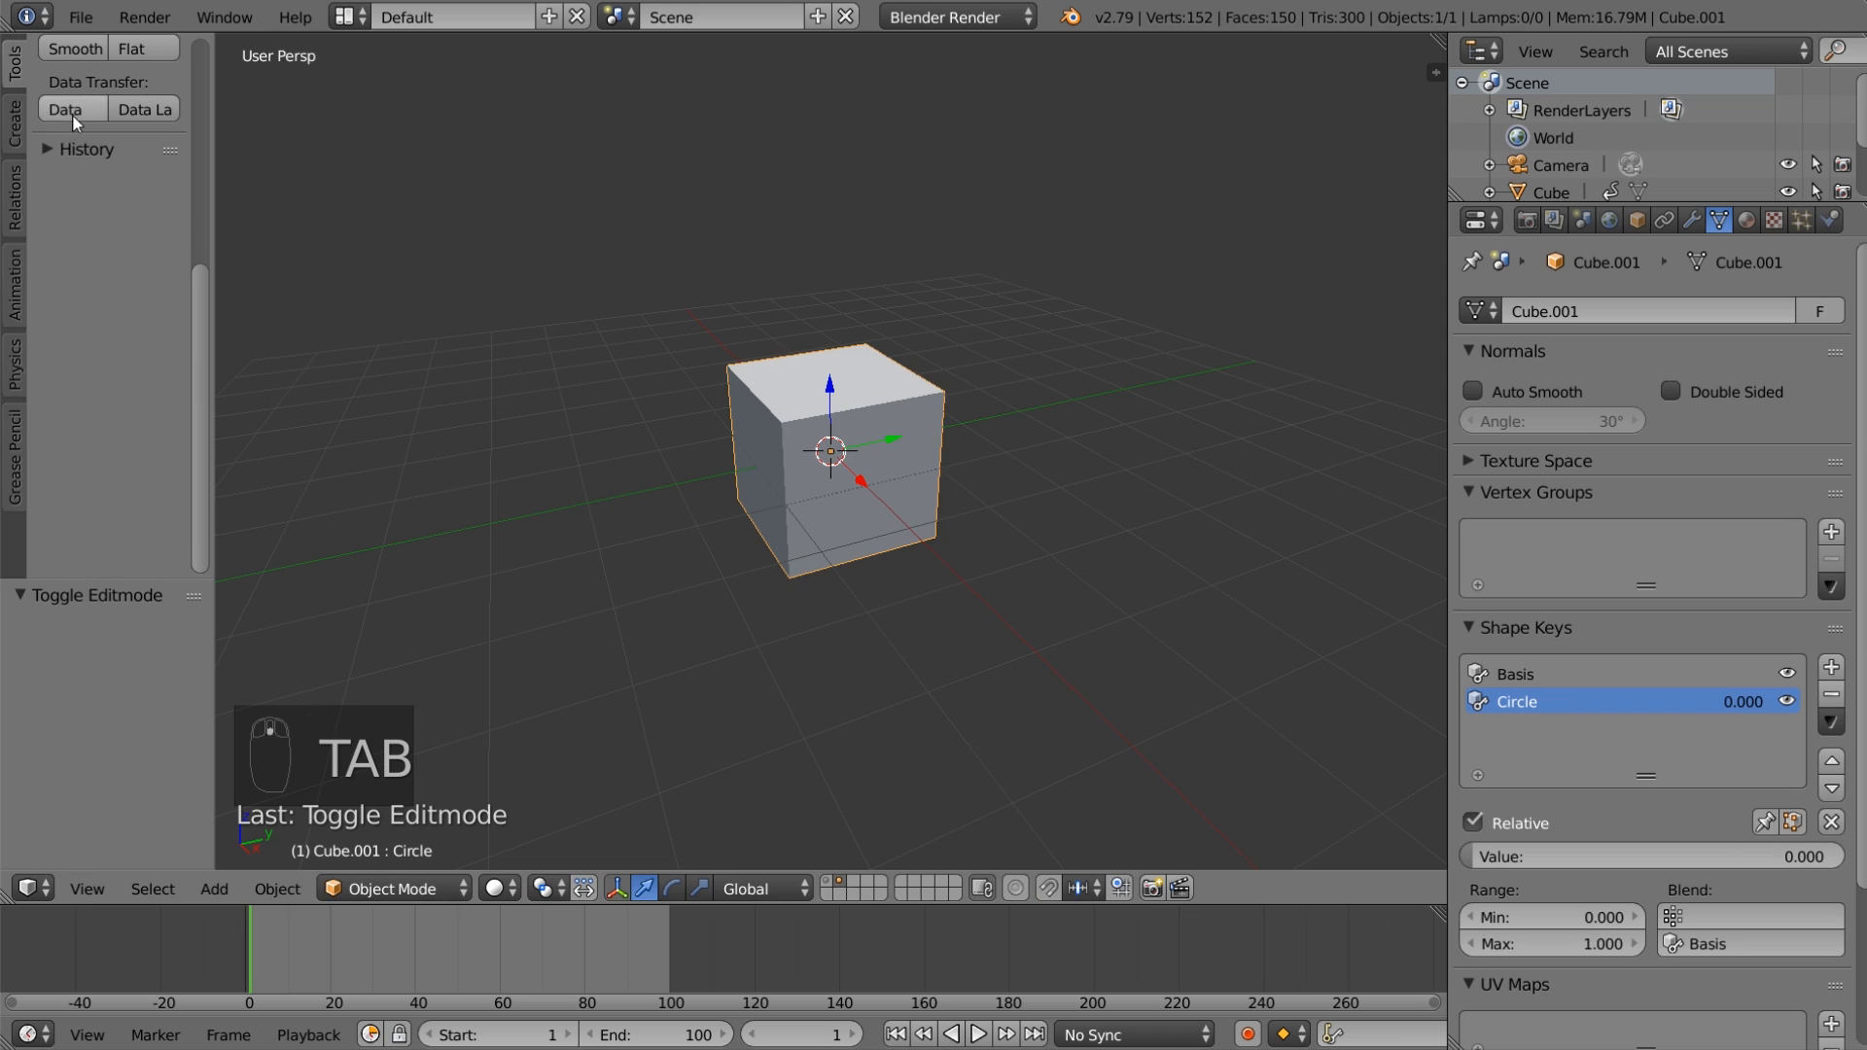
{"action": "scroll", "coordinate": [109, 288], "scroll_direction": "up", "scroll_amount": 5}
{"action": "left_click", "coordinate": [90, 247]}
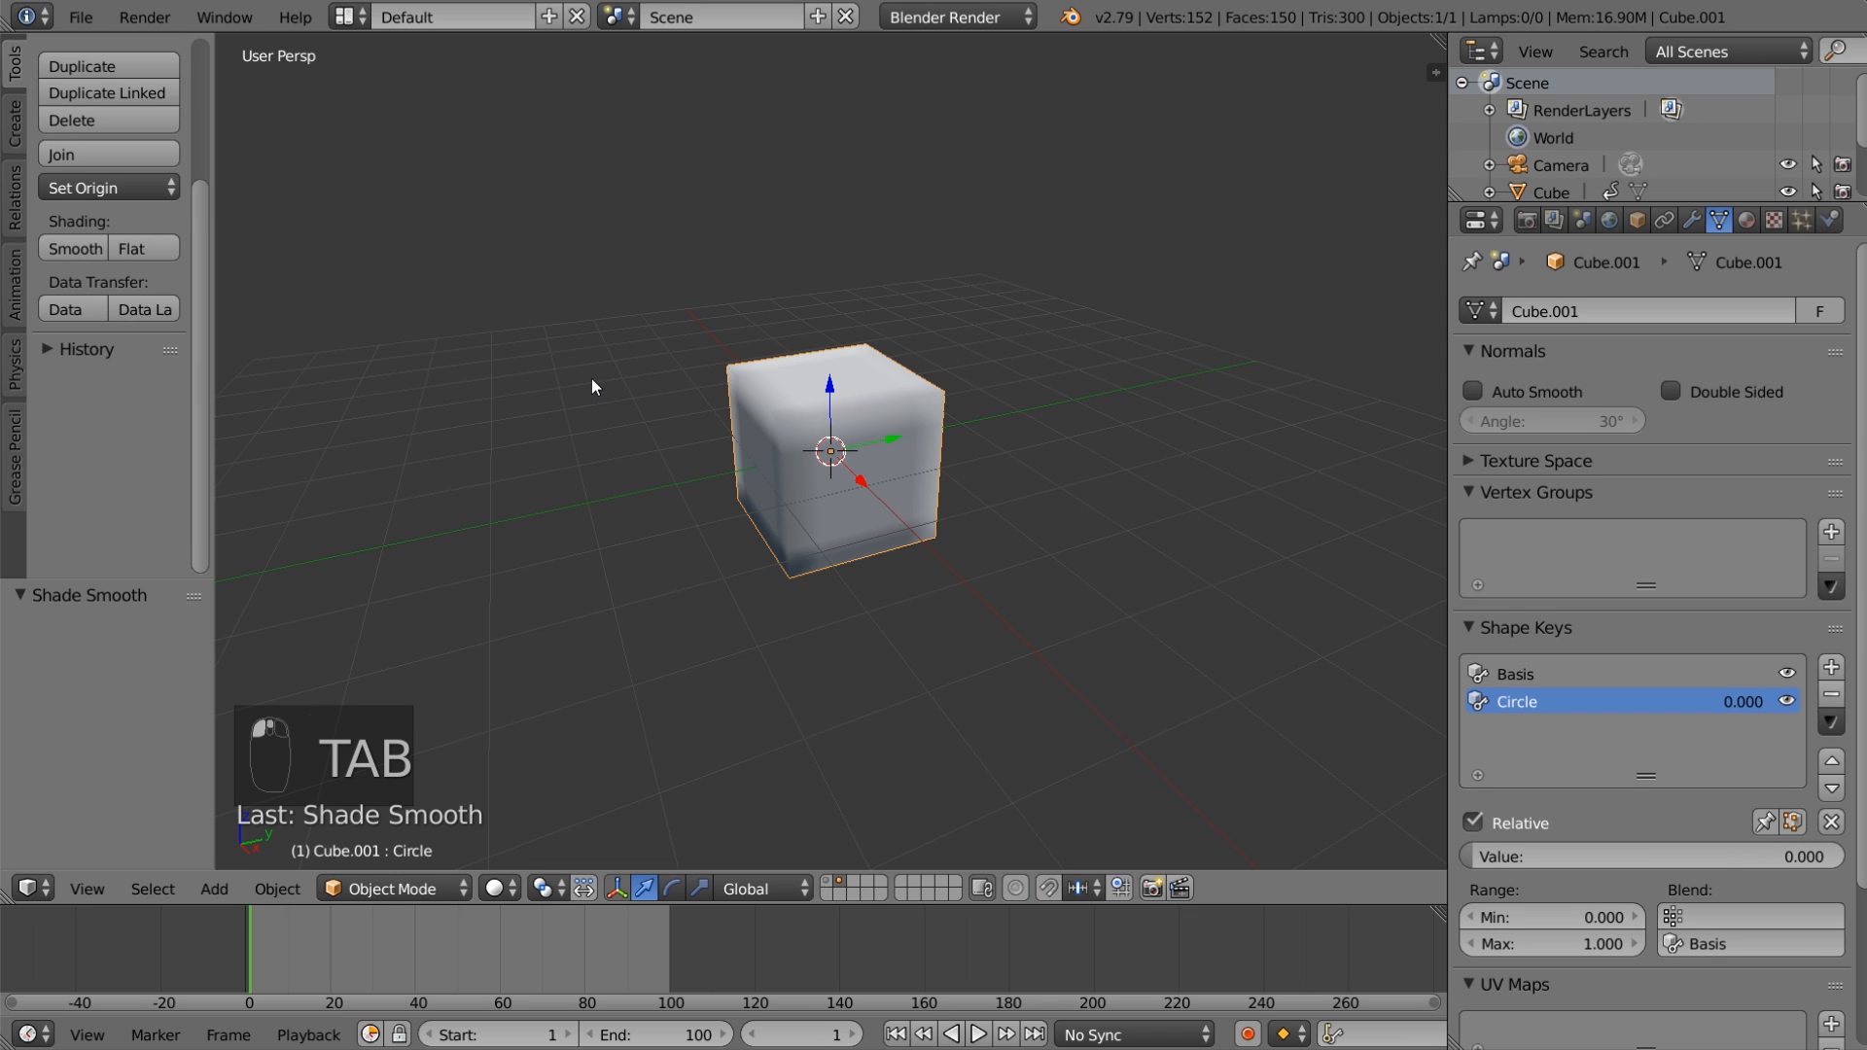
{"action": "key", "text": "t"}
{"action": "key", "text": "t"}
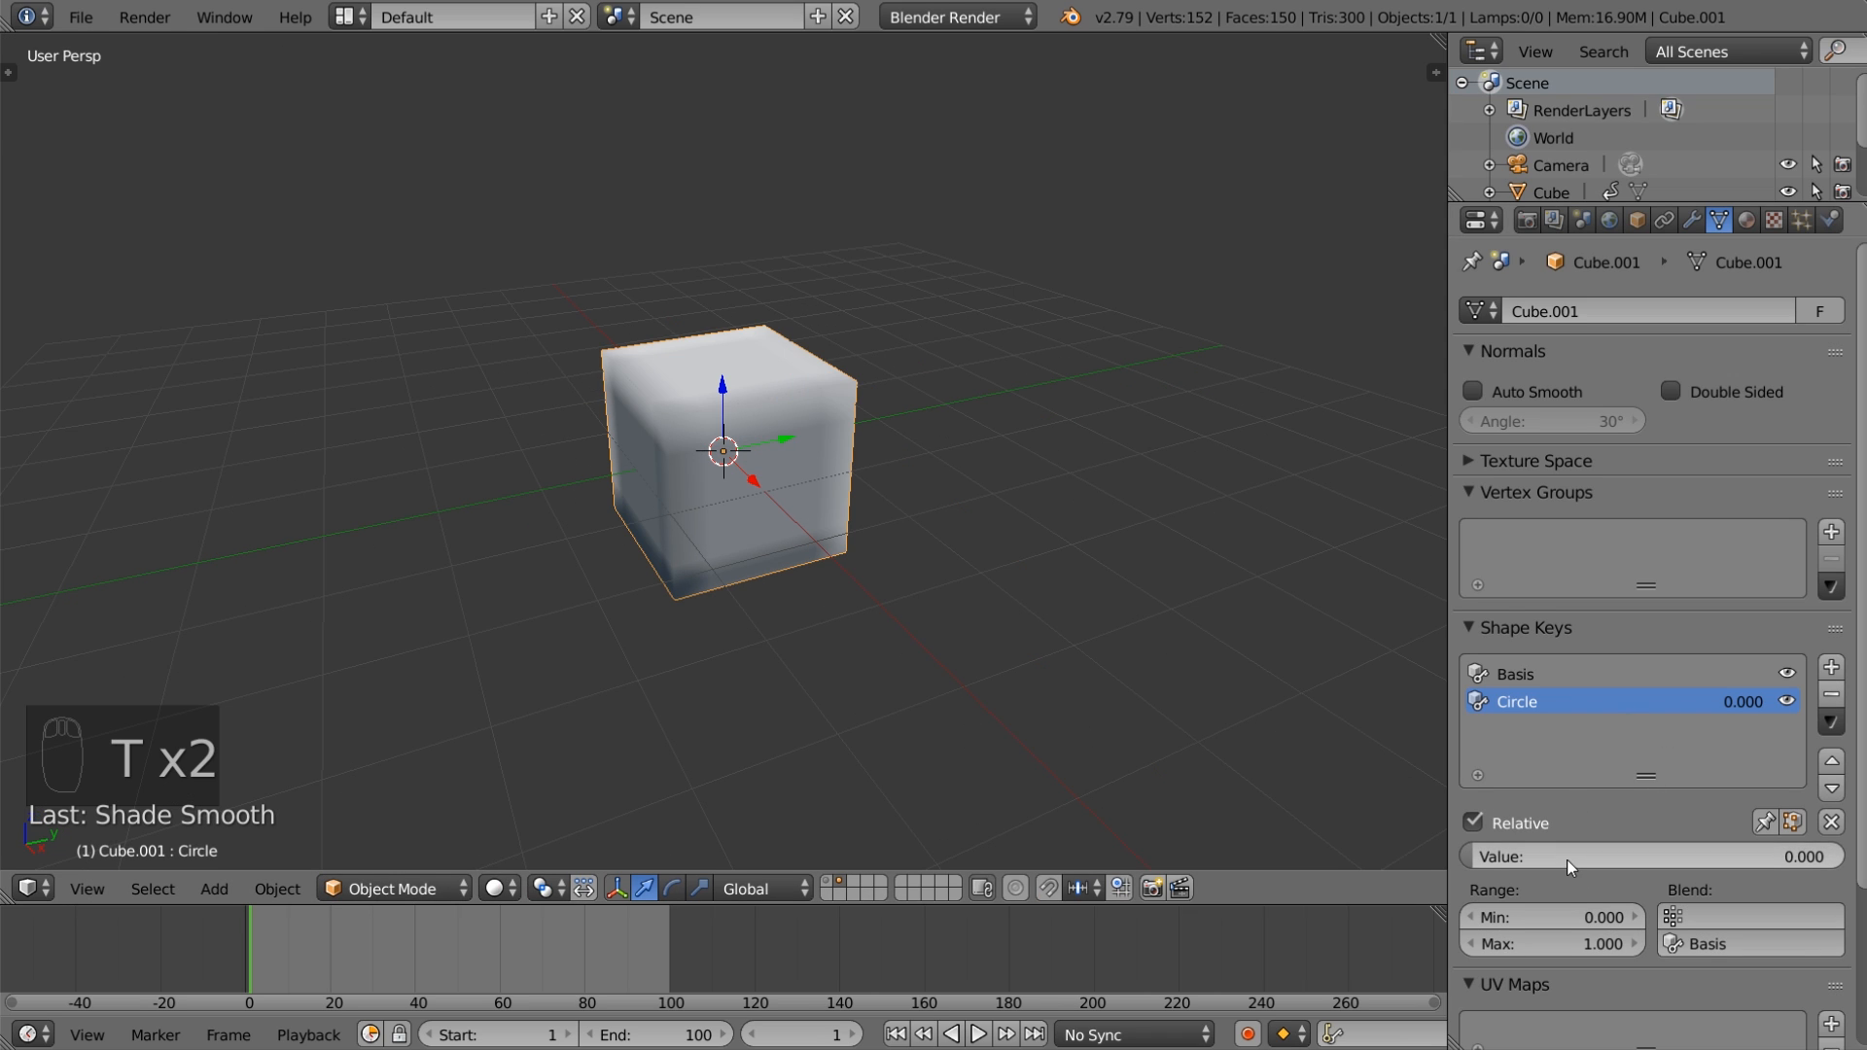
Step: Keyframe the Circle shape key's value at 0.000 on frame 1 and at 1.000 on frame 100
{"action": "left_click_drag", "start_coordinate": [1567, 859], "coordinate": [1473, 859]}
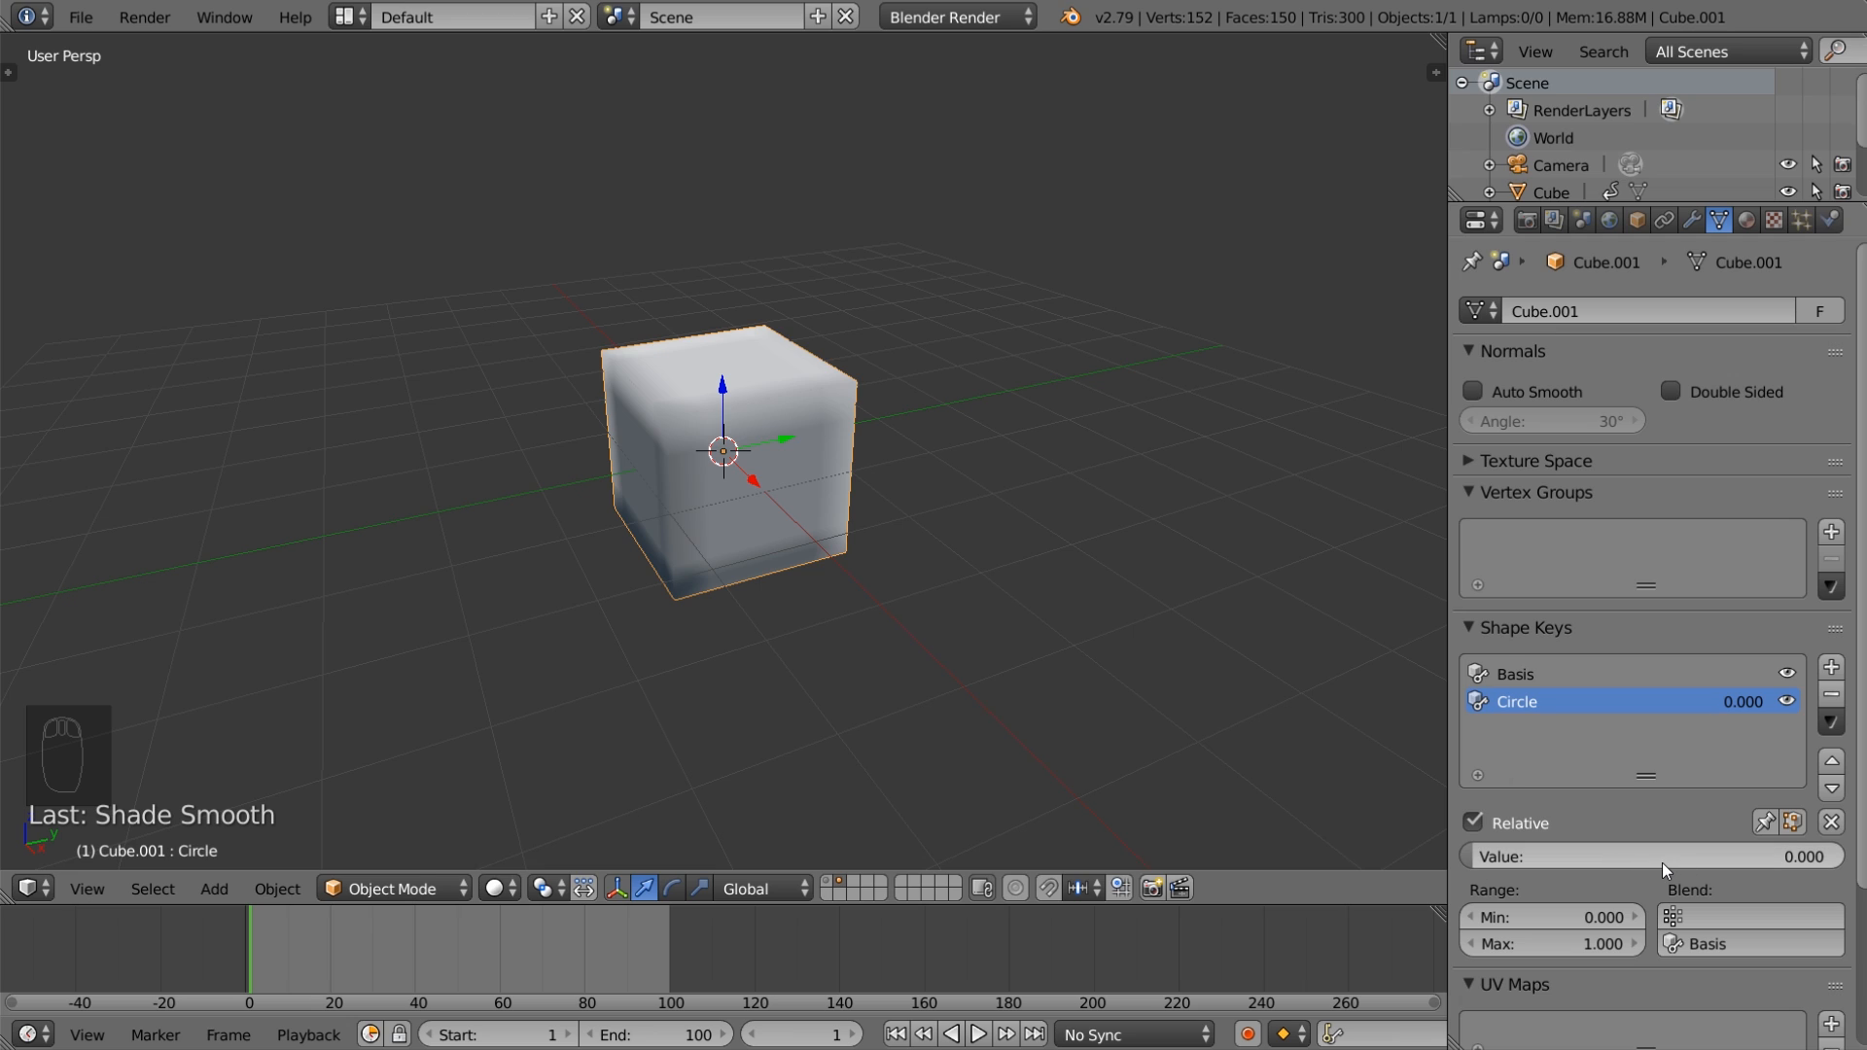
{"action": "key", "text": "i"}
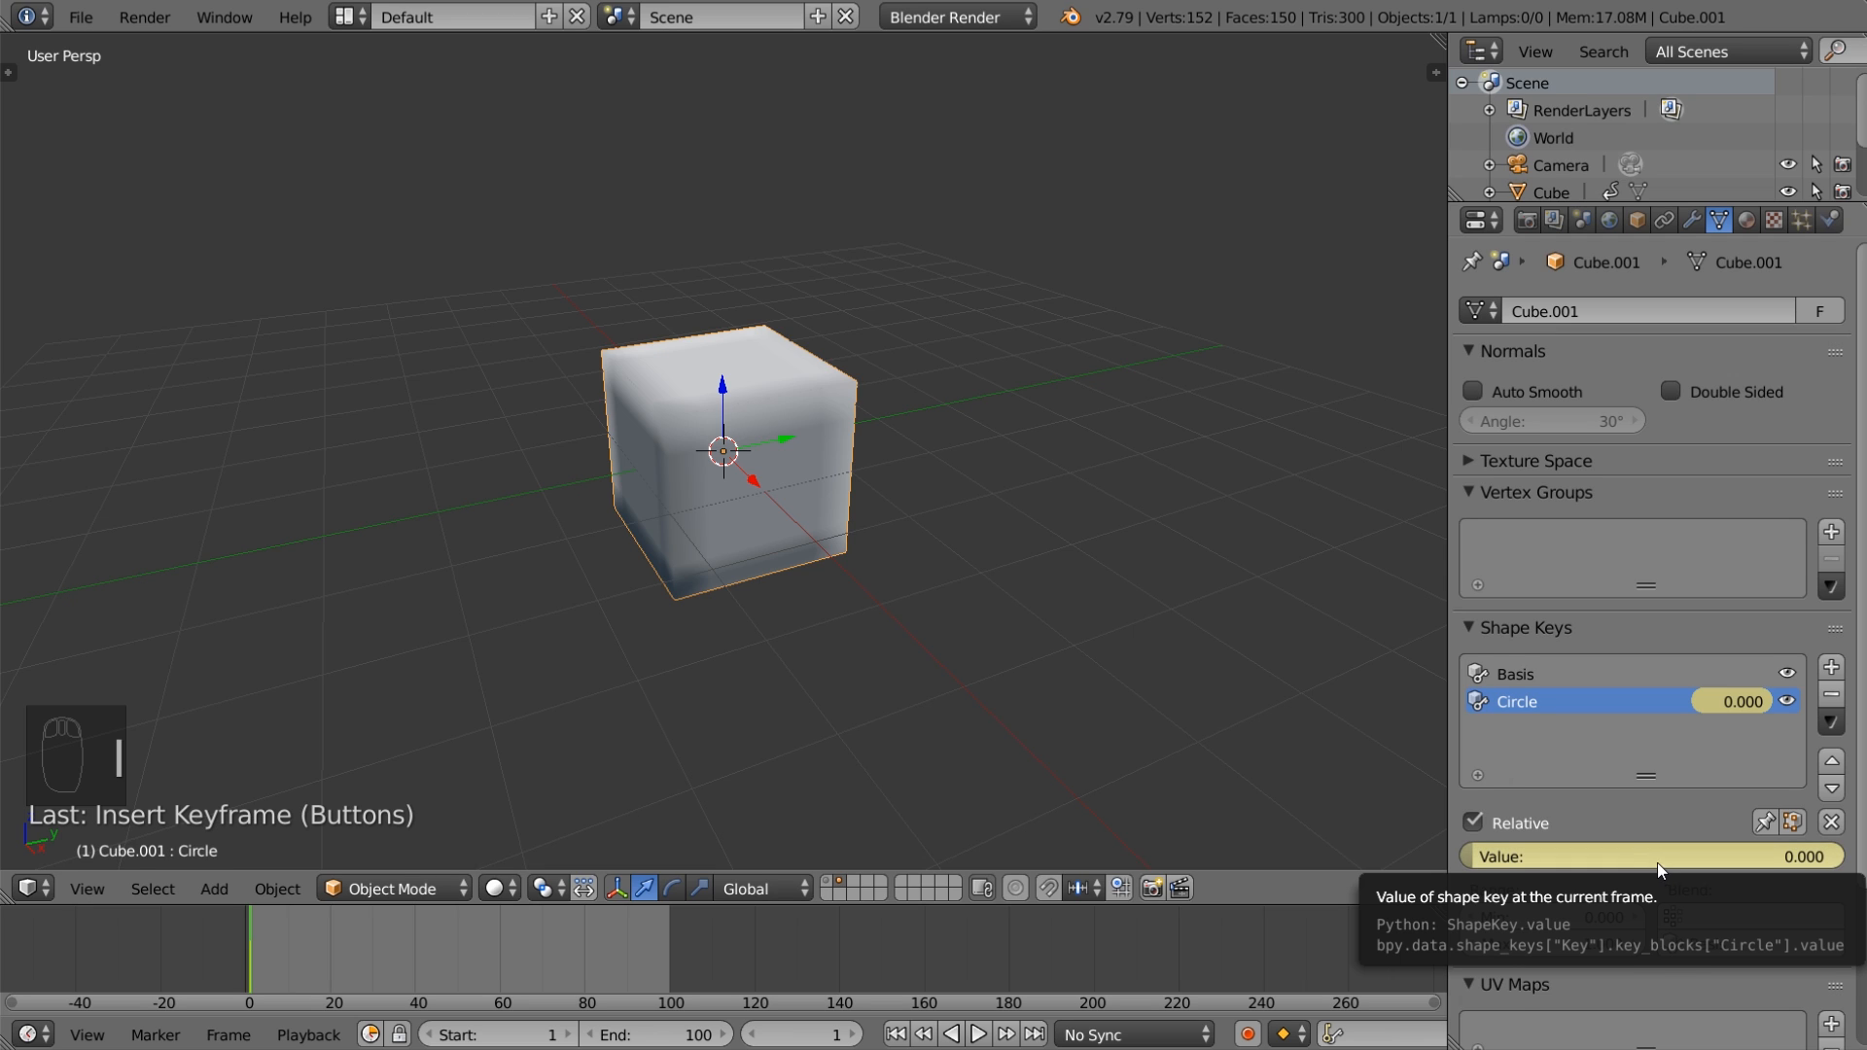
{"action": "left_click", "coordinate": [666, 953]}
{"action": "left_click", "coordinate": [1034, 1035]}
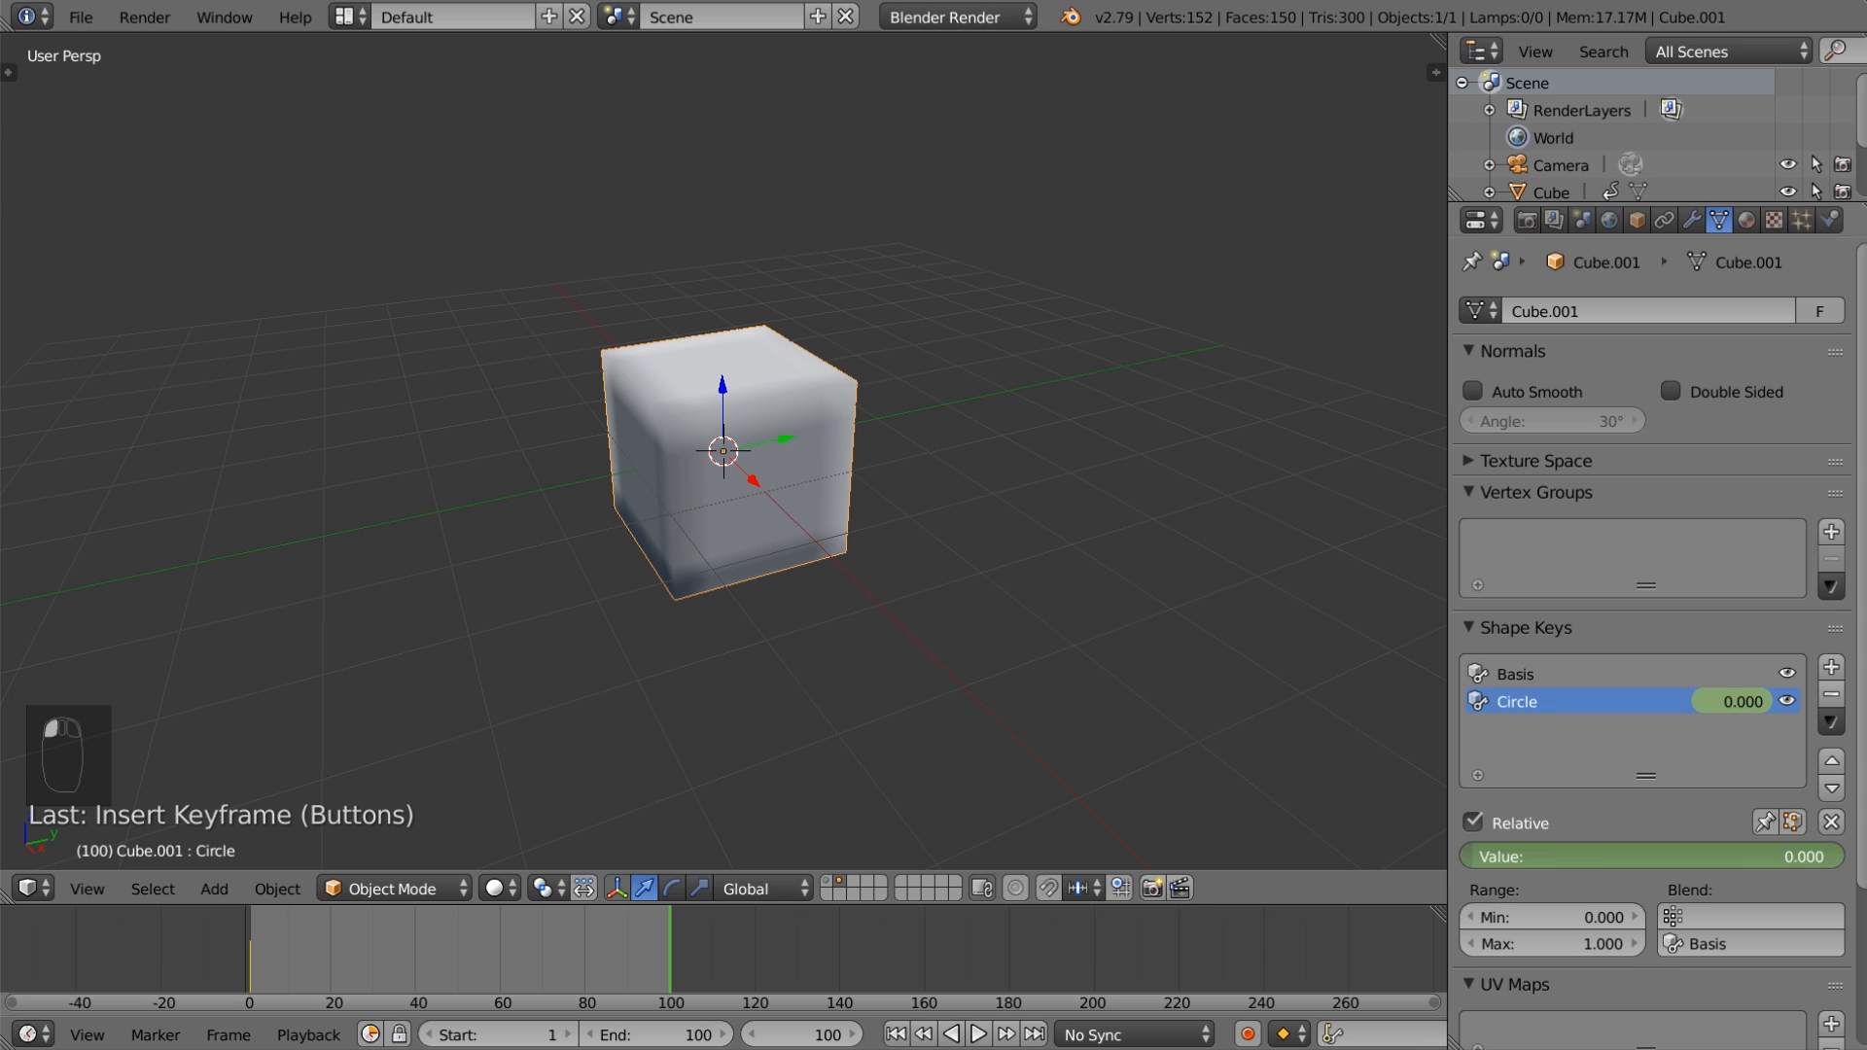
{"action": "left_click_drag", "start_coordinate": [1580, 857], "coordinate": [1734, 860]}
{"action": "key", "text": "i"}
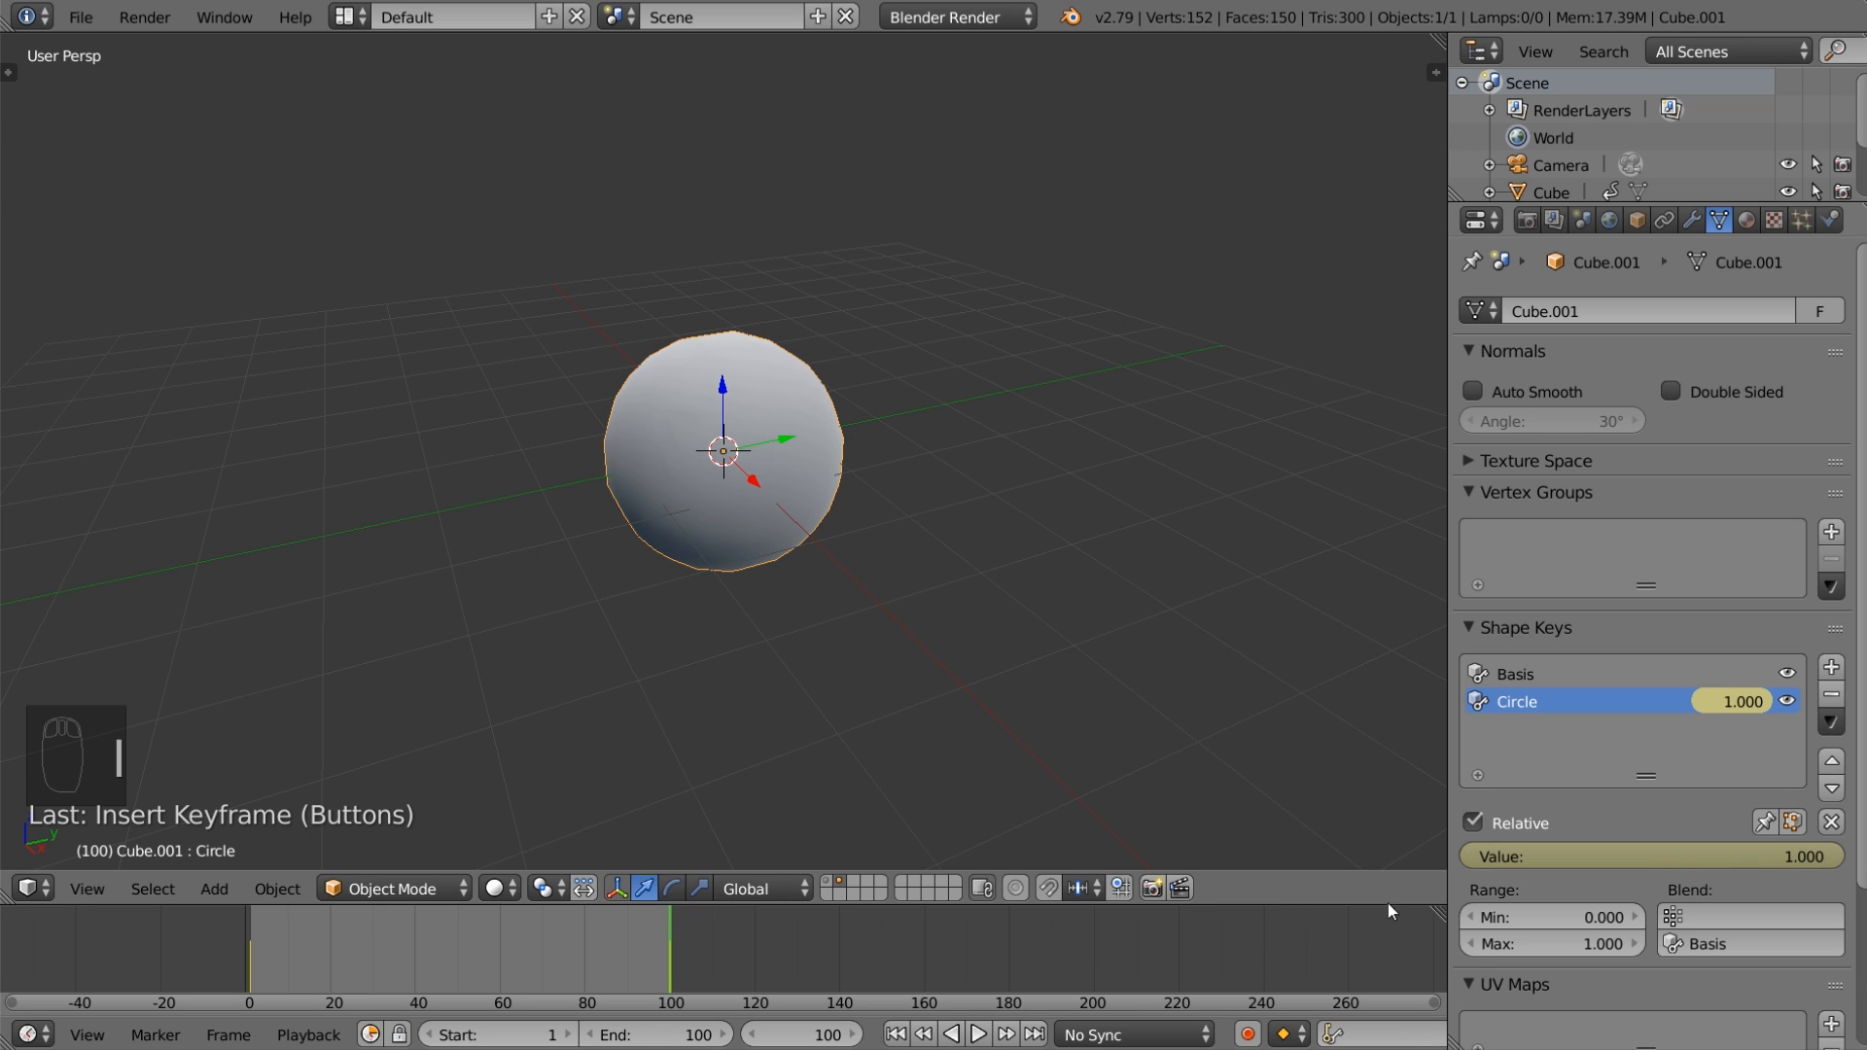
Step: Play the morph animation and switch to the Animation screen layout to inspect the Circle value curve
{"action": "left_click", "coordinate": [976, 1037]}
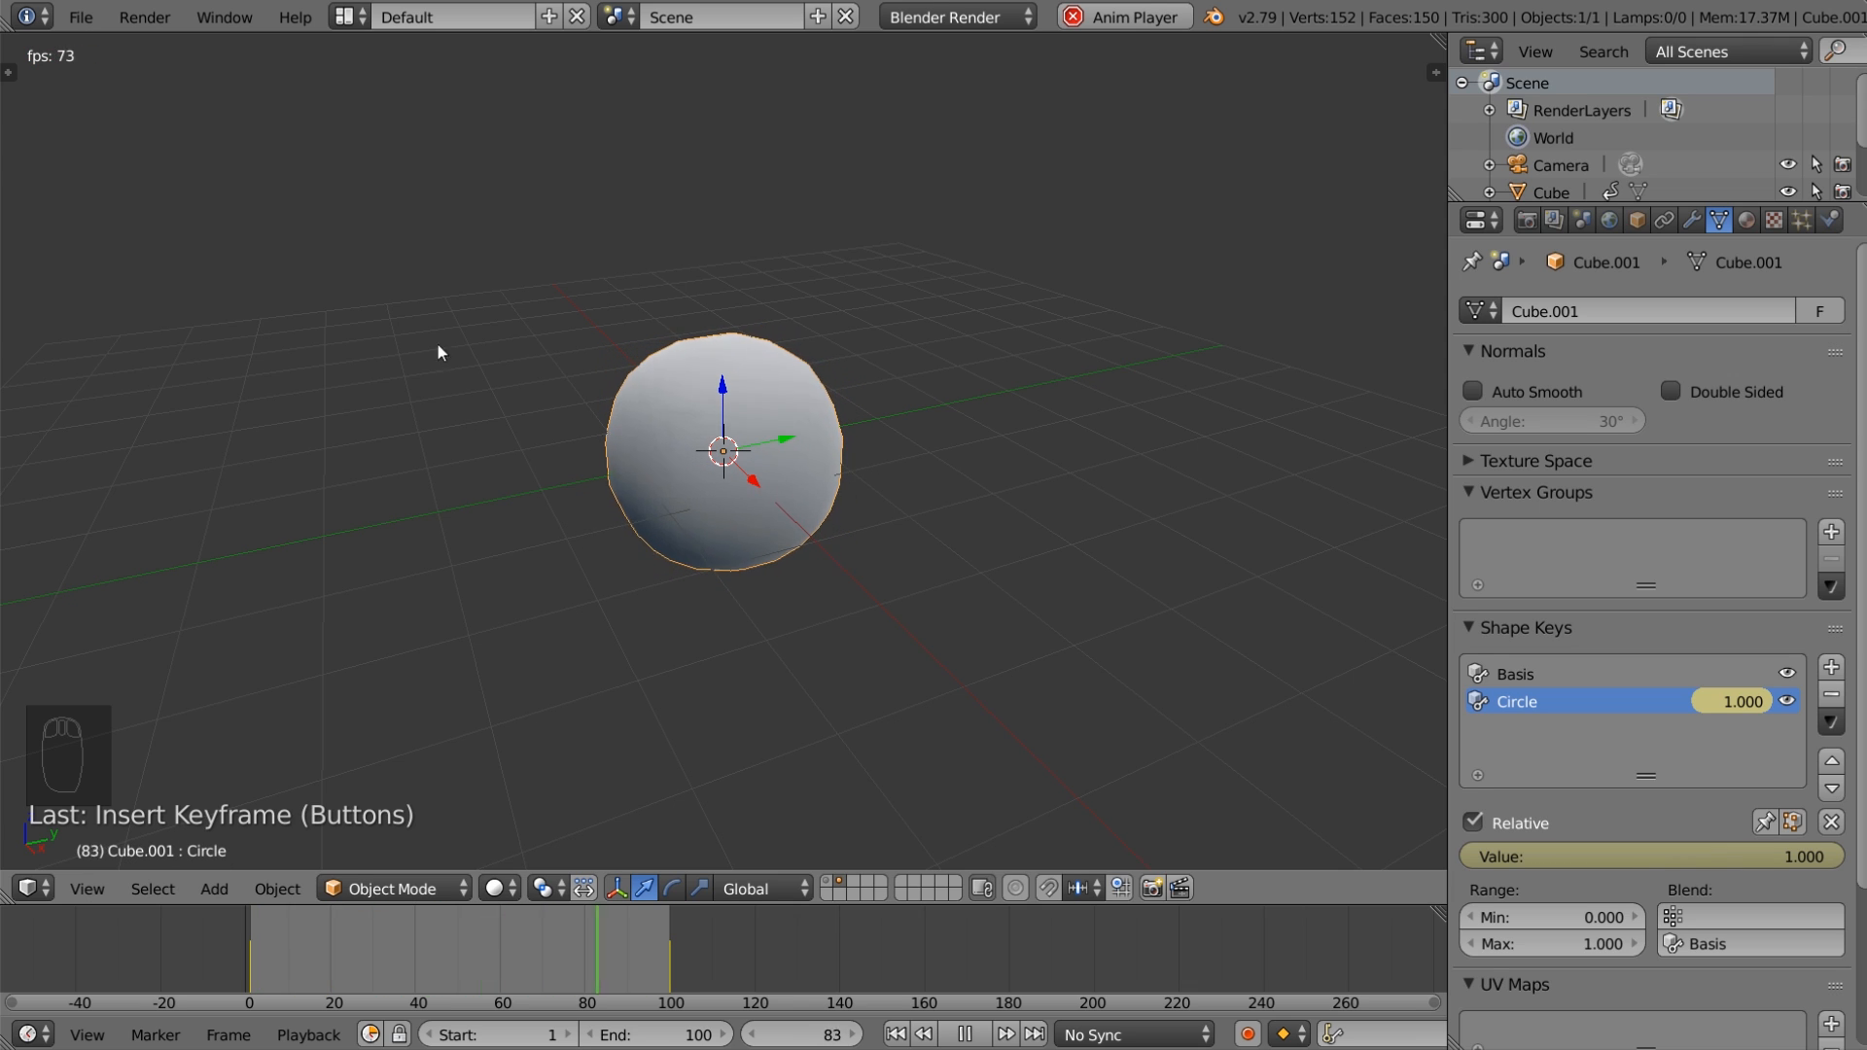
{"action": "left_click", "coordinate": [345, 18]}
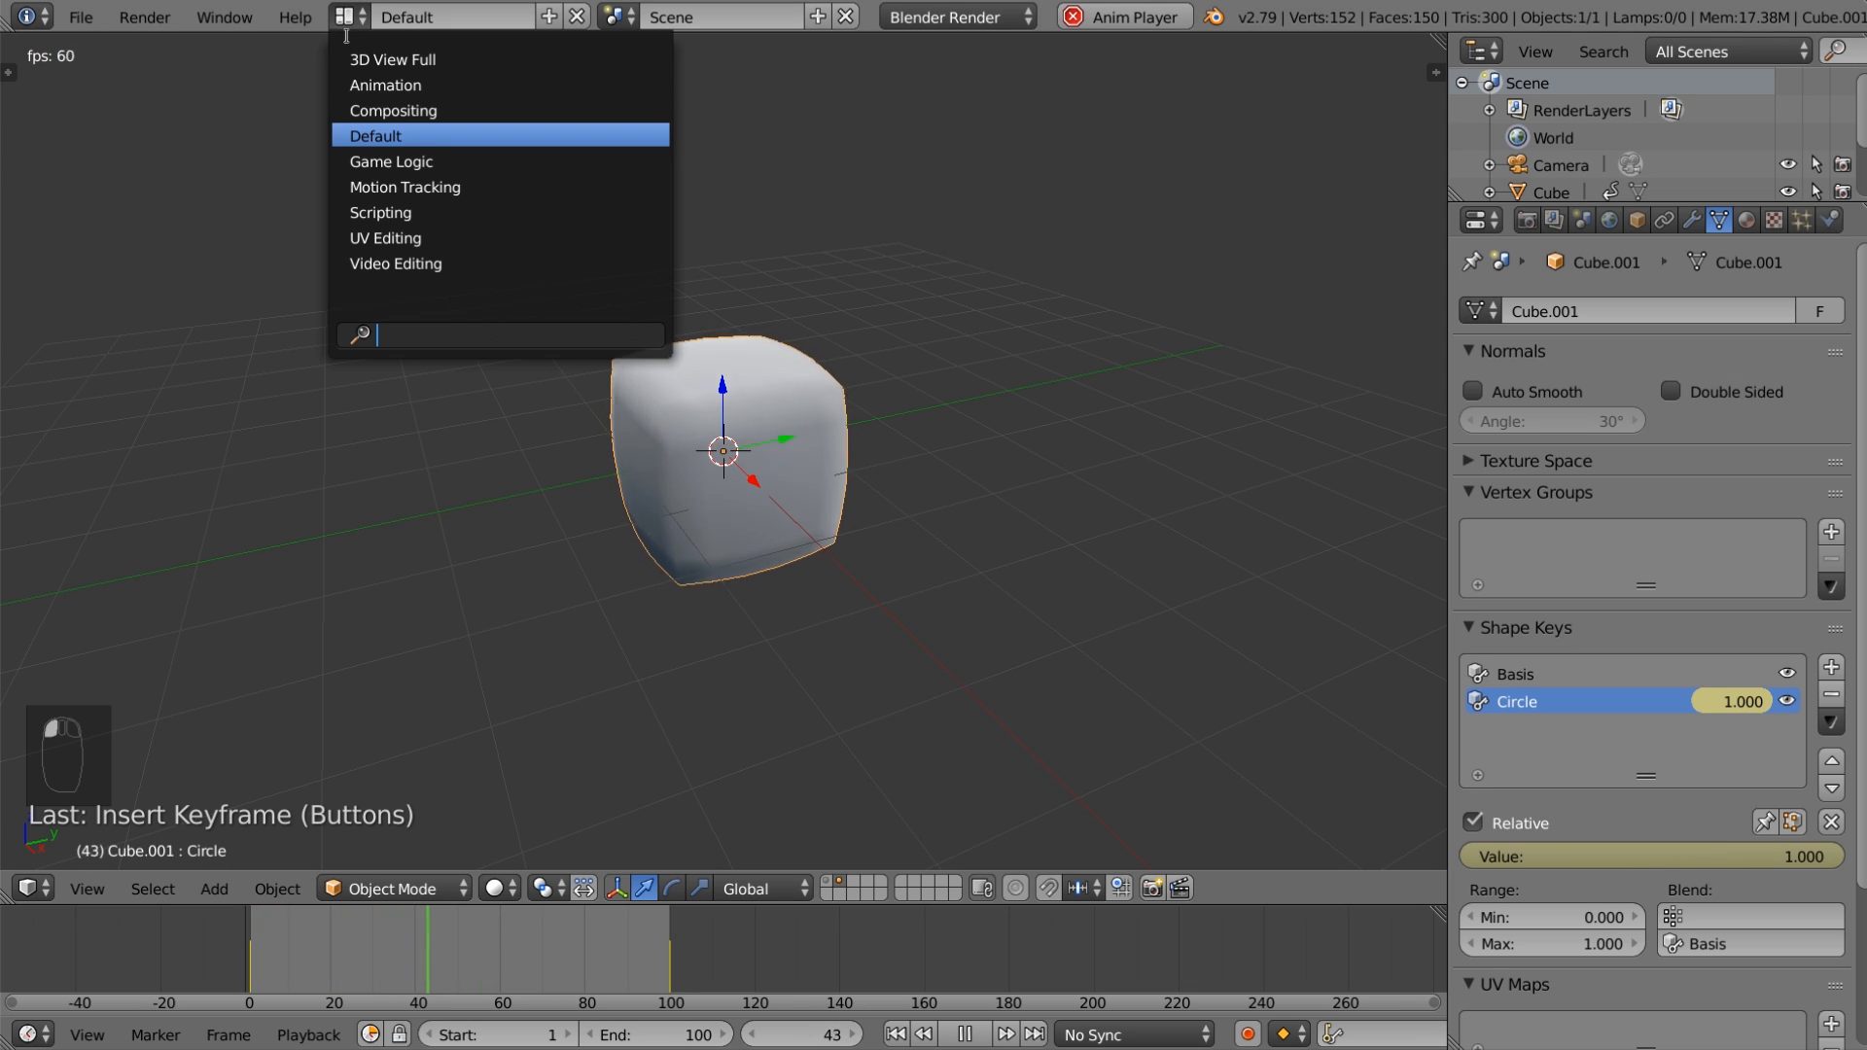
{"action": "left_click", "coordinate": [385, 84]}
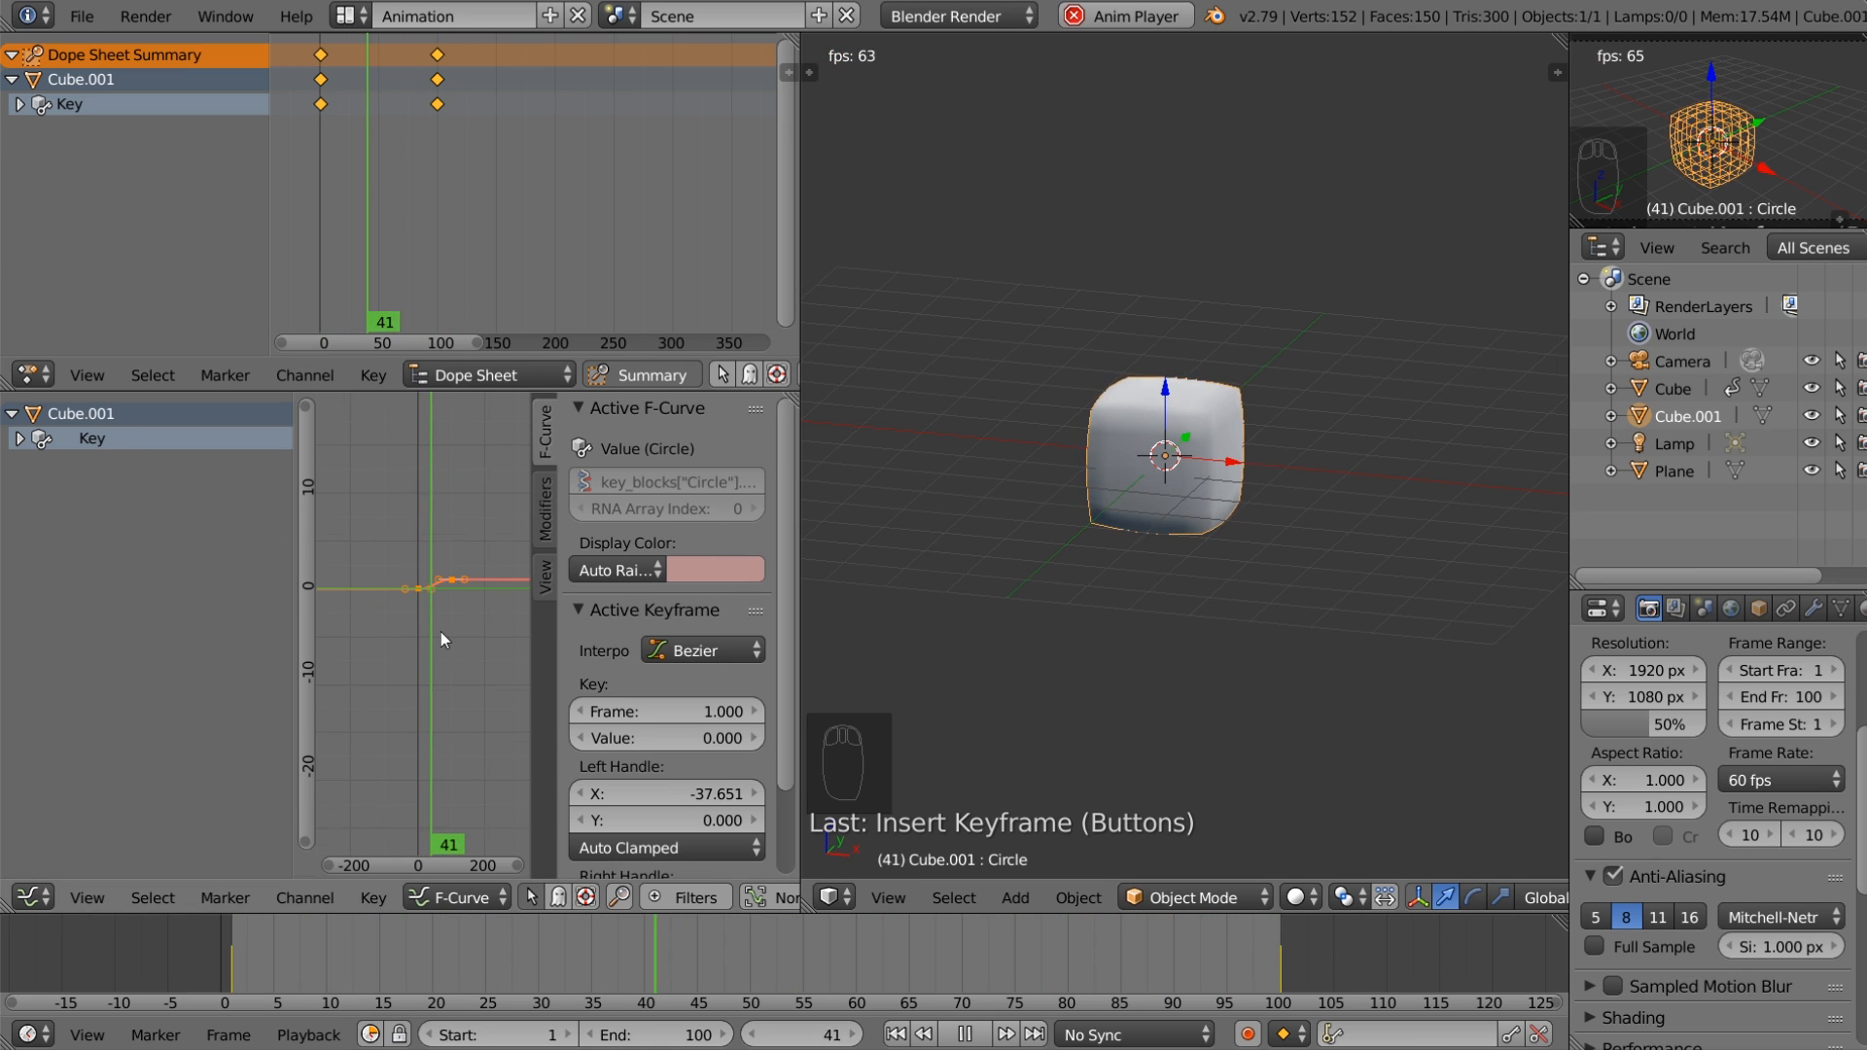
{"action": "scroll", "coordinate": [451, 623], "scroll_direction": "up", "scroll_amount": 11}
{"action": "middle_click_drag", "start_coordinate": [448, 614], "coordinate": [431, 650]}
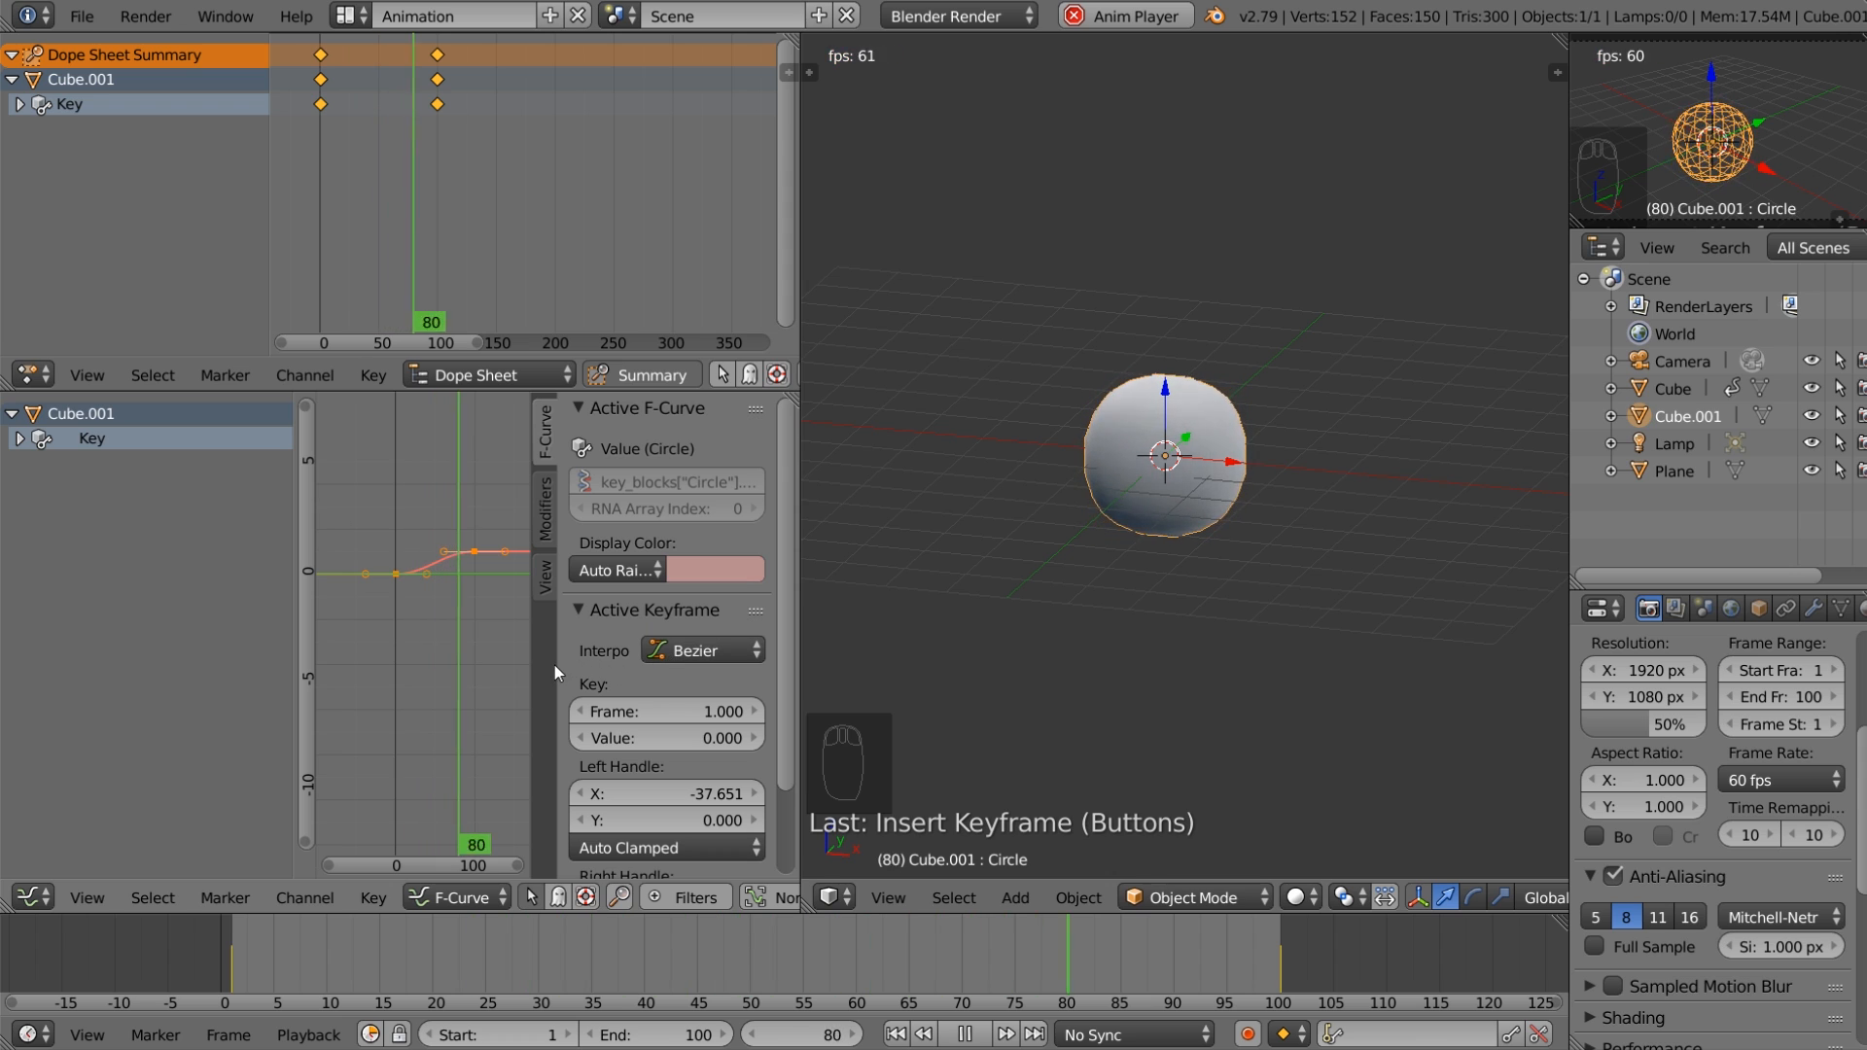
{"action": "scroll", "coordinate": [461, 711], "scroll_direction": "up", "scroll_amount": 1}
{"action": "middle_click_drag", "start_coordinate": [459, 710], "coordinate": [447, 716]}
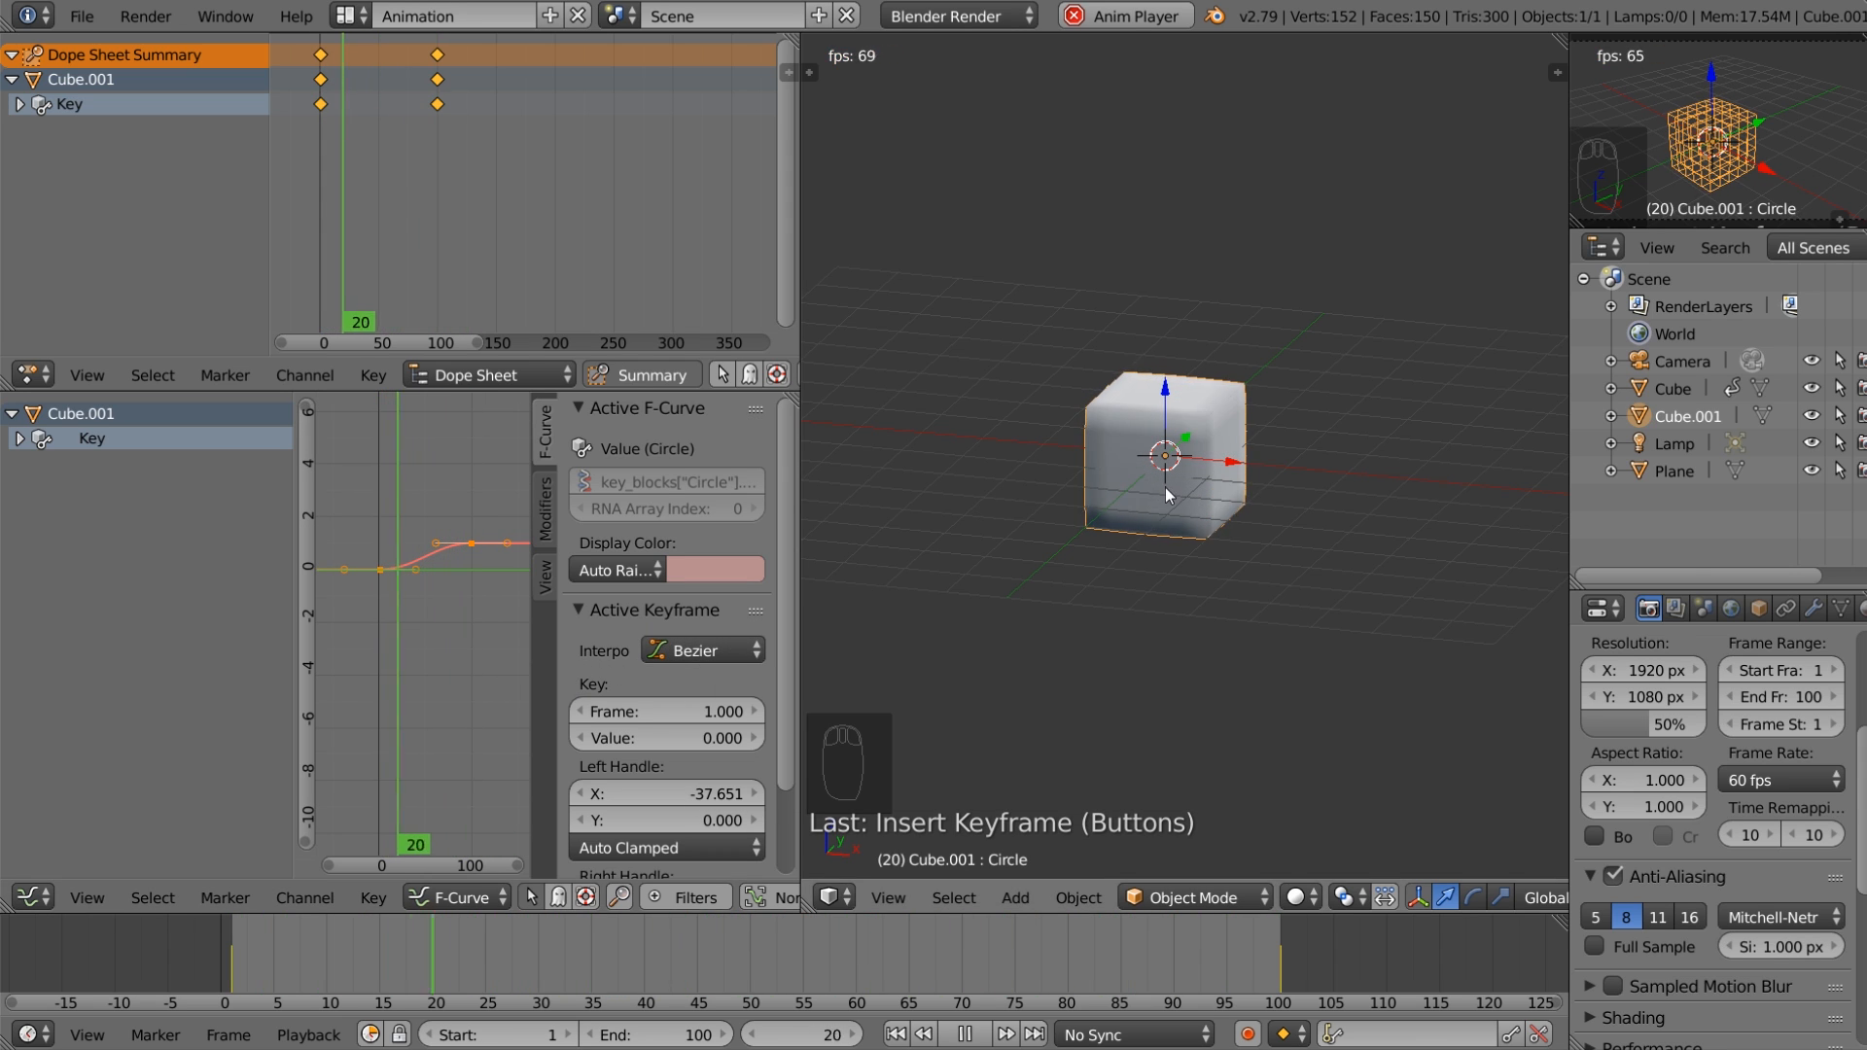
Step: Set the interpolation of the Circle value keyframe at frame 1 to Bounce
{"action": "right_click", "coordinate": [381, 570]}
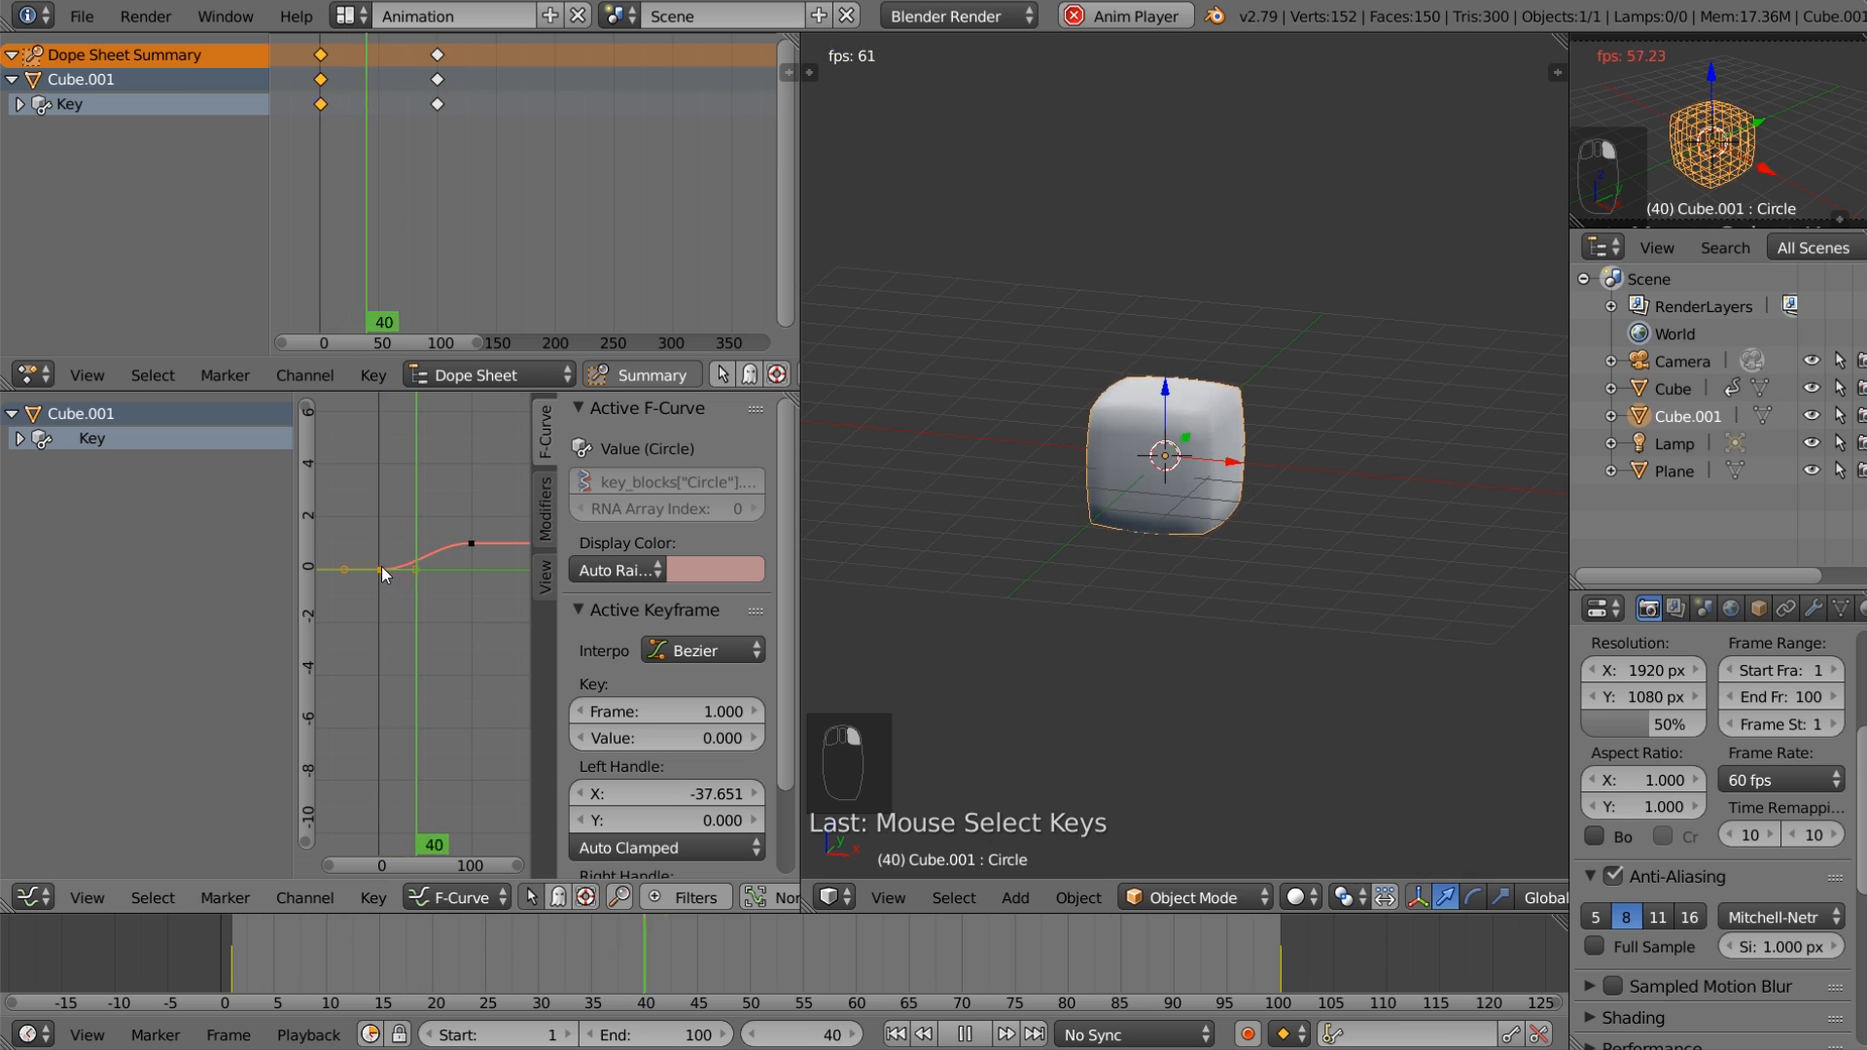
{"action": "left_click", "coordinate": [700, 649]}
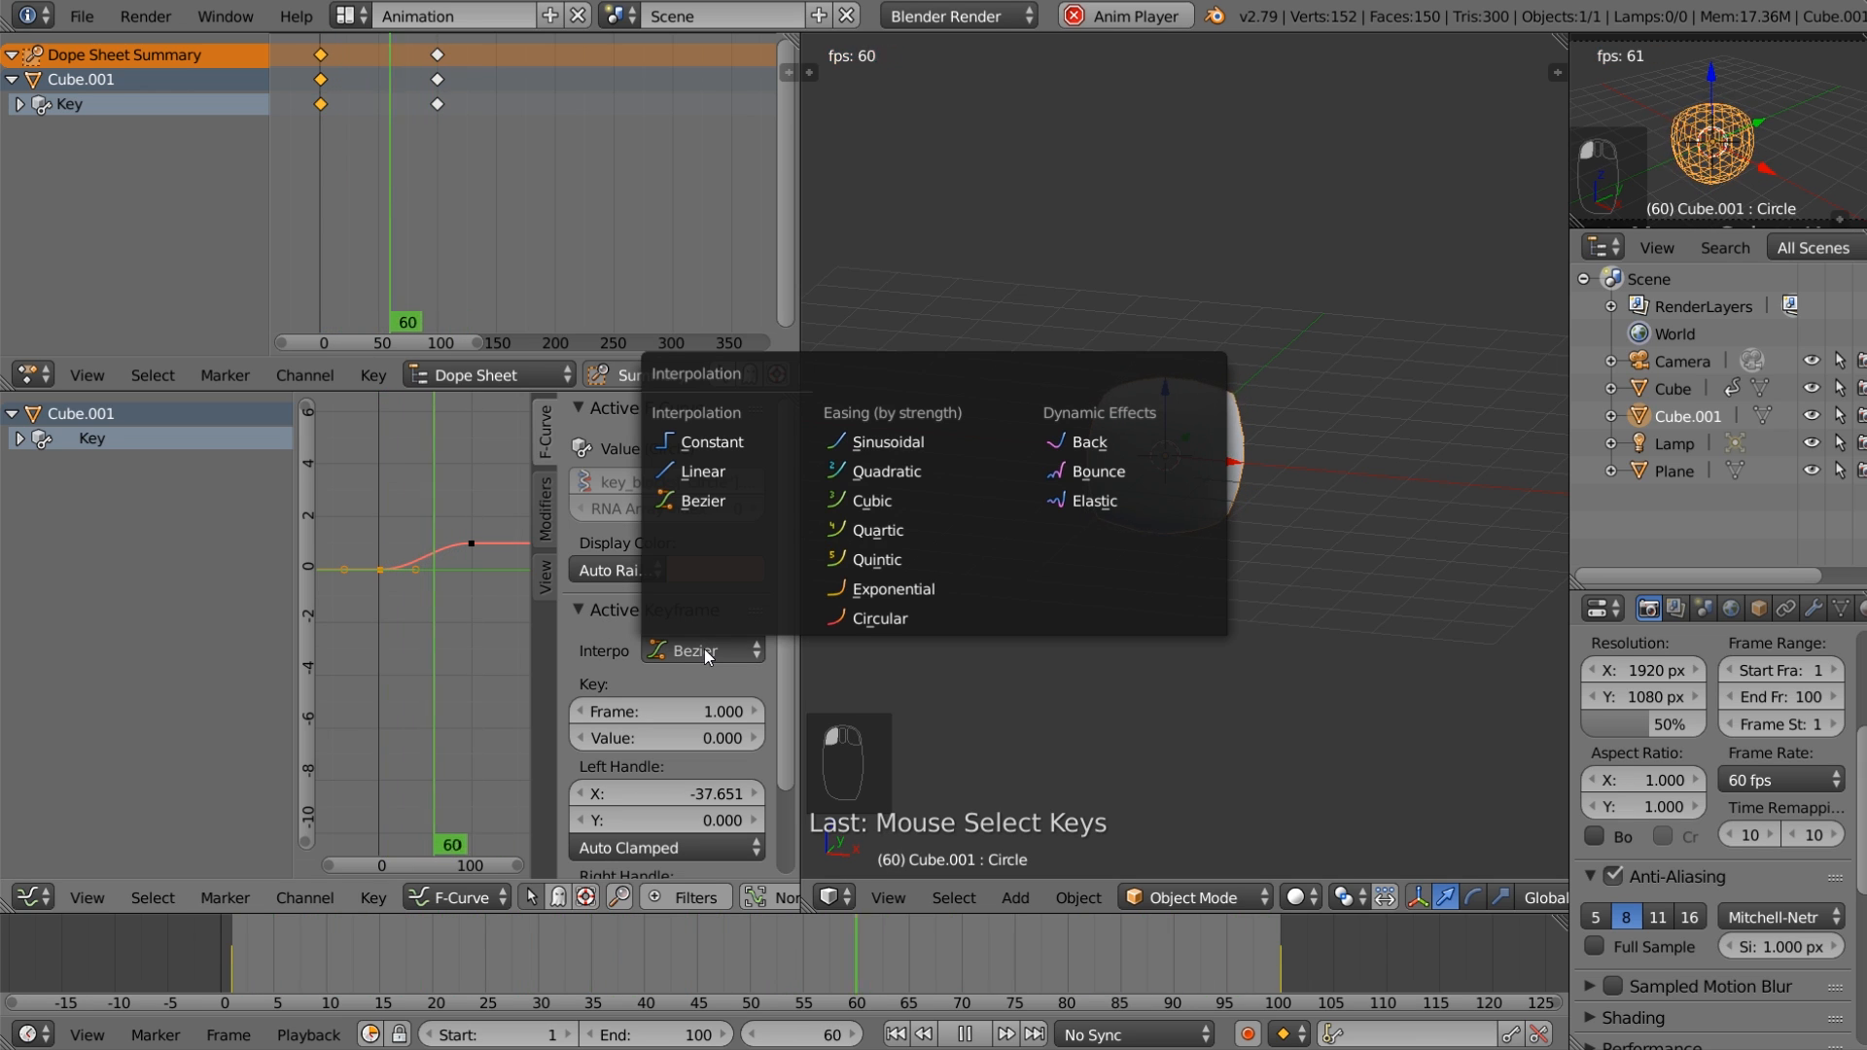
{"action": "left_click", "coordinate": [1123, 475]}
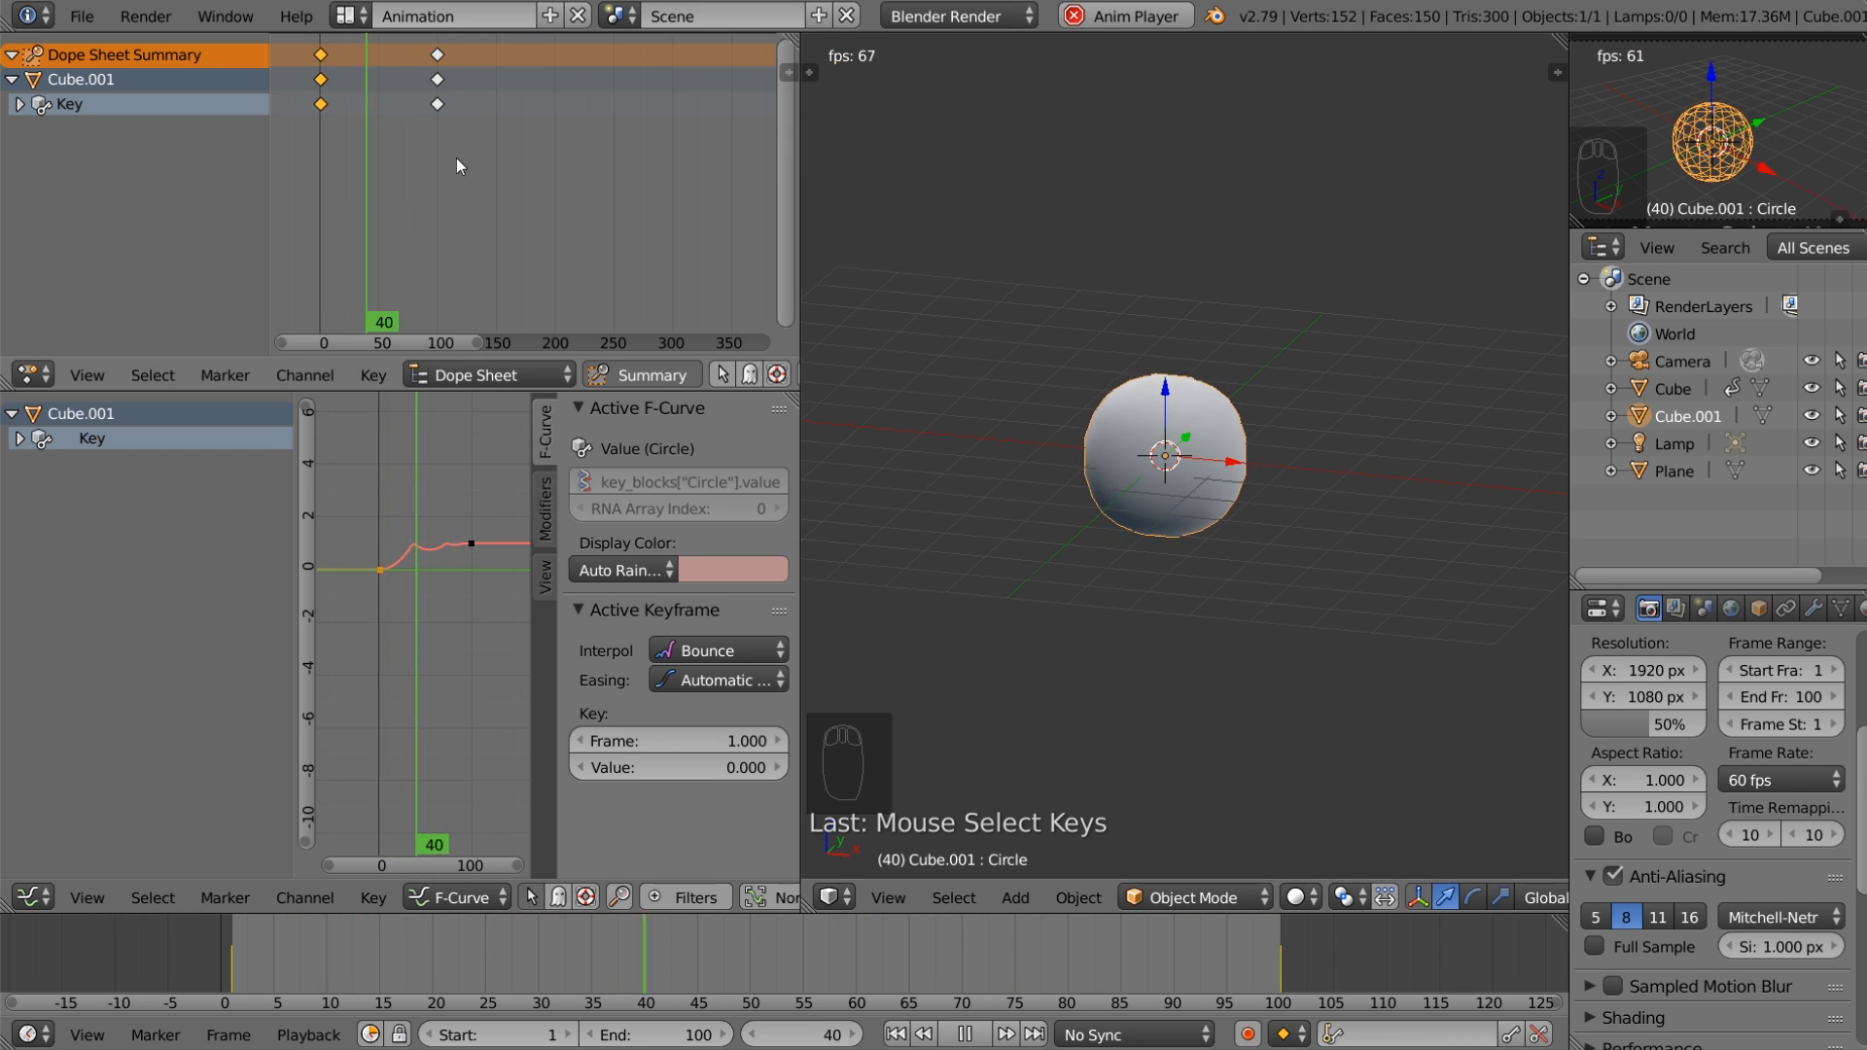
Step: Move the Circle value's end keyframe in the Dope Sheet to about frame 60
{"action": "left_click", "coordinate": [437, 80]}
{"action": "middle_click_drag", "start_coordinate": [471, 95], "coordinate": [534, 121]}
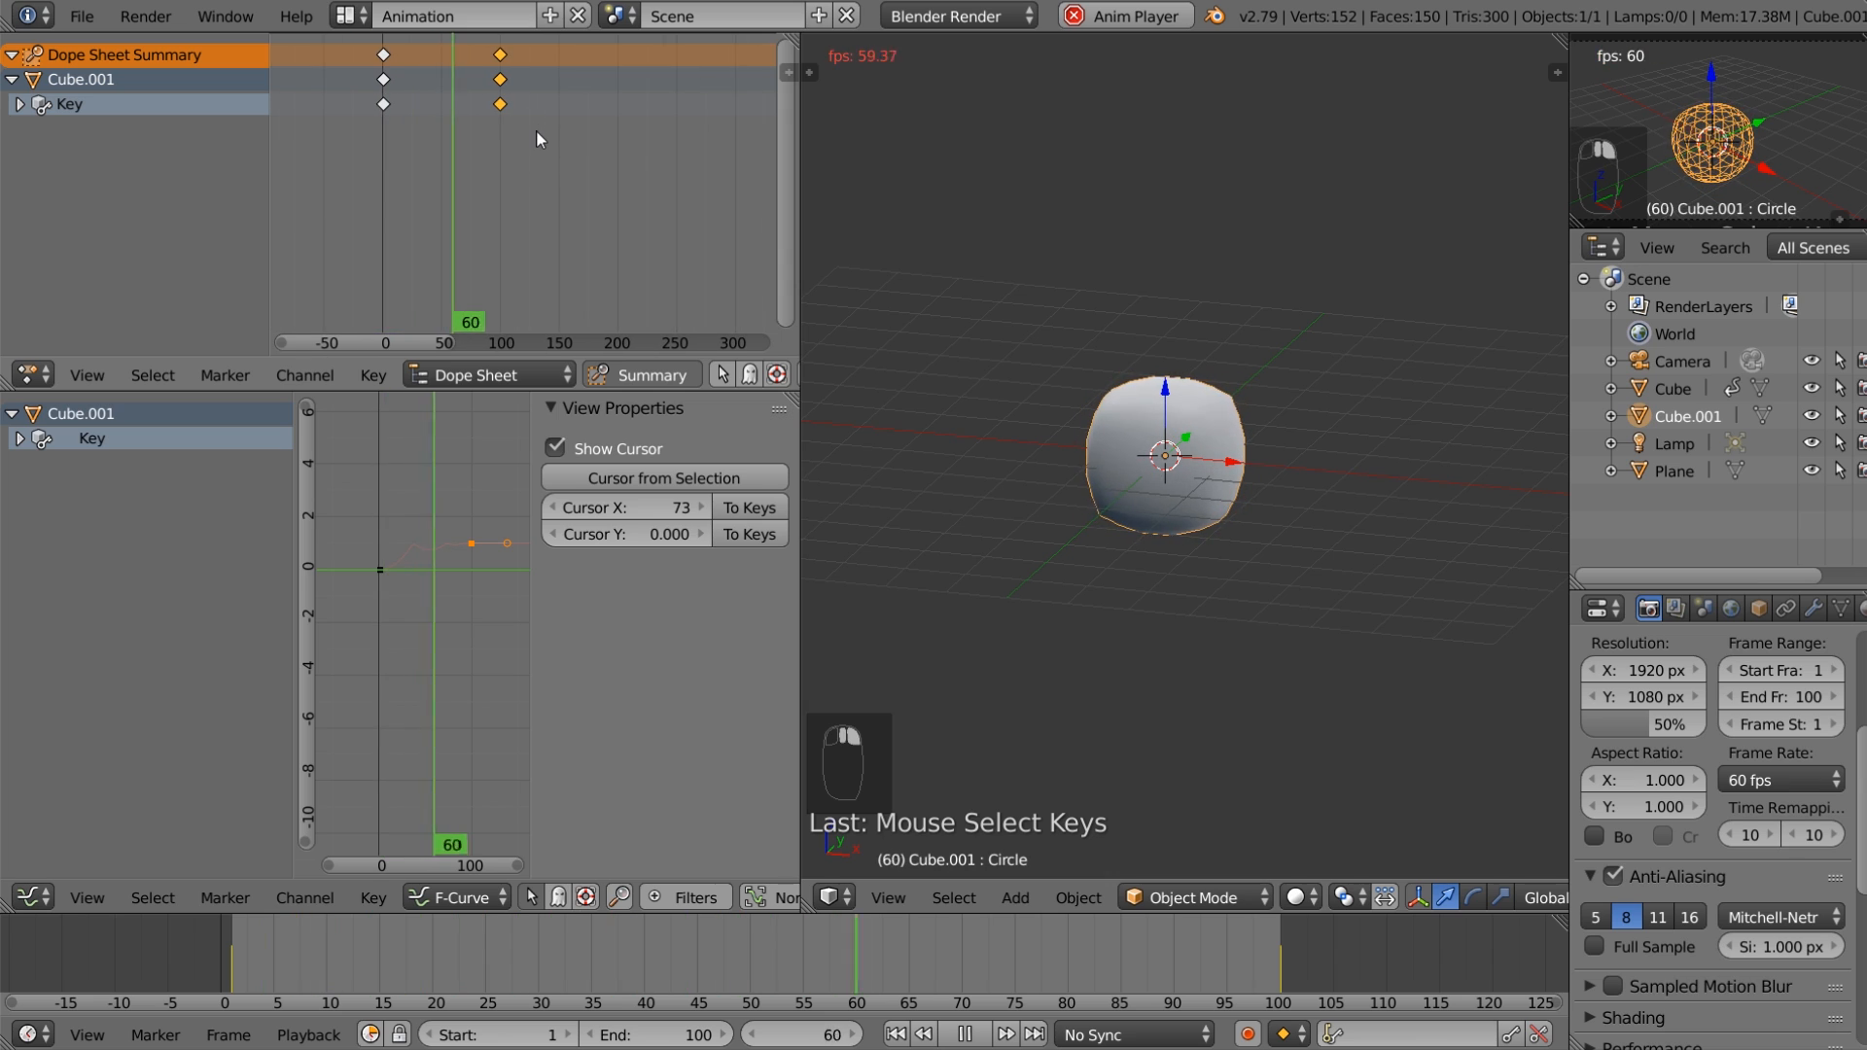
{"action": "key", "text": "g"}
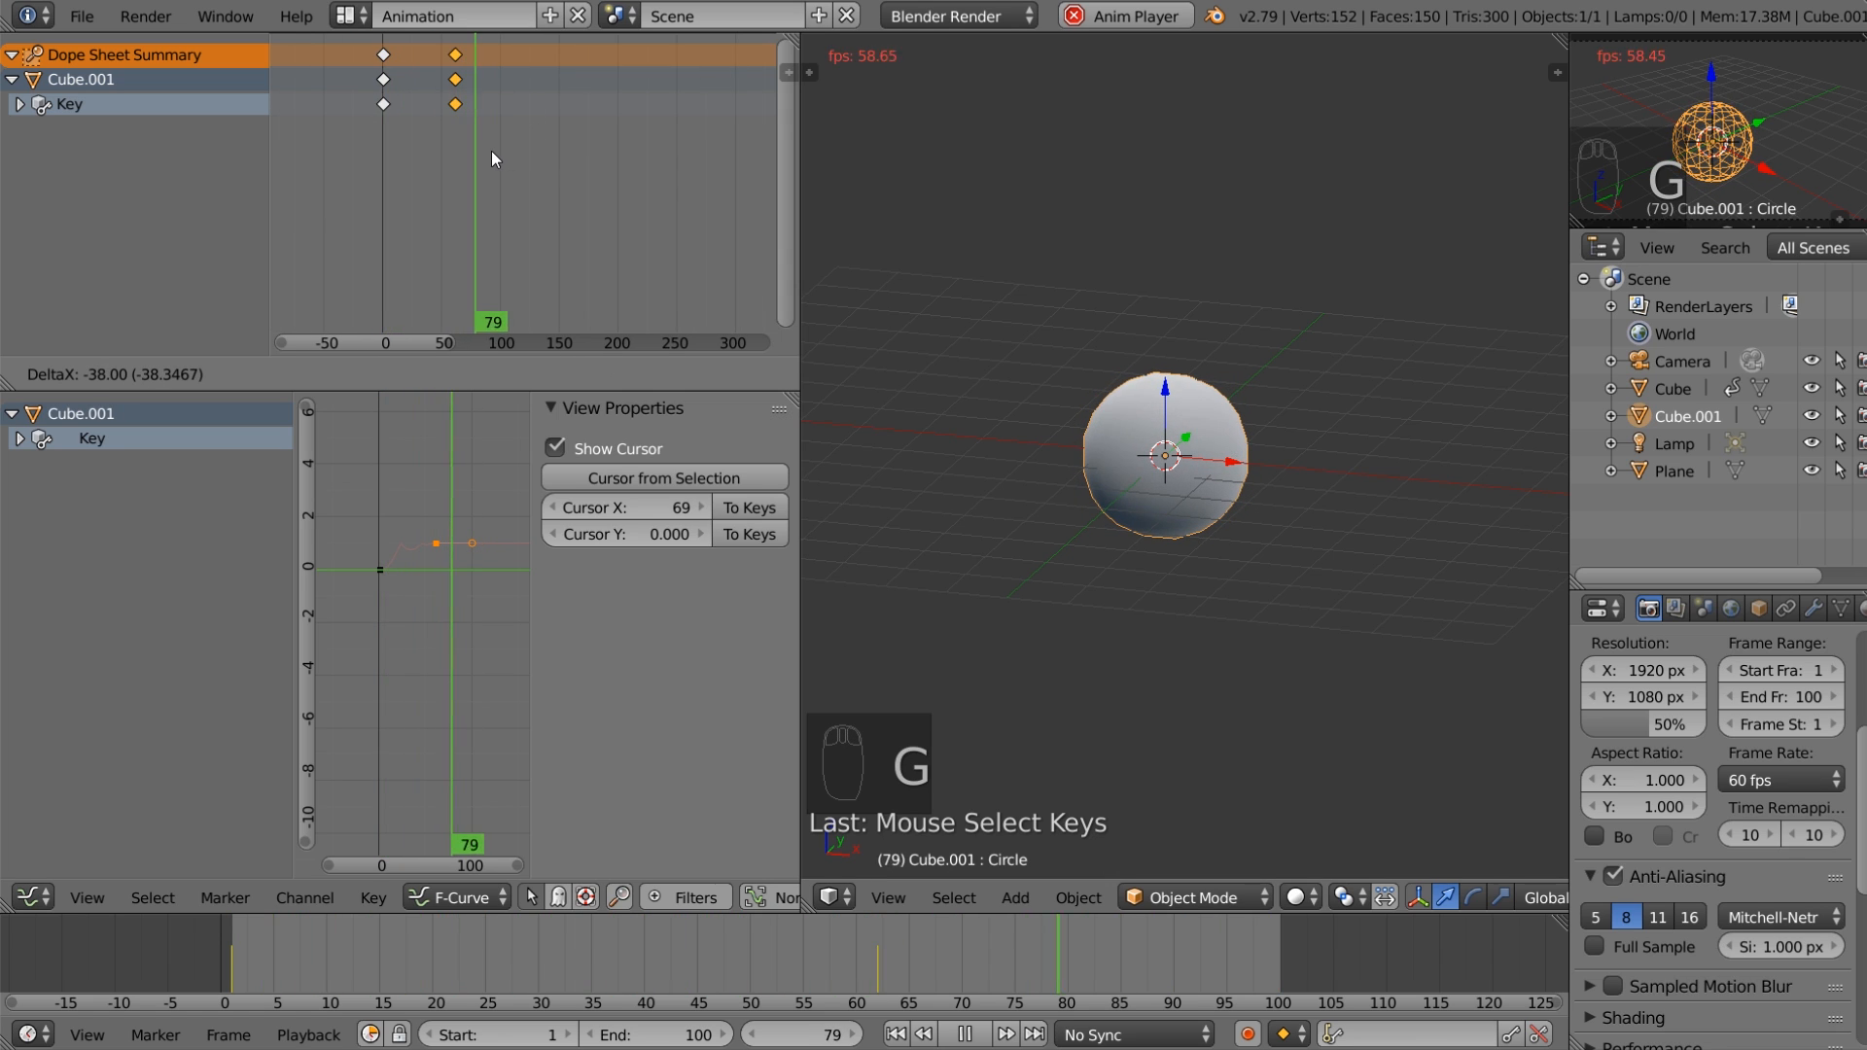
{"action": "left_click", "coordinate": [488, 151]}
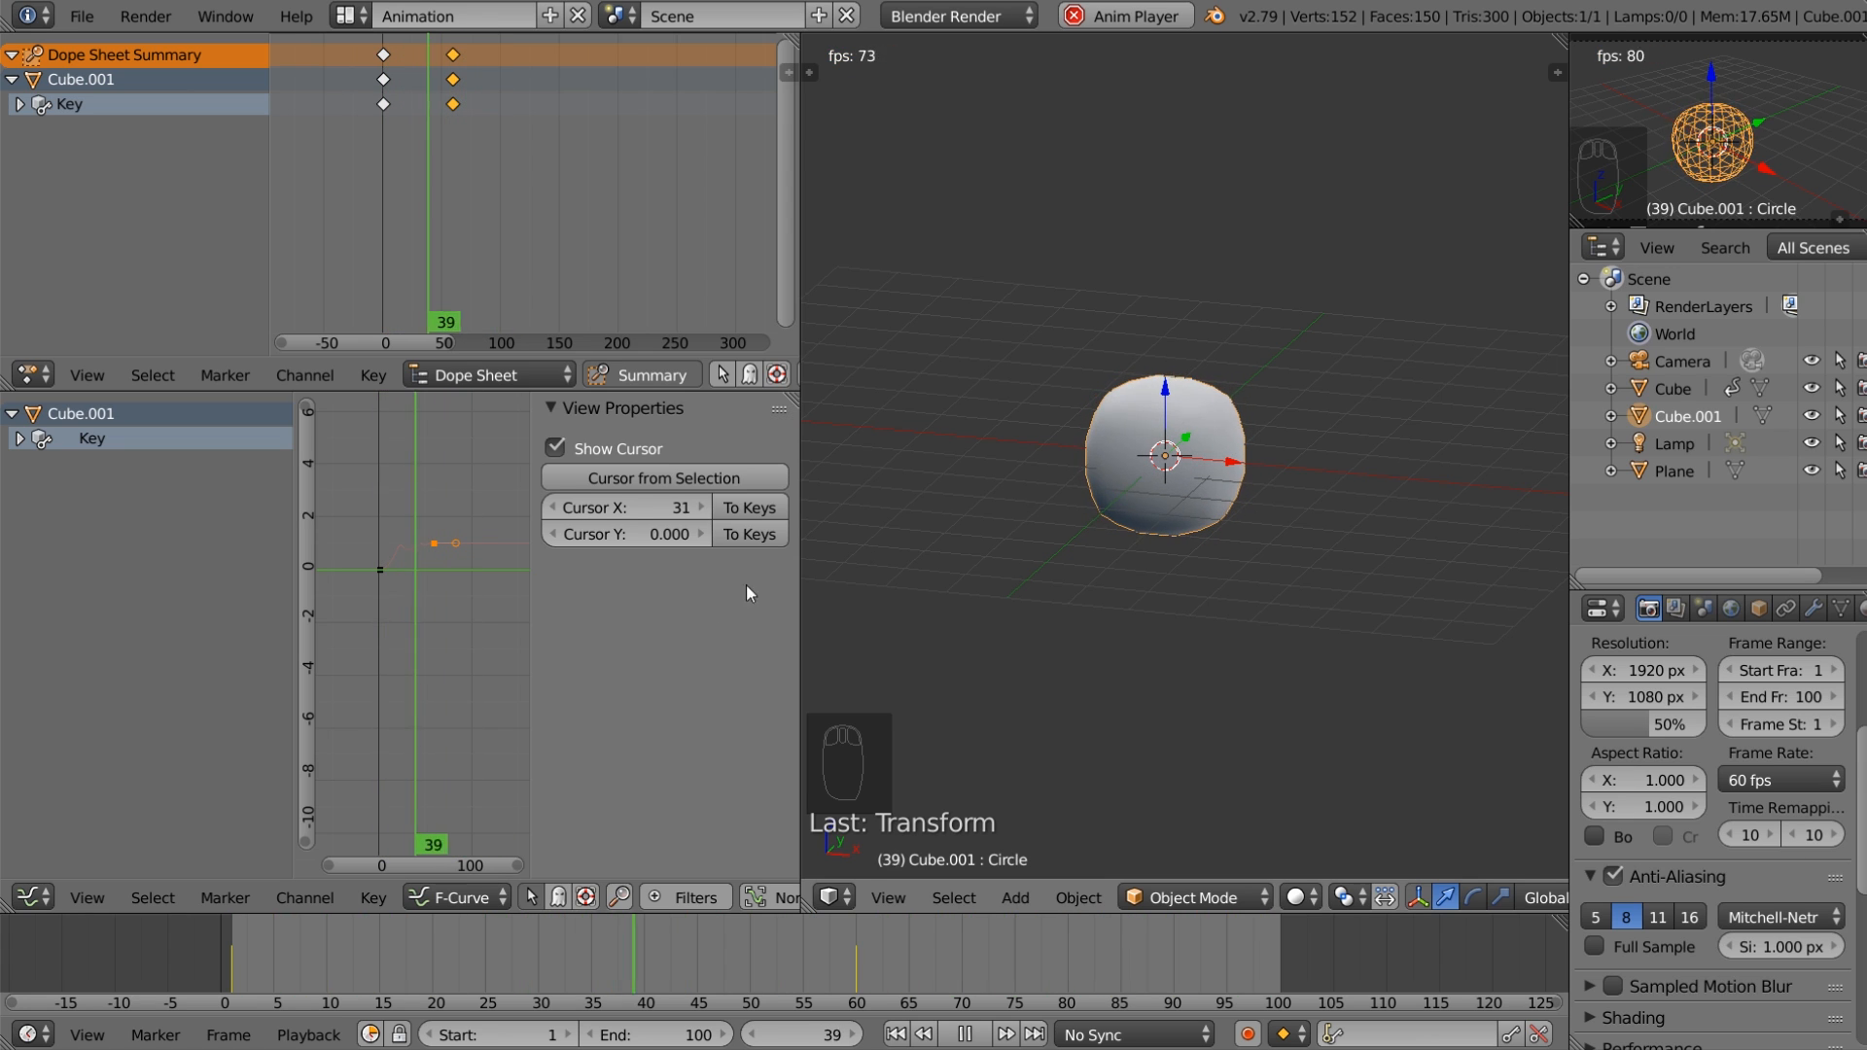
Step: Set the interpolation of the Circle value keyframe at frame 1 to Elastic
{"action": "right_click", "coordinate": [380, 570]}
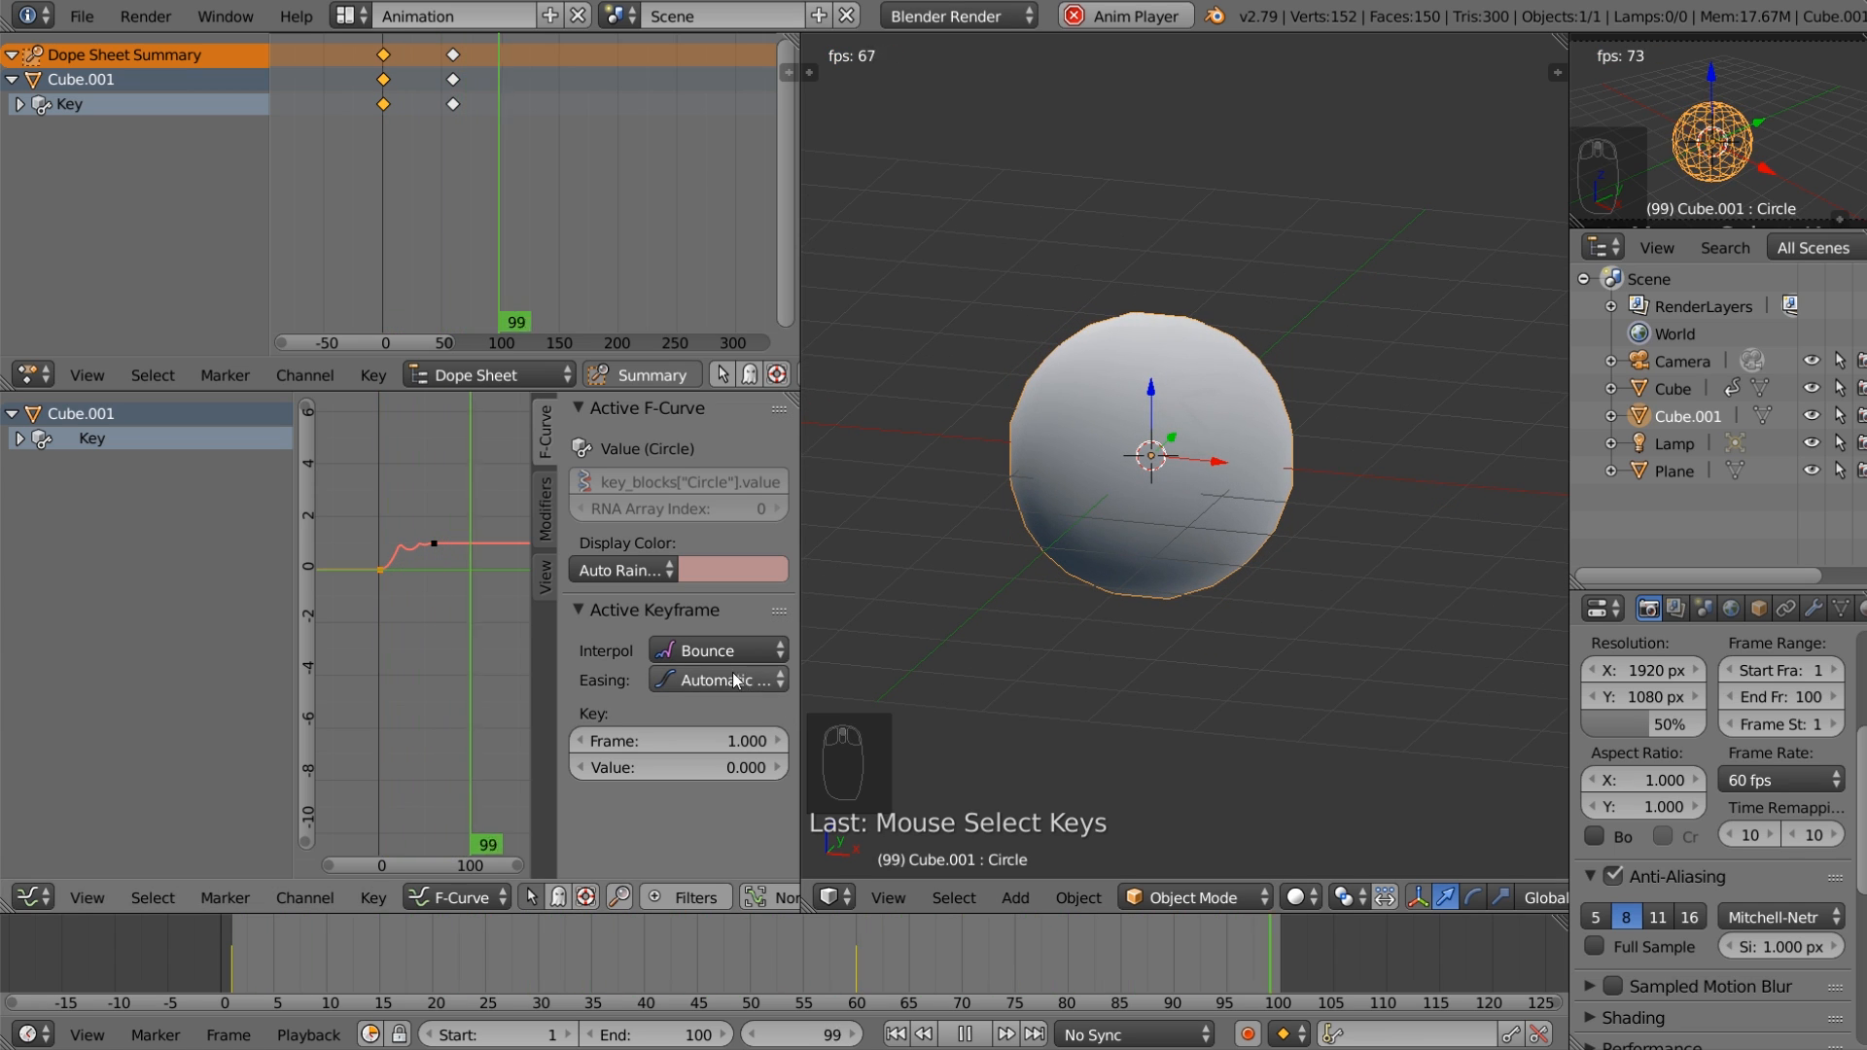
{"action": "left_click", "coordinate": [715, 650]}
{"action": "left_click", "coordinate": [1148, 504]}
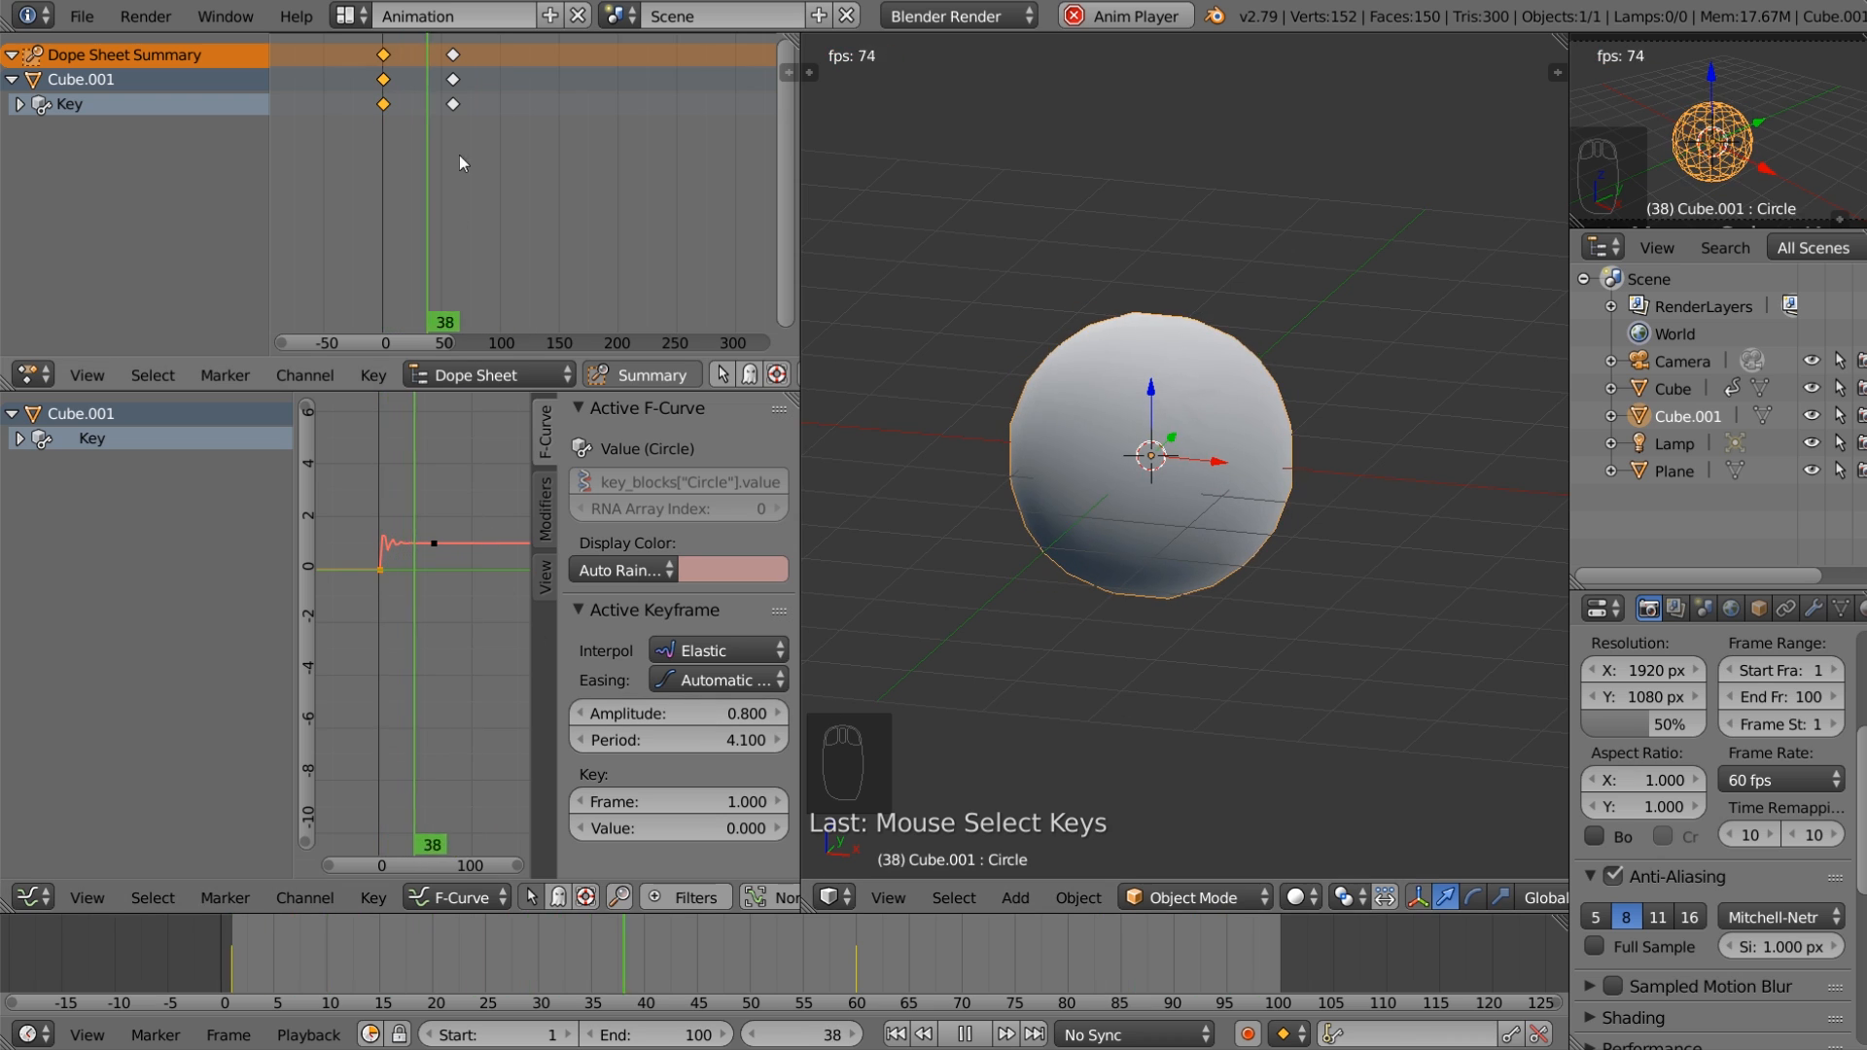
Step: Move the Circle value's end keyframe to frame 100 and extend the animation's end frame to 200
{"action": "right_click", "coordinate": [454, 107]}
{"action": "key", "text": "g"}
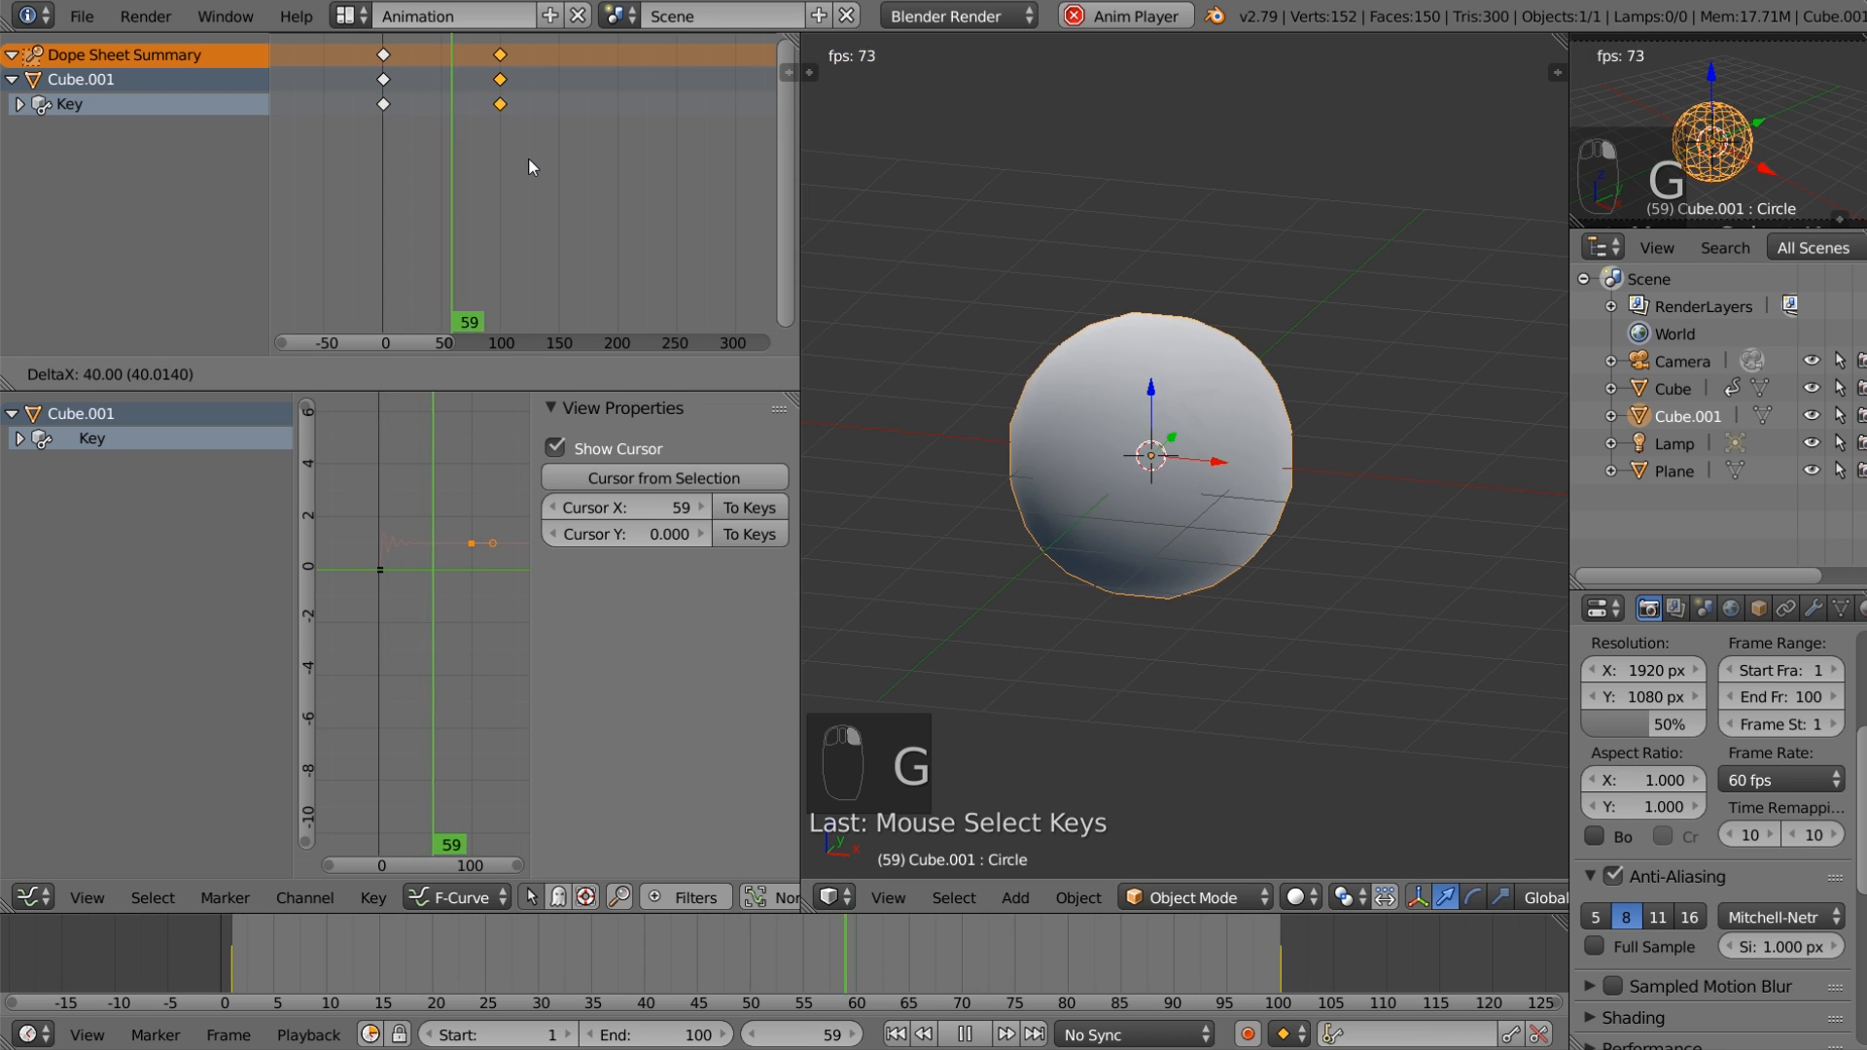
{"action": "left_click", "coordinate": [528, 156]}
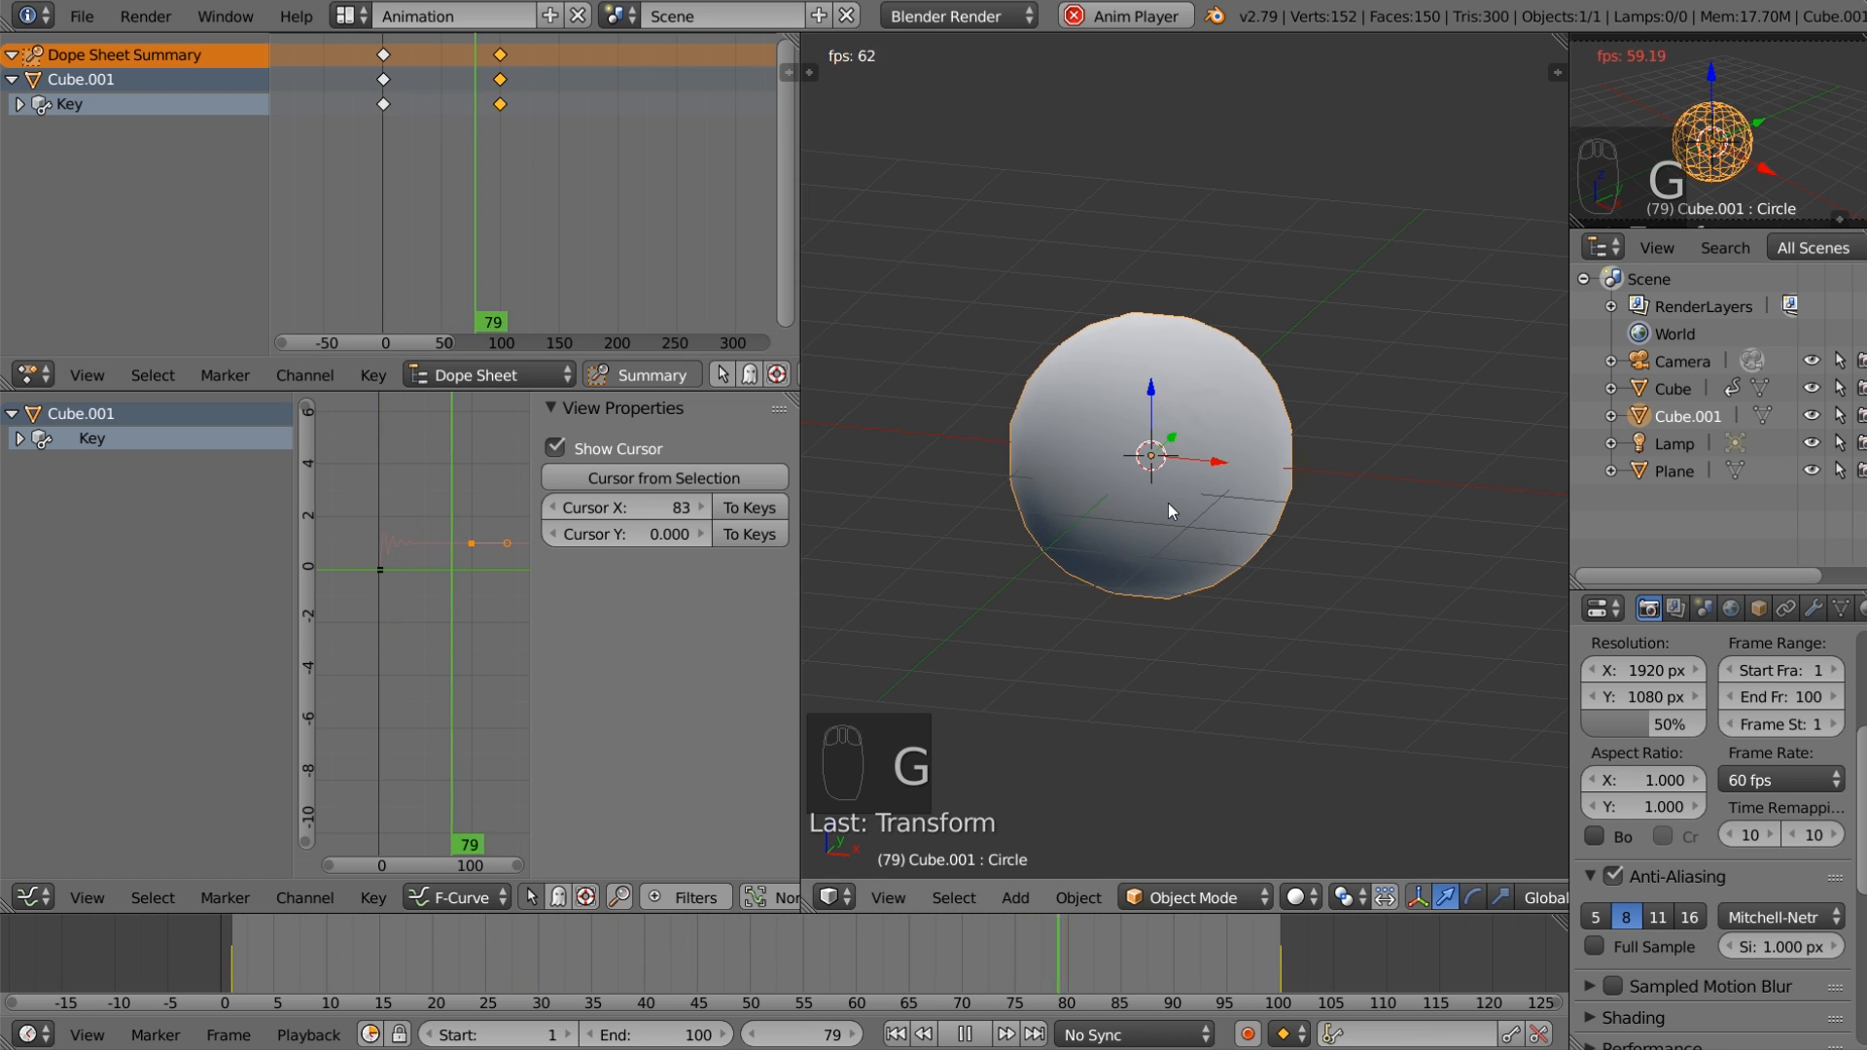
{"action": "left_click", "coordinate": [681, 1035]}
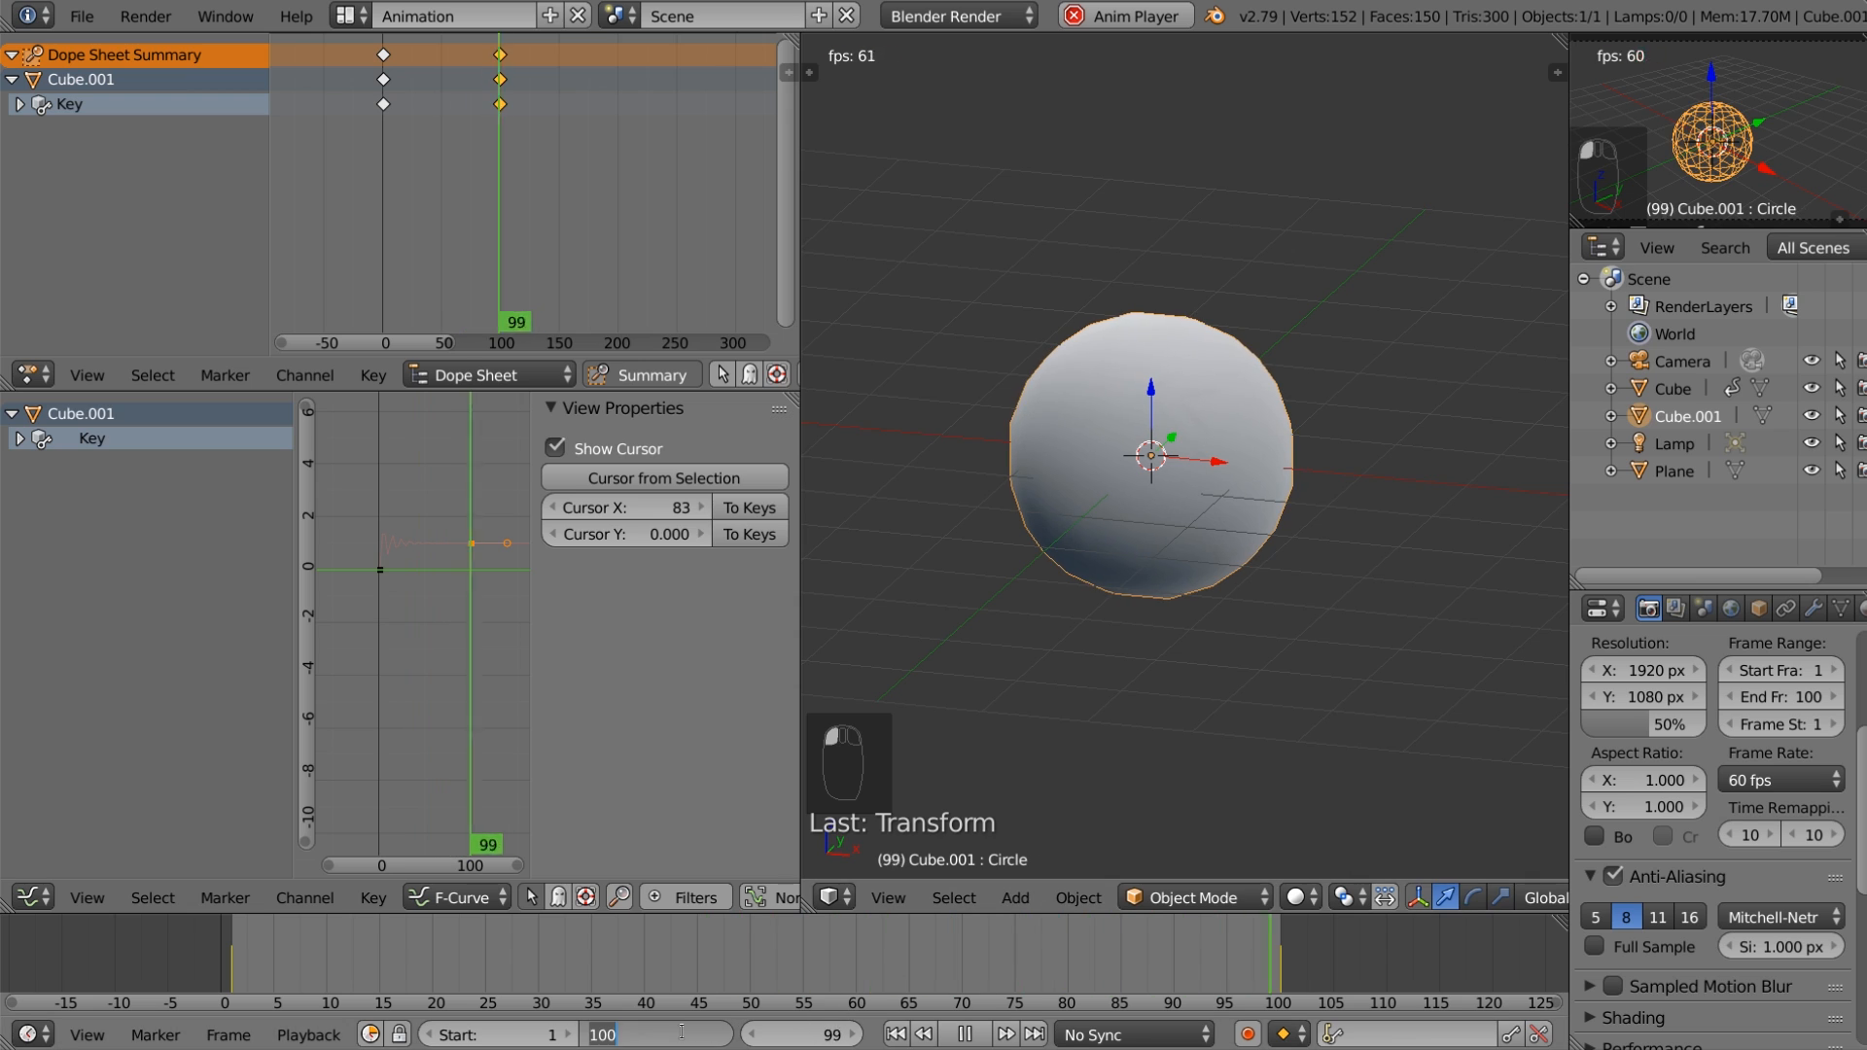
{"action": "type", "text": "200"}
{"action": "key", "text": "Return"}
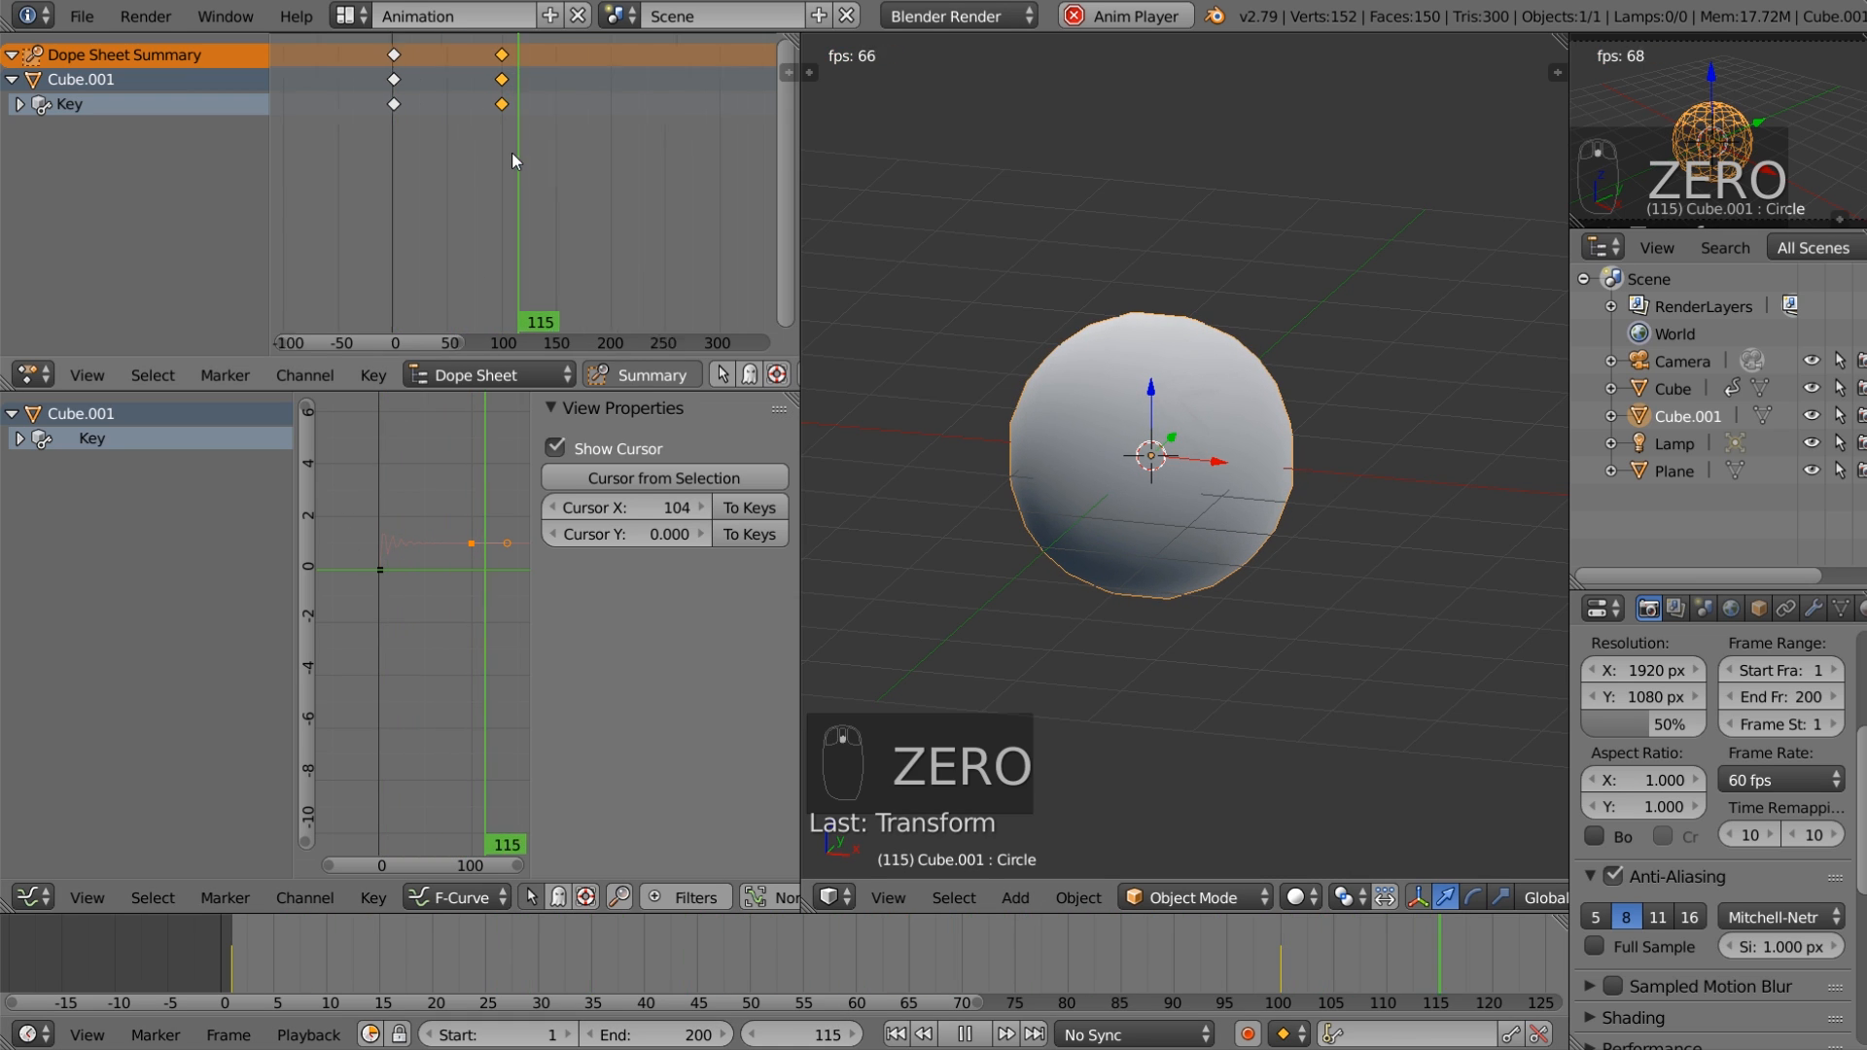
Step: Stretch the elastic morph by moving the Circle value's end keyframe to about frame 200
{"action": "scroll", "coordinate": [496, 174], "scroll_direction": "down", "scroll_amount": 2}
{"action": "key", "text": "g"}
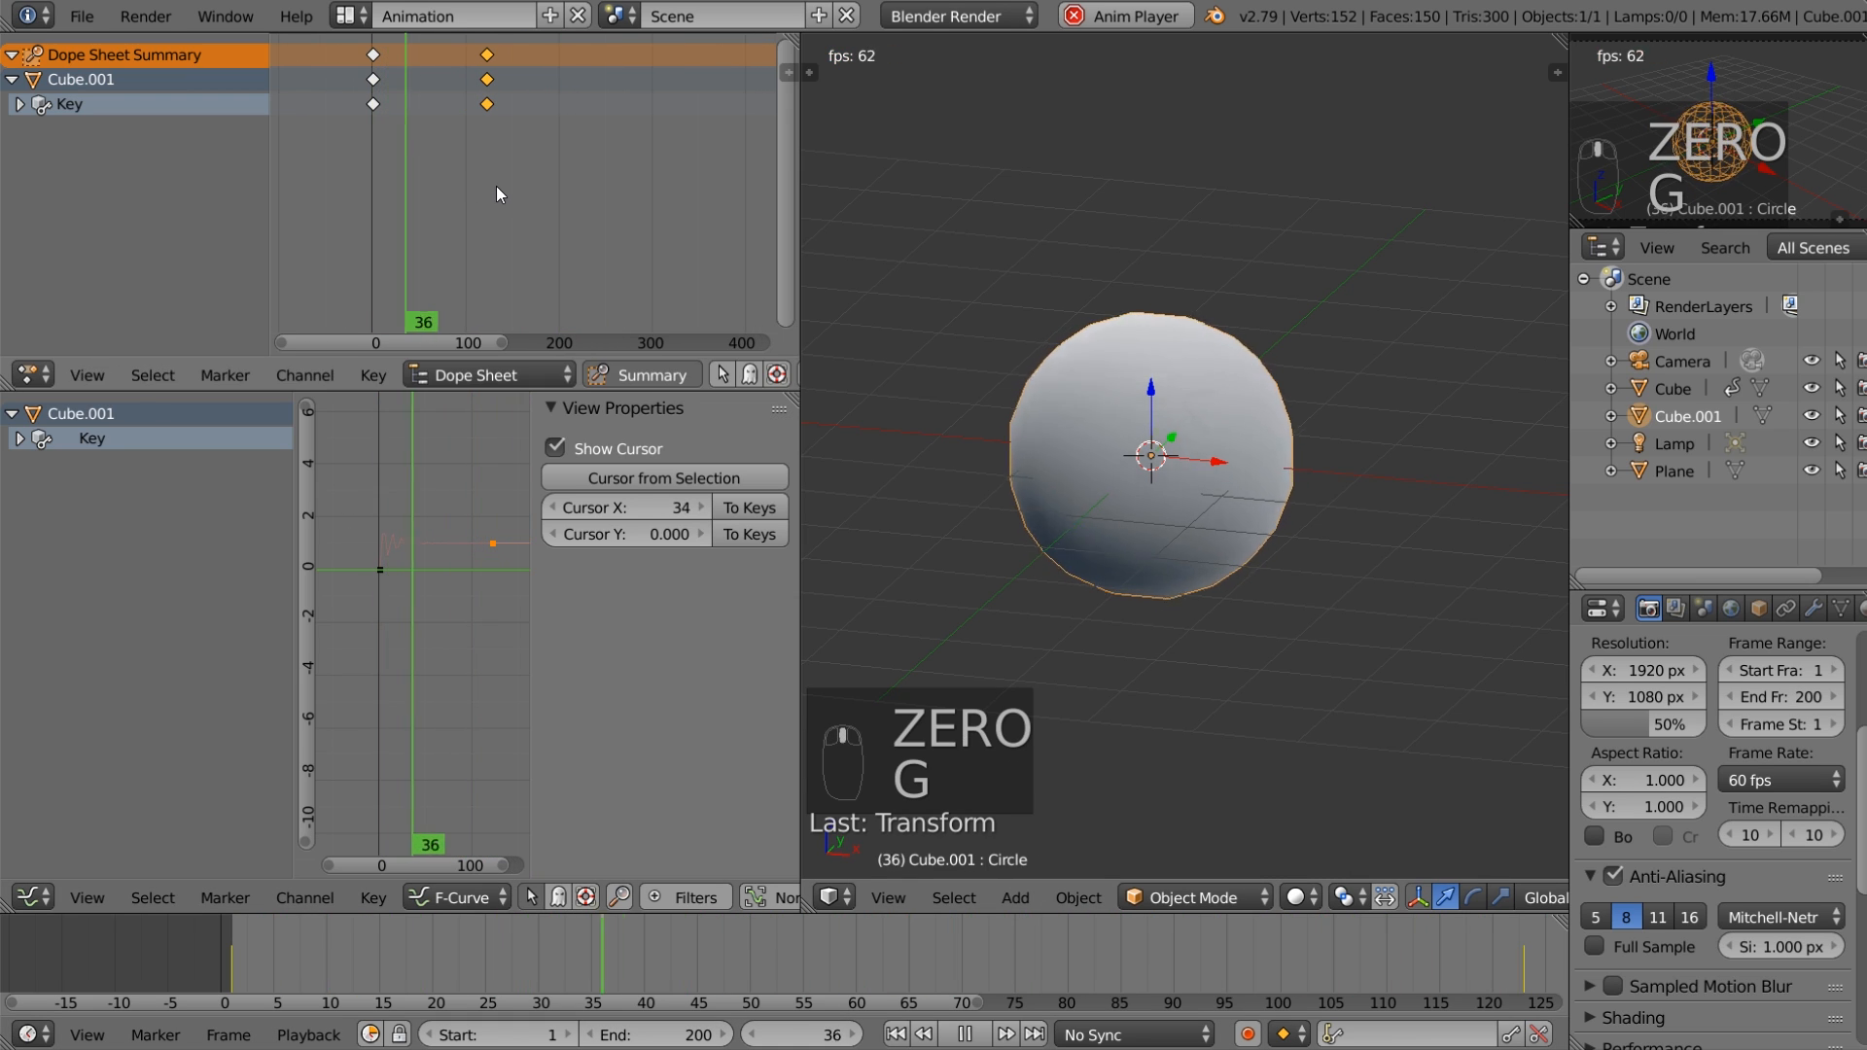
{"action": "left_click", "coordinate": [496, 185]}
{"action": "scroll", "coordinate": [1144, 966], "scroll_direction": "down", "scroll_amount": 2}
{"action": "scroll", "coordinate": [1141, 959], "scroll_direction": "down", "scroll_amount": 3}
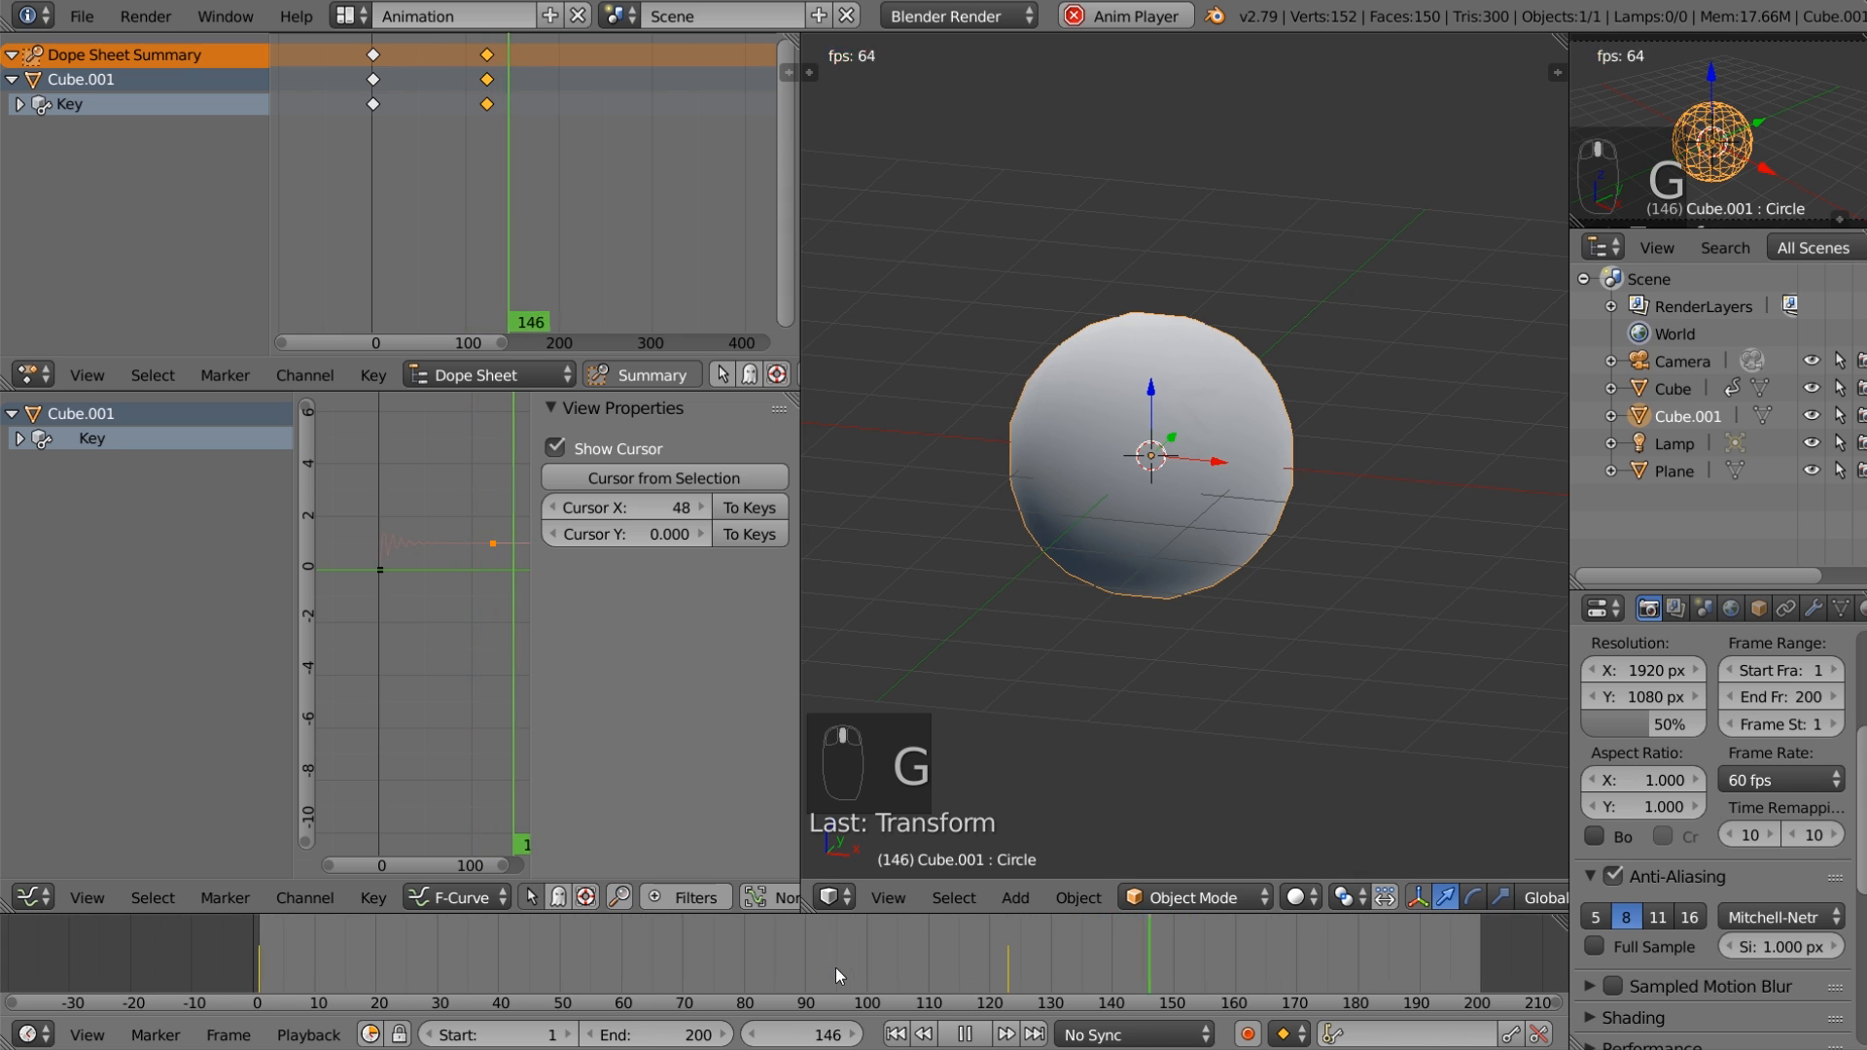
{"action": "key", "text": "g"}
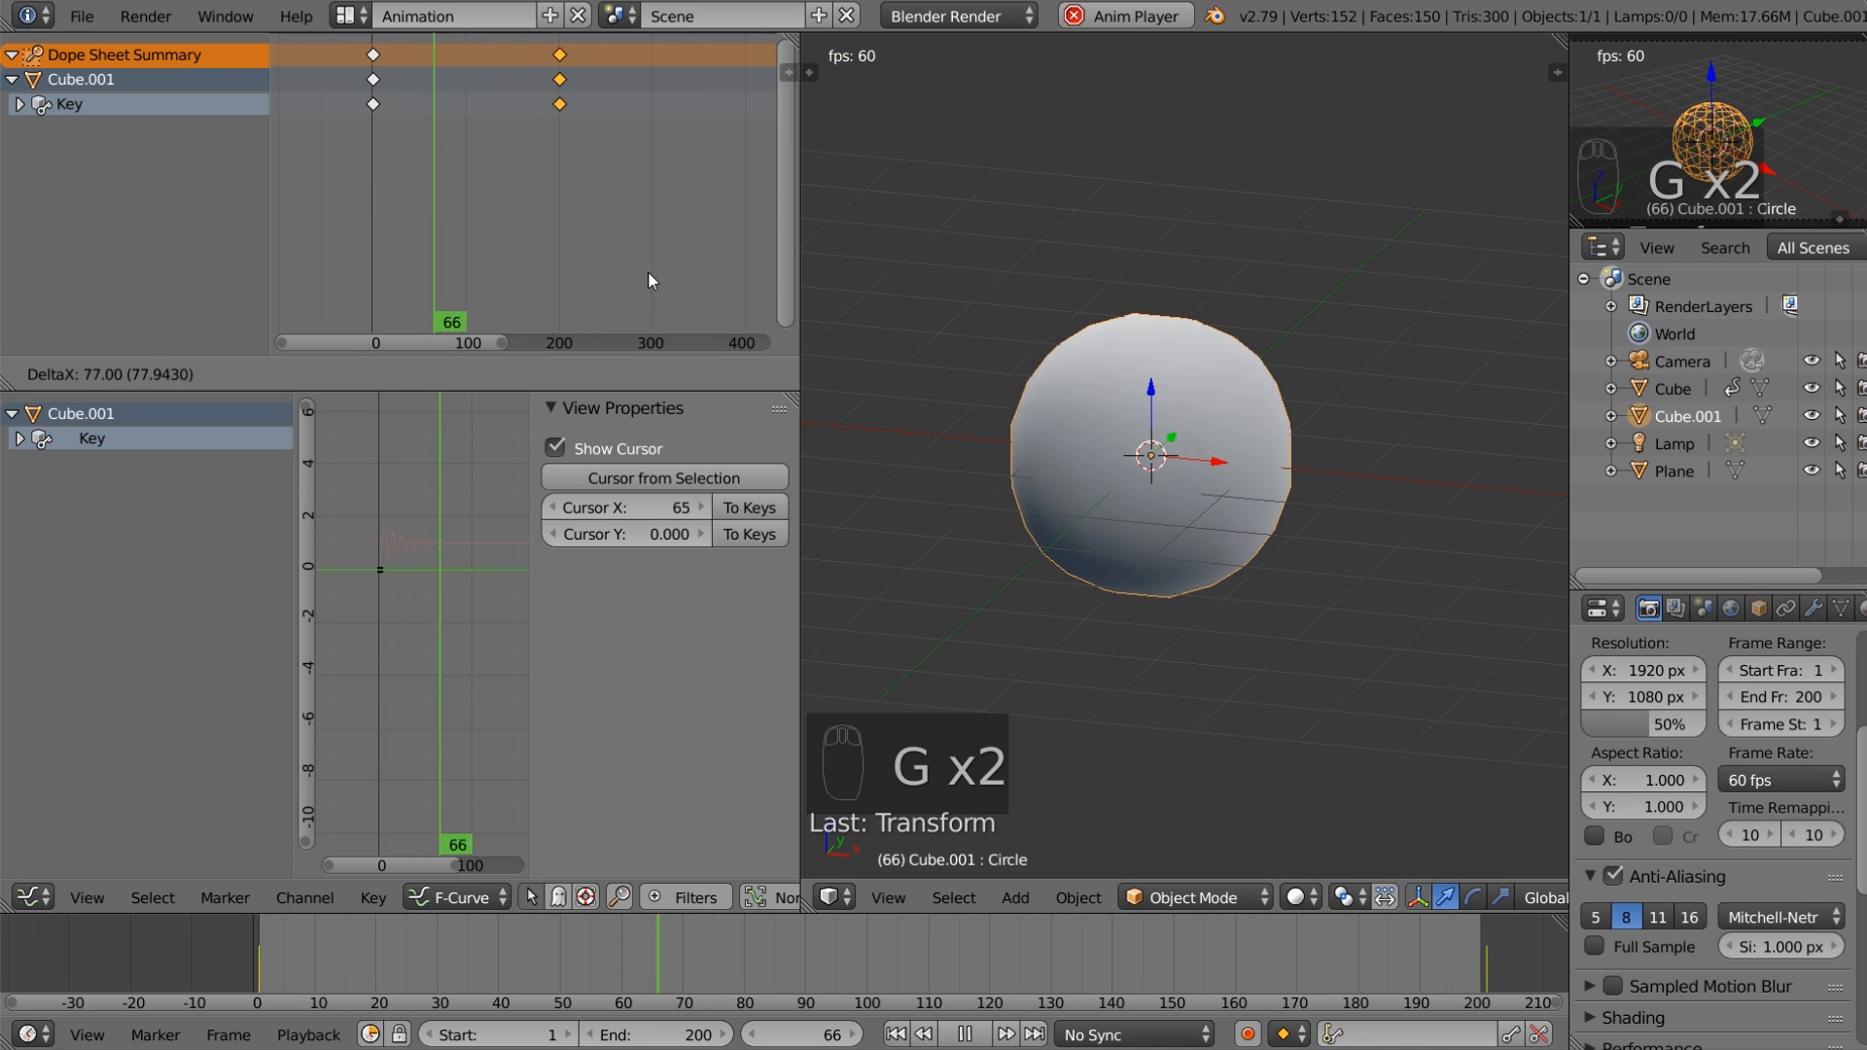
{"action": "left_click", "coordinate": [646, 270]}
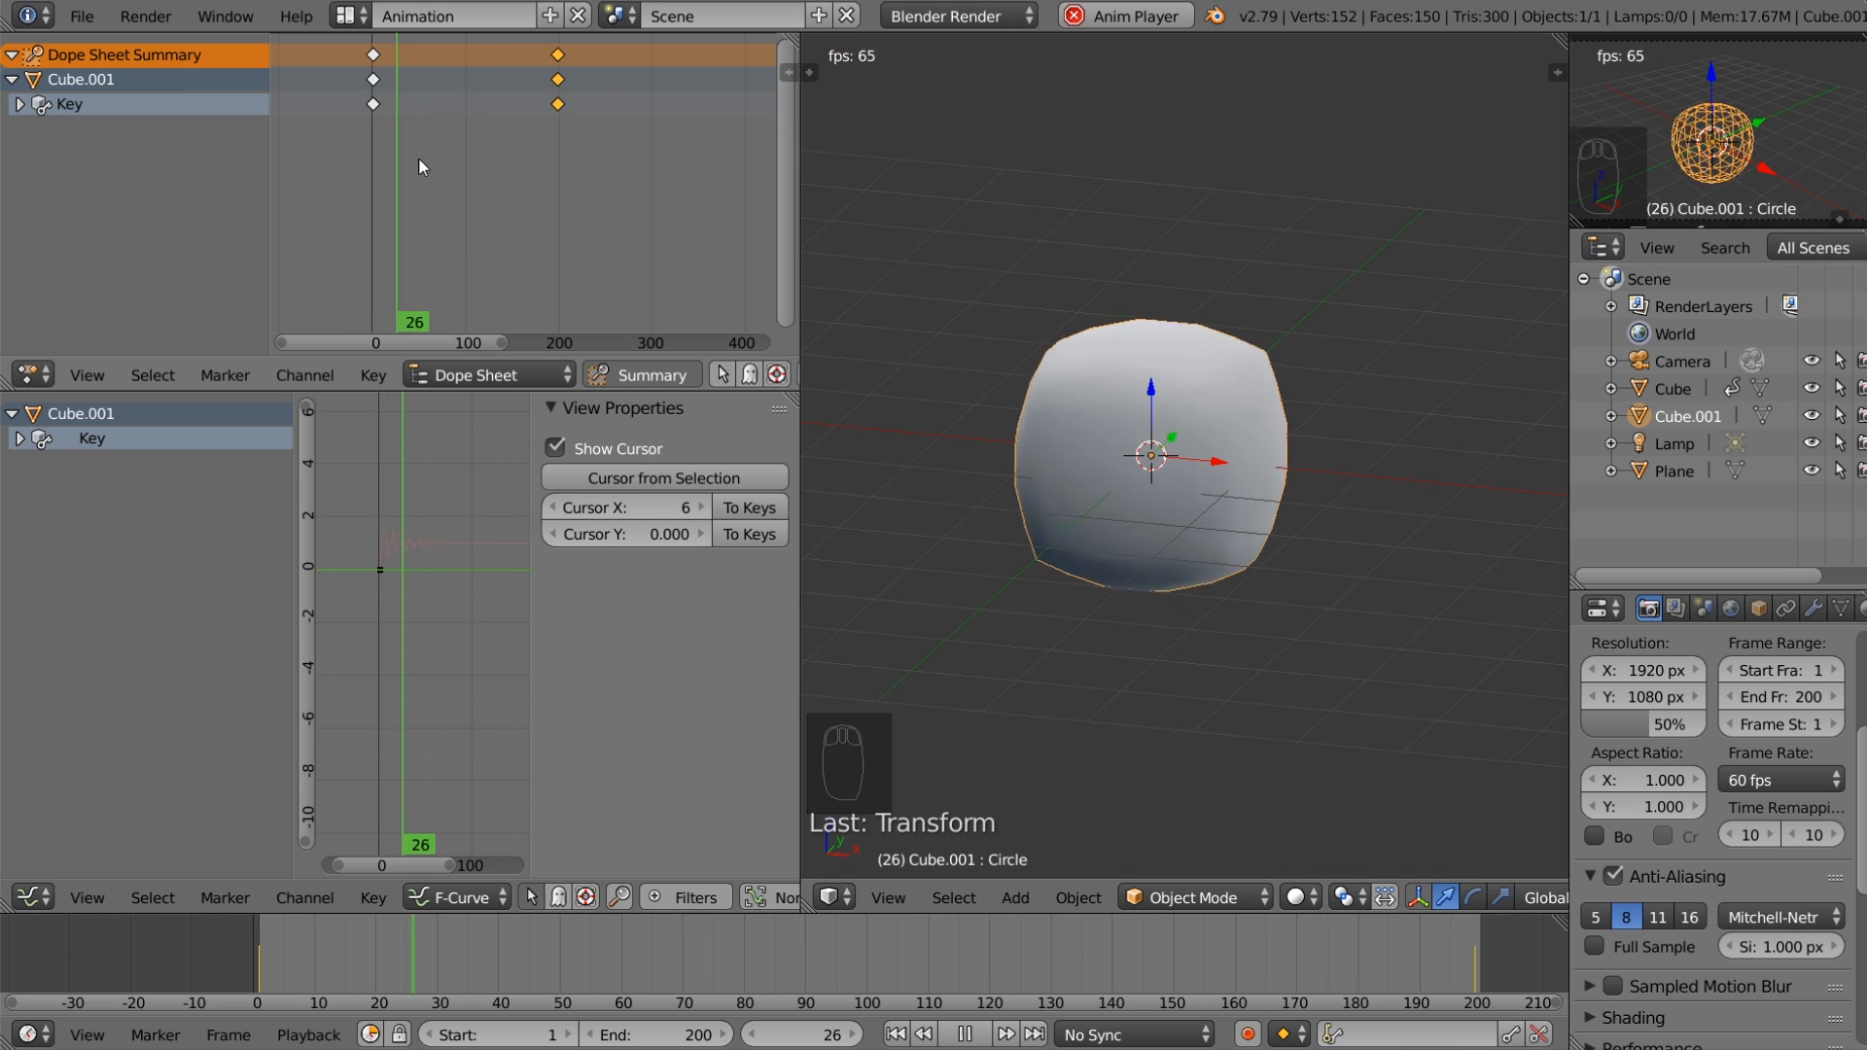
Step: Move the Circle value's end keyframe to frame 80 and set the animation's end frame to 80
{"action": "key", "text": "g"}
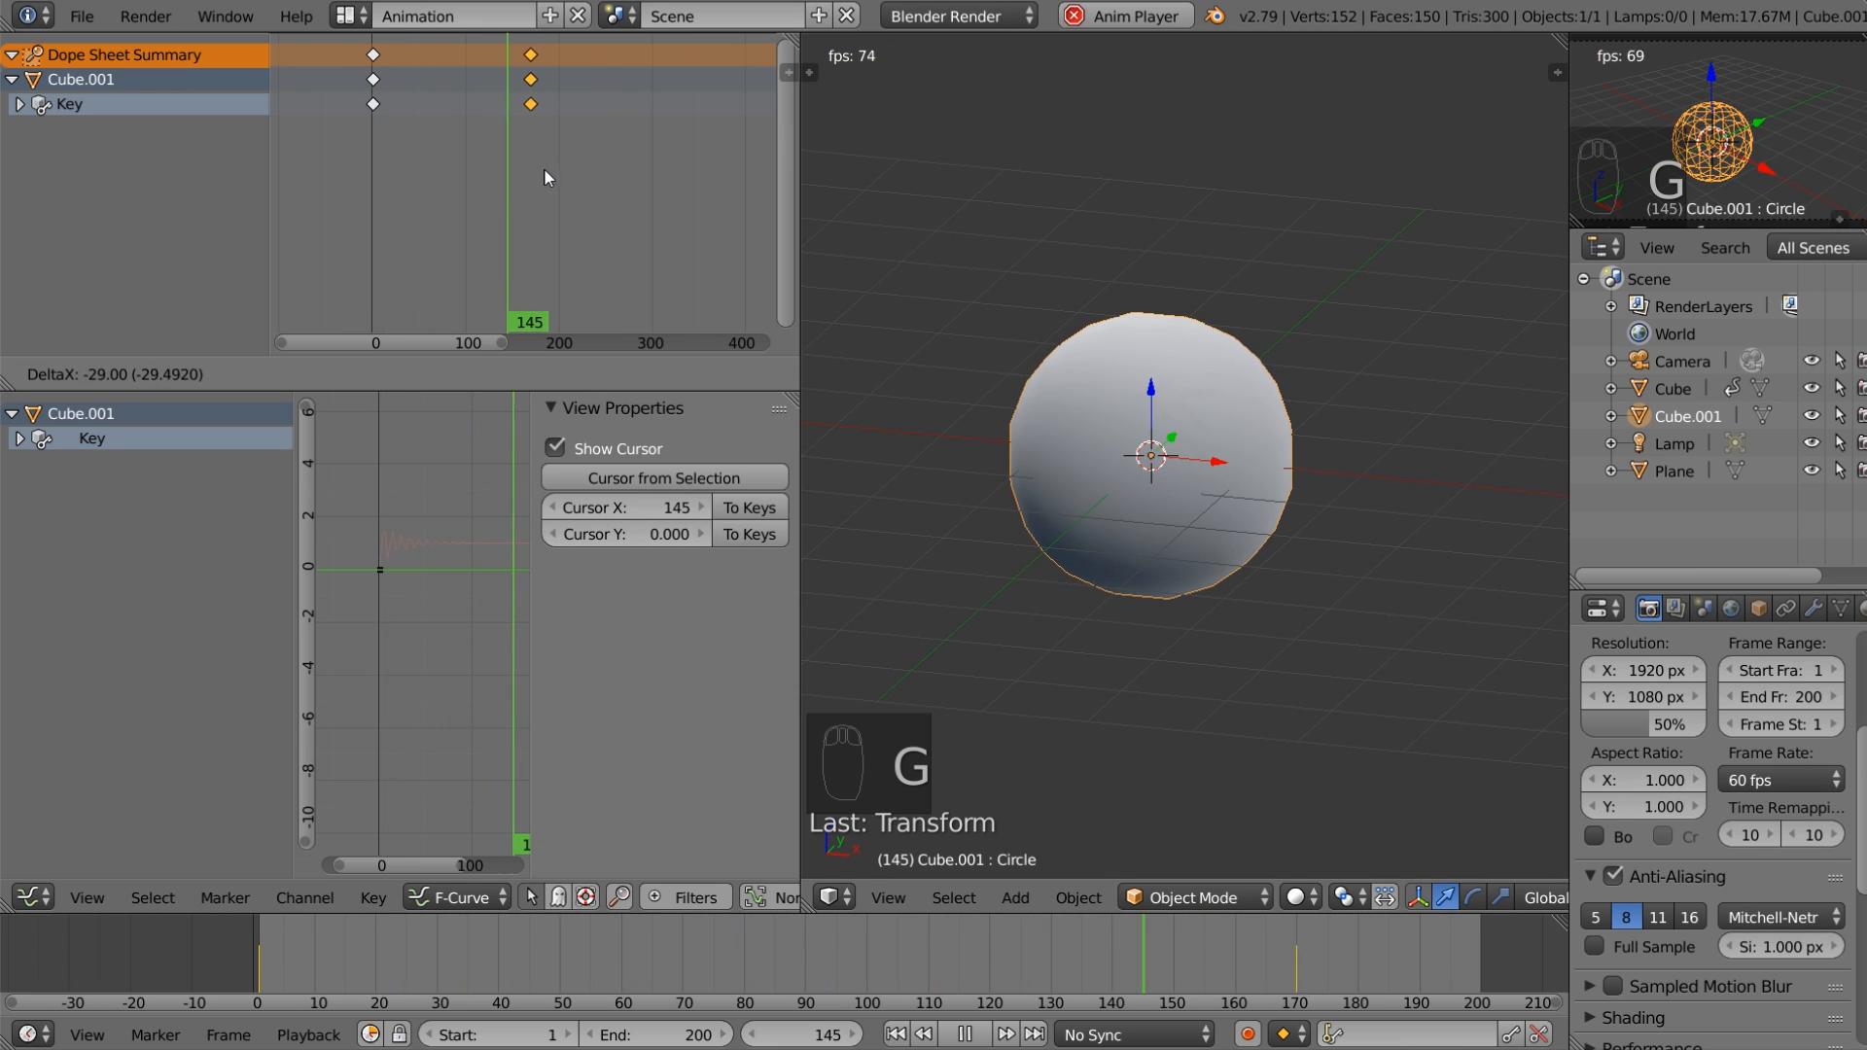
{"action": "left_click", "coordinate": [466, 181]}
{"action": "left_click", "coordinate": [657, 1035]}
{"action": "type", "text": "80"}
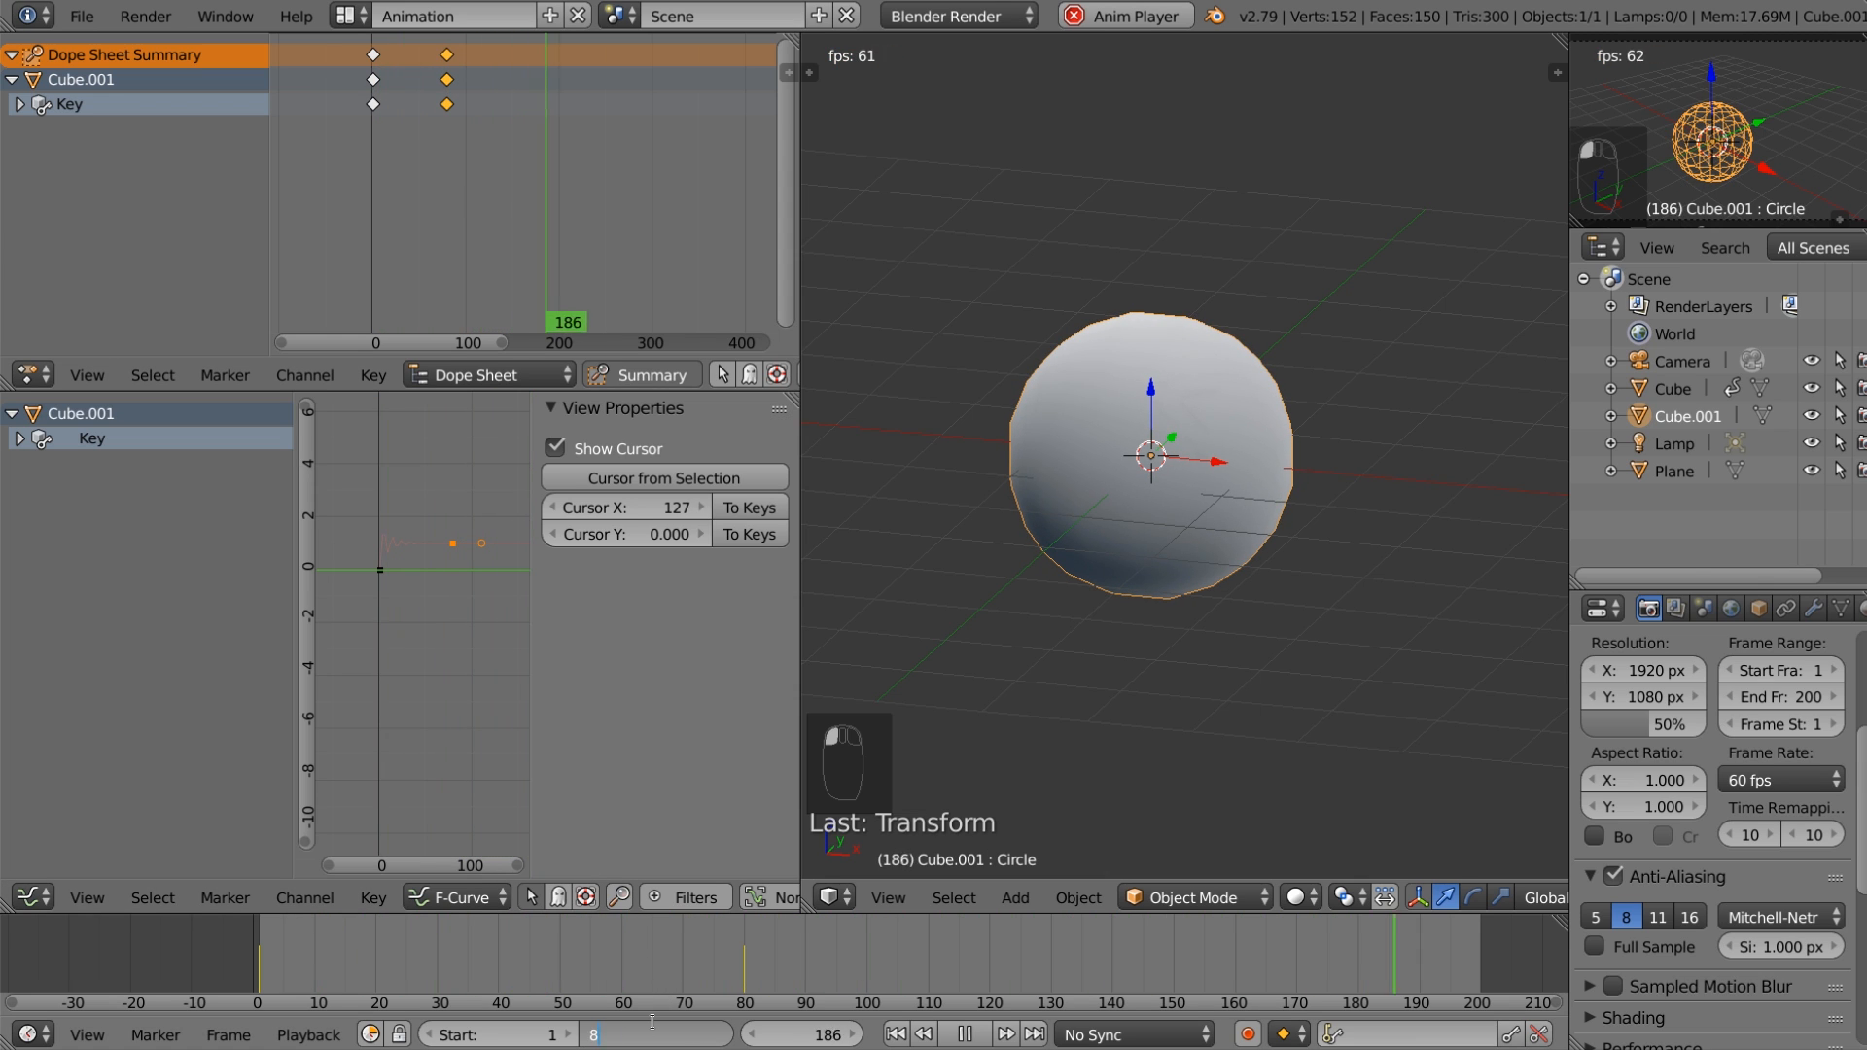
{"action": "key", "text": "Return"}
Step: Switch the frame 1 keyframe's interpolation back to Bounce in the Graph Editor
{"action": "left_click", "coordinate": [378, 571]}
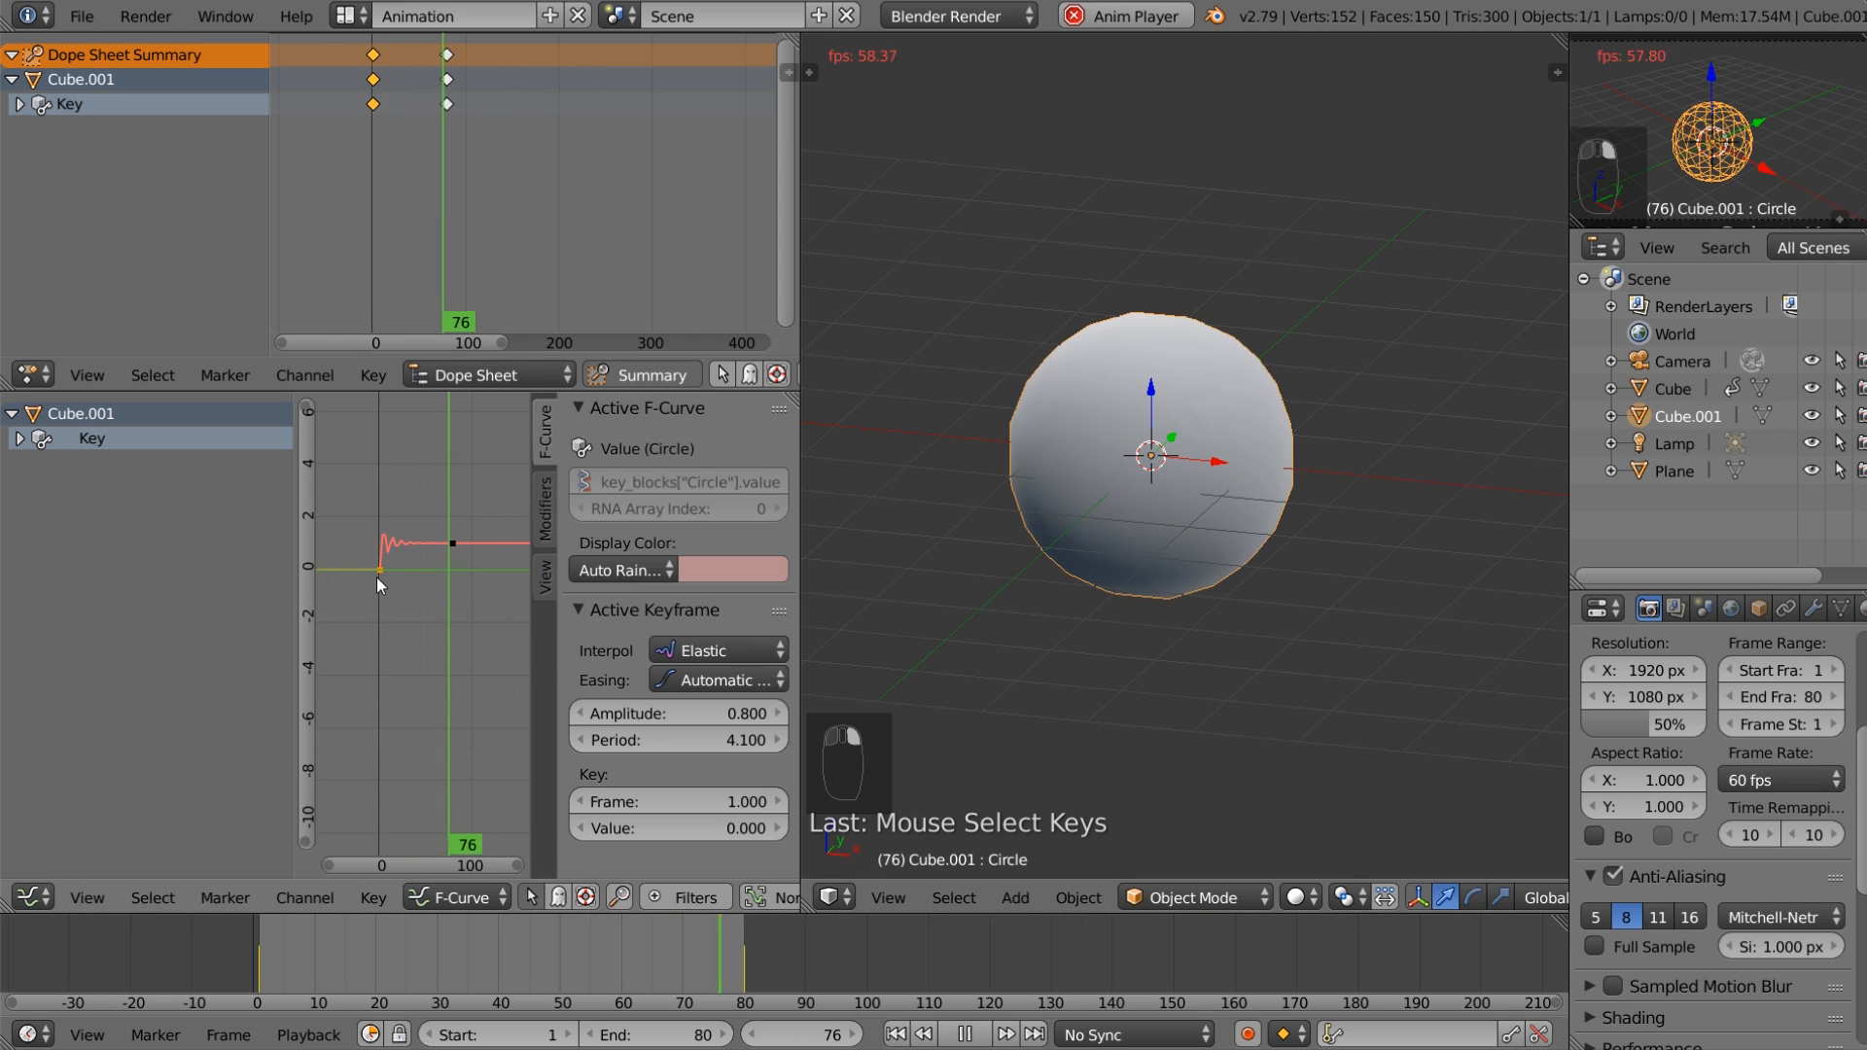
{"action": "left_click", "coordinate": [720, 650]}
{"action": "left_click", "coordinate": [1151, 477]}
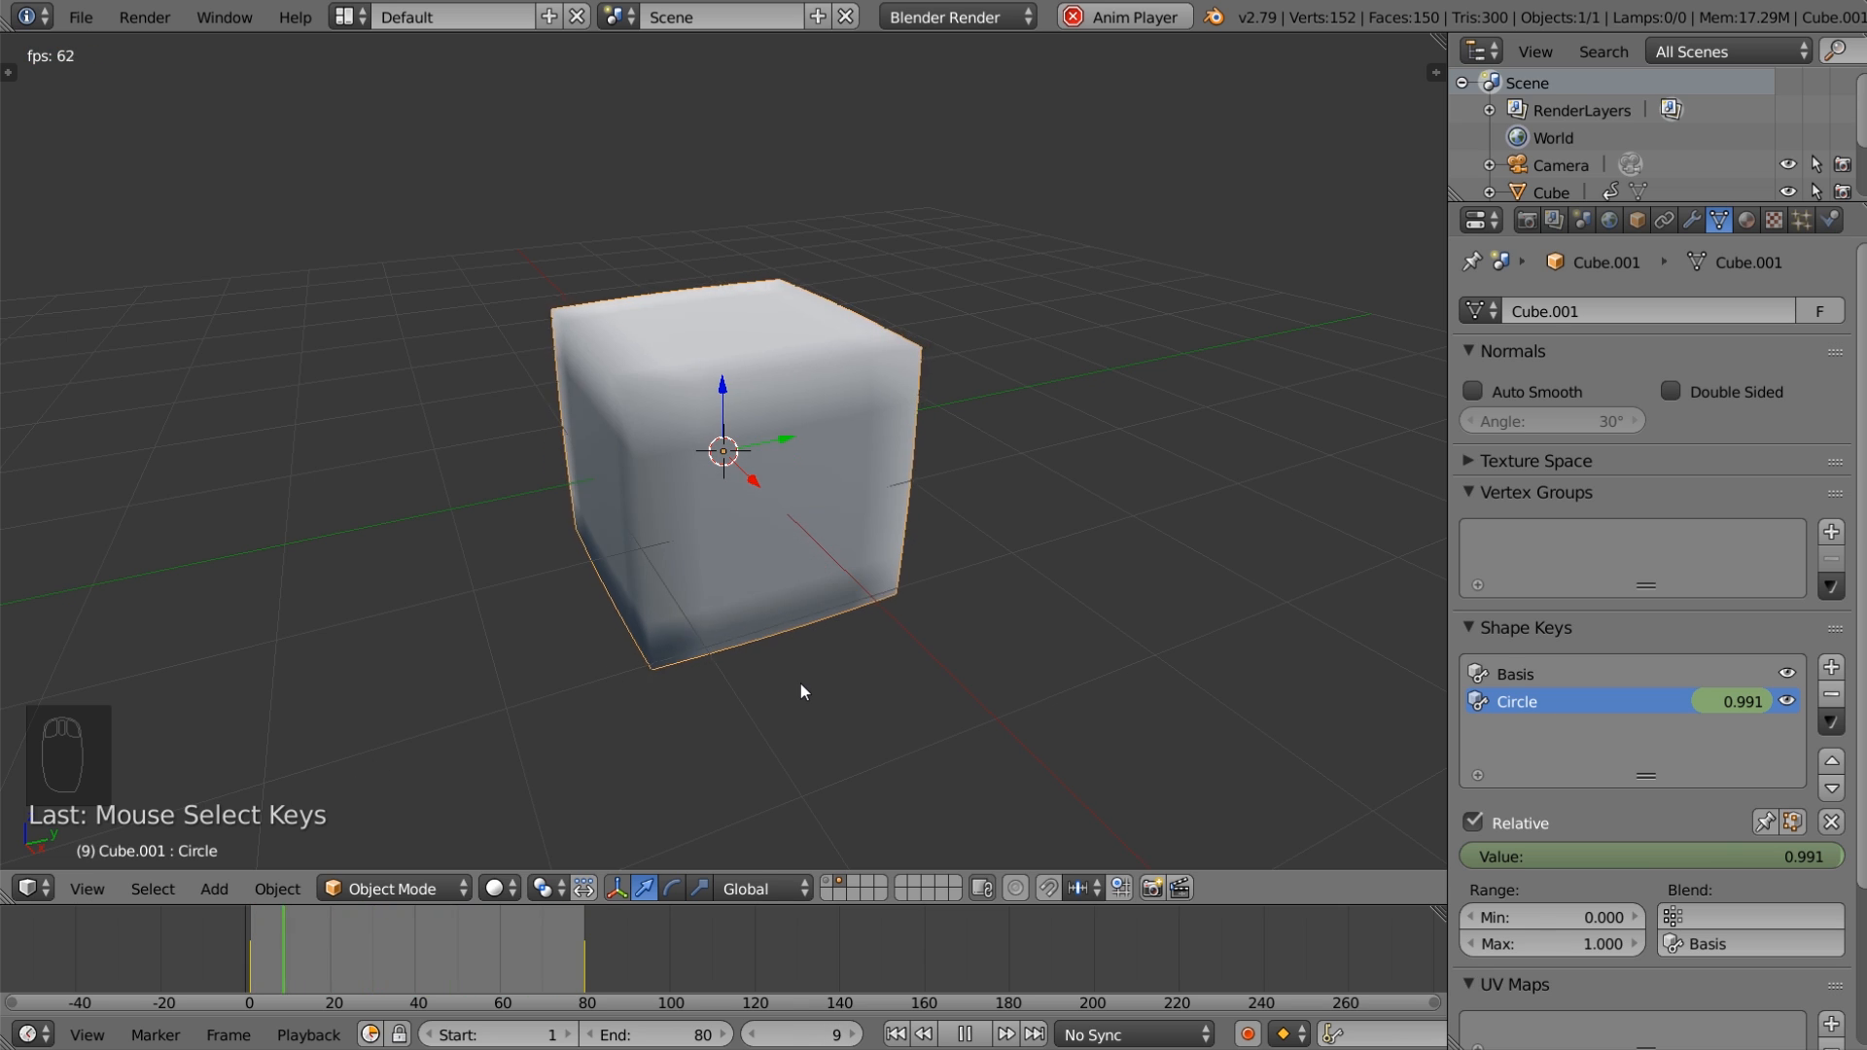
Step: Switch the render engine to Cycles Render and give the morphing cube a new material
{"action": "left_click", "coordinate": [1748, 223]}
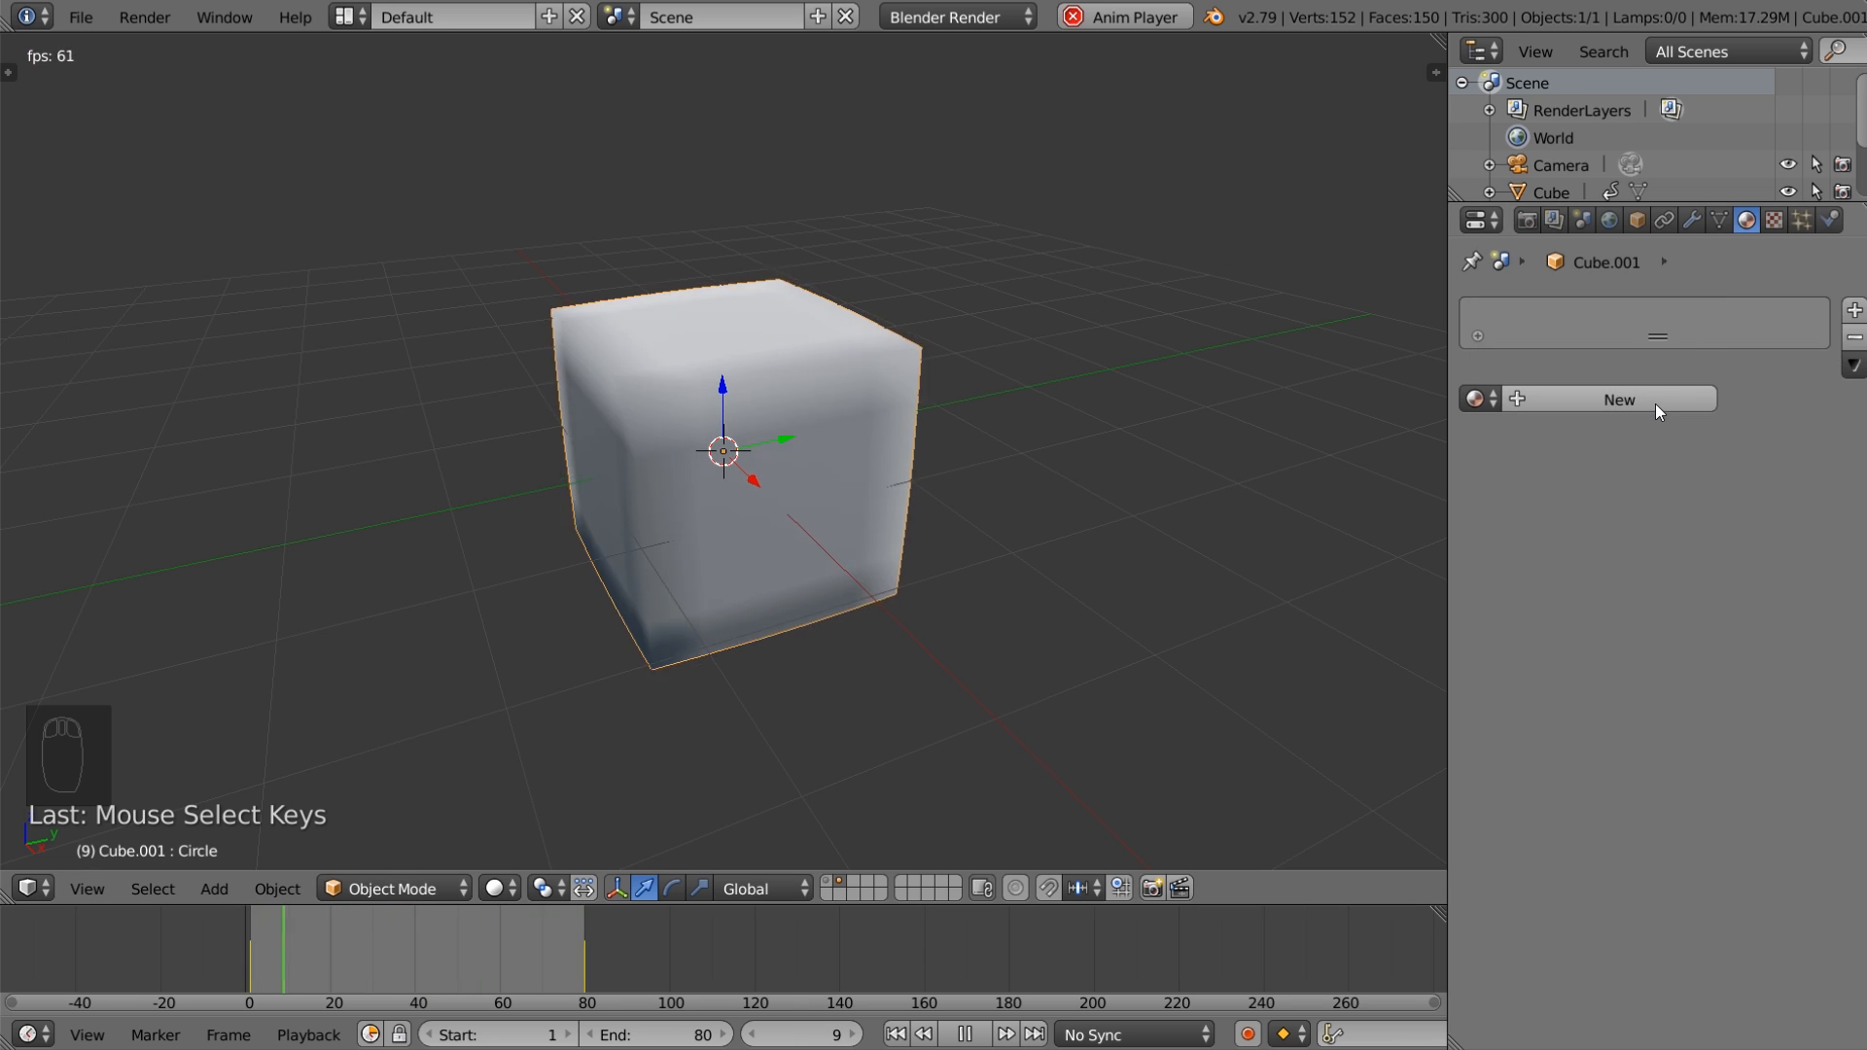
{"action": "left_click", "coordinate": [982, 17]}
{"action": "left_click", "coordinate": [969, 109]}
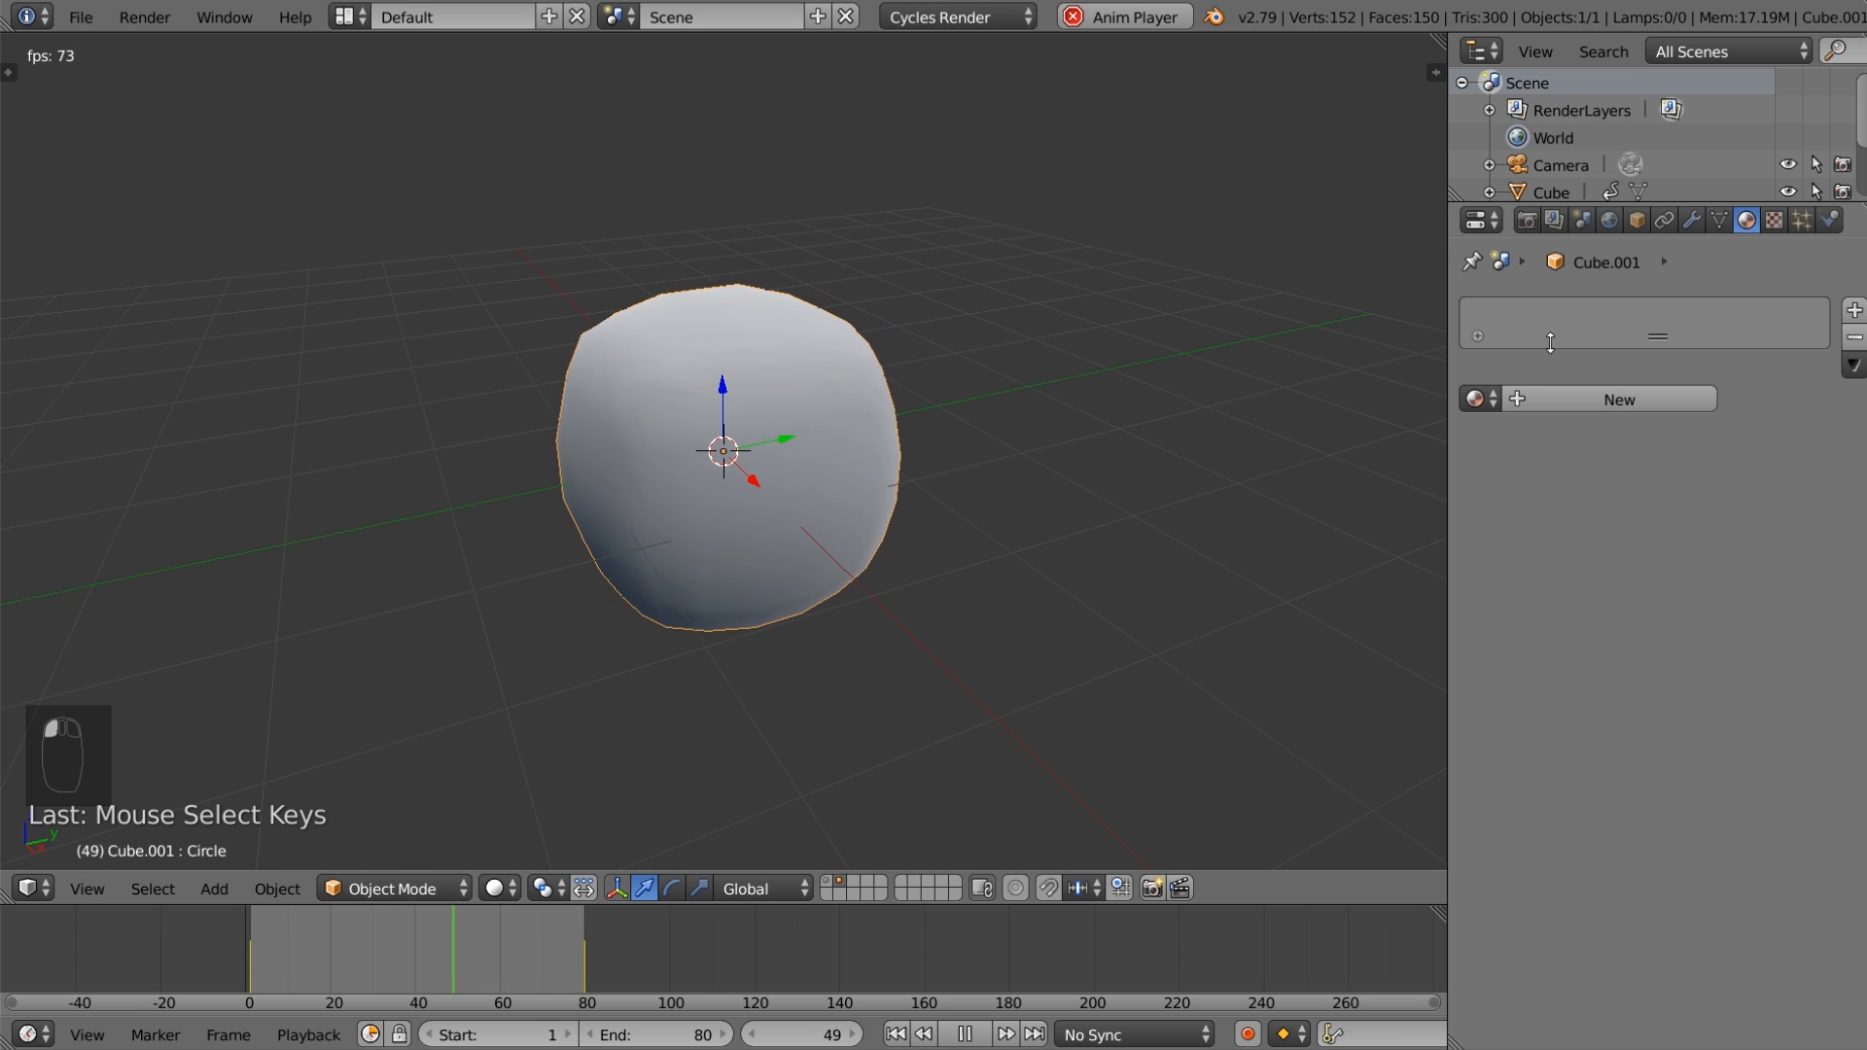
{"action": "left_click", "coordinate": [1556, 399]}
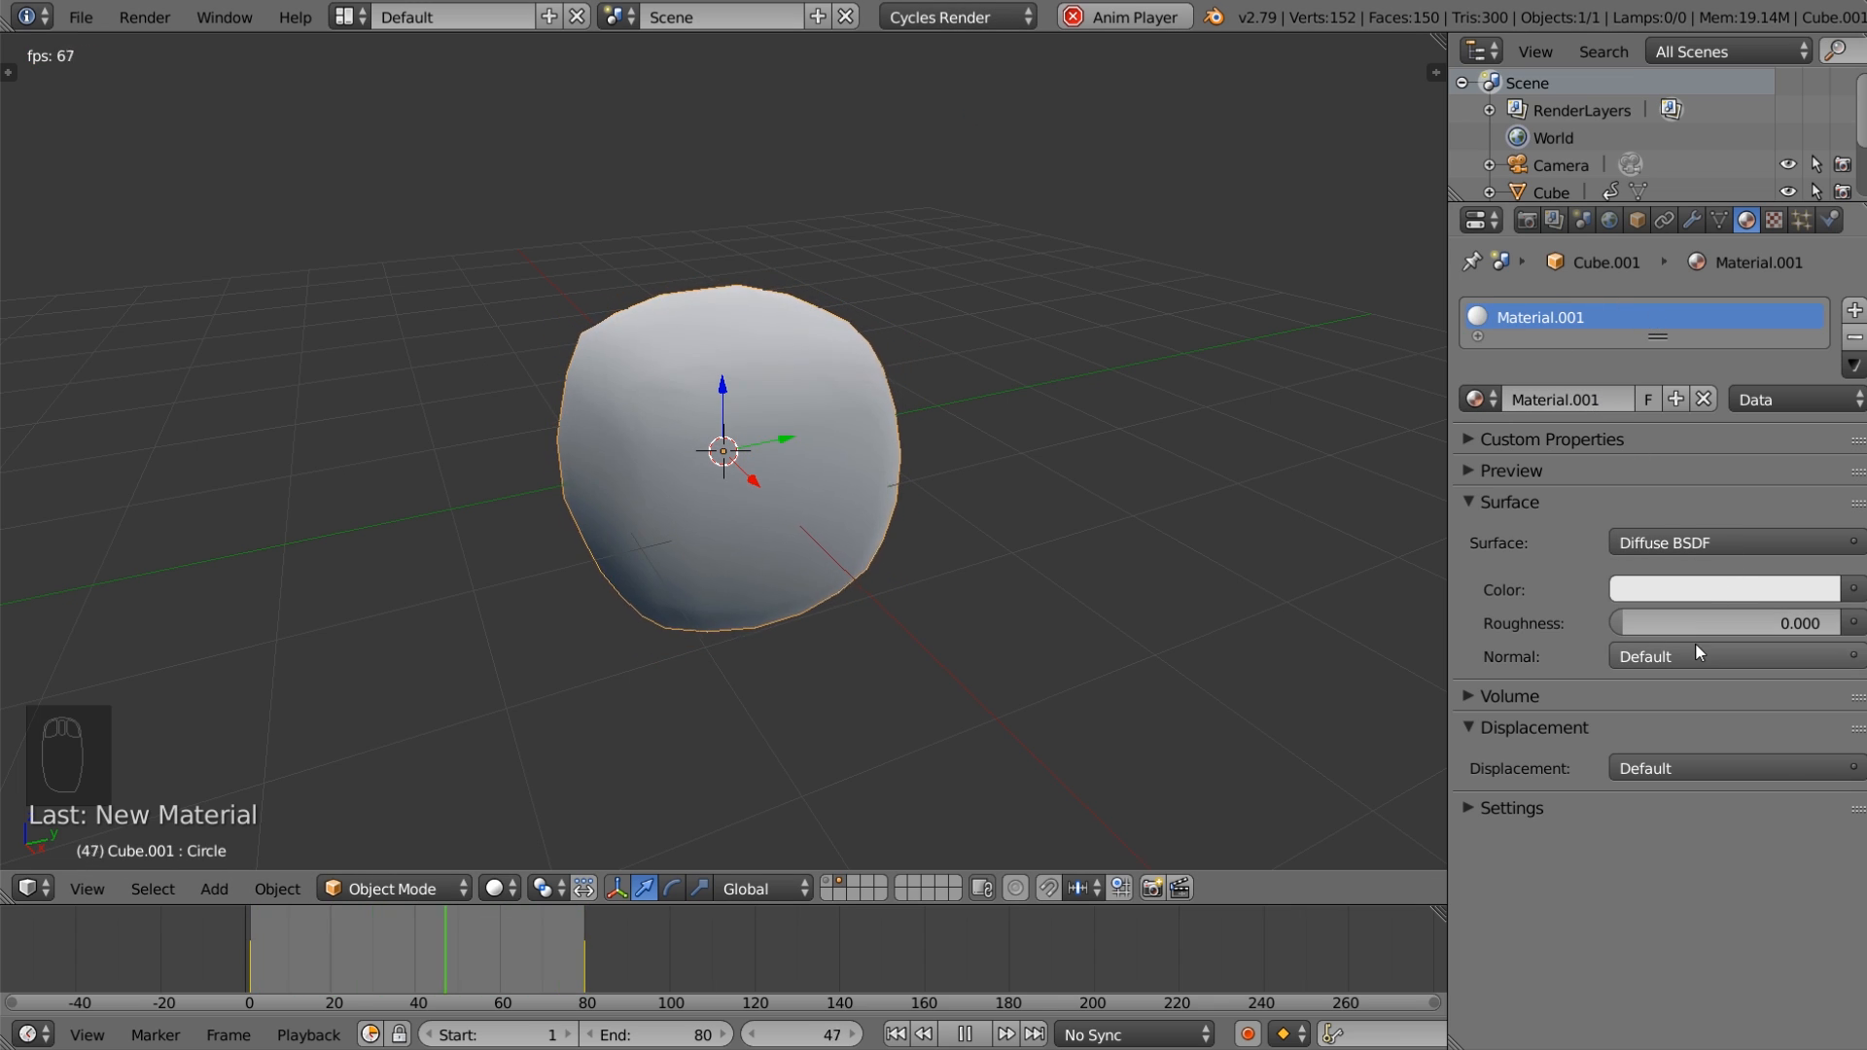
Step: Set the material's Diffuse BSDF color to red and sample that same red for its Viewport Color
{"action": "left_click", "coordinate": [1707, 590]}
{"action": "left_click", "coordinate": [1704, 385]}
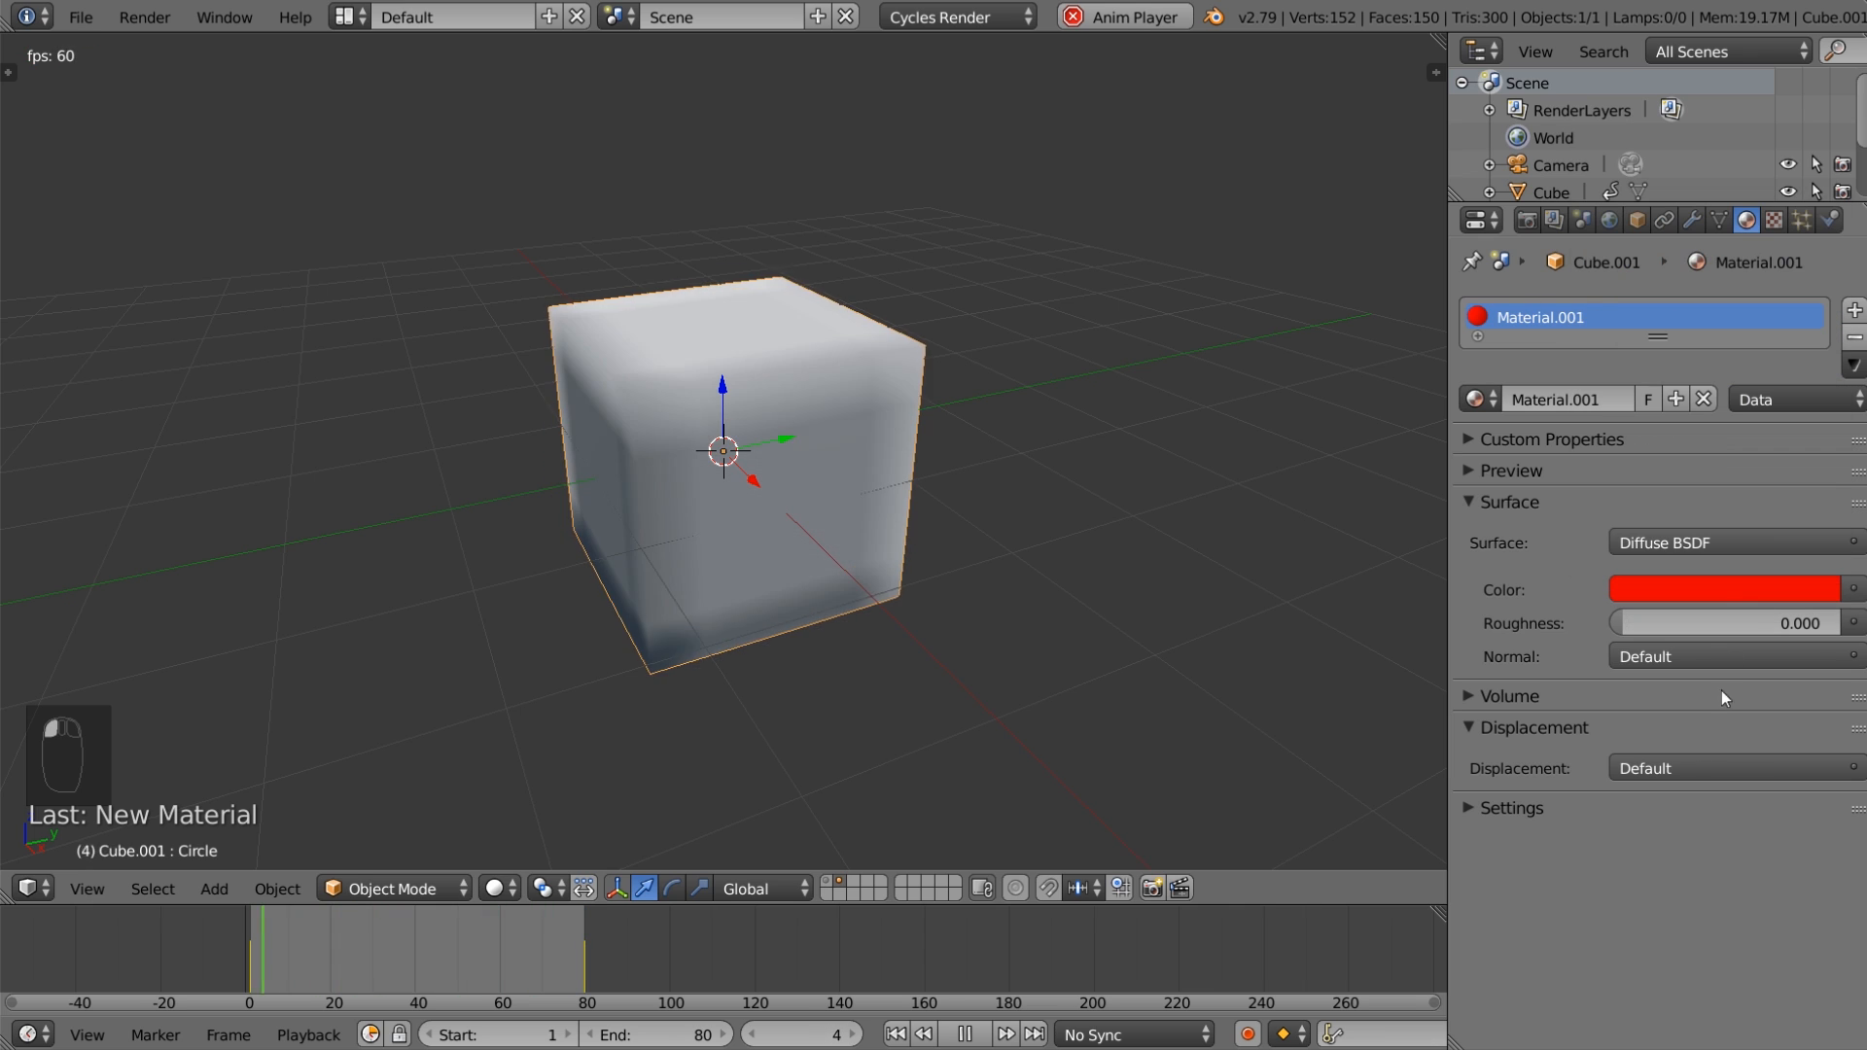
{"action": "left_click", "coordinate": [1533, 805]}
{"action": "left_click", "coordinate": [1579, 1021]}
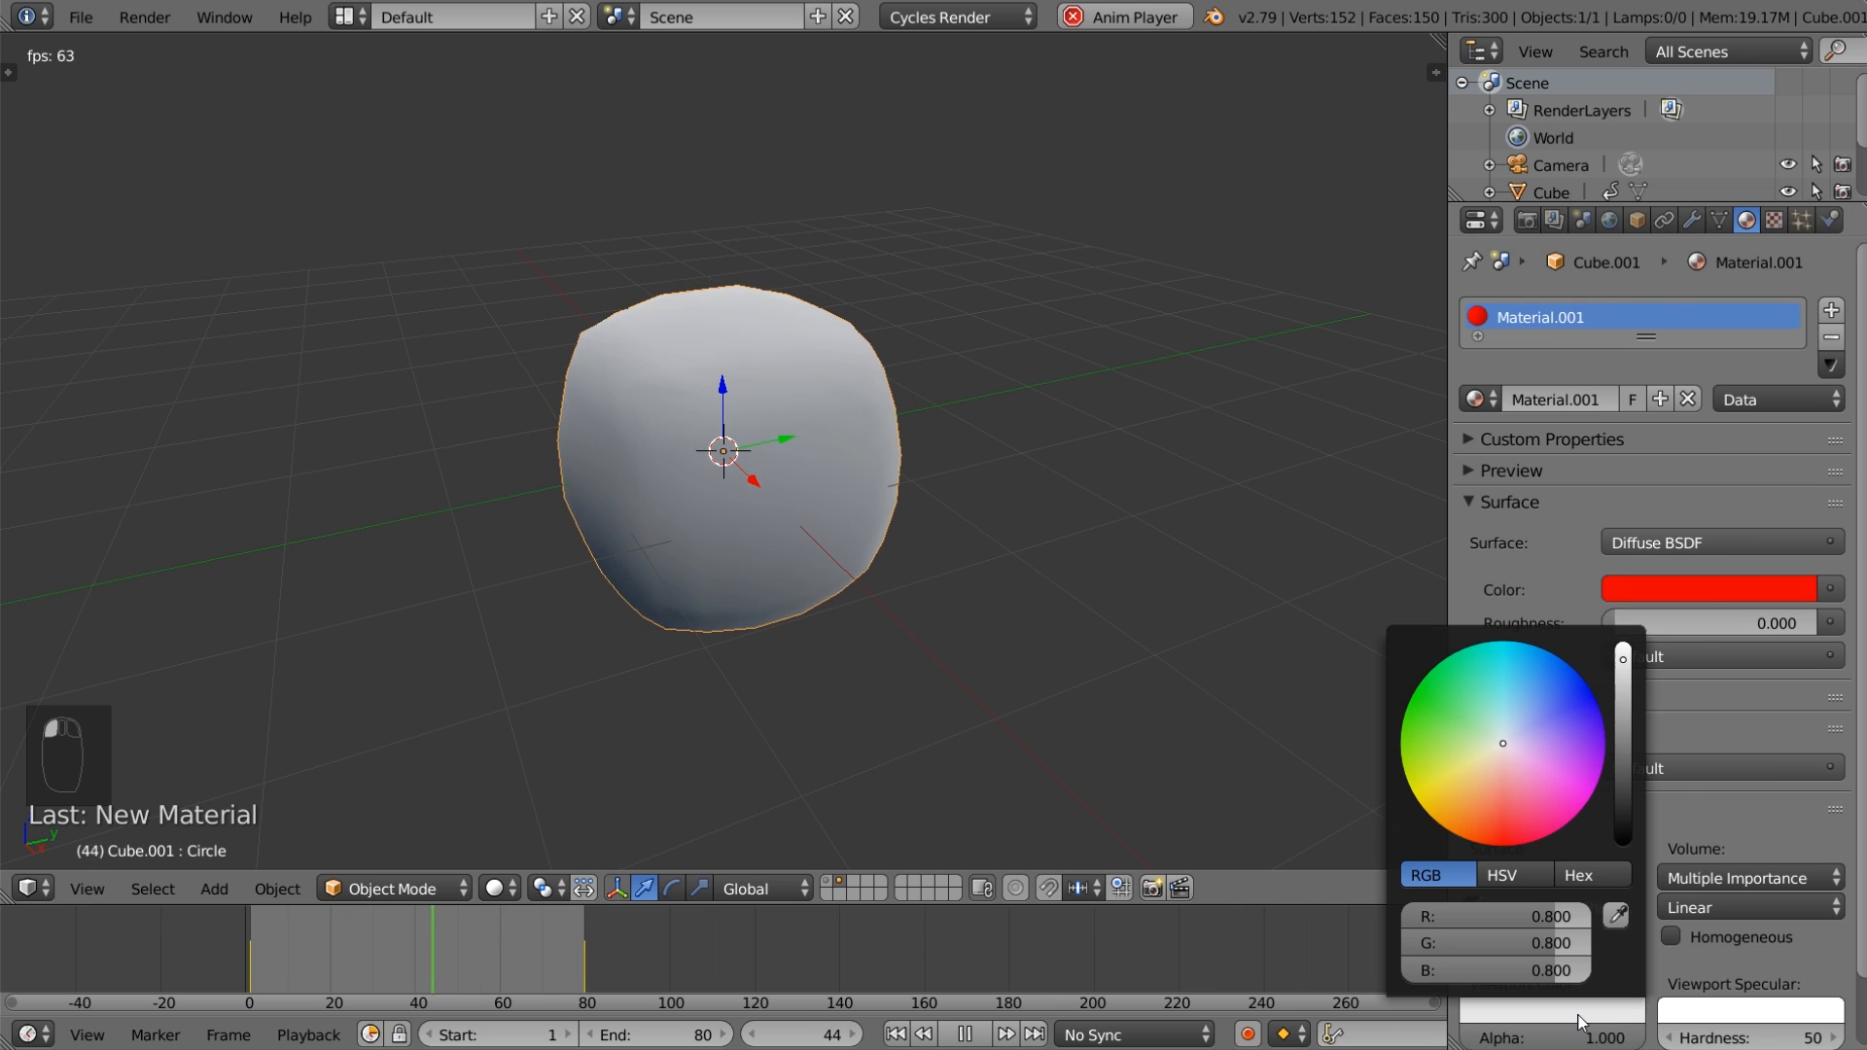
{"action": "left_click", "coordinate": [1617, 916]}
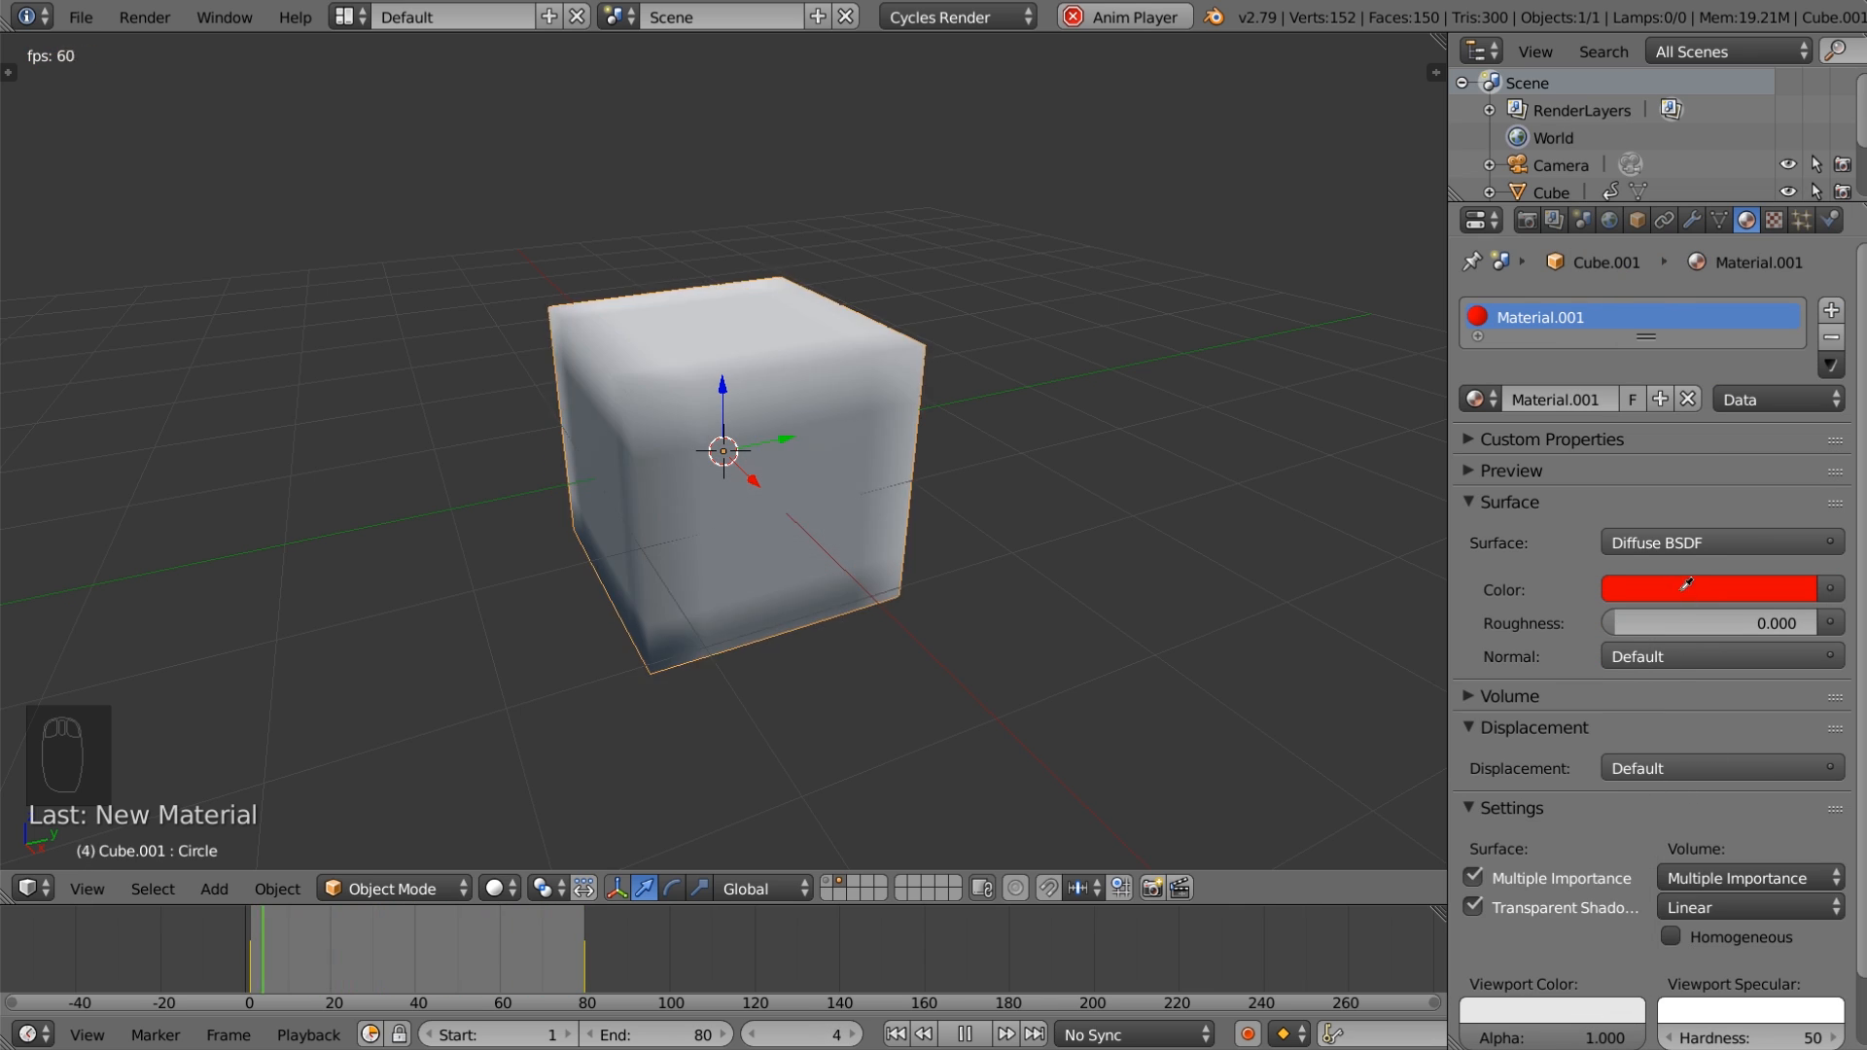
{"action": "left_click", "coordinate": [1683, 587]}
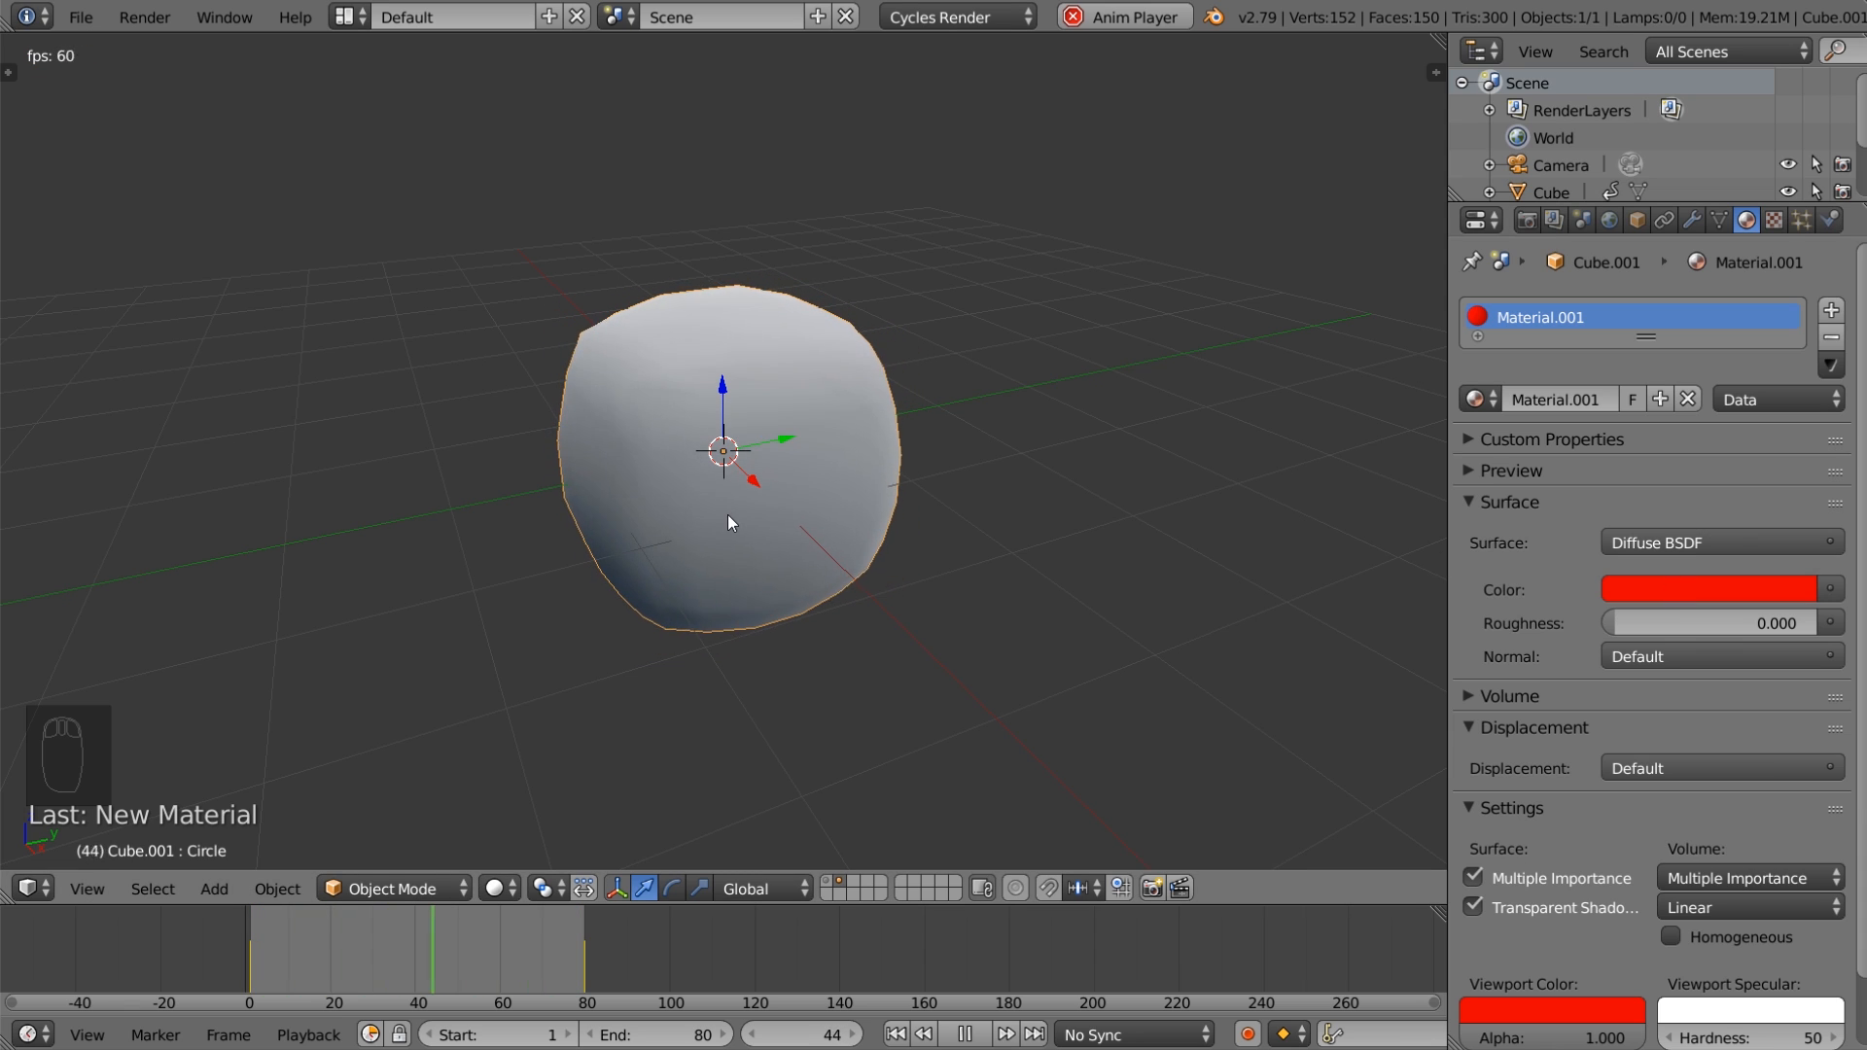
Step: Try the Material and Rendered viewport shading modes and settle on Texture shading for the 3D view
{"action": "key", "text": "n"}
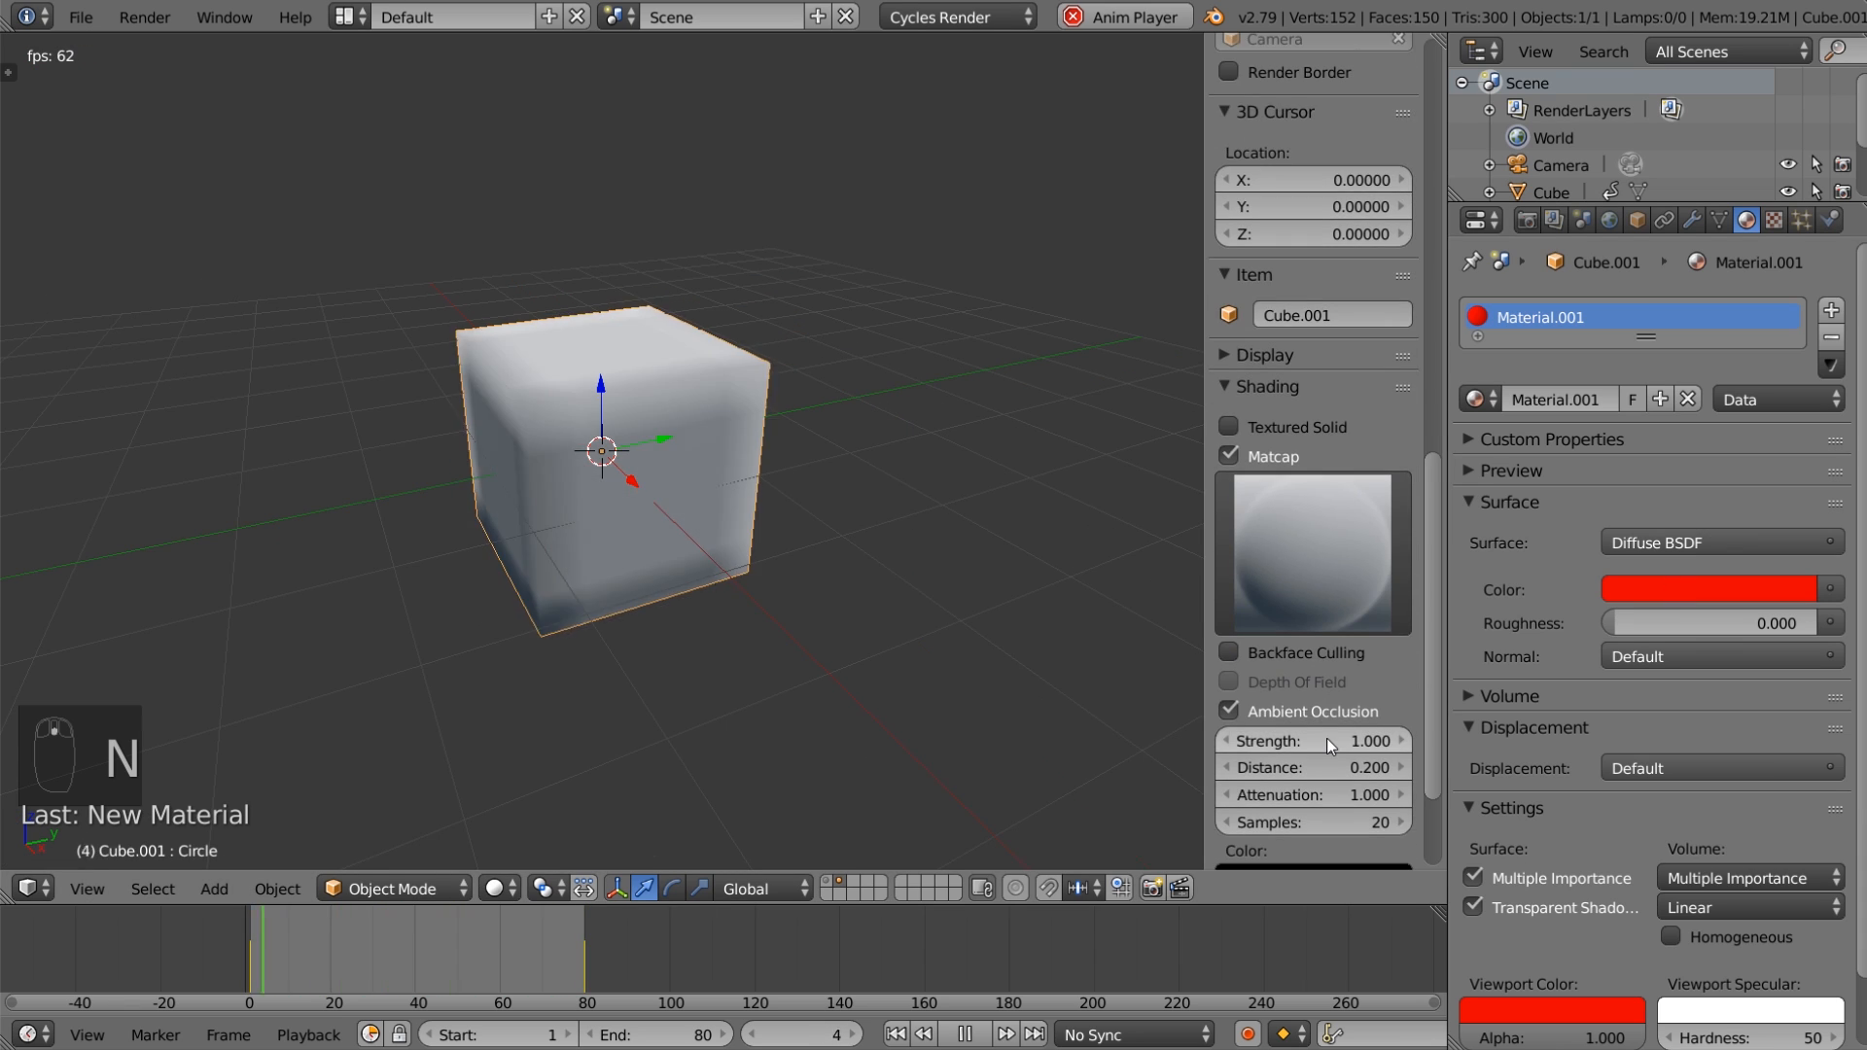
{"action": "key", "text": "n"}
{"action": "left_click", "coordinate": [498, 887]}
{"action": "left_click", "coordinate": [587, 763]}
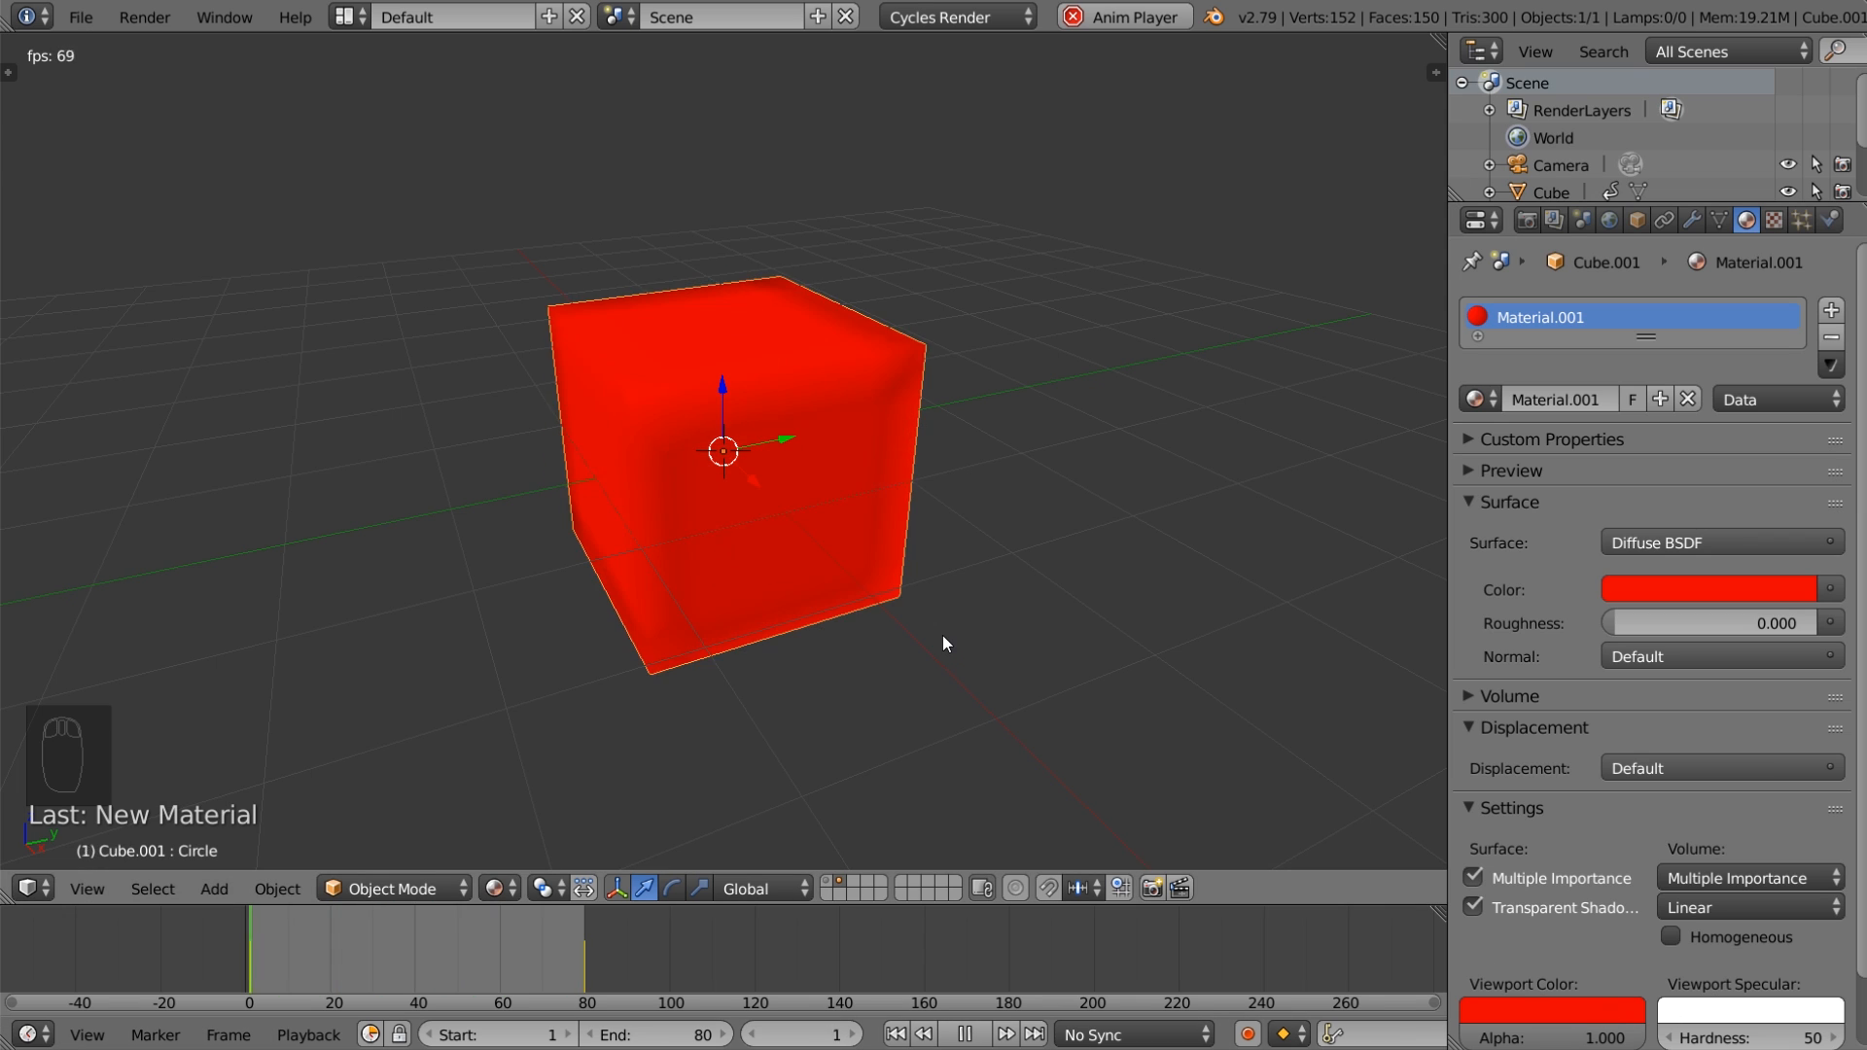
{"action": "left_click", "coordinate": [498, 888]}
{"action": "left_click", "coordinate": [573, 712]}
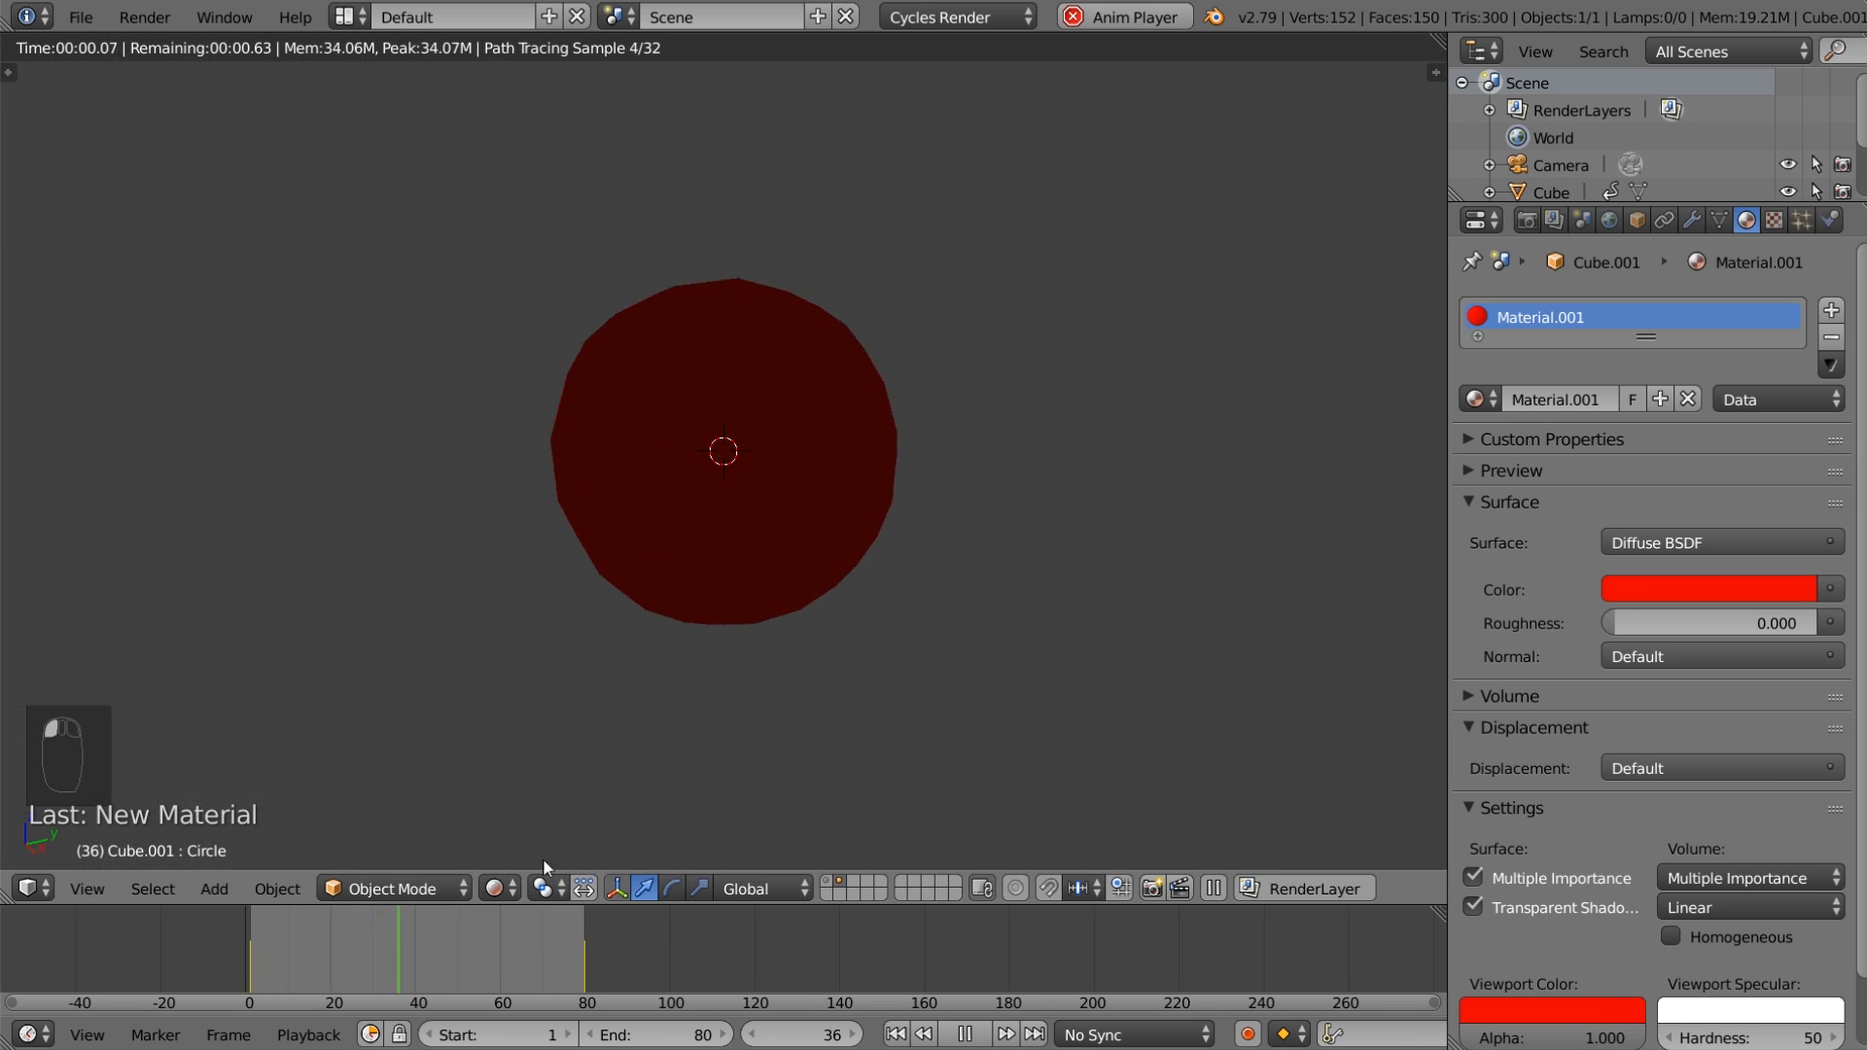
{"action": "left_click", "coordinate": [498, 888]}
{"action": "left_click", "coordinate": [566, 739]}
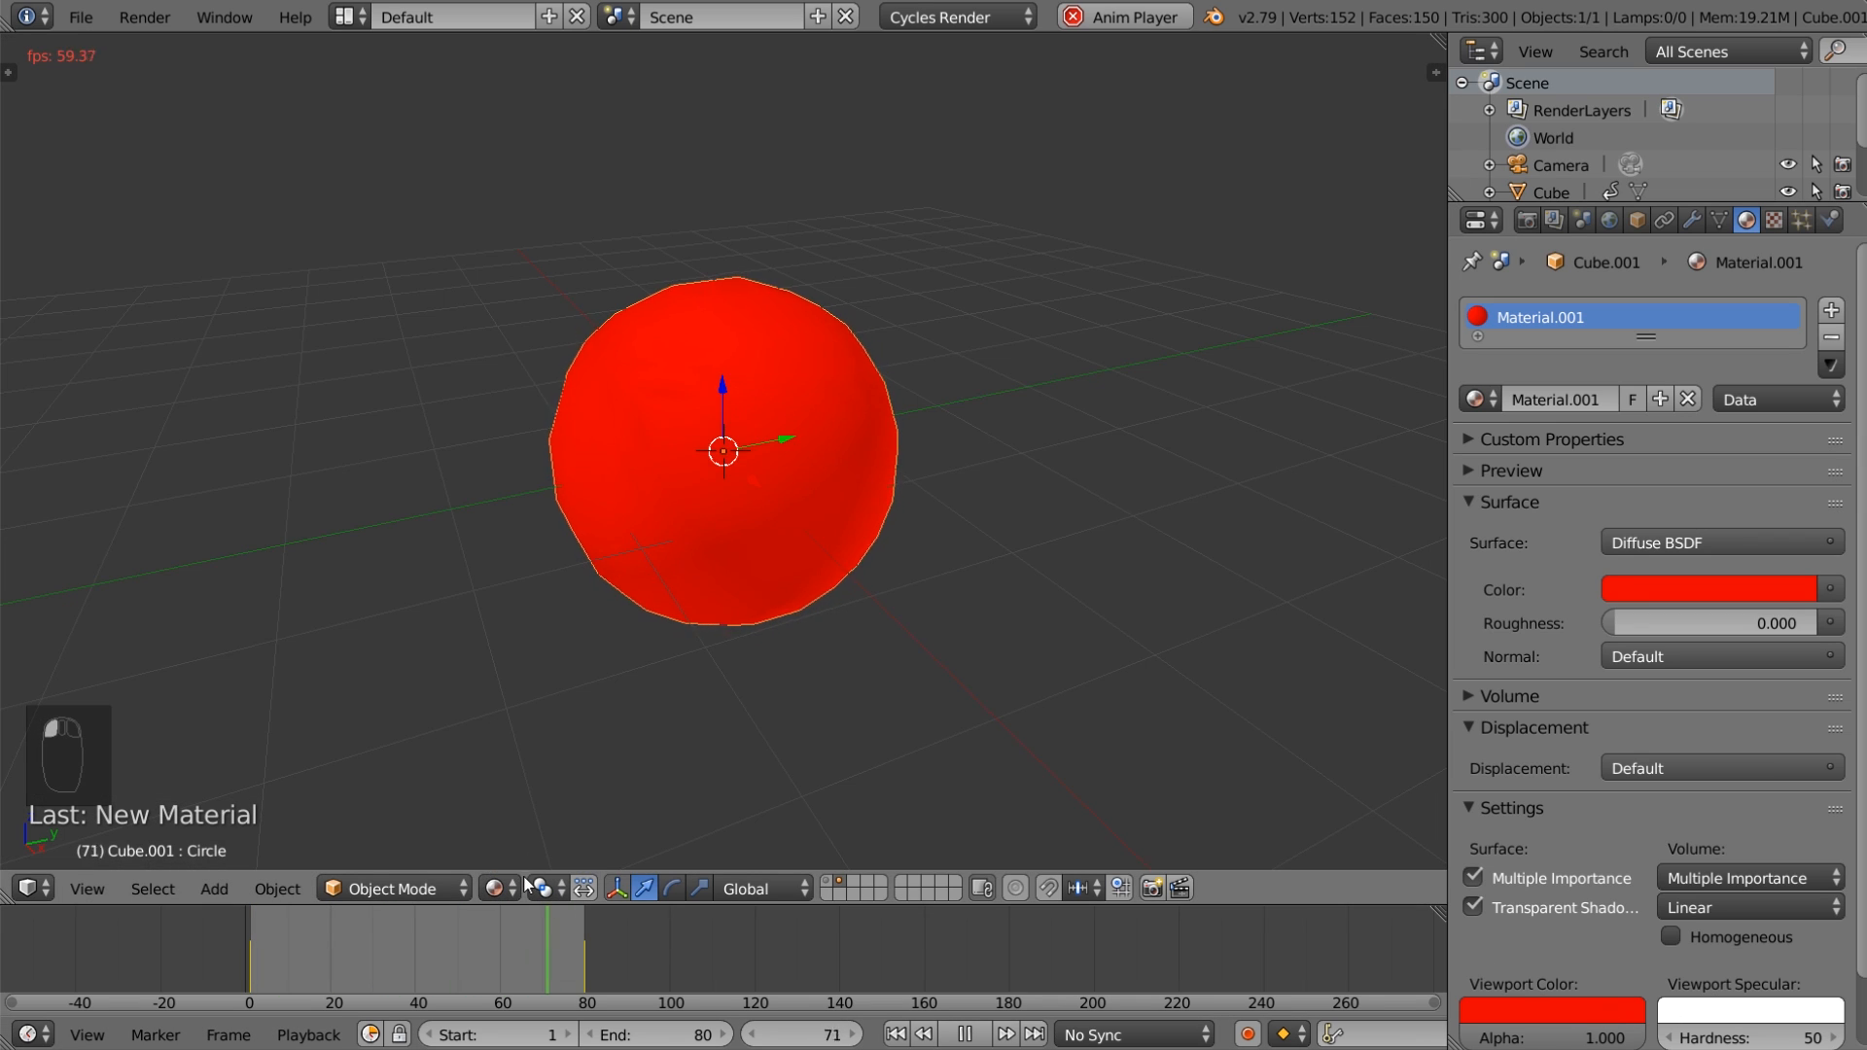
{"action": "left_click", "coordinate": [498, 888]}
{"action": "left_click", "coordinate": [572, 708]}
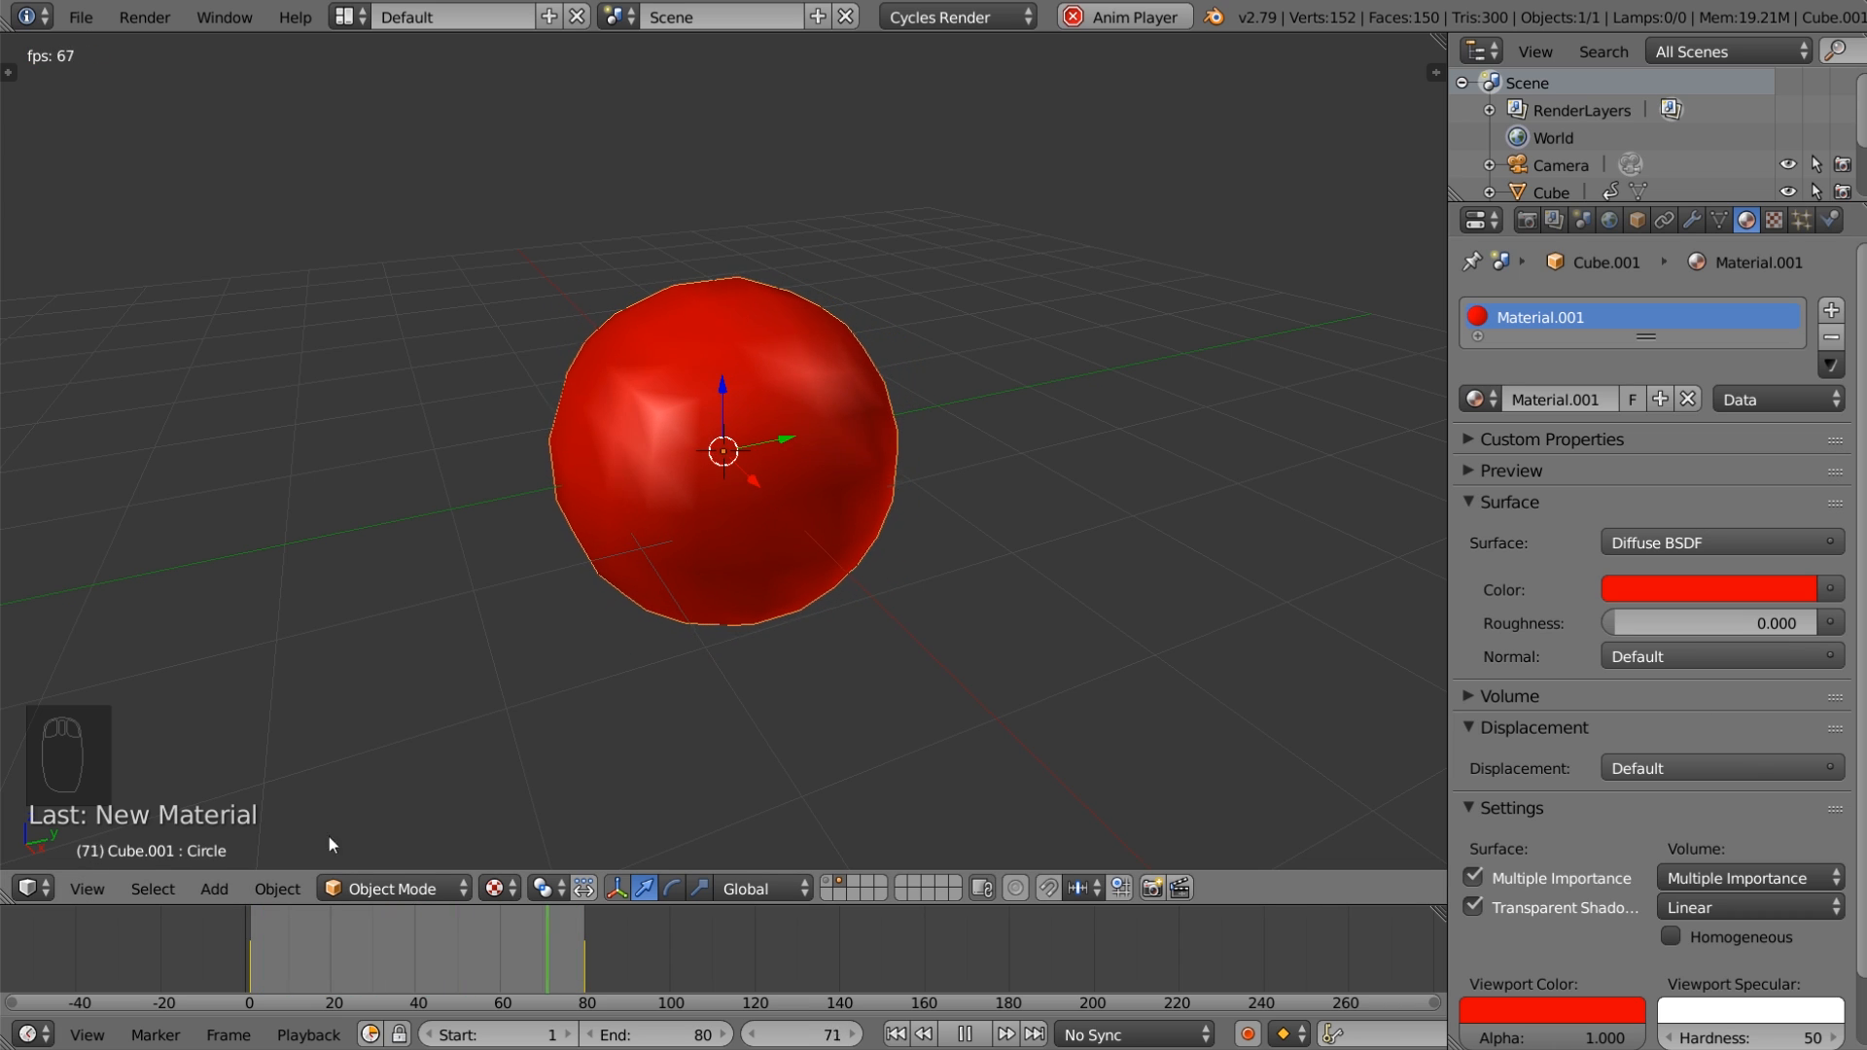
Step: Split the 3D view and turn the new area into a Node Editor with its properties sidebar hidden
{"action": "left_click_drag", "start_coordinate": [20, 900], "coordinate": [601, 875]}
{"action": "left_click", "coordinate": [32, 889]}
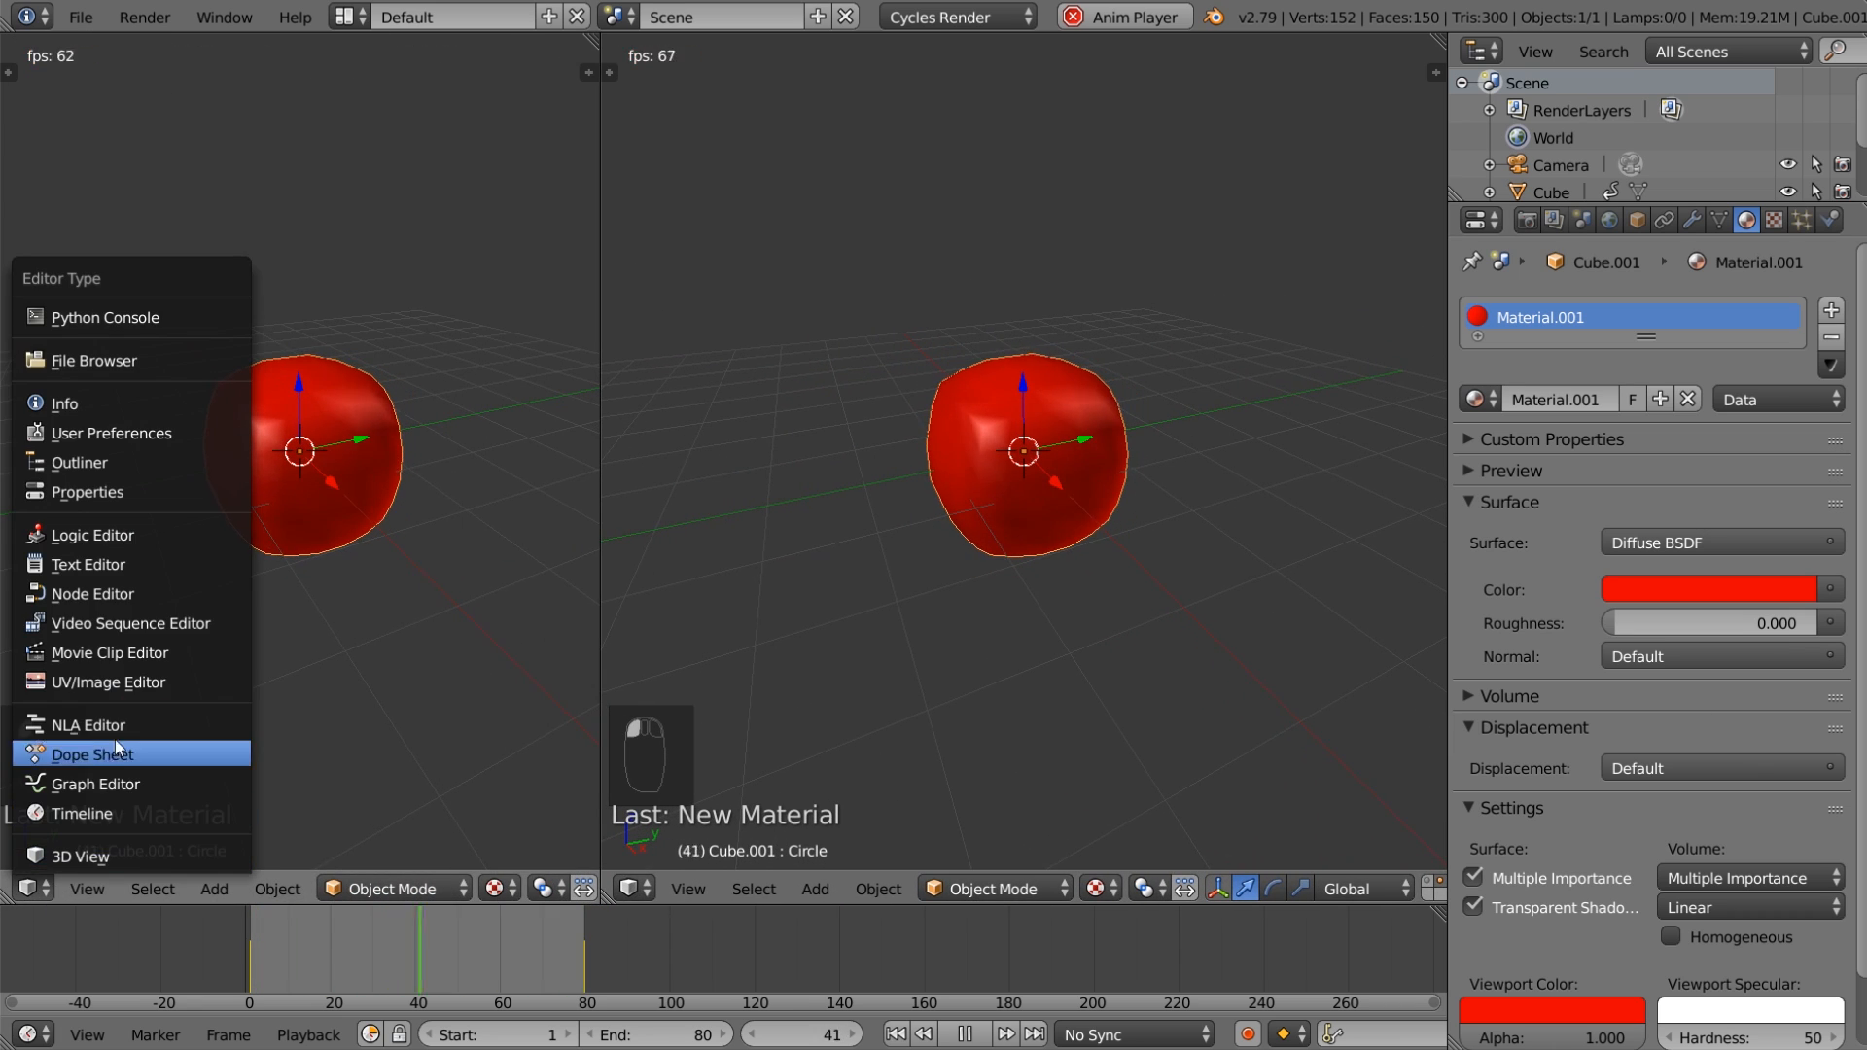
{"action": "left_click", "coordinate": [117, 594]}
{"action": "key", "text": "n"}
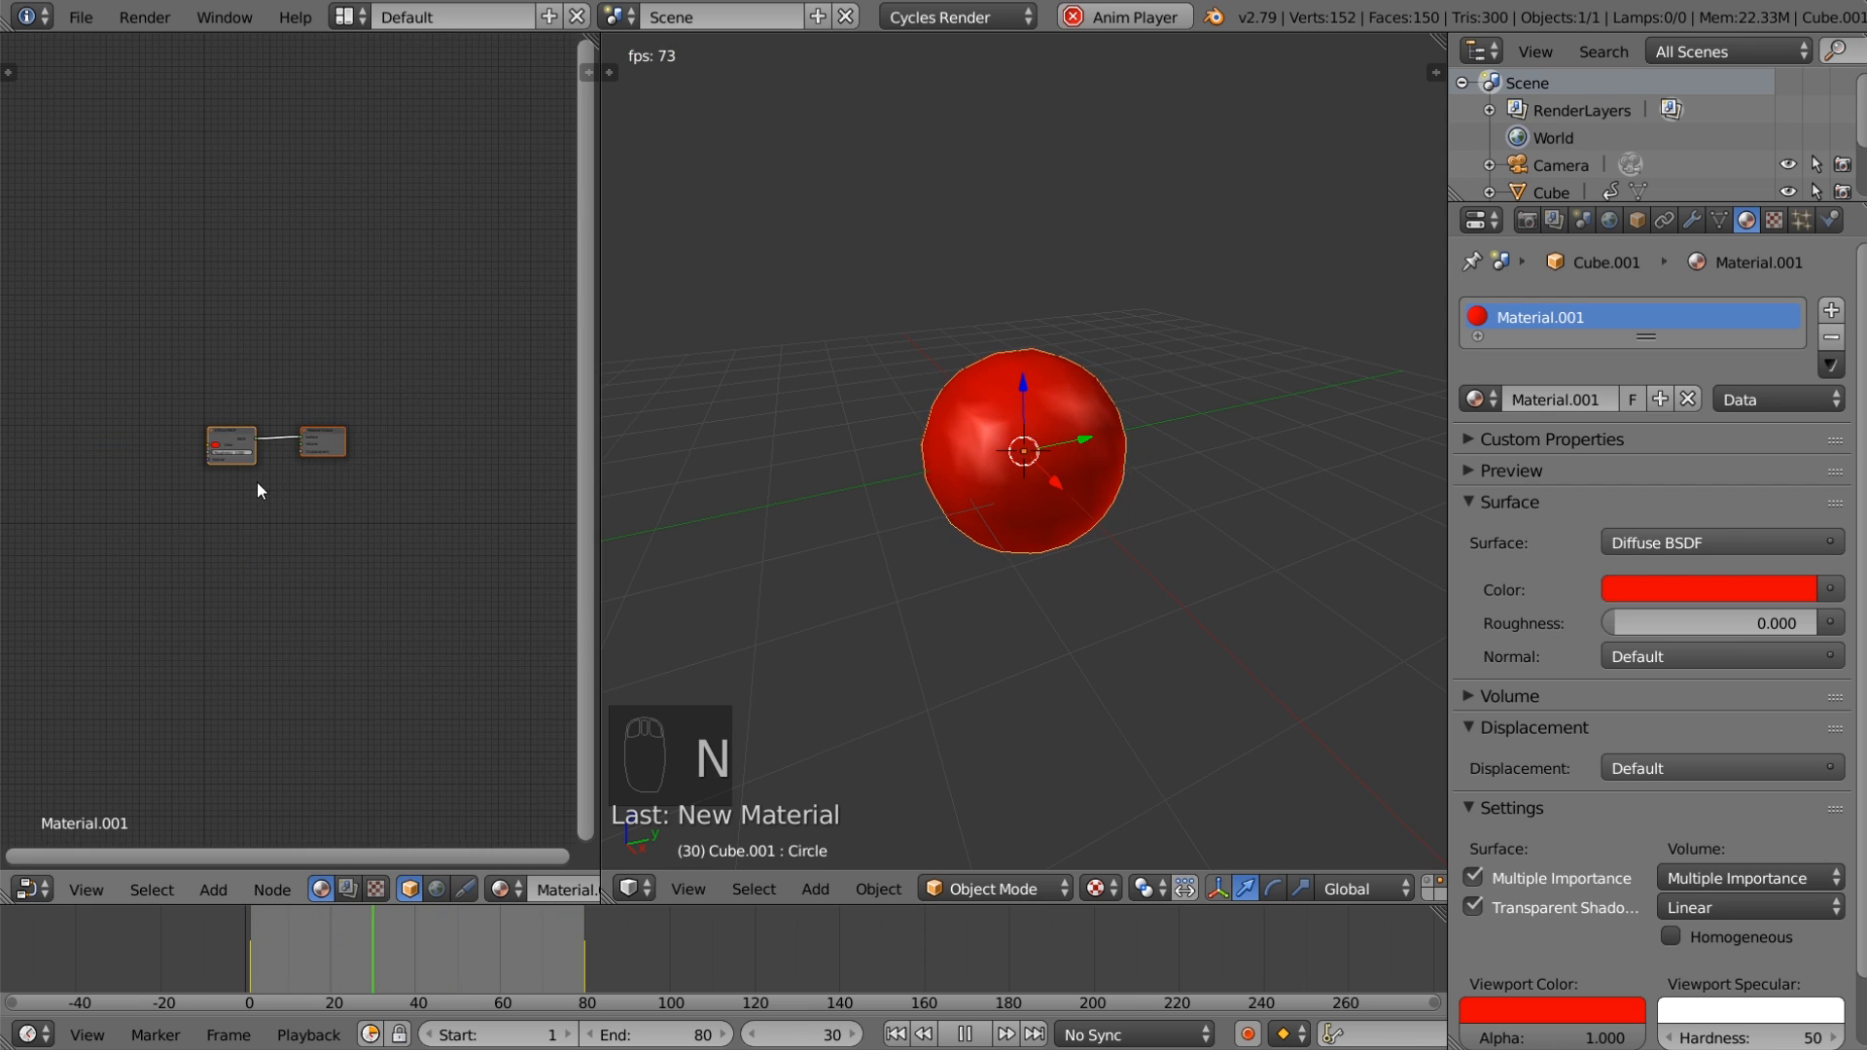
Step: Spread the Diffuse BSDF and Material Output nodes apart and insert a Mix Shader on the link between them
{"action": "scroll", "coordinate": [250, 491], "scroll_direction": "up", "scroll_amount": 4}
{"action": "left_click_drag", "start_coordinate": [364, 423], "coordinate": [393, 422]}
{"action": "left_click_drag", "start_coordinate": [151, 423], "coordinate": [96, 405]}
{"action": "key", "text": "shift+a"}
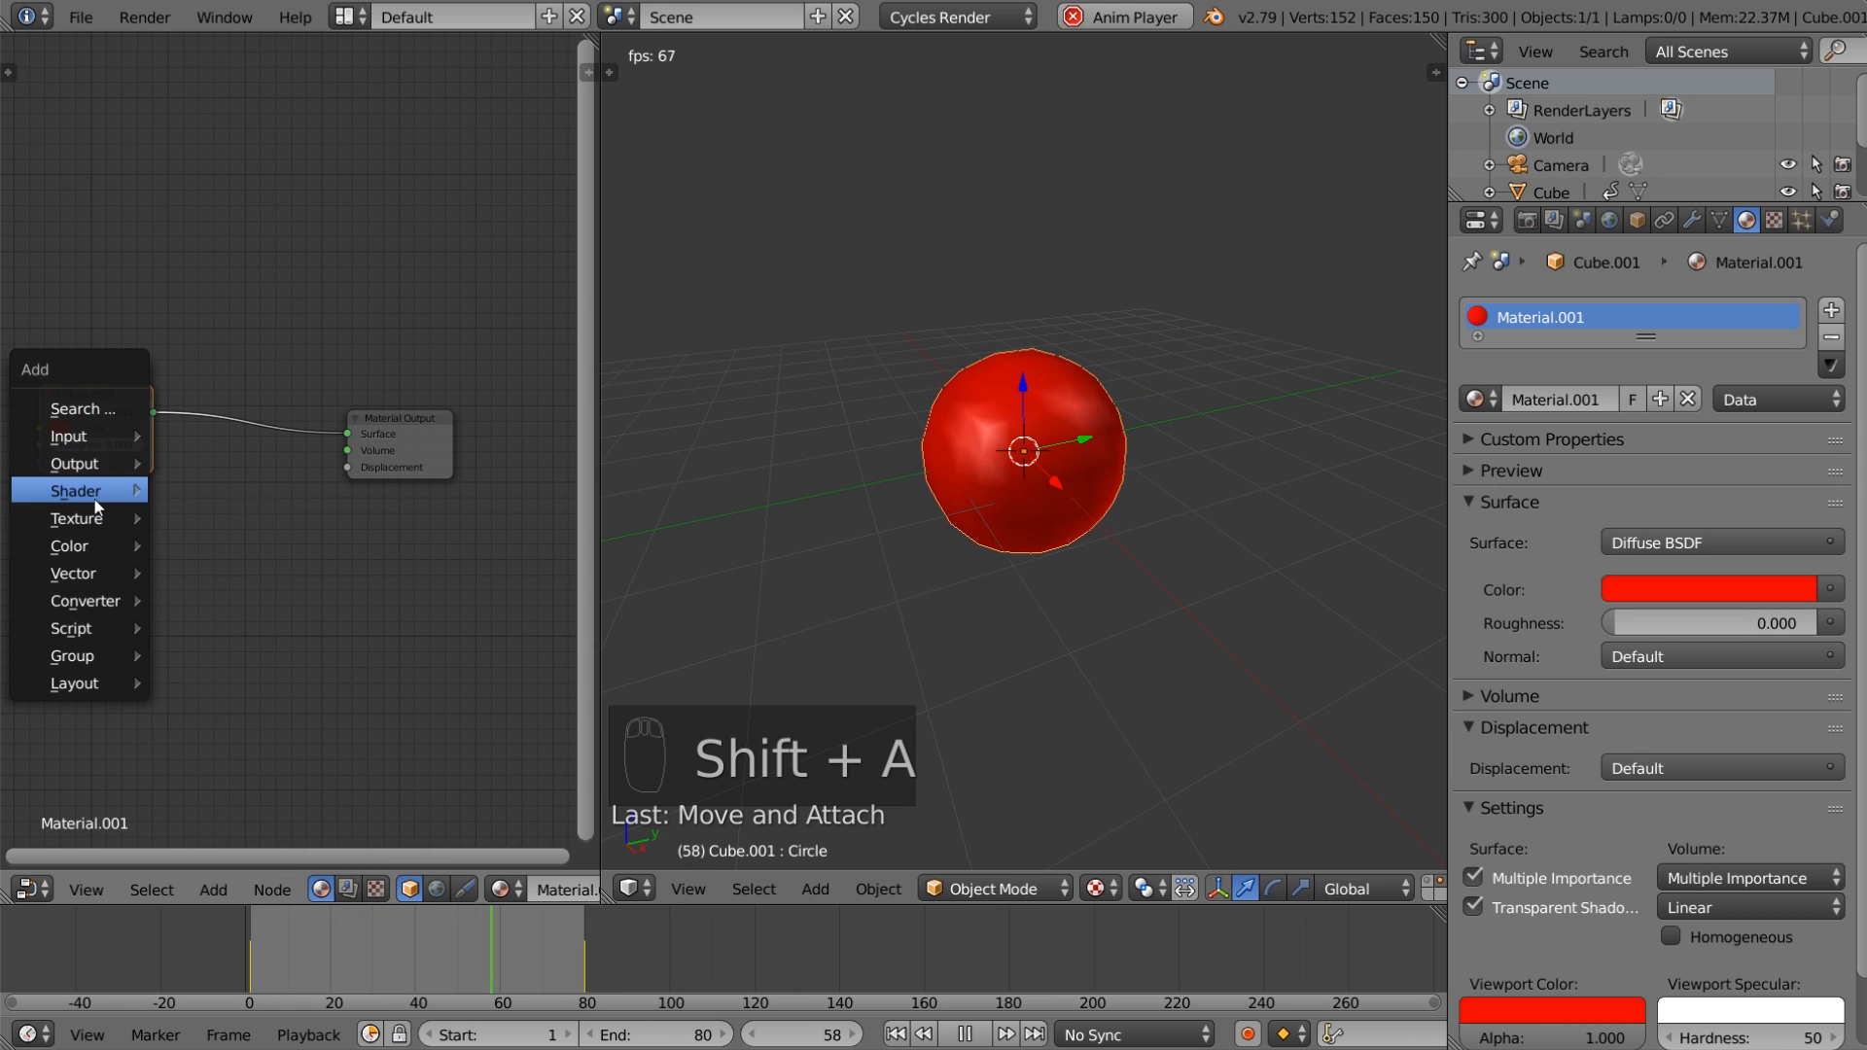
{"action": "mouse_move", "coordinate": [97, 491]}
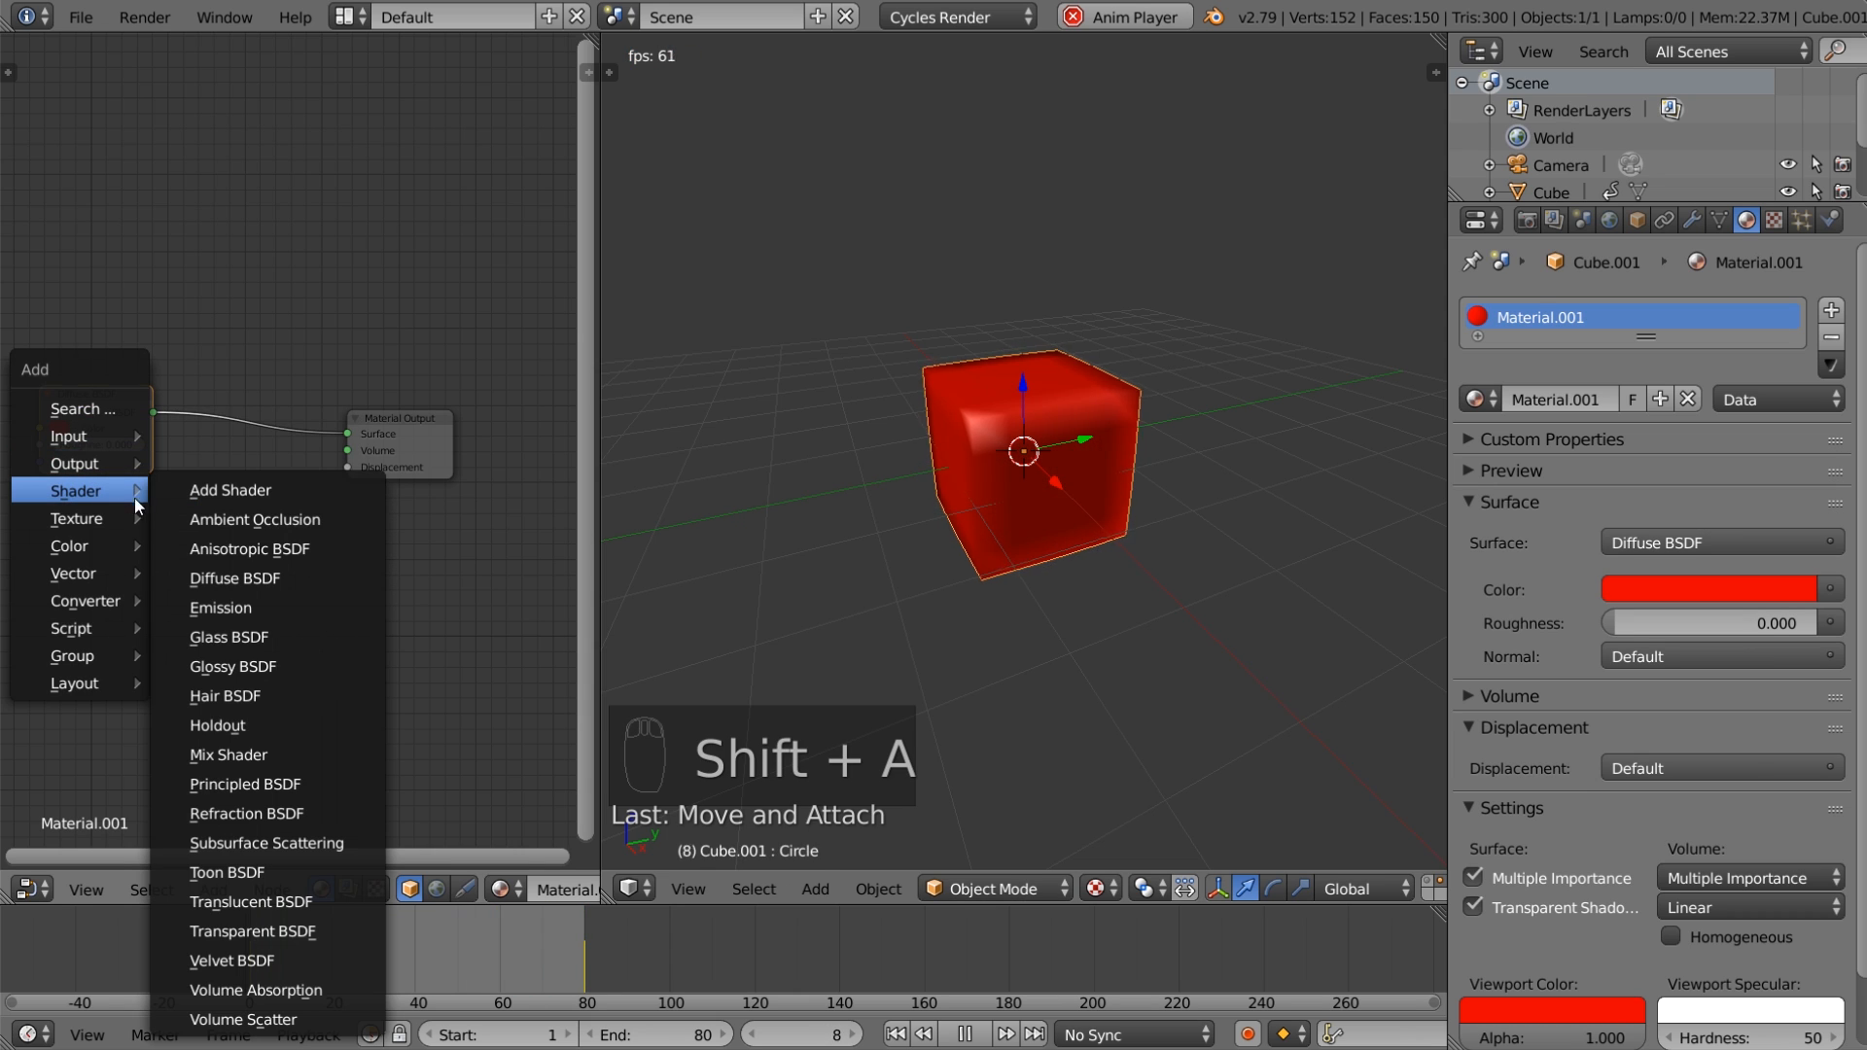
{"action": "left_click", "coordinate": [320, 751]}
{"action": "left_click", "coordinate": [206, 413]}
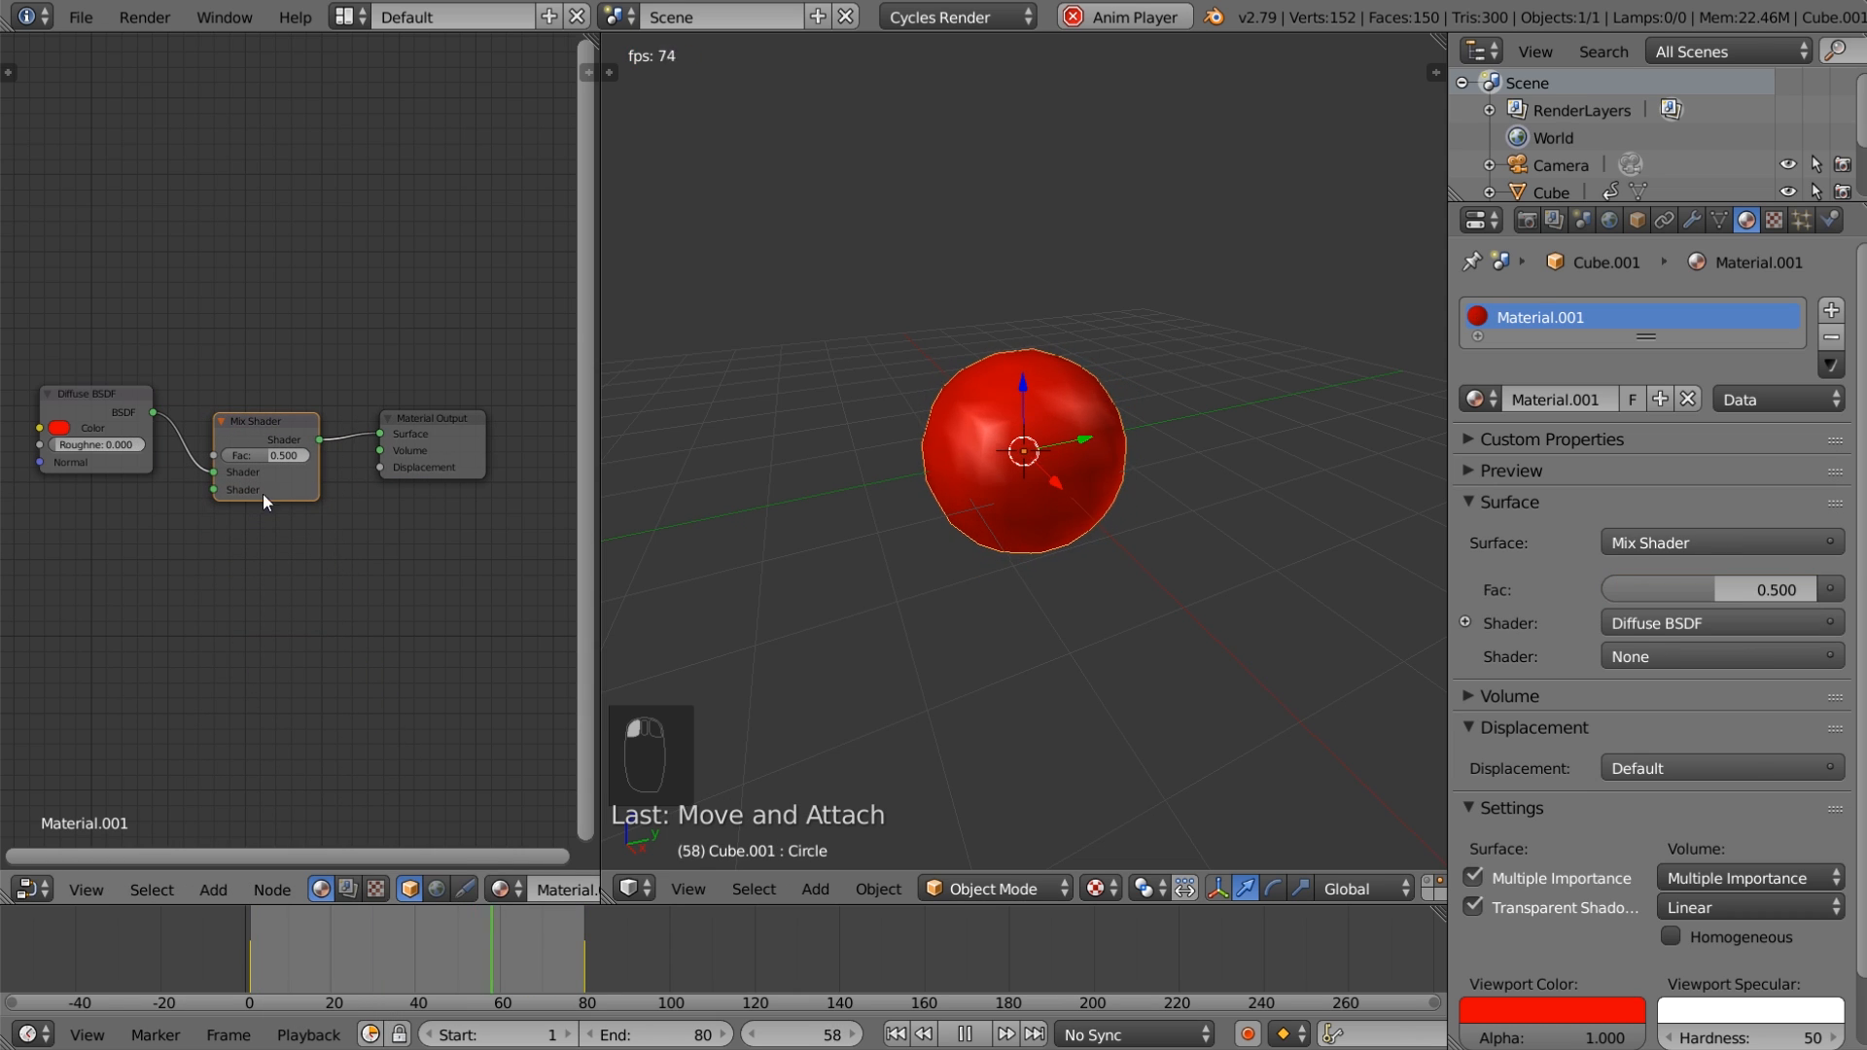
Step: Duplicate the red Diffuse BSDF node below the original and connect the copy to the Mix Shader's second Shader input
{"action": "left_click", "coordinate": [102, 406]}
{"action": "key", "text": "shift+d"}
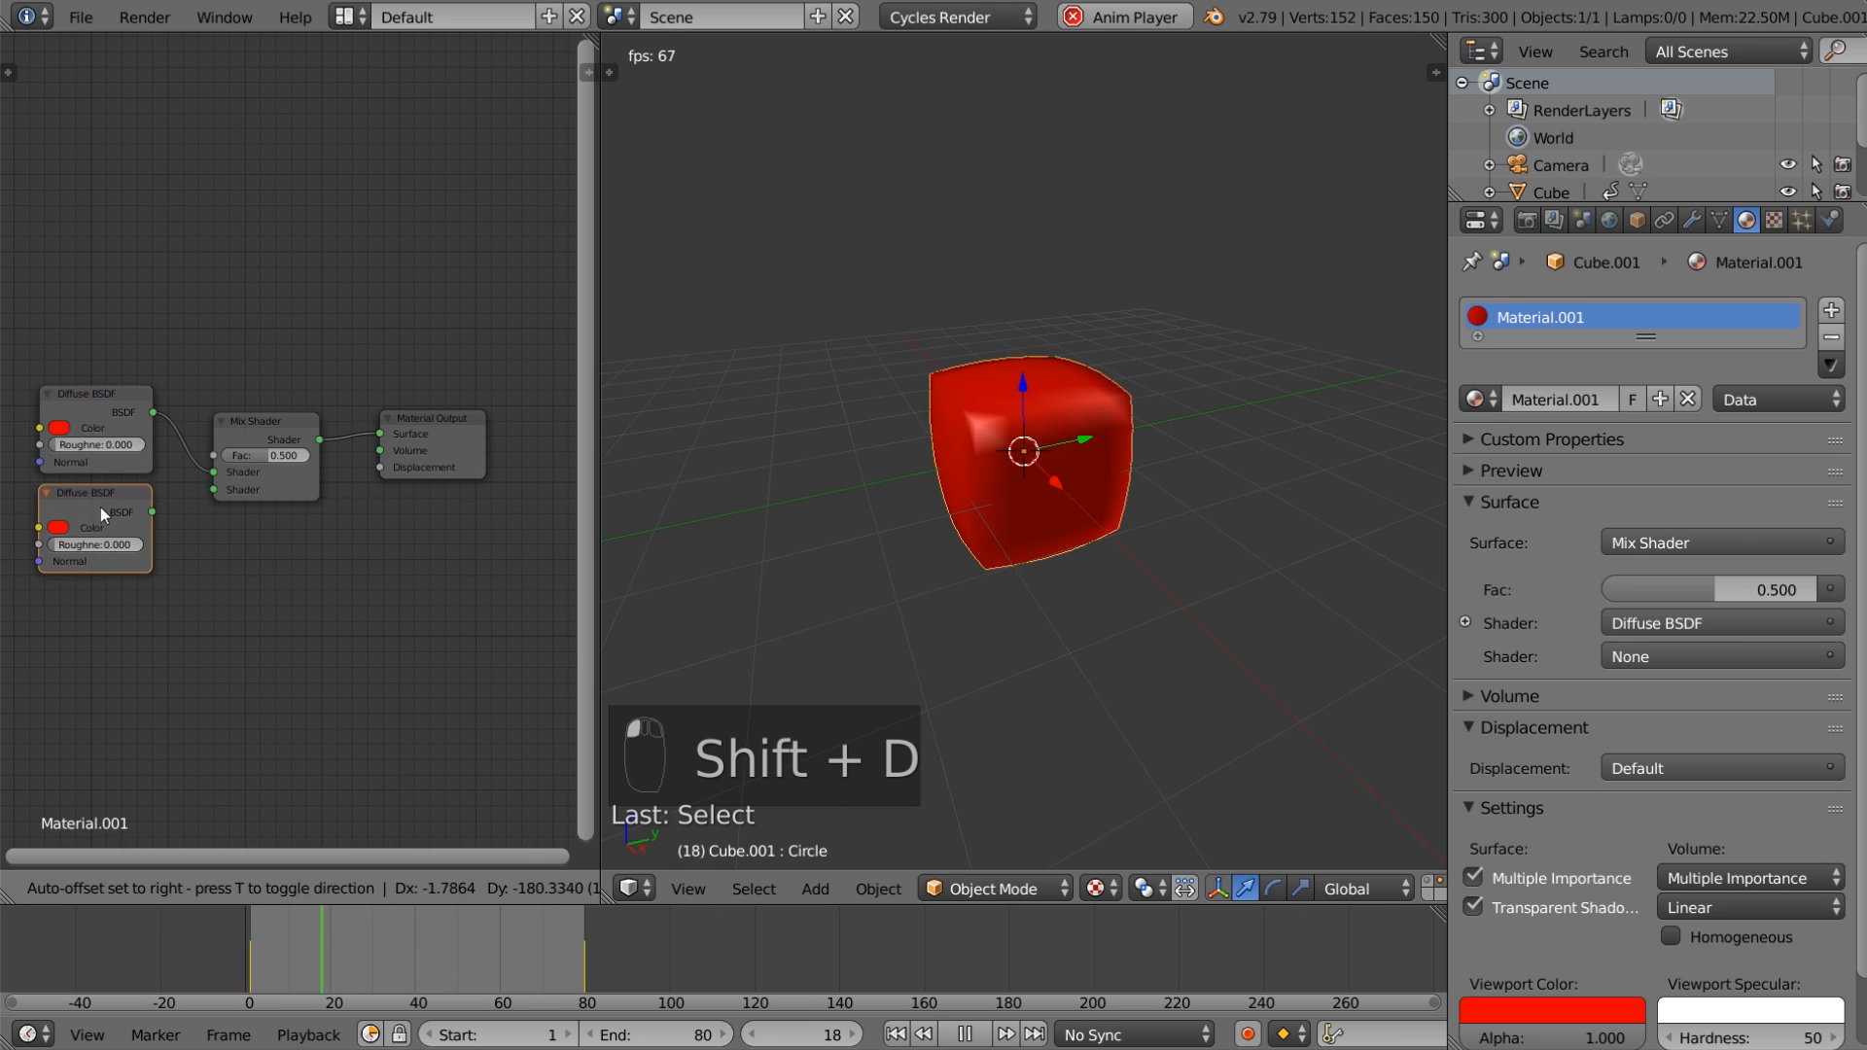
{"action": "left_click", "coordinate": [118, 517]}
{"action": "left_click_drag", "start_coordinate": [148, 523], "coordinate": [213, 491]}
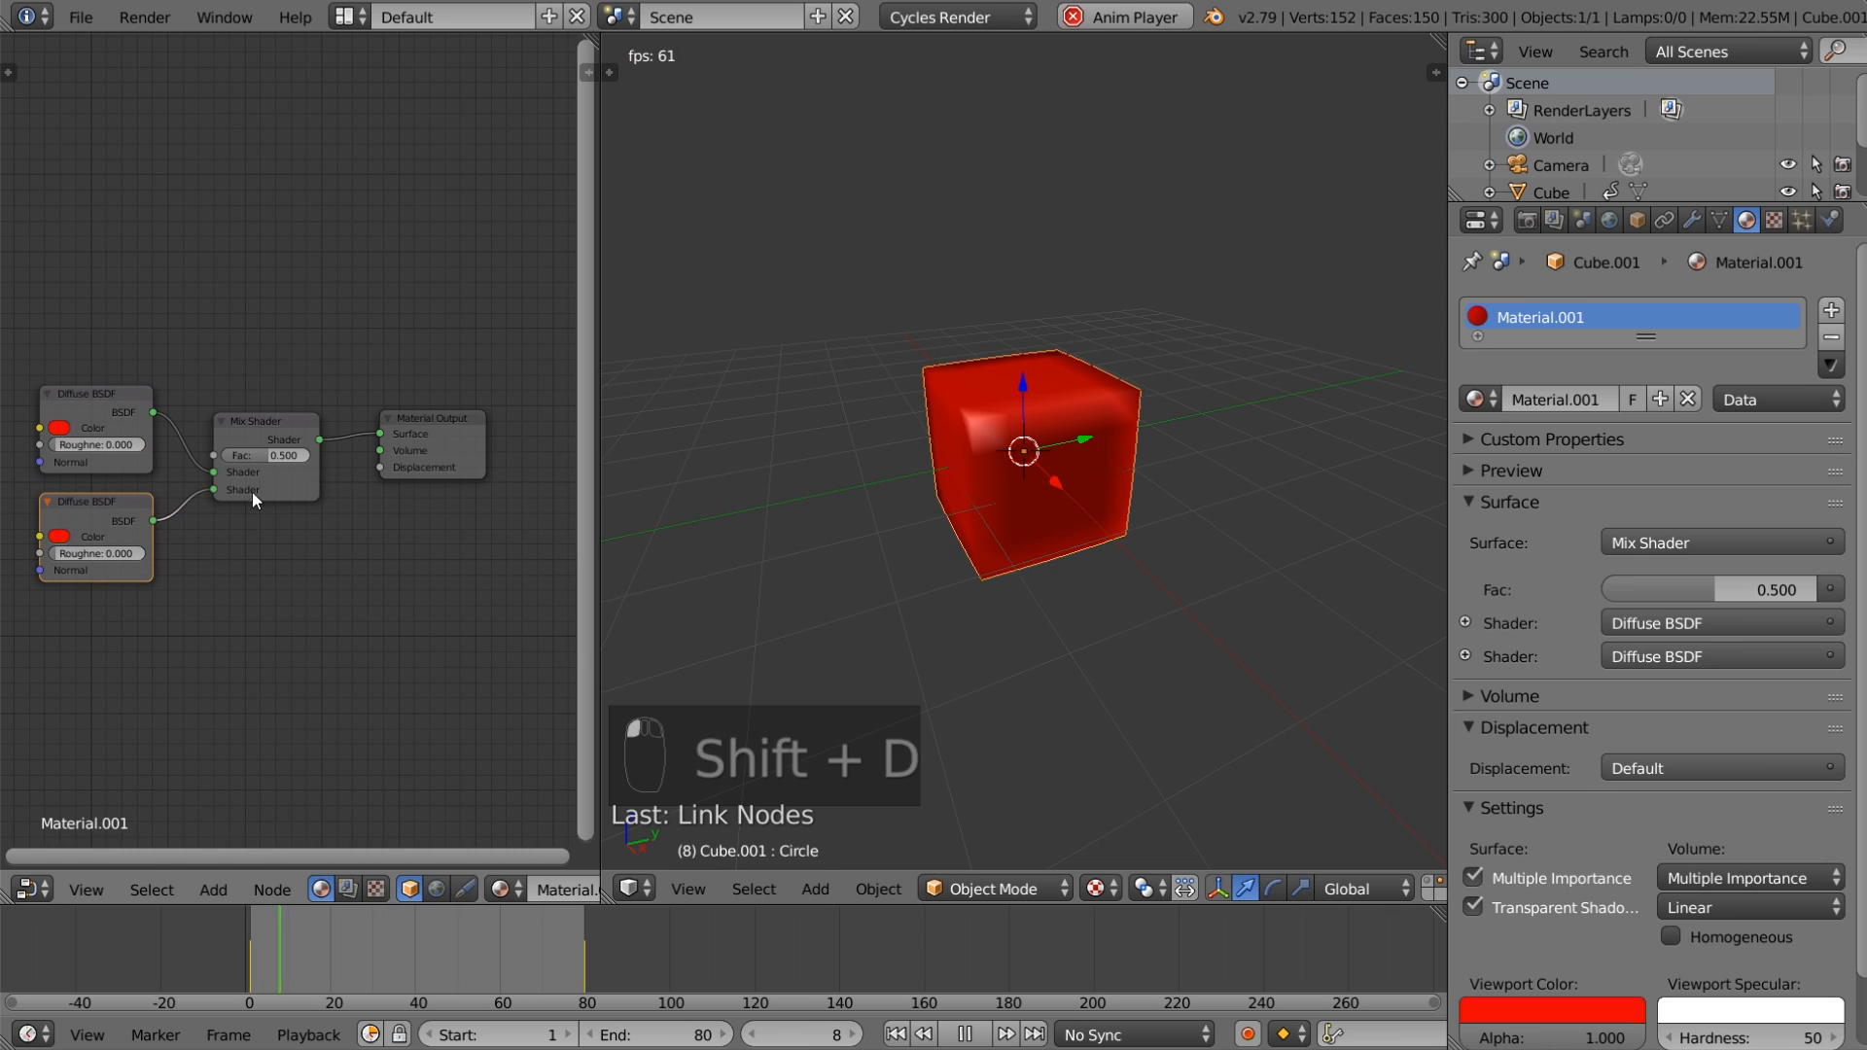
Step: Set the duplicated Diffuse BSDF's color to blue and expand the material preview
{"action": "left_click", "coordinate": [61, 537]}
{"action": "left_click", "coordinate": [161, 340]}
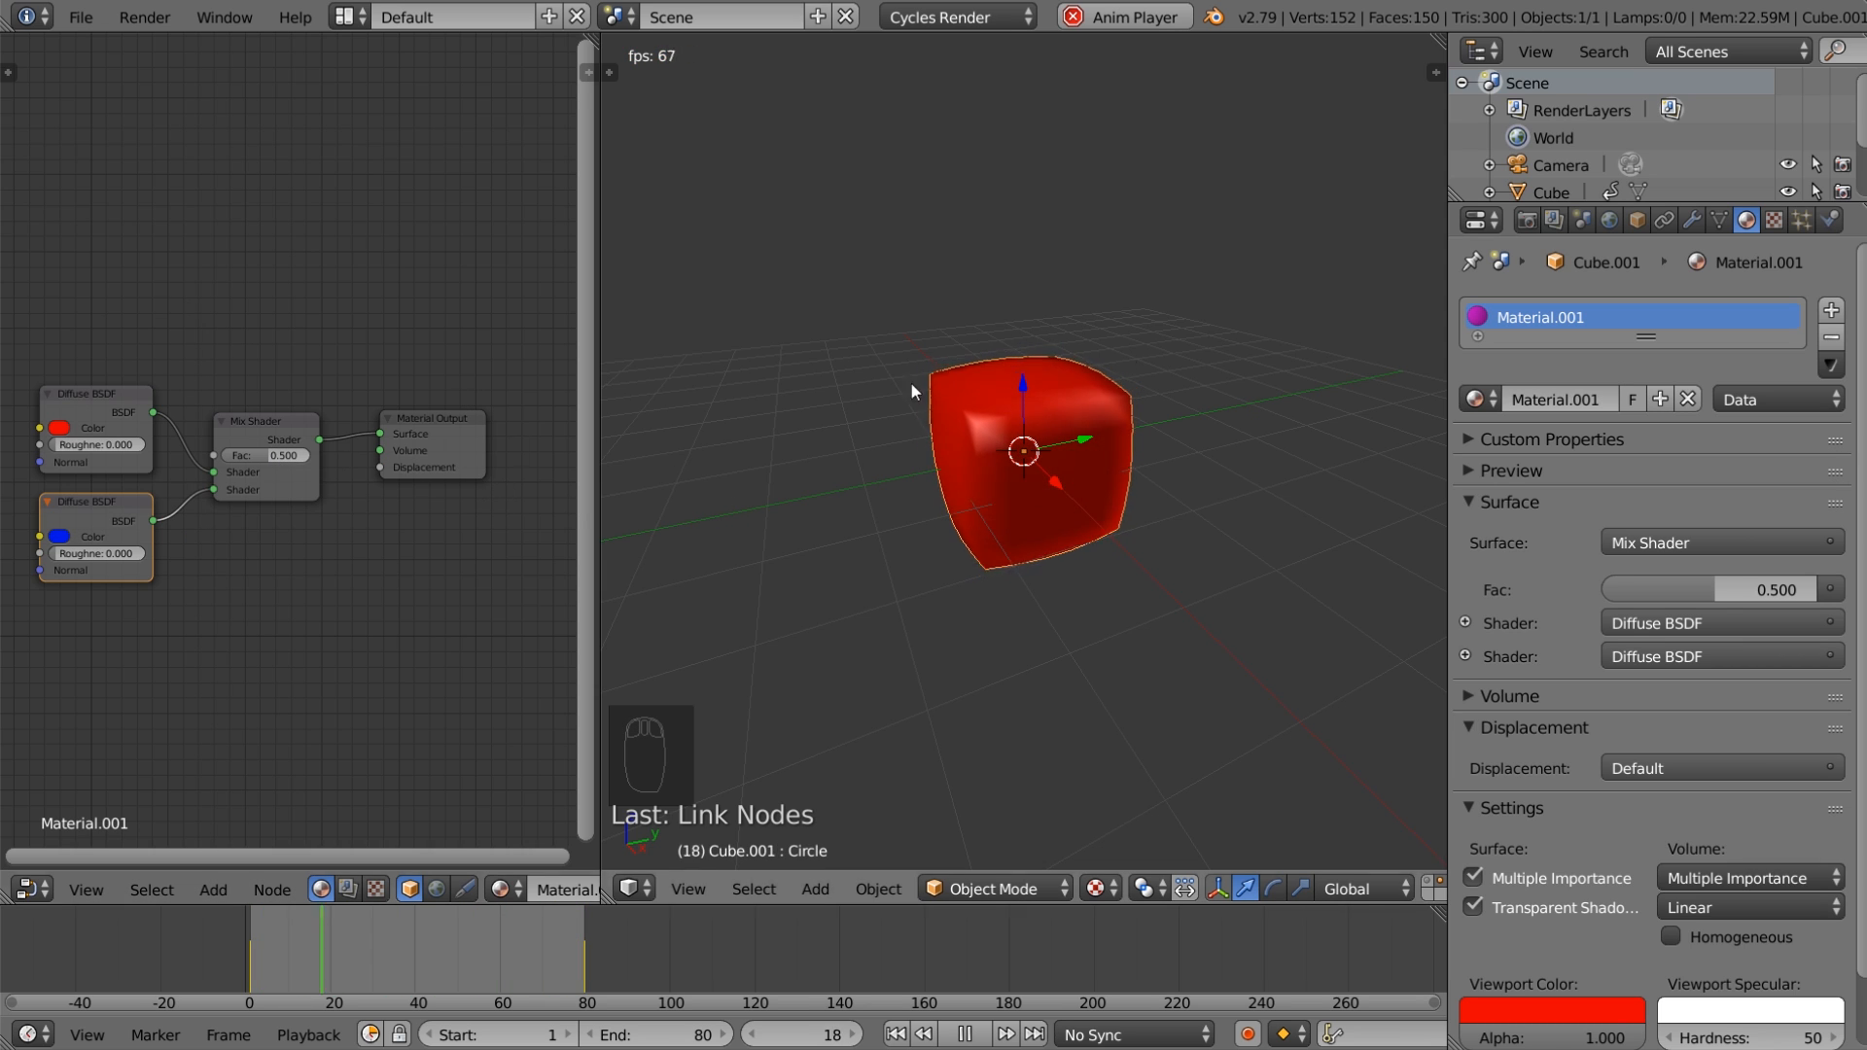
{"action": "left_click", "coordinate": [1491, 465]}
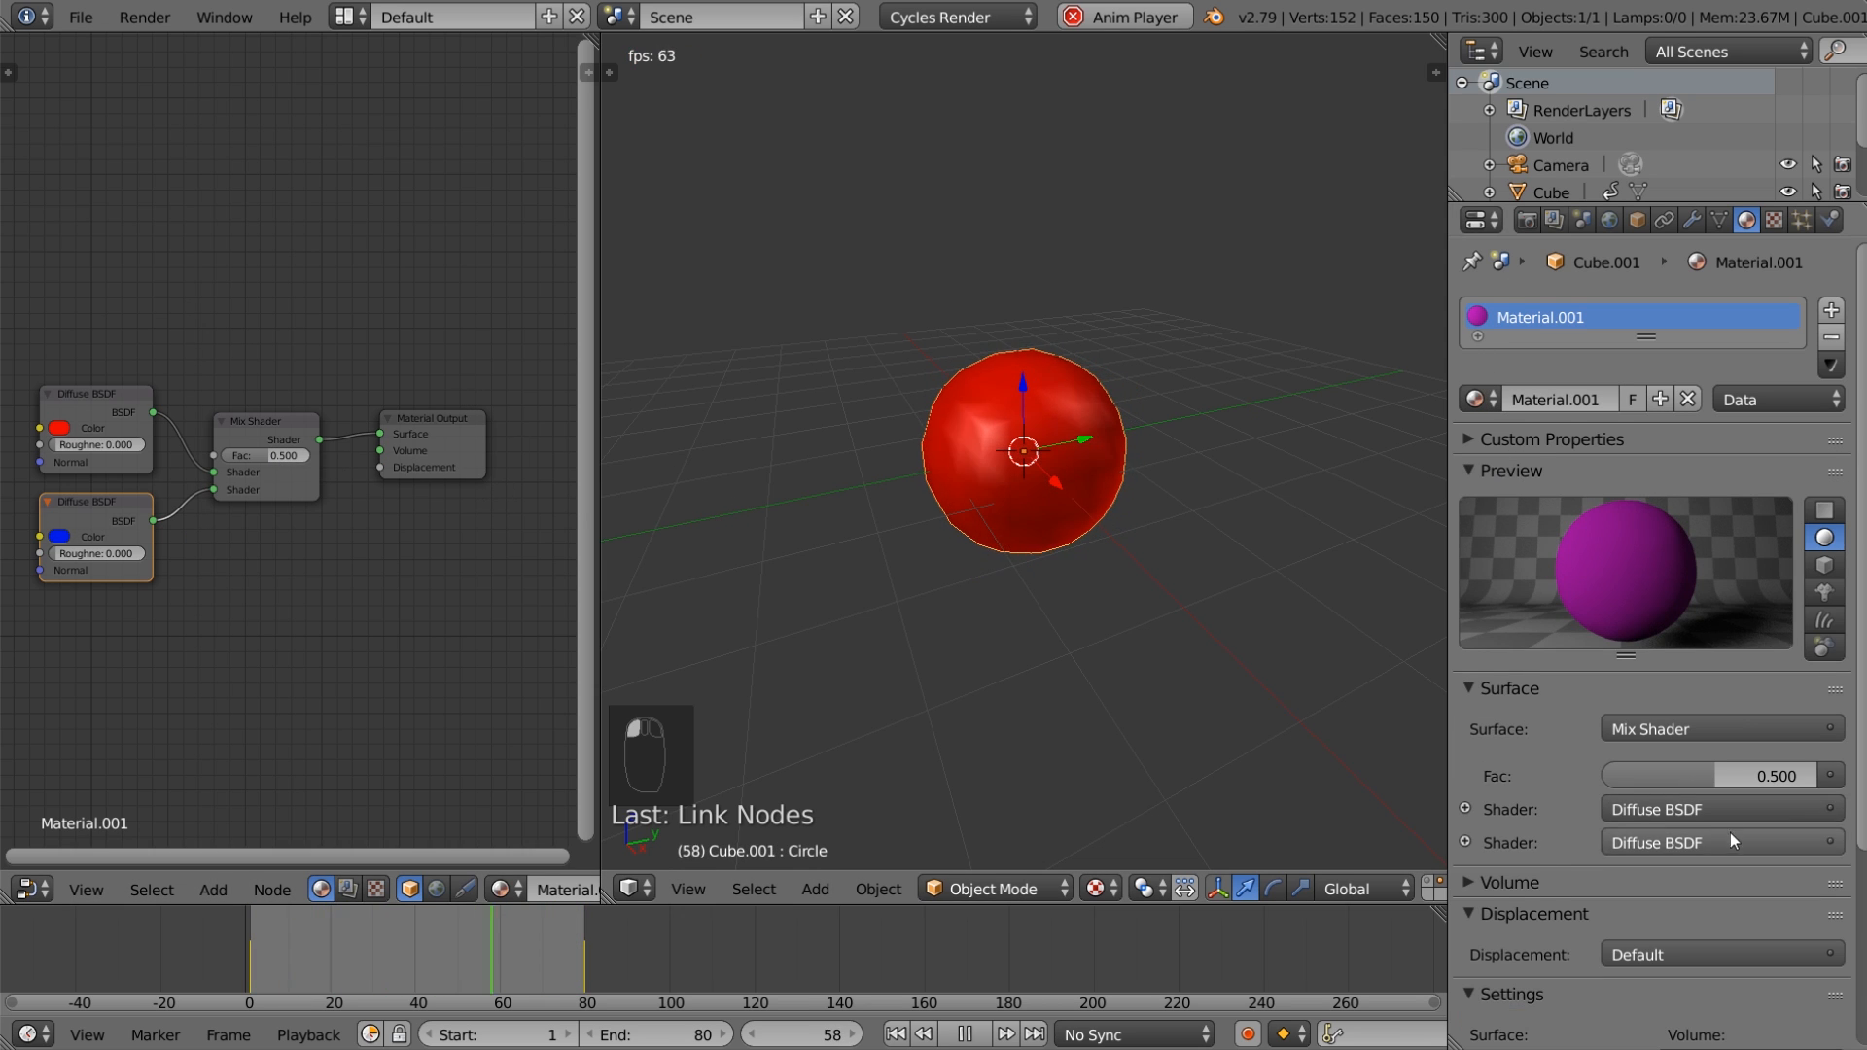
{"action": "scroll", "coordinate": [1730, 833], "scroll_direction": "down", "scroll_amount": 5}
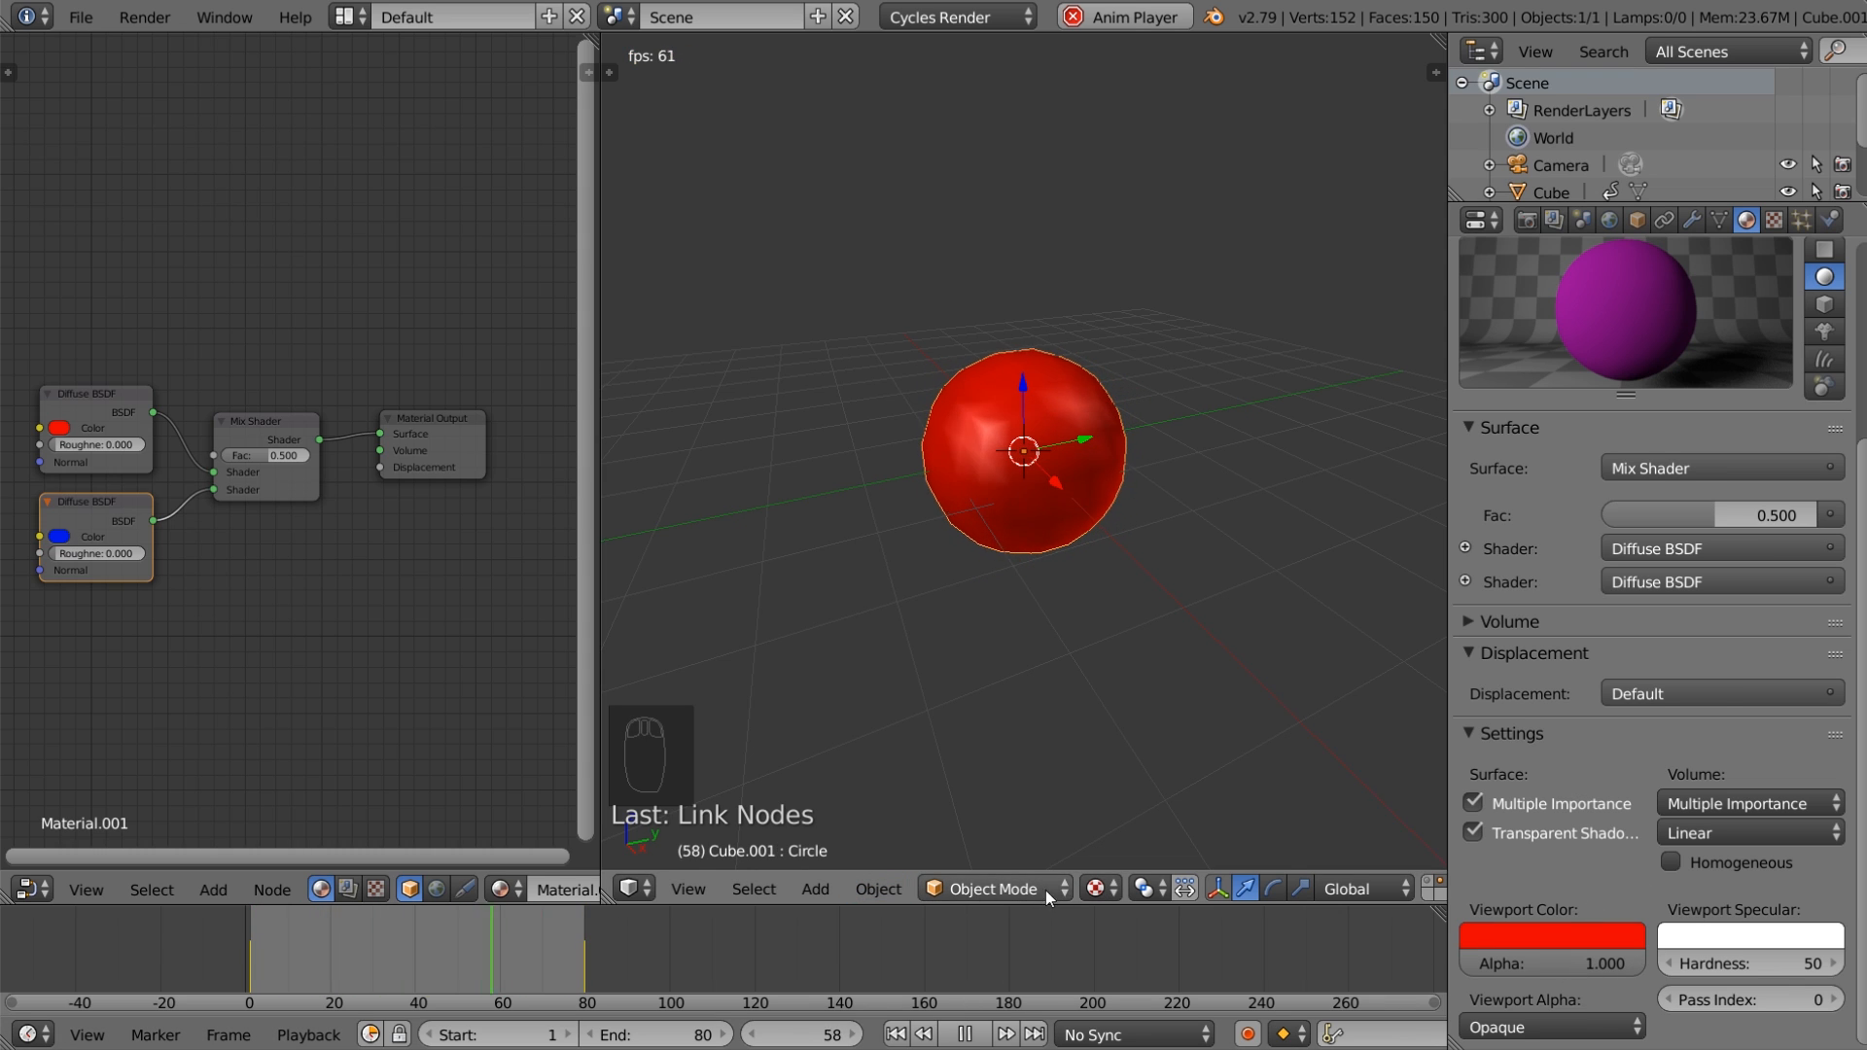
Step: Switch the 3D view to Rendered shading, then enable nodes for the world and set its background color to white
{"action": "left_click", "coordinate": [1097, 889]}
{"action": "left_click", "coordinate": [1105, 690]}
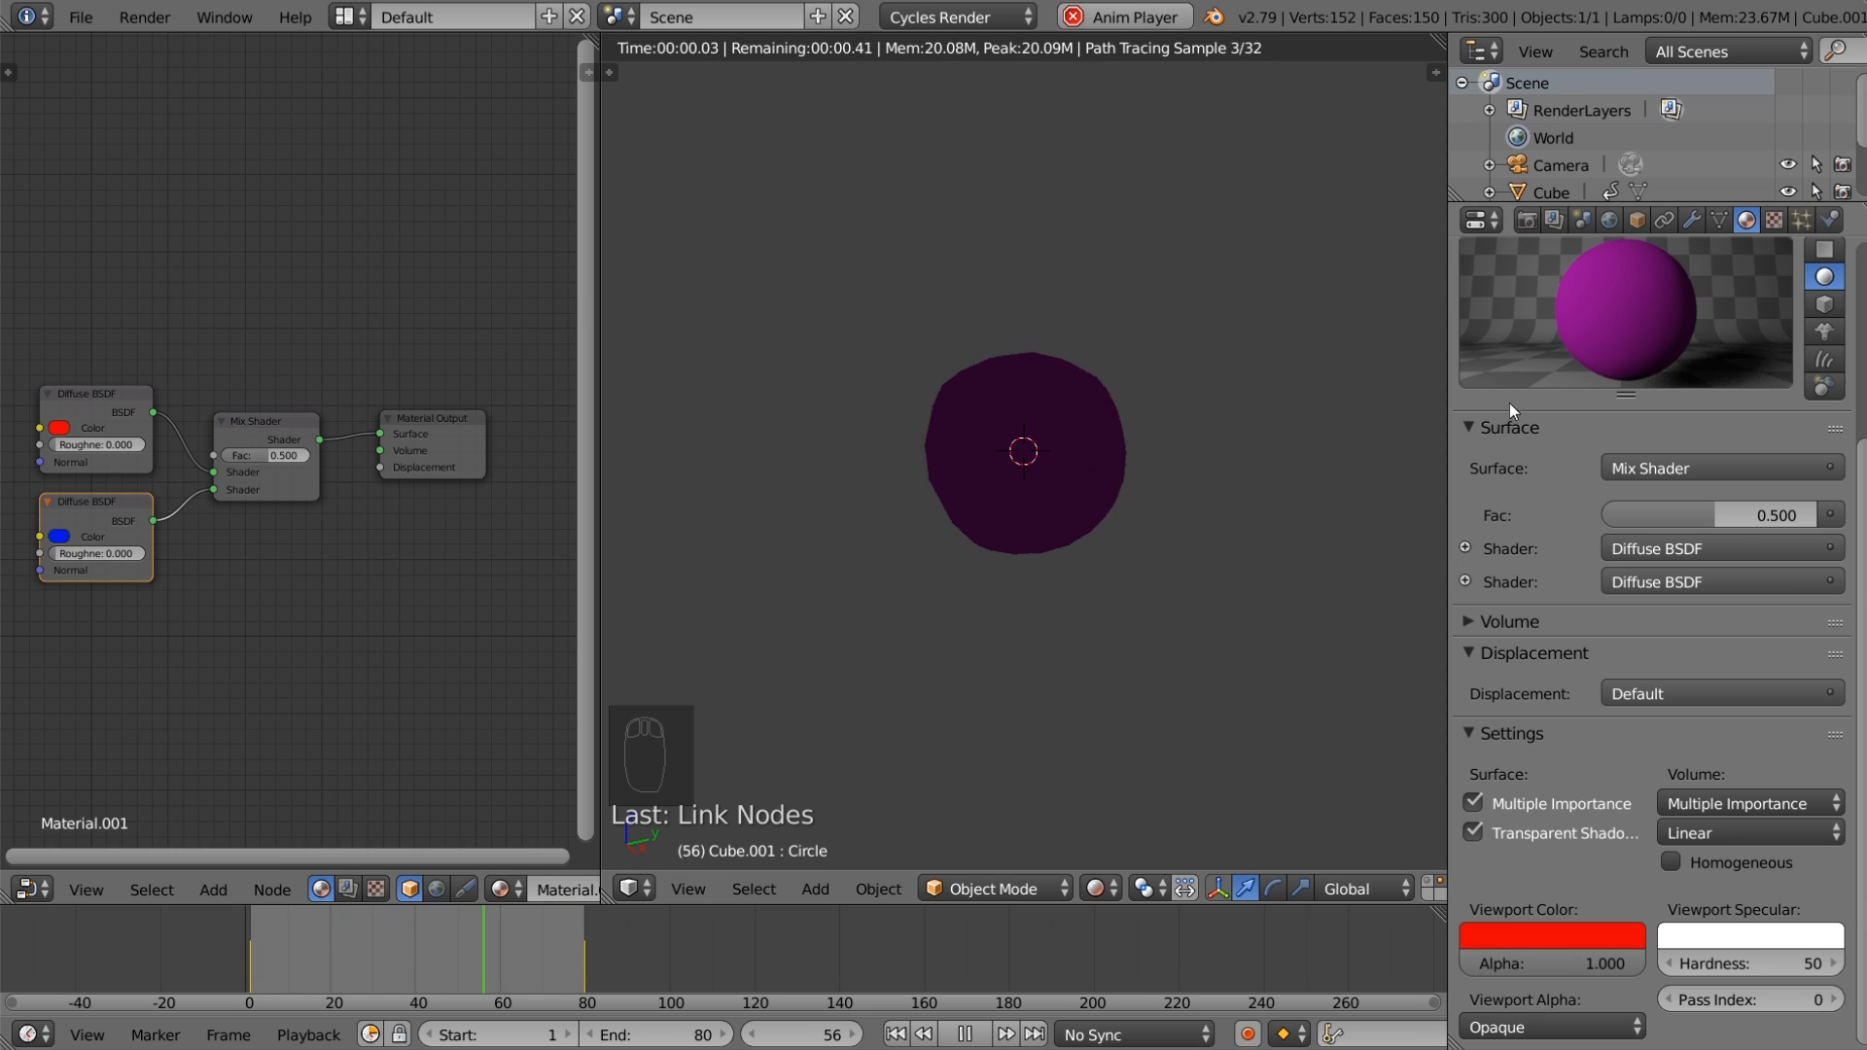
{"action": "left_click", "coordinate": [1608, 225]}
{"action": "left_click", "coordinate": [1636, 449]}
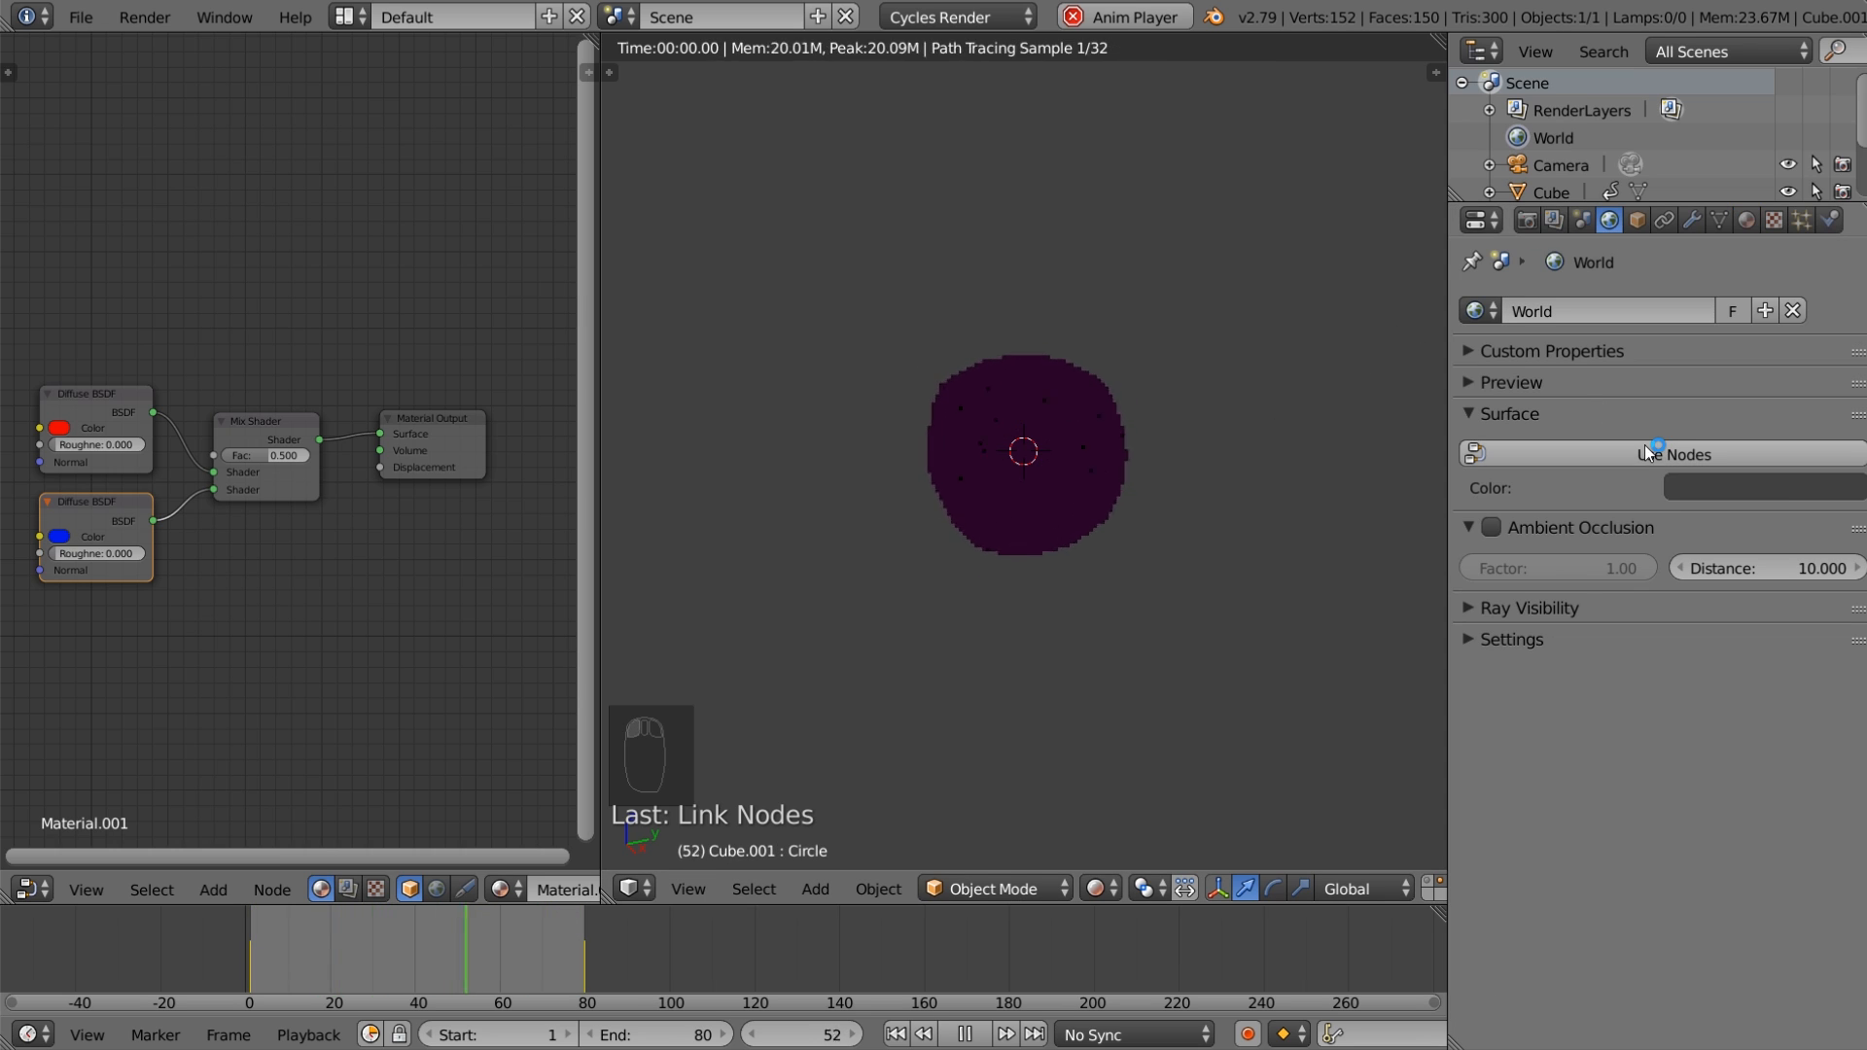
{"action": "left_click", "coordinate": [1698, 499]}
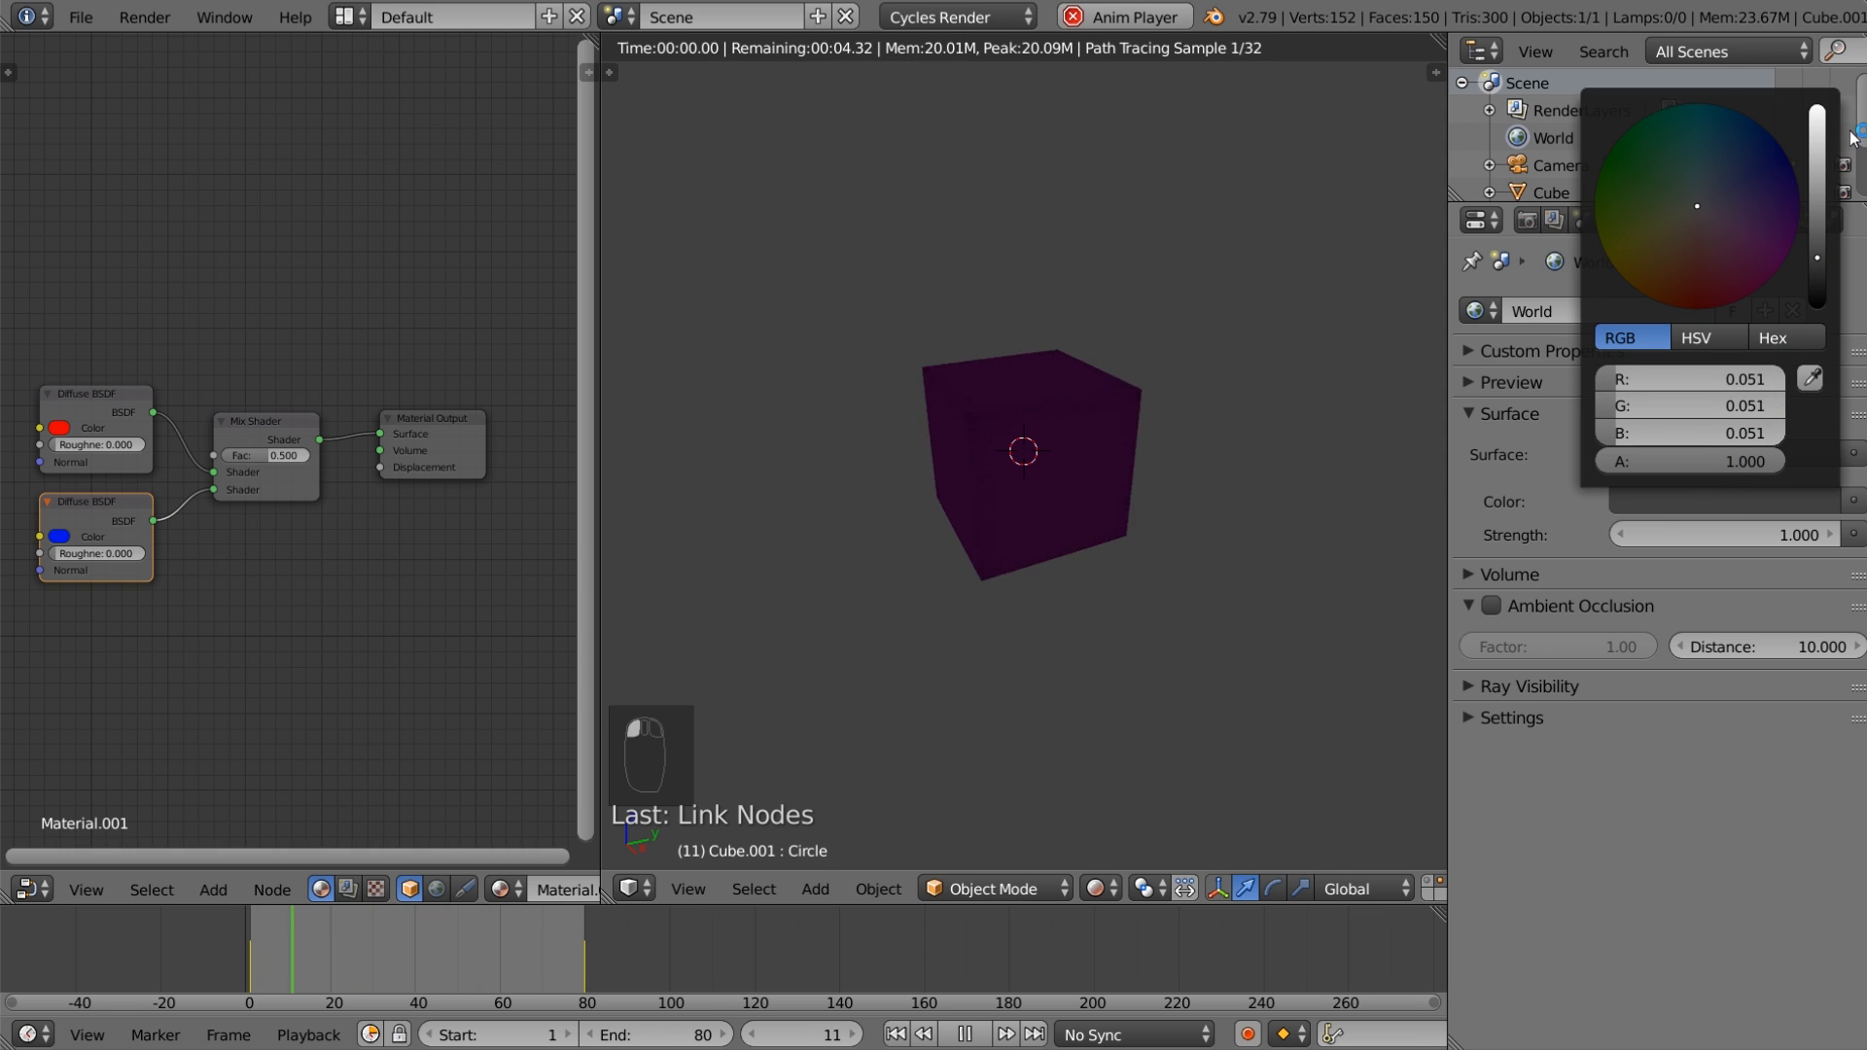
{"action": "left_click_drag", "start_coordinate": [1817, 258], "coordinate": [1818, 112]}
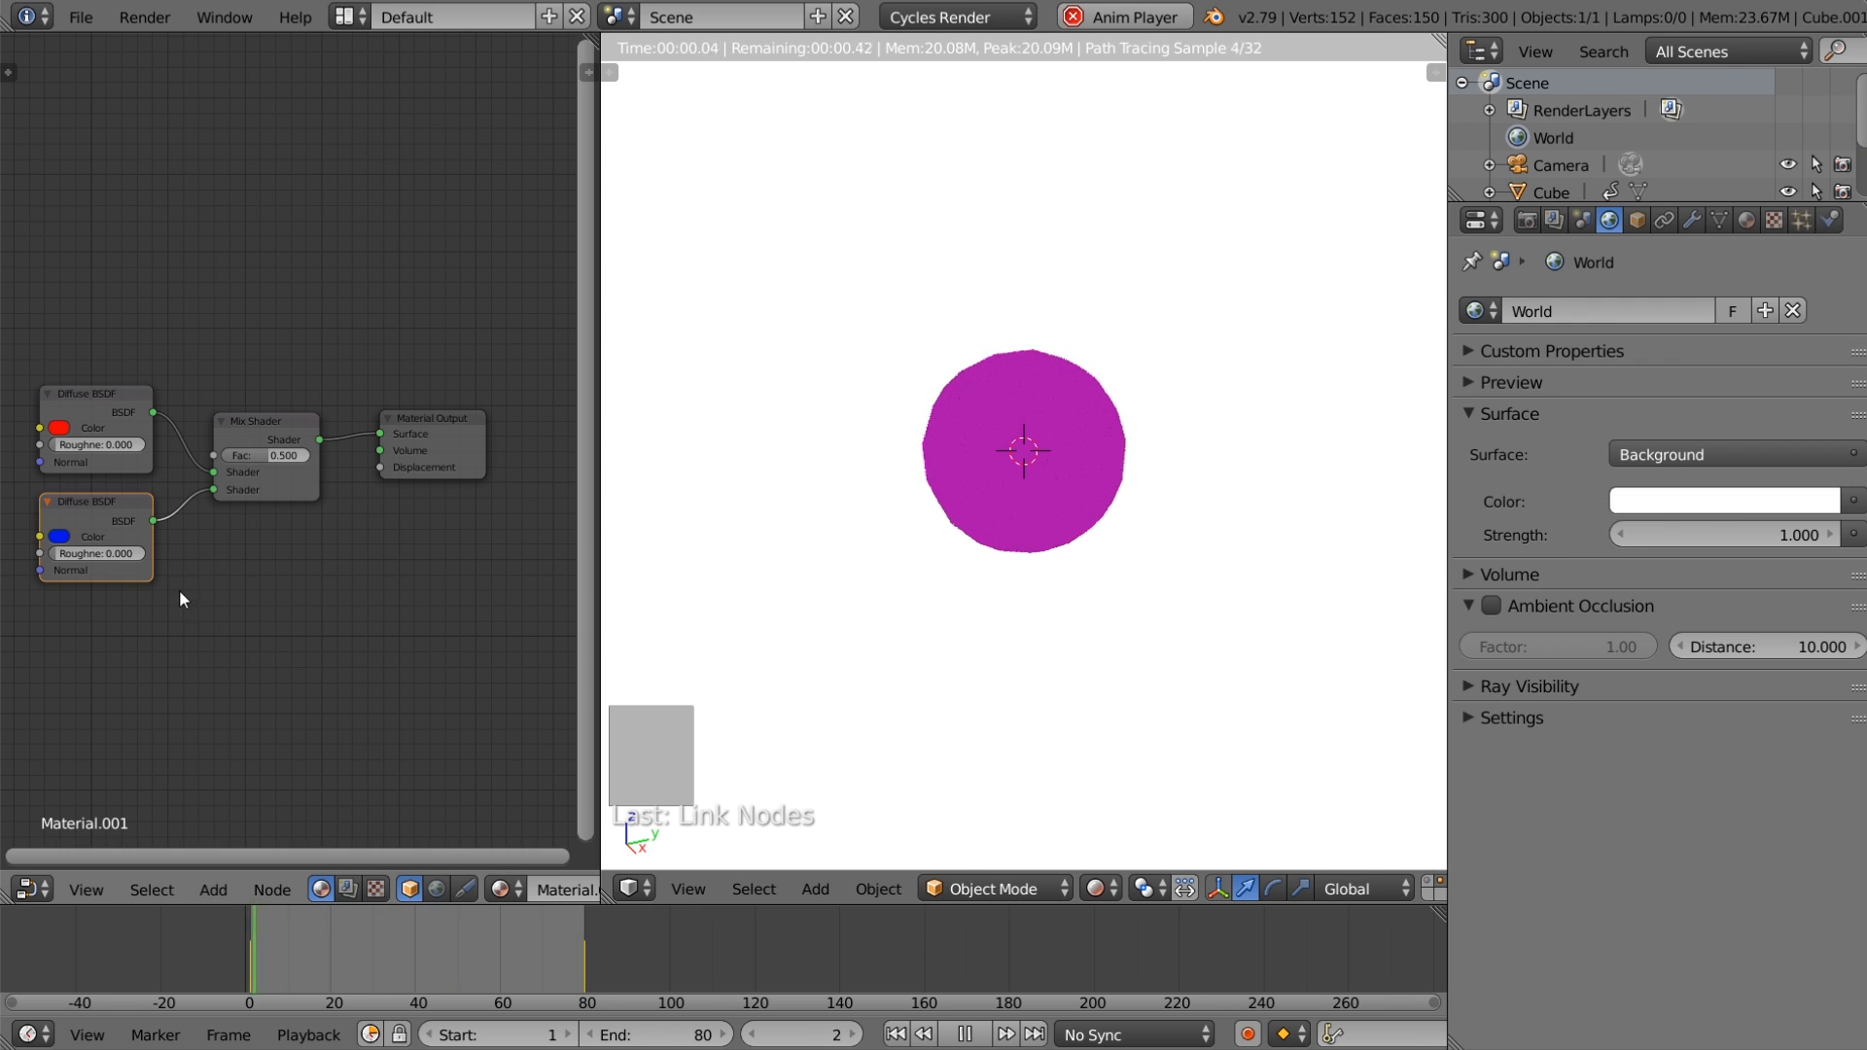
Step: Set the Mix Shader's Fac to 0 and keyframe it at frame 1
{"action": "left_click_drag", "start_coordinate": [276, 447], "coordinate": [227, 449]}
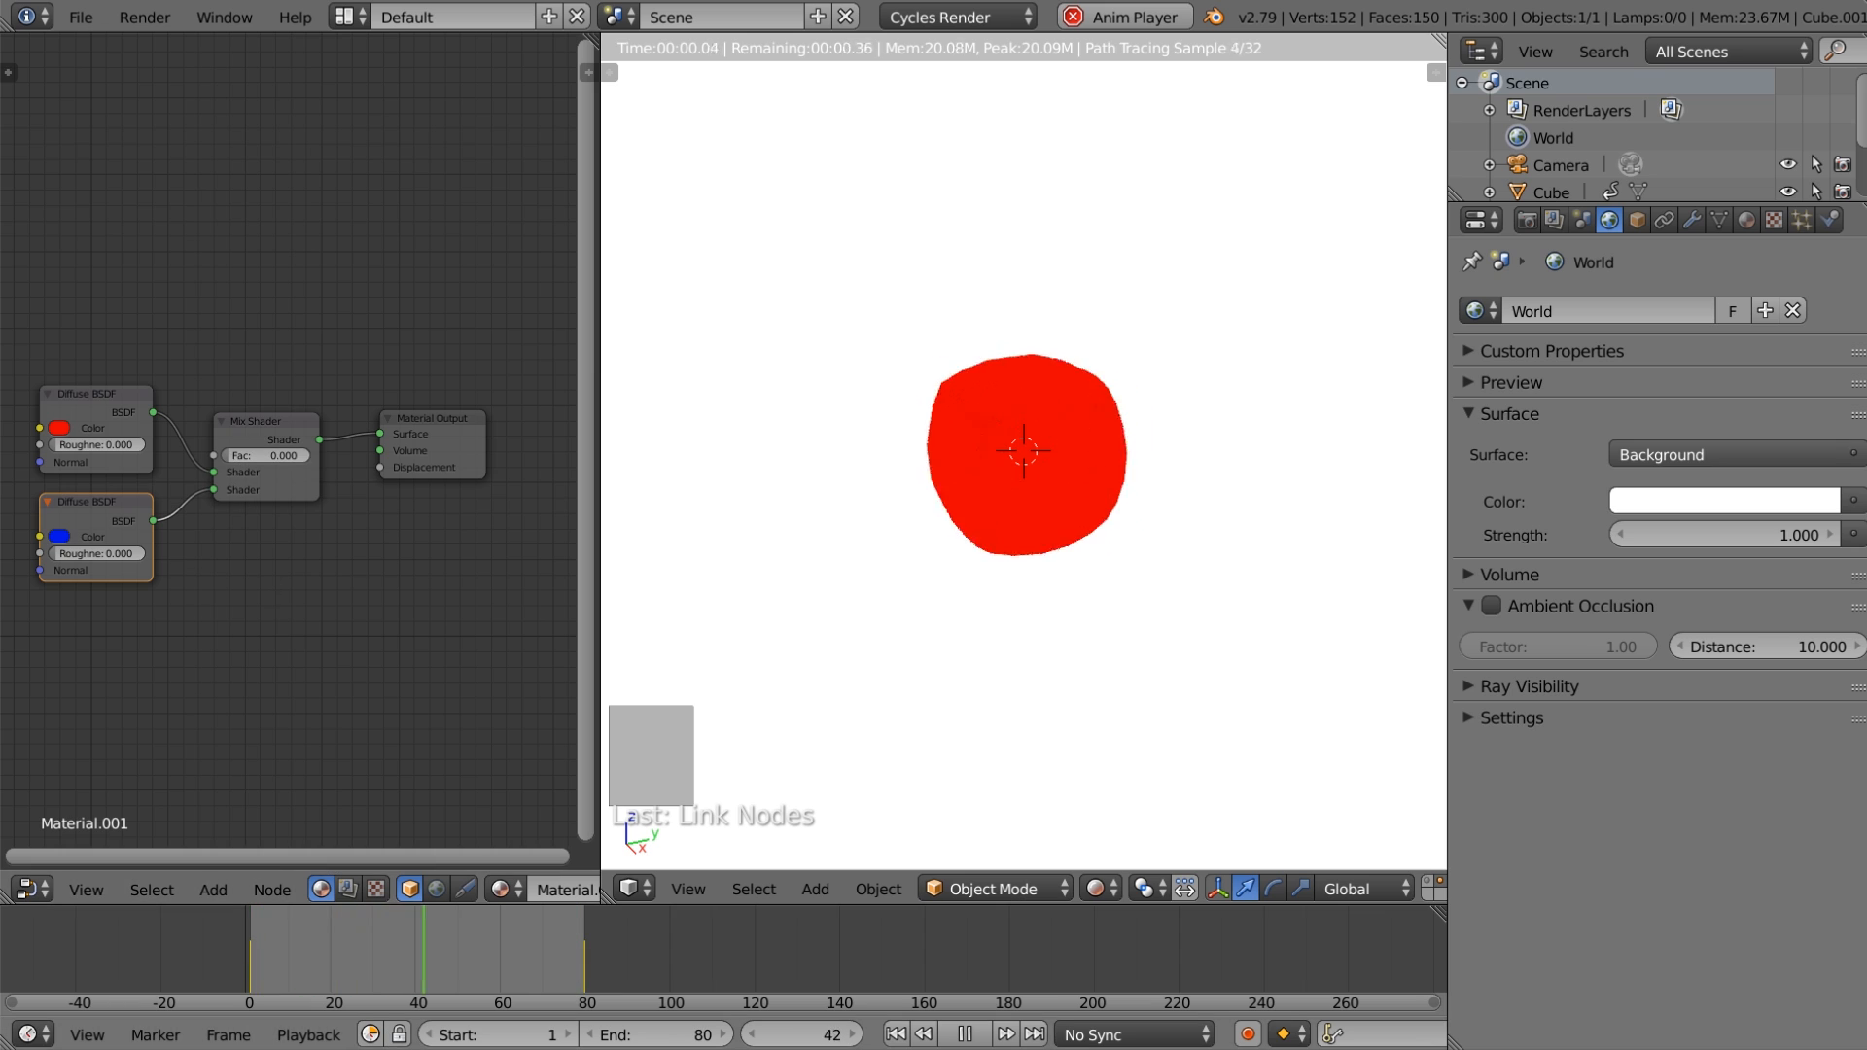
{"action": "left_click", "coordinate": [943, 1032]}
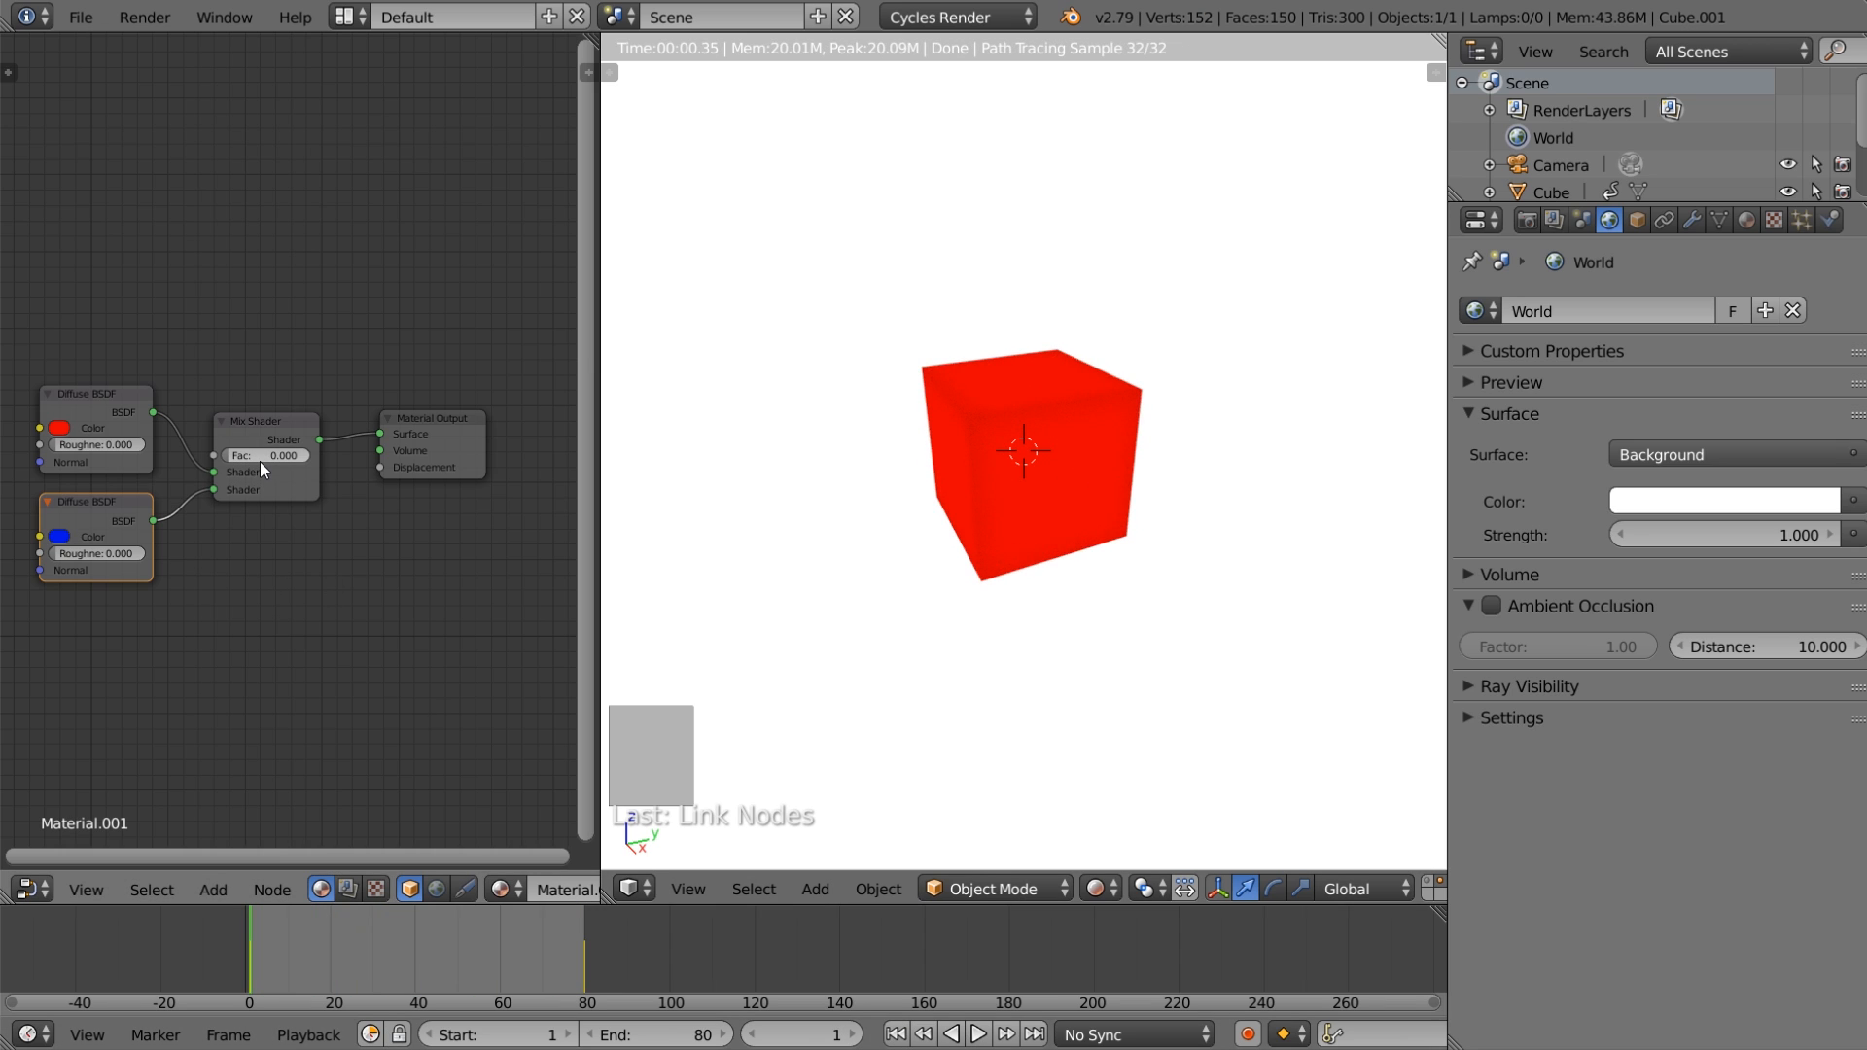
{"action": "key", "text": "i"}
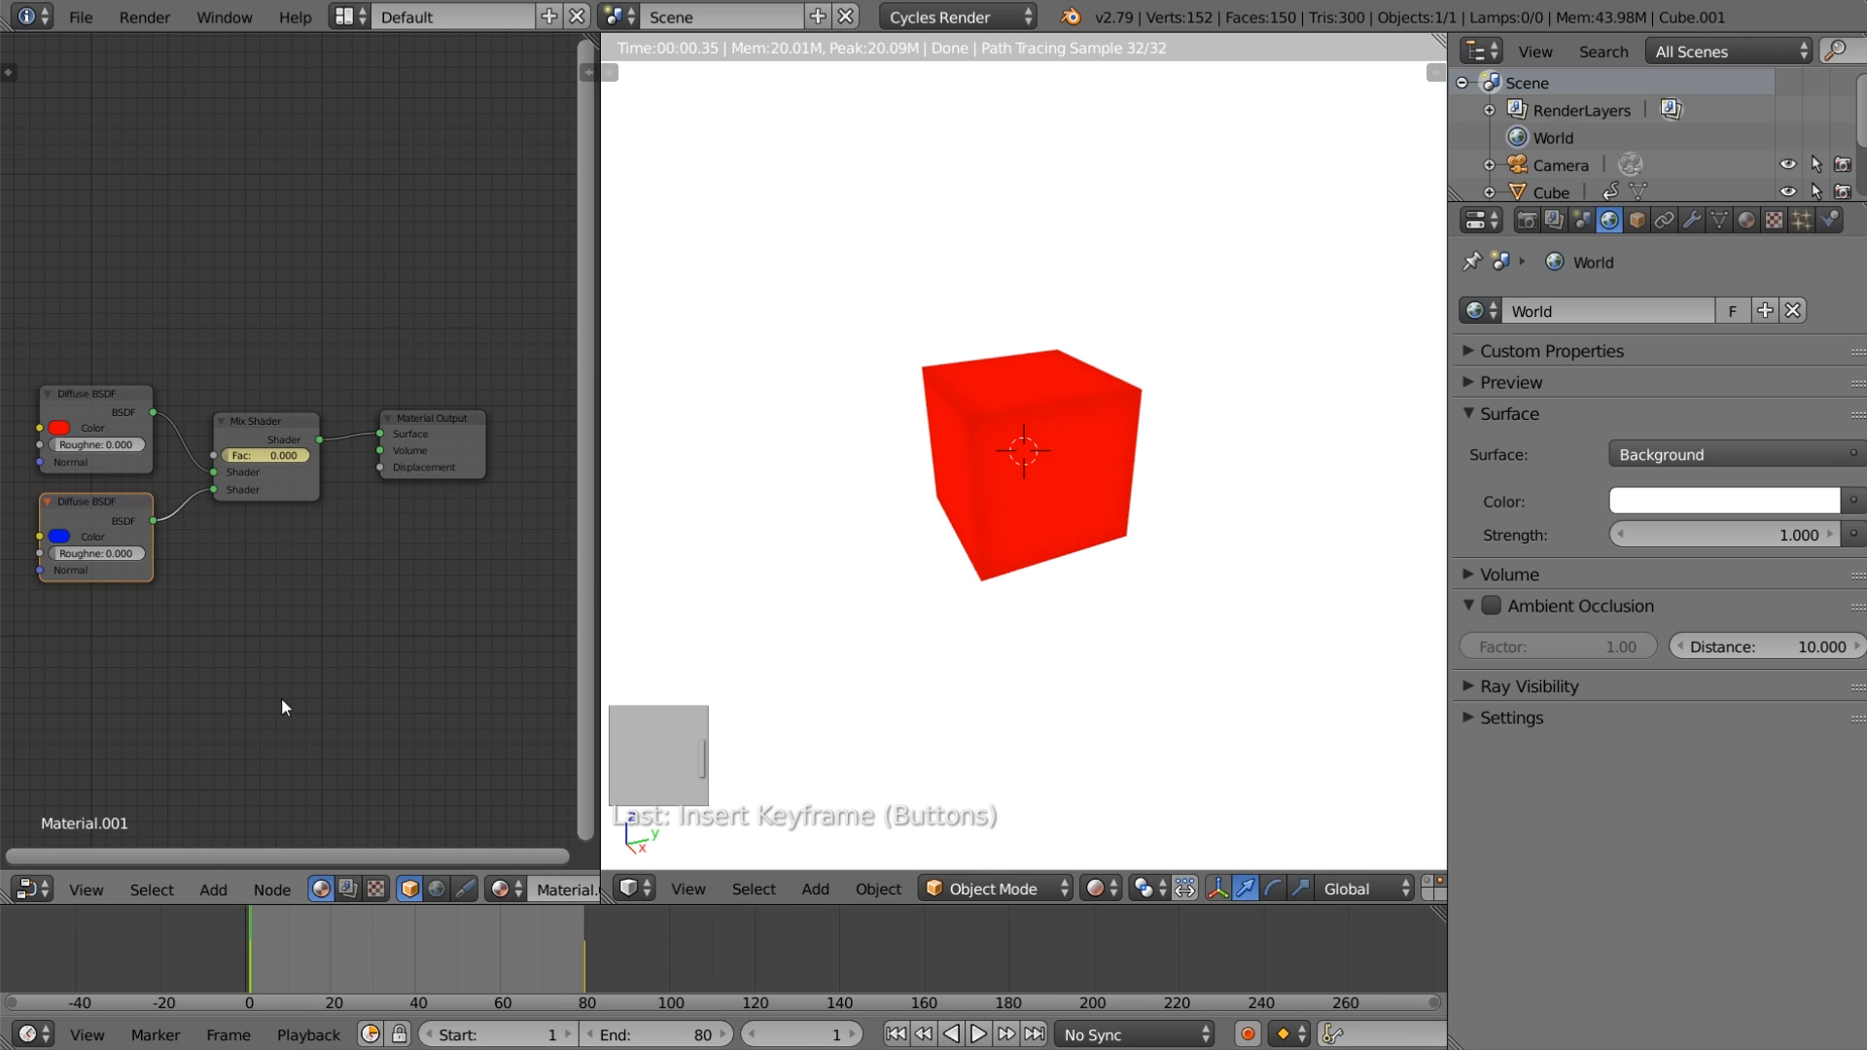
Step: At frame 80, set the Mix Shader's Fac to 1 and keyframe it
{"action": "left_click", "coordinate": [1034, 1034]}
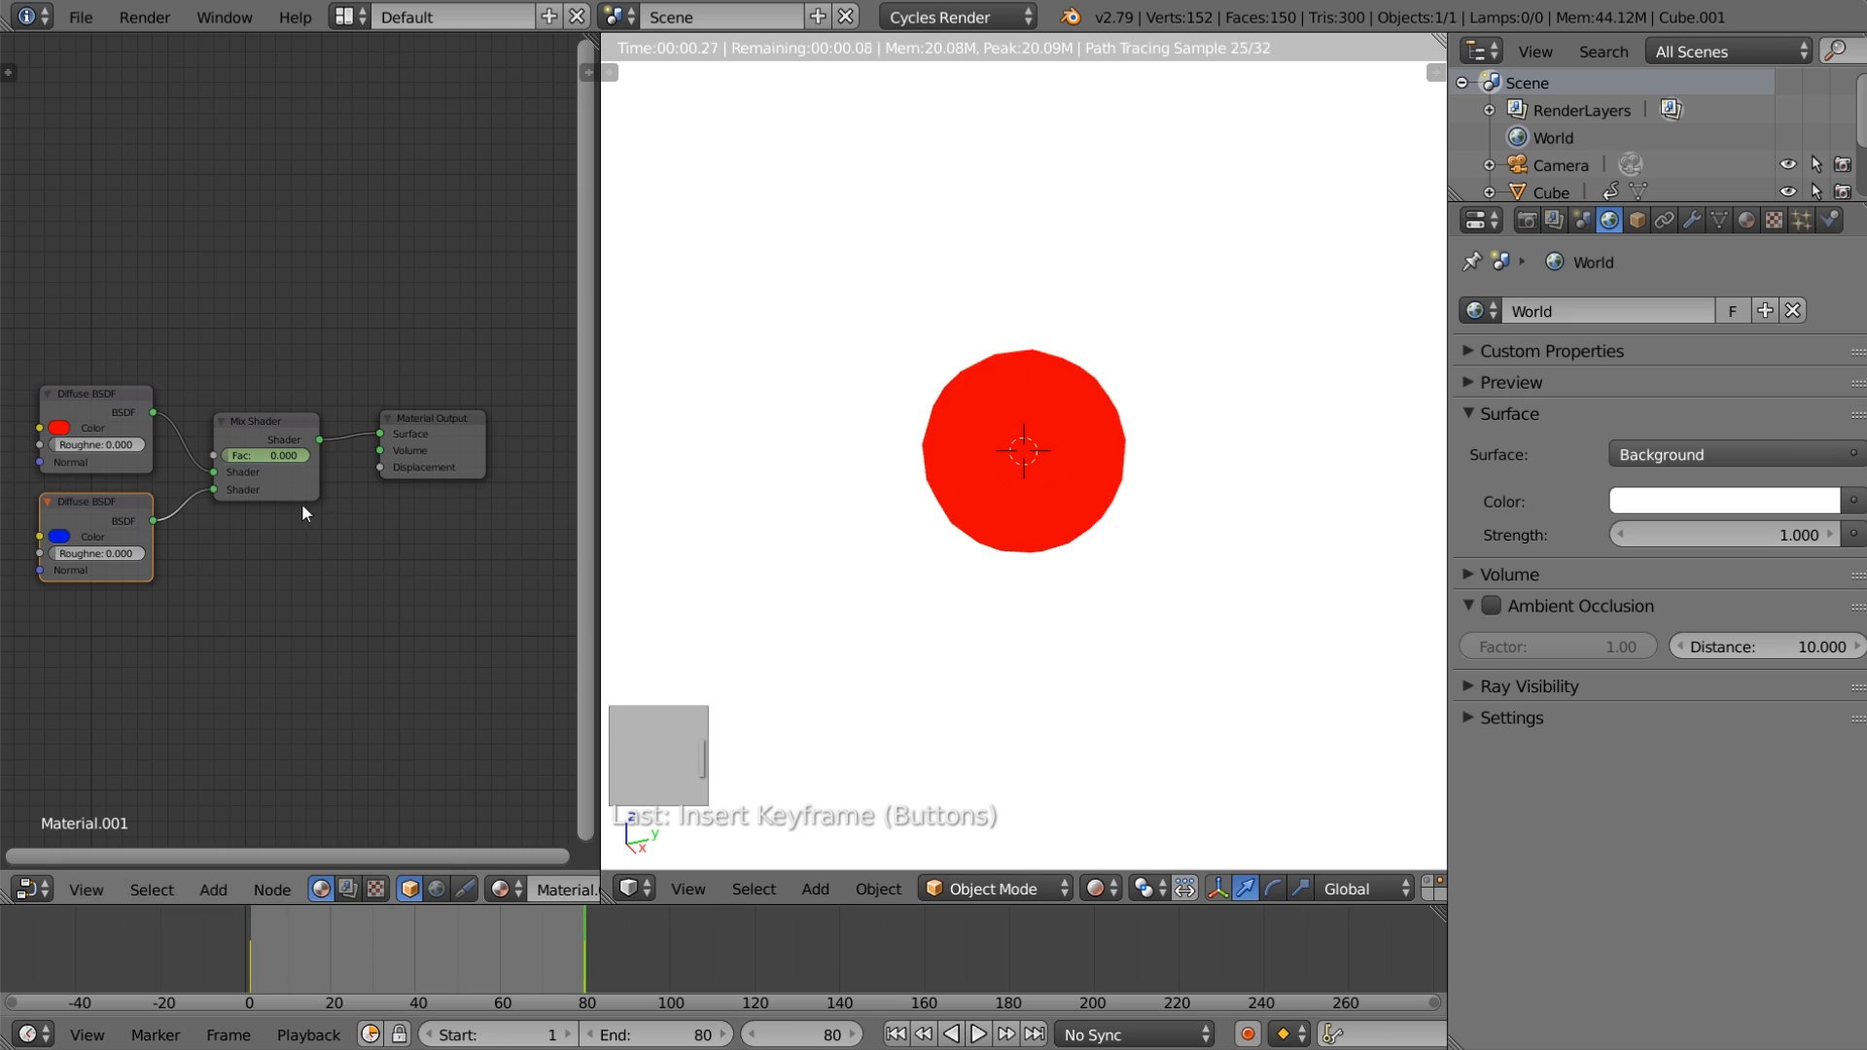
{"action": "double_click", "coordinate": [274, 454]}
{"action": "type", "text": "1"}
{"action": "key", "text": "Return"}
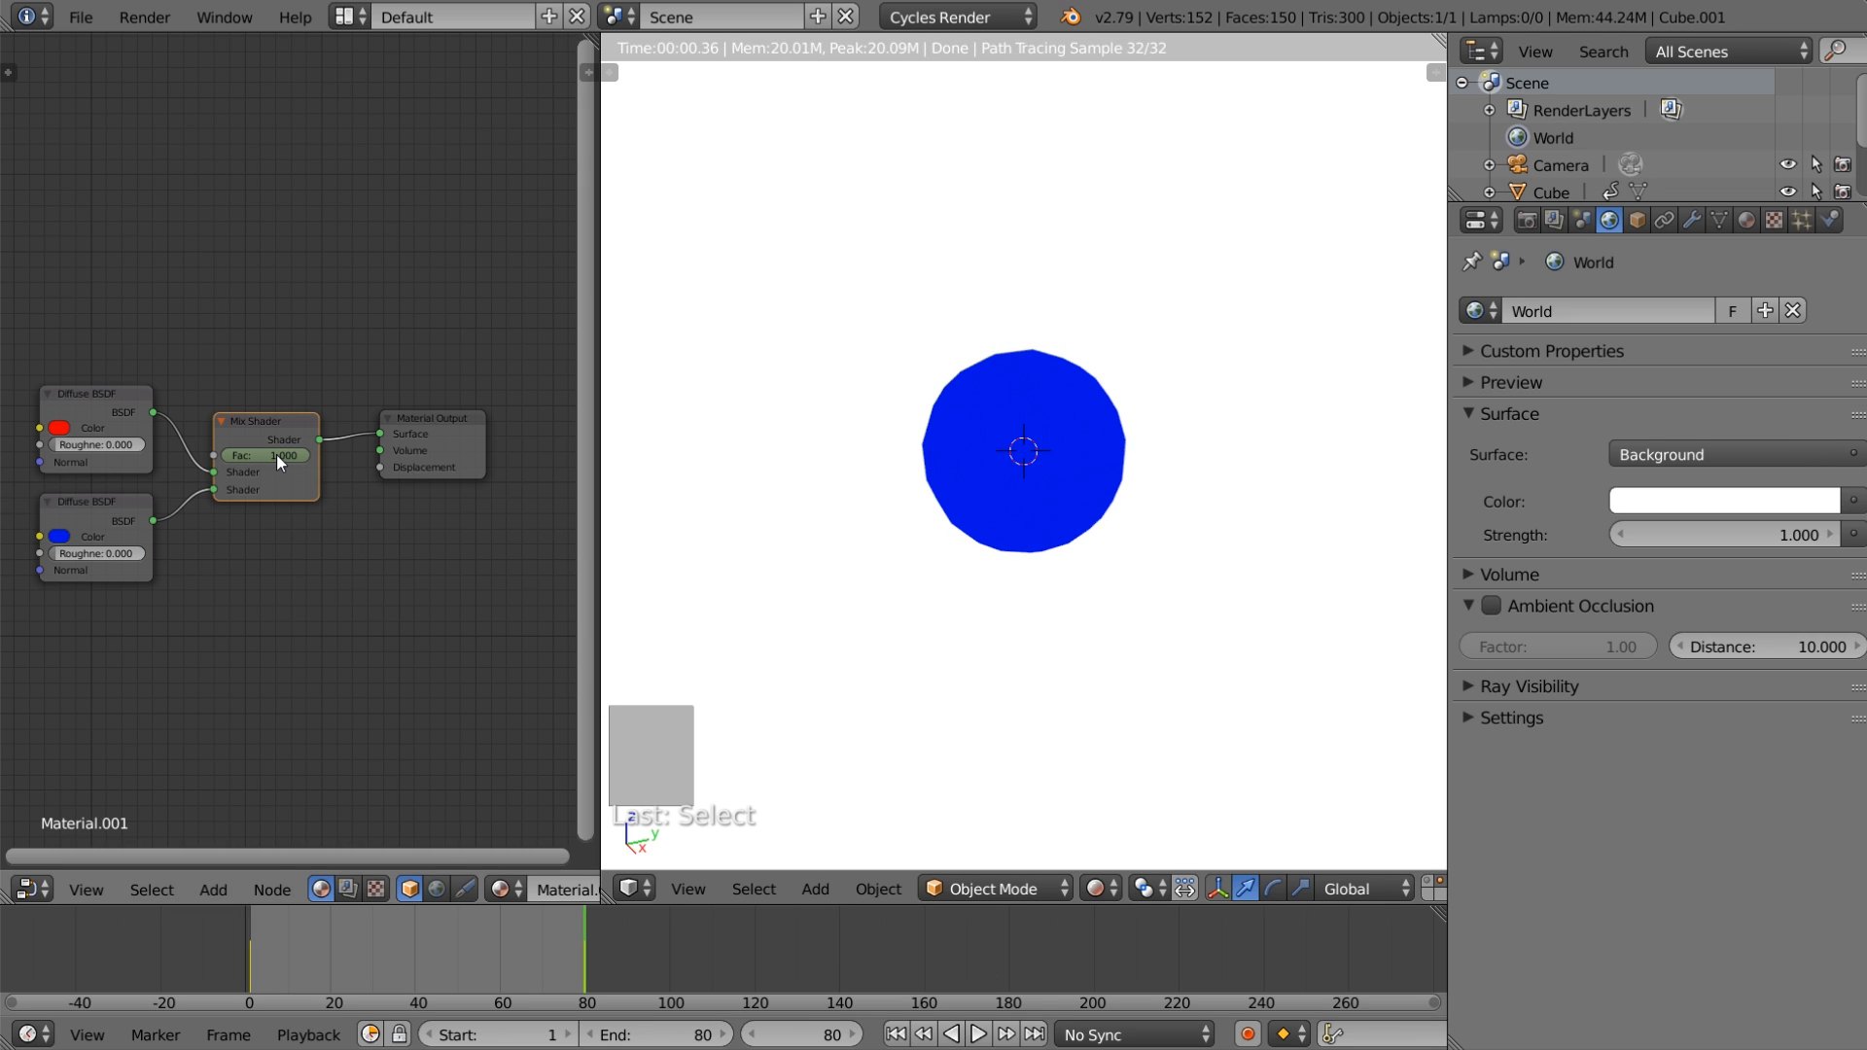
{"action": "key", "text": "i"}
Step: Play and scrub the timeline to check the color change along with the morph in the rendered view
{"action": "left_click", "coordinate": [314, 945]}
{"action": "key", "text": "alt+a"}
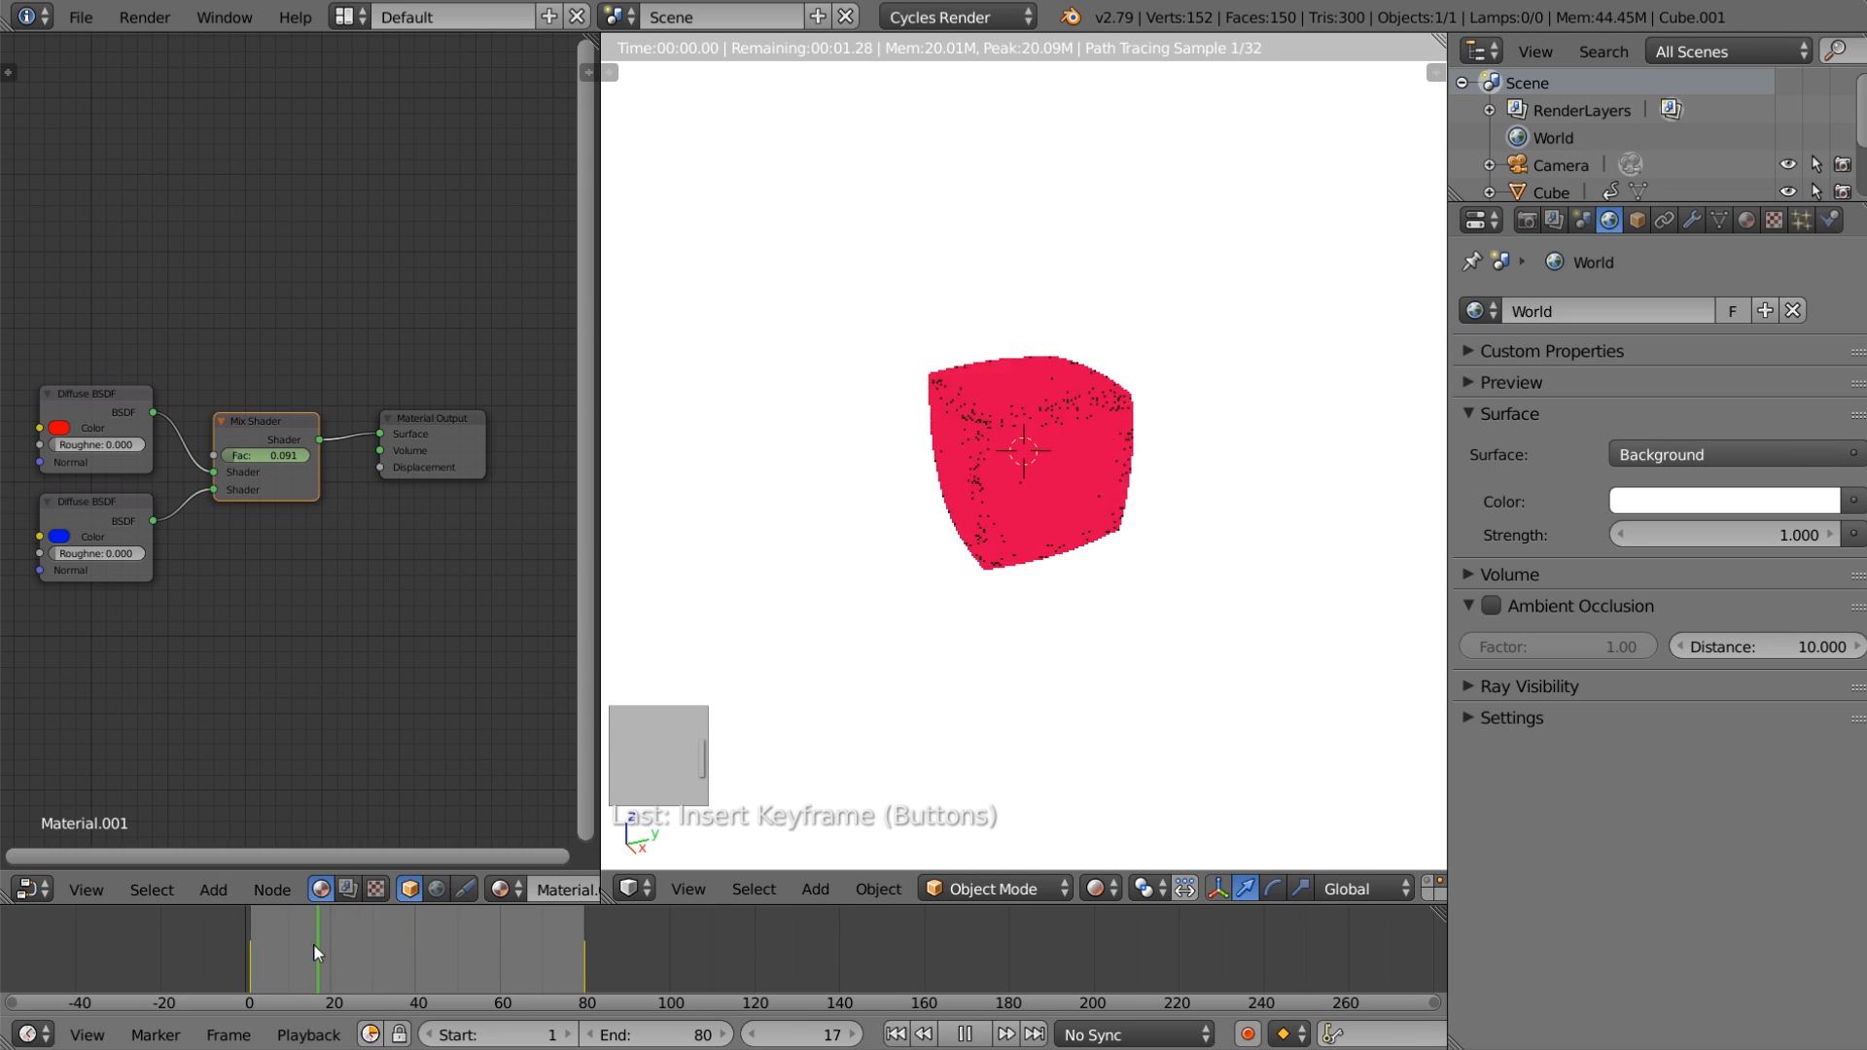
{"action": "left_click_drag", "start_coordinate": [339, 945], "coordinate": [403, 949]}
{"action": "key", "text": "alt+a"}
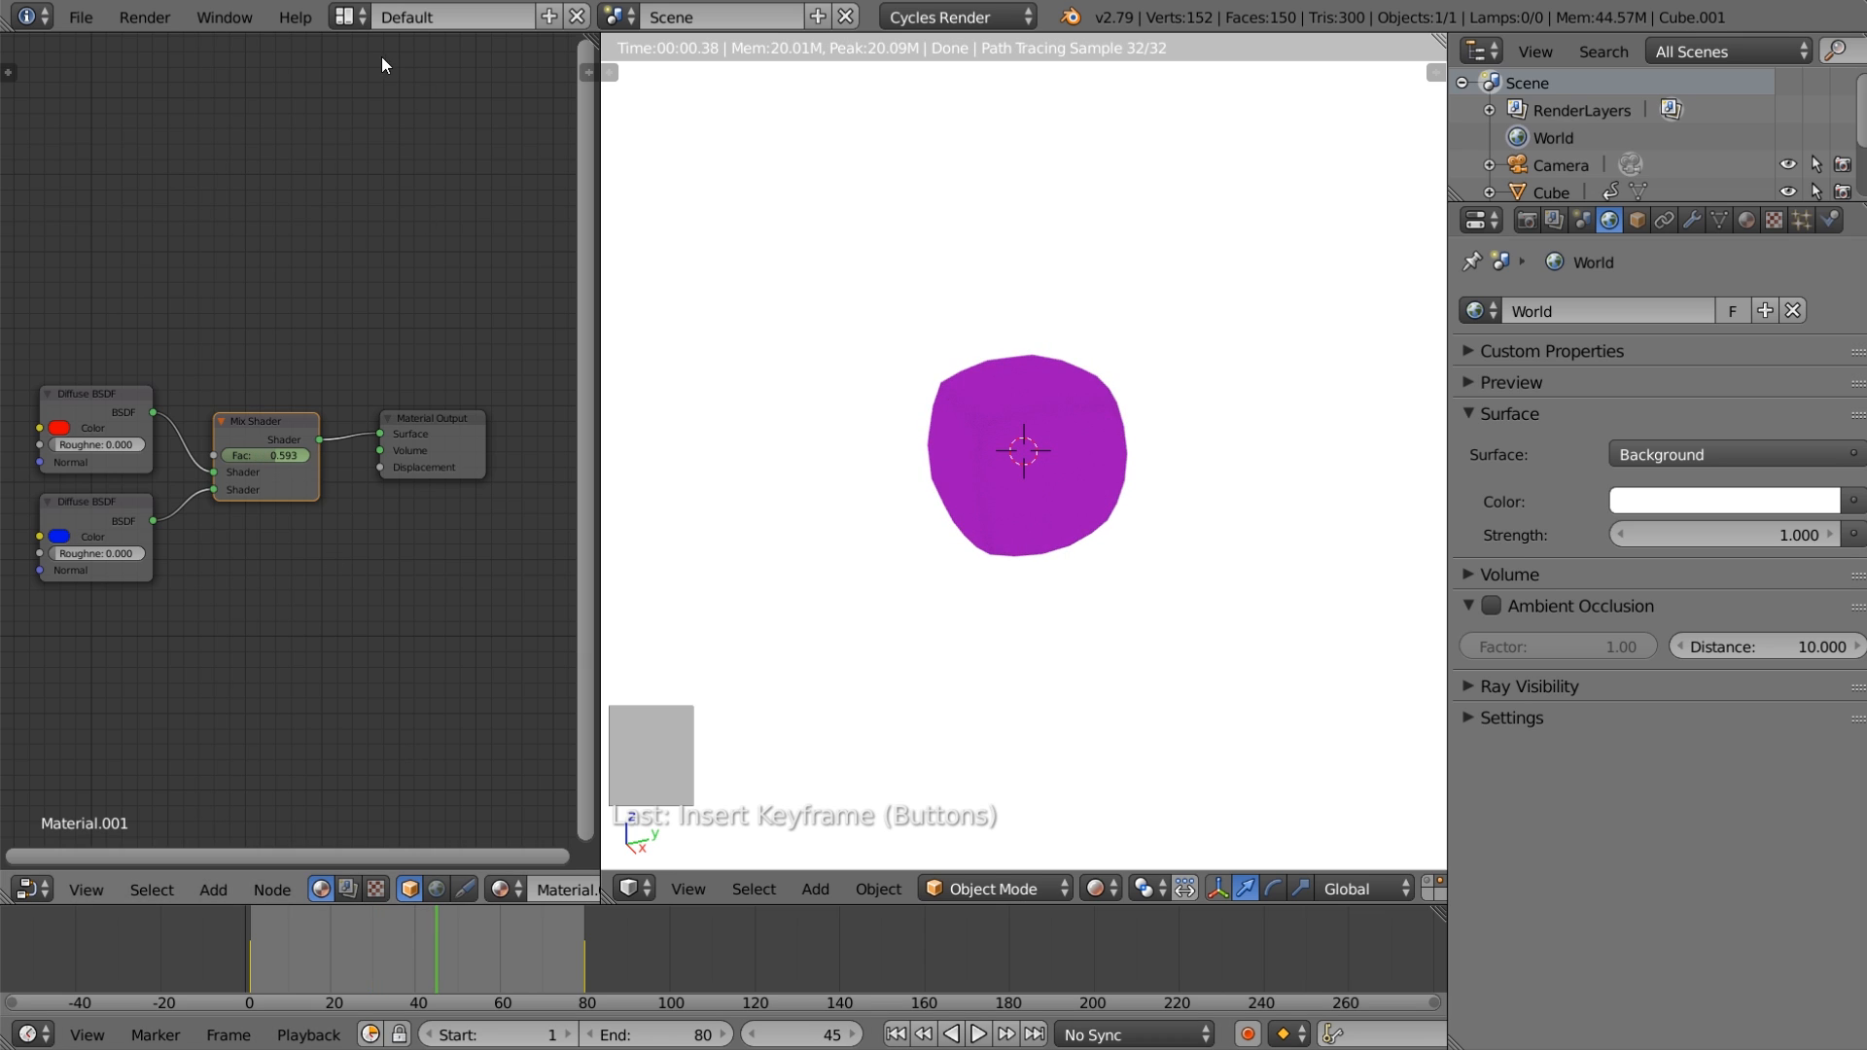
Step: Switch to the Animation screen layout and expand Material.001 in the Graph Editor to show its Shader Nodetree curve
{"action": "left_click", "coordinate": [350, 17]}
{"action": "left_click", "coordinate": [427, 88]}
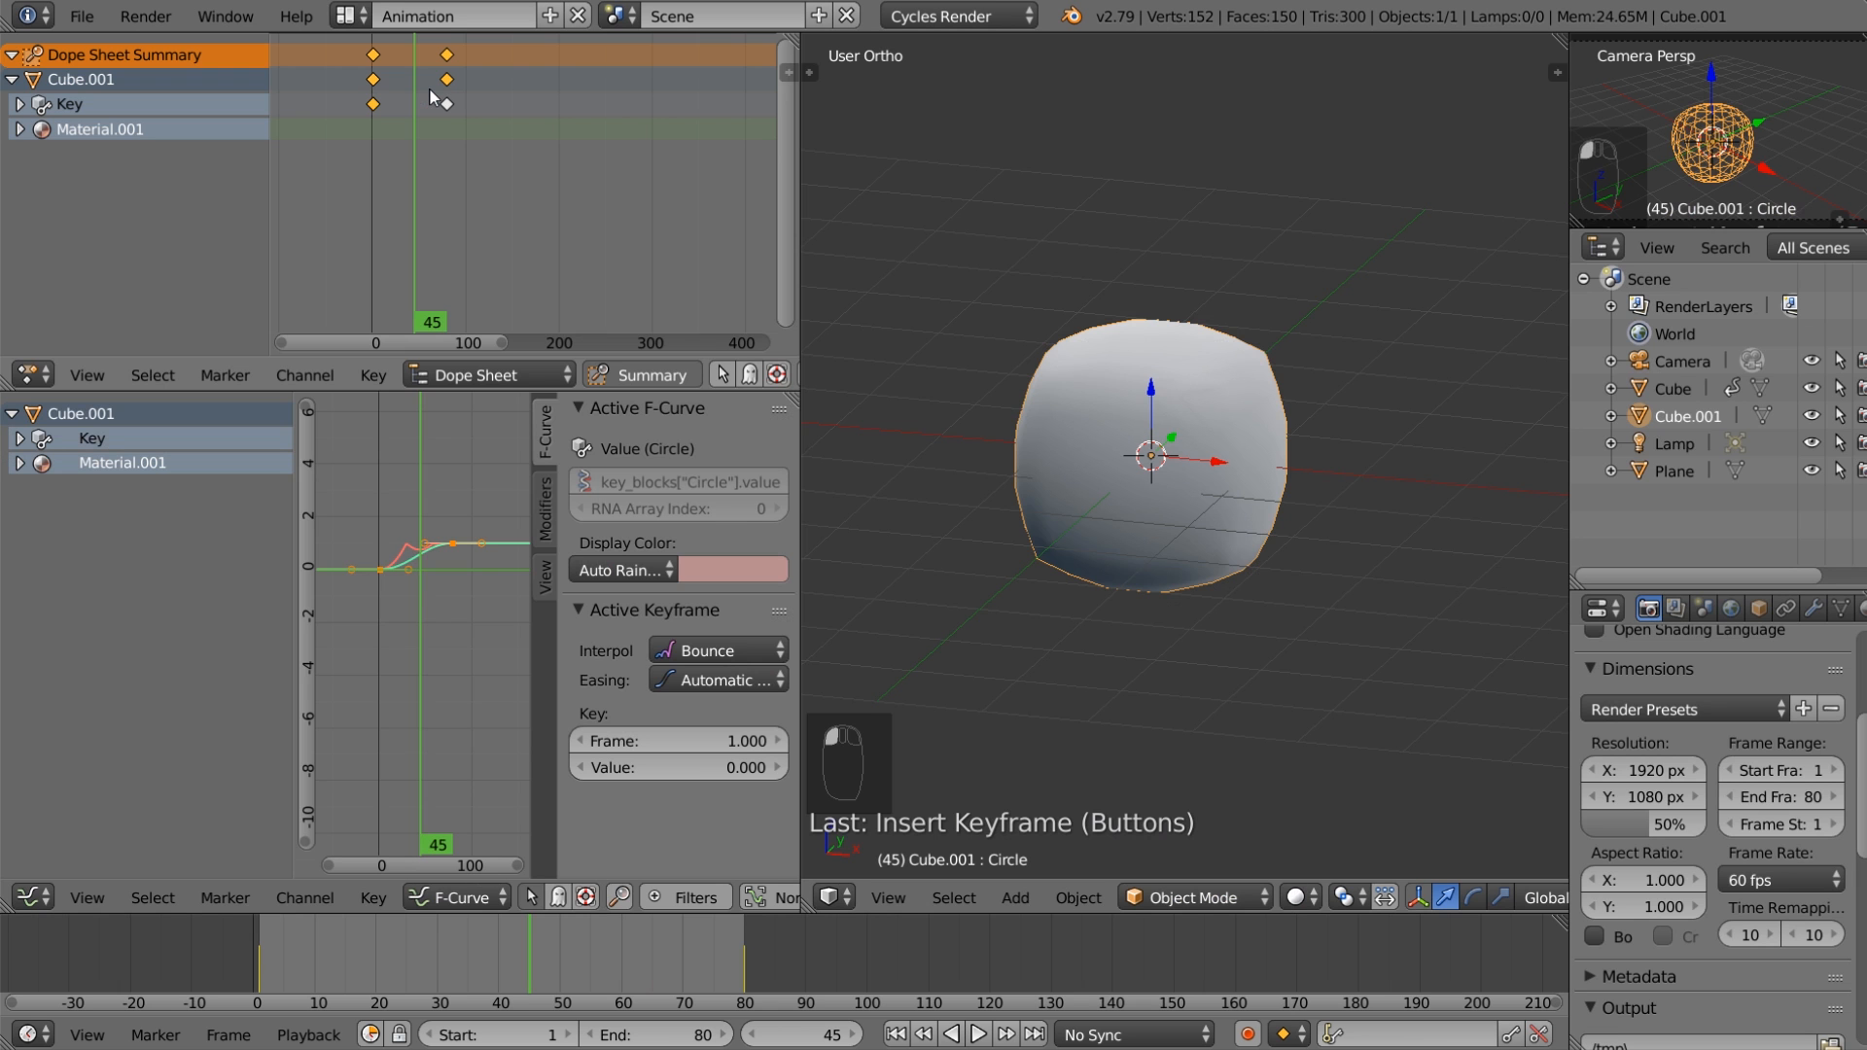
{"action": "left_click", "coordinate": [20, 464]}
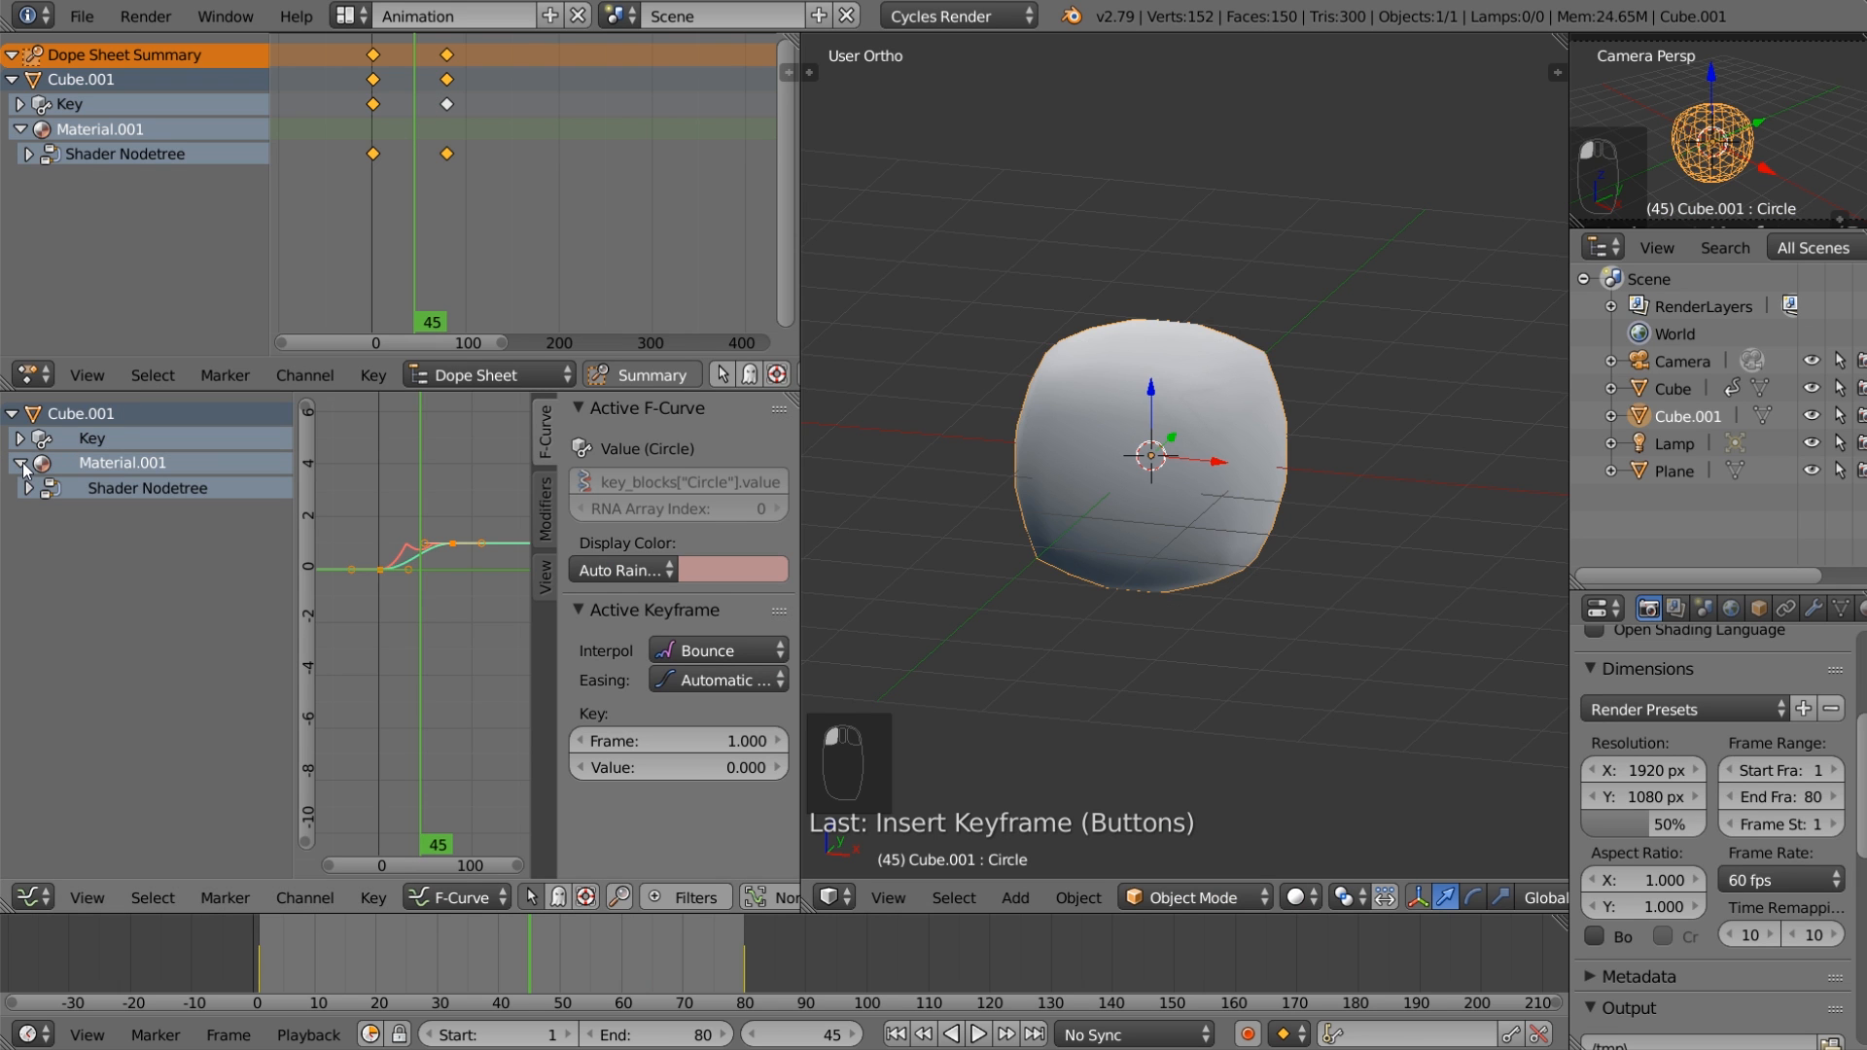
{"action": "left_click", "coordinate": [134, 486]}
{"action": "scroll", "coordinate": [492, 645], "scroll_direction": "down", "scroll_amount": 1}
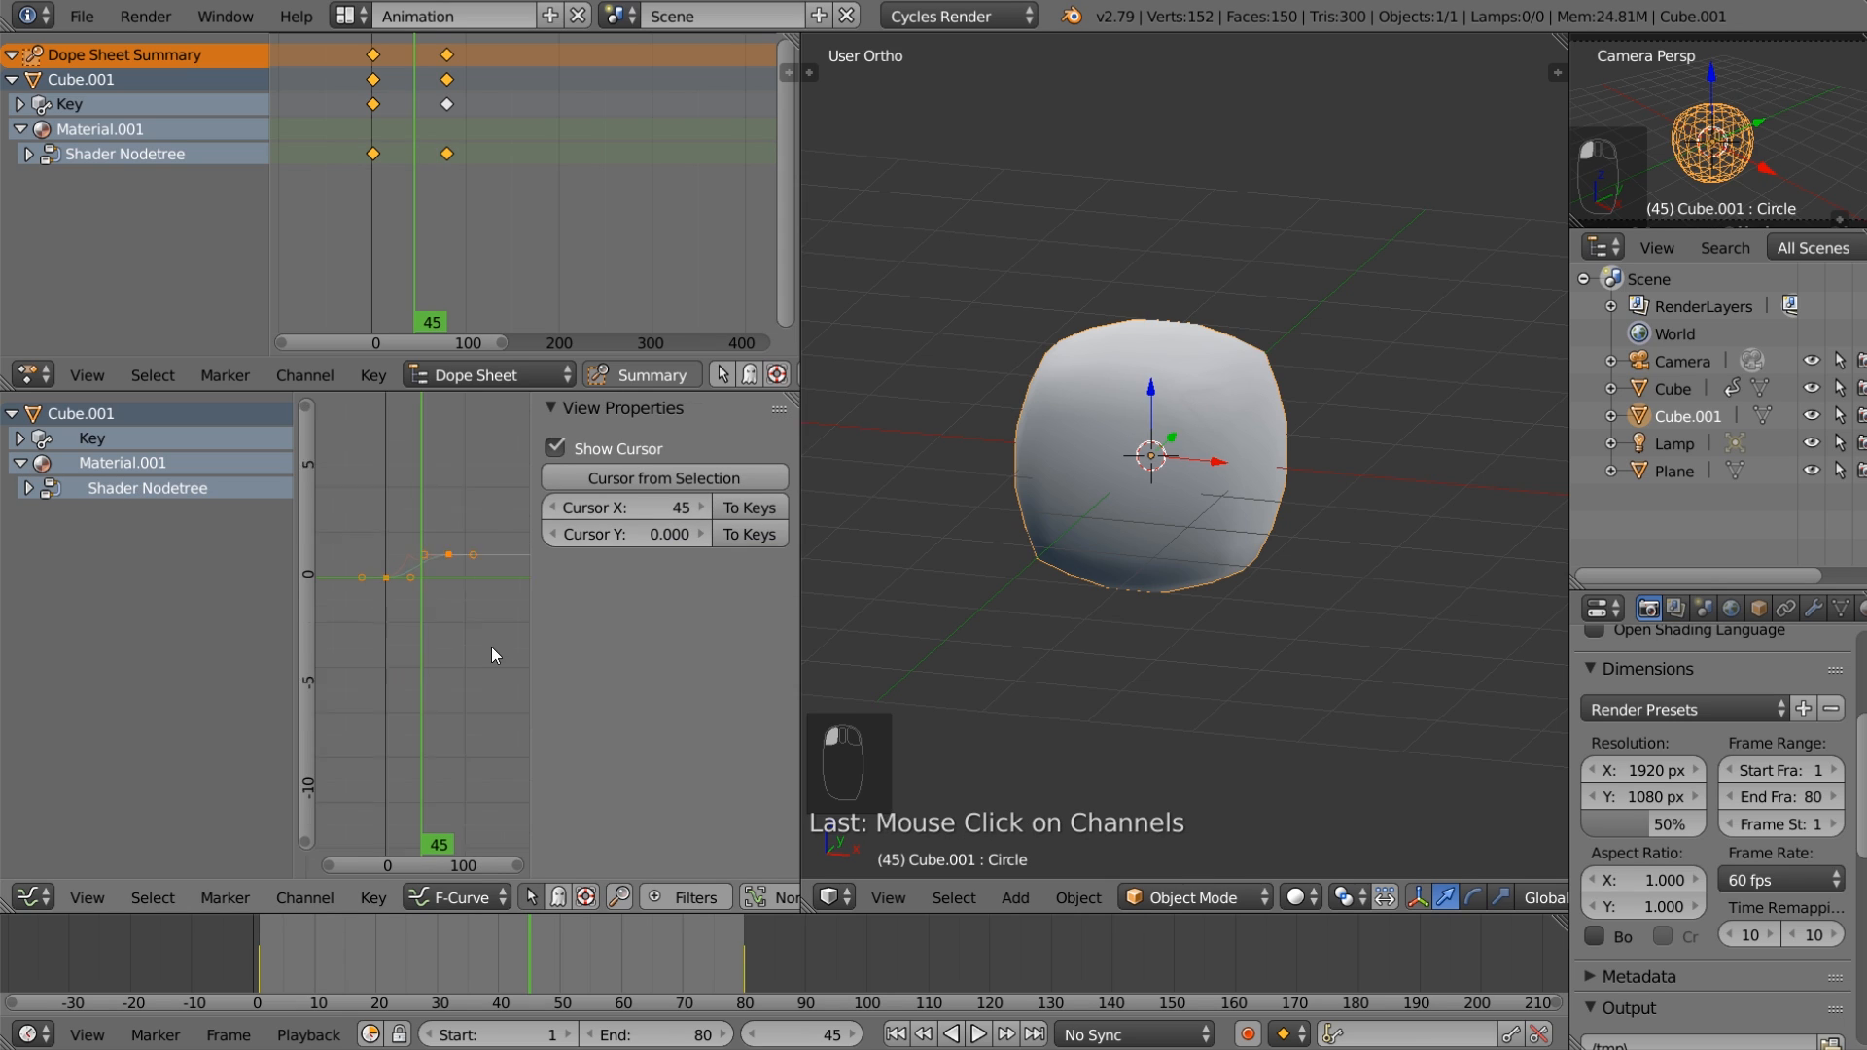
{"action": "scroll", "coordinate": [467, 651], "scroll_direction": "up", "scroll_amount": 4}
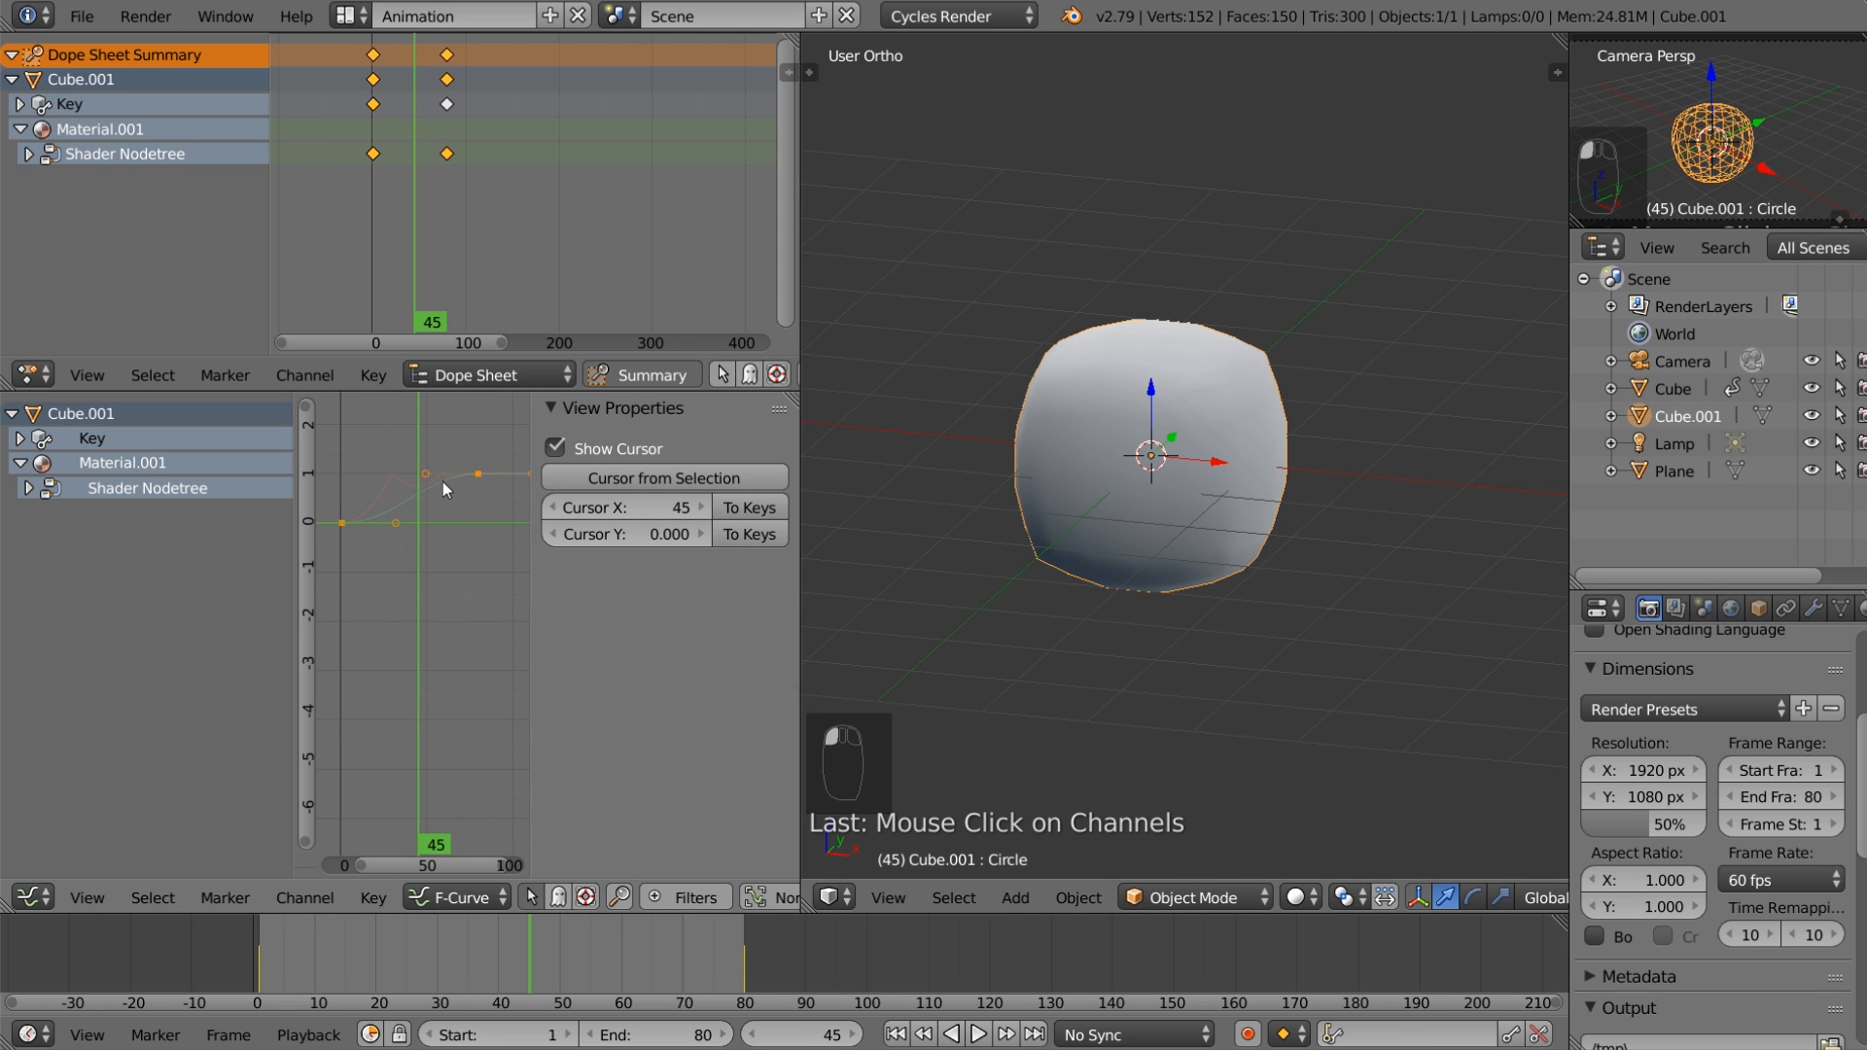
{"action": "left_click", "coordinate": [20, 464]}
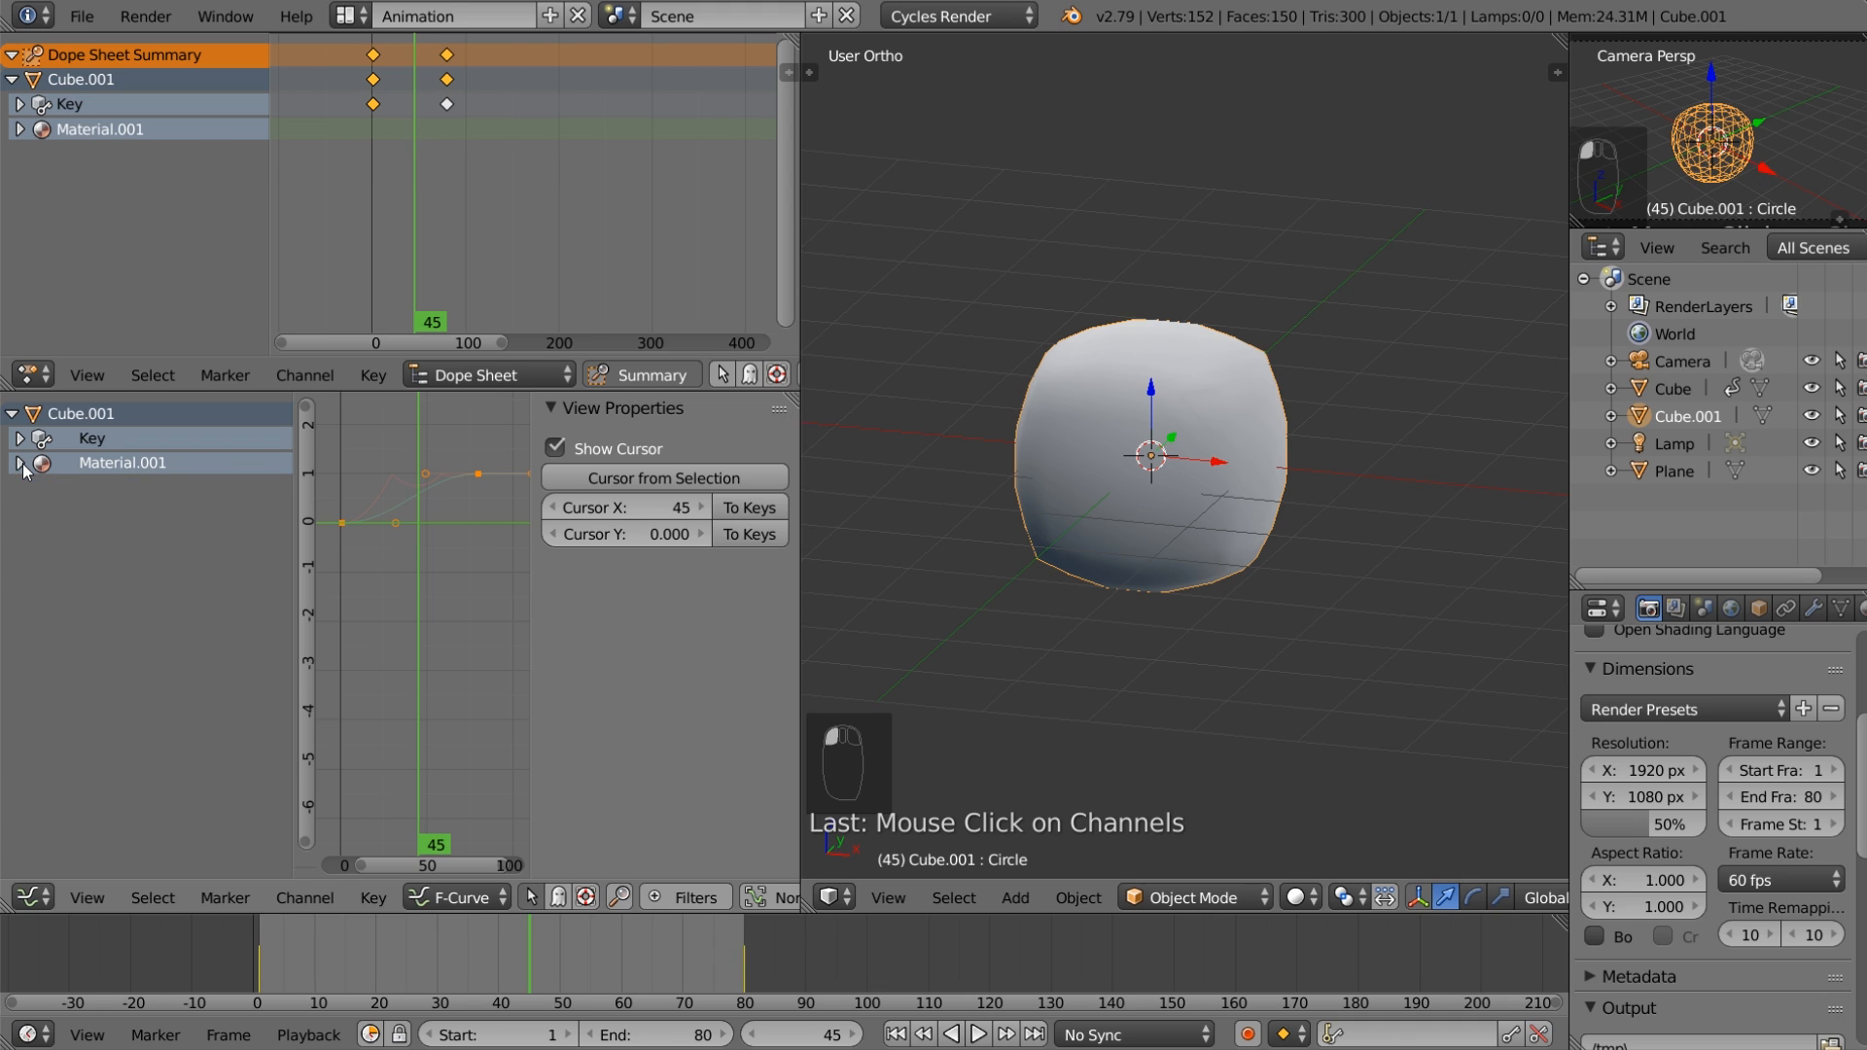
{"action": "left_click", "coordinate": [21, 439]}
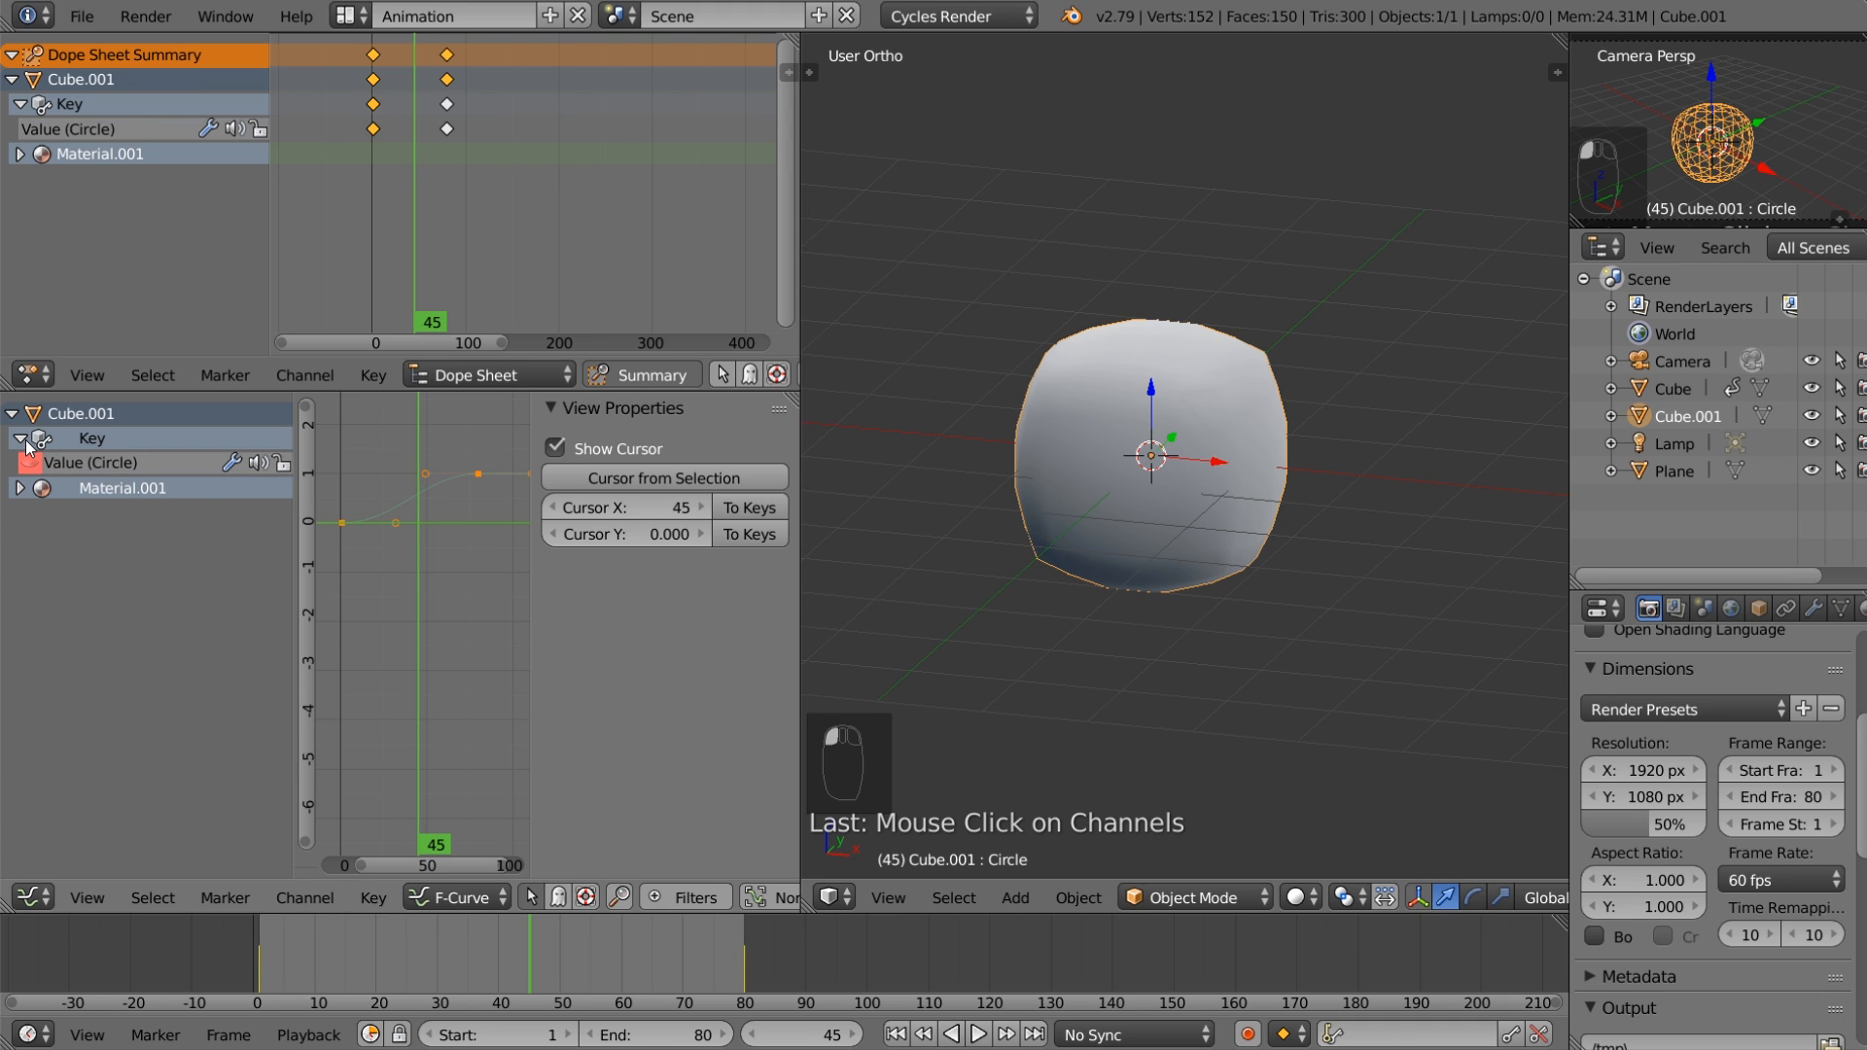
{"action": "left_click", "coordinate": [24, 443]}
{"action": "left_click", "coordinate": [21, 467]}
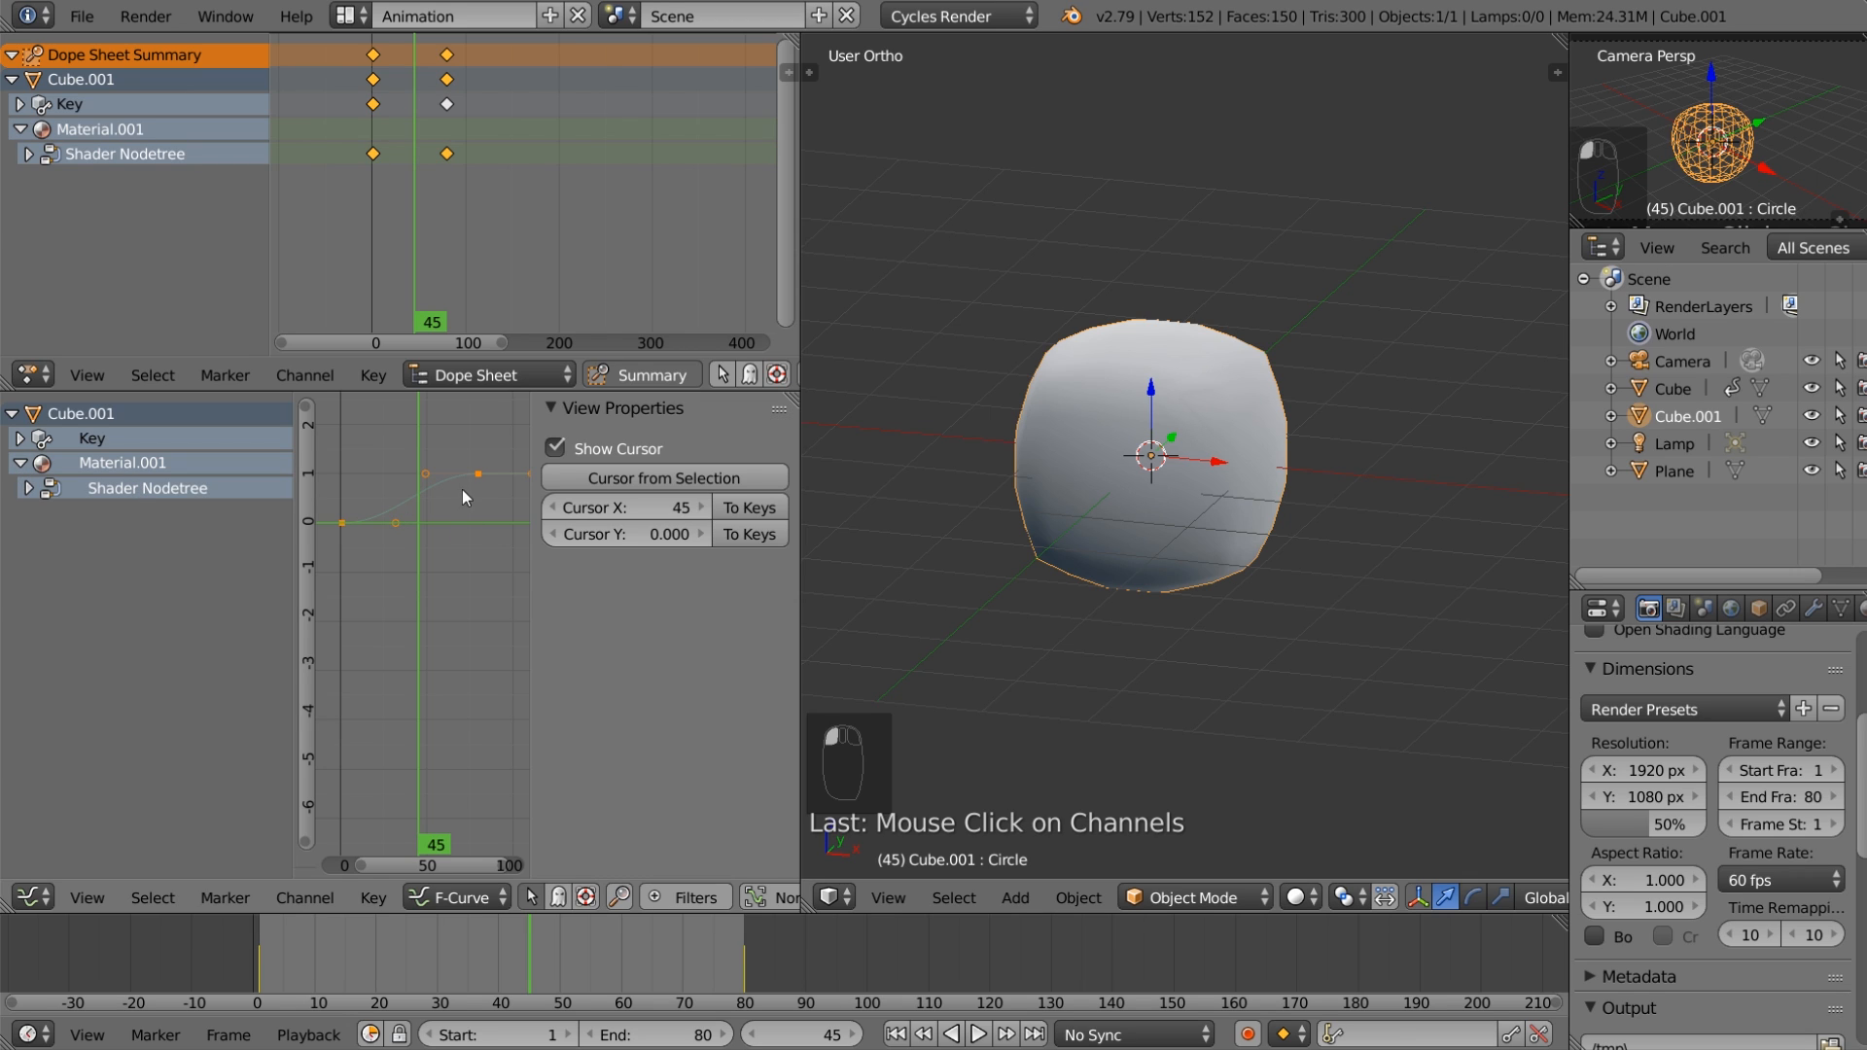
Step: Set the interpolation of the material's Fac keyframe at frame 1 to Bounce
{"action": "left_click", "coordinate": [341, 522]}
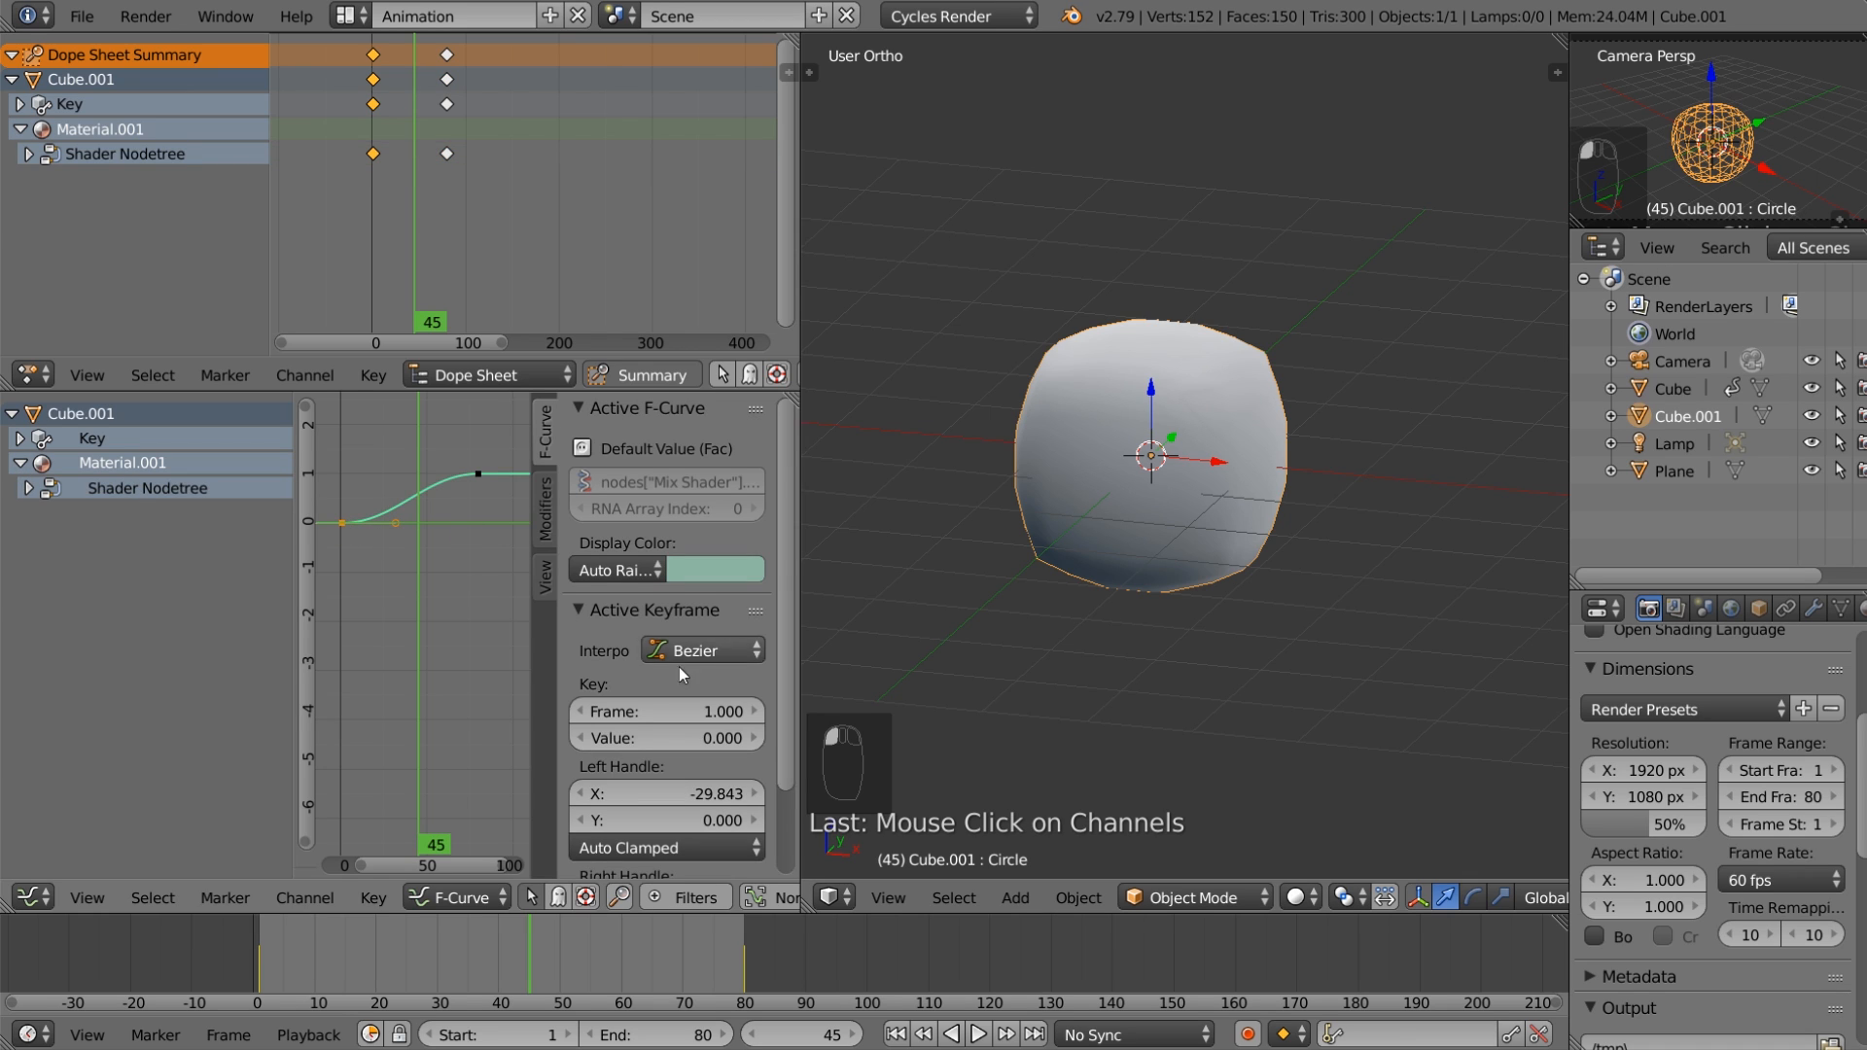
{"action": "scroll", "coordinate": [702, 807], "scroll_direction": "down", "scroll_amount": 3}
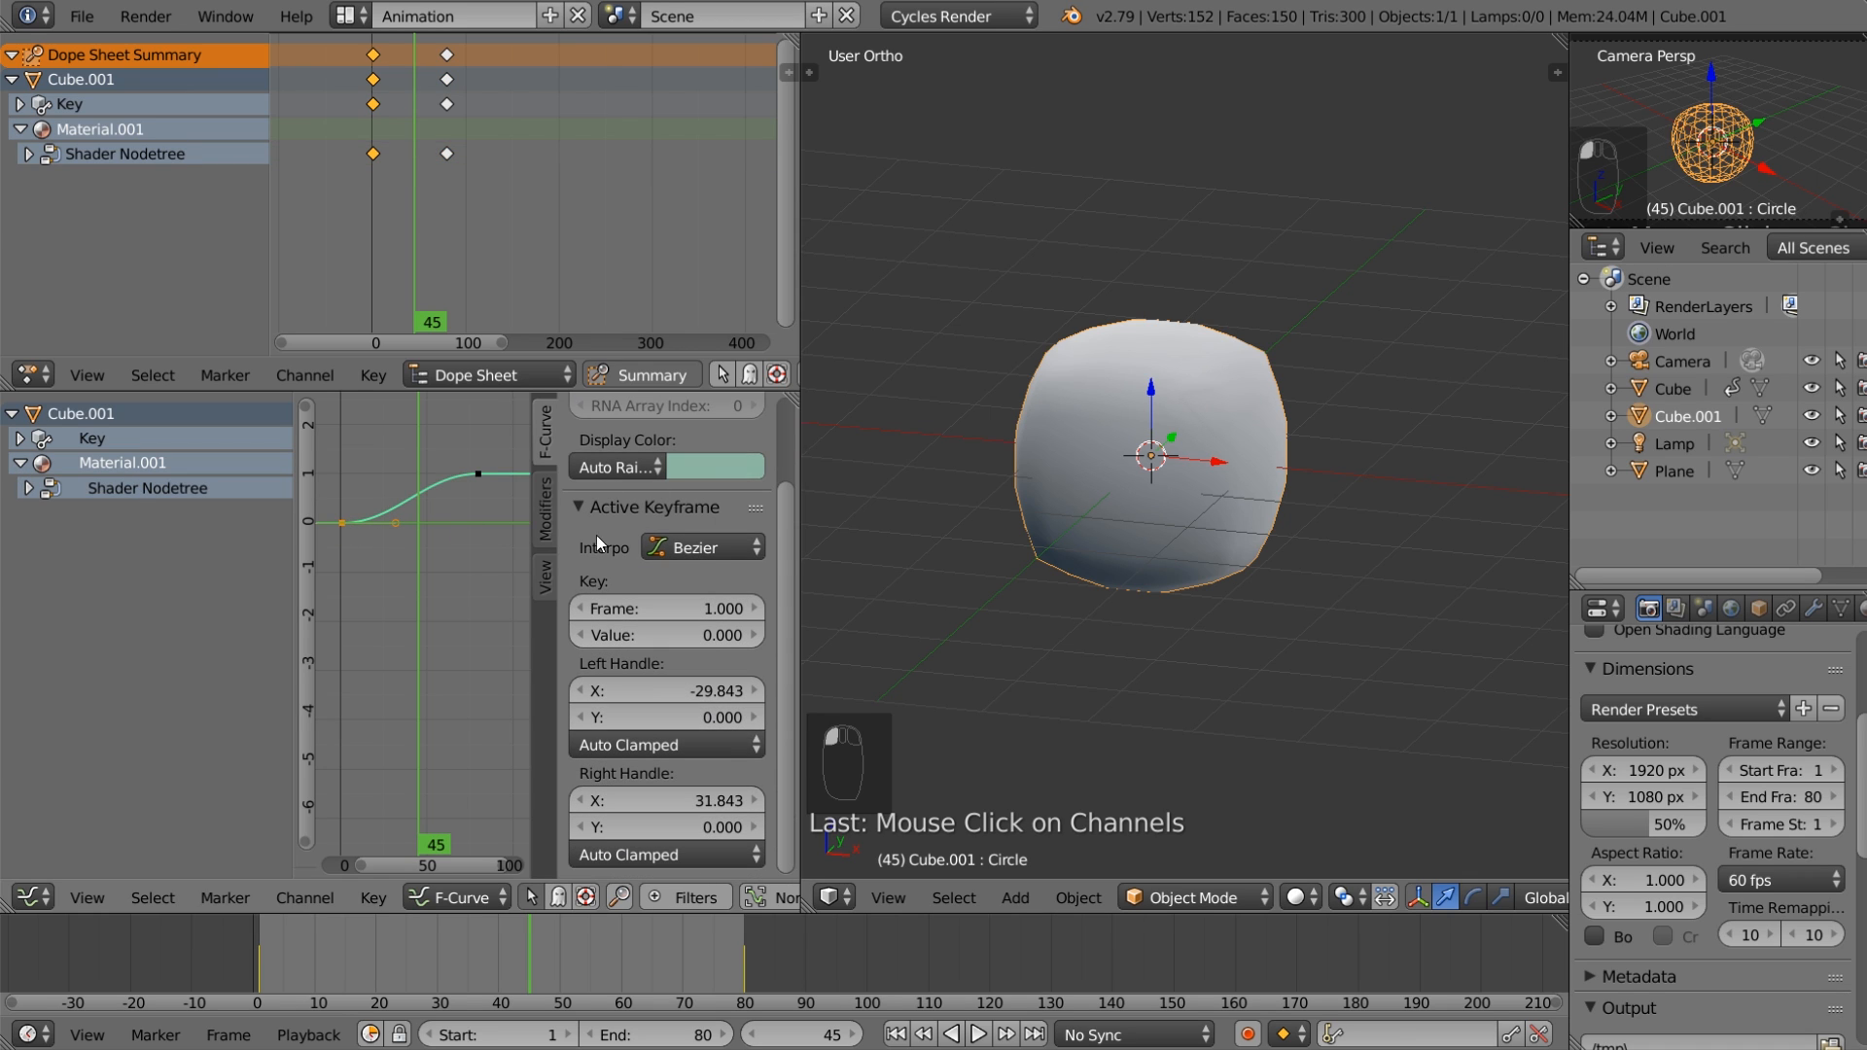
{"action": "left_click", "coordinate": [691, 552]}
{"action": "left_click", "coordinate": [1140, 366]}
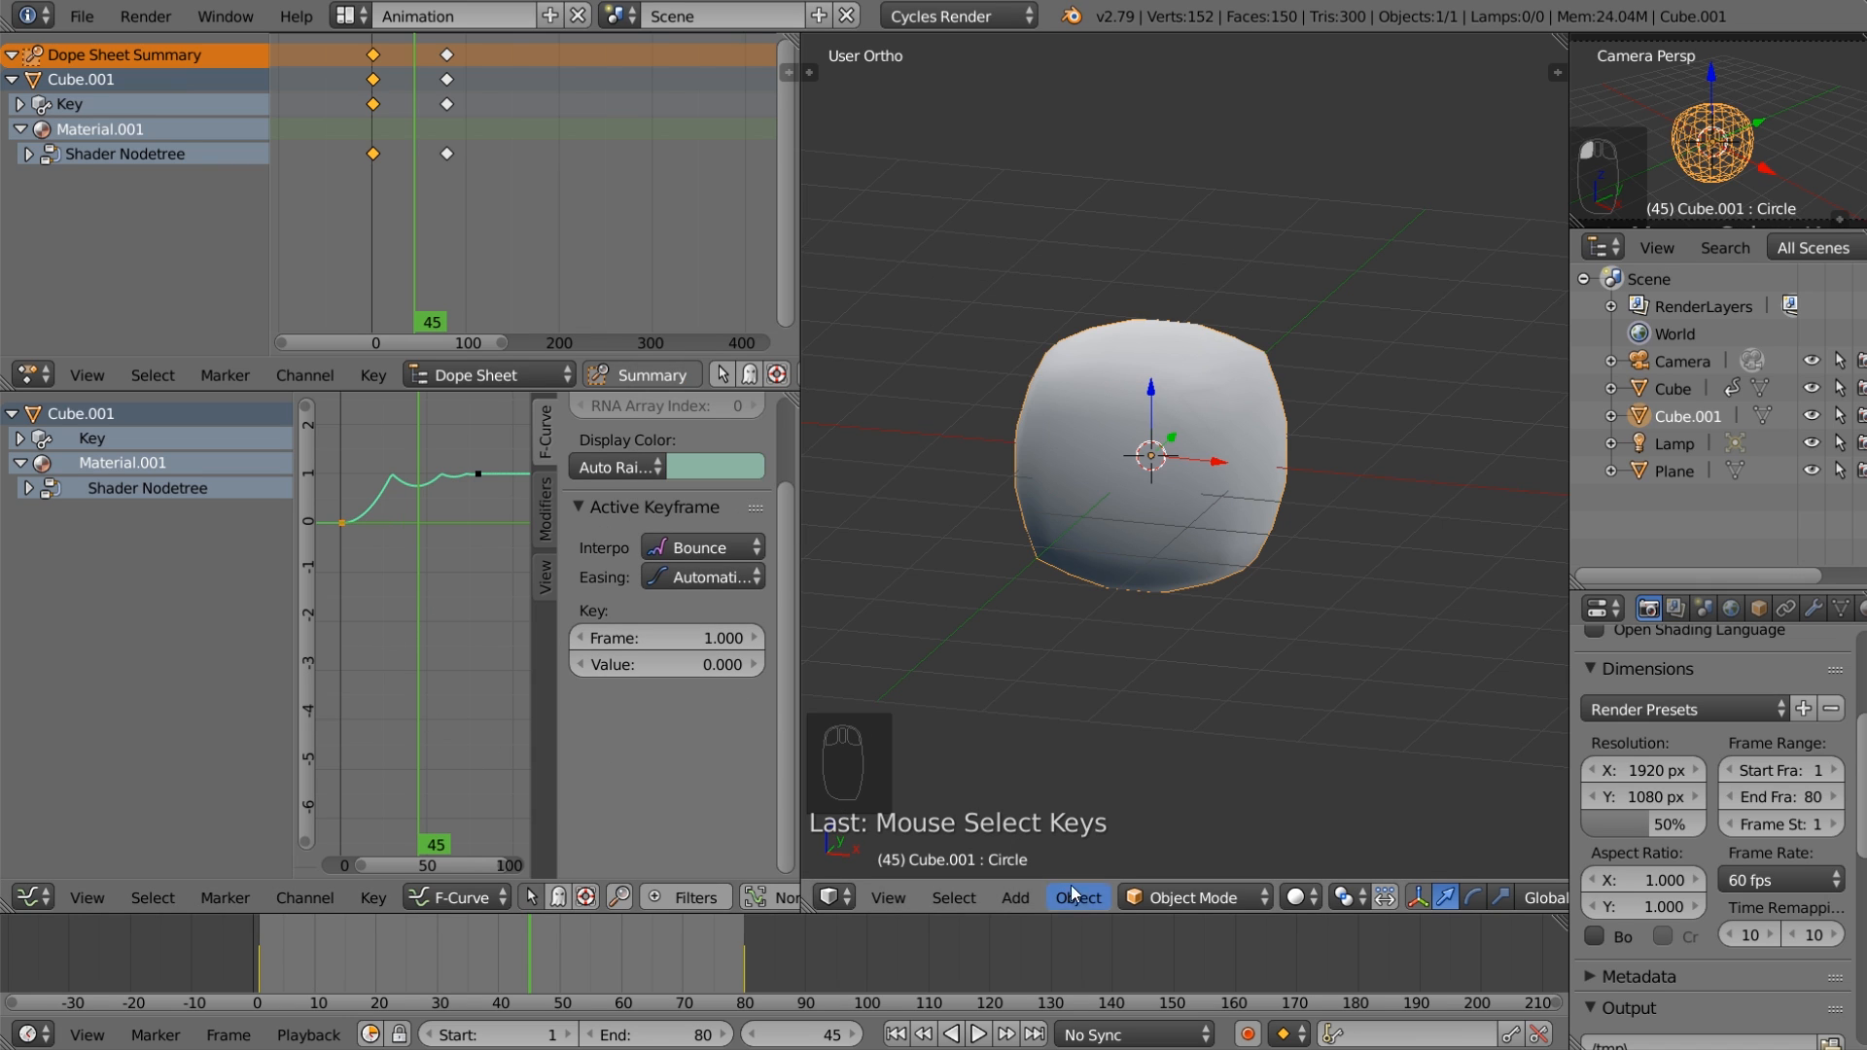
Step: Set the 3D view to Rendered shading and play the animation to check the bouncing color change
{"action": "left_click", "coordinate": [1295, 898]}
{"action": "left_click", "coordinate": [1322, 721]}
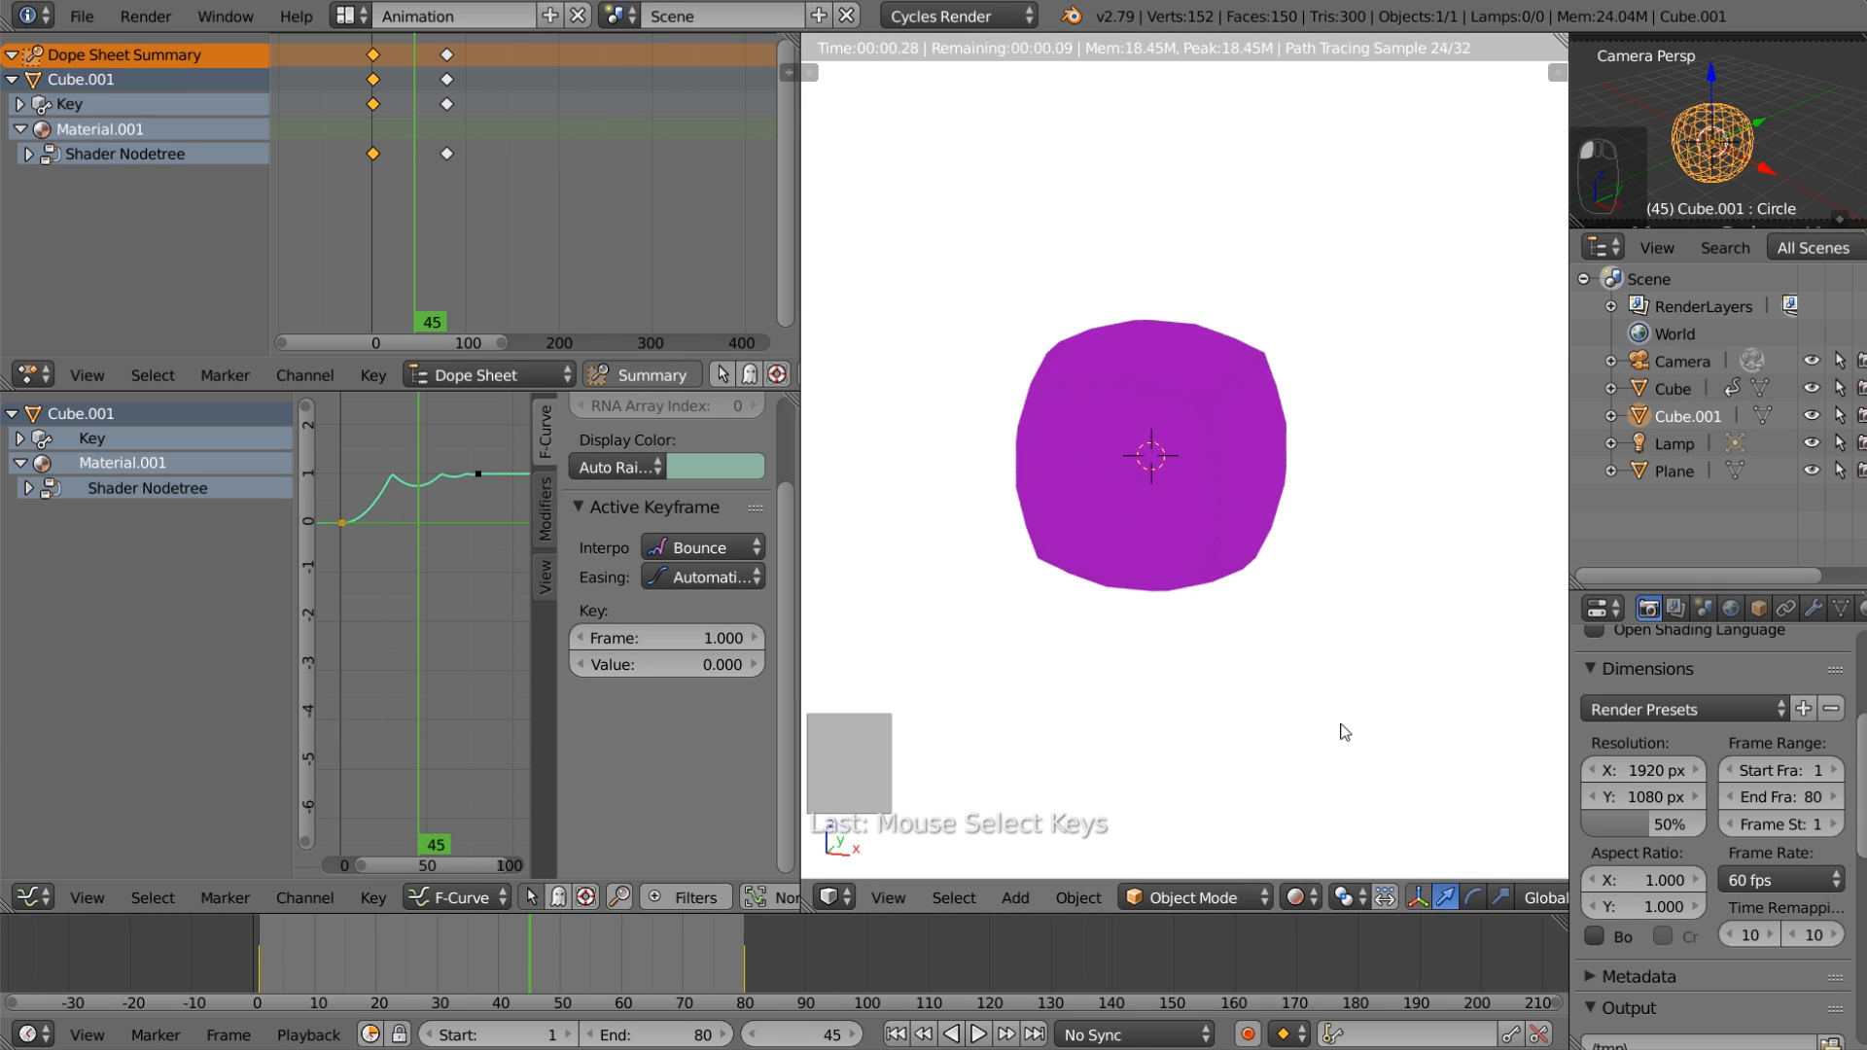
{"action": "left_click", "coordinate": [977, 1036]}
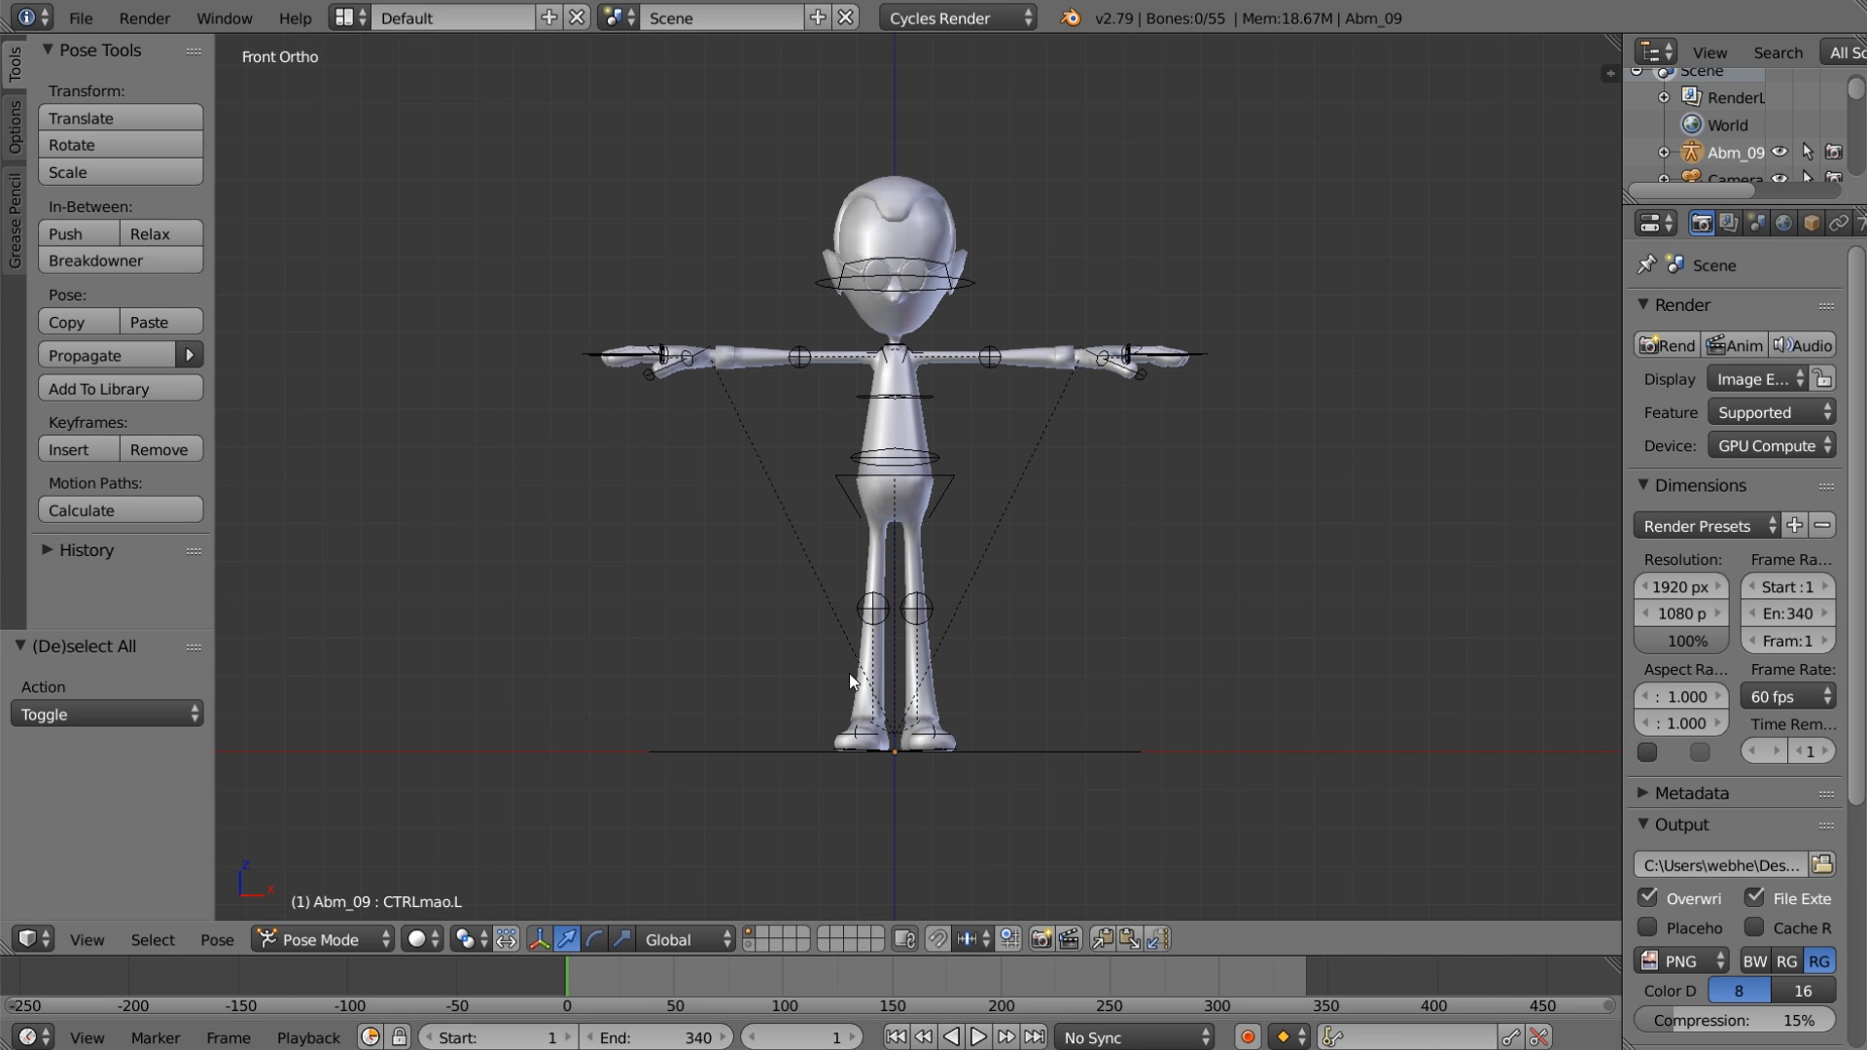
Step: Enlarge the timeline area beneath the character rig's 3D view
{"action": "middle_click_drag", "start_coordinate": [1076, 576], "coordinate": [962, 629], "text": "shift"}
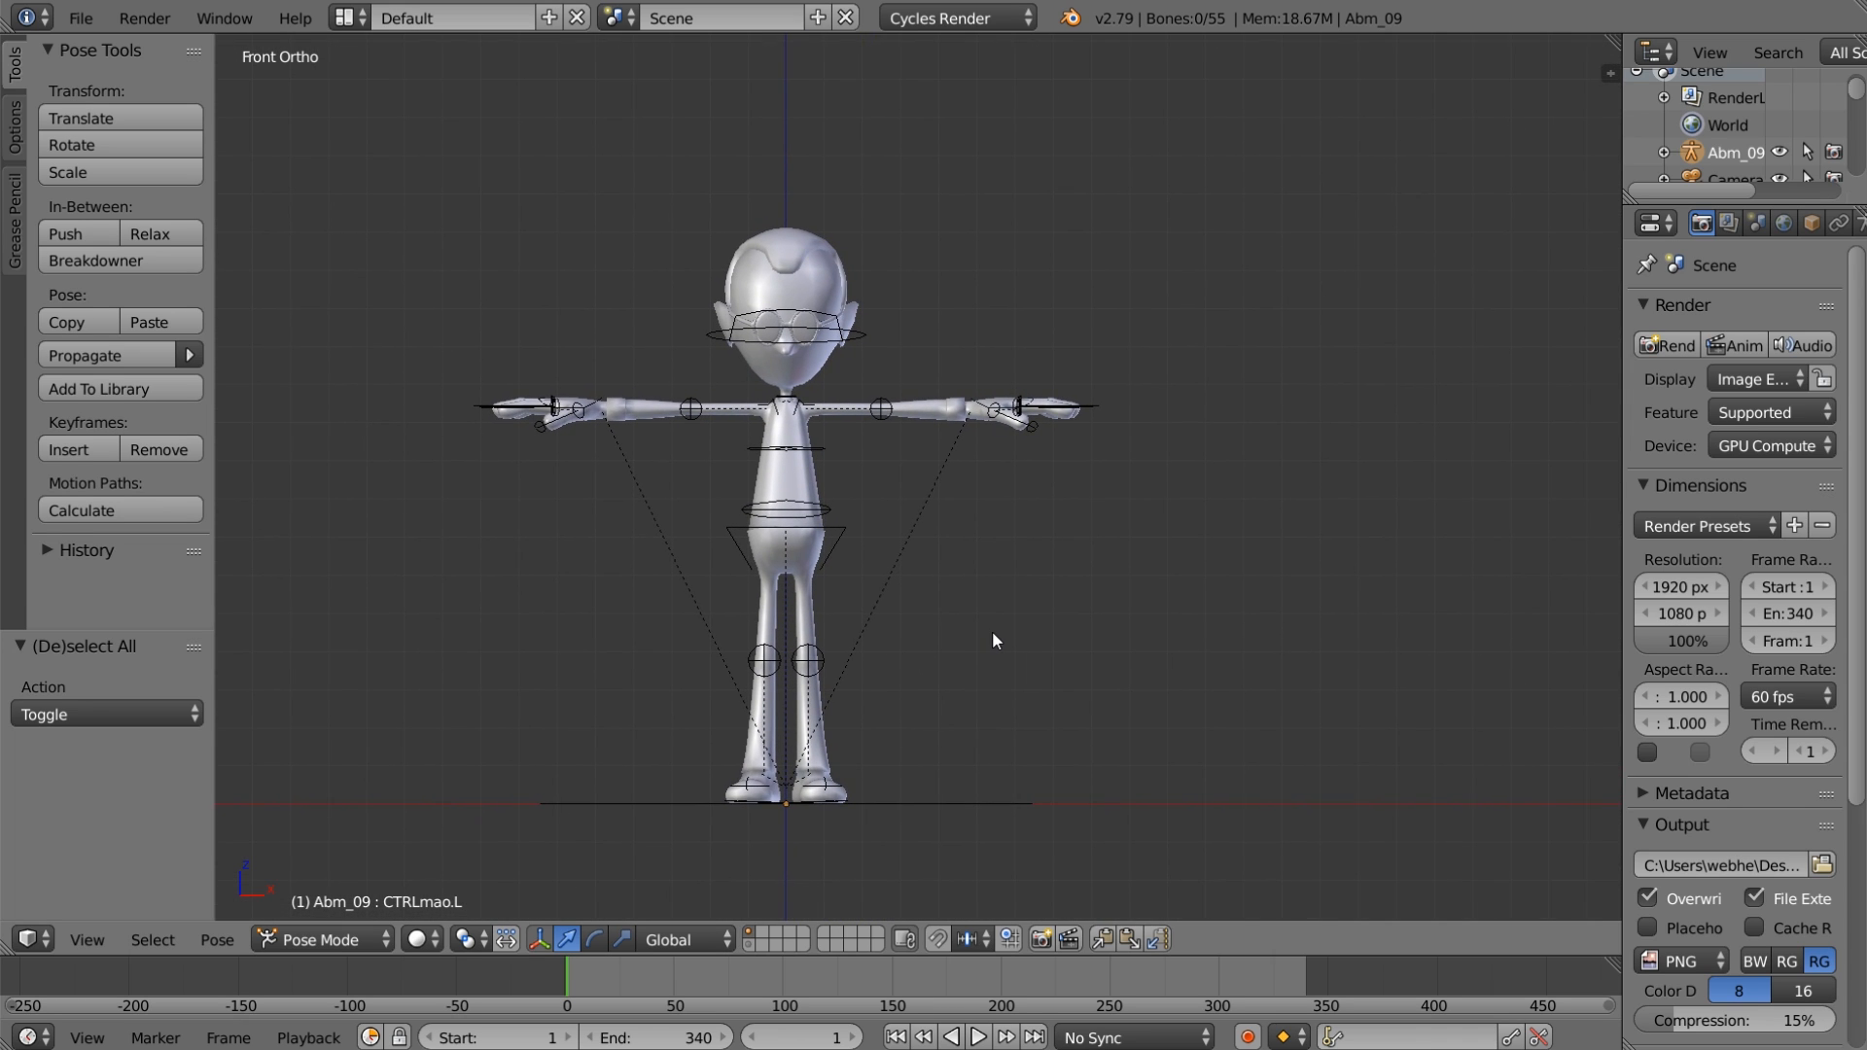
{"action": "left_click_drag", "start_coordinate": [1169, 954], "coordinate": [1189, 897]}
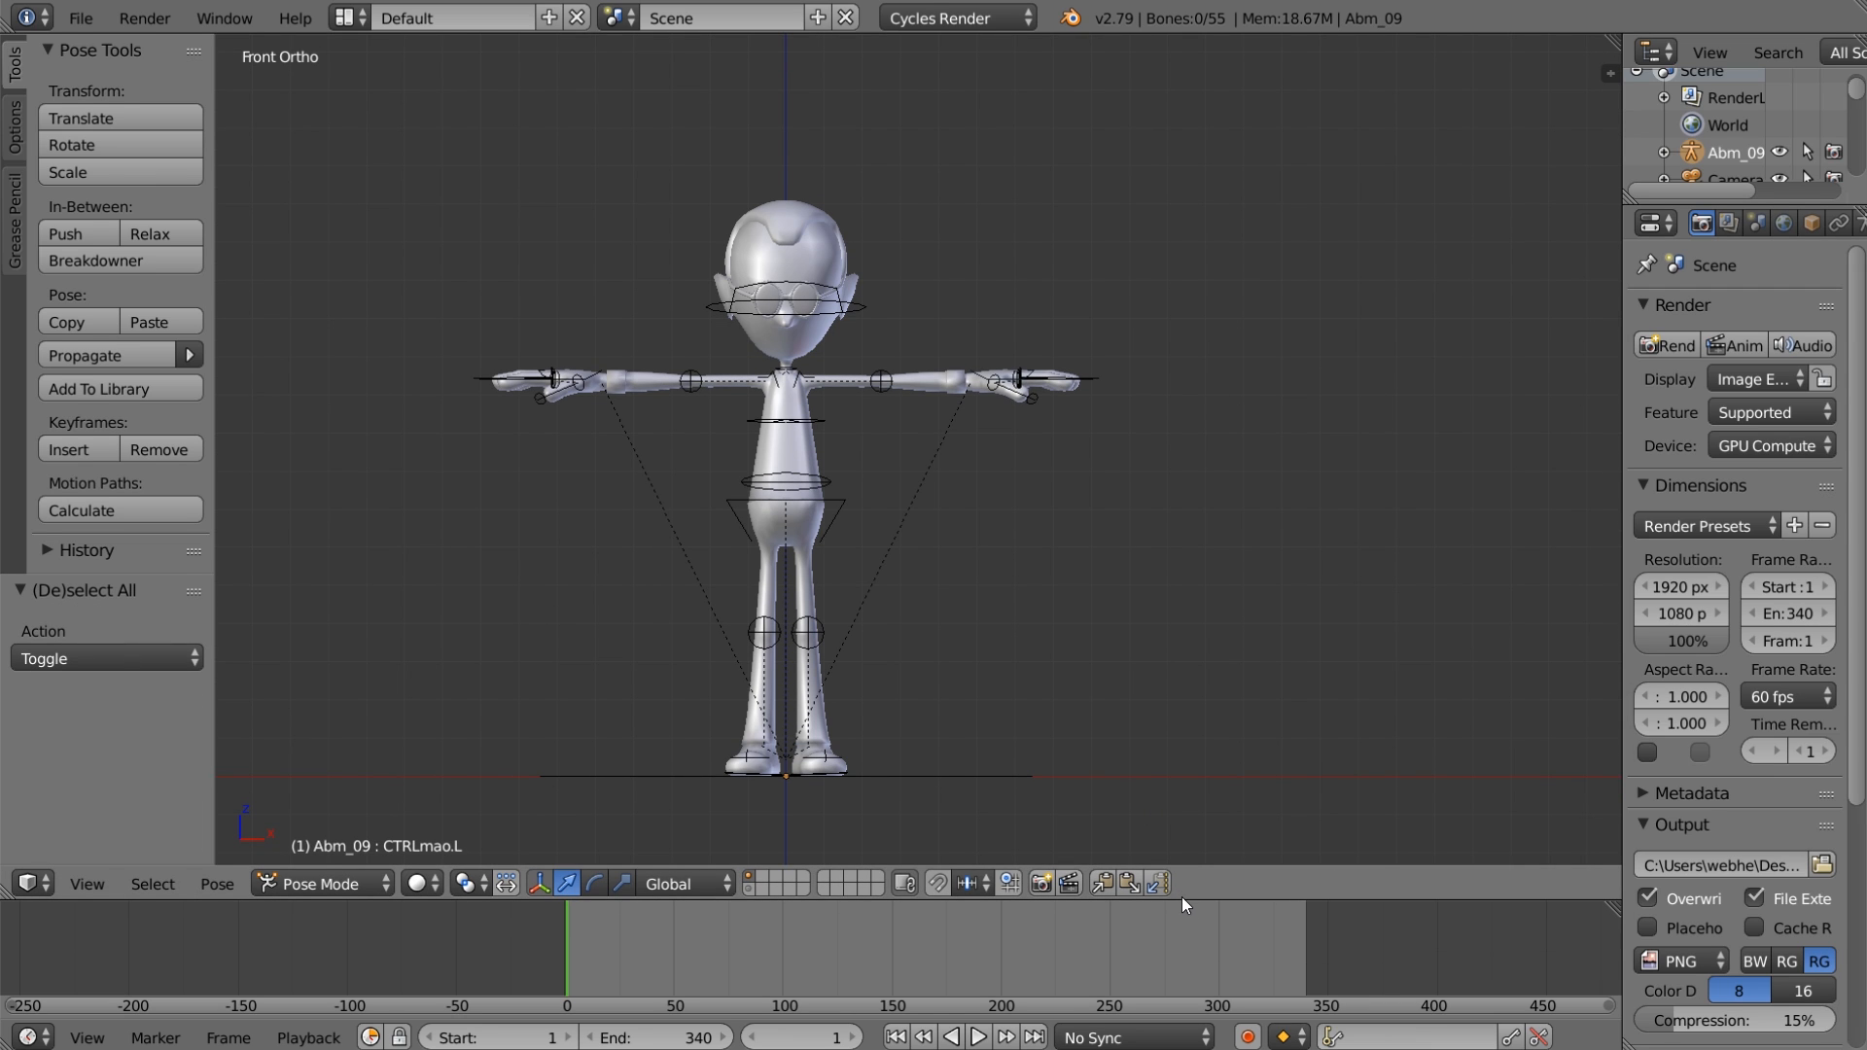
{"action": "left_click_drag", "start_coordinate": [1186, 899], "coordinate": [1191, 911]}
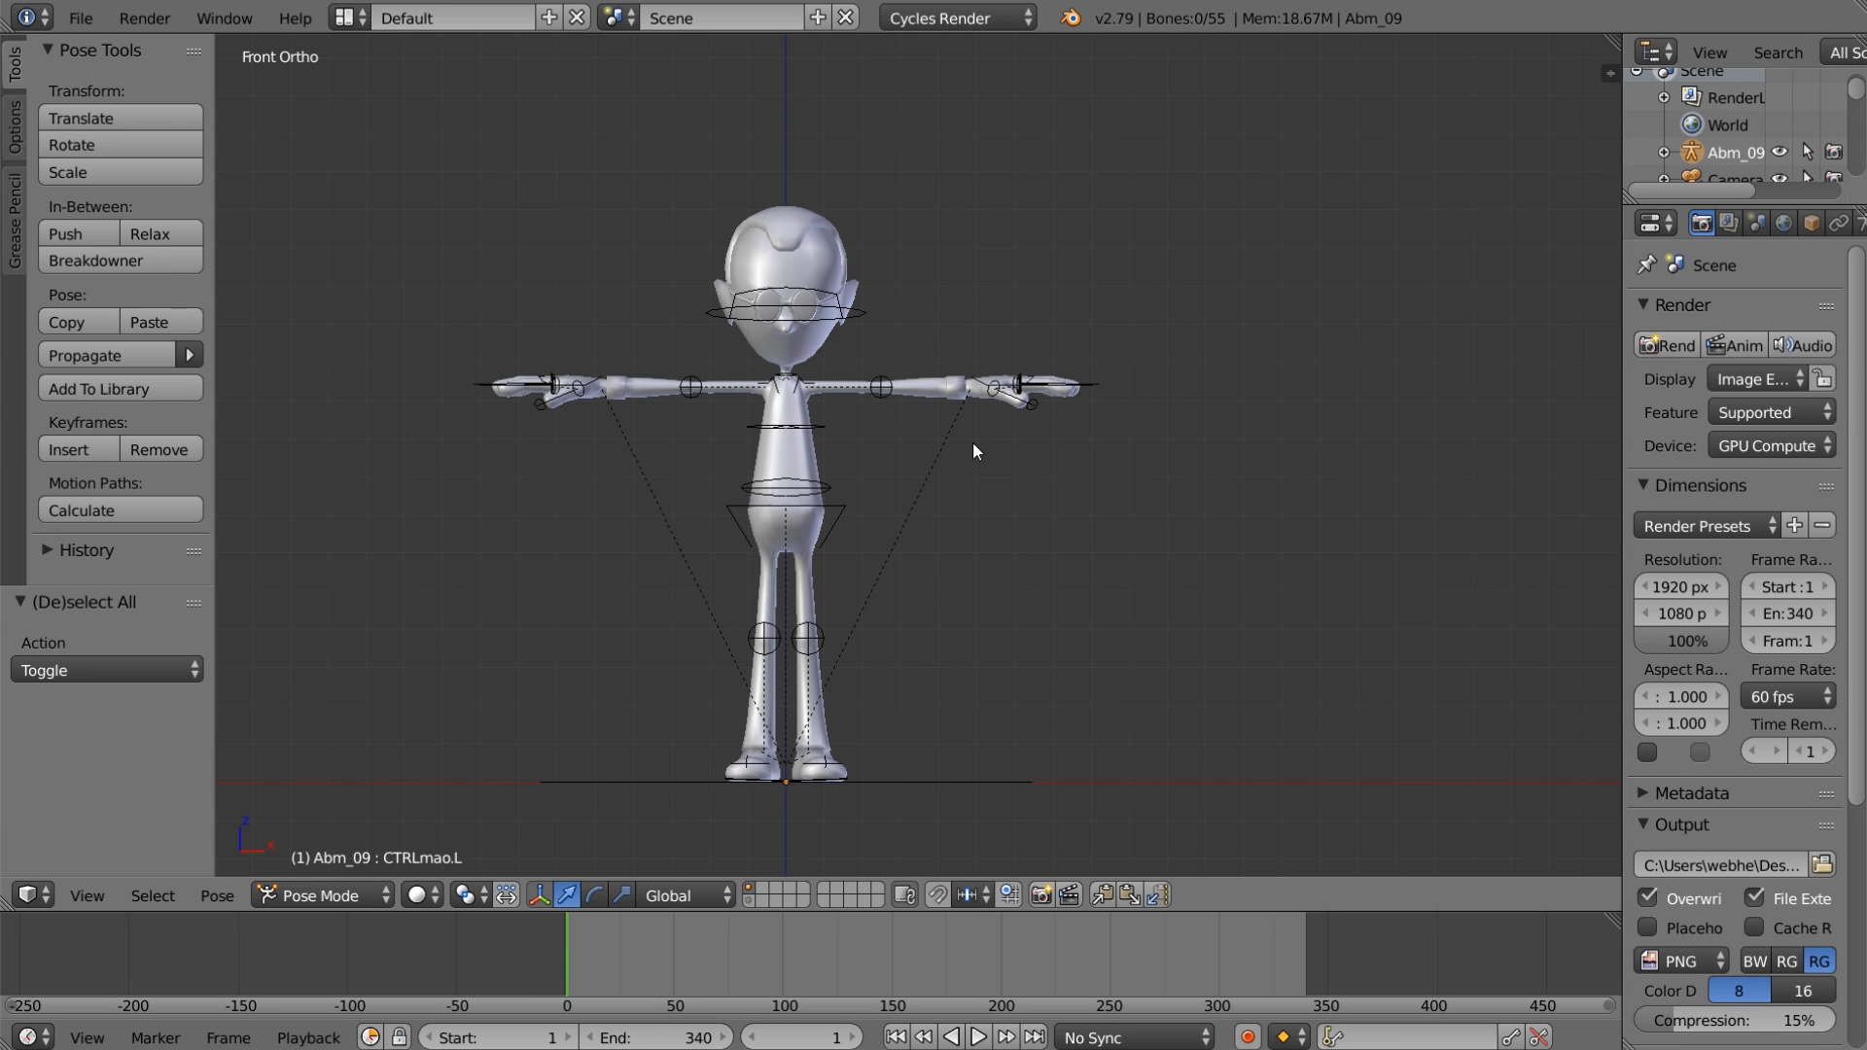
Step: Show the 3D view's properties sidebar, start the Screencast Keys display and collapse its settings
{"action": "key", "text": "n"}
{"action": "scroll", "coordinate": [1473, 715], "scroll_direction": "down", "scroll_amount": 10}
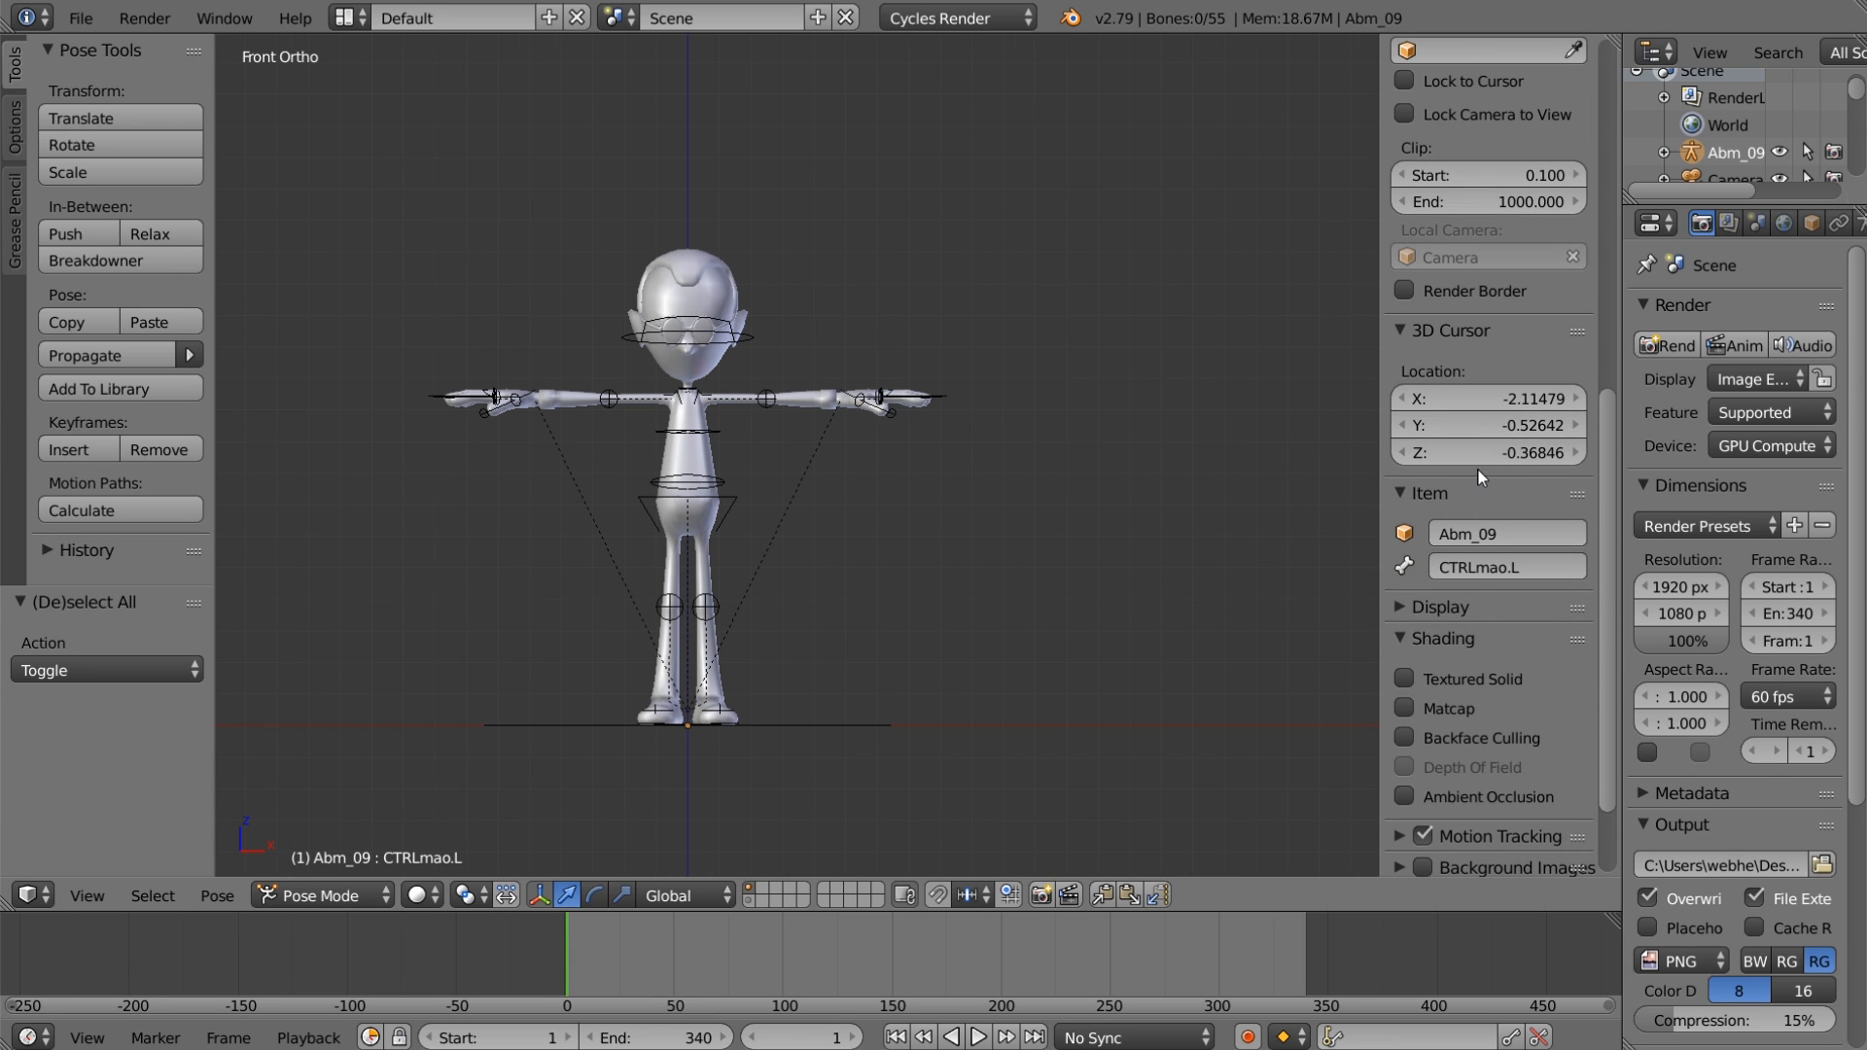
{"action": "scroll", "coordinate": [1507, 554], "scroll_direction": "down", "scroll_amount": 3}
{"action": "left_click", "coordinate": [1496, 844]}
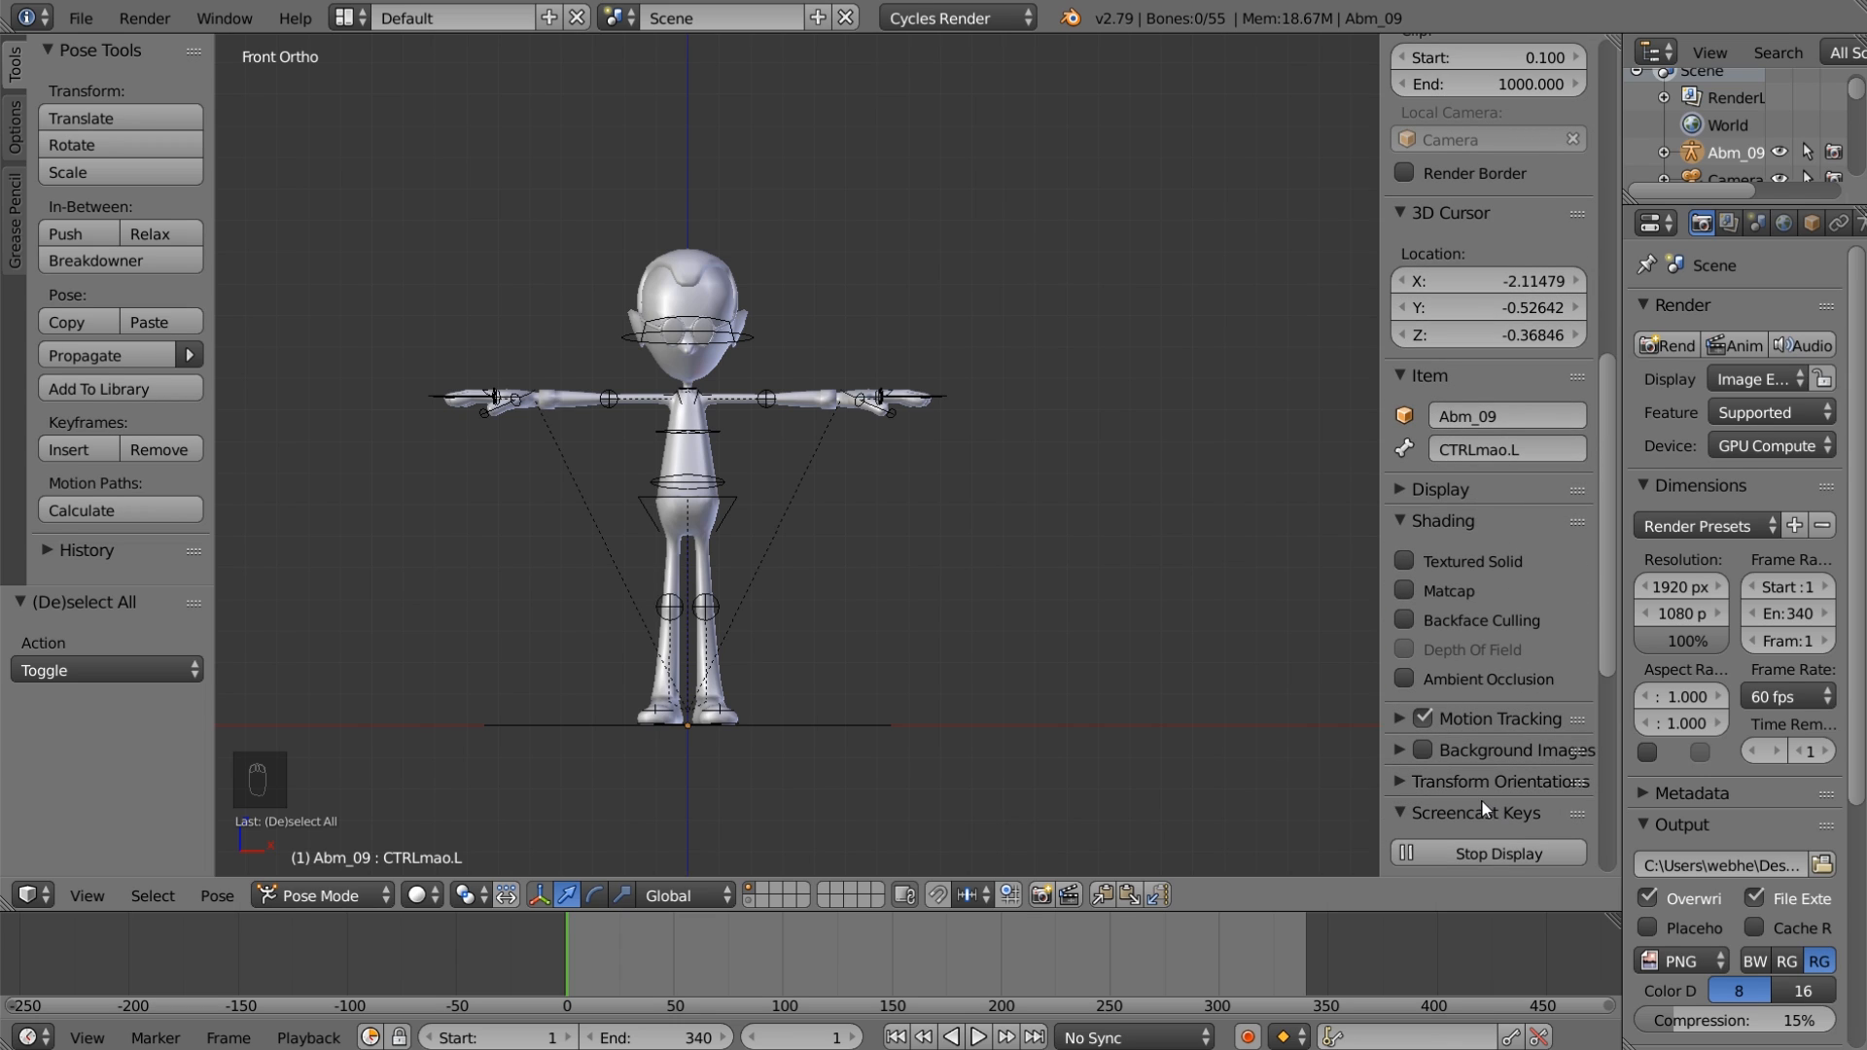
{"action": "scroll", "coordinate": [1480, 811], "scroll_direction": "down", "scroll_amount": 5}
{"action": "left_click_drag", "start_coordinate": [1452, 721], "coordinate": [1506, 742]}
{"action": "left_click", "coordinate": [1464, 620]}
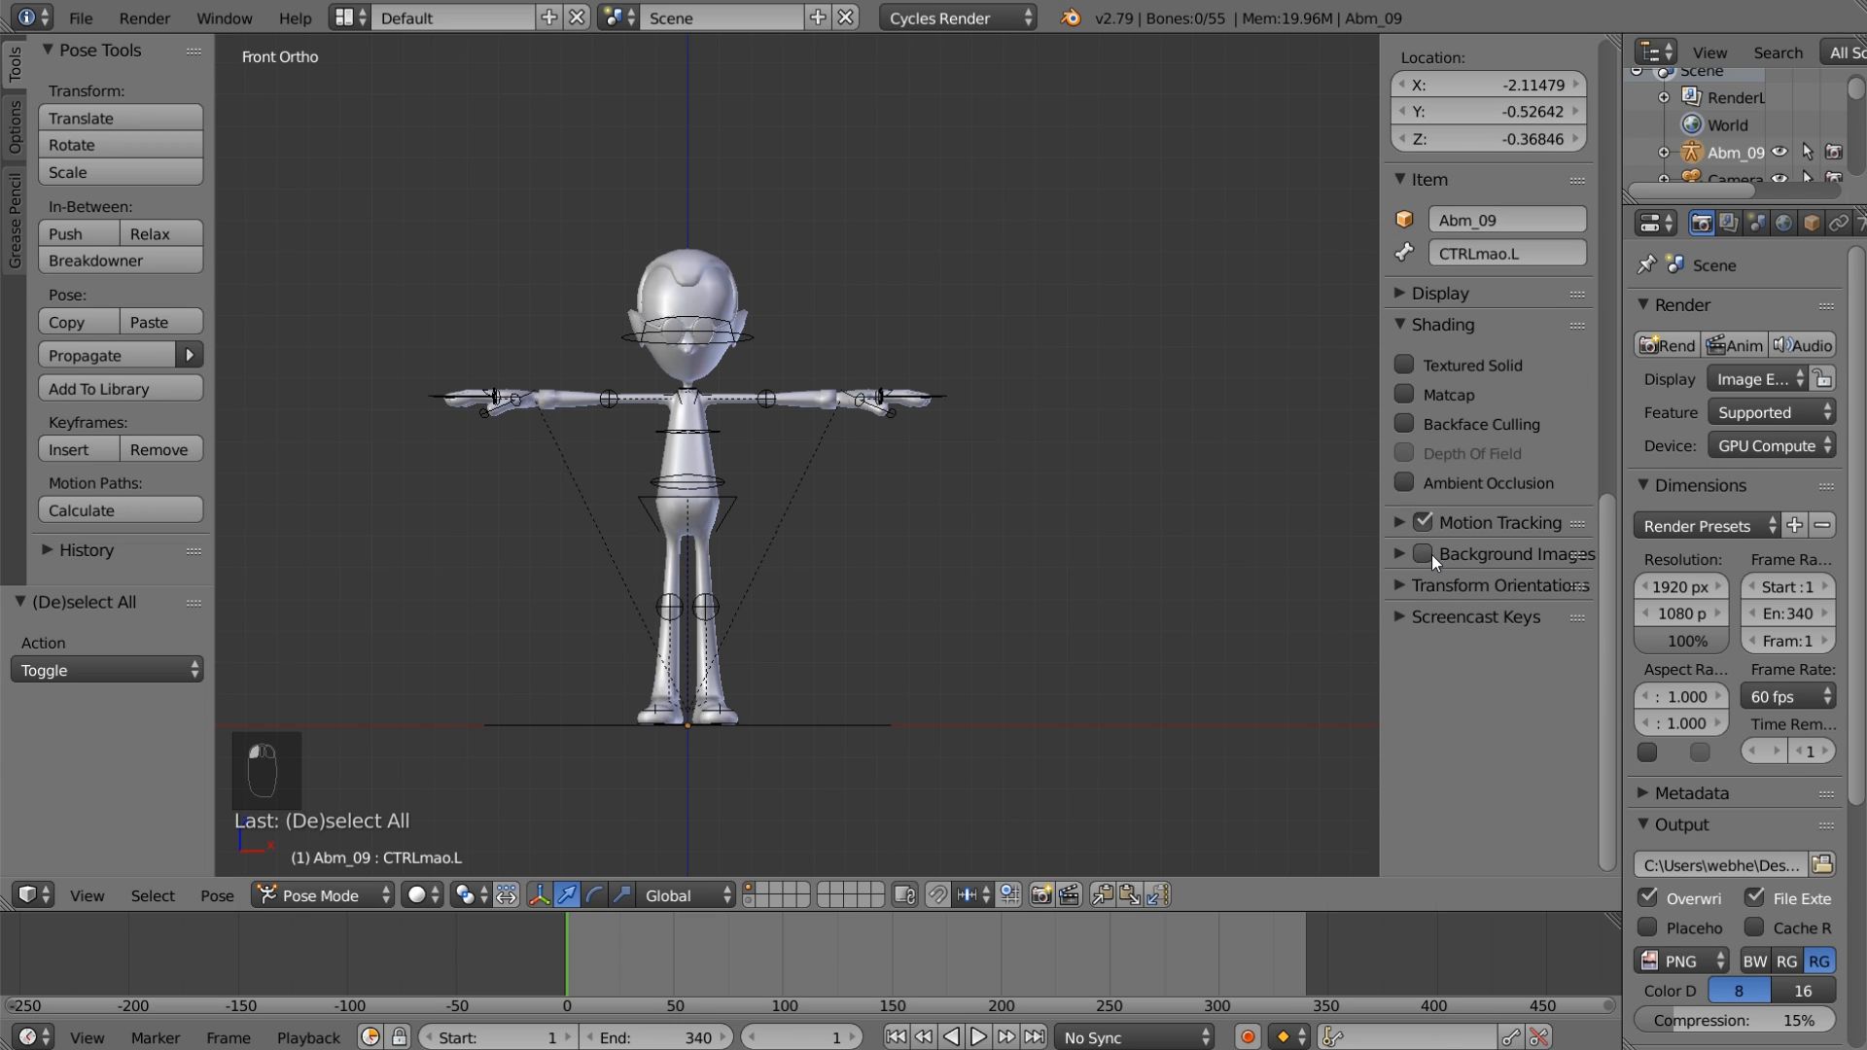
Step: Enable background images in the 3D view, add one, and load P1040690.mp4 from the Reference footage folder as its image
{"action": "left_click", "coordinate": [1403, 552]}
{"action": "left_click", "coordinate": [1458, 595]}
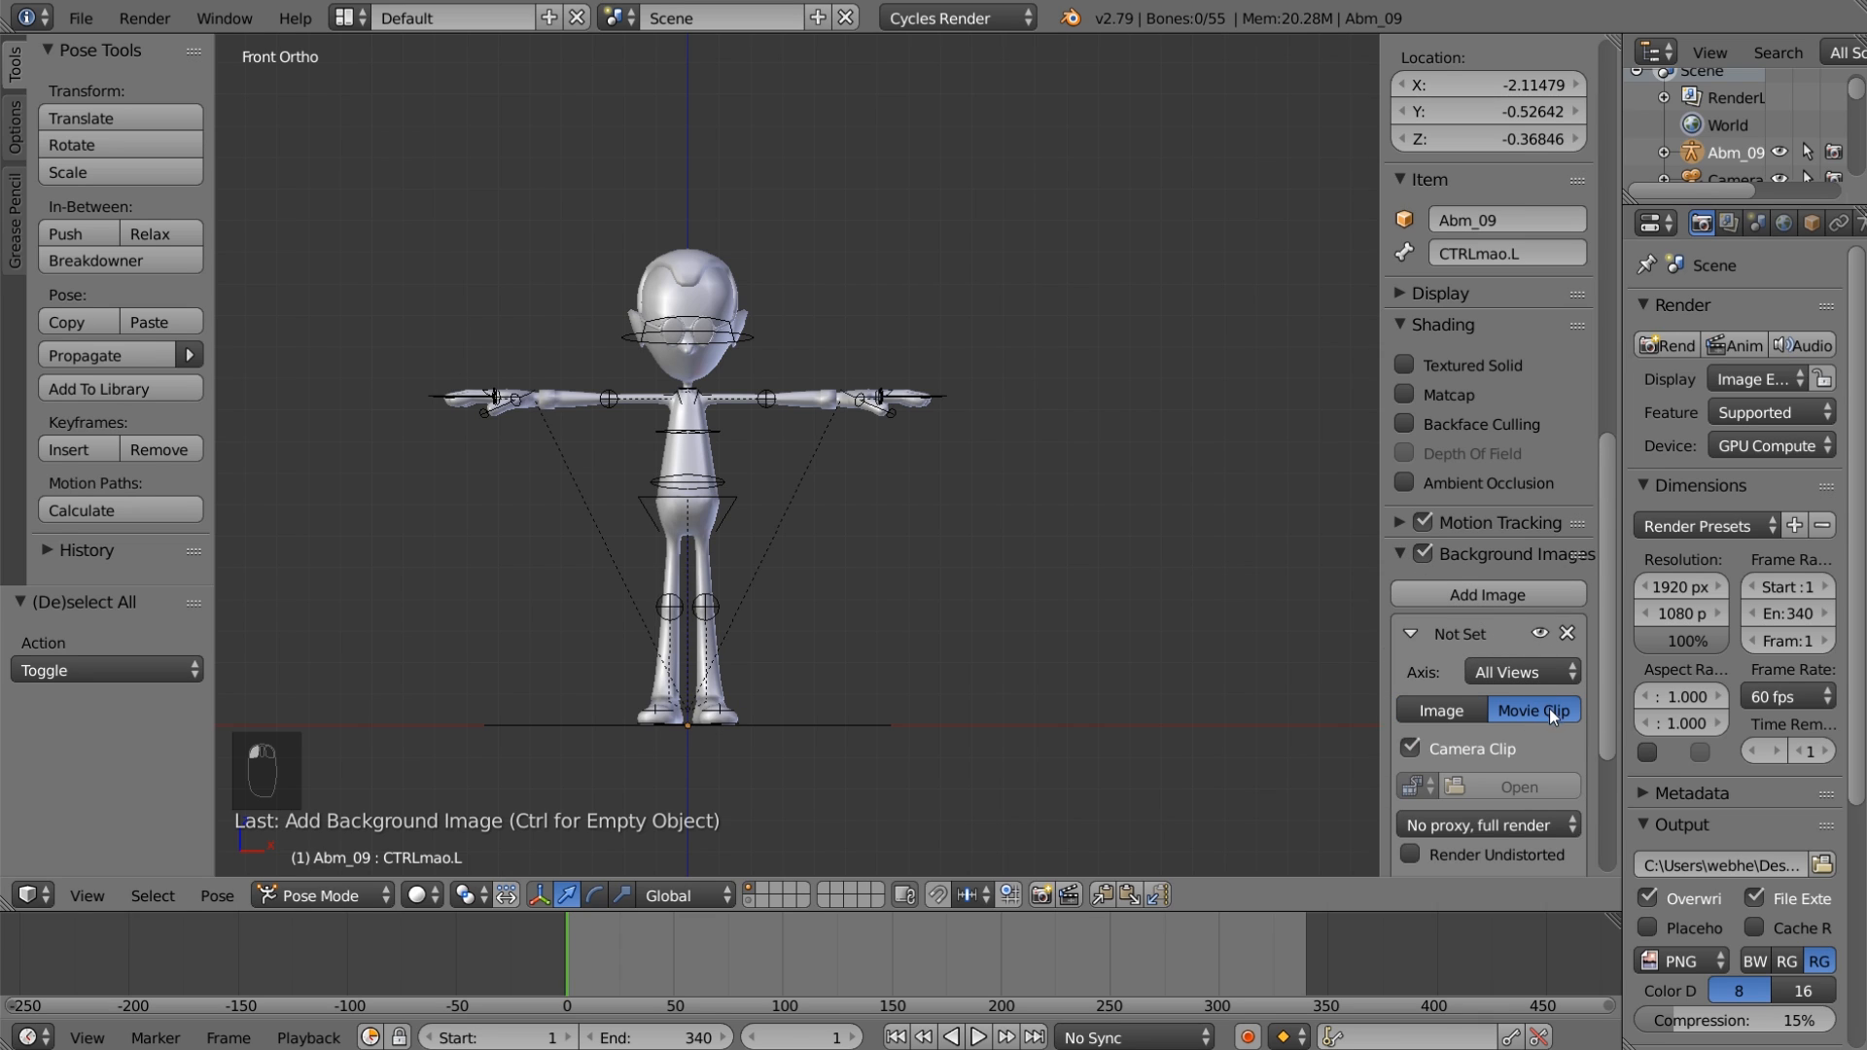
{"action": "left_click", "coordinate": [1474, 710]}
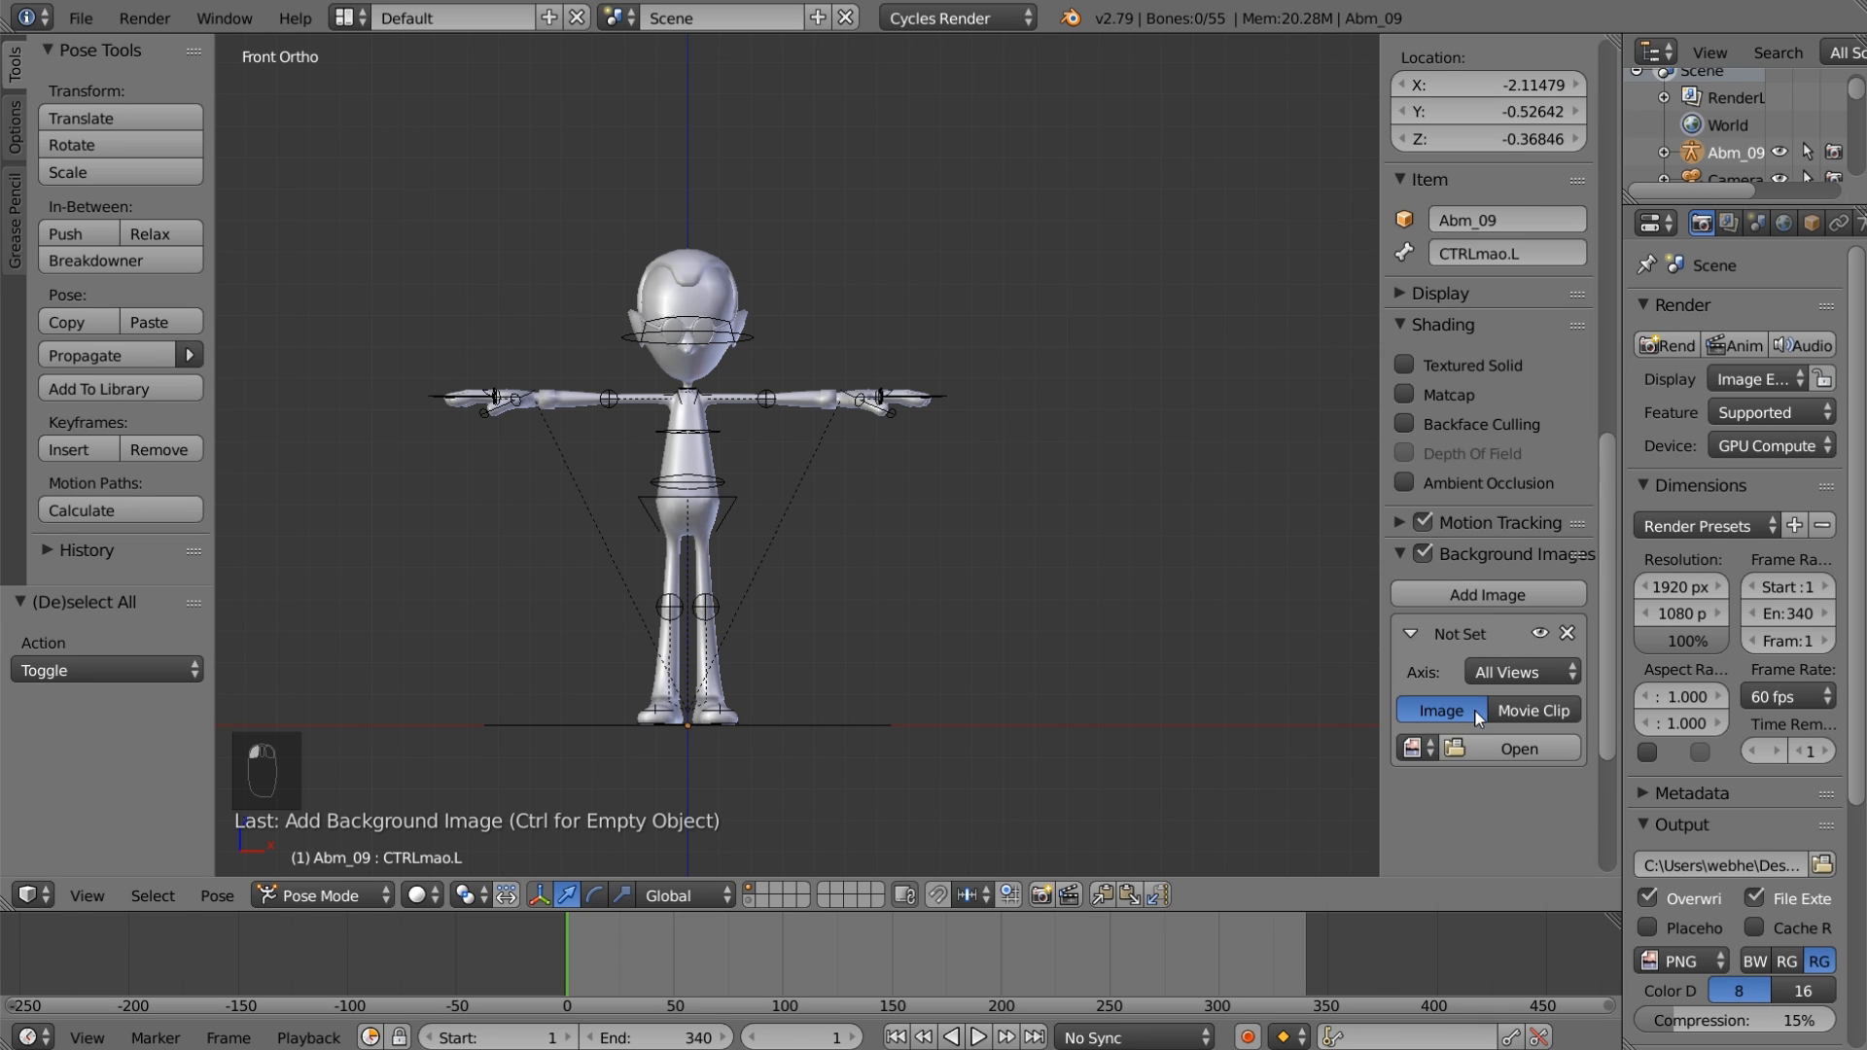
{"action": "left_click", "coordinate": [1510, 747]}
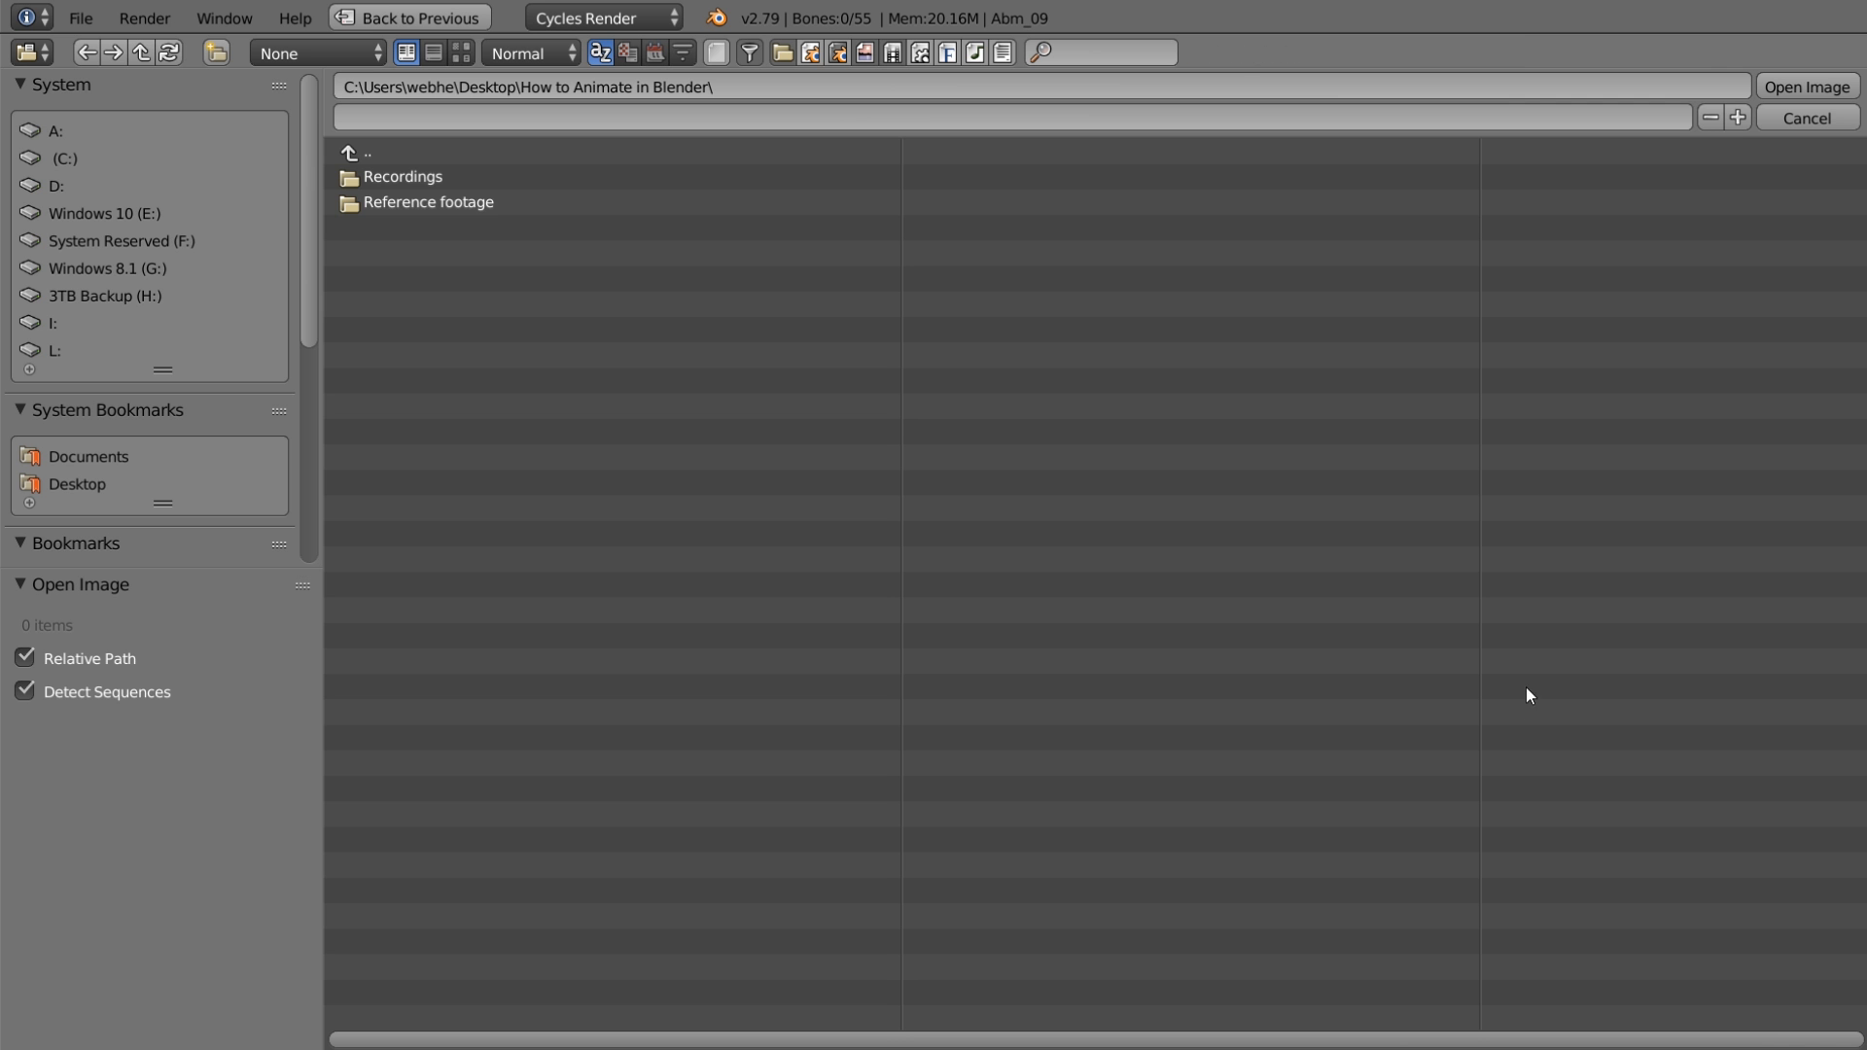
{"action": "left_click", "coordinate": [440, 201]}
{"action": "double_click", "coordinate": [436, 179]}
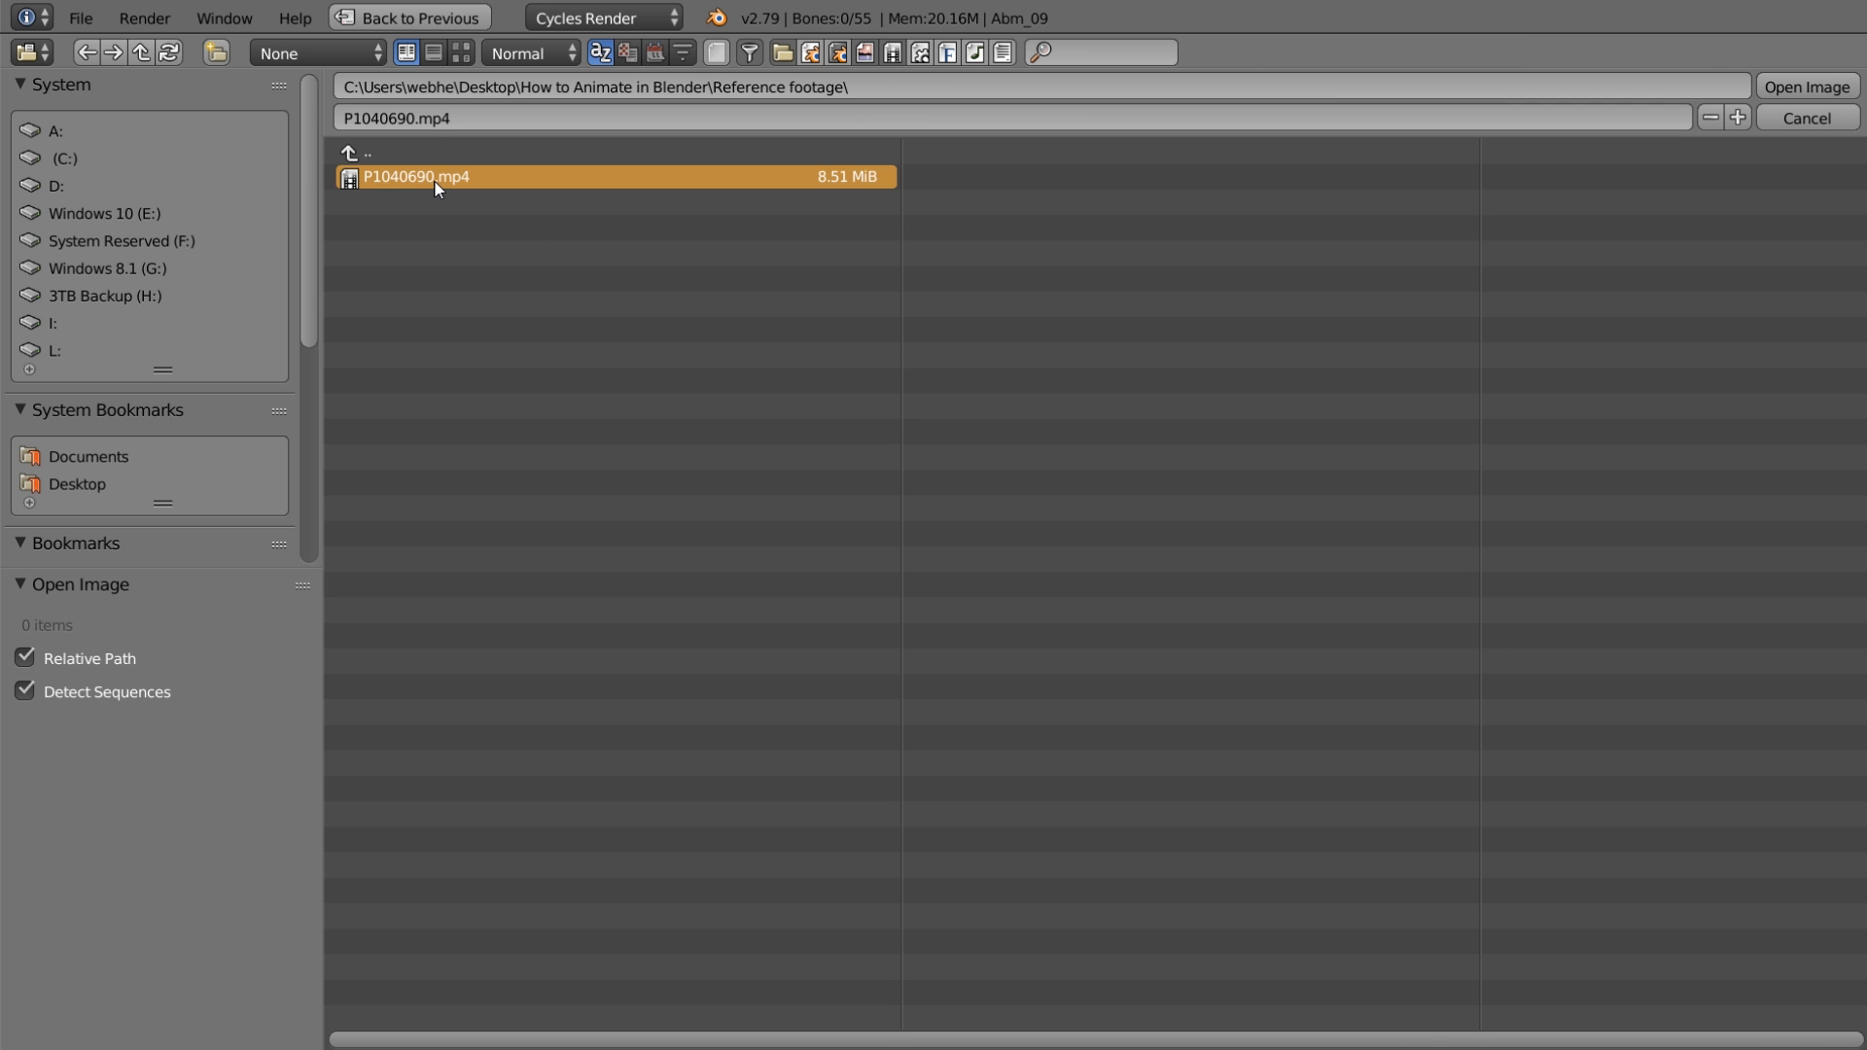
Step: Play the animation to check how the background footage runs behind the rig, and stop it
{"action": "scroll", "coordinate": [573, 466], "scroll_direction": "down", "scroll_amount": 4}
{"action": "middle_click_drag", "start_coordinate": [695, 559], "coordinate": [711, 373], "text": "shift"}
{"action": "key", "text": "alt+a"}
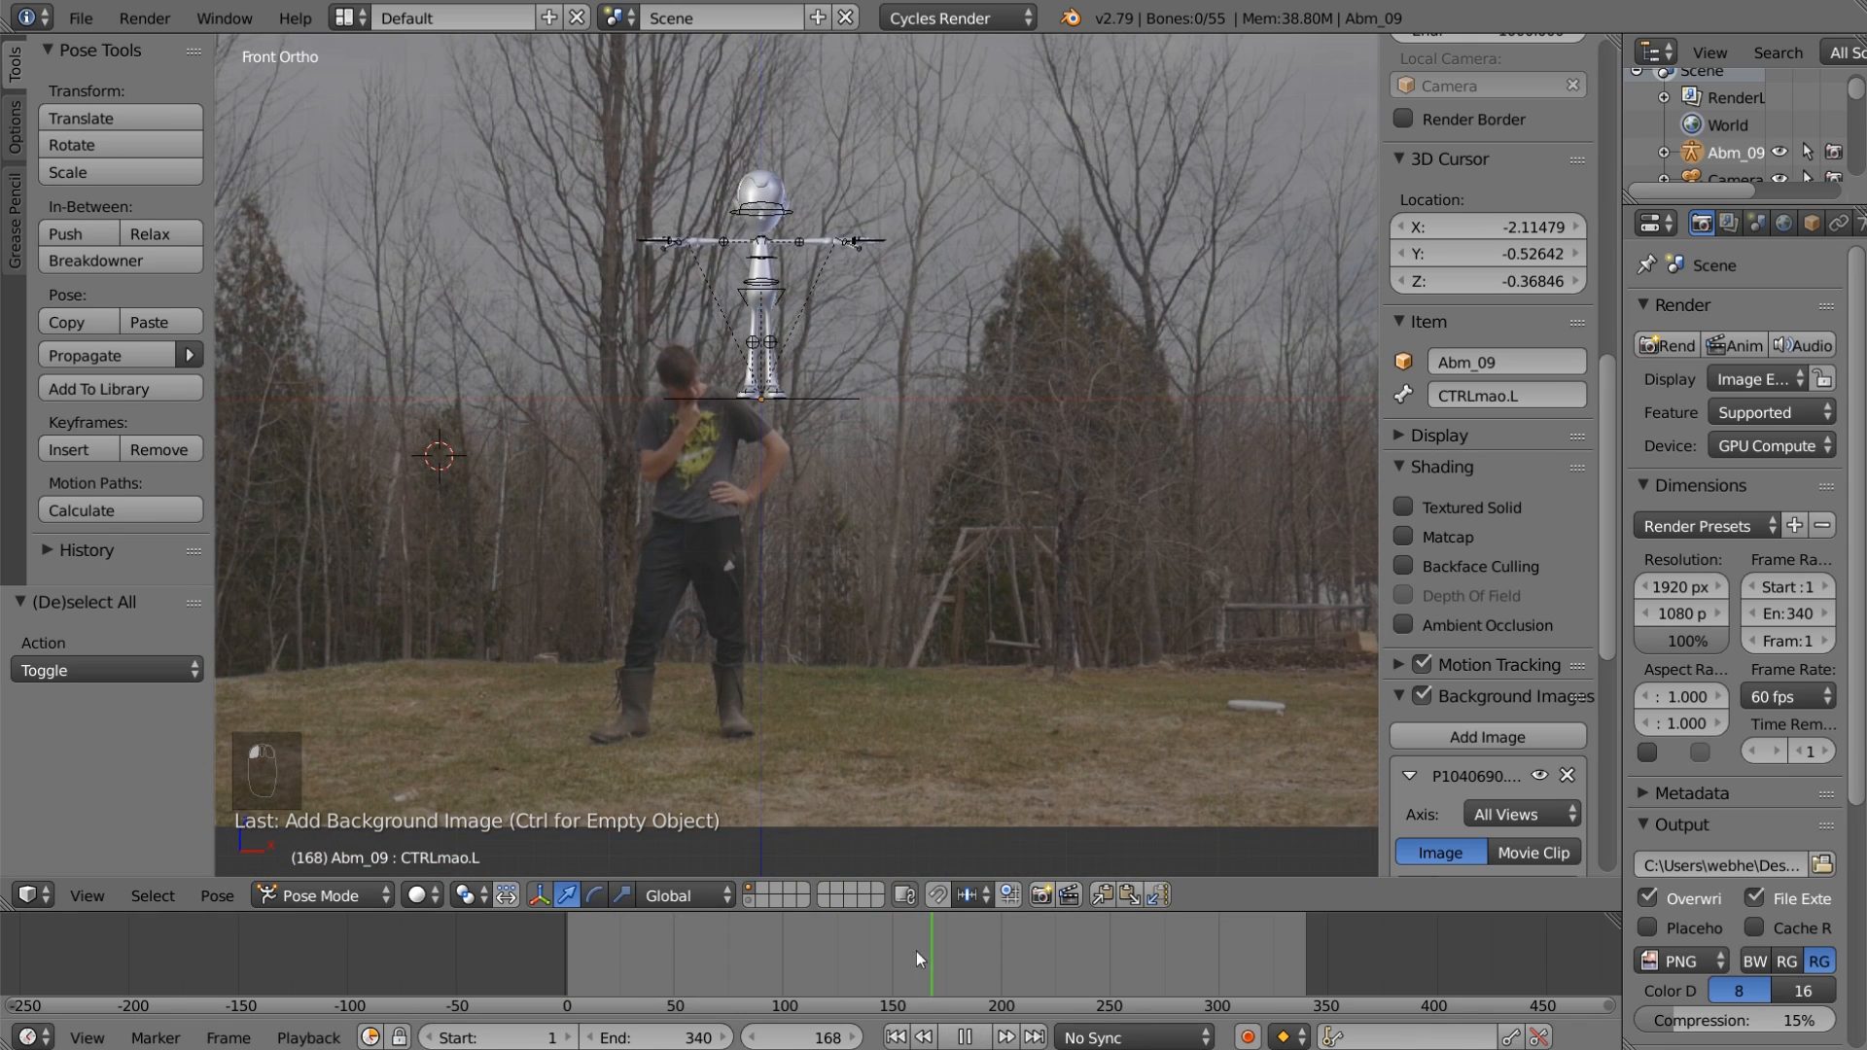
{"action": "key", "text": "alt+a"}
Step: Switch the background to a movie clip, turn off Camera Clip and open P1040690.mp4 from the Reference footage folder
{"action": "scroll", "coordinate": [1422, 796], "scroll_direction": "down", "scroll_amount": 3}
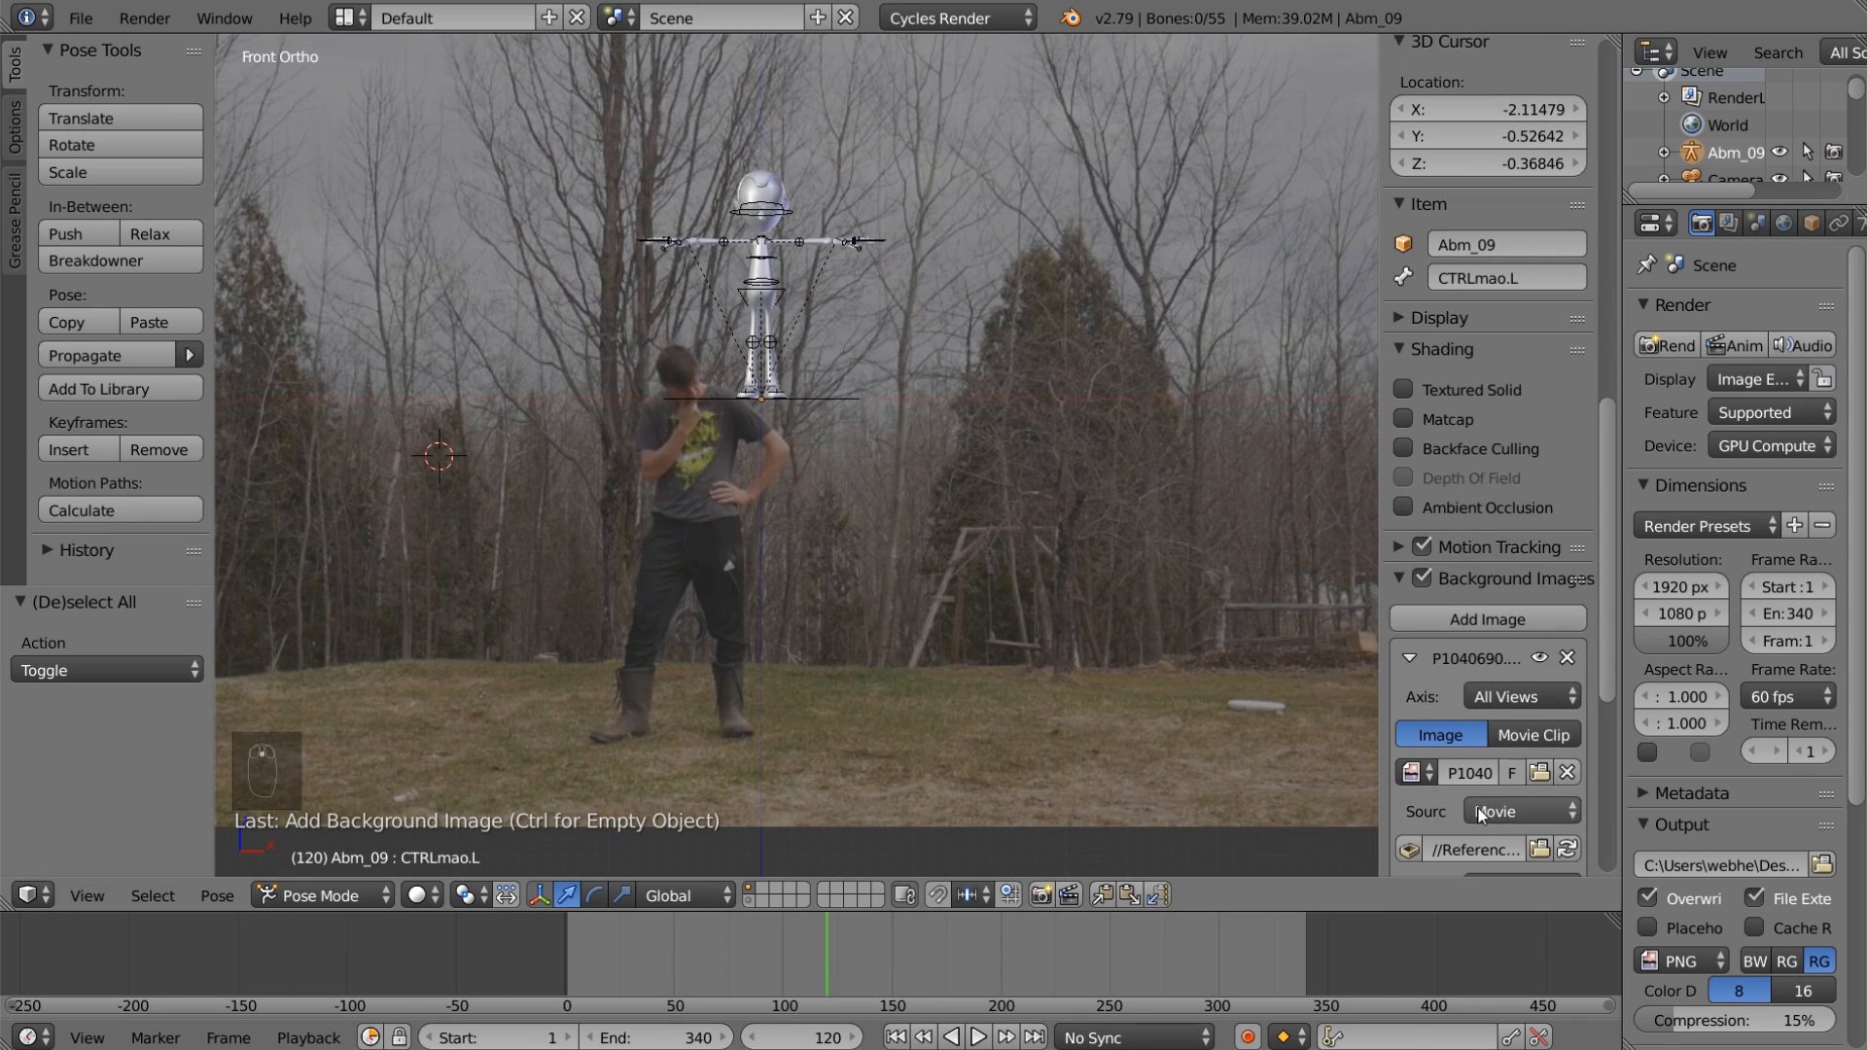
{"action": "left_click", "coordinate": [1527, 737]}
{"action": "scroll", "coordinate": [1503, 795], "scroll_direction": "down", "scroll_amount": 3}
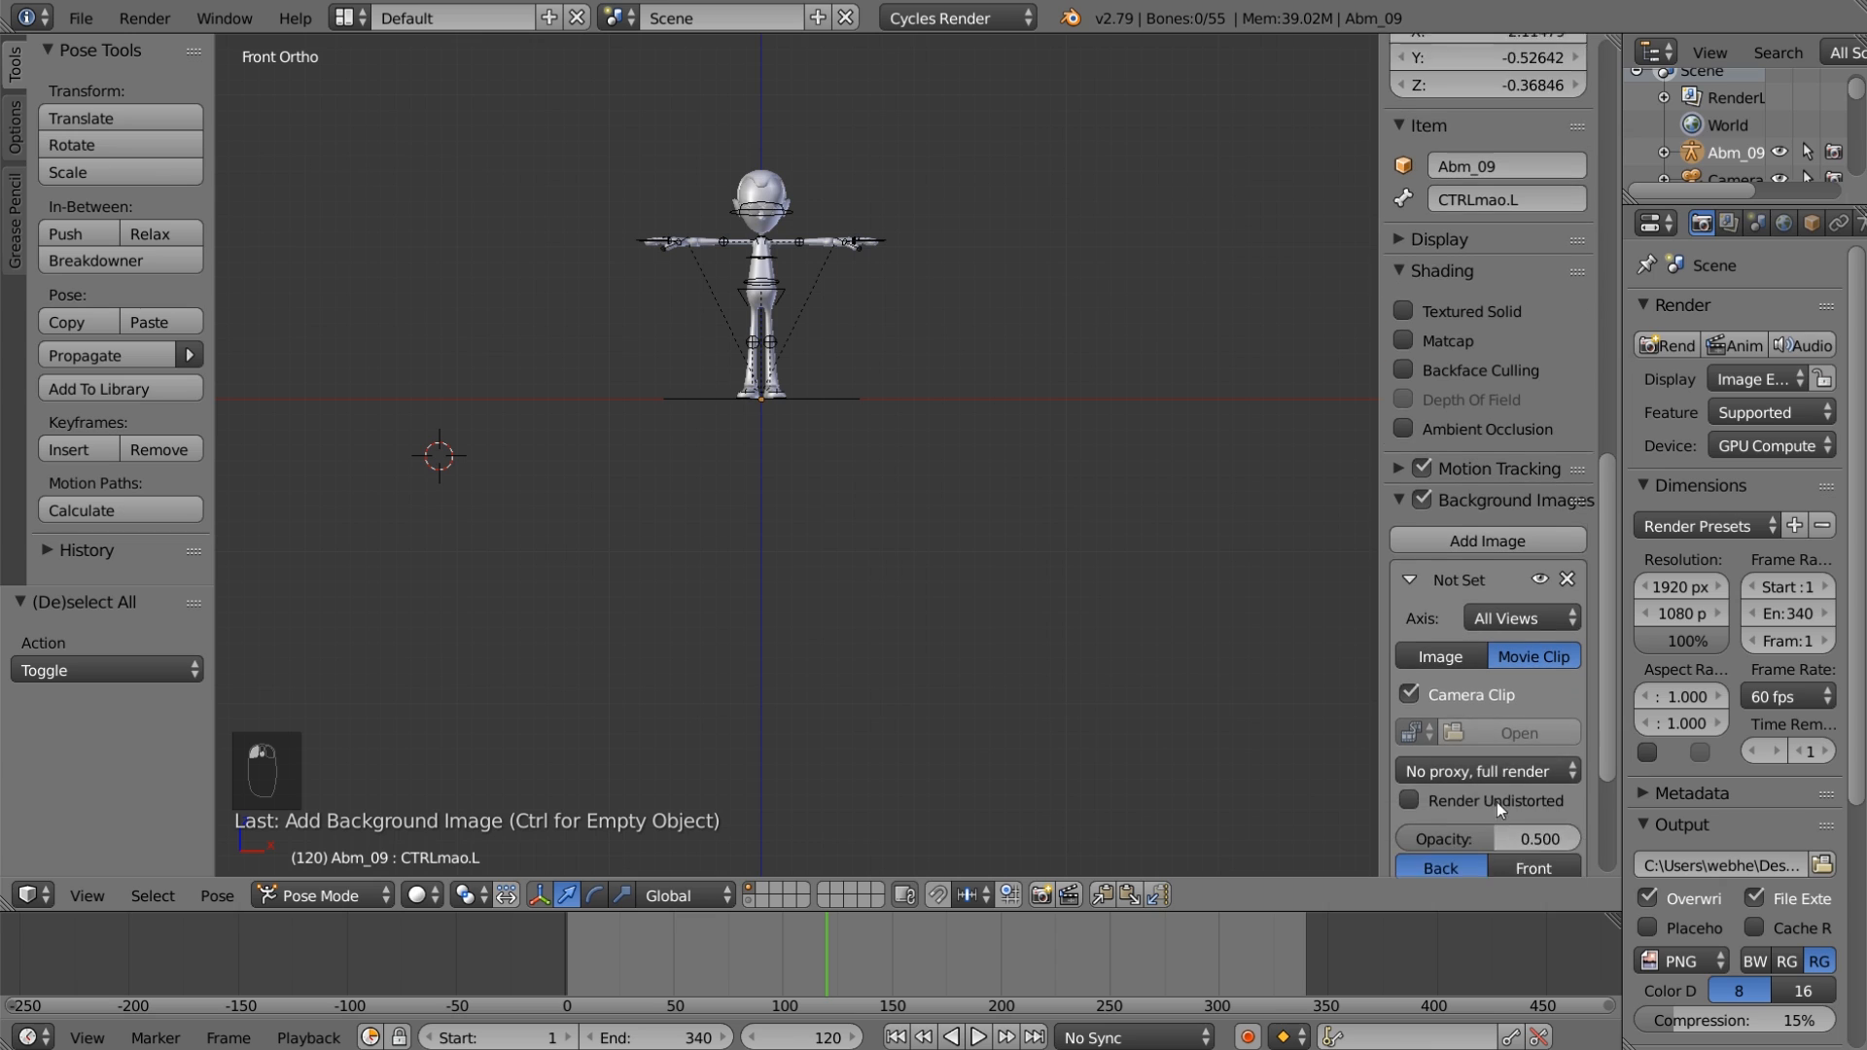
{"action": "left_click", "coordinate": [1418, 693]}
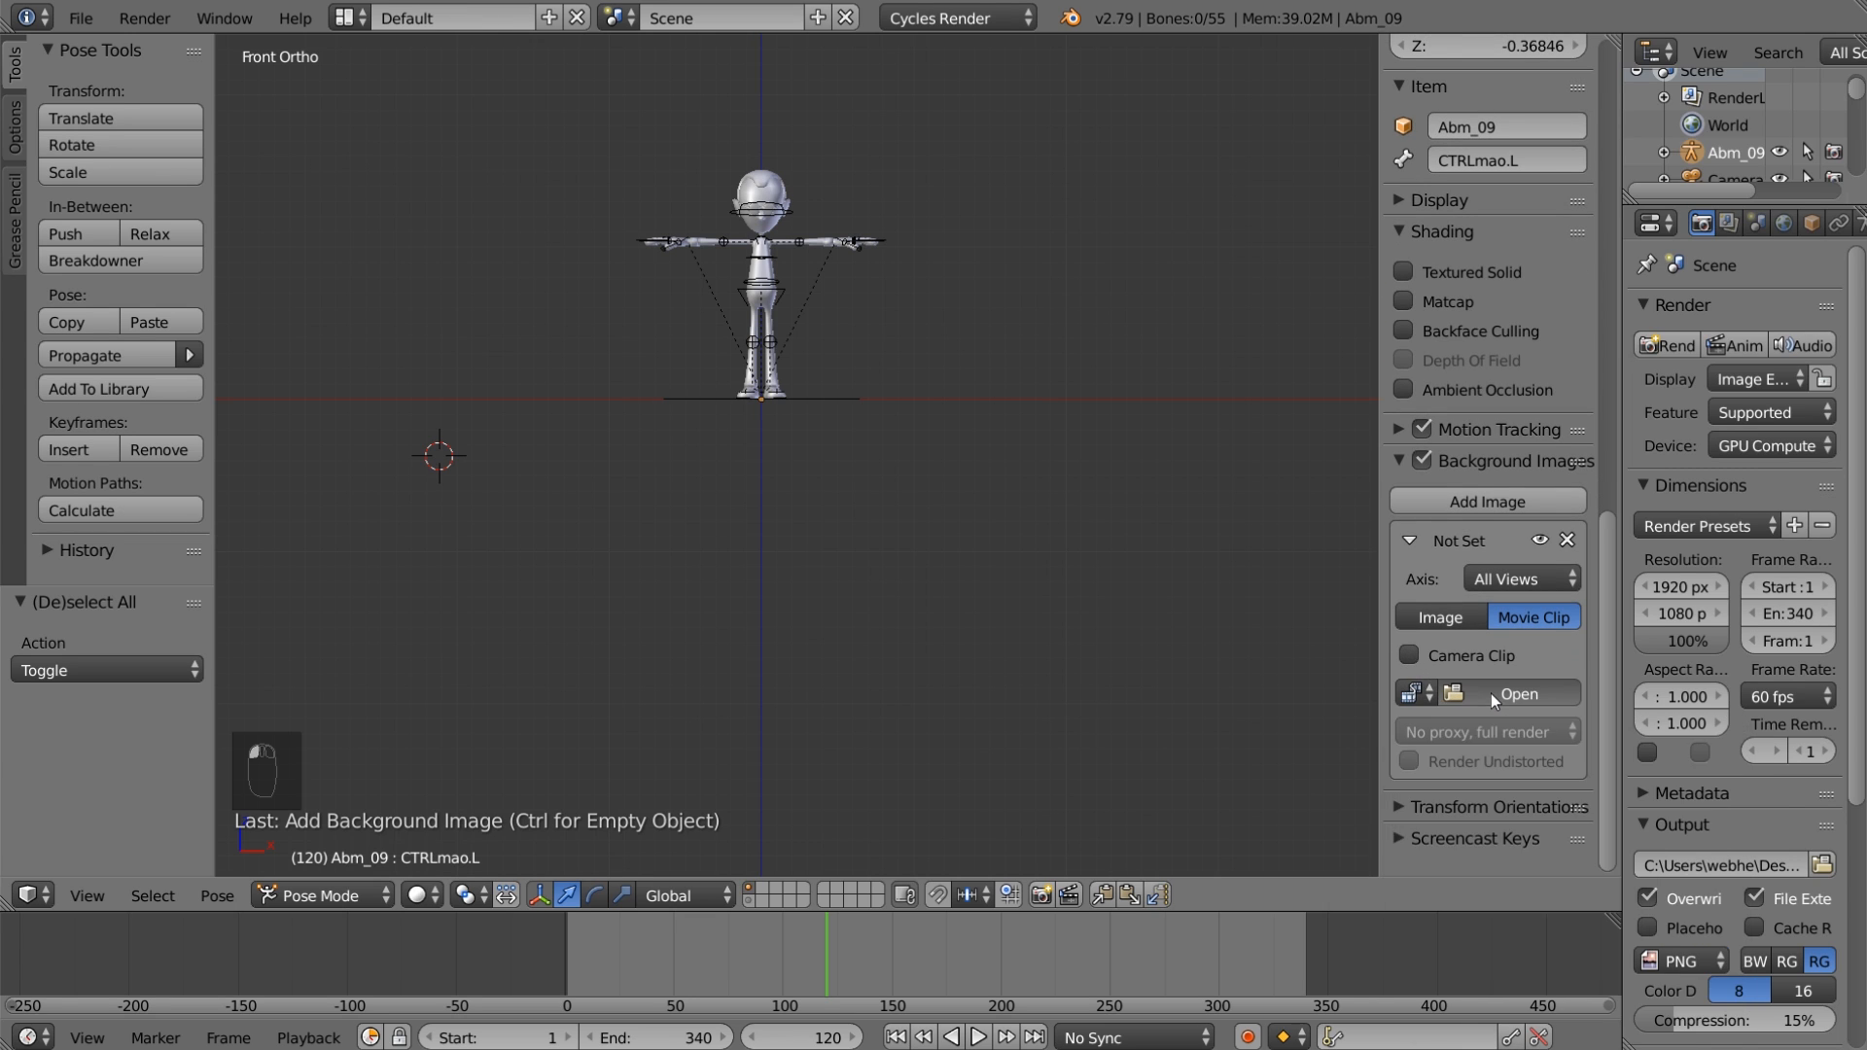
{"action": "left_click", "coordinate": [1491, 692]}
{"action": "left_click", "coordinate": [488, 201]}
{"action": "double_click", "coordinate": [477, 175]}
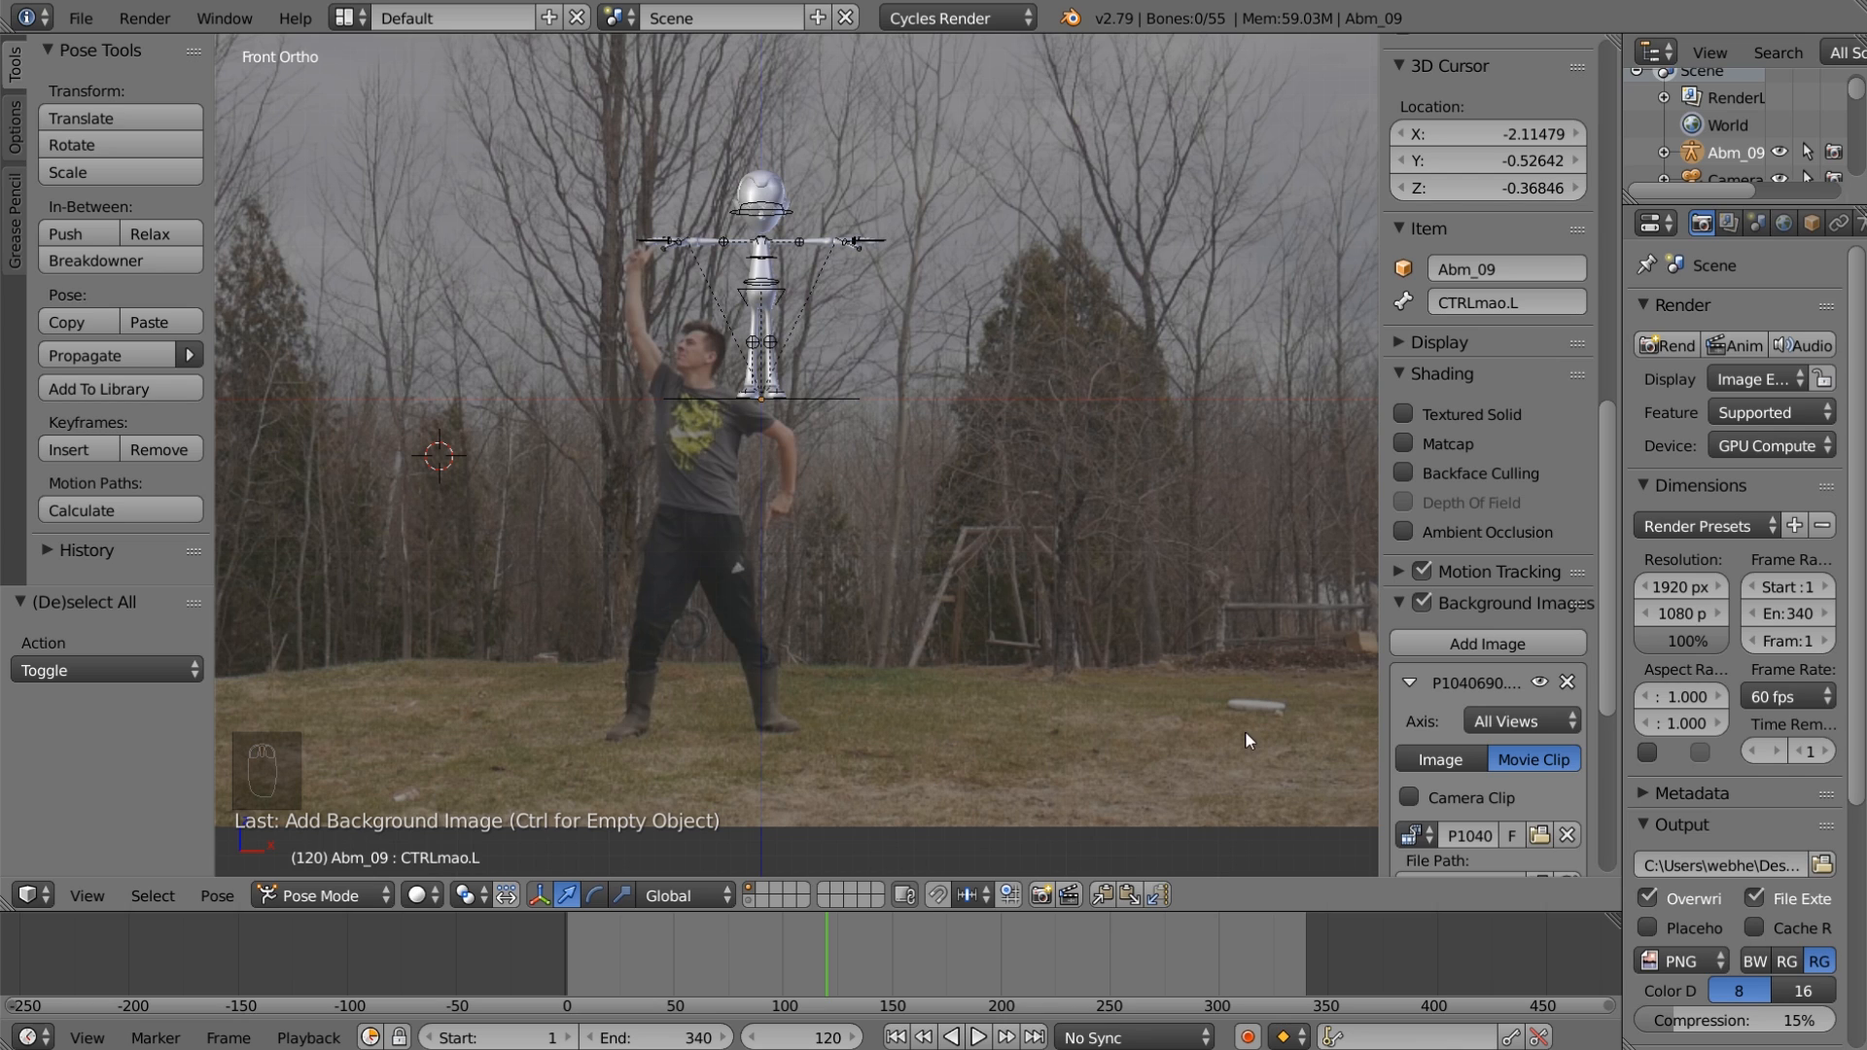
Step: Play and scrub the movie clip across the timeline to check the playback and length of the reference footage
{"action": "left_click", "coordinate": [669, 940]}
{"action": "key", "text": "alt+a"}
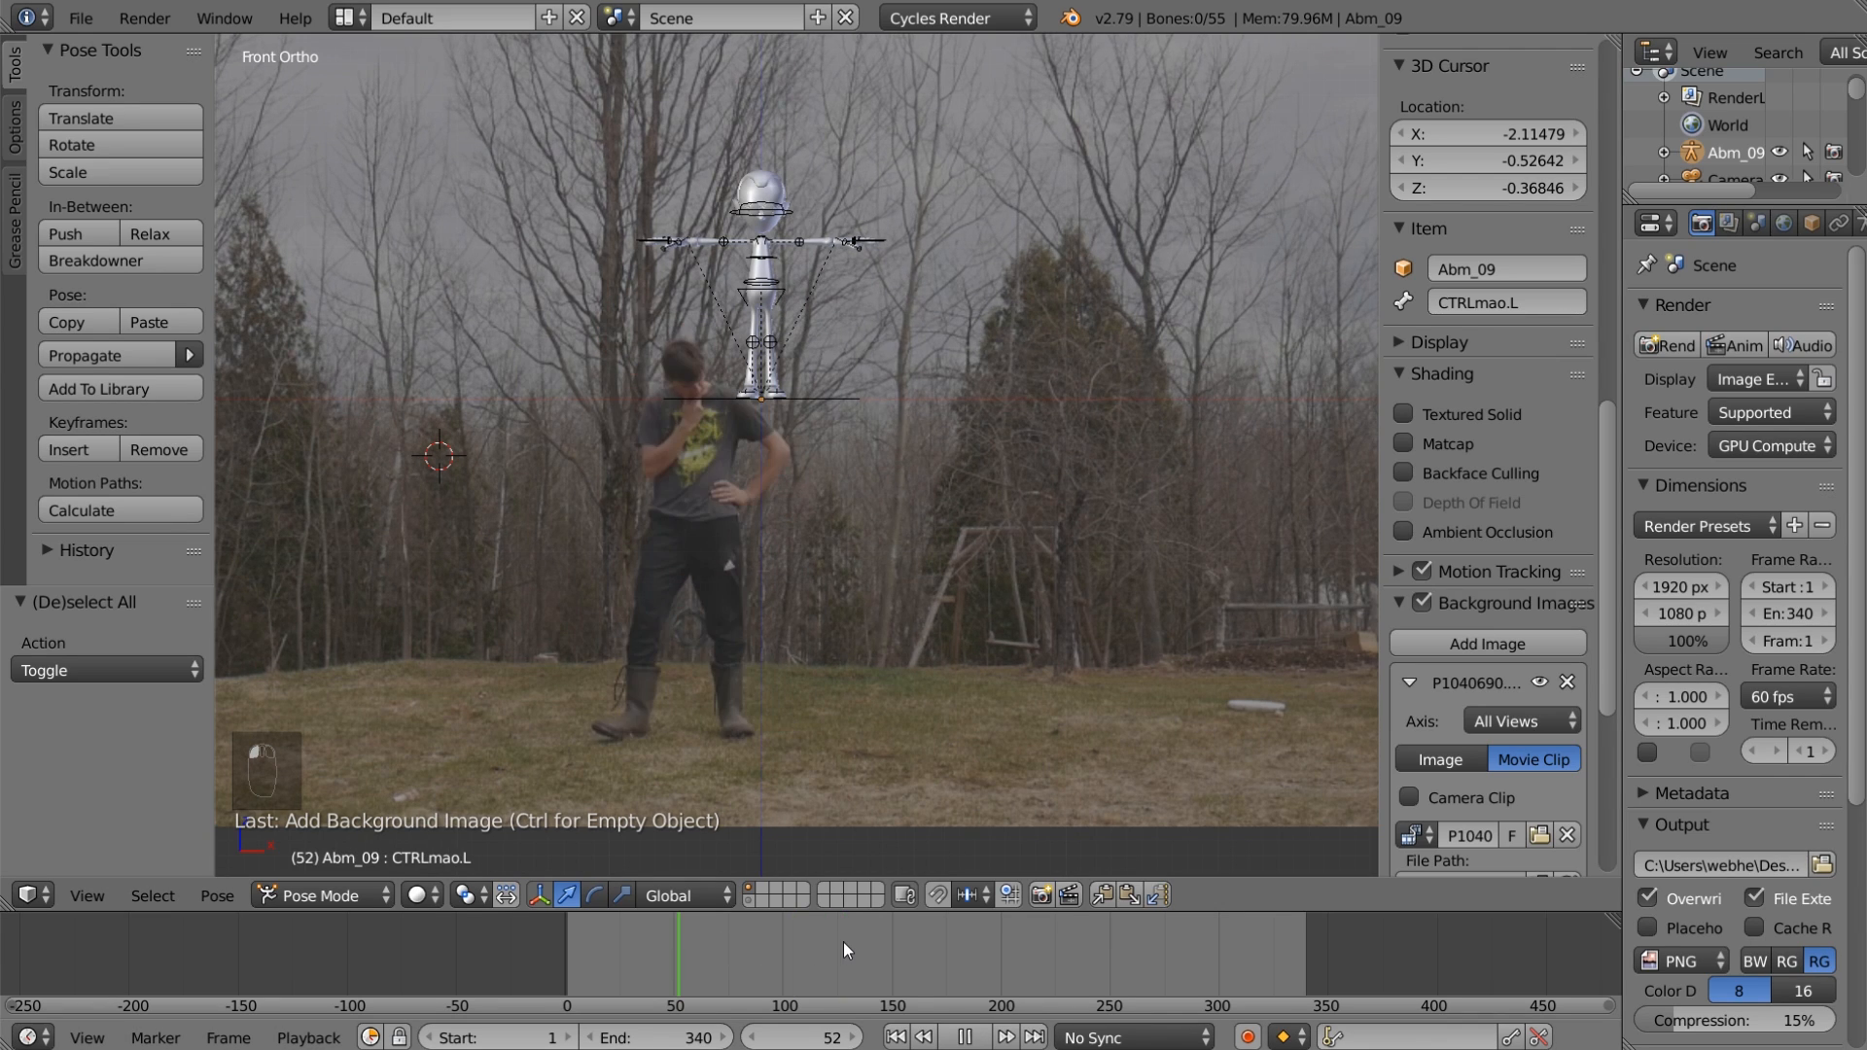
{"action": "key", "text": "alt+a"}
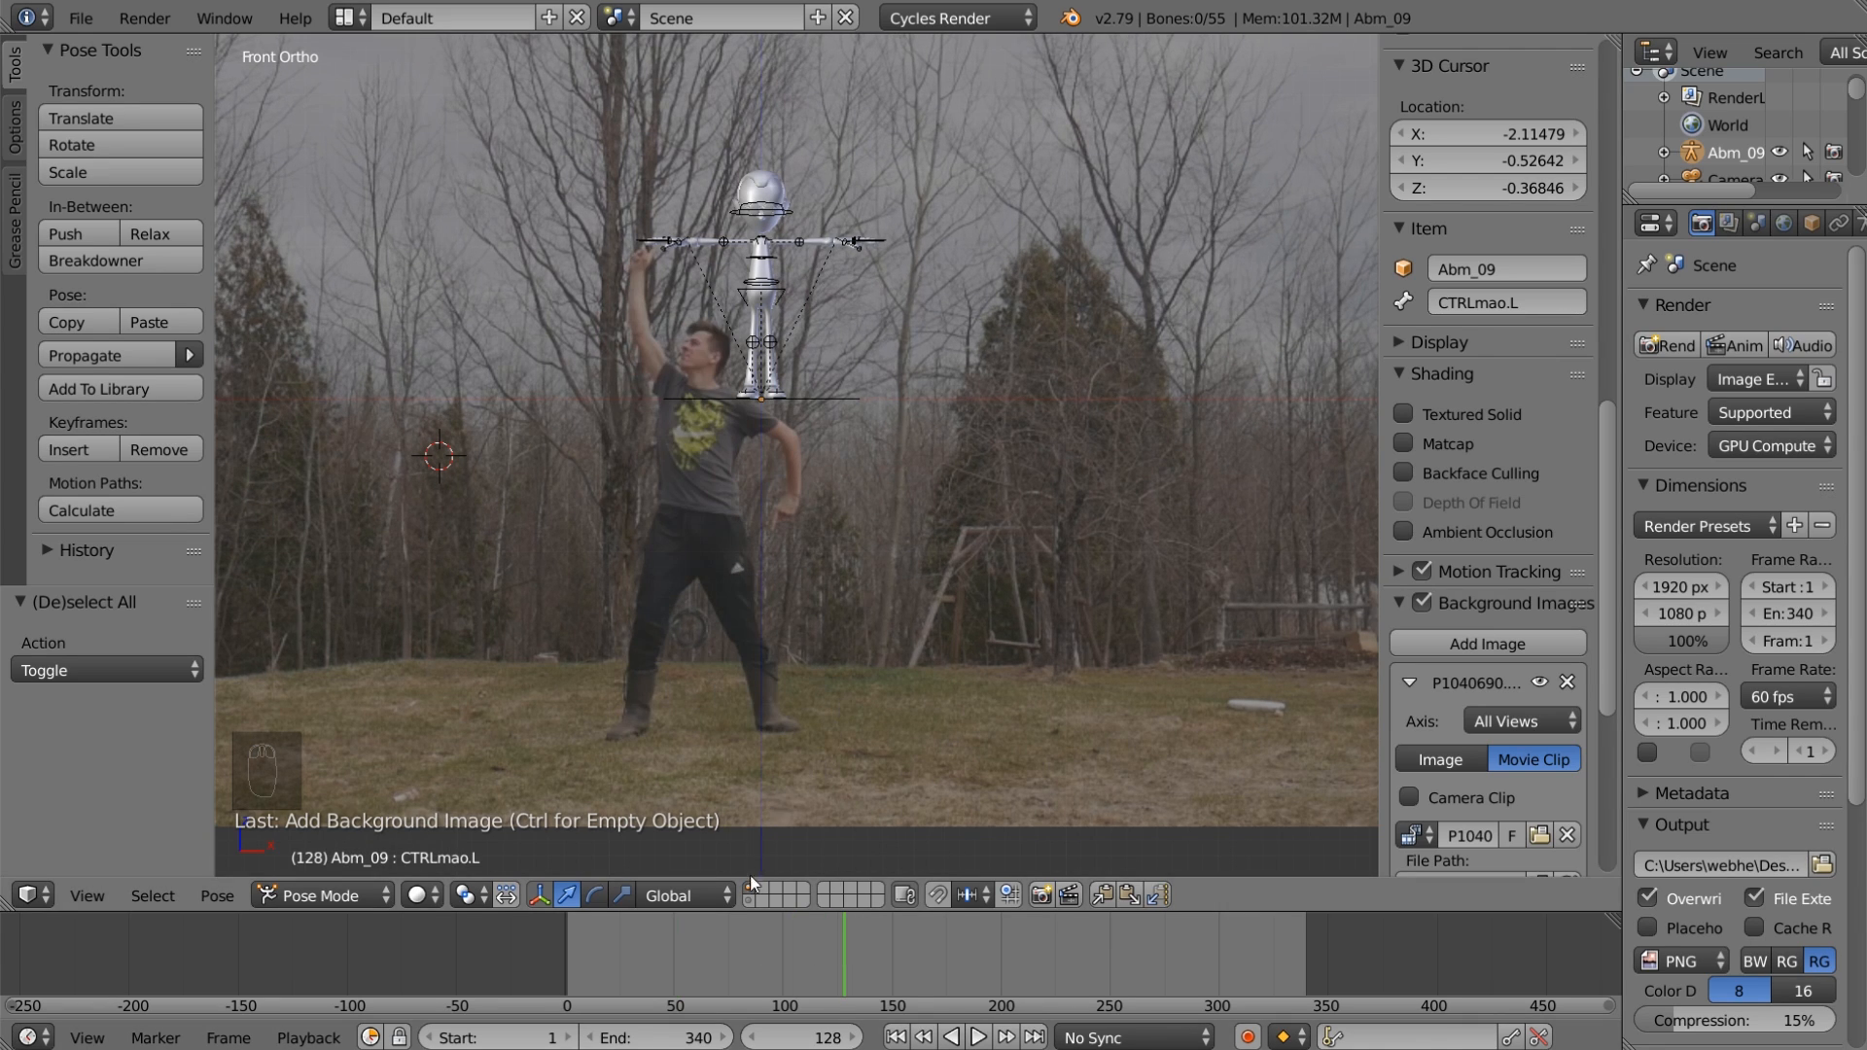
{"action": "left_click", "coordinate": [624, 988]}
{"action": "key", "text": "alt+a"}
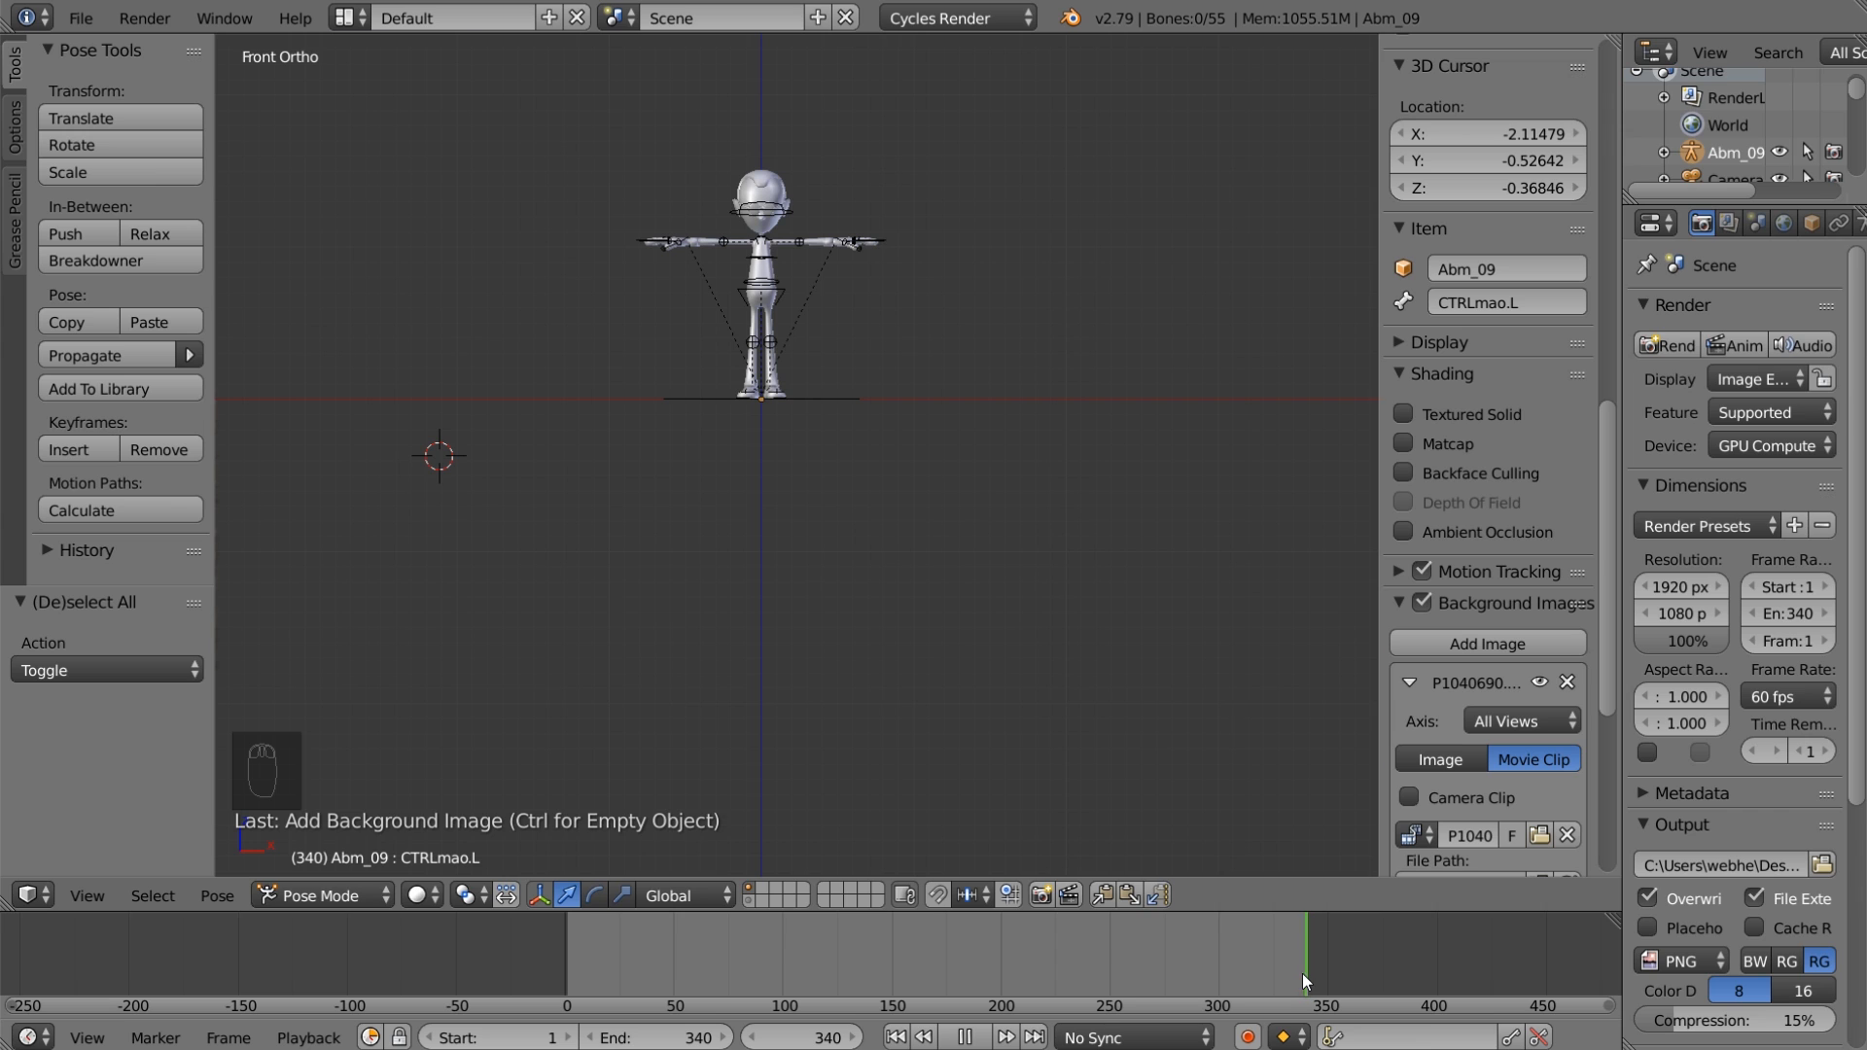
{"action": "left_click_drag", "start_coordinate": [1303, 972], "coordinate": [1262, 976]}
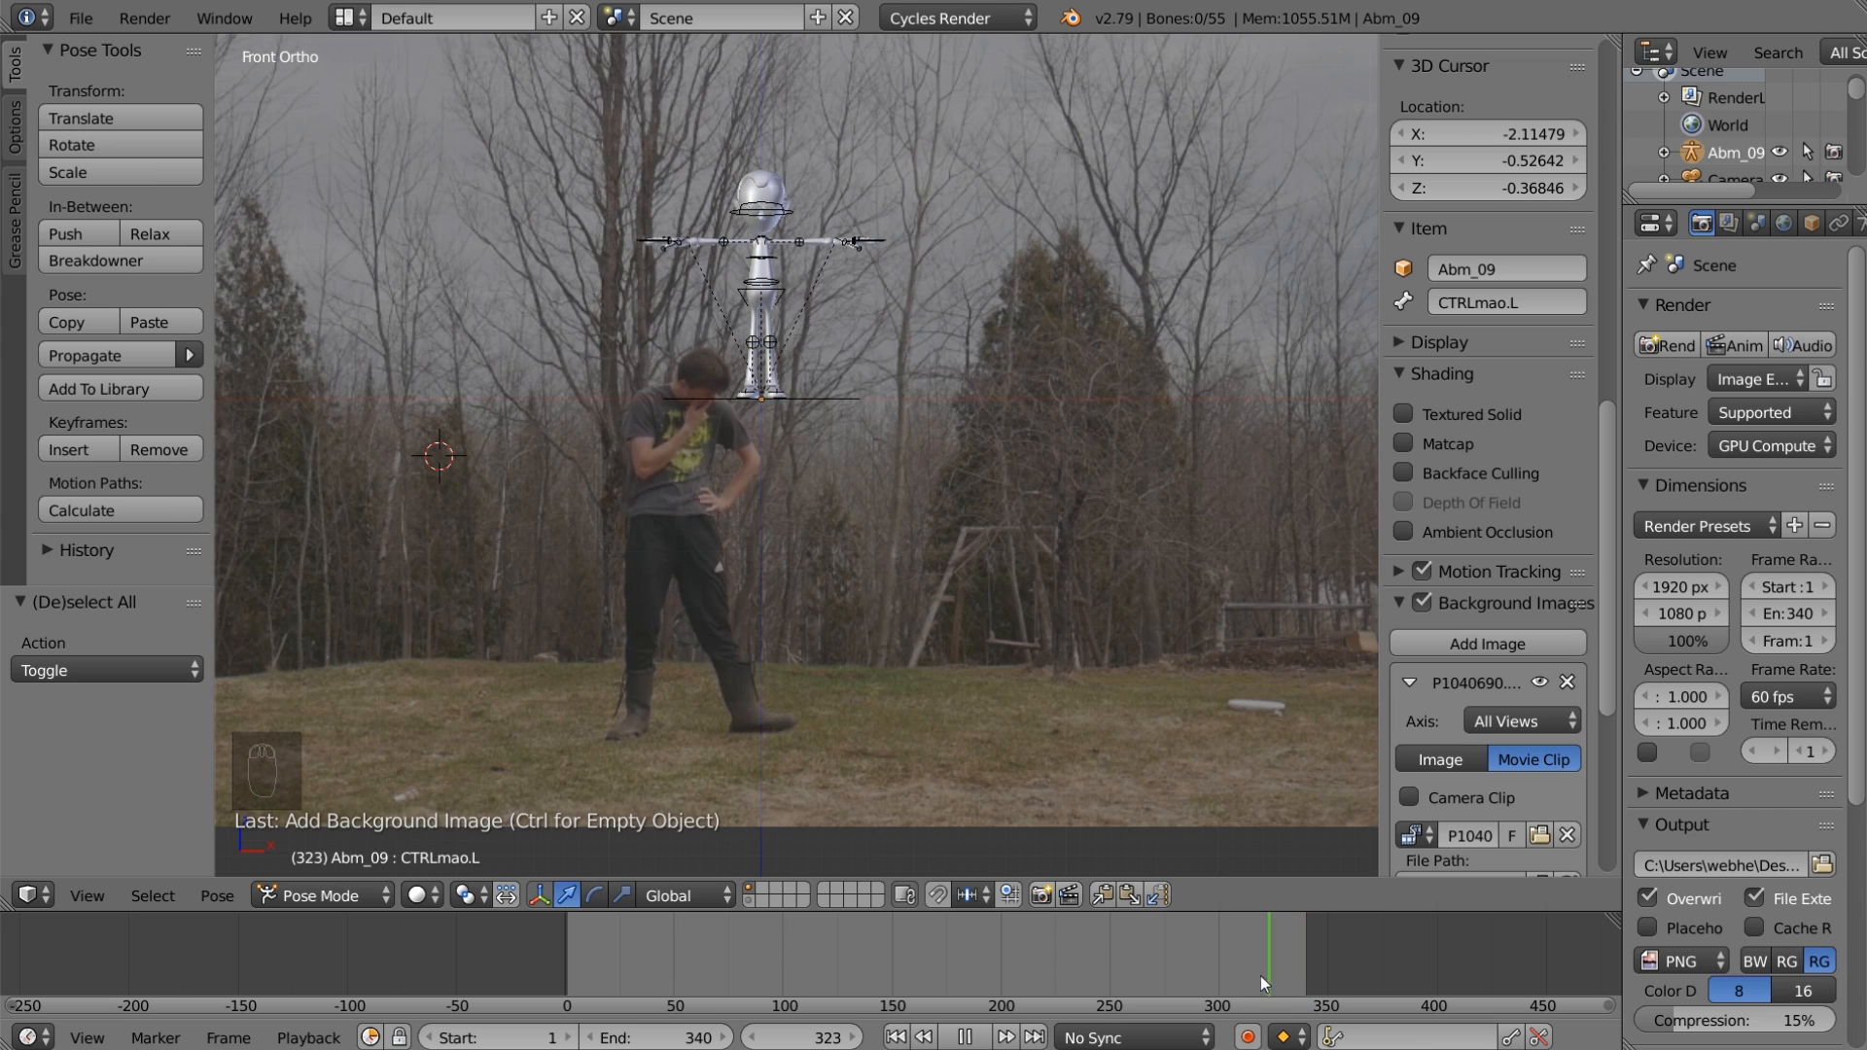
{"action": "left_click", "coordinate": [692, 970]}
{"action": "key", "text": "space"}
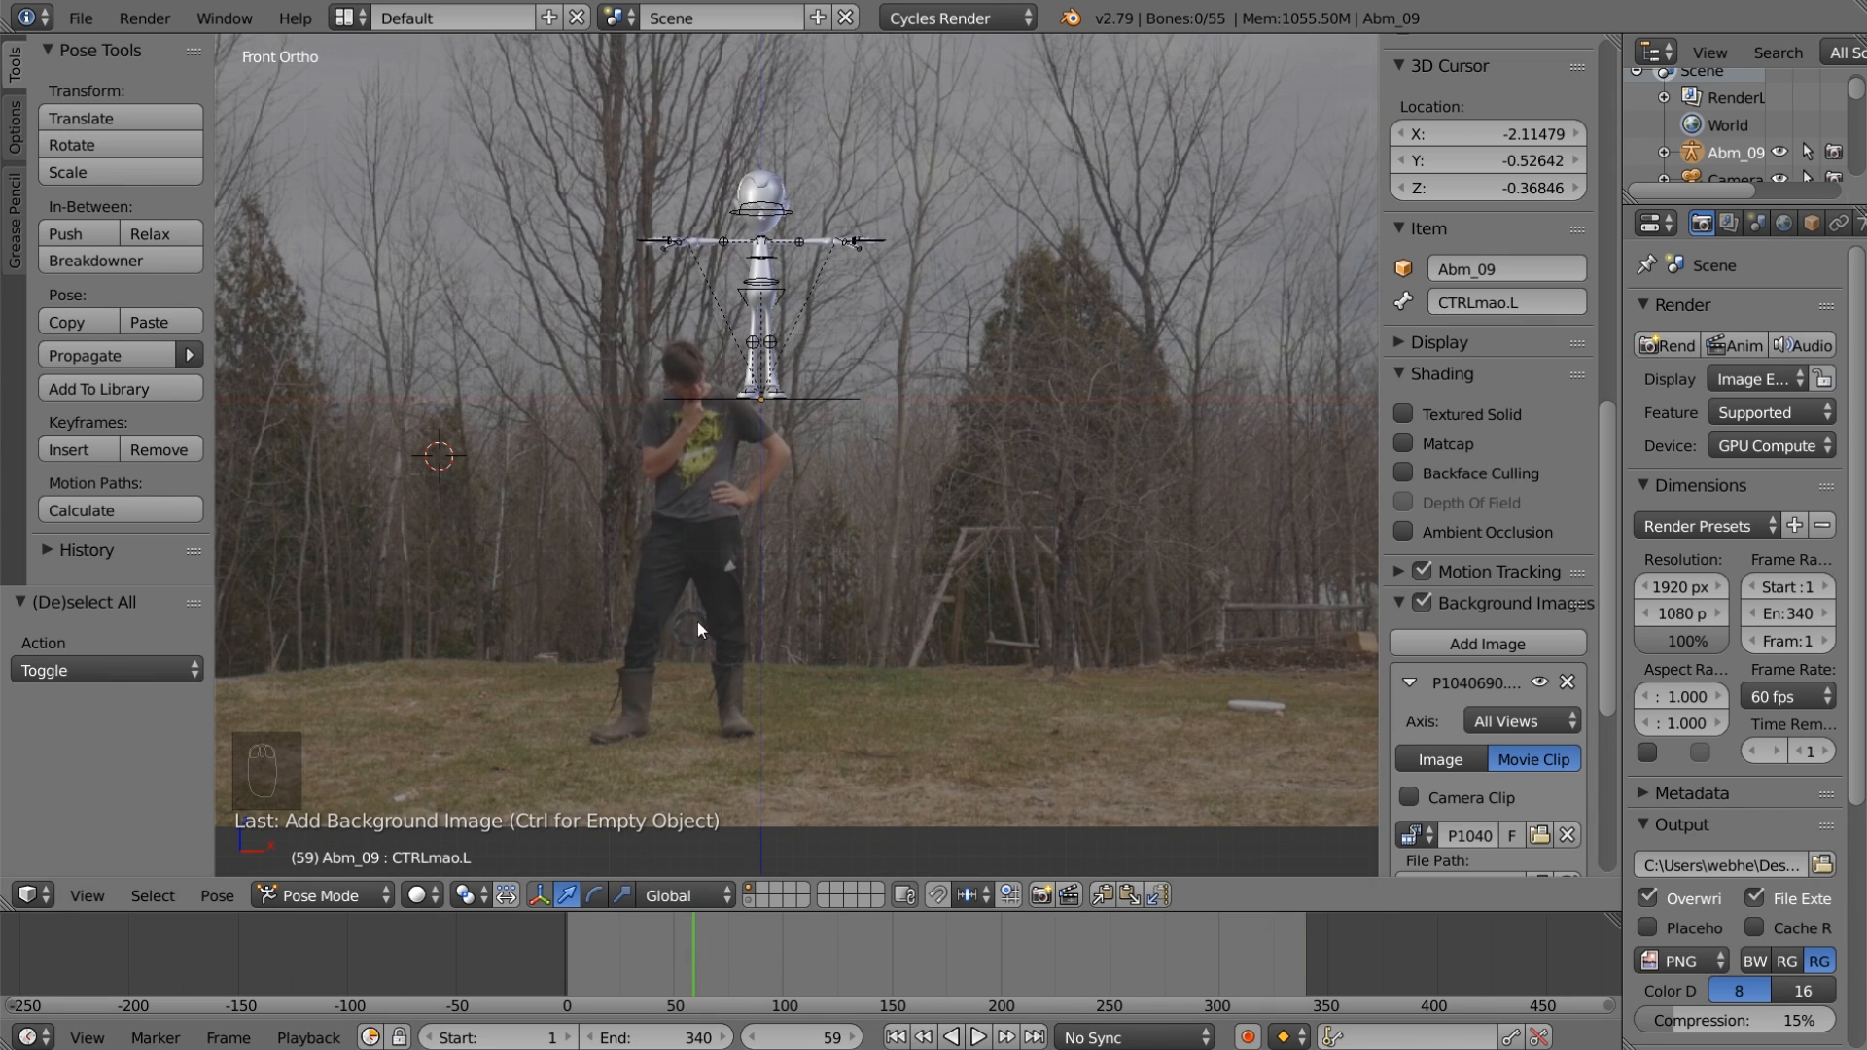
Step: Align the background clip behind the character with X offset 0.260, Y offset 2.060 and size 5.180, widening the properties sidebar for the settings
{"action": "scroll", "coordinate": [1474, 784], "scroll_direction": "down", "scroll_amount": 8}
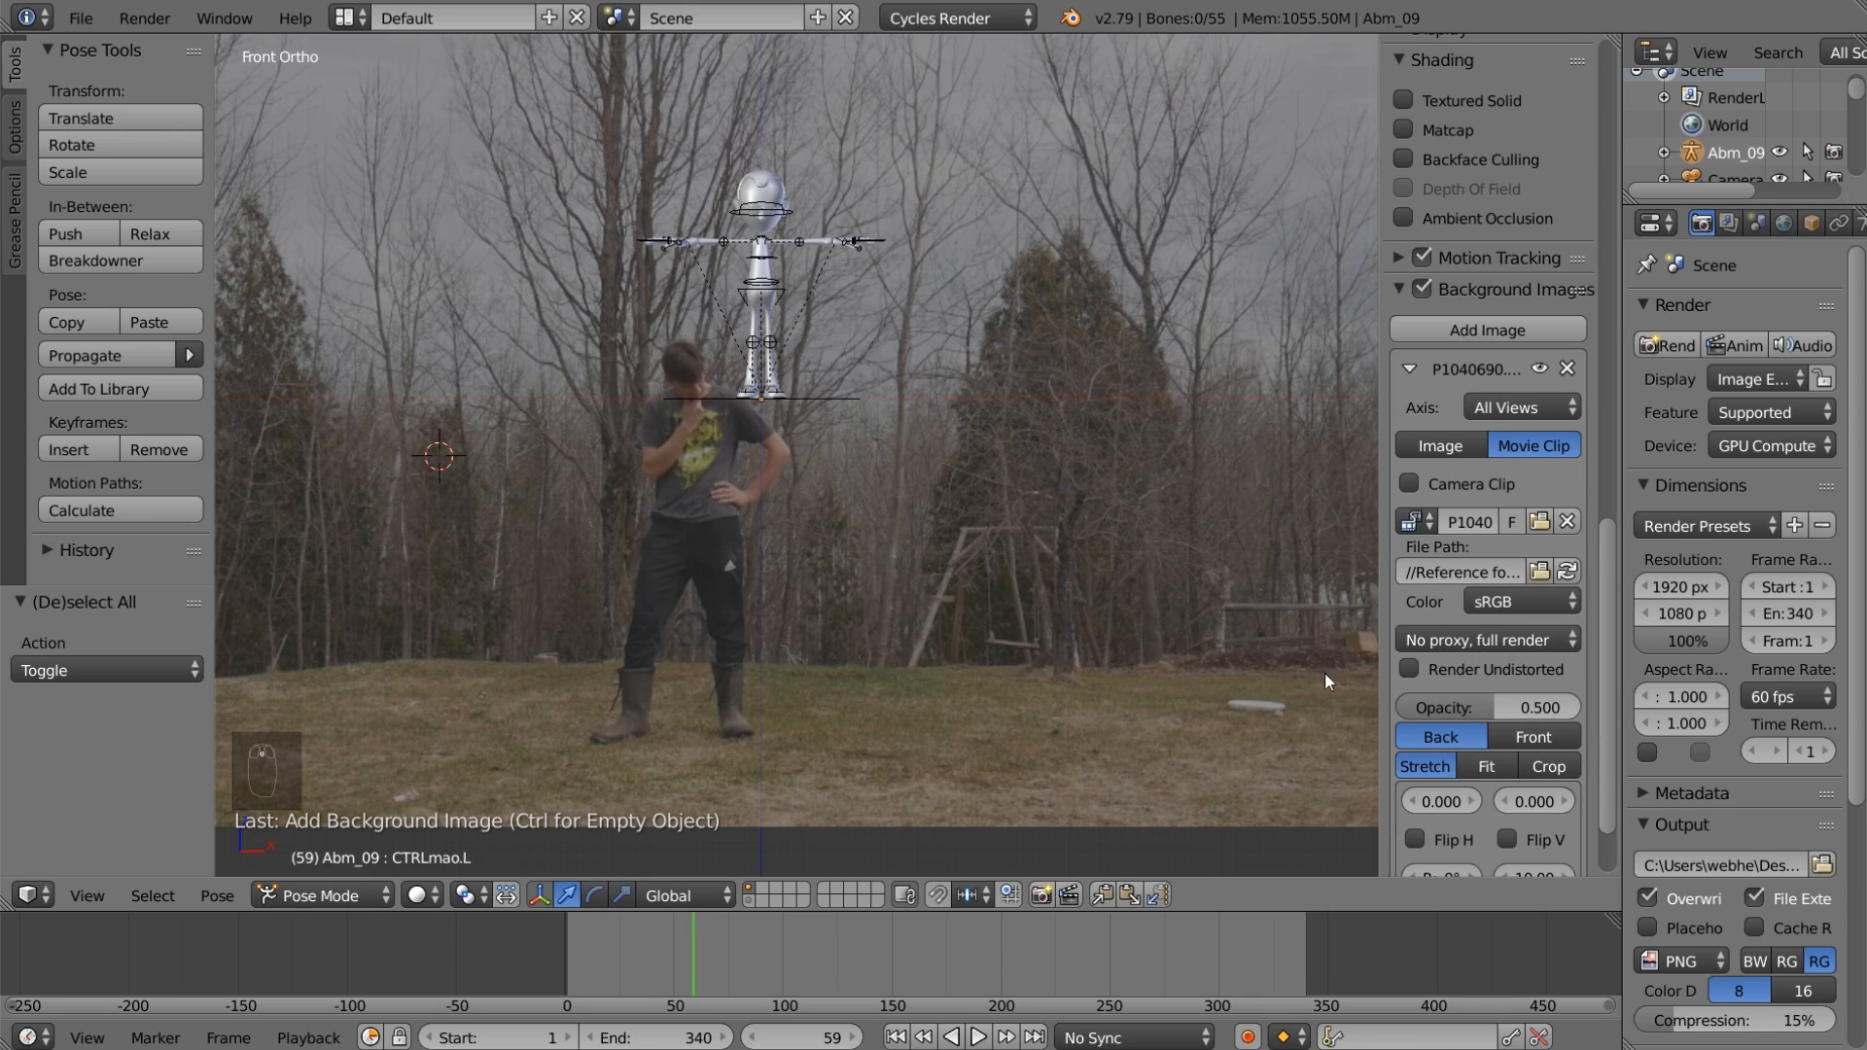
{"action": "scroll", "coordinate": [1445, 784], "scroll_direction": "down", "scroll_amount": 1}
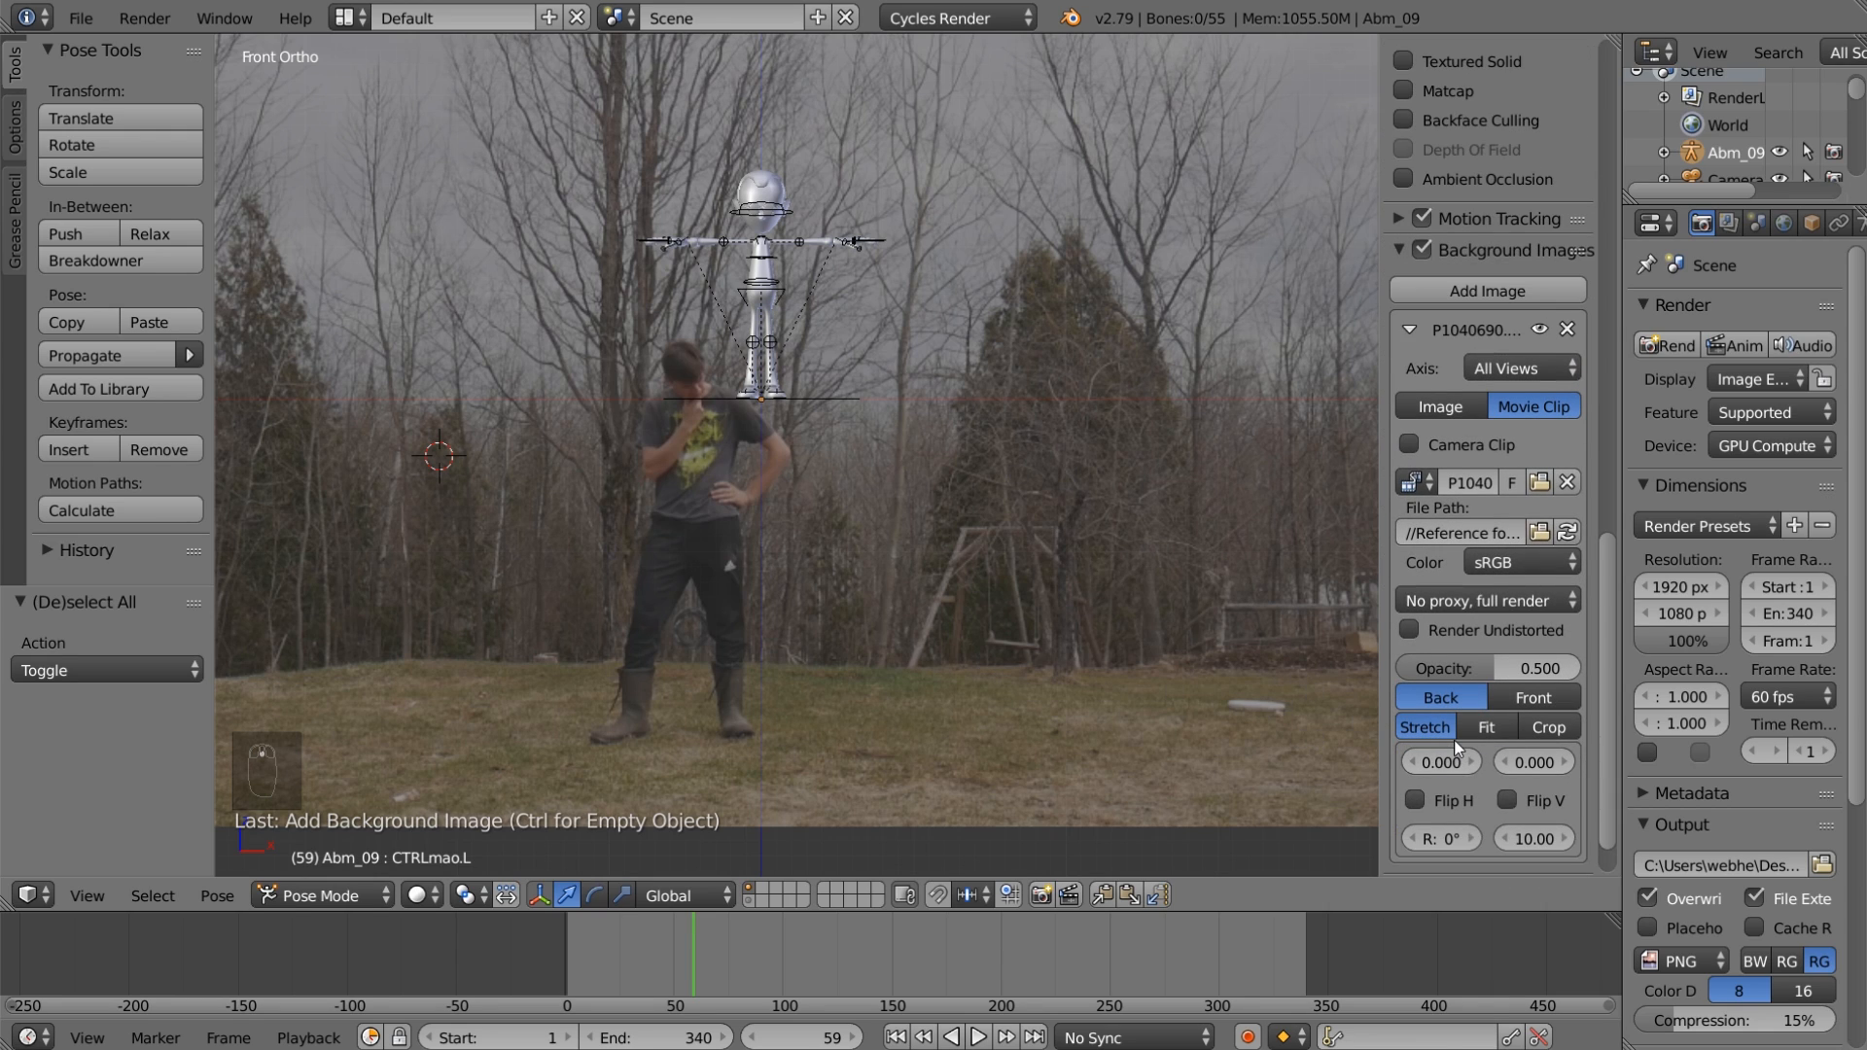
{"action": "left_click_drag", "start_coordinate": [1443, 766], "coordinate": [1595, 770]}
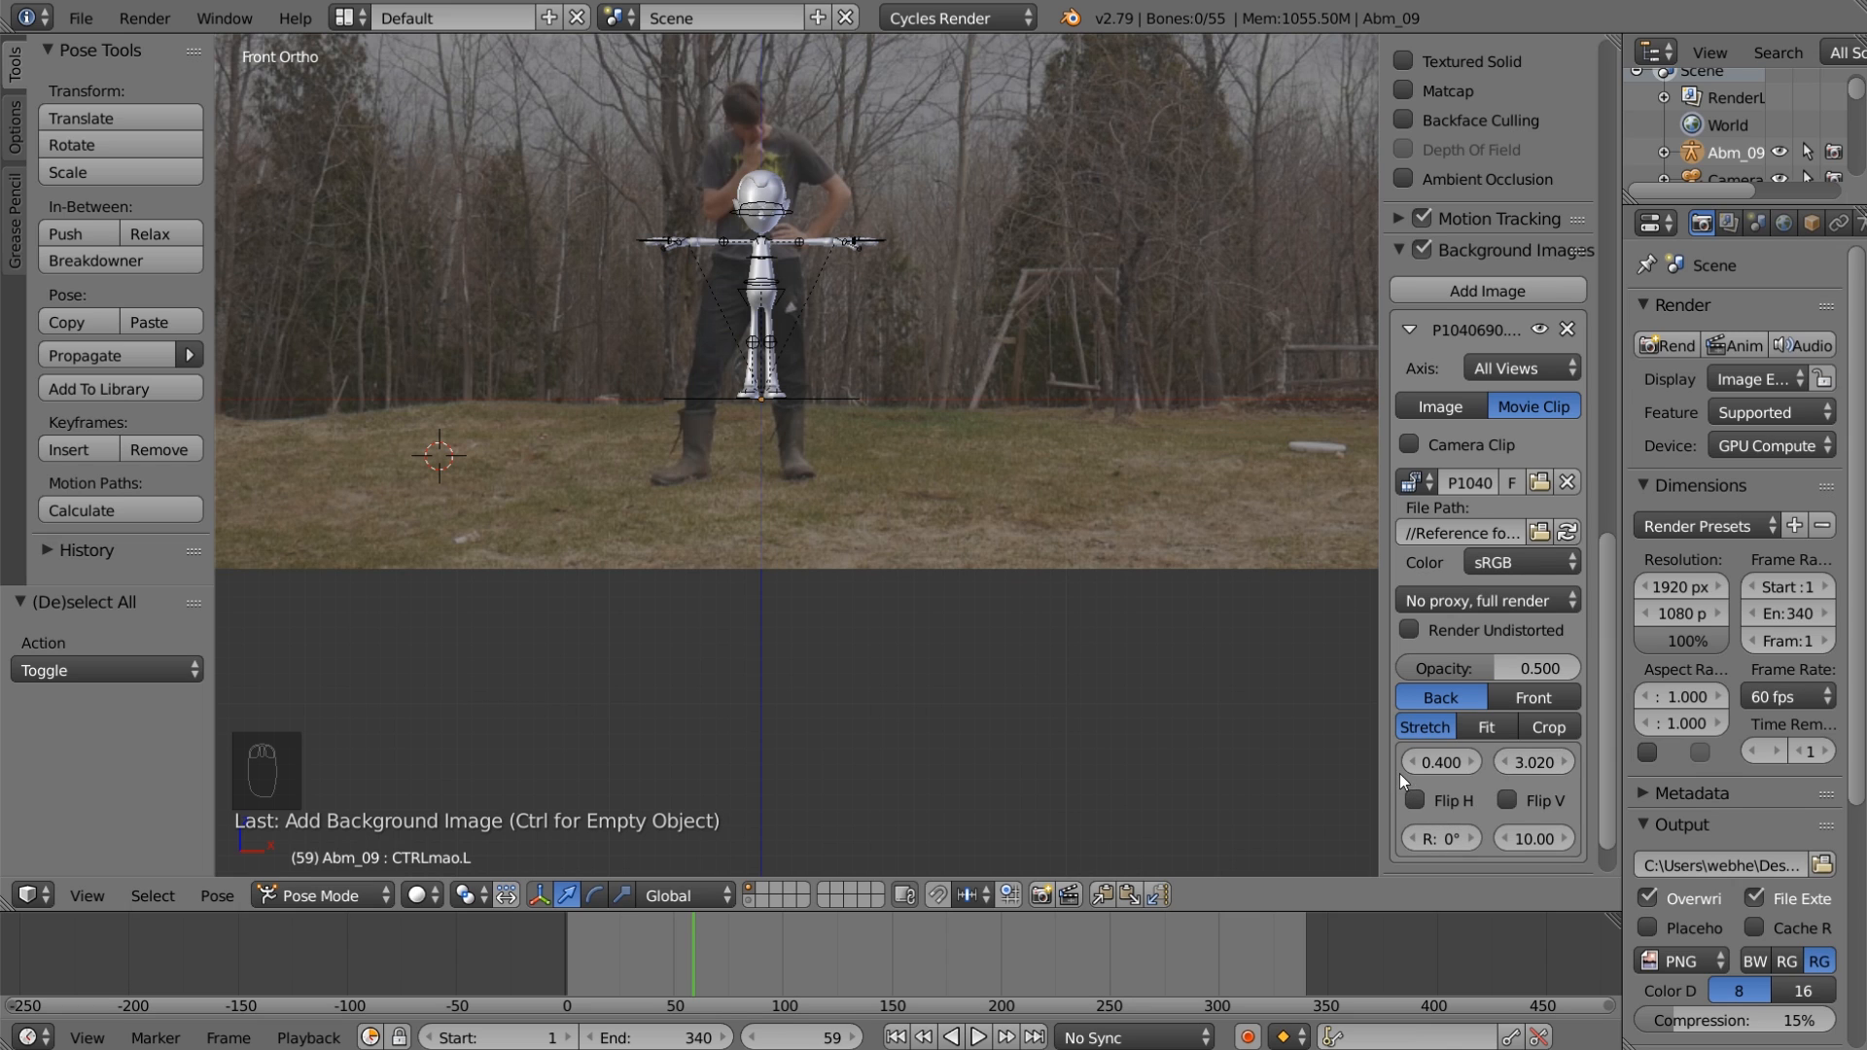
{"action": "left_click_drag", "start_coordinate": [1381, 757], "coordinate": [1231, 751]}
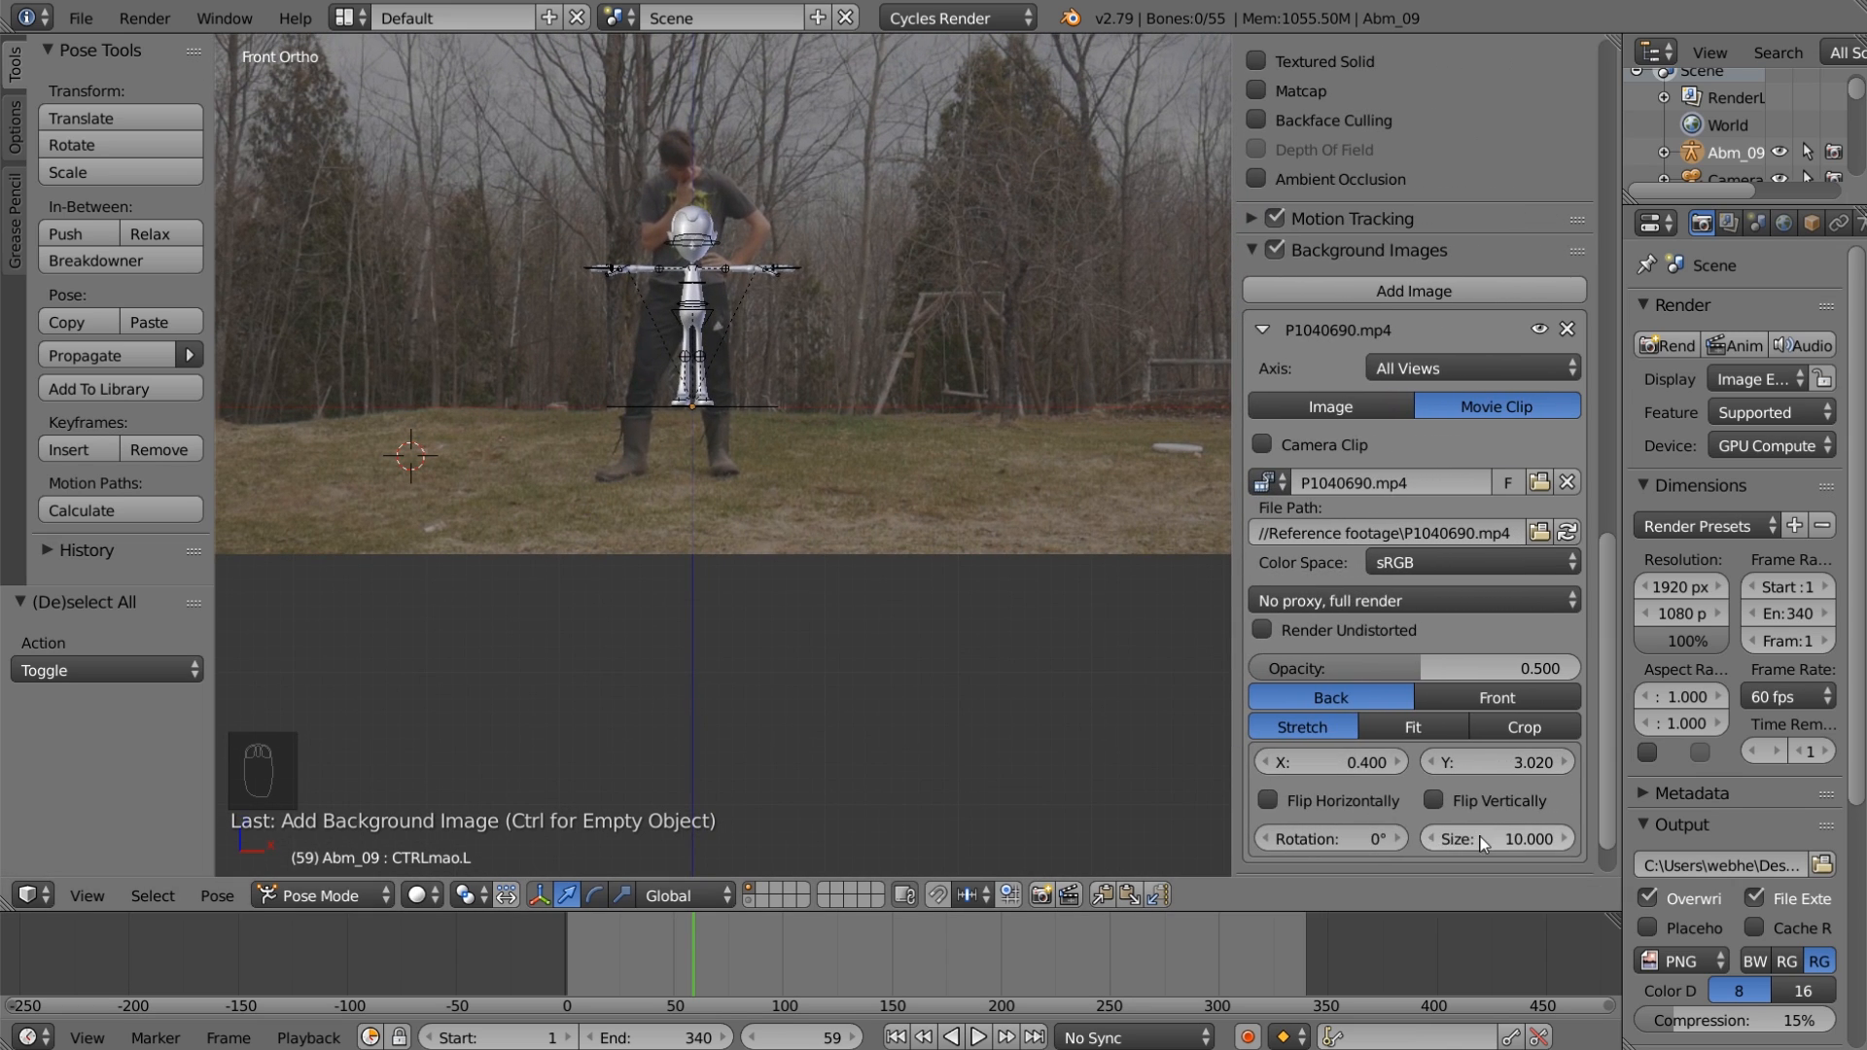
{"action": "mouse_move", "coordinate": [1483, 844]}
{"action": "left_mouse_down"}
{"action": "mouse_move", "coordinate": [1430, 842]}
{"action": "mouse_move", "coordinate": [1464, 812]}
{"action": "left_mouse_up"}
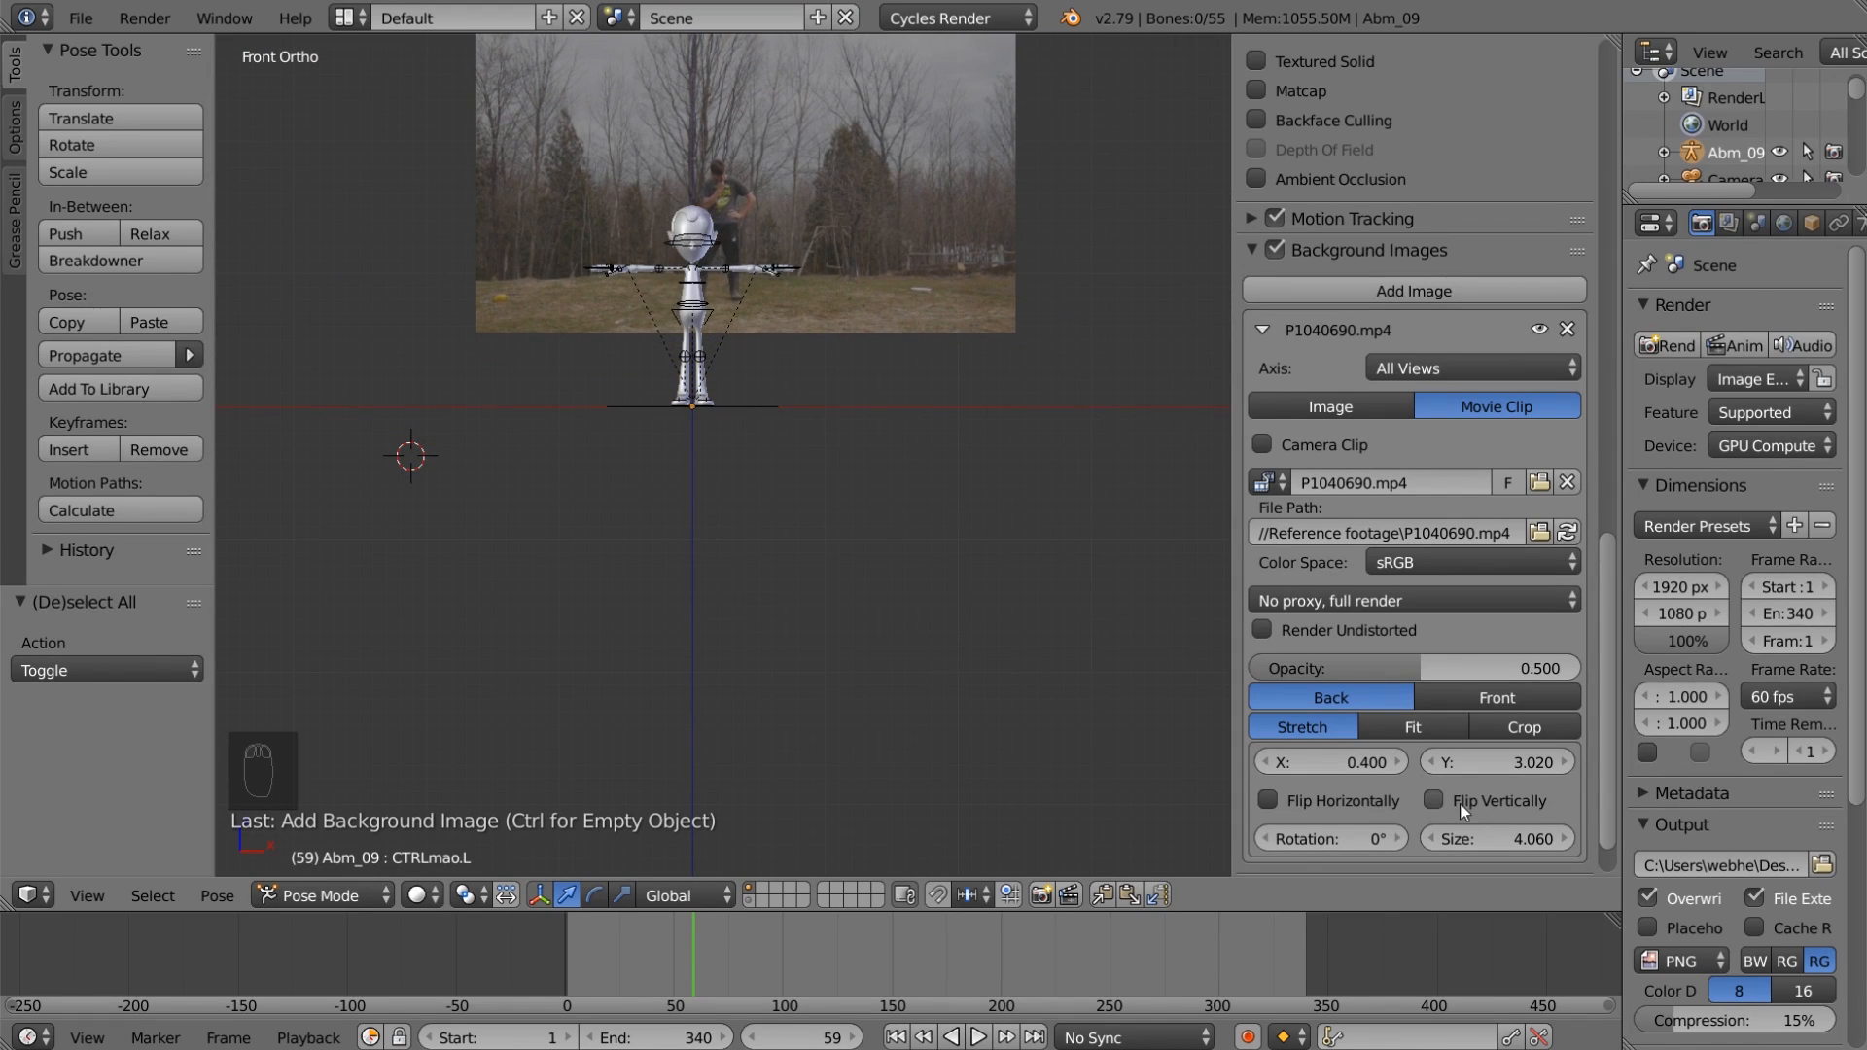
{"action": "left_click_drag", "start_coordinate": [1381, 764], "coordinate": [1436, 770]}
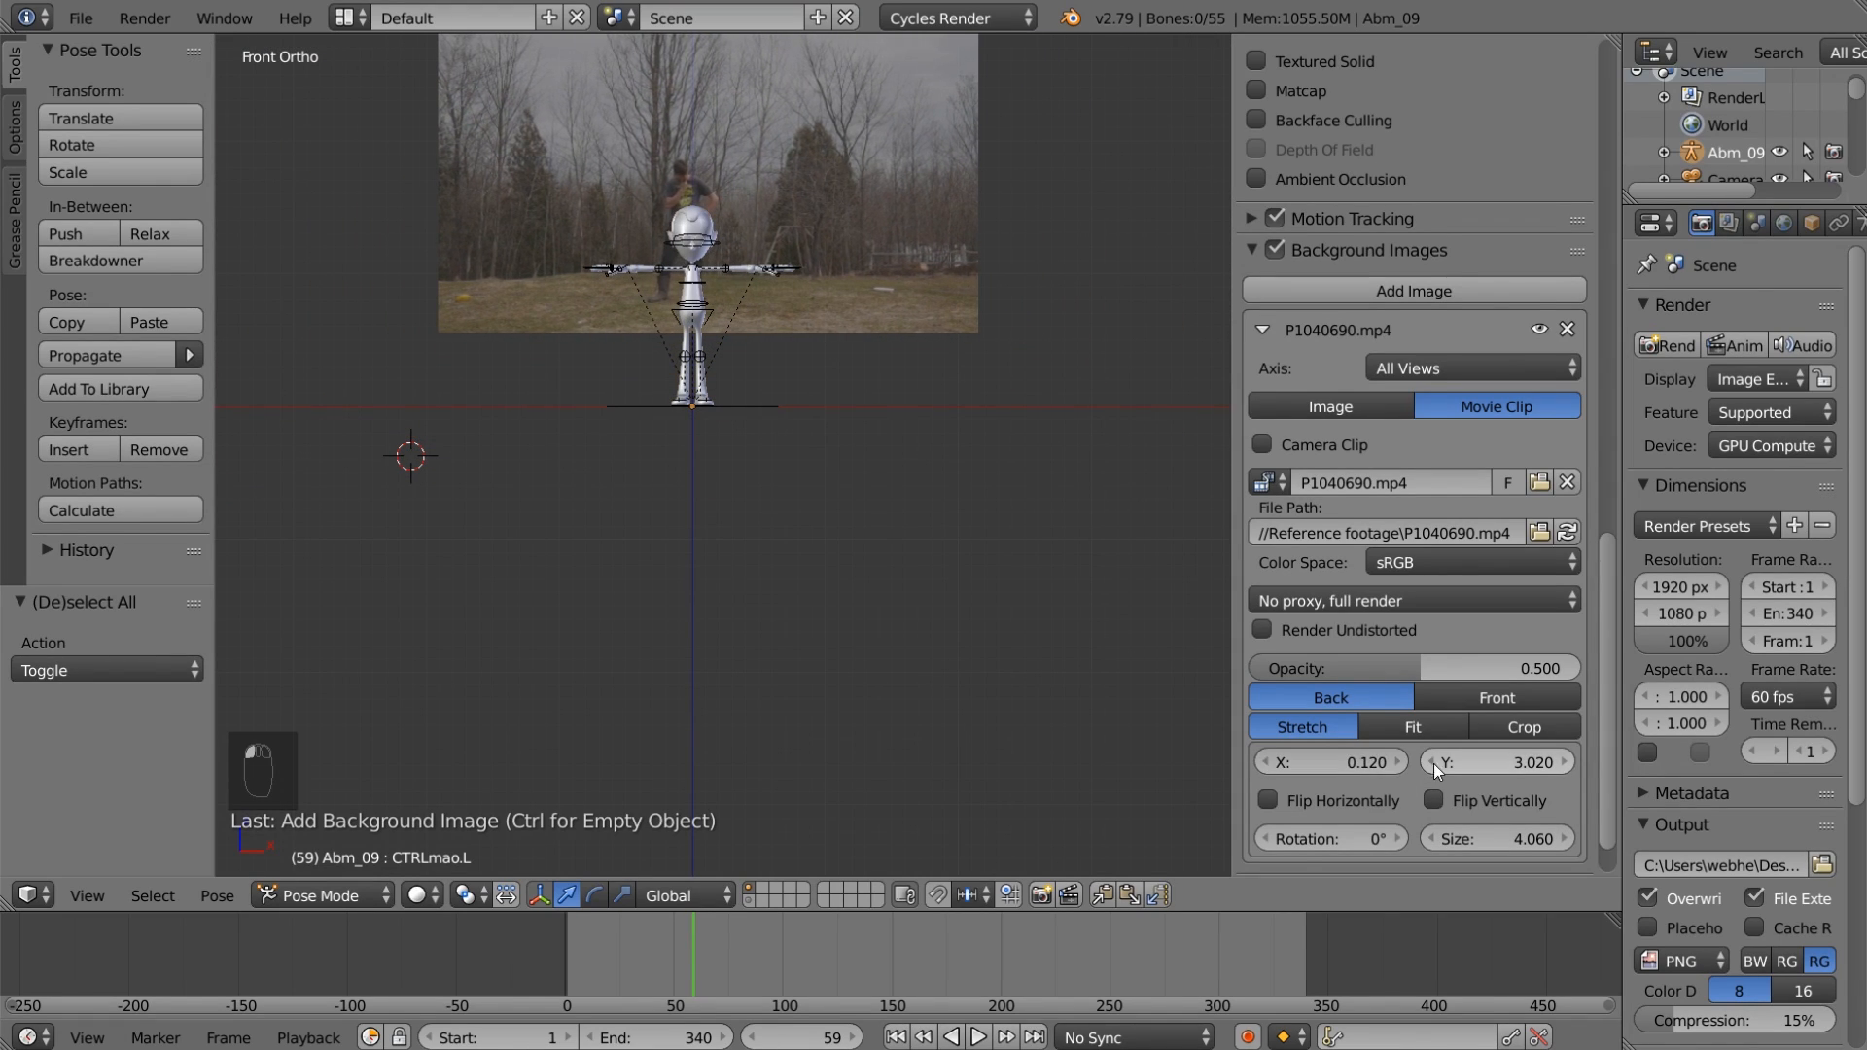
{"action": "scroll", "coordinate": [1019, 581], "scroll_direction": "up", "scroll_amount": 5}
{"action": "middle_click_drag", "start_coordinate": [911, 457], "coordinate": [920, 749], "text": "shift"}
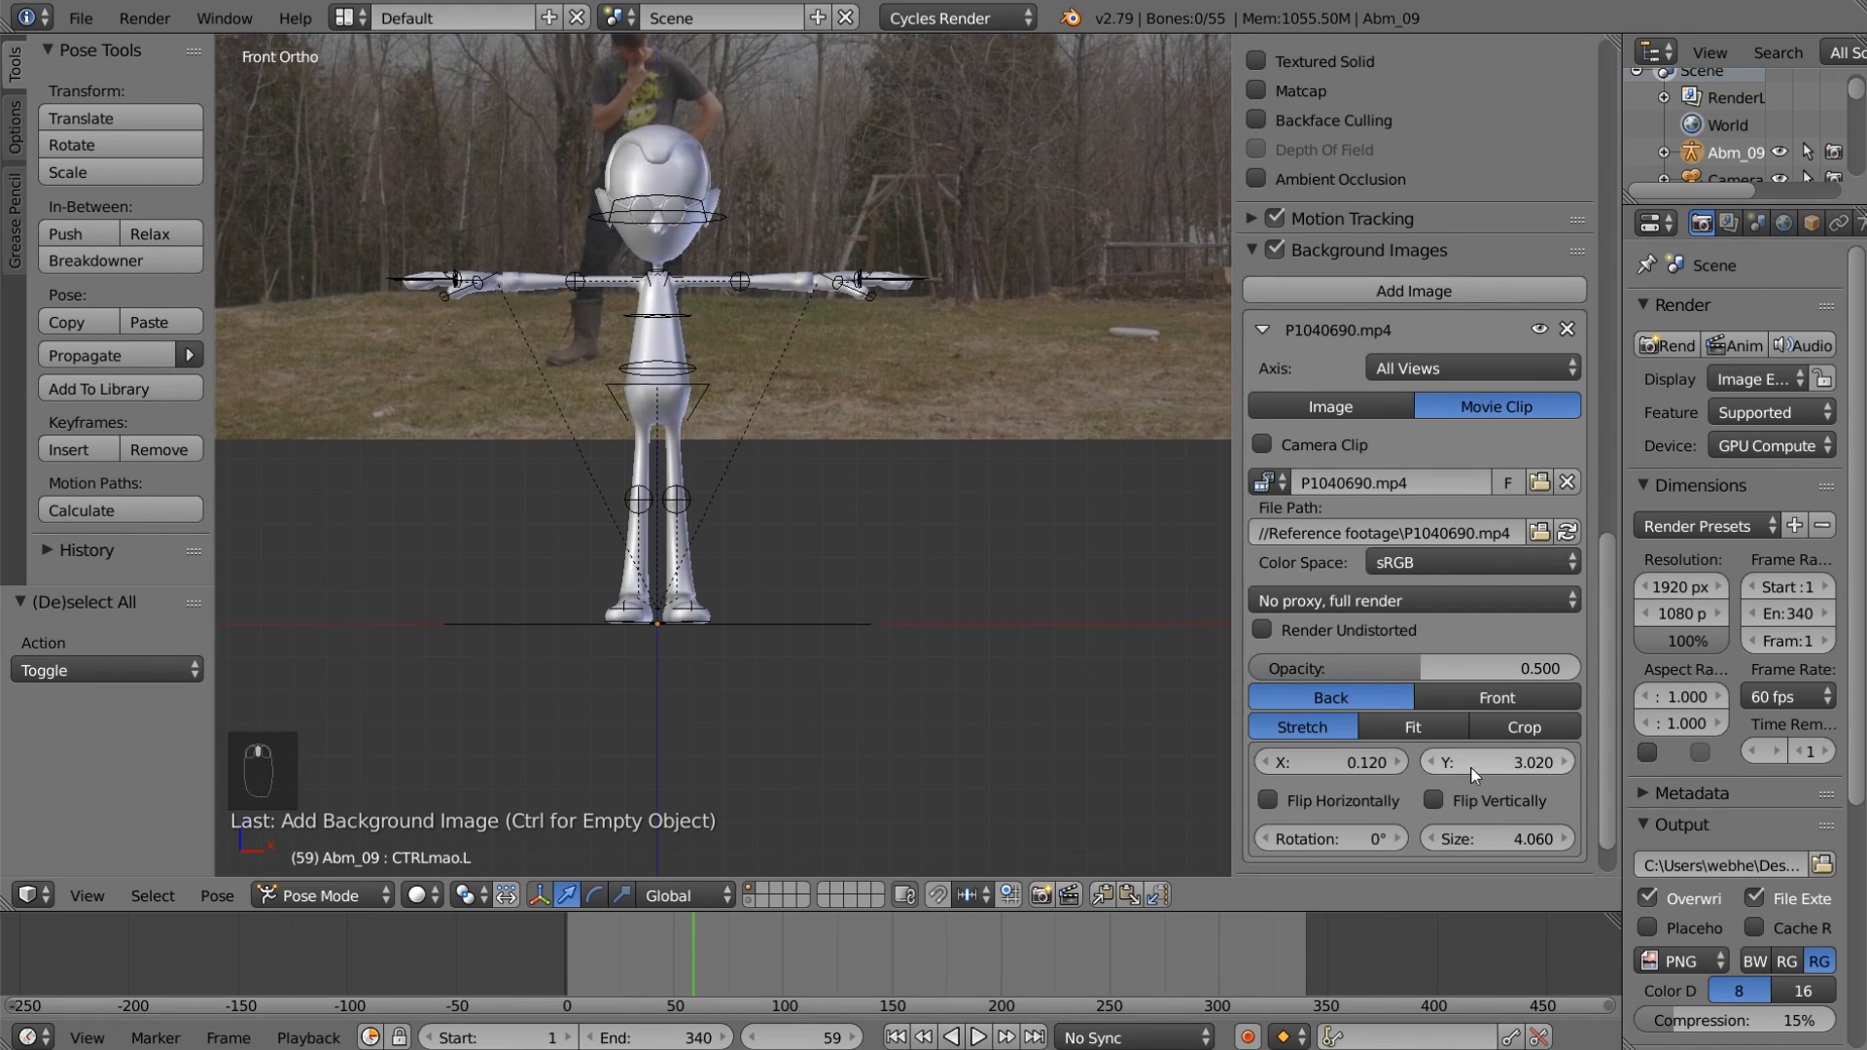
{"action": "left_click_drag", "start_coordinate": [1474, 775], "coordinate": [1391, 776]}
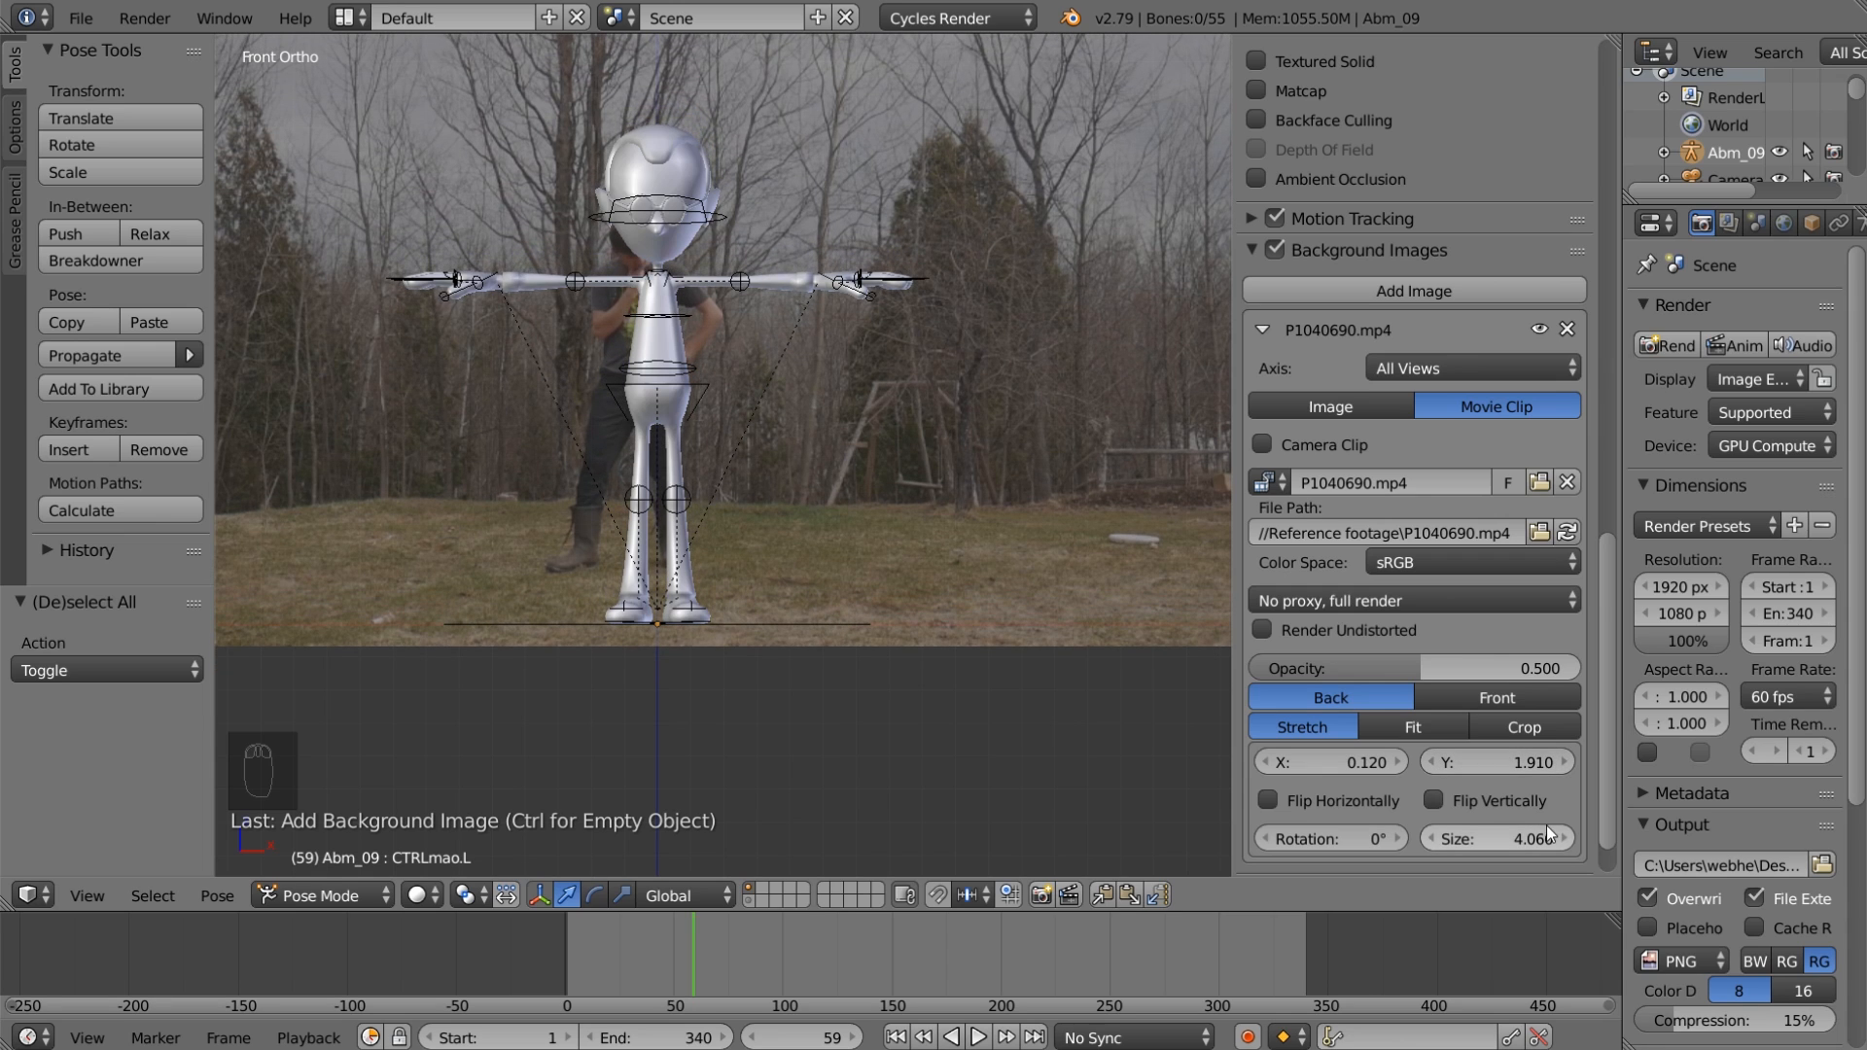
{"action": "left_click_drag", "start_coordinate": [1549, 833], "coordinate": [1511, 829]}
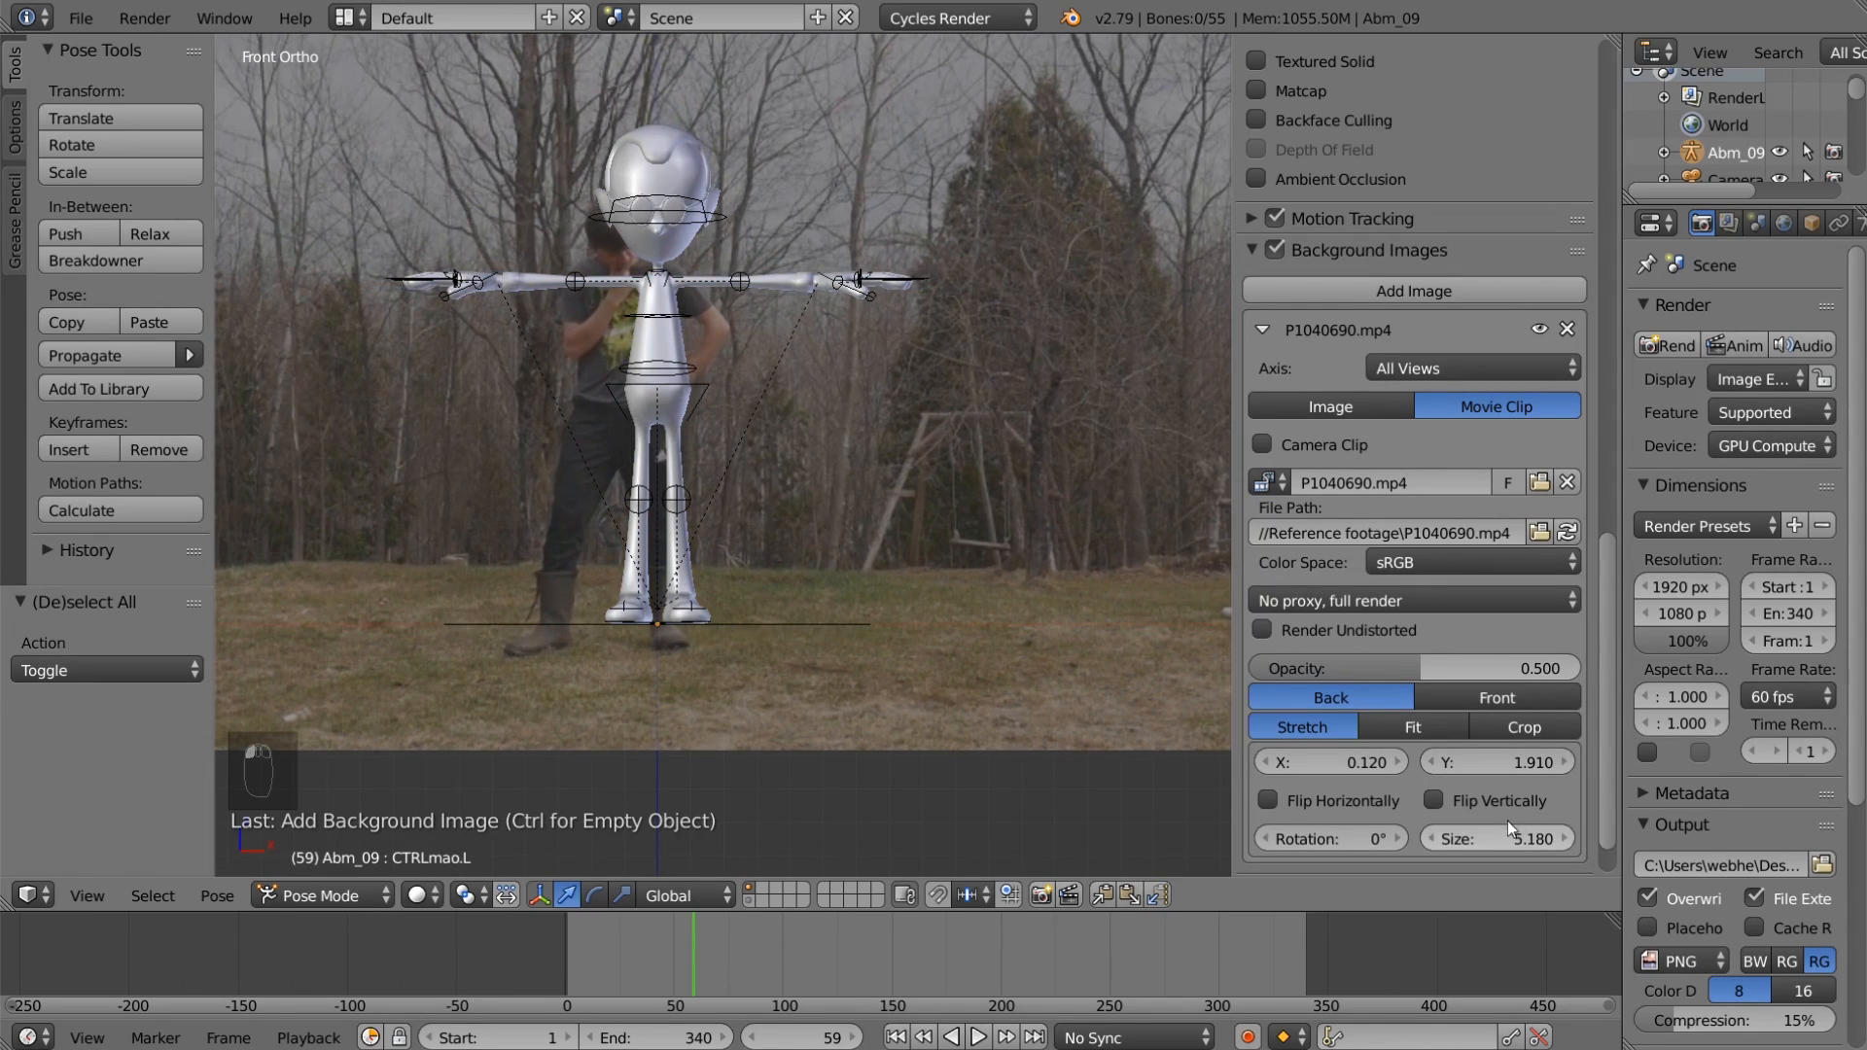
{"action": "left_click_drag", "start_coordinate": [1383, 770], "coordinate": [1478, 774]}
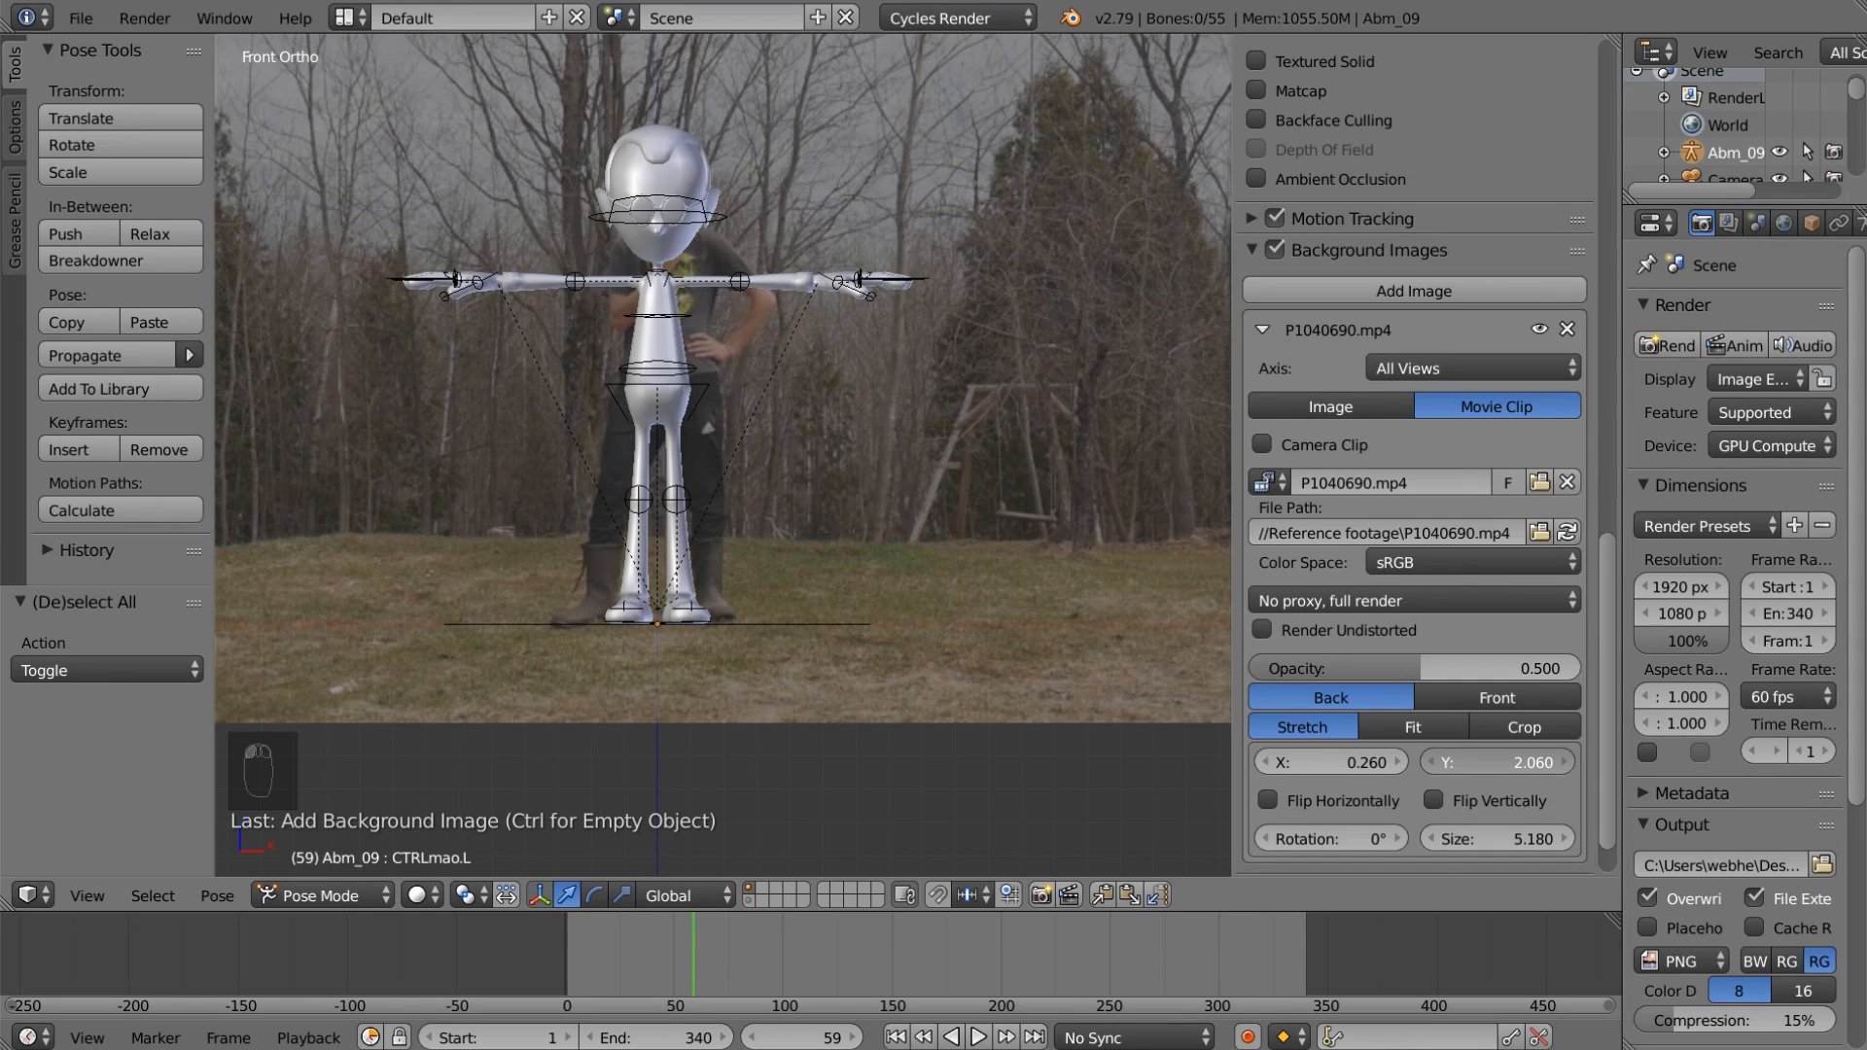
Step: Return to frame 1 and hide the 3D view's properties sidebar
{"action": "left_click", "coordinate": [895, 1038]}
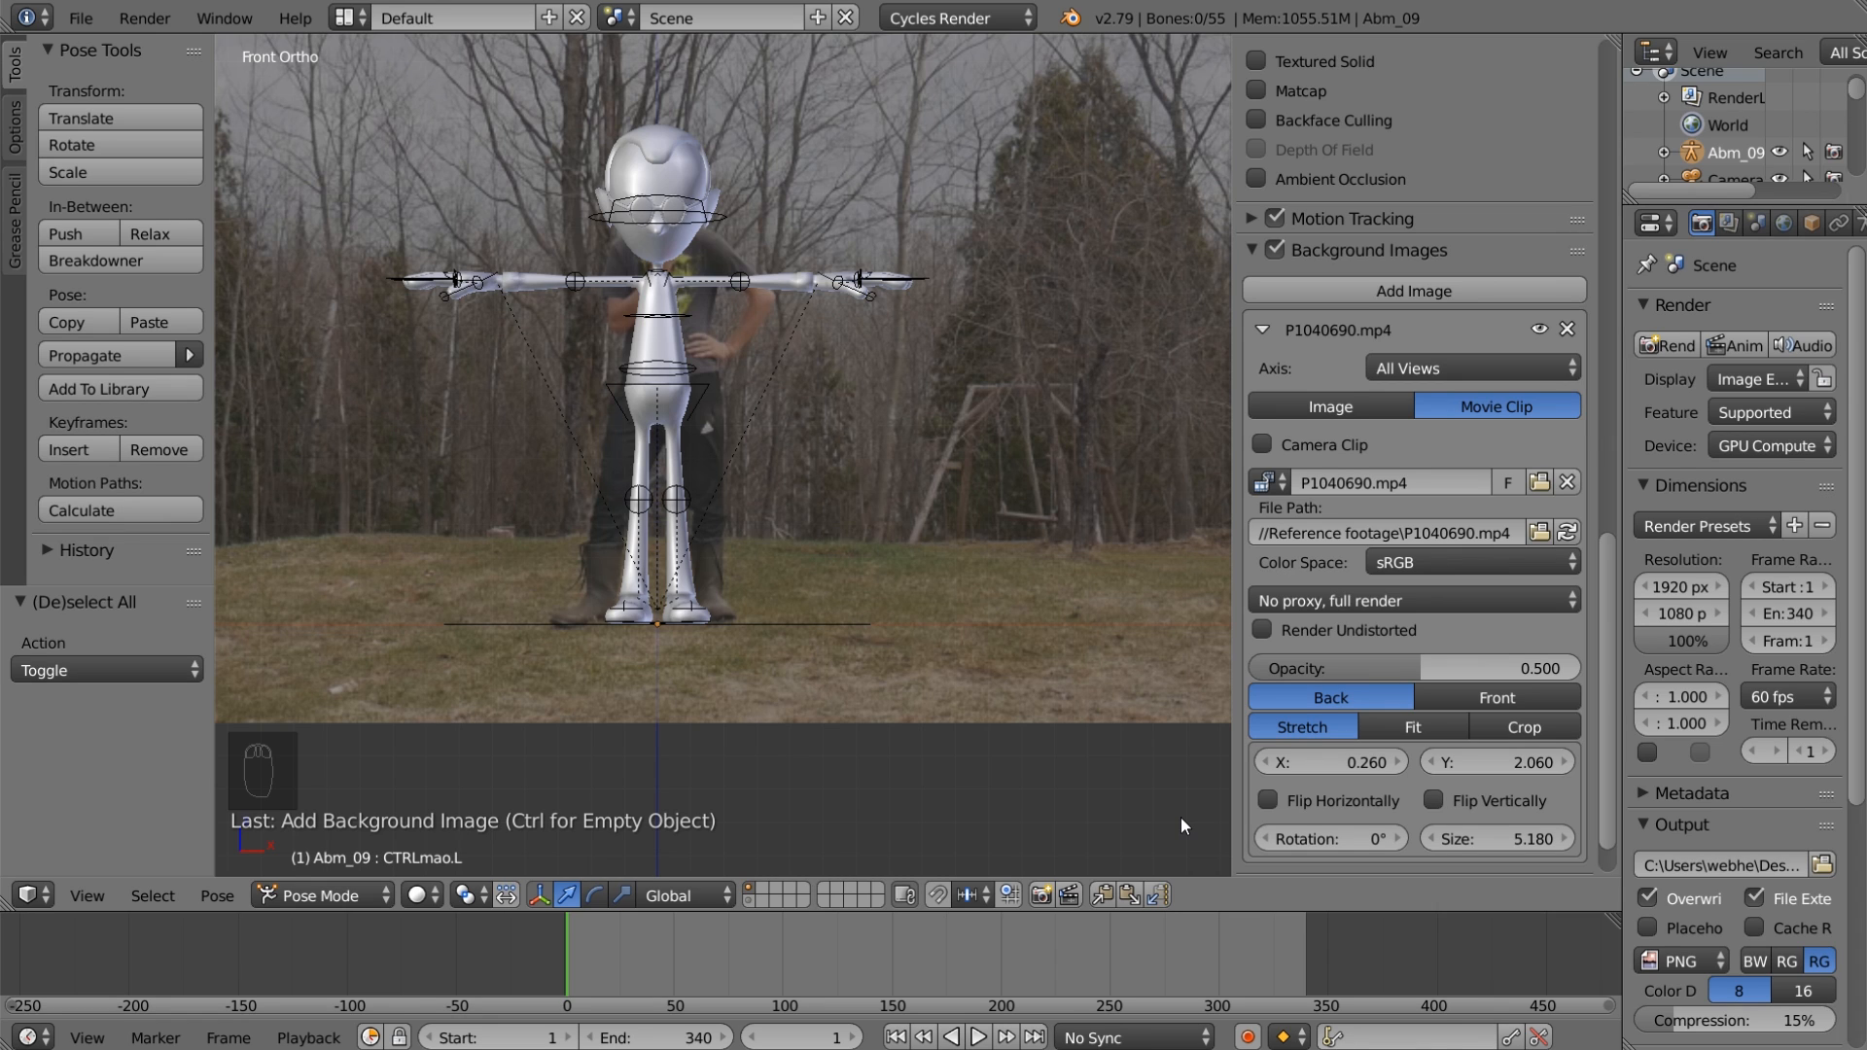
{"action": "key", "text": "n"}
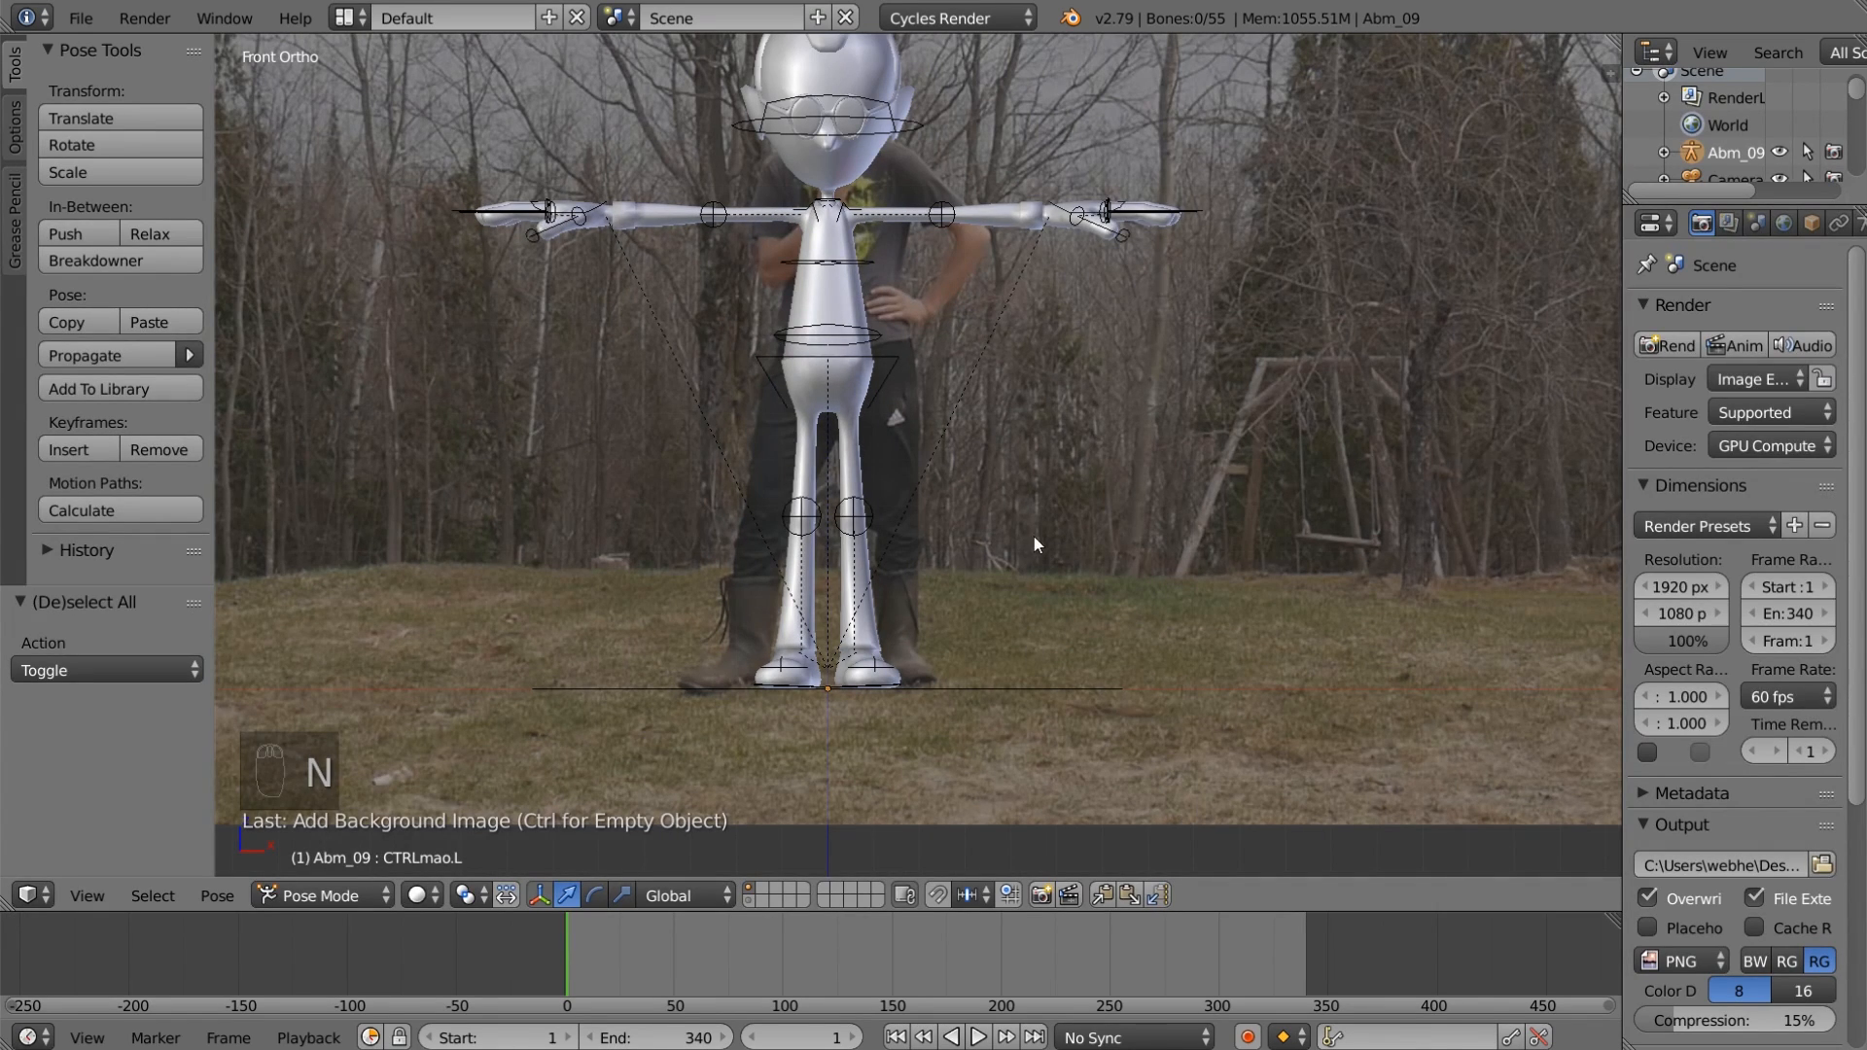
{"action": "middle_click_drag", "start_coordinate": [1034, 535], "coordinate": [1025, 640], "text": "shift"}
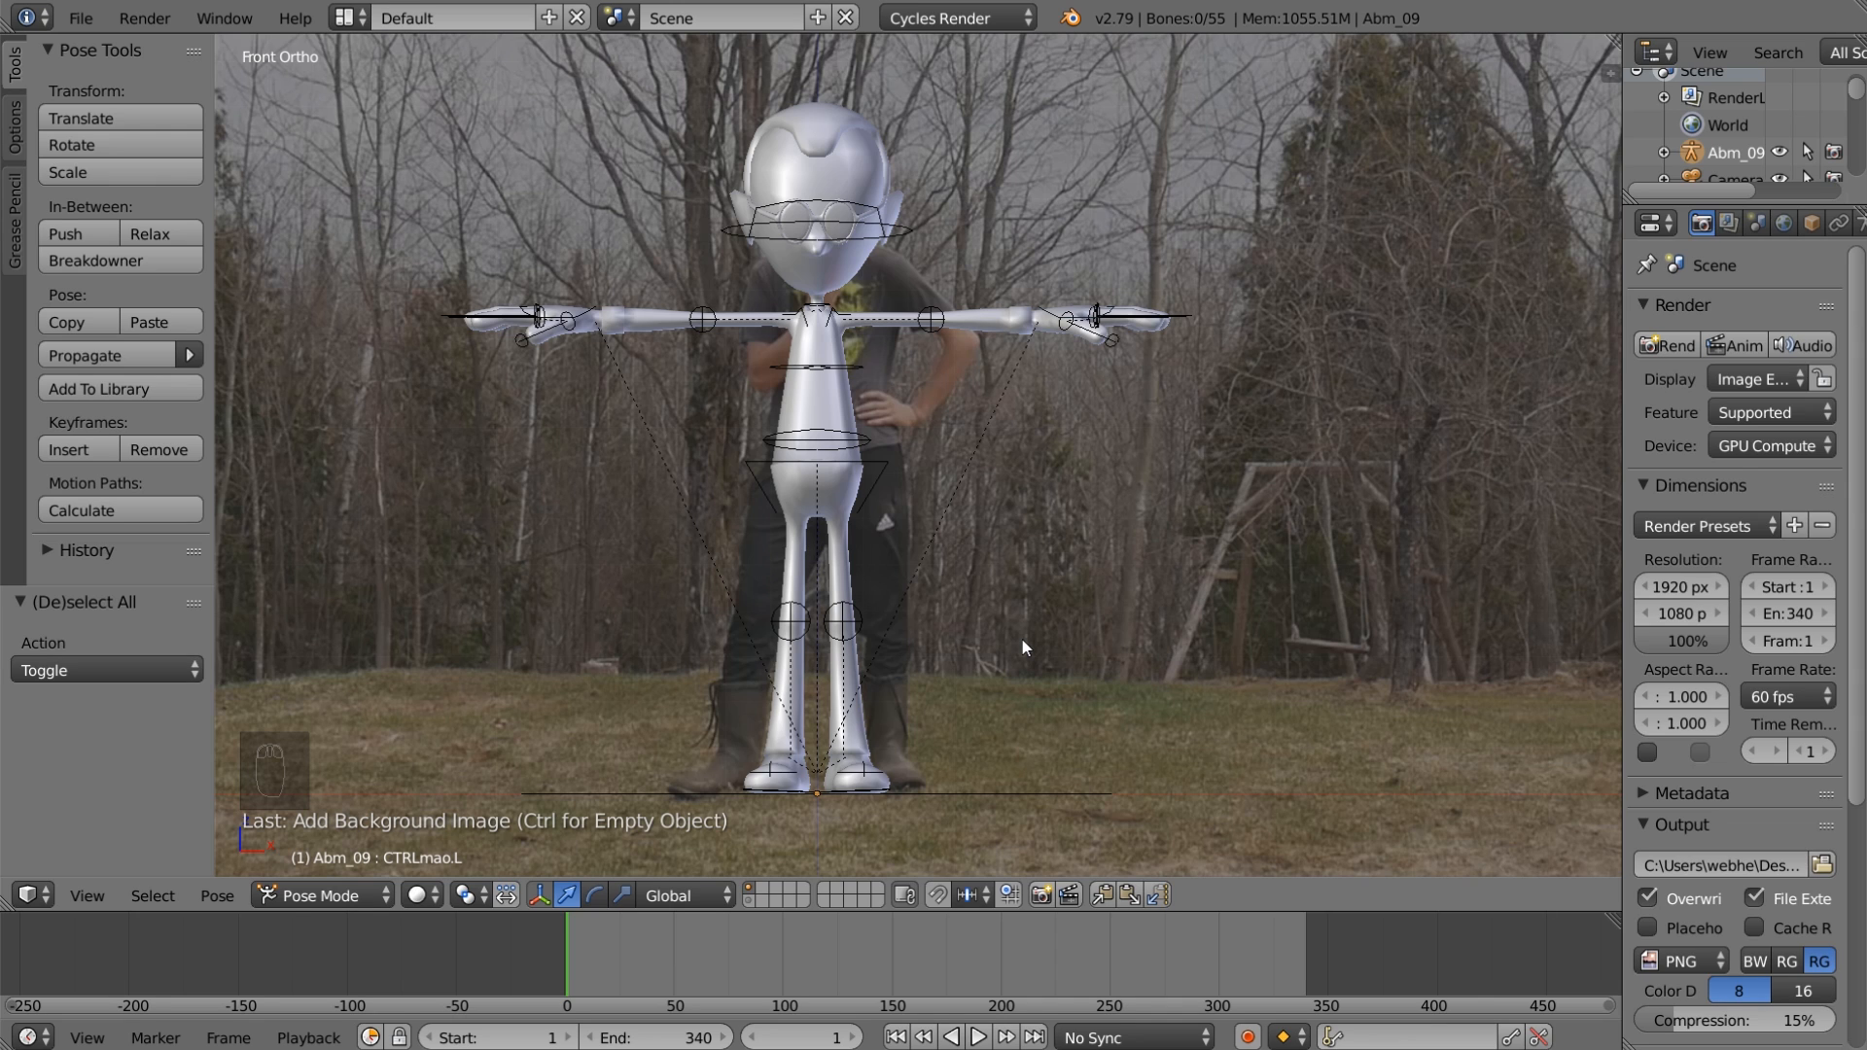
{"action": "scroll", "coordinate": [1023, 634], "scroll_direction": "up", "scroll_amount": 2}
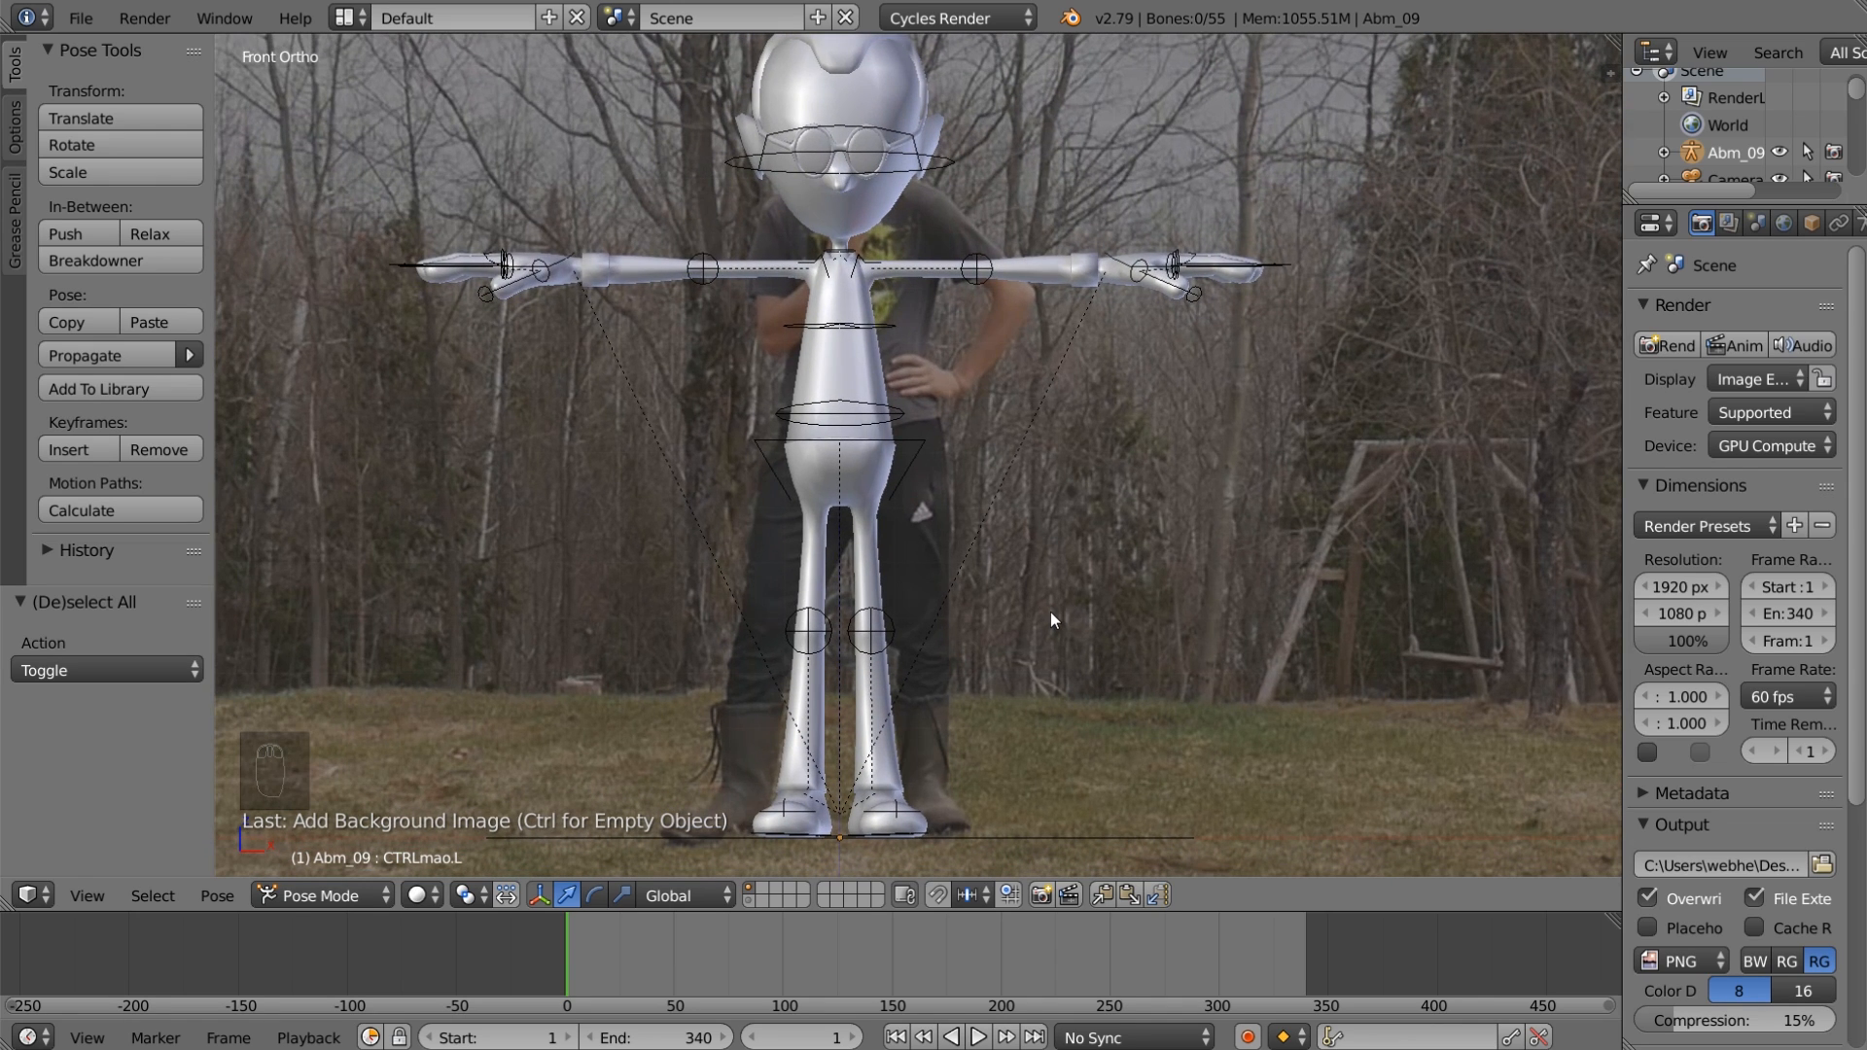
{"action": "scroll", "coordinate": [1050, 611], "scroll_direction": "up", "scroll_amount": 2}
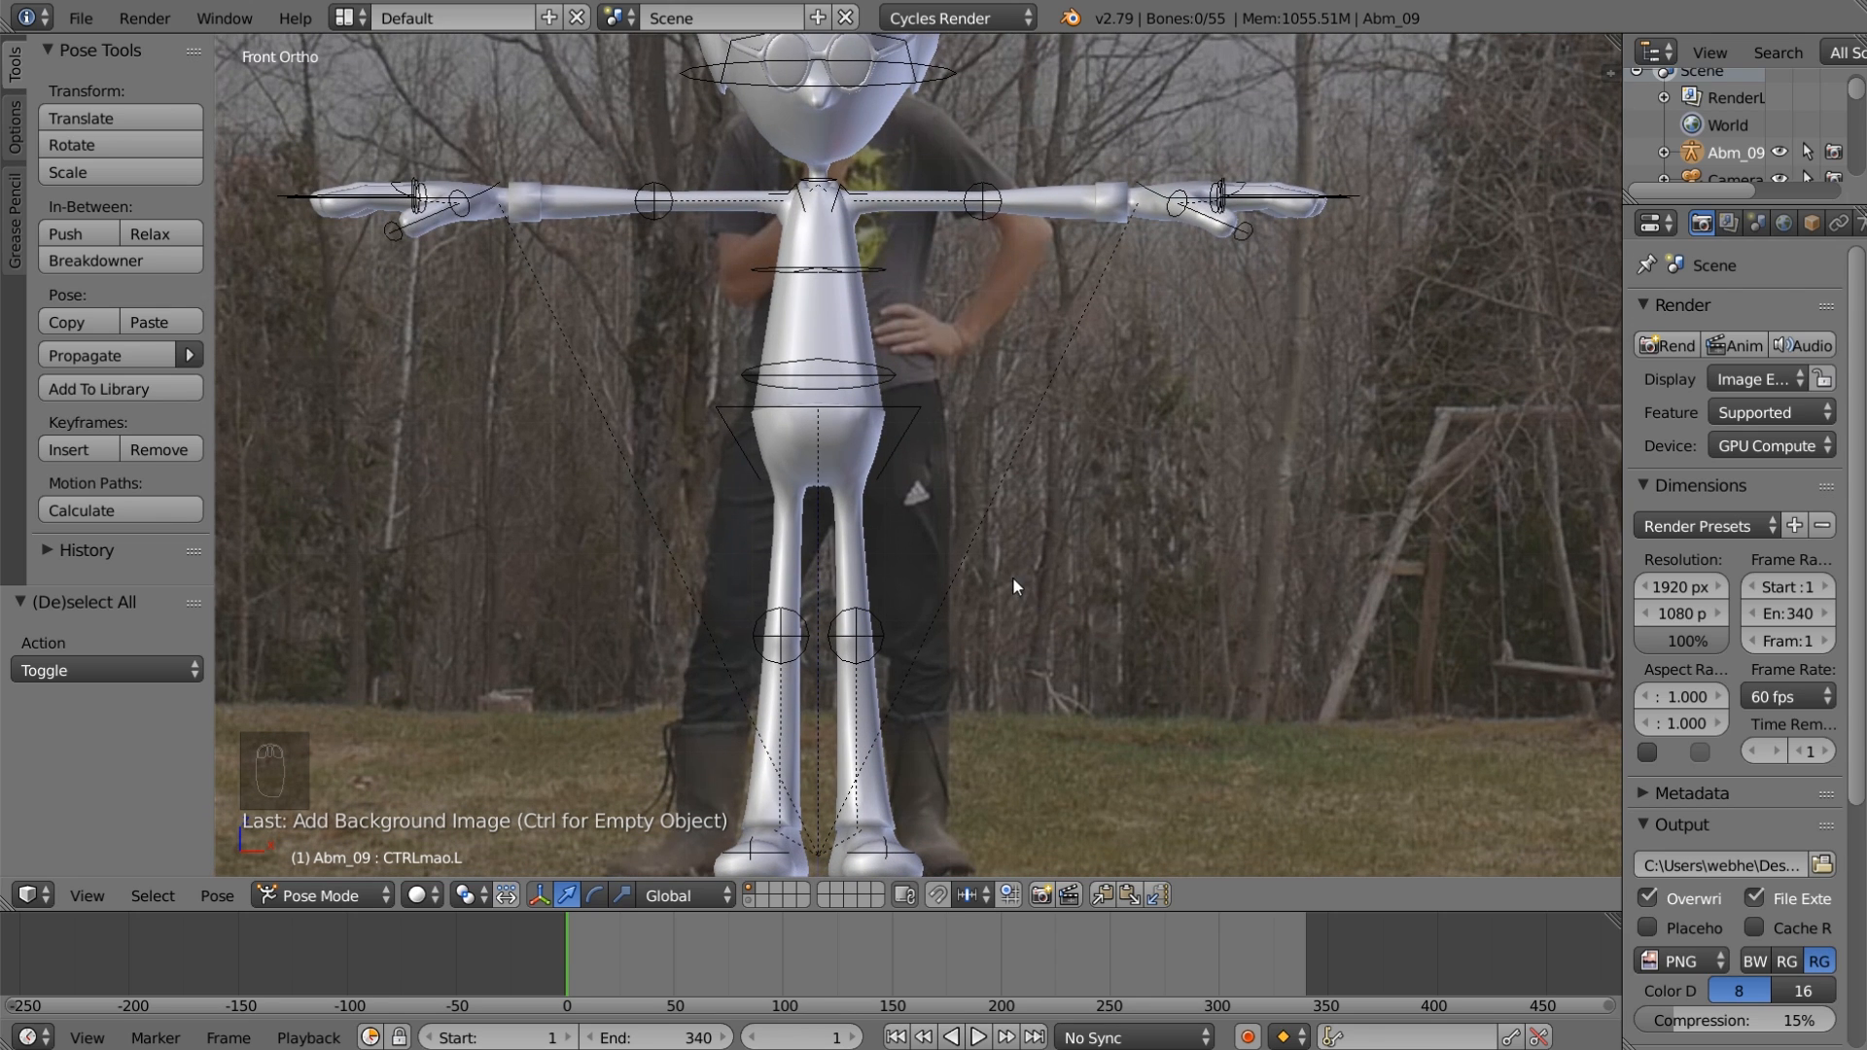
{"action": "scroll", "coordinate": [948, 552], "scroll_direction": "down", "scroll_amount": 2}
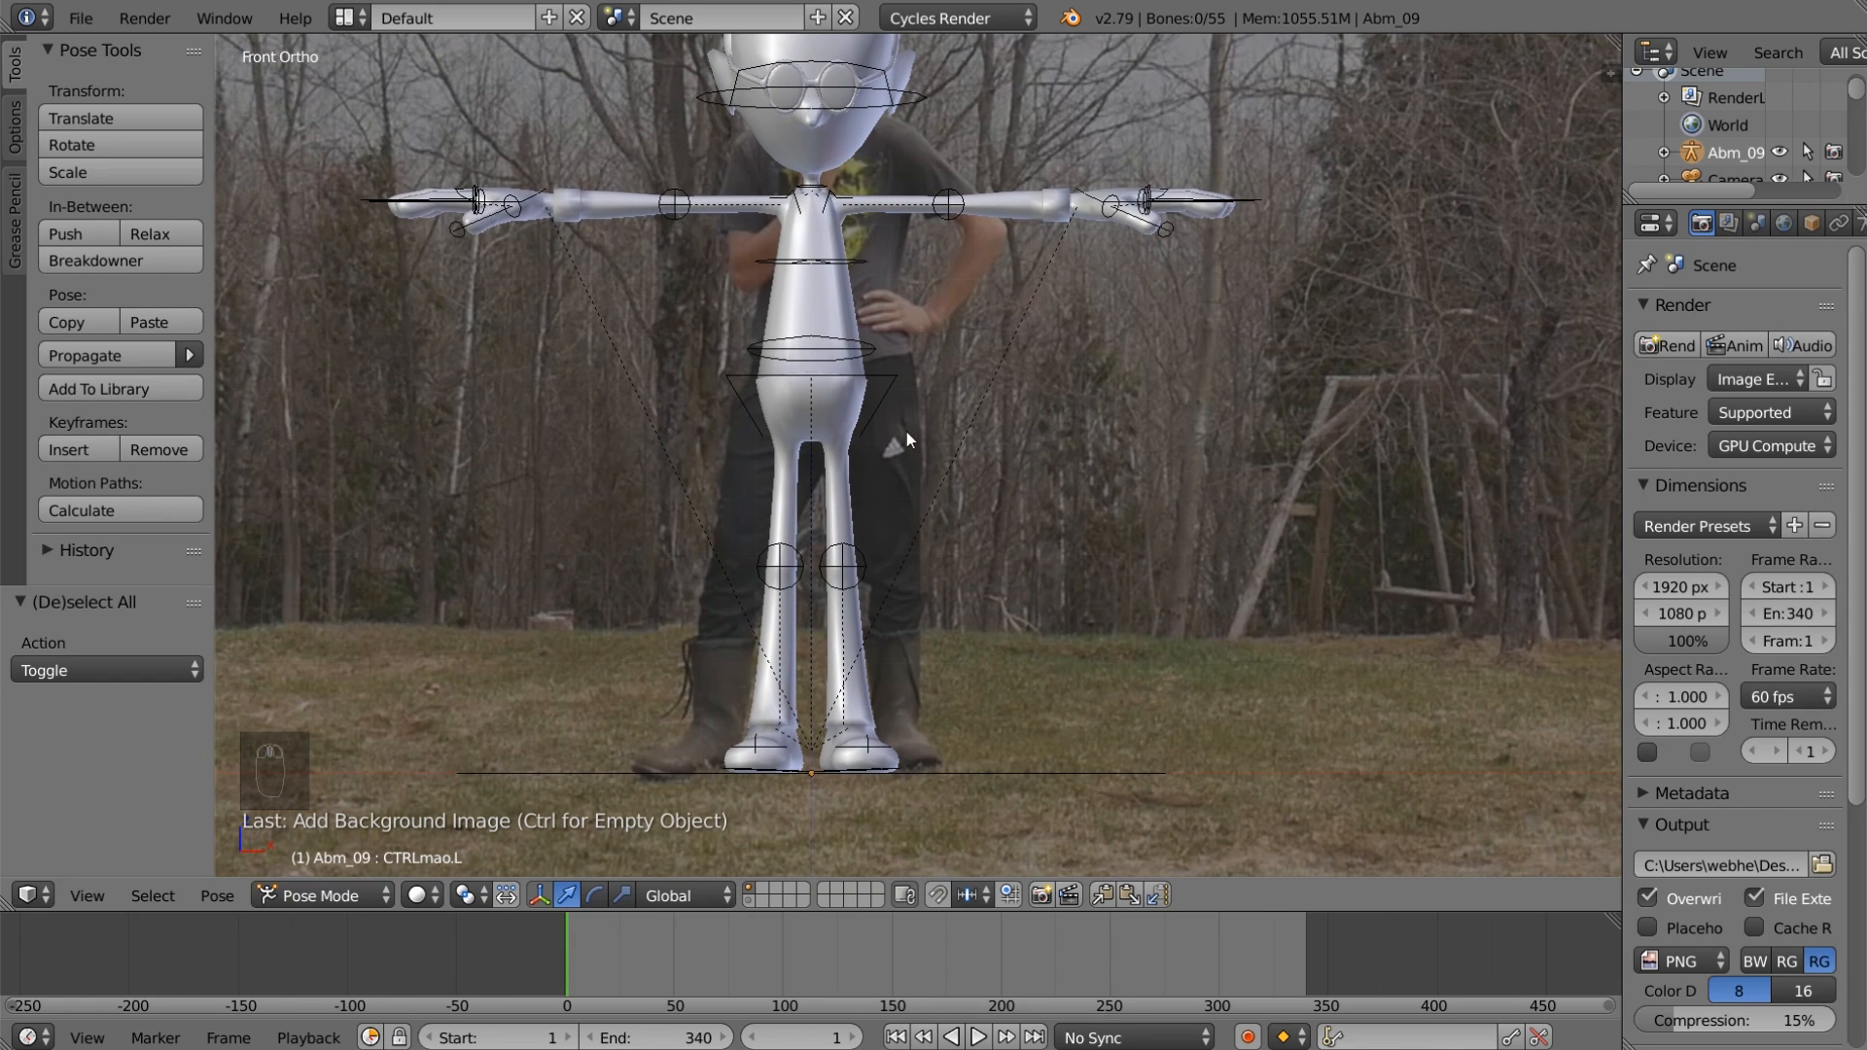
Step: Select the character's body mesh in Object Mode and turn on automatic keyframe insertion
{"action": "middle_click_drag", "start_coordinate": [938, 457], "coordinate": [878, 475]}
{"action": "right_click", "coordinate": [865, 405]}
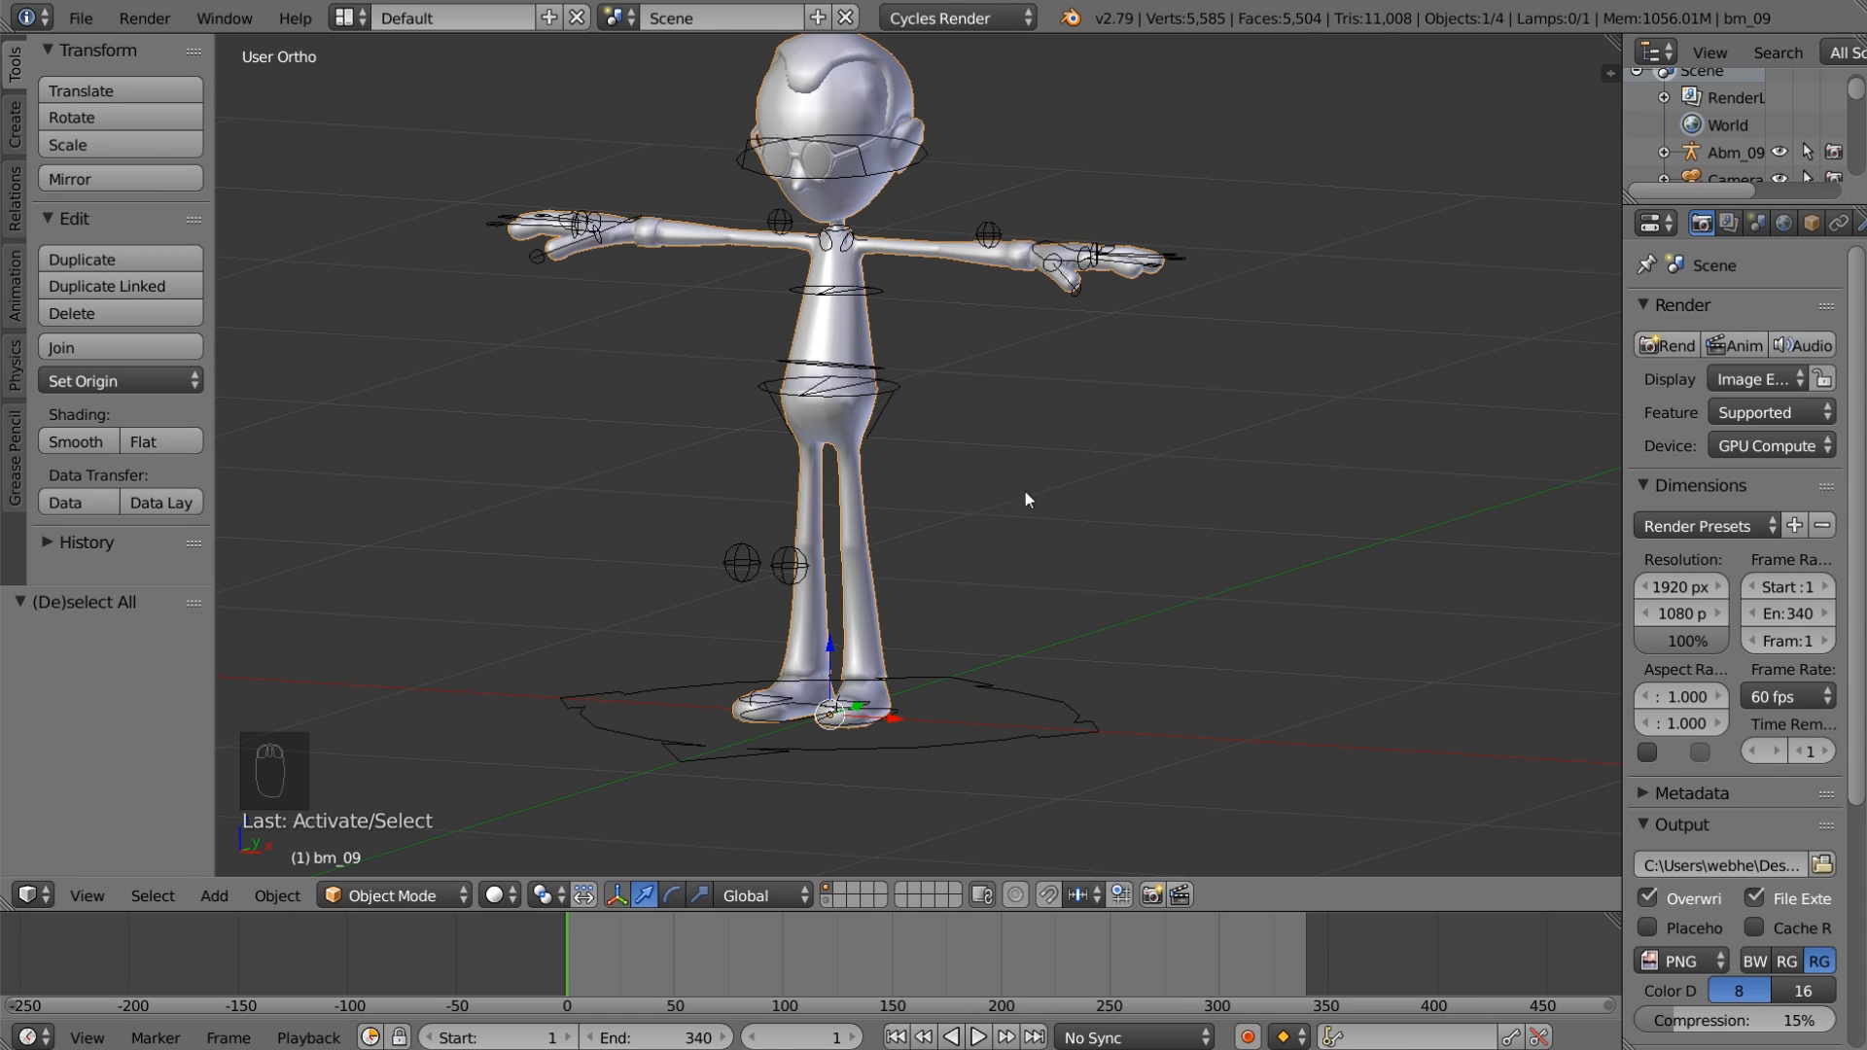
{"action": "left_click", "coordinate": [1251, 1038]}
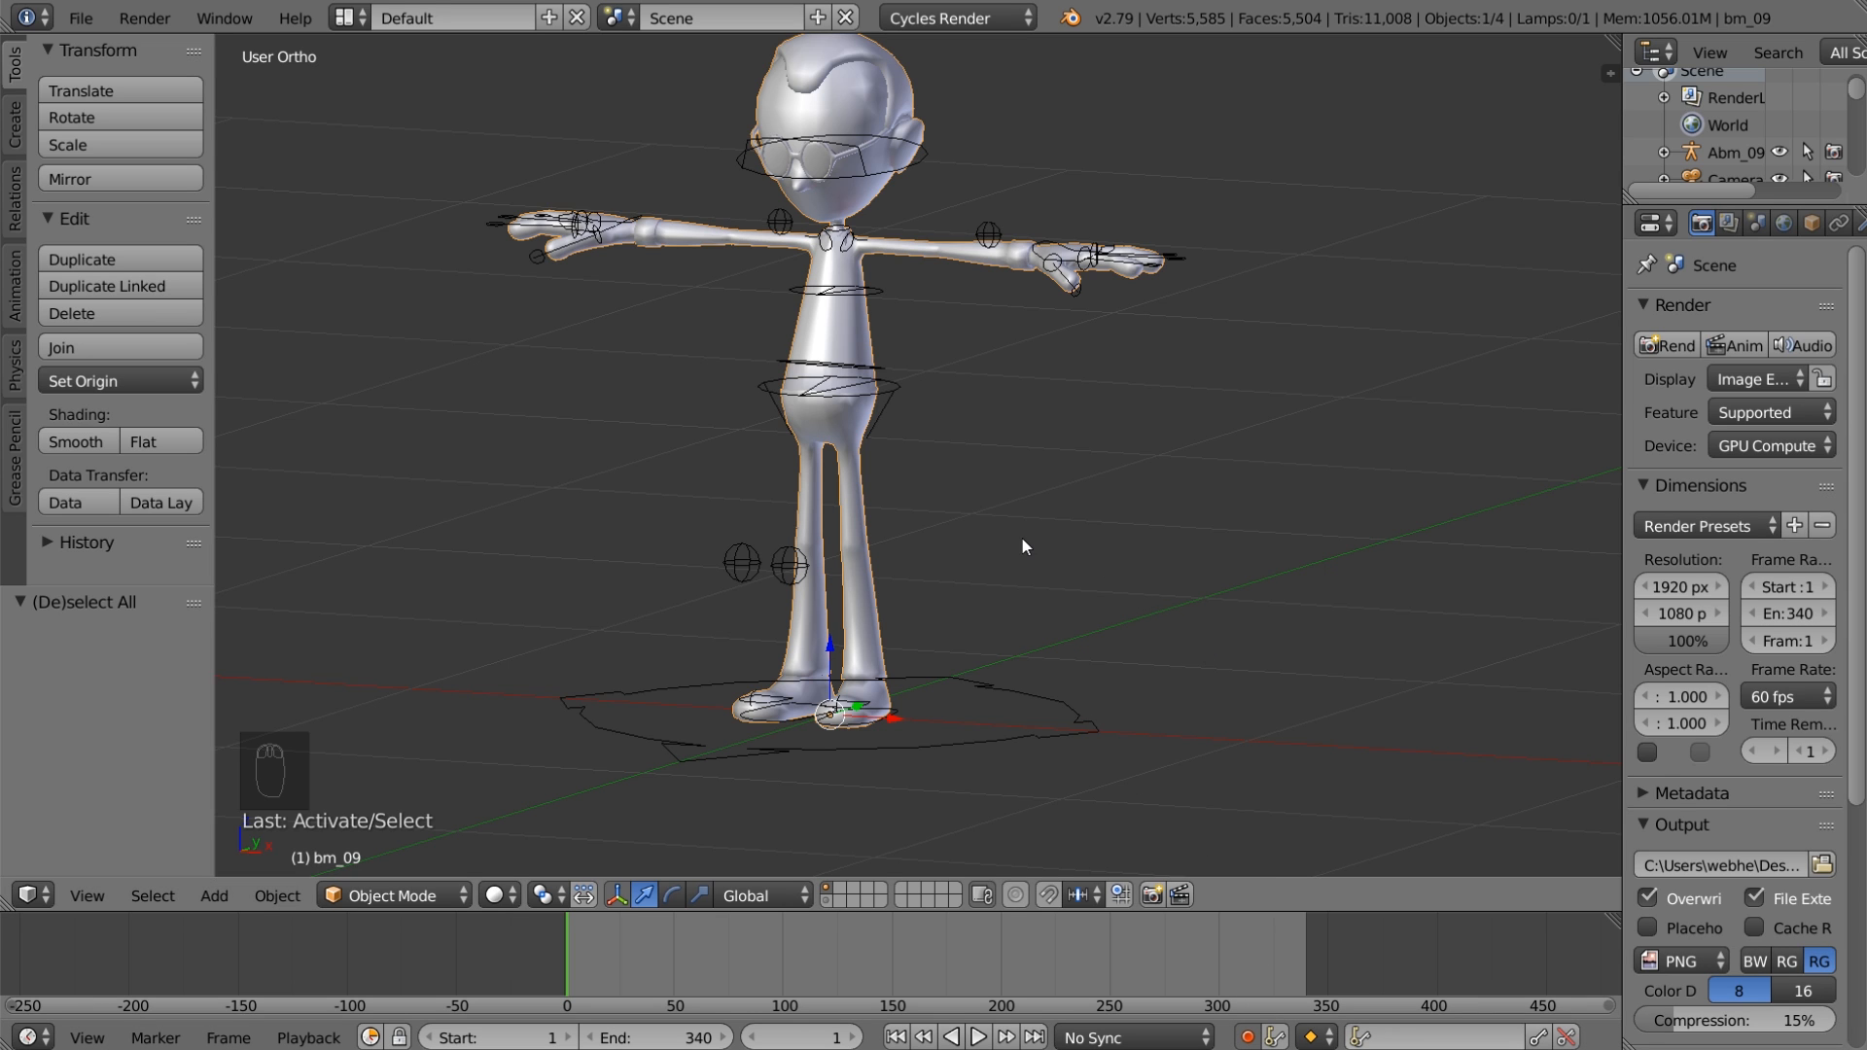
Step: Set the 3D view back to front orthographic and call up keyframe insertion for the body mesh
{"action": "key", "text": "KP_0"}
{"action": "key", "text": "KP_1"}
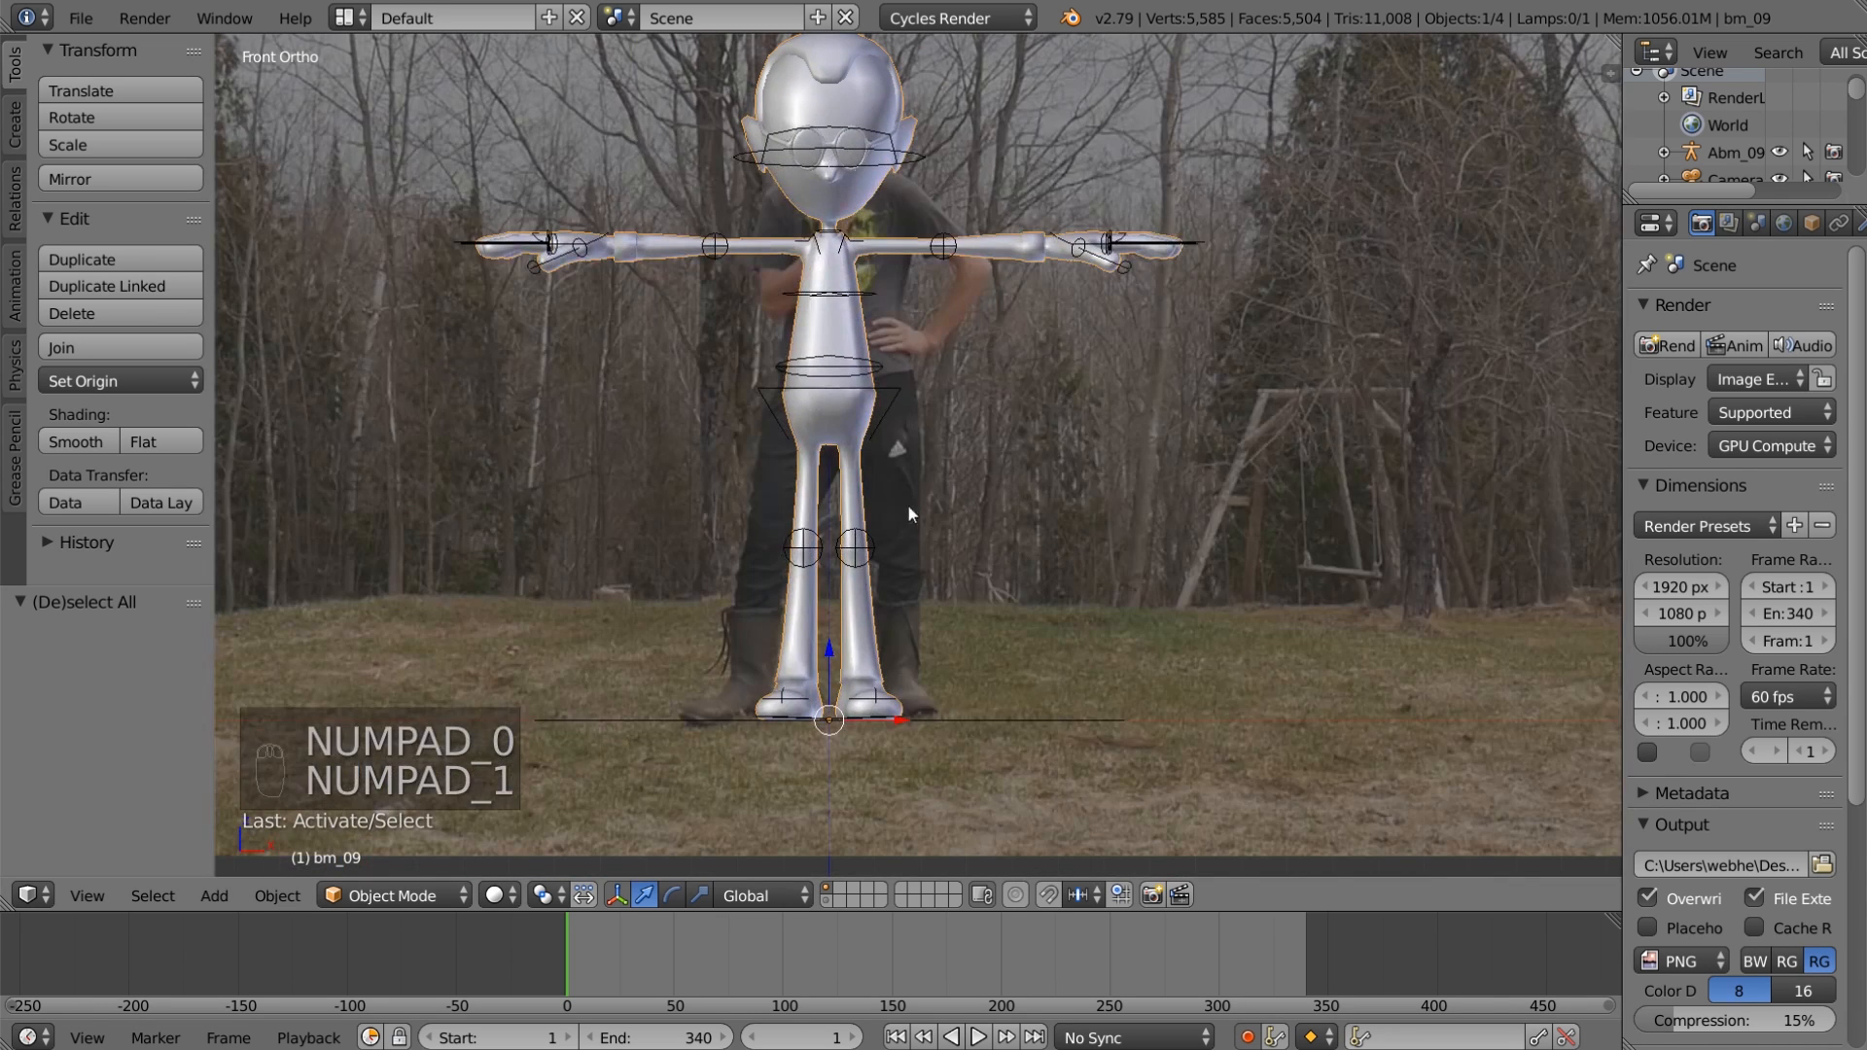
{"action": "scroll", "coordinate": [932, 582], "scroll_direction": "up", "scroll_amount": 2}
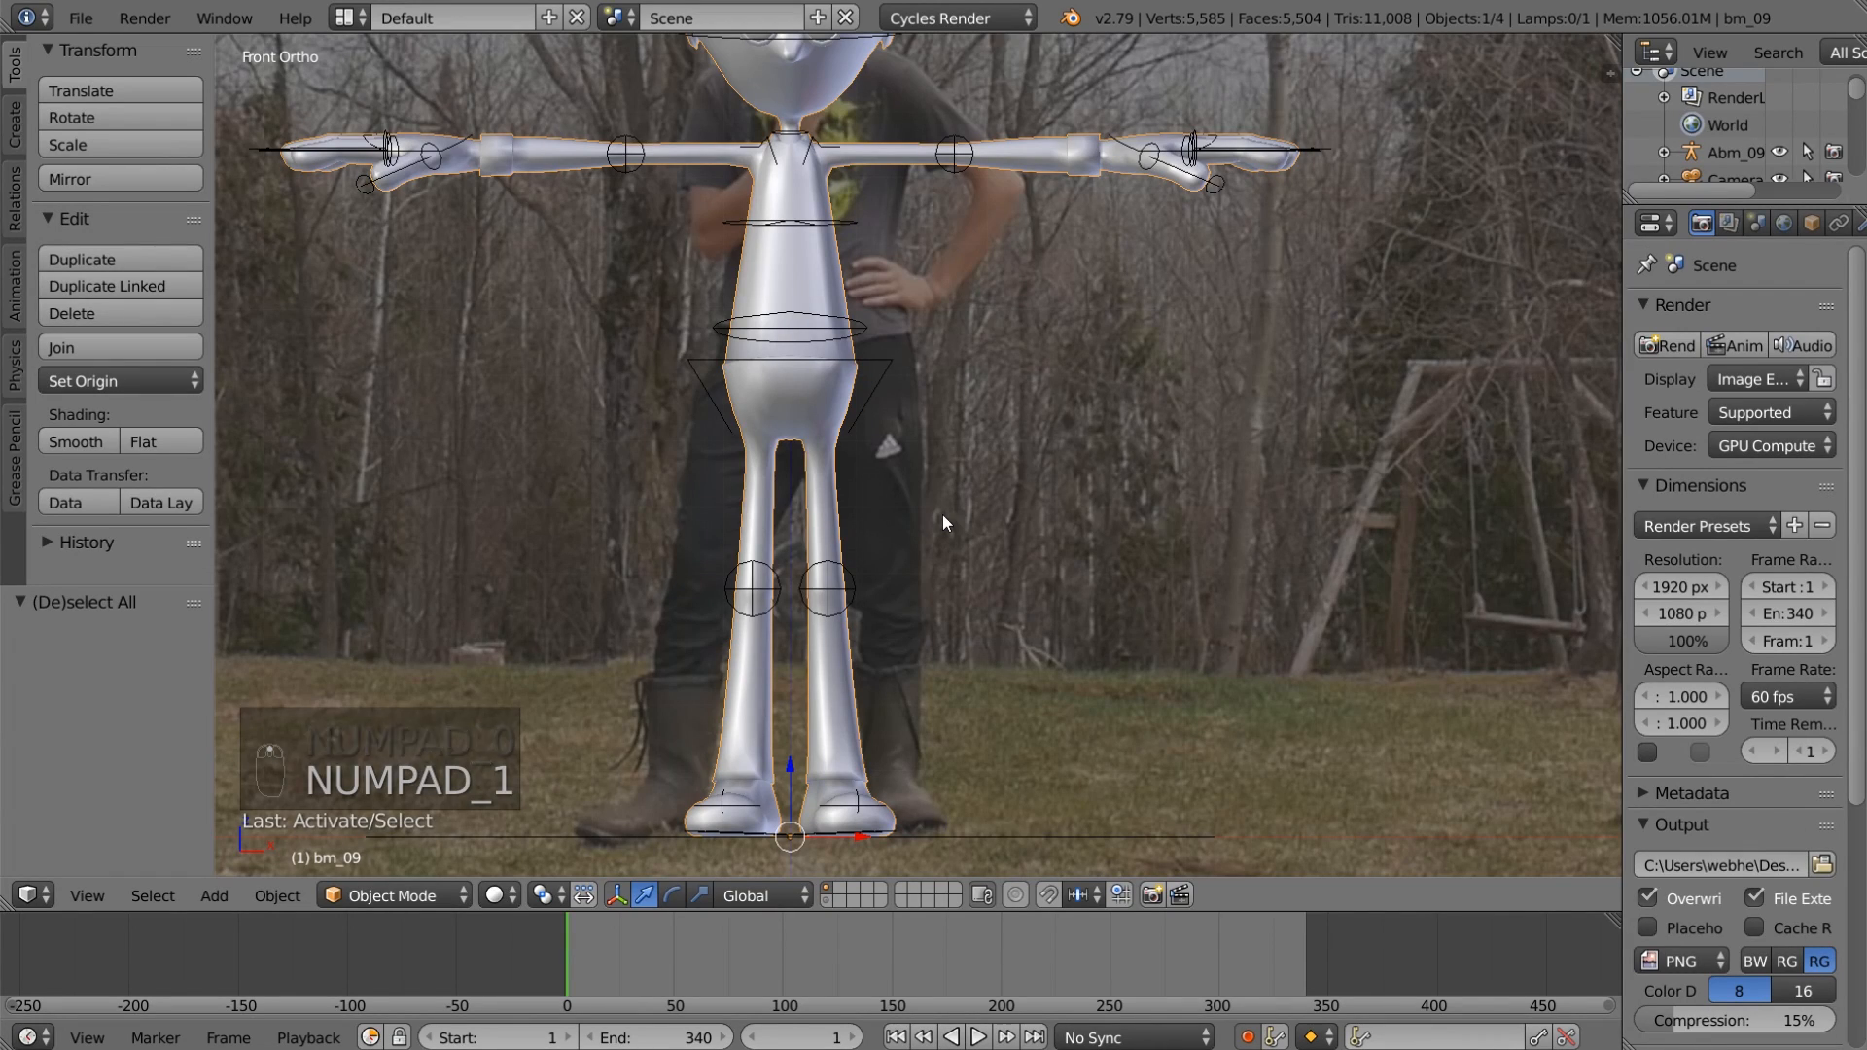
{"action": "key", "text": "i"}
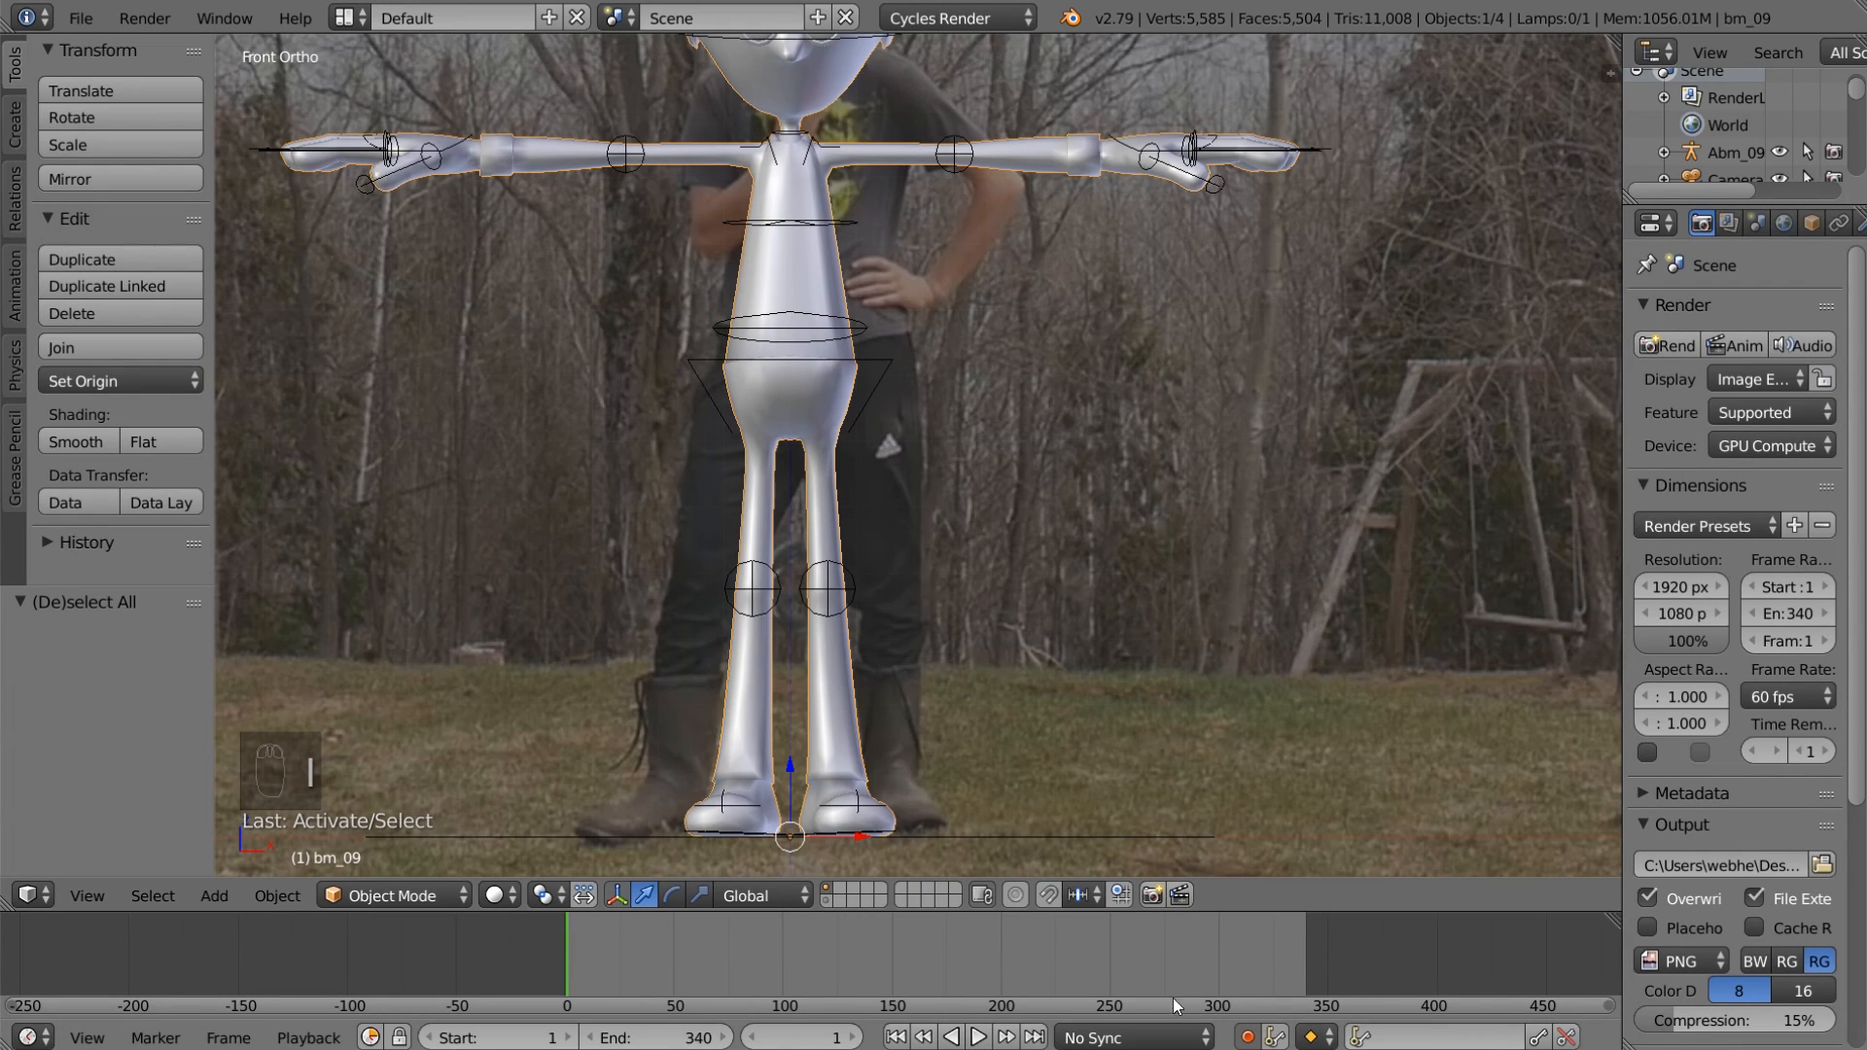
Step: Move the rig's pelvis control by about 0.025 on X and -0.038 on Z, lowering the hips toward the reference figure
{"action": "right_click", "coordinate": [732, 805]}
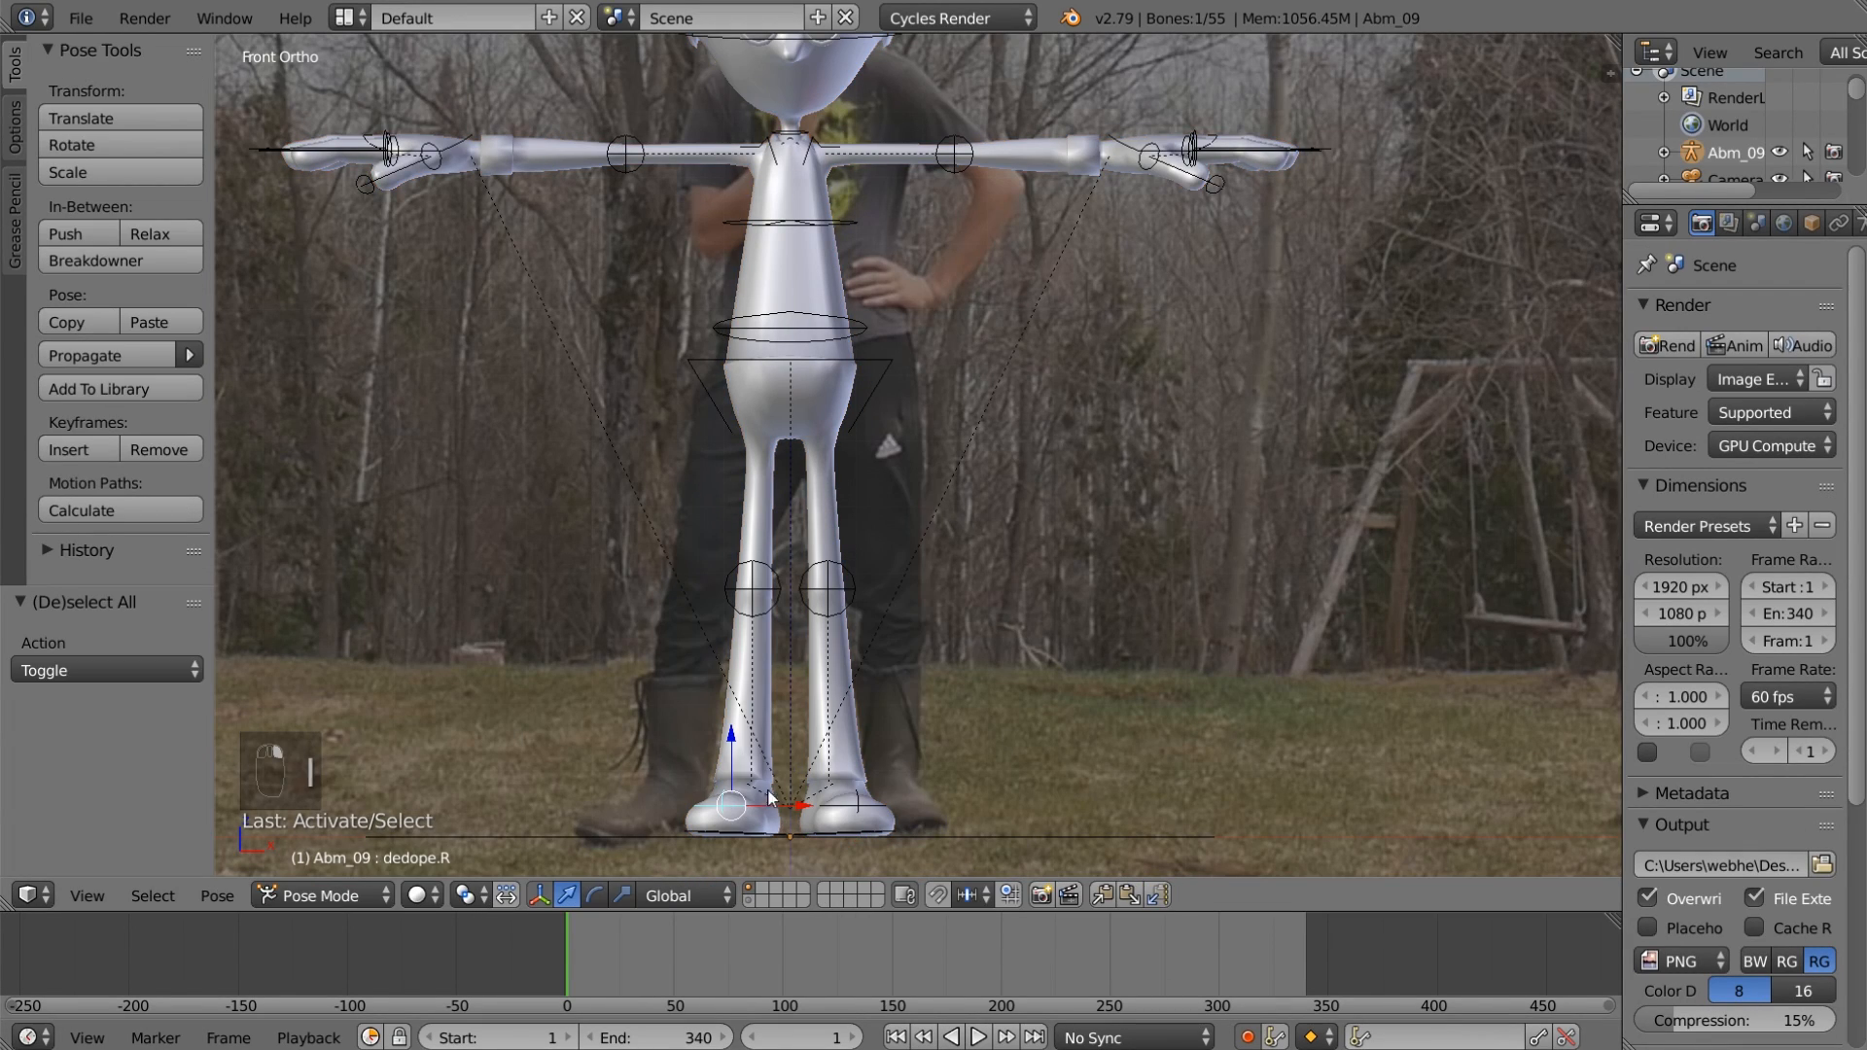
{"action": "right_click", "coordinate": [868, 372]}
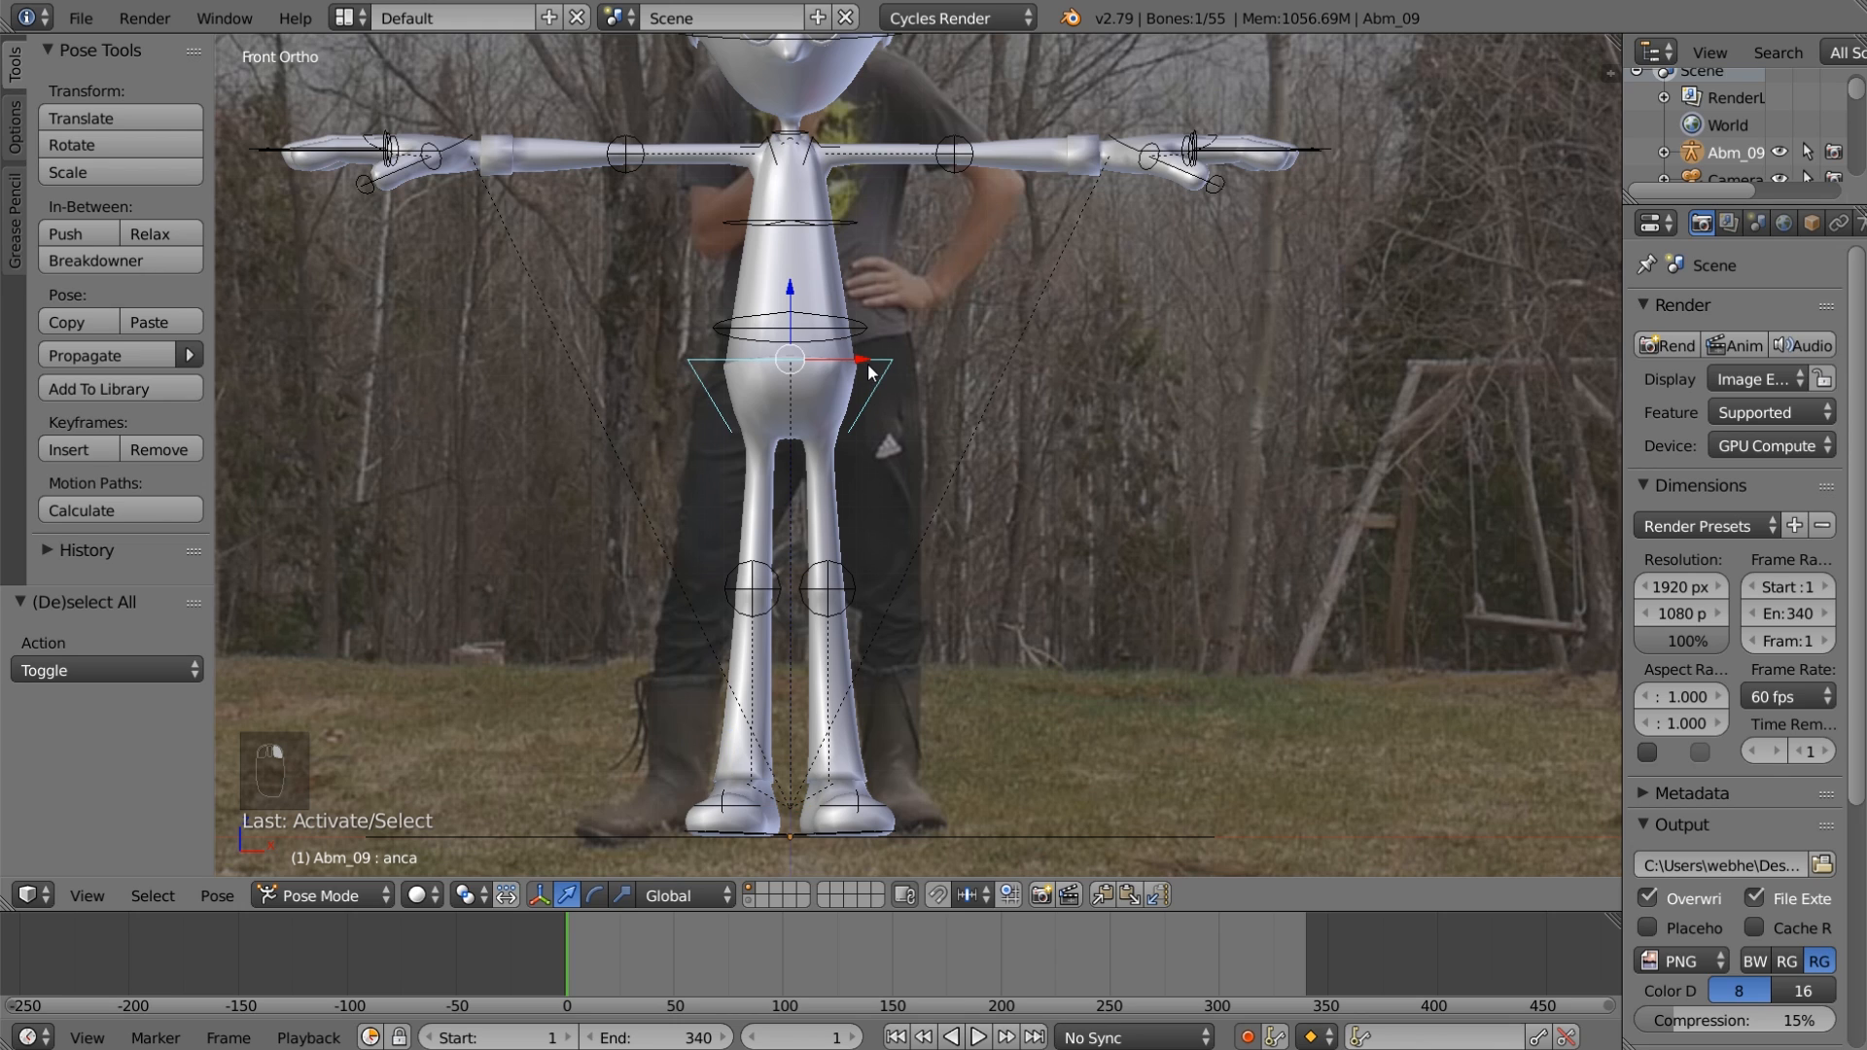
{"action": "key", "text": "g"}
{"action": "left_click", "coordinate": [1031, 613]}
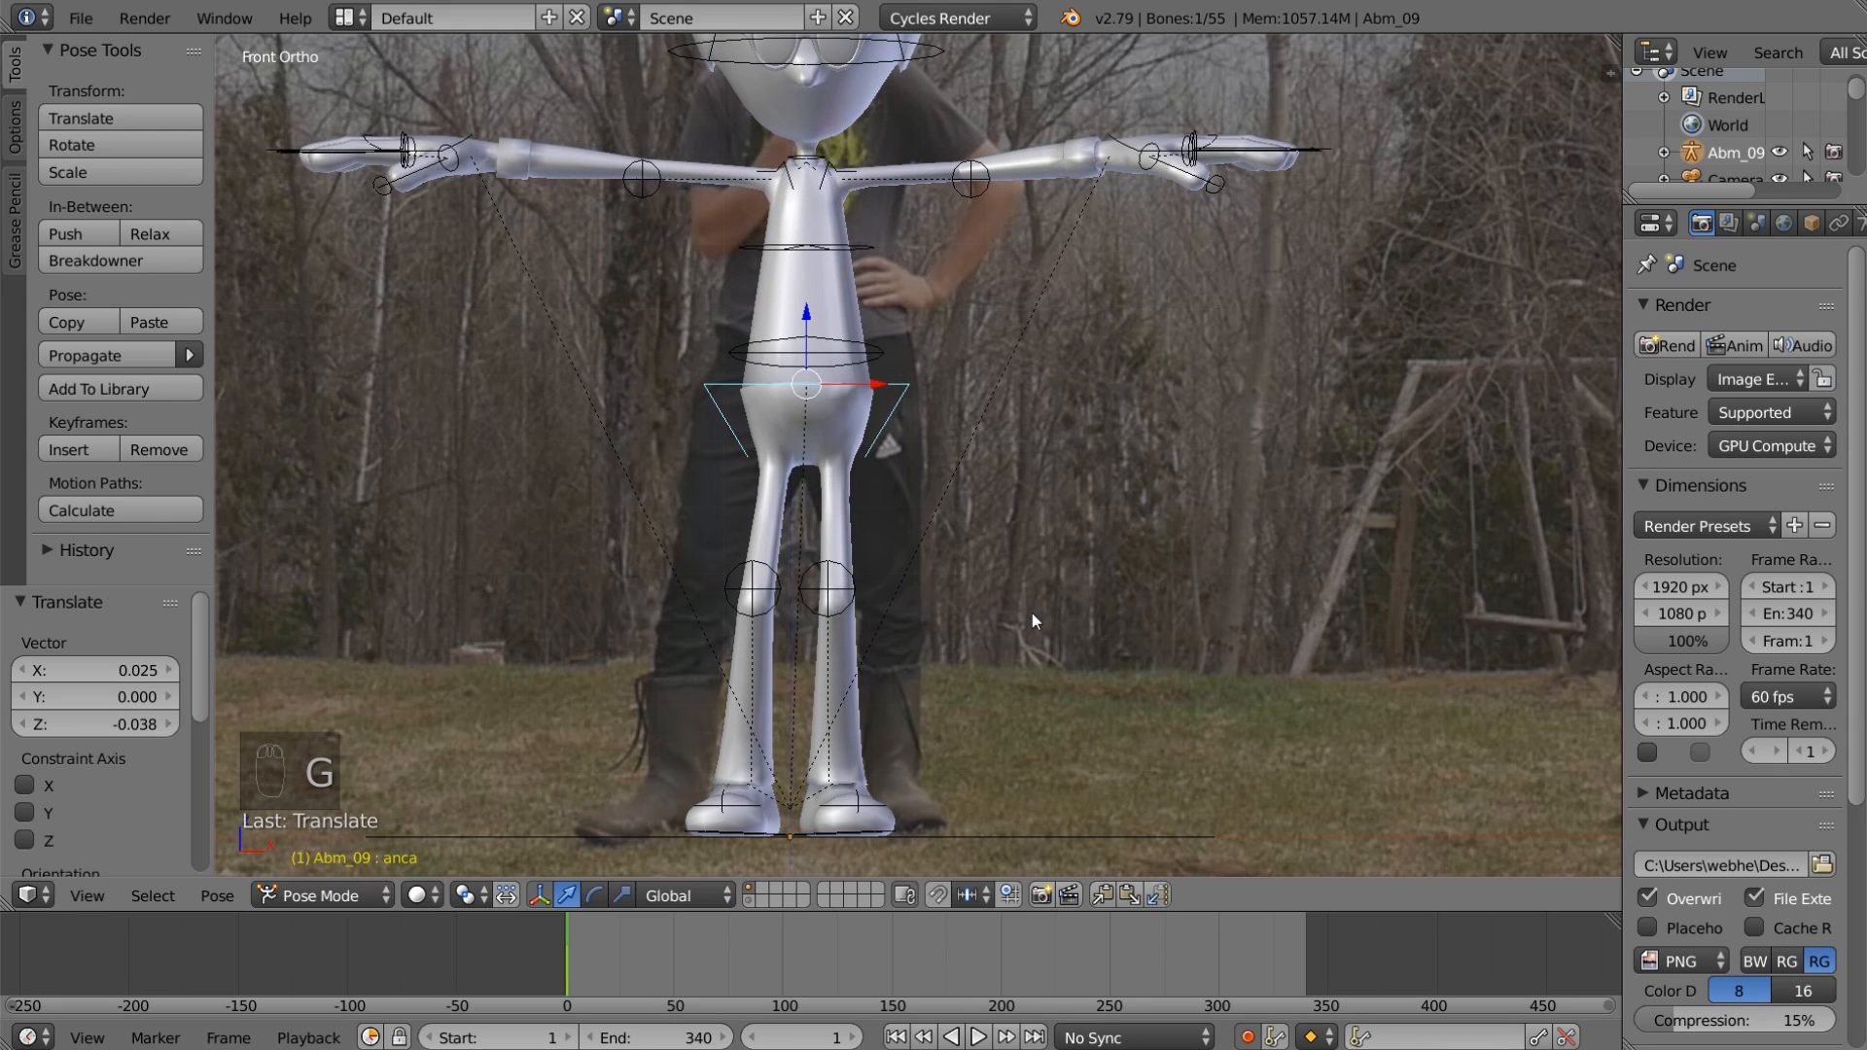
{"action": "right_click", "coordinate": [747, 809]}
{"action": "key", "text": "g"}
{"action": "key", "text": "g"}
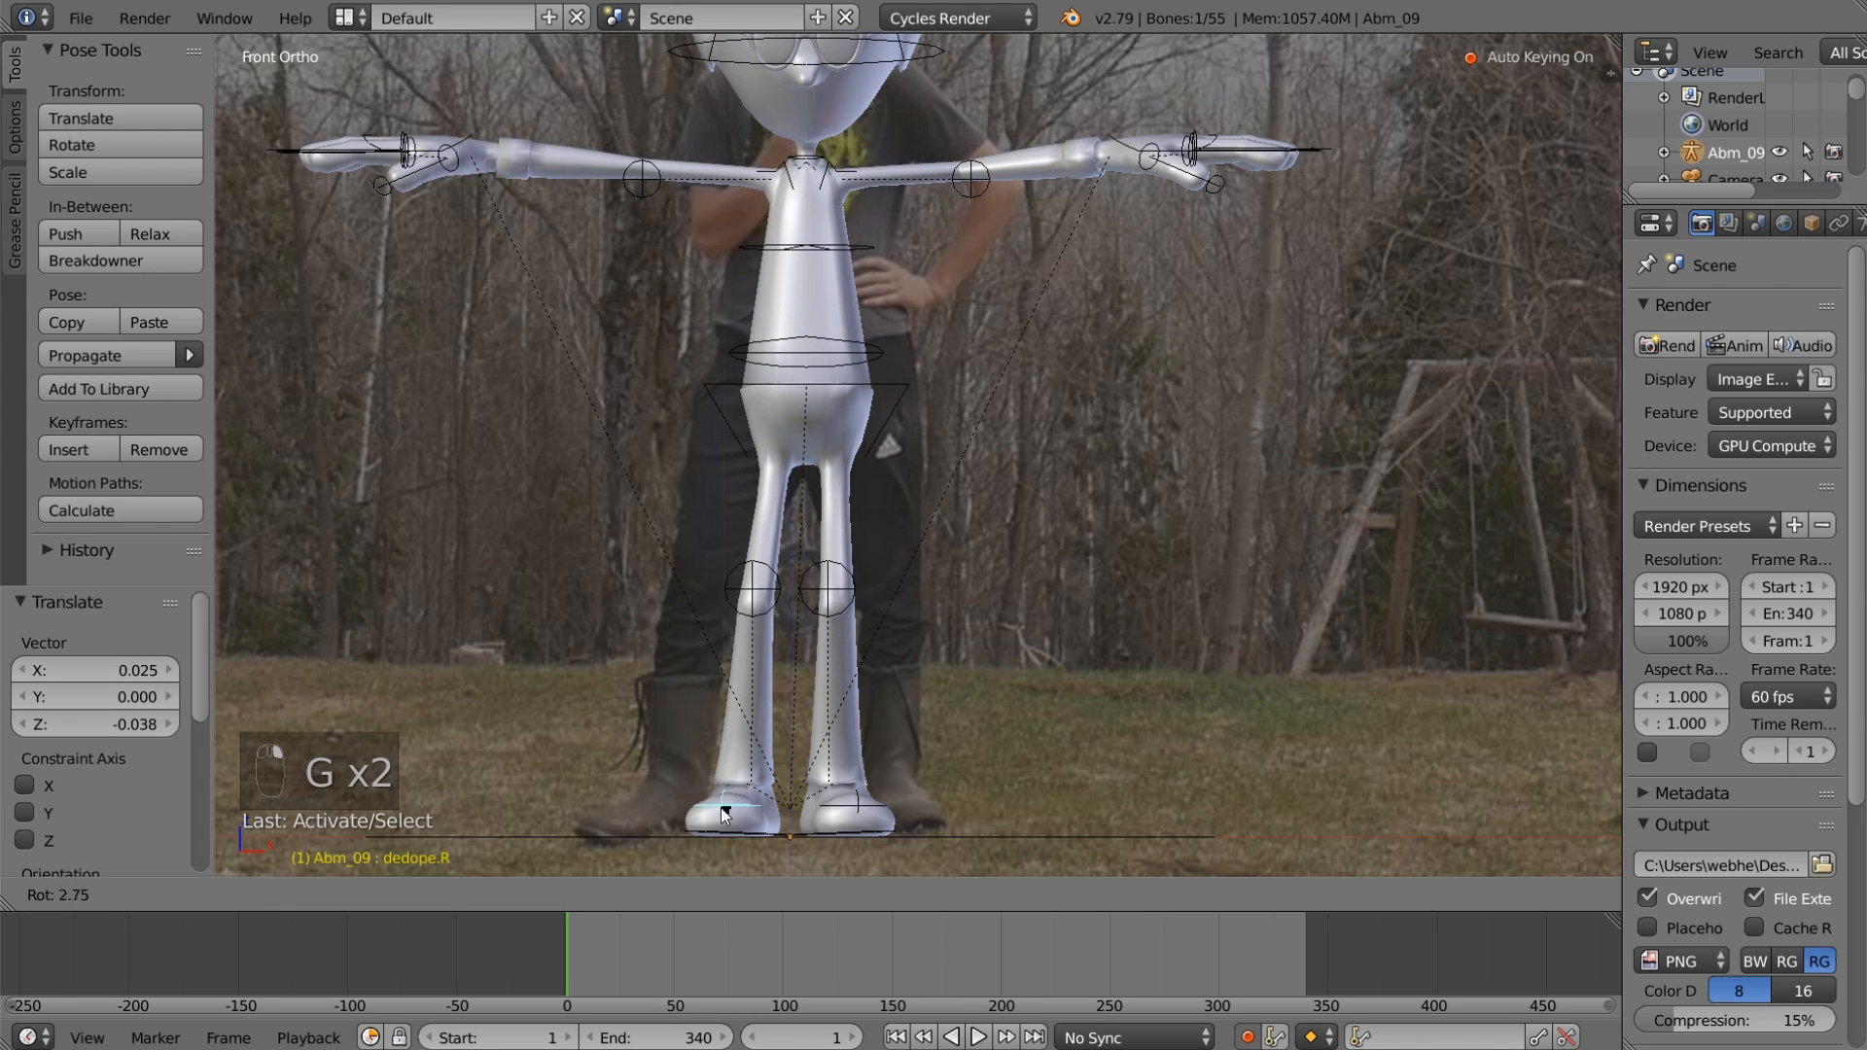
{"action": "right_click", "coordinate": [661, 813]}
Step: Move the character's right foot control outward along X by about -0.084 to widen the stance
{"action": "middle_click_drag", "start_coordinate": [785, 805], "coordinate": [773, 825]}
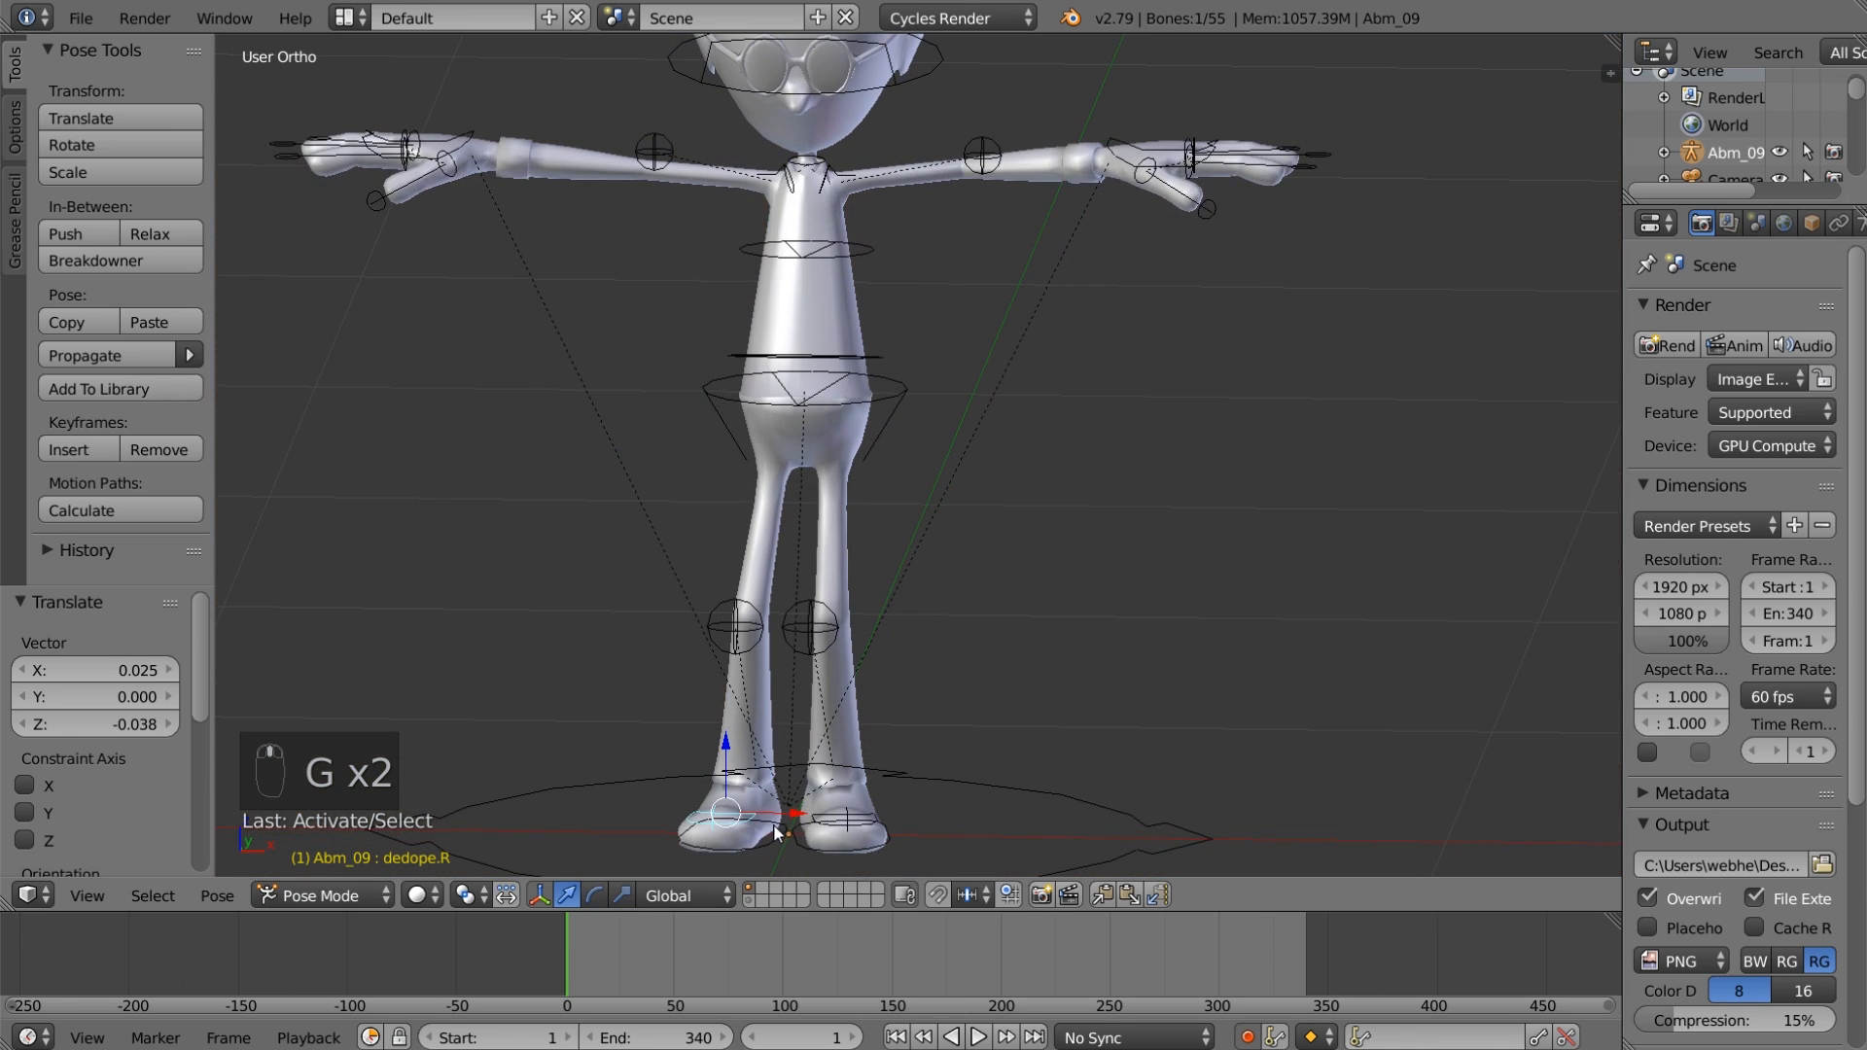
{"action": "right_click", "coordinate": [750, 846]}
{"action": "key", "text": "g"}
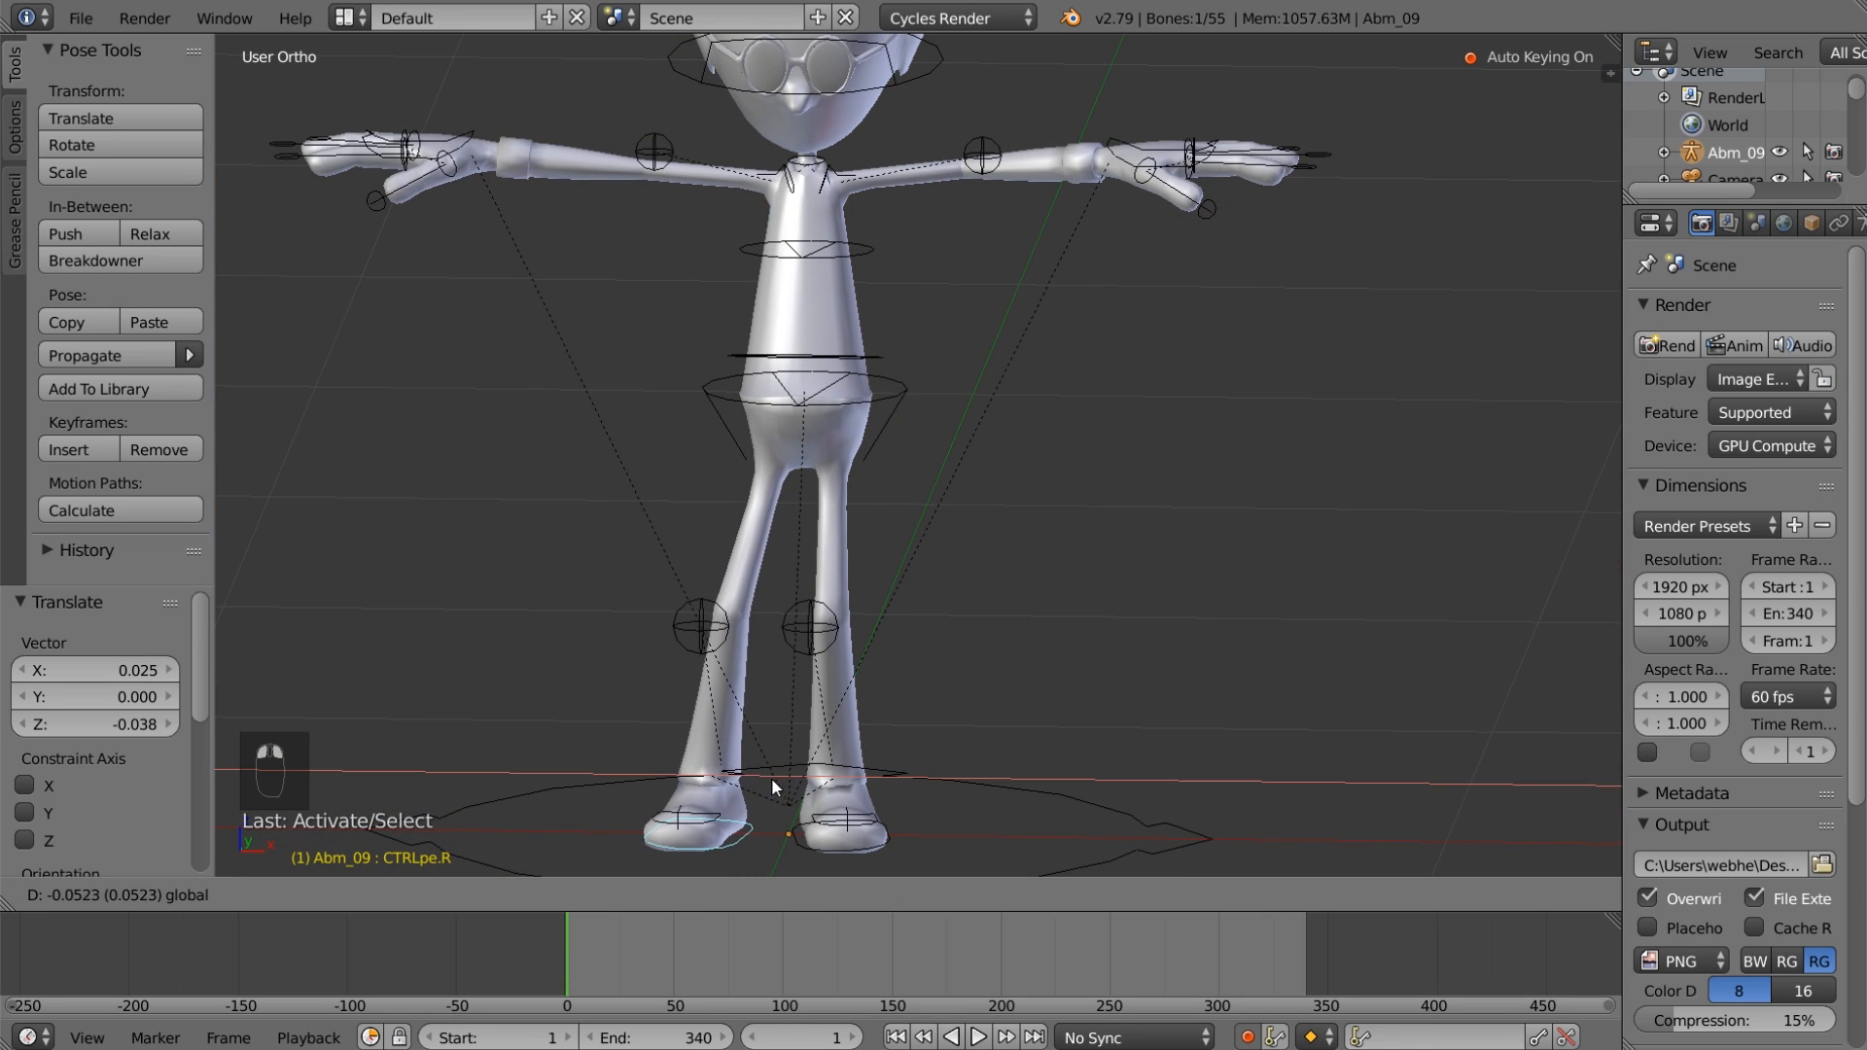
{"action": "key", "text": "x"}
{"action": "left_click", "coordinate": [739, 789]}
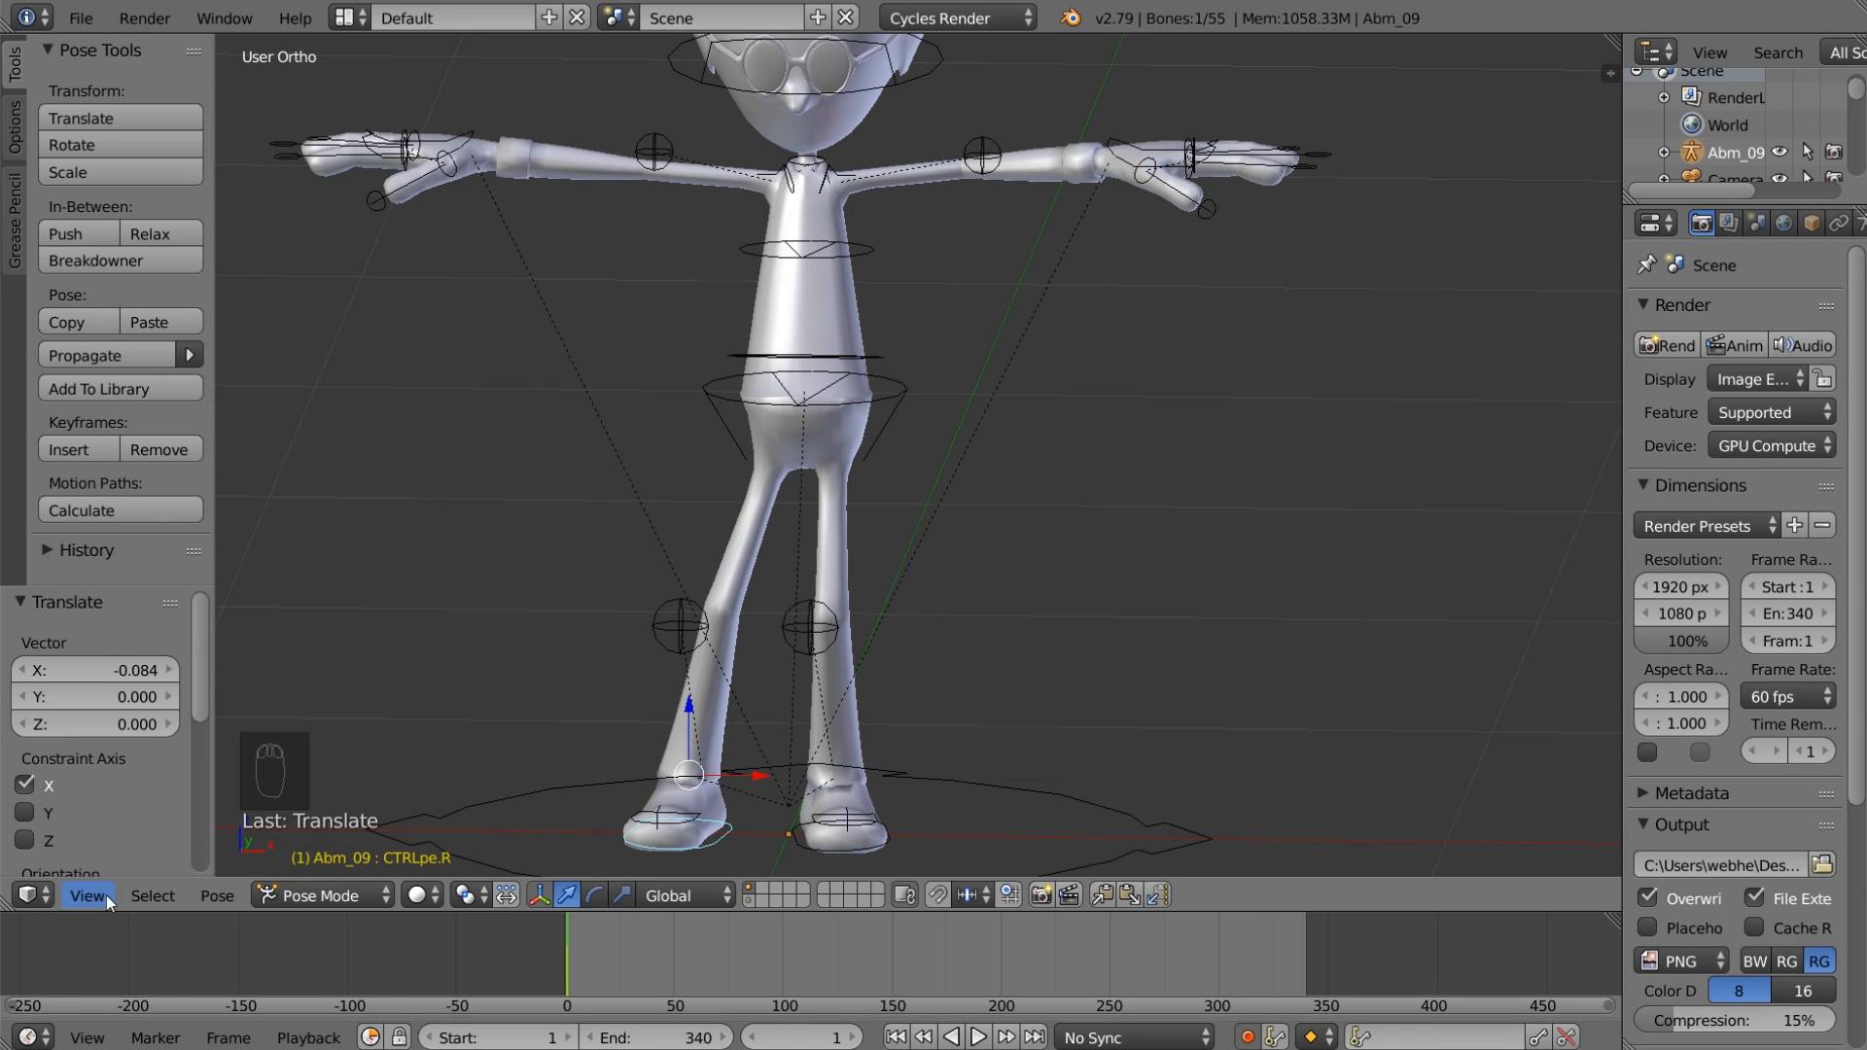
Step: Split the 3D view into two side-by-side views, hide the tool shelf, and set one to front orthographic over the reference footage
{"action": "left_click_drag", "start_coordinate": [16, 907], "coordinate": [764, 668]}
{"action": "key", "text": "y"}
{"action": "key", "text": "t"}
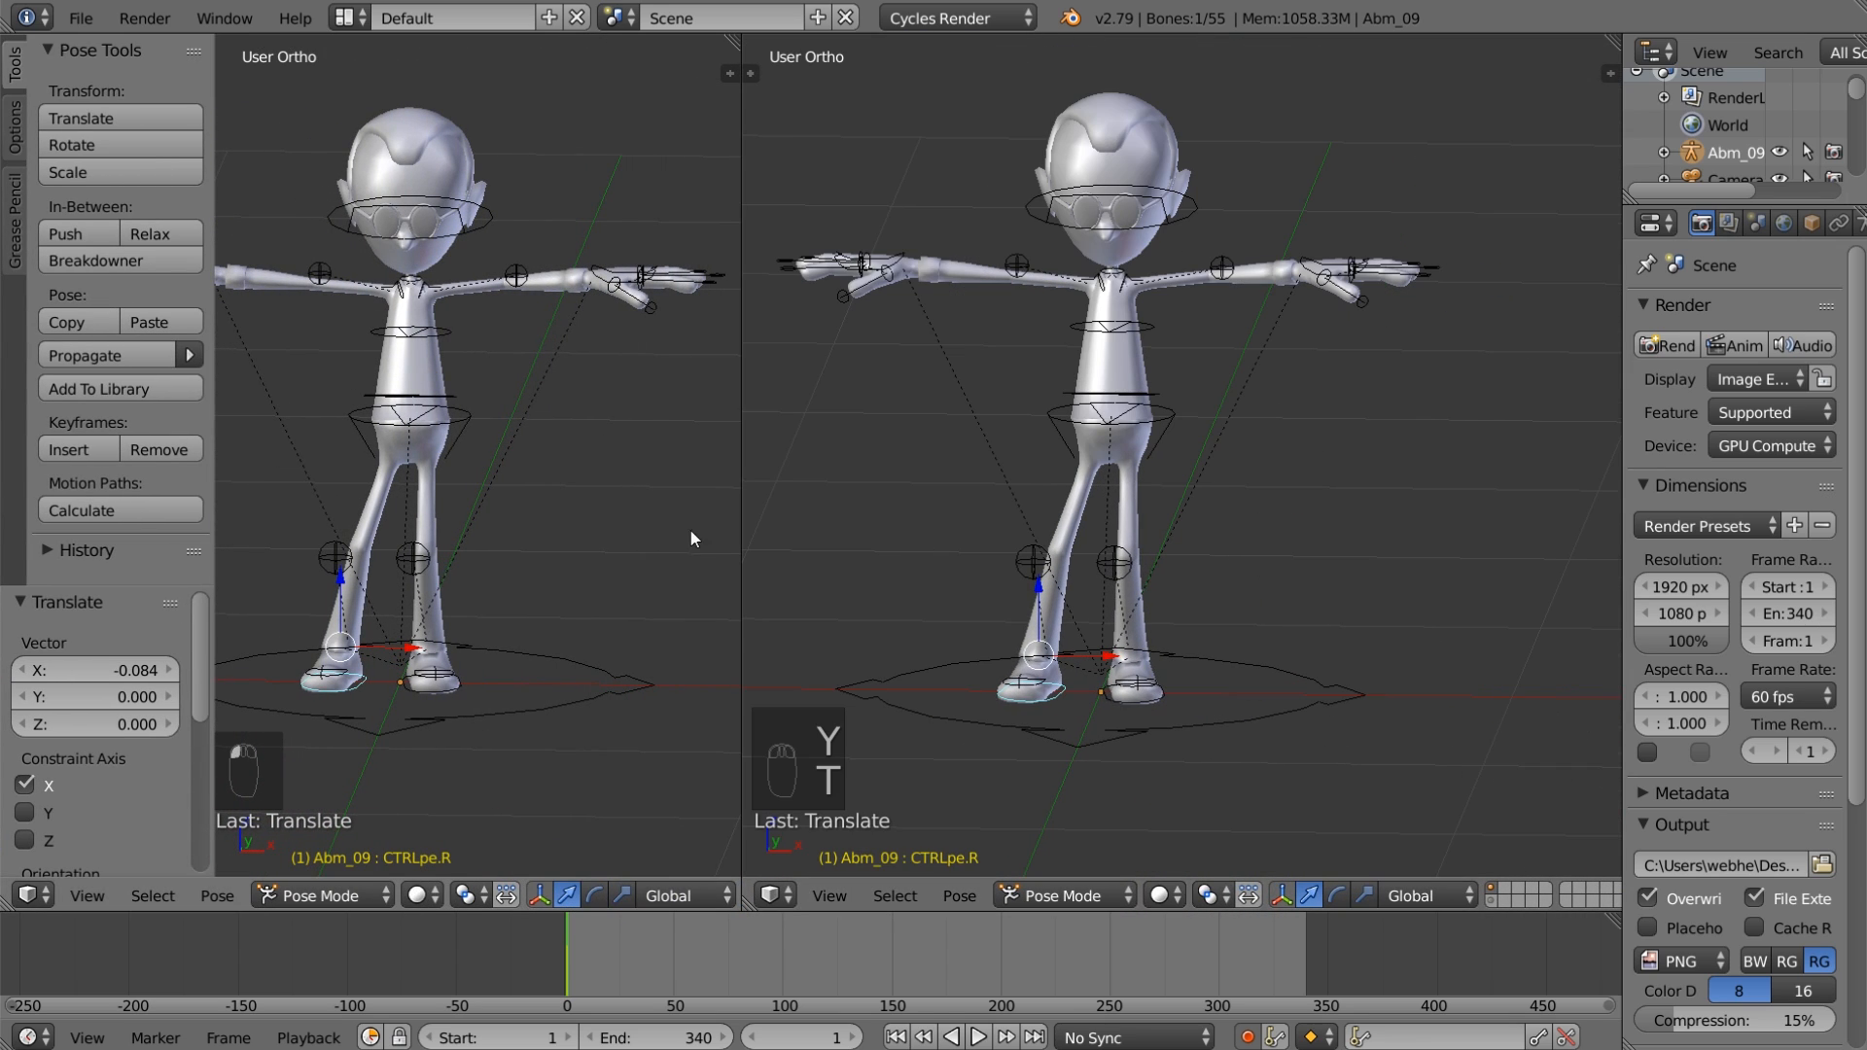
{"action": "key", "text": "t"}
{"action": "key", "text": "KP_1"}
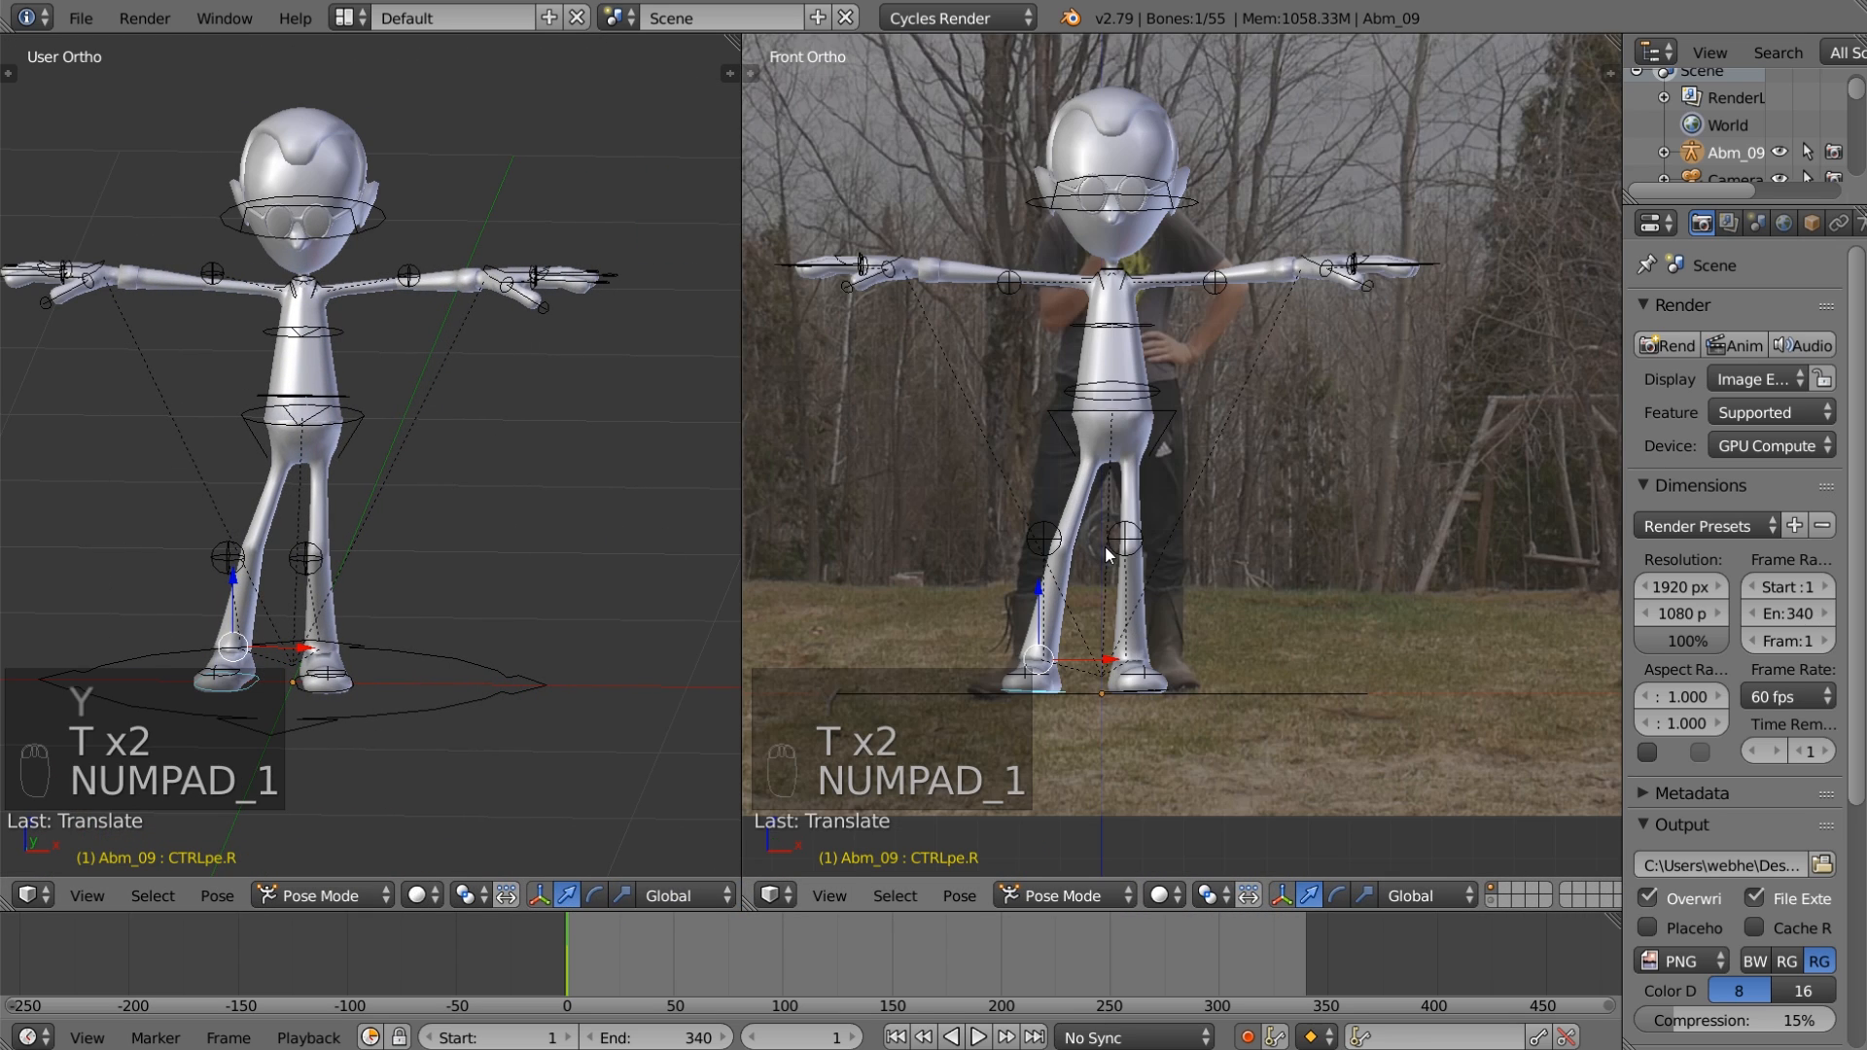
{"action": "scroll", "coordinate": [1122, 486], "scroll_direction": "up", "scroll_amount": 3}
{"action": "middle_click_drag", "start_coordinate": [1120, 480], "coordinate": [1155, 452], "text": "shift"}
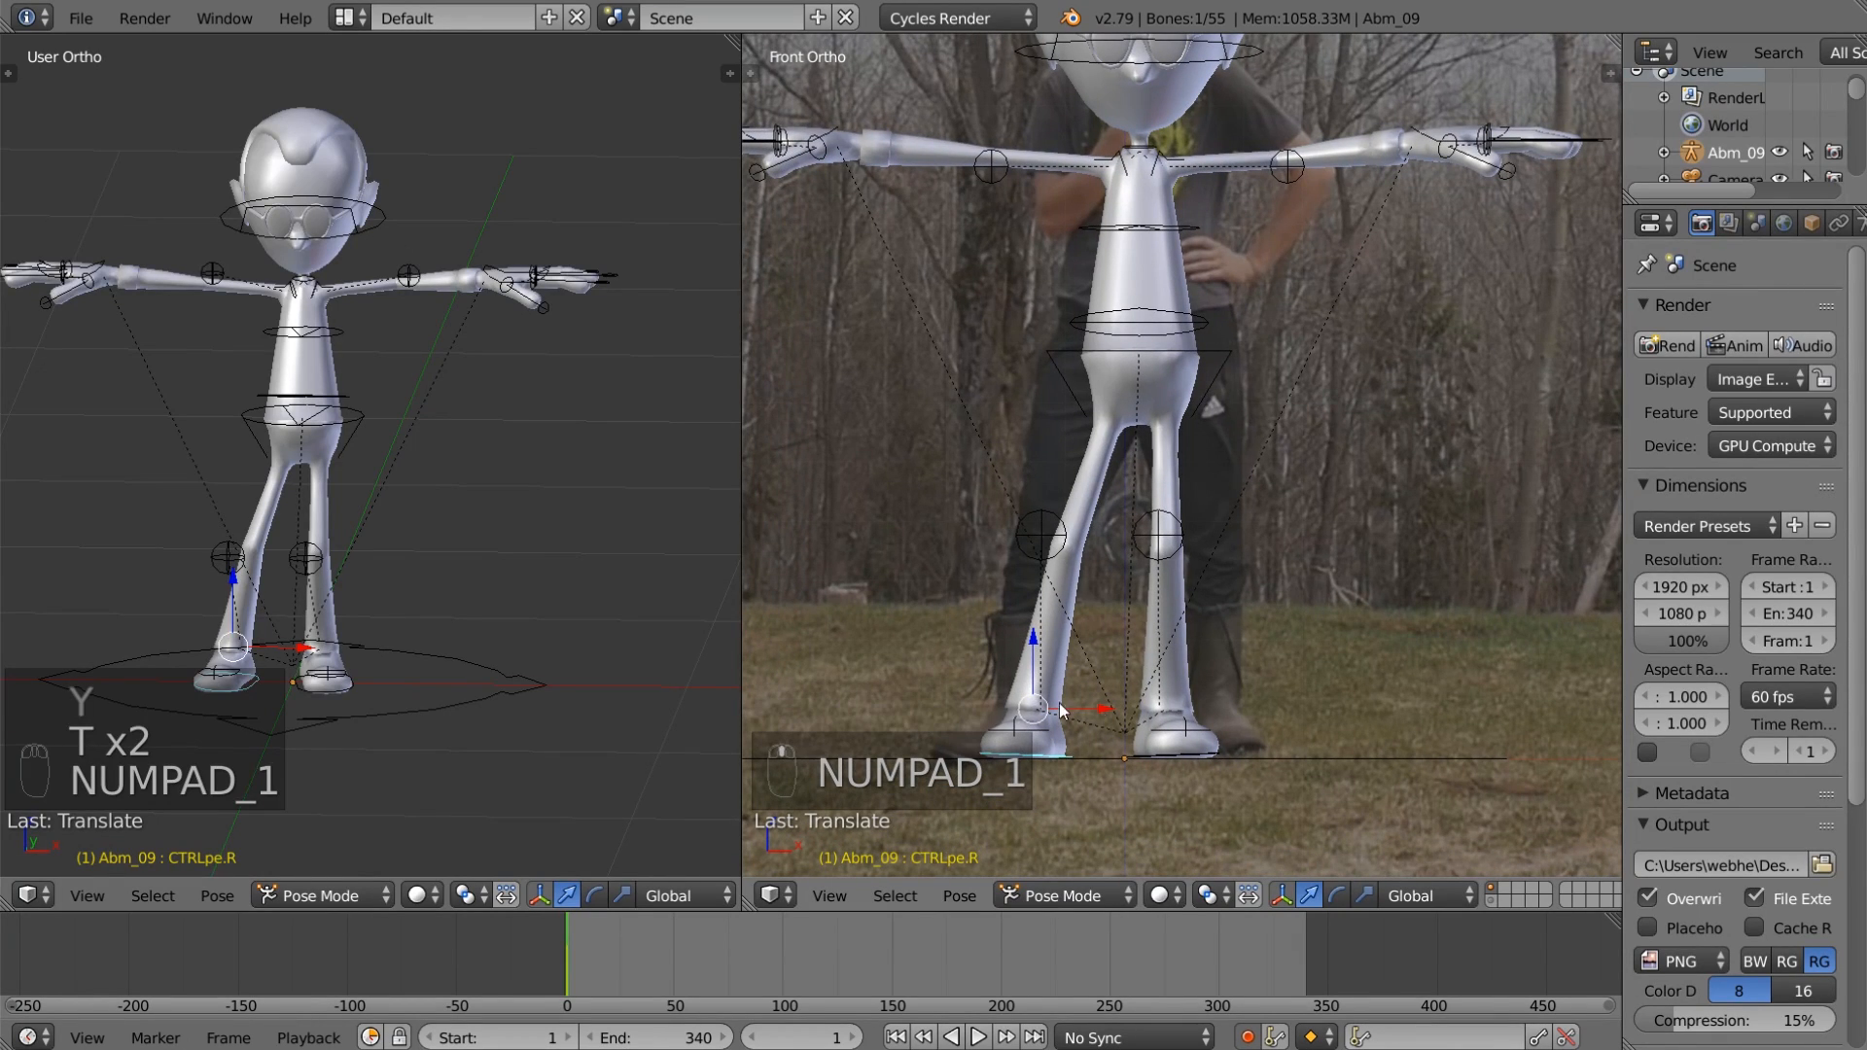
Step: Fine-tune the right foot control's sideways placement, finishing with a shift along the X axis toward the body
{"action": "scroll", "coordinate": [392, 627], "scroll_direction": "up", "scroll_amount": 1}
{"action": "mouse_move", "coordinate": [392, 627]}
{"action": "middle_mouse_down"}
{"action": "mouse_move", "coordinate": [435, 686]}
{"action": "mouse_move", "coordinate": [423, 607]}
{"action": "middle_mouse_up"}
{"action": "scroll", "coordinate": [369, 631], "scroll_direction": "up", "scroll_amount": 4}
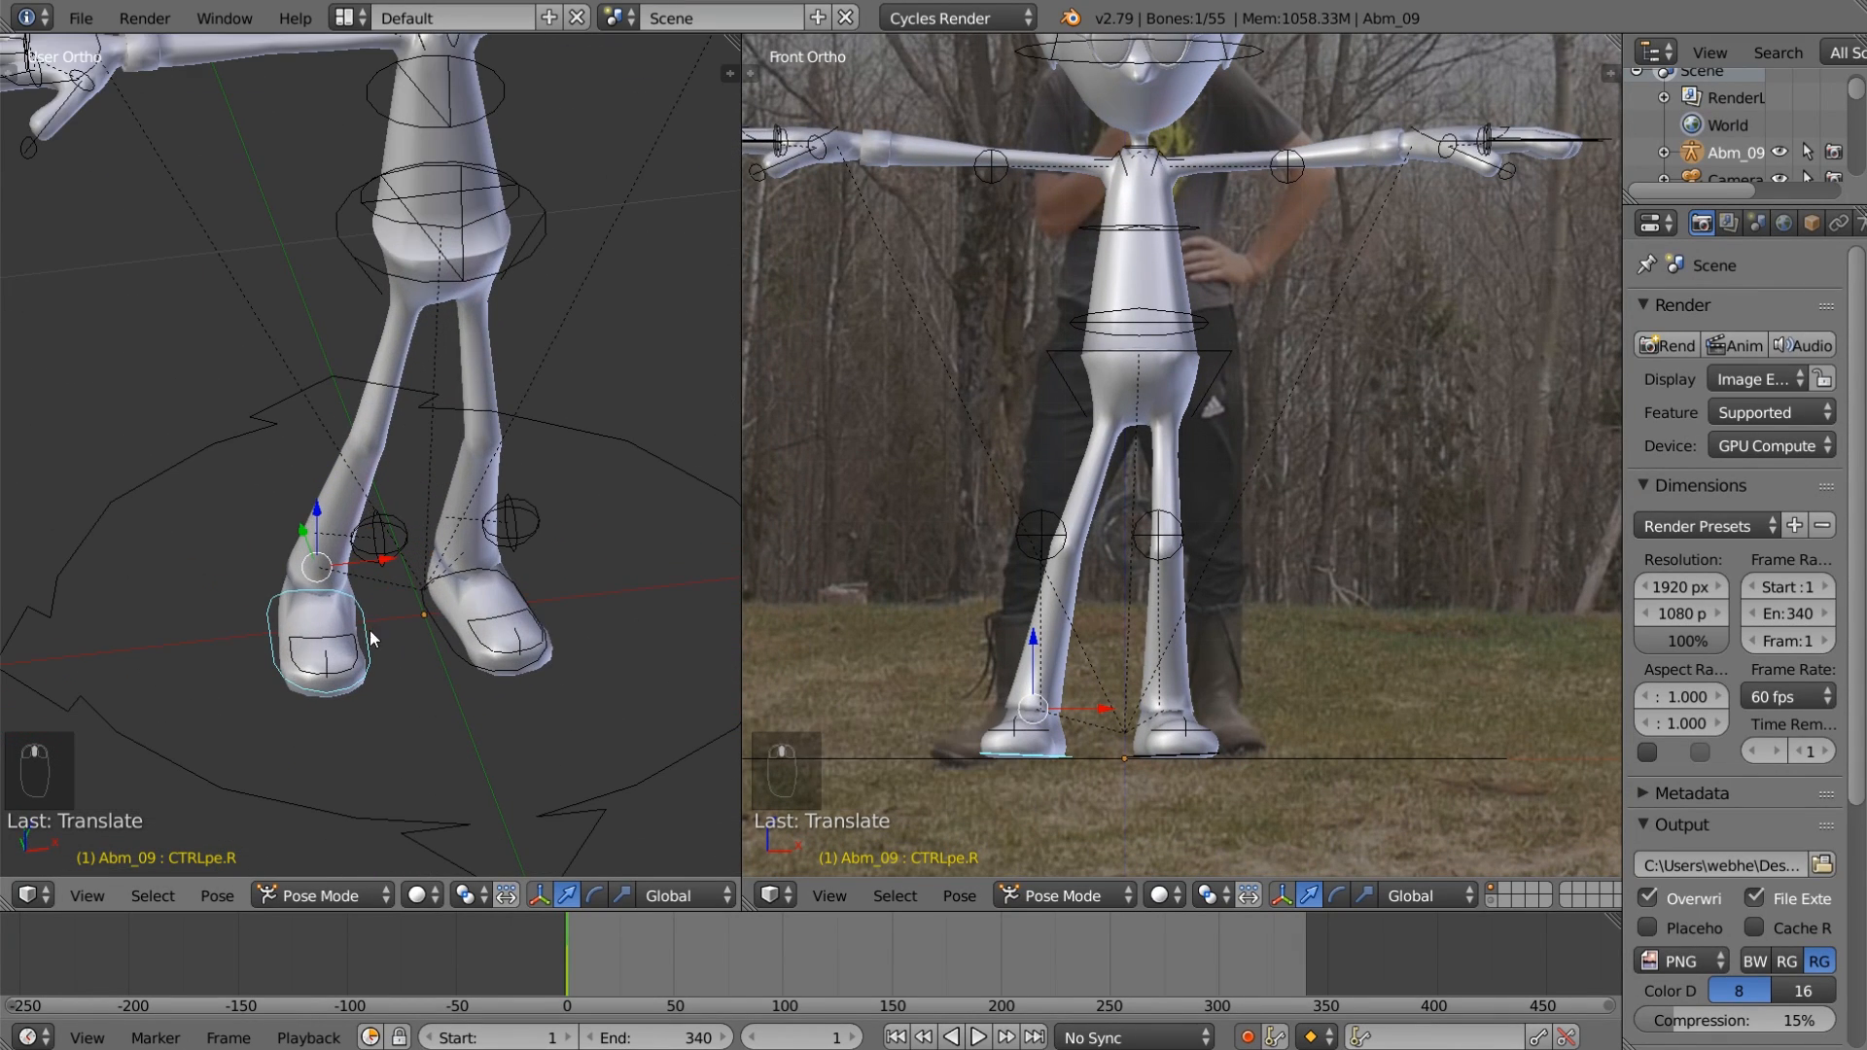
{"action": "left_click", "coordinate": [381, 574]}
{"action": "key", "text": "g"}
{"action": "left_click", "coordinate": [370, 568]}
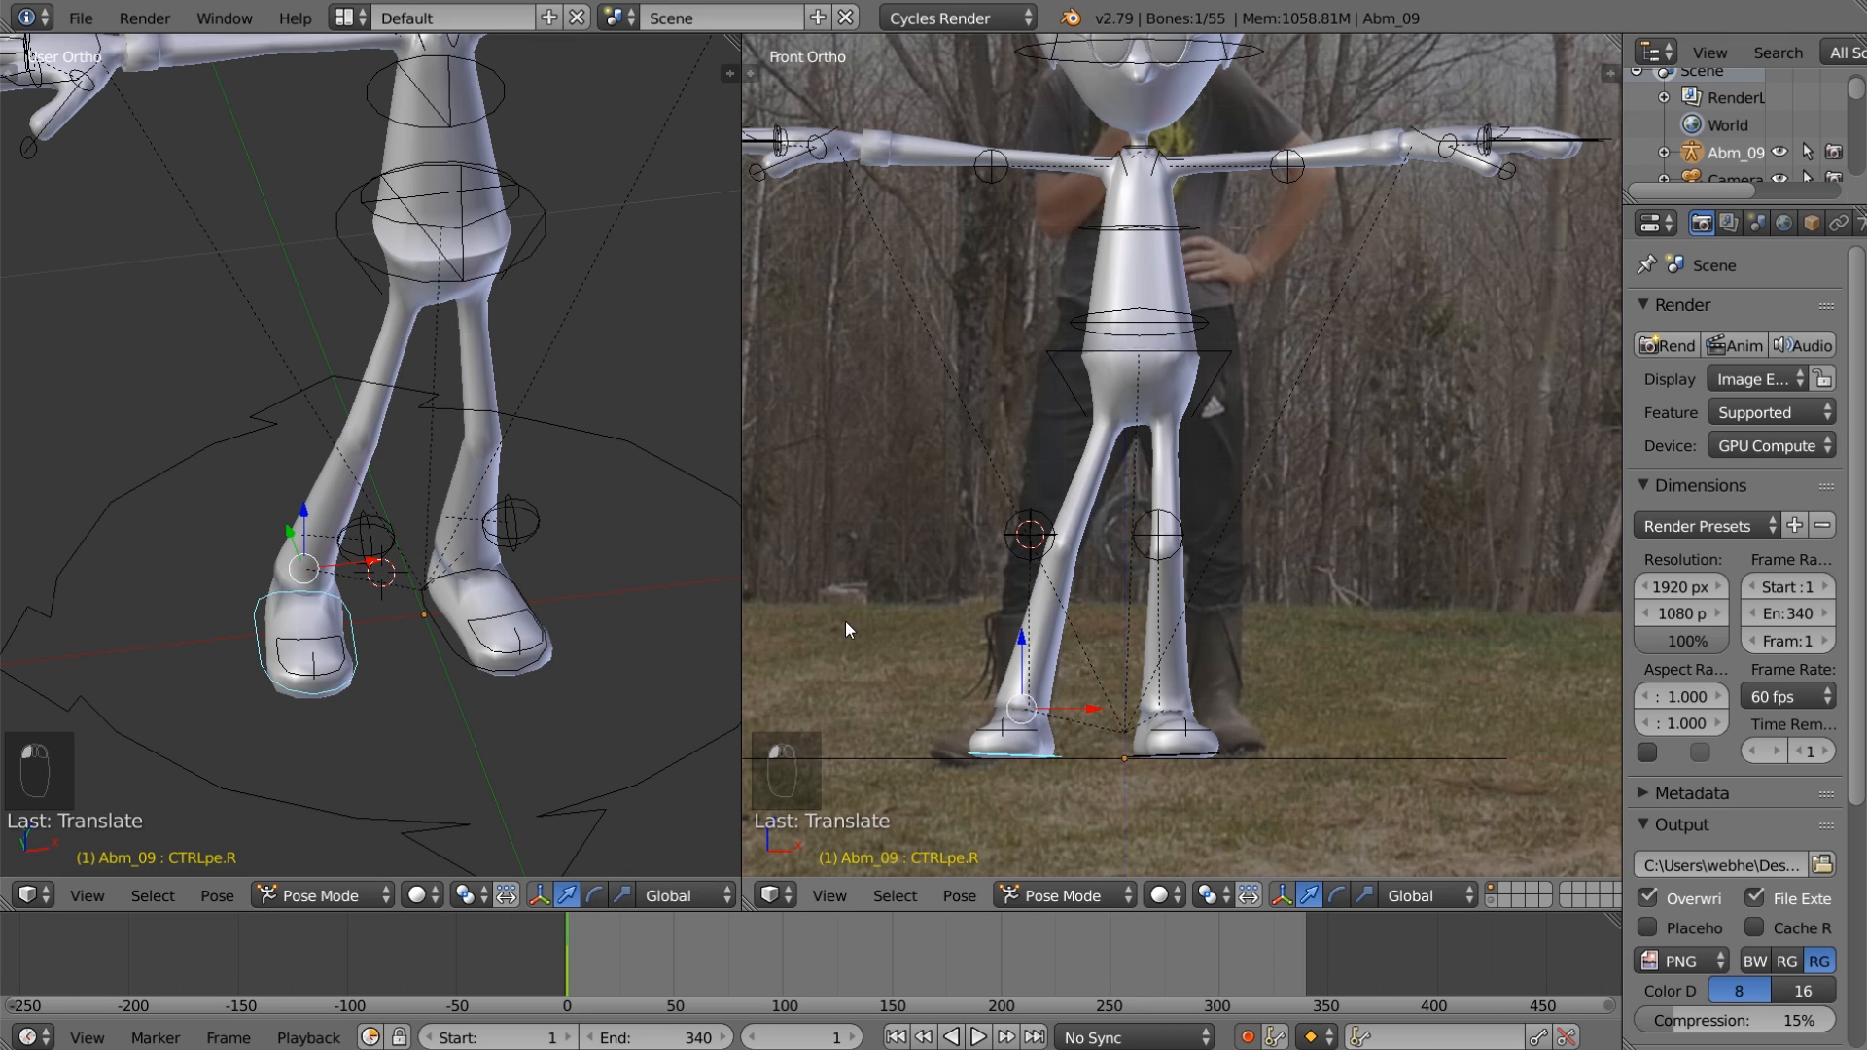
{"action": "key", "text": "g"}
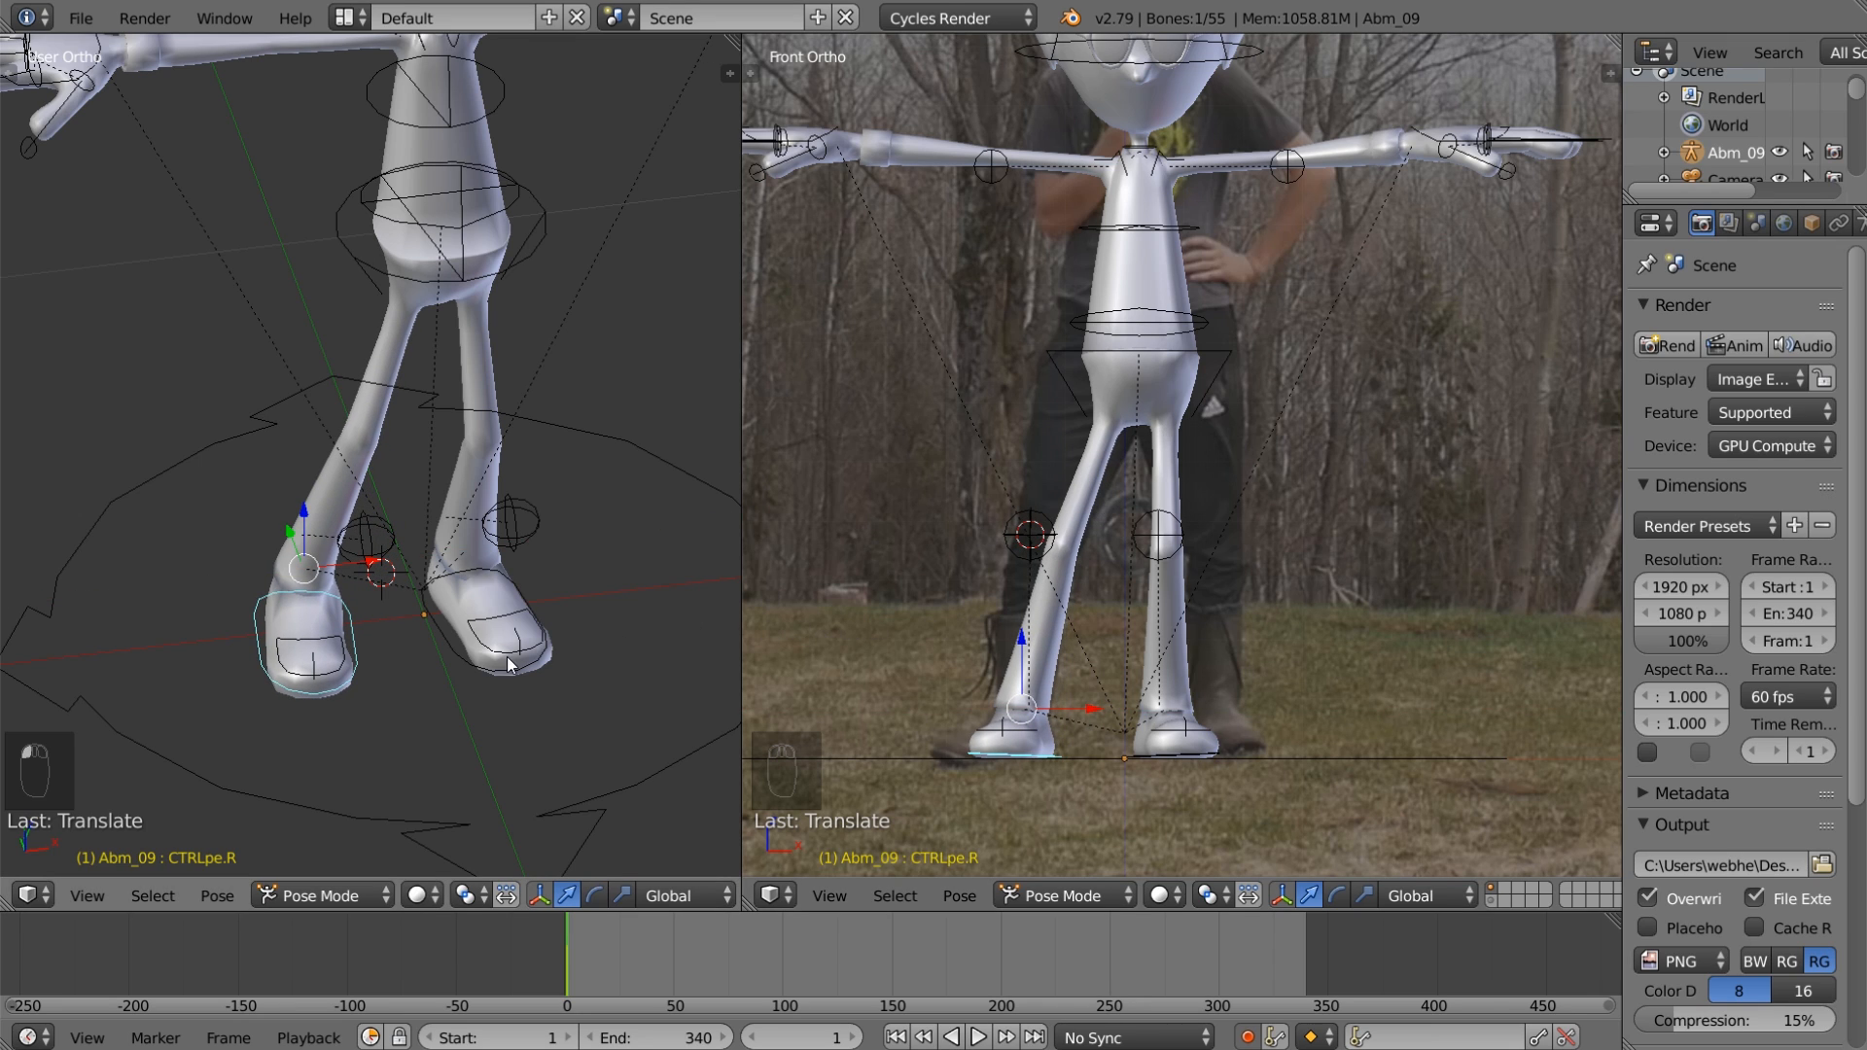
{"action": "key", "text": "x"}
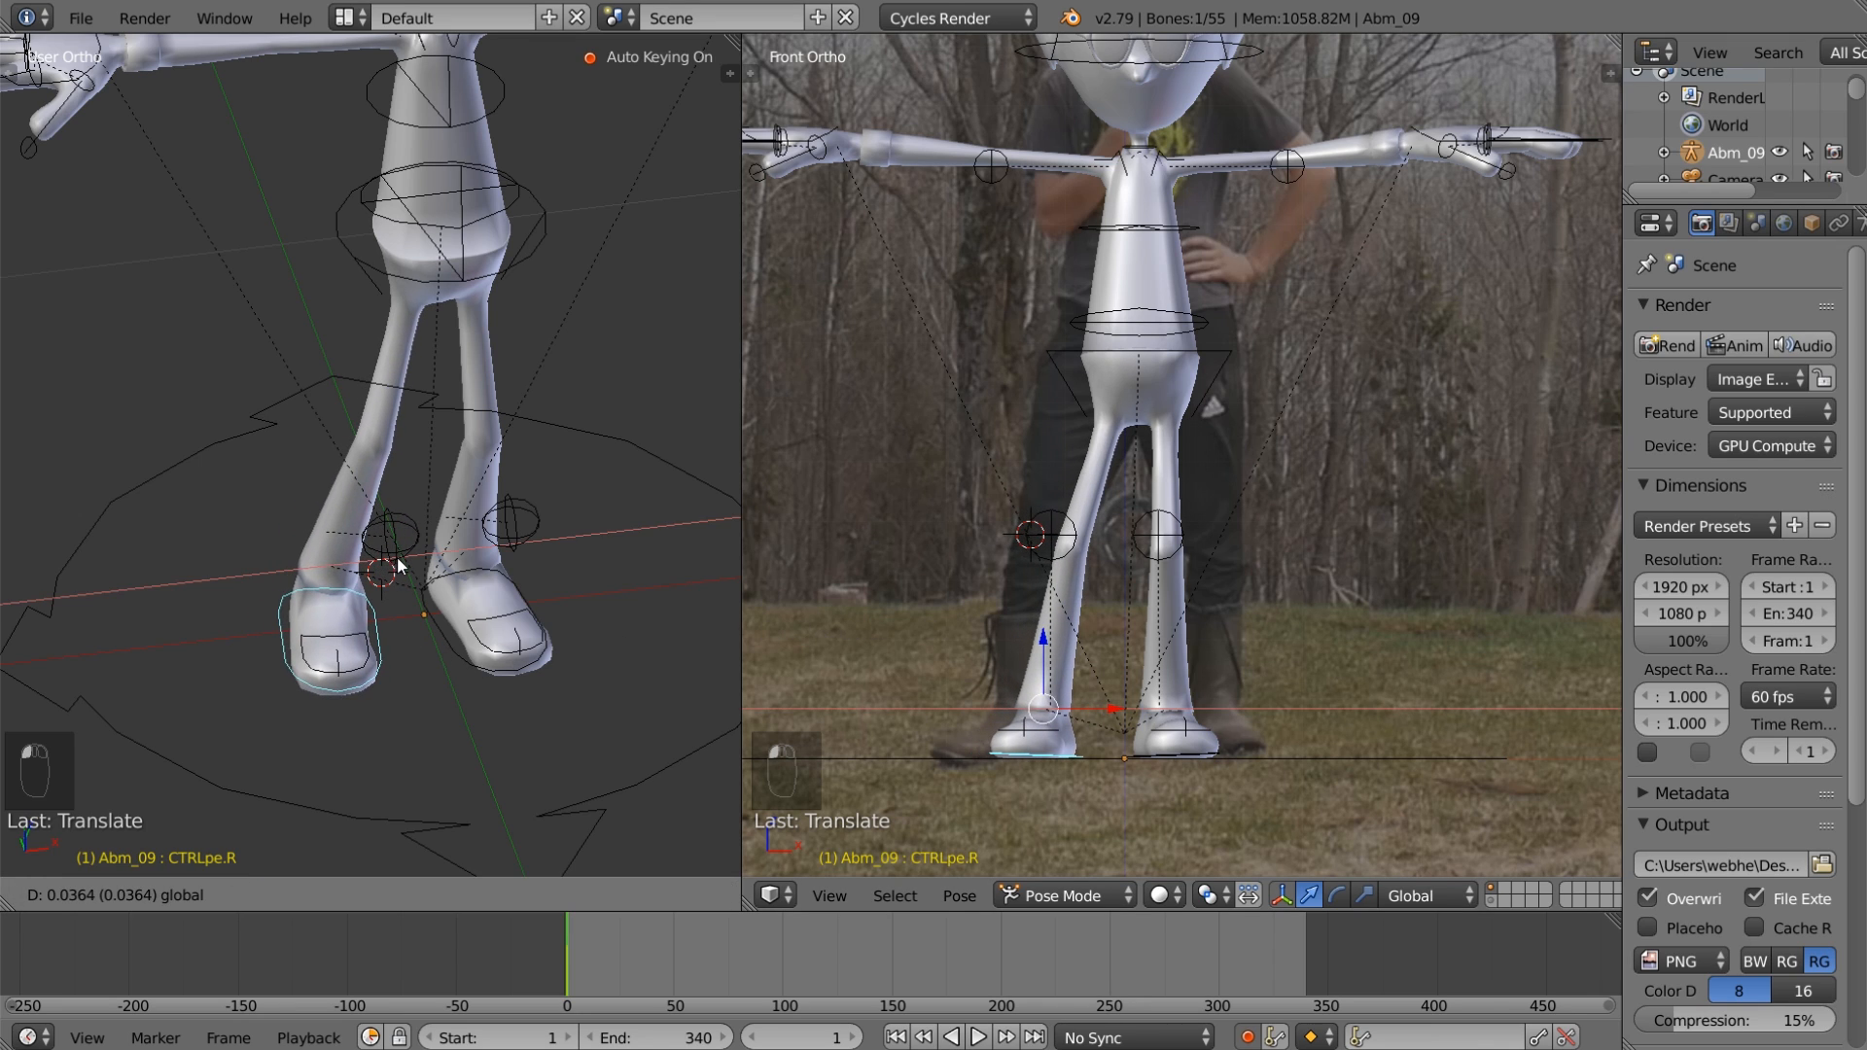
{"action": "left_click", "coordinate": [417, 601]}
Step: Rotate the right foot control about the global Z axis so the toes point outward
{"action": "key", "text": "r"}
{"action": "key", "text": "z"}
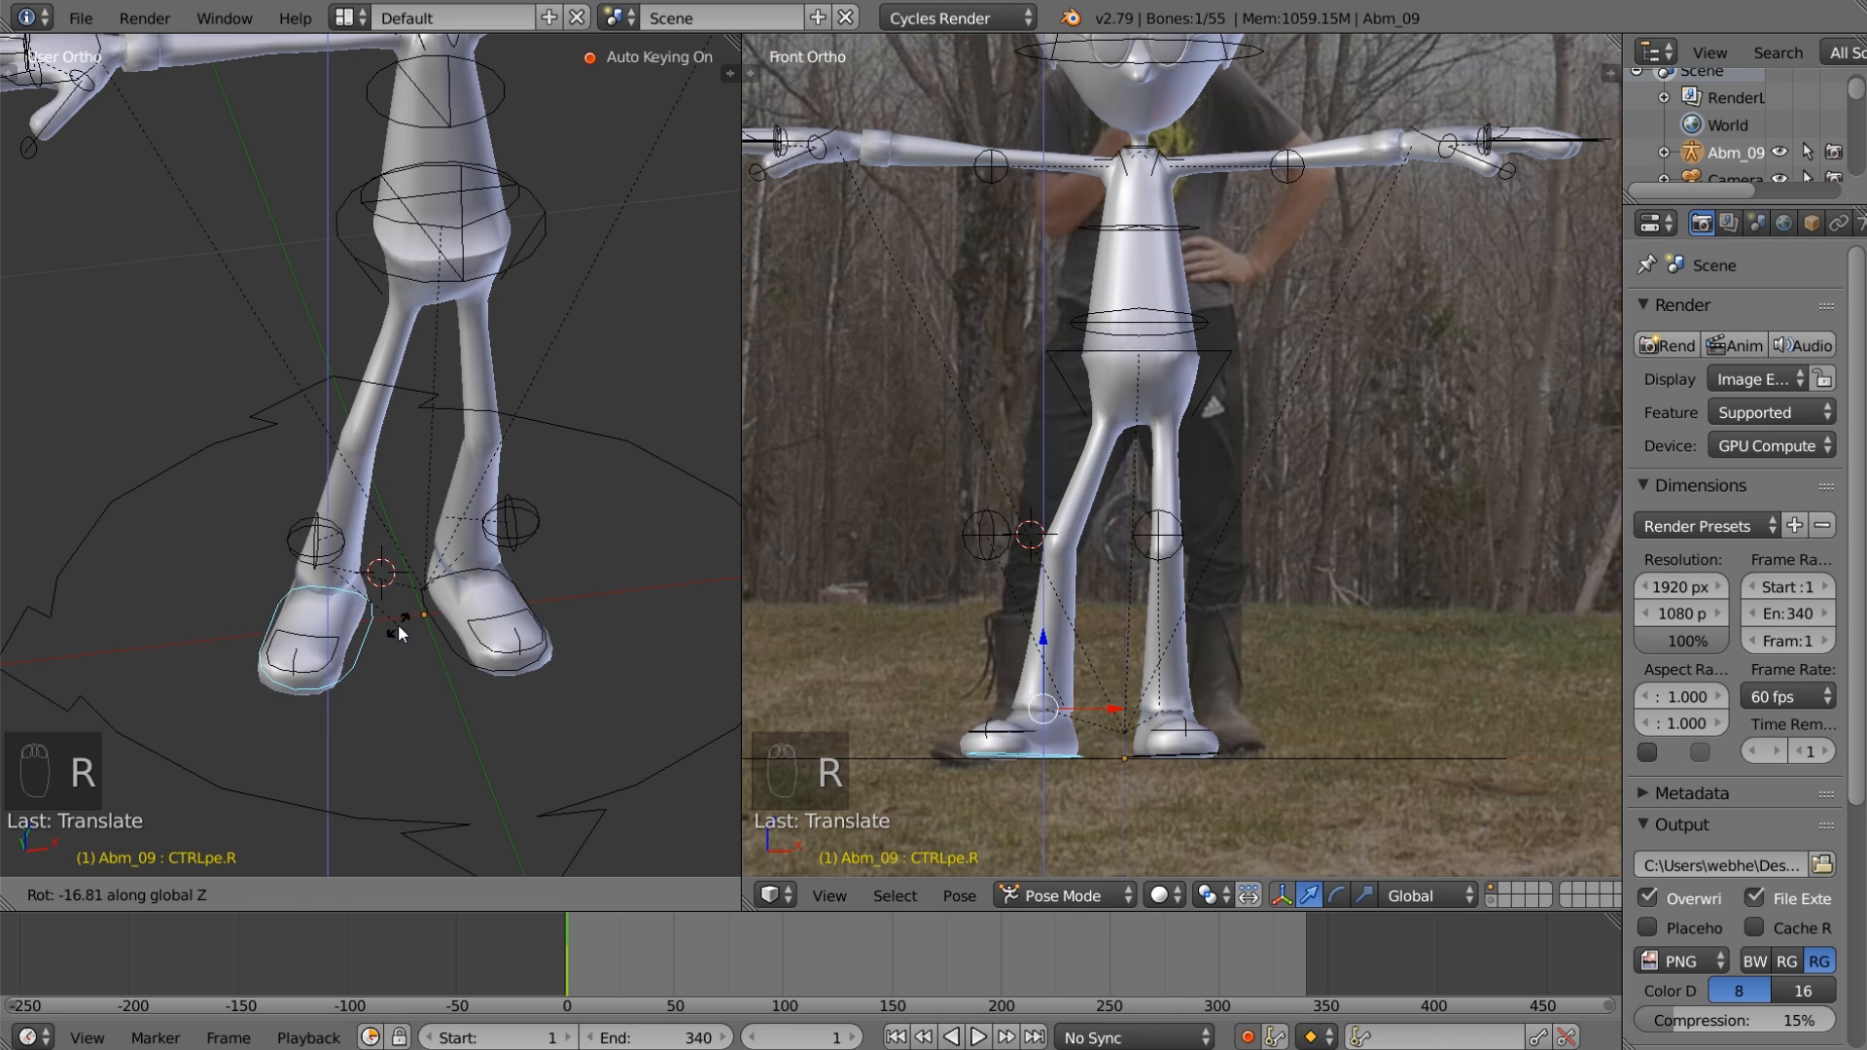
{"action": "left_click", "coordinate": [388, 629]}
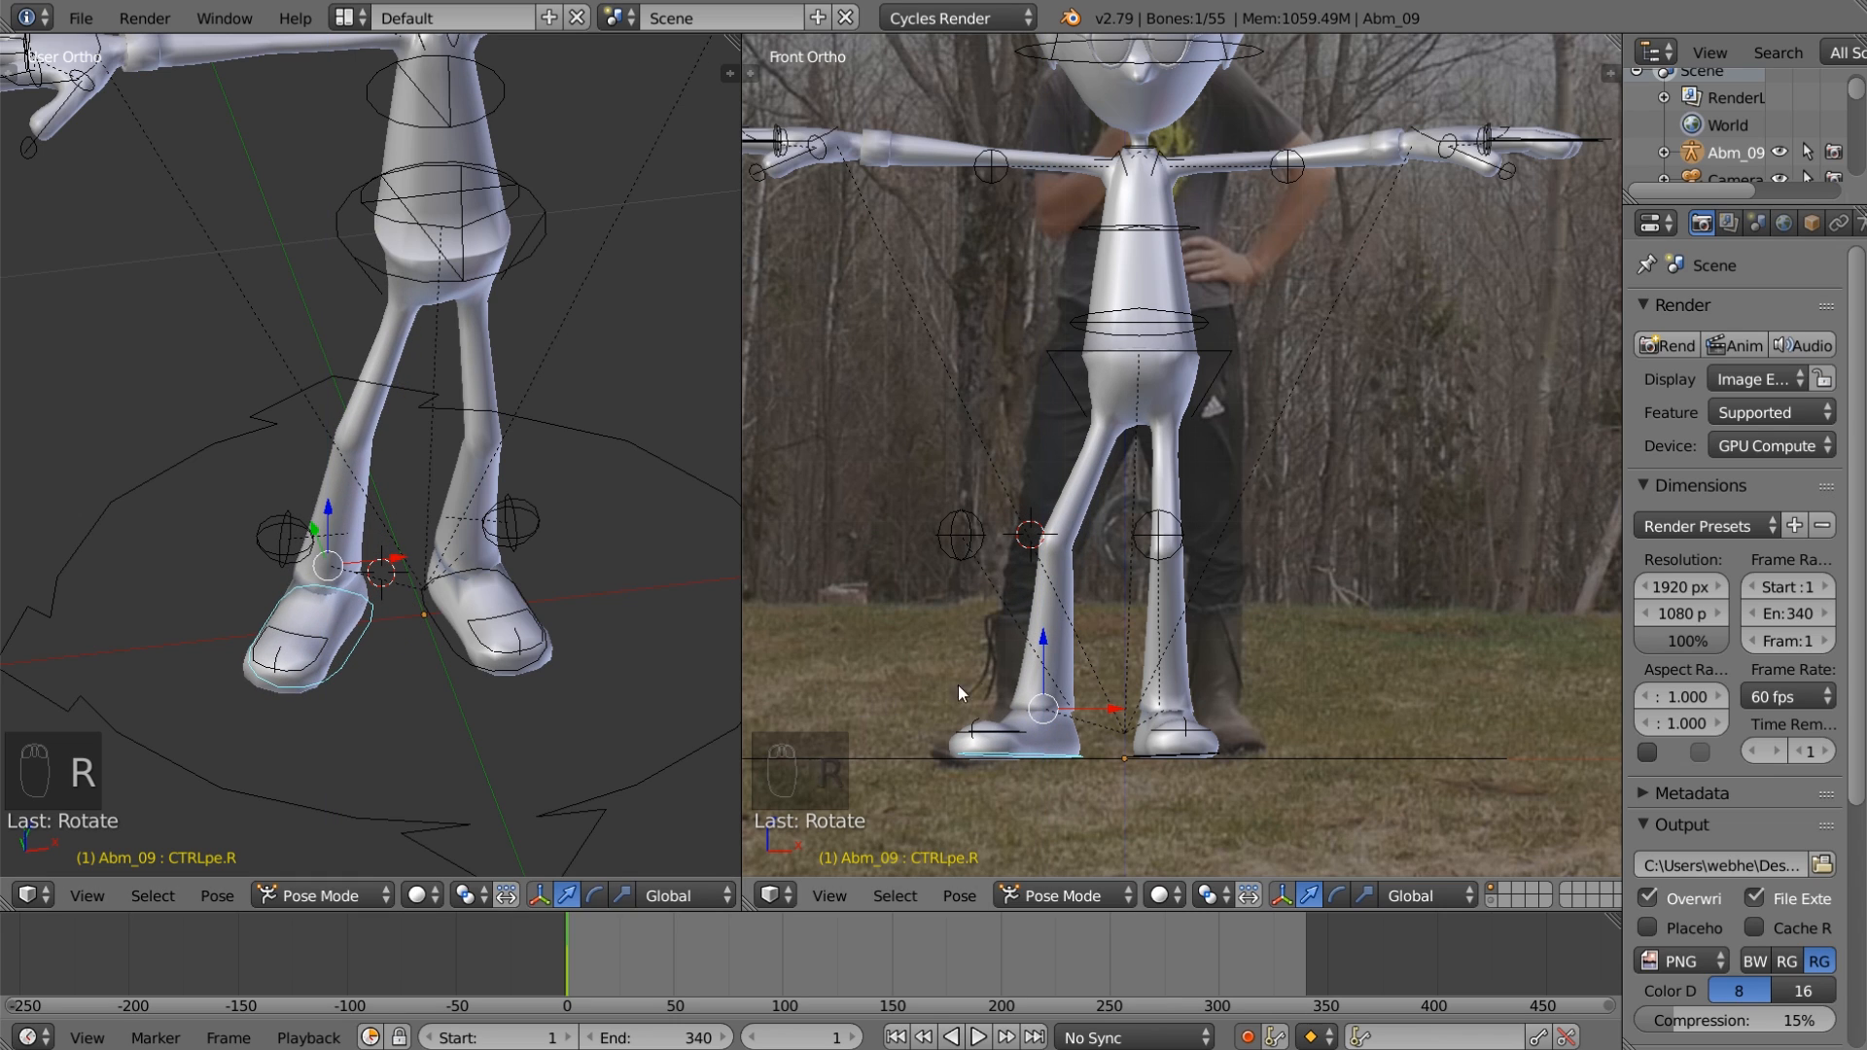
Step: Move the character's left foot control outward along X by about 0.09 to match the reference stance
{"action": "right_click", "coordinate": [472, 628]}
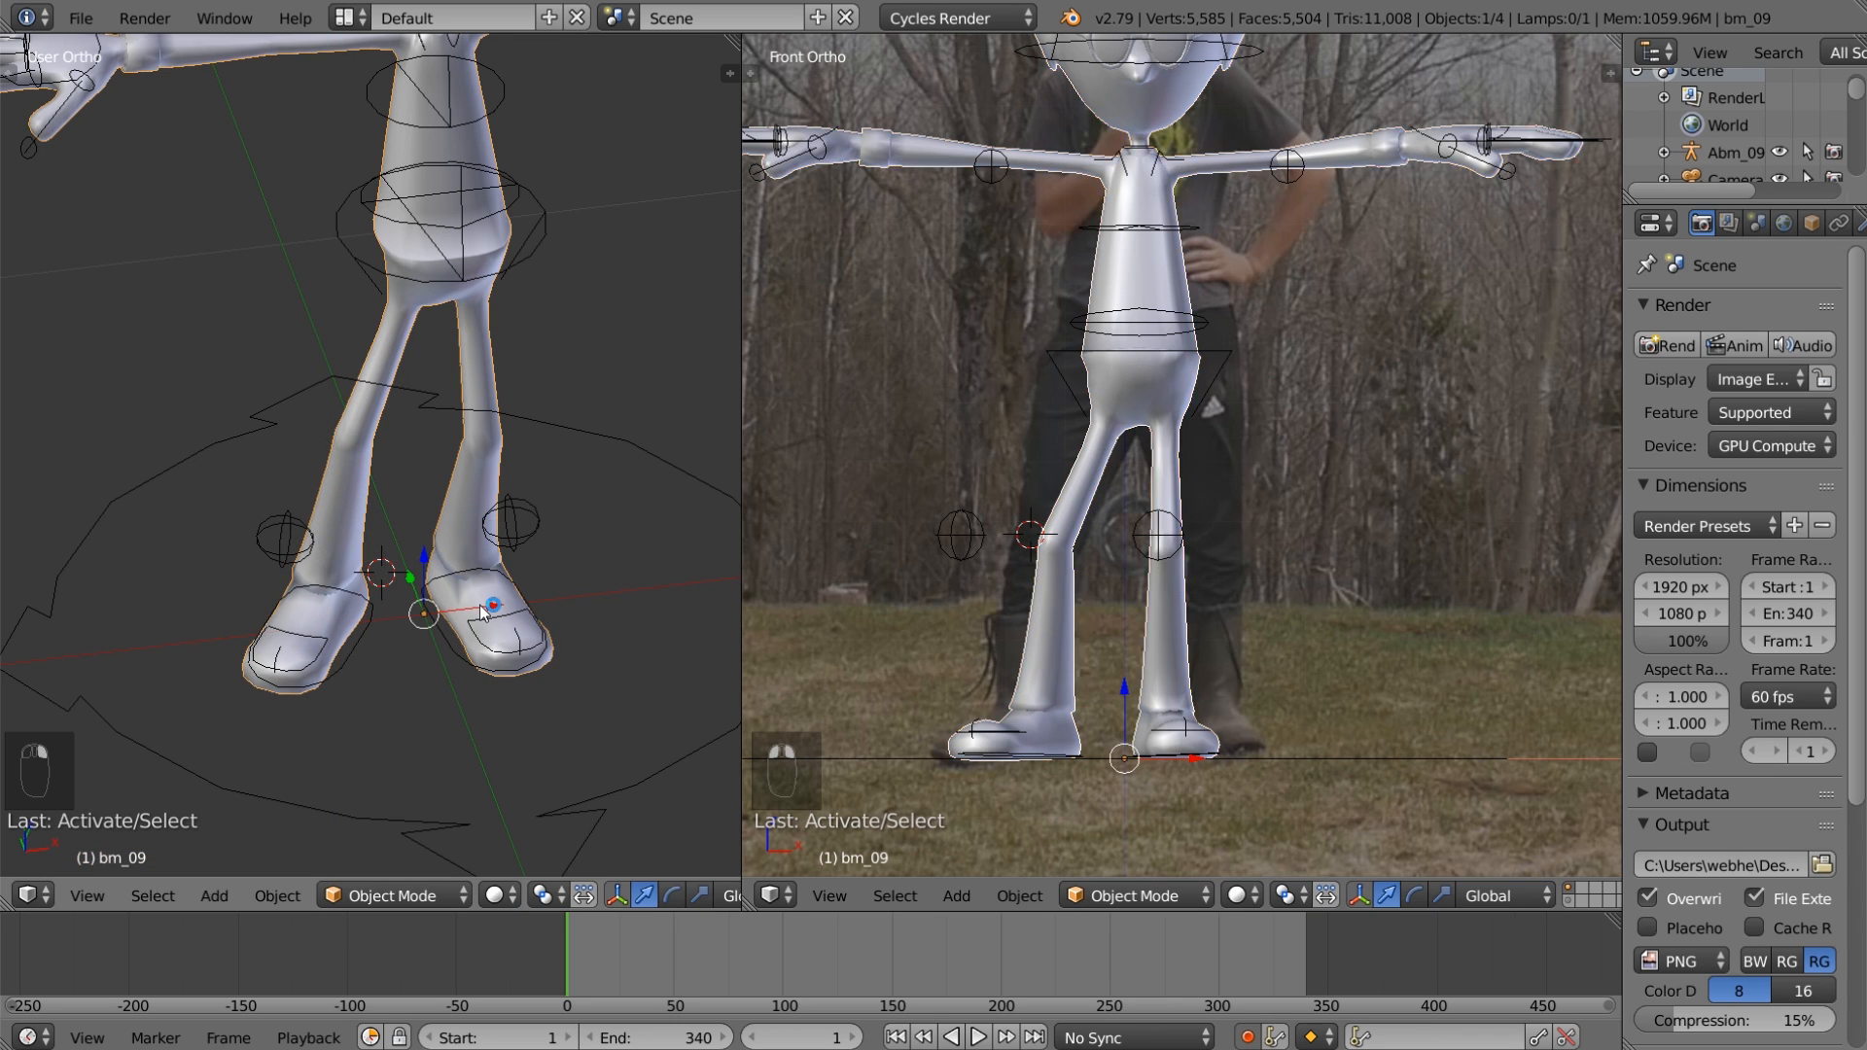
{"action": "right_click", "coordinate": [450, 634]}
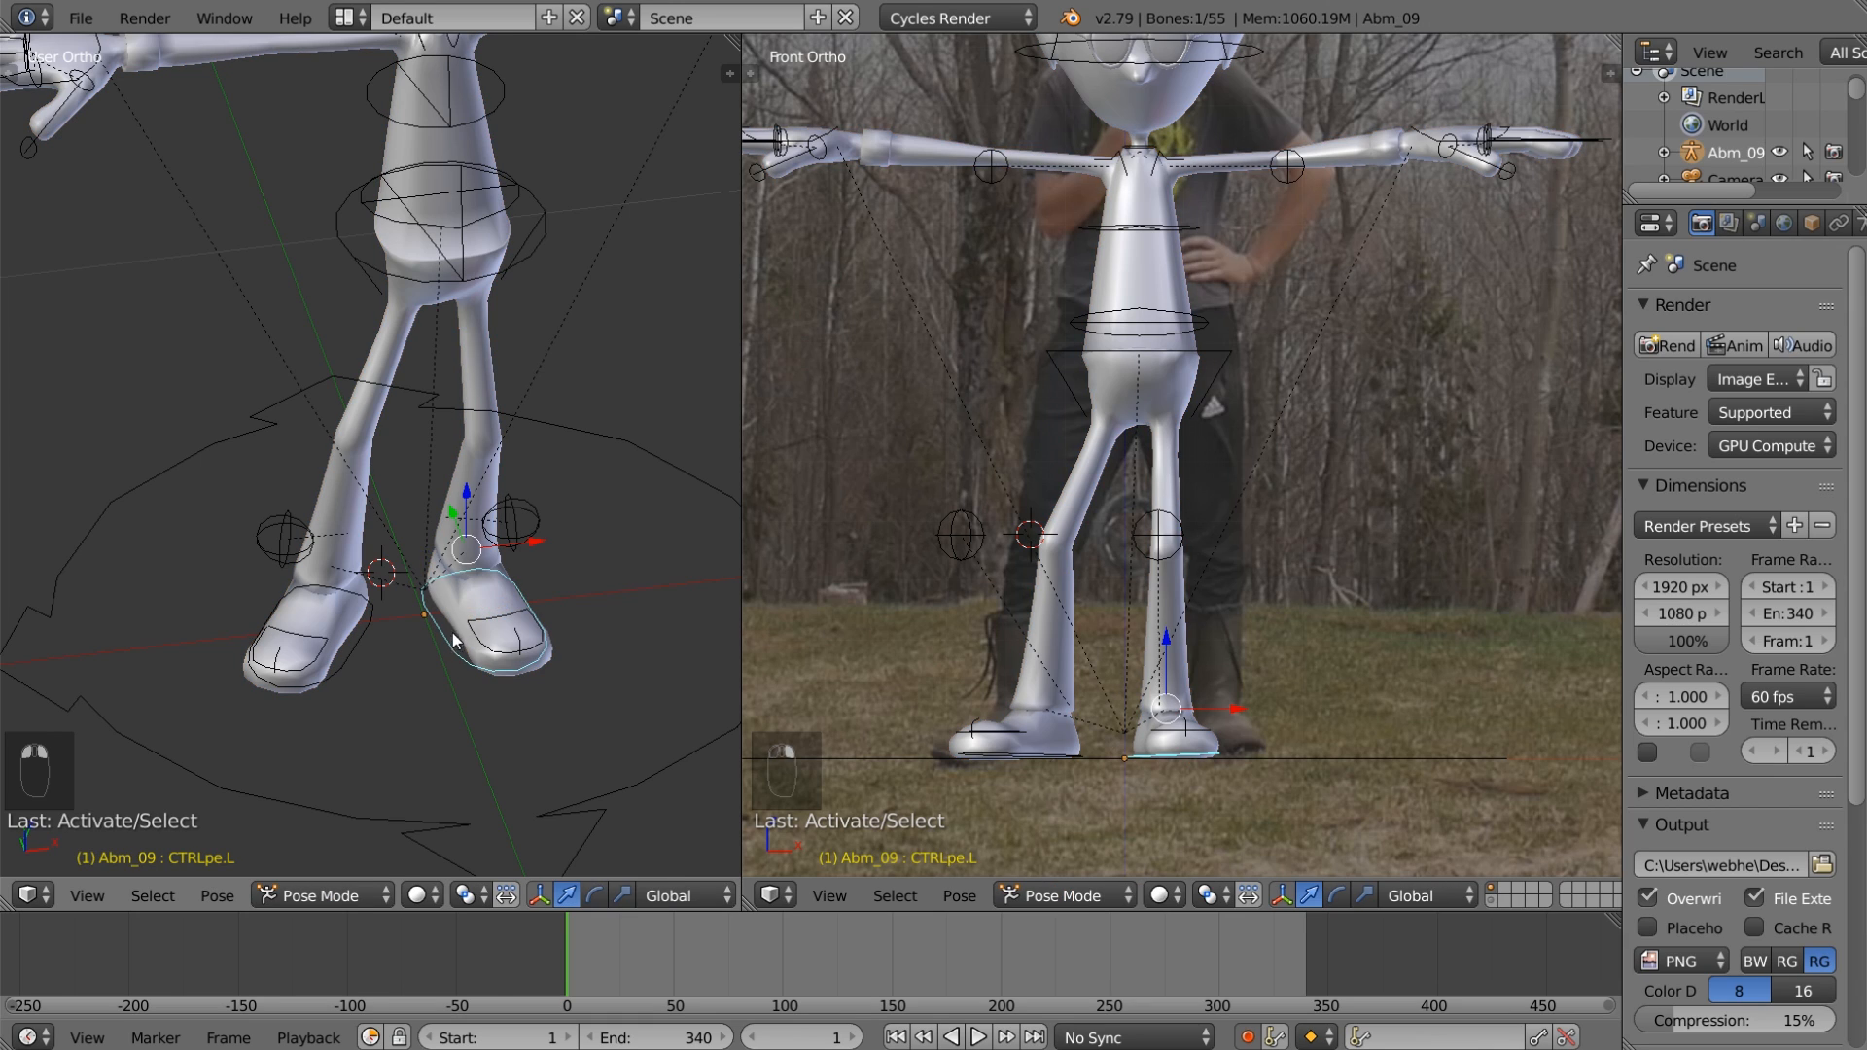
{"action": "left_click", "coordinate": [513, 569]}
{"action": "key", "text": "g"}
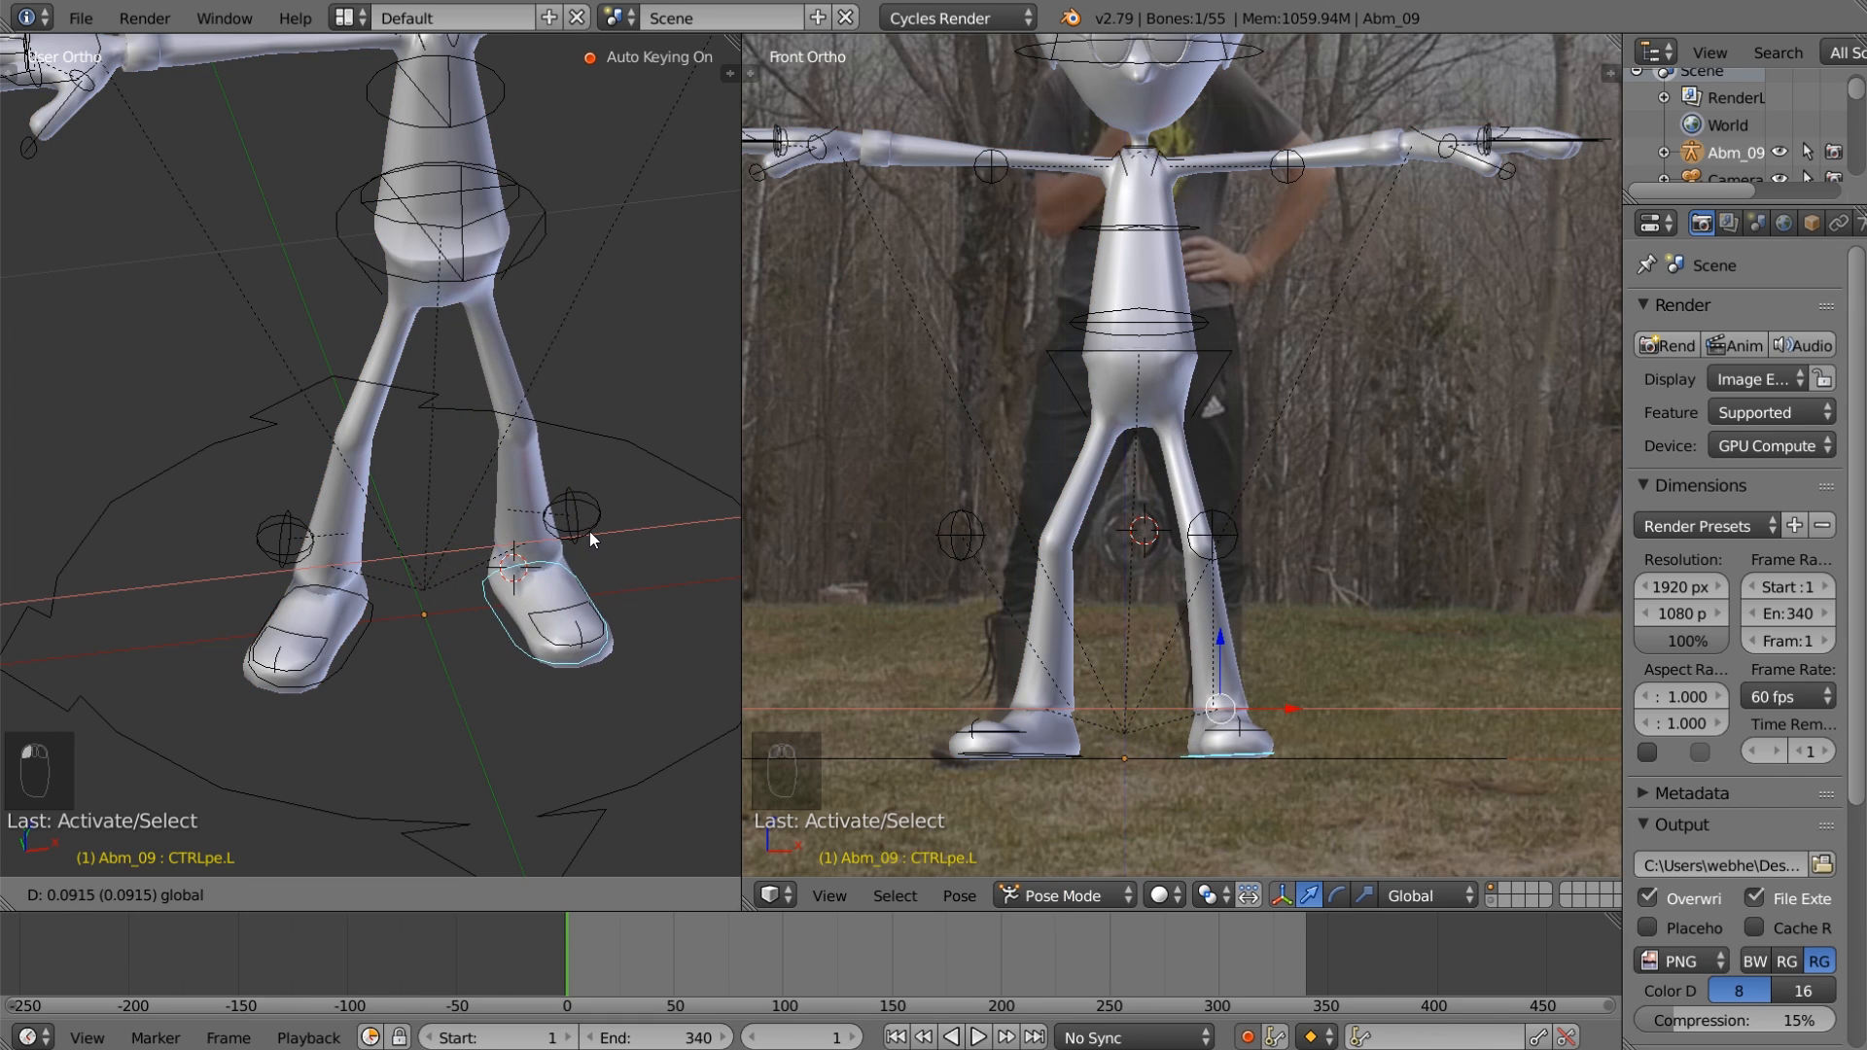
{"action": "left_click", "coordinate": [589, 531]}
Step: Rotate and move the right hand control so the arm bends and the hand rests in front of the upper chest near the chin
{"action": "middle_click_drag", "start_coordinate": [432, 257], "coordinate": [501, 441], "text": "shift"}
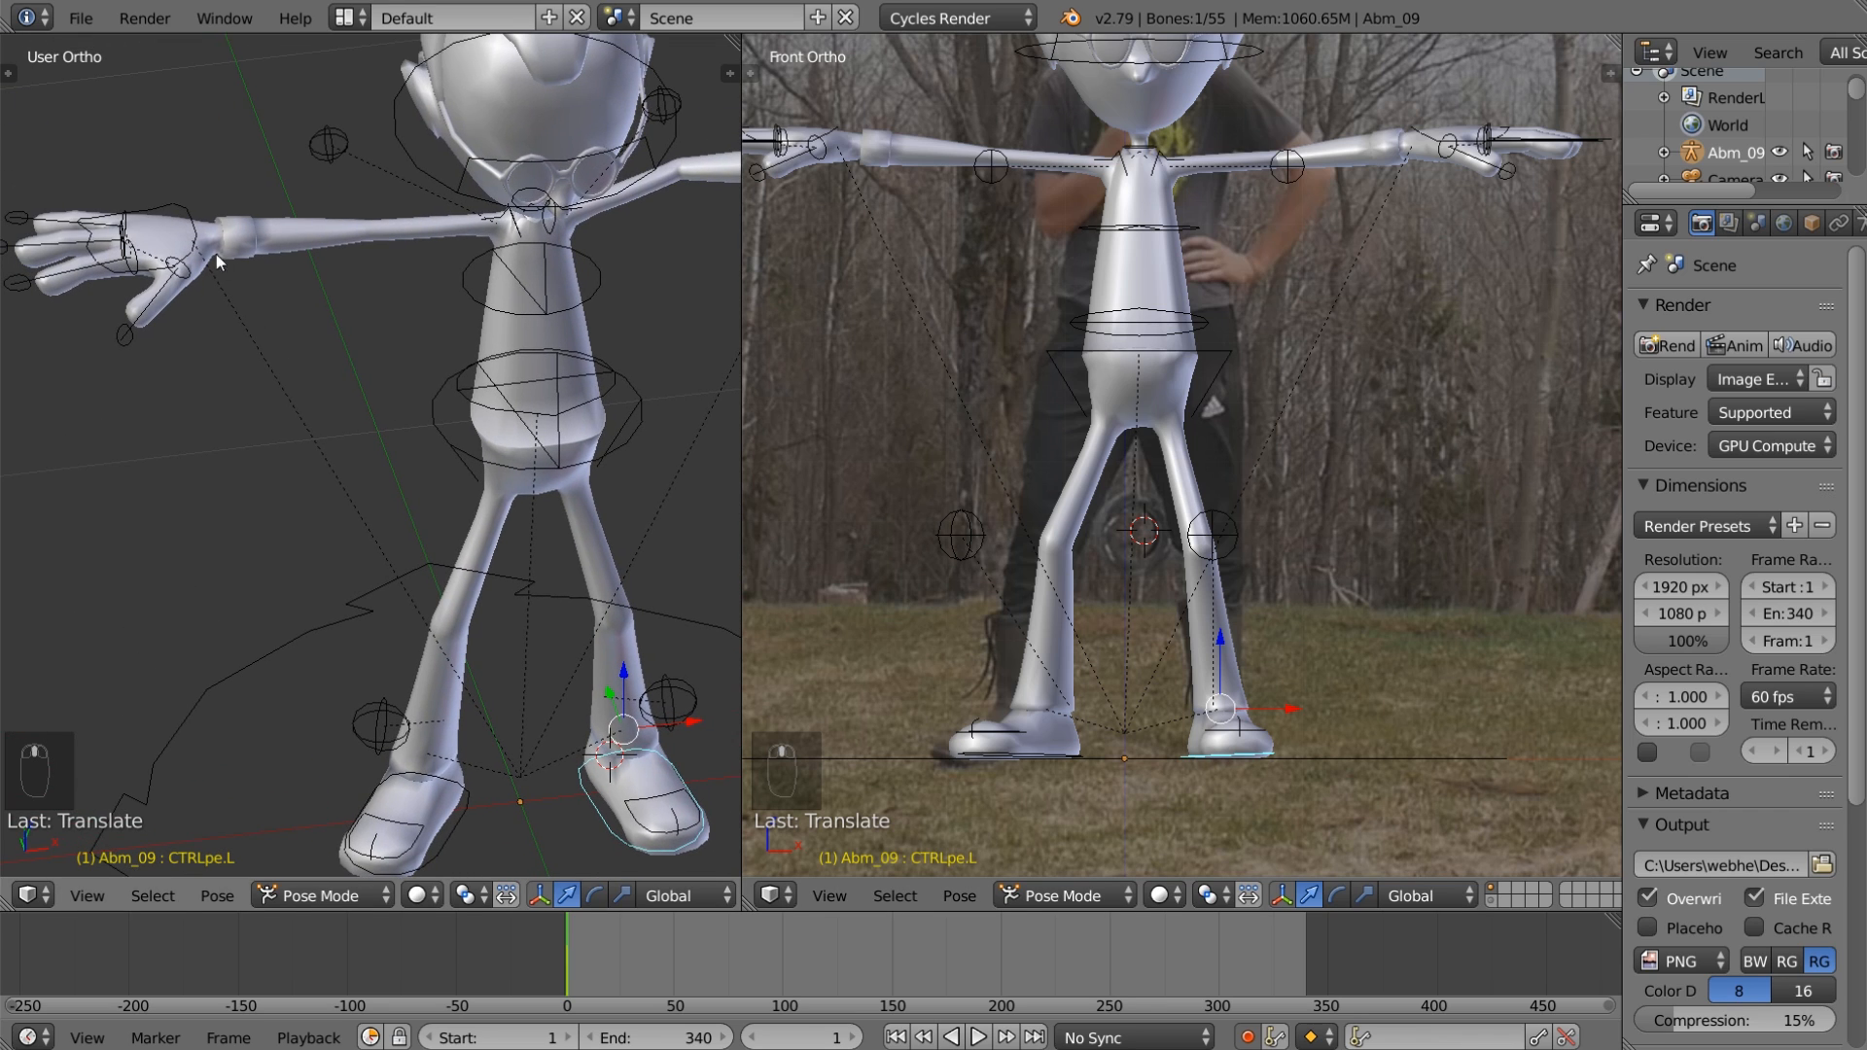
{"action": "right_click", "coordinate": [191, 229]}
{"action": "key", "text": "r"}
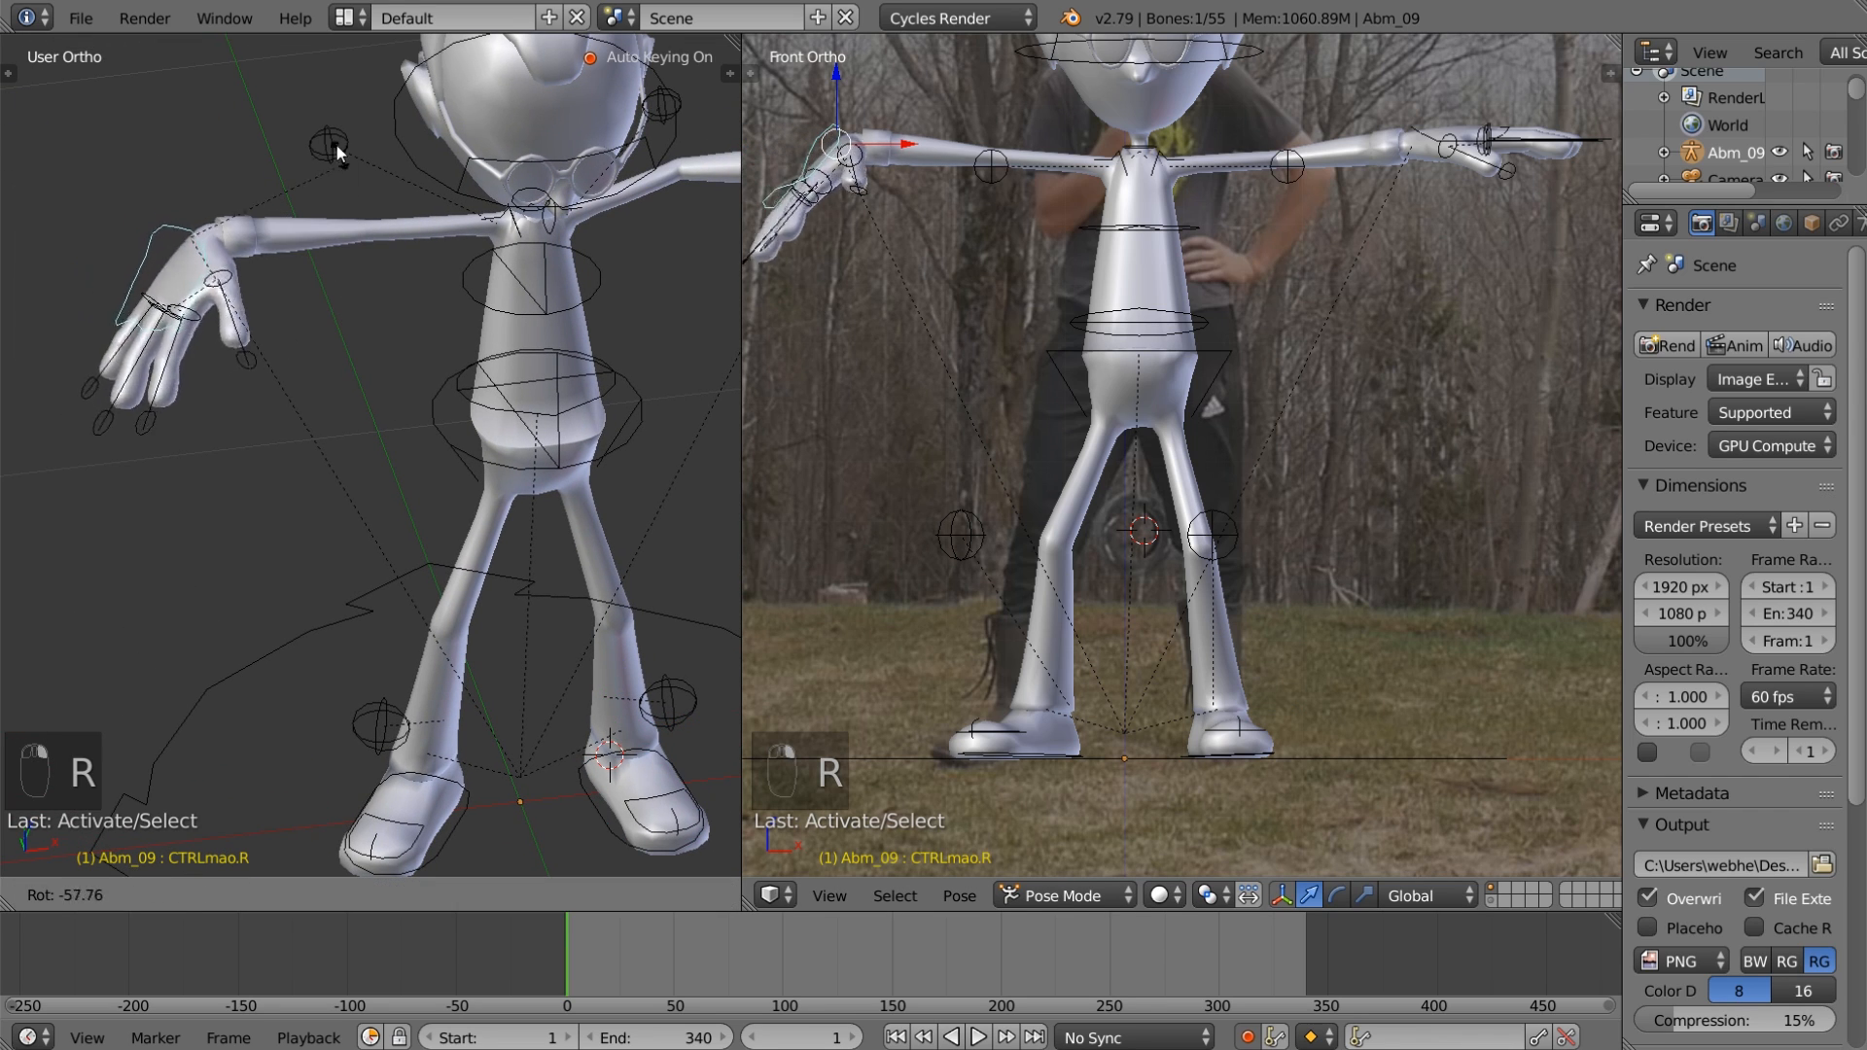
{"action": "left_click", "coordinate": [209, 826]}
{"action": "key", "text": "g"}
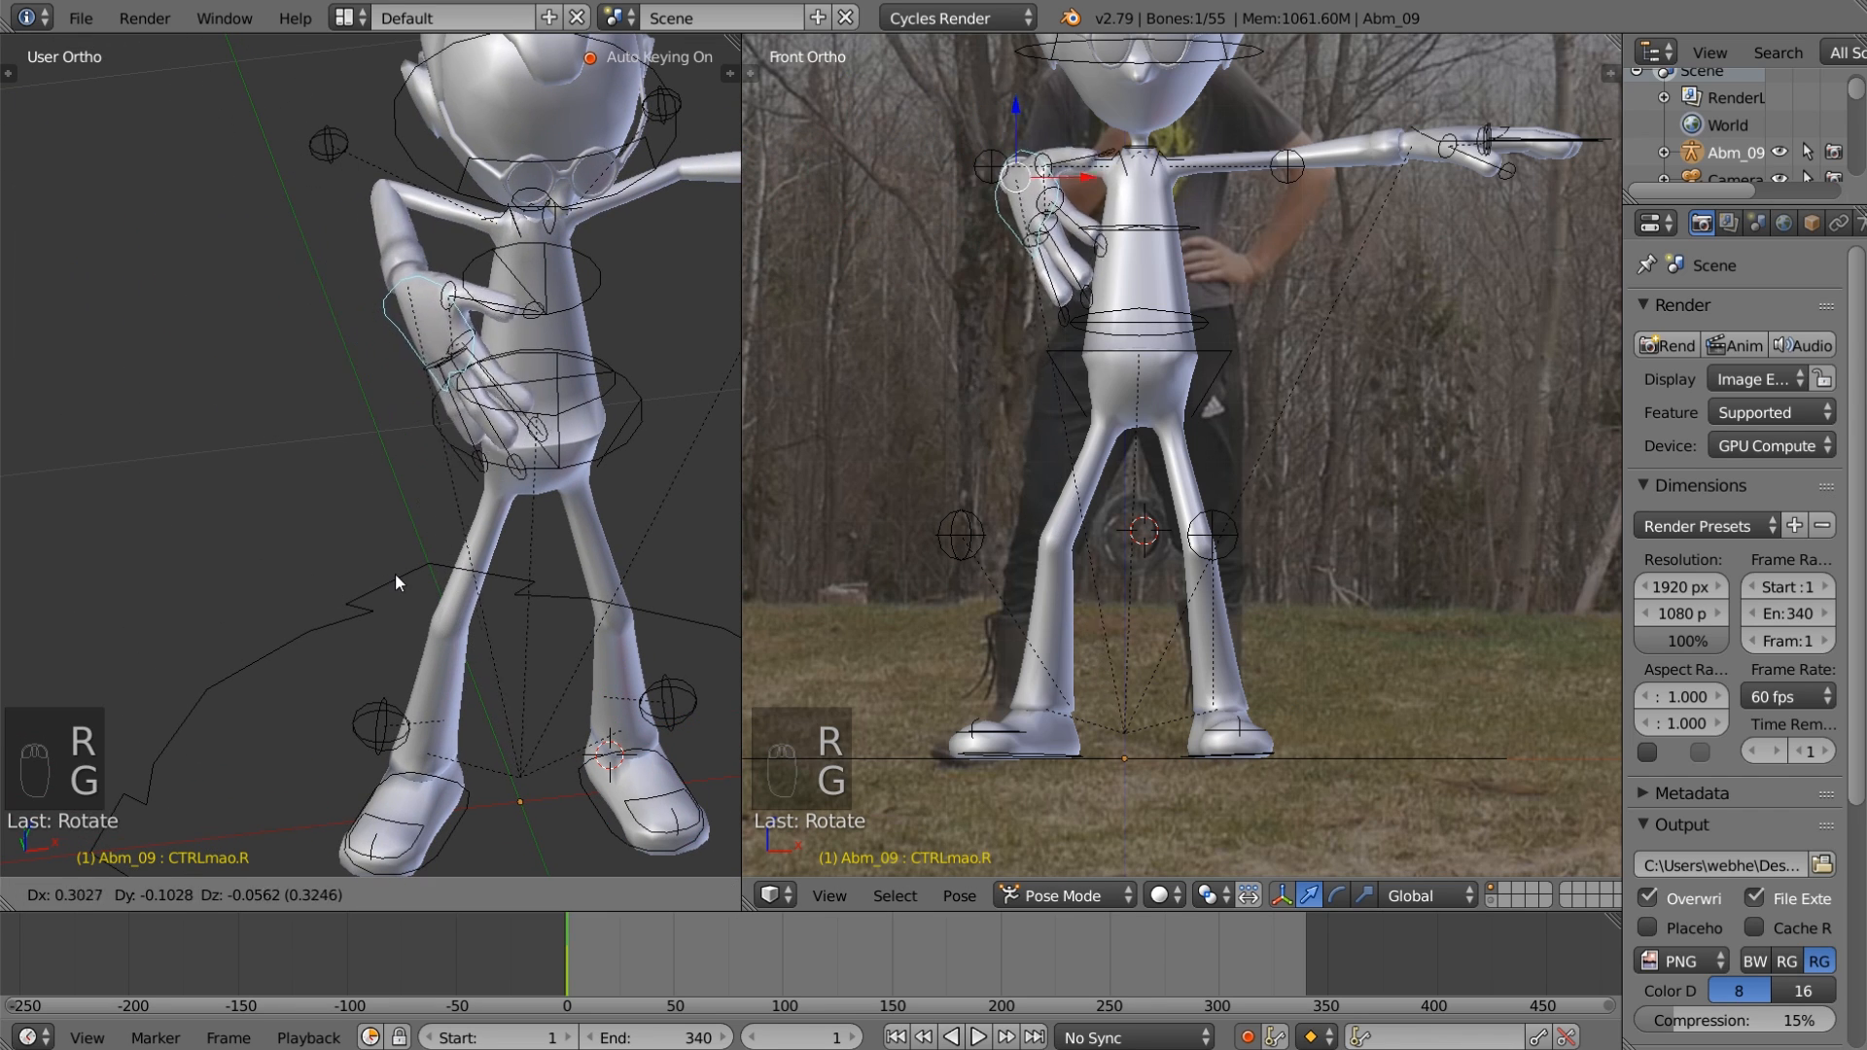
{"action": "left_click", "coordinate": [381, 604]}
{"action": "key", "text": "r"}
{"action": "left_click", "coordinate": [490, 345]}
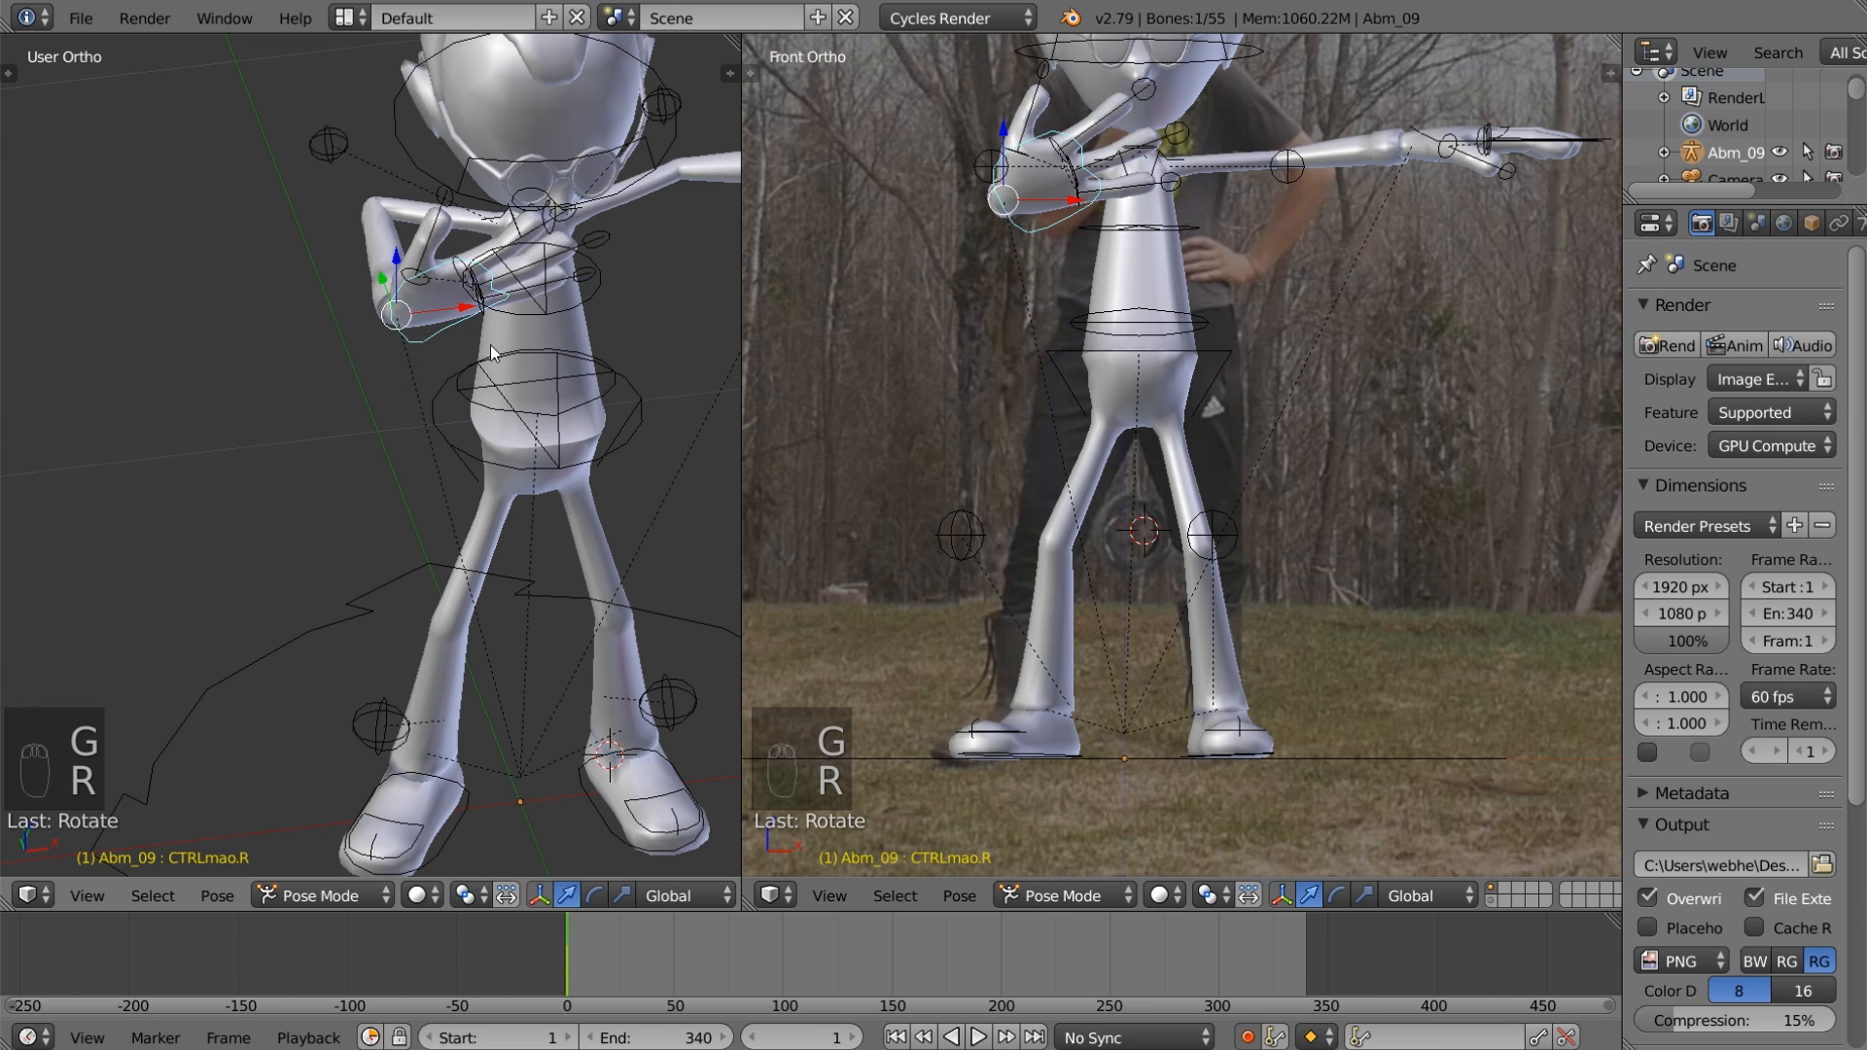
{"action": "key", "text": "g"}
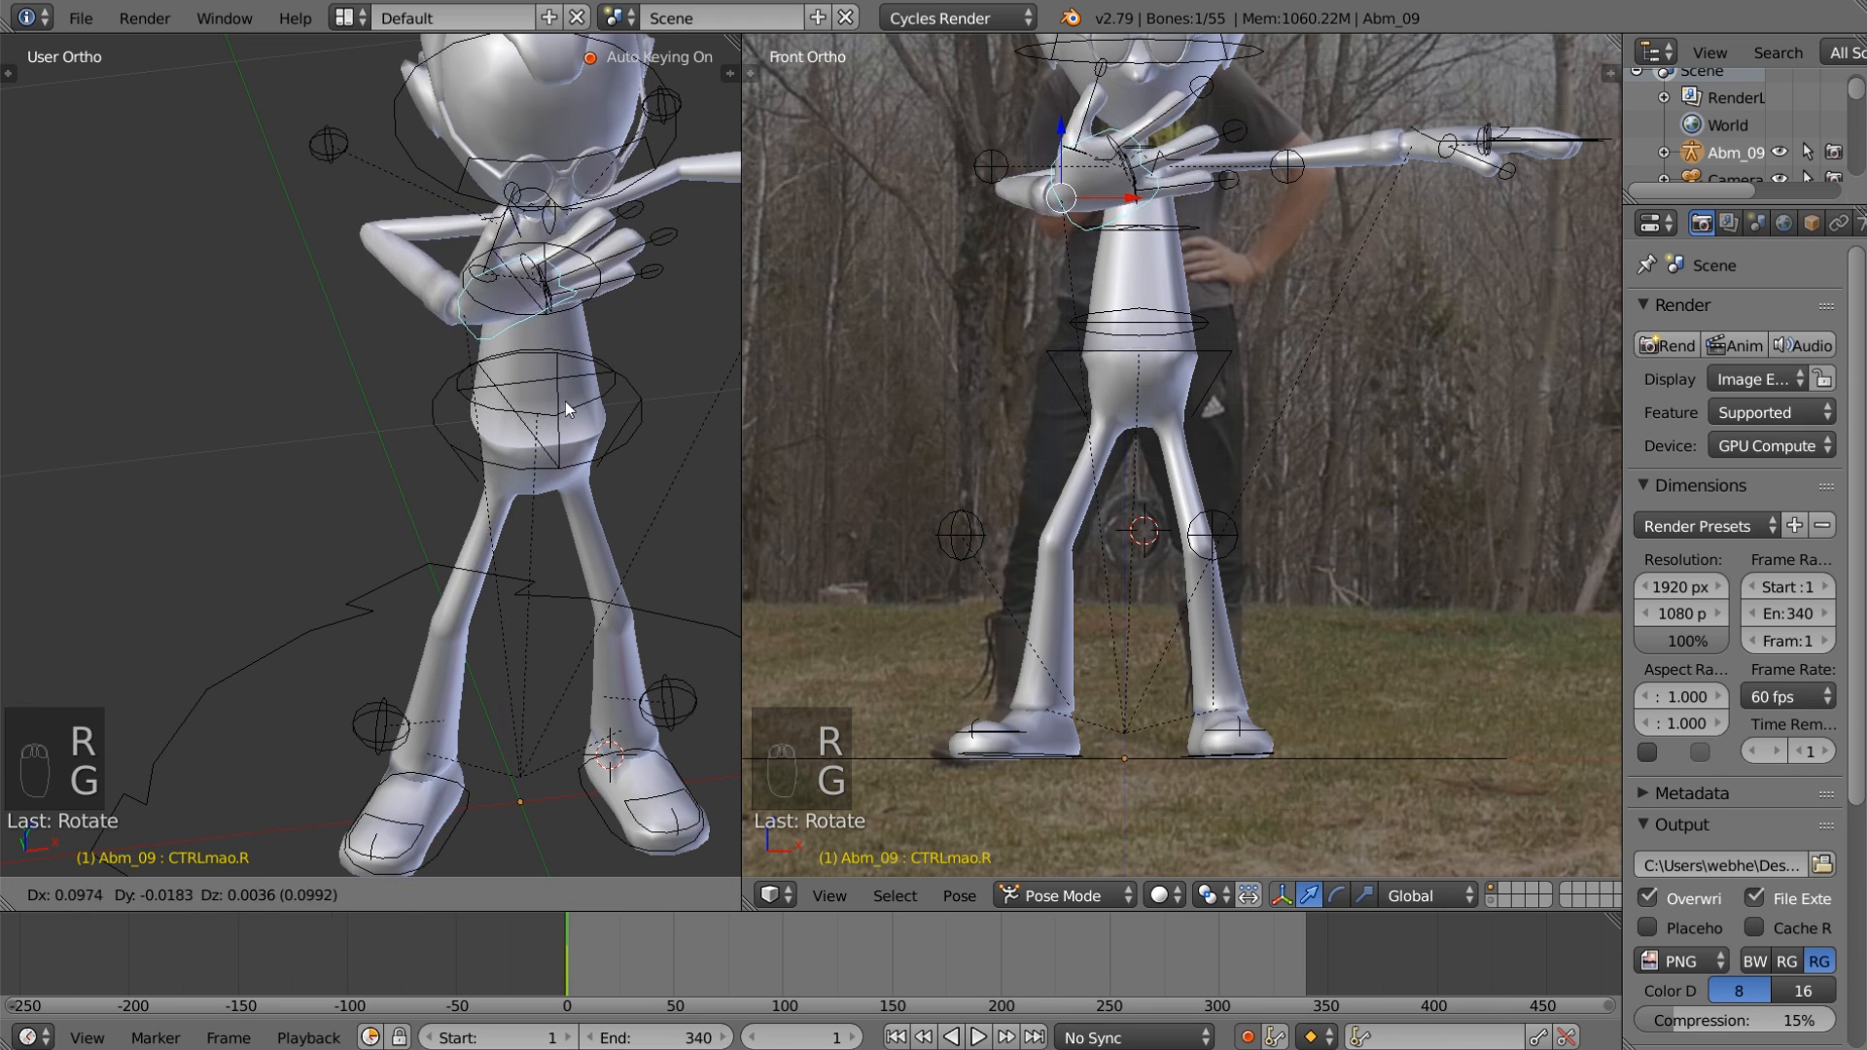
{"action": "left_click", "coordinate": [577, 383]}
Step: Lower the right elbow control and shift it outward so the forearm angles down as in the reference
{"action": "middle_click_drag", "start_coordinate": [577, 384], "coordinate": [488, 276]}
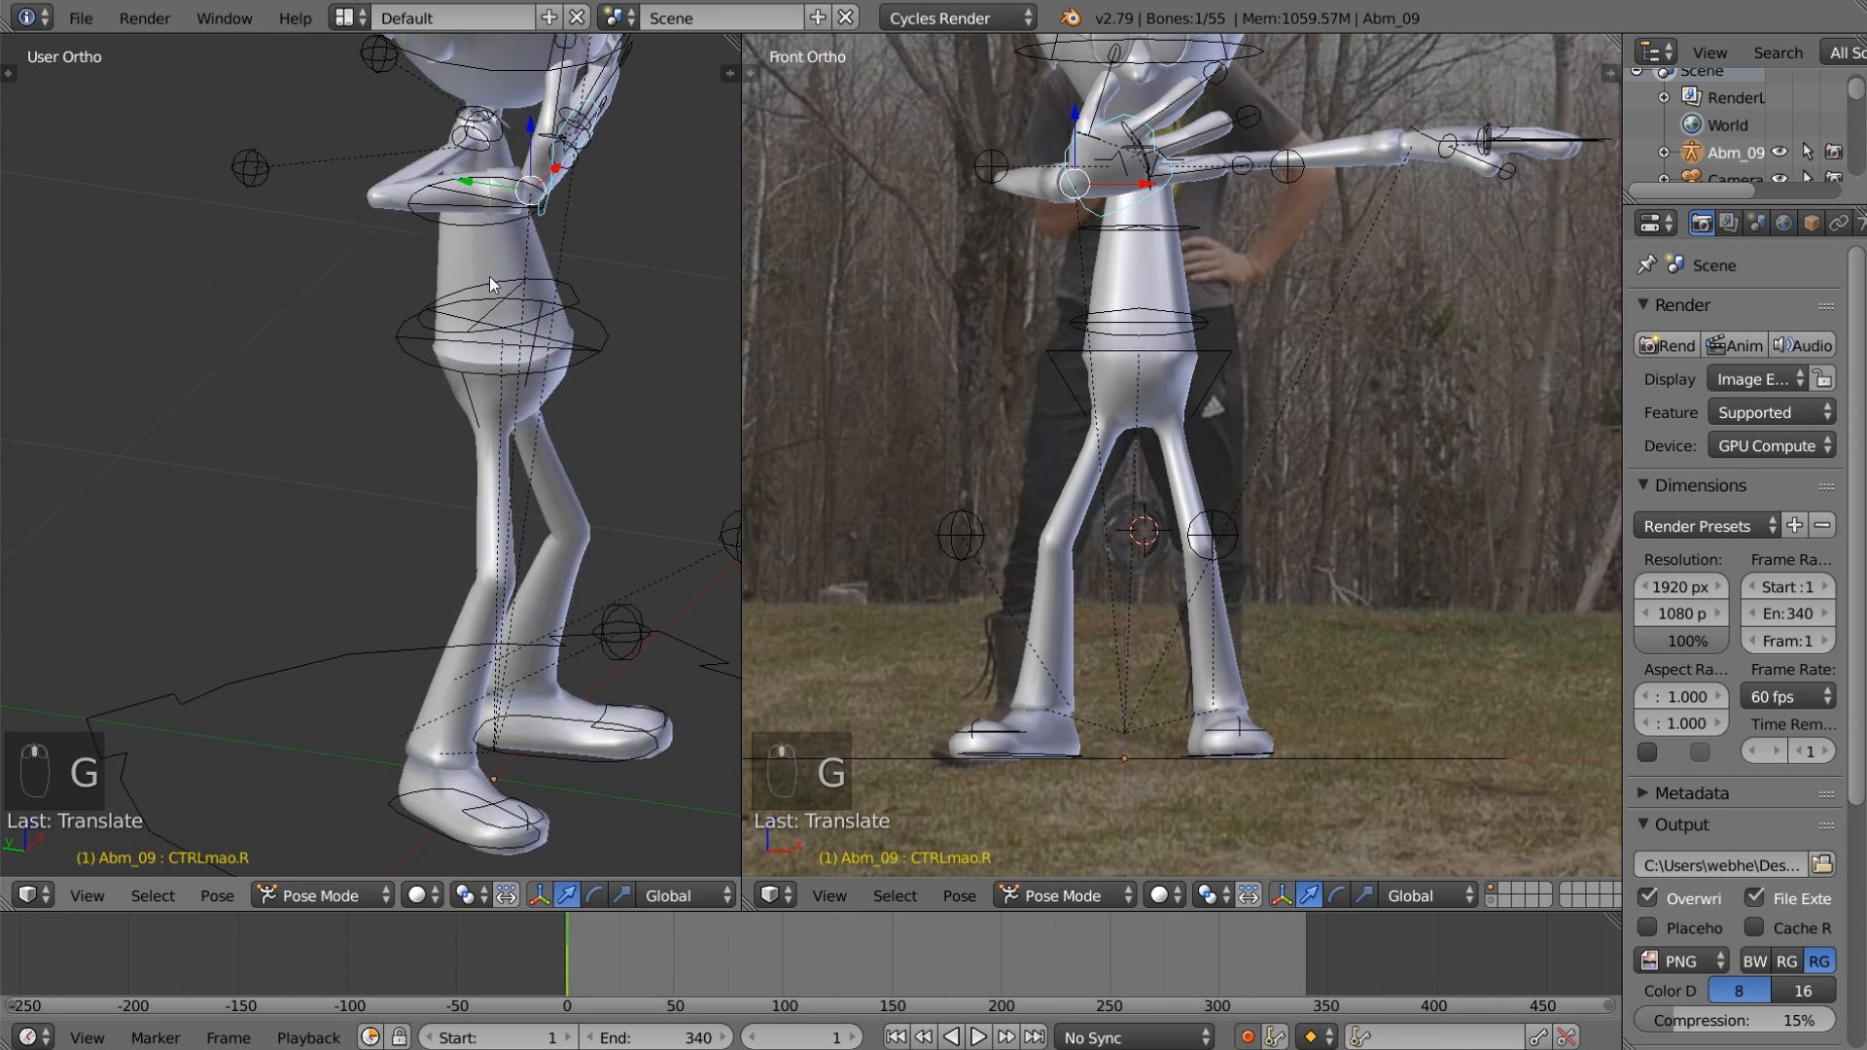
{"action": "right_click", "coordinate": [276, 173]}
{"action": "key", "text": "g"}
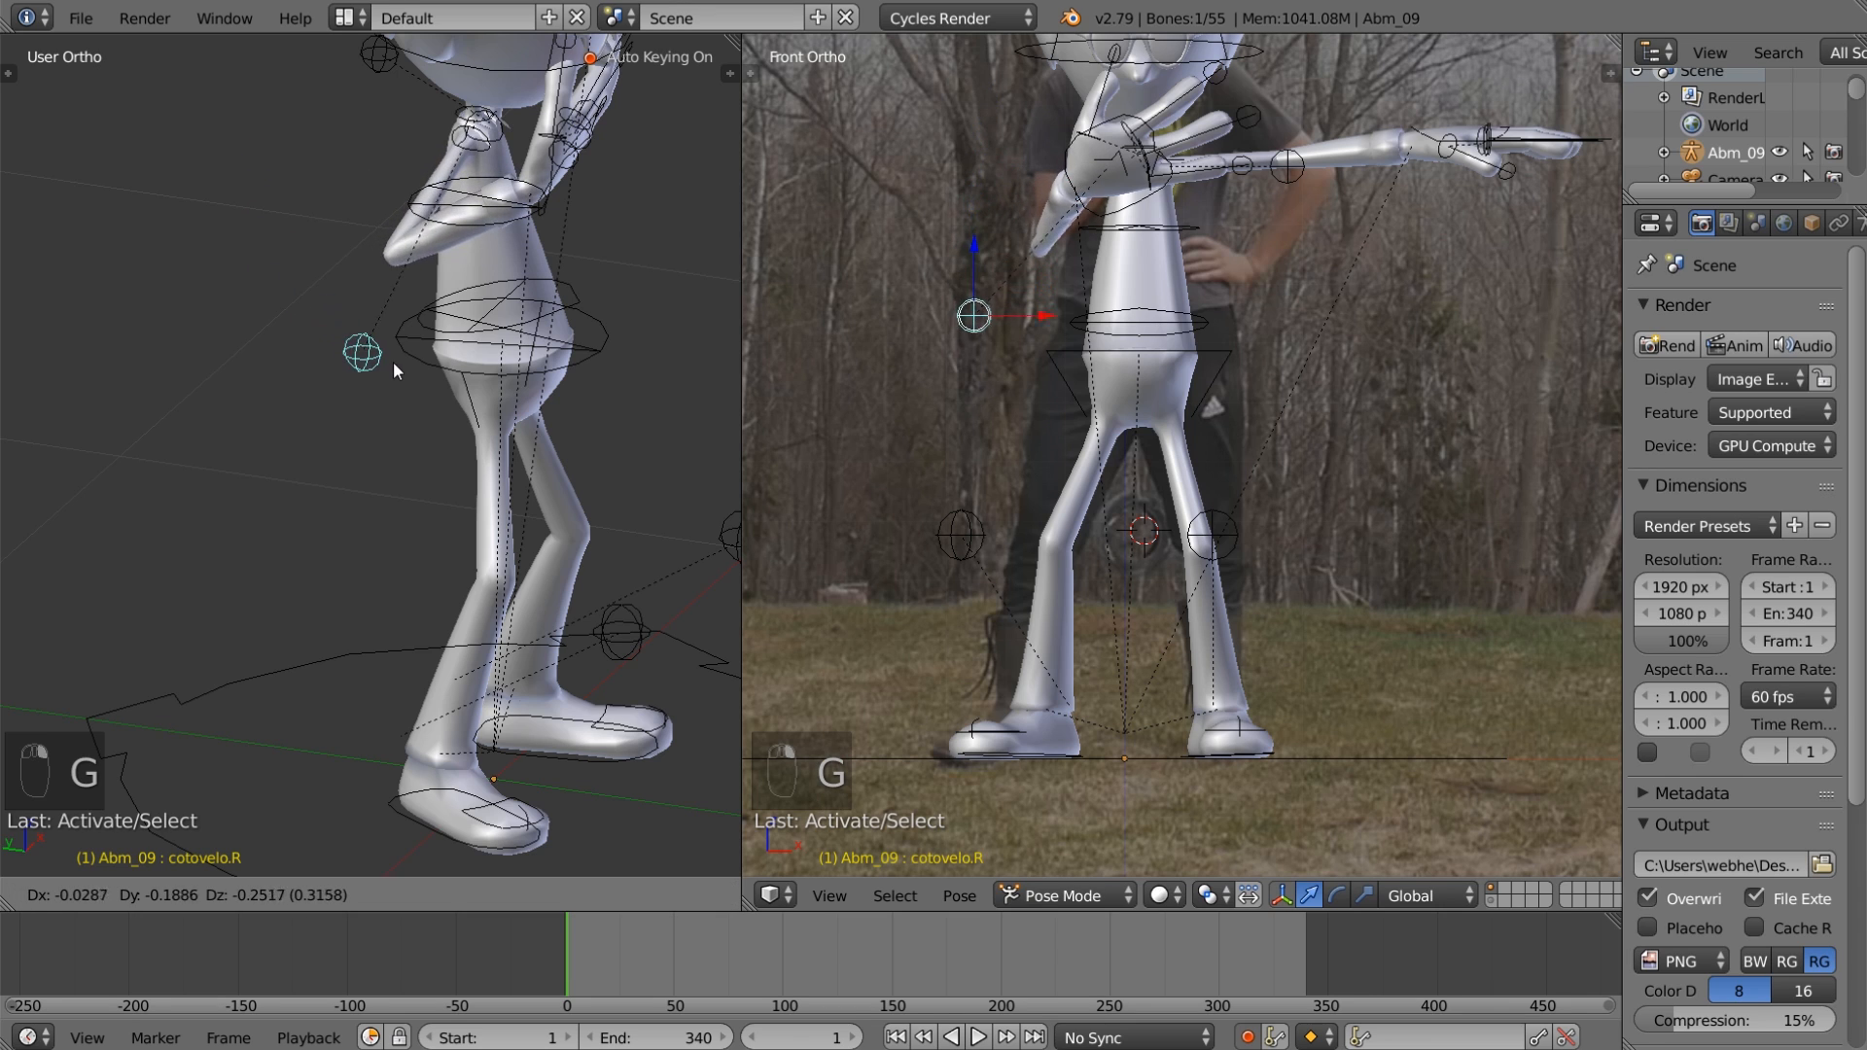
{"action": "left_click", "coordinate": [400, 365]}
{"action": "middle_click_drag", "start_coordinate": [657, 265], "coordinate": [327, 362]}
{"action": "key", "text": "g"}
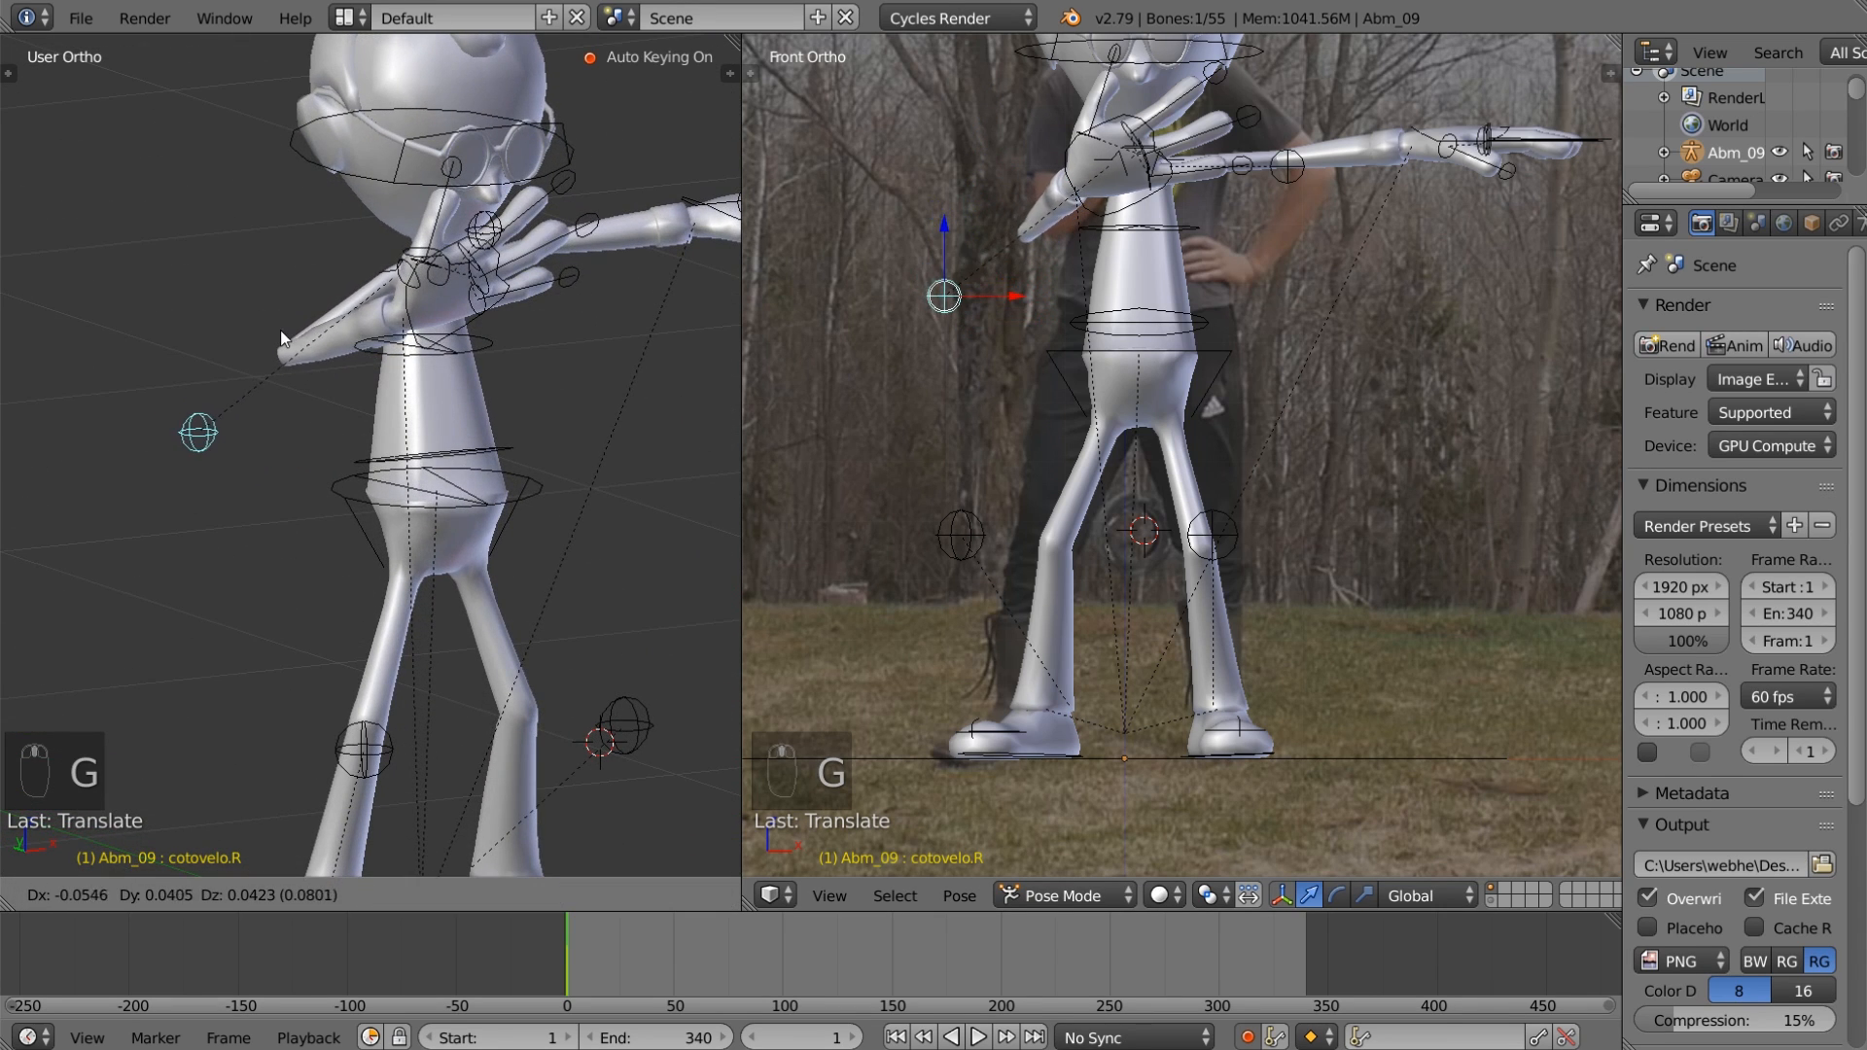
{"action": "left_click", "coordinate": [280, 326]}
Step: Move the left hand control down beside the hips and rotate it so the fingers point downward
{"action": "middle_click_drag", "start_coordinate": [464, 315], "coordinate": [424, 387]}
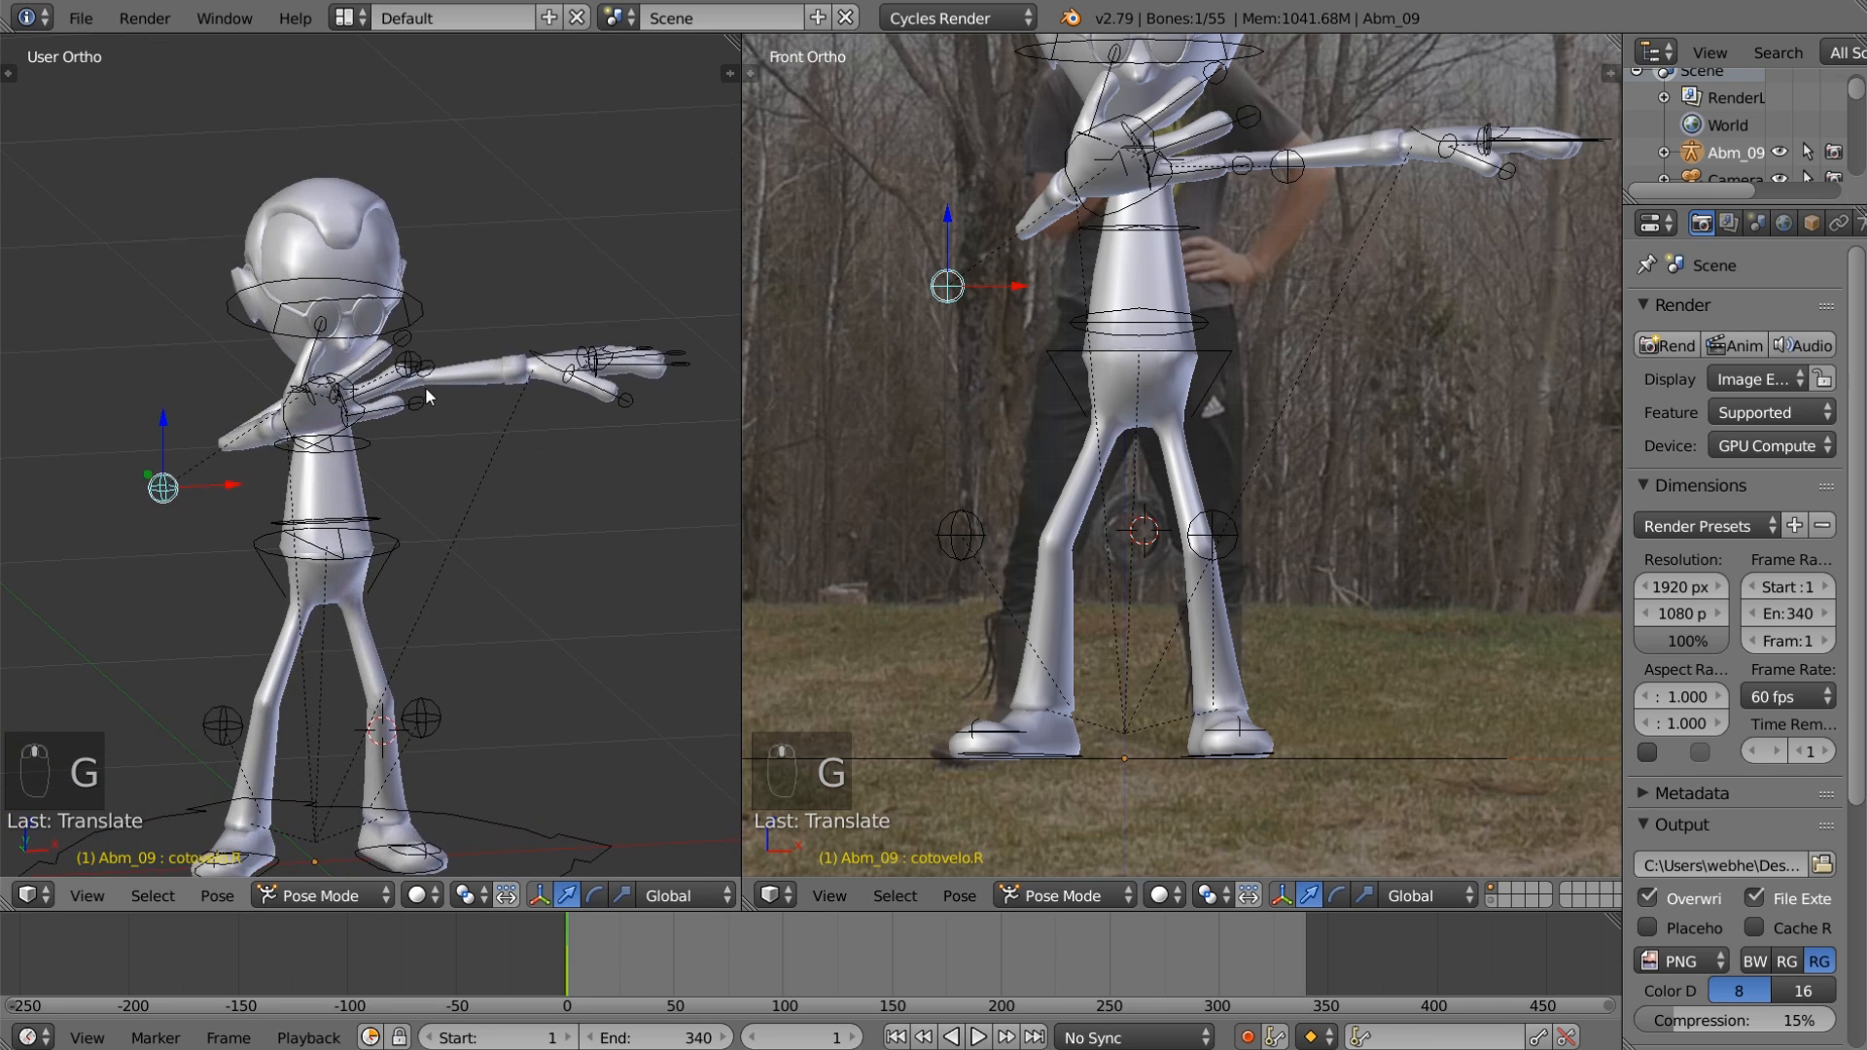
{"action": "right_click", "coordinate": [424, 387]}
{"action": "key", "text": "g"}
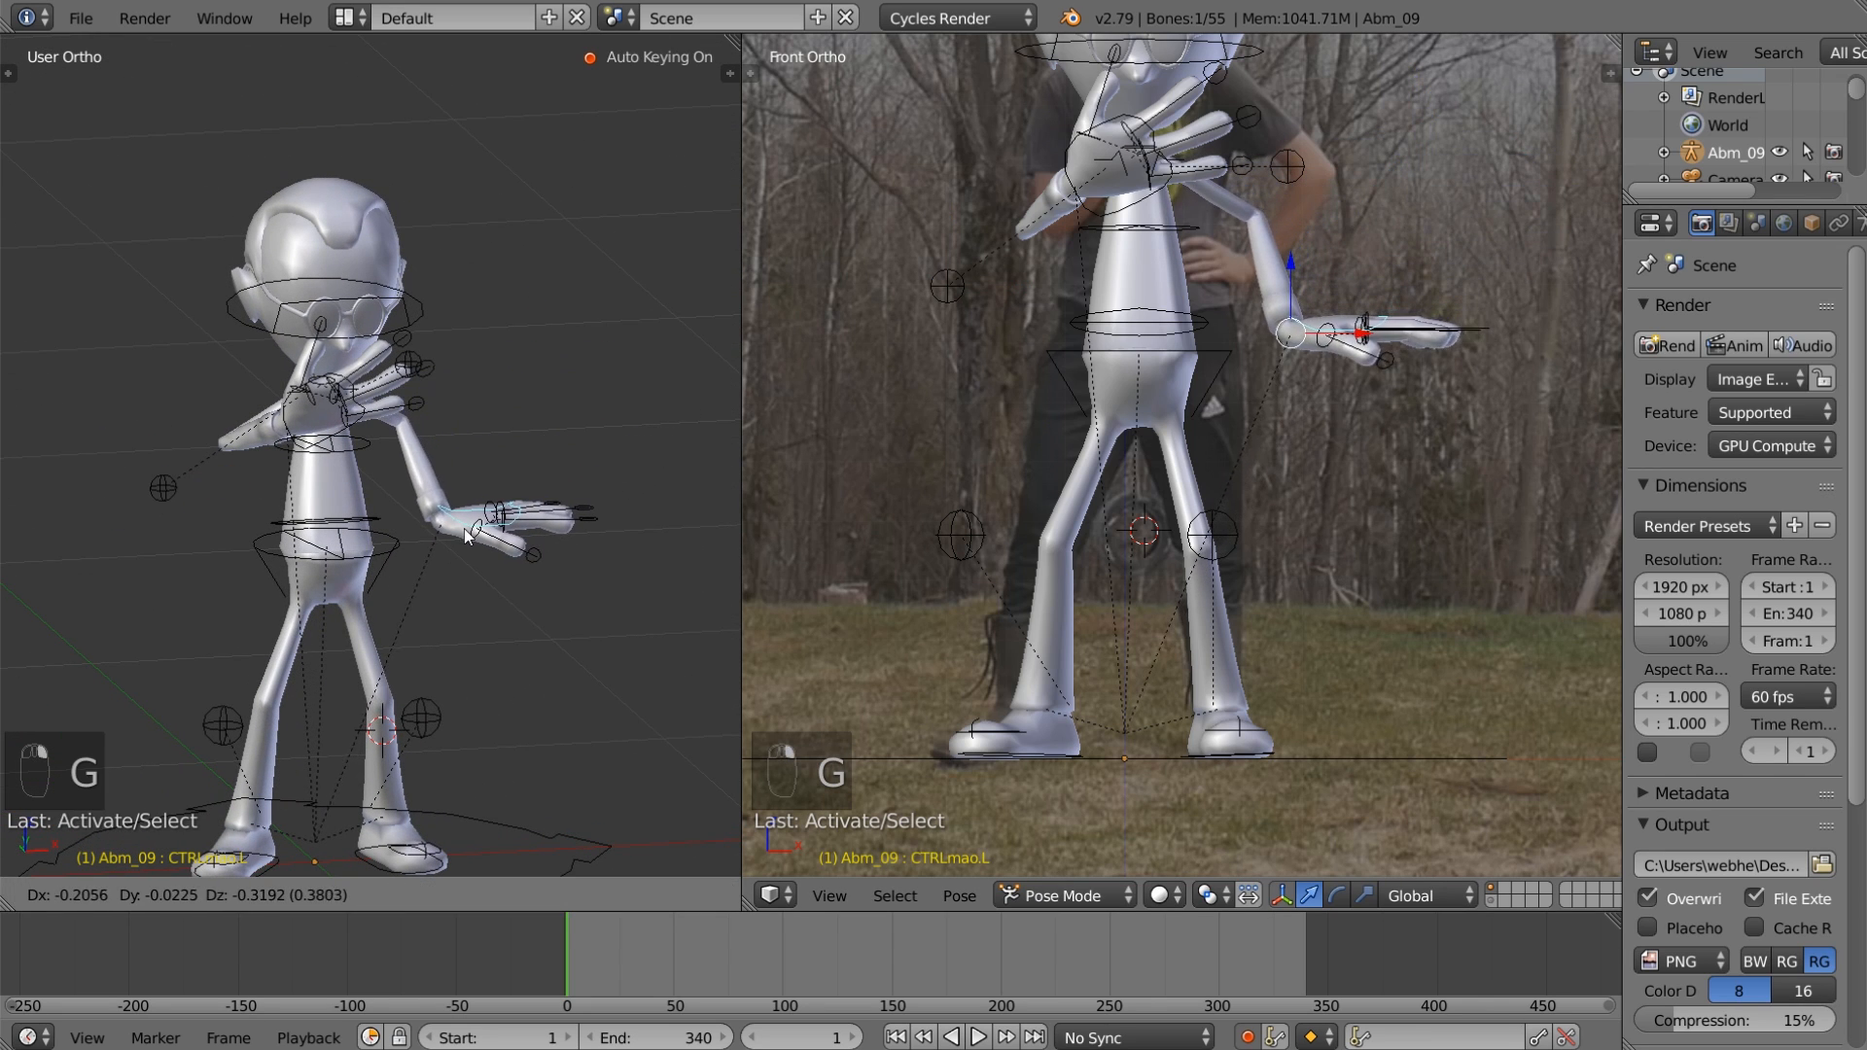
{"action": "left_click", "coordinate": [447, 550]}
{"action": "key", "text": "r"}
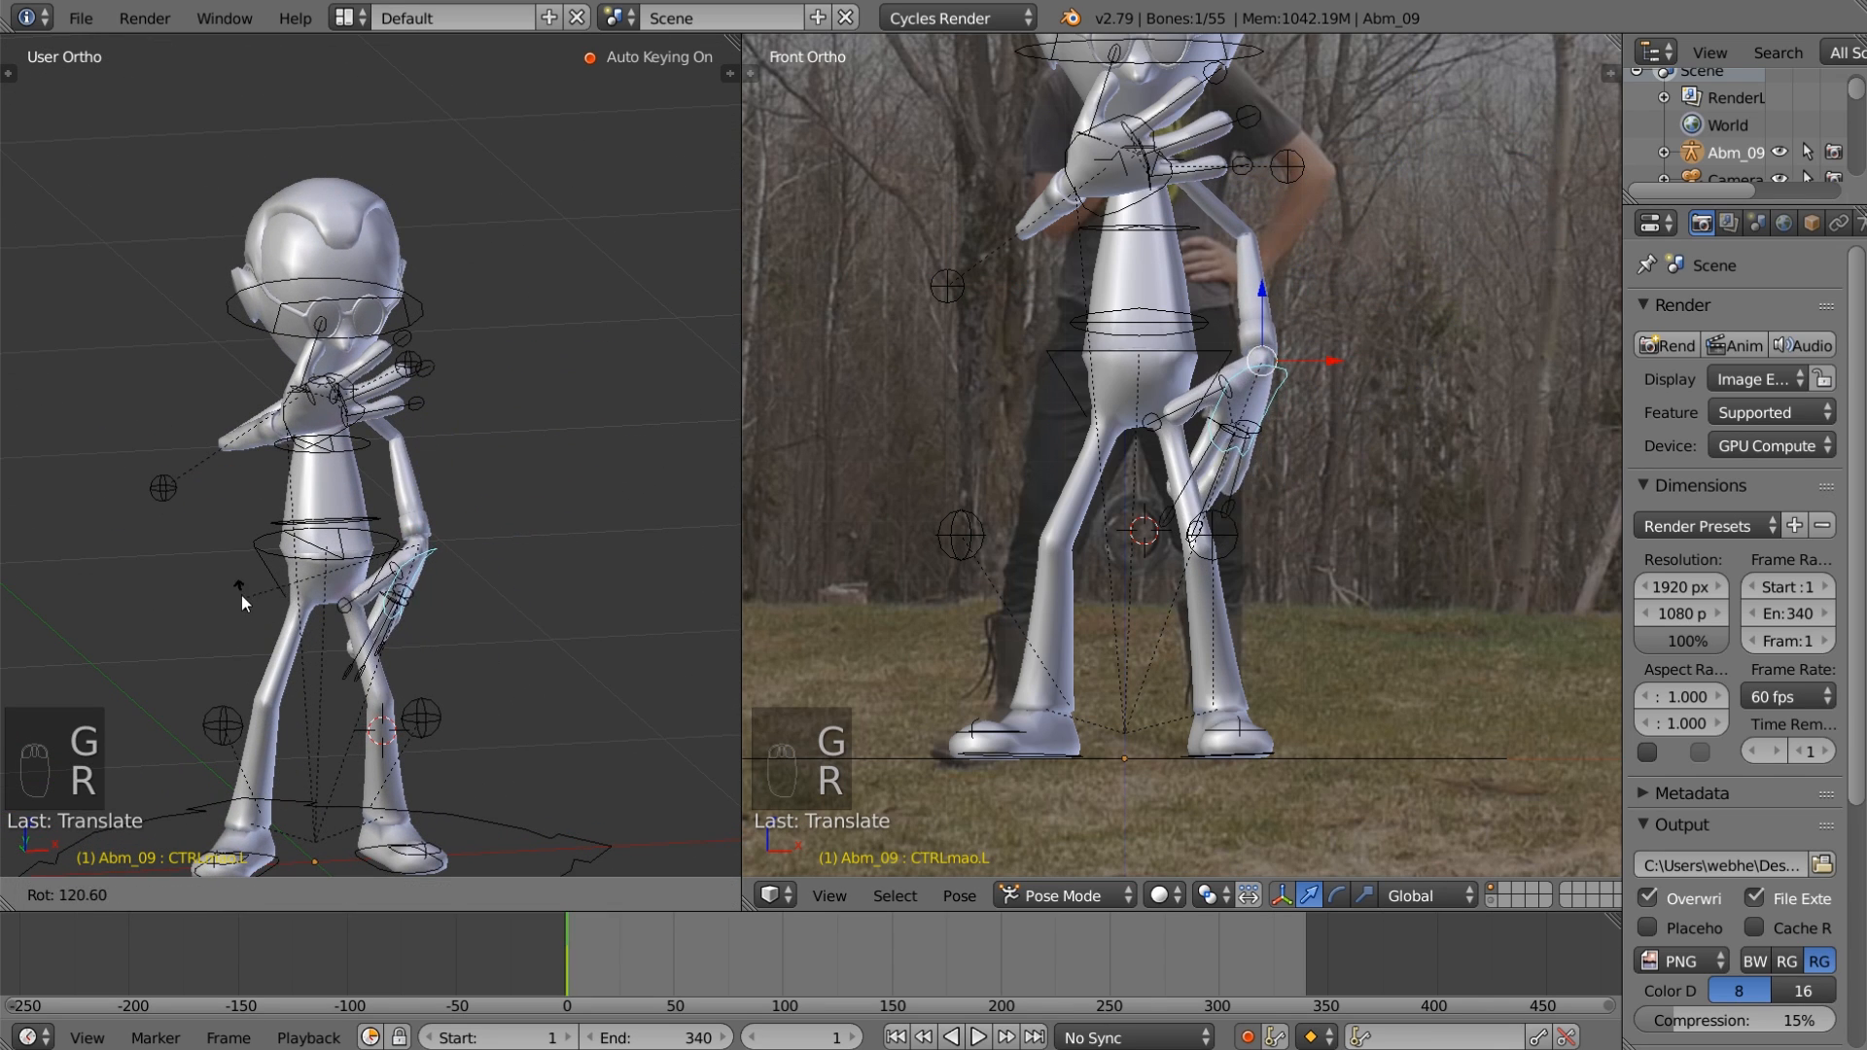
{"action": "left_click", "coordinate": [241, 595]}
Step: Switch to the rotate manipulator, turn the left hand control, and move it up to the hip
{"action": "middle_click_drag", "start_coordinate": [241, 595], "coordinate": [269, 621]}
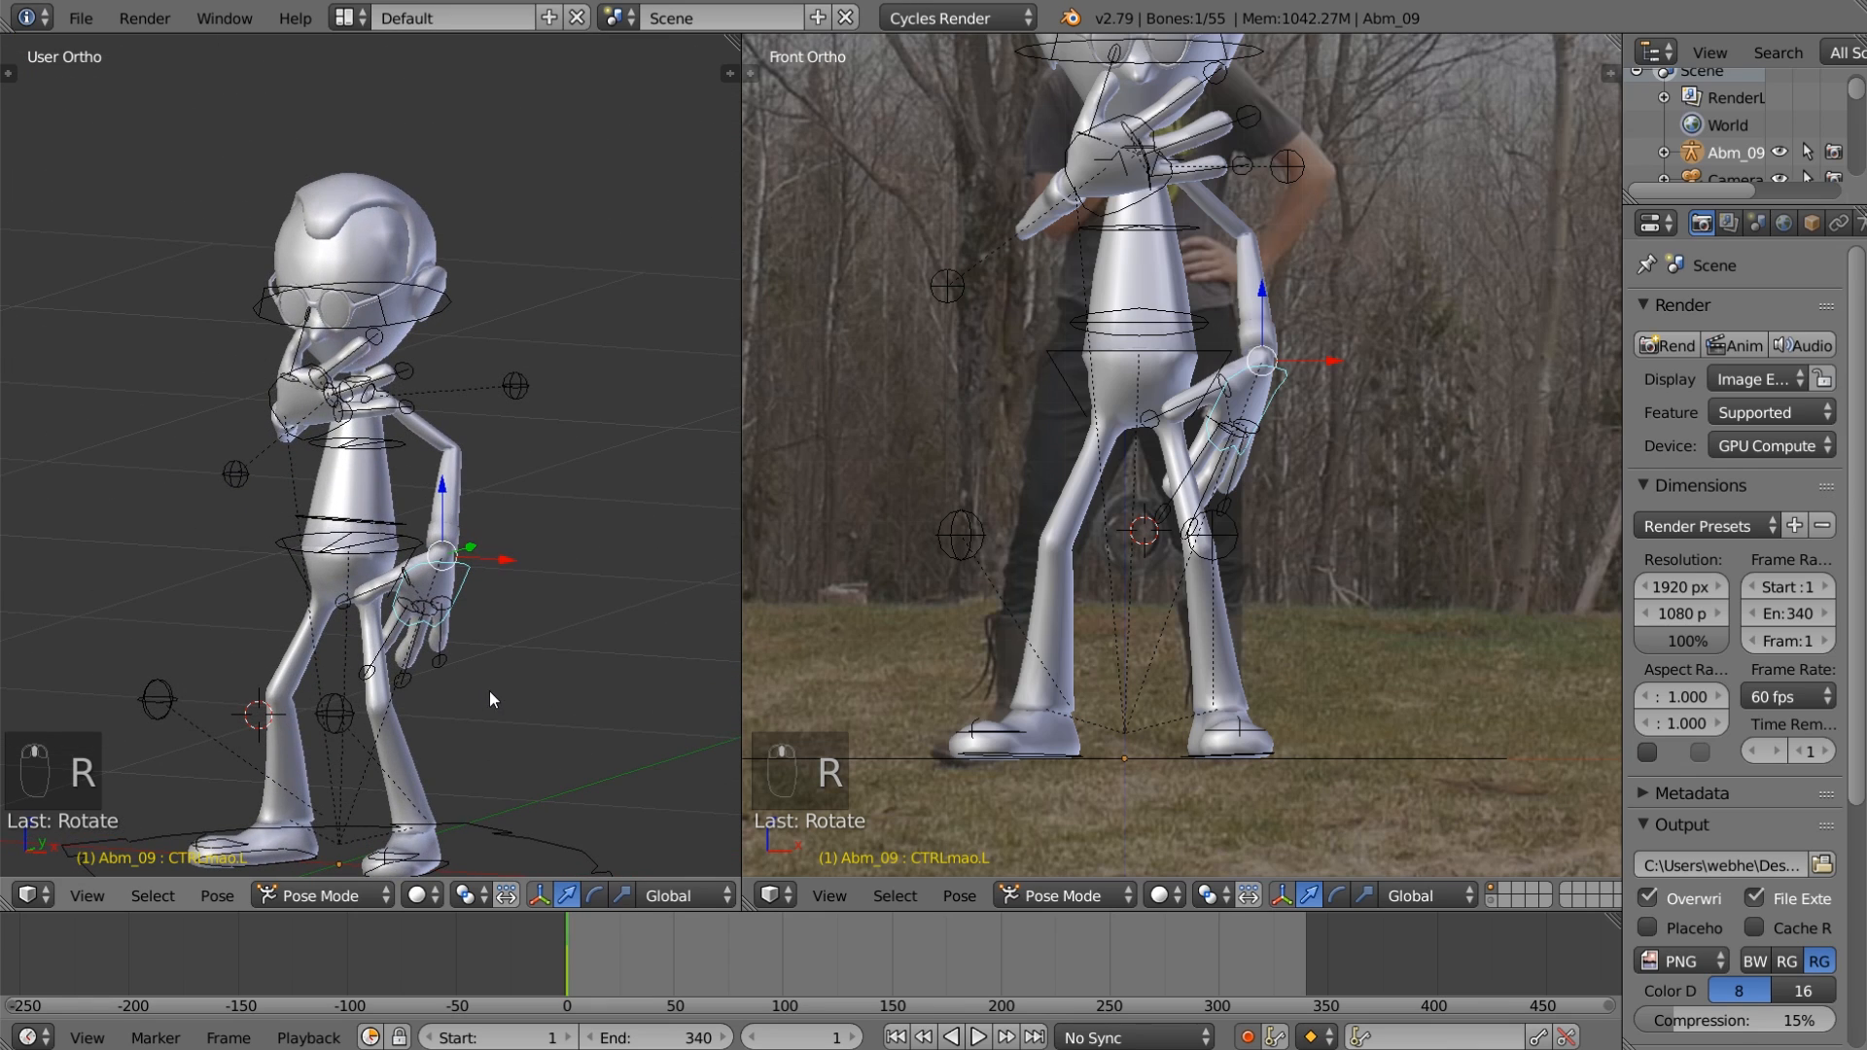
{"action": "left_click", "coordinate": [596, 896]}
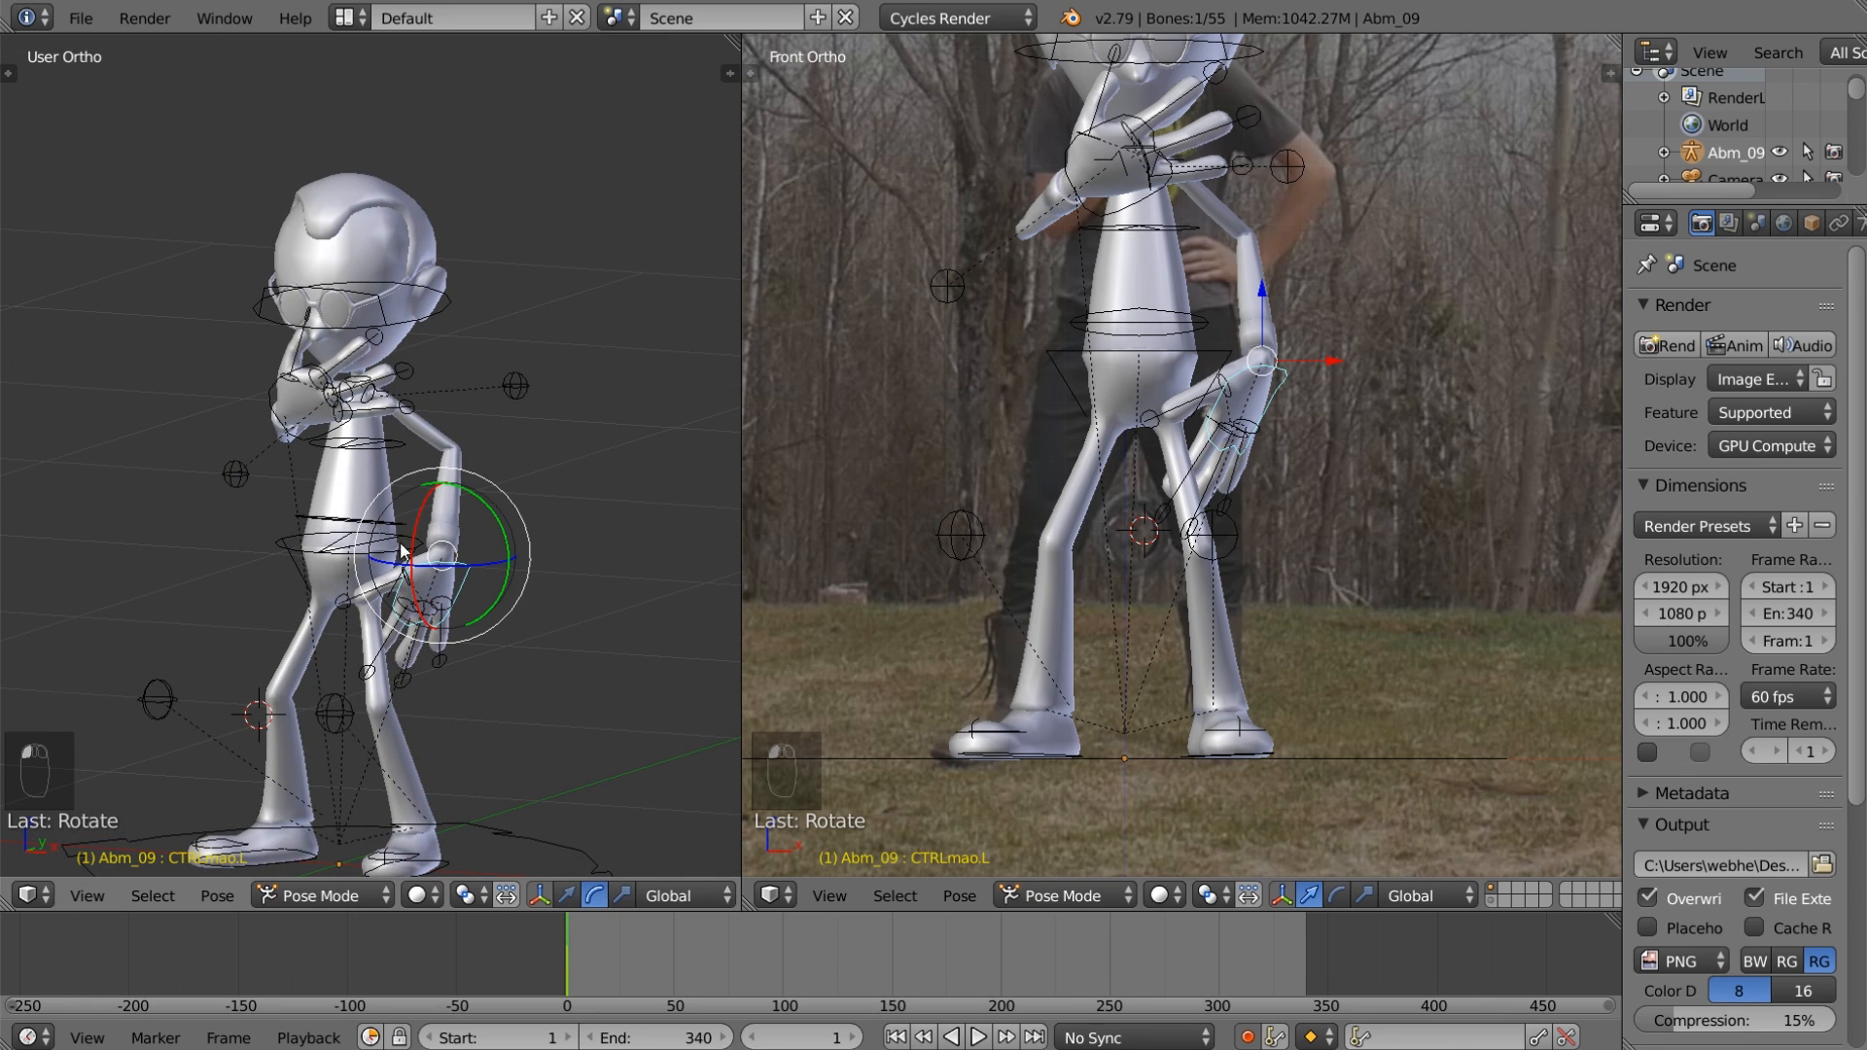
{"action": "left_click_drag", "start_coordinate": [418, 516], "coordinate": [445, 457]}
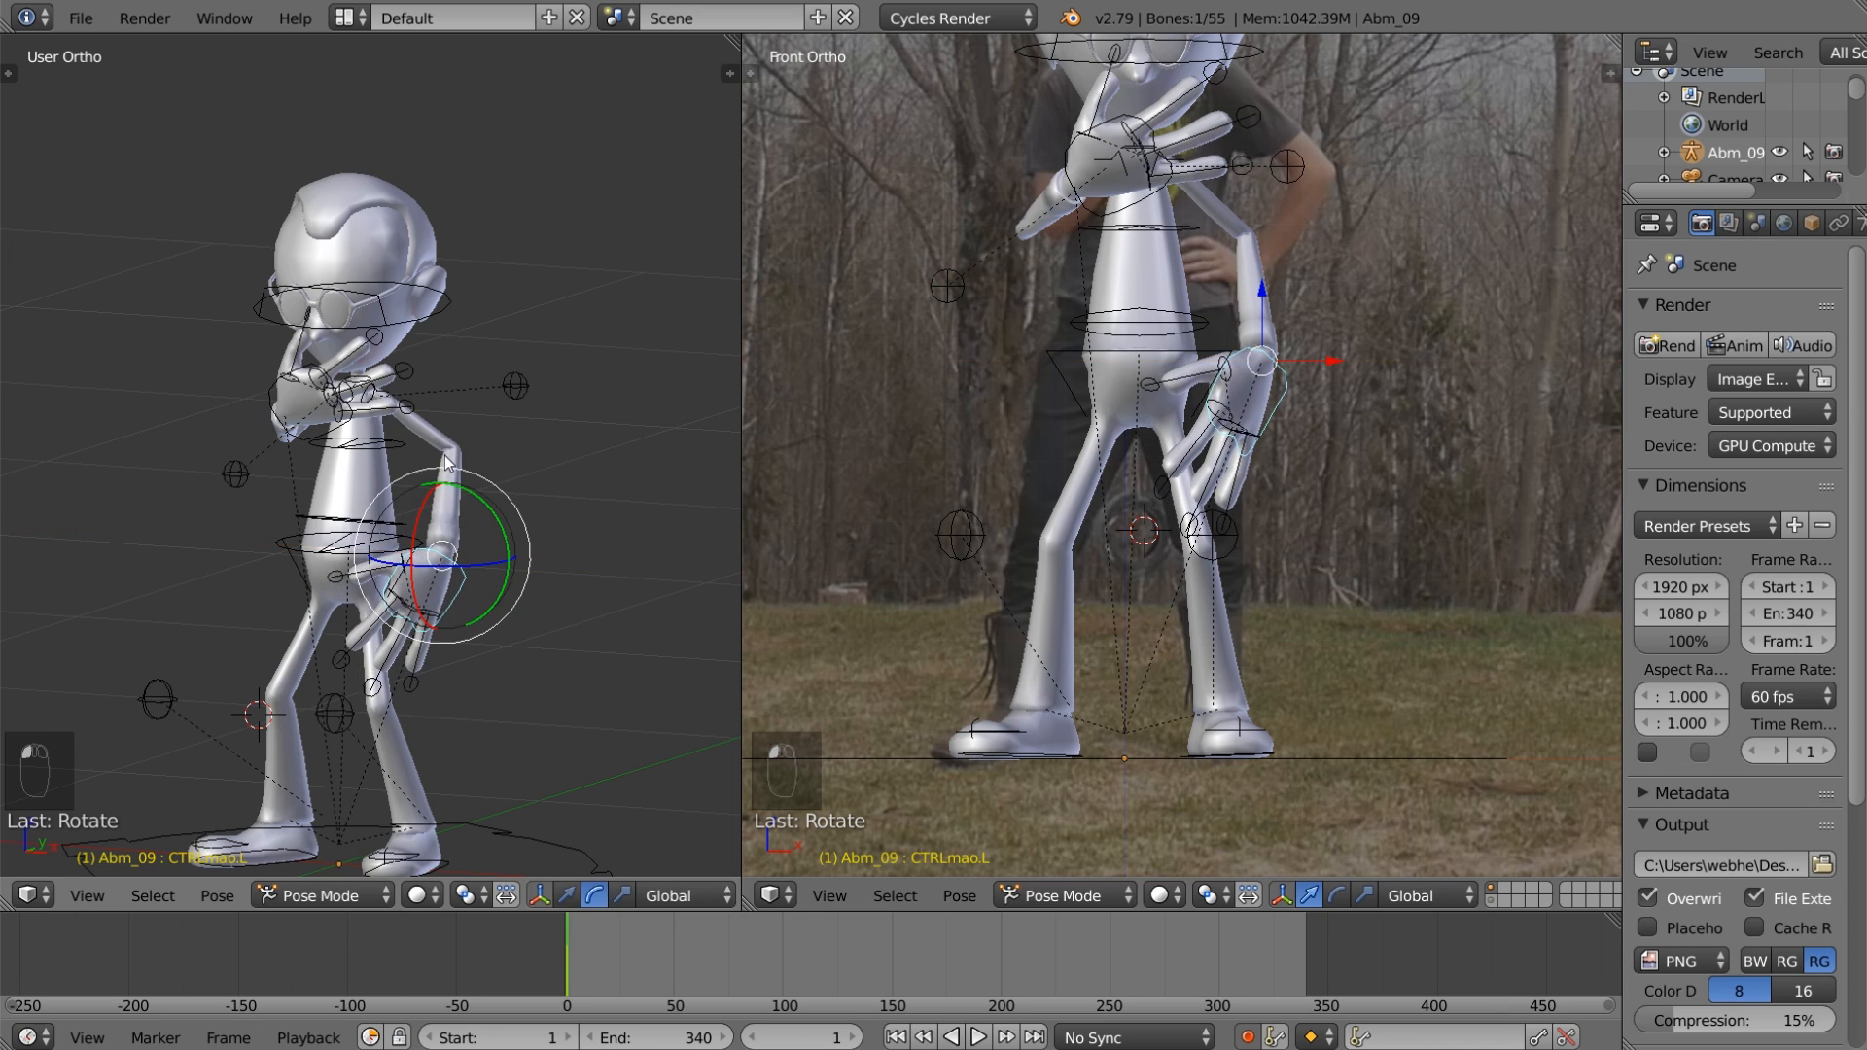
{"action": "key", "text": "g"}
{"action": "left_click", "coordinate": [463, 512]}
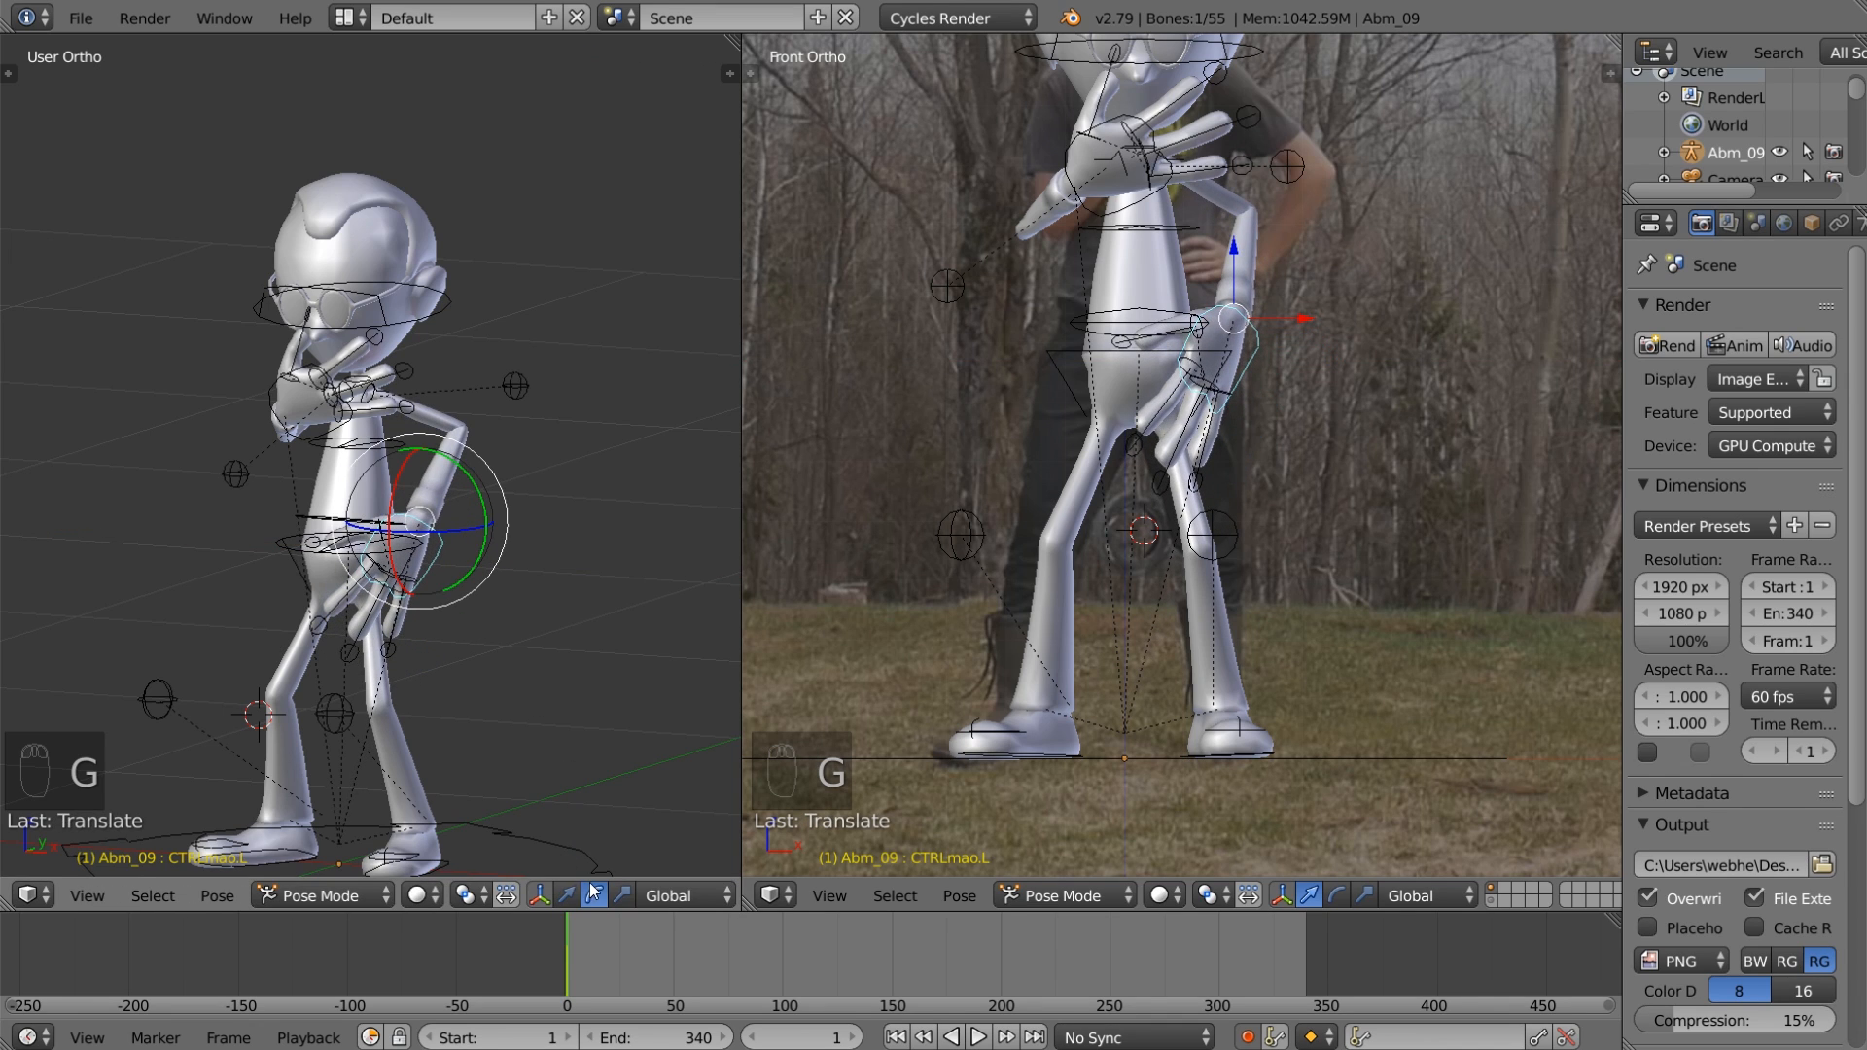
Step: Refine the left hand's orientation with free rotation and reposition it against the hip
{"action": "left_click_drag", "start_coordinate": [488, 523], "coordinate": [455, 541]}
{"action": "key", "text": "r"}
{"action": "key", "text": "r"}
{"action": "left_click", "coordinate": [448, 504]}
{"action": "middle_click_drag", "start_coordinate": [442, 513], "coordinate": [326, 547]}
{"action": "key", "text": "g"}
{"action": "left_click", "coordinate": [510, 509]}
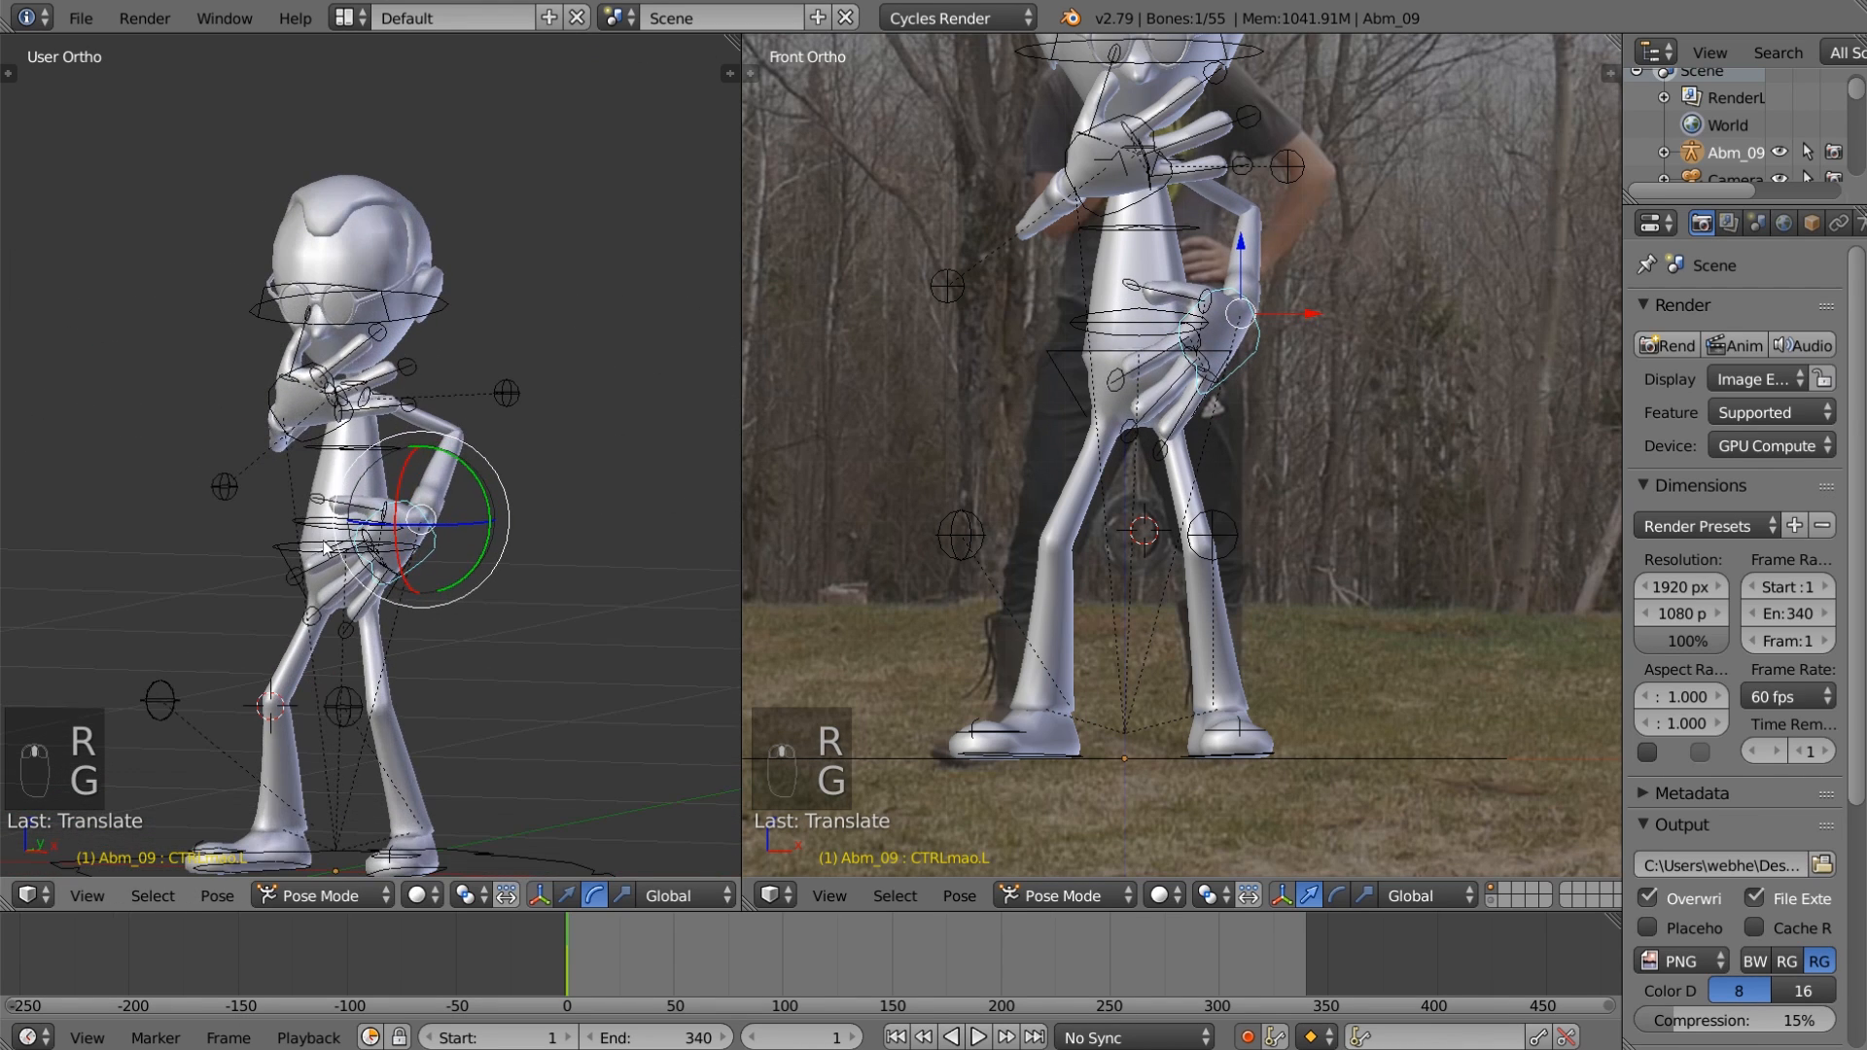
Step: Rotate the left hand control further and shift it slightly up against the waist
{"action": "key", "text": "r"}
{"action": "left_click", "coordinate": [476, 597]}
{"action": "left_click_drag", "start_coordinate": [395, 515], "coordinate": [390, 505]}
{"action": "middle_click_drag", "start_coordinate": [390, 511], "coordinate": [429, 523]}
{"action": "key", "text": "g"}
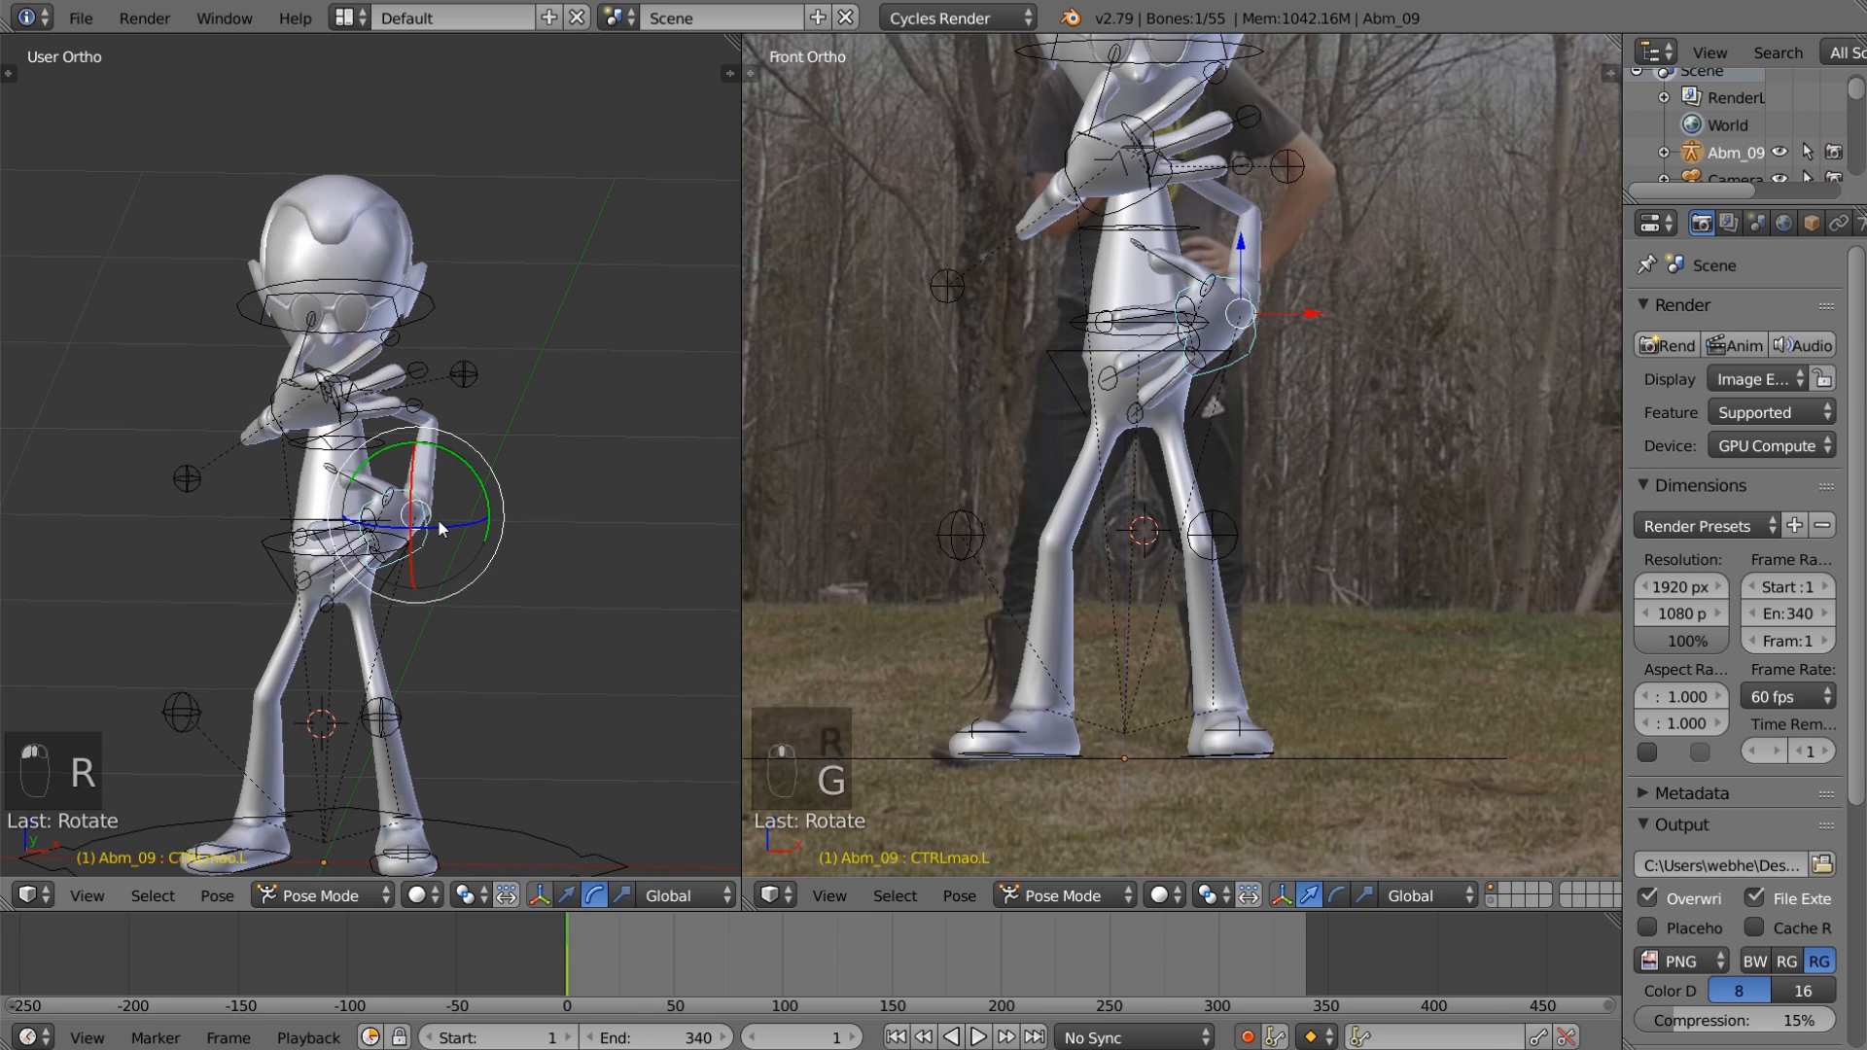
{"action": "left_click", "coordinate": [443, 520]}
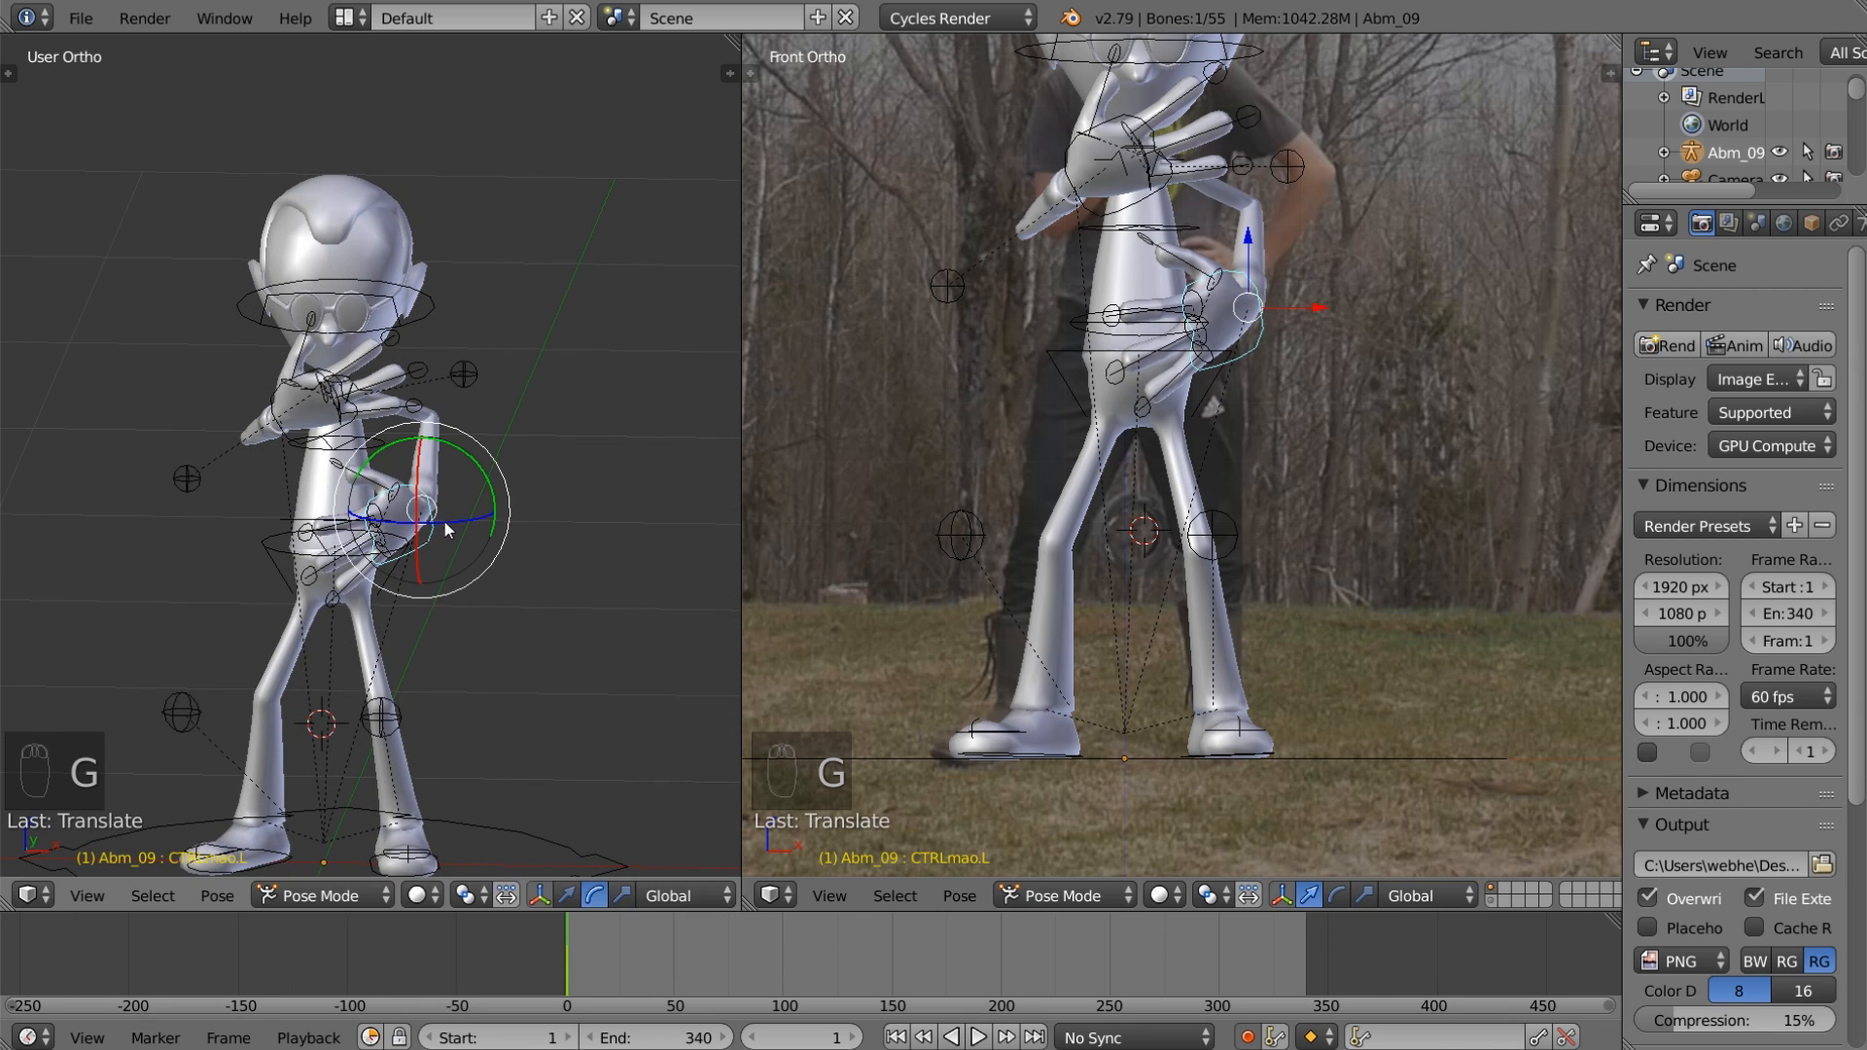
Step: Switch the perspective viewport's transform manipulator to translate
{"action": "left_click", "coordinate": [541, 895]}
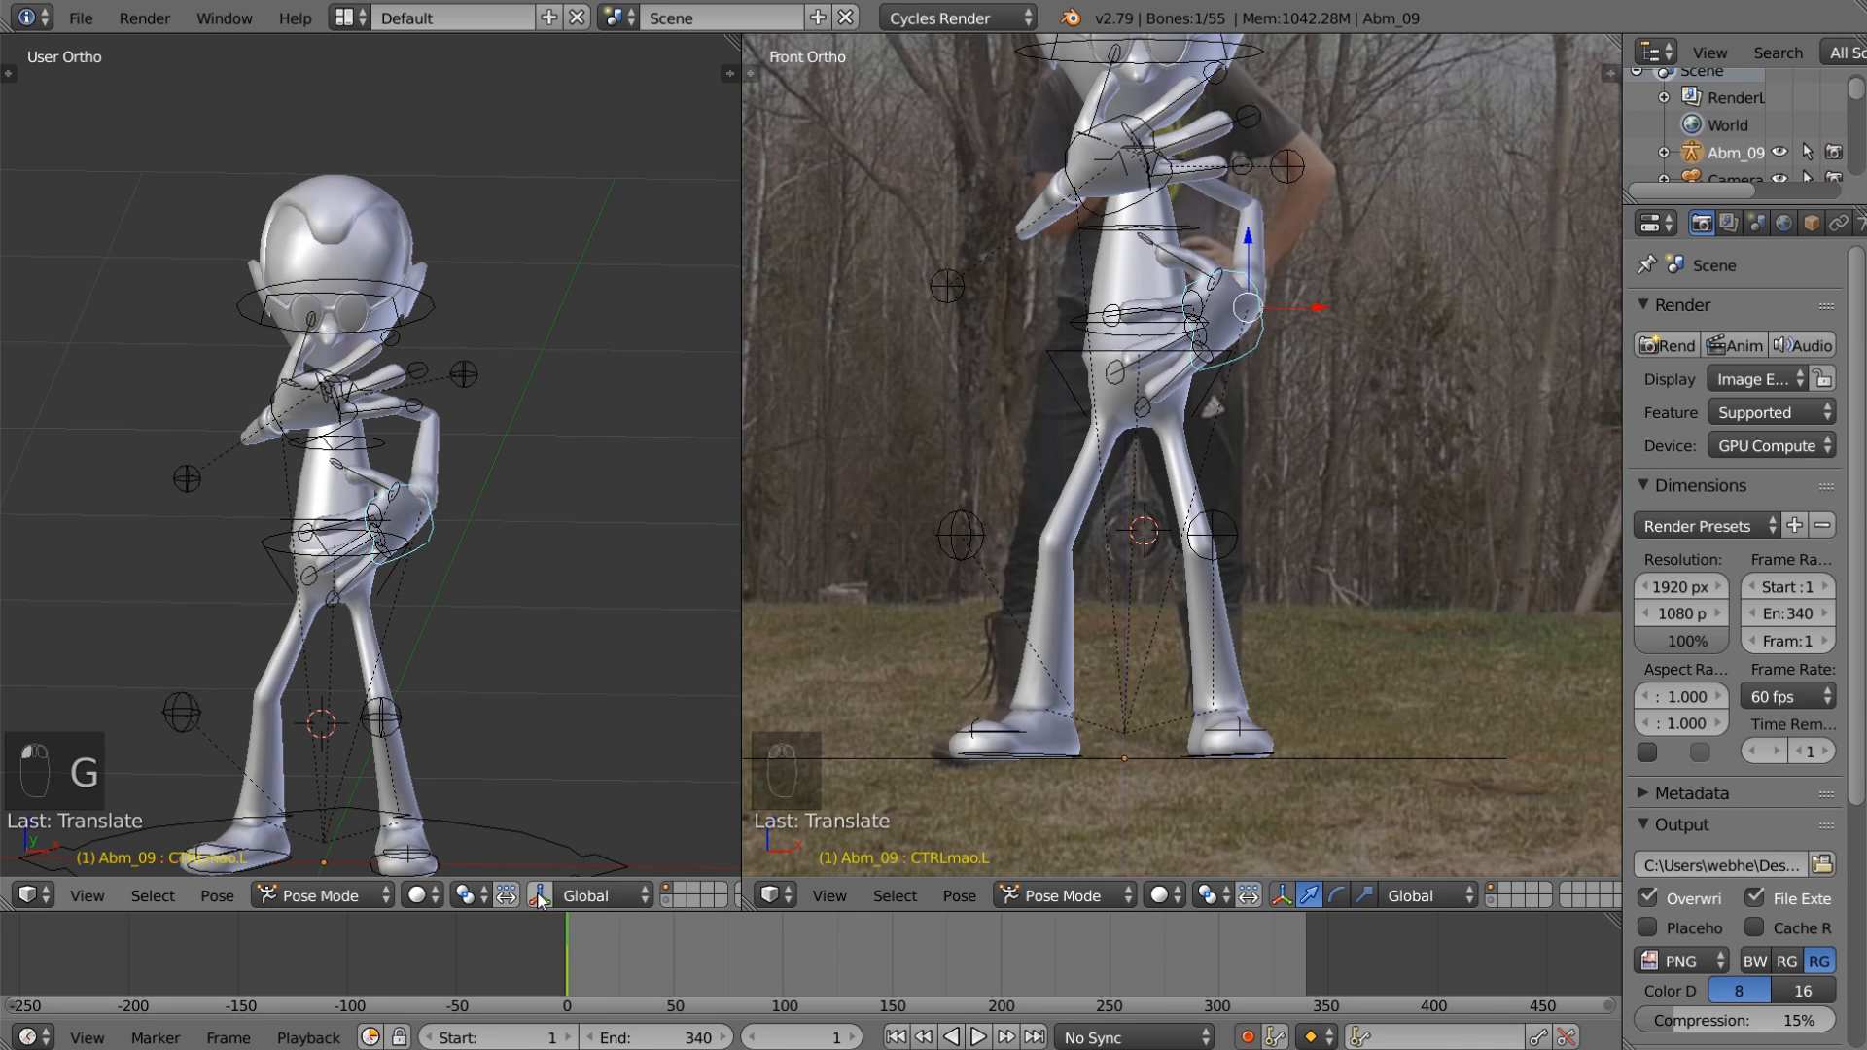
{"action": "left_click", "coordinate": [540, 896]}
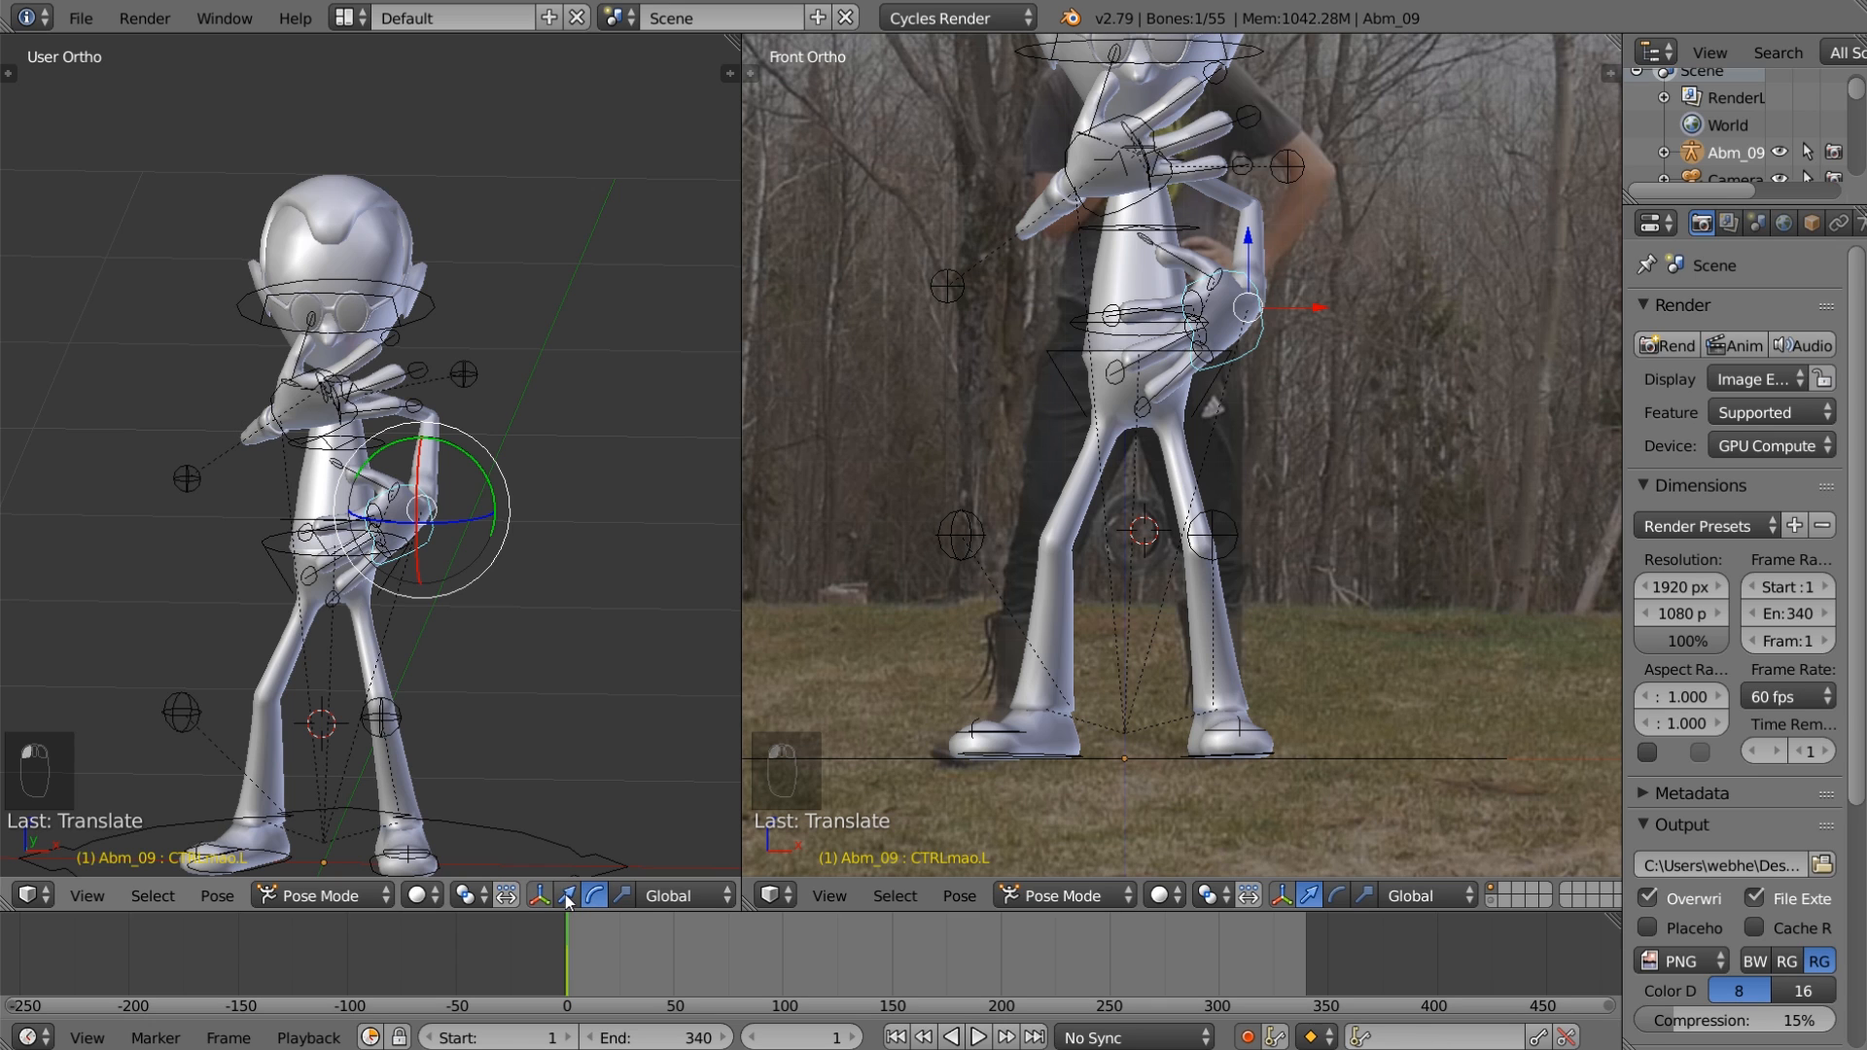
{"action": "left_click", "coordinate": [567, 896]}
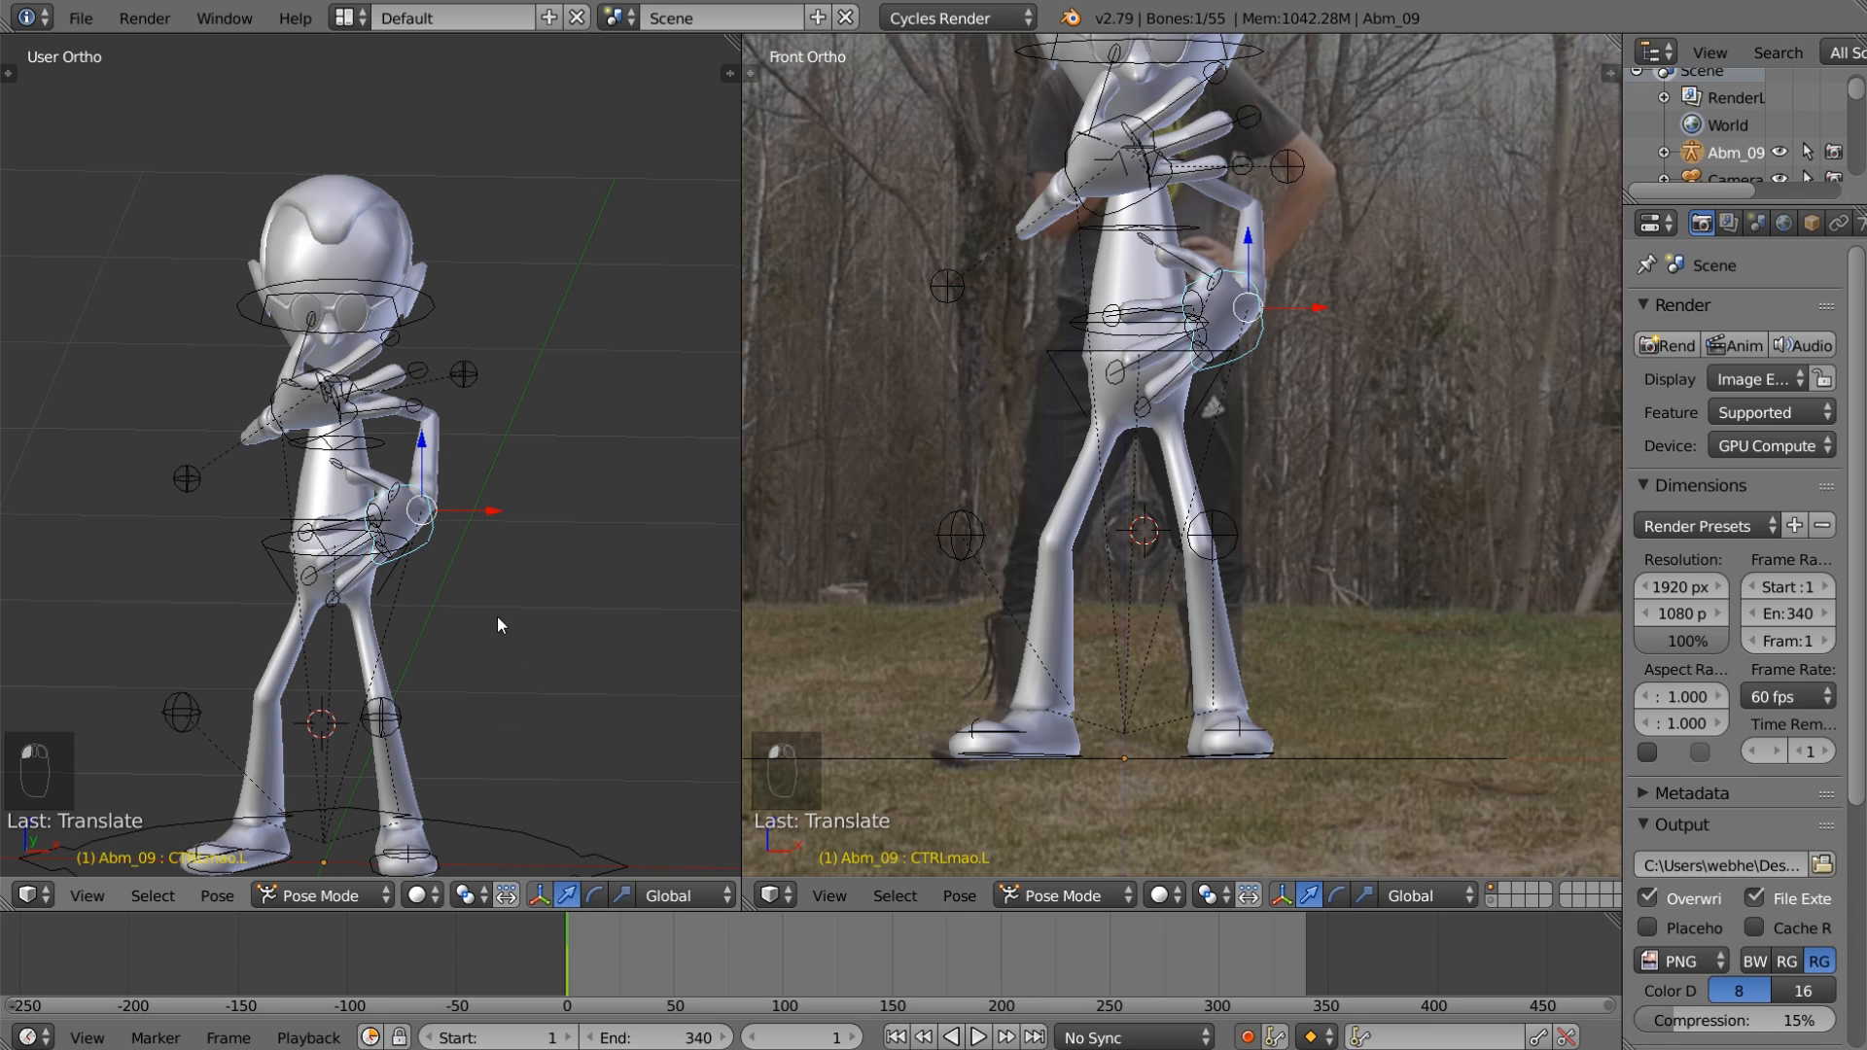
Step: Free-rotate the left hand control and move it closer against the side of the hip
{"action": "scroll", "coordinate": [422, 679], "scroll_direction": "up", "scroll_amount": 6}
{"action": "key", "text": "r"}
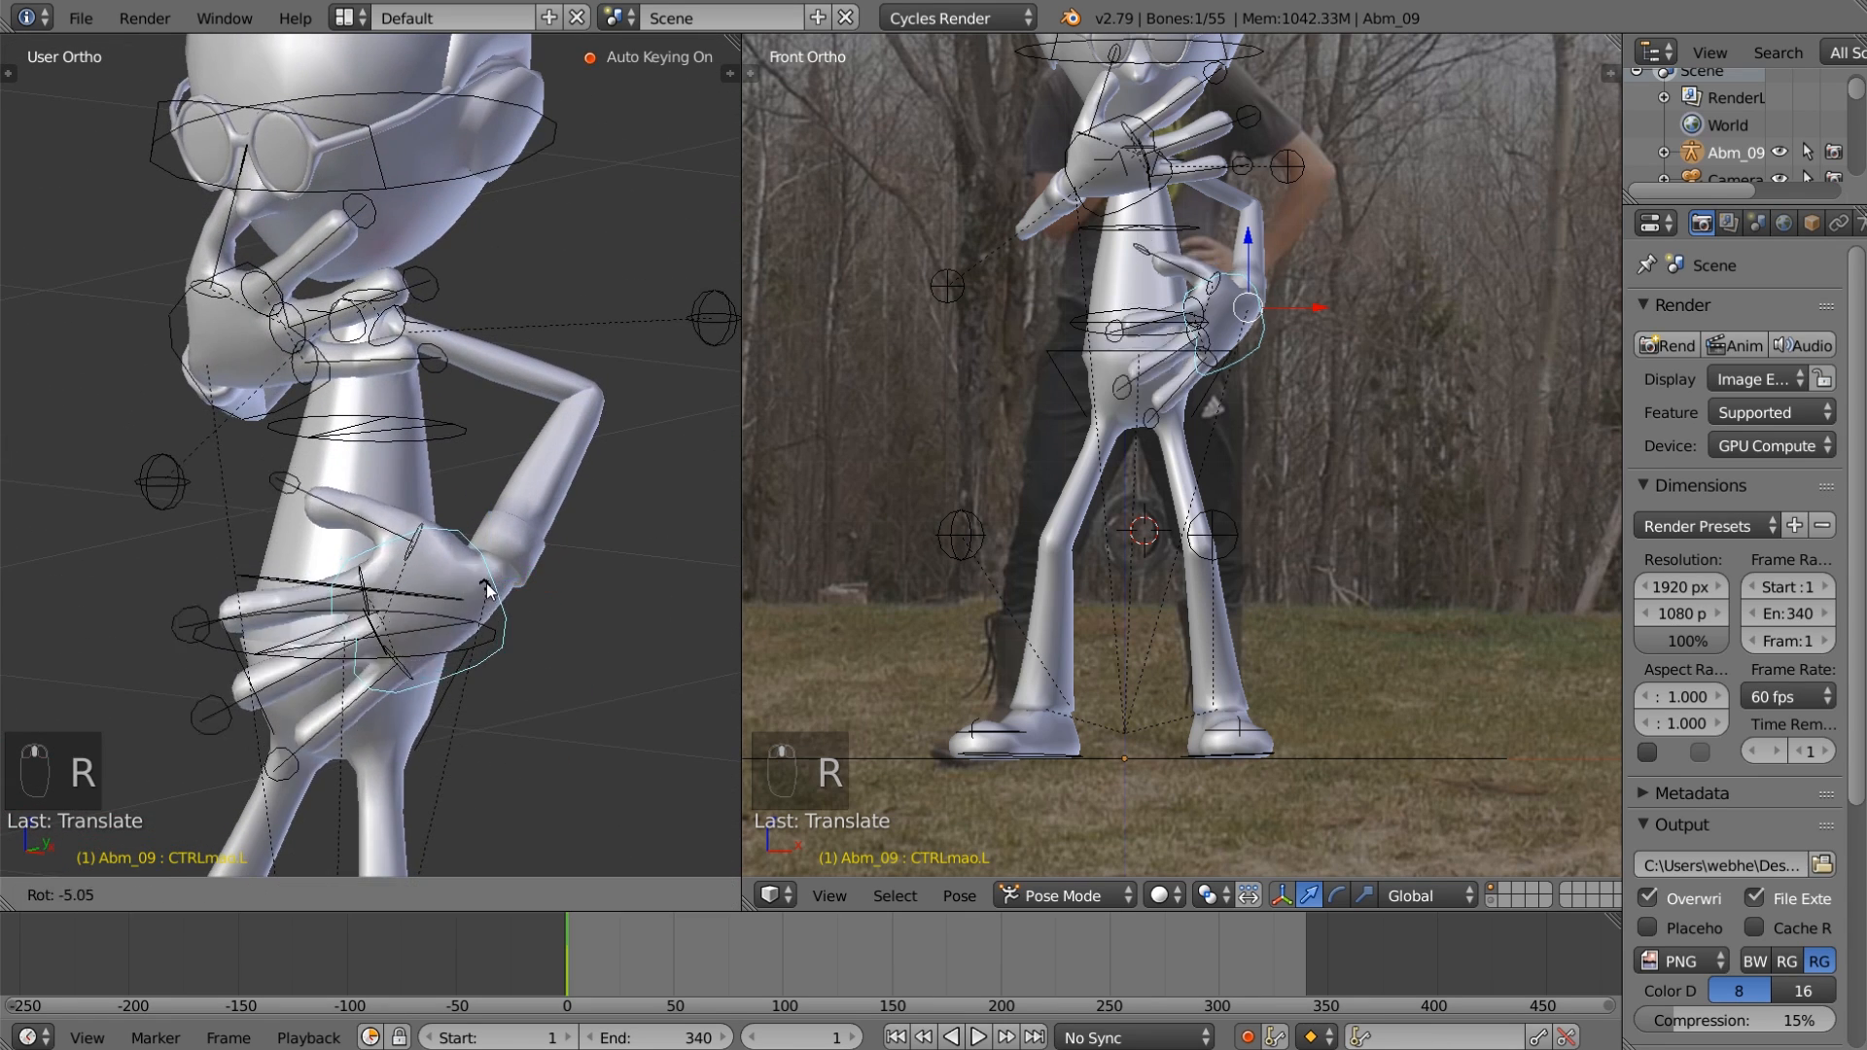
{"action": "key", "text": "r"}
{"action": "left_click", "coordinate": [469, 588]}
{"action": "middle_click_drag", "start_coordinate": [469, 587], "coordinate": [630, 579]}
{"action": "key", "text": "g"}
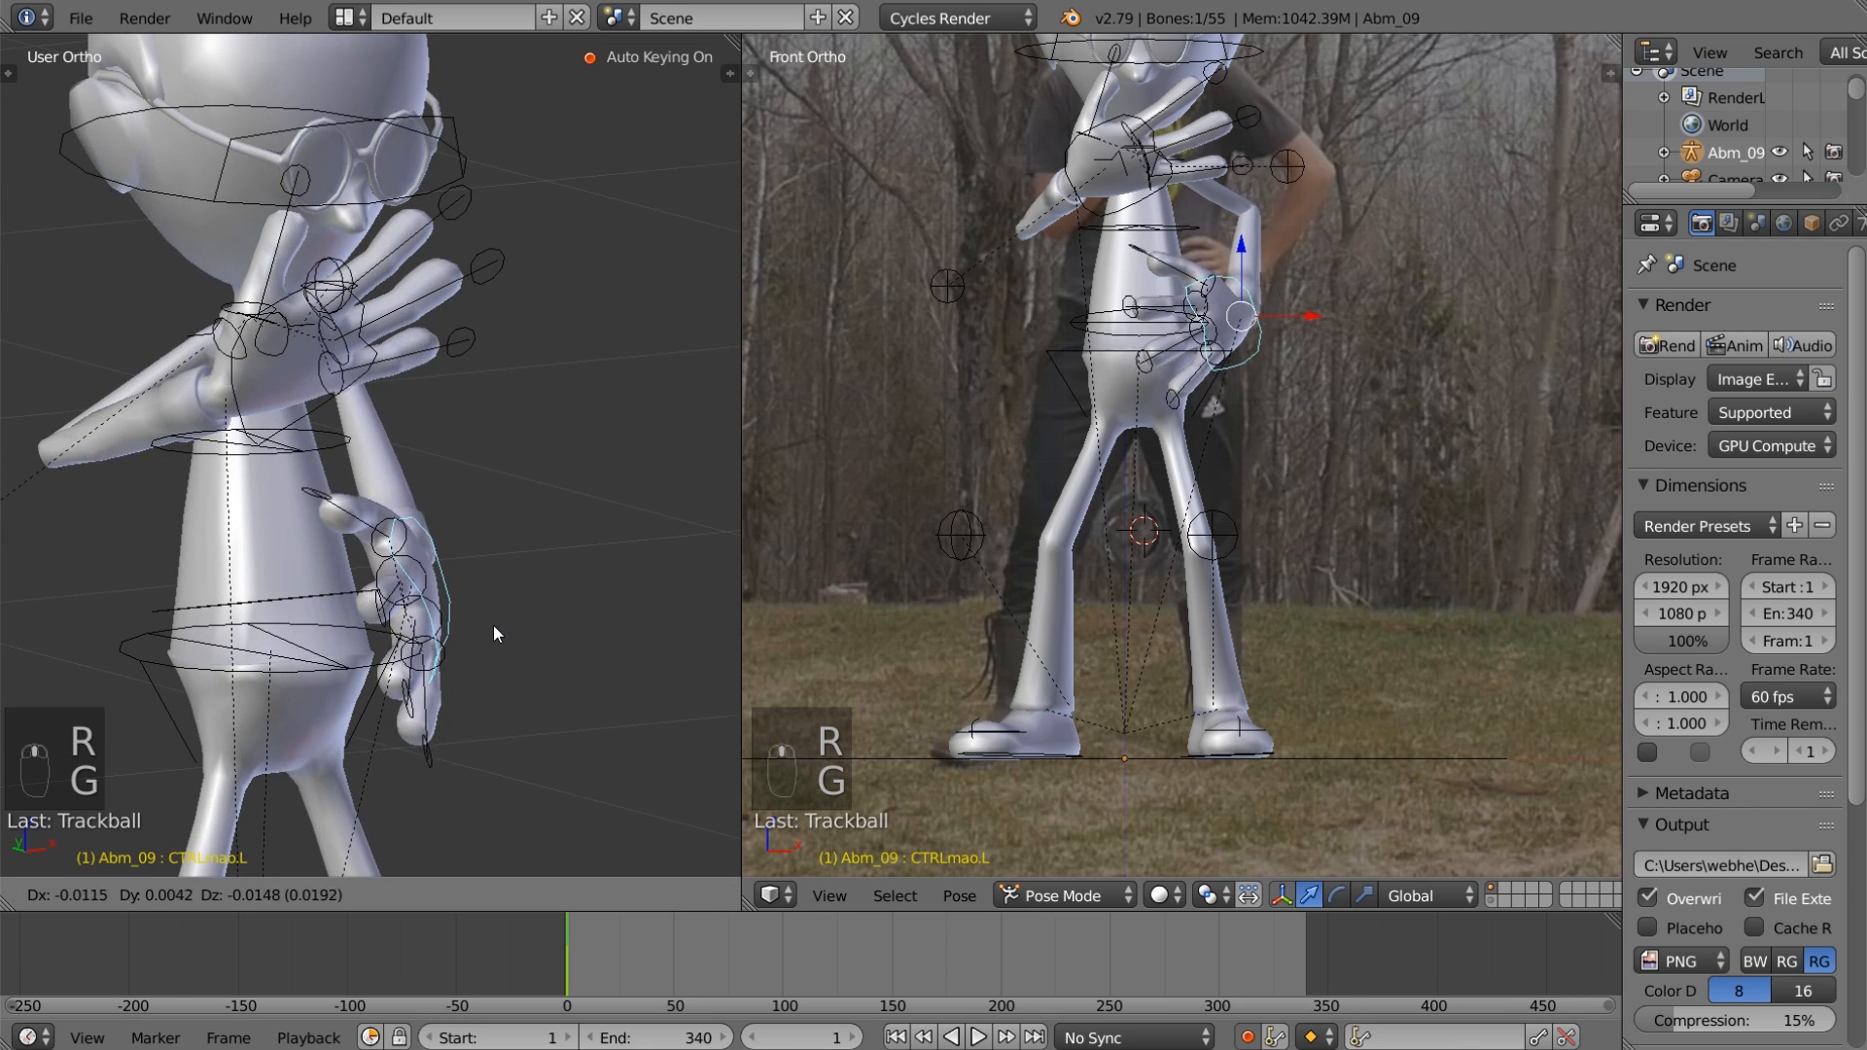
{"action": "left_click", "coordinate": [479, 639]}
Step: Free-rotate the head control so the head tilts down over the raised right hand
{"action": "middle_click_drag", "start_coordinate": [480, 644], "coordinate": [496, 596]}
{"action": "middle_click_drag", "start_coordinate": [480, 399], "coordinate": [447, 489], "text": "shift"}
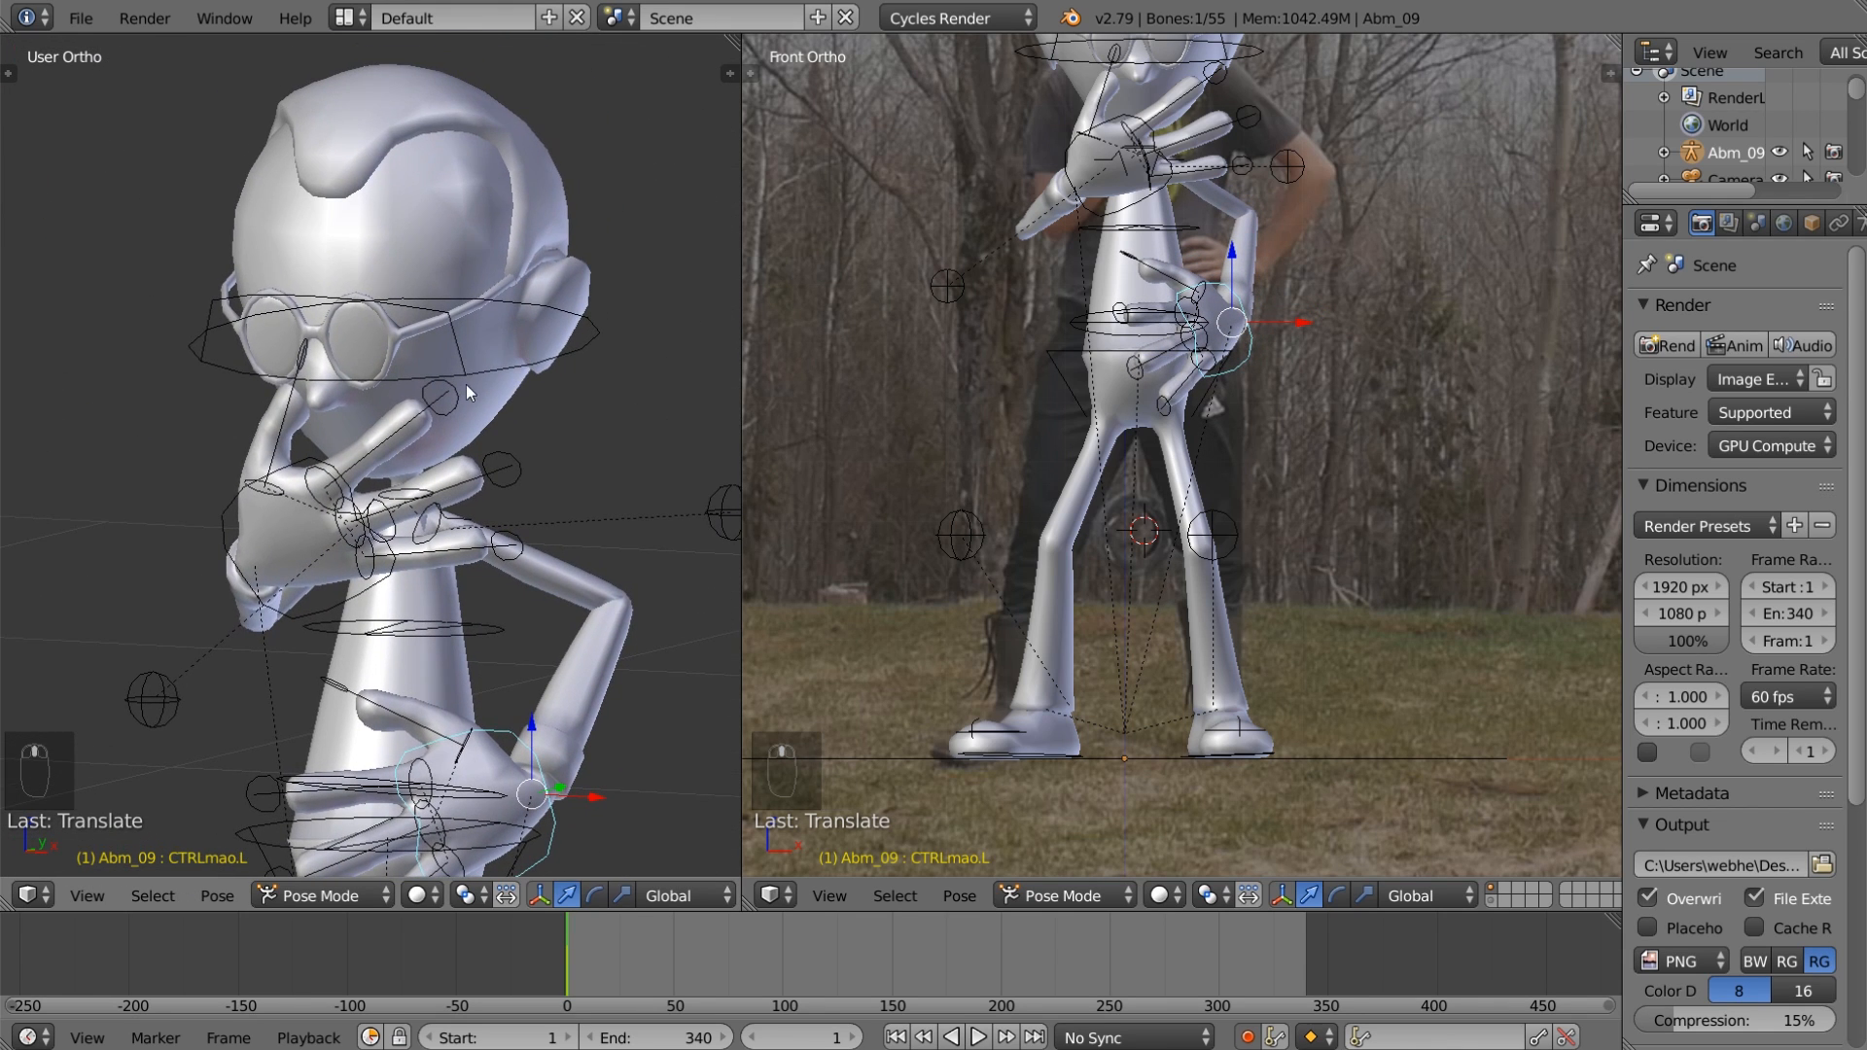
{"action": "right_click", "coordinate": [490, 371]}
{"action": "middle_click_drag", "start_coordinate": [950, 393], "coordinate": [899, 559], "text": "shift"}
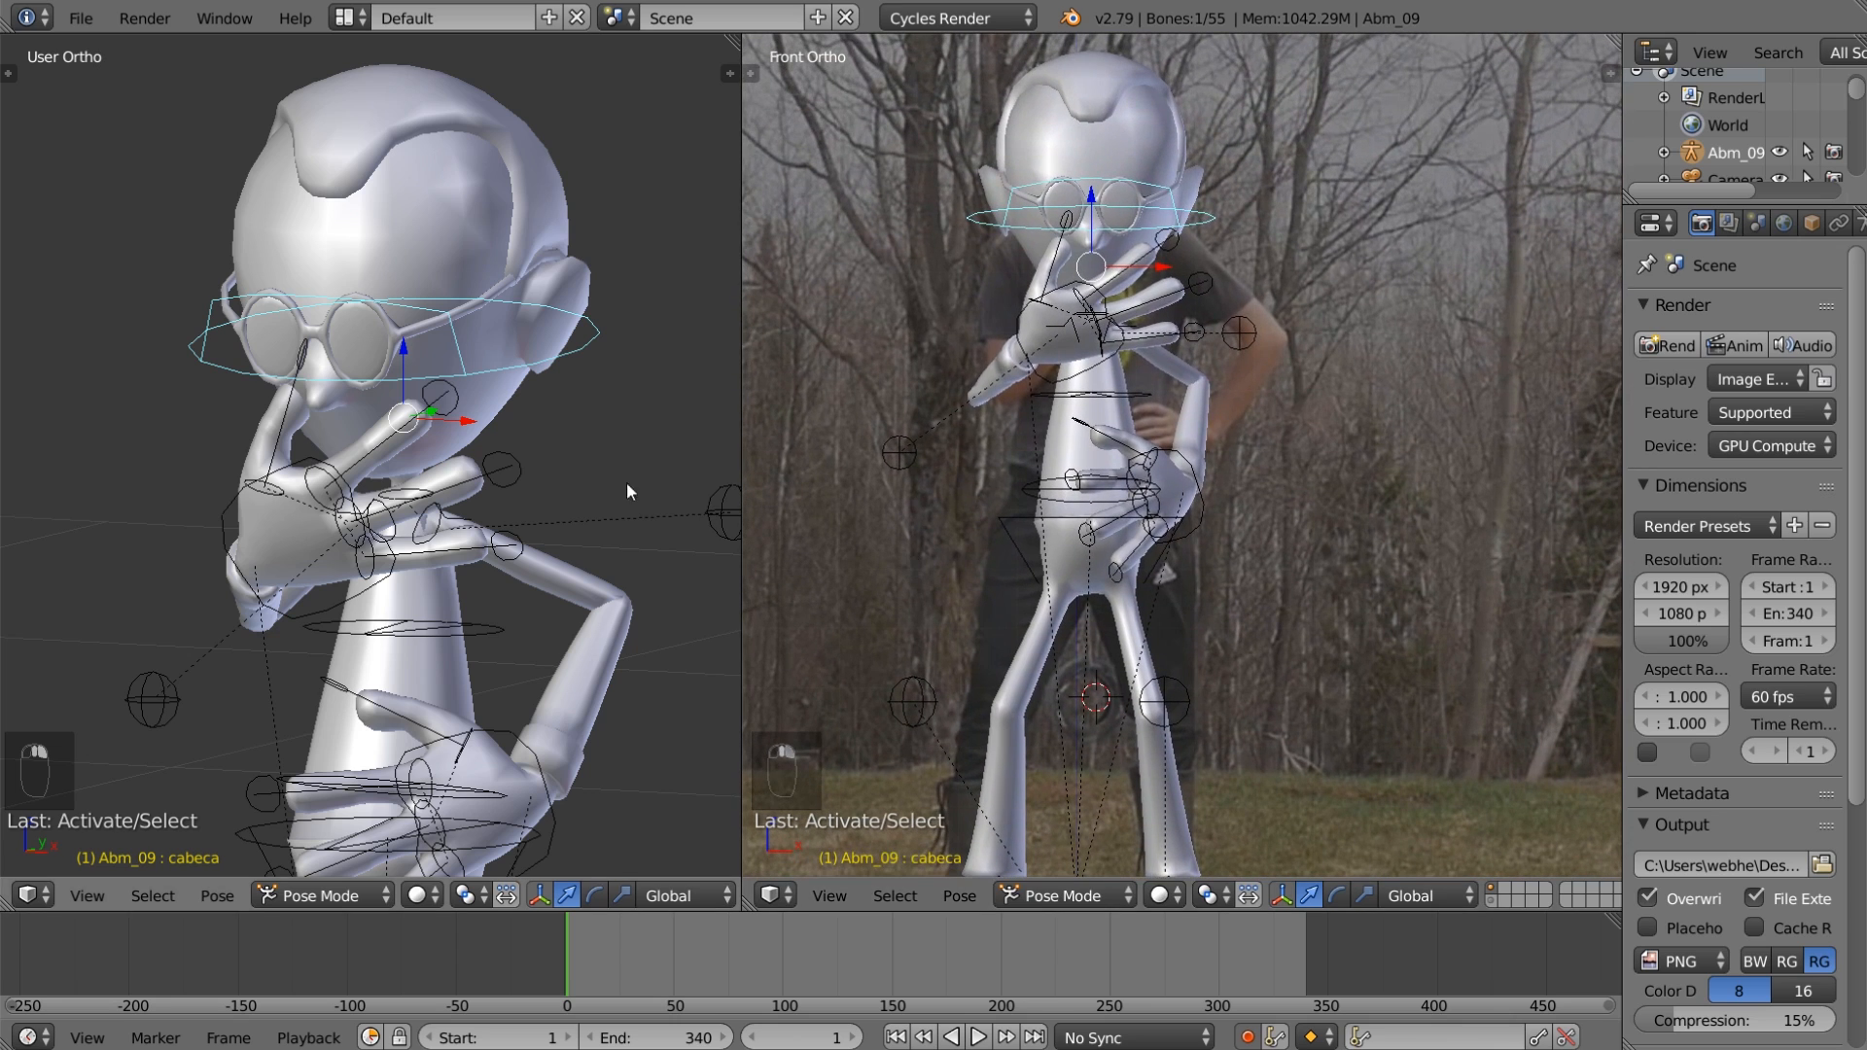
{"action": "key", "text": "r"}
{"action": "key", "text": "r"}
{"action": "left_click", "coordinate": [531, 434]}
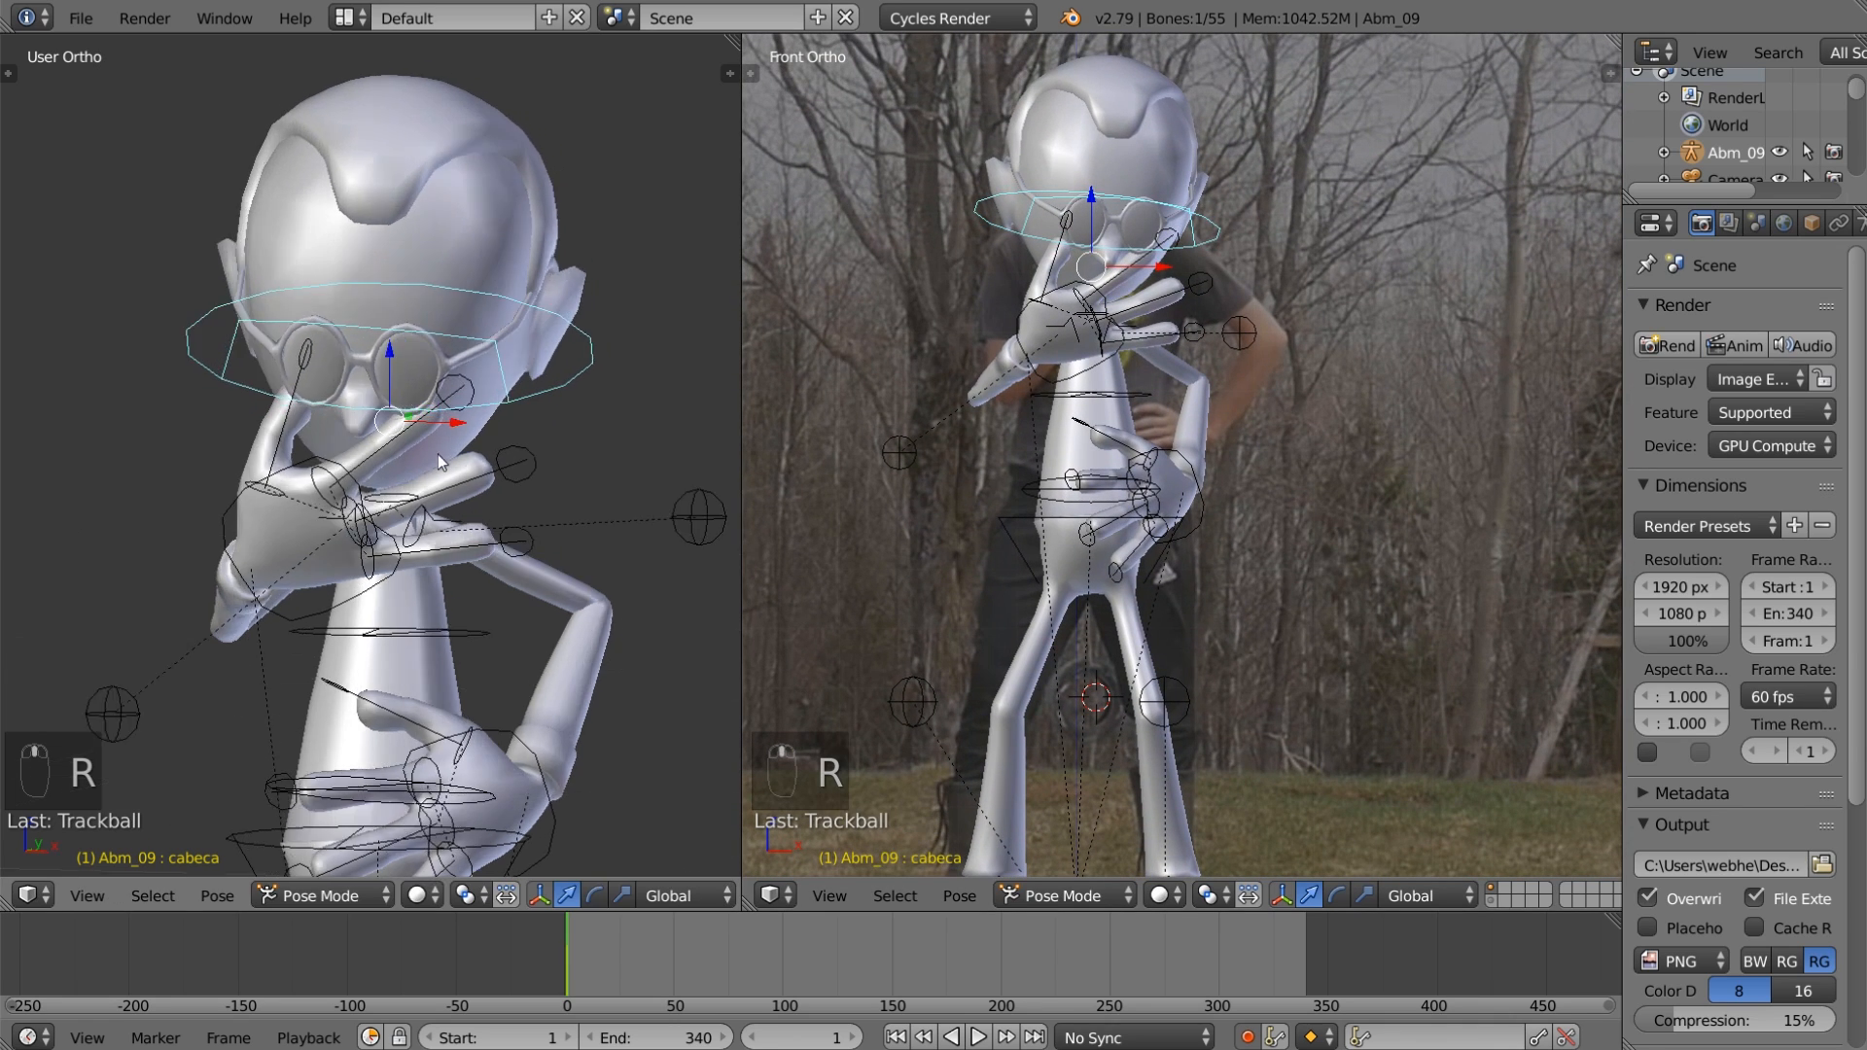
Step: Rotate the right index finger control to lower the finger alongside the chin
{"action": "middle_click_drag", "start_coordinate": [438, 453], "coordinate": [473, 435]}
{"action": "right_click", "coordinate": [492, 393]}
{"action": "key", "text": "r"}
{"action": "key", "text": "r"}
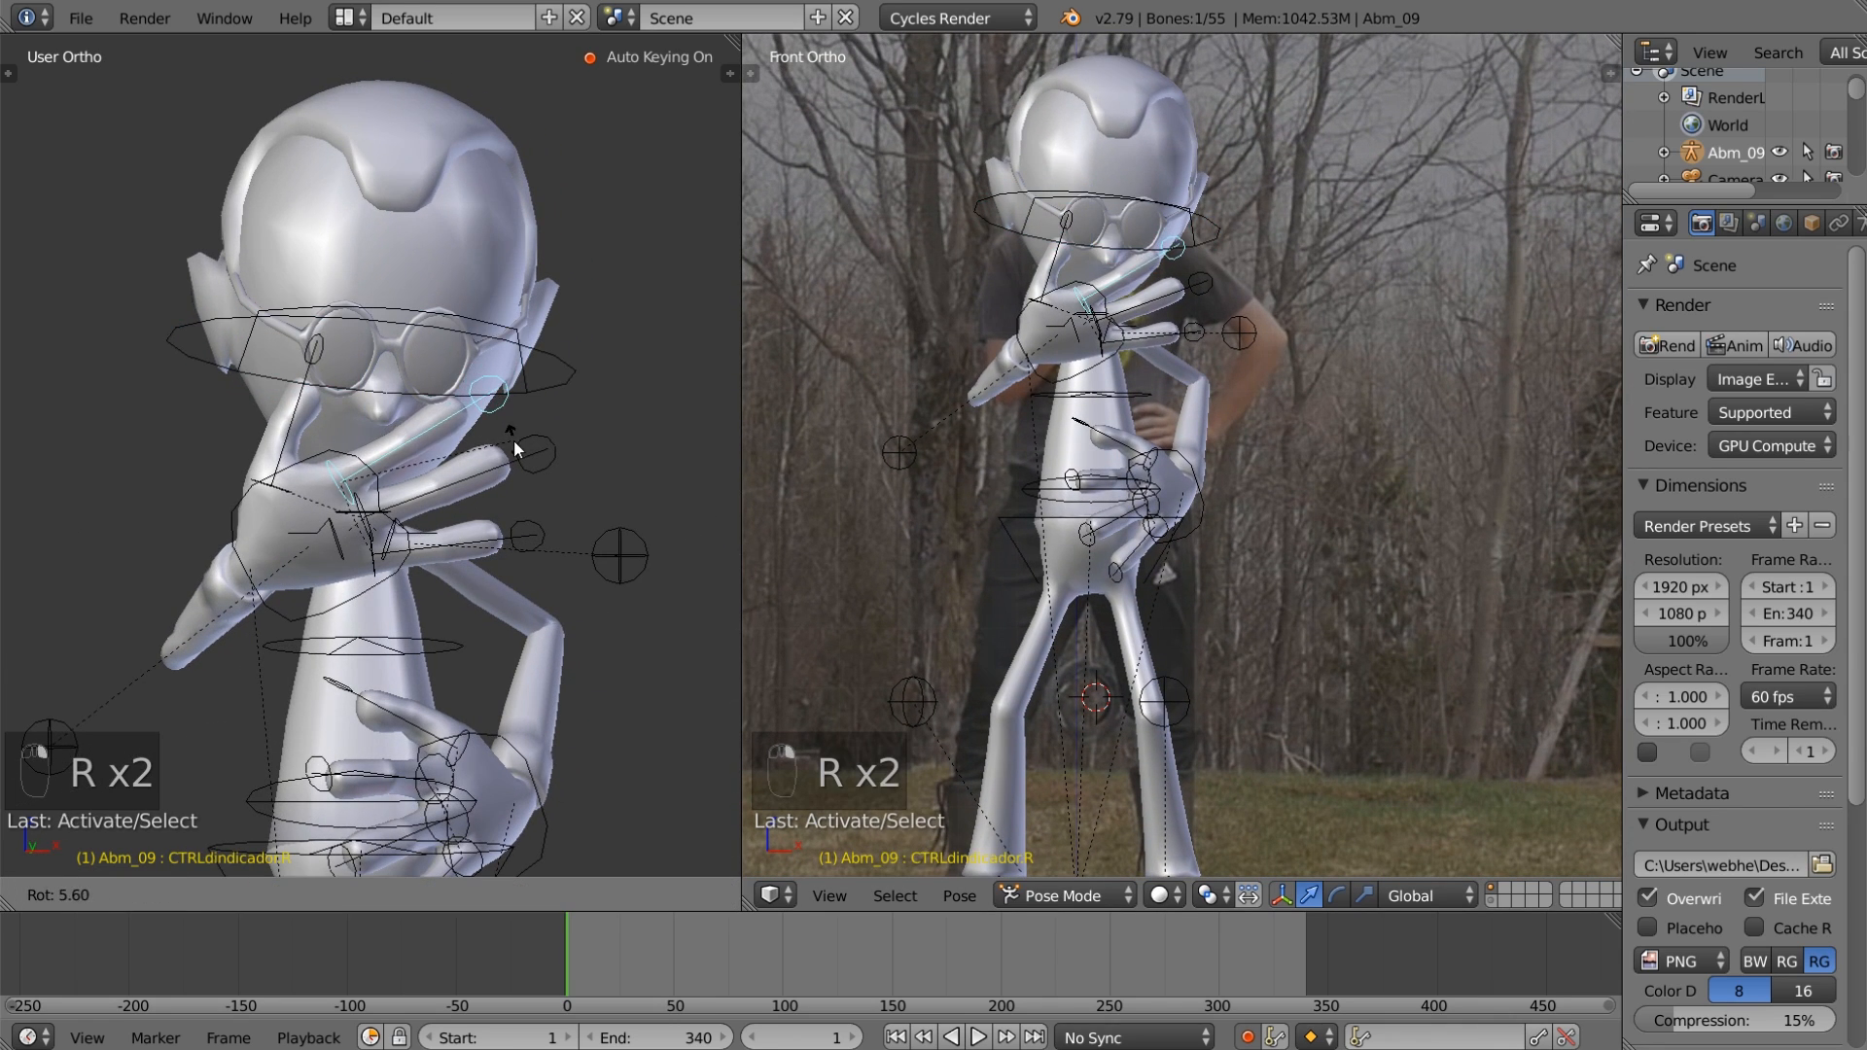
{"action": "left_click", "coordinate": [513, 447]}
Step: Curl the right hand's middle and little fingers by scaling down their controls together
{"action": "right_click", "coordinate": [323, 356]}
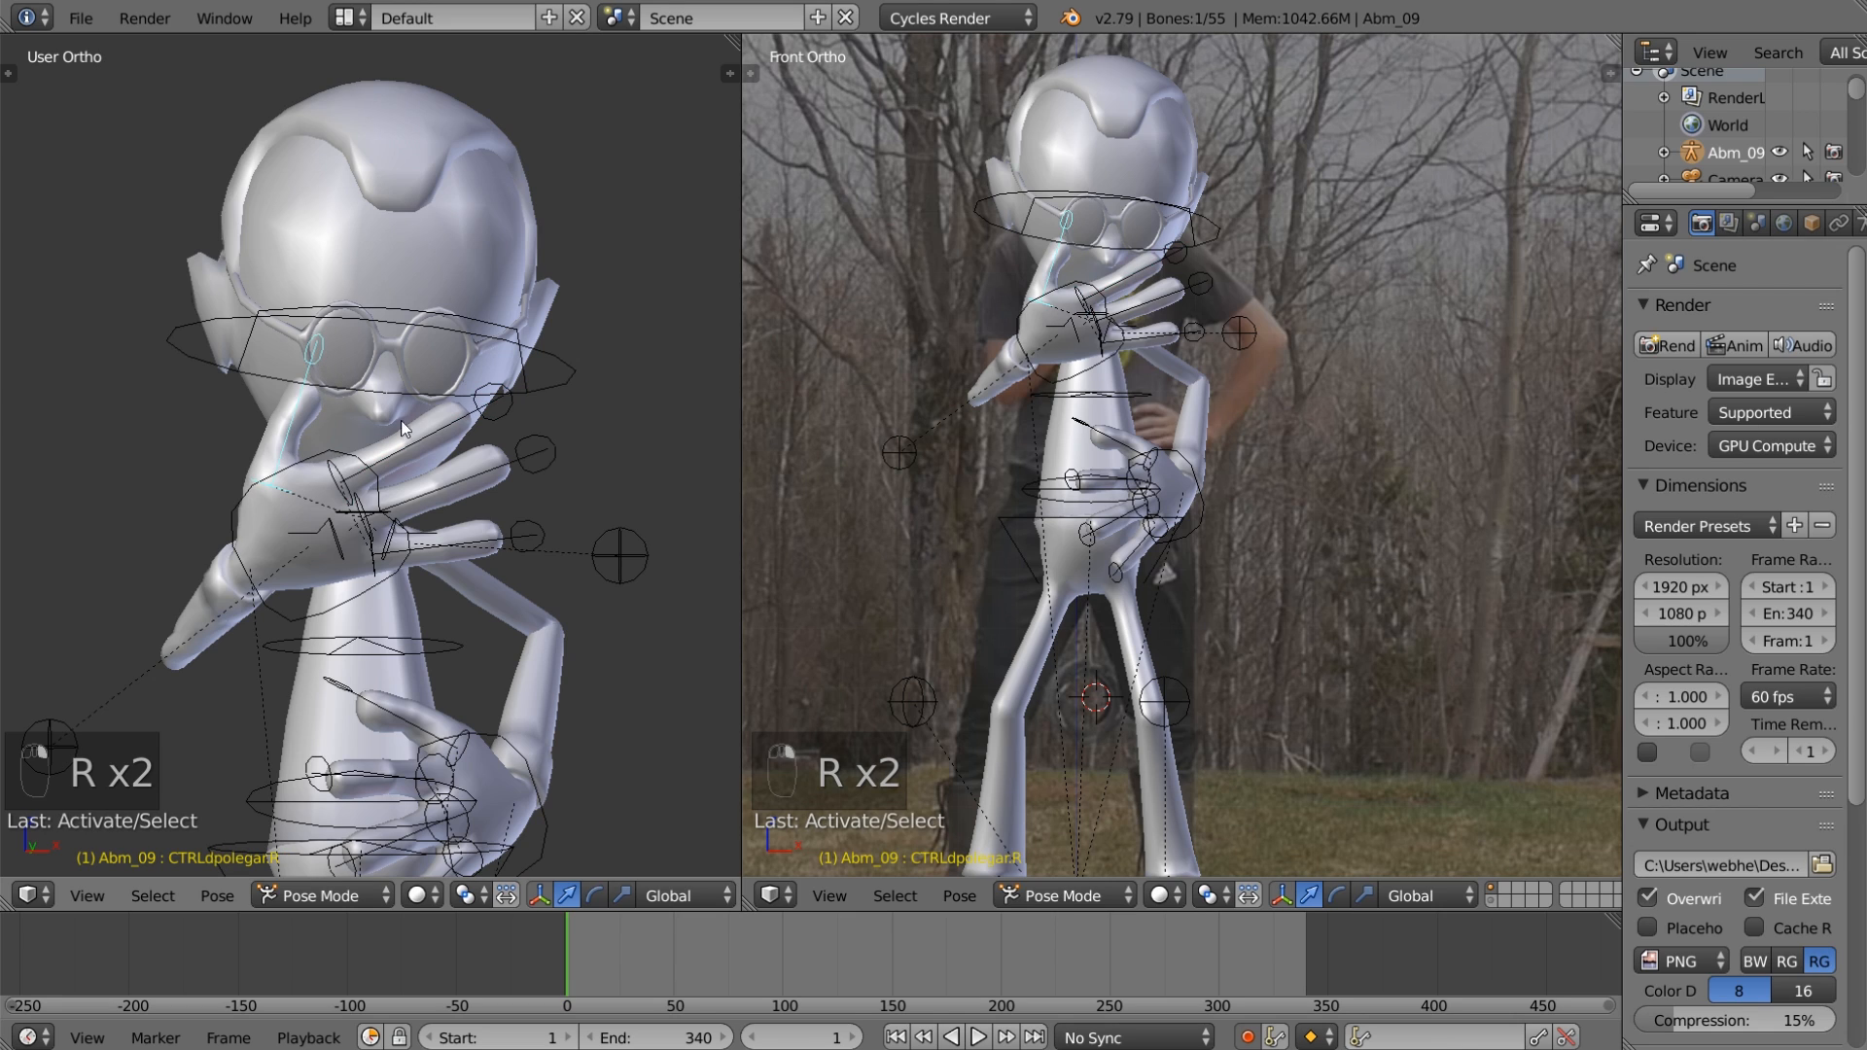
{"action": "right_click", "coordinate": [526, 452]}
{"action": "scroll", "coordinate": [510, 487], "scroll_direction": "up", "scroll_amount": 3}
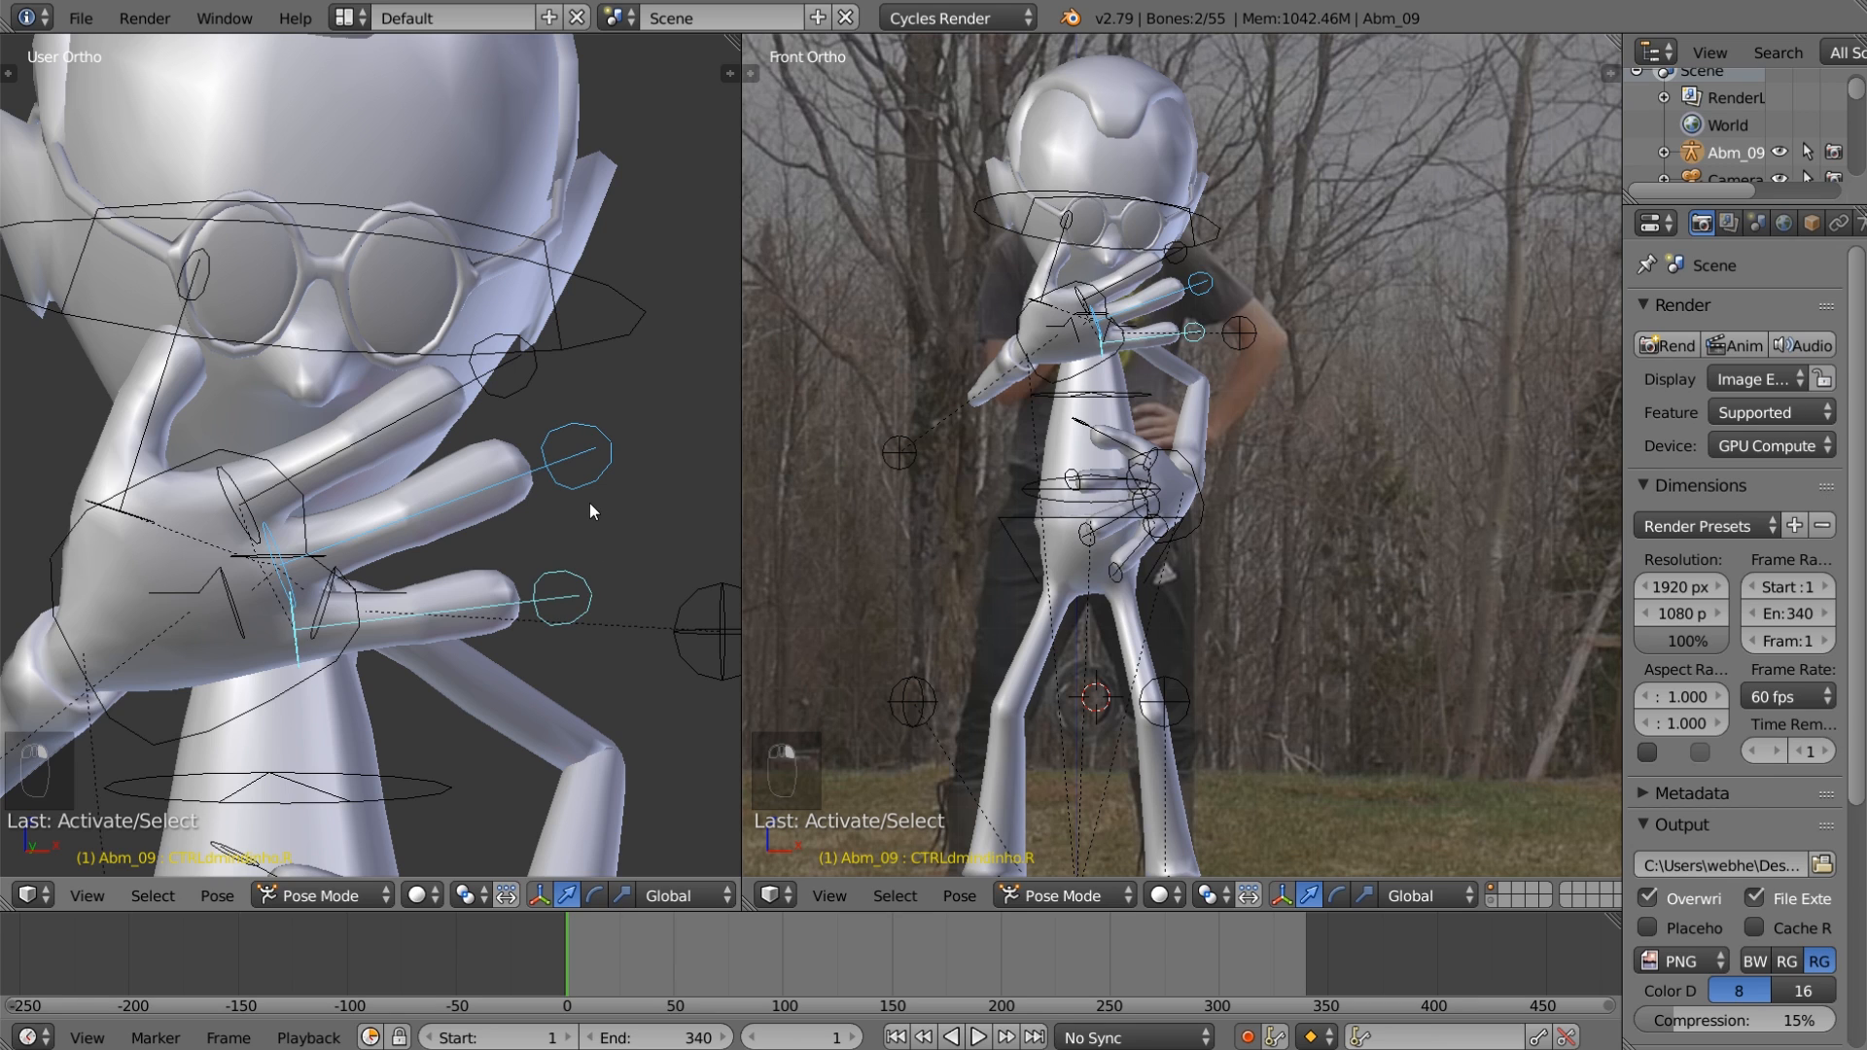
{"action": "key", "text": "s"}
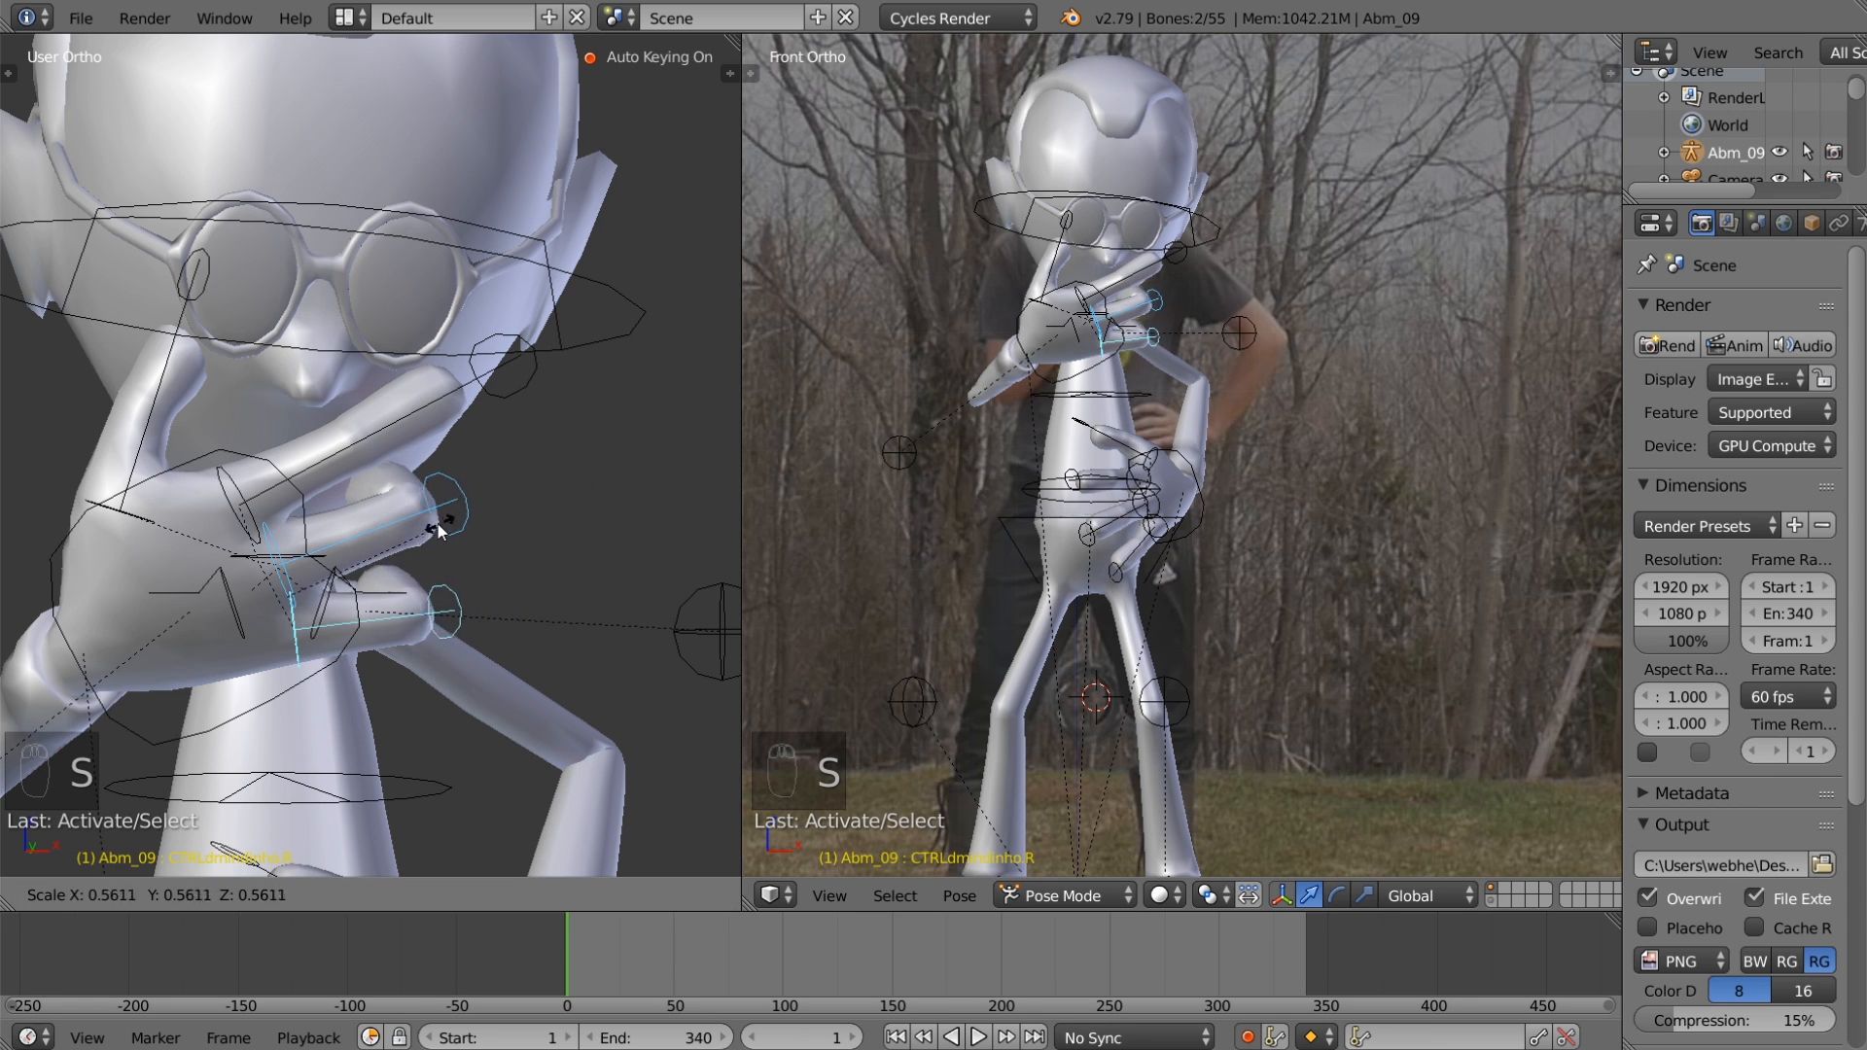
{"action": "left_click", "coordinate": [416, 529]}
Step: Rotate the right index finger slightly downward and nudge the right hand control into place below the face
{"action": "right_click", "coordinate": [253, 517]}
{"action": "key", "text": "r"}
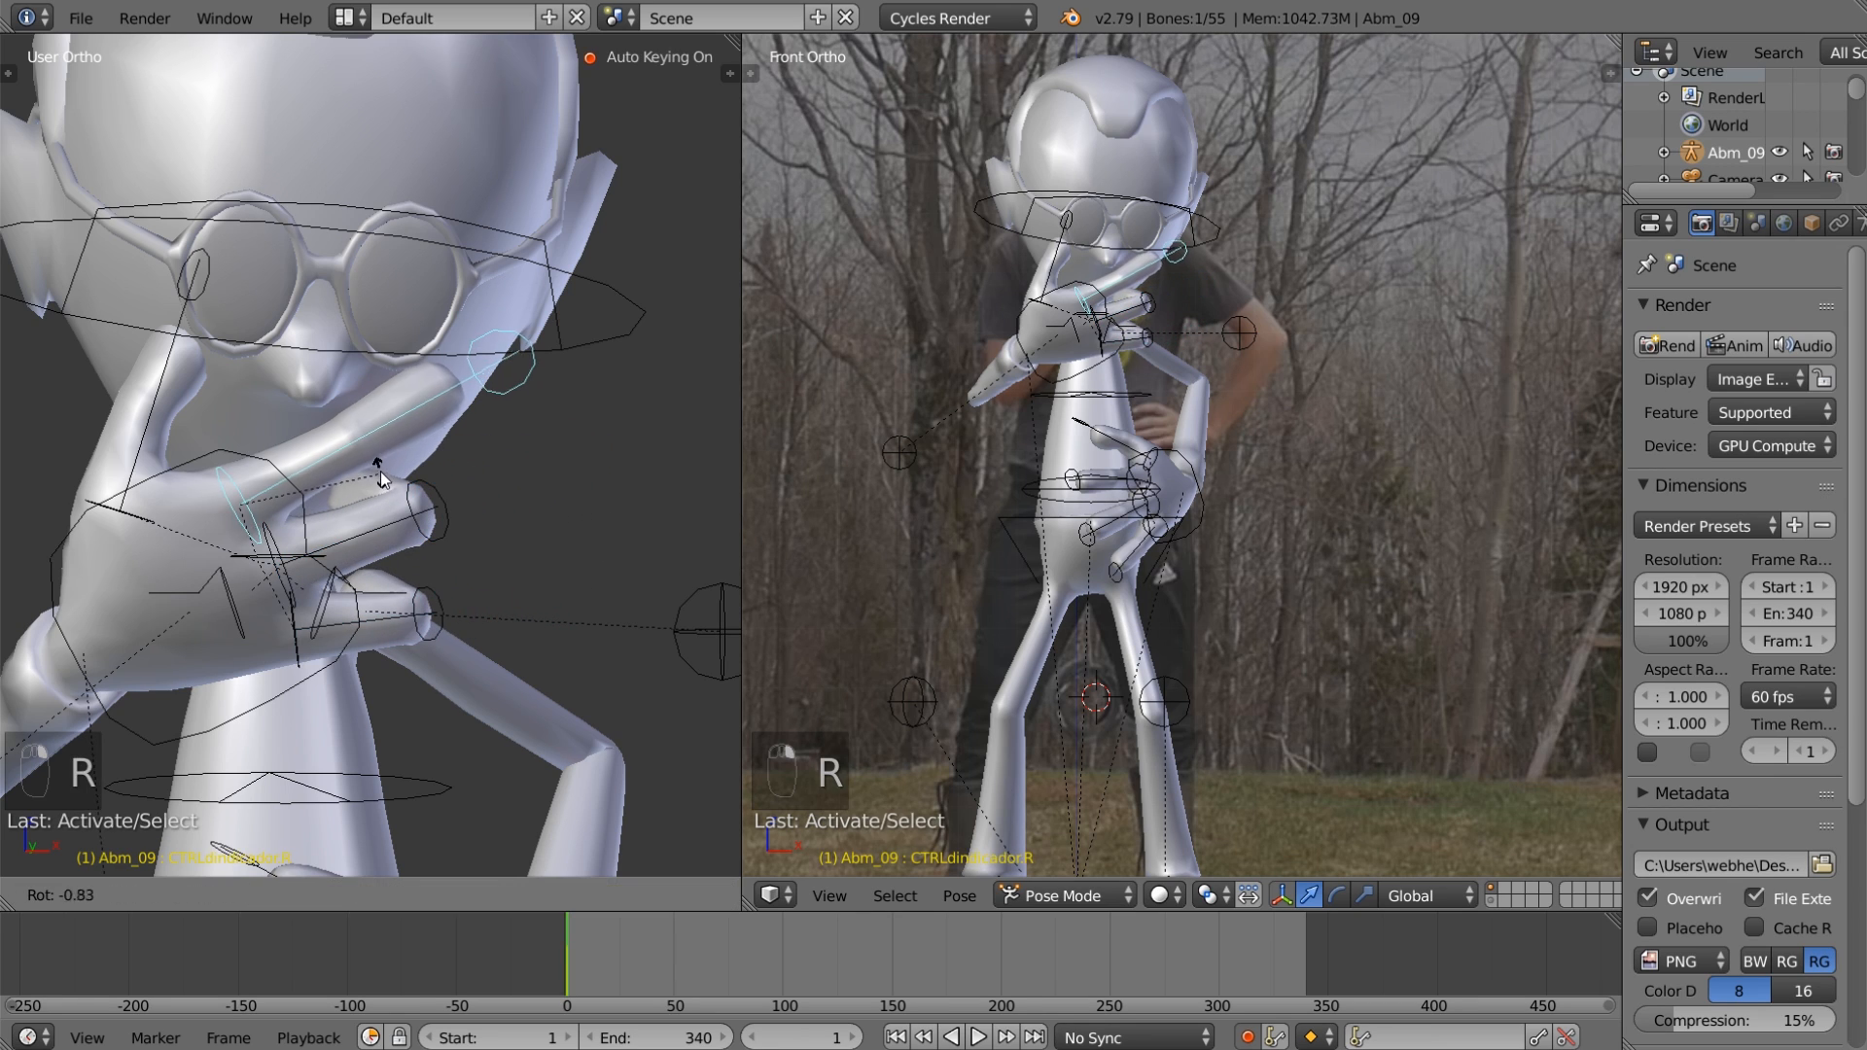
{"action": "left_click", "coordinate": [381, 484]}
{"action": "right_click", "coordinate": [274, 696]}
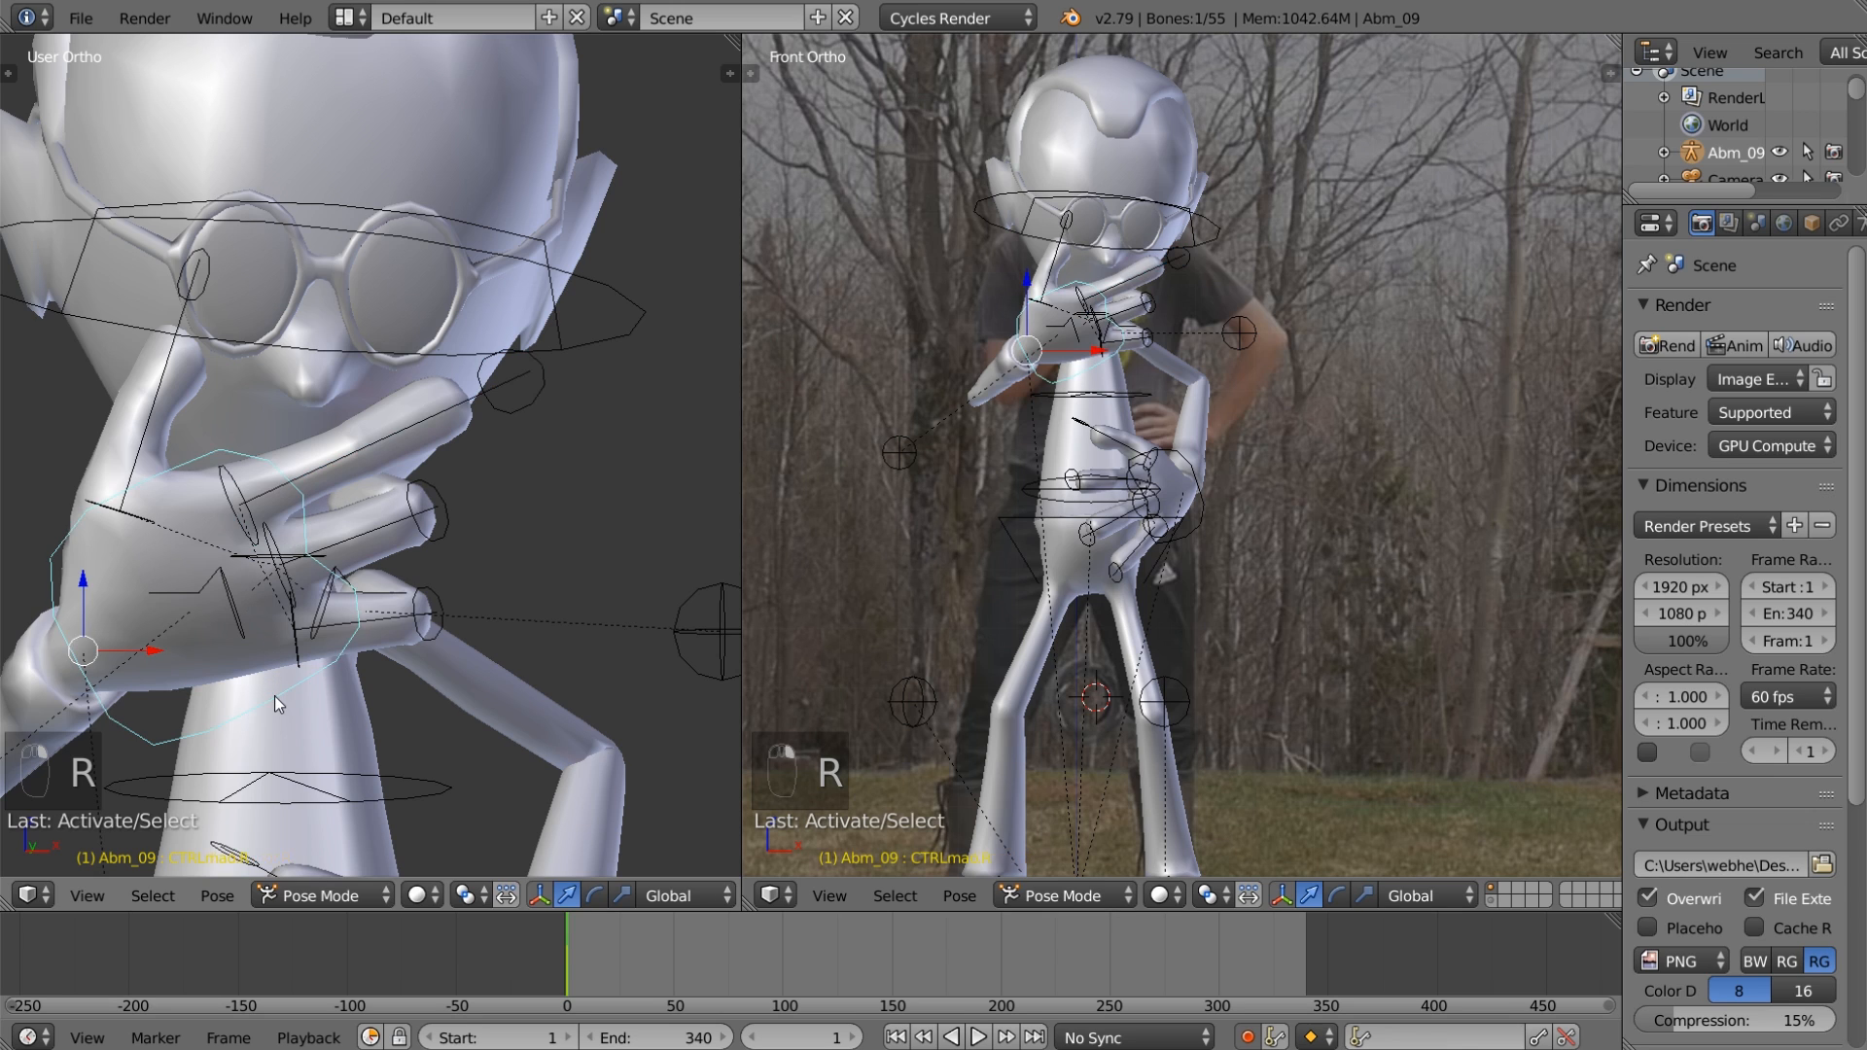
{"action": "key", "text": "g"}
{"action": "left_click", "coordinate": [299, 599]}
Step: Refine the head control's tilt with a small free rotation
{"action": "right_click", "coordinate": [569, 348]}
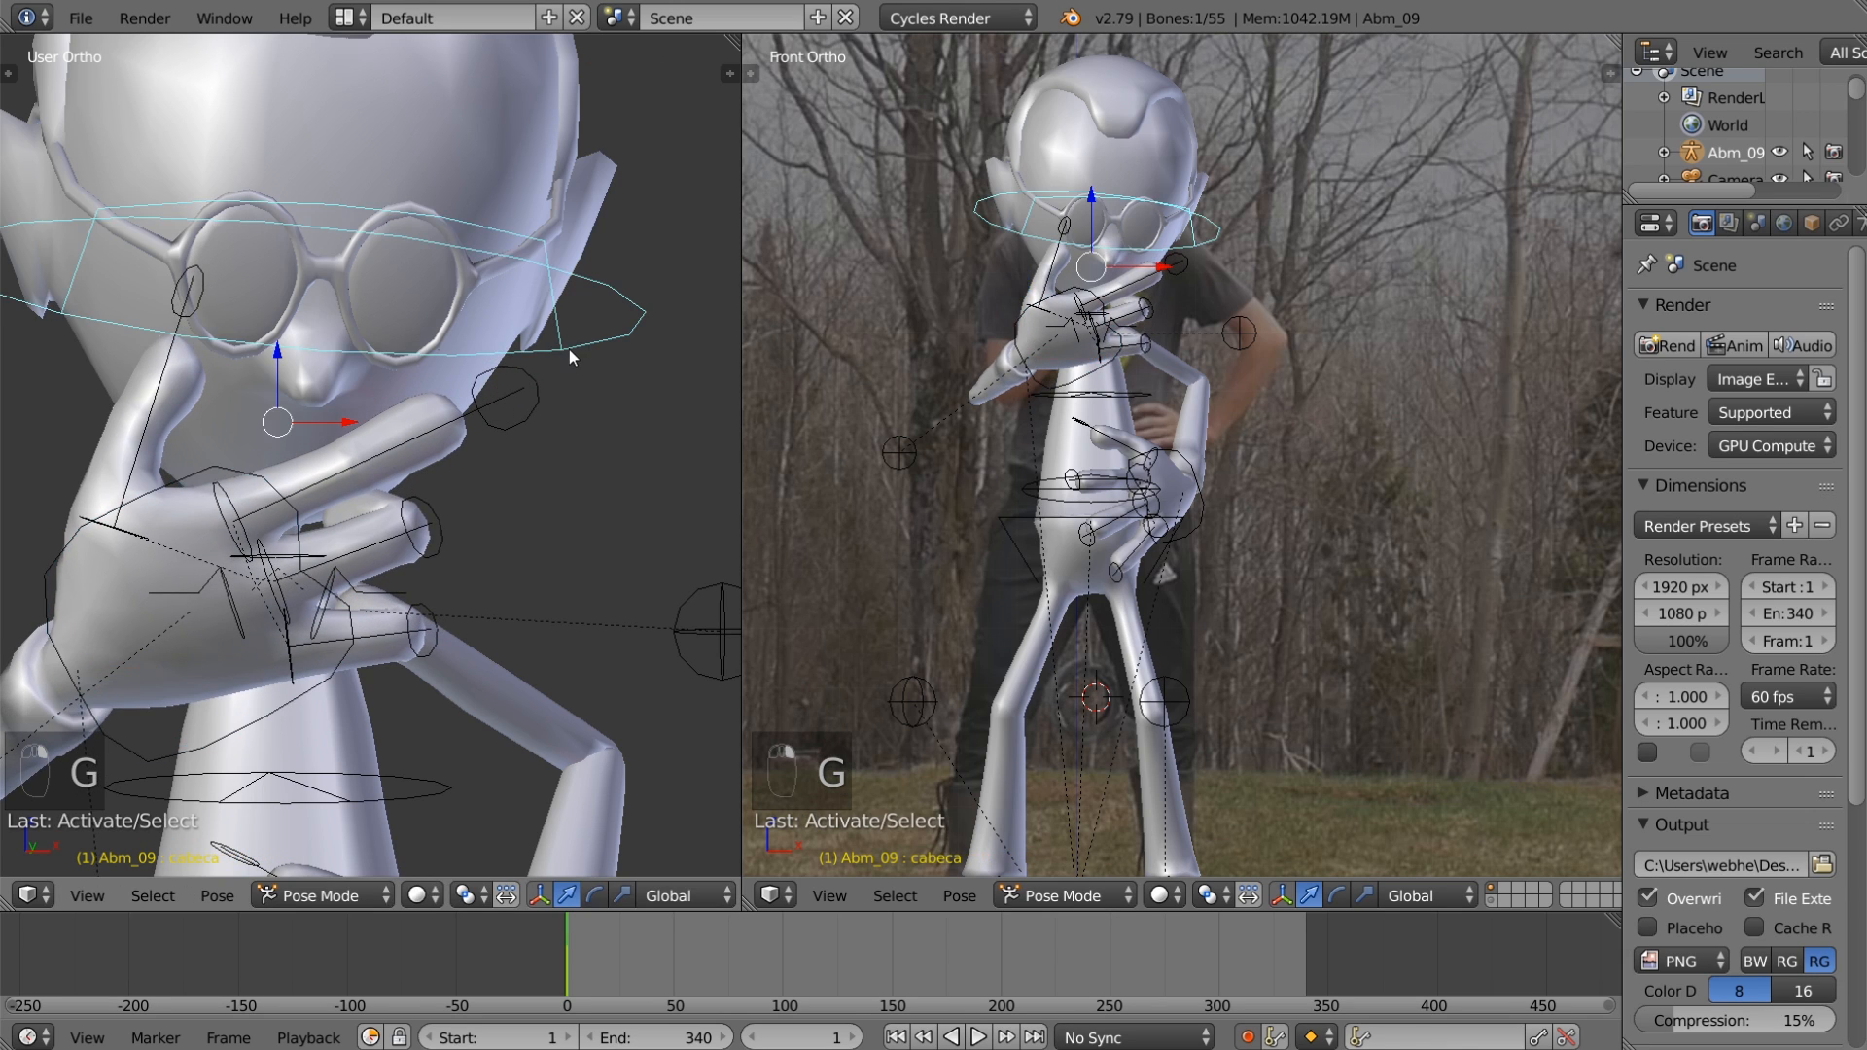
{"action": "key", "text": "r"}
{"action": "key", "text": "r"}
{"action": "left_click", "coordinate": [547, 474]}
Step: Bend the left hand's index, middle and little fingers by scaling their controls together
{"action": "middle_click_drag", "start_coordinate": [559, 619], "coordinate": [529, 481], "text": "shift"}
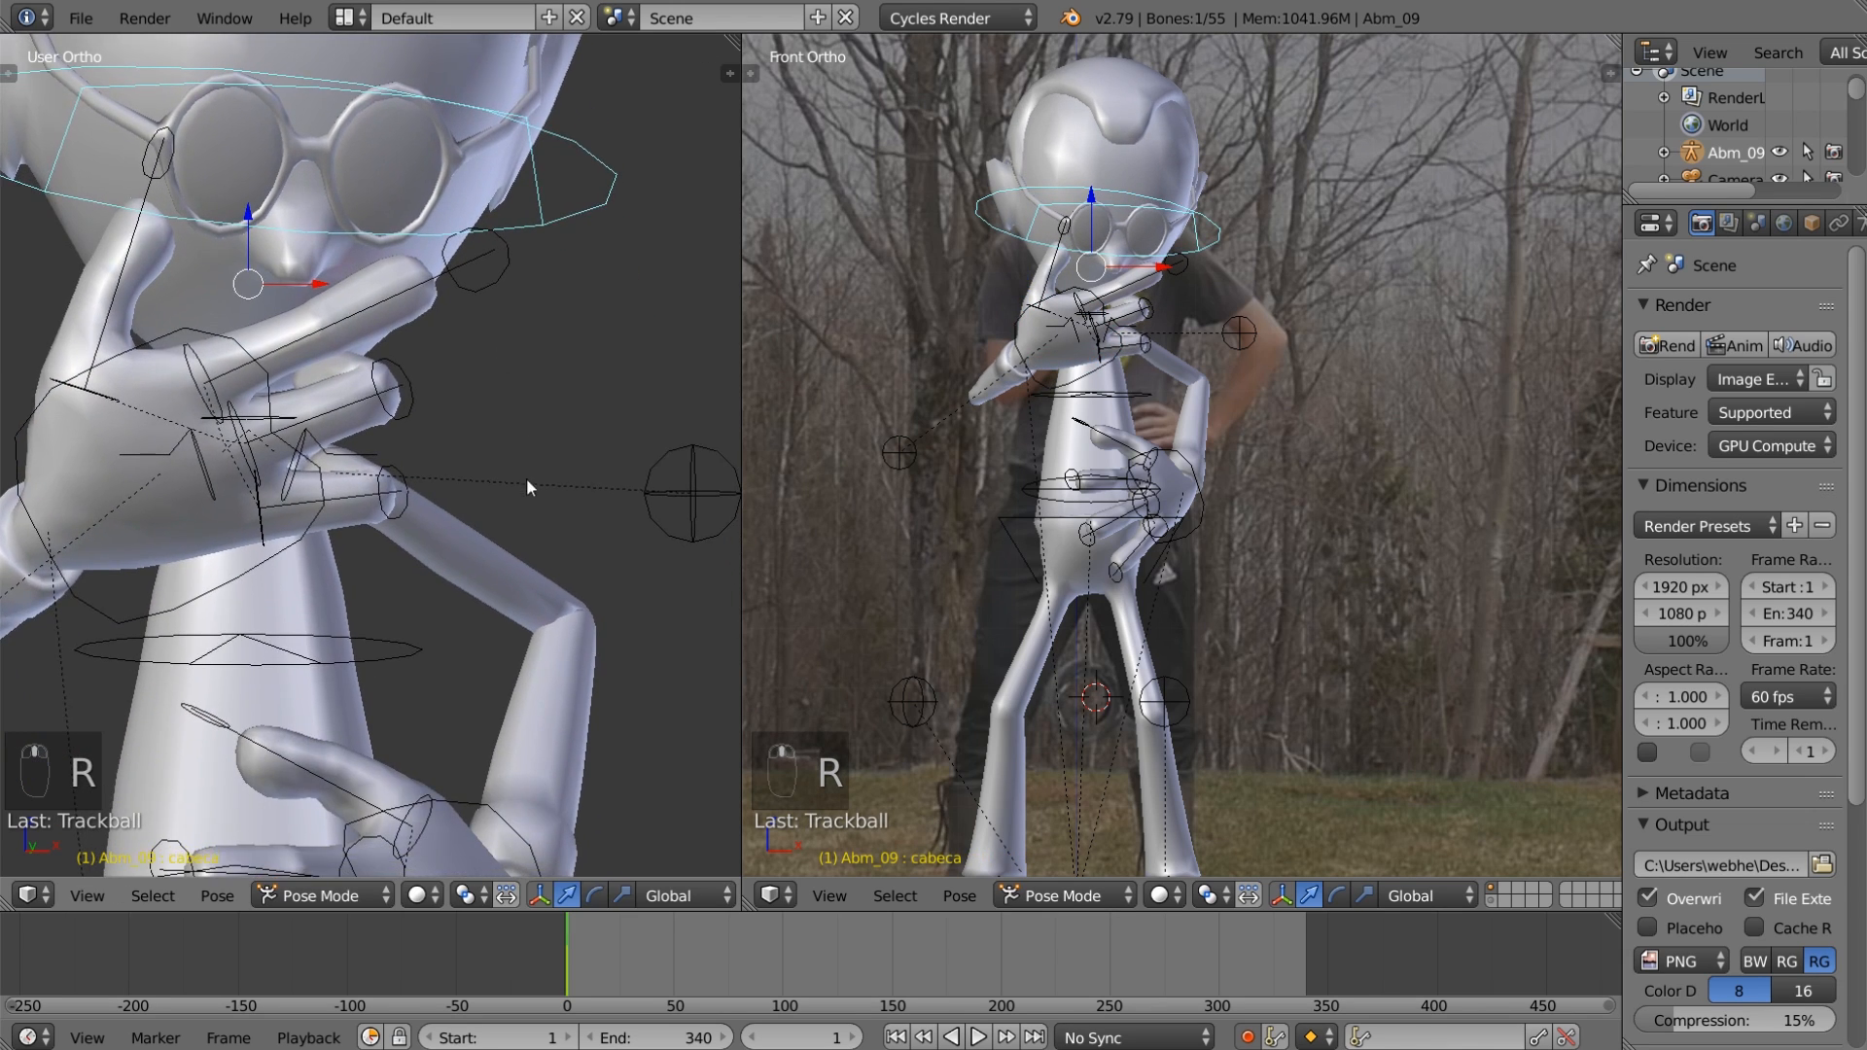
{"action": "scroll", "coordinate": [529, 481], "scroll_direction": "down", "scroll_amount": 2}
{"action": "middle_click_drag", "start_coordinate": [469, 597], "coordinate": [467, 457], "text": "shift"}
{"action": "scroll", "coordinate": [465, 459], "scroll_direction": "up", "scroll_amount": 2}
{"action": "middle_click_drag", "start_coordinate": [412, 636], "coordinate": [419, 500], "text": "shift"}
{"action": "right_click", "coordinate": [210, 535]}
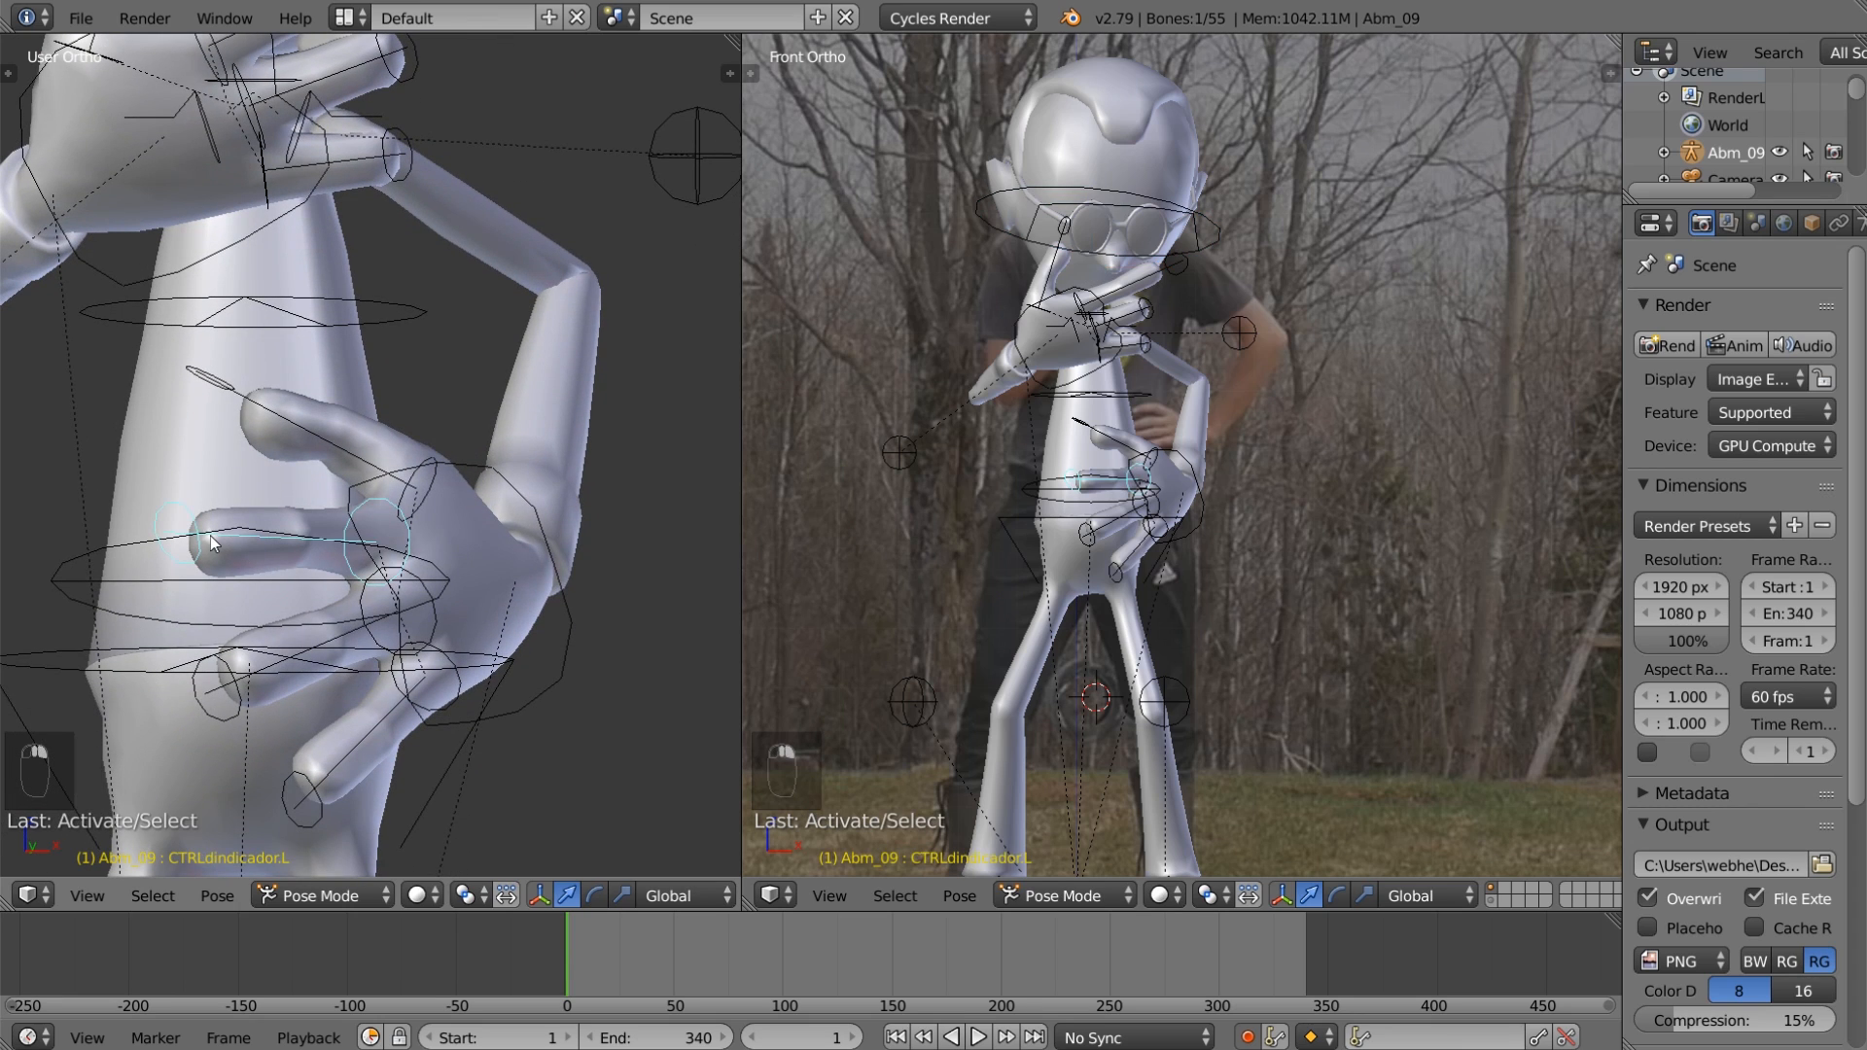
{"action": "right_click", "coordinate": [321, 791]}
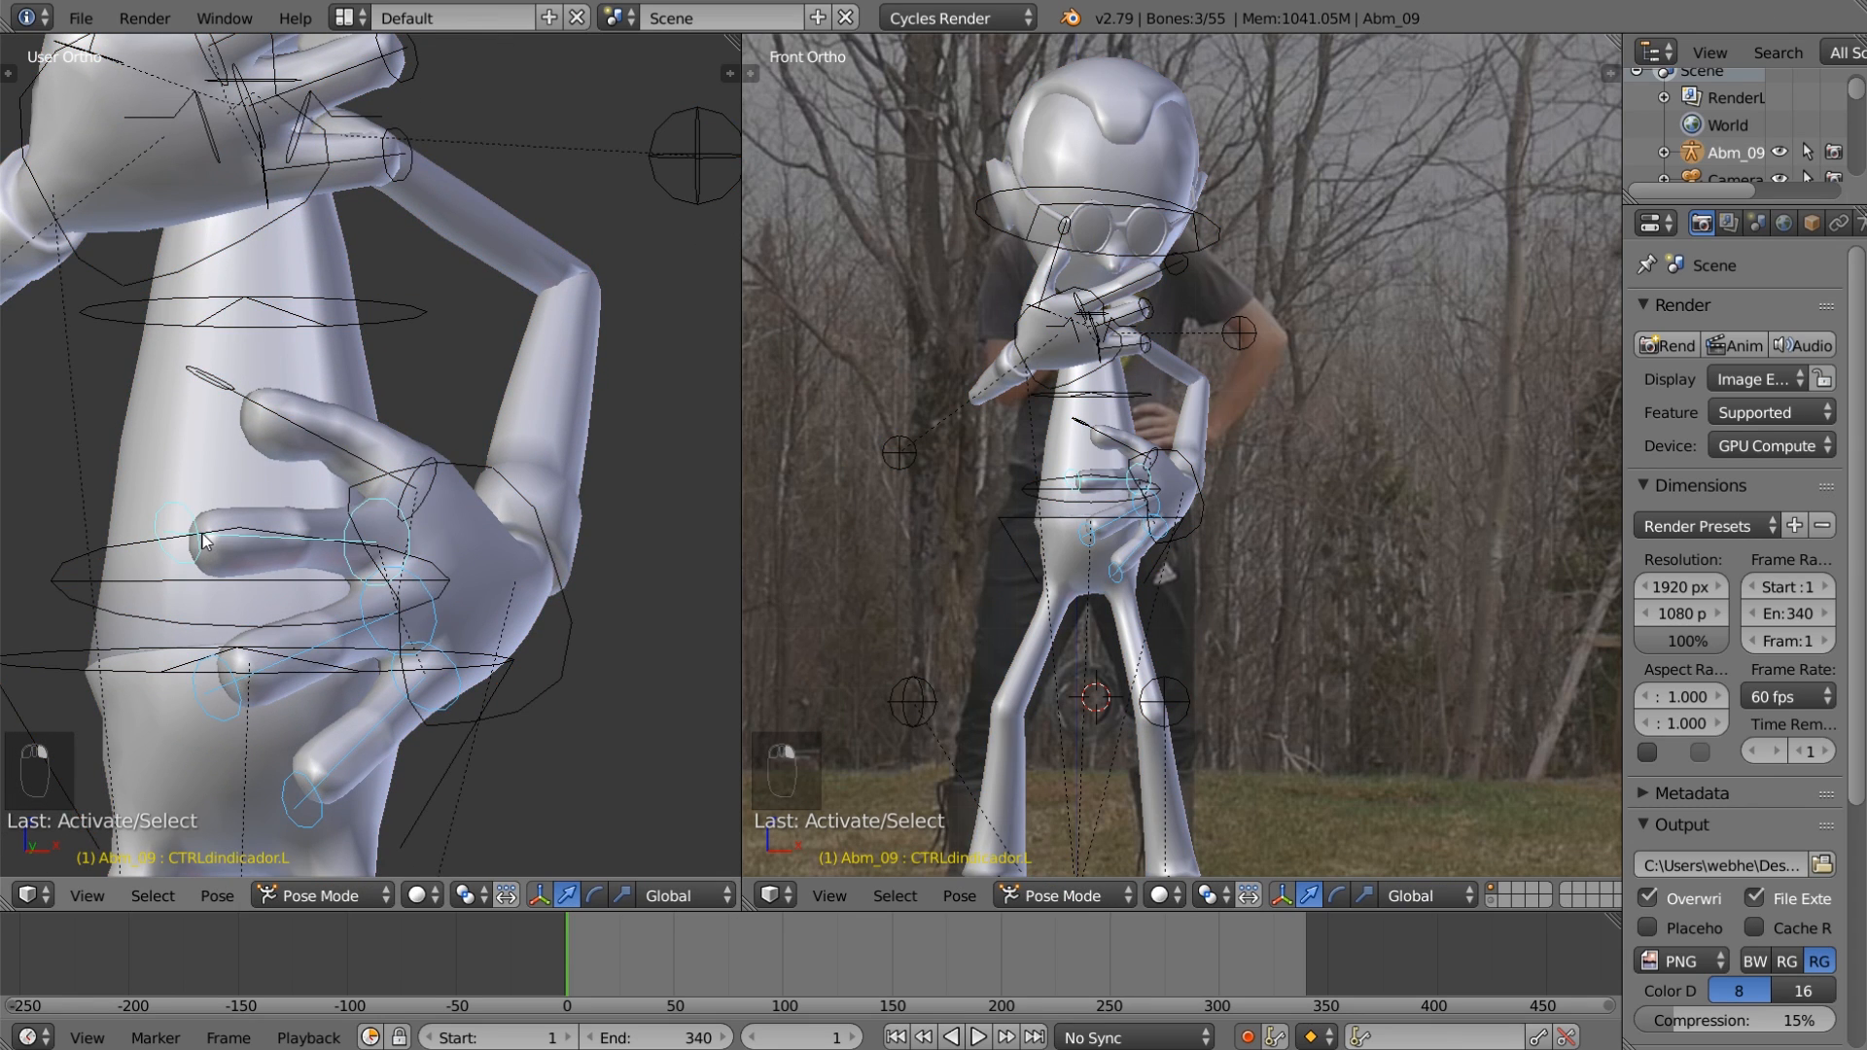
{"action": "key", "text": "s"}
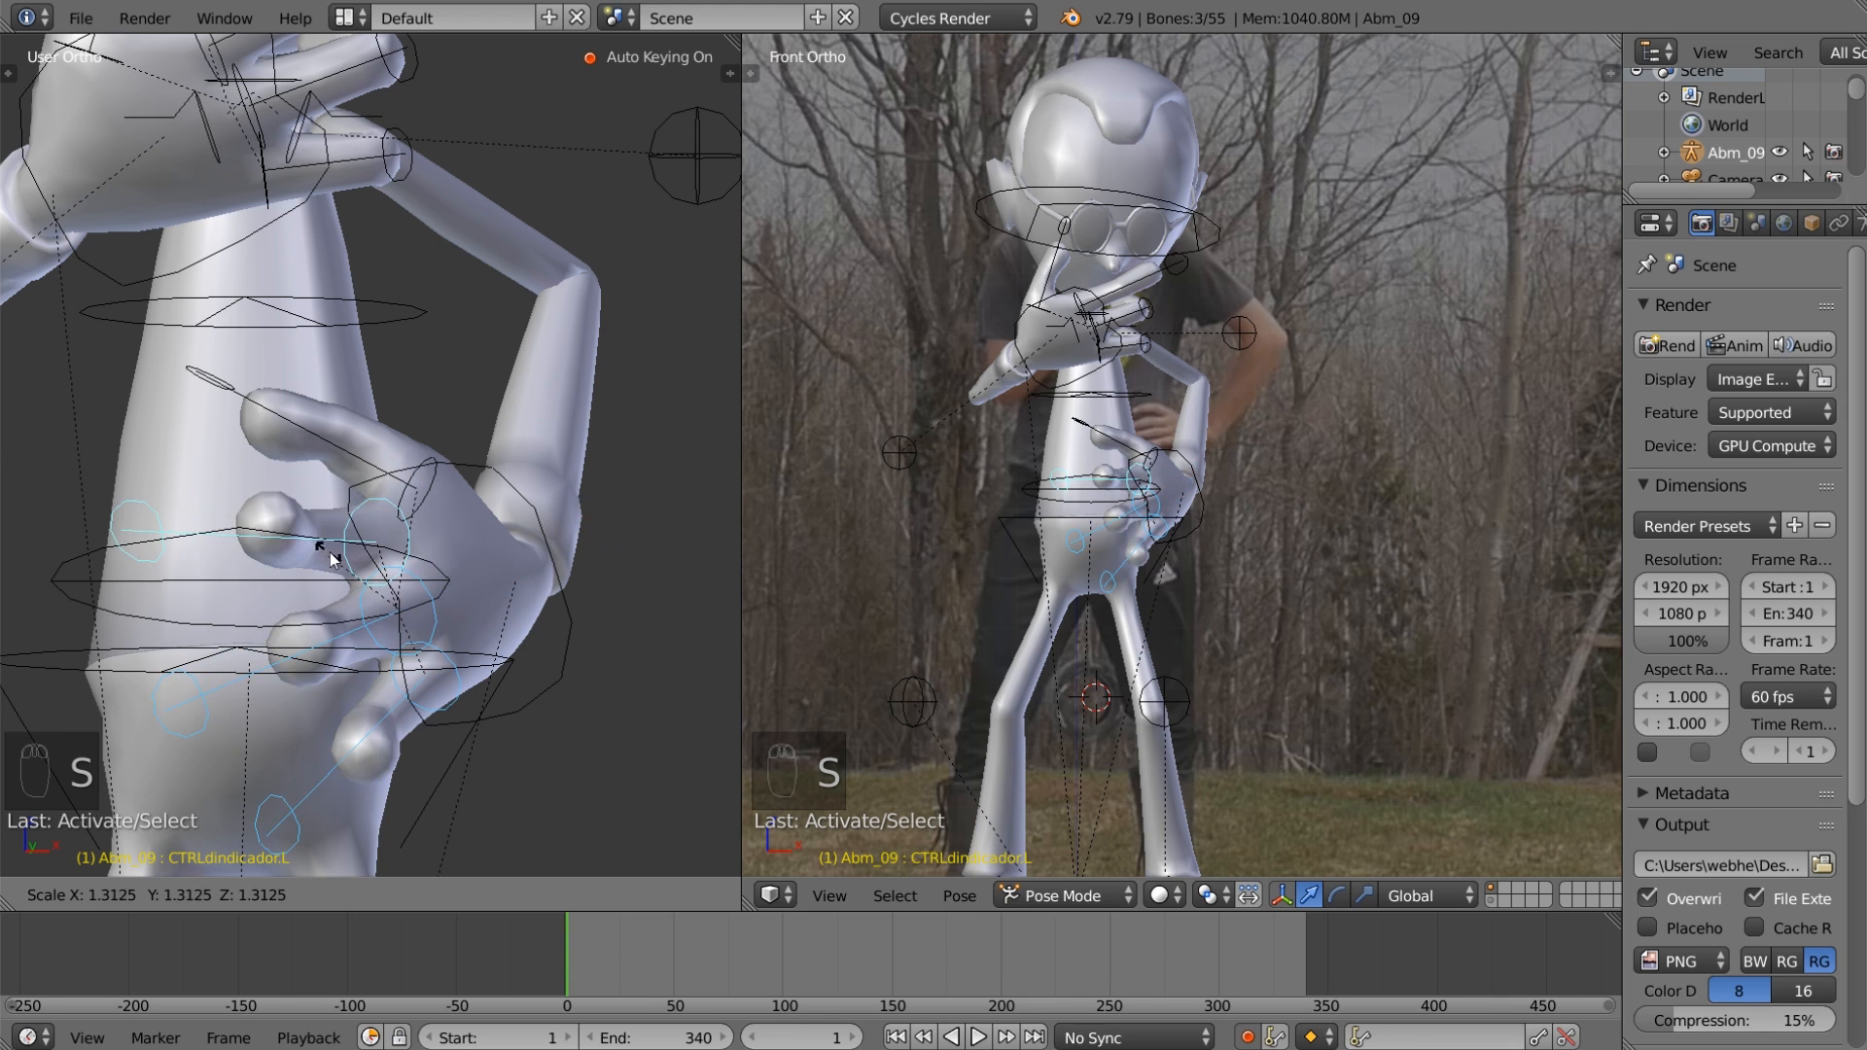
{"action": "left_click", "coordinate": [394, 562]}
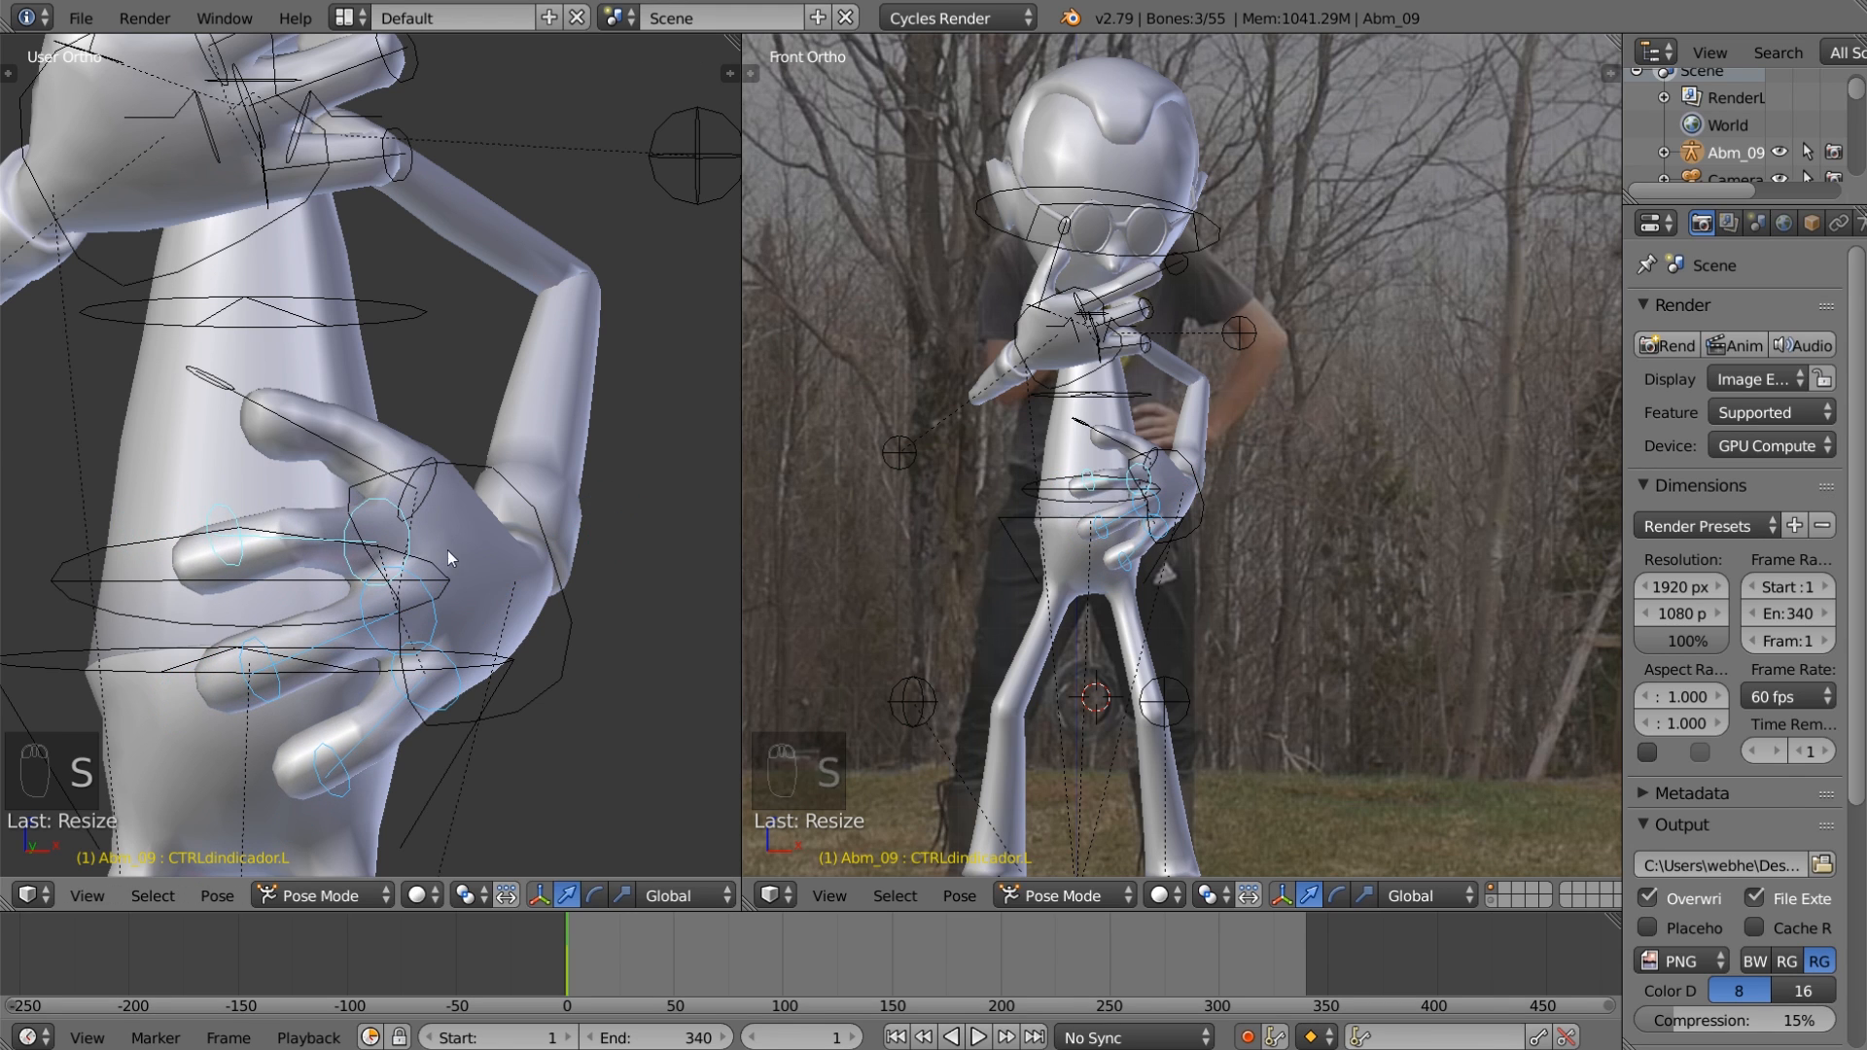
Step: Move and rotate the left hand control so the palm rests against the hip with the fingers across the front
{"action": "middle_click_drag", "start_coordinate": [447, 551], "coordinate": [278, 501]}
{"action": "right_click", "coordinate": [476, 463]}
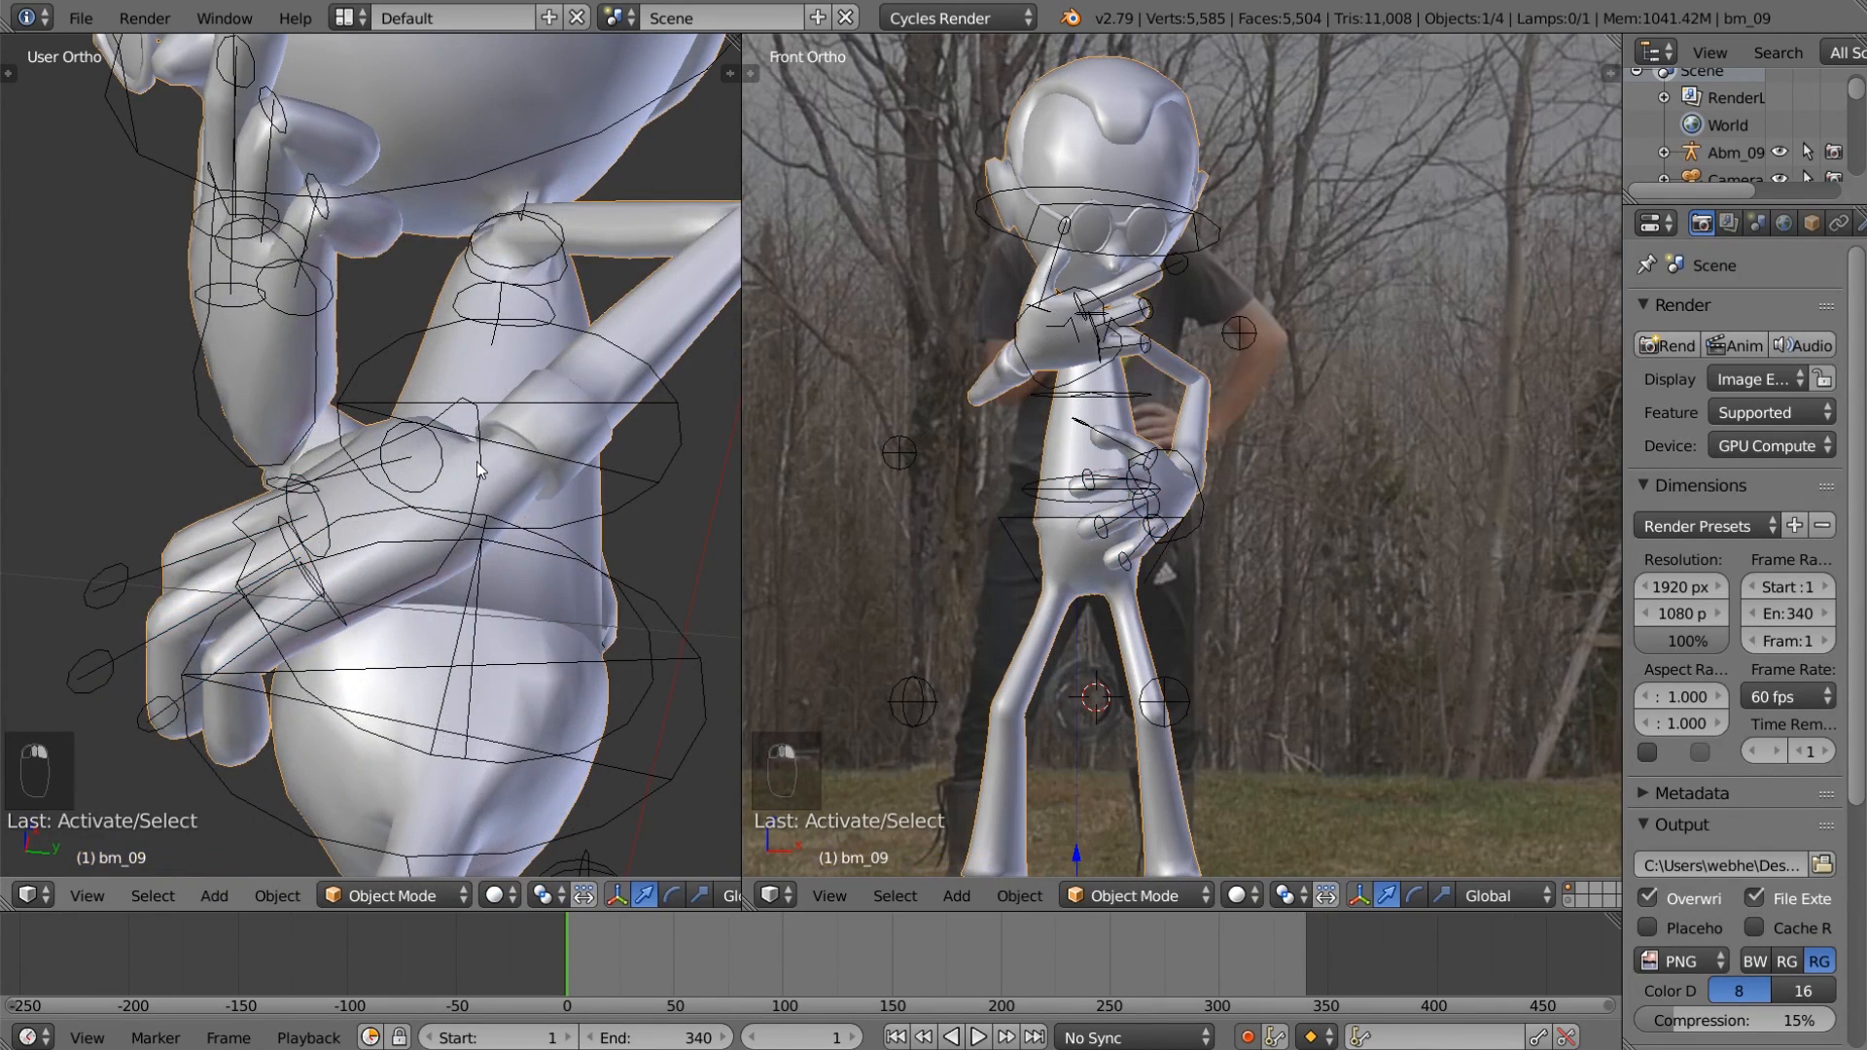
{"action": "middle_click_drag", "start_coordinate": [477, 463], "coordinate": [559, 608]}
{"action": "key", "text": "g"}
{"action": "left_click", "coordinate": [496, 449]}
{"action": "key", "text": "r"}
{"action": "left_click", "coordinate": [534, 624]}
{"action": "key", "text": "g"}
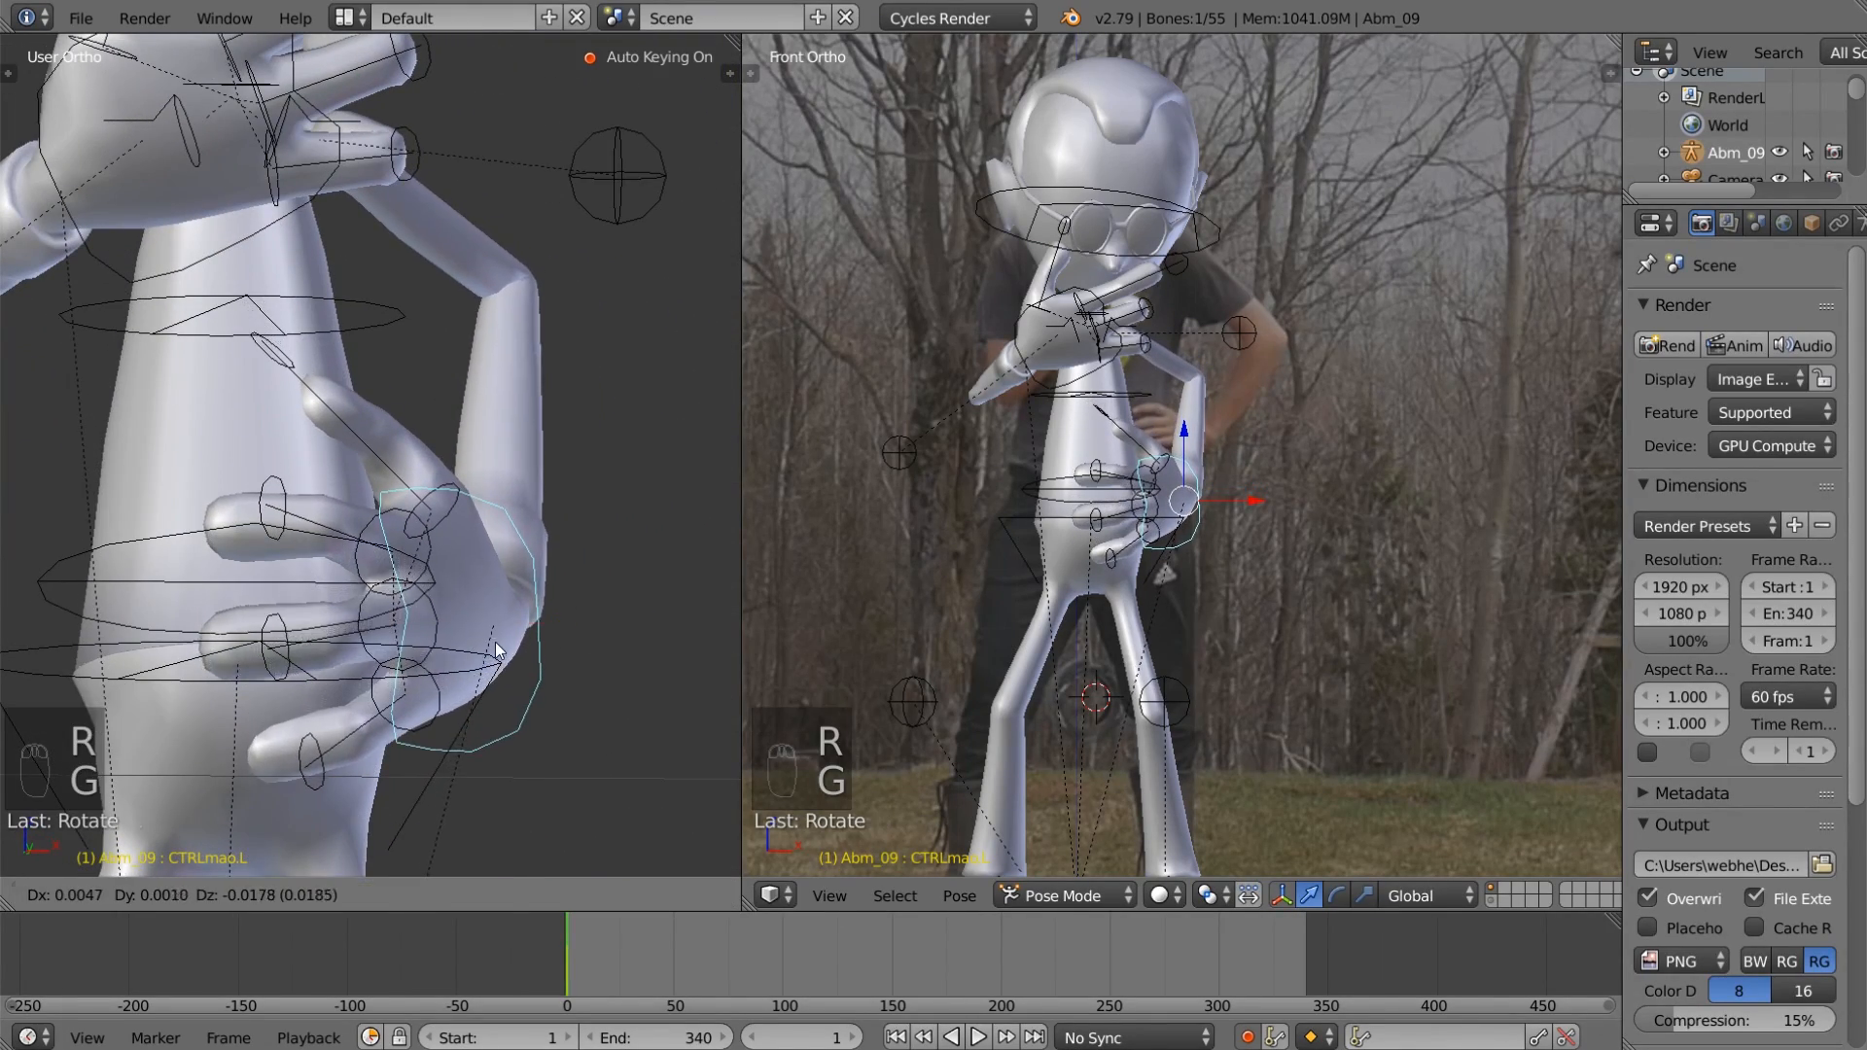
{"action": "left_click", "coordinate": [494, 642]}
Step: Fine-tune the left hand control's rotation against the hip
{"action": "scroll", "coordinate": [494, 641], "scroll_direction": "up", "scroll_amount": 2}
{"action": "key", "text": "r"}
{"action": "right_click", "coordinate": [490, 656]}
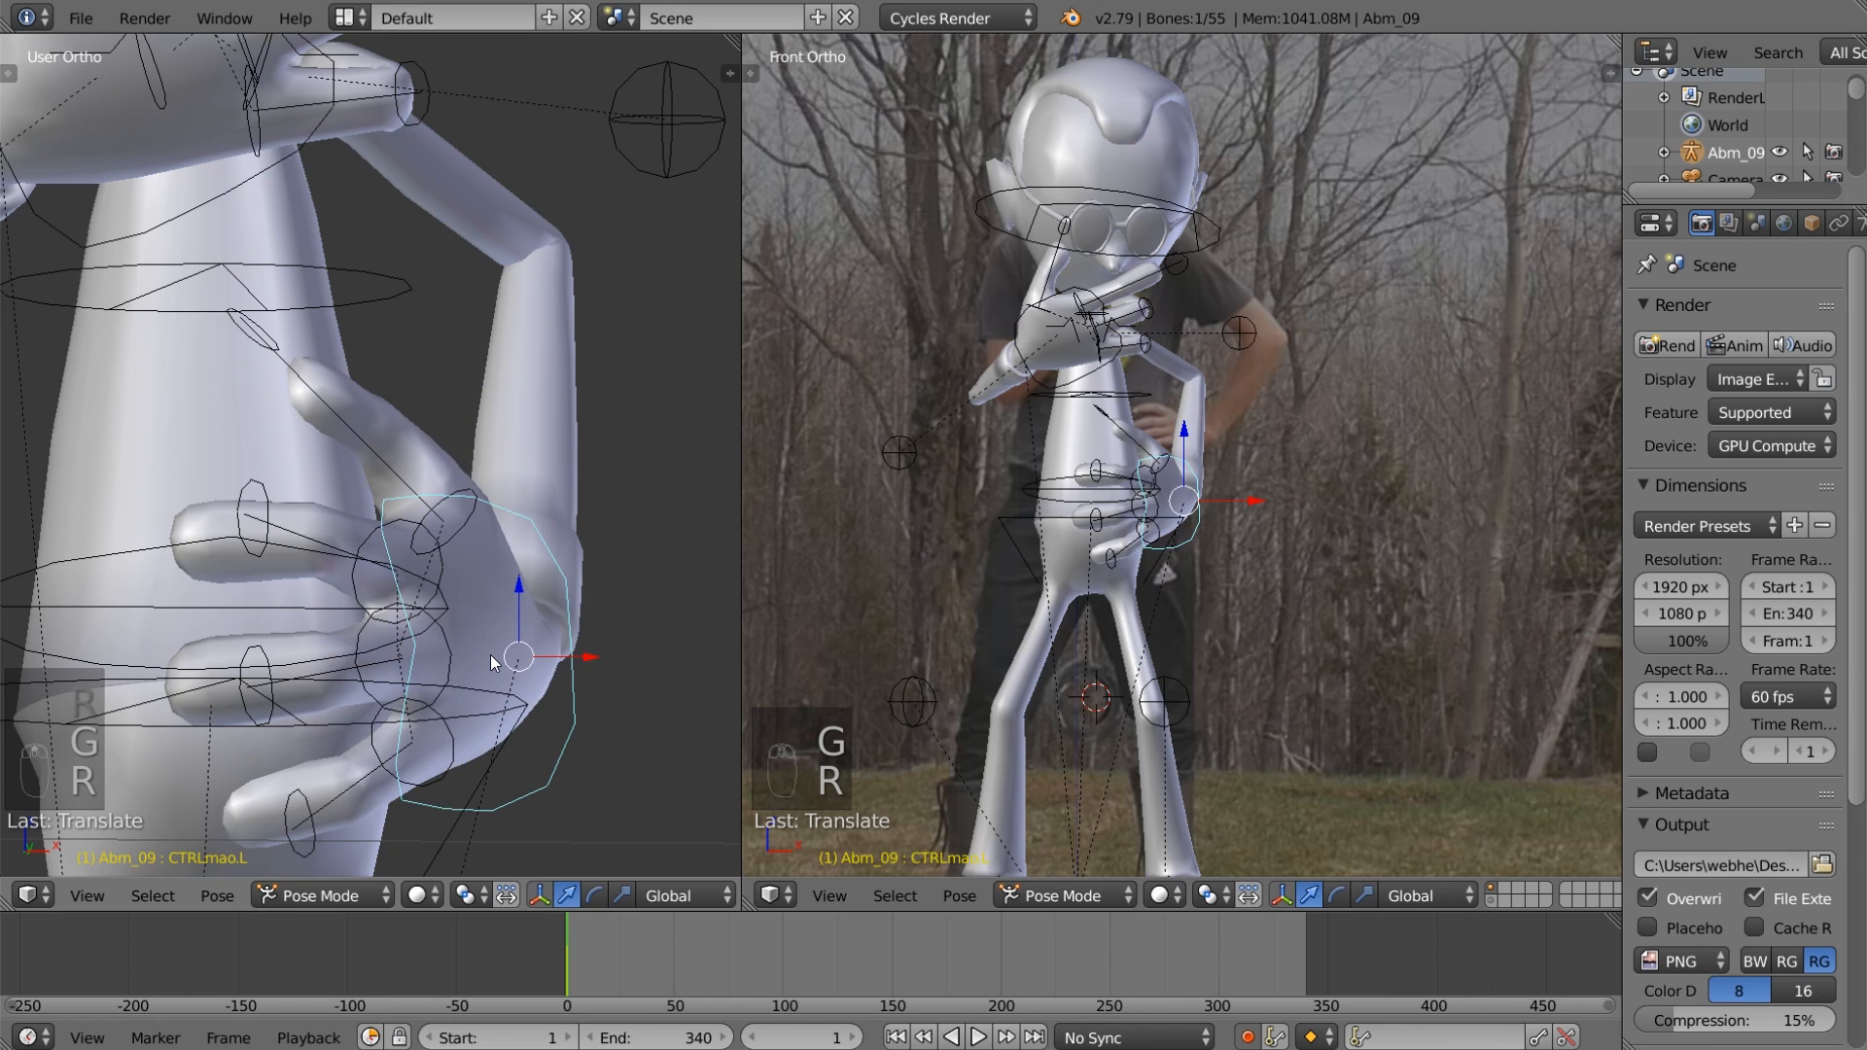
{"action": "scroll", "coordinate": [468, 650], "scroll_direction": "down", "scroll_amount": 4}
{"action": "key", "text": "r"}
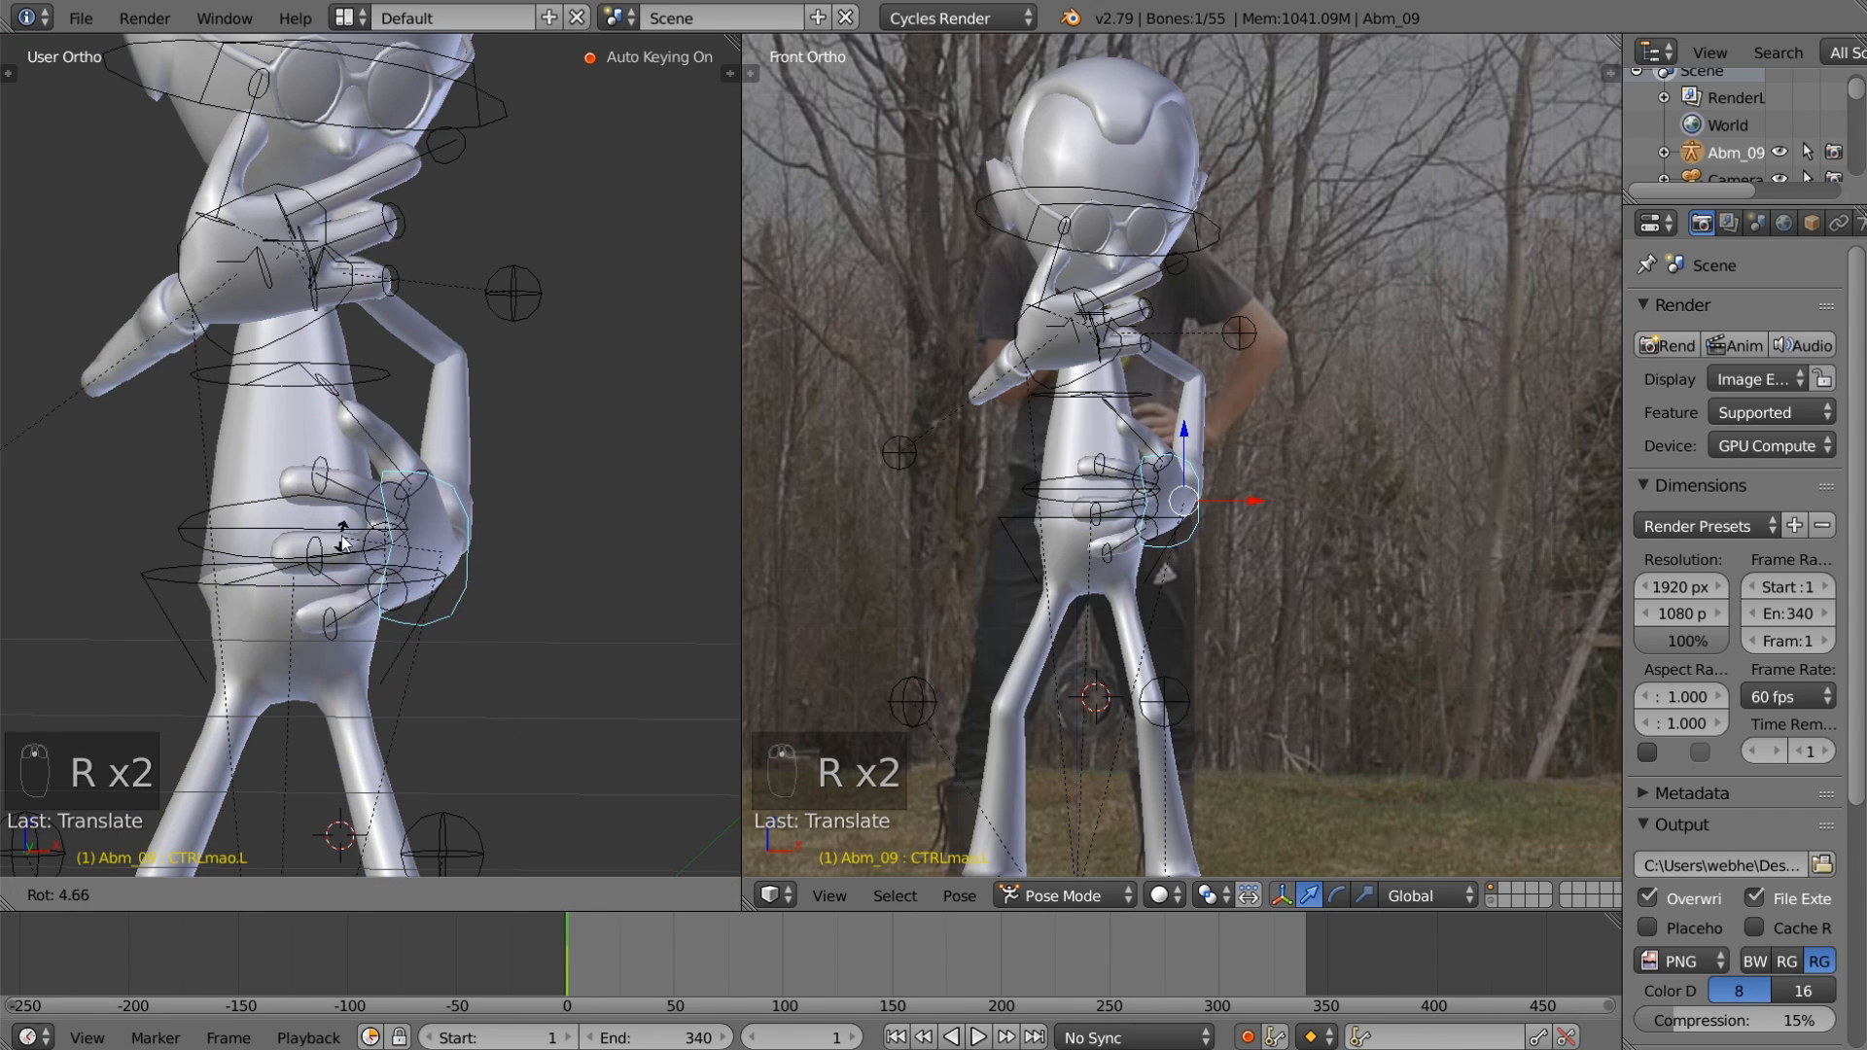
{"action": "left_click", "coordinate": [420, 593]}
Step: Change the perspective viewport into a Dope Sheet editor
{"action": "scroll", "coordinate": [423, 598], "scroll_direction": "down", "scroll_amount": 2}
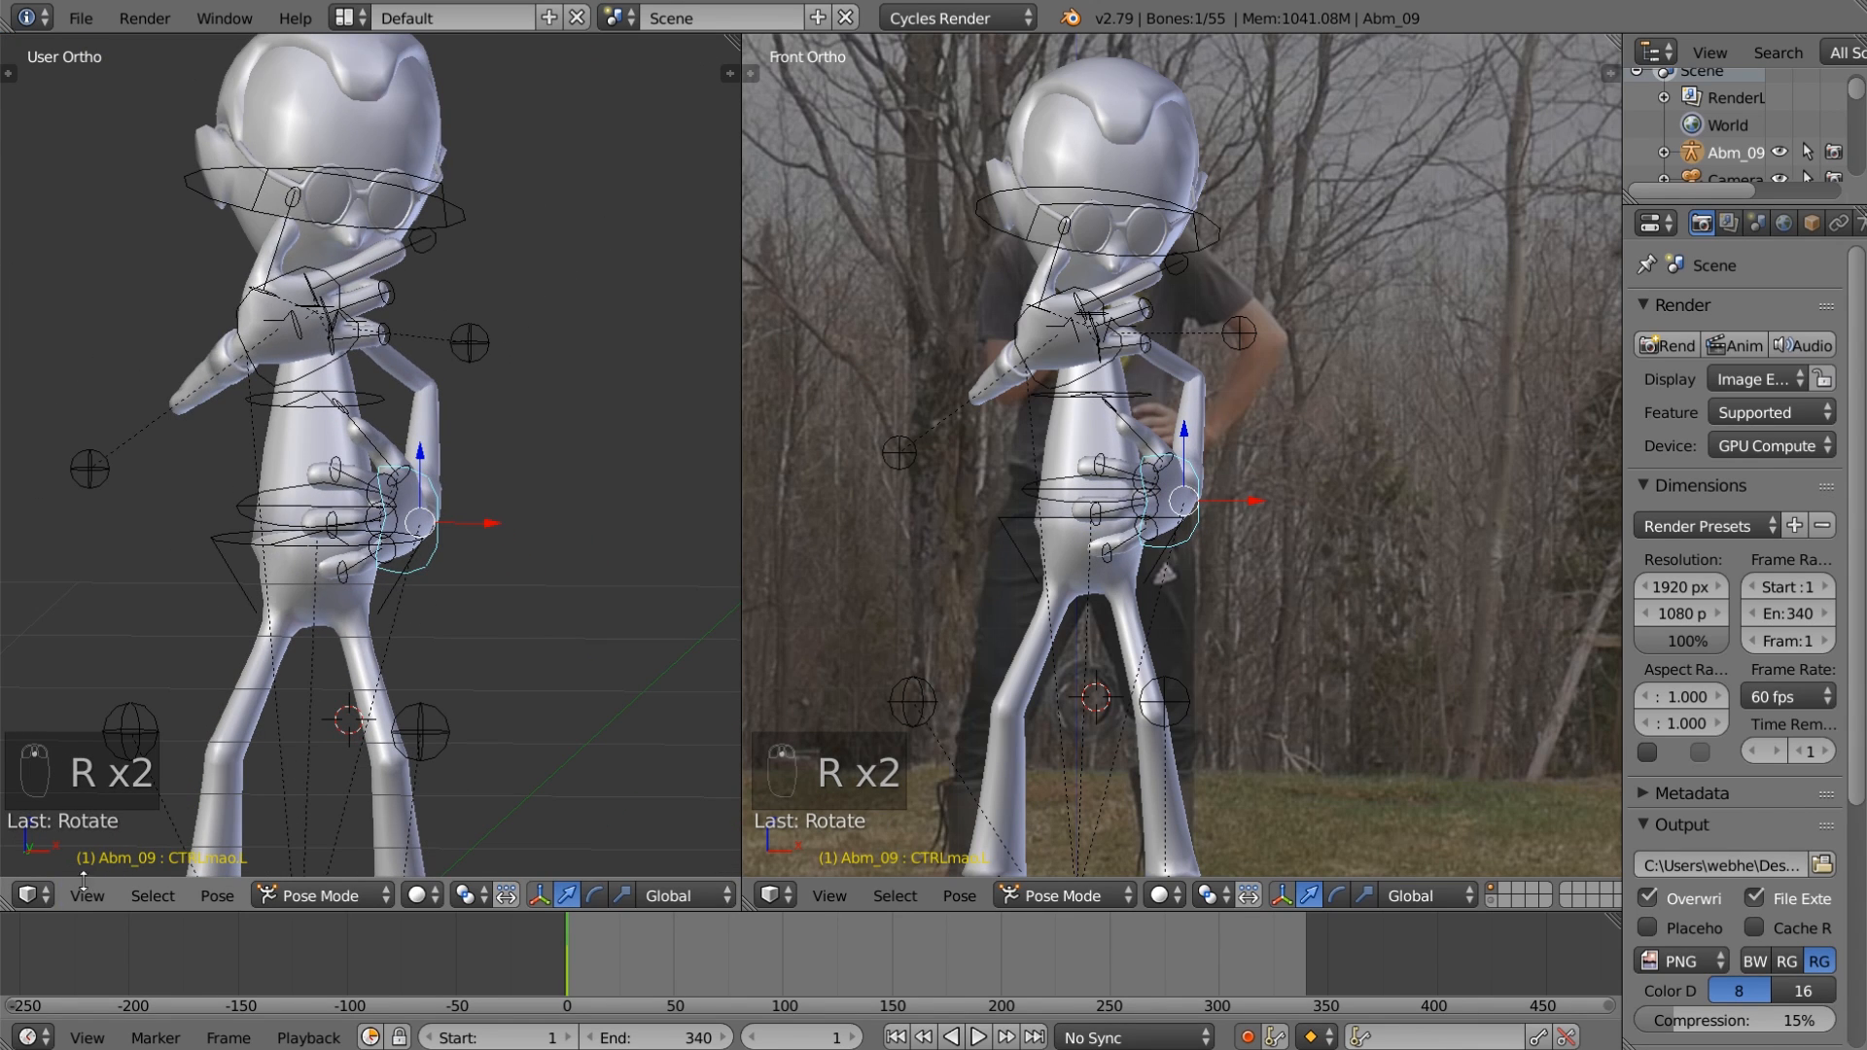
{"action": "left_click", "coordinate": [32, 896]}
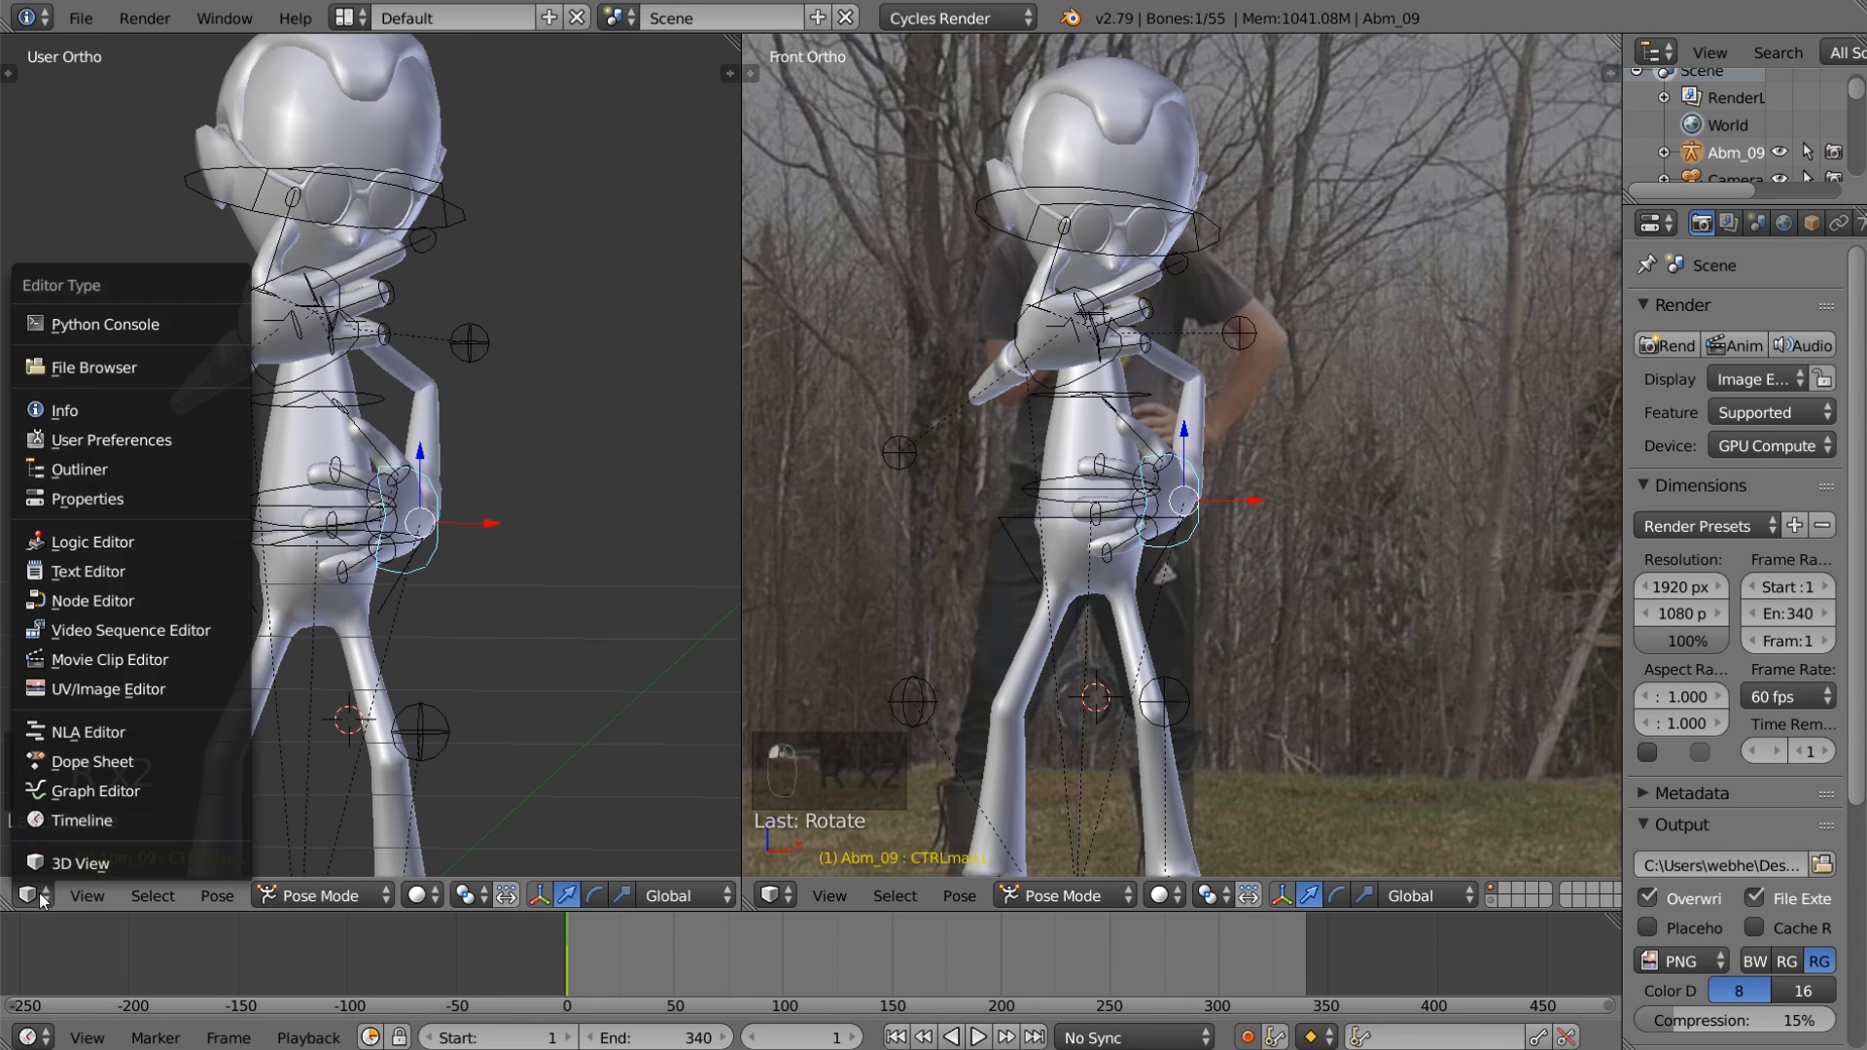
{"action": "left_click", "coordinate": [138, 755]}
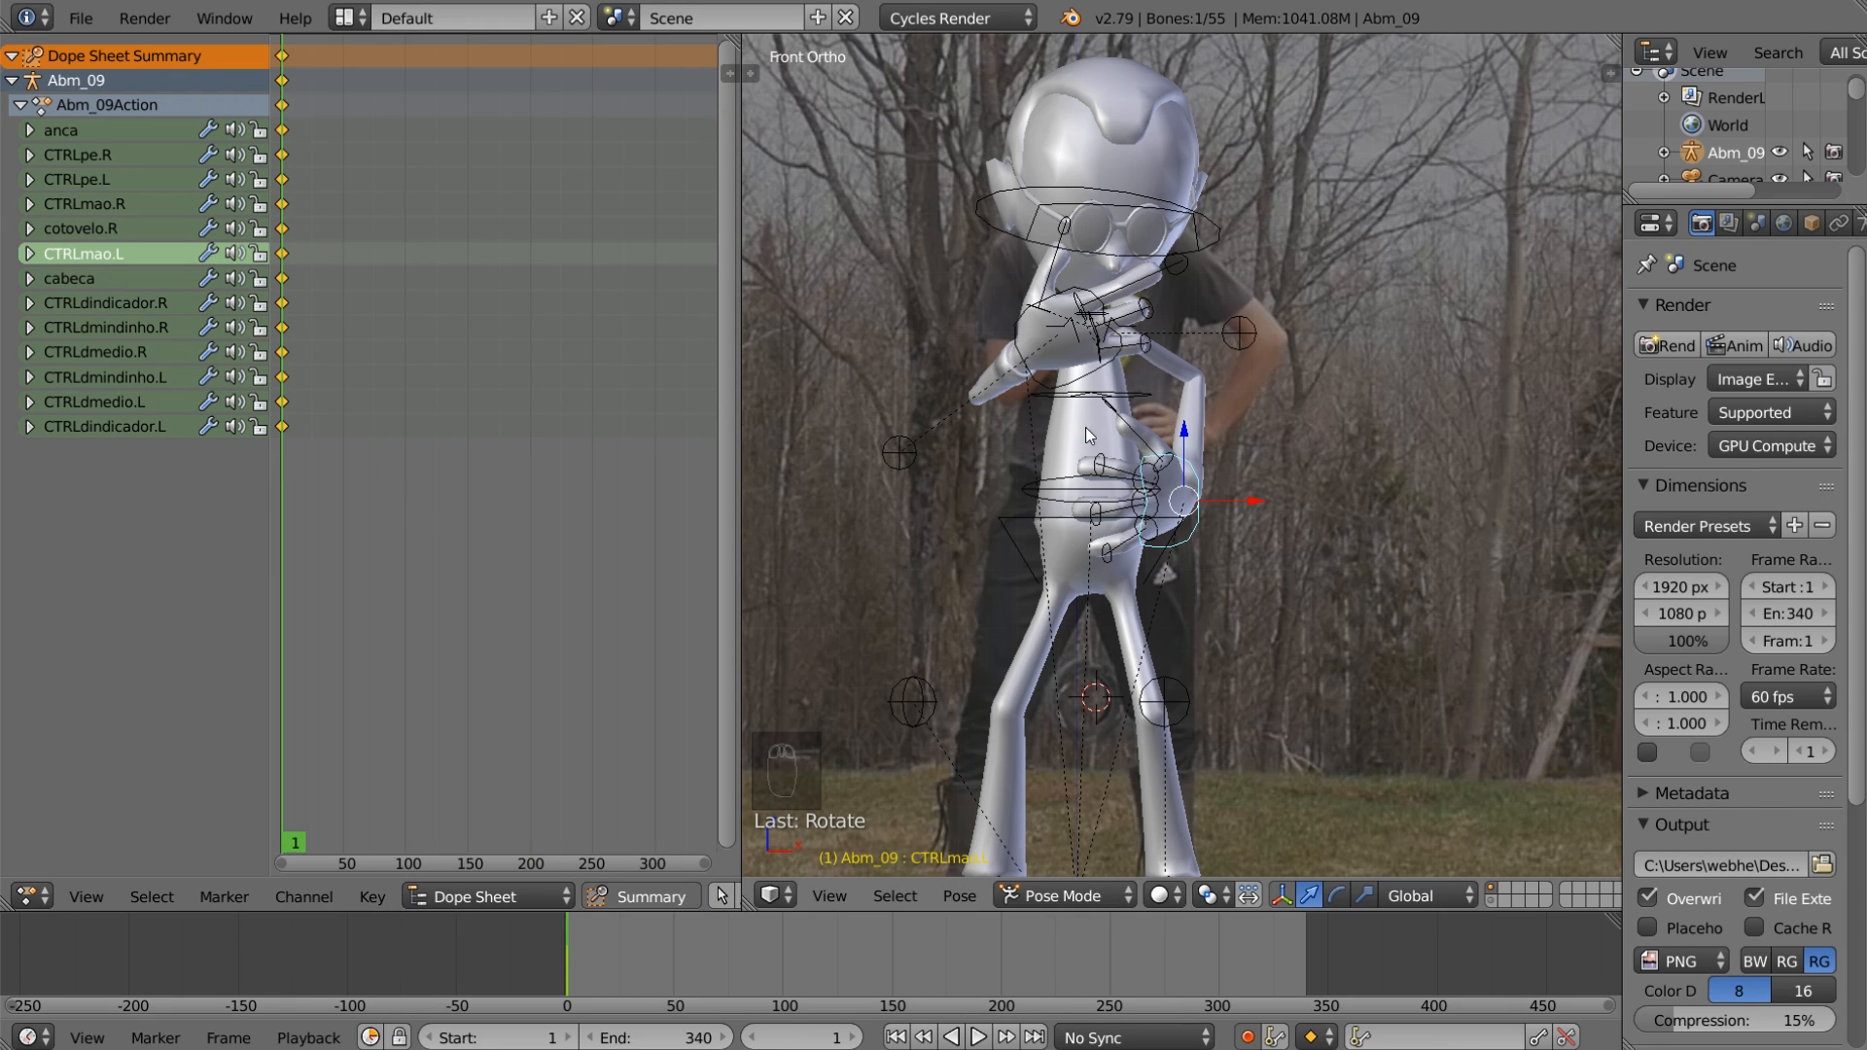
Step: Move the left elbow control outward, away from the body, to match the reference arm
{"action": "right_click", "coordinate": [1240, 338]}
{"action": "key", "text": "r"}
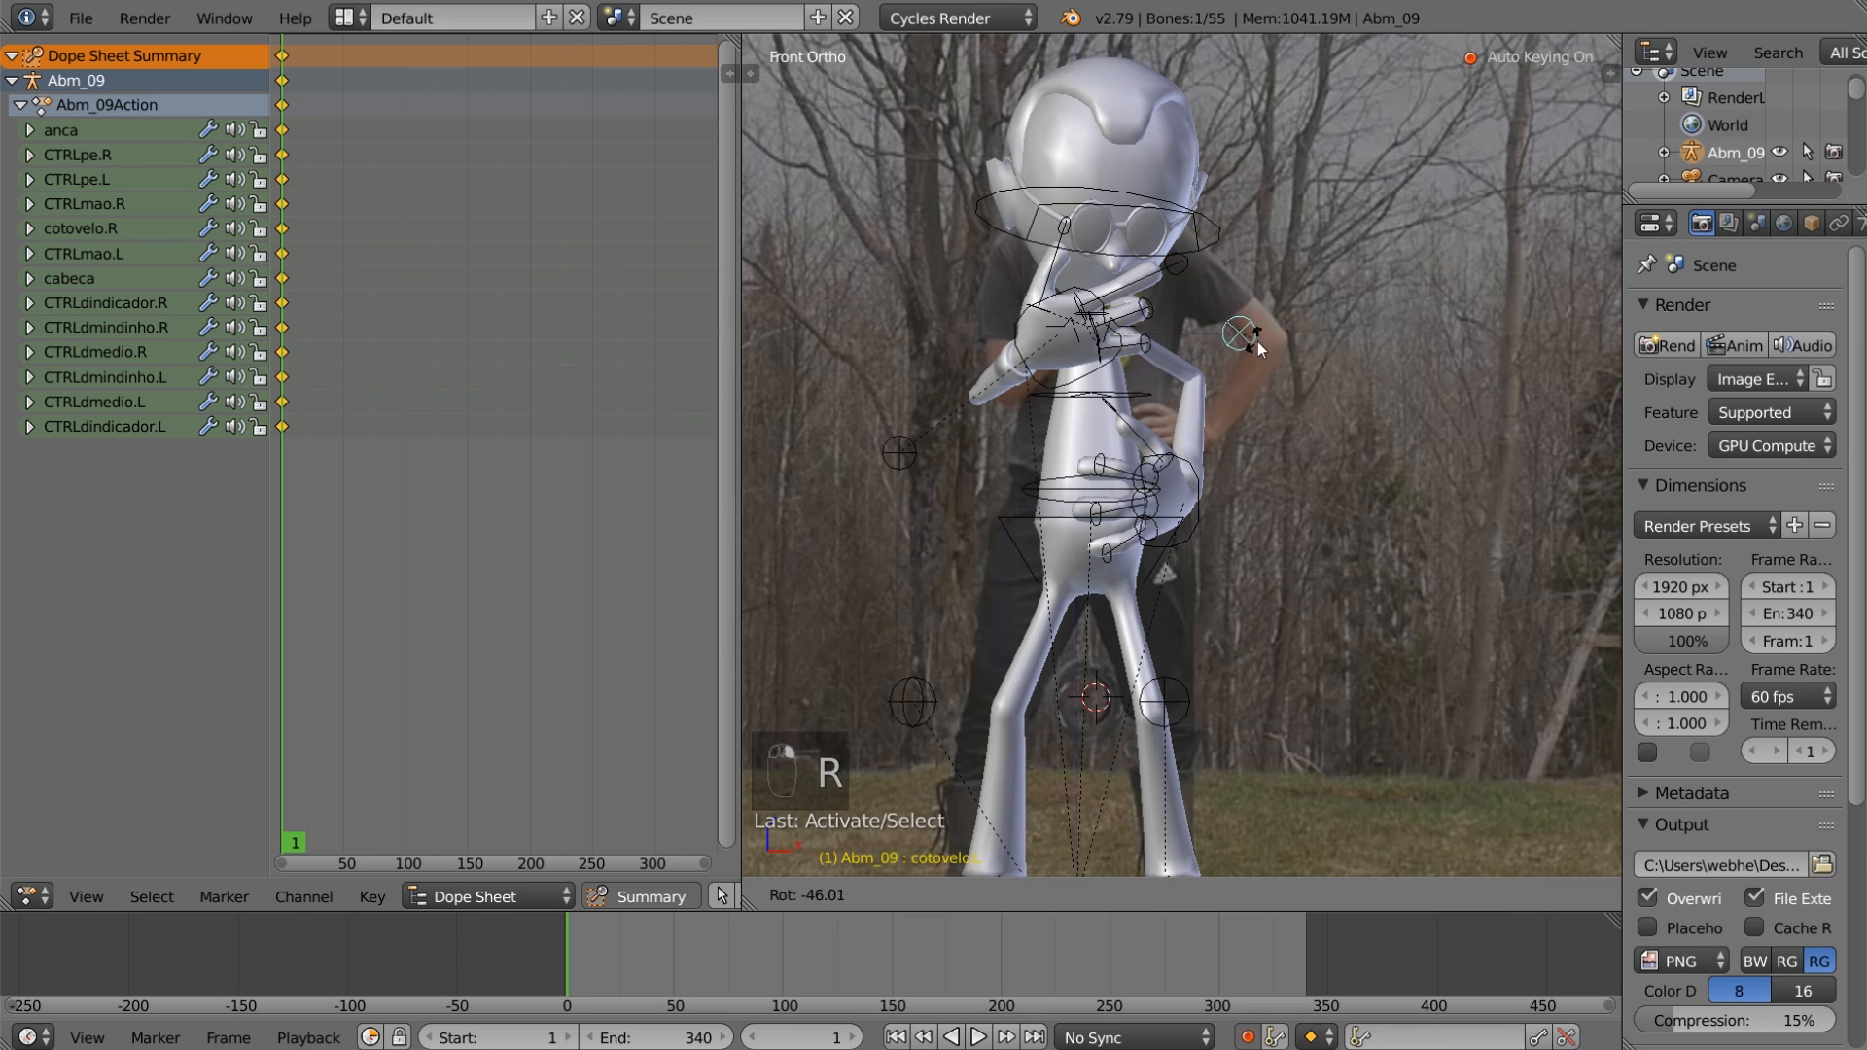
{"action": "right_click", "coordinate": [1258, 384]}
{"action": "key", "text": "g"}
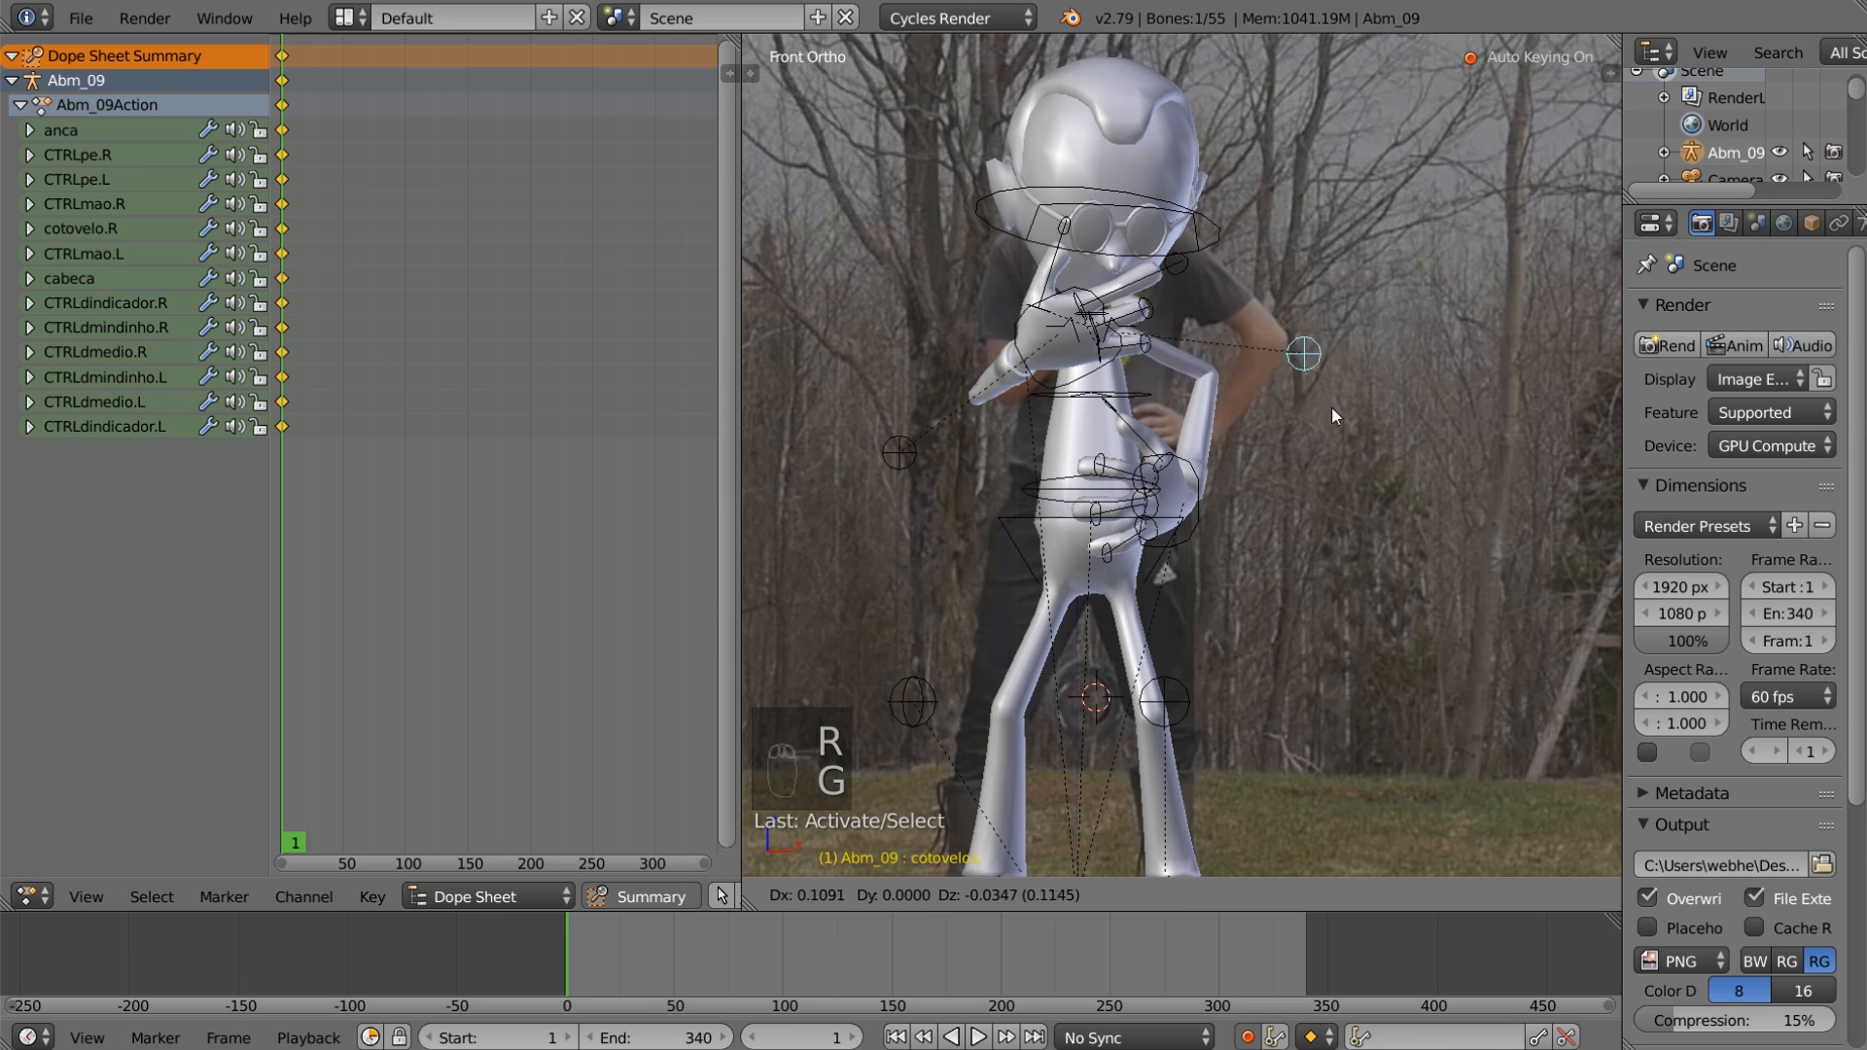
{"action": "left_click", "coordinate": [1350, 394]}
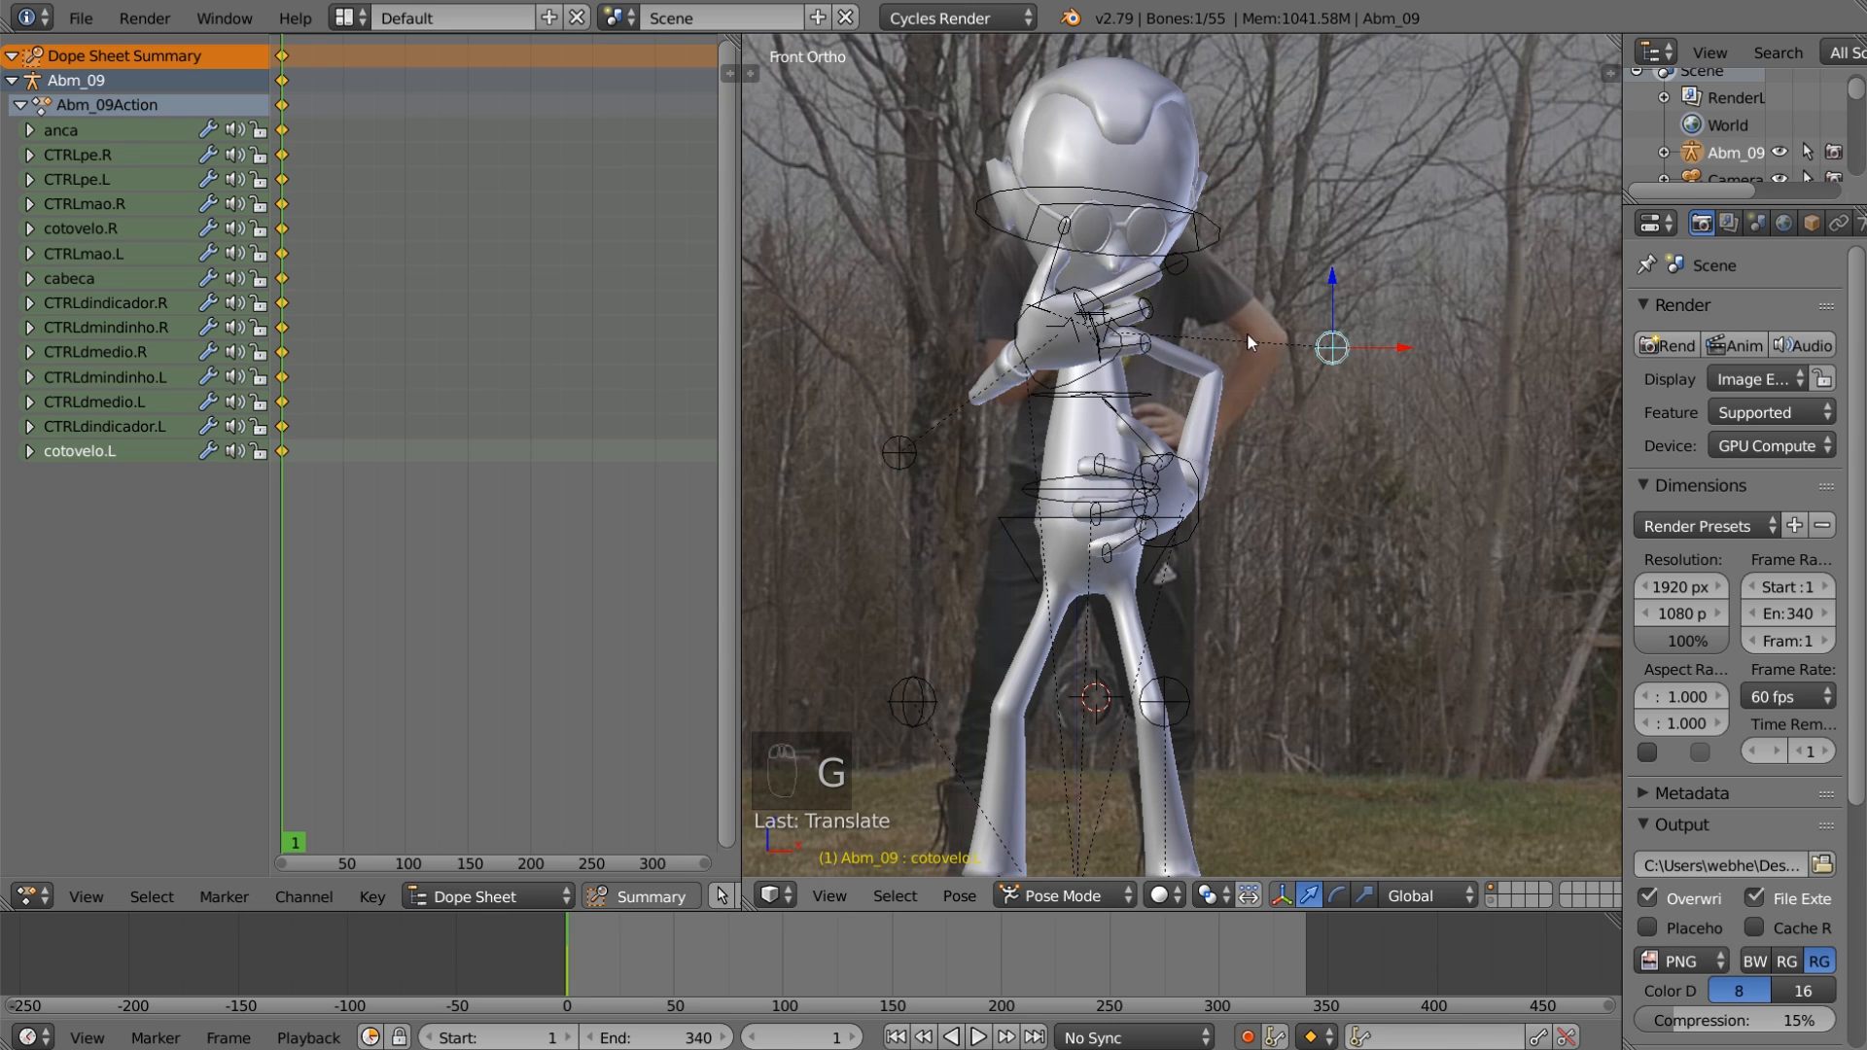
Step: Duplicate all the frame 1 pose keyframes and place the copies at about frame 36
{"action": "scroll", "coordinate": [1223, 344], "scroll_direction": "down", "scroll_amount": 1}
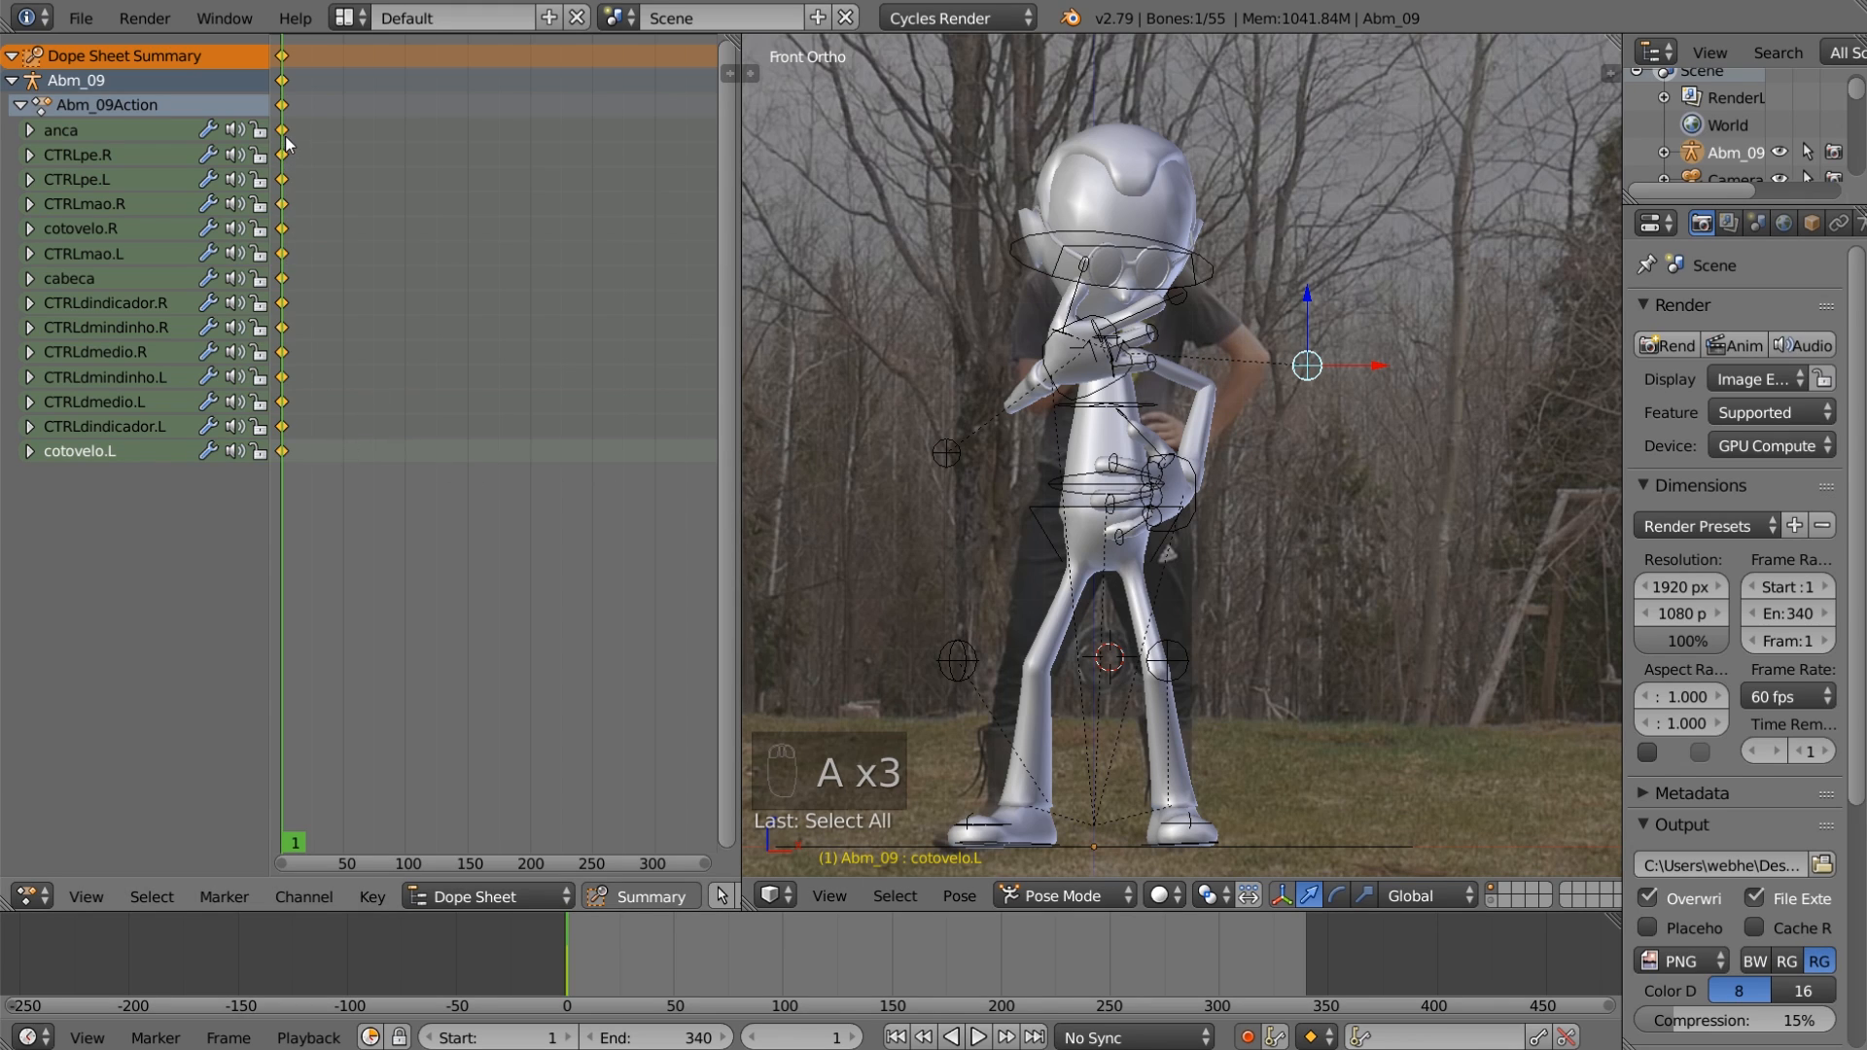
{"action": "key", "text": "shift+d"}
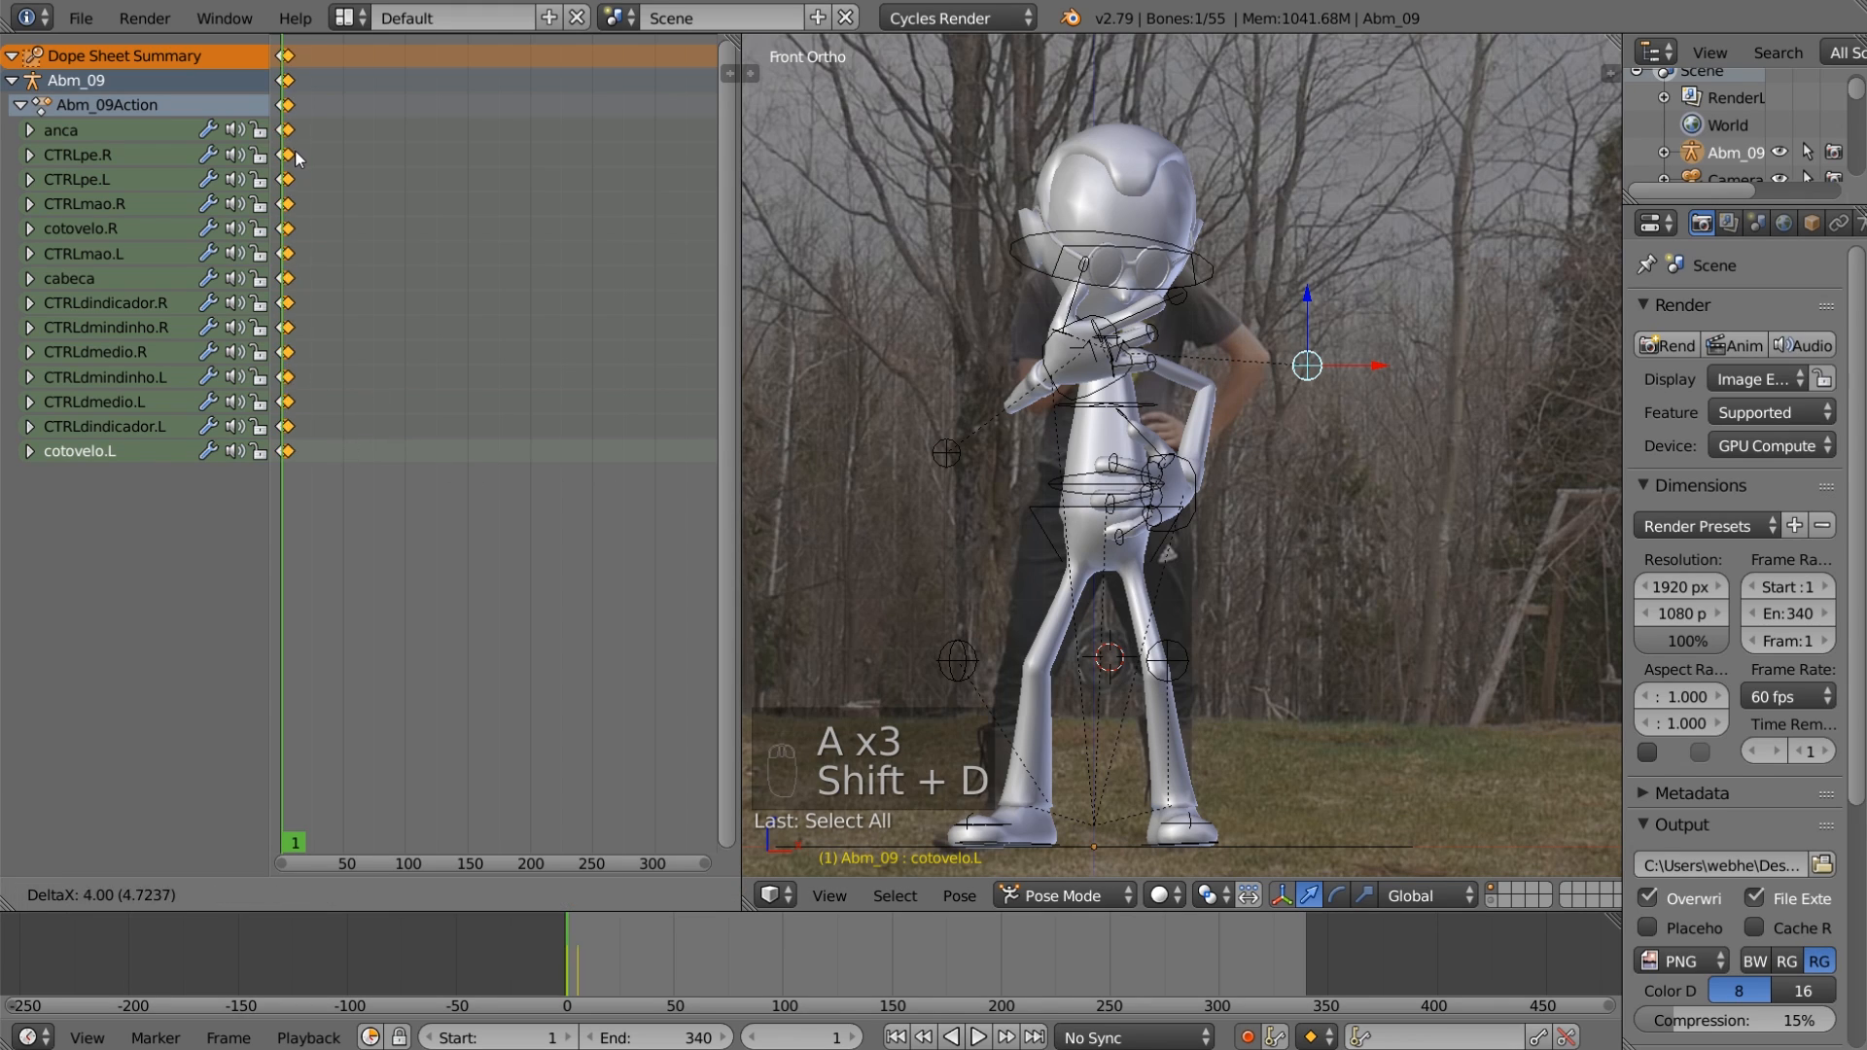
{"action": "left_click", "coordinate": [336, 164]}
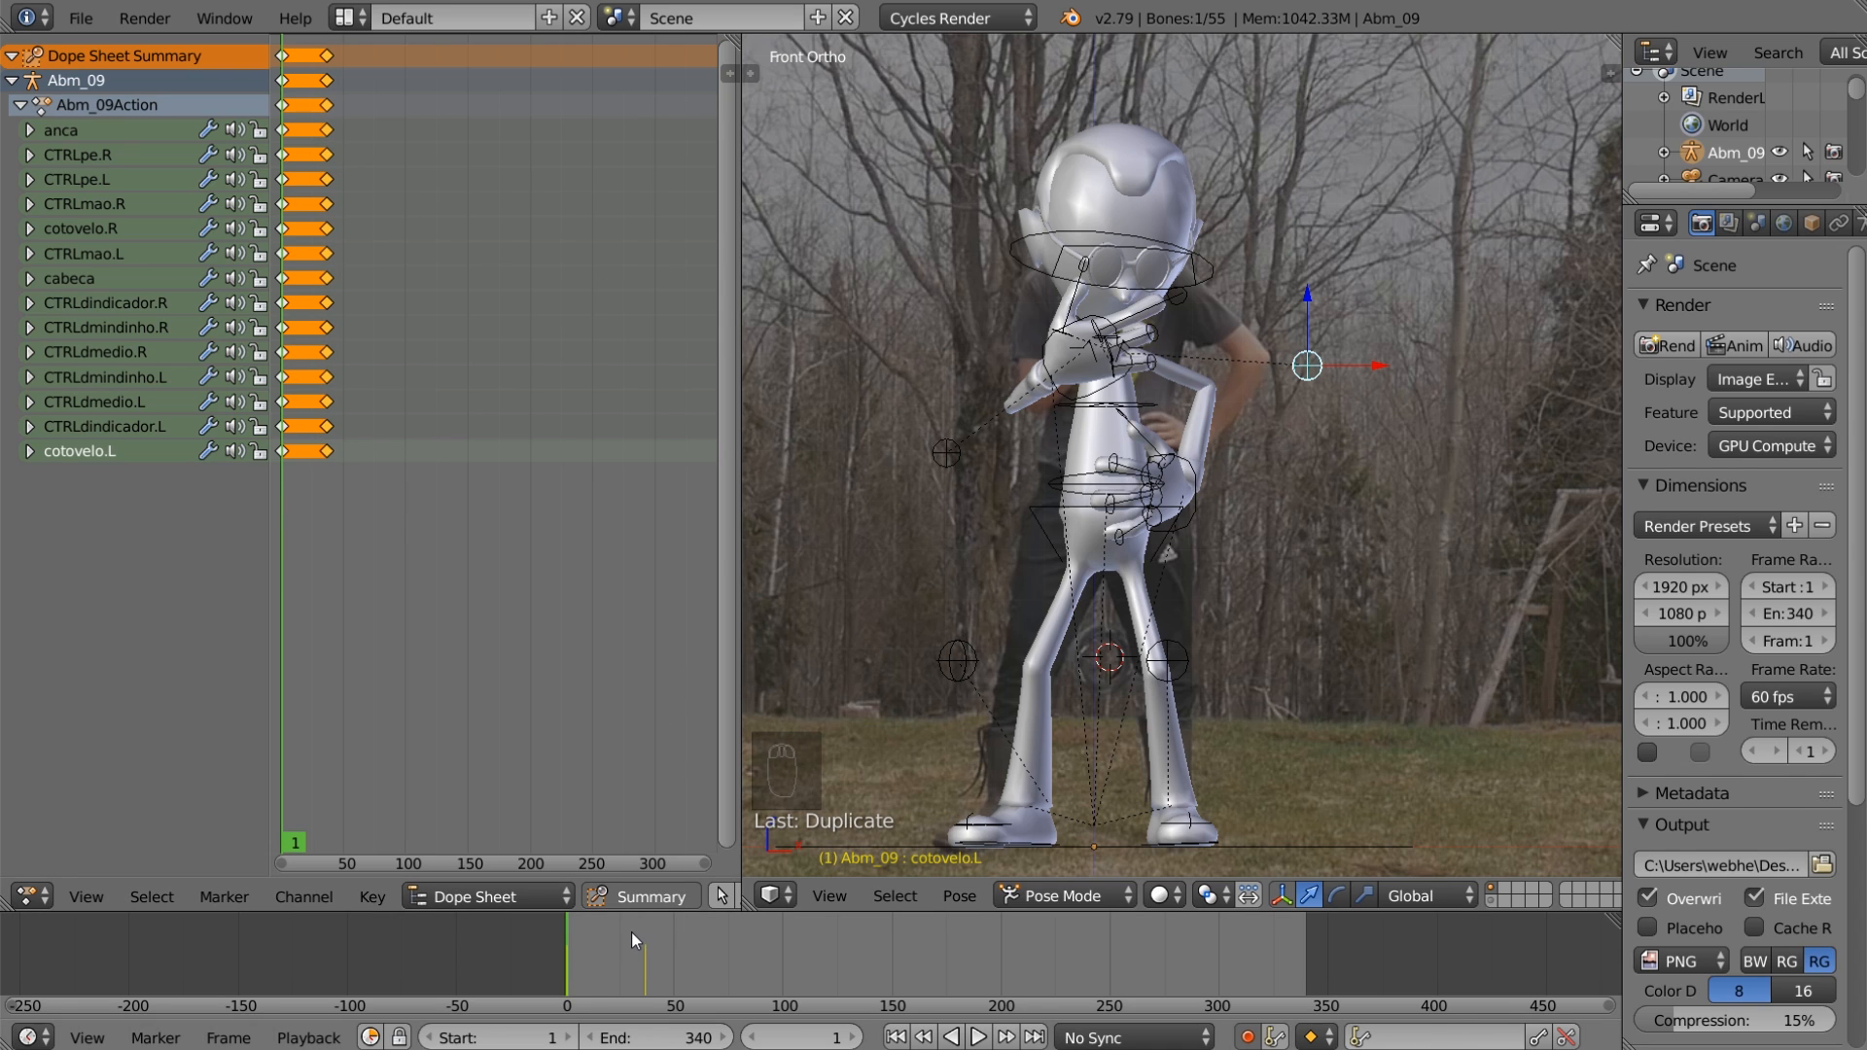
Step: Move the duplicated pose keyframes to frame 86, where the reference actor is still holding the pose
{"action": "key", "text": "alt+a"}
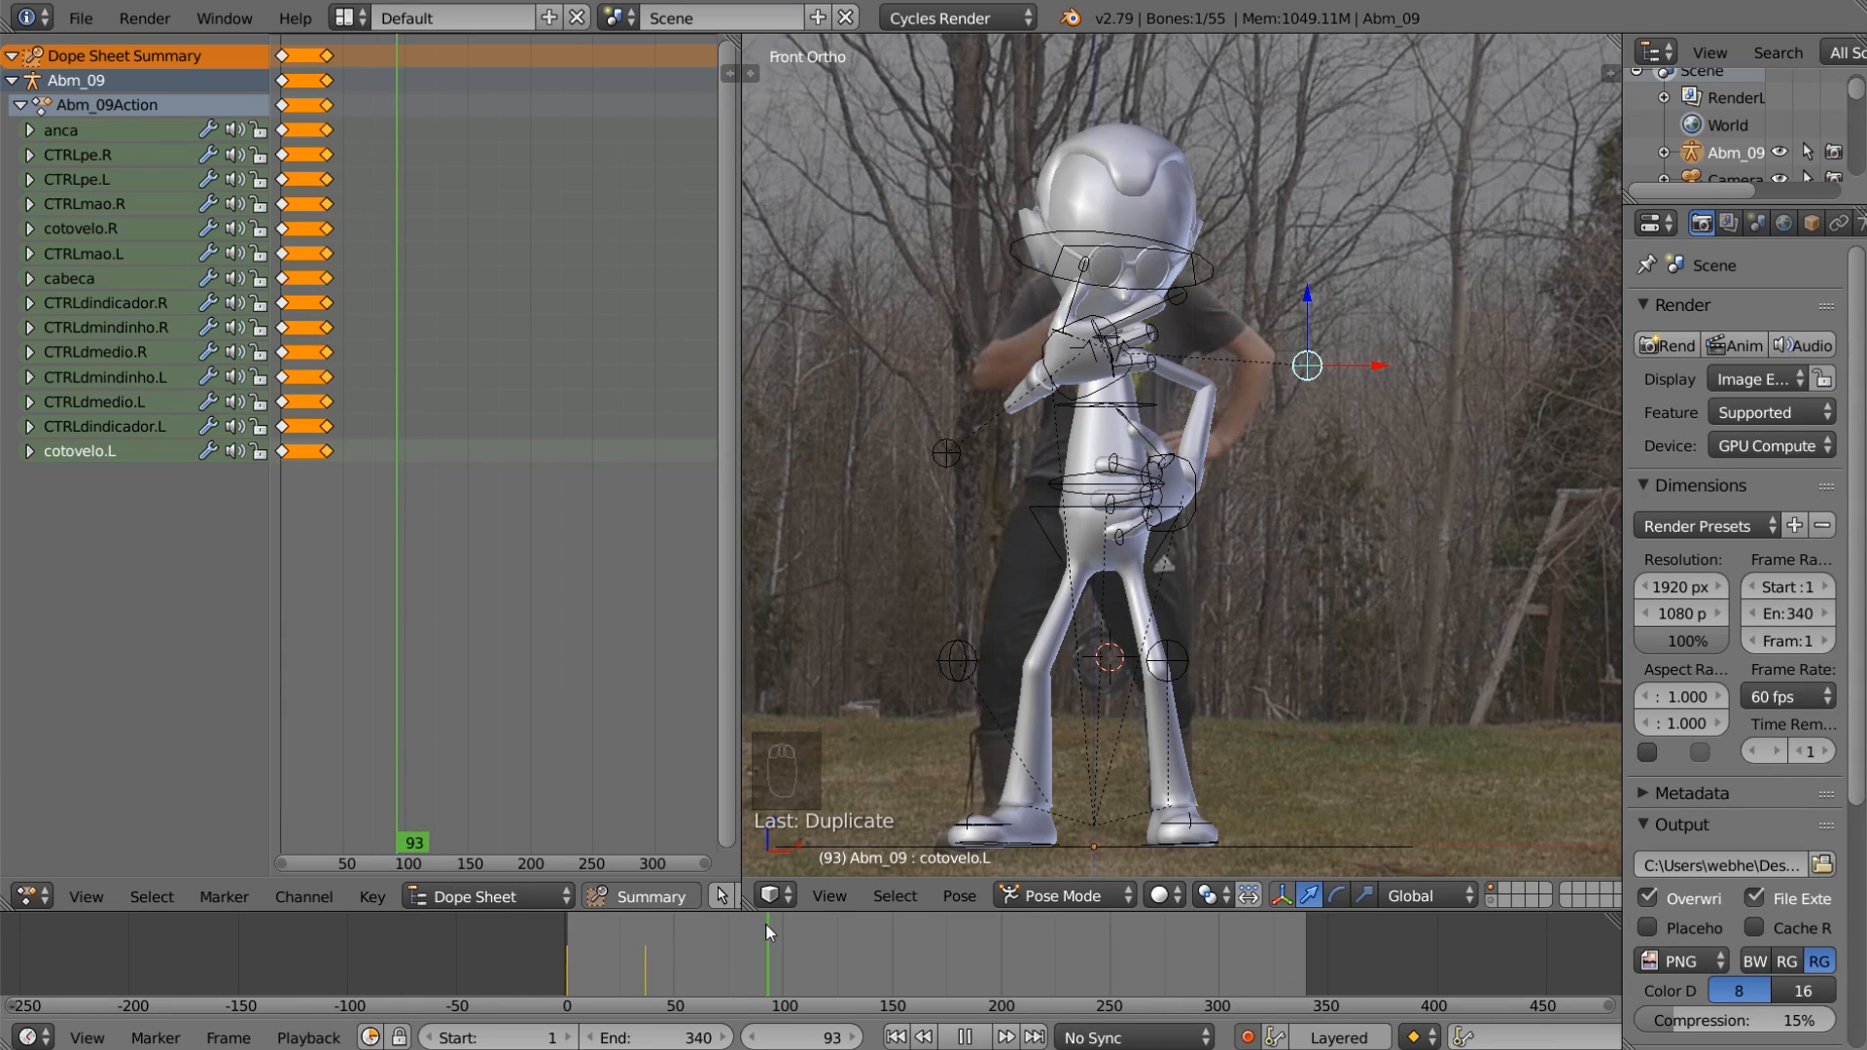
{"action": "left_click_drag", "start_coordinate": [766, 924], "coordinate": [749, 918]}
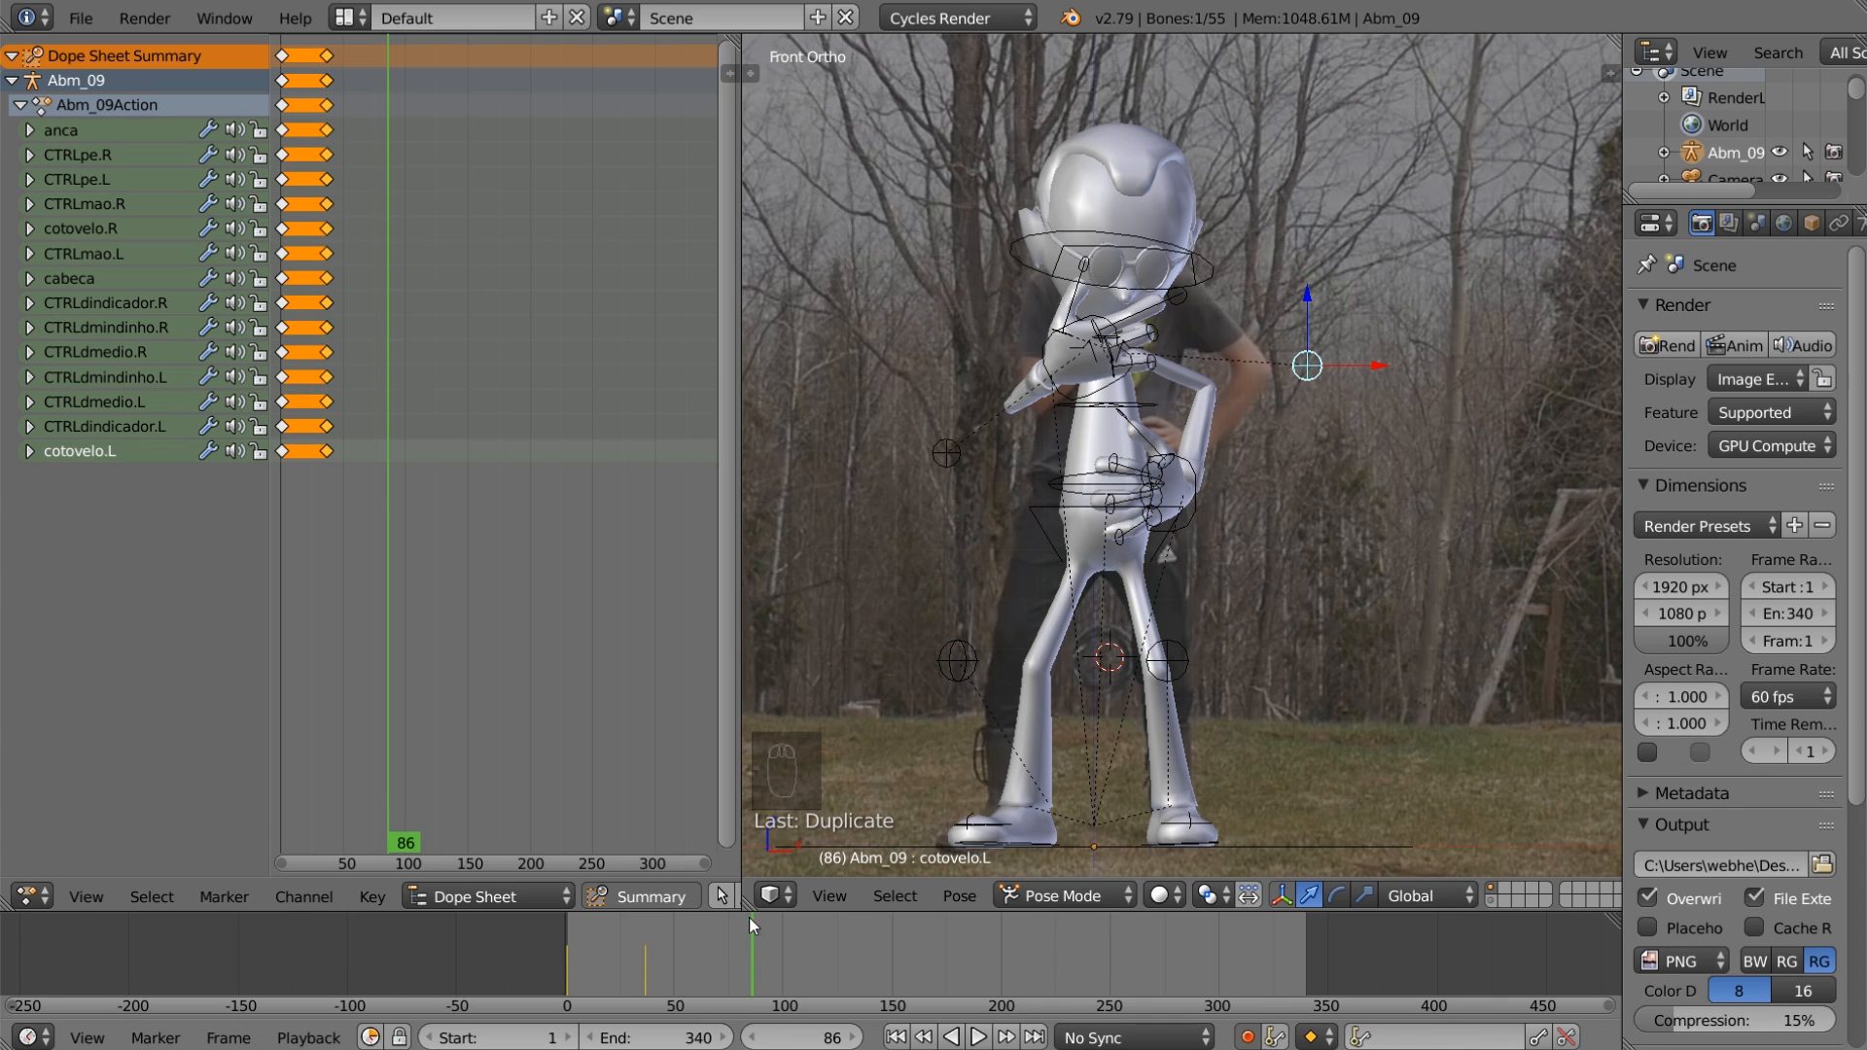
{"action": "middle_click_drag", "start_coordinate": [487, 570], "coordinate": [428, 508], "text": "ctrl"}
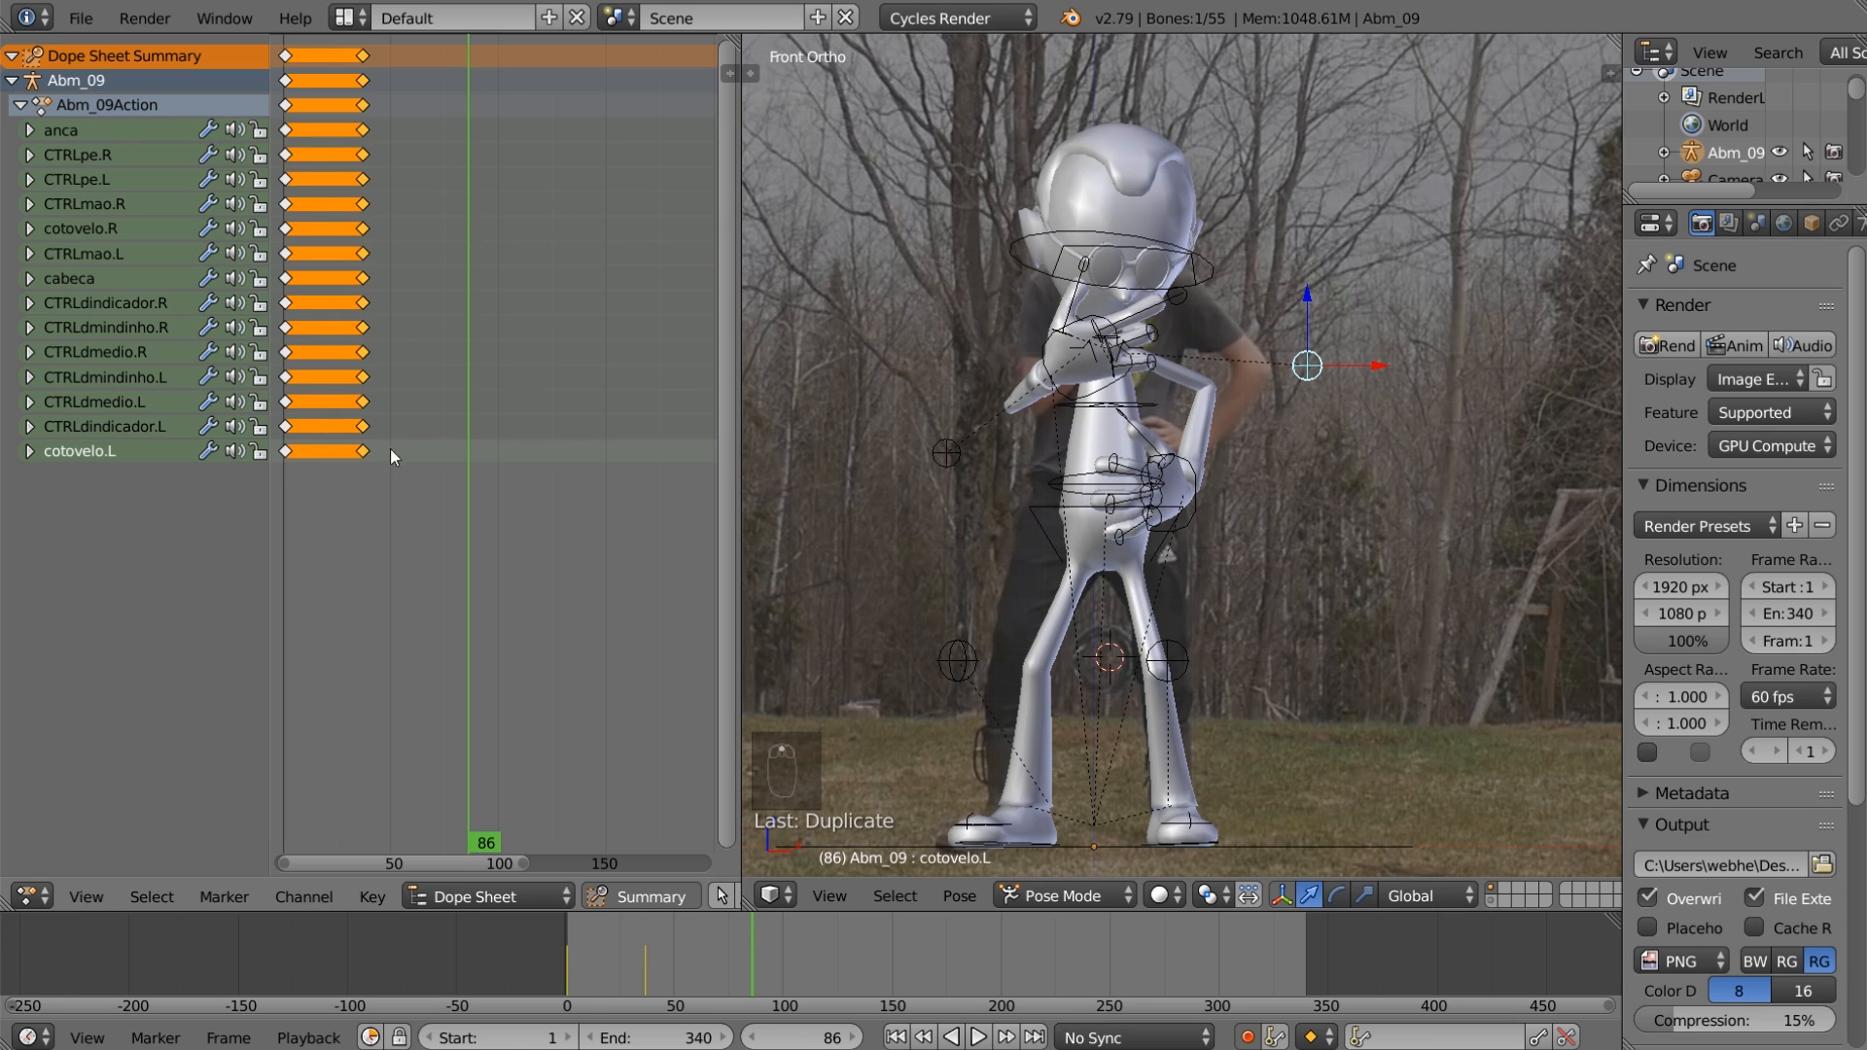
{"action": "middle_click_drag", "start_coordinate": [389, 447], "coordinate": [408, 445]}
{"action": "key", "text": "g"}
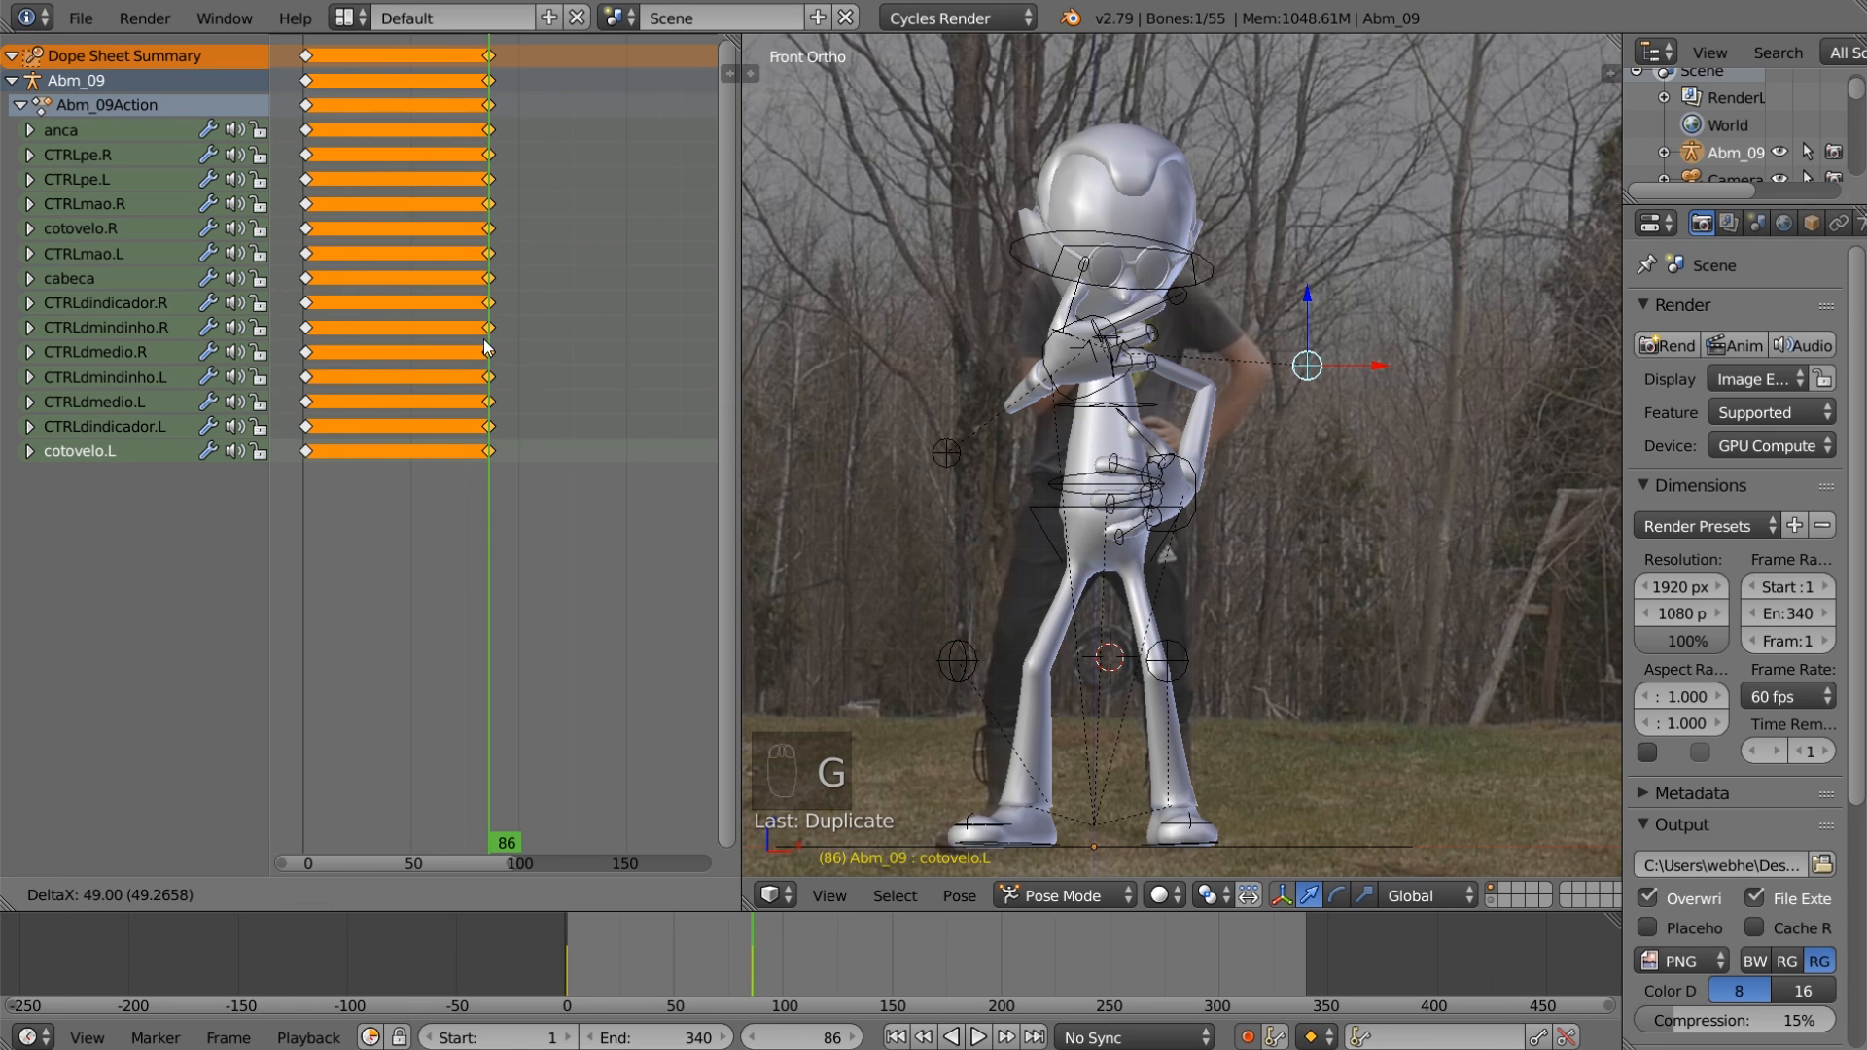
{"action": "left_click", "coordinate": [489, 347]}
Step: At frame 111, the reference's raised-arm pose, tilt the spine control (coluna) about 5 degrees to follow the actor's torso
{"action": "left_click_drag", "start_coordinate": [739, 962], "coordinate": [611, 963]}
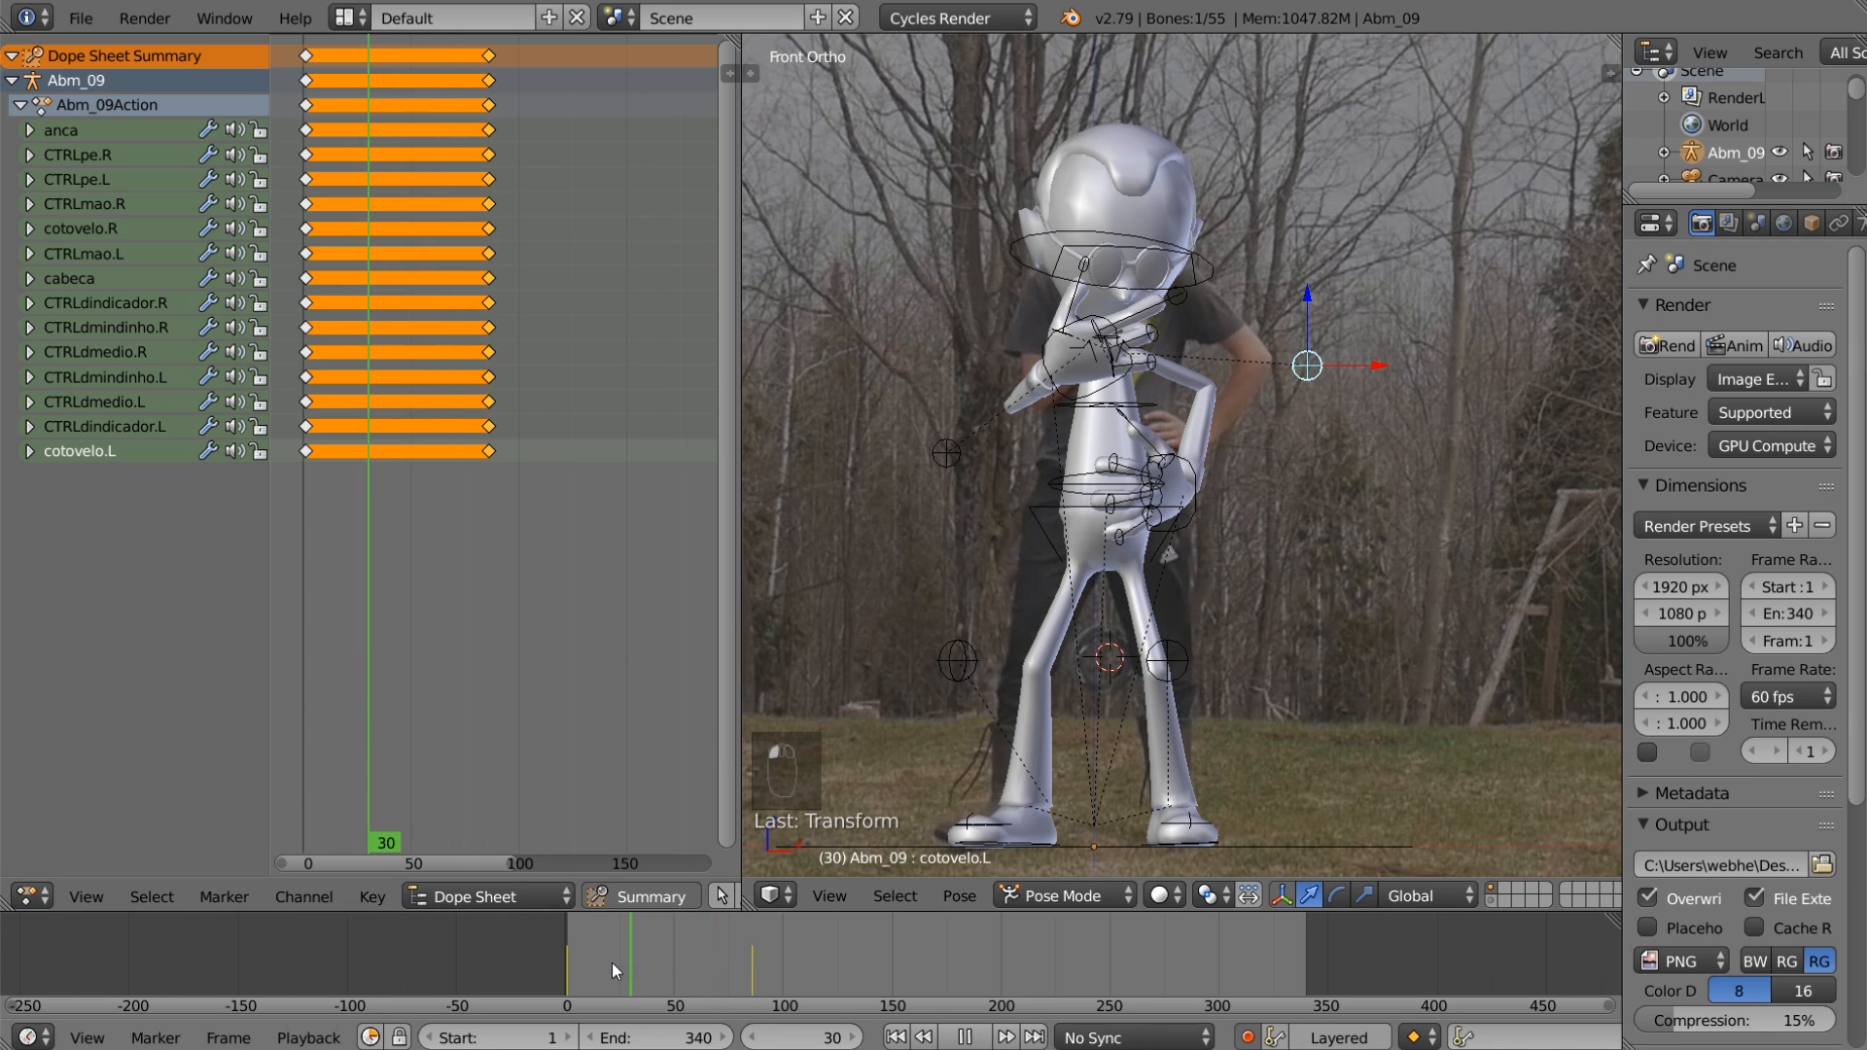
{"action": "left_click_drag", "start_coordinate": [757, 953], "coordinate": [807, 948]}
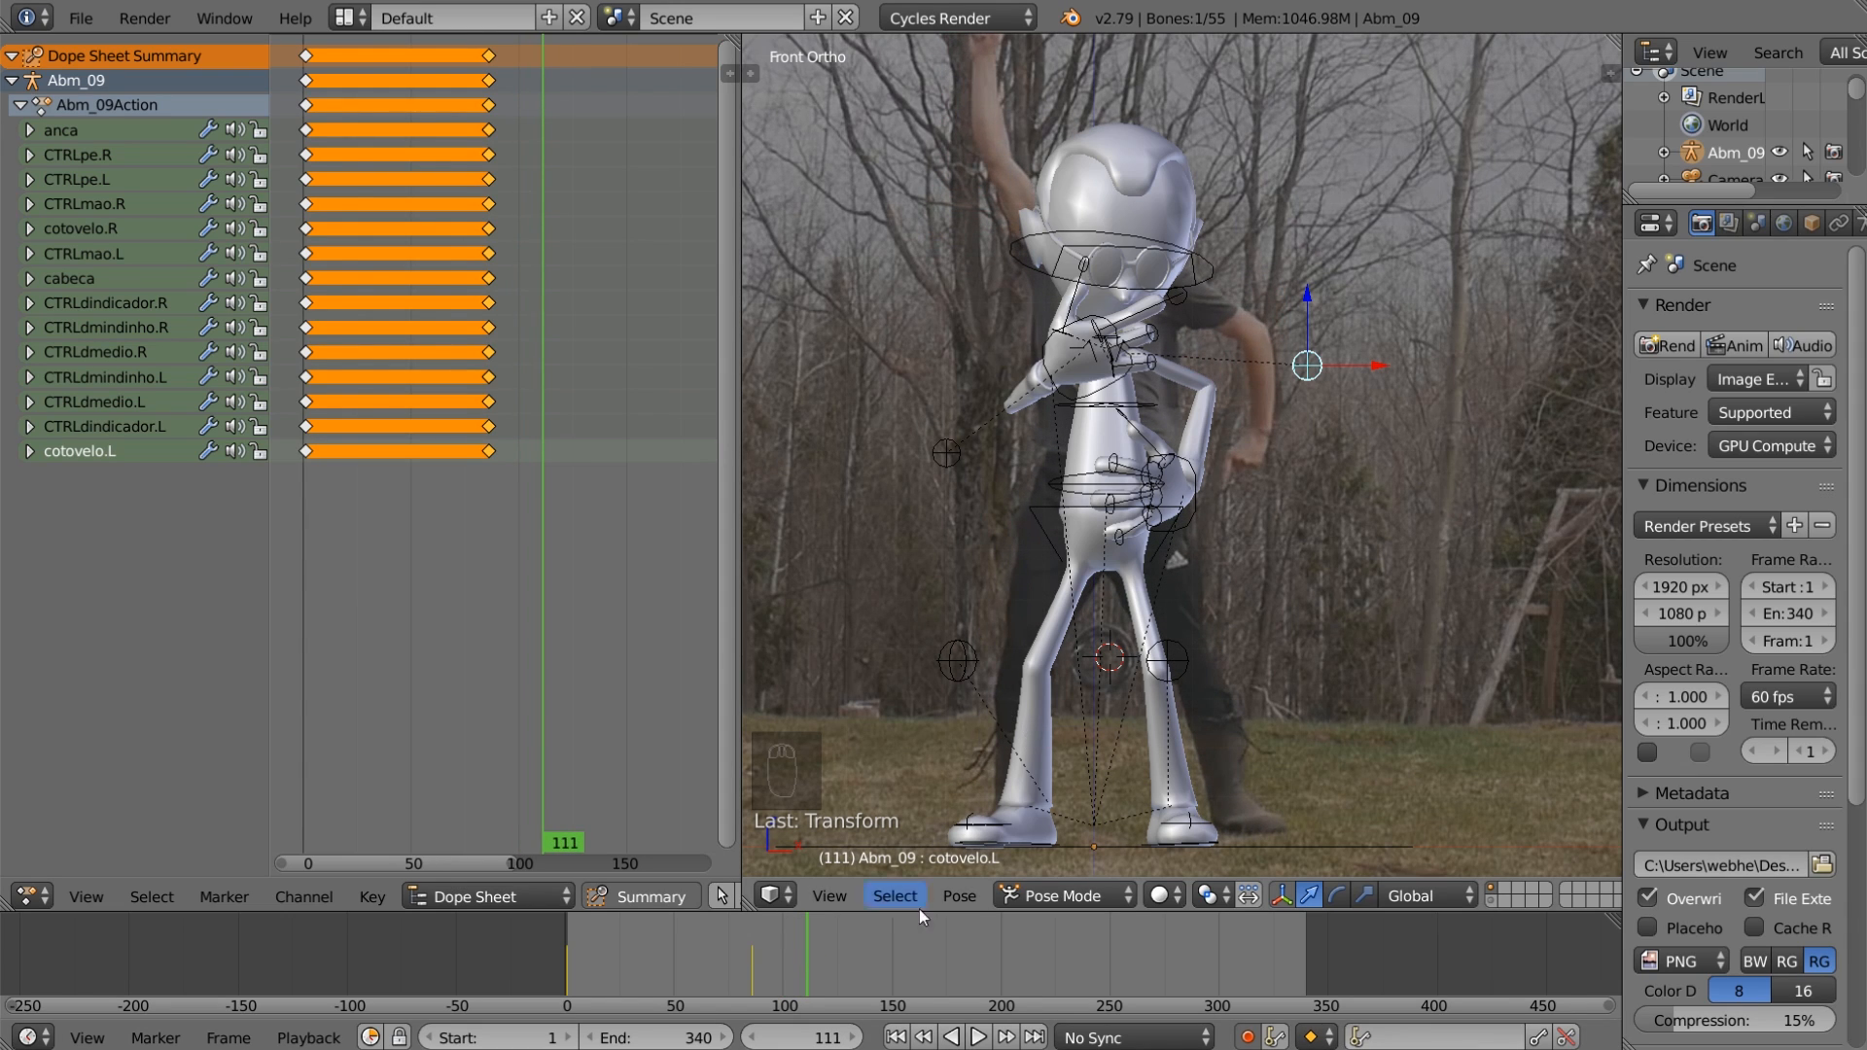
{"action": "scroll", "coordinate": [1038, 556], "scroll_direction": "up", "scroll_amount": 3}
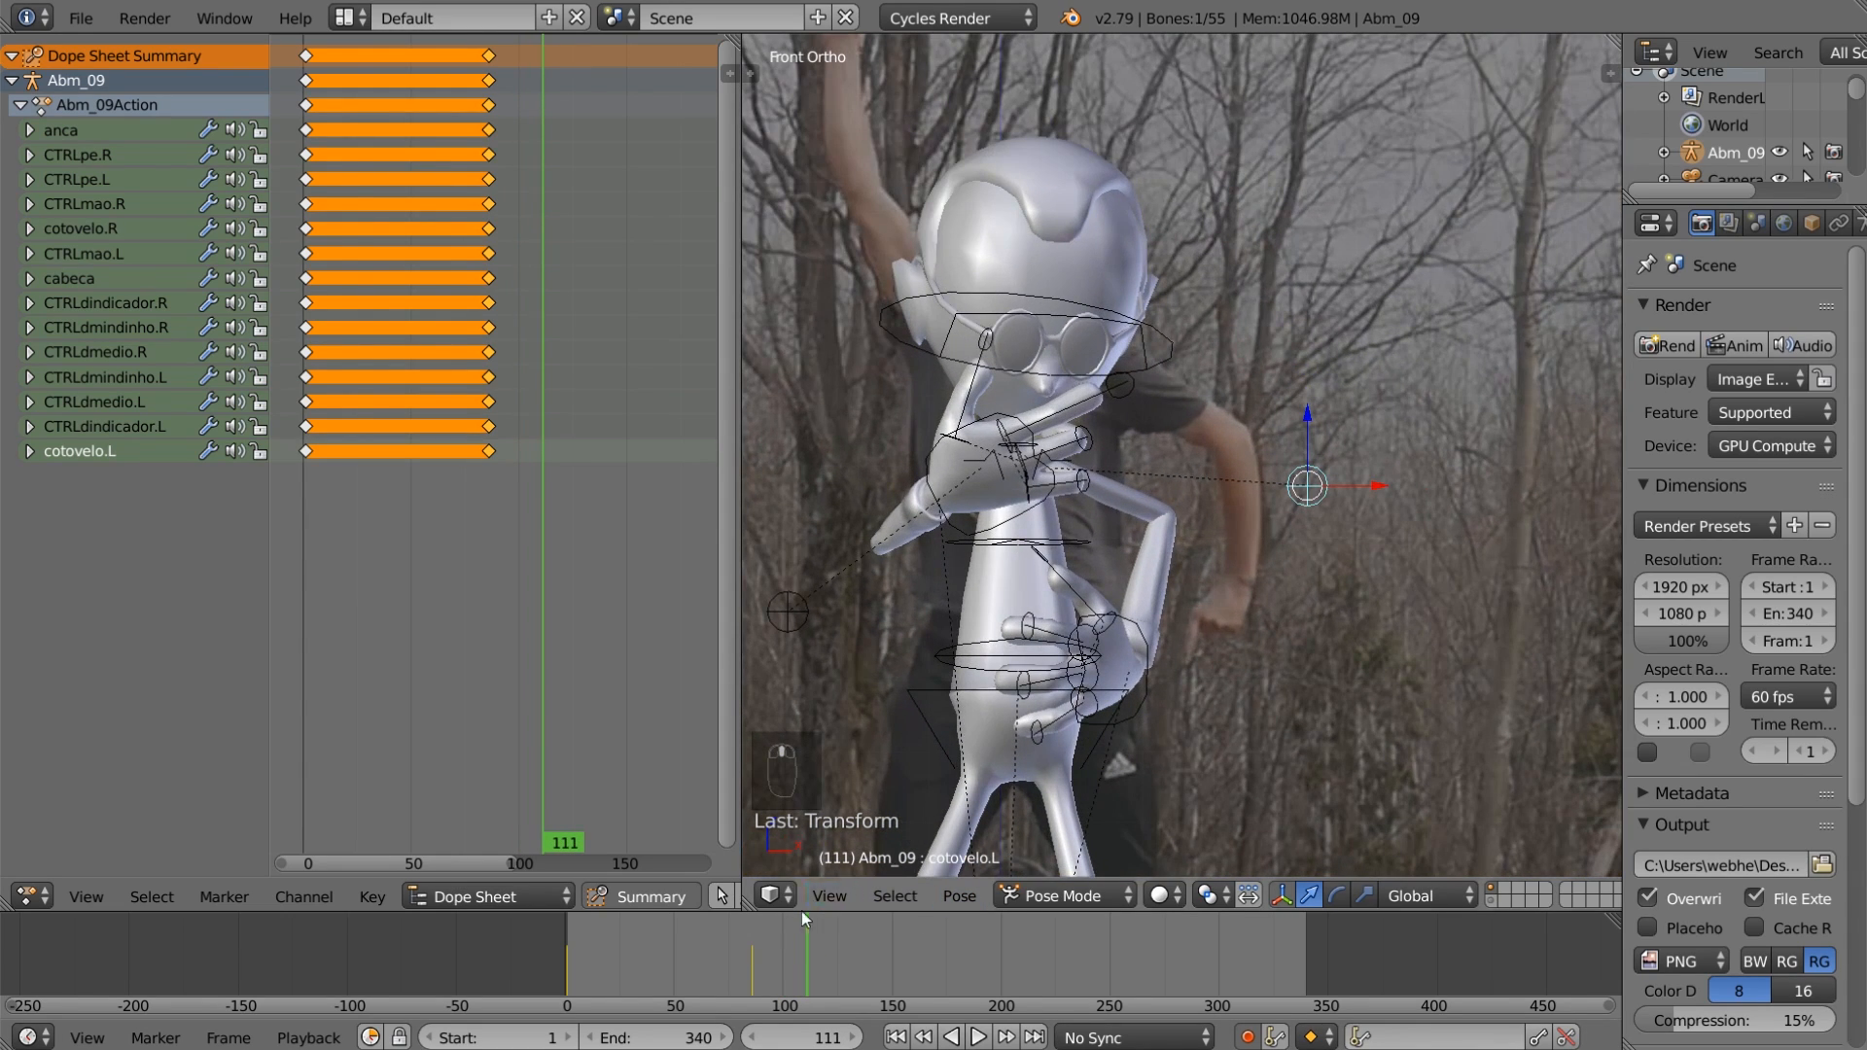
{"action": "middle_click_drag", "start_coordinate": [908, 608], "coordinate": [935, 694], "text": "shift"}
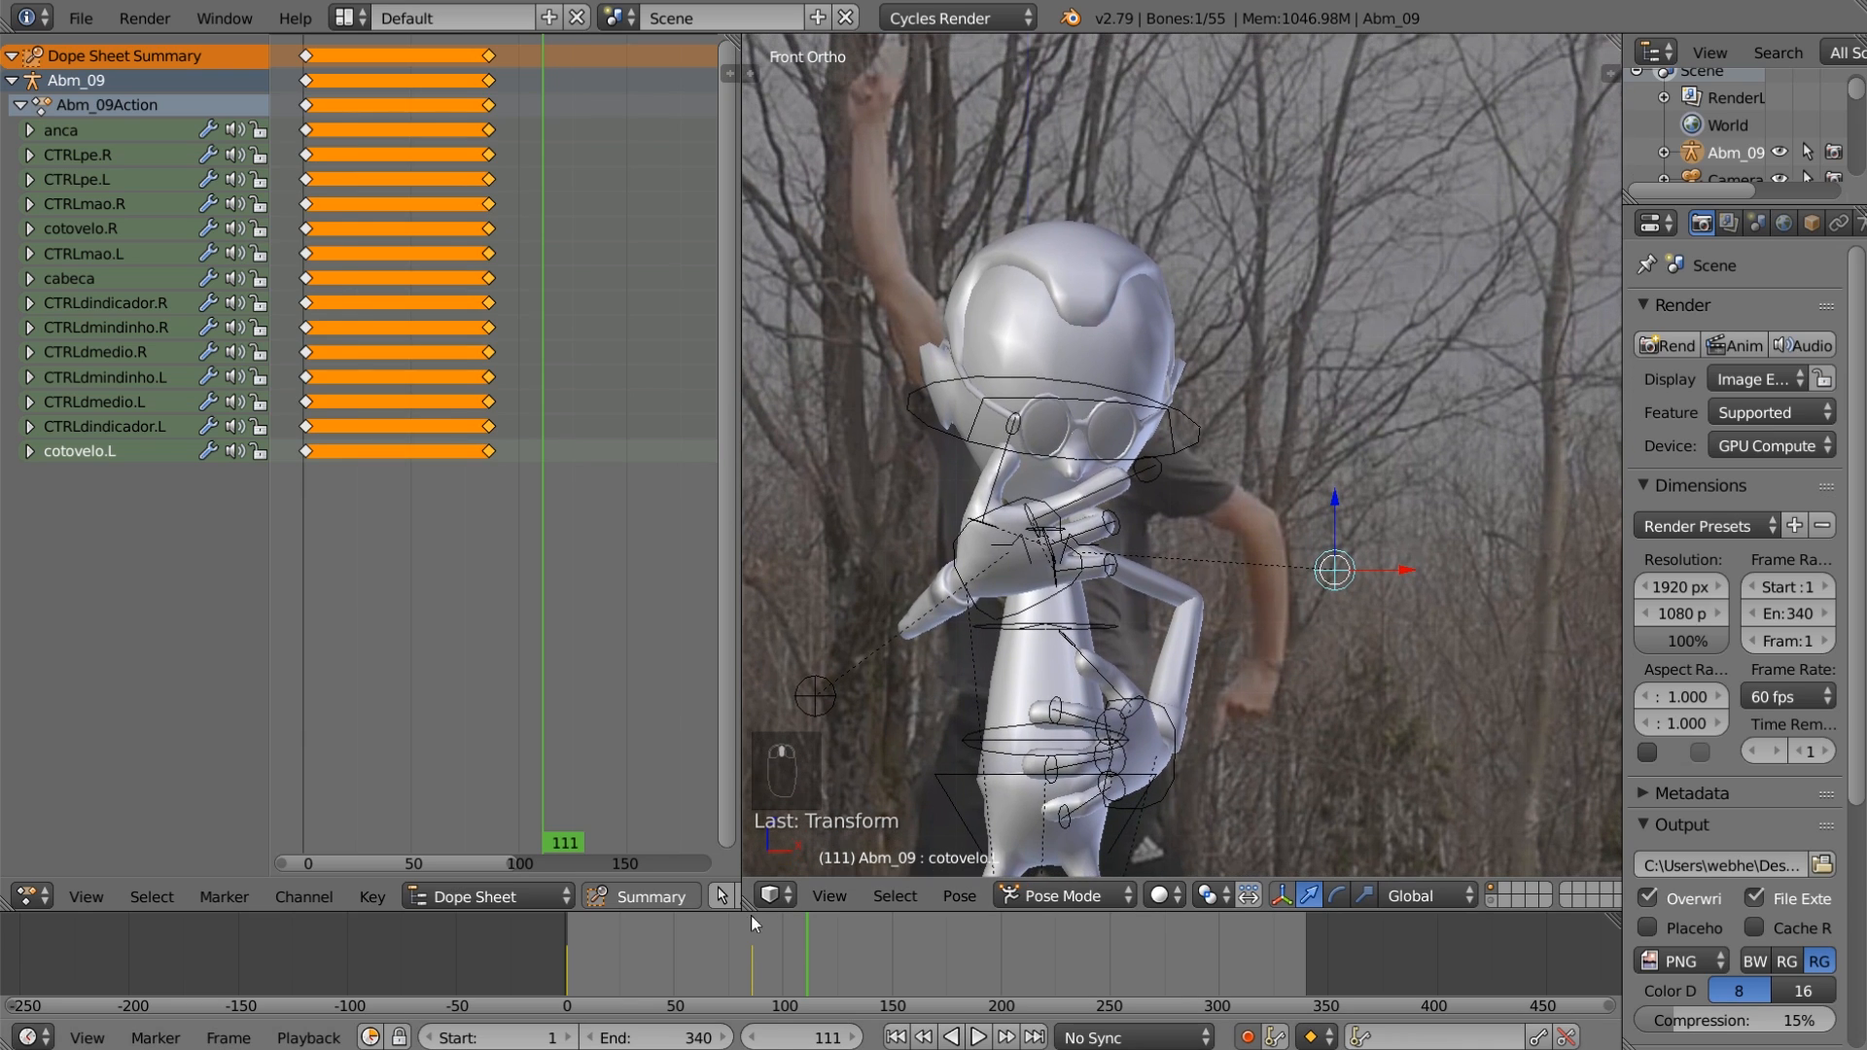
{"action": "right_click", "coordinate": [1157, 458]}
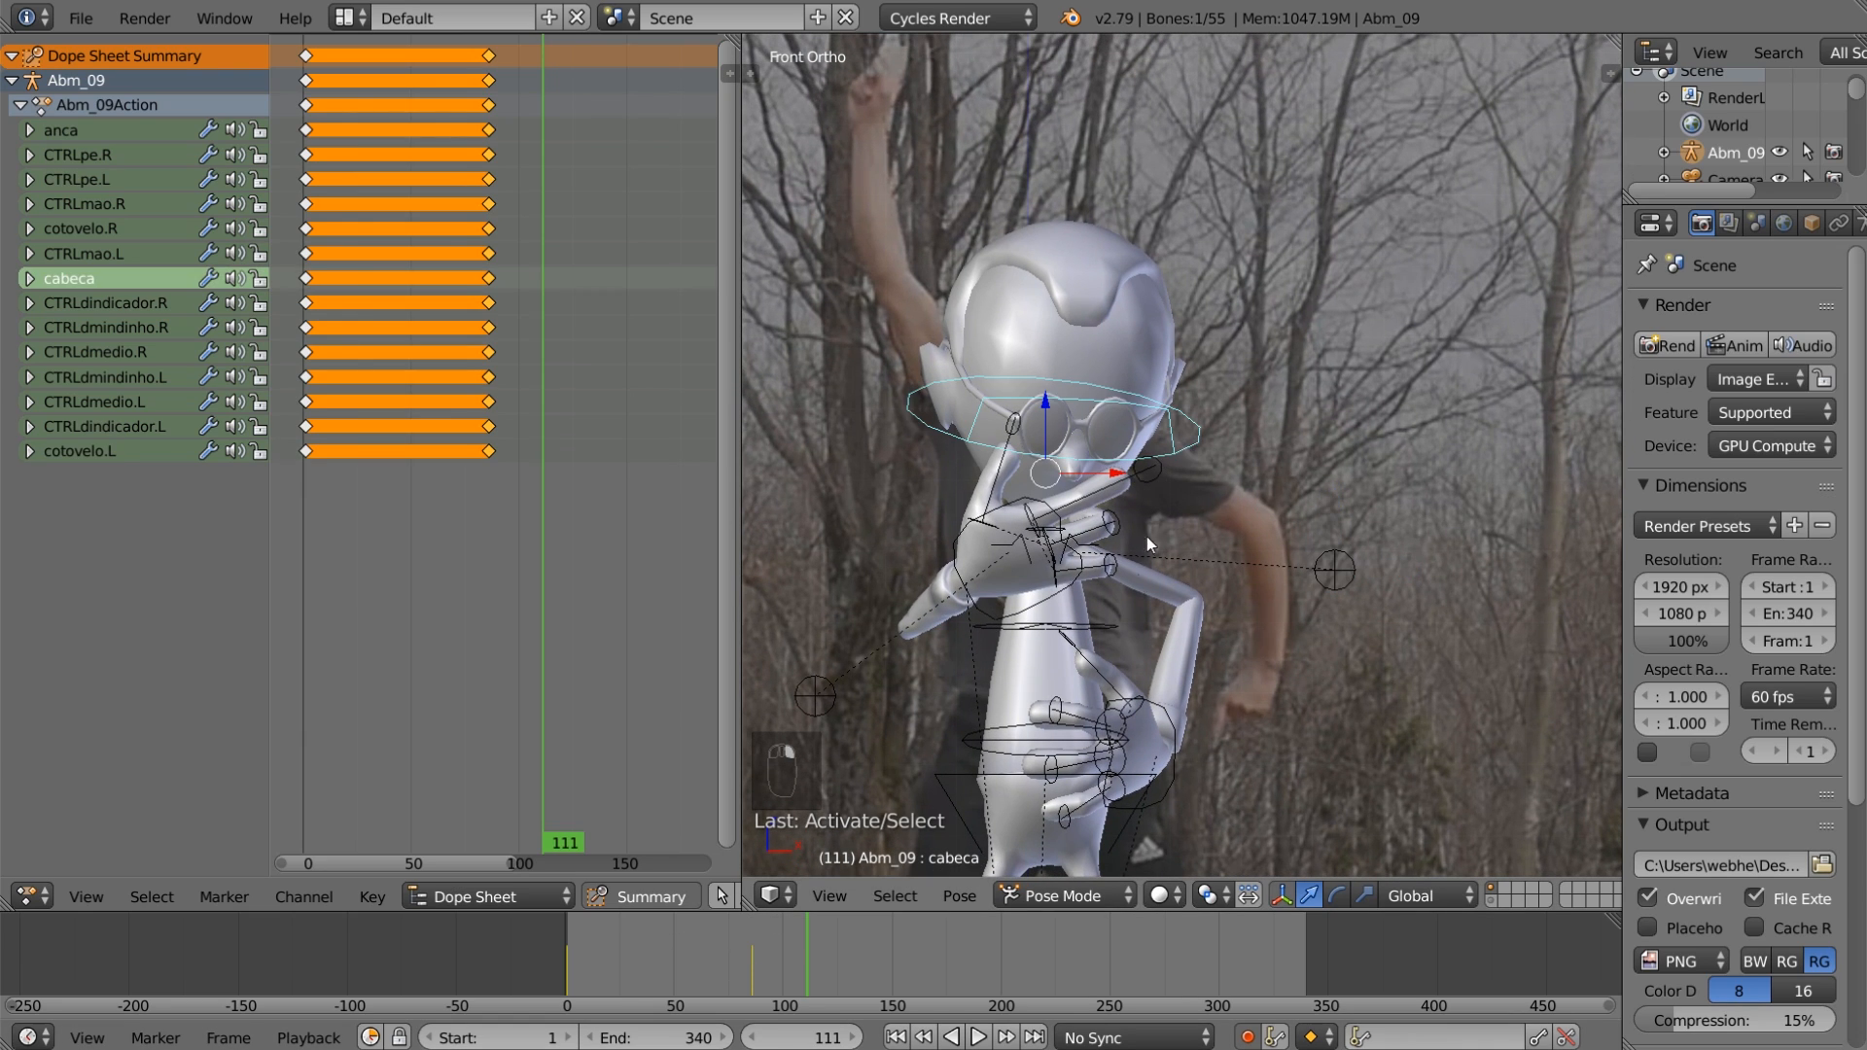
{"action": "middle_click_drag", "start_coordinate": [1105, 611], "coordinate": [1128, 535], "text": "shift"}
{"action": "right_click", "coordinate": [1021, 676]}
{"action": "key", "text": "g"}
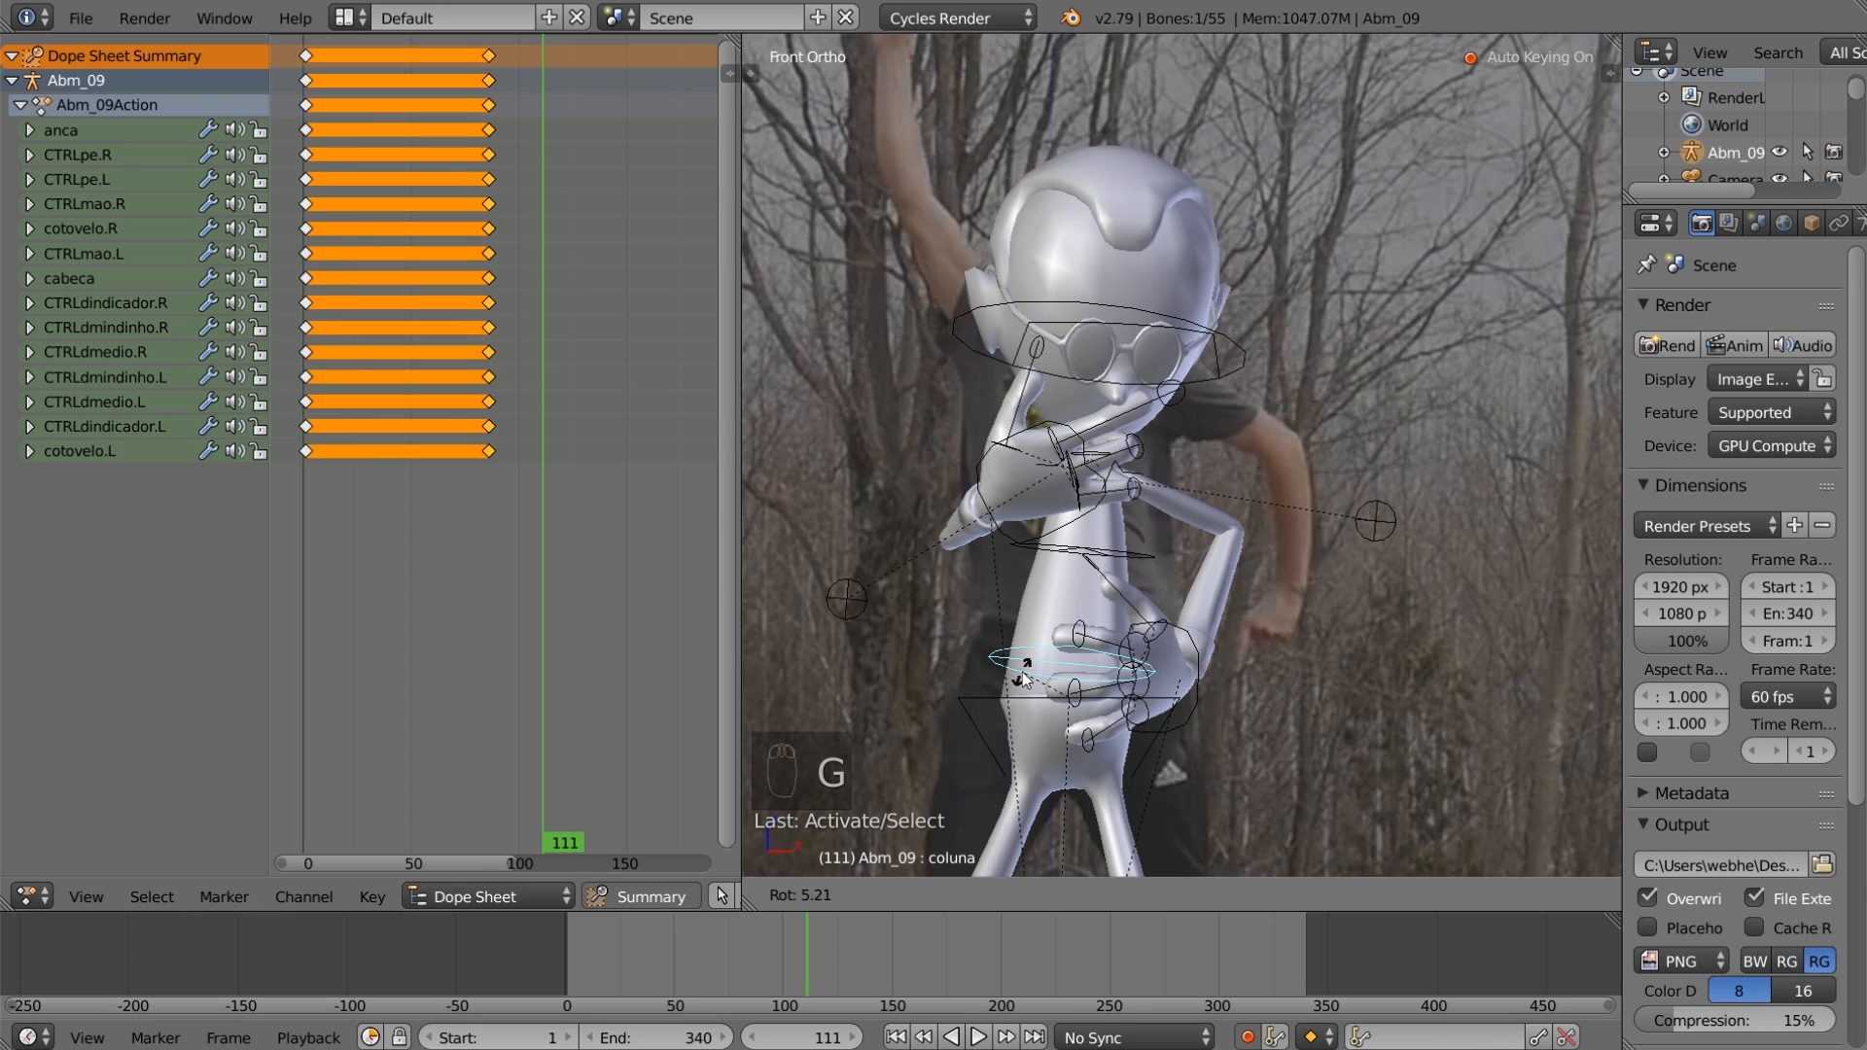
{"action": "left_click", "coordinate": [1023, 681]}
Step: Raise the hip control (anca) about 0.05 and shift it slightly toward the raised-arm side
{"action": "right_click", "coordinate": [1025, 693]}
{"action": "key", "text": "g"}
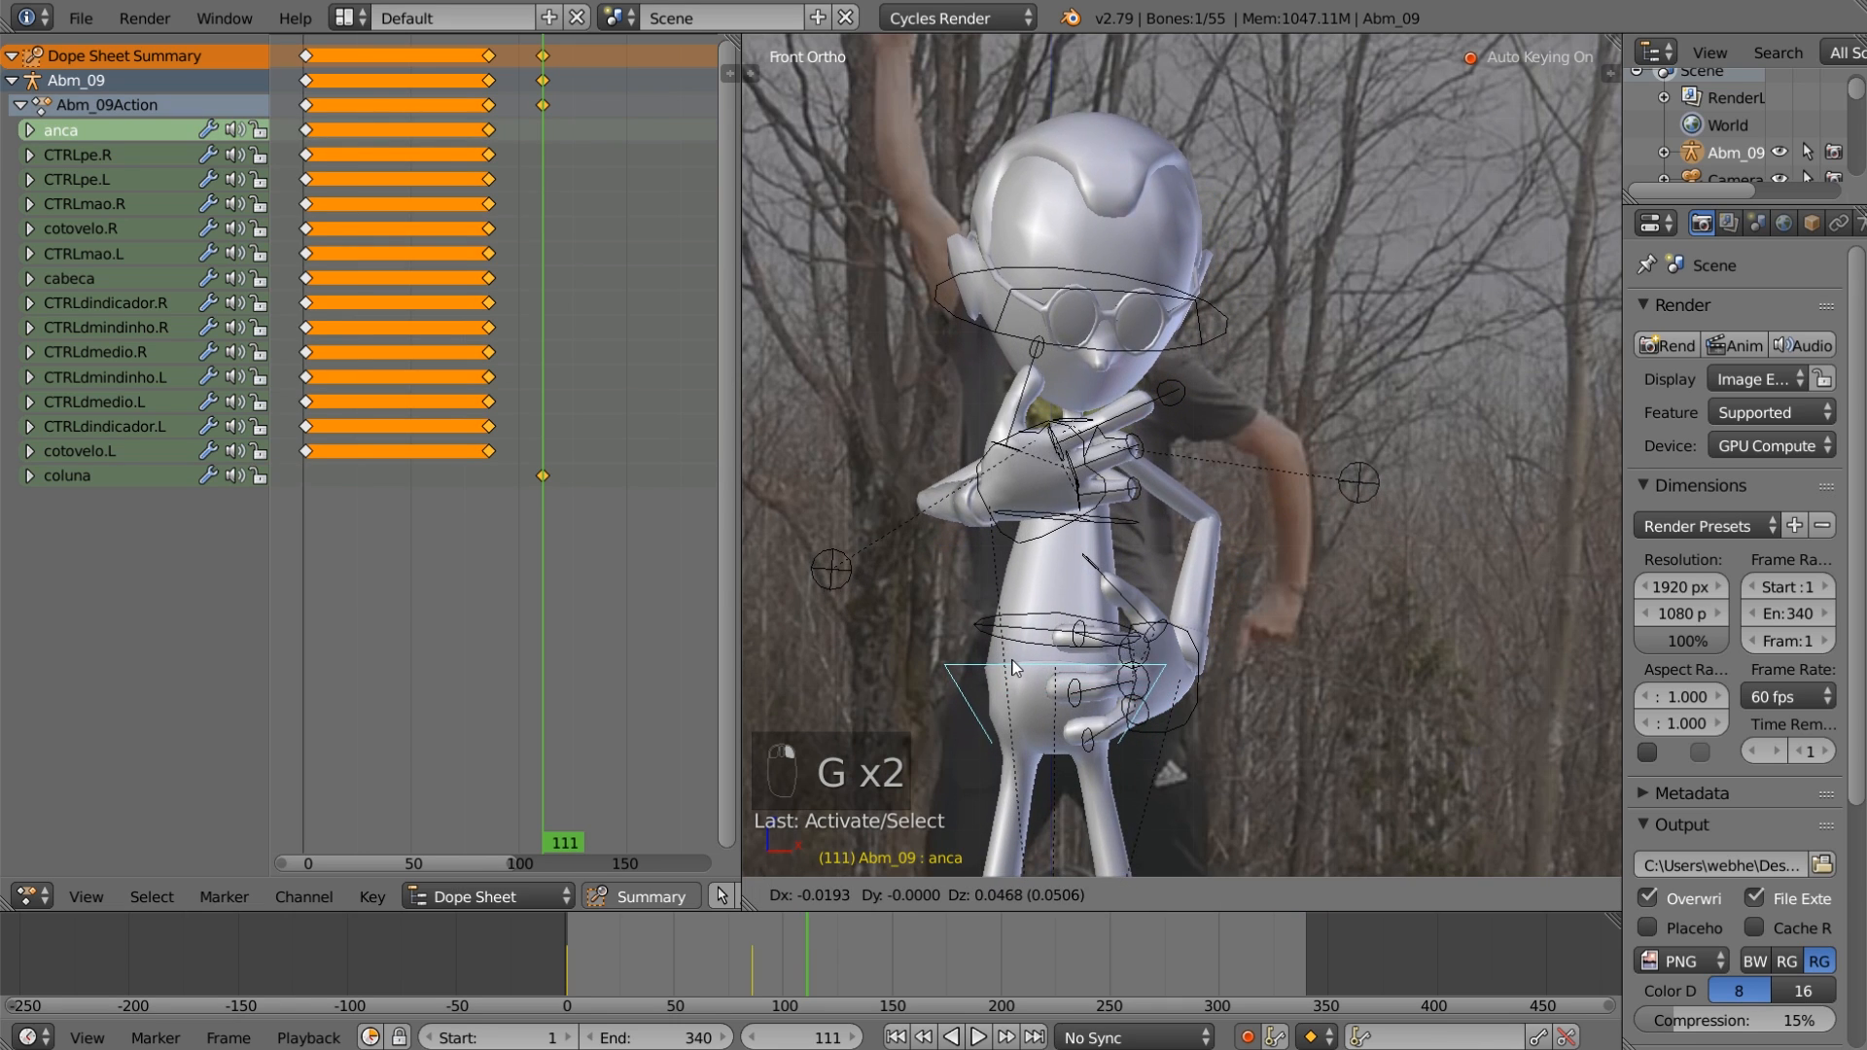
{"action": "left_click", "coordinate": [1012, 668]}
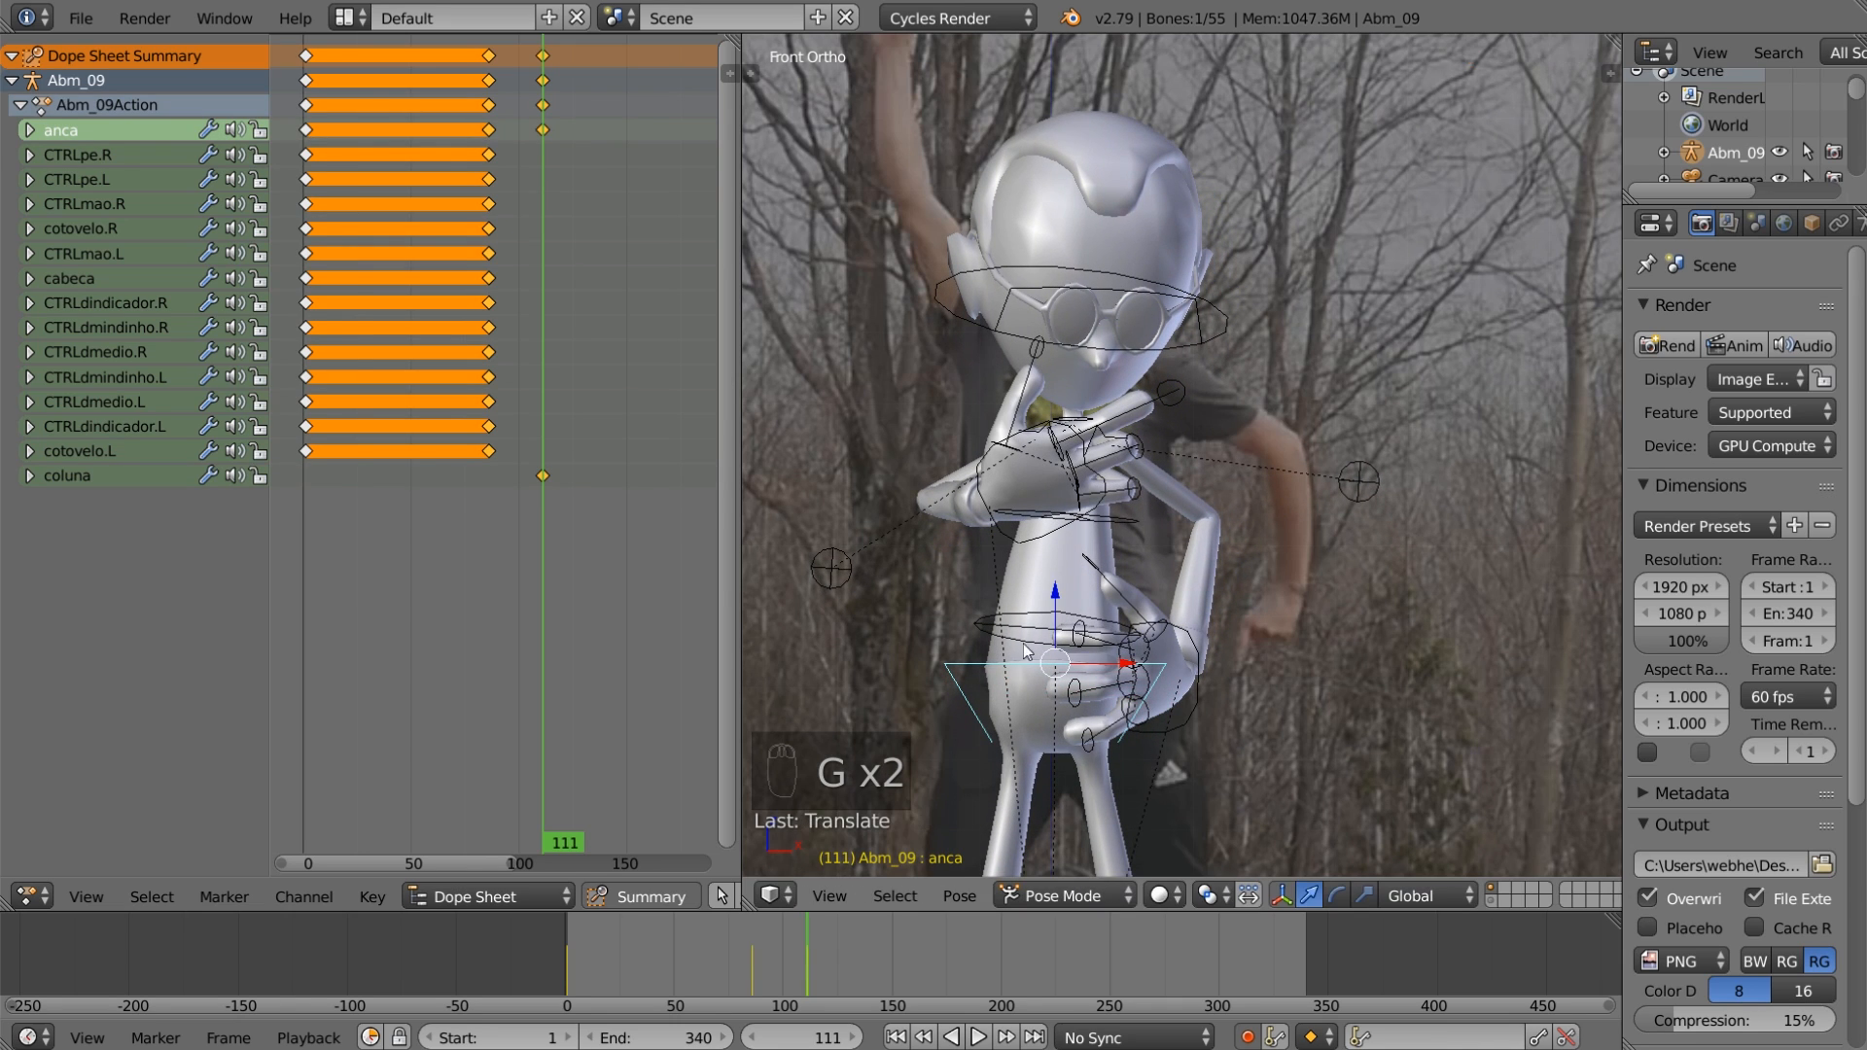
Step: Rotate the head control freely so the face looks up toward the reference's raised arm
{"action": "right_click", "coordinate": [1194, 347]}
{"action": "key", "text": "r"}
{"action": "key", "text": "r"}
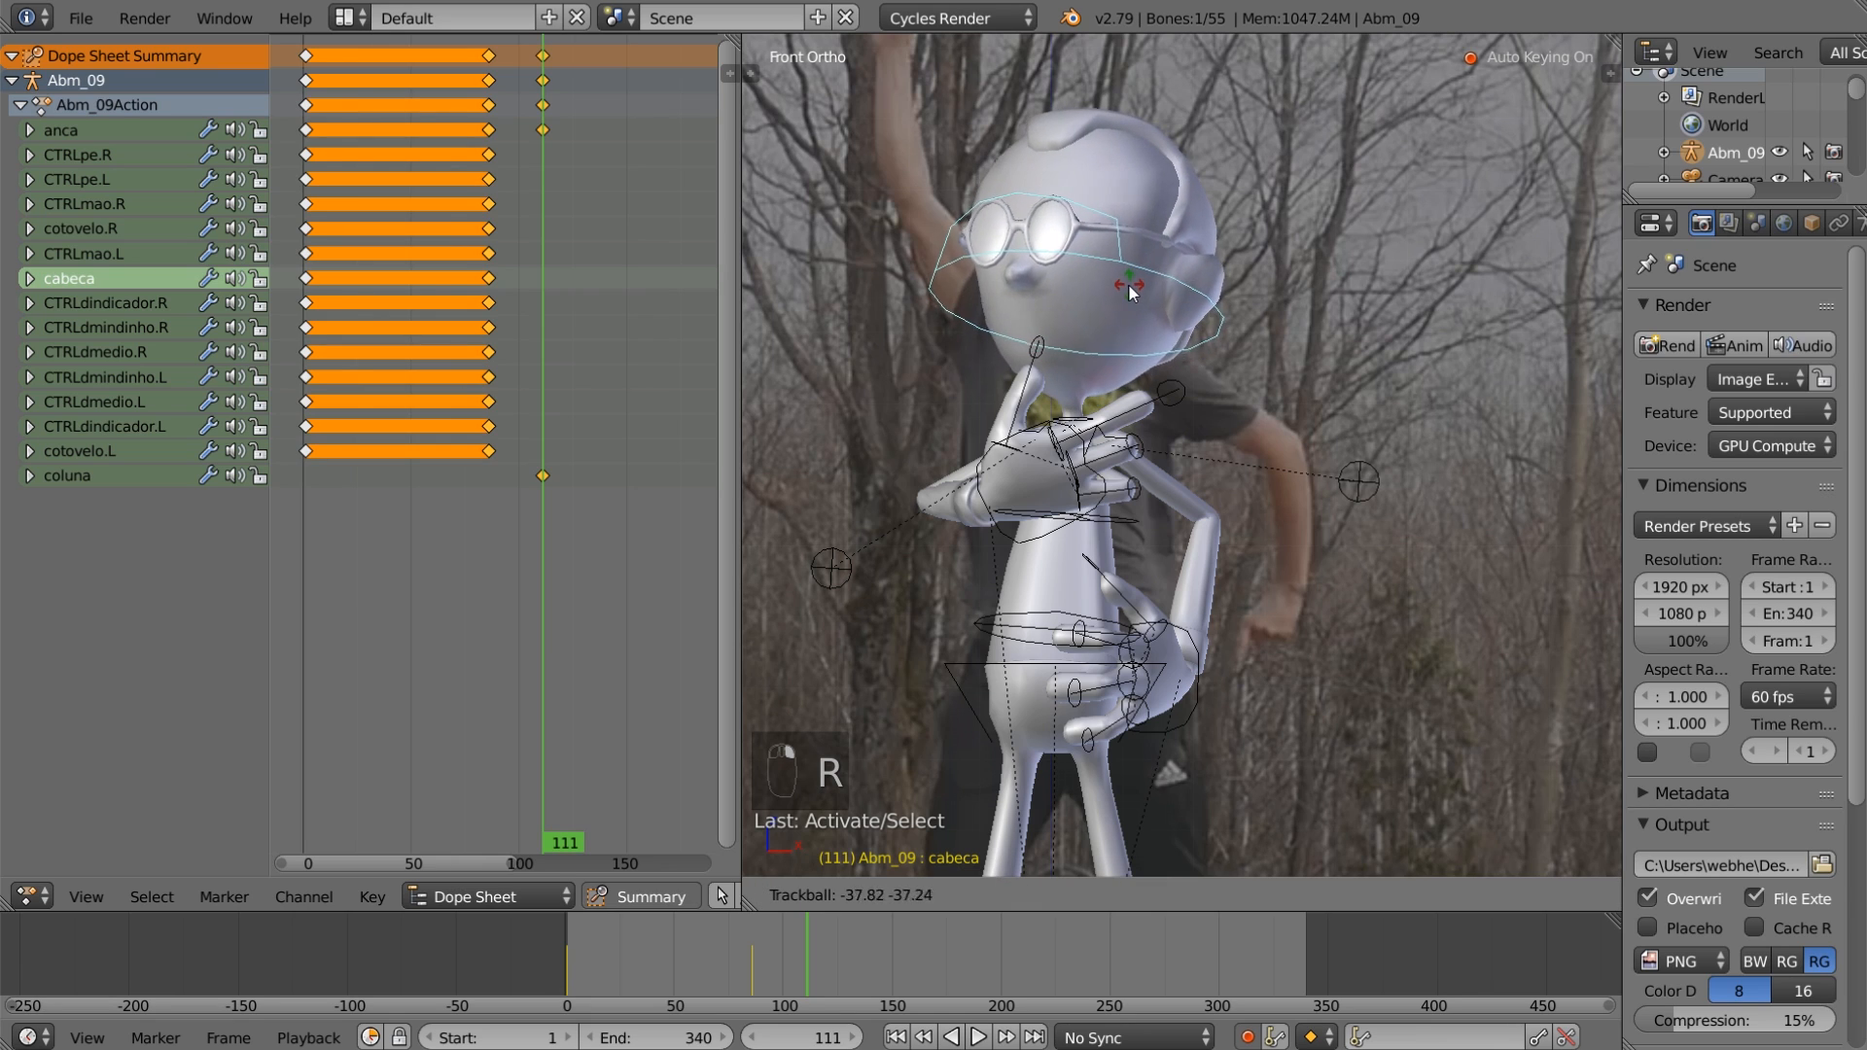
{"action": "left_click", "coordinate": [1120, 282]}
Step: Move the right hand control away from the chin and up beside the head
{"action": "right_click", "coordinate": [1078, 530]}
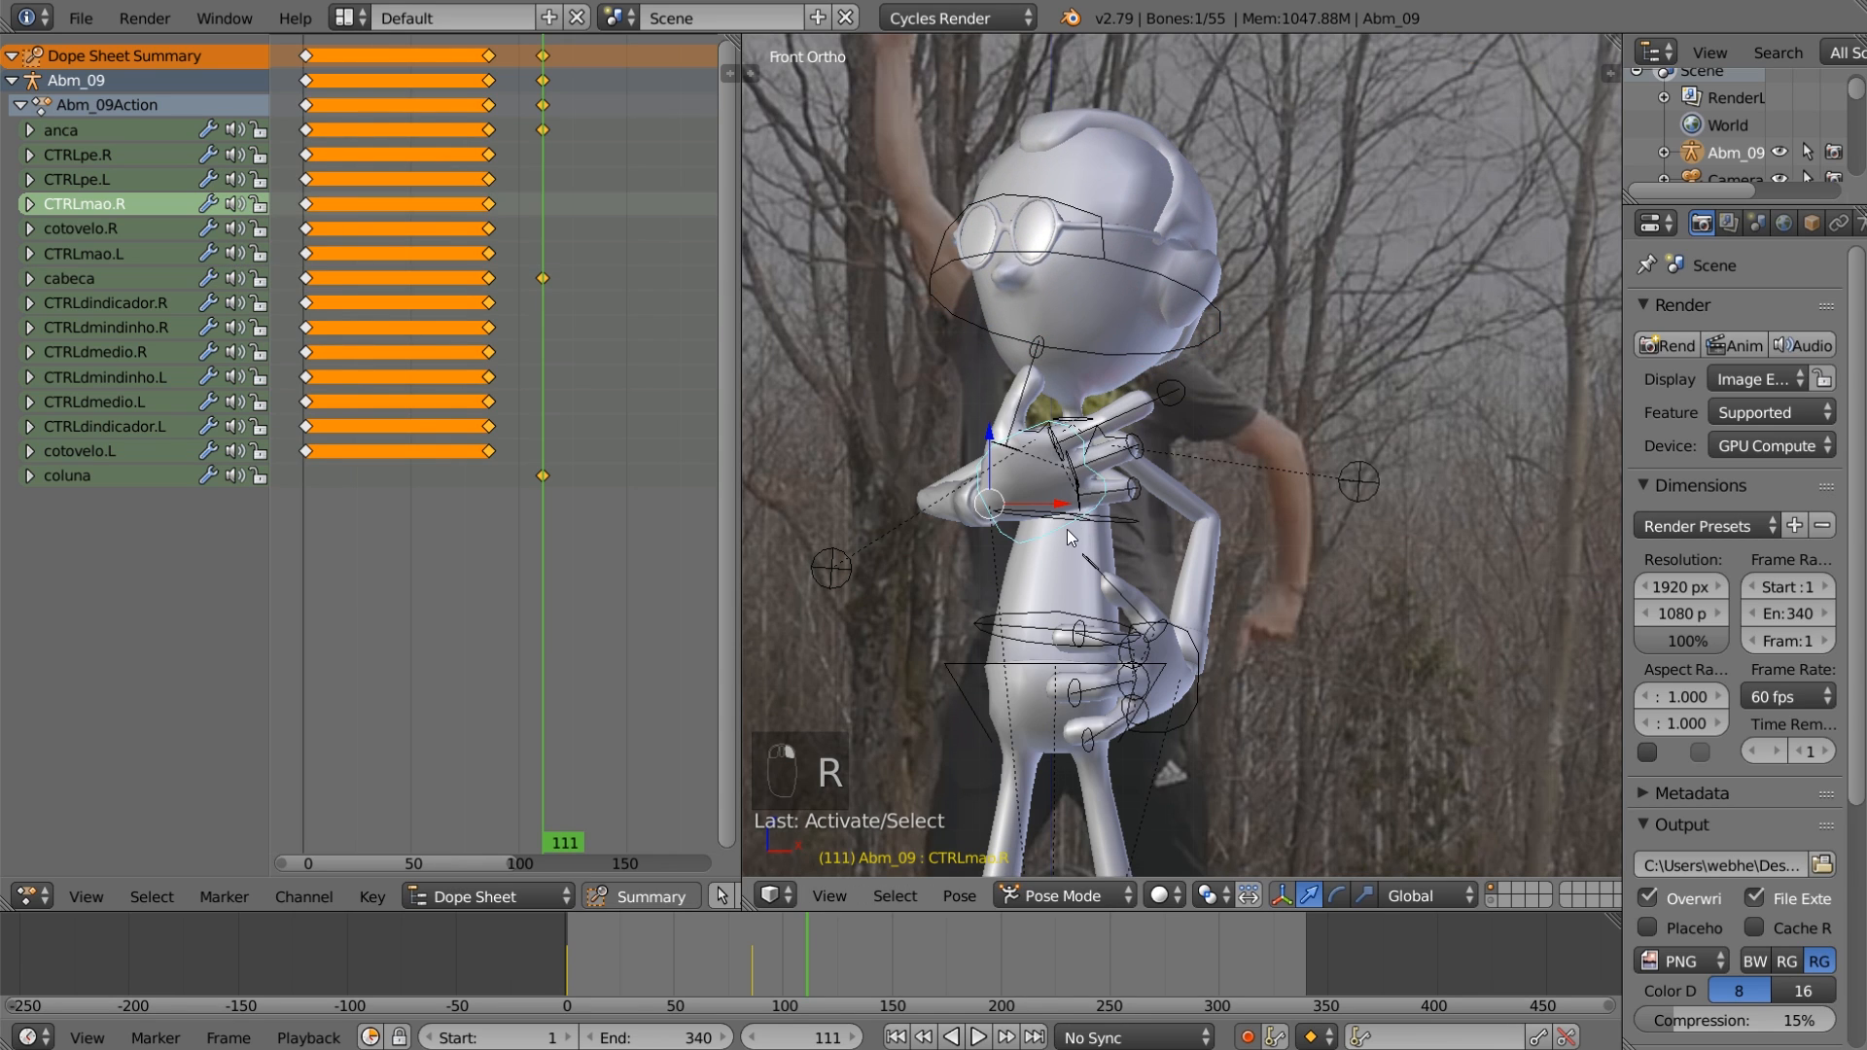
{"action": "key", "text": "g"}
{"action": "left_click", "coordinate": [924, 346]}
{"action": "scroll", "coordinate": [1031, 487], "scroll_direction": "up", "scroll_amount": 3}
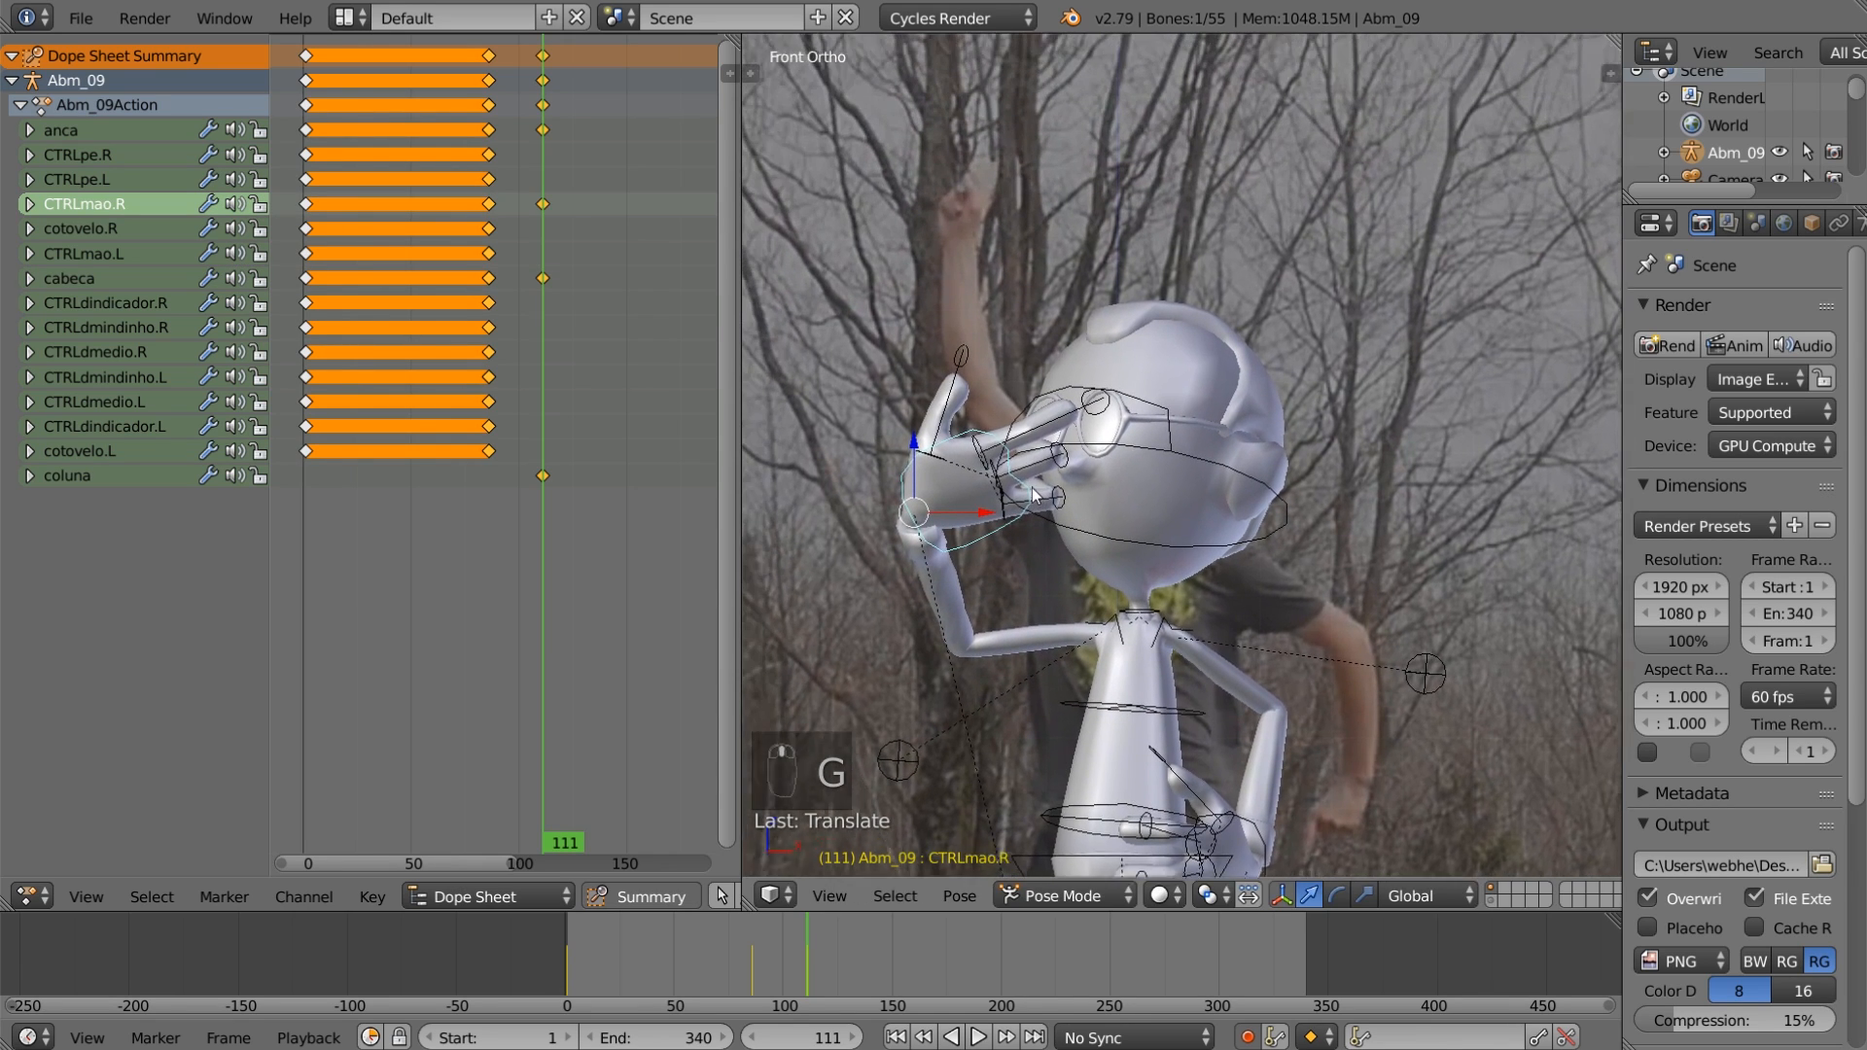
Step: Rotate the right hand control so the fingers point upward, and raise it toward the reference's hand
{"action": "key", "text": "r"}
{"action": "left_click", "coordinate": [1011, 530]}
{"action": "key", "text": "r"}
{"action": "key", "text": "r"}
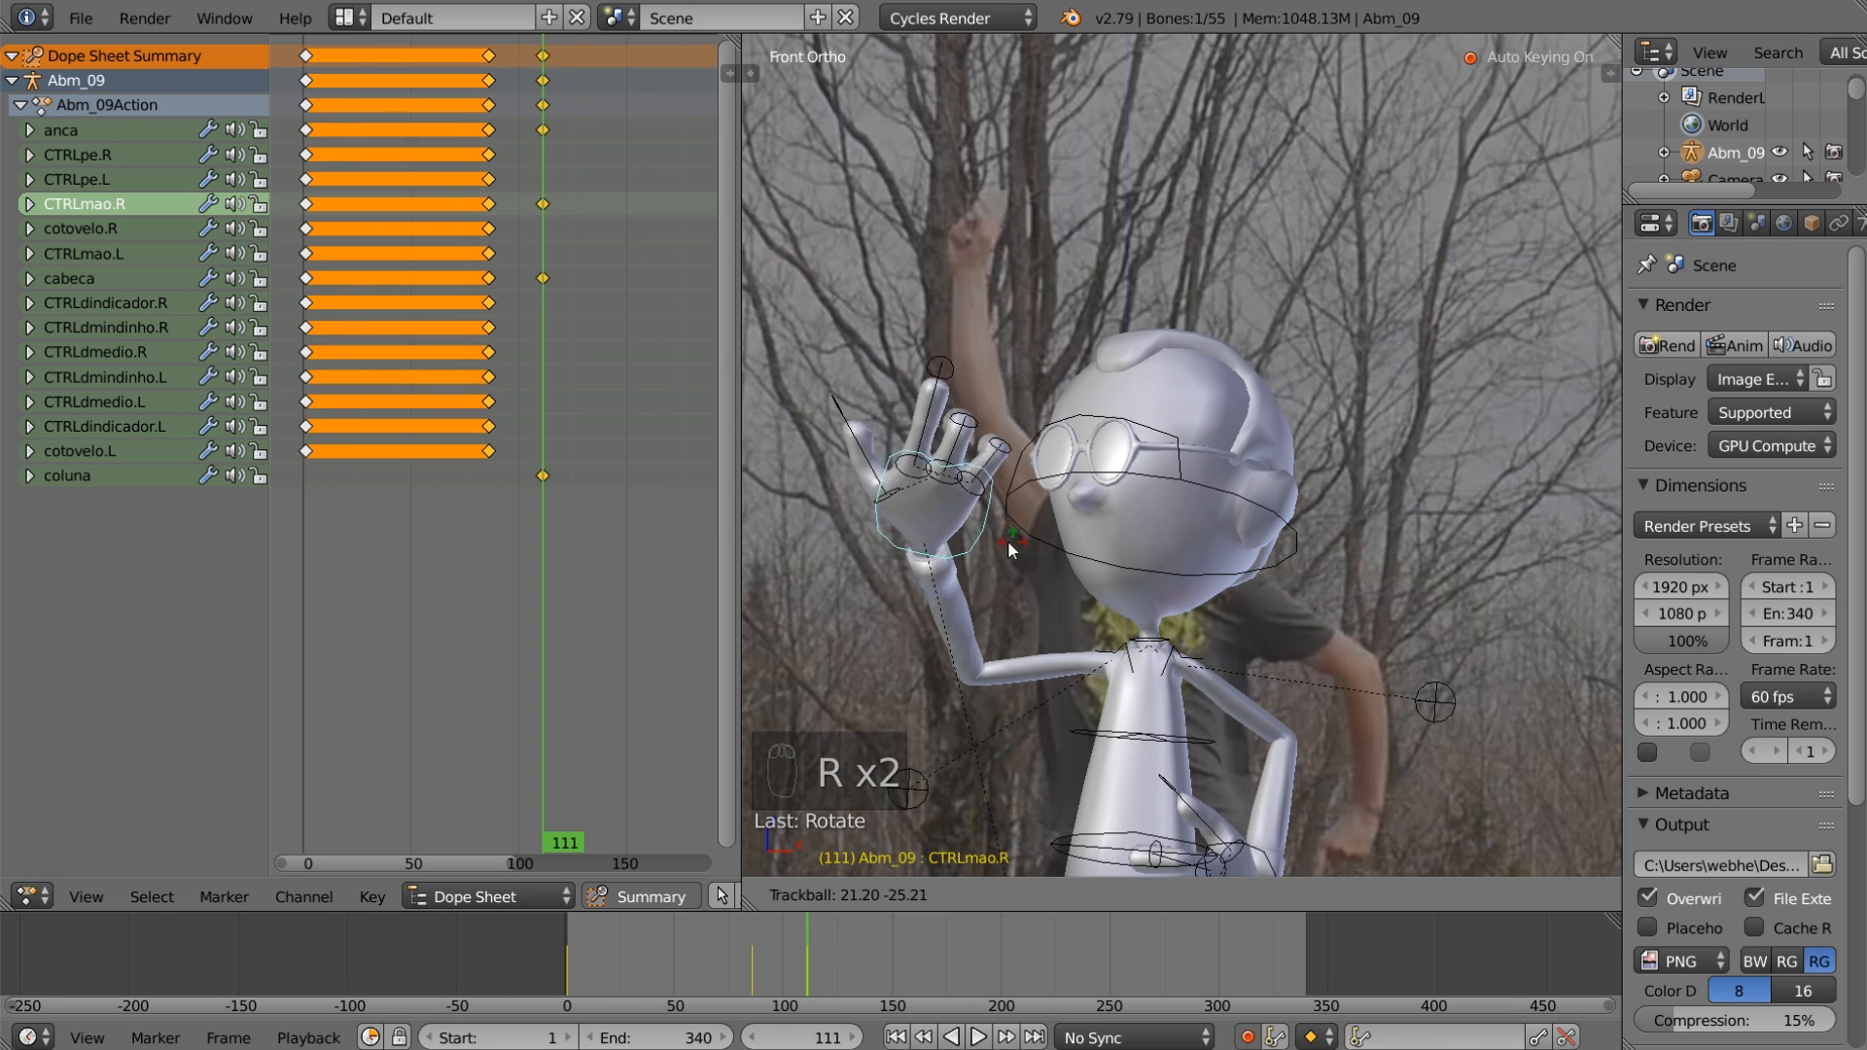
{"action": "left_click", "coordinate": [885, 425]}
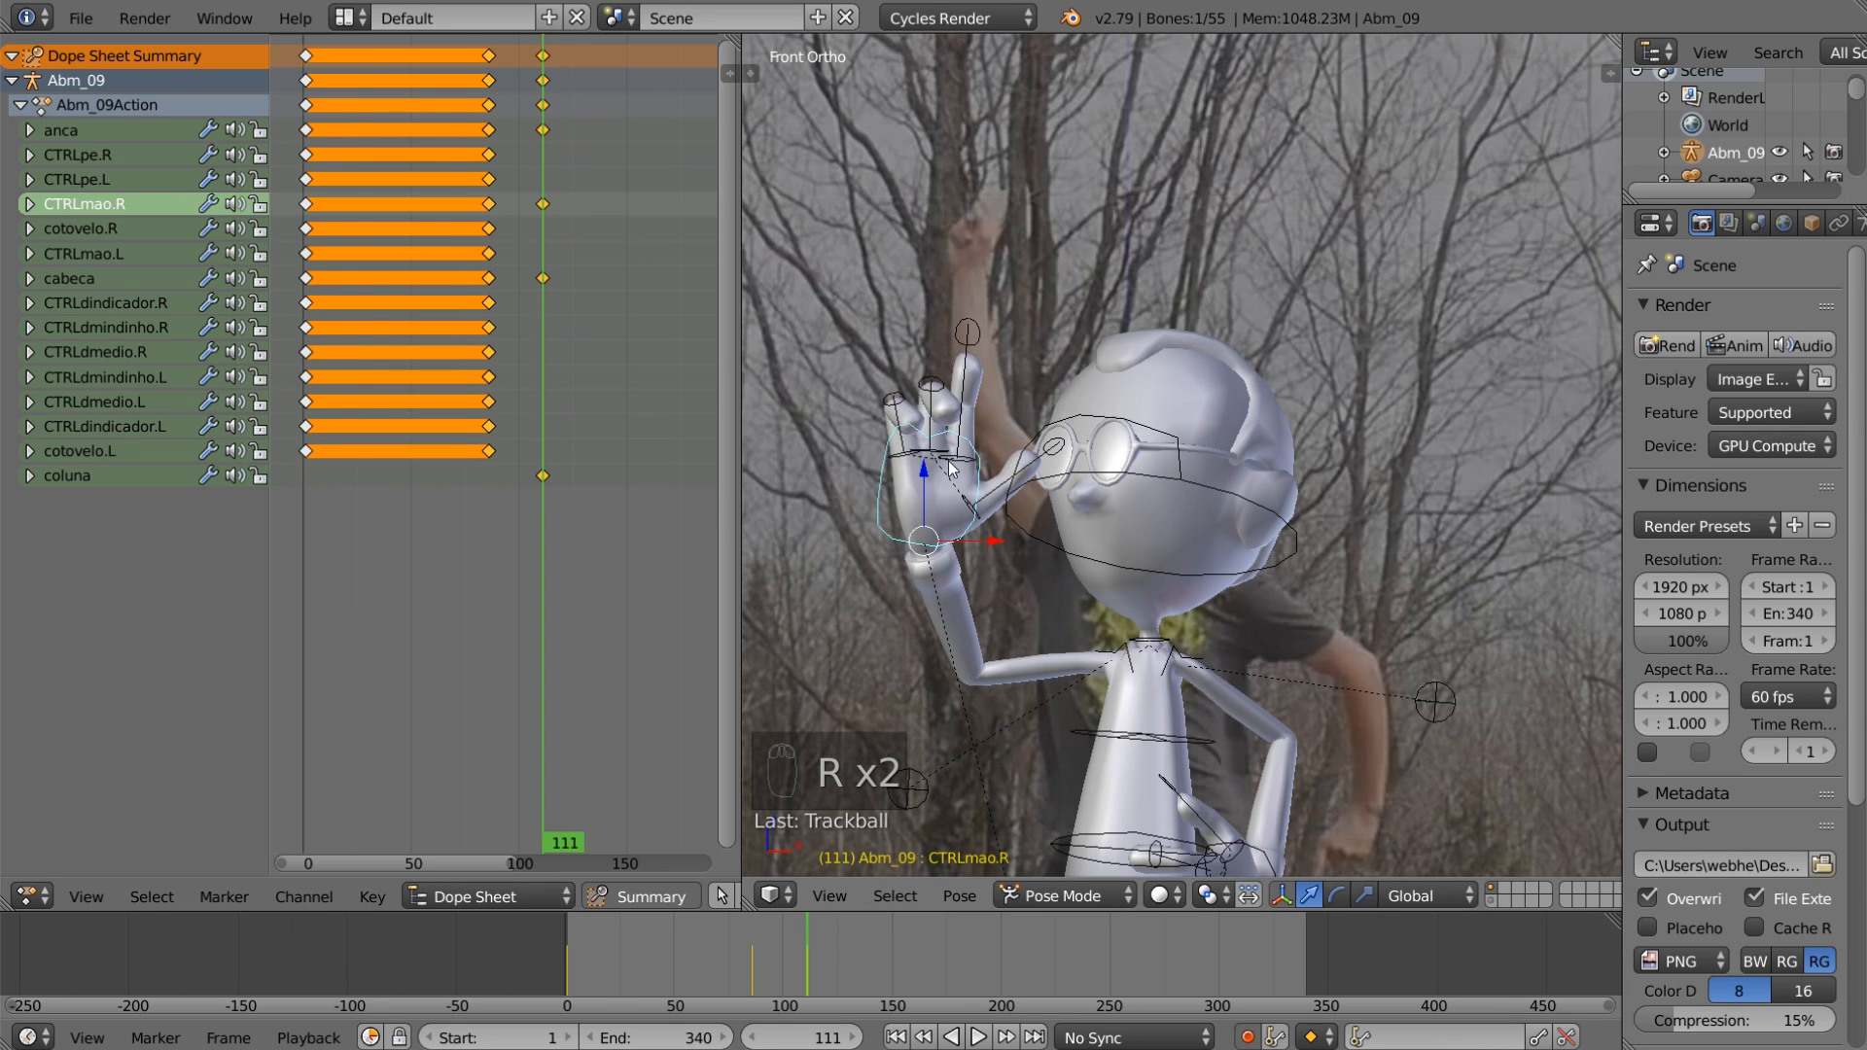
{"action": "key", "text": "g"}
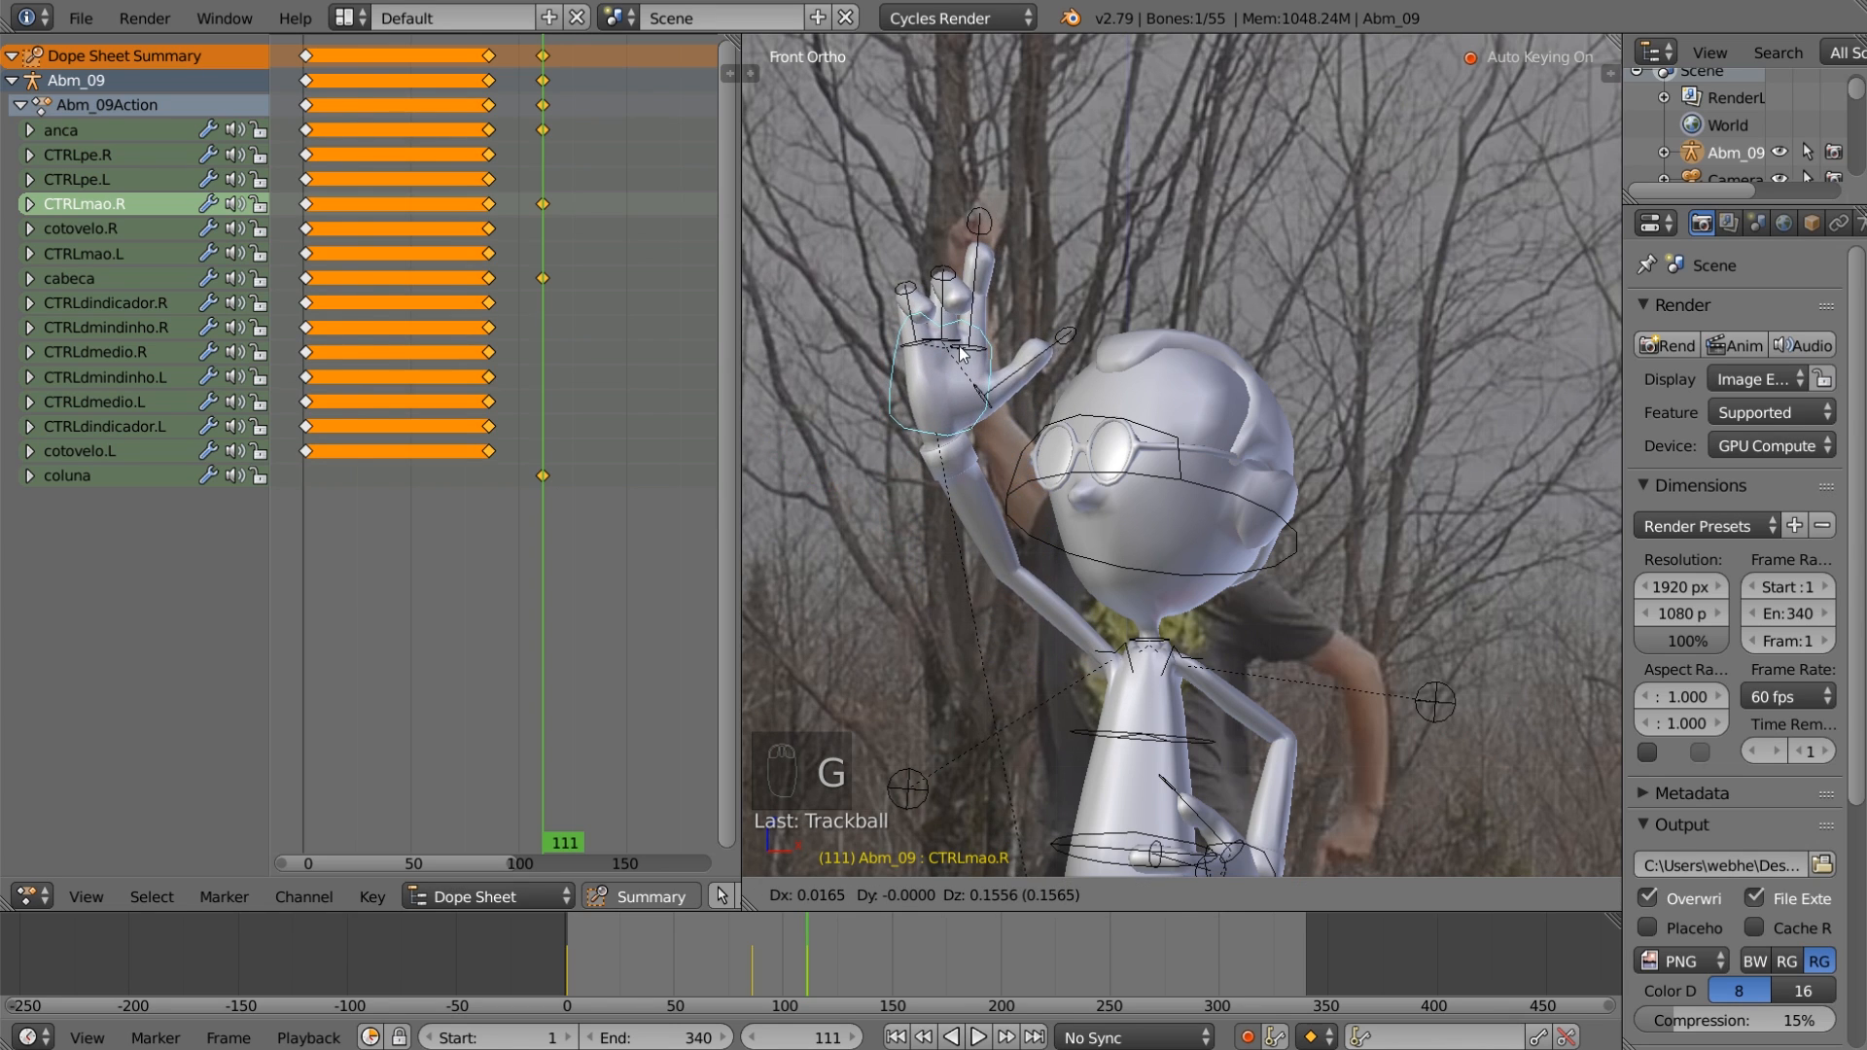
{"action": "left_click", "coordinate": [961, 352]}
Step: Rotate and scale the right hand's middle and little finger controls to curl them, keeping the index finger pointing up
{"action": "right_click", "coordinate": [944, 285]}
{"action": "right_click", "coordinate": [909, 302]}
{"action": "key", "text": "r"}
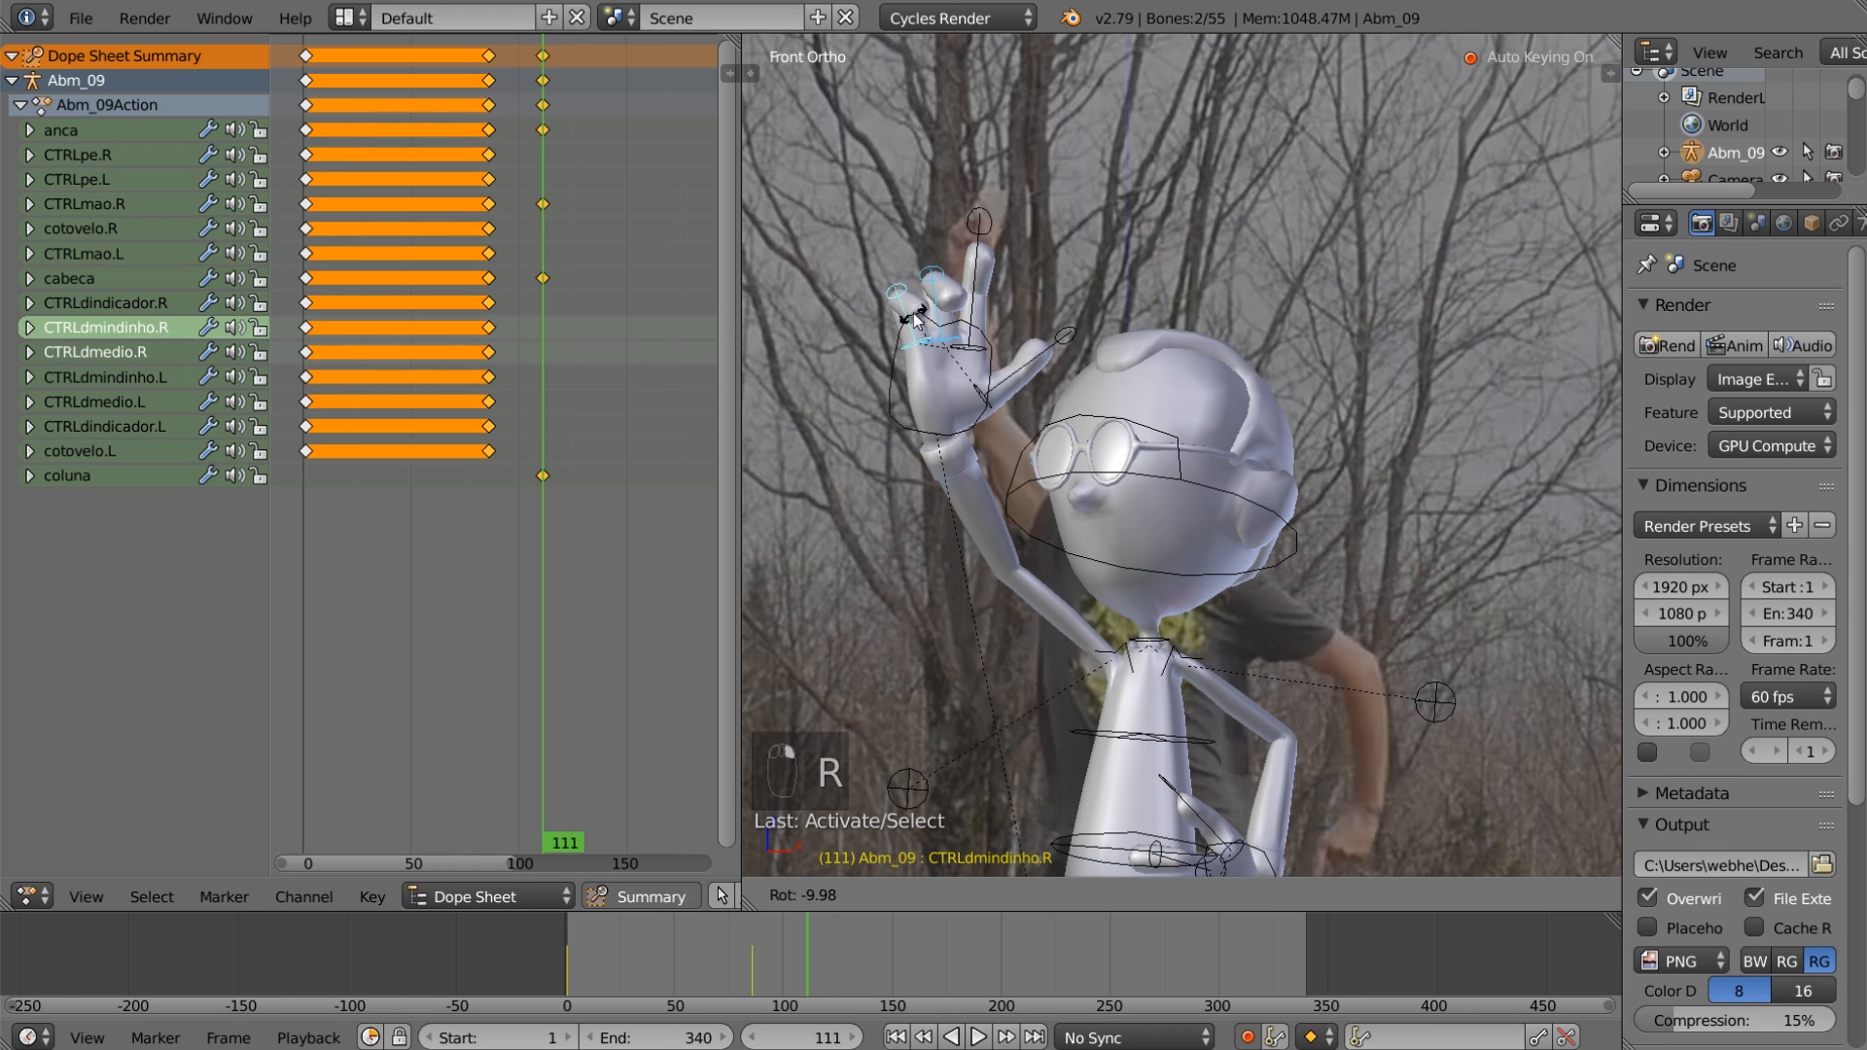
{"action": "left_click", "coordinate": [988, 210]}
{"action": "key", "text": "r"}
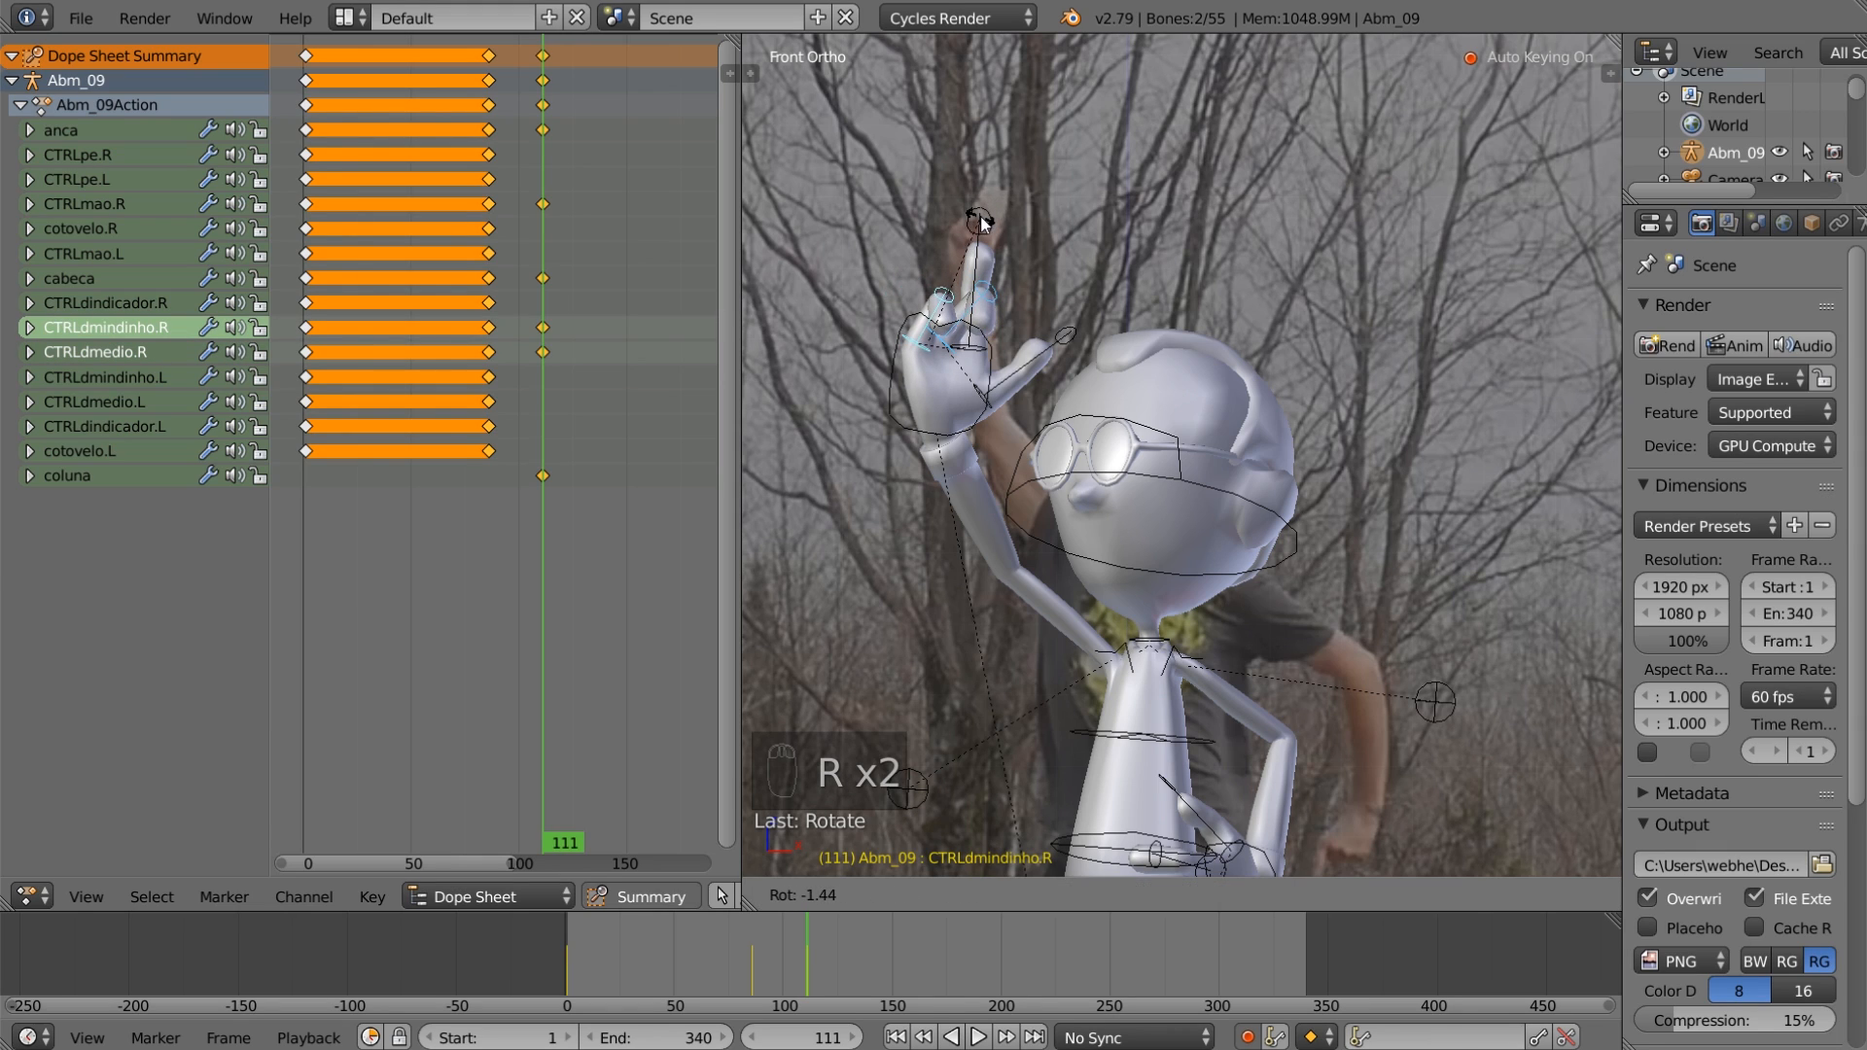
{"action": "key", "text": "s"}
{"action": "left_click", "coordinate": [980, 255]}
{"action": "key", "text": "r"}
{"action": "key", "text": "r"}
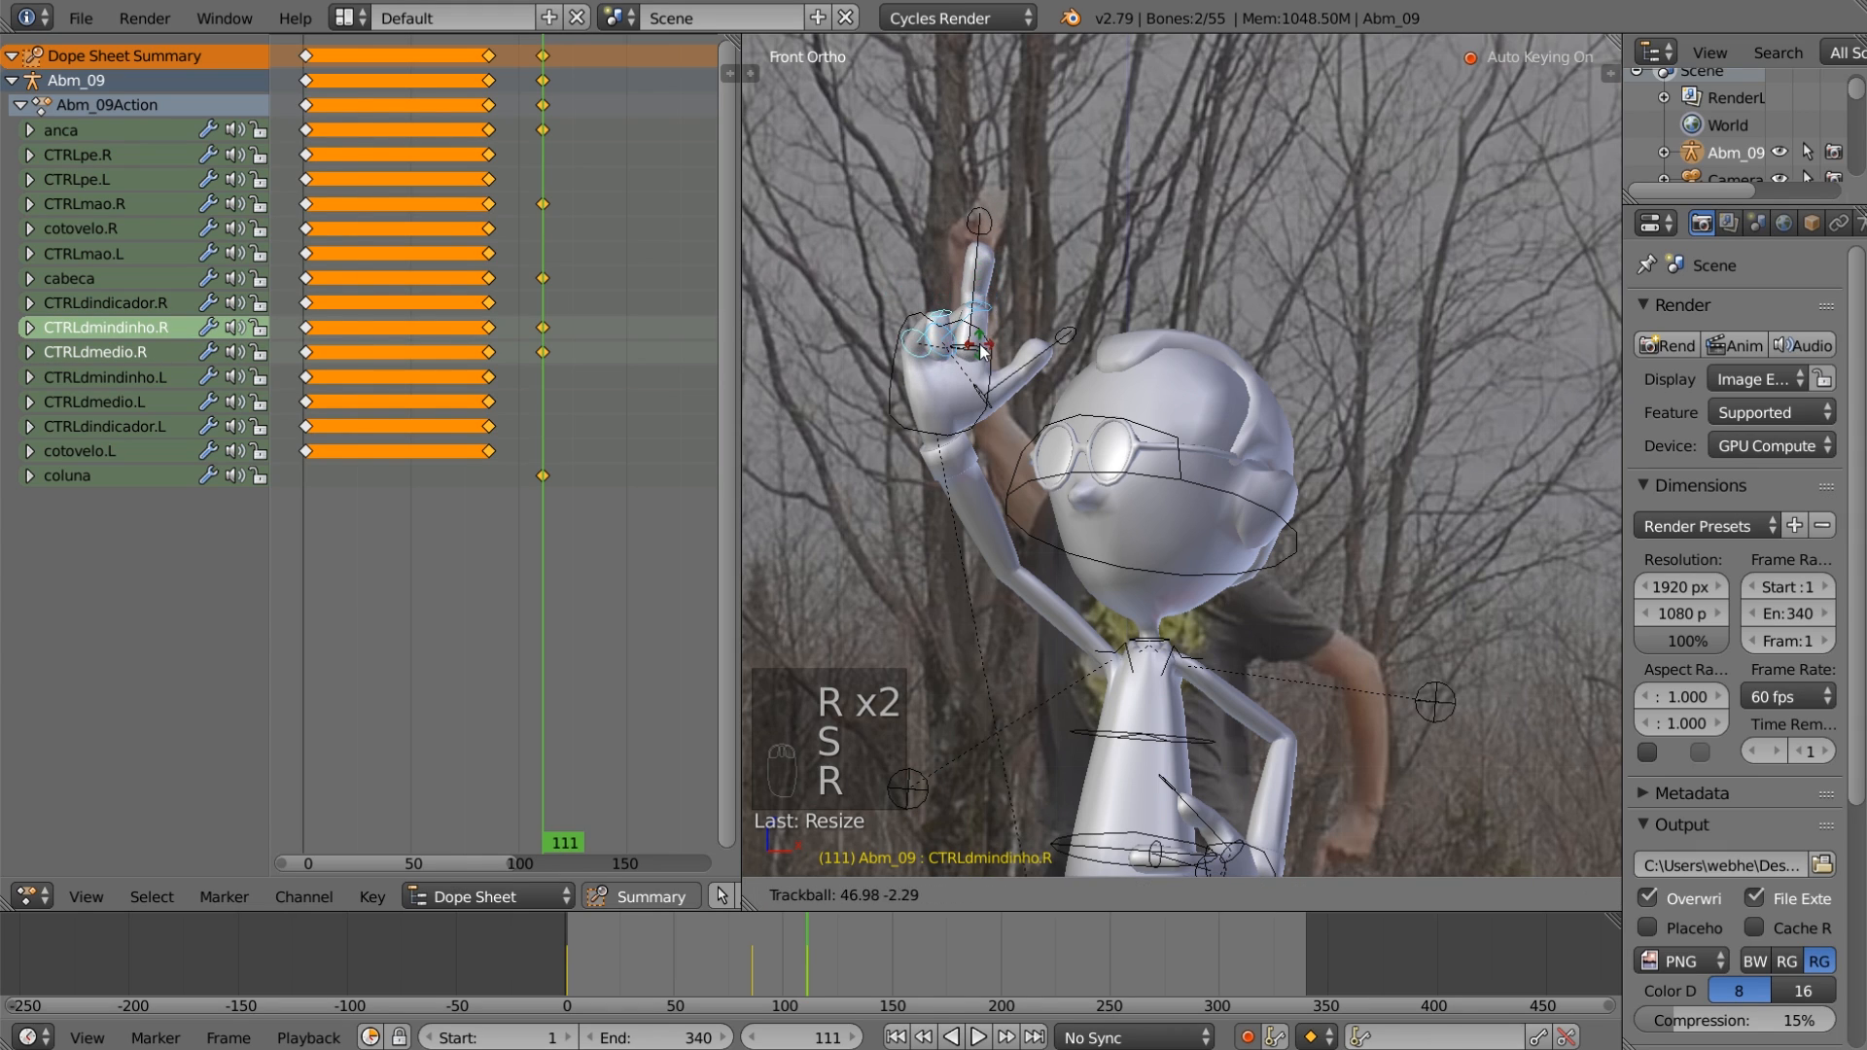
{"action": "left_click", "coordinate": [1021, 326]}
{"action": "right_click", "coordinate": [984, 234]}
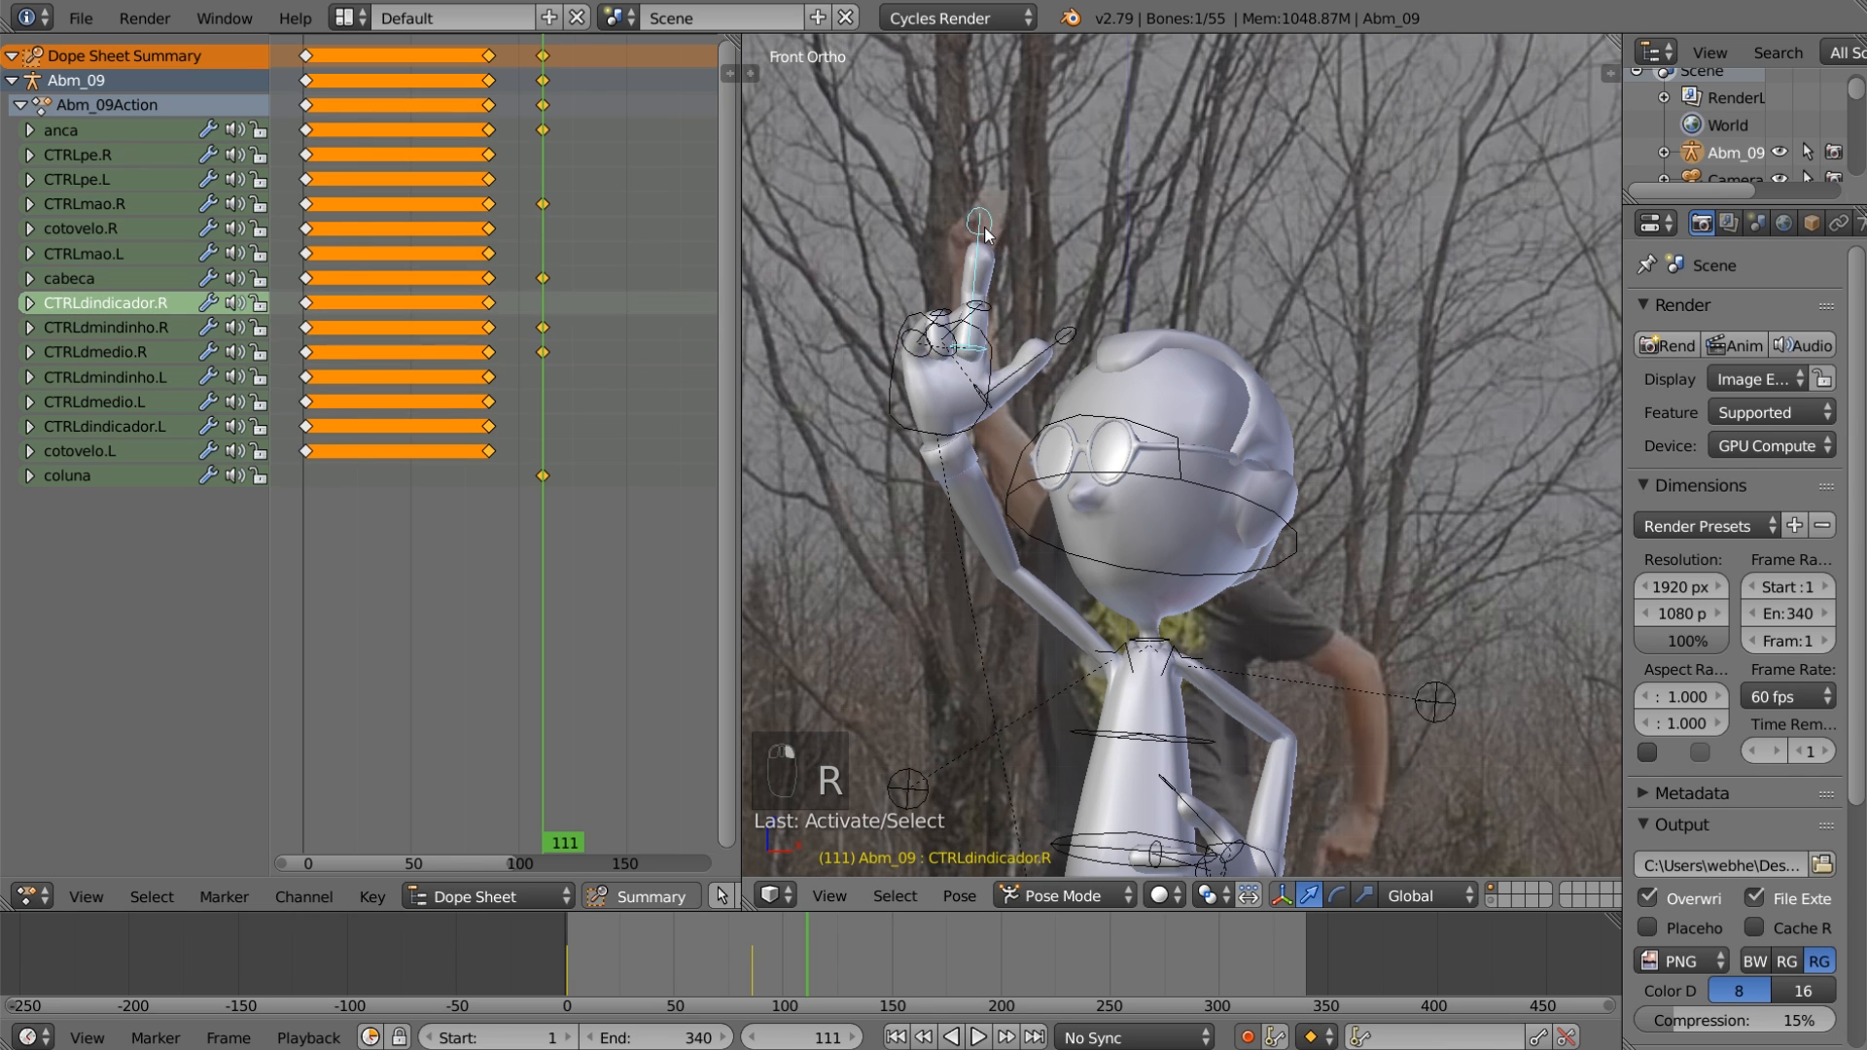
Step: Move the left hand control off the hip and rotate it so the hand hangs downward
{"action": "scroll", "coordinate": [1060, 412], "scroll_direction": "down", "scroll_amount": 4}
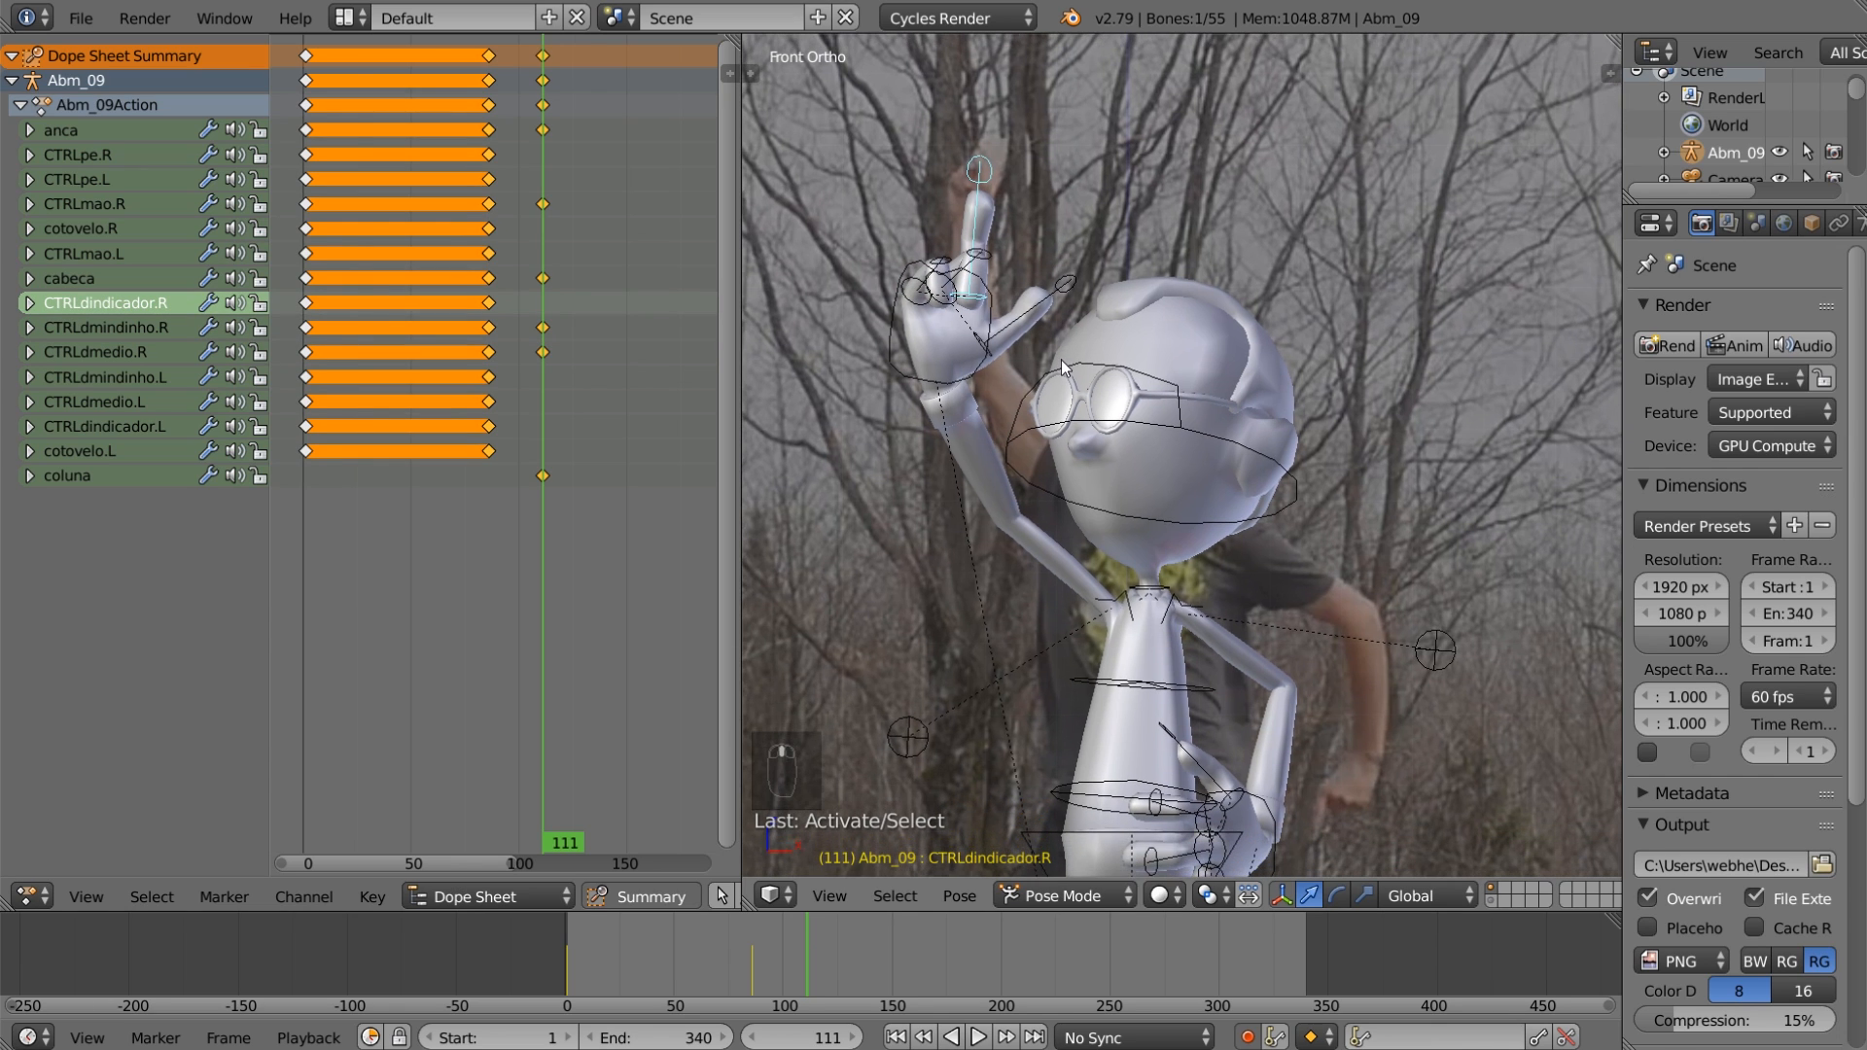
{"action": "middle_click_drag", "start_coordinate": [1053, 507], "coordinate": [1043, 466], "text": "shift"}
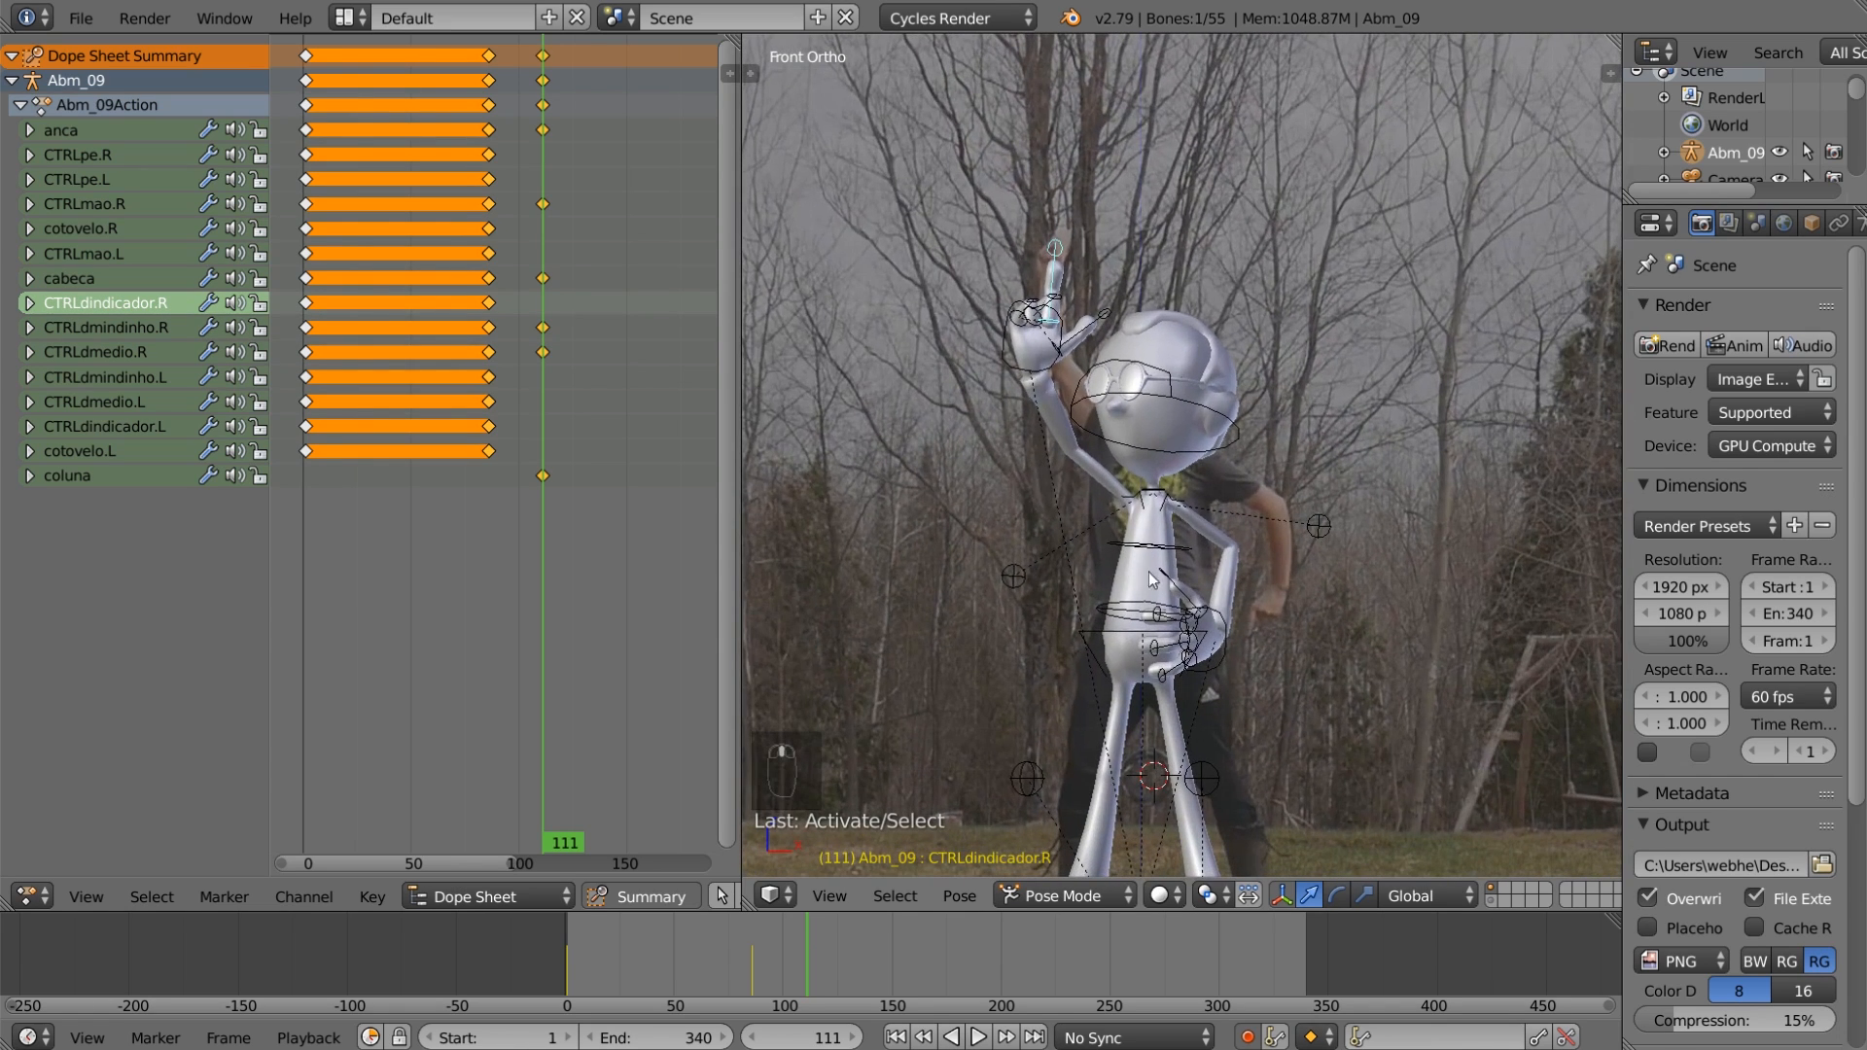
{"action": "right_click", "coordinate": [1216, 616]}
{"action": "middle_click_drag", "start_coordinate": [1216, 617], "coordinate": [1195, 552], "text": "shift"}
{"action": "key", "text": "g"}
{"action": "left_click", "coordinate": [1206, 547]}
{"action": "key", "text": "r"}
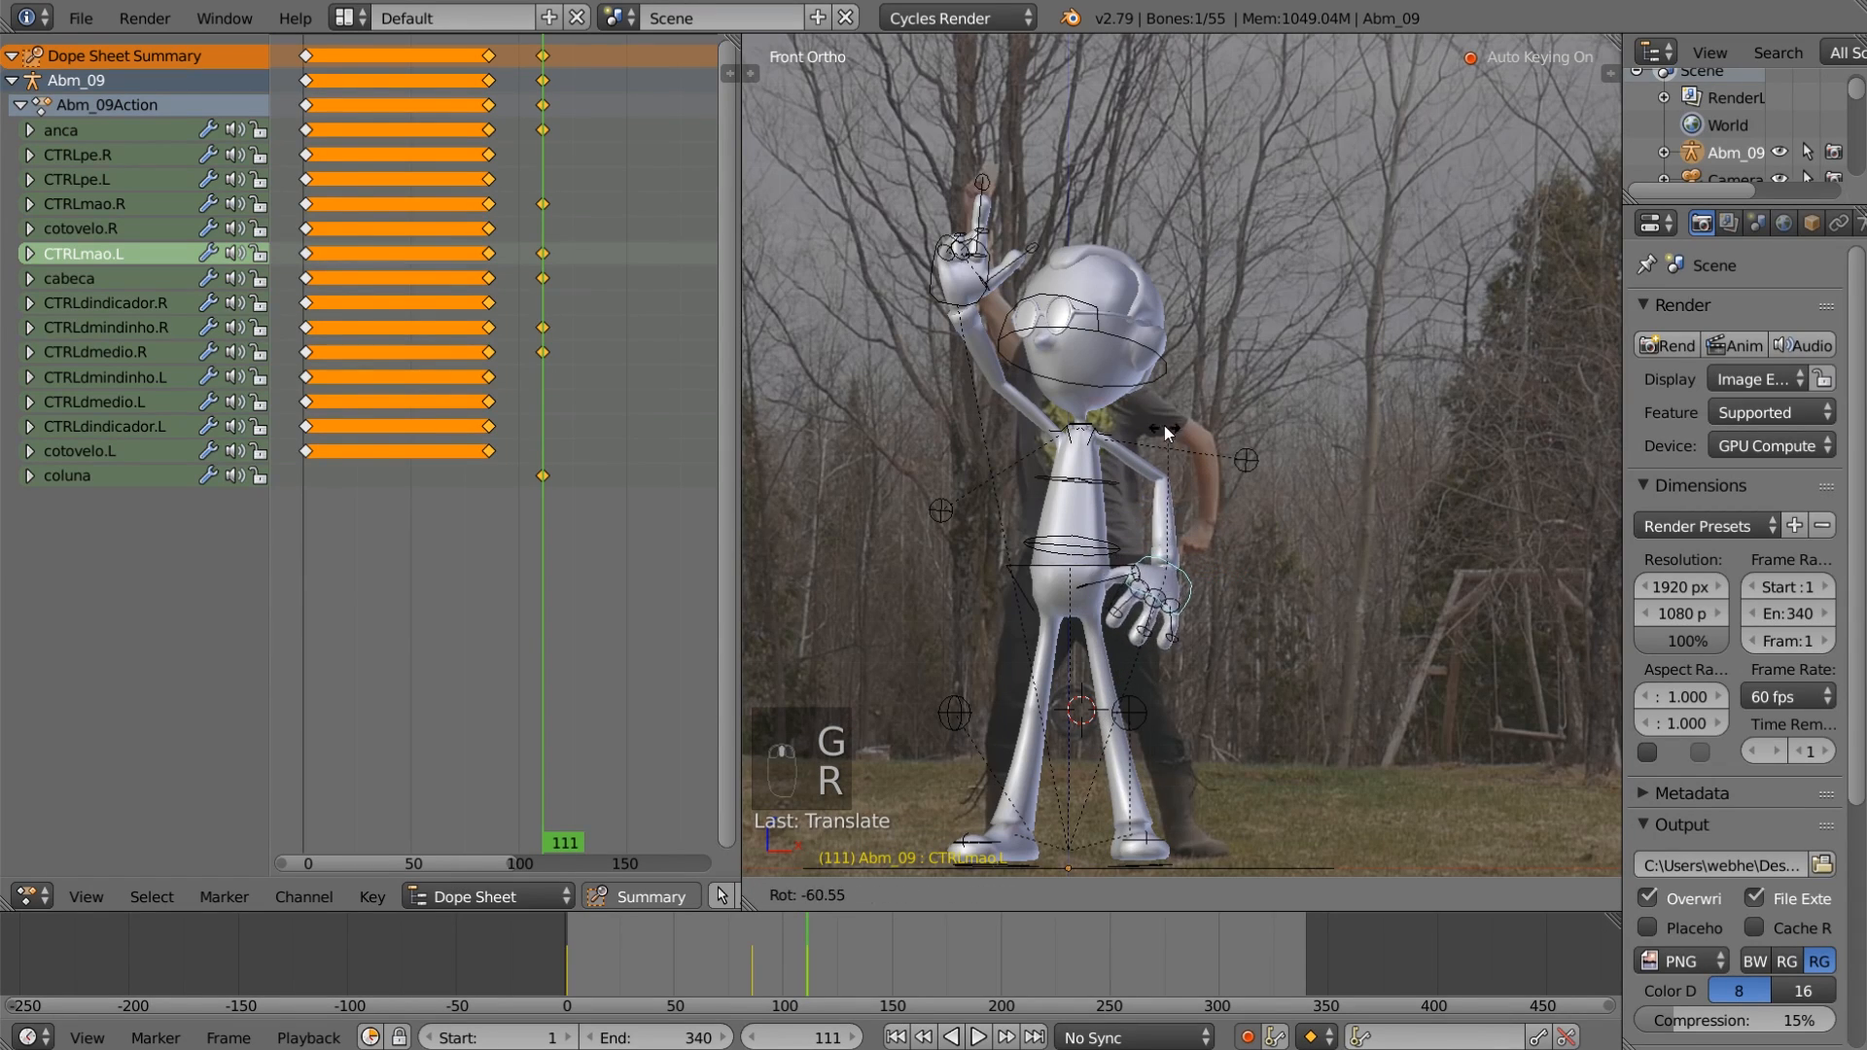
{"action": "left_click", "coordinate": [1128, 487]}
Step: Shift the left hand control farther outward toward the reference's lowered hand and readjust its rotation
{"action": "key", "text": "g"}
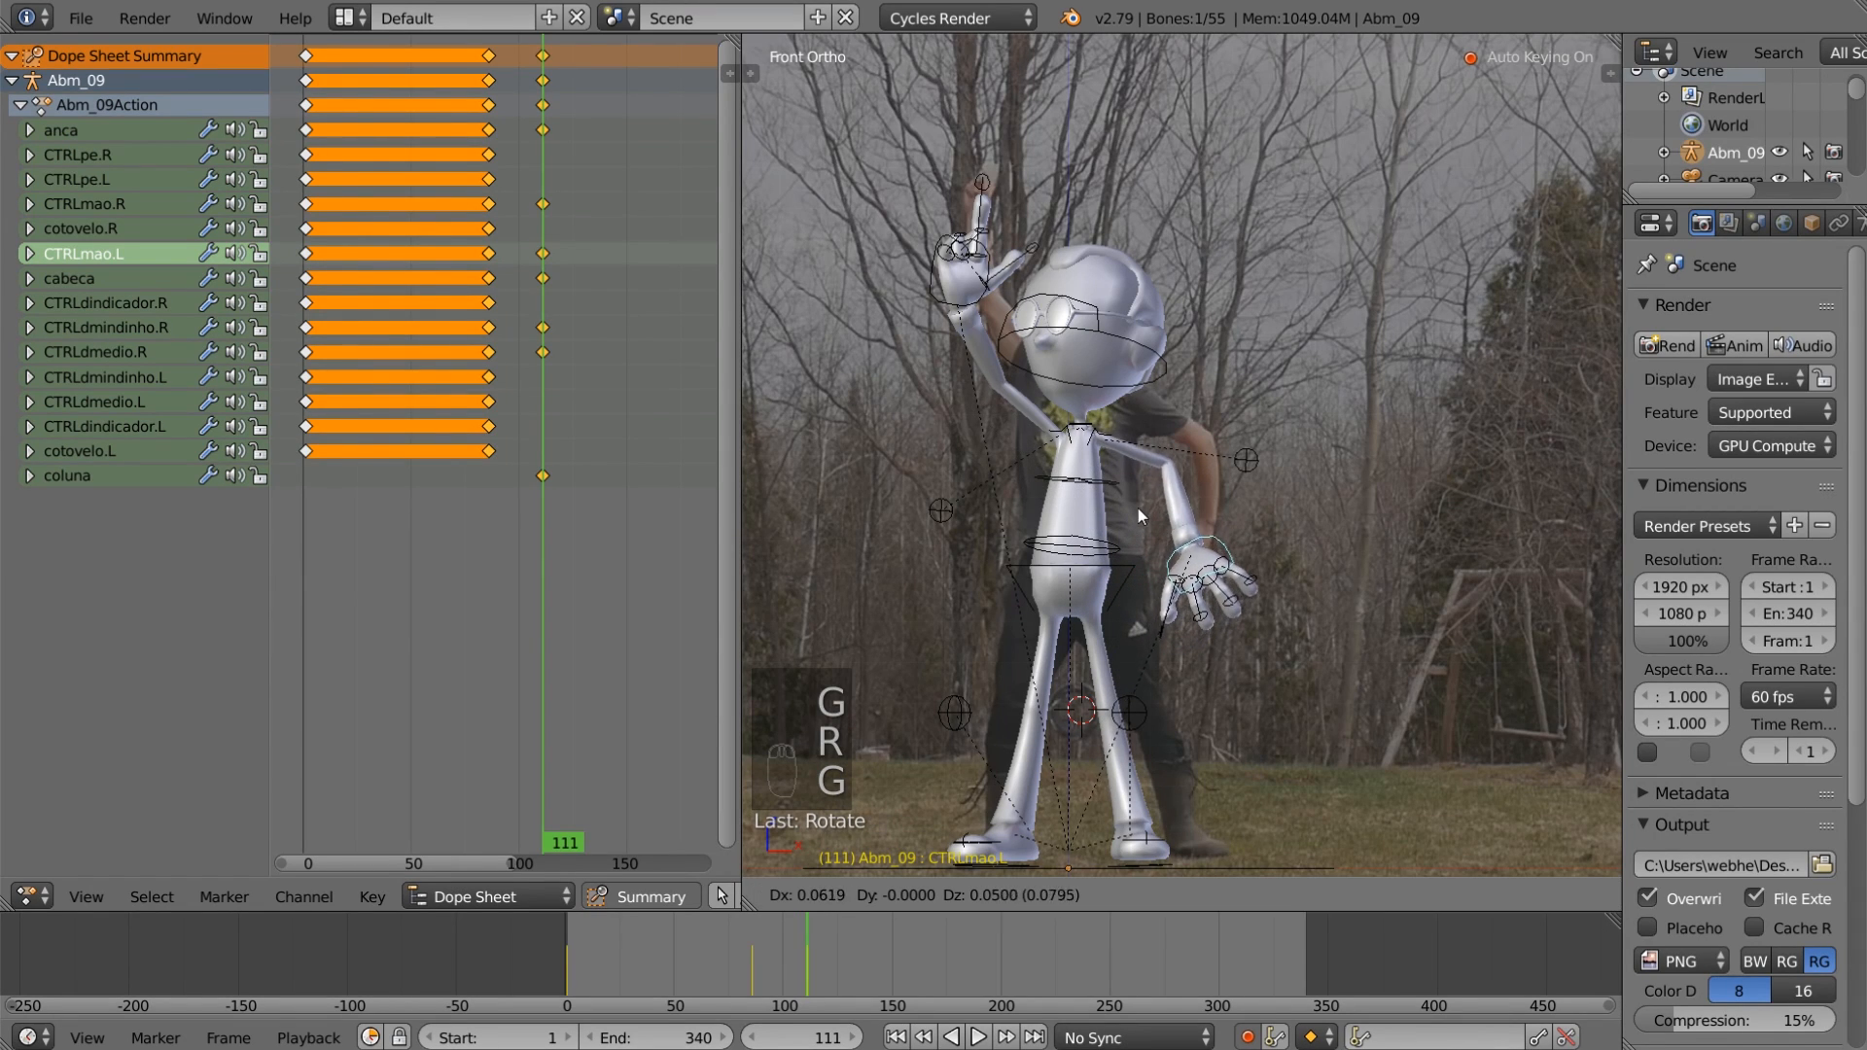
{"action": "left_click", "coordinate": [1145, 496]}
{"action": "key", "text": "r"}
{"action": "left_click", "coordinate": [1219, 578]}
Step: Scale up the left hand's index, middle and little finger controls together to straighten the fingers
{"action": "scroll", "coordinate": [1228, 598], "scroll_direction": "up", "scroll_amount": 3}
{"action": "middle_click_drag", "start_coordinate": [1227, 603], "coordinate": [1165, 512], "text": "shift"}
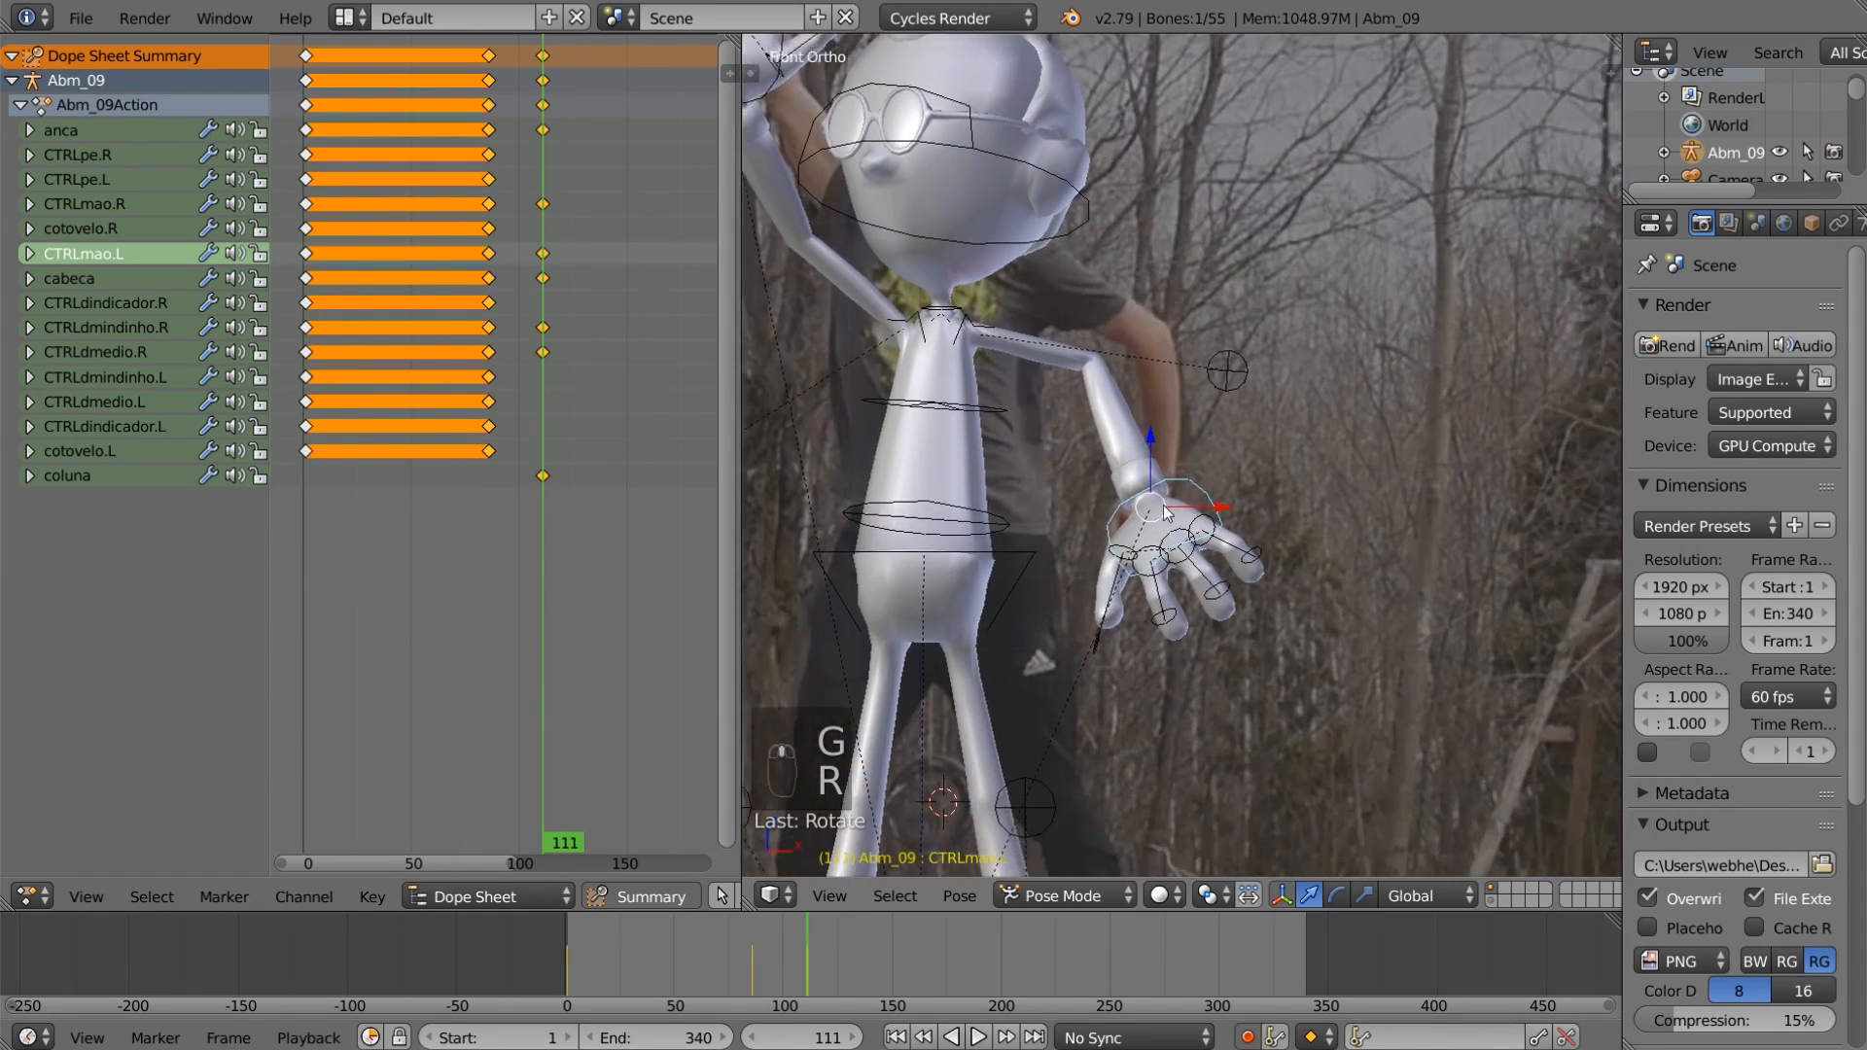
{"action": "scroll", "coordinate": [1166, 519], "scroll_direction": "up", "scroll_amount": 3}
{"action": "right_click", "coordinate": [1152, 646]}
{"action": "right_click", "coordinate": [1188, 626], "text": "shift"}
{"action": "right_click", "coordinate": [1232, 602], "text": "shift"}
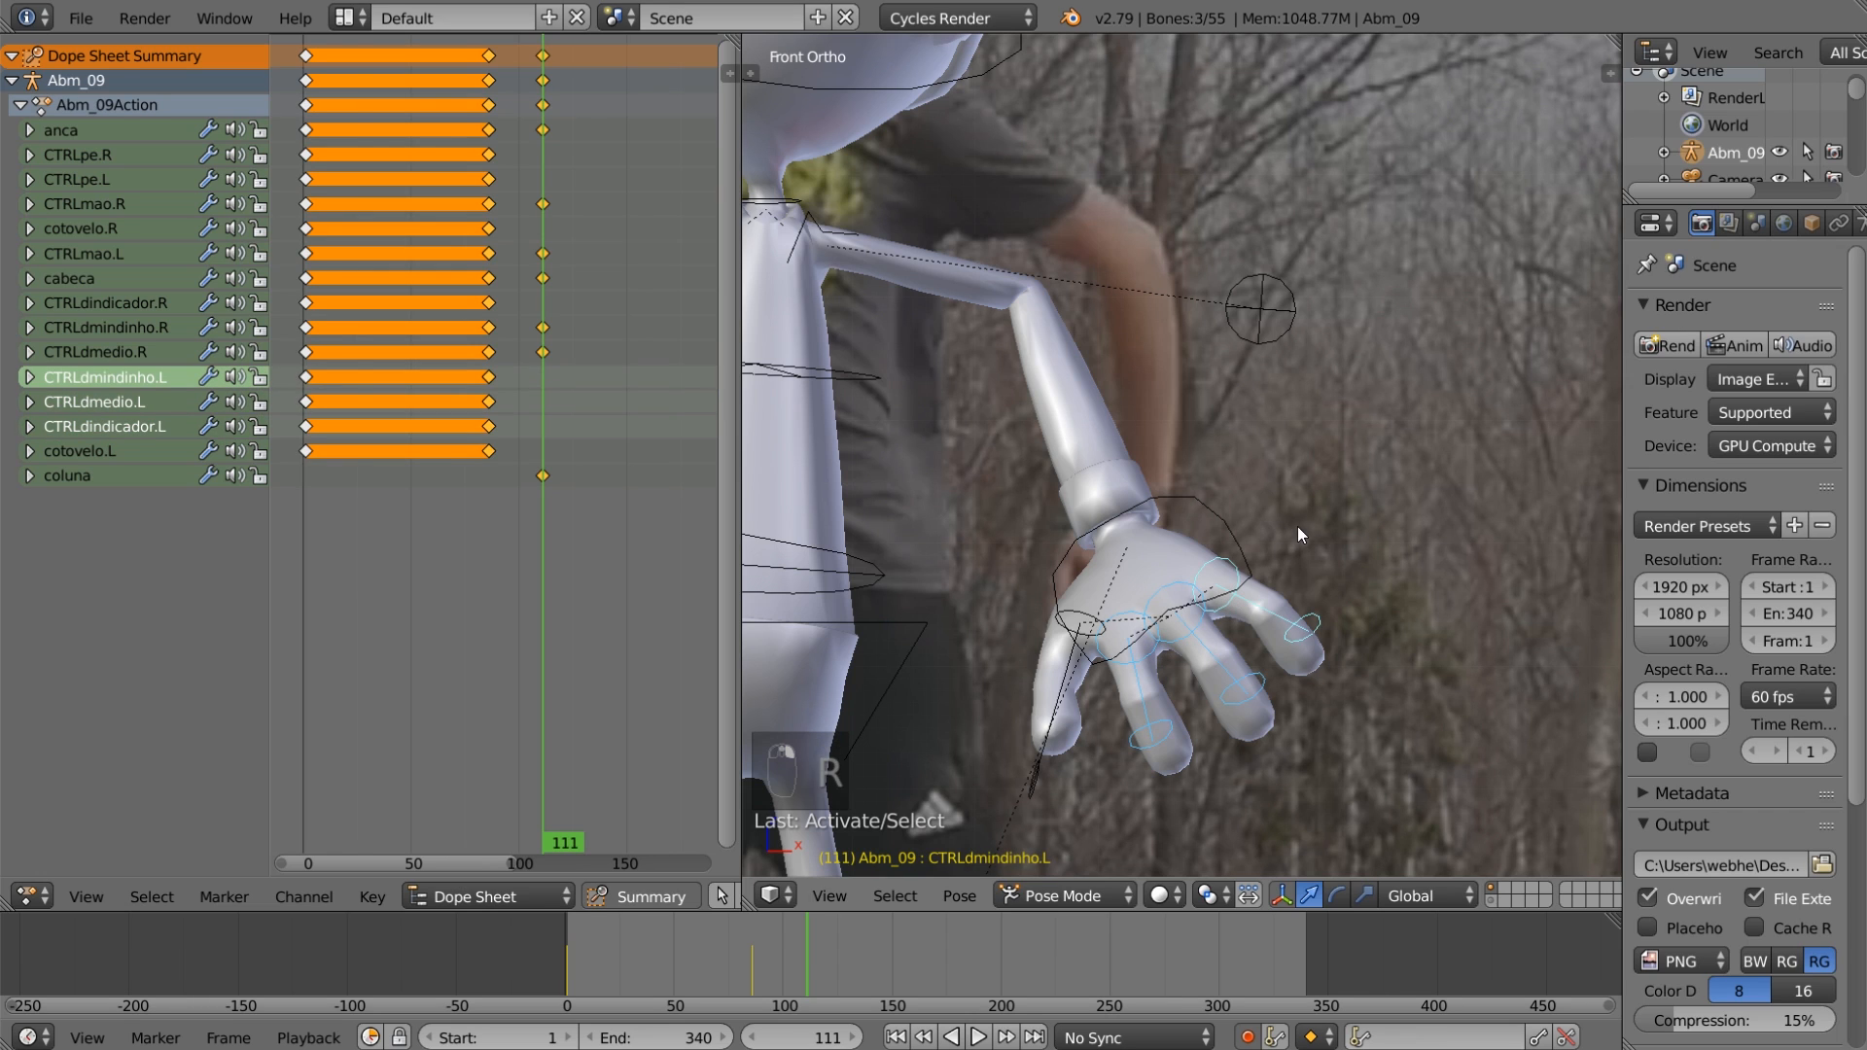
{"action": "key", "text": "s"}
{"action": "left_click", "coordinate": [1182, 384]}
Step: Rotate the left hand control so the fingers point down and the thumb points toward the body
{"action": "right_click", "coordinate": [1182, 480]}
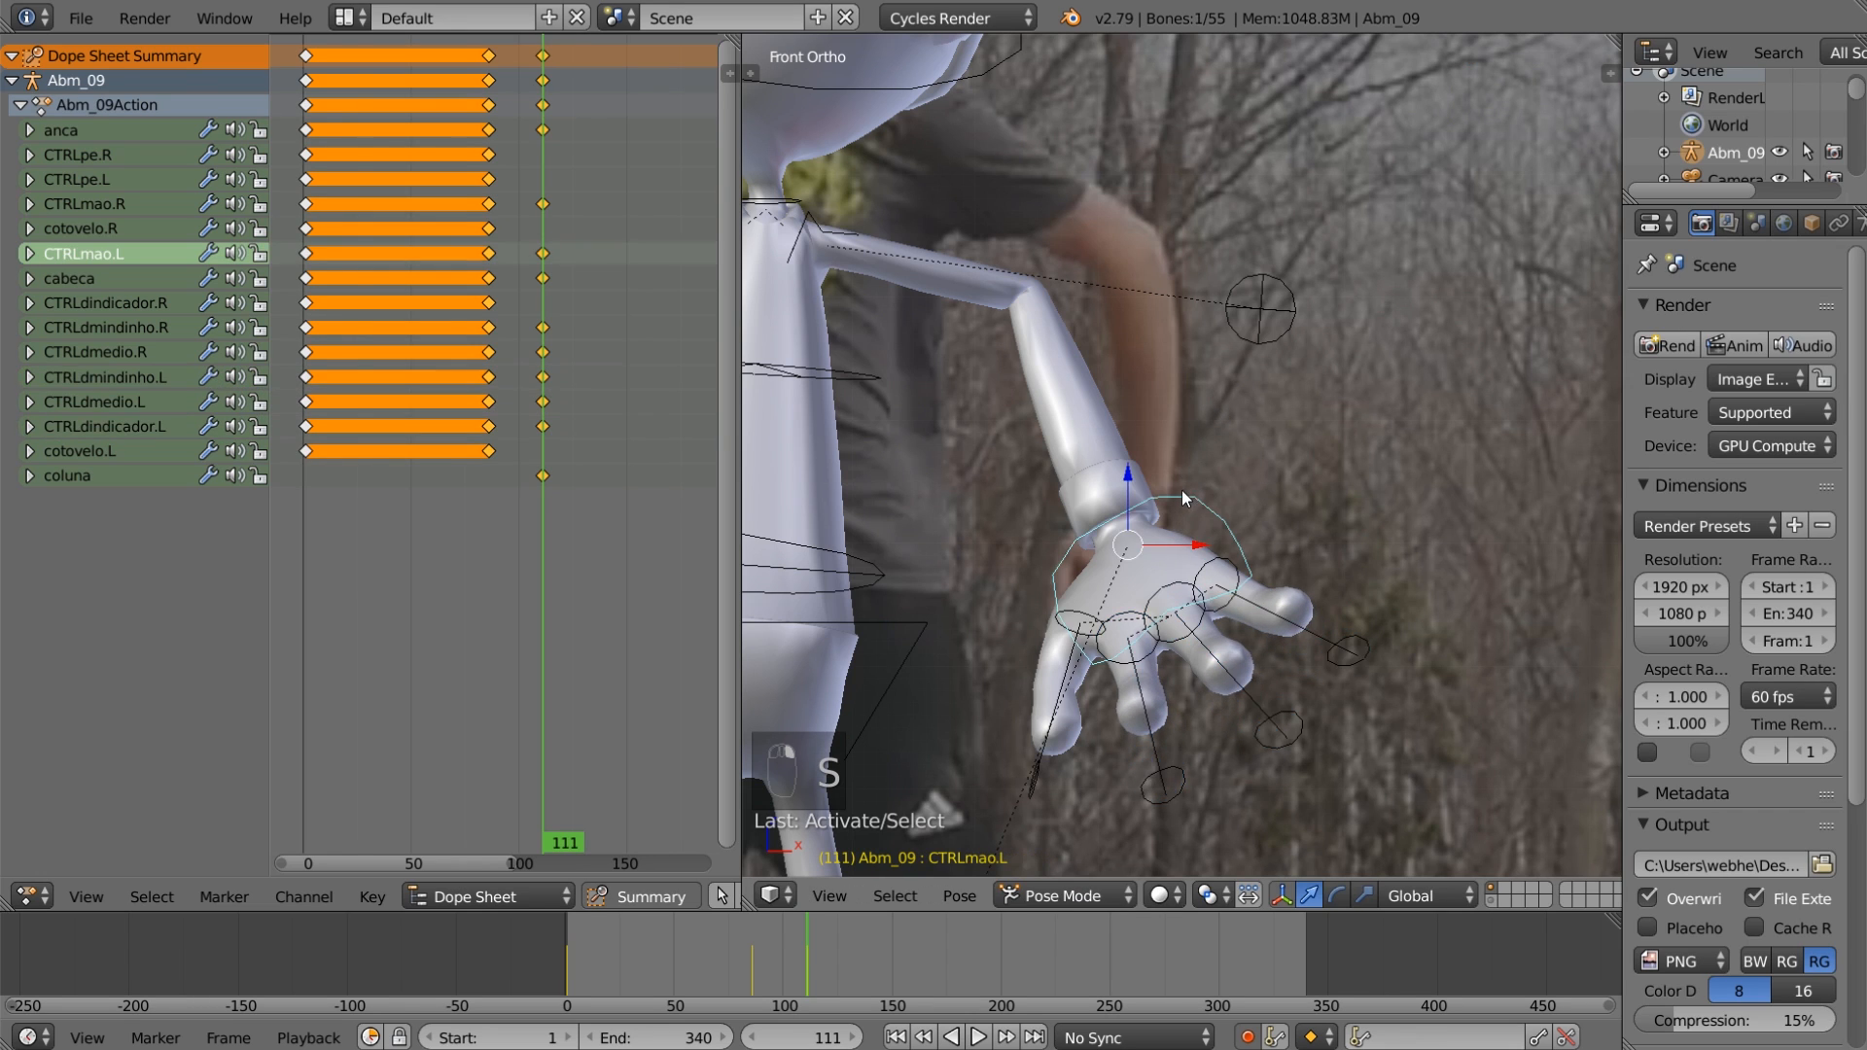
{"action": "key", "text": "r"}
{"action": "key", "text": "r"}
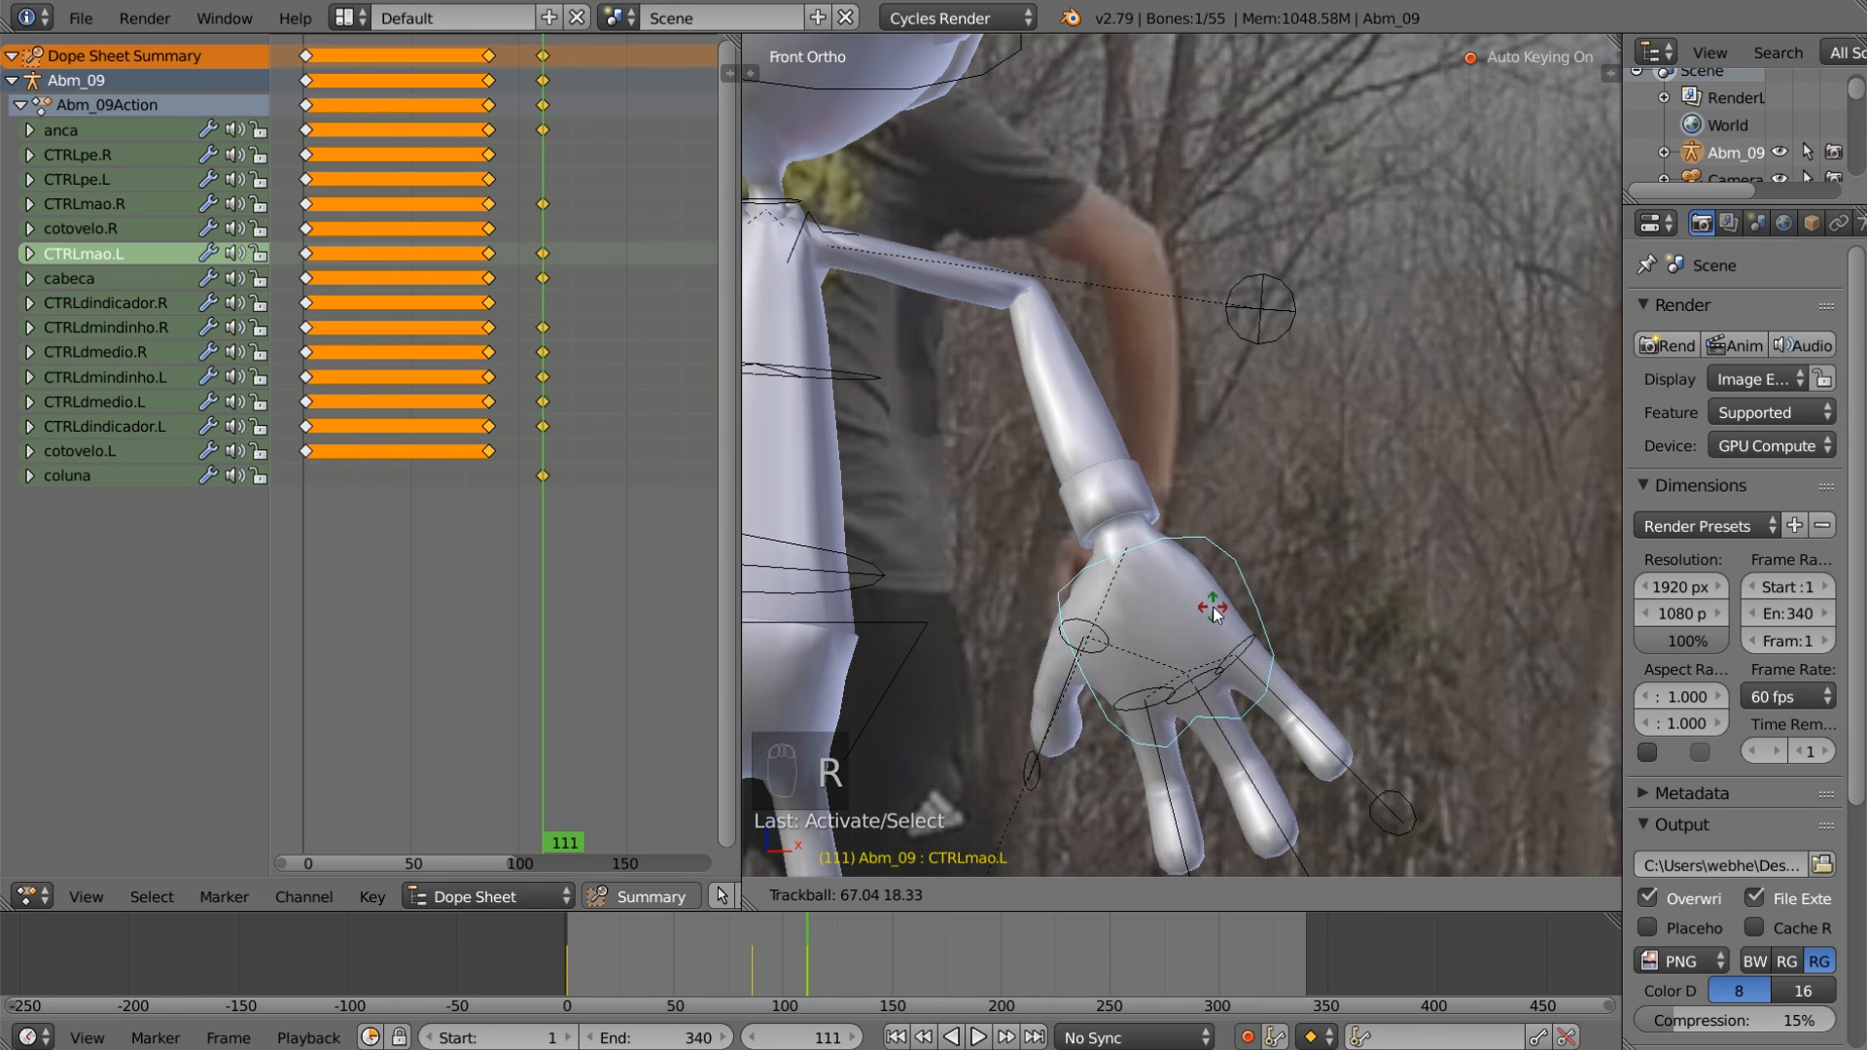
{"action": "left_click", "coordinate": [1270, 640]}
{"action": "key", "text": "r"}
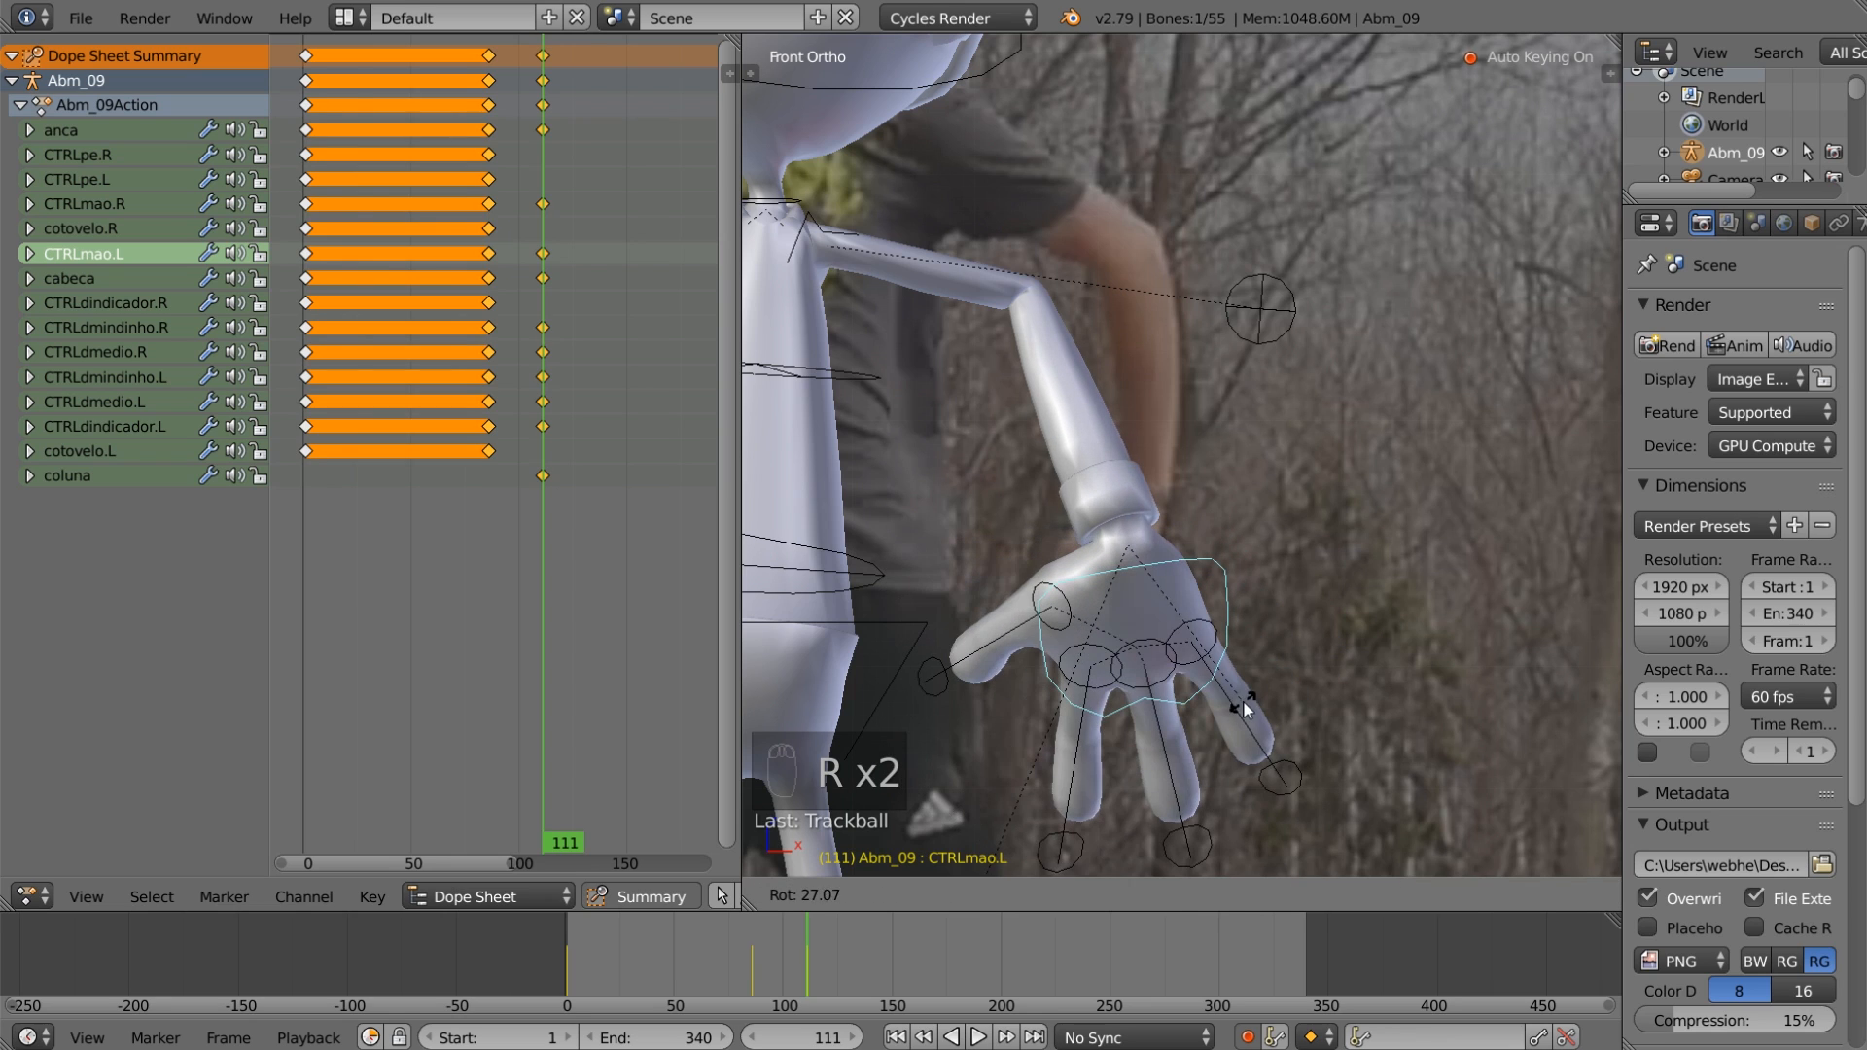
{"action": "left_click", "coordinate": [1241, 701]}
{"action": "key", "text": "r"}
{"action": "key", "text": "r"}
{"action": "left_click", "coordinate": [1210, 563]}
Step: Scale down the left hand's little and middle finger controls to bend both fingers, and clear the bone selection
{"action": "right_click", "coordinate": [1155, 683]}
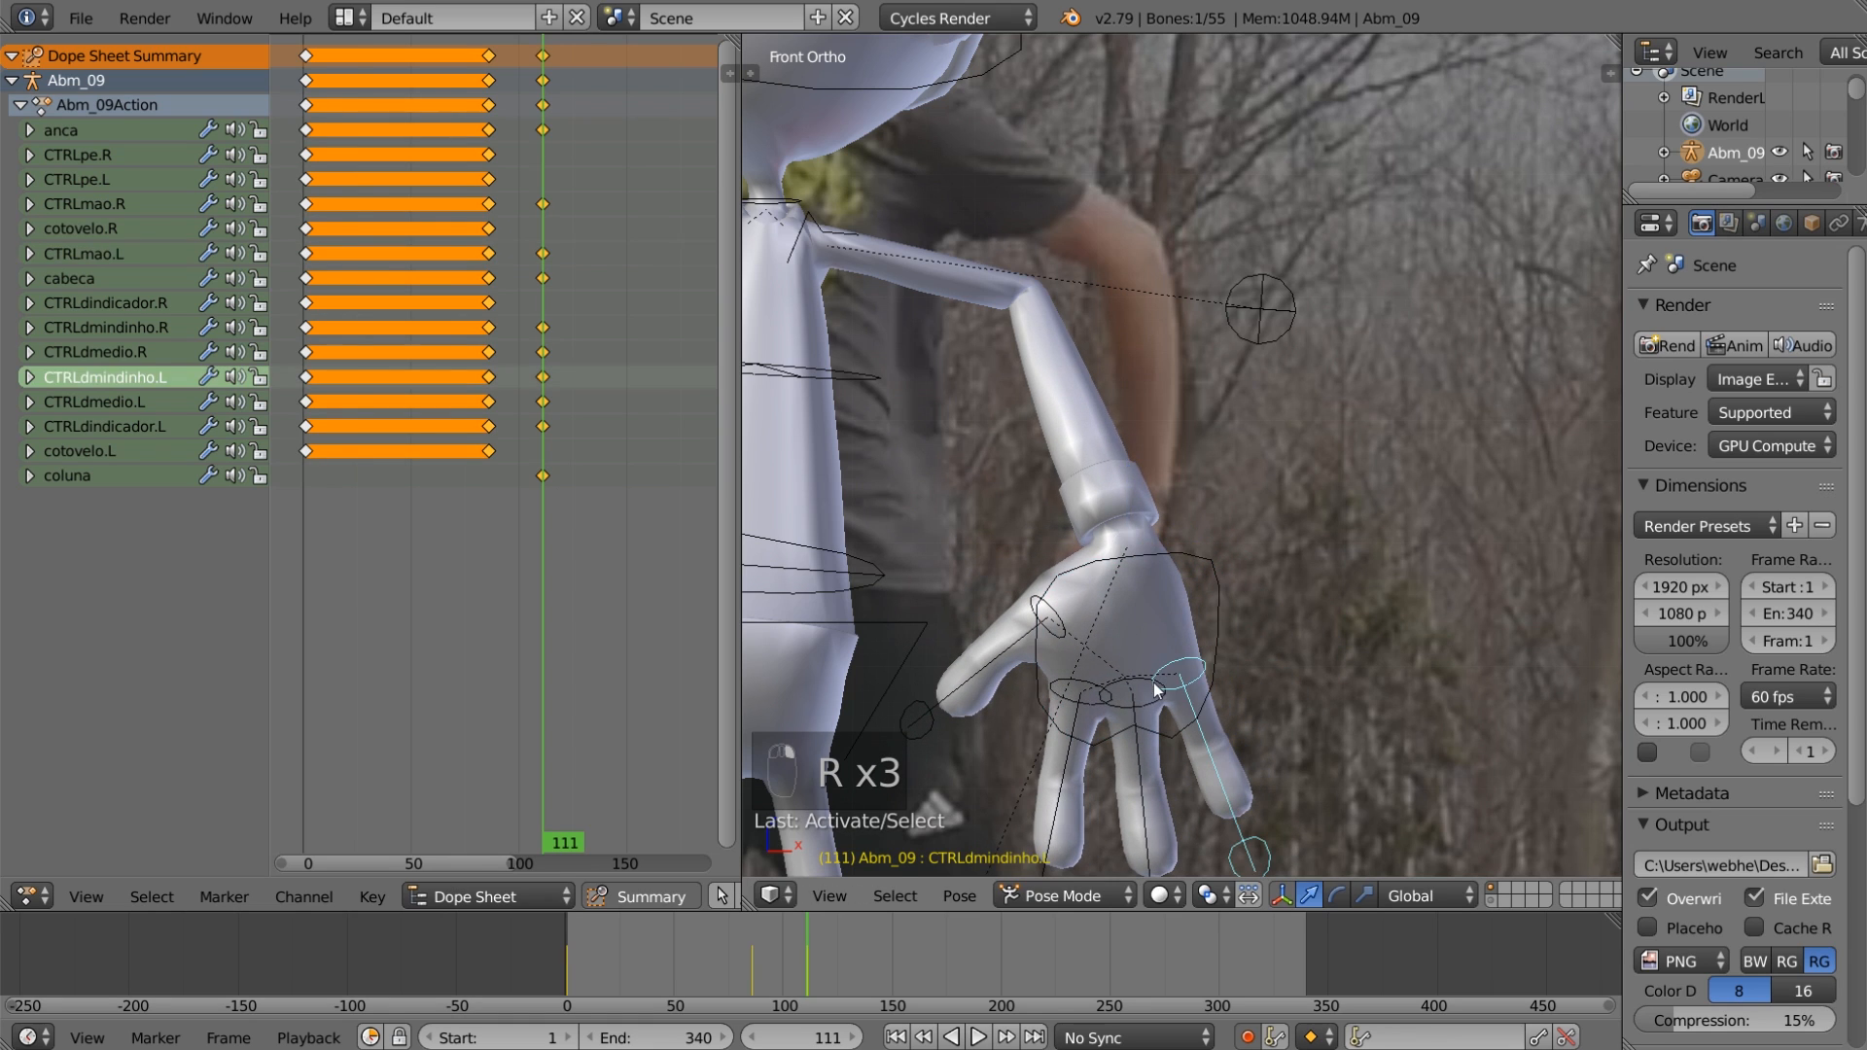
{"action": "right_click", "coordinate": [1155, 686], "text": "shift"}
{"action": "key", "text": "s"}
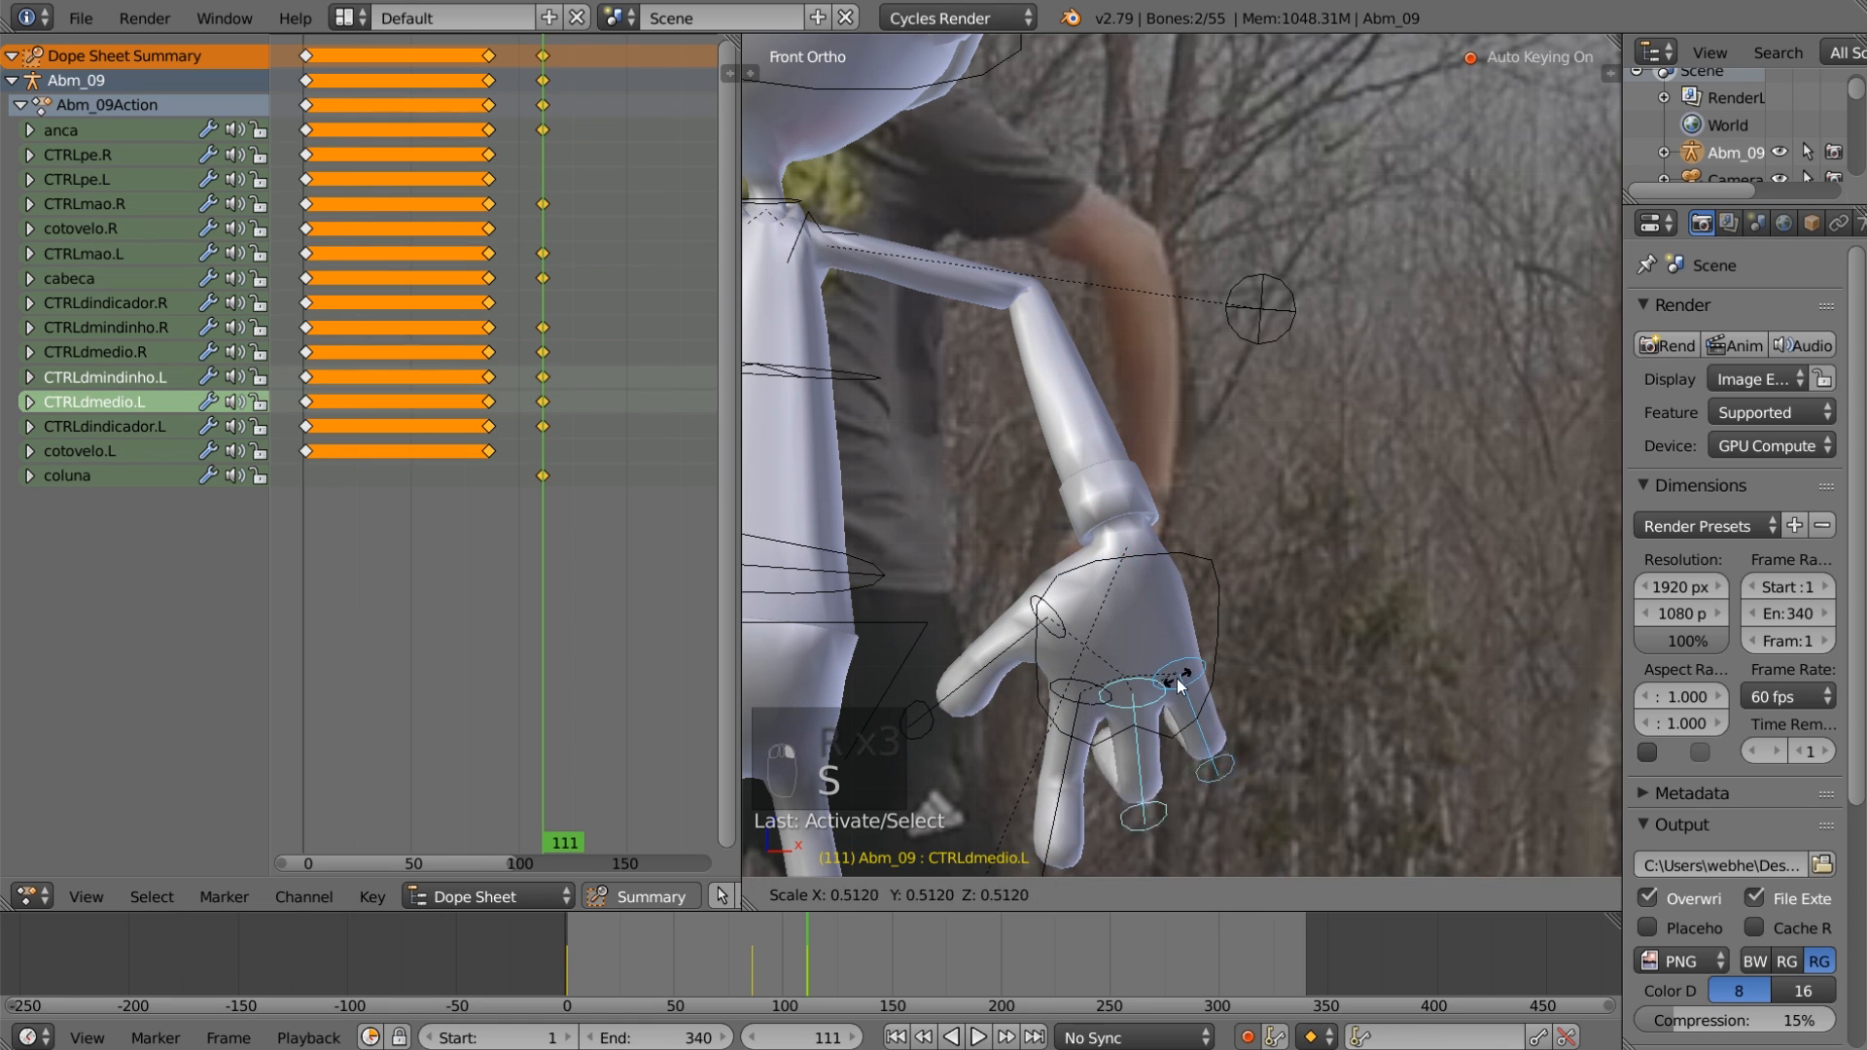
{"action": "left_click", "coordinate": [1175, 686]}
{"action": "key", "text": "s"}
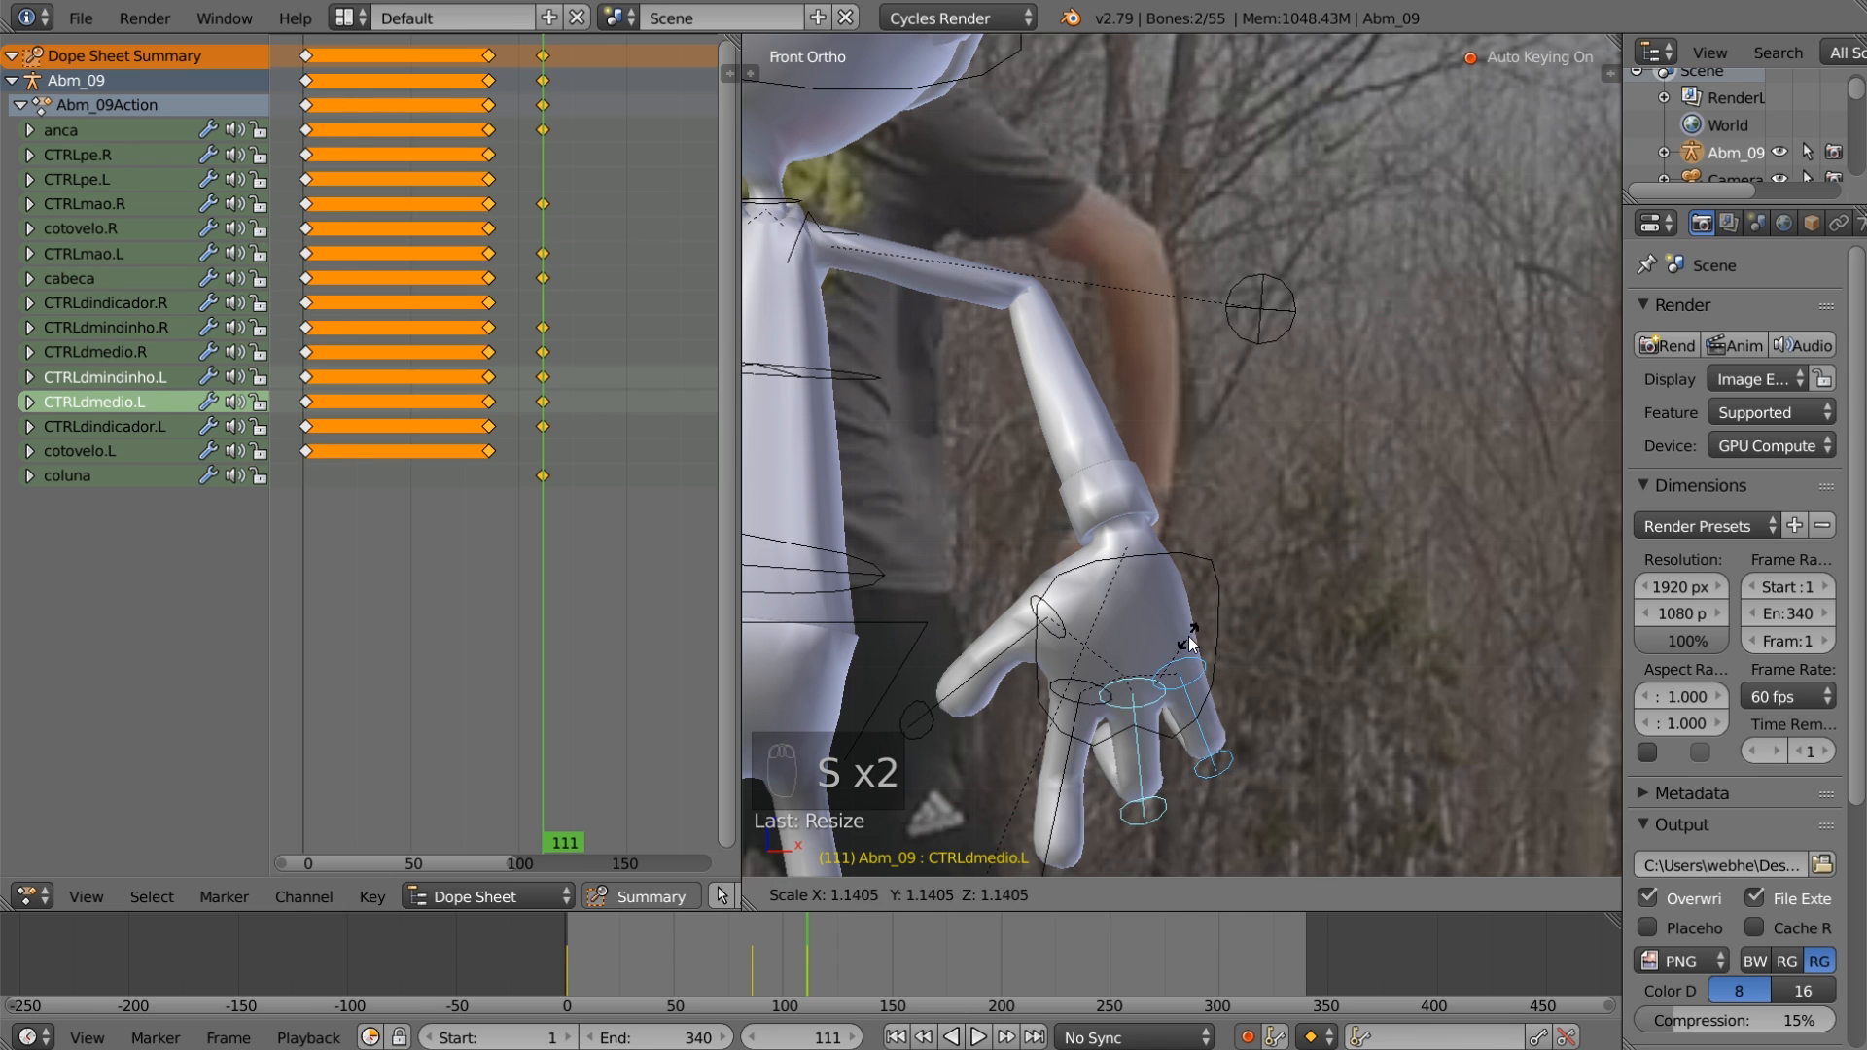
{"action": "left_click", "coordinate": [1185, 644]}
{"action": "key", "text": "a"}
{"action": "scroll", "coordinate": [1184, 642], "scroll_direction": "down", "scroll_amount": 4}
{"action": "middle_click_drag", "start_coordinate": [1105, 618], "coordinate": [1265, 463], "text": "shift"}
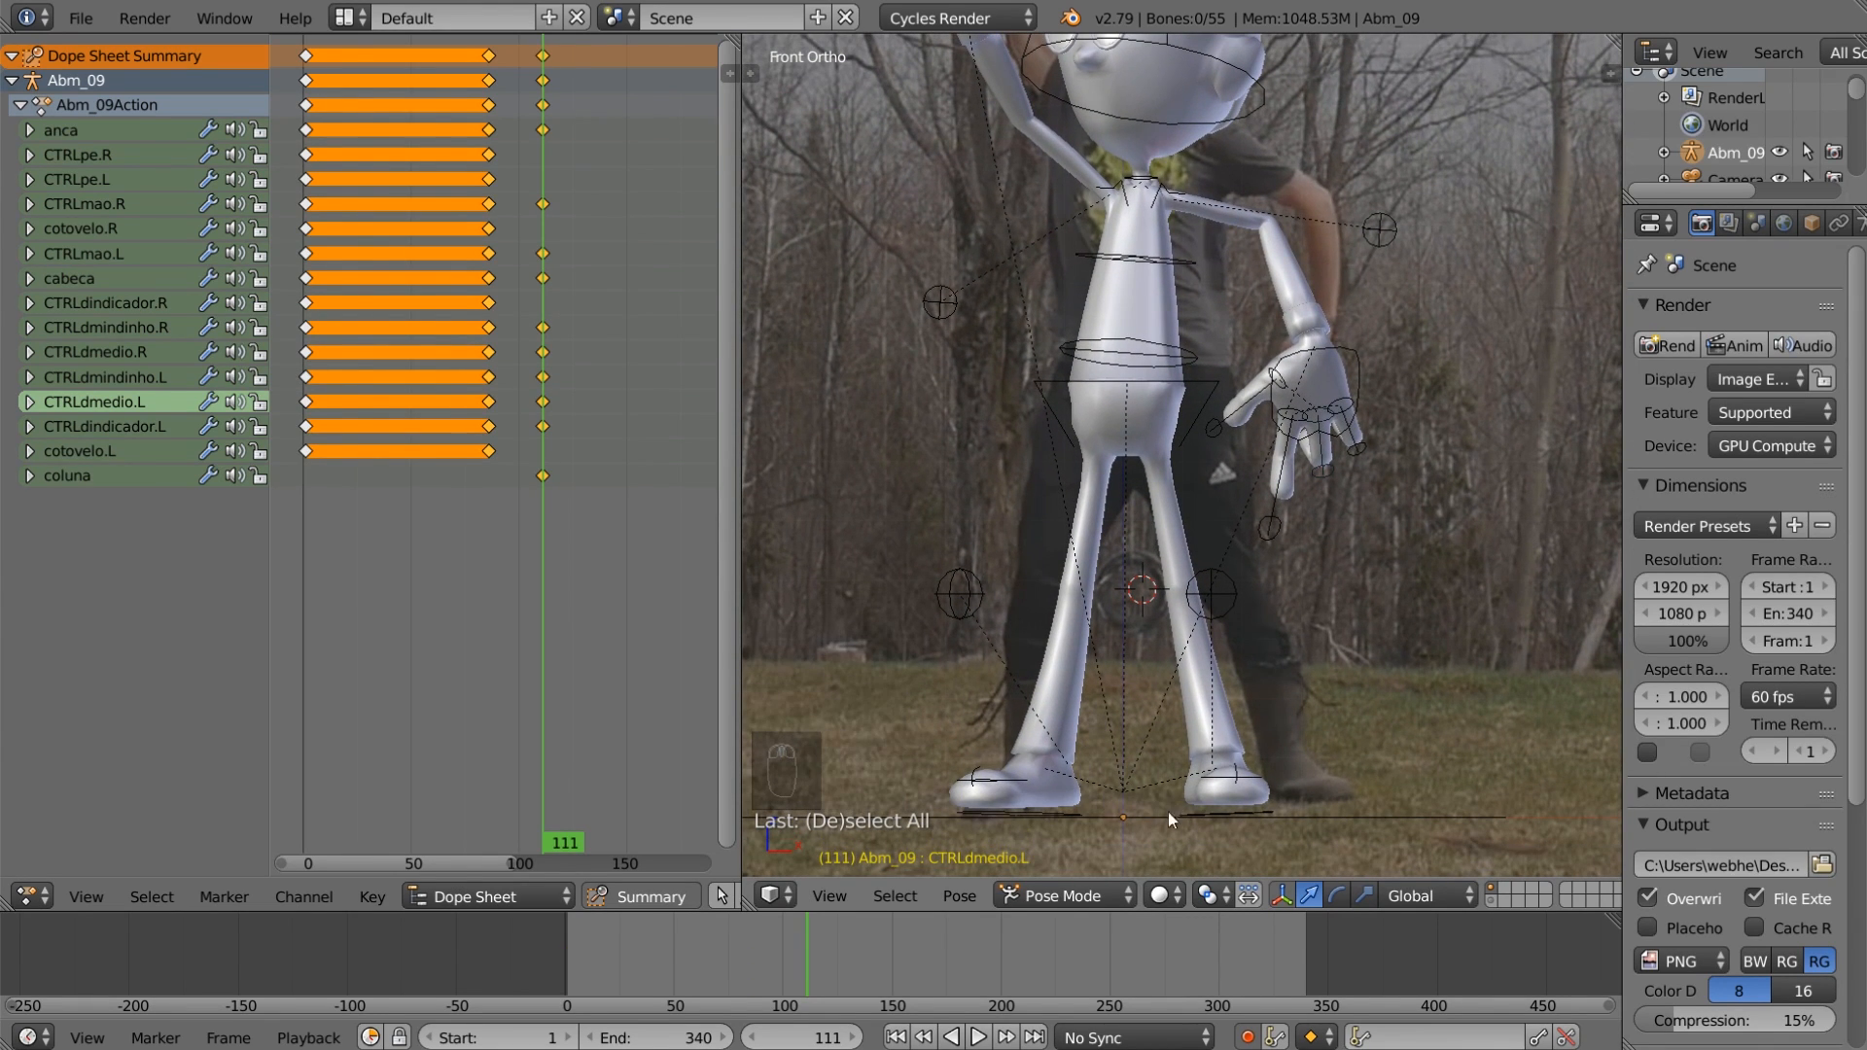
Step: At frame 111, move the left foot control outward and slightly down toward the reference's planted foot, widening the stance
{"action": "mouse_move", "coordinate": [785, 967]}
{"action": "left_mouse_down"}
{"action": "mouse_move", "coordinate": [751, 967]}
{"action": "mouse_move", "coordinate": [774, 968]}
{"action": "left_mouse_up"}
{"action": "mouse_move", "coordinate": [794, 961]}
{"action": "left_mouse_down"}
{"action": "mouse_move", "coordinate": [827, 955]}
{"action": "mouse_move", "coordinate": [739, 964]}
{"action": "mouse_move", "coordinate": [800, 955]}
{"action": "left_mouse_up"}
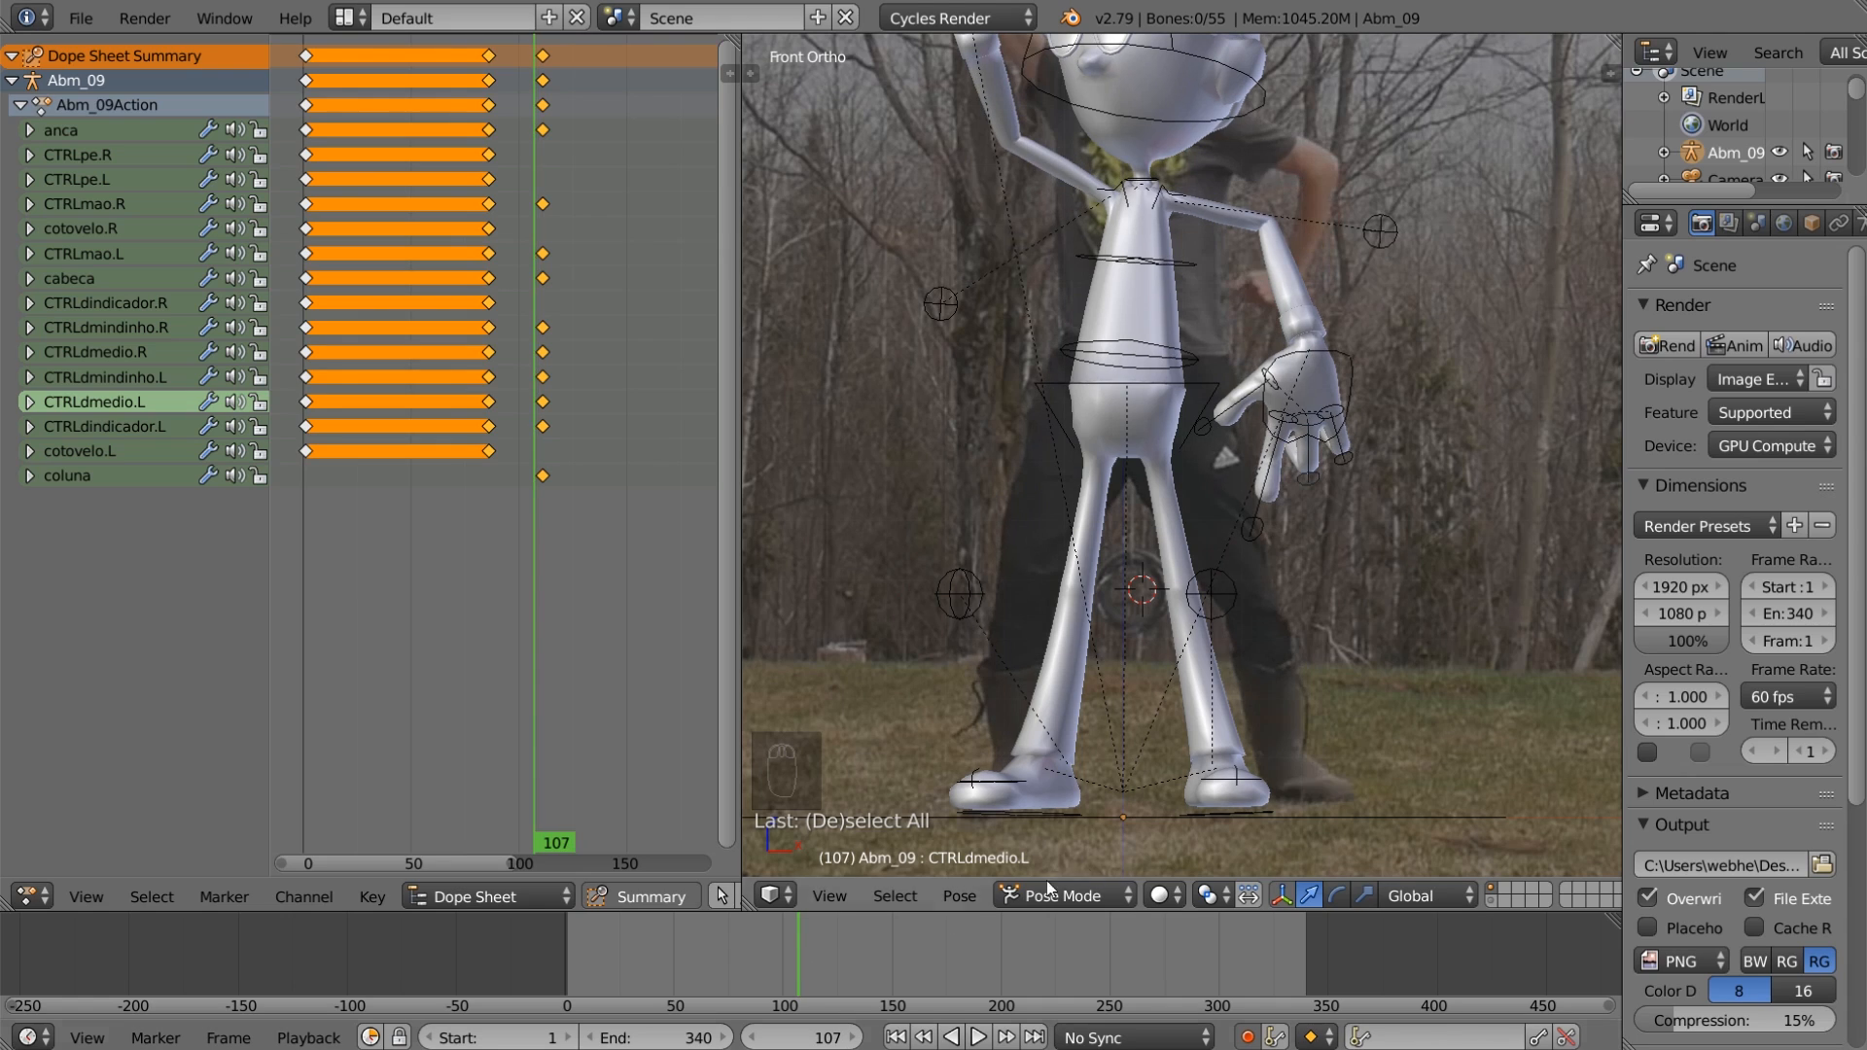
{"action": "right_click", "coordinate": [1211, 815]}
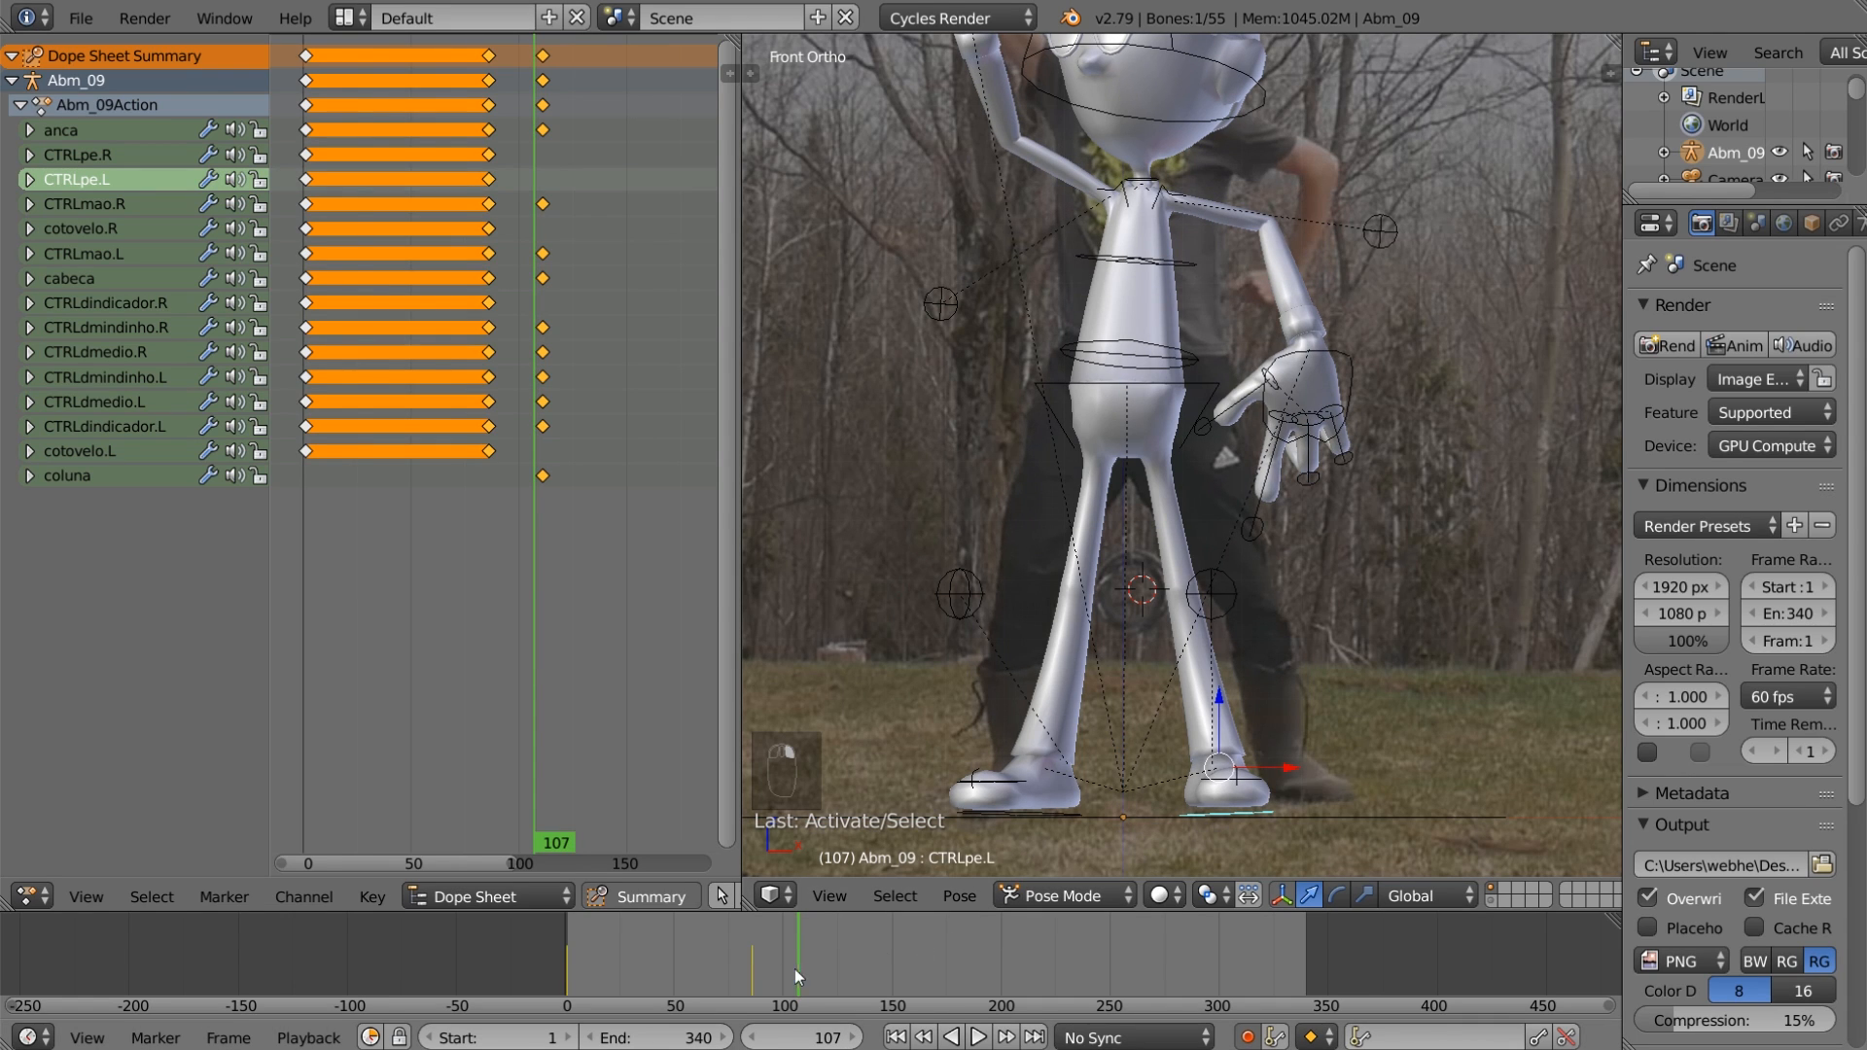
{"action": "mouse_move", "coordinate": [796, 968]}
{"action": "left_mouse_down"}
{"action": "mouse_move", "coordinate": [776, 973]}
{"action": "mouse_move", "coordinate": [807, 974]}
{"action": "left_mouse_up"}
{"action": "key", "text": "g"}
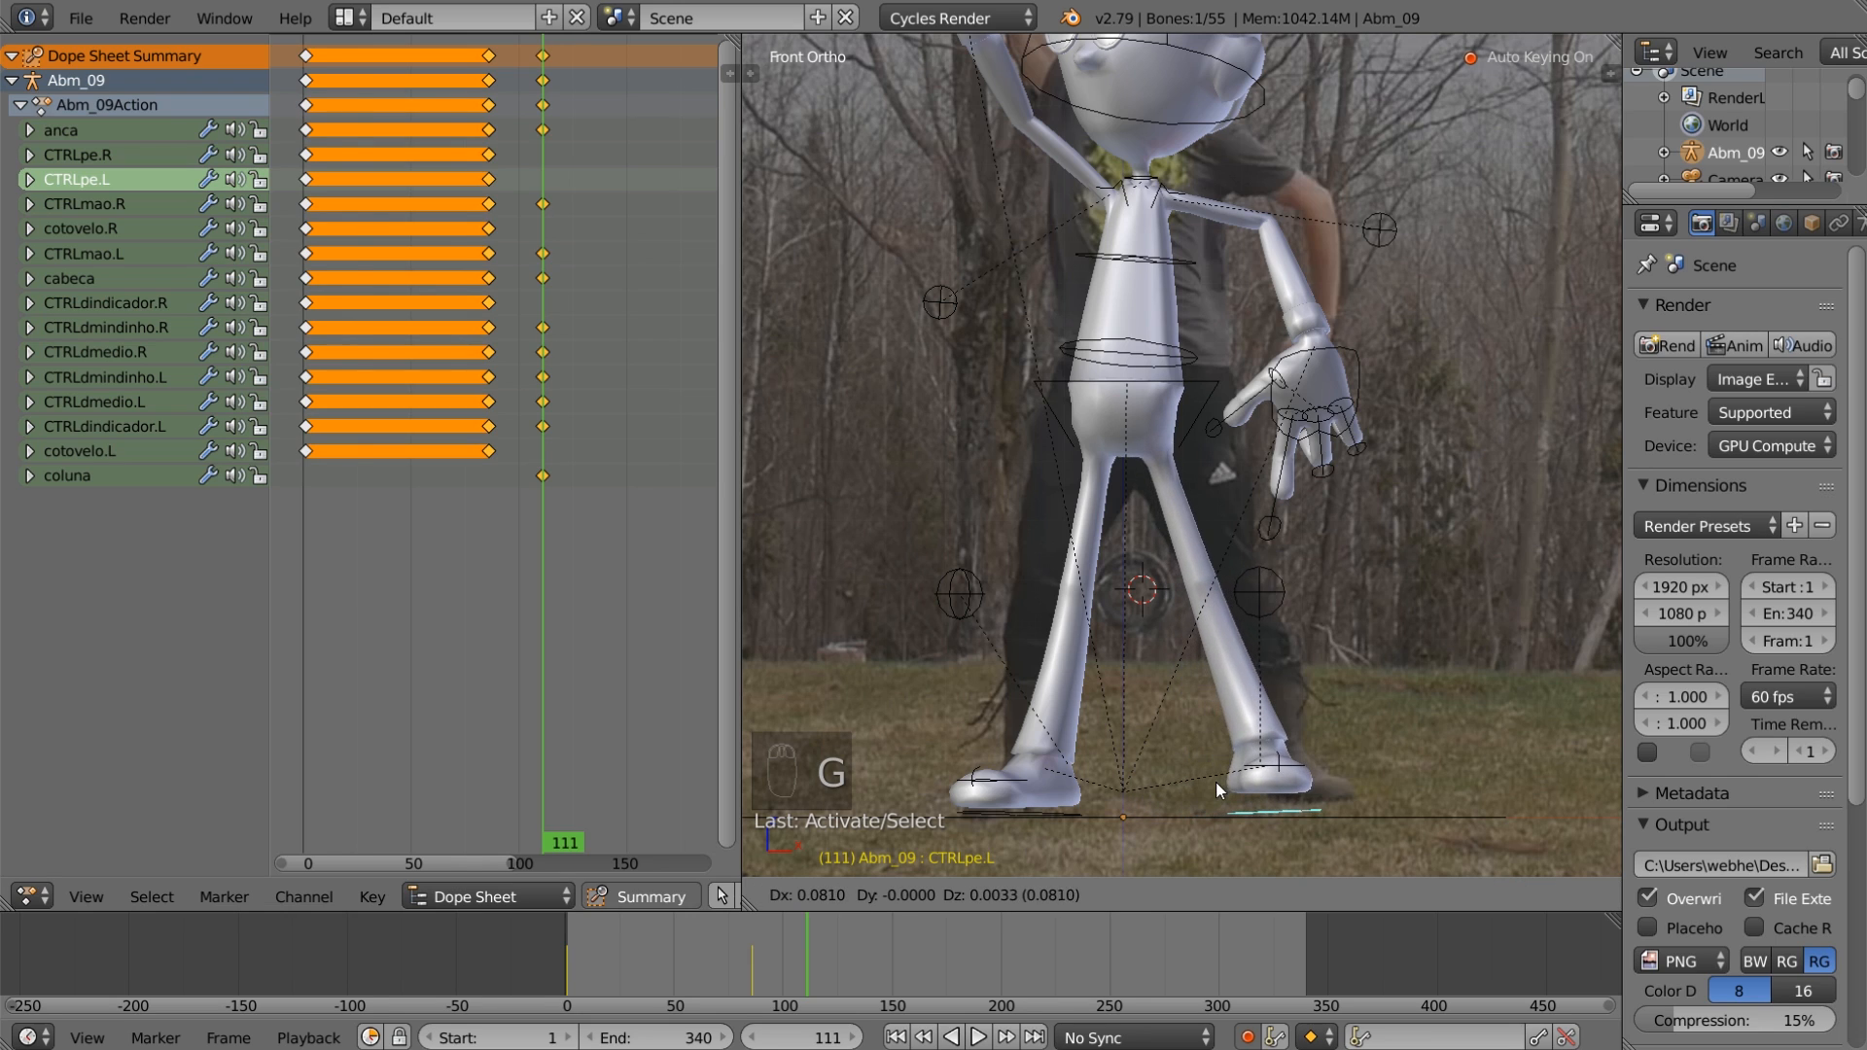
{"action": "left_click", "coordinate": [1228, 790]}
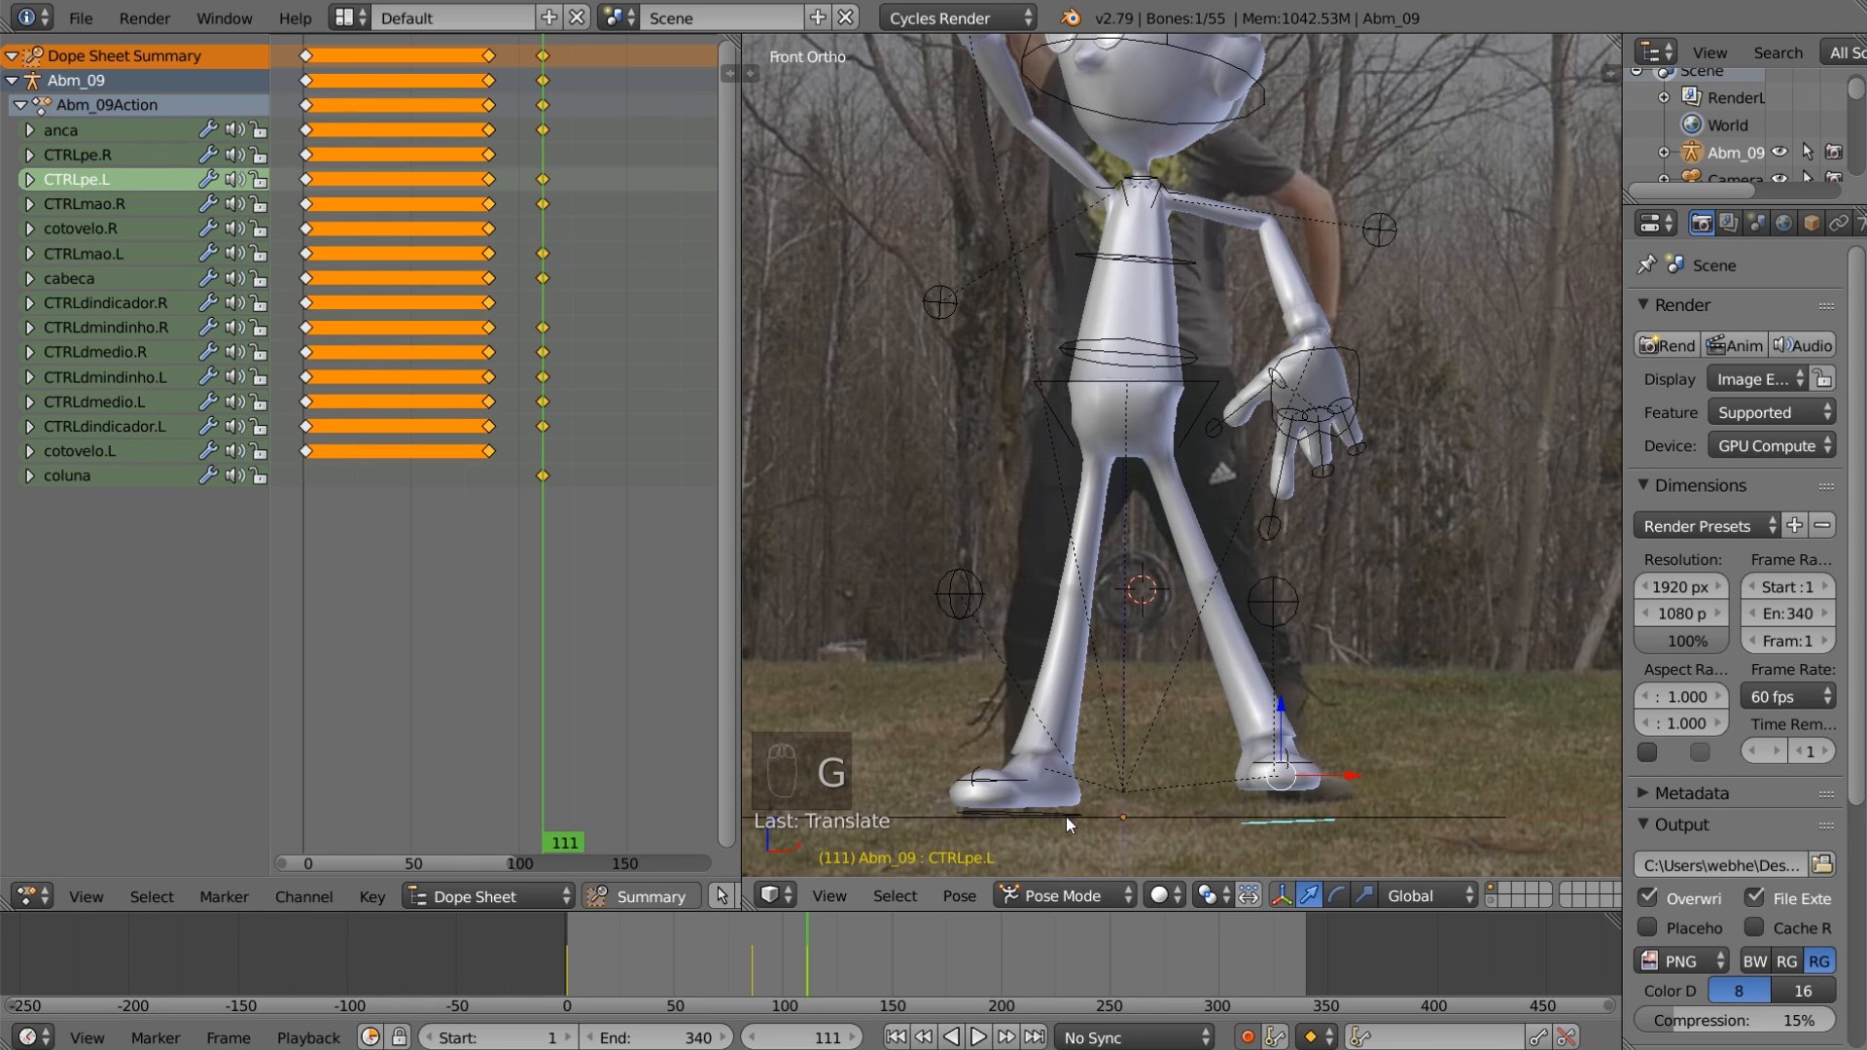
Step: Lower the hip control at frame 111 and shift it slightly toward the character's left leg
{"action": "right_click", "coordinate": [1204, 385]}
{"action": "key", "text": "g"}
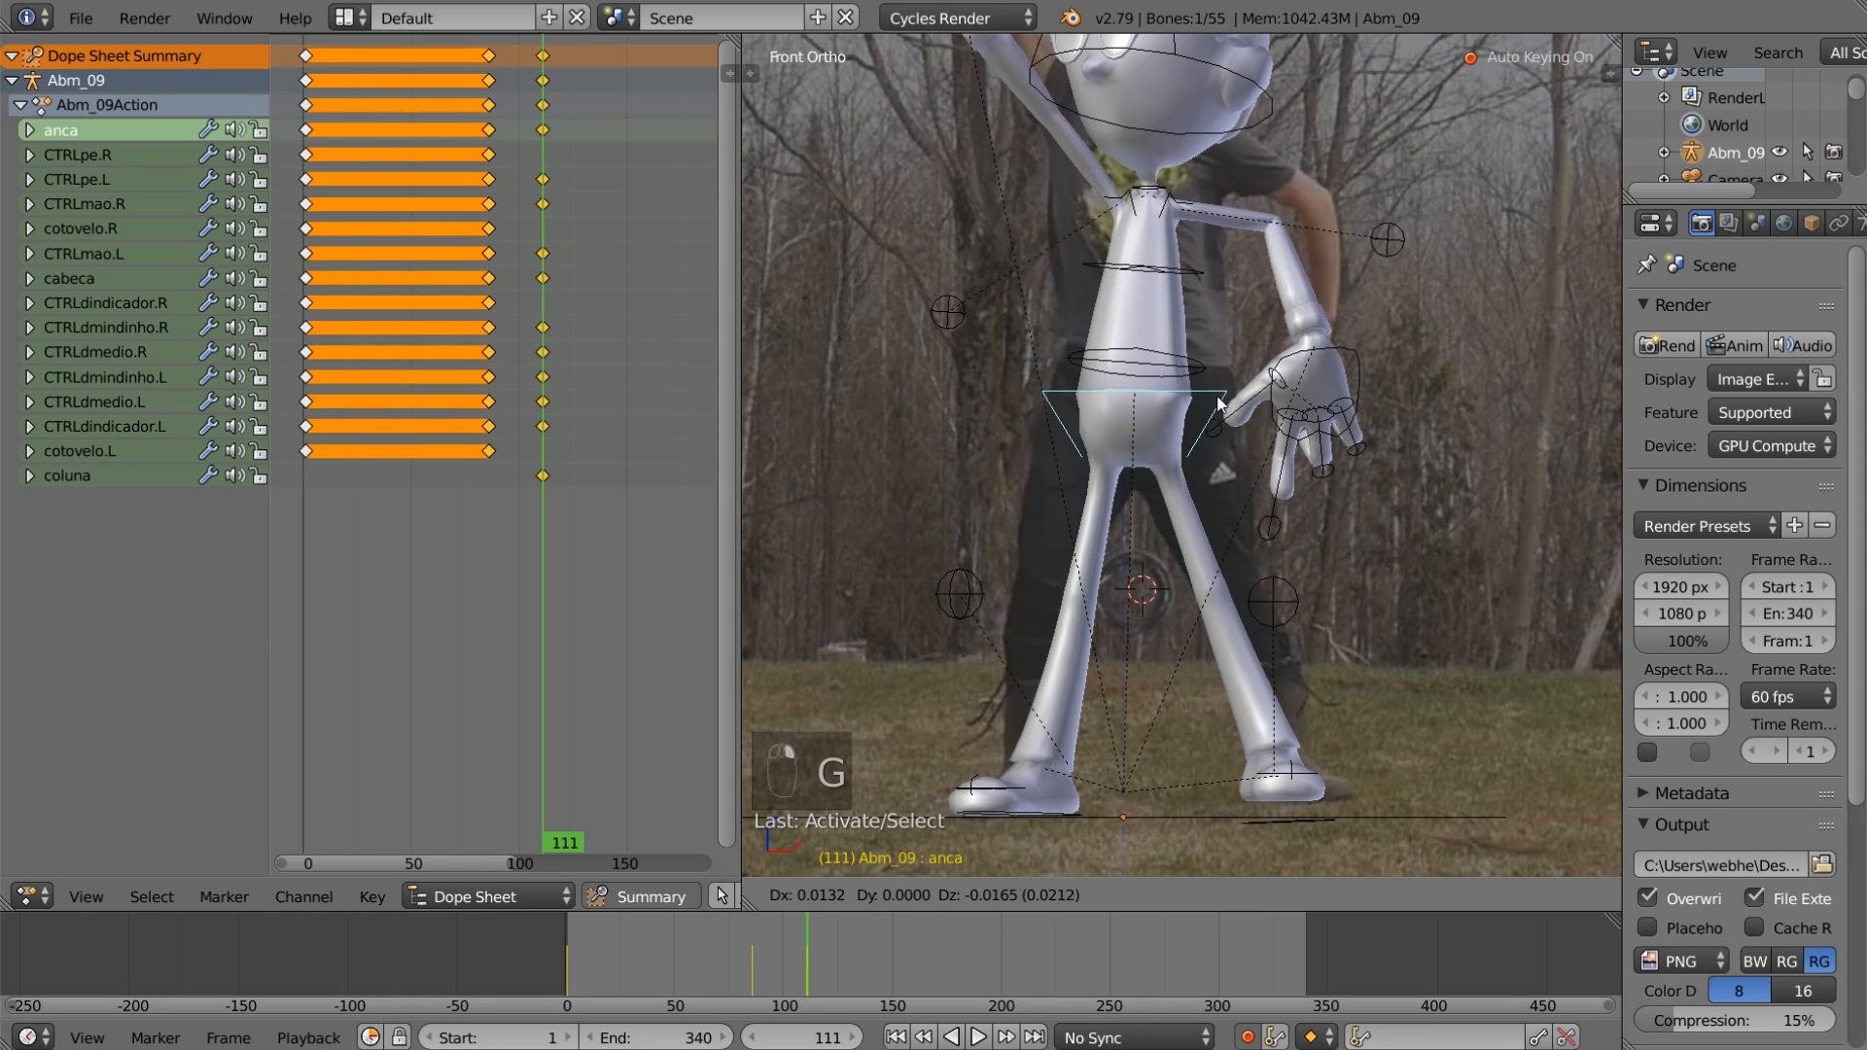
{"action": "left_click", "coordinate": [1123, 612]}
Step: Move the right foot control inward by about 0.038 at frame 111 so the right knee bends slightly
{"action": "right_click", "coordinate": [1042, 807]}
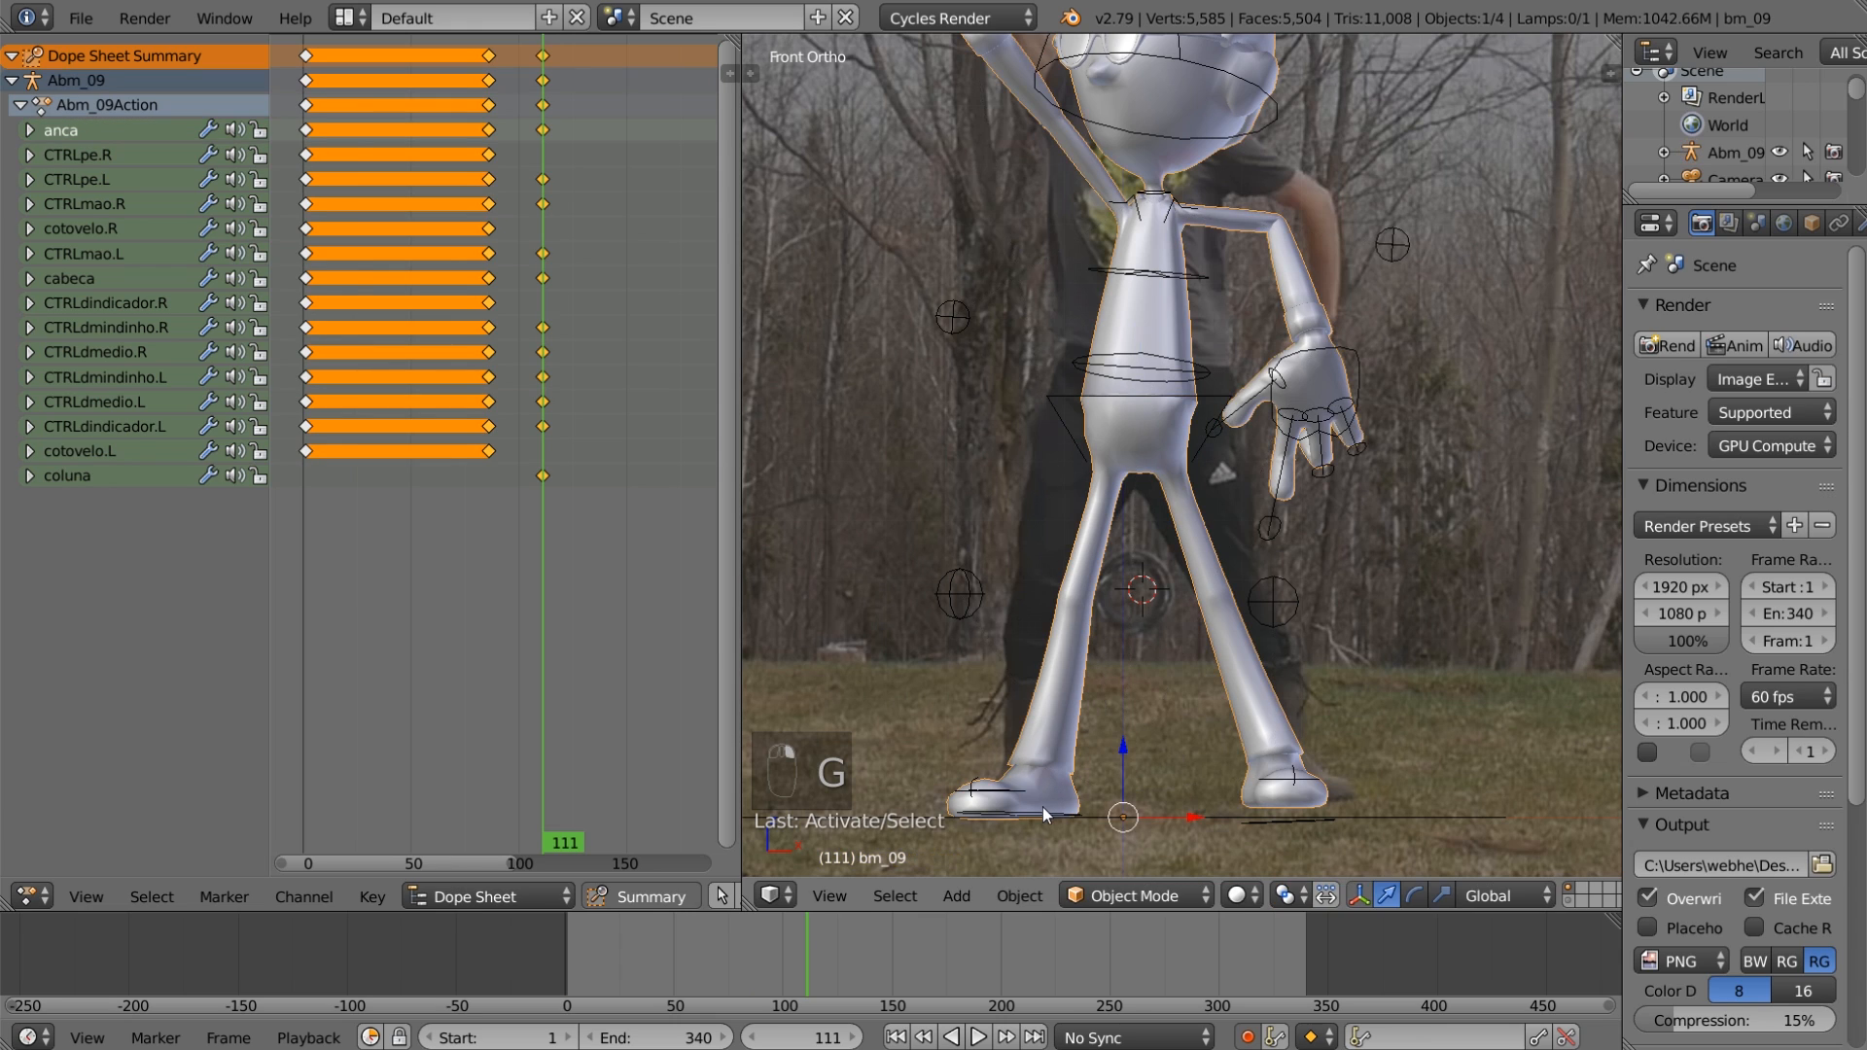
{"action": "key", "text": "g"}
{"action": "left_click", "coordinate": [1040, 804]}
{"action": "right_click", "coordinate": [1041, 813]}
{"action": "right_click", "coordinate": [1041, 813]}
{"action": "key", "text": "g"}
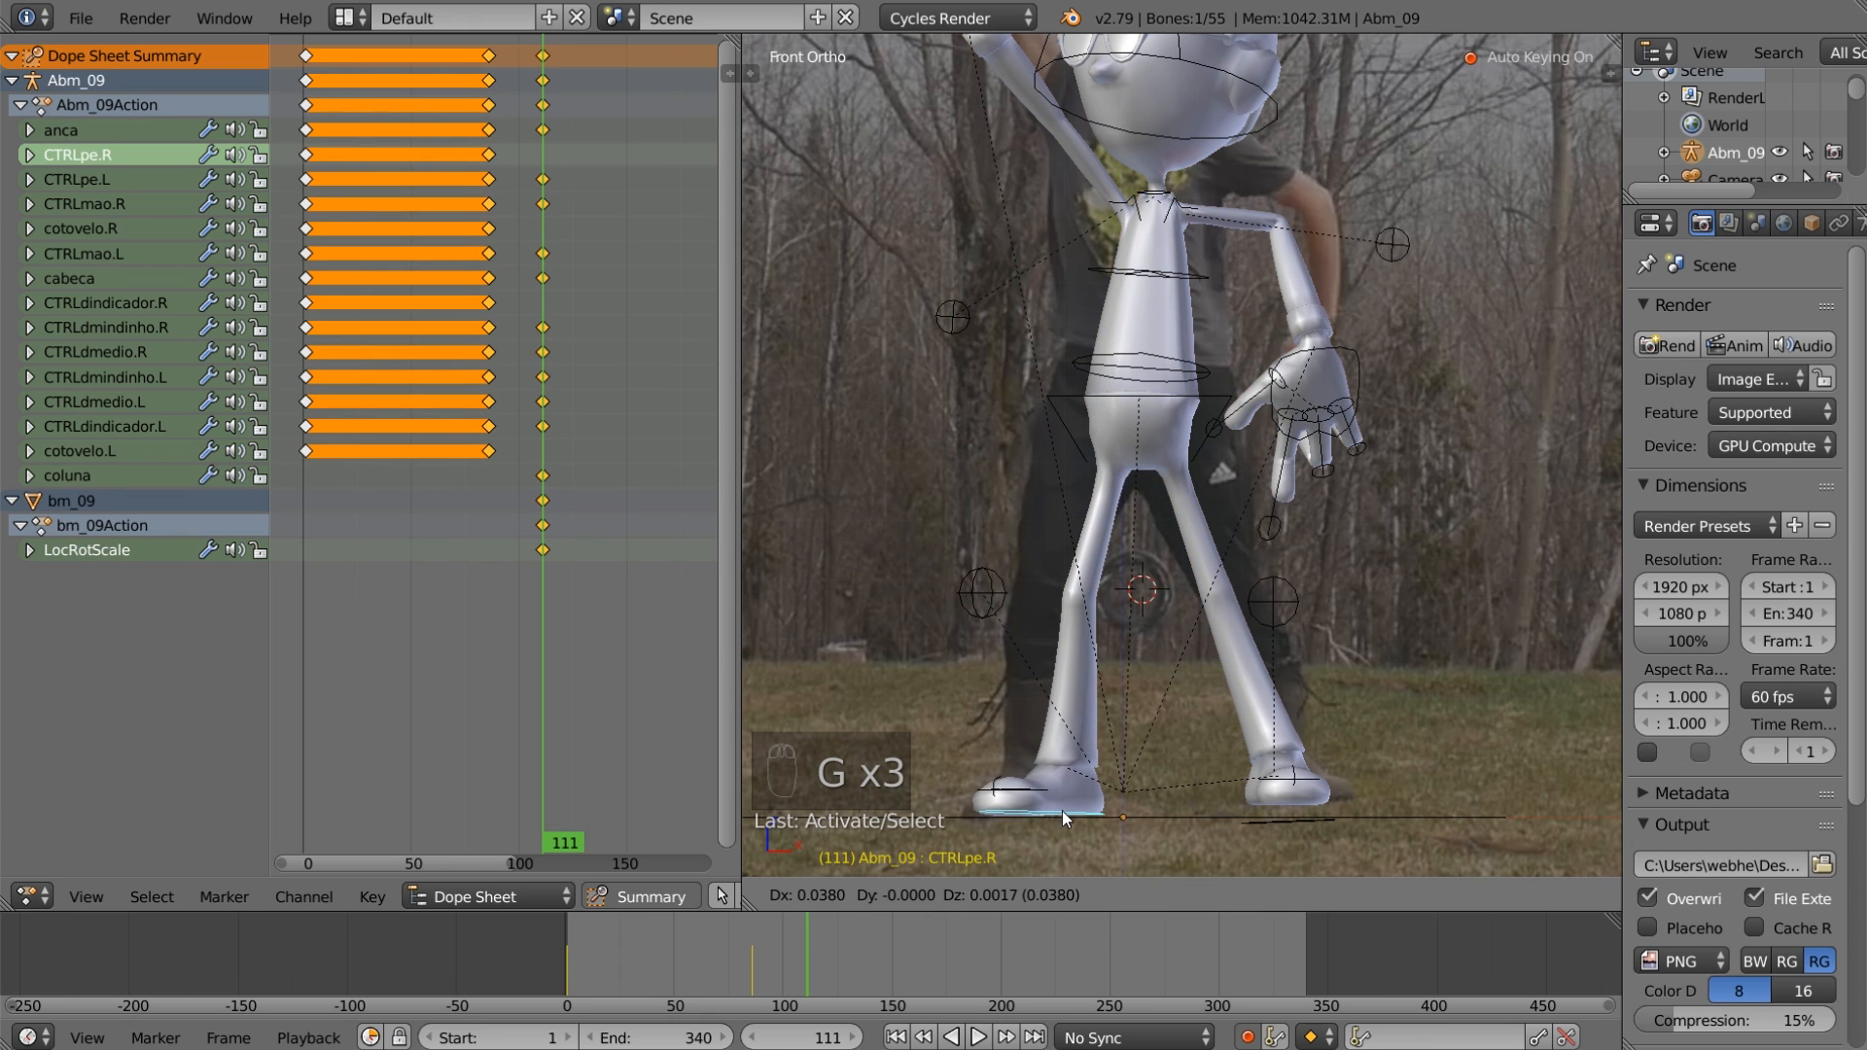
{"action": "left_click", "coordinate": [1061, 809]}
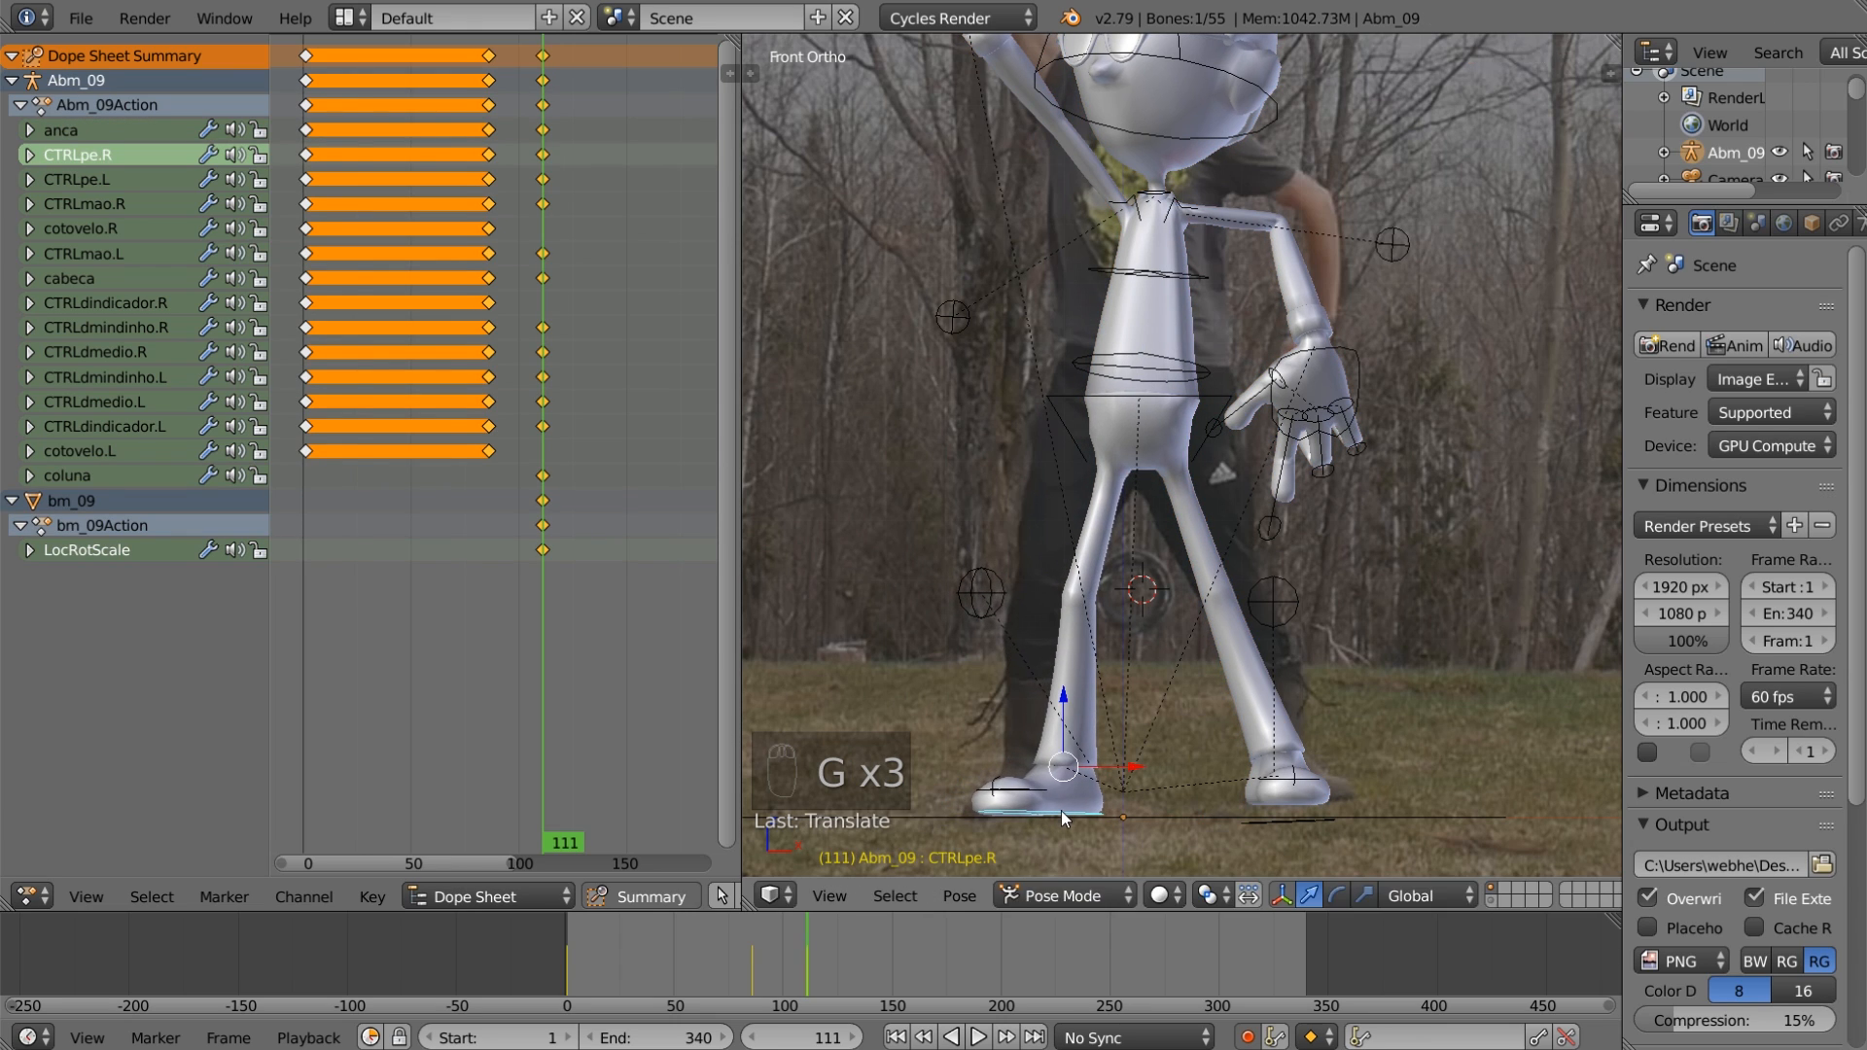
Step: Play the animation from frame 1 through the raised-arm pose and stop playback just past frame 111
{"action": "left_click", "coordinate": [896, 1037]}
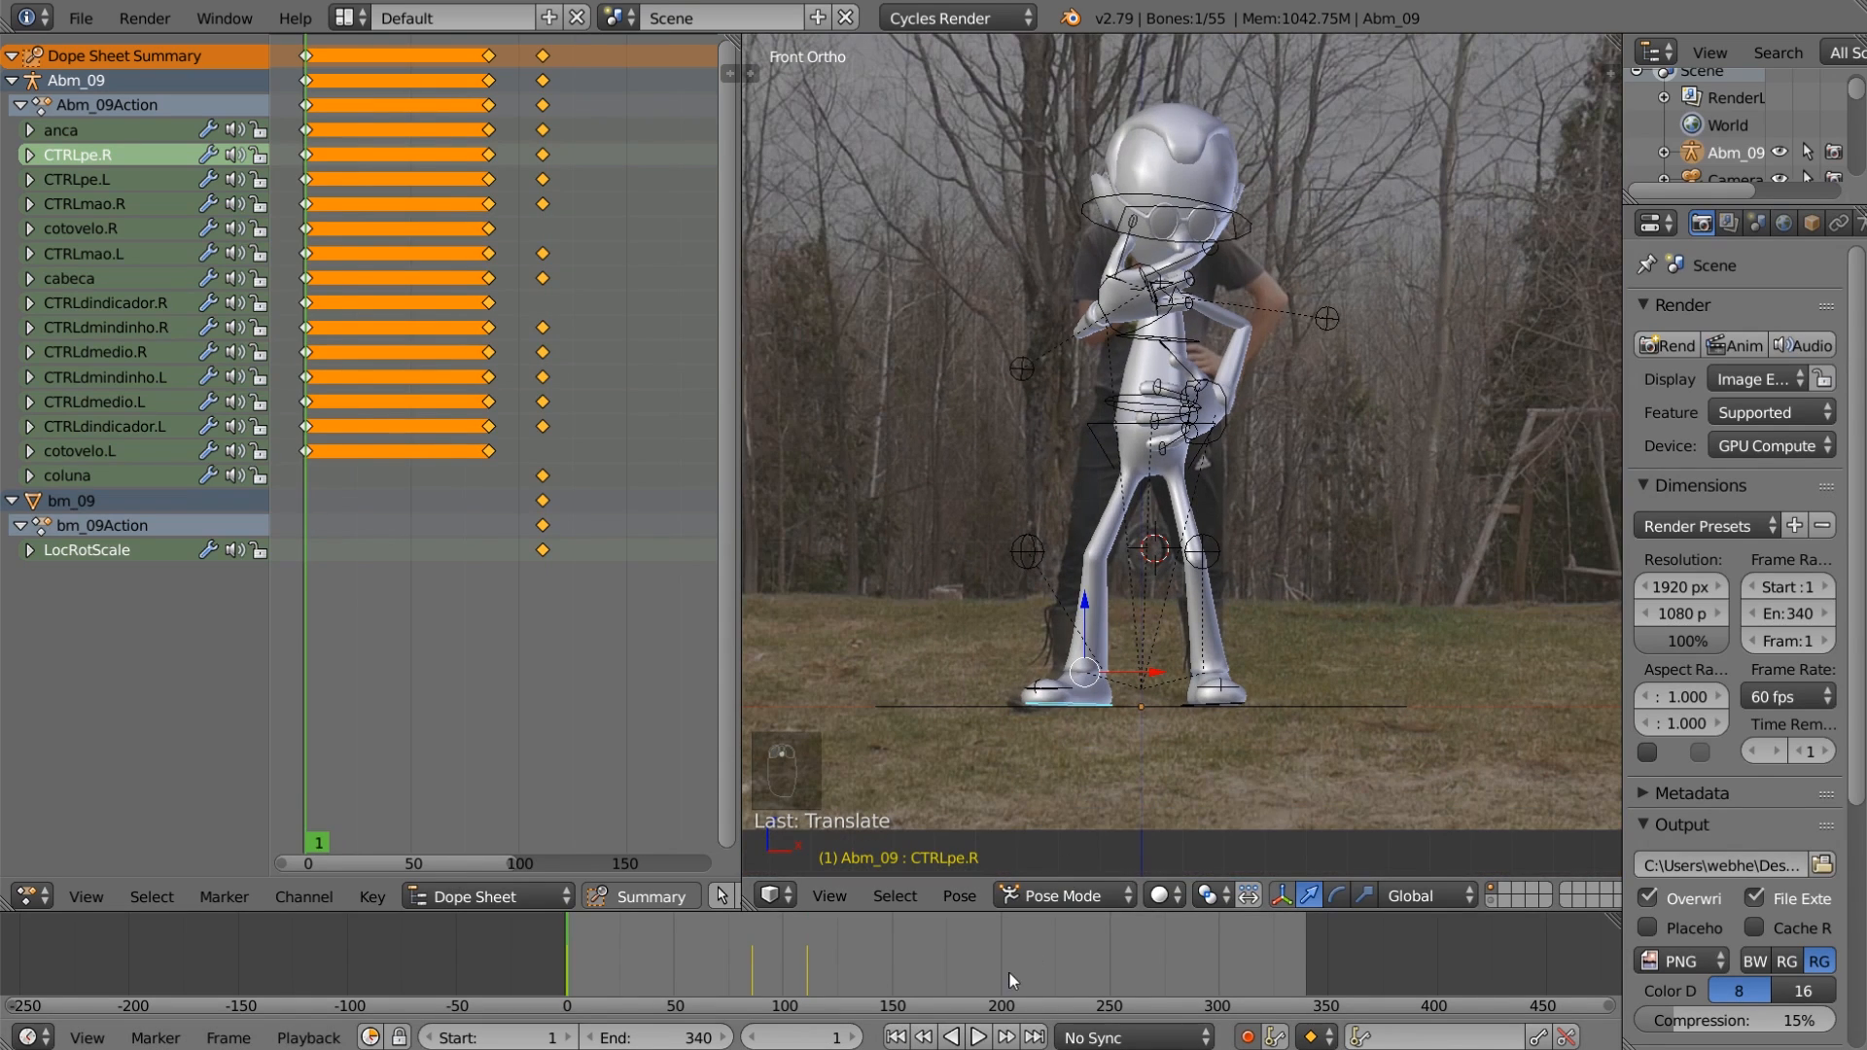
{"action": "left_click", "coordinate": [982, 1041]}
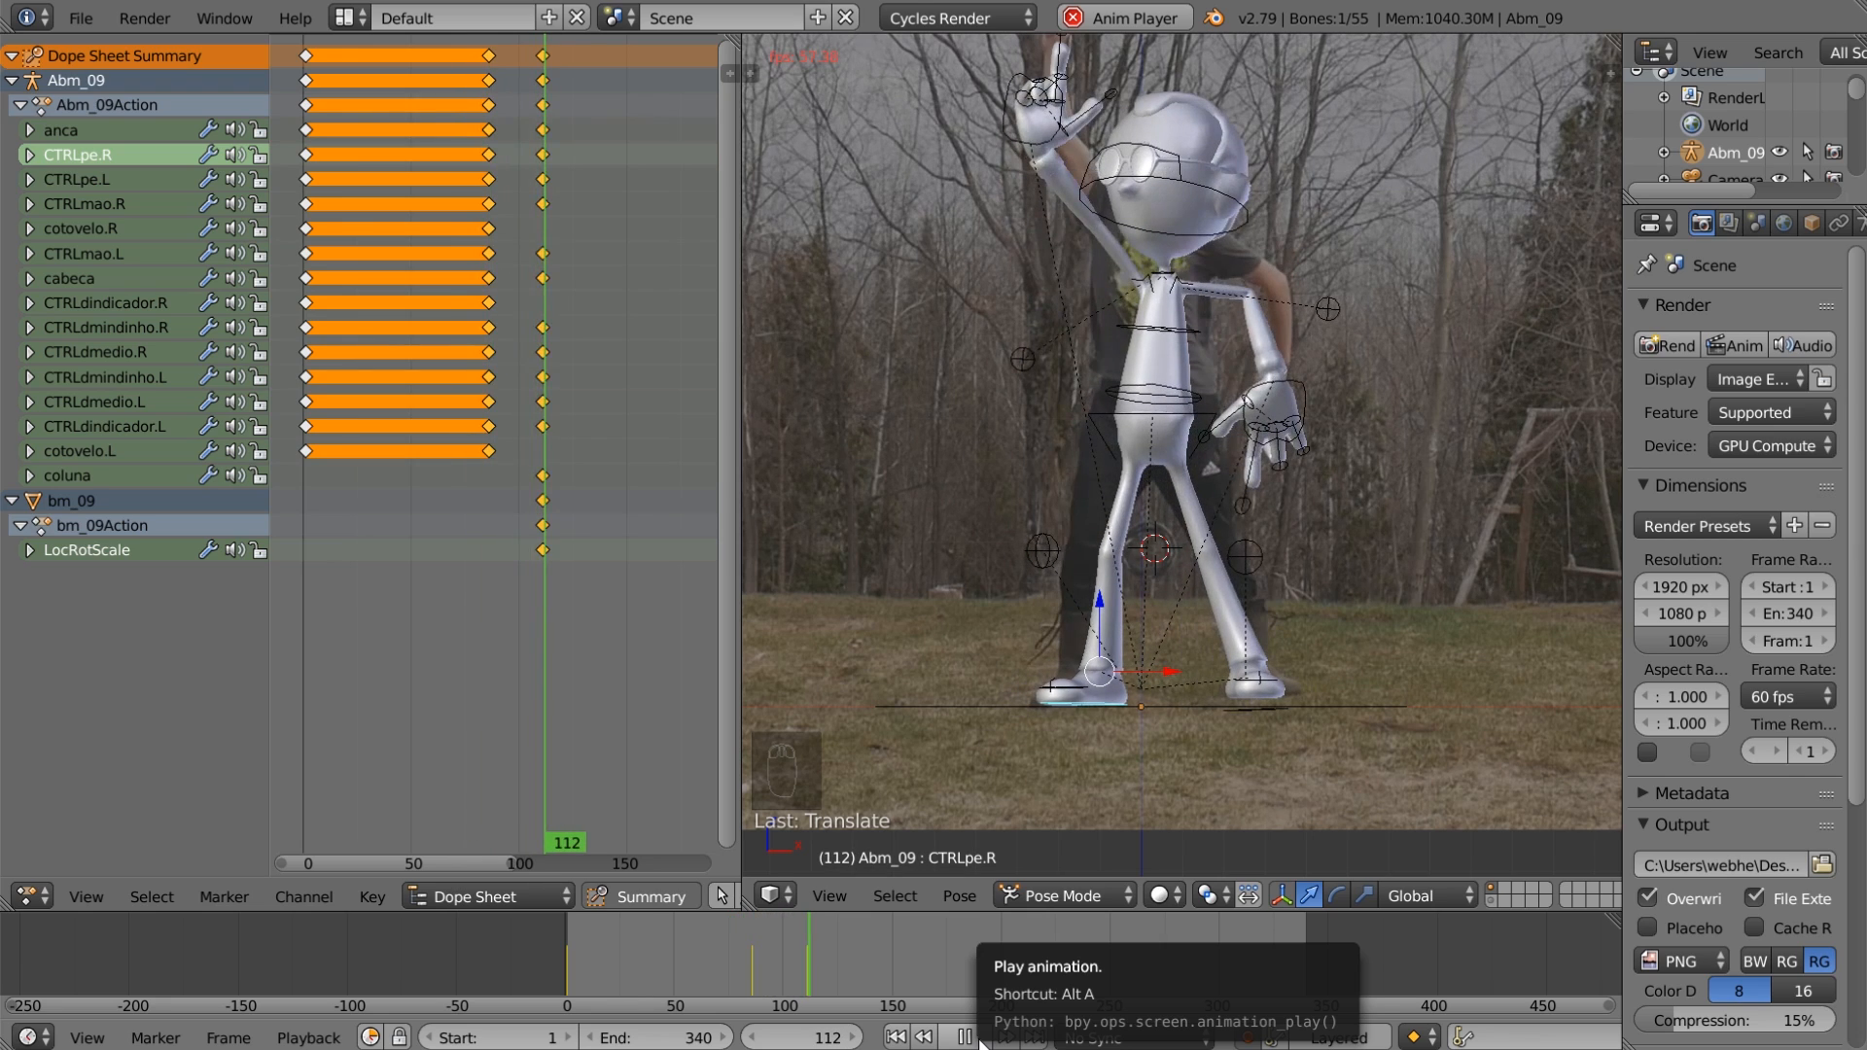
{"action": "left_click", "coordinate": [980, 1038]}
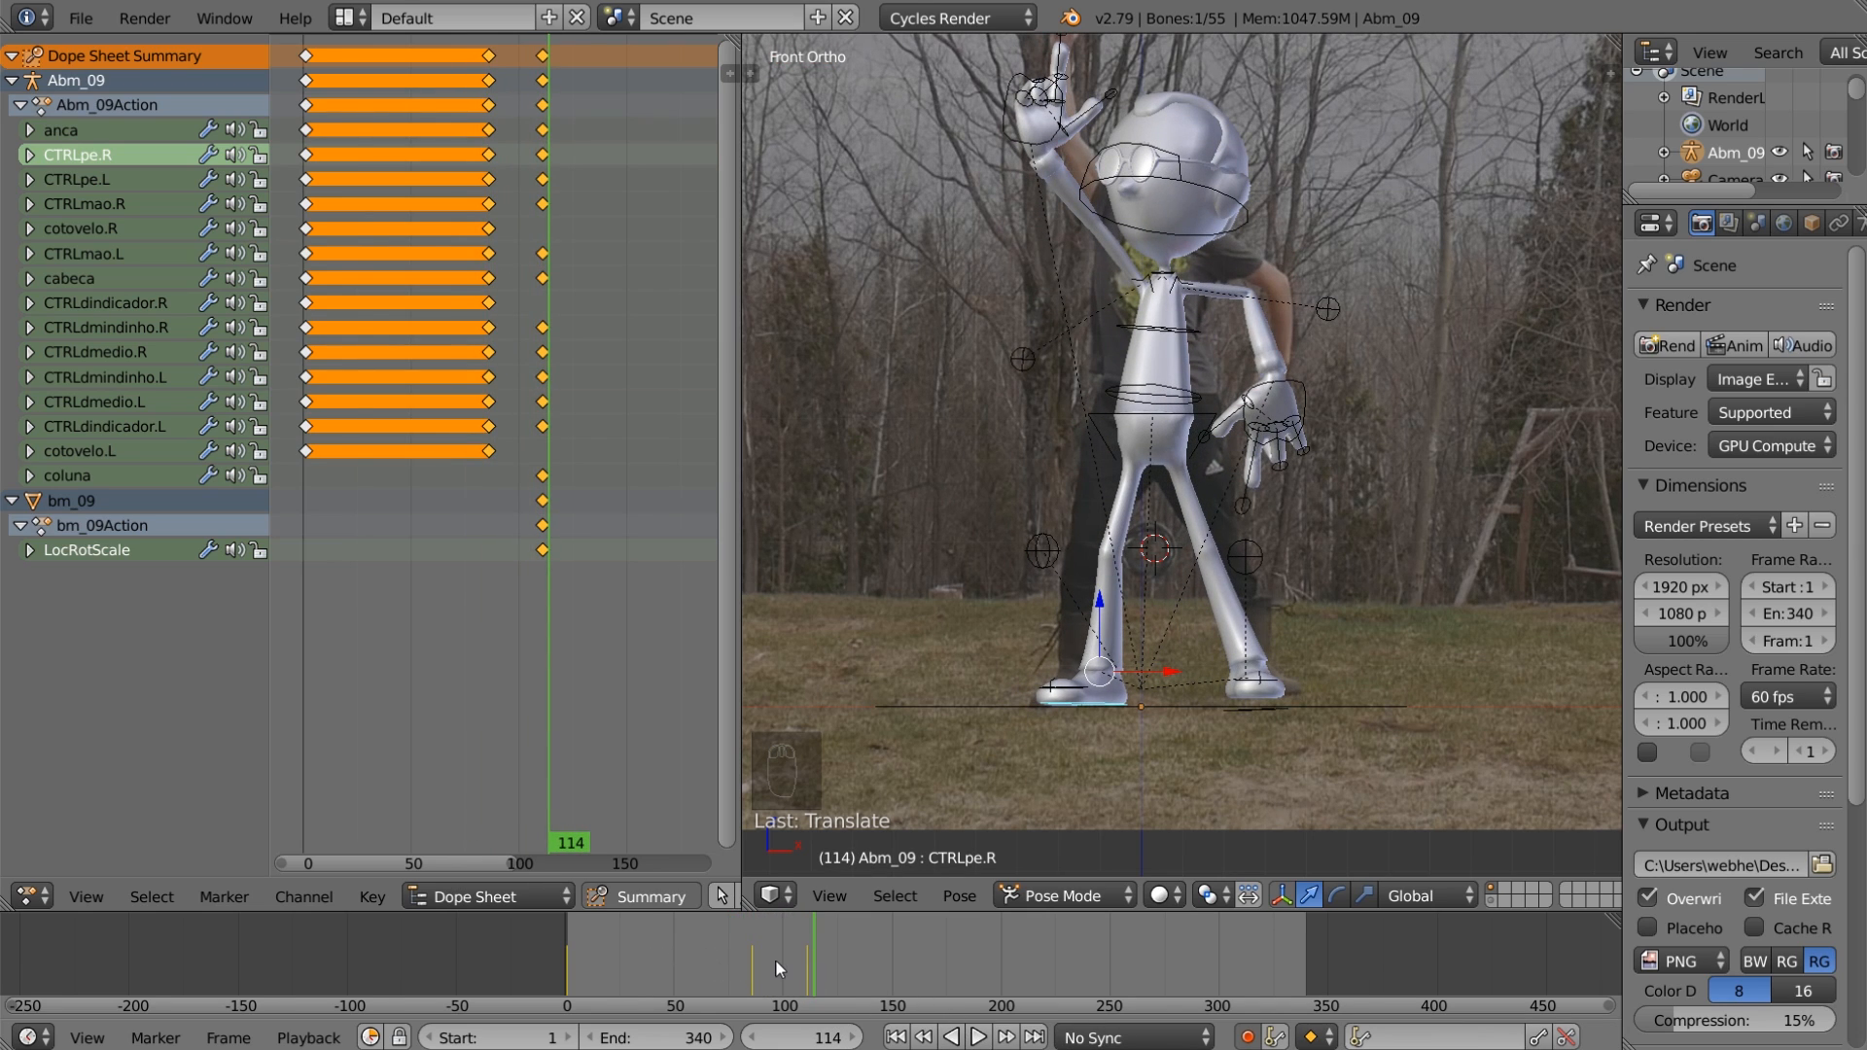
Step: Select the right toe bone dedope.R and keyframe it at frame 1 with a rotation of about 12.5 degrees
{"action": "left_click_drag", "start_coordinate": [775, 959], "coordinate": [634, 967]}
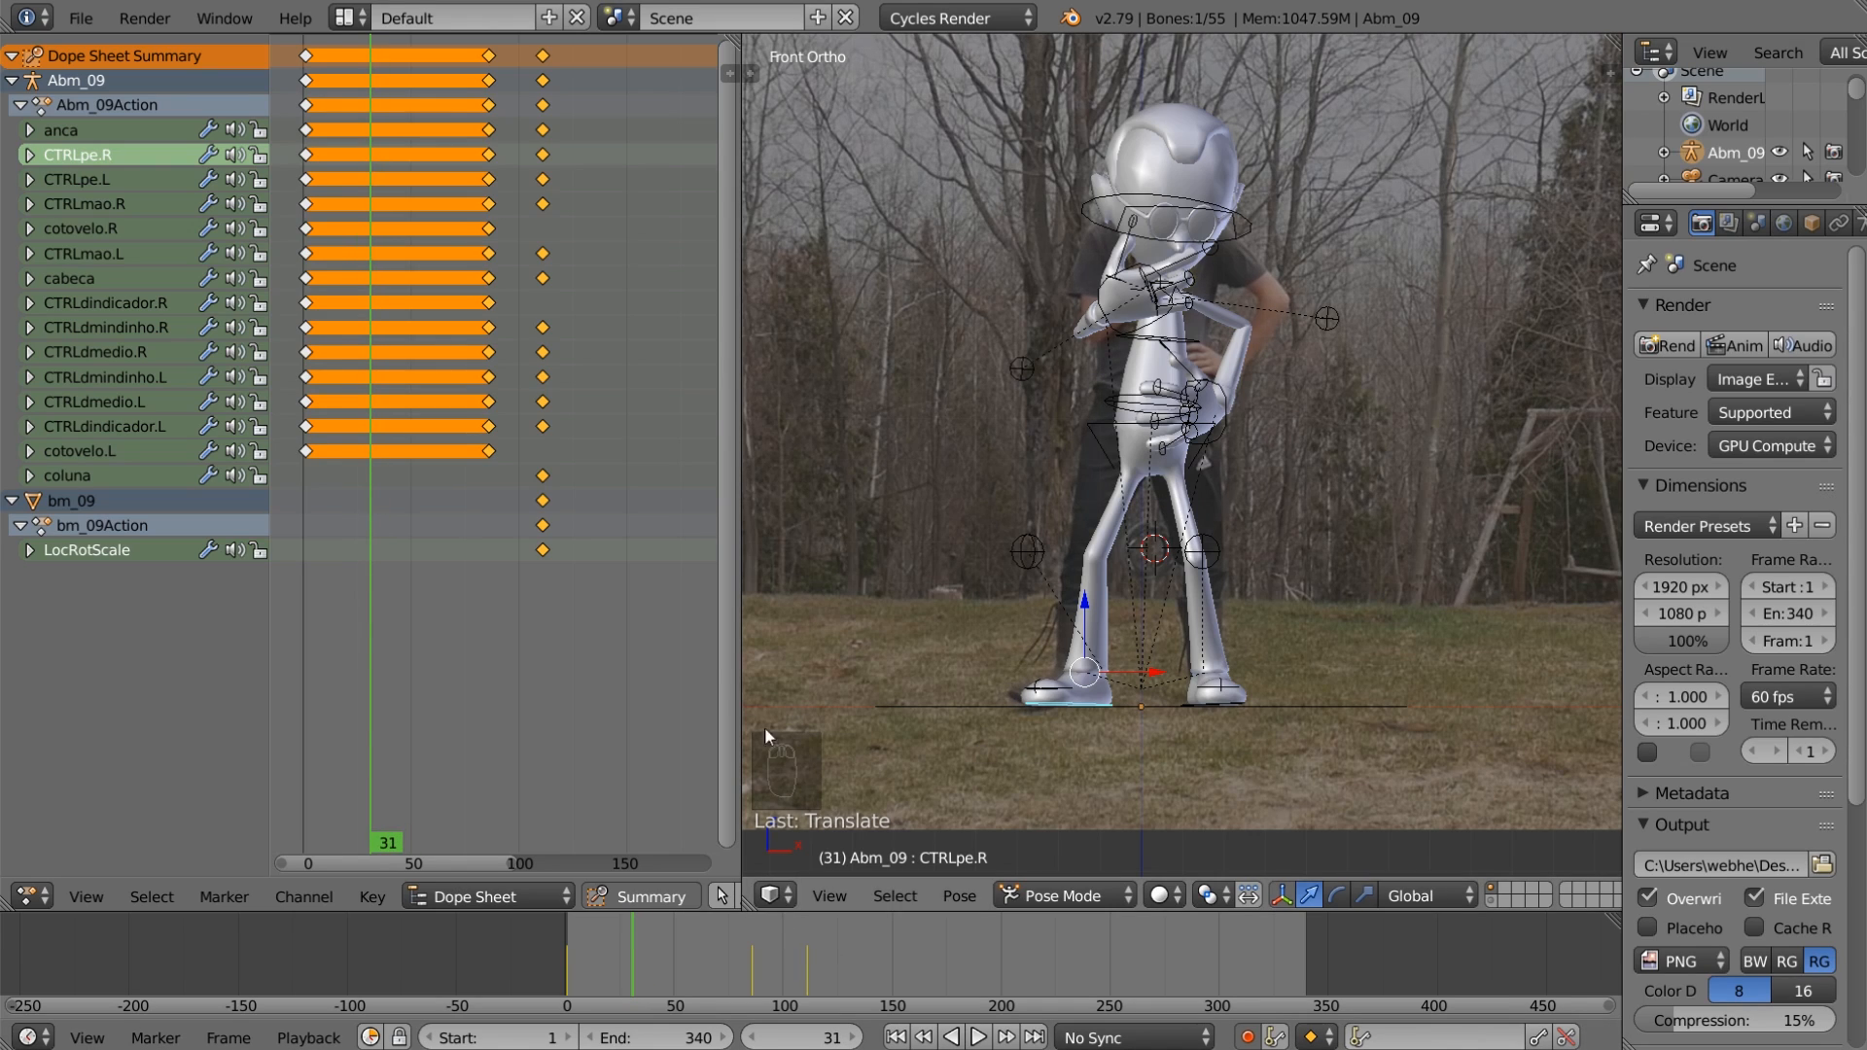
{"action": "key", "text": "a"}
{"action": "scroll", "coordinate": [1106, 482], "scroll_direction": "up", "scroll_amount": 3}
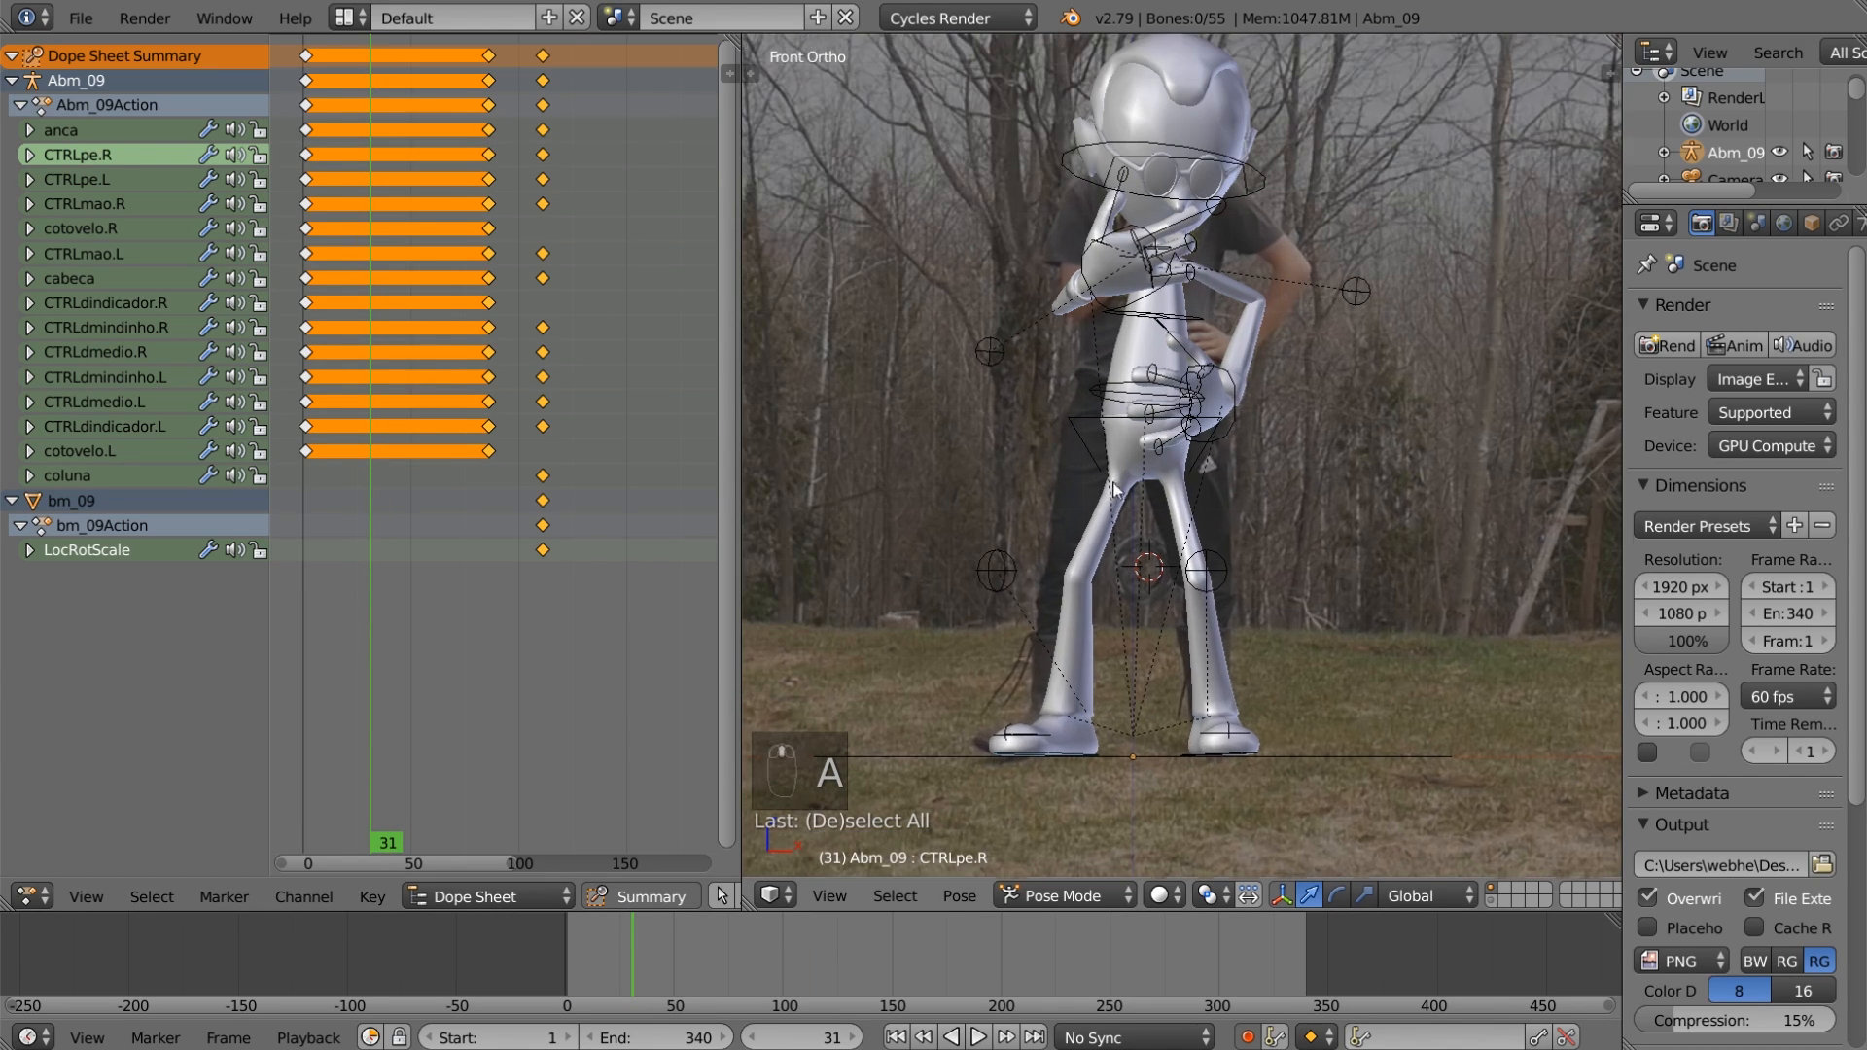
{"action": "right_click", "coordinate": [1057, 704]}
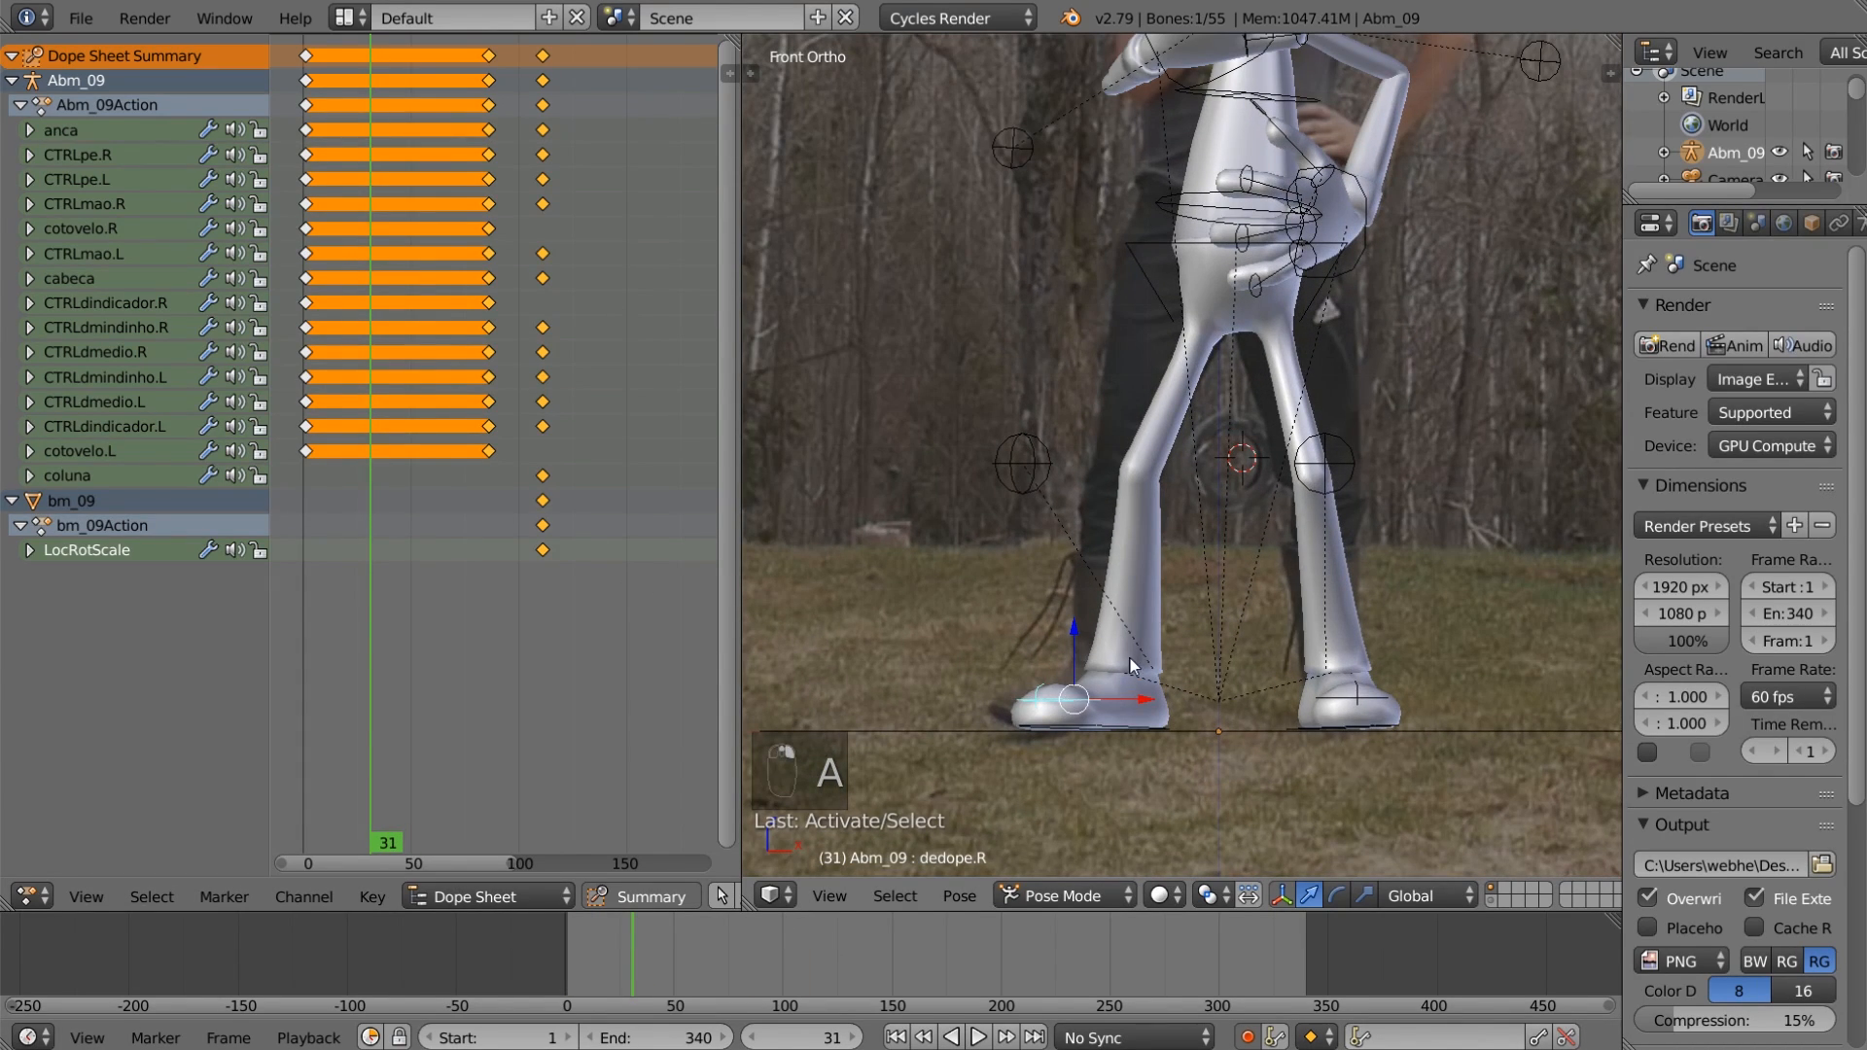
{"action": "key", "text": "shift+Left"}
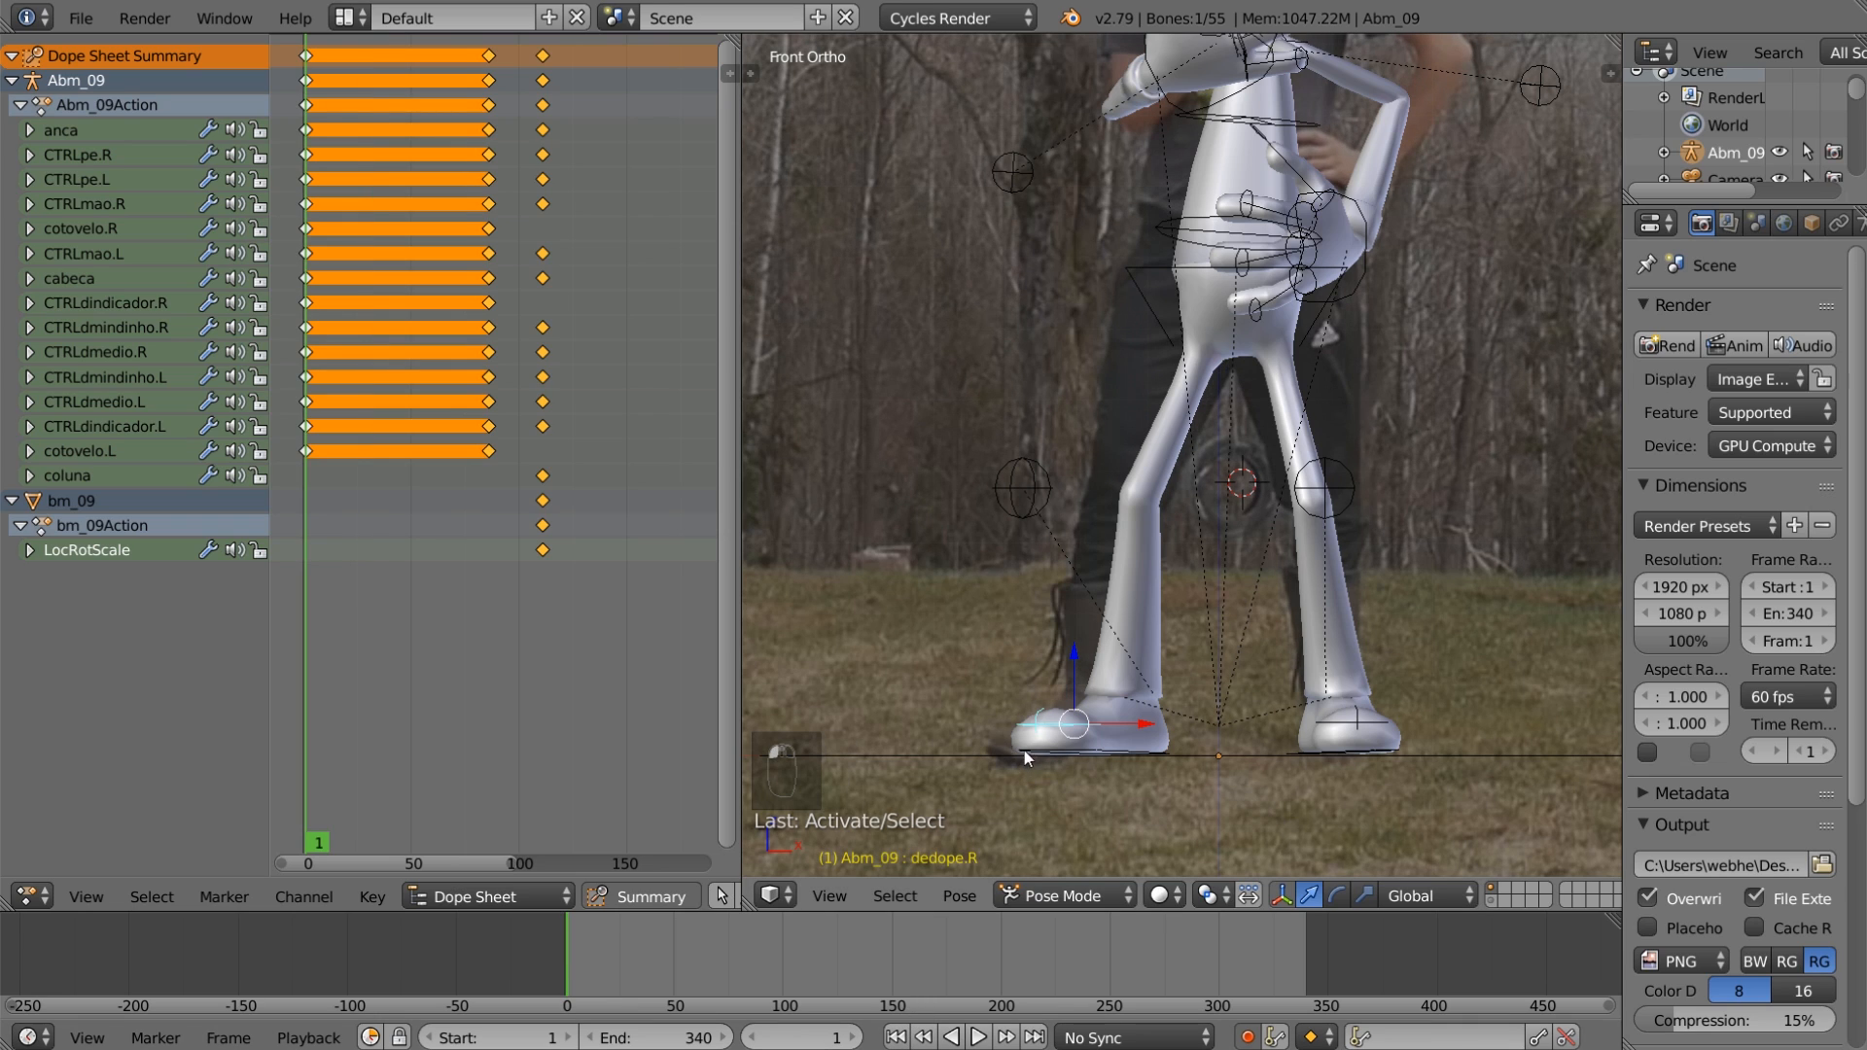
{"action": "scroll", "coordinate": [1065, 731], "scroll_direction": "up", "scroll_amount": 1}
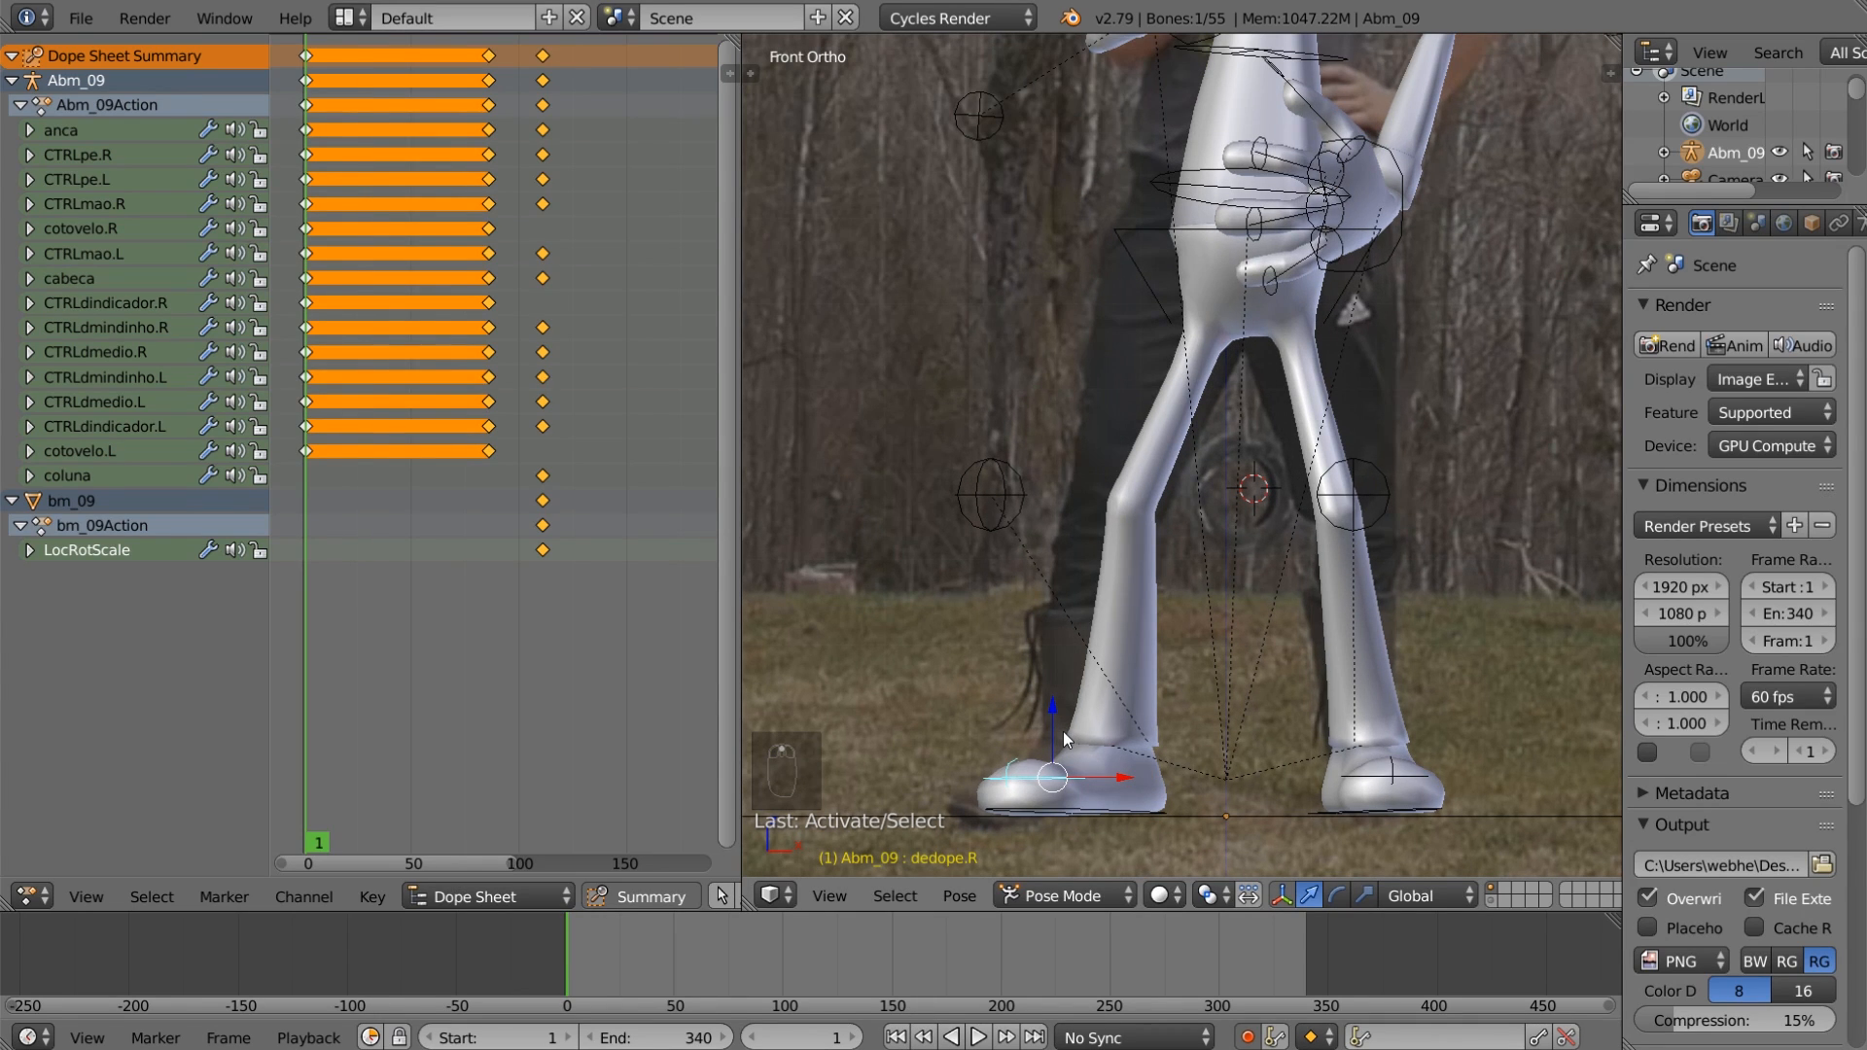
{"action": "key", "text": "i"}
{"action": "left_click", "coordinate": [1064, 732]}
{"action": "key", "text": "r"}
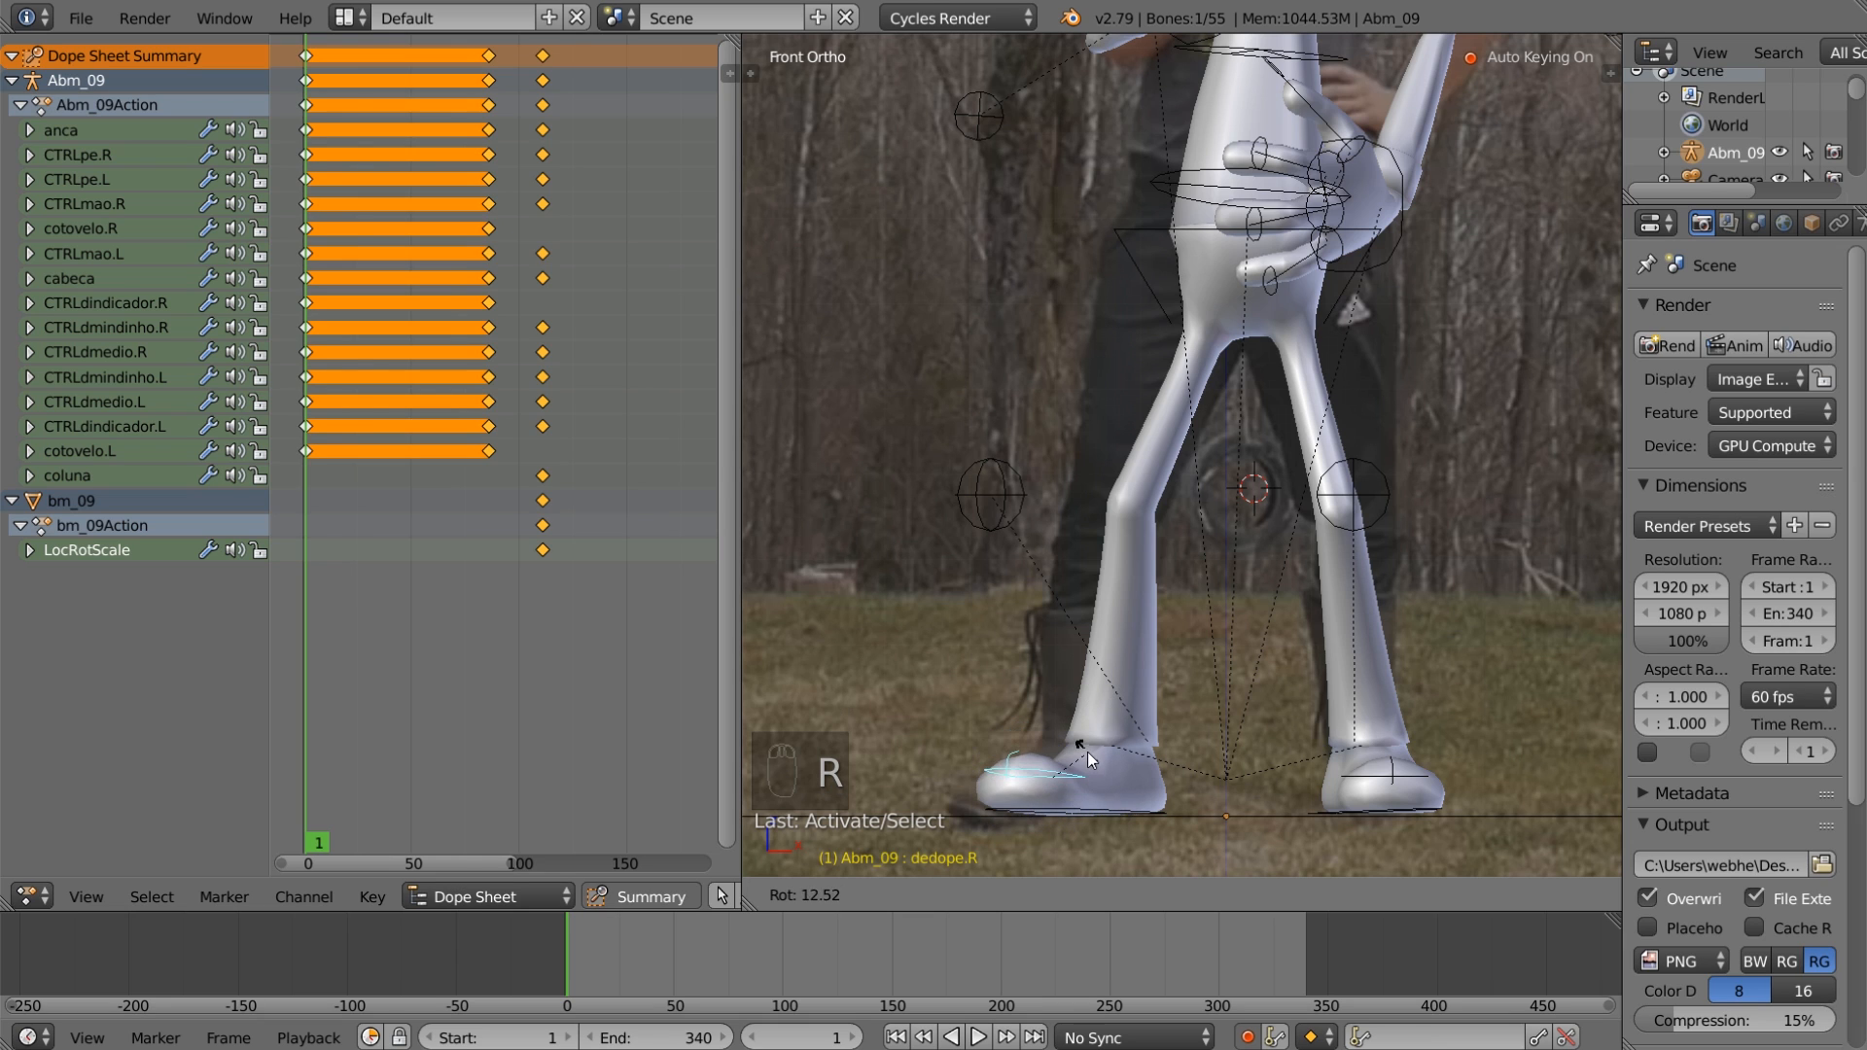
{"action": "left_click", "coordinate": [1087, 757]}
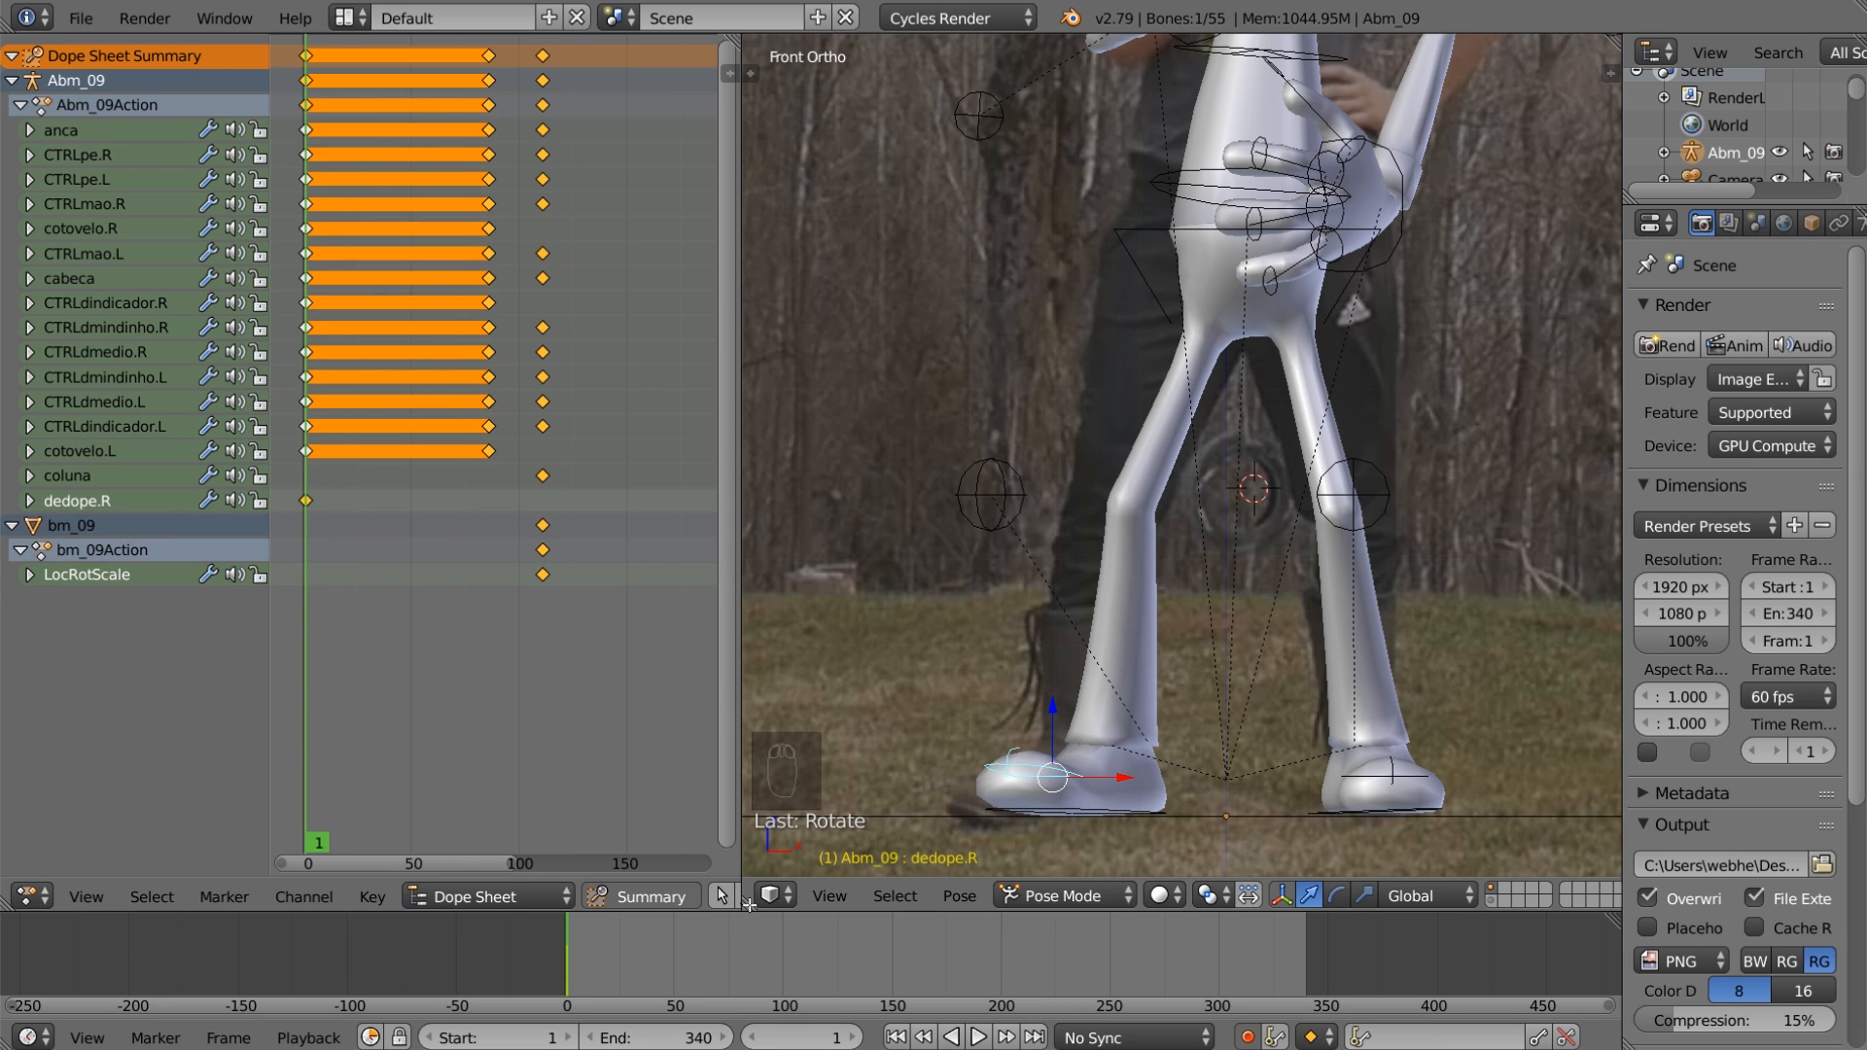
Step: Split the 3D viewport into two stacked views and show a close-up of the right foot at an angle in the lower one
{"action": "left_click_drag", "start_coordinate": [749, 904], "coordinate": [849, 457]}
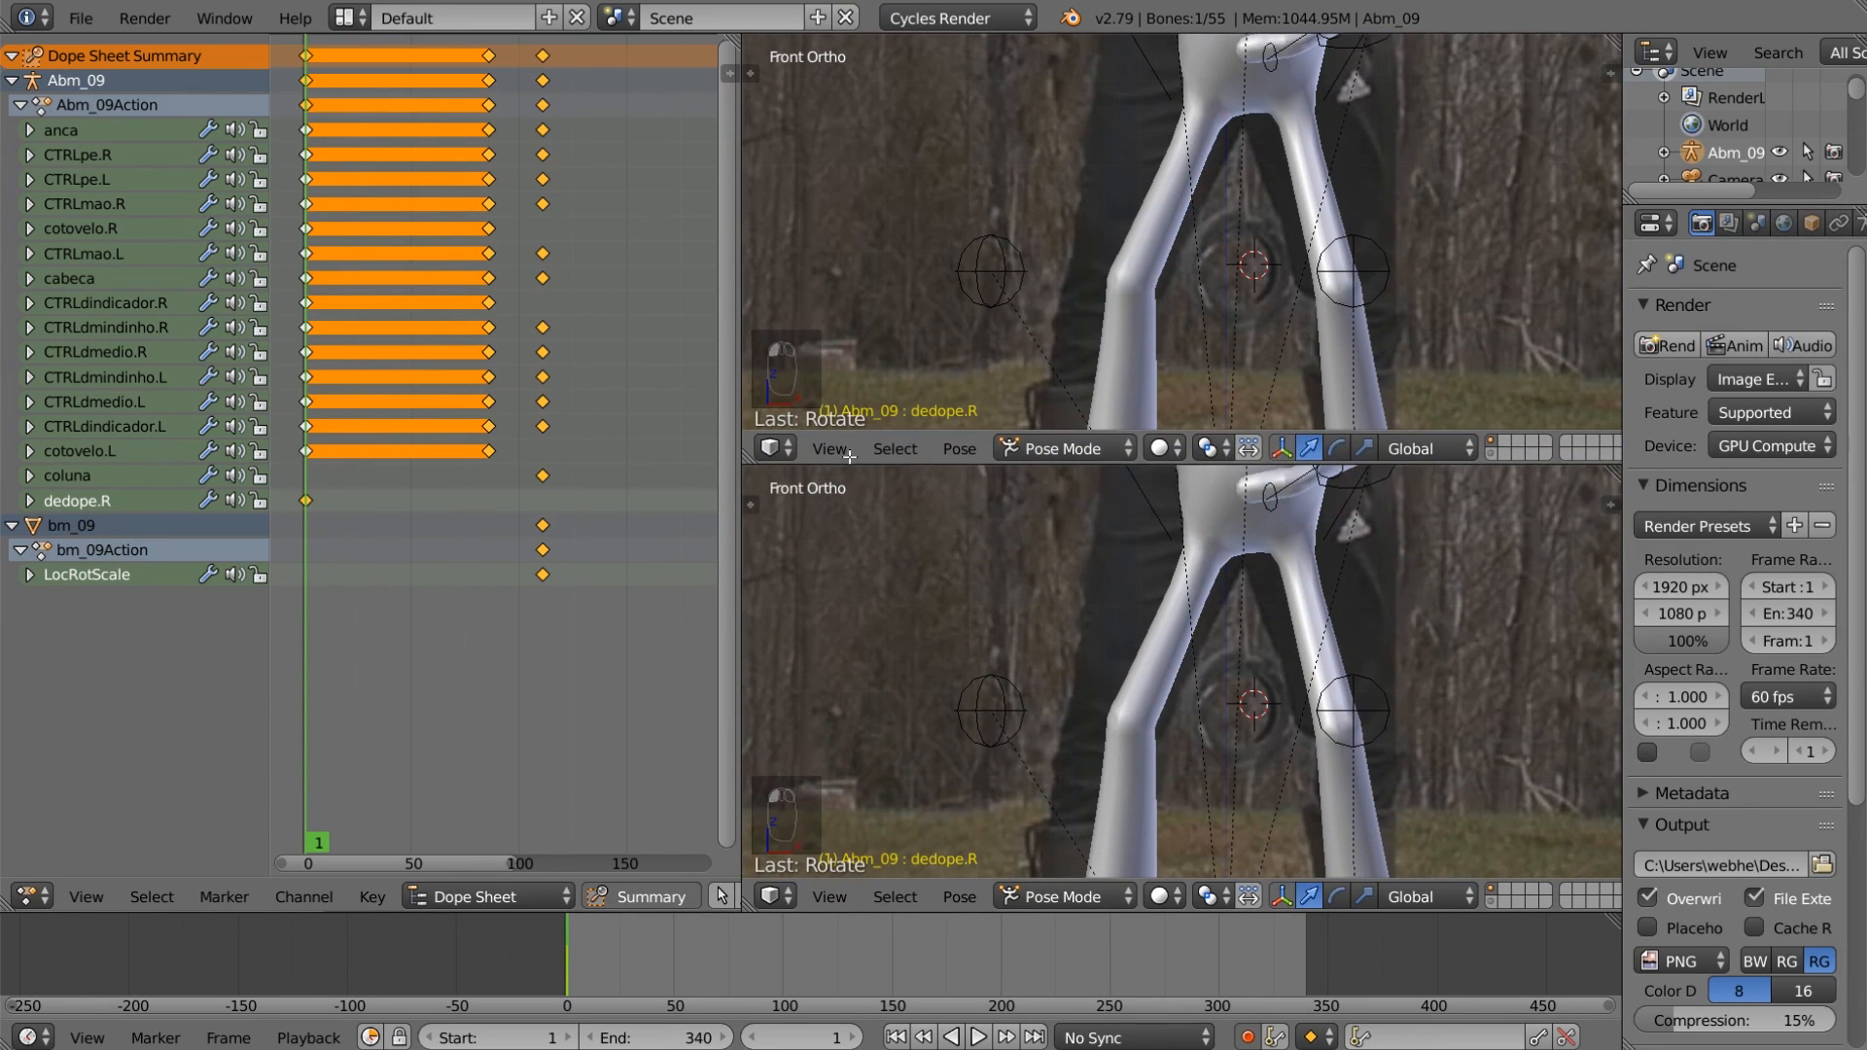
{"action": "middle_click_drag", "start_coordinate": [1083, 336], "coordinate": [1146, 97], "text": "shift"}
{"action": "middle_click_drag", "start_coordinate": [1256, 528], "coordinate": [1216, 398]}
{"action": "scroll", "coordinate": [1152, 757], "scroll_direction": "up", "scroll_amount": 3}
{"action": "middle_click_drag", "start_coordinate": [1130, 721], "coordinate": [1146, 739]}
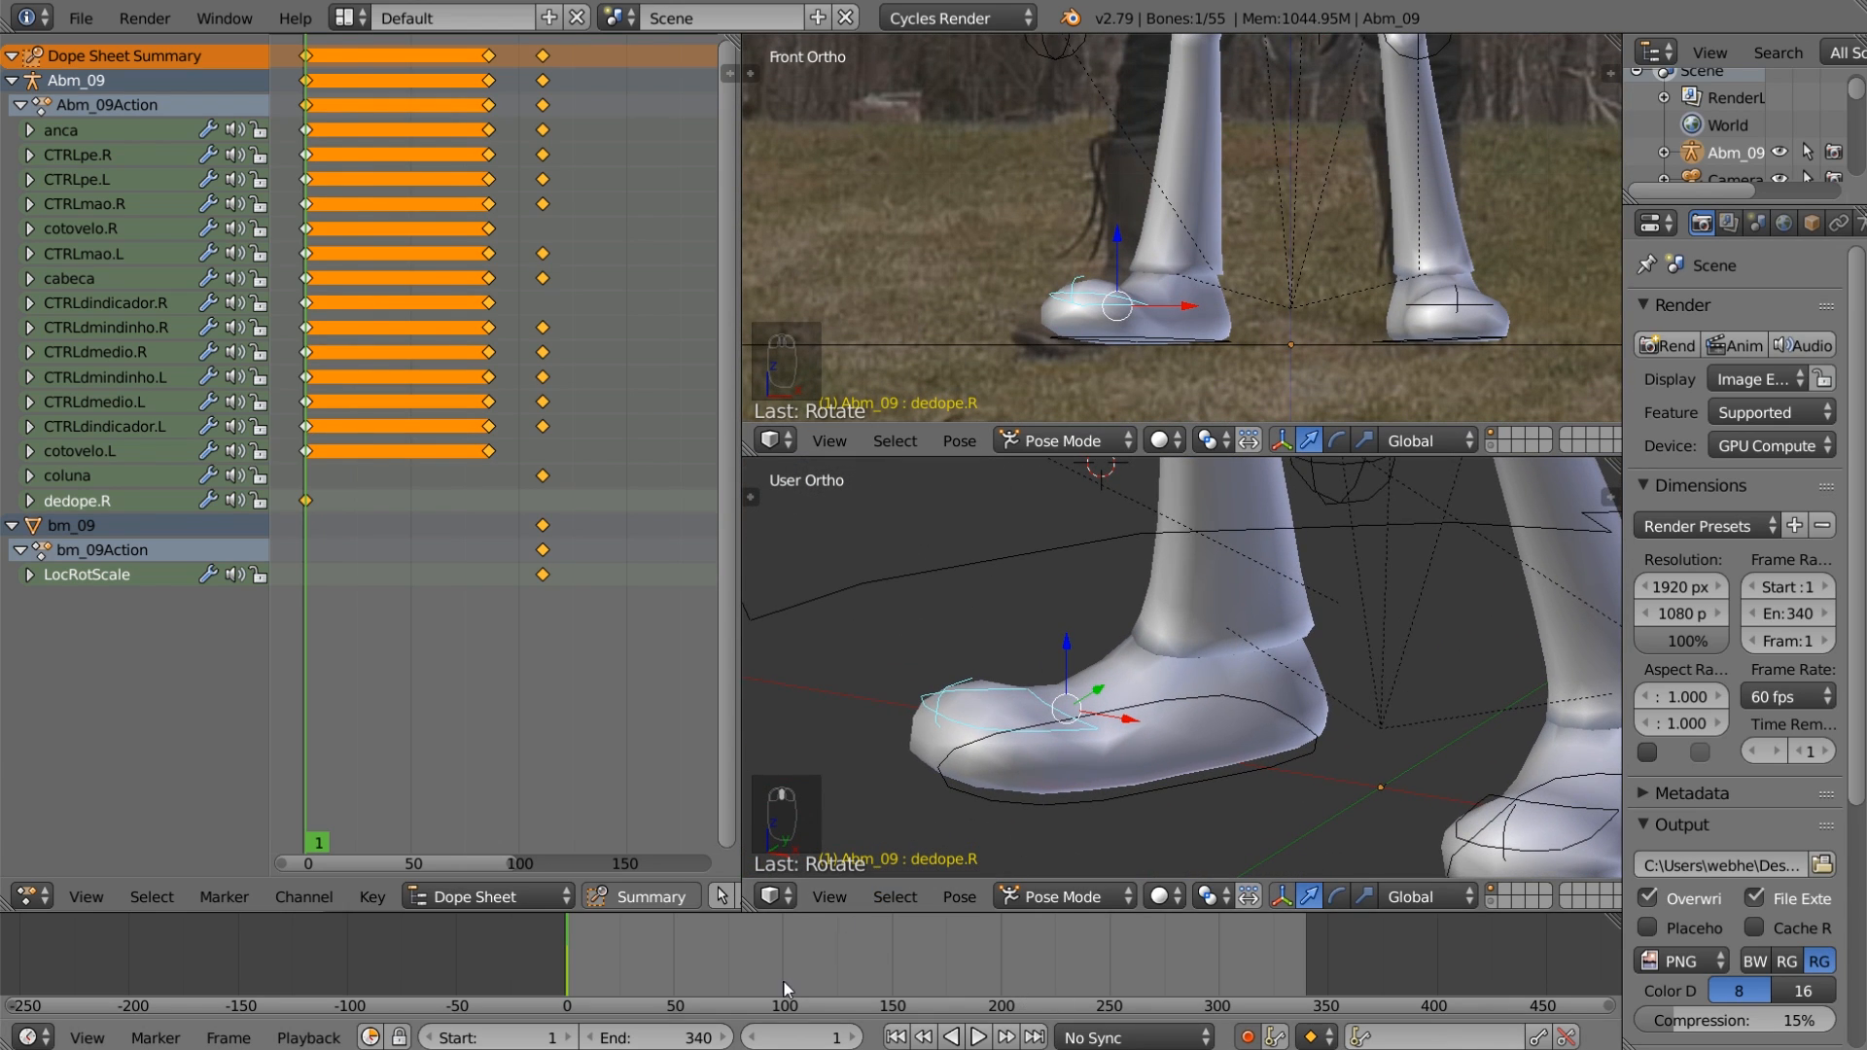
Step: Rotate the right toe bone upward at frame 10 to keyframe the raised toes
{"action": "key", "text": "Right"}
{"action": "key", "text": "Right"}
{"action": "key", "text": "Right"}
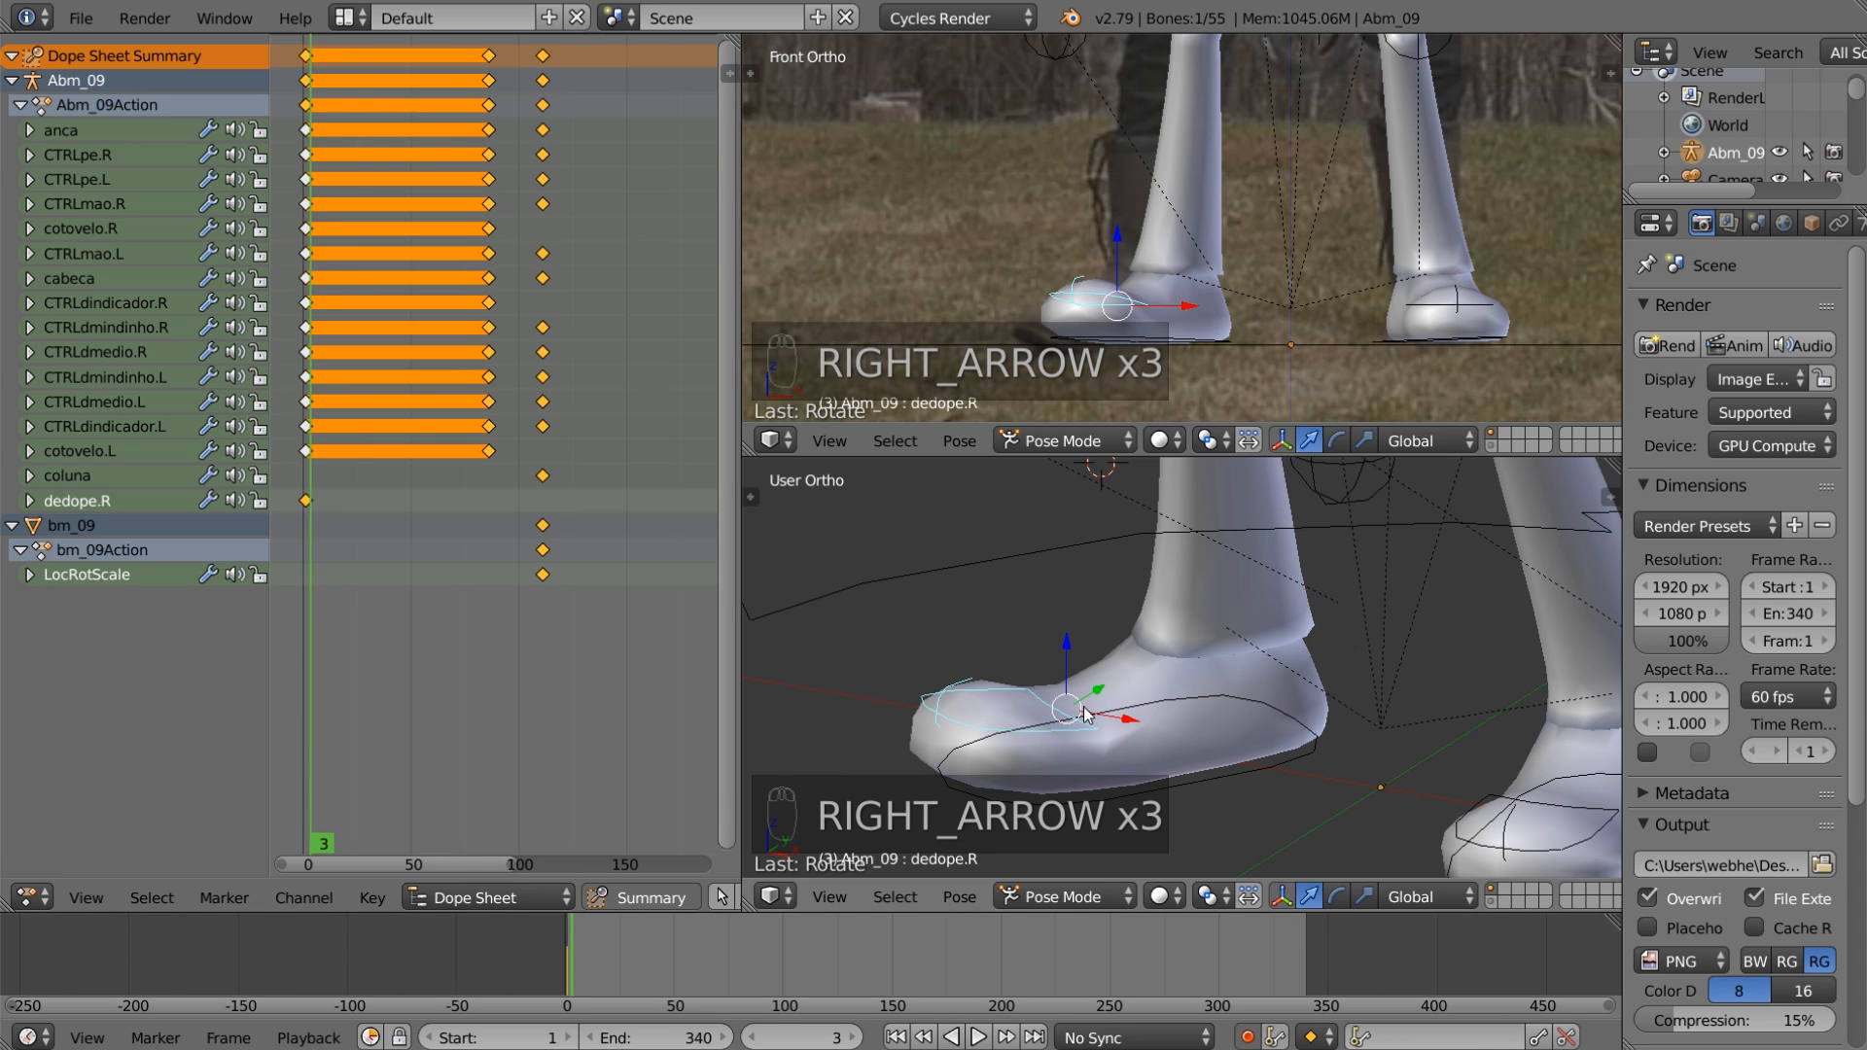
{"action": "key", "text": "Right"}
{"action": "key", "text": "Right"}
{"action": "key", "text": "Right"}
{"action": "key", "text": "Right"}
{"action": "key", "text": "Right"}
{"action": "key", "text": "Right"}
{"action": "key", "text": "Right"}
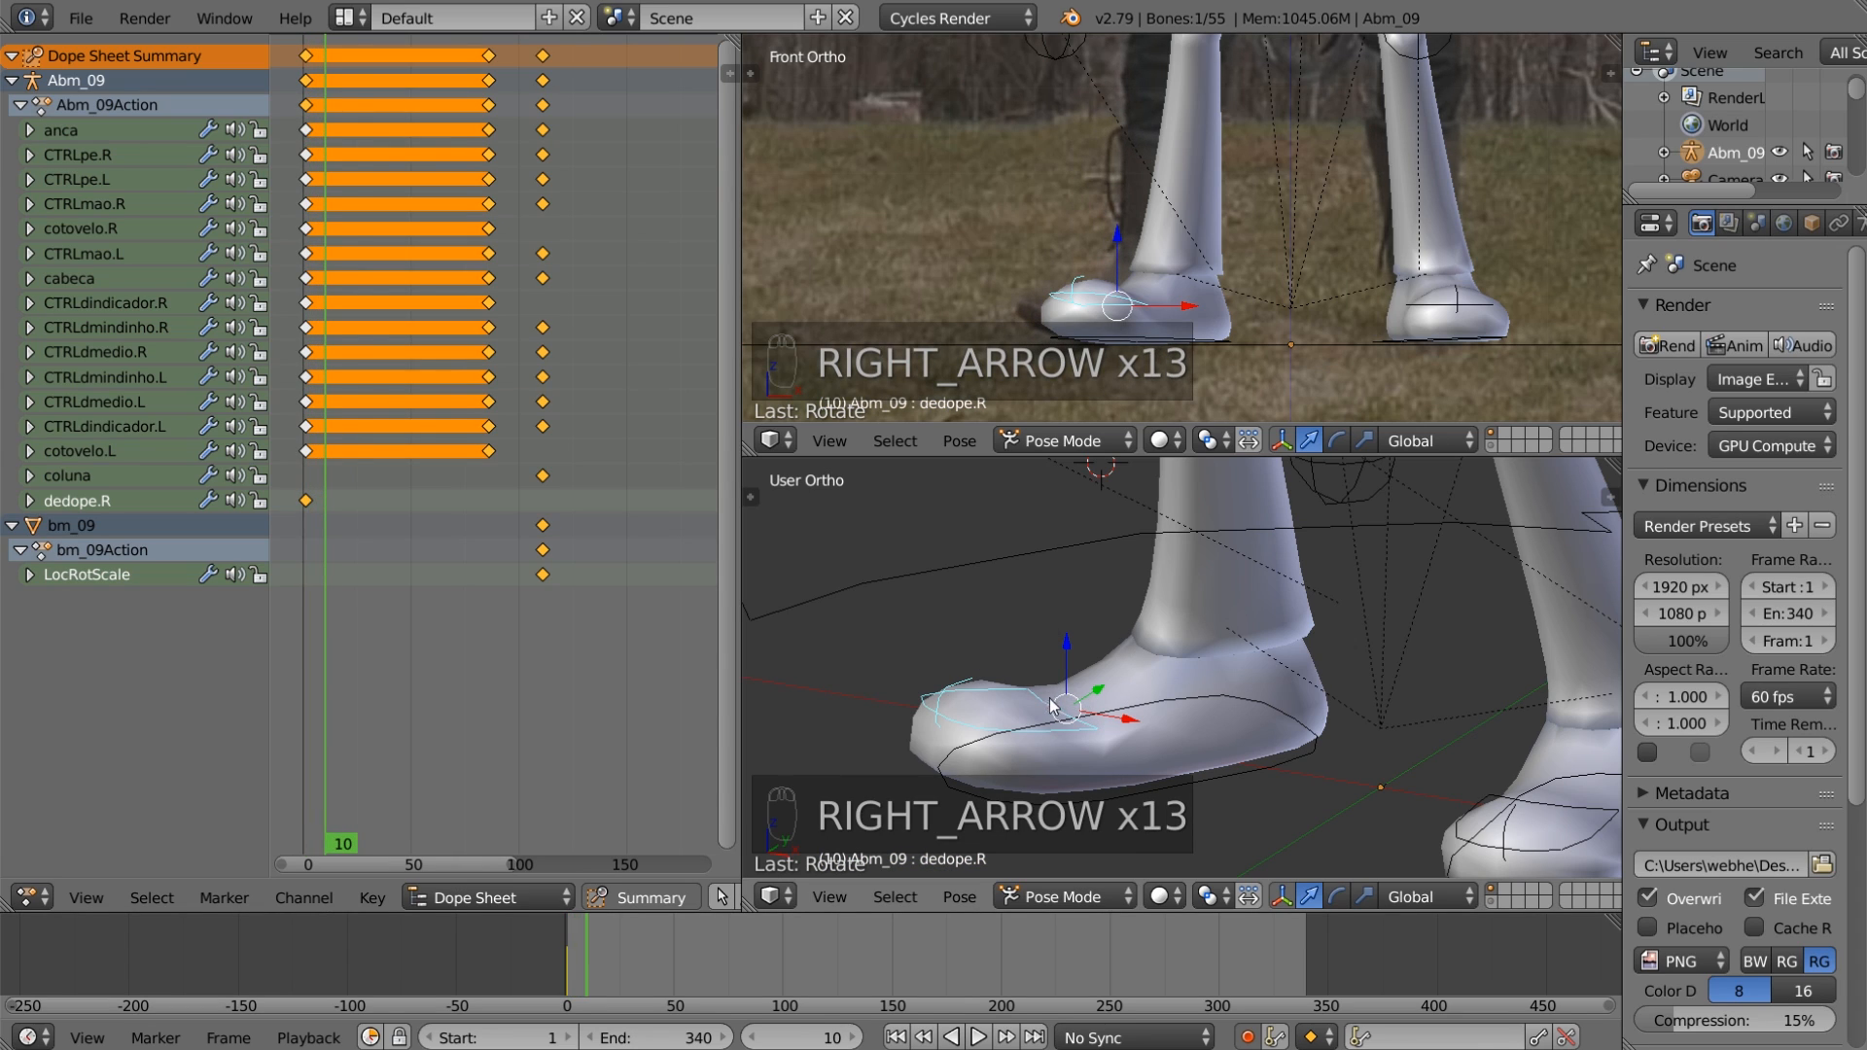
{"action": "key", "text": "r"}
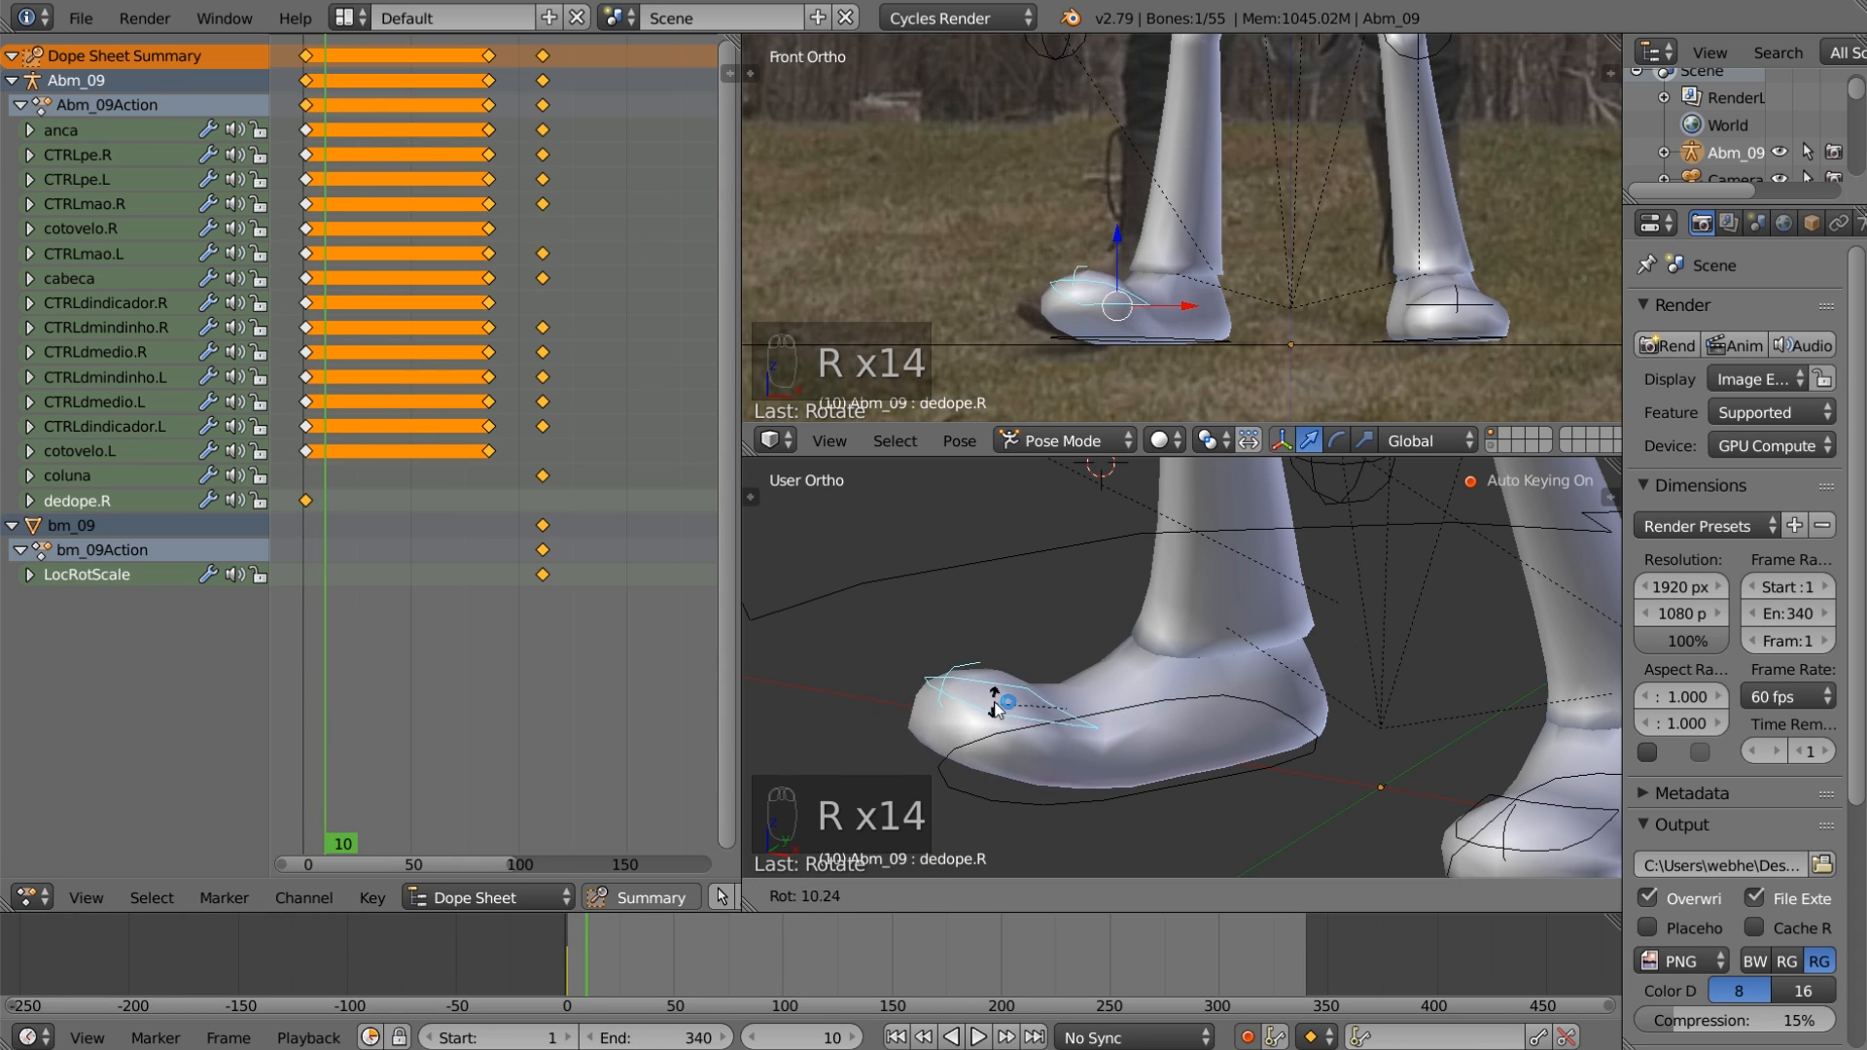
{"action": "left_click", "coordinate": [1006, 702]}
Step: Keyframe the right toe bone at frame 14, holding the raised pose
{"action": "key", "text": "Right"}
{"action": "key", "text": "Right"}
{"action": "key", "text": "Right"}
{"action": "key", "text": "Right"}
{"action": "key", "text": "Right"}
{"action": "key", "text": "Right"}
{"action": "key", "text": "Right"}
{"action": "key", "text": "Right"}
{"action": "key", "text": "Right"}
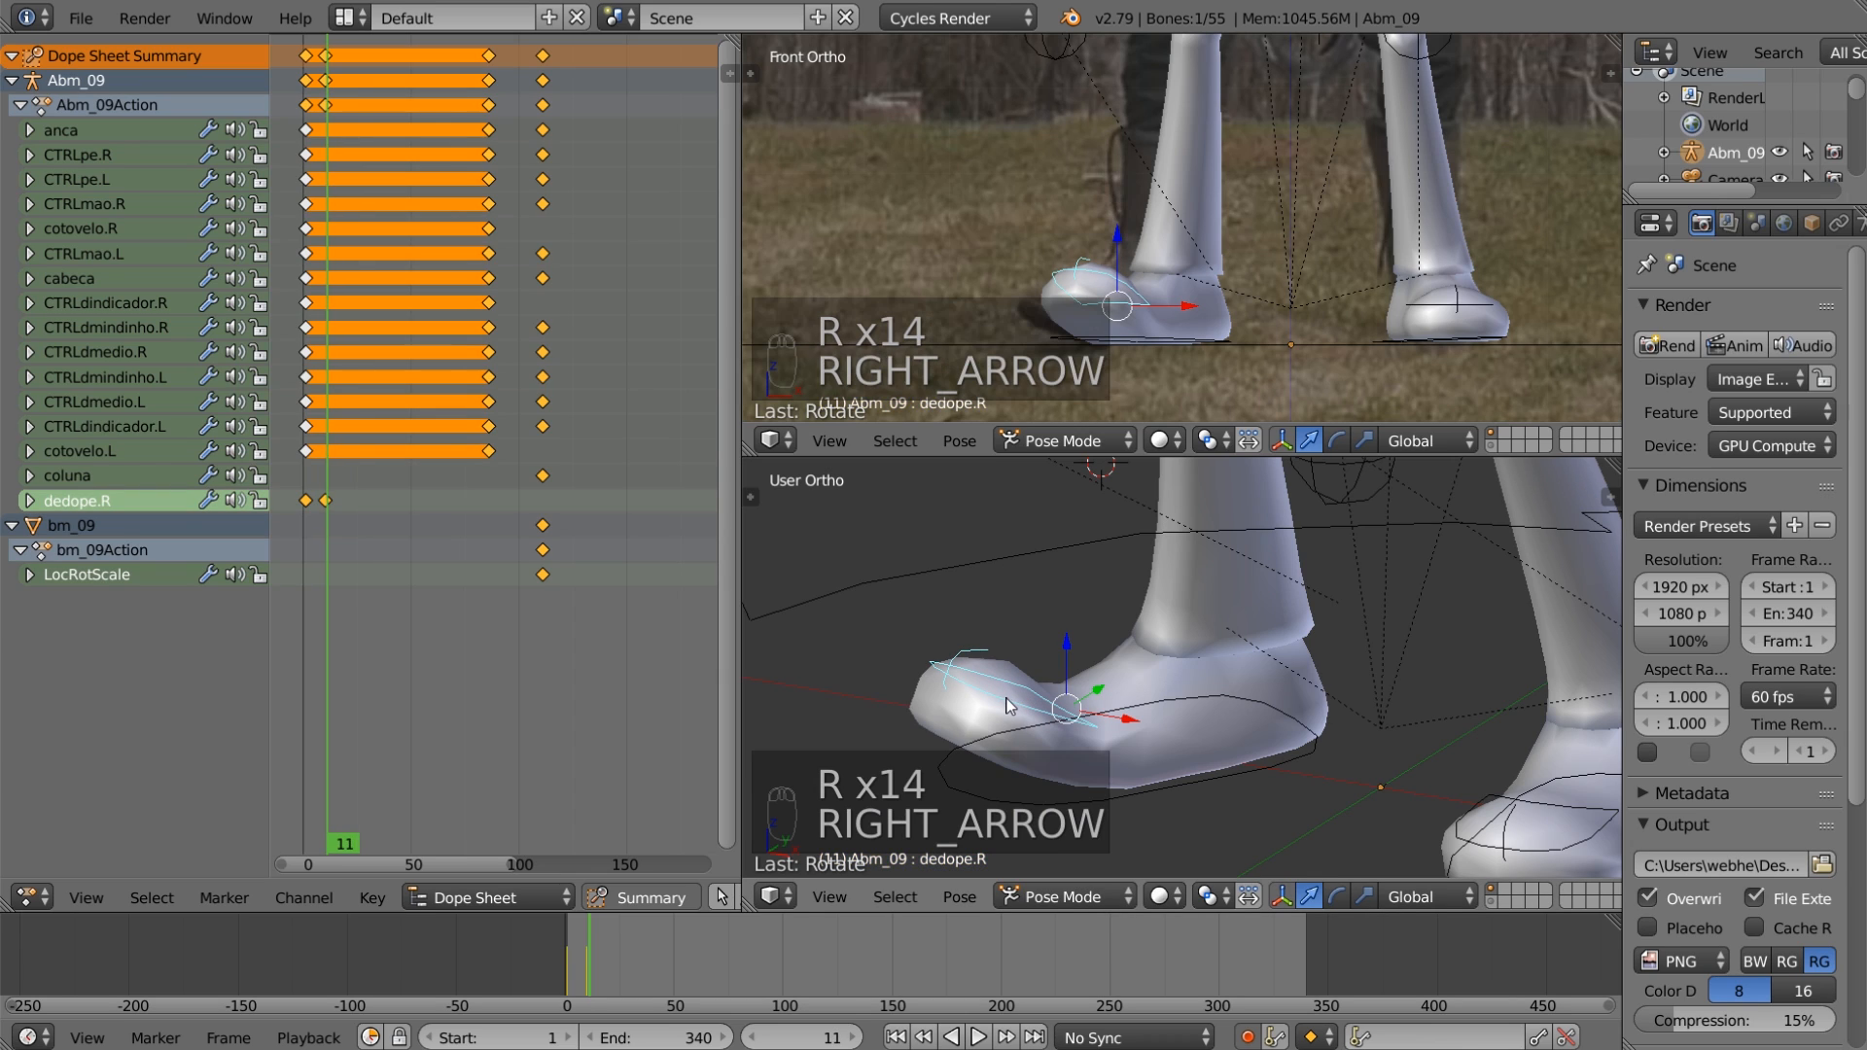
{"action": "key", "text": "Left"}
{"action": "key", "text": "Left"}
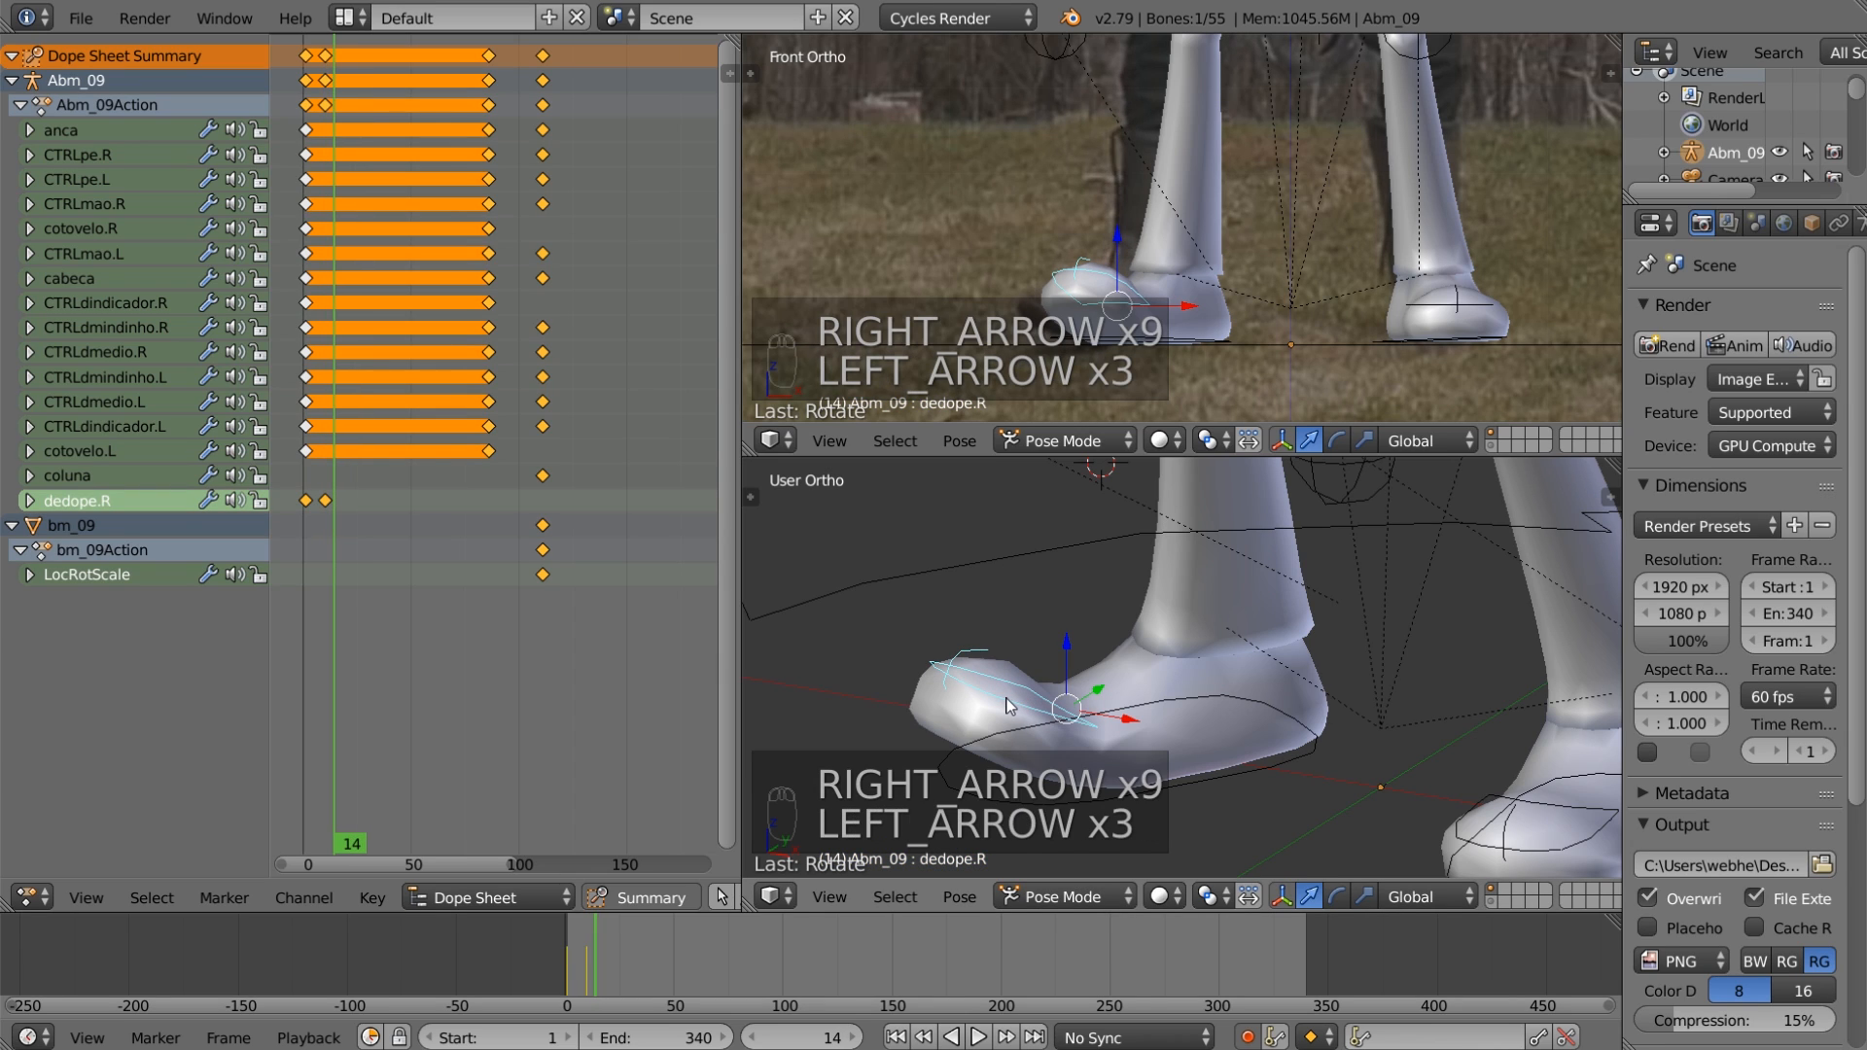
{"action": "key", "text": "r"}
{"action": "key", "text": "r"}
{"action": "key", "text": "r"}
{"action": "key", "text": "r"}
{"action": "left_click", "coordinate": [1006, 707]}
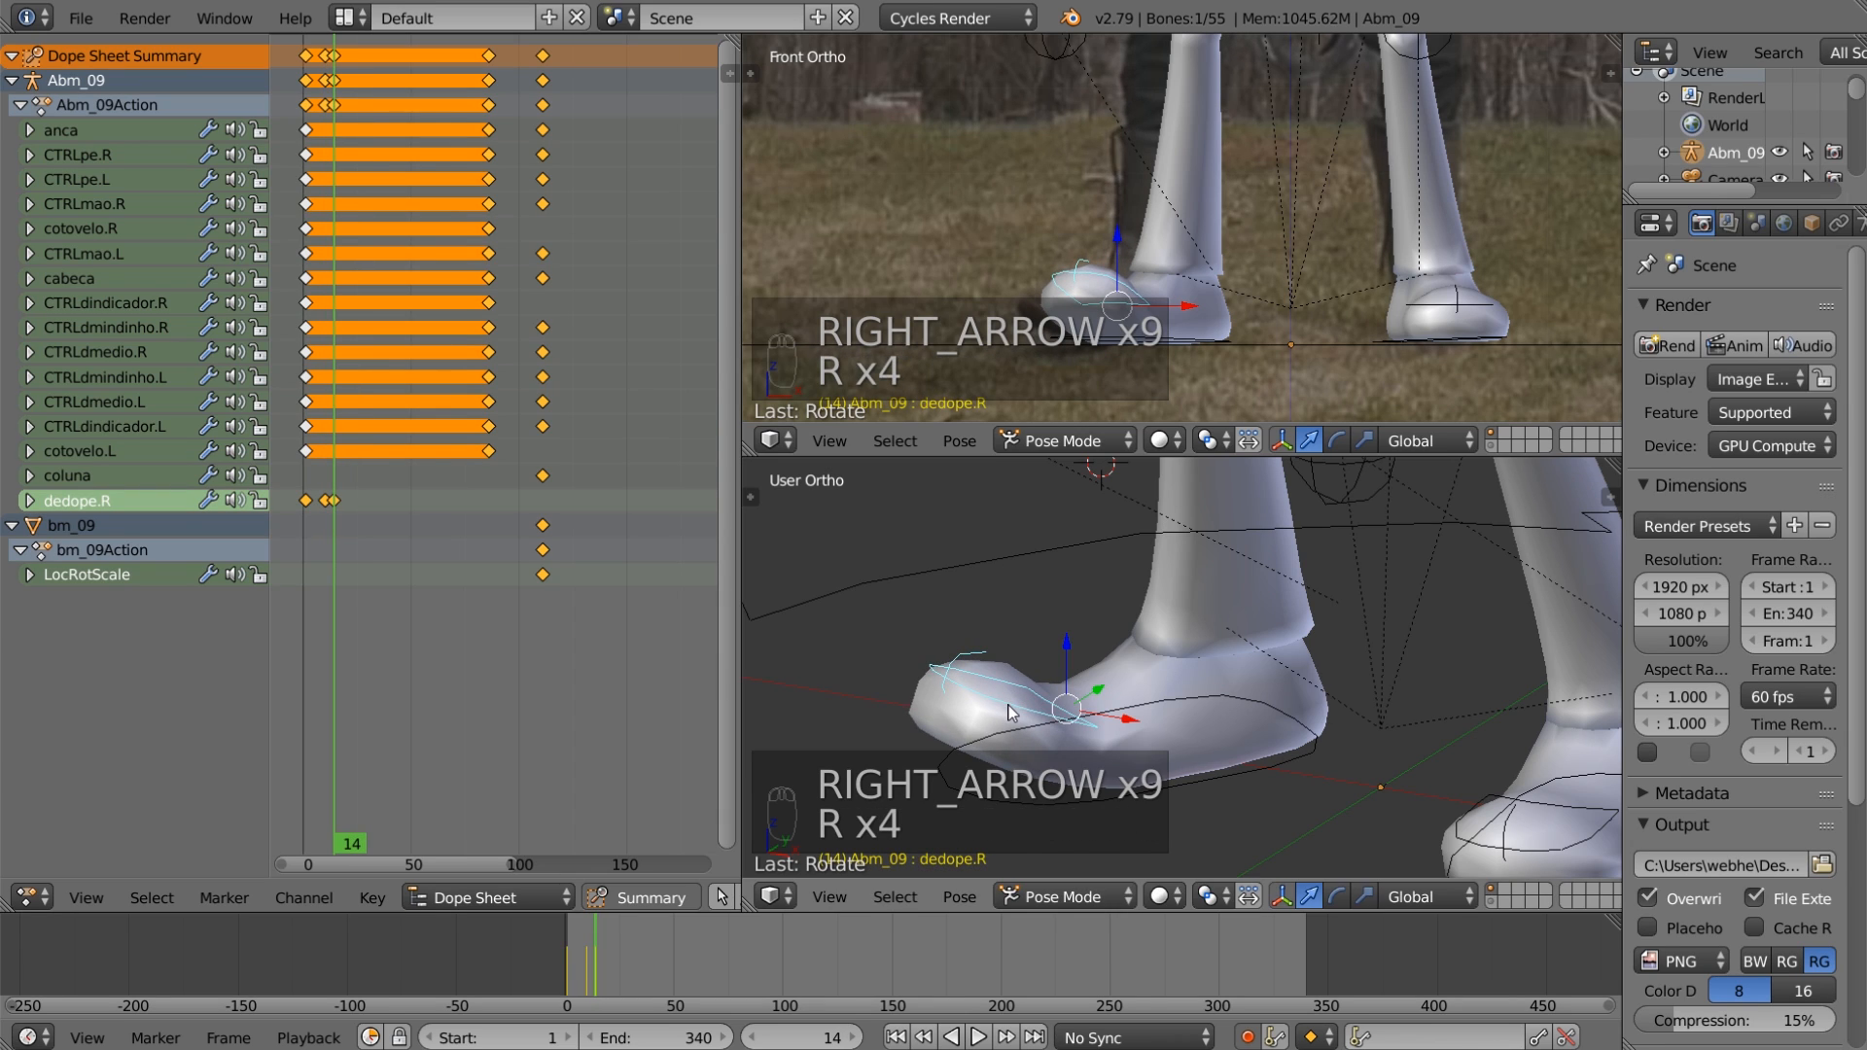
Step: Rotate the right toe bone down to the ground at frame 19 to keyframe the end of the tap
{"action": "key", "text": "Right"}
{"action": "key", "text": "Right"}
{"action": "key", "text": "Right"}
{"action": "key", "text": "Right"}
{"action": "key", "text": "Right"}
{"action": "key", "text": "Right"}
{"action": "key", "text": "Left"}
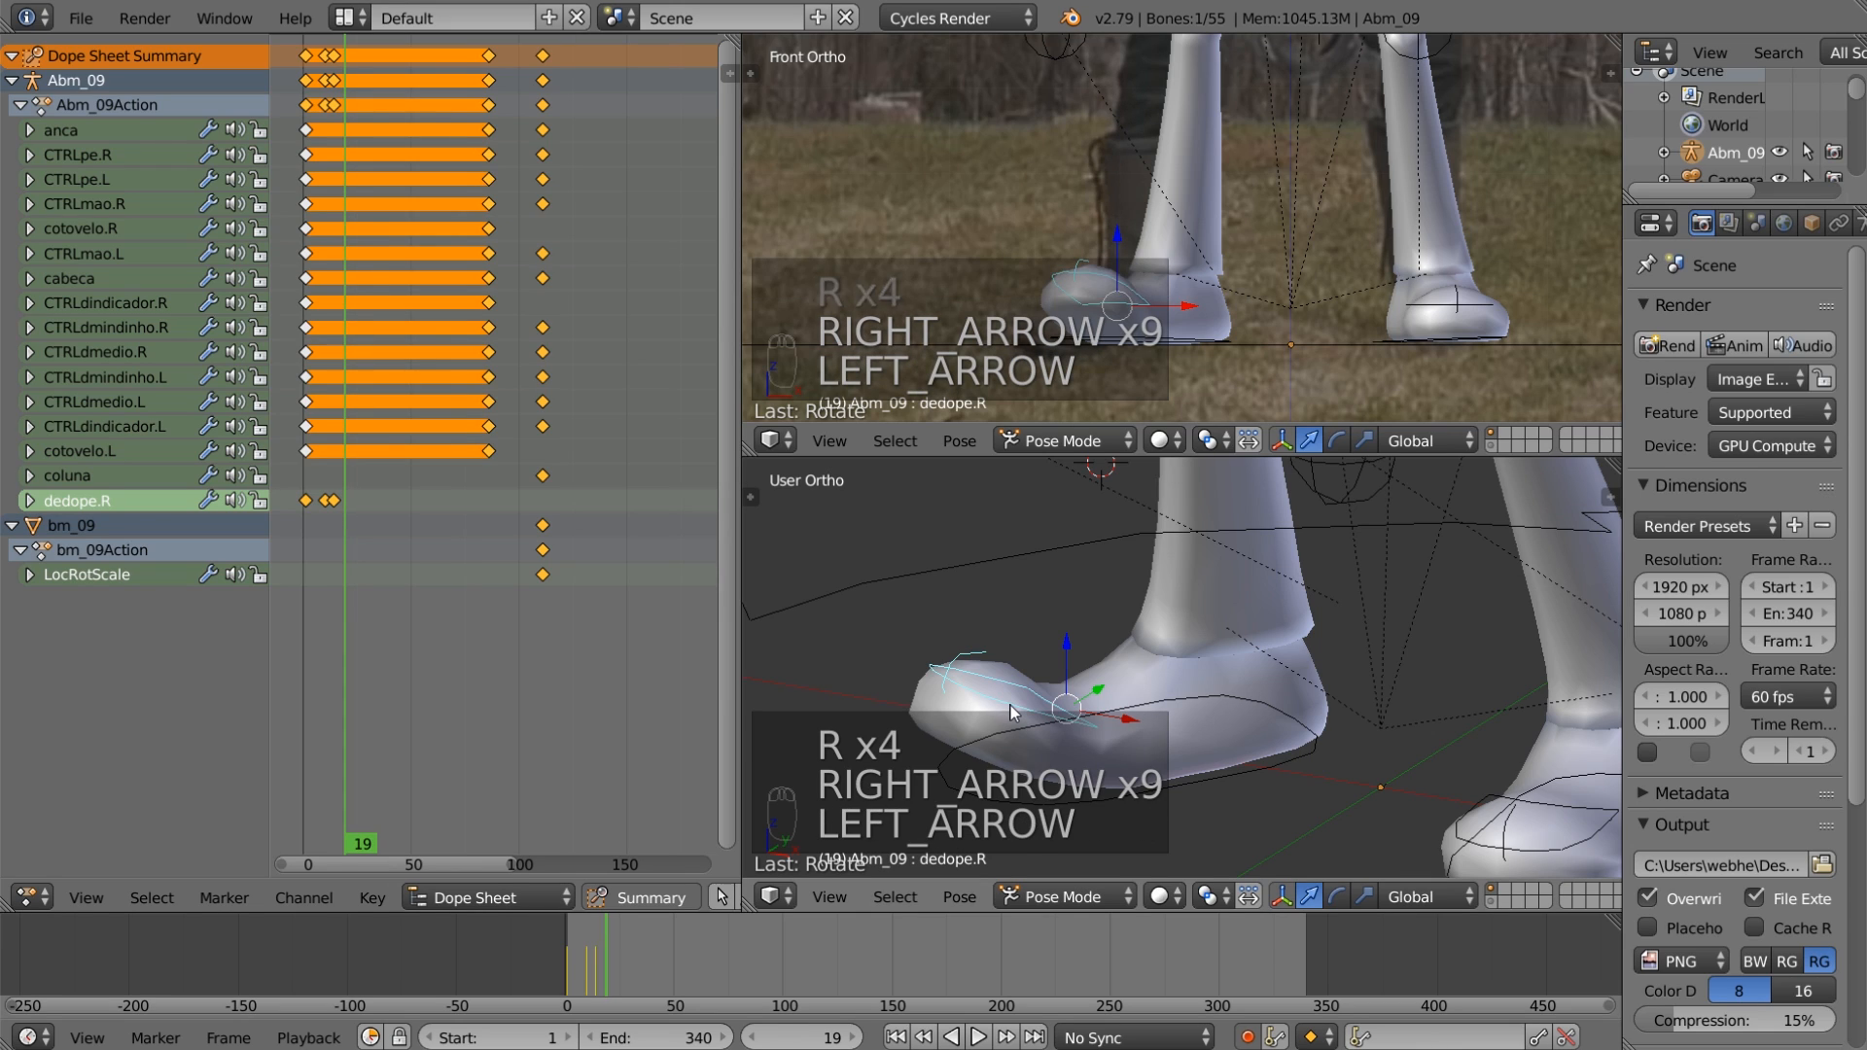
{"action": "key", "text": "r"}
{"action": "key", "text": "r"}
{"action": "left_click", "coordinate": [1107, 755]}
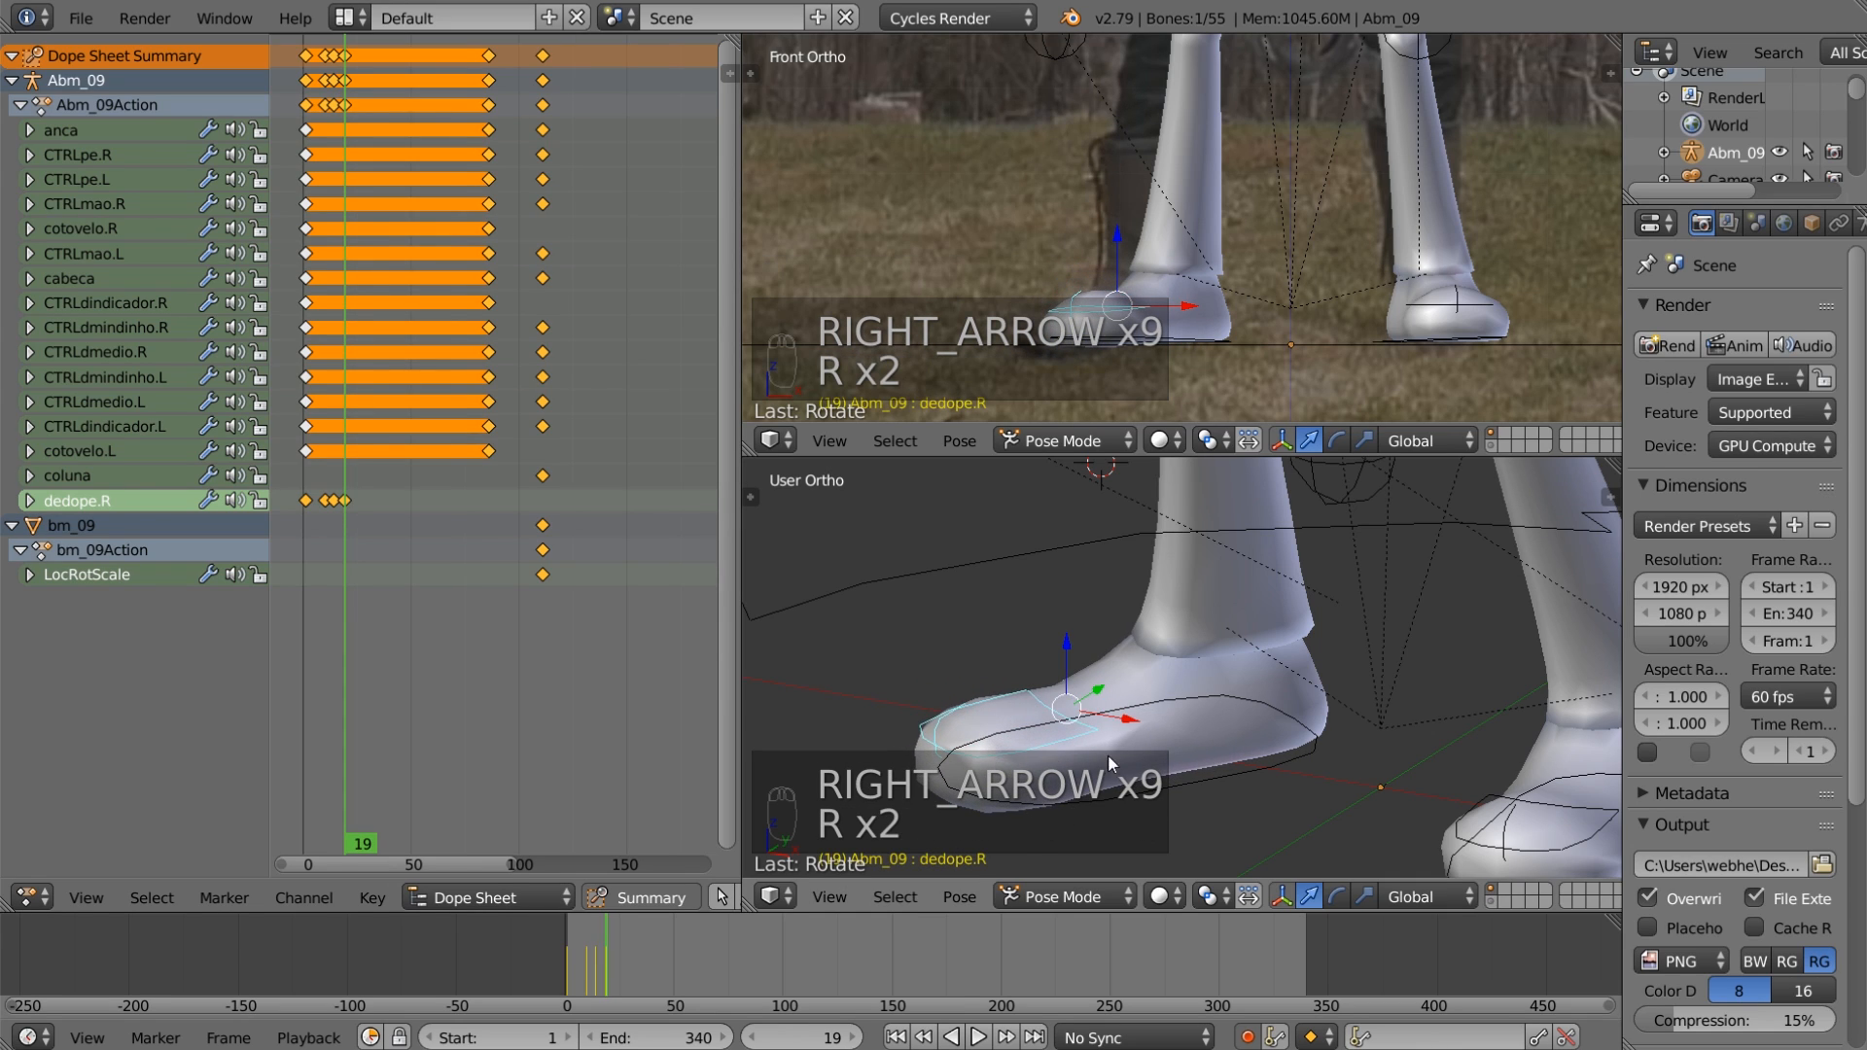
Step: Examine the reference footage frame by frame up to frame 34 for the timing of the next foot tap
{"action": "key", "text": "Right"}
{"action": "key", "text": "Right"}
{"action": "key", "text": "Right"}
{"action": "key", "text": "Right"}
{"action": "key", "text": "Right"}
{"action": "key", "text": "Right"}
{"action": "key", "text": "Right"}
{"action": "key", "text": "Right"}
{"action": "key", "text": "Right"}
{"action": "key", "text": "Right"}
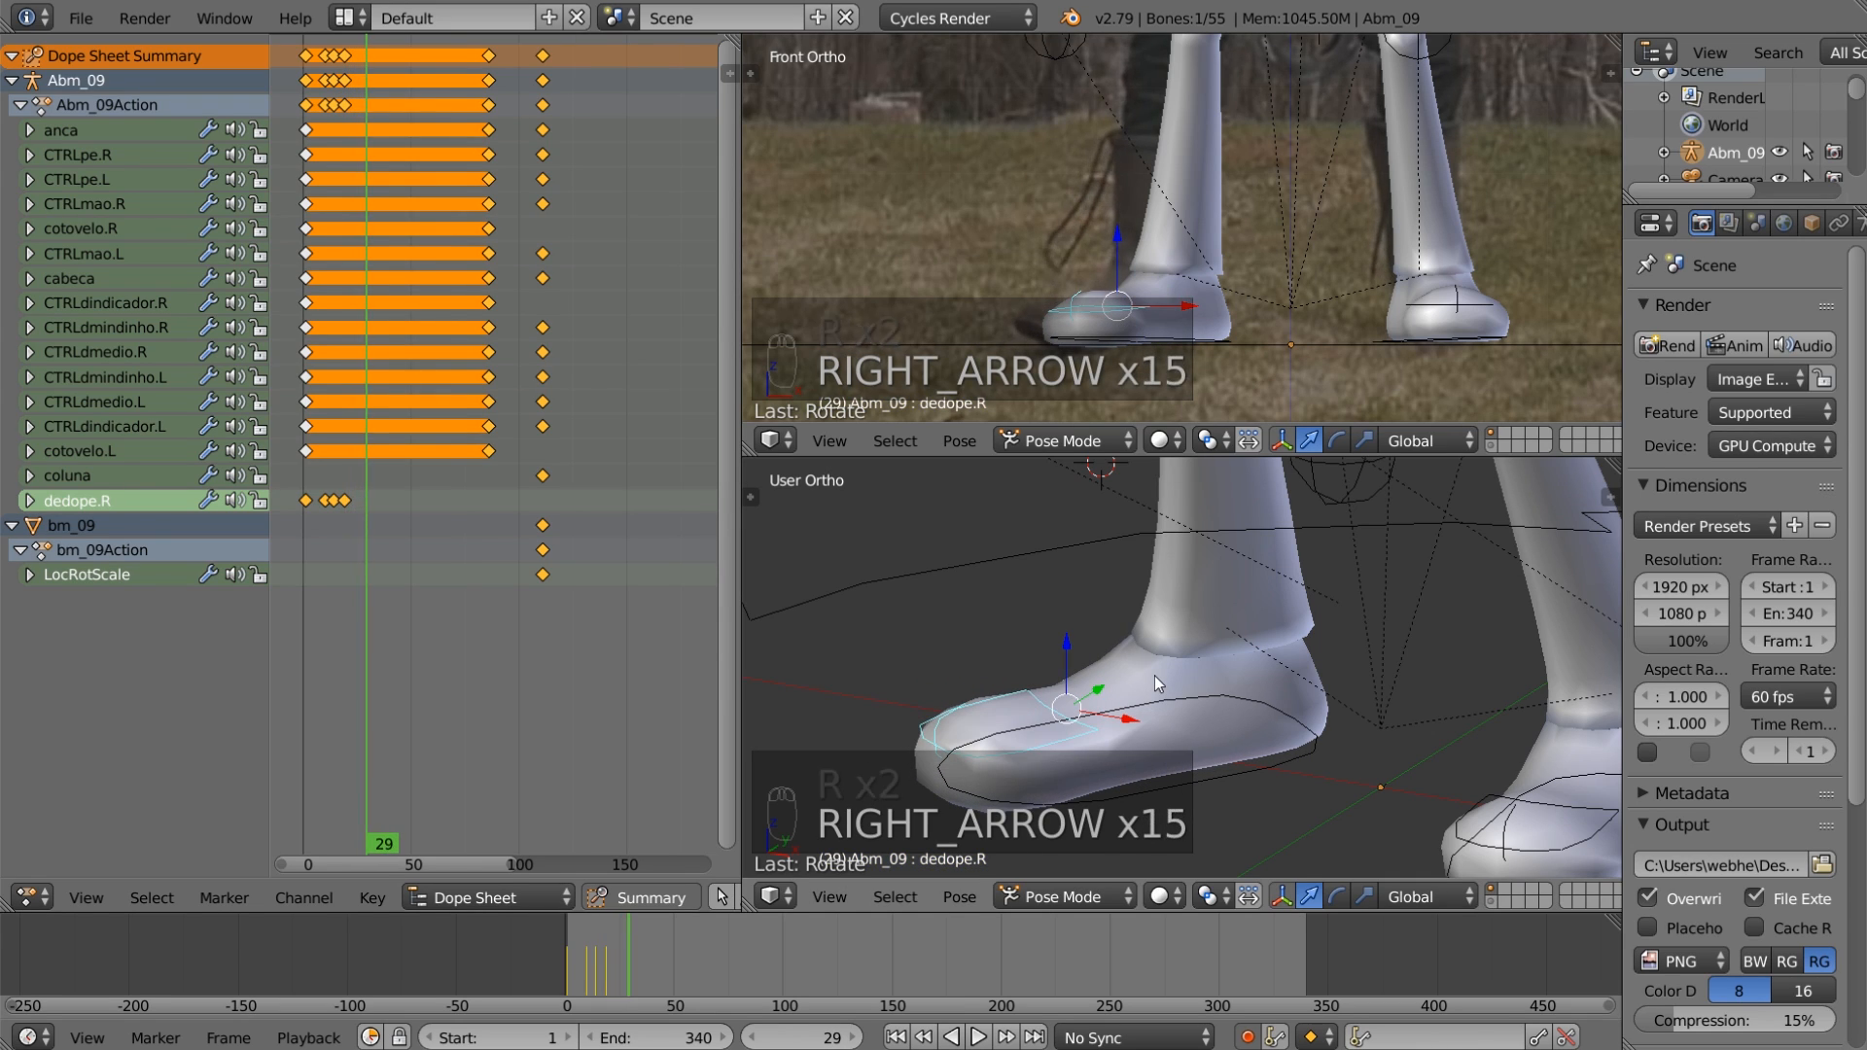
{"action": "key", "text": "Right"}
{"action": "key", "text": "Right"}
{"action": "key", "text": "Right"}
{"action": "key", "text": "Right"}
{"action": "key", "text": "Right"}
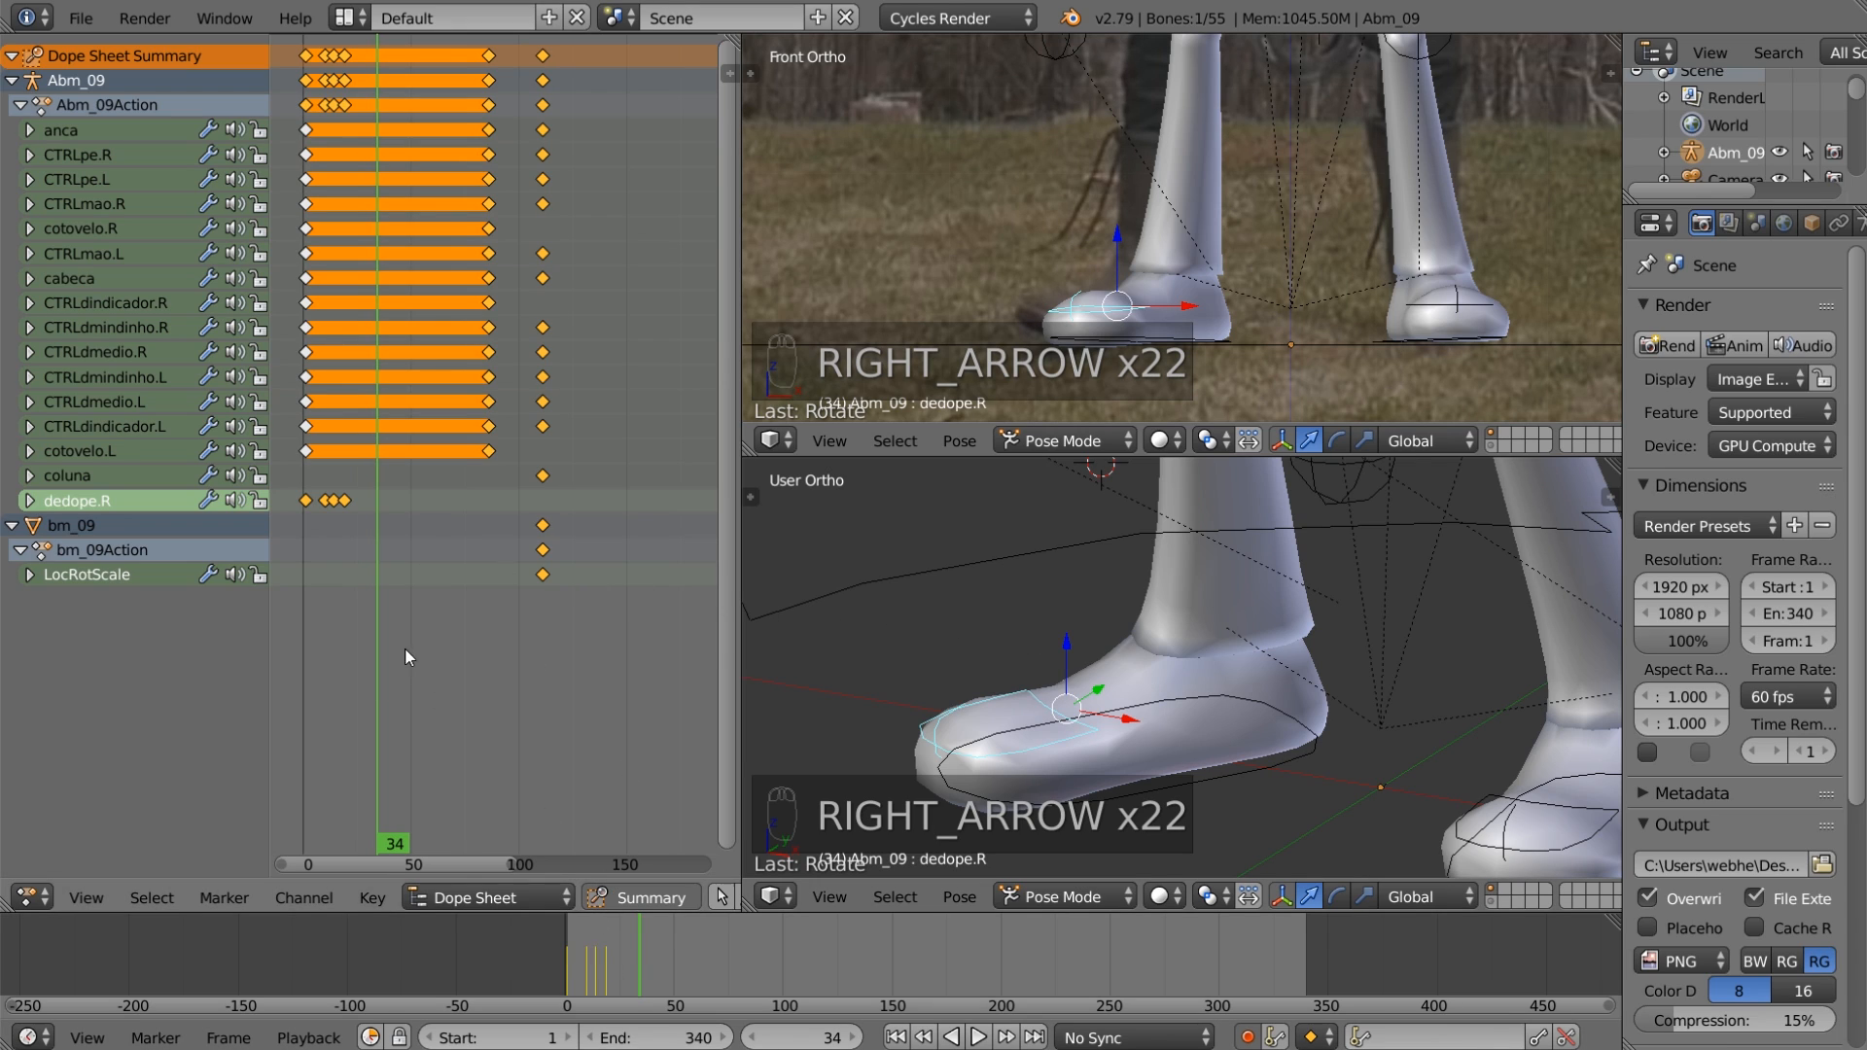
Step: Duplicate the four dedope.R keyframes in the Dope Sheet and place the copies 29 frames later
{"action": "left_click", "coordinate": [351, 503]}
{"action": "key", "text": "b"}
{"action": "left_click_drag", "start_coordinate": [368, 517], "coordinate": [300, 482]}
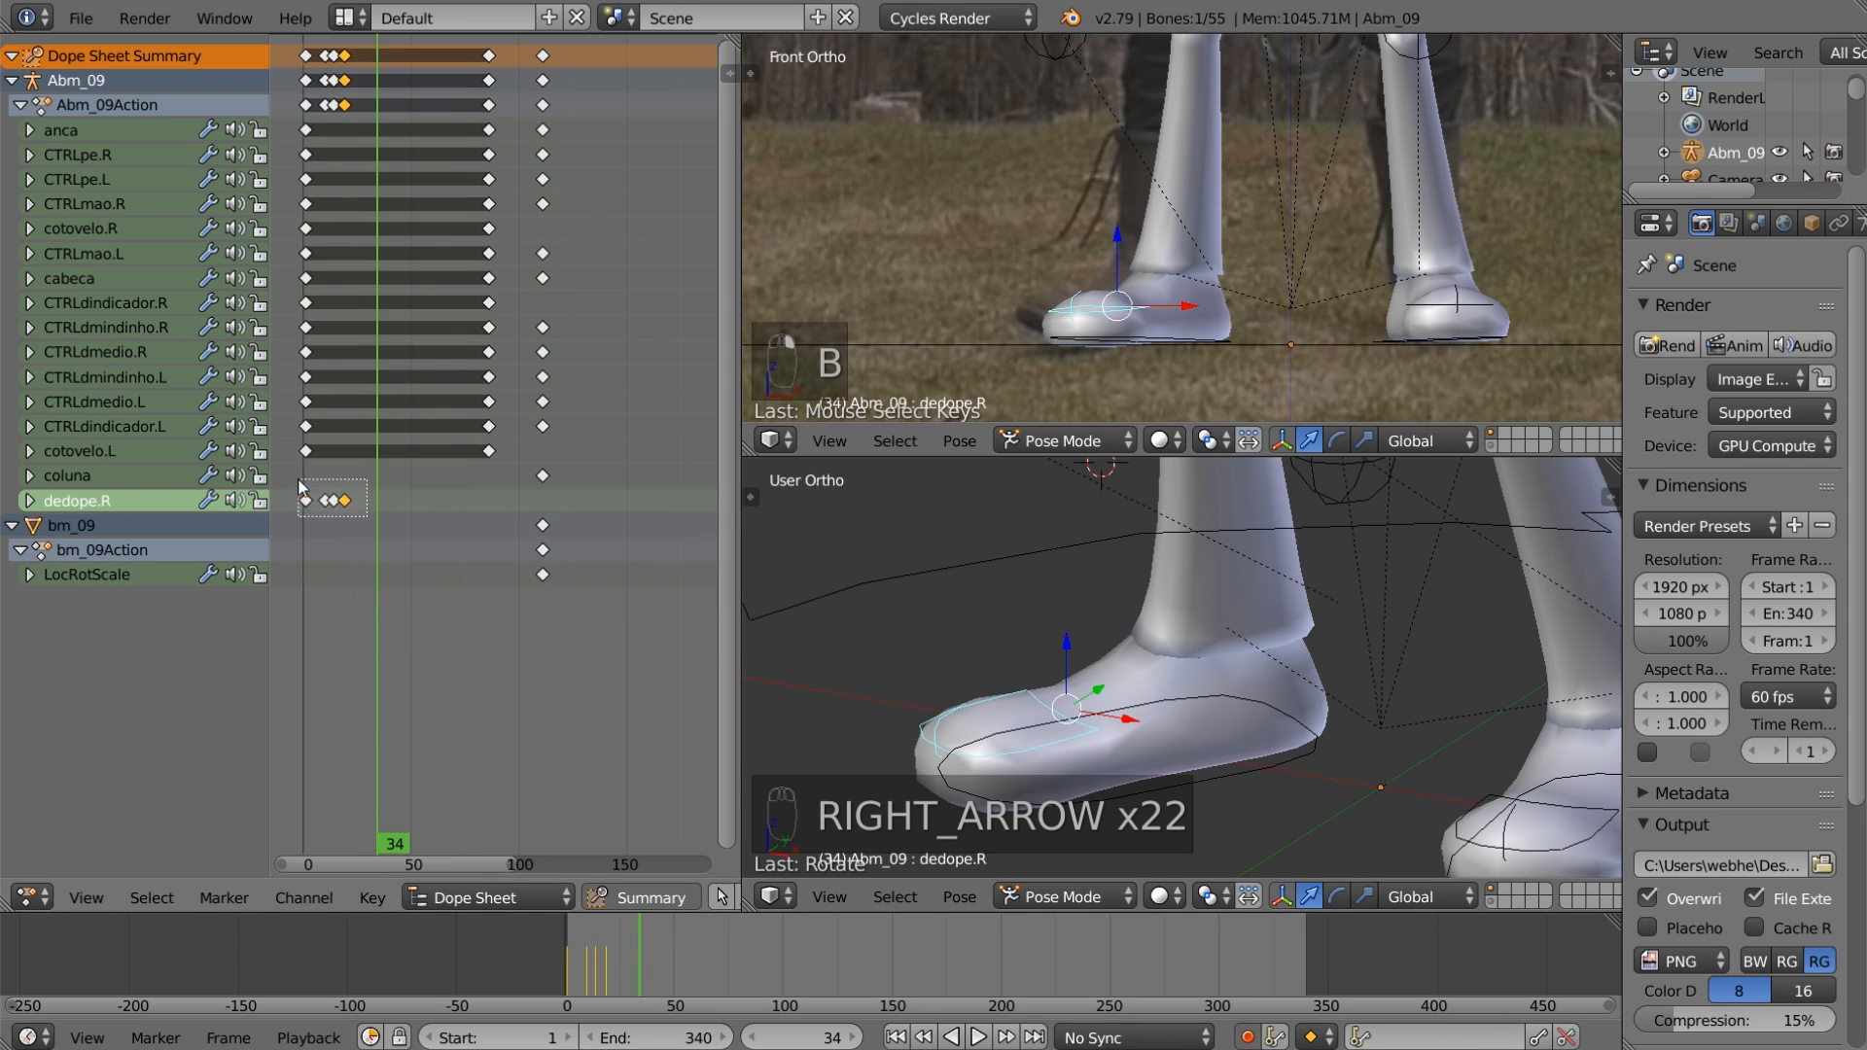
{"action": "key", "text": "shift+d"}
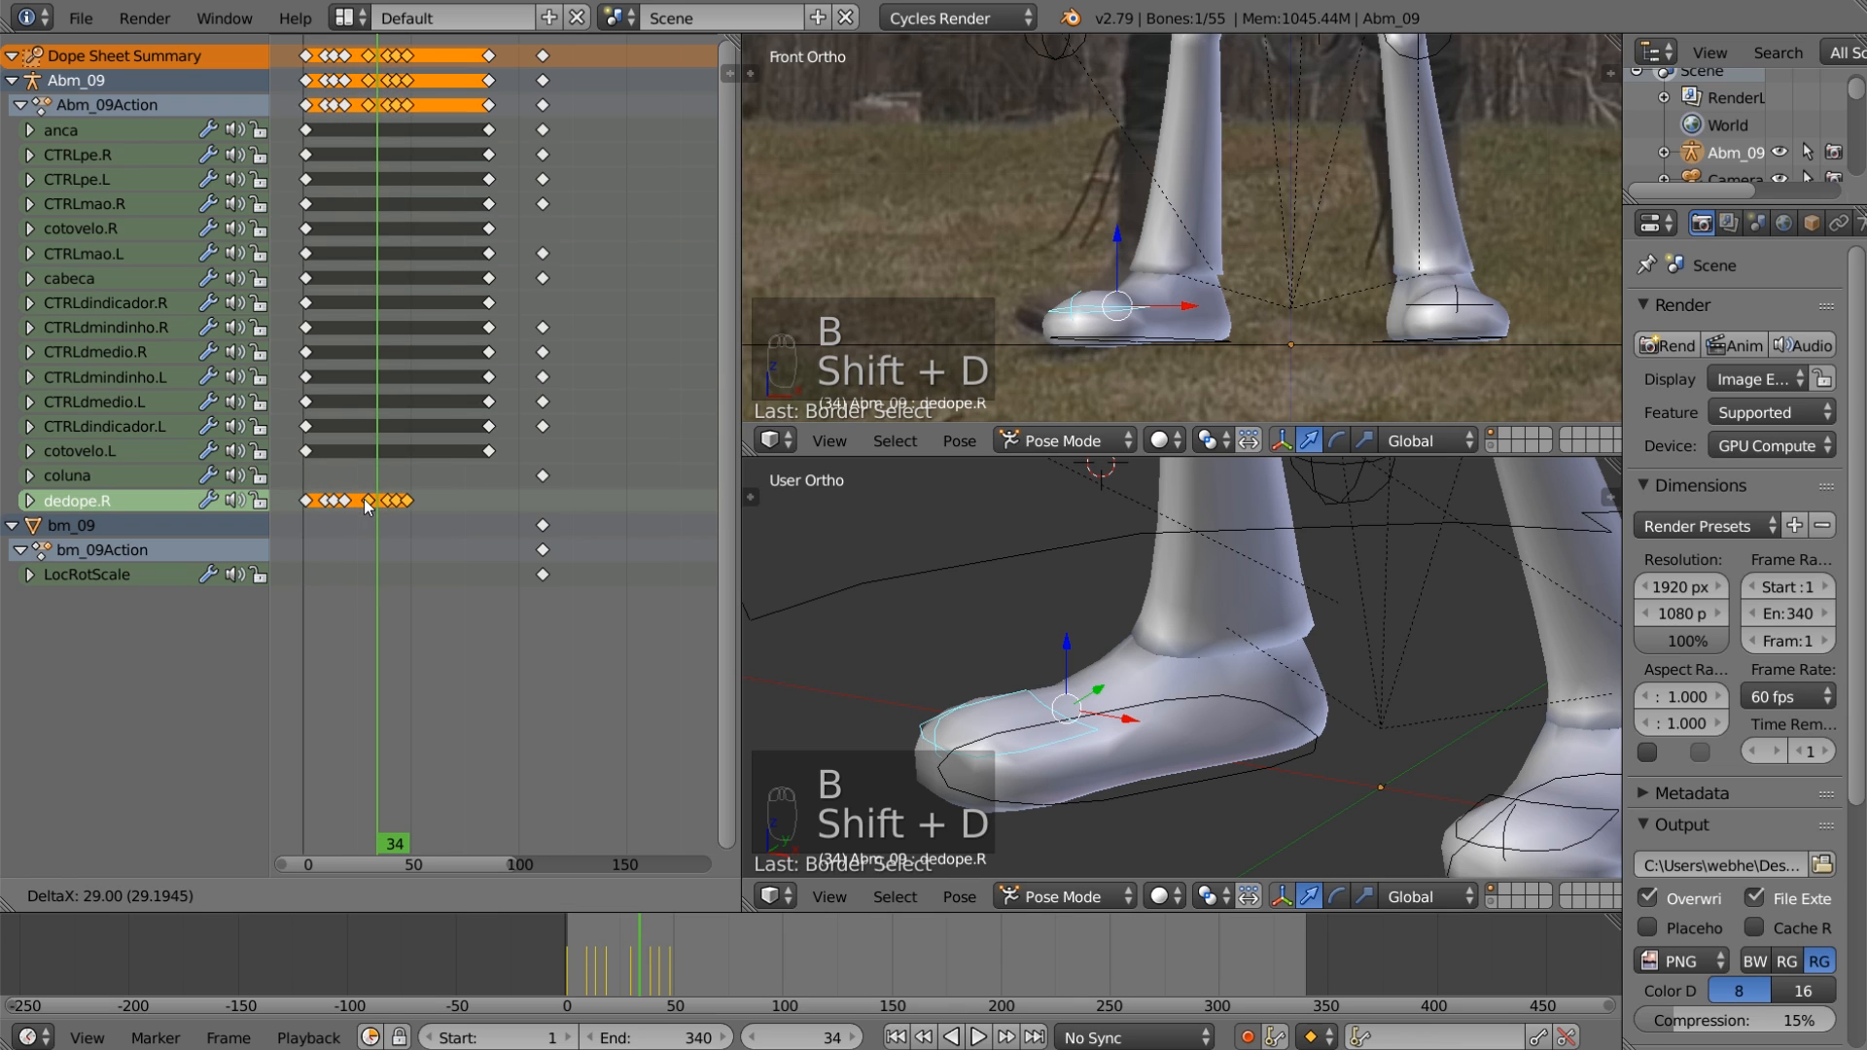
{"action": "left_click", "coordinate": [368, 504]}
Step: Step back and forth through the two toe taps, comparing their timing with the reference footage
{"action": "key", "text": "Right"}
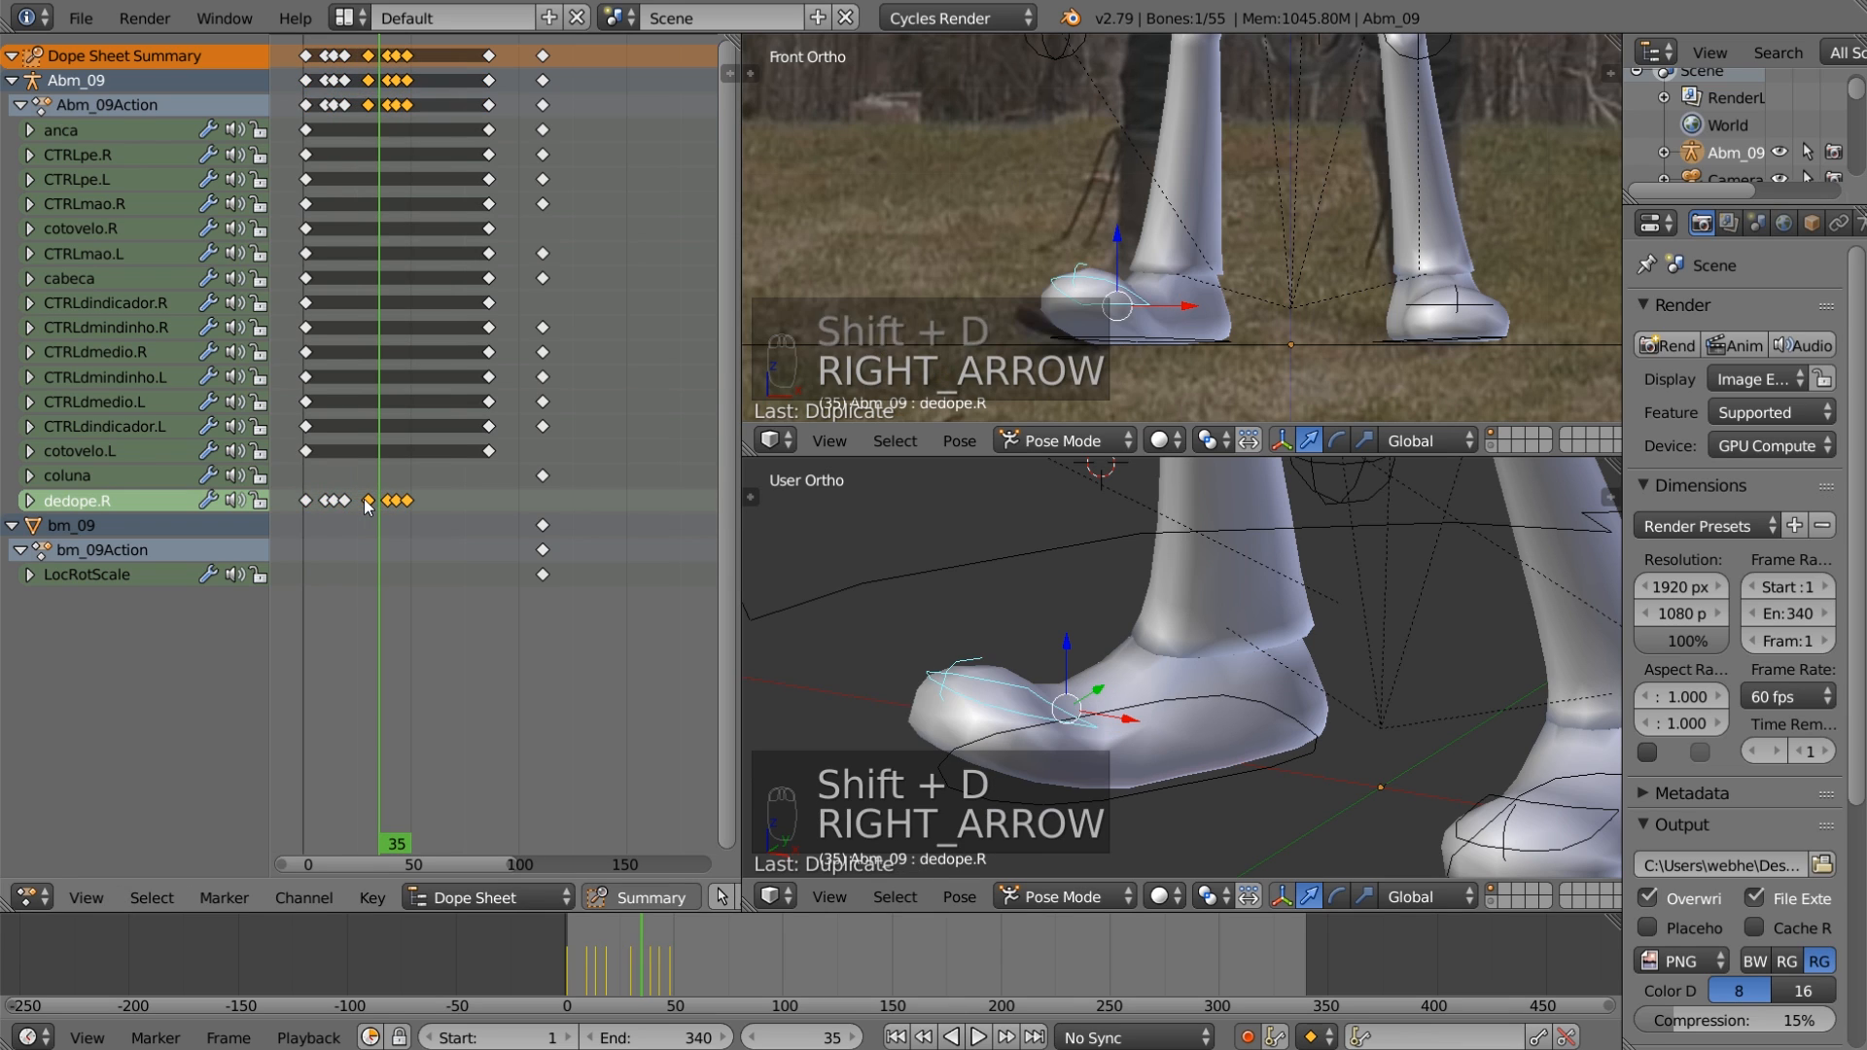
{"action": "key", "text": "Left"}
{"action": "key", "text": "Left"}
{"action": "key", "text": "Left"}
{"action": "key", "text": "Left"}
{"action": "key", "text": "Left"}
{"action": "key", "text": "Left"}
{"action": "key", "text": "Left"}
{"action": "key", "text": "Left"}
{"action": "key", "text": "Left"}
{"action": "key", "text": "Left"}
{"action": "key", "text": "Left"}
{"action": "key", "text": "Left"}
{"action": "key", "text": "Left"}
{"action": "key", "text": "Left"}
{"action": "key", "text": "Left"}
{"action": "key", "text": "Right"}
{"action": "key", "text": "Right"}
{"action": "key", "text": "Right"}
{"action": "key", "text": "Right"}
{"action": "key", "text": "Right"}
{"action": "key", "text": "Right"}
{"action": "key", "text": "Right"}
{"action": "key", "text": "Right"}
{"action": "key", "text": "Right"}
{"action": "key", "text": "Right"}
{"action": "key", "text": "Right"}
{"action": "key", "text": "Right"}
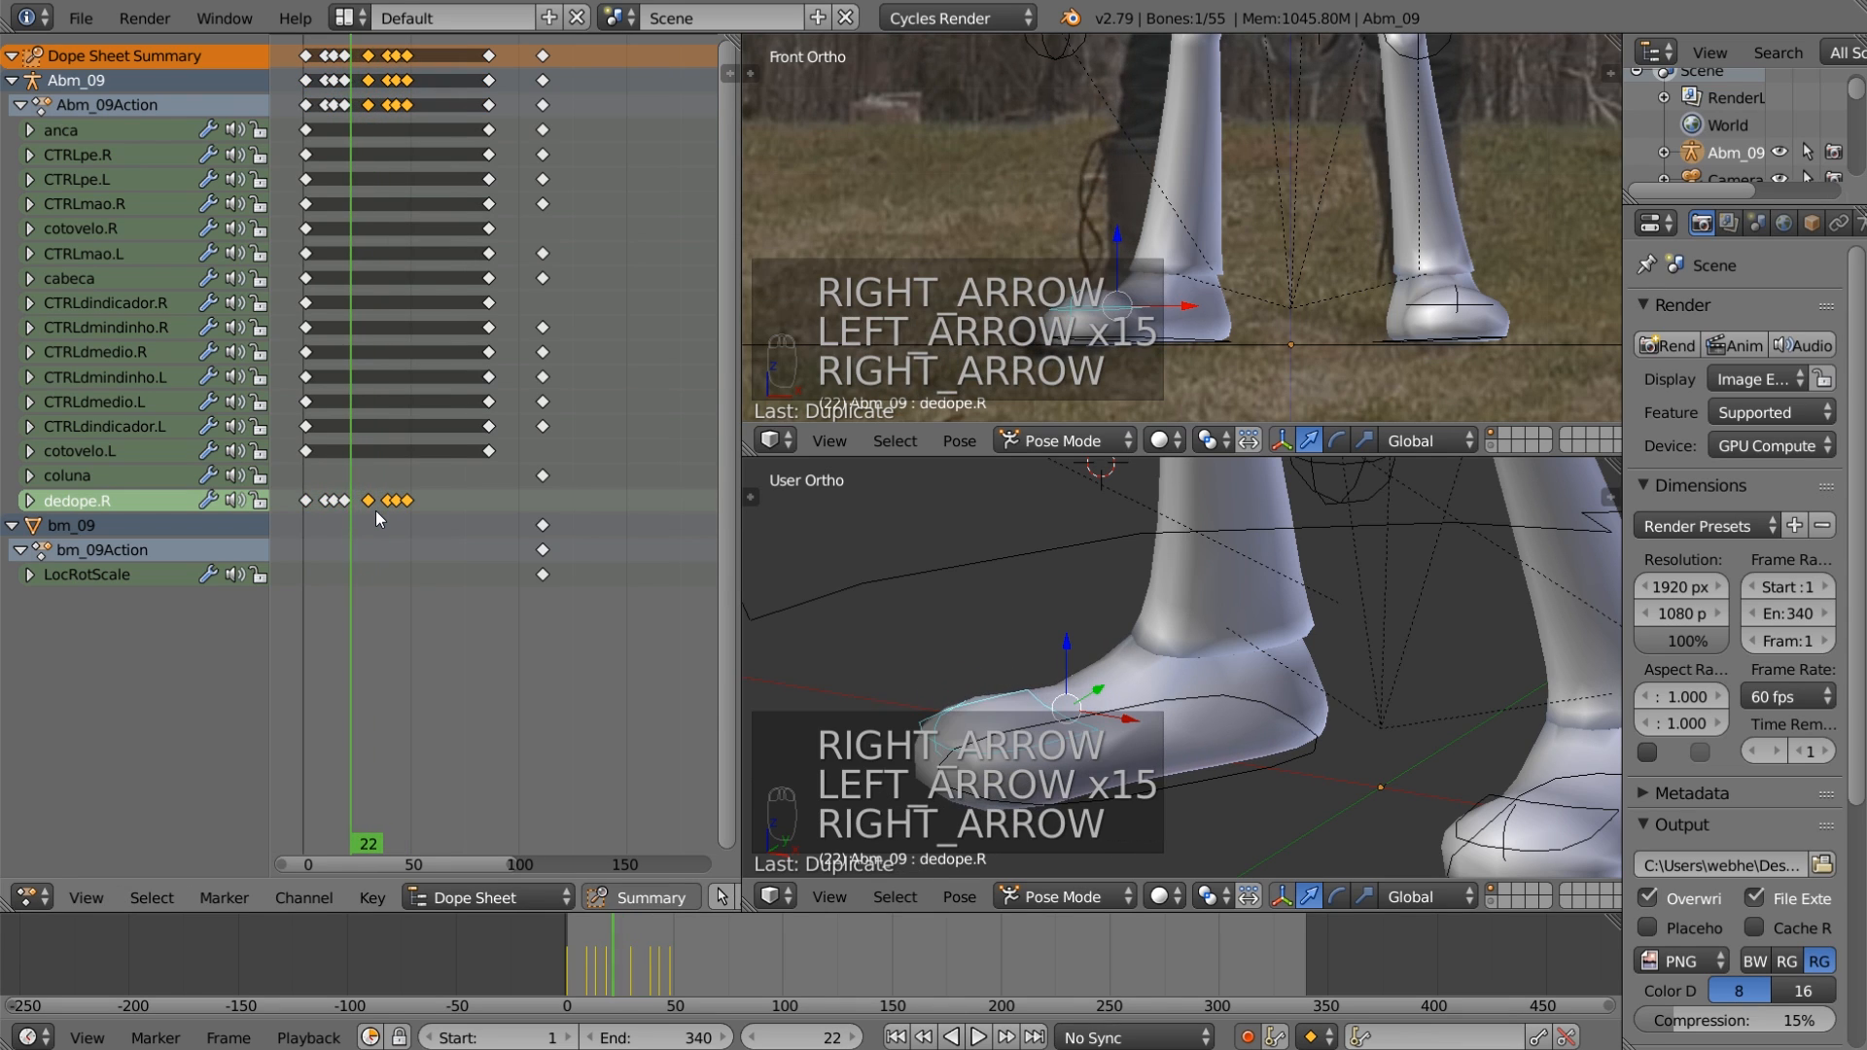
{"action": "key", "text": "Right"}
{"action": "key", "text": "Right"}
{"action": "key", "text": "Right"}
{"action": "key", "text": "Right"}
{"action": "key", "text": "Right"}
{"action": "key", "text": "Right"}
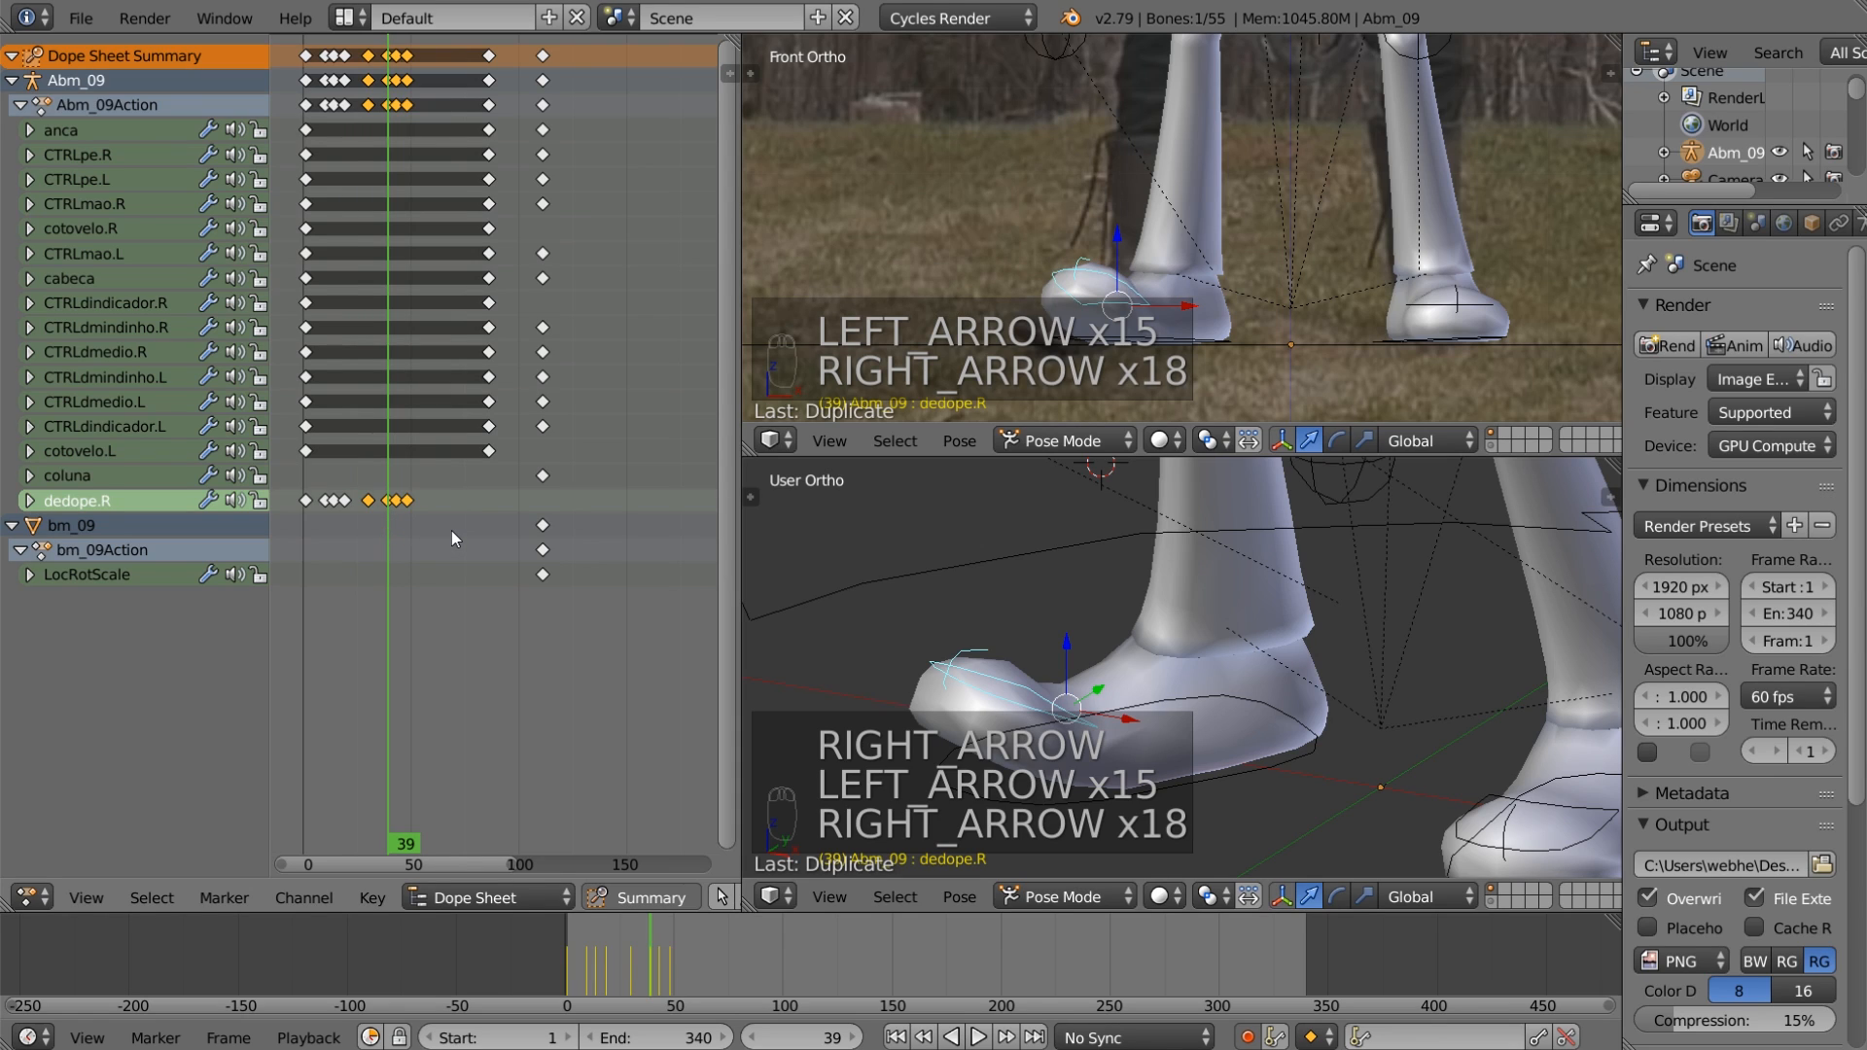
Step: Scale the duplicated dedope.R keyframes slightly closer together around frame 31
{"action": "scroll", "coordinate": [451, 529], "scroll_direction": "up", "scroll_amount": 2}
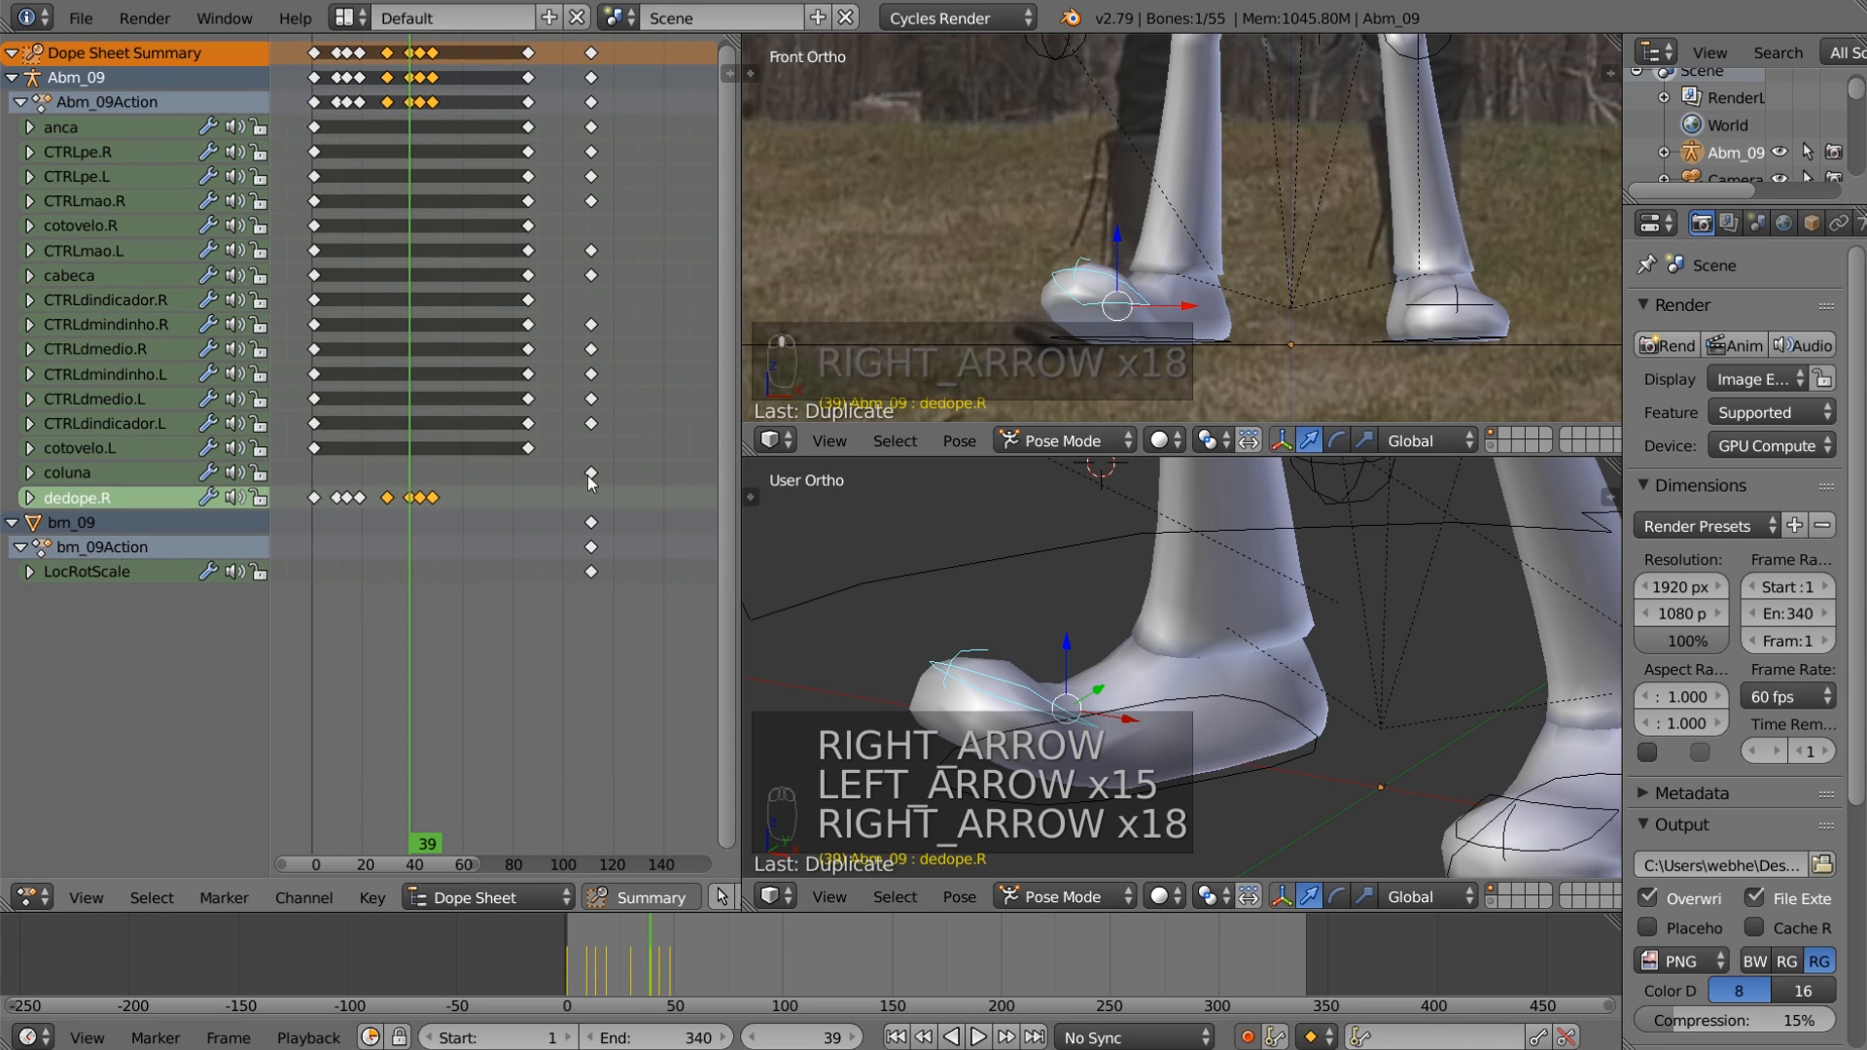
{"action": "left_click", "coordinate": [390, 516]}
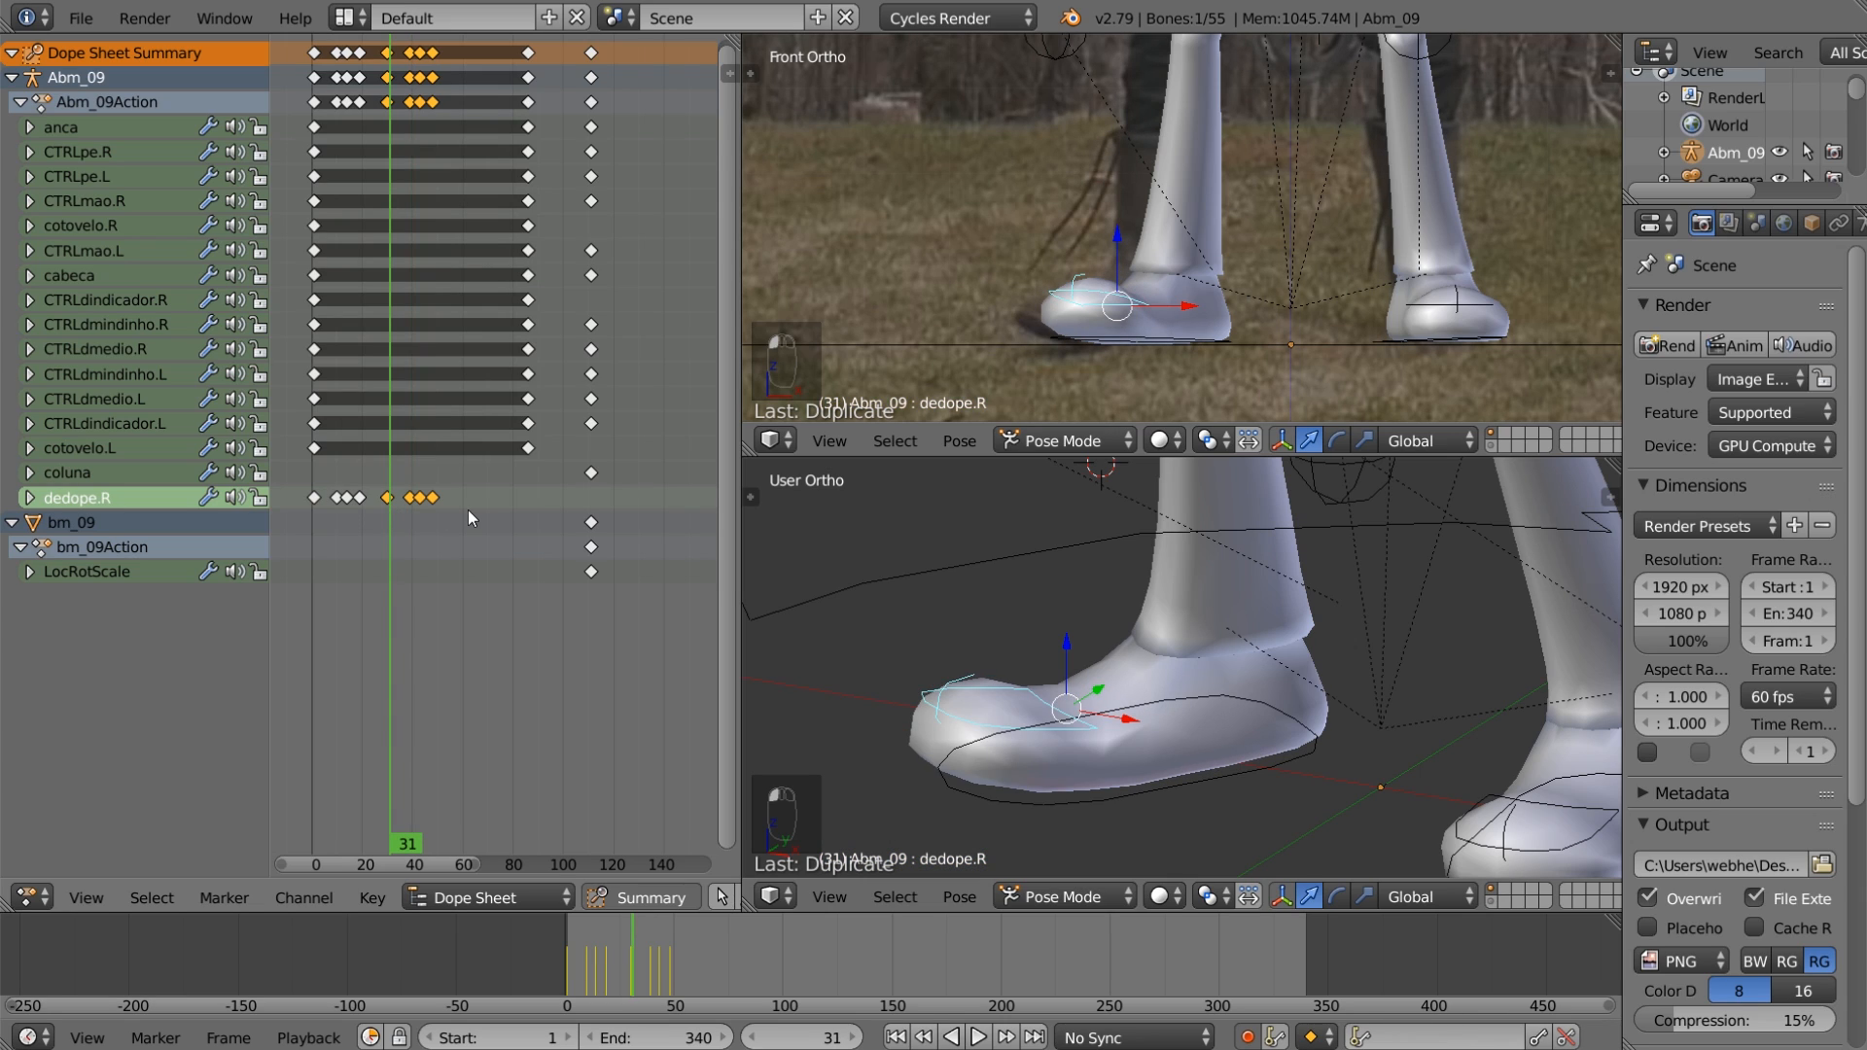
{"action": "key", "text": "d"}
{"action": "key", "text": "s"}
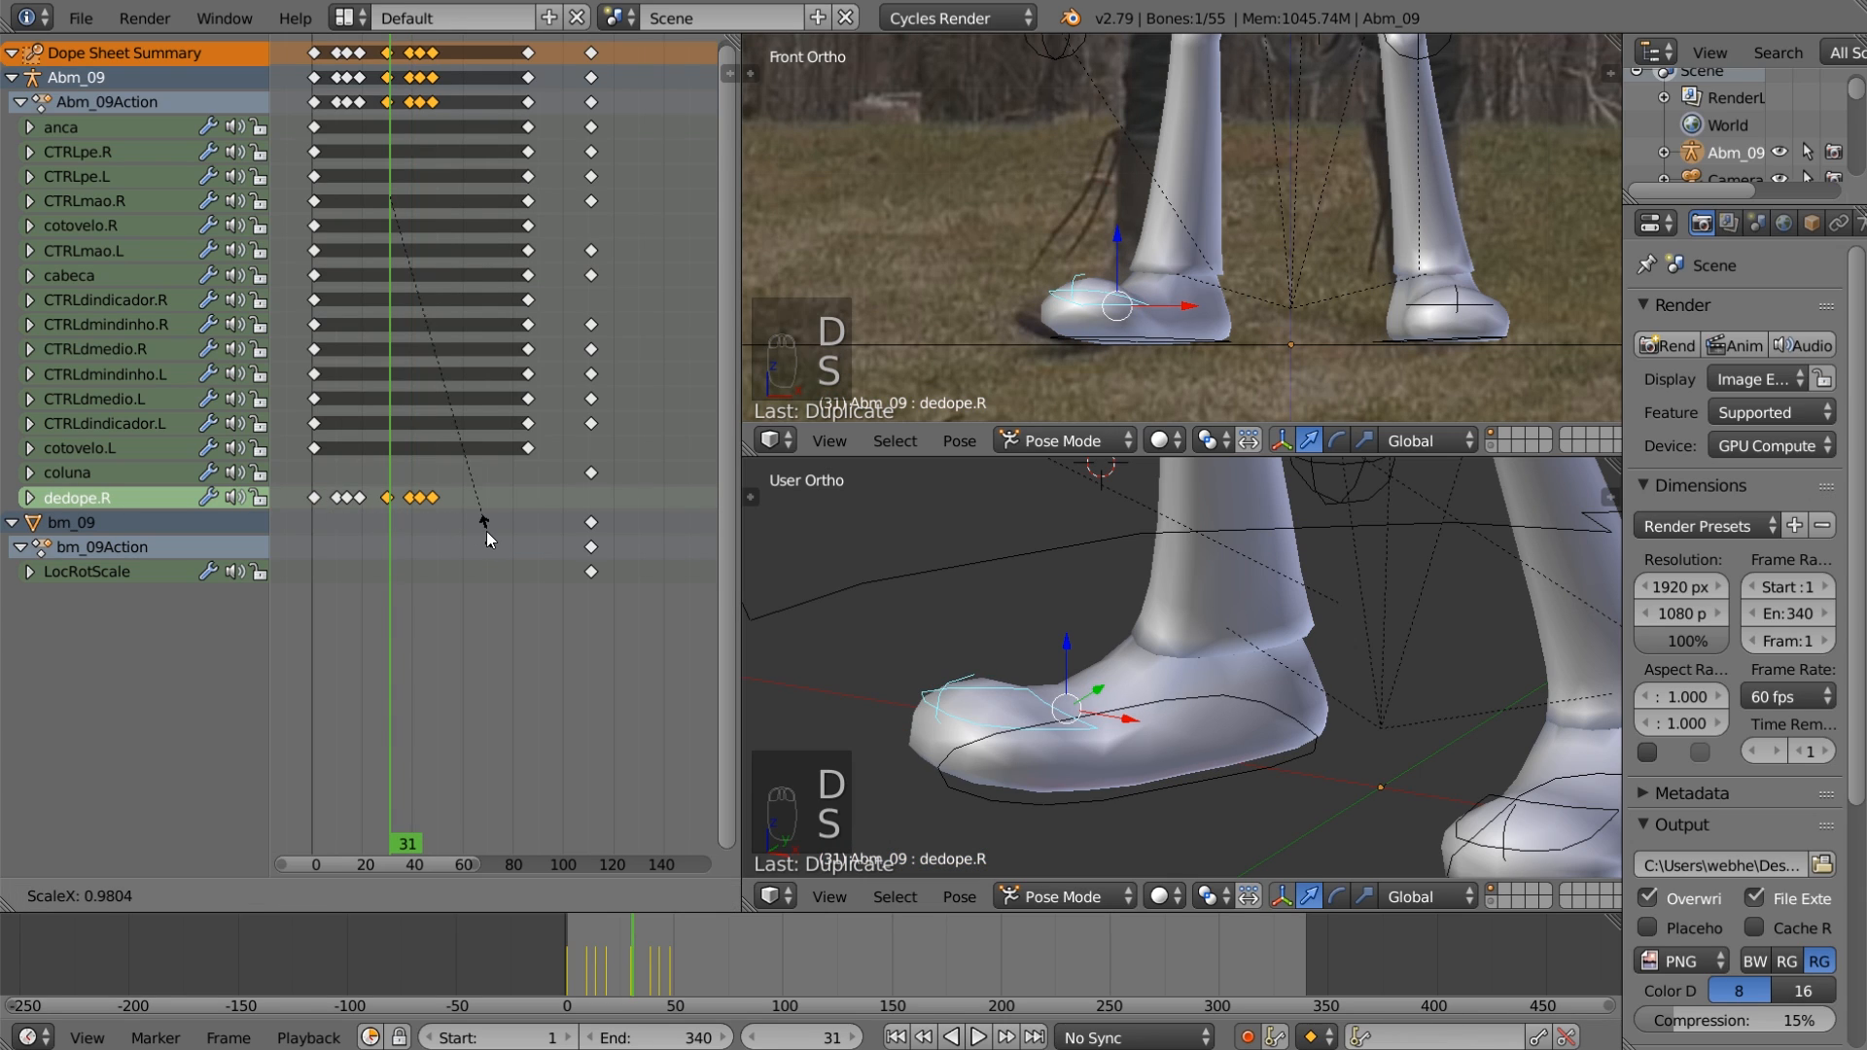
{"action": "left_click", "coordinate": [469, 532]}
Step: Compare the second tap with the footage up to frame 38 and shift its keyframes about two frames earlier
{"action": "key", "text": "Right"}
{"action": "key", "text": "Right"}
{"action": "key", "text": "Right"}
{"action": "key", "text": "Right"}
{"action": "key", "text": "Right"}
{"action": "key", "text": "Right"}
{"action": "key", "text": "Right"}
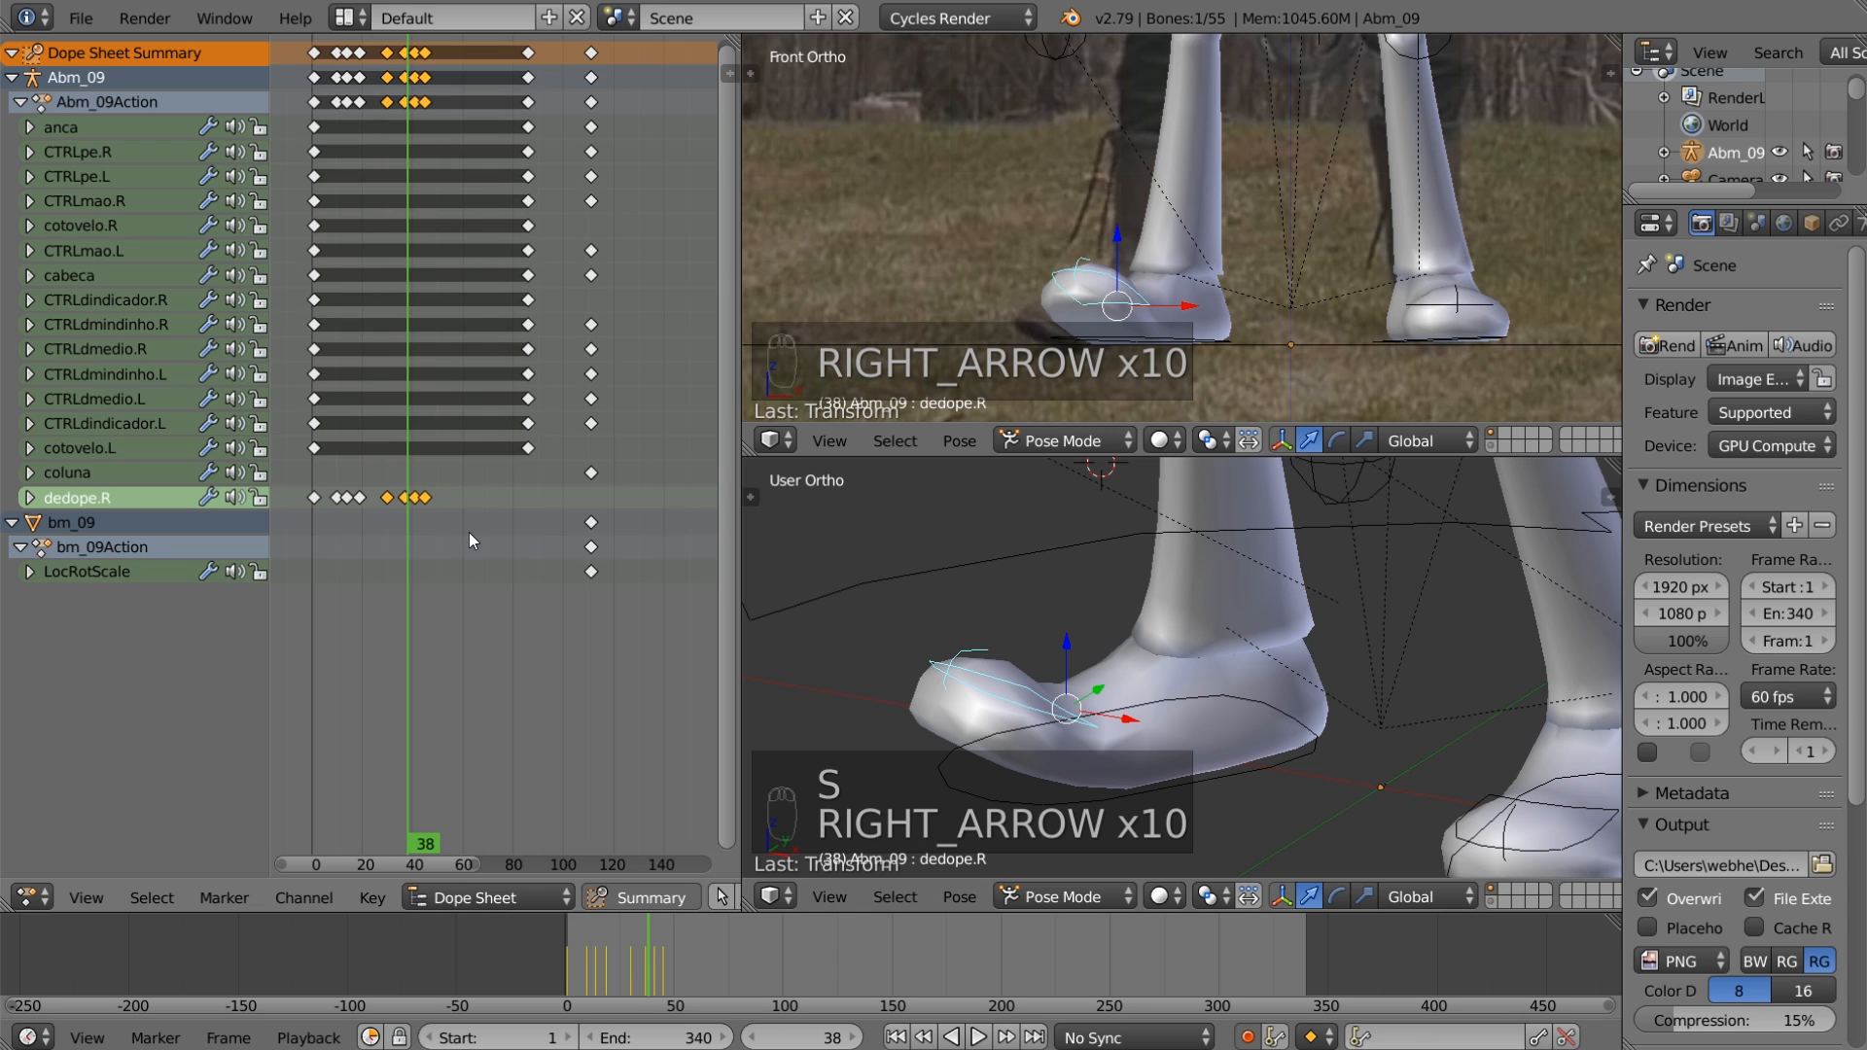
{"action": "key", "text": "g"}
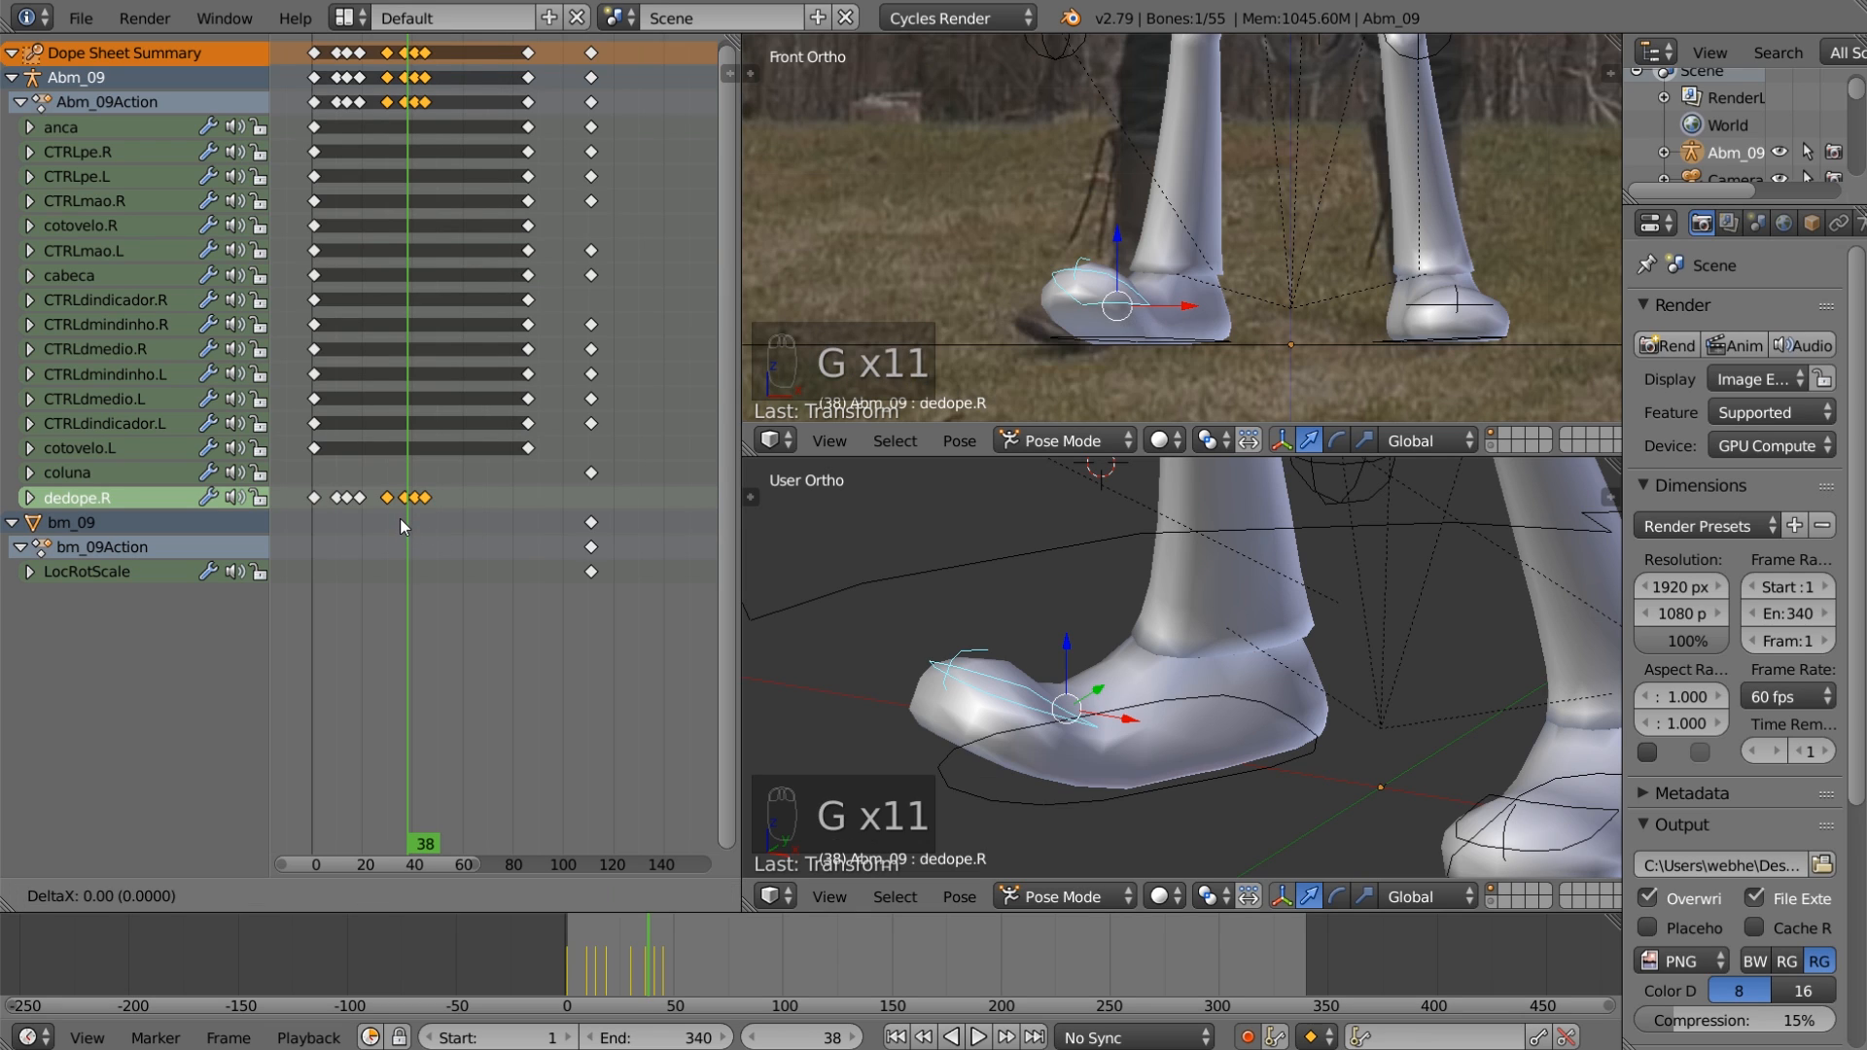
{"action": "left_click", "coordinate": [394, 518]}
{"action": "left_click_drag", "start_coordinate": [388, 522], "coordinate": [385, 523]}
Step: Examine the adjusted second tap and the footage that follows it up to frame 50
{"action": "key", "text": "Right"}
{"action": "key", "text": "Right"}
{"action": "key", "text": "Right"}
{"action": "key", "text": "Right"}
{"action": "key", "text": "Right"}
{"action": "key", "text": "Right"}
{"action": "key", "text": "Right"}
{"action": "key", "text": "Right"}
{"action": "key", "text": "Right"}
{"action": "key", "text": "Right"}
{"action": "key", "text": "Right"}
{"action": "key", "text": "Right"}
{"action": "key", "text": "Right"}
{"action": "key", "text": "Right"}
{"action": "key", "text": "Right"}
{"action": "key", "text": "Right"}
{"action": "key", "text": "Right"}
{"action": "key", "text": "Right"}
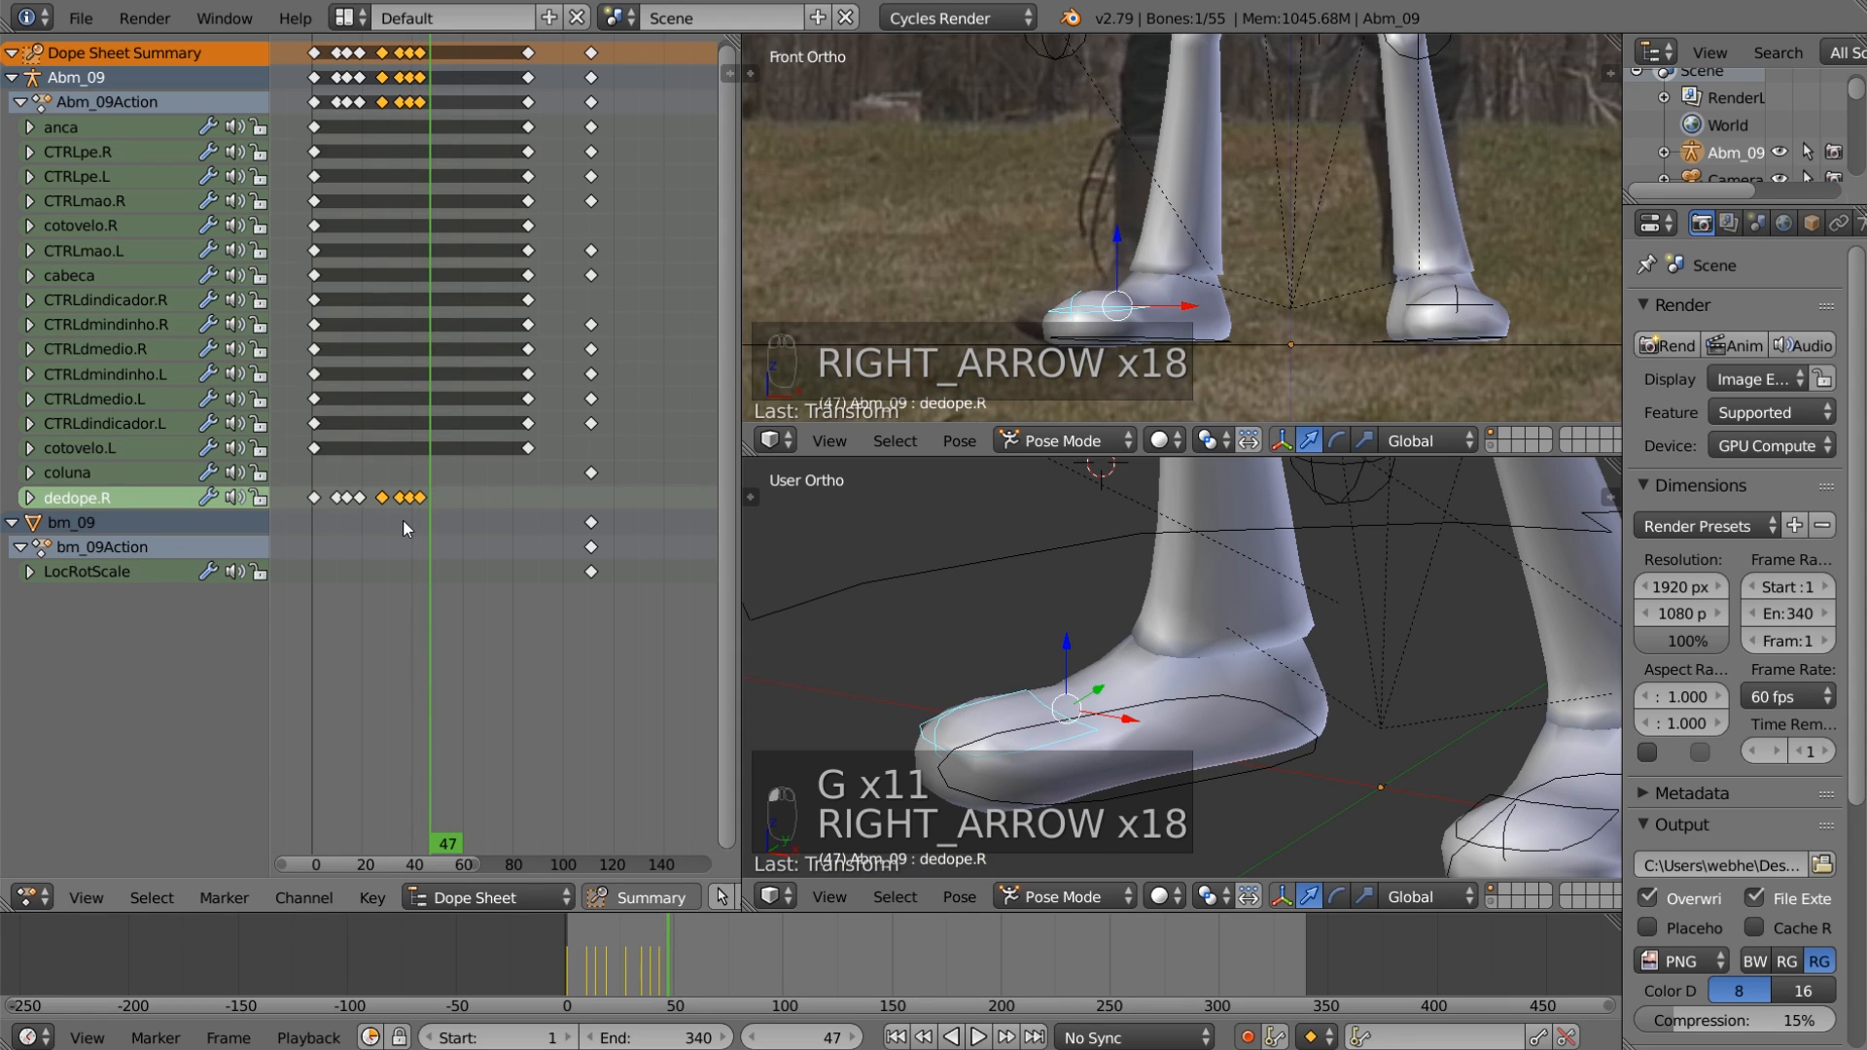
{"action": "key", "text": "Right"}
{"action": "key", "text": "Right"}
{"action": "key", "text": "Right"}
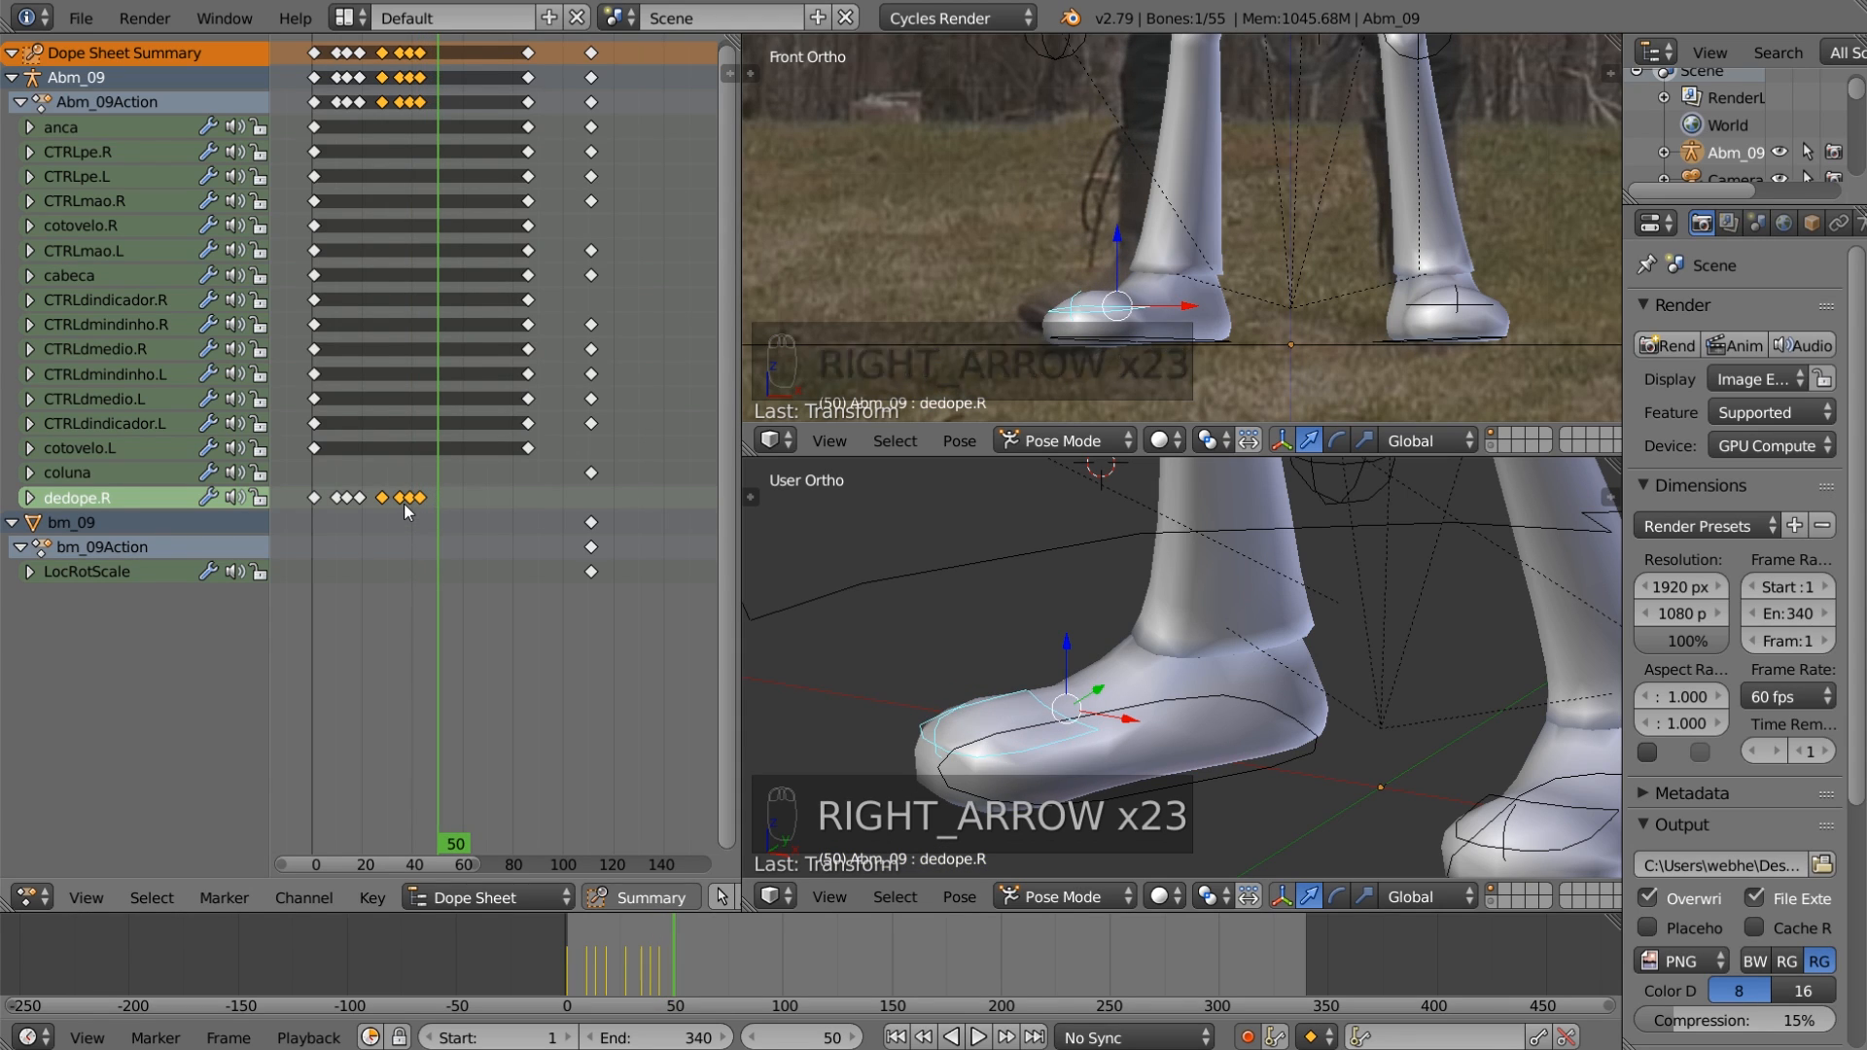
Step: Duplicate the second tap's dedope.R keyframes 20 frames later and check the new tap's start at frame 47
{"action": "key", "text": "shift+d"}
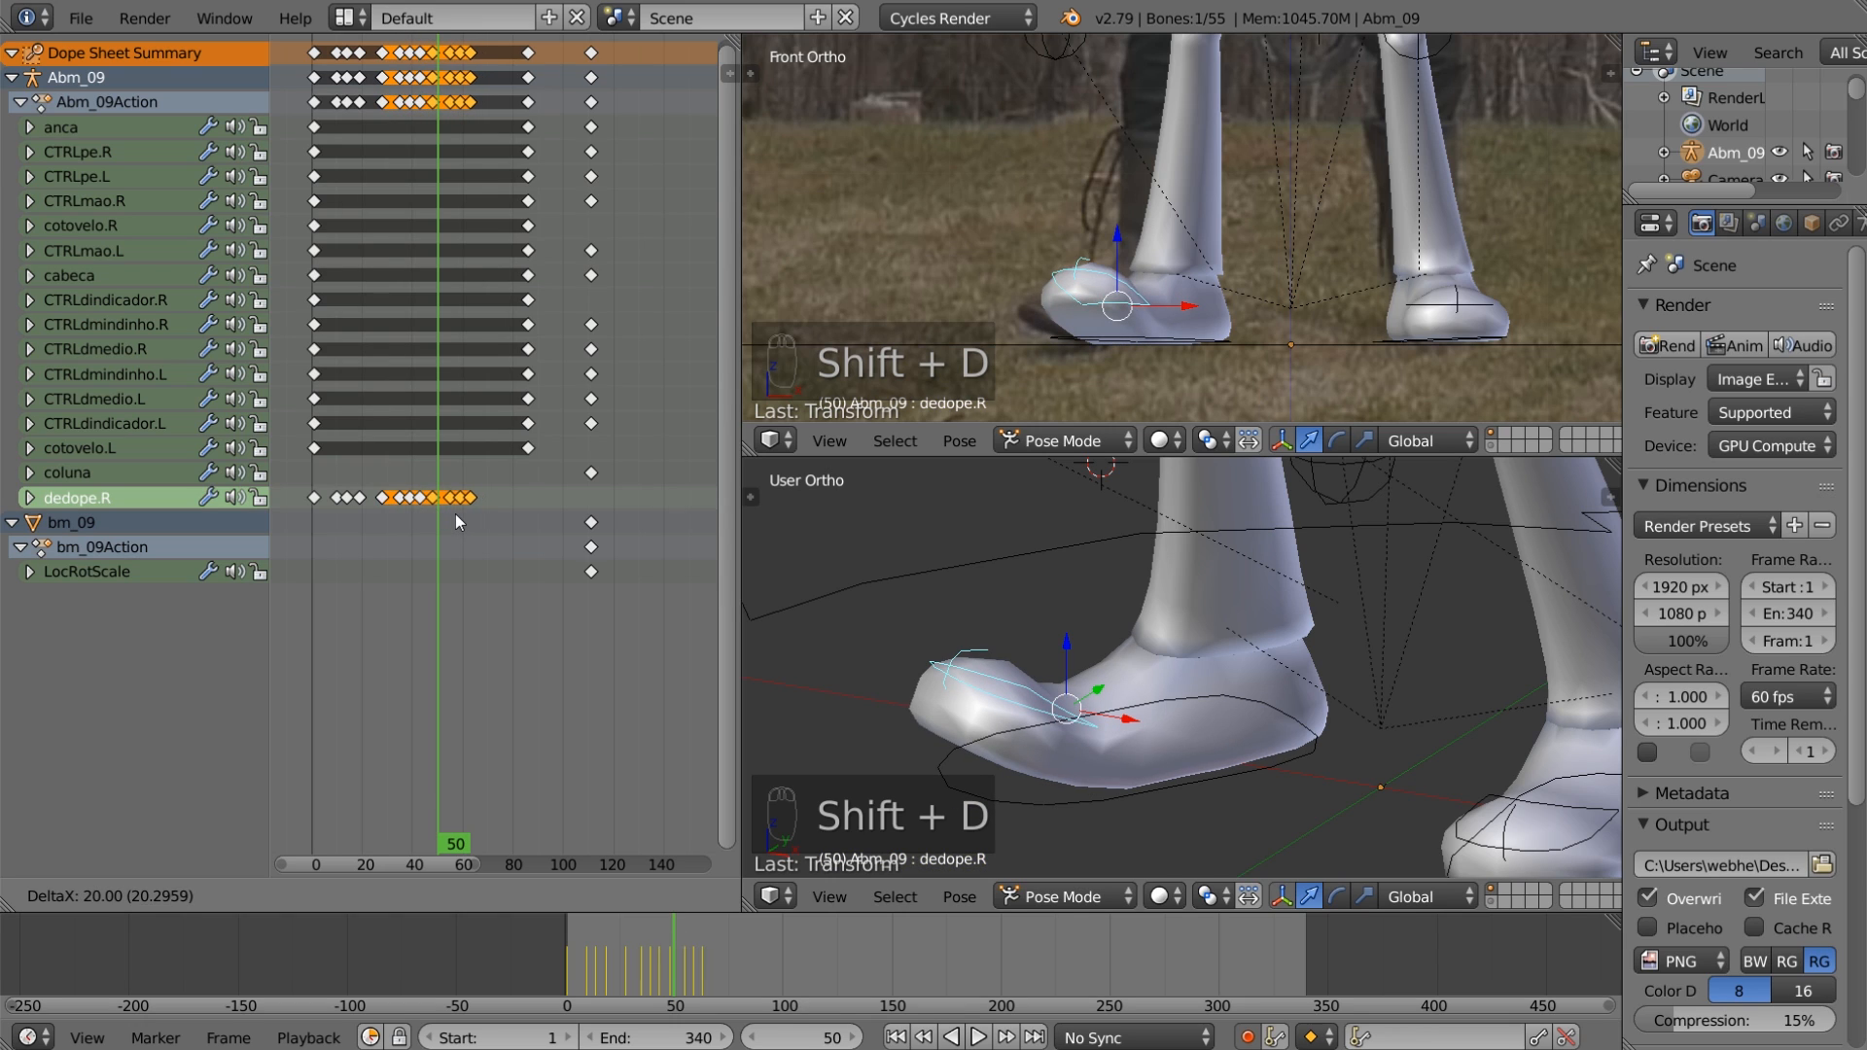
{"action": "left_click", "coordinate": [455, 512]}
{"action": "key", "text": "Left"}
{"action": "key", "text": "Left"}
{"action": "key", "text": "Left"}
{"action": "key", "text": "Left"}
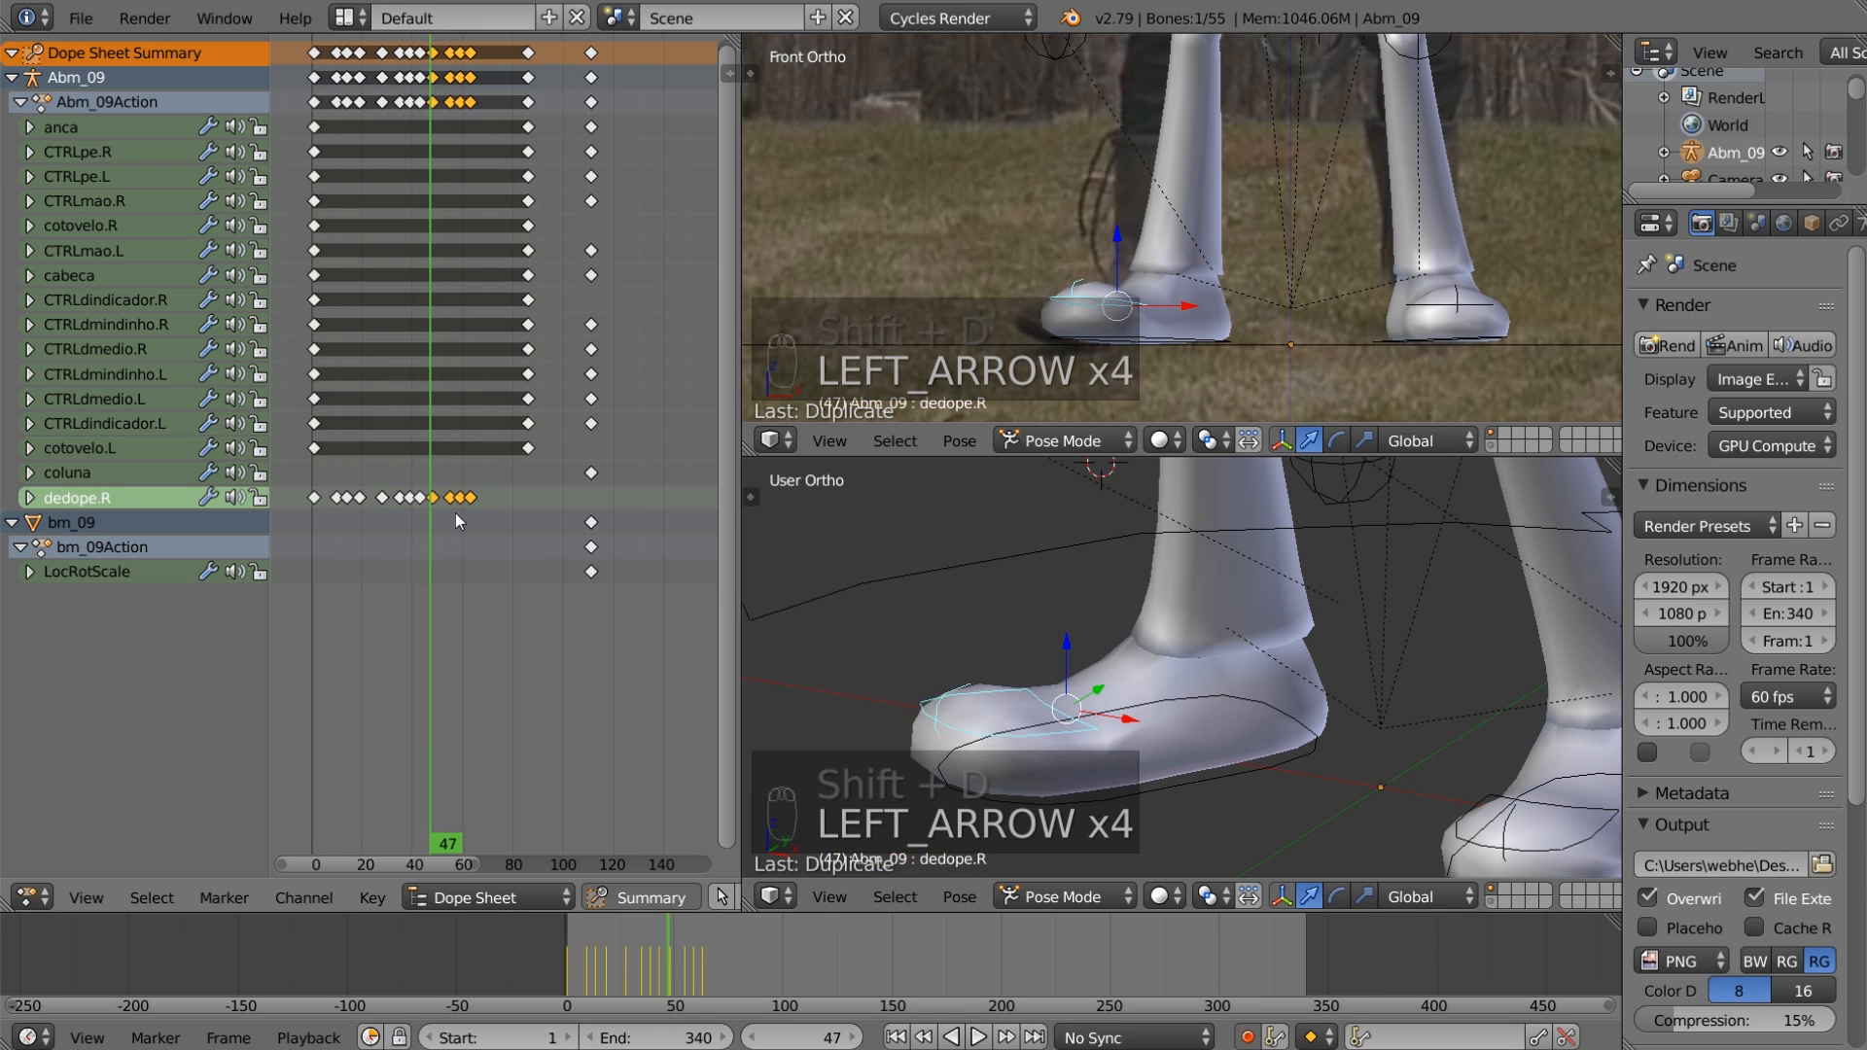
Step: Compare the third toe tap with the footage frame by frame from frame 47 onward
{"action": "key", "text": "Right"}
{"action": "key", "text": "Right"}
{"action": "key", "text": "Right"}
{"action": "key", "text": "Right"}
{"action": "key", "text": "Right"}
{"action": "key", "text": "Right"}
{"action": "key", "text": "Right"}
{"action": "key", "text": "Right"}
{"action": "key", "text": "Right"}
{"action": "key", "text": "Right"}
{"action": "key", "text": "Right"}
{"action": "key", "text": "Right"}
{"action": "key", "text": "Right"}
{"action": "key", "text": "Right"}
{"action": "key", "text": "Right"}
{"action": "key", "text": "Right"}
{"action": "key", "text": "Right"}
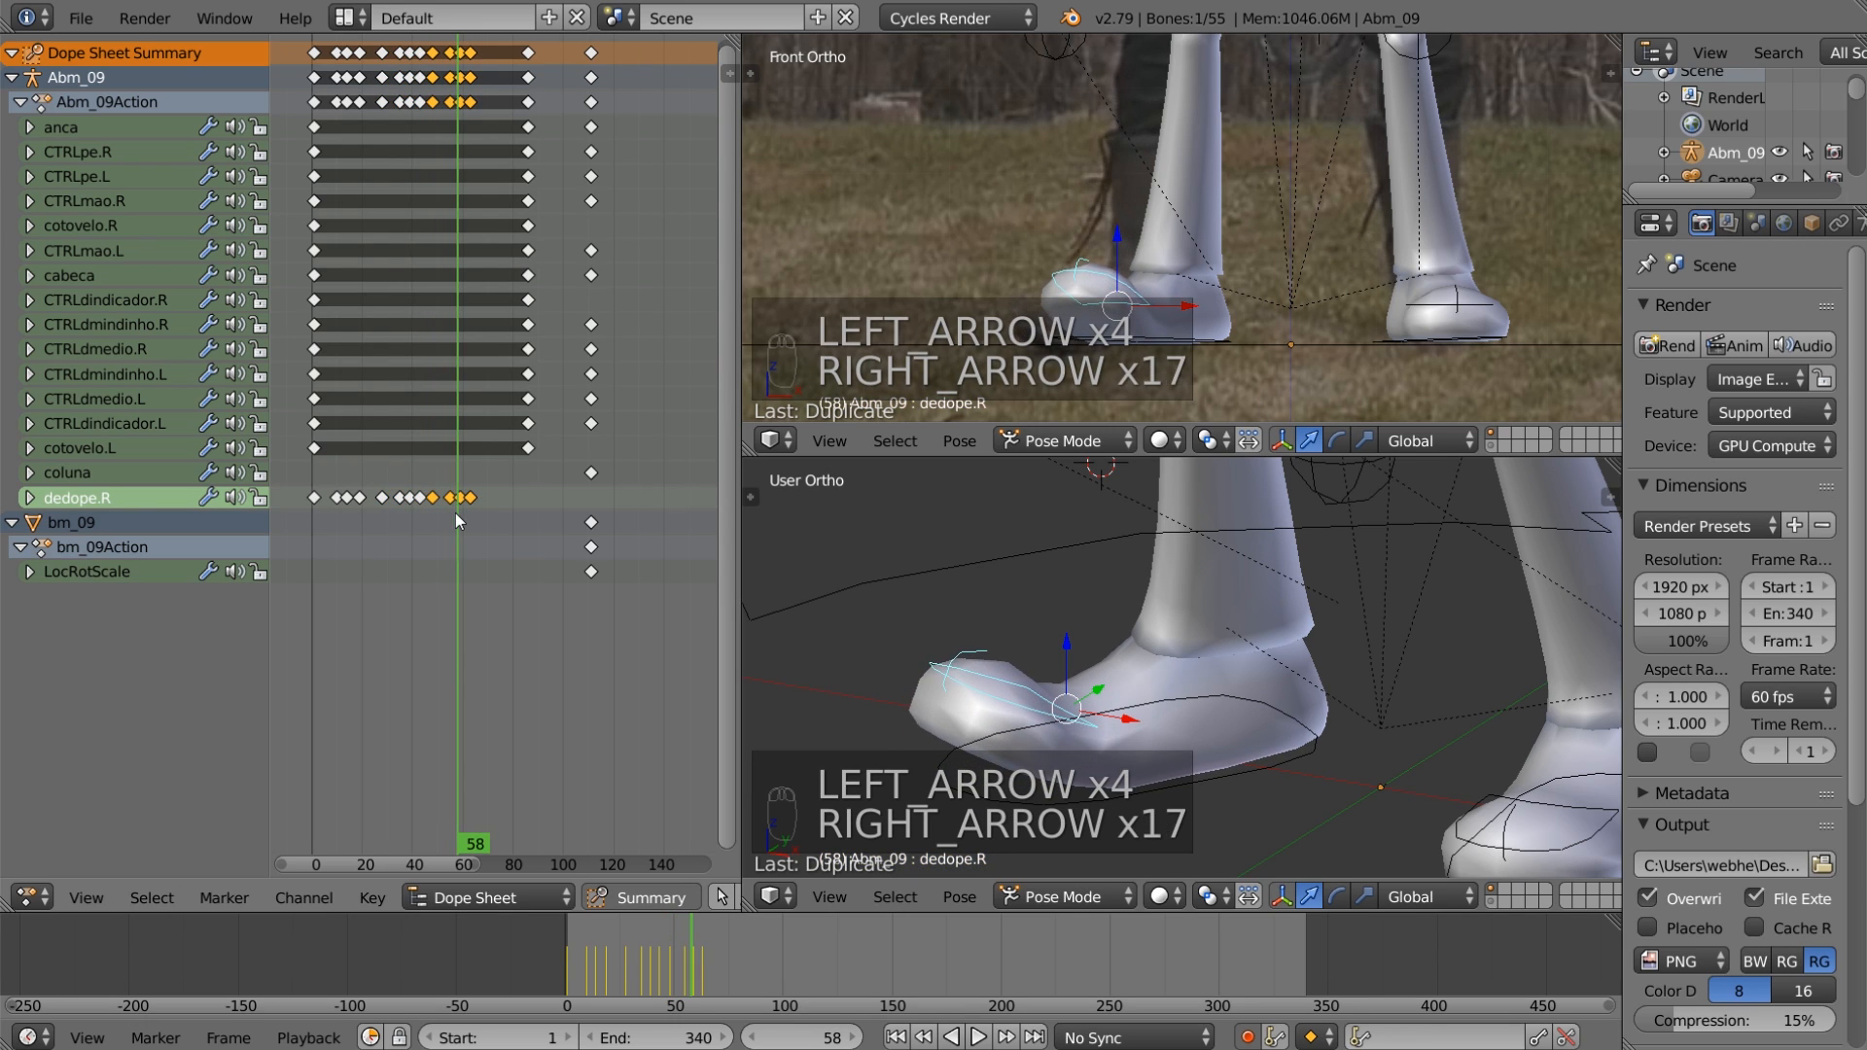
Step: Scale the third tap's selected dedope.R keyframes closer together around frame 49
{"action": "left_click", "coordinate": [437, 516]}
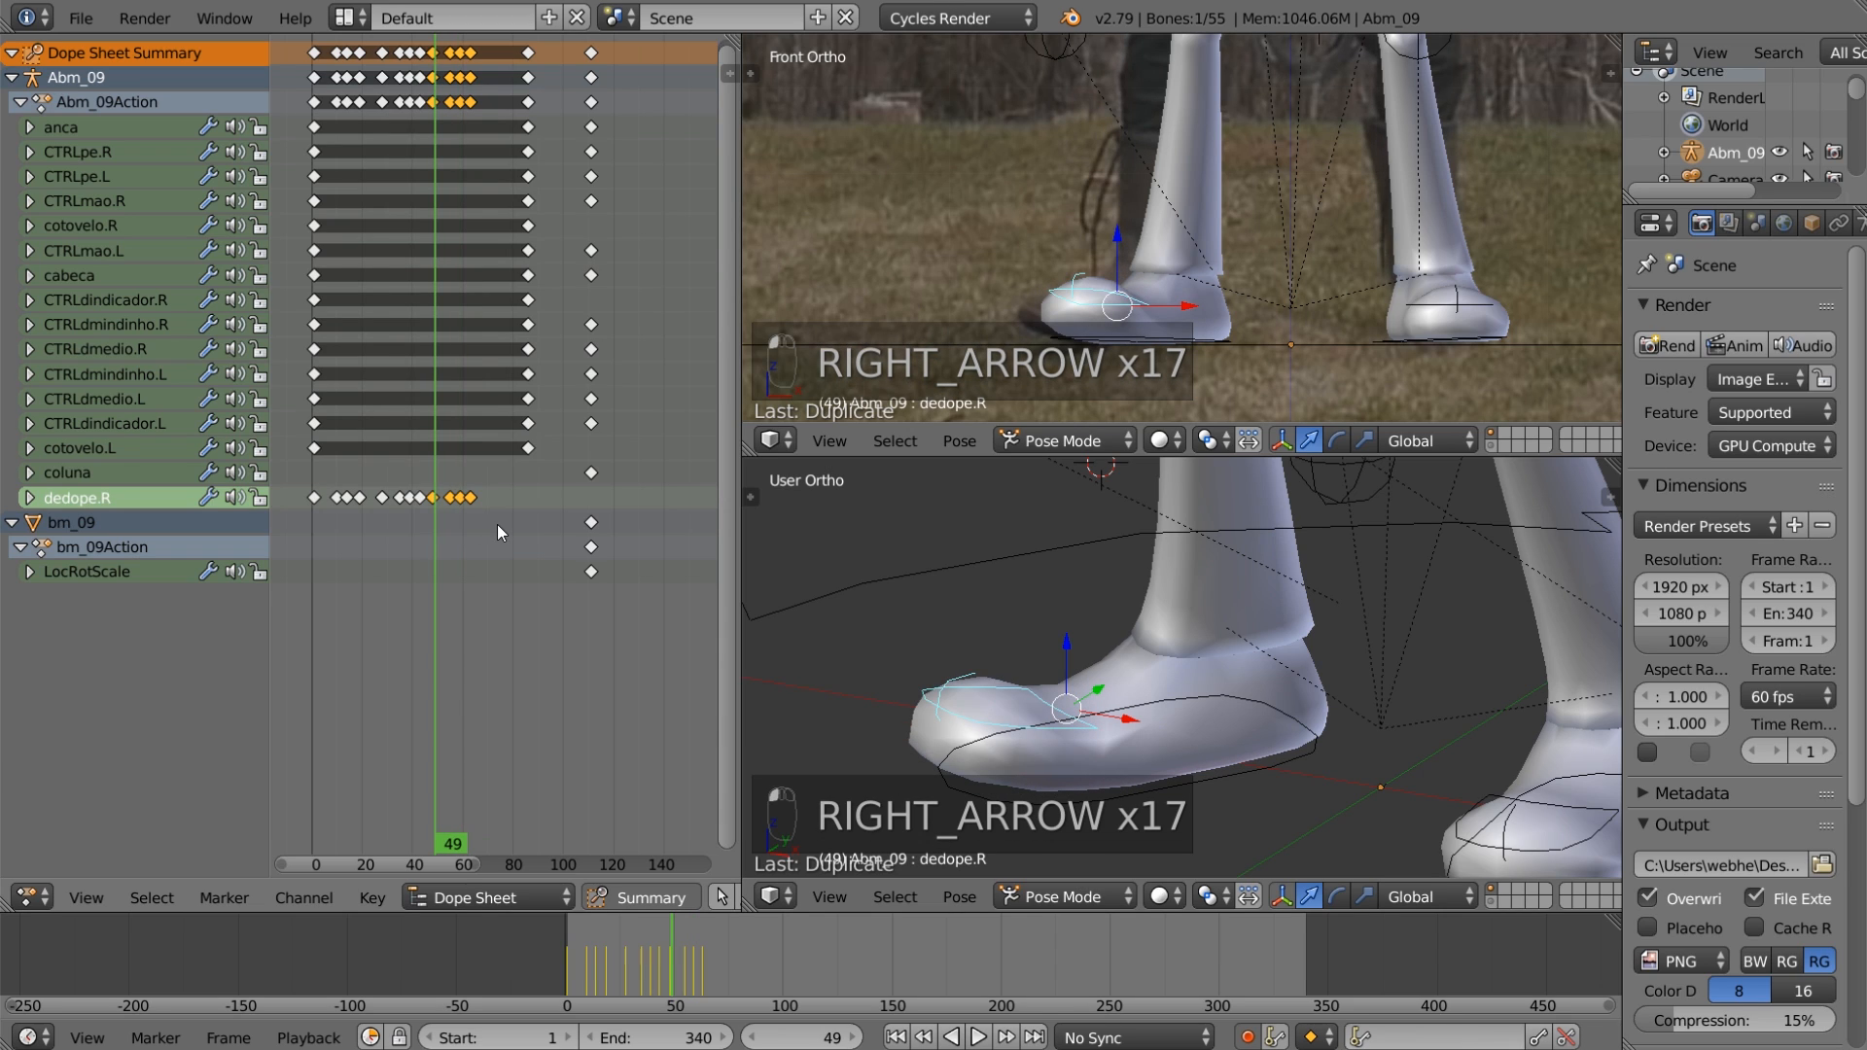
{"action": "key", "text": "s"}
{"action": "left_click", "coordinate": [476, 527]}
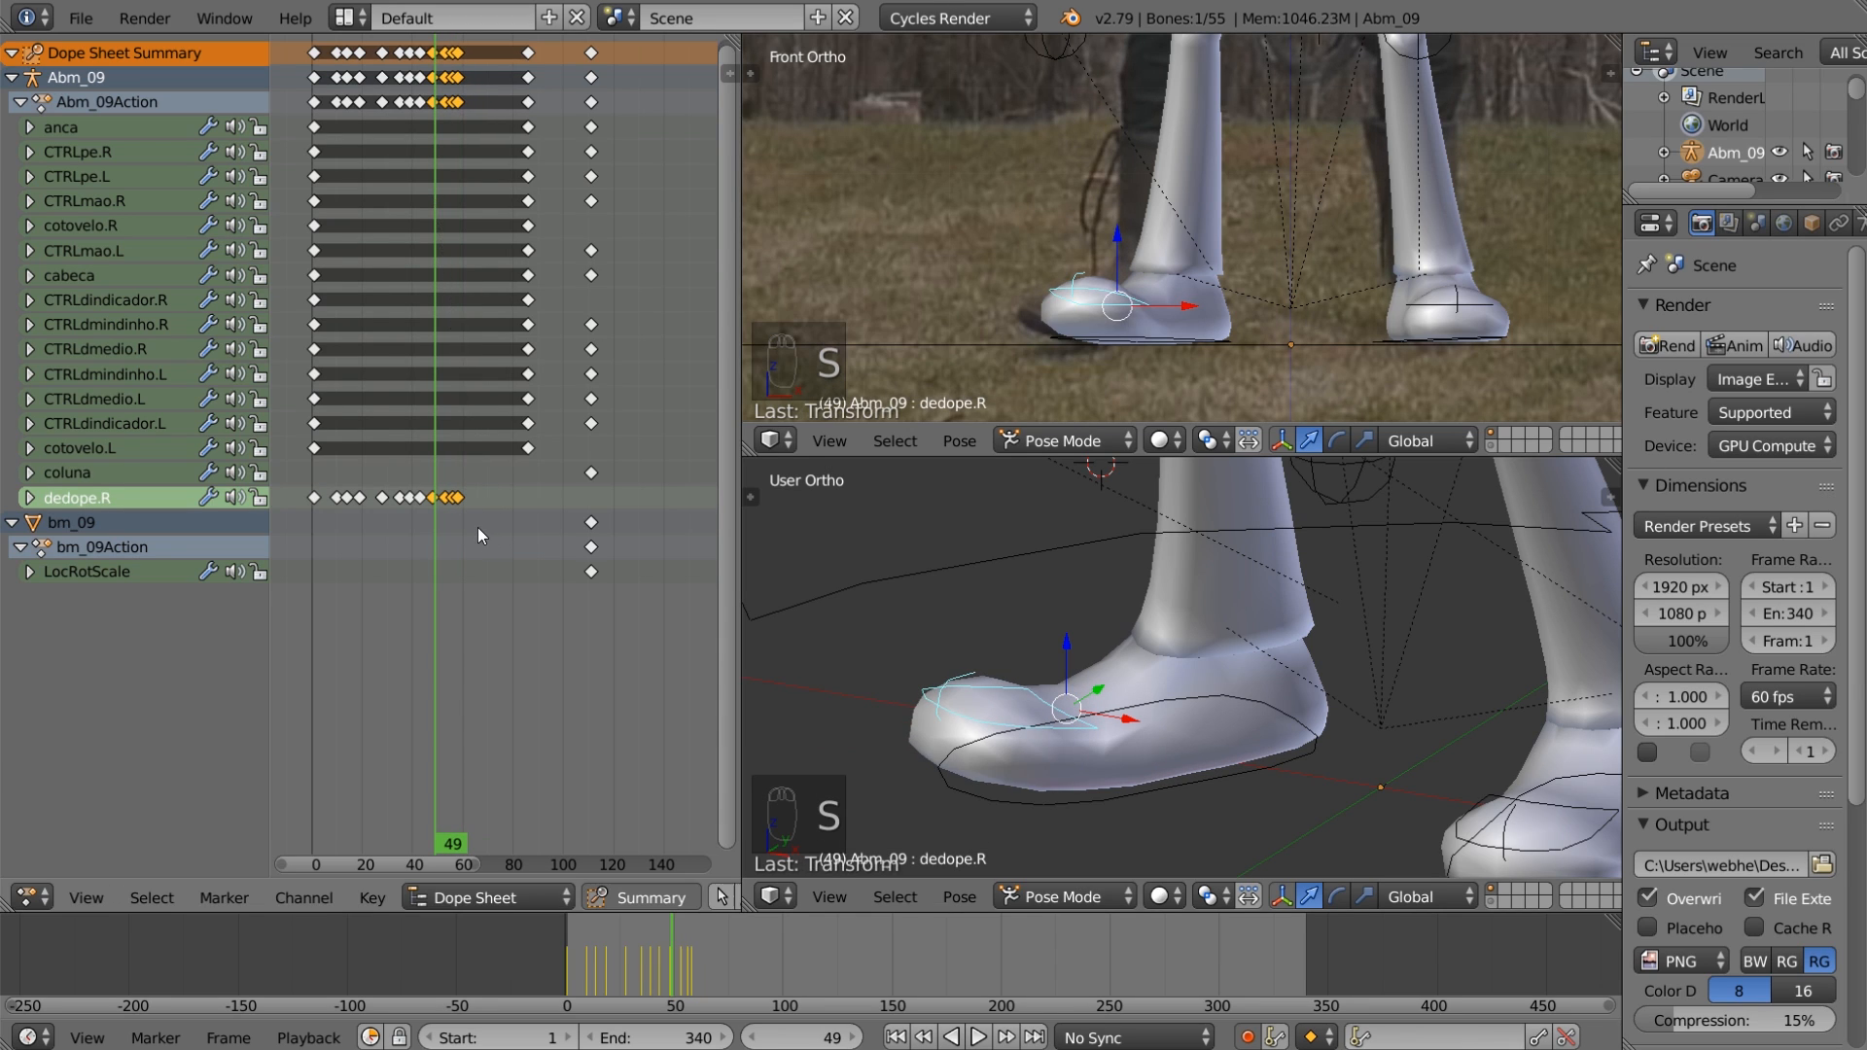
Step: Examine the tightened third tap and the footage after it from frame 49 to about frame 70
{"action": "key", "text": "Right"}
{"action": "key", "text": "Right"}
{"action": "key", "text": "Right"}
{"action": "key", "text": "Right"}
{"action": "key", "text": "Right"}
{"action": "key", "text": "Right"}
{"action": "key", "text": "Right"}
{"action": "key", "text": "Right"}
{"action": "key", "text": "Right"}
{"action": "key", "text": "Right"}
{"action": "key", "text": "Right"}
{"action": "key", "text": "Right"}
{"action": "key", "text": "Right"}
{"action": "key", "text": "Right"}
{"action": "key", "text": "Right"}
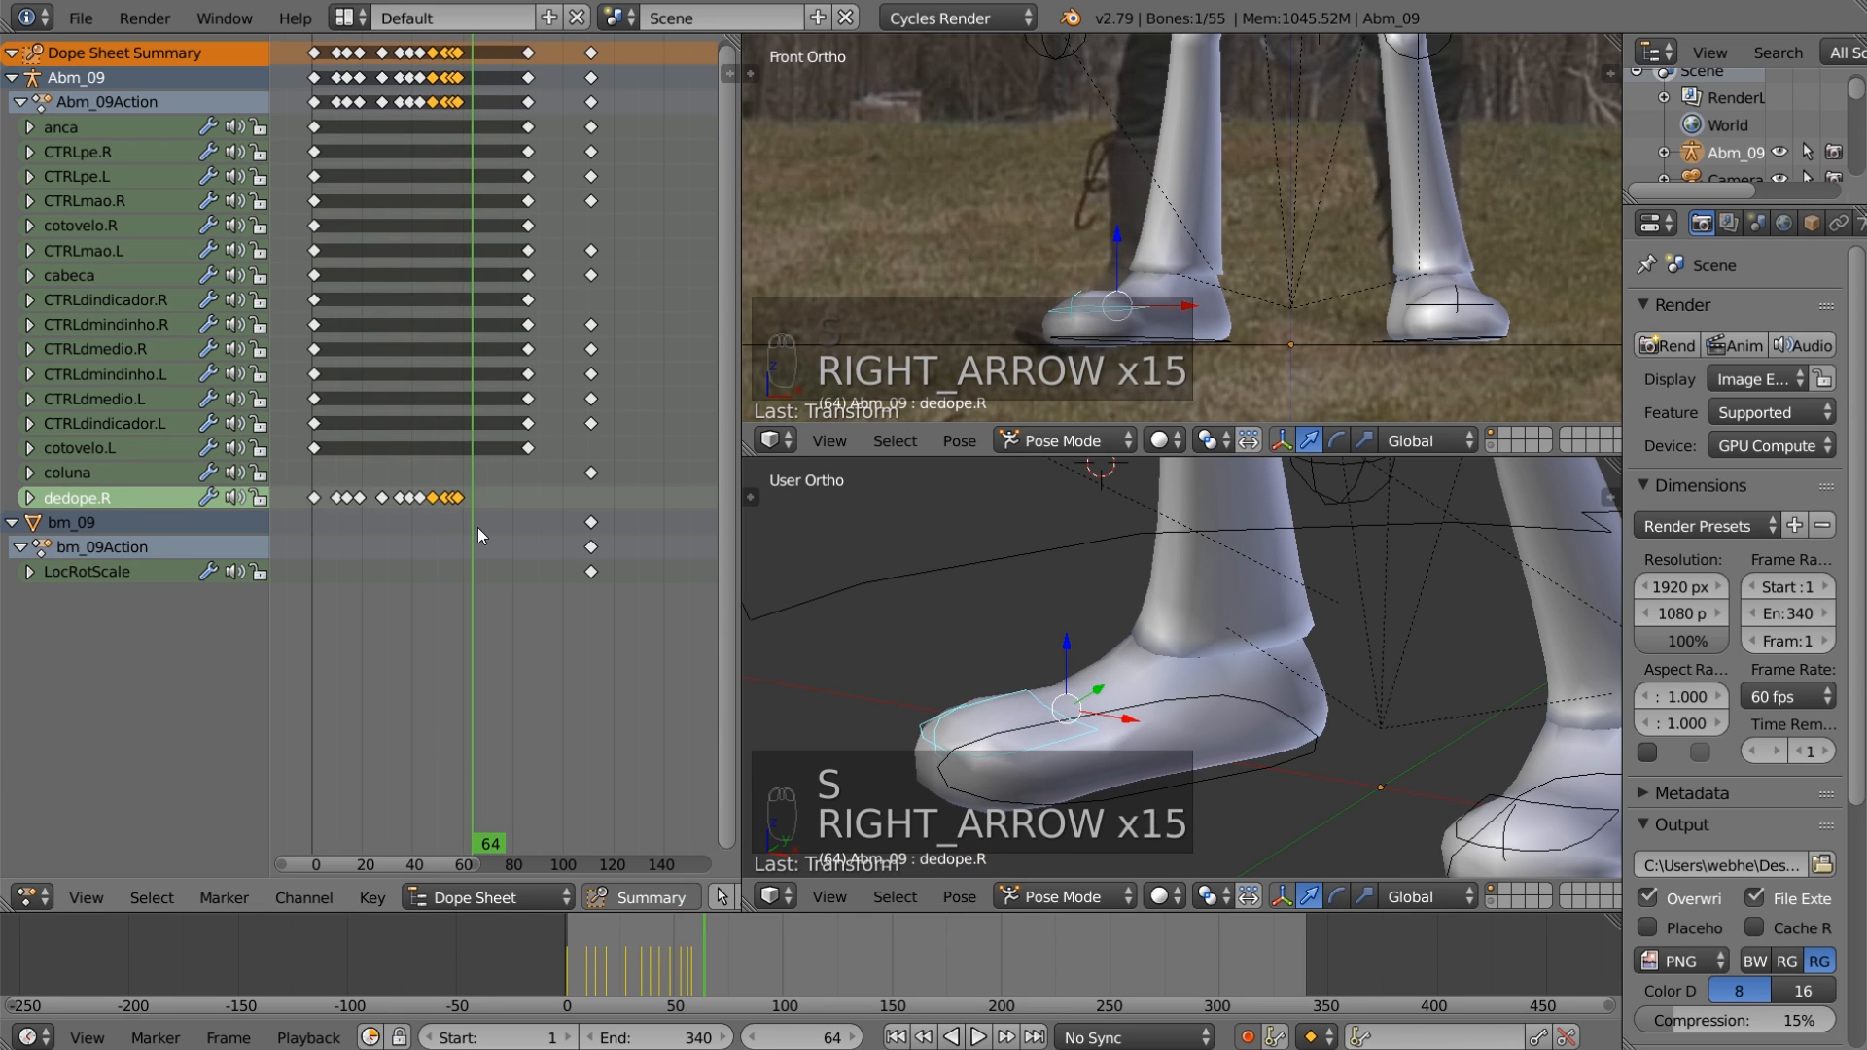
{"action": "key", "text": "Right"}
{"action": "key", "text": "Right"}
{"action": "key", "text": "Right"}
{"action": "key", "text": "Right"}
{"action": "key", "text": "Right"}
{"action": "key", "text": "Right"}
Step: Duplicate the third tap's dedope.R keyframes about 18 frames later and check the new tap against the footage
{"action": "key", "text": "shift+d"}
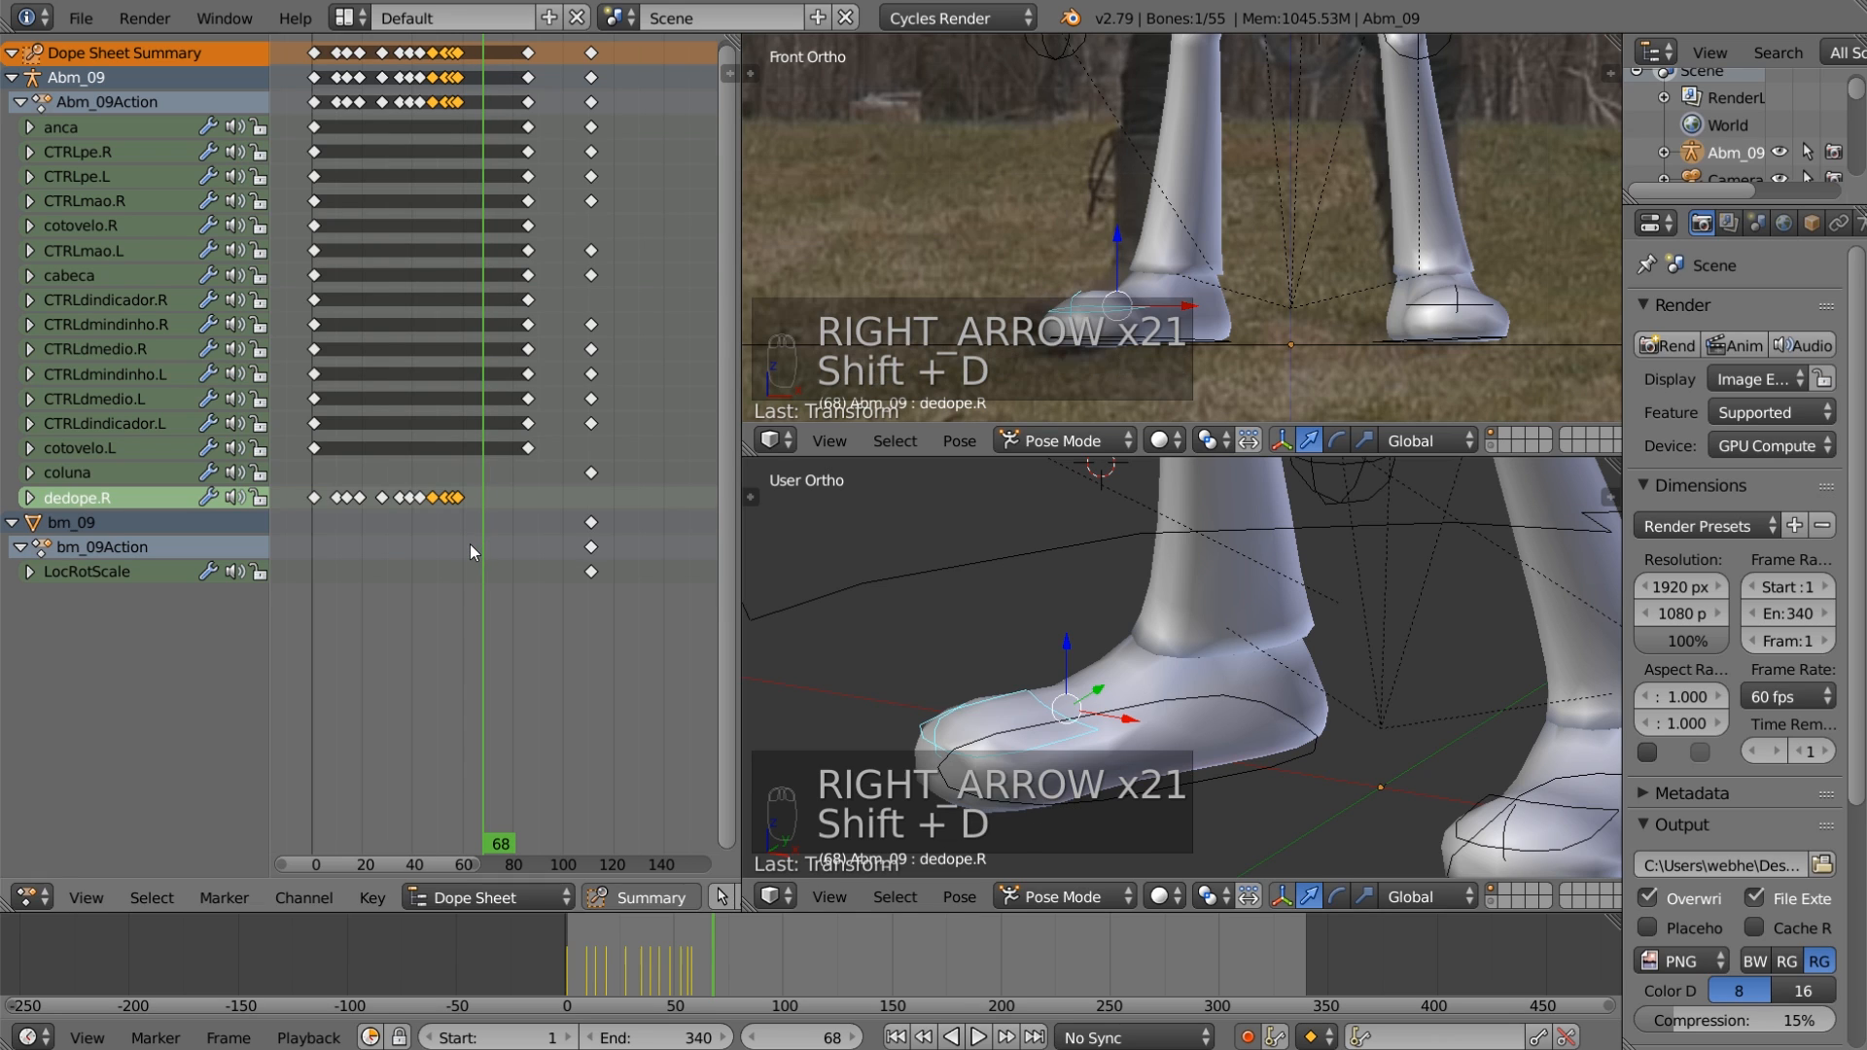
{"action": "left_click", "coordinate": [514, 557]}
{"action": "key", "text": "Right"}
{"action": "key", "text": "Right"}
{"action": "key", "text": "Right"}
{"action": "key", "text": "Right"}
{"action": "key", "text": "Right"}
{"action": "key", "text": "Right"}
{"action": "key", "text": "Right"}
{"action": "key", "text": "Right"}
{"action": "key", "text": "Right"}
{"action": "key", "text": "Right"}
{"action": "key", "text": "Right"}
{"action": "key", "text": "Right"}
{"action": "key", "text": "Right"}
{"action": "key", "text": "Right"}
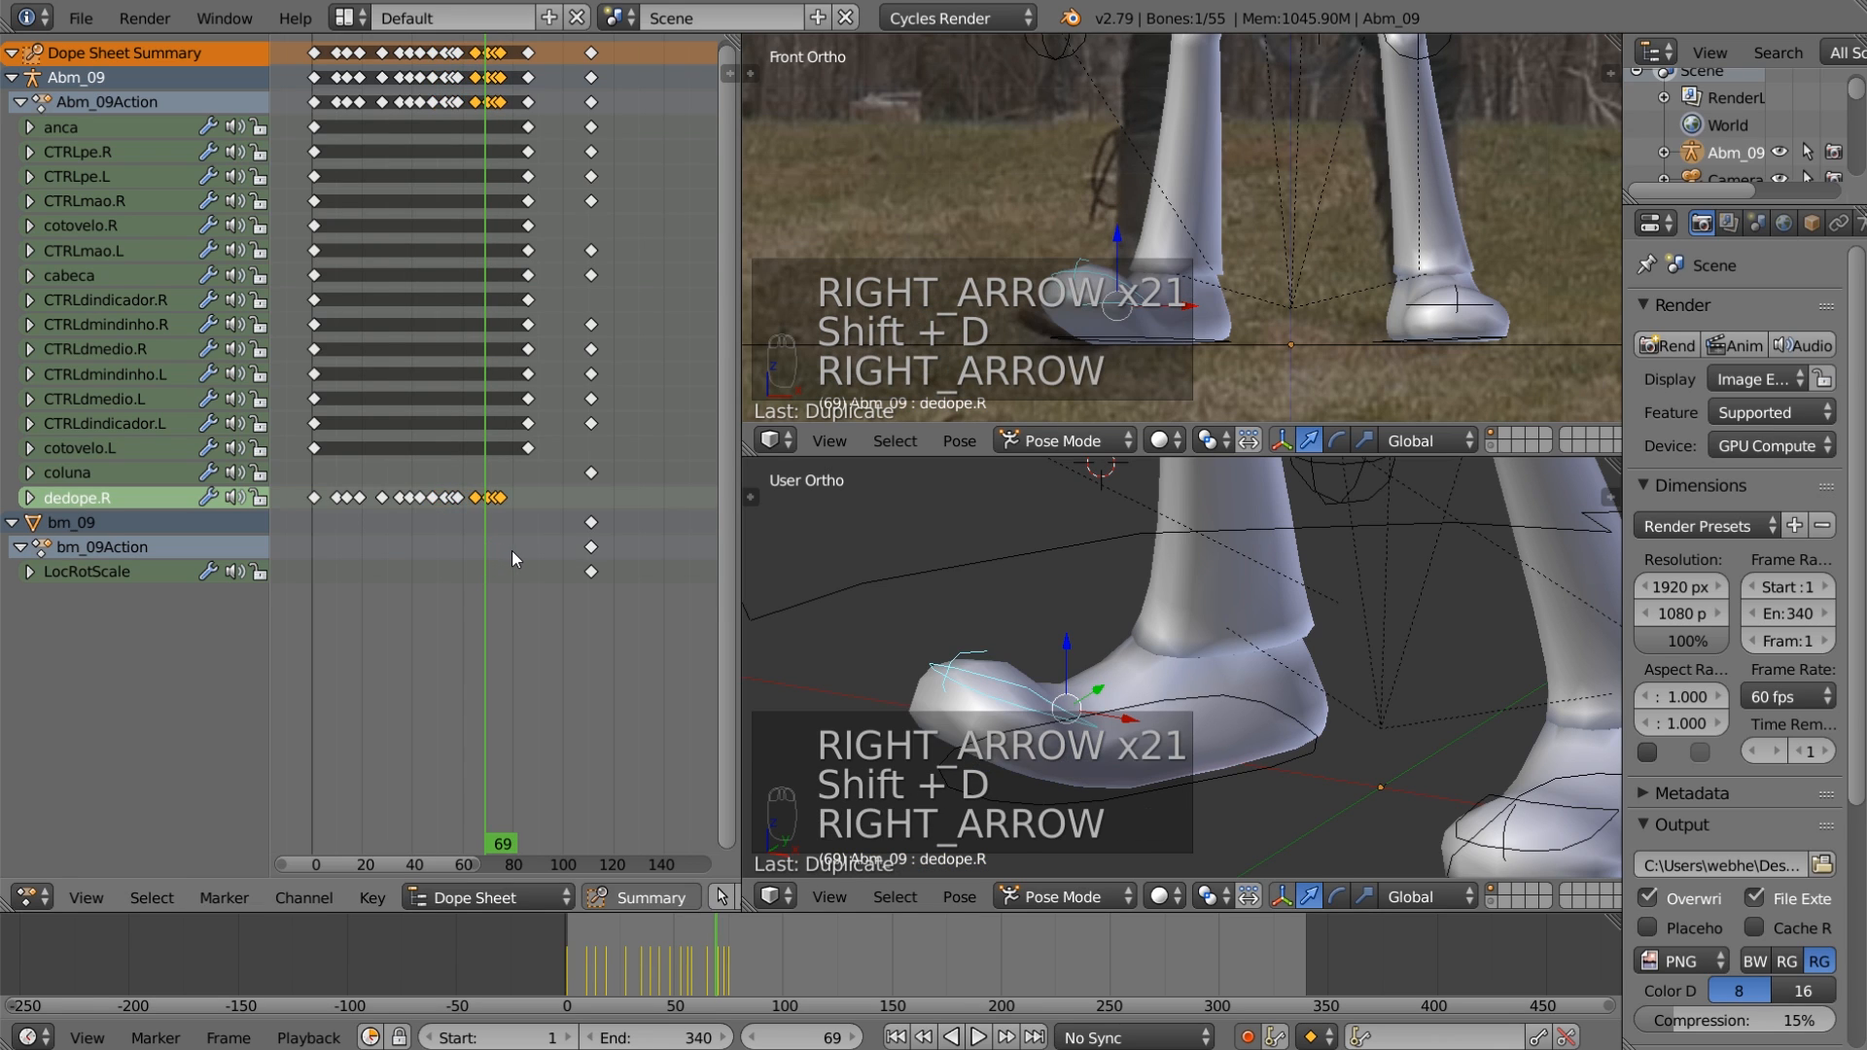
Step: Recheck how the fourth tap's ending lines up with the footage between about frames 71 and 82
{"action": "key", "text": "Left"}
{"action": "key", "text": "Left"}
{"action": "key", "text": "Left"}
{"action": "key", "text": "Left"}
{"action": "key", "text": "Left"}
{"action": "key", "text": "Left"}
{"action": "key", "text": "Left"}
{"action": "key", "text": "Left"}
{"action": "key", "text": "Left"}
{"action": "key", "text": "Left"}
{"action": "key", "text": "Left"}
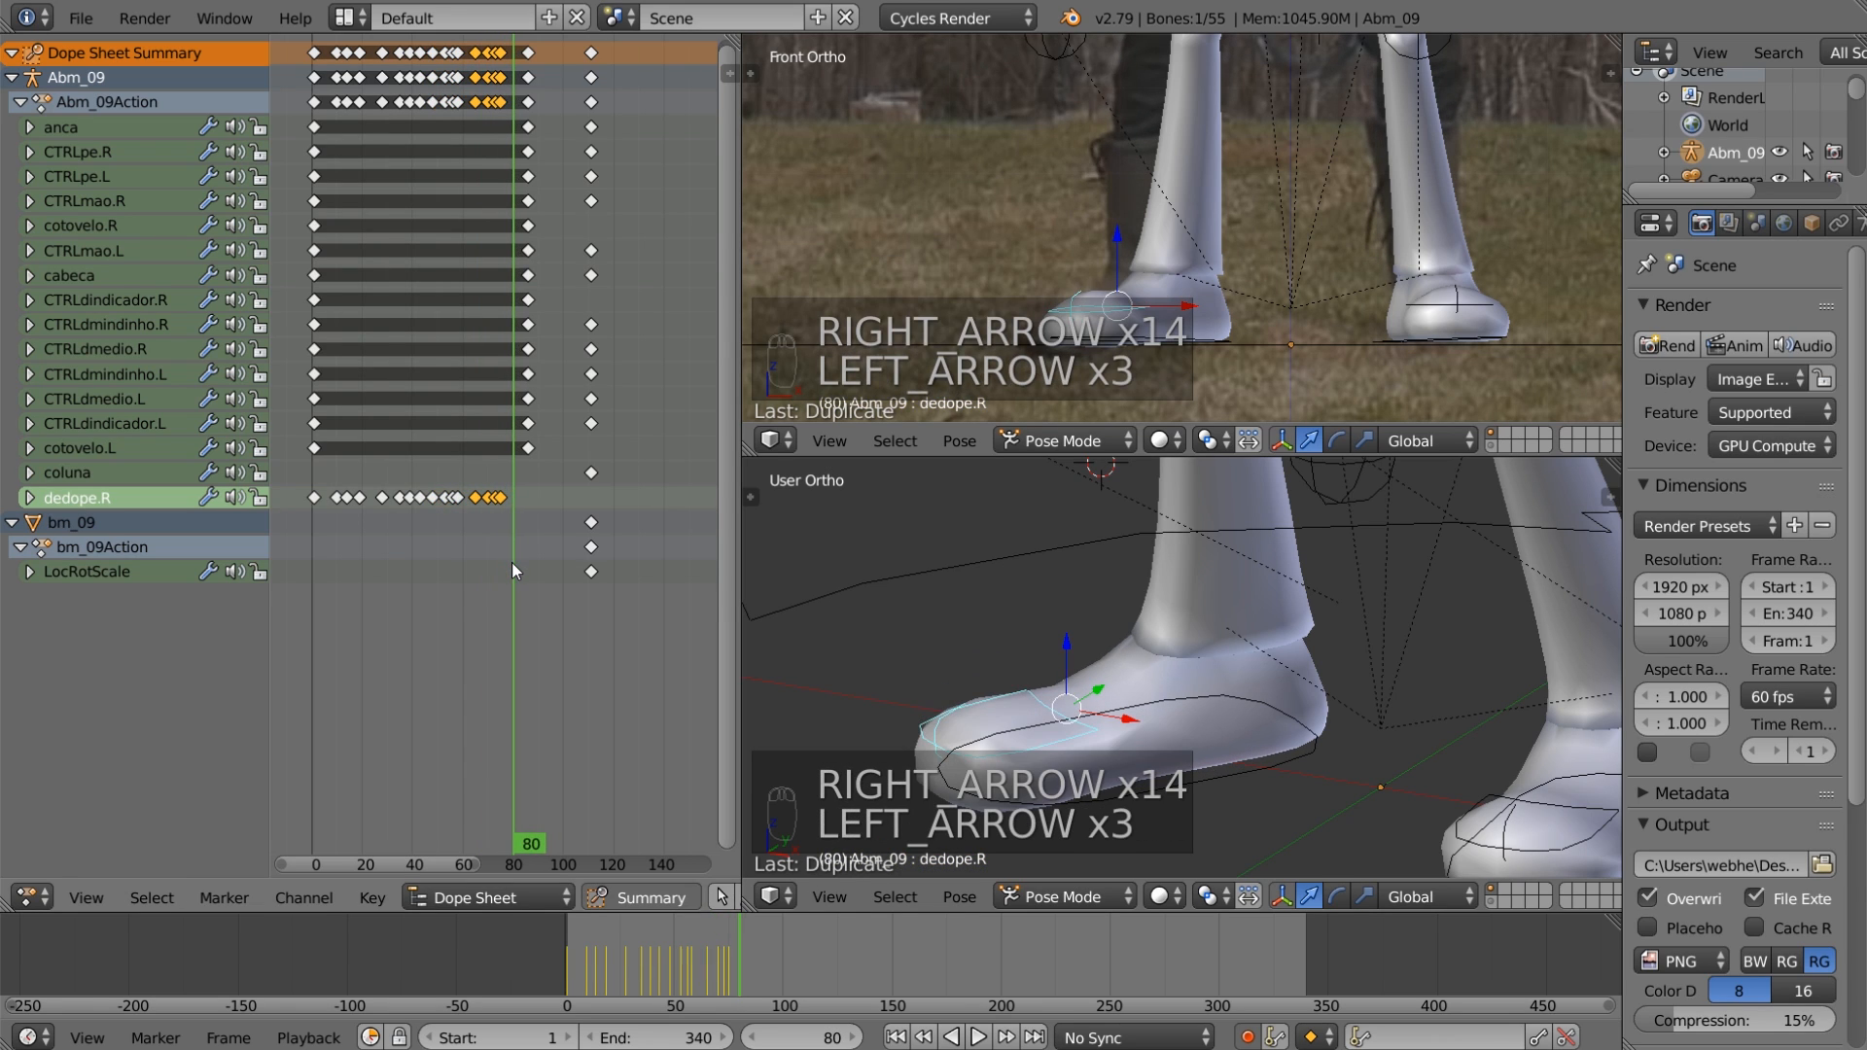
{"action": "key", "text": "Right"}
{"action": "key", "text": "Right"}
{"action": "key", "text": "Right"}
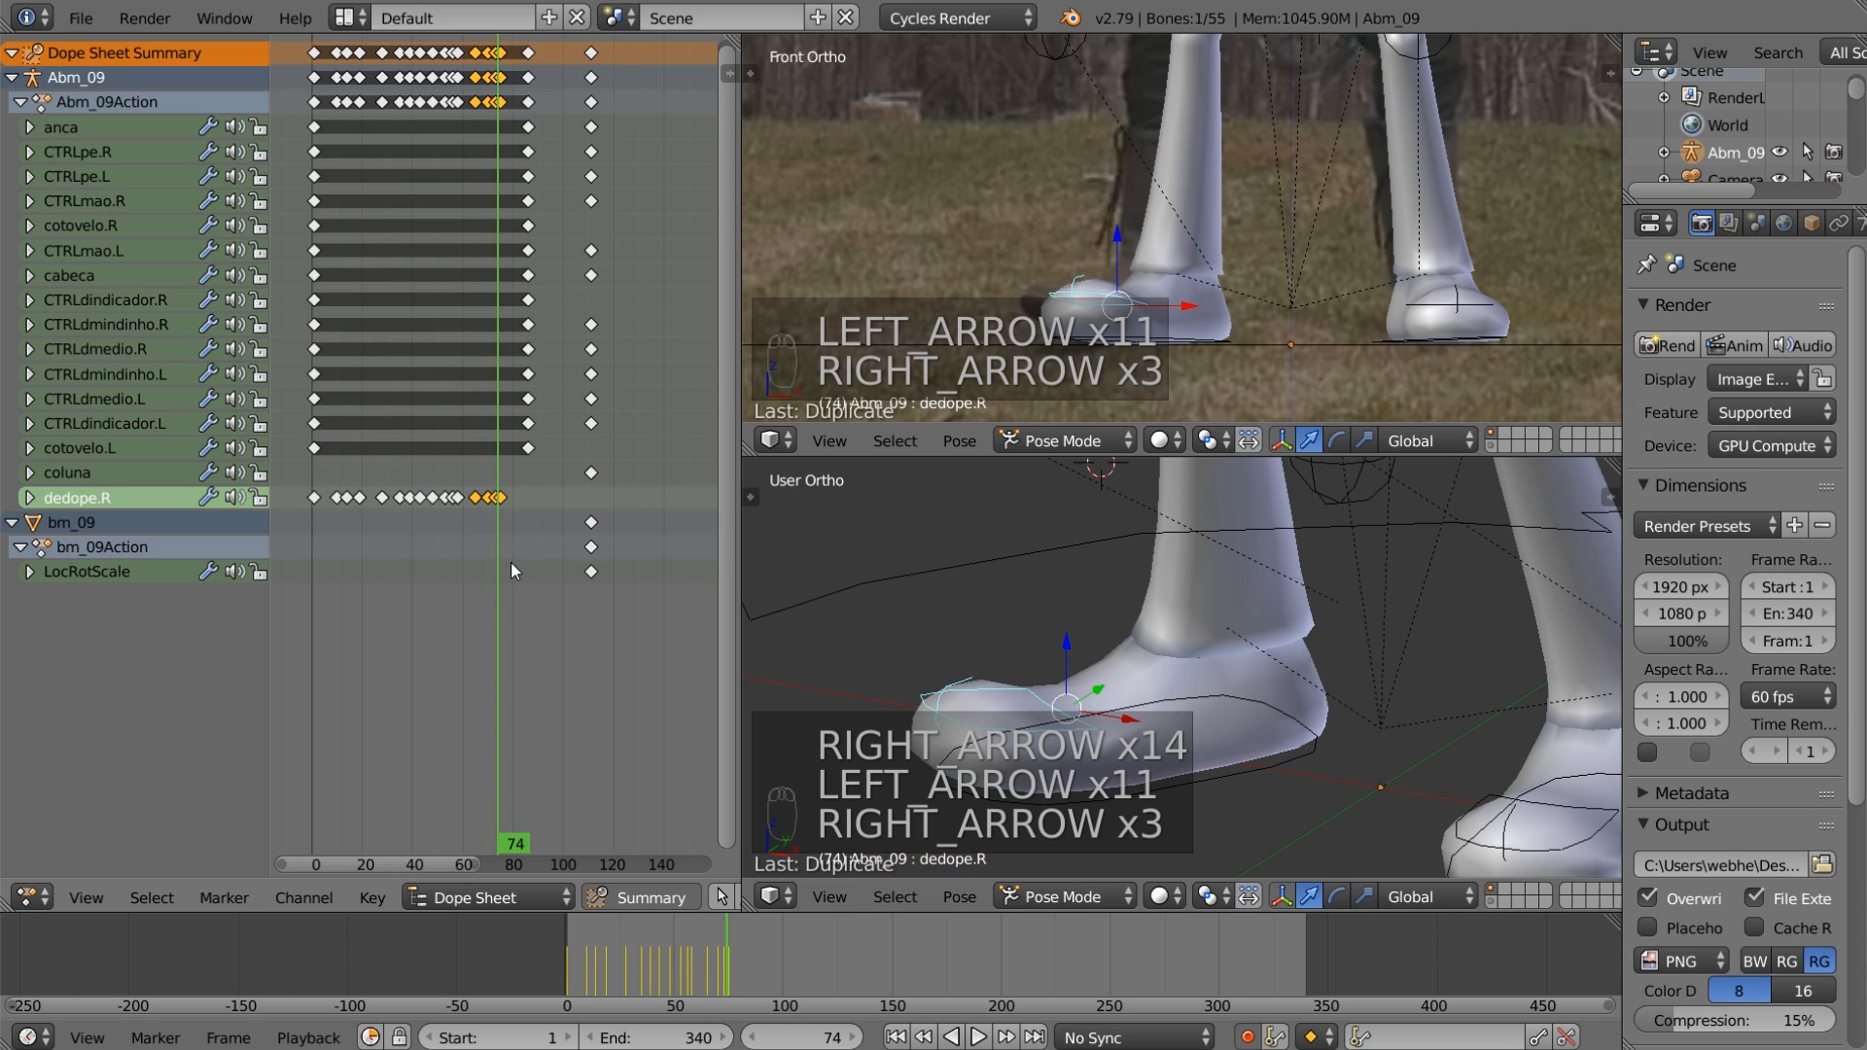
Step: Scale the fourth tap's dedope.R keyframes slightly farther apart around frame 65
{"action": "left_click", "coordinate": [477, 552]}
{"action": "key", "text": "s"}
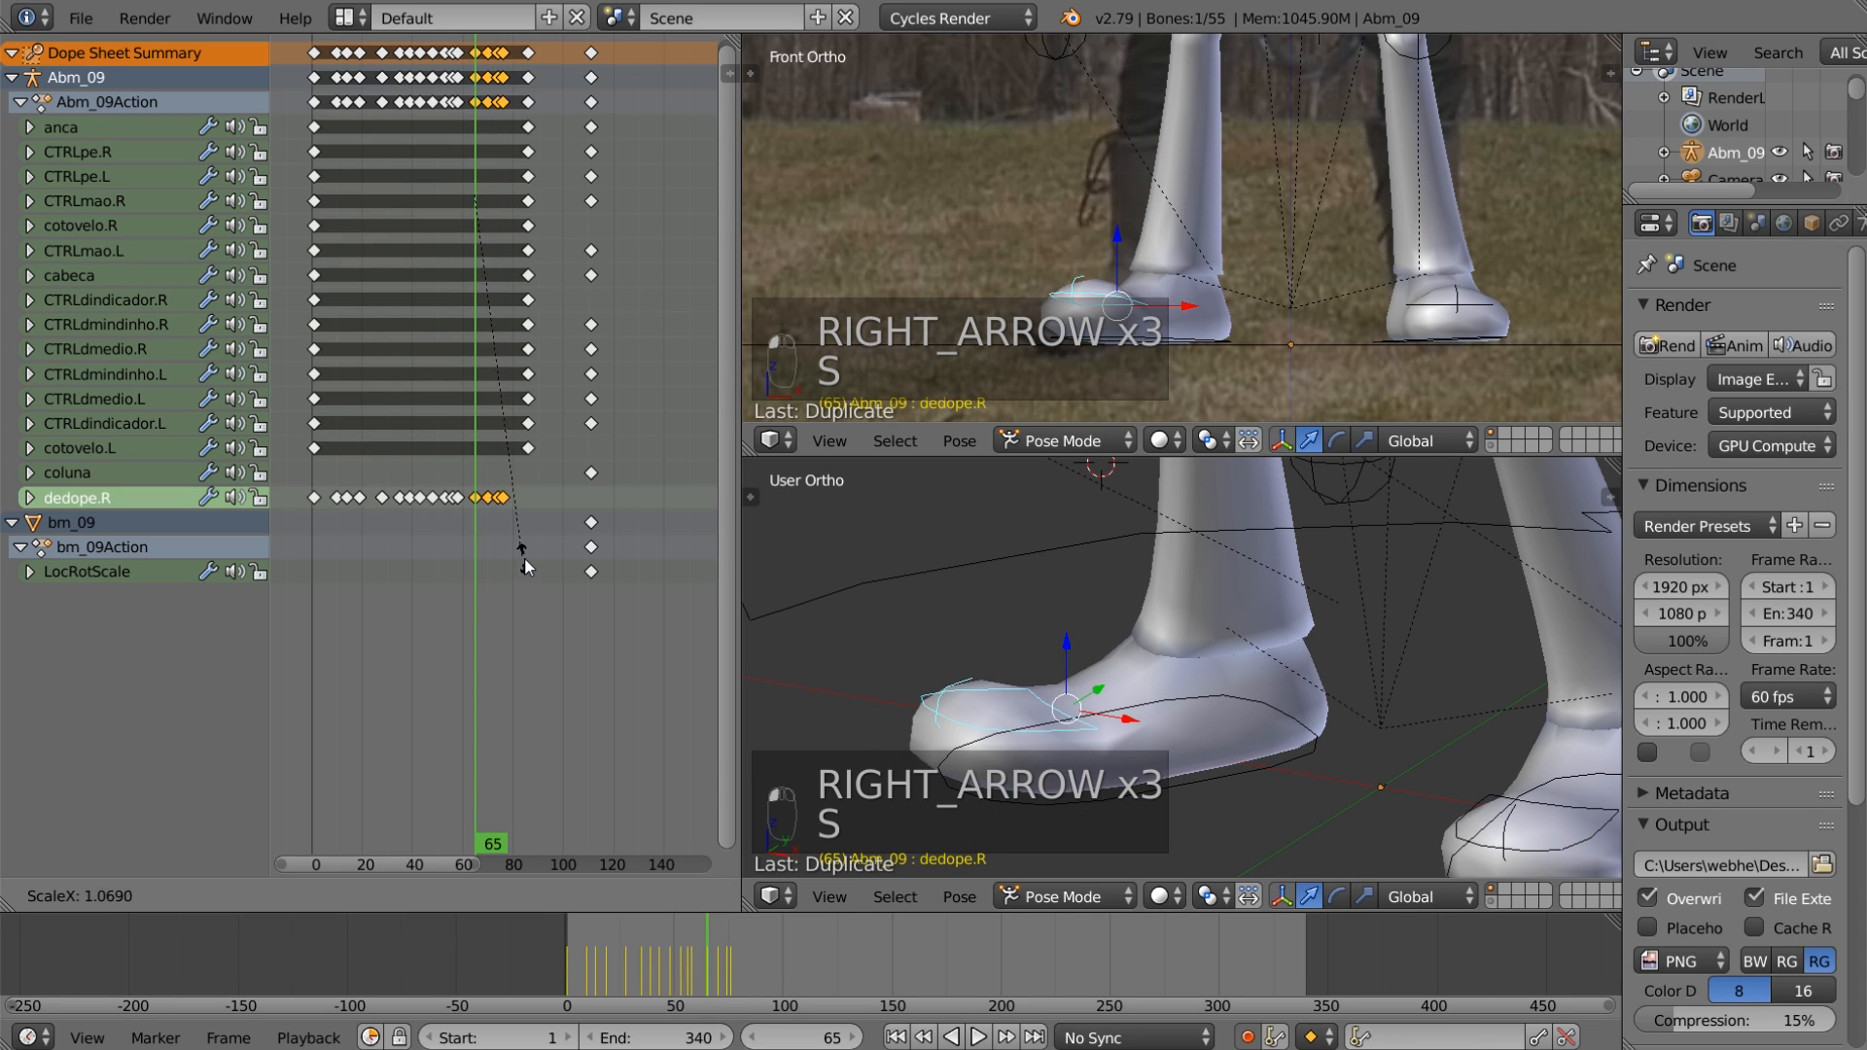
{"action": "left_click", "coordinate": [531, 557]}
Step: Examine the stretched fourth tap and the footage following it from frame 65 to beyond frame 88
{"action": "key", "text": "Right"}
{"action": "key", "text": "Right"}
{"action": "key", "text": "Right"}
{"action": "key", "text": "Right"}
{"action": "key", "text": "Right"}
{"action": "key", "text": "Right"}
{"action": "key", "text": "Right"}
{"action": "key", "text": "Right"}
{"action": "key", "text": "Right"}
{"action": "key", "text": "Right"}
{"action": "key", "text": "Right"}
{"action": "key", "text": "Right"}
{"action": "key", "text": "Right"}
{"action": "key", "text": "Right"}
{"action": "key", "text": "Right"}
{"action": "key", "text": "Right"}
{"action": "key", "text": "Right"}
{"action": "key", "text": "Right"}
{"action": "key", "text": "Right"}
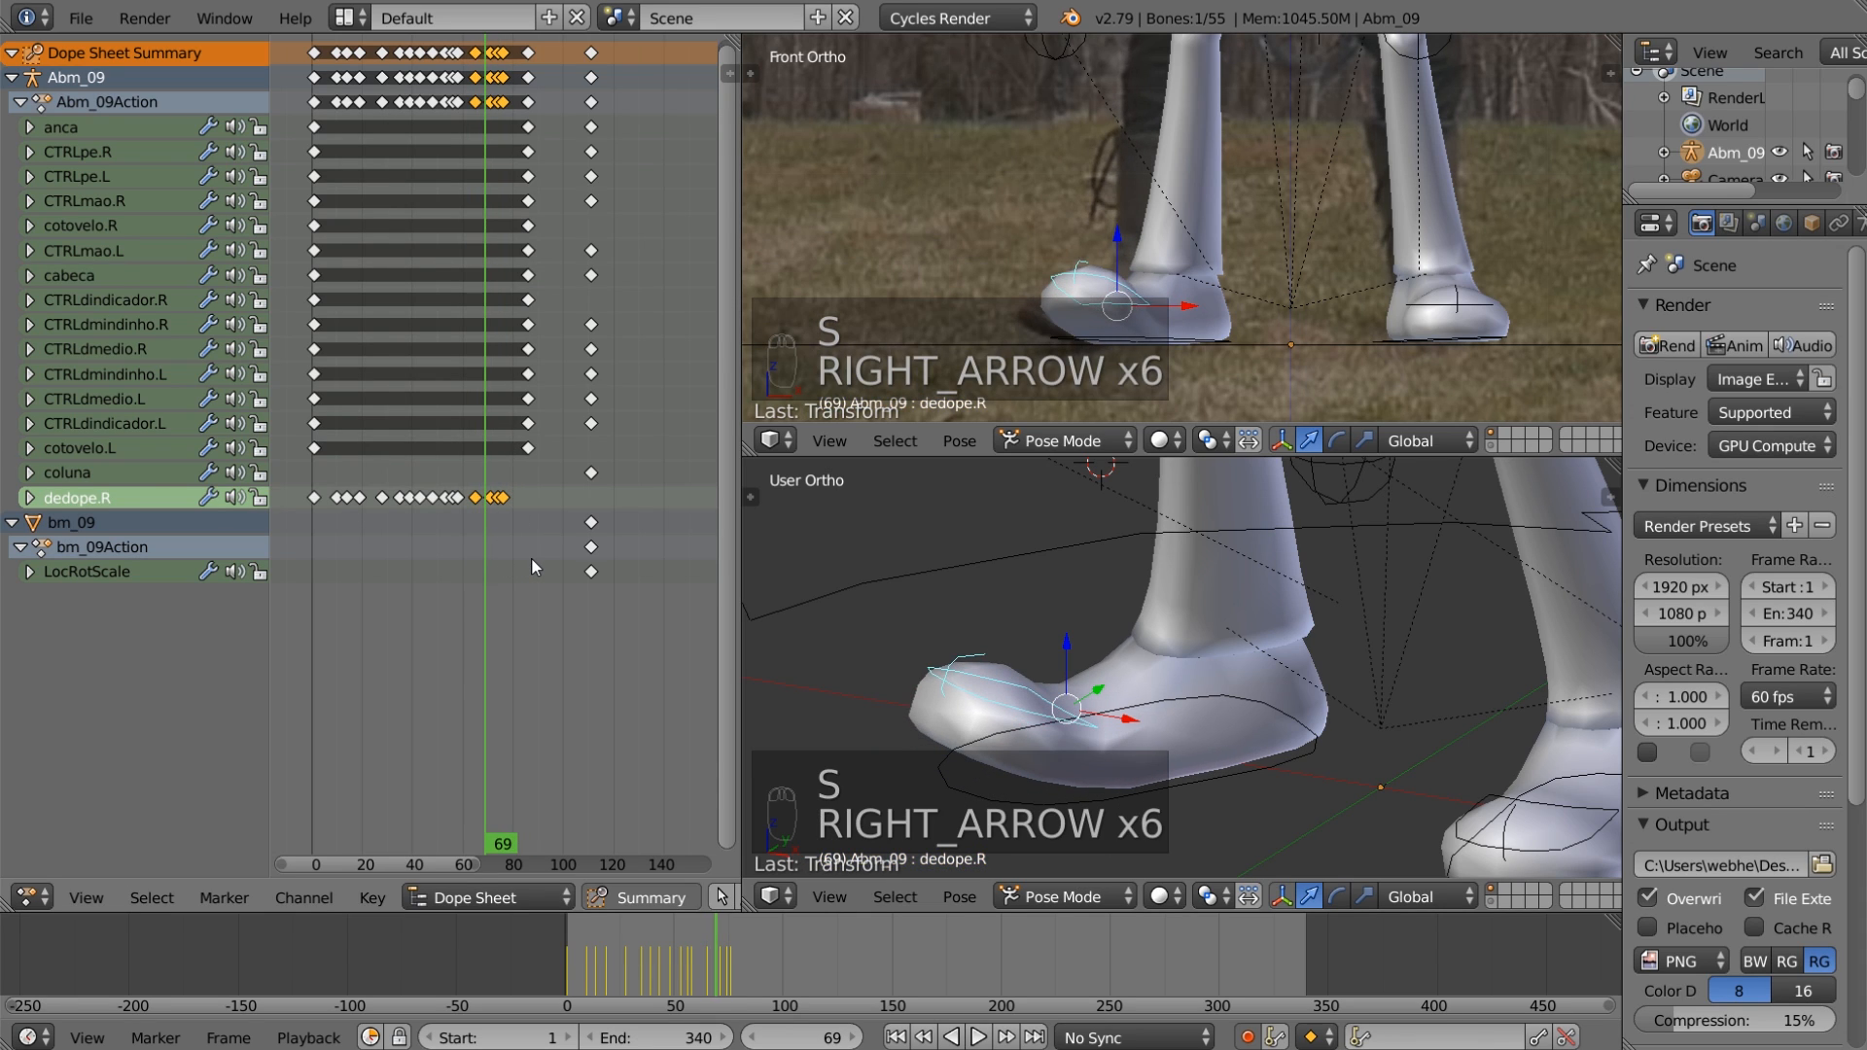
{"action": "key", "text": "Right"}
{"action": "key", "text": "Right"}
{"action": "key", "text": "Right"}
{"action": "key", "text": "Right"}
{"action": "key", "text": "Right"}
{"action": "key", "text": "Right"}
{"action": "key", "text": "Right"}
{"action": "key", "text": "Right"}
{"action": "key", "text": "Right"}
{"action": "key", "text": "Right"}
{"action": "key", "text": "Right"}
{"action": "key", "text": "Right"}
{"action": "key", "text": "Right"}
{"action": "key", "text": "Right"}
{"action": "key", "text": "Right"}
{"action": "key", "text": "Right"}
{"action": "key", "text": "Right"}
{"action": "key", "text": "Right"}
{"action": "key", "text": "Right"}
{"action": "key", "text": "Right"}
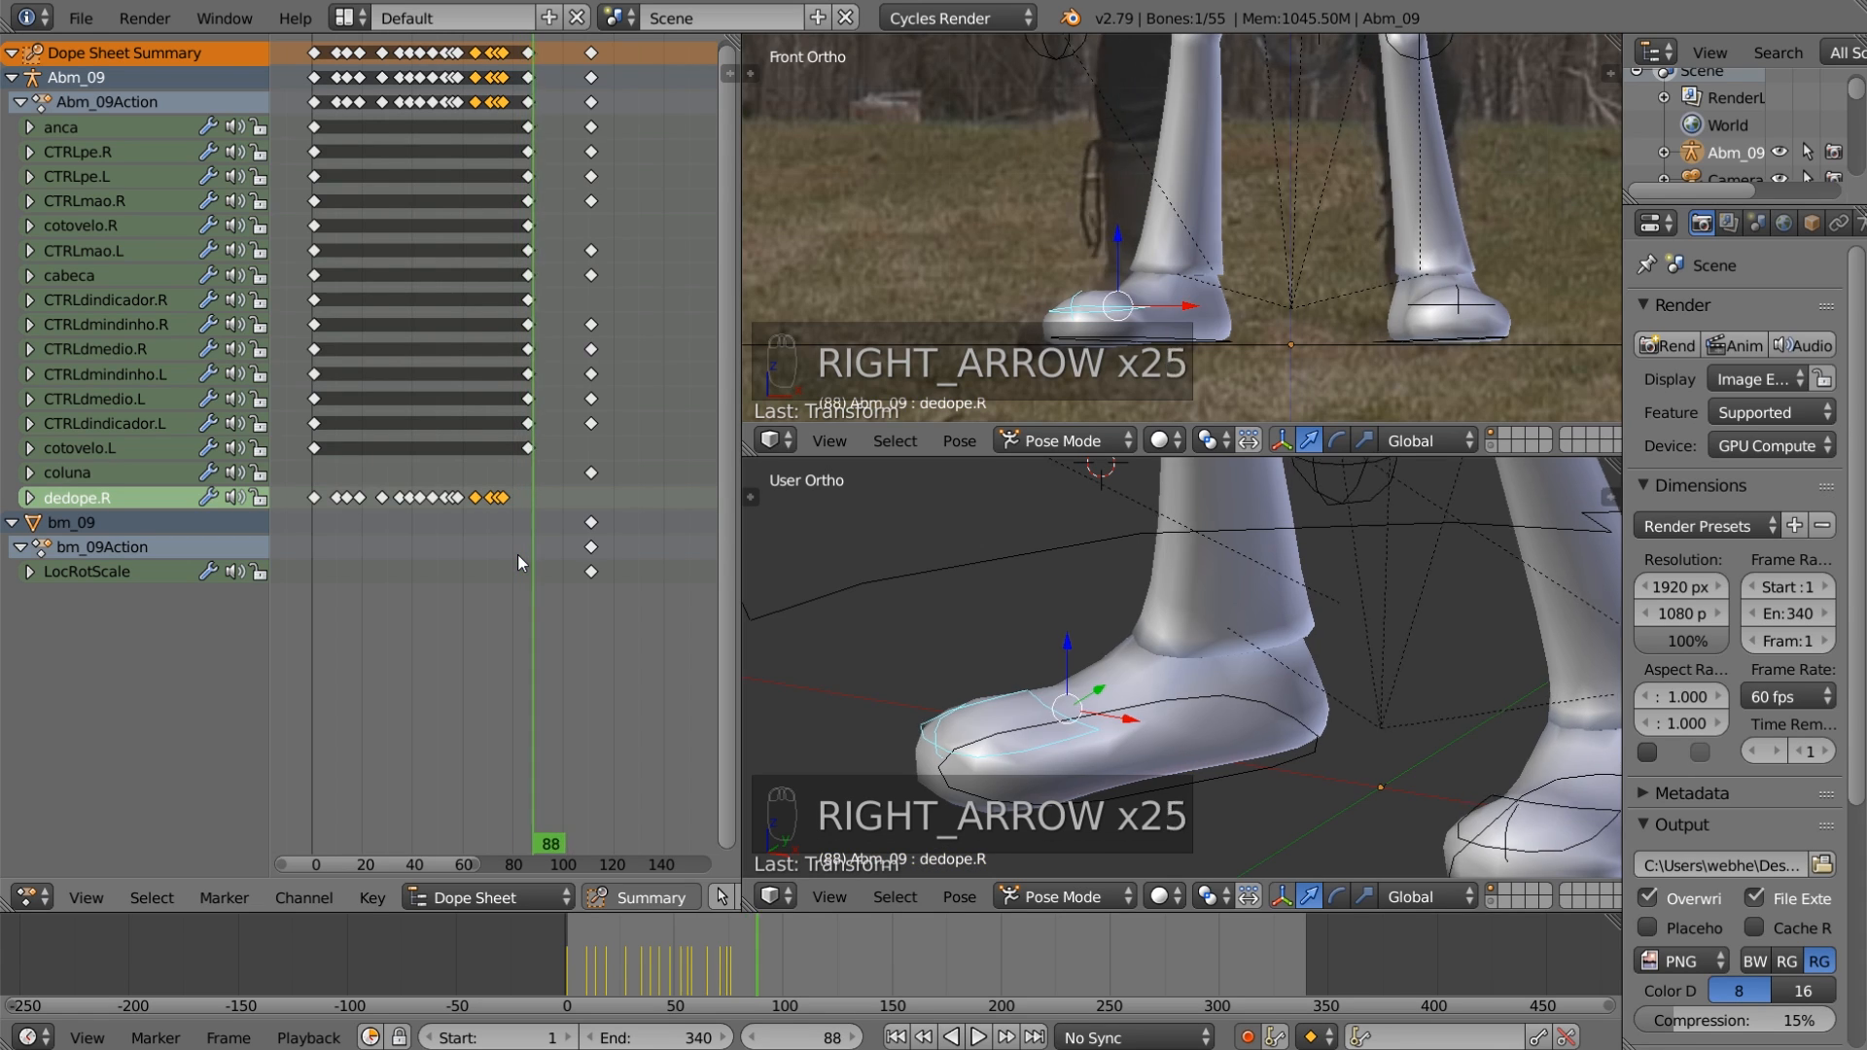
Step: Play the animation from the first frame to review the toe taps, then return to frame 1
{"action": "left_click_drag", "start_coordinate": [522, 554], "coordinate": [505, 574]}
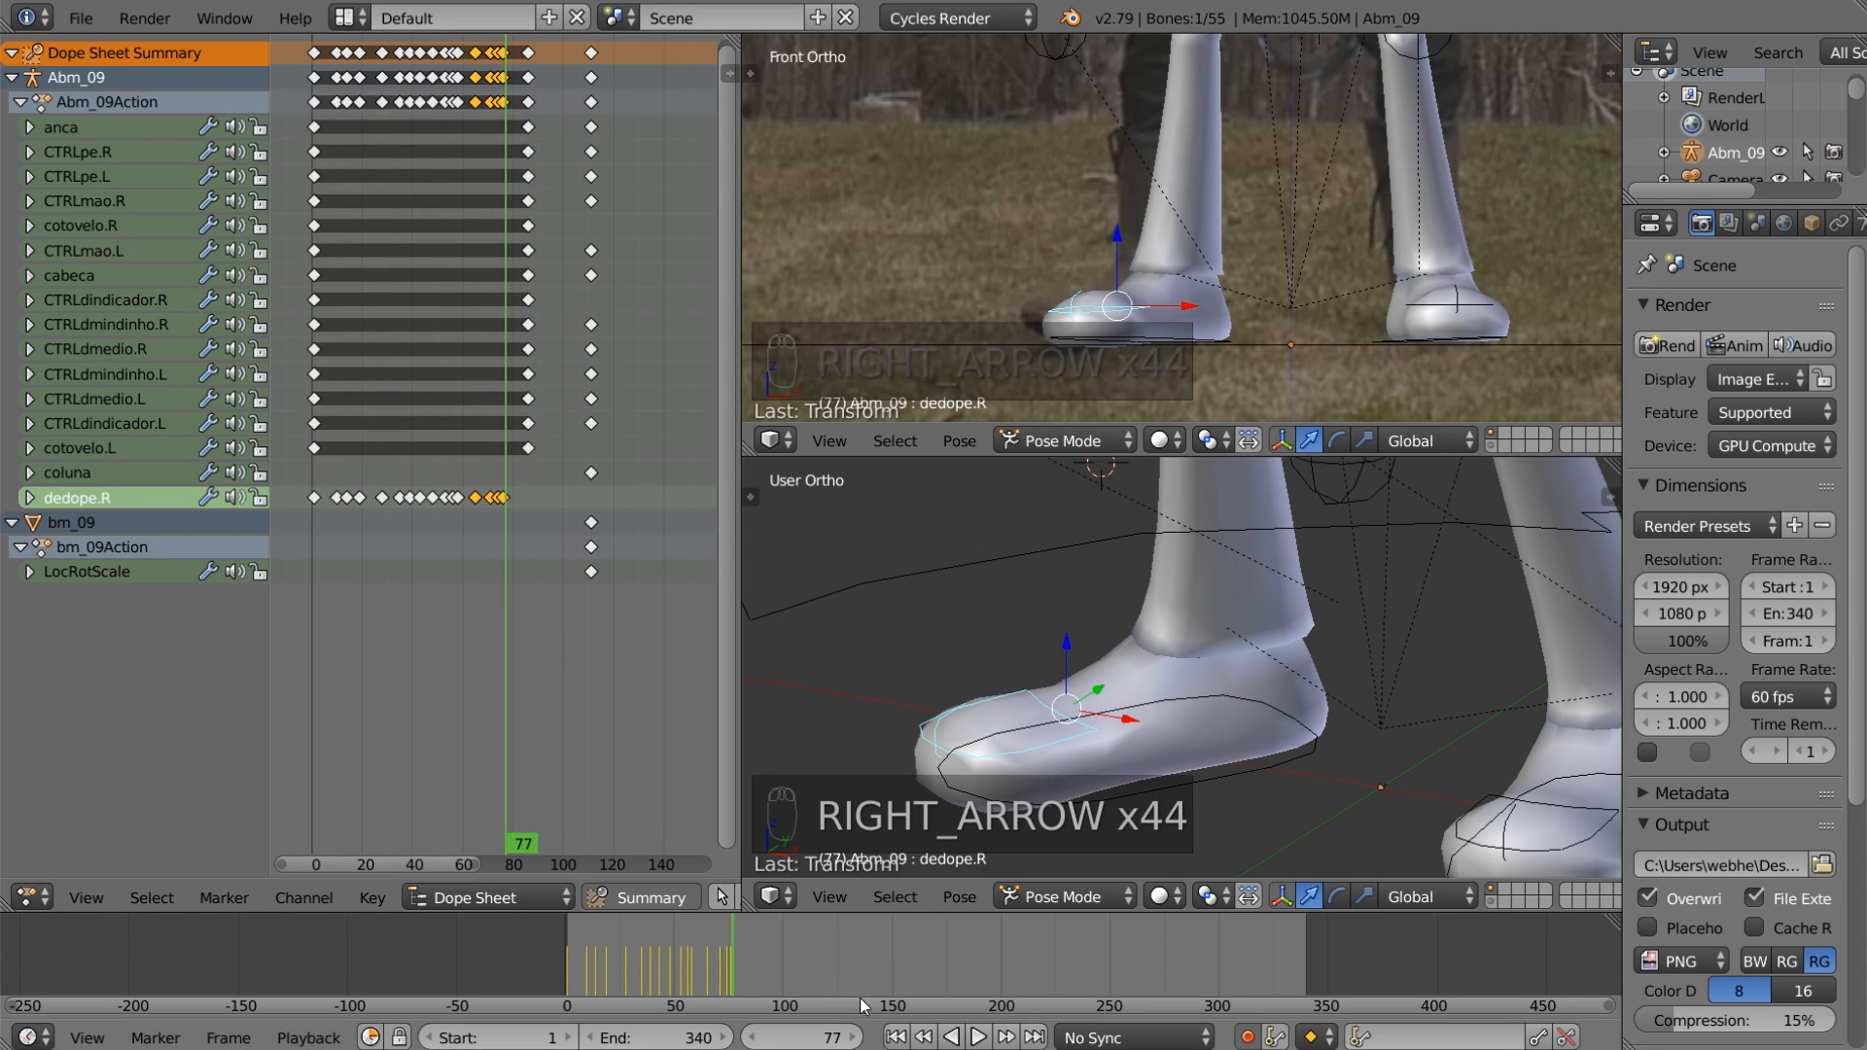
{"action": "left_click", "coordinate": [896, 1037]}
{"action": "left_click", "coordinate": [978, 1037]}
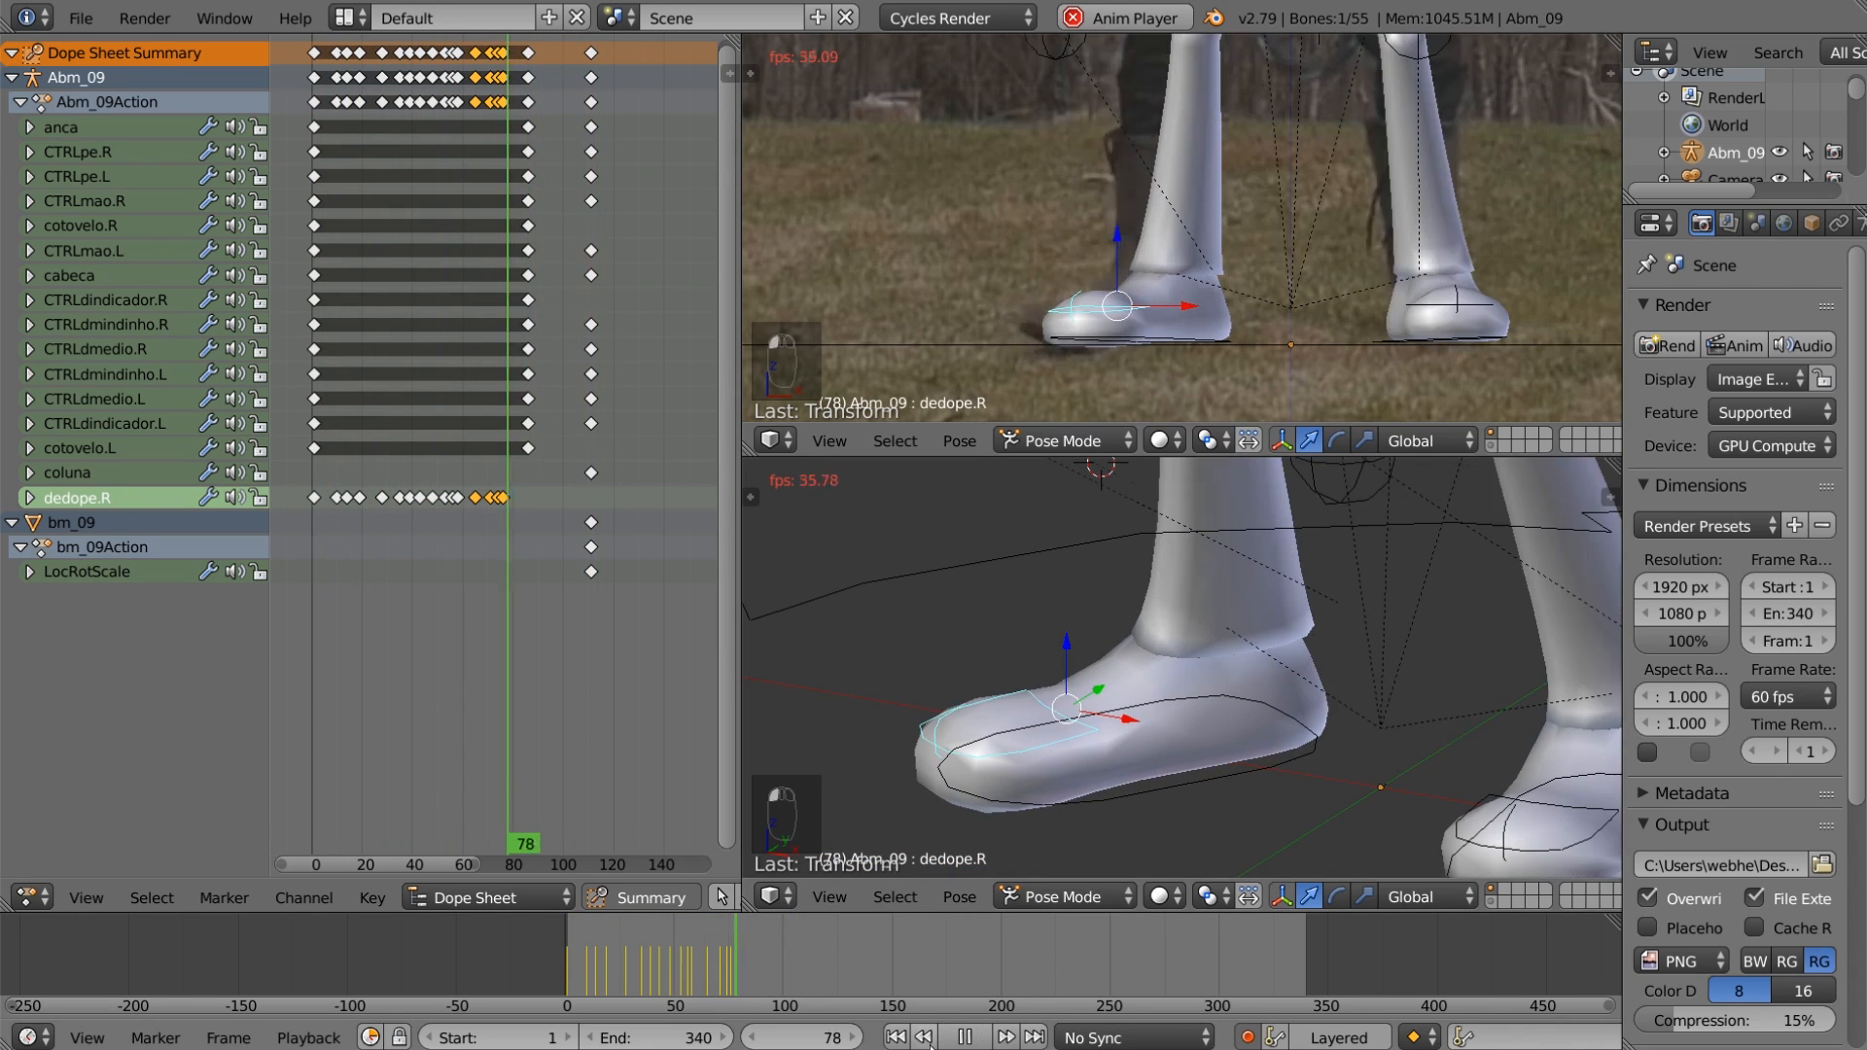
{"action": "left_click", "coordinate": [964, 1037]}
{"action": "left_click", "coordinate": [896, 1037]}
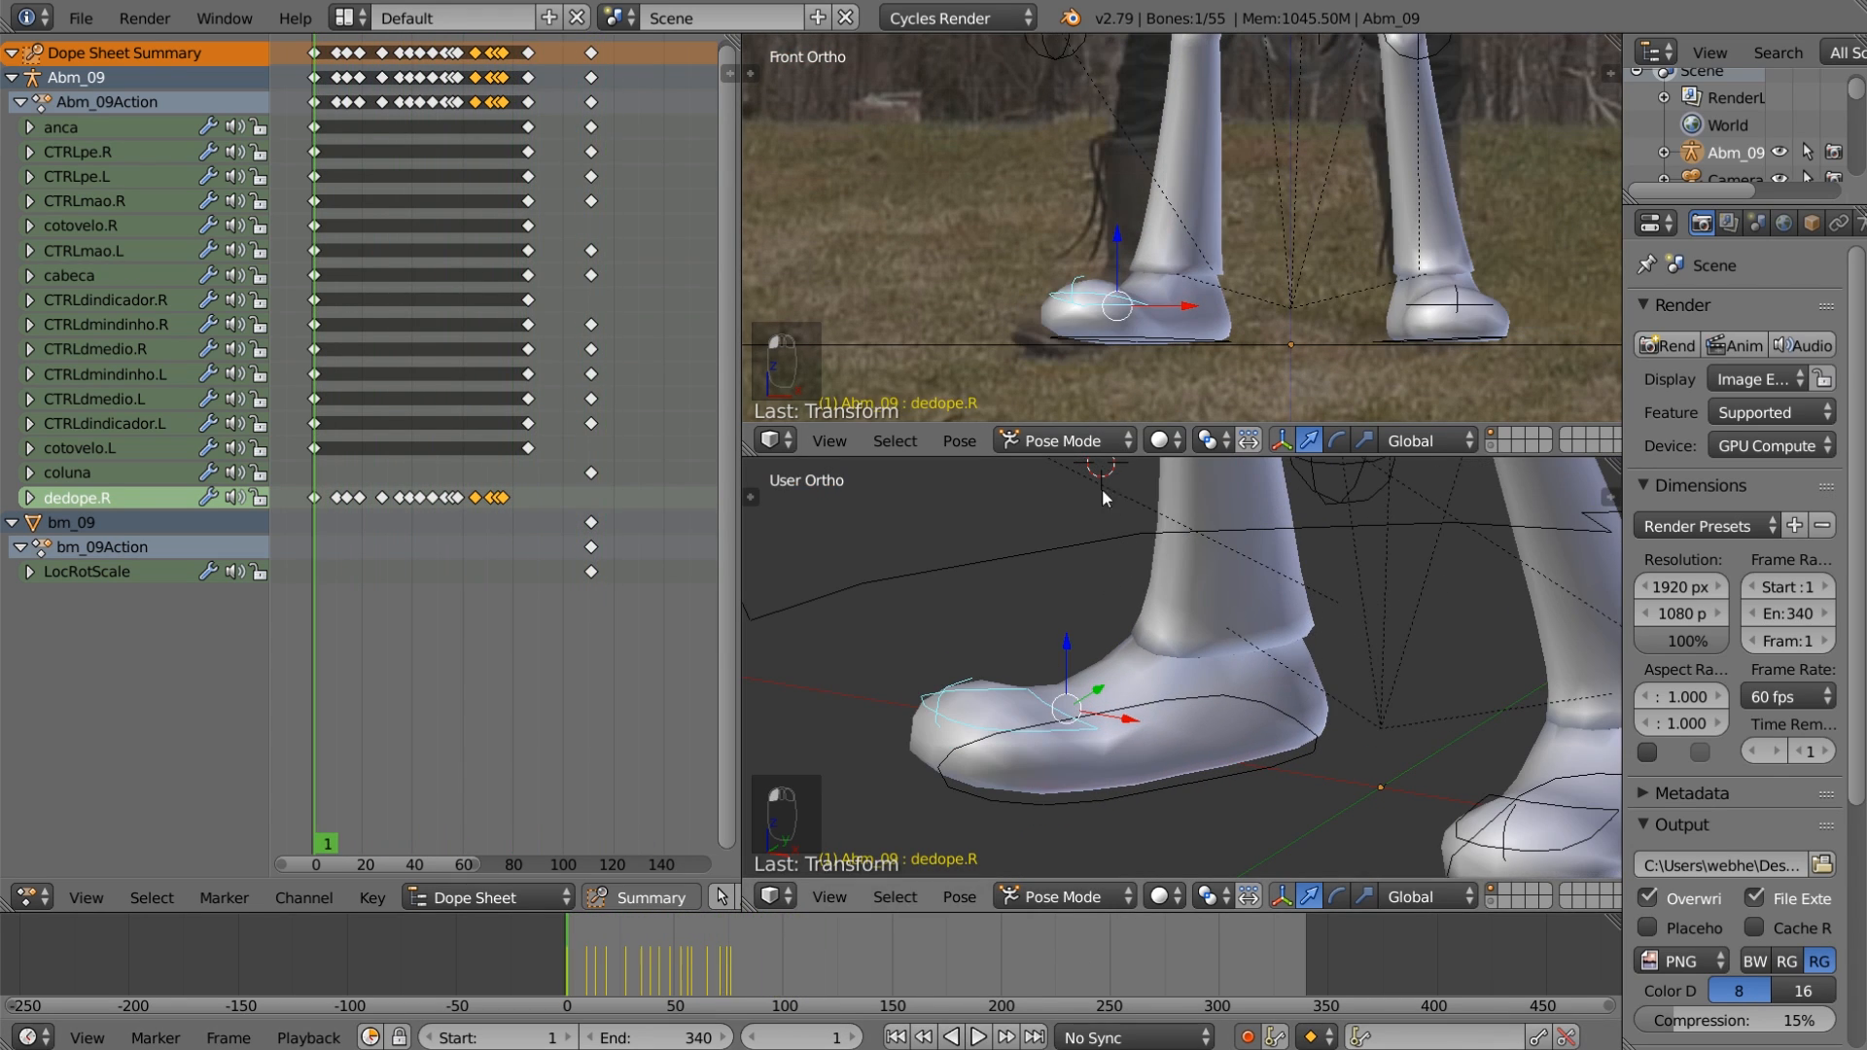
Step: Select the right index finger control CTRLdindicador.R and scale it up by about 1.2 at frame 1
{"action": "scroll", "coordinate": [1200, 290], "scroll_direction": "down", "scroll_amount": 6}
{"action": "scroll", "coordinate": [1124, 202], "scroll_direction": "up", "scroll_amount": 6}
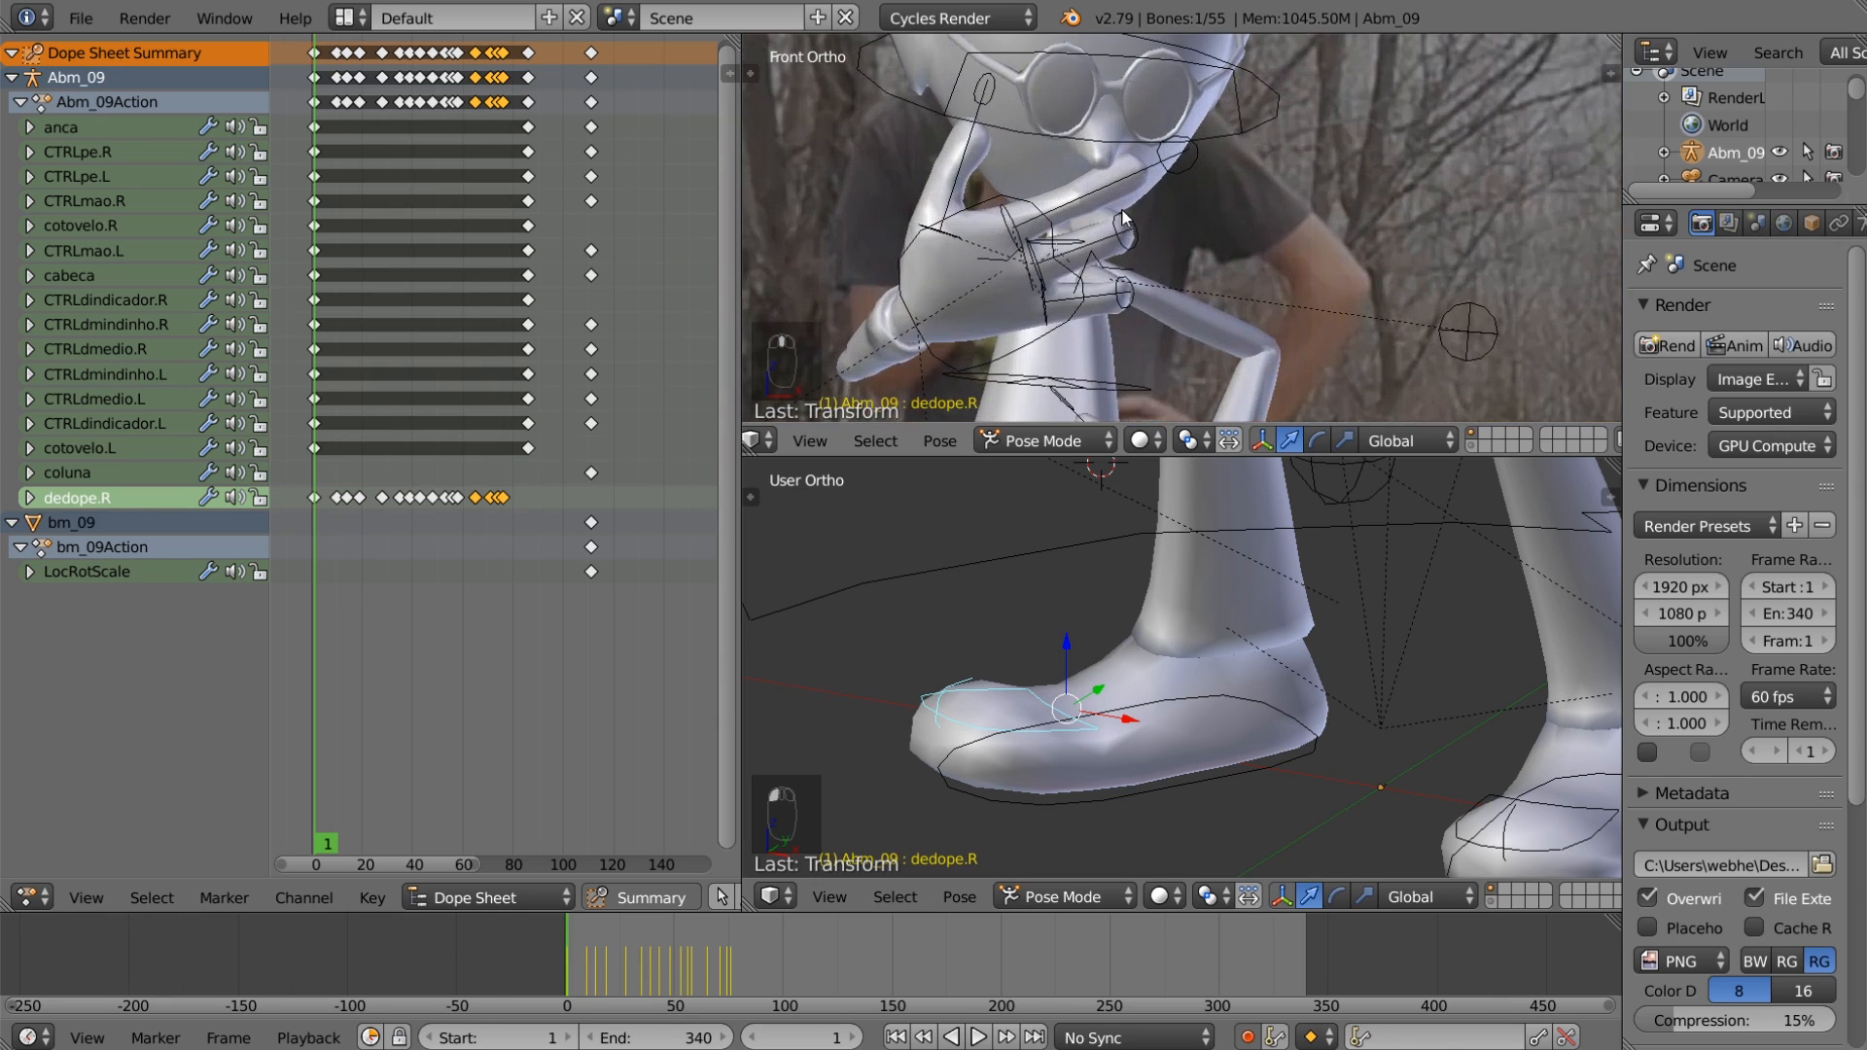
{"action": "right_click", "coordinate": [1206, 239]}
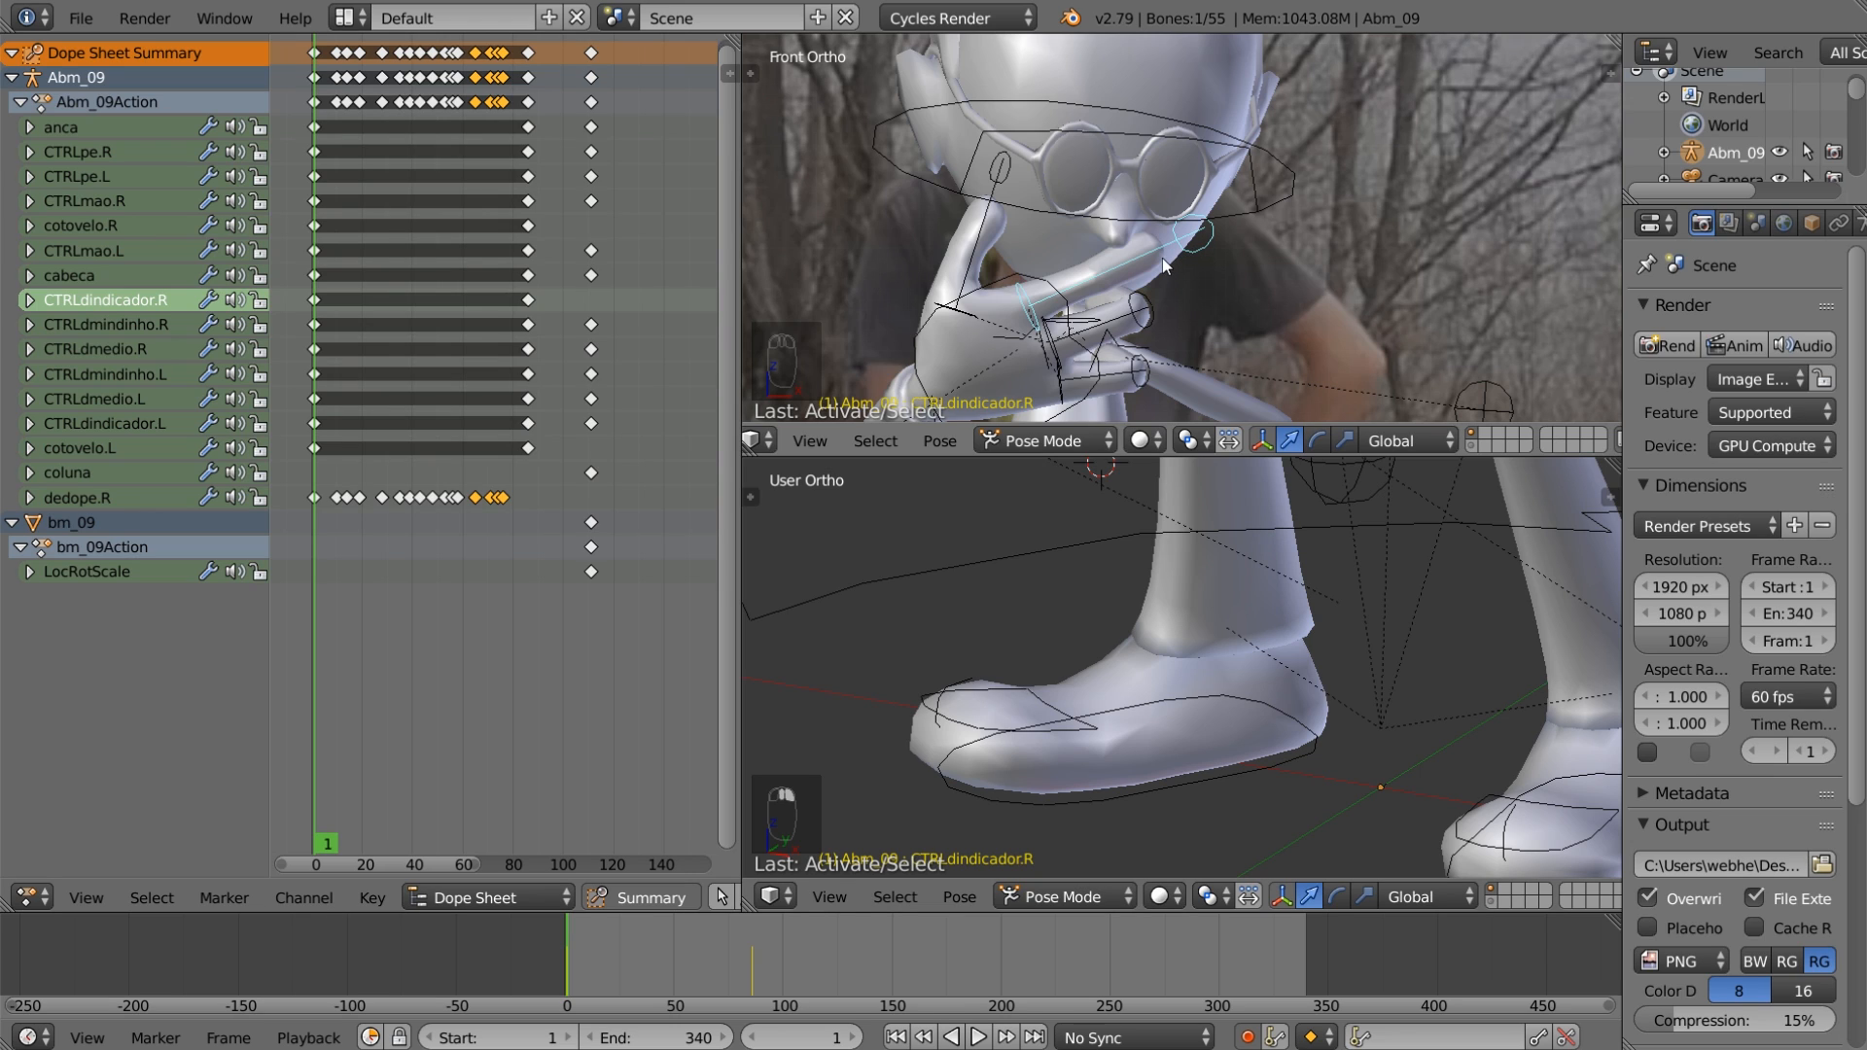
{"action": "key", "text": "z"}
{"action": "key", "text": "z"}
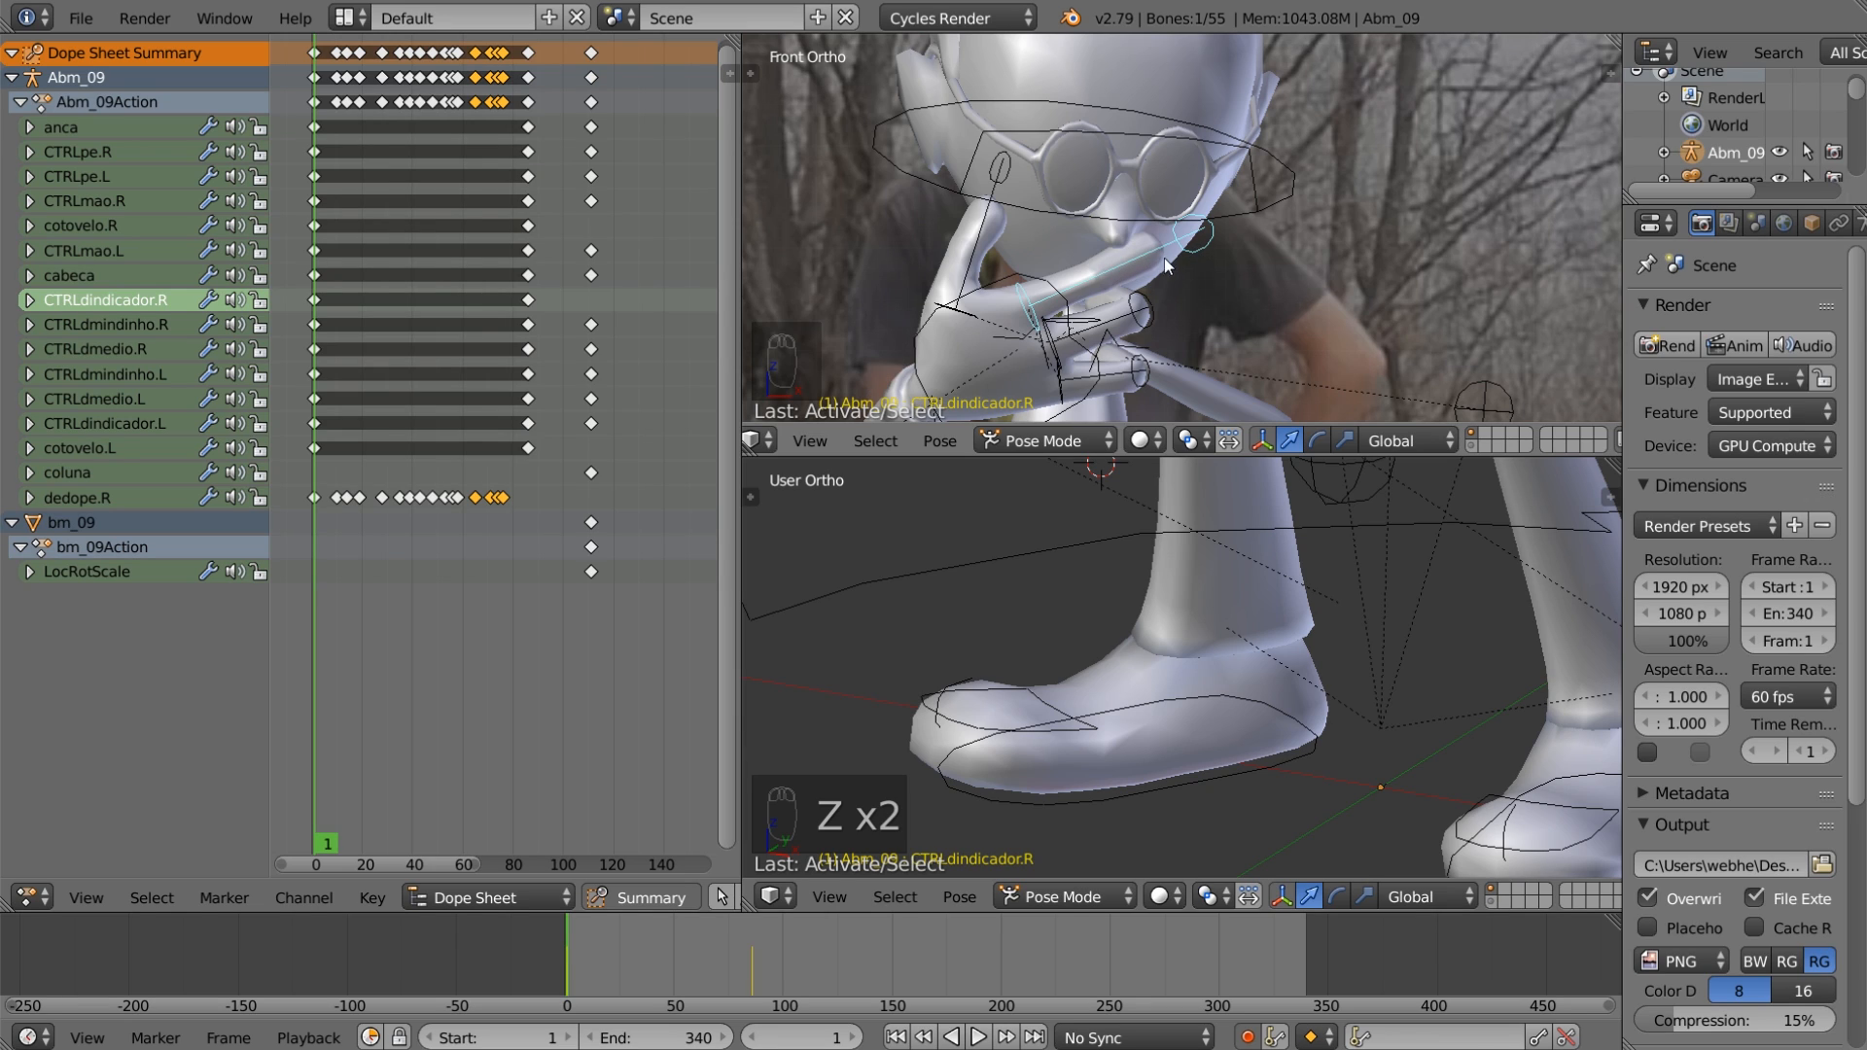
{"action": "key", "text": "s"}
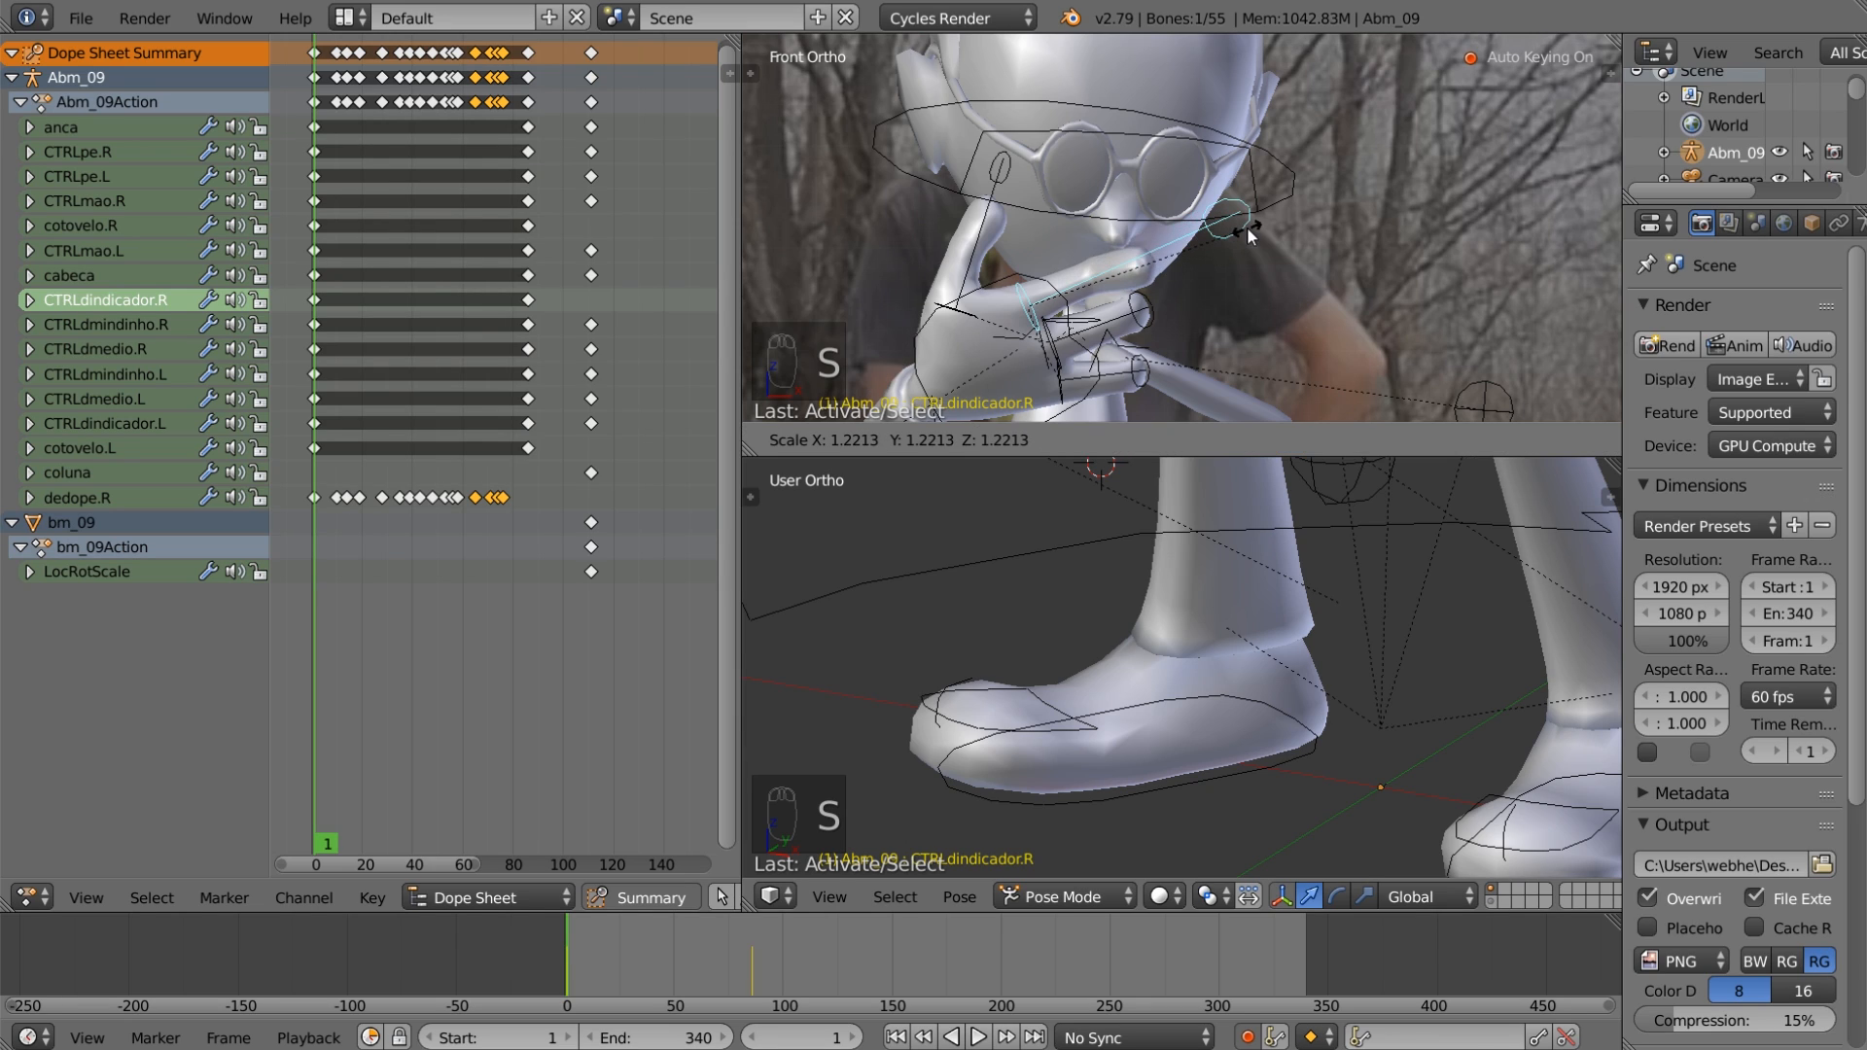
{"action": "left_click", "coordinate": [1239, 230]}
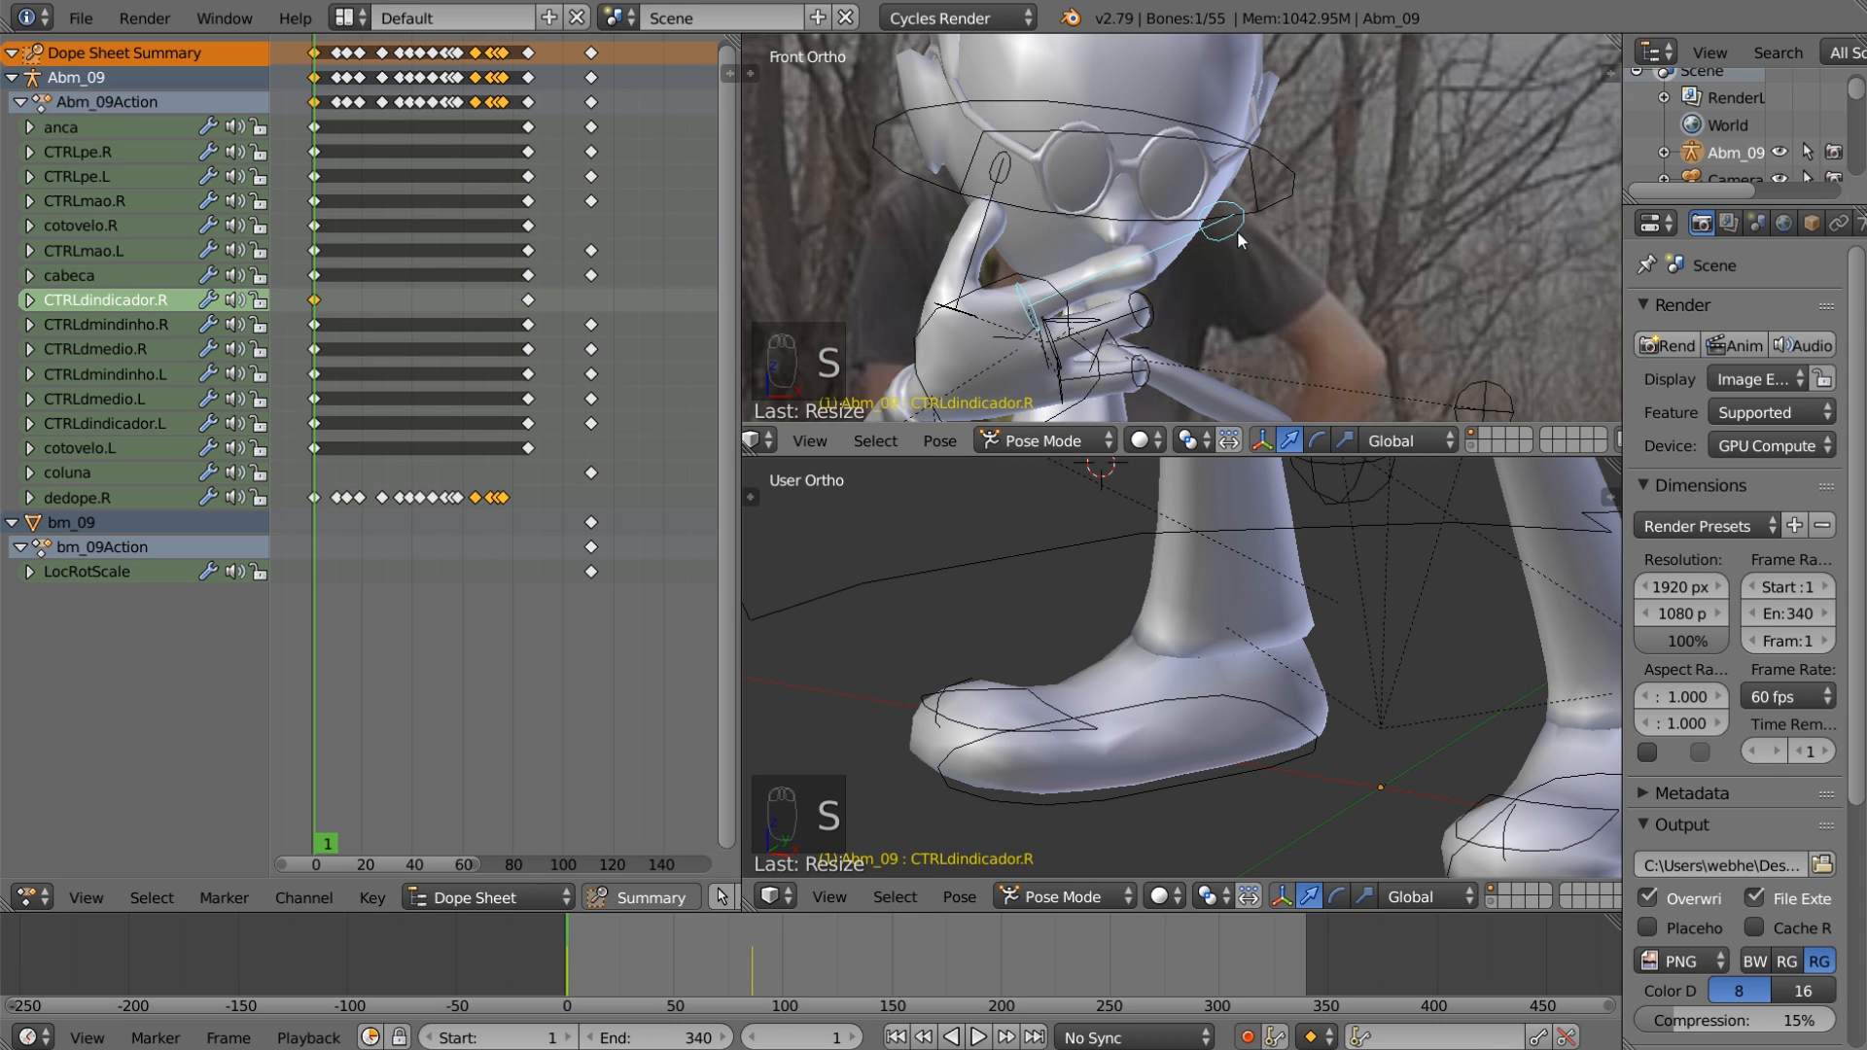
Step: Show the front view in wireframe over the footage at frame 4 and frame the character's hand and face in the user view
{"action": "key", "text": "Right"}
{"action": "key", "text": "Right"}
{"action": "key", "text": "Right"}
{"action": "key", "text": "Right"}
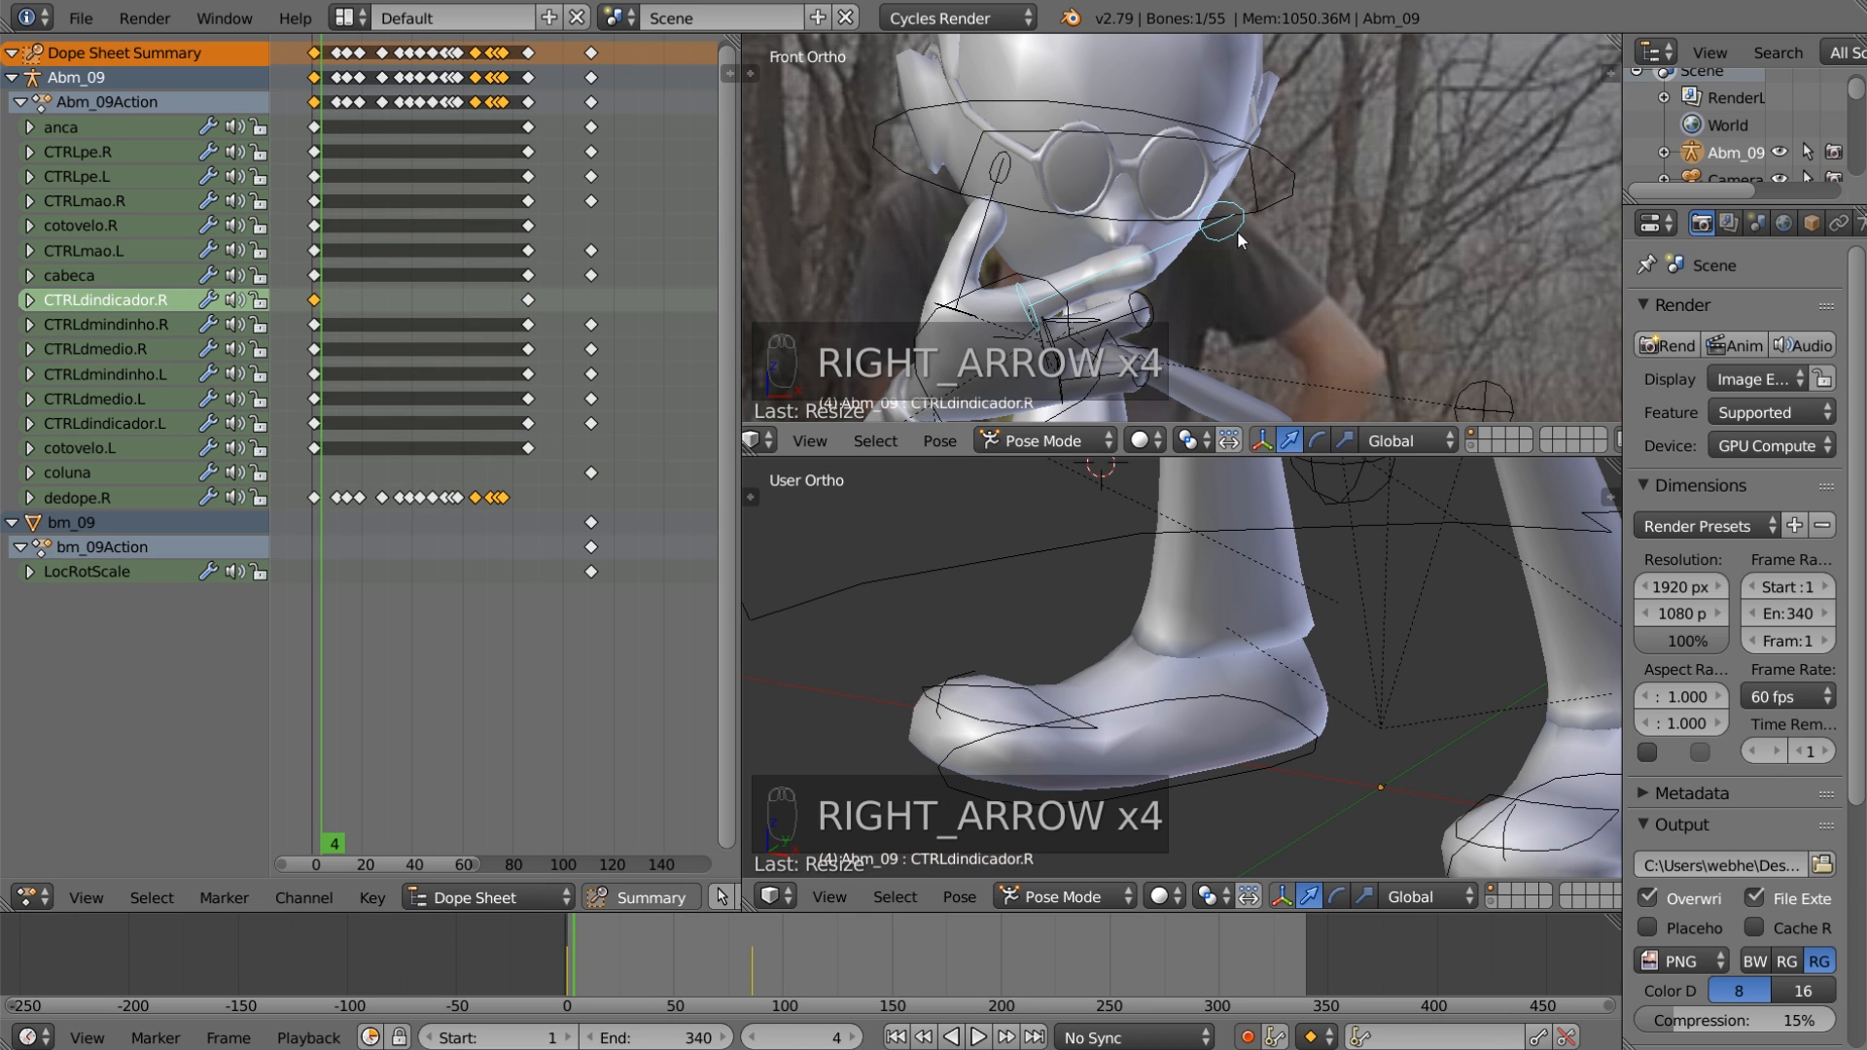
{"action": "scroll", "coordinate": [1265, 560], "scroll_direction": "down", "scroll_amount": 3}
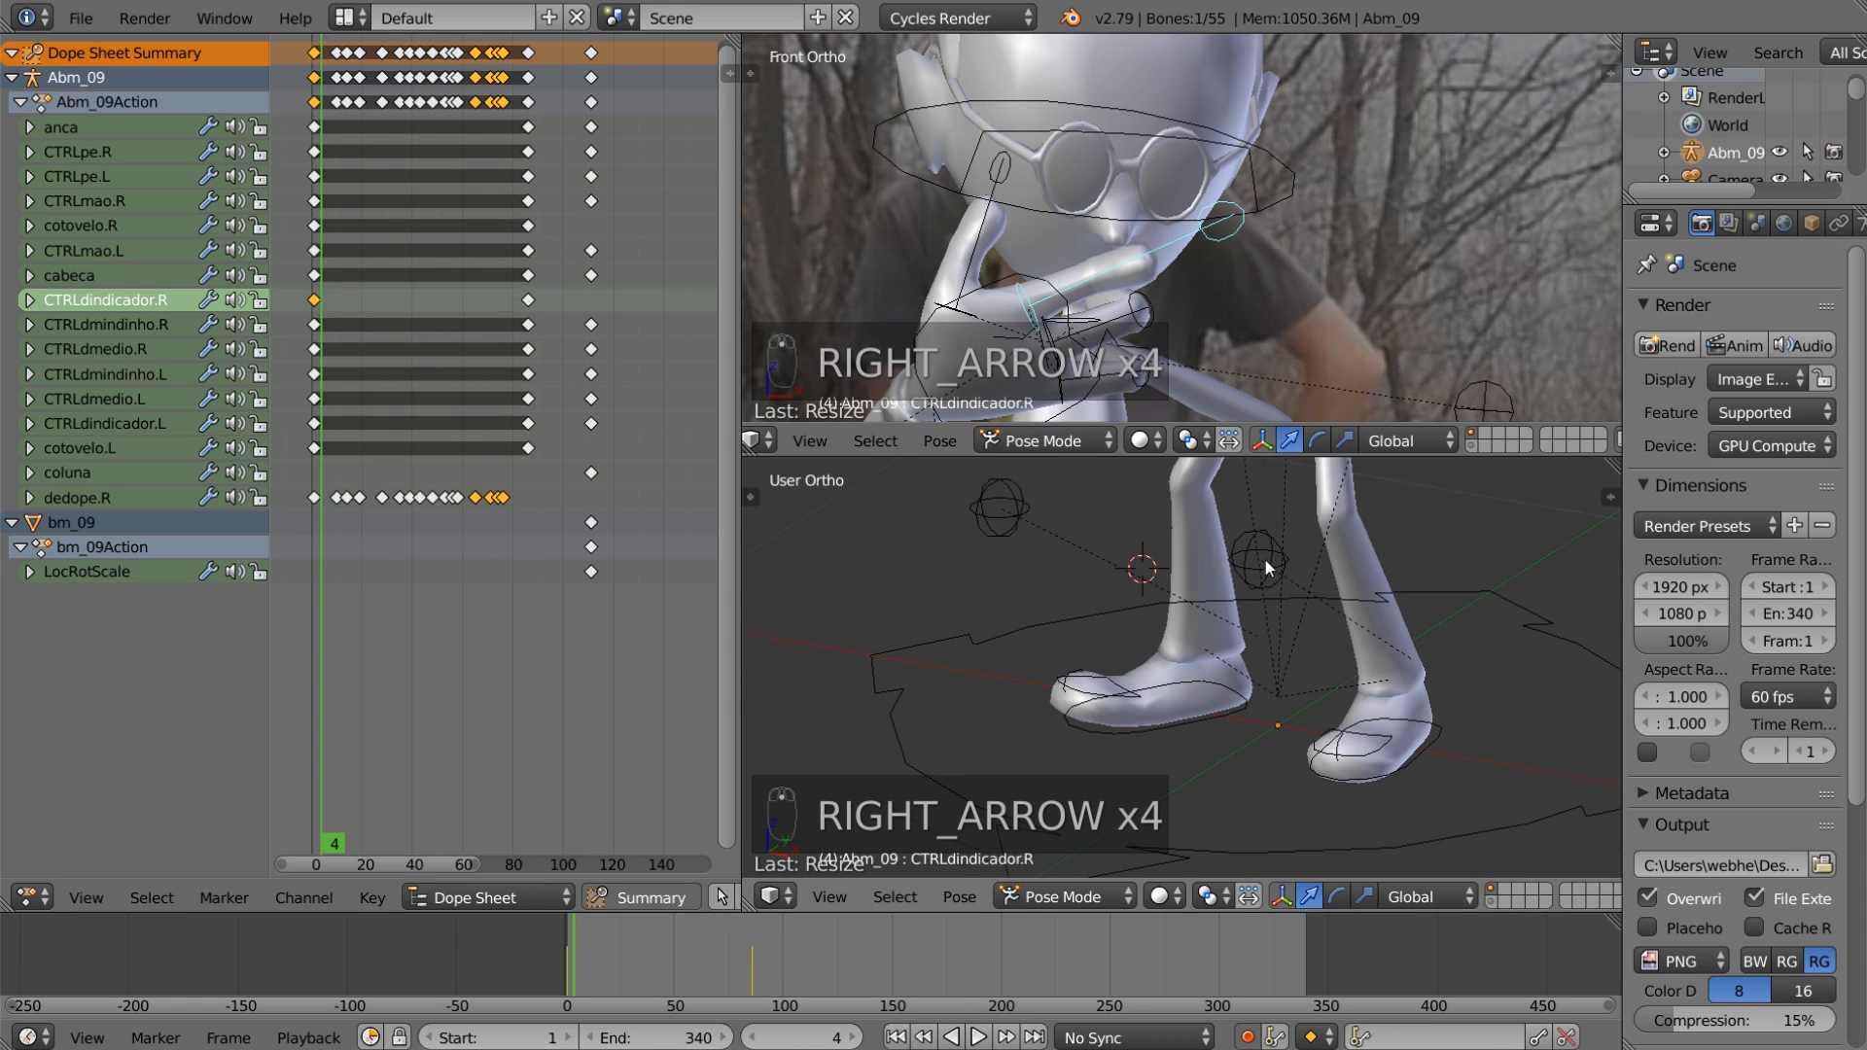
{"action": "middle_click_drag", "start_coordinate": [1264, 561], "coordinate": [1147, 698]}
{"action": "key", "text": "z"}
{"action": "scroll", "coordinate": [1129, 610], "scroll_direction": "up", "scroll_amount": 3}
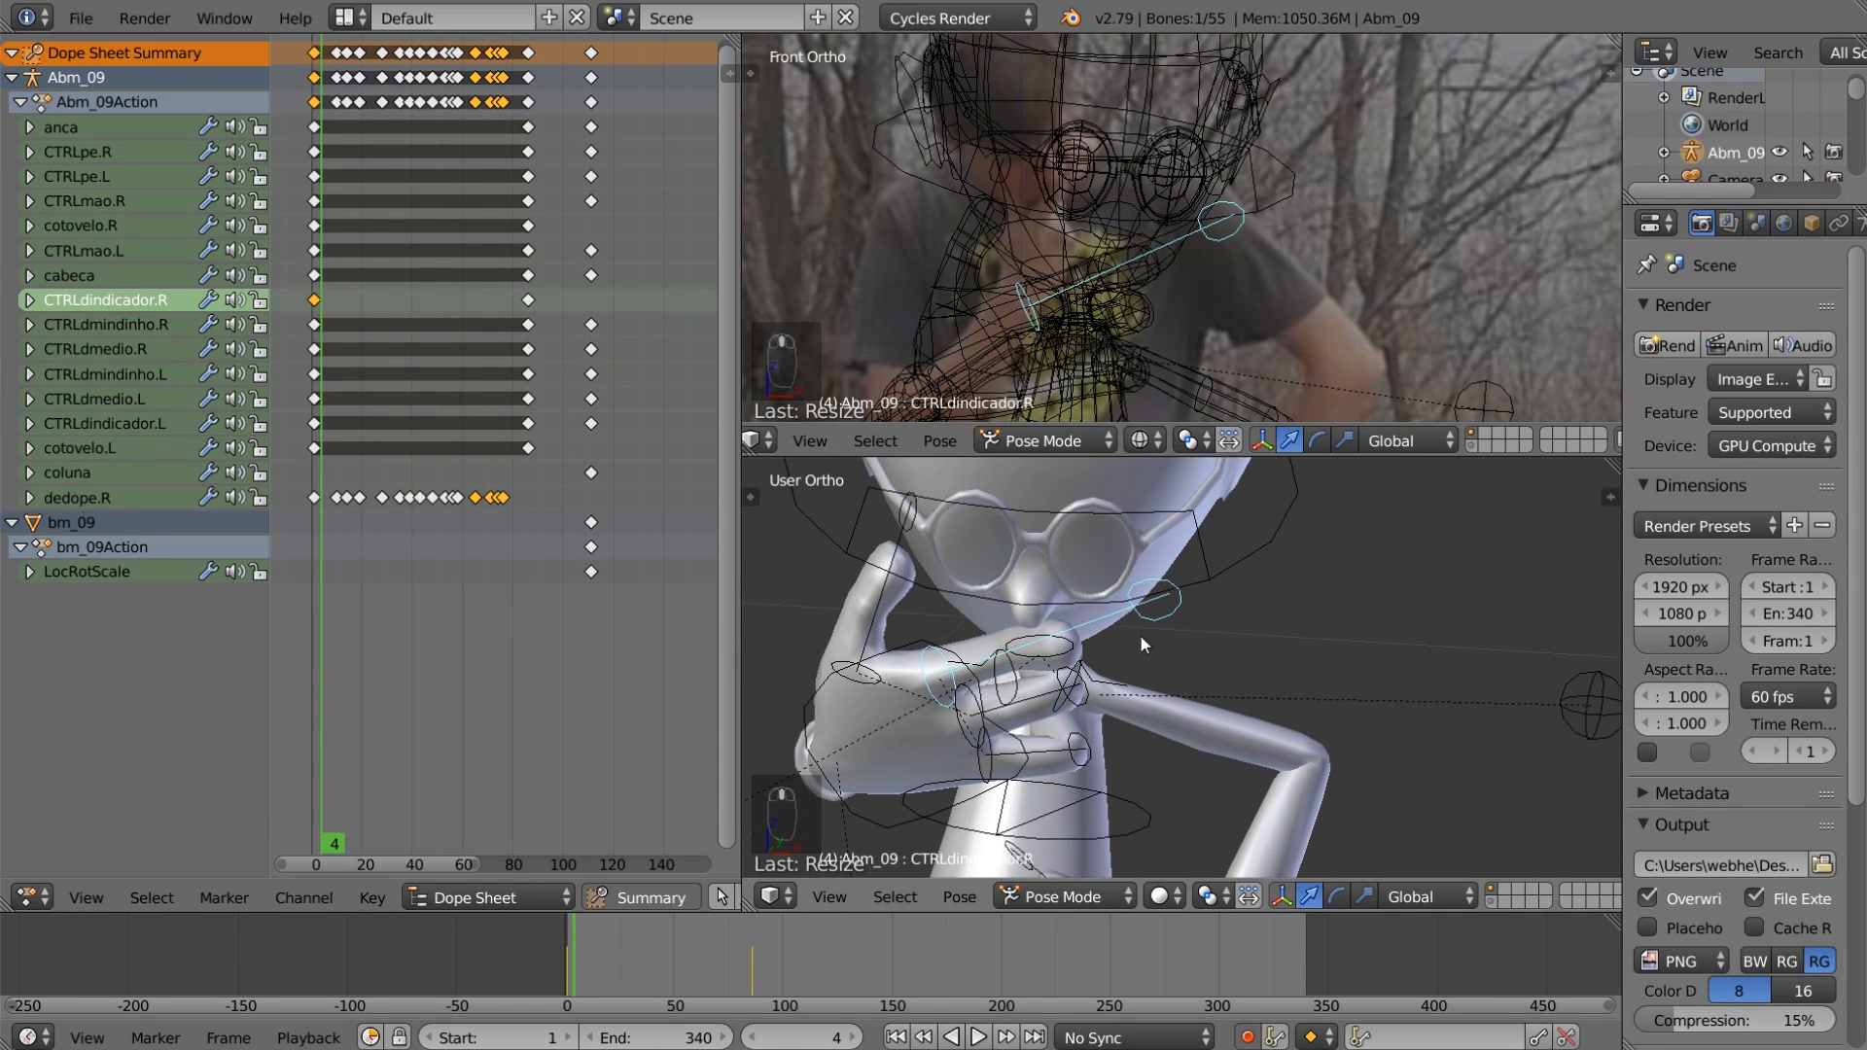
Step: Examine the hand pose against the reference footage from frame 1 to frame 48 and back to frame 6
{"action": "key", "text": "Left"}
{"action": "key", "text": "Left"}
{"action": "key", "text": "Left"}
{"action": "key", "text": "Right"}
{"action": "key", "text": "Right"}
{"action": "key", "text": "Right"}
{"action": "key", "text": "Right"}
{"action": "key", "text": "Right"}
{"action": "key", "text": "Right"}
{"action": "key", "text": "Right"}
{"action": "key", "text": "Right"}
{"action": "key", "text": "Right"}
{"action": "key", "text": "Right"}
{"action": "key", "text": "Right"}
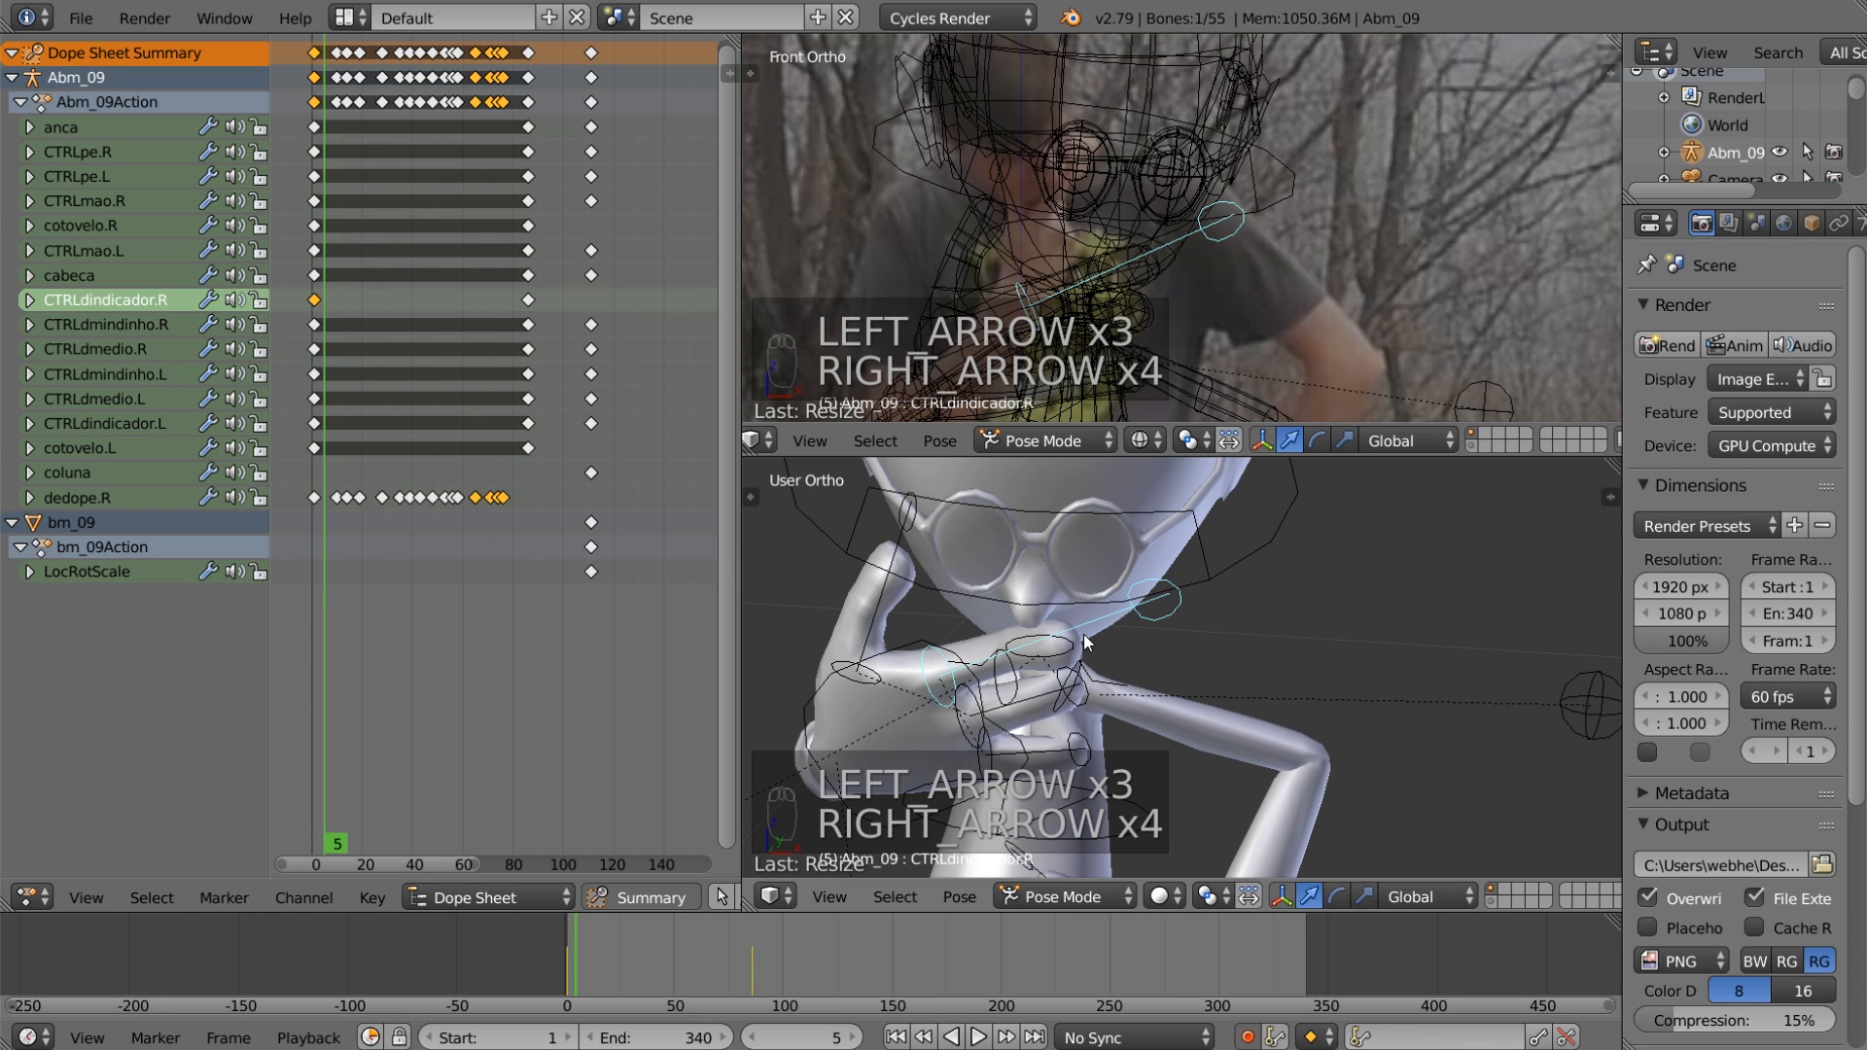
{"action": "key", "text": "Right"}
{"action": "key", "text": "Right"}
{"action": "key", "text": "Right"}
{"action": "key", "text": "Right"}
{"action": "key", "text": "Right"}
{"action": "key", "text": "Right"}
{"action": "key", "text": "Right"}
{"action": "key", "text": "Right"}
{"action": "key", "text": "Right"}
{"action": "key", "text": "Right"}
{"action": "key", "text": "Right"}
{"action": "key", "text": "Right"}
{"action": "key", "text": "Right"}
{"action": "key", "text": "Right"}
{"action": "key", "text": "Right"}
{"action": "key", "text": "Right"}
{"action": "key", "text": "Right"}
{"action": "key", "text": "Right"}
{"action": "key", "text": "Right"}
{"action": "key", "text": "Right"}
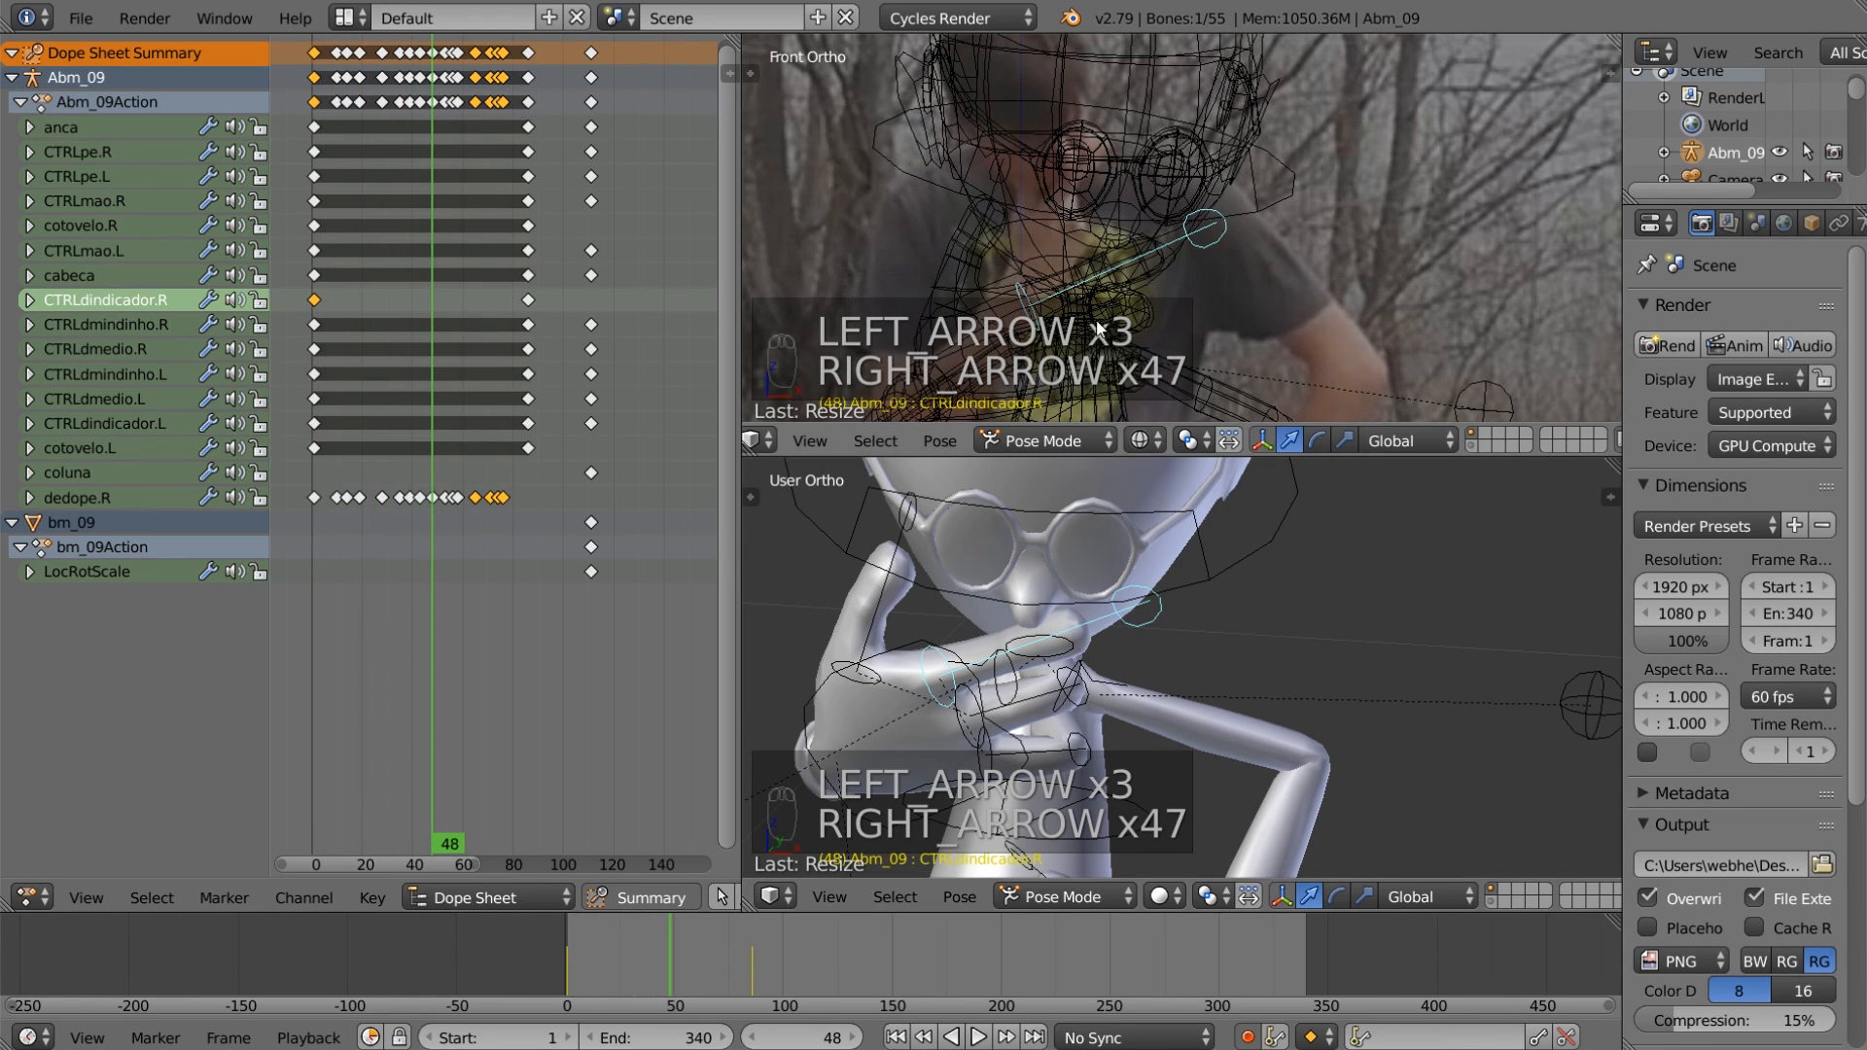
{"action": "key", "text": "Left"}
{"action": "key", "text": "Left"}
{"action": "key", "text": "Left"}
{"action": "key", "text": "Left"}
{"action": "key", "text": "Left"}
{"action": "key", "text": "Left"}
{"action": "key", "text": "Left"}
{"action": "key", "text": "Left"}
{"action": "key", "text": "Left"}
{"action": "key", "text": "Left"}
{"action": "key", "text": "Left"}
{"action": "key", "text": "Left"}
{"action": "key", "text": "Left"}
{"action": "key", "text": "Left"}
{"action": "key", "text": "Left"}
{"action": "key", "text": "Left"}
{"action": "key", "text": "Left"}
{"action": "key", "text": "Left"}
{"action": "key", "text": "Left"}
{"action": "key", "text": "Left"}
{"action": "key", "text": "Left"}
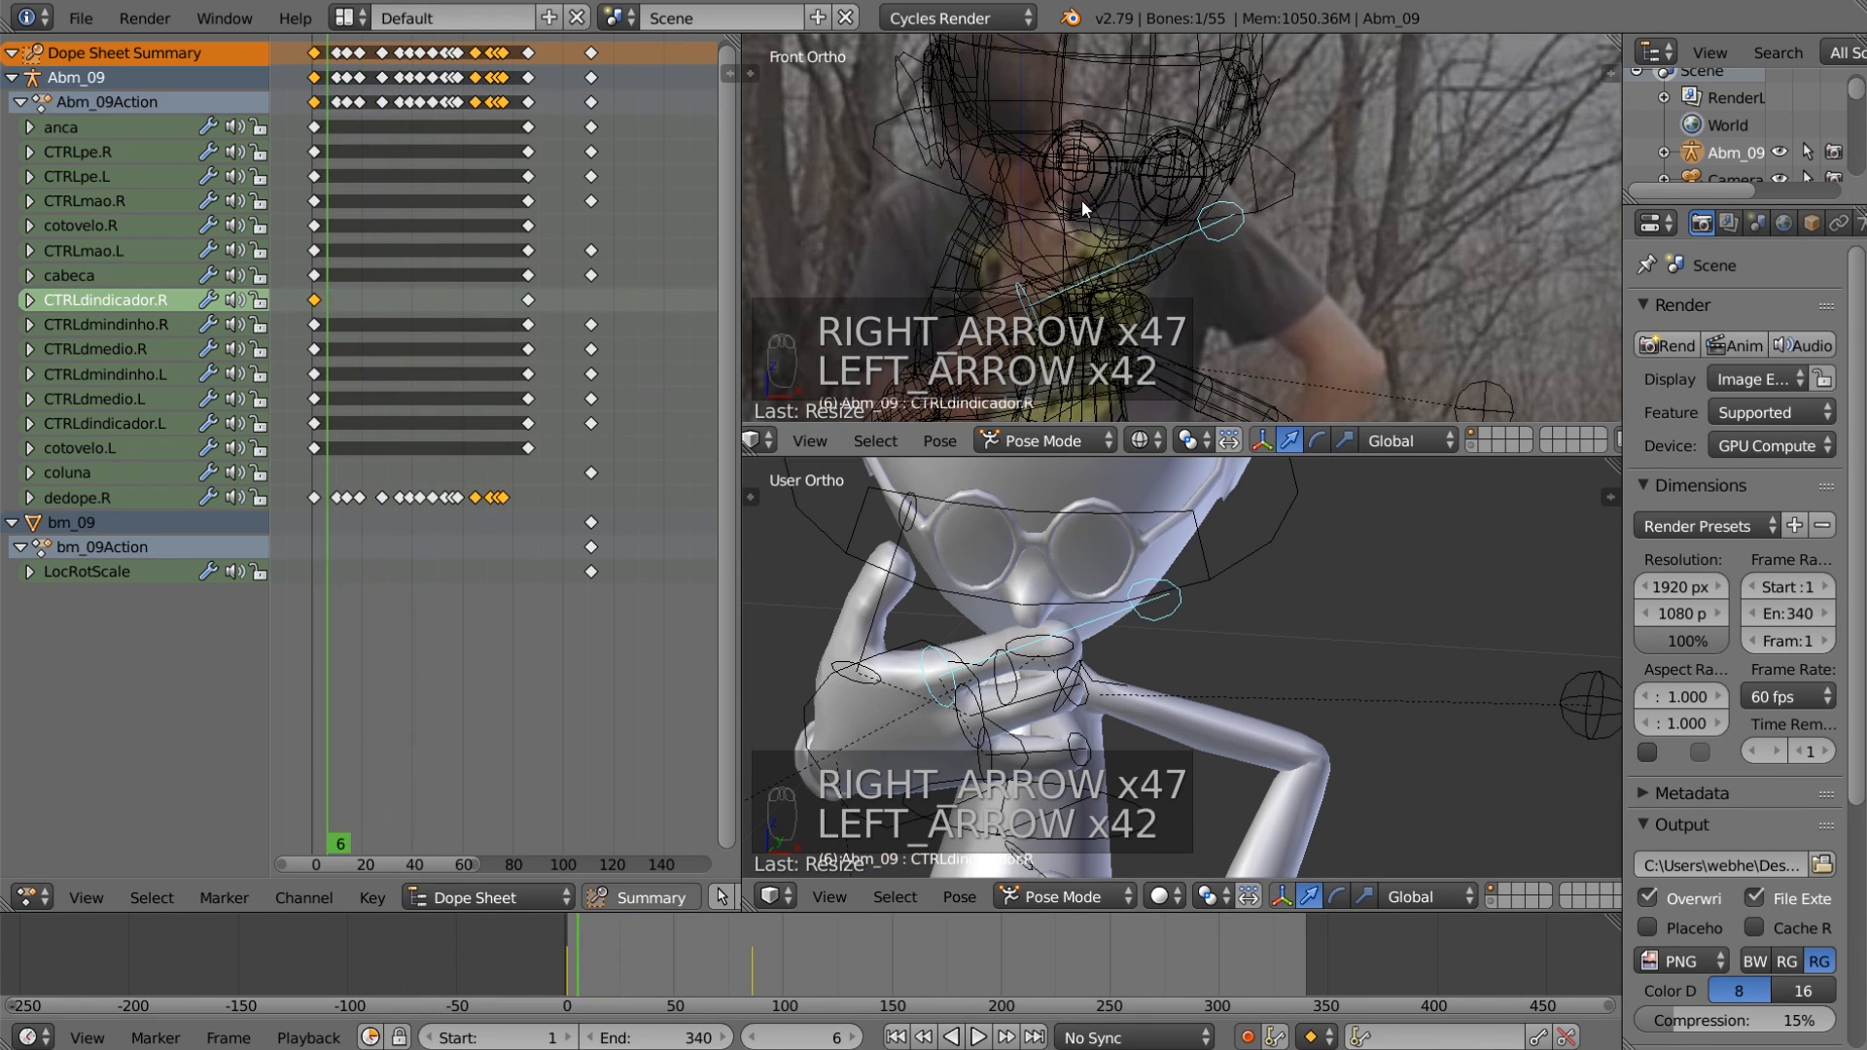
Step: Examine the footage between frames 6 and 15 for the finger's timing and settle on frame 10
{"action": "key", "text": "Right"}
{"action": "key", "text": "Right"}
{"action": "key", "text": "Right"}
{"action": "key", "text": "Right"}
{"action": "key", "text": "Right"}
{"action": "key", "text": "Right"}
{"action": "key", "text": "Right"}
{"action": "key", "text": "Right"}
{"action": "key", "text": "Right"}
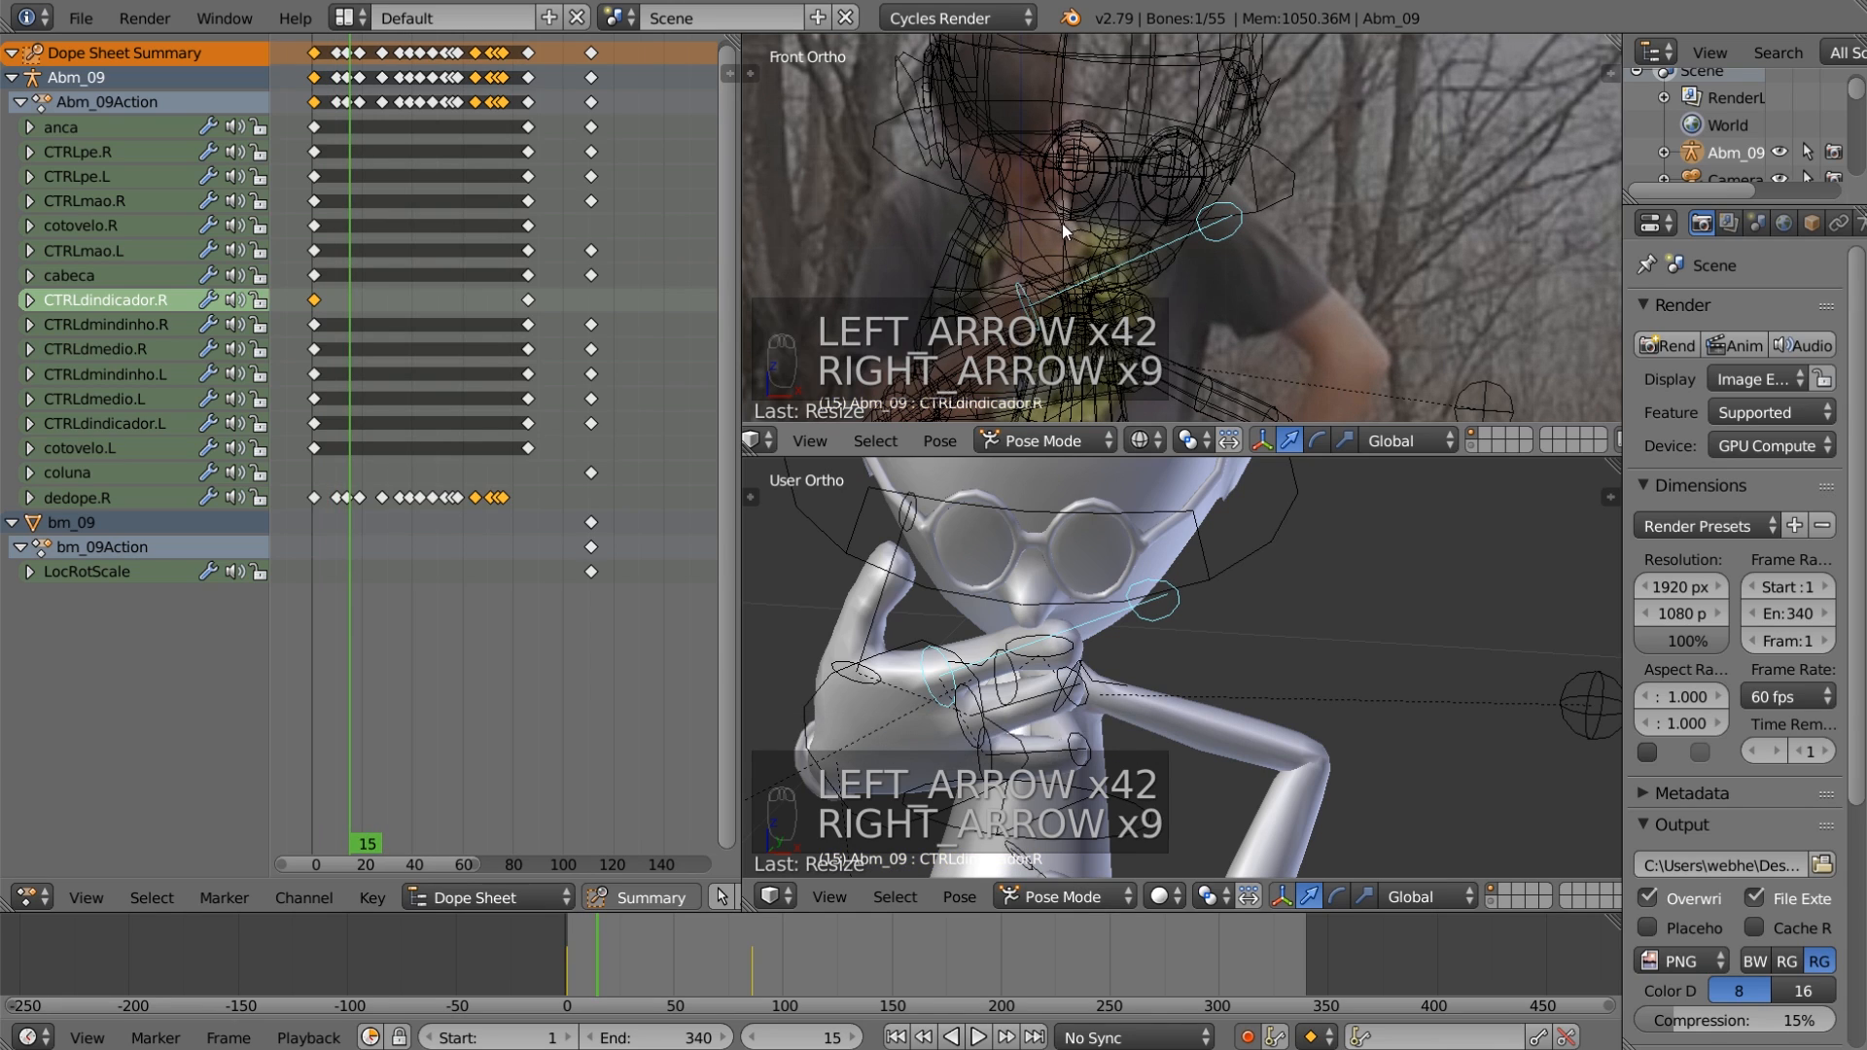
{"action": "key", "text": "Left"}
{"action": "key", "text": "Left"}
{"action": "key", "text": "Left"}
{"action": "key", "text": "Left"}
{"action": "key", "text": "Left"}
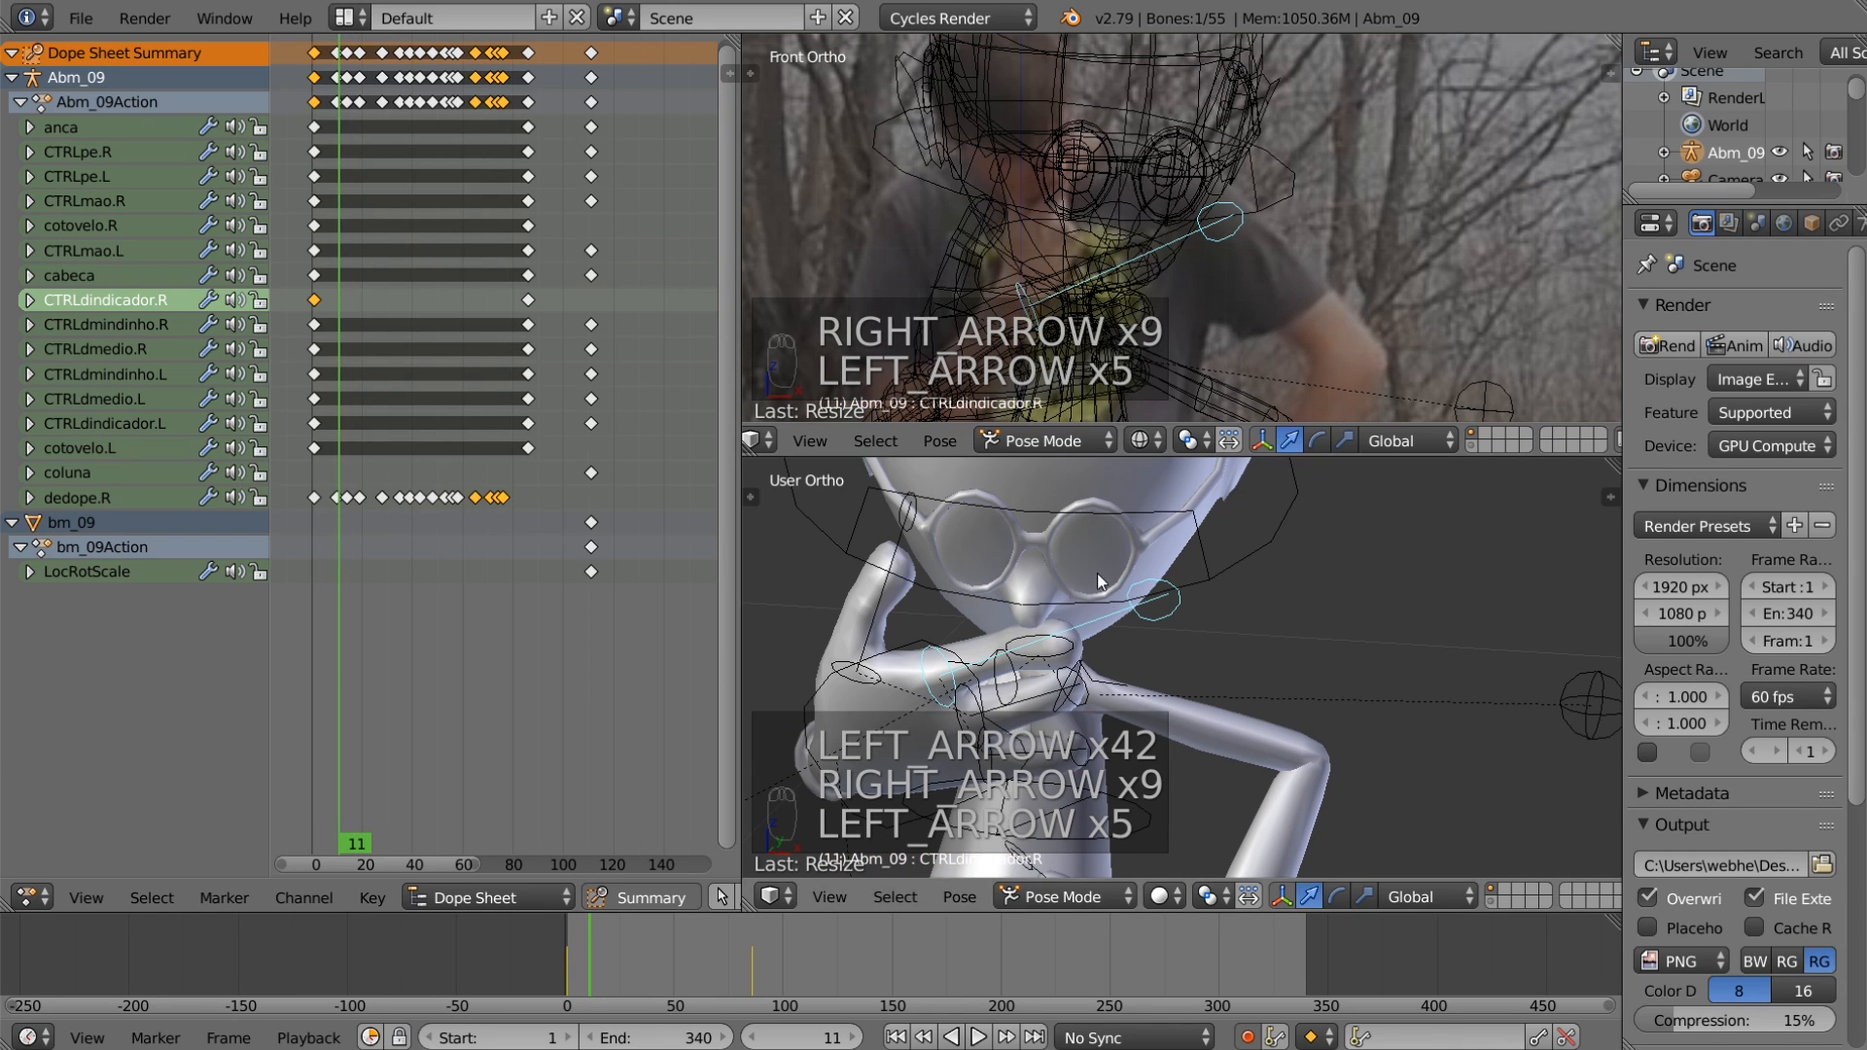
{"action": "key", "text": "Left"}
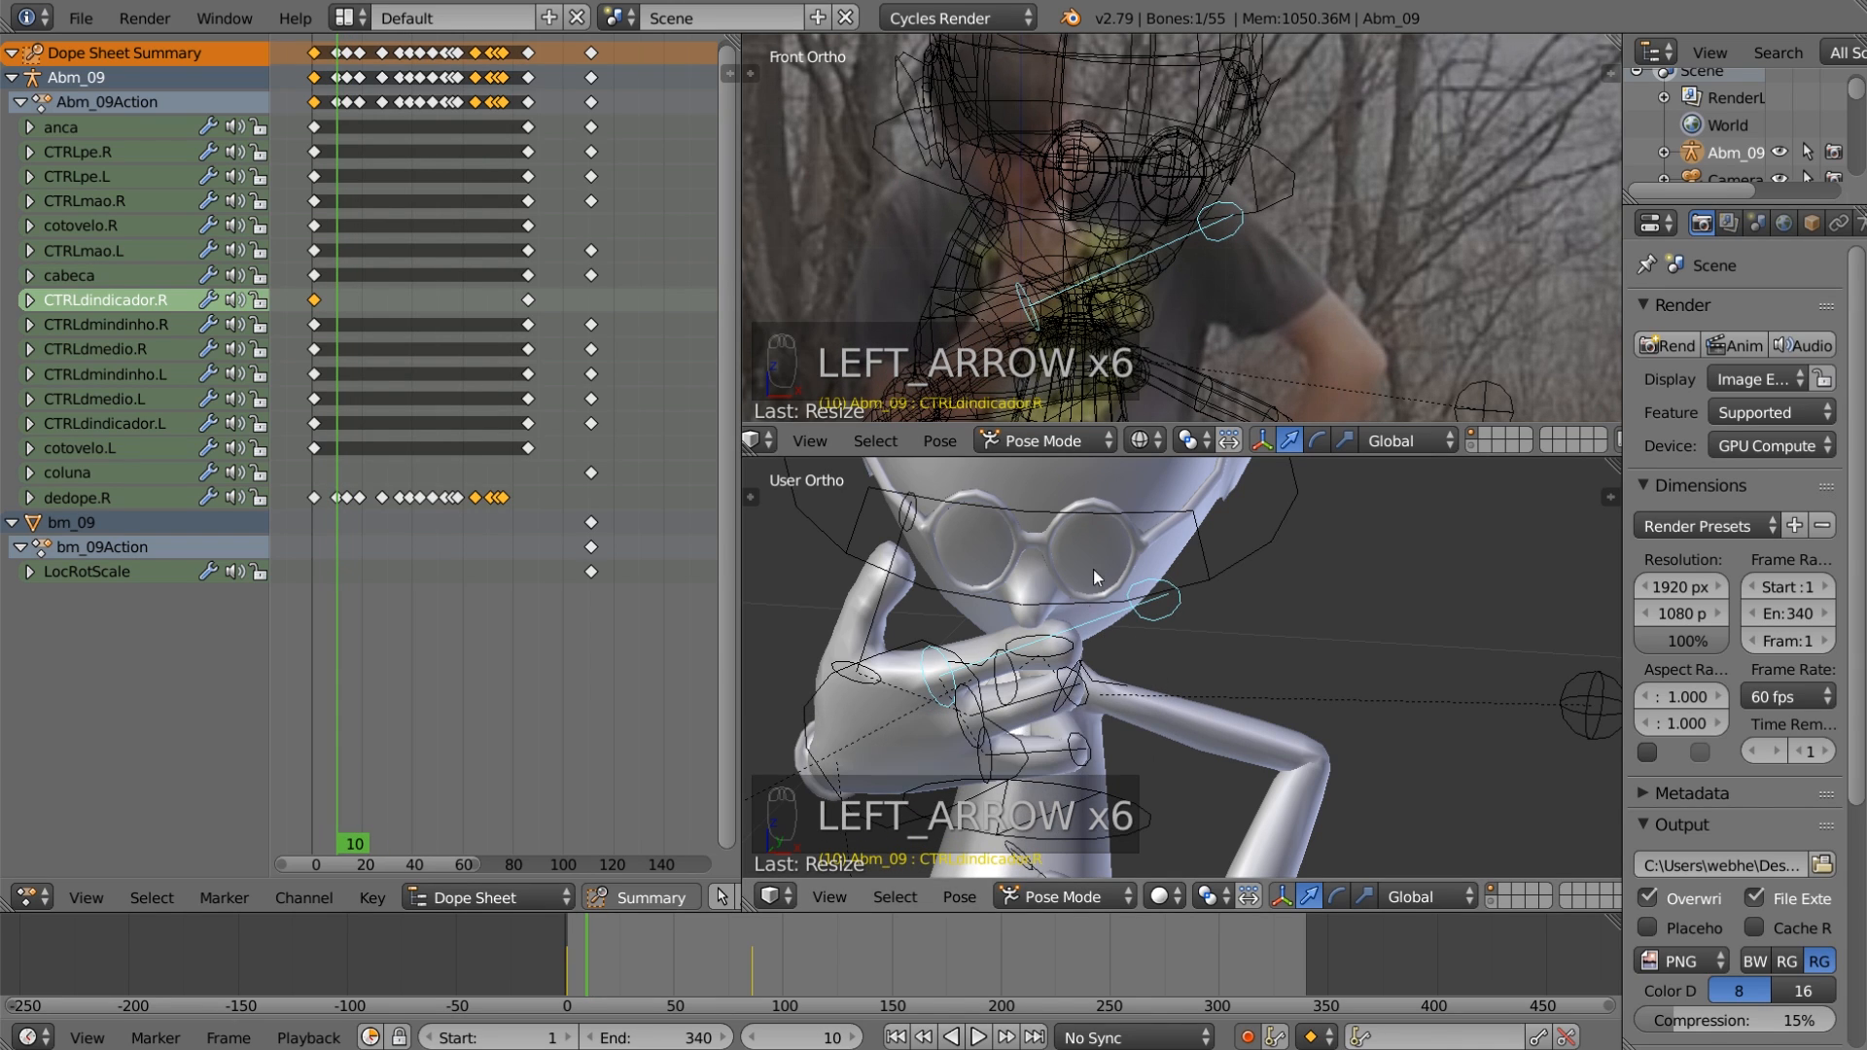
Step: Show the front view in solid shading on the feet and frame the character's upper body in the user view at frame 10
{"action": "scroll", "coordinate": [1114, 698], "scroll_direction": "down", "scroll_amount": 3}
{"action": "middle_click_drag", "start_coordinate": [1132, 736], "coordinate": [1113, 594], "text": "shift"}
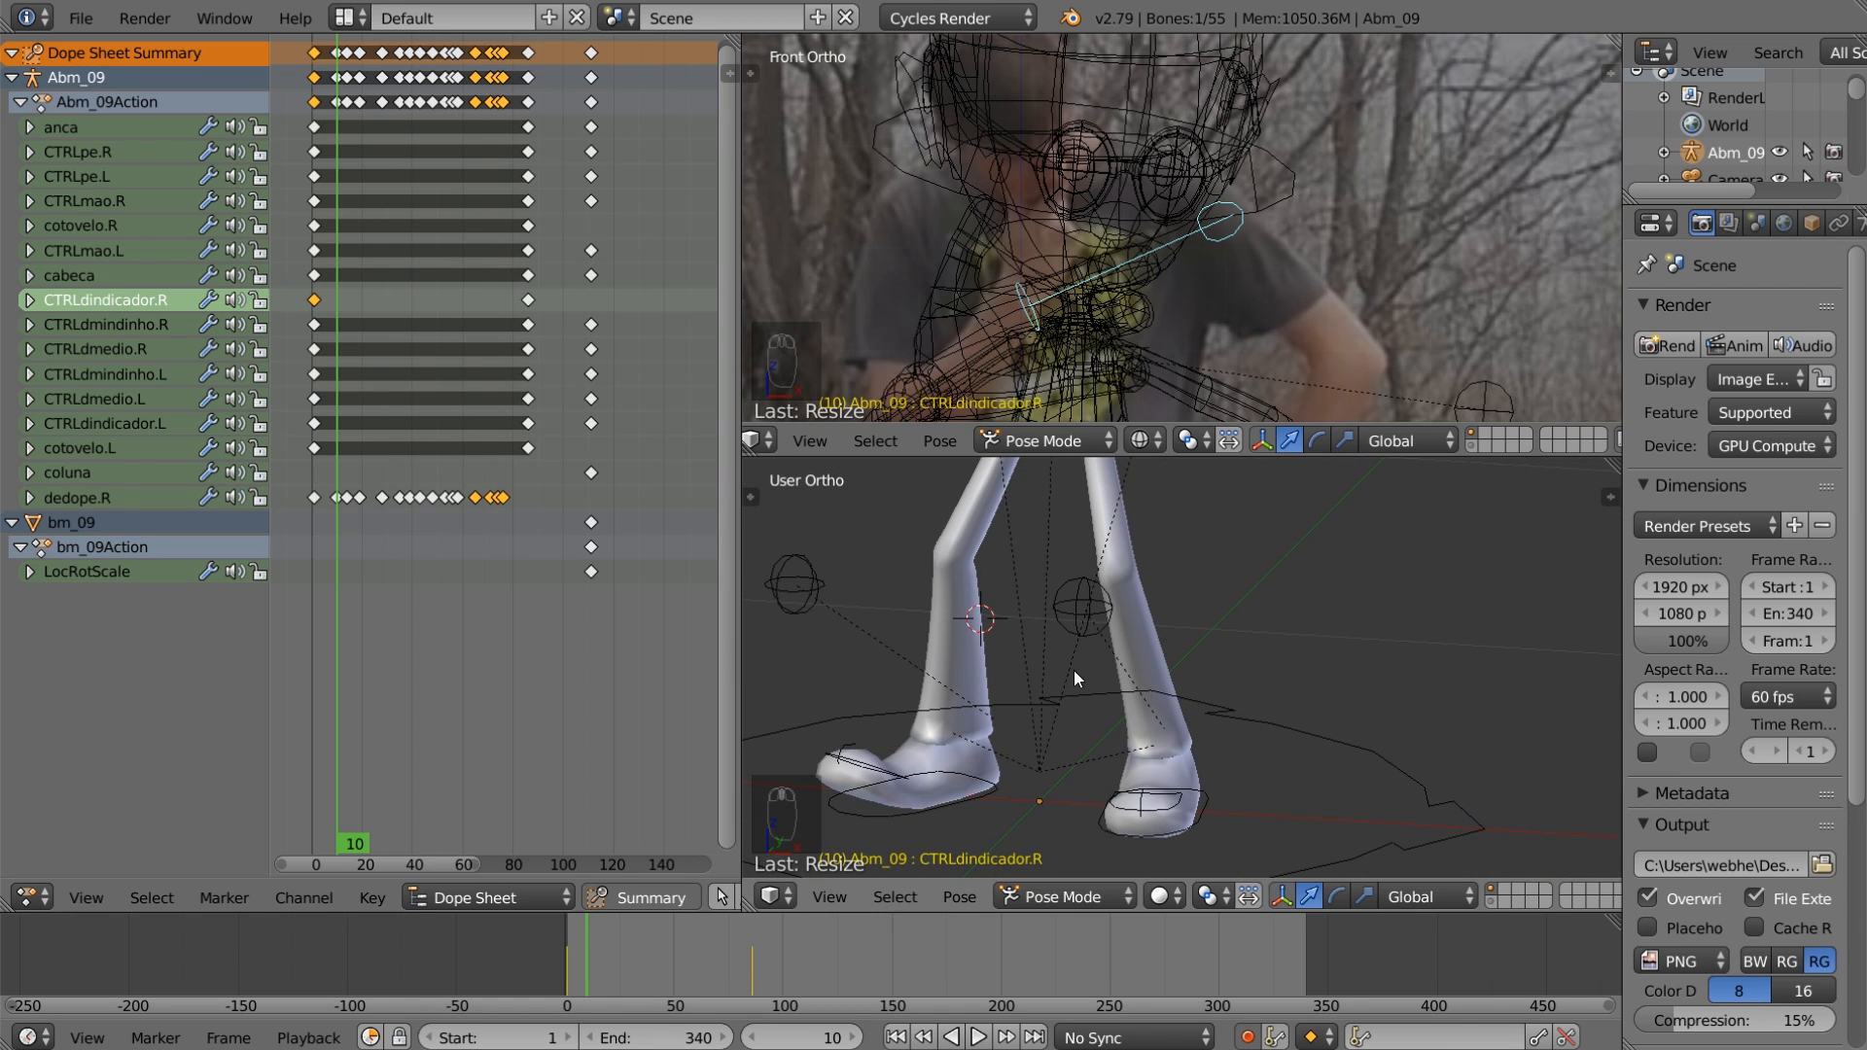
{"action": "middle_click_drag", "start_coordinate": [1073, 669], "coordinate": [1020, 822], "text": "shift"}
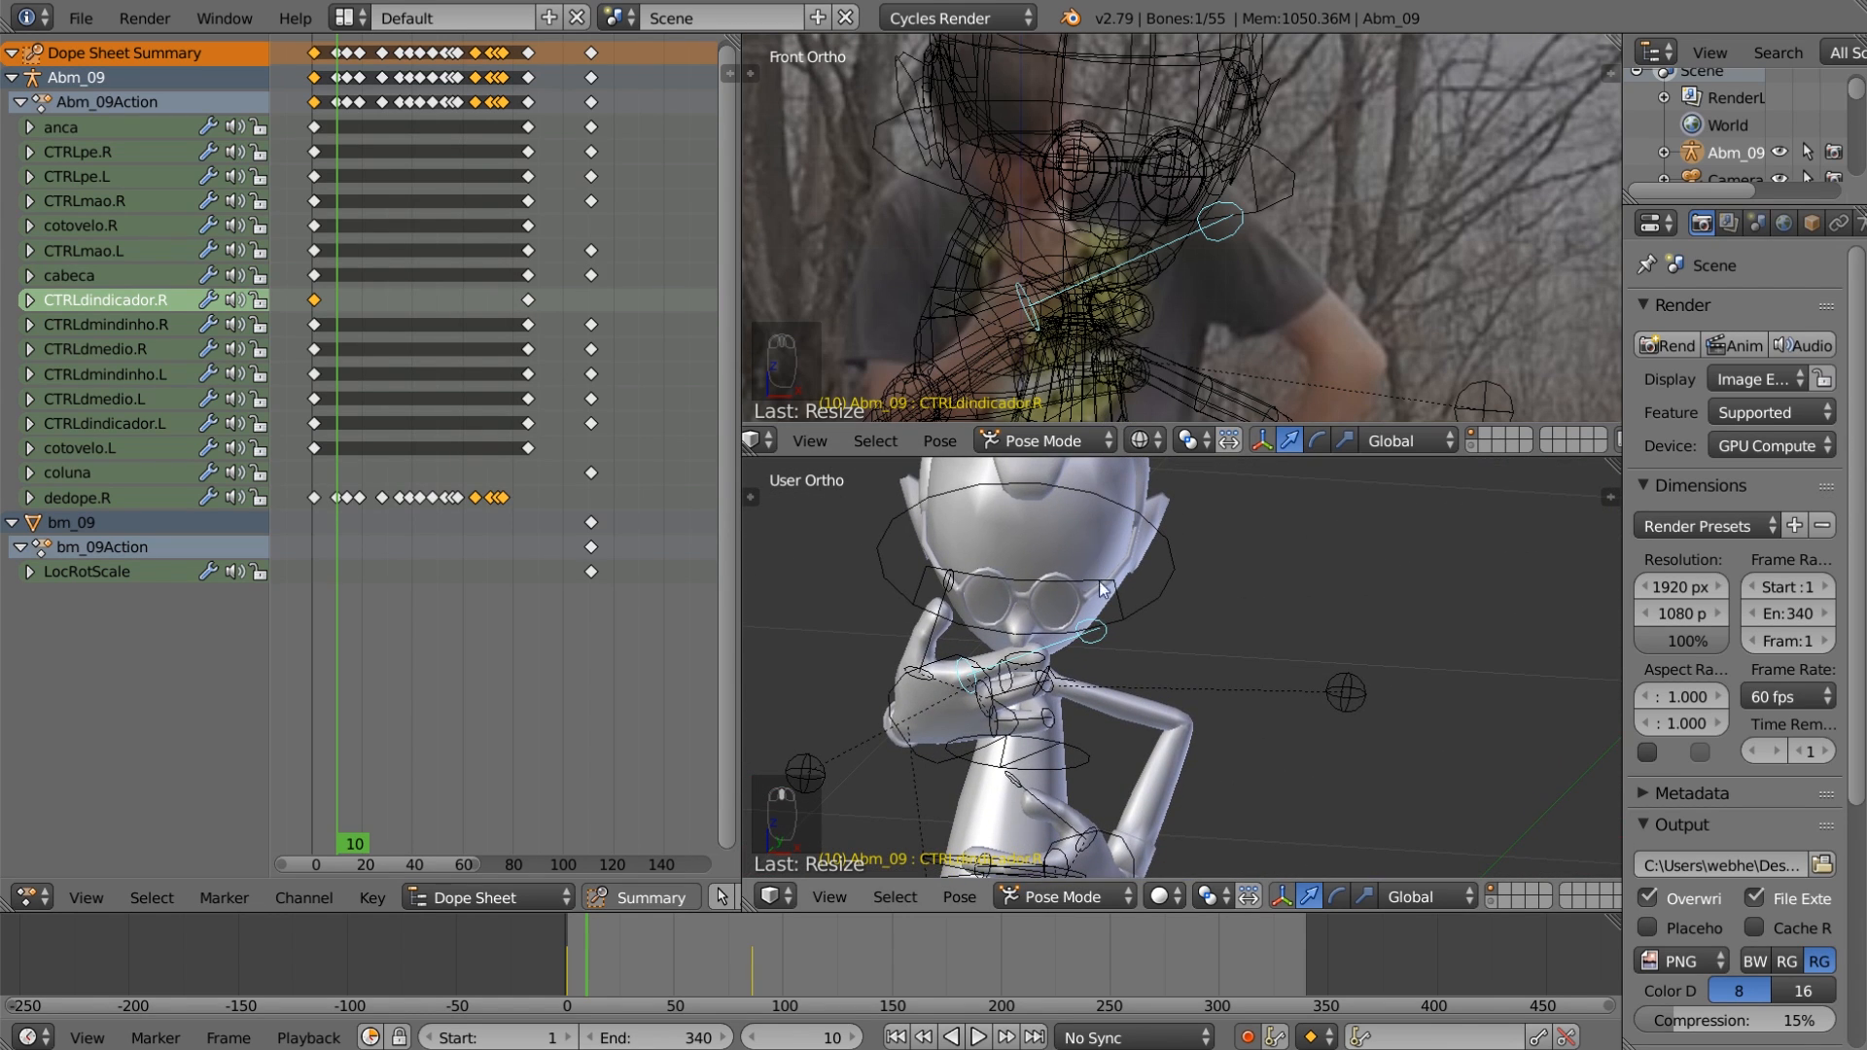
{"action": "scroll", "coordinate": [1162, 334], "scroll_direction": "down", "scroll_amount": 5}
{"action": "mouse_move", "coordinate": [1162, 334]}
{"action": "middle_mouse_down", "text": "shift"}
{"action": "mouse_move", "coordinate": [1130, 212]}
{"action": "mouse_move", "coordinate": [1128, 354]}
{"action": "mouse_move", "coordinate": [1135, 243]}
{"action": "middle_mouse_up", "text": "shift"}
{"action": "scroll", "coordinate": [1128, 354], "scroll_direction": "up", "scroll_amount": 3}
{"action": "key", "text": "z"}
{"action": "key", "text": "Left"}
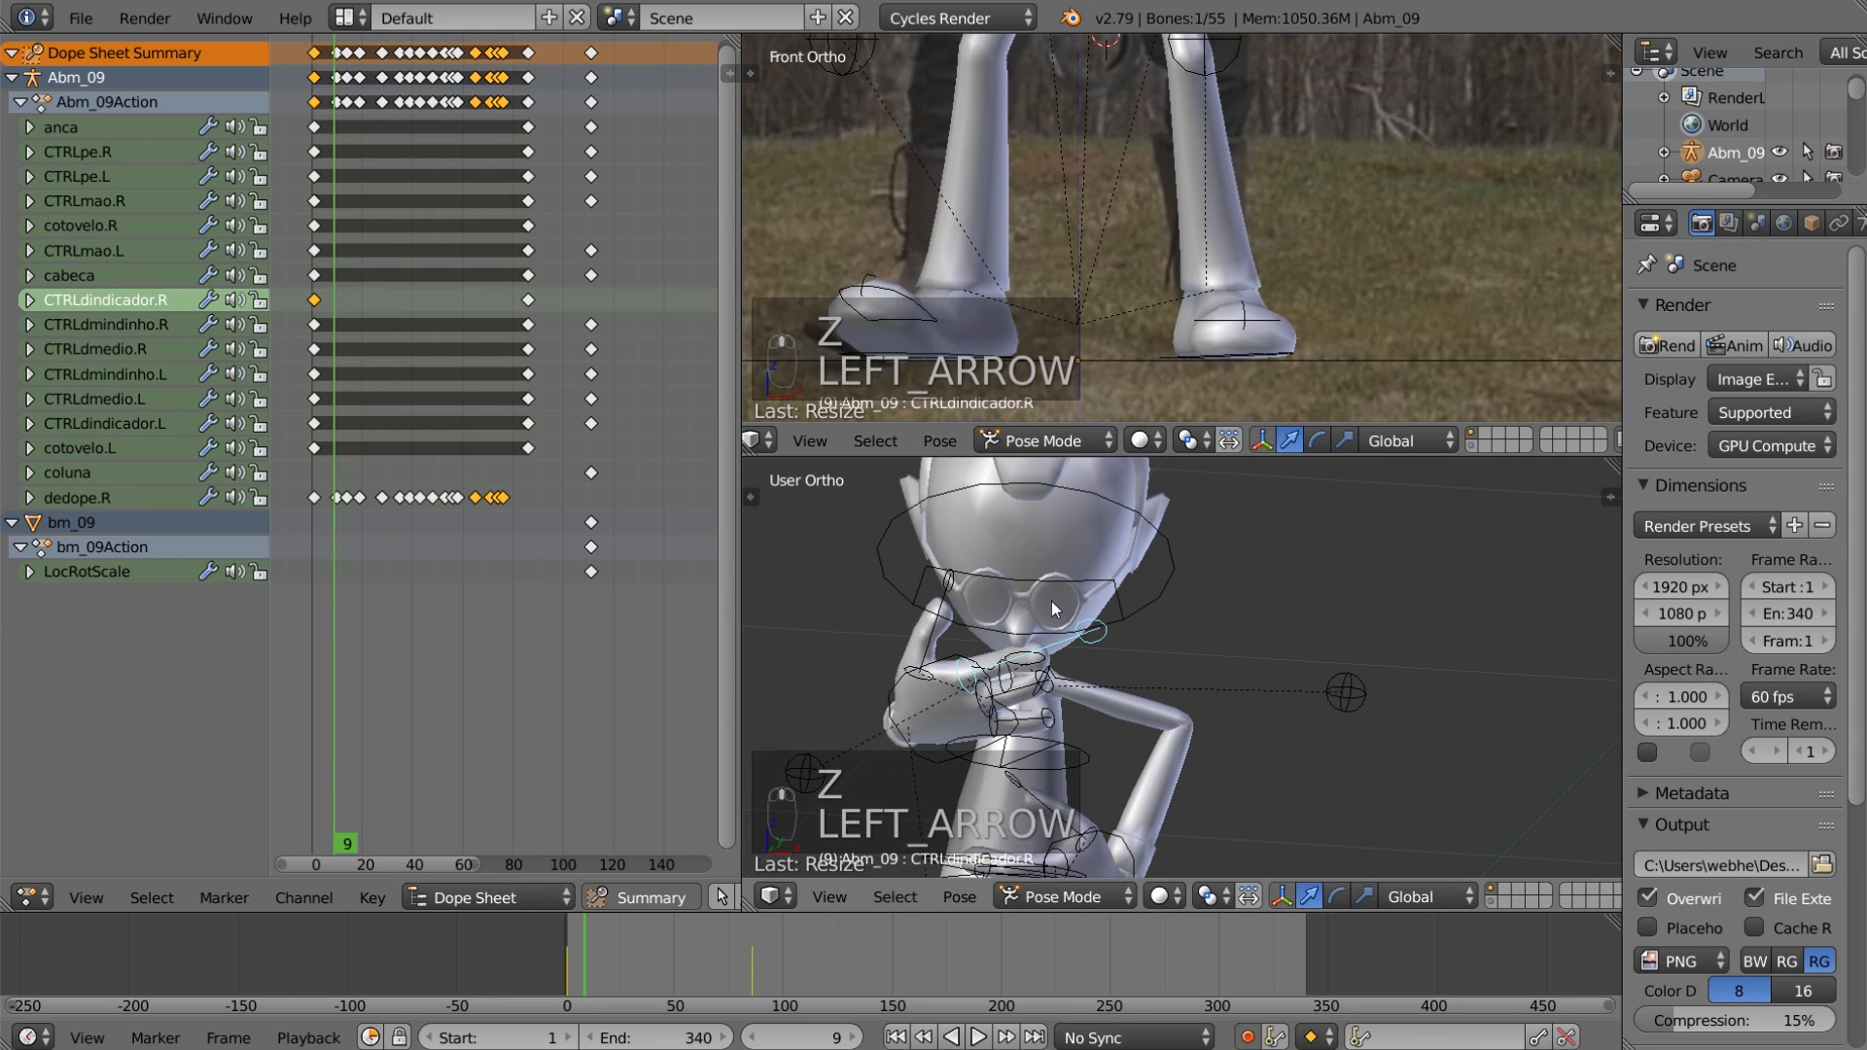
{"action": "key", "text": "Right"}
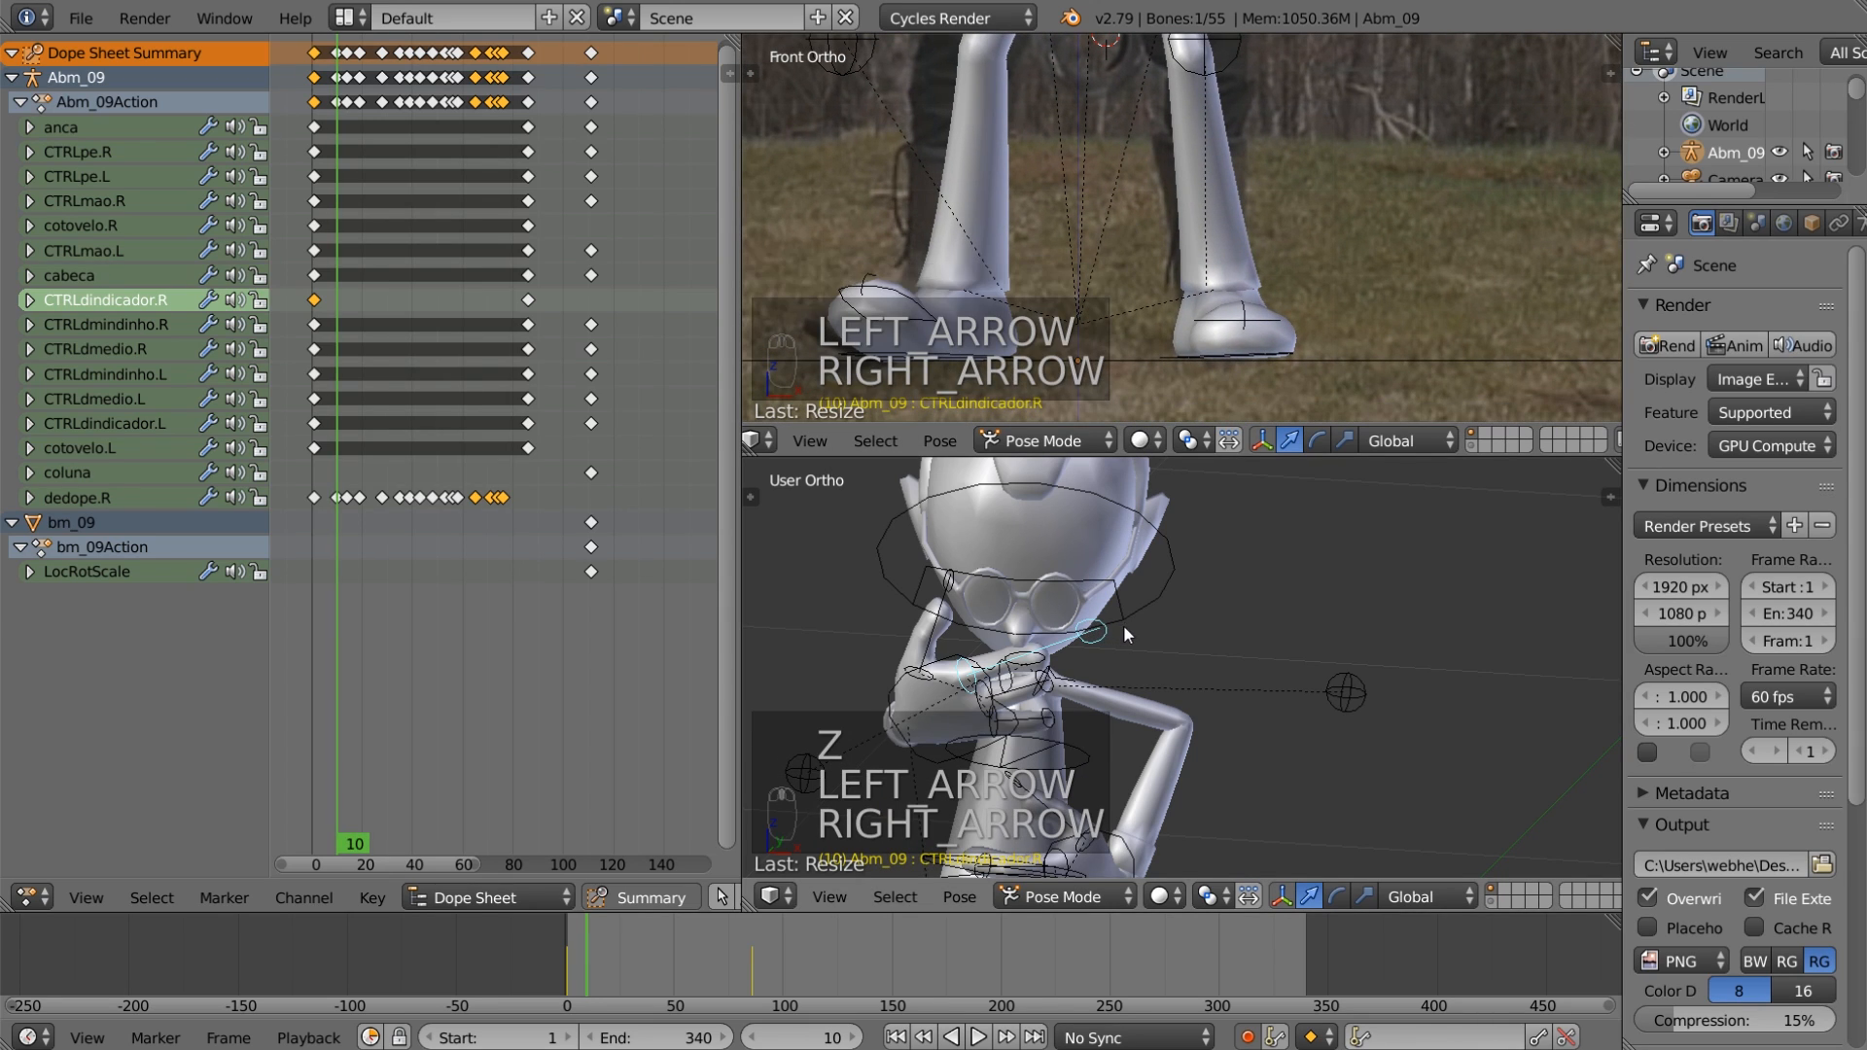
Step: At frame 10, scale down the right index finger control and slightly trackball-rotate the right hand control CTRLmao.R by about 4.70, -1.47
{"action": "key", "text": "s"}
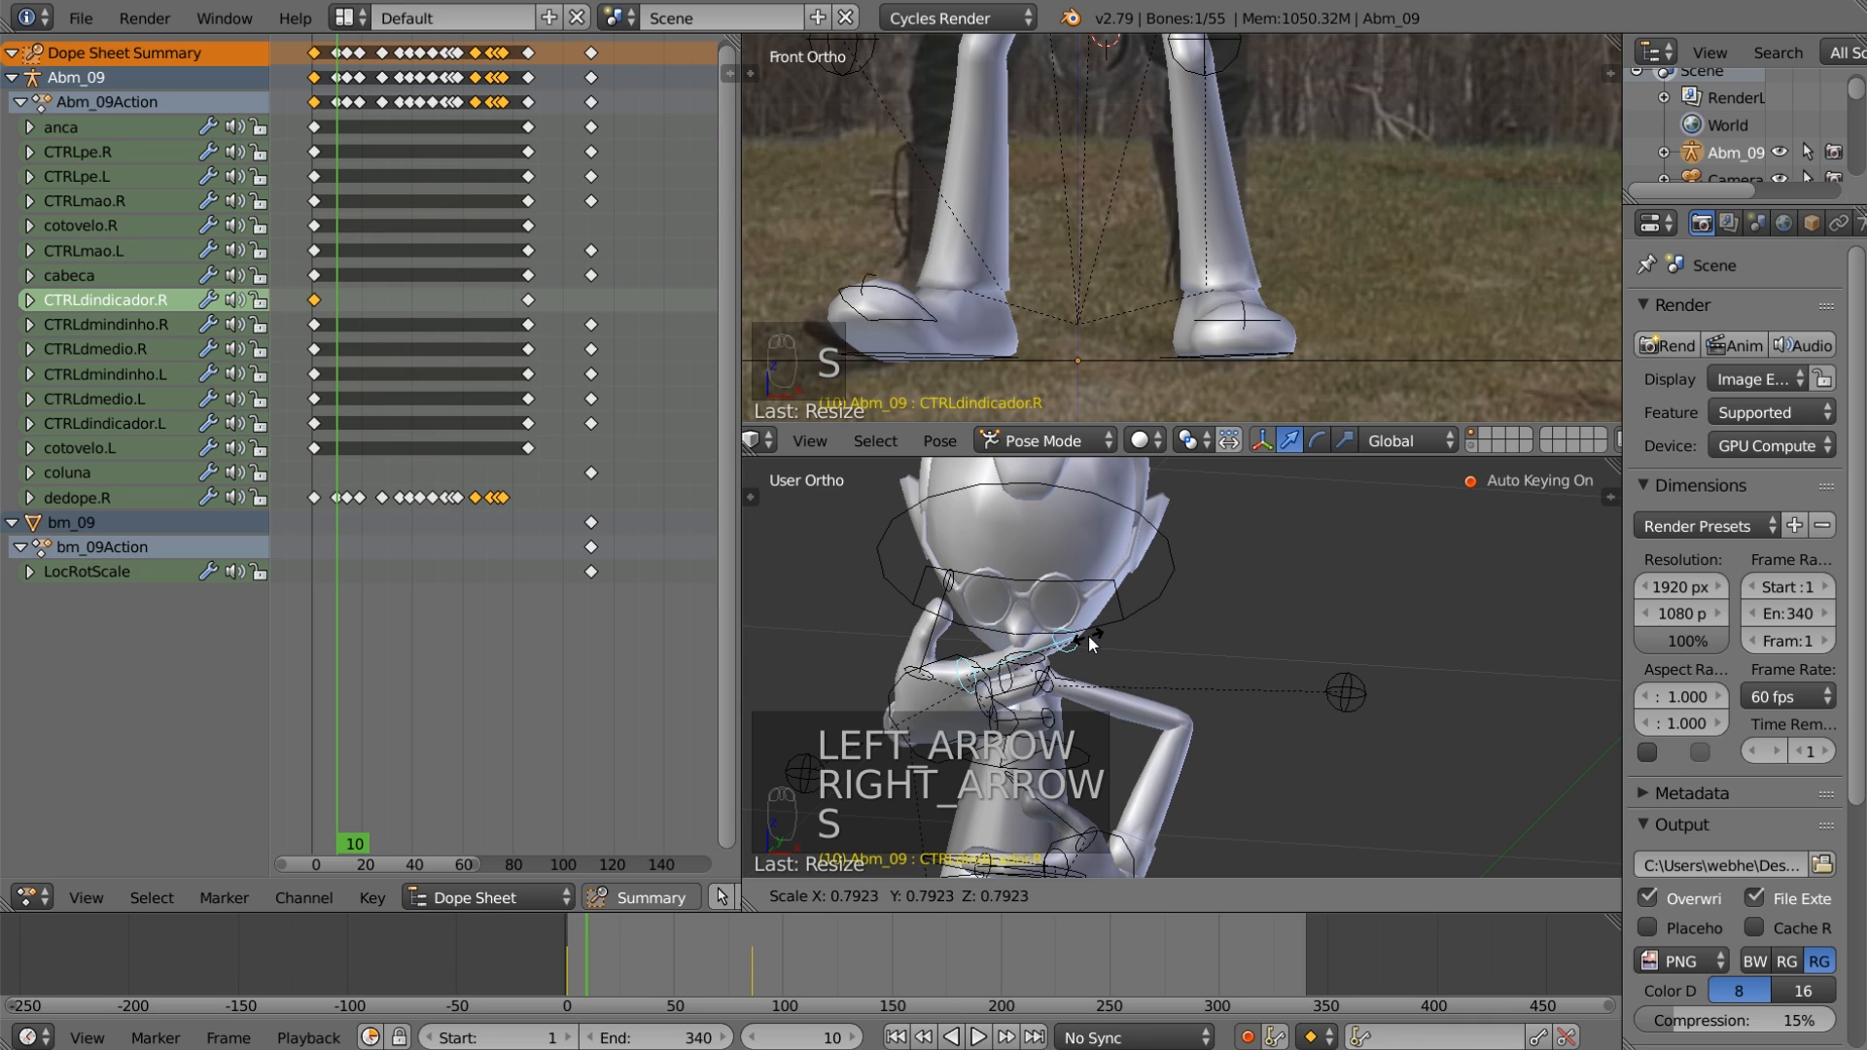
{"action": "left_click", "coordinate": [1047, 677]}
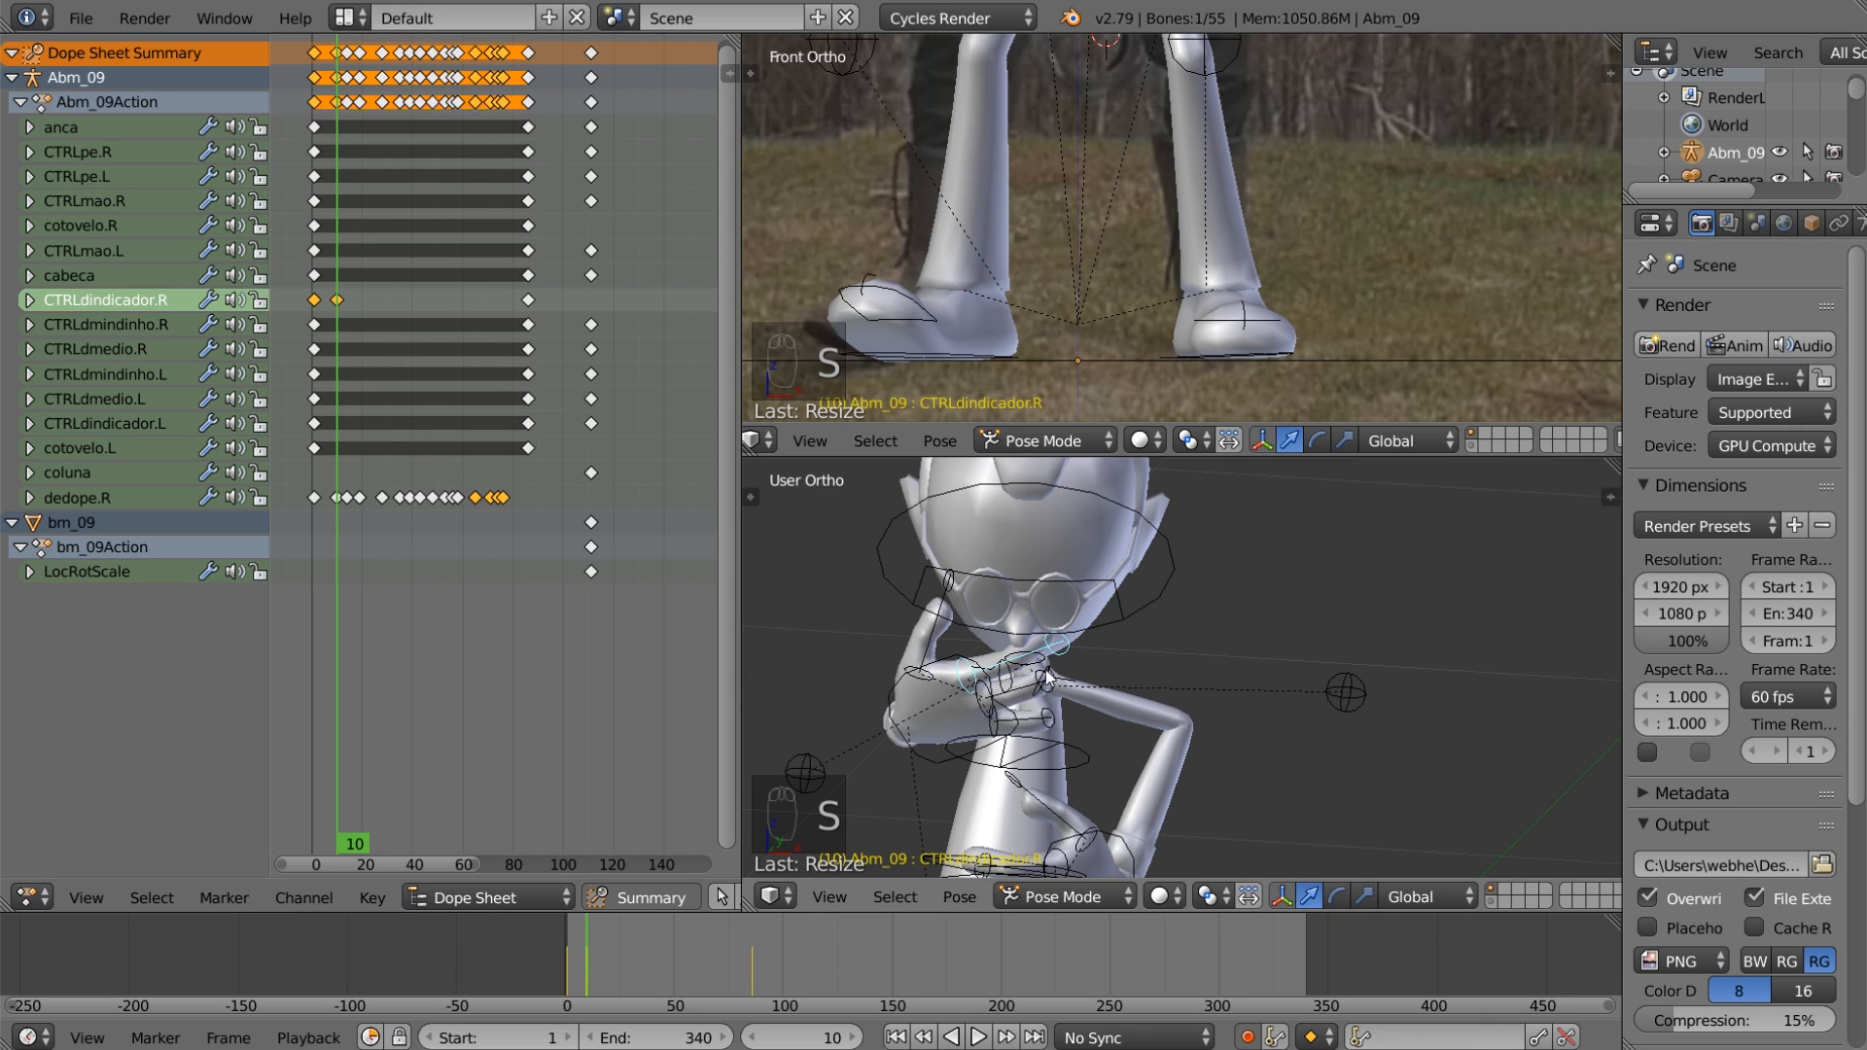
{"action": "right_click", "coordinate": [960, 667]}
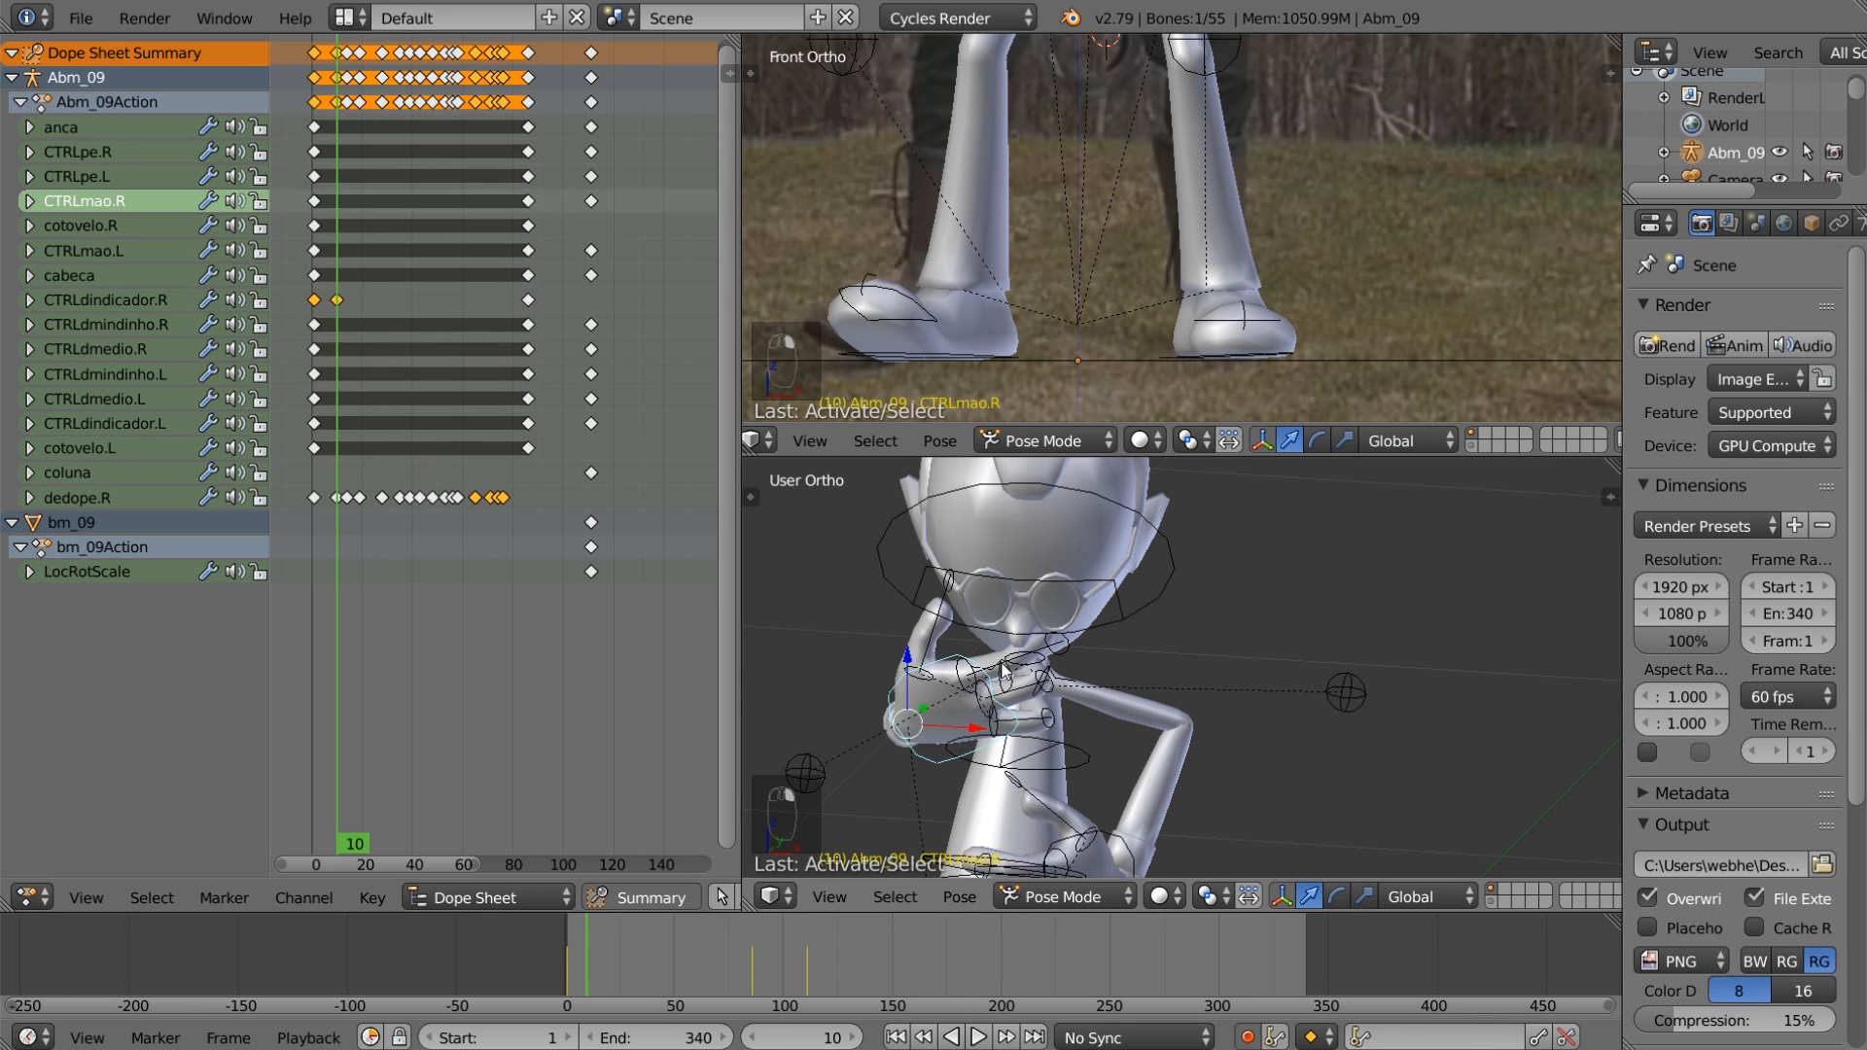
{"action": "key", "text": "r"}
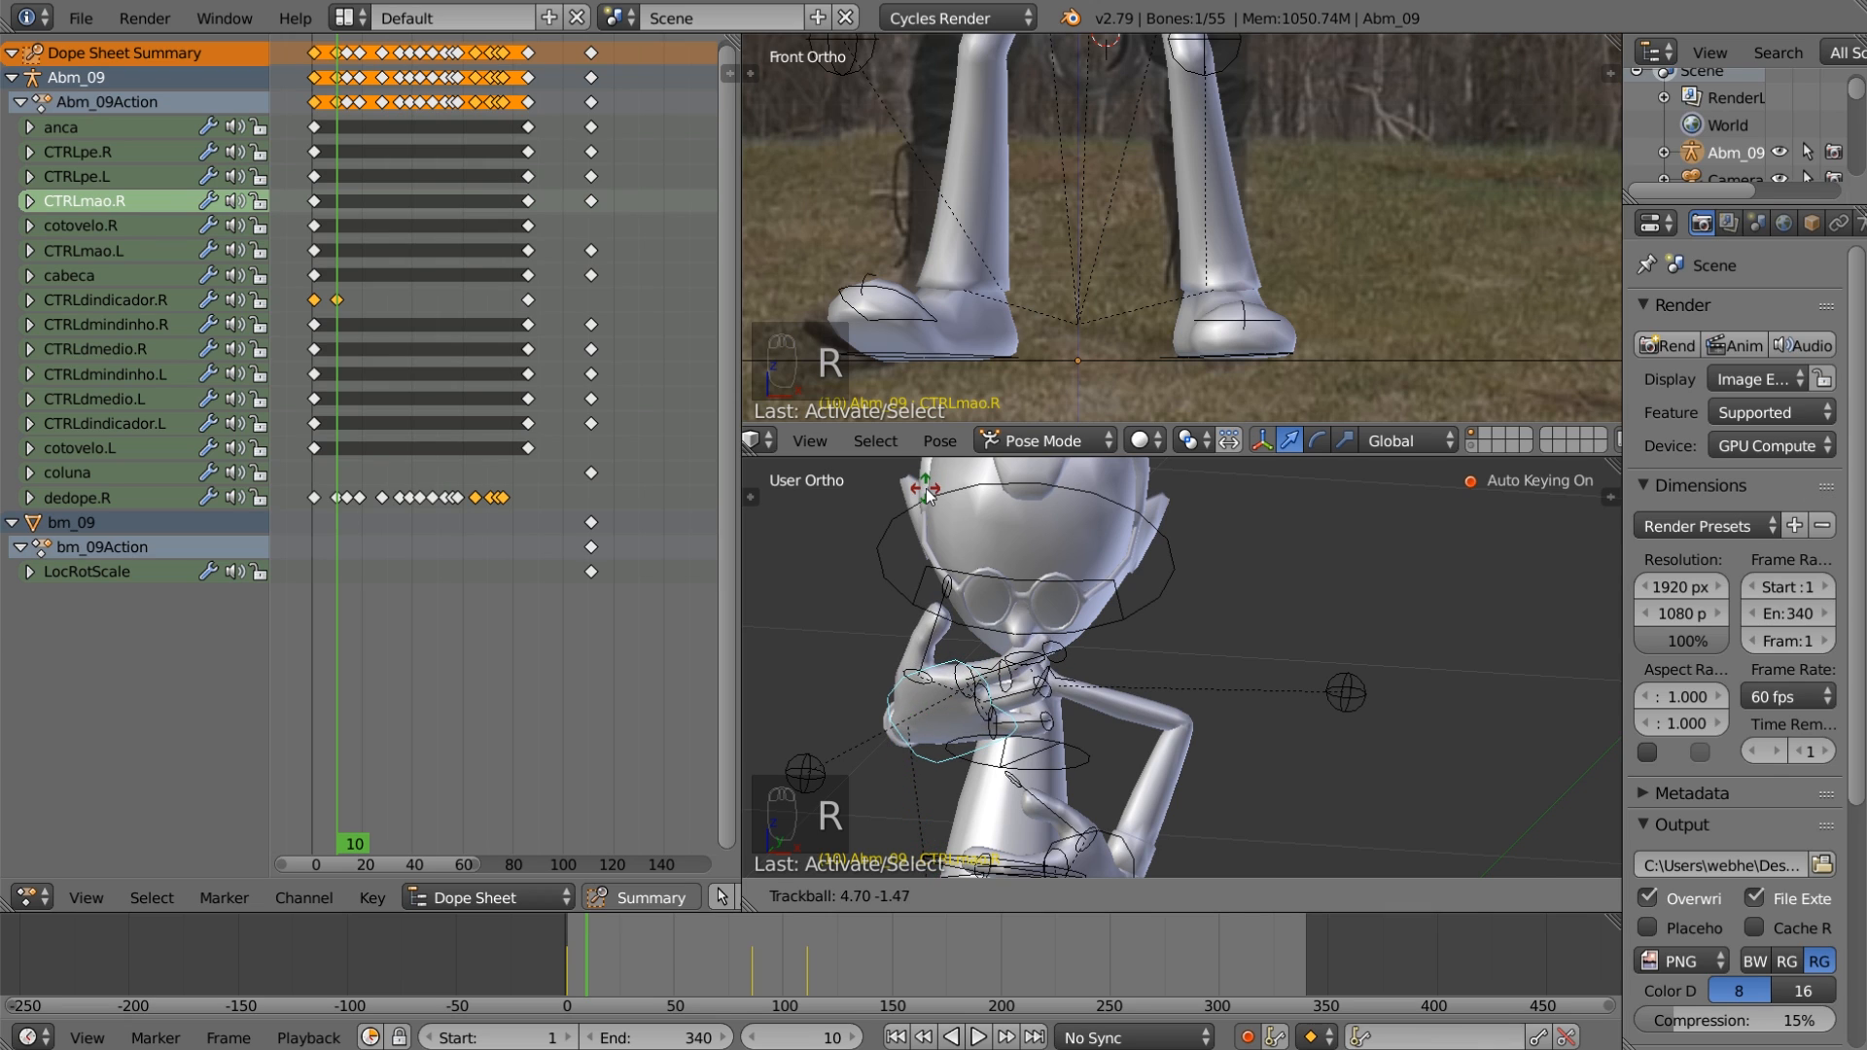
{"action": "left_click", "coordinate": [925, 491]}
Step: Key the right index finger control CTRLdindicador.R scaled up at frame 22
{"action": "key", "text": "Right"}
{"action": "key", "text": "Right"}
{"action": "key", "text": "Right"}
{"action": "key", "text": "Right"}
{"action": "key", "text": "Right"}
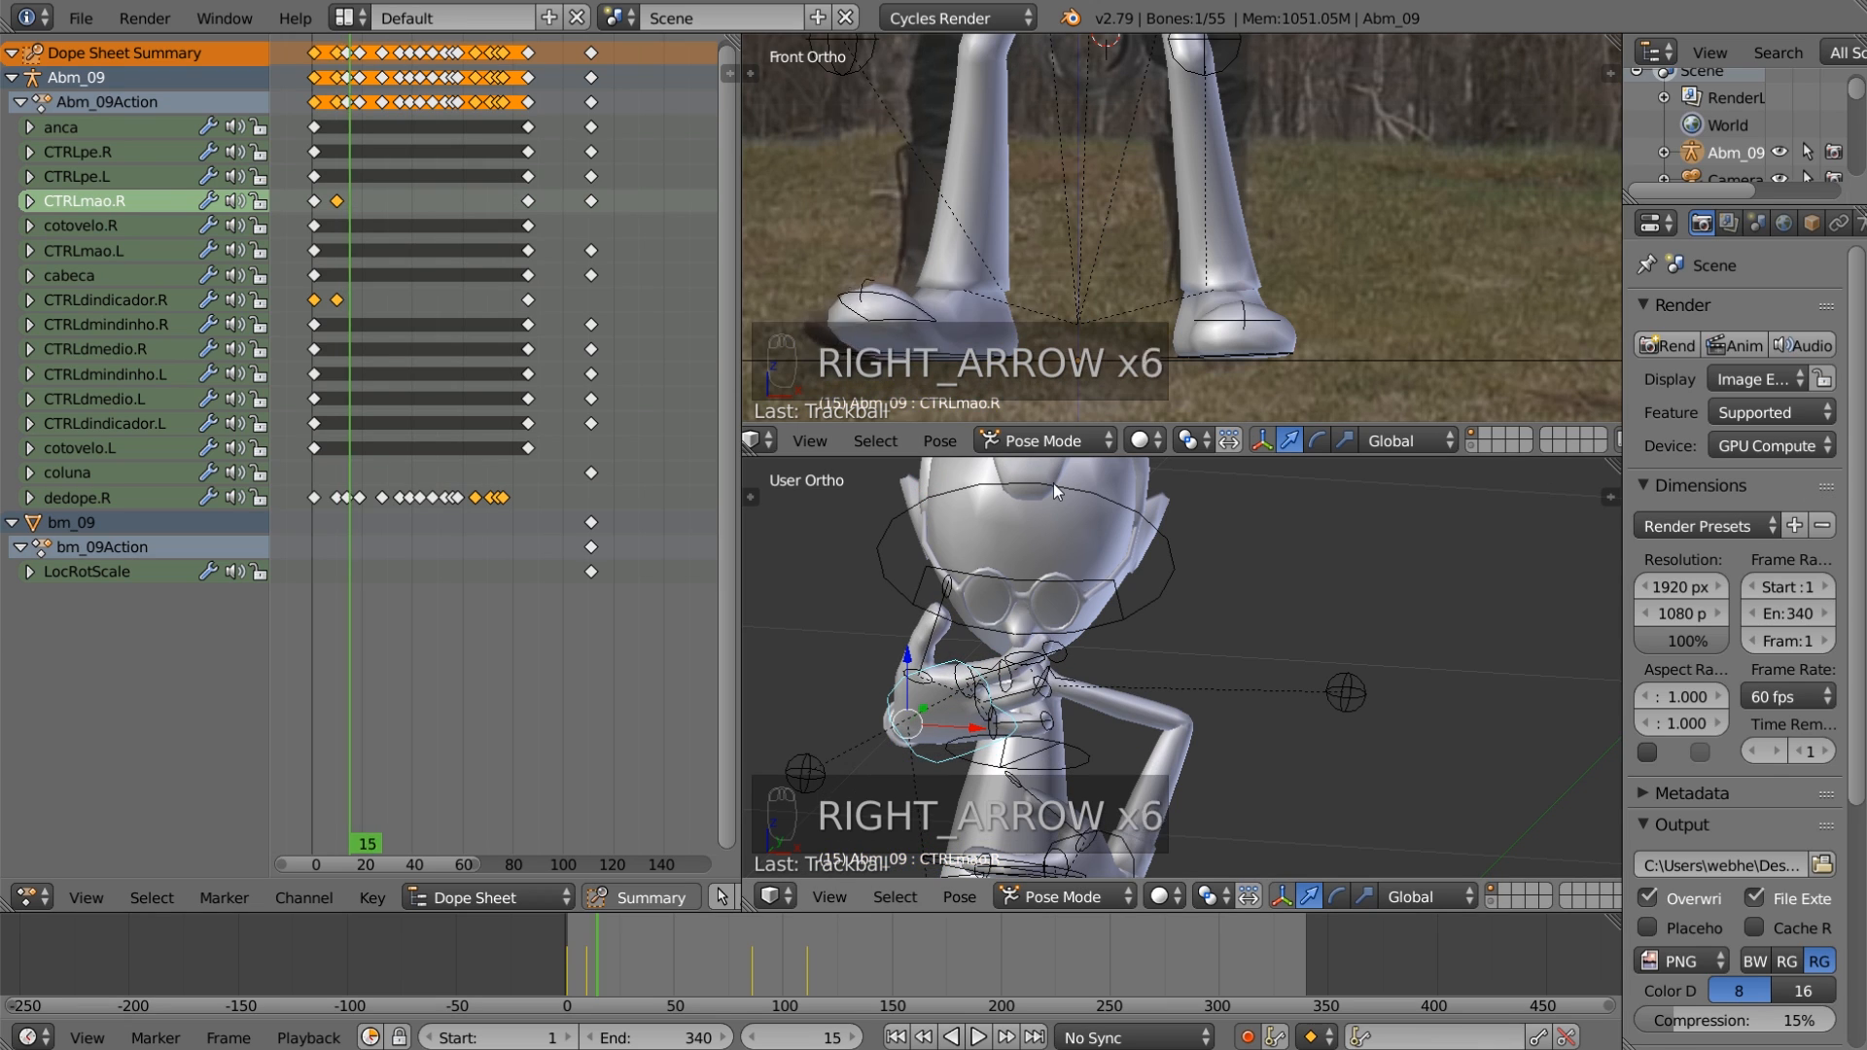
{"action": "key", "text": "Right"}
{"action": "key", "text": "Right"}
{"action": "key", "text": "Right"}
{"action": "key", "text": "Right"}
{"action": "key", "text": "Right"}
{"action": "key", "text": "Right"}
{"action": "key", "text": "Right"}
{"action": "right_click", "coordinate": [1058, 649]}
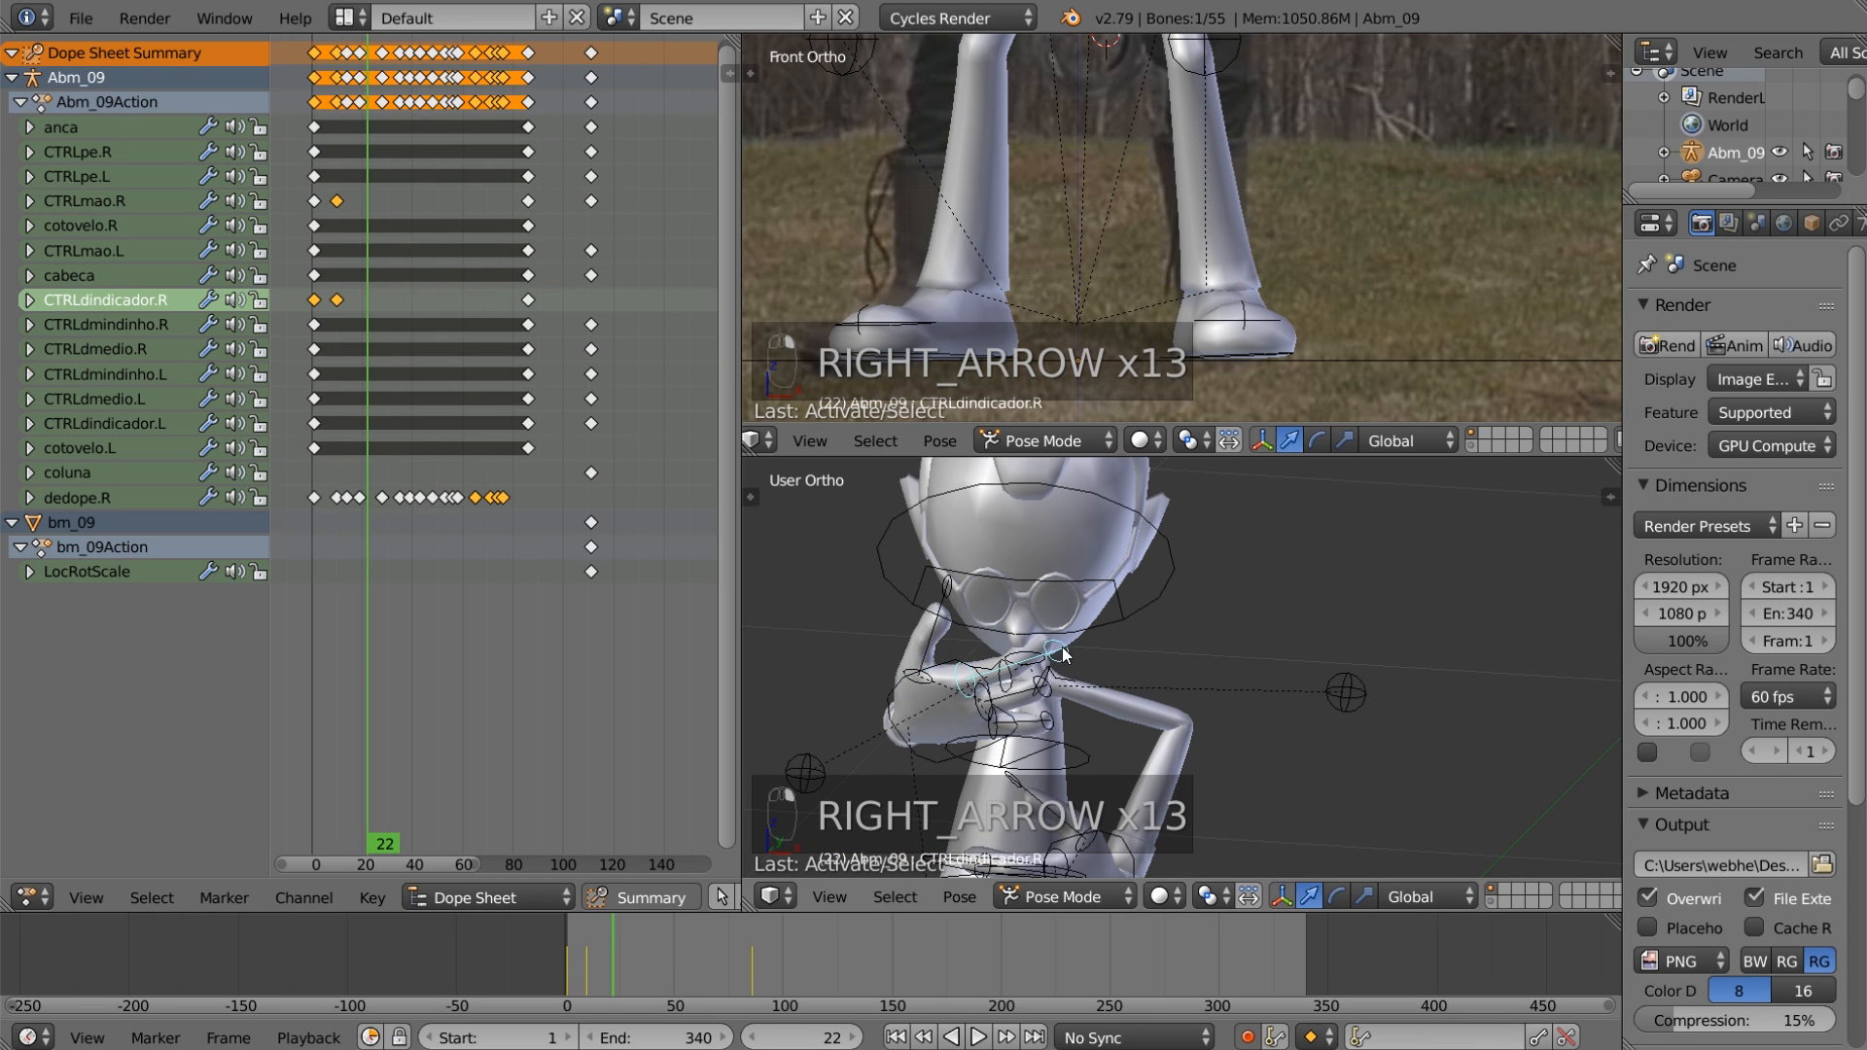
{"action": "key", "text": "s"}
{"action": "left_click", "coordinate": [1269, 651]}
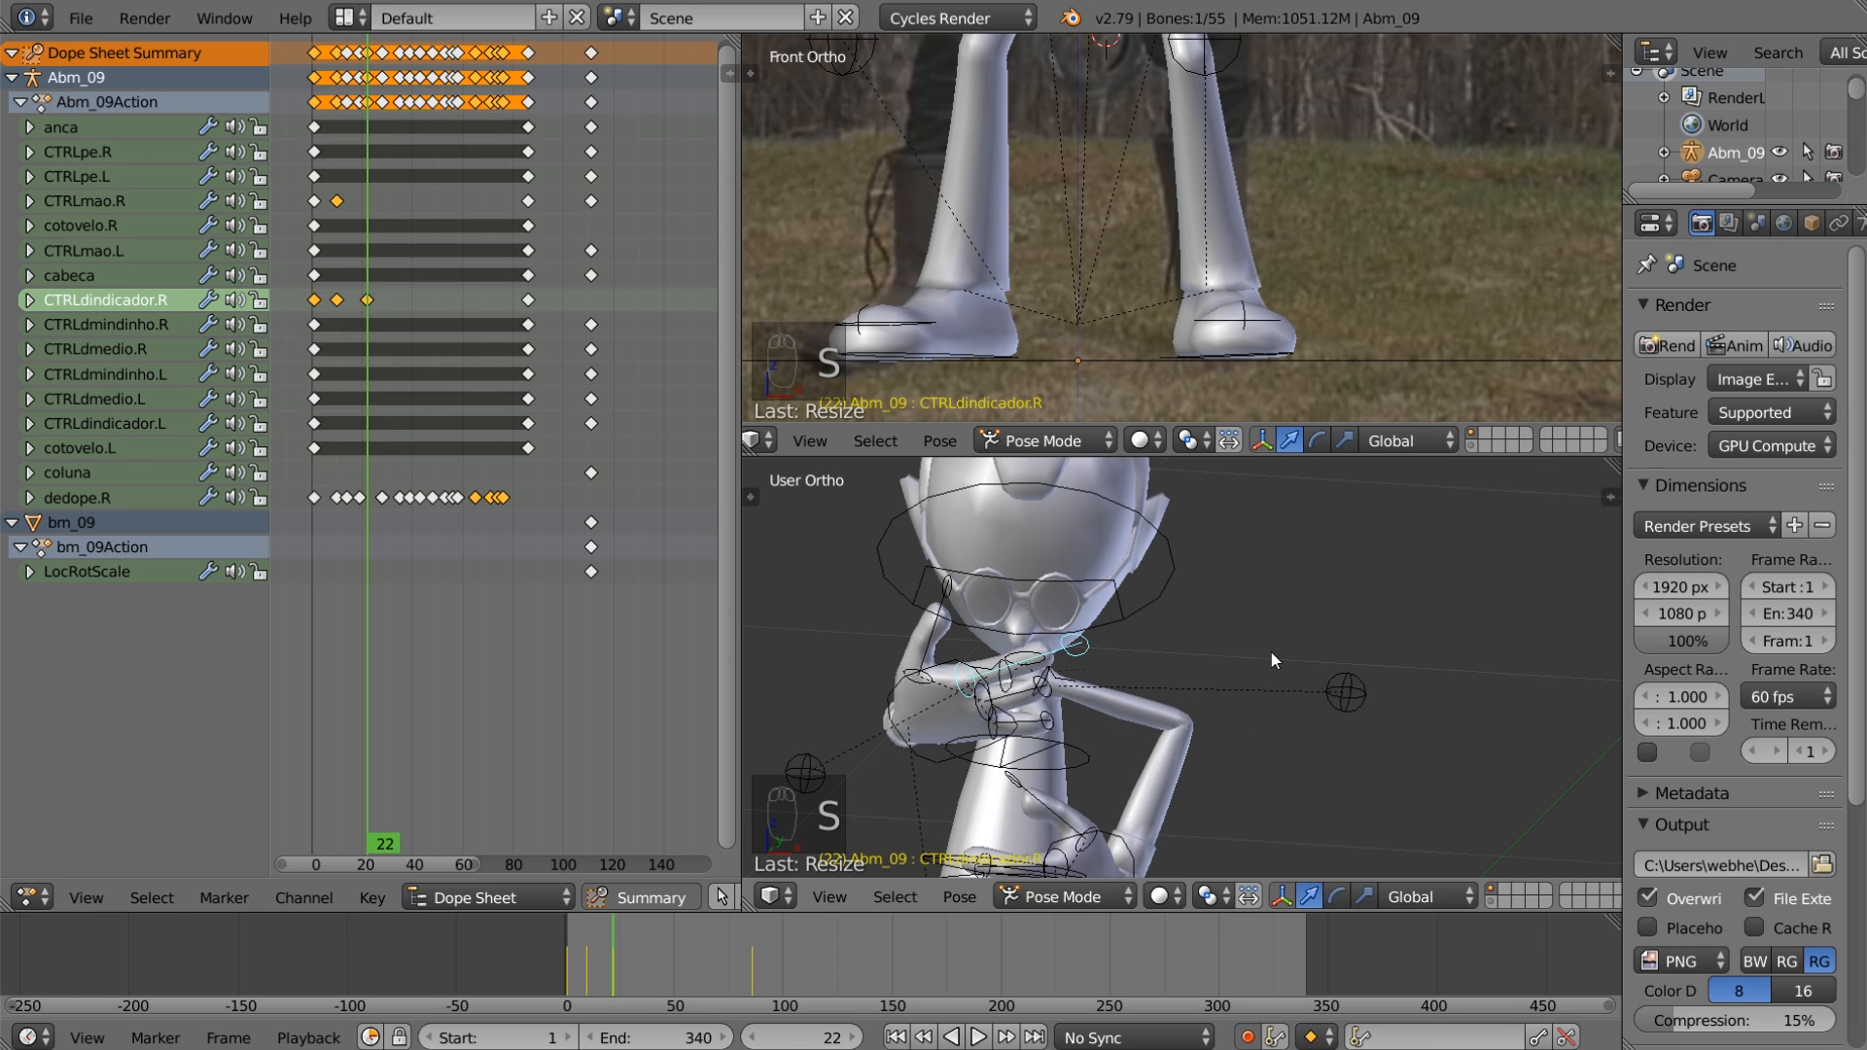
Step: Key the right index finger control scaled down at frame 37
{"action": "key", "text": "Right"}
{"action": "key", "text": "Right"}
{"action": "key", "text": "Right"}
{"action": "key", "text": "Right"}
{"action": "key", "text": "Right"}
{"action": "key", "text": "Right"}
{"action": "key", "text": "Right"}
{"action": "key", "text": "Right"}
{"action": "key", "text": "Right"}
{"action": "key", "text": "Right"}
{"action": "key", "text": "Right"}
{"action": "key", "text": "Right"}
{"action": "key", "text": "Right"}
{"action": "key", "text": "Right"}
{"action": "key", "text": "Right"}
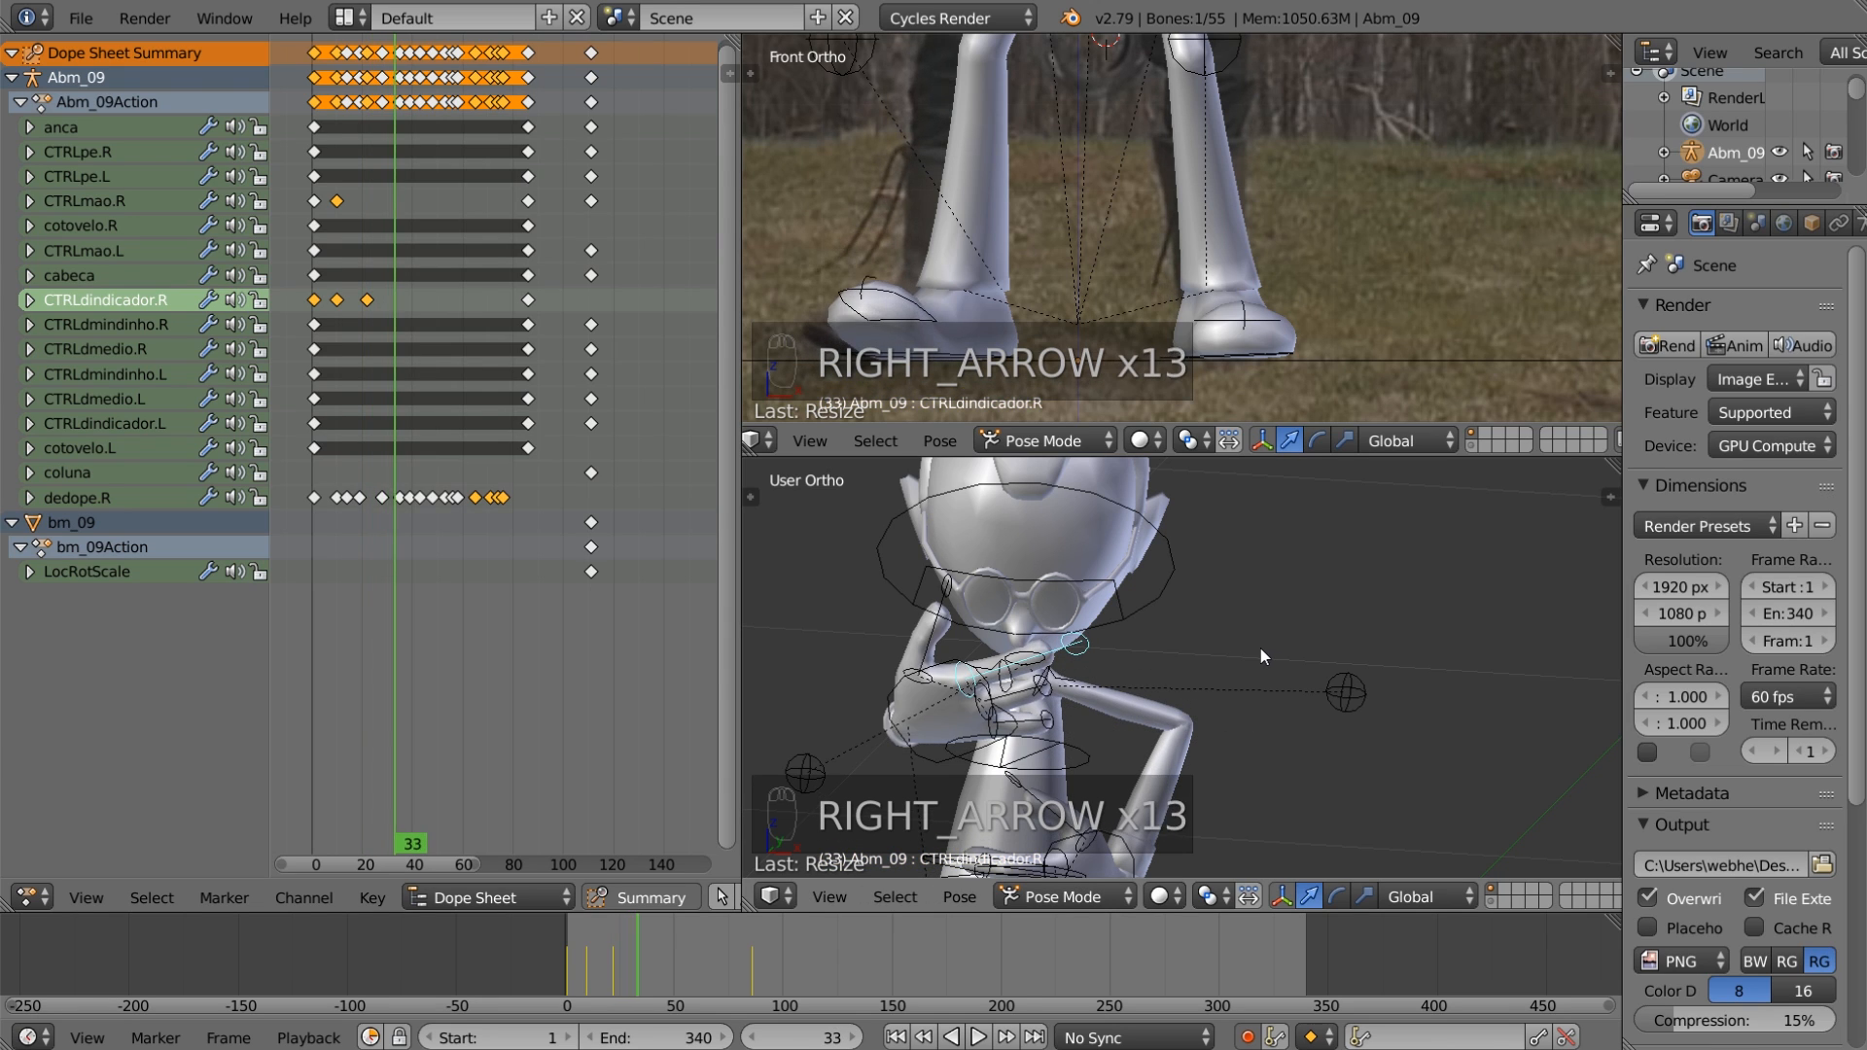
{"action": "key", "text": "s"}
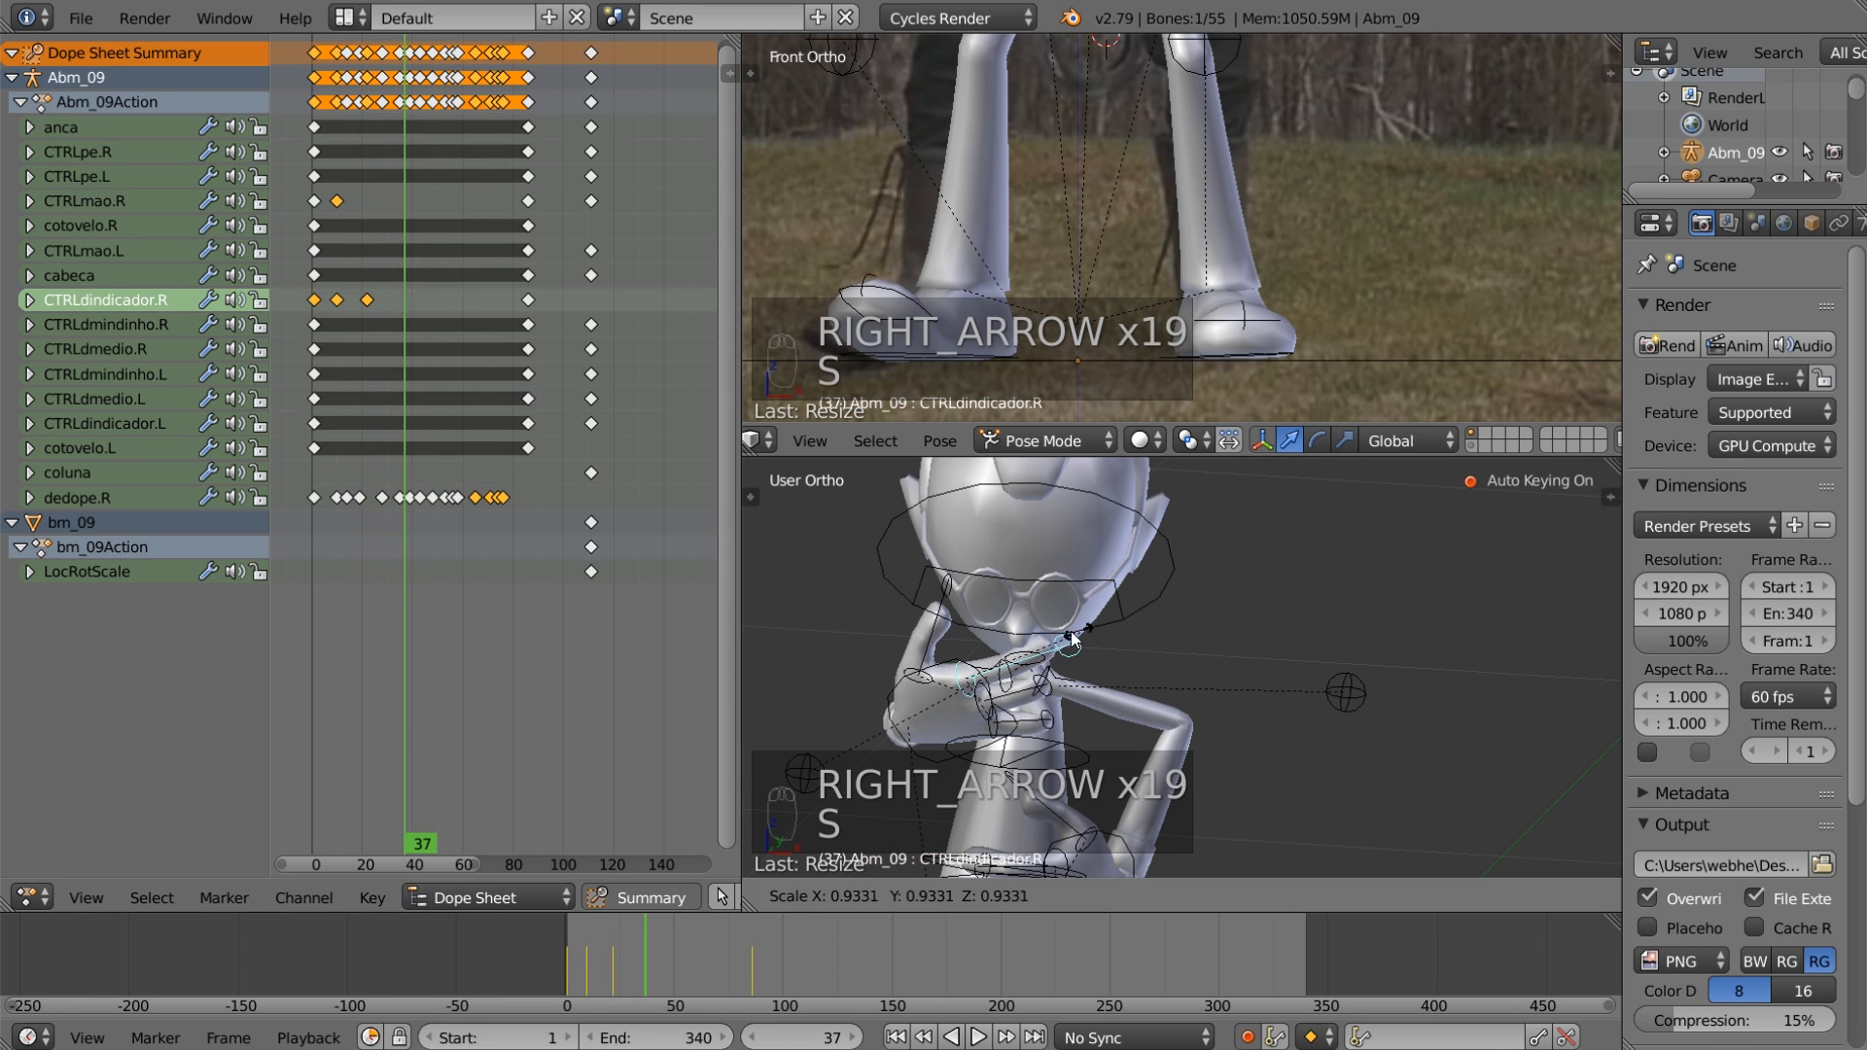
{"action": "left_click", "coordinate": [906, 676]}
Step: Key the right index finger control scaled up at frame 45
{"action": "key", "text": "Right"}
{"action": "key", "text": "Right"}
{"action": "key", "text": "Right"}
{"action": "key", "text": "Right"}
{"action": "key", "text": "Right"}
{"action": "key", "text": "Right"}
{"action": "key", "text": "Right"}
{"action": "key", "text": "Right"}
{"action": "key", "text": "Right"}
{"action": "key", "text": "Right"}
{"action": "key", "text": "Right"}
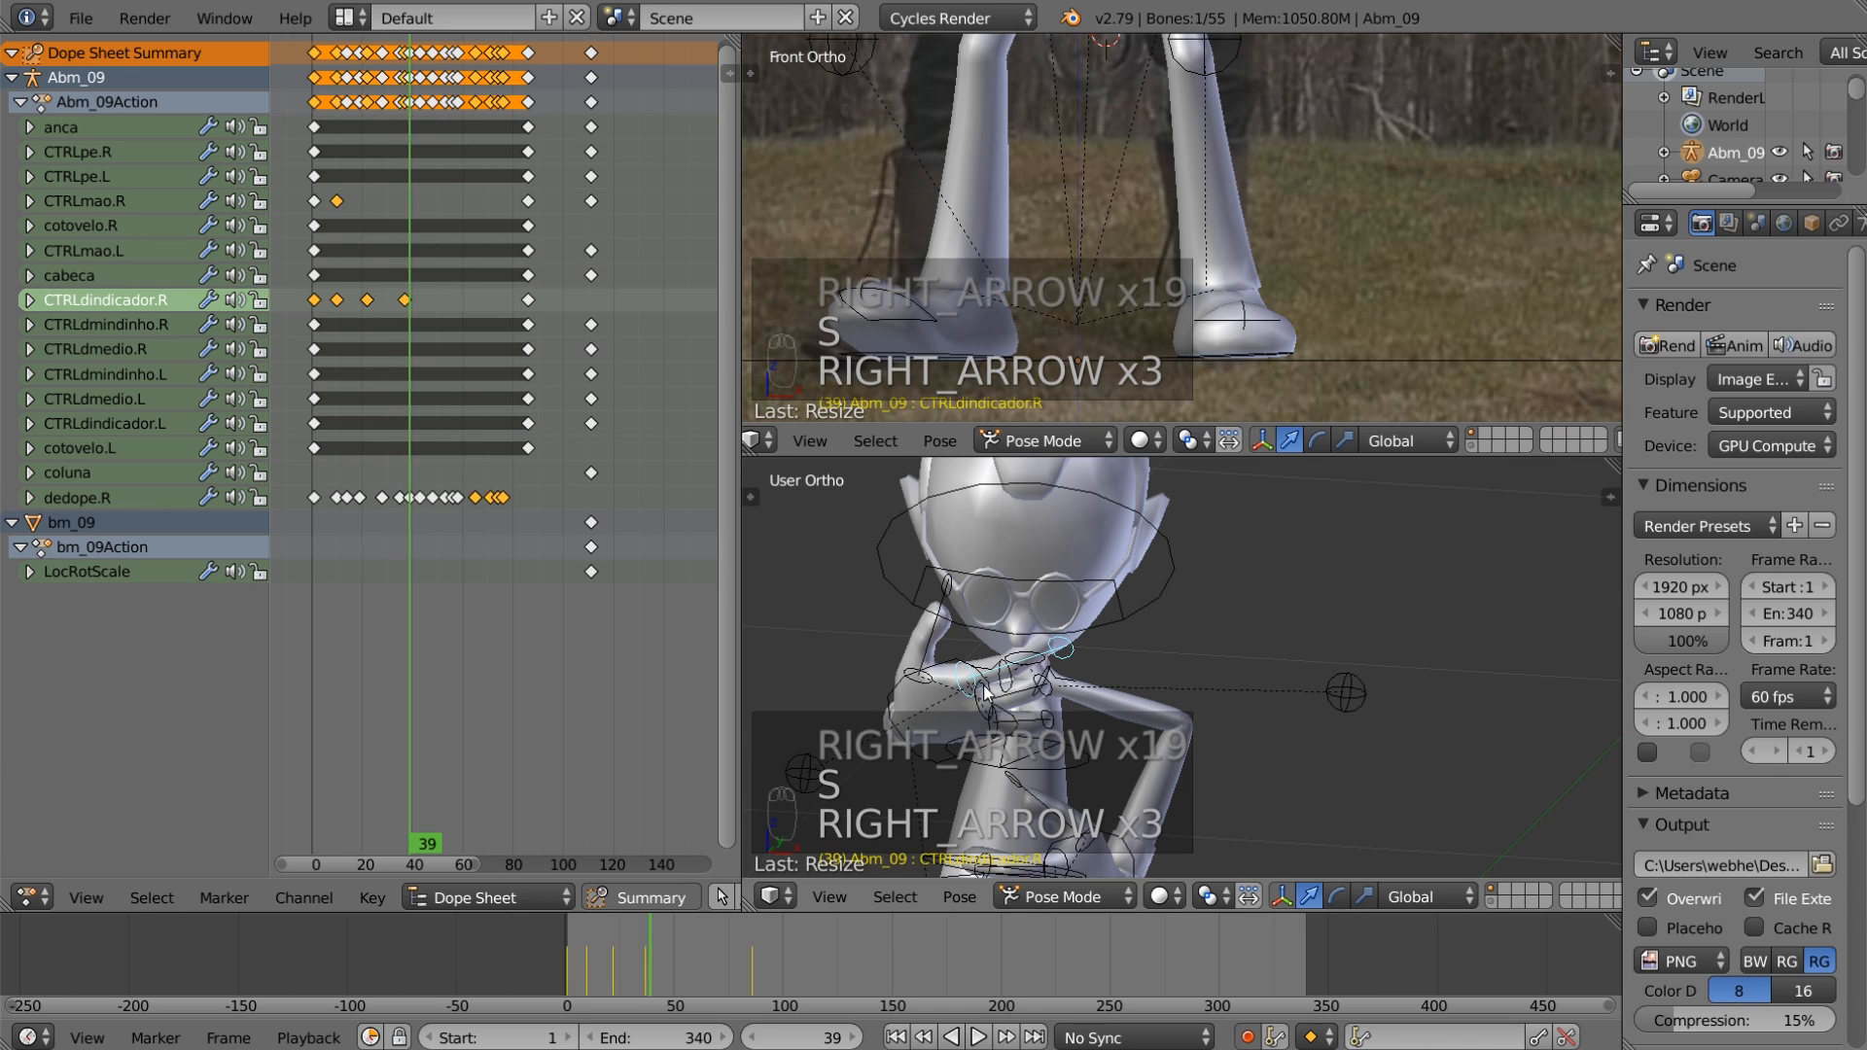
{"action": "key", "text": "Left"}
{"action": "key", "text": "Left"}
{"action": "key", "text": "Left"}
{"action": "key", "text": "s"}
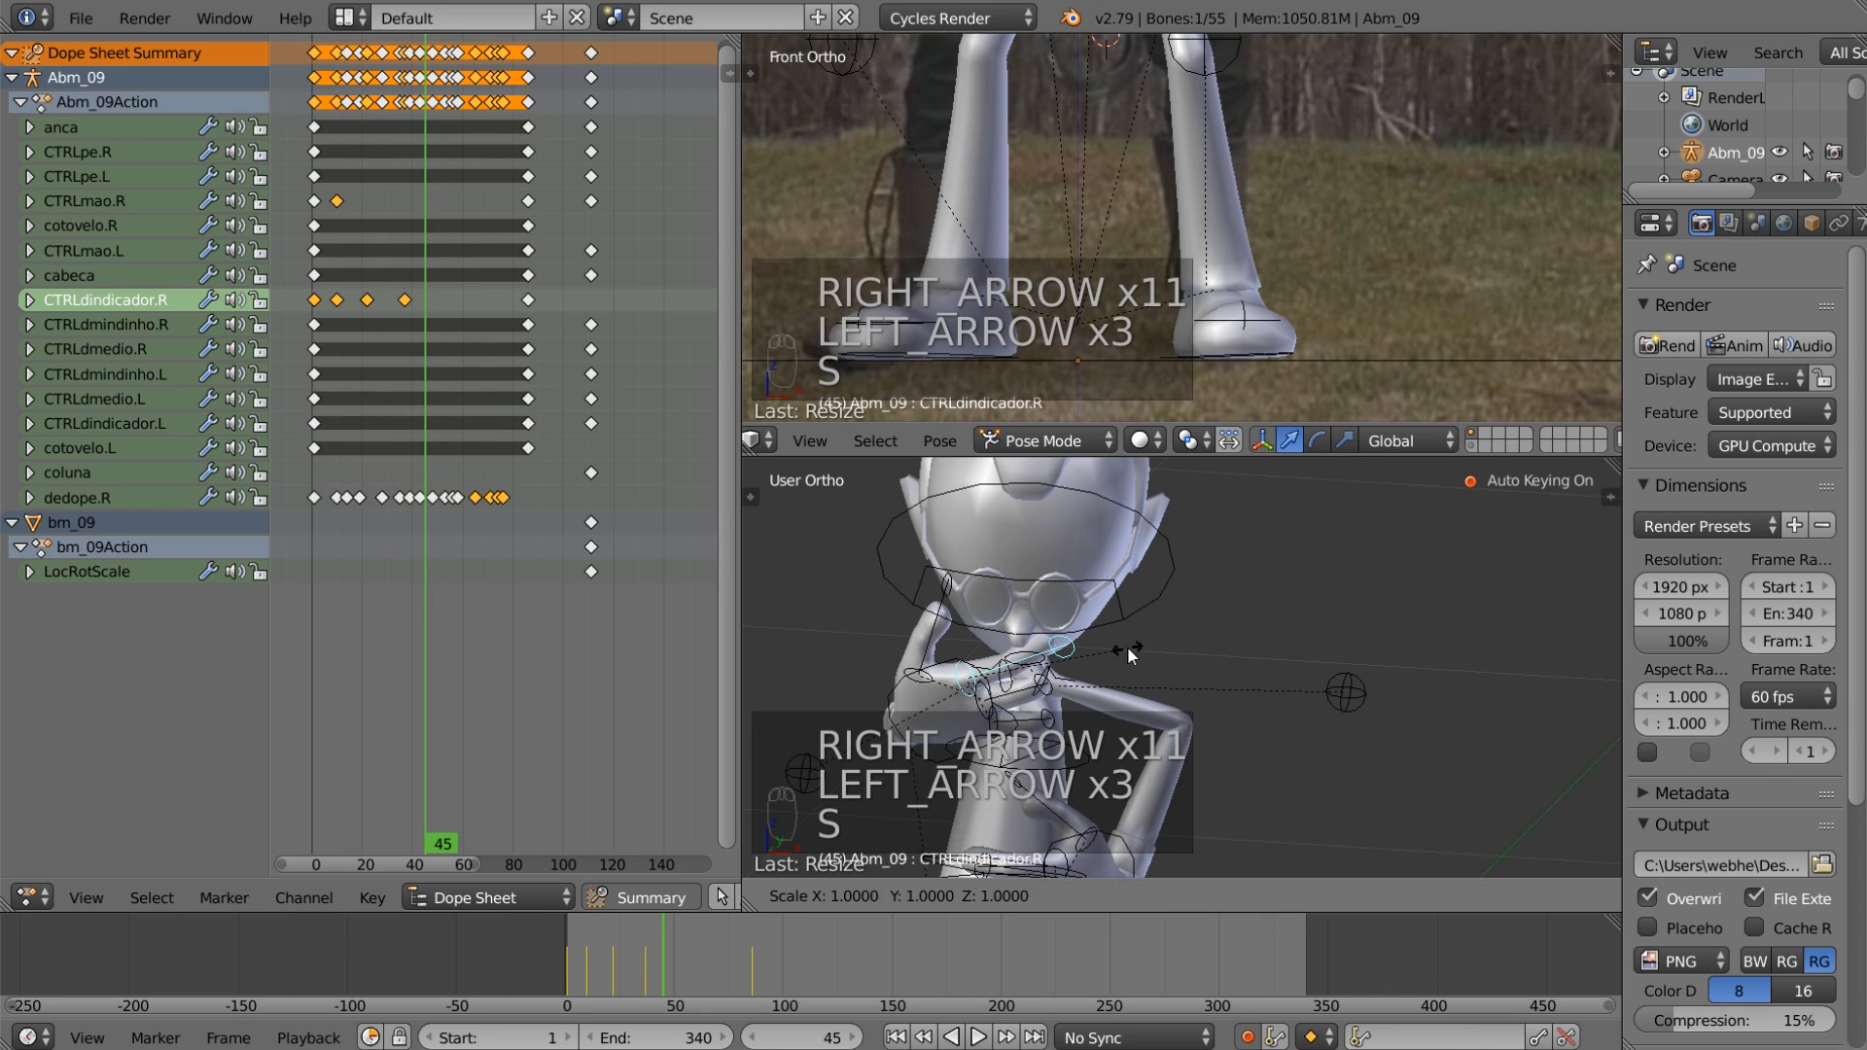
{"action": "left_click", "coordinate": [1411, 653]}
Step: Key the right index finger control scaled down at frame 52
{"action": "key", "text": "Right"}
{"action": "key", "text": "Right"}
{"action": "key", "text": "Right"}
{"action": "key", "text": "Right"}
{"action": "key", "text": "Right"}
{"action": "key", "text": "Right"}
{"action": "key", "text": "Right"}
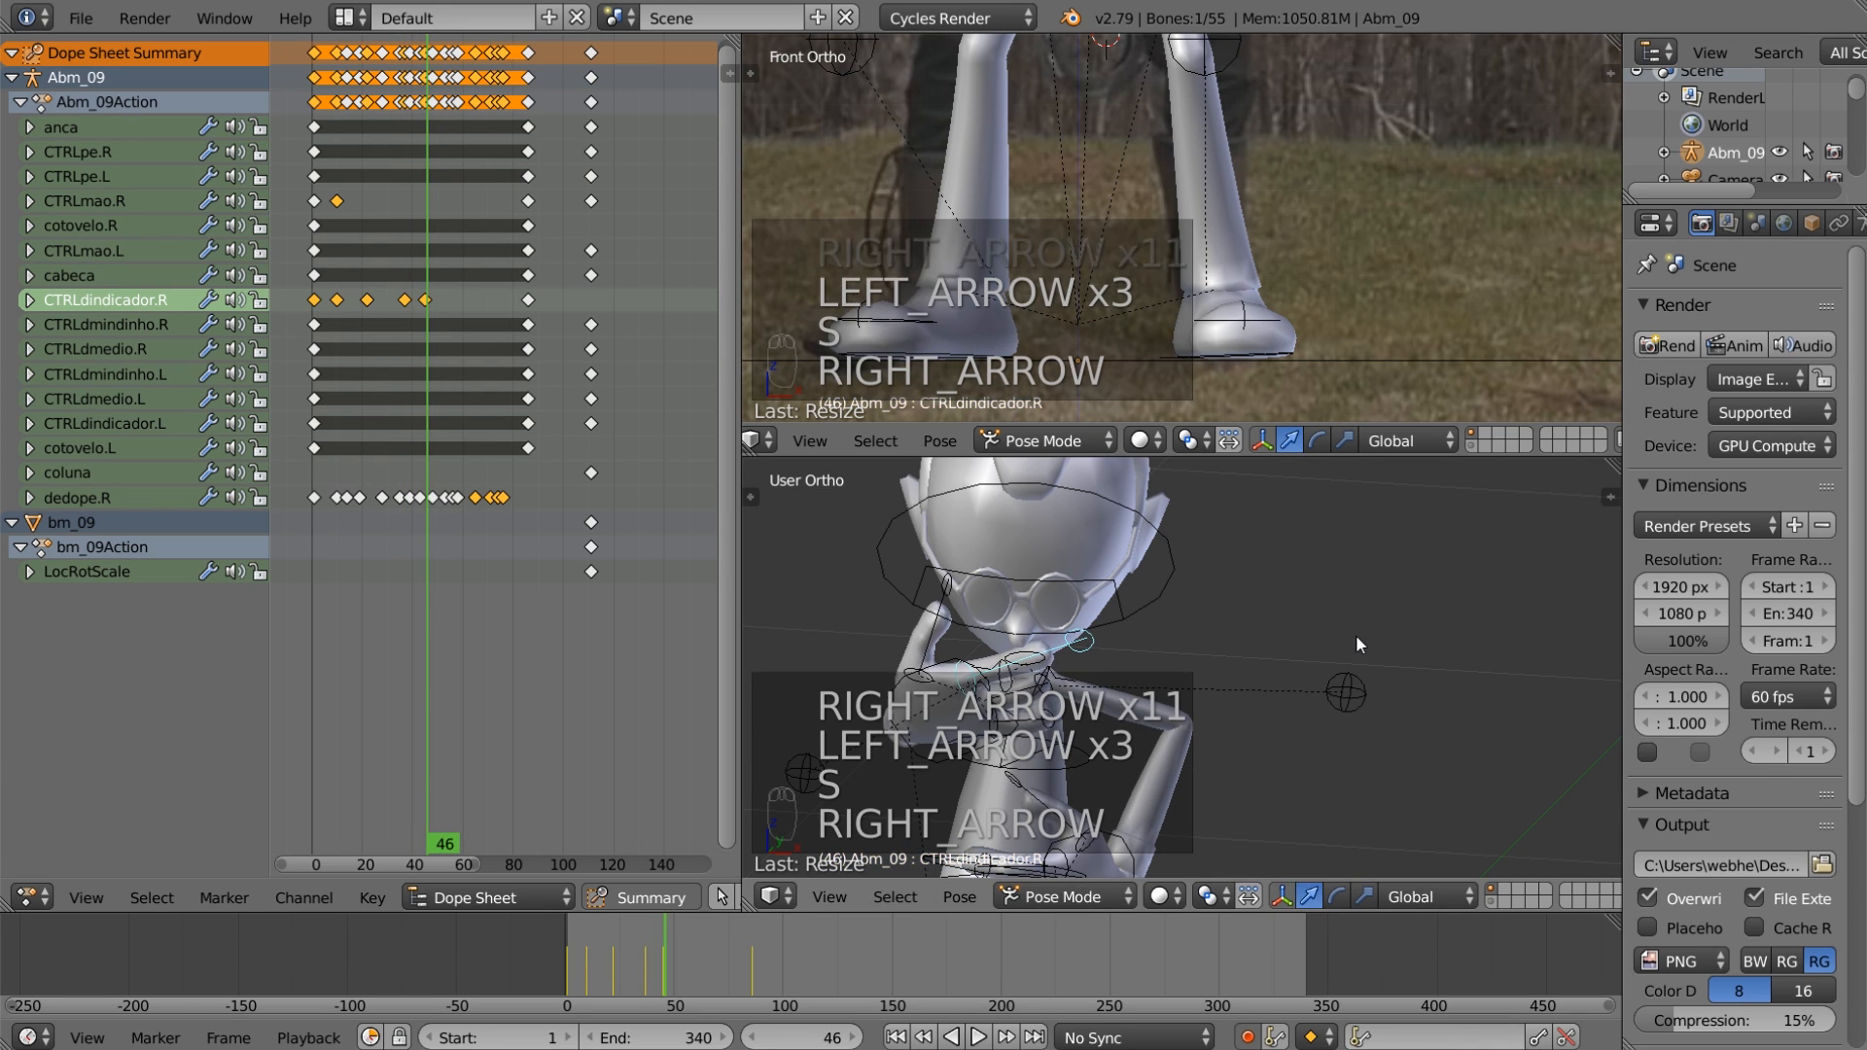
{"action": "key", "text": "s"}
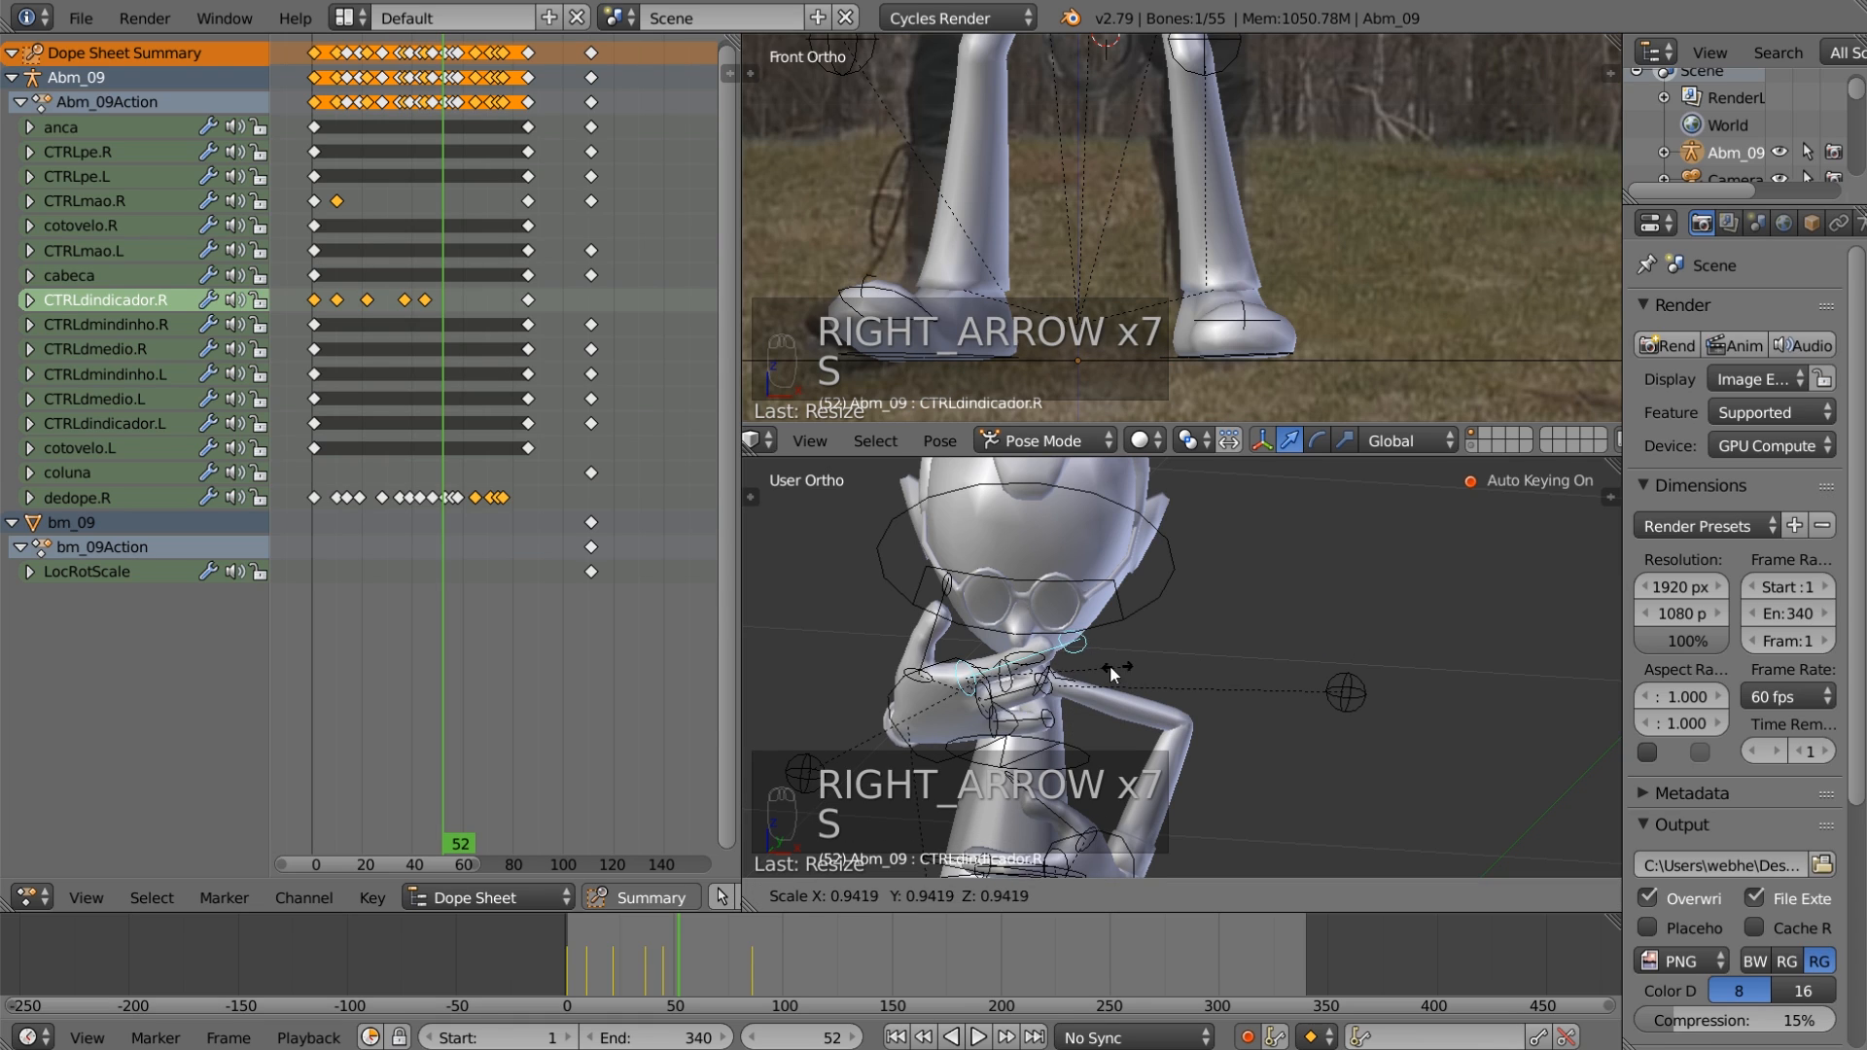
{"action": "left_click", "coordinate": [982, 675]}
Step: Key the right index finger control CTRLdindicador.R scaled up to about 1.2 times at frame 61
{"action": "key", "text": "Right"}
{"action": "key", "text": "Right"}
{"action": "key", "text": "Right"}
{"action": "key", "text": "Right"}
{"action": "key", "text": "Right"}
{"action": "key", "text": "Right"}
{"action": "key", "text": "Right"}
{"action": "key", "text": "Right"}
{"action": "key", "text": "Right"}
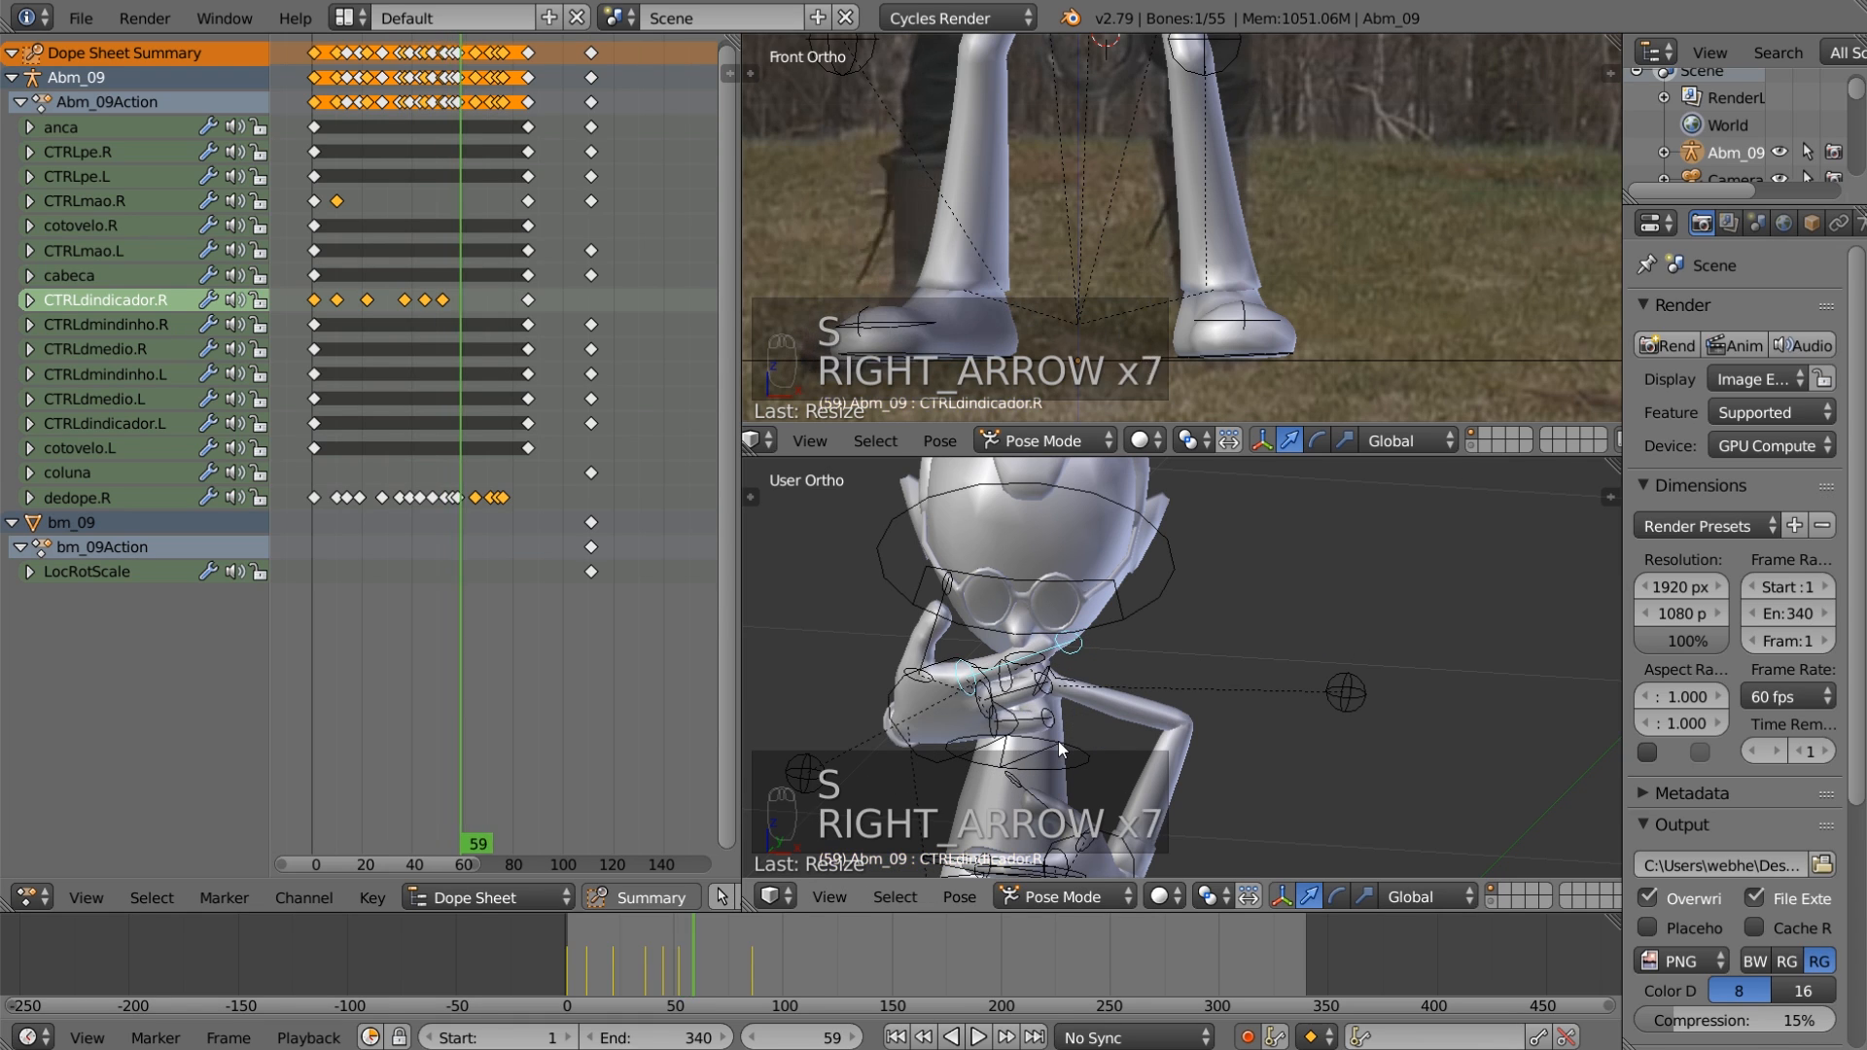
{"action": "key", "text": "s"}
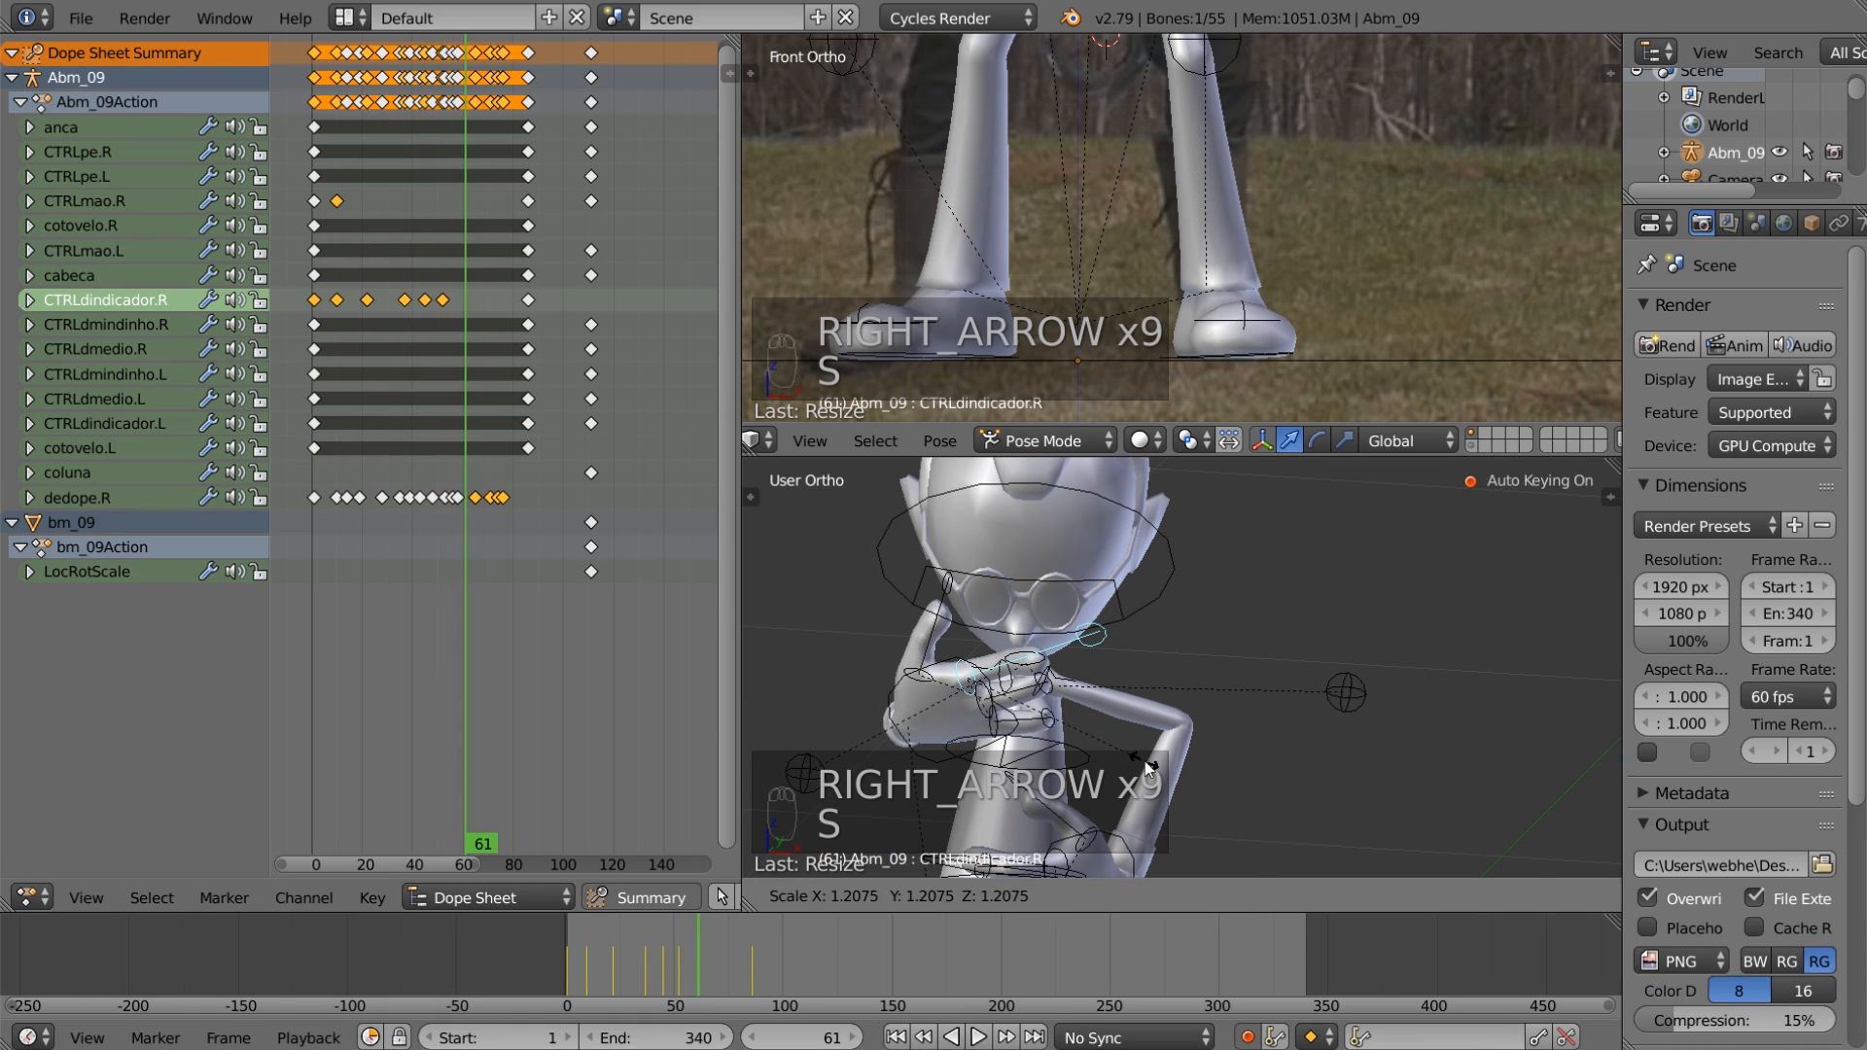
{"action": "left_click", "coordinate": [1146, 760]}
Step: Key the right index finger control scaled down to about 0.85 times at frame 73
{"action": "key", "text": "Right"}
{"action": "key", "text": "Right"}
{"action": "key", "text": "Right"}
{"action": "key", "text": "Right"}
{"action": "key", "text": "Right"}
{"action": "key", "text": "Right"}
{"action": "key", "text": "Right"}
{"action": "key", "text": "Right"}
{"action": "key", "text": "Right"}
{"action": "key", "text": "Right"}
{"action": "key", "text": "Right"}
{"action": "key", "text": "Right"}
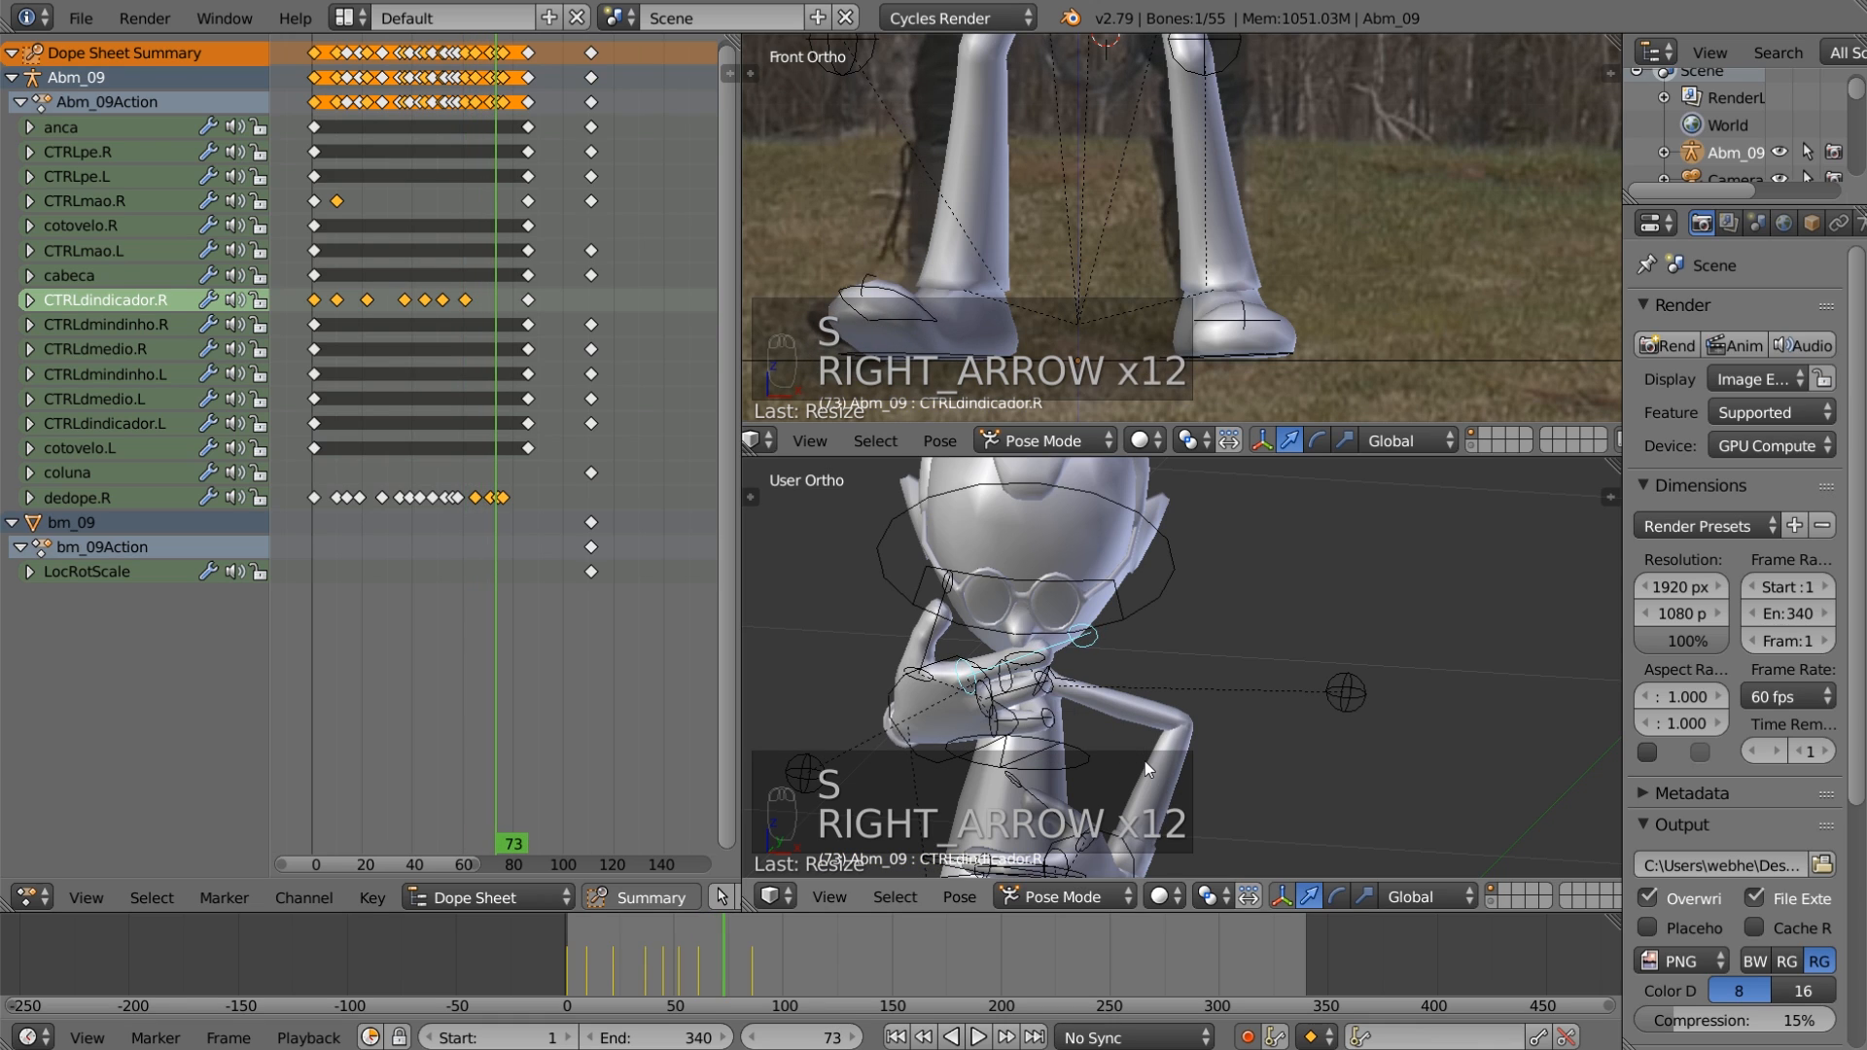
{"action": "key", "text": "s"}
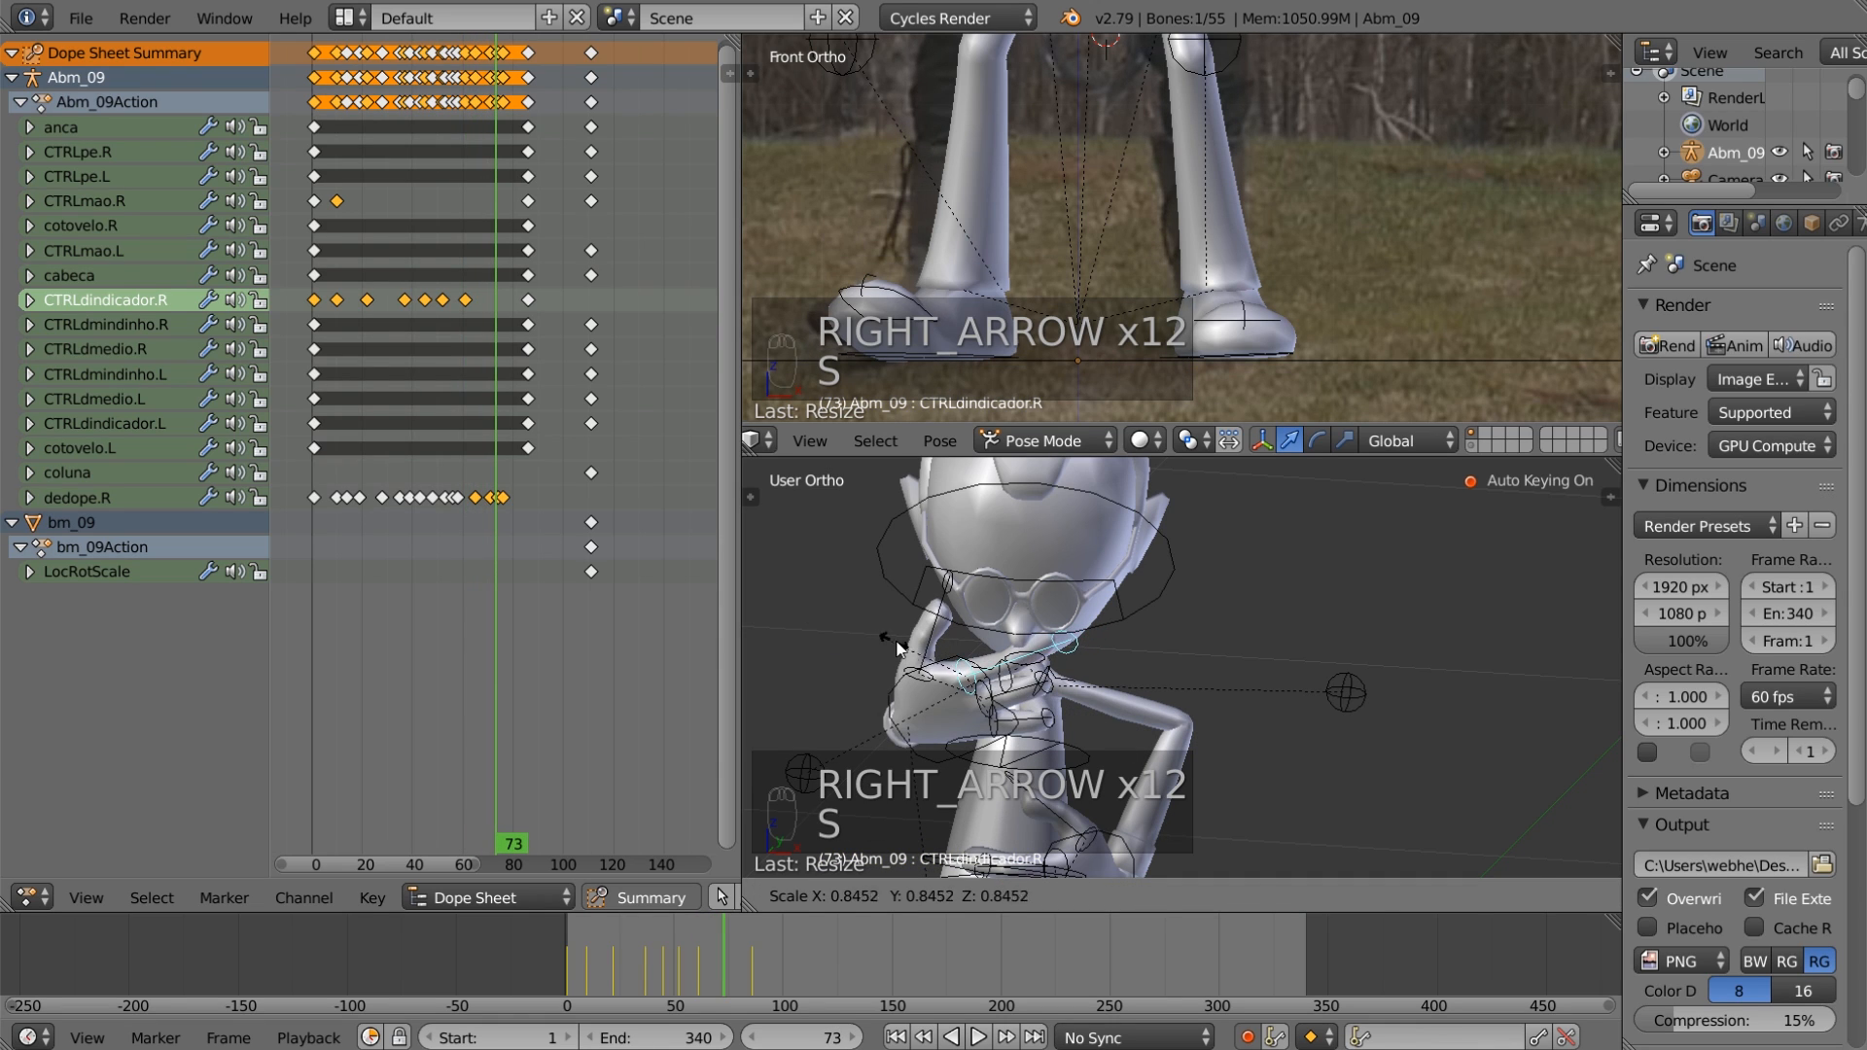
{"action": "left_click", "coordinate": [899, 649]}
Step: Key the right index finger control scaled up slightly at frame 77
{"action": "key", "text": "Right"}
{"action": "key", "text": "Right"}
{"action": "key", "text": "Right"}
{"action": "key", "text": "Right"}
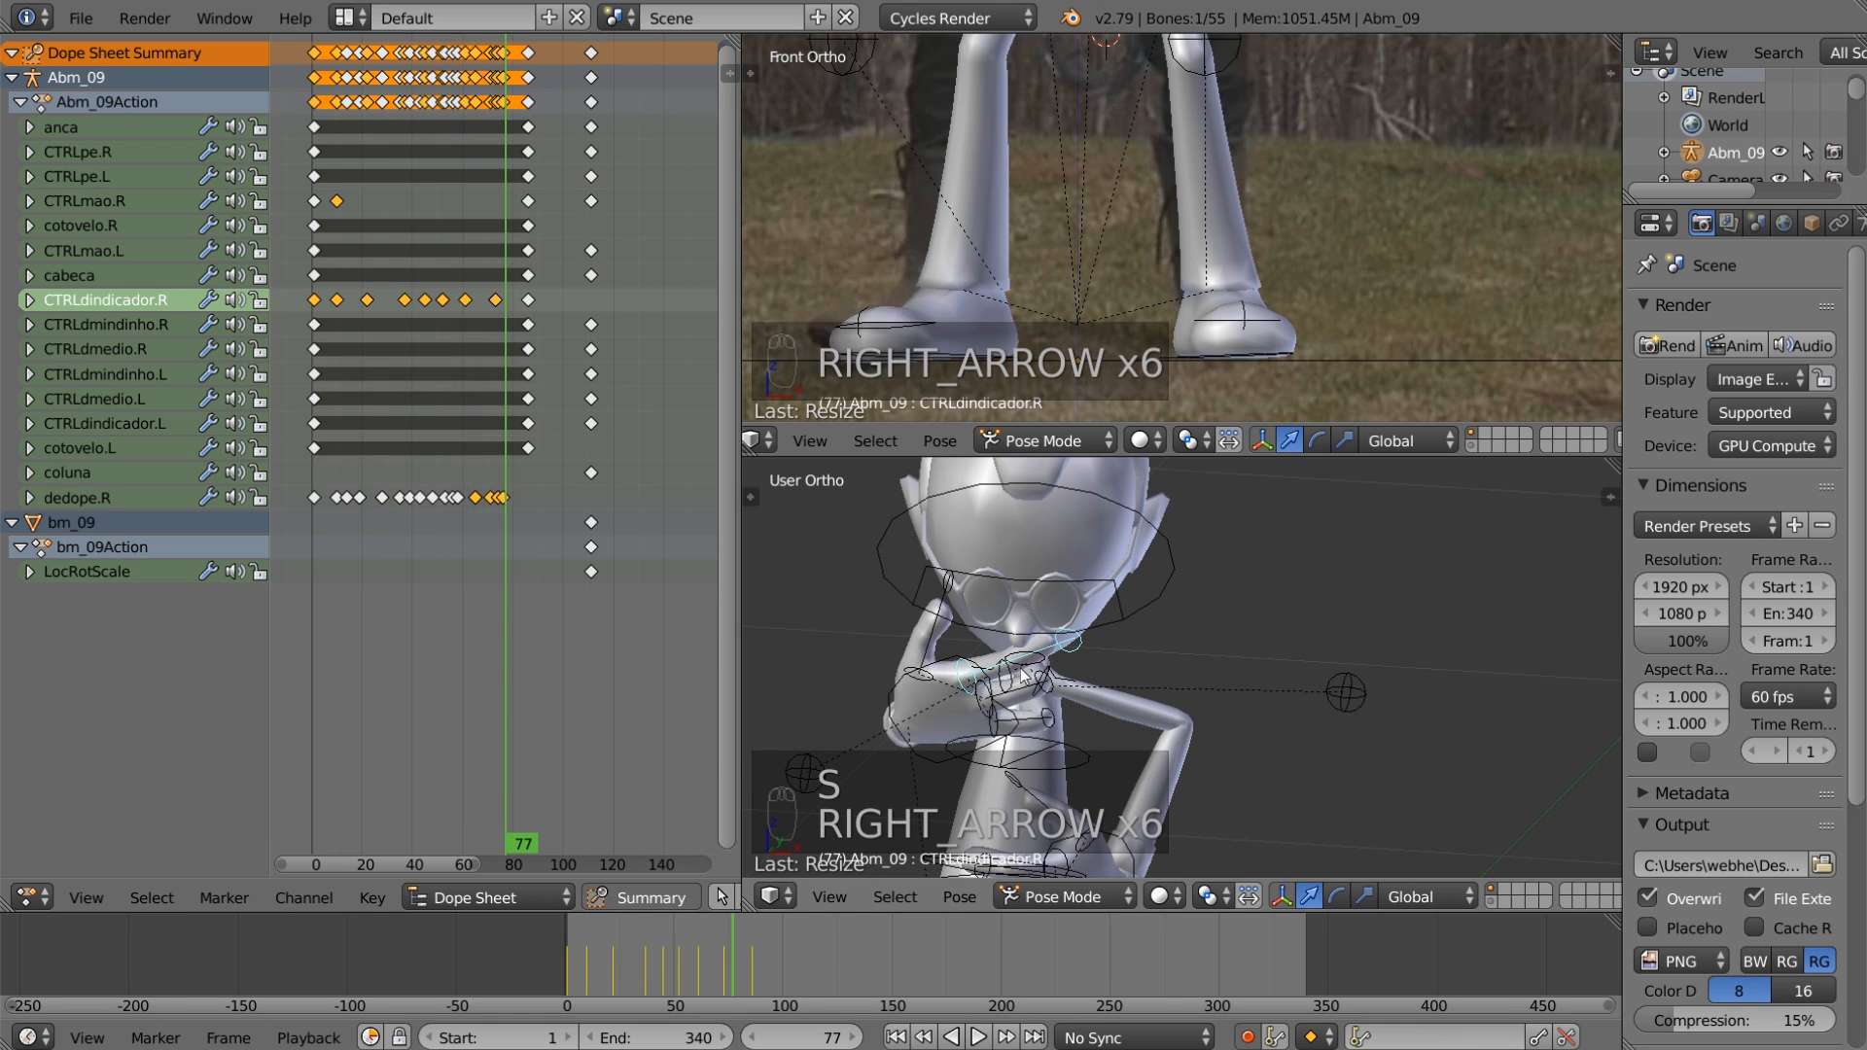
{"action": "left_click", "coordinate": [1062, 756]}
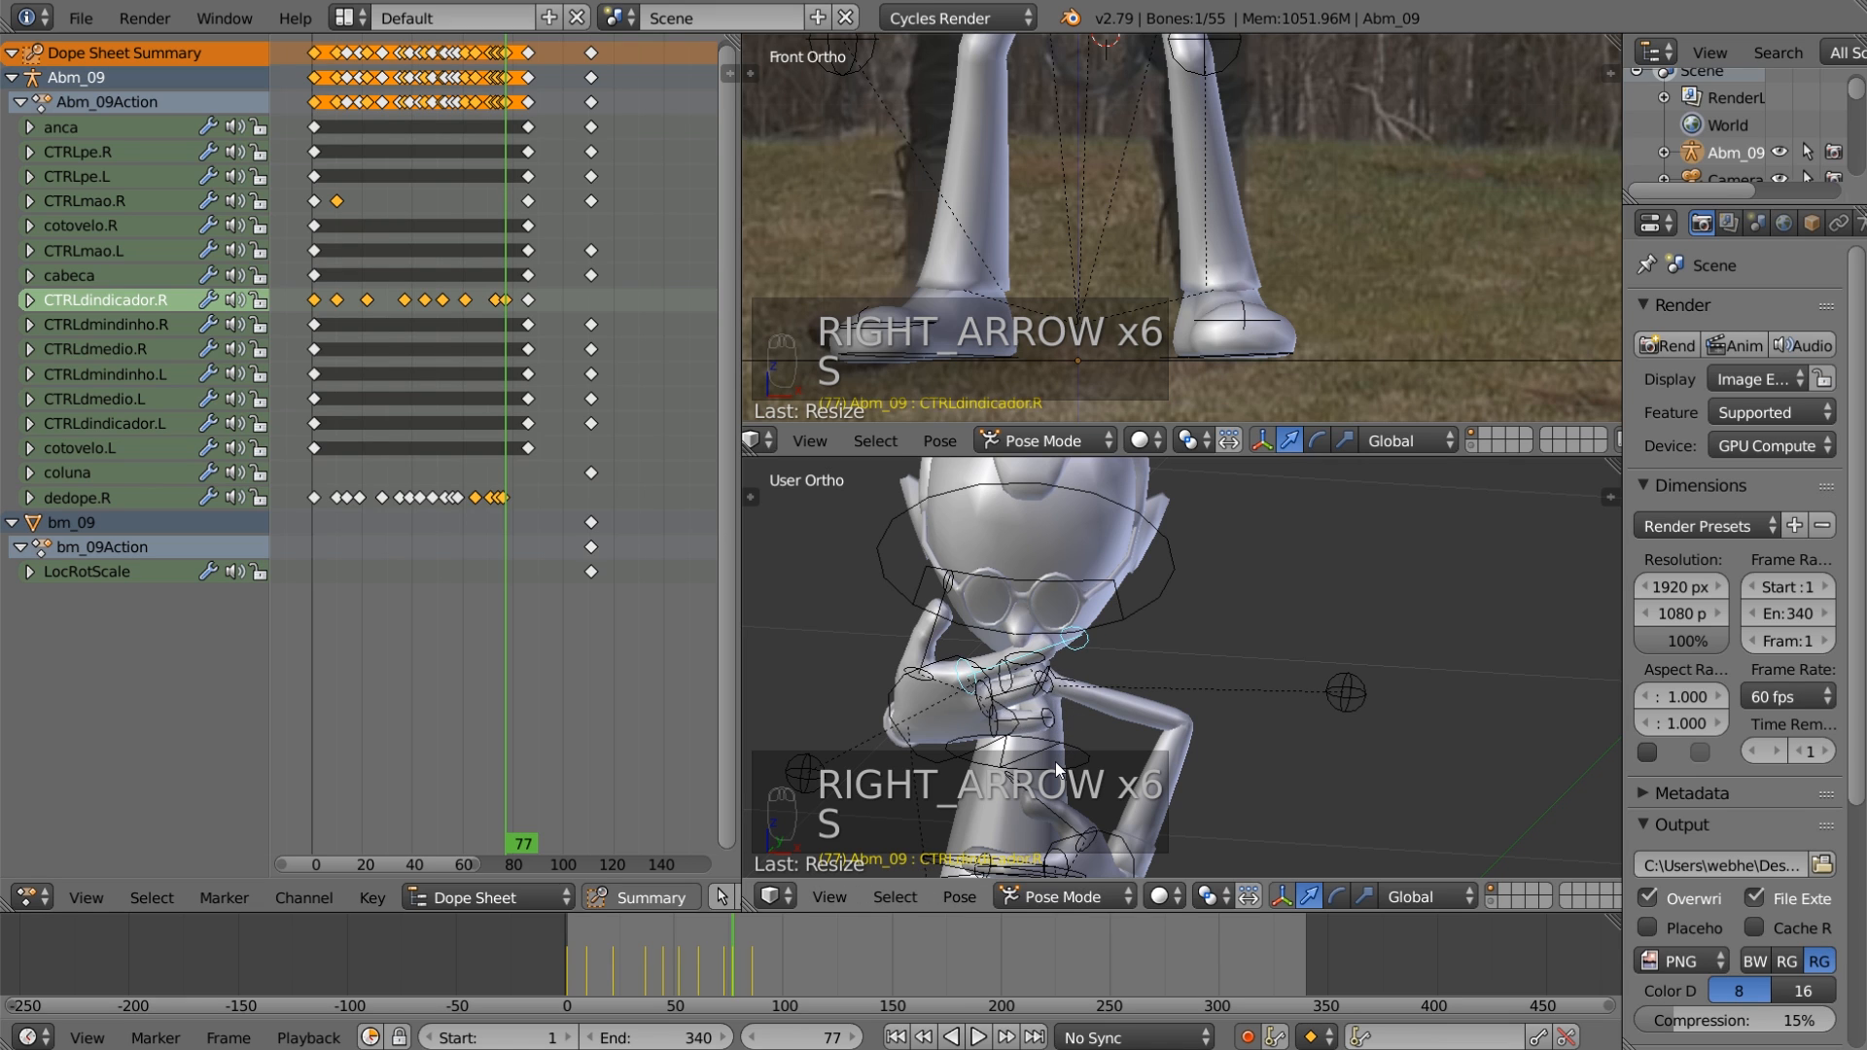
Step: Step back through the frames to frame 20 to review the index finger and toe timing
{"action": "key", "text": "Right"}
{"action": "key", "text": "Right"}
{"action": "key", "text": "Right"}
{"action": "key", "text": "Right"}
{"action": "key", "text": "Left"}
{"action": "key", "text": "Left"}
{"action": "key", "text": "Left"}
{"action": "key", "text": "Left"}
{"action": "key", "text": "Left"}
{"action": "key", "text": "Left"}
{"action": "key", "text": "Left"}
{"action": "key", "text": "Left"}
{"action": "key", "text": "Left"}
{"action": "key", "text": "Left"}
{"action": "key", "text": "Left"}
{"action": "key", "text": "Left"}
{"action": "key", "text": "Left"}
{"action": "key", "text": "Left"}
{"action": "key", "text": "Left"}
{"action": "key", "text": "Left"}
{"action": "key", "text": "Left"}
{"action": "key", "text": "Left"}
{"action": "key", "text": "Left"}
{"action": "key", "text": "Left"}
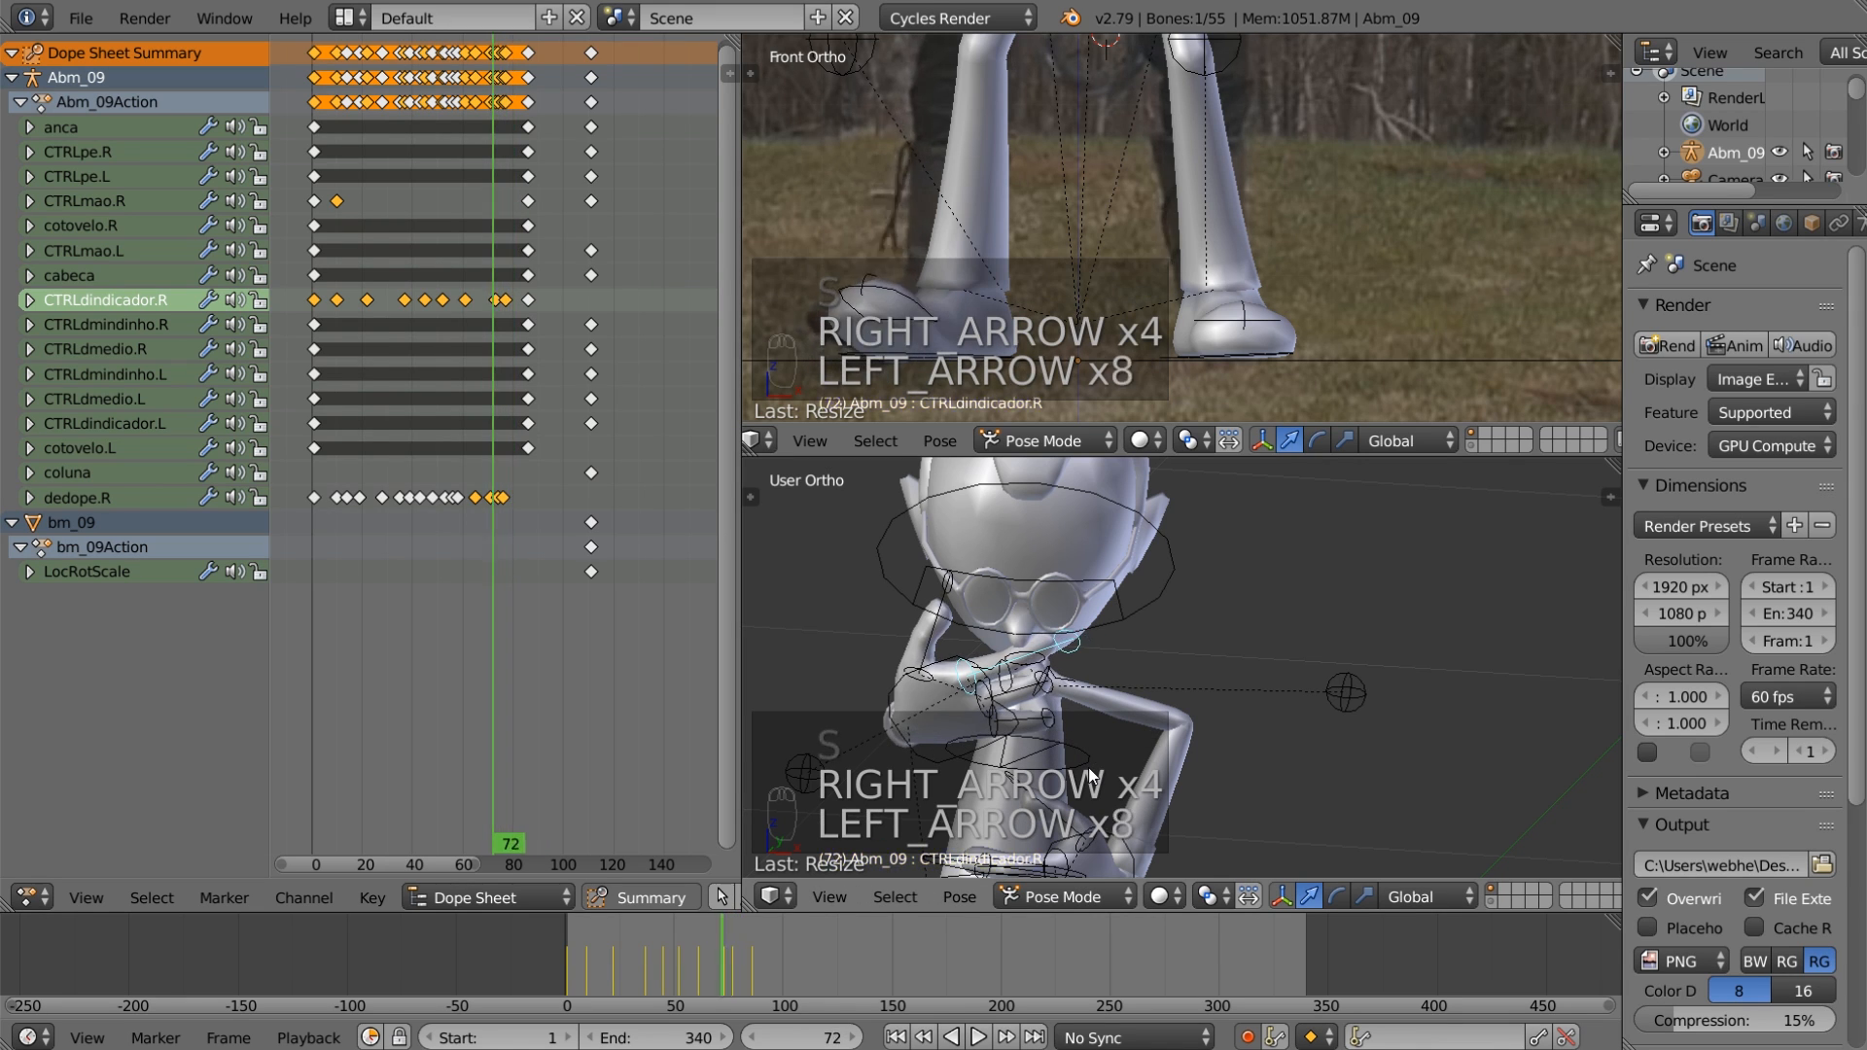
{"action": "key", "text": "Left"}
{"action": "key", "text": "Left"}
{"action": "key", "text": "Left"}
{"action": "key", "text": "Left"}
{"action": "key", "text": "Left"}
{"action": "key", "text": "Left"}
{"action": "key", "text": "Left"}
{"action": "key", "text": "Left"}
{"action": "key", "text": "Left"}
{"action": "key", "text": "Left"}
{"action": "key", "text": "Left"}
{"action": "key", "text": "Left"}
{"action": "key", "text": "Left"}
{"action": "key", "text": "Left"}
{"action": "key", "text": "Left"}
{"action": "key", "text": "Left"}
{"action": "key", "text": "Left"}
{"action": "key", "text": "Left"}
{"action": "key", "text": "Left"}
{"action": "key", "text": "Left"}
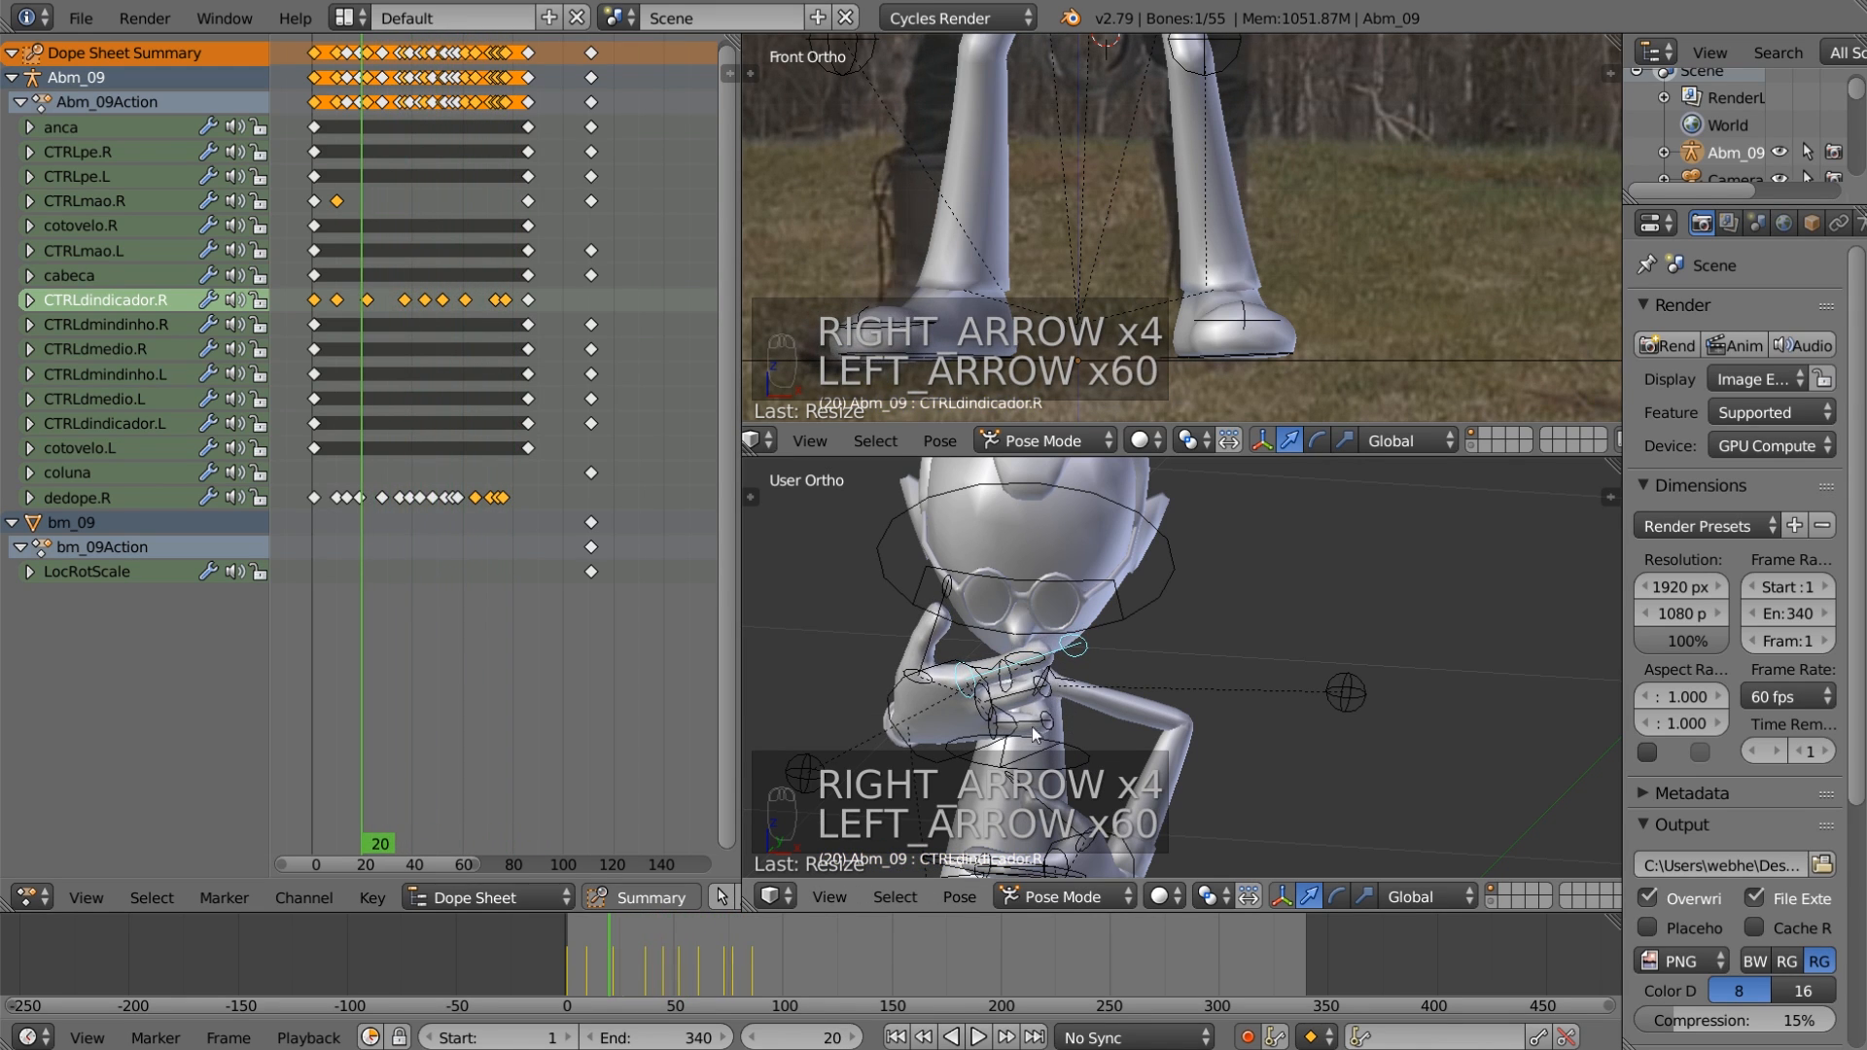
Step: Select the head control cabeca and show the front view in wireframe, framed on the head and reference footage
{"action": "right_click", "coordinate": [1140, 609]}
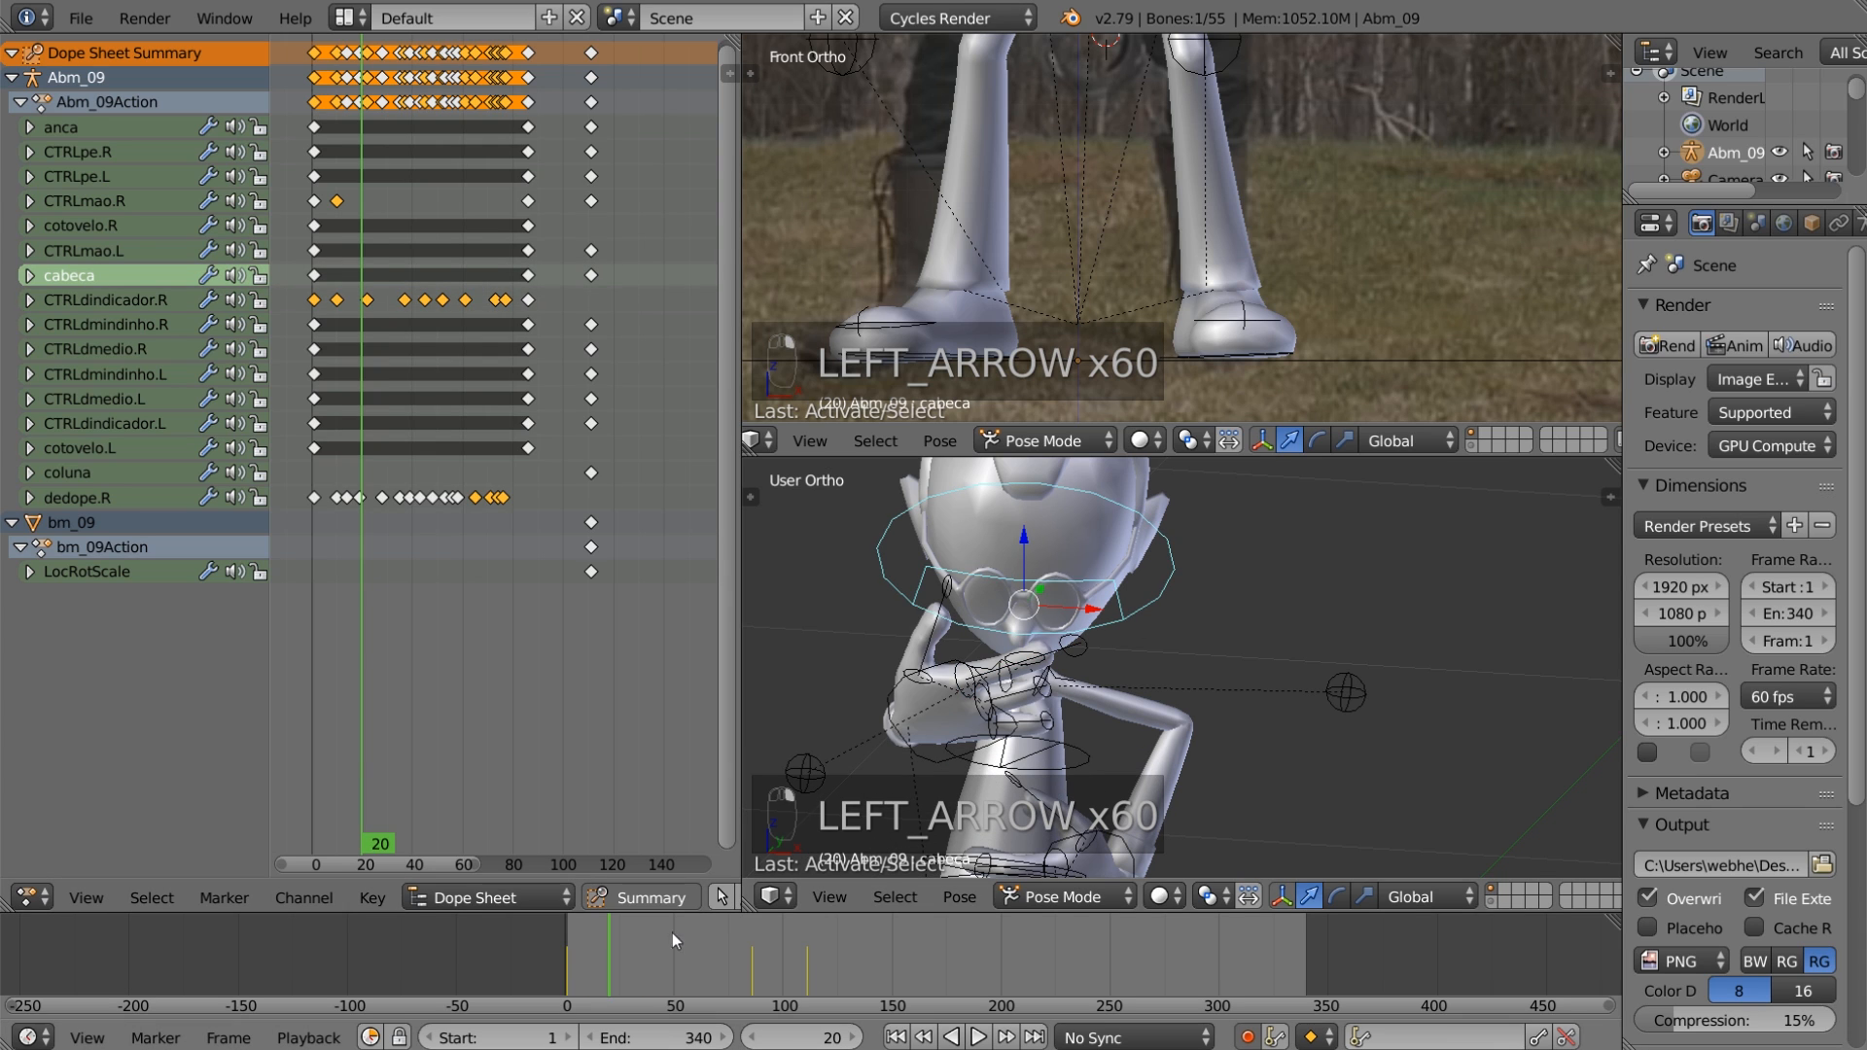
{"action": "scroll", "coordinate": [983, 336], "scroll_direction": "down", "scroll_amount": 4}
{"action": "middle_click_drag", "start_coordinate": [1070, 102], "coordinate": [1018, 321], "text": "shift"}
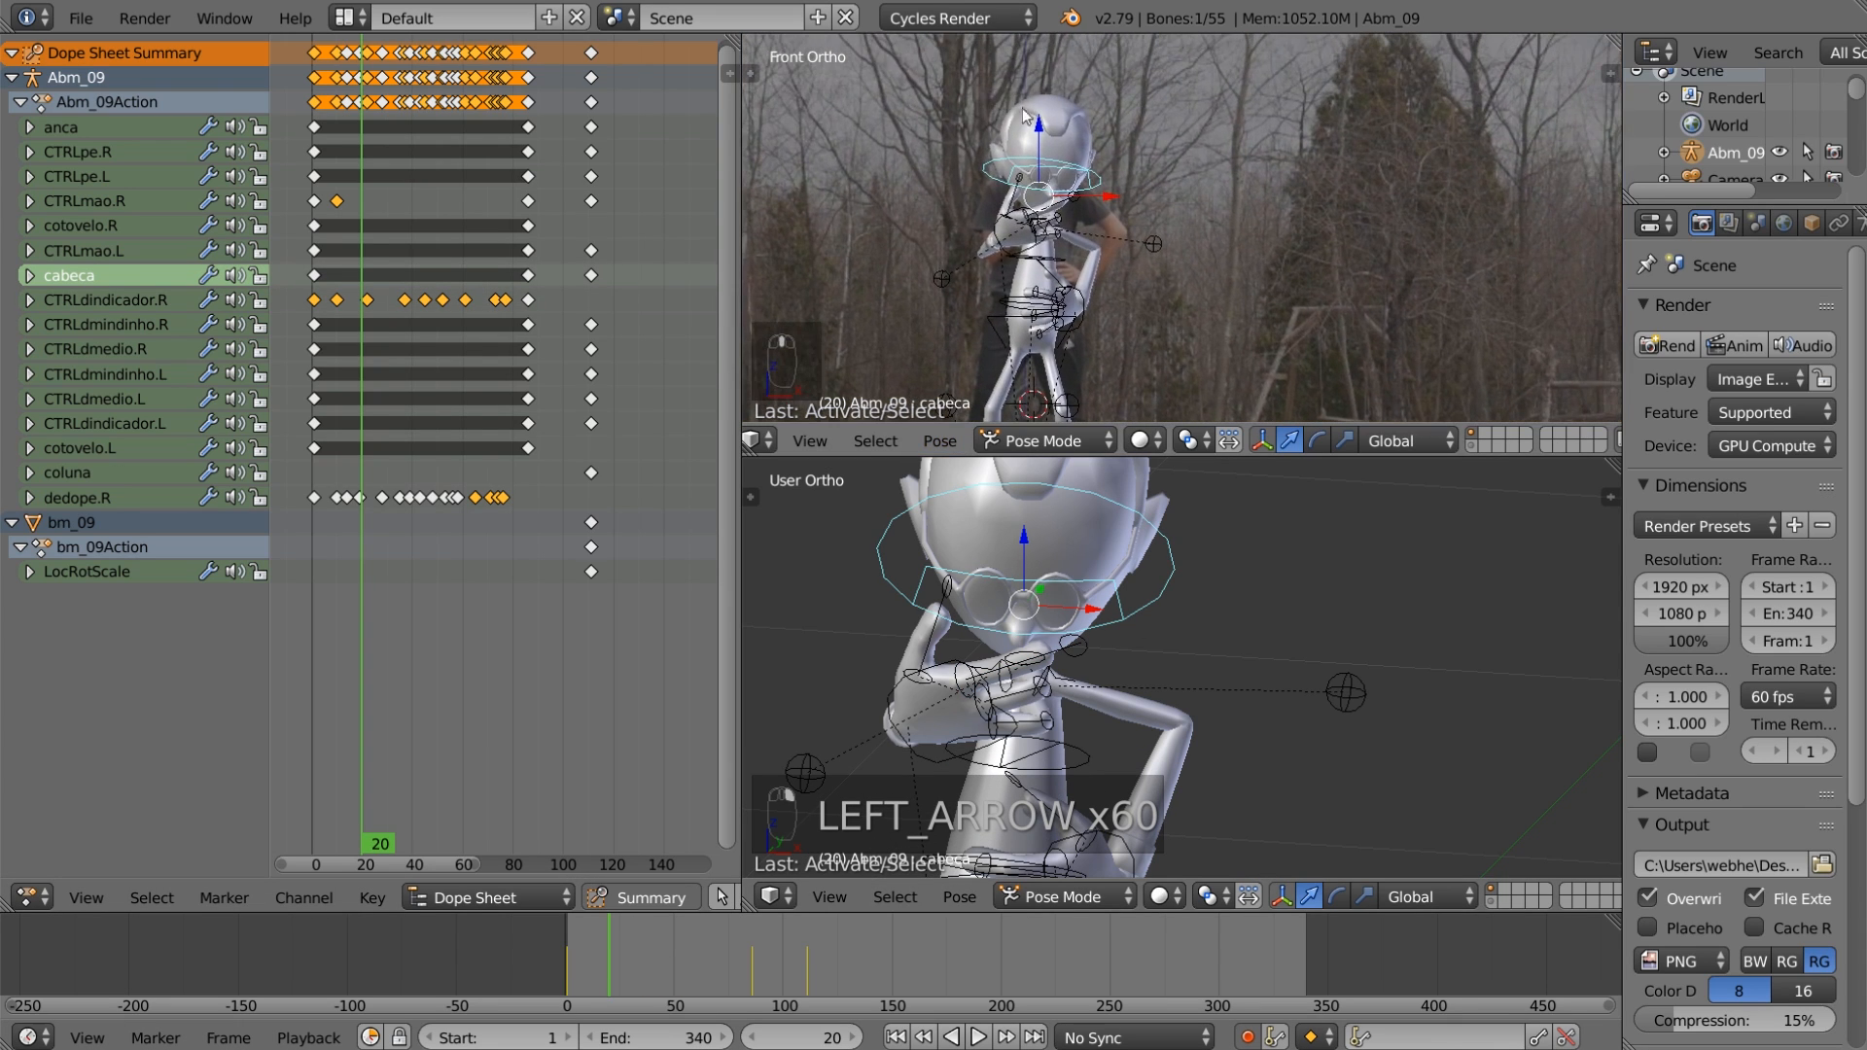
{"action": "scroll", "coordinate": [1027, 138], "scroll_direction": "up", "scroll_amount": 3}
{"action": "middle_click_drag", "start_coordinate": [1027, 138], "coordinate": [1054, 259], "text": "shift"}
{"action": "key", "text": "z"}
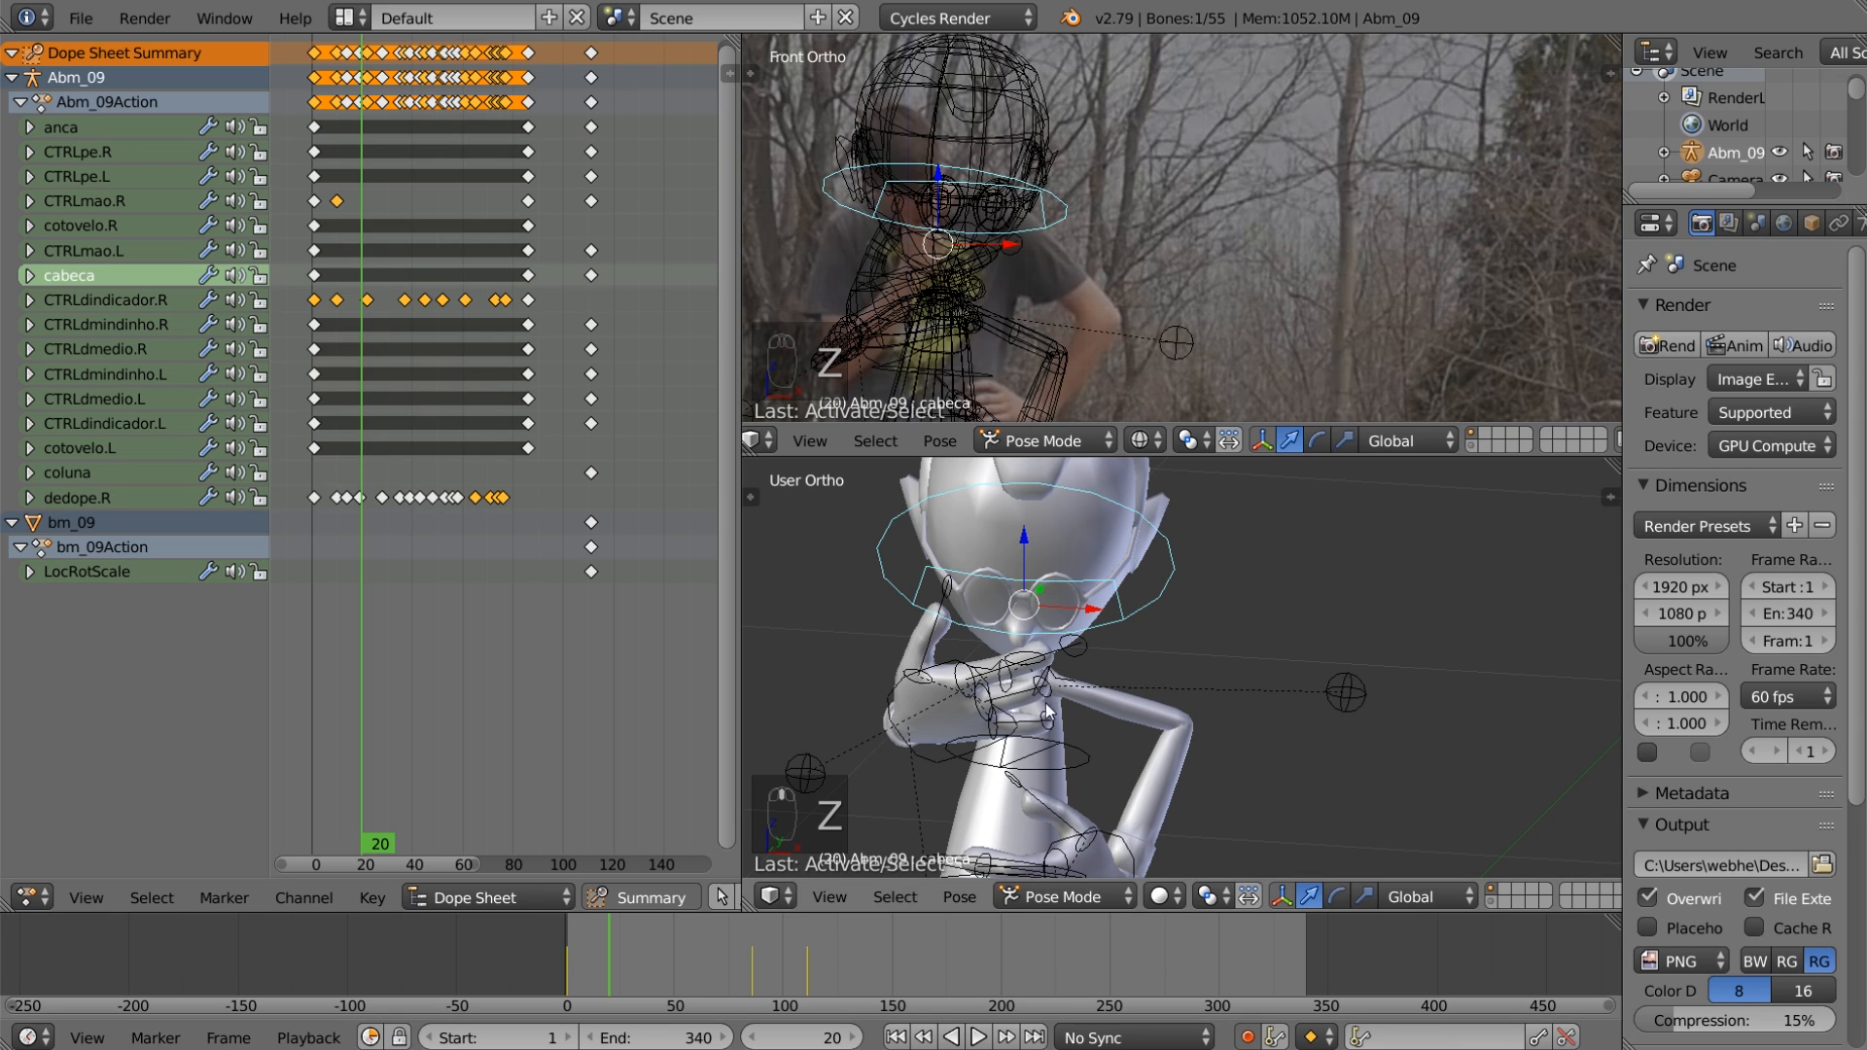
Step: Key the head control cabeca rotated by about -9 degrees at frame 20
{"action": "middle_click_drag", "start_coordinate": [1090, 647], "coordinate": [1200, 584], "text": "shift"}
{"action": "scroll", "coordinate": [1230, 574], "scroll_direction": "down", "scroll_amount": 2}
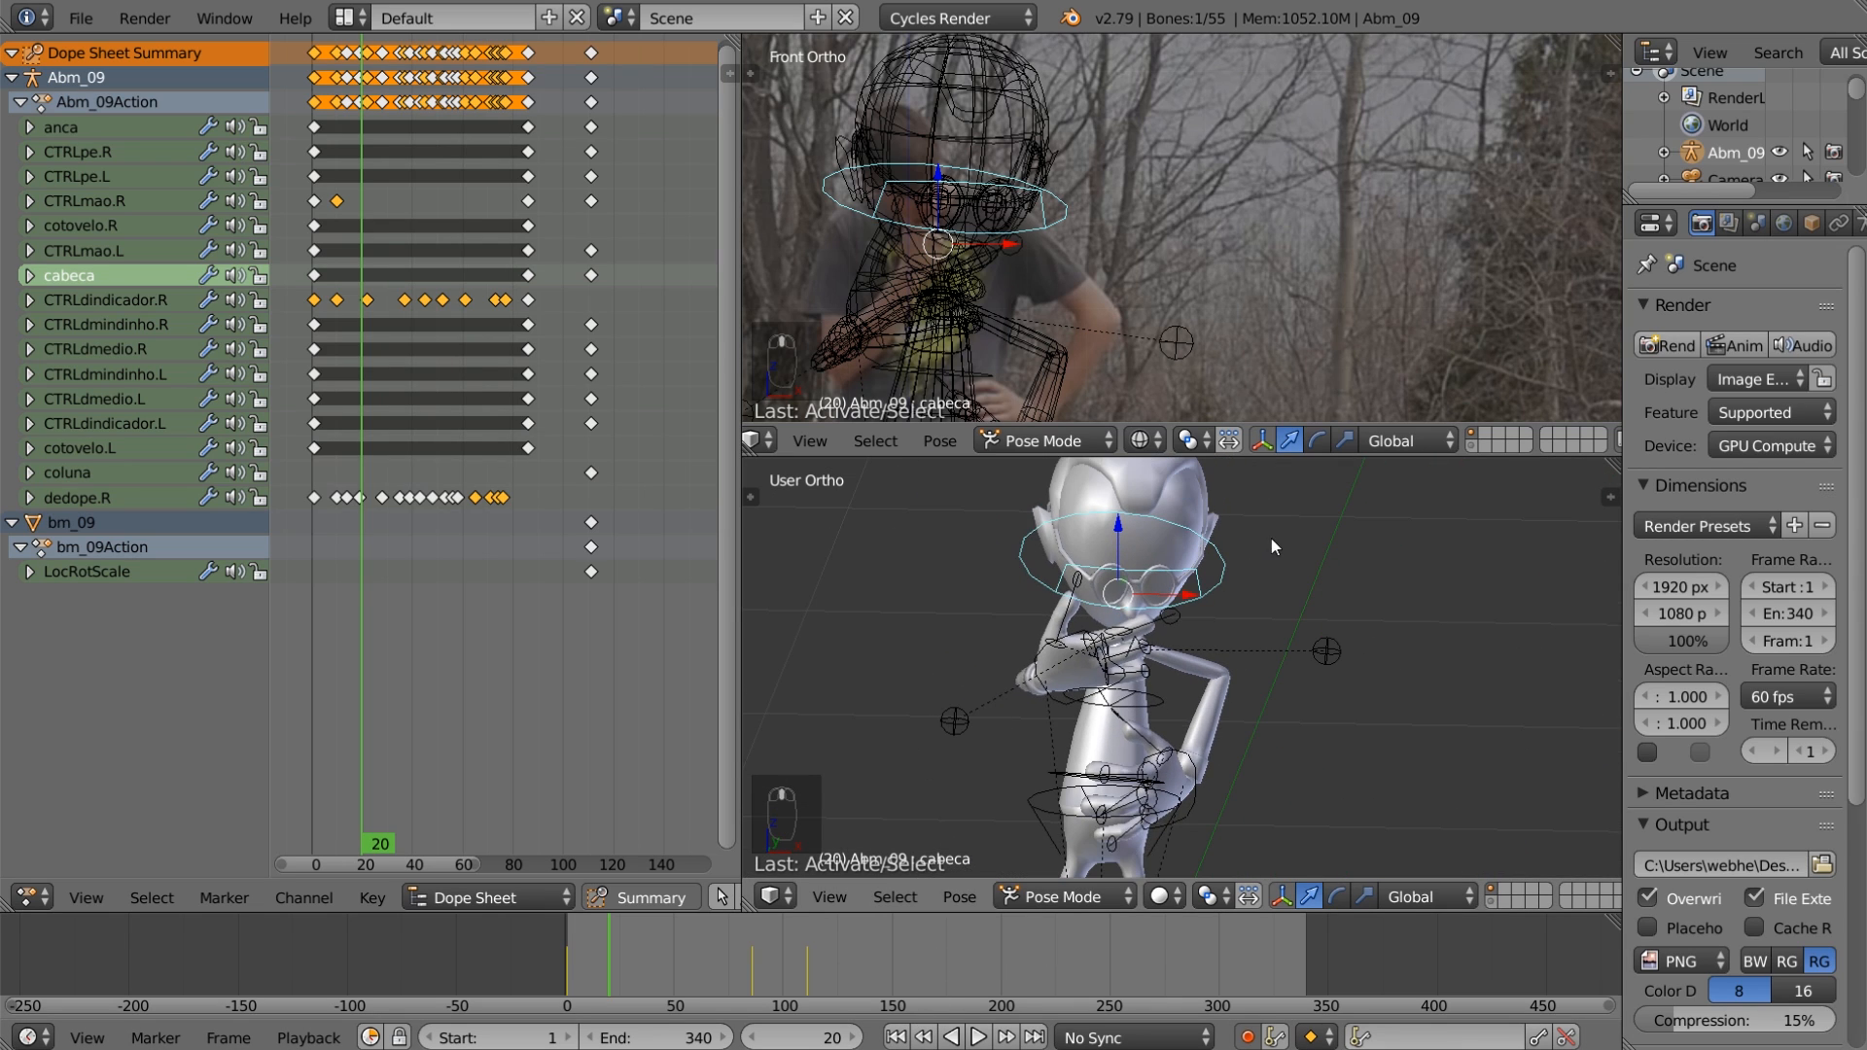
{"action": "key", "text": "r"}
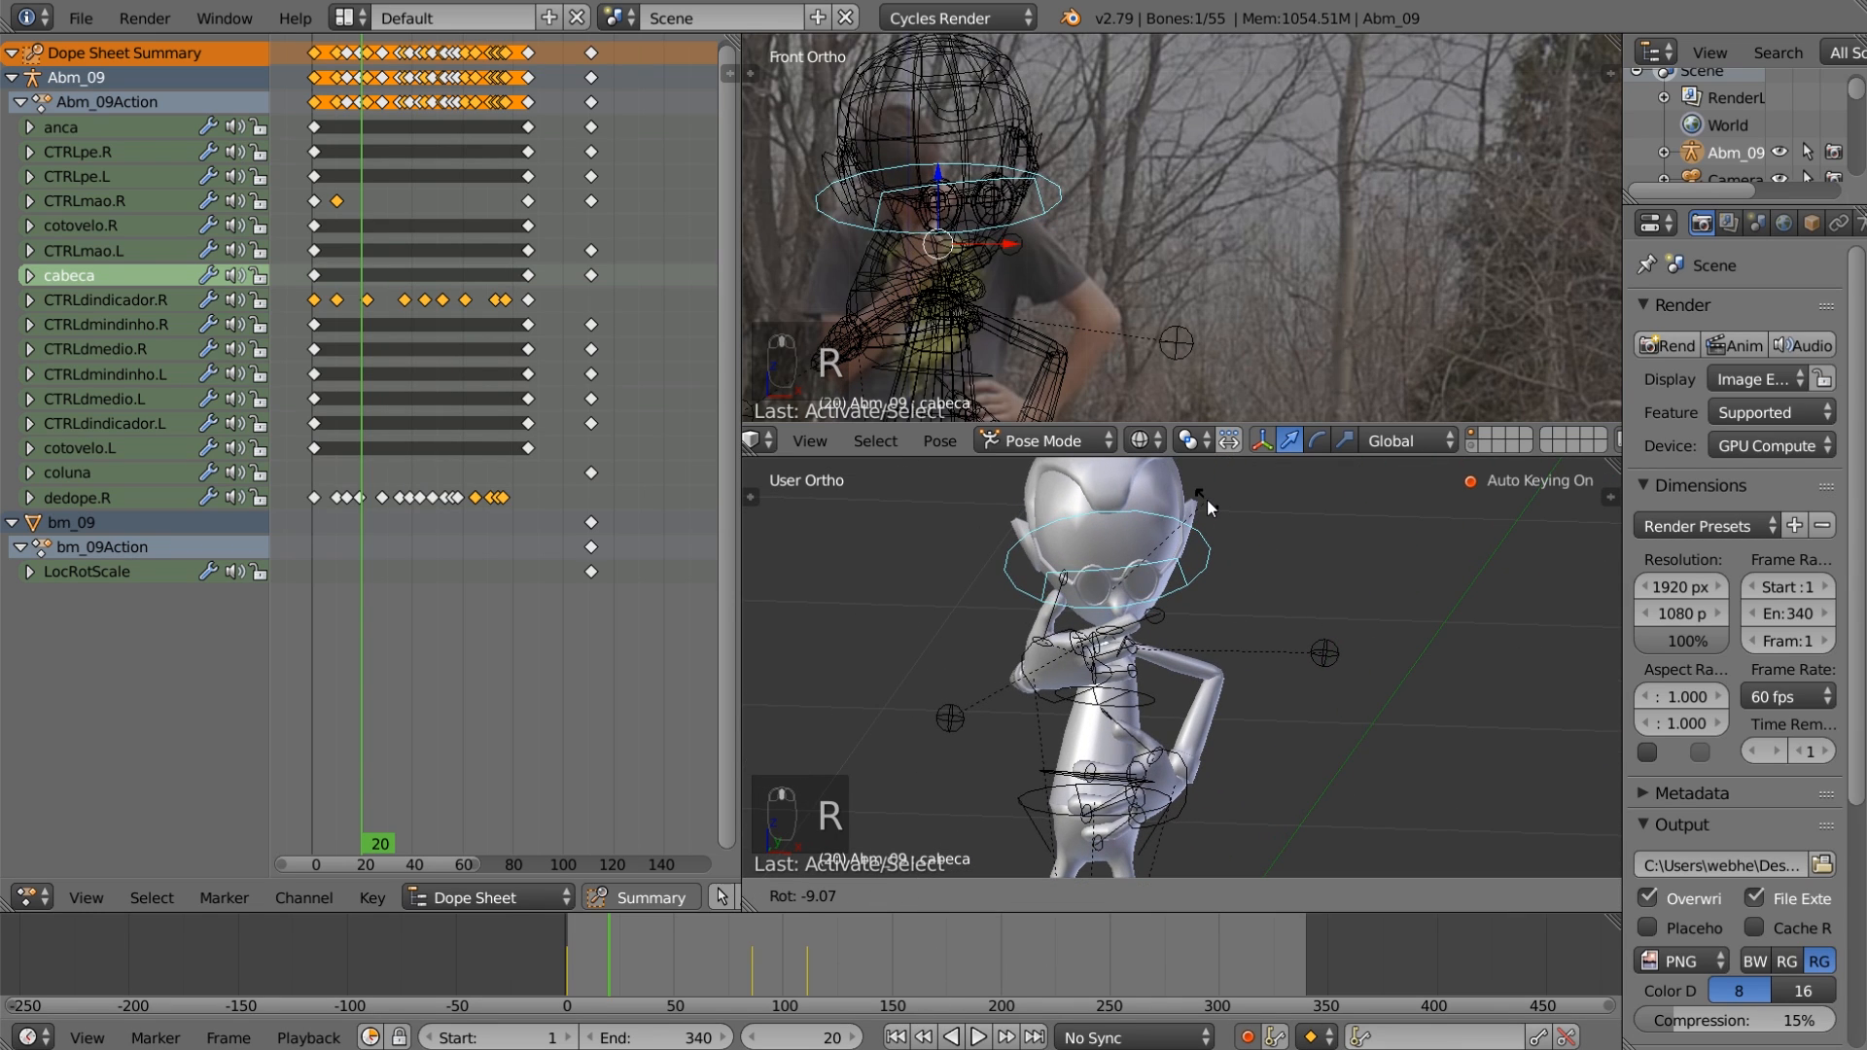
{"action": "left_click", "coordinate": [1206, 498]}
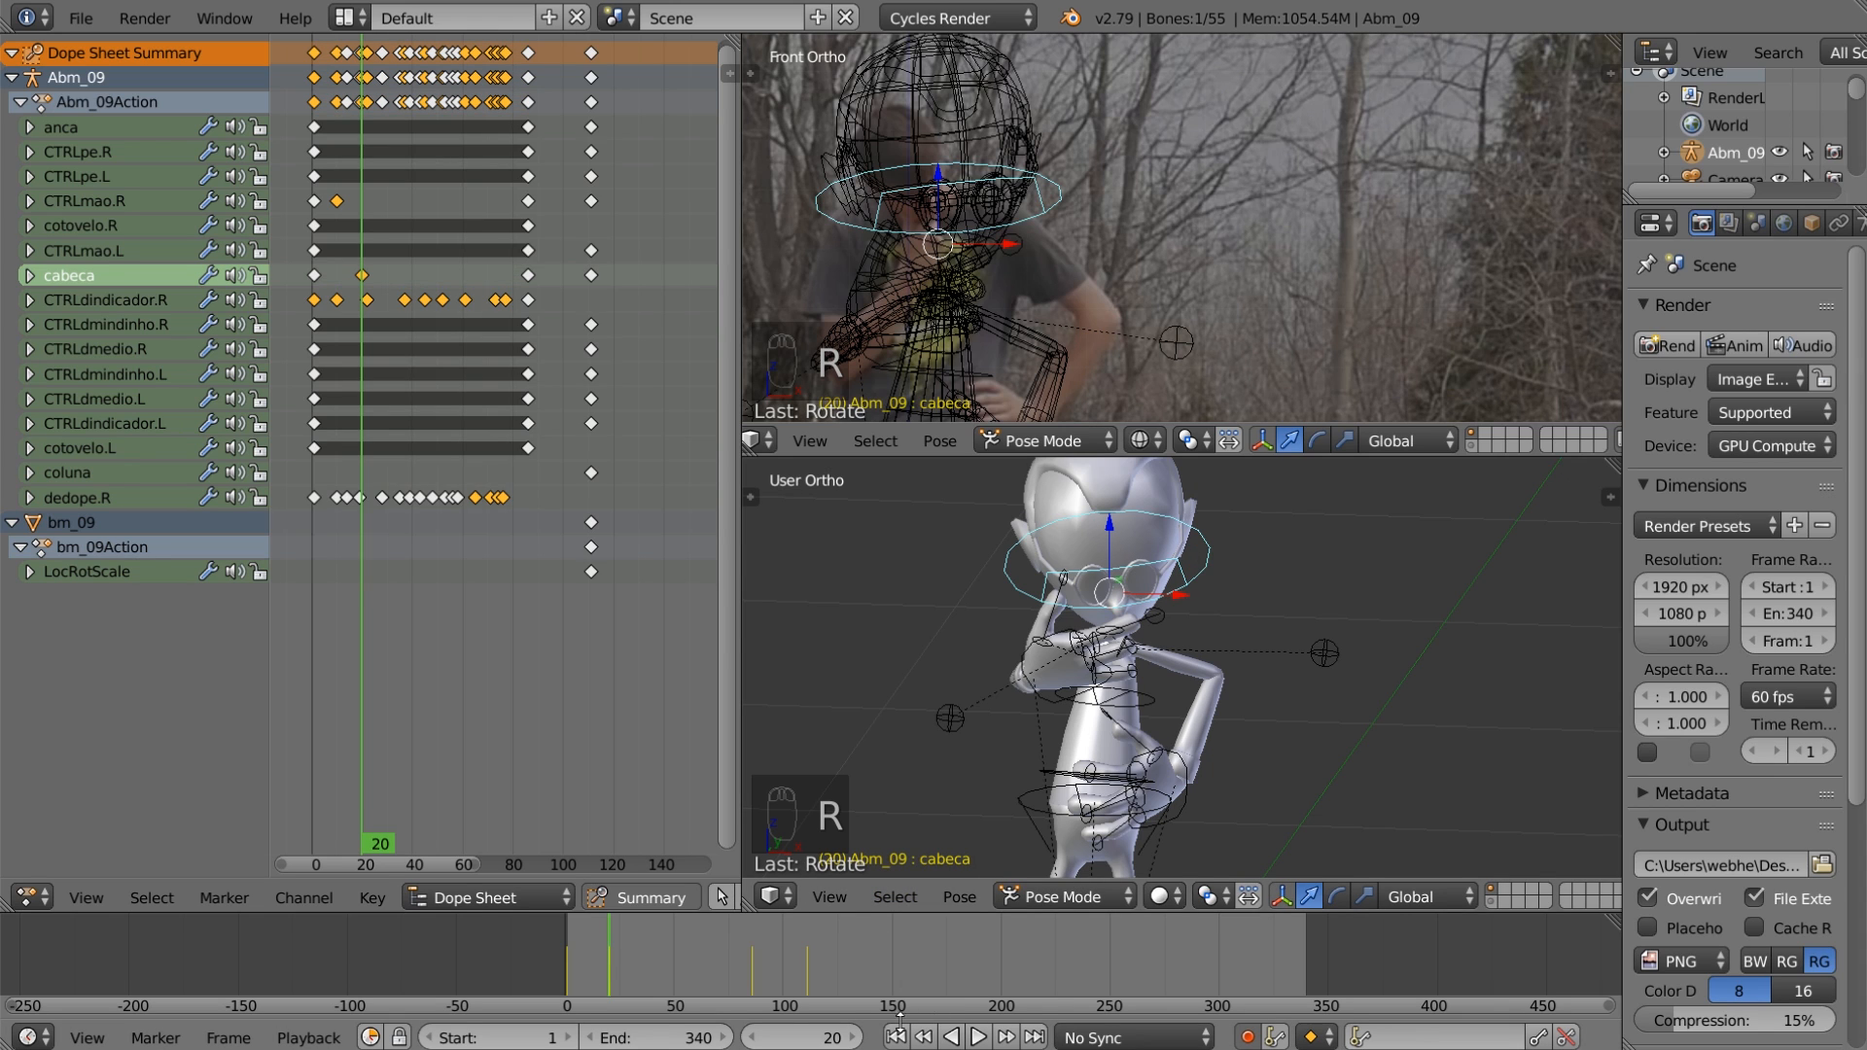
Step: Step through the frames from 1 to 57 to compare the head's motion with the reference footage
{"action": "key", "text": "shift+Left"}
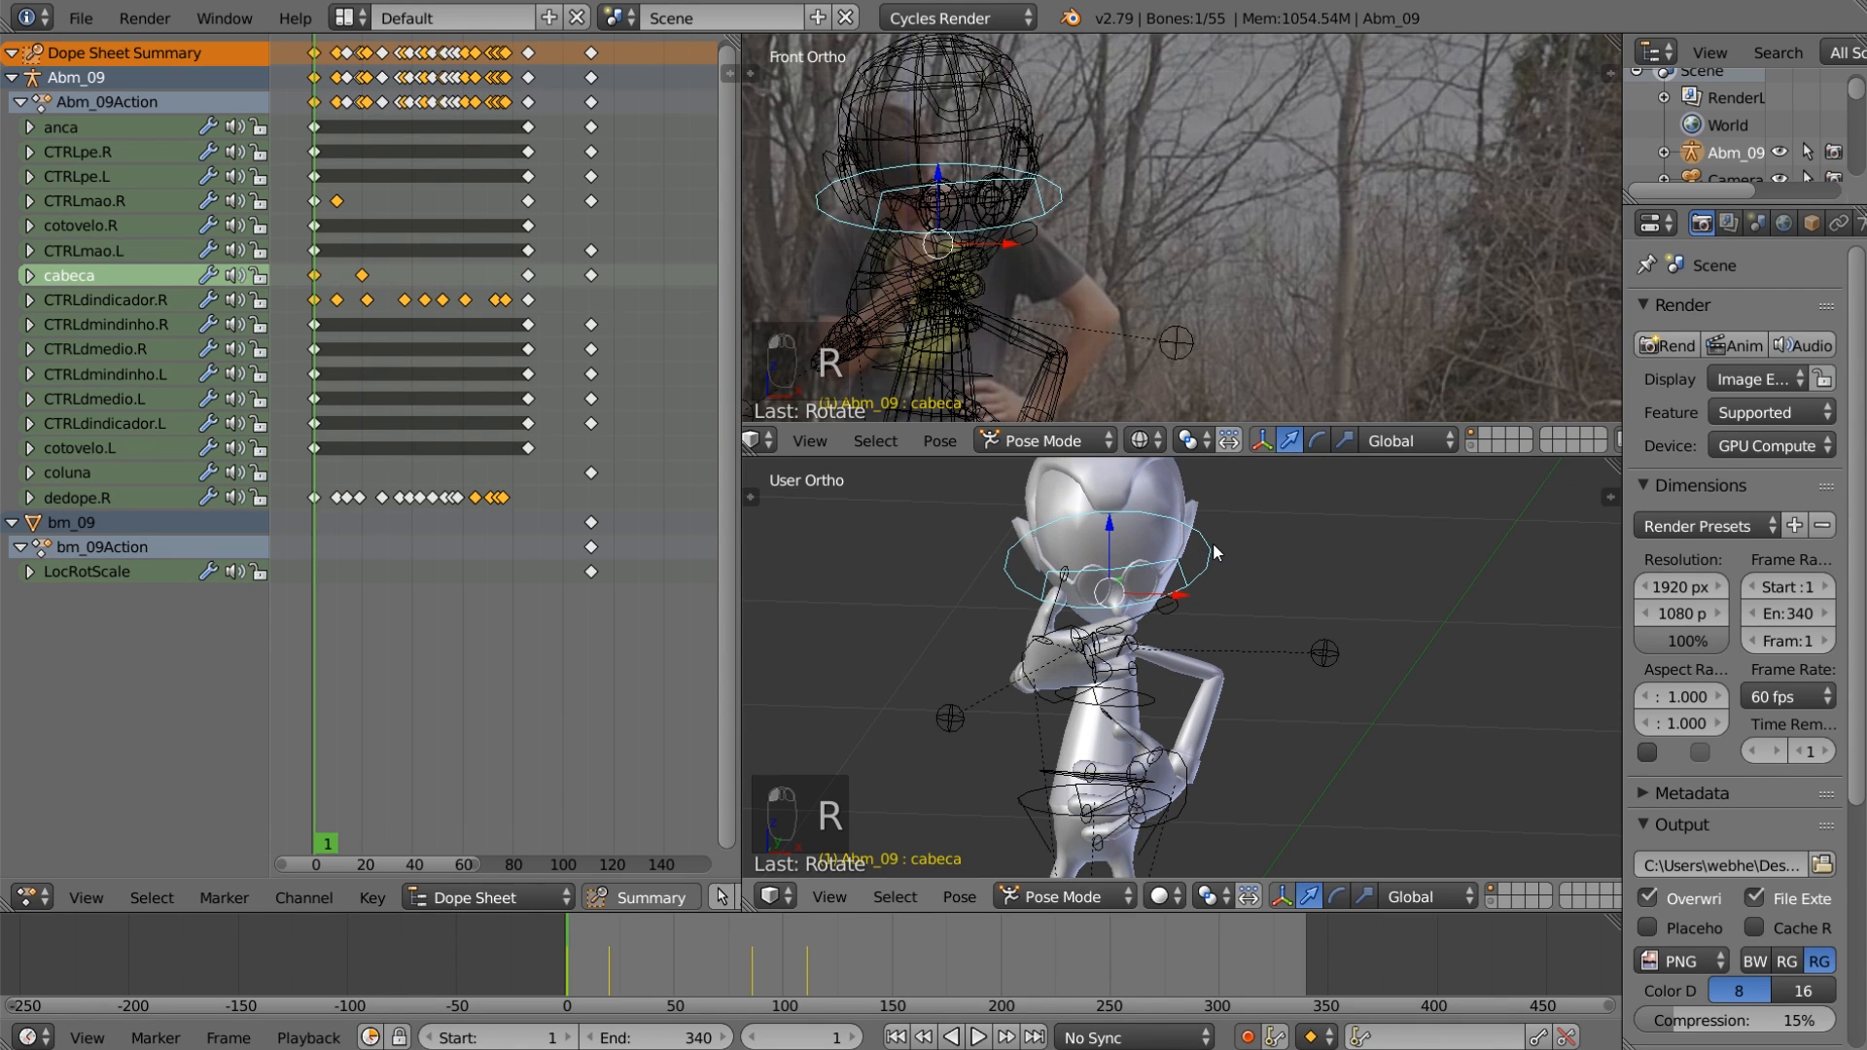
{"action": "key", "text": "Right"}
{"action": "key", "text": "Right"}
{"action": "key", "text": "Right"}
{"action": "key", "text": "Right"}
{"action": "key", "text": "Right"}
{"action": "key", "text": "Right"}
{"action": "key", "text": "Right"}
{"action": "key", "text": "Right"}
{"action": "key", "text": "Right"}
{"action": "key", "text": "Right"}
{"action": "key", "text": "Right"}
{"action": "key", "text": "Right"}
{"action": "key", "text": "Right"}
{"action": "key", "text": "Right"}
{"action": "key", "text": "Right"}
{"action": "key", "text": "Right"}
{"action": "key", "text": "Right"}
{"action": "key", "text": "Right"}
{"action": "key", "text": "Right"}
{"action": "key", "text": "Right"}
{"action": "key", "text": "Right"}
{"action": "key", "text": "Right"}
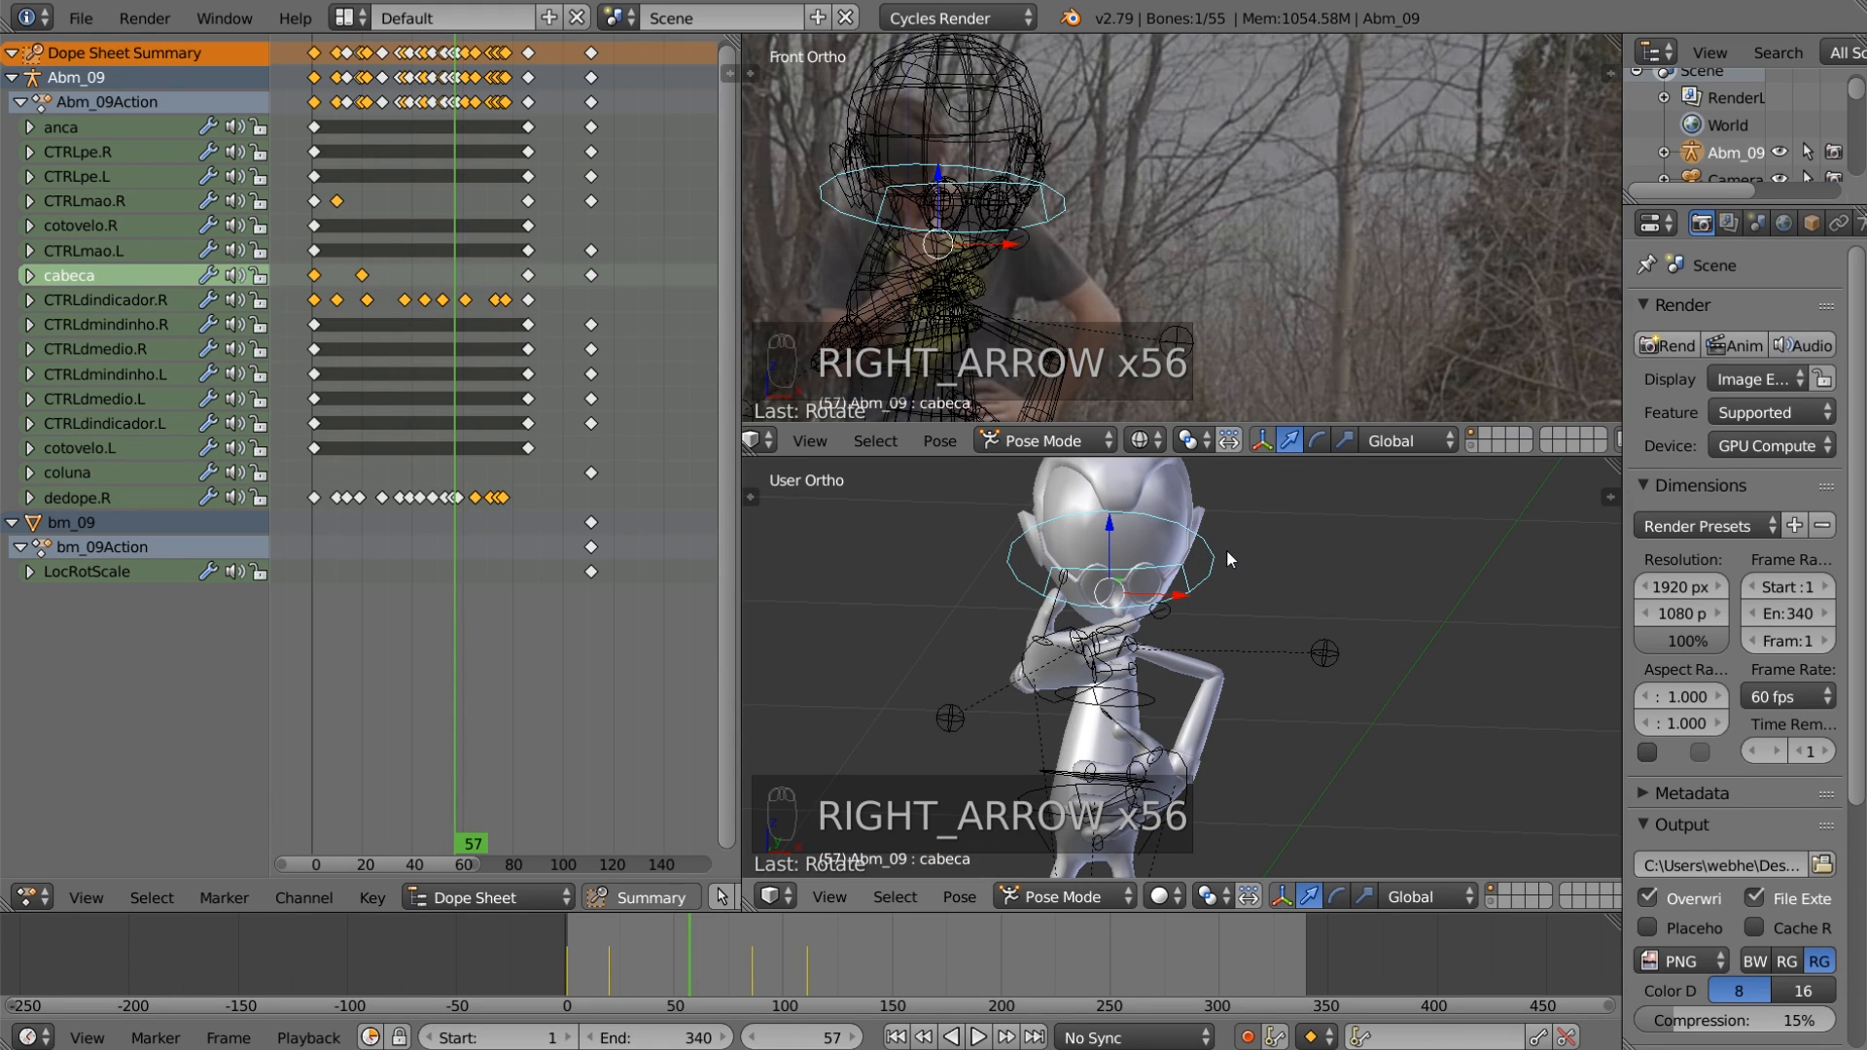
Step: Key the head control rotated by about -2 degrees at frame 40
{"action": "left_click", "coordinate": [654, 948]}
{"action": "key", "text": "r"}
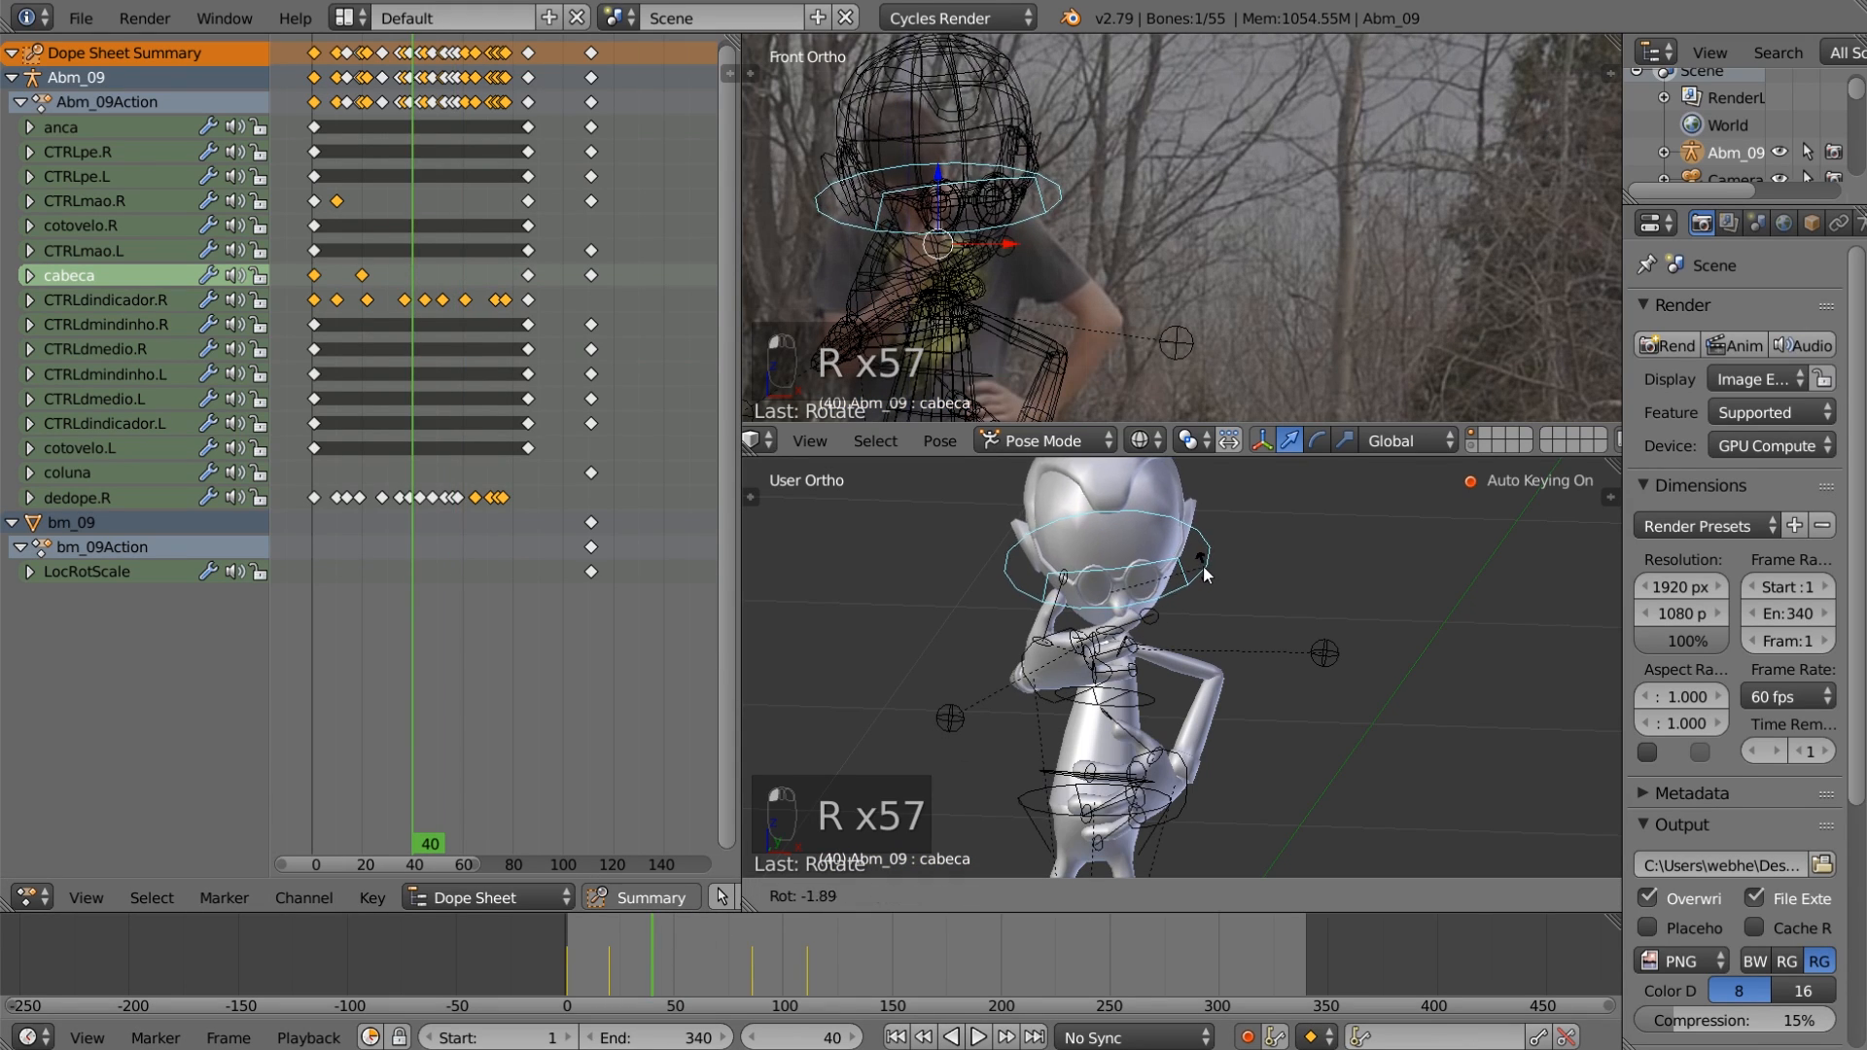
{"action": "left_click", "coordinate": [1206, 574]}
Step: Follow the reference footage forward and key a rotation of the head control at frame 63
{"action": "key", "text": "Right"}
{"action": "key", "text": "Right"}
{"action": "key", "text": "Right"}
{"action": "key", "text": "Right"}
{"action": "key", "text": "Right"}
{"action": "key", "text": "Right"}
{"action": "key", "text": "Right"}
{"action": "key", "text": "Right"}
{"action": "key", "text": "Right"}
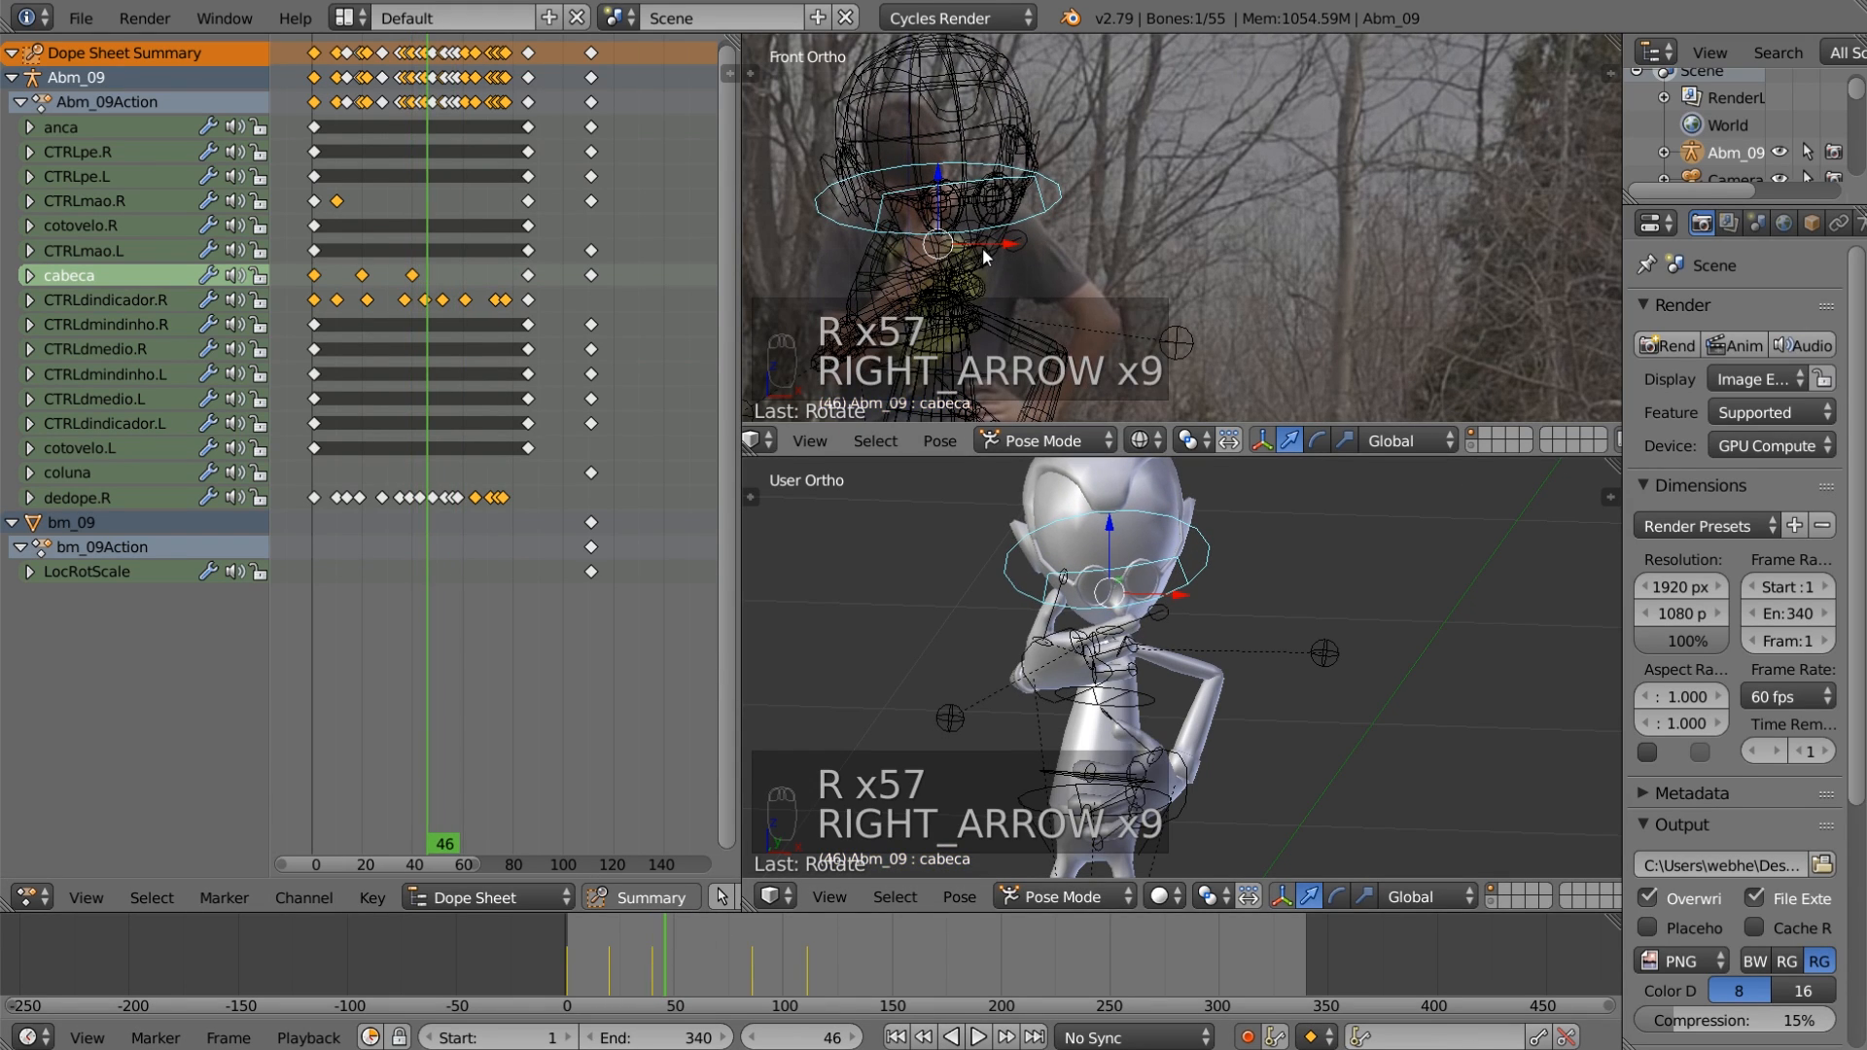
{"action": "key", "text": "Right"}
{"action": "key", "text": "Right"}
{"action": "key", "text": "Right"}
{"action": "key", "text": "Right"}
{"action": "key", "text": "Right"}
{"action": "key", "text": "Right"}
{"action": "key", "text": "Right"}
{"action": "key", "text": "Right"}
{"action": "key", "text": "Right"}
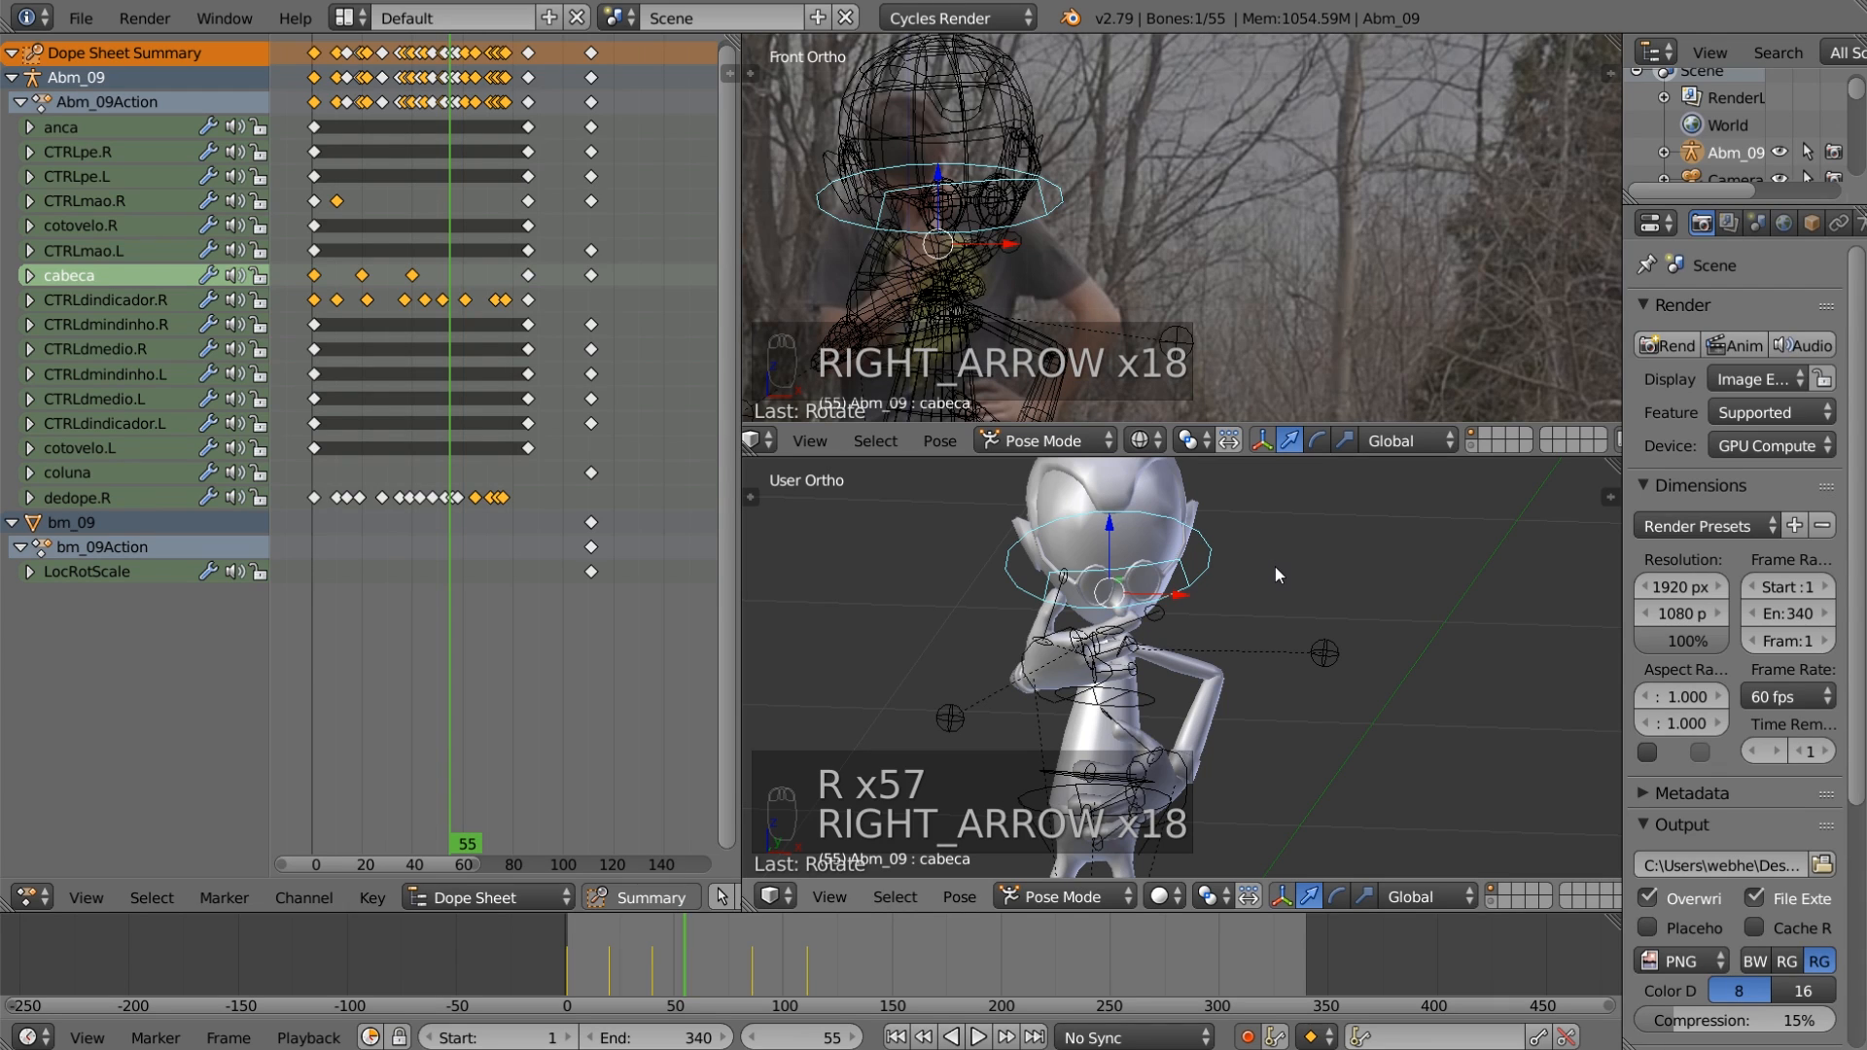
{"action": "key", "text": "Right"}
{"action": "key", "text": "Right"}
{"action": "key", "text": "Right"}
{"action": "key", "text": "Right"}
{"action": "key", "text": "Right"}
{"action": "key", "text": "Right"}
{"action": "key", "text": "Right"}
{"action": "key", "text": "Right"}
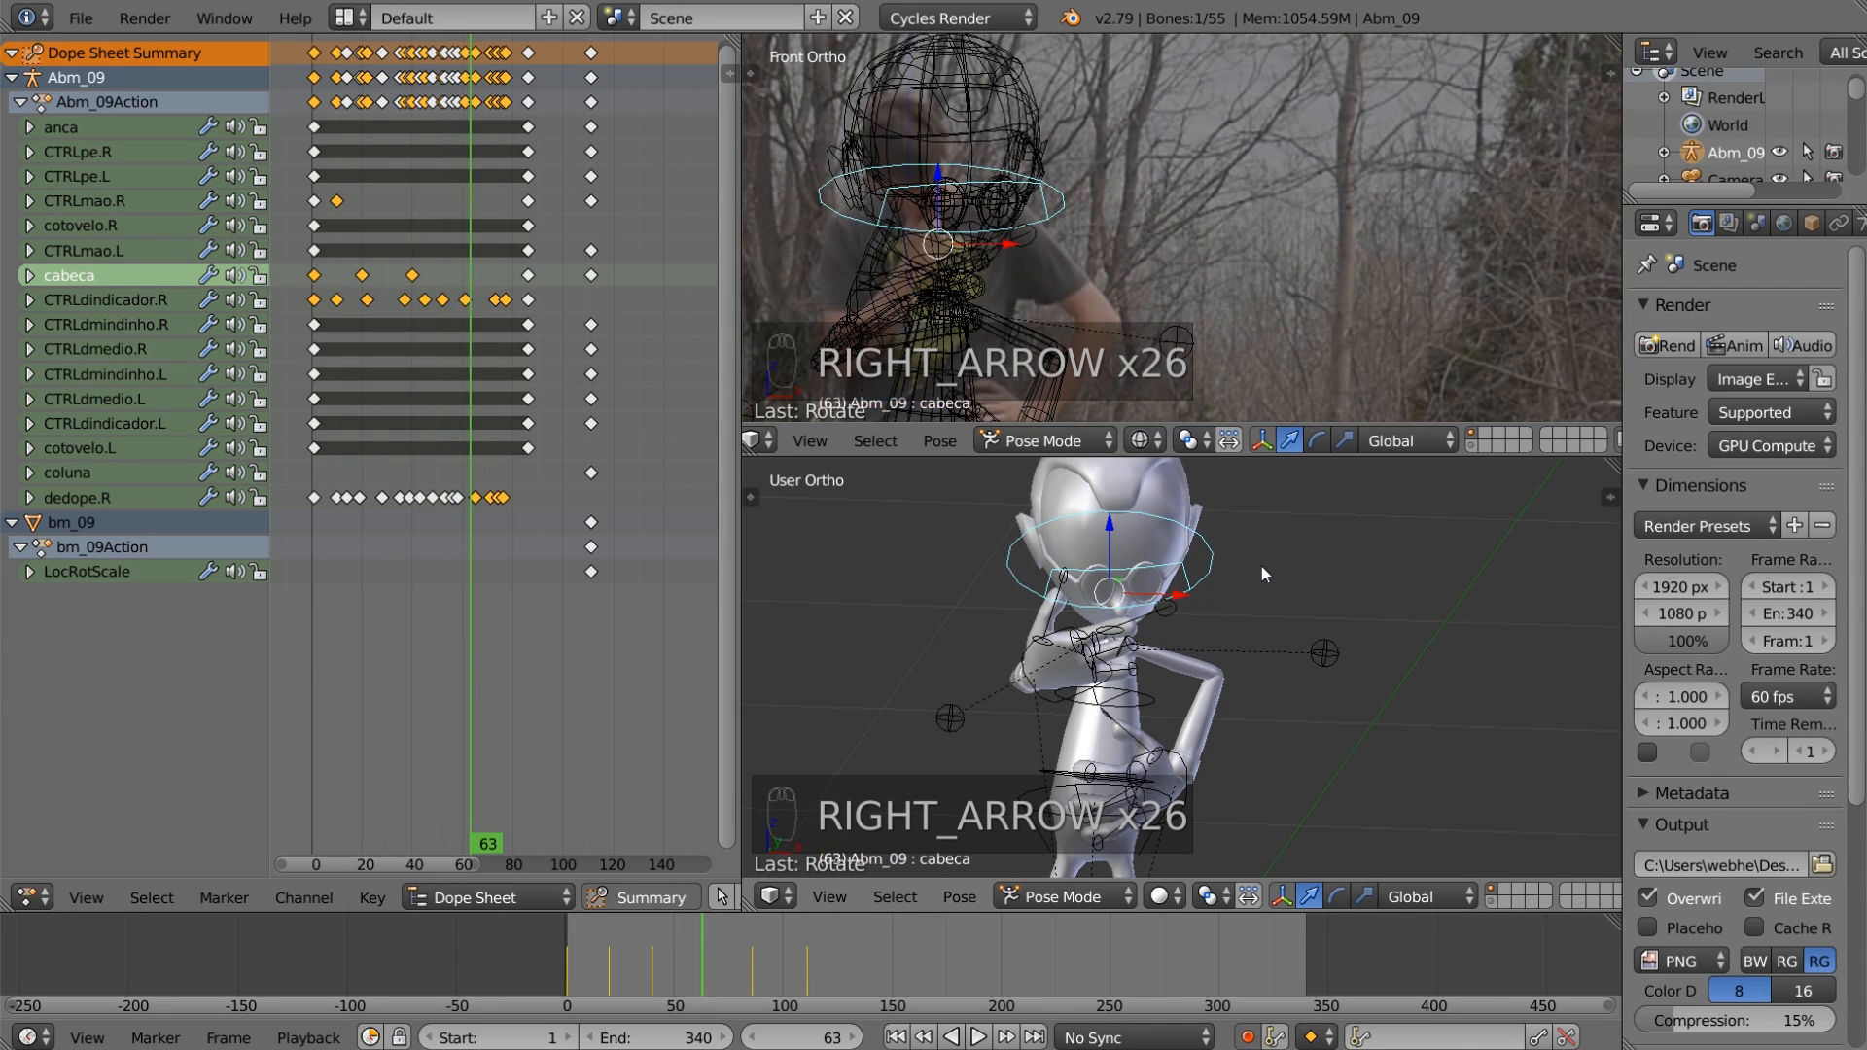
{"action": "key", "text": "Right"}
{"action": "key", "text": "r"}
{"action": "left_click", "coordinate": [1257, 574]}
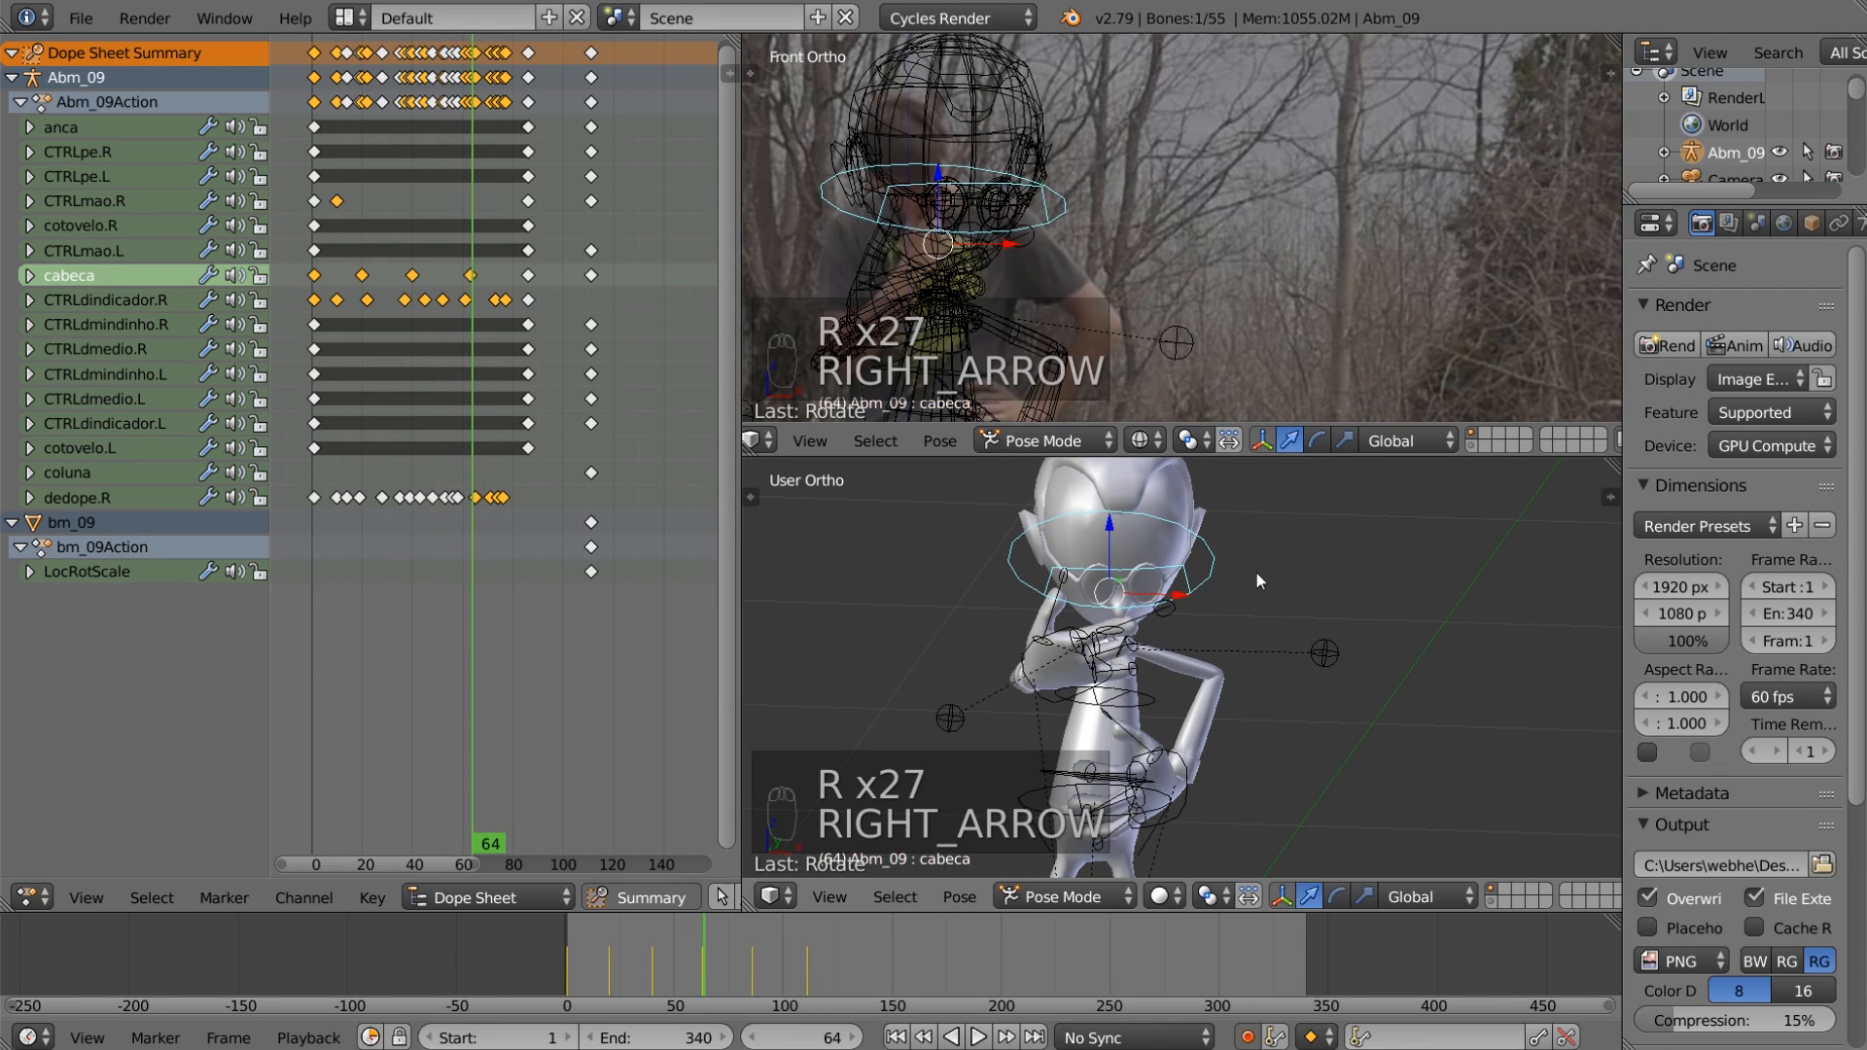
Step: Key the head control rotated by about -1.8 degrees at frame 69
{"action": "key", "text": "Right"}
{"action": "key", "text": "Right"}
{"action": "key", "text": "Right"}
{"action": "key", "text": "Right"}
{"action": "key", "text": "Right"}
{"action": "key", "text": "r"}
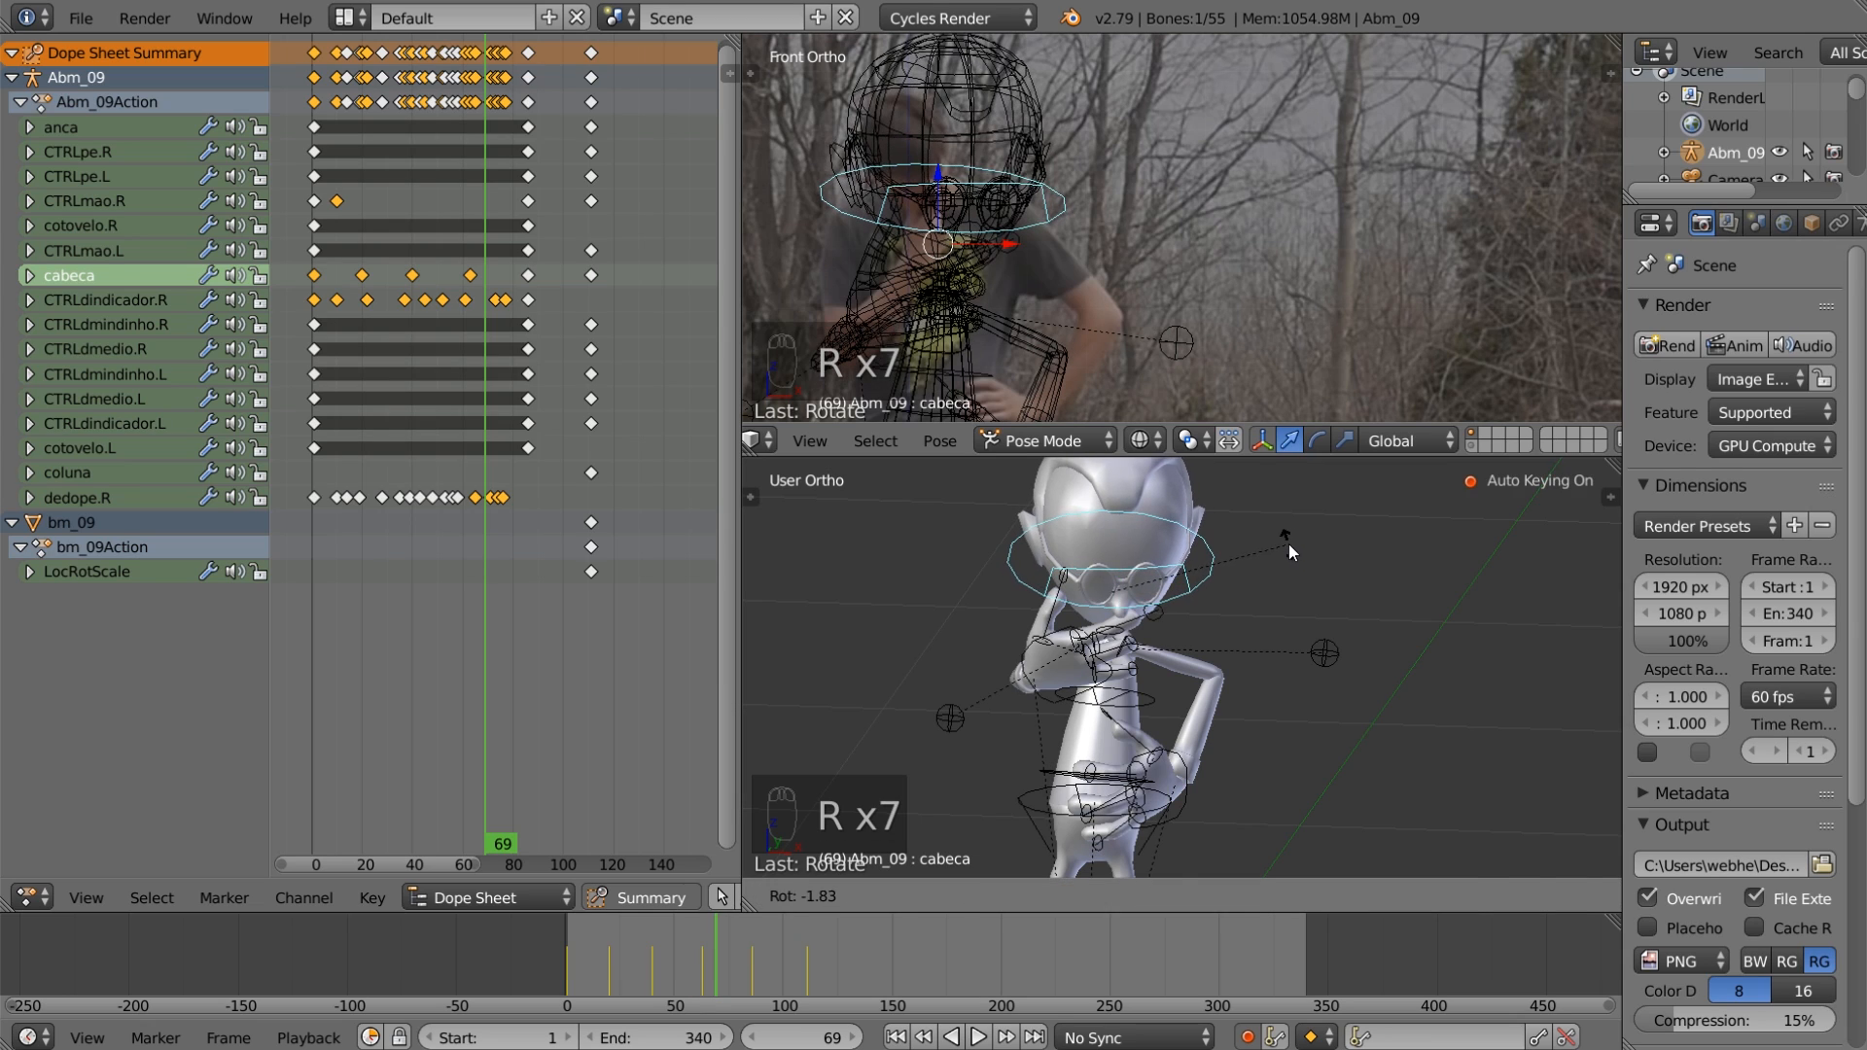
{"action": "left_click", "coordinate": [1288, 544]}
Step: Play the animation from the first frame and scrub through to frame 52 to review the head motion
{"action": "left_click", "coordinate": [895, 1038]}
{"action": "left_click", "coordinate": [978, 1038]}
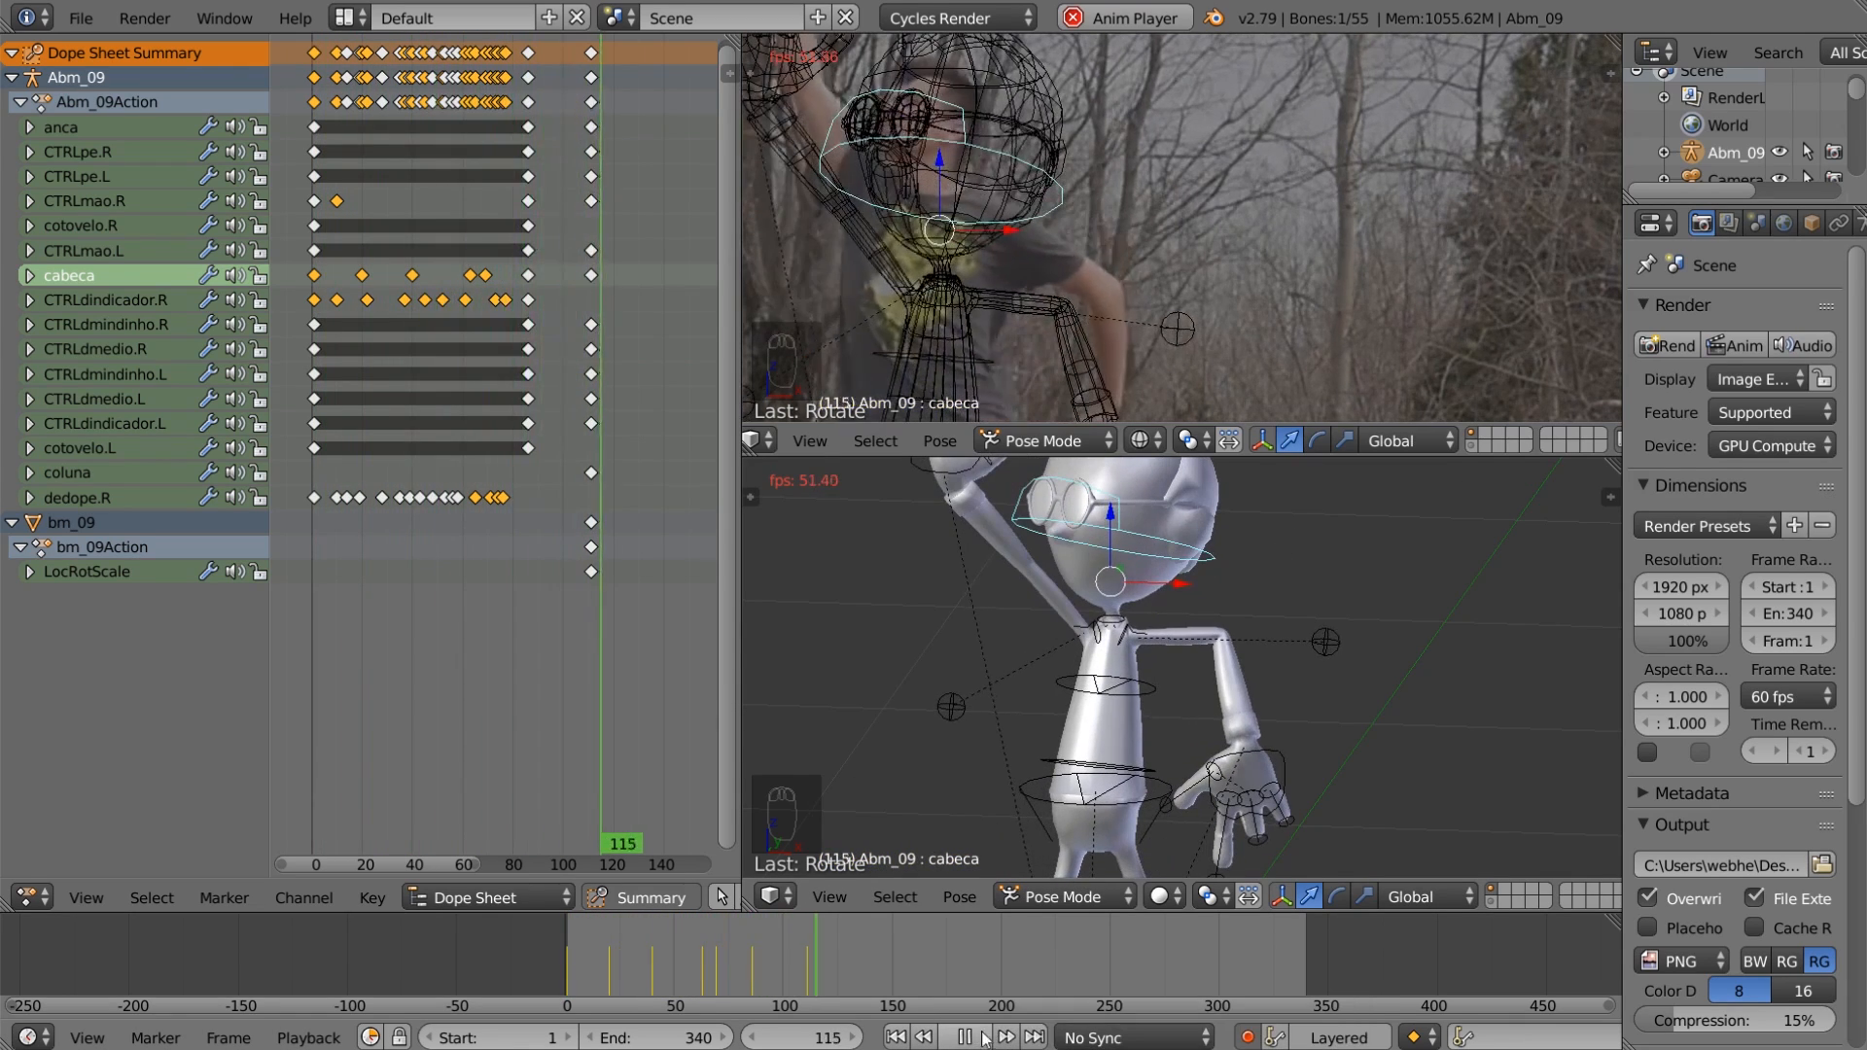
{"action": "left_click", "coordinate": [965, 1038]}
{"action": "left_click", "coordinate": [895, 1038]}
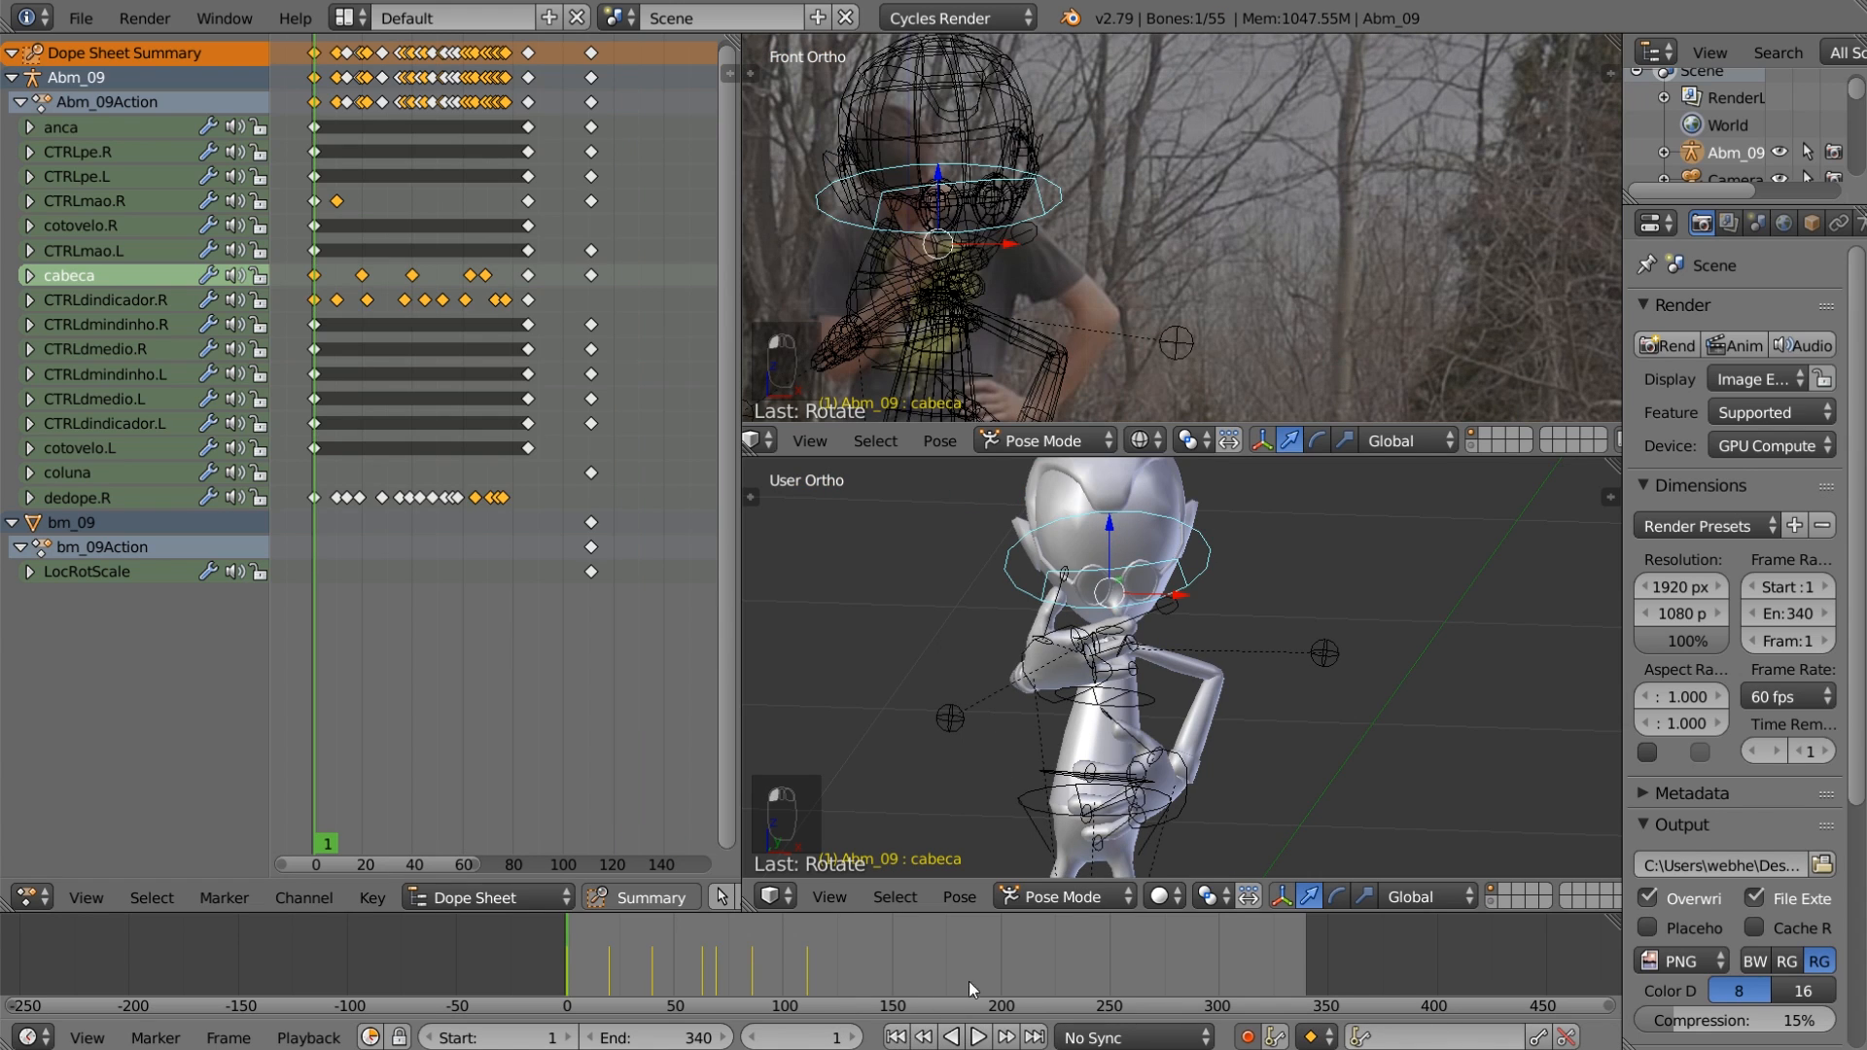
{"action": "left_click_drag", "start_coordinate": [627, 969], "coordinate": [679, 968]}
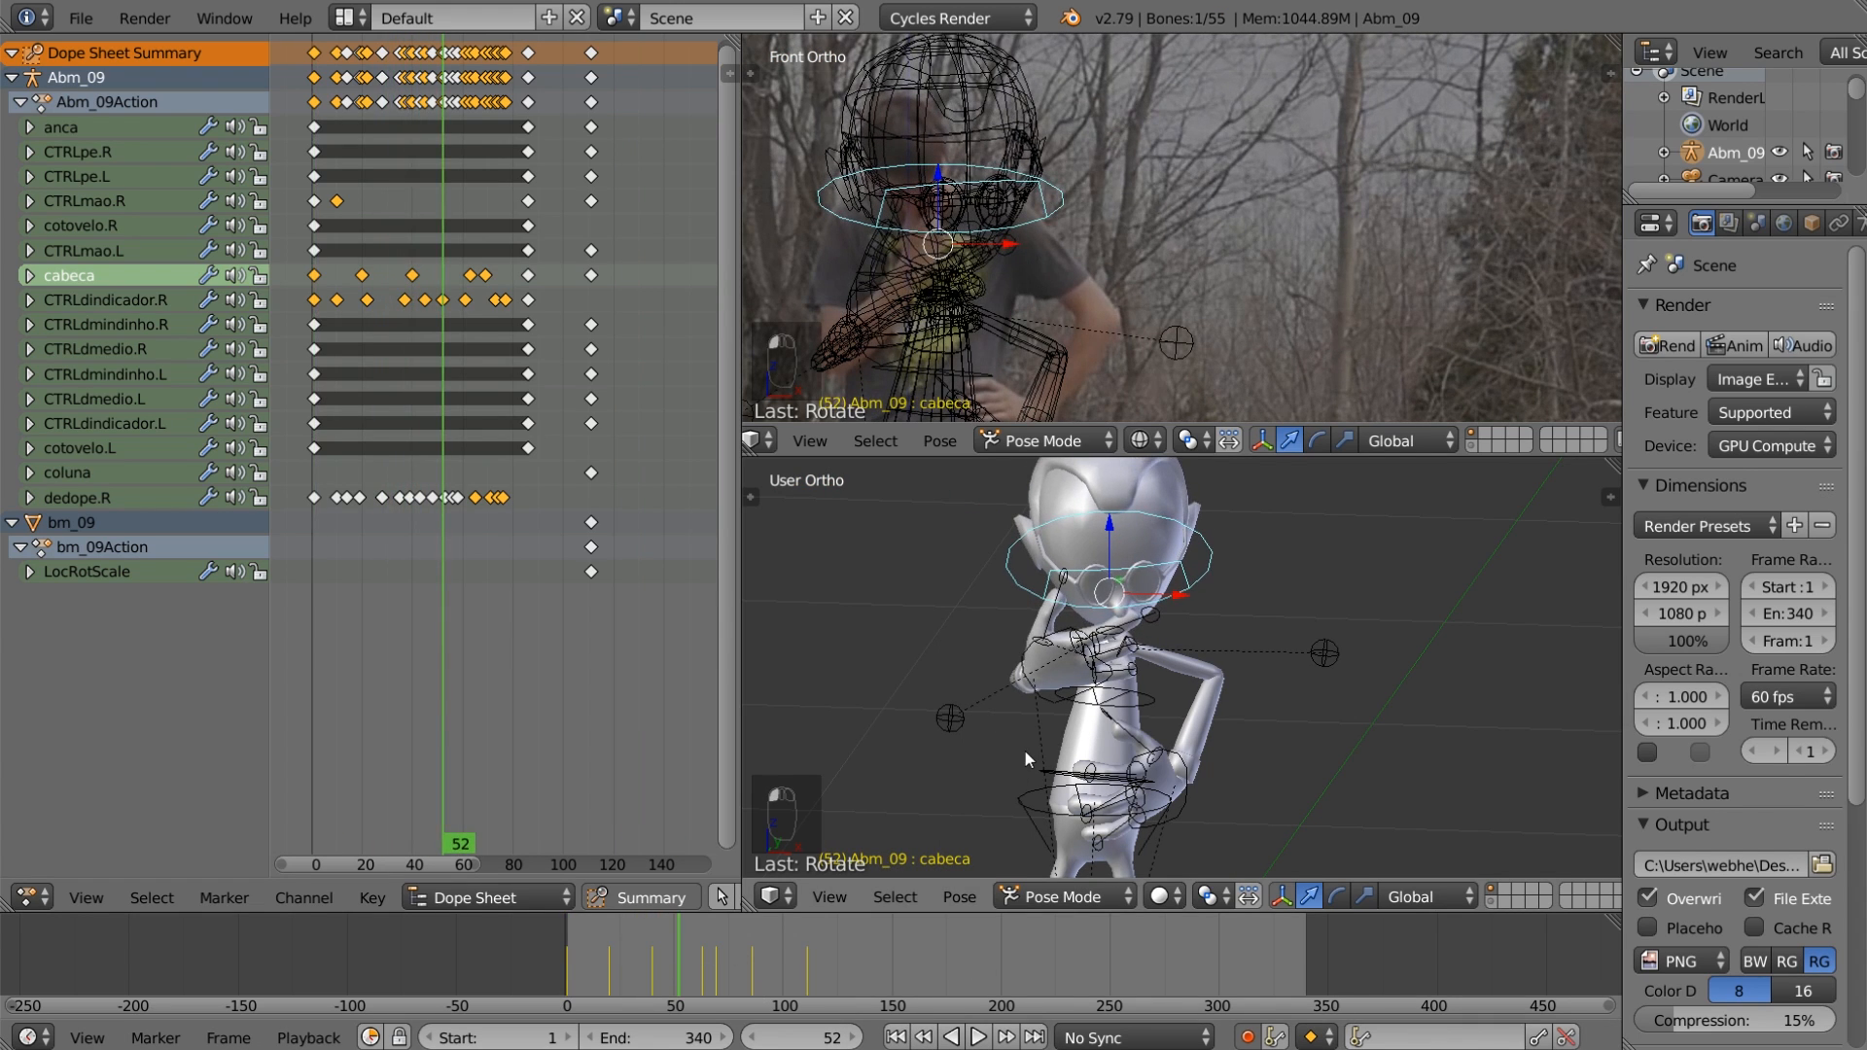
Step: Select the hip control (anca) and key it moved slightly up at frame 10
{"action": "middle_click_drag", "start_coordinate": [1025, 750], "coordinate": [1032, 571], "text": "shift"}
{"action": "right_click", "coordinate": [1052, 628]}
{"action": "left_click", "coordinate": [595, 964]}
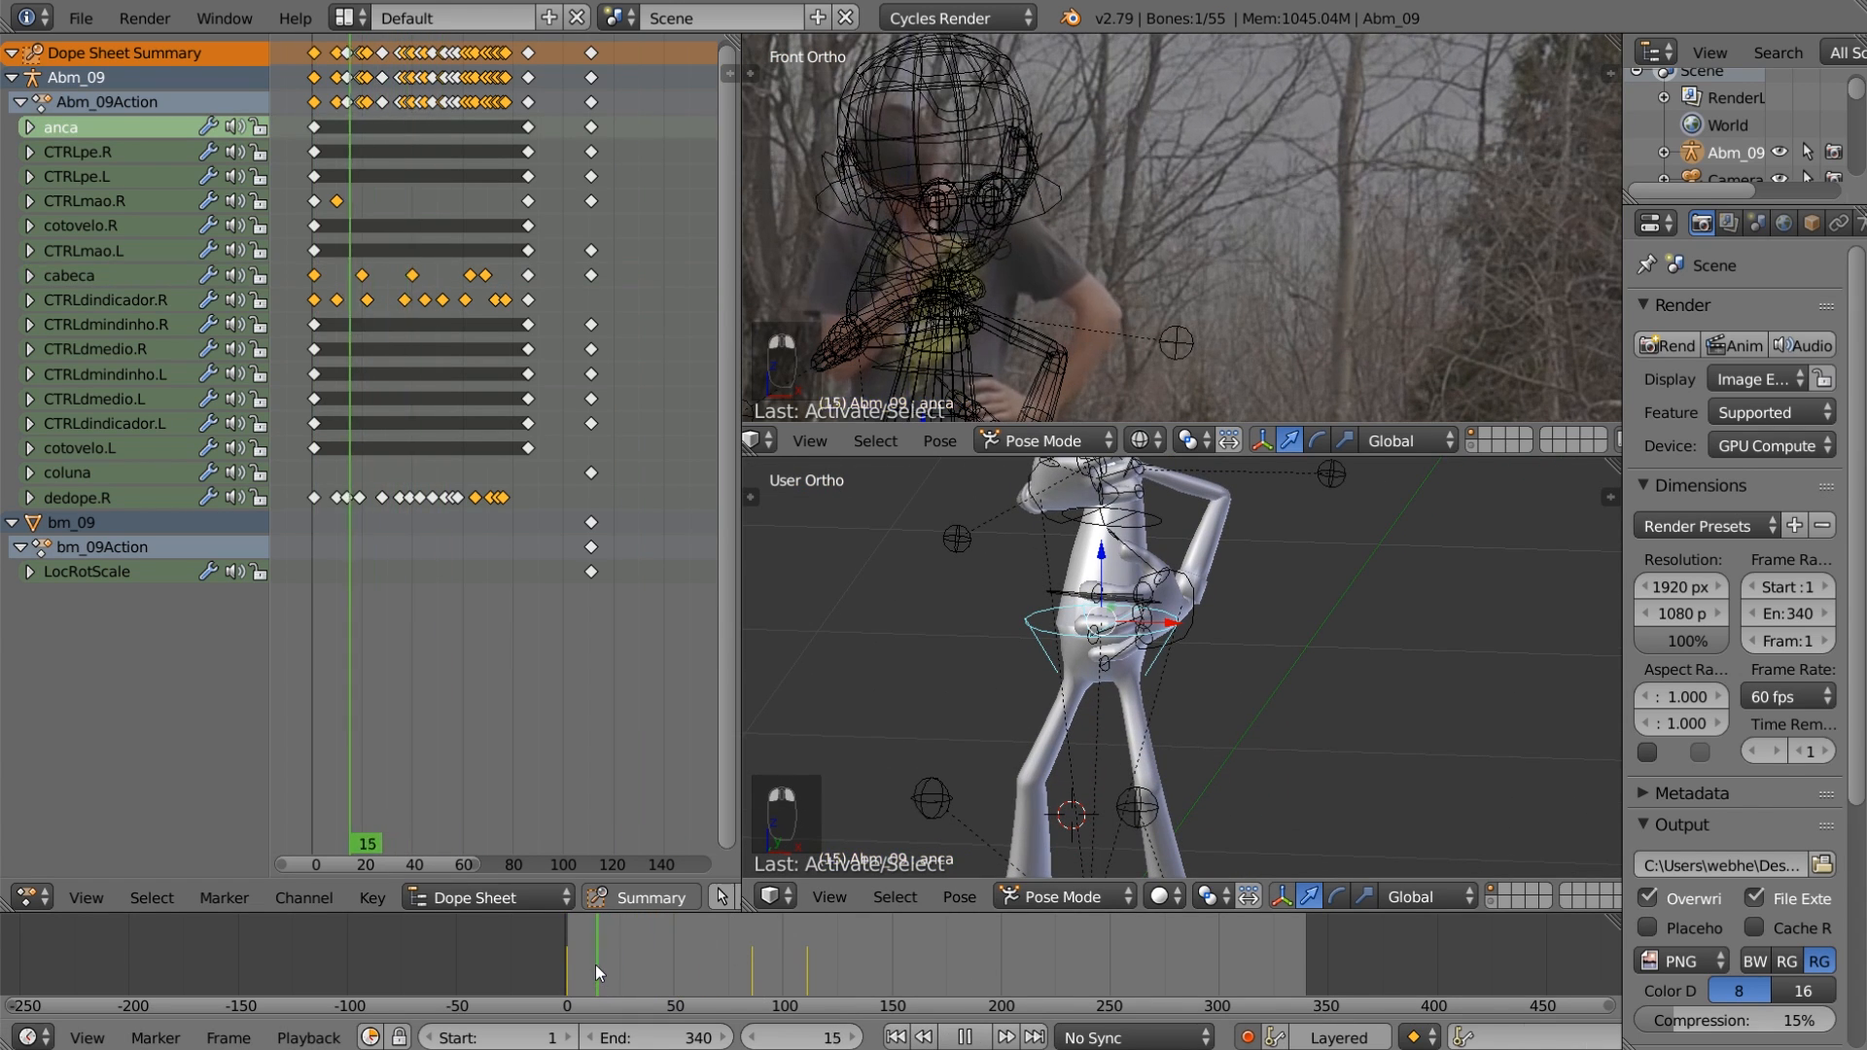
{"action": "key", "text": "alt+a"}
{"action": "key", "text": "Escape"}
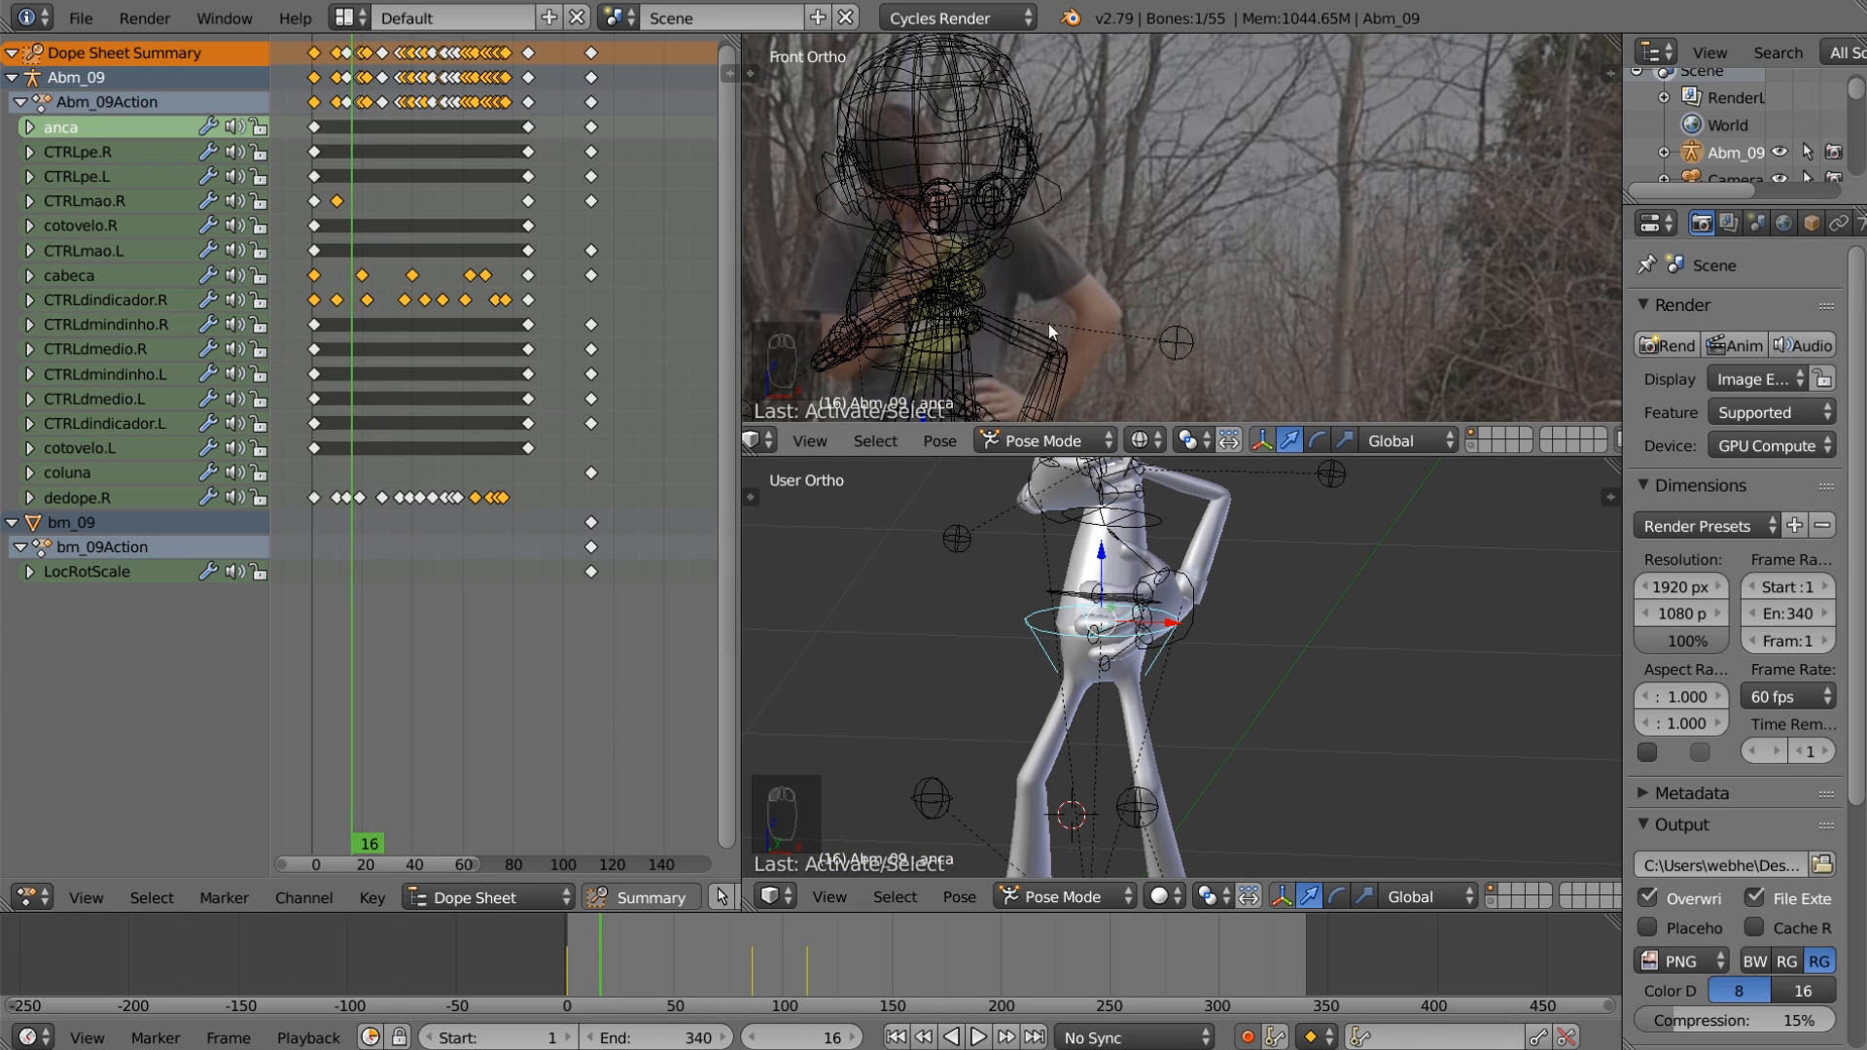
{"action": "middle_click_drag", "start_coordinate": [1054, 354], "coordinate": [1072, 244], "text": "shift"}
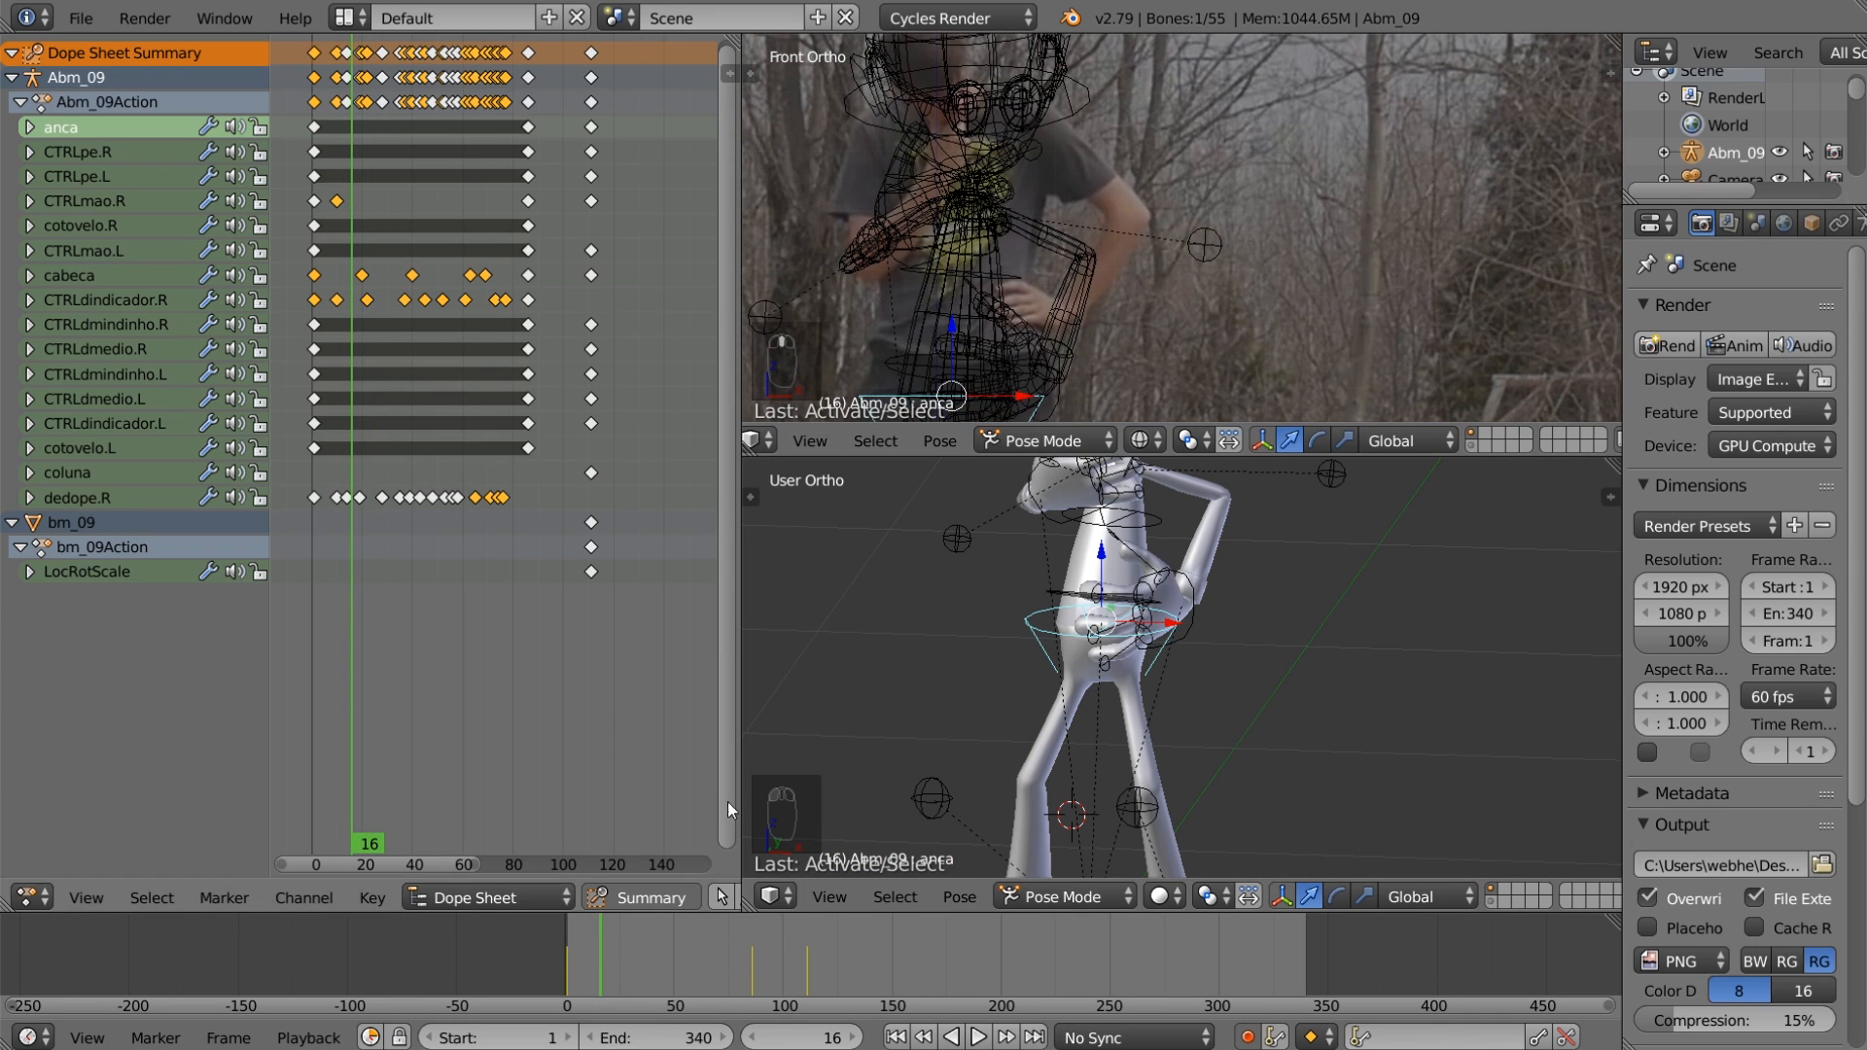
{"action": "mouse_move", "coordinate": [581, 941]}
{"action": "left_mouse_down"}
{"action": "mouse_move", "coordinate": [609, 937]}
{"action": "mouse_move", "coordinate": [588, 957]}
{"action": "left_mouse_up"}
{"action": "key", "text": "g"}
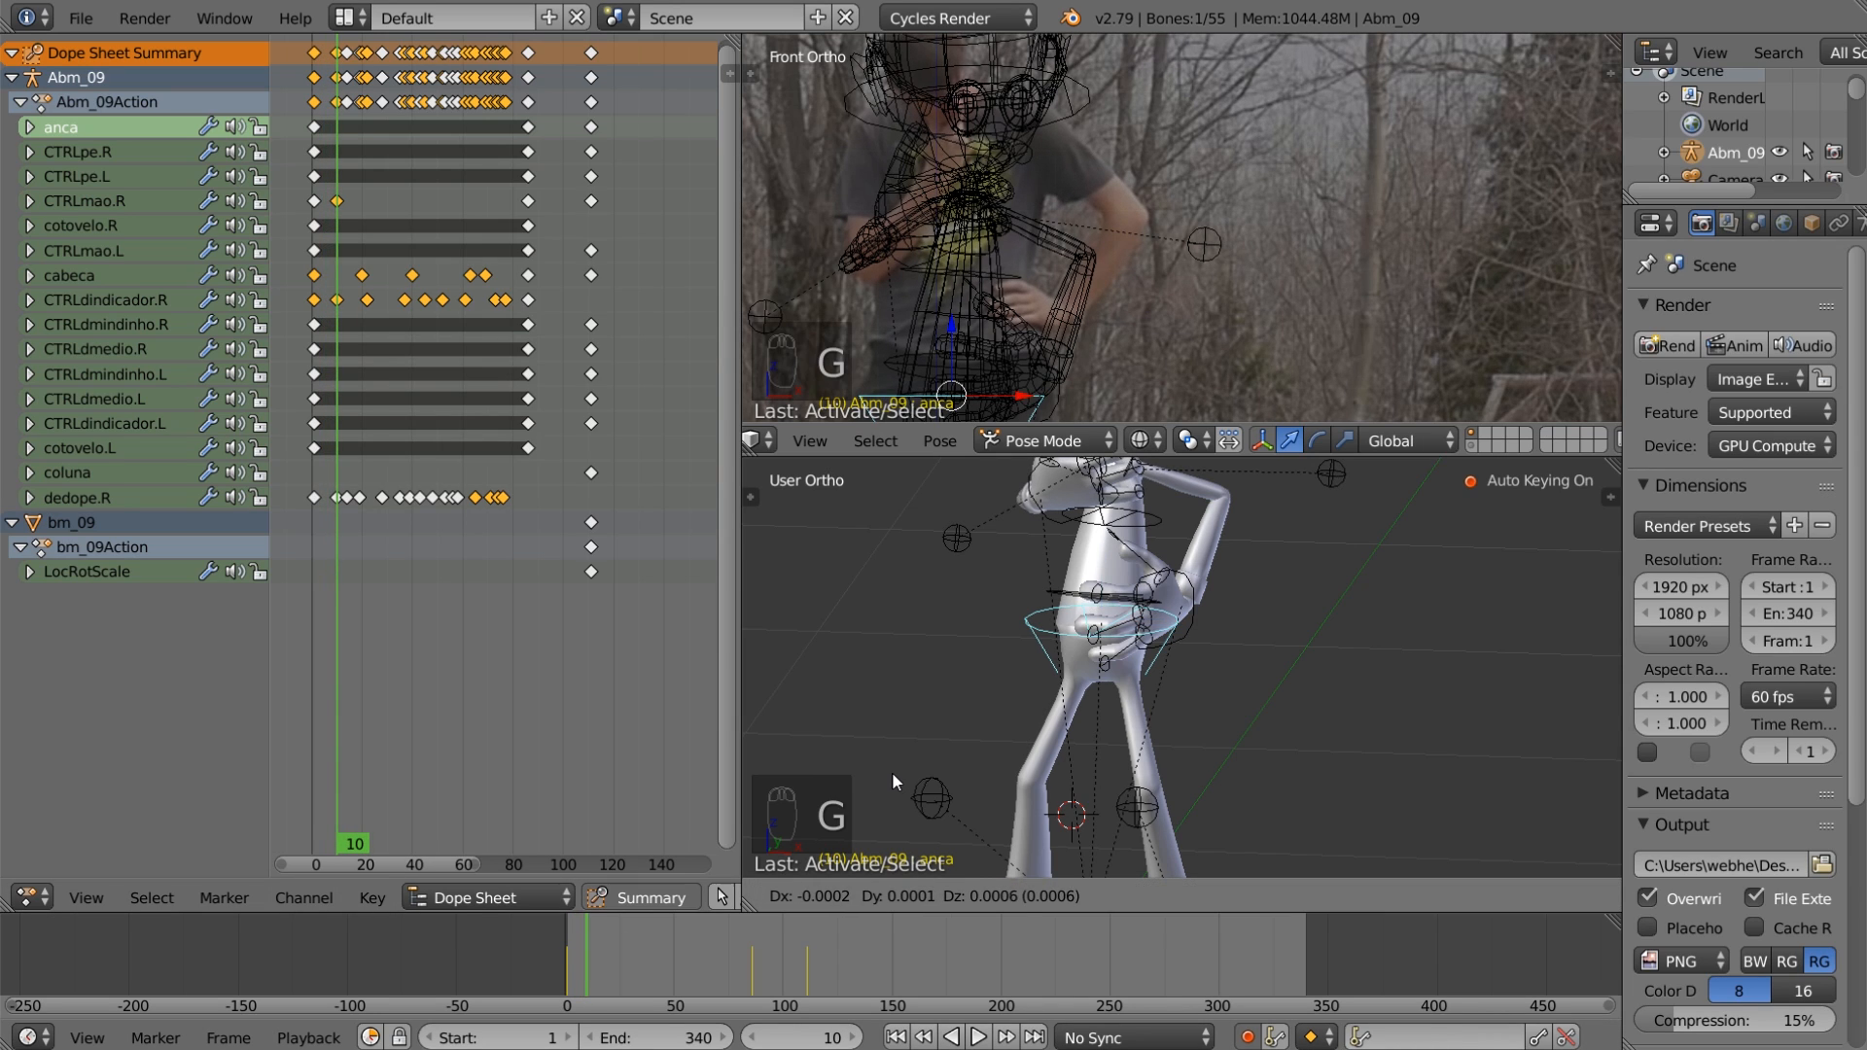
{"action": "left_click", "coordinate": [888, 743]}
Step: Follow the reference footage to frame 24 and key the hip control there, slightly lowered
{"action": "key", "text": "Right"}
{"action": "key", "text": "Right"}
{"action": "key", "text": "Right"}
{"action": "key", "text": "Right"}
{"action": "key", "text": "Right"}
{"action": "key", "text": "Right"}
{"action": "key", "text": "Right"}
{"action": "key", "text": "Right"}
{"action": "key", "text": "Right"}
{"action": "key", "text": "Right"}
{"action": "key", "text": "Right"}
{"action": "key", "text": "Right"}
{"action": "key", "text": "Right"}
{"action": "key", "text": "Right"}
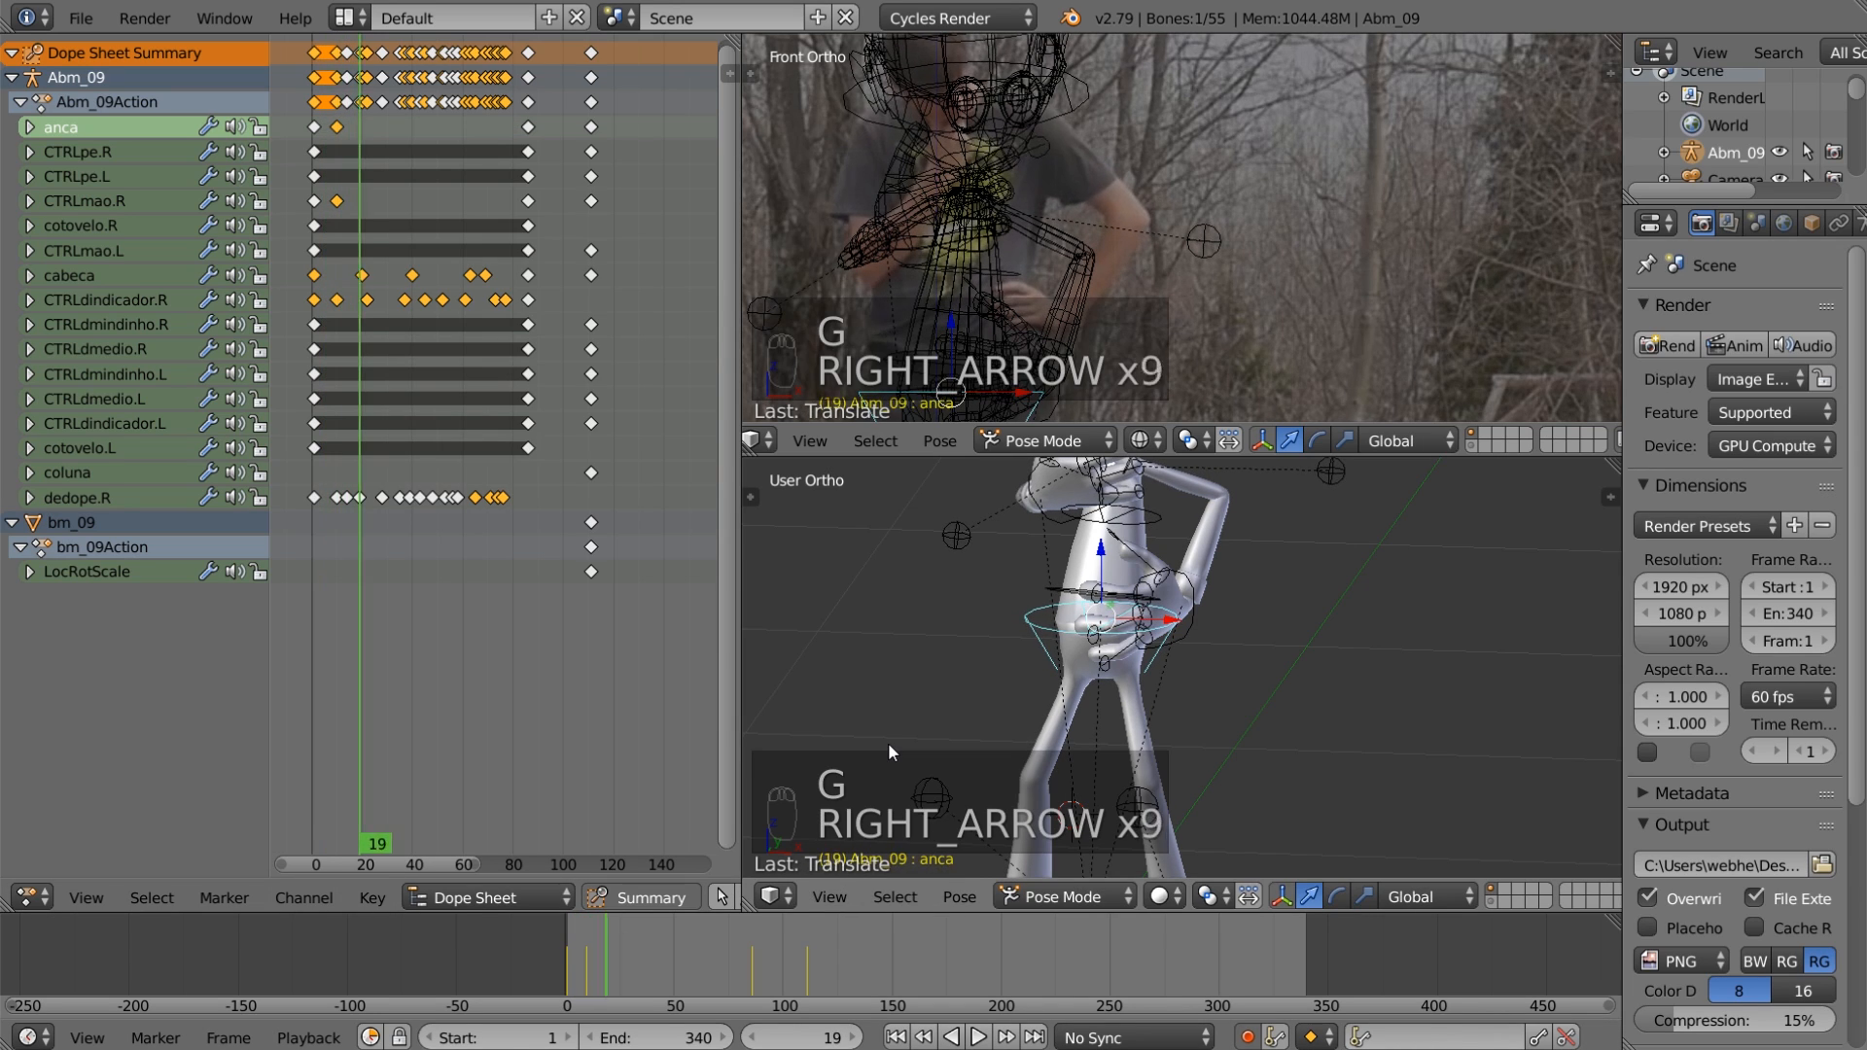
{"action": "key", "text": "g"}
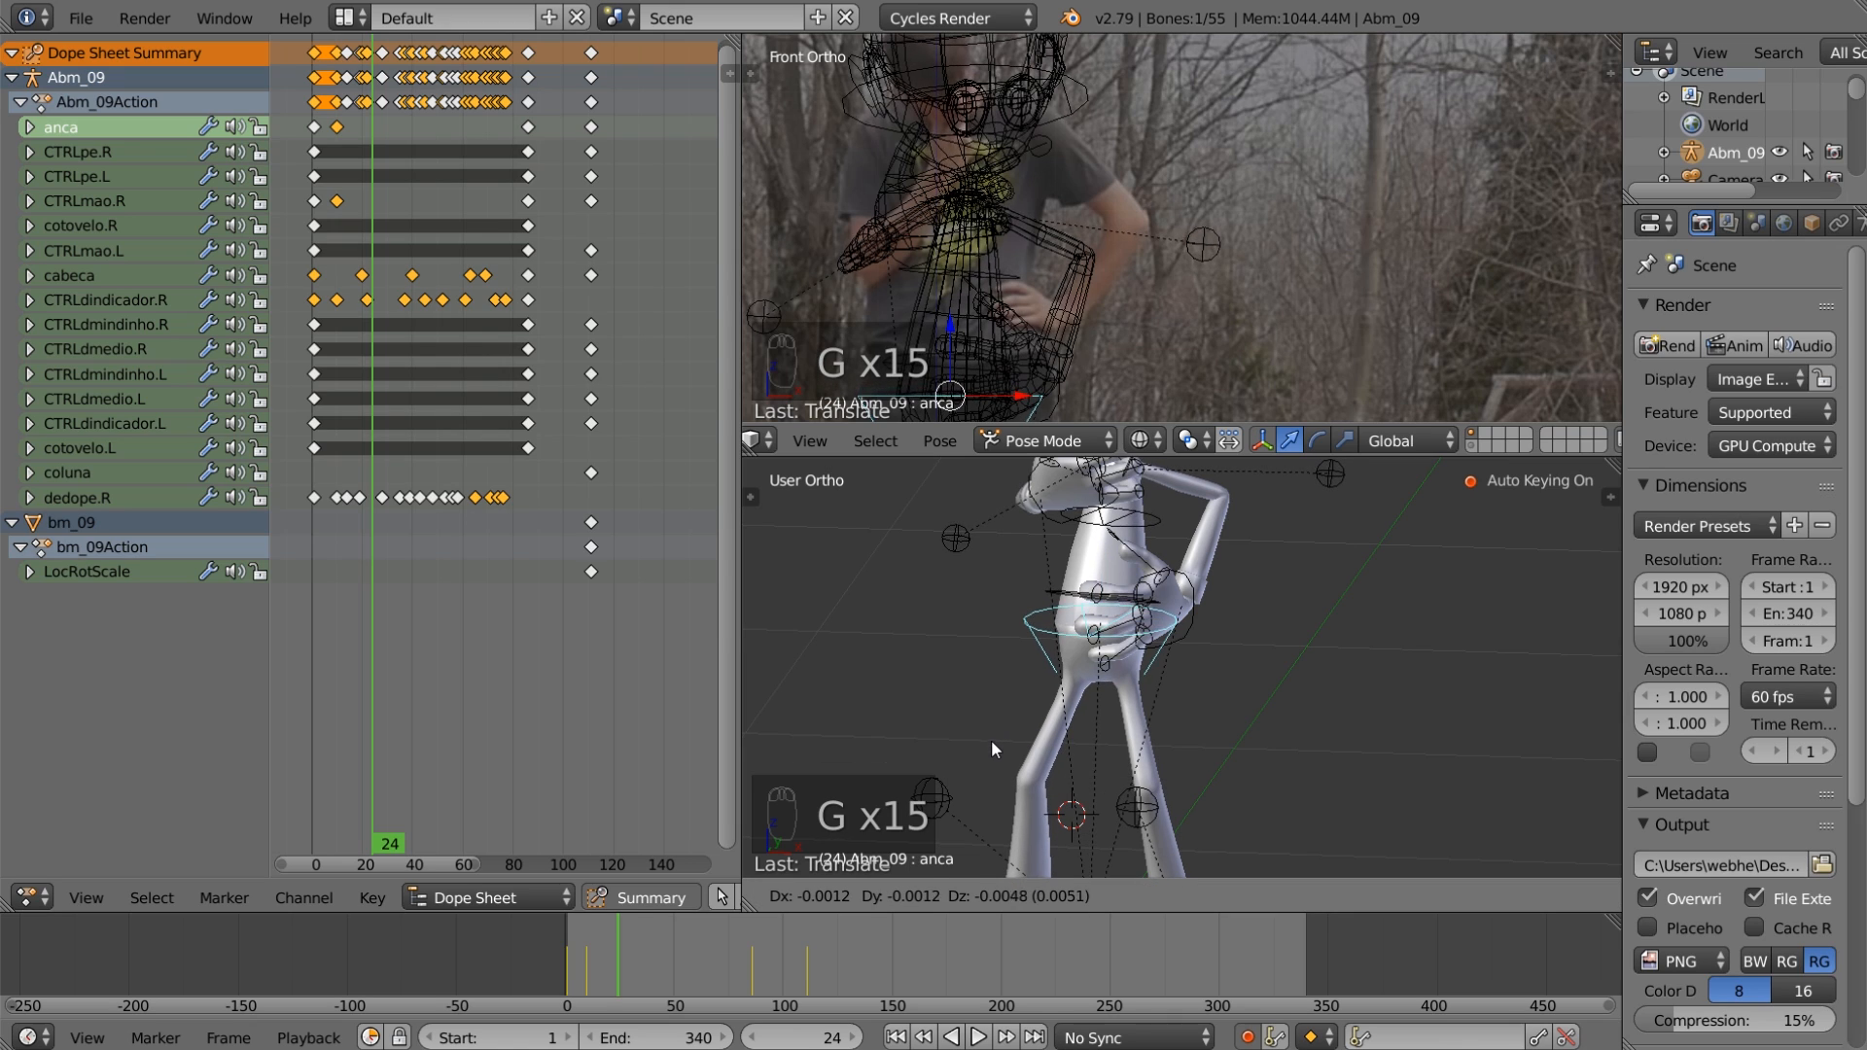
{"action": "left_click", "coordinate": [992, 731]}
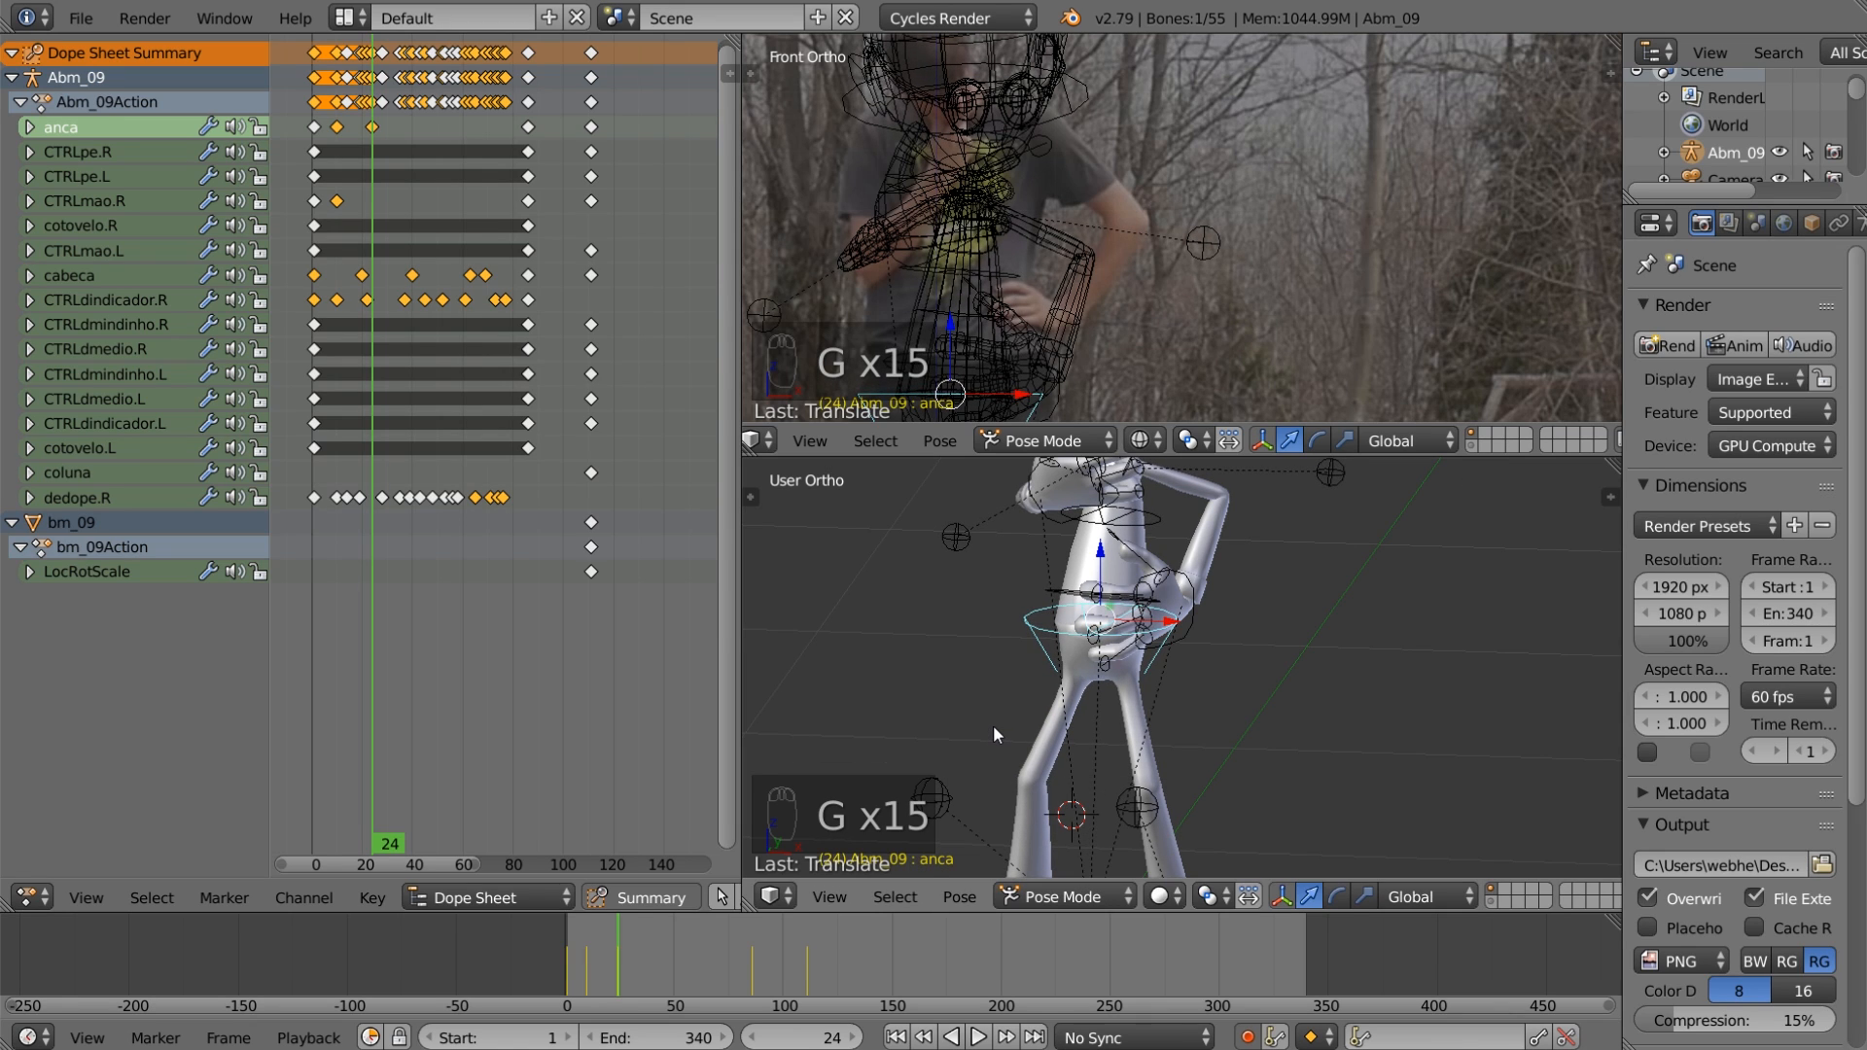
Step: Key the hip control slightly raised at frame 31
{"action": "key", "text": "Right"}
{"action": "key", "text": "Right"}
{"action": "key", "text": "Right"}
{"action": "key", "text": "Right"}
{"action": "key", "text": "Right"}
{"action": "key", "text": "Right"}
{"action": "key", "text": "Right"}
{"action": "key", "text": "Right"}
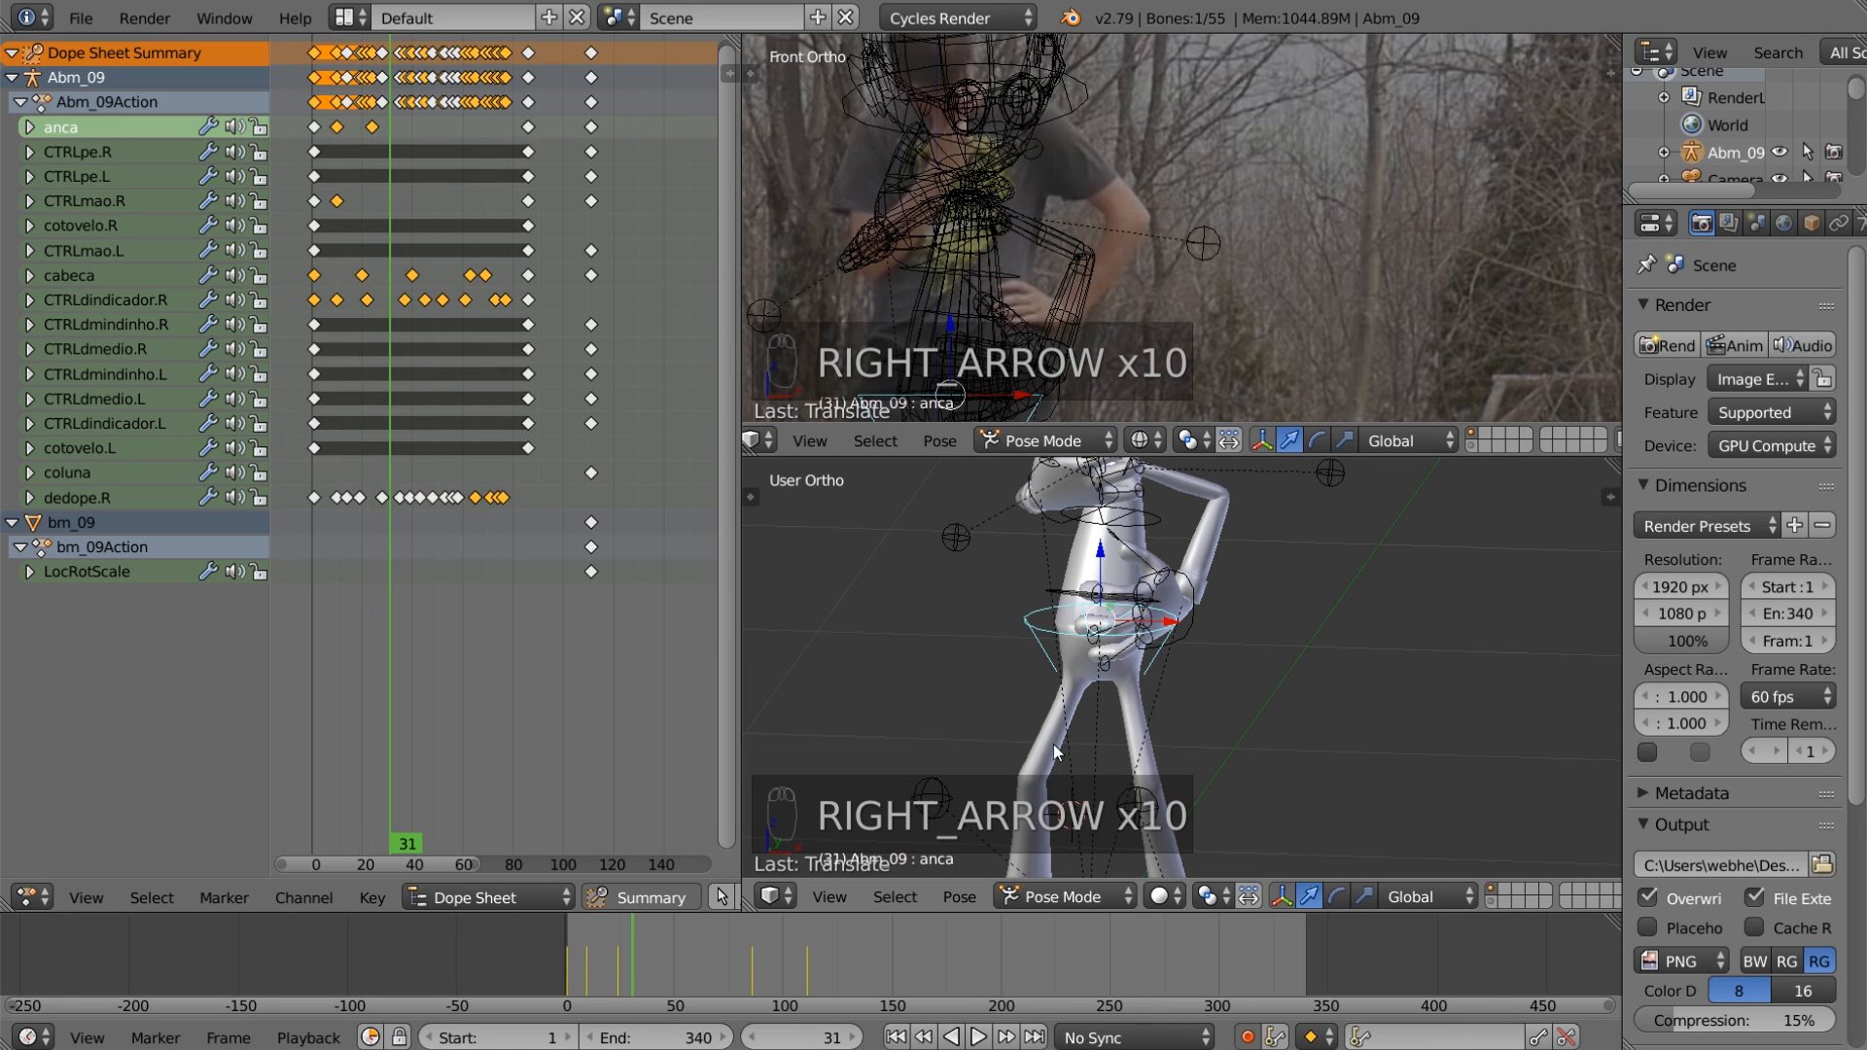
{"action": "key", "text": "g"}
{"action": "left_click", "coordinate": [1072, 703]}
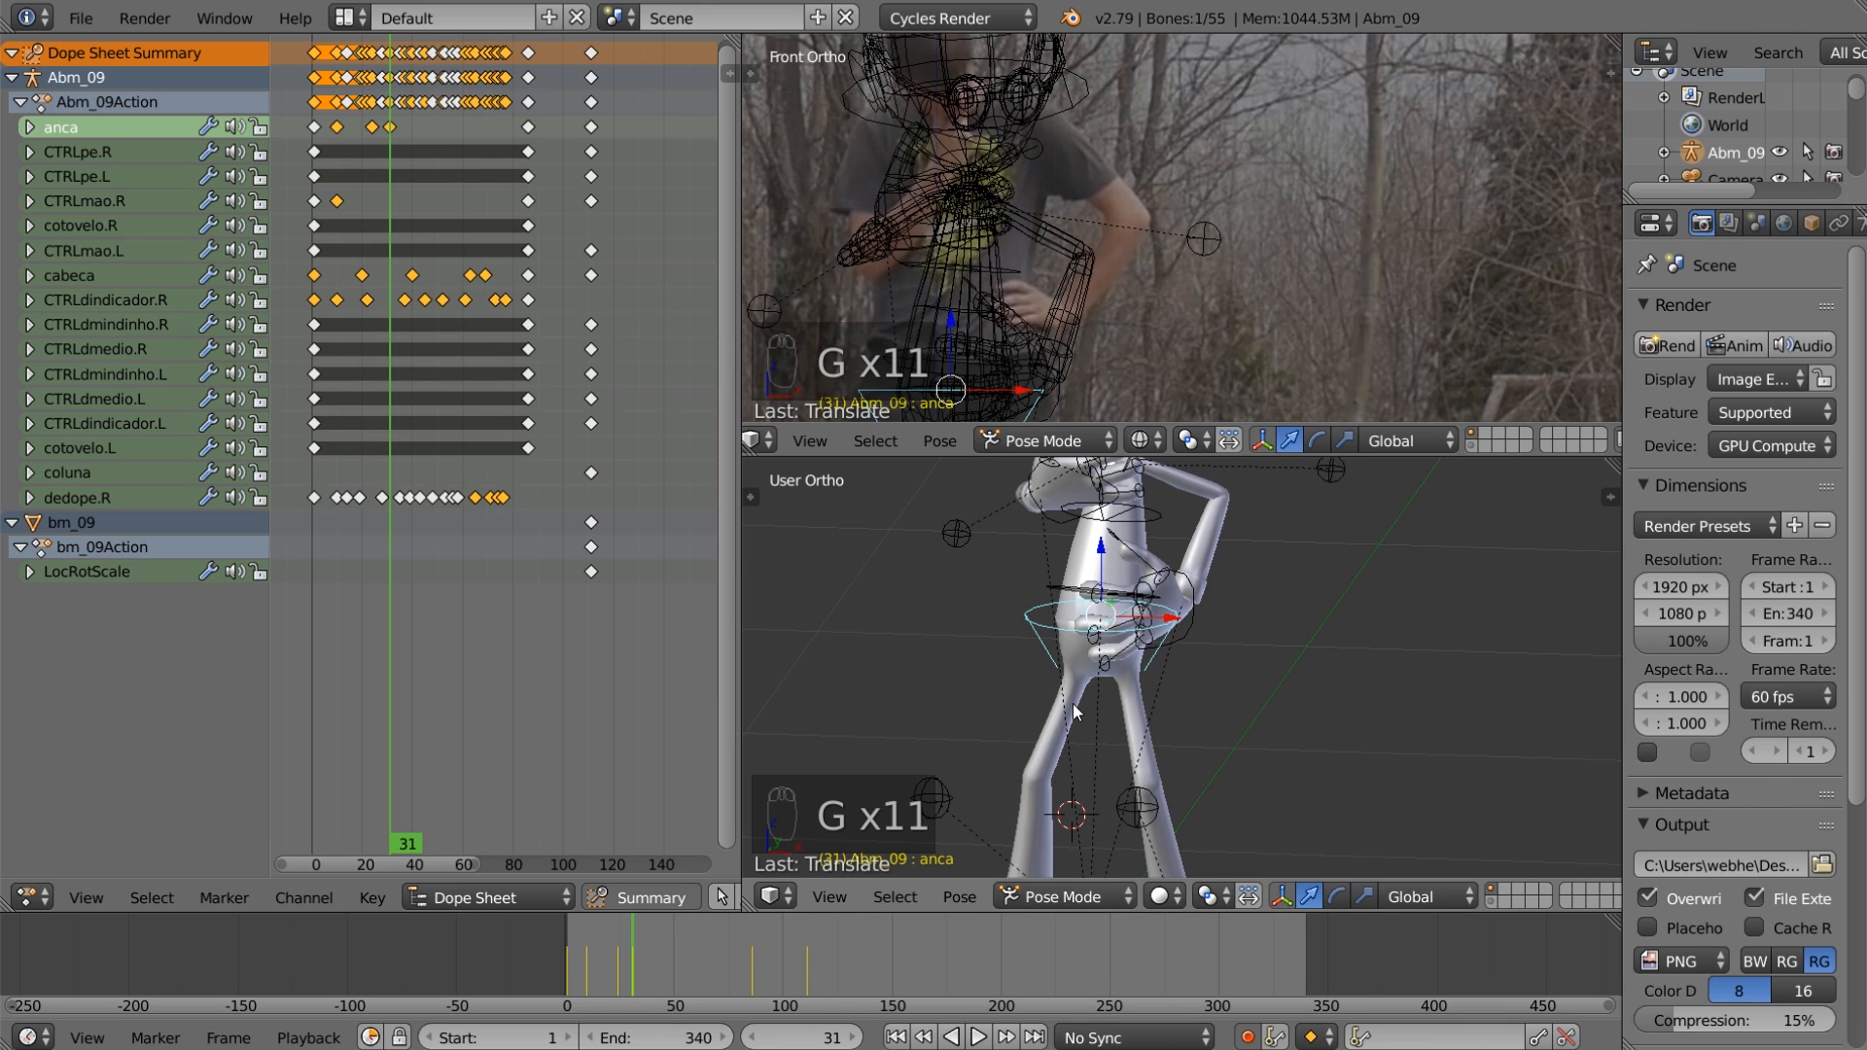
Step: Advance to frame 43 and key the hip control lowered by about 0.009
{"action": "key", "text": "Right"}
{"action": "key", "text": "Right"}
{"action": "key", "text": "Right"}
{"action": "key", "text": "Right"}
{"action": "key", "text": "Right"}
{"action": "key", "text": "Right"}
{"action": "key", "text": "Right"}
{"action": "key", "text": "Right"}
{"action": "key", "text": "Right"}
{"action": "key", "text": "Right"}
{"action": "key", "text": "Right"}
{"action": "key", "text": "Right"}
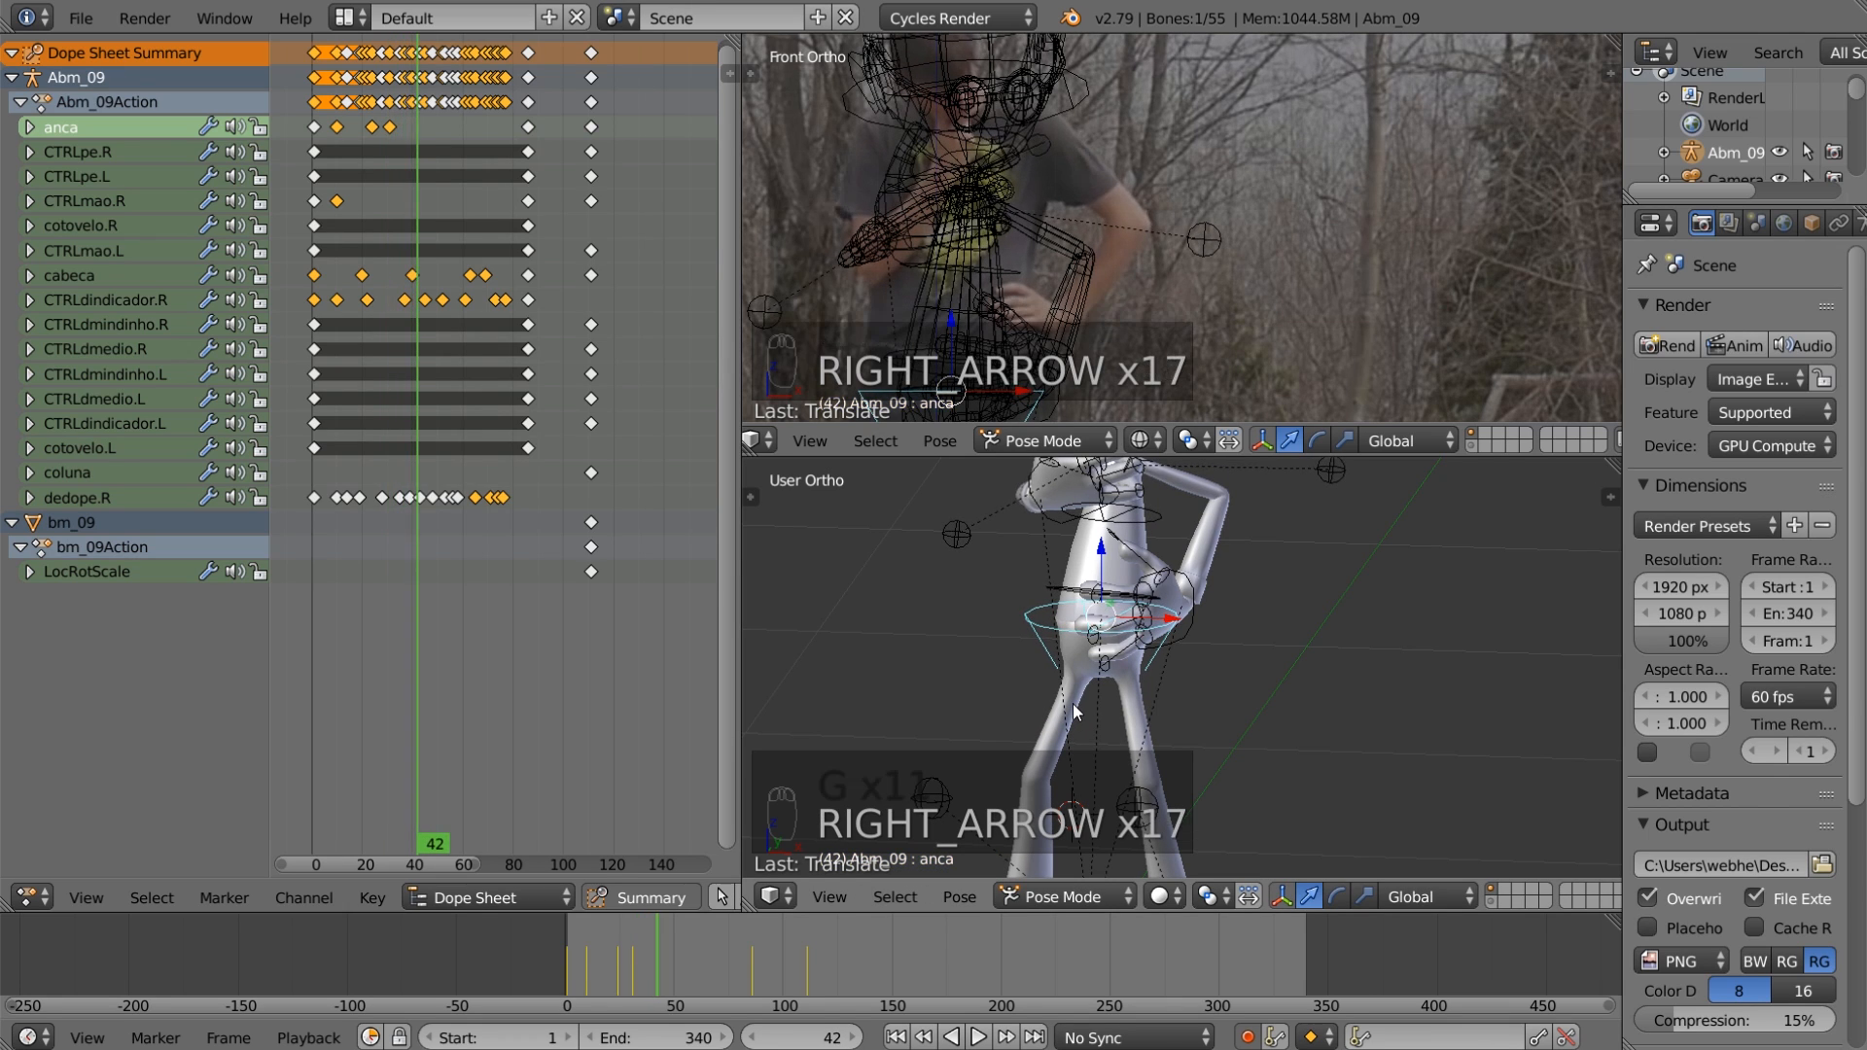
{"action": "key", "text": "g"}
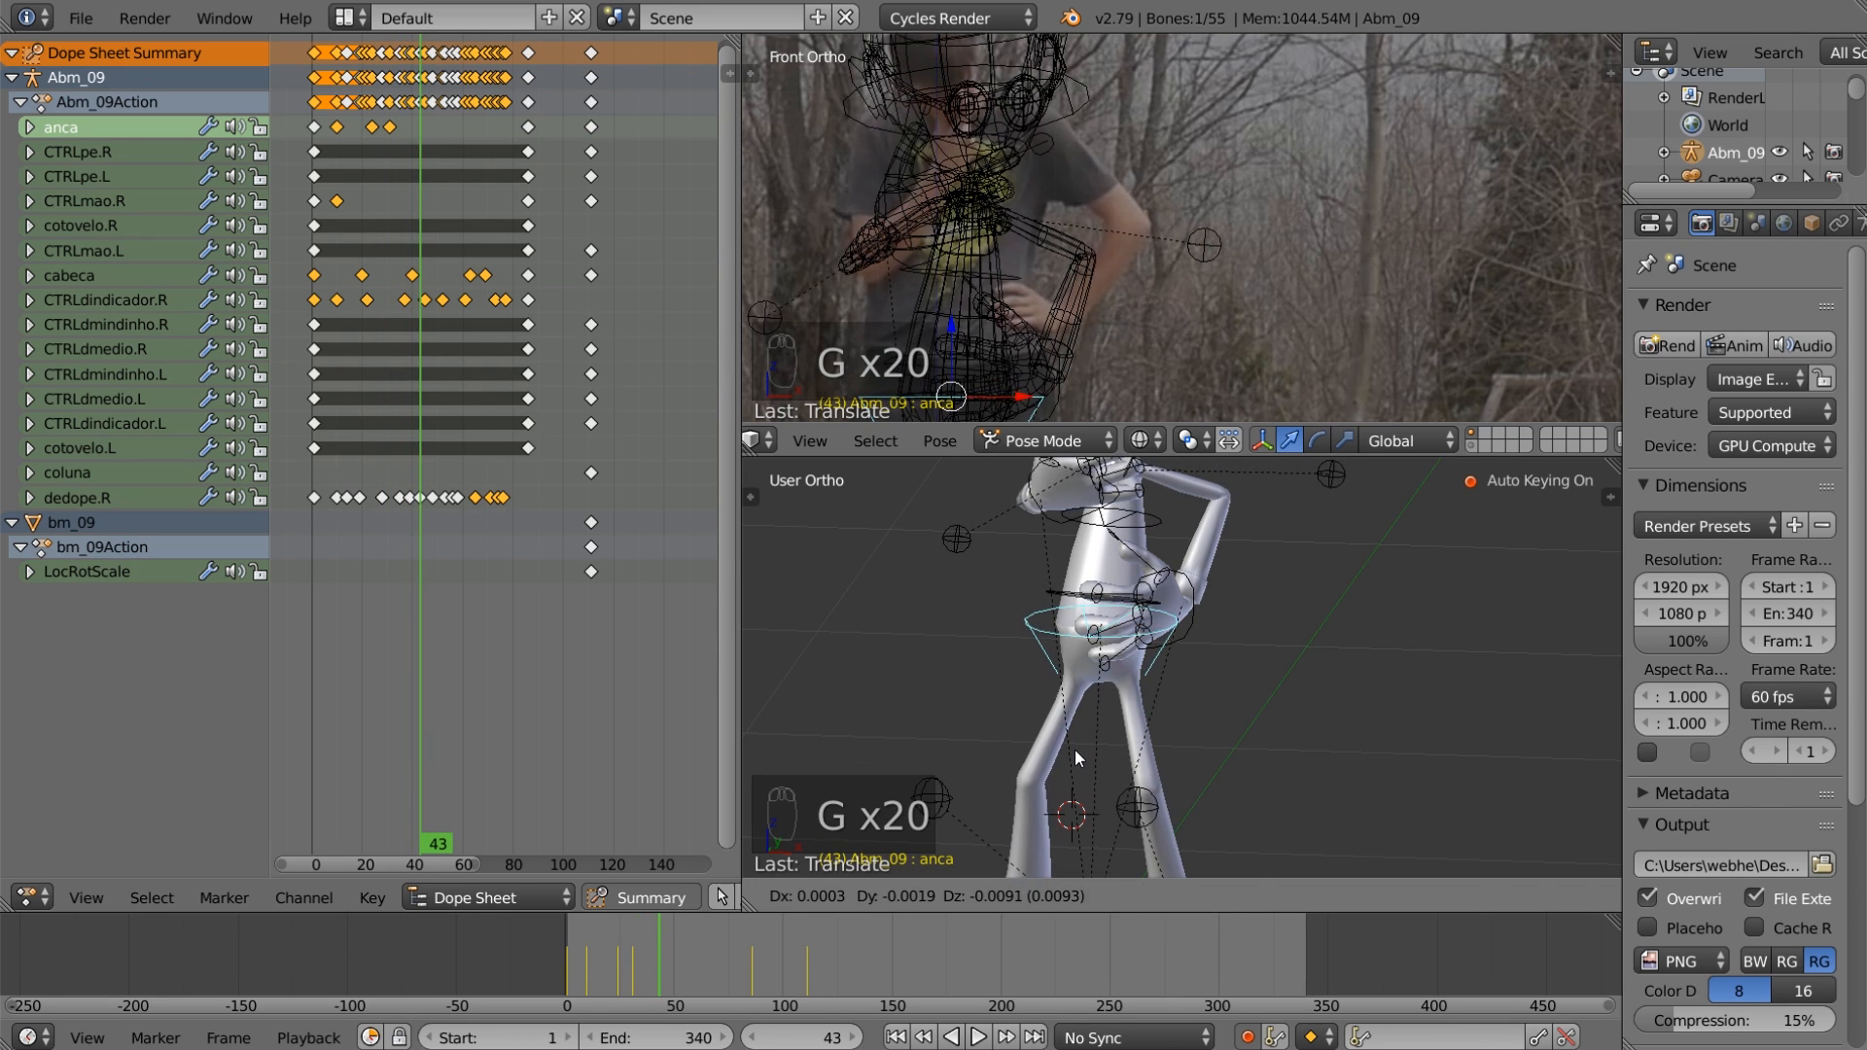
{"action": "left_click", "coordinate": [1076, 750]}
Step: Key the hip control moved slightly up at frame 53, following the reference footage
{"action": "key", "text": "Right"}
{"action": "key", "text": "Right"}
{"action": "key", "text": "Right"}
{"action": "key", "text": "Right"}
{"action": "key", "text": "Right"}
{"action": "key", "text": "Right"}
{"action": "key", "text": "Right"}
{"action": "key", "text": "Right"}
{"action": "key", "text": "Right"}
{"action": "key", "text": "Right"}
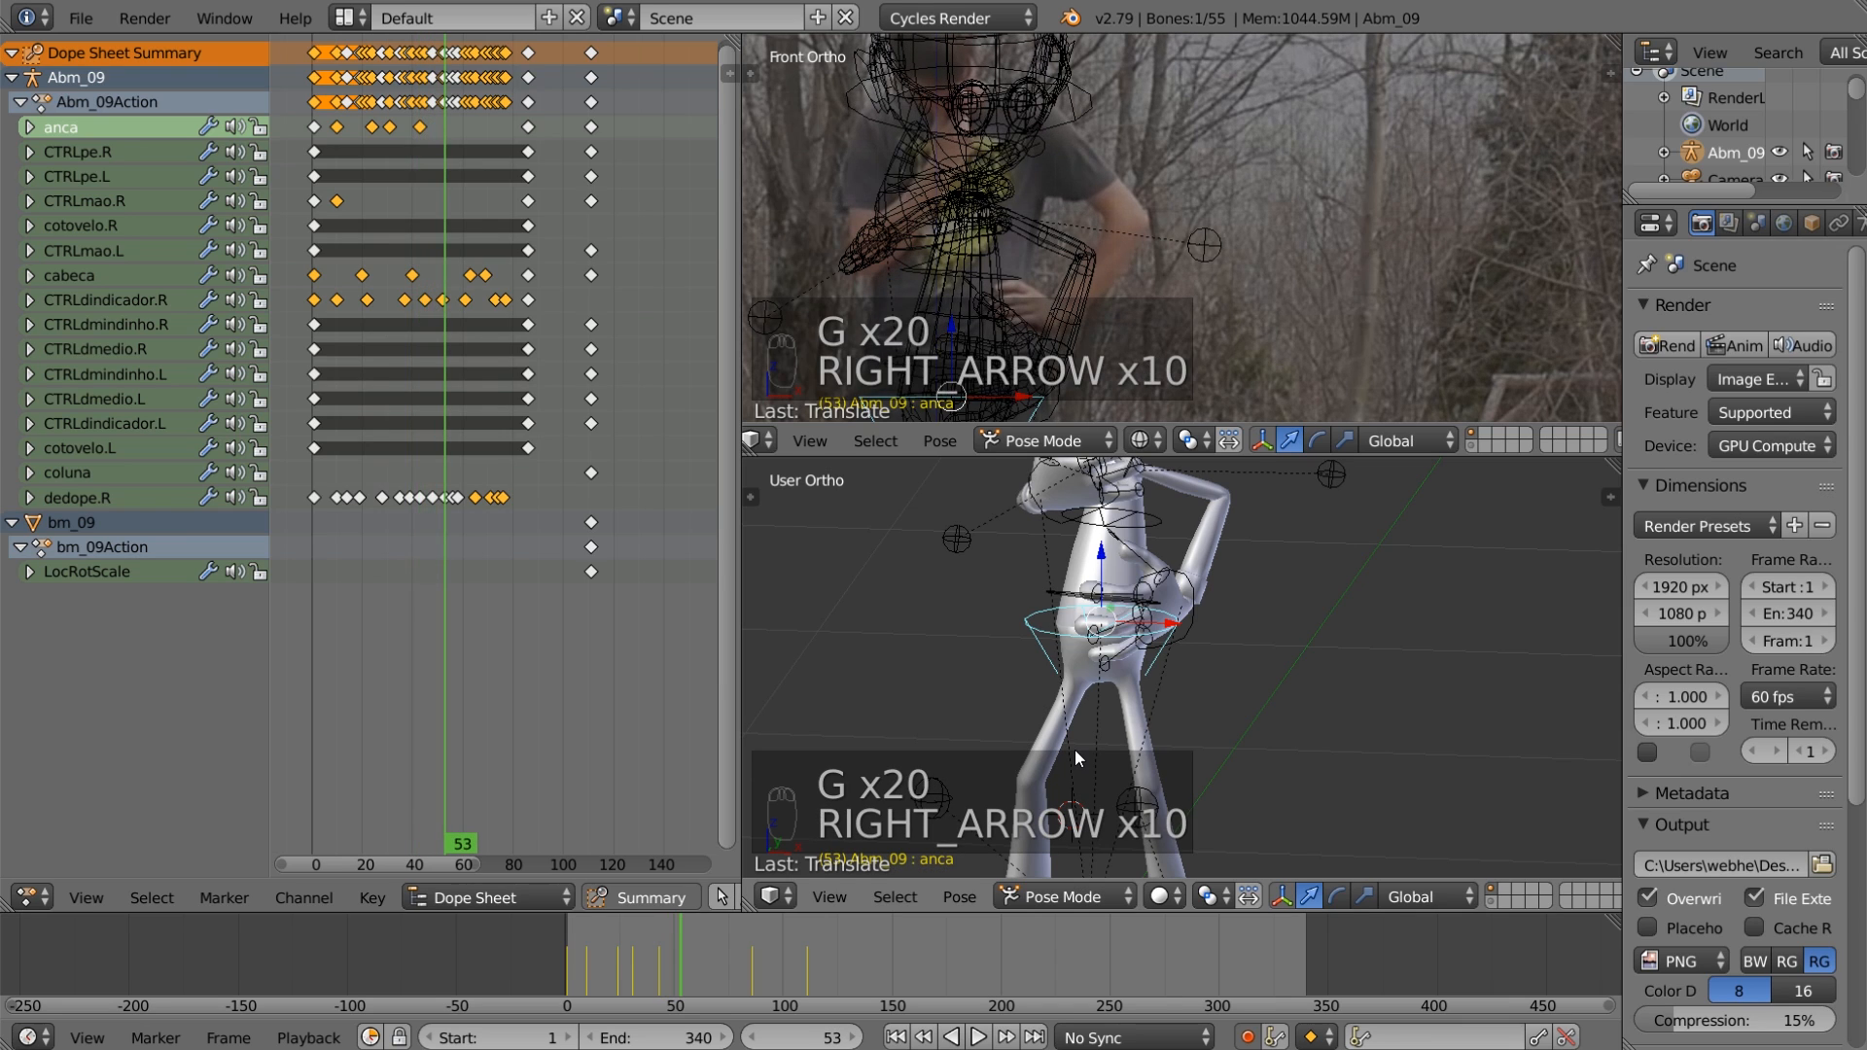
{"action": "key", "text": "g"}
{"action": "left_click", "coordinate": [1075, 731]}
Step: Move forward to frame 63 and key the hip control slightly lower
{"action": "key", "text": "Right"}
{"action": "key", "text": "Right"}
{"action": "key", "text": "Right"}
{"action": "key", "text": "Right"}
{"action": "key", "text": "Right"}
{"action": "key", "text": "Right"}
{"action": "key", "text": "Right"}
{"action": "key", "text": "Right"}
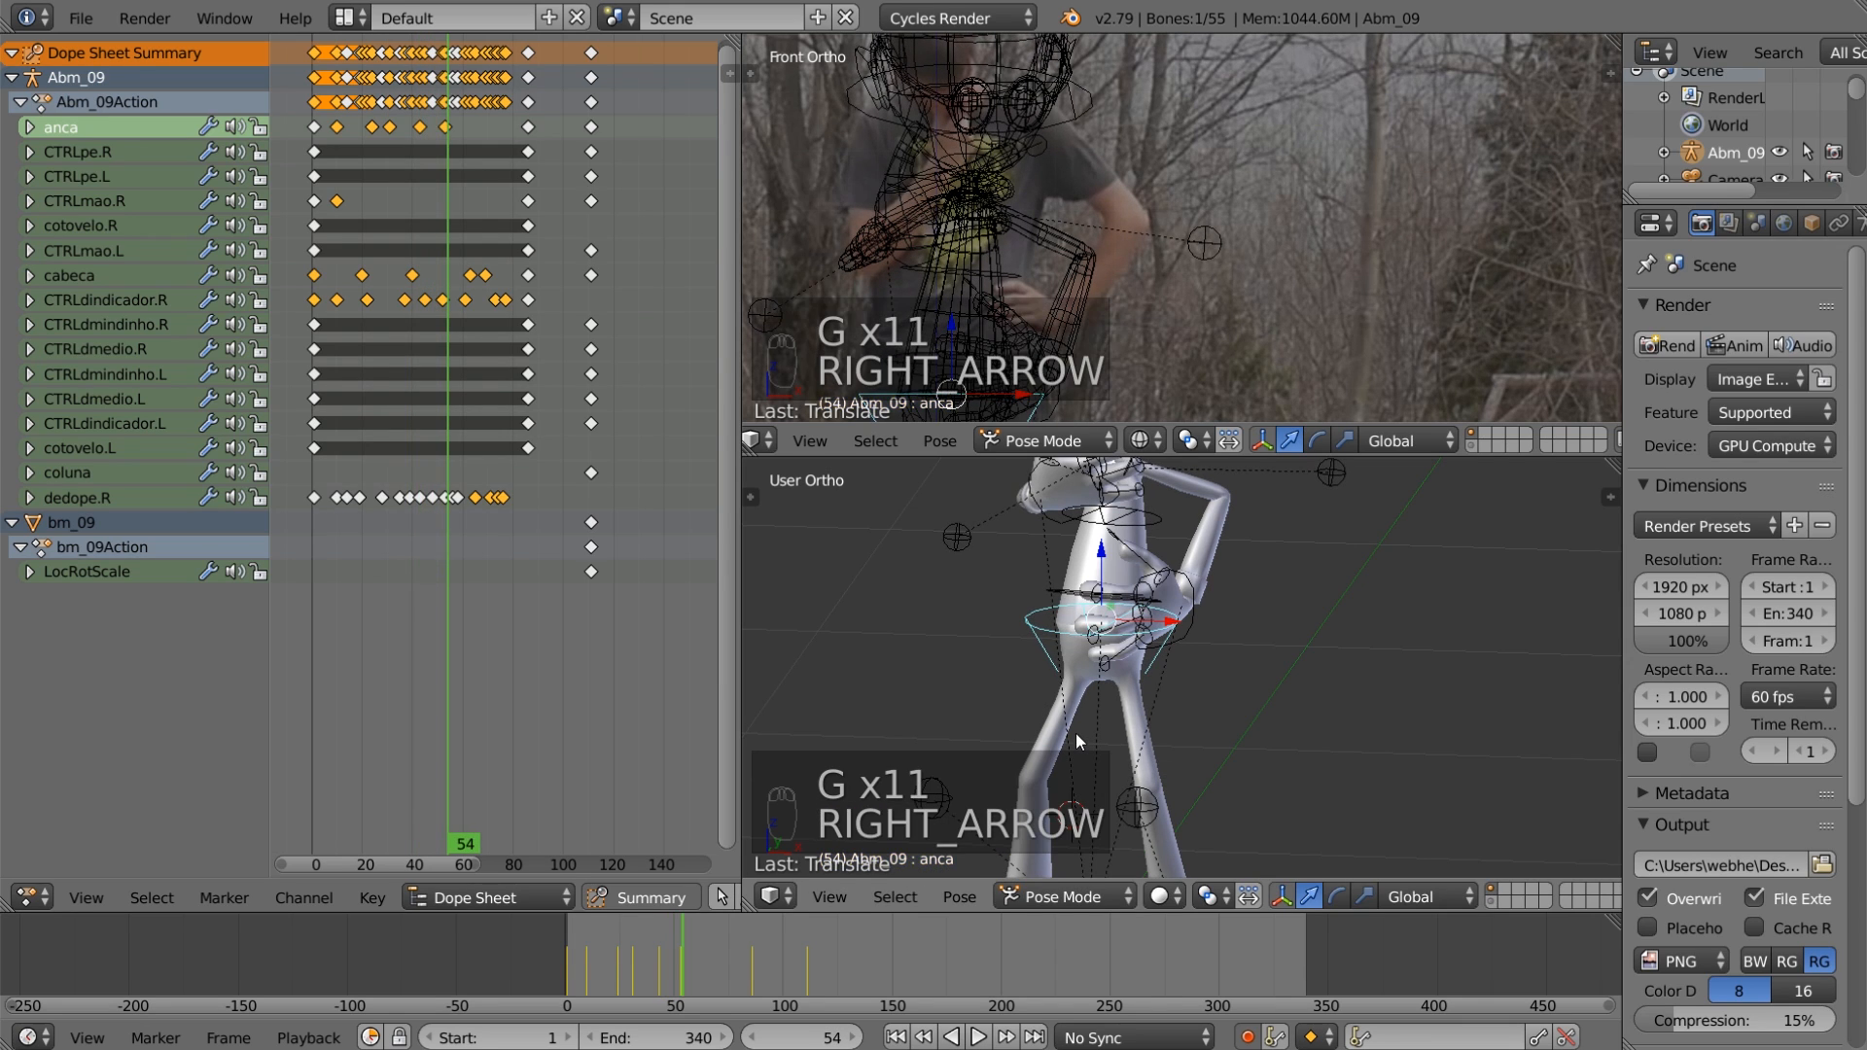
{"action": "key", "text": "Right"}
{"action": "key", "text": "Right"}
{"action": "key", "text": "g"}
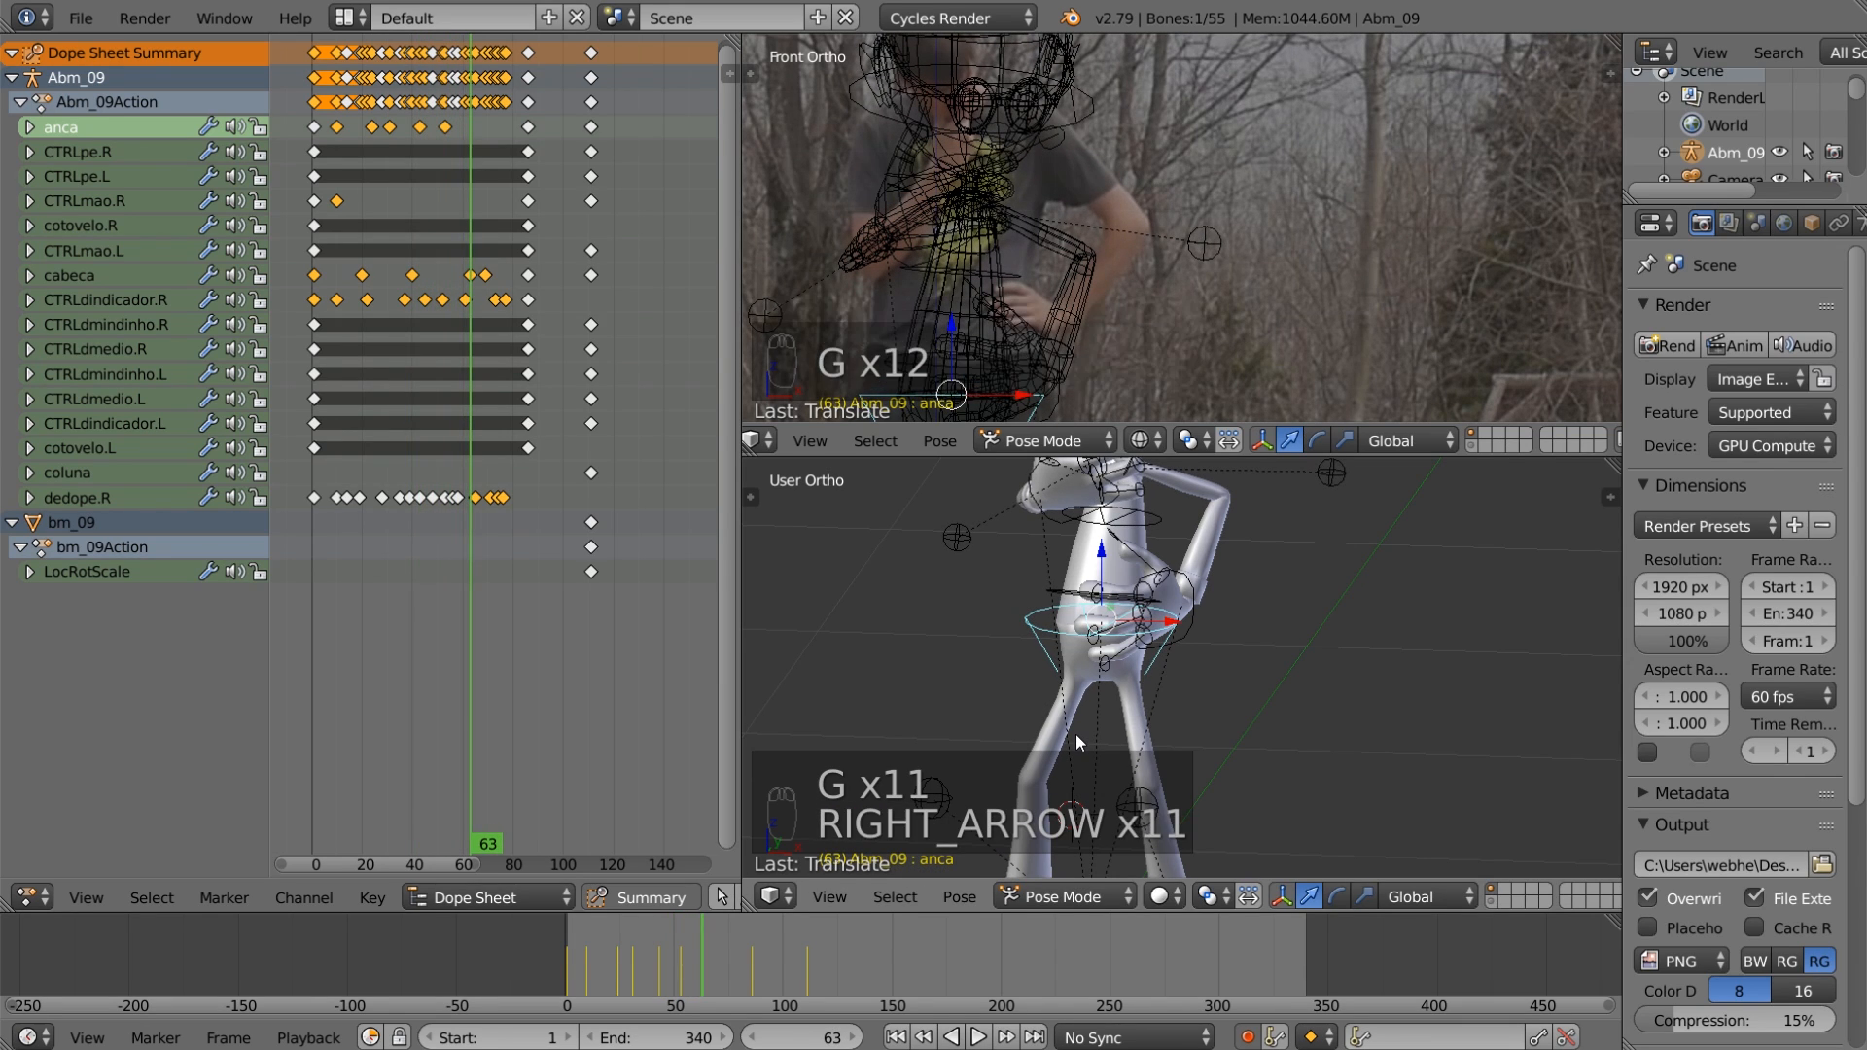
{"action": "left_click", "coordinate": [1067, 774]}
Step: Key the hip control raised by about 0.008 at frame 75
{"action": "key", "text": "Right"}
{"action": "key", "text": "Right"}
{"action": "key", "text": "Right"}
{"action": "key", "text": "Right"}
{"action": "key", "text": "Right"}
{"action": "key", "text": "Right"}
{"action": "key", "text": "Right"}
{"action": "key", "text": "Right"}
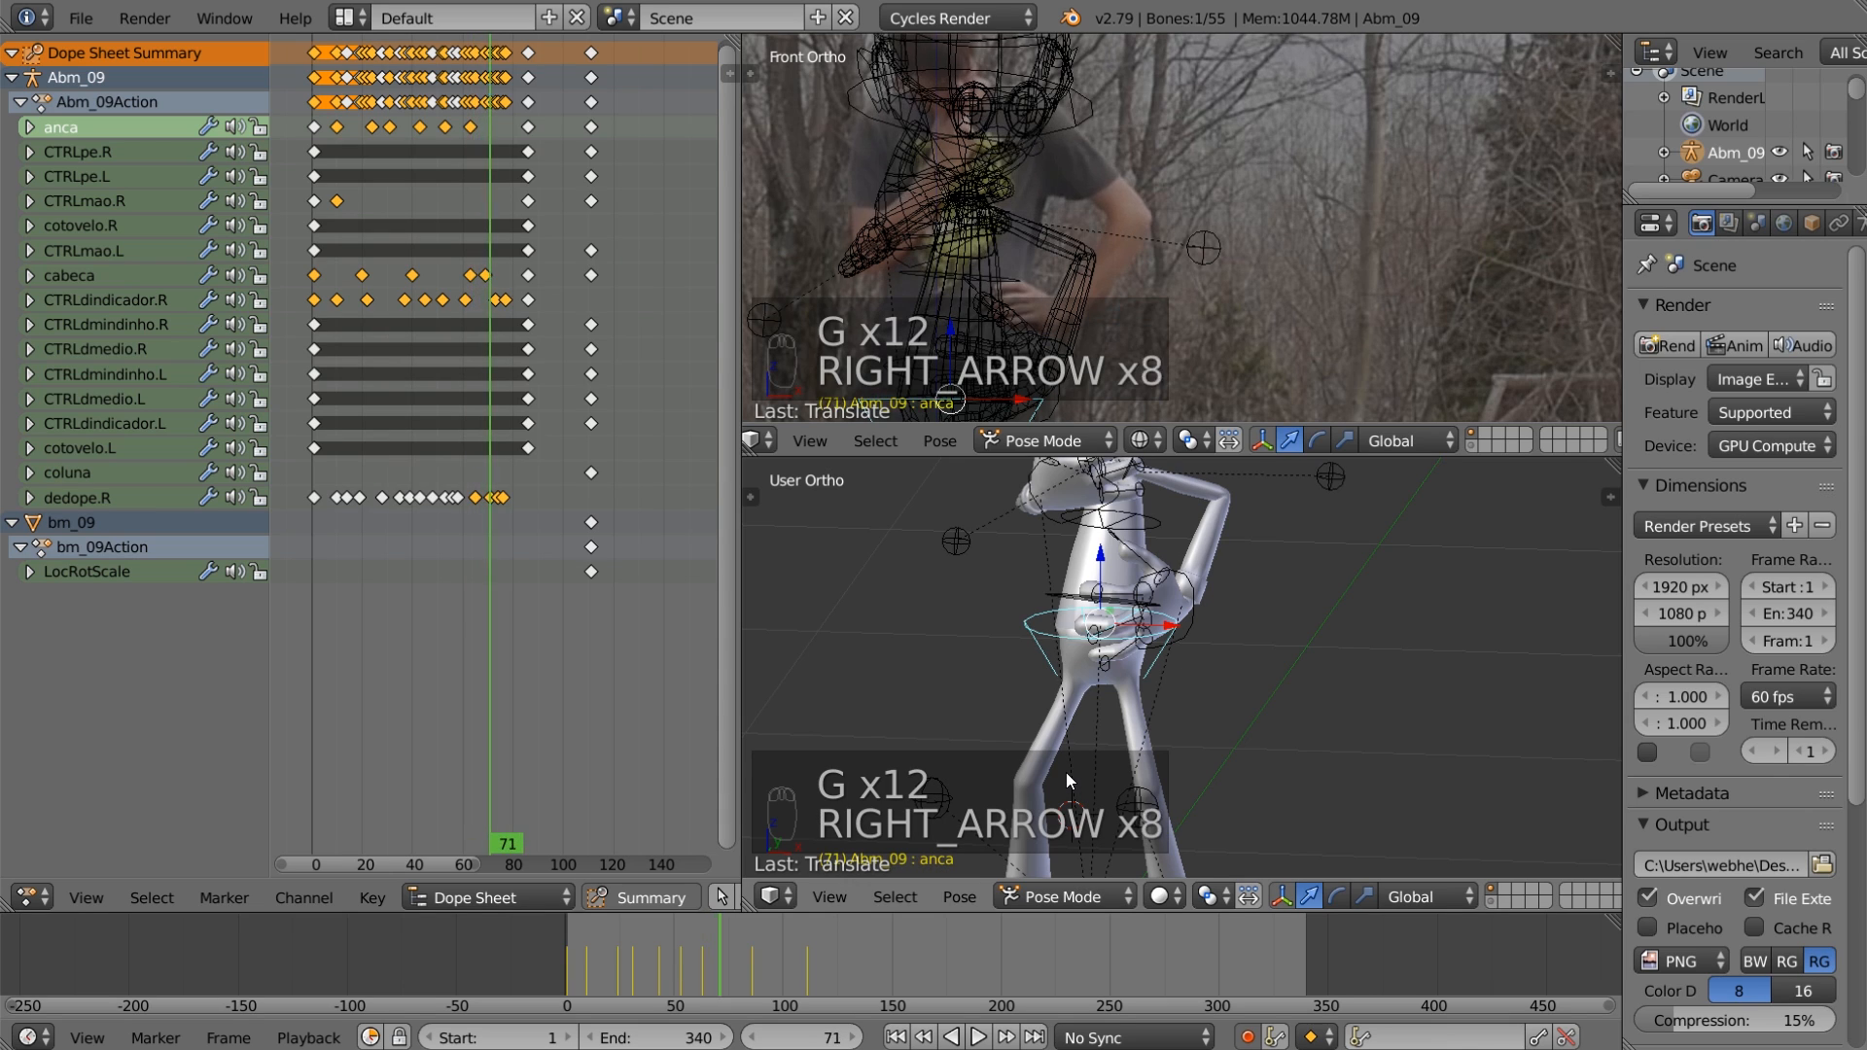
{"action": "key", "text": "Right"}
{"action": "key", "text": "Right"}
{"action": "key", "text": "Right"}
{"action": "key", "text": "Right"}
{"action": "key", "text": "Right"}
{"action": "key", "text": "Right"}
{"action": "key", "text": "g"}
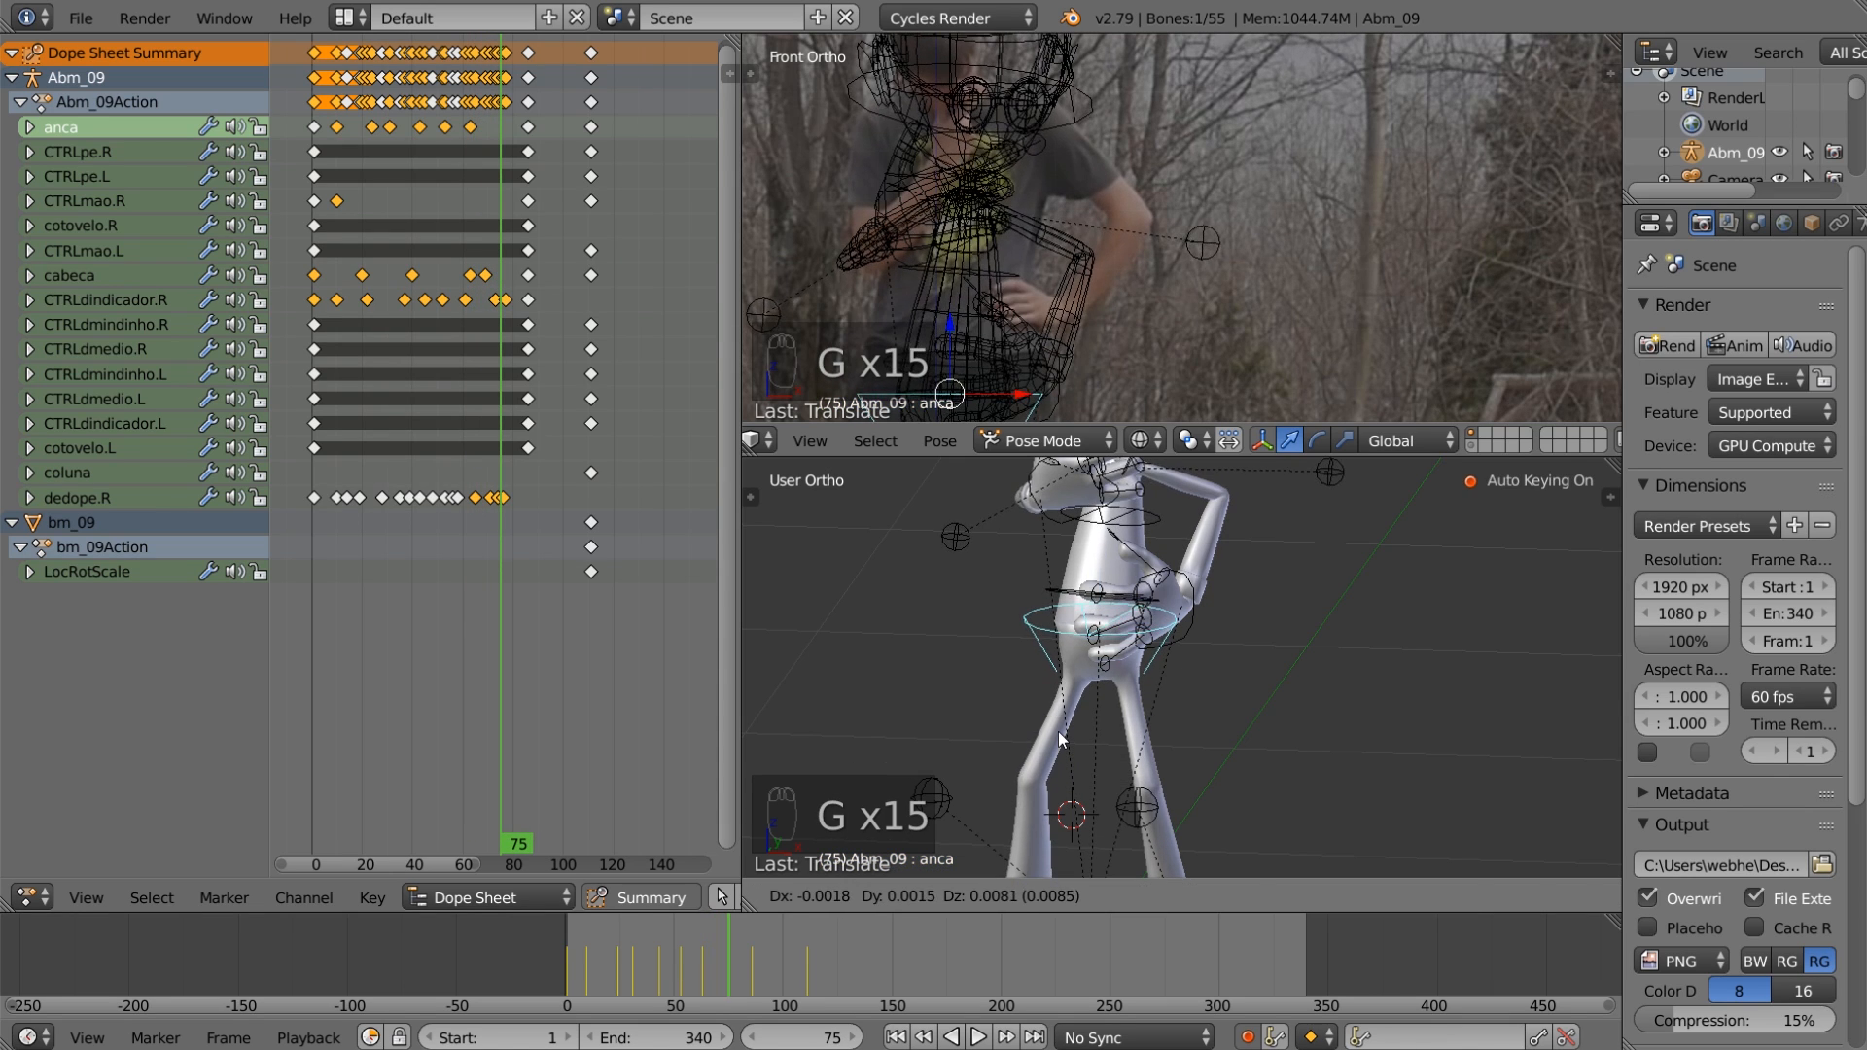
{"action": "left_click", "coordinate": [1058, 731]}
Step: Advance to frame 84 and key the hip control moved down
{"action": "key", "text": "Right"}
{"action": "key", "text": "Right"}
{"action": "key", "text": "Right"}
{"action": "key", "text": "Right"}
{"action": "key", "text": "Right"}
{"action": "key", "text": "Right"}
{"action": "key", "text": "Right"}
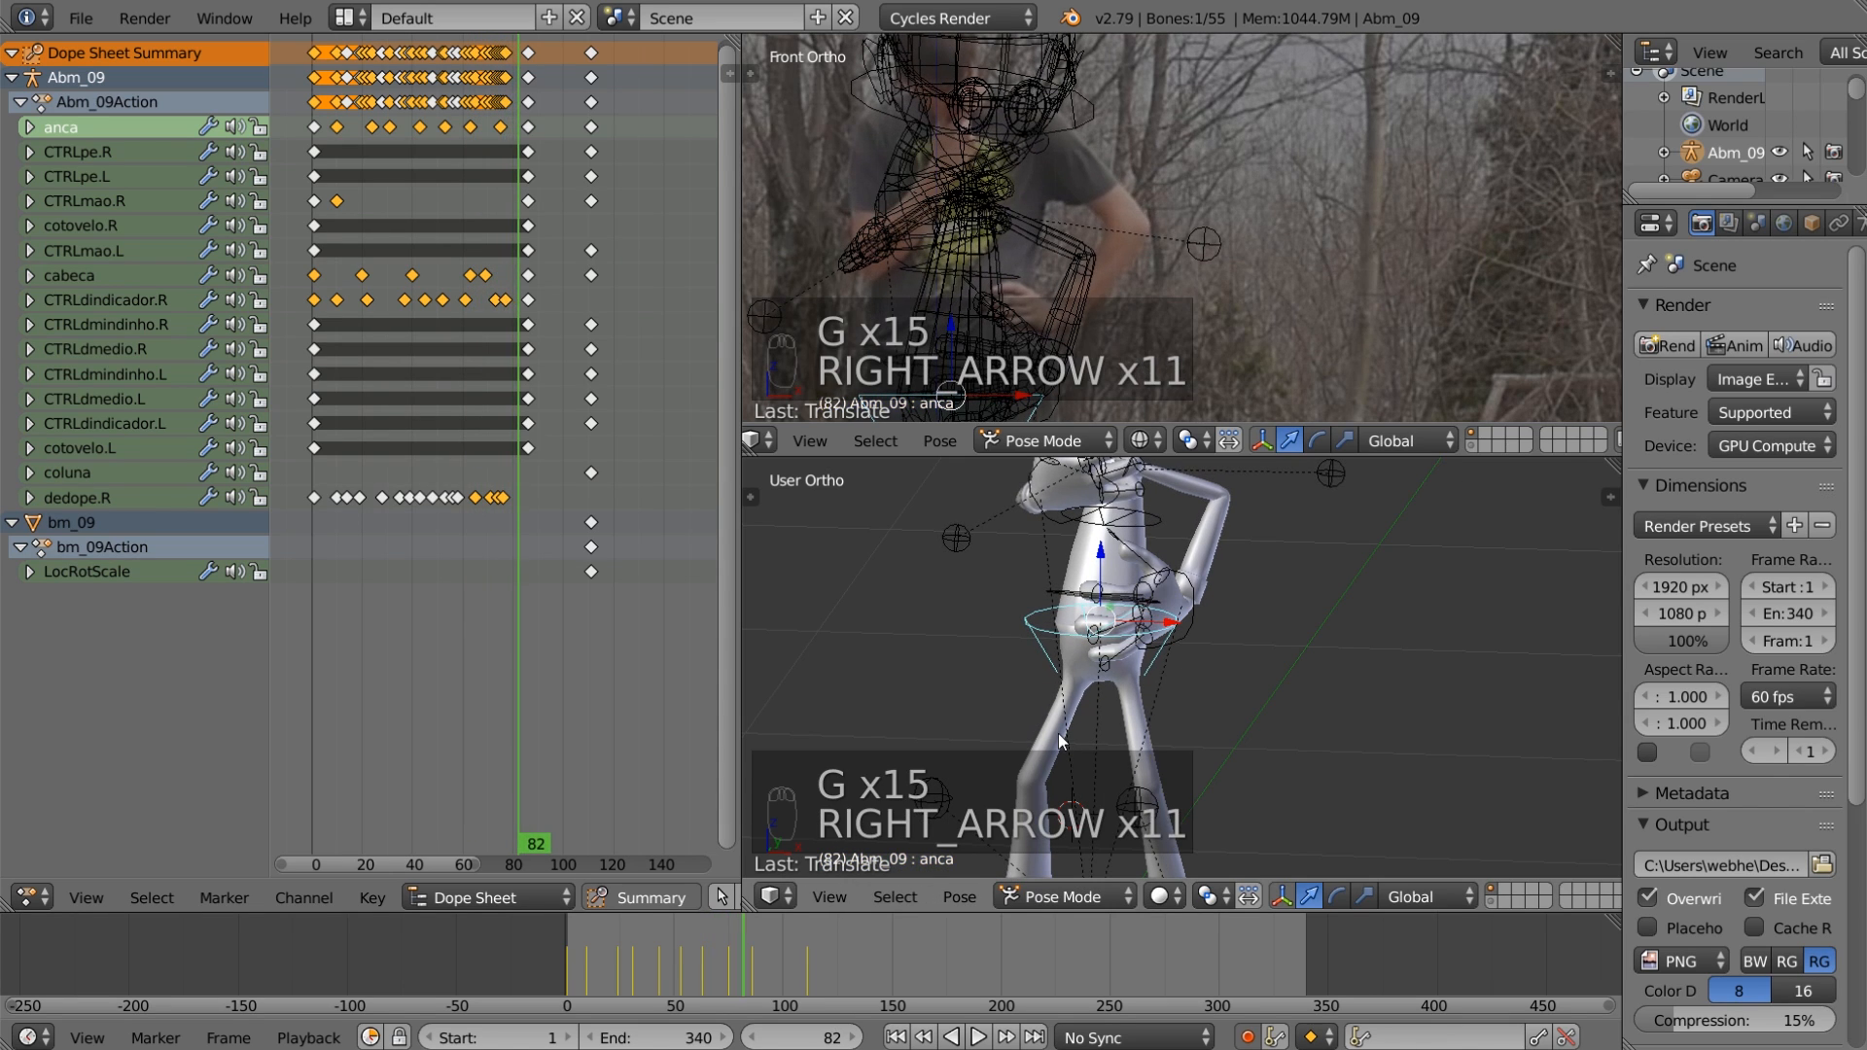
{"action": "key", "text": "Right"}
{"action": "key", "text": "Right"}
{"action": "key", "text": "Right"}
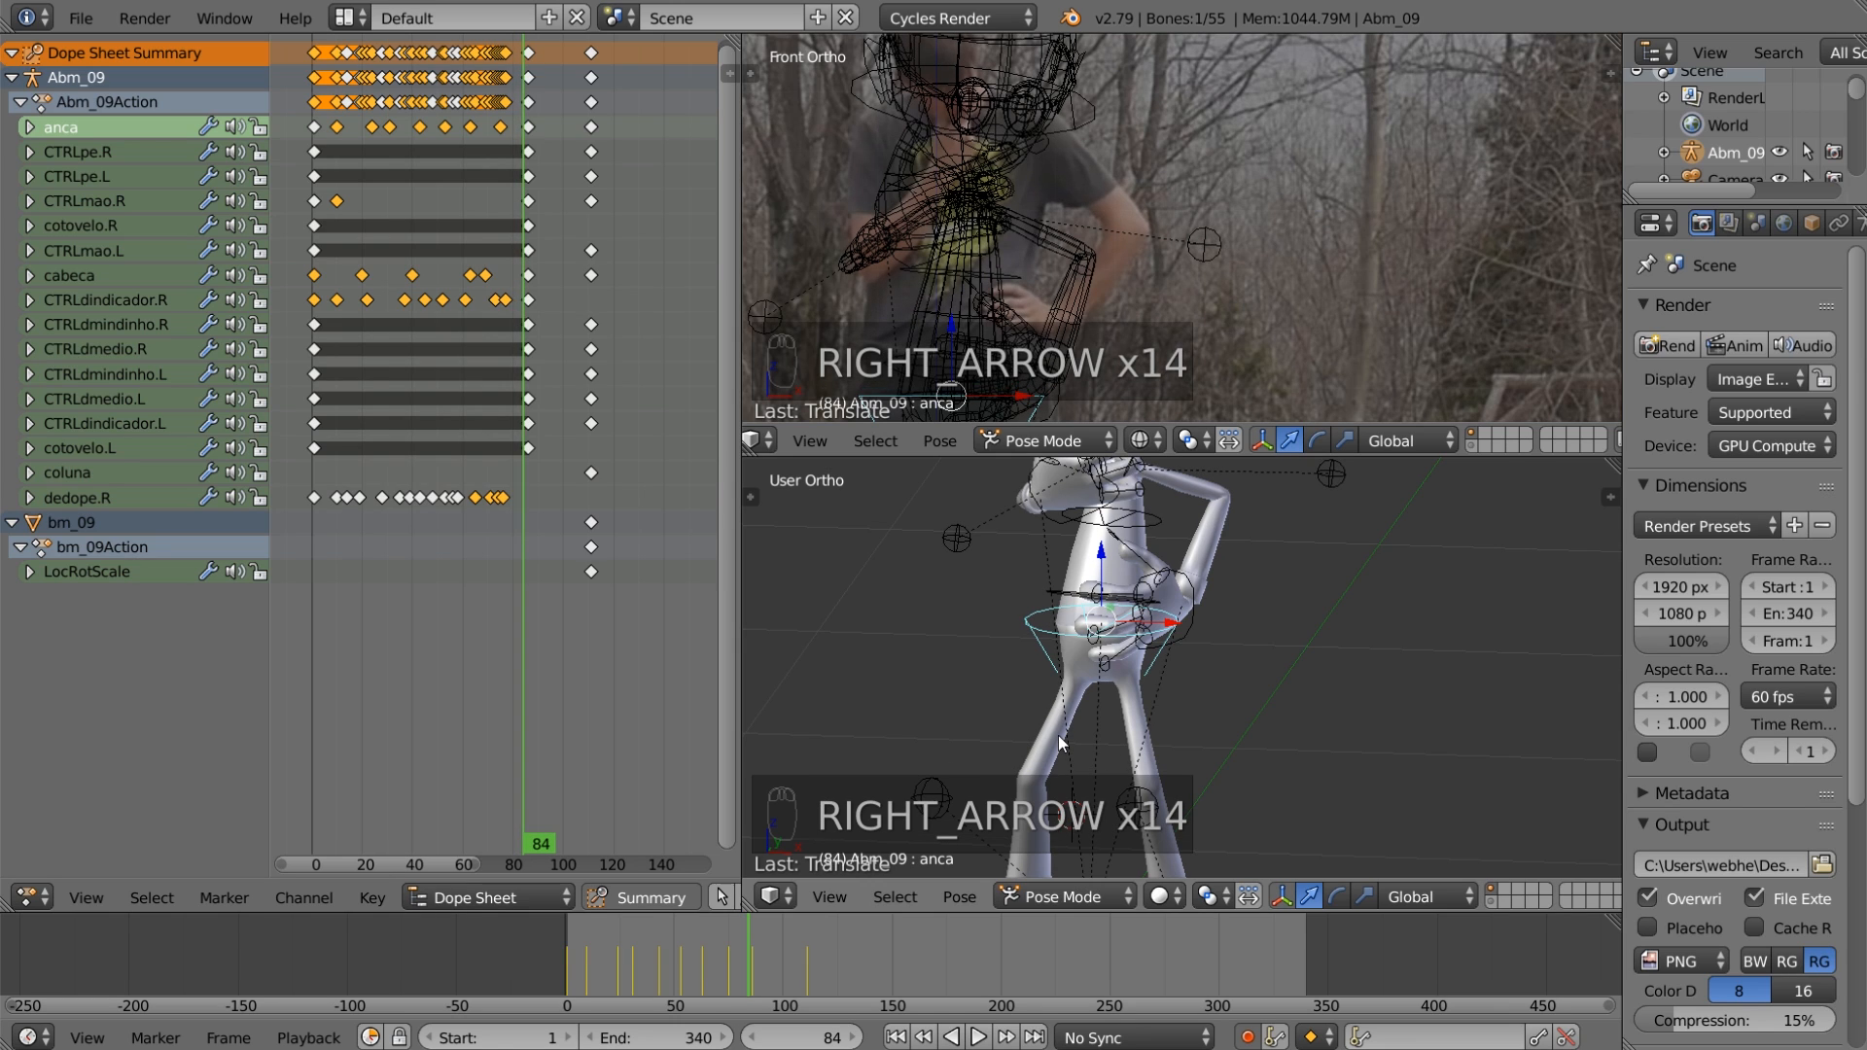
{"action": "key", "text": "g"}
{"action": "left_click", "coordinate": [1053, 778]}
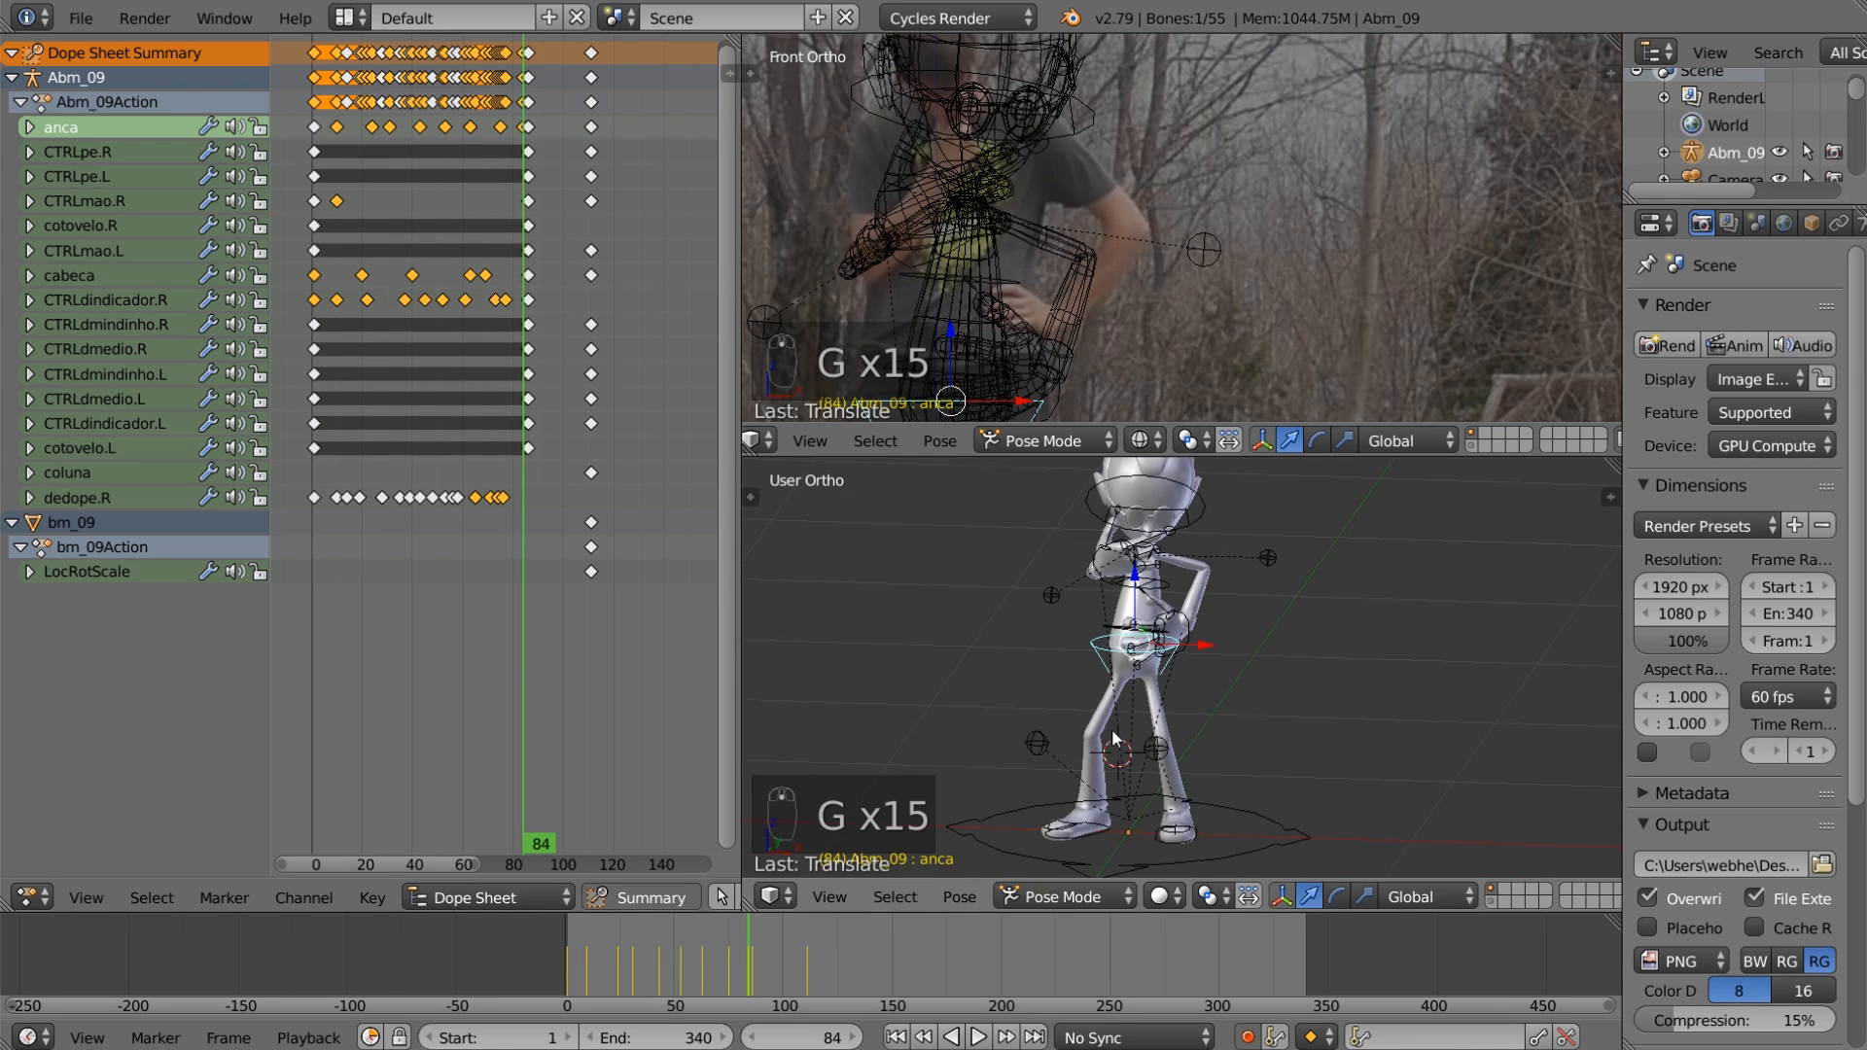
Step: Play the animation from the first frame and scrub back to frame 68 to review the hip motion
{"action": "left_click", "coordinate": [896, 1037]}
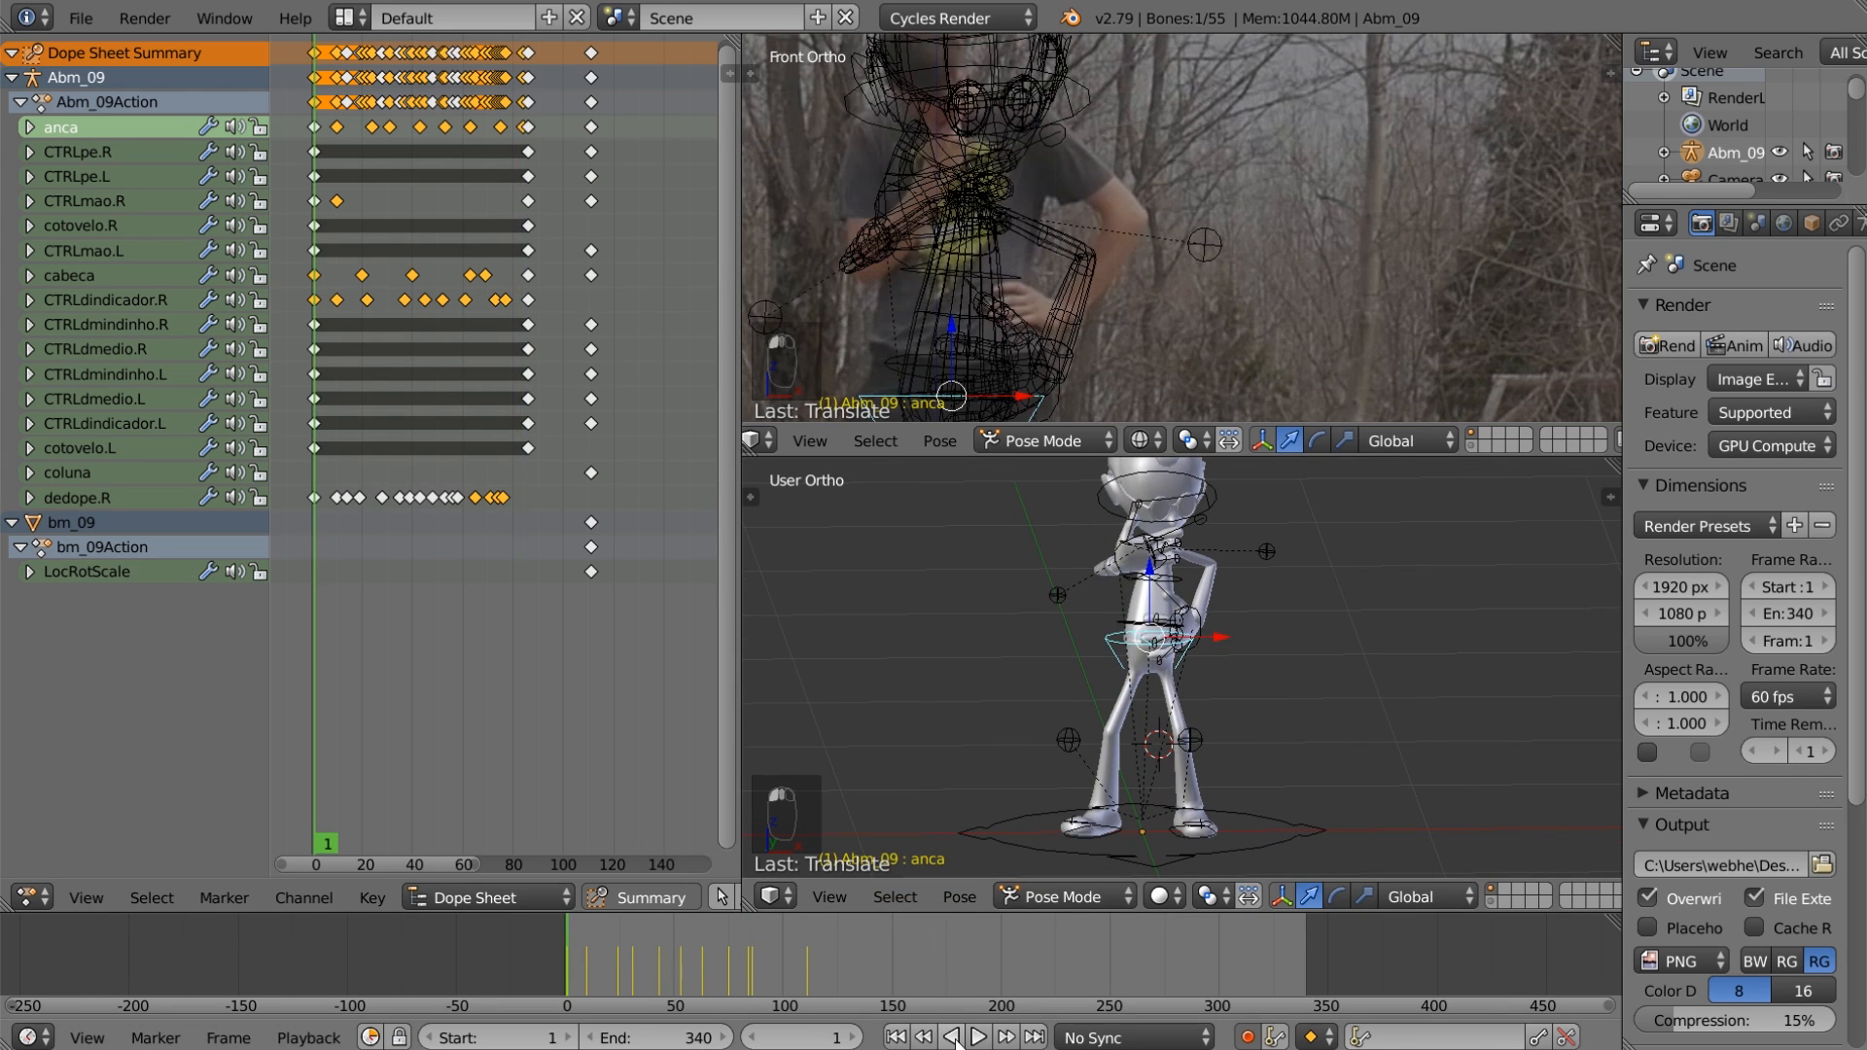
{"action": "left_click", "coordinate": [975, 1038]}
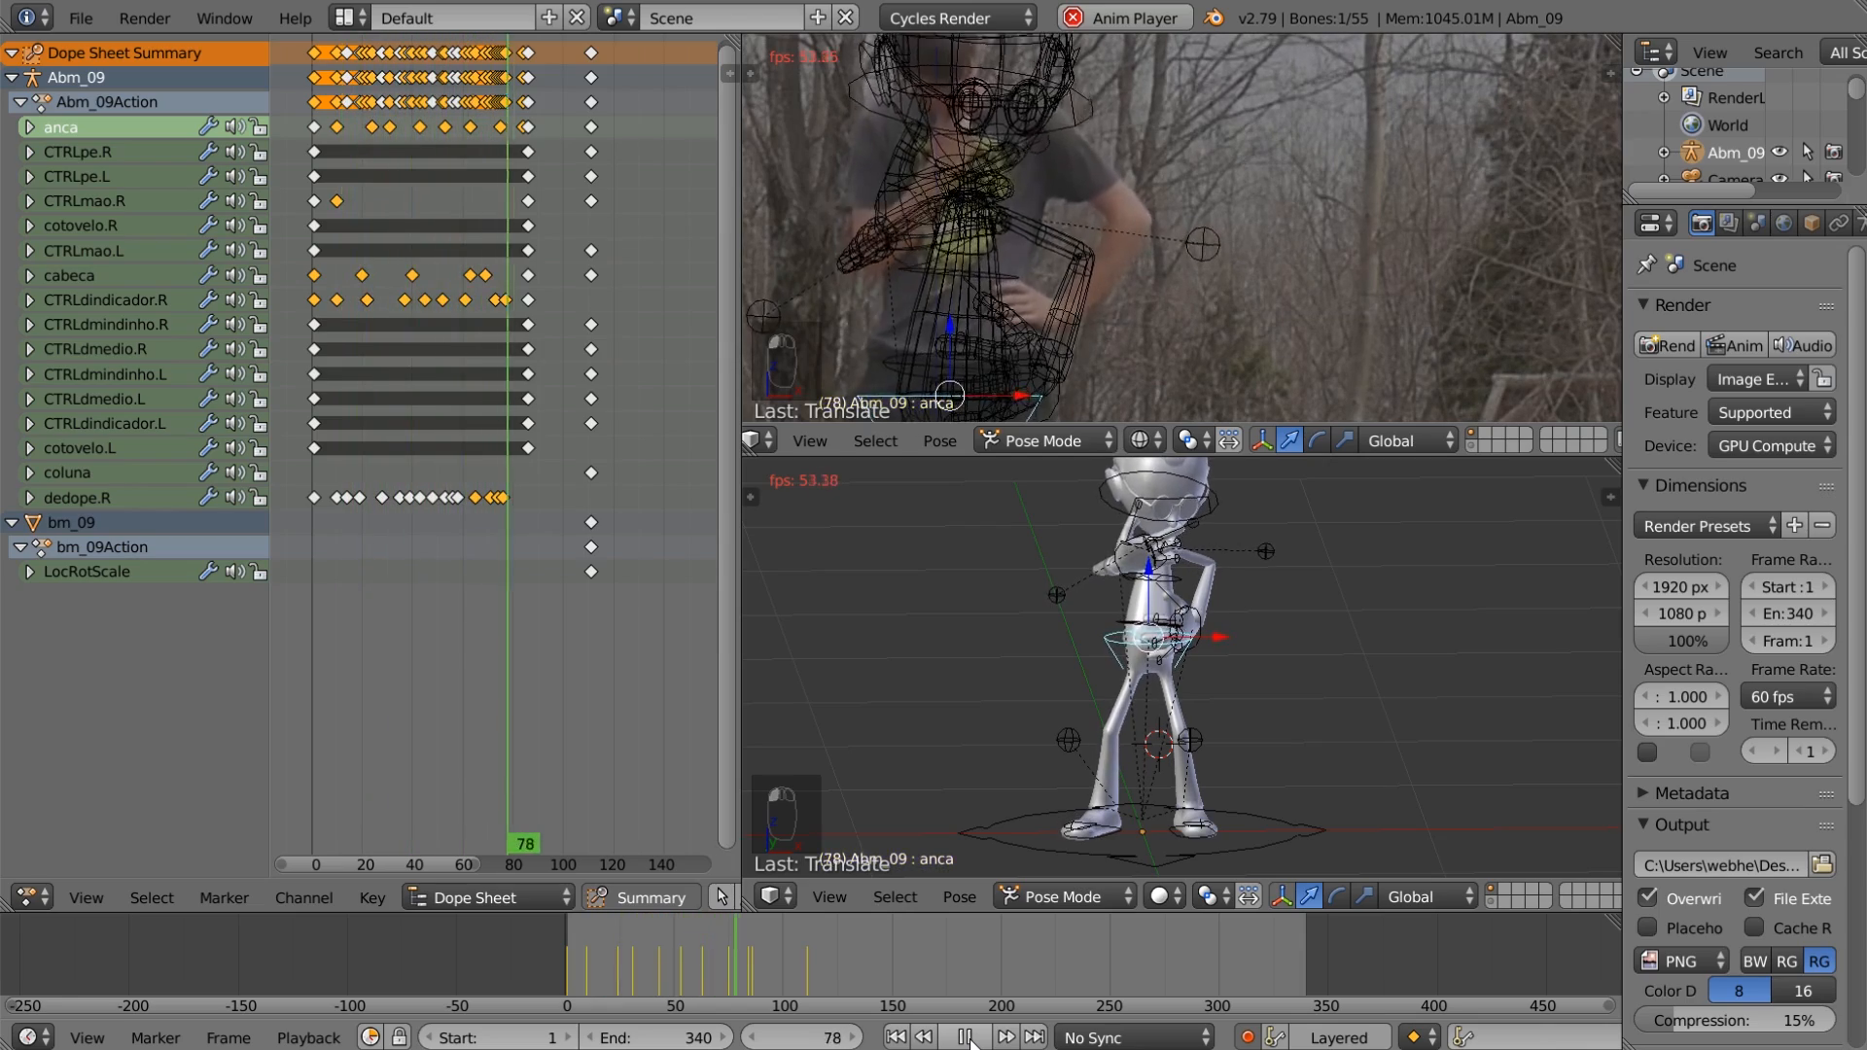
{"action": "left_click", "coordinate": [970, 1038]}
{"action": "left_click_drag", "start_coordinate": [758, 984], "coordinate": [714, 972]}
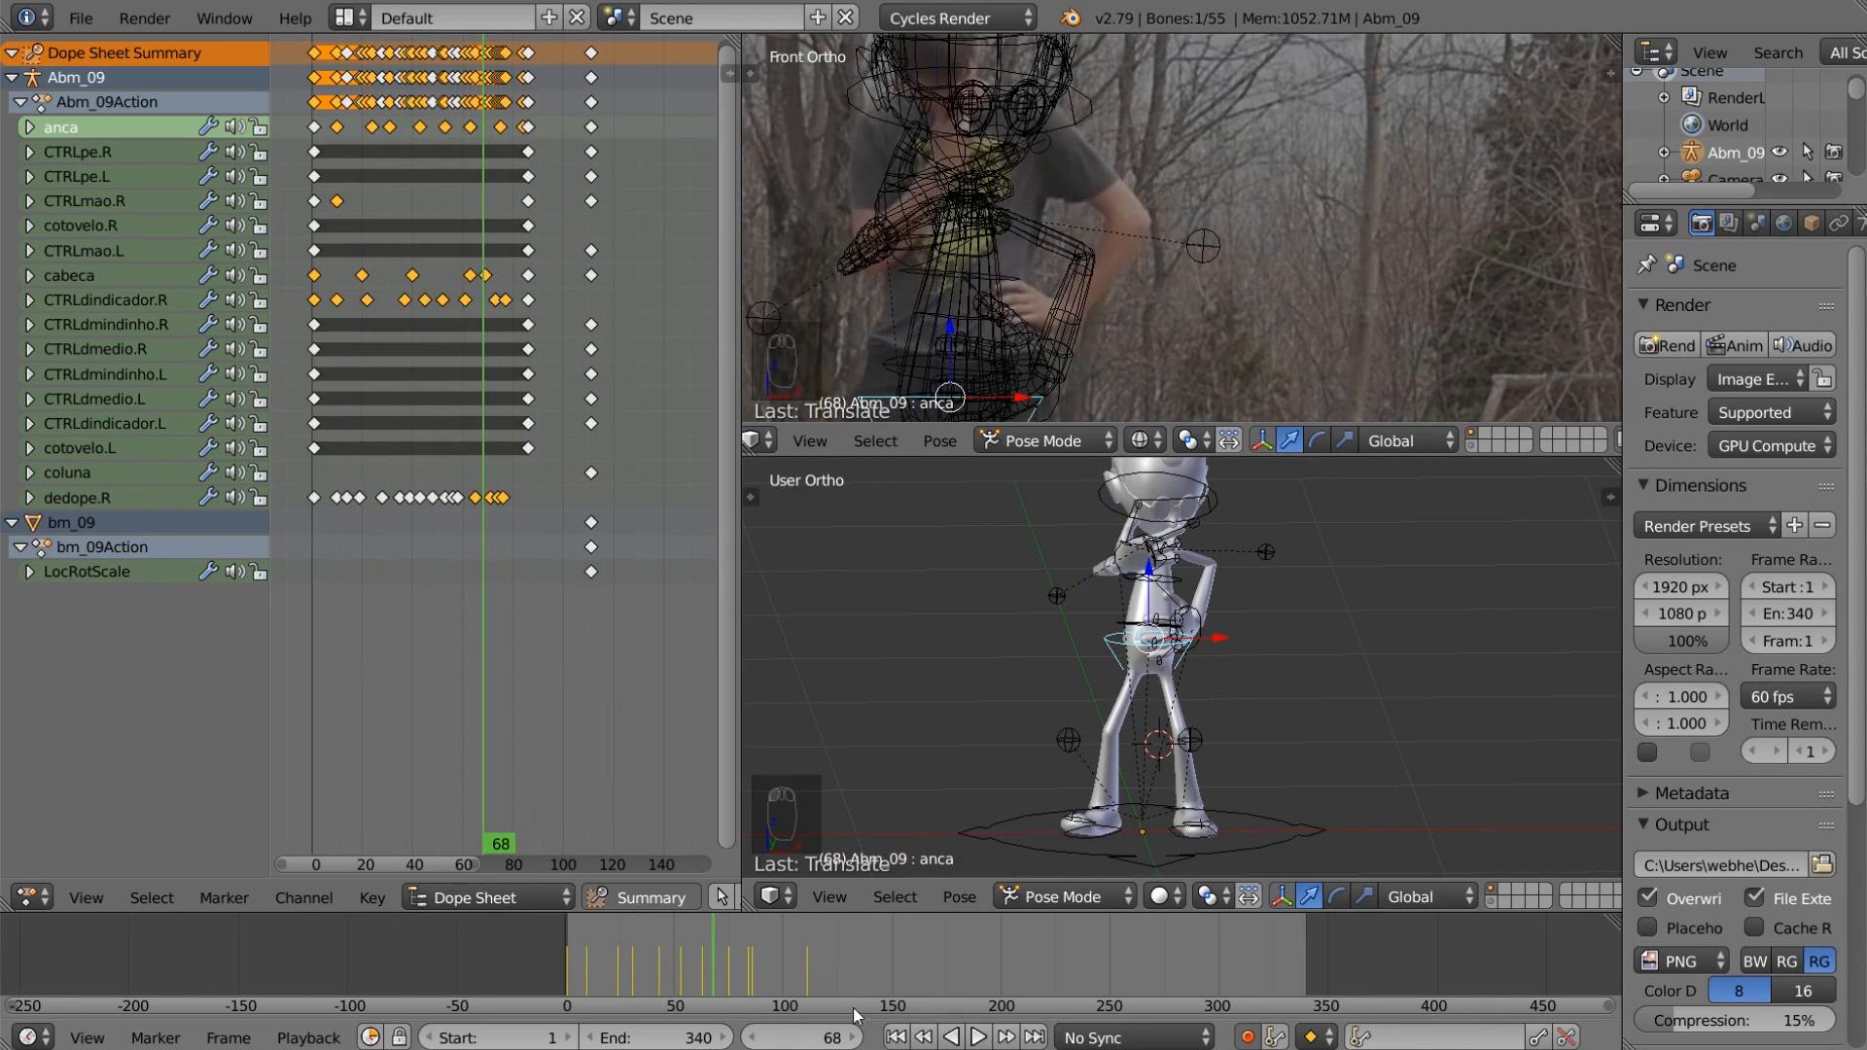
Step: Select the left hand control, scrub to frame 18 and key it with a slight position shift
{"action": "right_click", "coordinate": [1206, 616]}
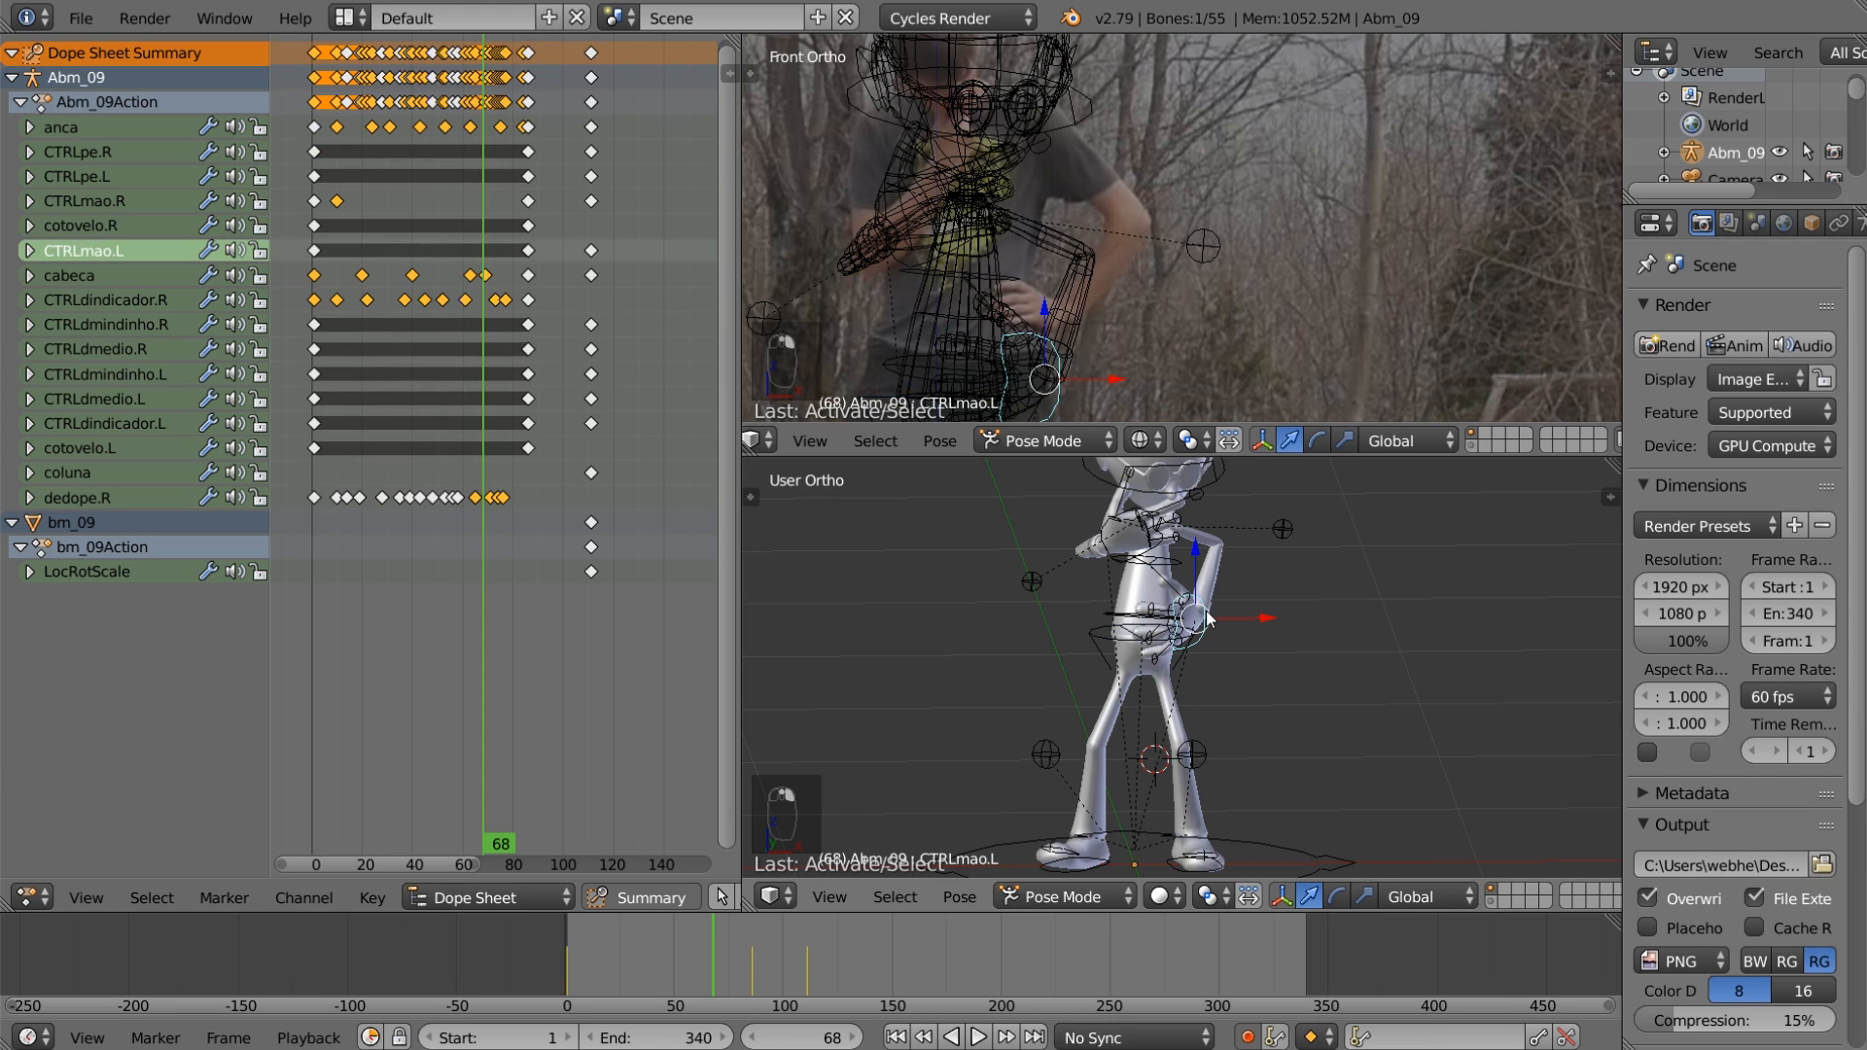
{"action": "left_click", "coordinate": [892, 1037]}
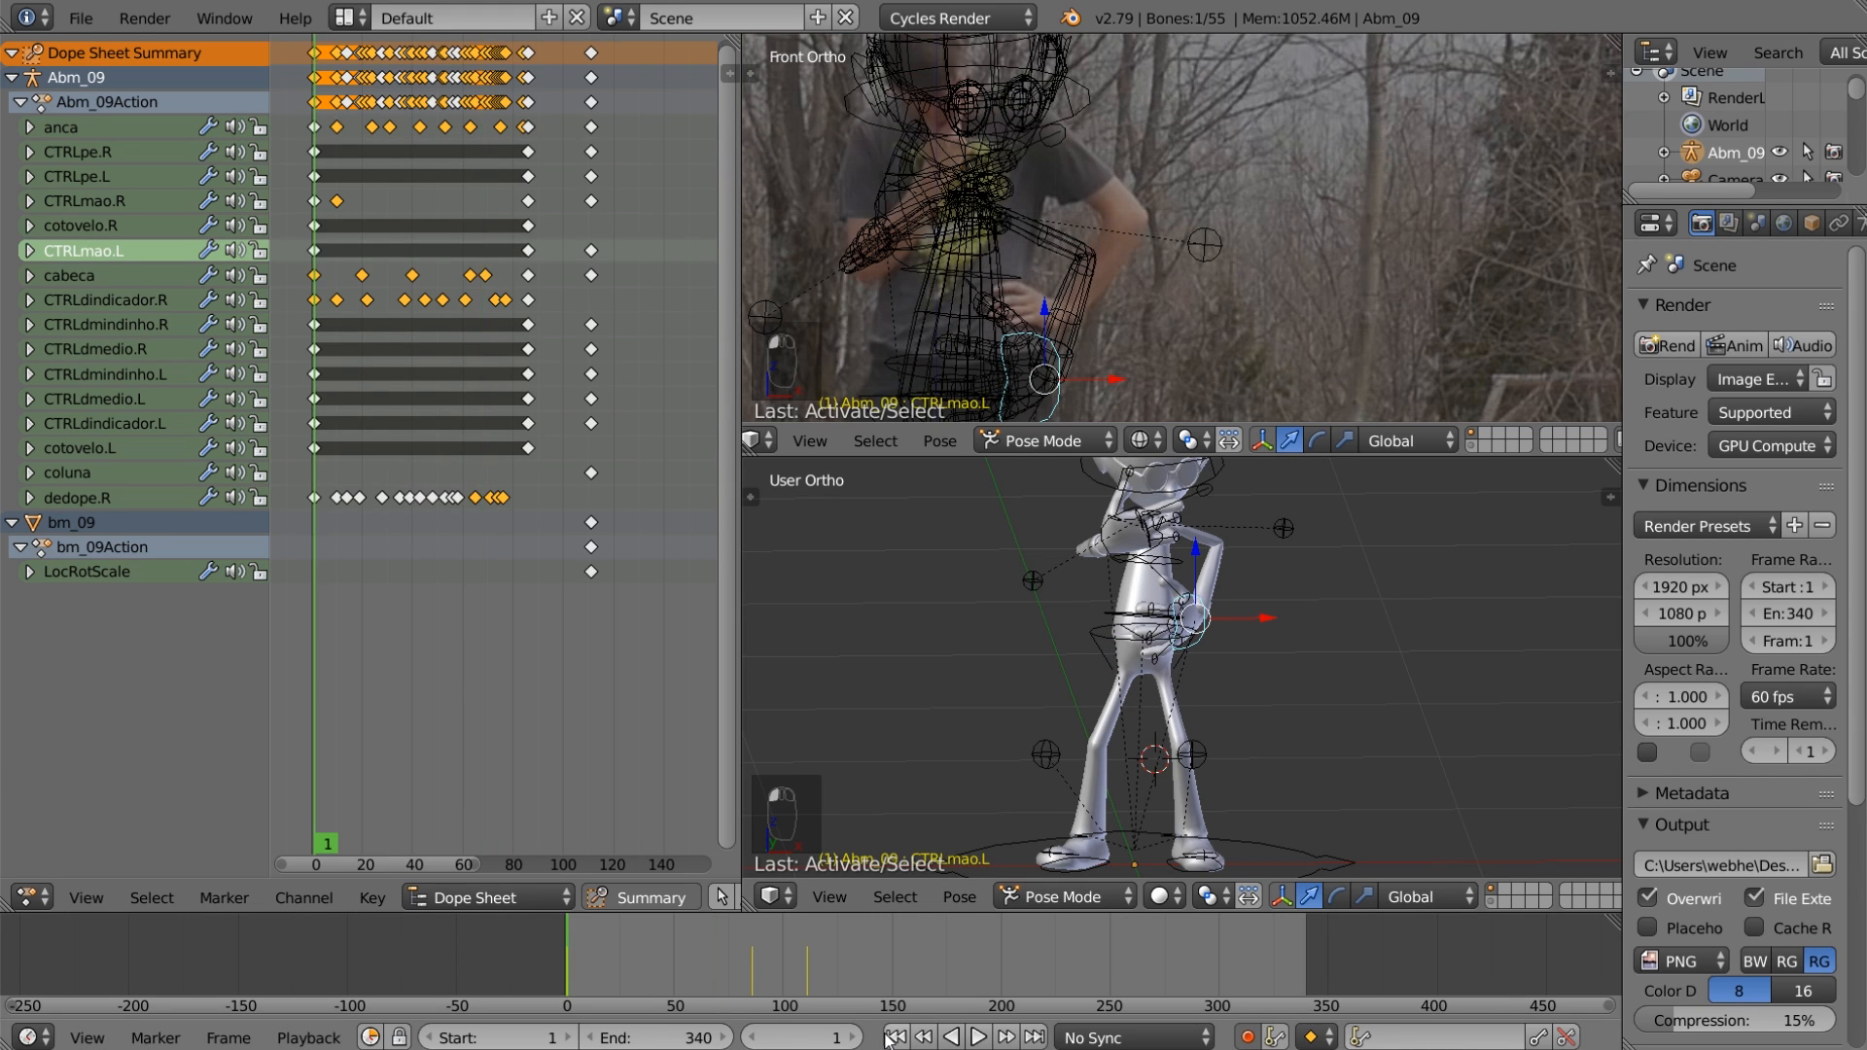
{"action": "left_click_drag", "start_coordinate": [683, 965], "coordinate": [606, 970]}
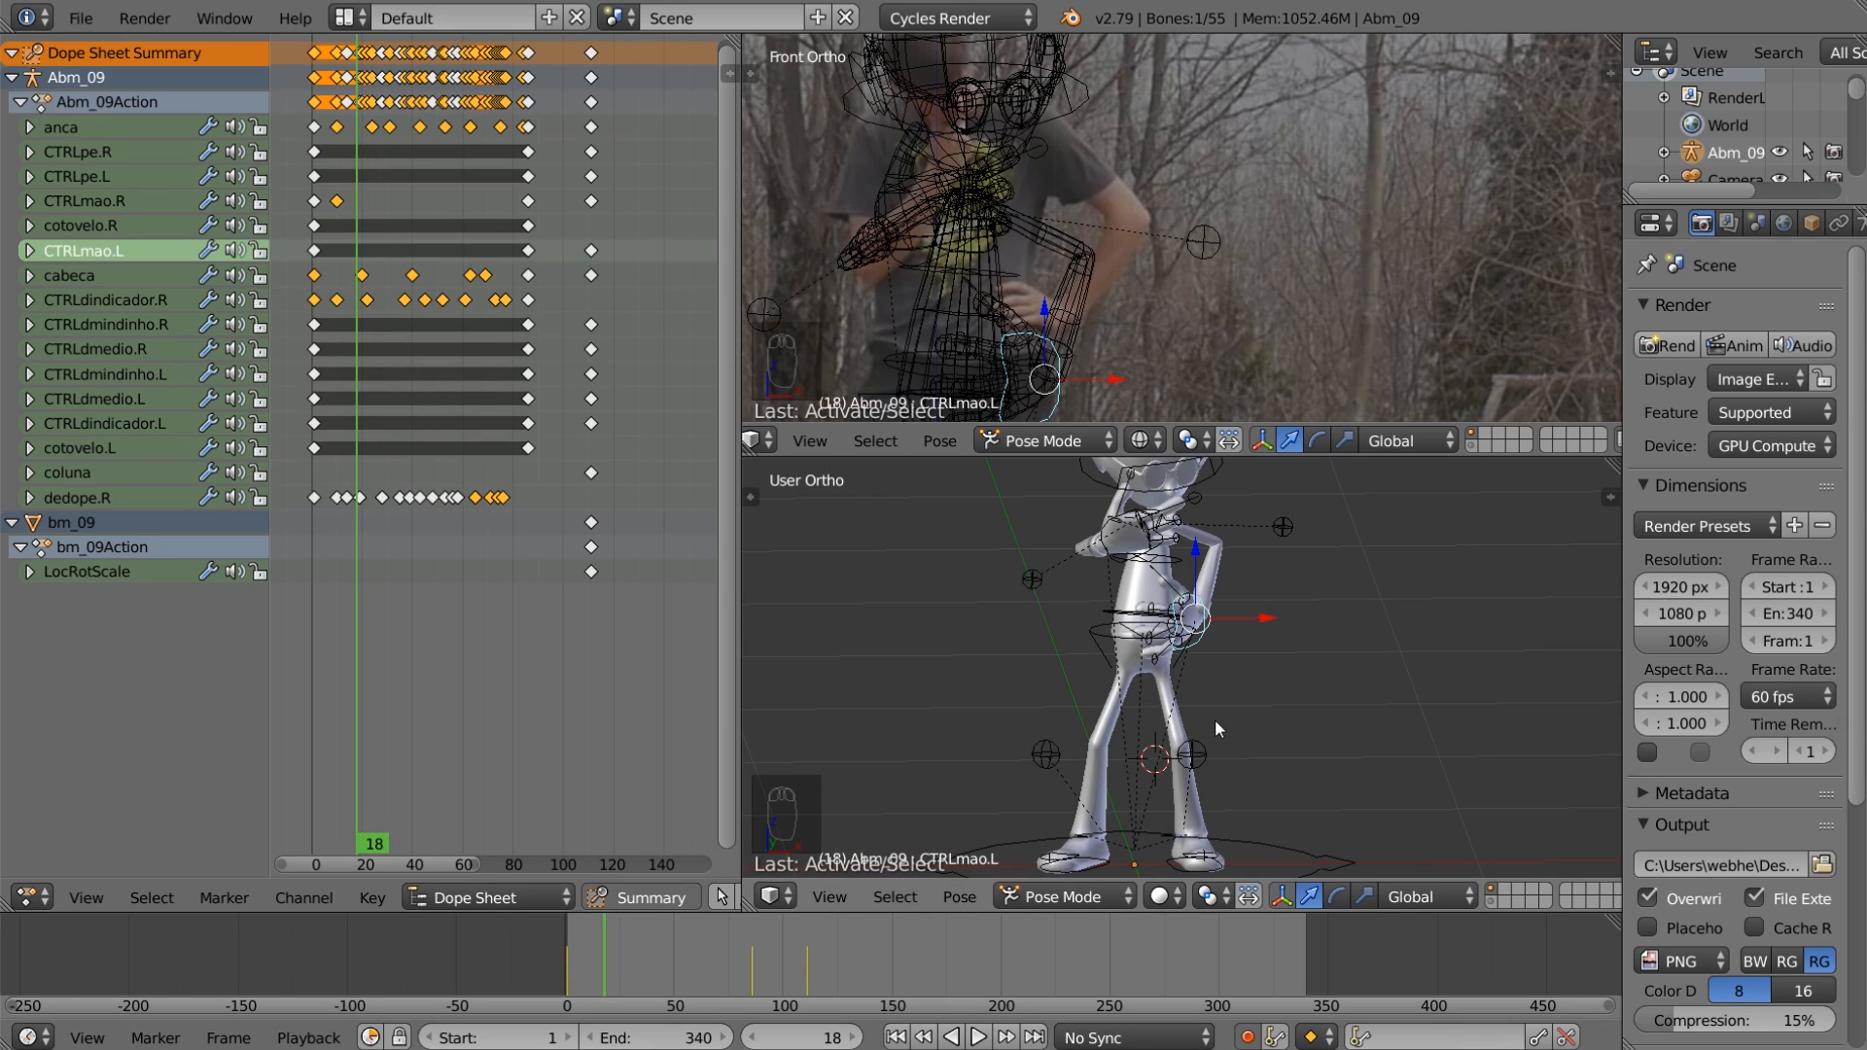
{"action": "left_click_drag", "start_coordinate": [1199, 569], "coordinate": [1206, 566]}
Step: Step forward to frame 70, keying small position shifts of the left hand control roughly every ten frames from about frame 35
{"action": "key", "text": "Right"}
{"action": "key", "text": "Right"}
{"action": "key", "text": "Right"}
{"action": "key", "text": "Right"}
{"action": "key", "text": "Right"}
{"action": "key", "text": "Right"}
{"action": "key", "text": "Right"}
{"action": "key", "text": "Right"}
{"action": "key", "text": "Right"}
{"action": "key", "text": "Right"}
{"action": "key", "text": "Right"}
{"action": "key", "text": "Right"}
{"action": "key", "text": "Right"}
{"action": "key", "text": "Right"}
{"action": "key", "text": "Right"}
{"action": "key", "text": "Right"}
{"action": "key", "text": "Right"}
{"action": "key", "text": "Right"}
{"action": "key", "text": "Left"}
{"action": "key", "text": "Right"}
{"action": "key", "text": "Right"}
{"action": "key", "text": "Right"}
{"action": "key", "text": "Right"}
{"action": "key", "text": "Right"}
{"action": "key", "text": "Right"}
{"action": "key", "text": "Right"}
{"action": "key", "text": "Right"}
{"action": "key", "text": "Right"}
{"action": "key", "text": "Right"}
{"action": "key", "text": "Right"}
{"action": "key", "text": "Right"}
{"action": "key", "text": "Right"}
{"action": "key", "text": "Right"}
{"action": "key", "text": "Right"}
{"action": "key", "text": "Right"}
{"action": "key", "text": "Right"}
{"action": "key", "text": "Right"}
{"action": "key", "text": "Right"}
{"action": "key", "text": "Right"}
{"action": "key", "text": "Right"}
{"action": "key", "text": "Right"}
{"action": "key", "text": "Right"}
{"action": "key", "text": "Right"}
{"action": "key", "text": "Right"}
{"action": "key", "text": "Right"}
{"action": "key", "text": "Right"}
{"action": "key", "text": "Right"}
{"action": "key", "text": "Right"}
{"action": "key", "text": "Right"}
{"action": "key", "text": "Right"}
{"action": "key", "text": "Right"}
{"action": "key", "text": "Right"}
{"action": "key", "text": "Right"}
{"action": "key", "text": "Right"}
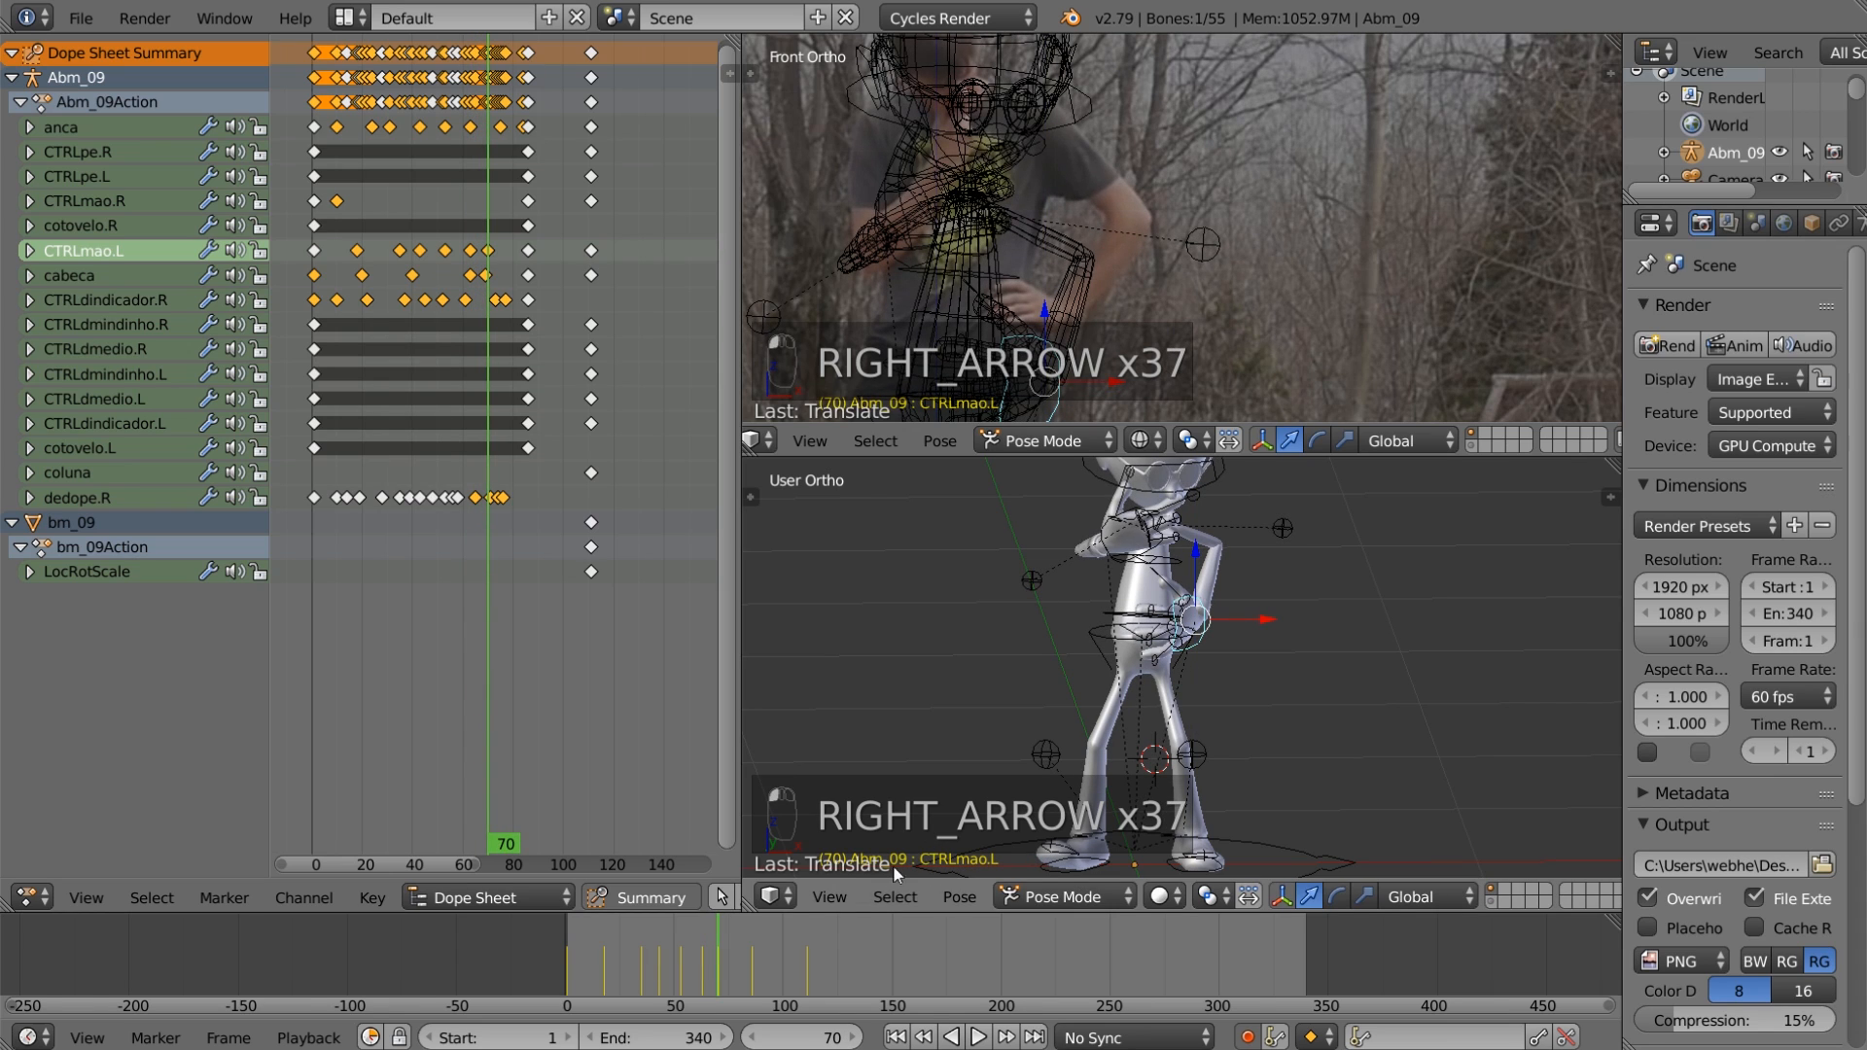
Step: Play the animation from the first frame to review the left hand motion
{"action": "scroll", "coordinate": [724, 958], "scroll_direction": "up", "scroll_amount": 1}
{"action": "left_click_drag", "start_coordinate": [717, 961], "coordinate": [677, 968]}
{"action": "left_click", "coordinate": [904, 1038]}
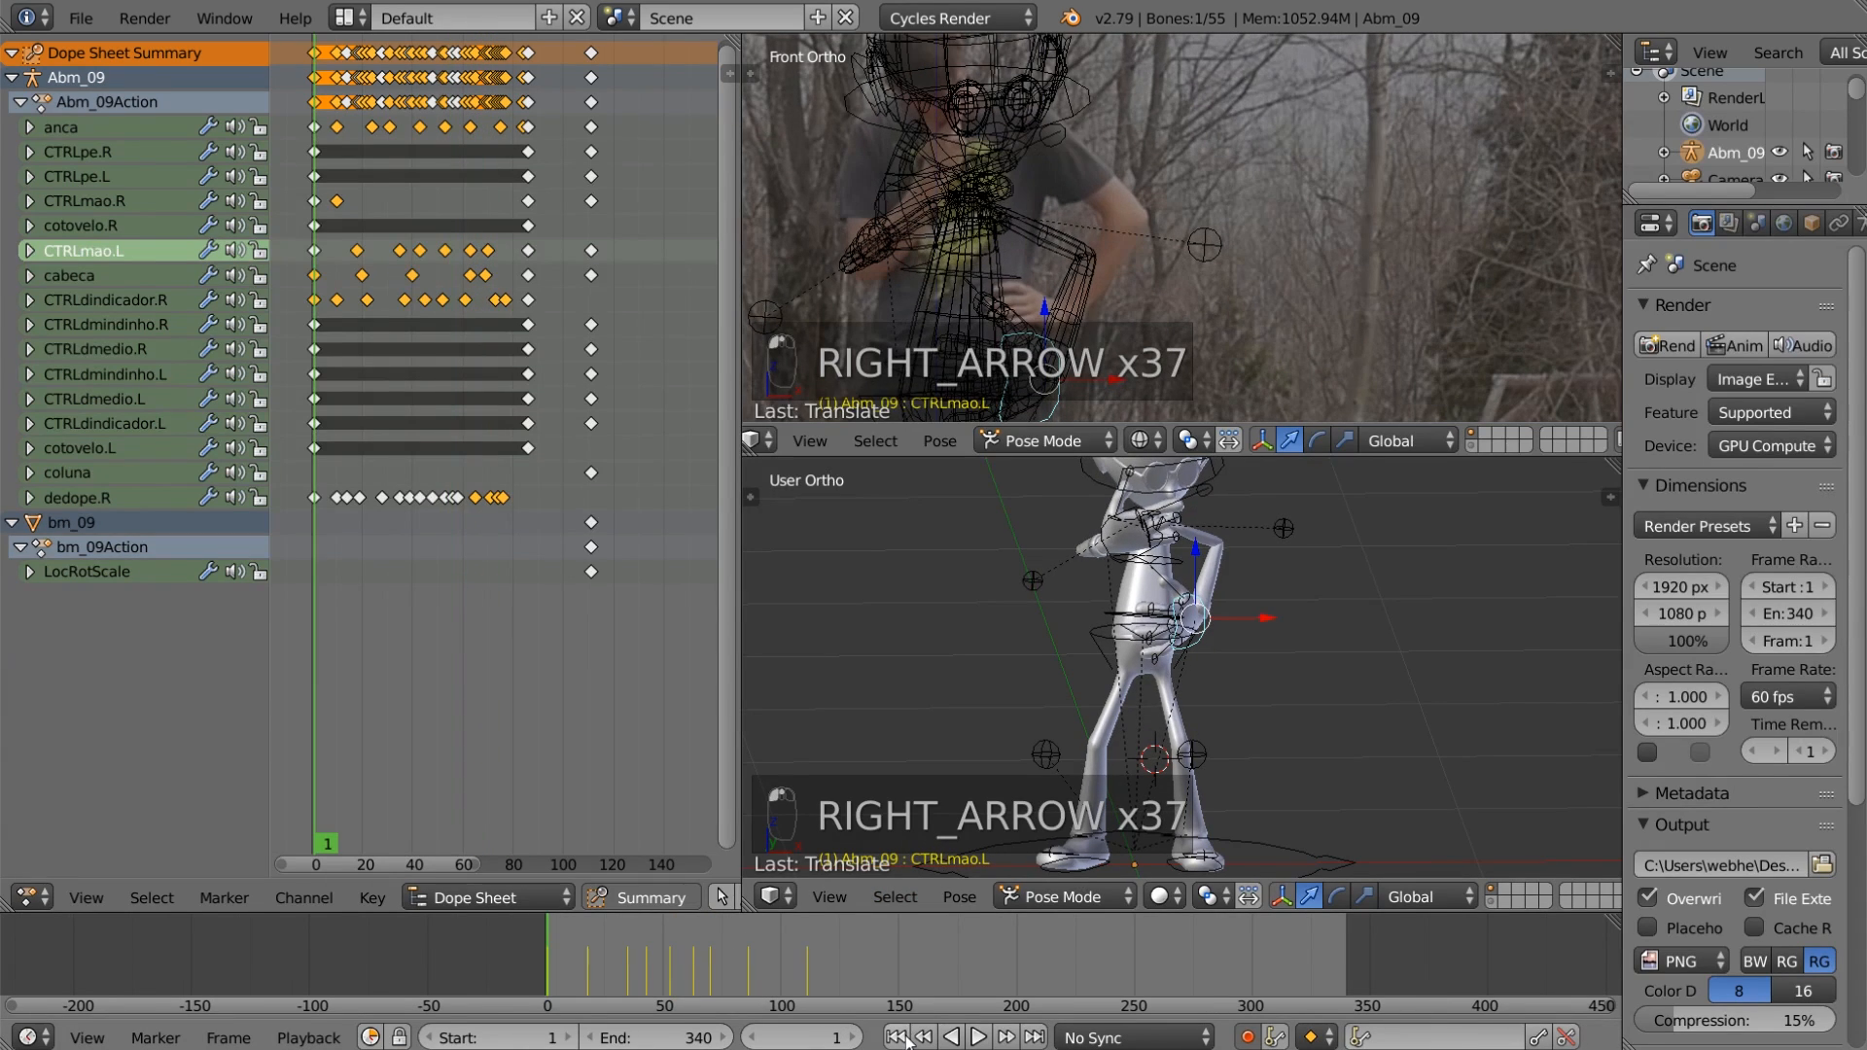
{"action": "left_click", "coordinate": [975, 1039]}
{"action": "left_click", "coordinate": [976, 1039]}
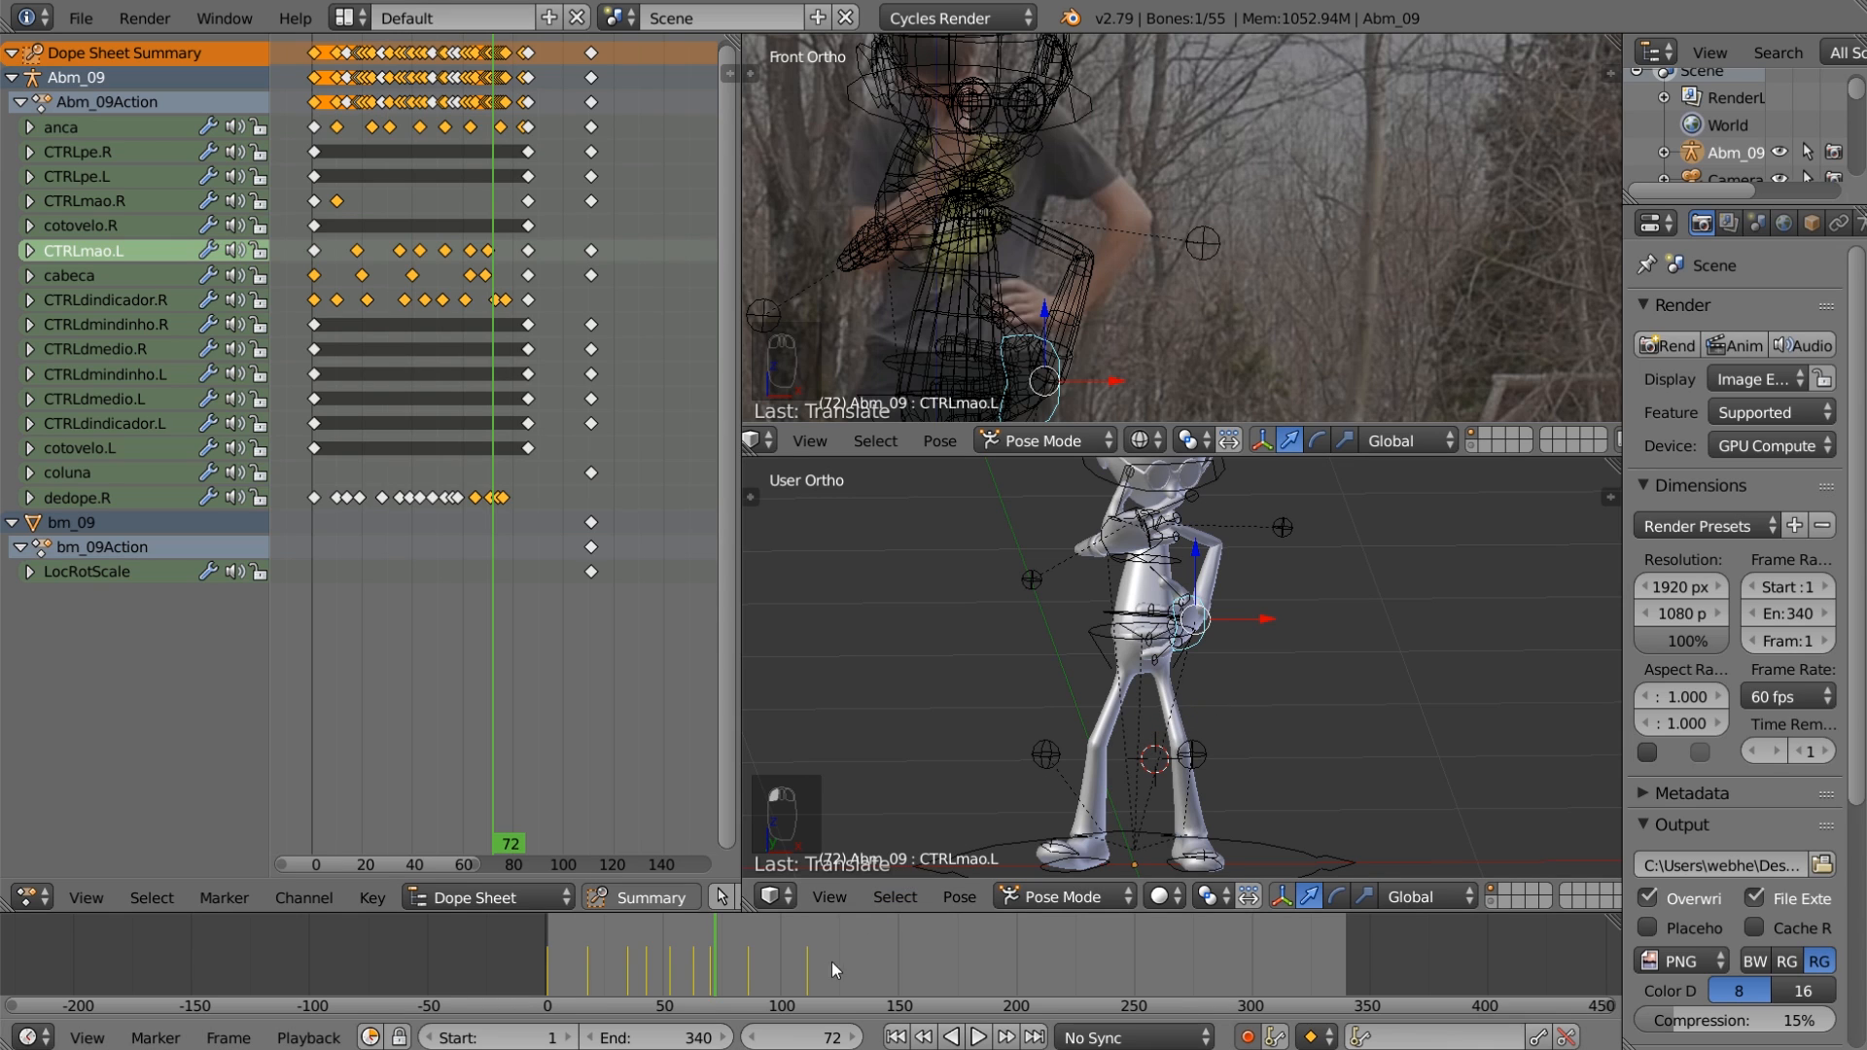
Step: Scrub to frame 93 and examine the frames up to 101 against the footage, settling on frame 100
{"action": "left_click_drag", "start_coordinate": [755, 965], "coordinate": [764, 975]}
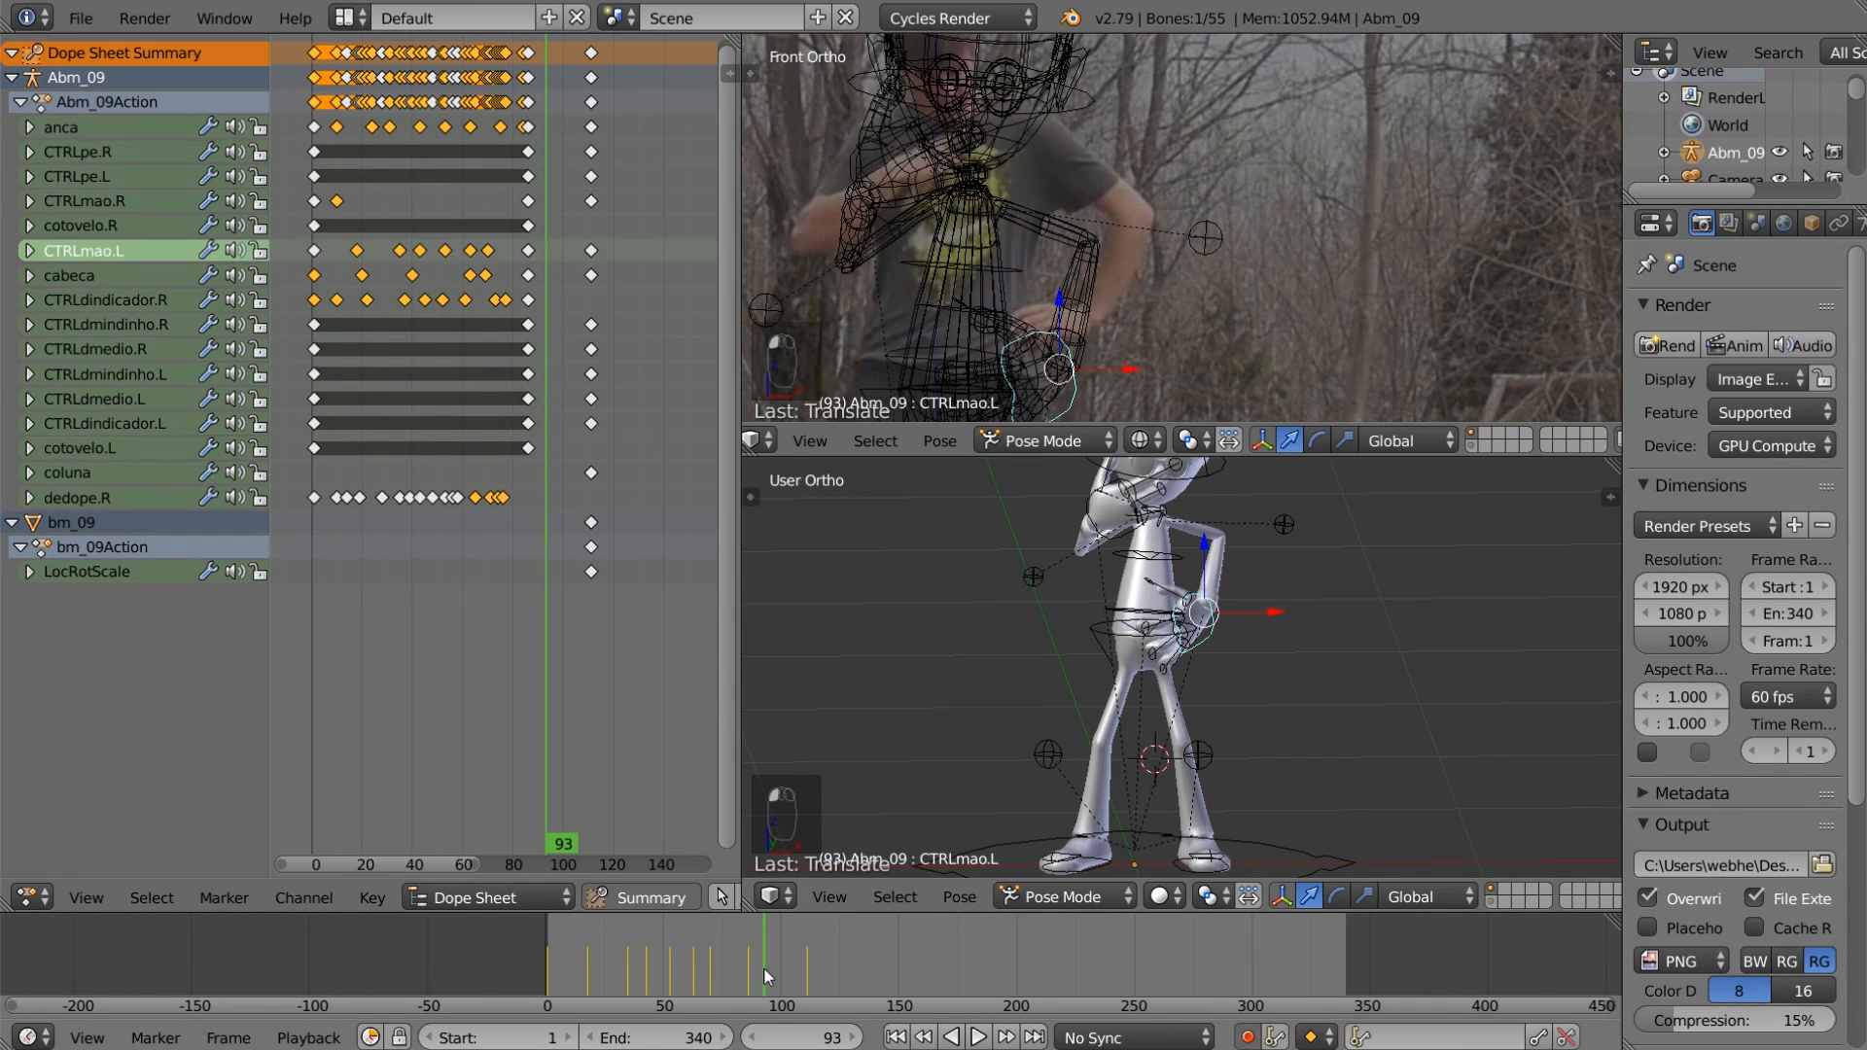
{"action": "scroll", "coordinate": [1021, 774], "scroll_direction": "down", "scroll_amount": 1}
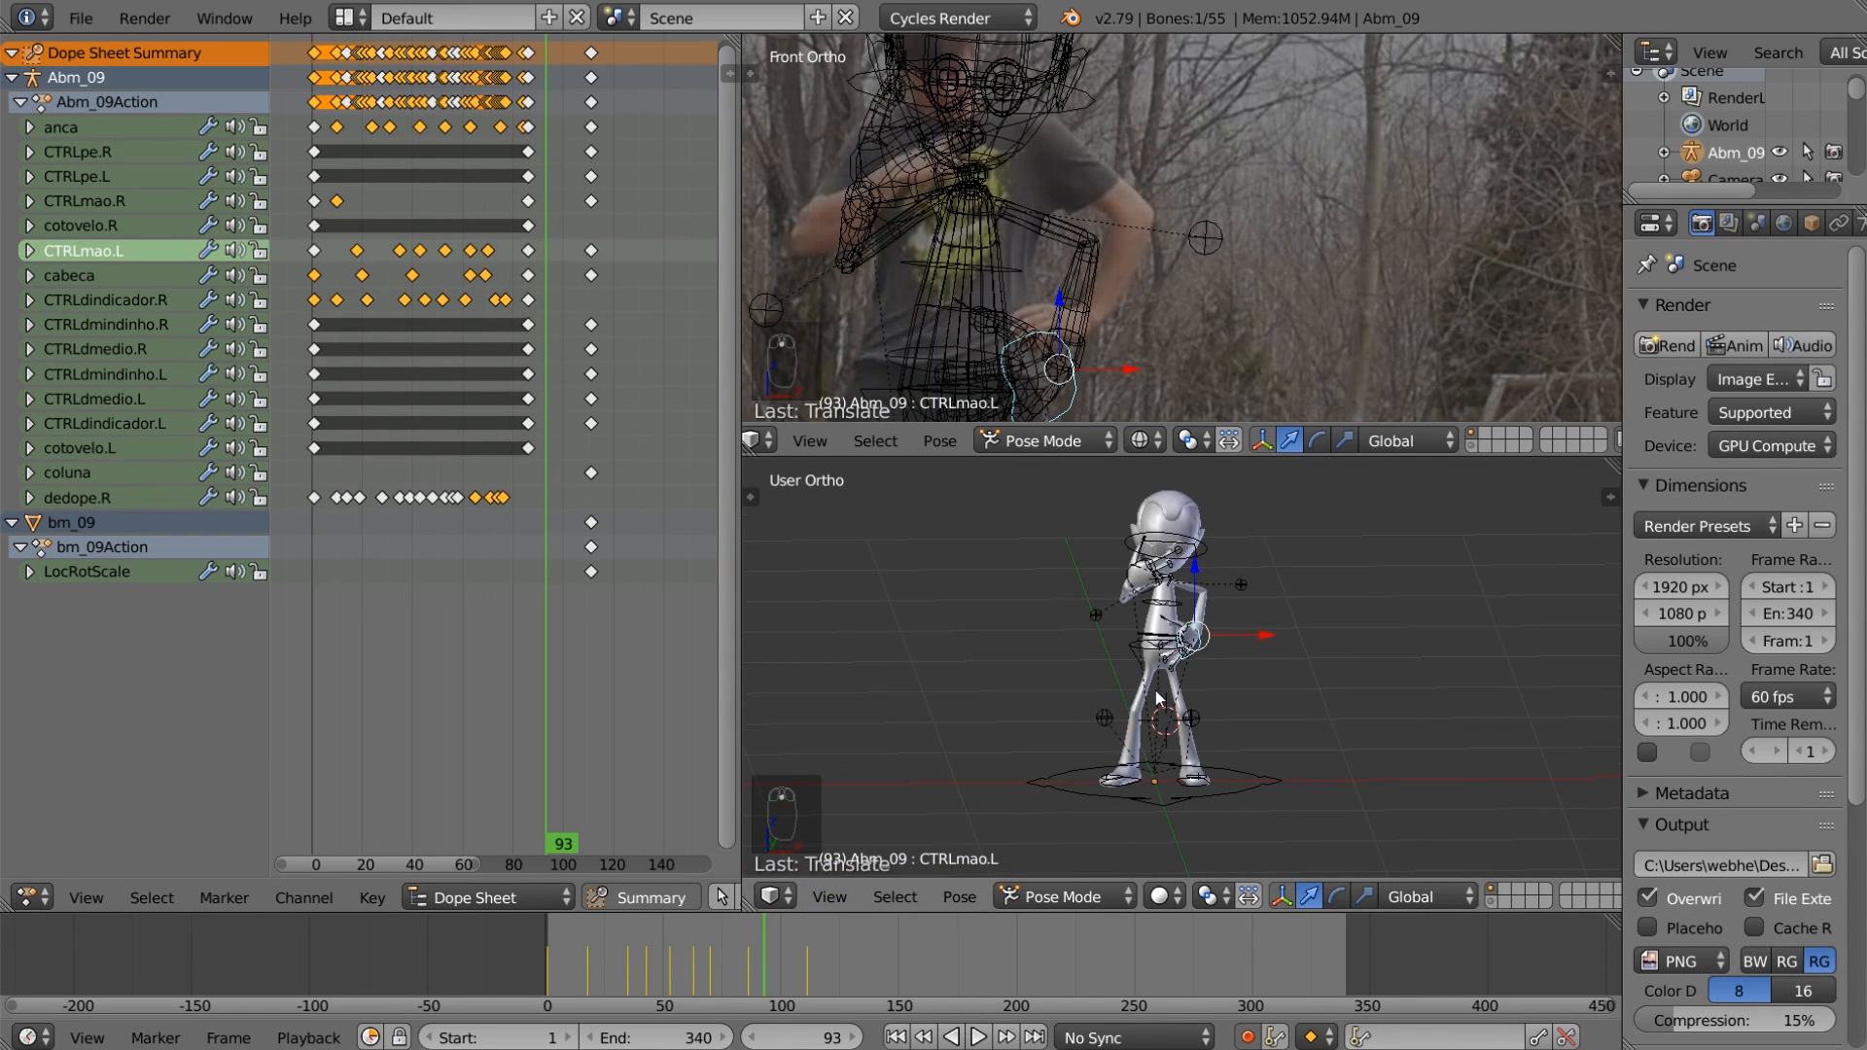
{"action": "key", "text": "Right"}
{"action": "key", "text": "Right"}
{"action": "key", "text": "Right"}
{"action": "key", "text": "Right"}
{"action": "key", "text": "Right"}
{"action": "key", "text": "Right"}
{"action": "key", "text": "Right"}
{"action": "key", "text": "Right"}
{"action": "key", "text": "Right"}
{"action": "key", "text": "Right"}
{"action": "key", "text": "Right"}
{"action": "key", "text": "Right"}
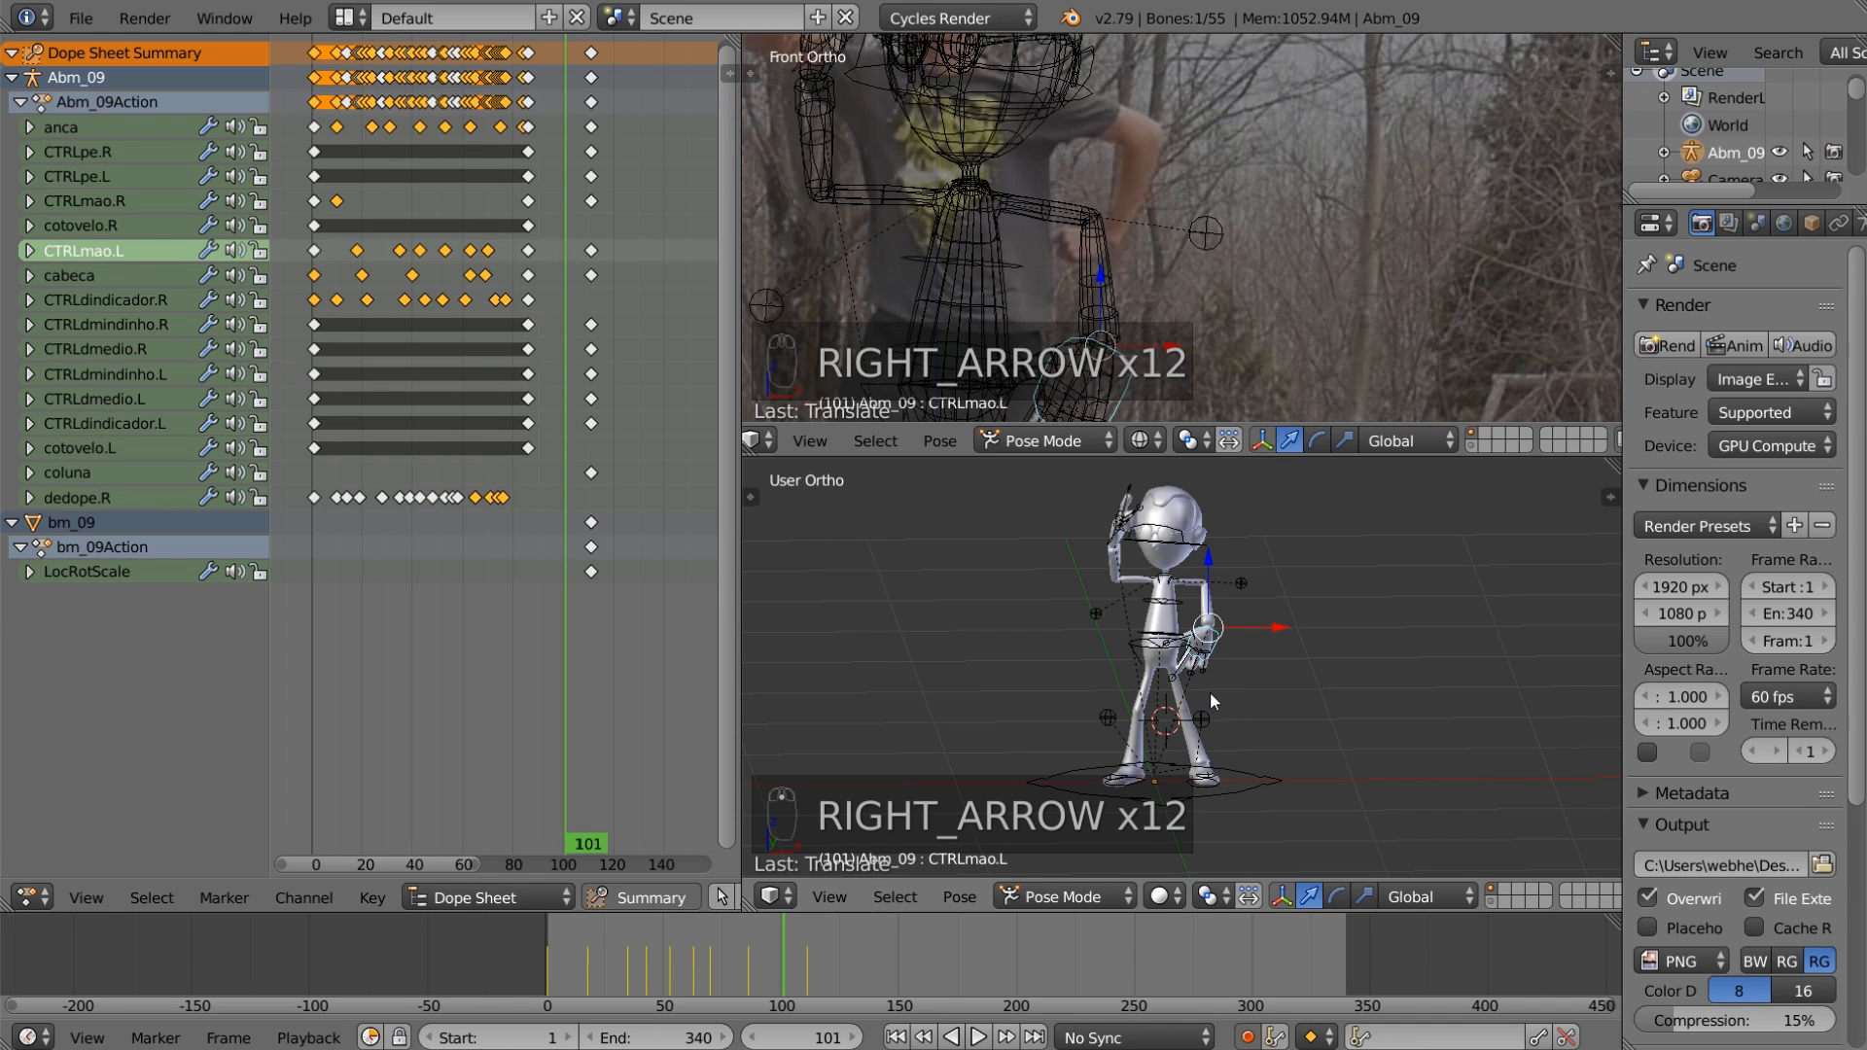
{"action": "key", "text": "Left"}
{"action": "key", "text": "Left"}
{"action": "key", "text": "Left"}
{"action": "key", "text": "Right"}
{"action": "key", "text": "Right"}
{"action": "key", "text": "Right"}
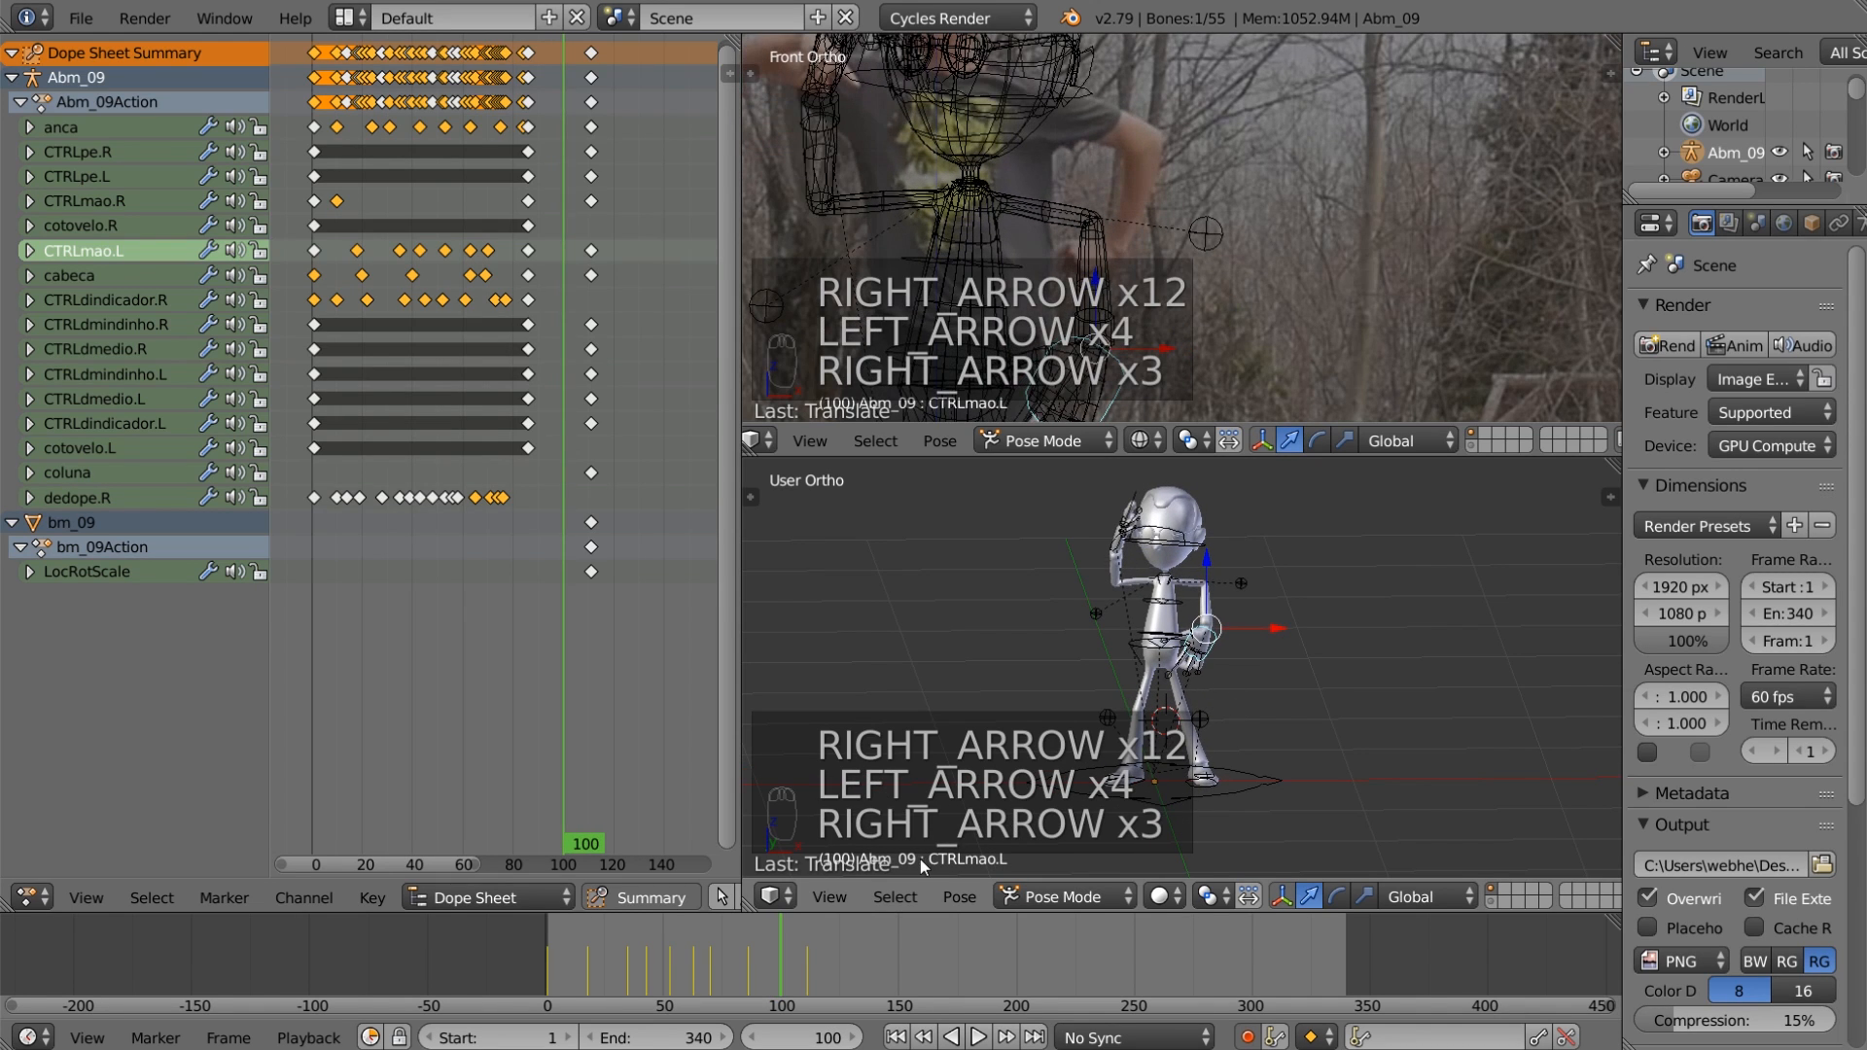
{"action": "mouse_move", "coordinate": [786, 953]}
{"action": "left_mouse_down"}
{"action": "mouse_move", "coordinate": [762, 965]}
{"action": "mouse_move", "coordinate": [780, 965]}
{"action": "left_mouse_up"}
Step: Select the hip control together with the left and right hand controls at frame 100
{"action": "scroll", "coordinate": [1217, 721], "scroll_direction": "up", "scroll_amount": 4}
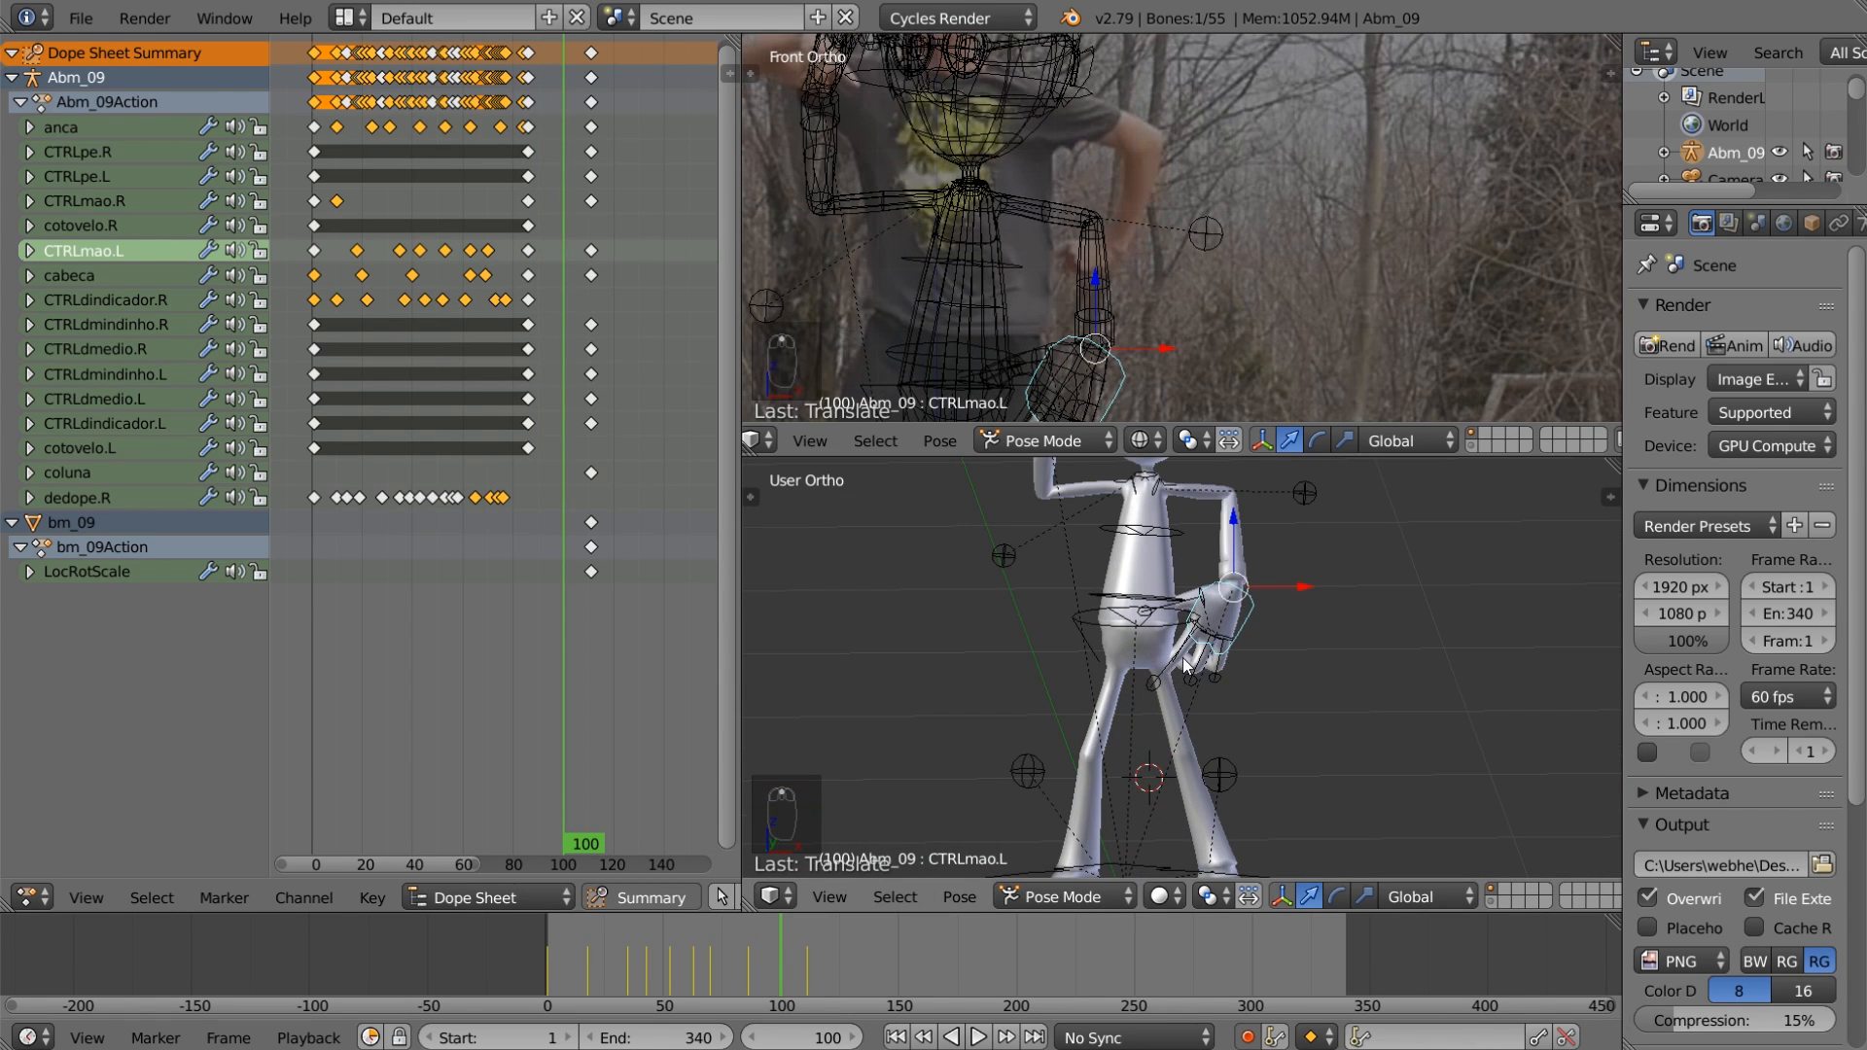
{"action": "right_click", "coordinate": [1169, 617]}
{"action": "right_click", "coordinate": [1169, 616]}
{"action": "scroll", "coordinate": [1163, 620], "scroll_direction": "down", "scroll_amount": 3}
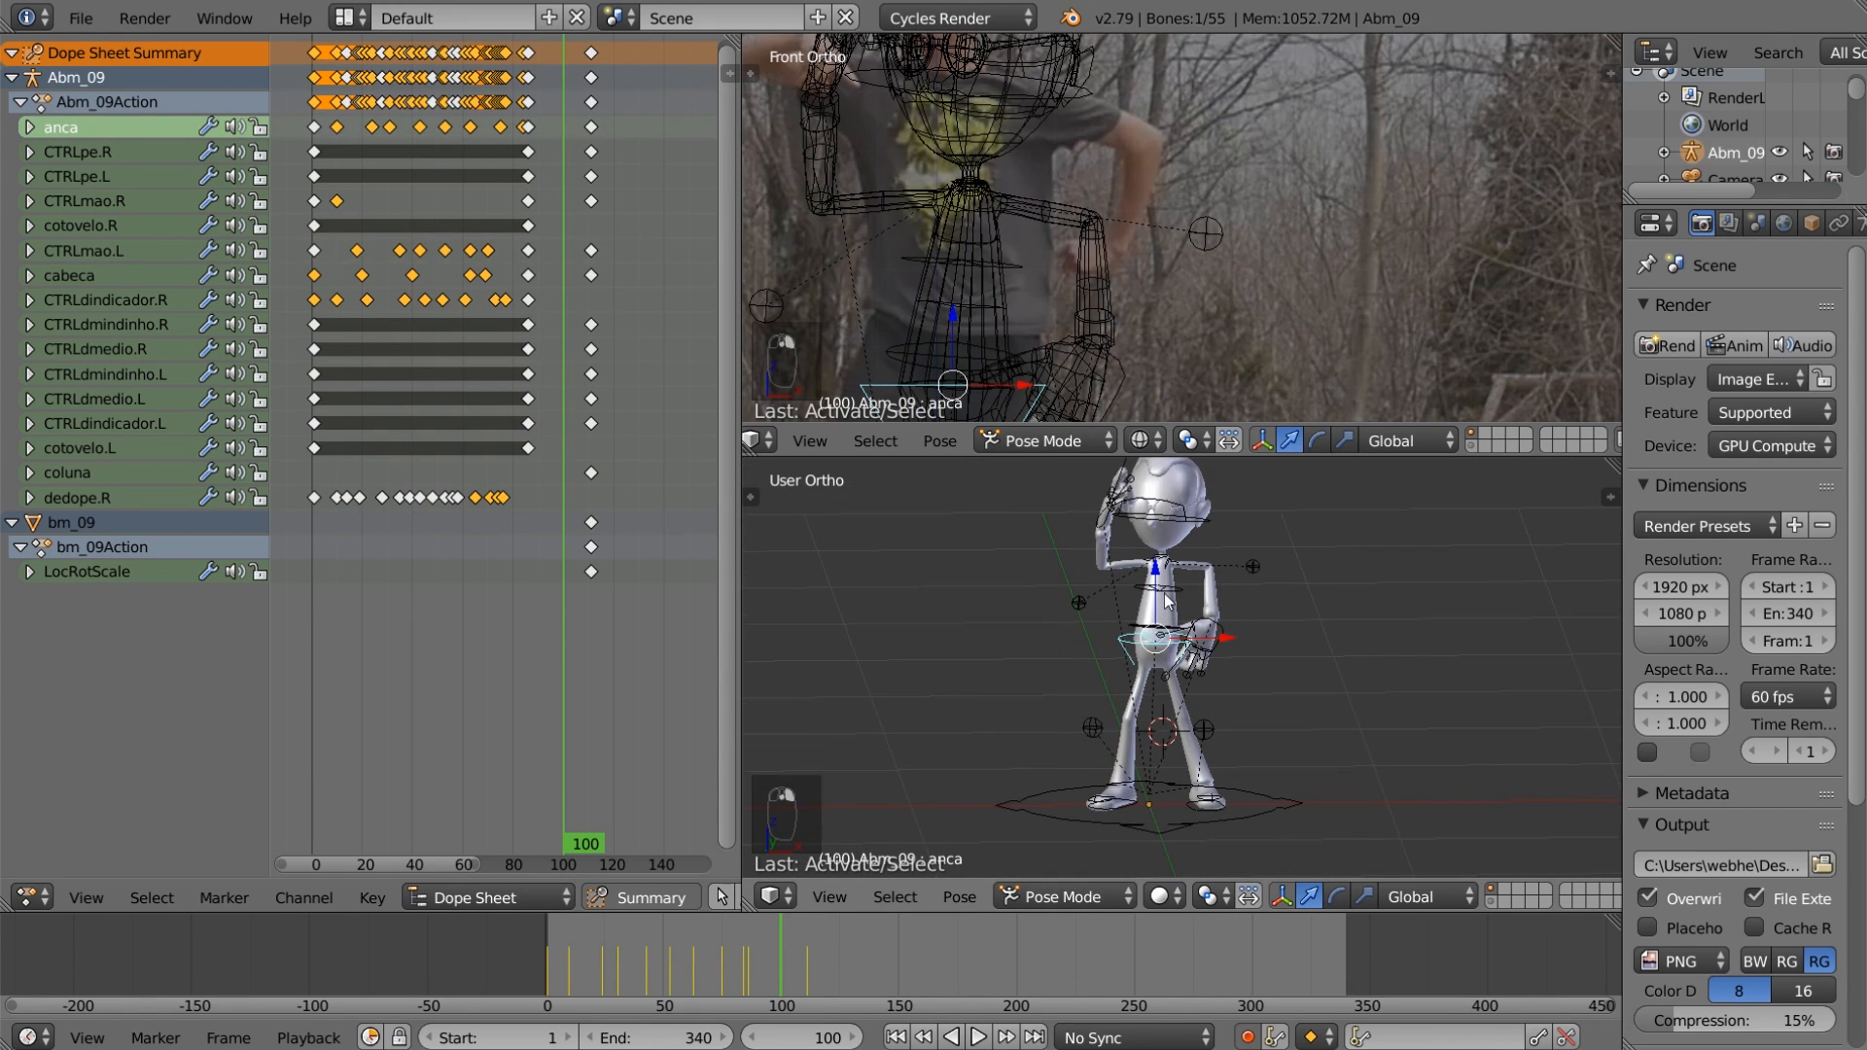
{"action": "key", "text": "g"}
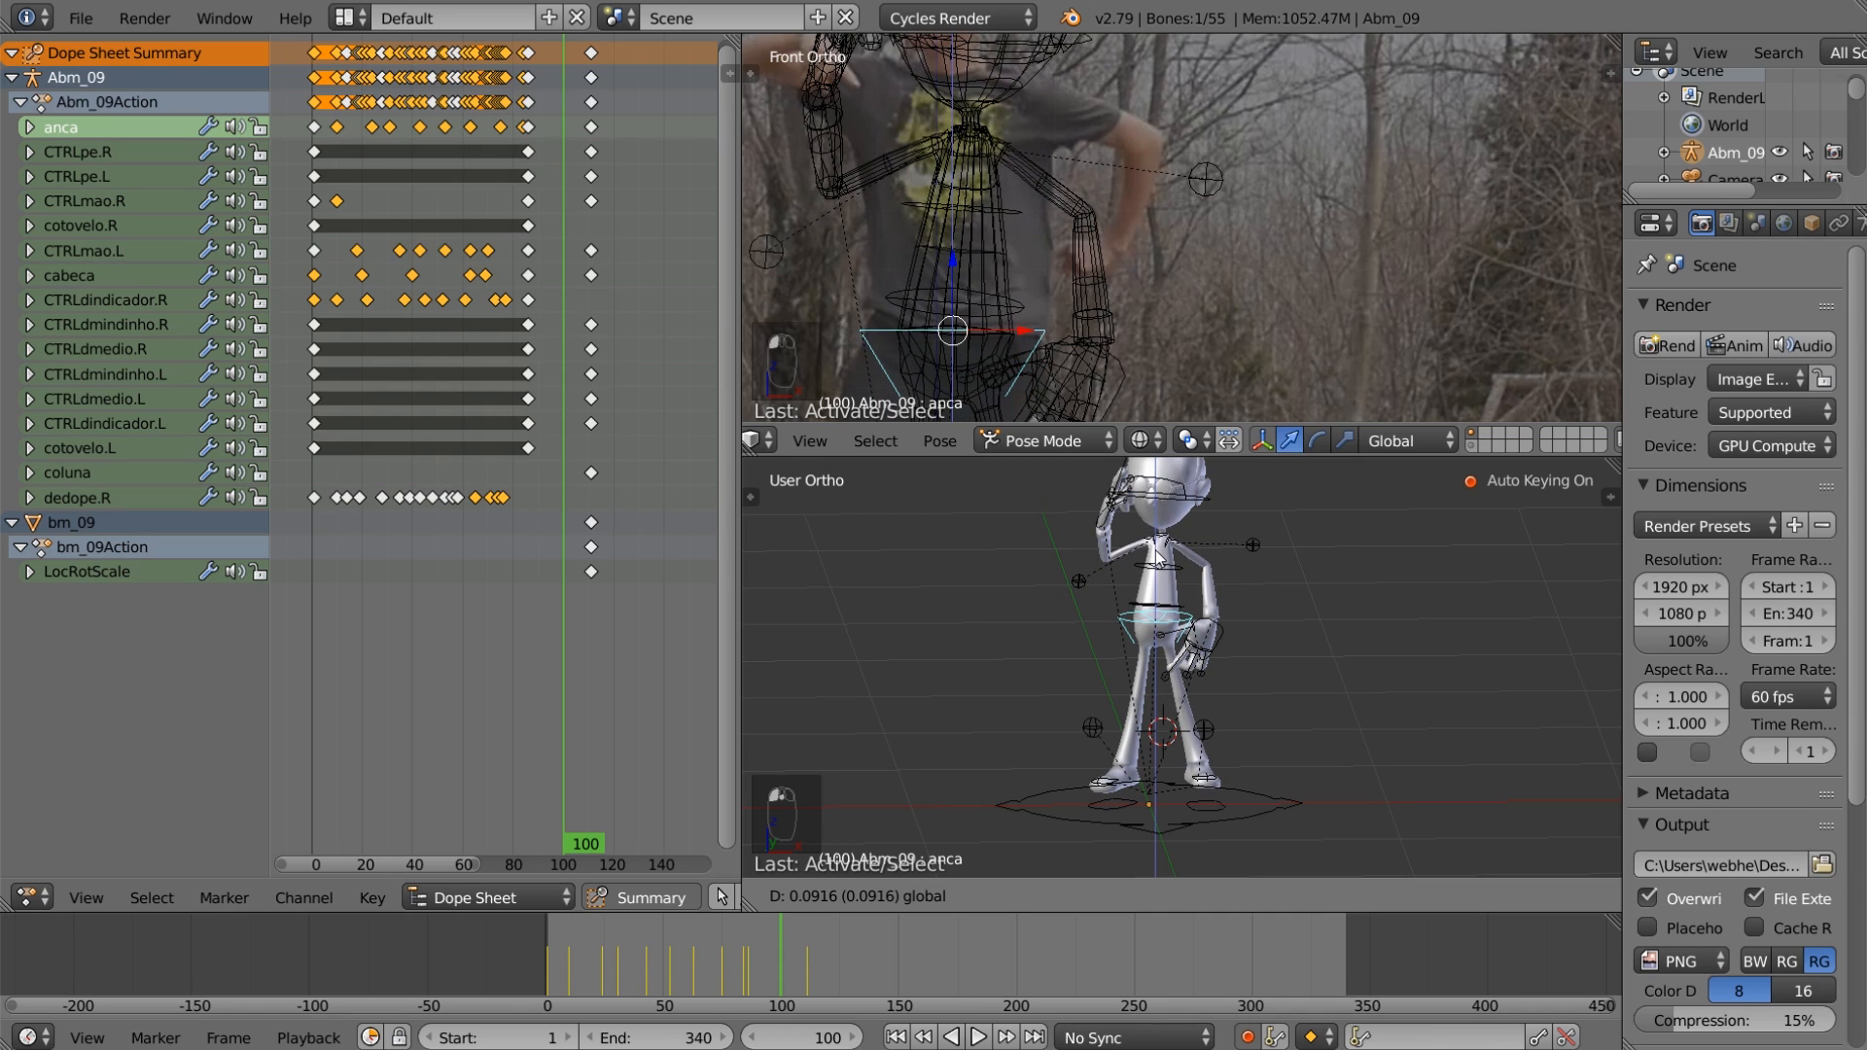
{"action": "right_click", "coordinate": [1158, 556]}
{"action": "right_click", "coordinate": [1219, 637]}
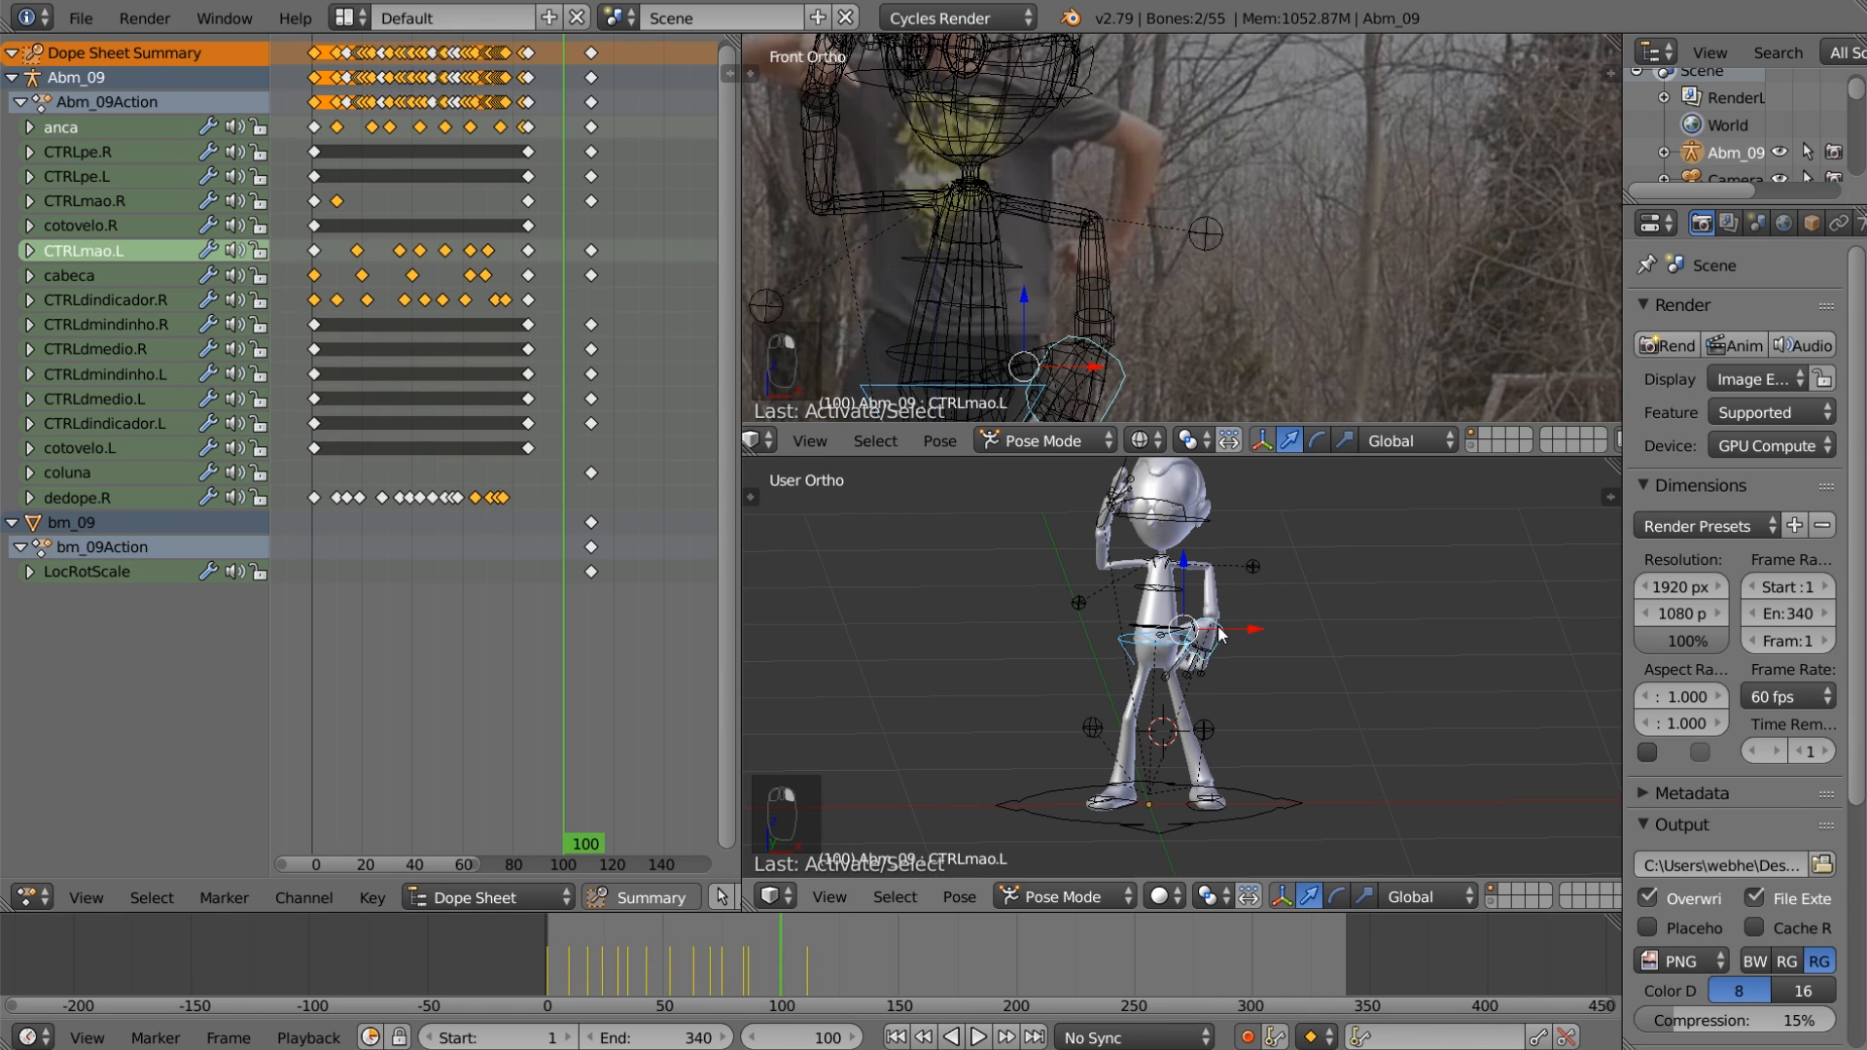
{"action": "middle_click_drag", "start_coordinate": [1218, 637], "coordinate": [1123, 628]}
{"action": "right_click", "coordinate": [1065, 526]}
Step: Raise the selected hip and hand controls about 0.07 vertically at frame 100 and key them shifted slightly sideways toward the character's right
{"action": "key", "text": "Left"}
{"action": "key", "text": "Left"}
{"action": "key", "text": "Left"}
{"action": "key", "text": "Left"}
{"action": "key", "text": "Left"}
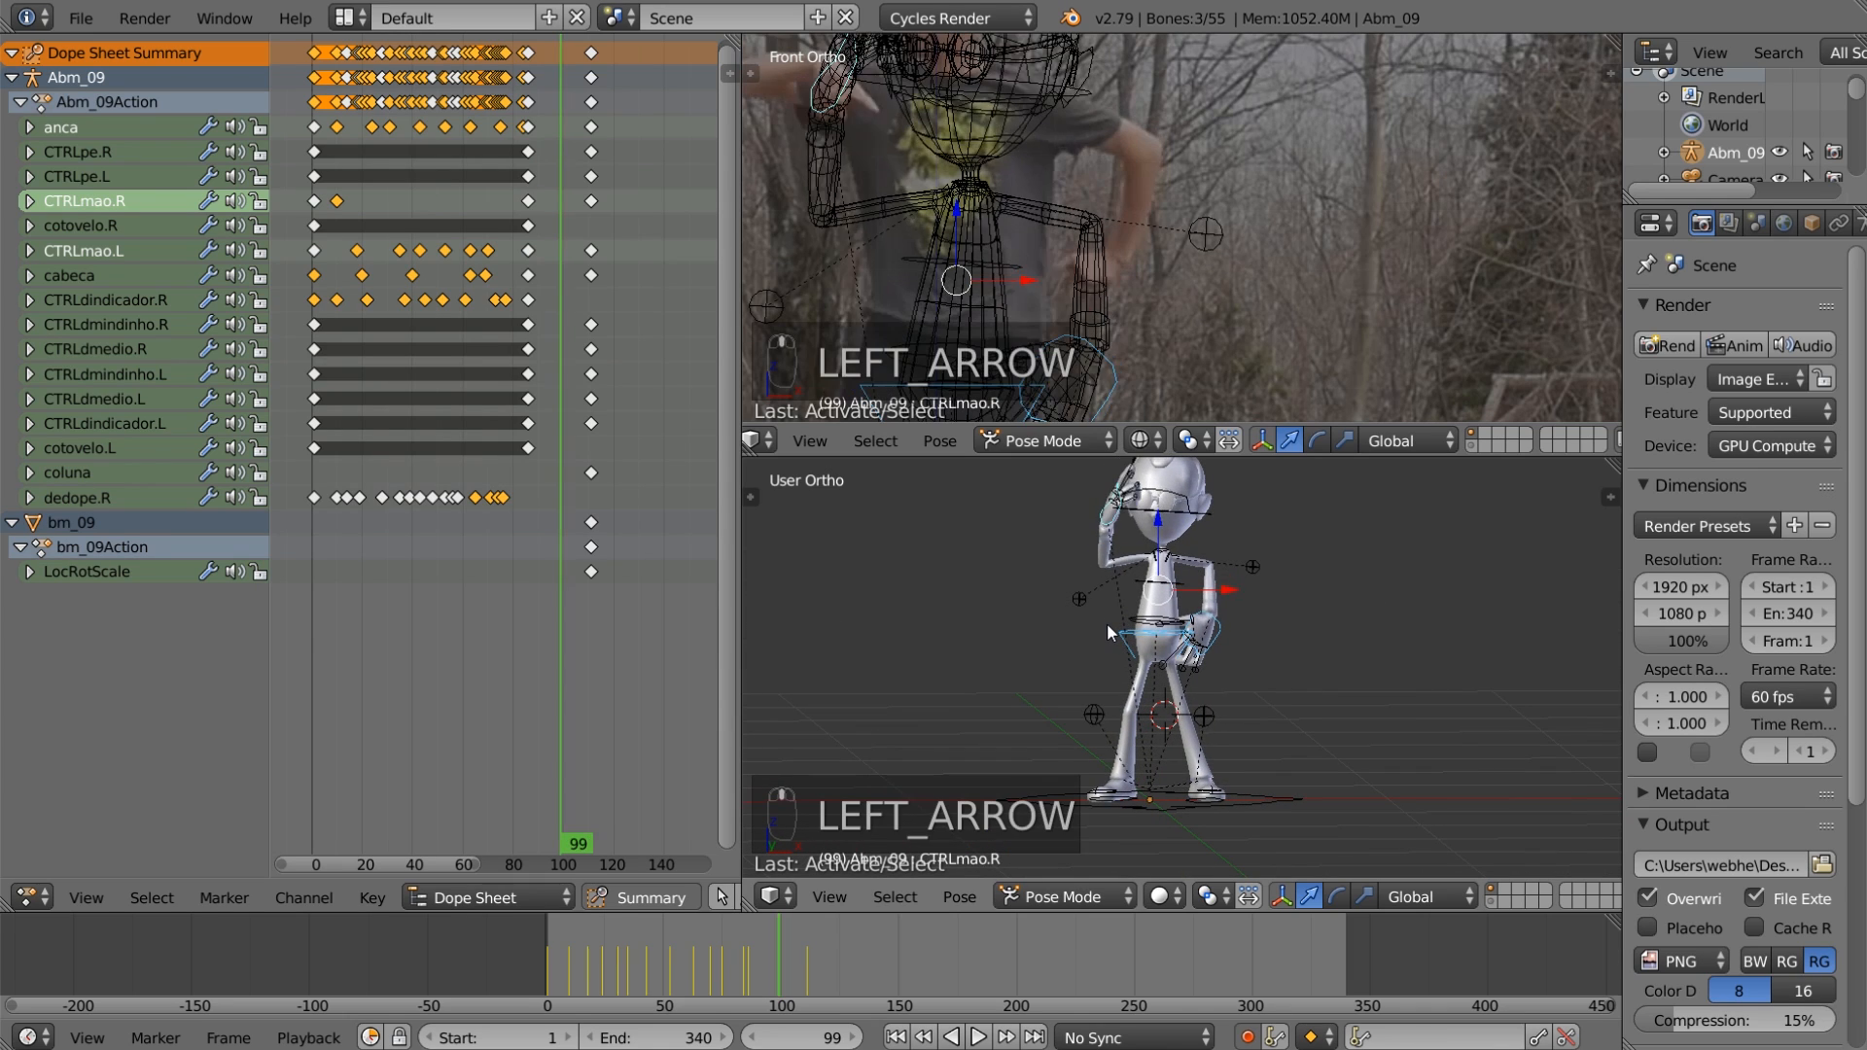
{"action": "key", "text": "Right"}
{"action": "key", "text": "Right"}
{"action": "key", "text": "Right"}
{"action": "key", "text": "Right"}
{"action": "scroll", "coordinate": [1171, 588], "scroll_direction": "up", "scroll_amount": 2}
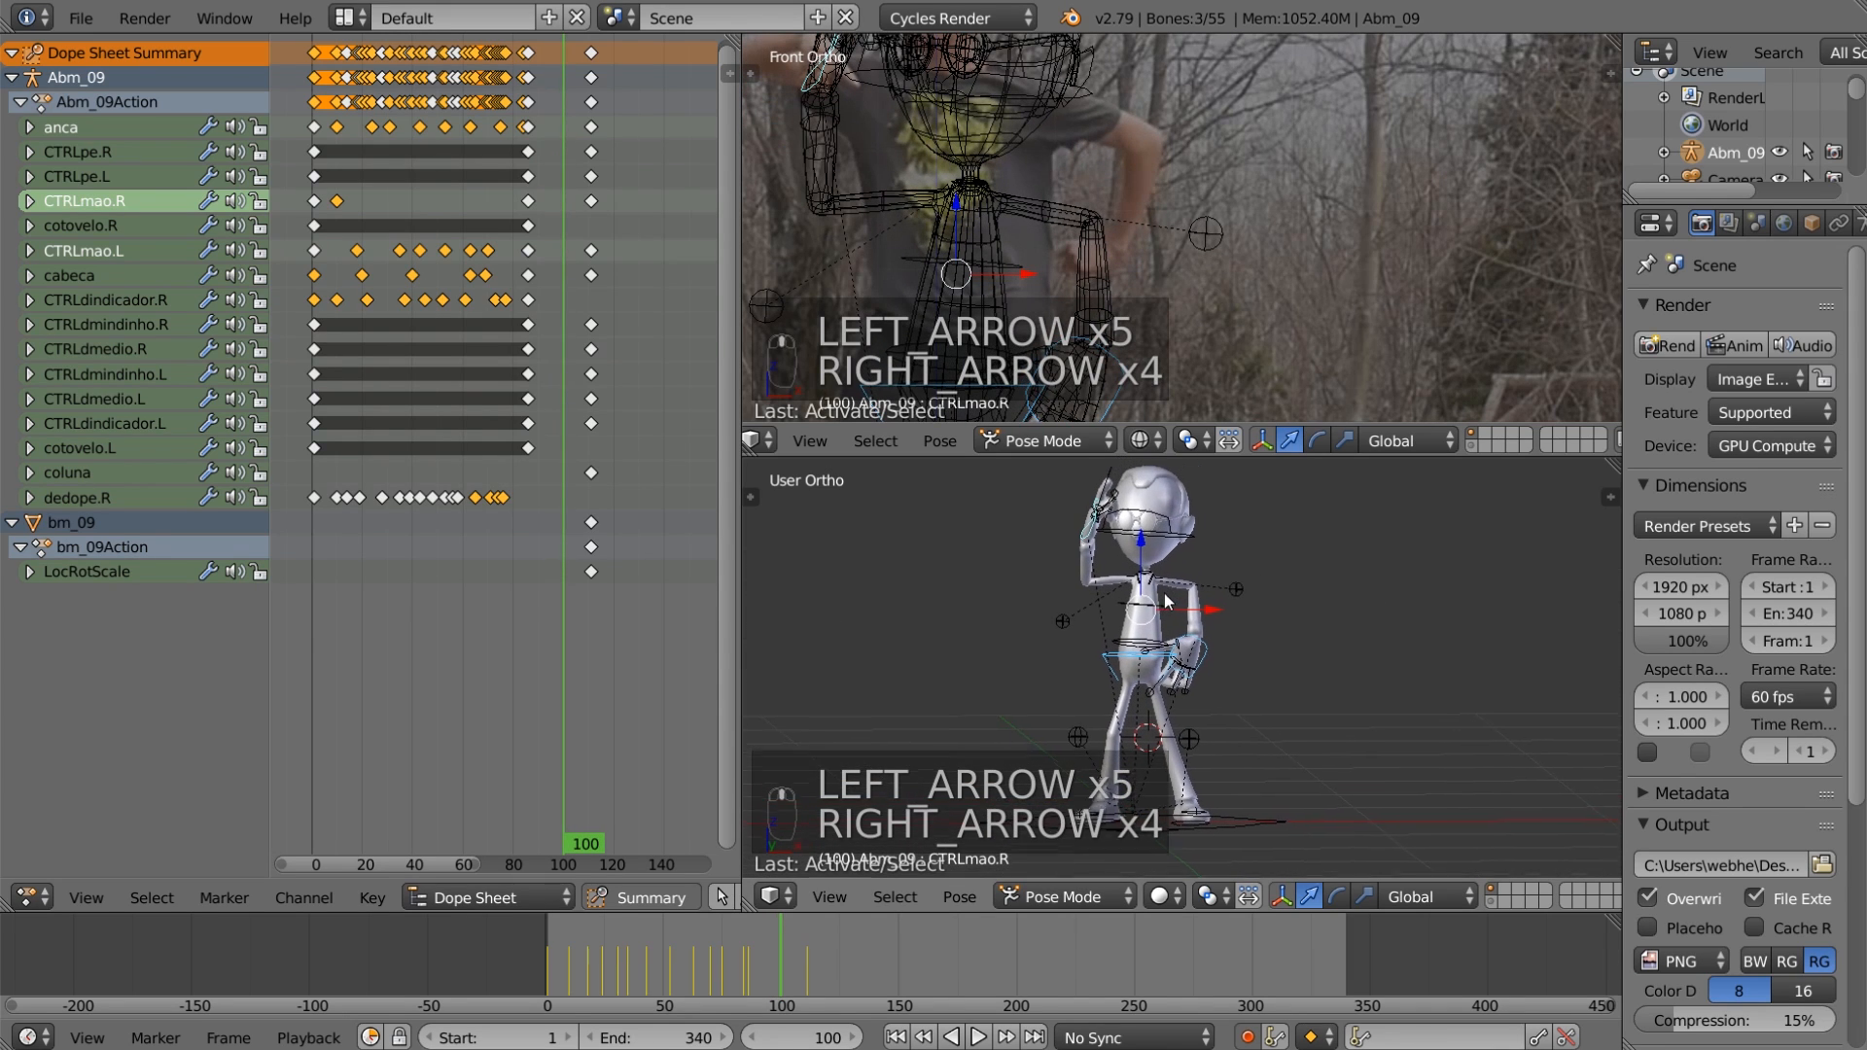
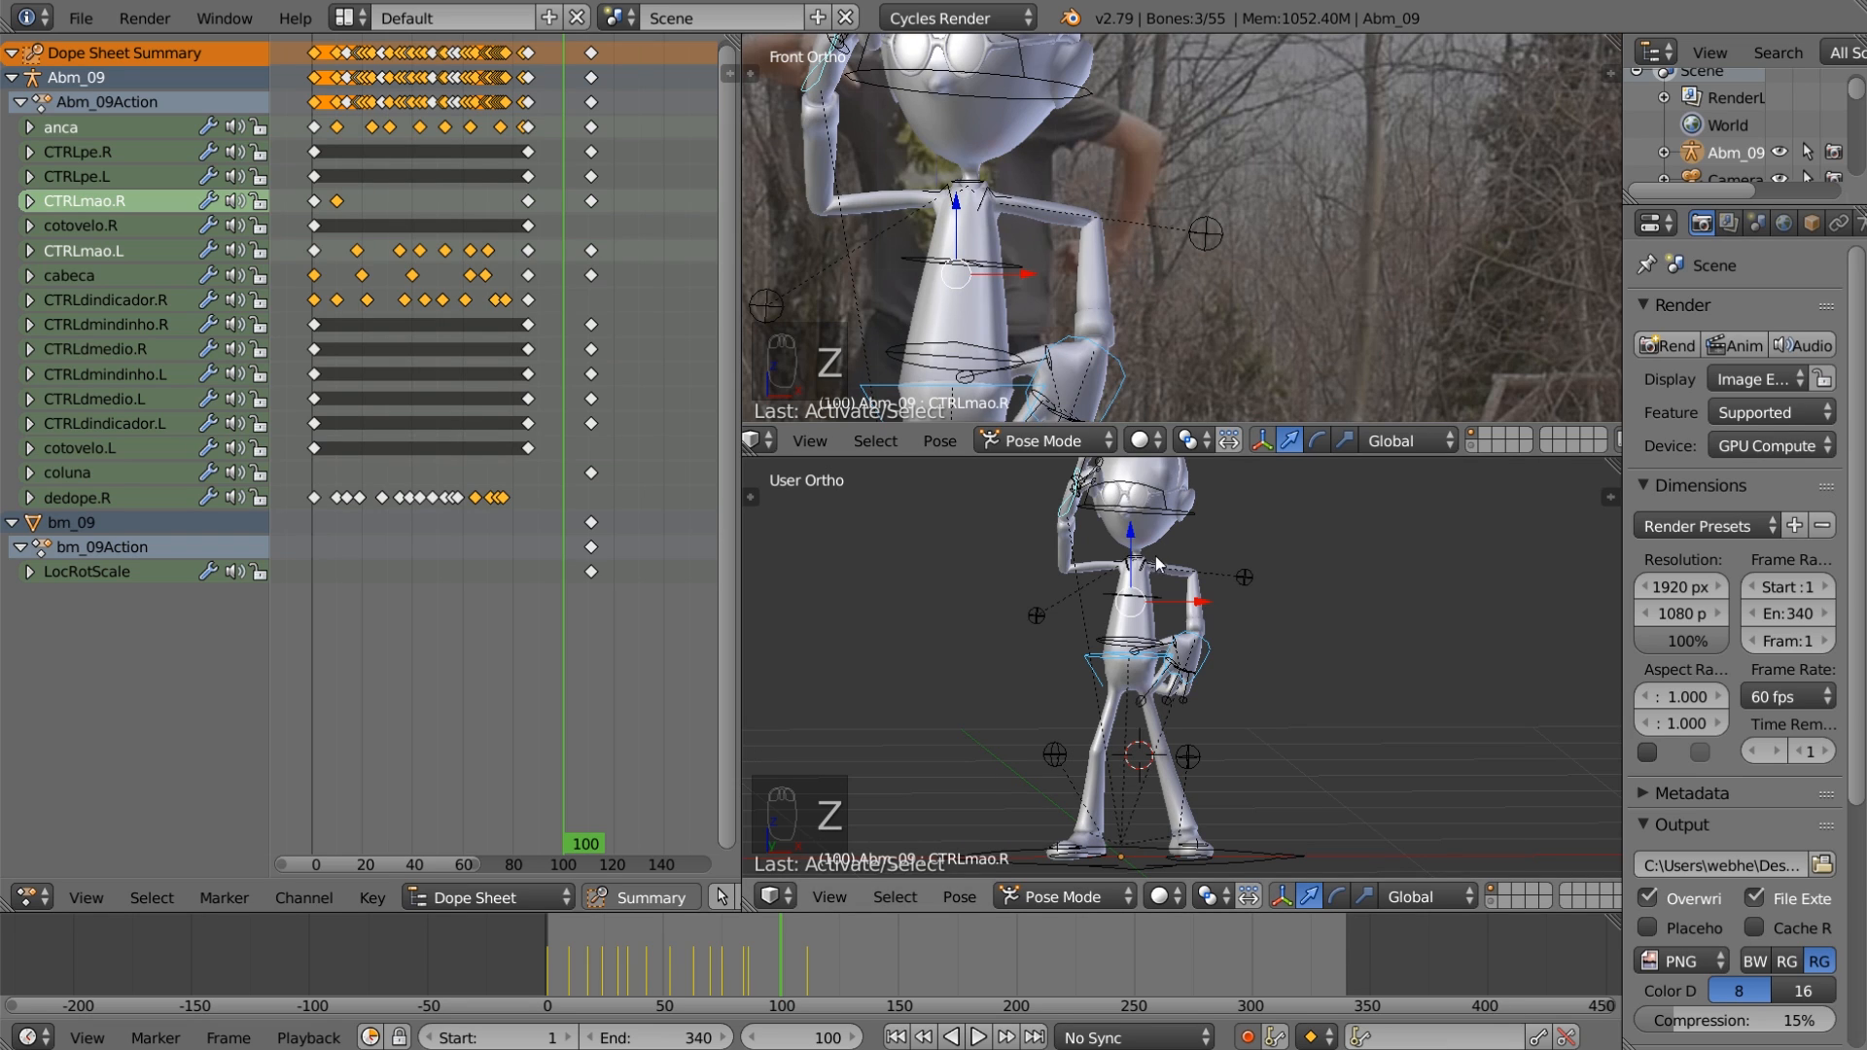
{"action": "middle_click_drag", "start_coordinate": [1158, 460], "coordinate": [1151, 473], "text": "shift"}
{"action": "key", "text": "g"}
{"action": "key", "text": "z"}
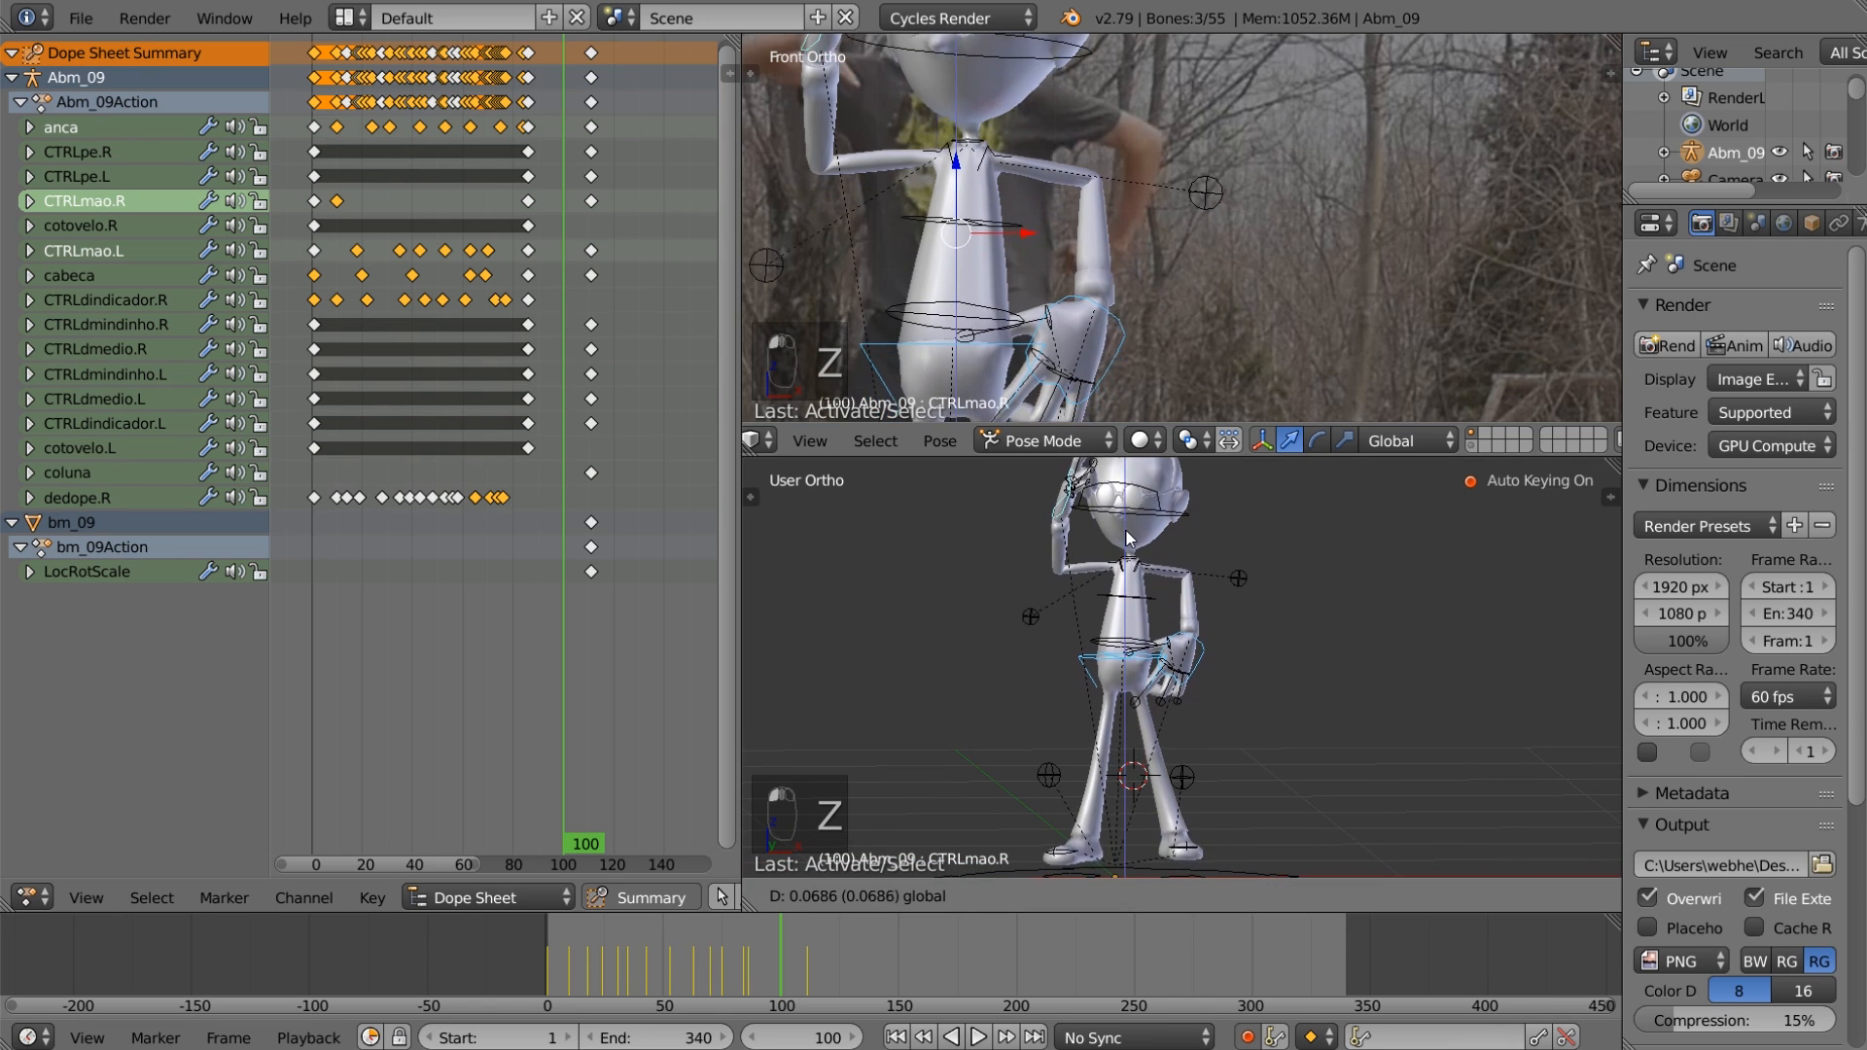
{"action": "left_click_drag", "start_coordinate": [1127, 530], "coordinate": [1126, 530]}
{"action": "left_click_drag", "start_coordinate": [1192, 587], "coordinate": [1182, 586]}
{"action": "left_click", "coordinate": [1181, 586]}
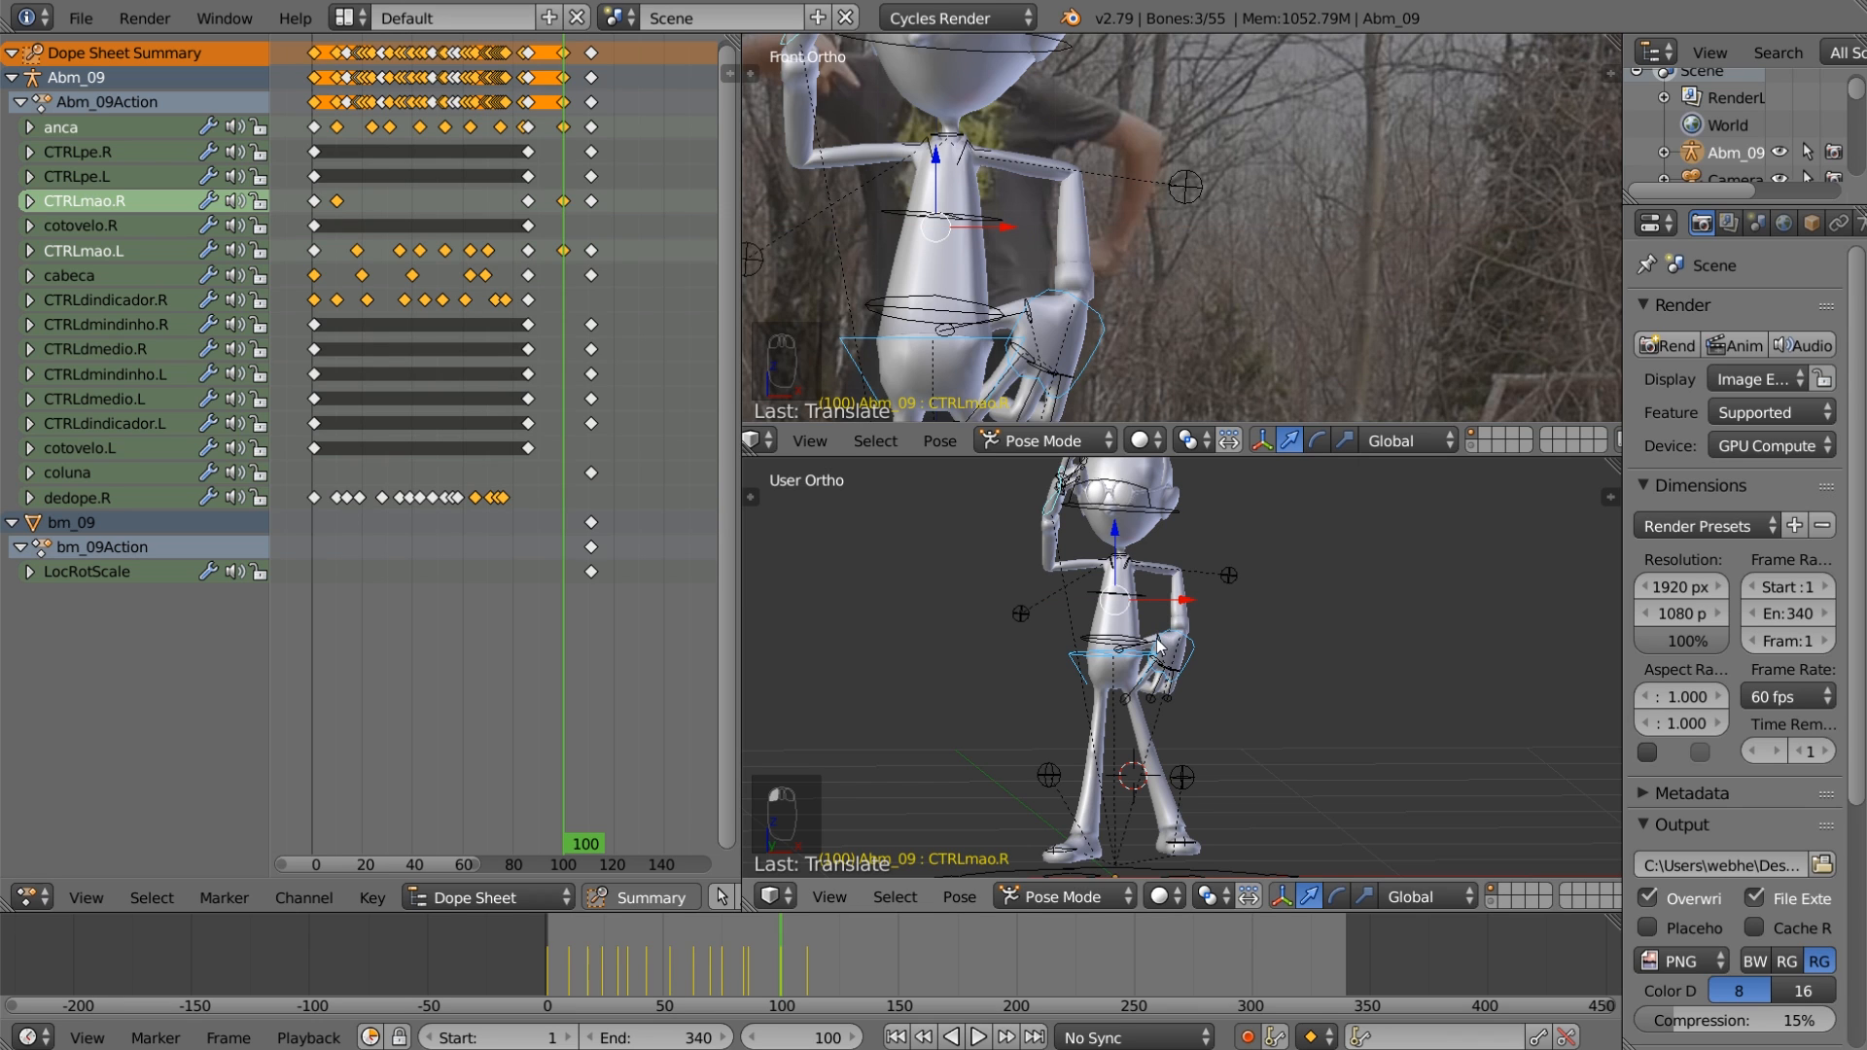
Step: Step back to frame 84 and forward to frame 119 to review how the body rises and lifts its arm
{"action": "key", "text": "Left"}
{"action": "key", "text": "Left"}
{"action": "key", "text": "Left"}
{"action": "key", "text": "Left"}
{"action": "key", "text": "Left"}
{"action": "key", "text": "Left"}
{"action": "key", "text": "Left"}
{"action": "key", "text": "Left"}
{"action": "key", "text": "Left"}
{"action": "key", "text": "Left"}
{"action": "key", "text": "Left"}
{"action": "key", "text": "Left"}
{"action": "key", "text": "Left"}
{"action": "key", "text": "Left"}
{"action": "key", "text": "Left"}
{"action": "key", "text": "Left"}
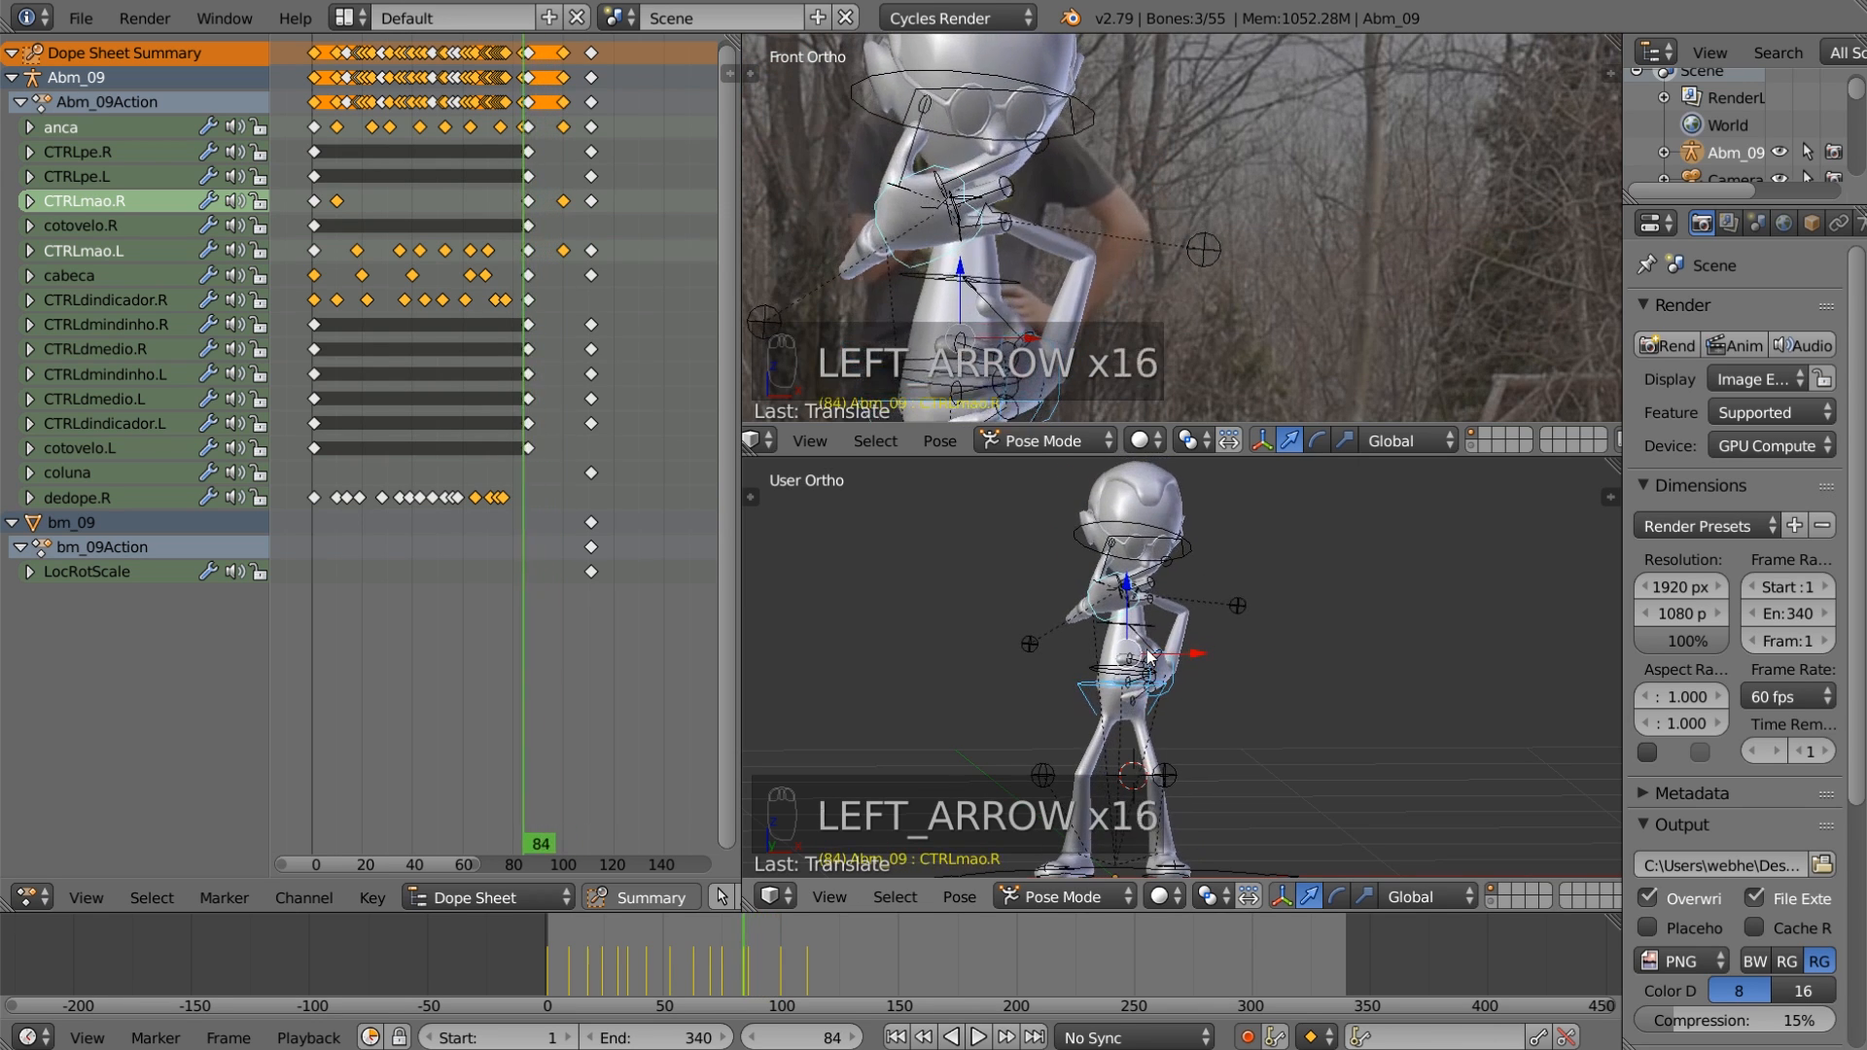
{"action": "key", "text": "Right"}
{"action": "key", "text": "Right"}
{"action": "key", "text": "Right"}
{"action": "key", "text": "Right"}
{"action": "key", "text": "Right"}
{"action": "key", "text": "Right"}
{"action": "key", "text": "Right"}
{"action": "key", "text": "Right"}
{"action": "key", "text": "Right"}
{"action": "key", "text": "Right"}
{"action": "key", "text": "Right"}
{"action": "key", "text": "Right"}
{"action": "key", "text": "Right"}
{"action": "key", "text": "Right"}
{"action": "key", "text": "Right"}
{"action": "key", "text": "Right"}
{"action": "key", "text": "Right"}
{"action": "key", "text": "Right"}
{"action": "key", "text": "Right"}
{"action": "key", "text": "Right"}
{"action": "key", "text": "Right"}
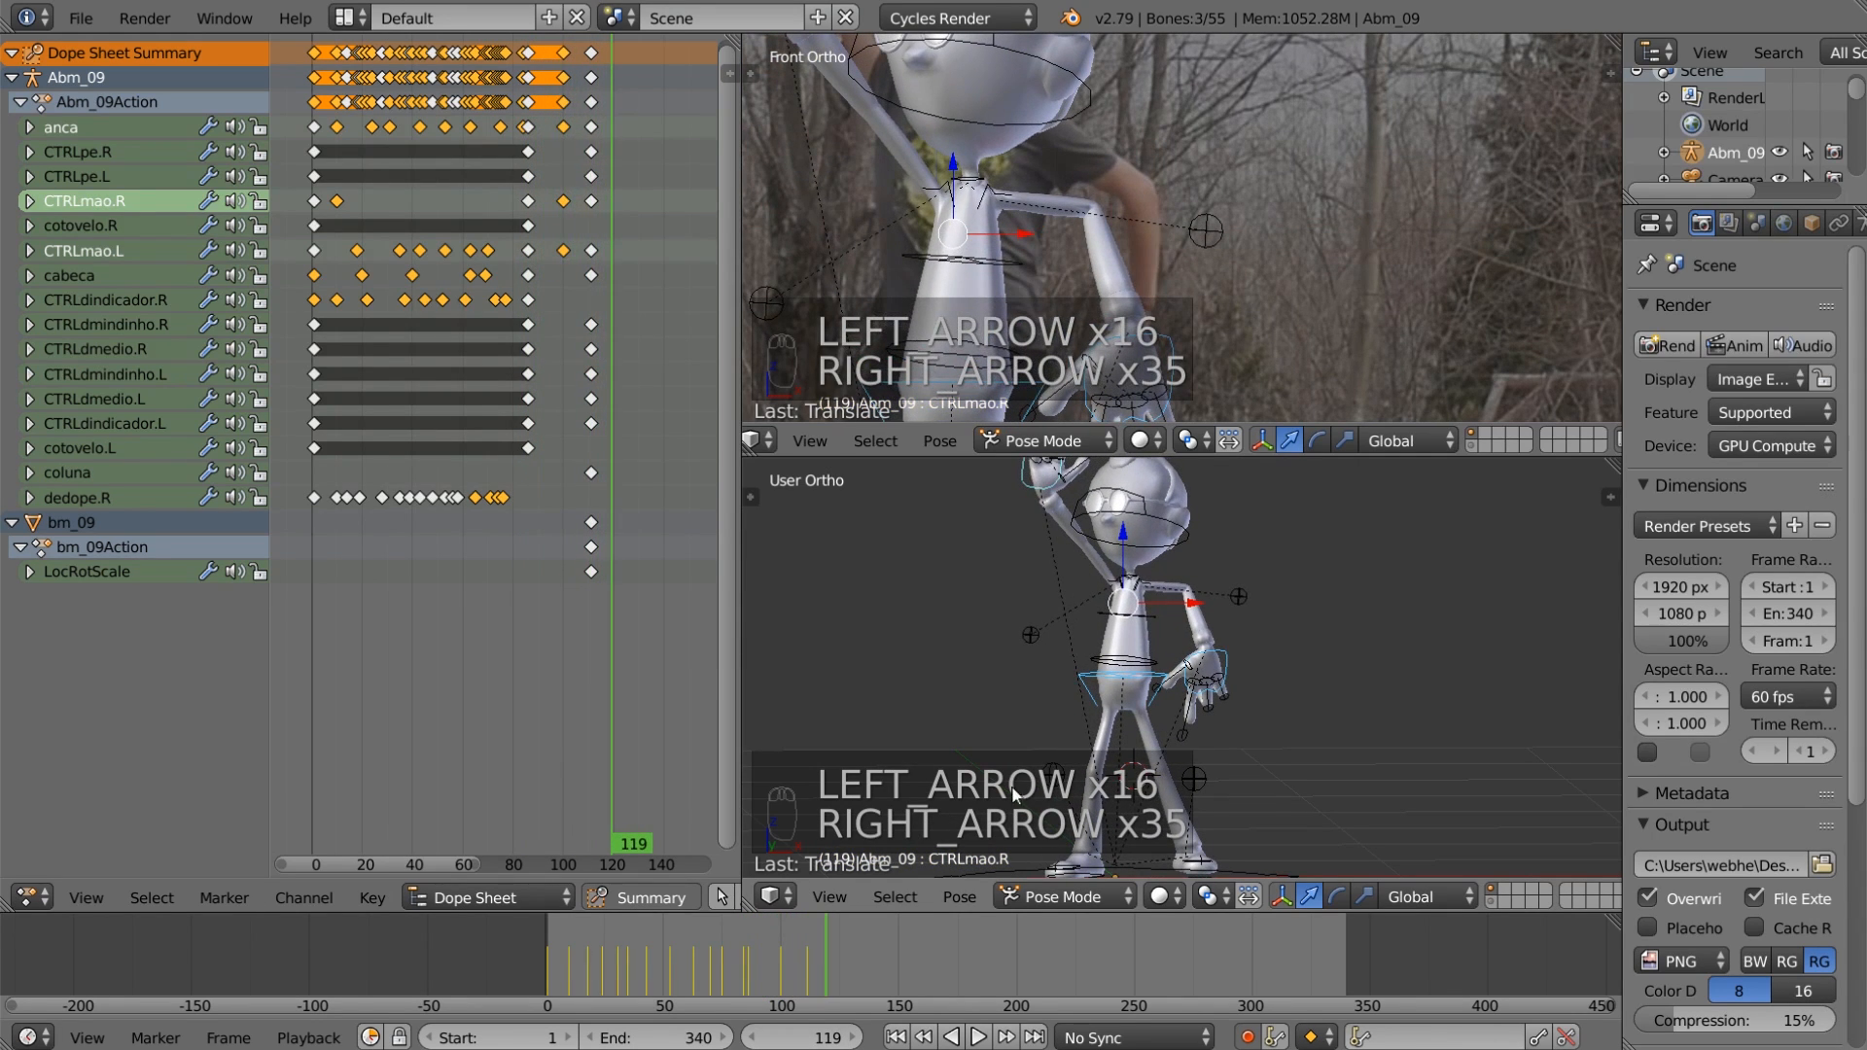
Step: Return to frame 100 and compare its pose with the few frames that follow
{"action": "left_click", "coordinate": [782, 965]}
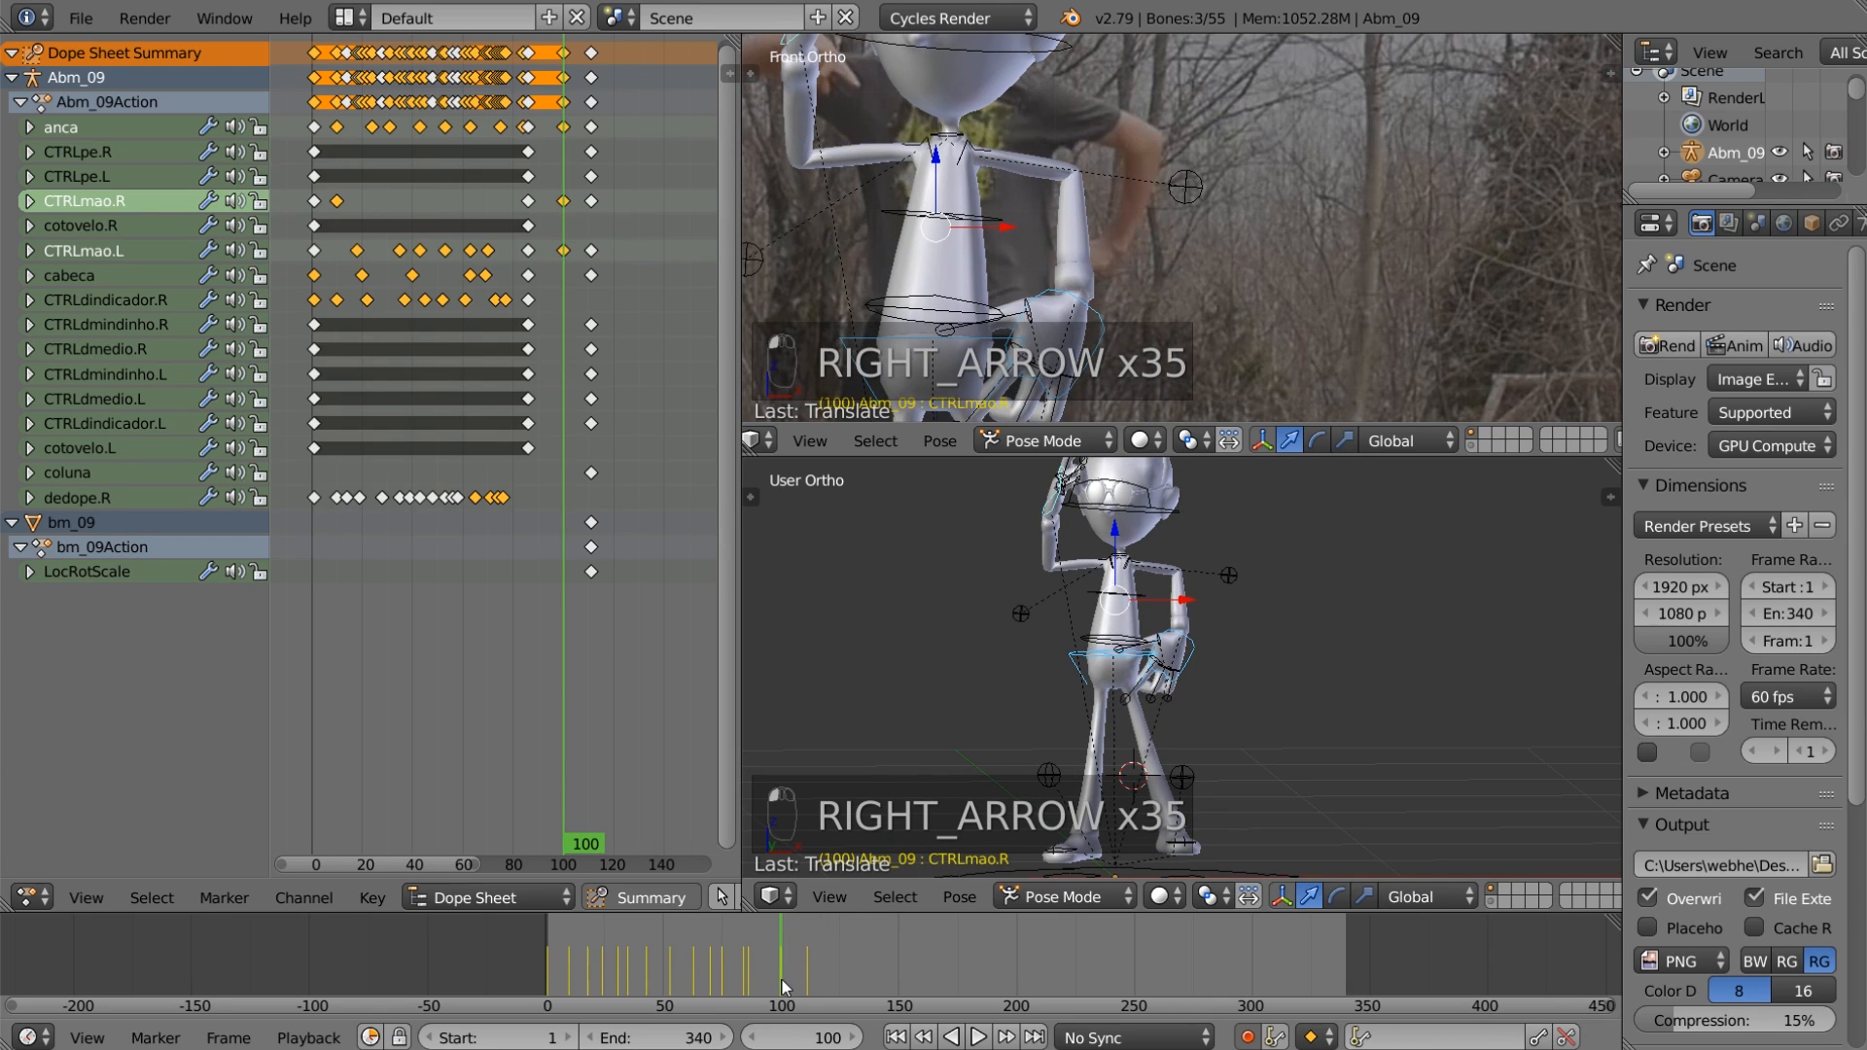
{"action": "key", "text": "Right"}
{"action": "key", "text": "Right"}
{"action": "key", "text": "Right"}
{"action": "key", "text": "Right"}
{"action": "key", "text": "Right"}
{"action": "key", "text": "Right"}
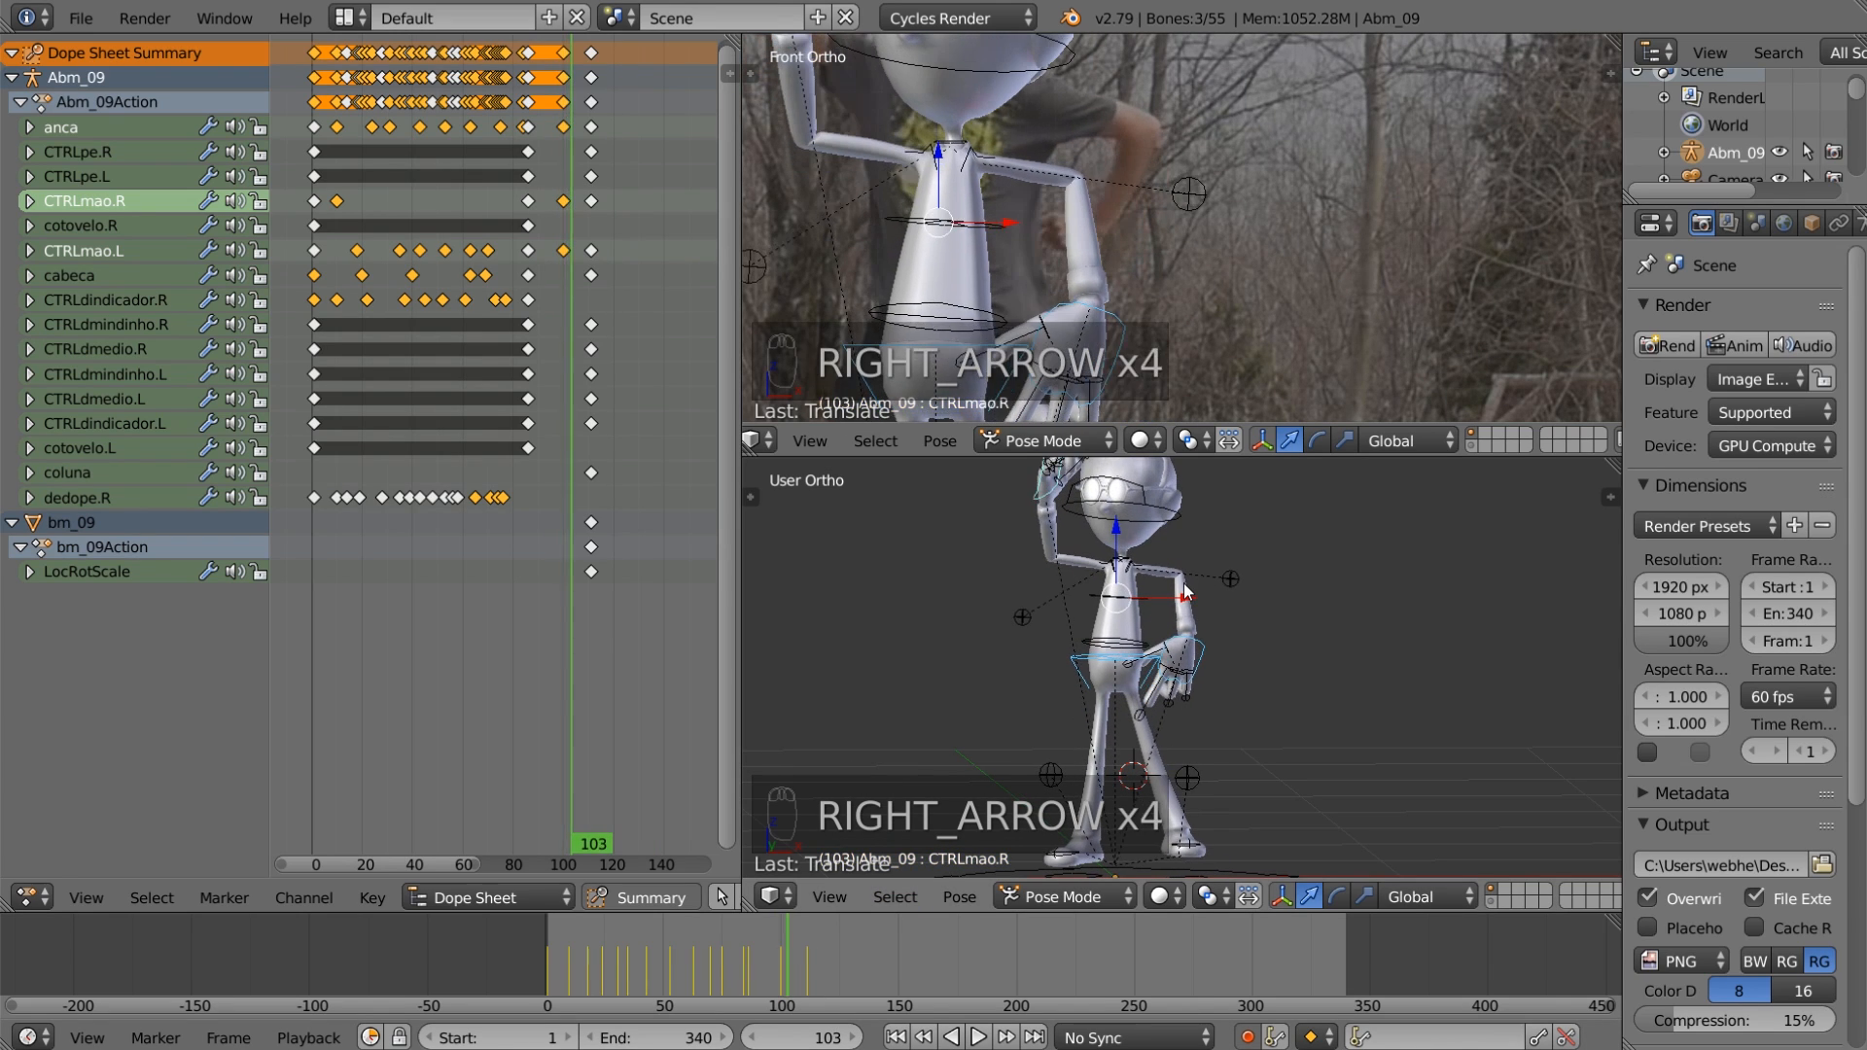
{"action": "key", "text": "Left"}
{"action": "key", "text": "Left"}
{"action": "key", "text": "Left"}
{"action": "key", "text": "Left"}
{"action": "key", "text": "Left"}
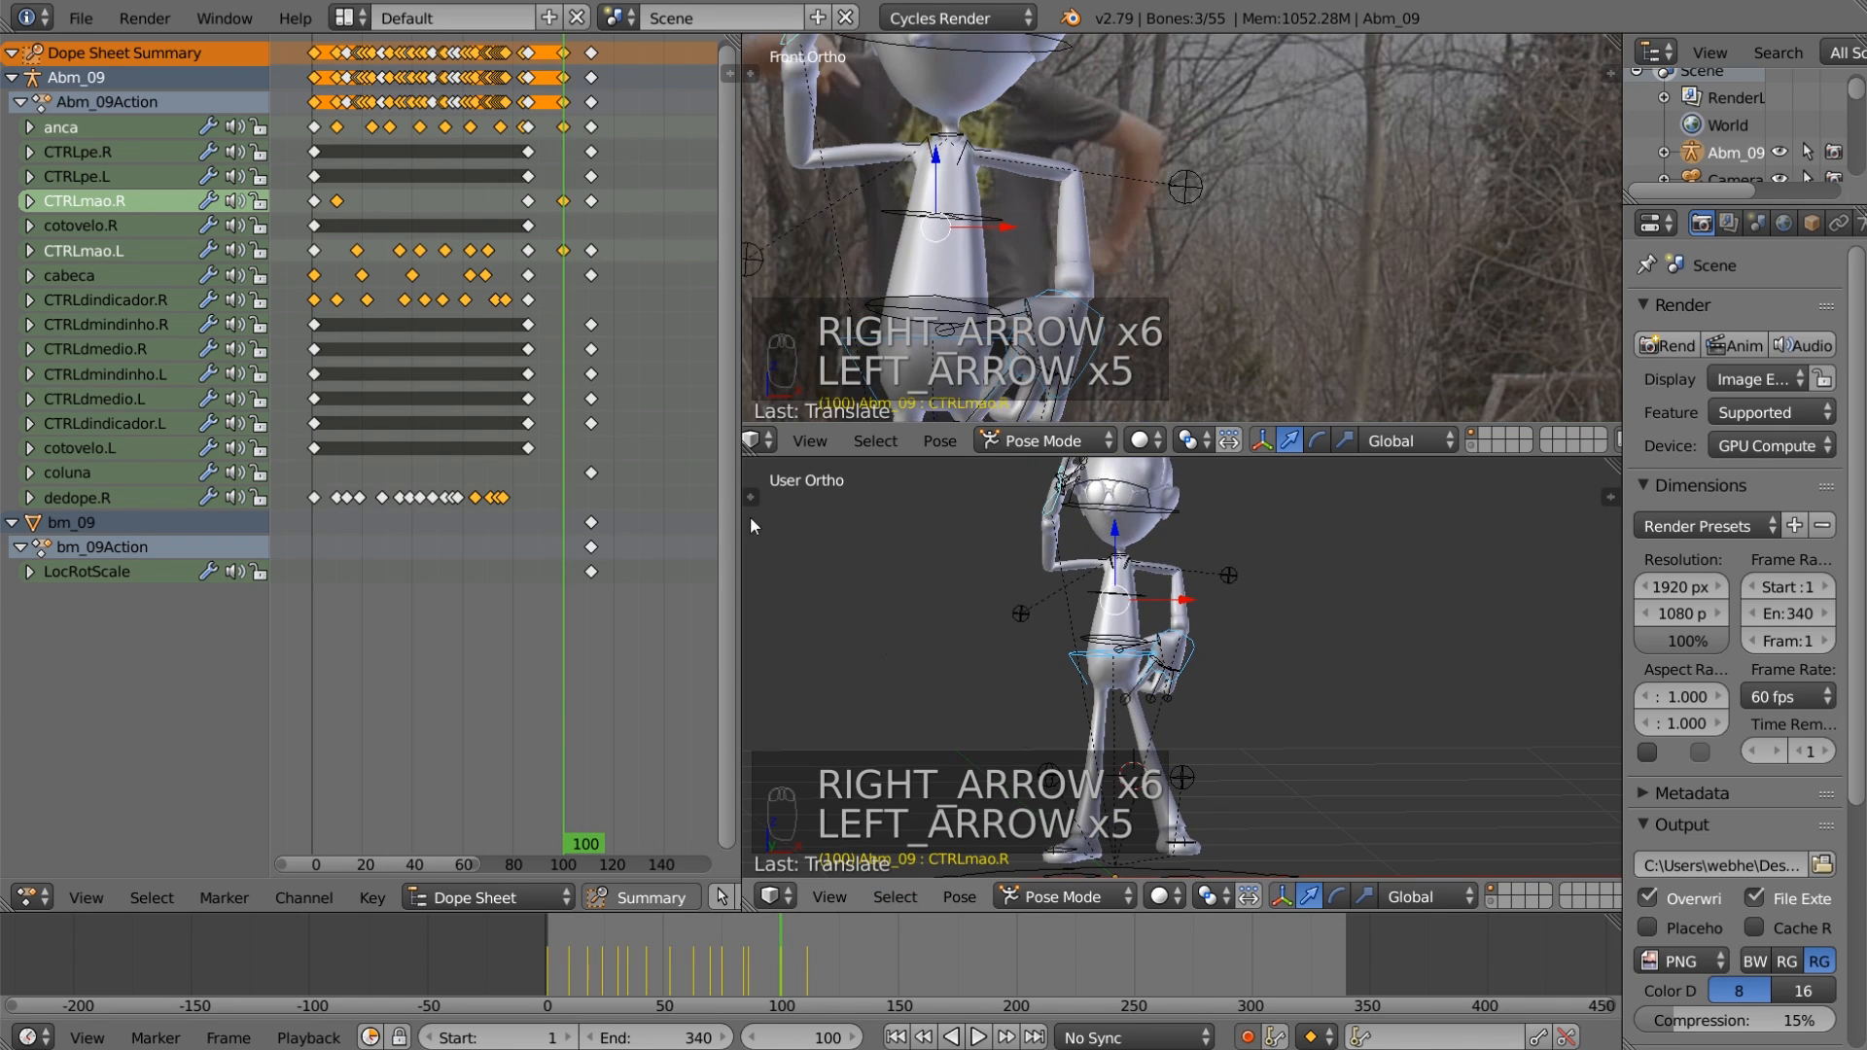
Step: Select only the hip and hand control keys at frame 100 and move them 3 frames later to frame 103
{"action": "key", "text": "a"}
{"action": "key", "text": "a"}
{"action": "key", "text": "a"}
{"action": "key", "text": "a"}
{"action": "key", "text": "a"}
{"action": "key", "text": "a"}
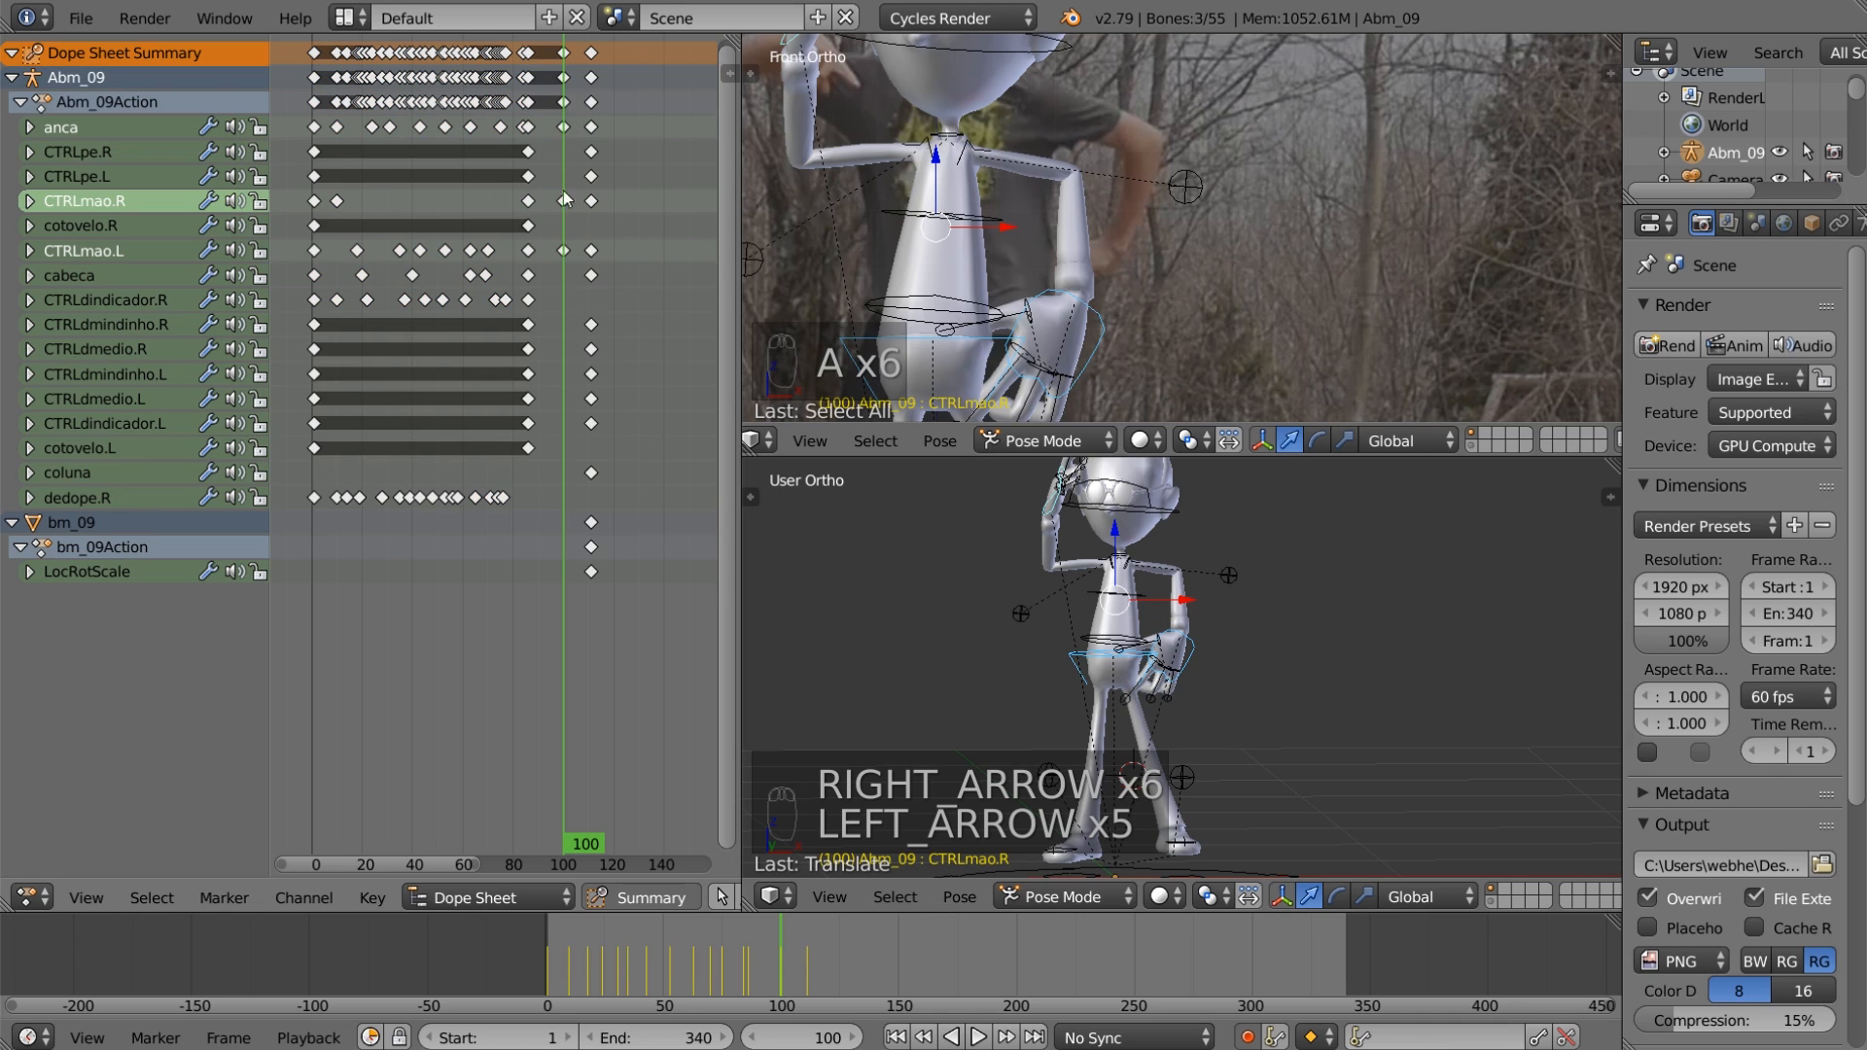
{"action": "left_click", "coordinate": [564, 251]}
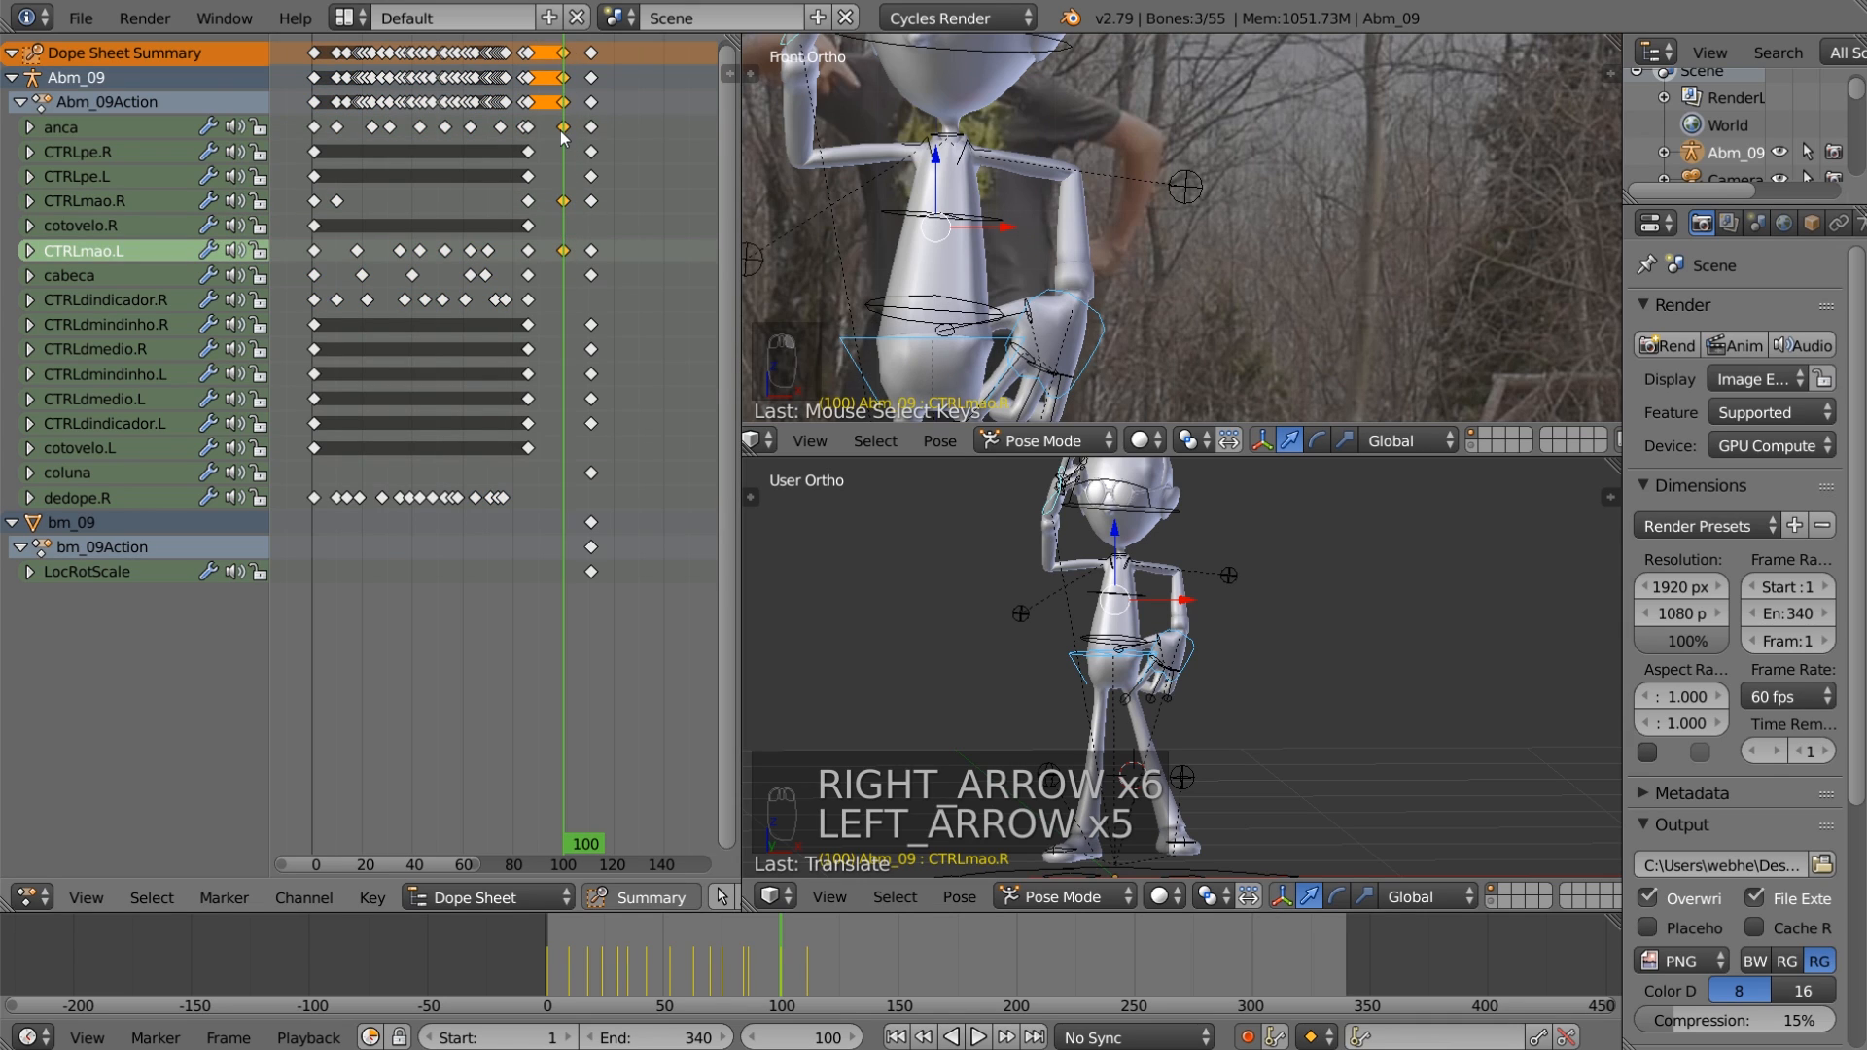
{"action": "key", "text": "g"}
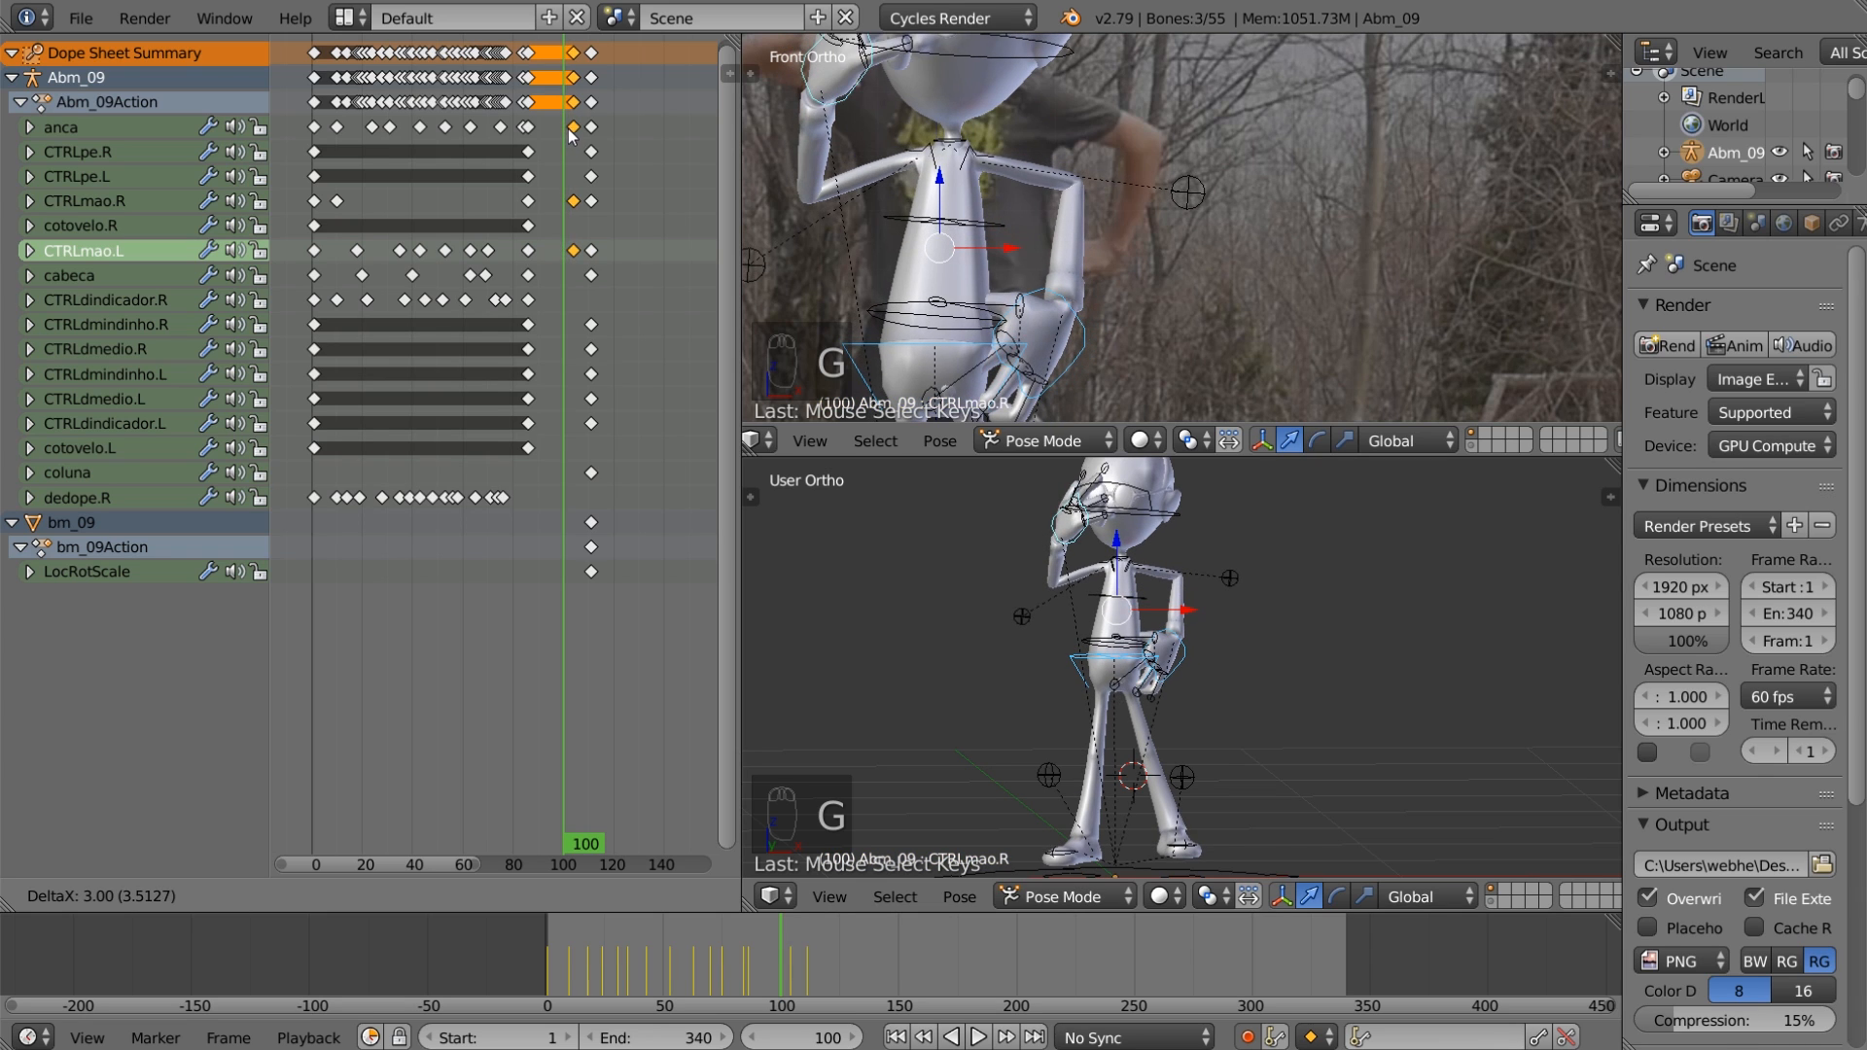
{"action": "left_click", "coordinate": [572, 136]}
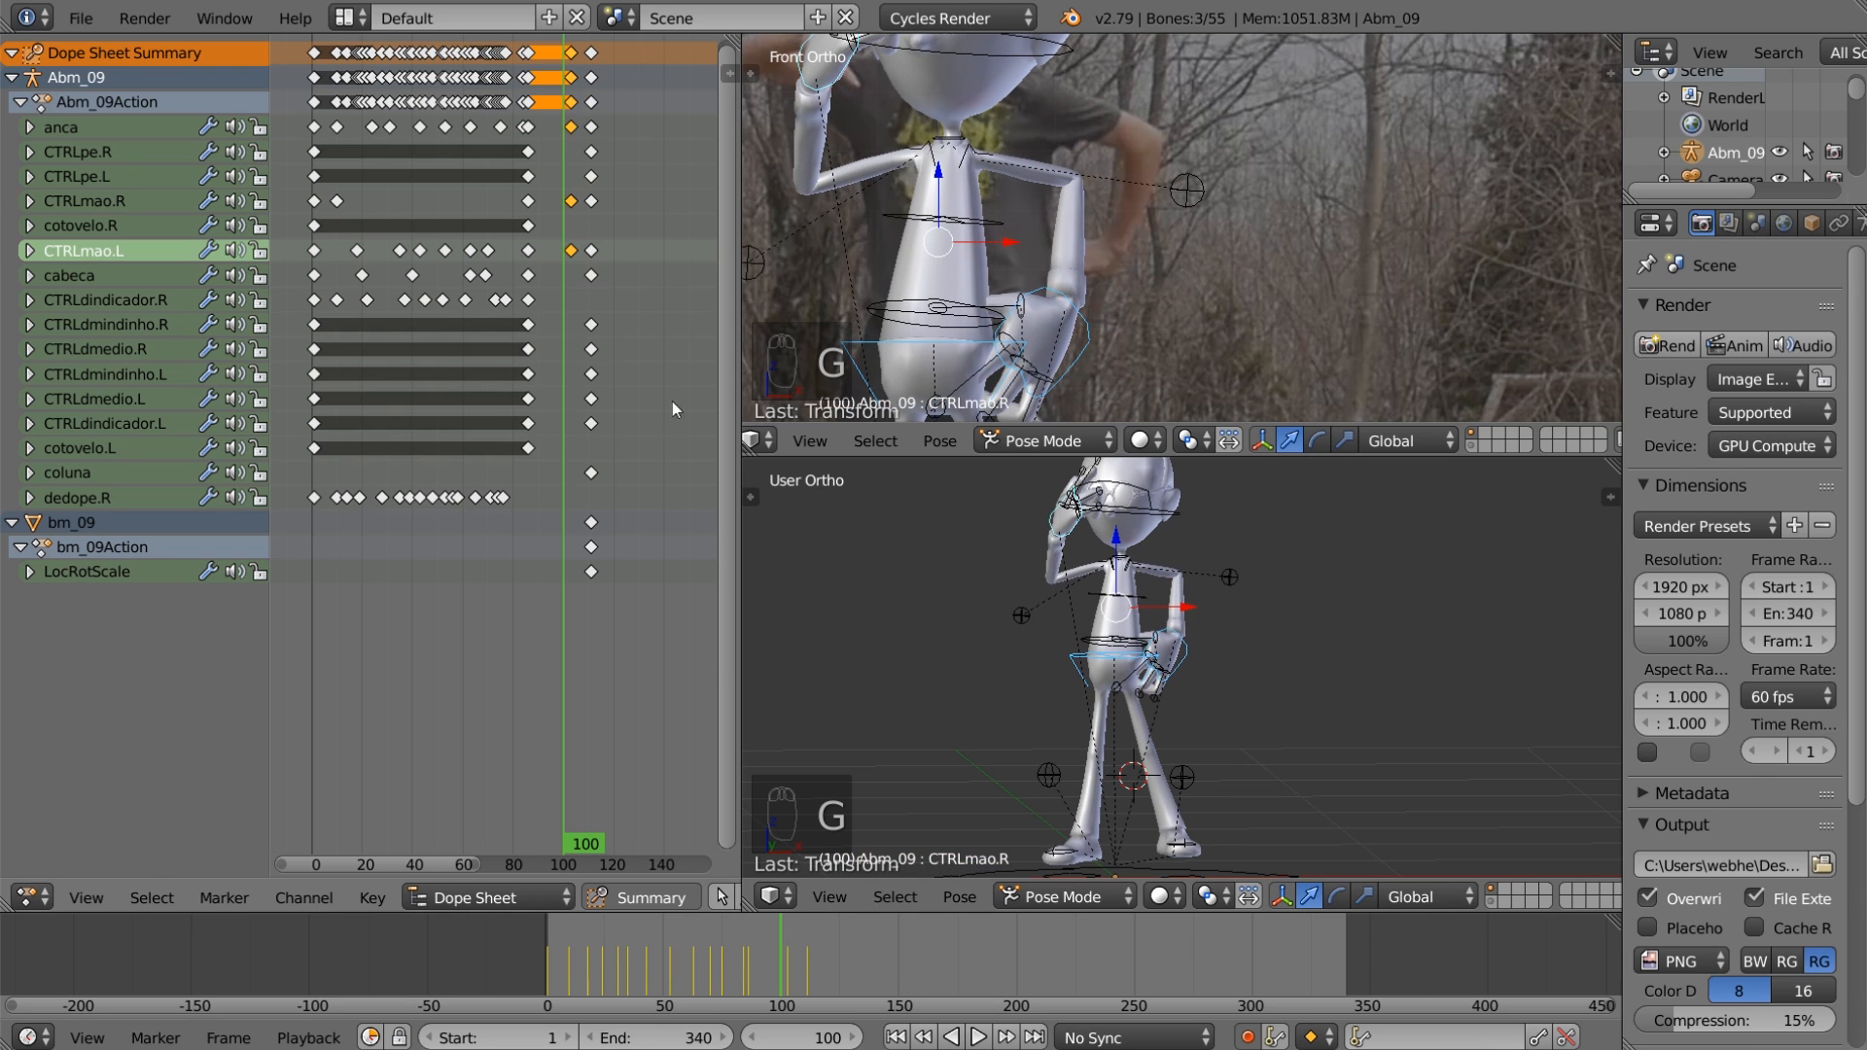
Step: Play back the body's rise to check the timing of the moved hip and hand keys
{"action": "left_click", "coordinate": [976, 1038]}
{"action": "left_click", "coordinate": [972, 1034]}
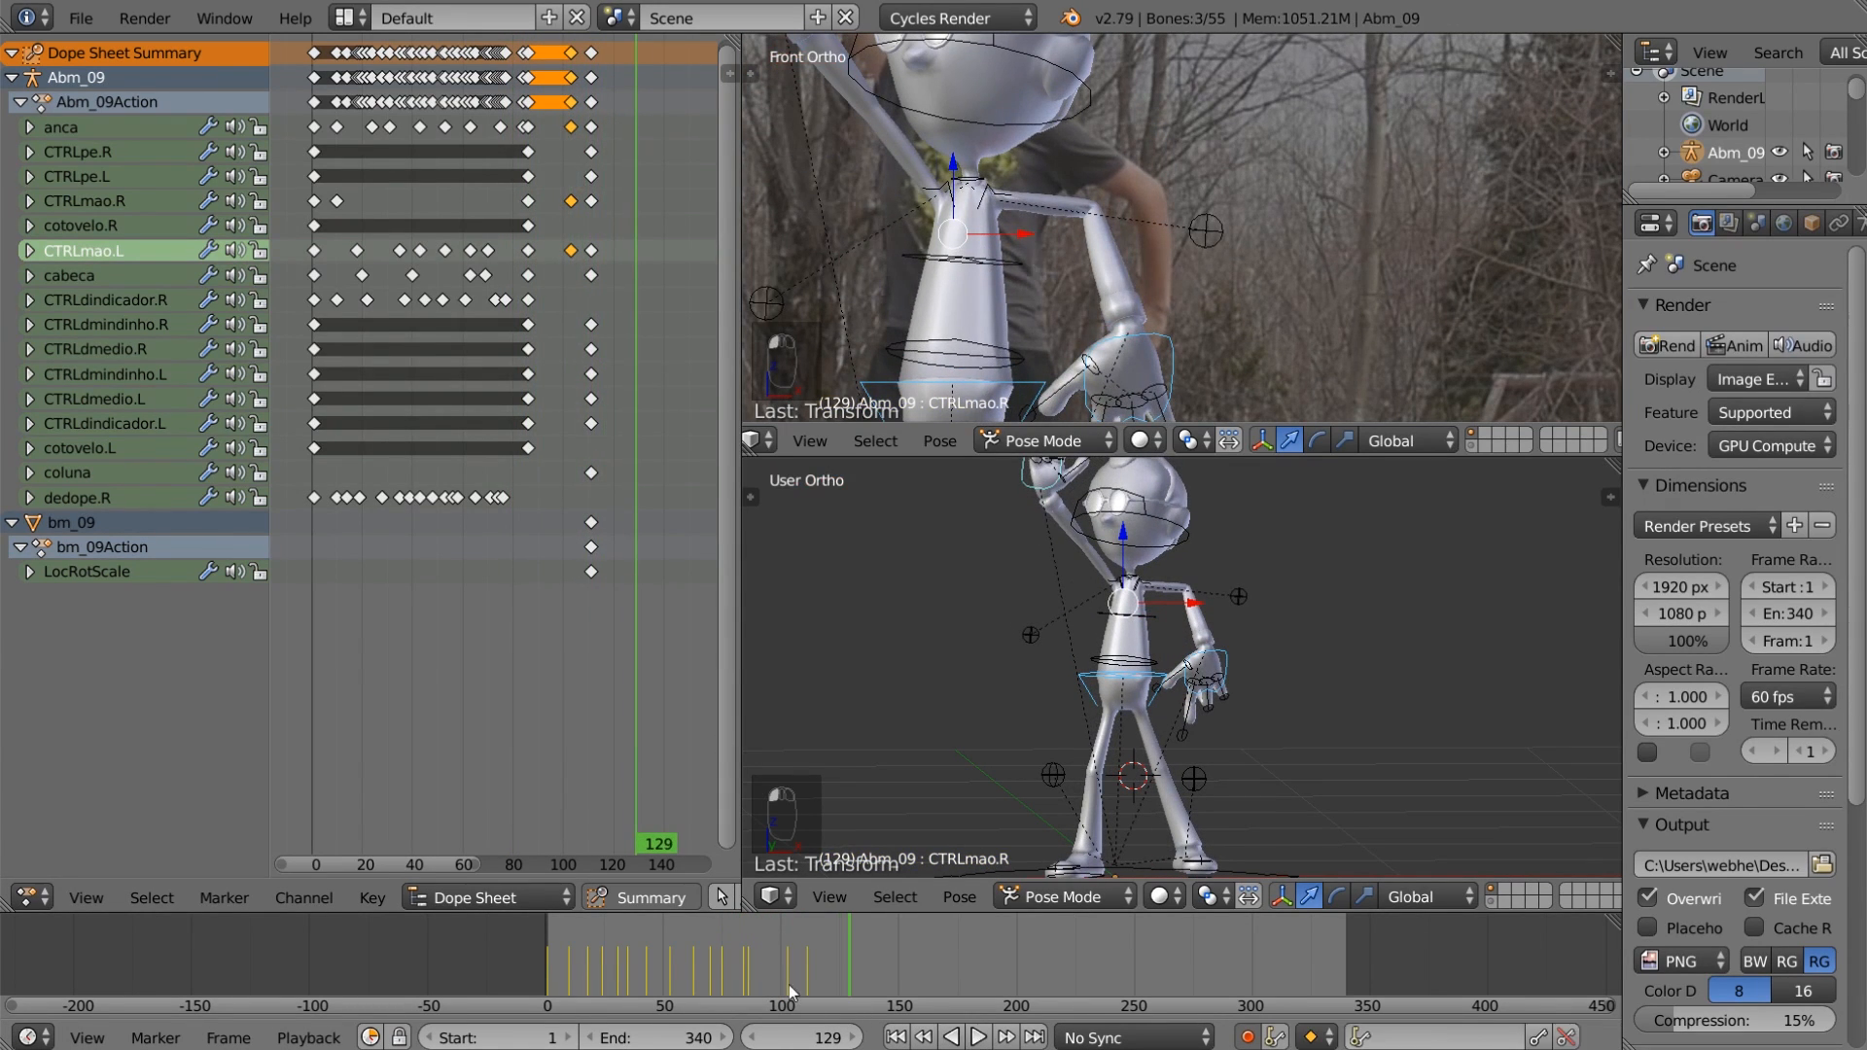
{"action": "left_click_drag", "start_coordinate": [789, 984], "coordinate": [747, 986]}
{"action": "left_click", "coordinate": [975, 1038]}
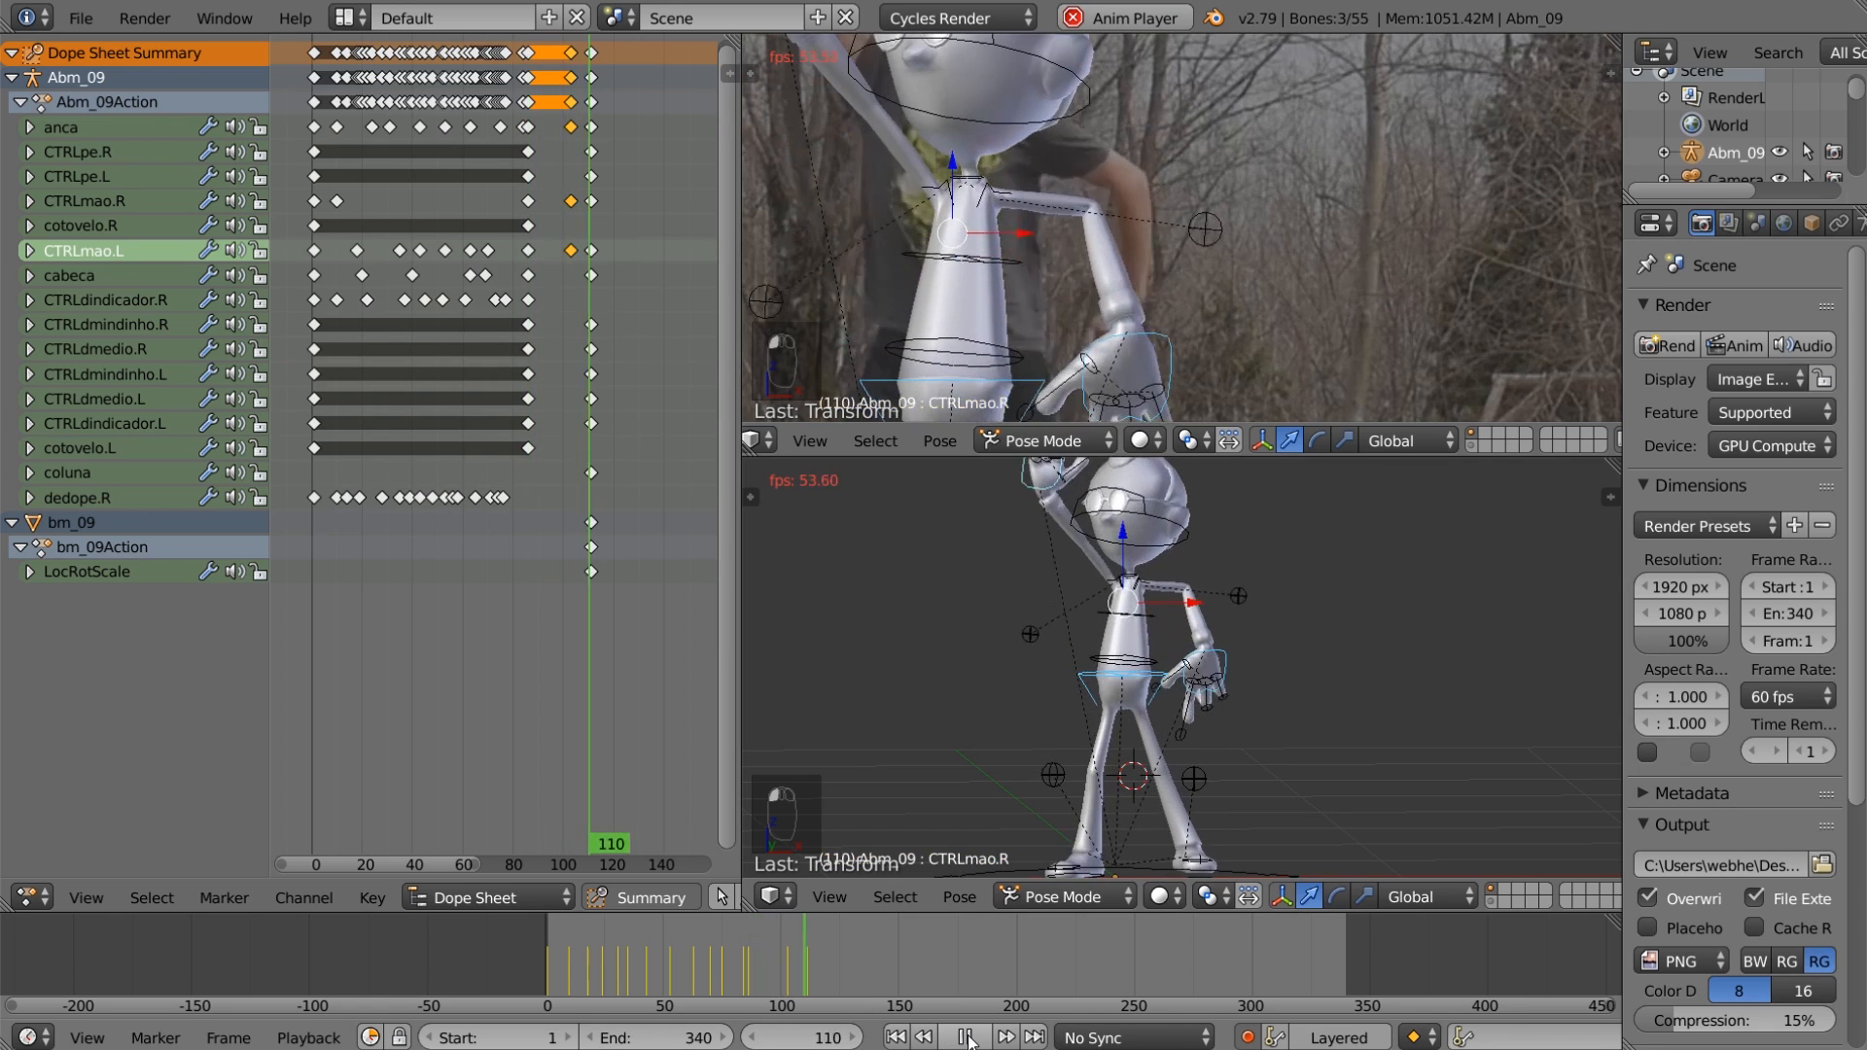
{"action": "left_click", "coordinate": [971, 1037]}
{"action": "left_click_drag", "start_coordinate": [783, 978], "coordinate": [772, 979]}
Step: Box-select the column of pose keys near frame 86, shift it a few frames later and play back the result
{"action": "key", "text": "a"}
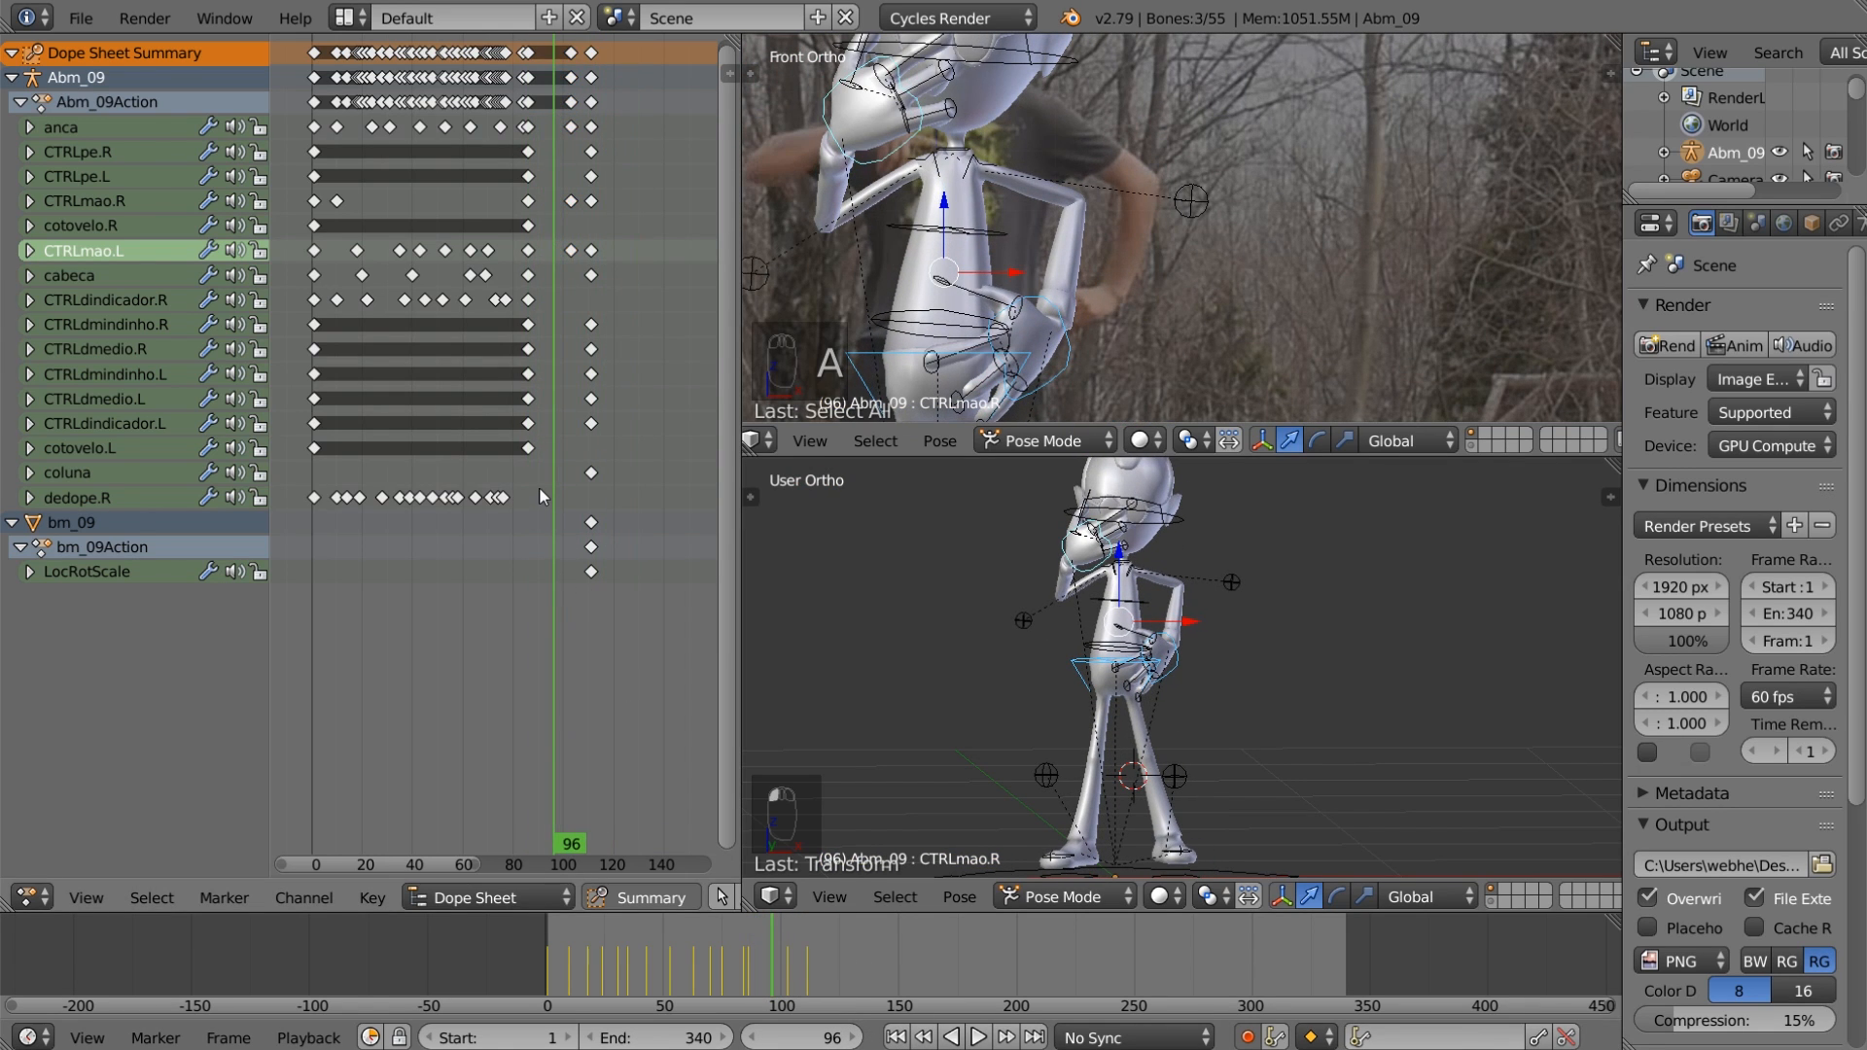
{"action": "key", "text": "b"}
{"action": "left_click_drag", "start_coordinate": [545, 478], "coordinate": [534, 44]}
{"action": "key", "text": "g"}
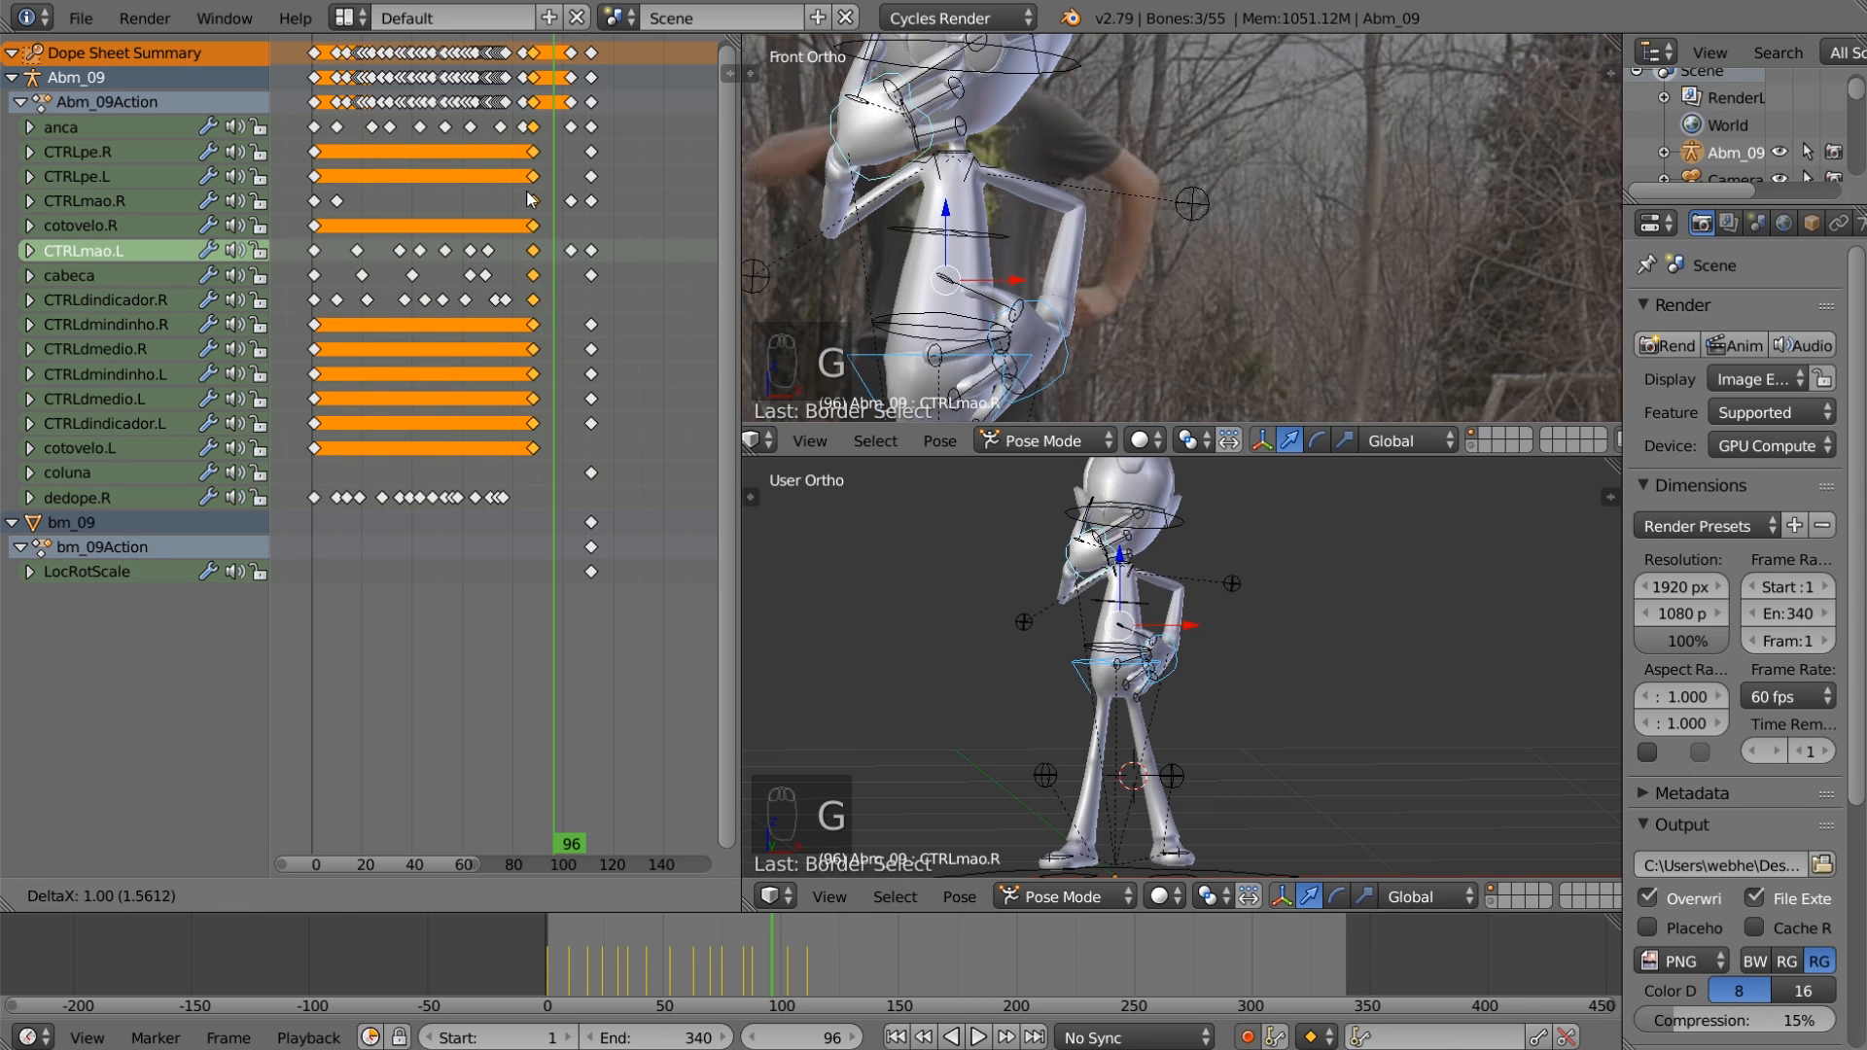
{"action": "left_click", "coordinate": [533, 199]}
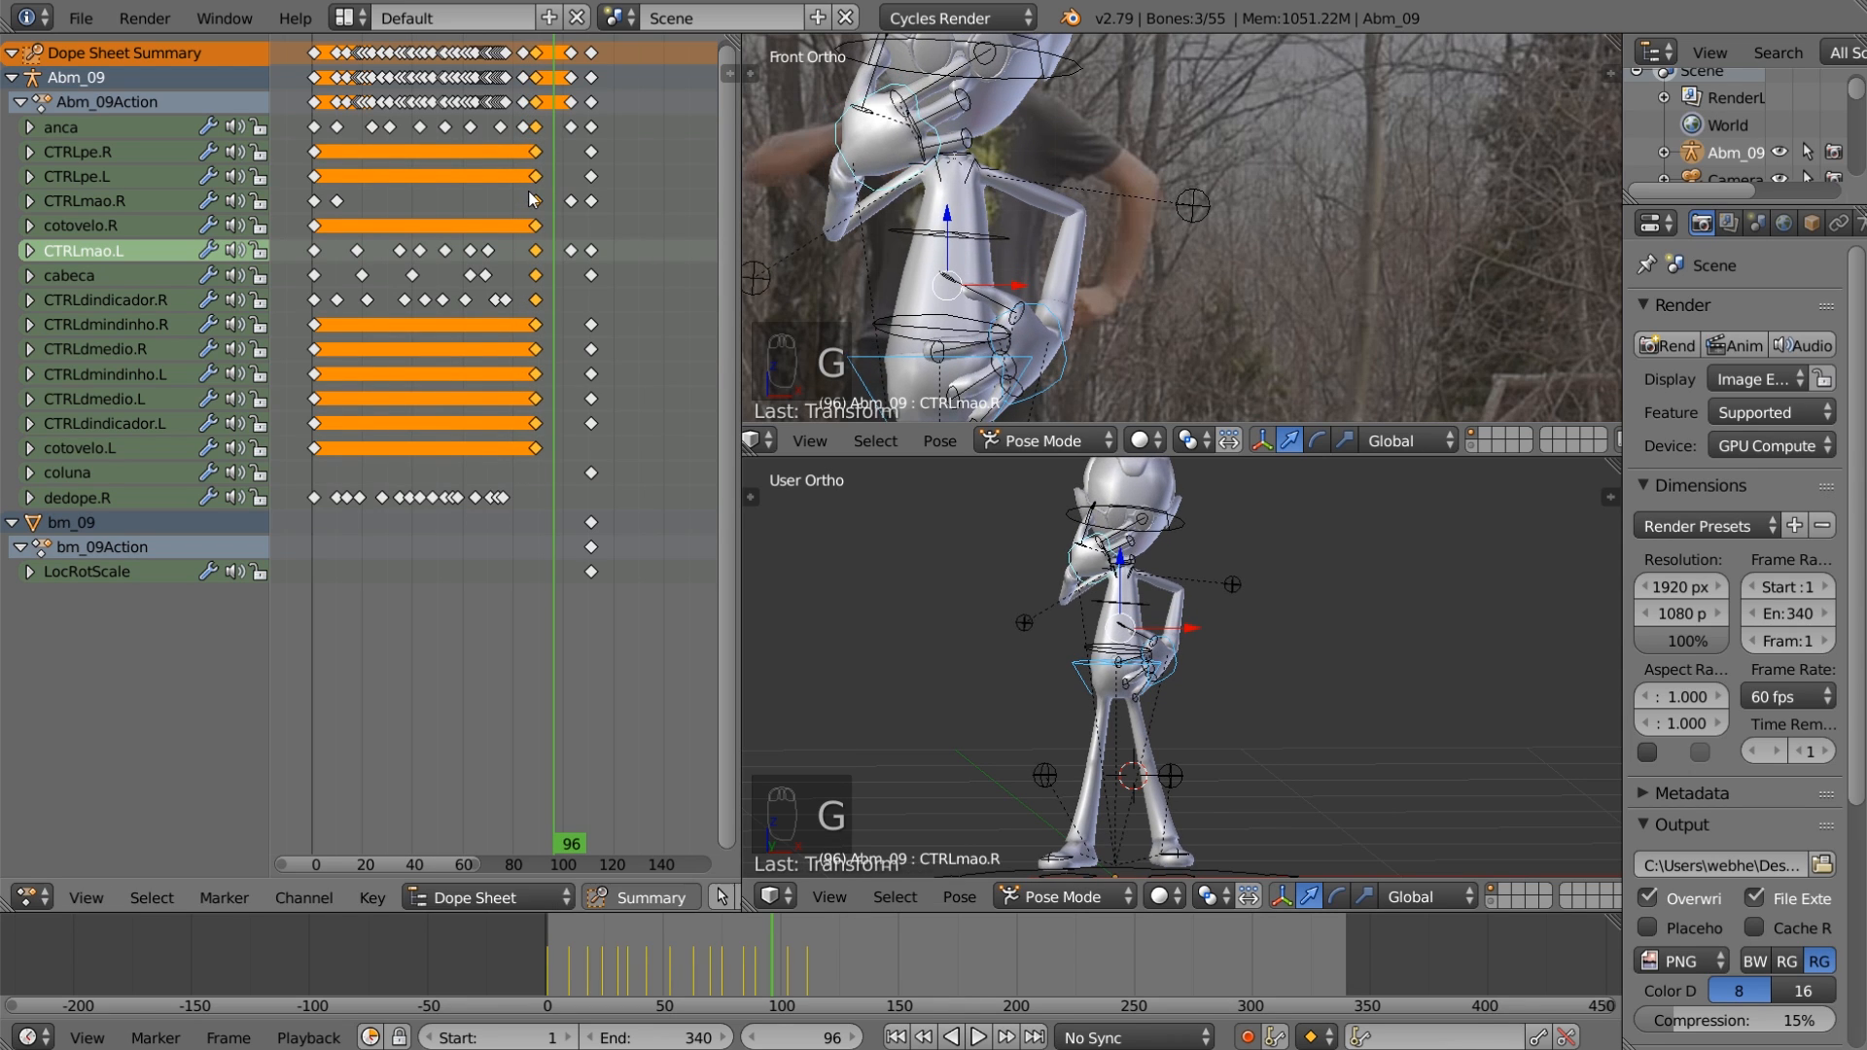
{"action": "left_click", "coordinate": [978, 1037]}
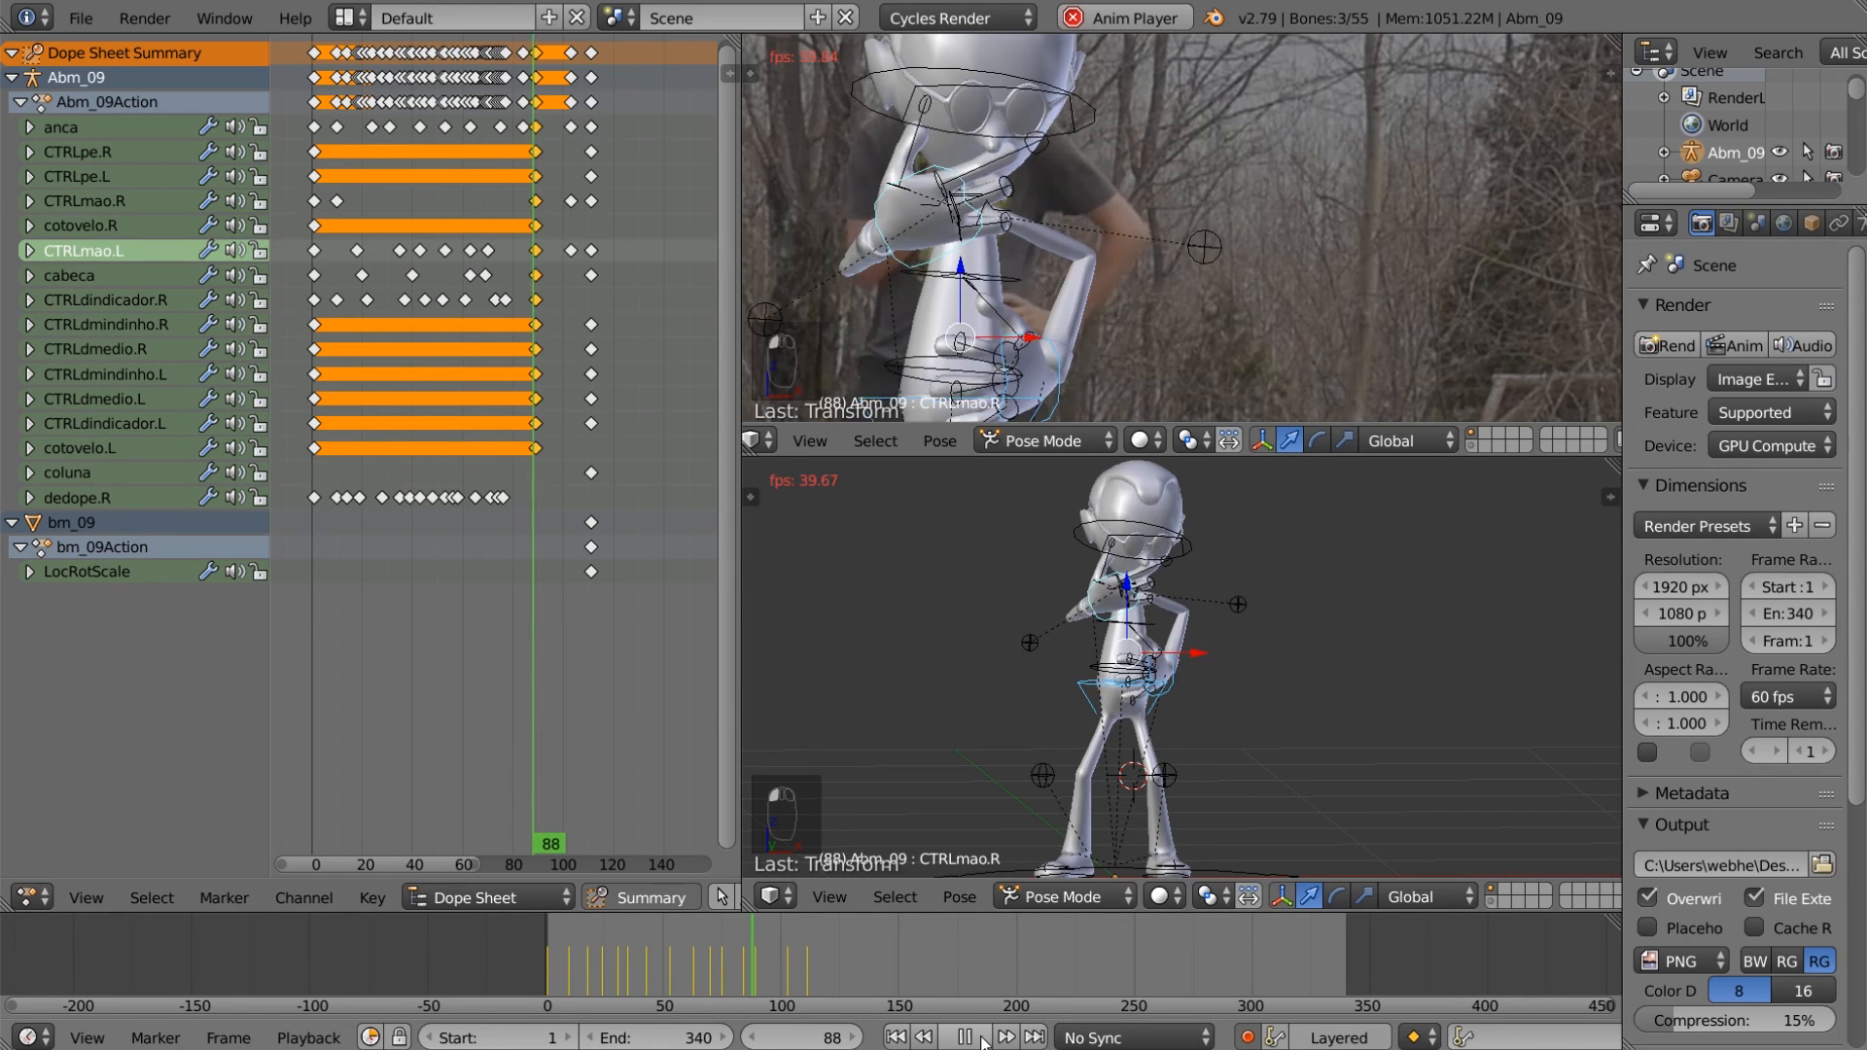
{"action": "left_click", "coordinate": [983, 1038]}
Step: Pull the selected pose keys back about one frame, replay the rise twice and go to frame 103
{"action": "key", "text": "g"}
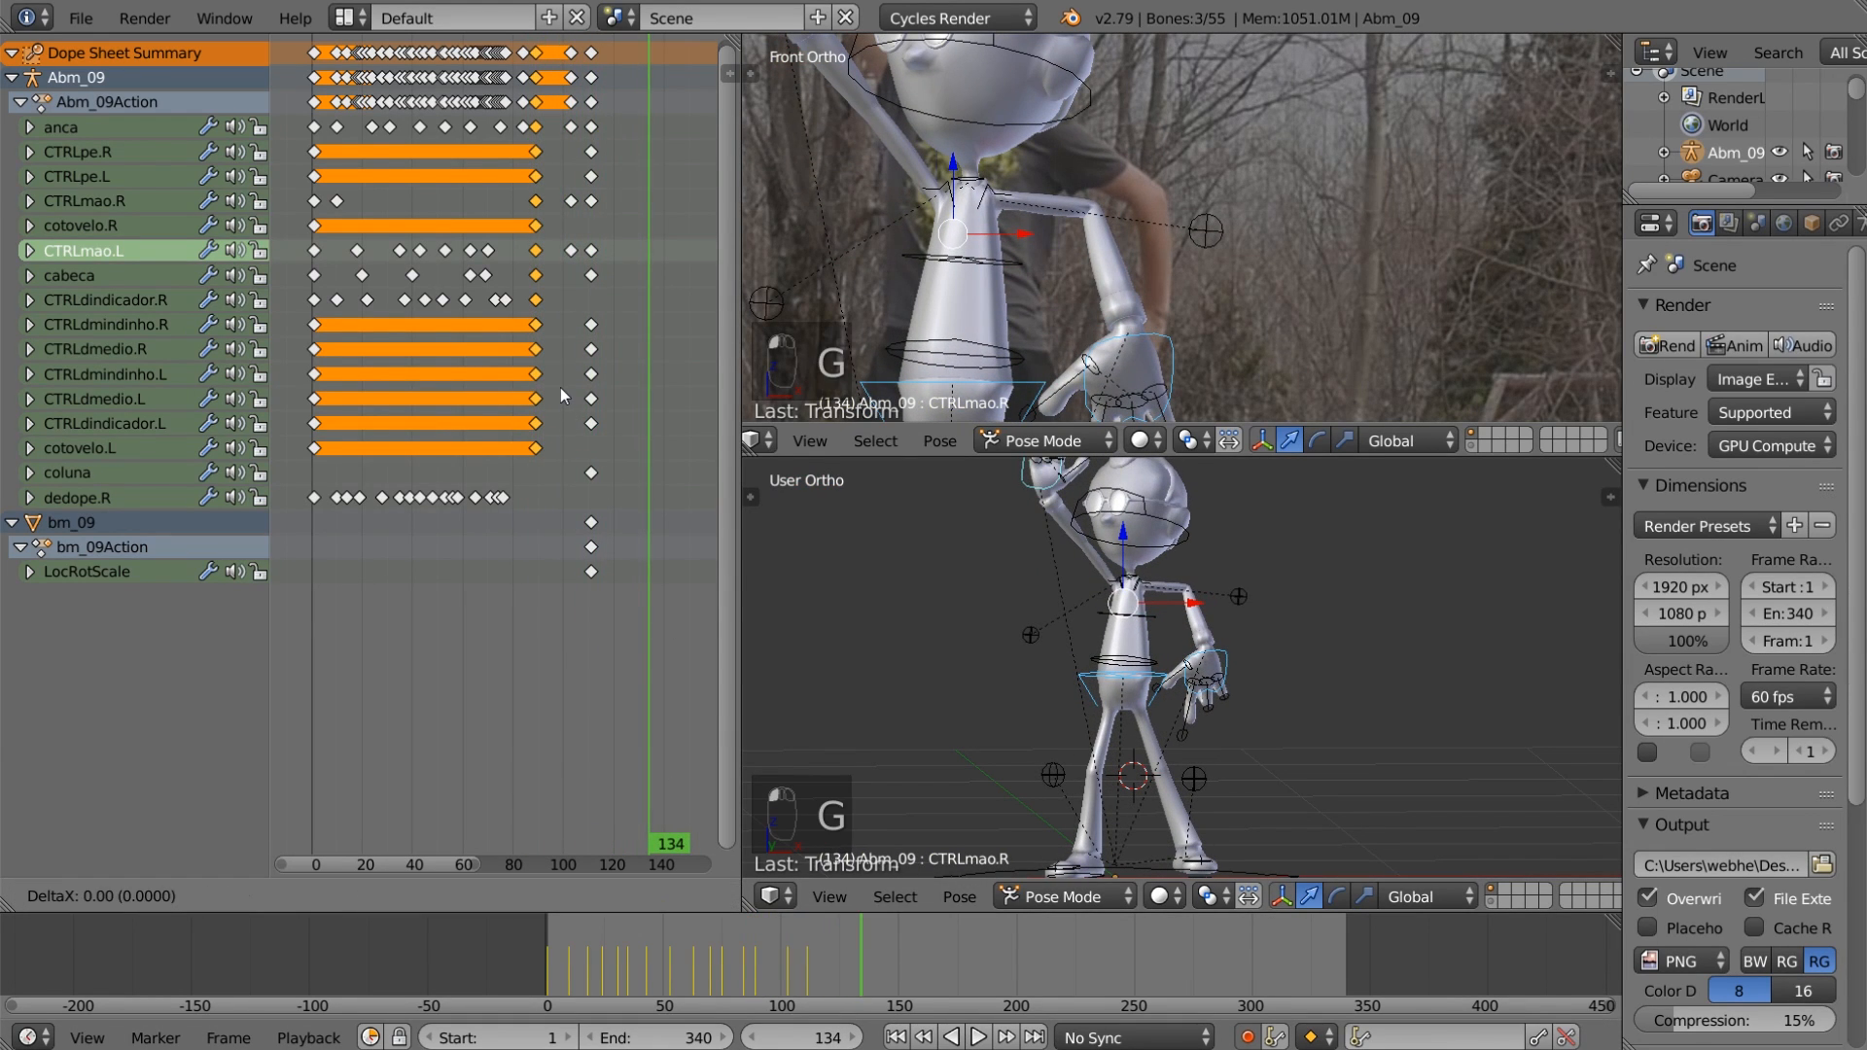
{"action": "left_click", "coordinate": [557, 387]}
{"action": "left_click", "coordinate": [514, 429]}
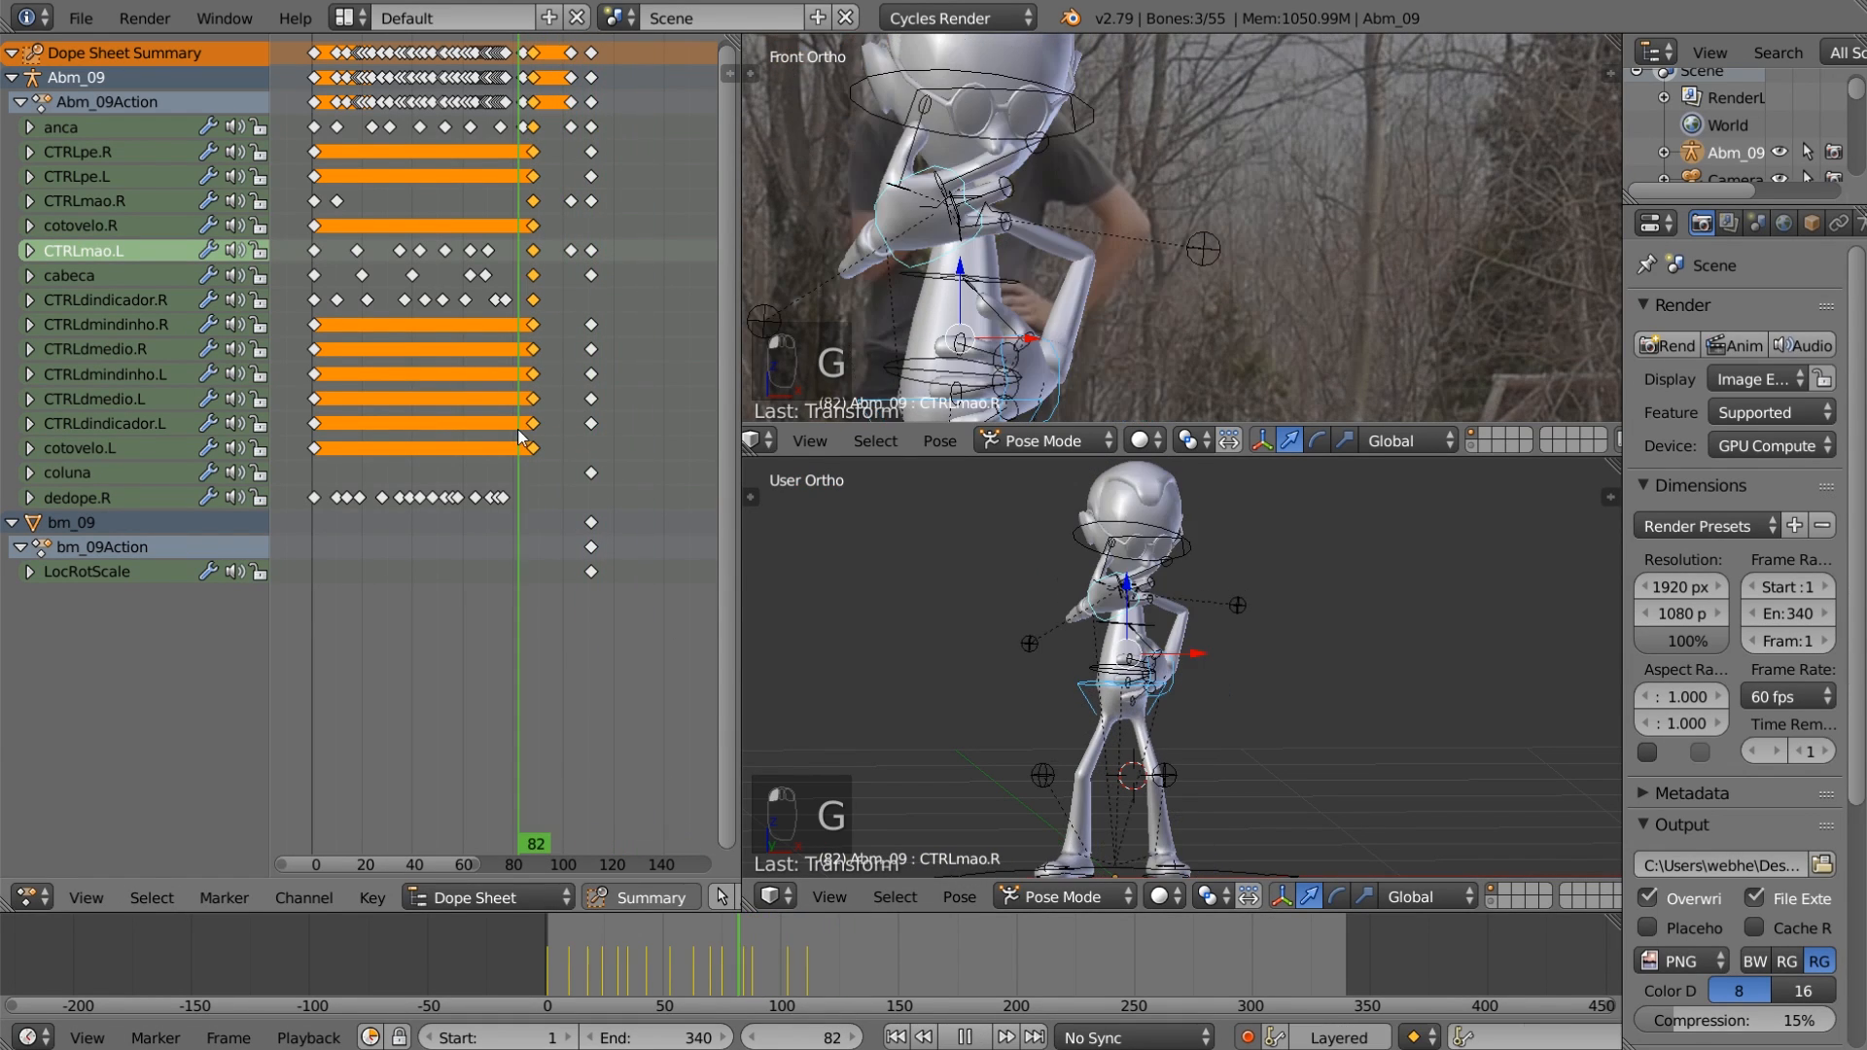
{"action": "left_click", "coordinate": [976, 1038]}
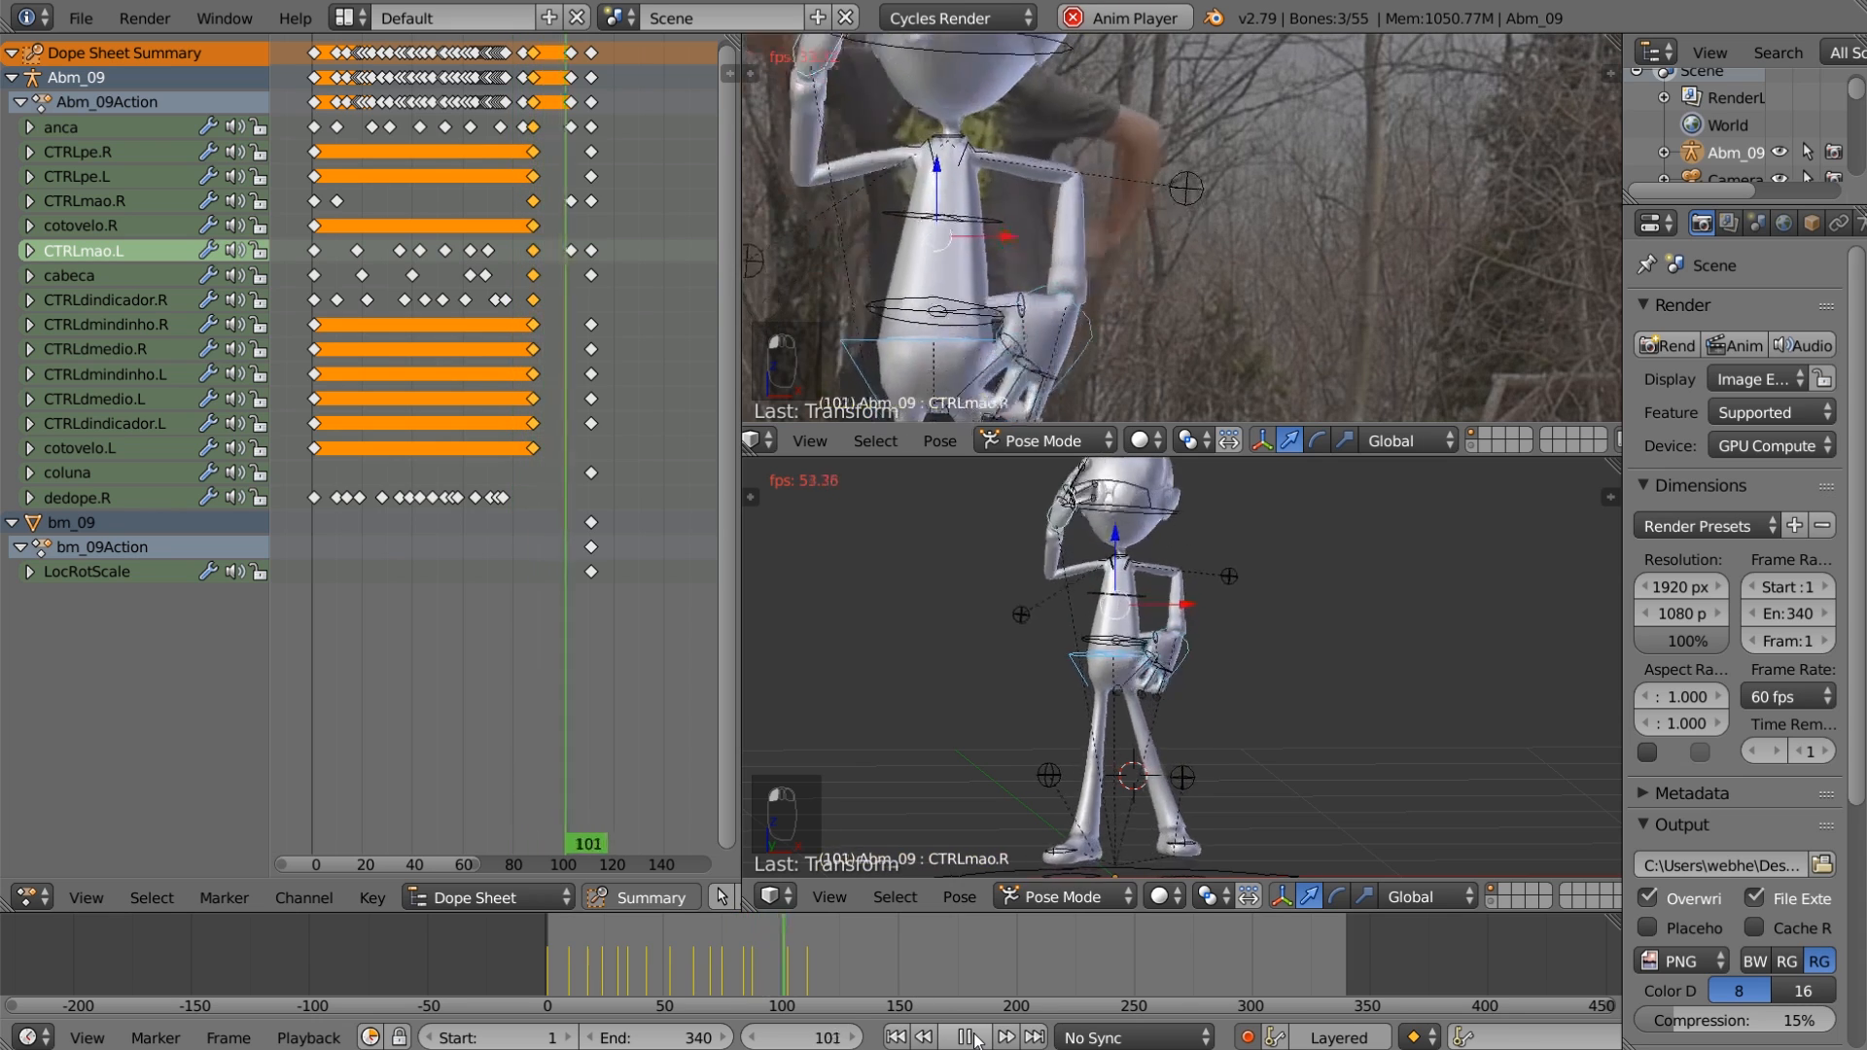
{"action": "left_click", "coordinate": [976, 1037]}
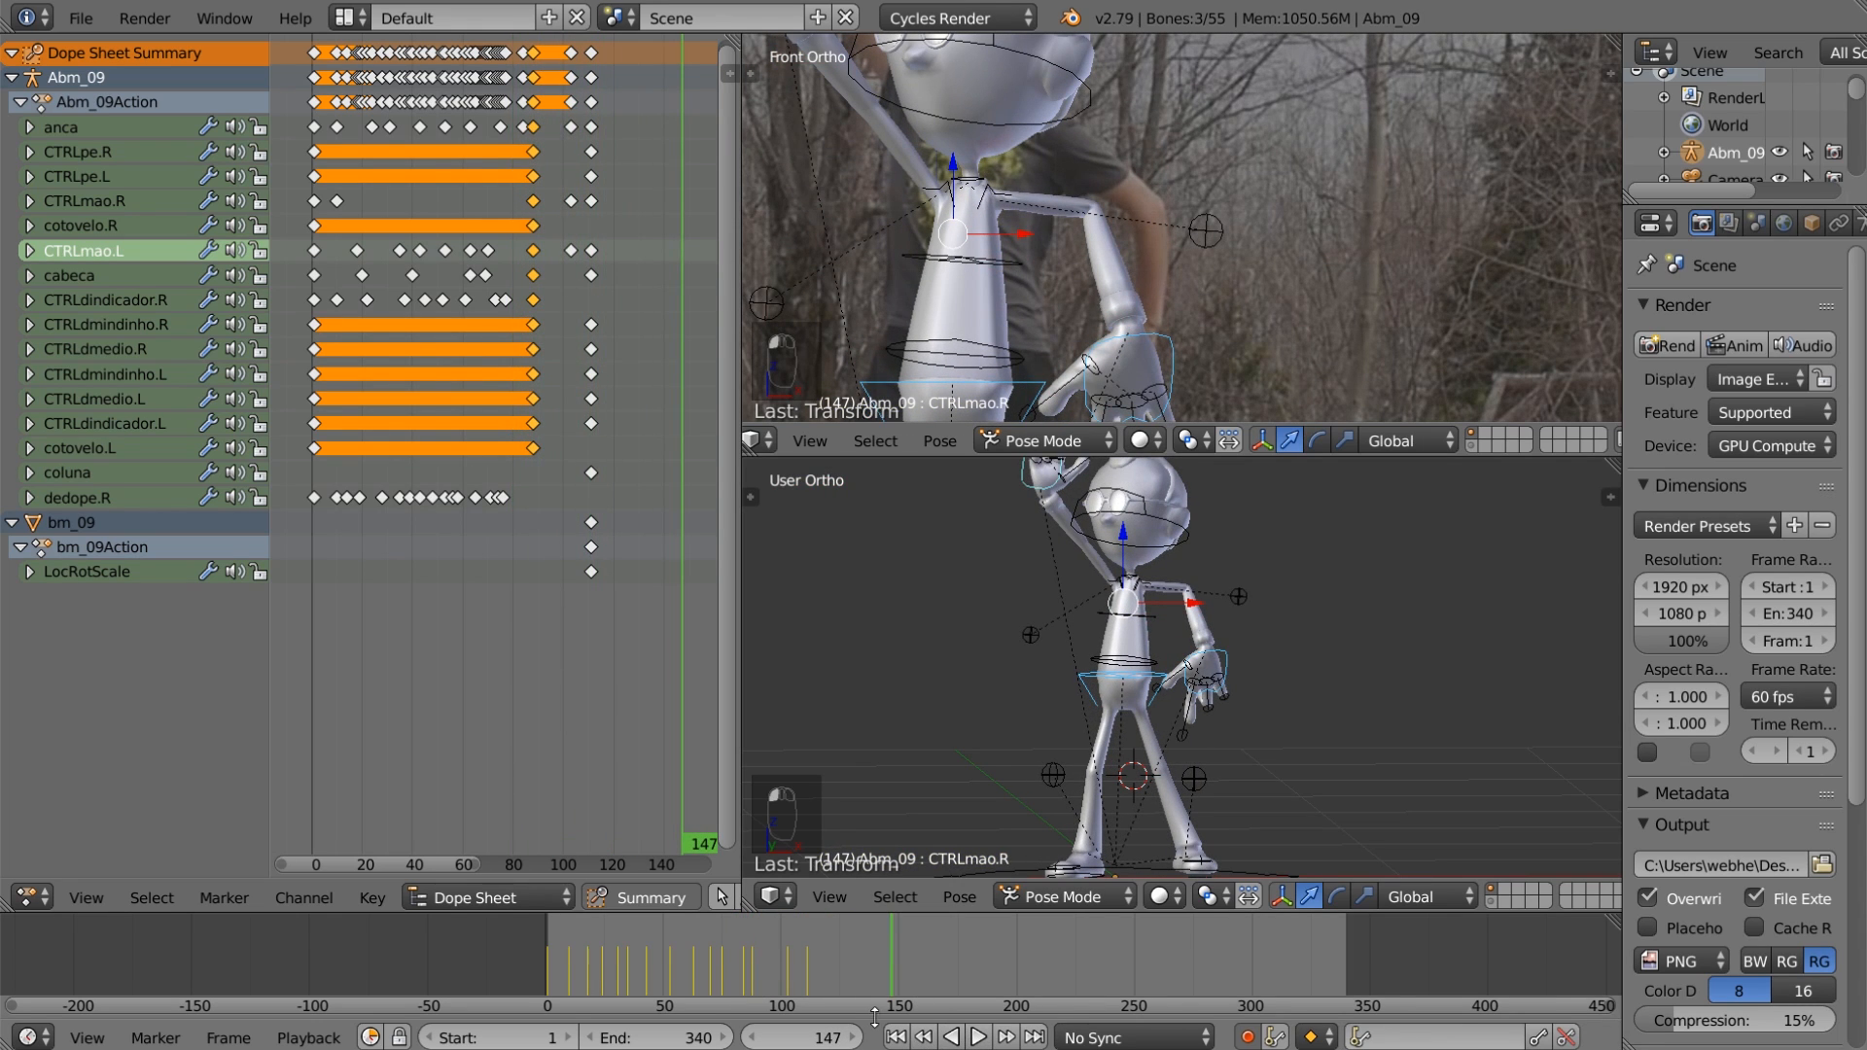
{"action": "left_click", "coordinate": [777, 992]}
{"action": "left_click", "coordinate": [974, 1037]}
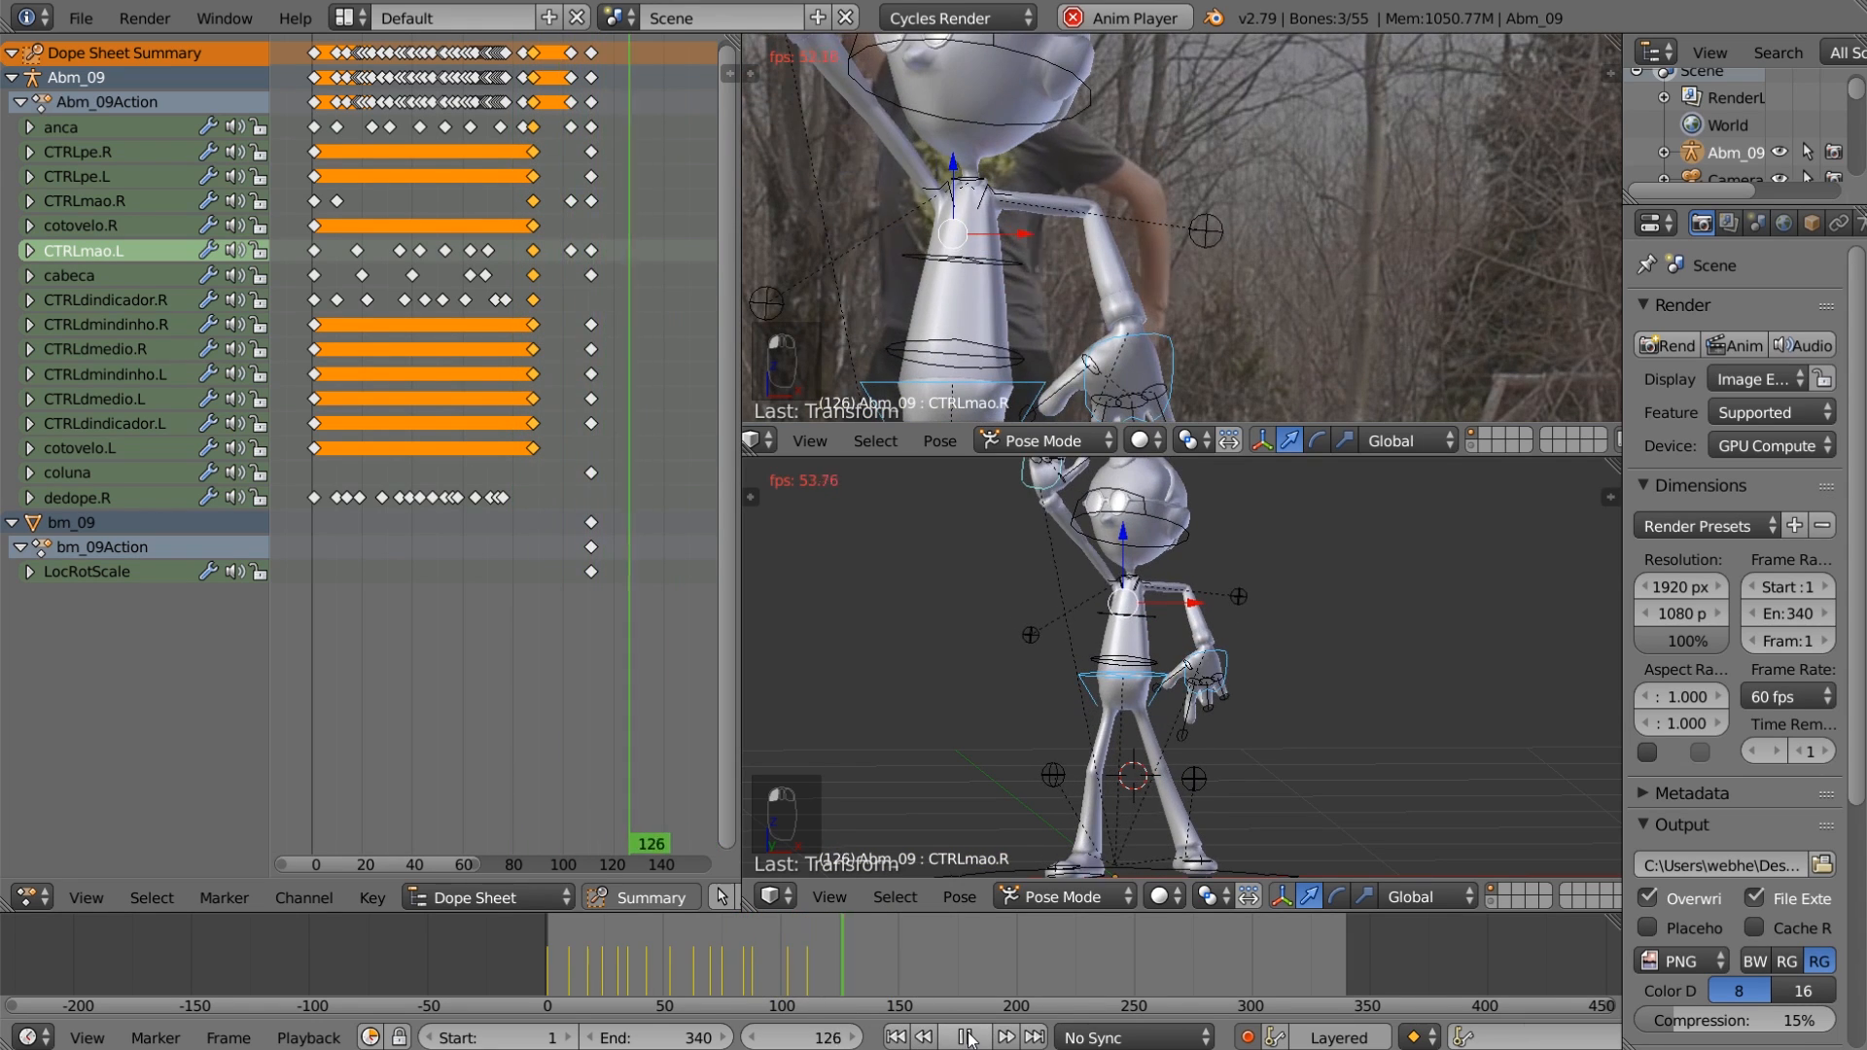
{"action": "left_click", "coordinate": [971, 1037]}
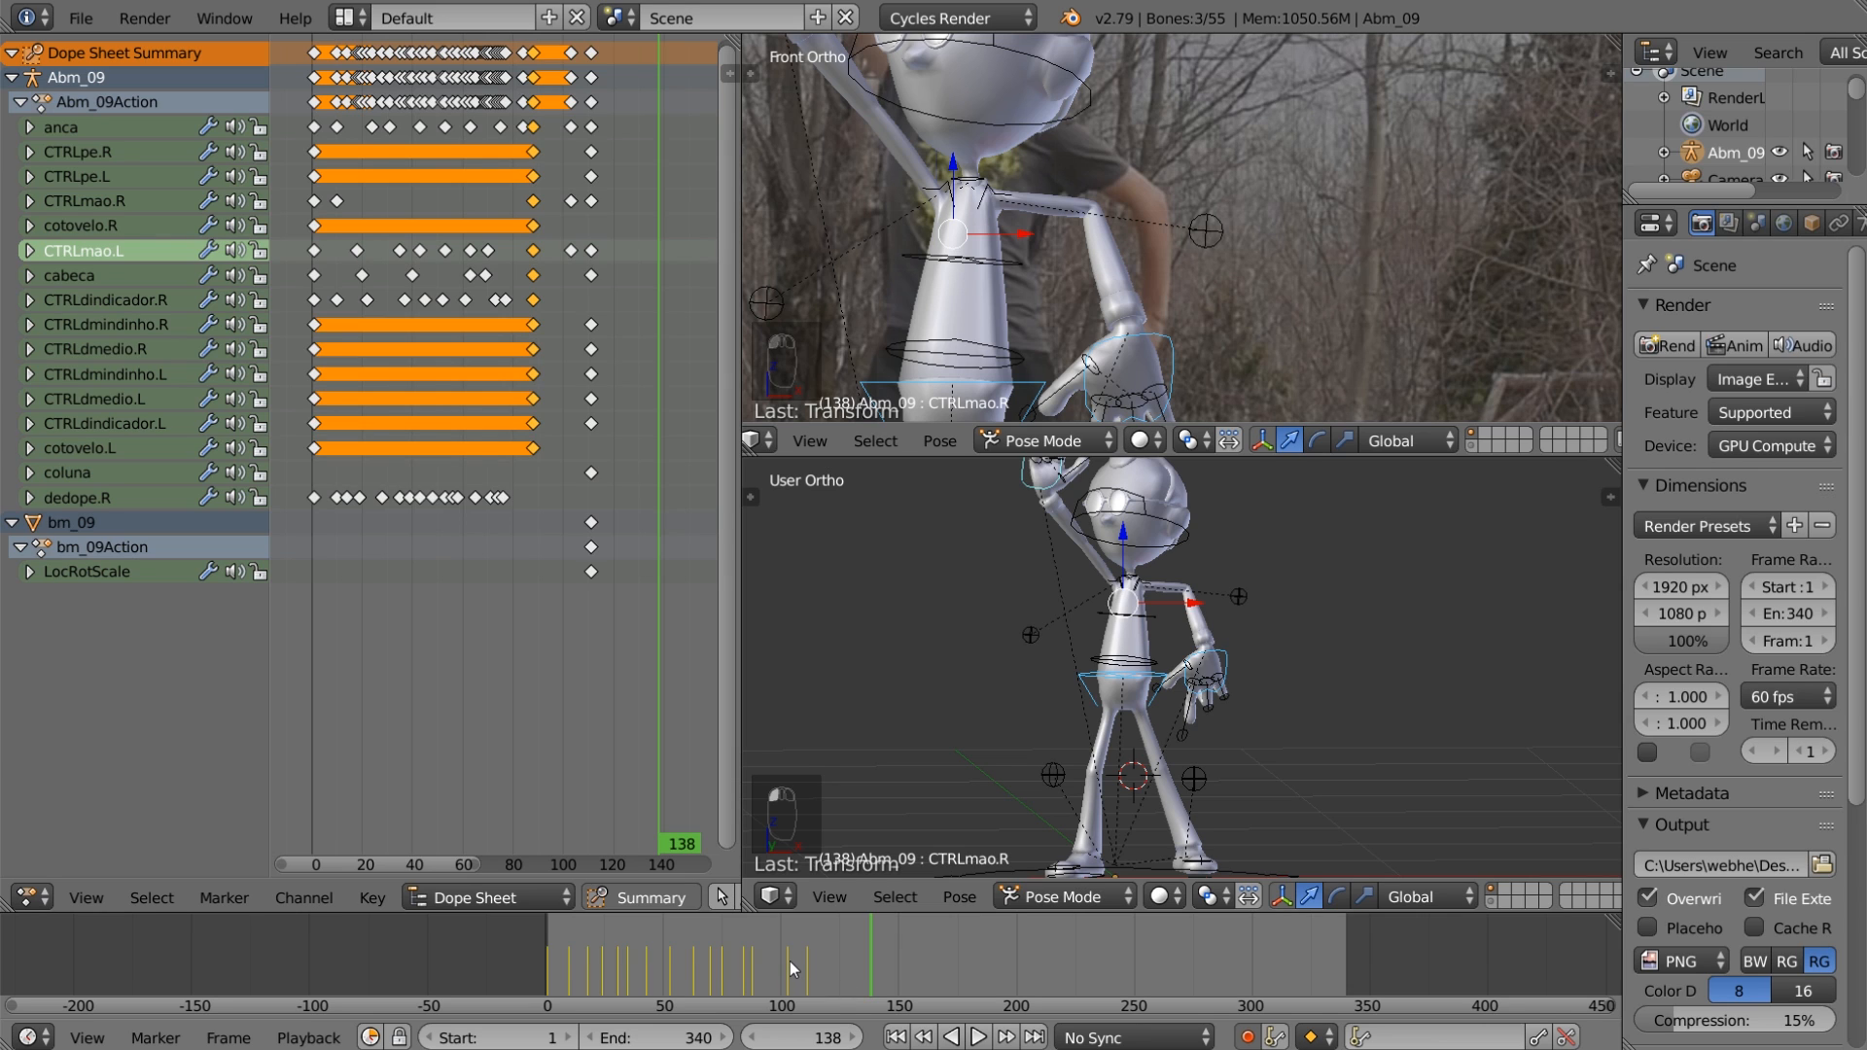
{"action": "left_click_drag", "start_coordinate": [806, 968], "coordinate": [788, 977]}
{"action": "right_click", "coordinate": [1184, 848]}
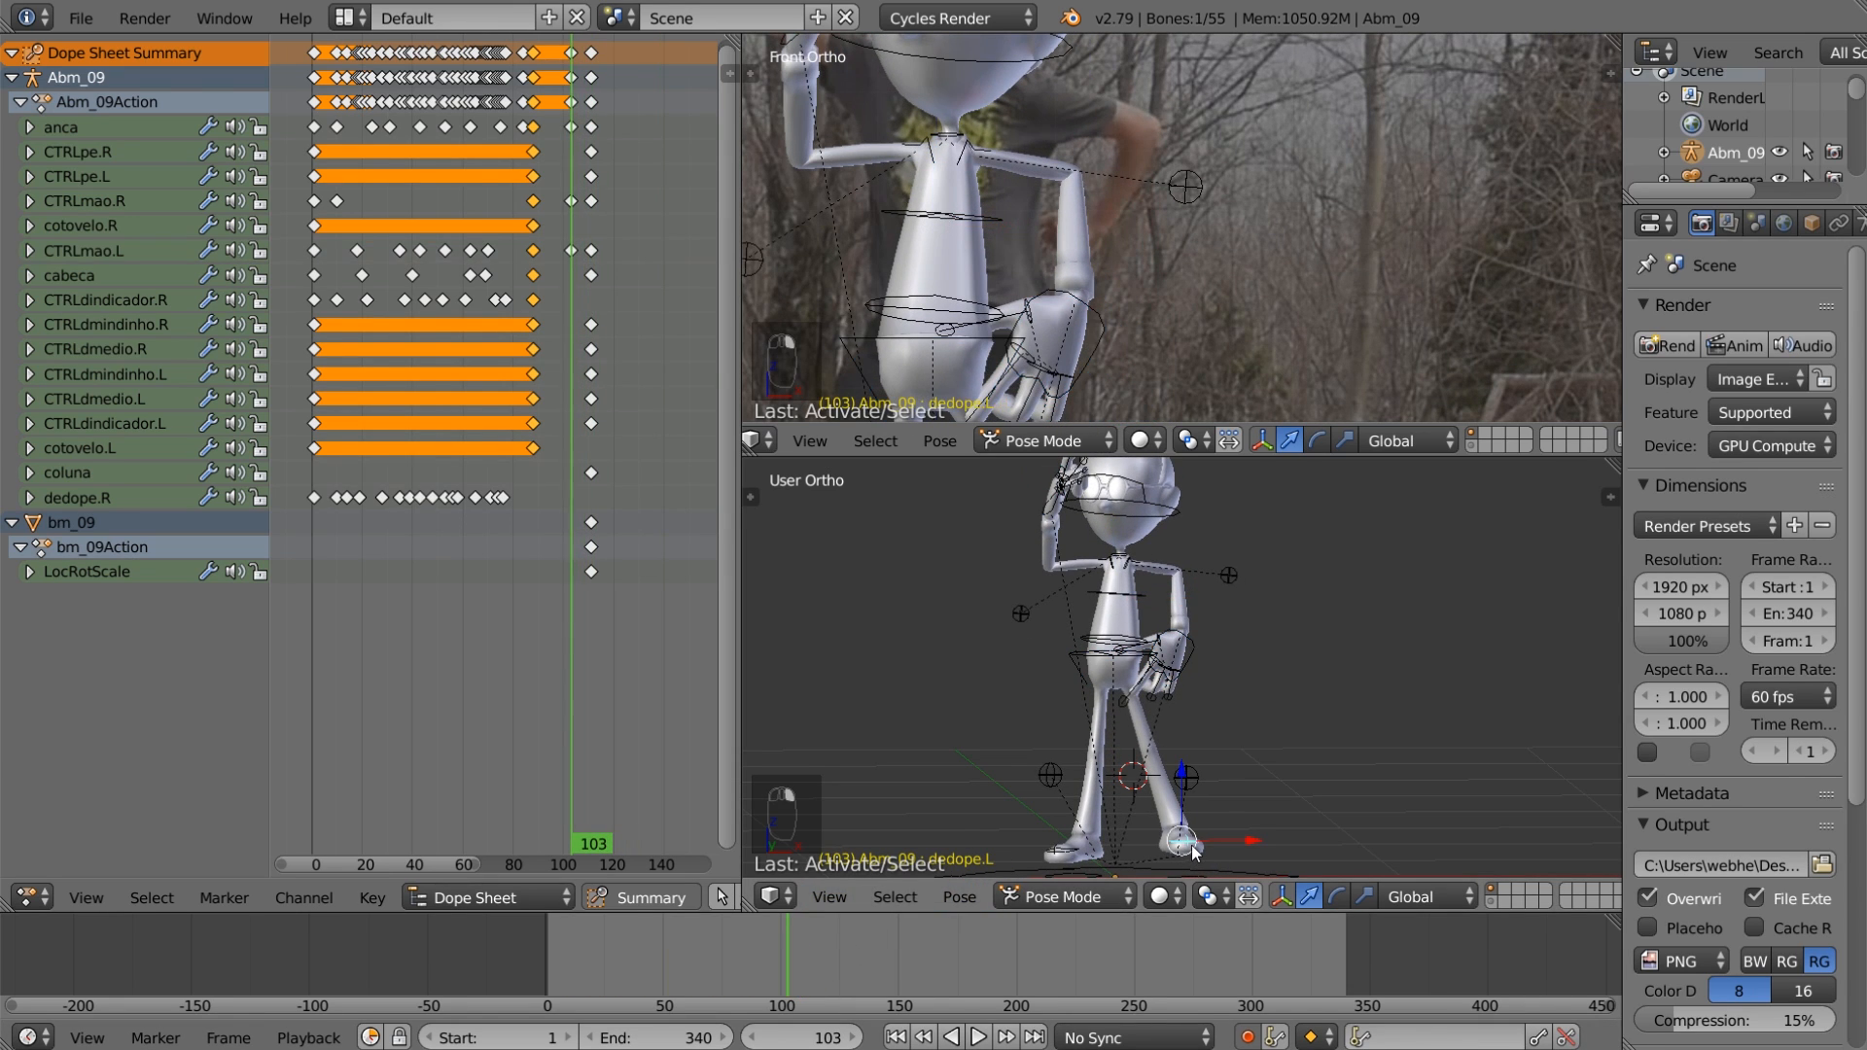
{"action": "right_click", "coordinate": [1070, 853], "text": "shift"}
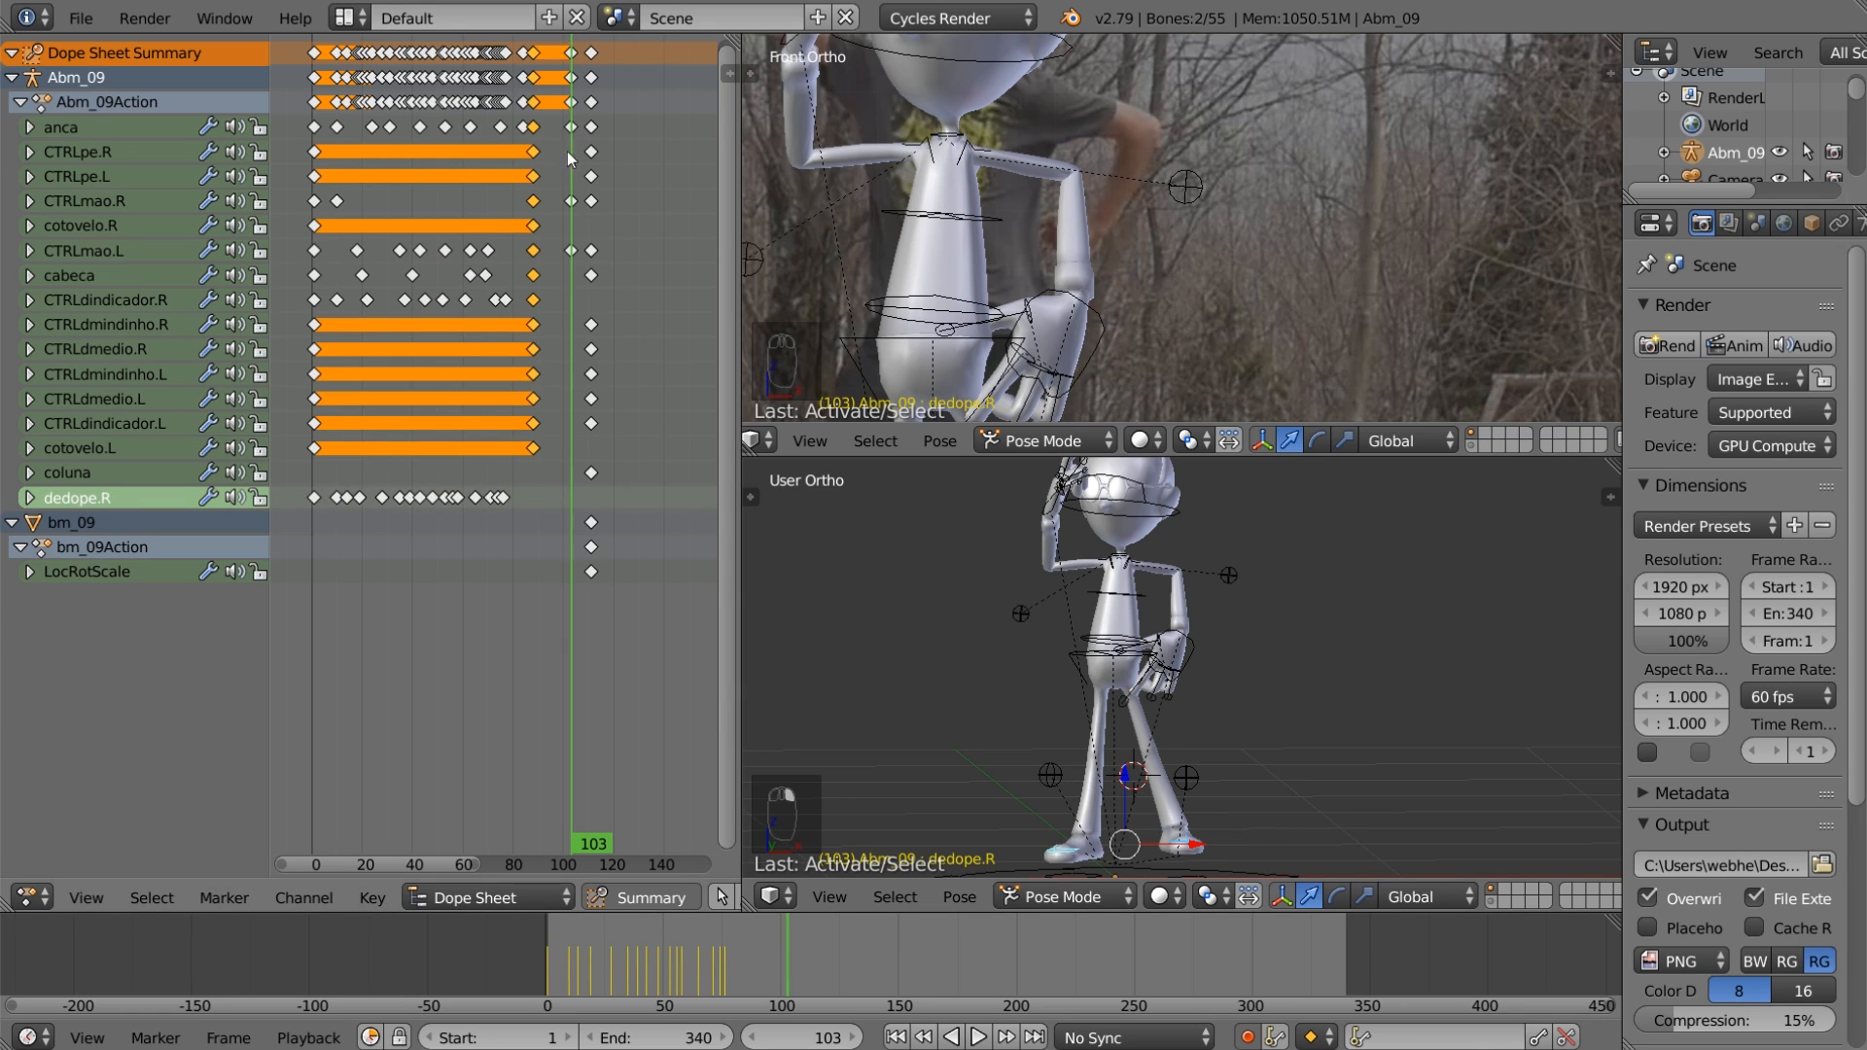
{"action": "key", "text": "g"}
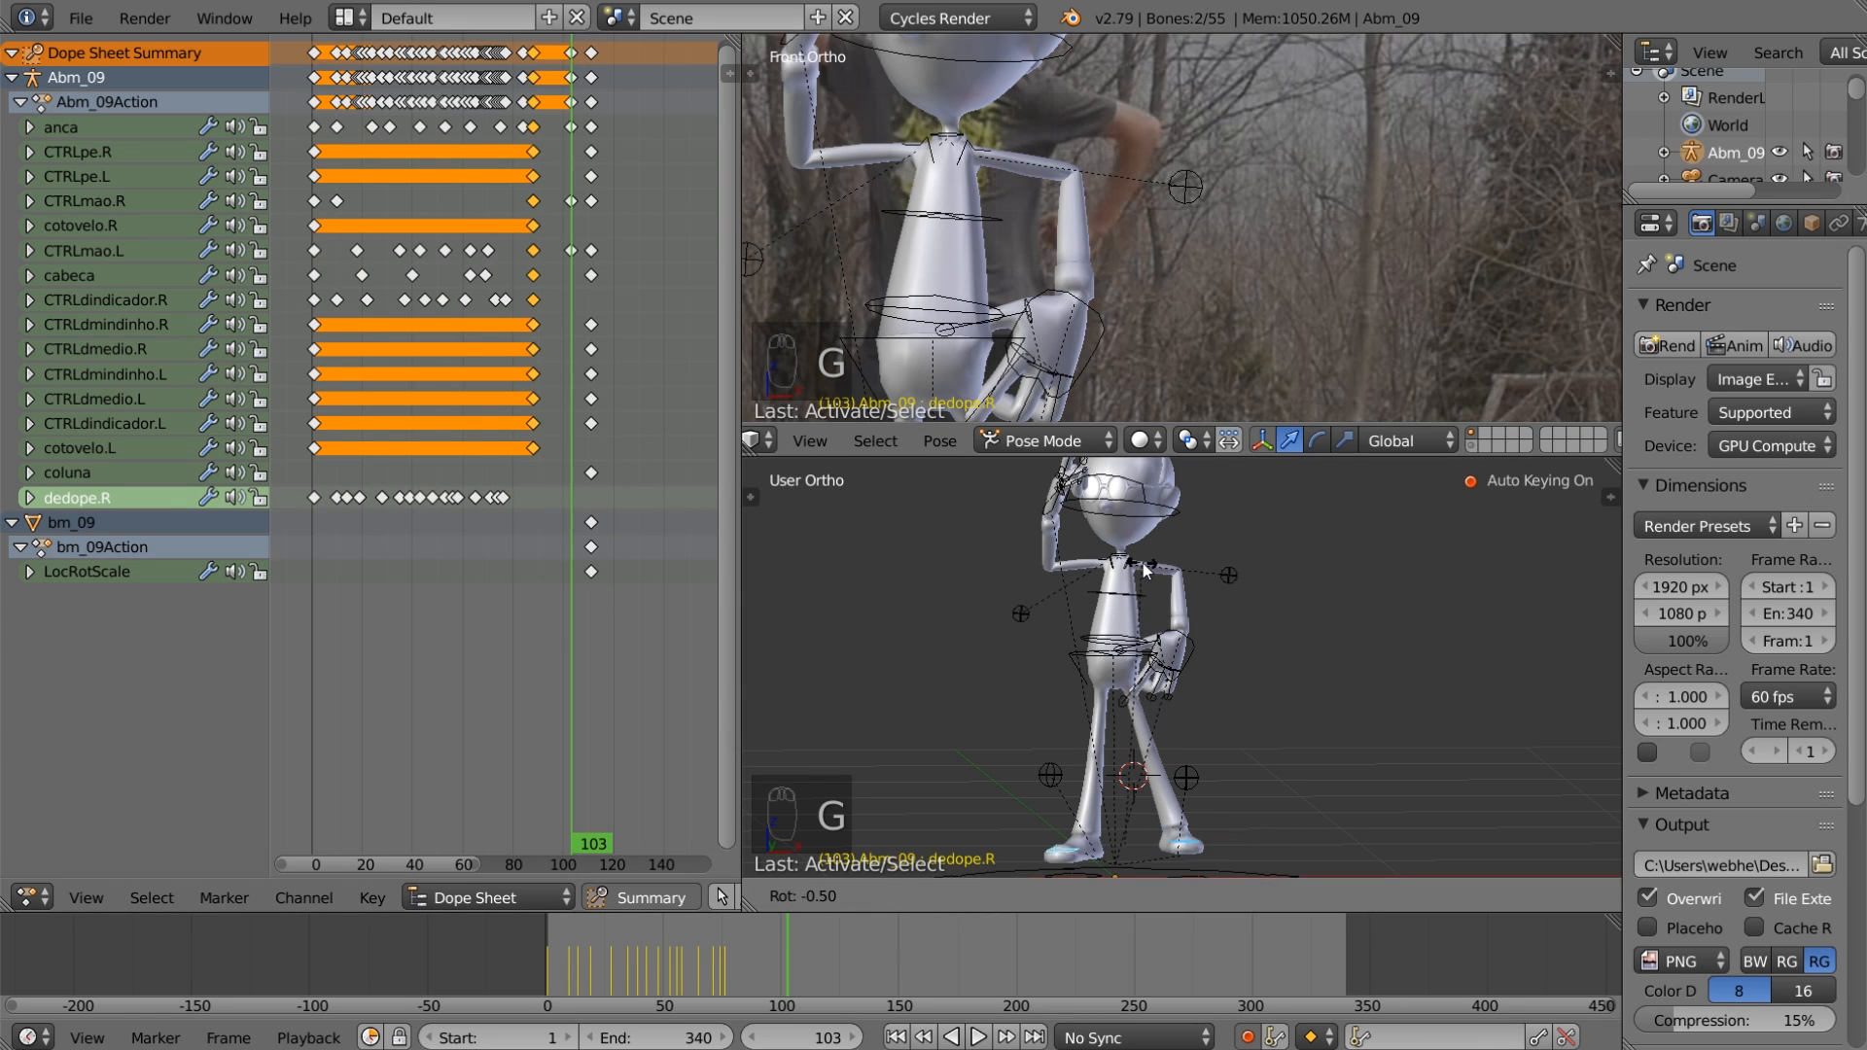
{"action": "key", "text": "g"}
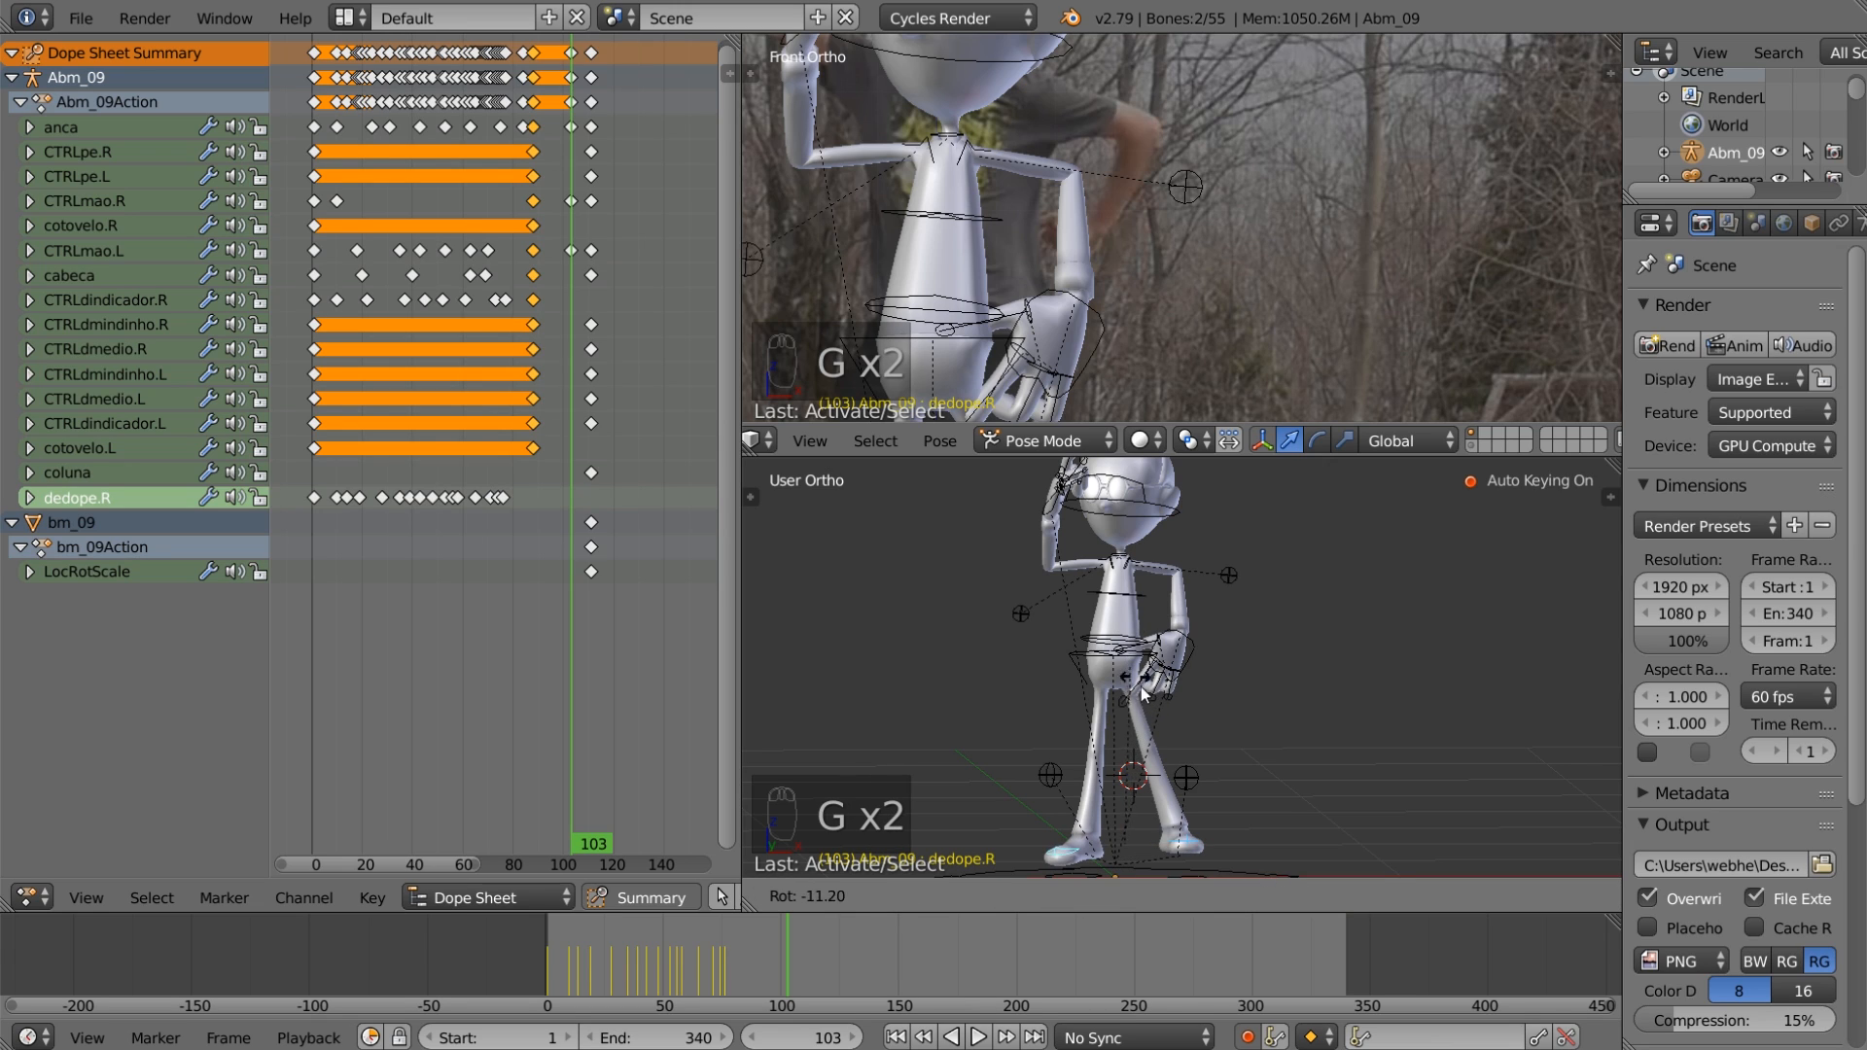
{"action": "left_click", "coordinate": [1142, 694]}
{"action": "middle_click_drag", "start_coordinate": [1205, 805], "coordinate": [1154, 675], "text": "shift"}
{"action": "middle_click_drag", "start_coordinate": [1154, 675], "coordinate": [1159, 729]}
{"action": "scroll", "coordinate": [1159, 730], "scroll_direction": "up", "scroll_amount": 2}
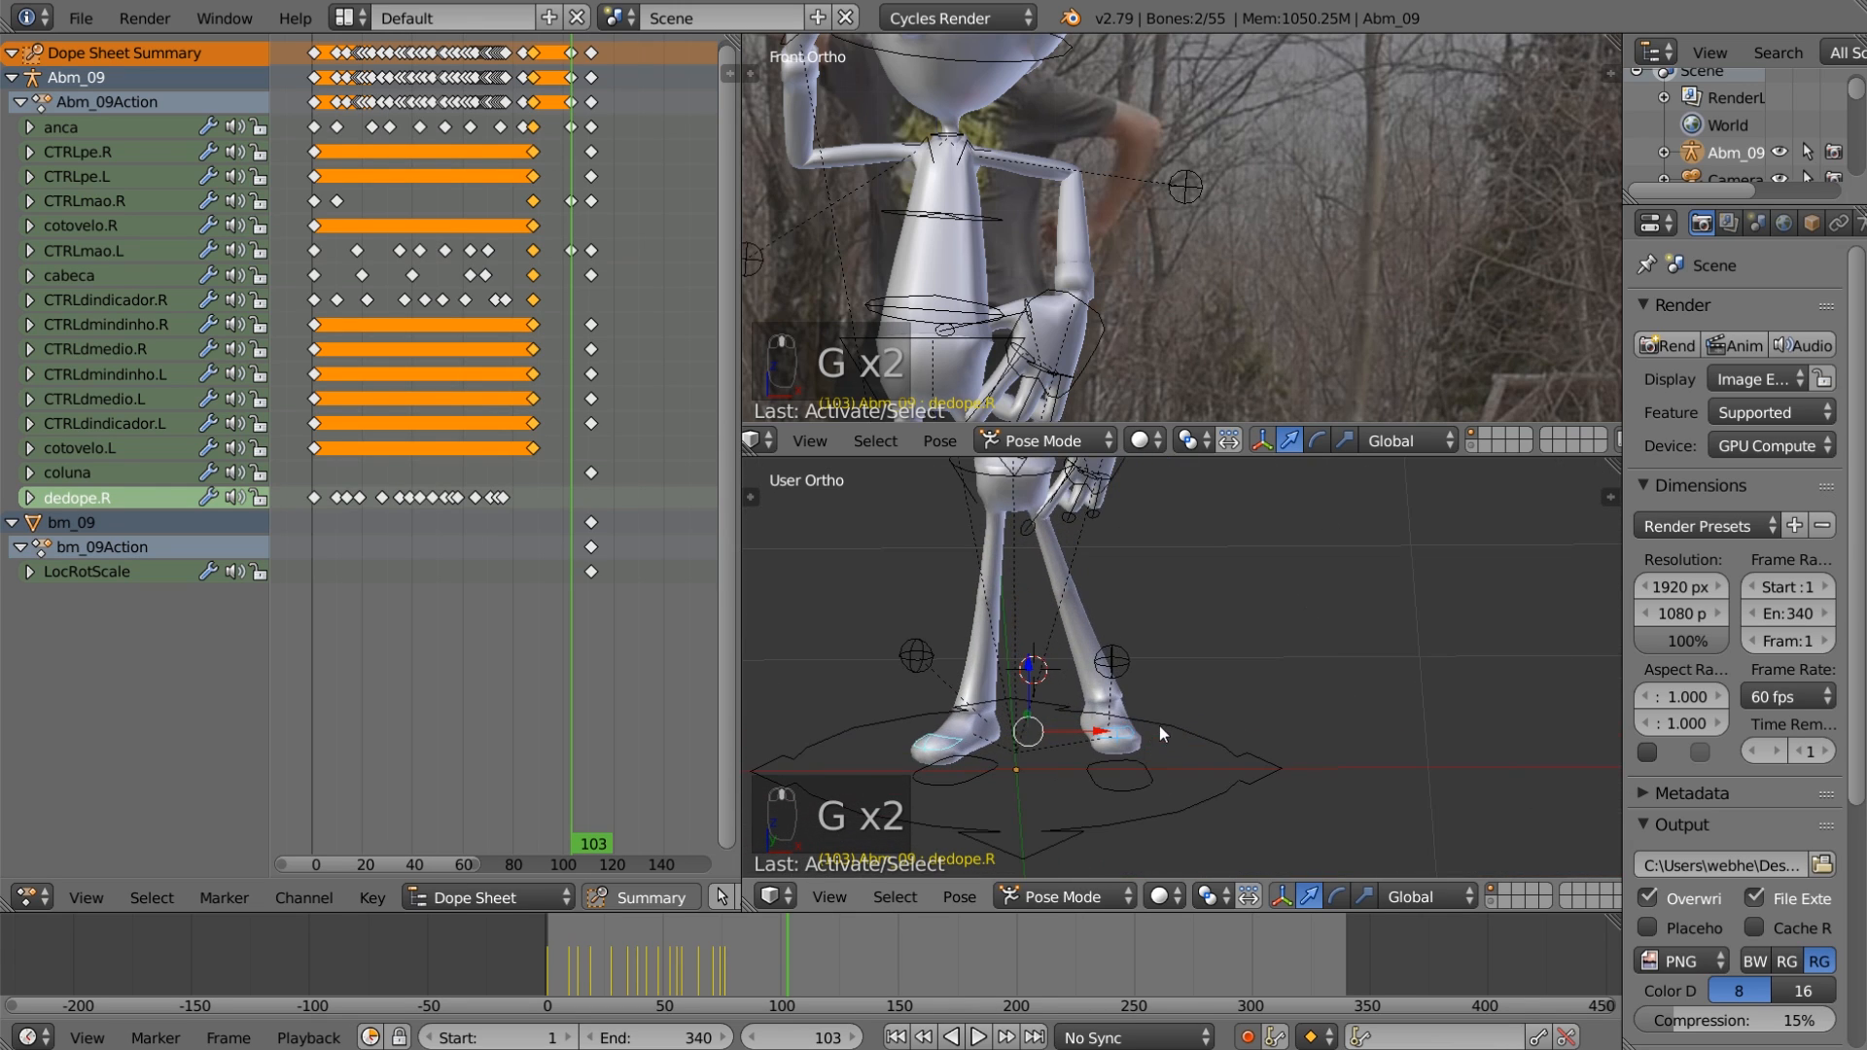
{"action": "right_click", "coordinate": [1099, 774]}
{"action": "key", "text": "g"}
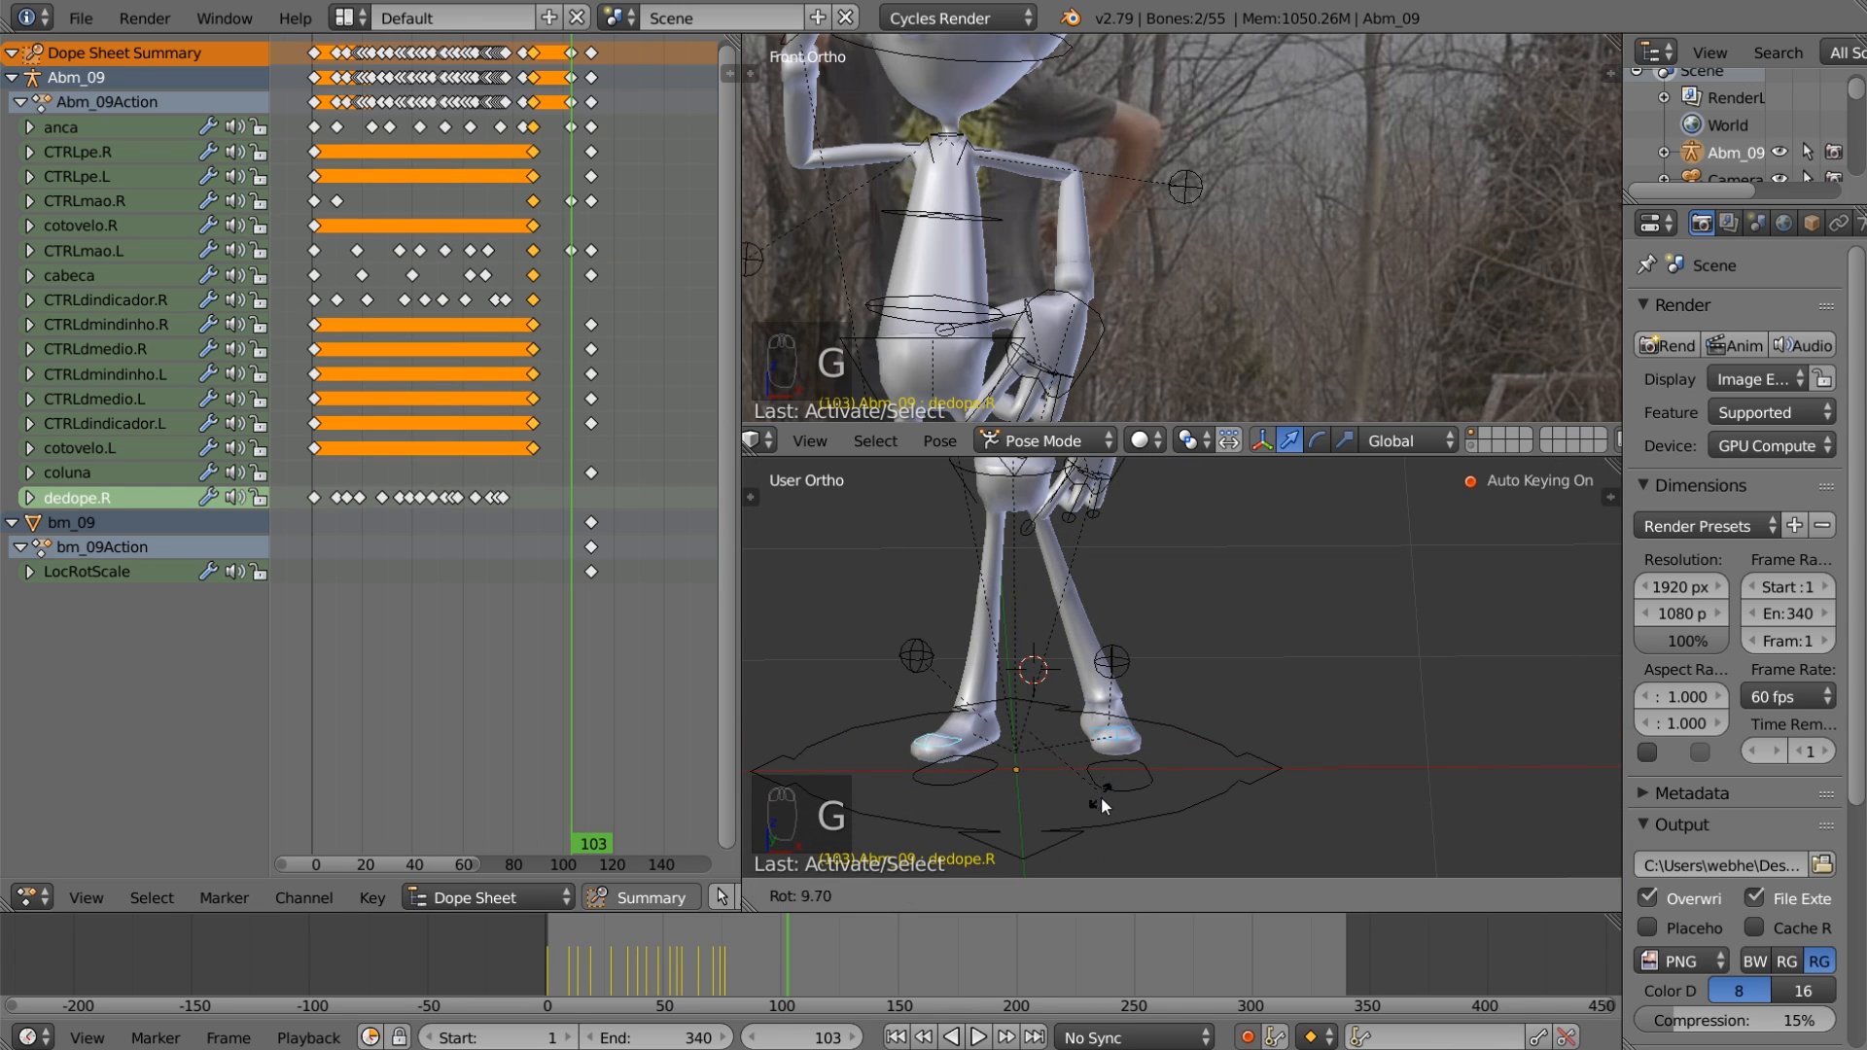
{"action": "right_click", "coordinate": [1101, 801]}
Step: Lift the left and right foot controls off the ground at frame 103 and rotate them so the toes point down
{"action": "right_click", "coordinate": [984, 780]}
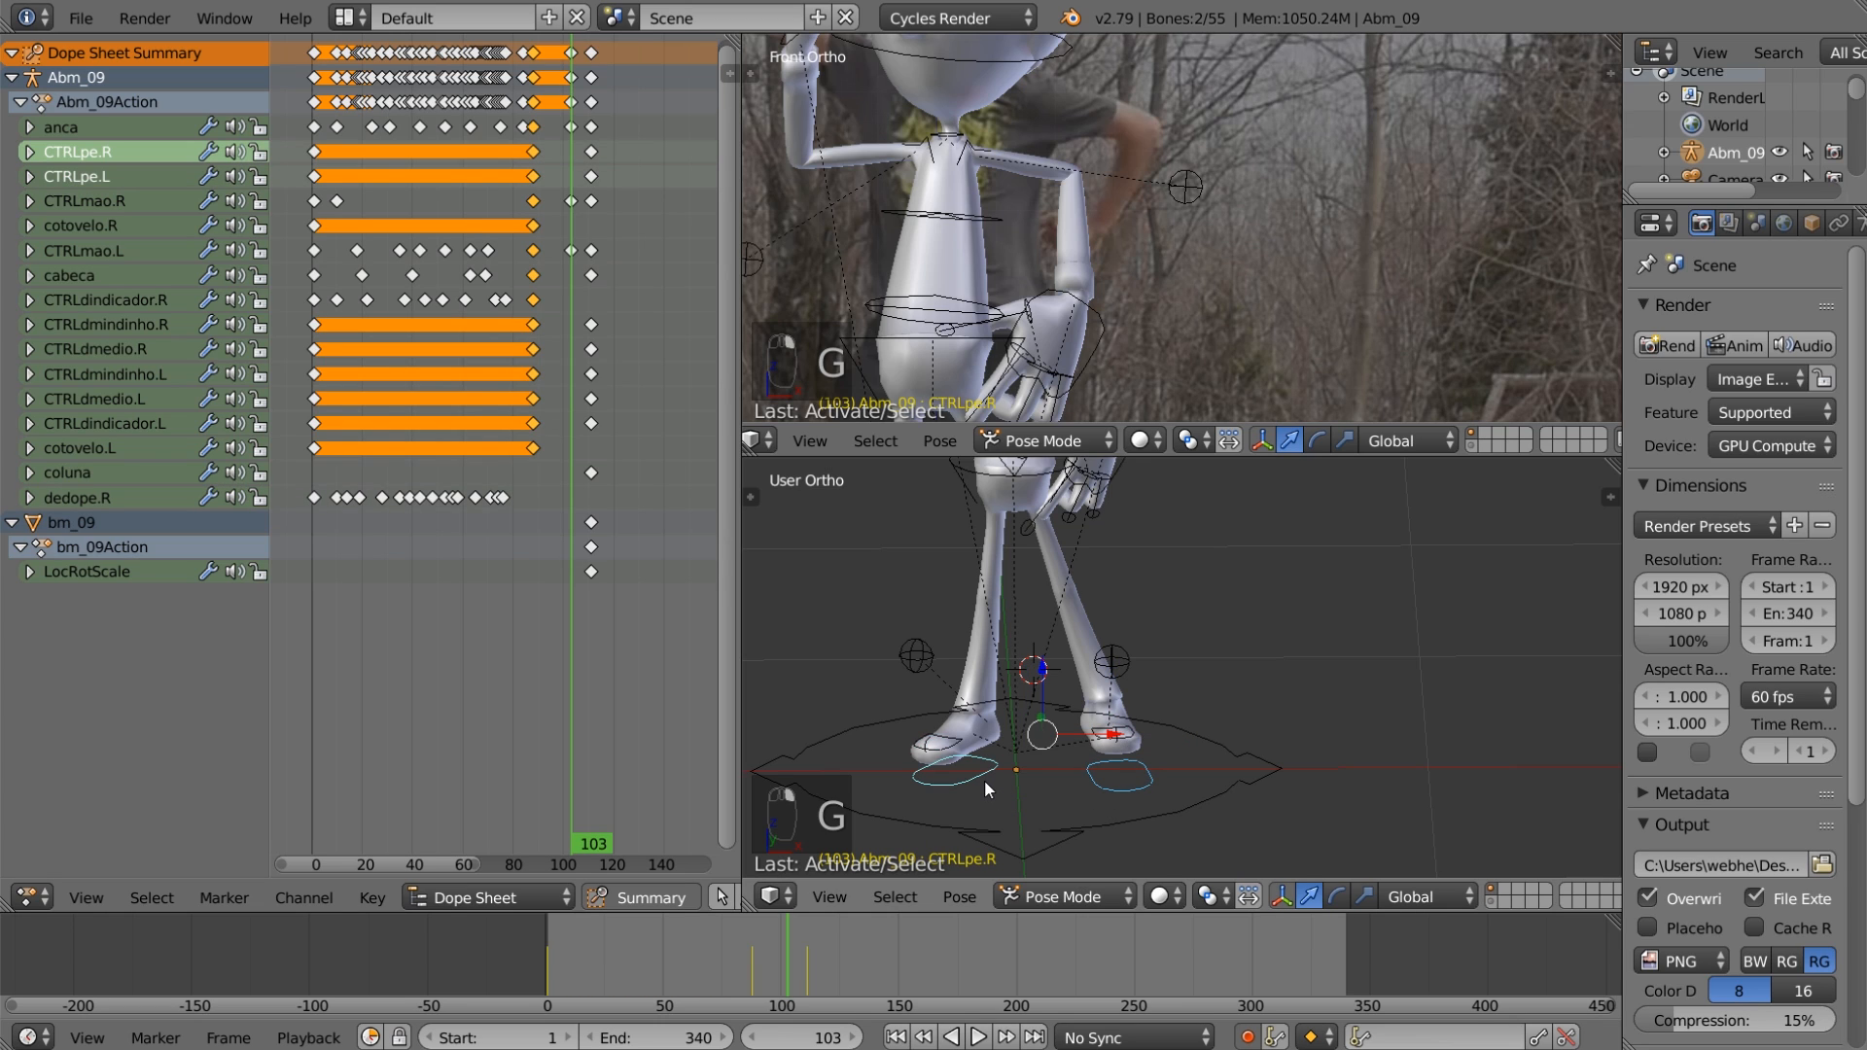
{"action": "middle_click_drag", "start_coordinate": [985, 780], "coordinate": [1071, 767]}
{"action": "key", "text": "g"}
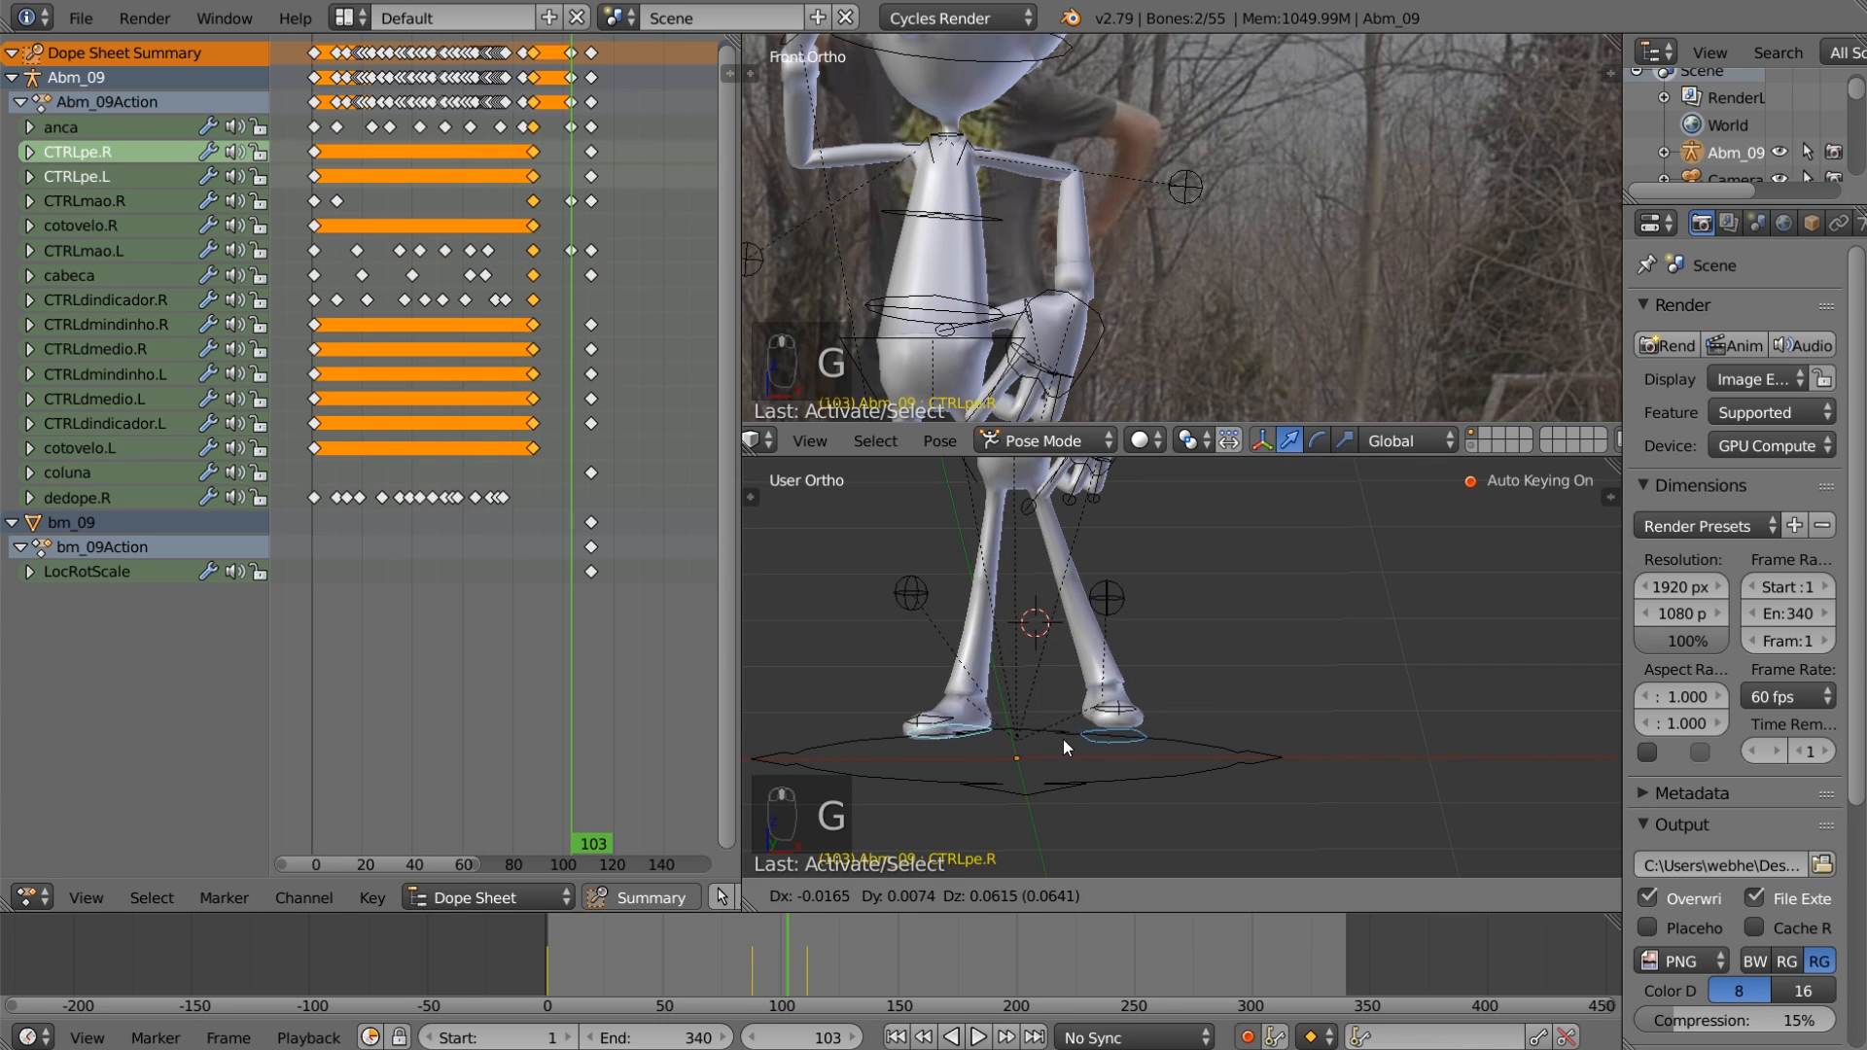
{"action": "left_click", "coordinate": [1056, 720]}
{"action": "key", "text": "r"}
{"action": "key", "text": "r"}
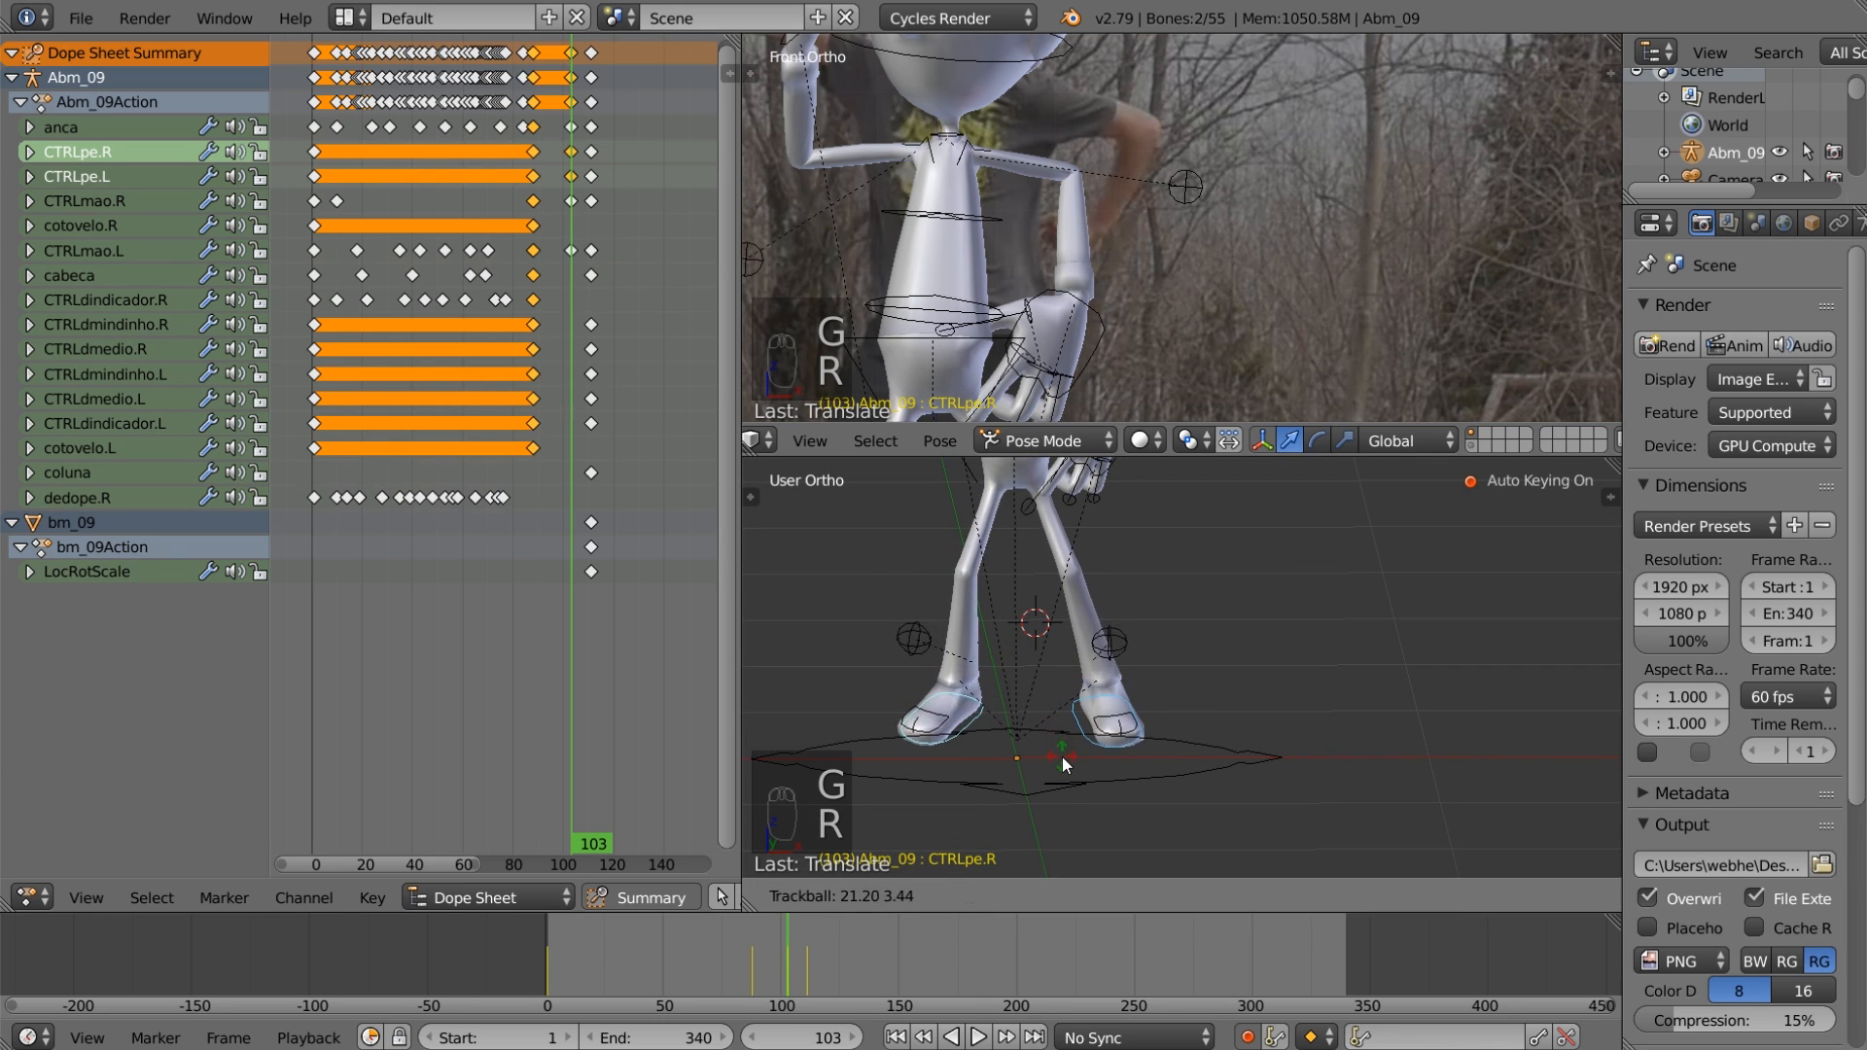
{"action": "left_click", "coordinate": [1058, 770]}
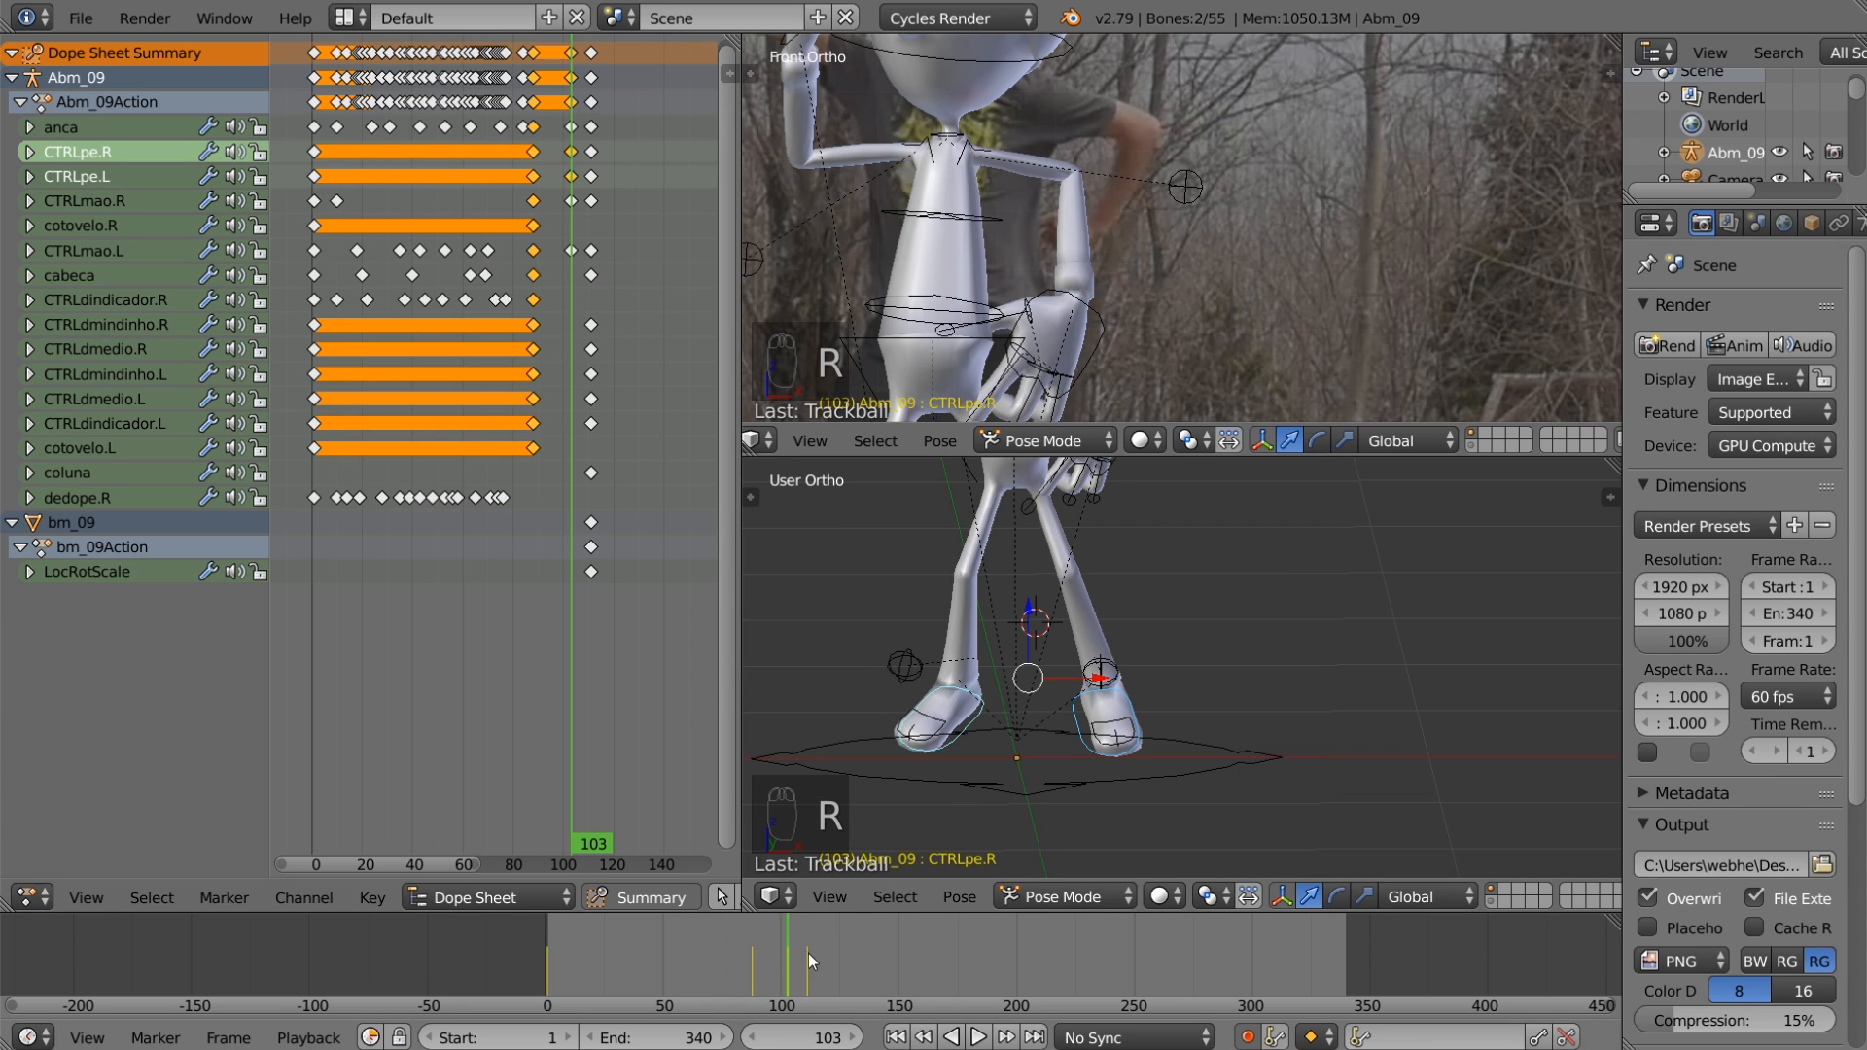
{"action": "mouse_move", "coordinate": [808, 955]}
{"action": "left_mouse_down"}
{"action": "mouse_move", "coordinate": [749, 963]}
{"action": "mouse_move", "coordinate": [821, 951]}
{"action": "mouse_move", "coordinate": [786, 955]}
{"action": "left_mouse_up"}
{"action": "key", "text": "g"}
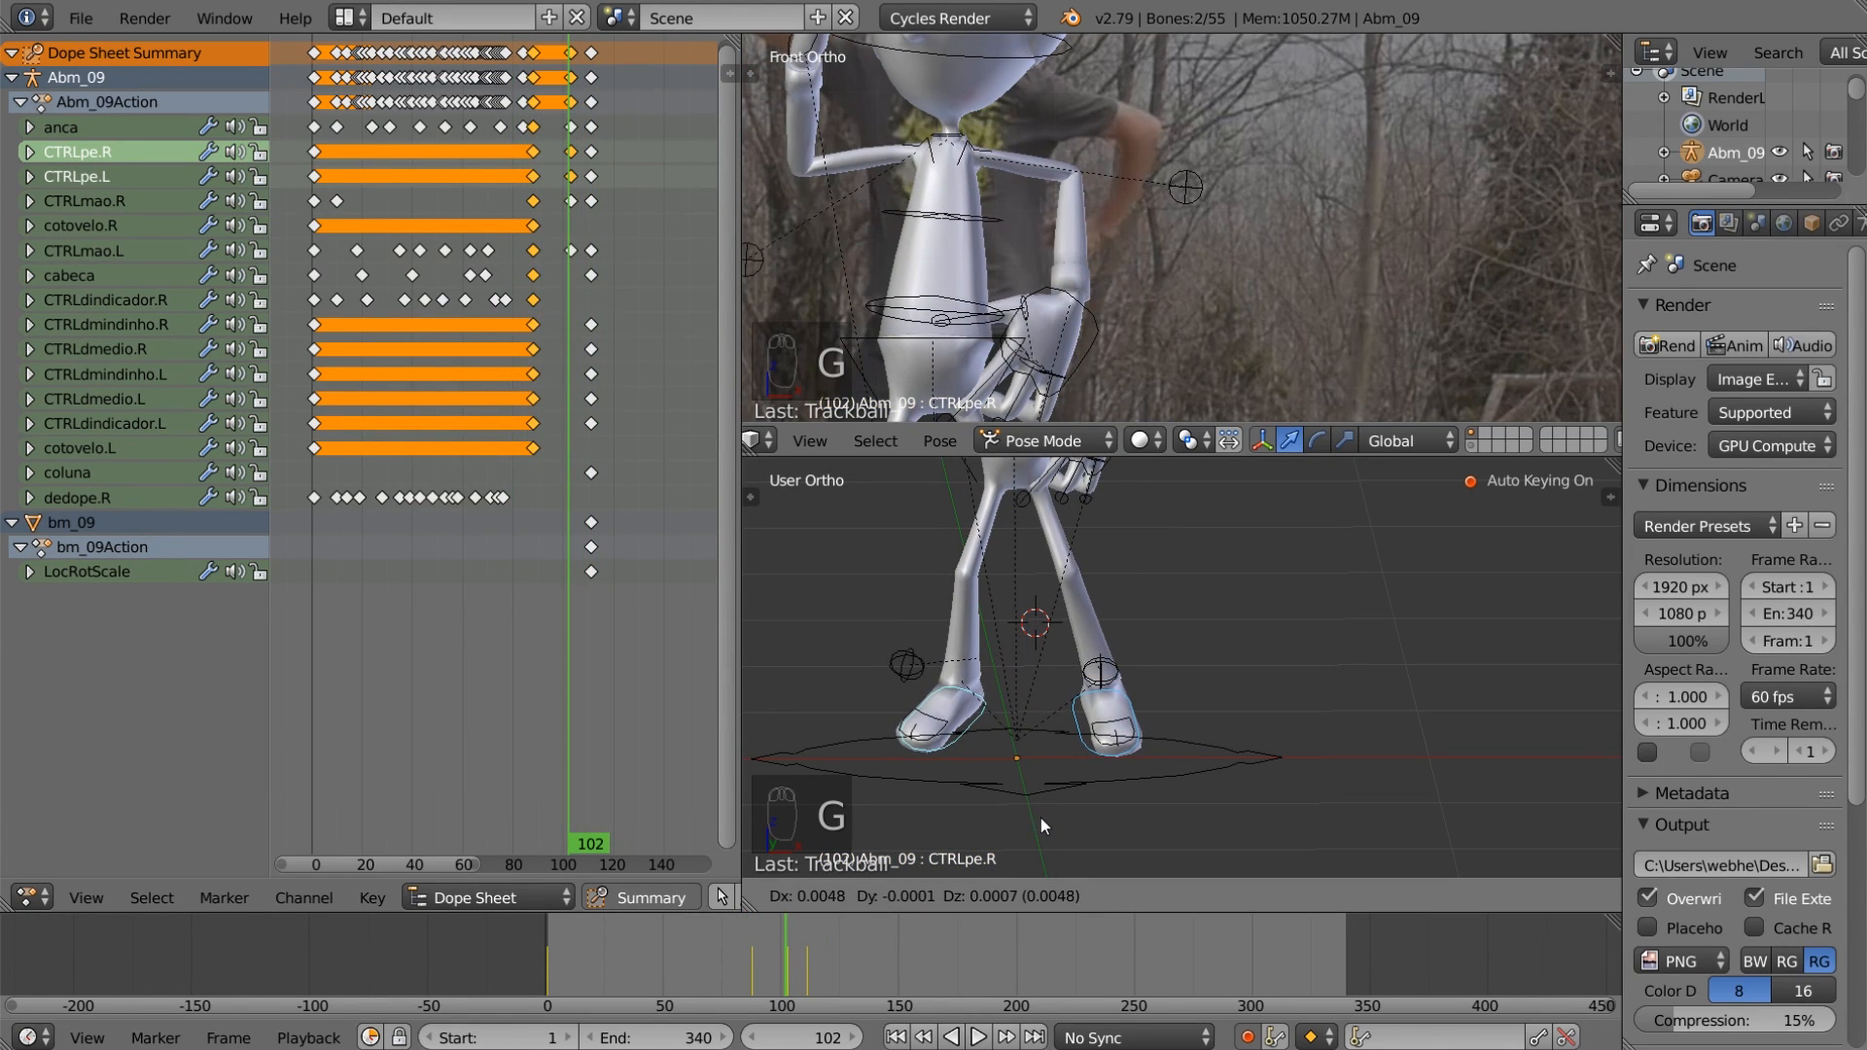
{"action": "left_click", "coordinate": [1052, 816]}
{"action": "key", "text": "ctrl+z"}
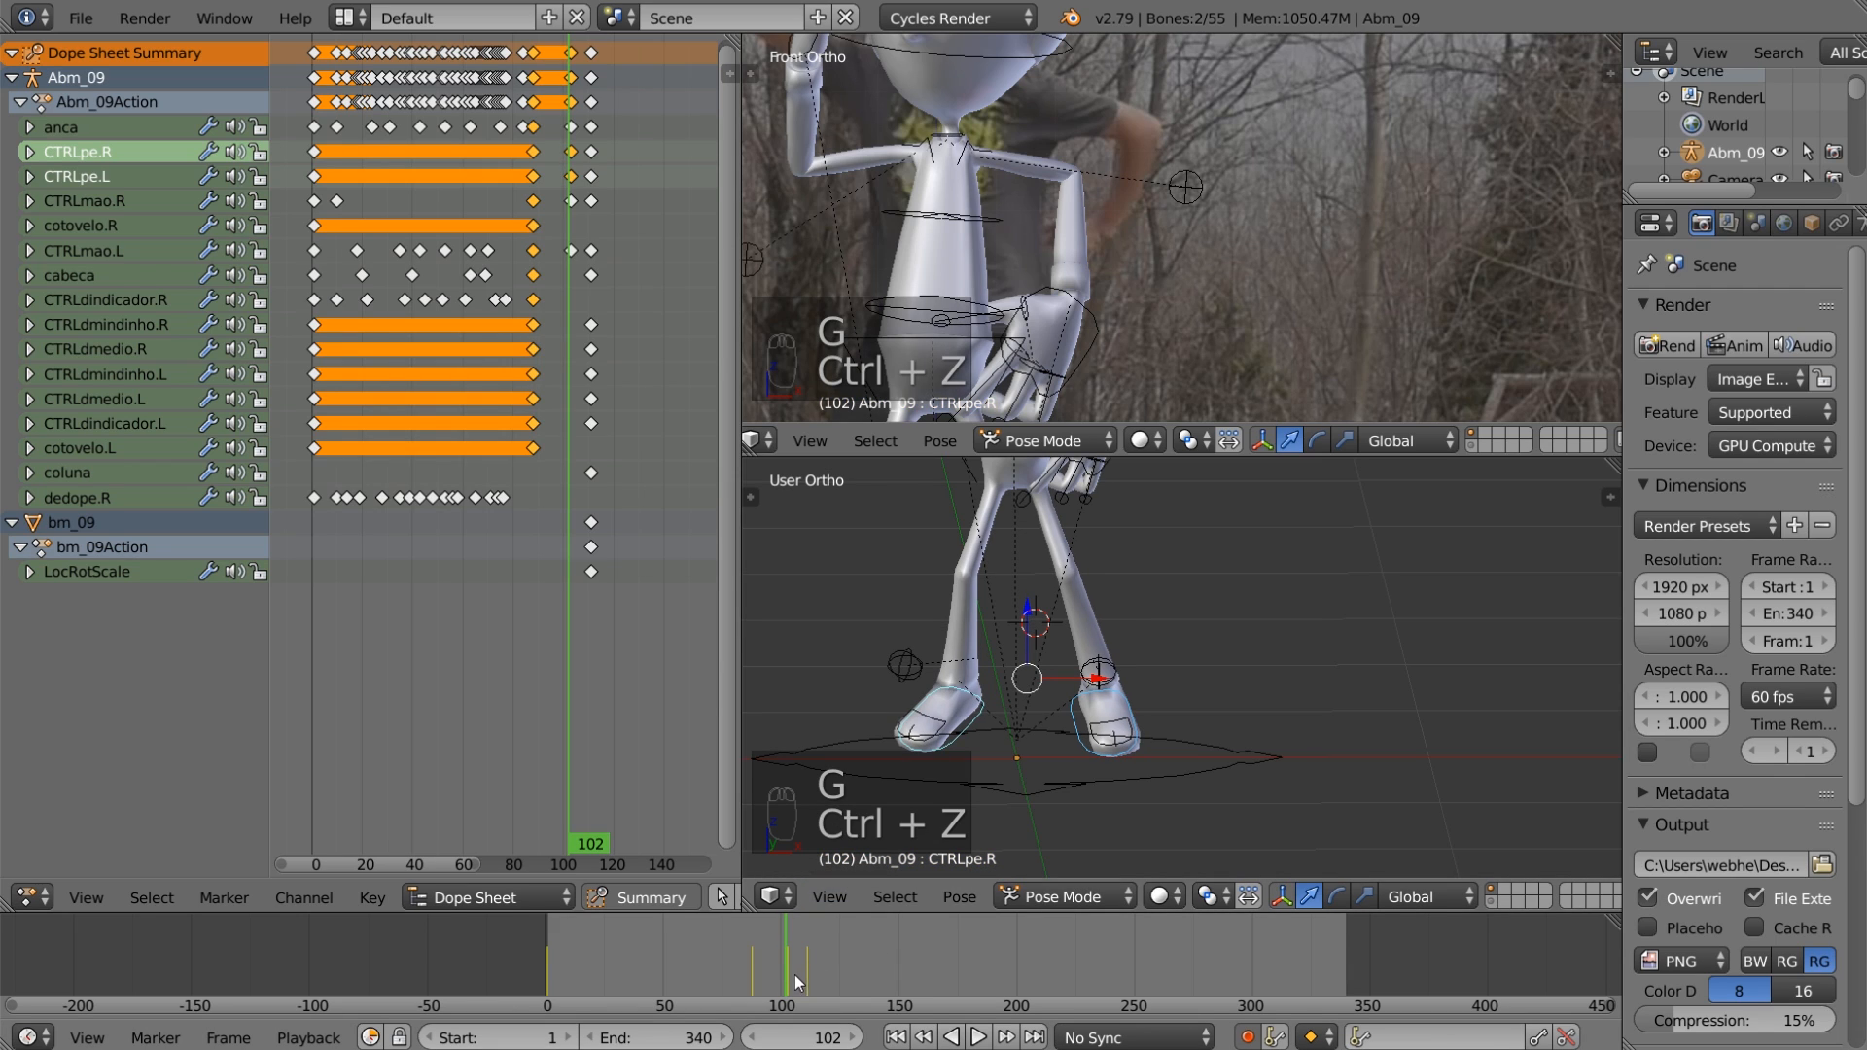
Step: Return to frame 103 and shift both foot controls slightly upward and toward the character's left
{"action": "key", "text": "Right"}
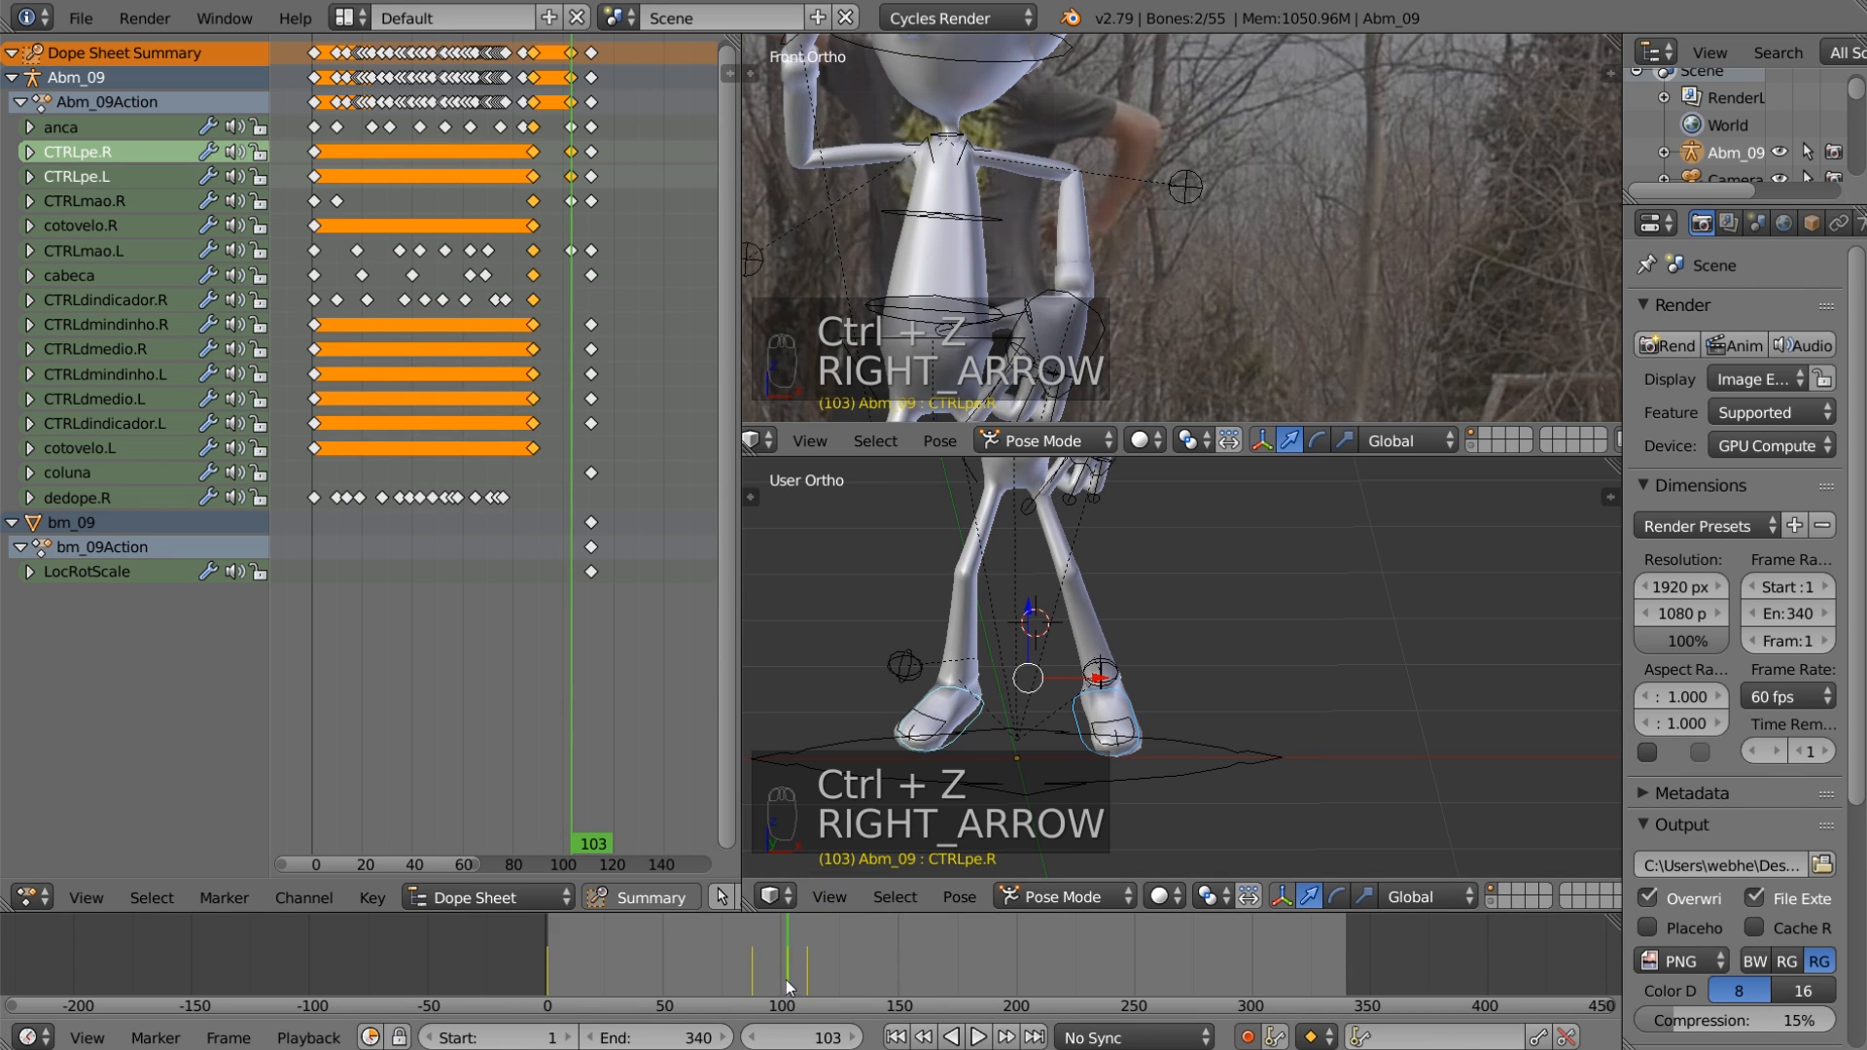
{"action": "scroll", "coordinate": [823, 963], "scroll_direction": "up", "scroll_amount": 3}
{"action": "key", "text": "g"}
{"action": "key", "text": "g"}
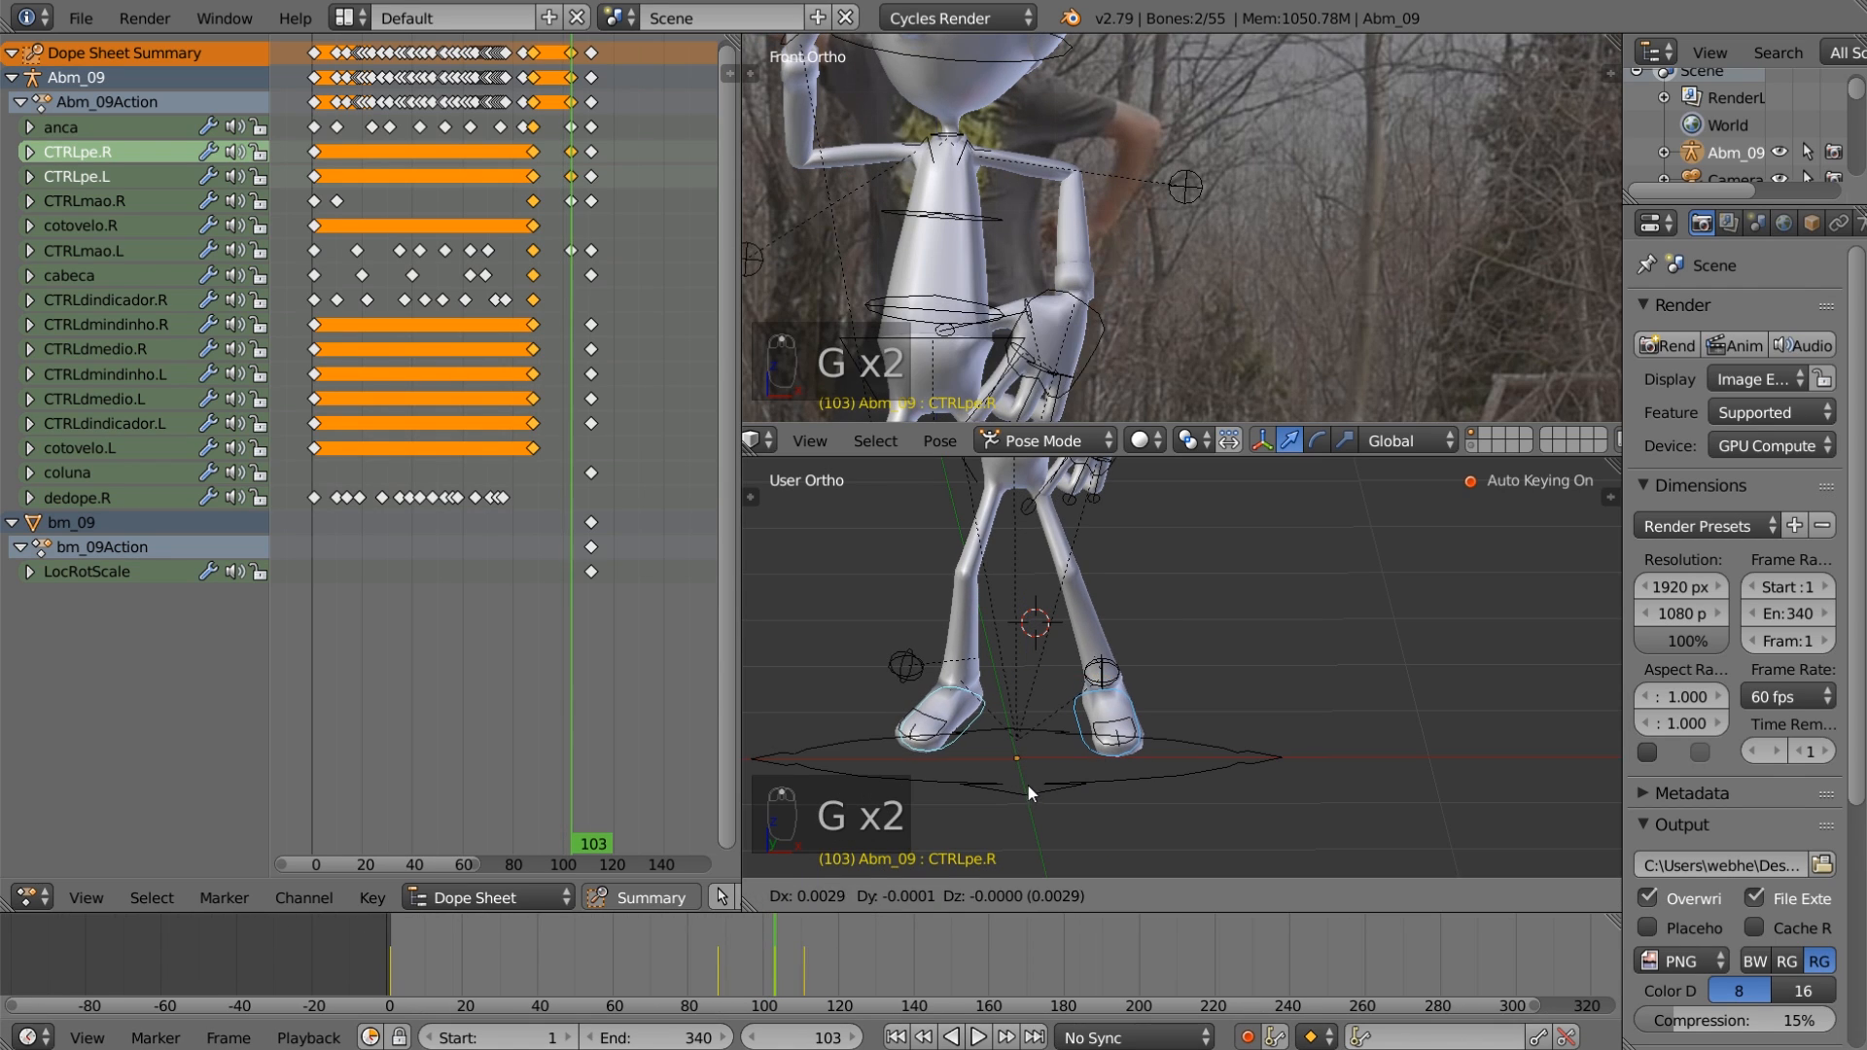
{"action": "left_click", "coordinate": [1089, 739]}
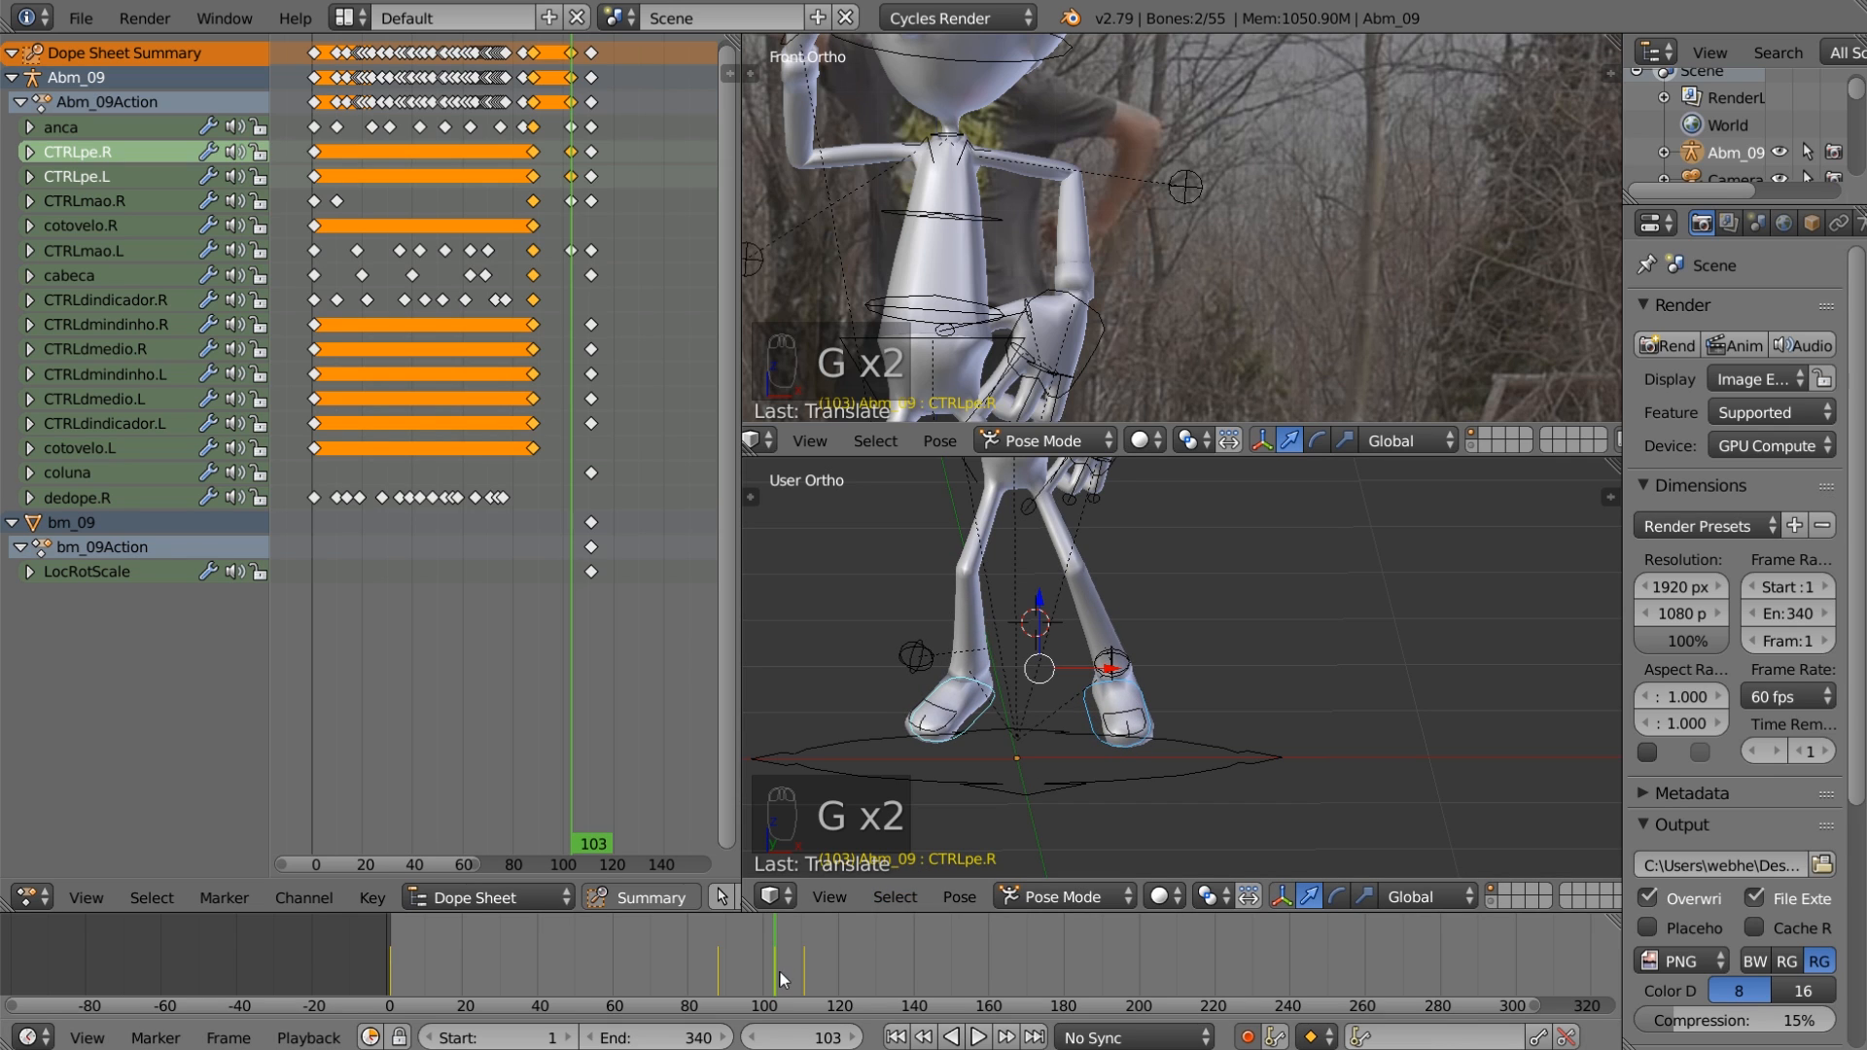
Step: Play the animation from before the rise to check how the feet leave the ground and land
{"action": "left_click_drag", "start_coordinate": [779, 970], "coordinate": [707, 975]}
{"action": "left_click", "coordinate": [978, 1037]}
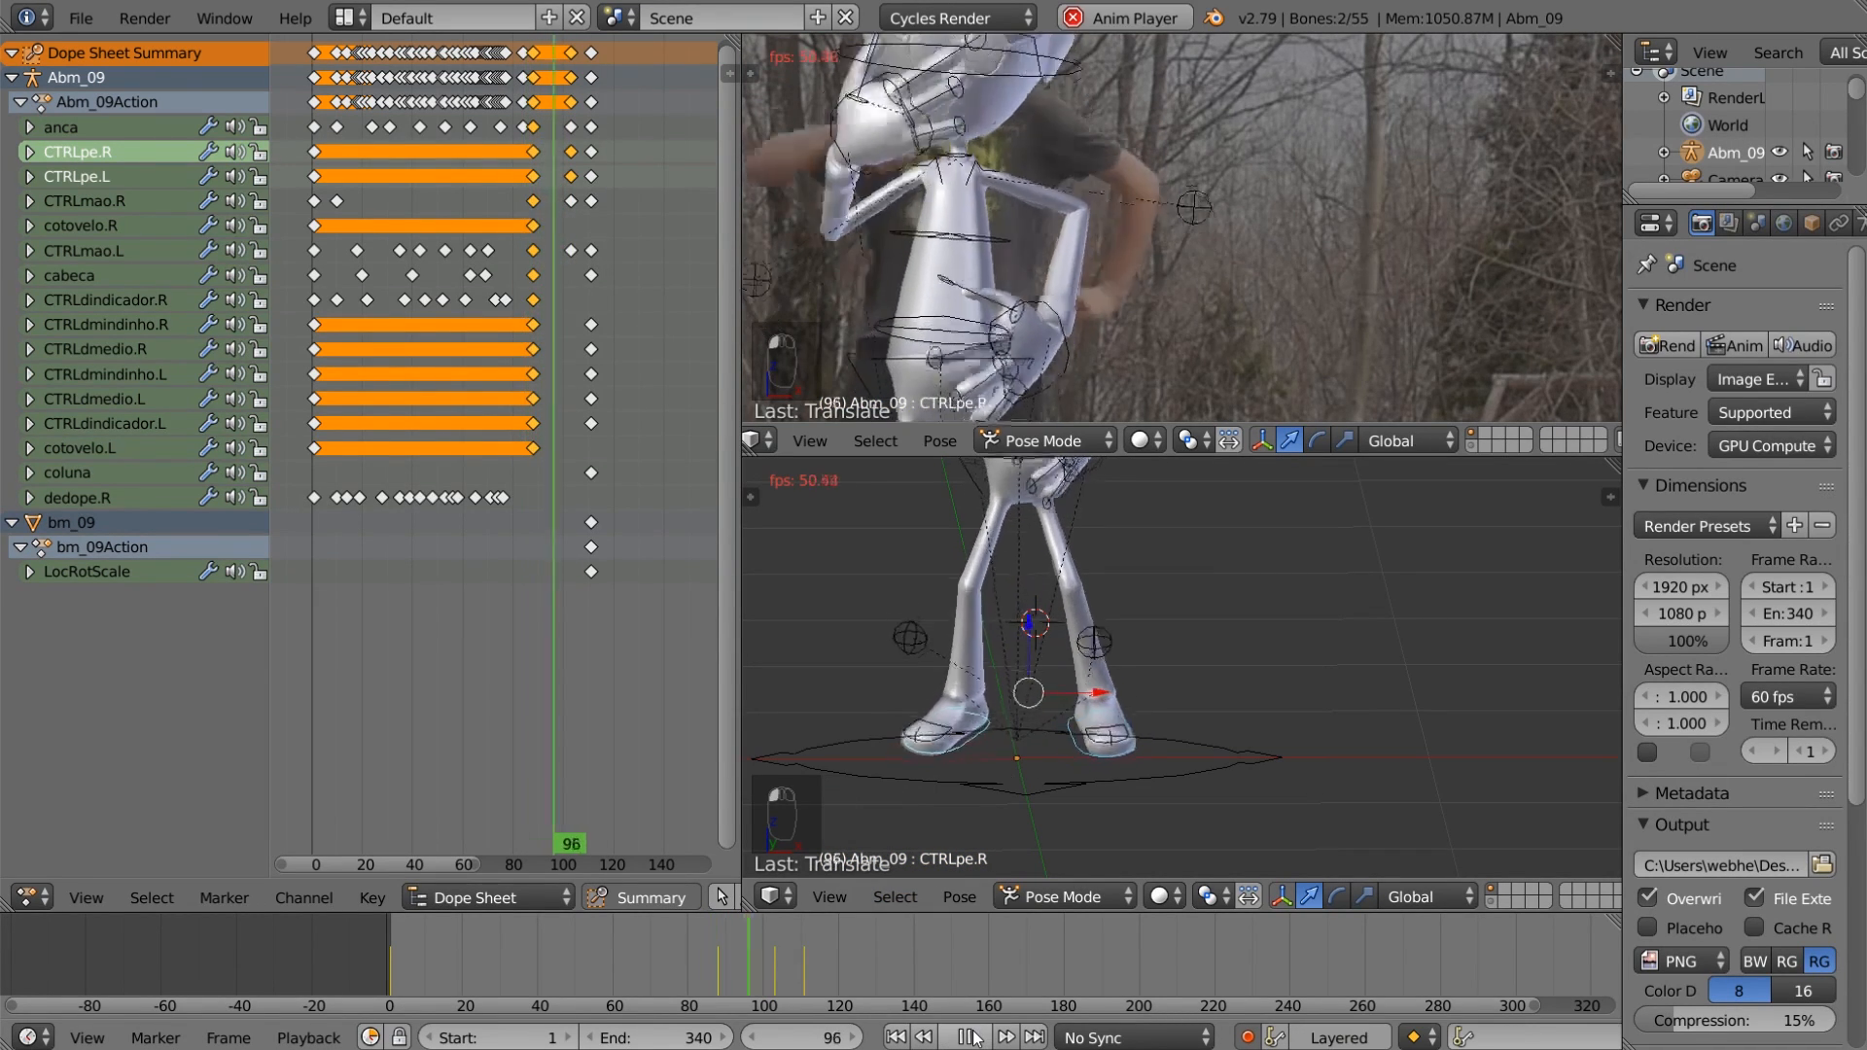
{"action": "left_click", "coordinate": [977, 1036]}
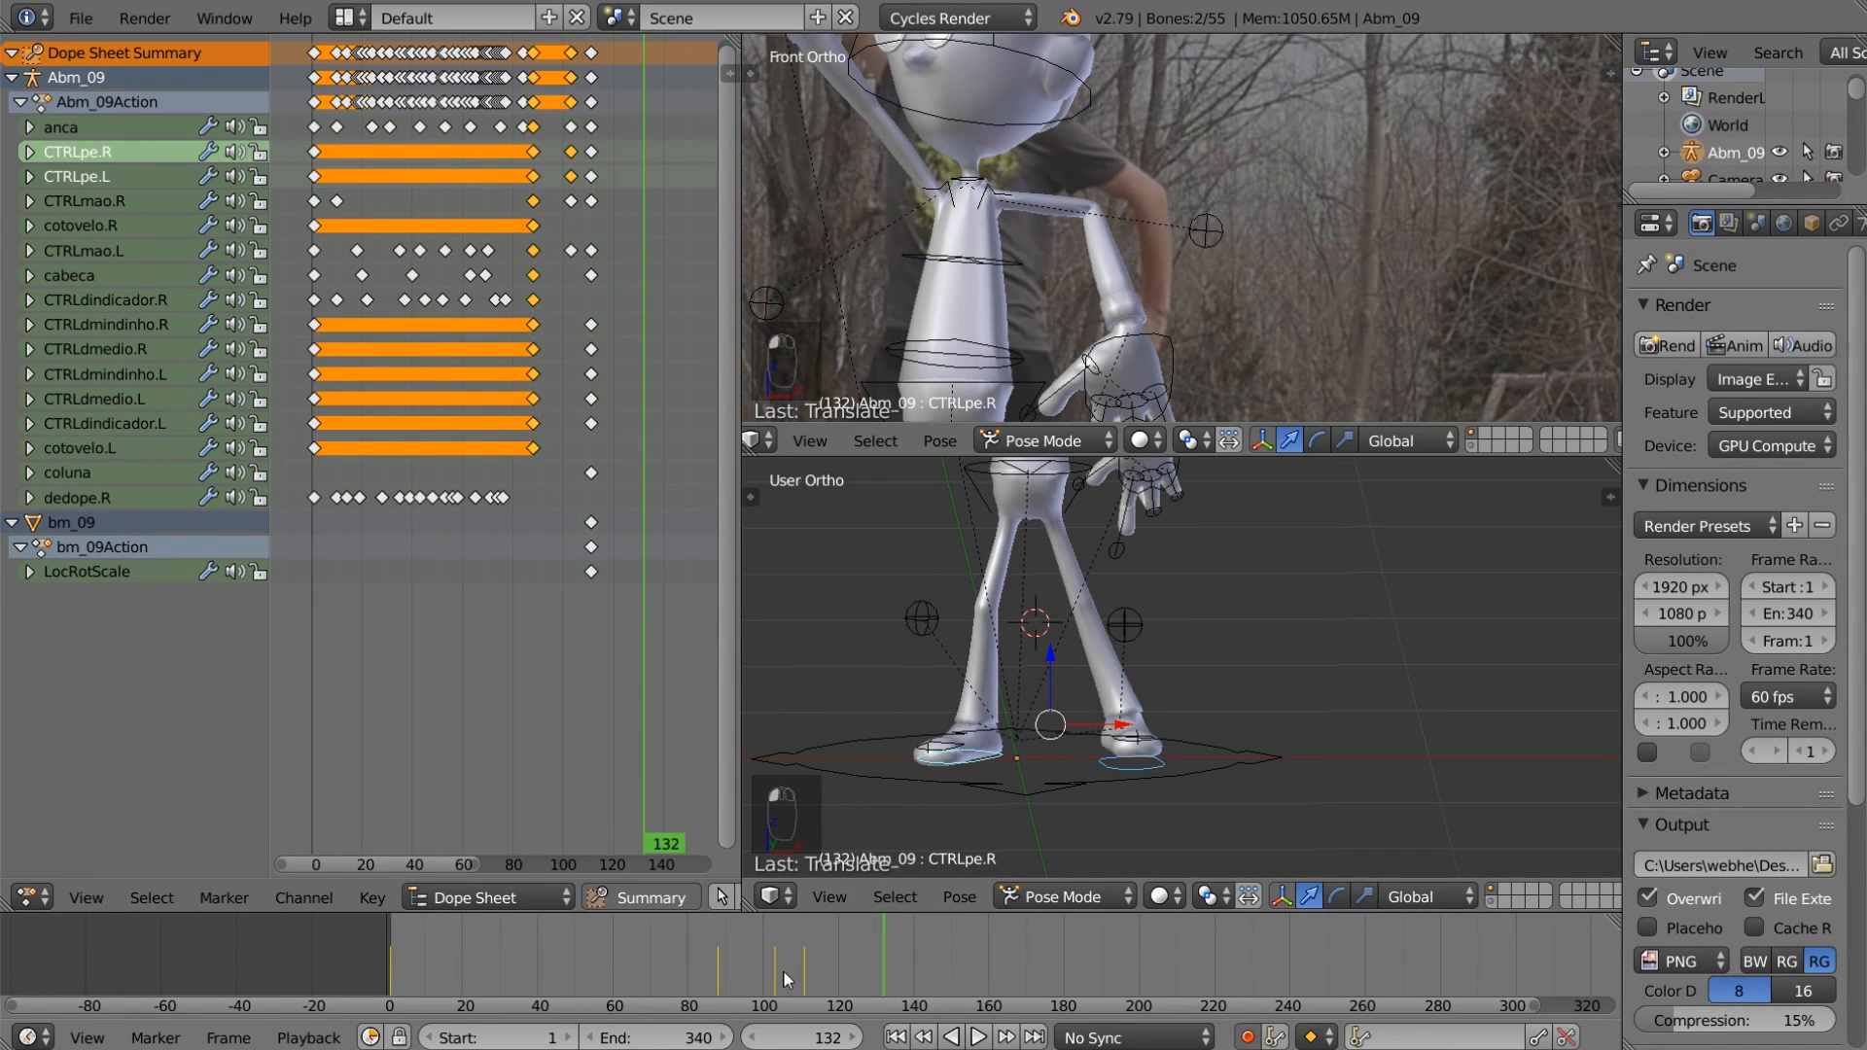
Step: Split the Dope Sheet area horizontally into two stacked editors
{"action": "left_click", "coordinate": [32, 897]}
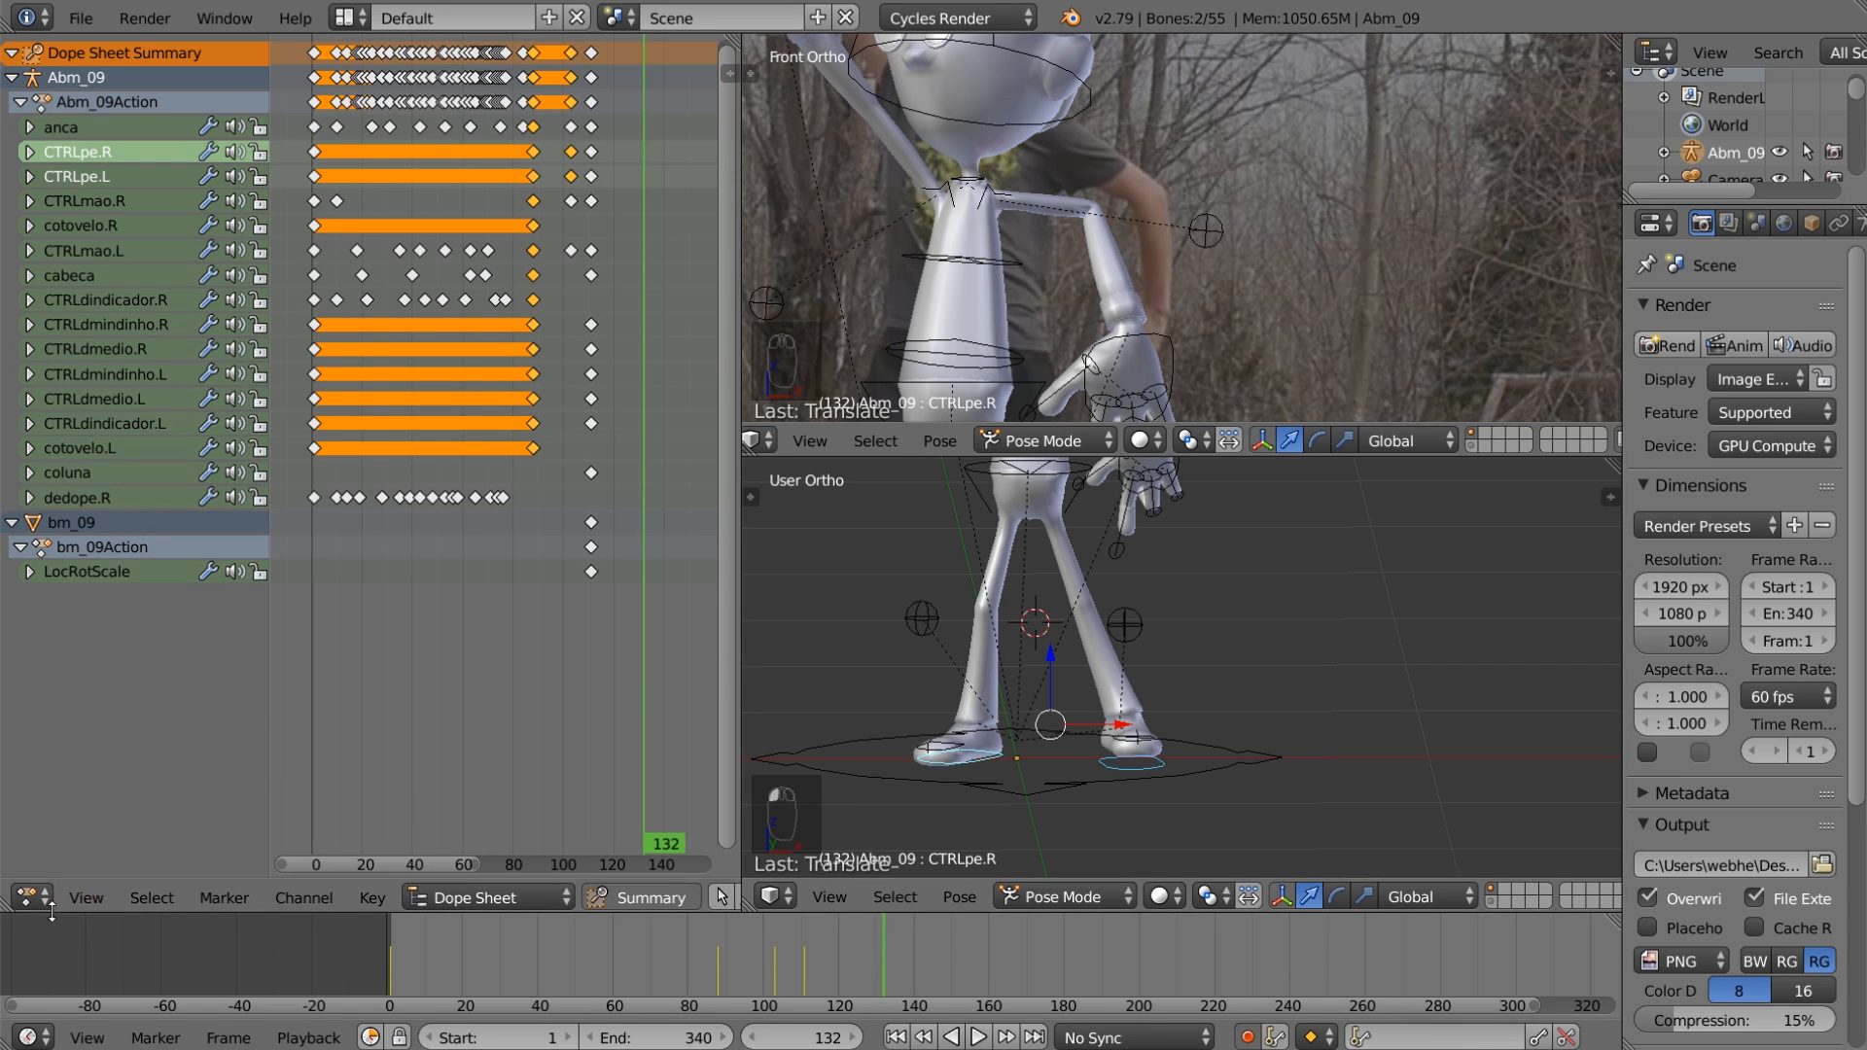
{"action": "left_click_drag", "start_coordinate": [8, 904], "coordinate": [14, 355]}
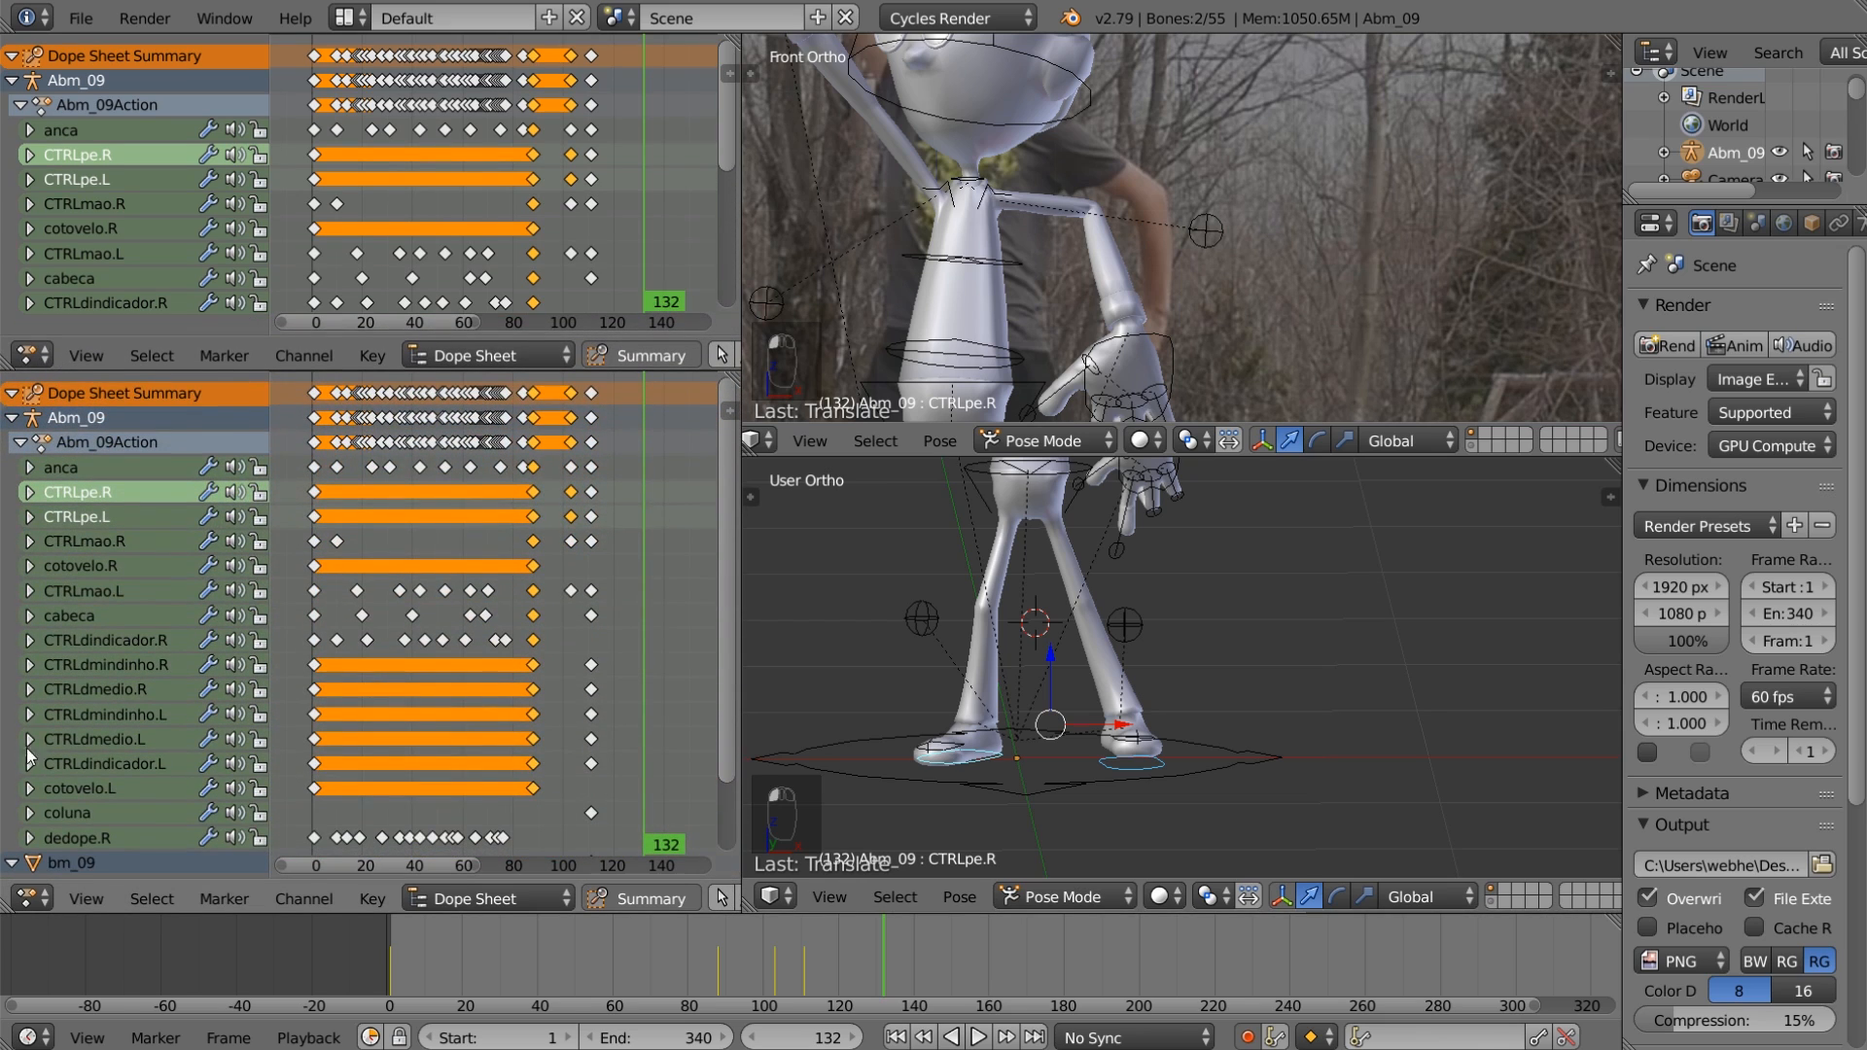
Step: Switch the lower editor to the Graph Editor and display the curves of the hip and both foot controls at frame 103
{"action": "left_click", "coordinate": [38, 899]}
{"action": "left_click", "coordinate": [94, 794]}
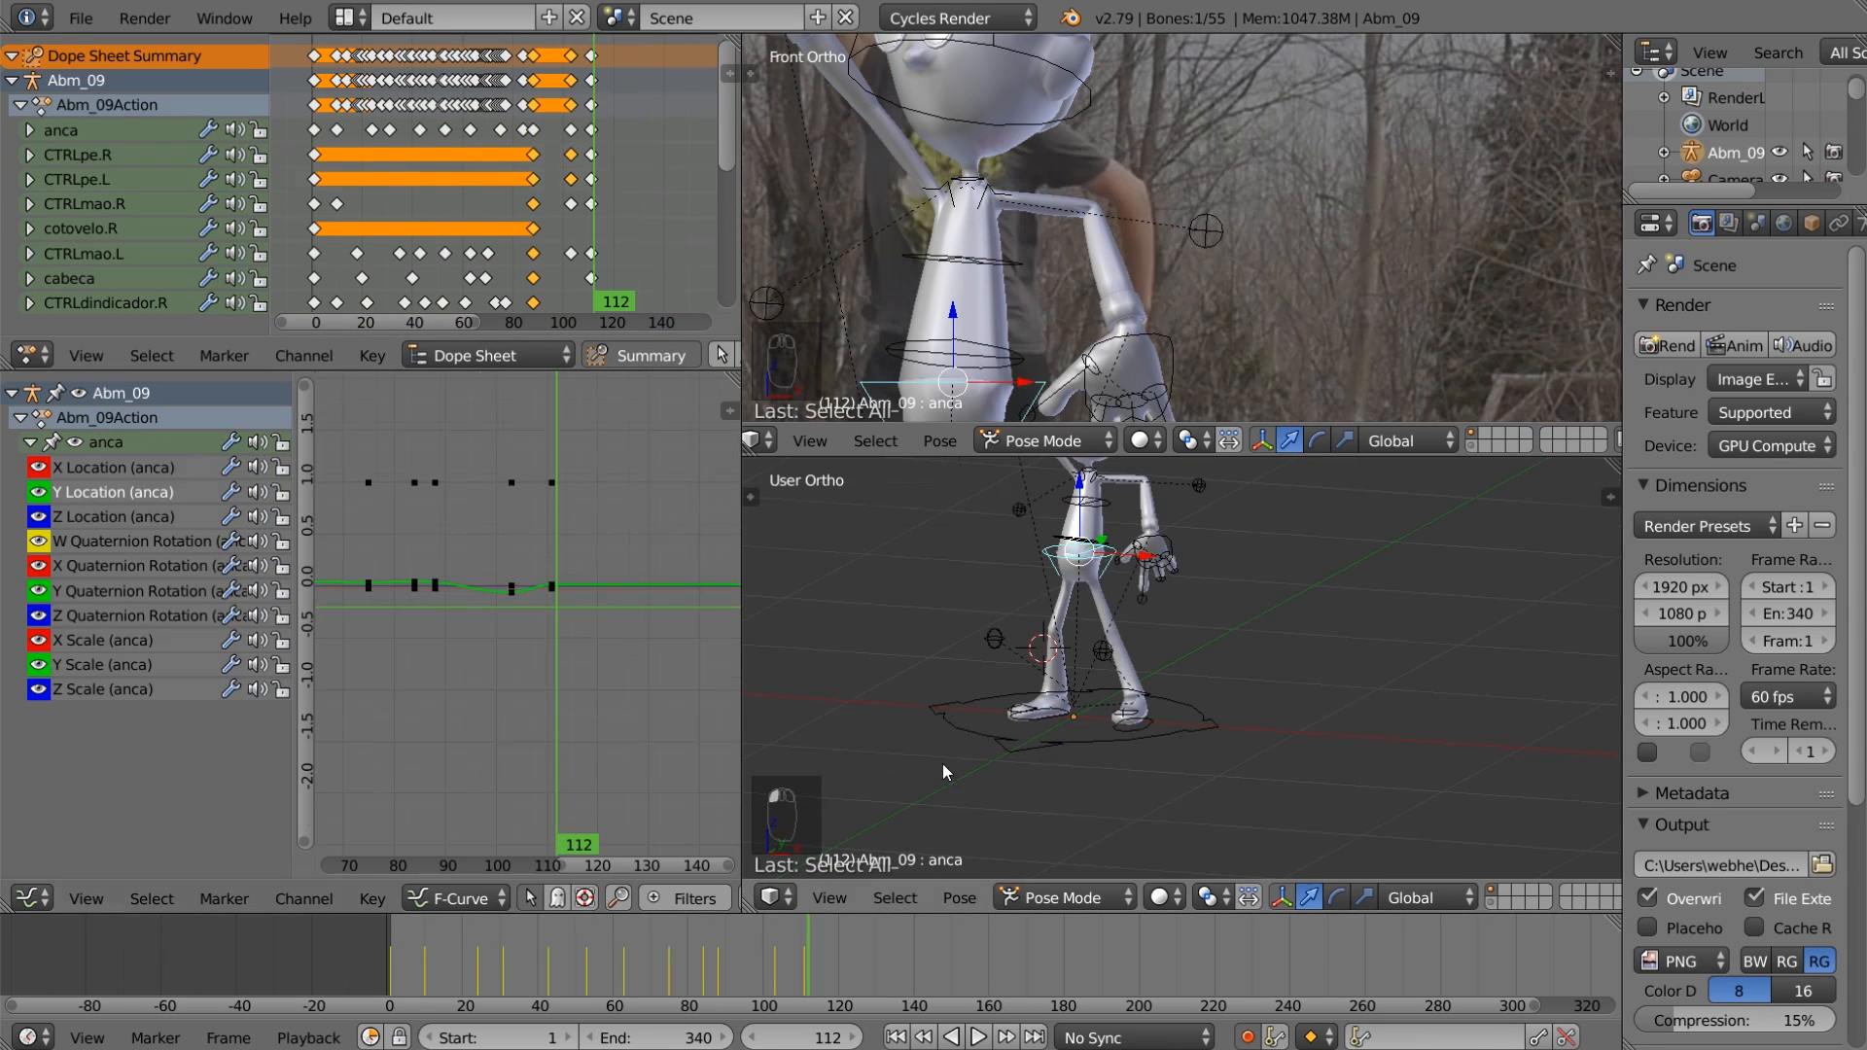
{"action": "scroll", "coordinate": [1180, 733], "scroll_direction": "up", "scroll_amount": 4}
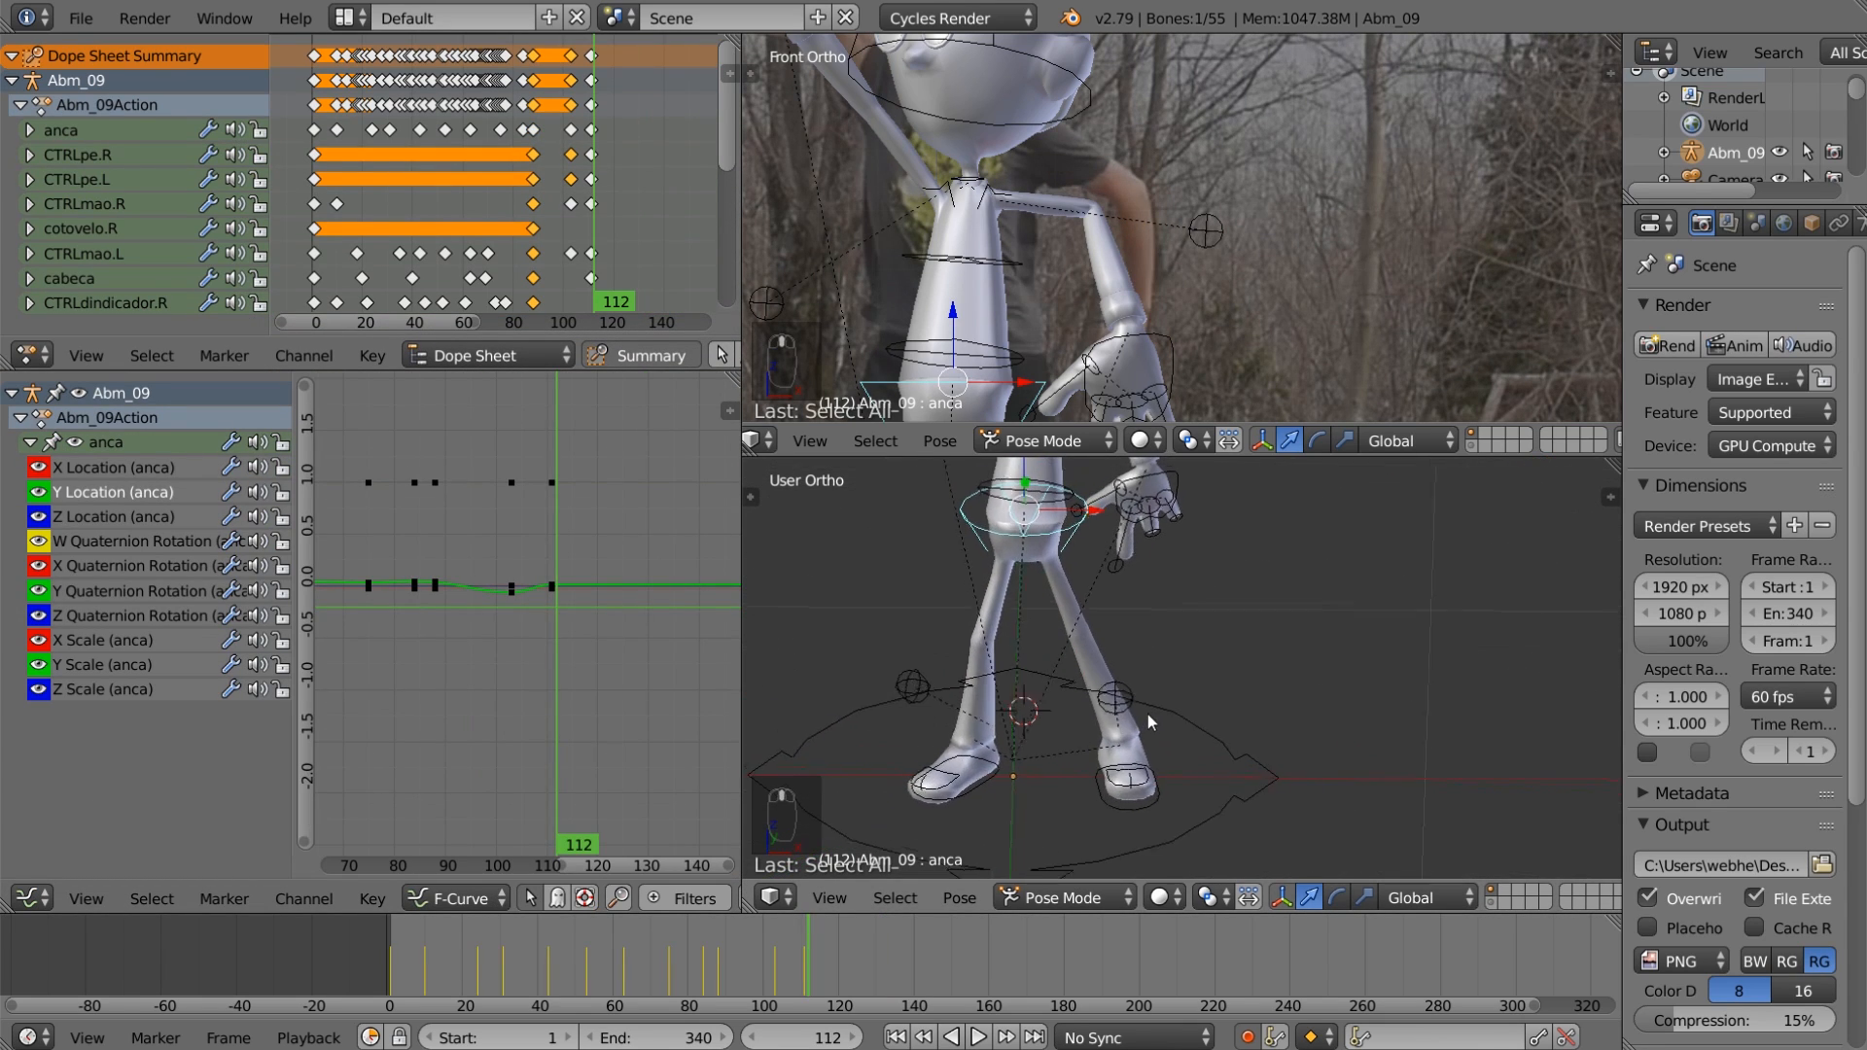
{"action": "right_click", "coordinate": [987, 780], "text": "shift"}
{"action": "right_click", "coordinate": [1106, 793], "text": "shift"}
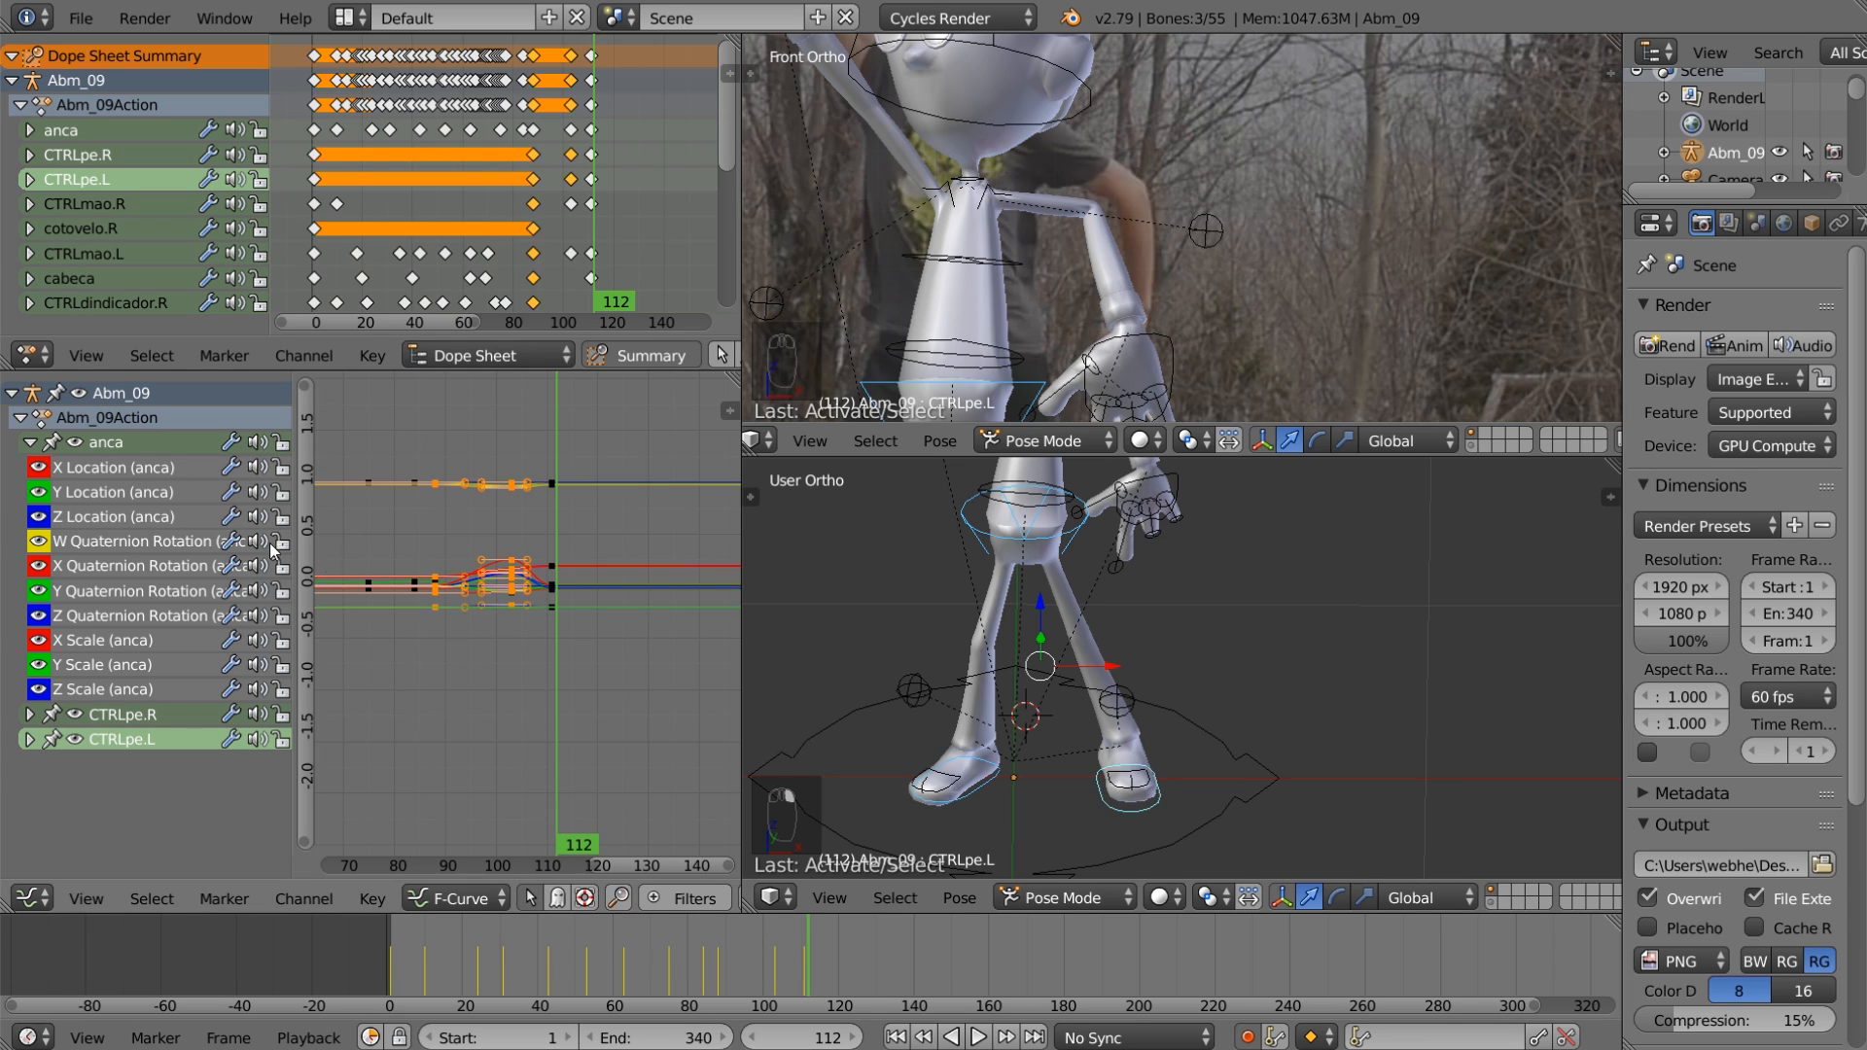
{"action": "left_click", "coordinate": [774, 965]}
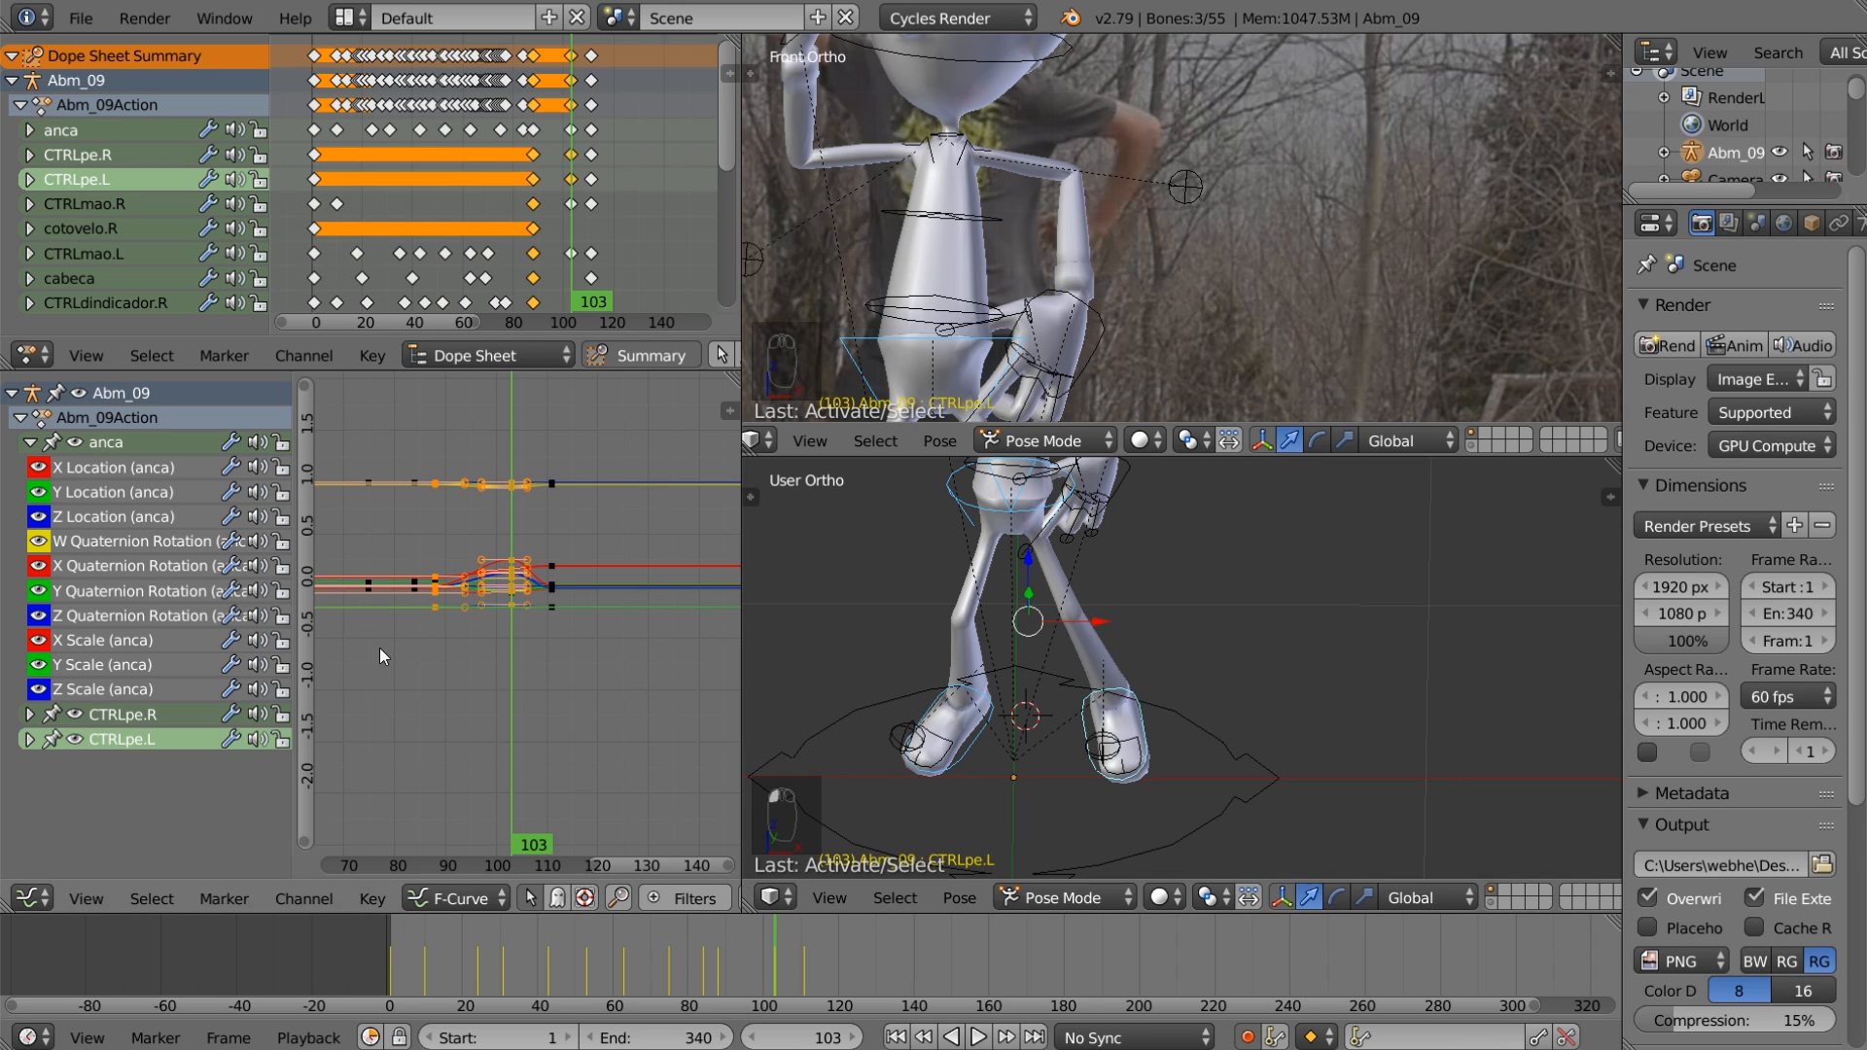
Step: Select only the hip control (anca), isolate its Y Location curve and select that curve's key at frame 103
{"action": "key", "text": "a"}
{"action": "right_click", "coordinate": [998, 514]}
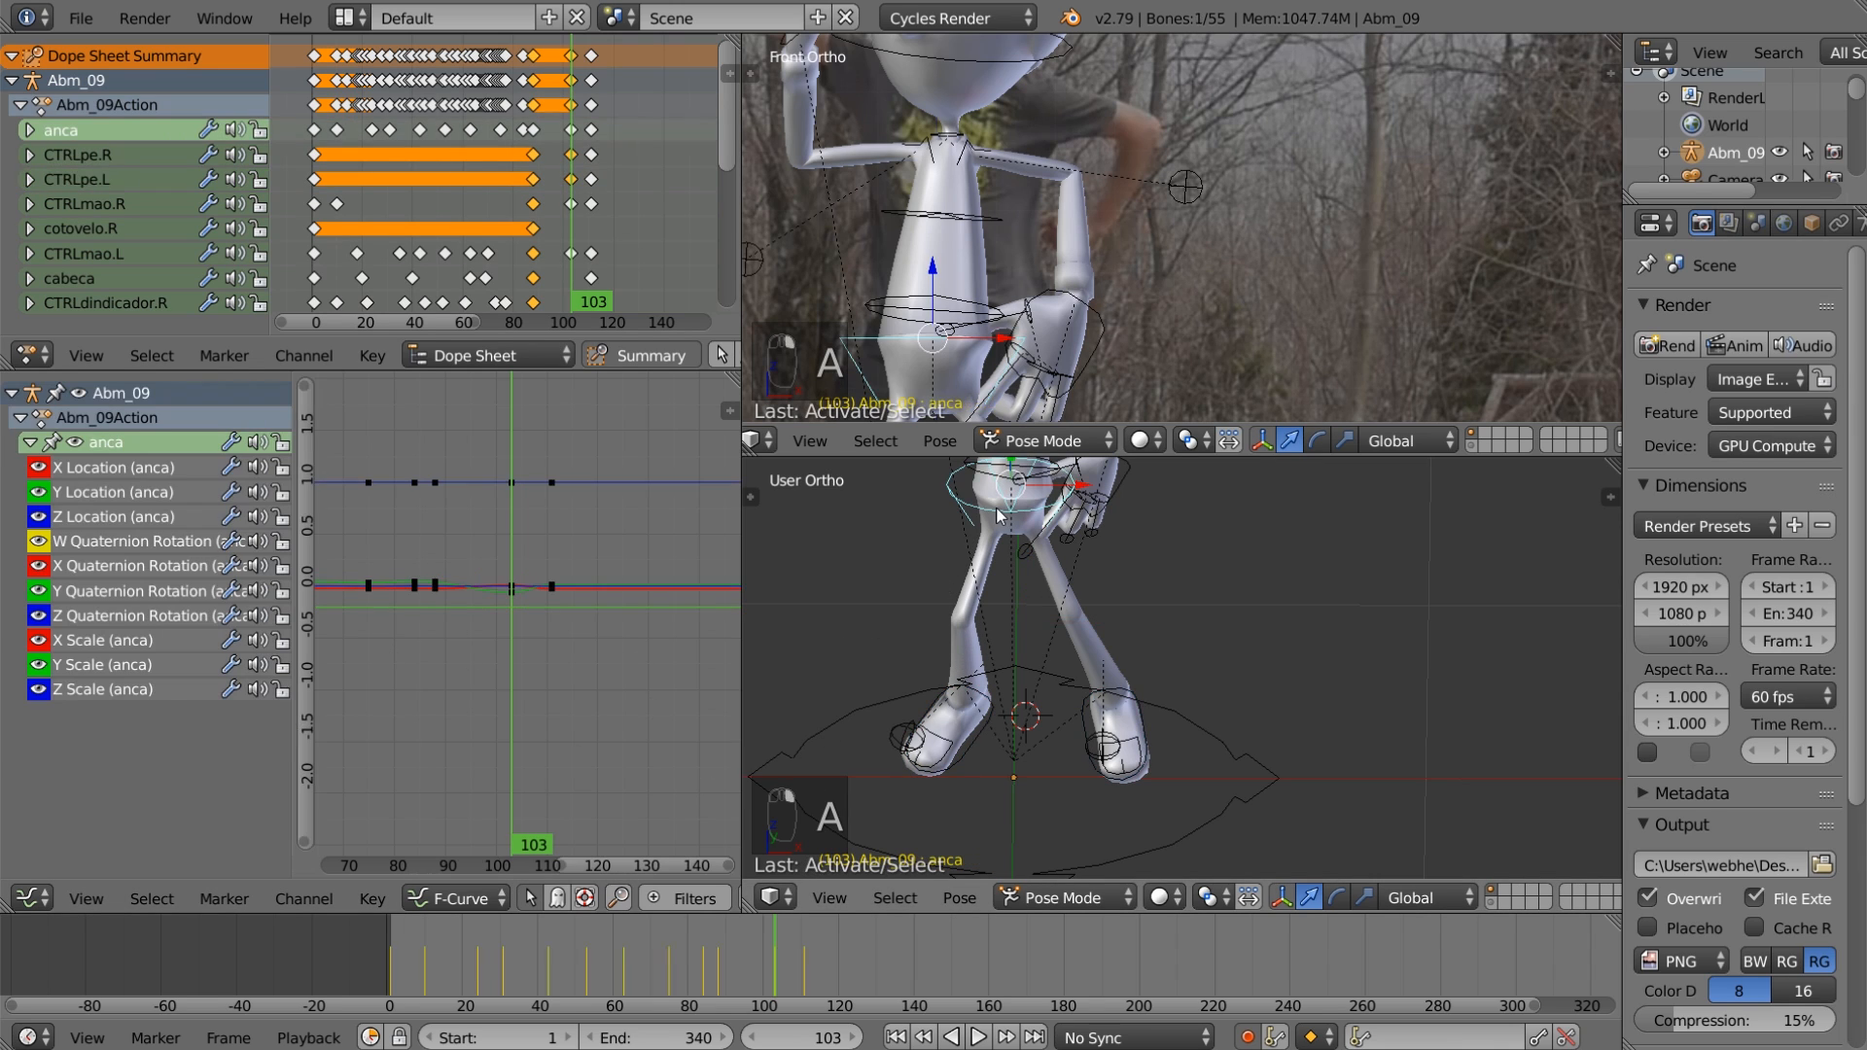
{"action": "middle_click_drag", "start_coordinate": [1030, 644], "coordinate": [982, 633]}
{"action": "left_click", "coordinate": [133, 494]}
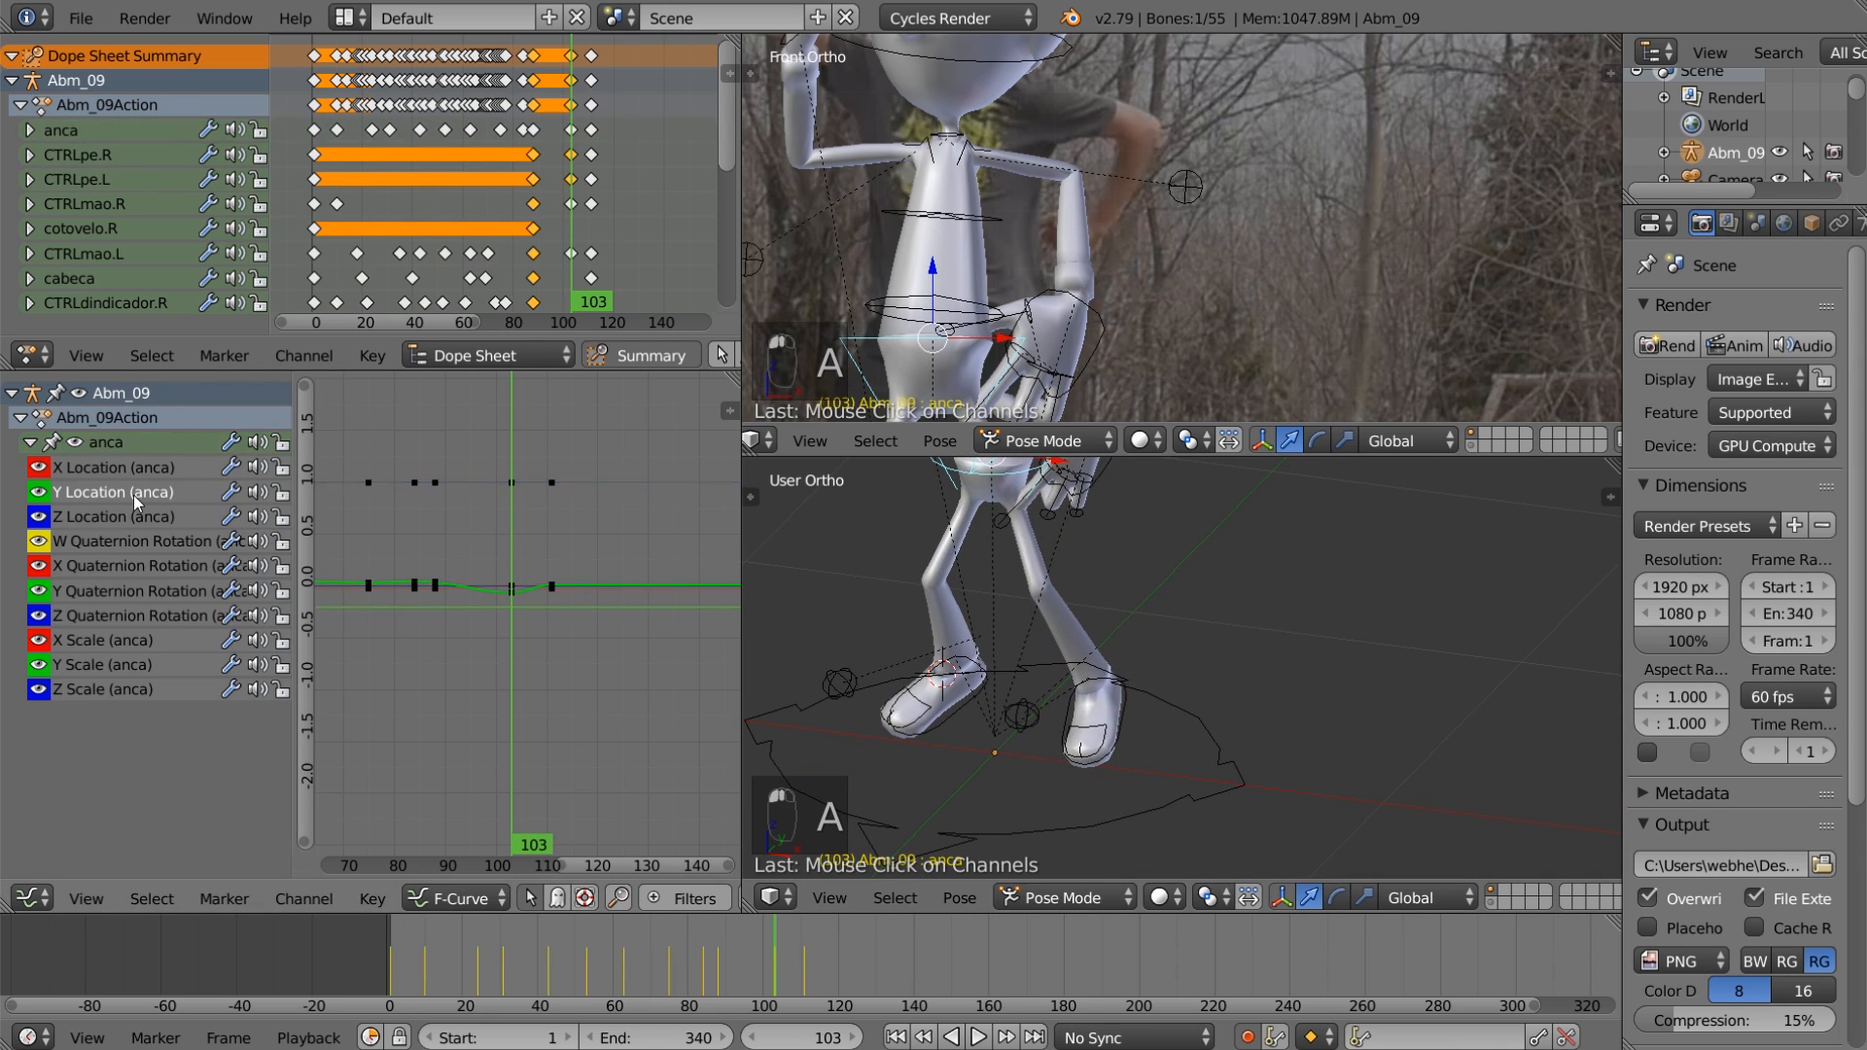
{"action": "scroll", "coordinate": [467, 583], "scroll_direction": "up", "scroll_amount": 2}
{"action": "right_click", "coordinate": [505, 588]}
{"action": "key", "text": "g"}
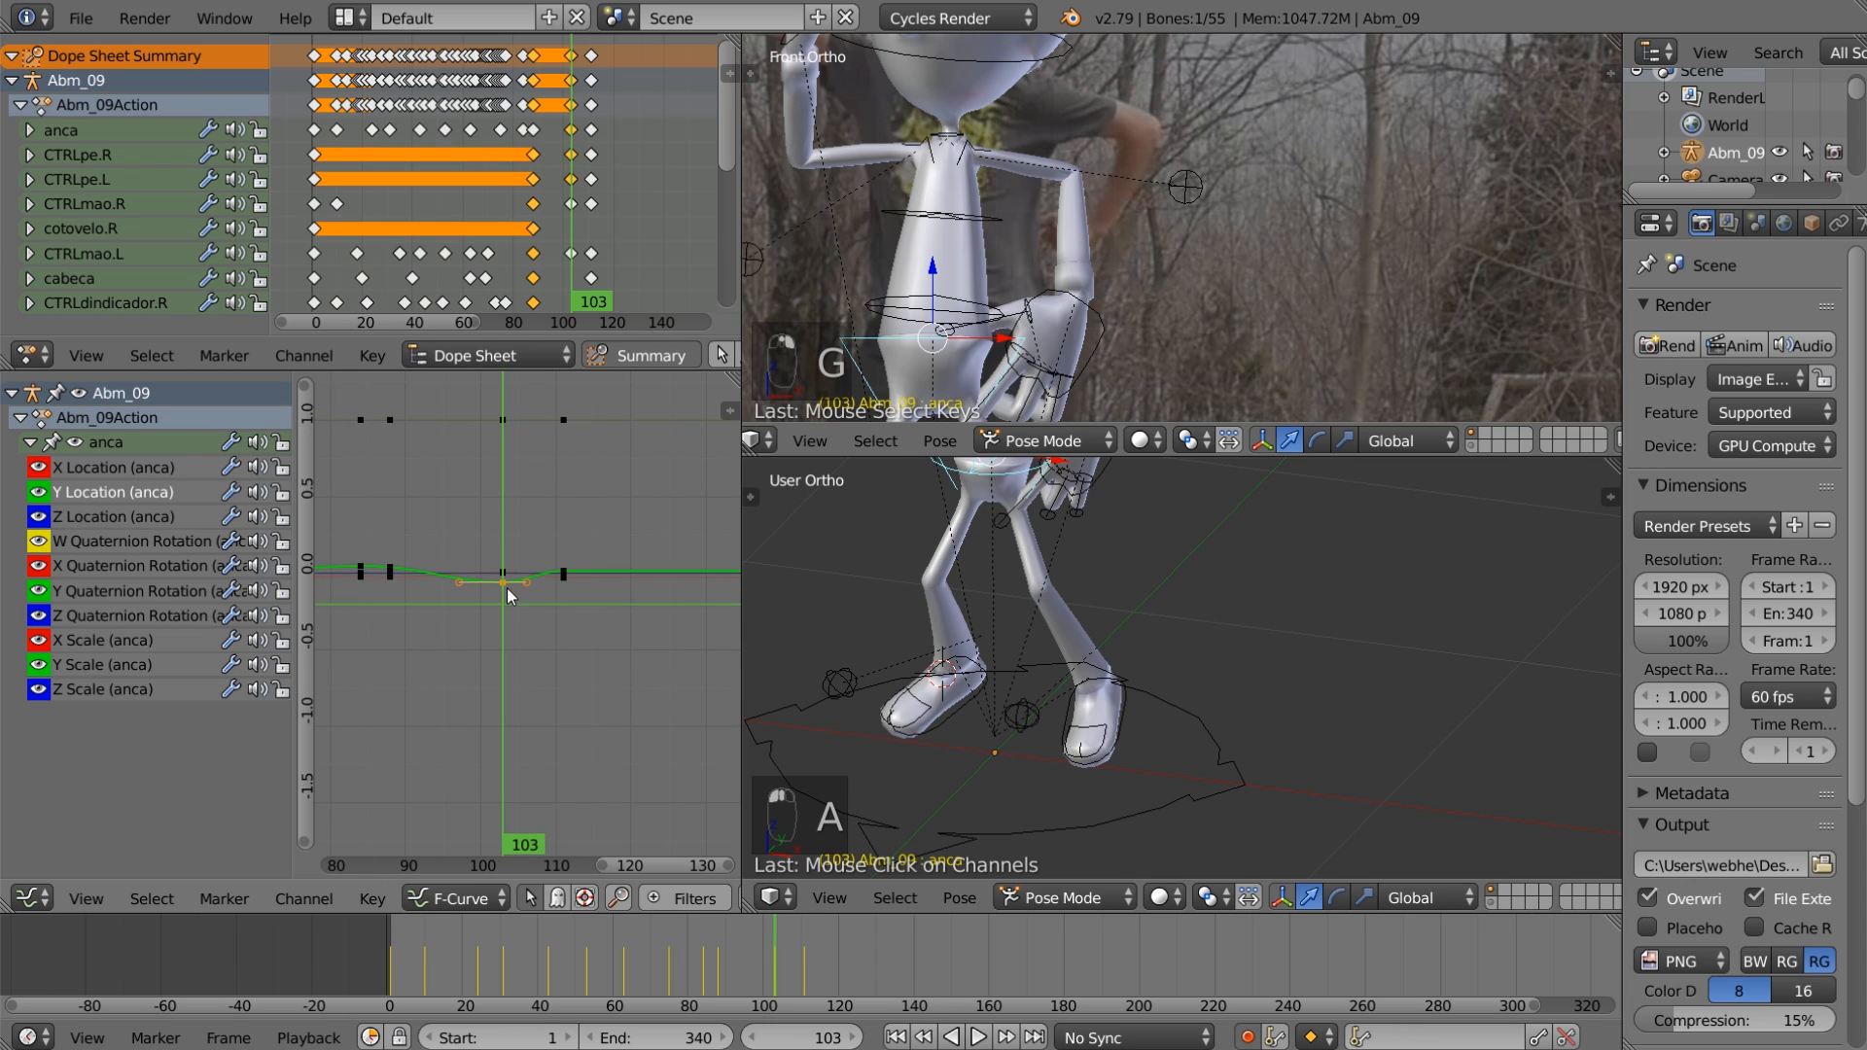
{"action": "left_click", "coordinate": [504, 585]}
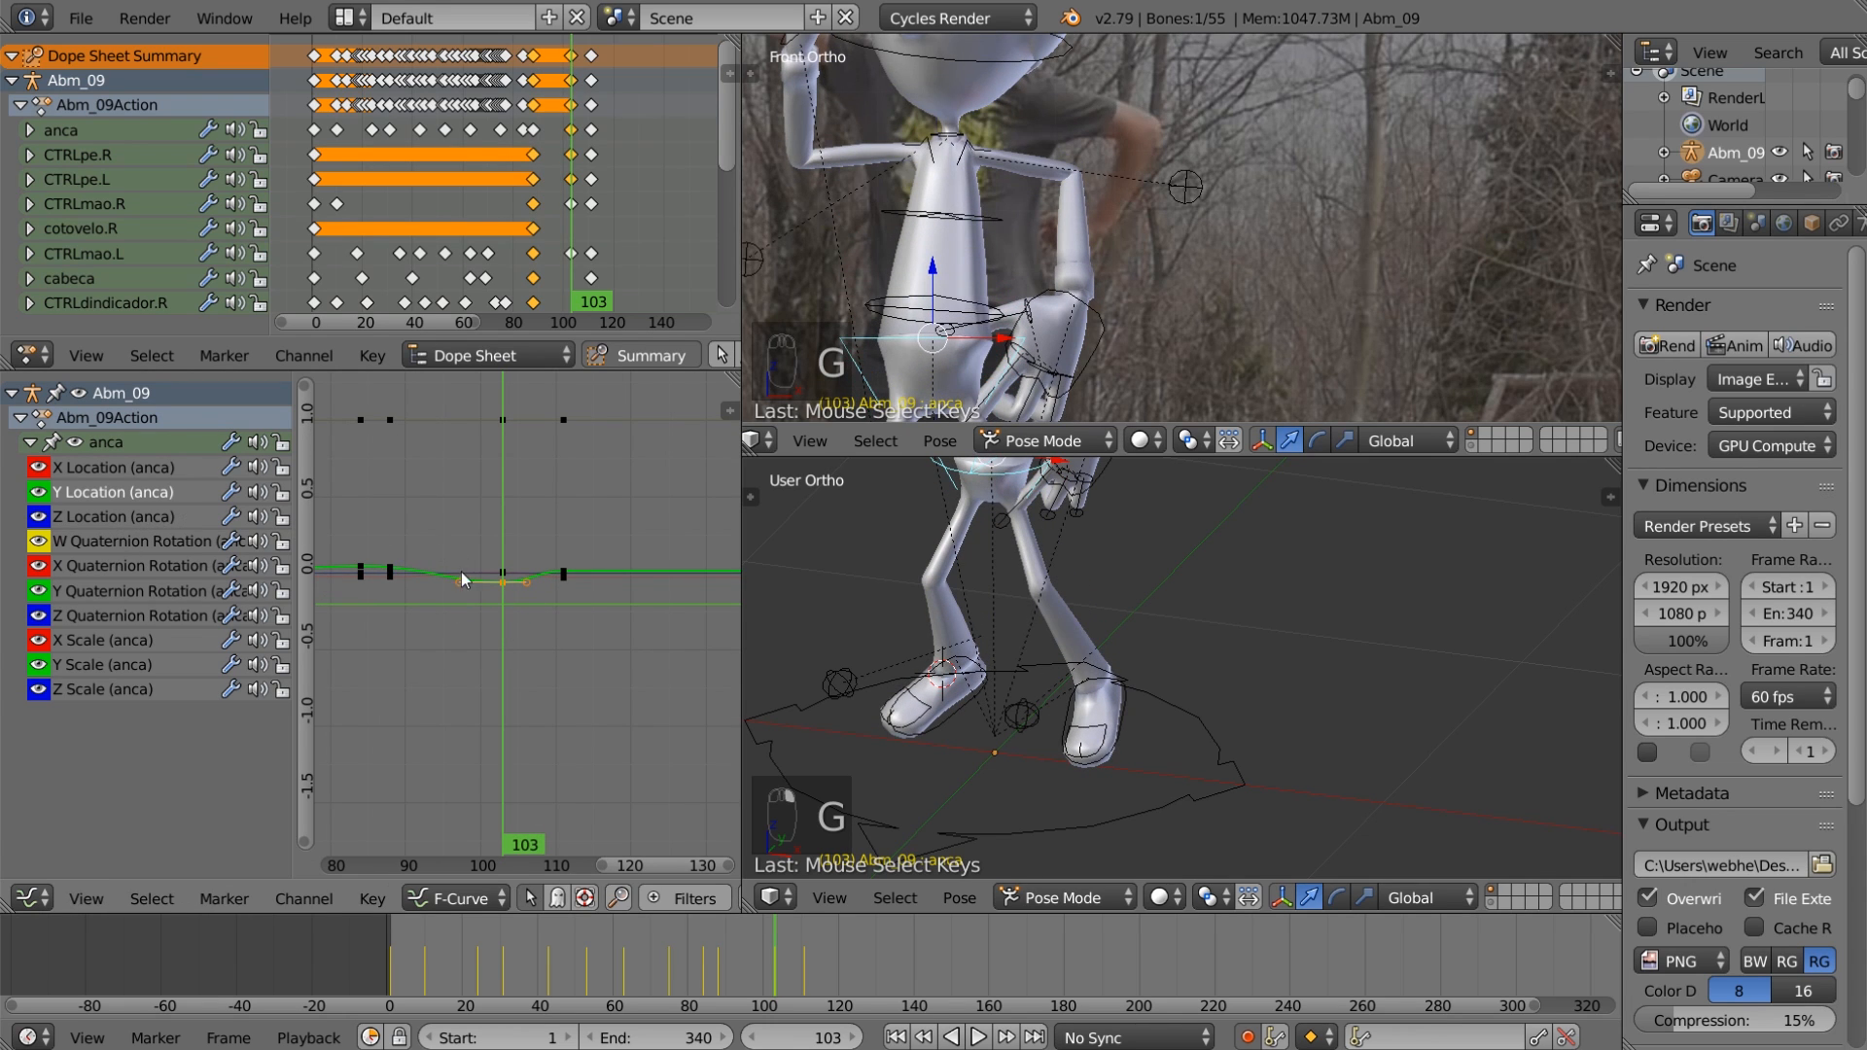
{"action": "middle_click_drag", "start_coordinate": [965, 702], "coordinate": [970, 600]}
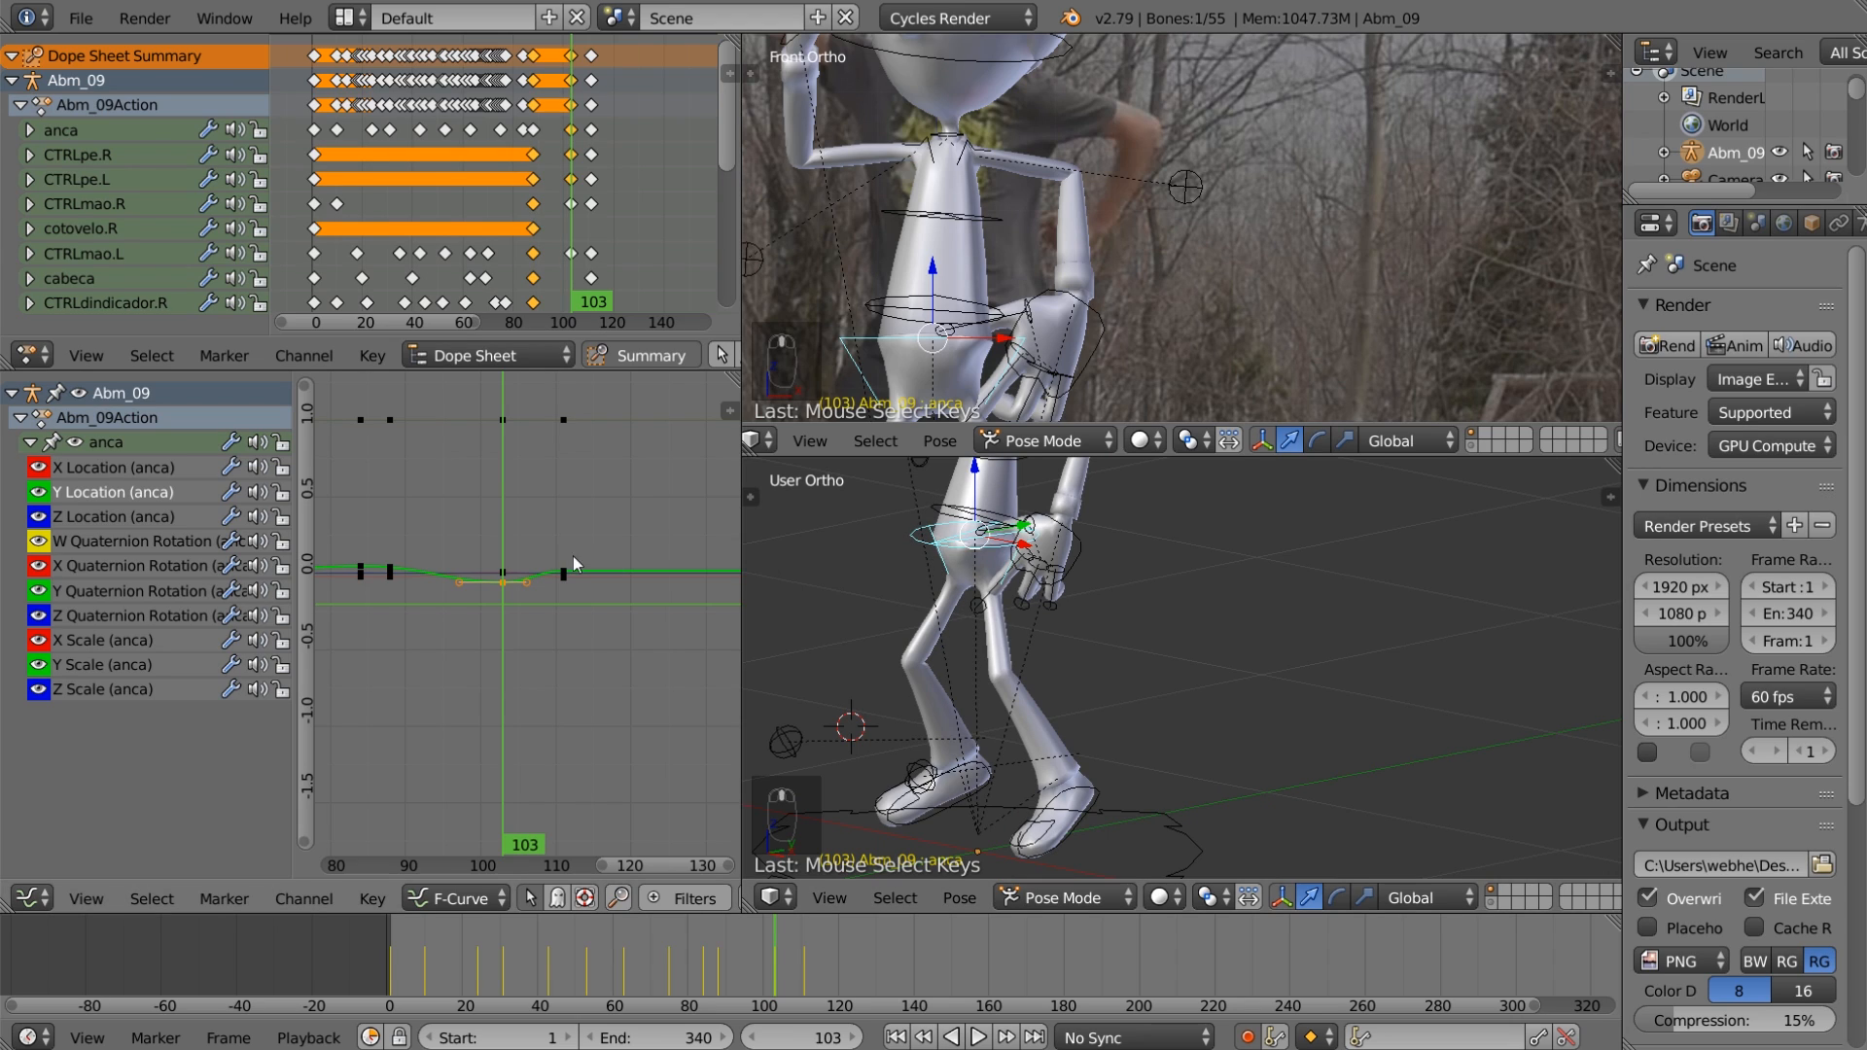
Step: Set the interpolation of the hip's Y Location key at frame 103 to Bounce
{"action": "scroll", "coordinate": [533, 570], "scroll_direction": "up", "scroll_amount": 3}
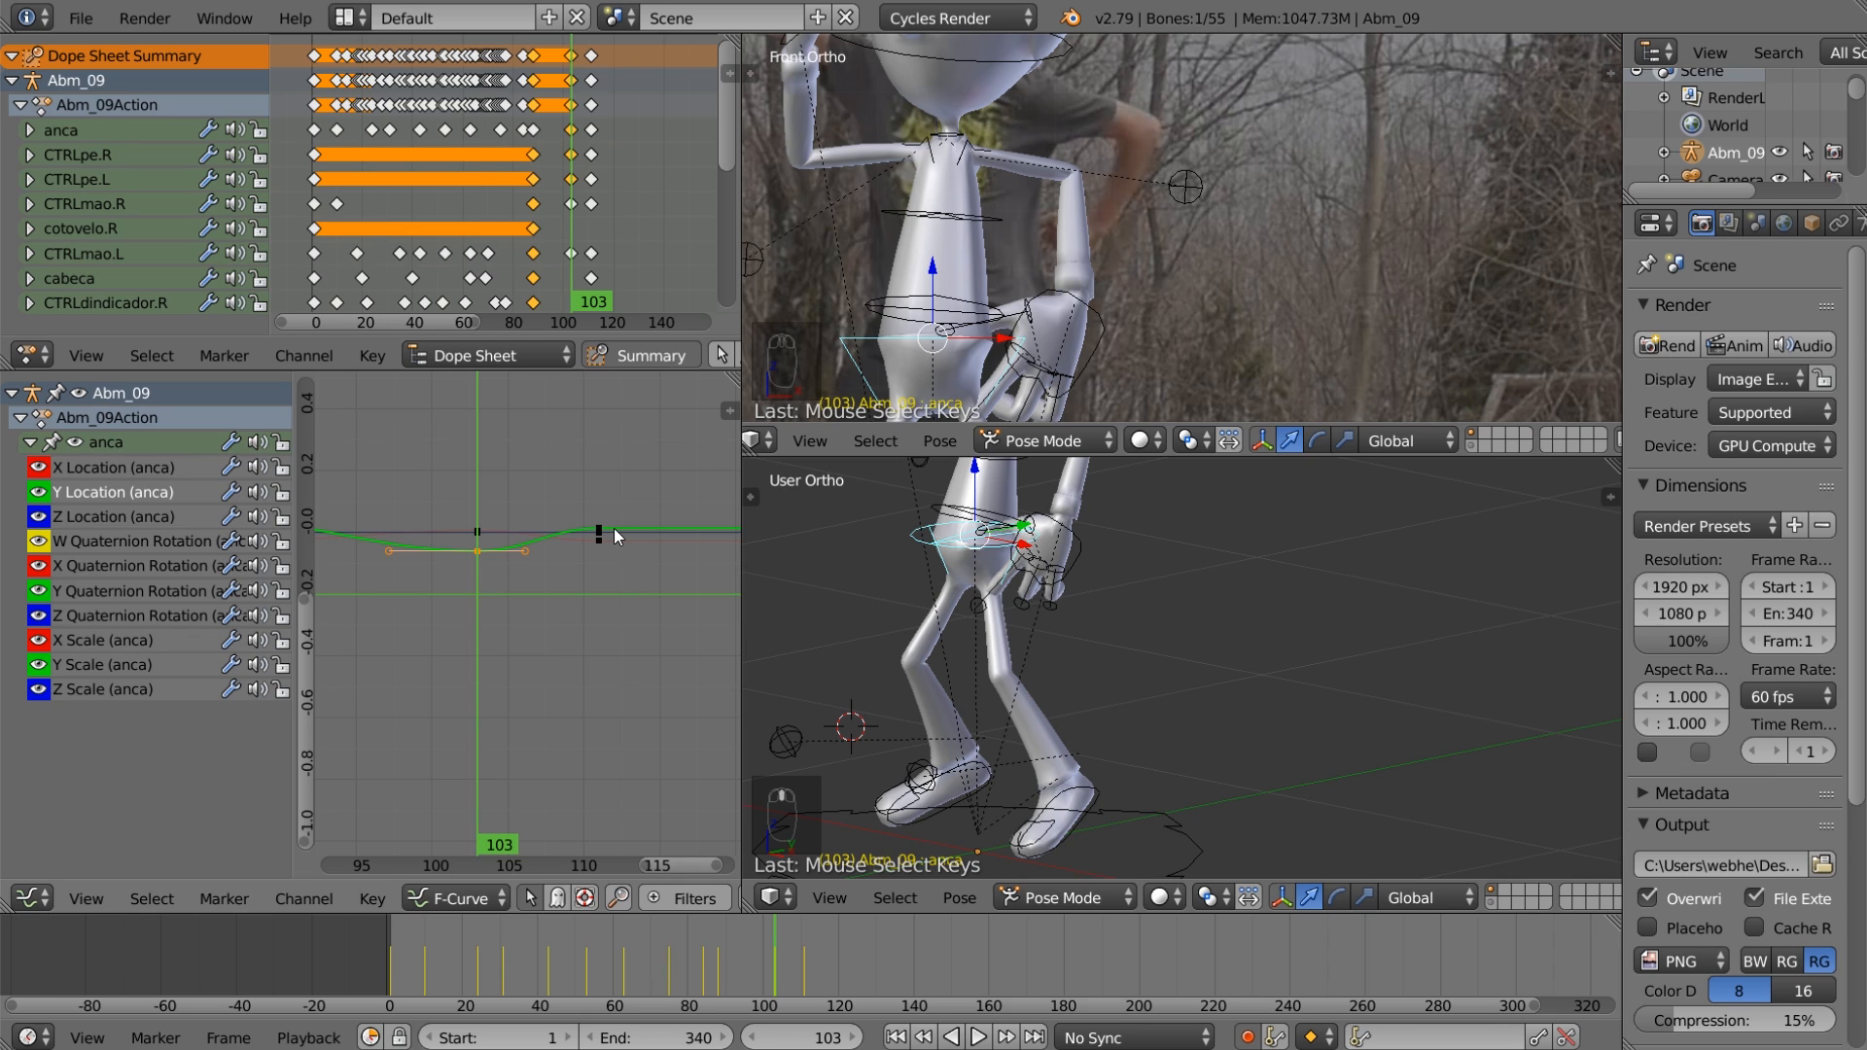
{"action": "key", "text": "n"}
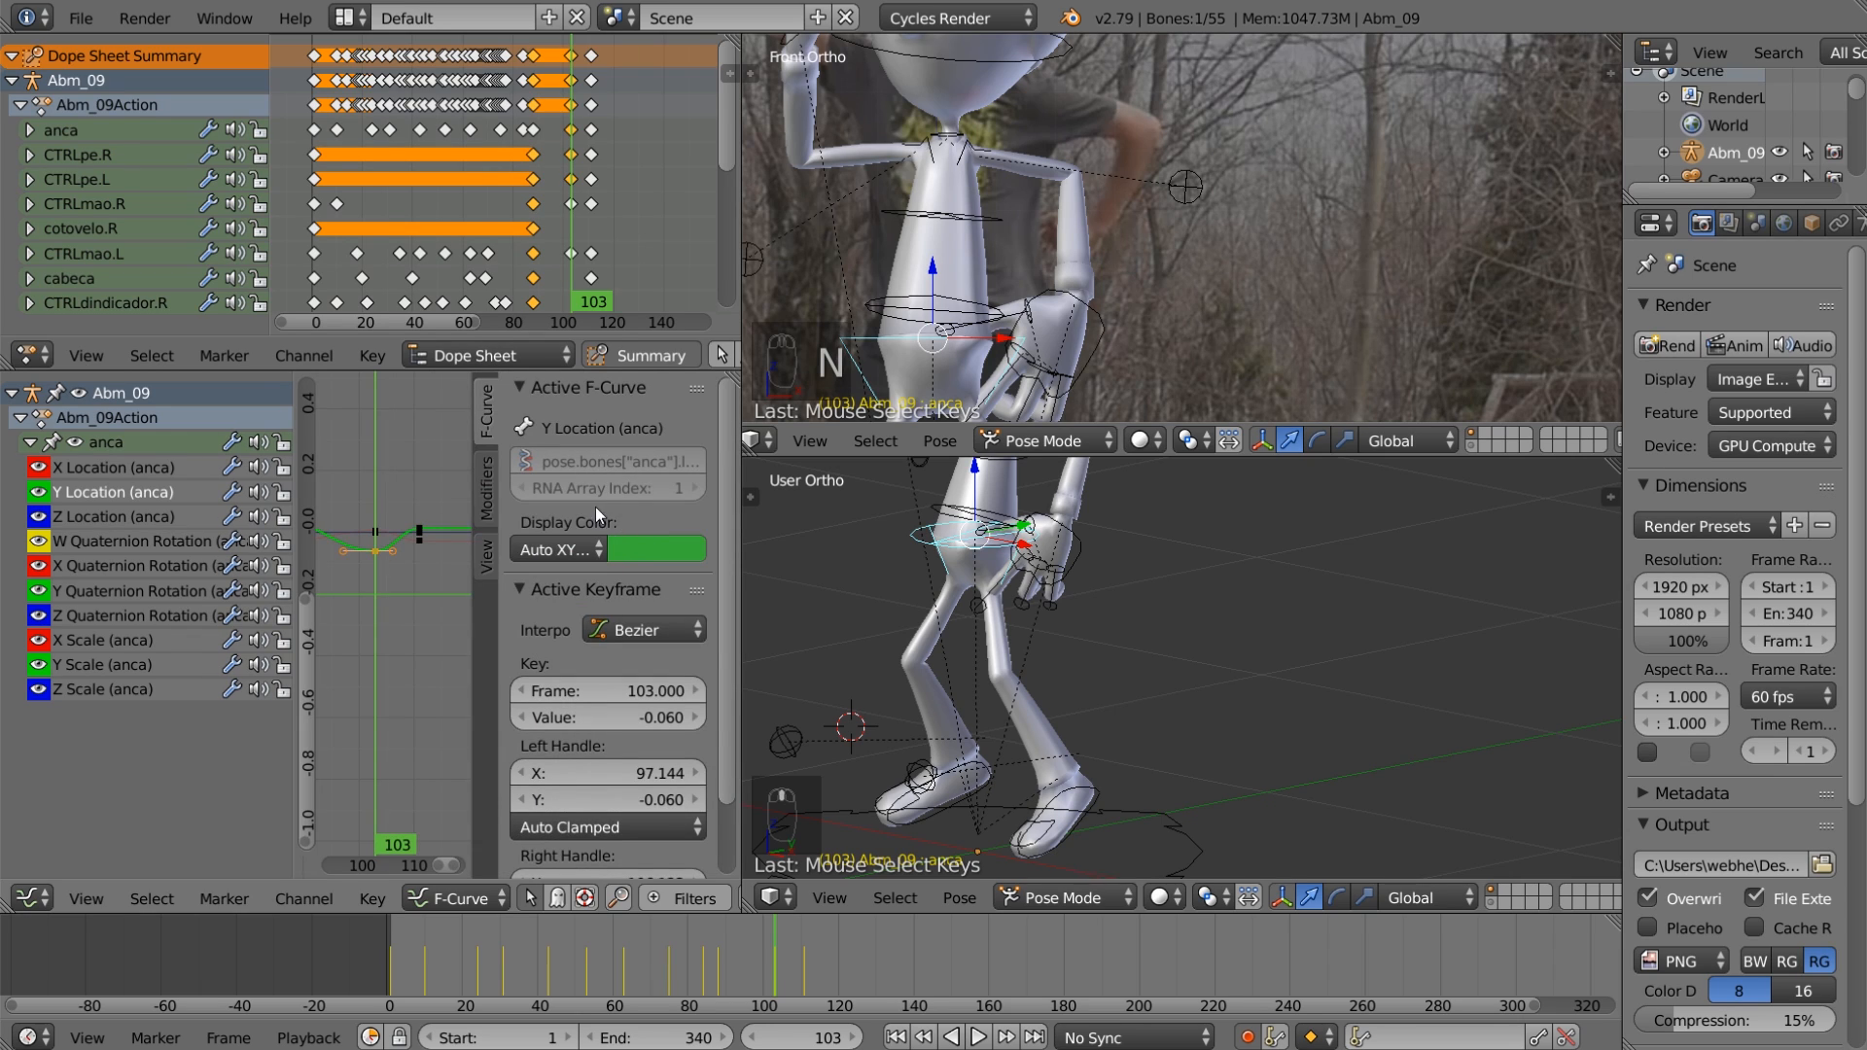
{"action": "left_click", "coordinate": [654, 628]}
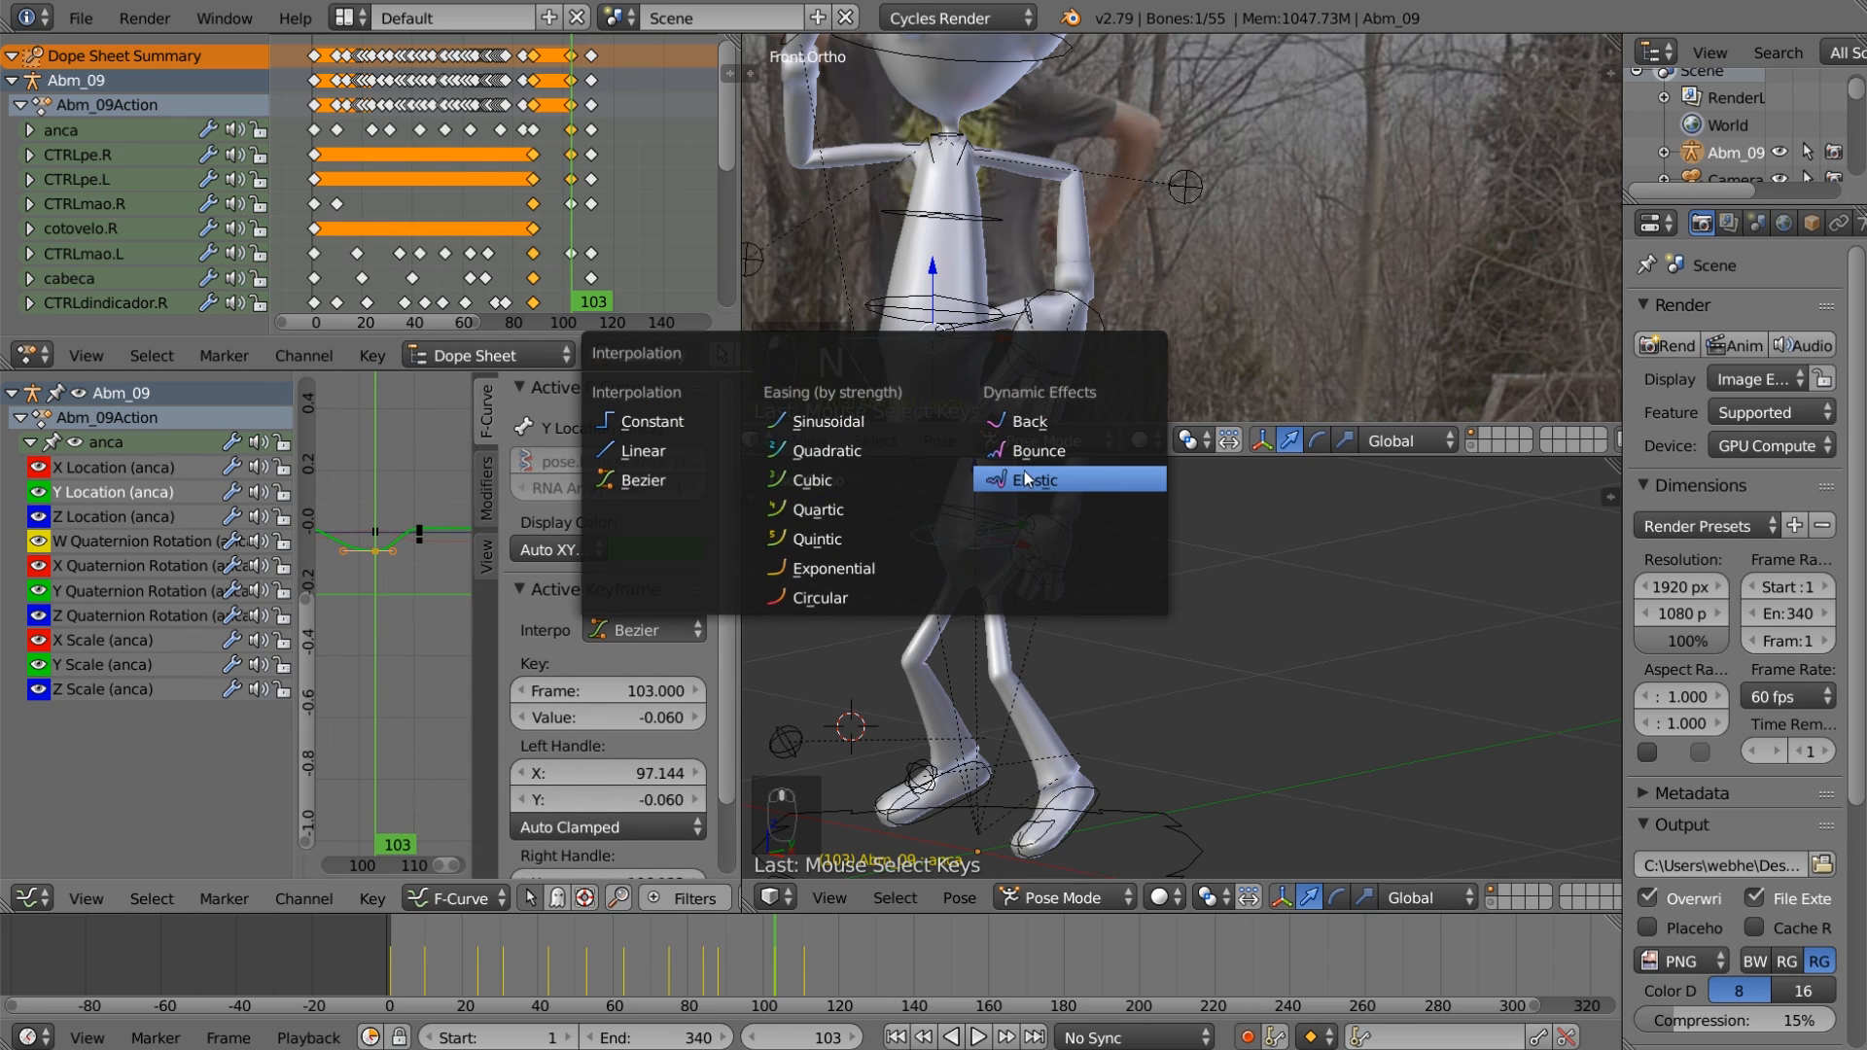
{"action": "left_click", "coordinate": [1088, 447]}
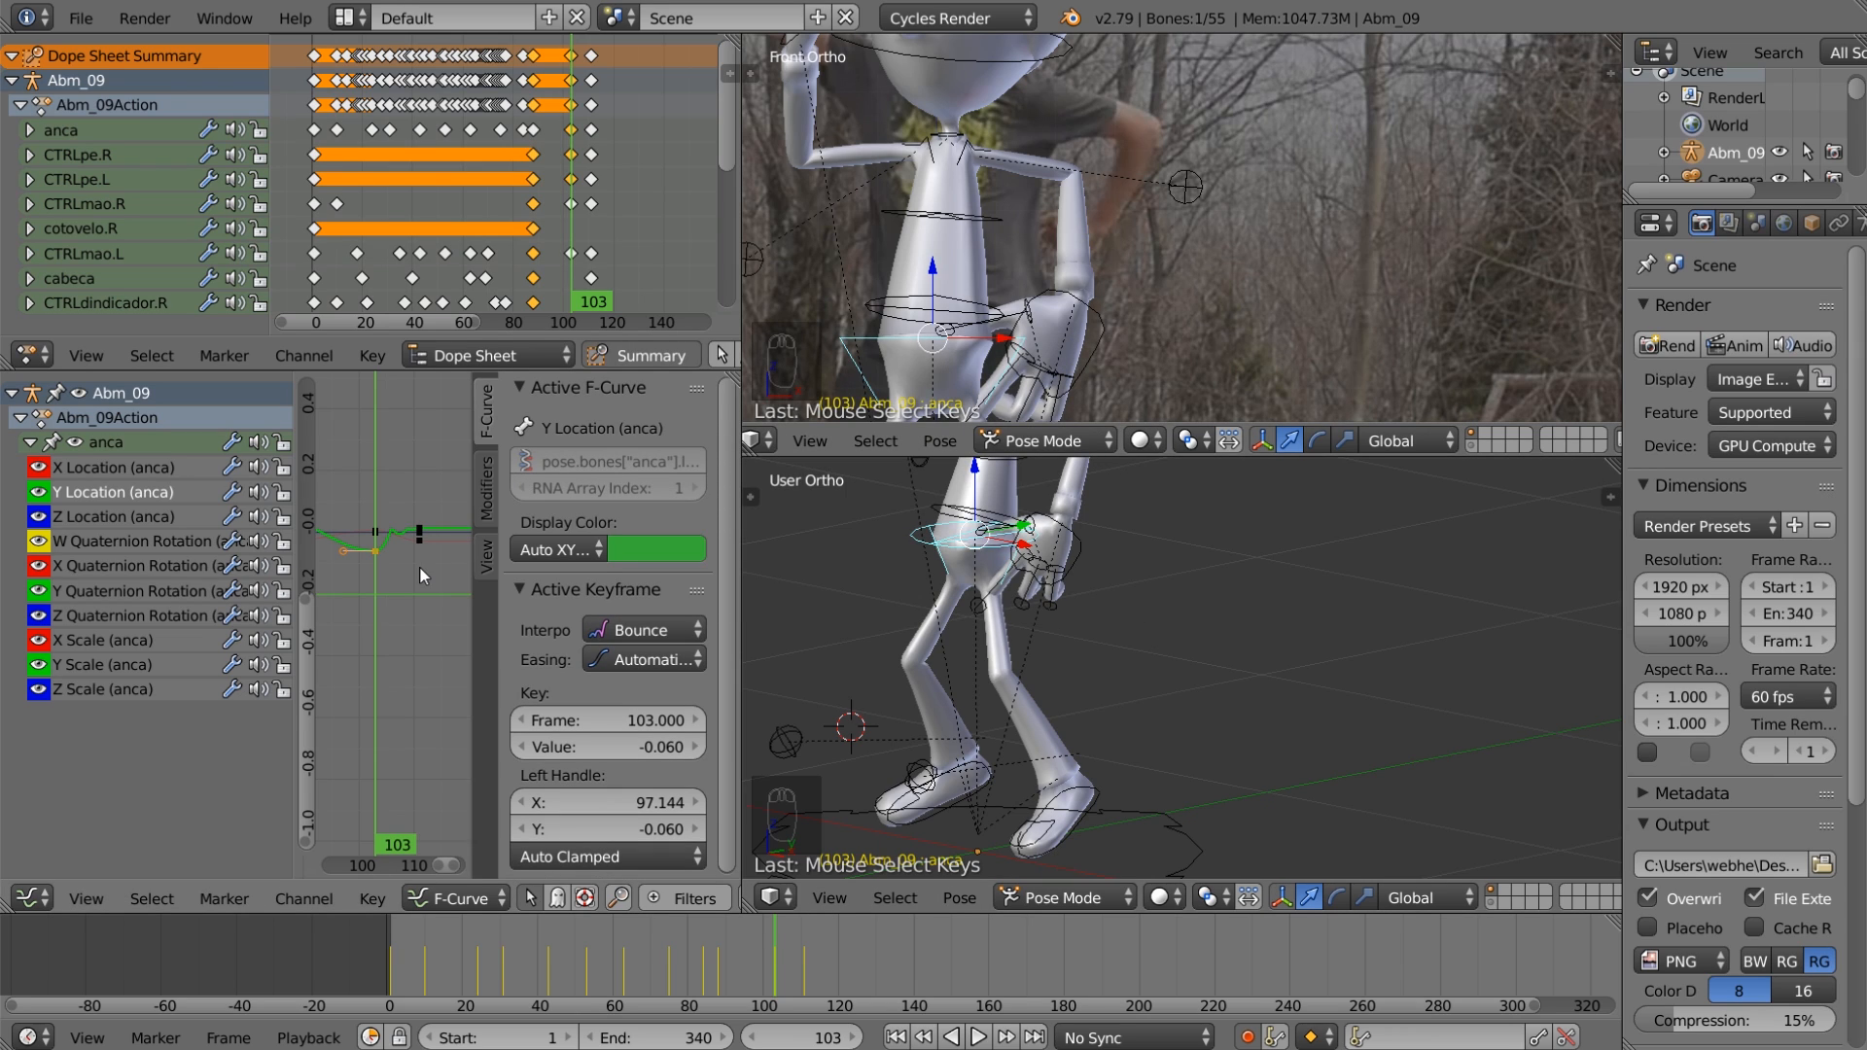
{"action": "key", "text": "n"}
Step: Play and scrub the animation around frame 103 to check the hip's bounce motion
{"action": "key", "text": "alt+a"}
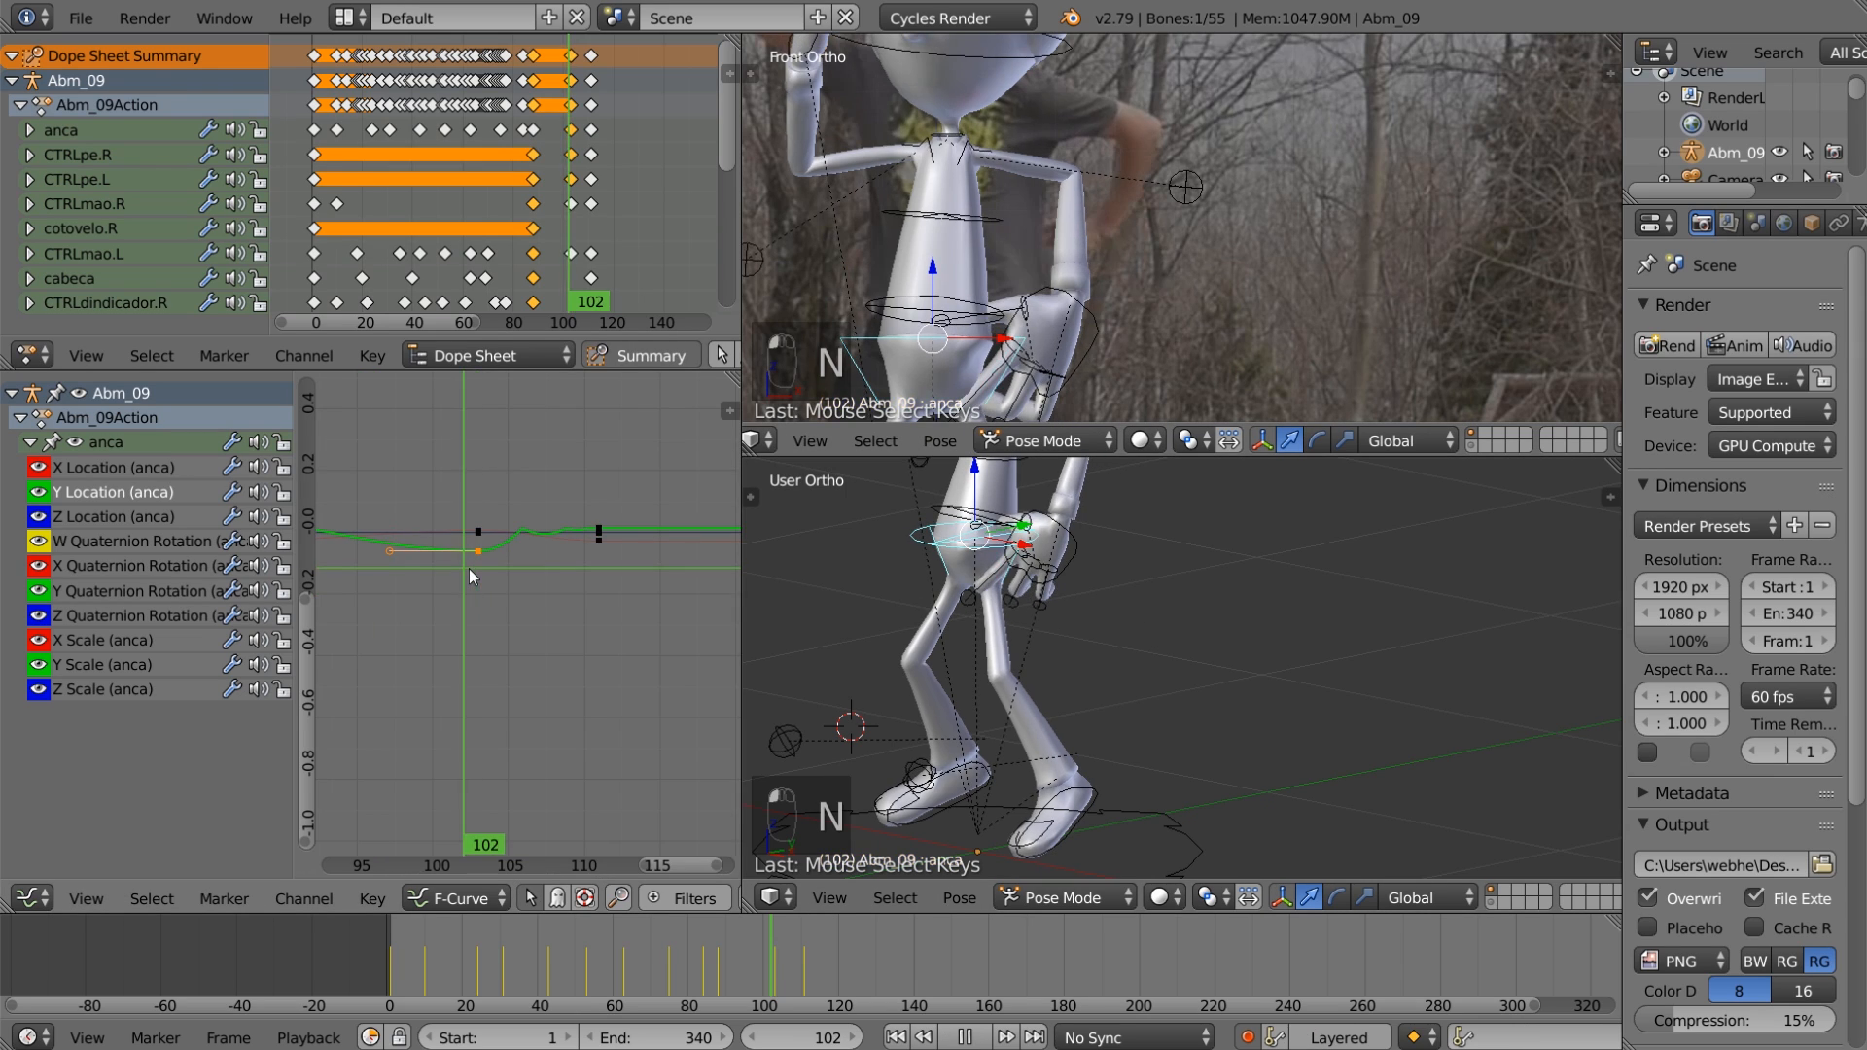
{"action": "left_click_drag", "start_coordinate": [539, 570], "coordinate": [478, 585]}
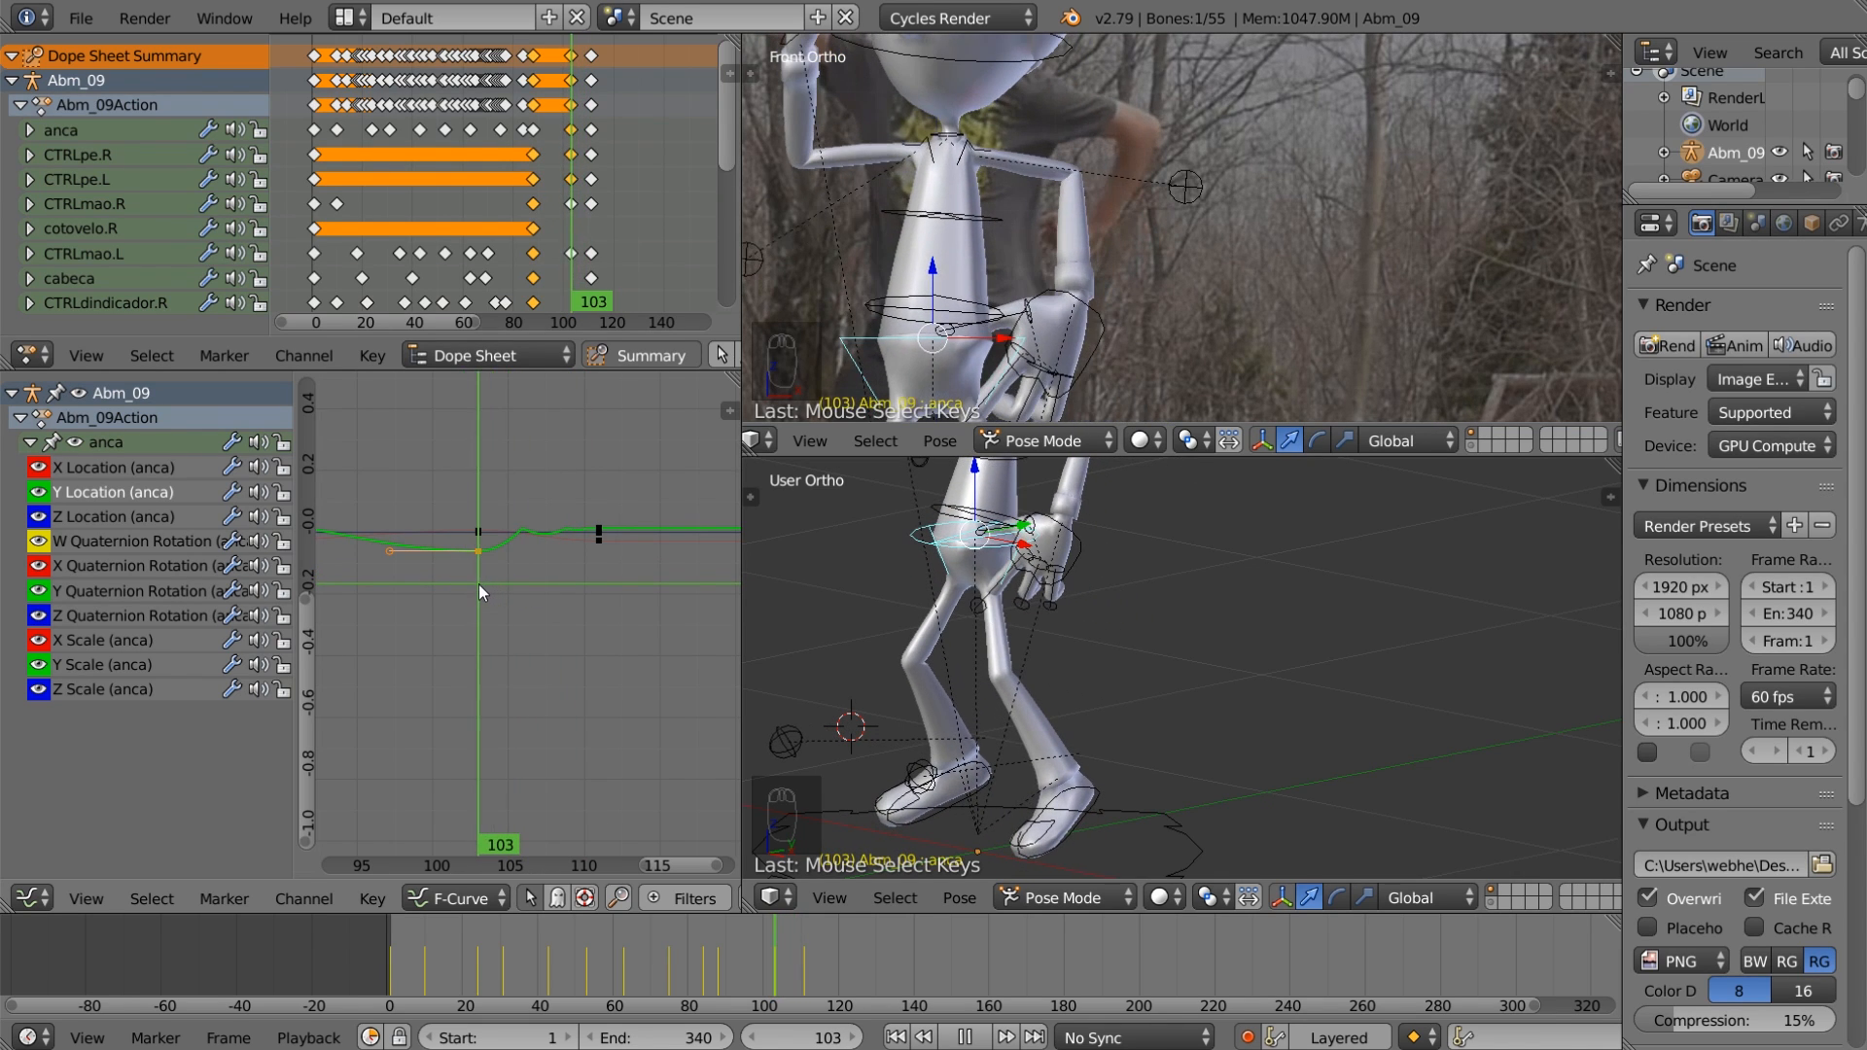
{"action": "key", "text": "alt+a"}
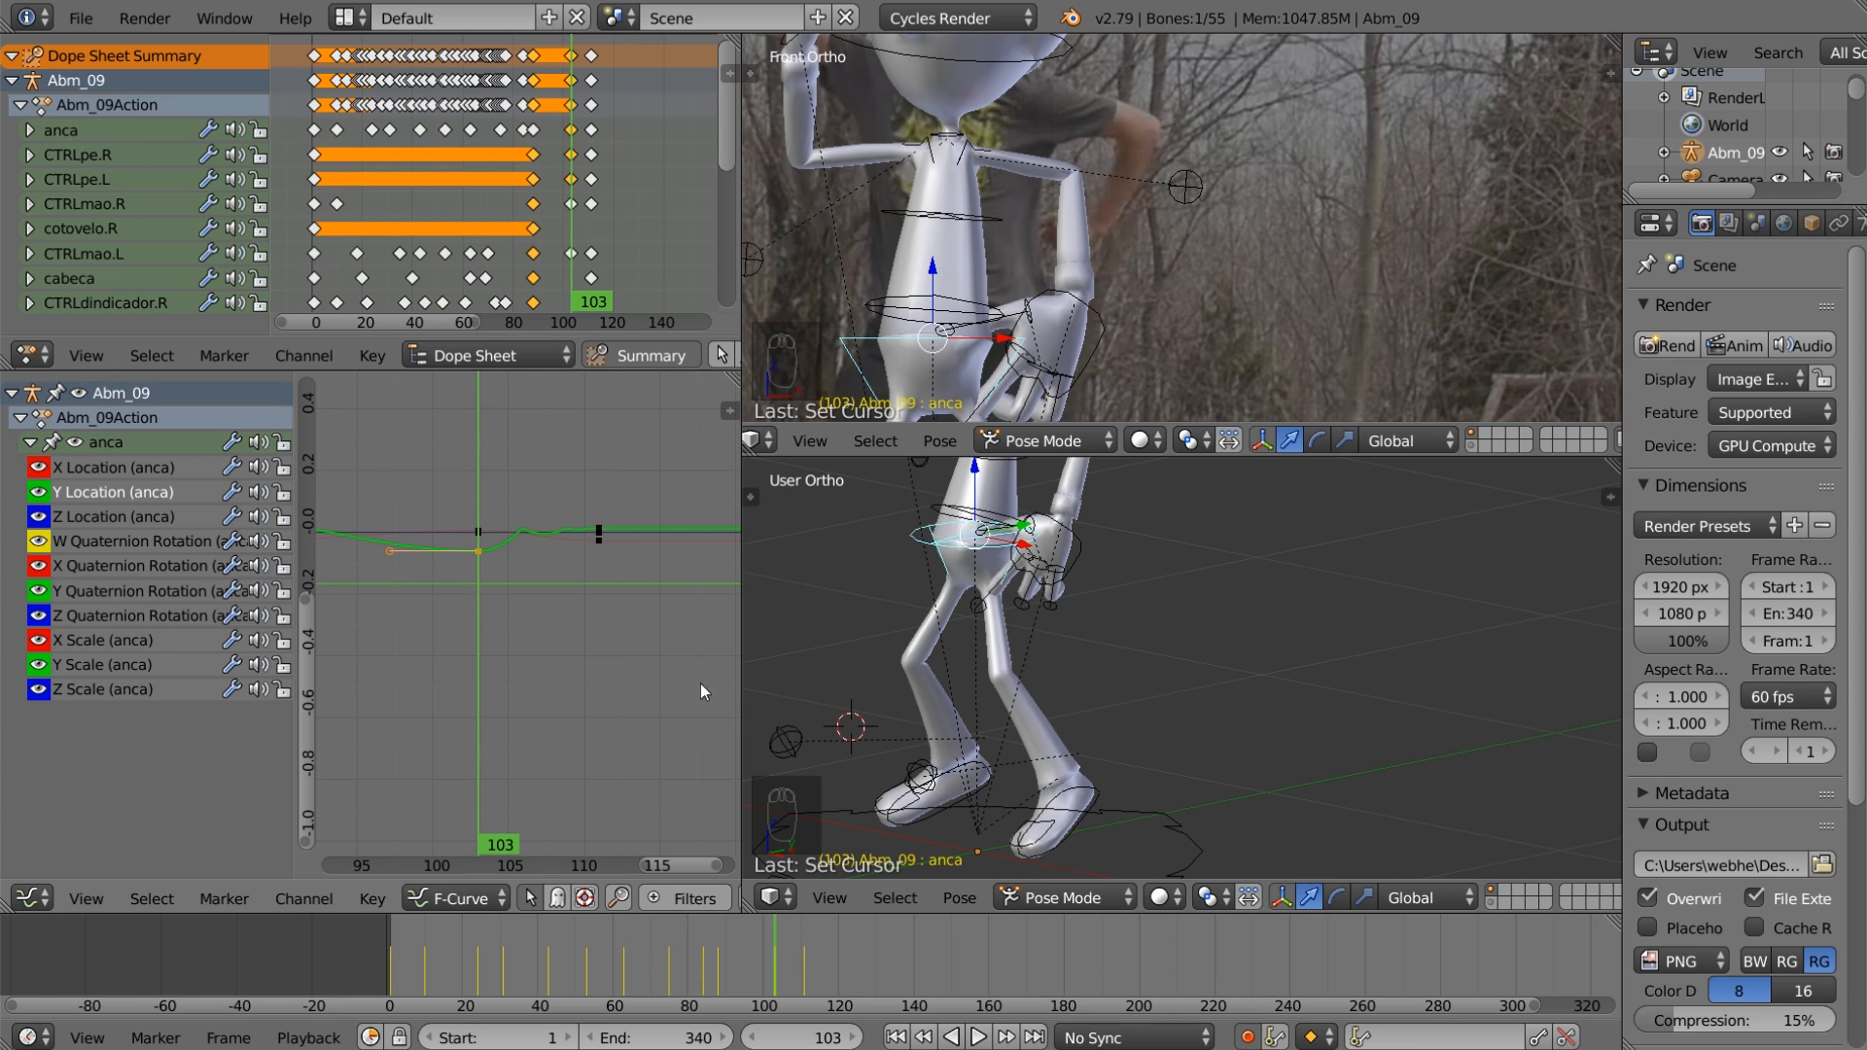
Step: Select the left foot control (CTRLpe.L), expand its channels and highlight the Y Location curve
{"action": "right_click", "coordinate": [1092, 796]}
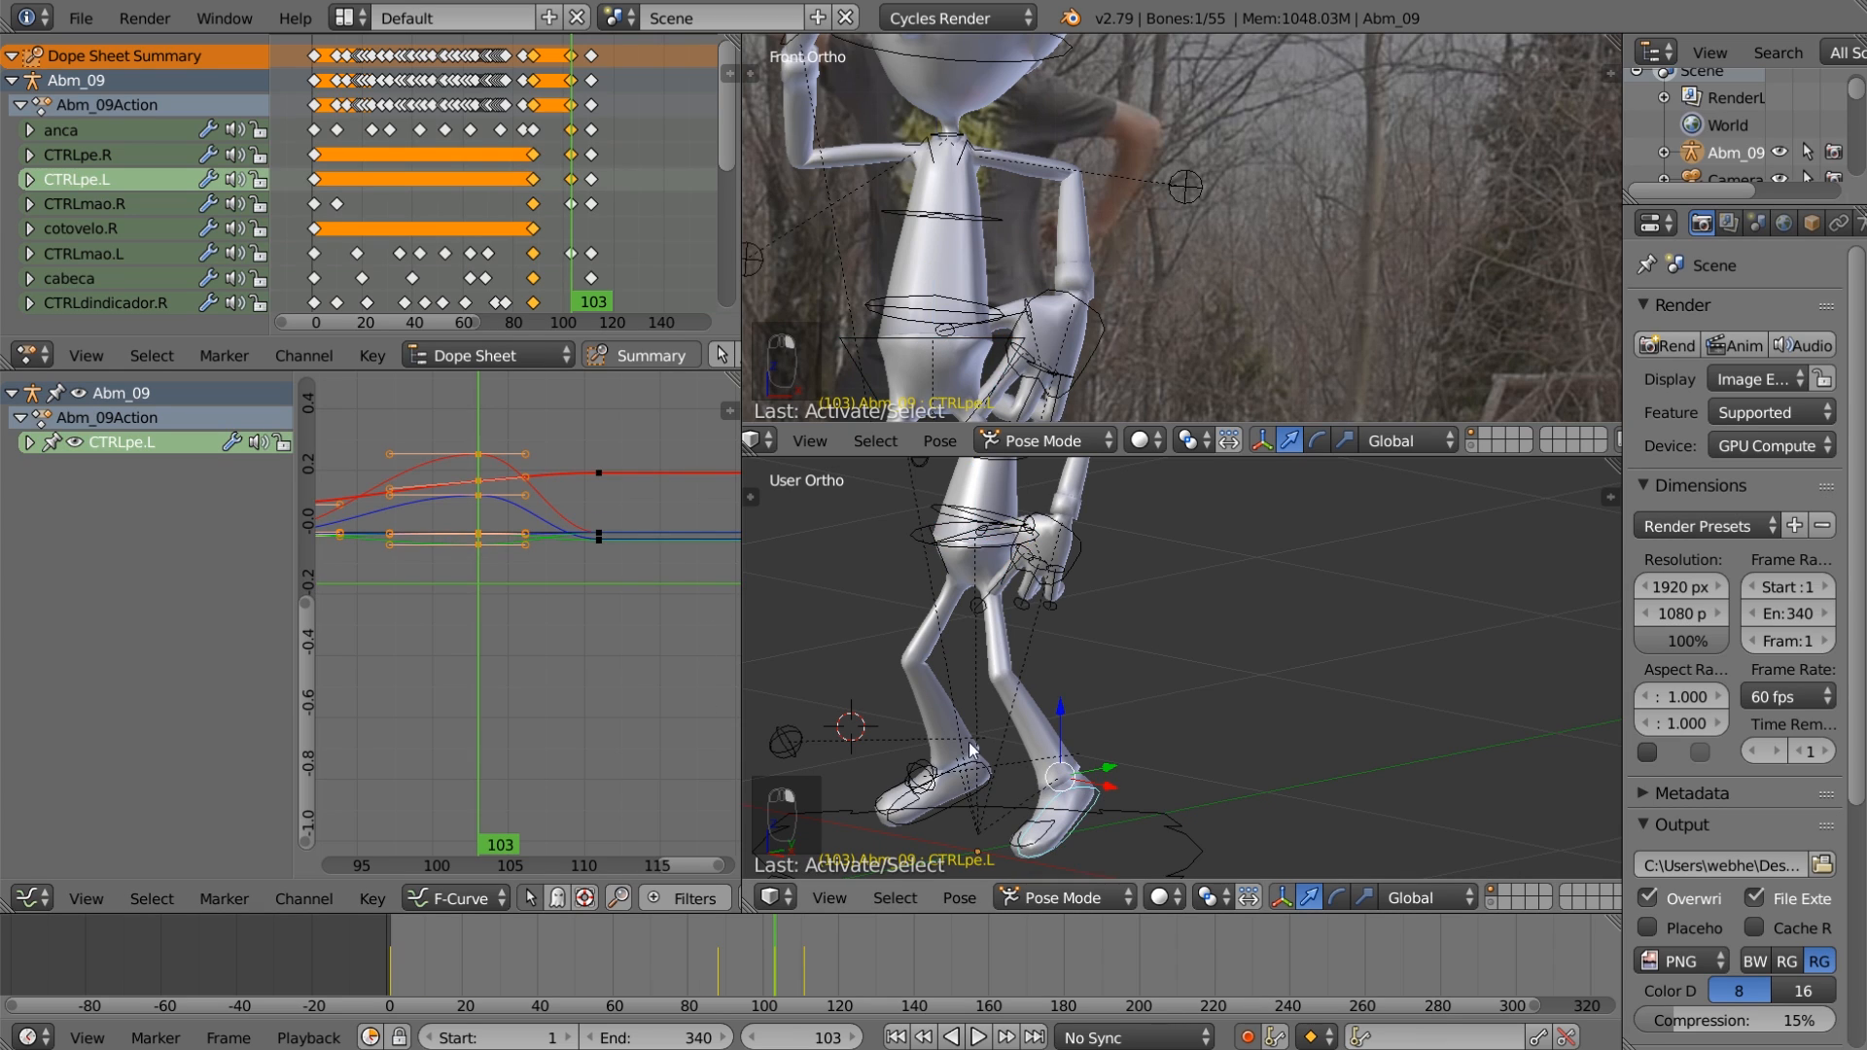
{"action": "left_click", "coordinate": [30, 445]}
{"action": "left_click", "coordinate": [93, 496]}
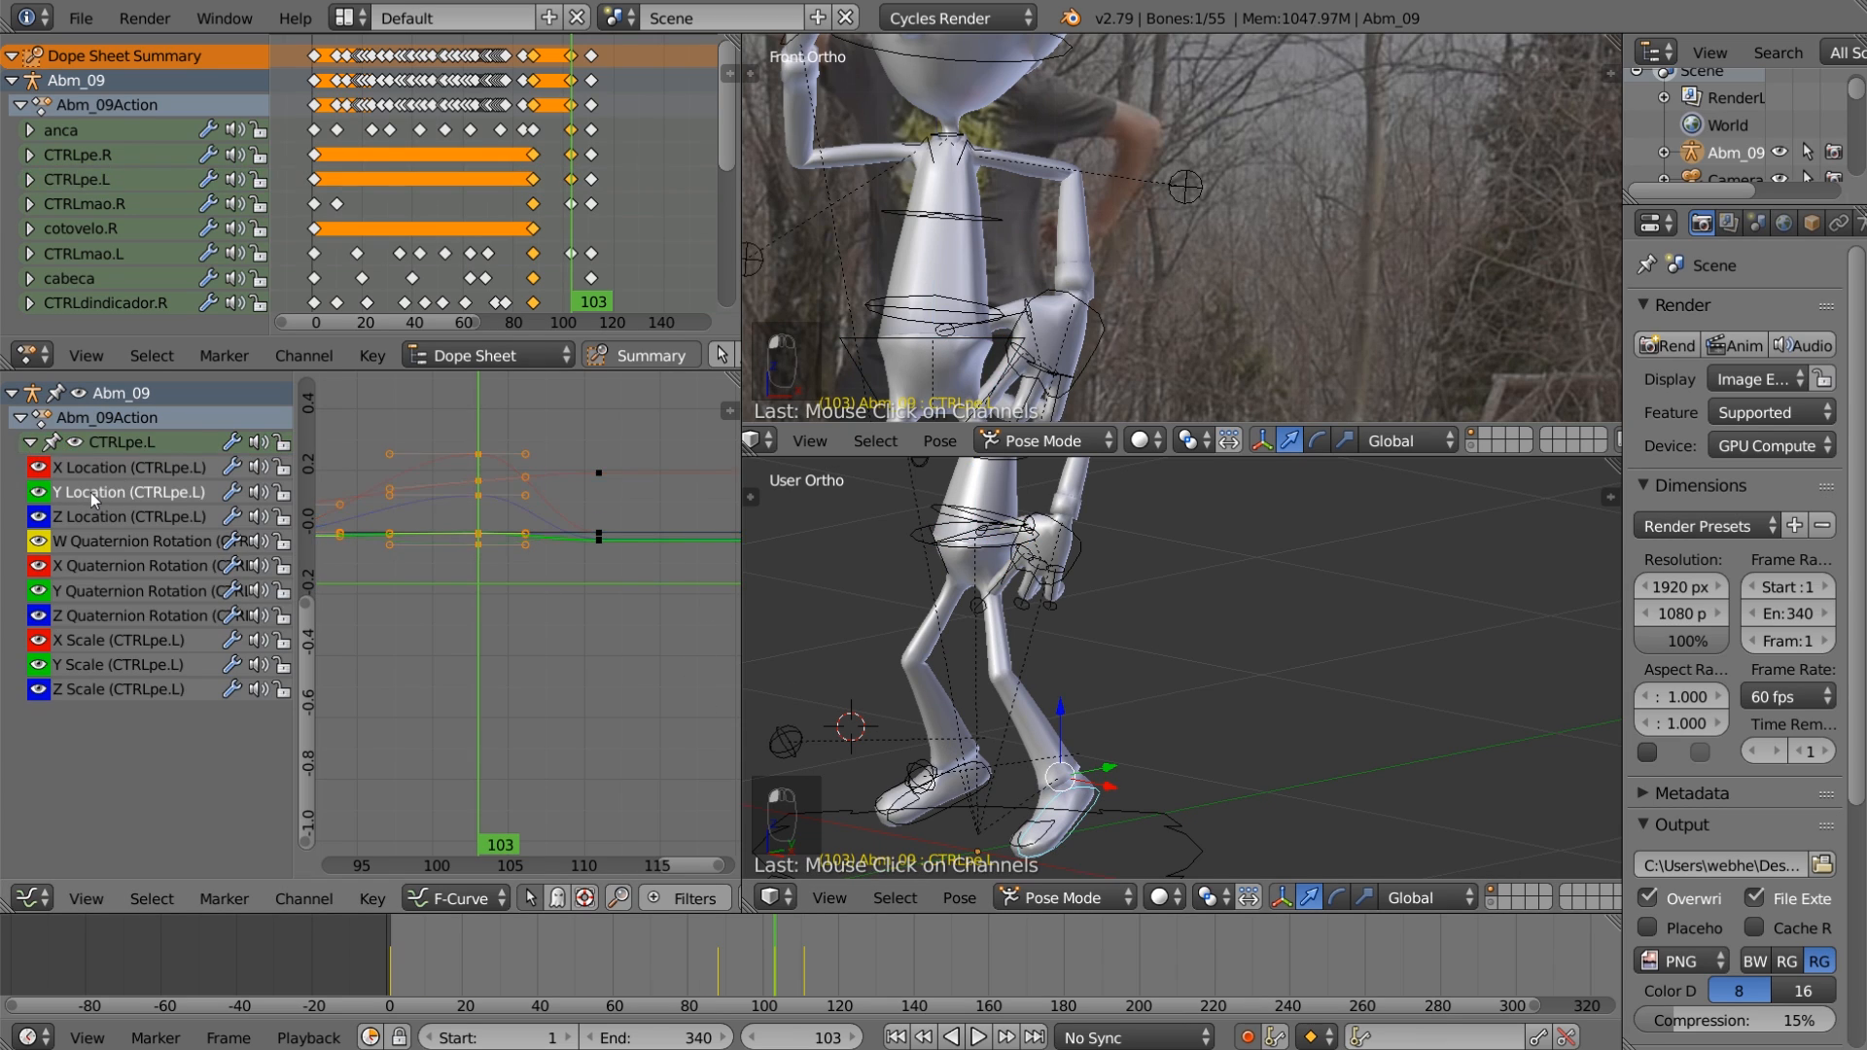
Step: Try moving the left foot's selected curve keys with the Y Location and Z Location channels highlighted, watching the foot from several angles
{"action": "key", "text": "g"}
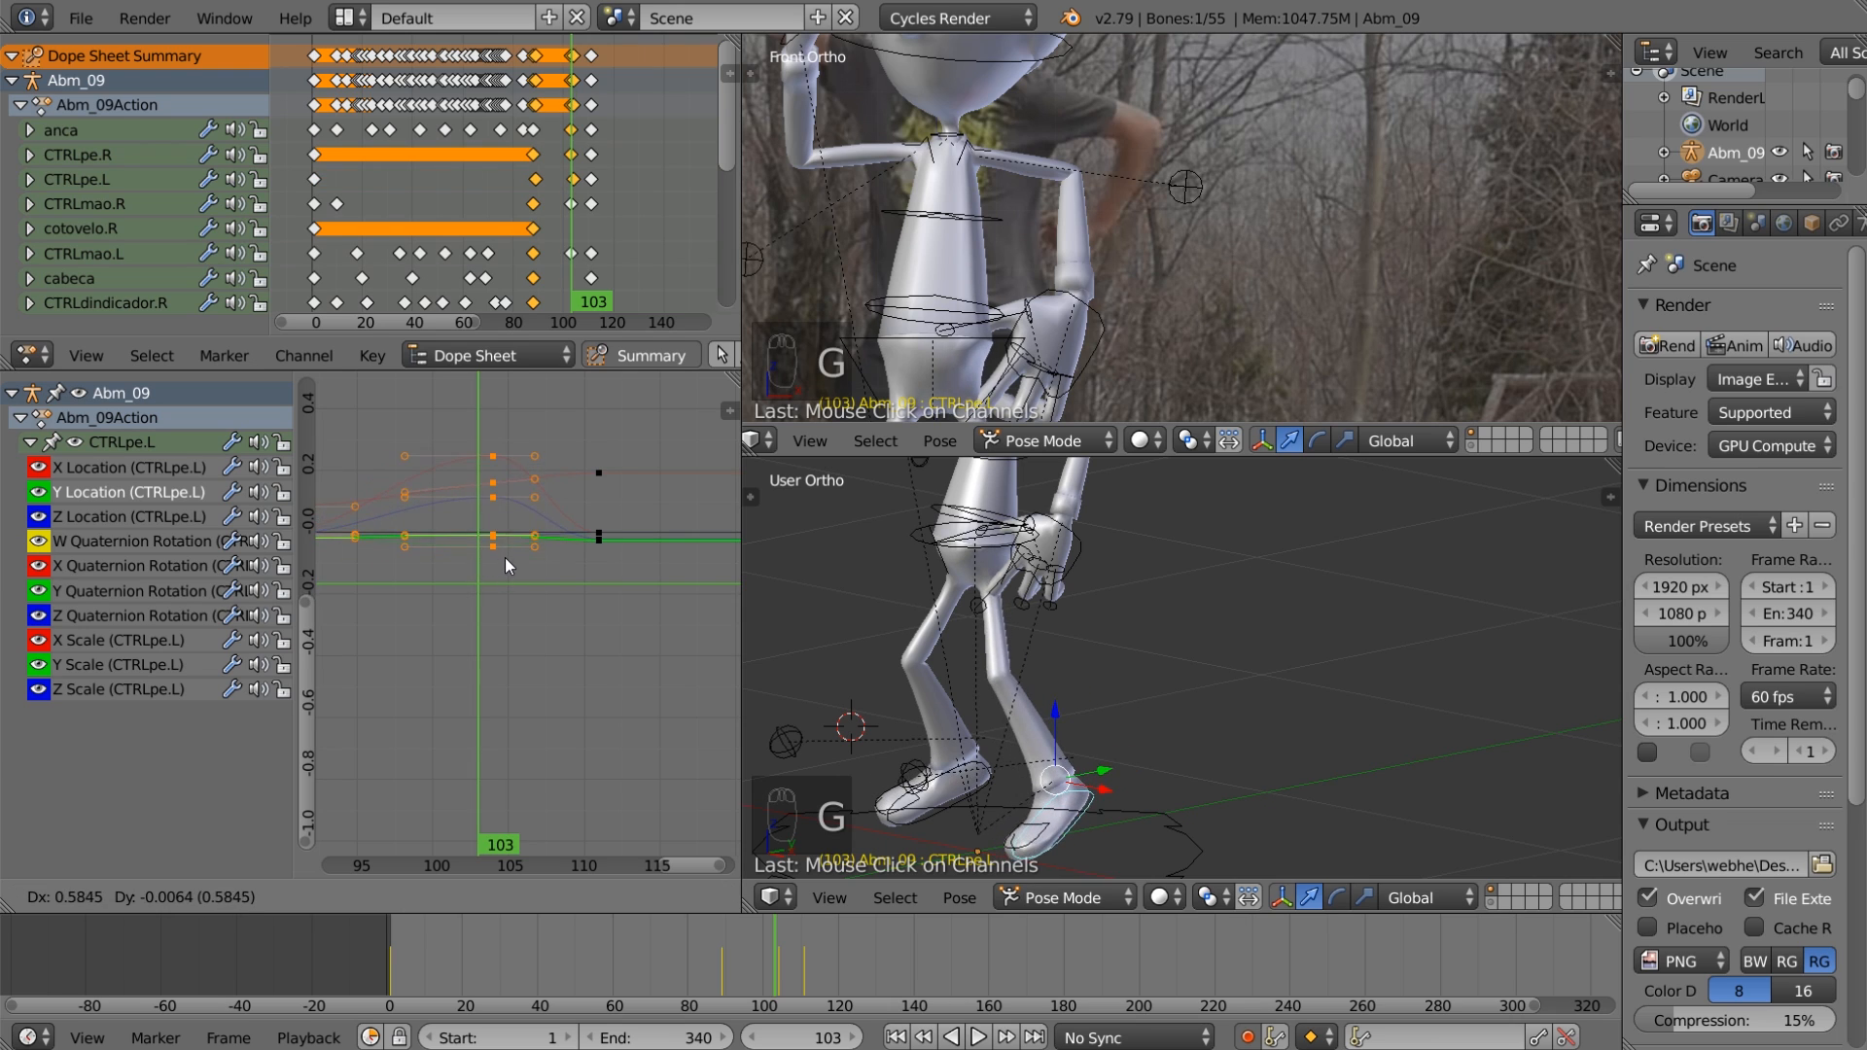
{"action": "right_click", "coordinate": [516, 533]}
{"action": "middle_click_drag", "start_coordinate": [918, 675], "coordinate": [837, 673]}
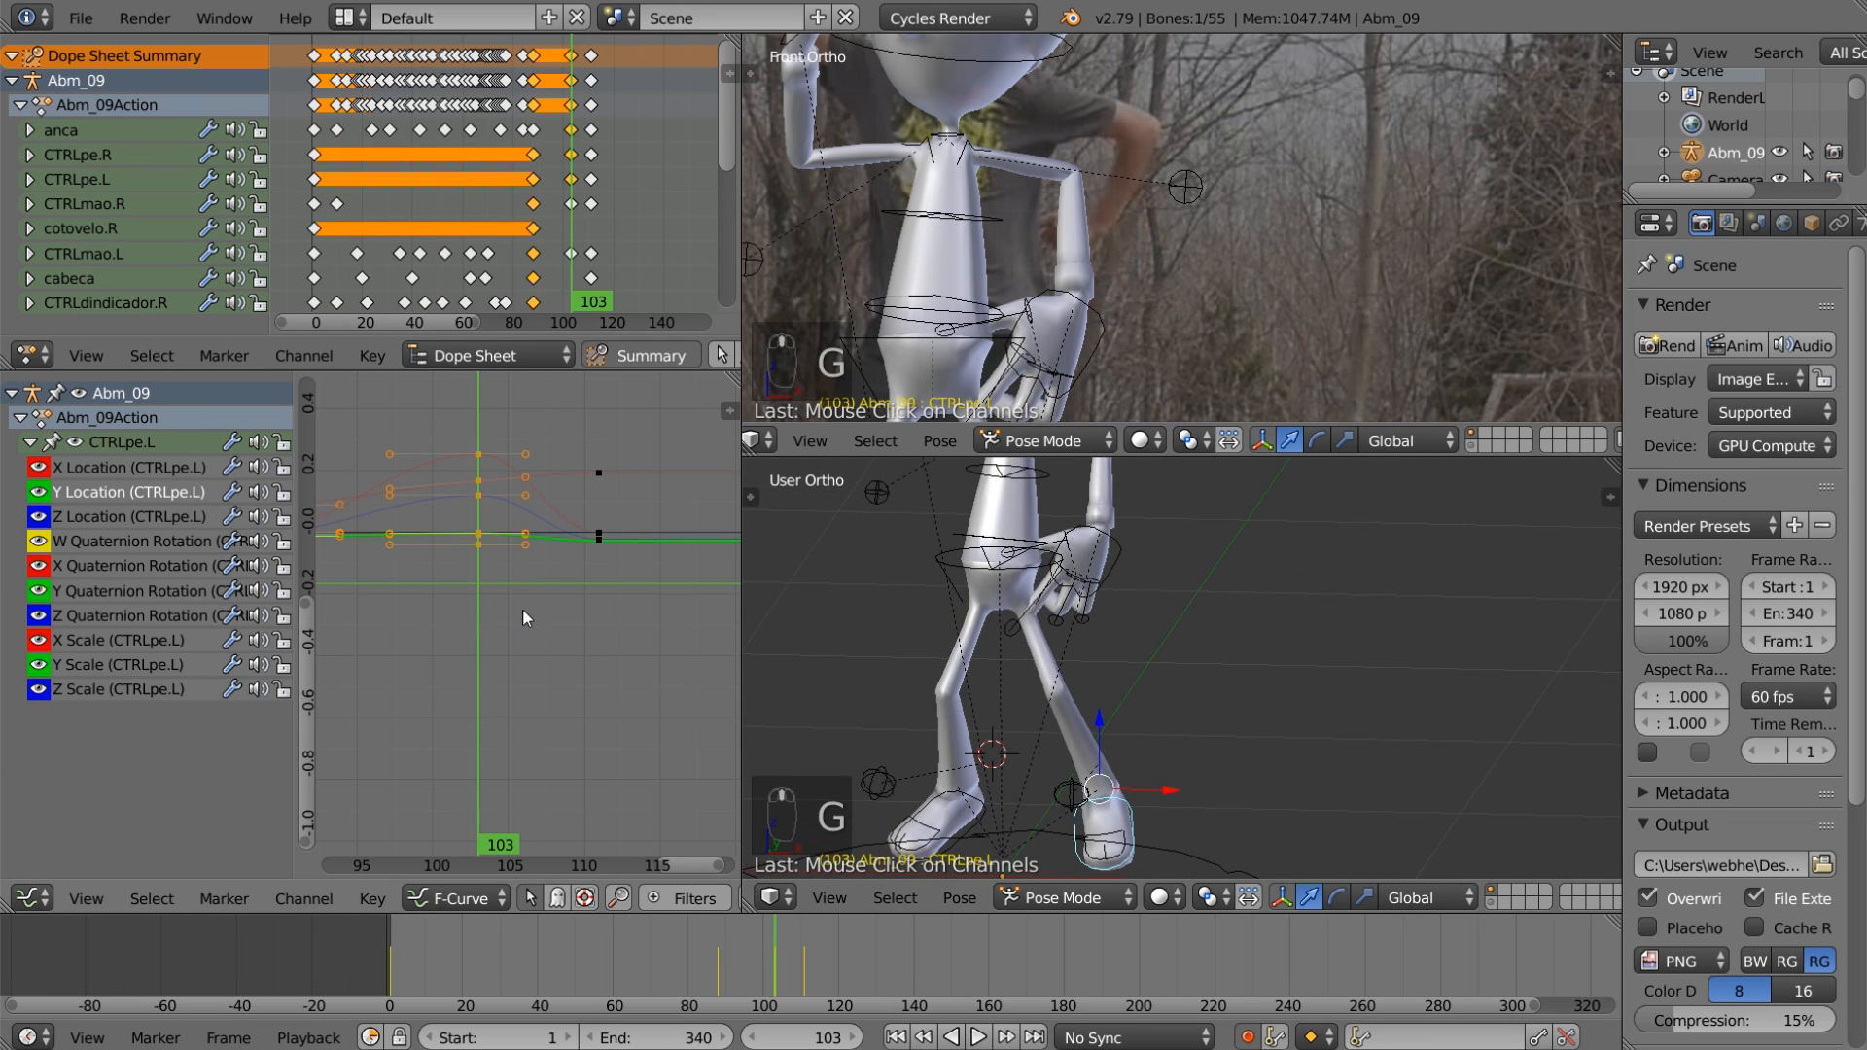
{"action": "key", "text": "g"}
{"action": "left_click", "coordinate": [124, 518]}
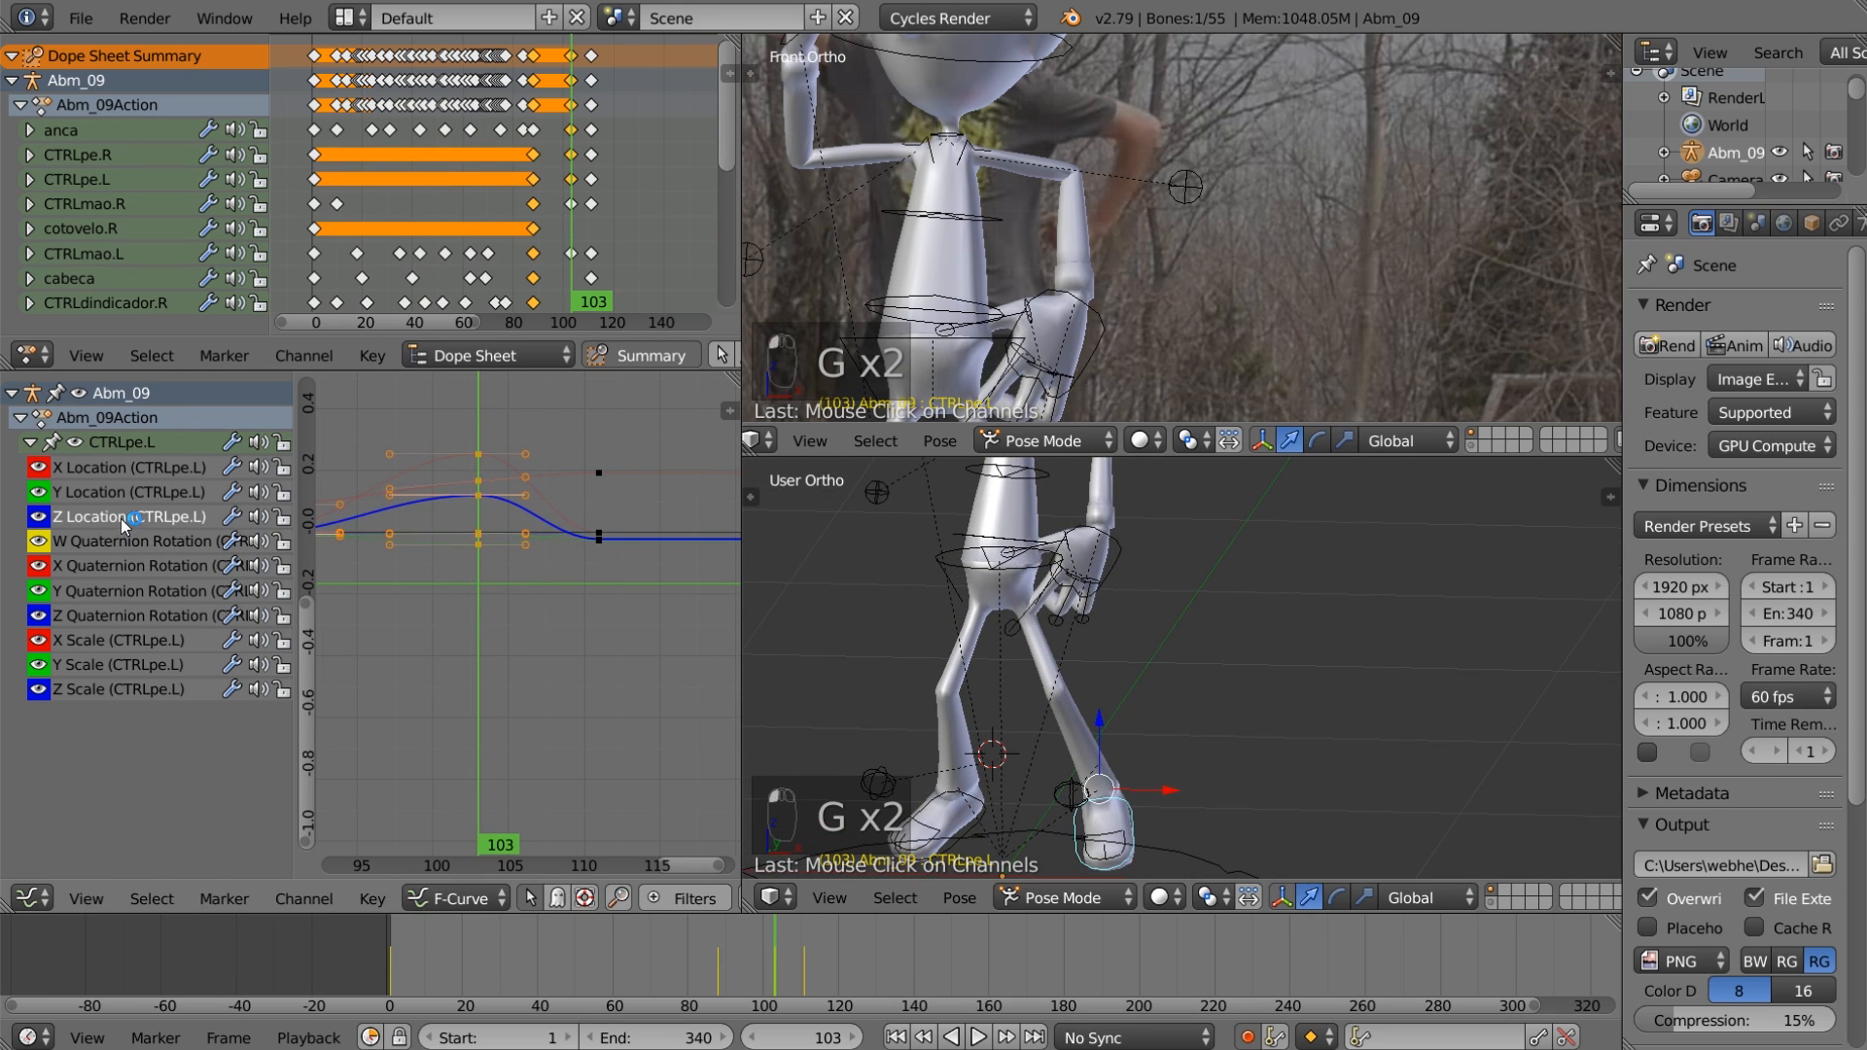
{"action": "middle_click_drag", "start_coordinate": [661, 647], "coordinate": [598, 651]}
{"action": "key", "text": "g"}
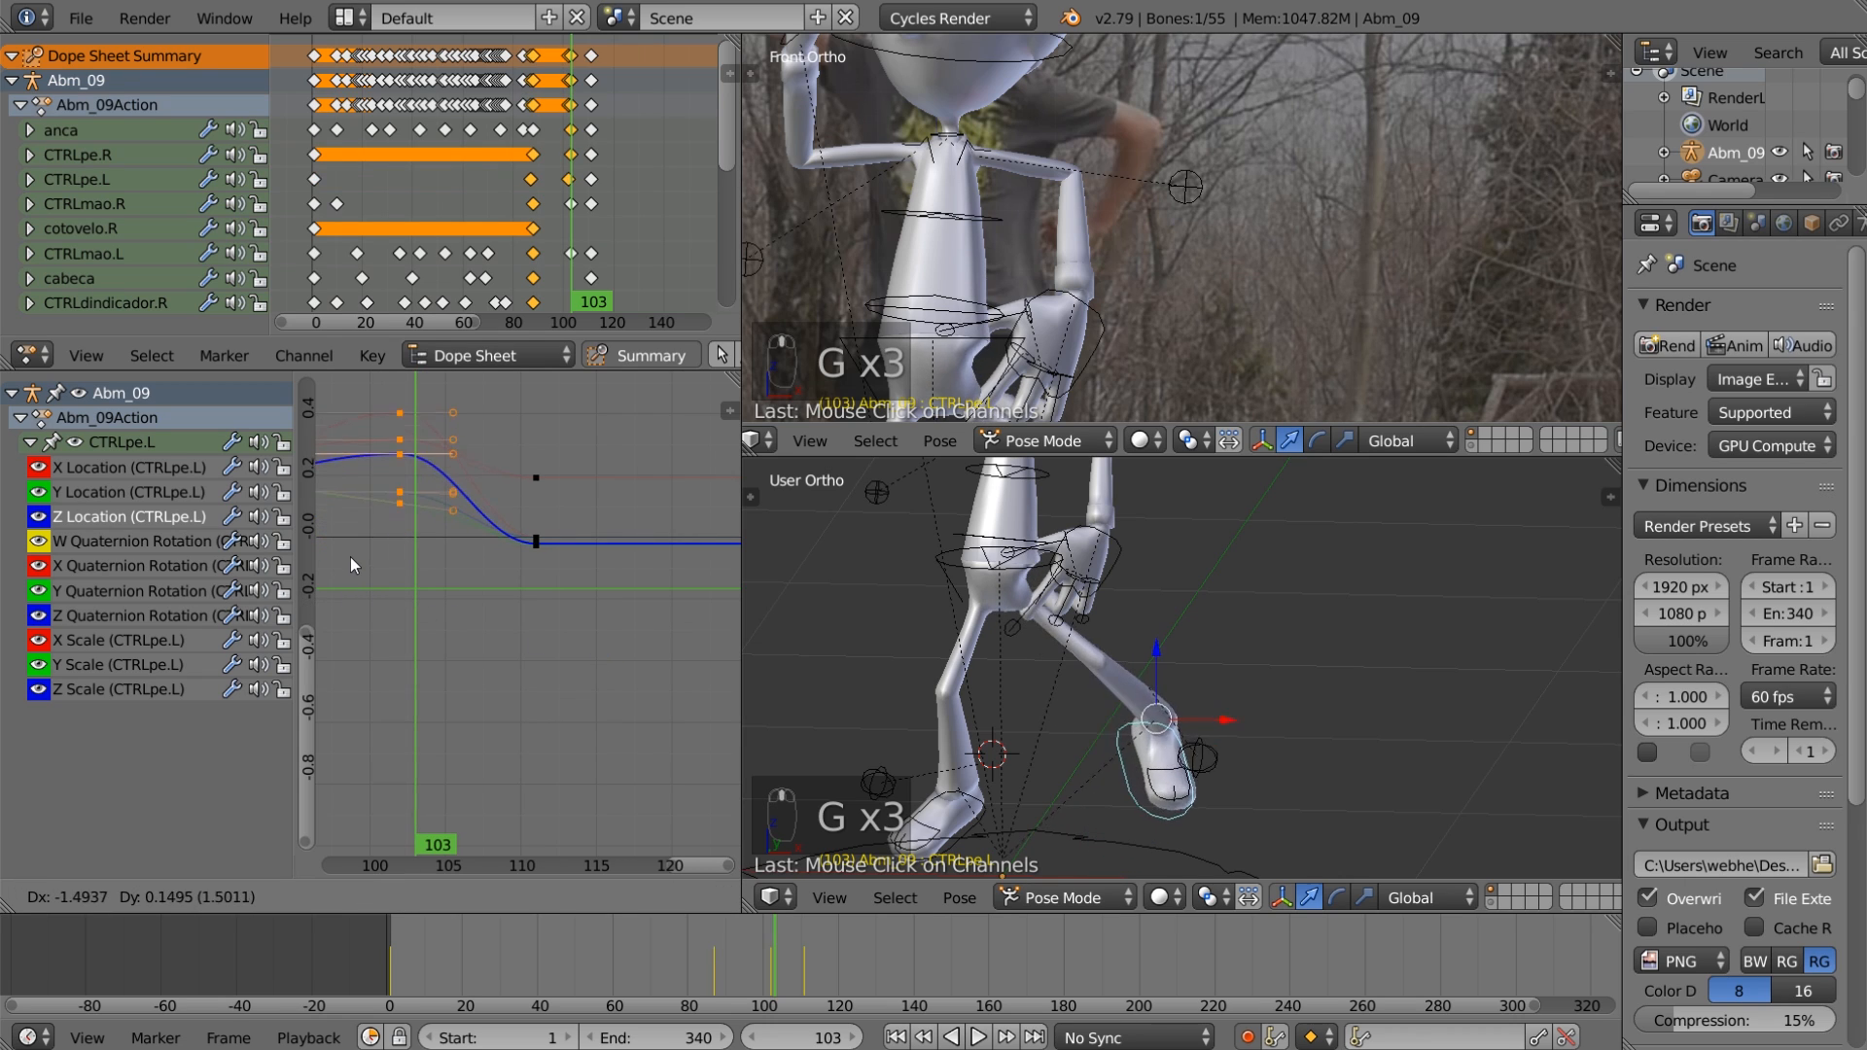
{"action": "right_click", "coordinate": [362, 564]}
{"action": "scroll", "coordinate": [885, 730], "scroll_direction": "down", "scroll_amount": 3}
{"action": "middle_click_drag", "start_coordinate": [885, 730], "coordinate": [815, 812]}
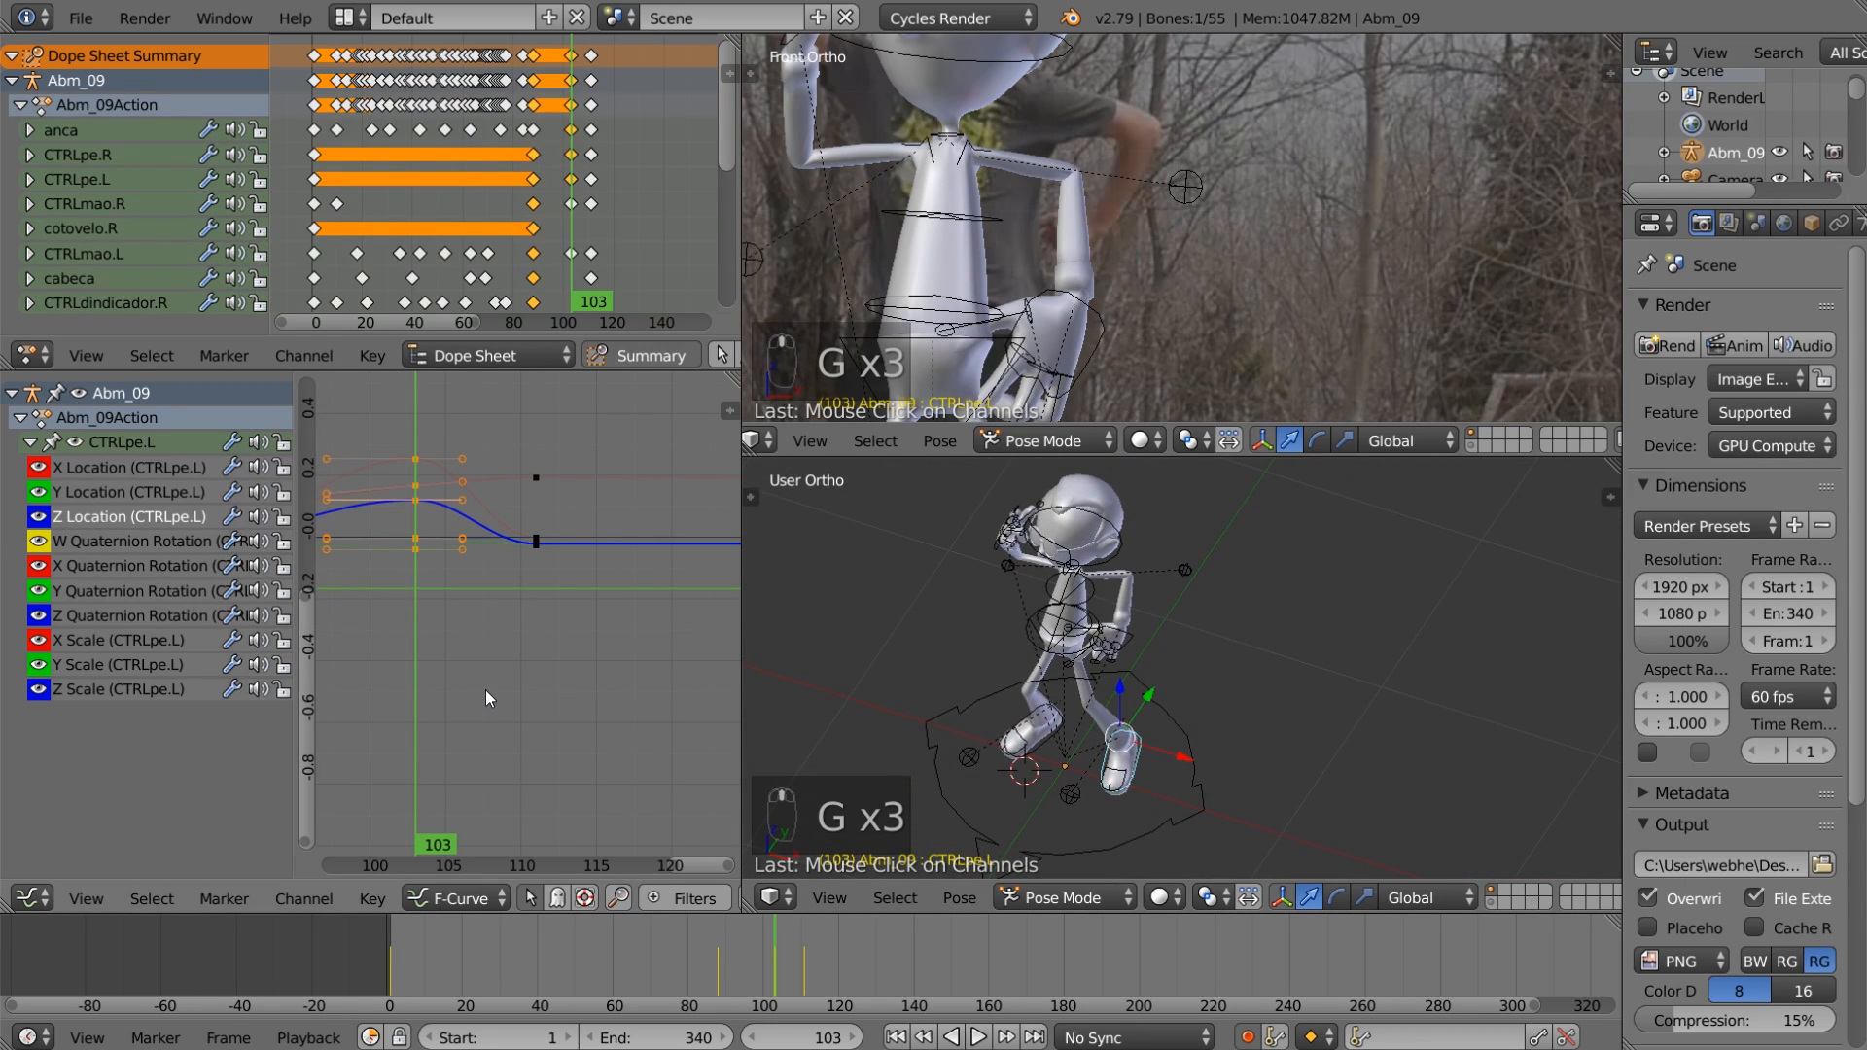
{"action": "key", "text": "g"}
{"action": "right_click", "coordinate": [479, 650]}
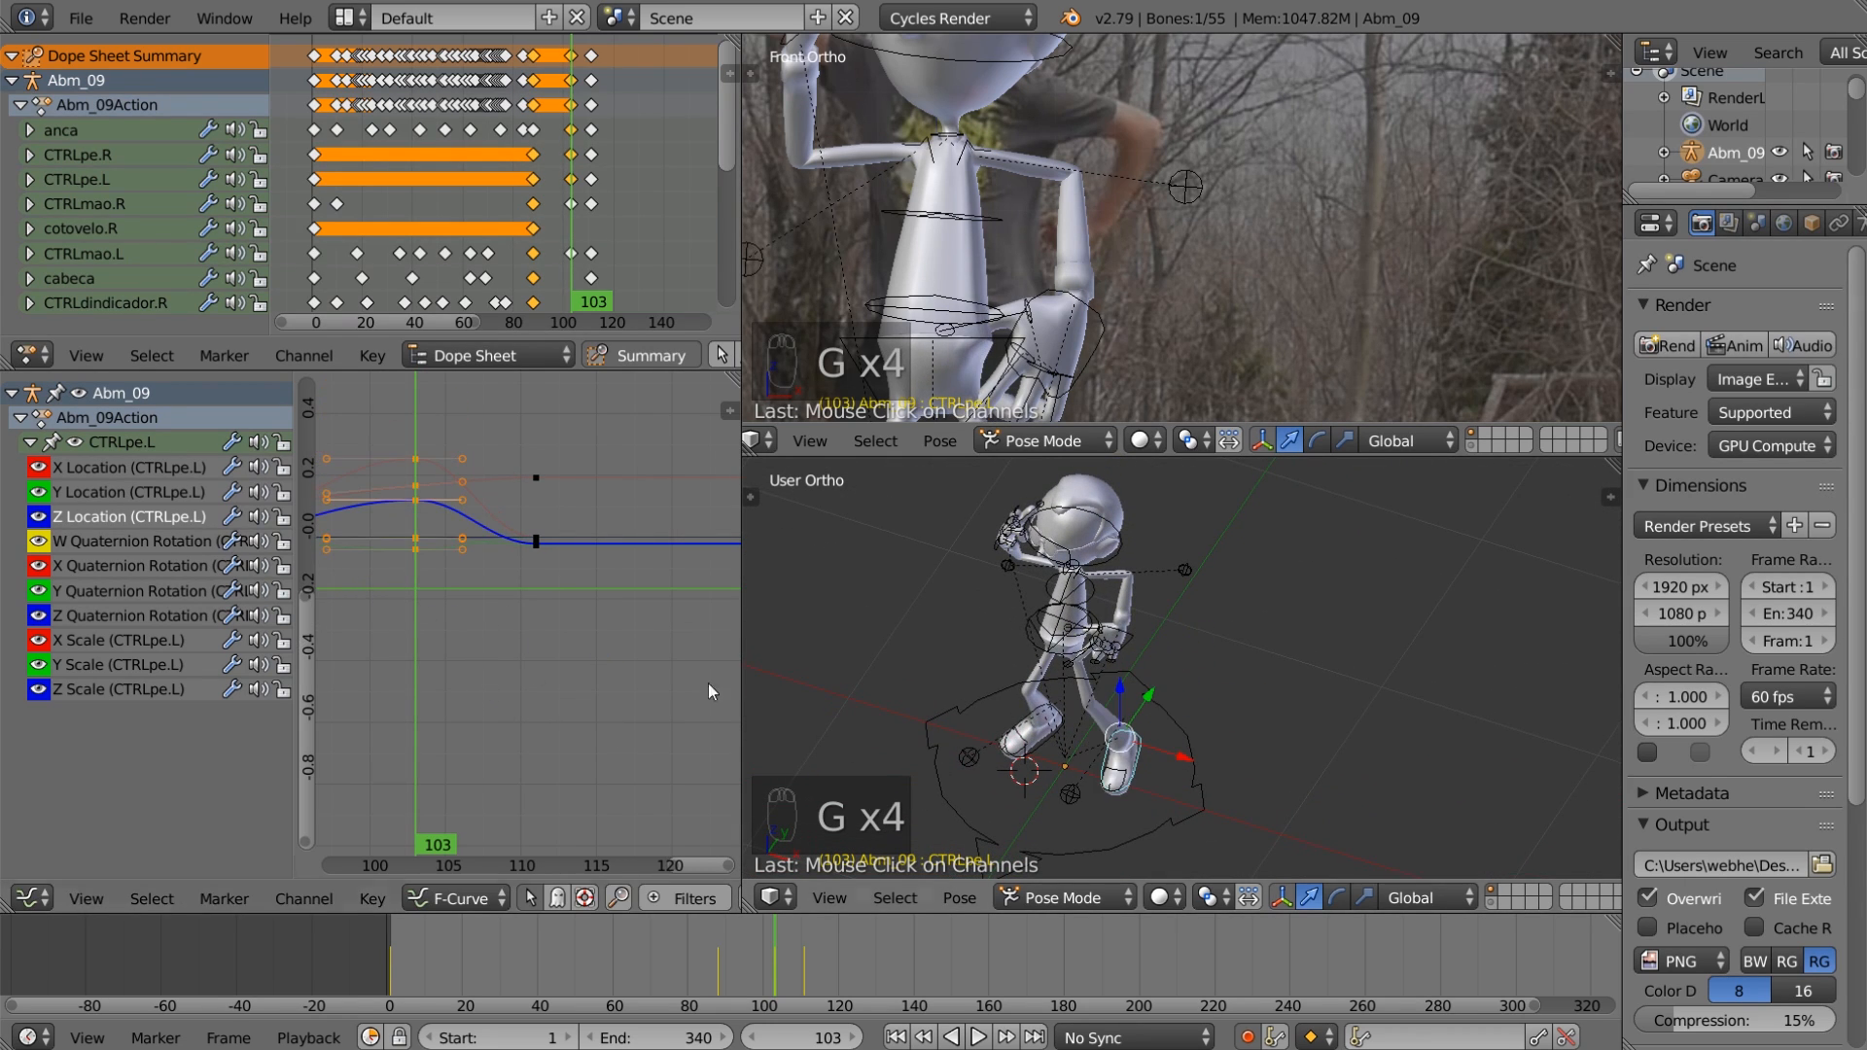
Step: Try moving the left foot's selected keys with the X Location channel highlighted, and again with Y Location
{"action": "left_click", "coordinate": [166, 477]}
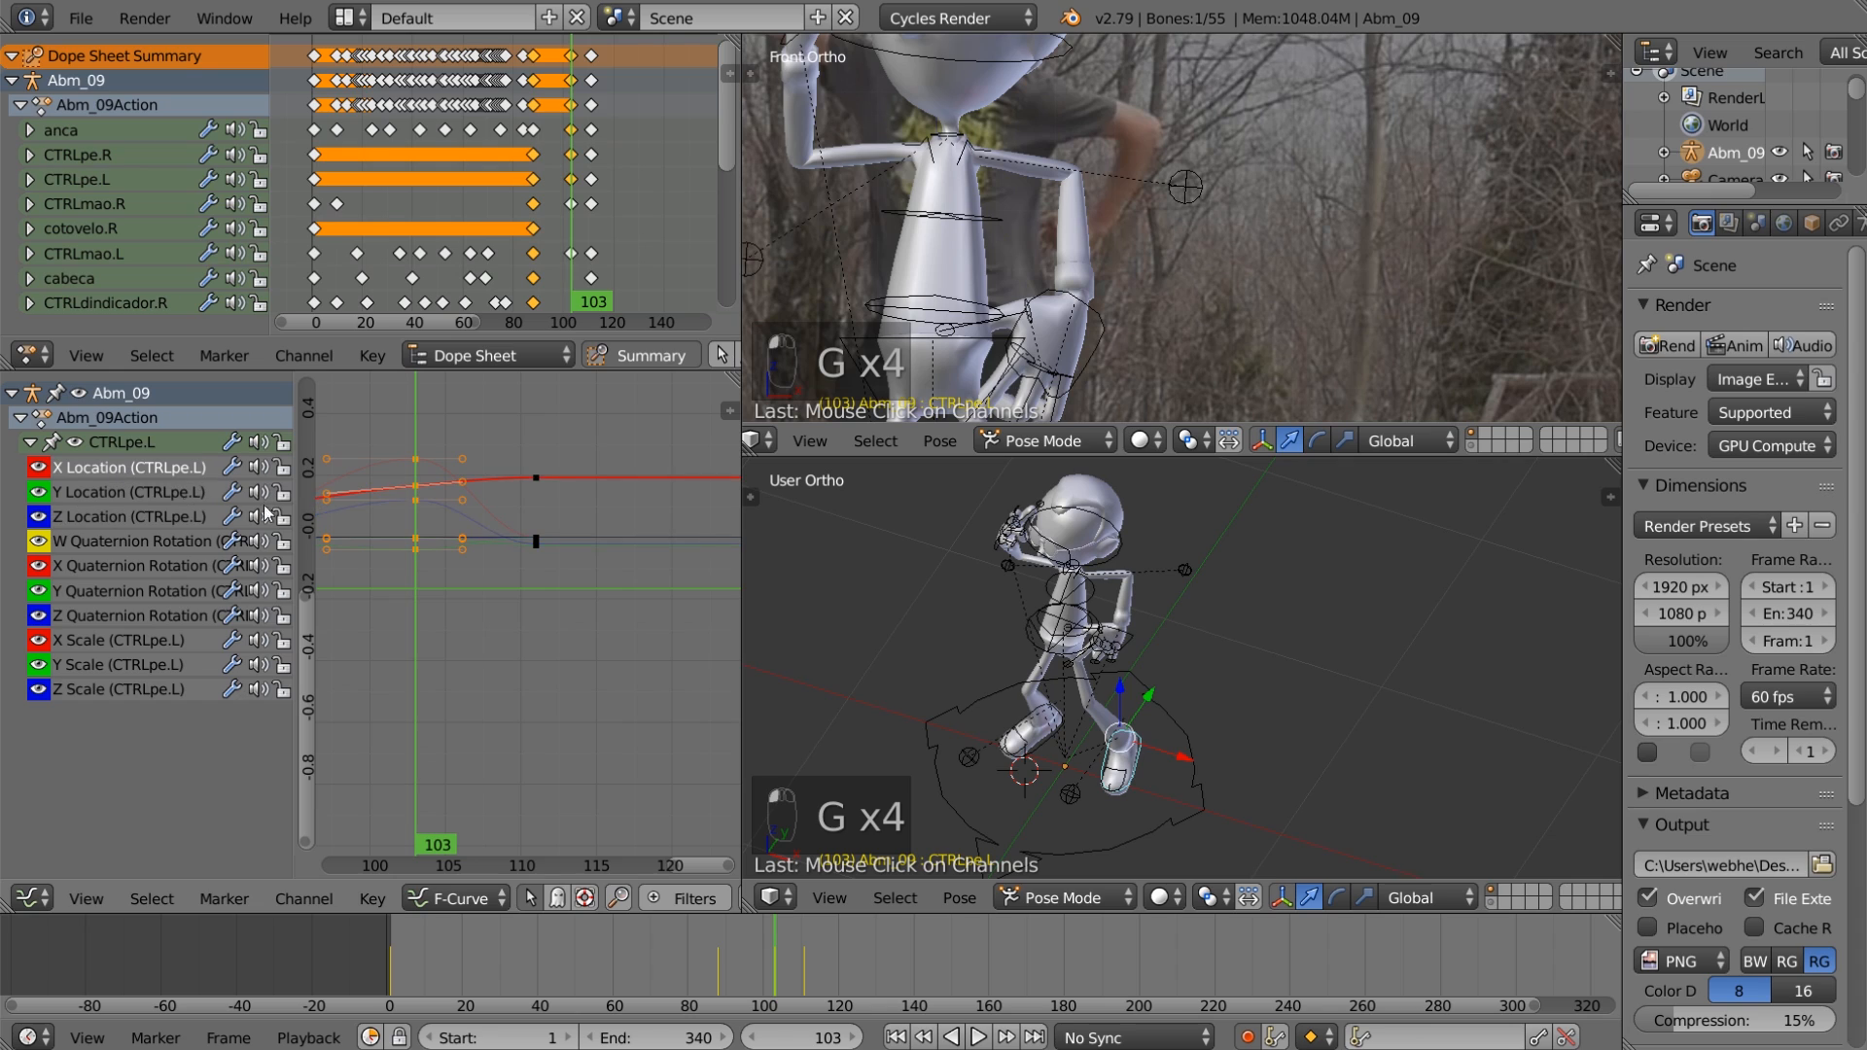
{"action": "key", "text": "g"}
{"action": "right_click", "coordinate": [441, 584]}
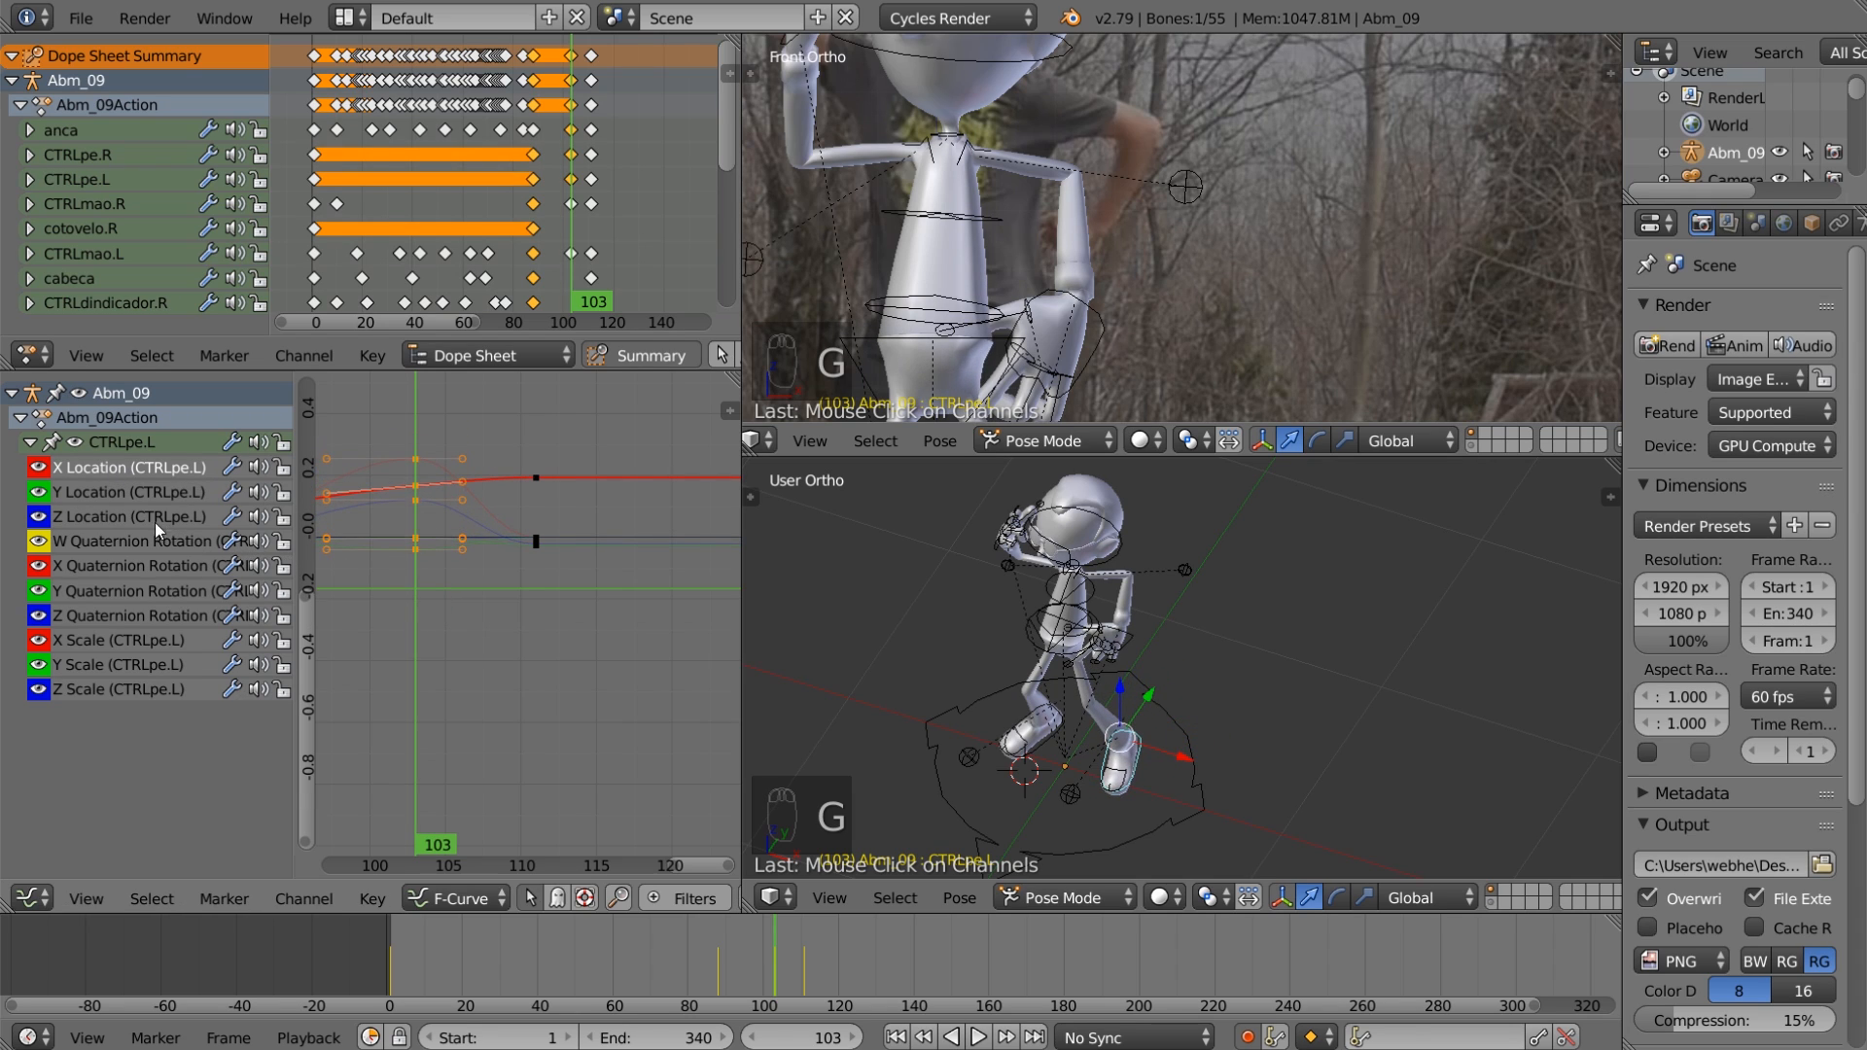
{"action": "left_click", "coordinate": [102, 498]}
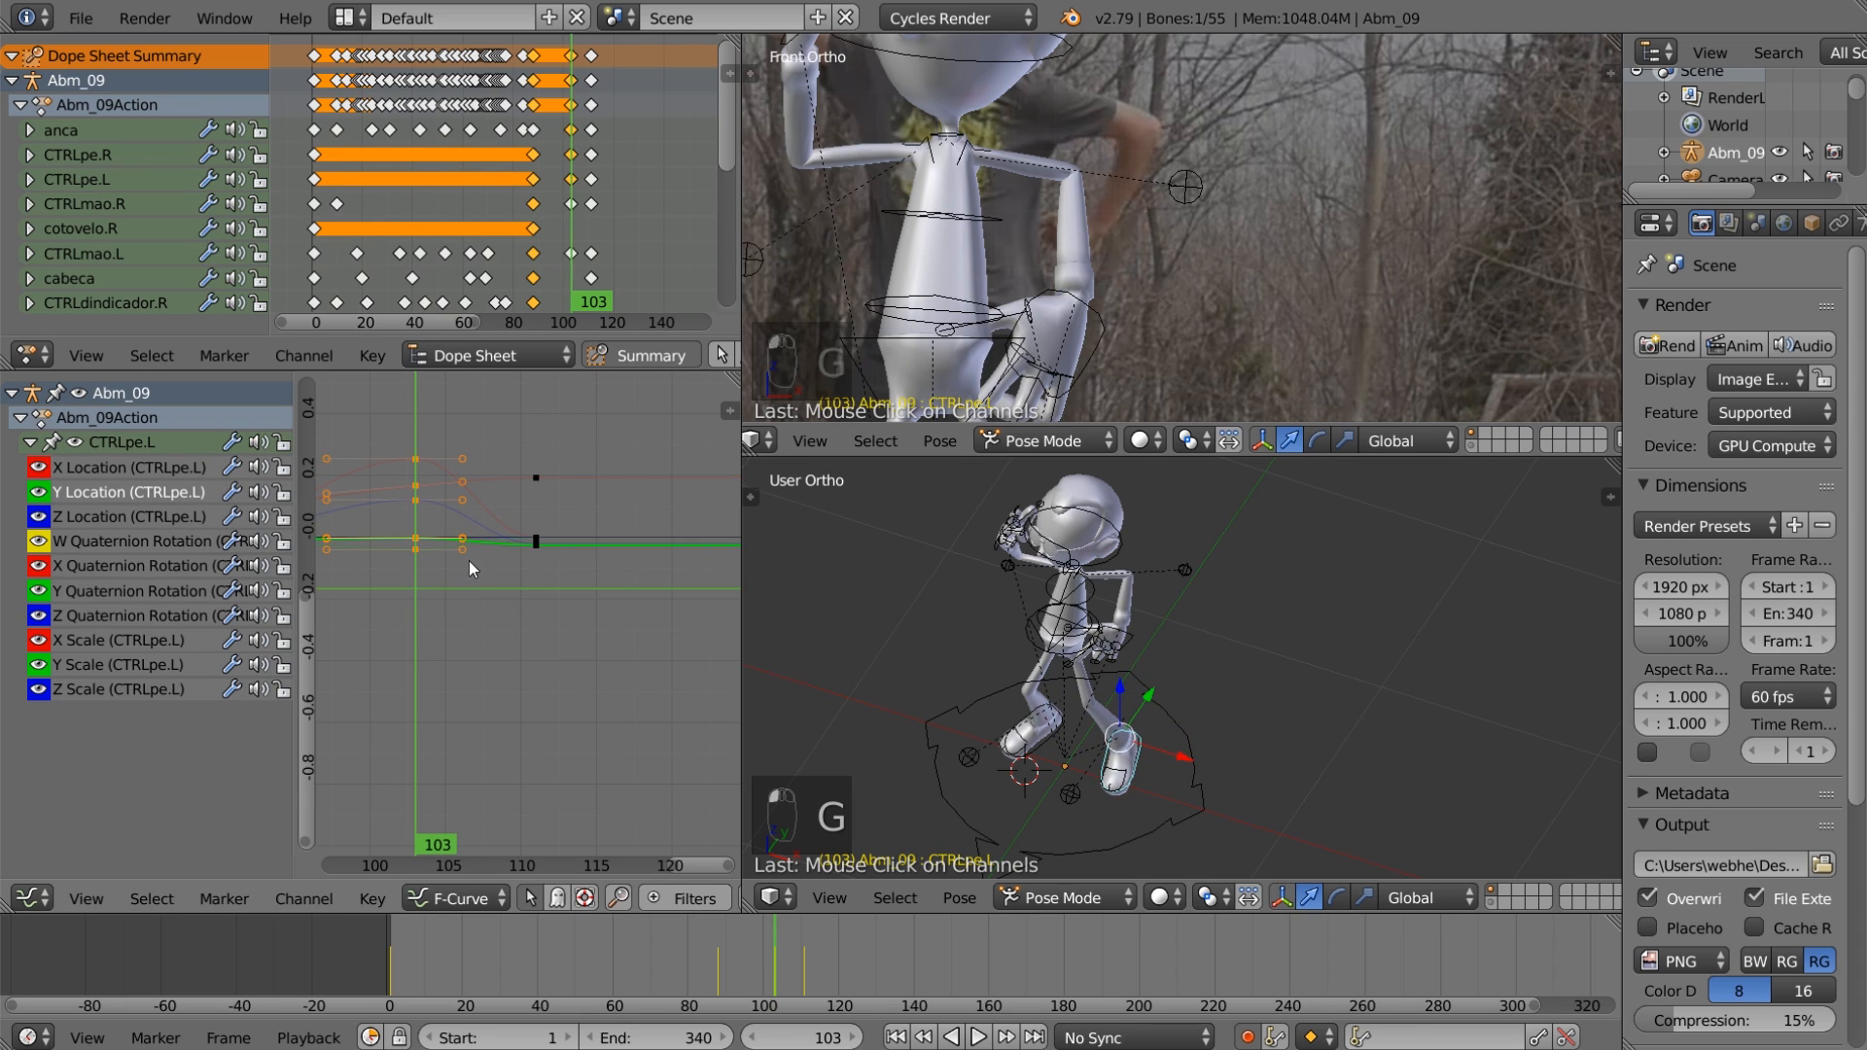
{"action": "key", "text": "g"}
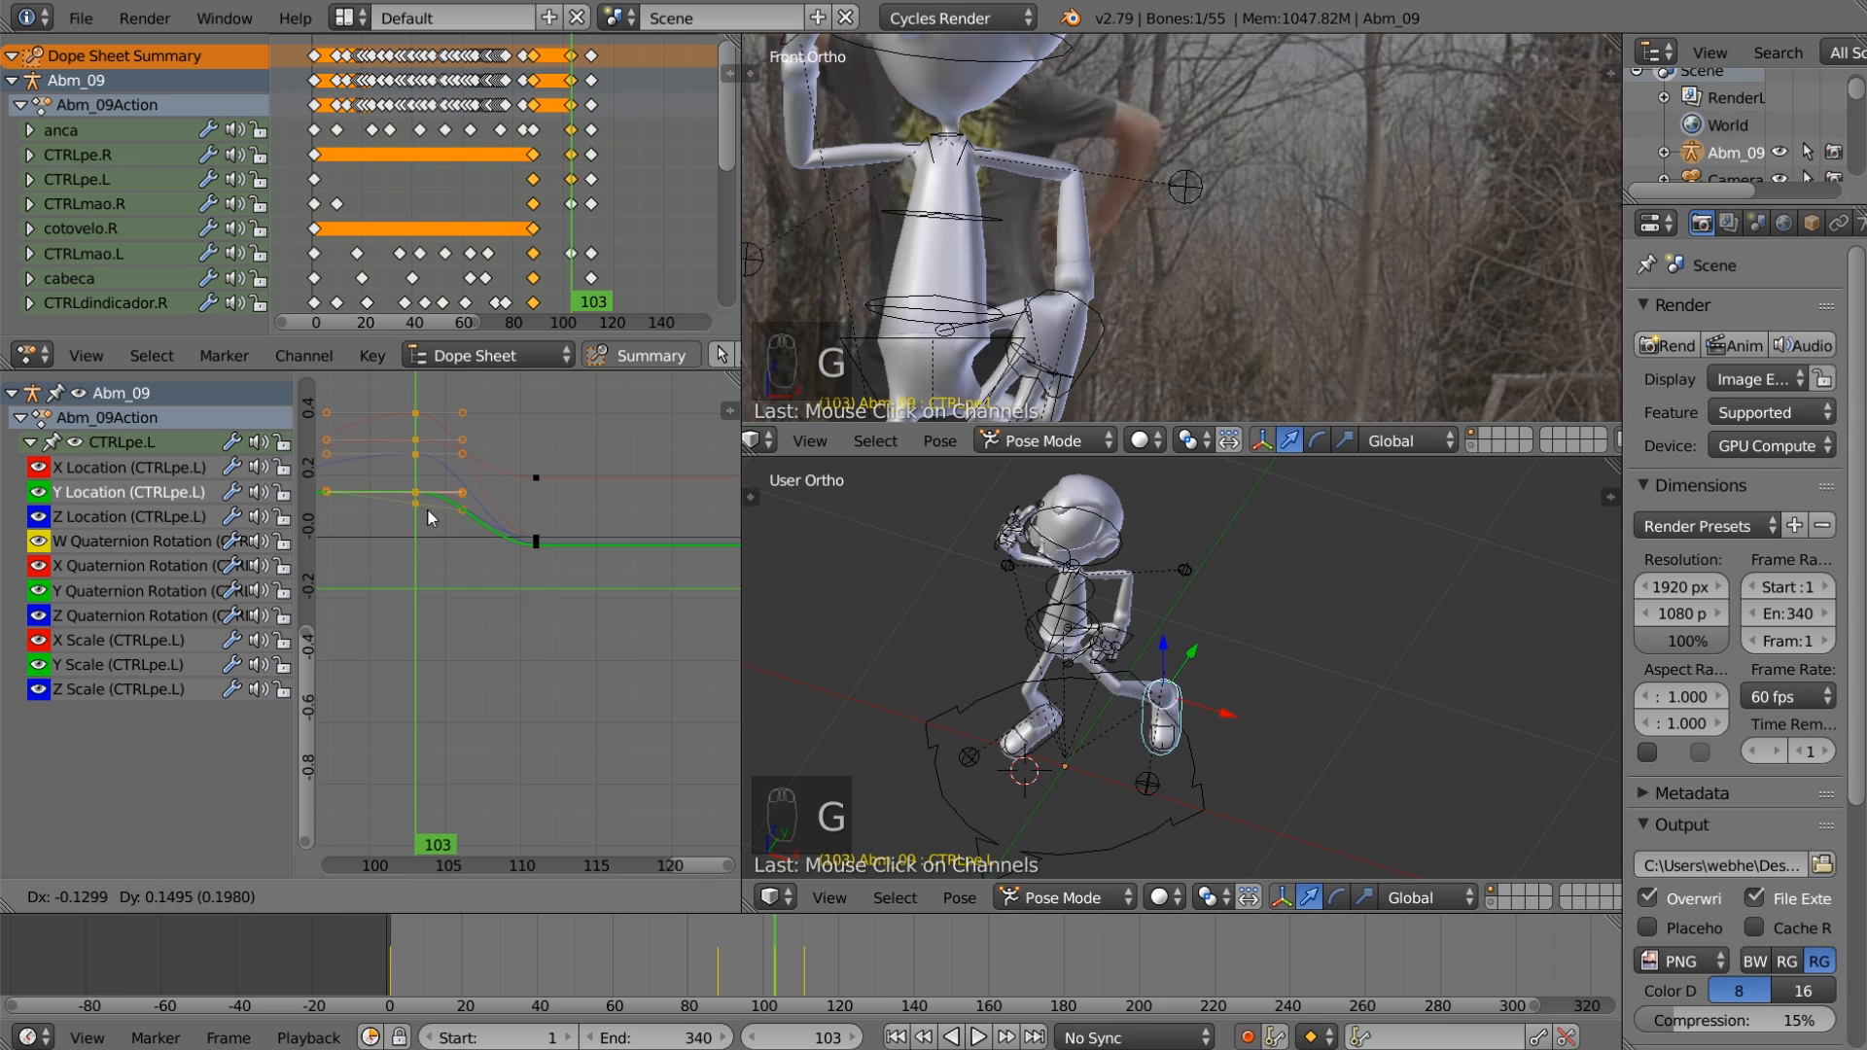
{"action": "right_click", "coordinate": [584, 574]}
Step: From the front view, try moving the left foot's individual Y Location and X Location keys at frame 103
{"action": "key", "text": "KP_1"}
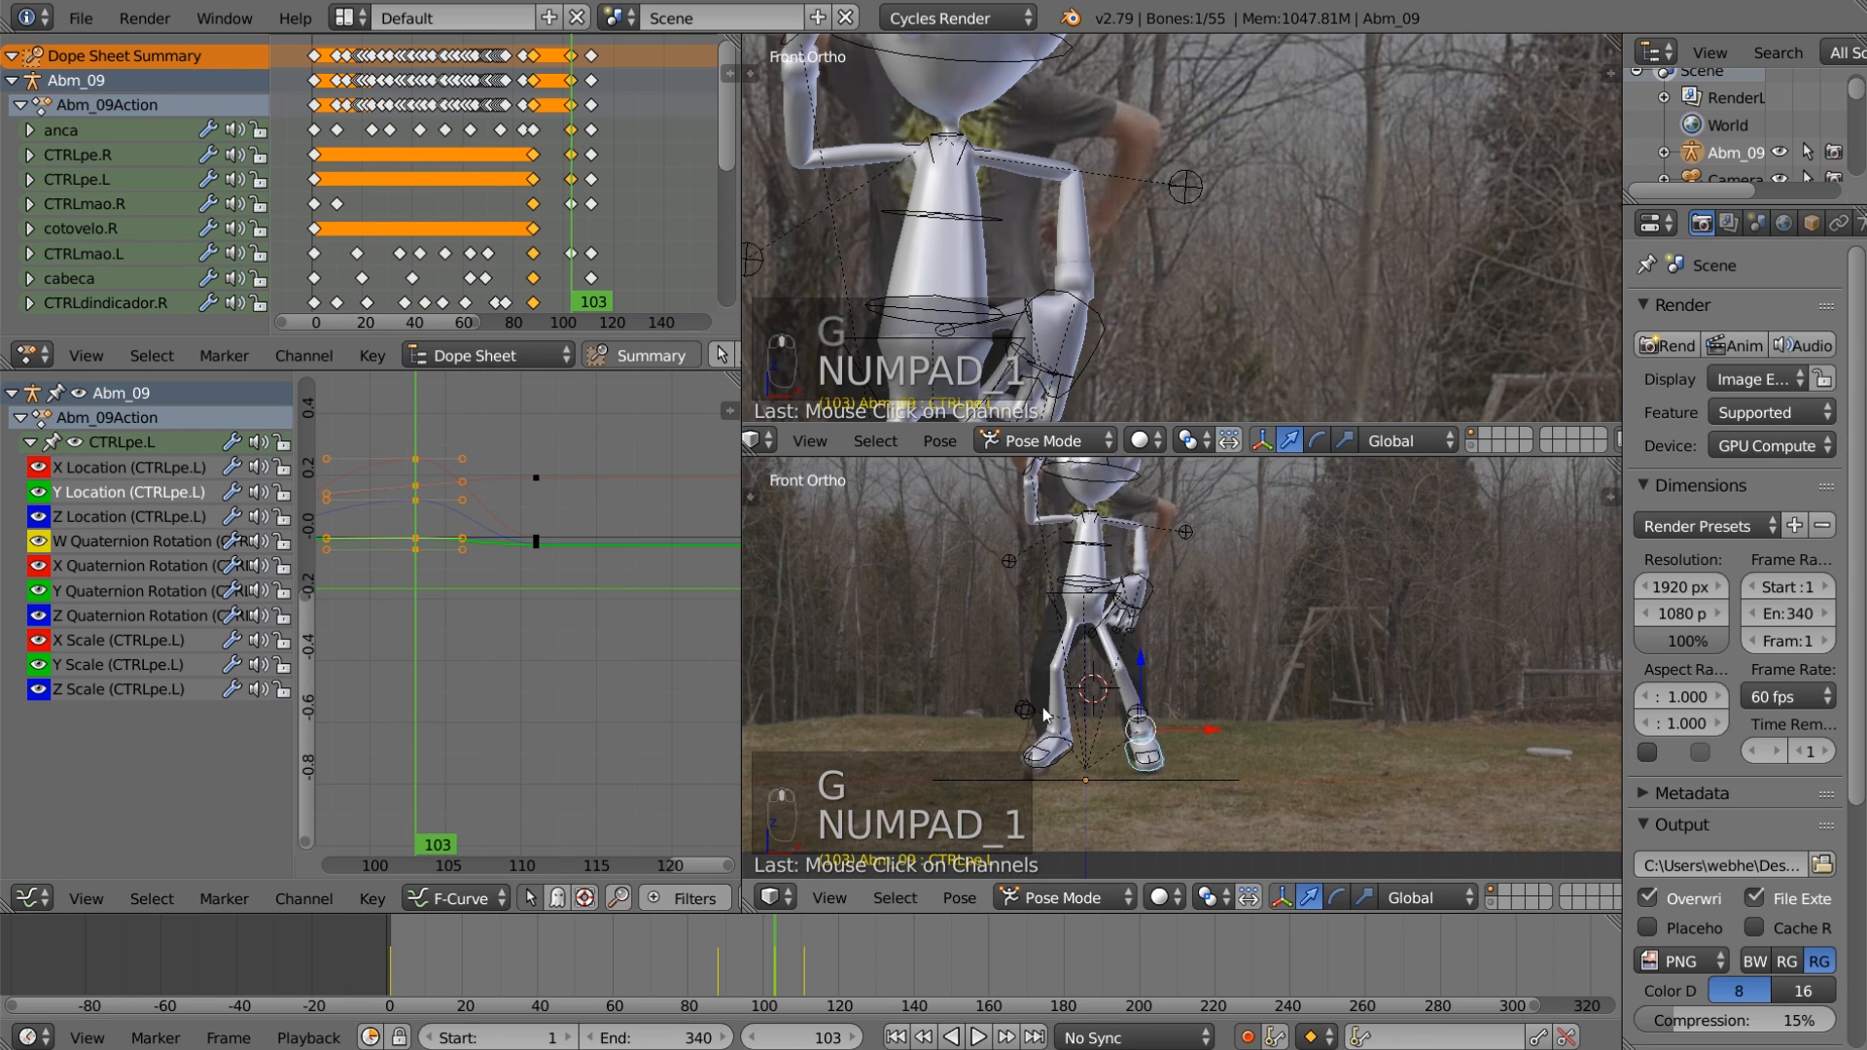
{"action": "right_click", "coordinate": [417, 541]}
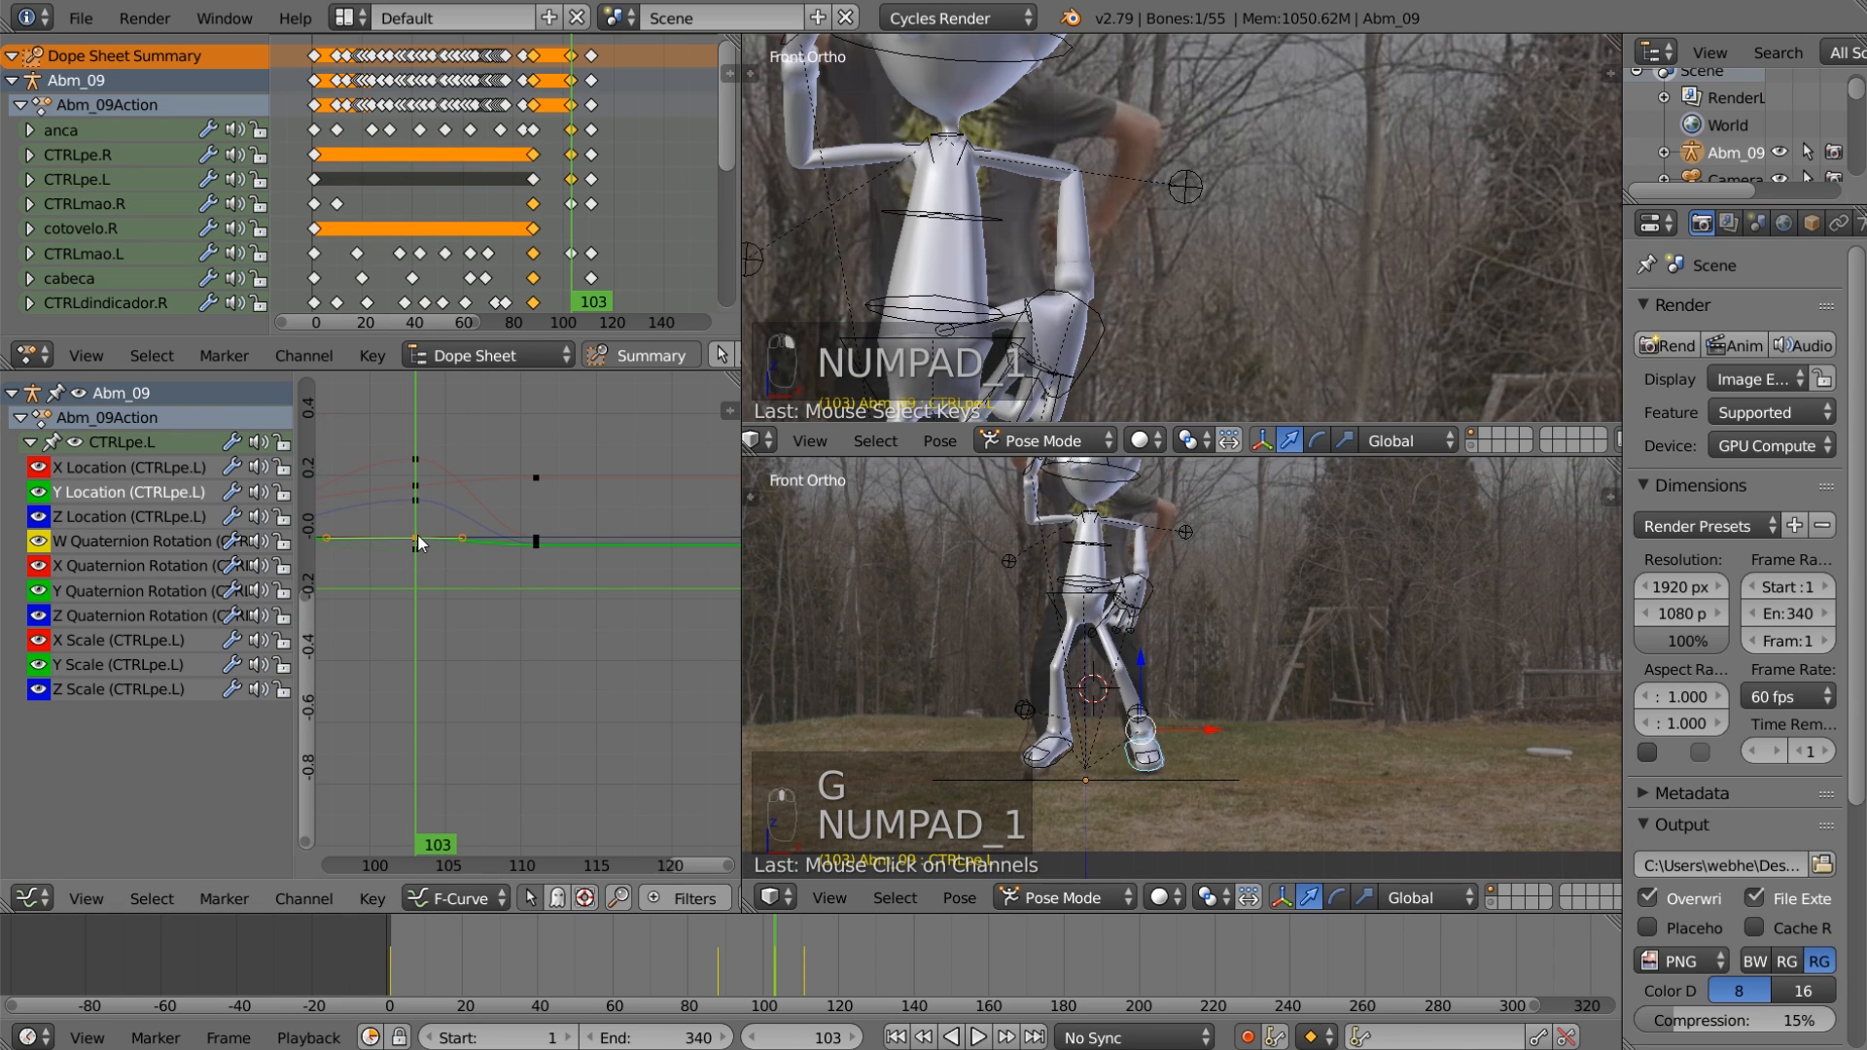
{"action": "key", "text": "g"}
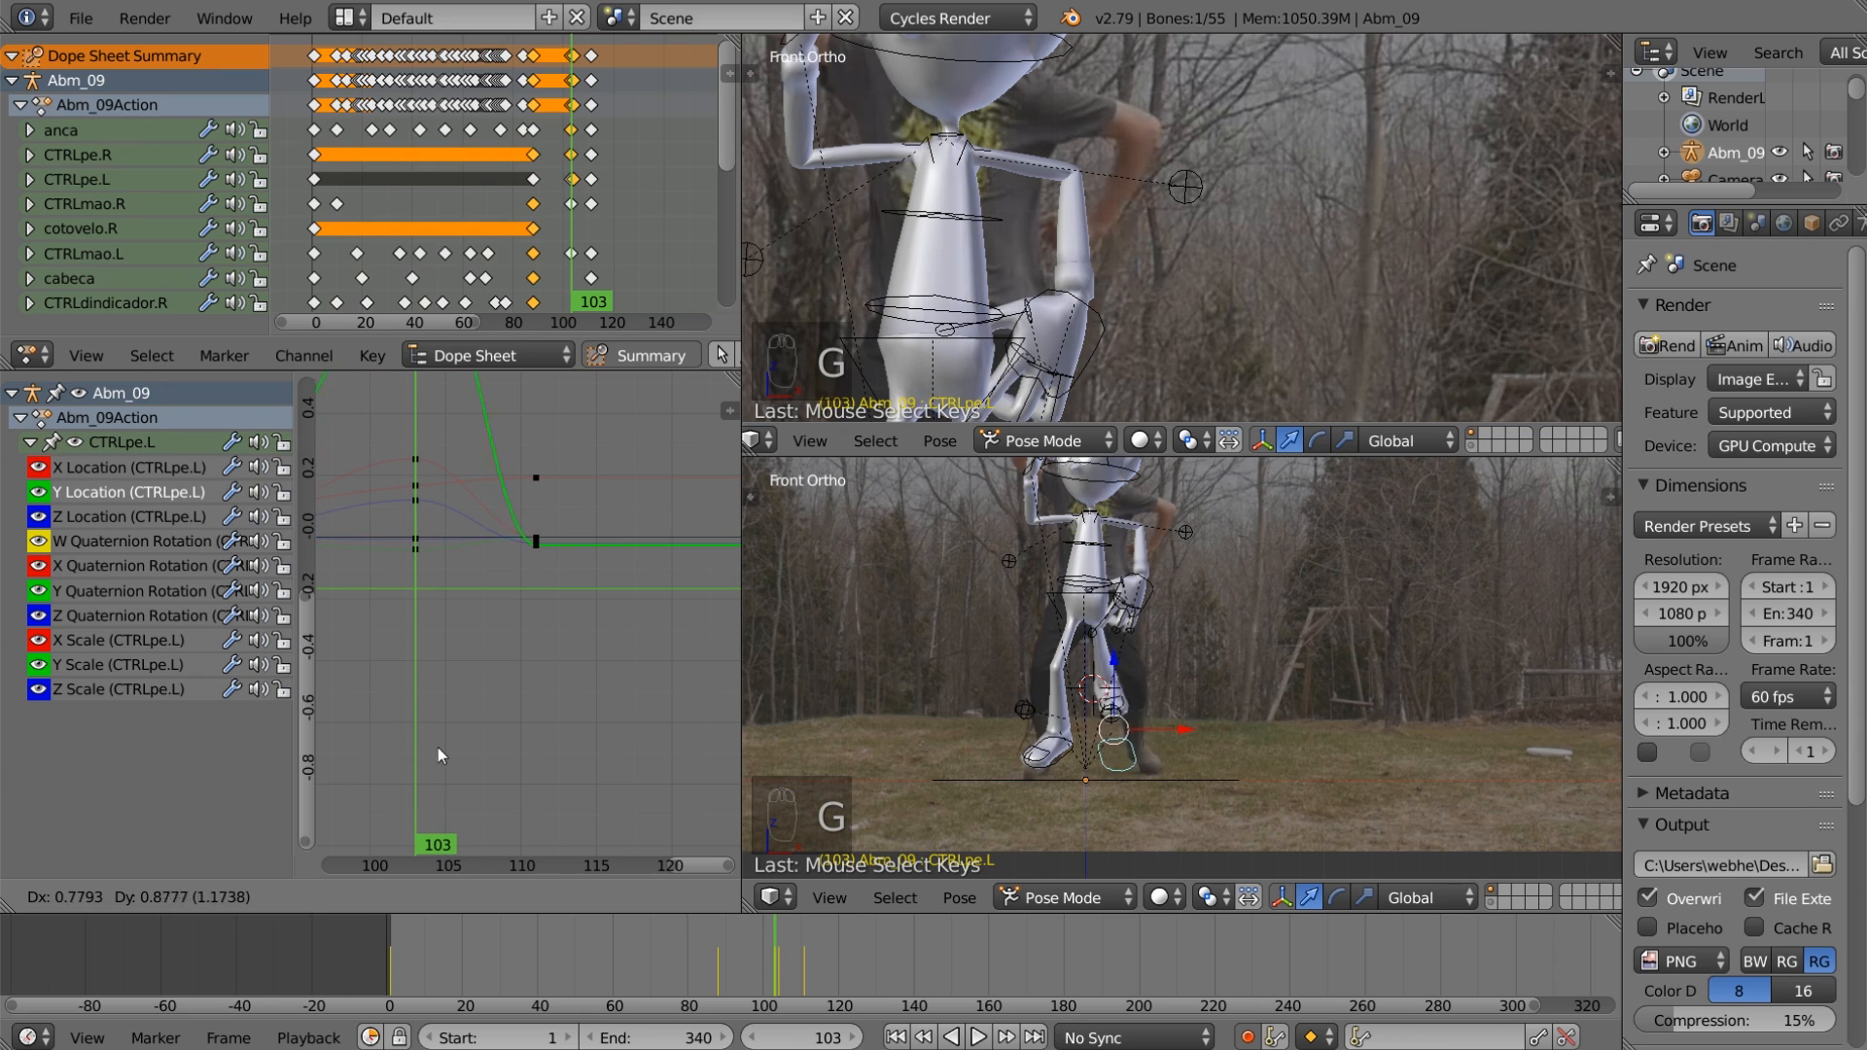
{"action": "right_click", "coordinate": [533, 511]}
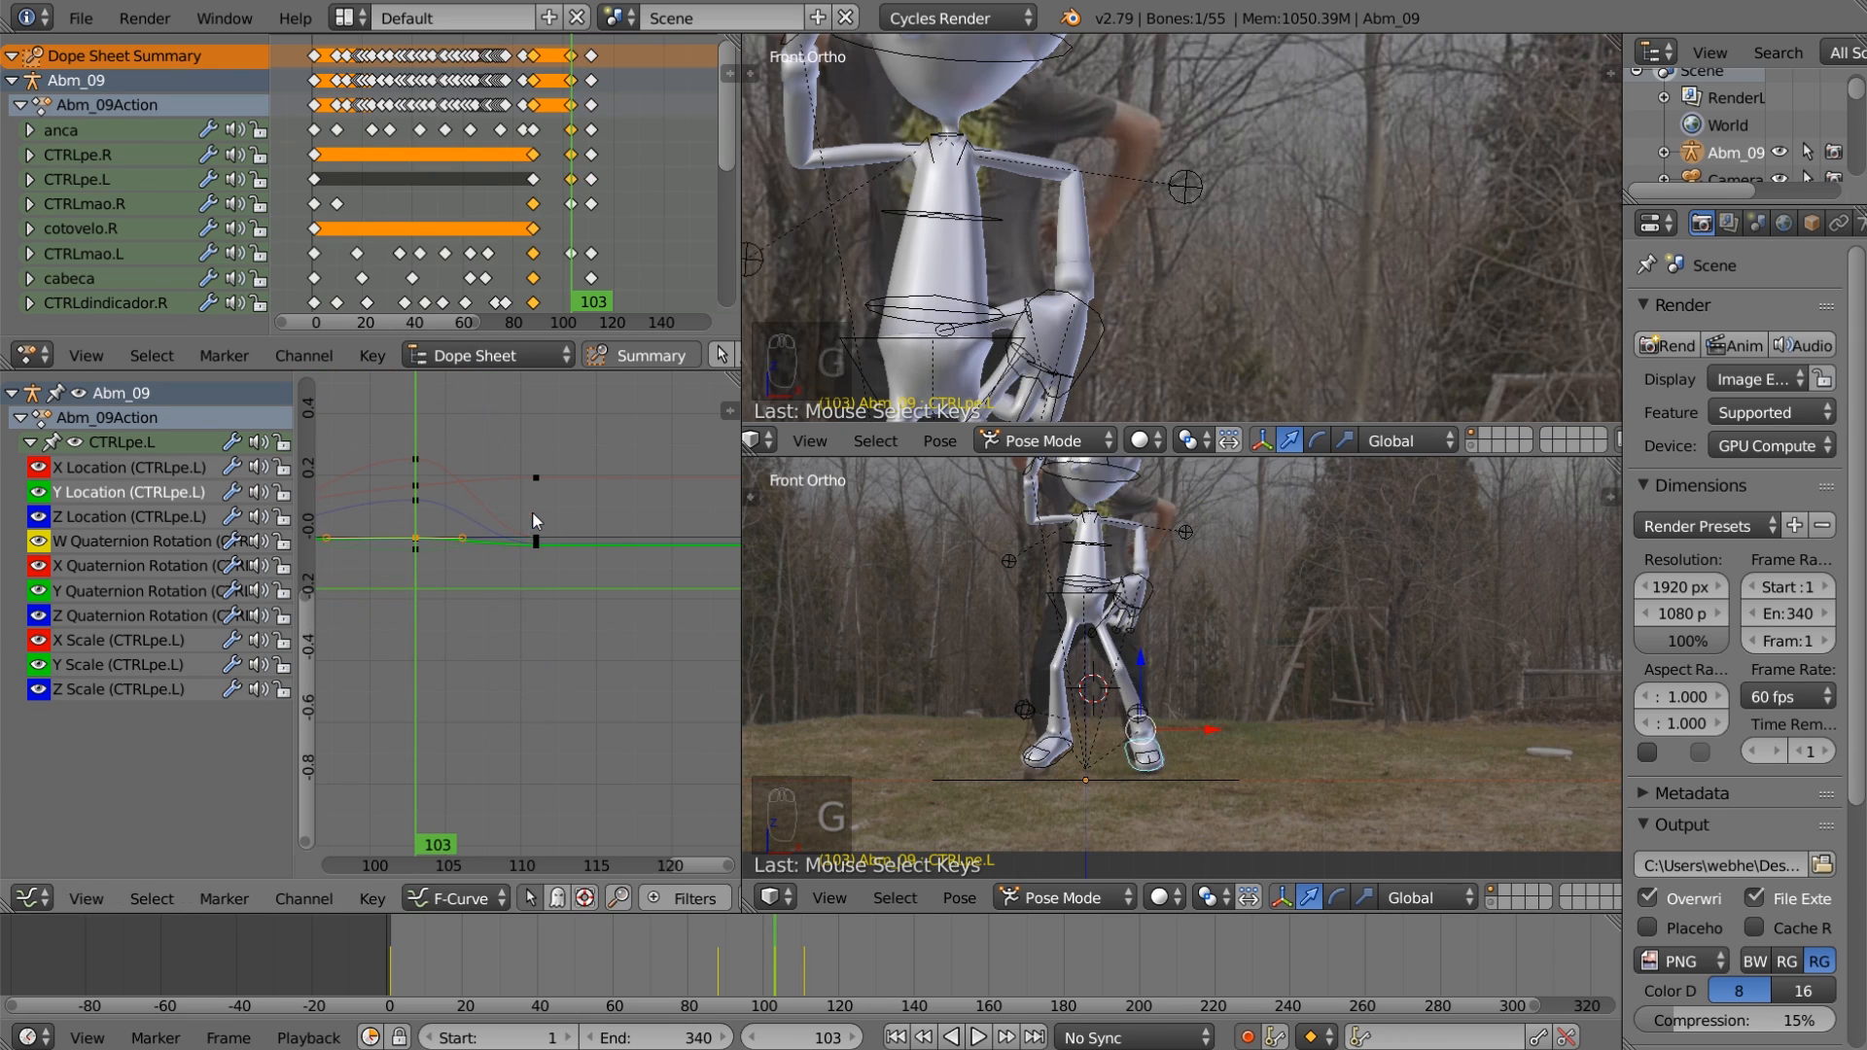
{"action": "left_click", "coordinate": [130, 469]}
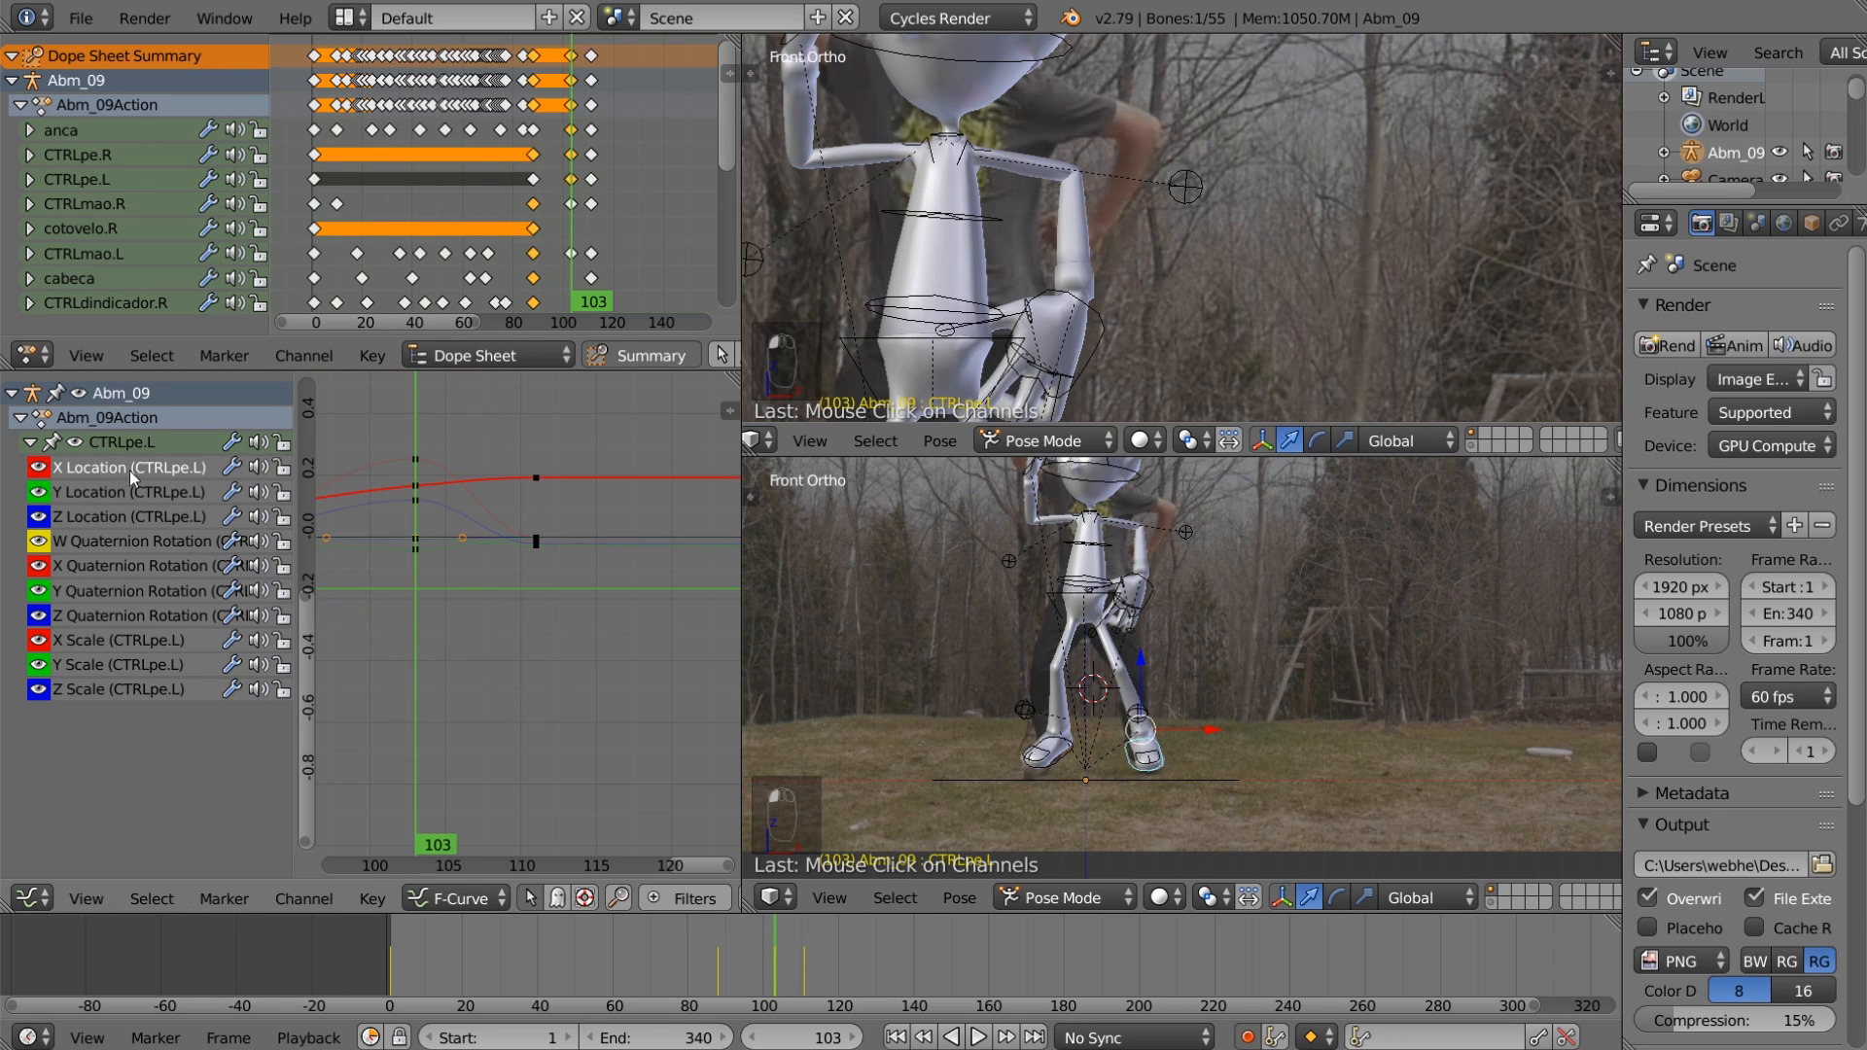
{"action": "right_click", "coordinate": [414, 485]}
{"action": "key", "text": "g"}
{"action": "right_click", "coordinate": [340, 489]}
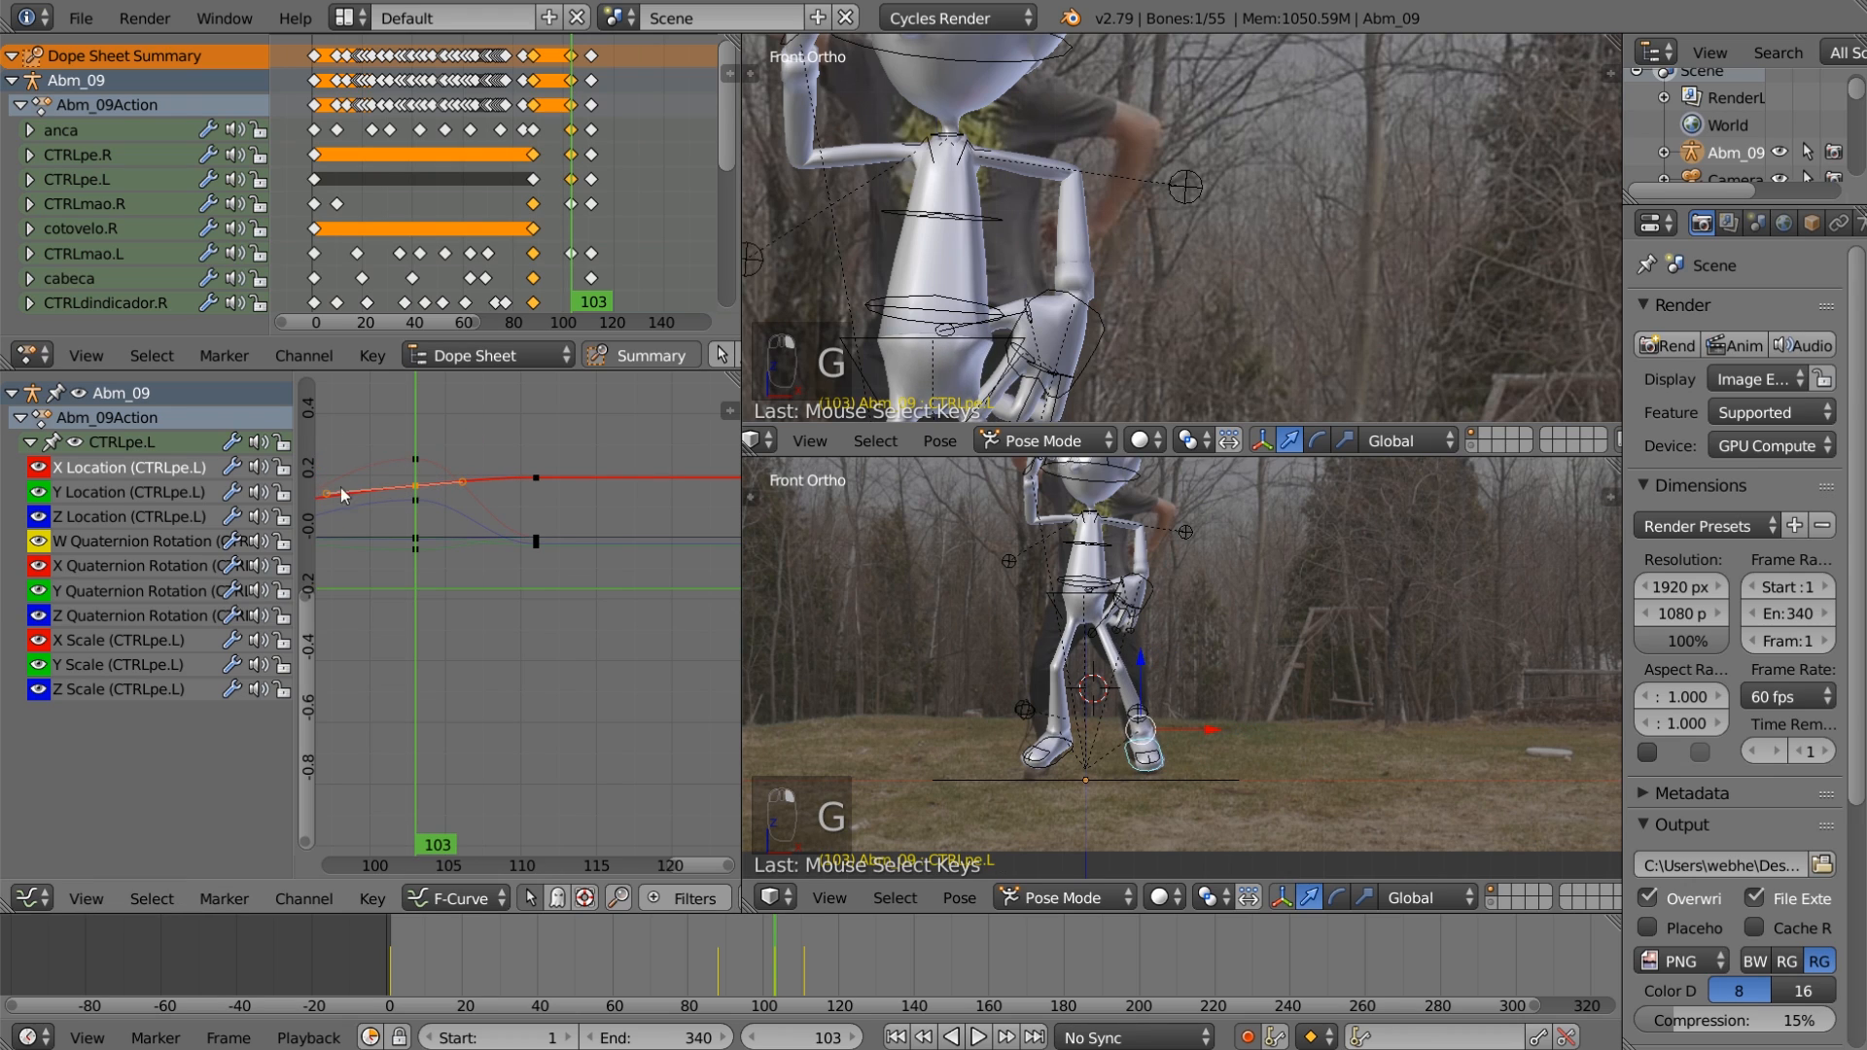
Step: Set the left foot's Z Location key at frame 103 to Bounce interpolation, abandoning a trial move of that key
{"action": "left_click", "coordinate": [142, 513]}
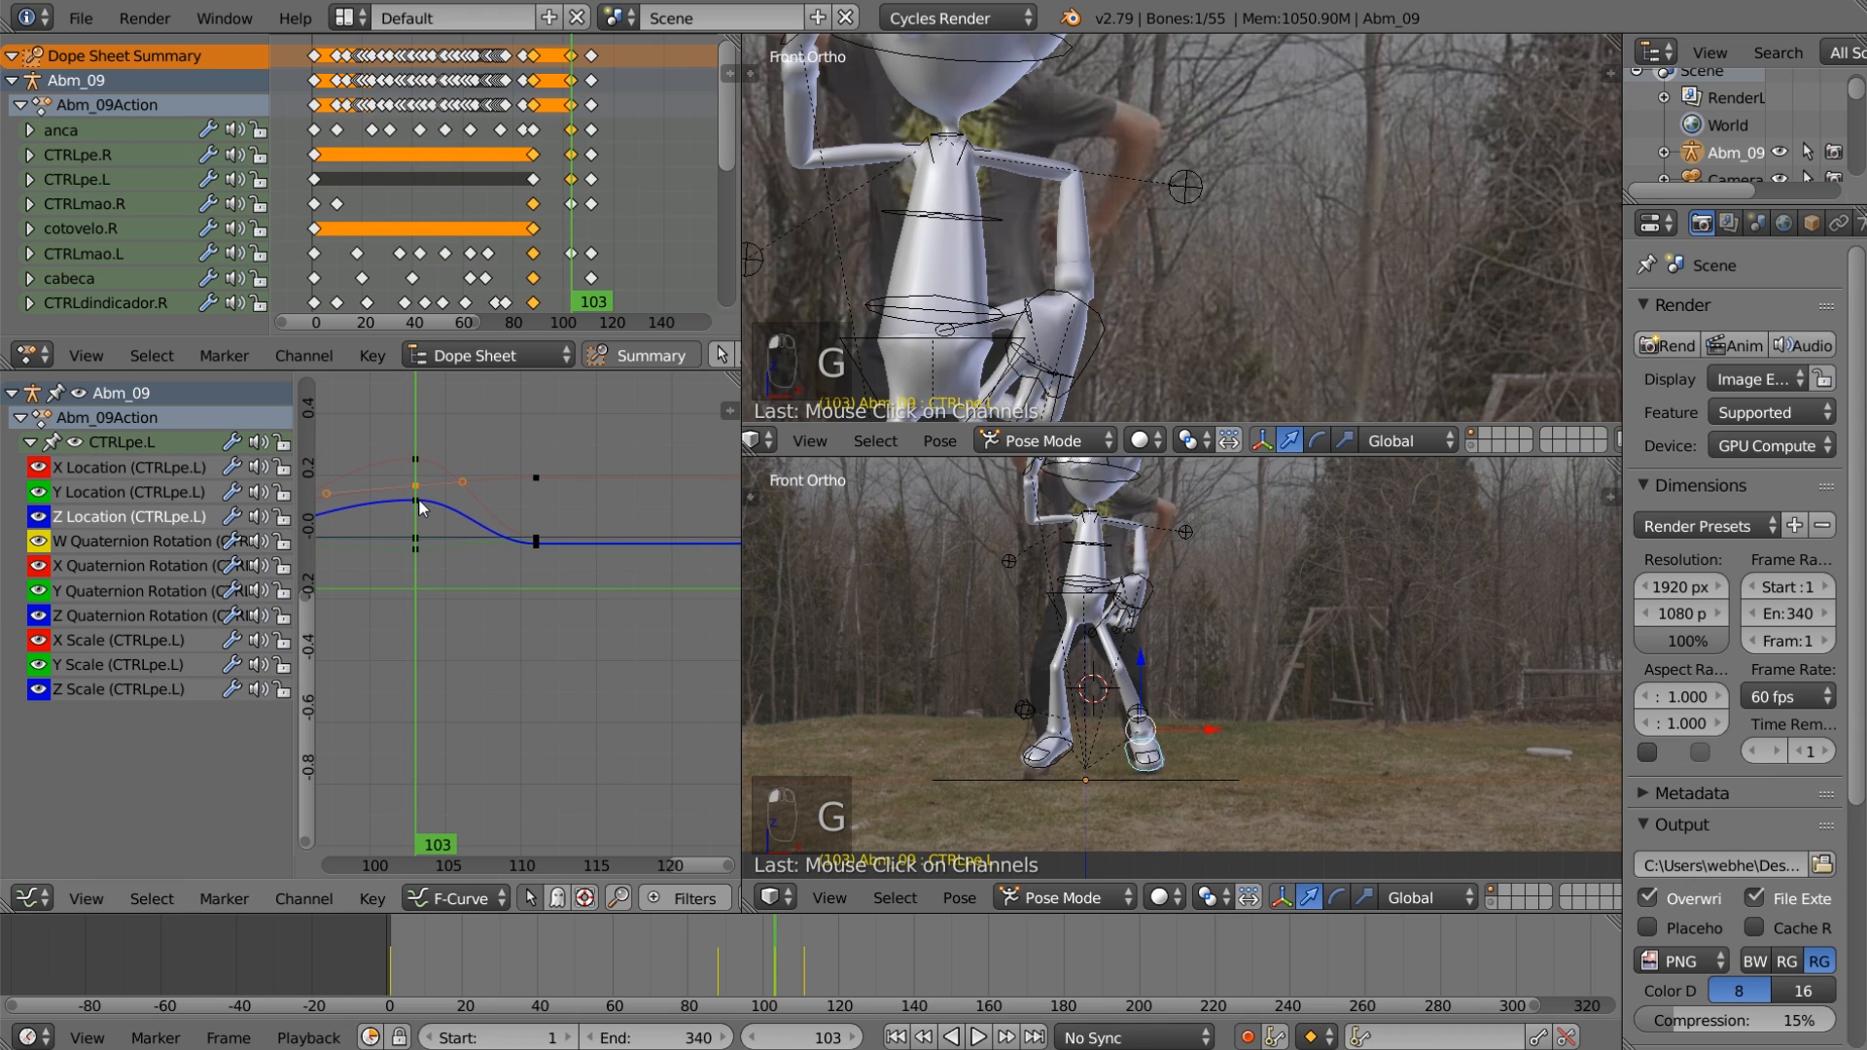
{"action": "right_click", "coordinate": [418, 502]}
{"action": "key", "text": "g"}
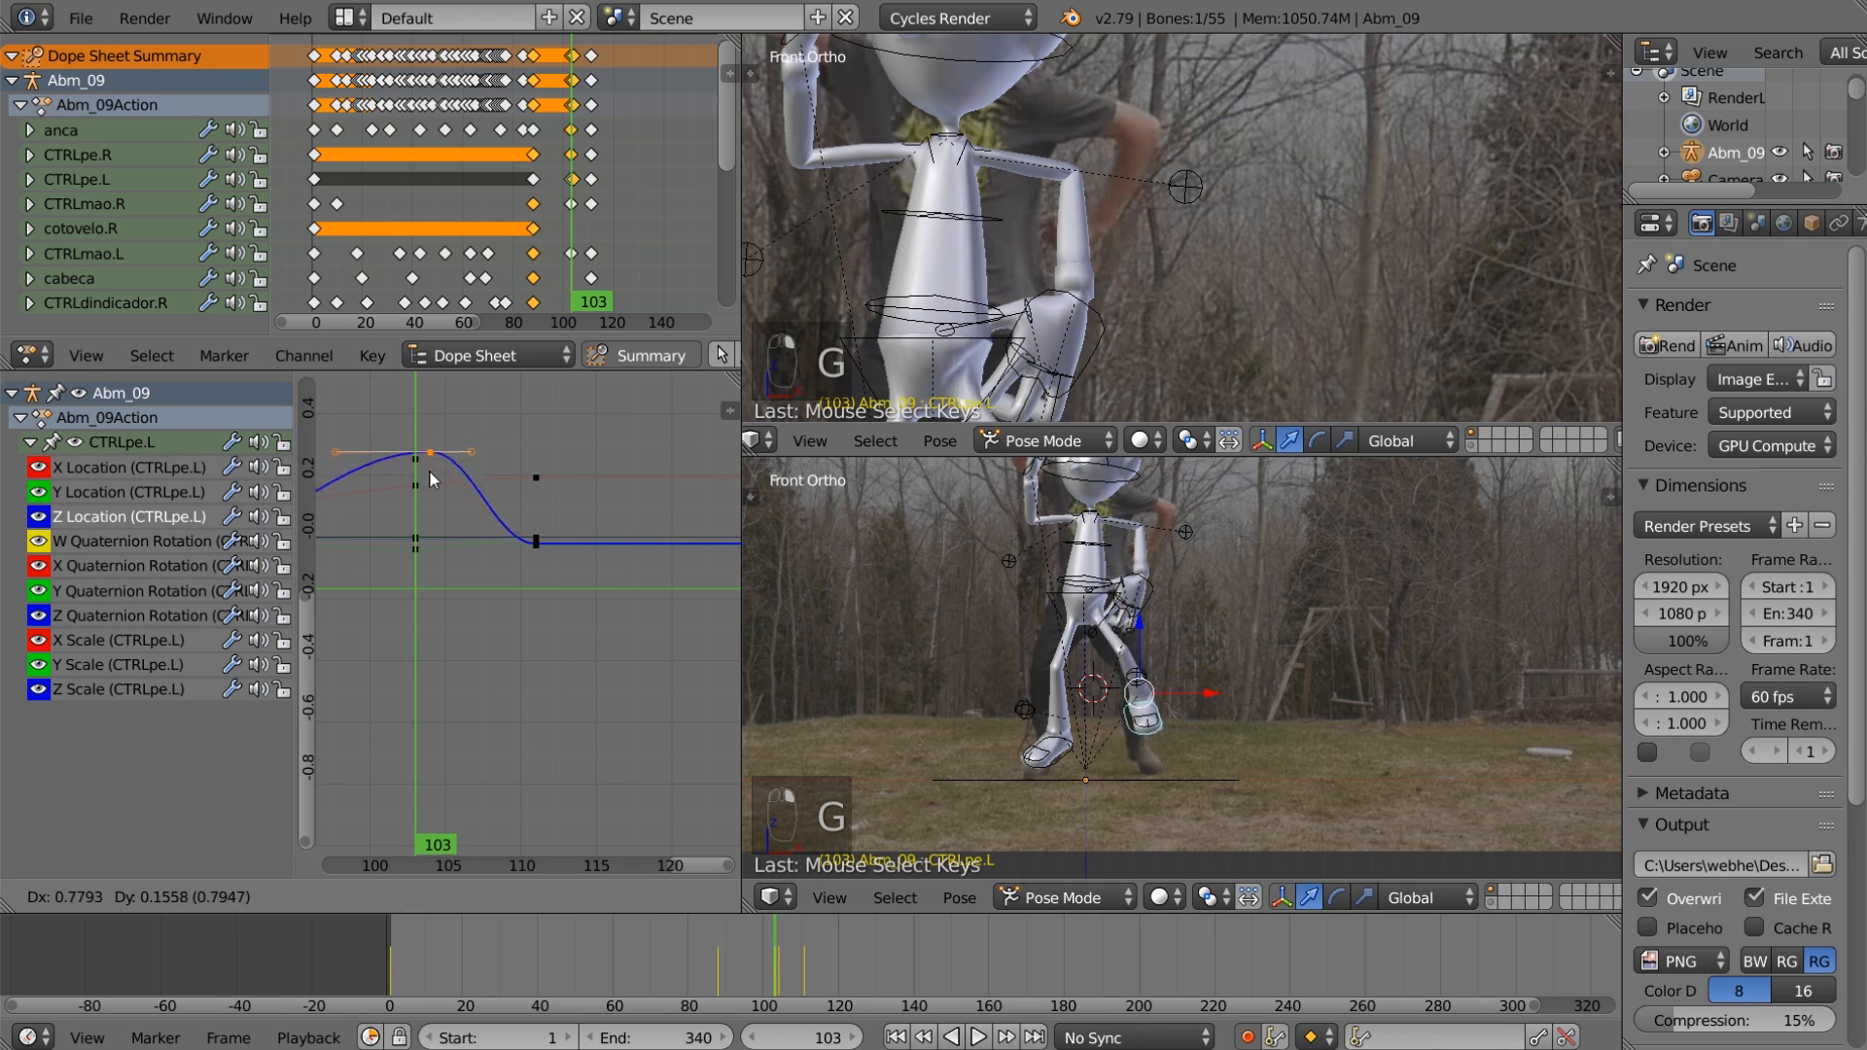
{"action": "right_click", "coordinate": [445, 451]}
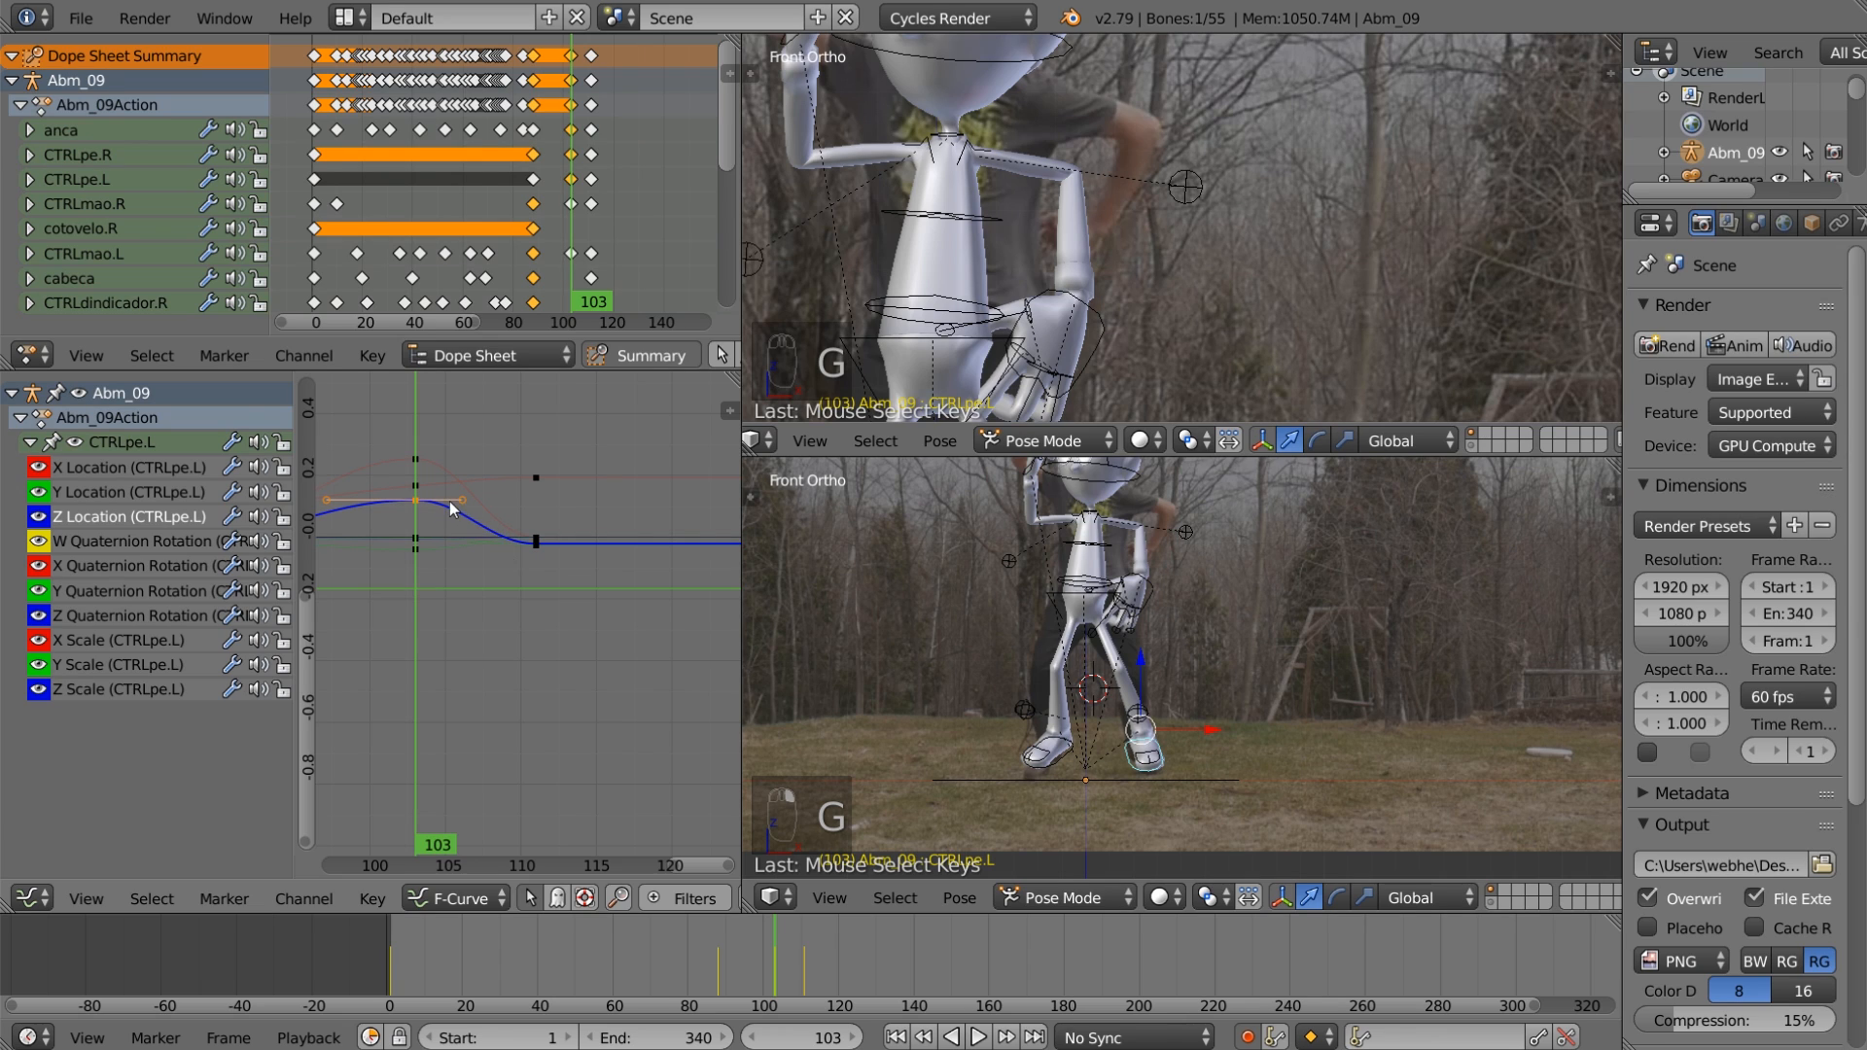
{"action": "left_click", "coordinate": [620, 627]}
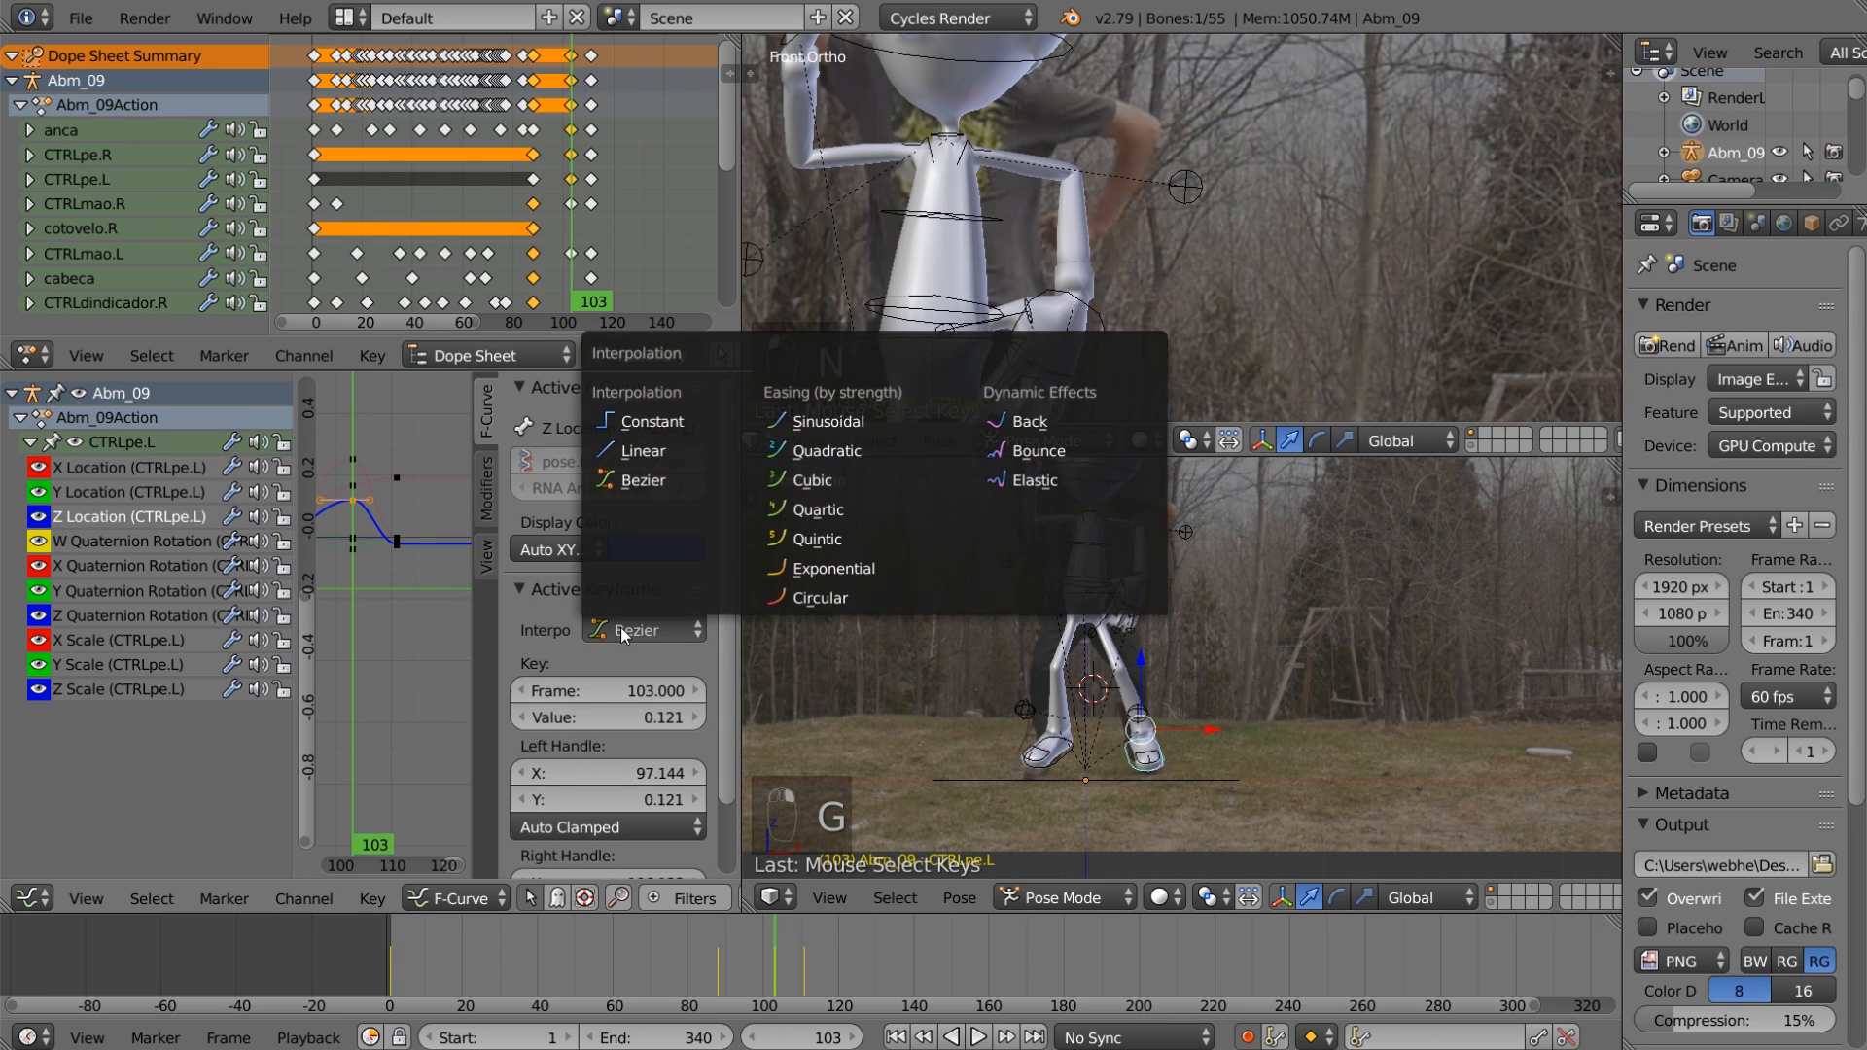
{"action": "left_click", "coordinate": [1046, 450]}
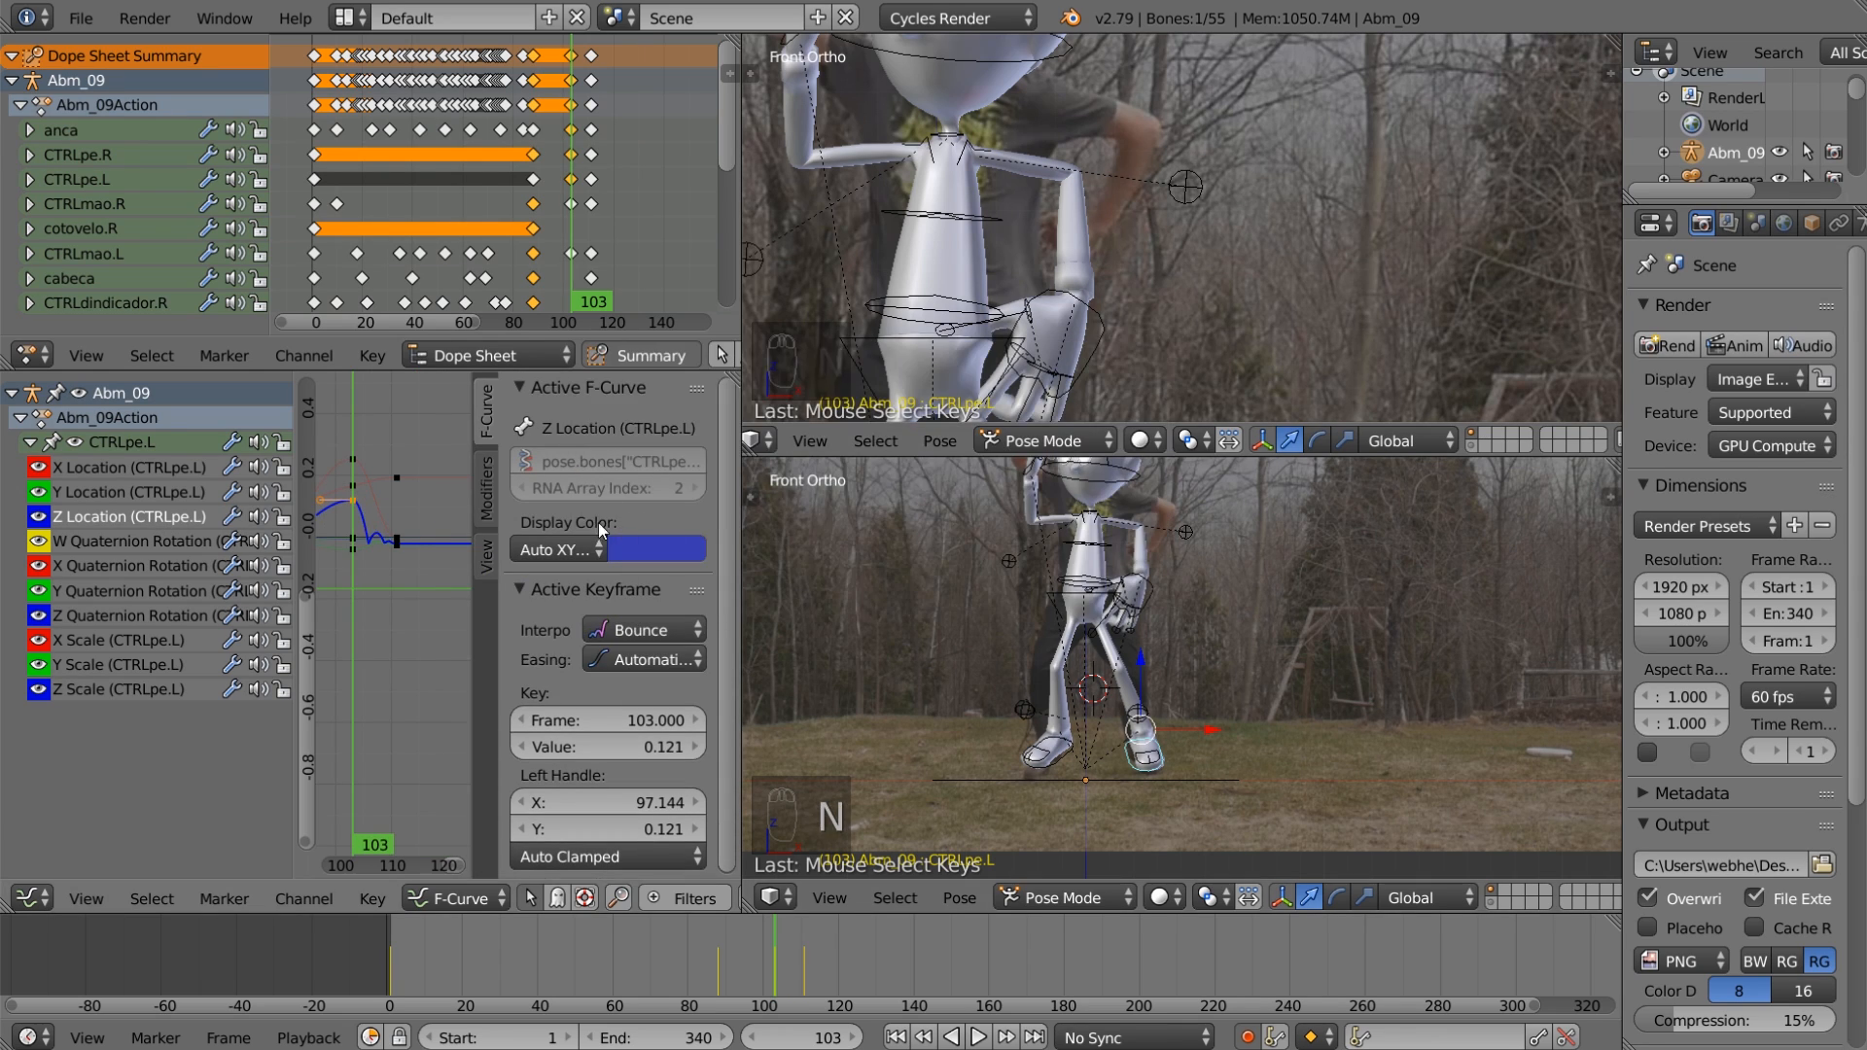
Step: Select the right foot control (CTRLpe.R), expand its channels and set the active Z Location key at frame 88 to Bounce interpolation
{"action": "right_click", "coordinate": [1066, 746]}
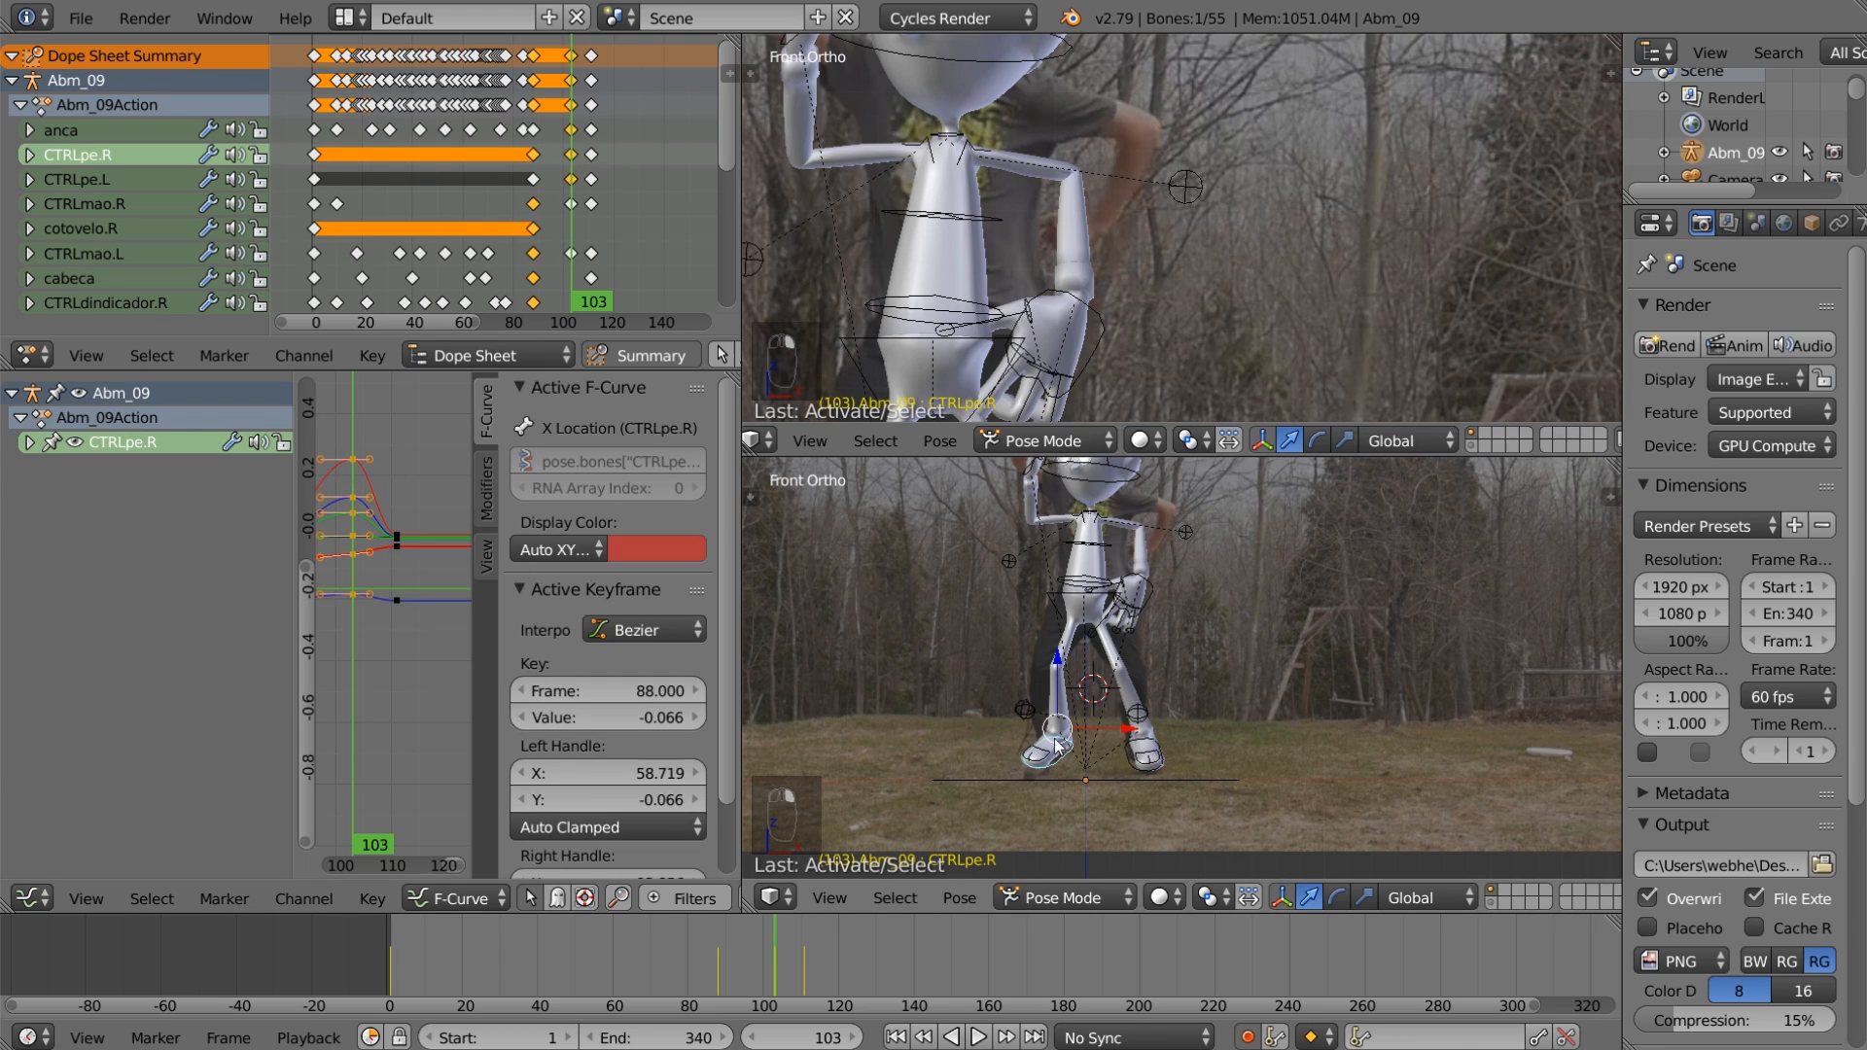
{"action": "left_click", "coordinate": [31, 442]}
{"action": "left_click", "coordinate": [96, 519]}
{"action": "left_click", "coordinate": [632, 630]}
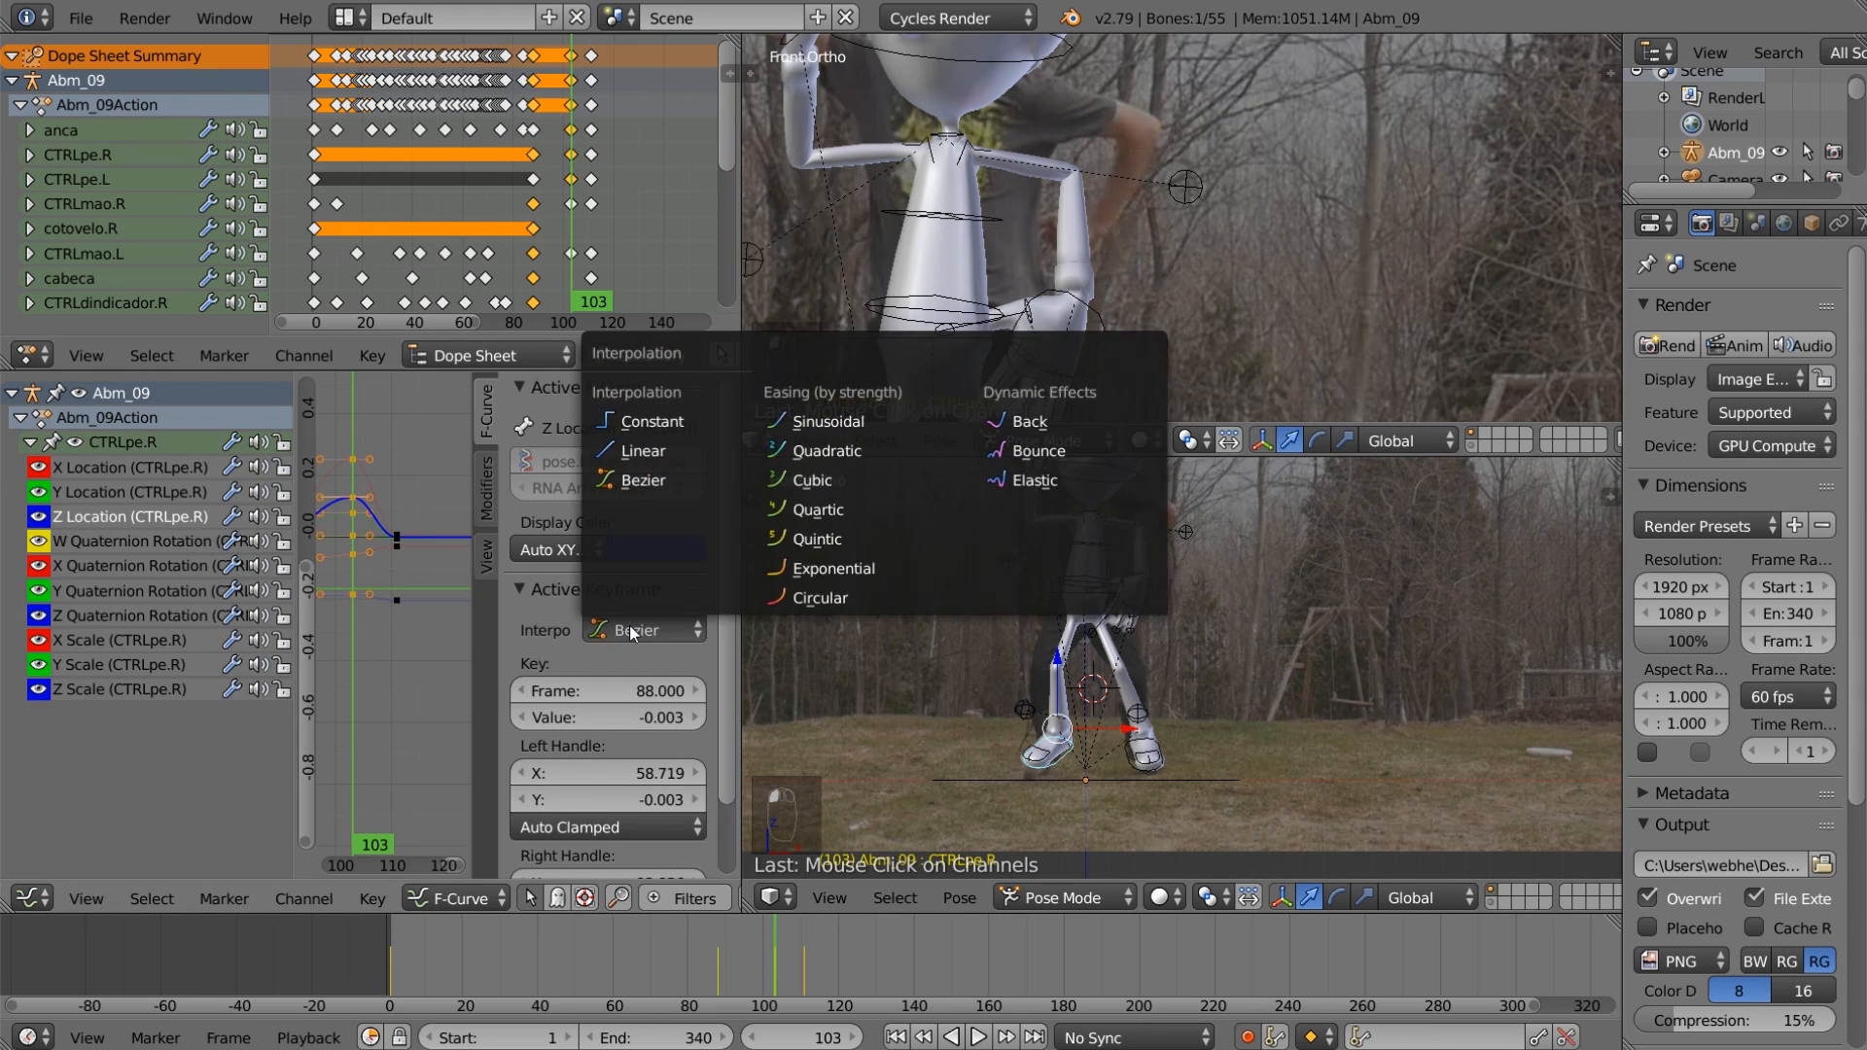
{"action": "left_click", "coordinate": [1012, 452]}
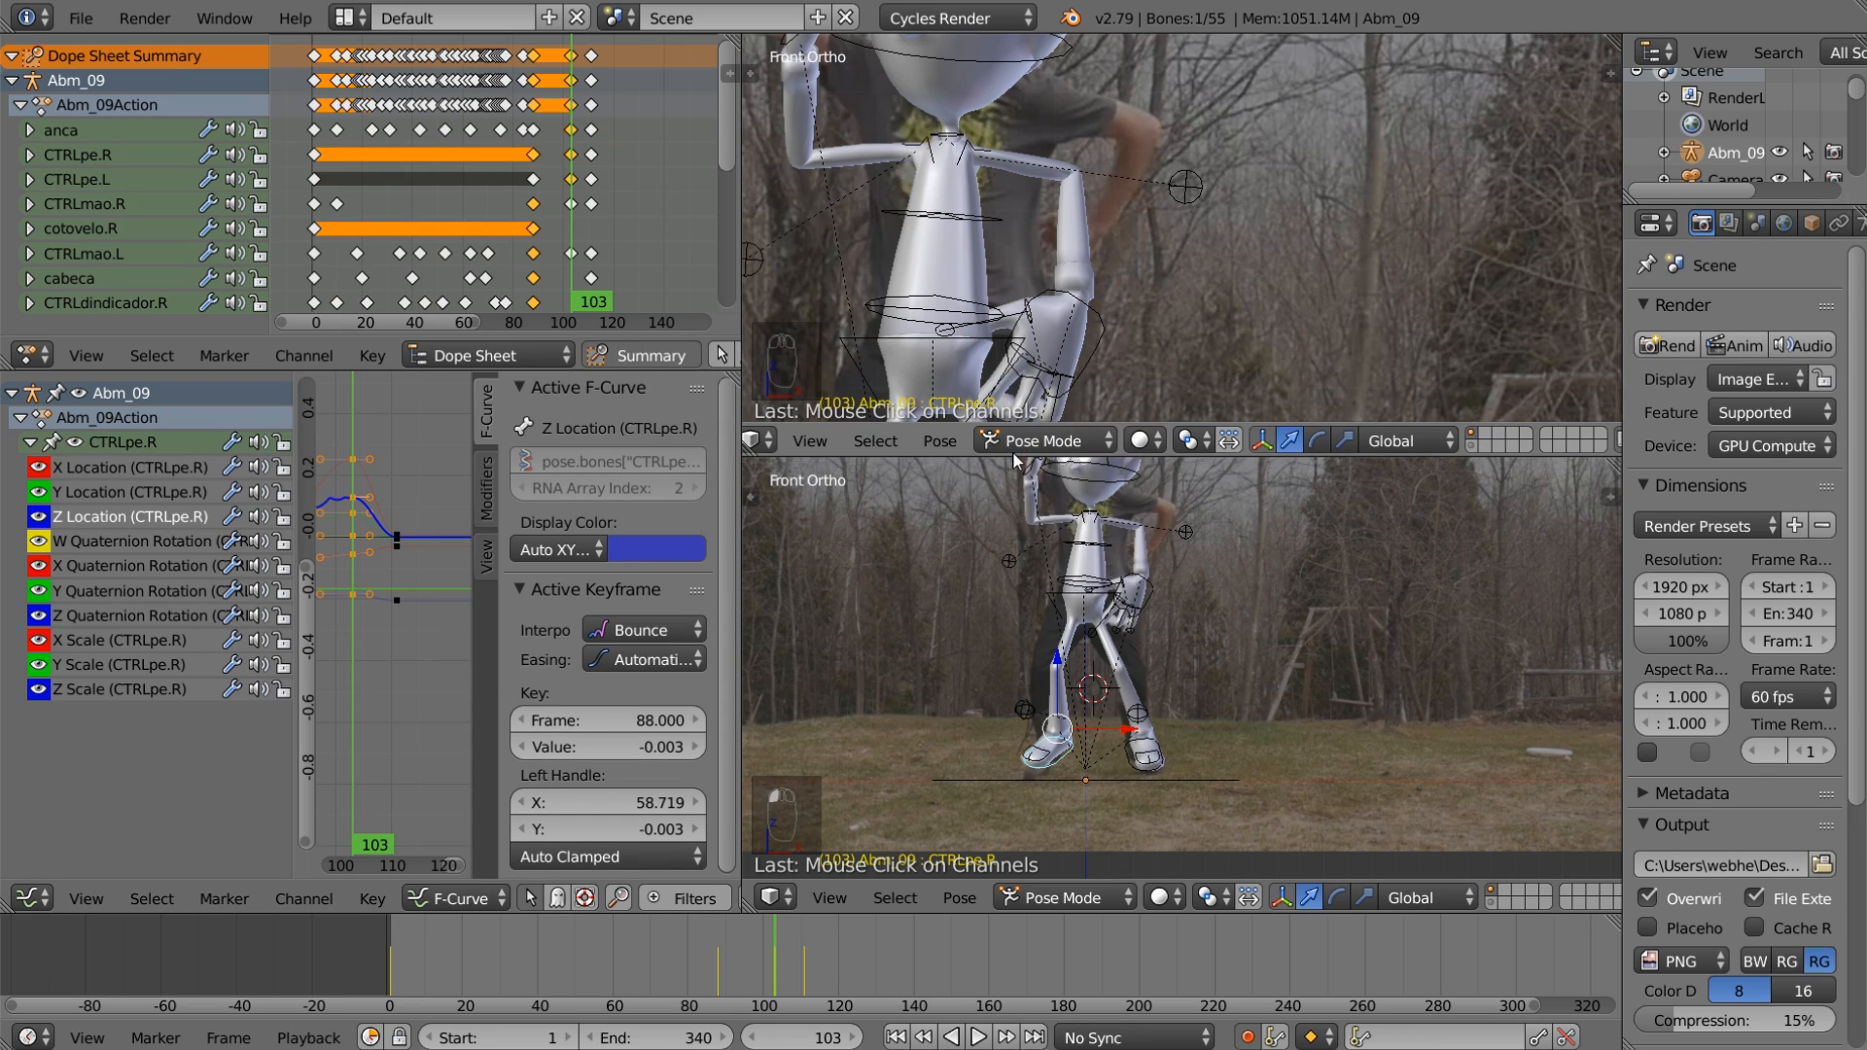
Step: Play the animation from about frame 80 to check the jump and the landing of the feet
{"action": "left_click", "coordinate": [692, 957]}
{"action": "left_click", "coordinate": [977, 1038]}
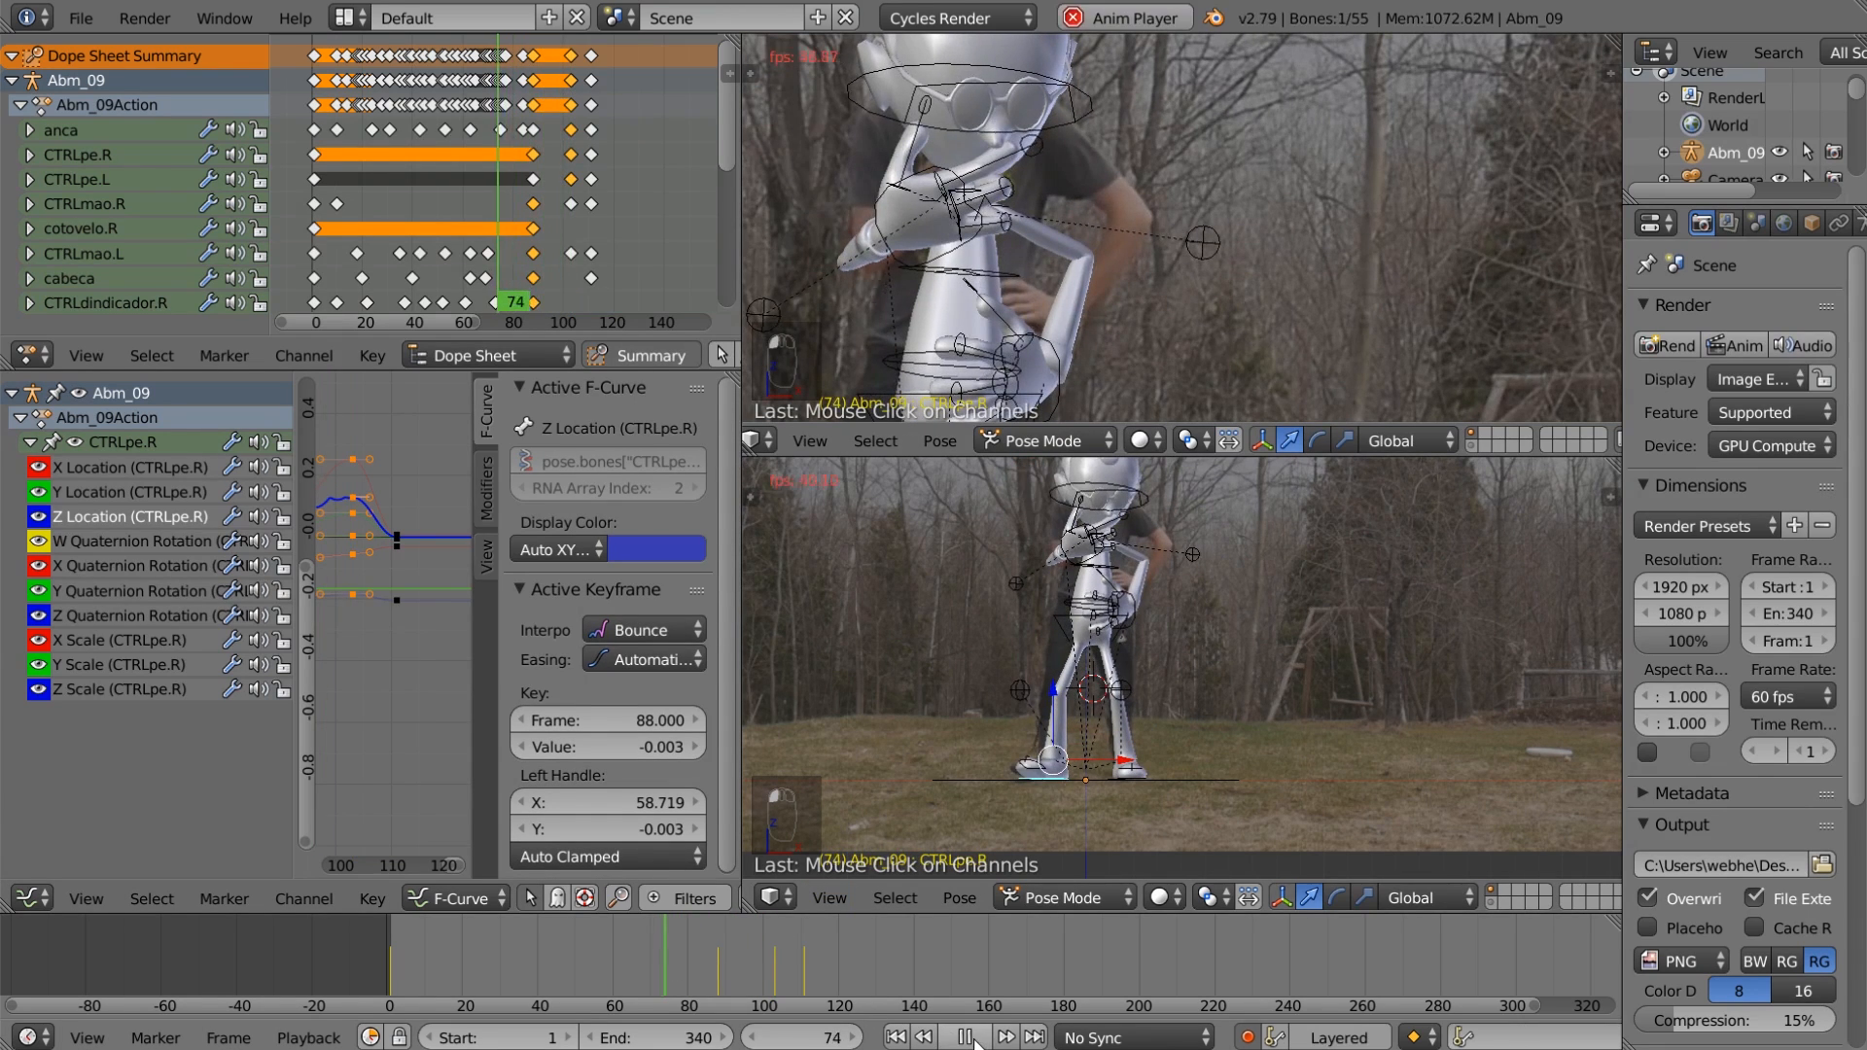
{"action": "left_click", "coordinate": [968, 1037]}
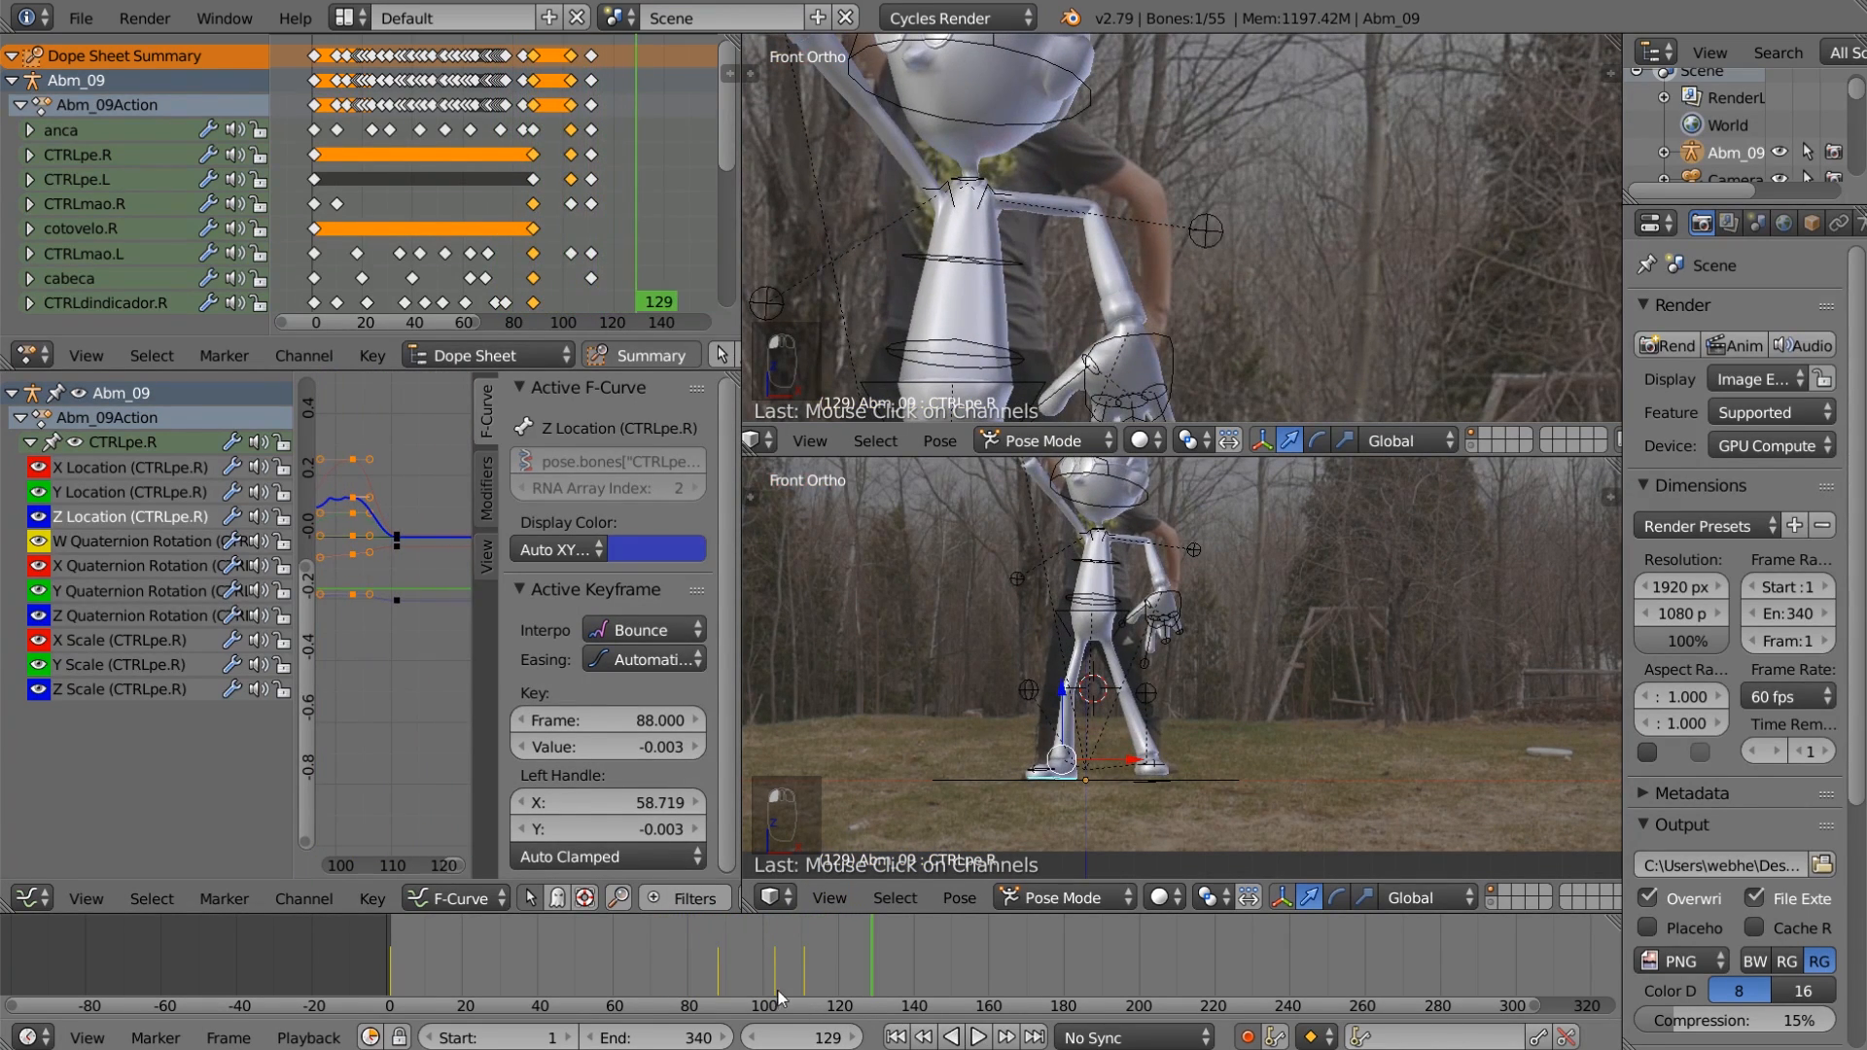
{"action": "left_click", "coordinate": [692, 966]}
{"action": "key", "text": "Escape"}
{"action": "left_click", "coordinate": [977, 1038]}
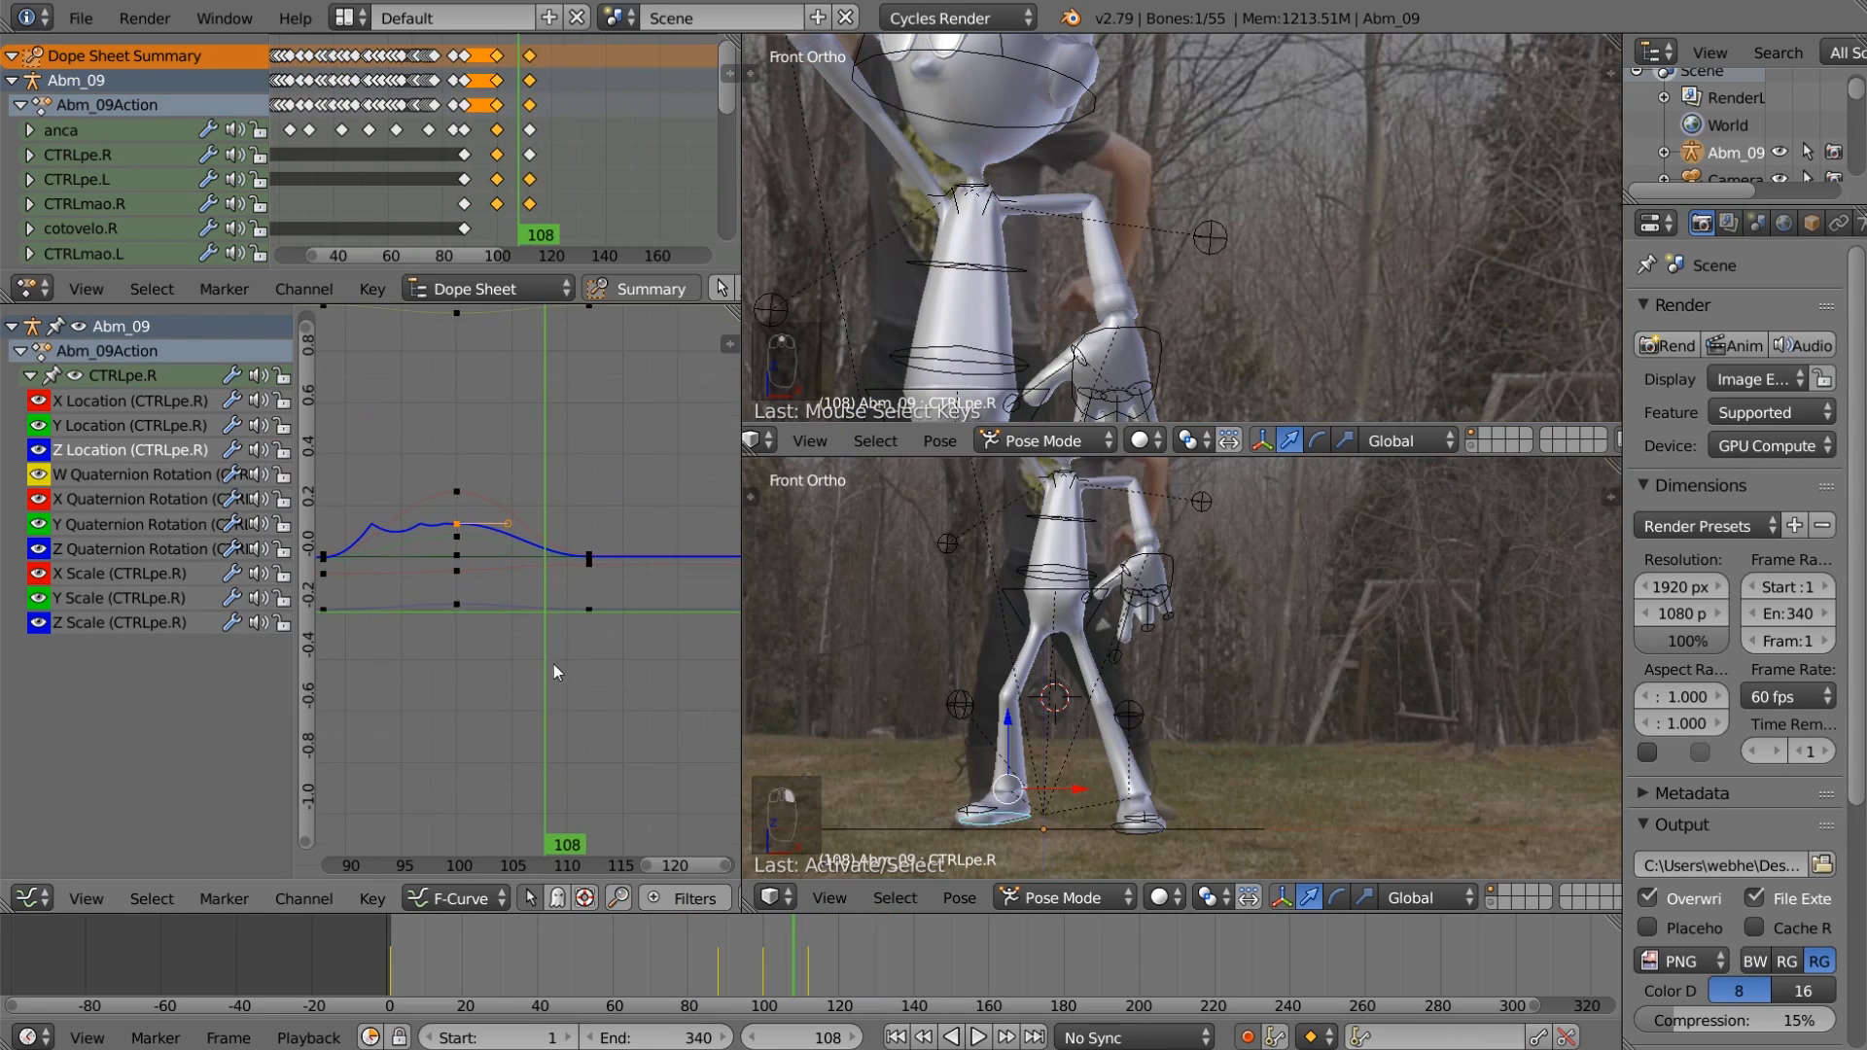
Step: Set the right foot's Z Location key at frame 88 to Bezier interpolation
{"action": "middle_click_drag", "start_coordinate": [553, 663], "coordinate": [625, 653]}
{"action": "left_click", "coordinate": [396, 548]}
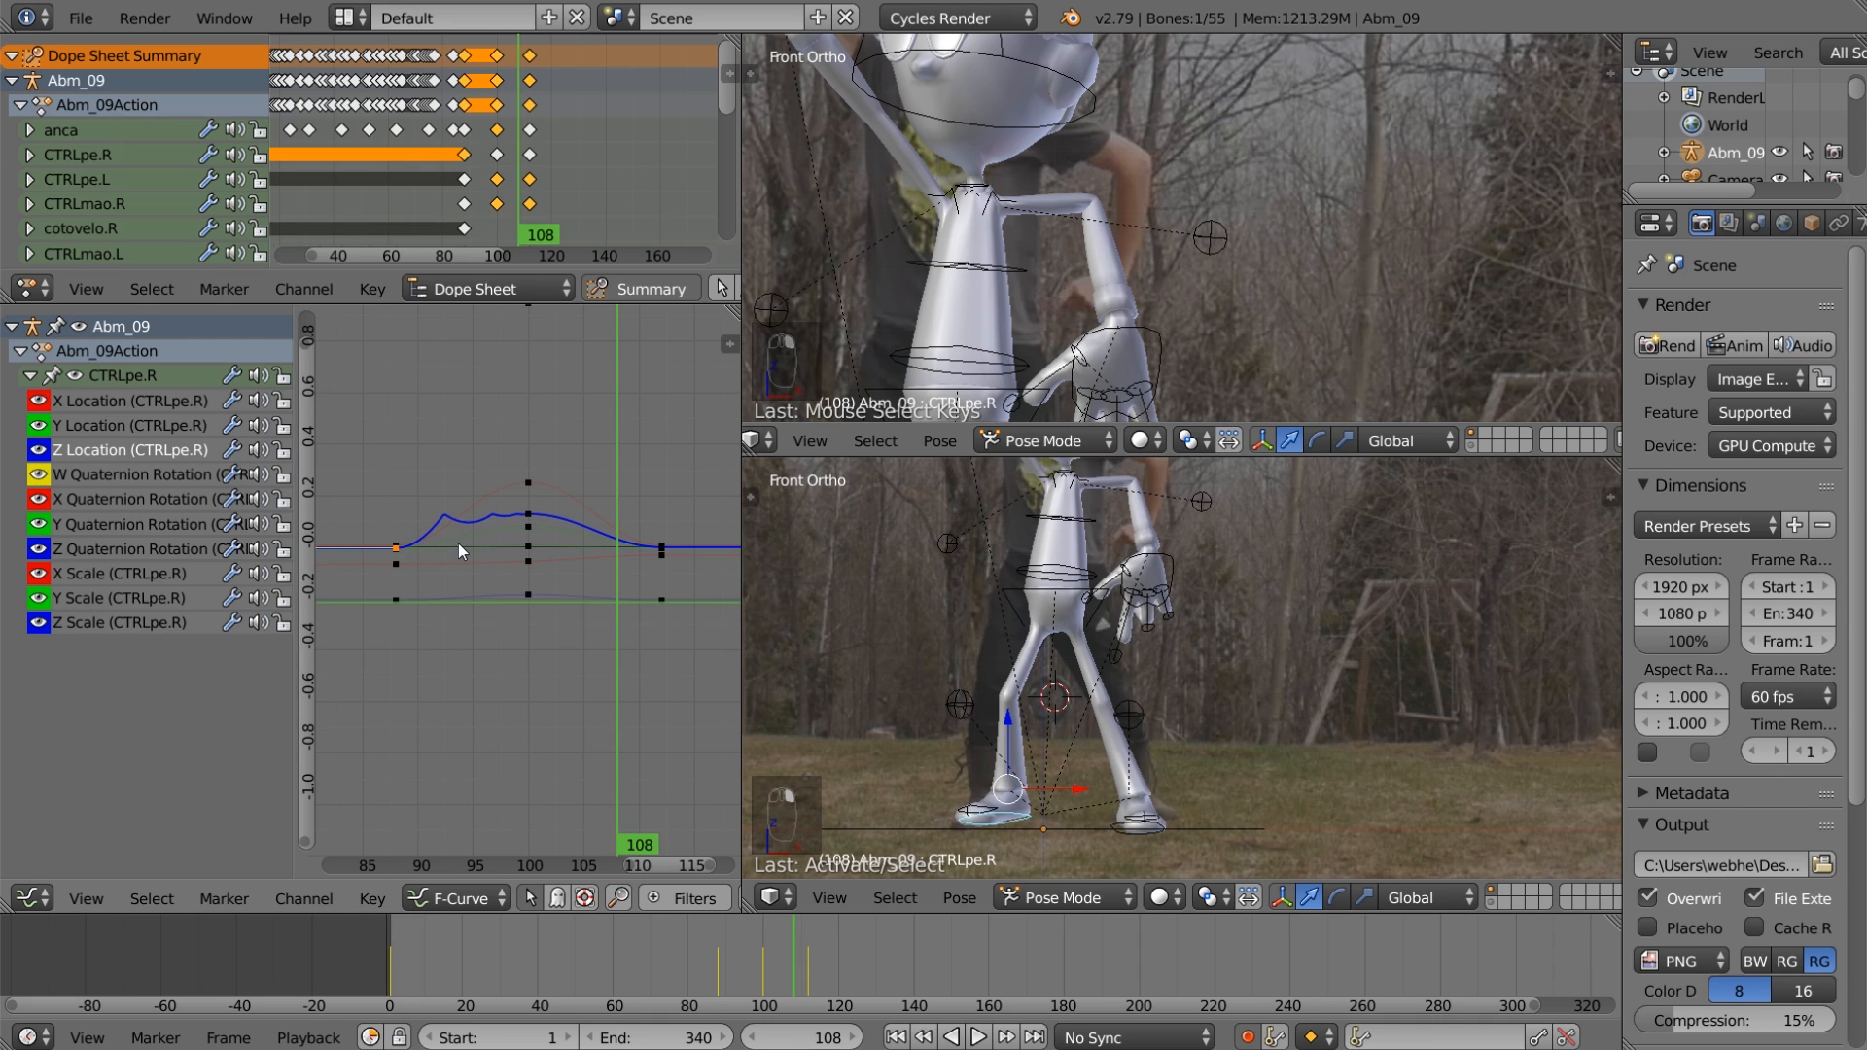
{"action": "key", "text": "n"}
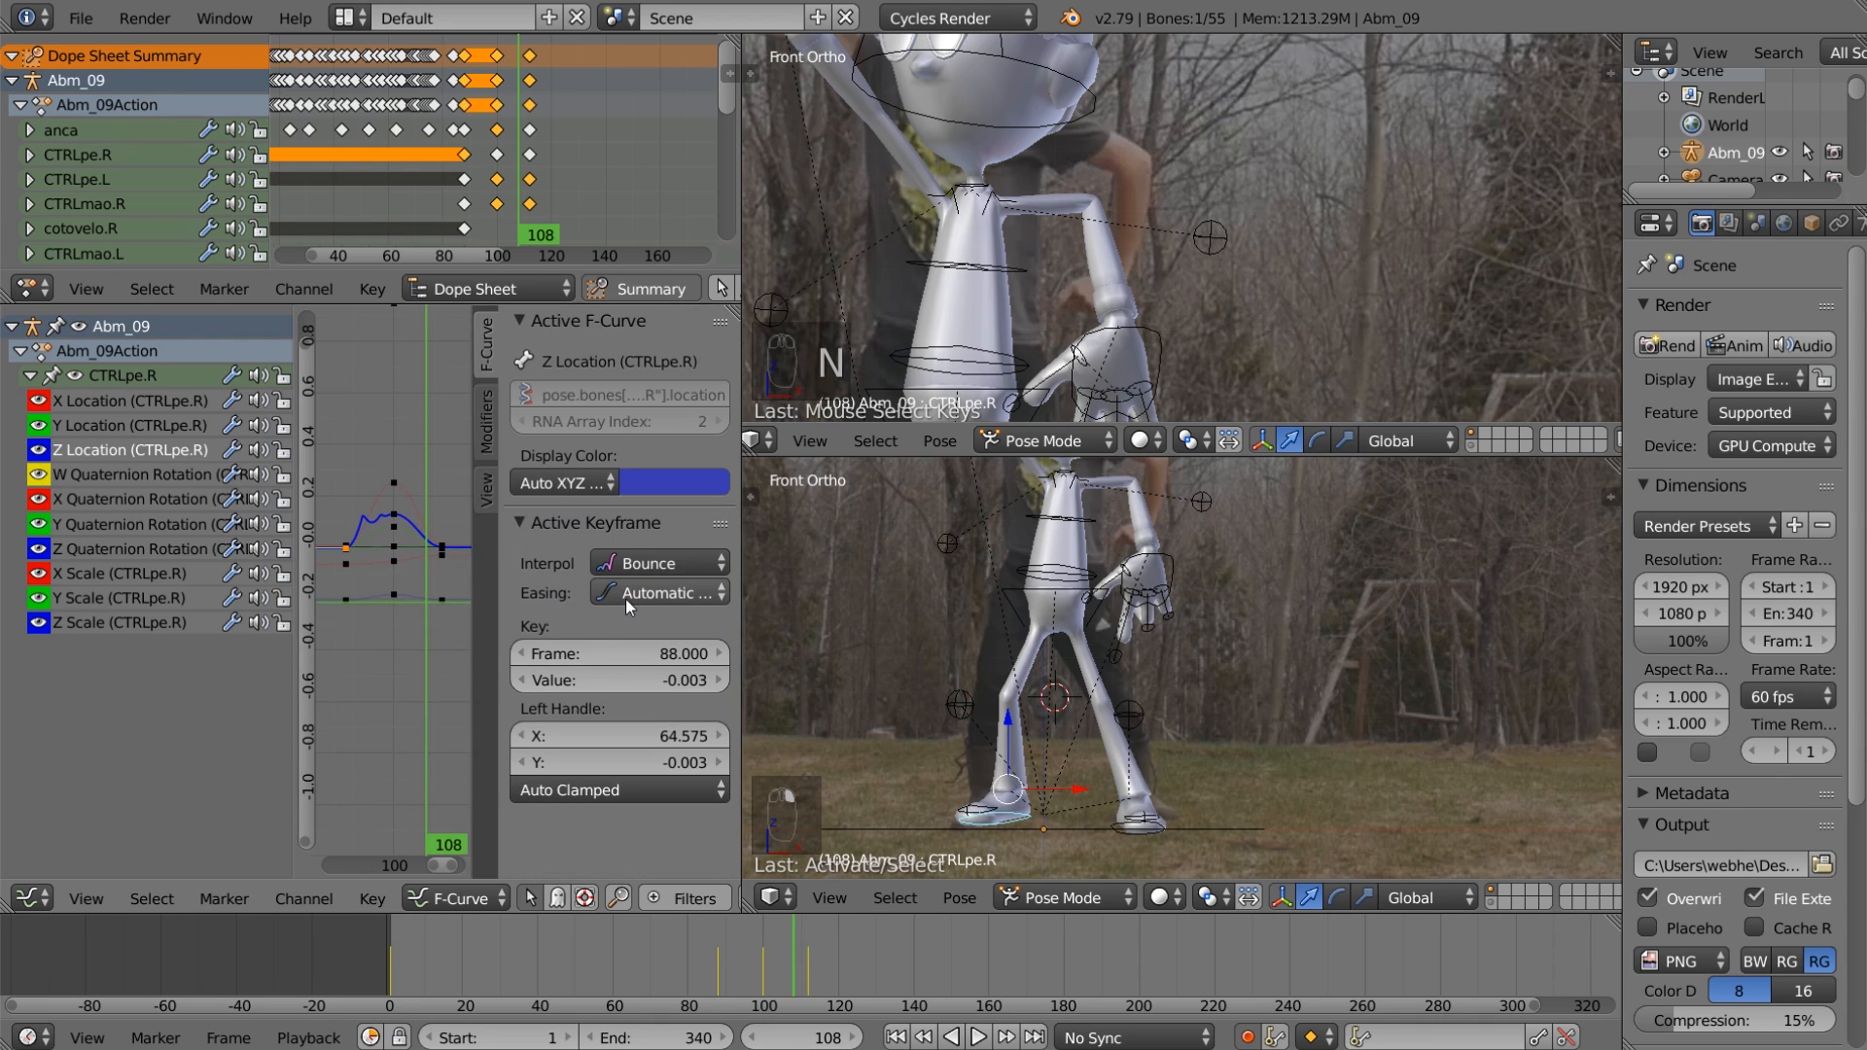
{"action": "left_click", "coordinate": [650, 564]}
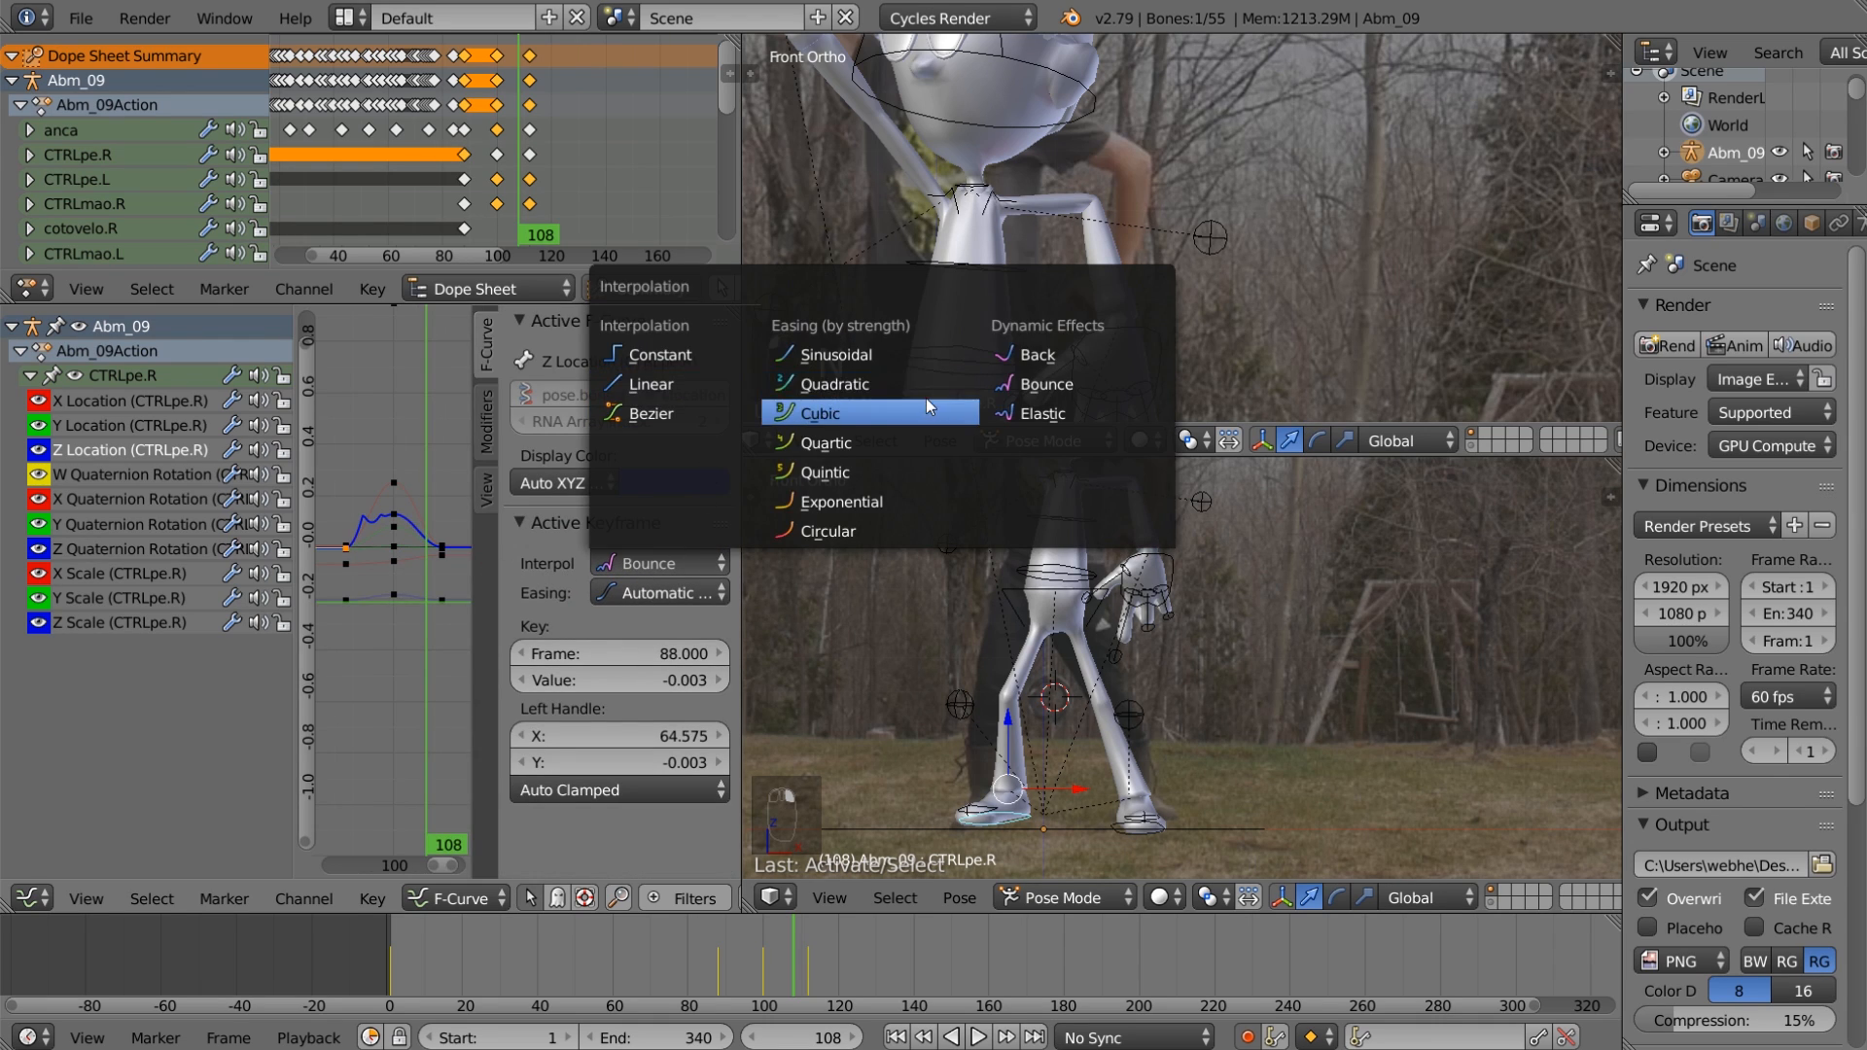
{"action": "left_click", "coordinate": [650, 593]}
{"action": "left_click", "coordinate": [645, 563]}
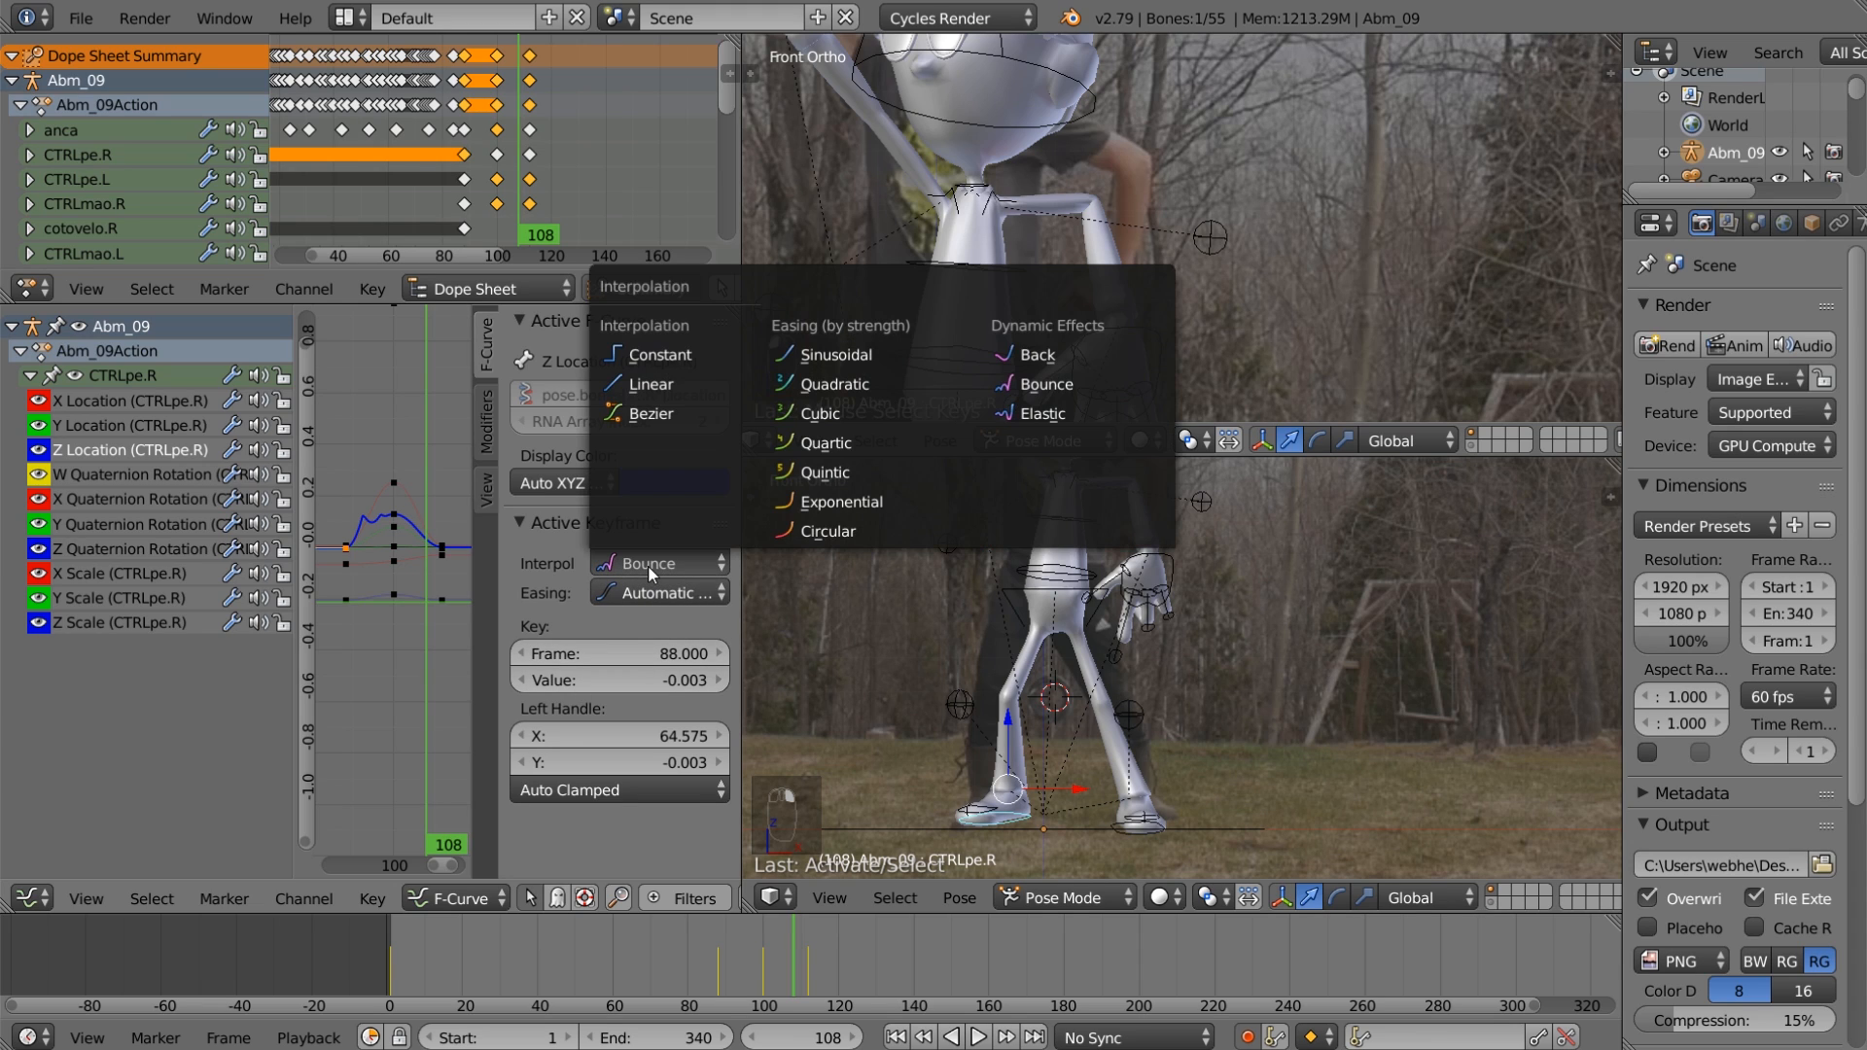
{"action": "left_click", "coordinate": [652, 412]}
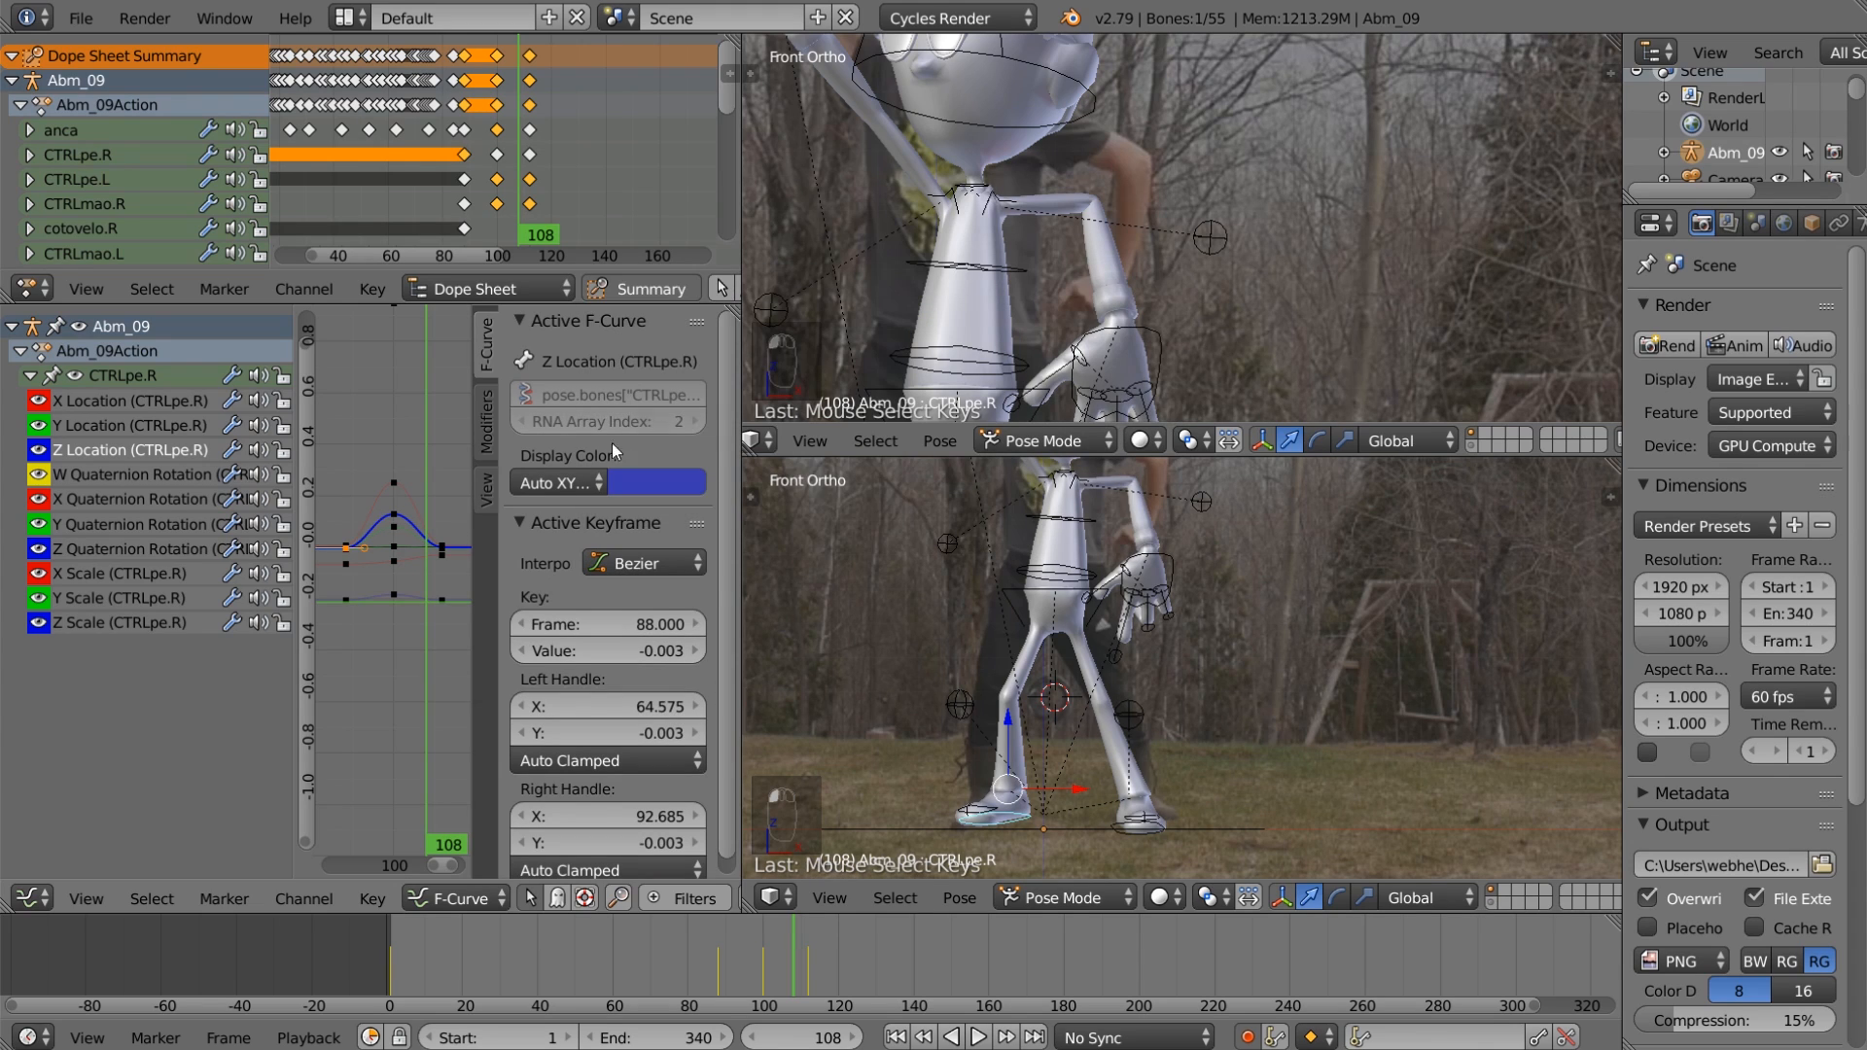
Step: Set the right foot's Z Location key at frame 100 to Bounce interpolation
{"action": "left_click", "coordinate": [394, 515]}
{"action": "left_click", "coordinate": [645, 563]}
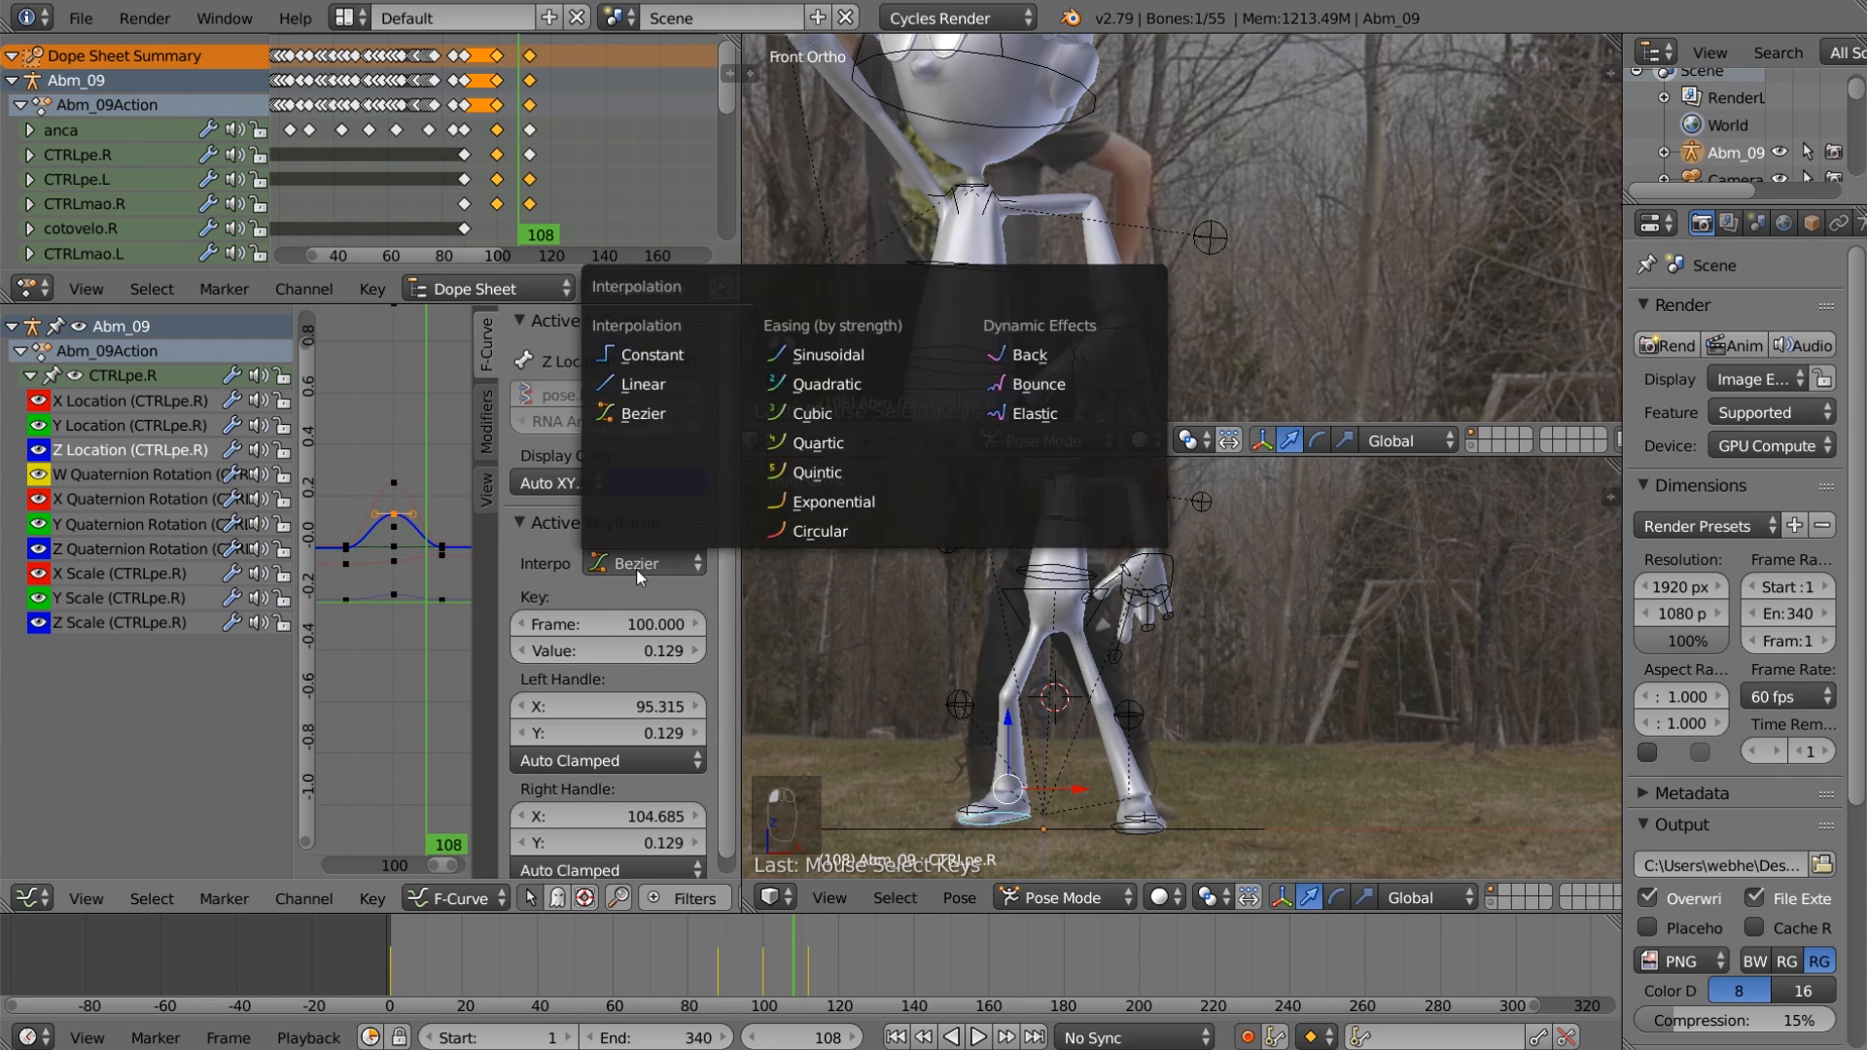
{"action": "left_click", "coordinate": [1012, 387]}
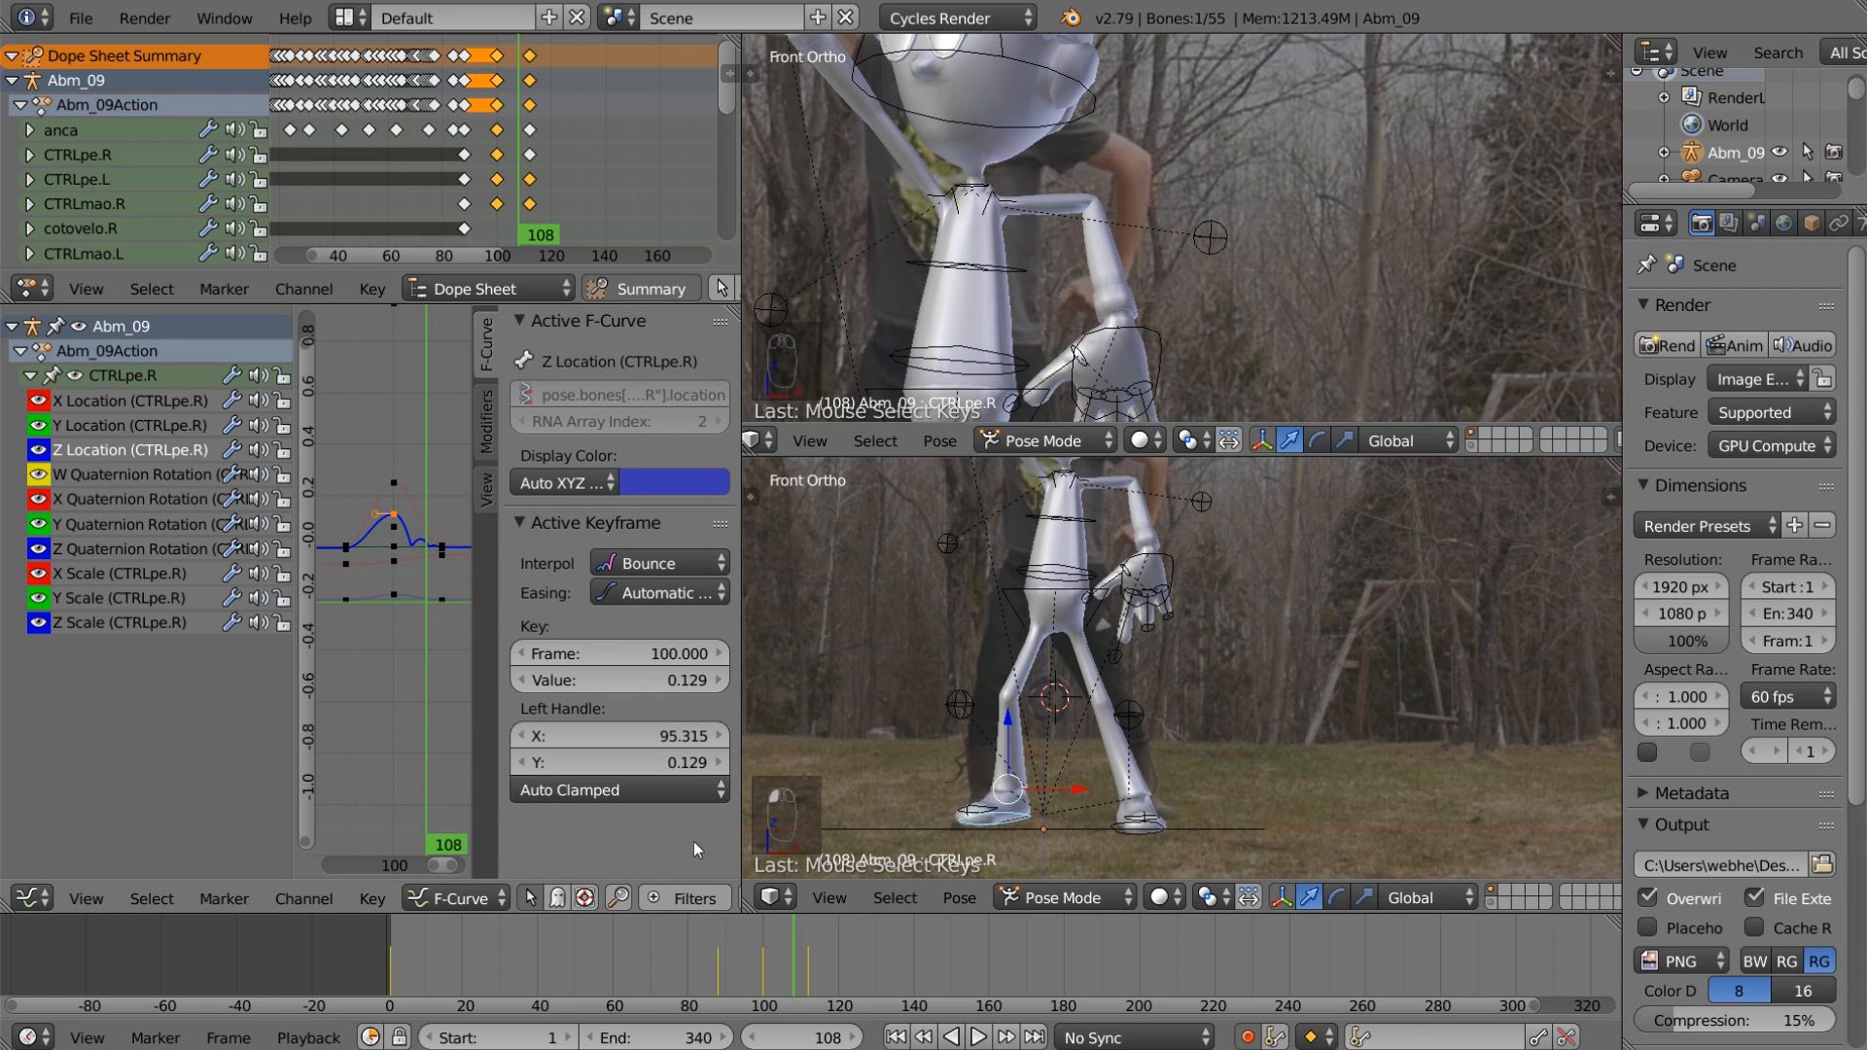
Step: Play the animation from frame 64 through the jump to check the right foot's landing
{"action": "key", "text": "alt+a"}
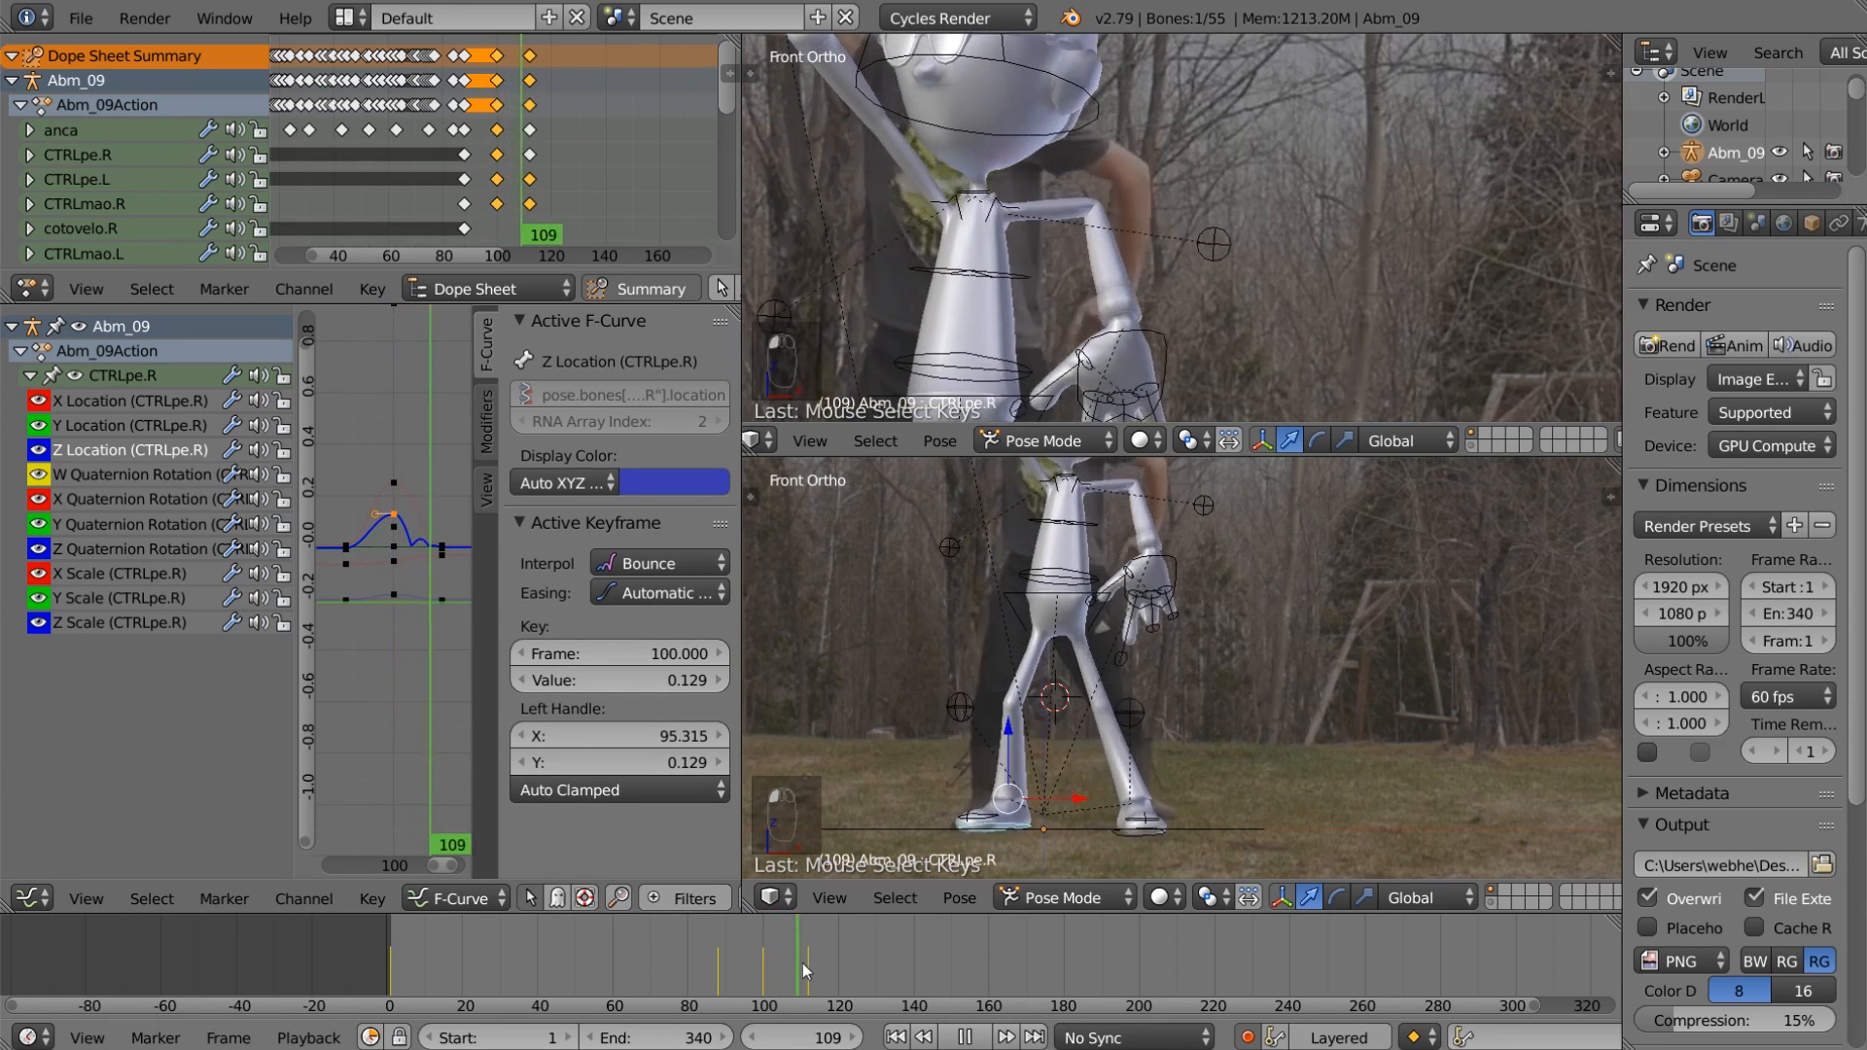
{"action": "left_click_drag", "start_coordinate": [803, 962], "coordinate": [628, 990]}
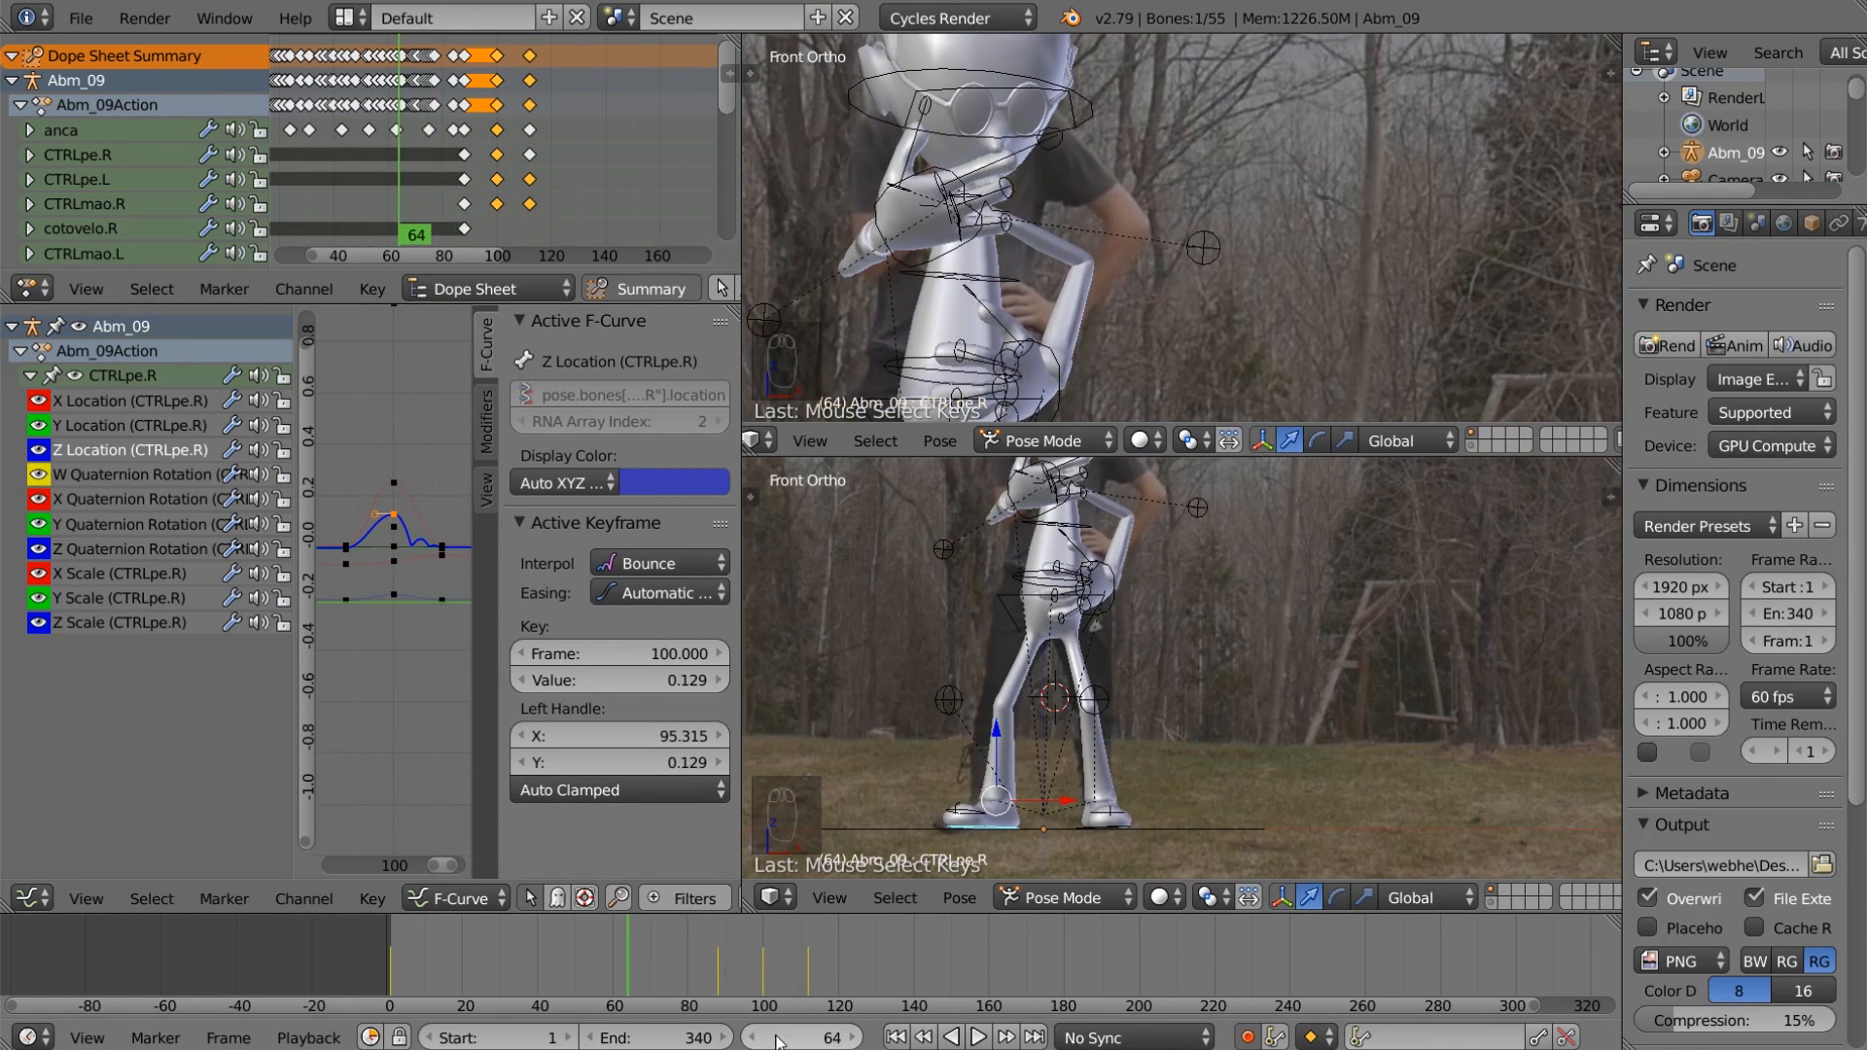
{"action": "left_click", "coordinate": [977, 1038]}
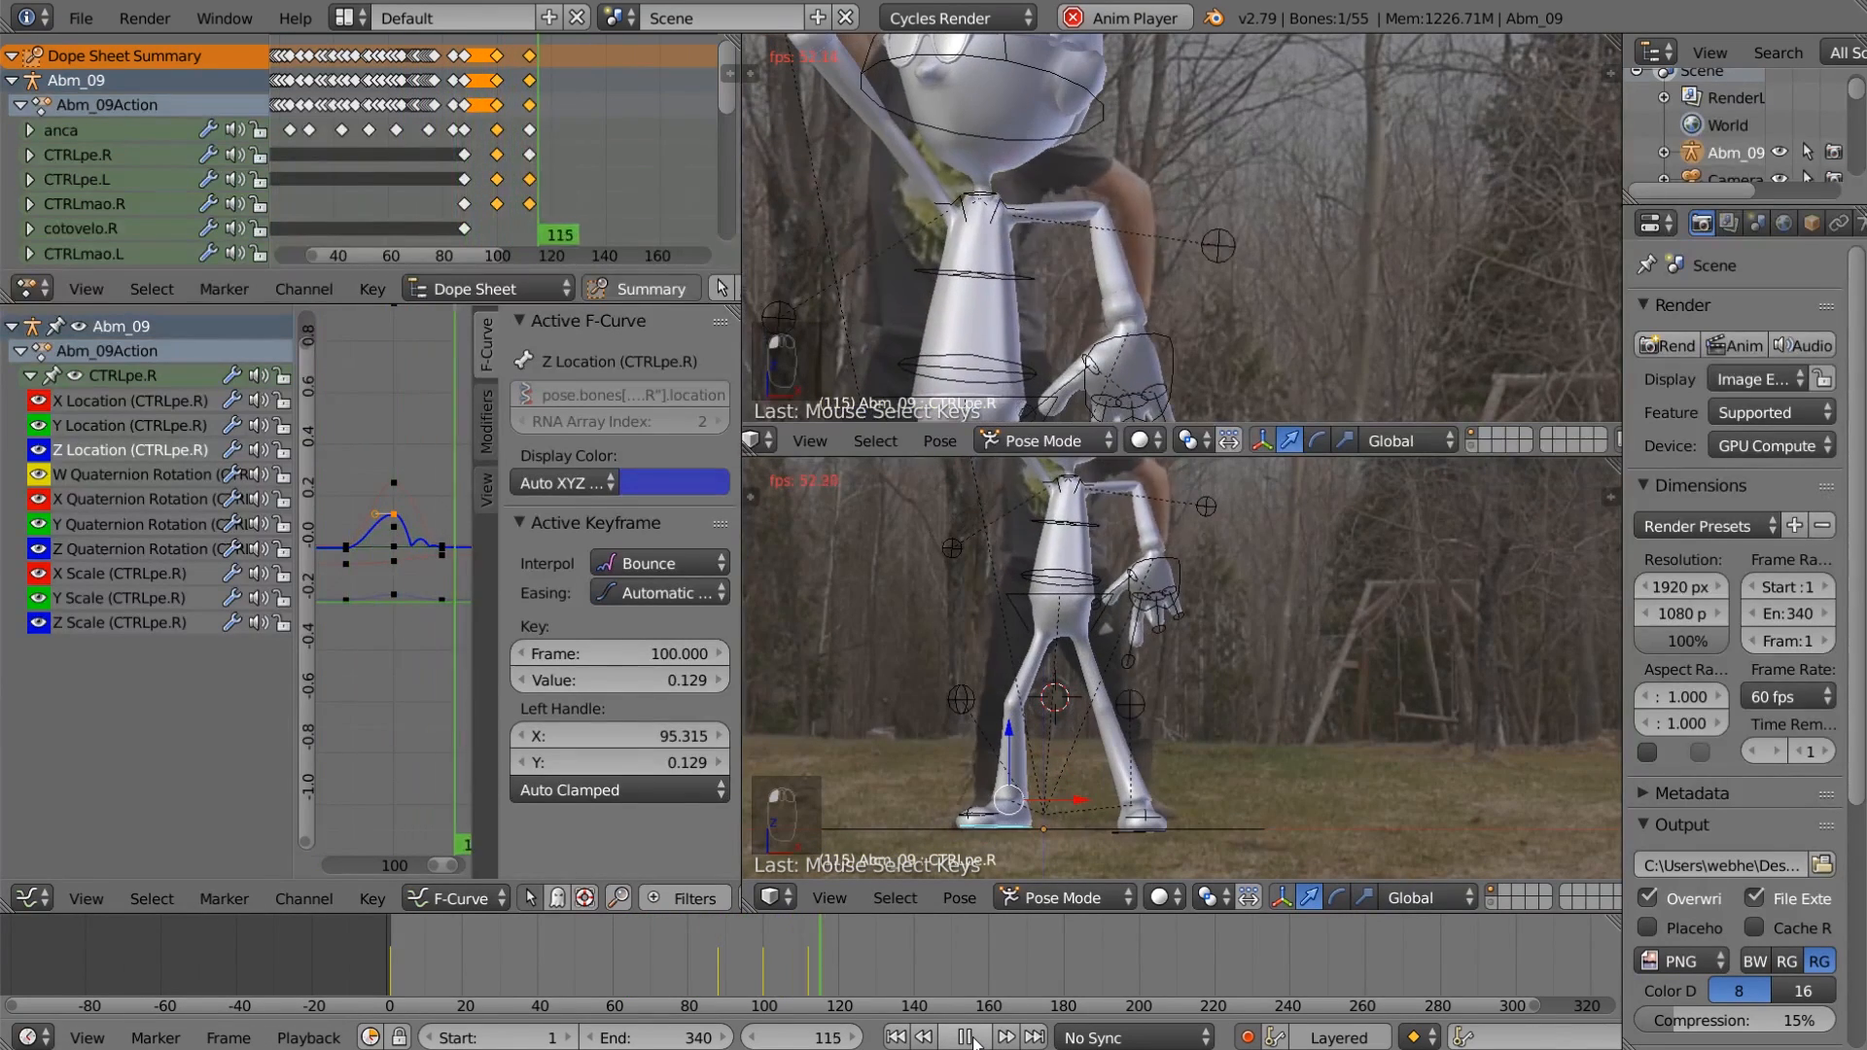
{"action": "left_click", "coordinate": [970, 1037]}
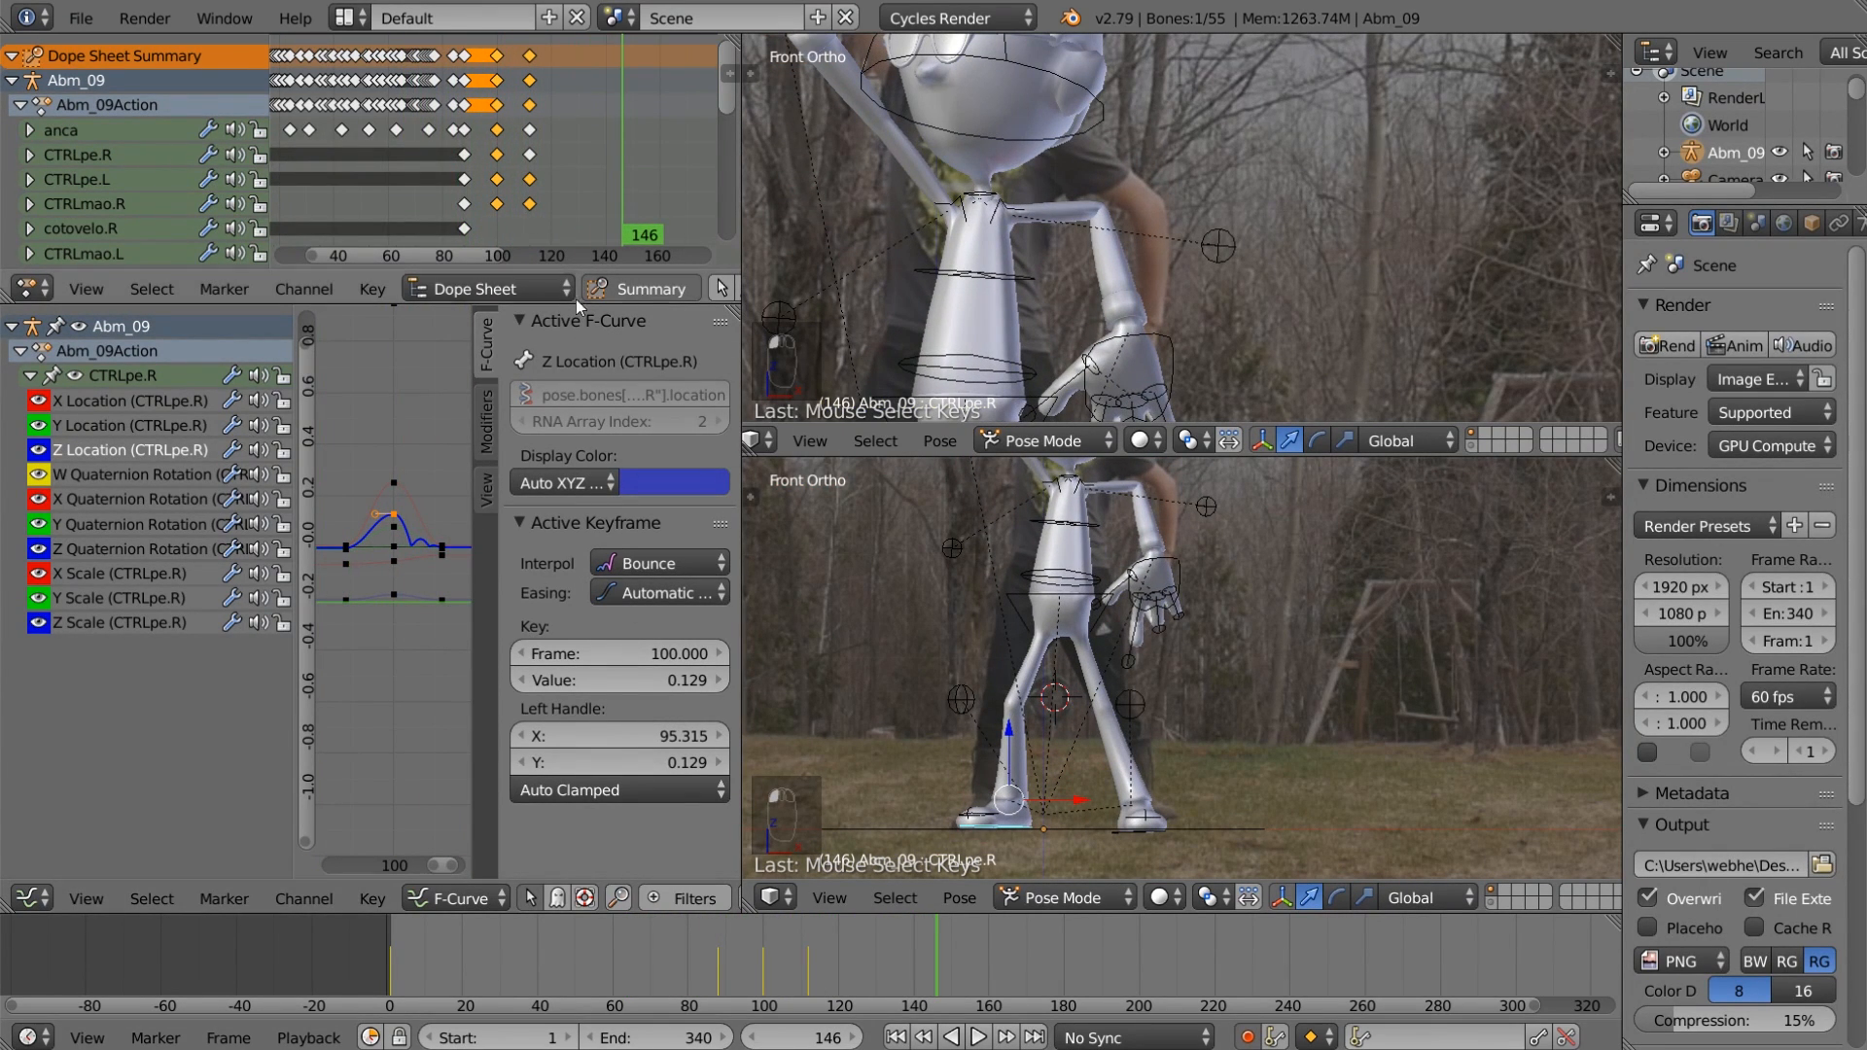
Step: Box-select the keys at frame 100 in the Dope Sheet, enlarge that editor, and move the keys 2 frames earlier
{"action": "key", "text": "b"}
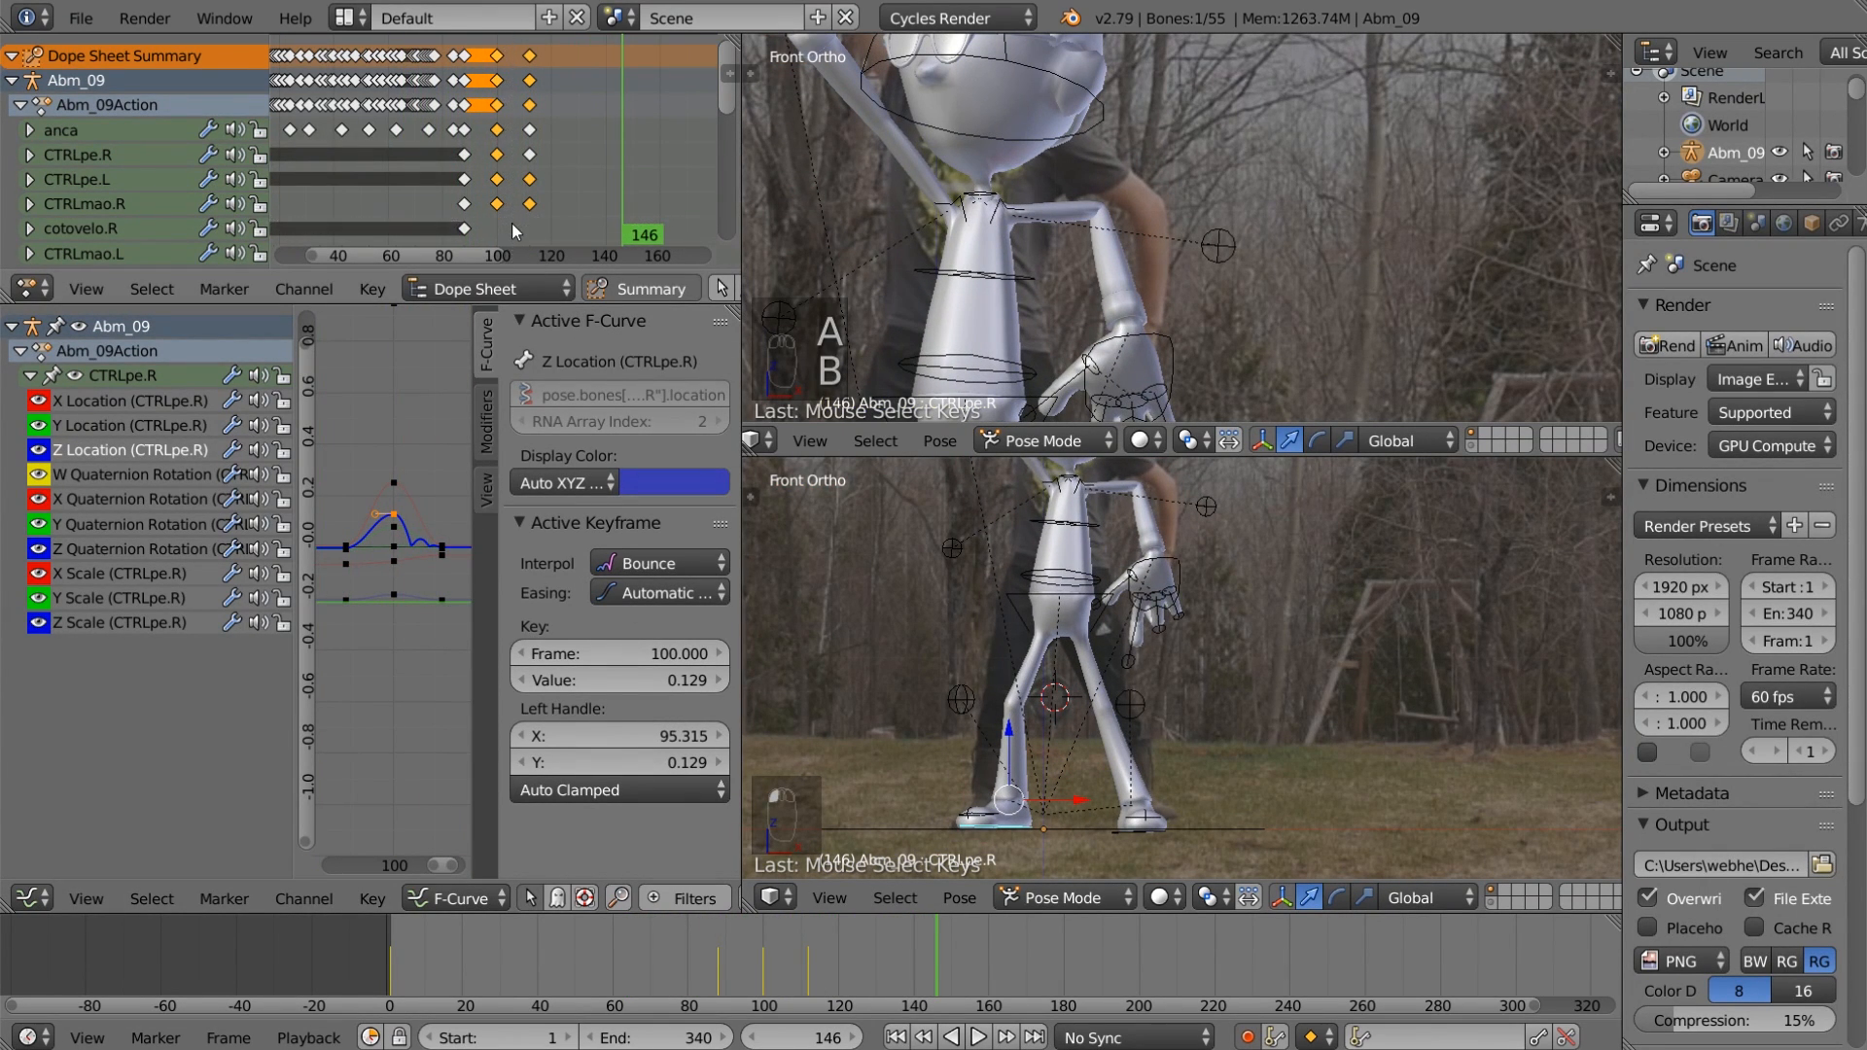
{"action": "key", "text": "a"}
{"action": "key", "text": "b"}
{"action": "left_click_drag", "start_coordinate": [509, 229], "coordinate": [481, 44]}
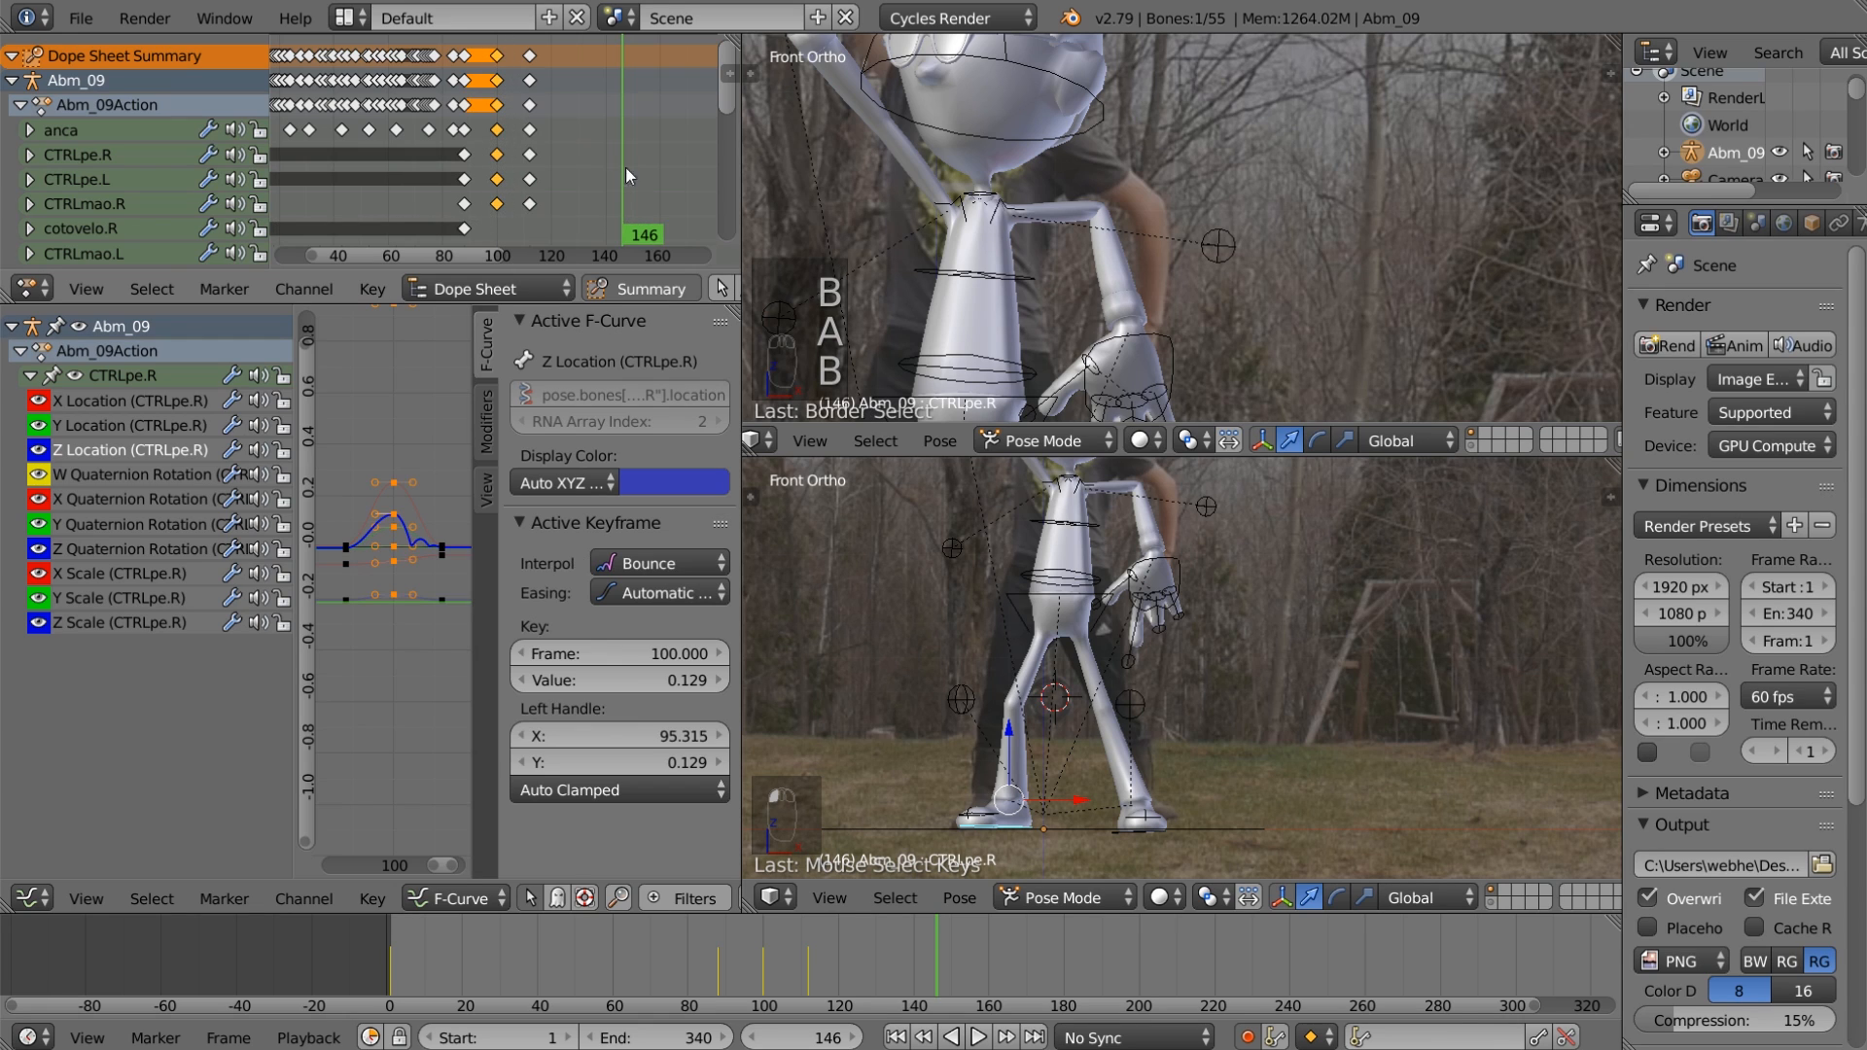
{"action": "left_click_drag", "start_coordinate": [418, 304], "coordinate": [409, 720]}
{"action": "key", "text": "g"}
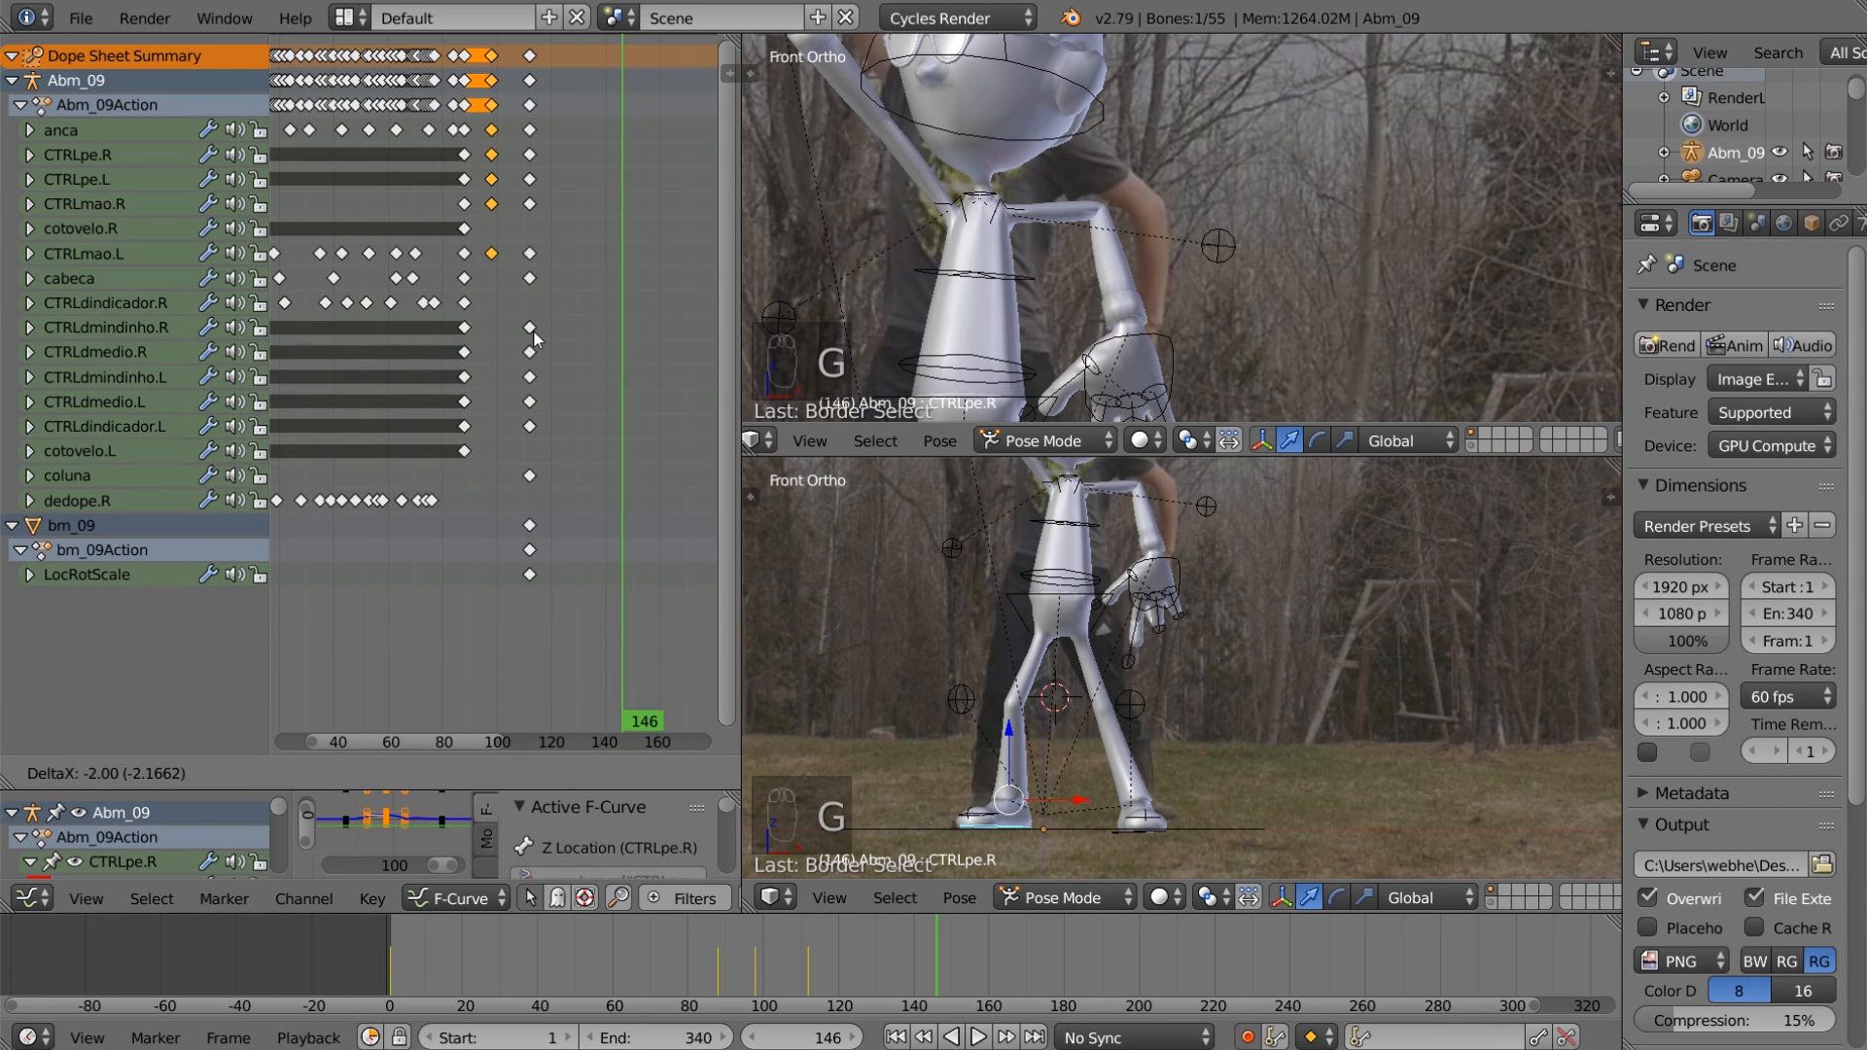
{"action": "left_click", "coordinate": [531, 330]}
Step: Scrub to frame 90 and move the selected jump keys 2 frames later
{"action": "mouse_move", "coordinate": [488, 423]}
{"action": "left_mouse_down"}
{"action": "mouse_move", "coordinate": [464, 440]}
{"action": "mouse_move", "coordinate": [554, 438]}
{"action": "mouse_move", "coordinate": [453, 451]}
{"action": "mouse_move", "coordinate": [470, 448]}
{"action": "left_mouse_up"}
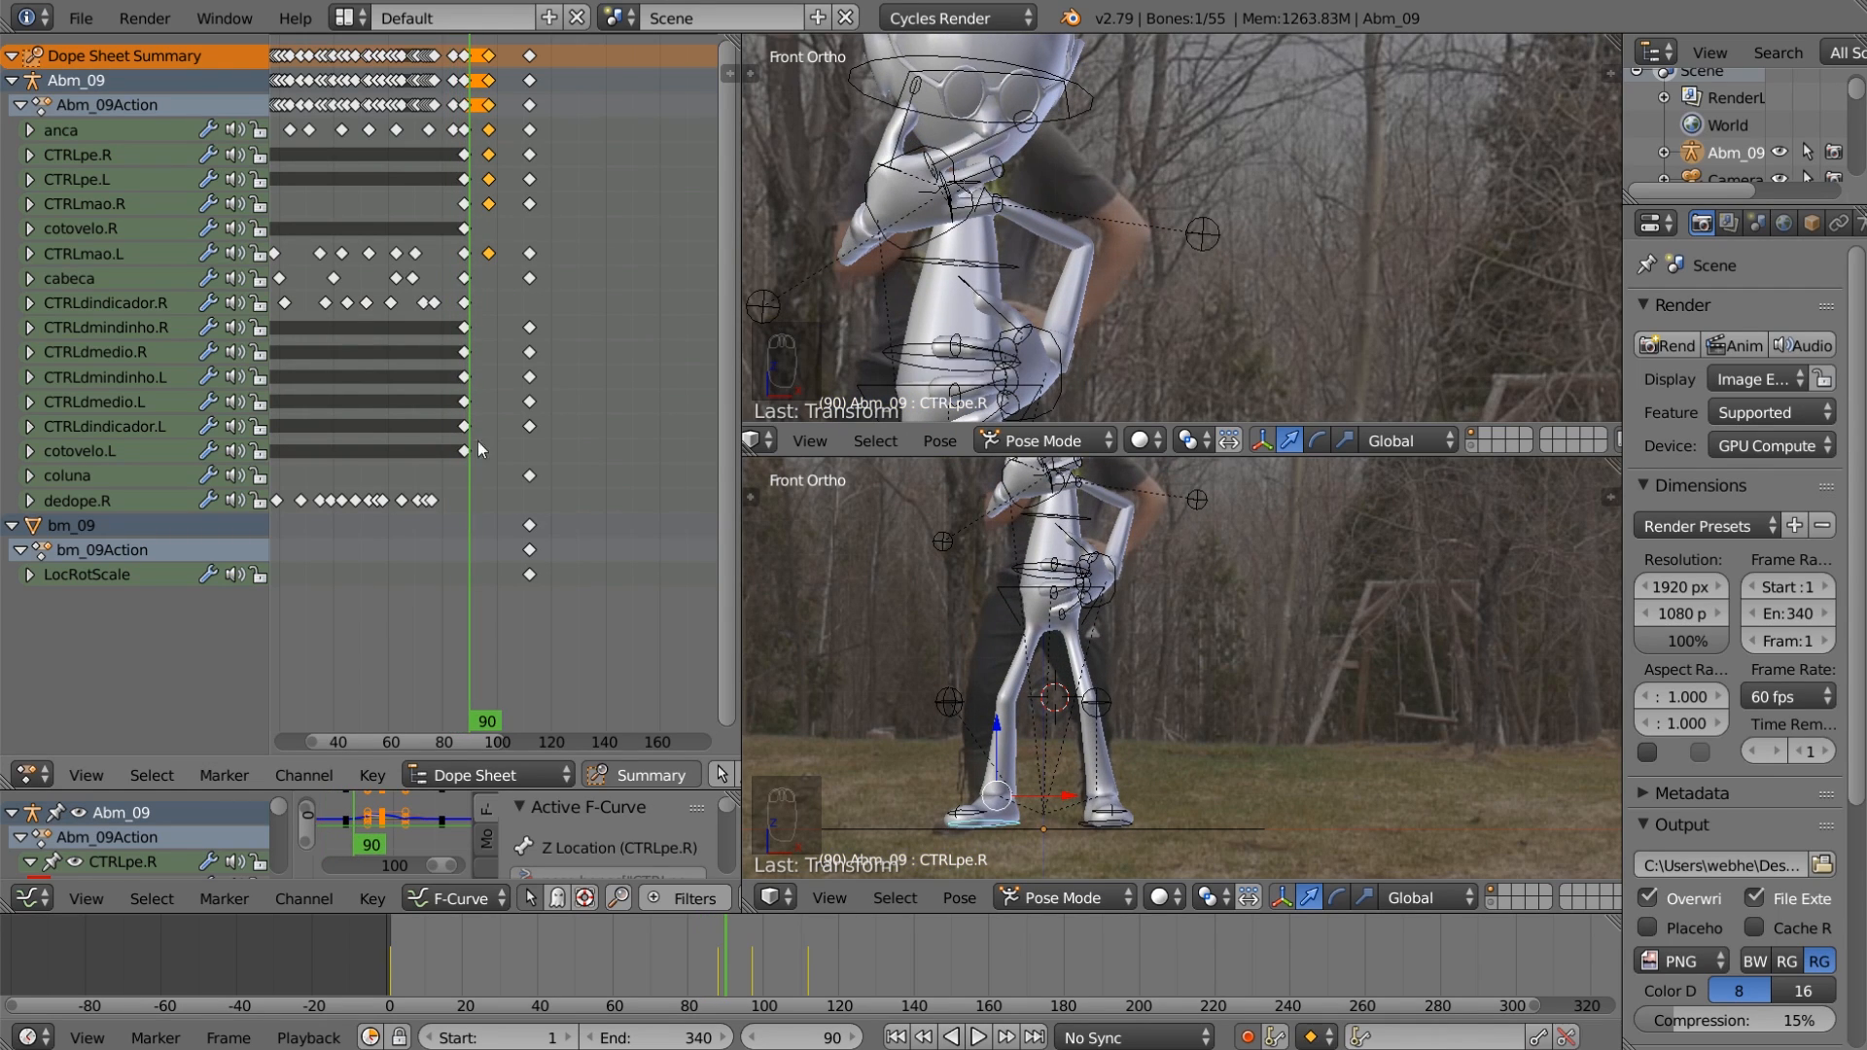
{"action": "key", "text": "g"}
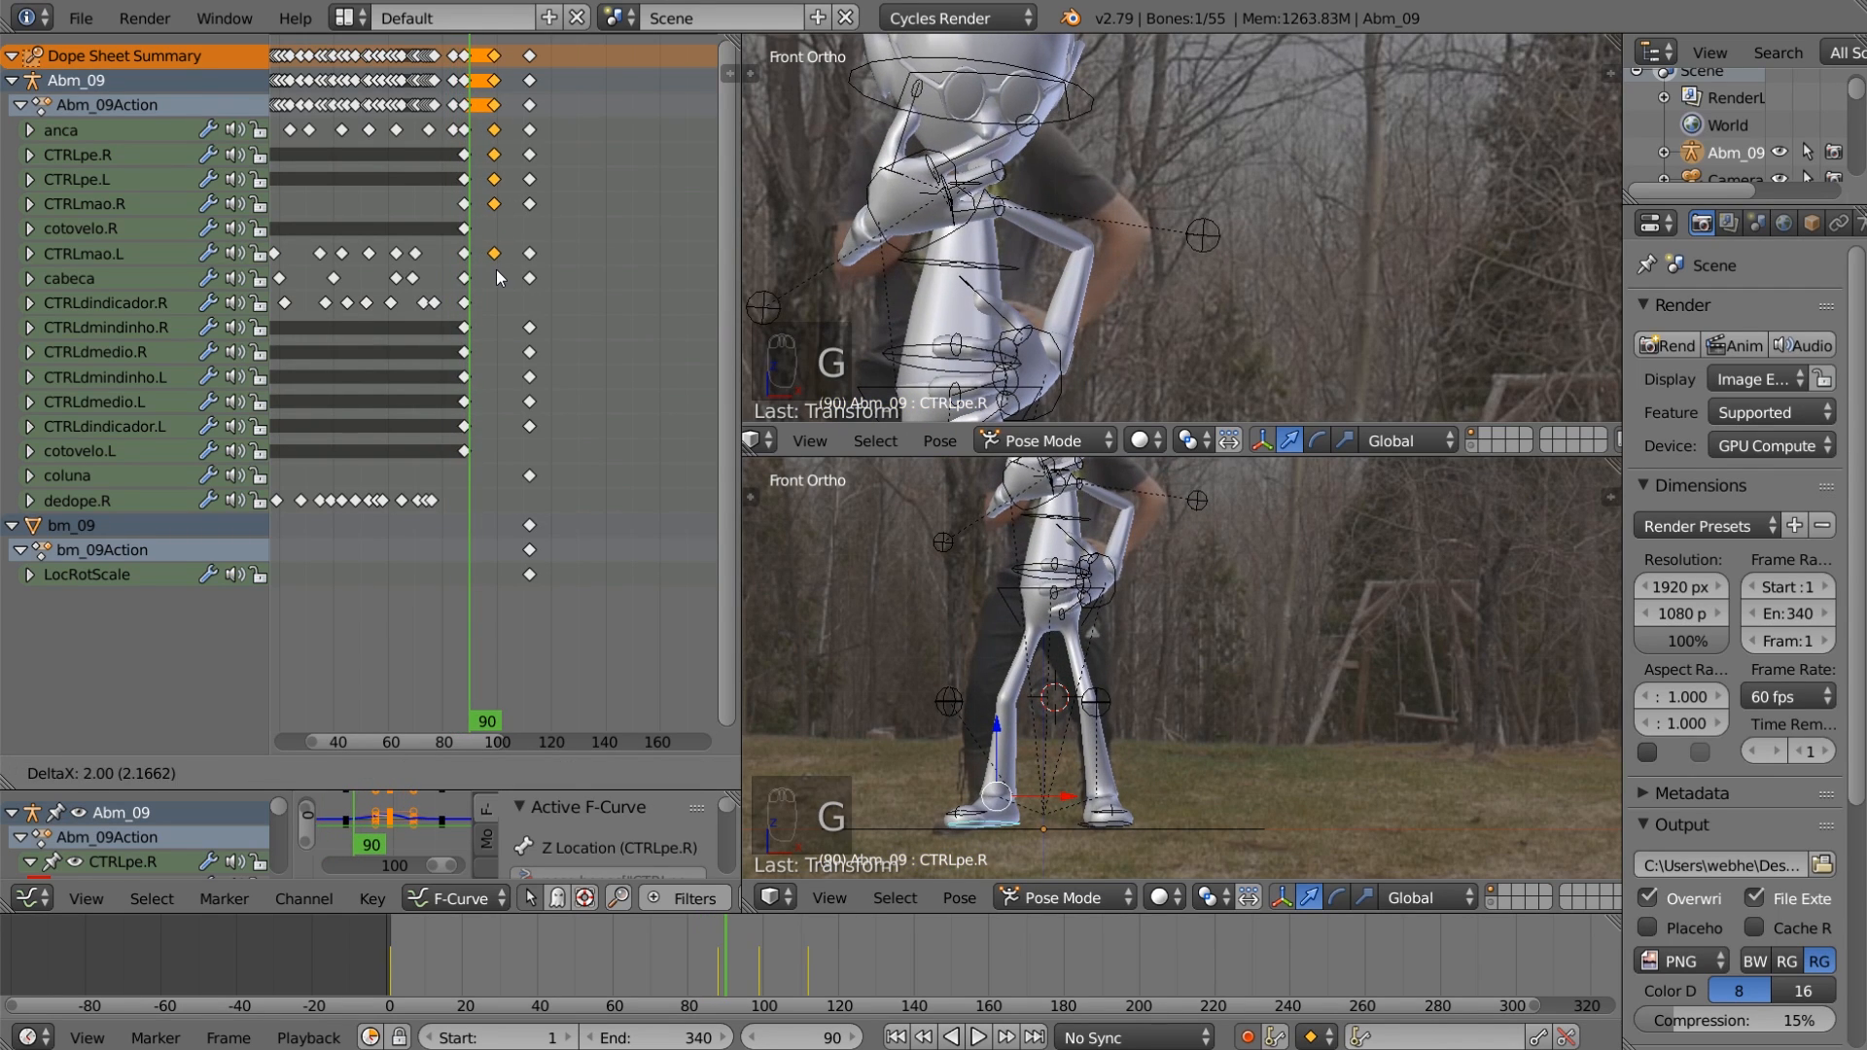
{"action": "left_click", "coordinate": [499, 278]}
Step: Select the hip control (anca) and step frame by frame around the take-off up to frame 92, comparing the pose with the footage
{"action": "key", "text": "Left"}
{"action": "key", "text": "Left"}
{"action": "key", "text": "Left"}
{"action": "key", "text": "Left"}
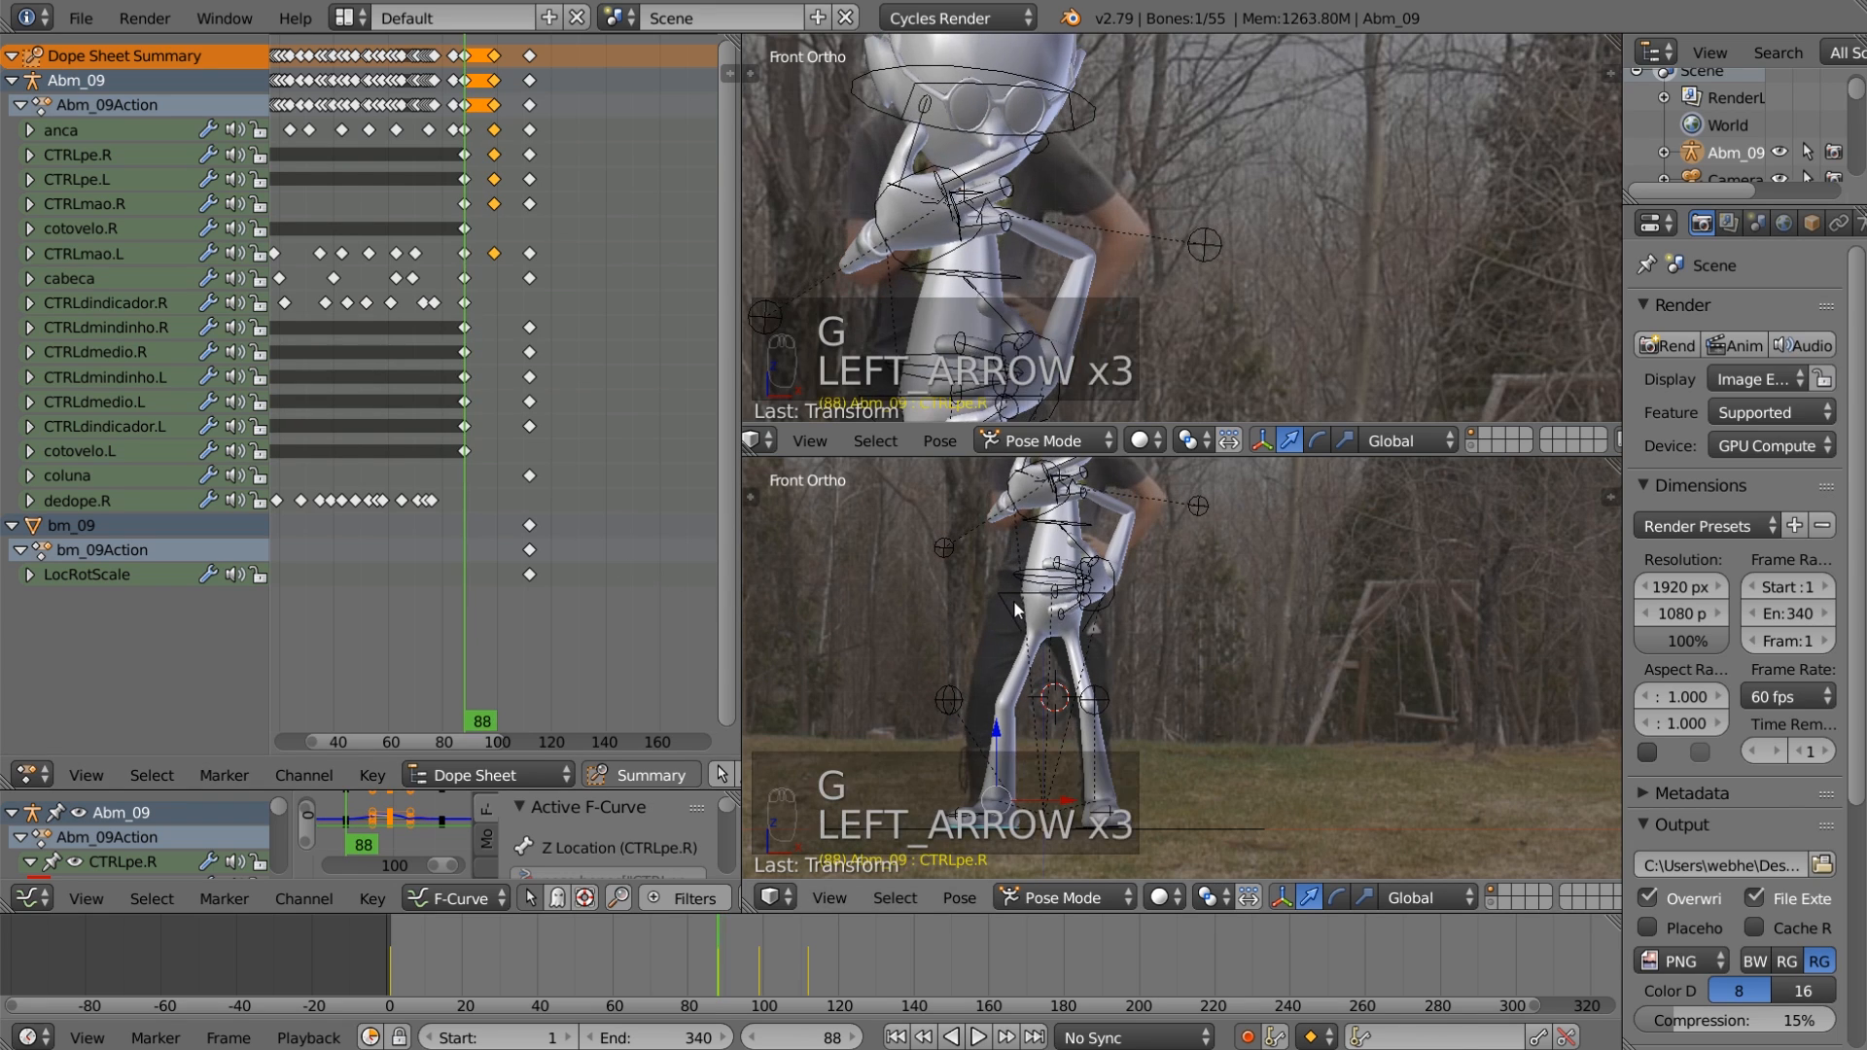
{"action": "right_click", "coordinate": [1005, 606]}
{"action": "key", "text": "Left"}
{"action": "key", "text": "Left"}
{"action": "key", "text": "Left"}
{"action": "key", "text": "Right"}
{"action": "key", "text": "Right"}
{"action": "key", "text": "Right"}
{"action": "key", "text": "Right"}
{"action": "key", "text": "Right"}
{"action": "key", "text": "Right"}
{"action": "key", "text": "Right"}
{"action": "key", "text": "Right"}
{"action": "key", "text": "Right"}
{"action": "key", "text": "Right"}
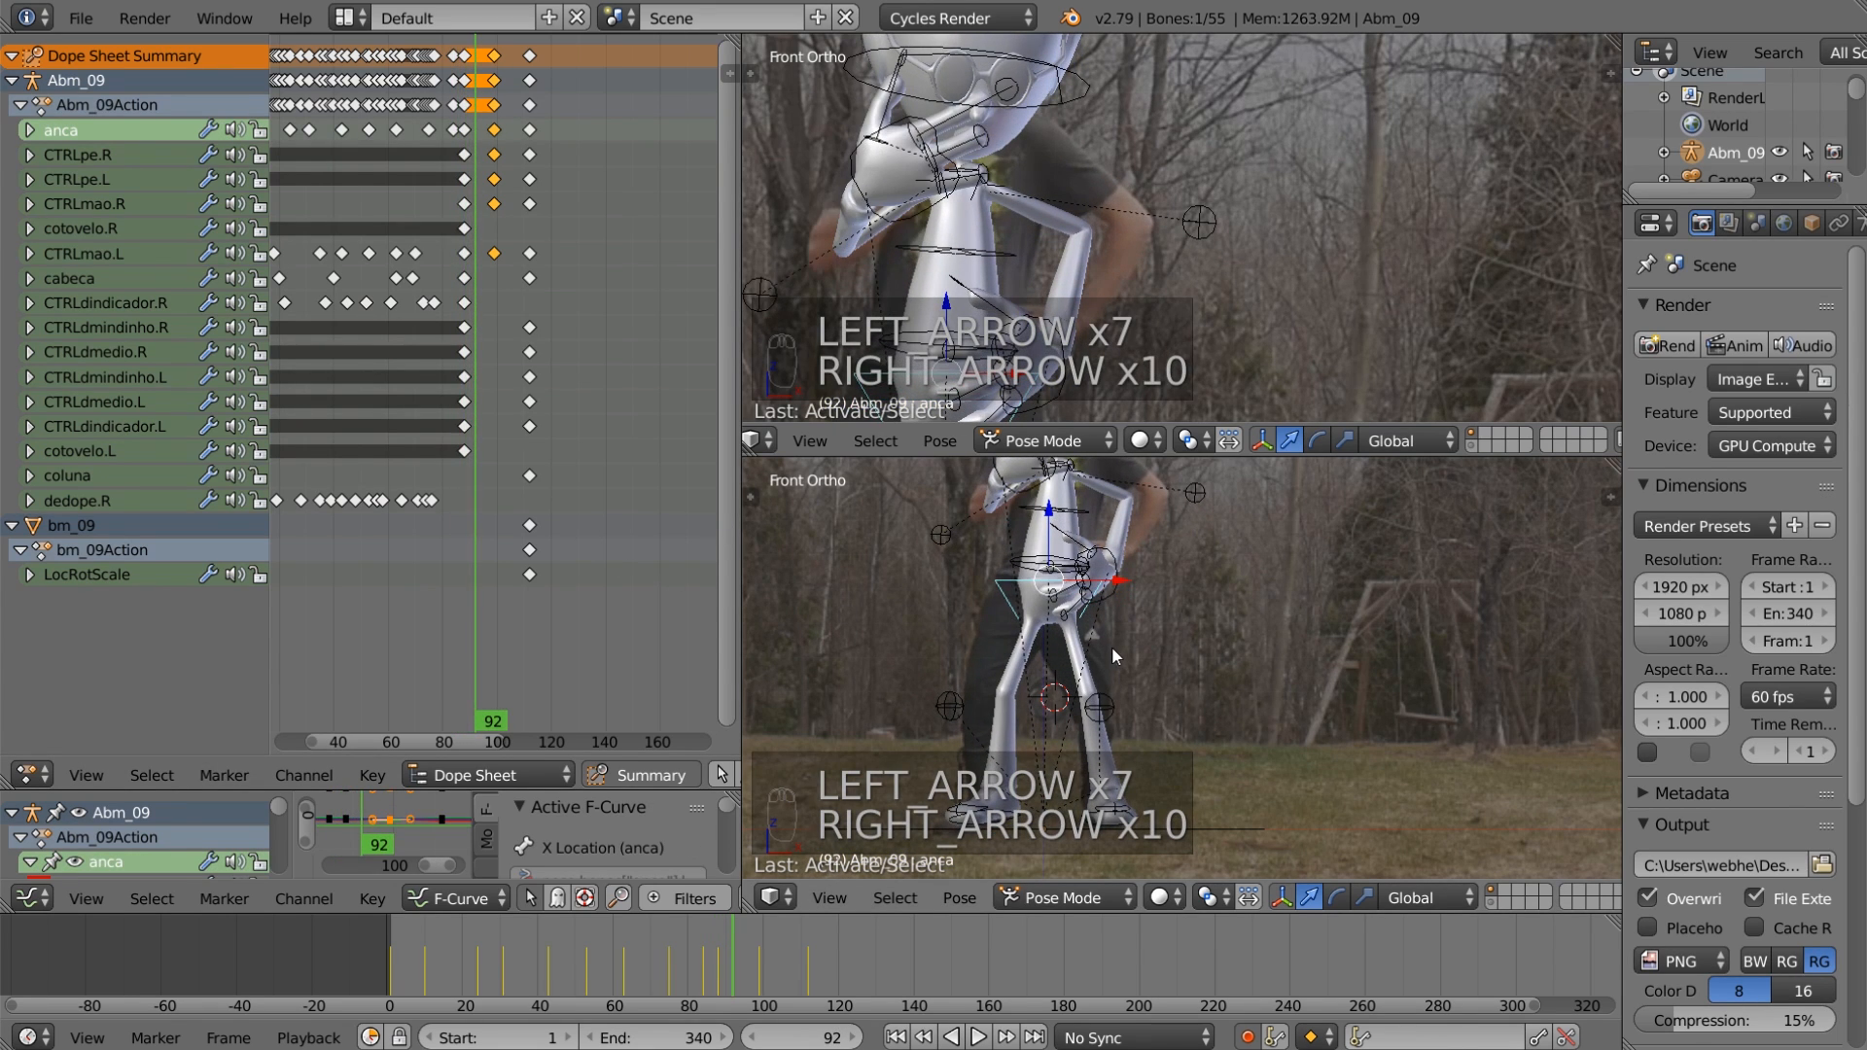
Step: With the hip and both foot controls selected at frame 92, nudge them slightly along Z to record keys, leaving the mestre control out
{"action": "middle_click_drag", "start_coordinate": [1095, 733], "coordinate": [1087, 657], "text": "shift"}
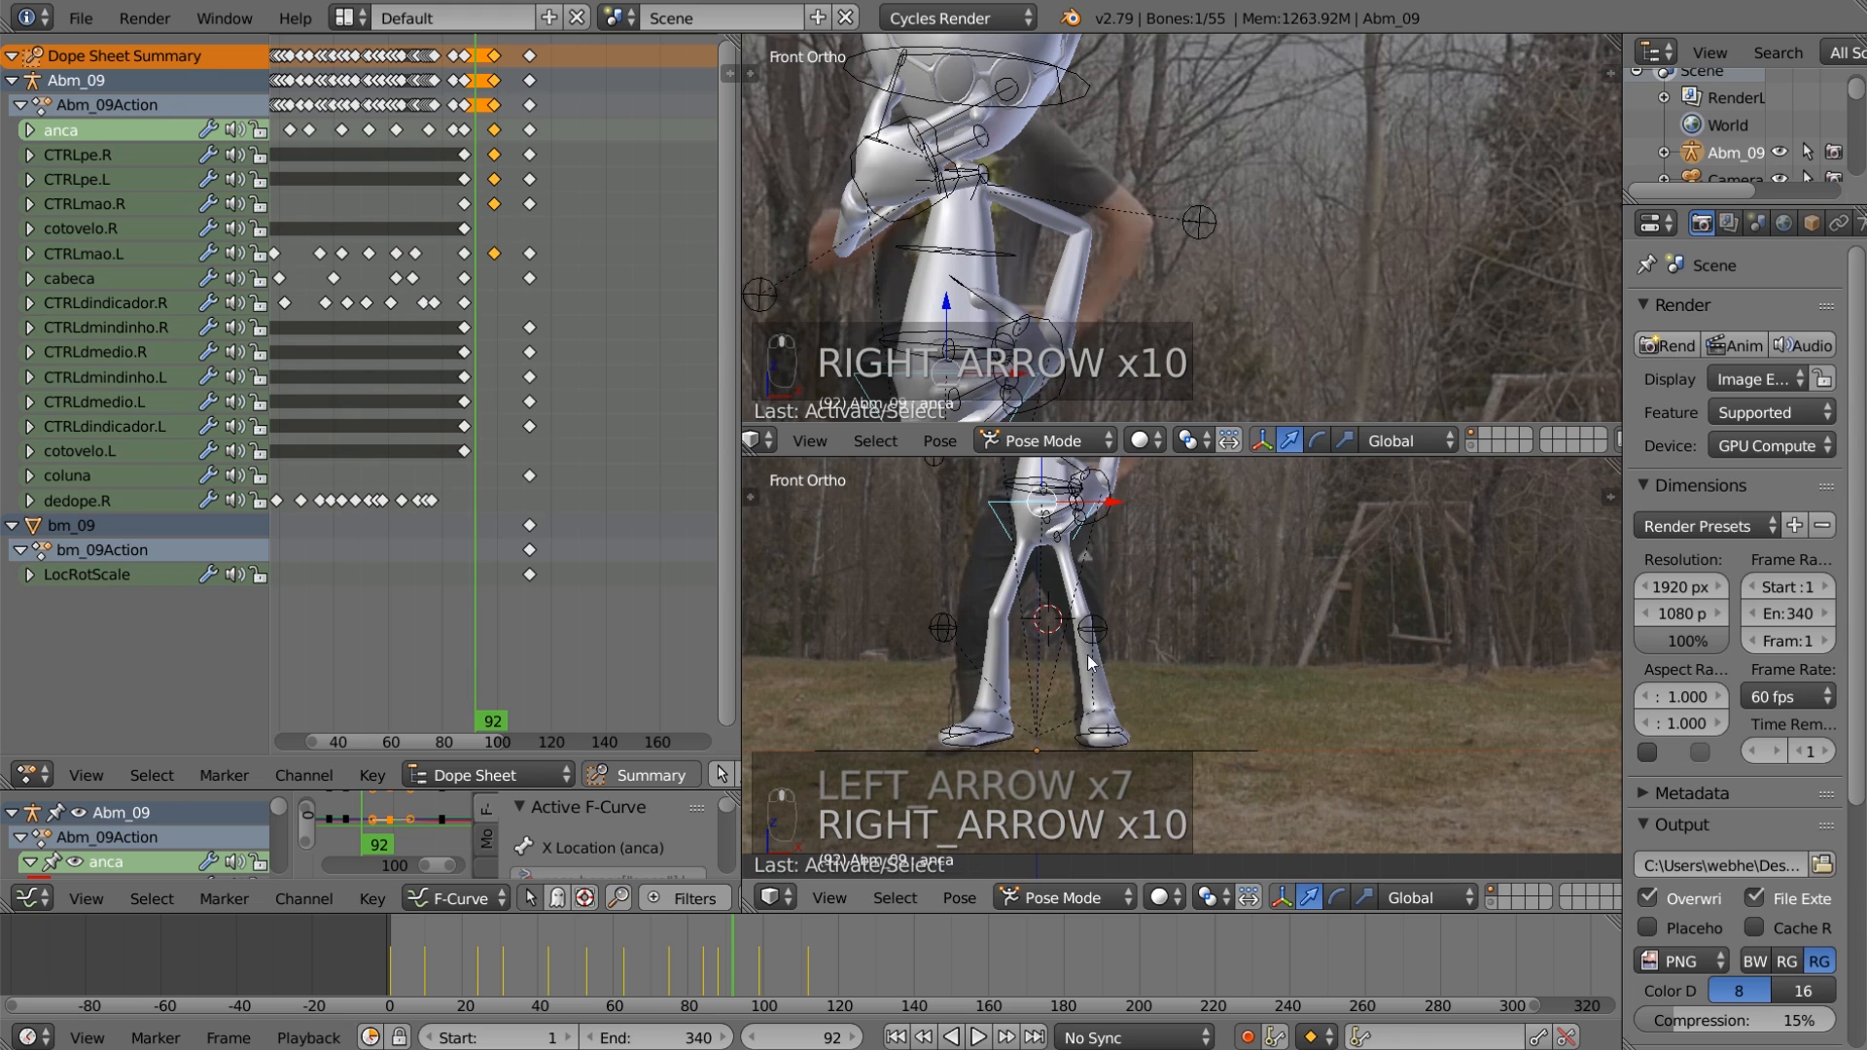
{"action": "right_click", "coordinate": [1016, 745]}
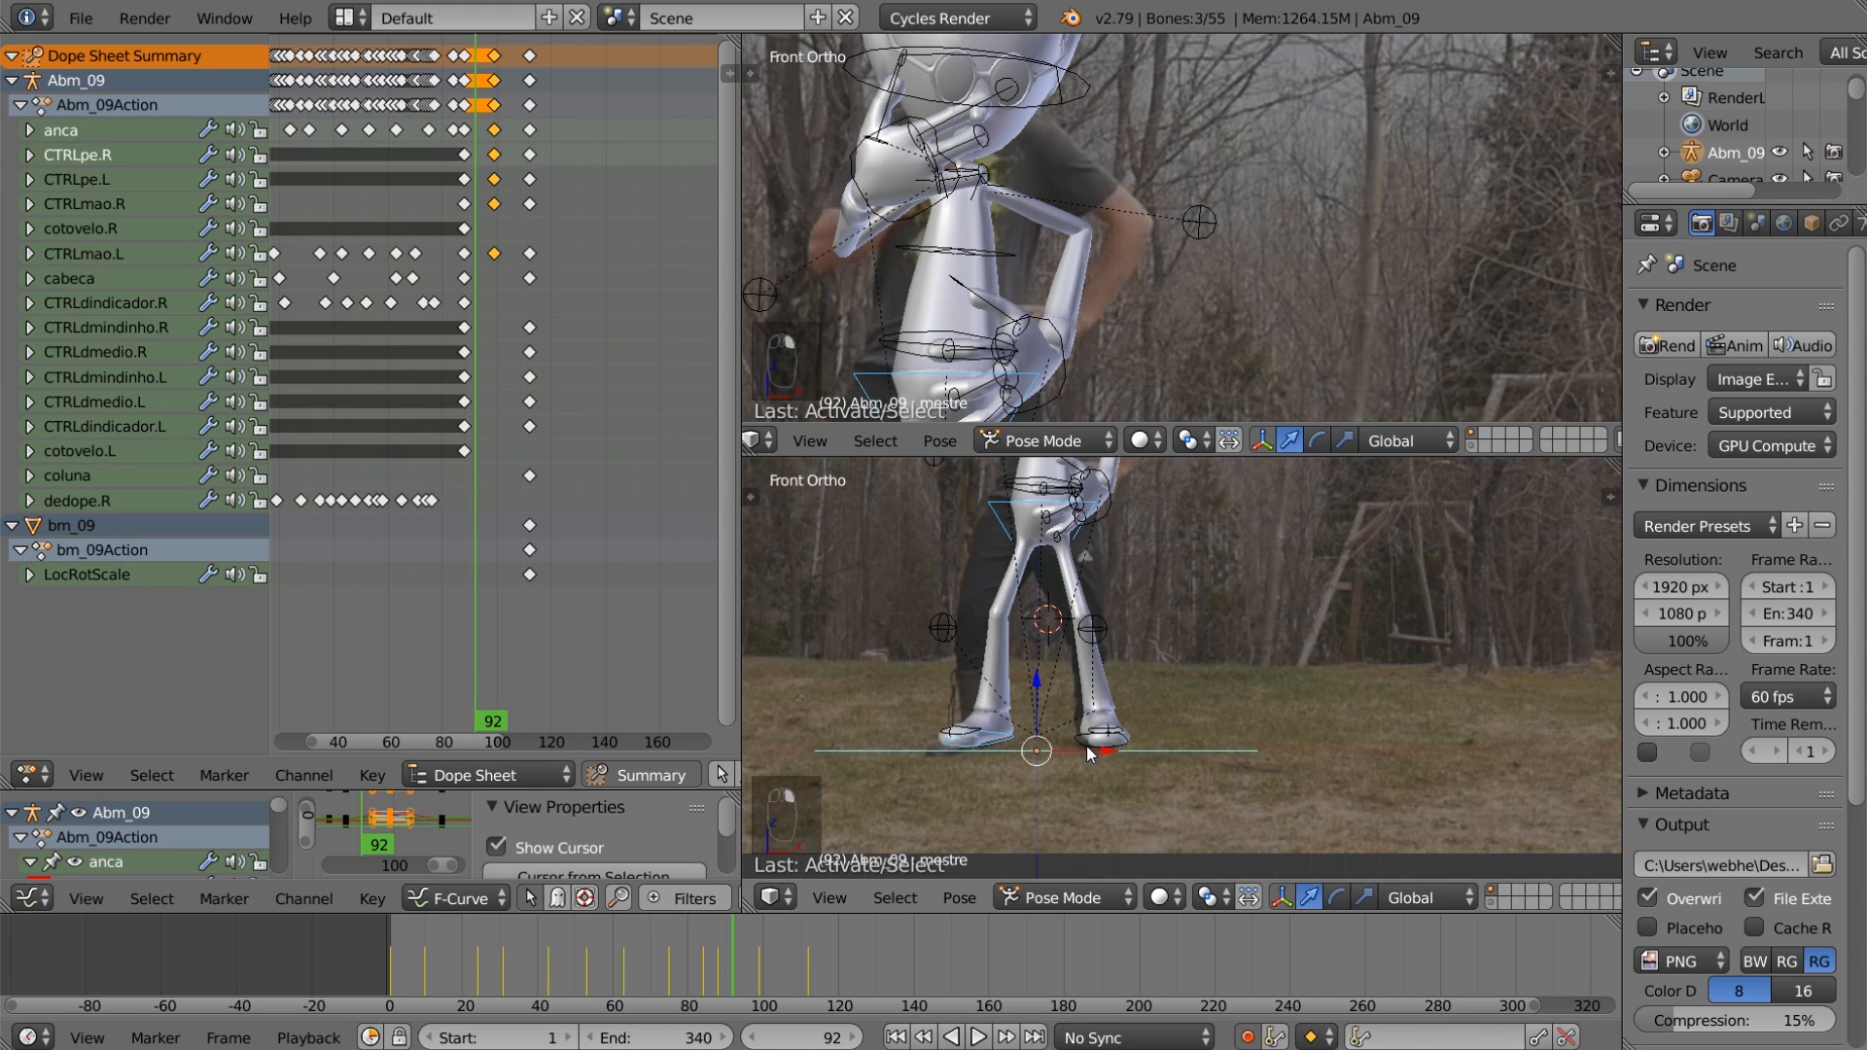
{"action": "key", "text": "ctrl+z"}
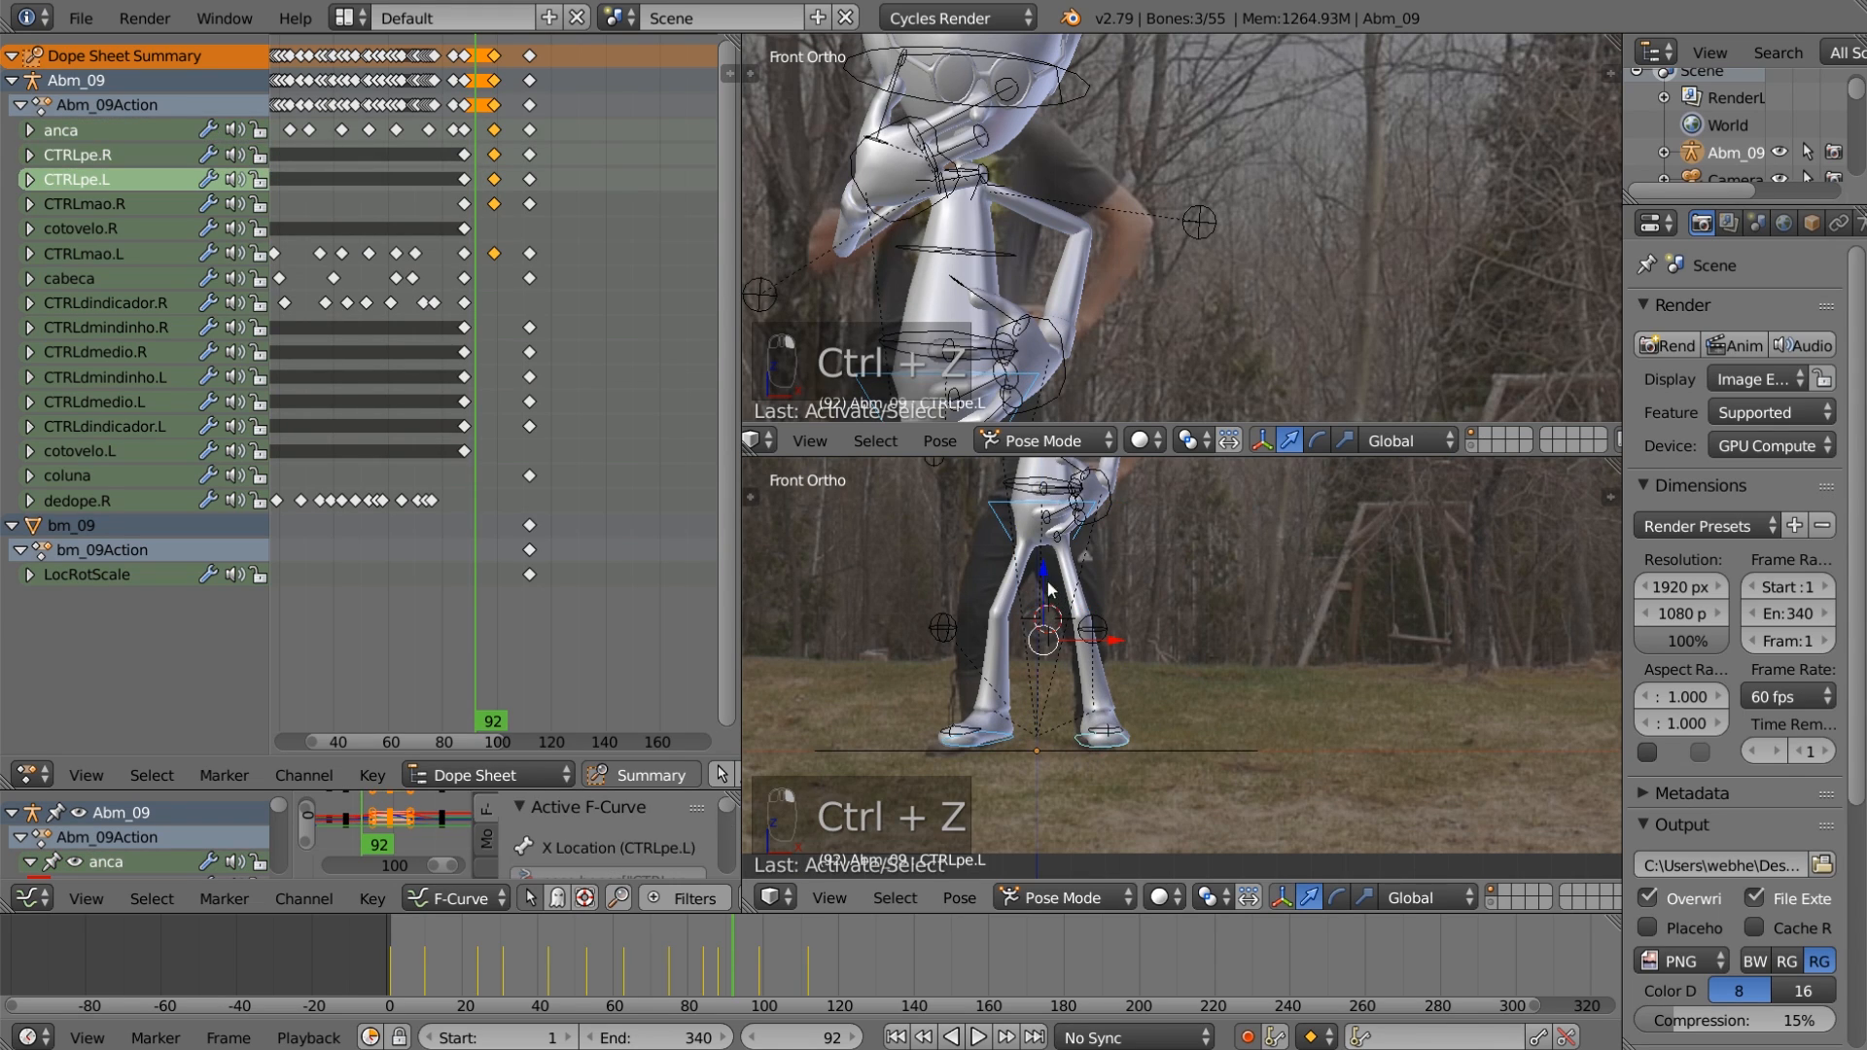
{"action": "key", "text": "g"}
{"action": "key", "text": "z"}
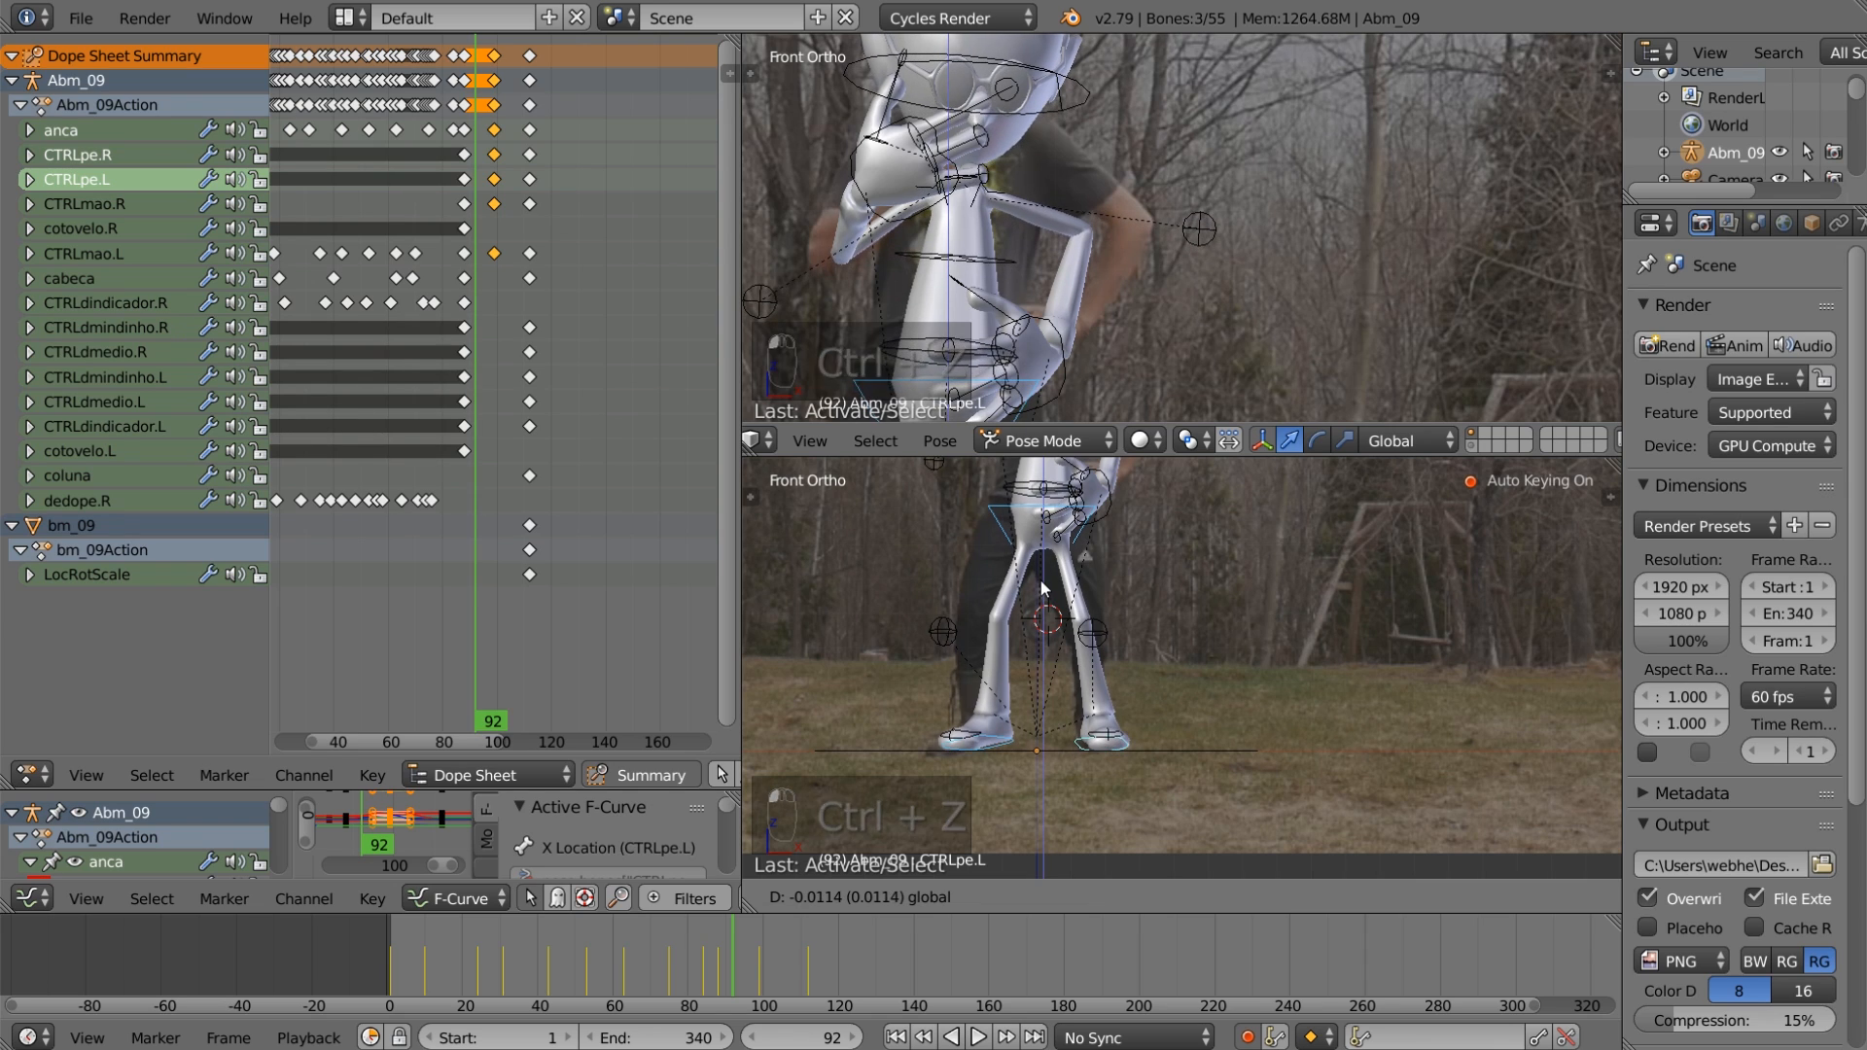
{"action": "left_click", "coordinate": [1041, 587]}
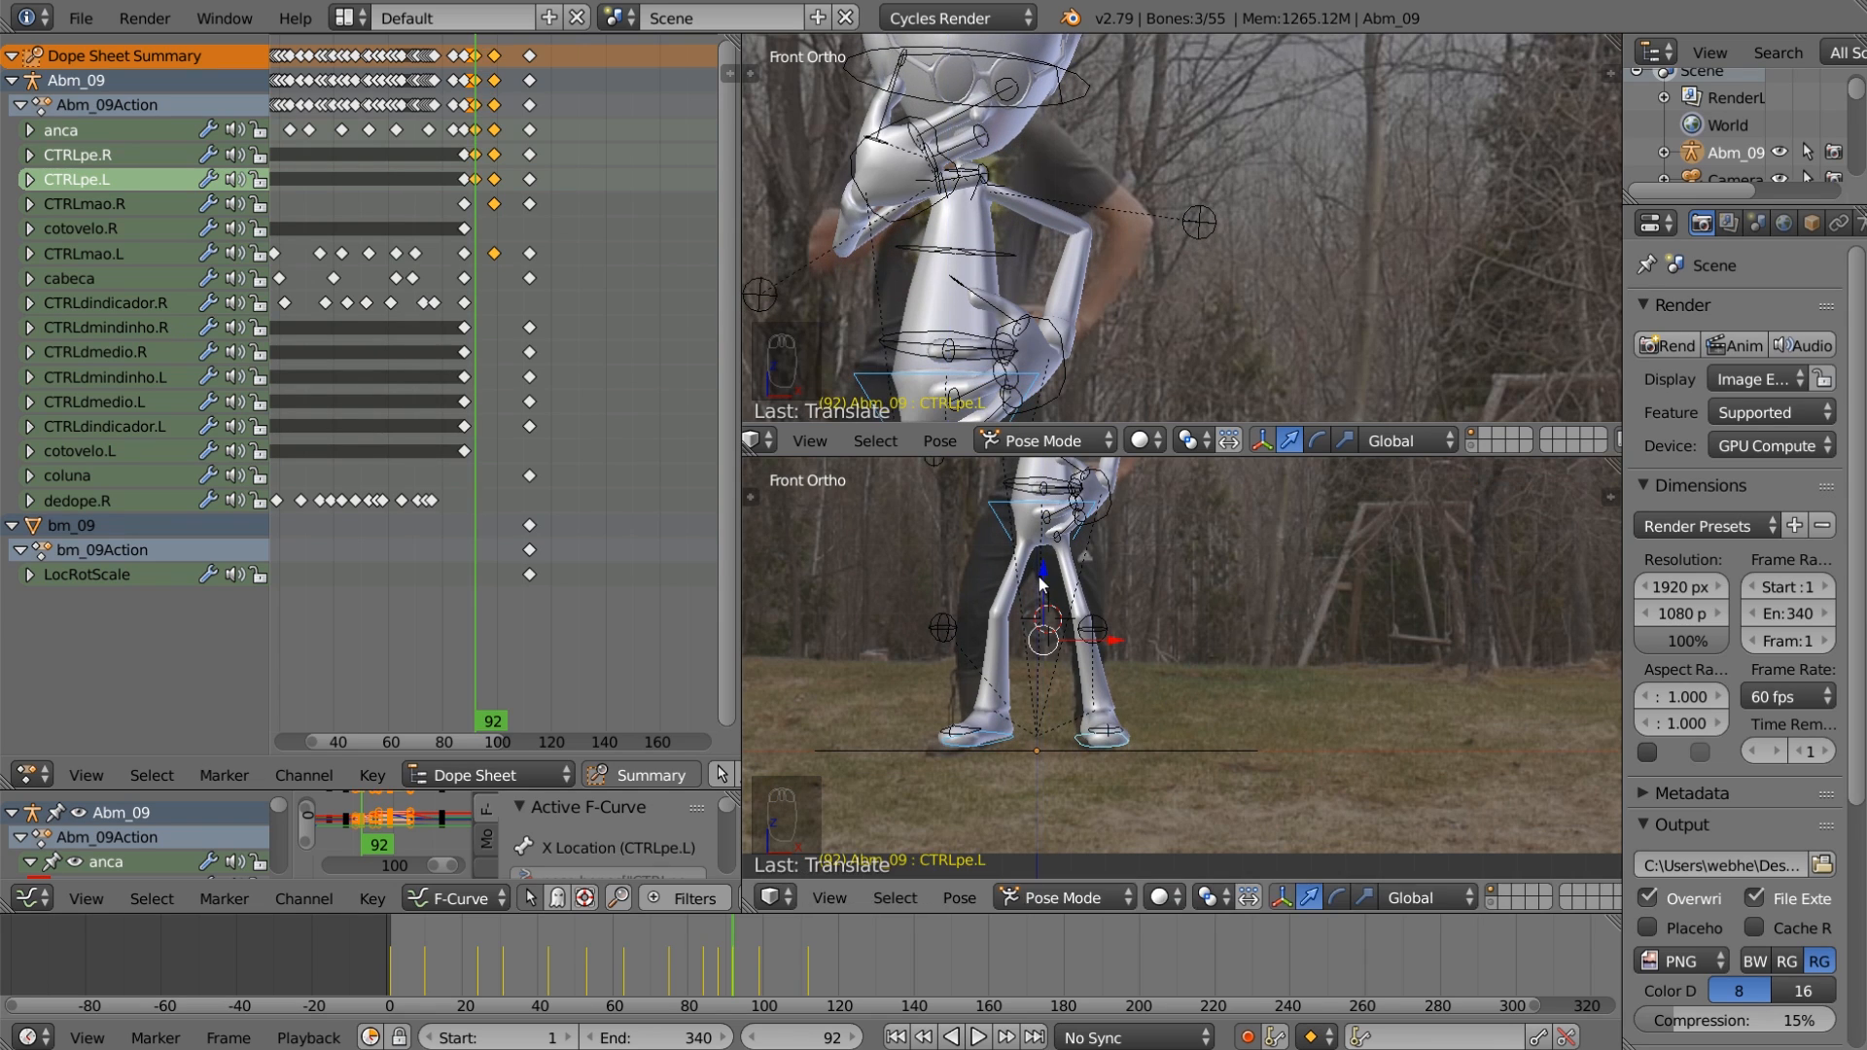
Step: Select only the hip control (anca) and lower it slightly along Z at frame 92
{"action": "right_click", "coordinate": [1021, 511]}
{"action": "scroll", "coordinate": [1043, 465], "scroll_direction": "down", "scroll_amount": 1}
{"action": "middle_click_drag", "start_coordinate": [1060, 464], "coordinate": [1045, 500], "text": "shift"}
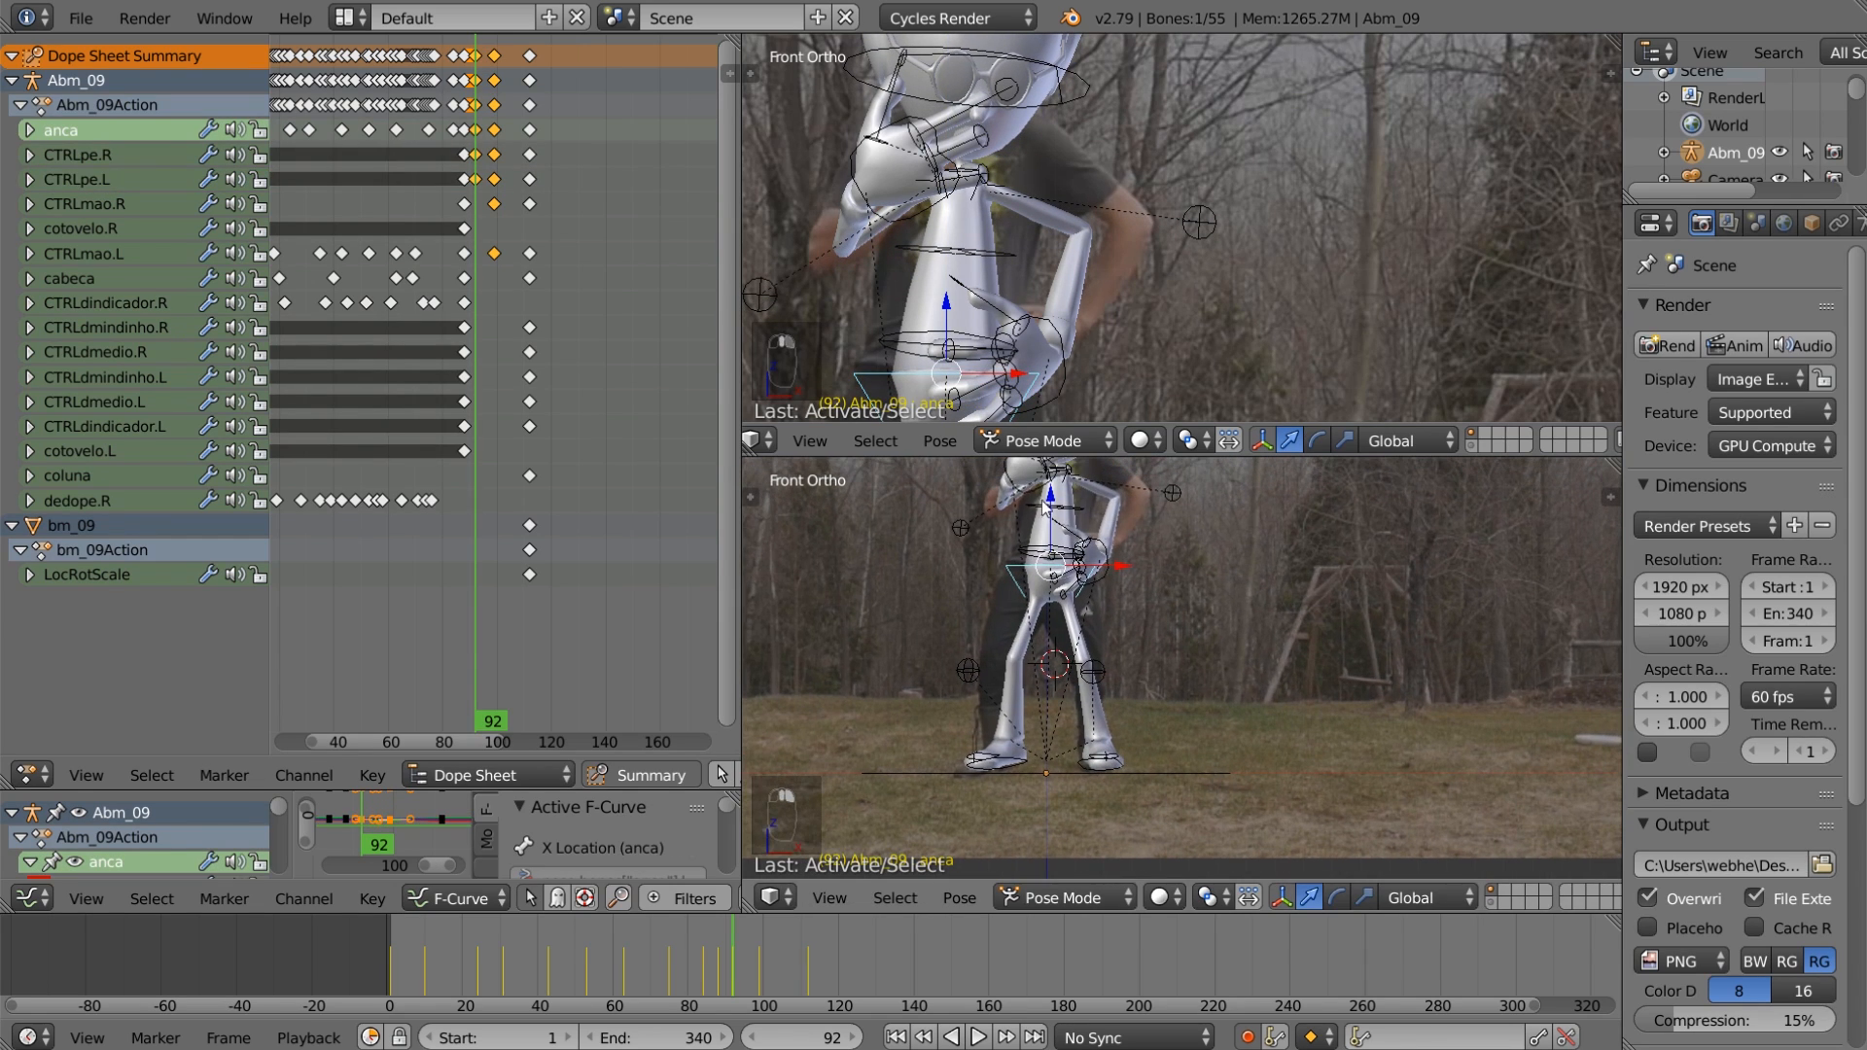
{"action": "left_click_drag", "start_coordinate": [1048, 497], "coordinate": [1050, 514]}
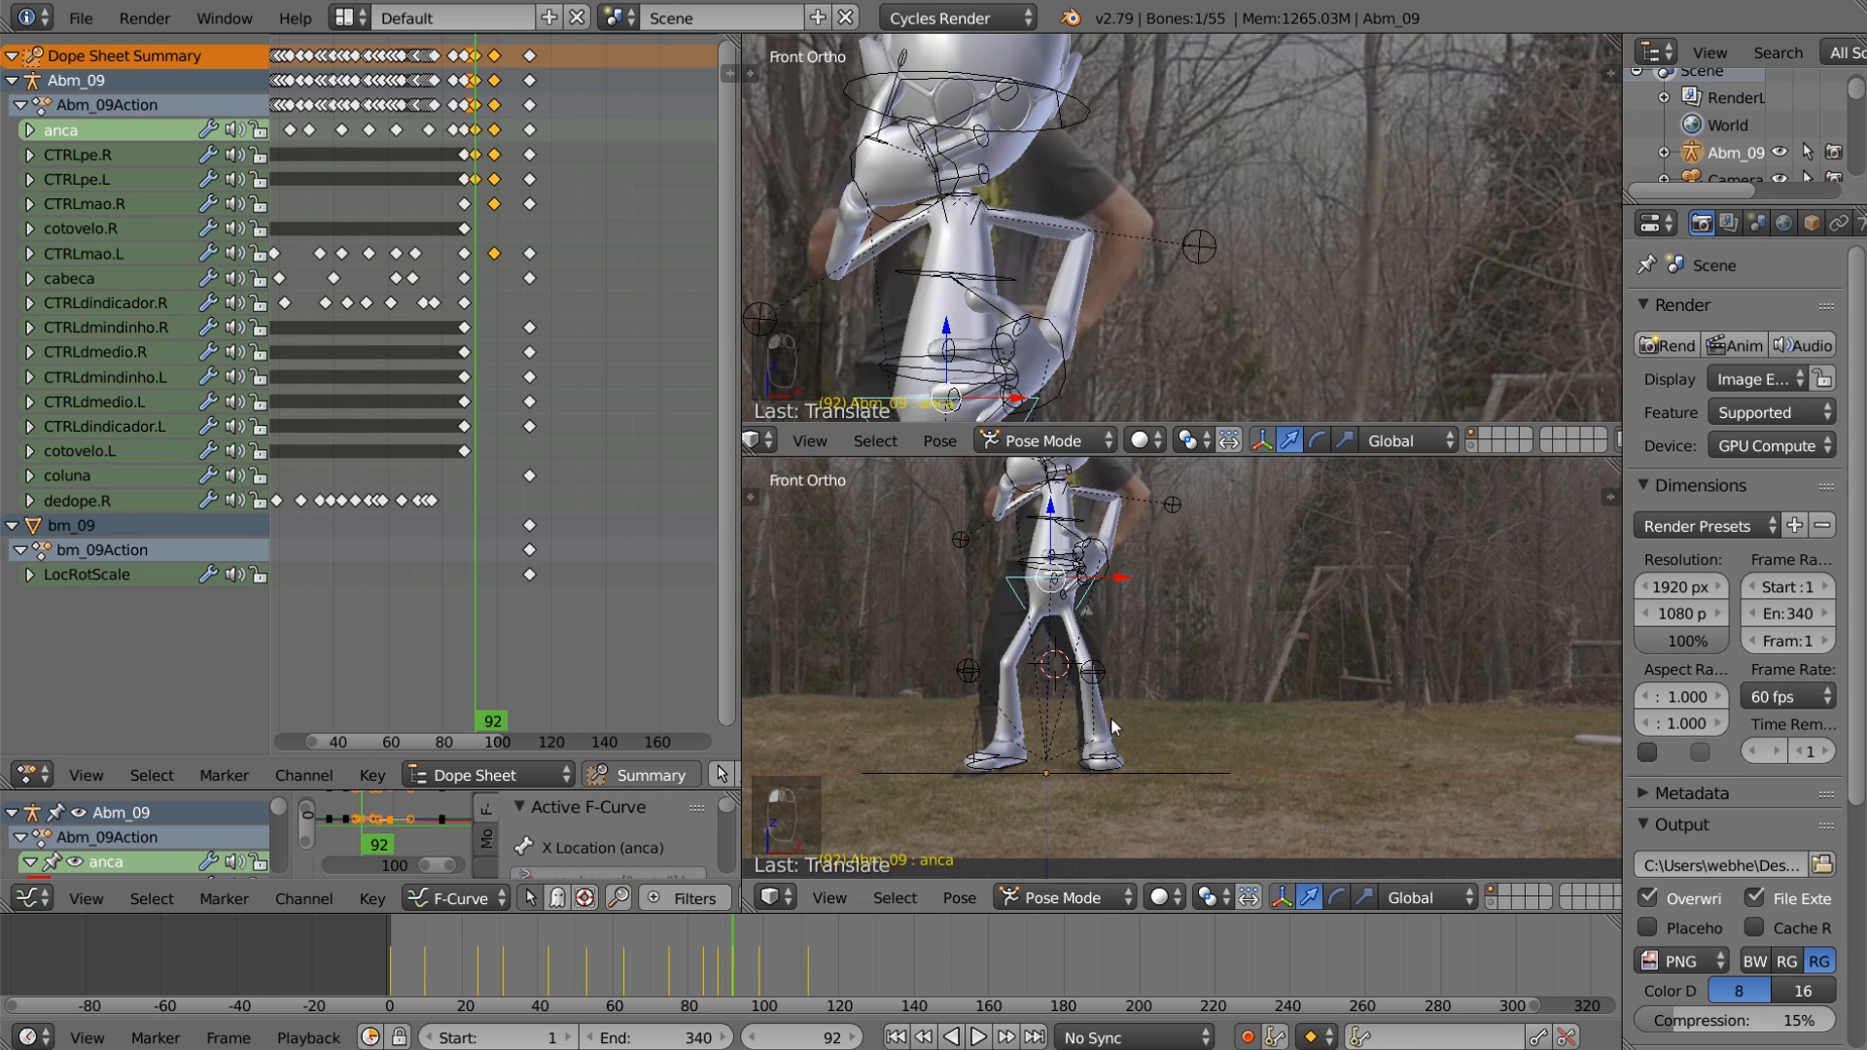
Step: Step back and forth between frame 85 and the frames after 92, comparing the lowered hip's motion with the footage
{"action": "key", "text": "Left"}
{"action": "key", "text": "Left"}
{"action": "key", "text": "Left"}
{"action": "key", "text": "Left"}
{"action": "key", "text": "Left"}
{"action": "key", "text": "Left"}
{"action": "key", "text": "Left"}
{"action": "key", "text": "Right"}
{"action": "key", "text": "Right"}
{"action": "key", "text": "Right"}
{"action": "key", "text": "Right"}
{"action": "key", "text": "Right"}
{"action": "key", "text": "Right"}
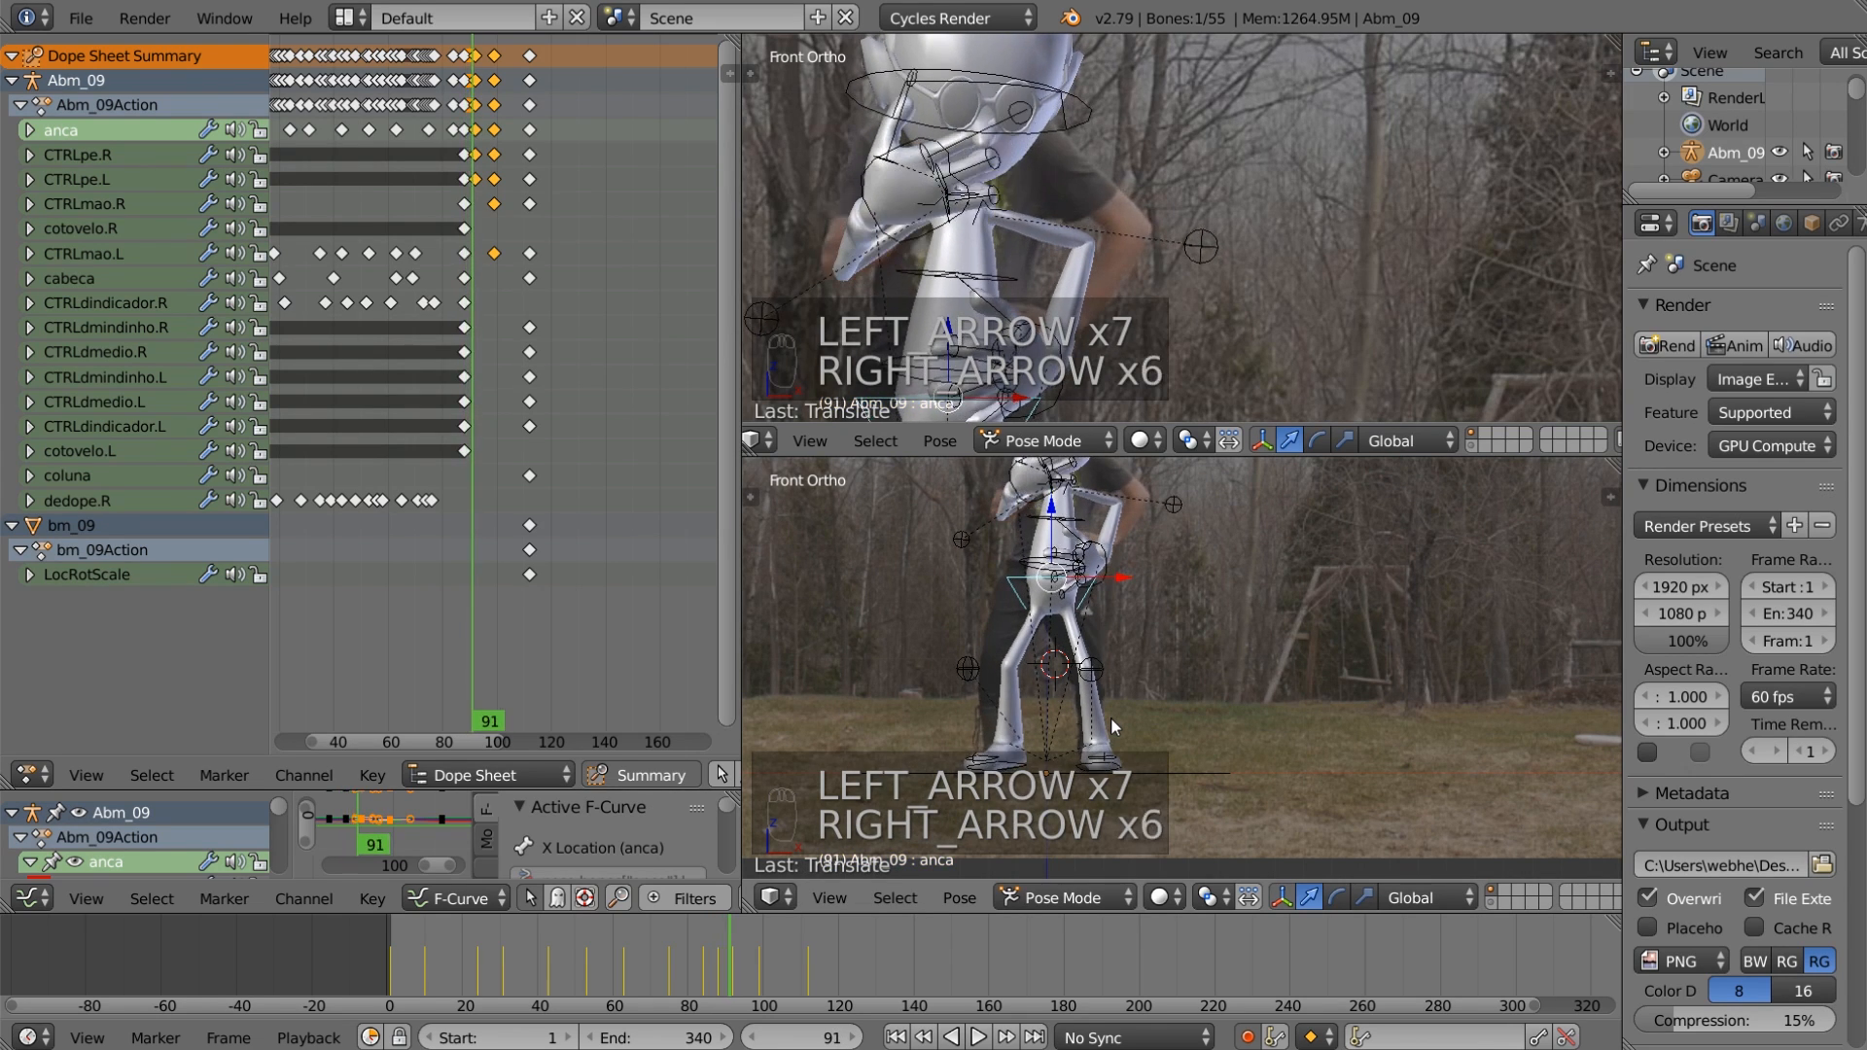
{"action": "key", "text": "Right"}
{"action": "key", "text": "Right"}
{"action": "key", "text": "Right"}
{"action": "key", "text": "Right"}
{"action": "key", "text": "Right"}
{"action": "key", "text": "Right"}
{"action": "key", "text": "Right"}
{"action": "key", "text": "Left"}
{"action": "key", "text": "Left"}
{"action": "key", "text": "Left"}
{"action": "key", "text": "Left"}
{"action": "key", "text": "Left"}
{"action": "key", "text": "Left"}
{"action": "key", "text": "Left"}
{"action": "key", "text": "Left"}
{"action": "key", "text": "Left"}
{"action": "key", "text": "Left"}
{"action": "key", "text": "Left"}
{"action": "key", "text": "Left"}
{"action": "key", "text": "Left"}
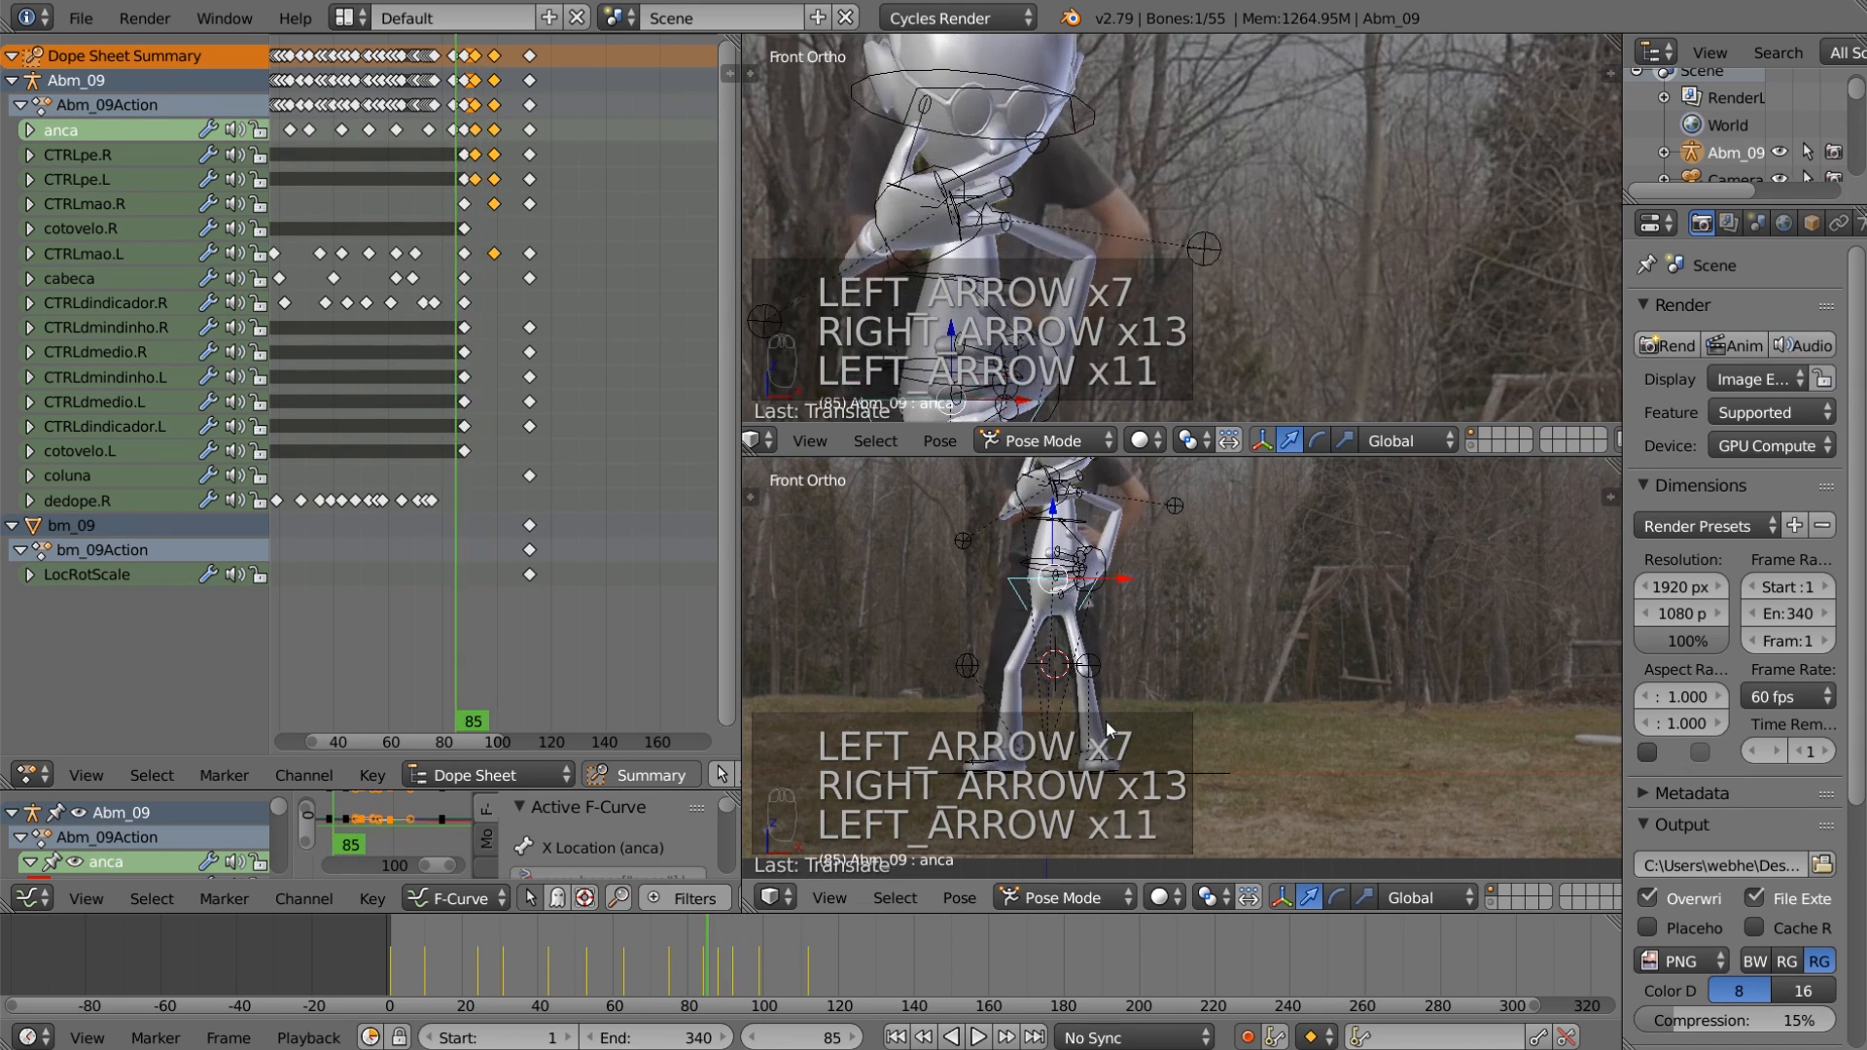
{"action": "key", "text": "Right"}
{"action": "key", "text": "Right"}
{"action": "key", "text": "Right"}
{"action": "key", "text": "Right"}
{"action": "key", "text": "Right"}
{"action": "key", "text": "Right"}
{"action": "key", "text": "Right"}
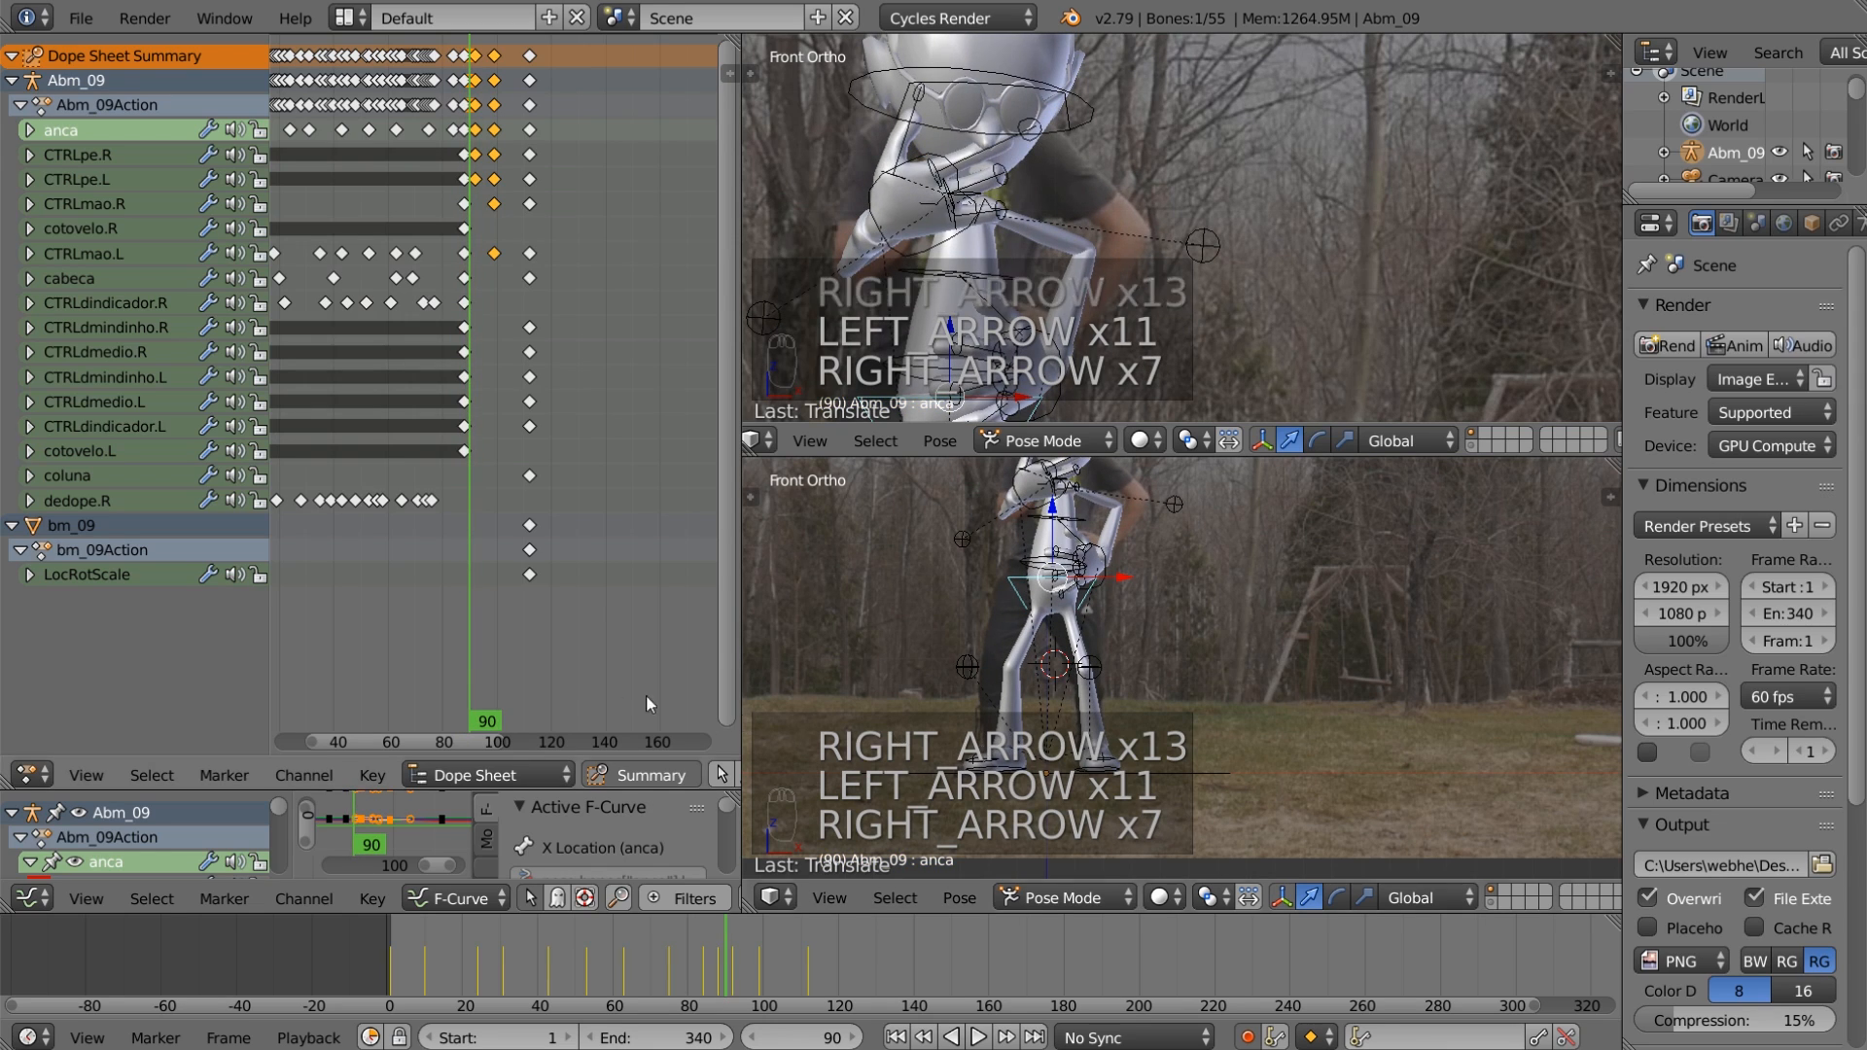
{"action": "key", "text": "Right"}
{"action": "key", "text": "Right"}
{"action": "key", "text": "Right"}
{"action": "key", "text": "Right"}
{"action": "key", "text": "Left"}
{"action": "key", "text": "Left"}
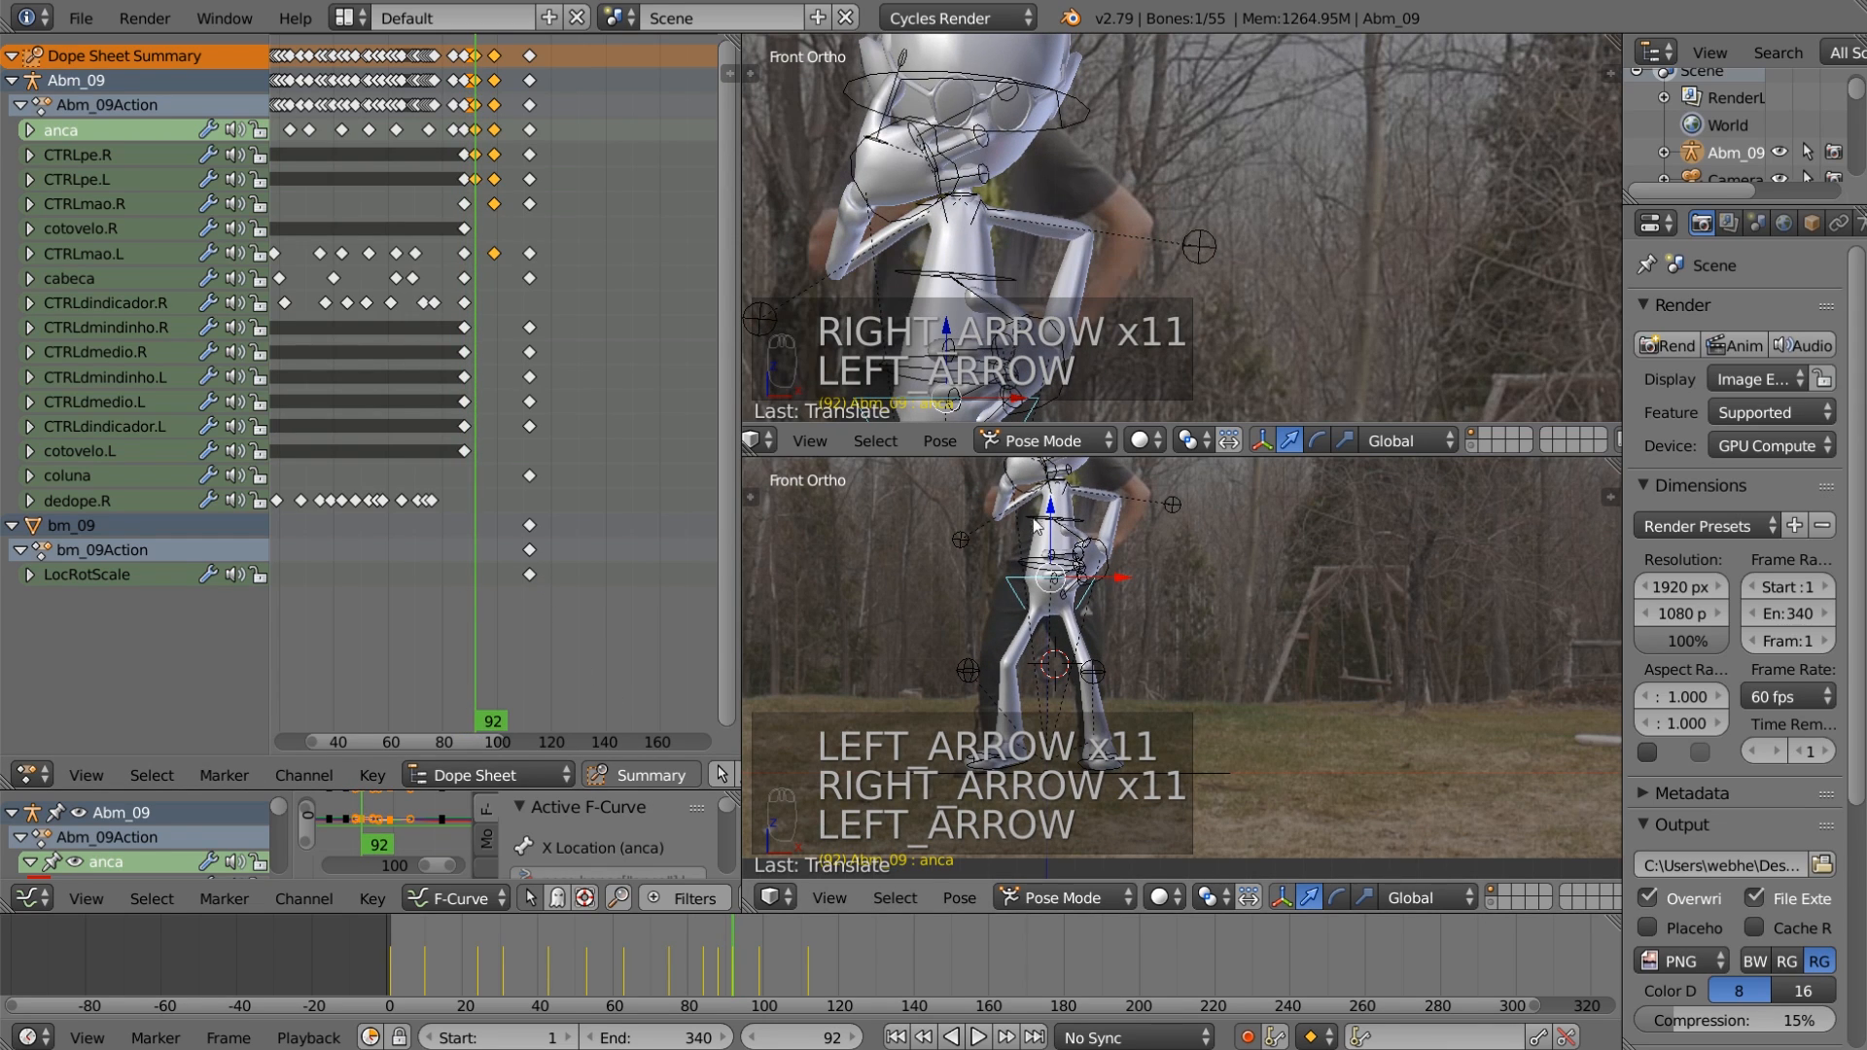
{"action": "key", "text": "Left"}
{"action": "key", "text": "Left"}
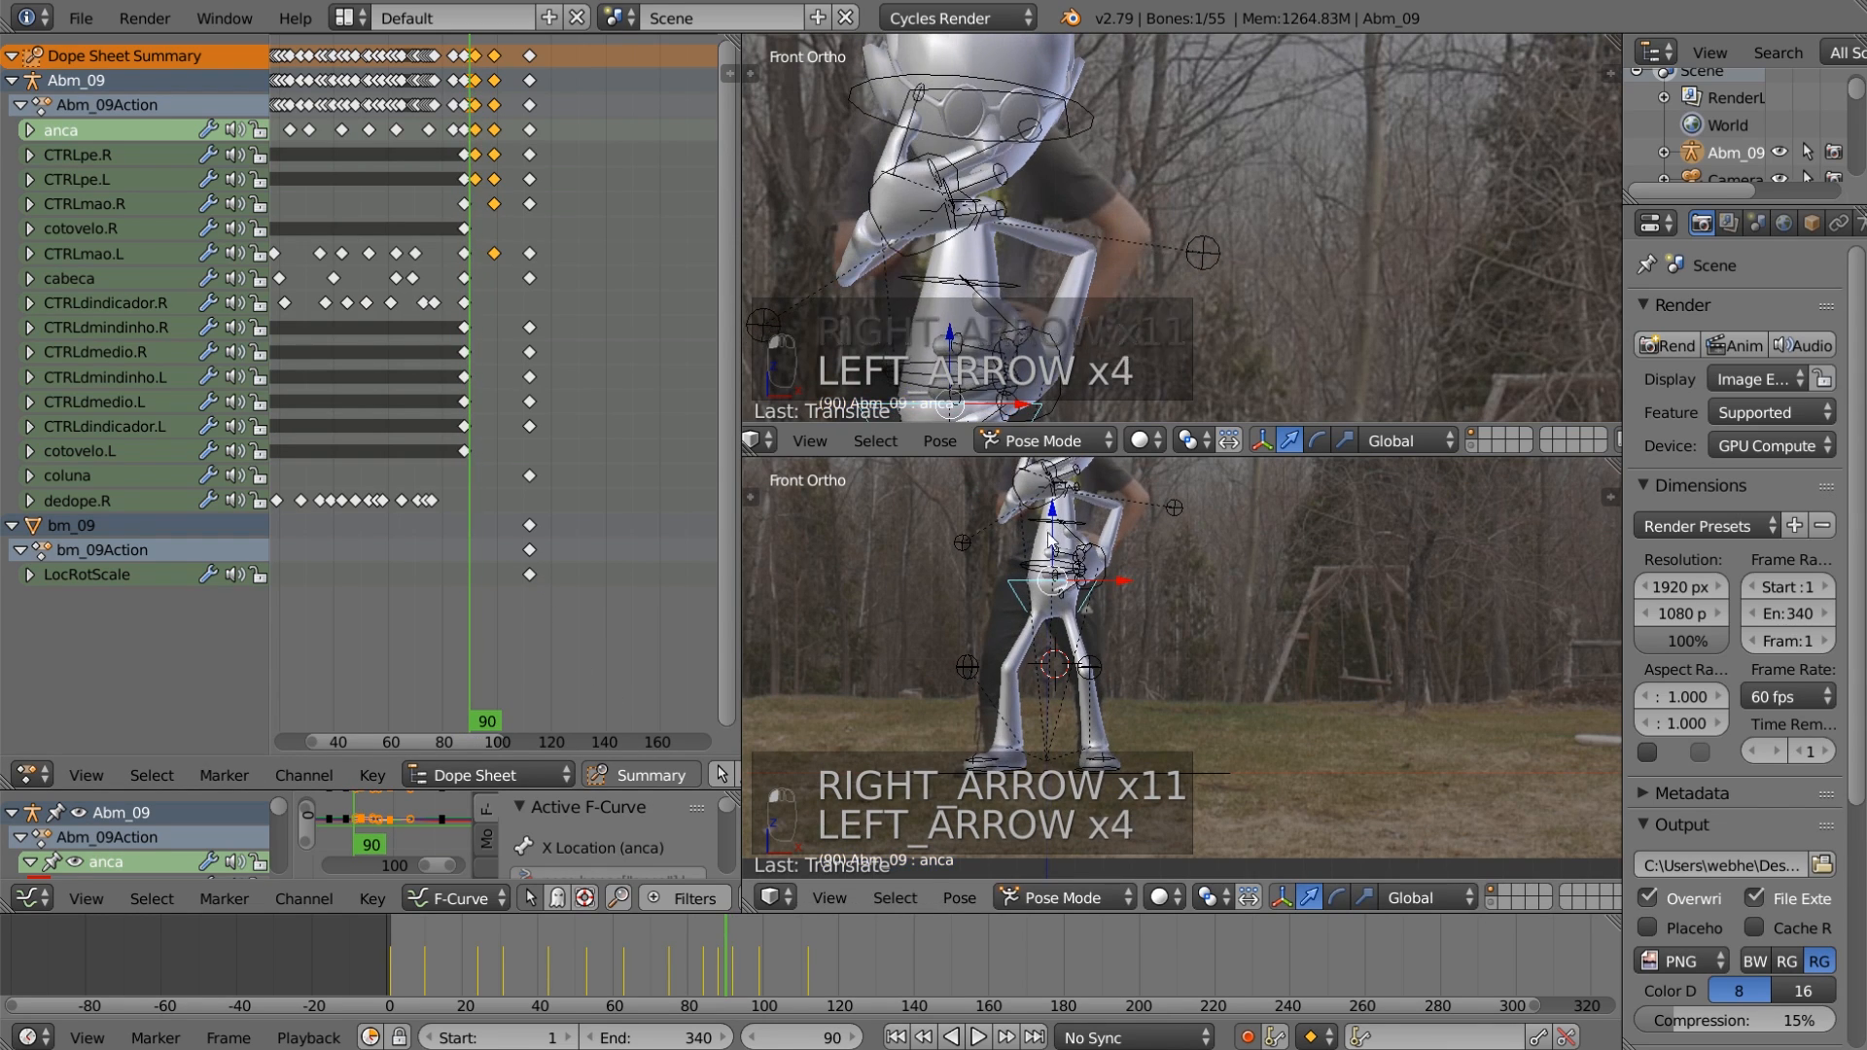
{"action": "key", "text": "Right"}
Step: Select the right foot control (CTRLpe.R) and step through the frames around 91, back to frame 87, checking the foot's movement
{"action": "right_click", "coordinate": [1017, 768]}
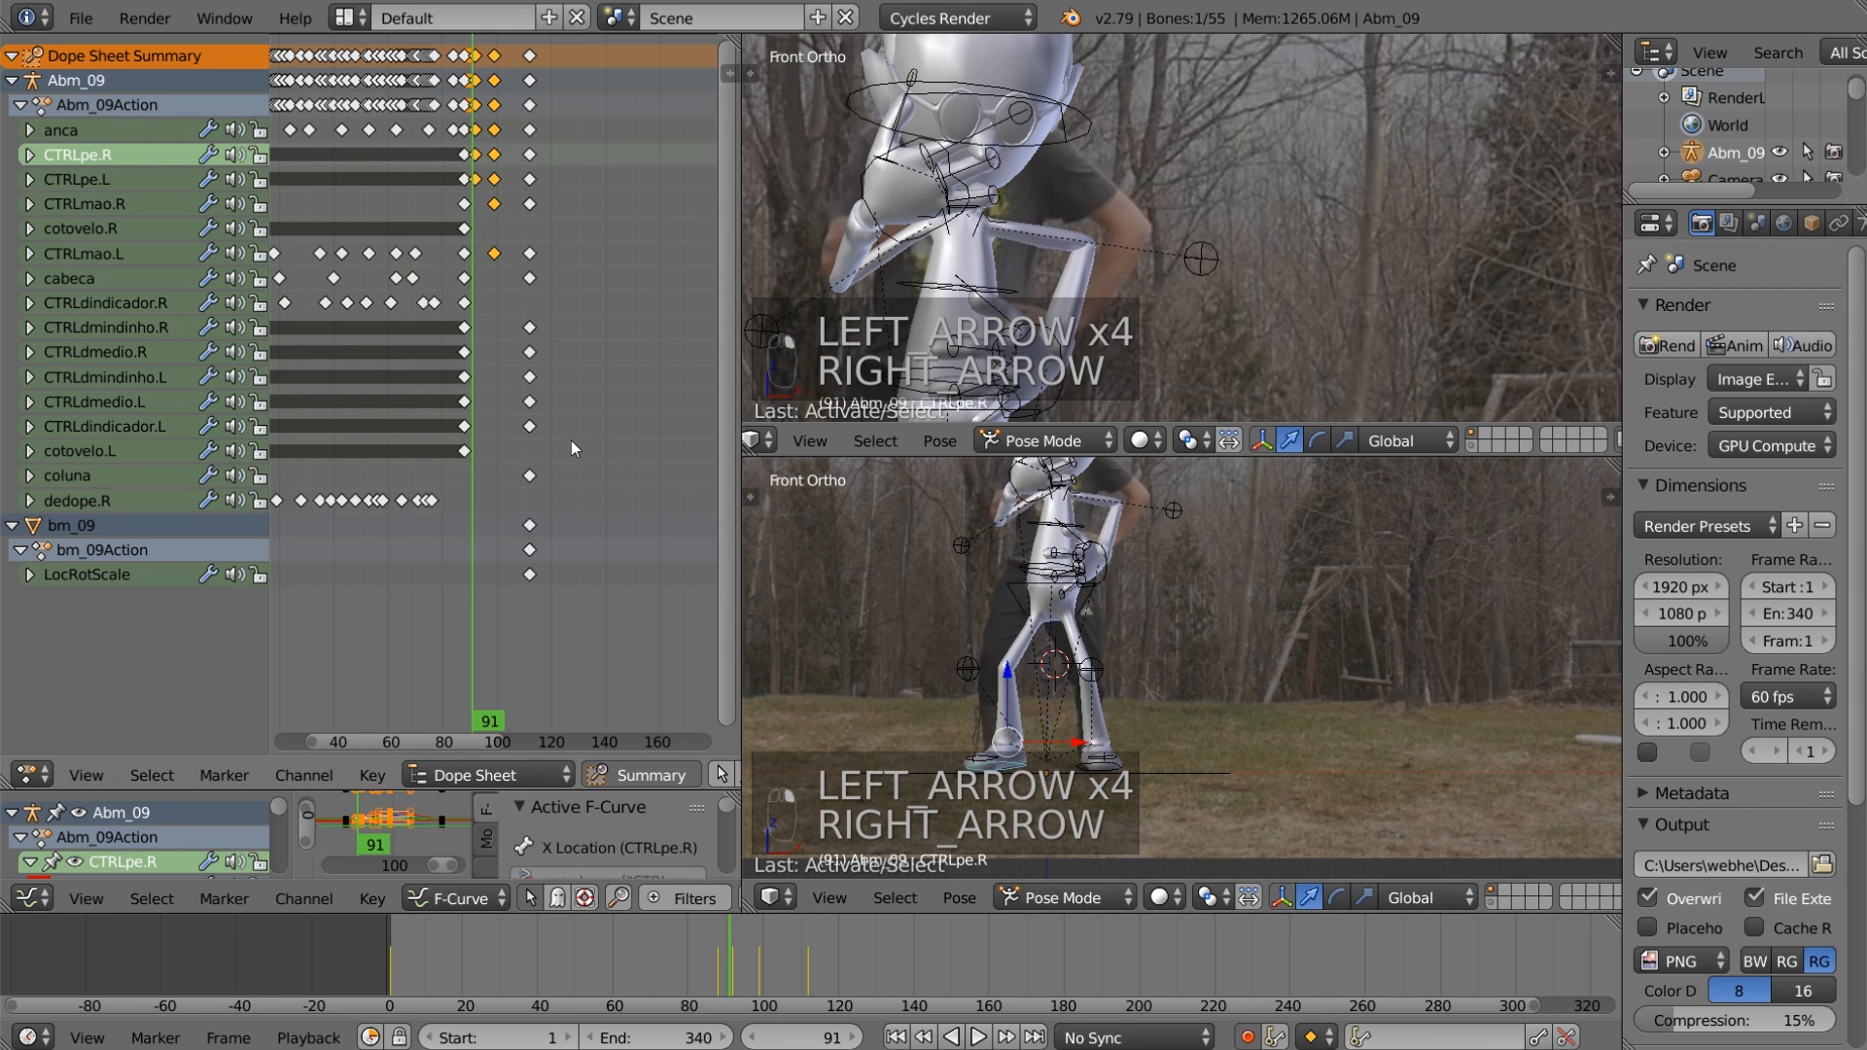
{"action": "key", "text": "Right"}
{"action": "key", "text": "Right"}
{"action": "key", "text": "Right"}
{"action": "key", "text": "Left"}
{"action": "key", "text": "Left"}
{"action": "key", "text": "Left"}
{"action": "key", "text": "Left"}
{"action": "key", "text": "Left"}
{"action": "key", "text": "Left"}
{"action": "key", "text": "Left"}
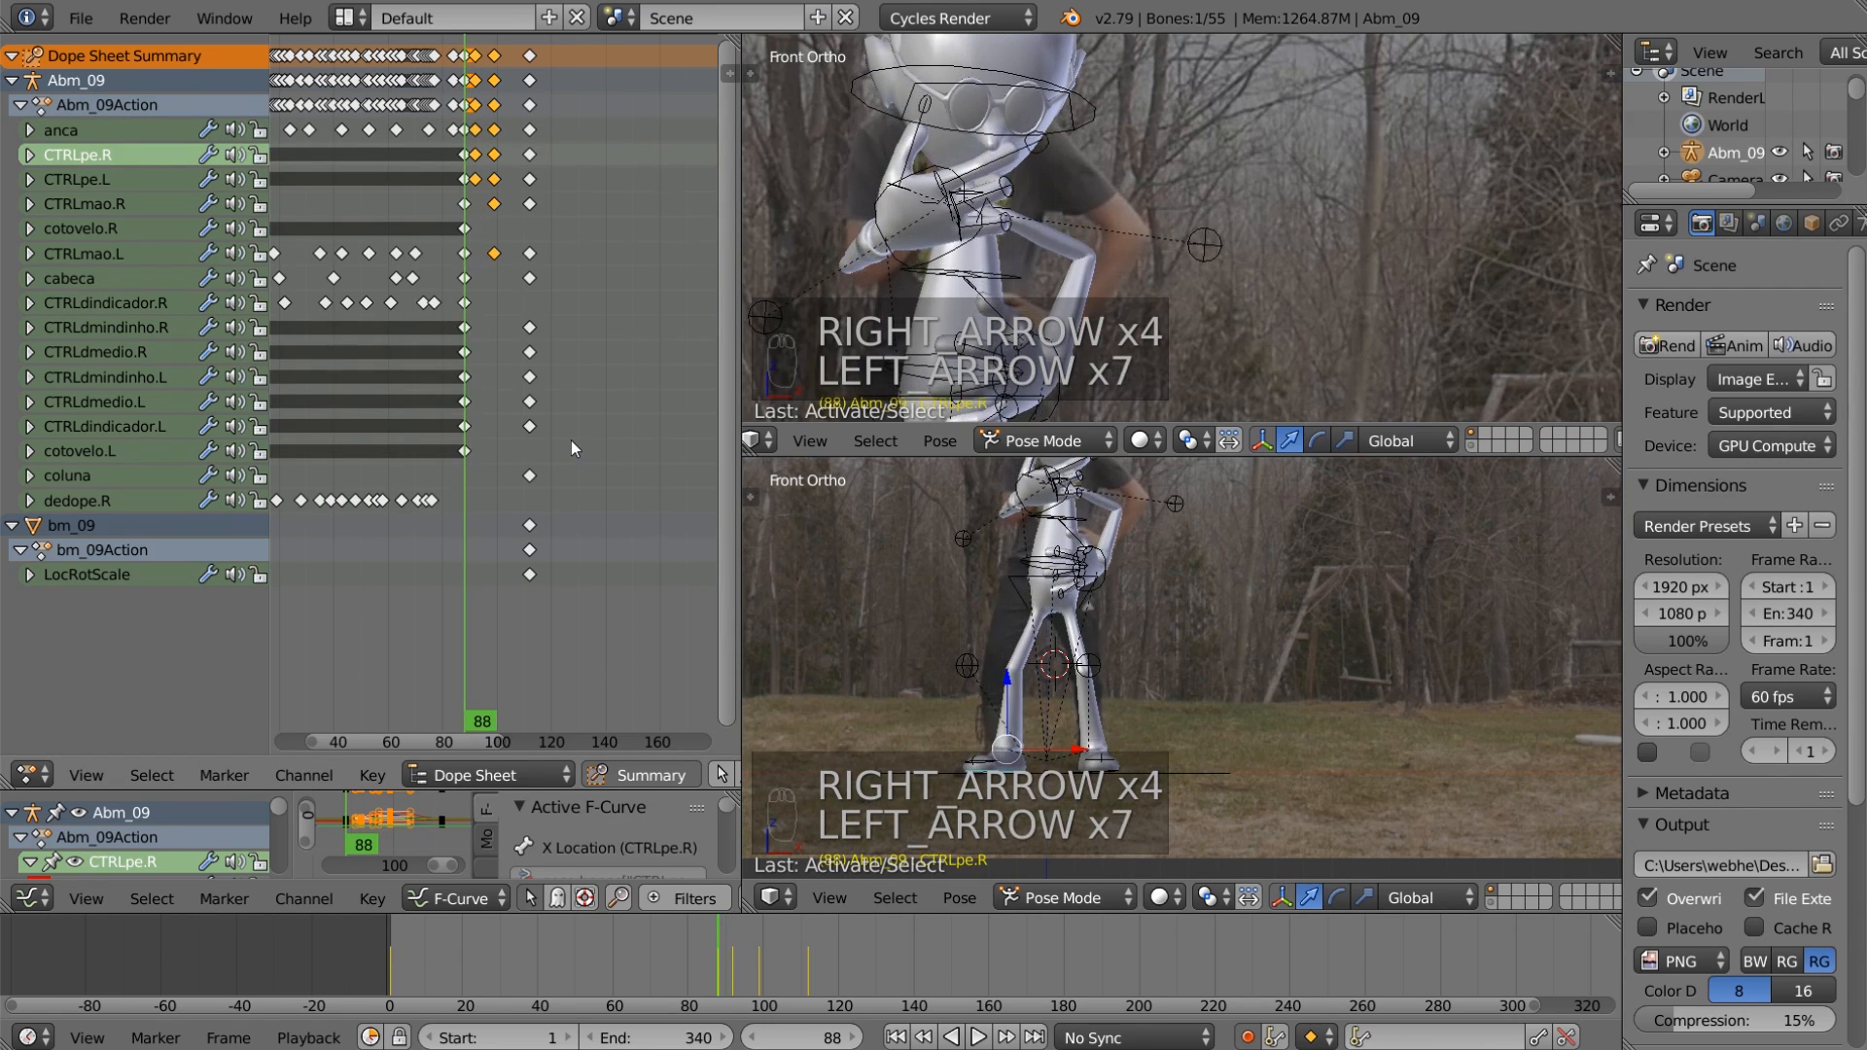
{"action": "key", "text": "Left"}
{"action": "key", "text": "Left"}
Step: Move the CTRLpe.R and CTRLpe.L keys near frame 88 to frame 92 in the Dope Sheet
{"action": "scroll", "coordinate": [483, 299], "scroll_direction": "up", "scroll_amount": 3}
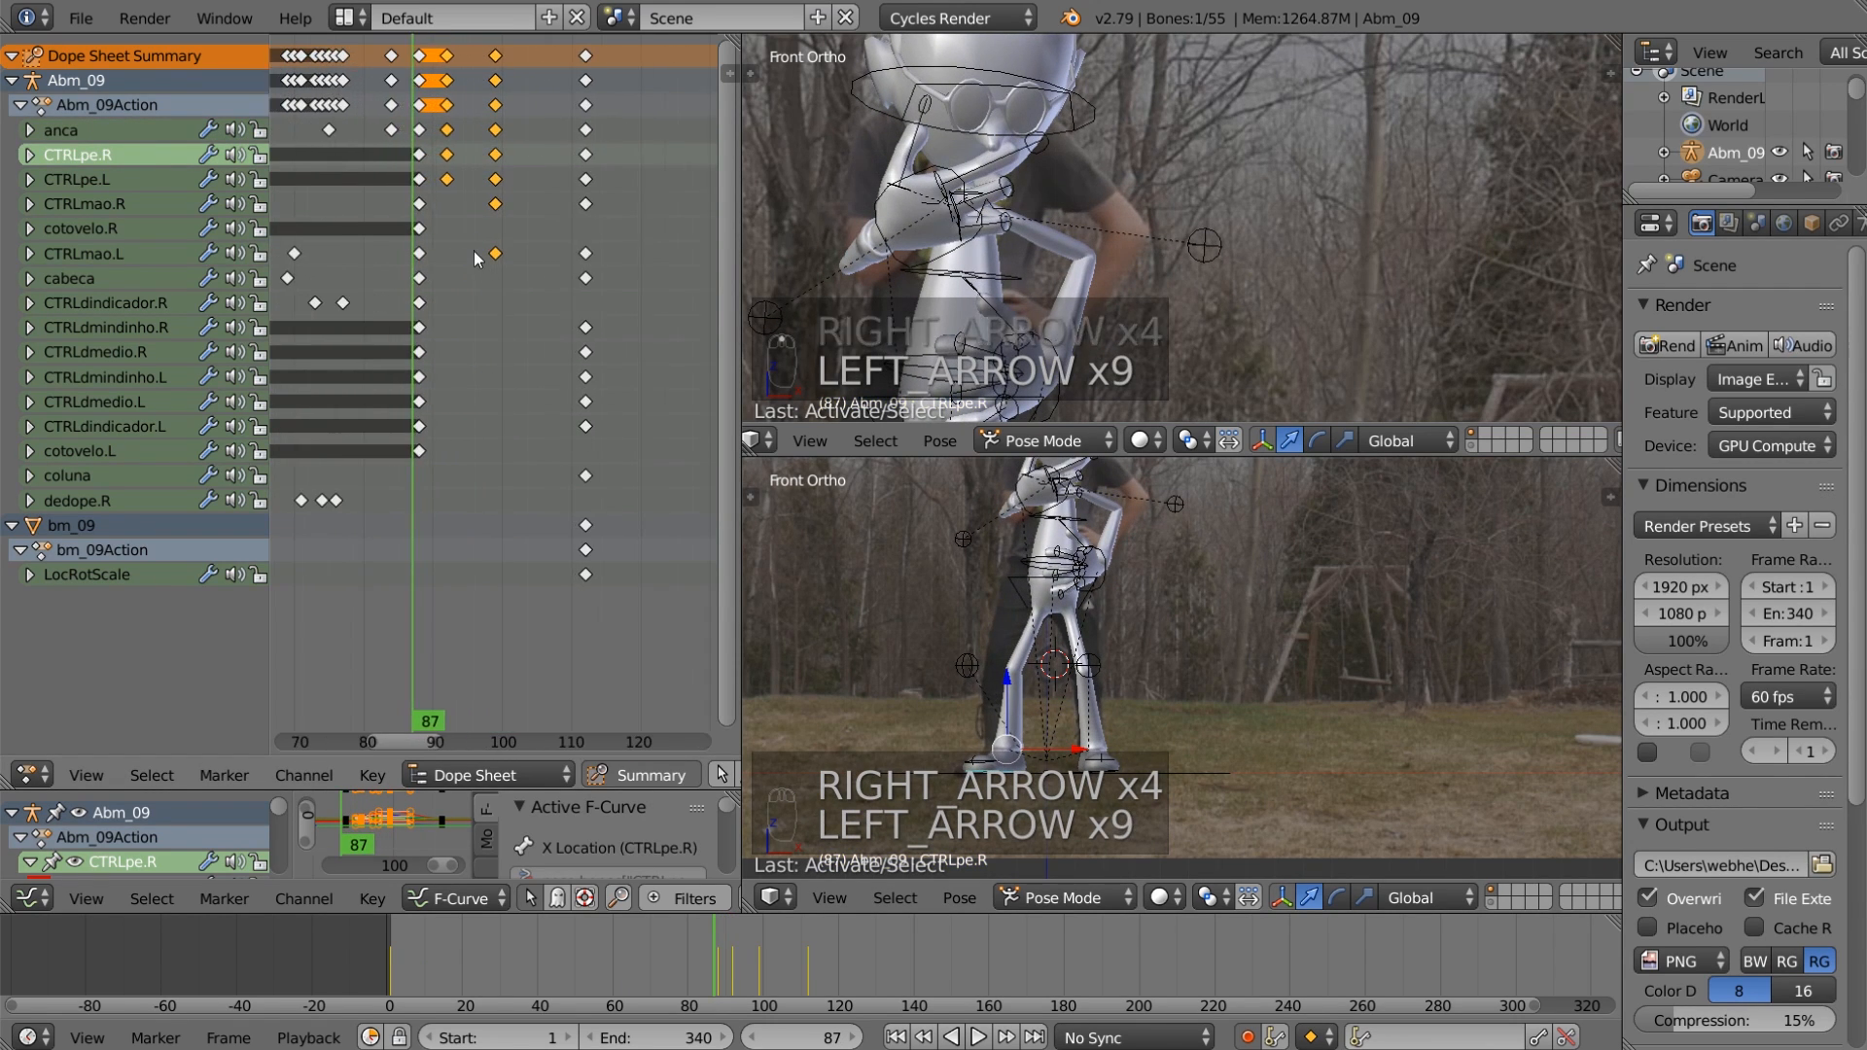
{"action": "scroll", "coordinate": [474, 234], "scroll_direction": "up", "scroll_amount": 1}
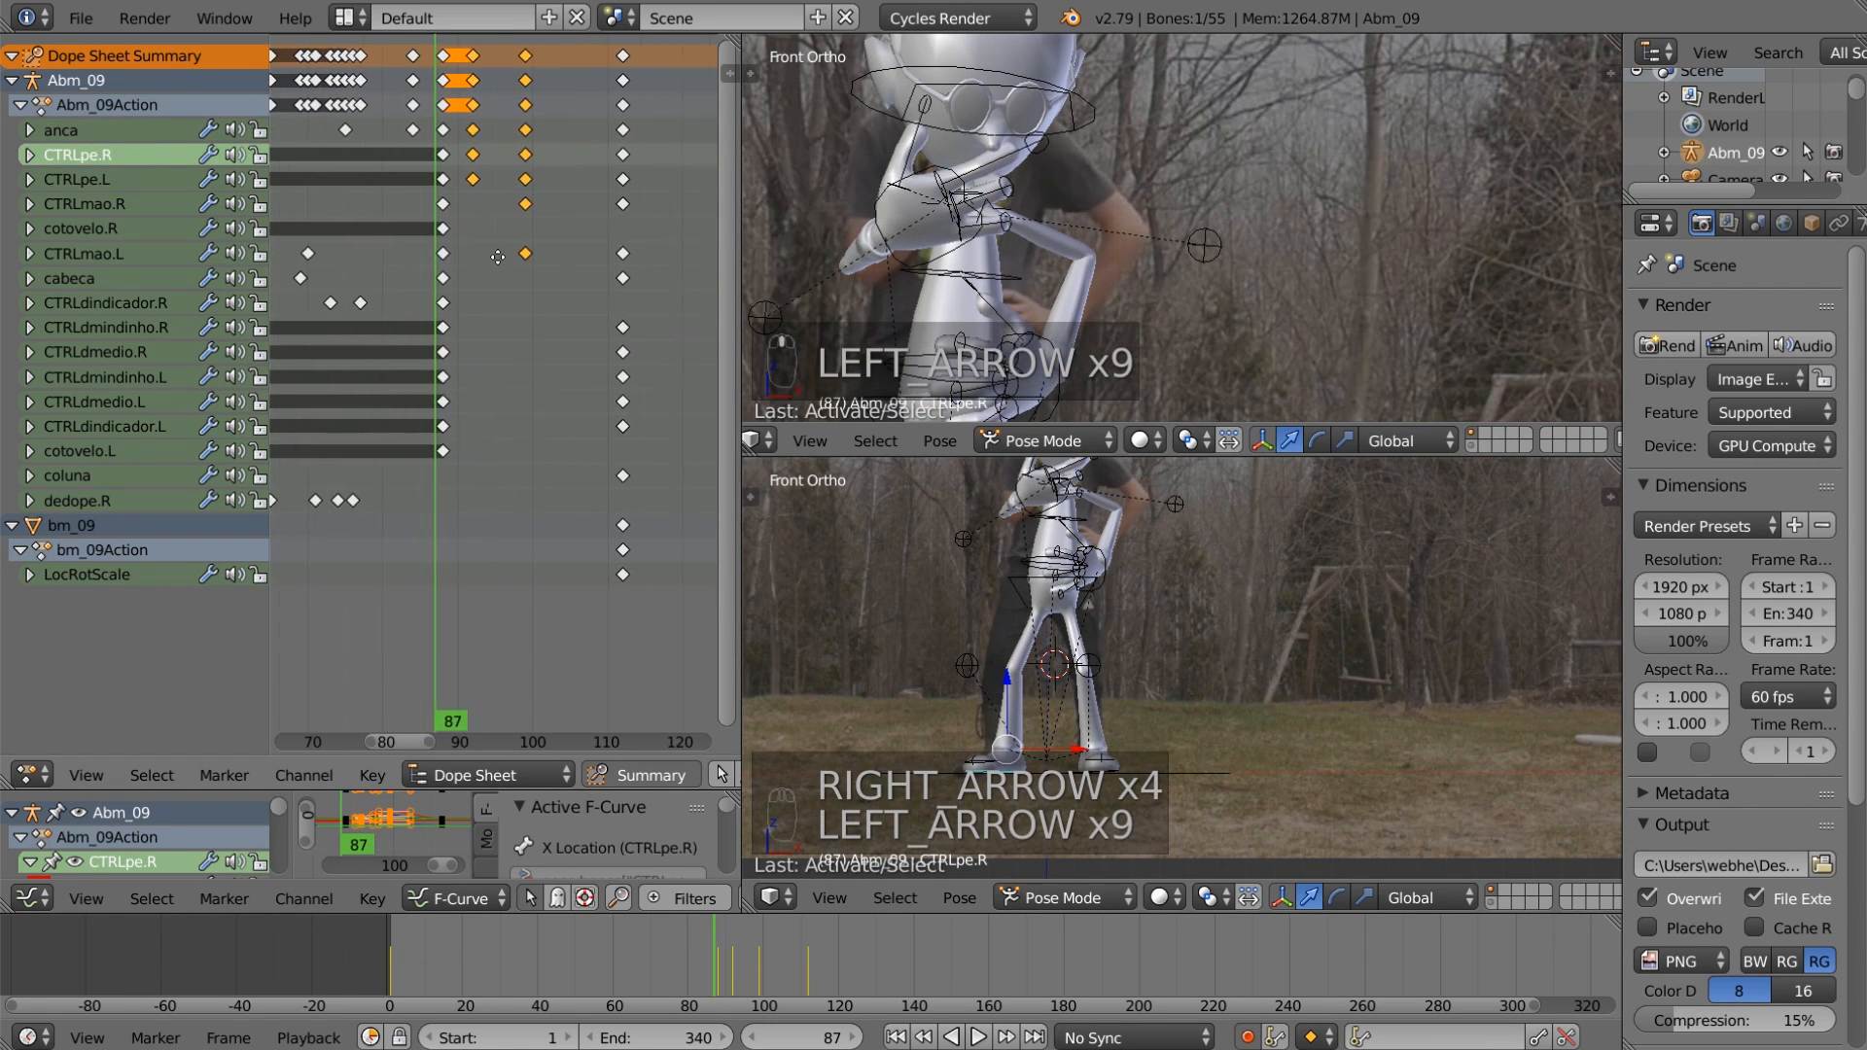
{"action": "left_click", "coordinate": [454, 181]}
{"action": "key", "text": "g"}
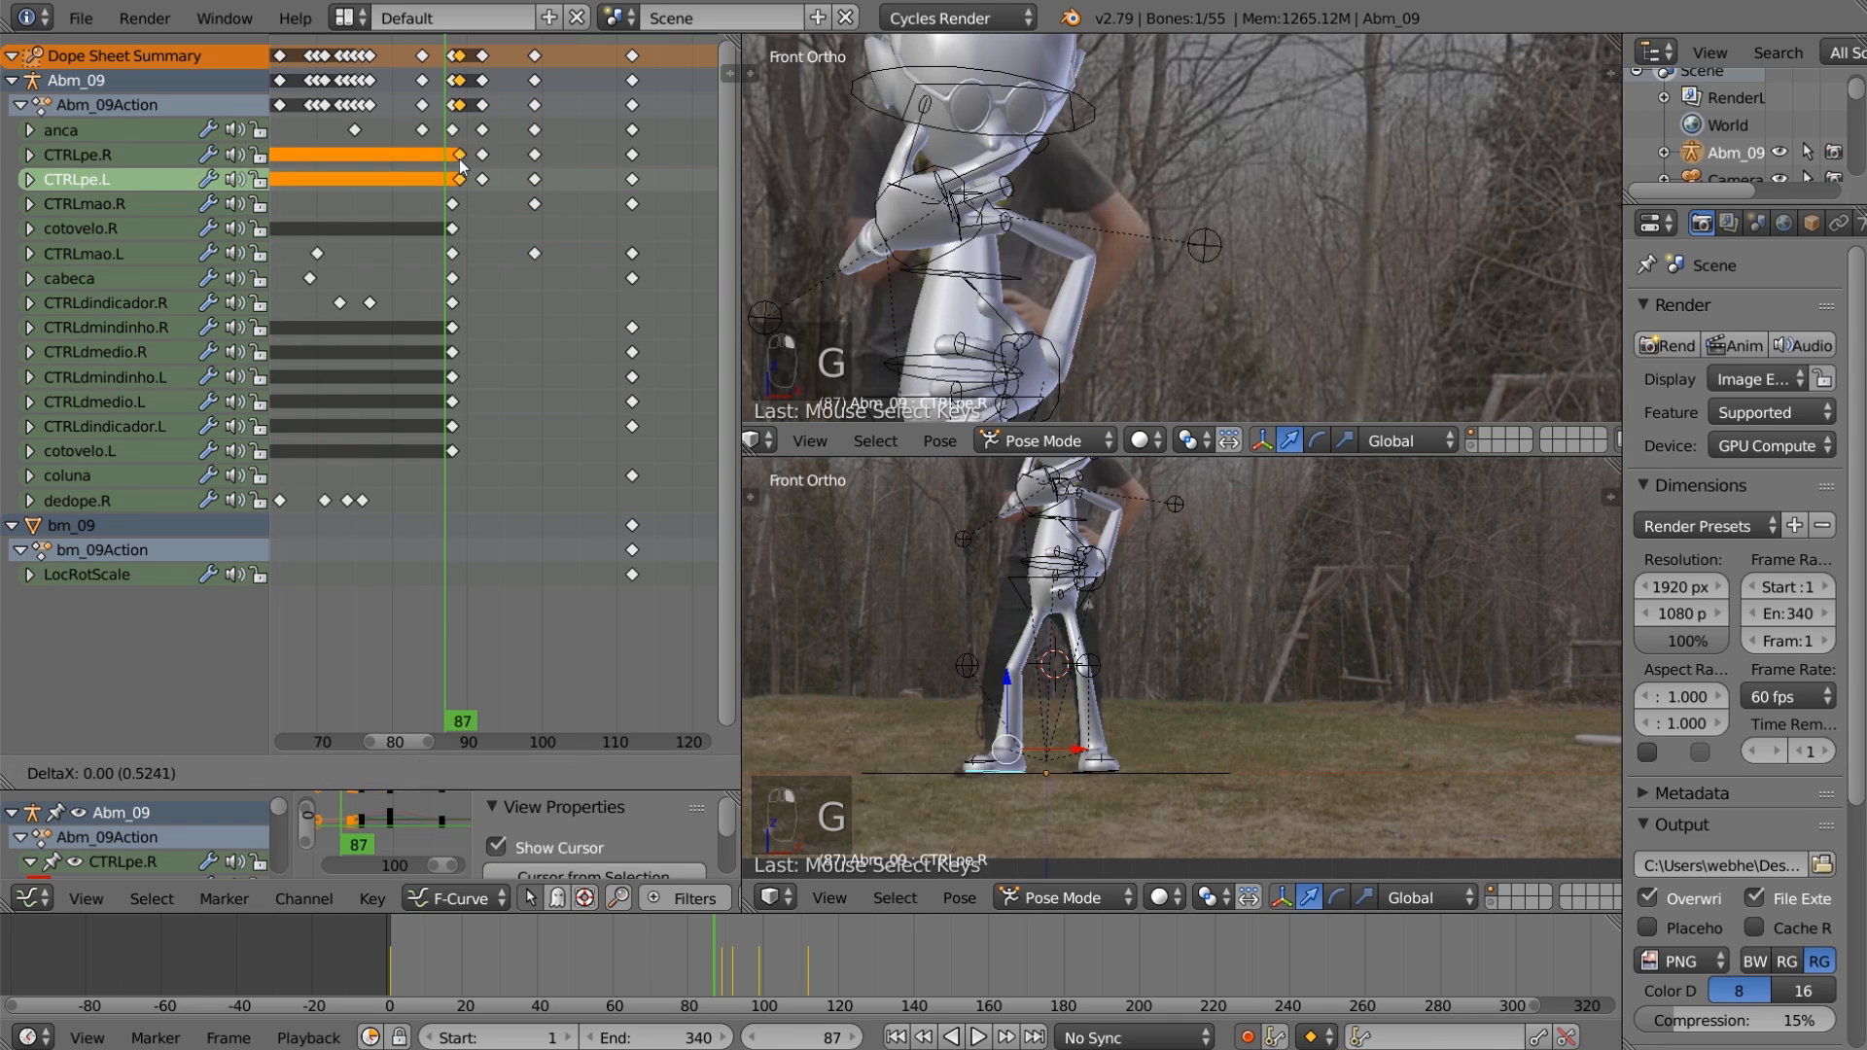
{"action": "left_click", "coordinate": [485, 170]}
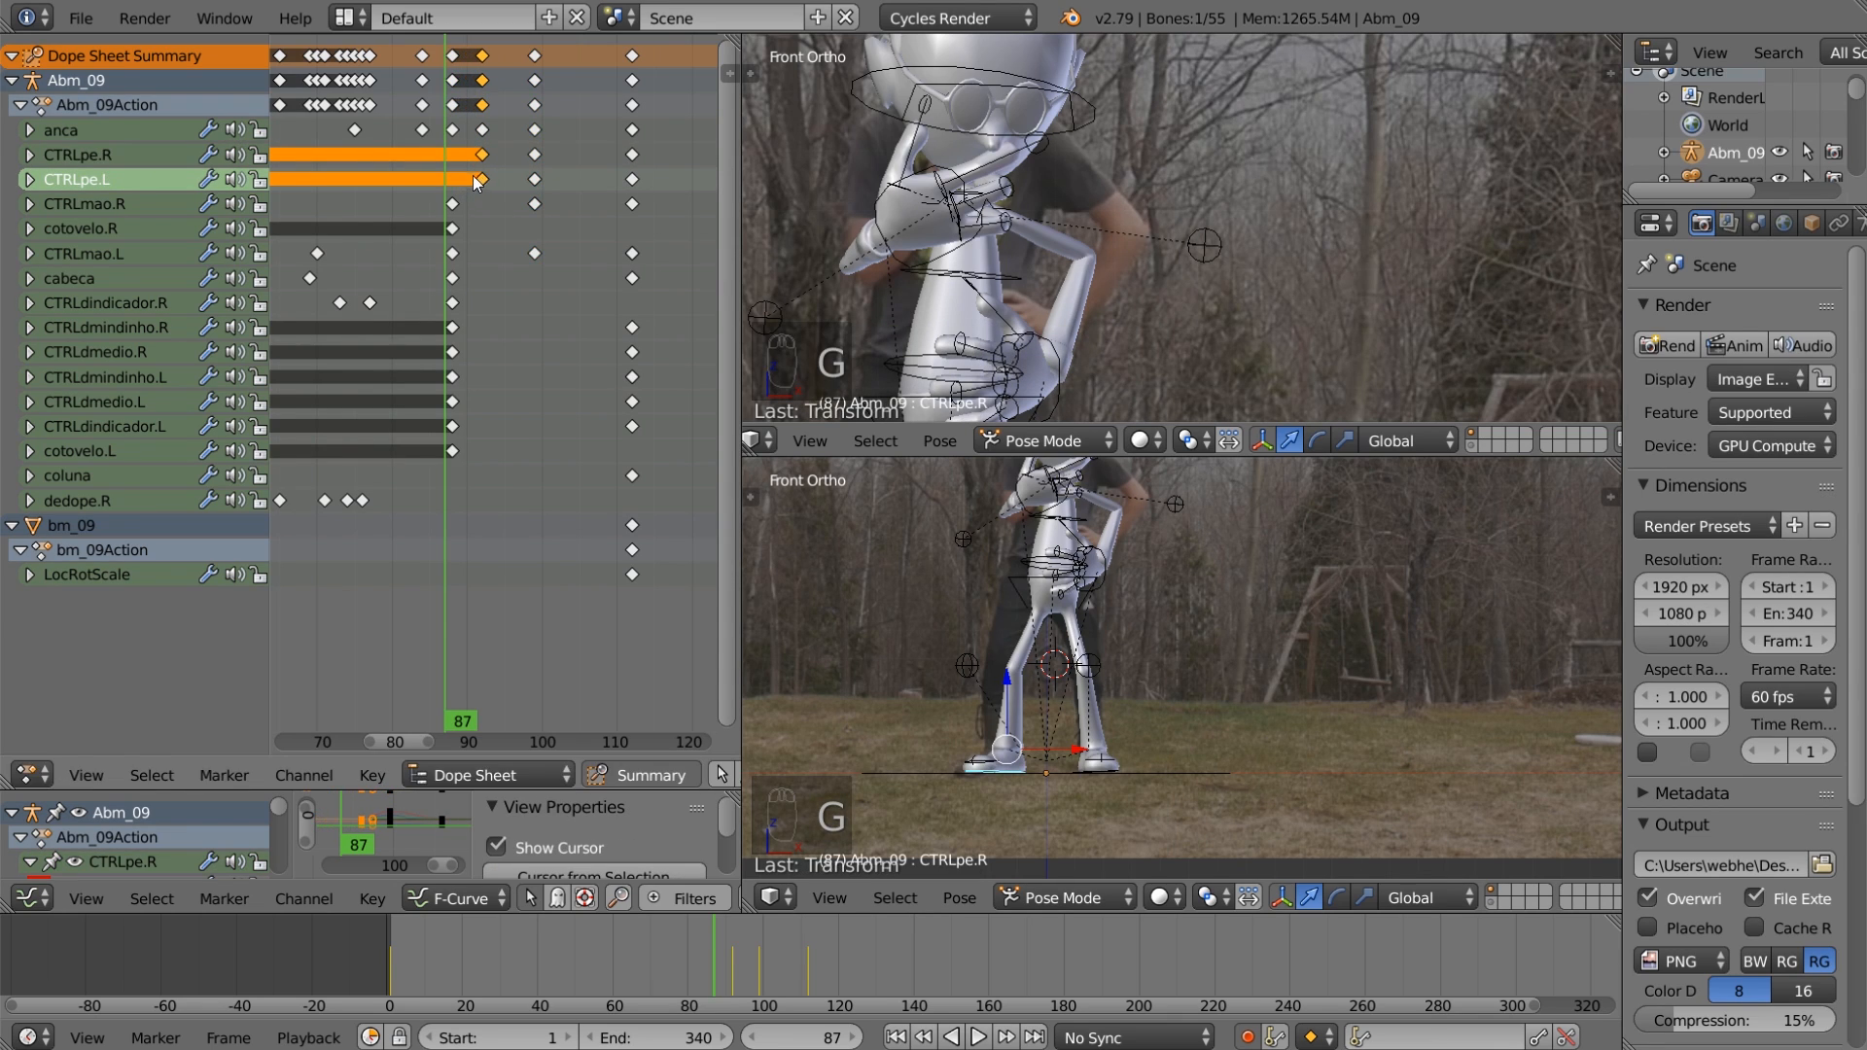
Step: Step frame by frame from frame 87 to frame 110 to review the retimed foot motion through take-off and landing
{"action": "key", "text": "Right"}
{"action": "key", "text": "Right"}
{"action": "key", "text": "Right"}
{"action": "key", "text": "Right"}
{"action": "key", "text": "Right"}
{"action": "key", "text": "Right"}
{"action": "key", "text": "Right"}
{"action": "key", "text": "Right"}
{"action": "key", "text": "Right"}
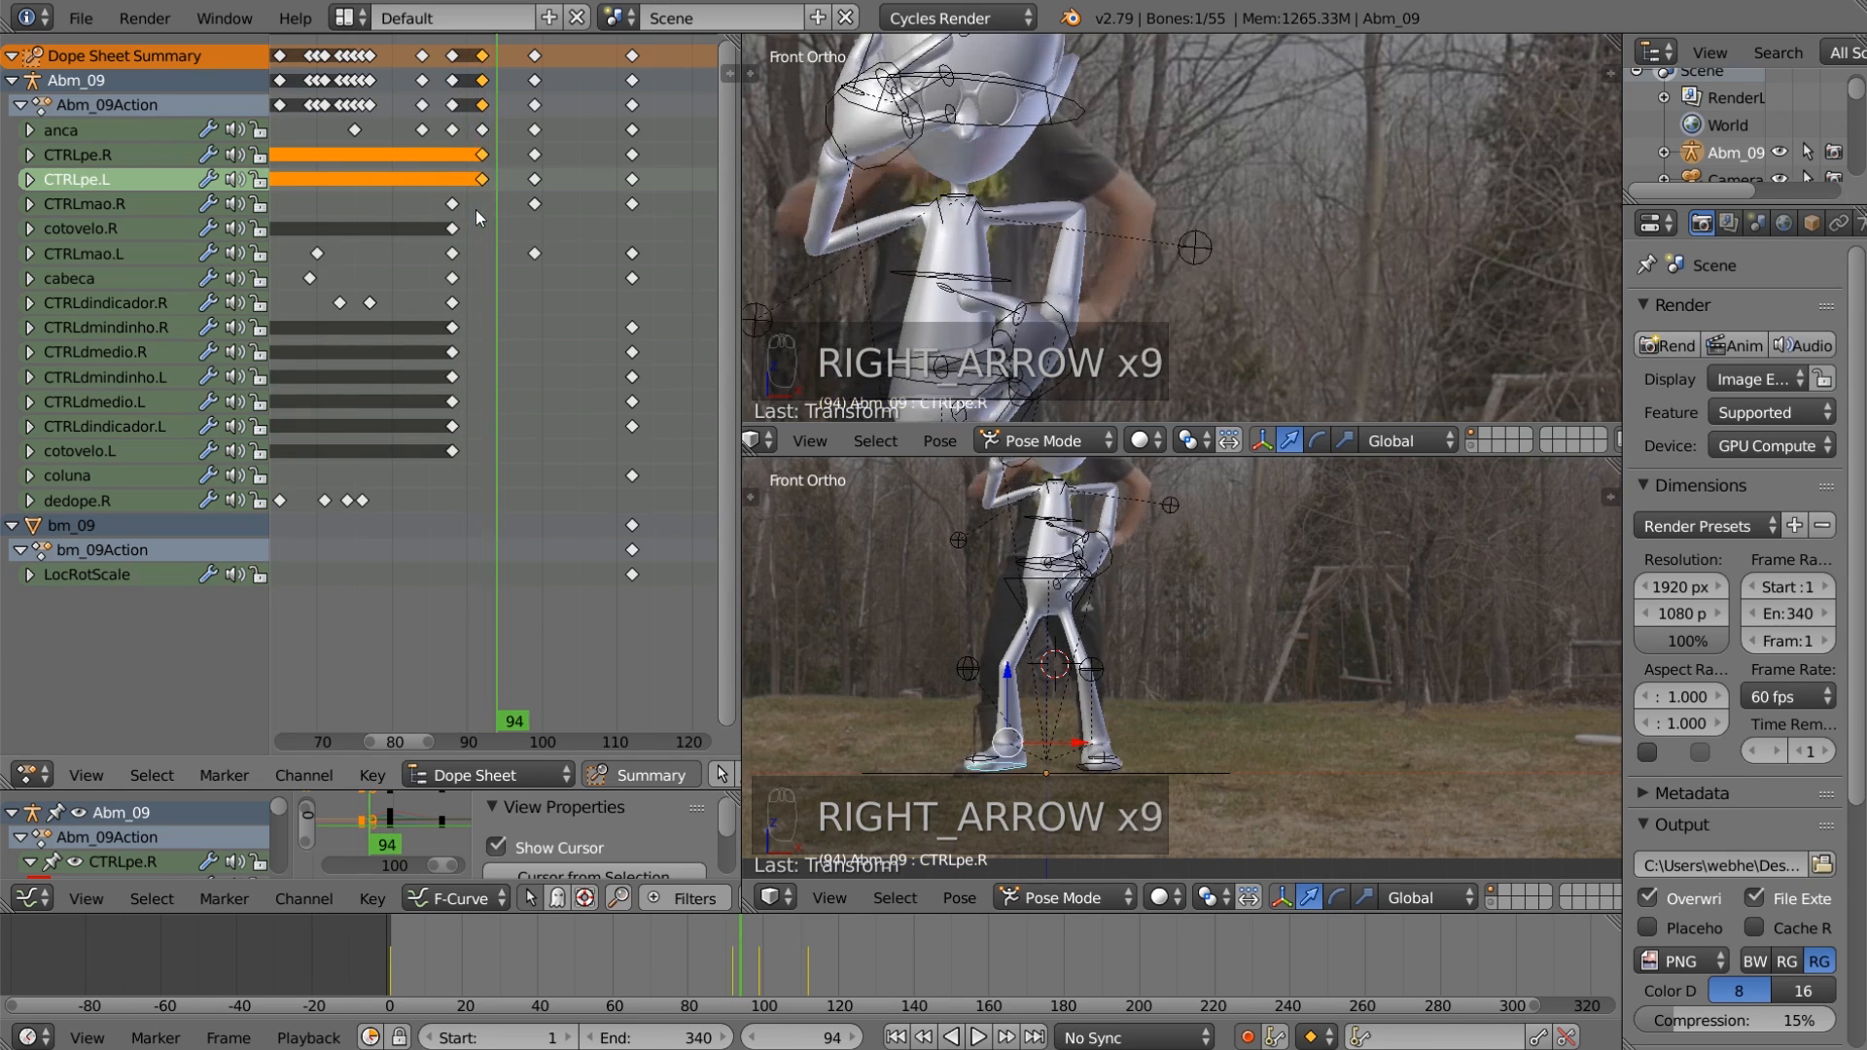
{"action": "key", "text": "Right"}
{"action": "key", "text": "Right"}
{"action": "key", "text": "Right"}
{"action": "key", "text": "Right"}
{"action": "key", "text": "Right"}
{"action": "key", "text": "Right"}
{"action": "key", "text": "Right"}
{"action": "key", "text": "Right"}
{"action": "key", "text": "Right"}
{"action": "key", "text": "Right"}
{"action": "key", "text": "Right"}
{"action": "key", "text": "Right"}
{"action": "key", "text": "Right"}
{"action": "key", "text": "Right"}
{"action": "key", "text": "Right"}
{"action": "key", "text": "Right"}
{"action": "key", "text": "Right"}
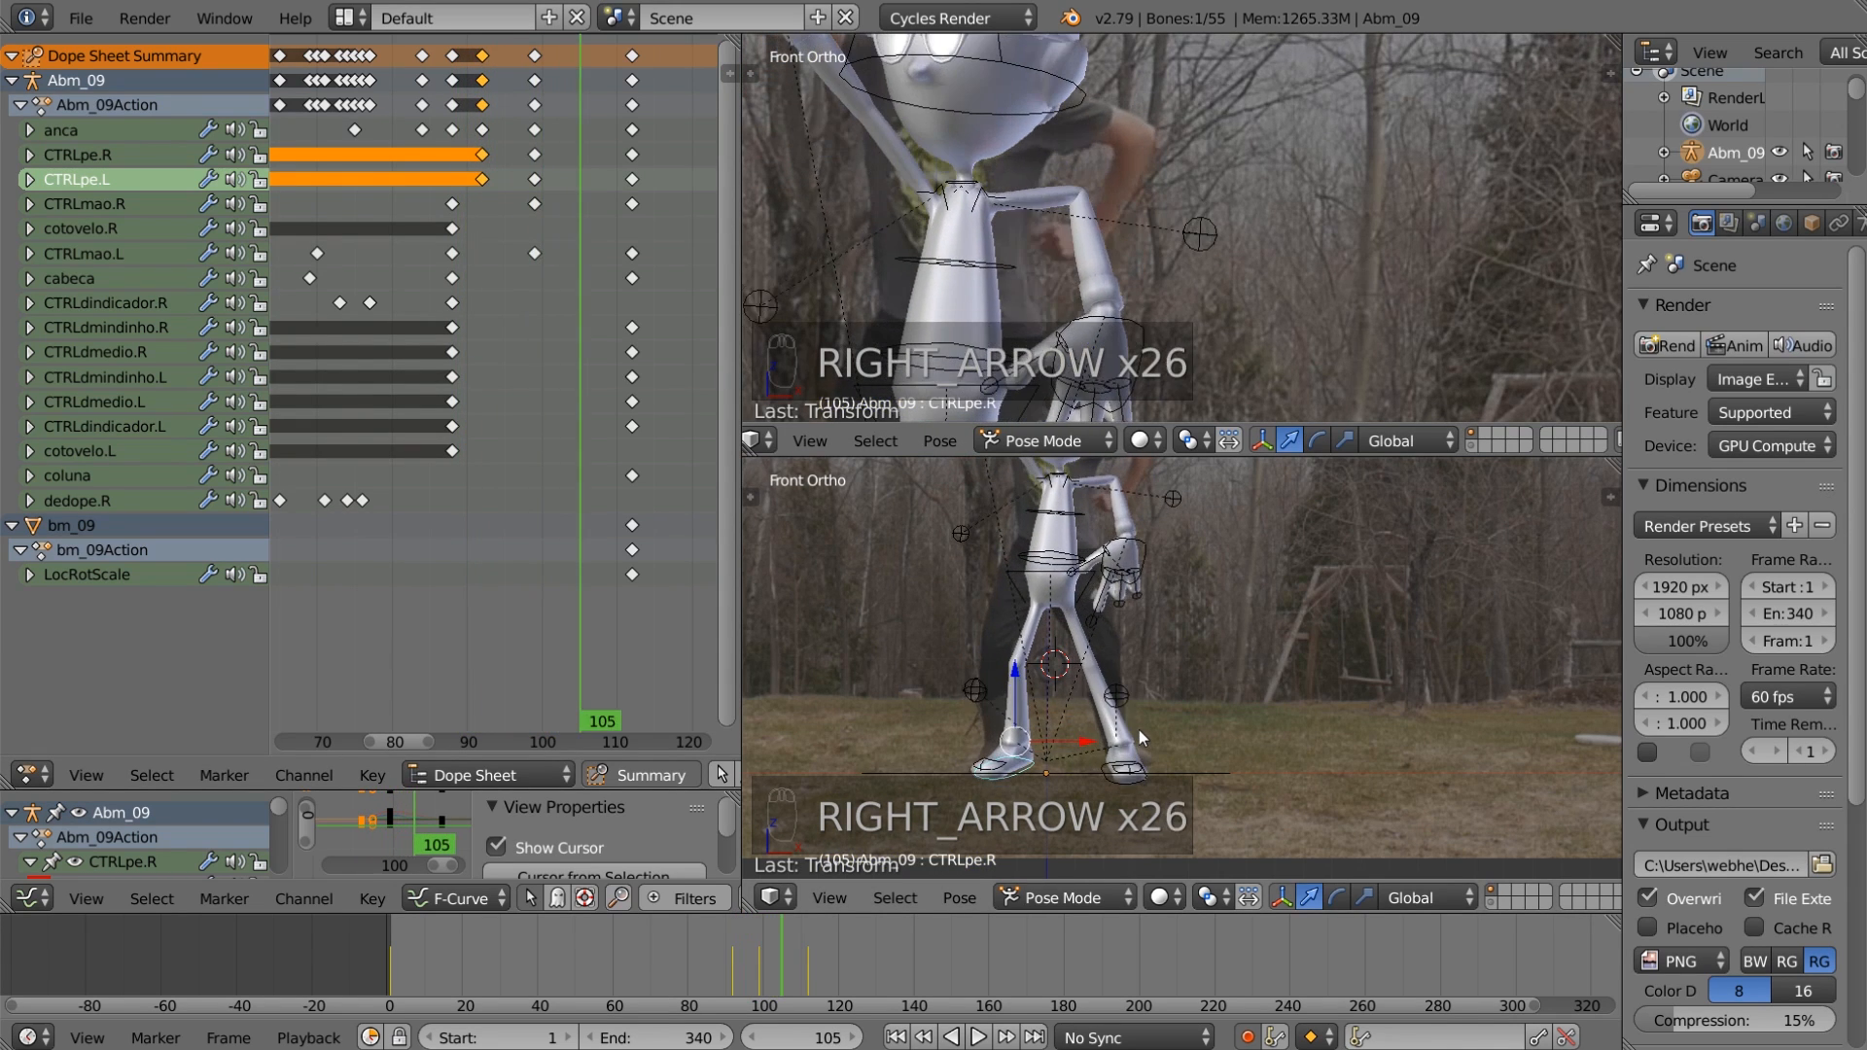
{"action": "key", "text": "Right"}
{"action": "key", "text": "Right"}
{"action": "key", "text": "Right"}
{"action": "key", "text": "Right"}
{"action": "key", "text": "Right"}
{"action": "key", "text": "Right"}
{"action": "key", "text": "Right"}
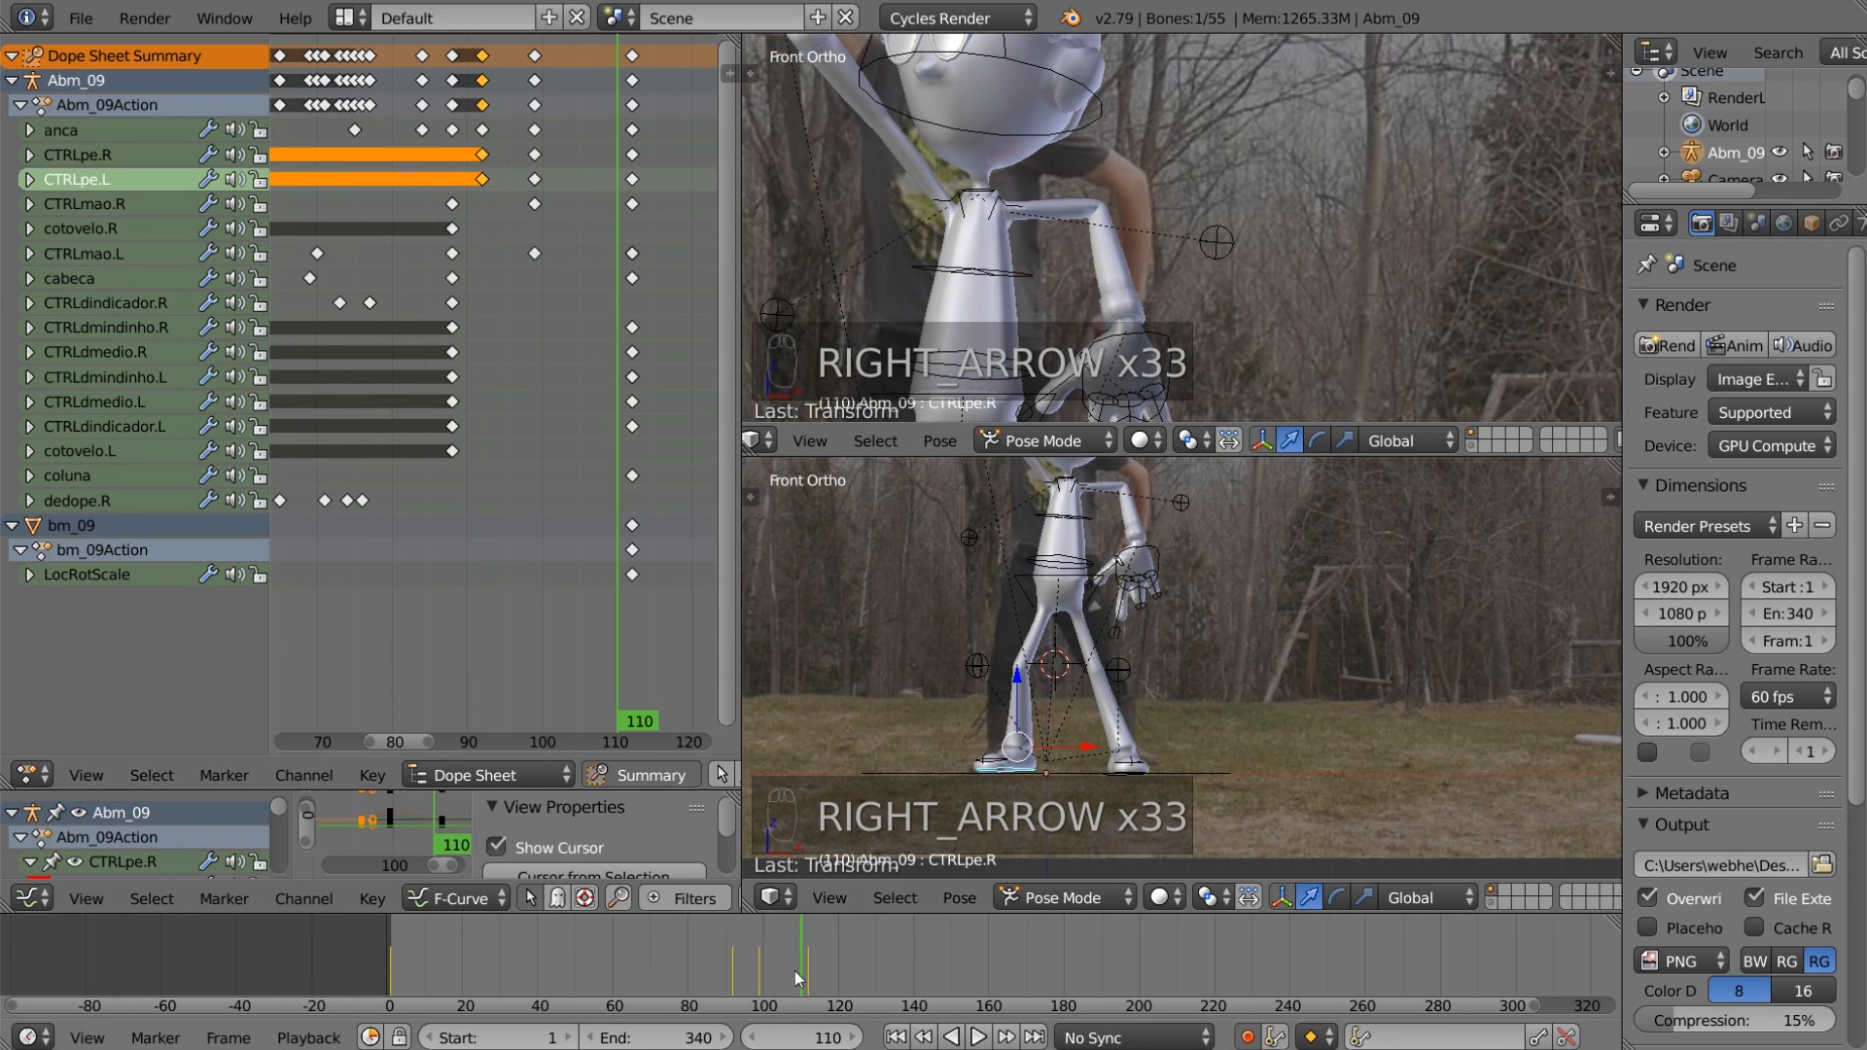
Step: Scrub back to just before the take-off and step around frame 89, checking the feet against the ground line
{"action": "left_click_drag", "start_coordinate": [794, 972], "coordinate": [722, 976]}
{"action": "key", "text": "Right"}
{"action": "key", "text": "Right"}
{"action": "key", "text": "Right"}
{"action": "key", "text": "Right"}
{"action": "key", "text": "Right"}
{"action": "key", "text": "Right"}
{"action": "key", "text": "Right"}
{"action": "key", "text": "Right"}
{"action": "key", "text": "Right"}
{"action": "key", "text": "Right"}
{"action": "key", "text": "Right"}
{"action": "key", "text": "Right"}
{"action": "key", "text": "Right"}
{"action": "key", "text": "Right"}
{"action": "key", "text": "Right"}
{"action": "key", "text": "Right"}
Step: Hide the P1040690.mp4 background clip in the lower 3D view and maximize that view with solid shading
{"action": "key", "text": "z"}
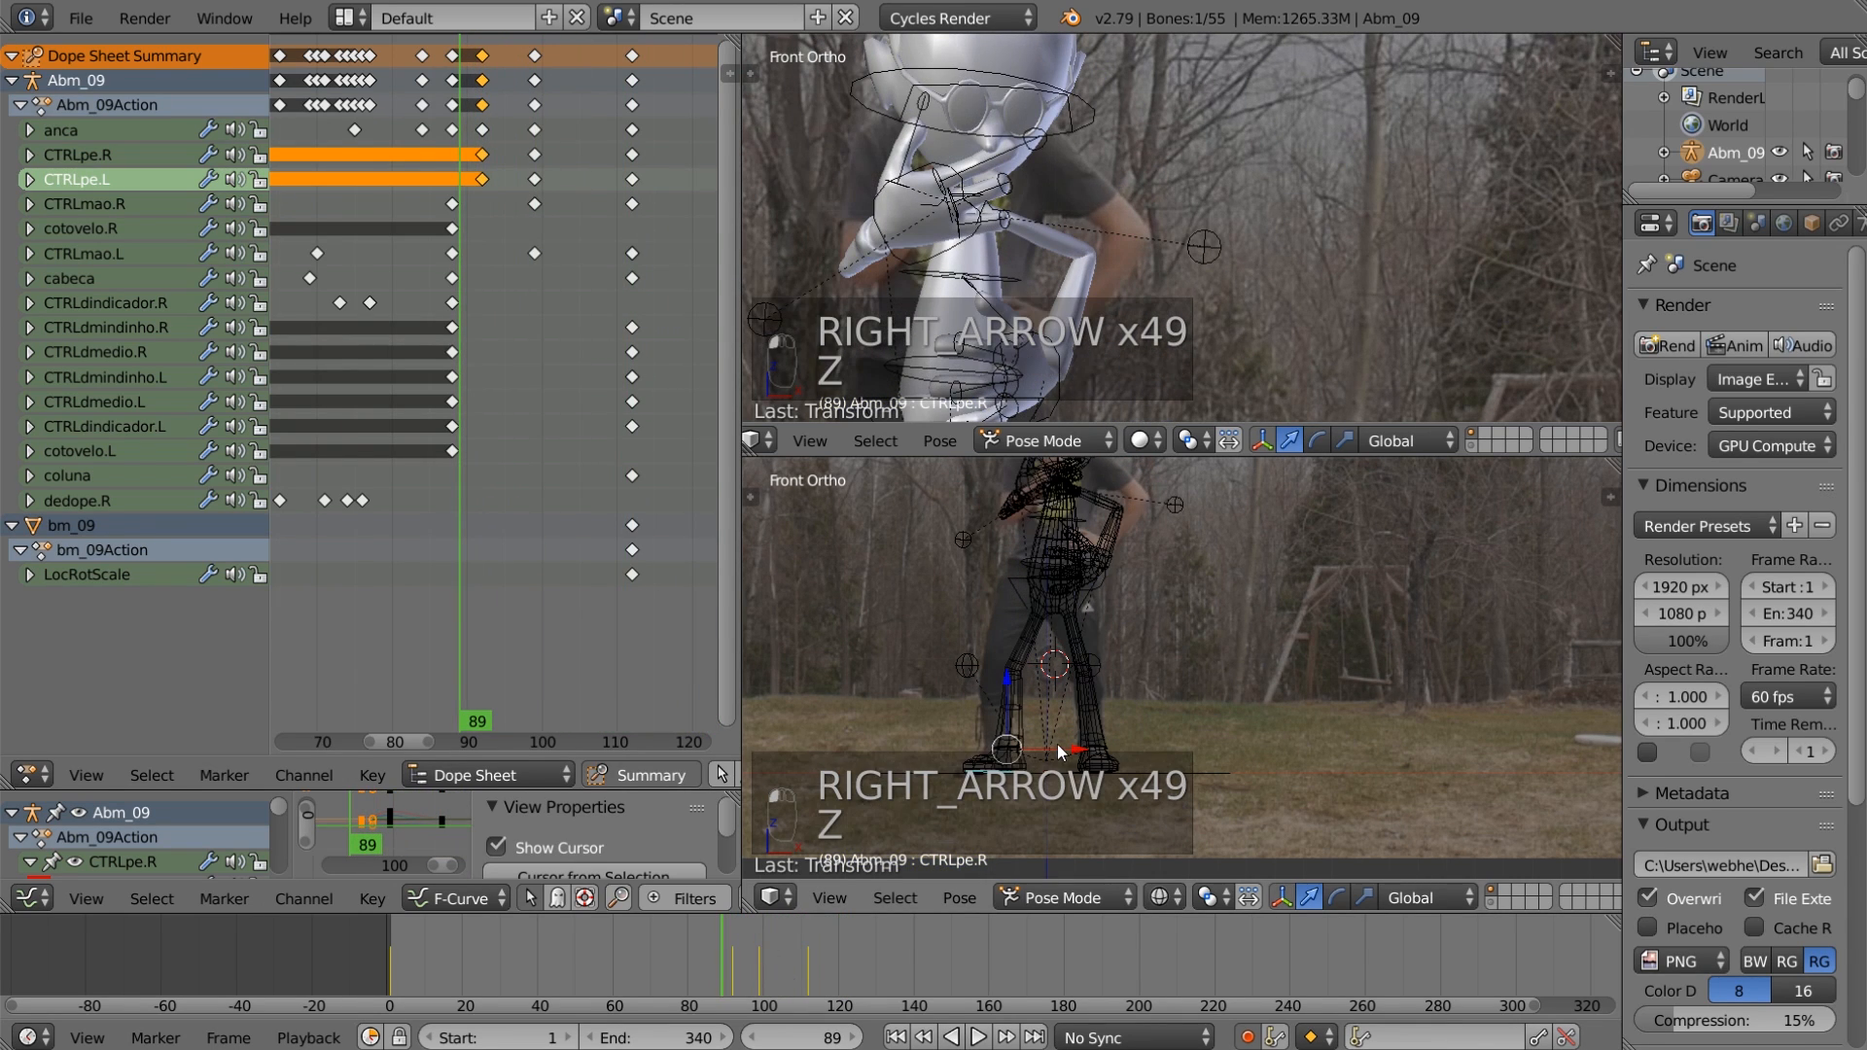
{"action": "key", "text": "n"}
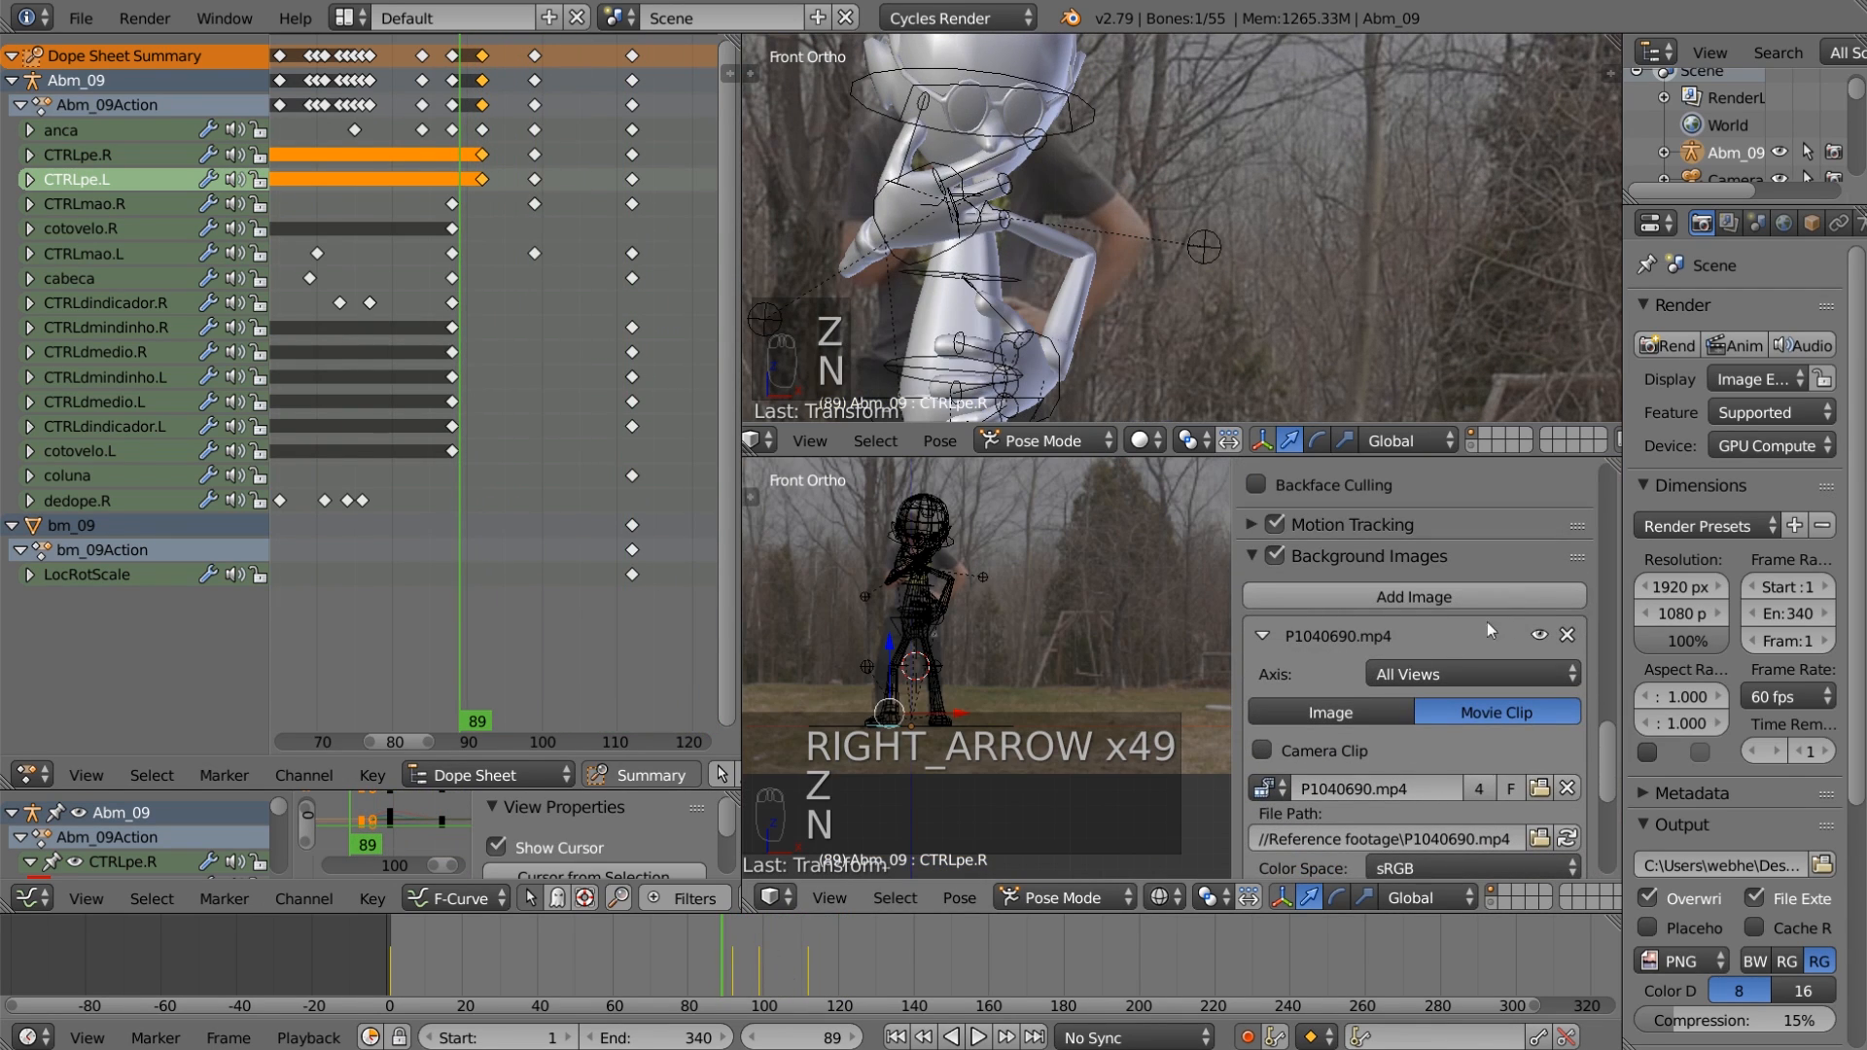
{"action": "left_click", "coordinate": [1539, 635]}
{"action": "key", "text": "n"}
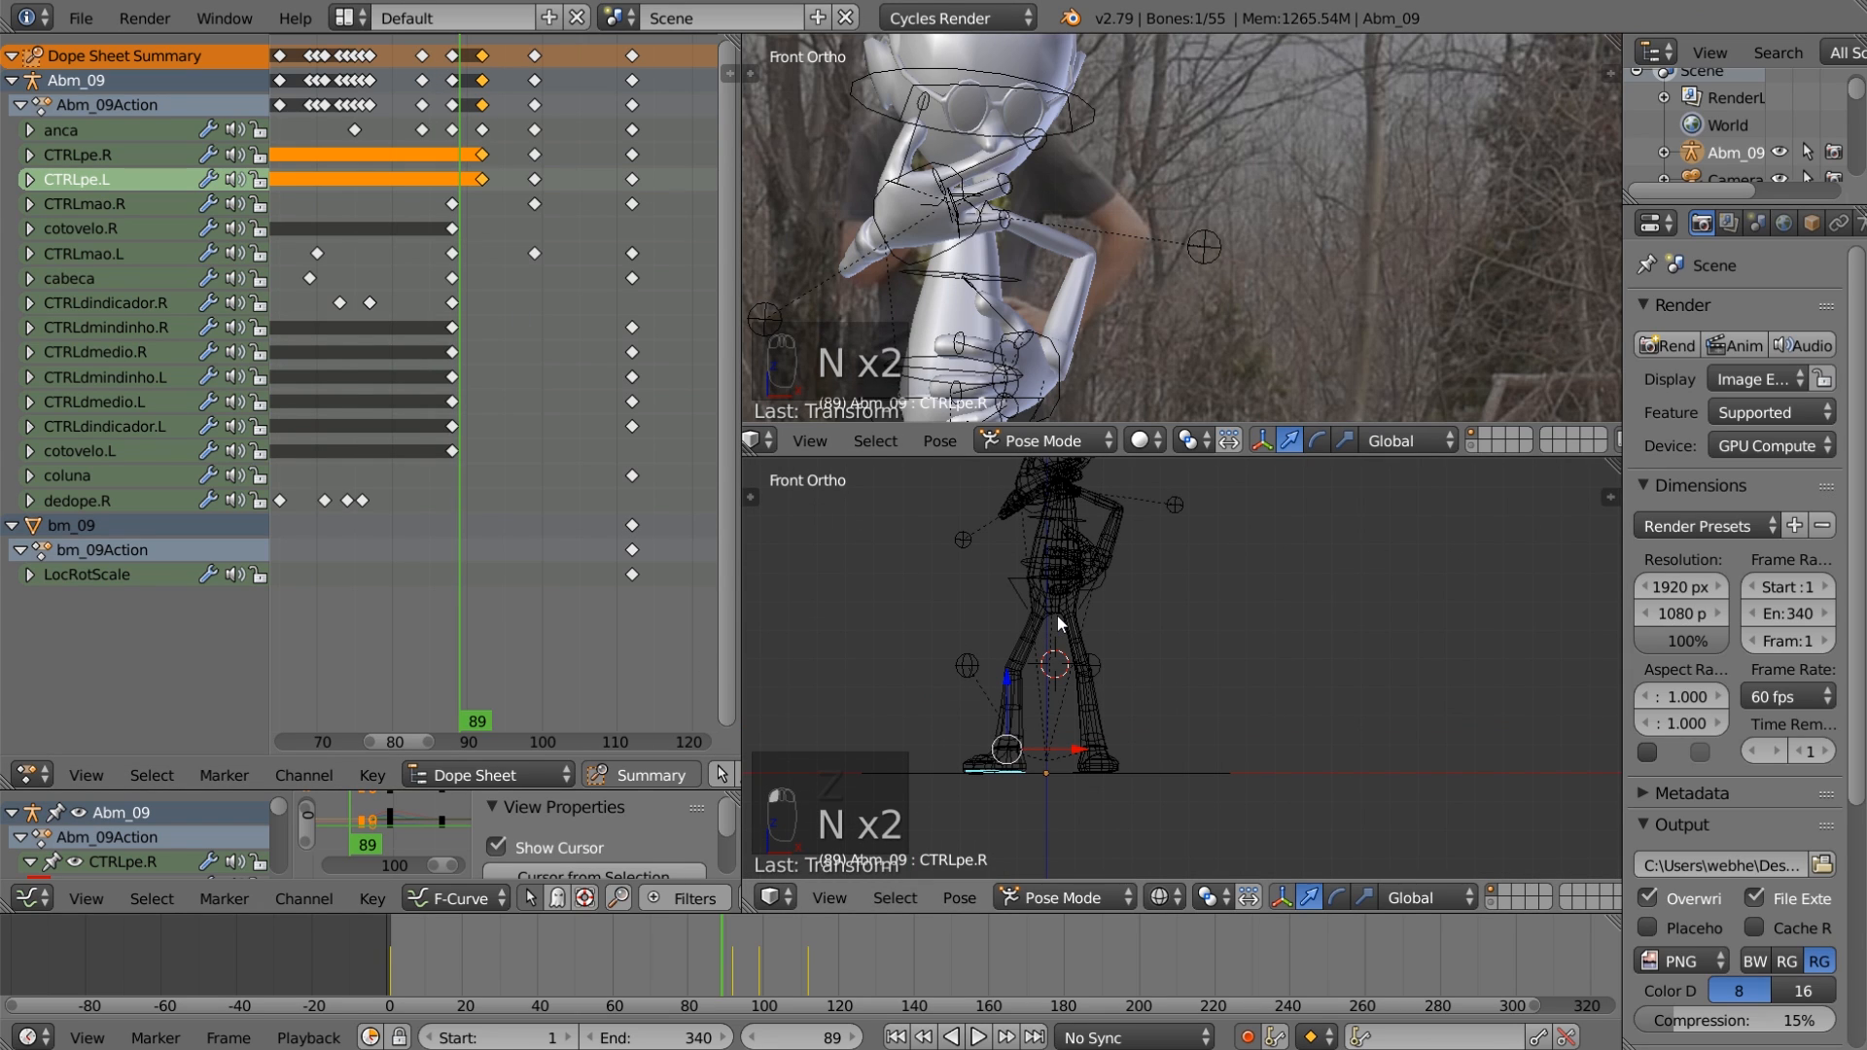
{"action": "key", "text": "shift+space"}
{"action": "key", "text": "z"}
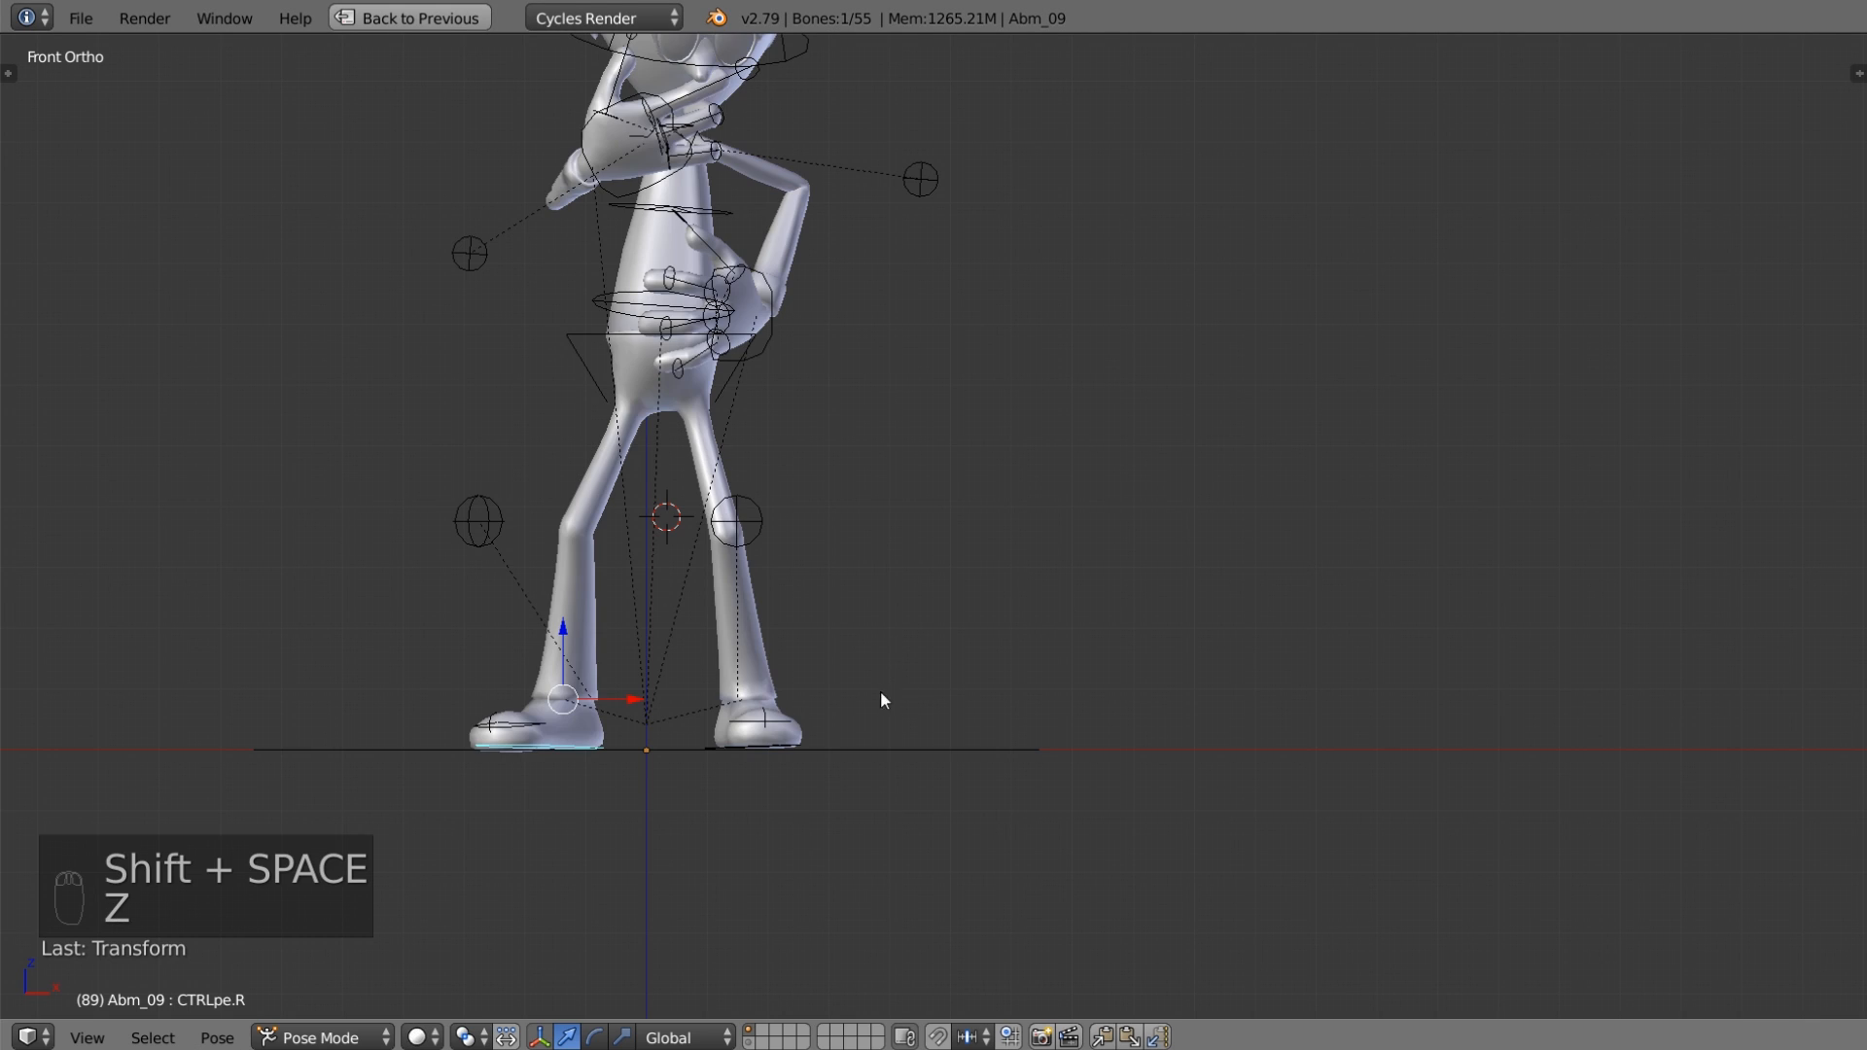
Step: Play the animation in the maximized view, examine its frame rate, and return to the multi-editor layout
{"action": "key", "text": "space"}
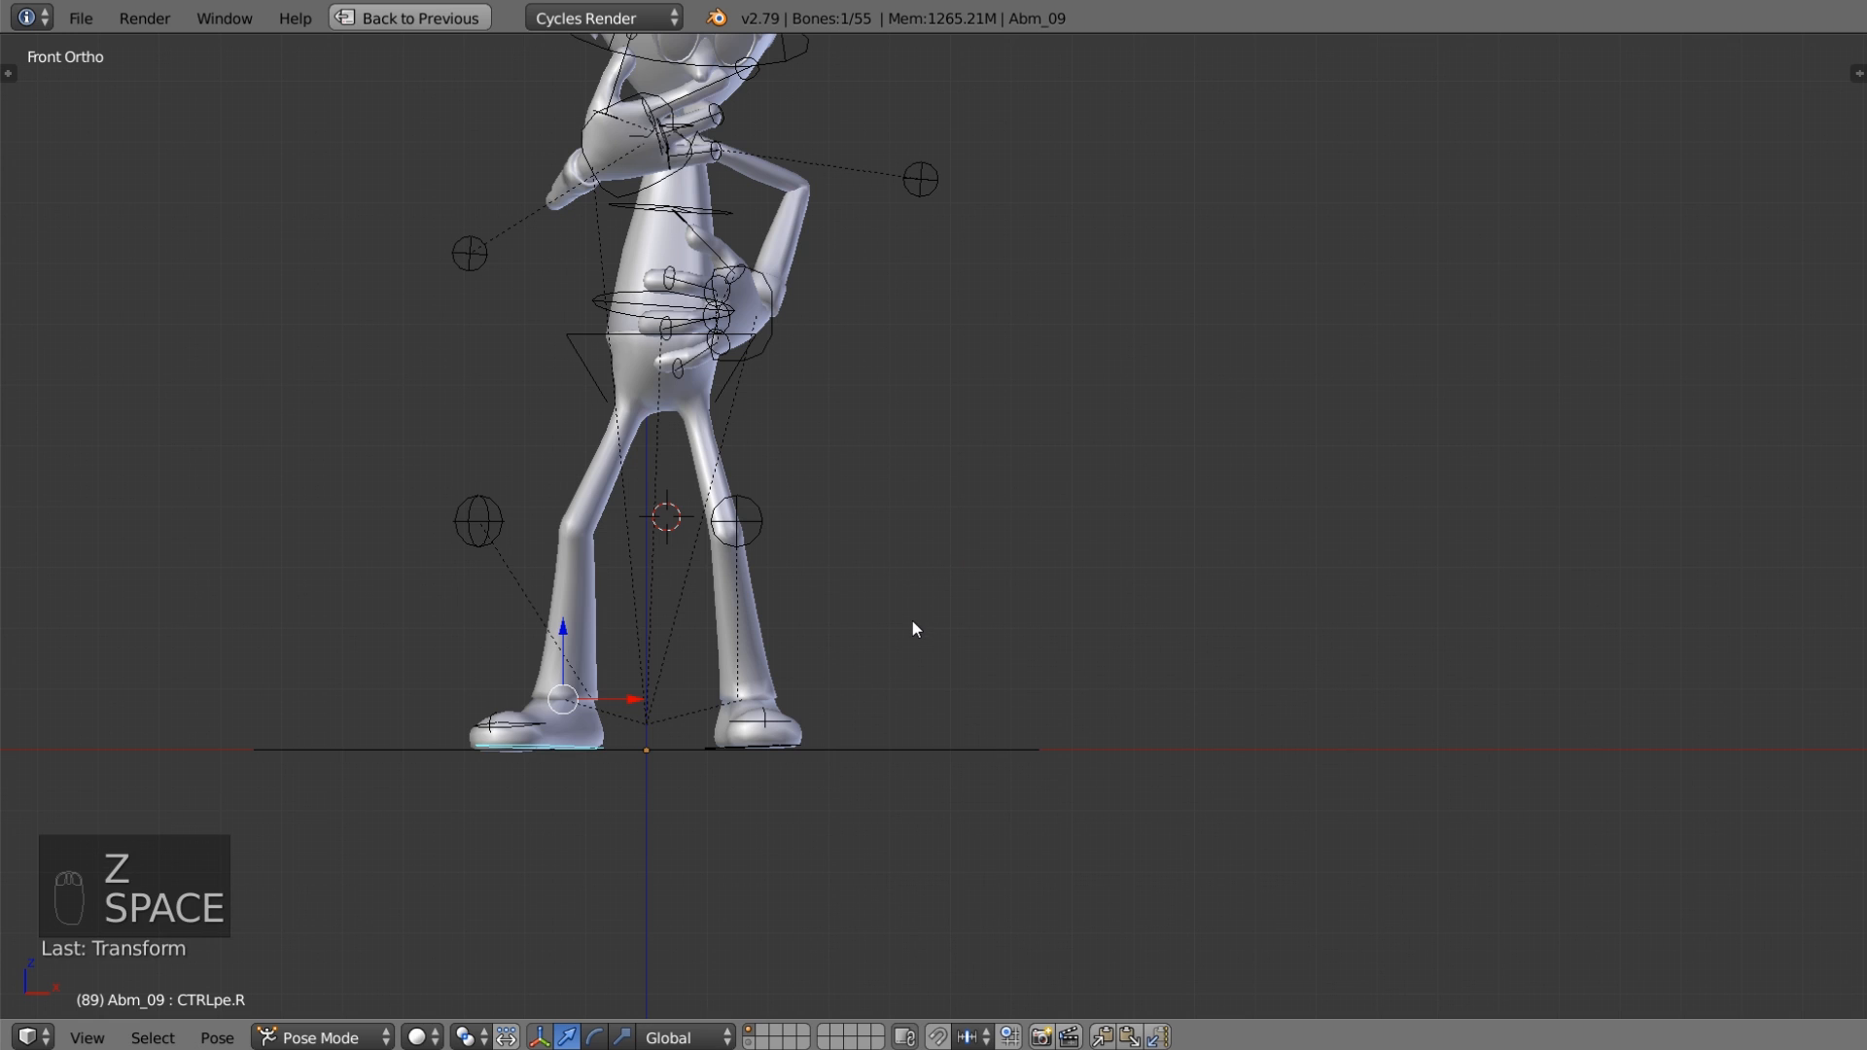
{"action": "key", "text": "alt+a"}
{"action": "scroll", "coordinate": [1002, 852], "scroll_direction": "down", "scroll_amount": 2}
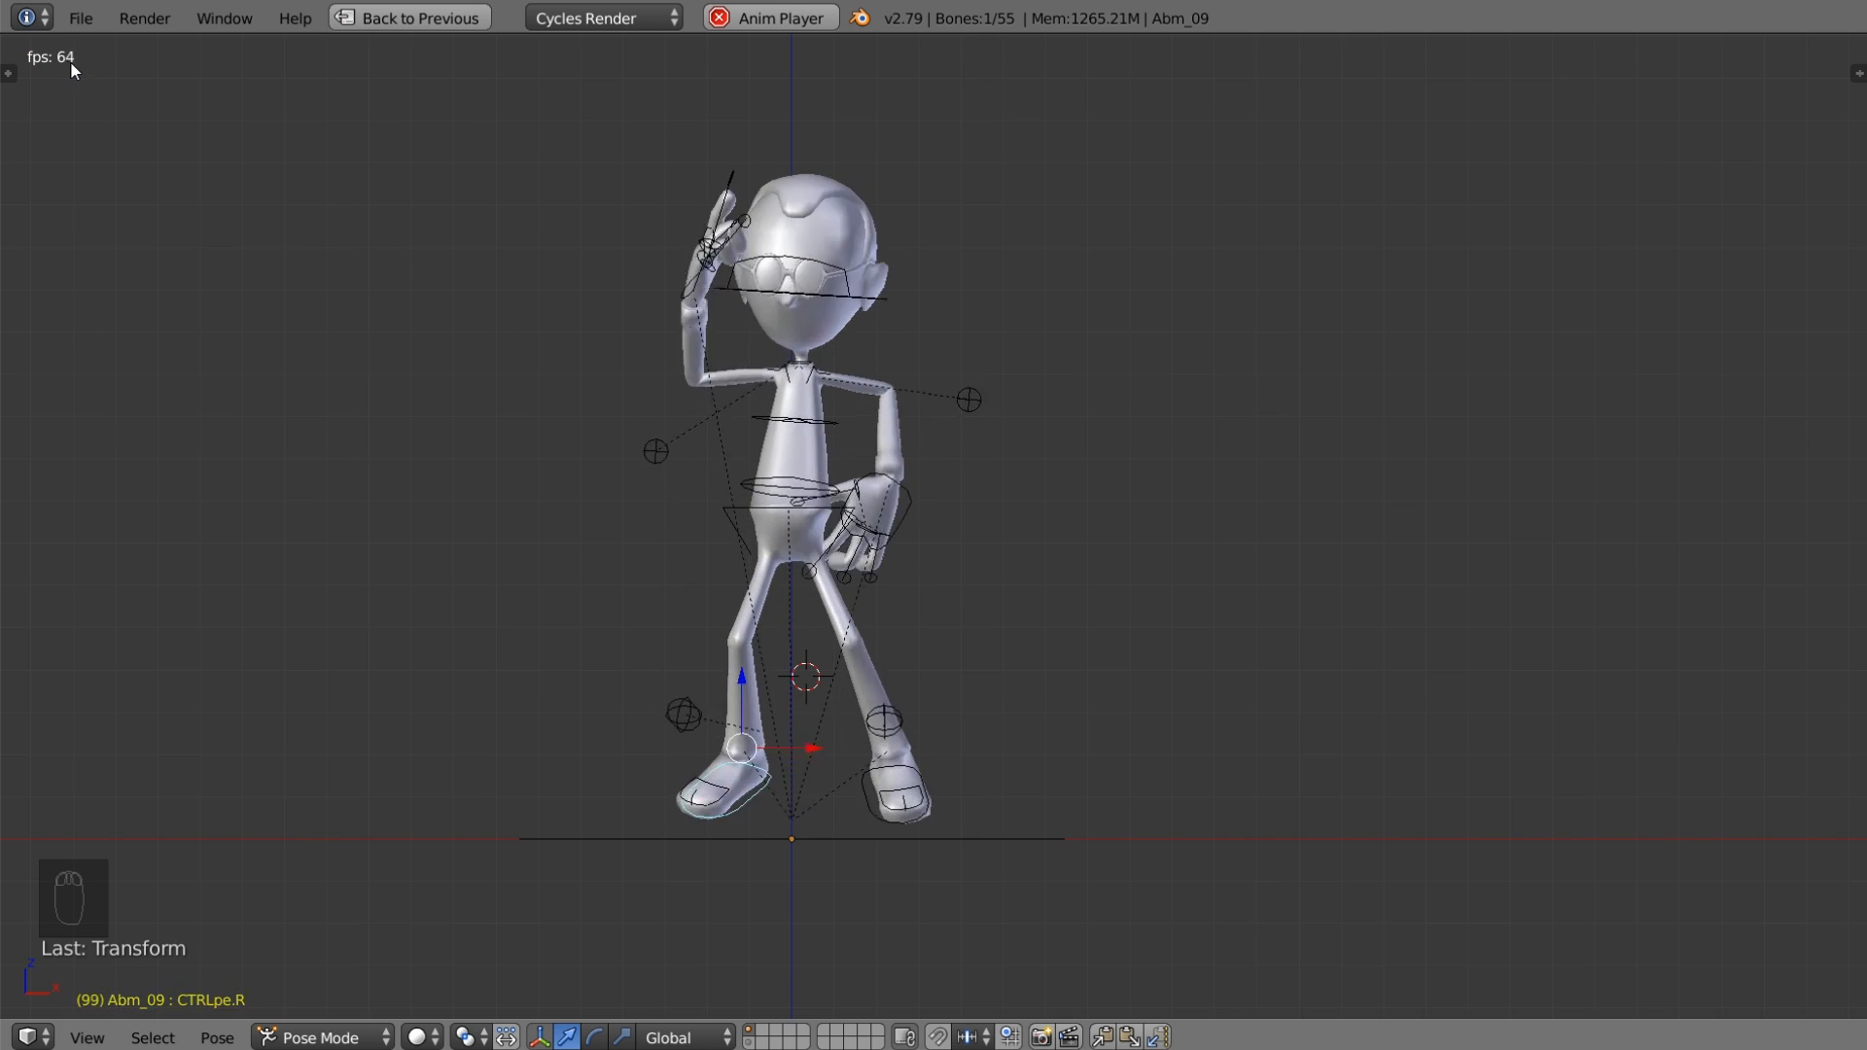
{"action": "left_click", "coordinate": [375, 16]}
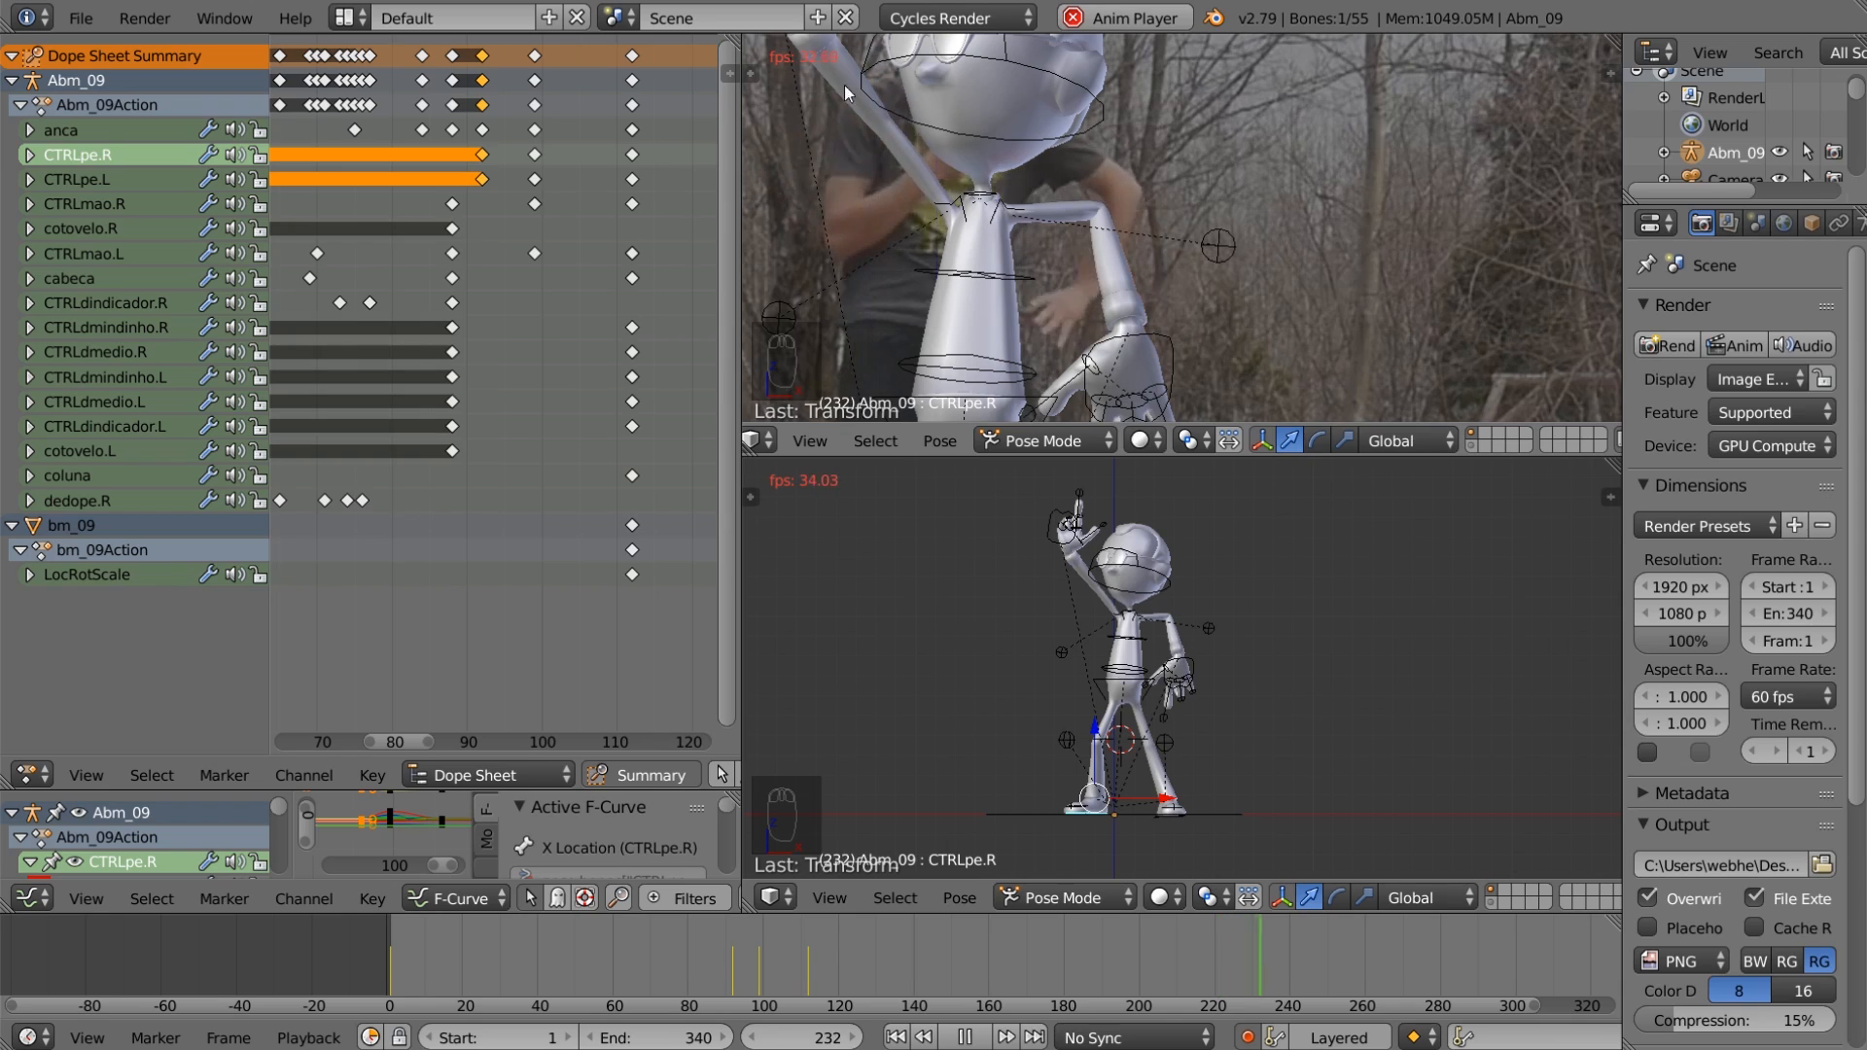
Step: Check the playback frame rate in the Compositing screen layout and return to the Default layout
{"action": "left_click", "coordinate": [346, 18]}
{"action": "left_click", "coordinate": [399, 113]}
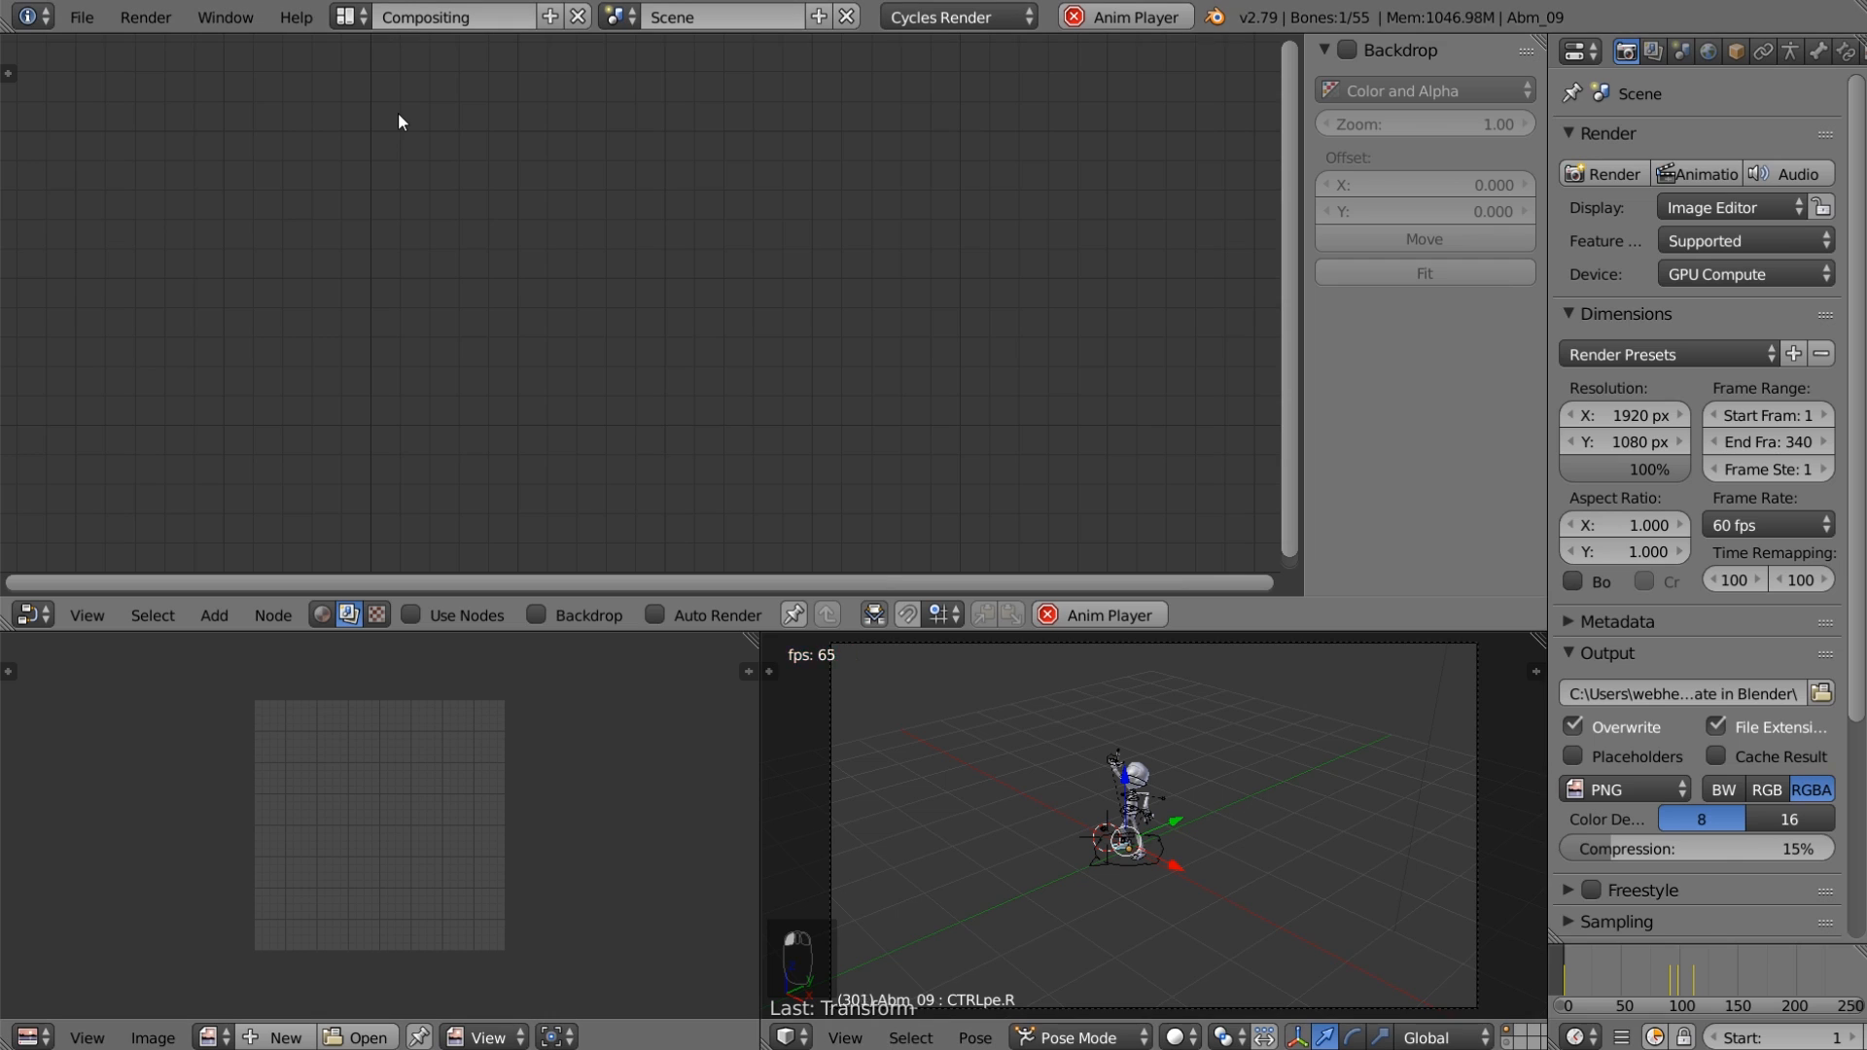
{"action": "left_click", "coordinate": [347, 17]}
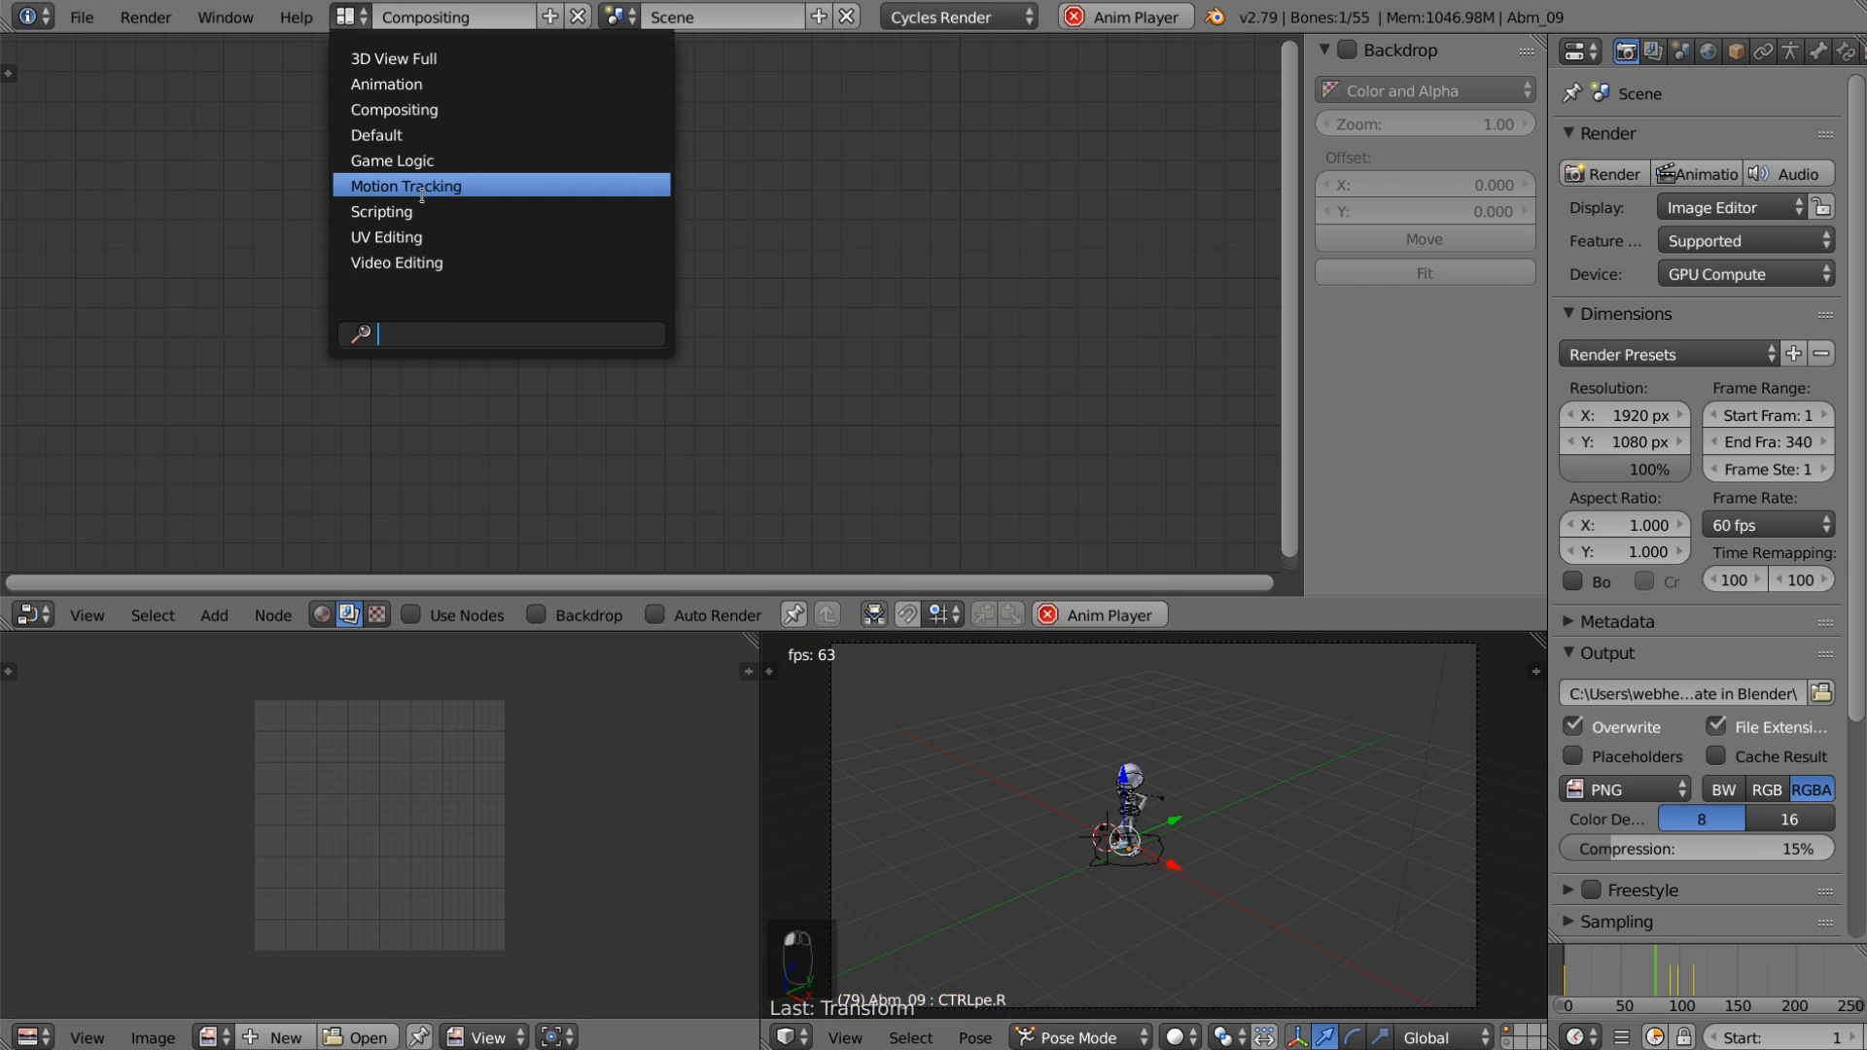
{"action": "left_click", "coordinate": [385, 134]}
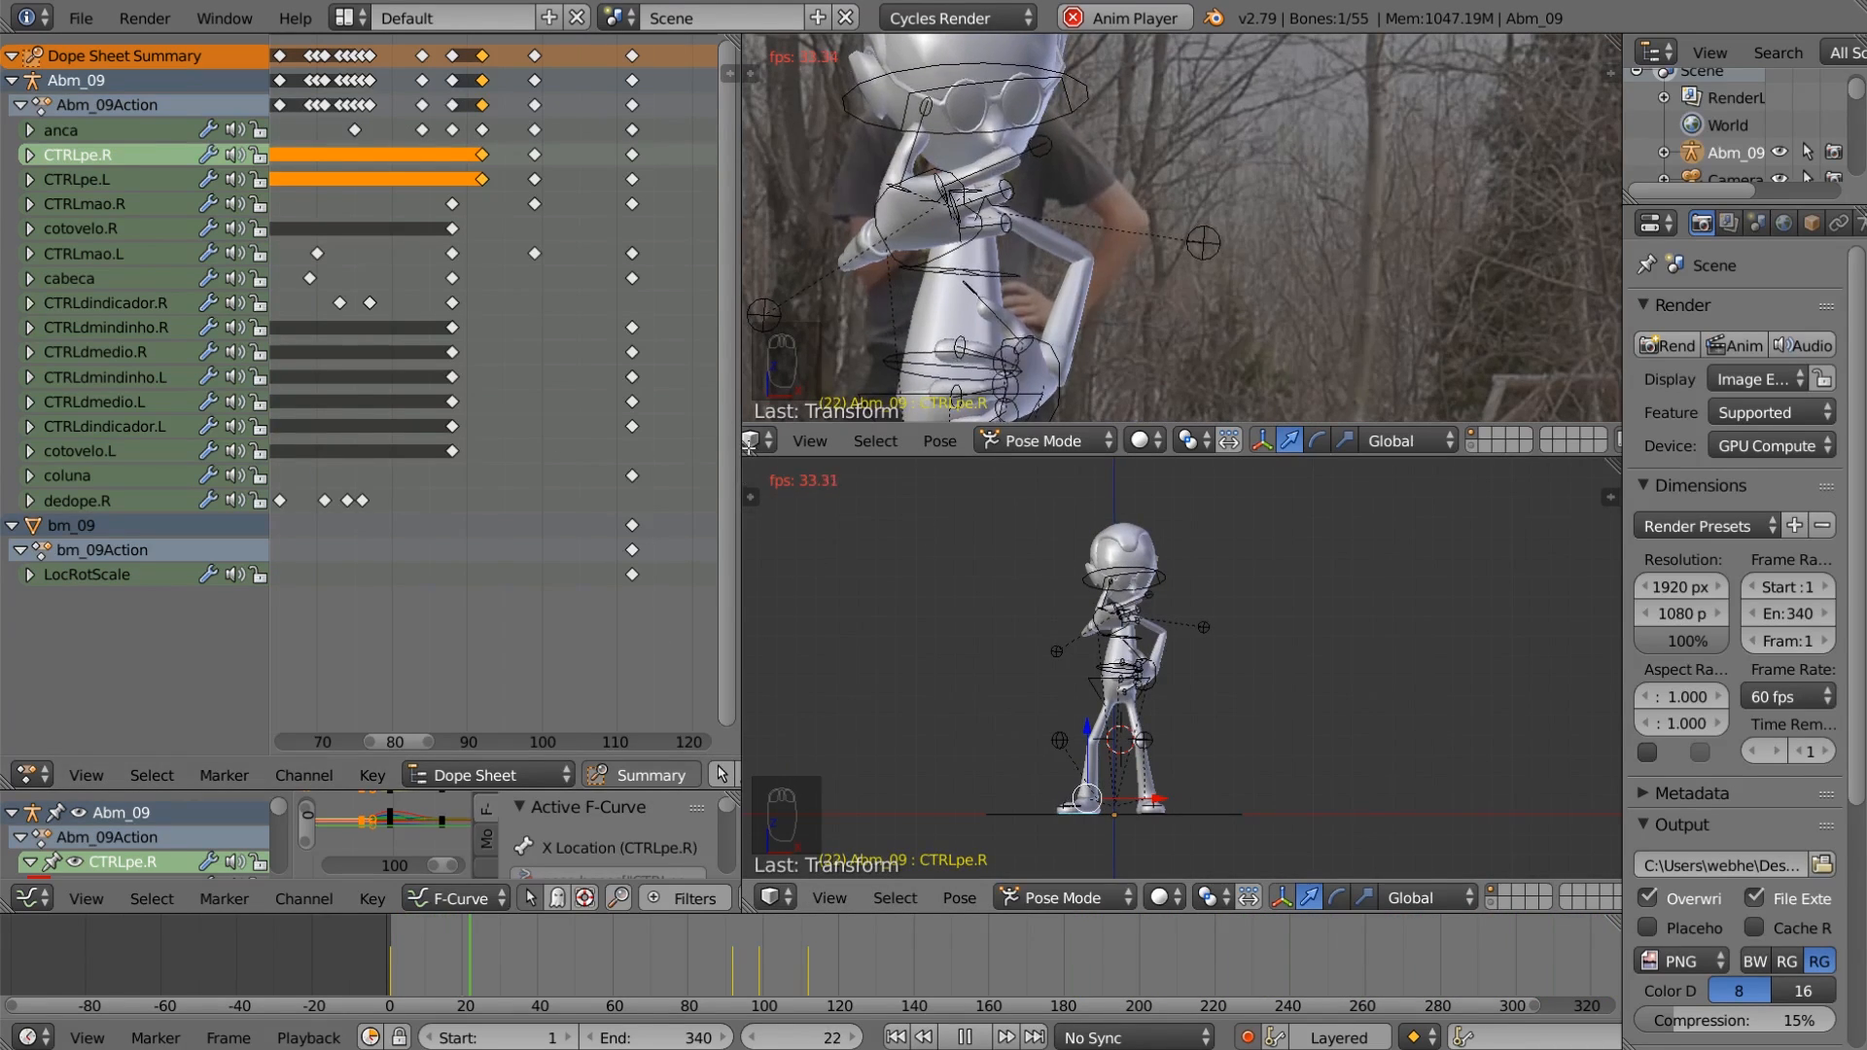
Step: Join the two 3D views into one, widen it over the Dope Sheet, and frame the whole scene
{"action": "left_click_drag", "start_coordinate": [748, 451], "coordinate": [766, 666]}
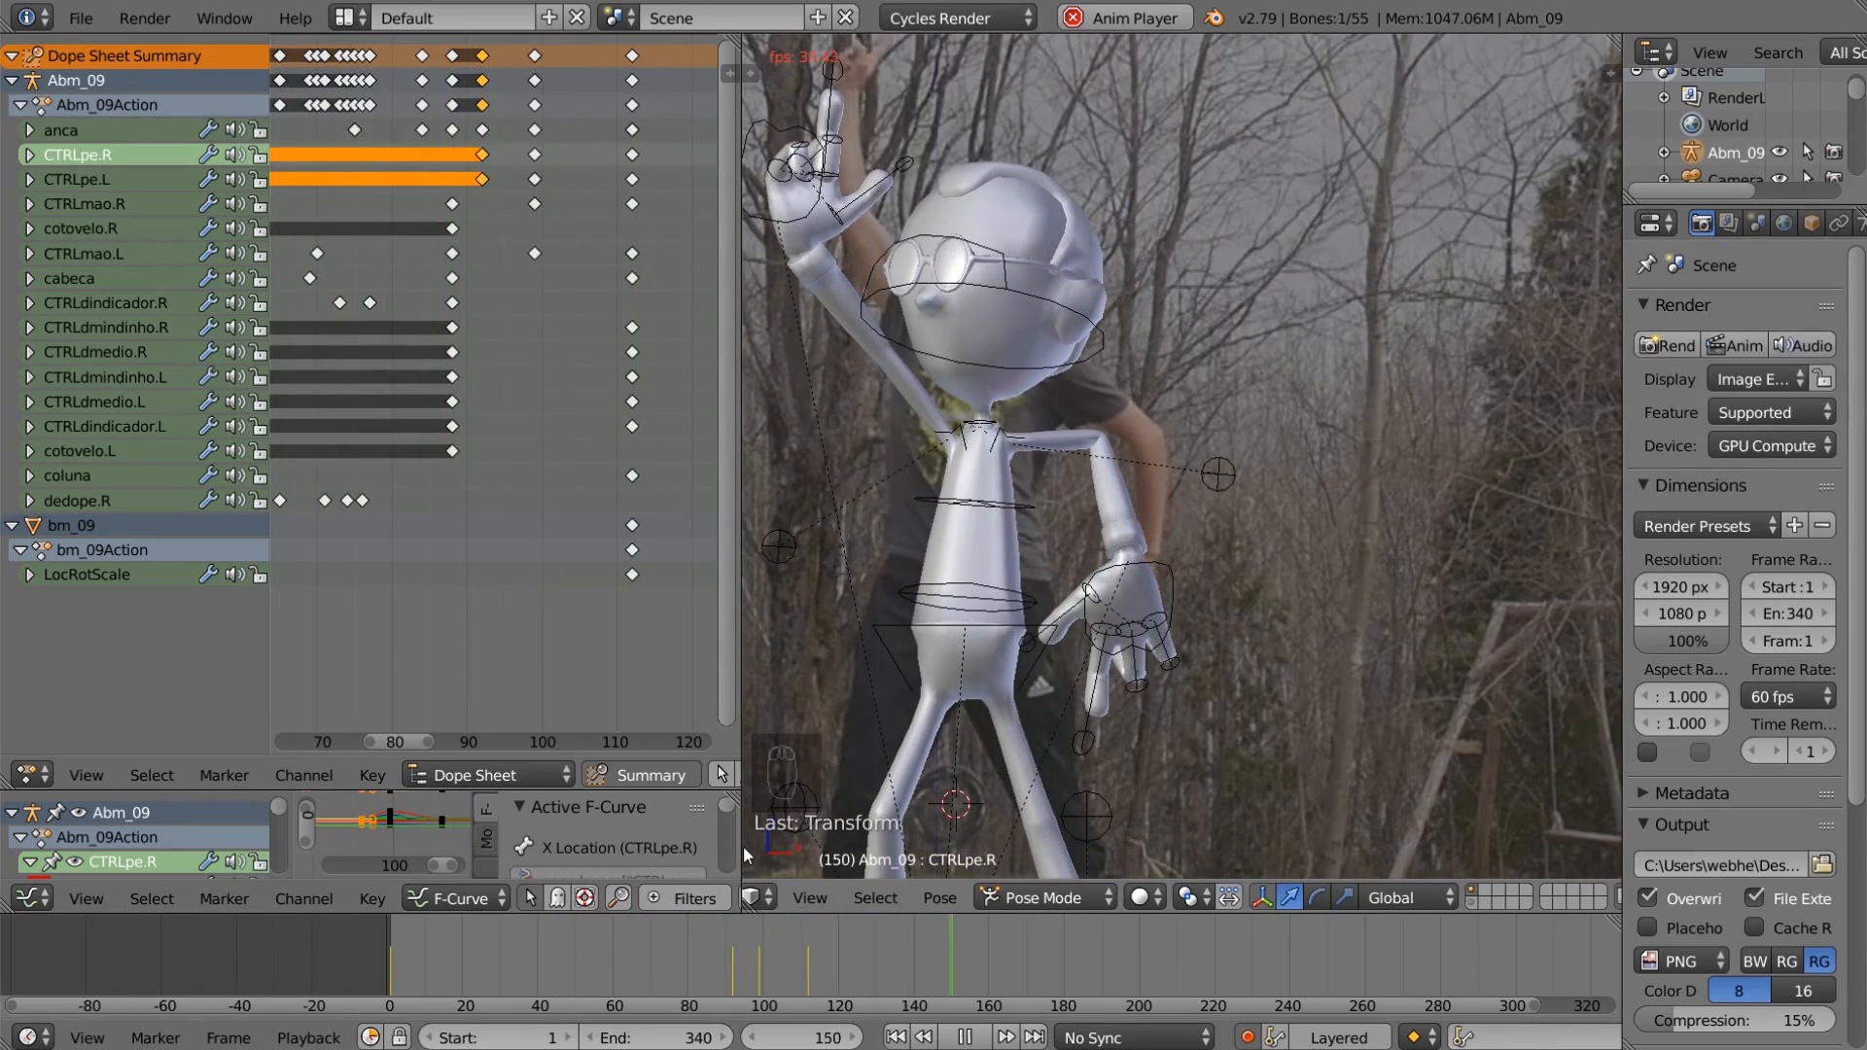
{"action": "left_click_drag", "start_coordinate": [743, 846], "coordinate": [378, 846]}
{"action": "key", "text": "Home"}
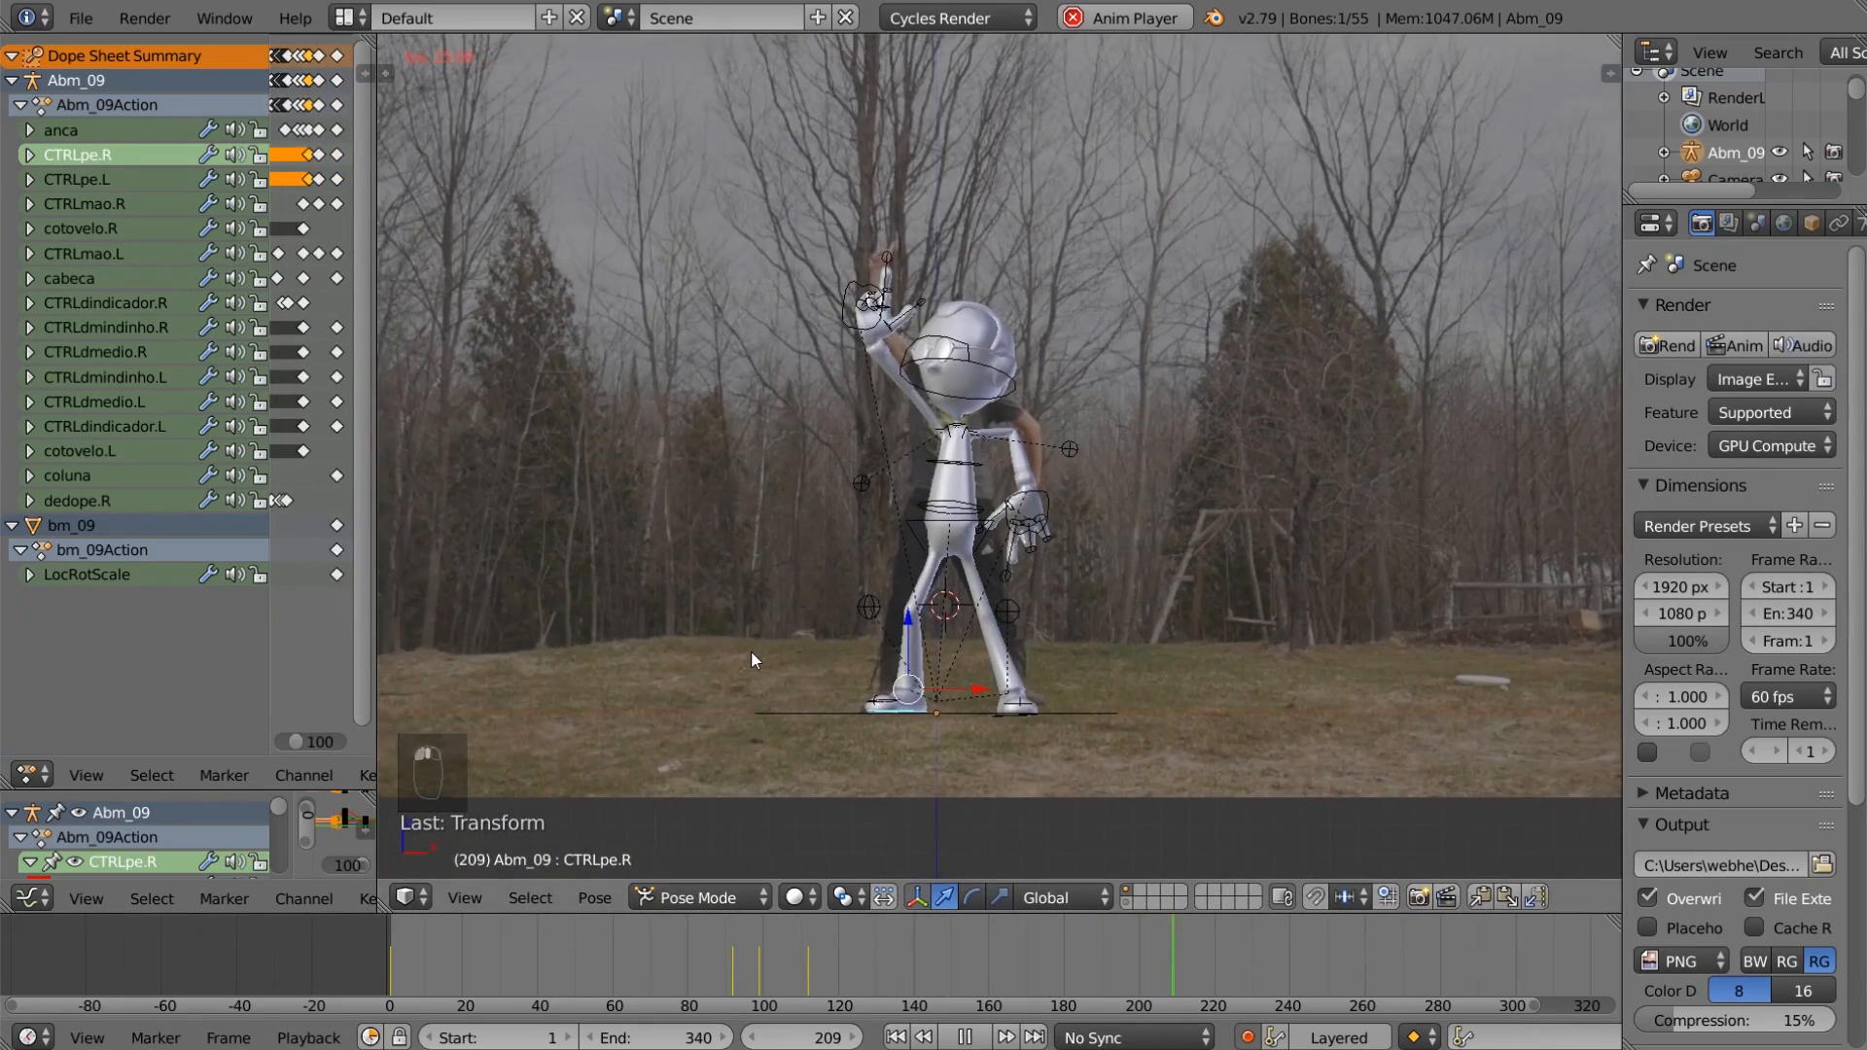
Step: Move the running playback to earlier frames on the timeline to review the motion, and toggle playback
{"action": "left_click", "coordinate": [744, 960]}
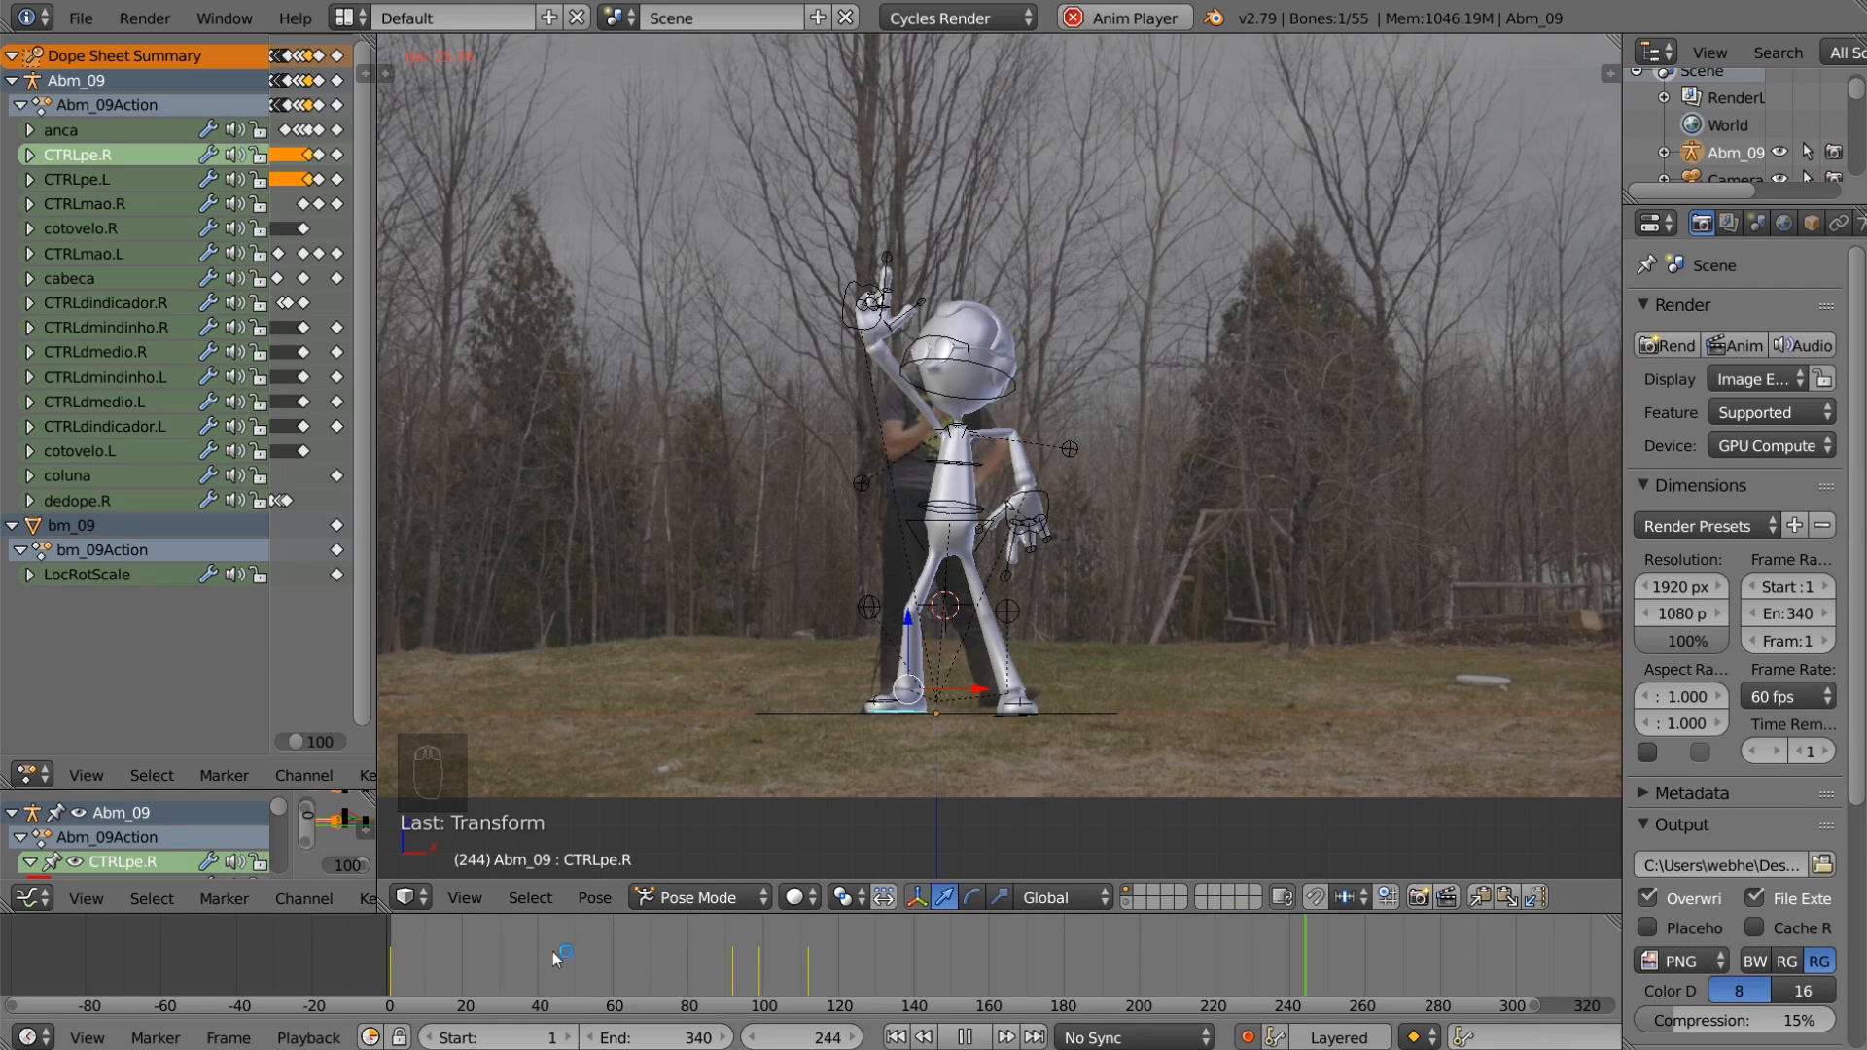
{"action": "left_click", "coordinate": [488, 961]}
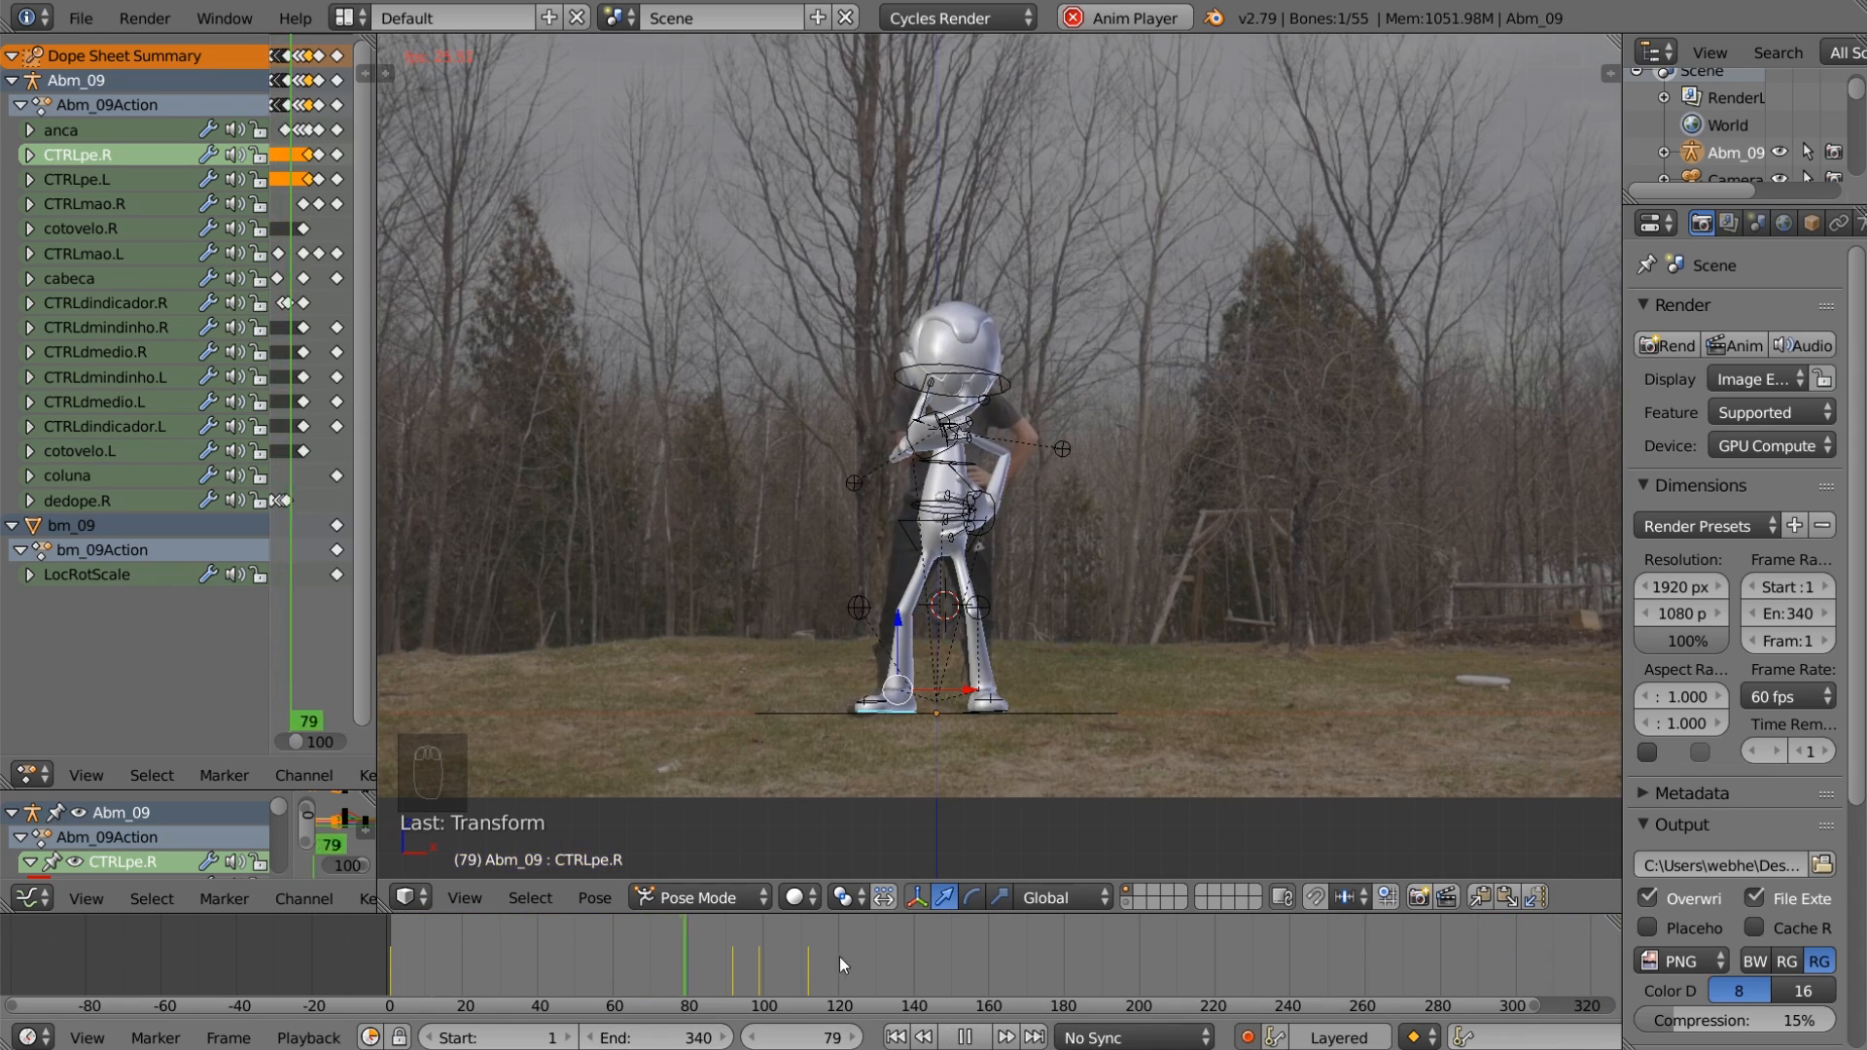
{"action": "left_click", "coordinate": [979, 1041]}
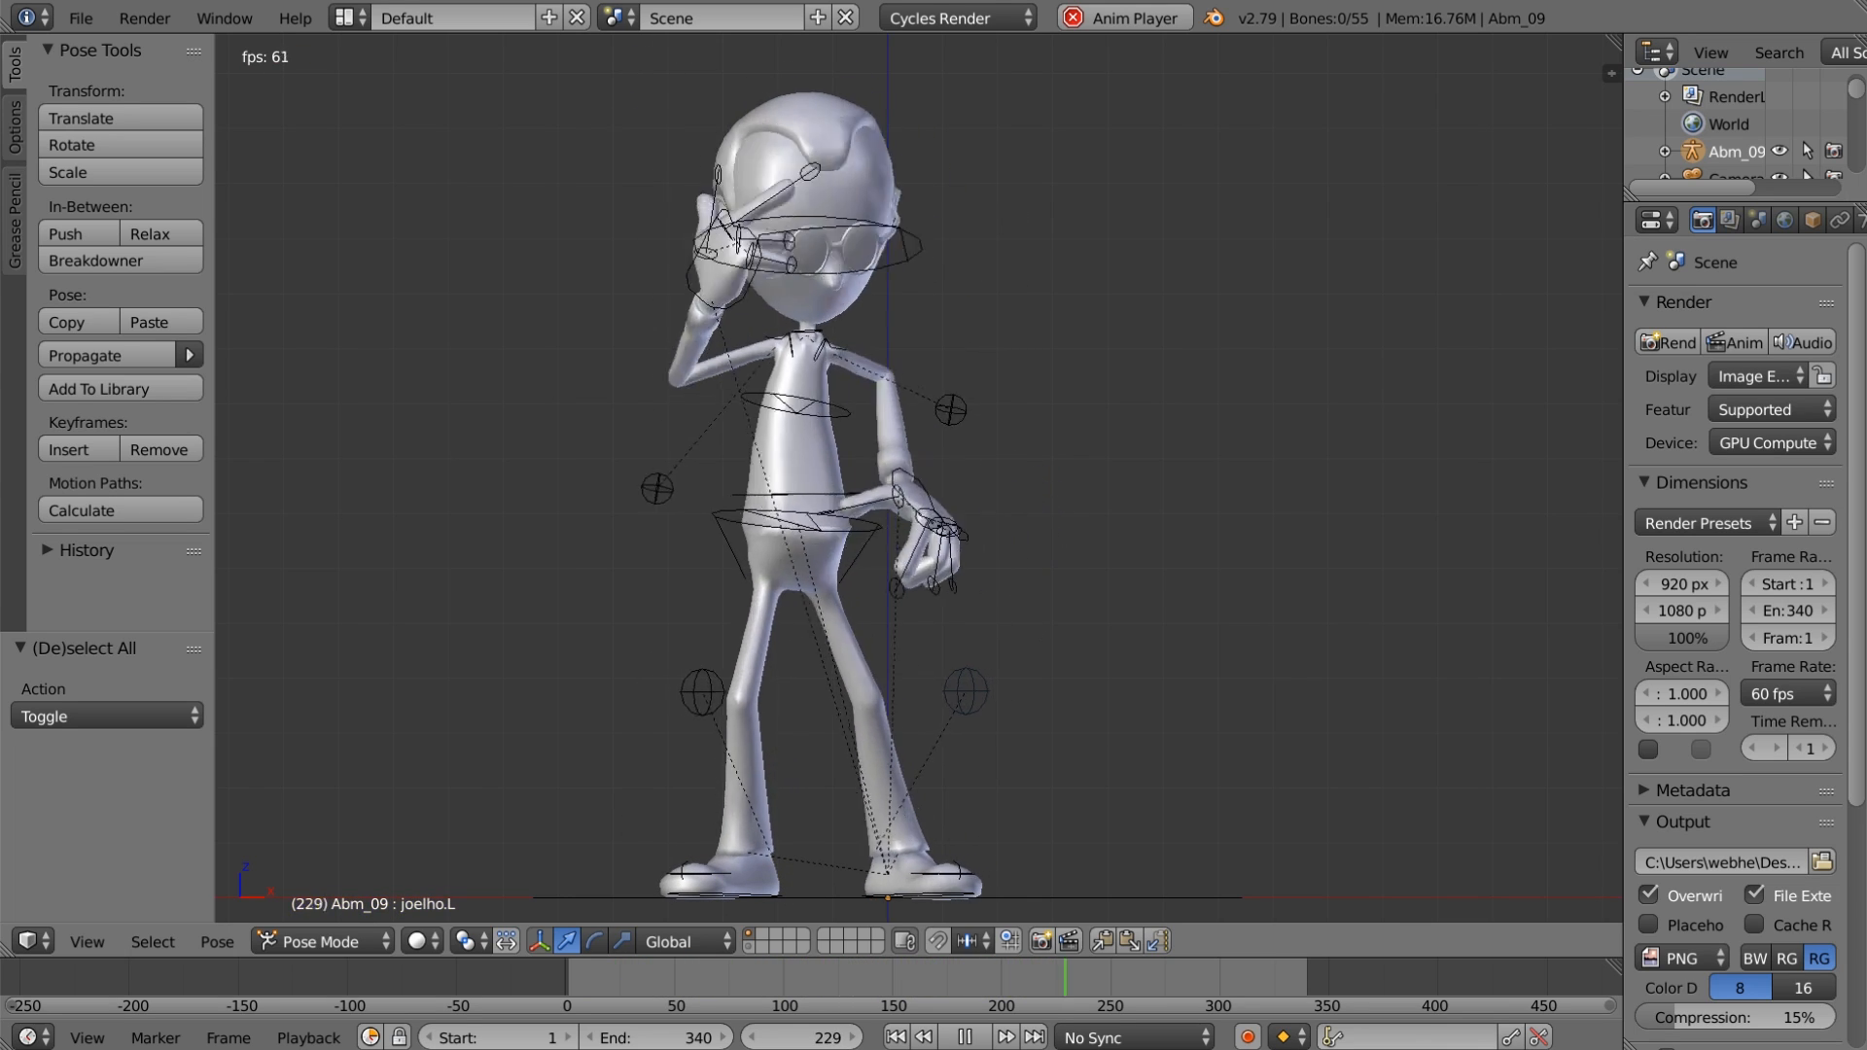
Step: Switch to the browser at crowd-render.com, try to view its Downloads page, and return to Blender
{"action": "left_click_drag", "start_coordinate": [0, 44], "coordinate": [737, 7]}
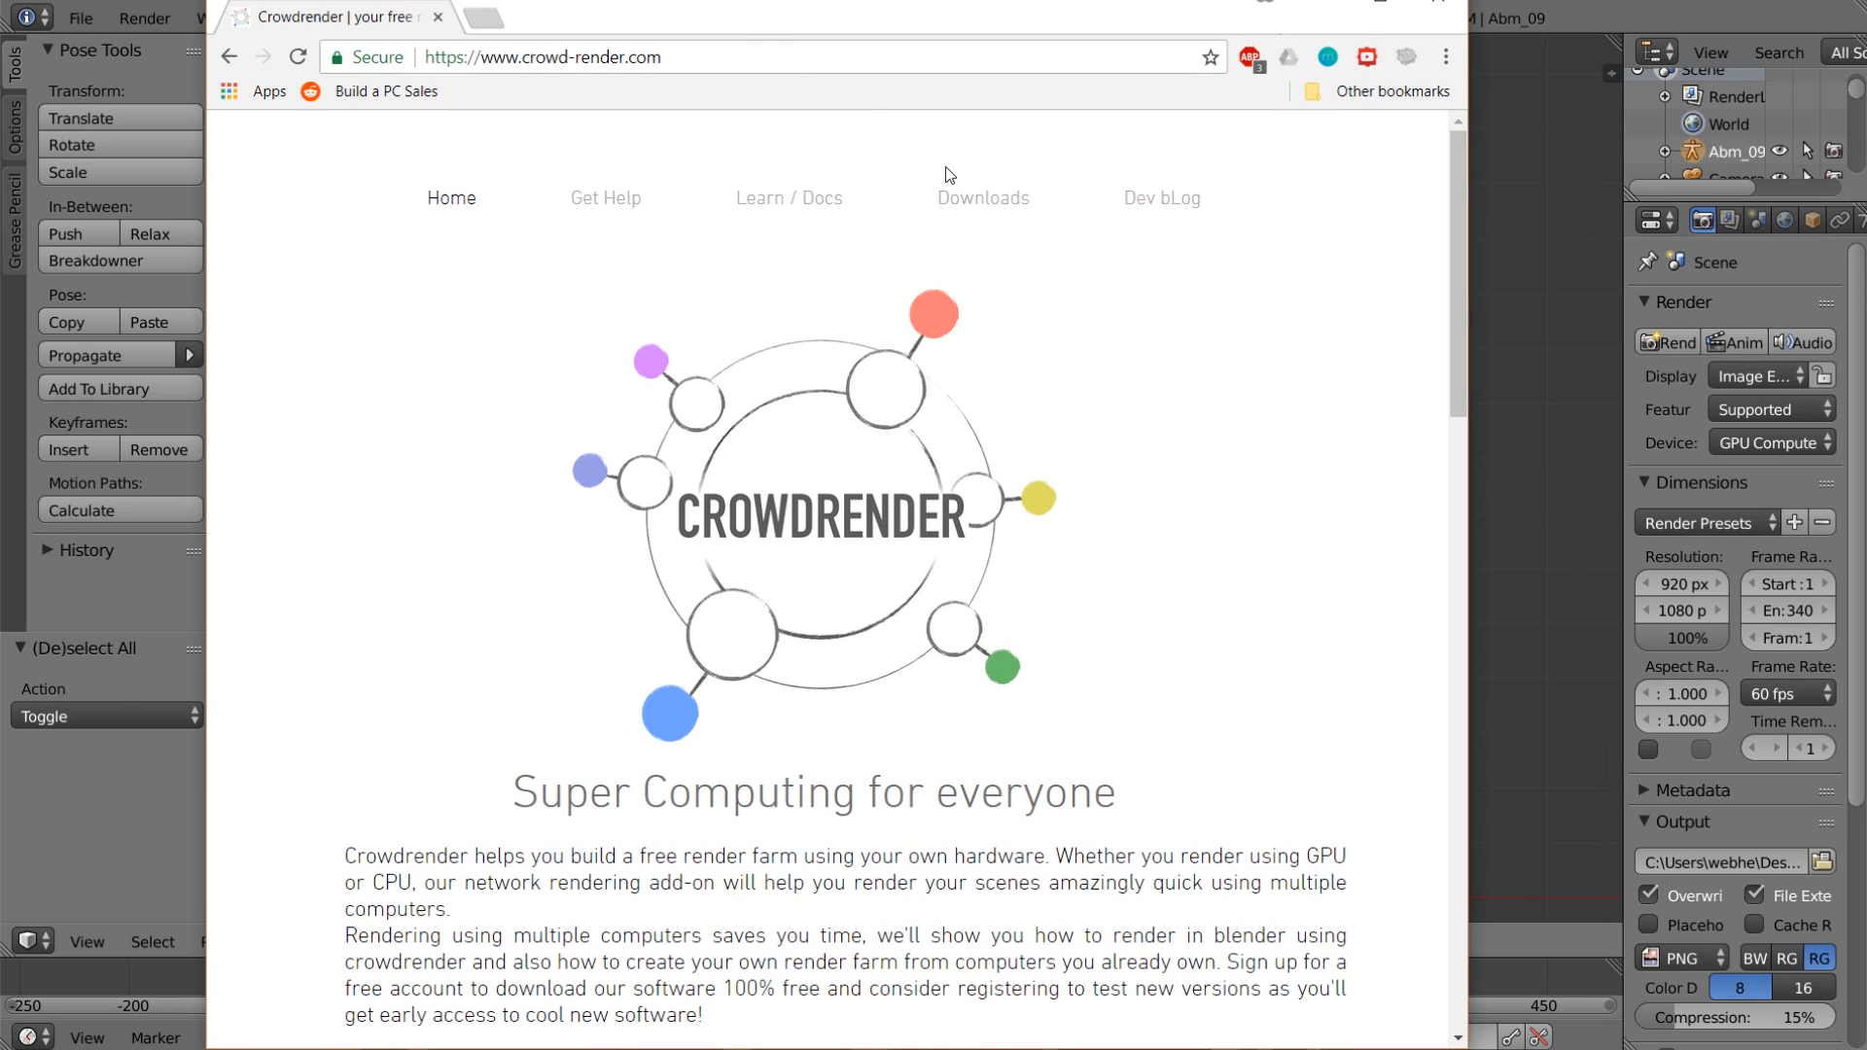
{"action": "left_click", "coordinate": [980, 200]}
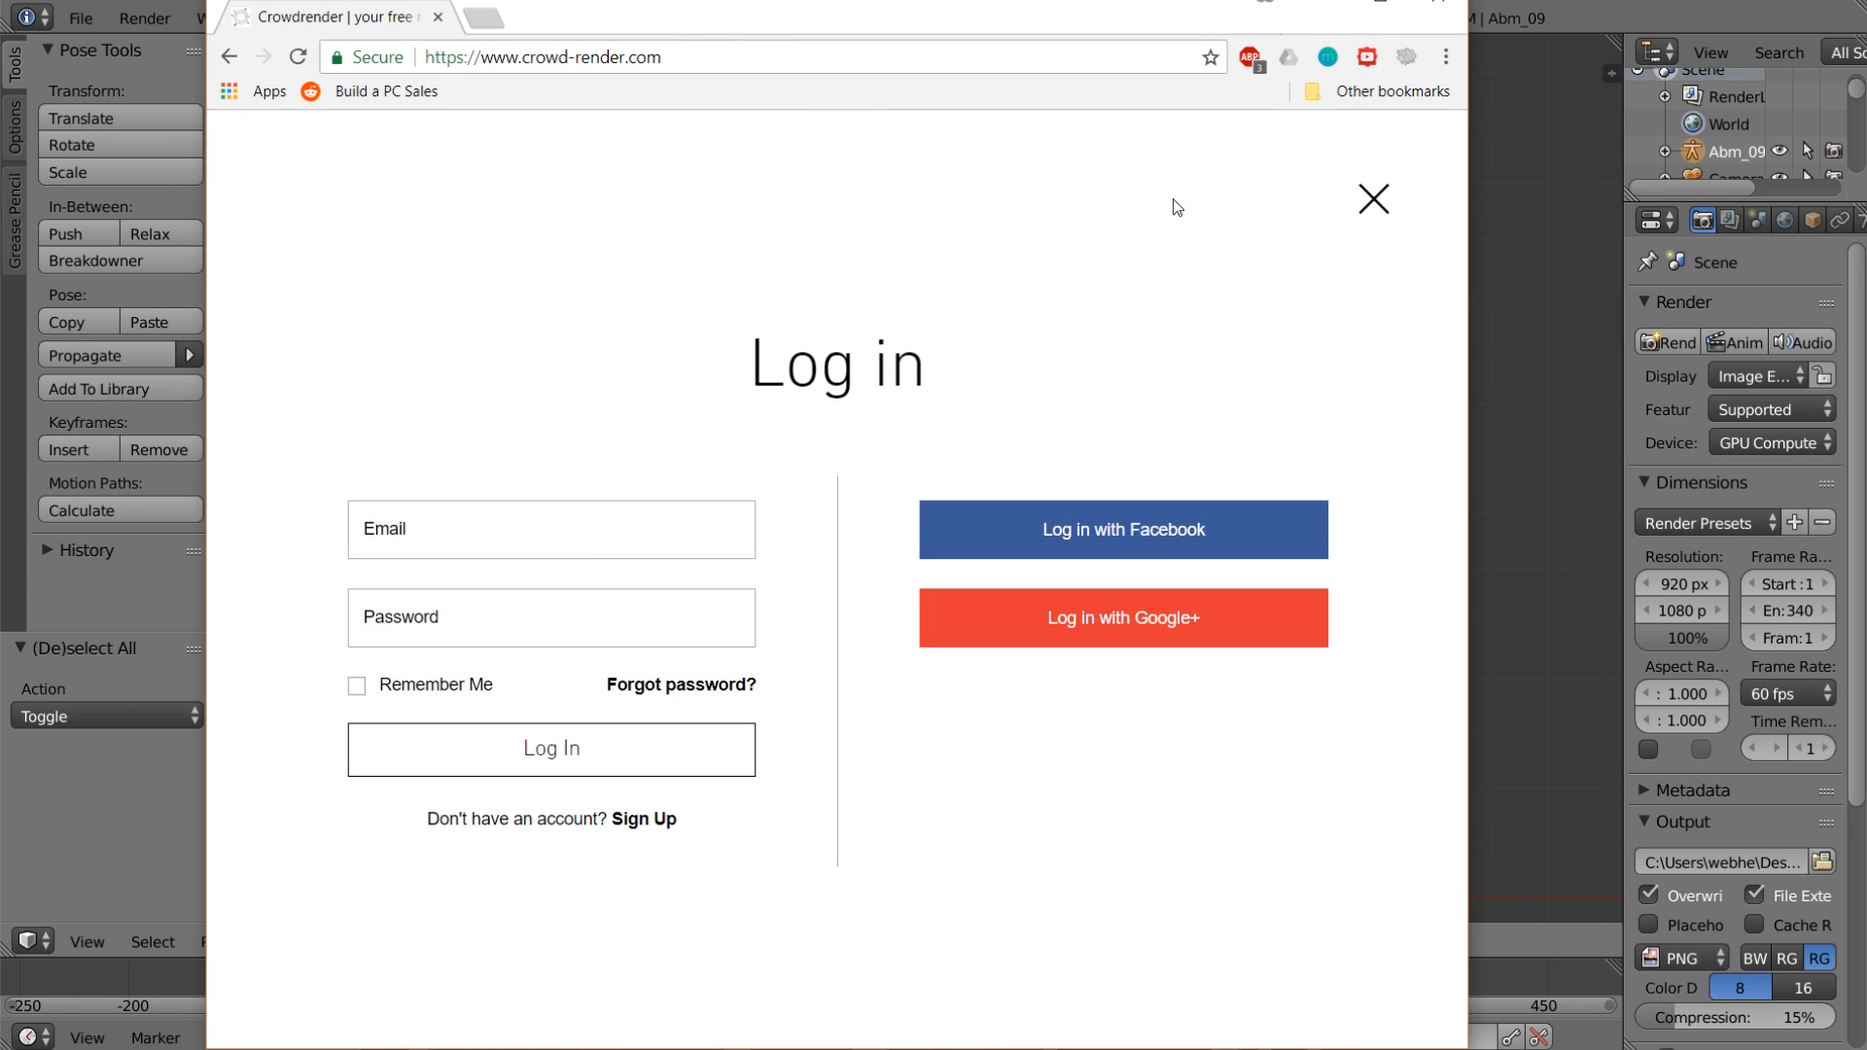
{"action": "left_click", "coordinate": [1427, 10]}
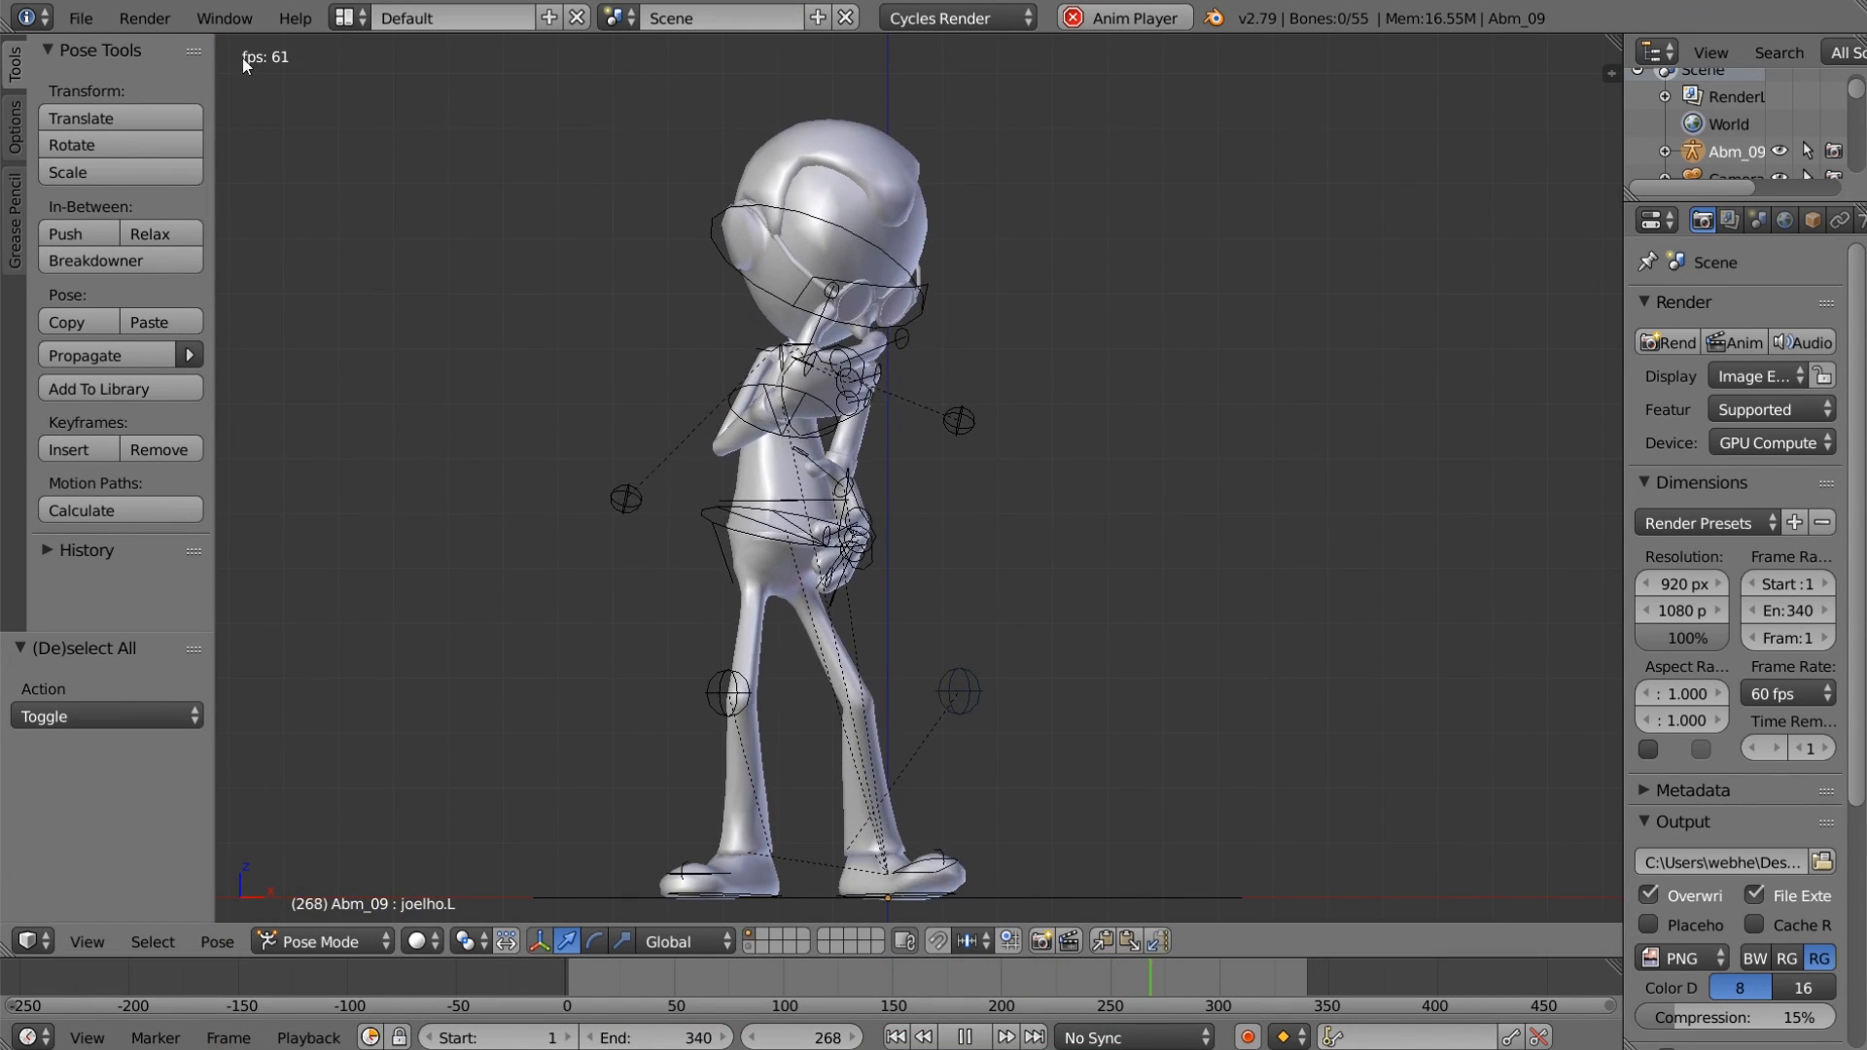
{"action": "left_click", "coordinate": [81, 17]}
{"action": "left_click", "coordinate": [182, 322]}
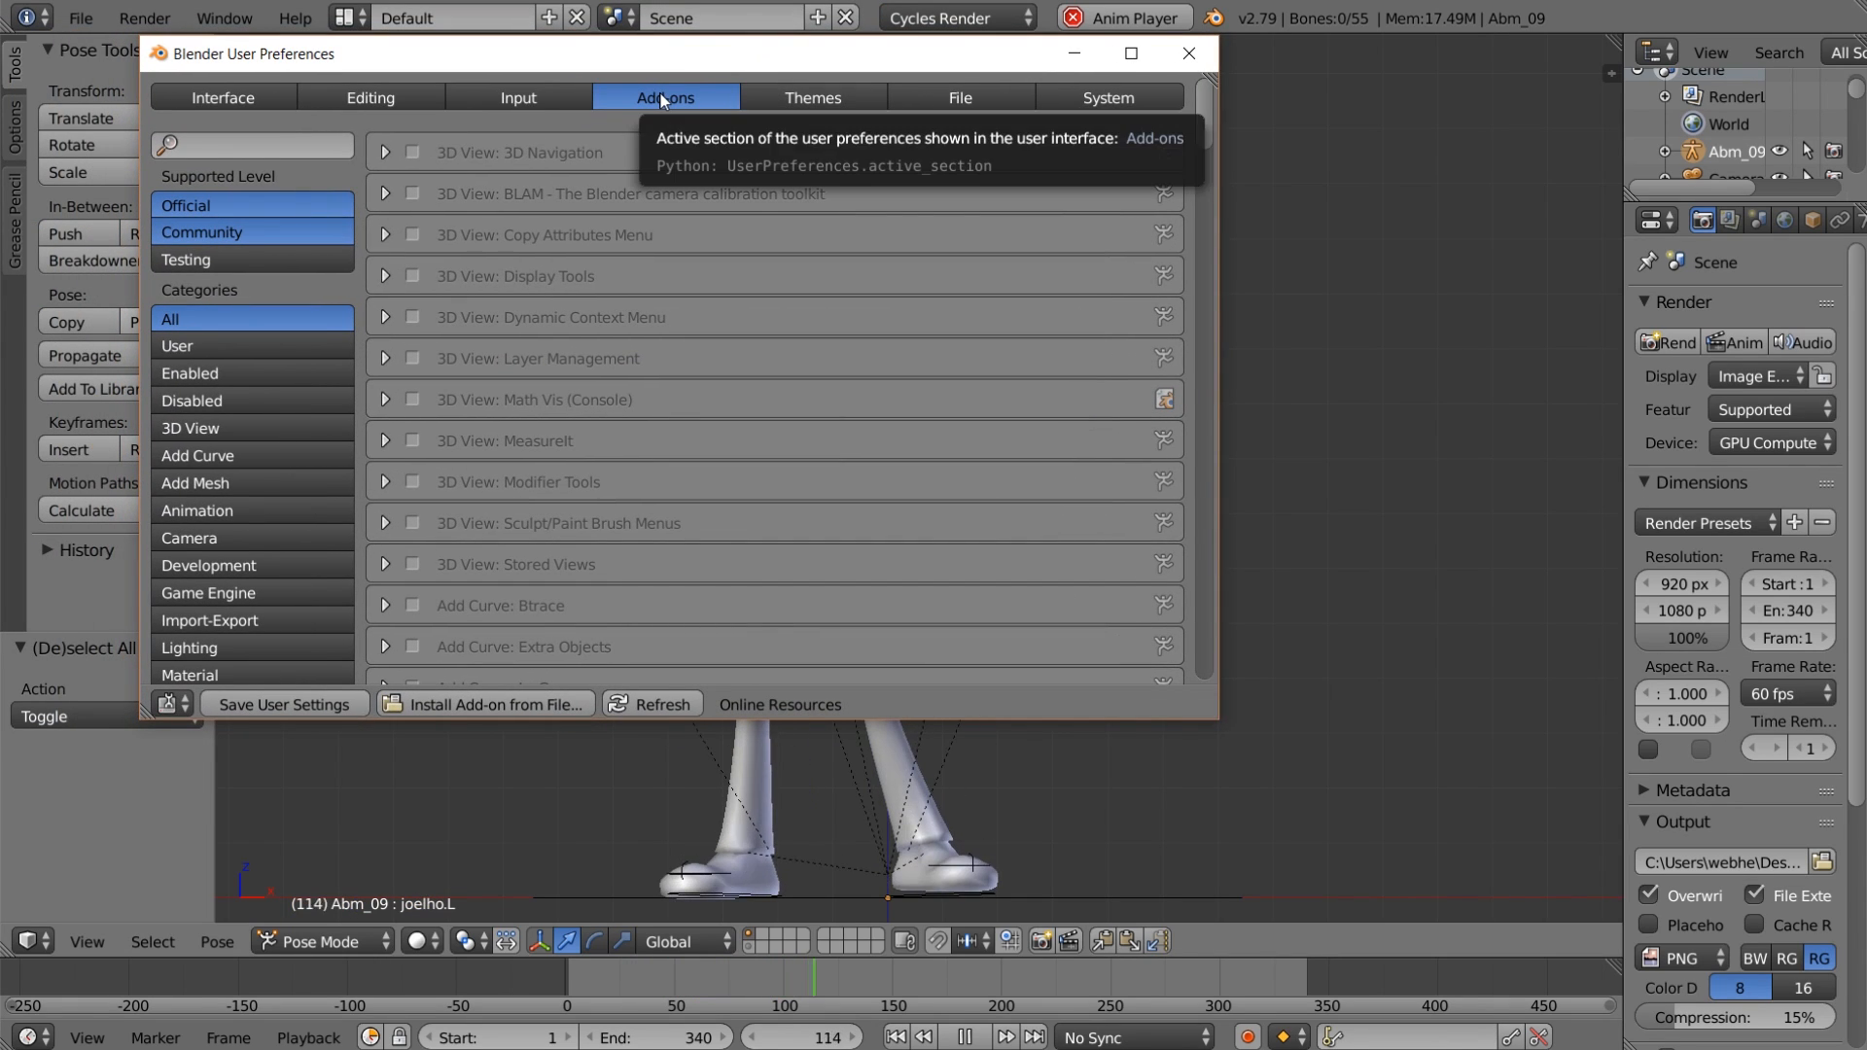
{"action": "left_click", "coordinate": [517, 705]}
{"action": "left_click", "coordinate": [580, 301]}
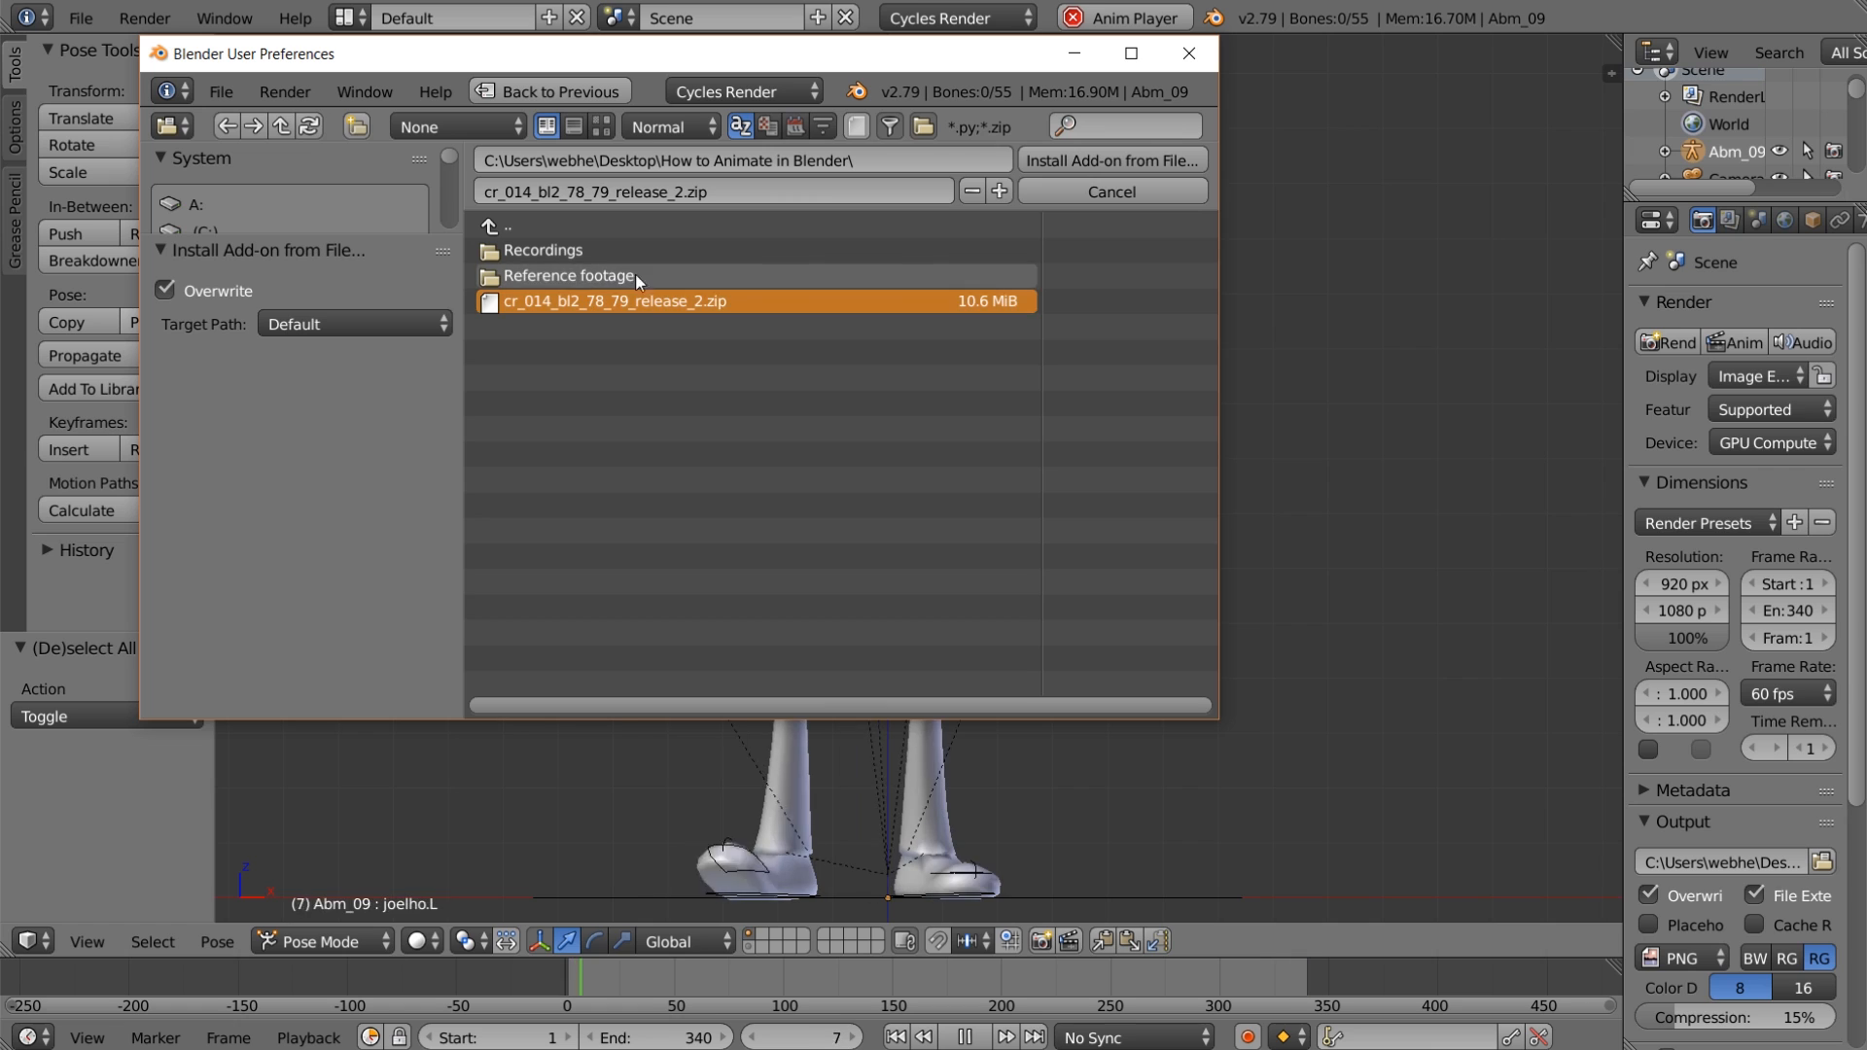
{"action": "left_click", "coordinate": [1188, 57]}
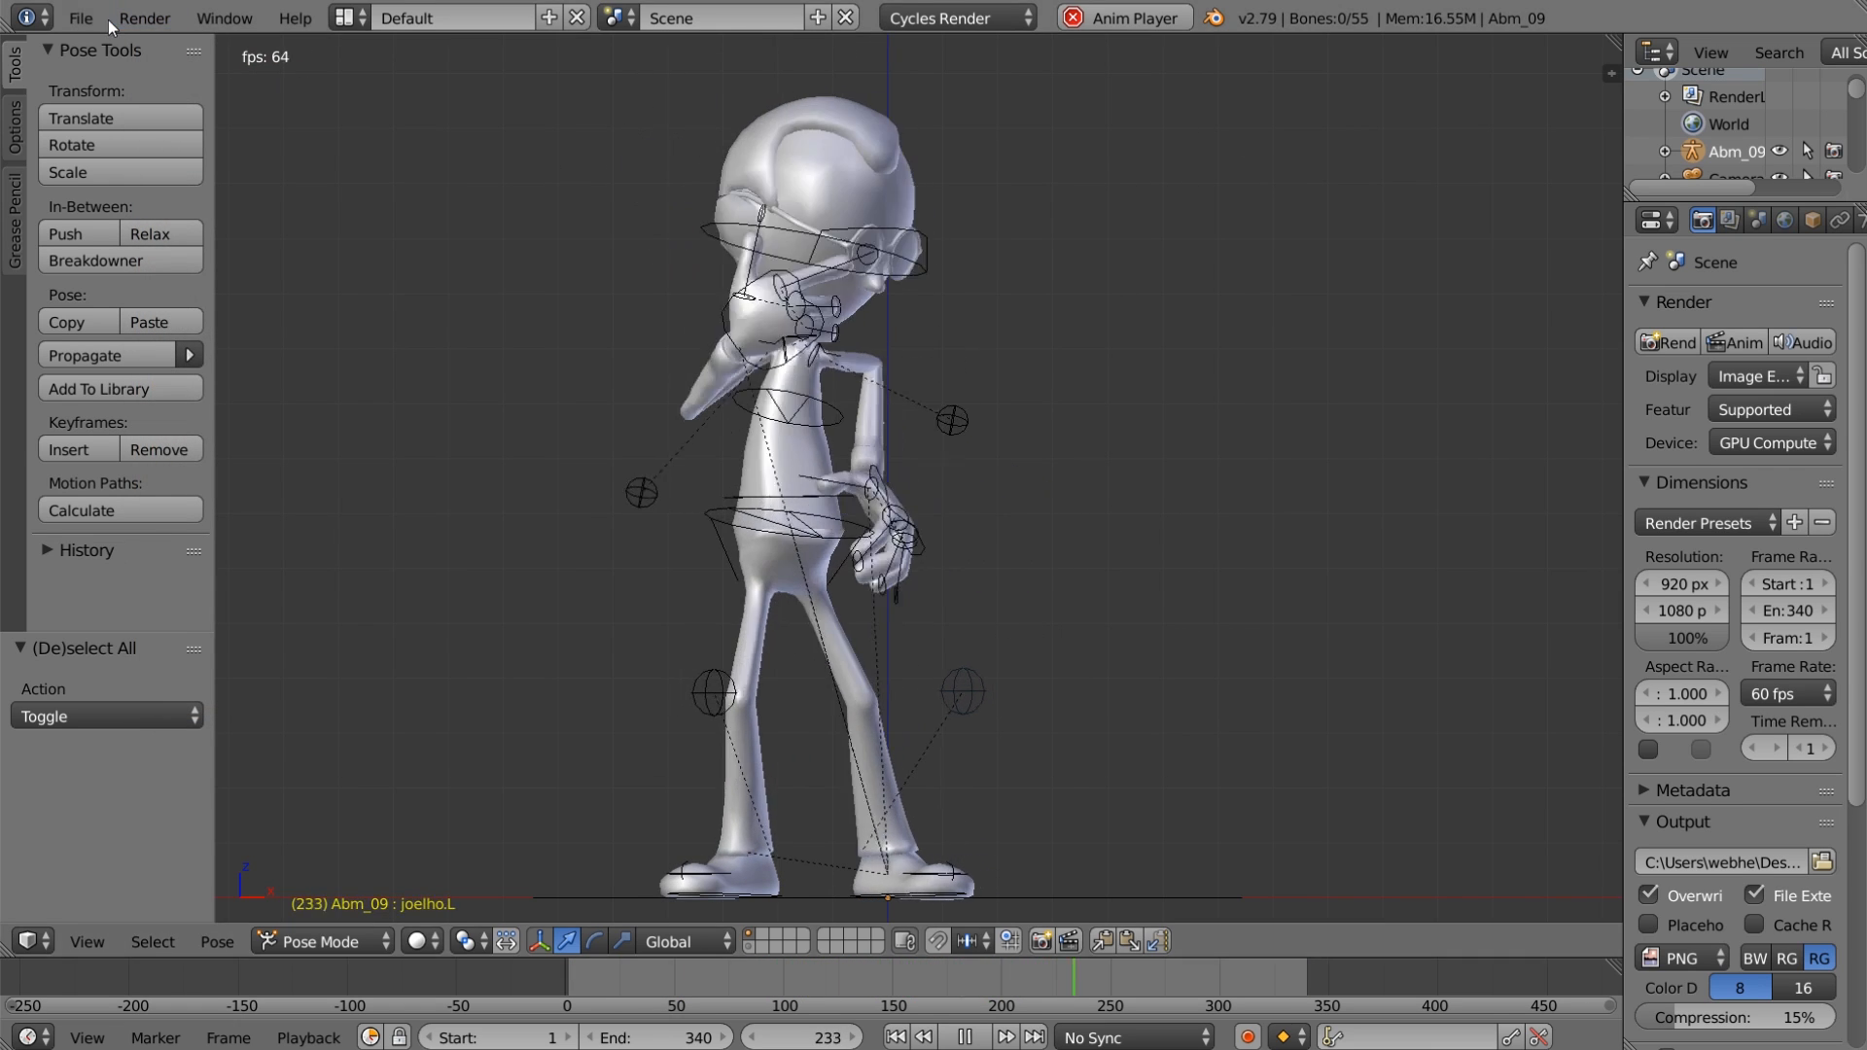
Step: Enable the CrowdRender add-on from the Render category in the user preferences and close the preferences window
{"action": "left_click", "coordinate": [88, 17]}
{"action": "left_click", "coordinate": [238, 309]}
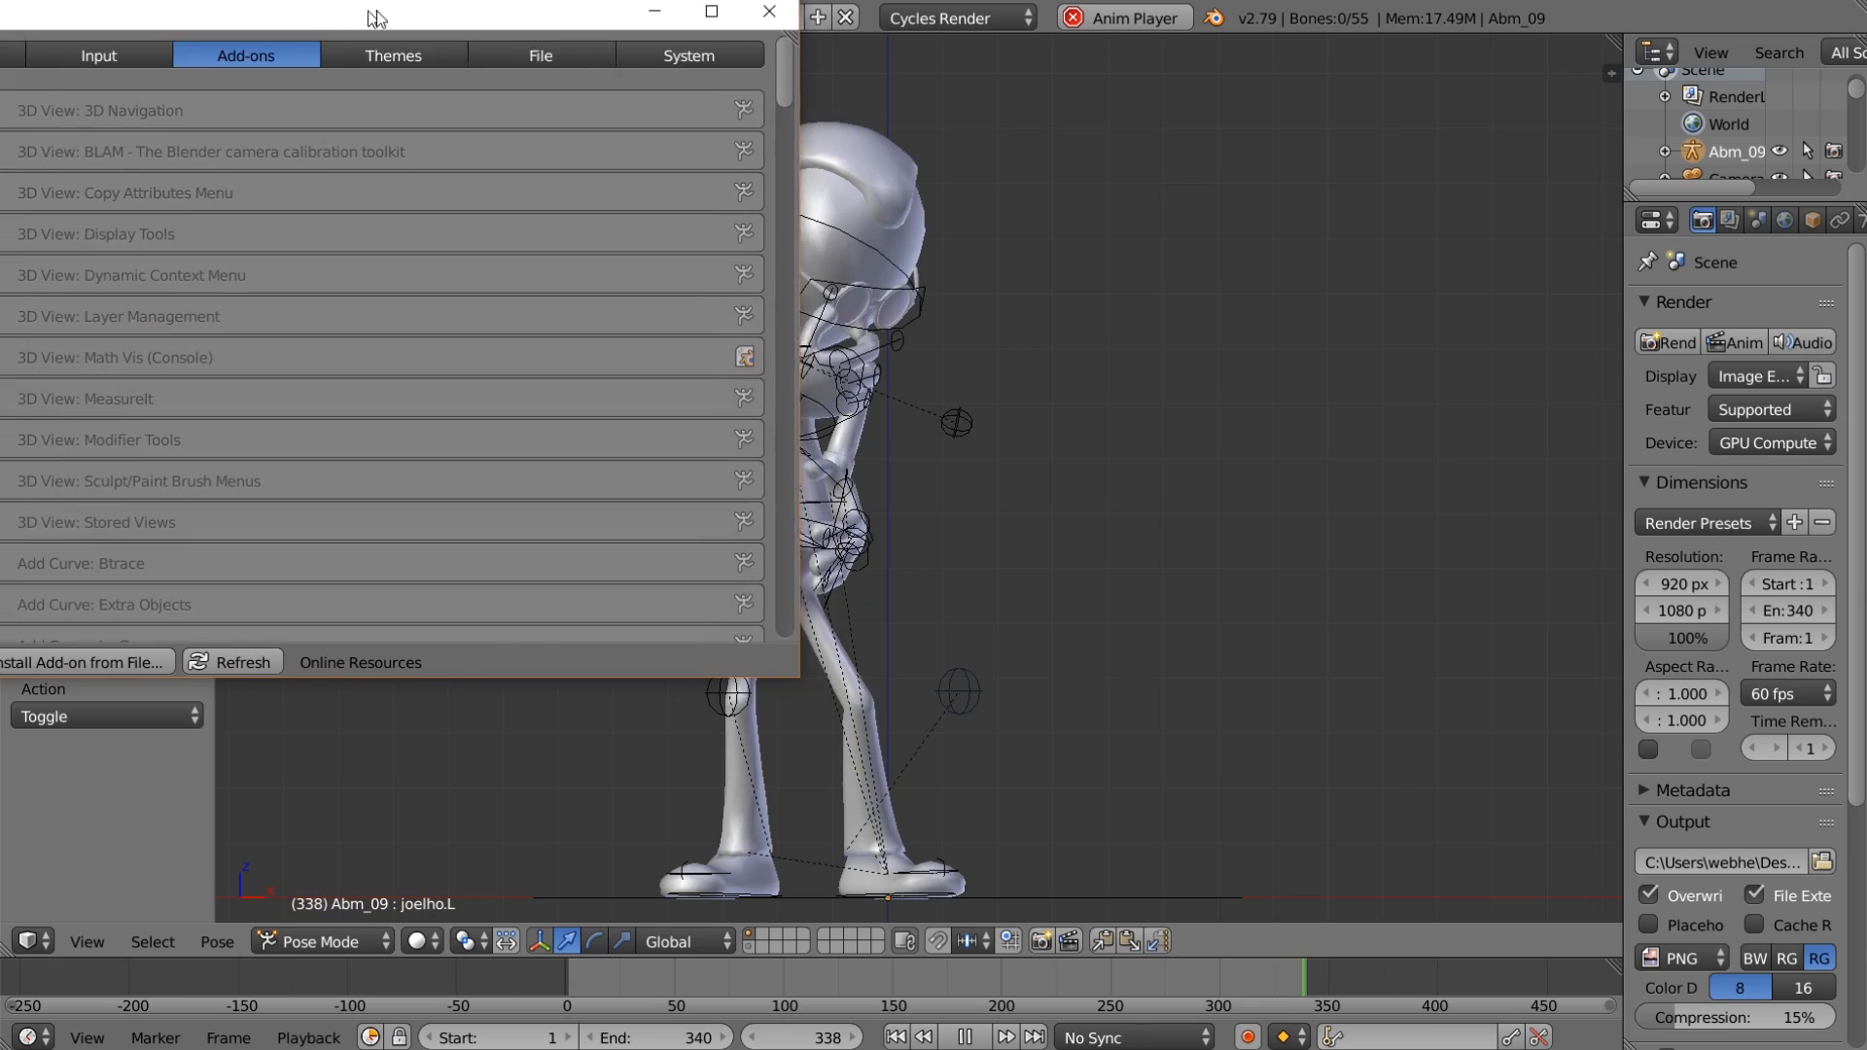
{"action": "left_click_drag", "start_coordinate": [272, 12], "coordinate": [813, 109]}
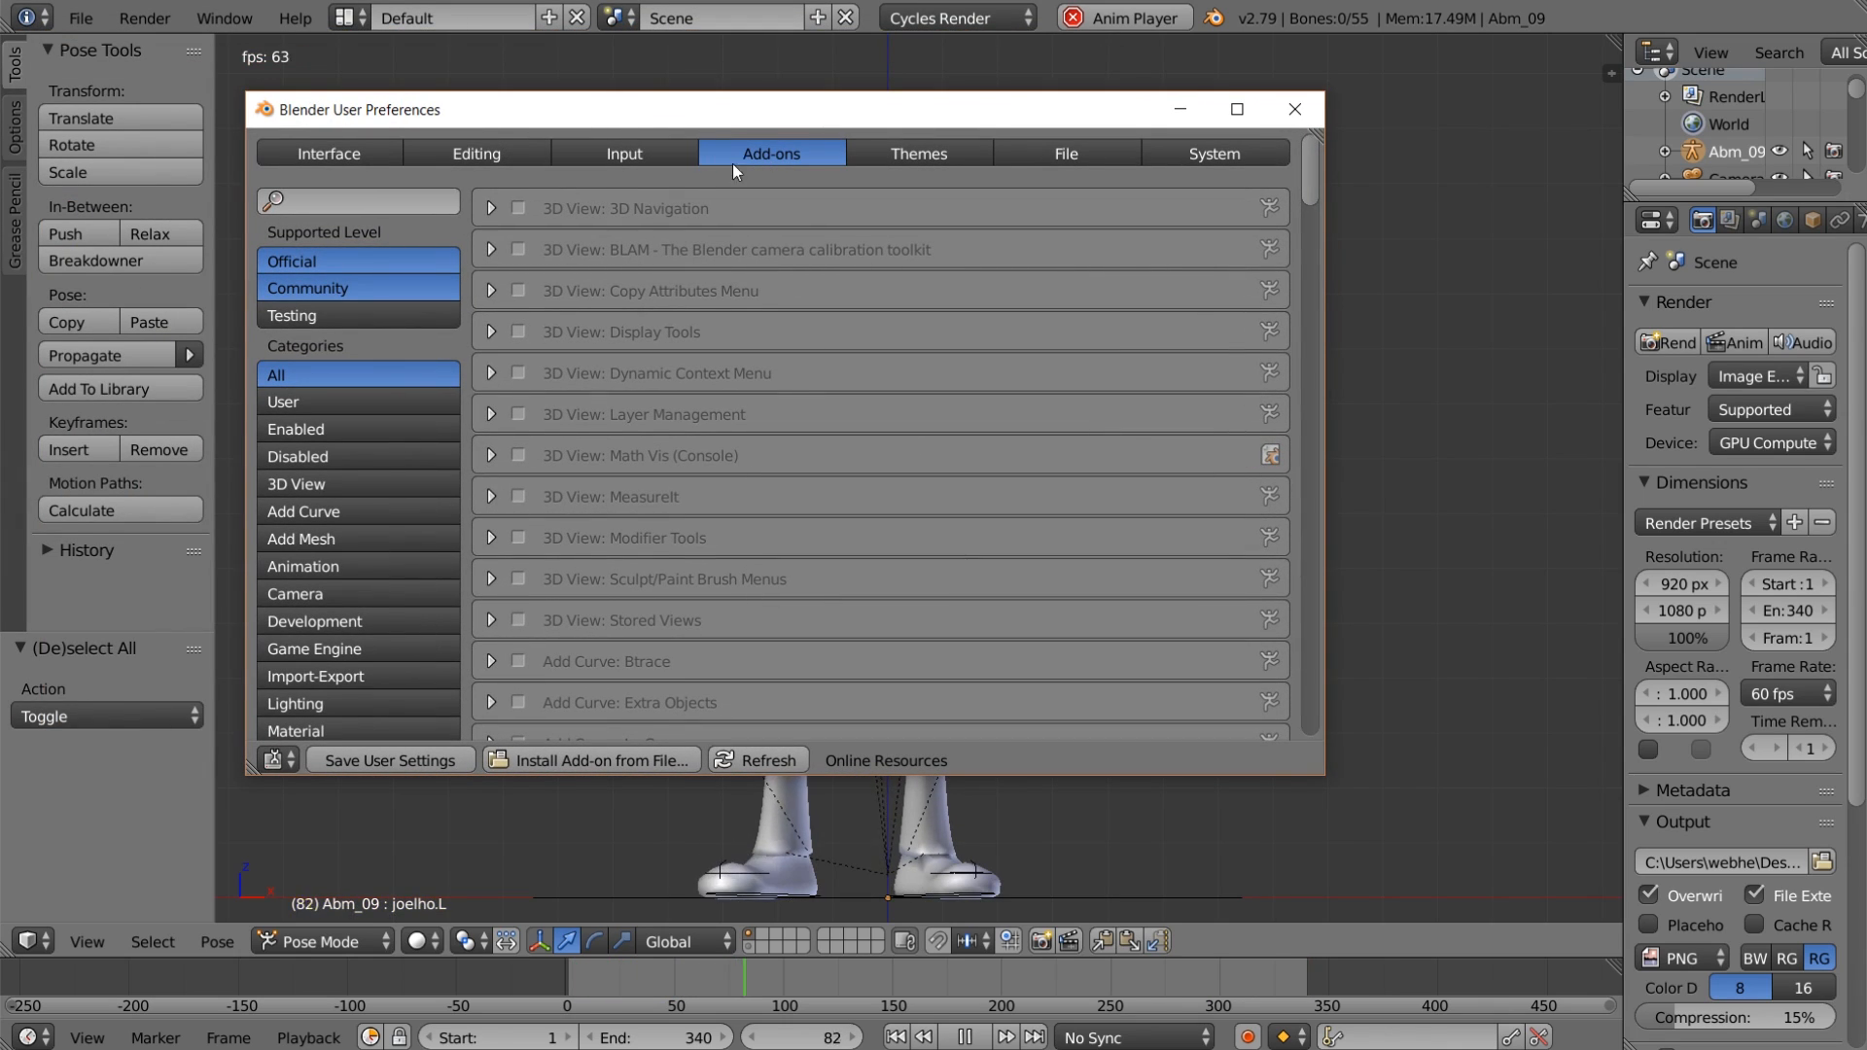
{"action": "scroll", "coordinate": [363, 626], "scroll_direction": "down", "scroll_amount": 1}
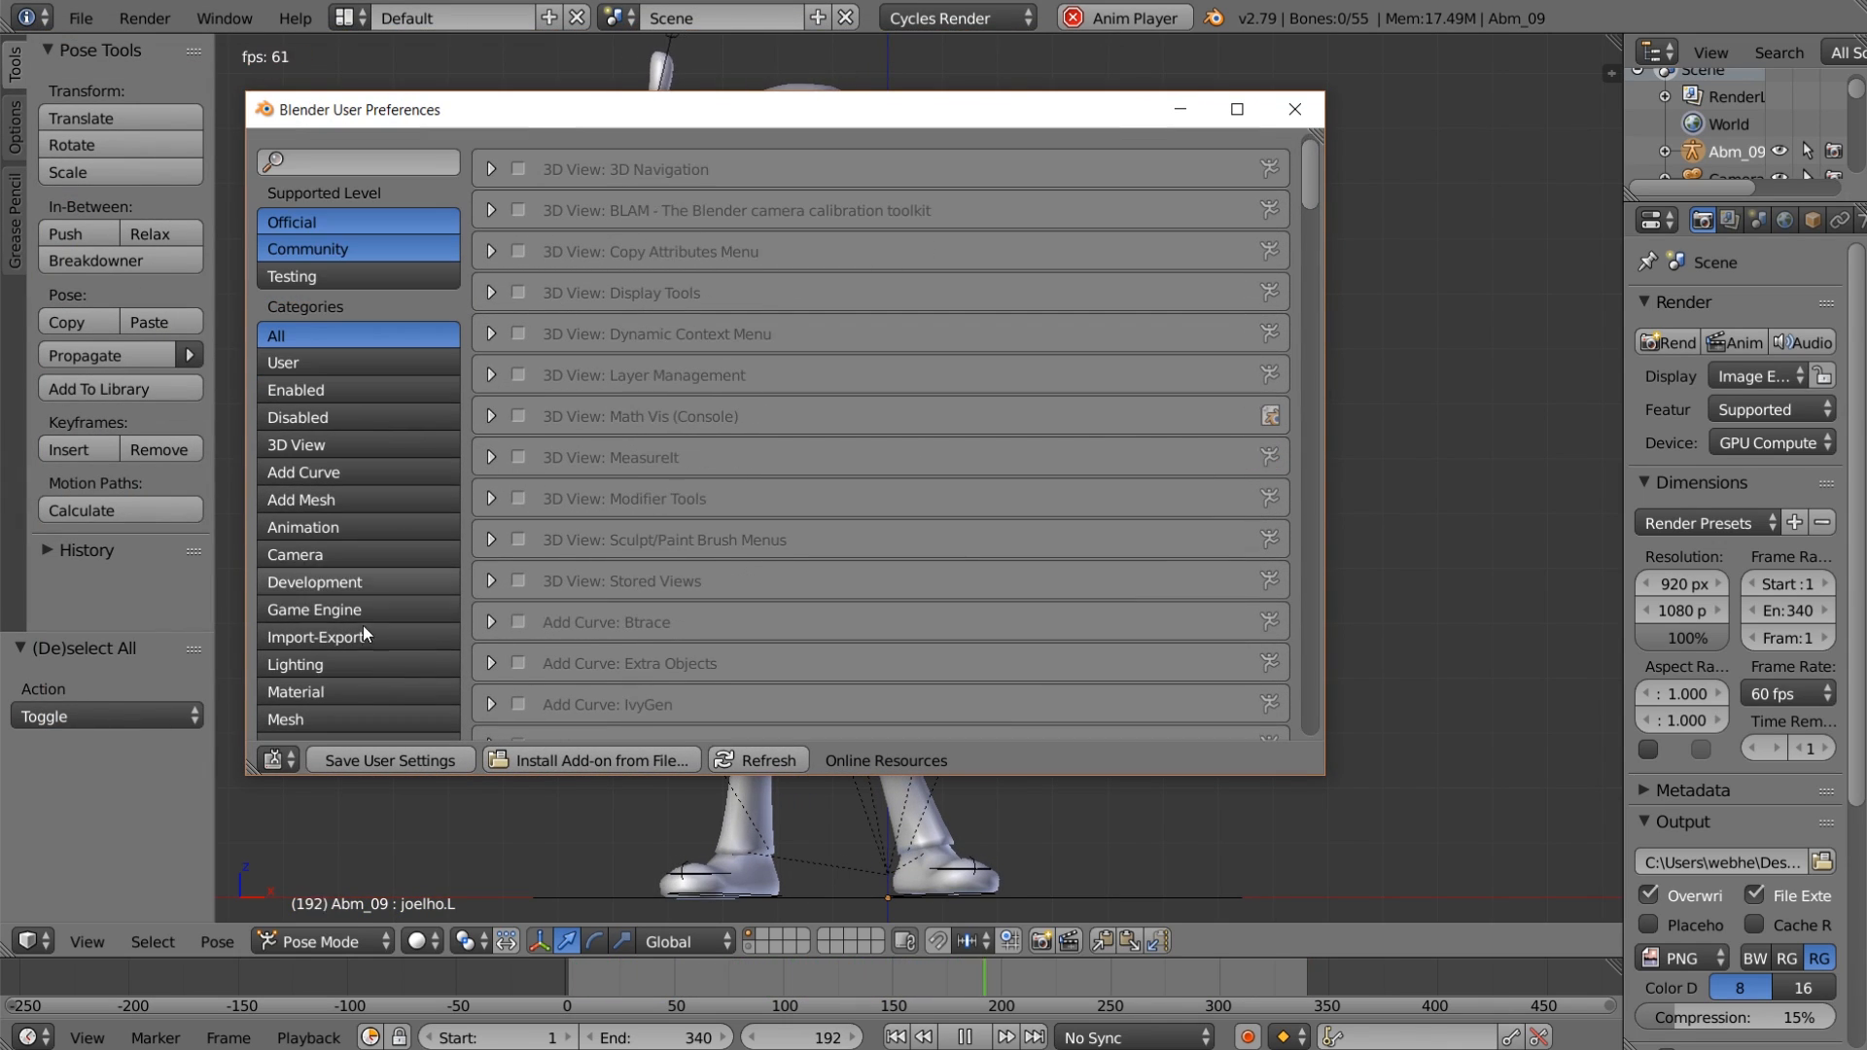
{"action": "scroll", "coordinate": [329, 691], "scroll_direction": "down", "scroll_amount": 3}
{"action": "scroll", "coordinate": [330, 700], "scroll_direction": "down", "scroll_amount": 2}
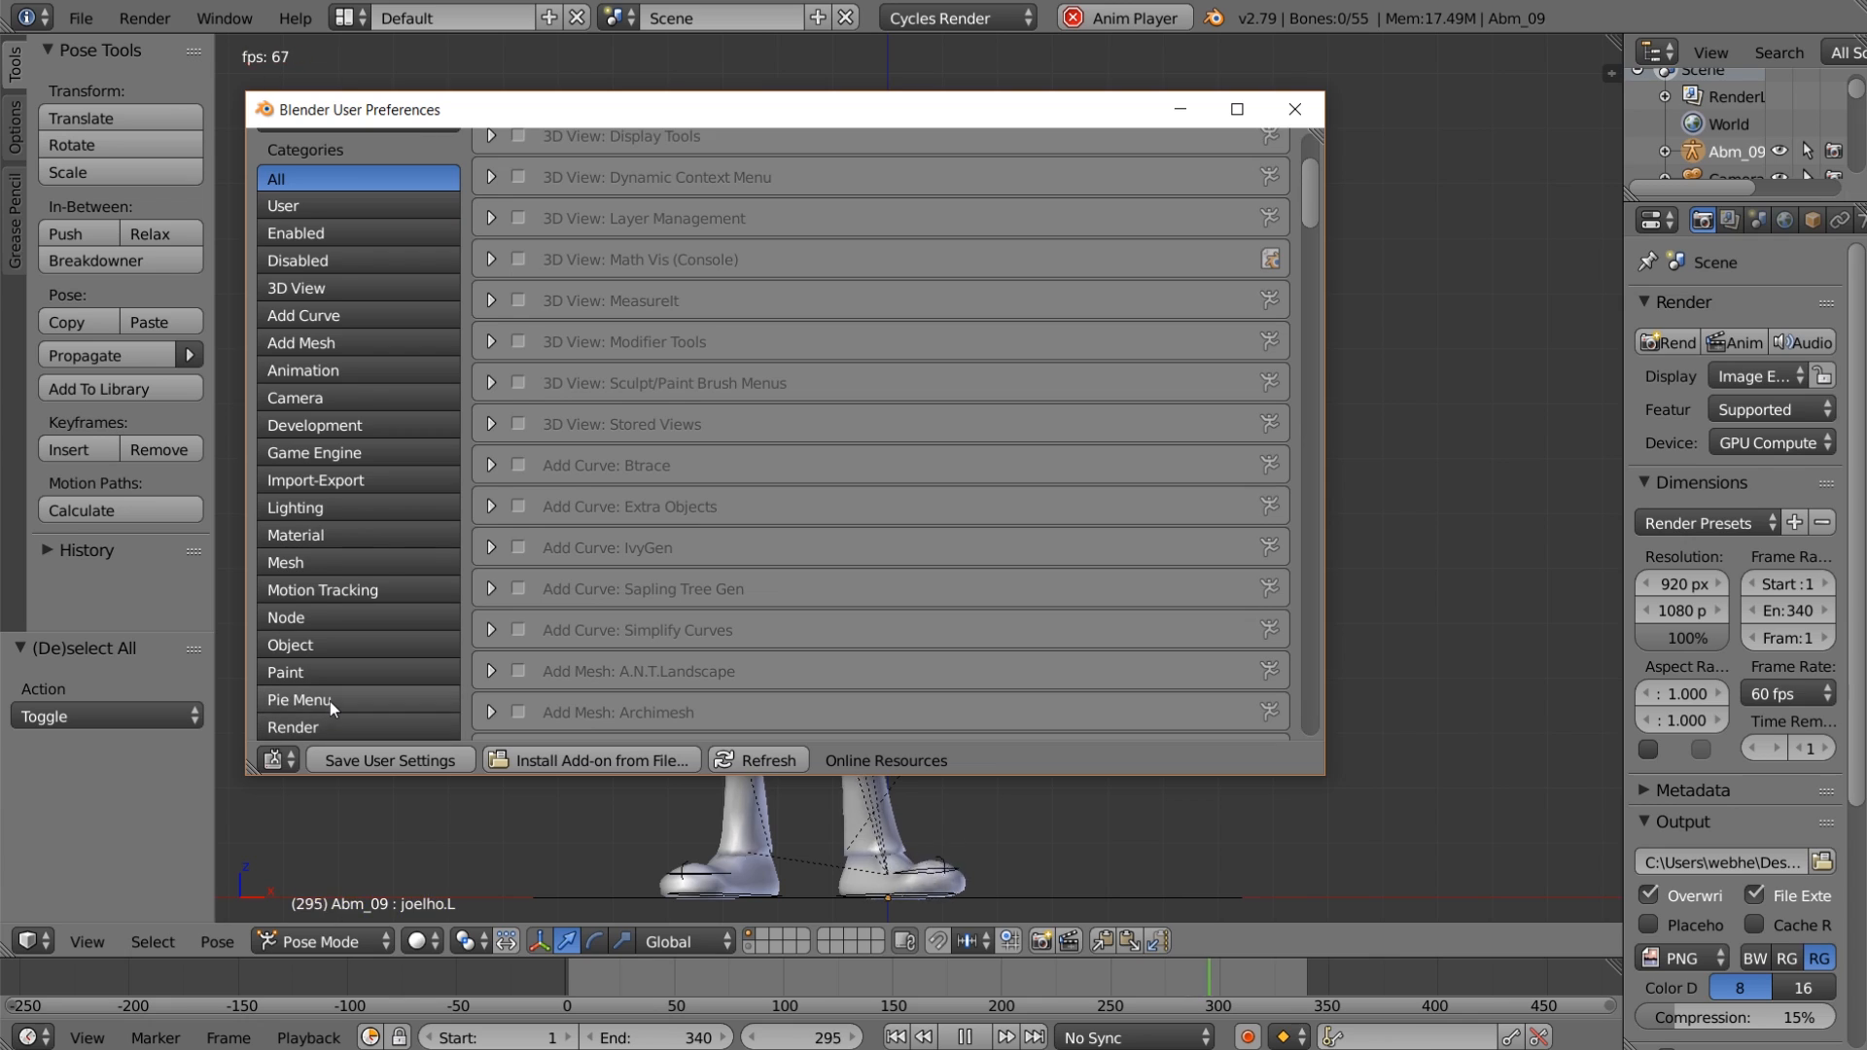
{"action": "left_click", "coordinate": [324, 691]}
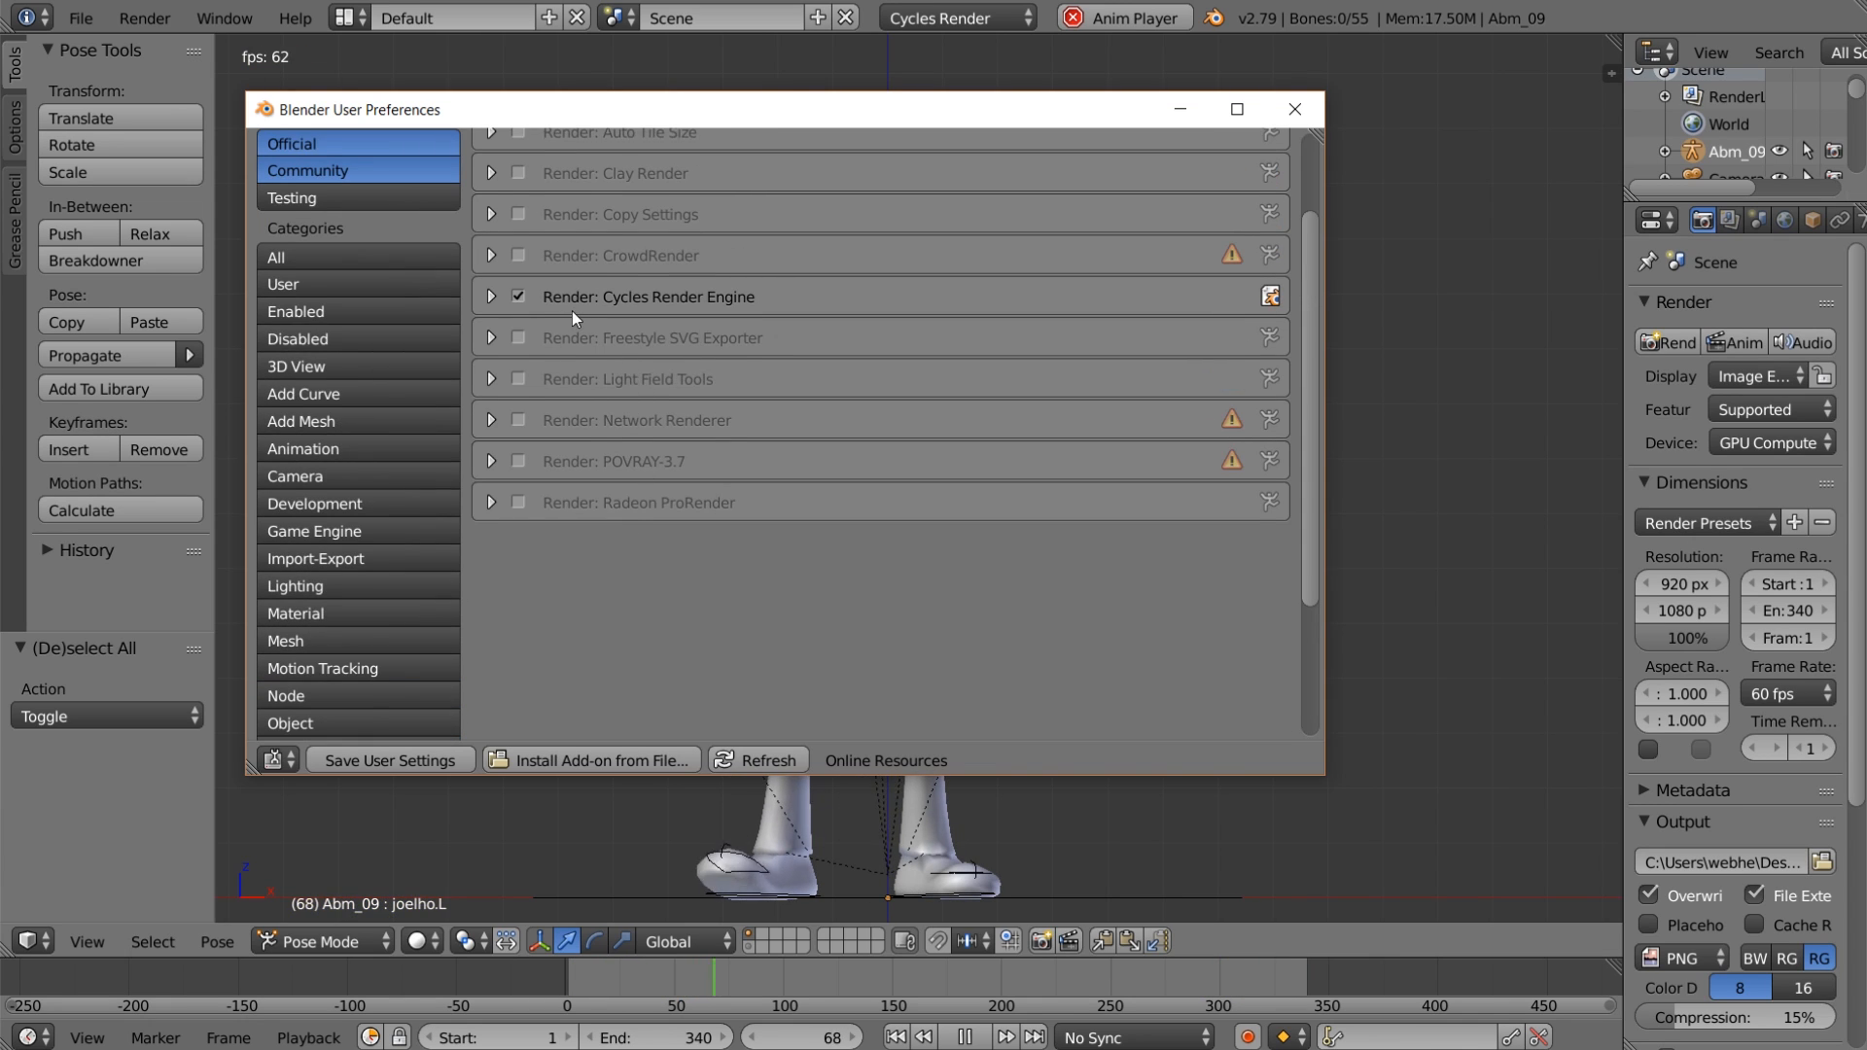
{"action": "scroll", "coordinate": [573, 321], "scroll_direction": "up", "scroll_amount": 2}
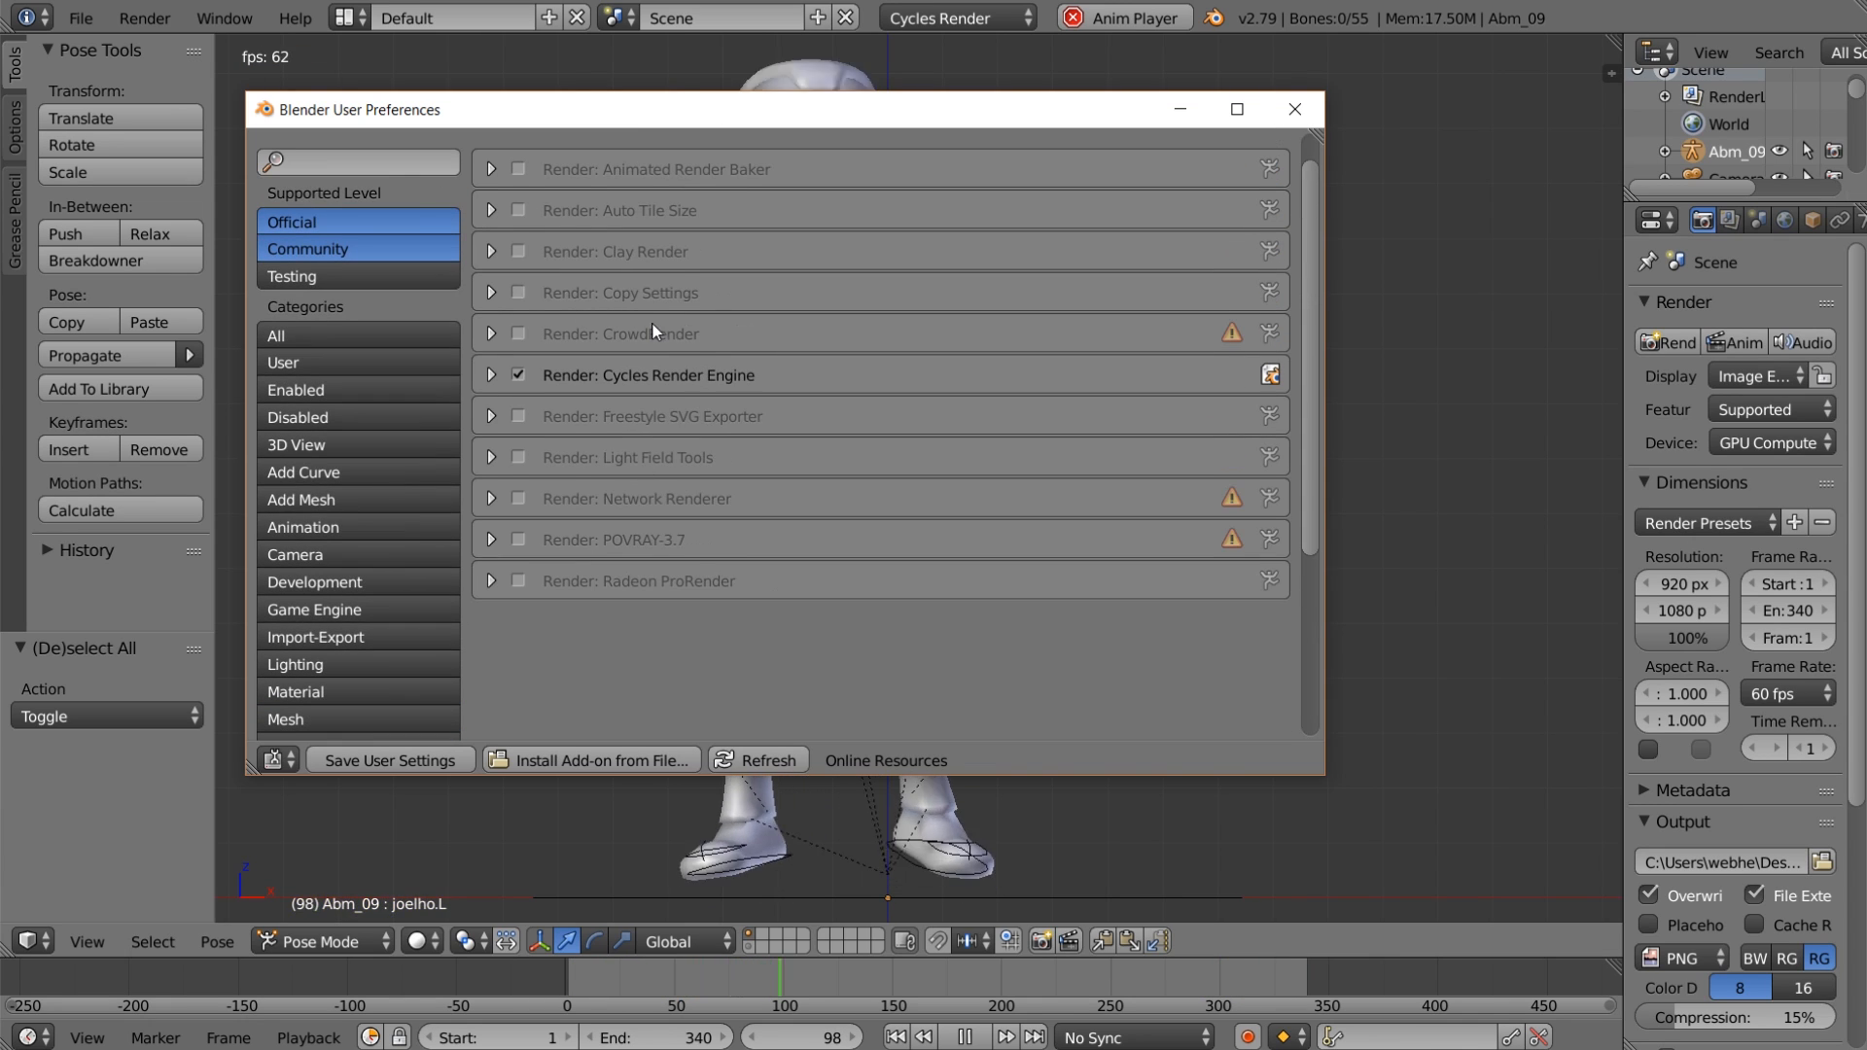
{"action": "left_click", "coordinate": [517, 335]}
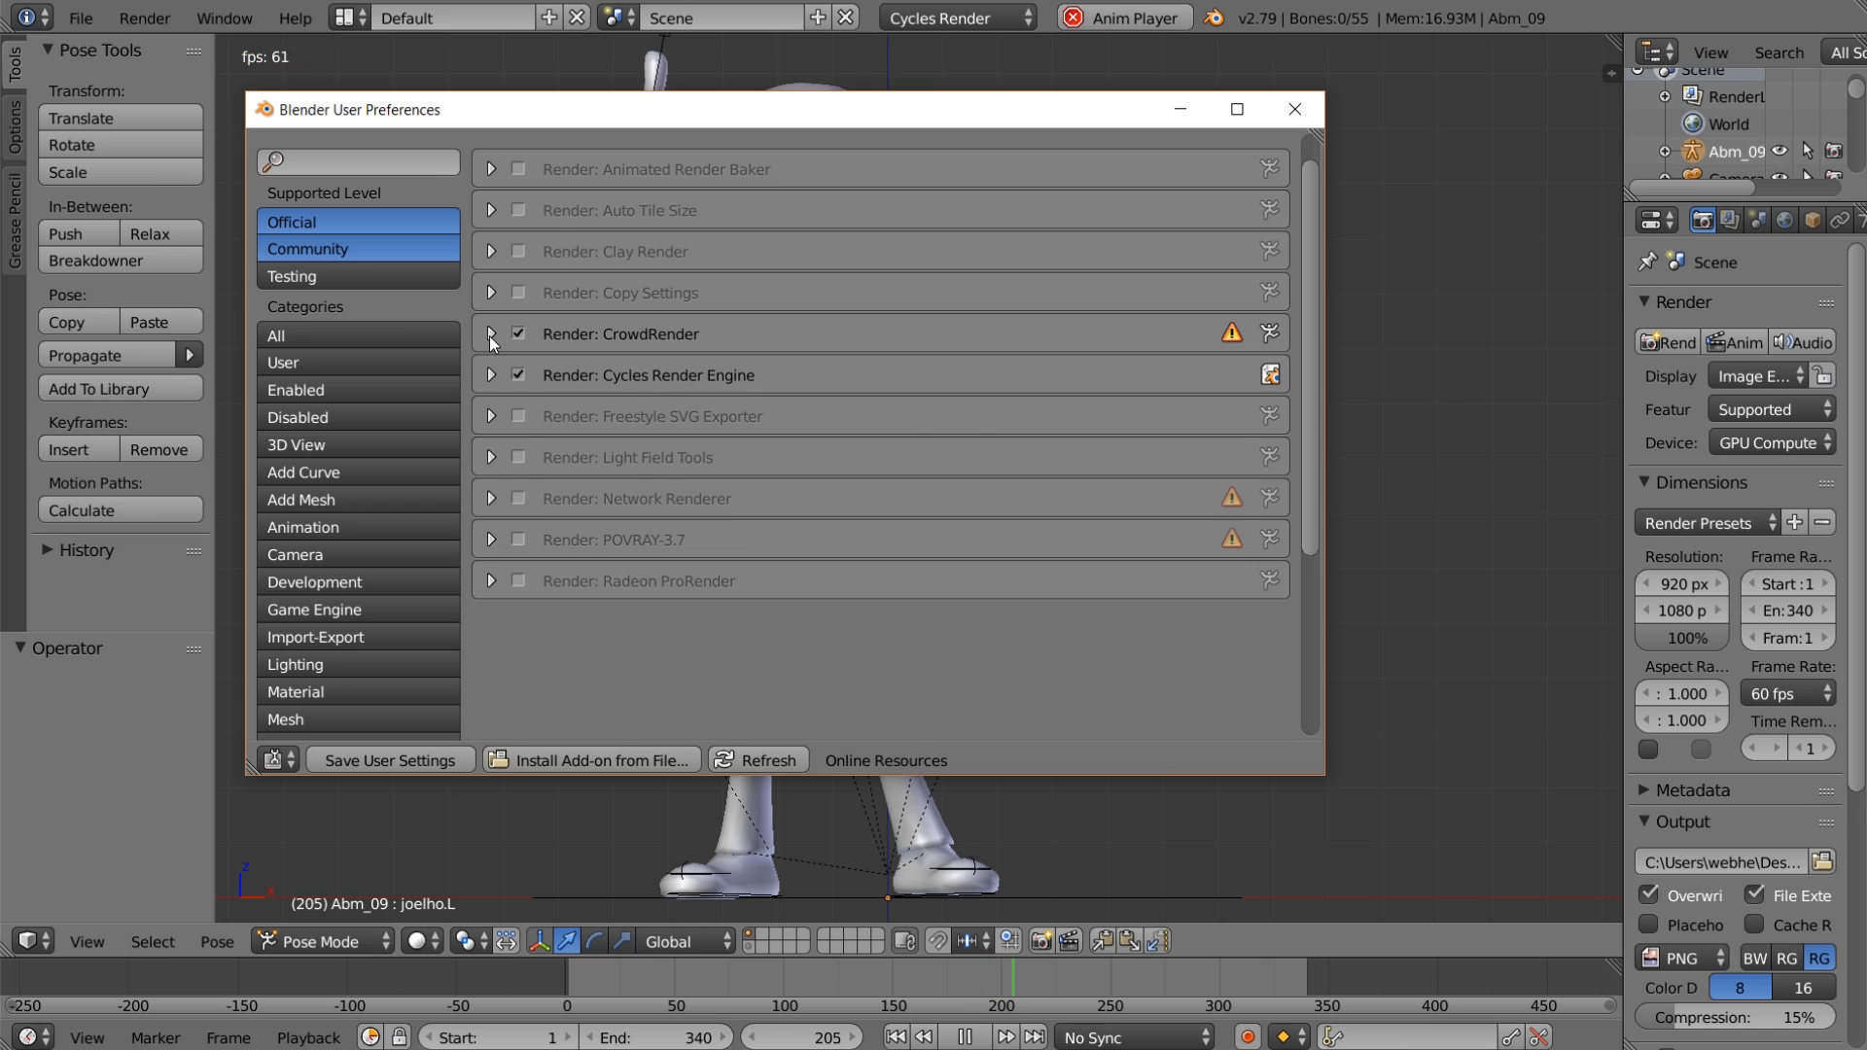
{"action": "left_click", "coordinate": [488, 336]}
{"action": "left_click", "coordinate": [489, 336]}
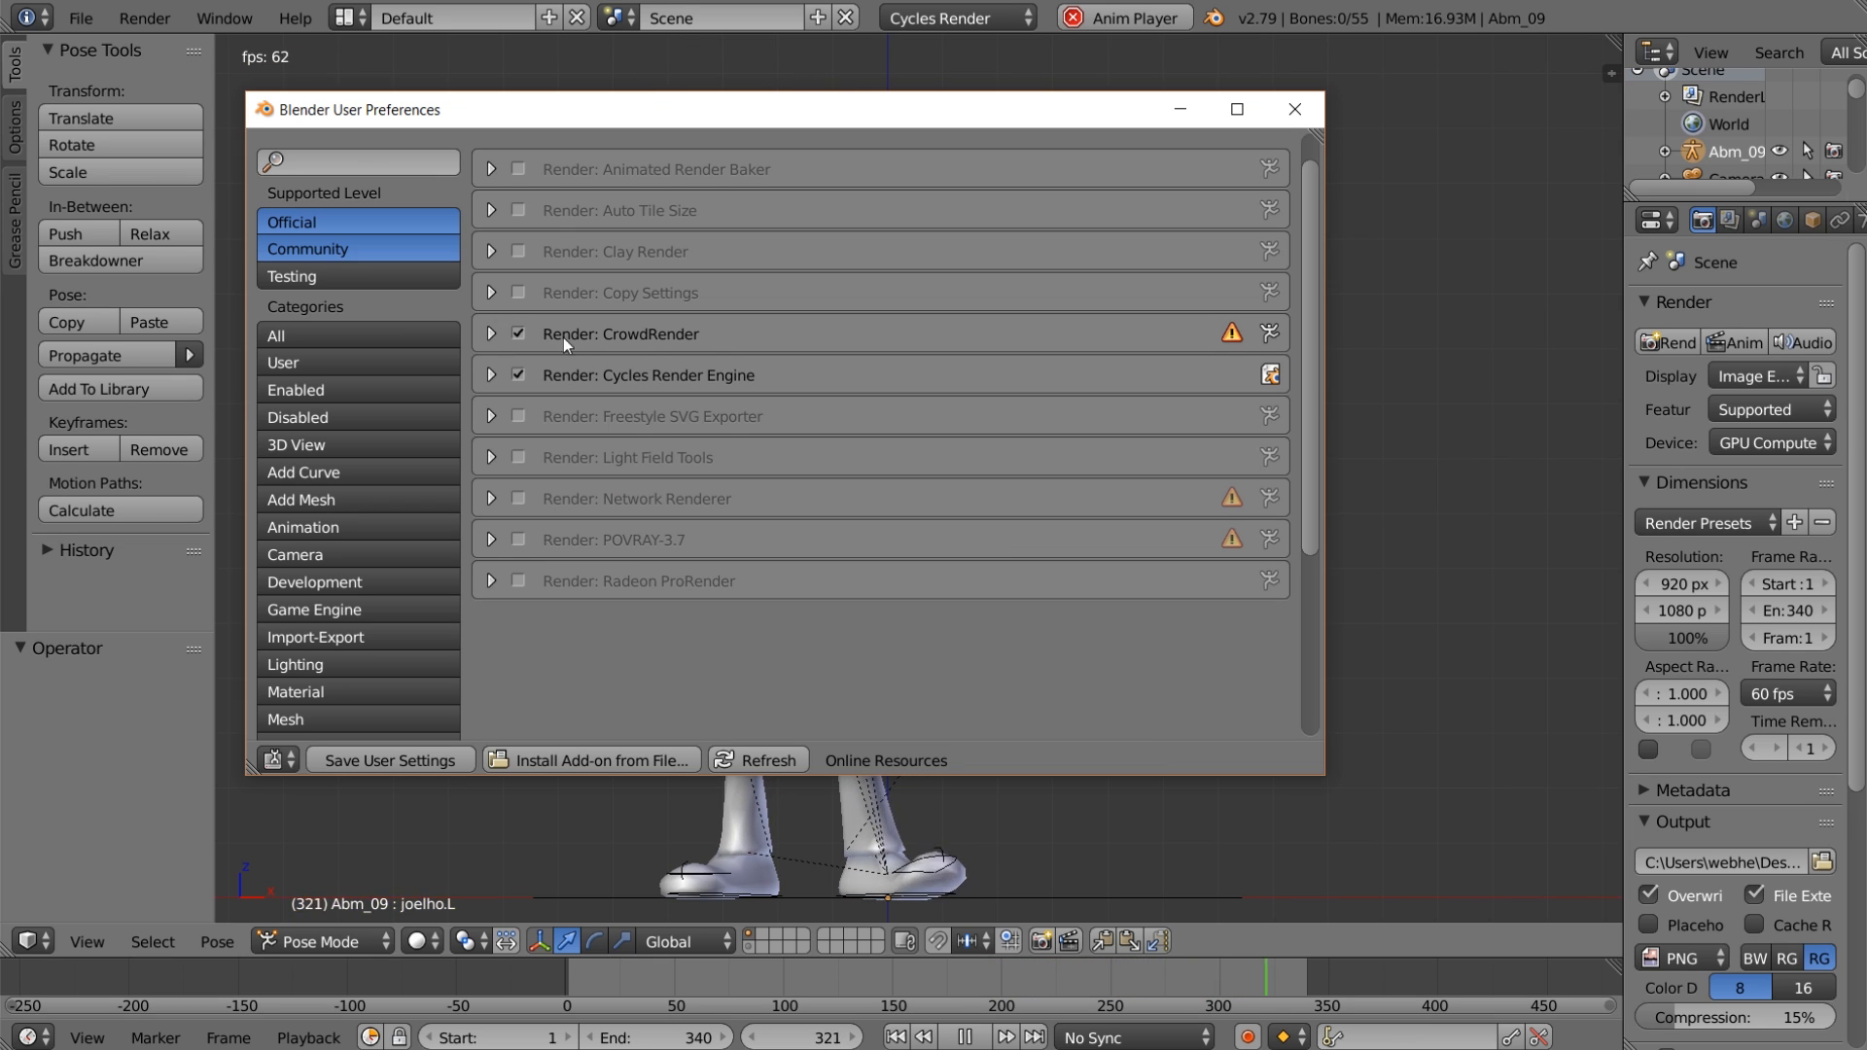
{"action": "left_click", "coordinate": [1294, 108]}
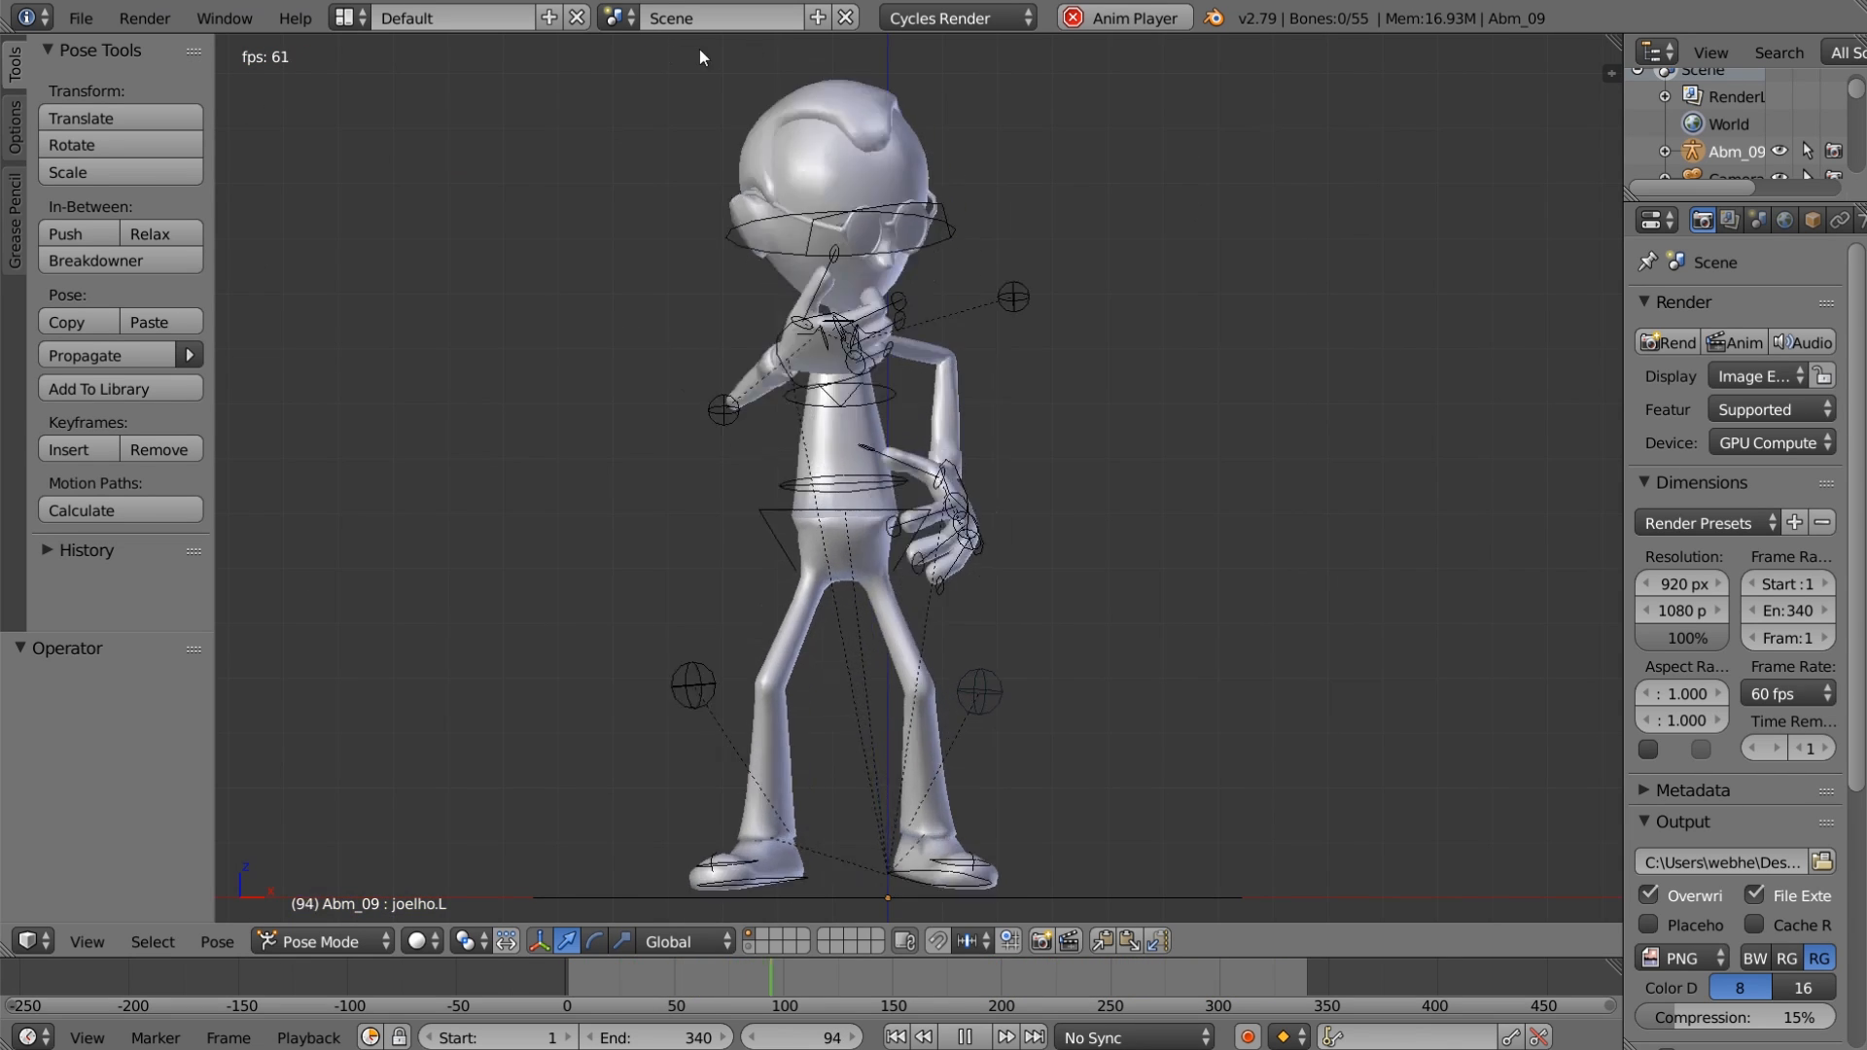
Step: Save the file and expand the Crowdrender section in the widened render properties
{"action": "left_click", "coordinate": [84, 27]}
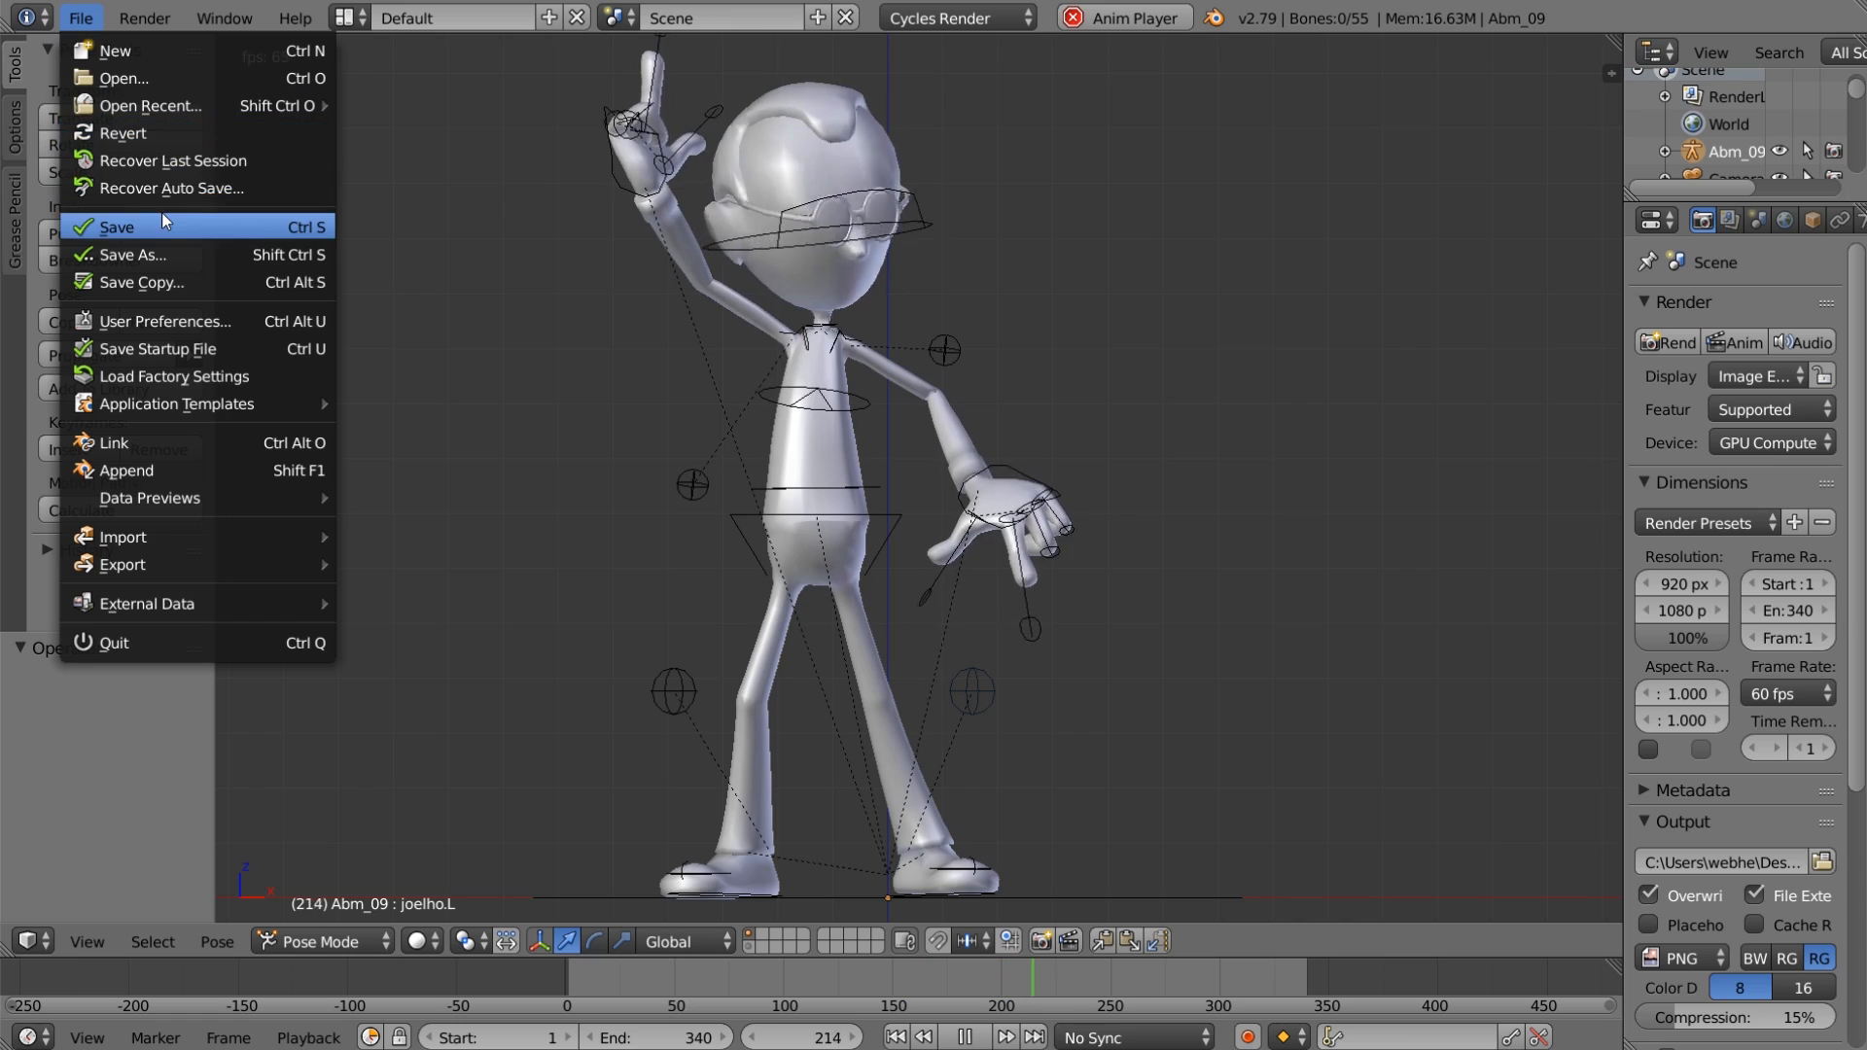
{"action": "left_click", "coordinate": [164, 216]}
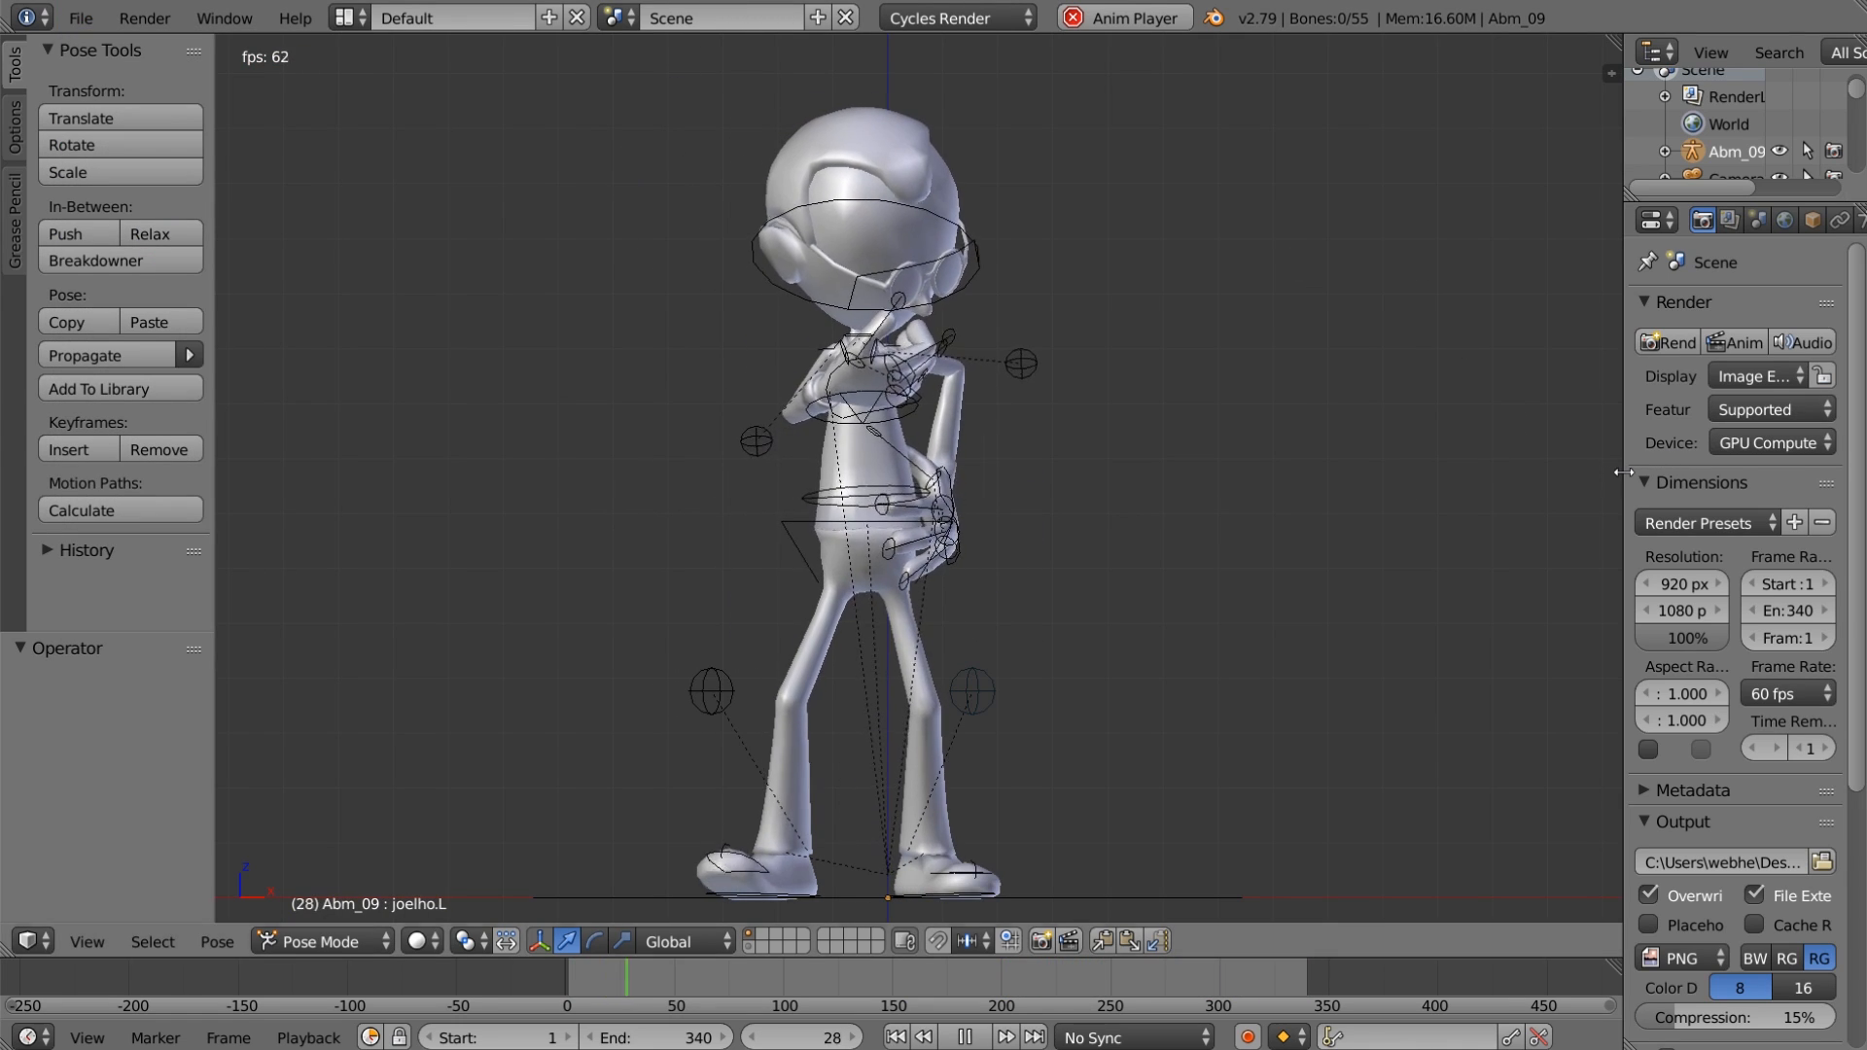
{"action": "left_click_drag", "start_coordinate": [1623, 472], "coordinate": [1511, 486]}
{"action": "scroll", "coordinate": [1621, 522], "scroll_direction": "down", "scroll_amount": 8}
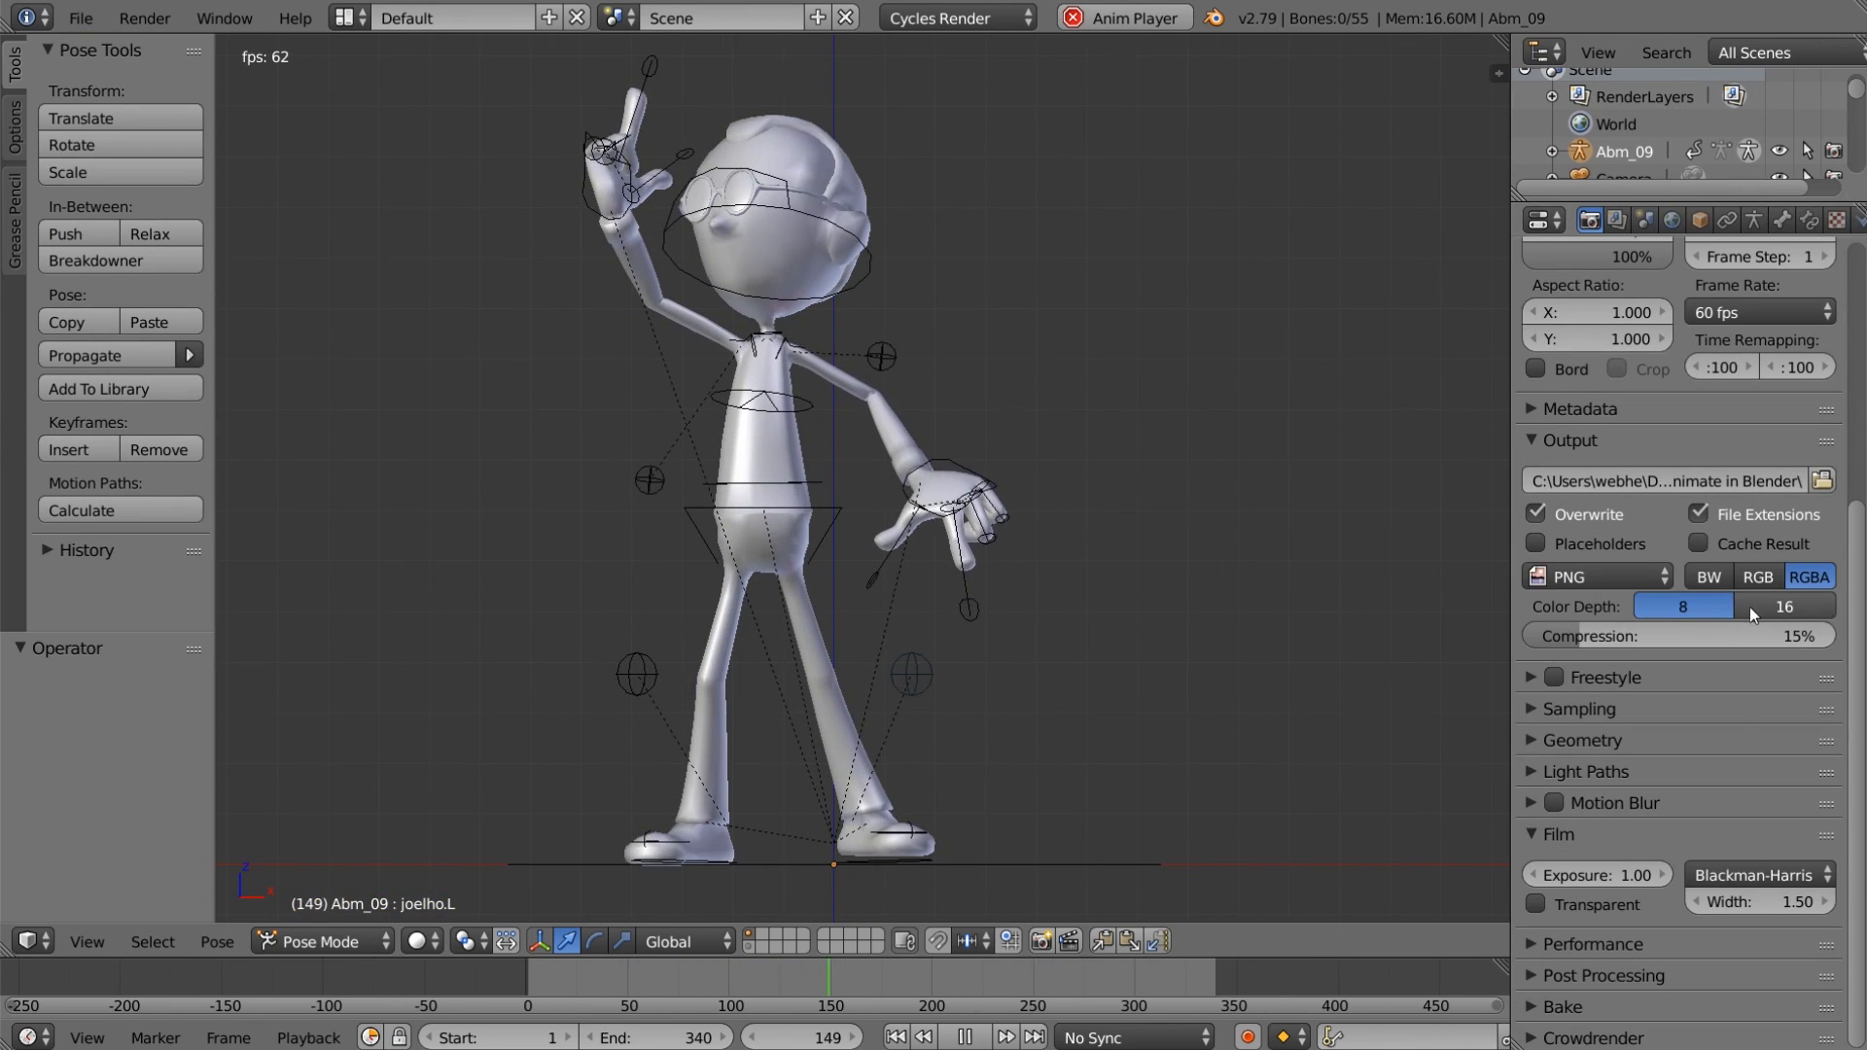
{"action": "left_click", "coordinate": [1578, 1039]}
{"action": "scroll", "coordinate": [1654, 1031], "scroll_direction": "down", "scroll_amount": 2}
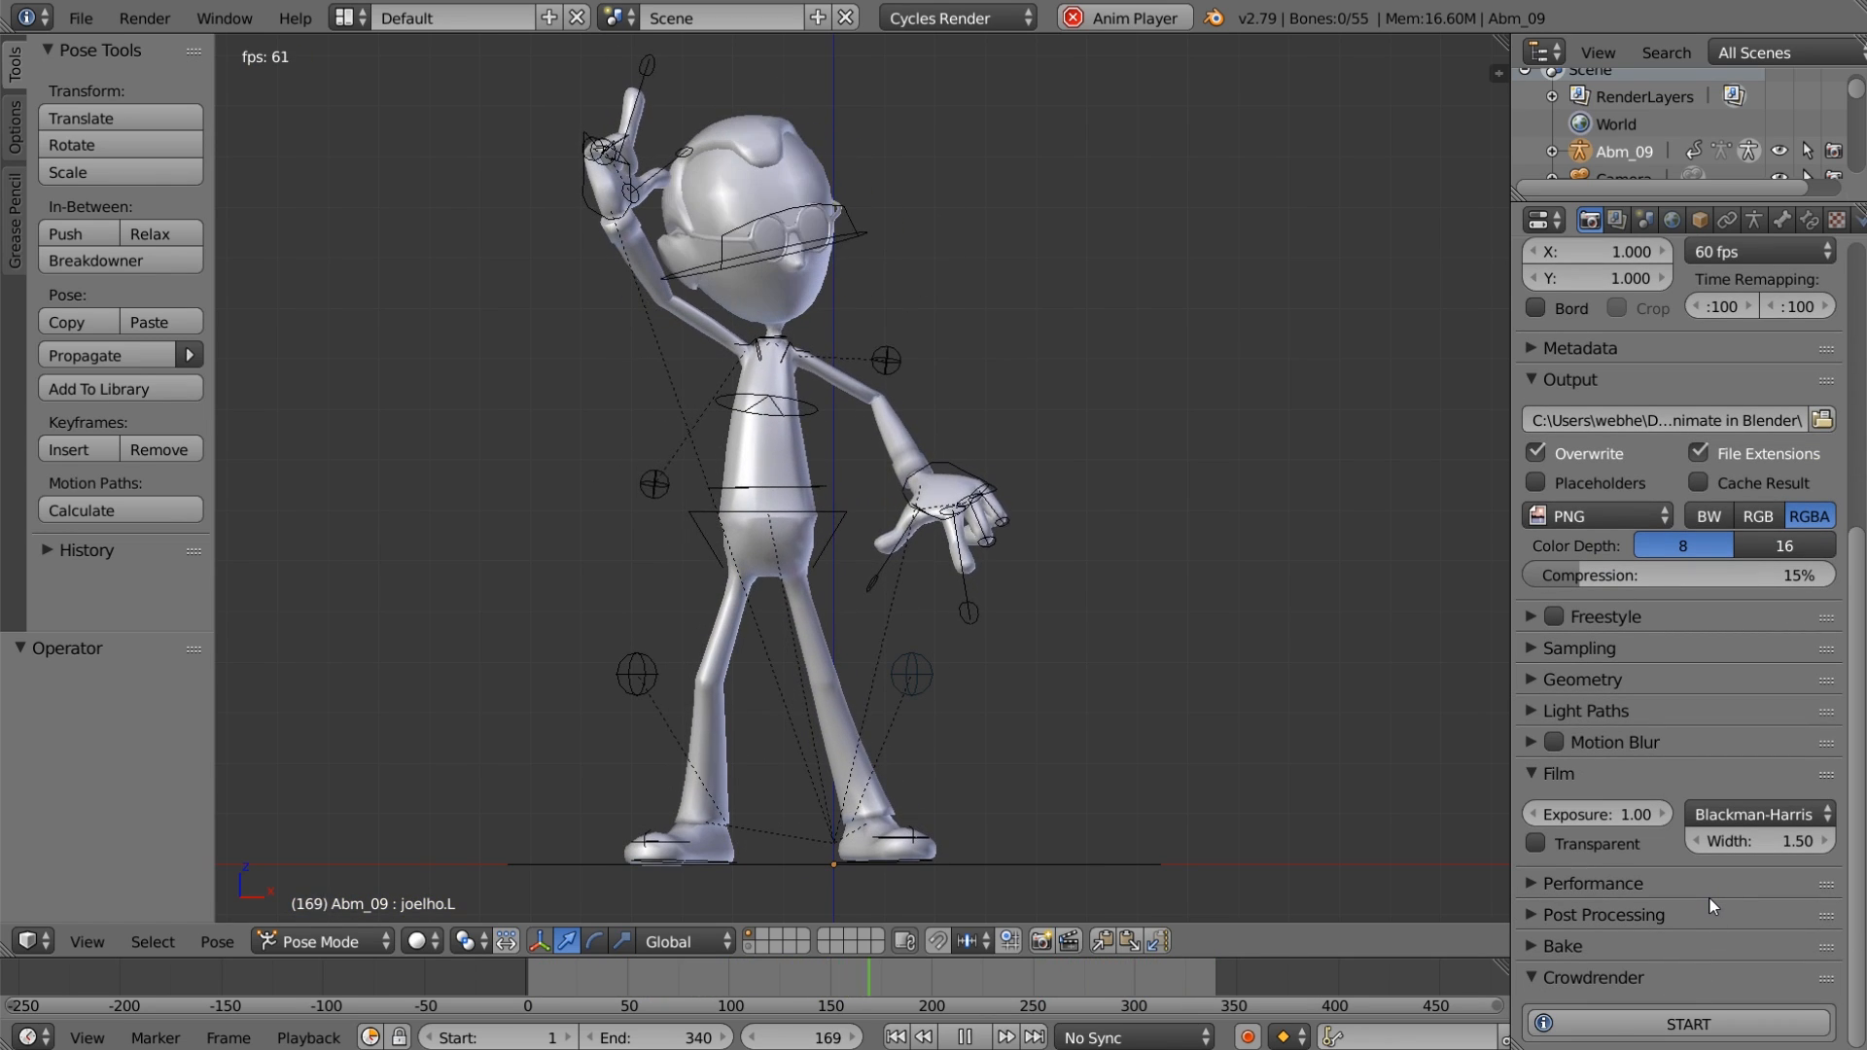
Step: Set the render device to CPU and start Crowdrender
{"action": "scroll", "coordinate": [1710, 899], "scroll_direction": "up", "scroll_amount": 4}
{"action": "scroll", "coordinate": [1706, 902], "scroll_direction": "up", "scroll_amount": 6}
{"action": "left_click", "coordinate": [1707, 393]}
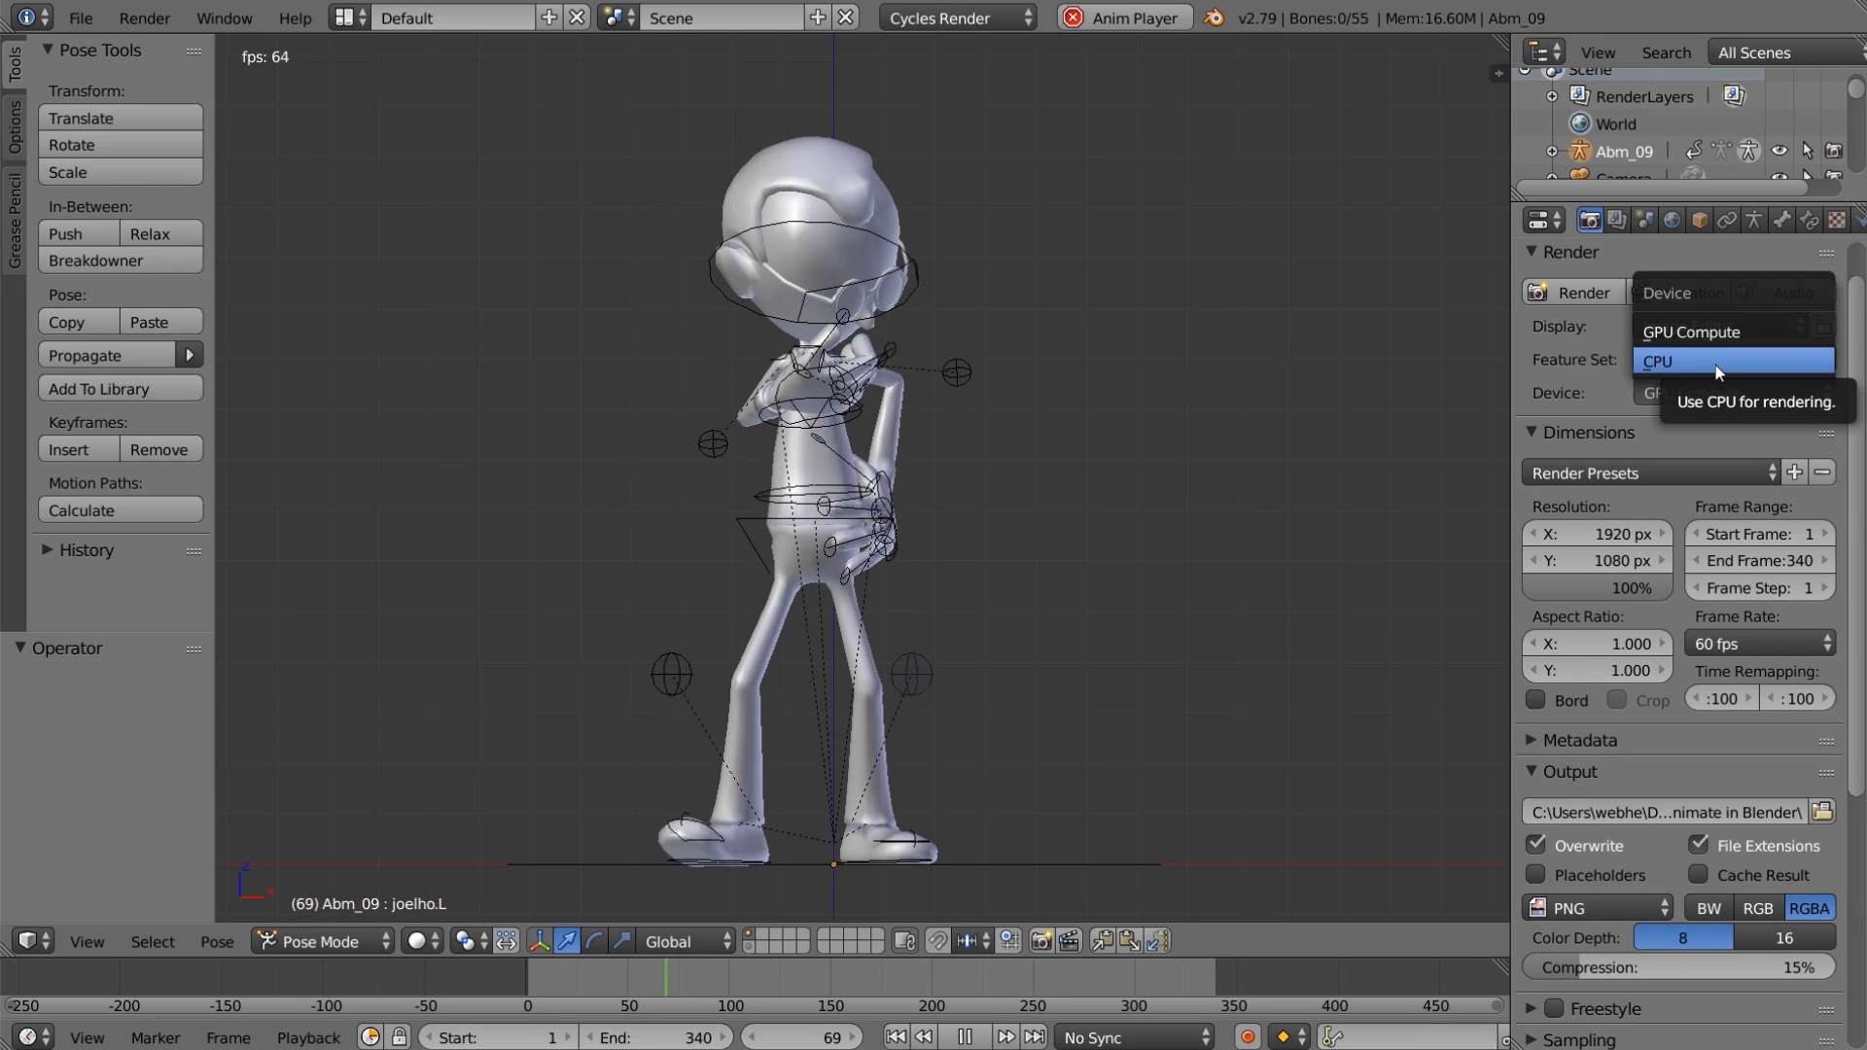
{"action": "left_click", "coordinate": [1716, 365]}
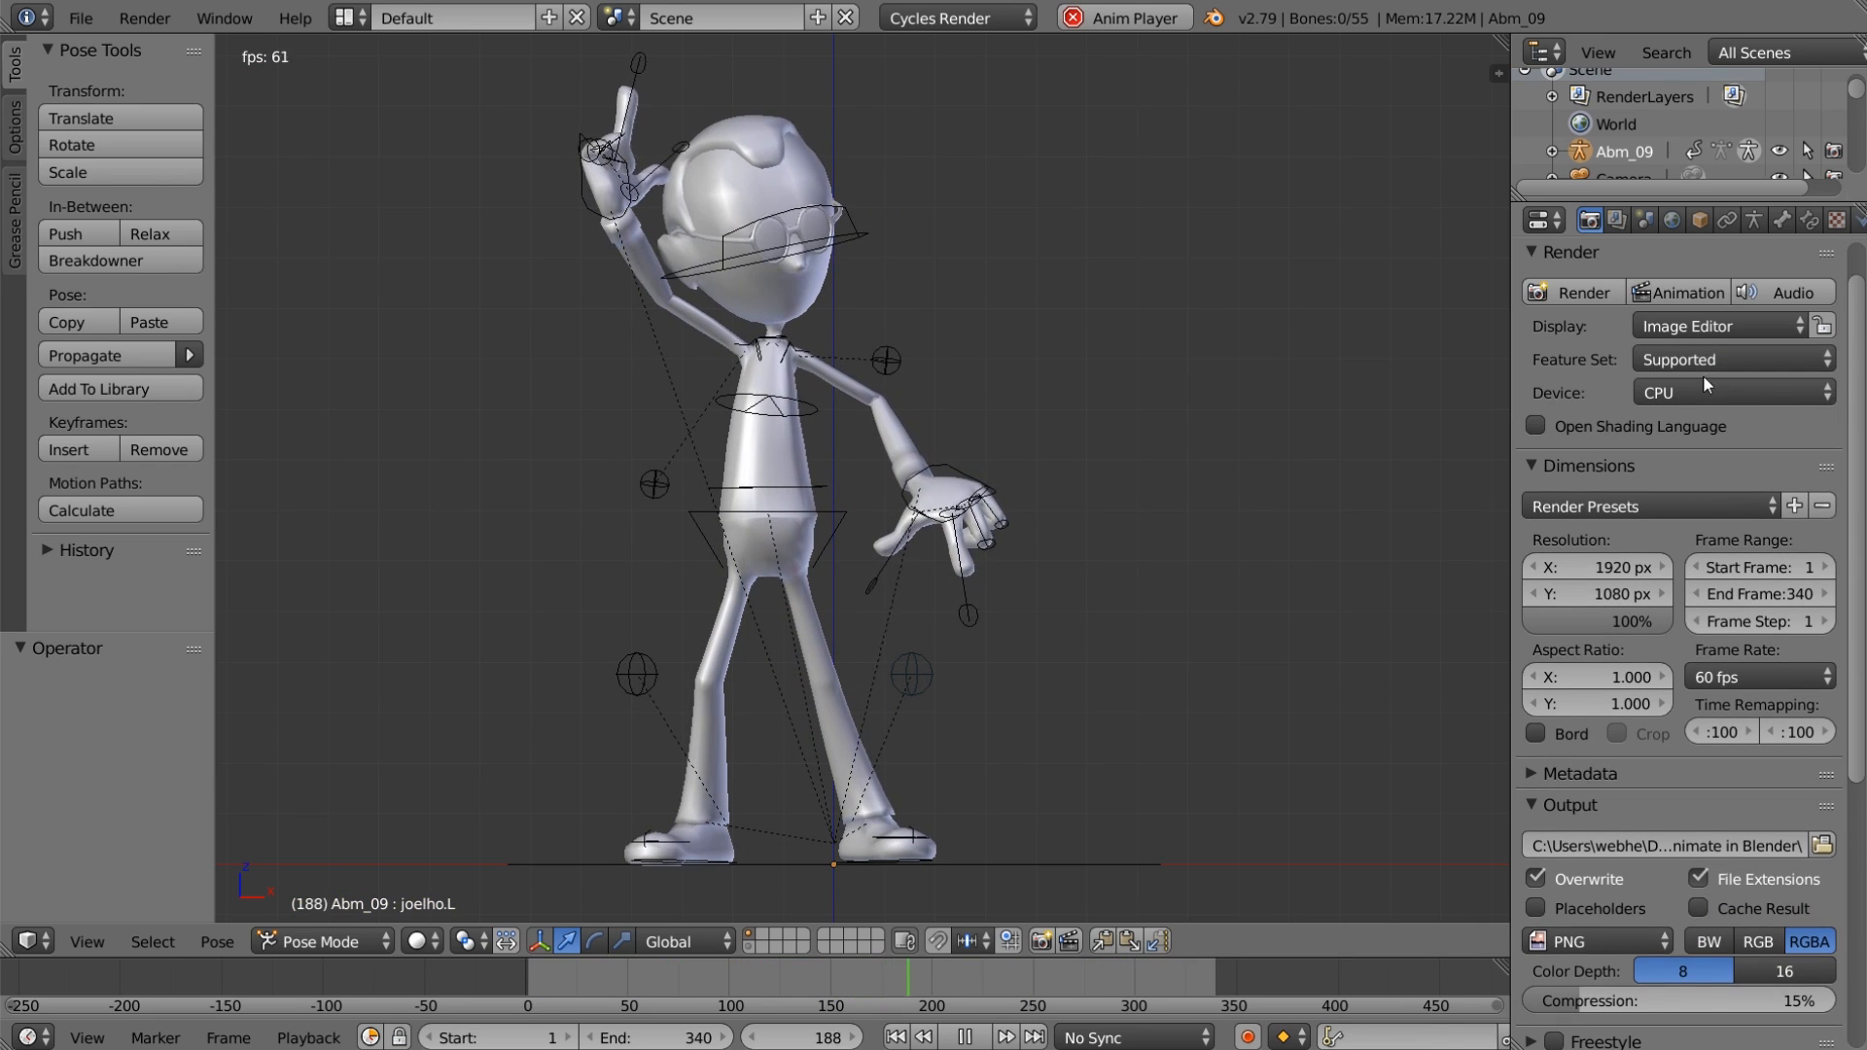
{"action": "scroll", "coordinate": [1702, 395], "scroll_direction": "down", "scroll_amount": 10}
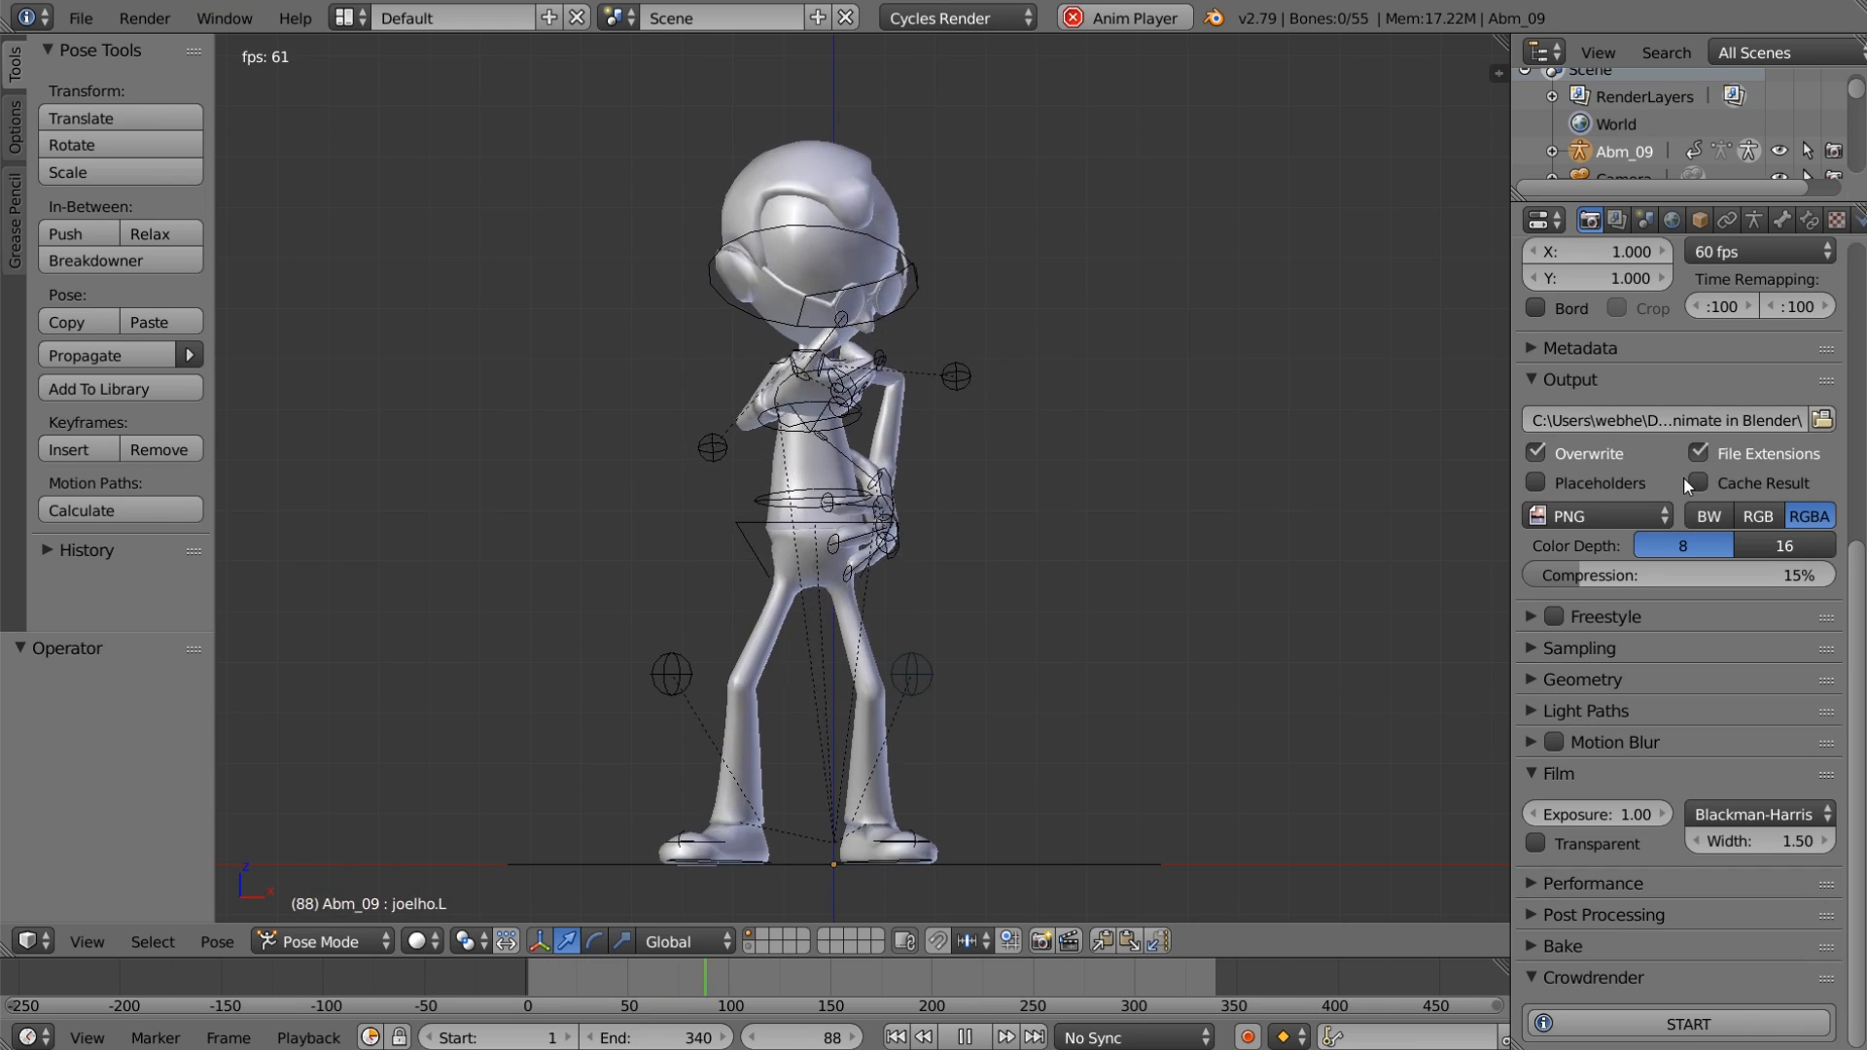
{"action": "left_click", "coordinate": [1716, 1024]}
Step: Add a Crowdrender render node named DESKTOP-RQM9LVJ and connect to it
{"action": "scroll", "coordinate": [1796, 925], "scroll_direction": "down", "scroll_amount": 7}
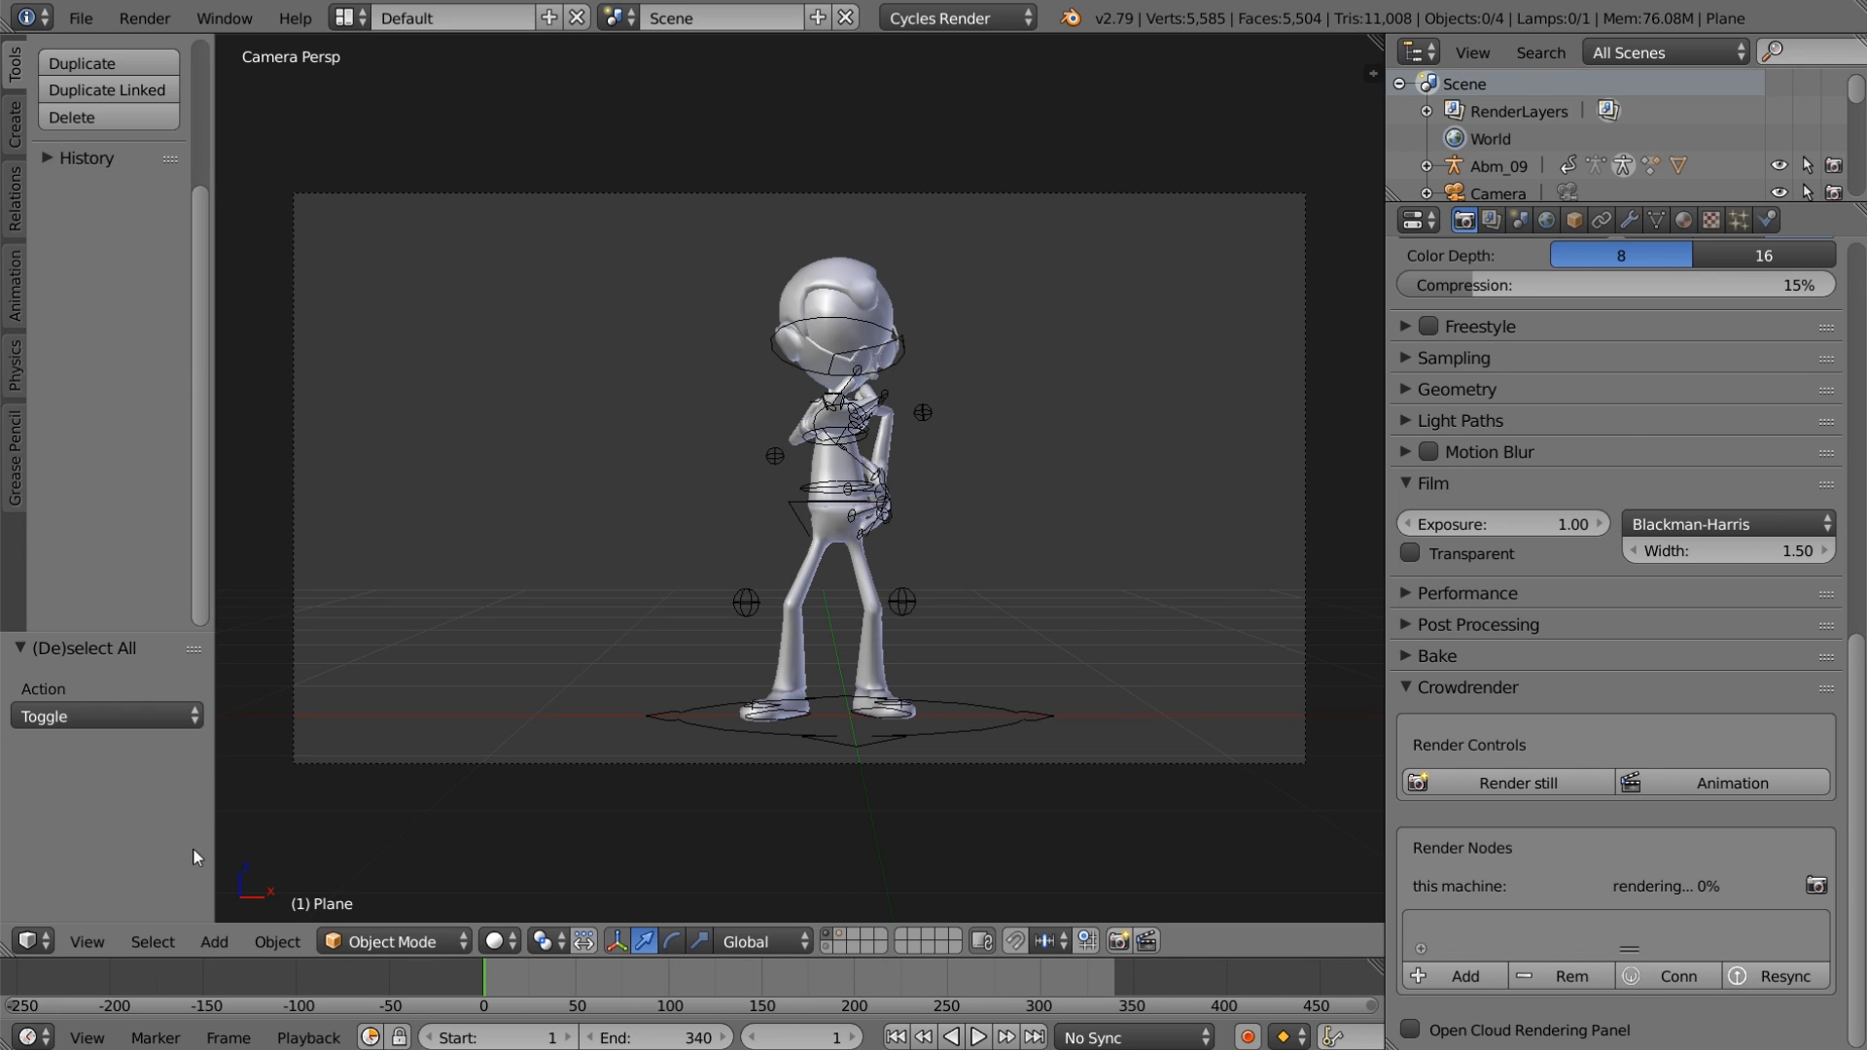
{"action": "left_click", "coordinate": [1465, 977]}
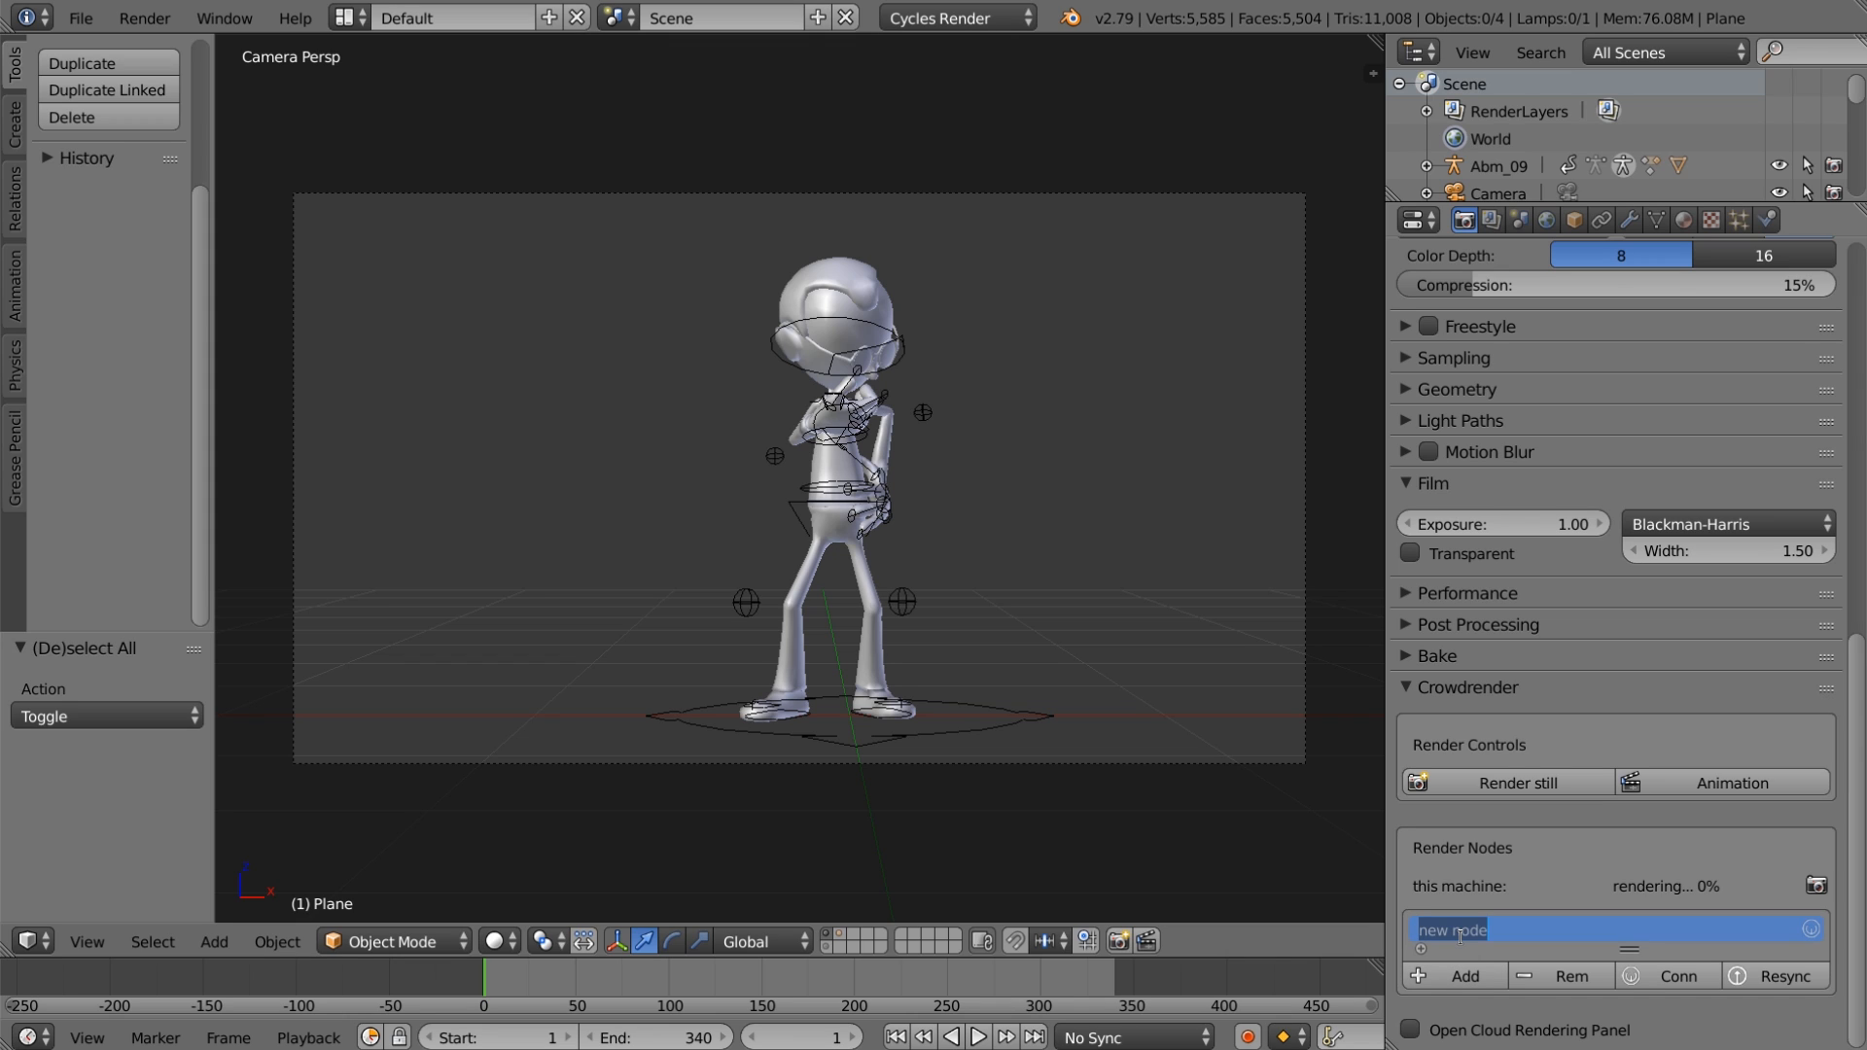
{"action": "type", "text": "DESKTOP-RQM9LVJ"}
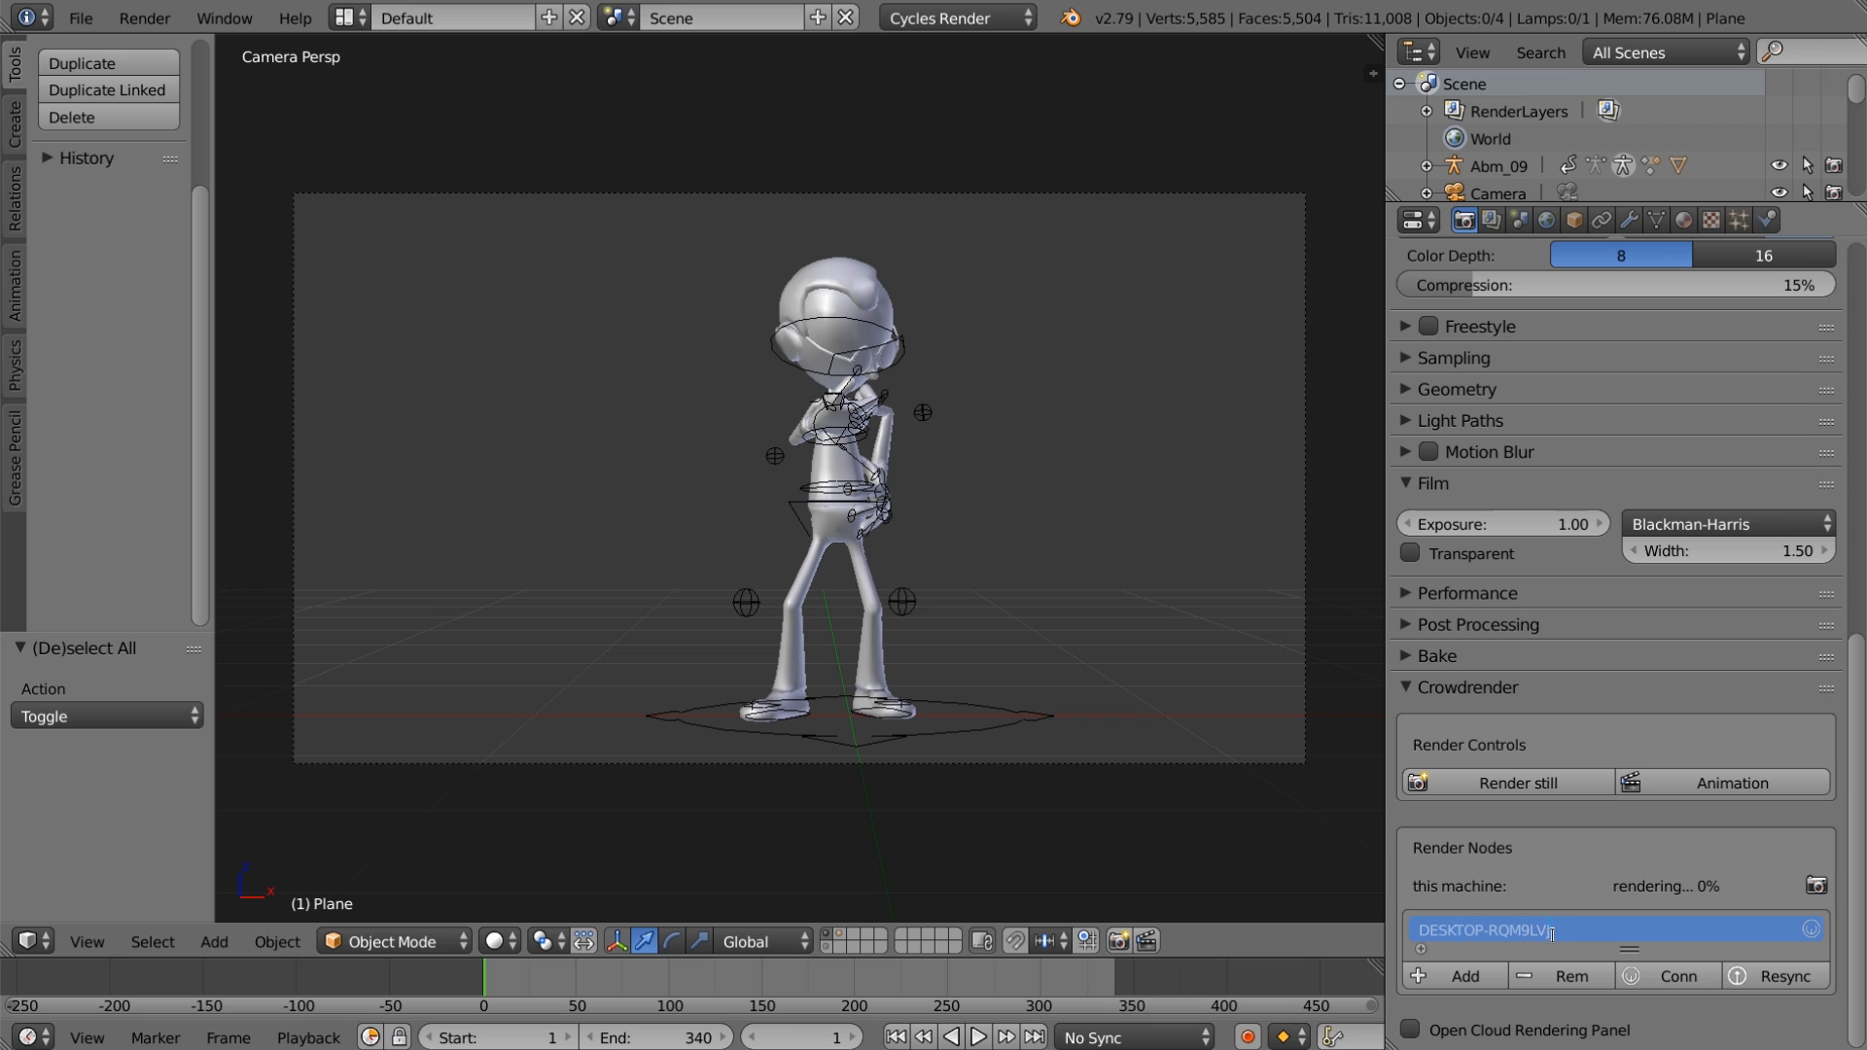
{"action": "left_click", "coordinate": [1811, 931]}
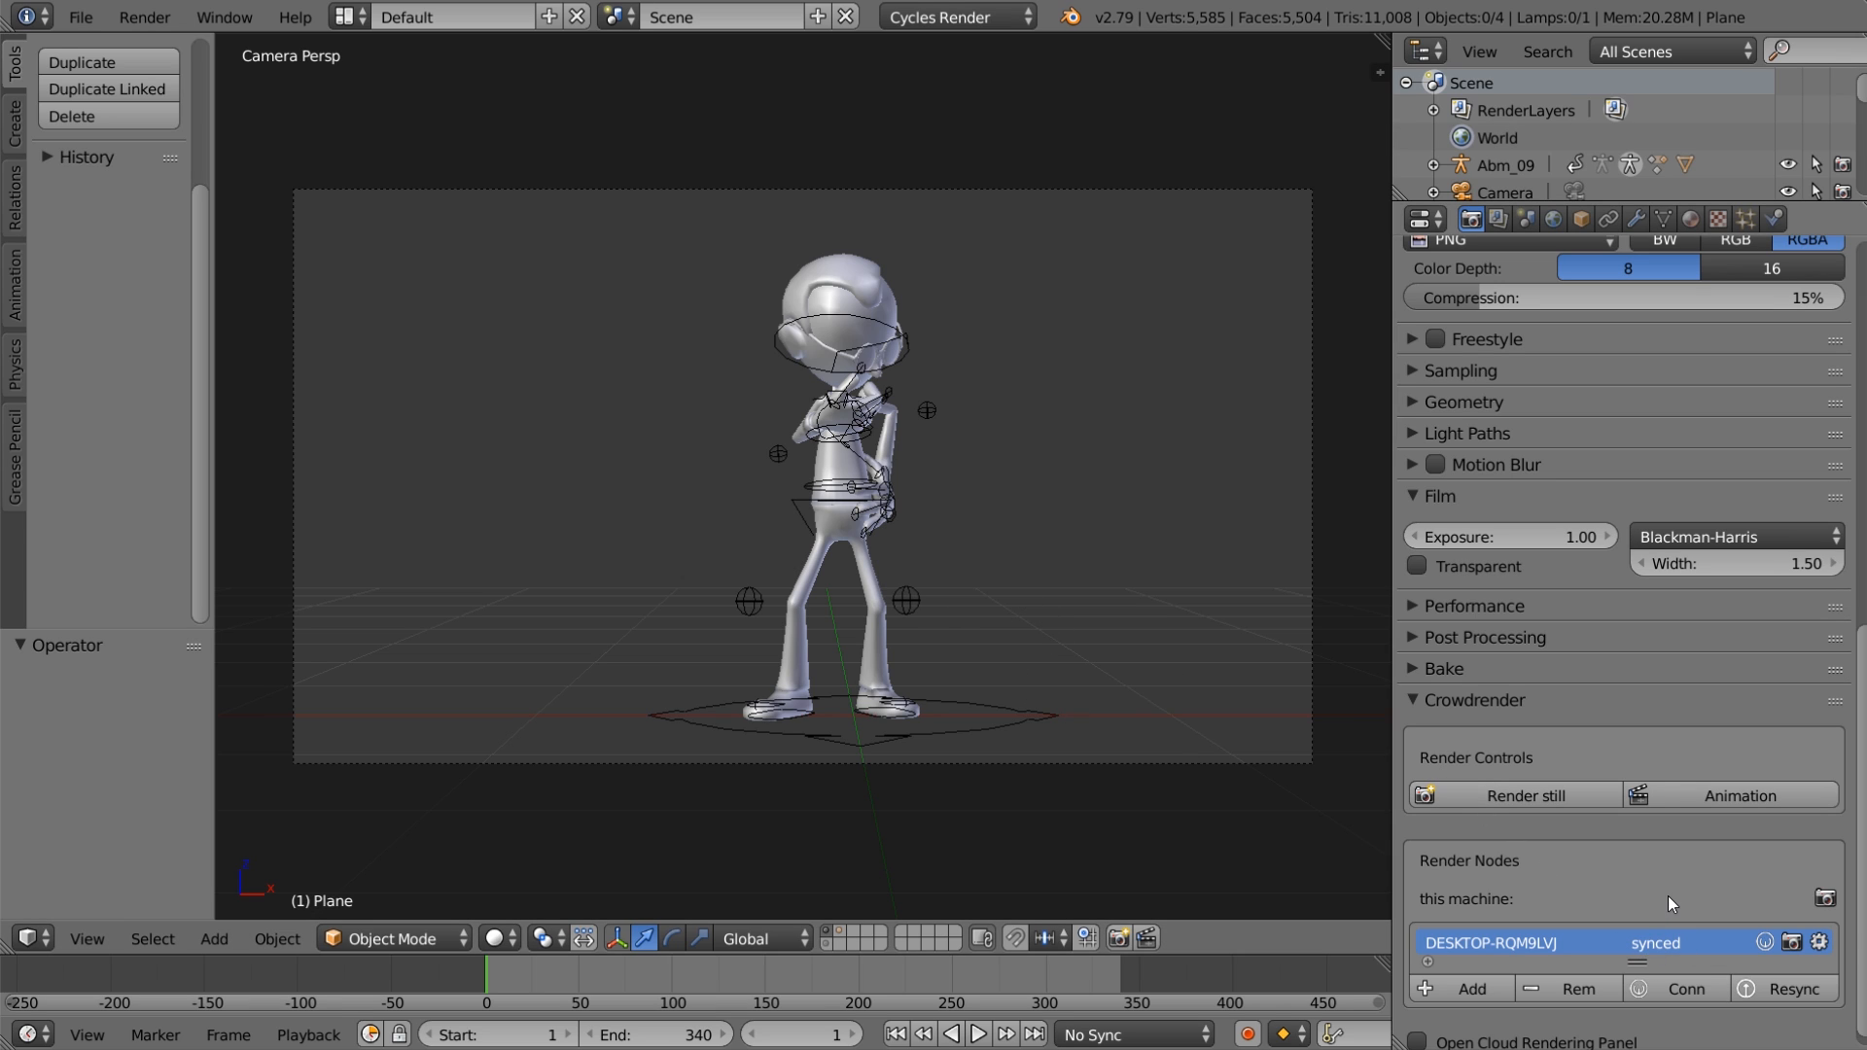
Step: Test-render frame 1 without and with the white backdrop, stopping each render early
{"action": "scroll", "coordinate": [1659, 941], "scroll_direction": "up", "scroll_amount": 12}
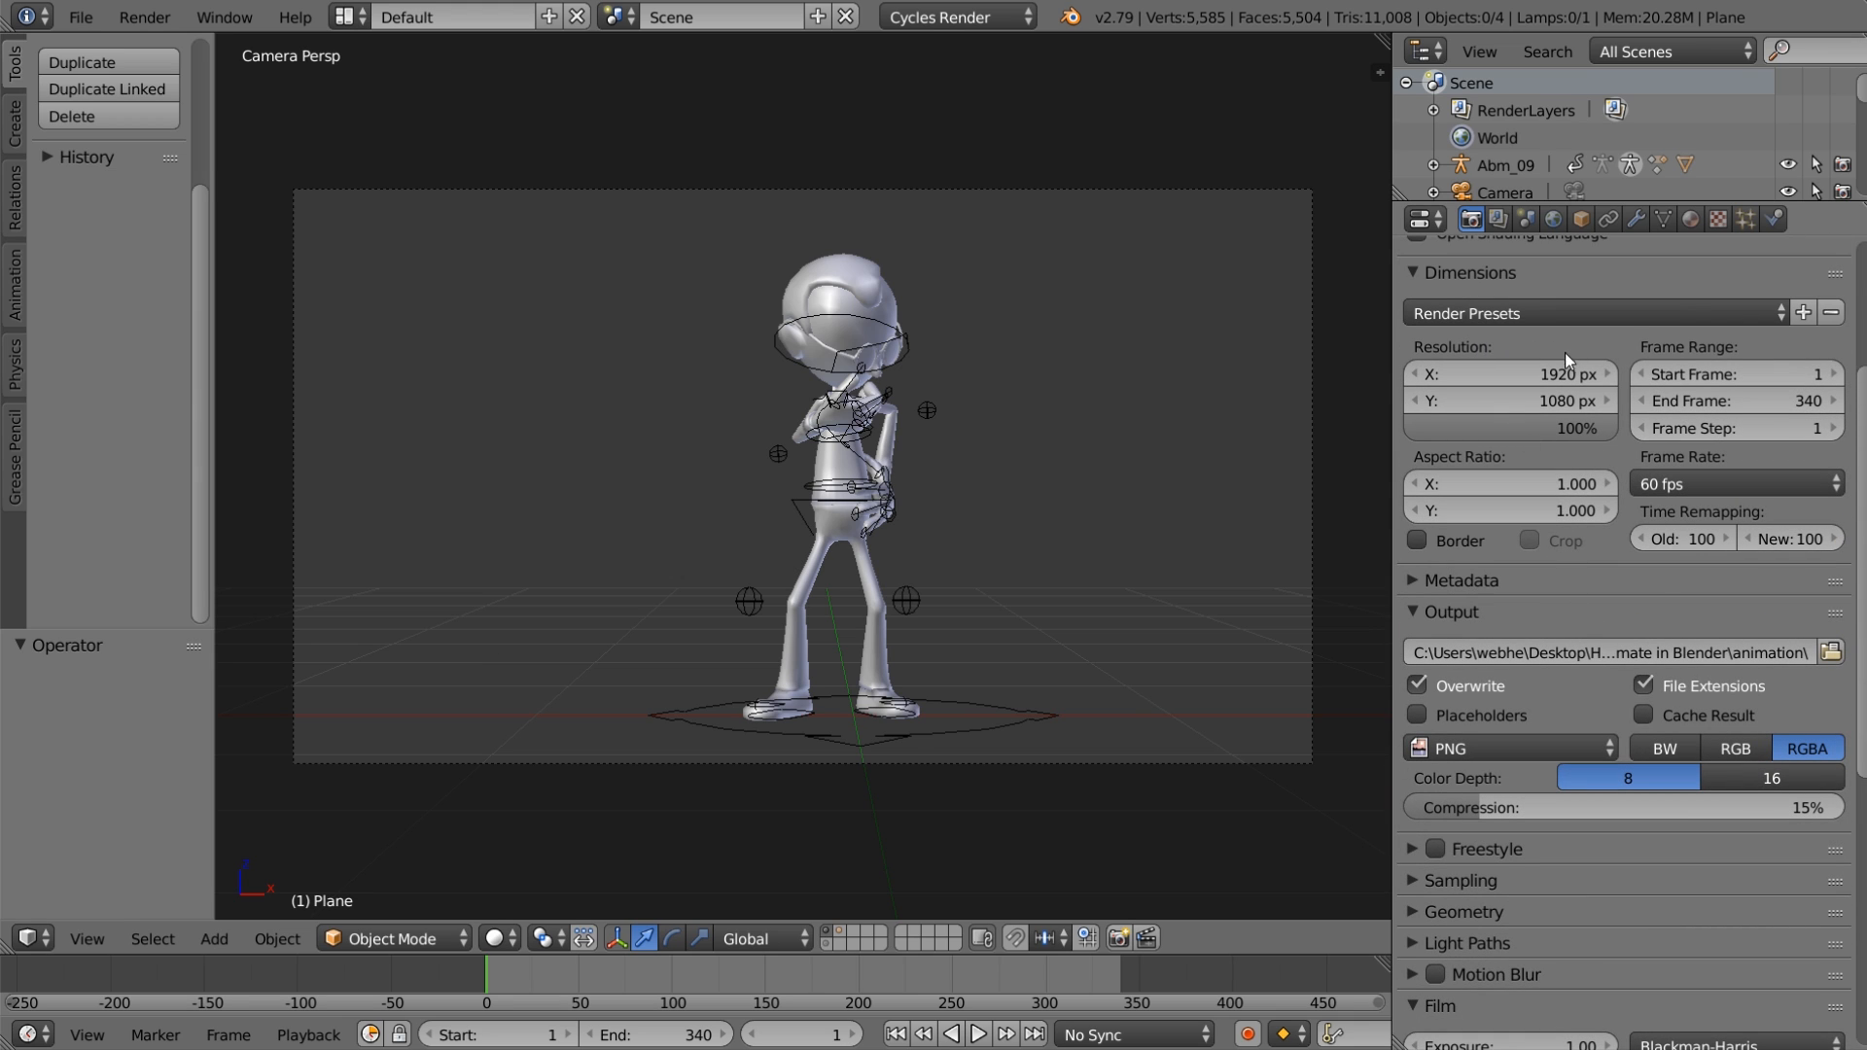
{"action": "scroll", "coordinate": [1556, 370], "scroll_direction": "up", "scroll_amount": 1}
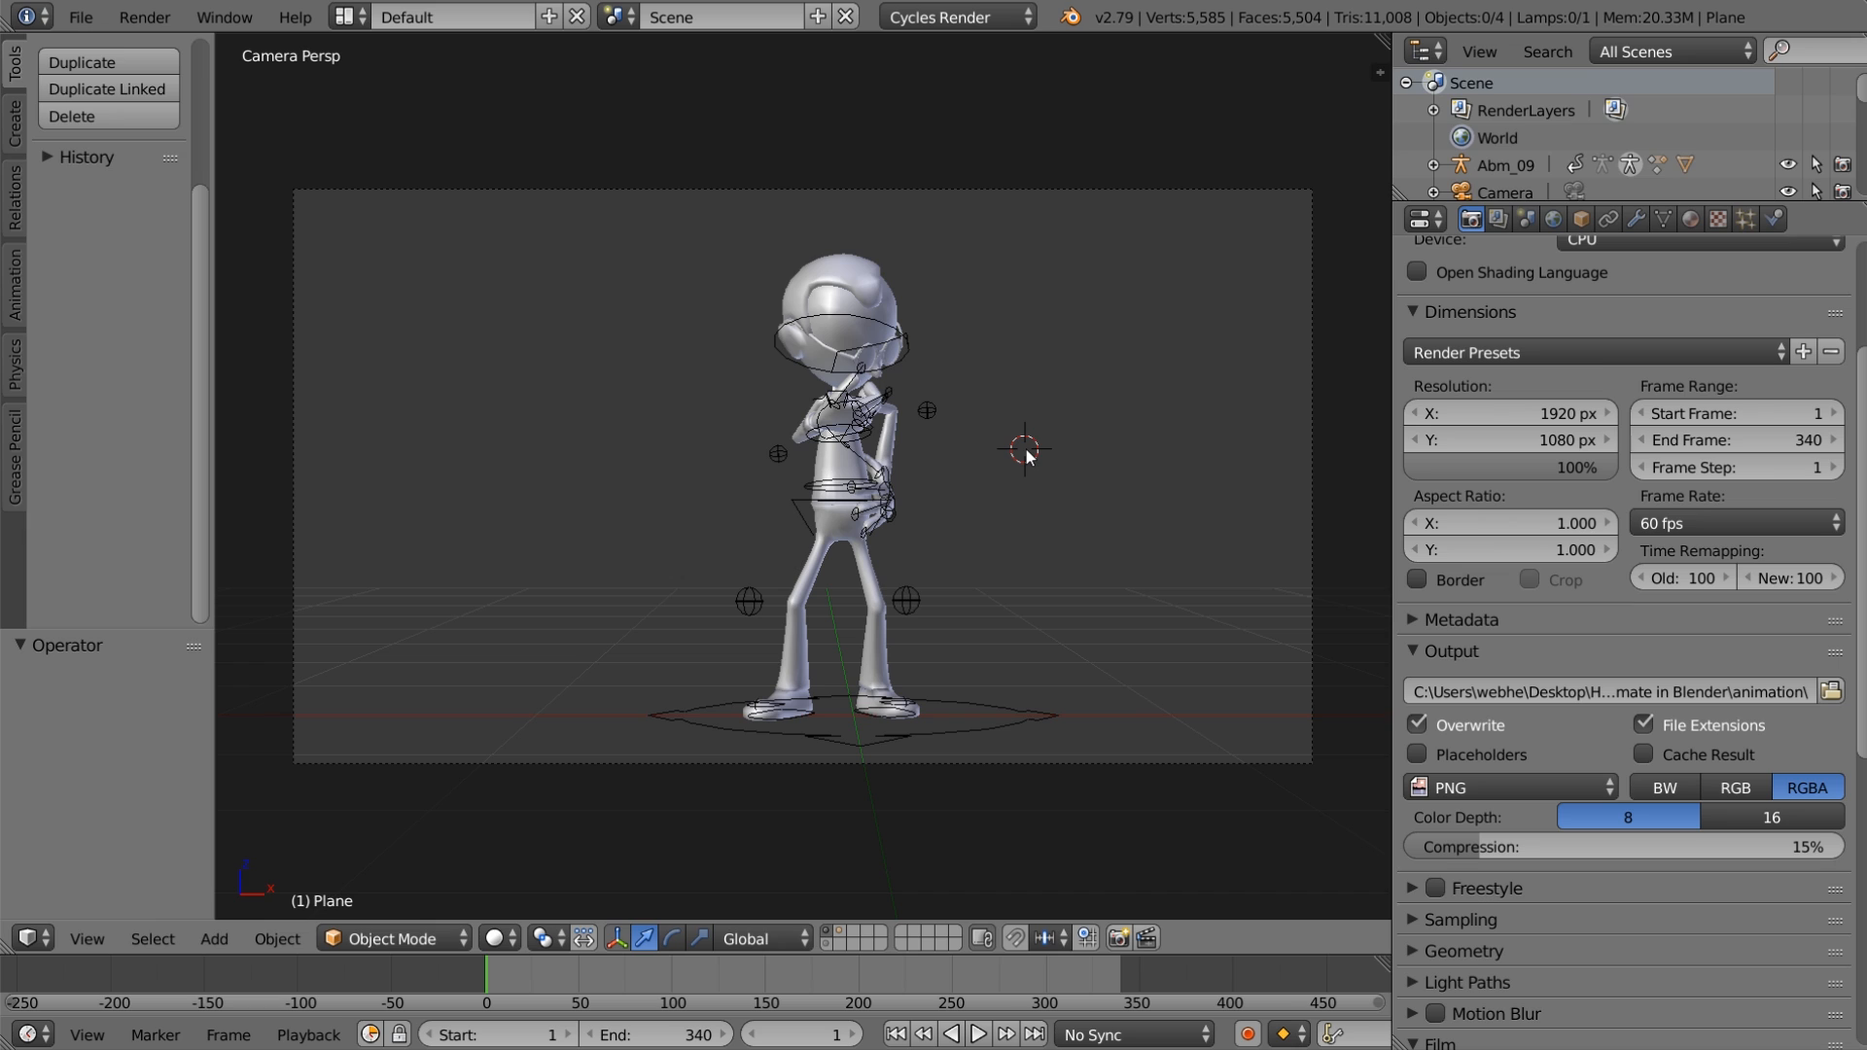
{"action": "key", "text": "F12"}
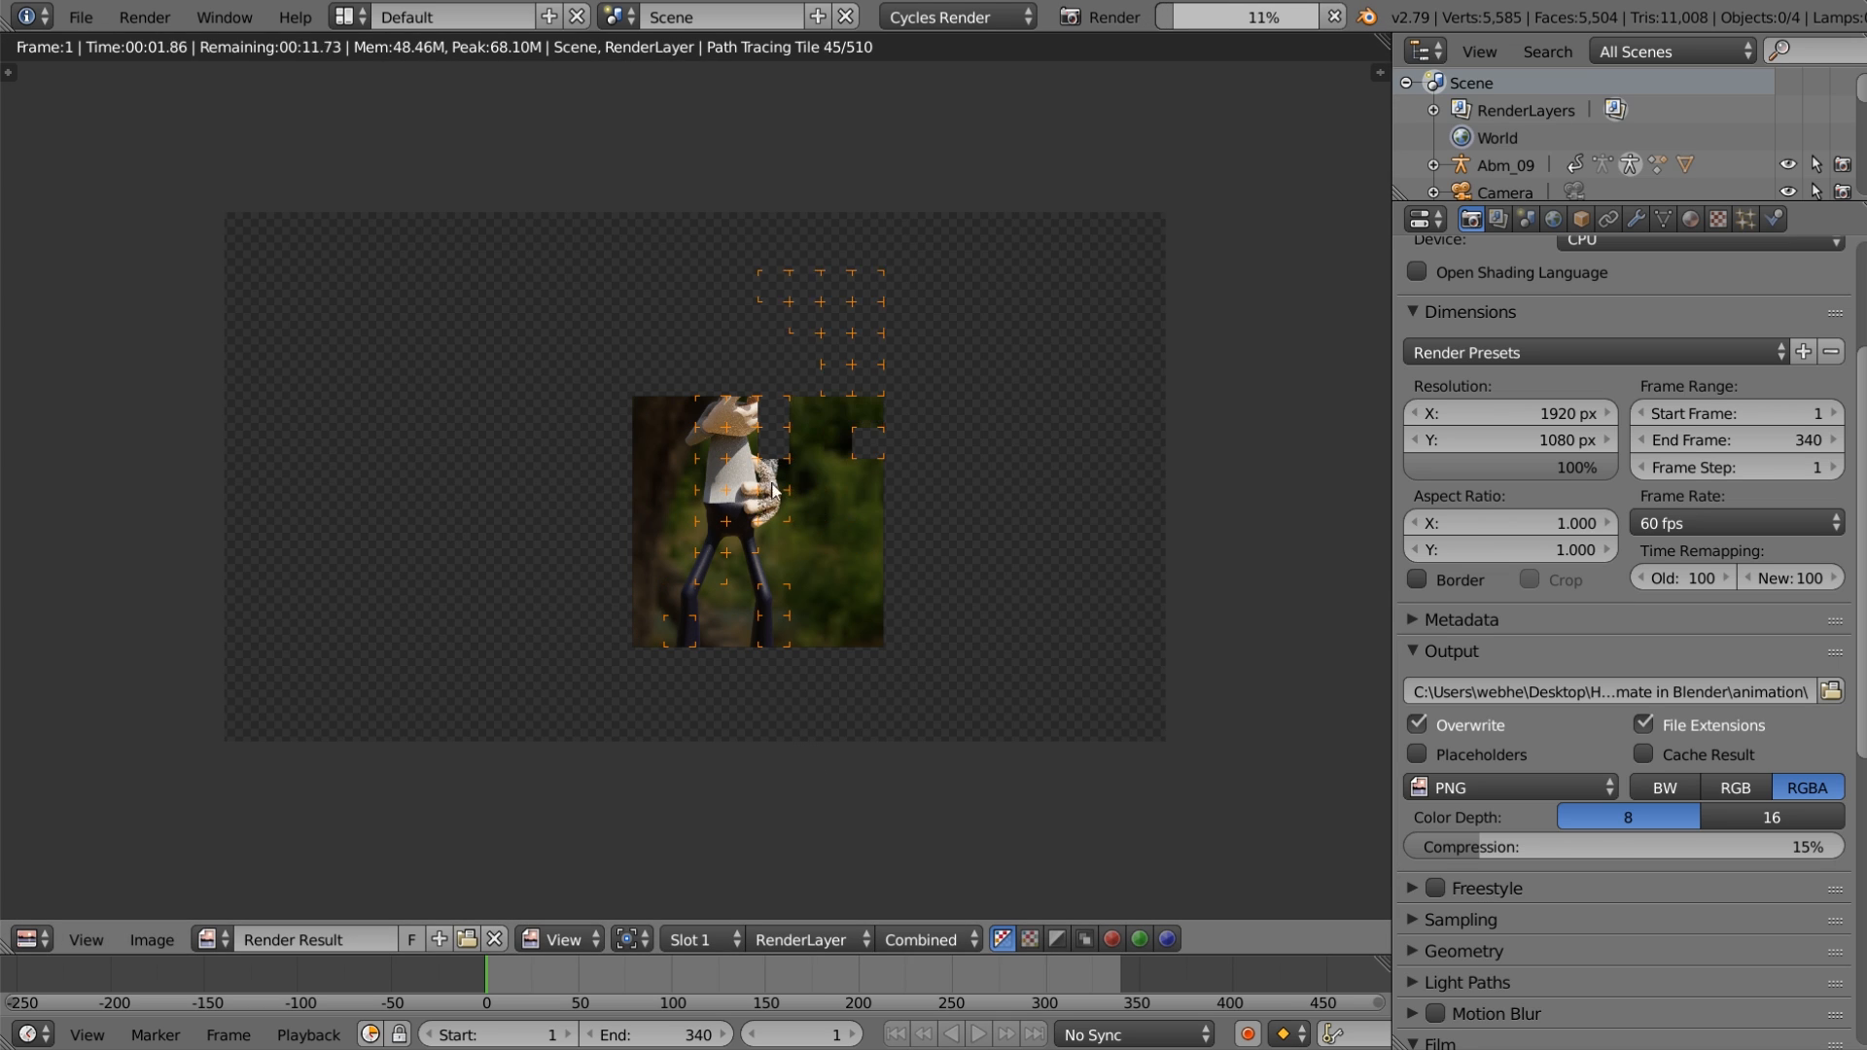
{"action": "key", "text": "Escape"}
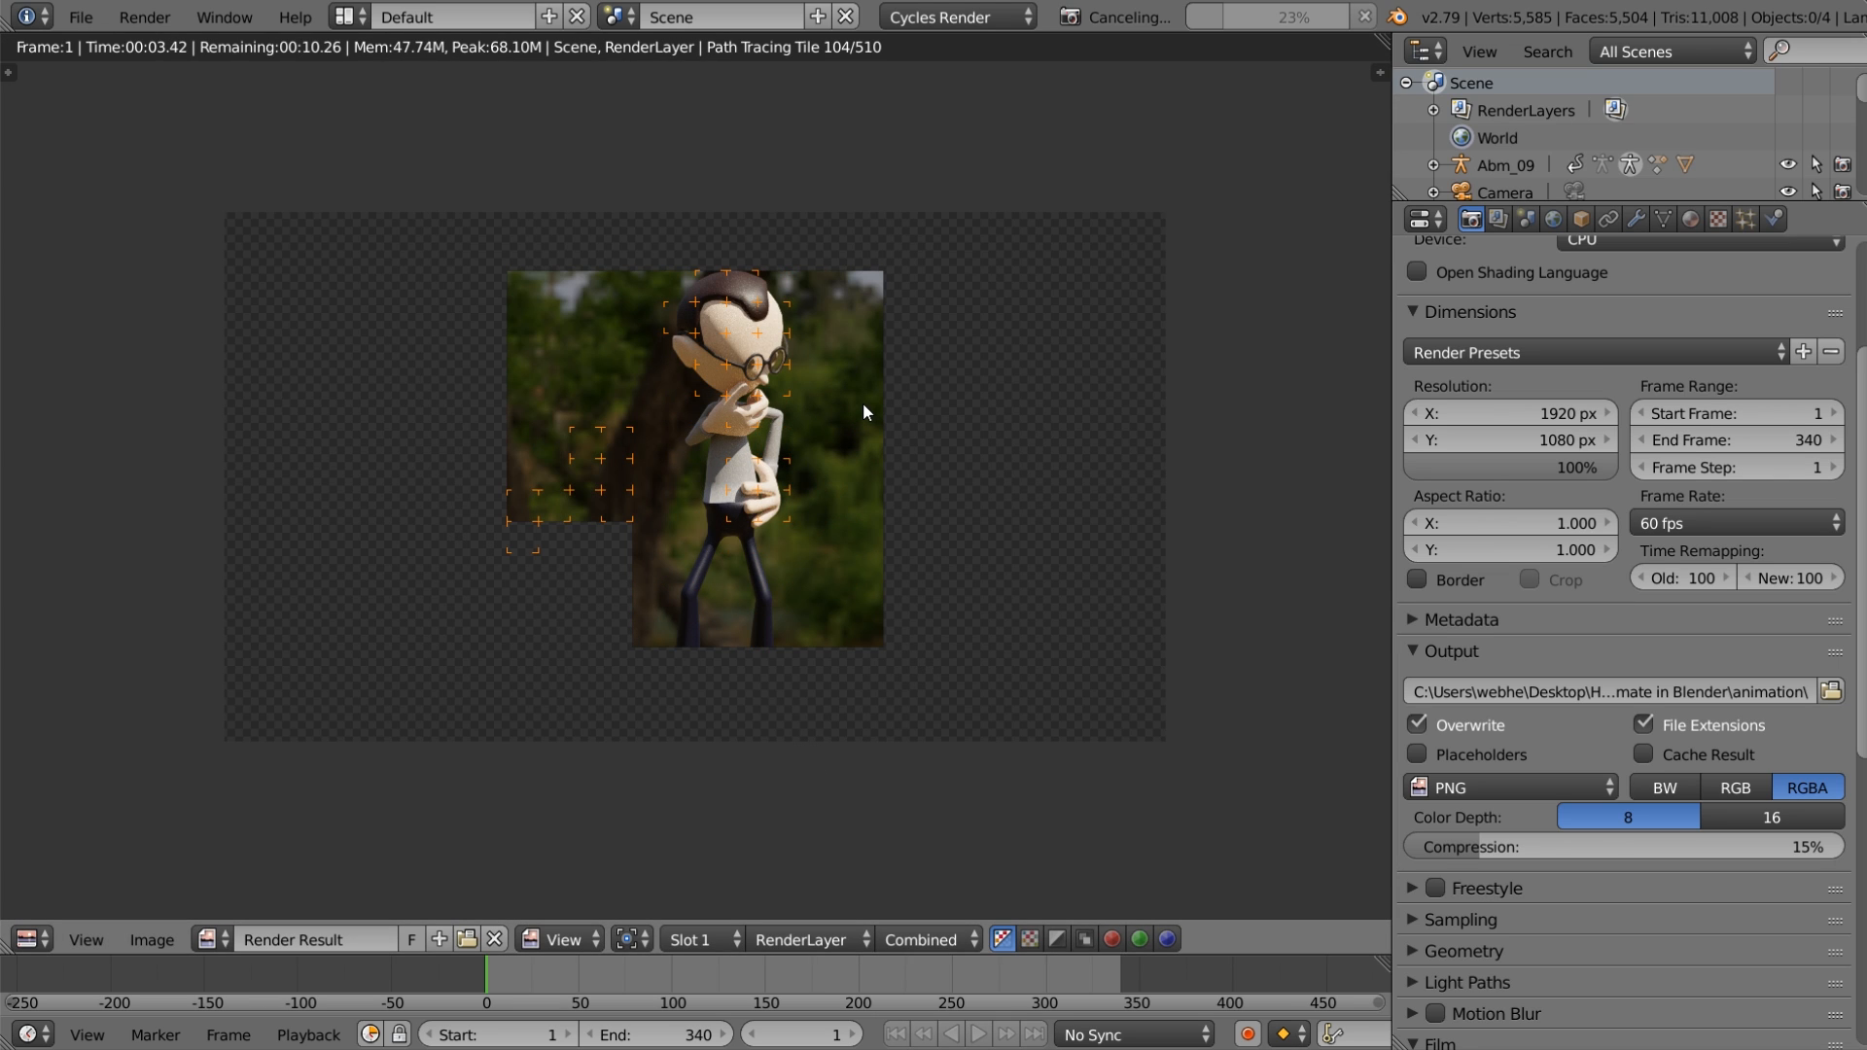
{"action": "key", "text": "Escape"}
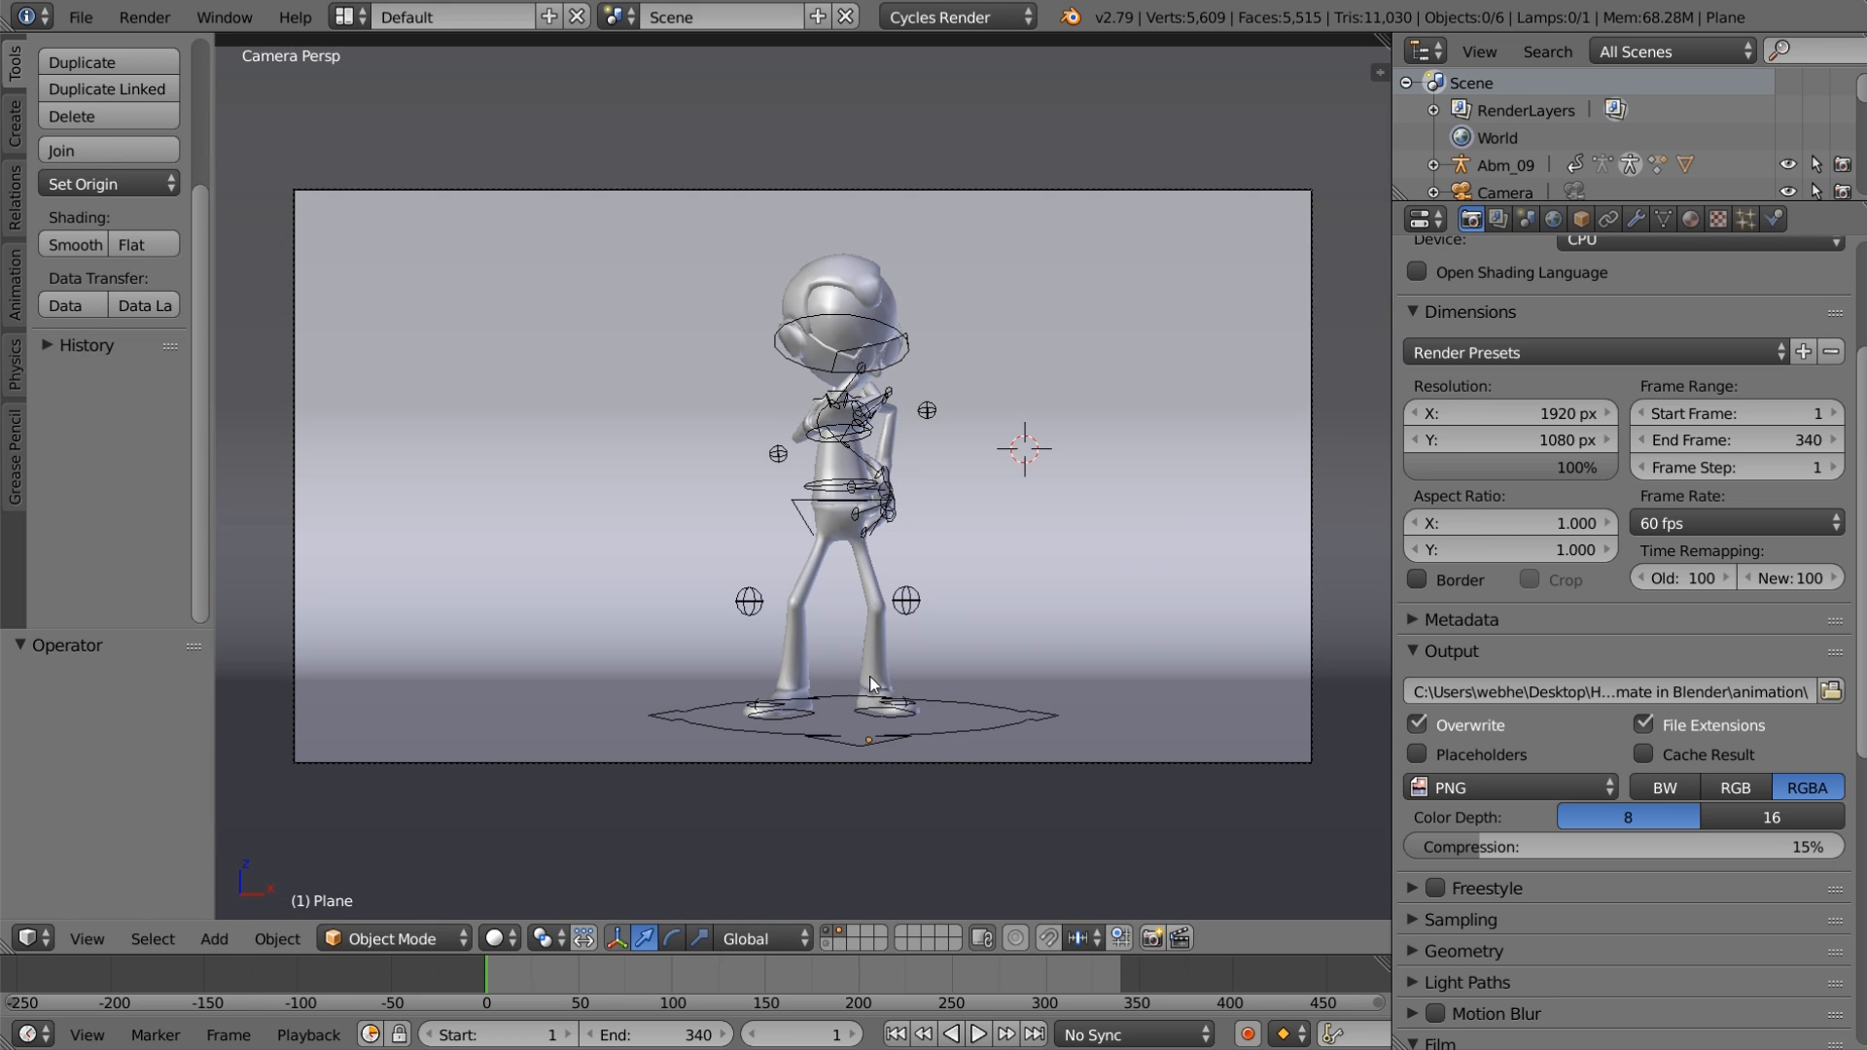
{"action": "key", "text": "F12"}
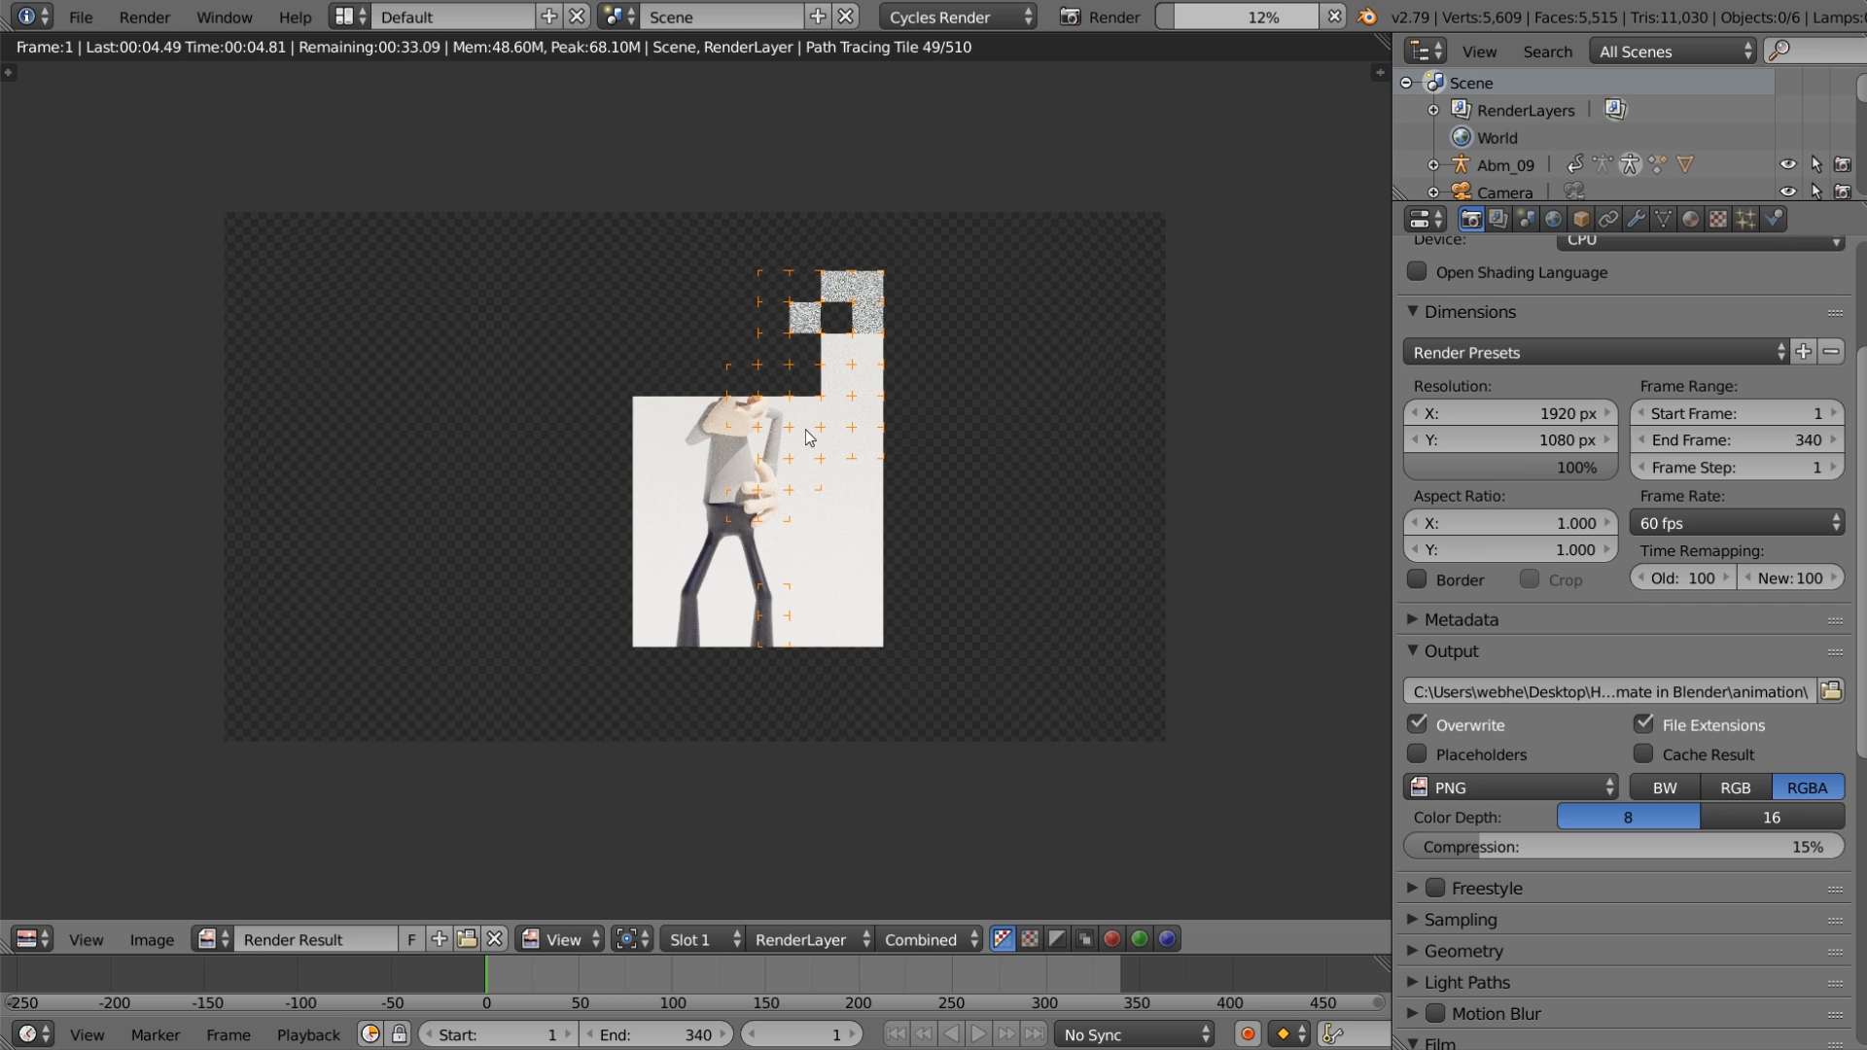
{"action": "key", "text": "Escape"}
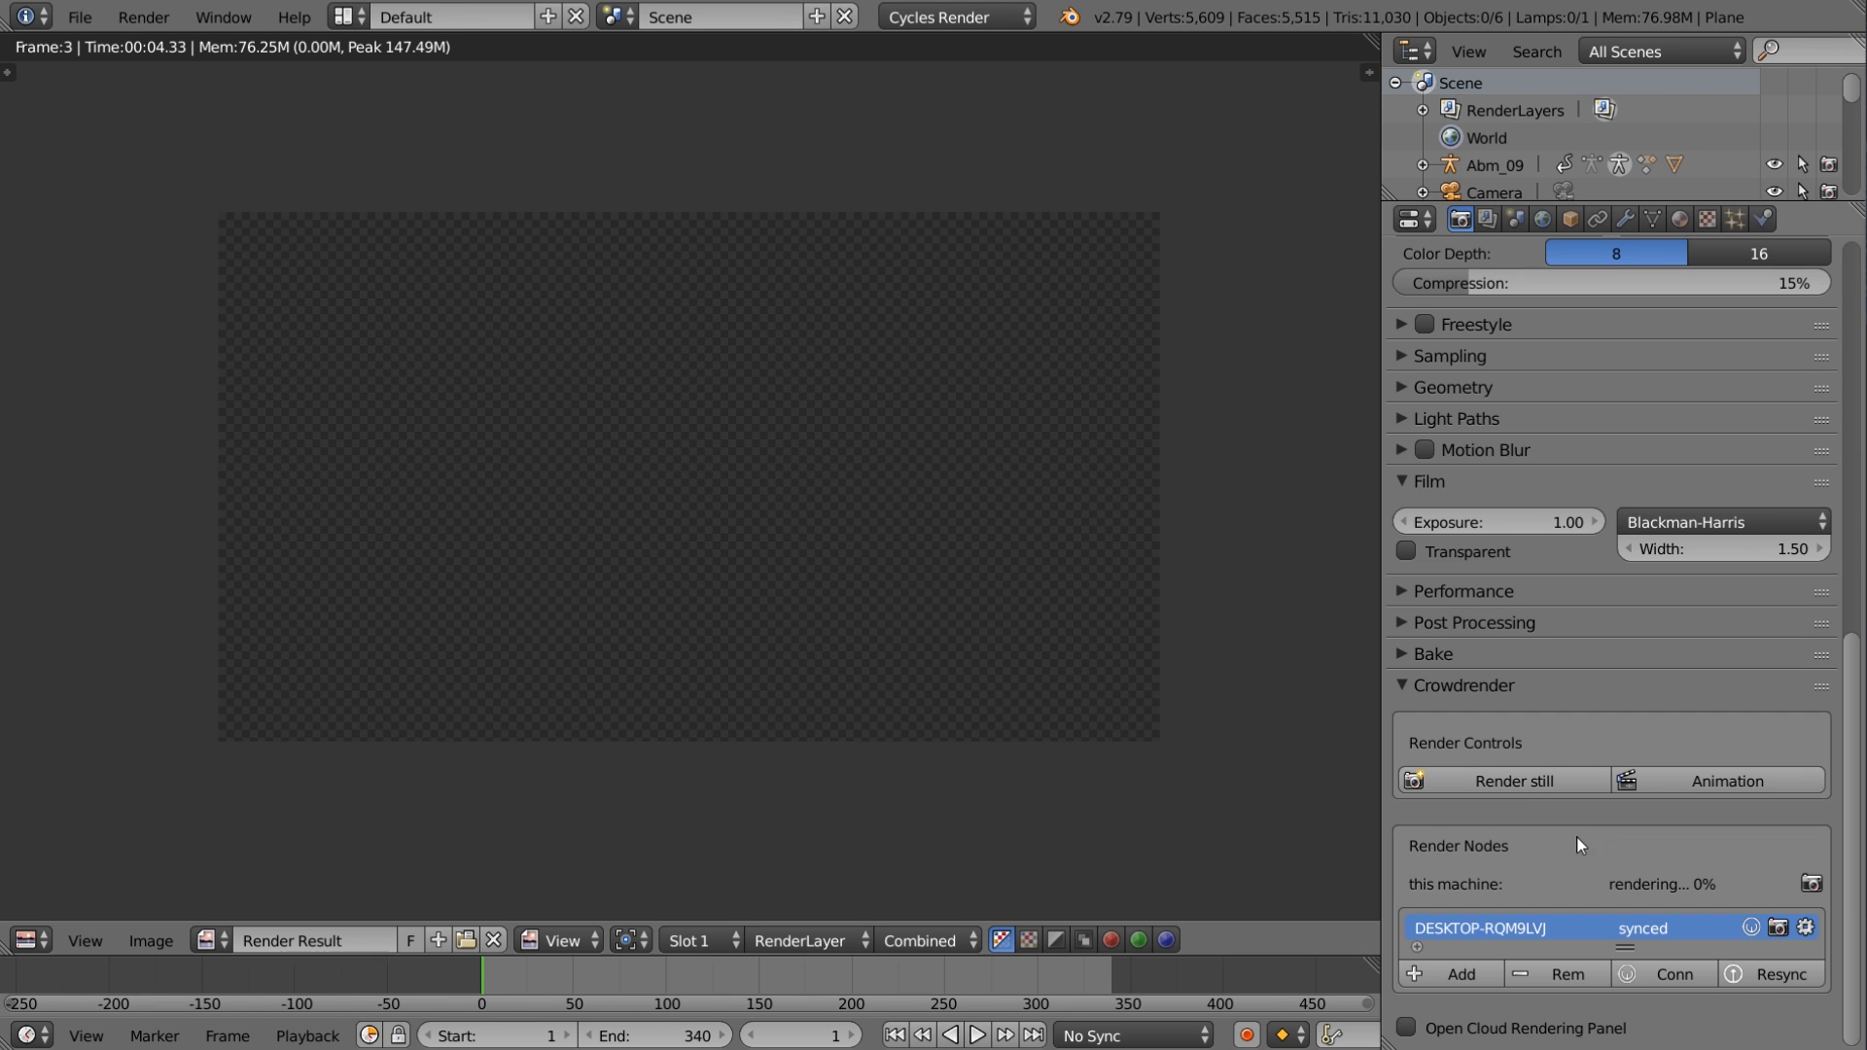
Step: Resync the DESKTOP-RQM9LVJ node and render the whole animation through Crowdrender
{"action": "left_click", "coordinate": [1756, 974]}
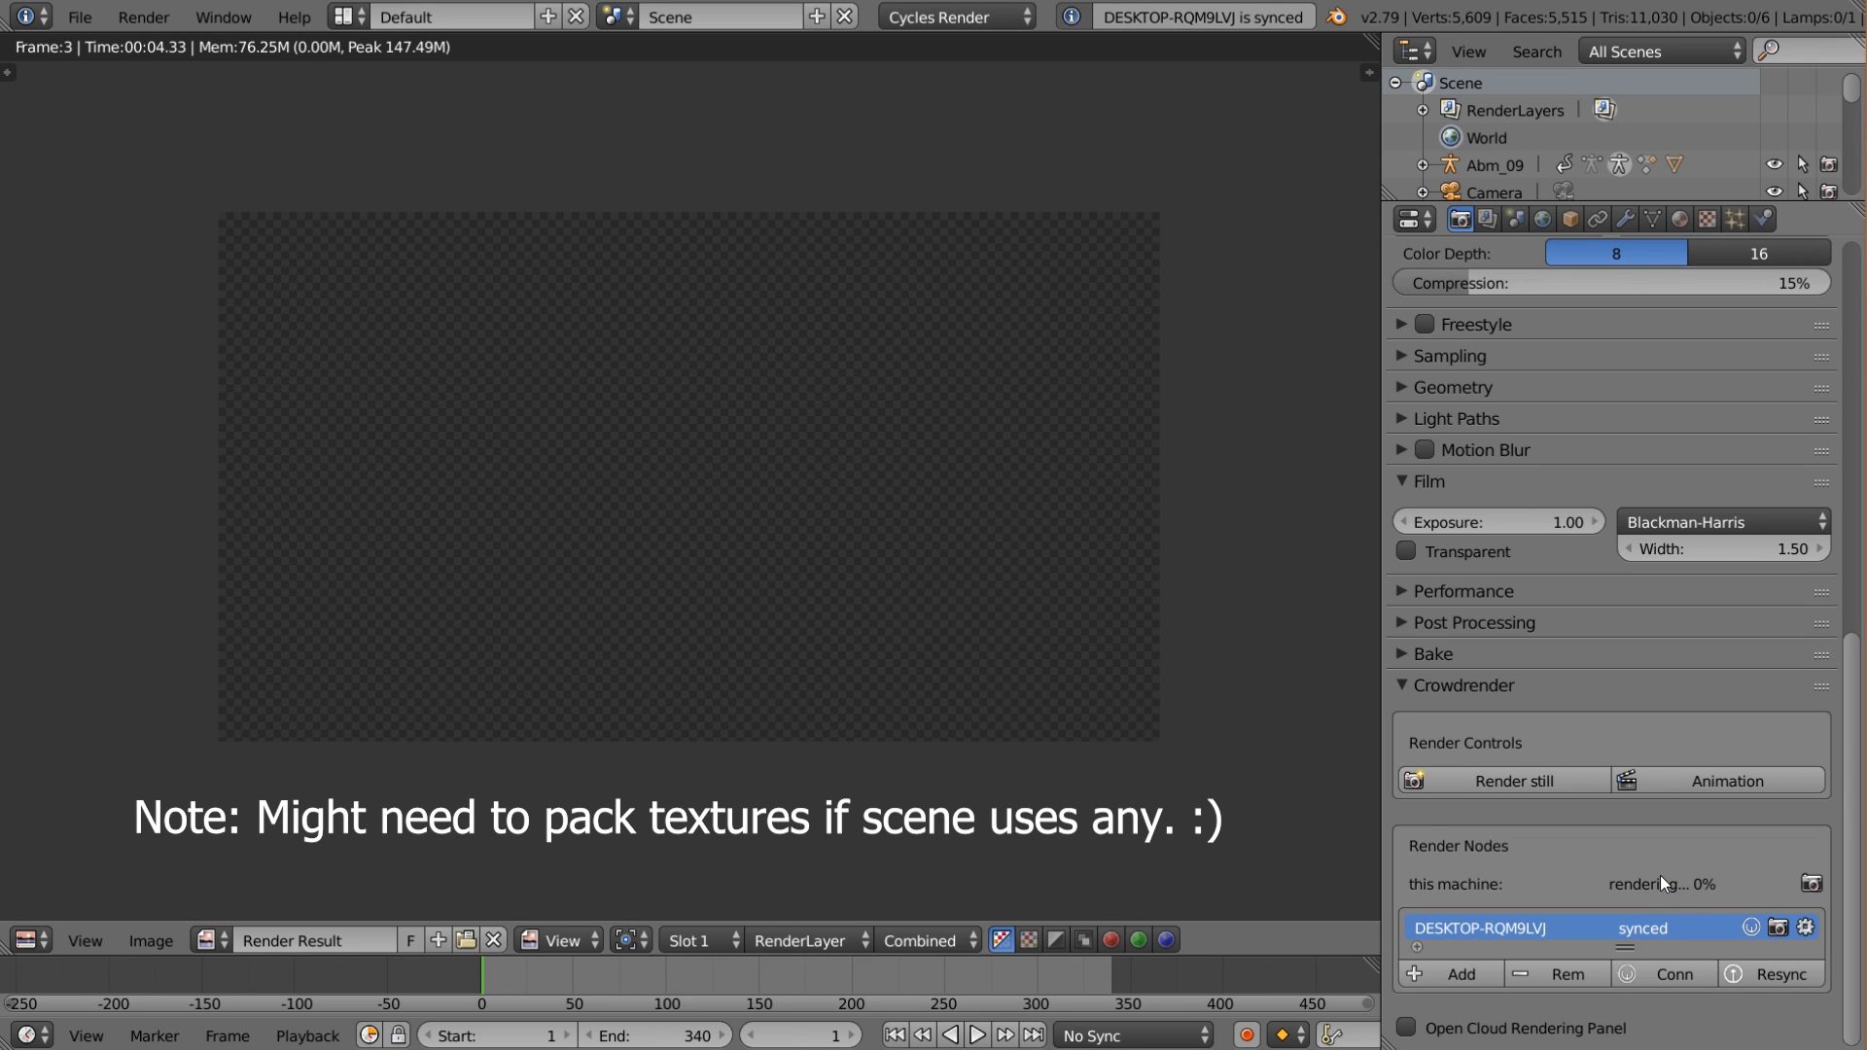
{"action": "scroll", "coordinate": [1661, 875], "scroll_direction": "up", "scroll_amount": 10}
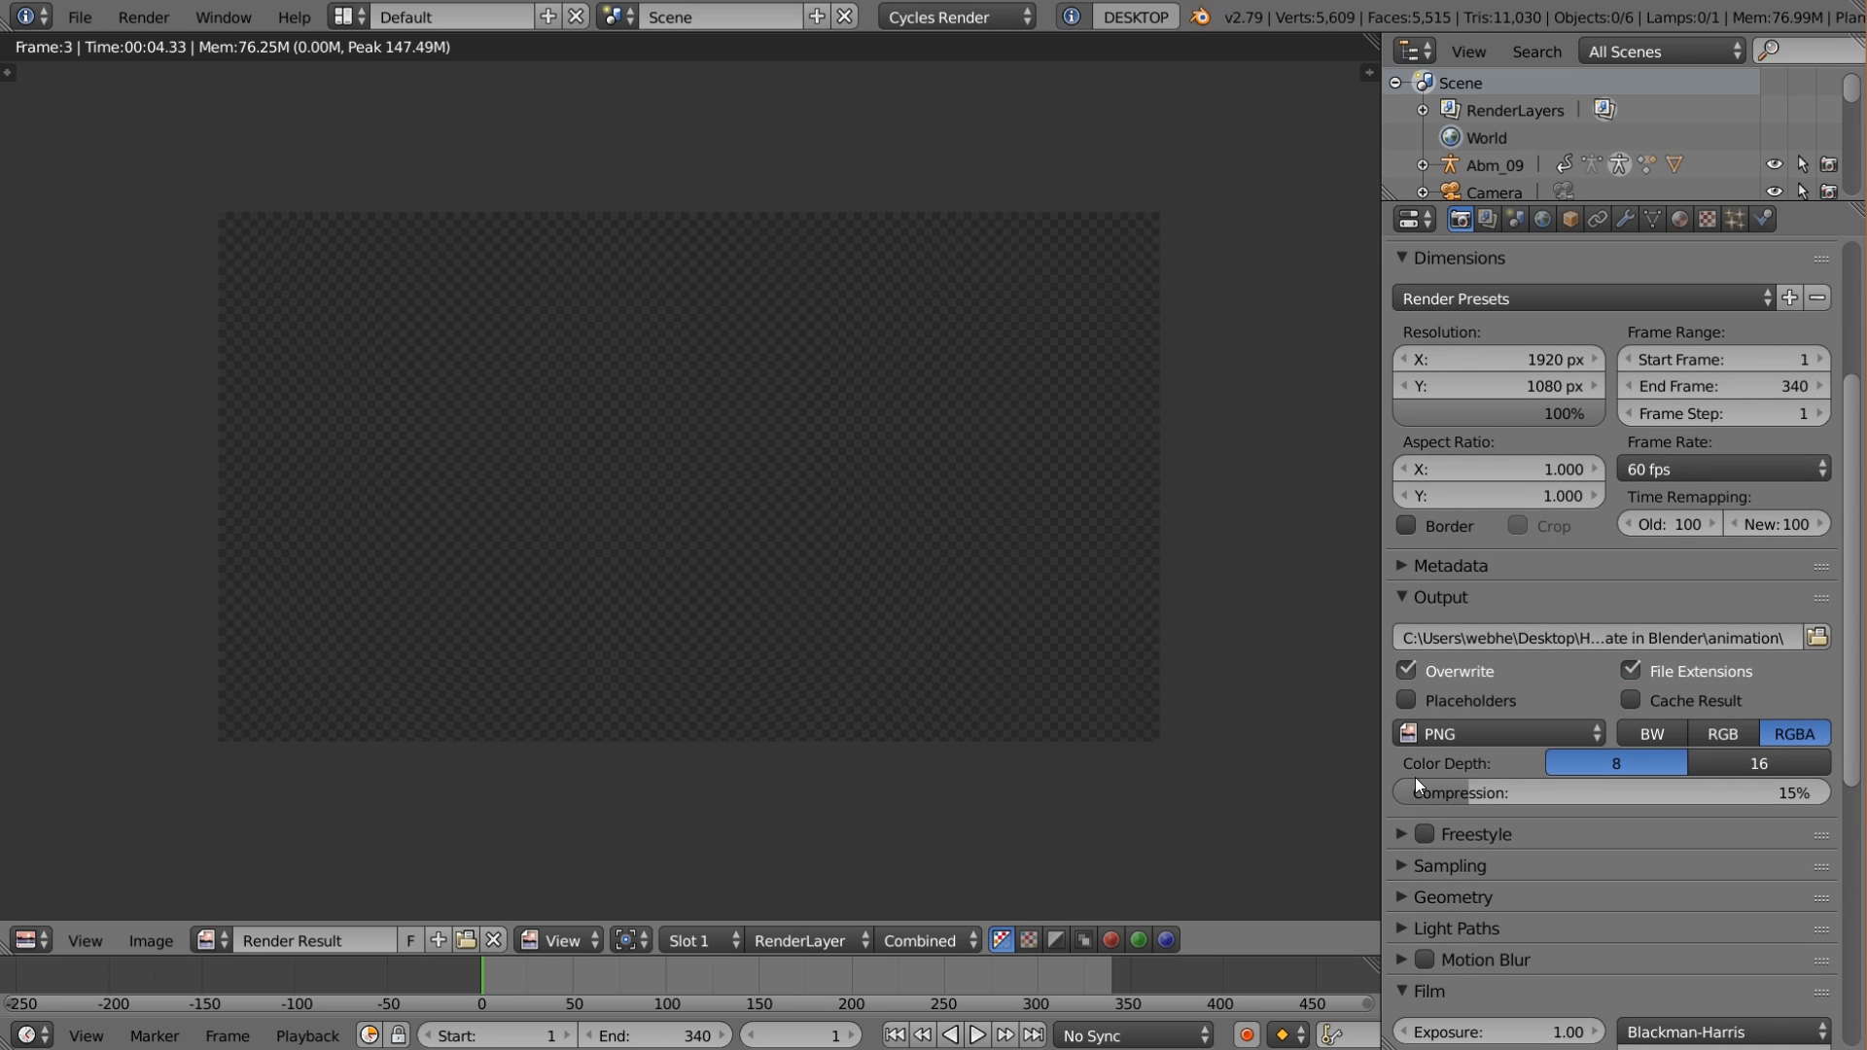
{"action": "scroll", "coordinate": [1619, 813], "scroll_direction": "down", "scroll_amount": 10}
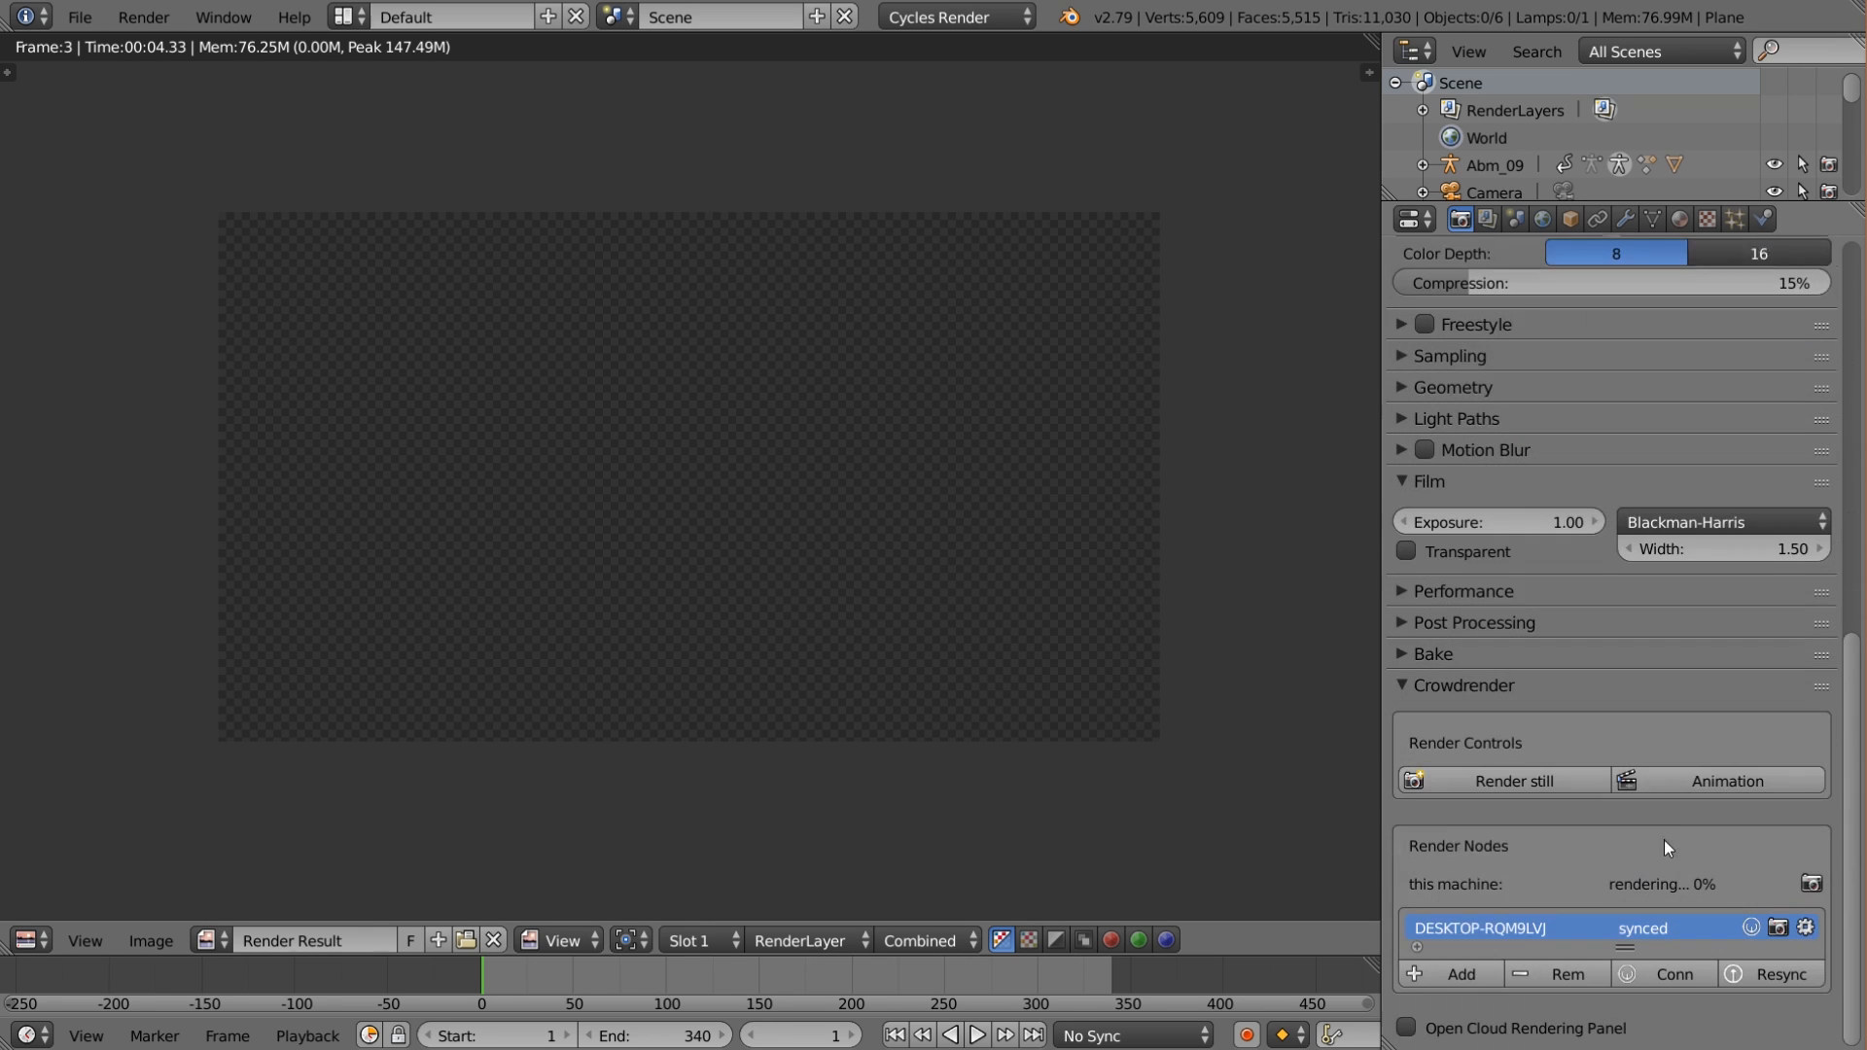
{"action": "left_click", "coordinate": [1721, 778]}
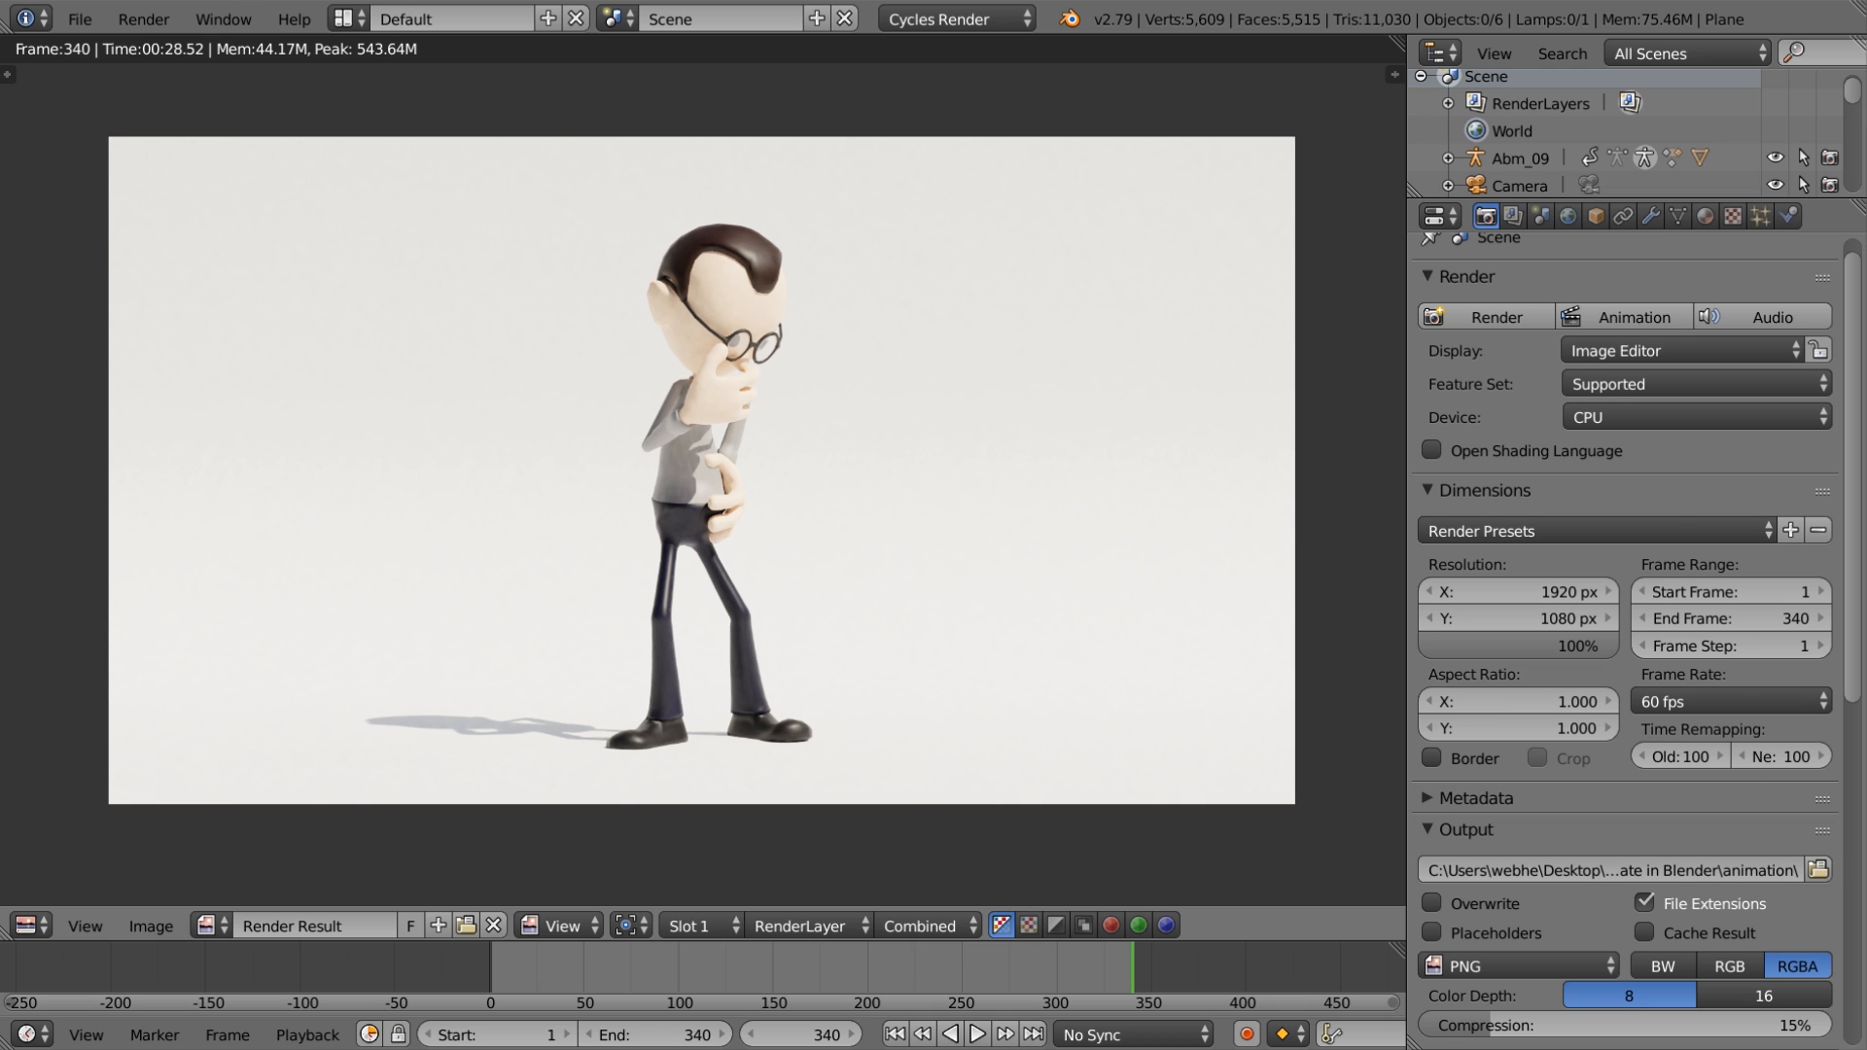
Step: Look through the rendered PNG frames in the animation folder in File Explorer, then return to Blender
{"action": "left_click_drag", "start_coordinate": [0, 214], "coordinate": [955, 189]}
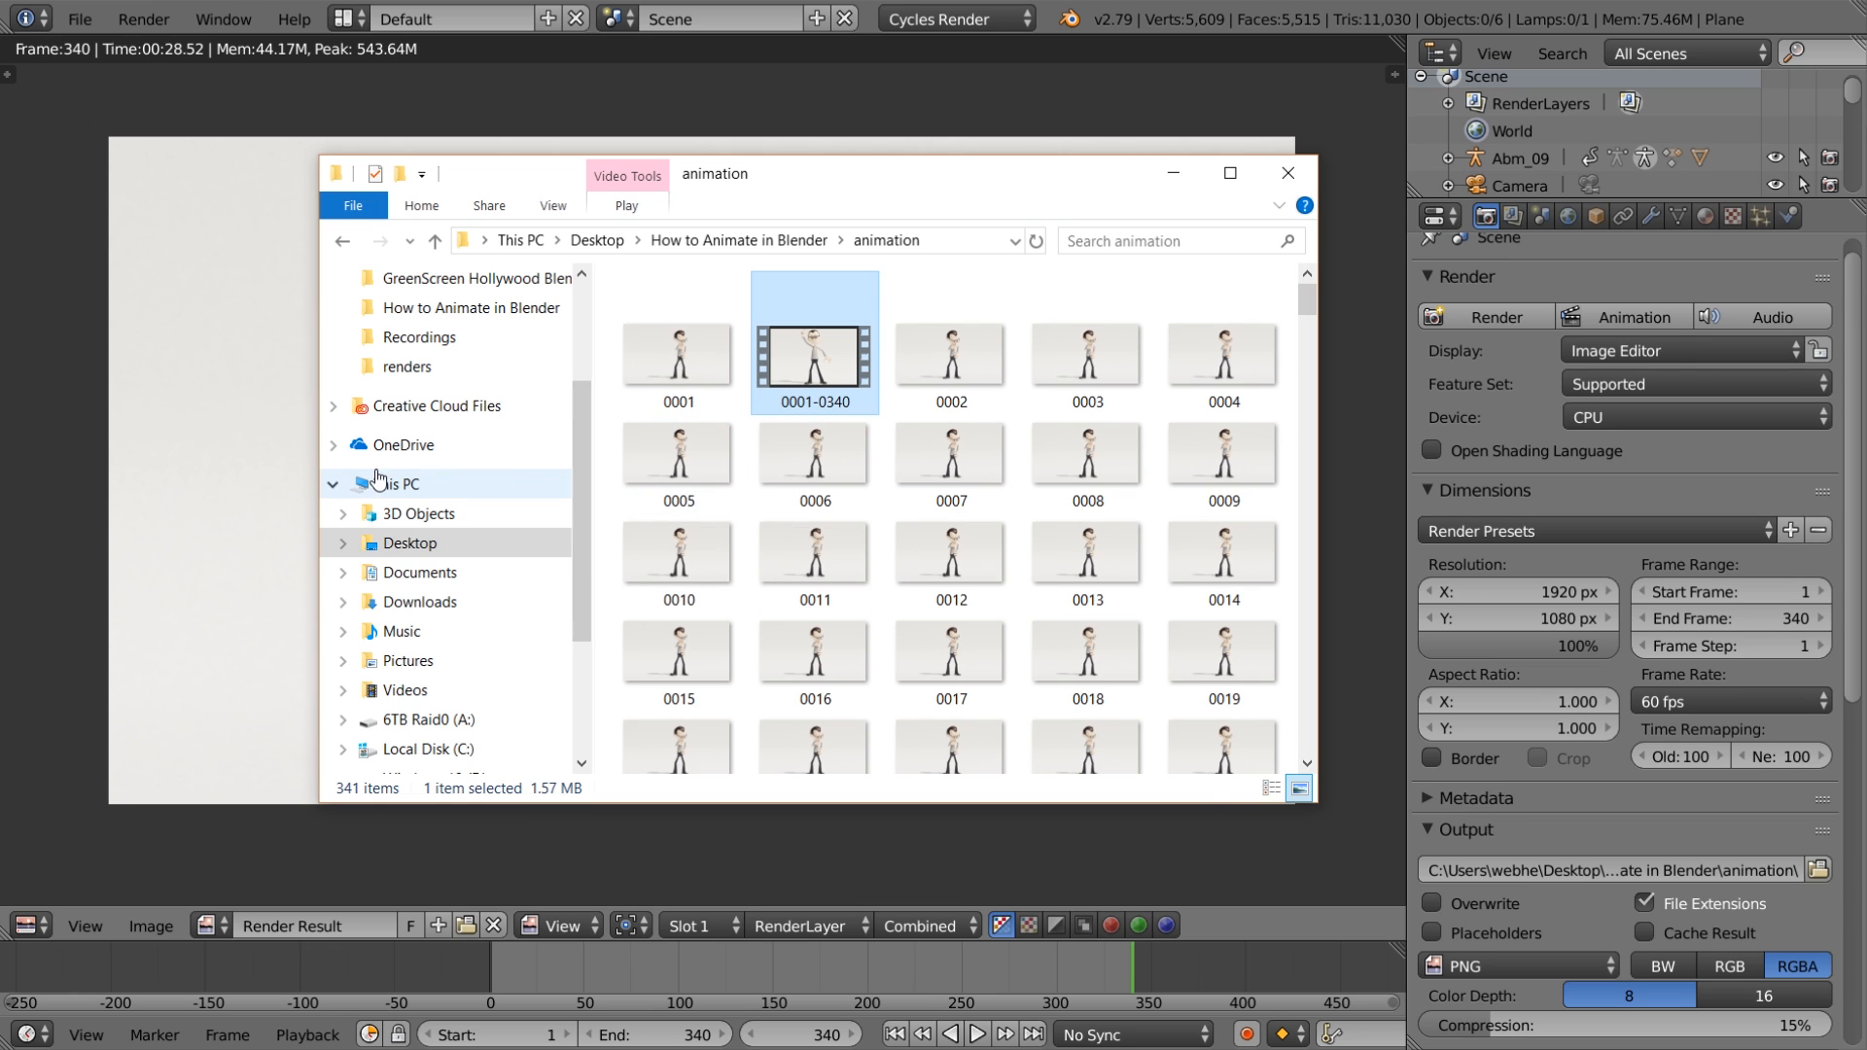
{"action": "scroll", "coordinate": [856, 429], "scroll_direction": "down", "scroll_amount": 8}
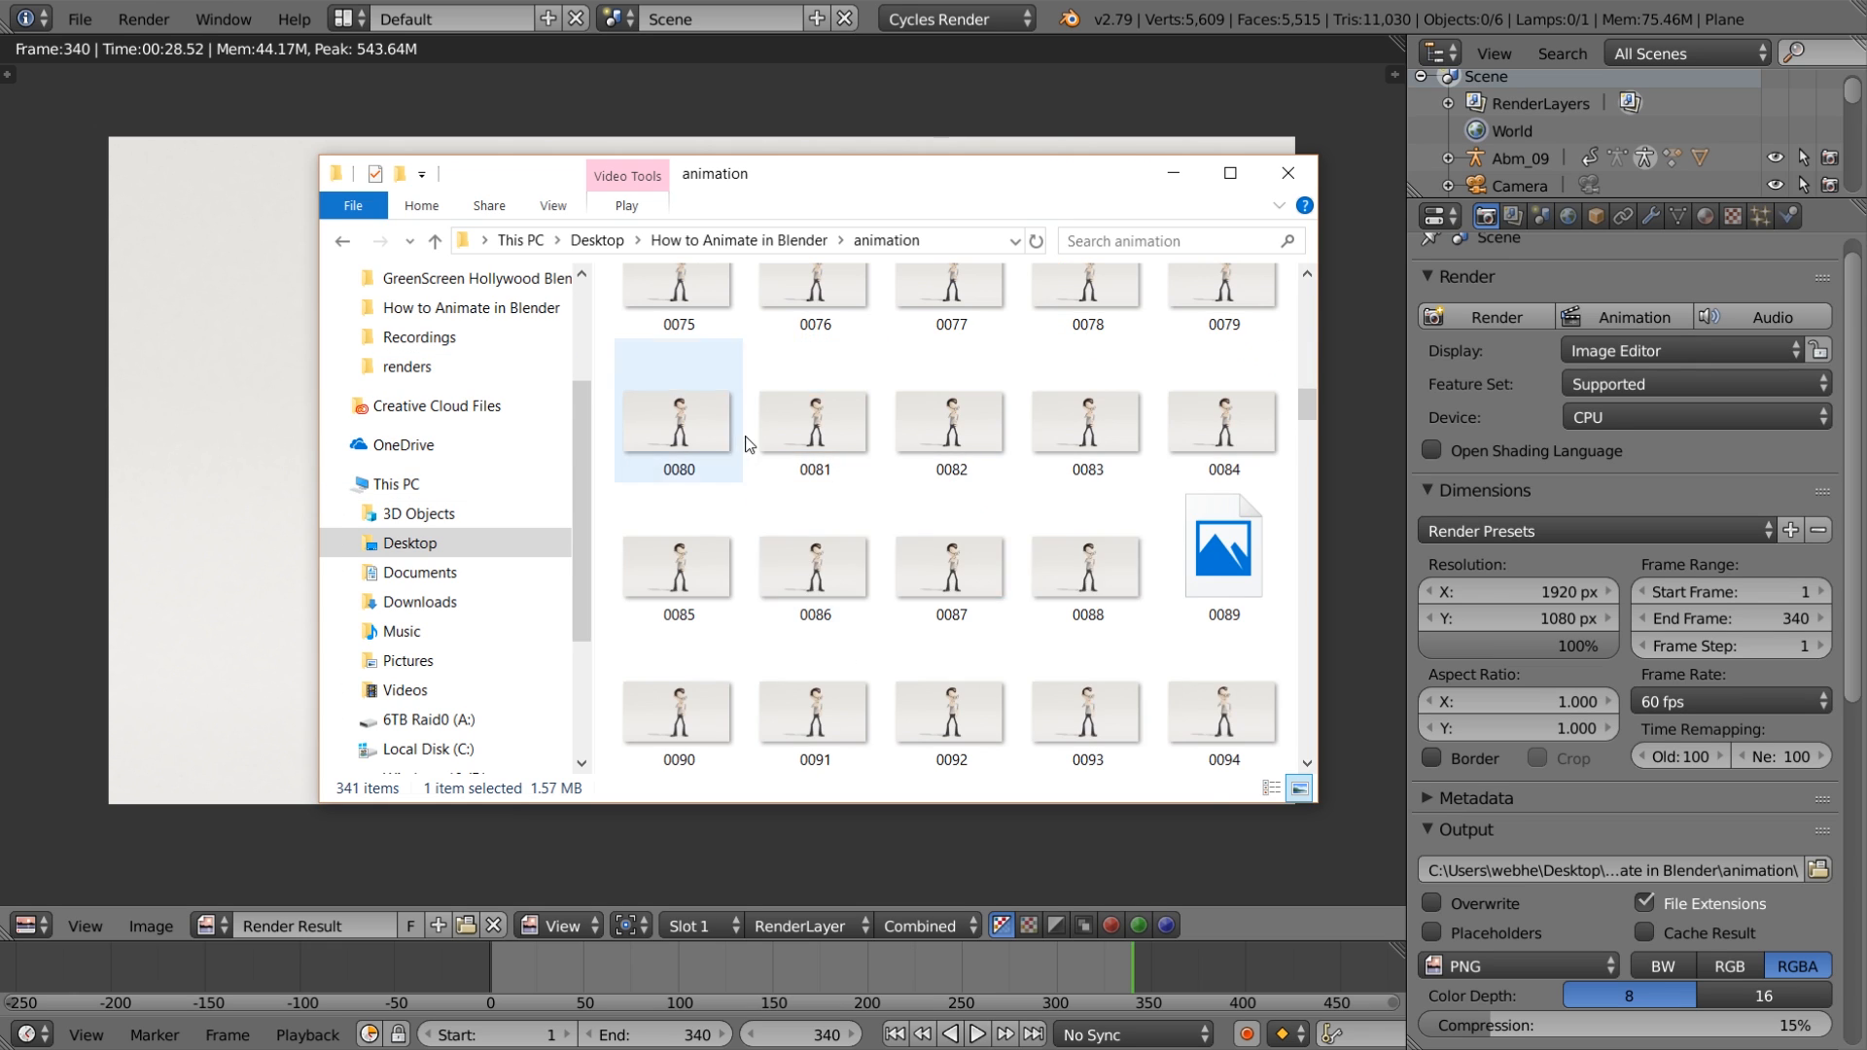
{"action": "scroll", "coordinate": [880, 477], "scroll_direction": "down", "scroll_amount": 6}
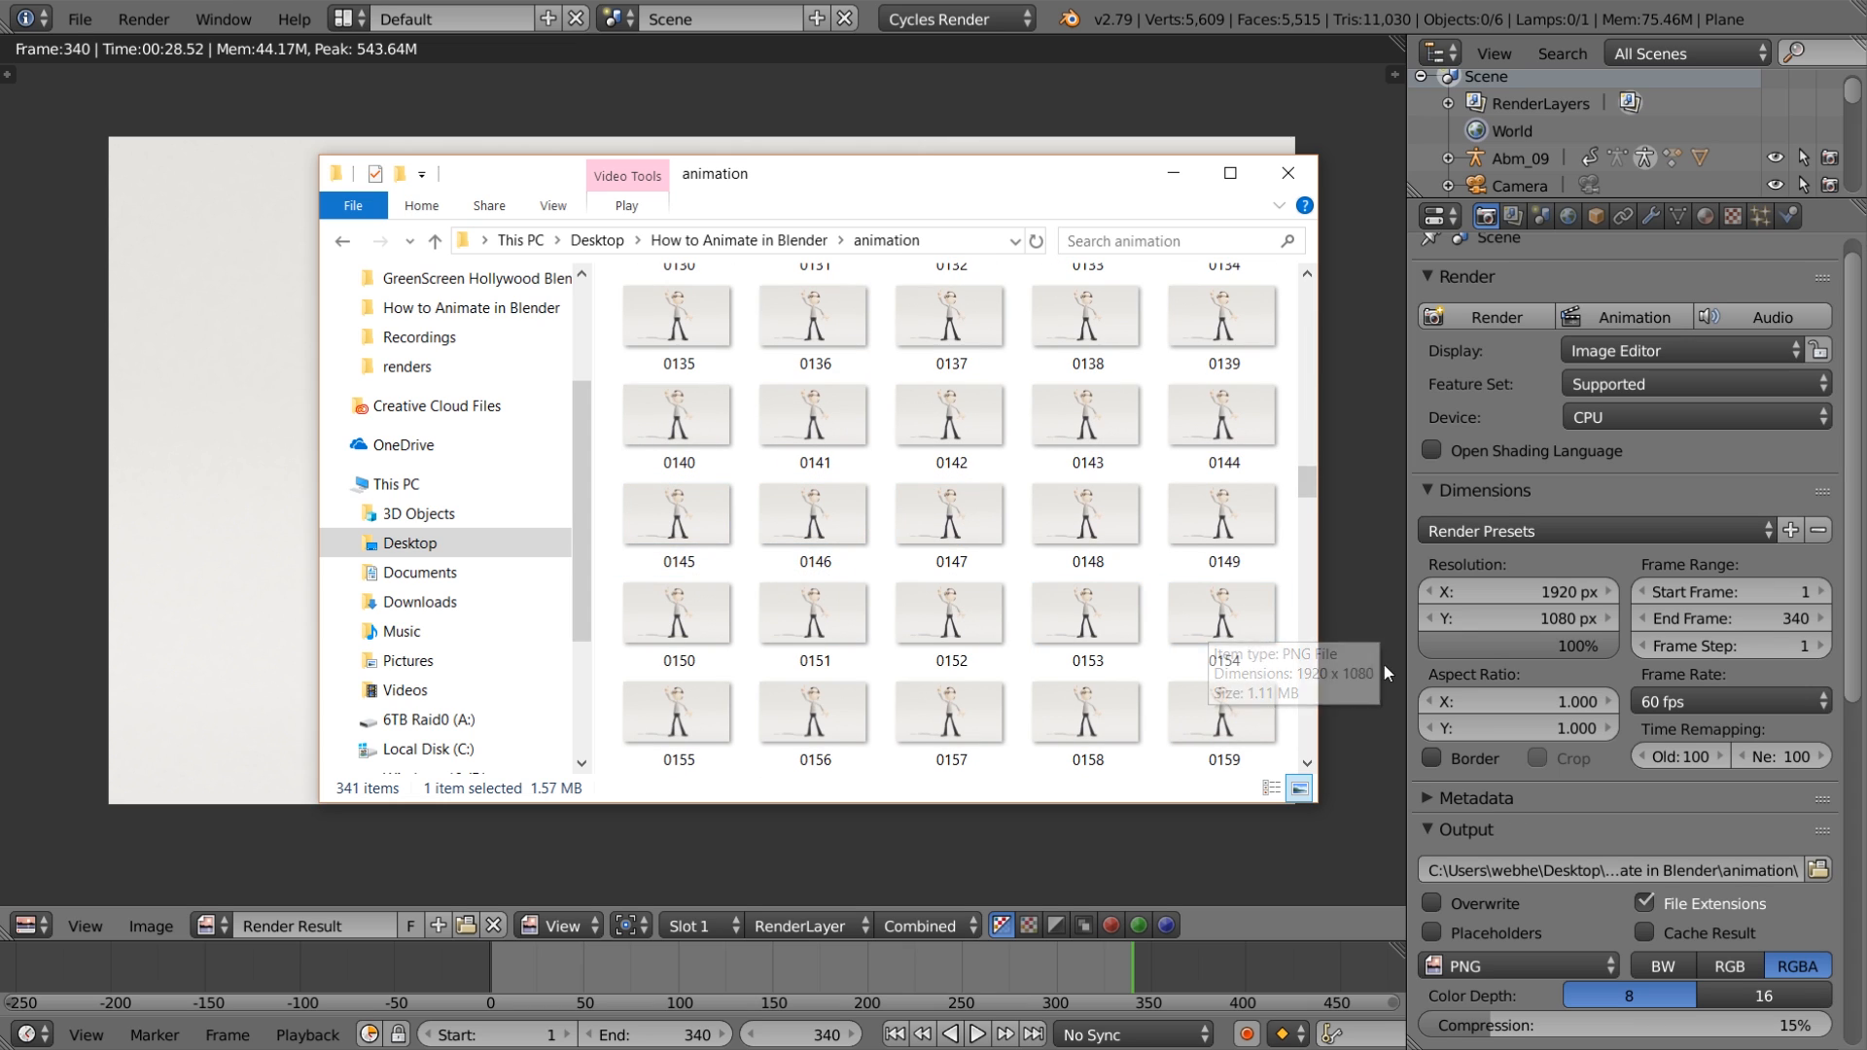
{"action": "left_click", "coordinate": [167, 196]}
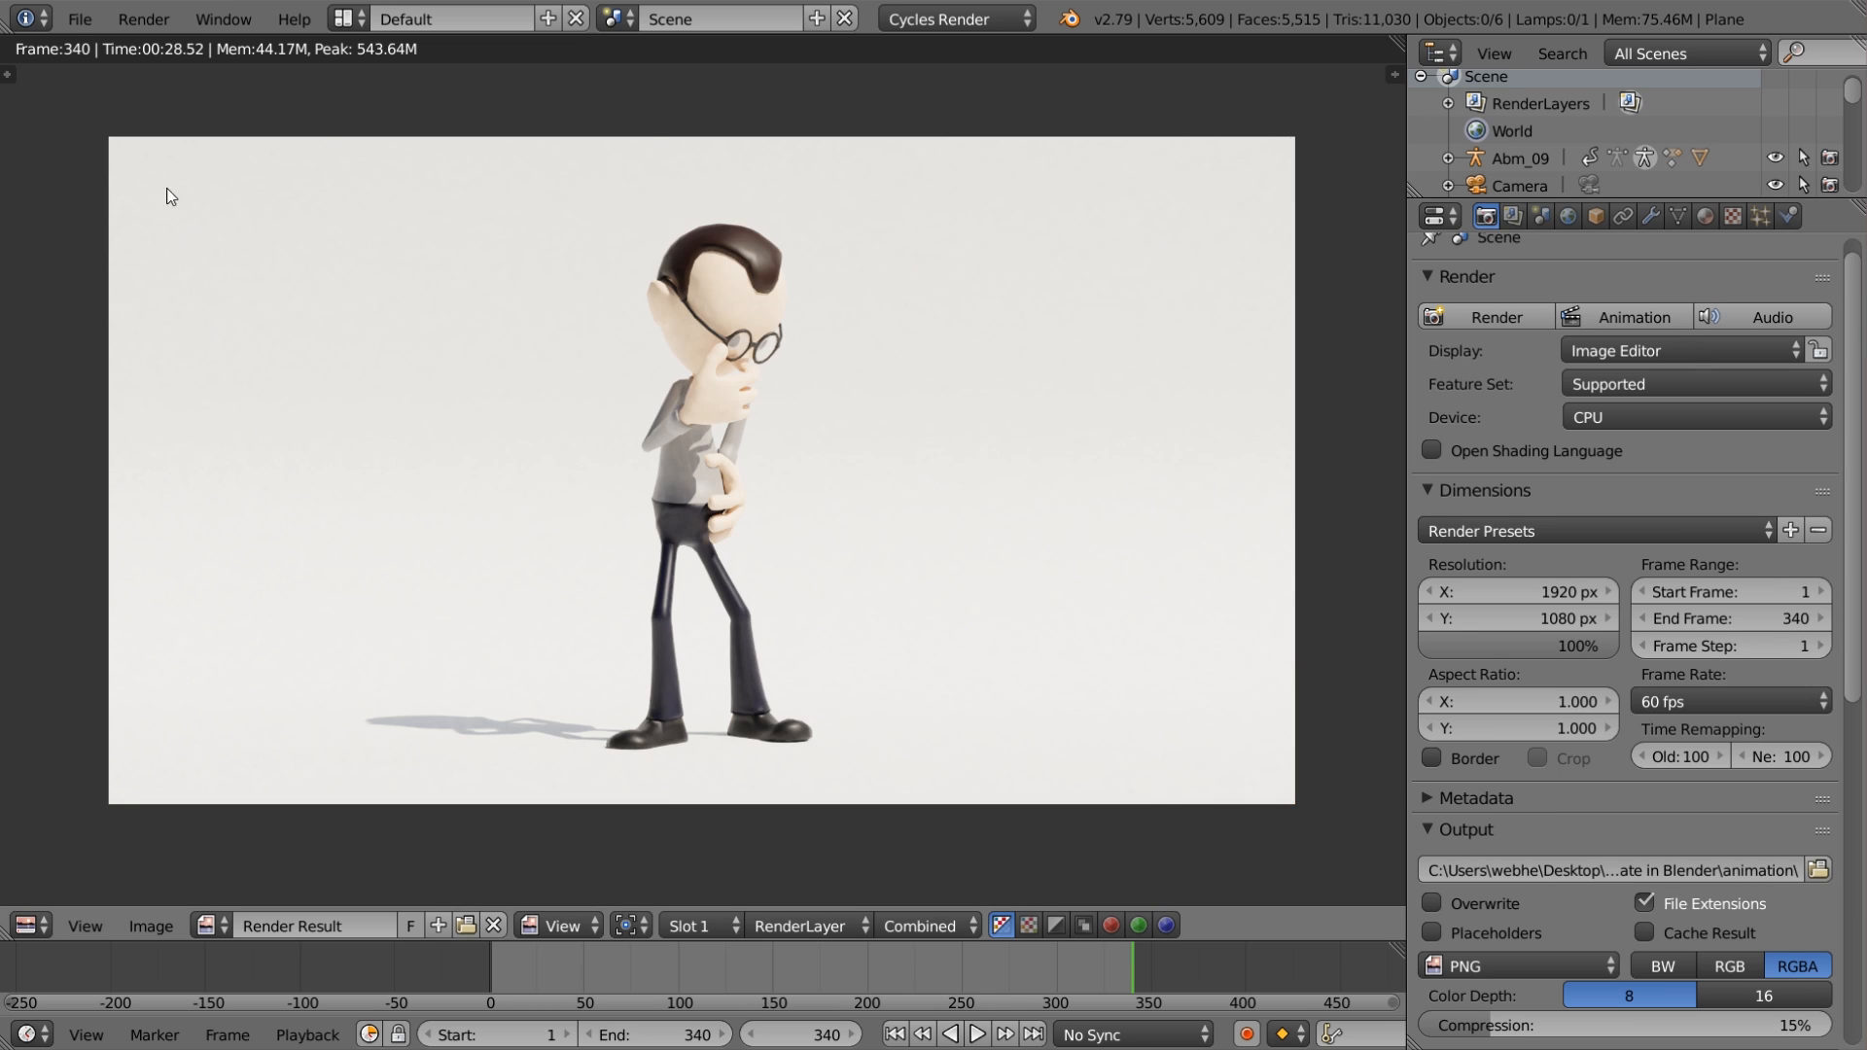
Step: Start a new file and set its render resolution scale to 100% and frame rate to 60 fps
{"action": "left_click", "coordinate": [80, 19]}
{"action": "left_click", "coordinate": [107, 44]}
{"action": "left_click", "coordinate": [115, 67]}
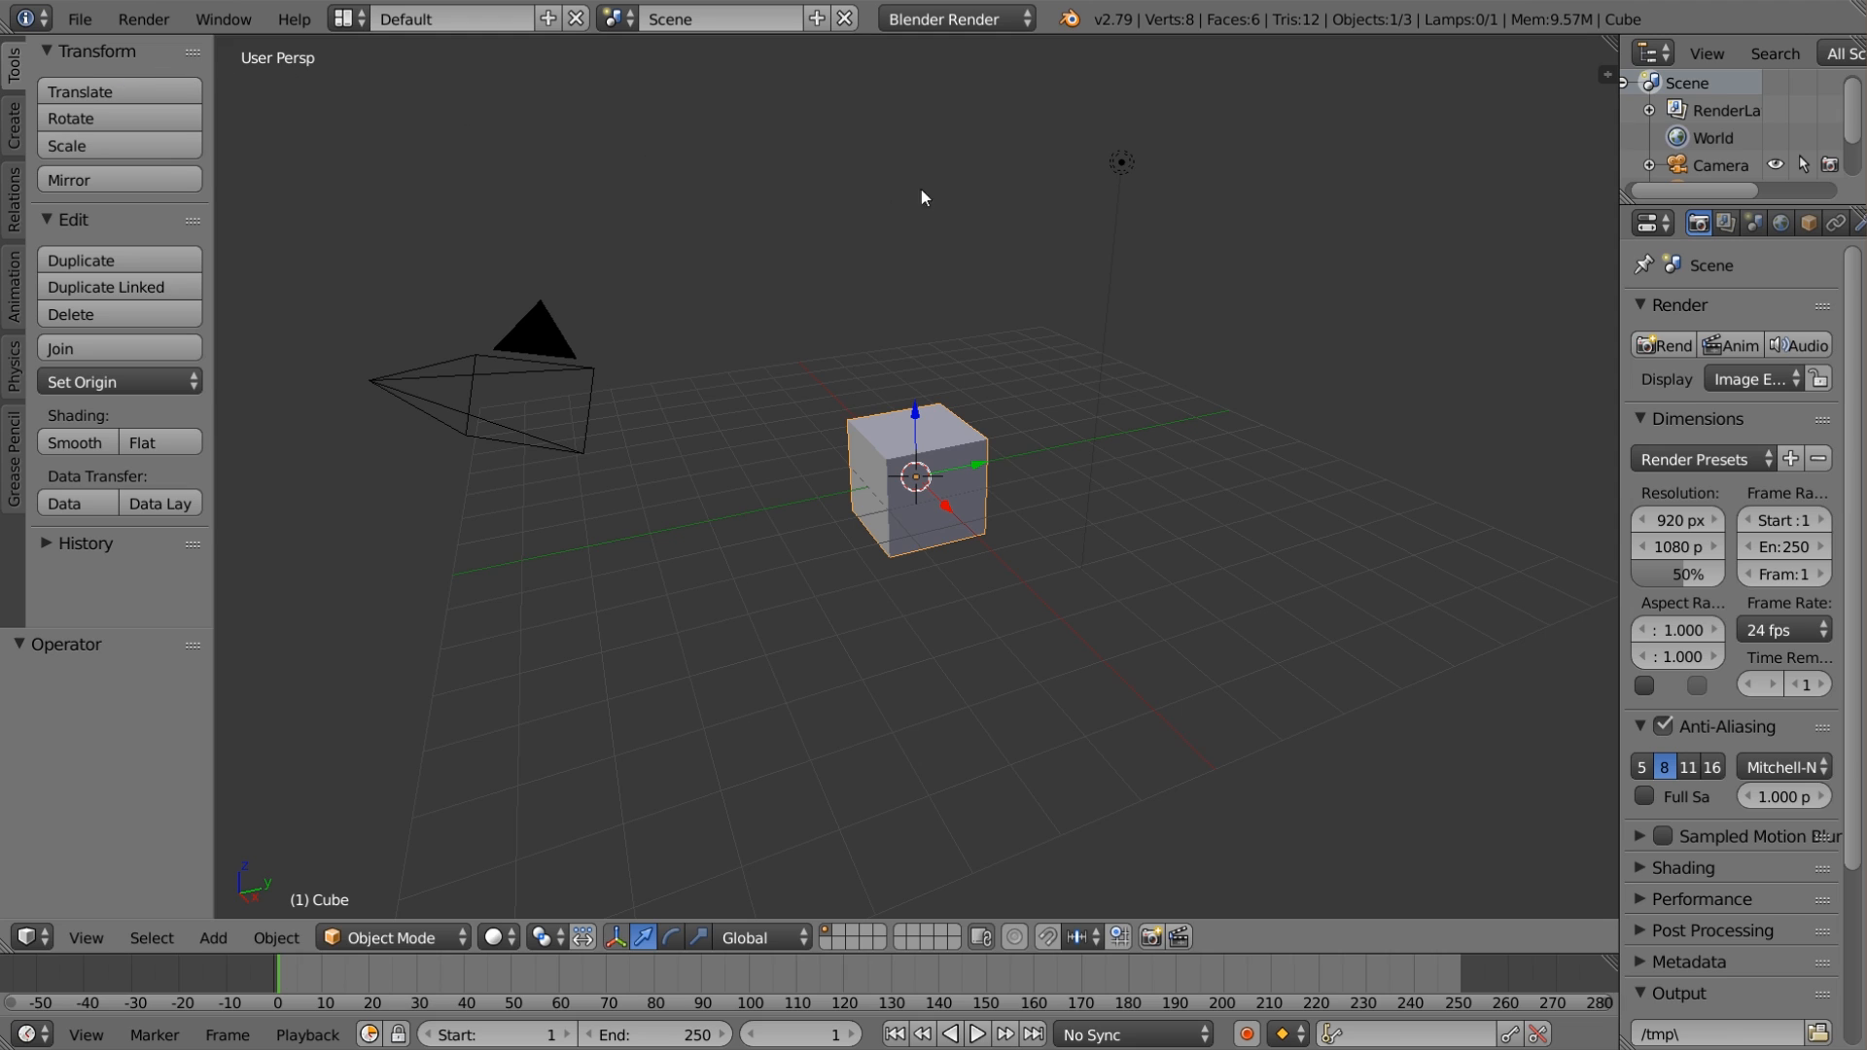
{"action": "left_click_drag", "start_coordinate": [1618, 489], "coordinate": [1456, 491]}
{"action": "left_click_drag", "start_coordinate": [1553, 574], "coordinate": [1649, 580]}
{"action": "left_click", "coordinate": [1703, 634]}
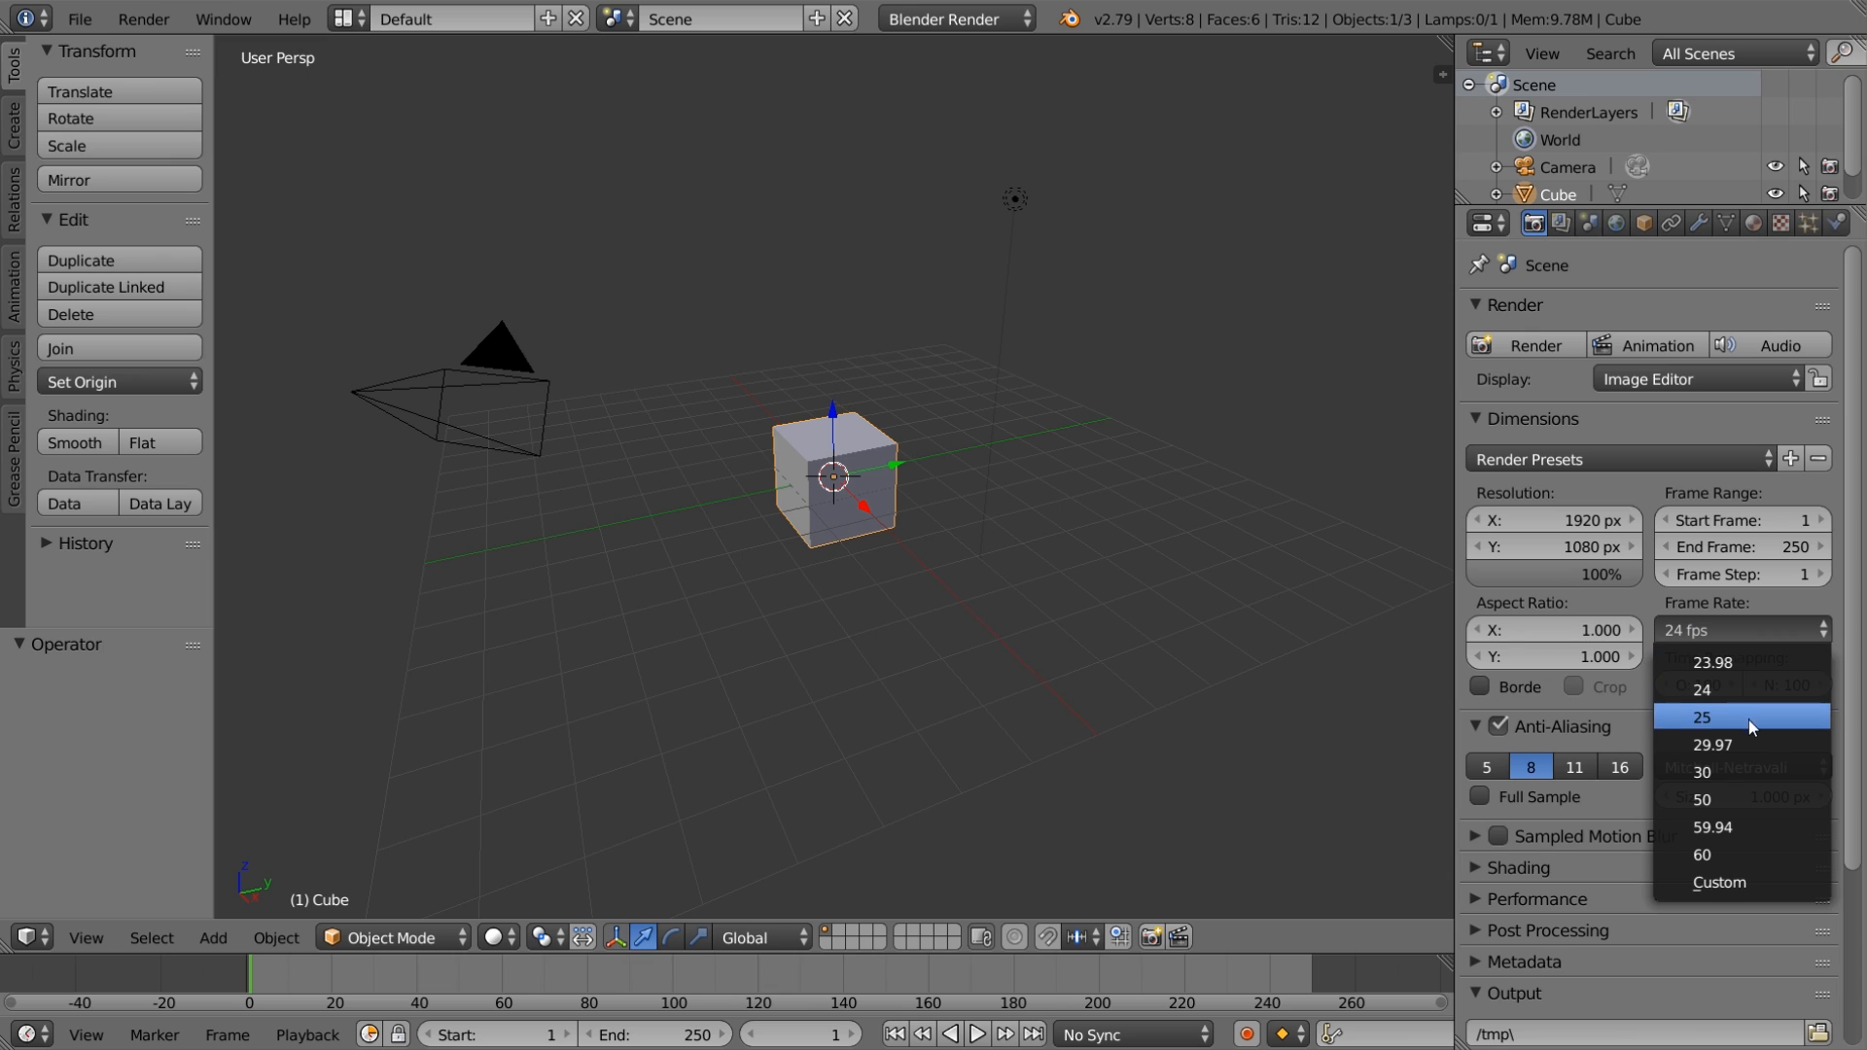
{"action": "left_click", "coordinate": [1692, 854]}
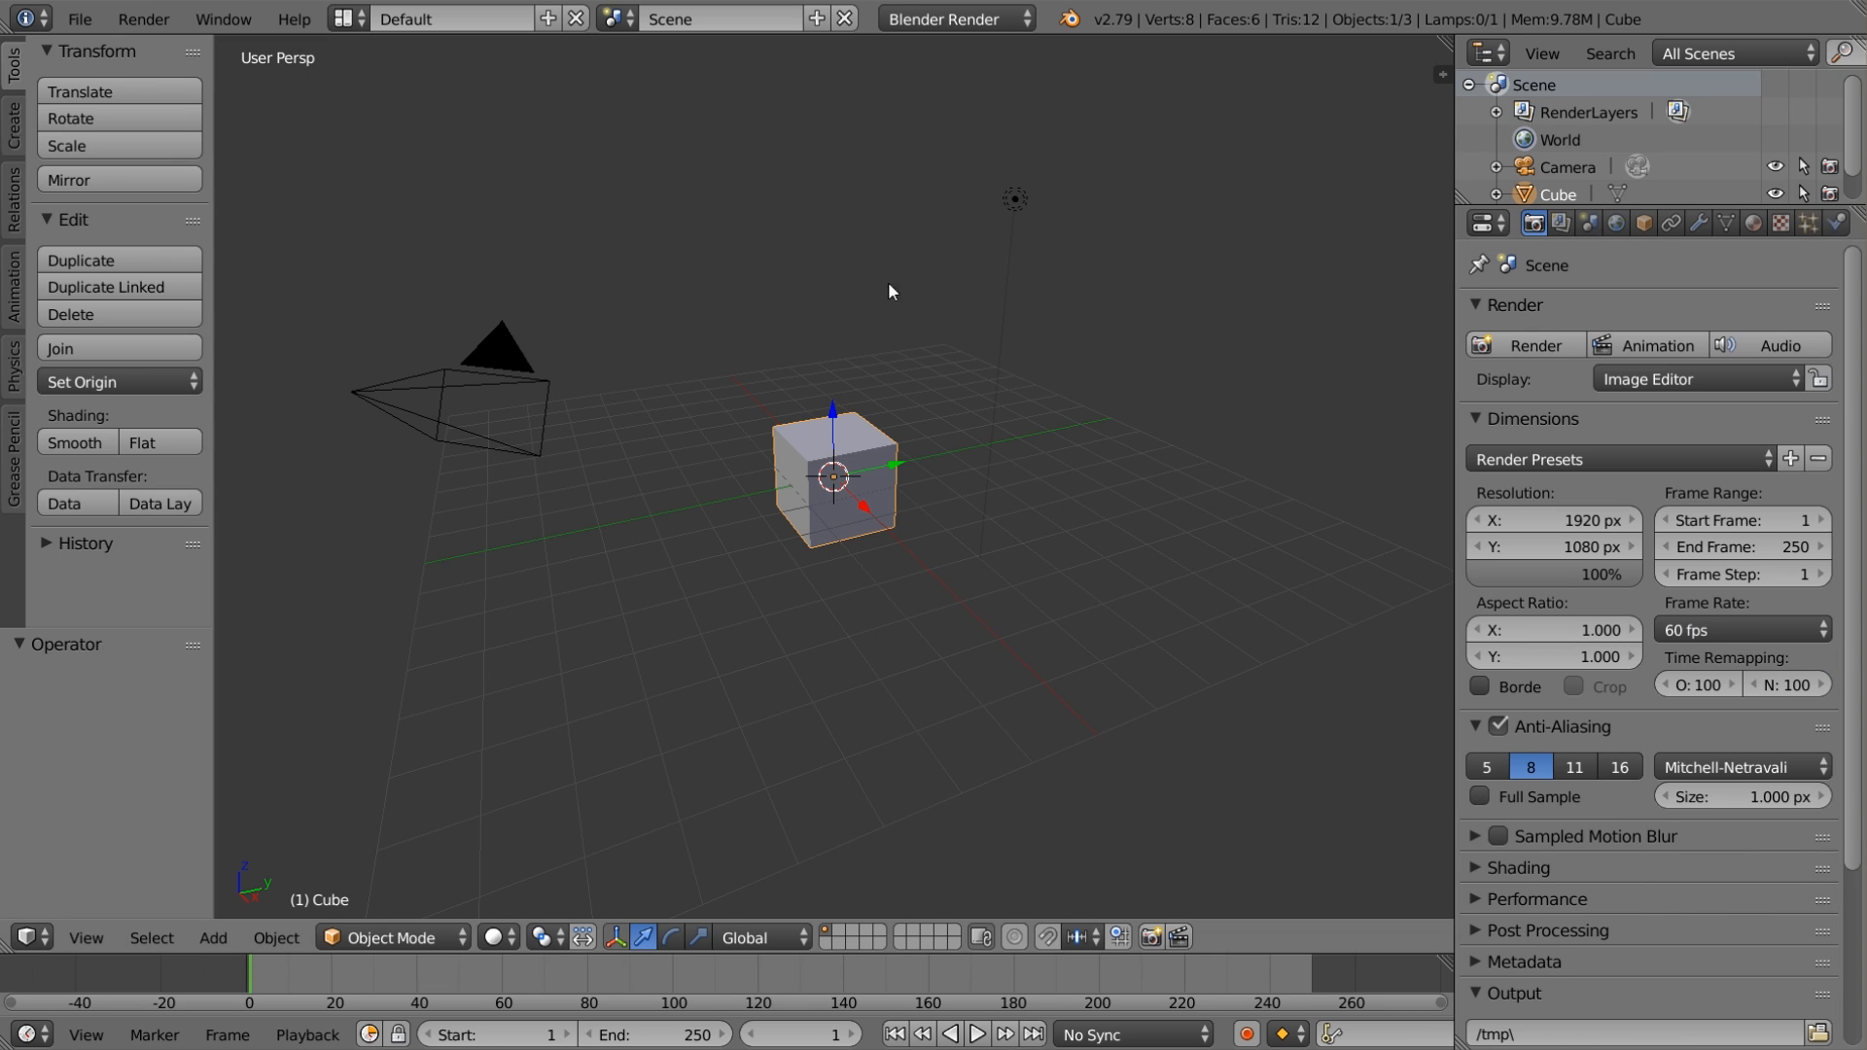
Step: Switch to the Video Editing layout and set the timeline's end frame to 340
{"action": "left_click", "coordinate": [346, 18]}
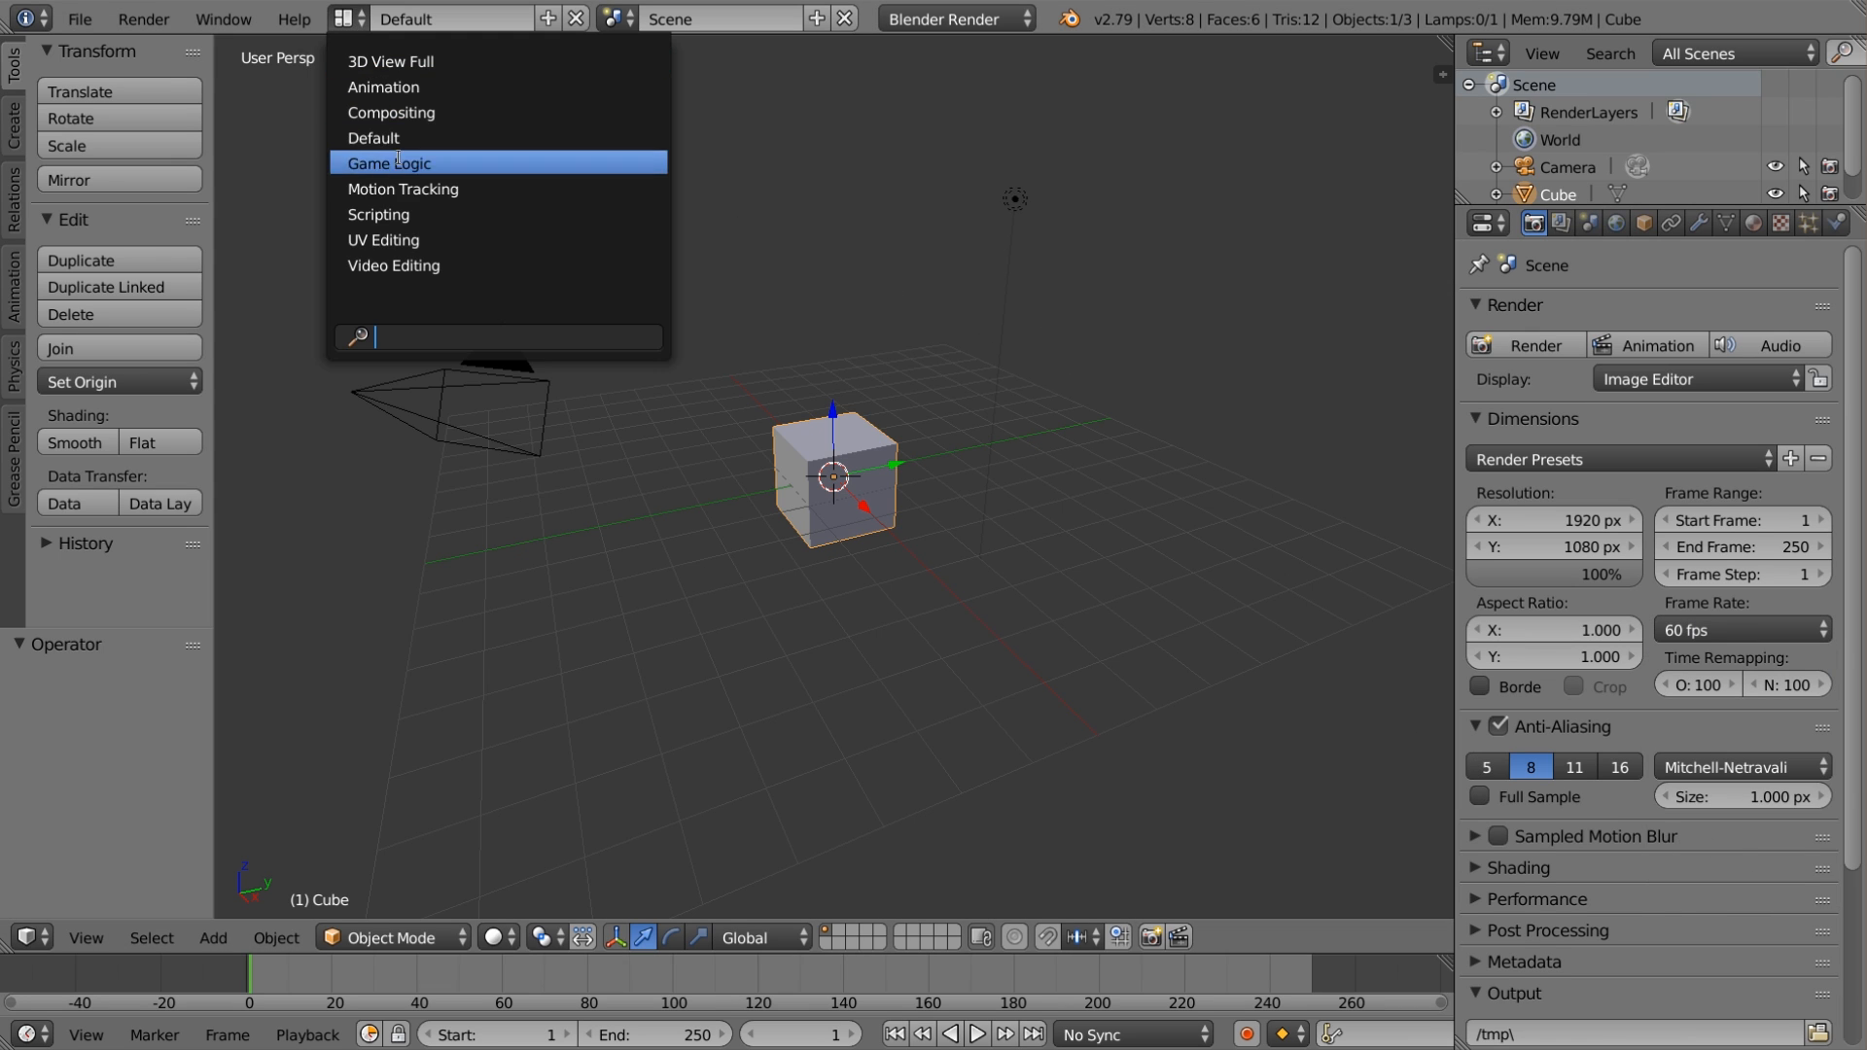
{"action": "left_click", "coordinate": [400, 266]}
{"action": "left_click", "coordinate": [654, 1032]}
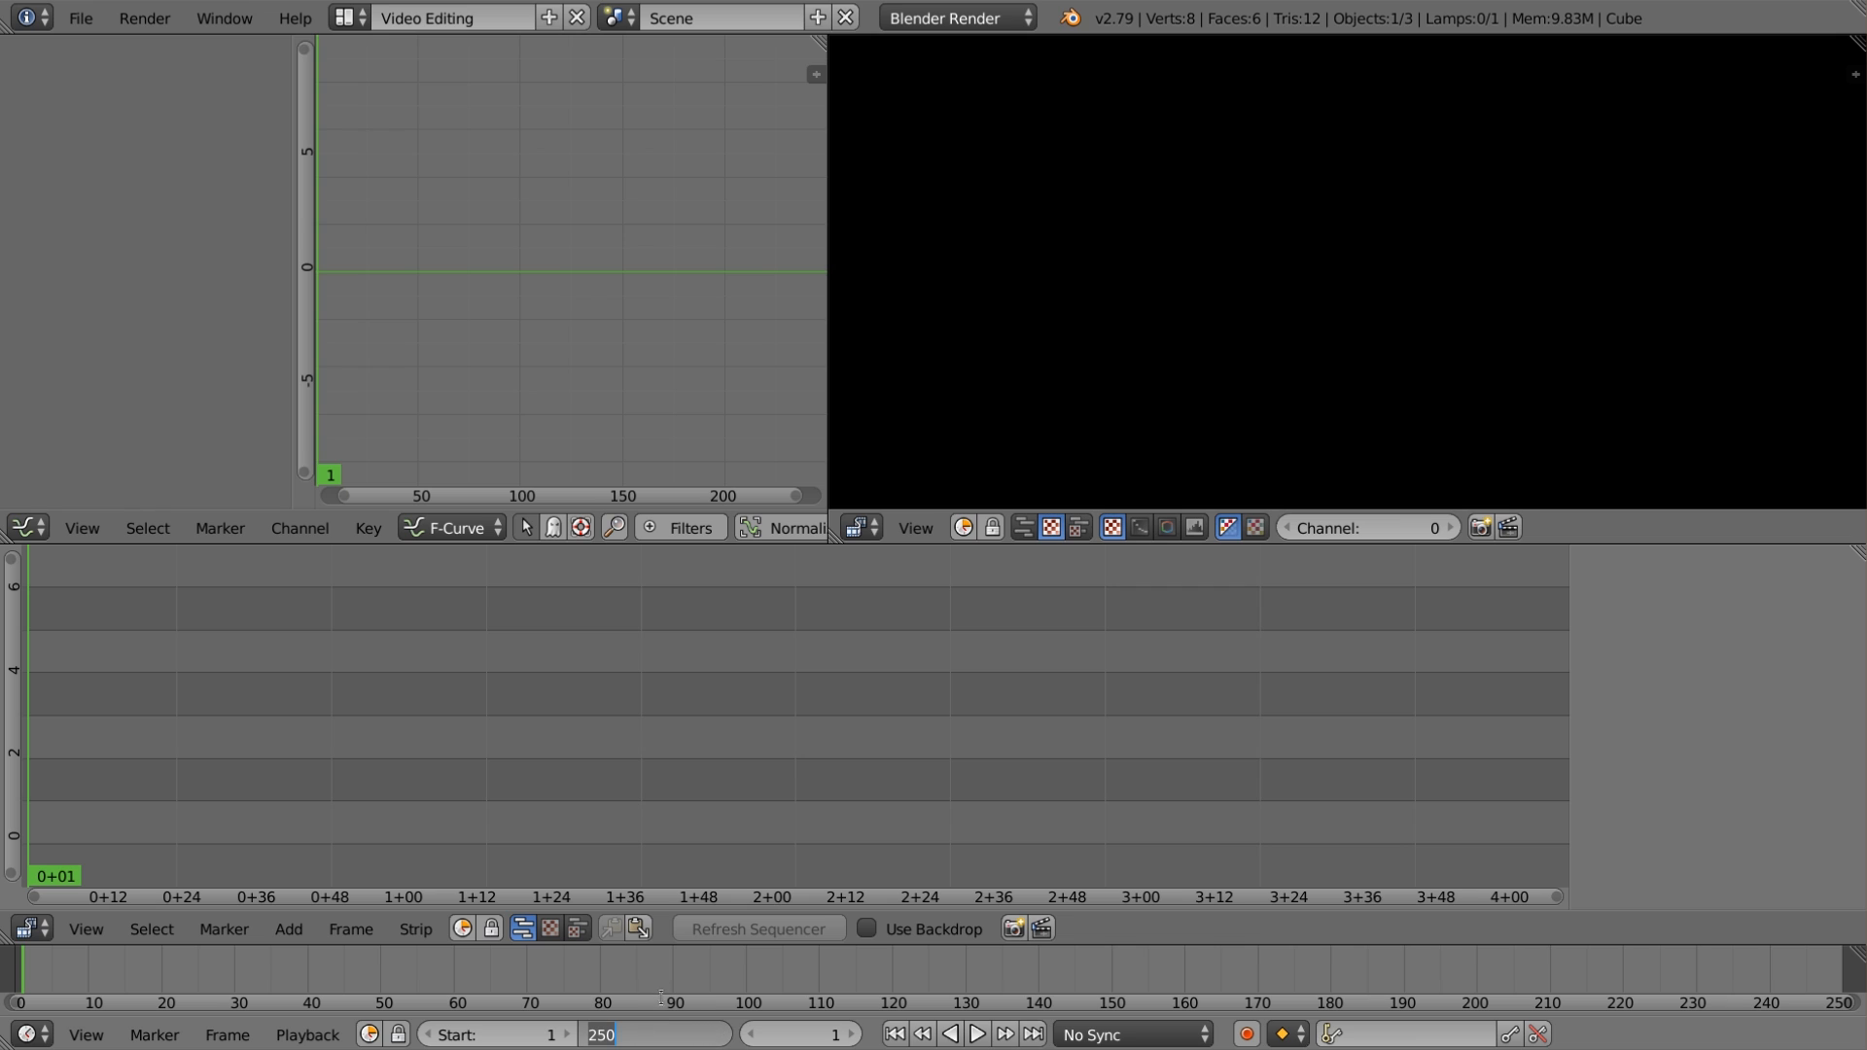
{"action": "type", "text": "340"}
{"action": "key", "text": "Return"}
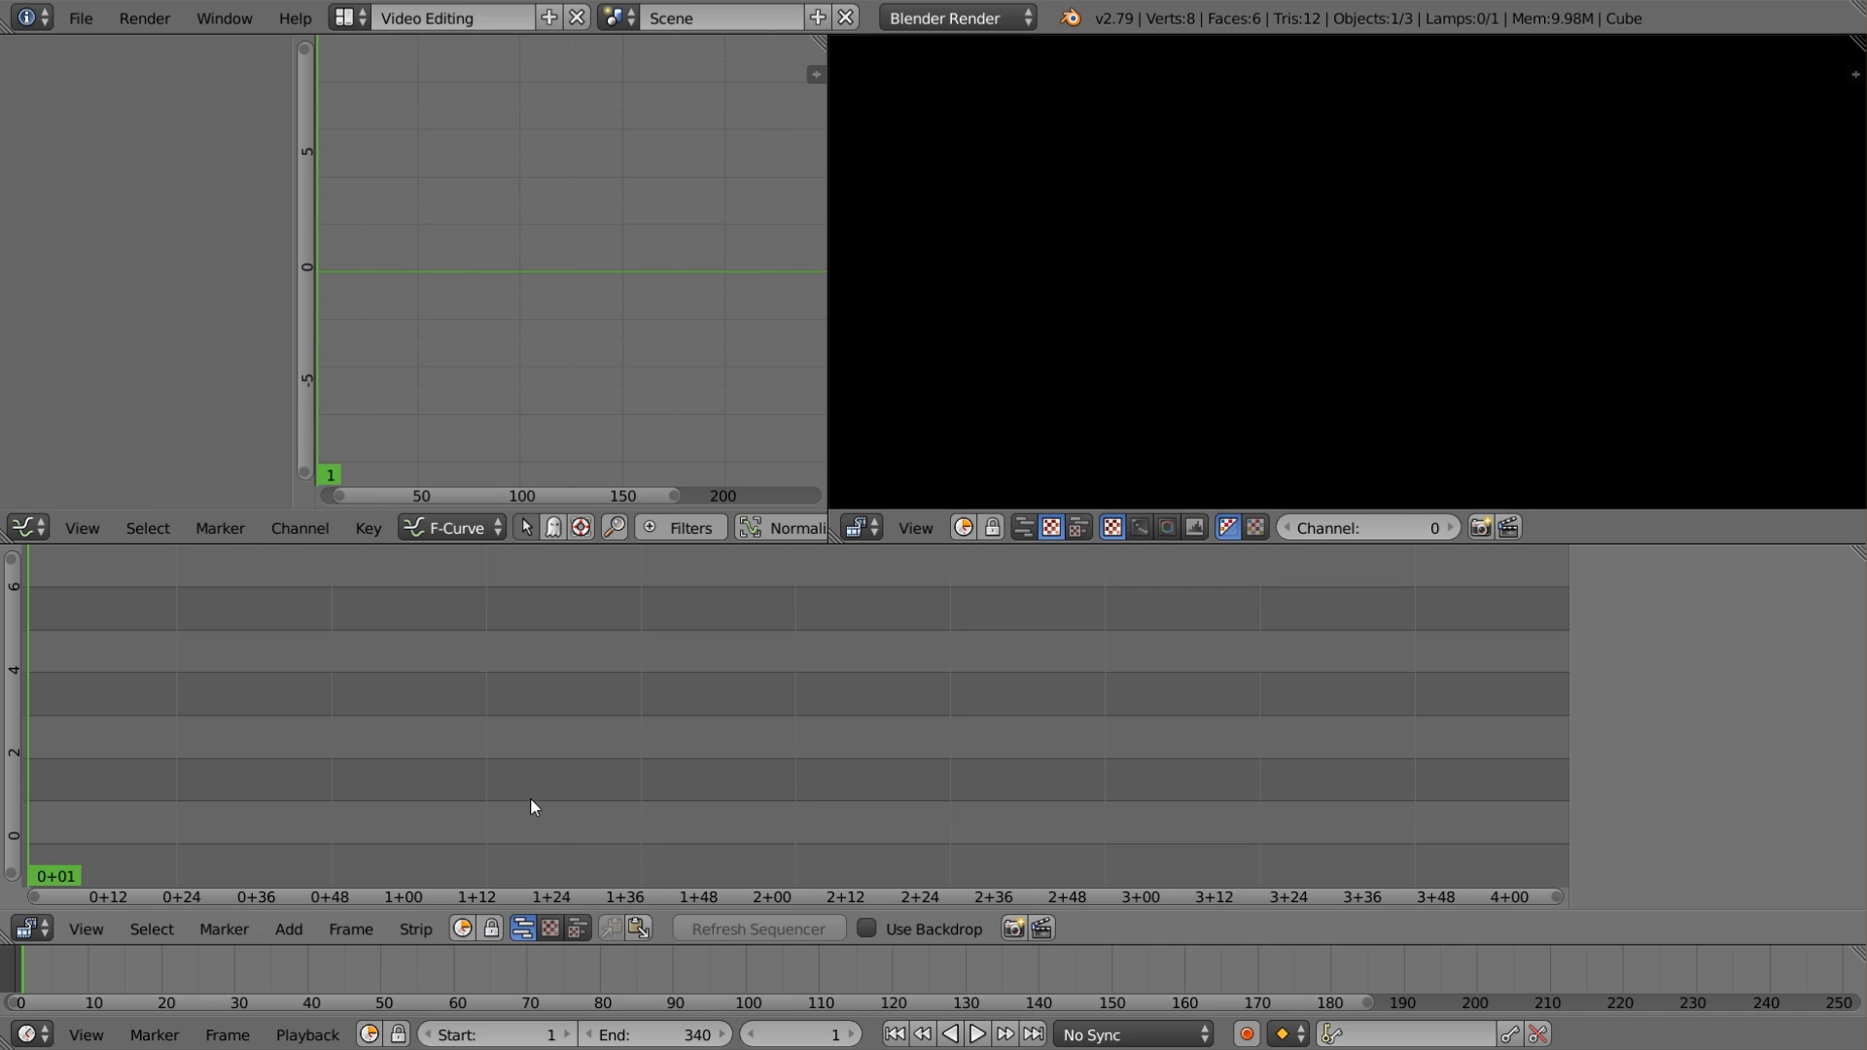
Step: Add all rendered PNG frames from the animation folder to the sequencer as an image strip starting at frame 1
{"action": "key", "text": "shift+a"}
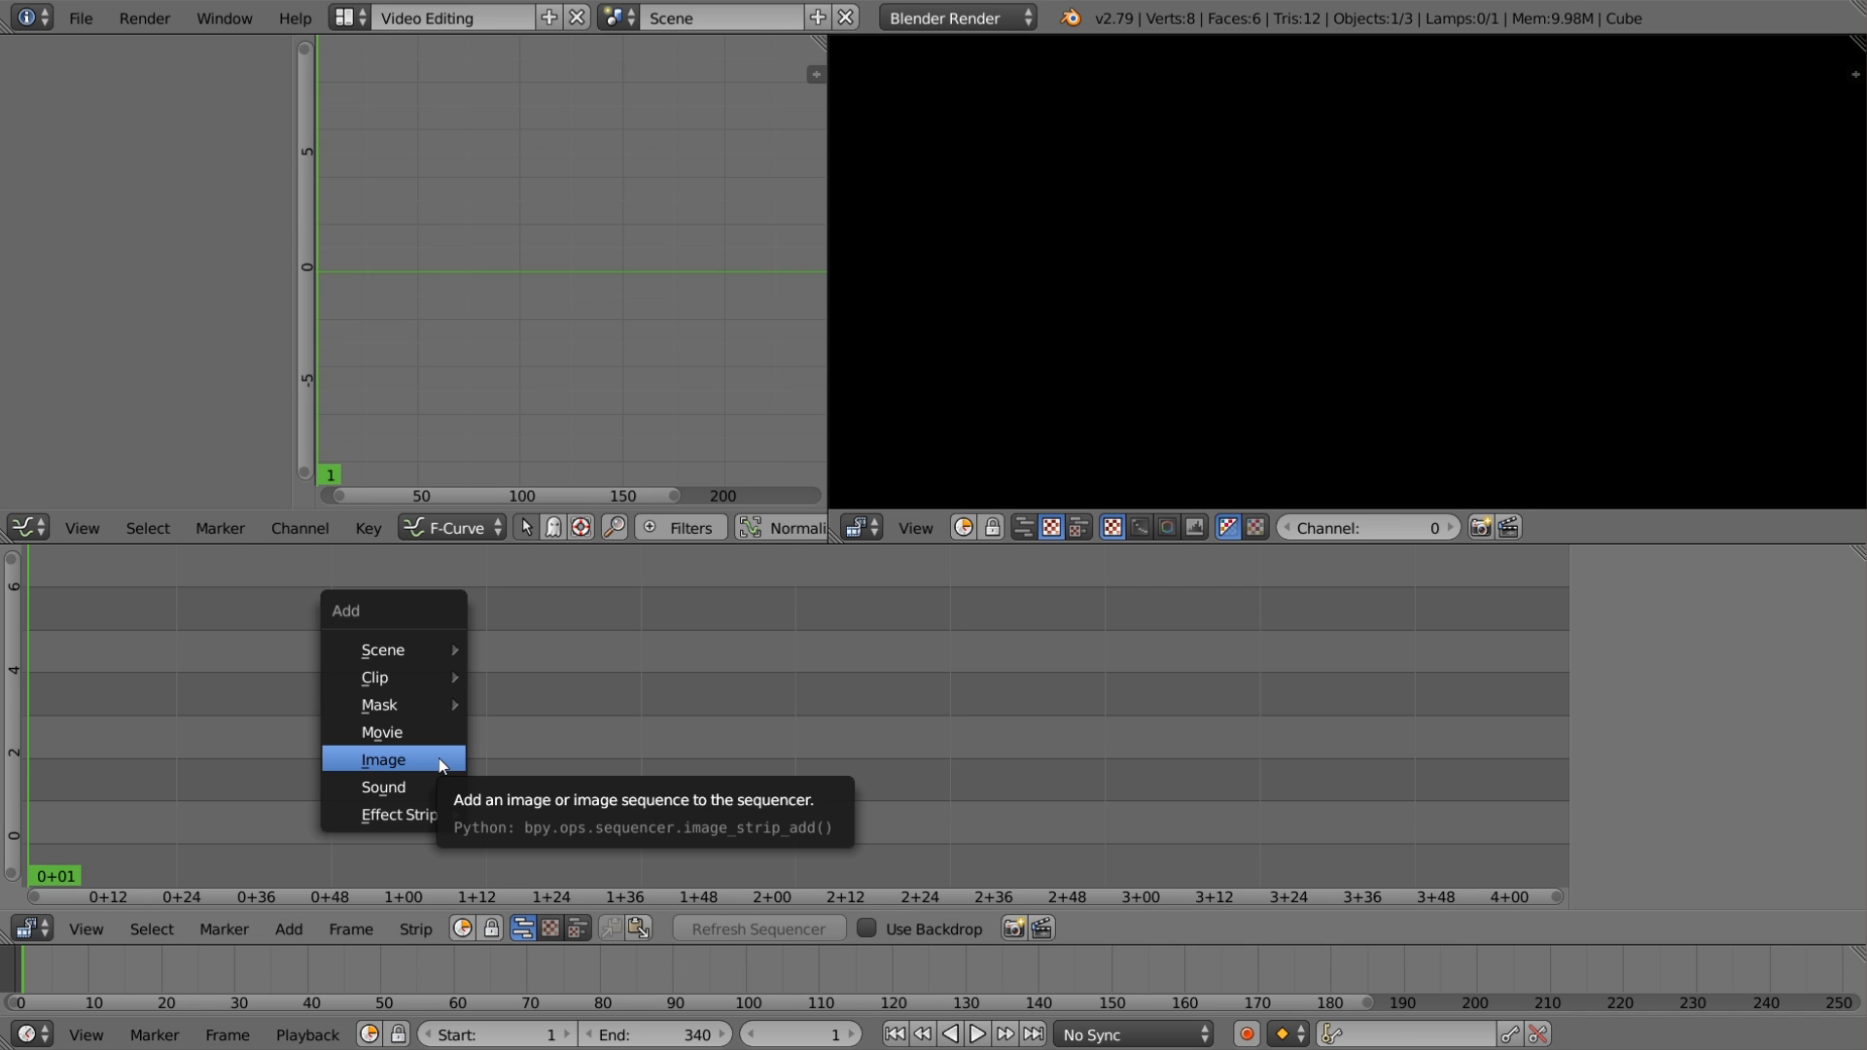
{"action": "left_click", "coordinate": [440, 760]}
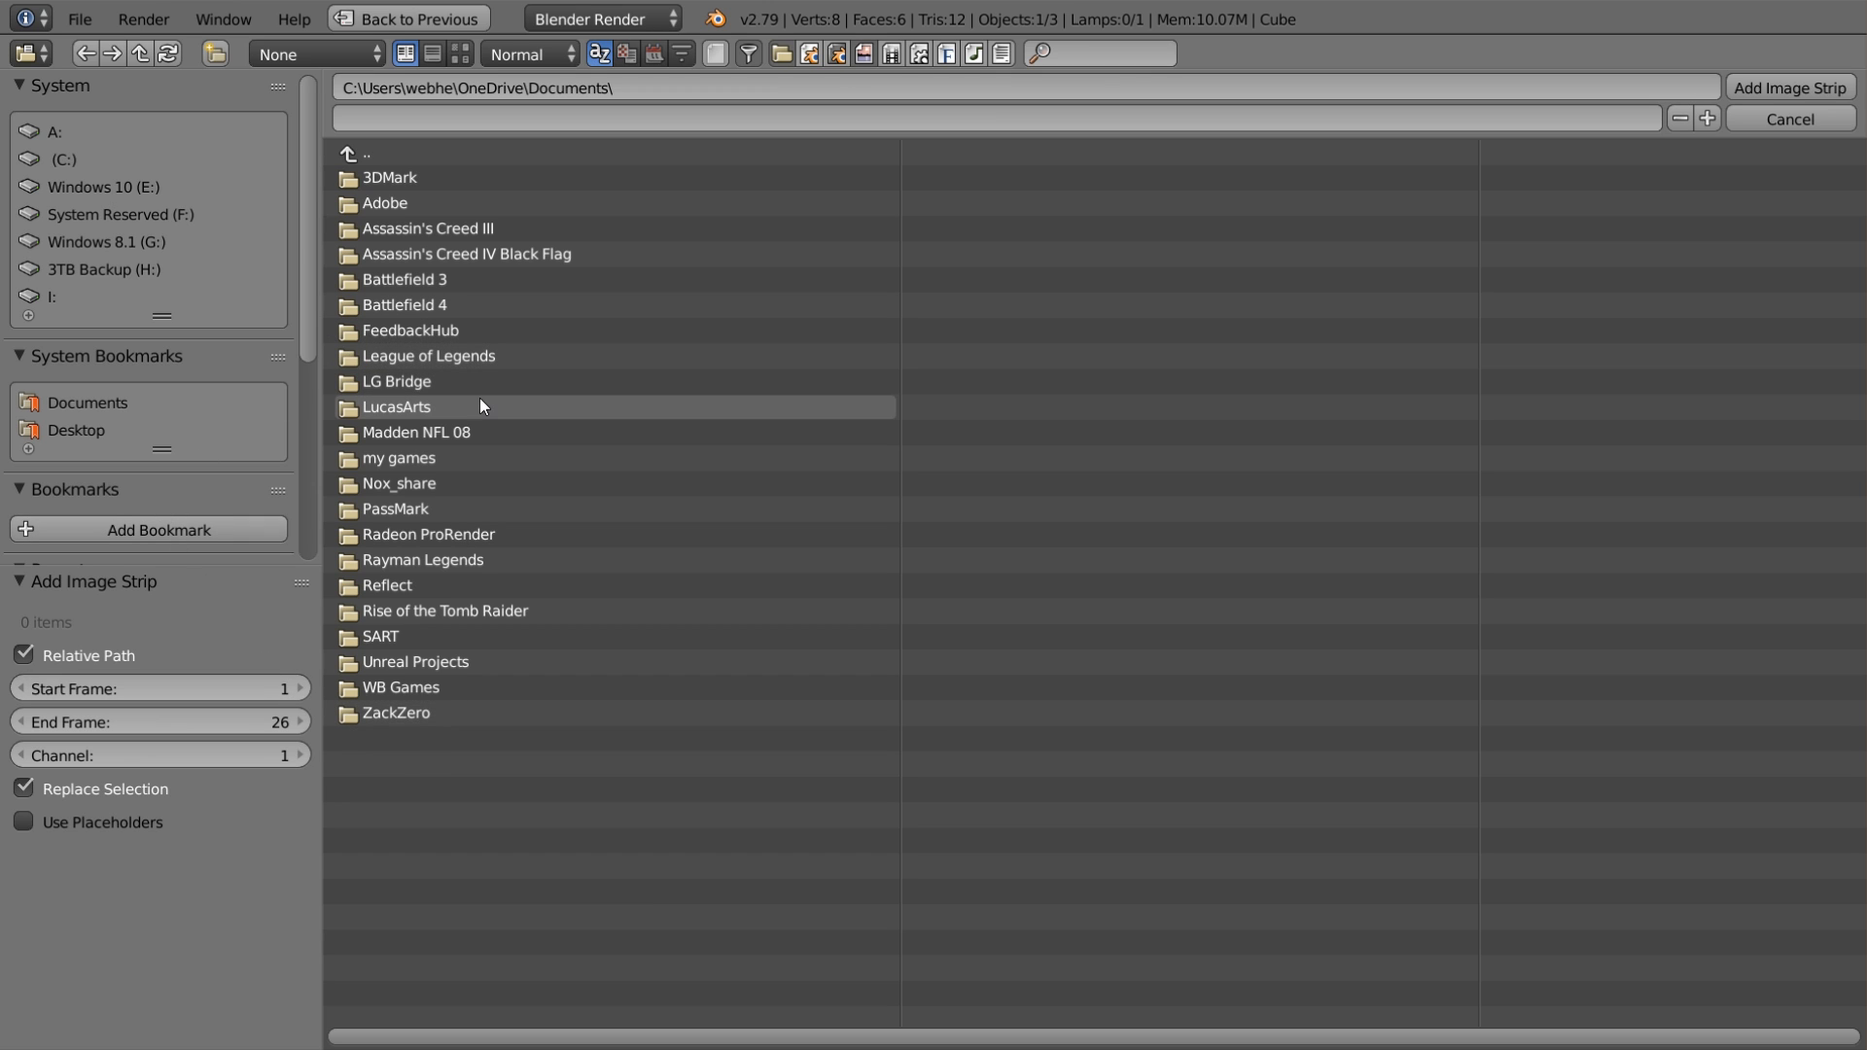
{"action": "scroll", "coordinate": [92, 437], "scroll_direction": "down", "scroll_amount": 3}
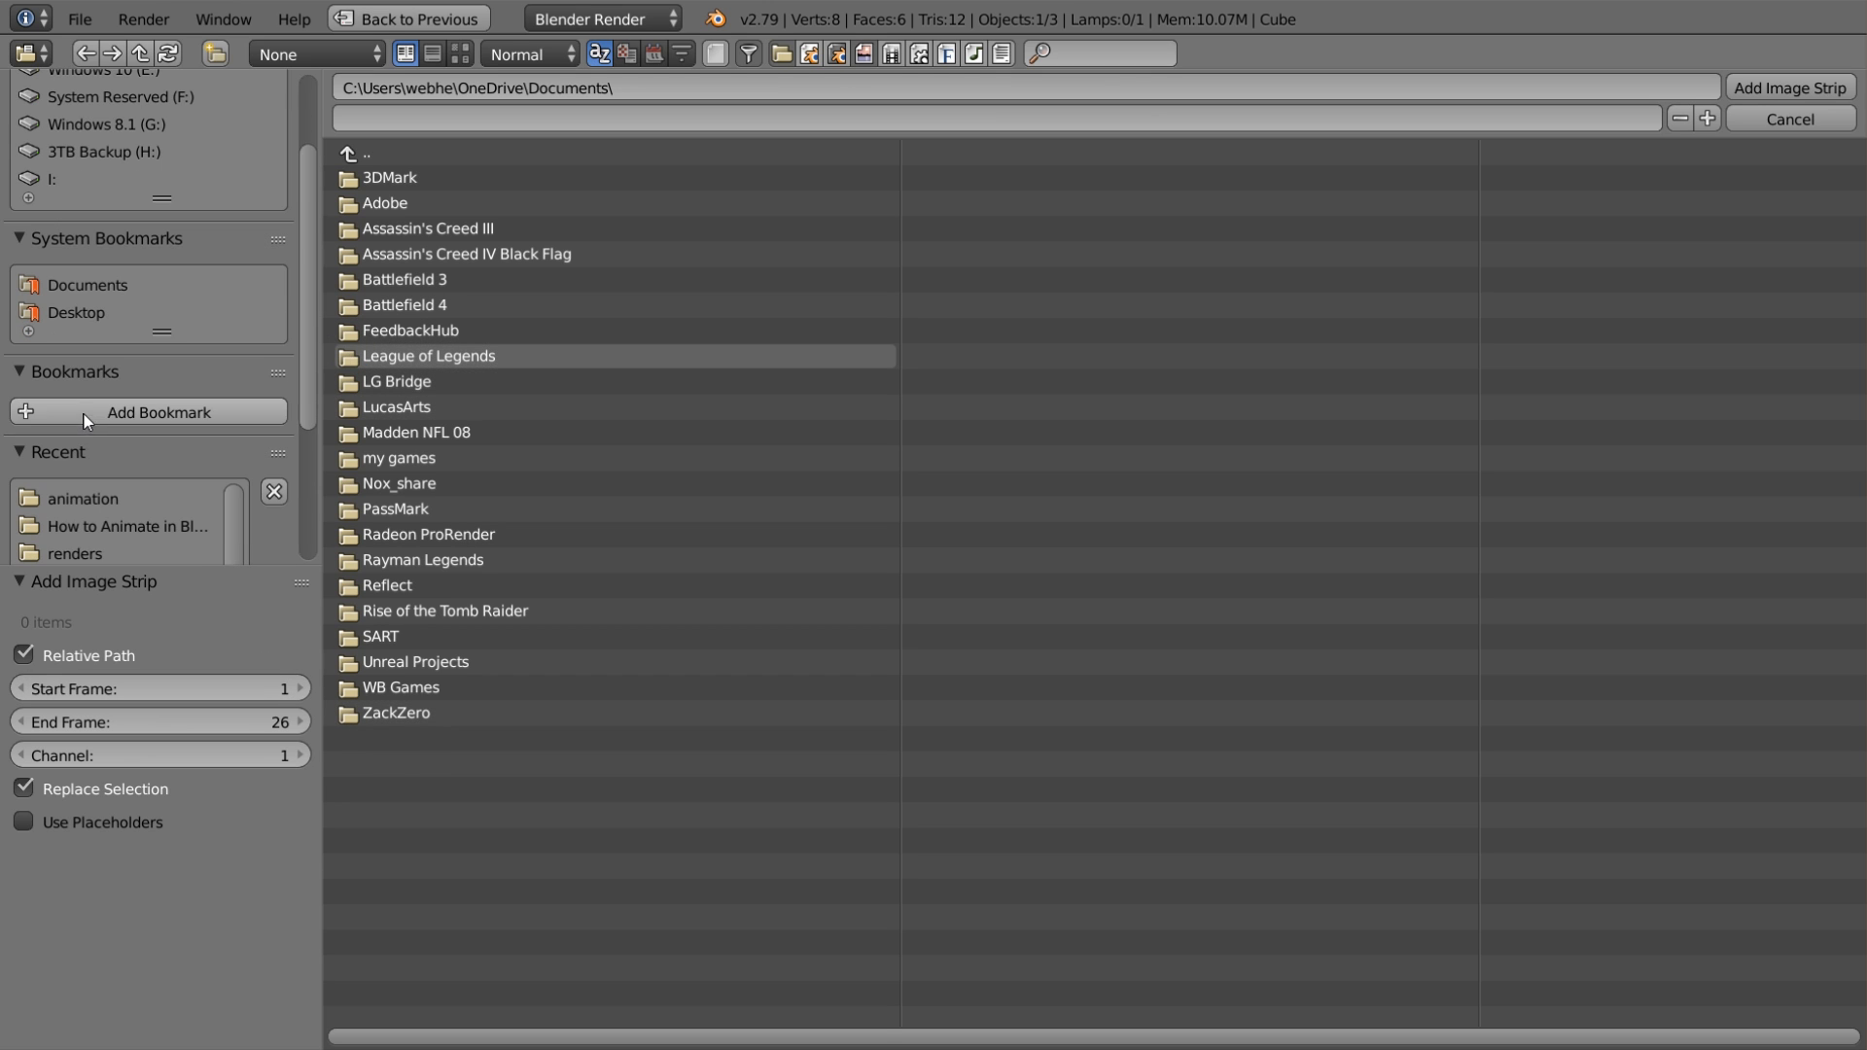
{"action": "left_click", "coordinate": [90, 494]}
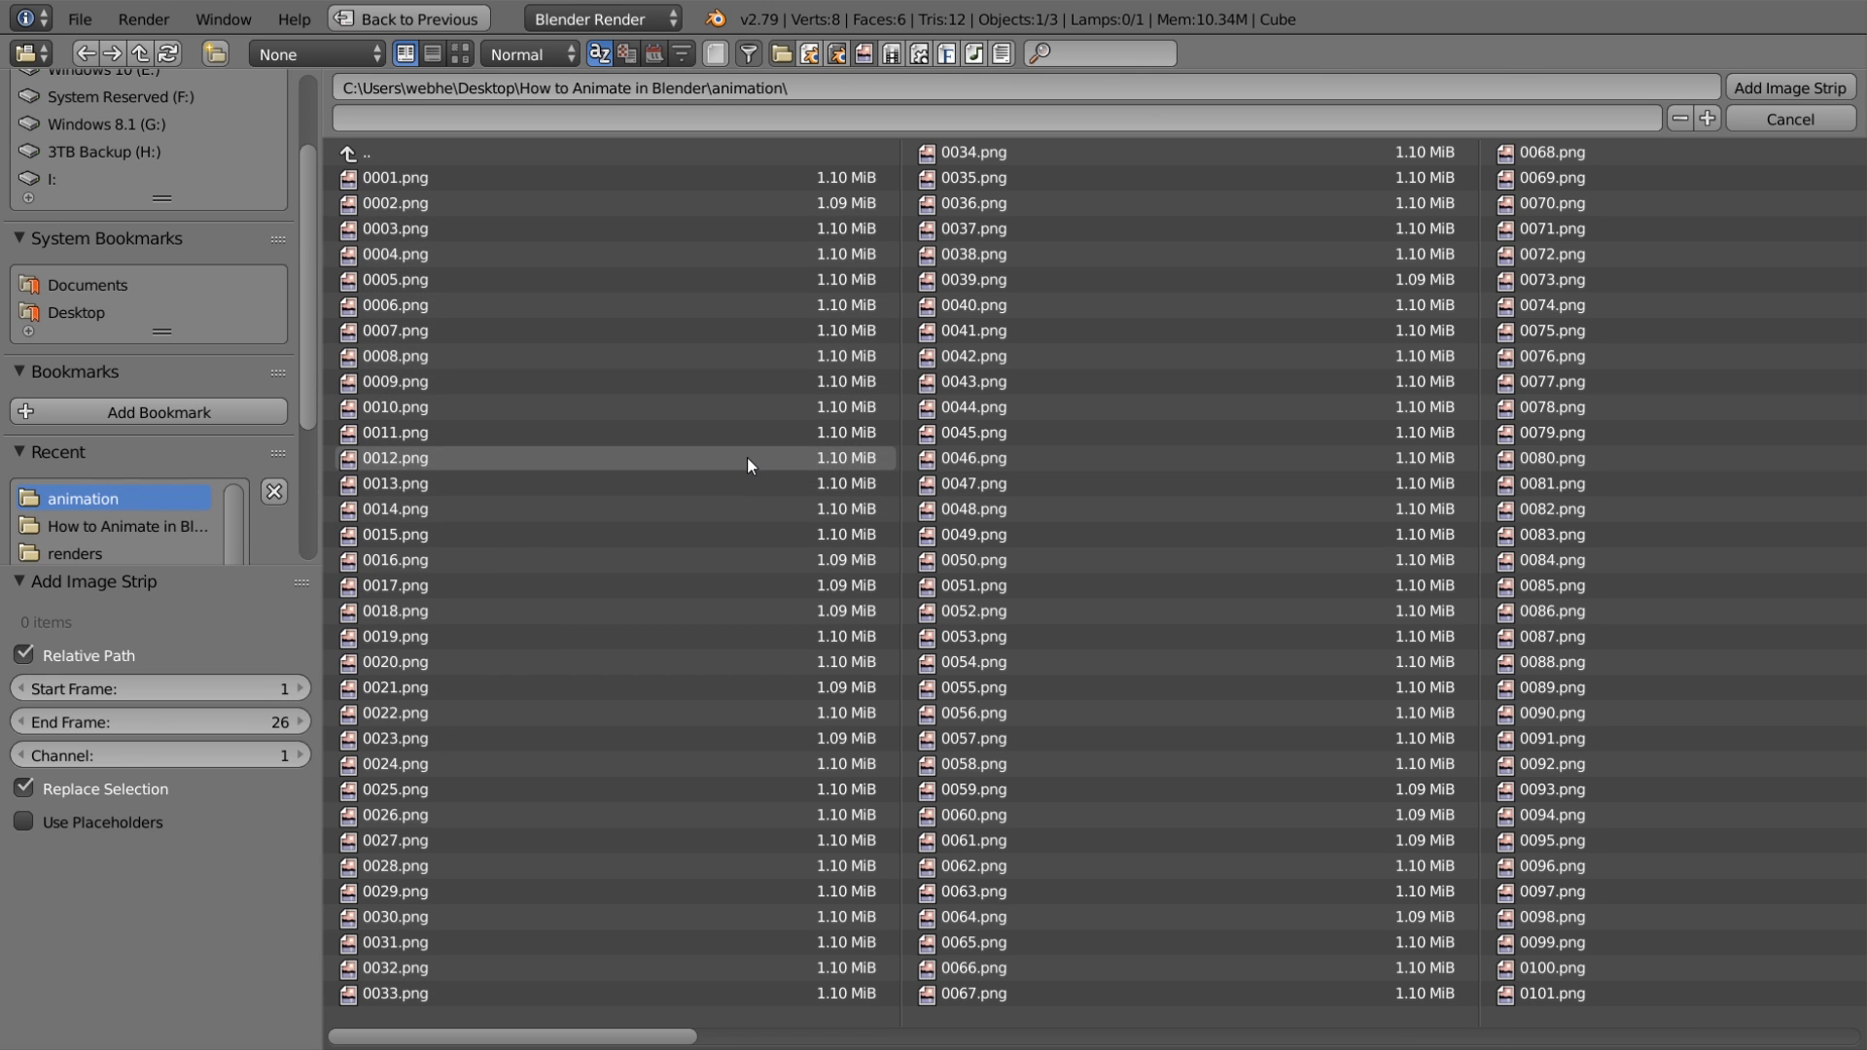
{"action": "key", "text": "a"}
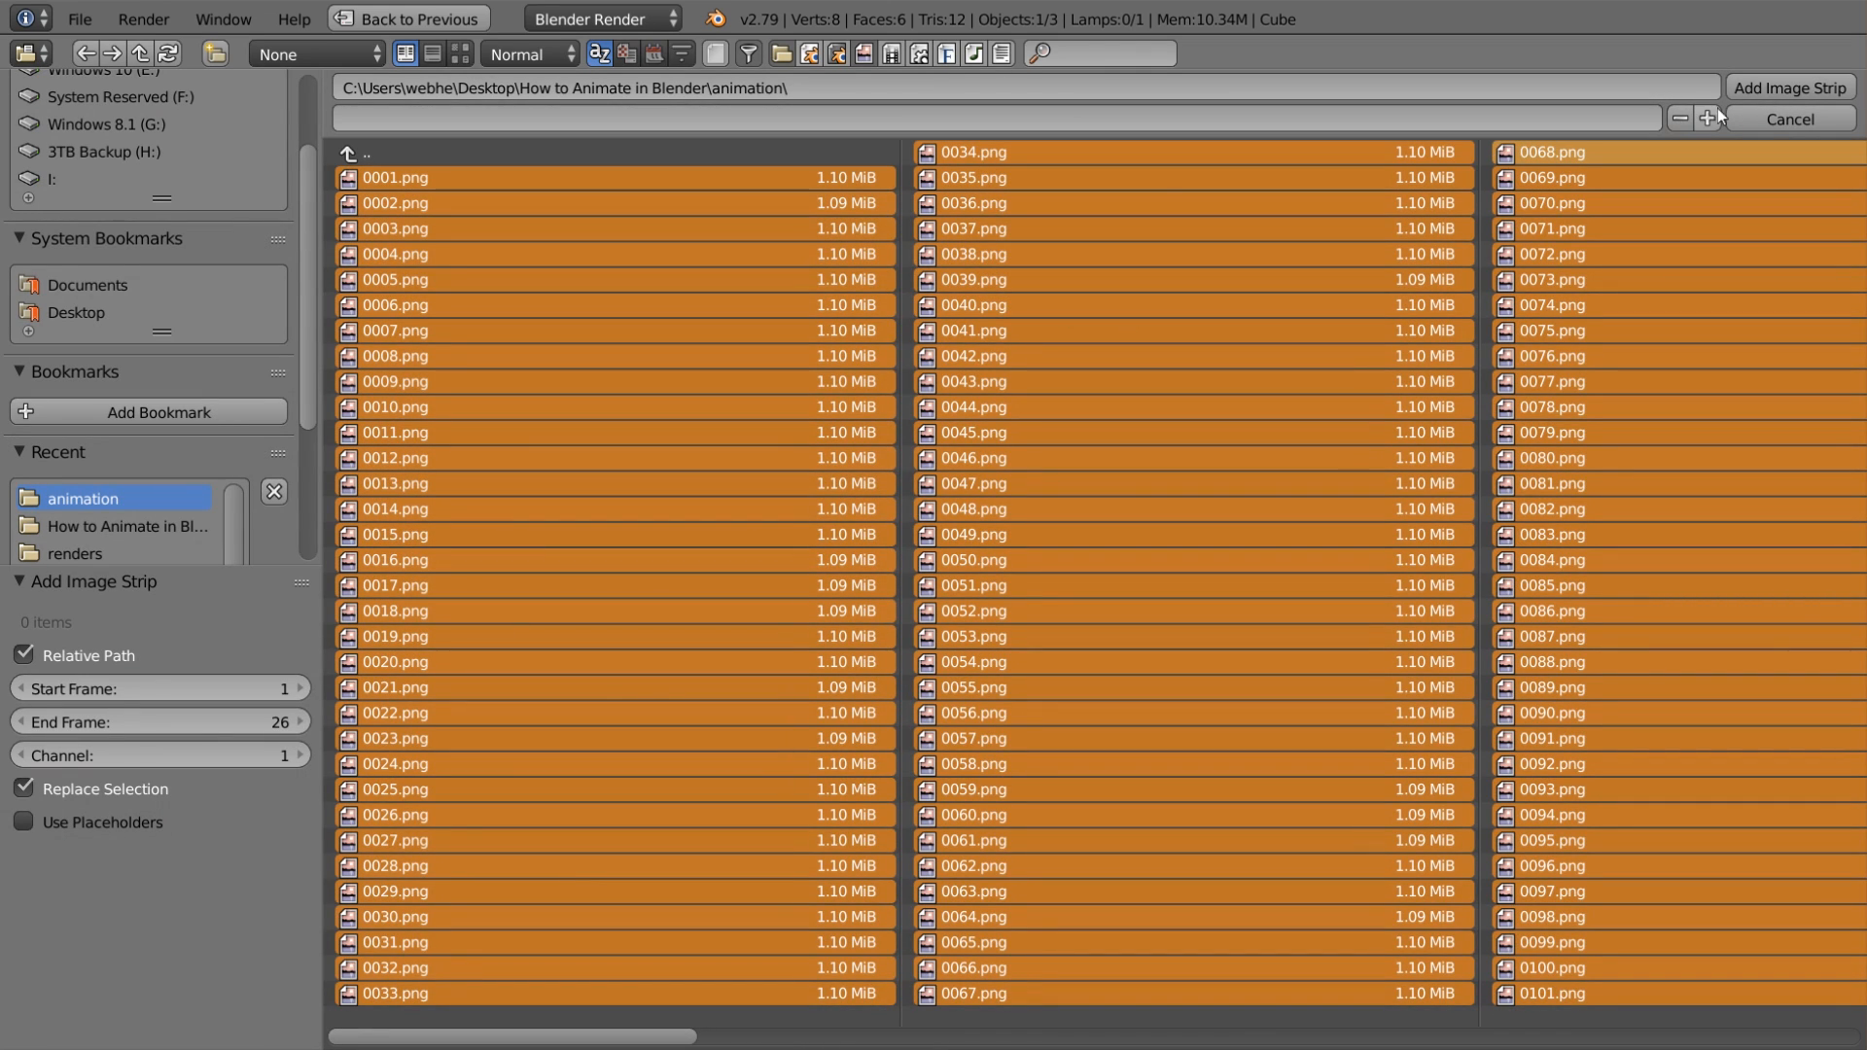
{"action": "left_click", "coordinate": [1754, 86]}
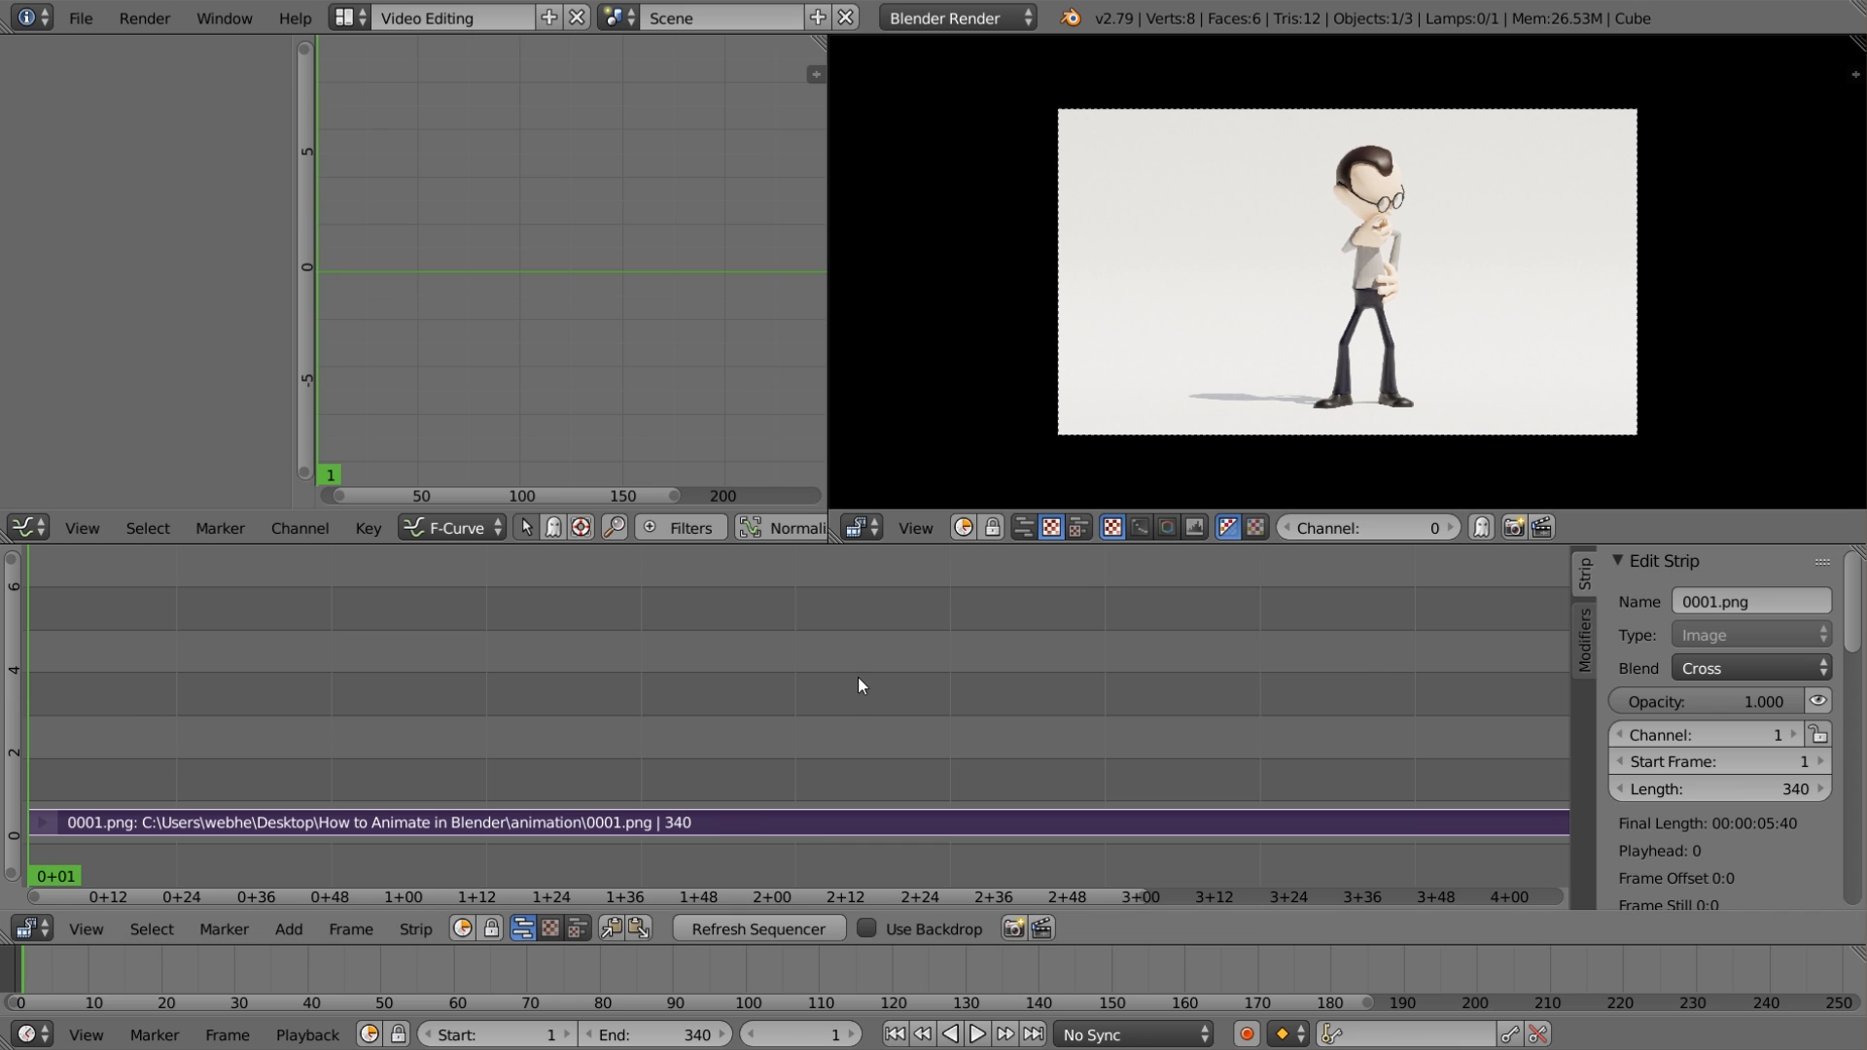
Step: Scrub and play back the image strip to check the rendered animation, then stop playback
{"action": "scroll", "coordinate": [841, 679], "scroll_direction": "down", "scroll_amount": 2}
{"action": "scroll", "coordinate": [489, 696], "scroll_direction": "down", "scroll_amount": 1}
{"action": "left_click_drag", "start_coordinate": [574, 709], "coordinate": [559, 856]}
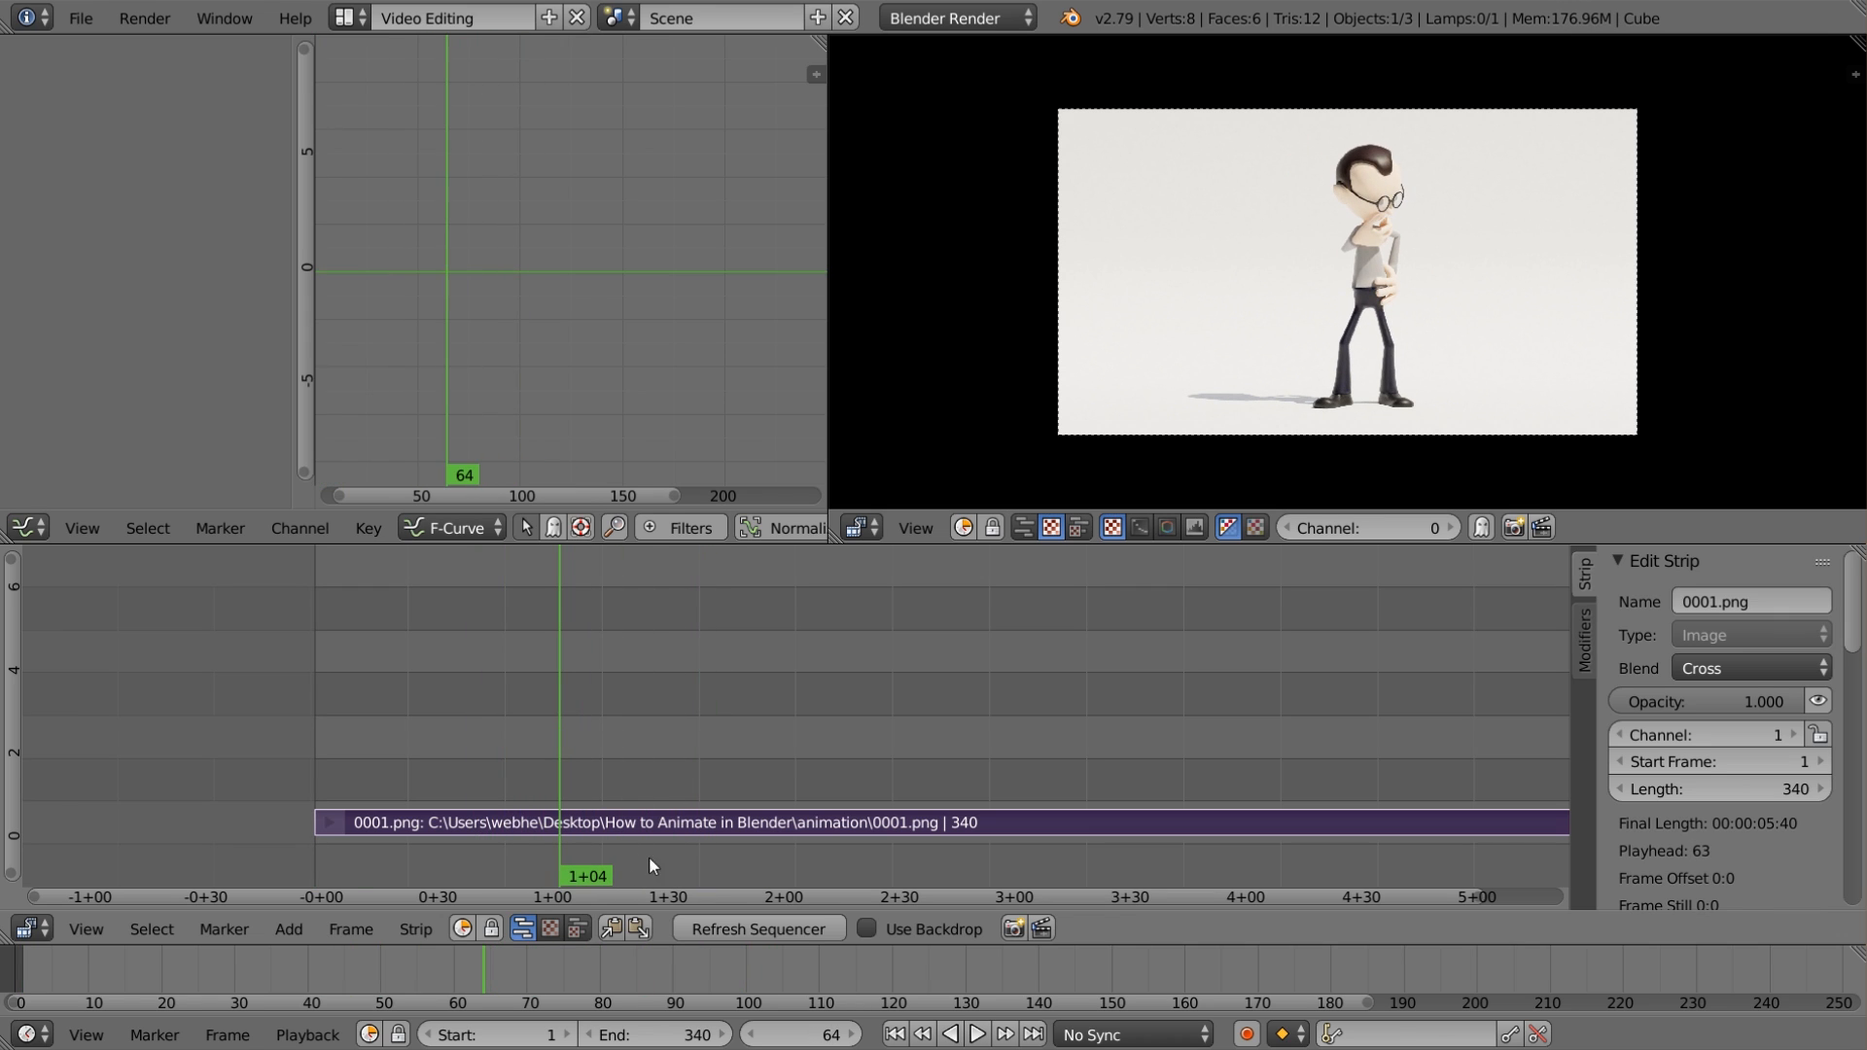
{"action": "left_click", "coordinate": [978, 1035]}
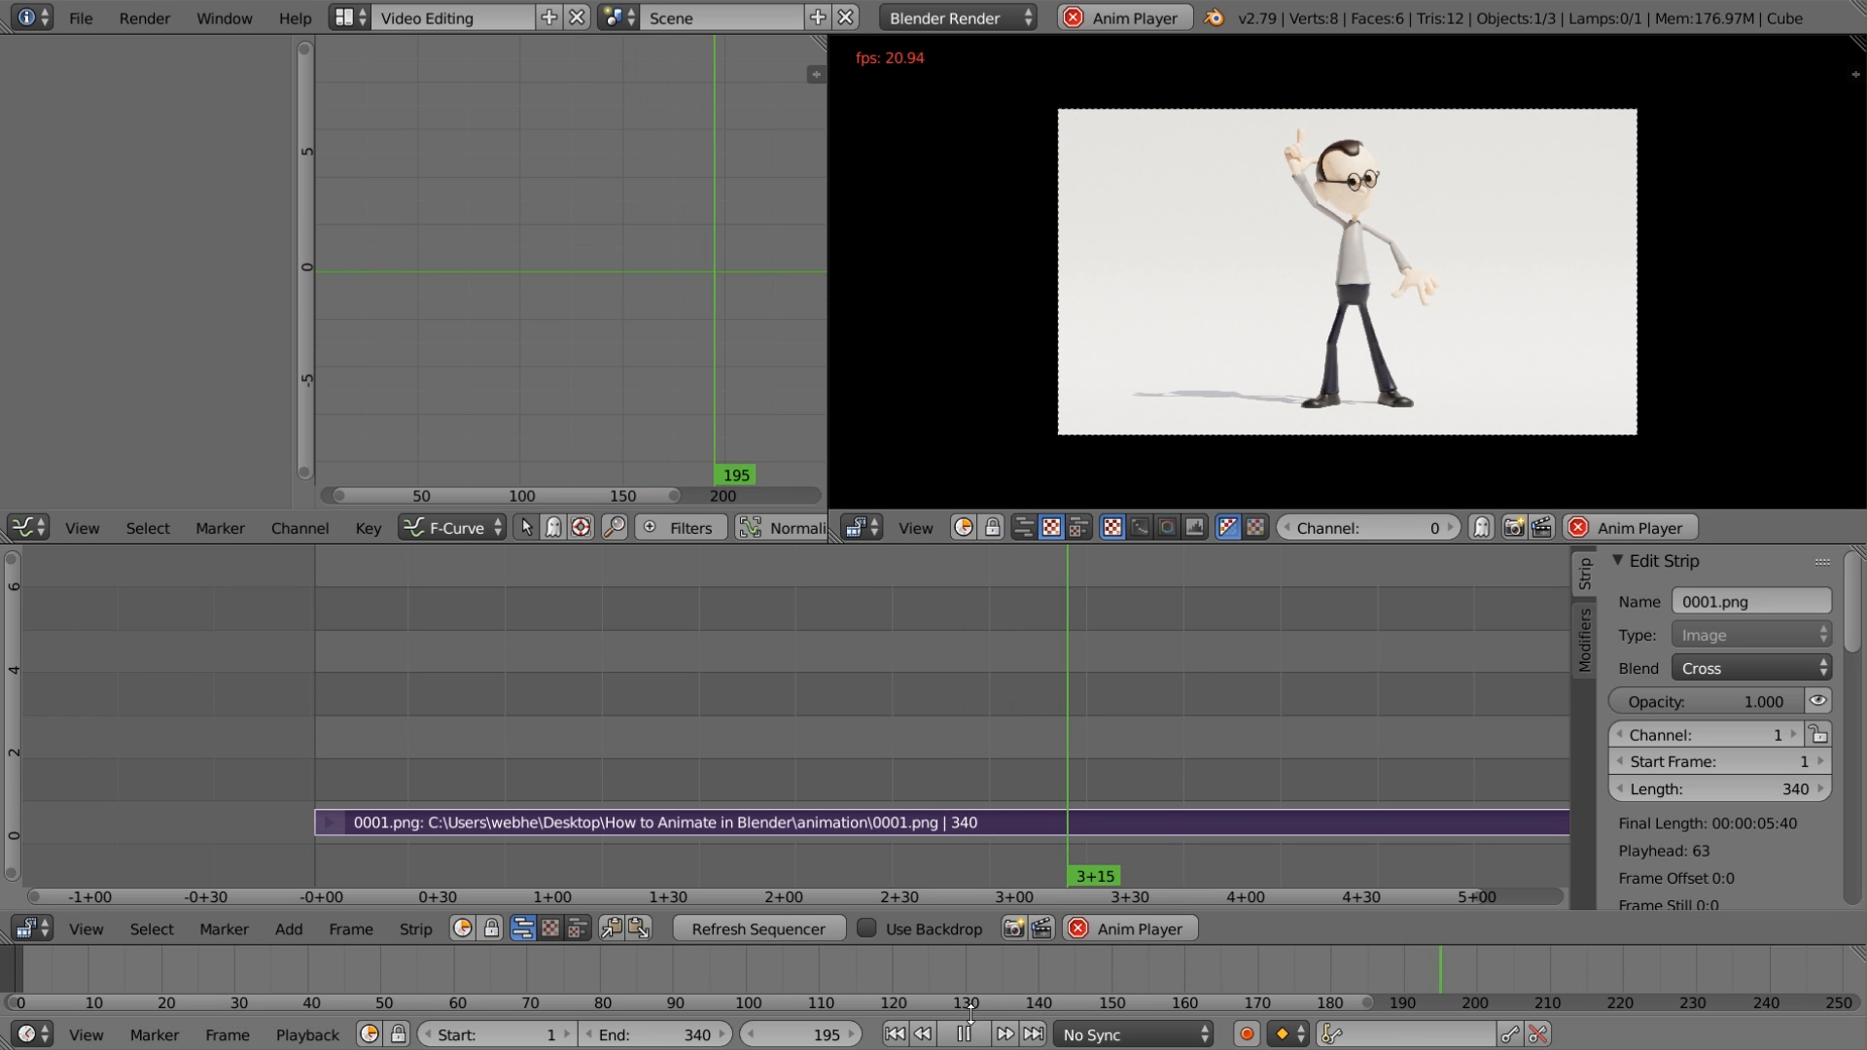
{"action": "key", "text": "alt+a"}
Step: Return to the Default layout and set the render output format to FFmpeg video
{"action": "left_click", "coordinate": [348, 17]}
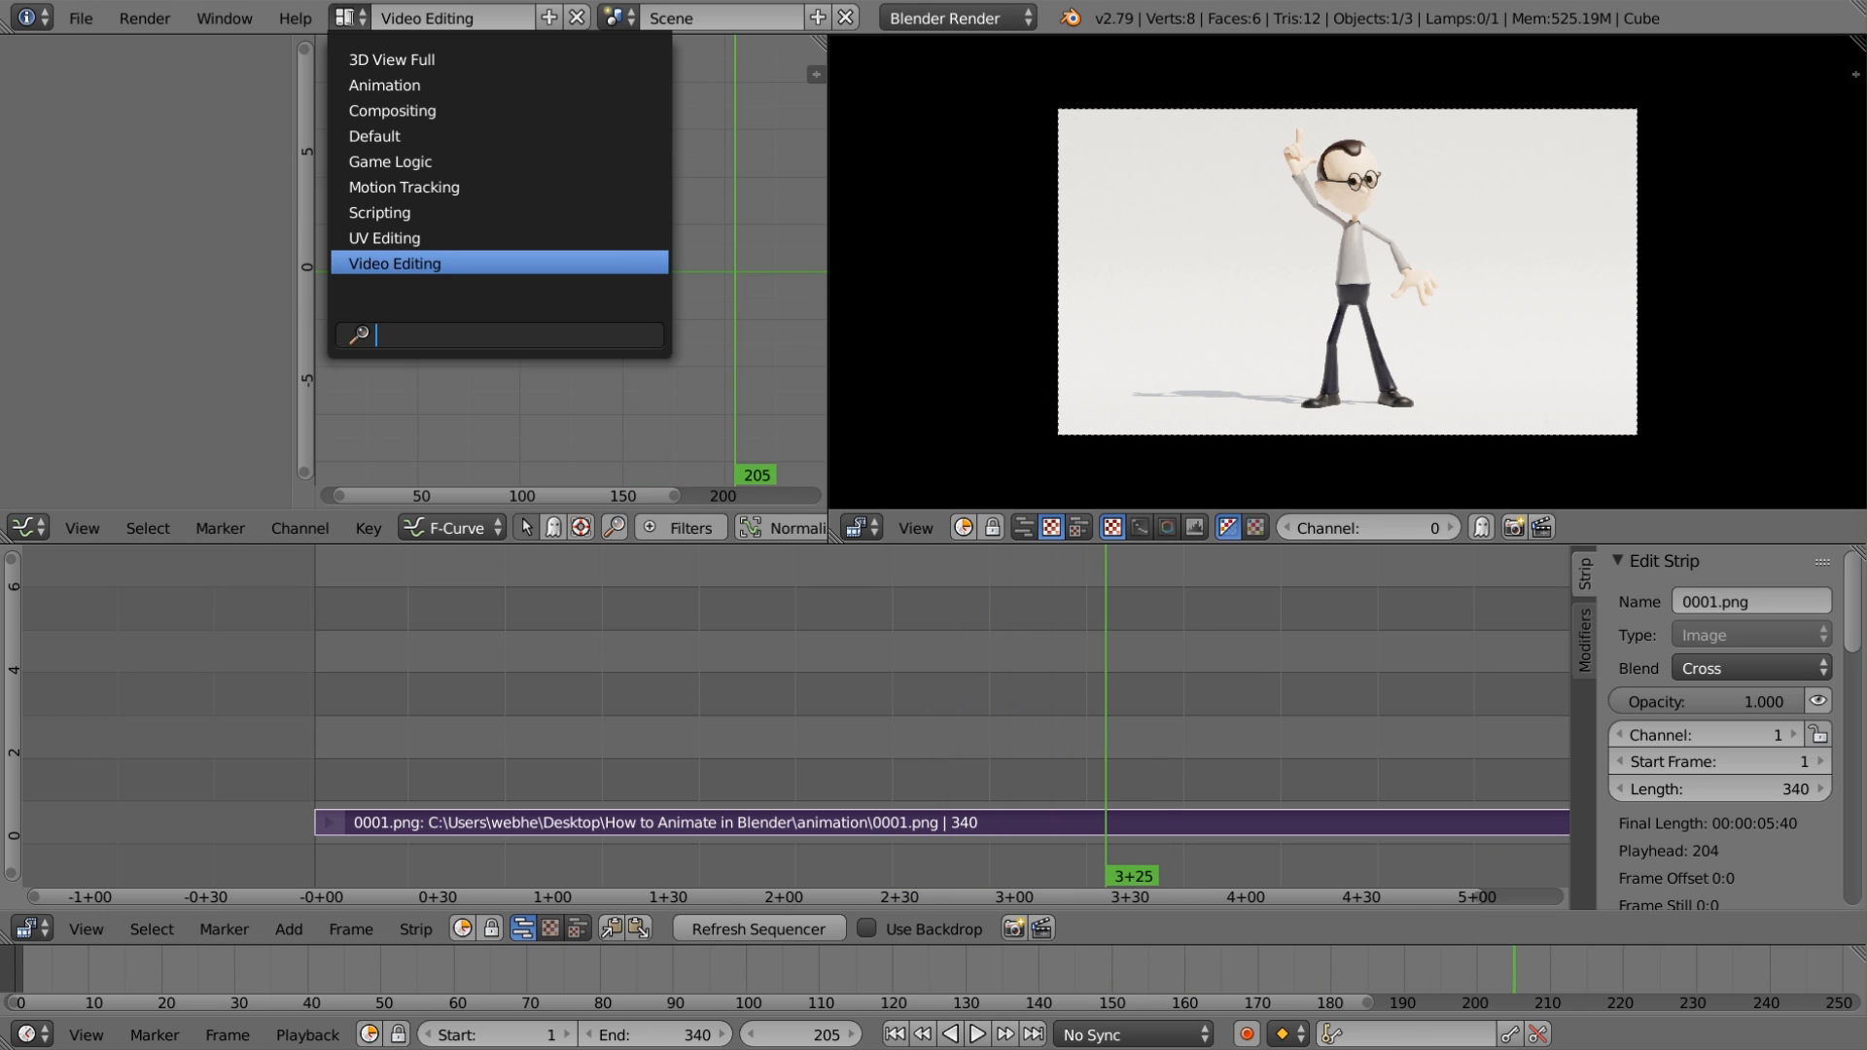
{"action": "left_click", "coordinate": [396, 133]}
{"action": "scroll", "coordinate": [1578, 840], "scroll_direction": "down", "scroll_amount": 4}
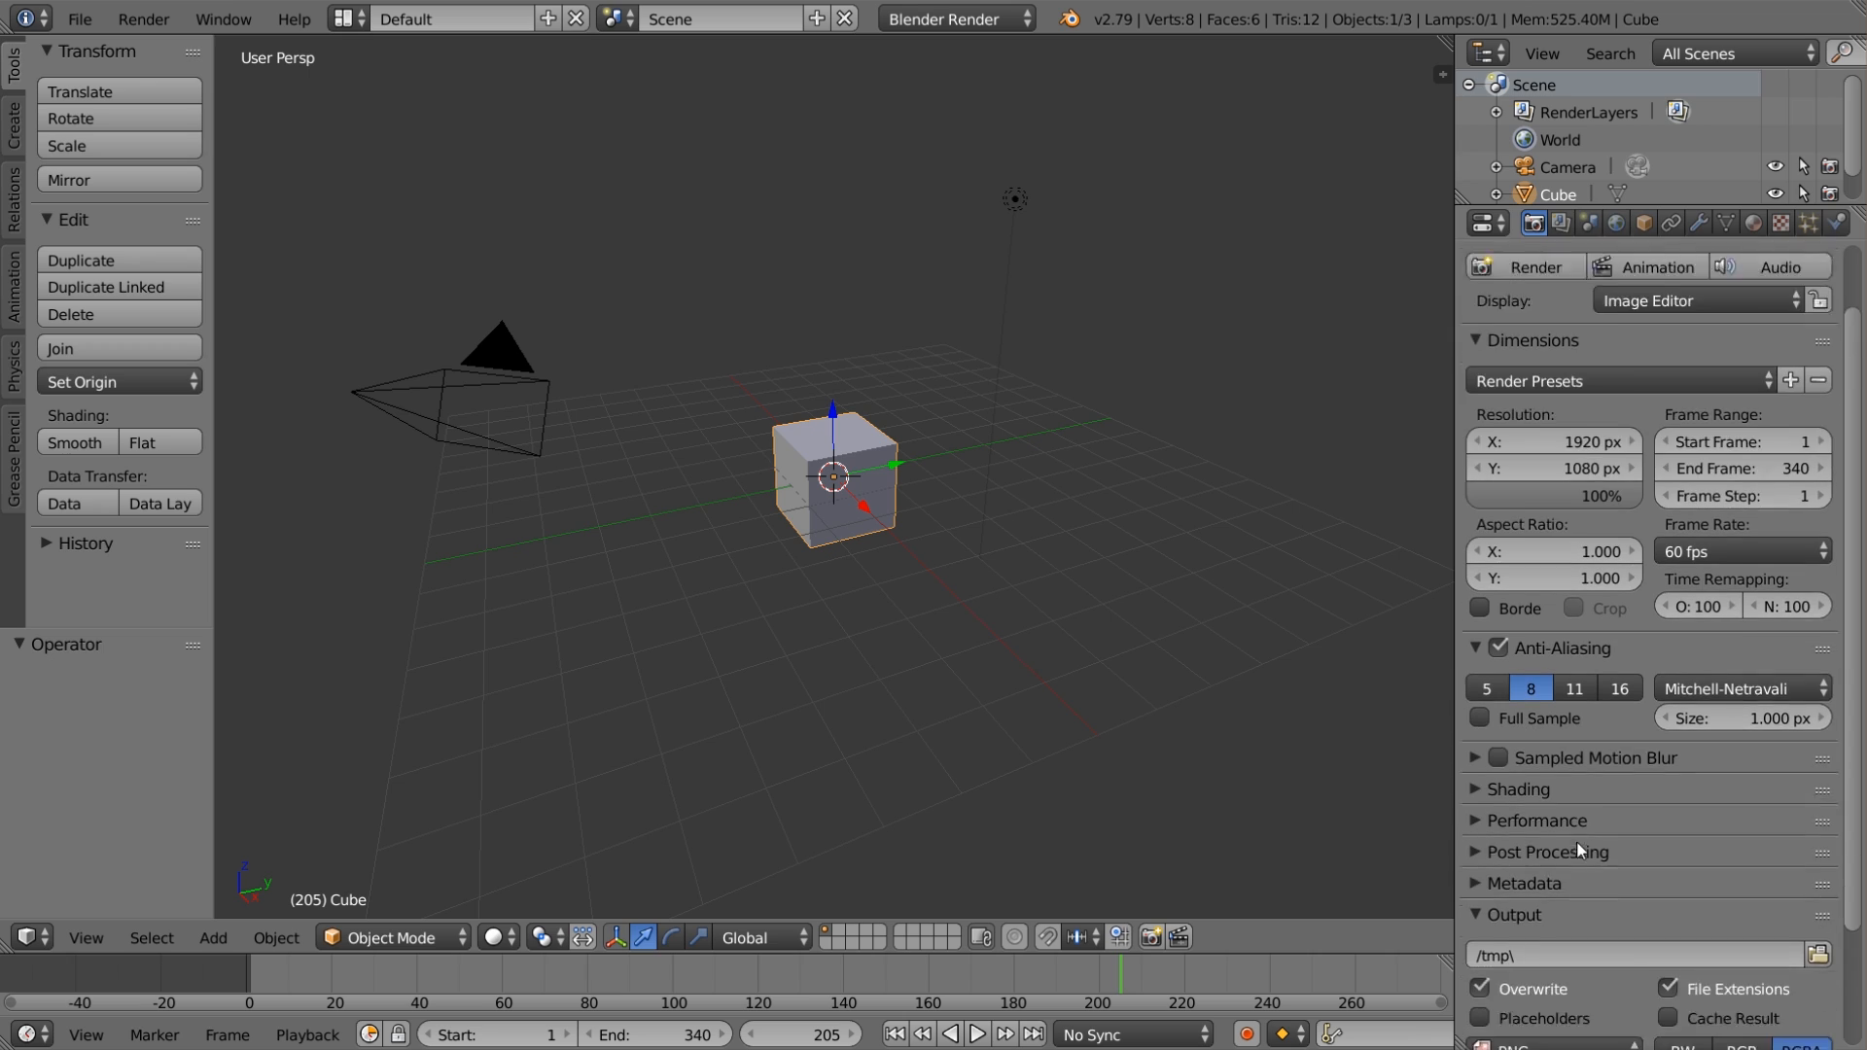
{"action": "left_click", "coordinate": [1548, 973]}
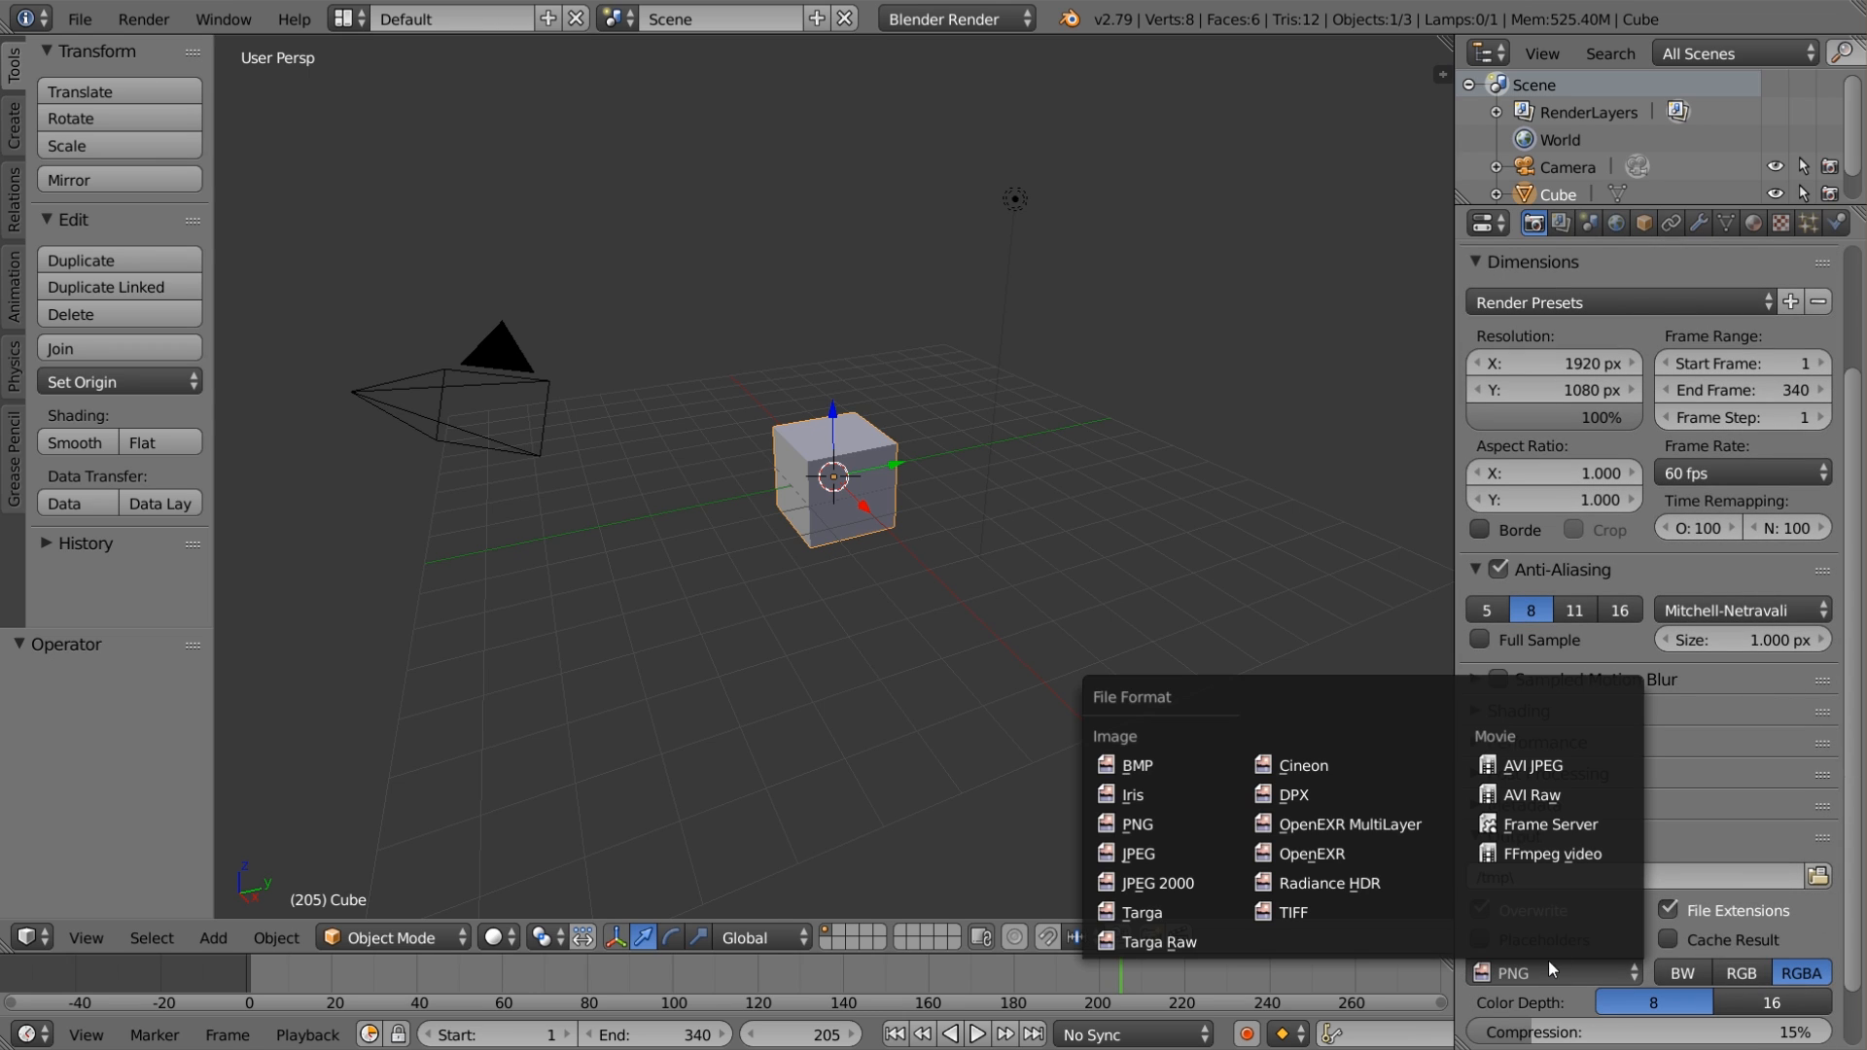
{"action": "left_click", "coordinate": [1597, 850]}
Step: Apply the h264 in MP4 encoding preset to the video output
{"action": "scroll", "coordinate": [1620, 942], "scroll_direction": "down", "scroll_amount": 1}
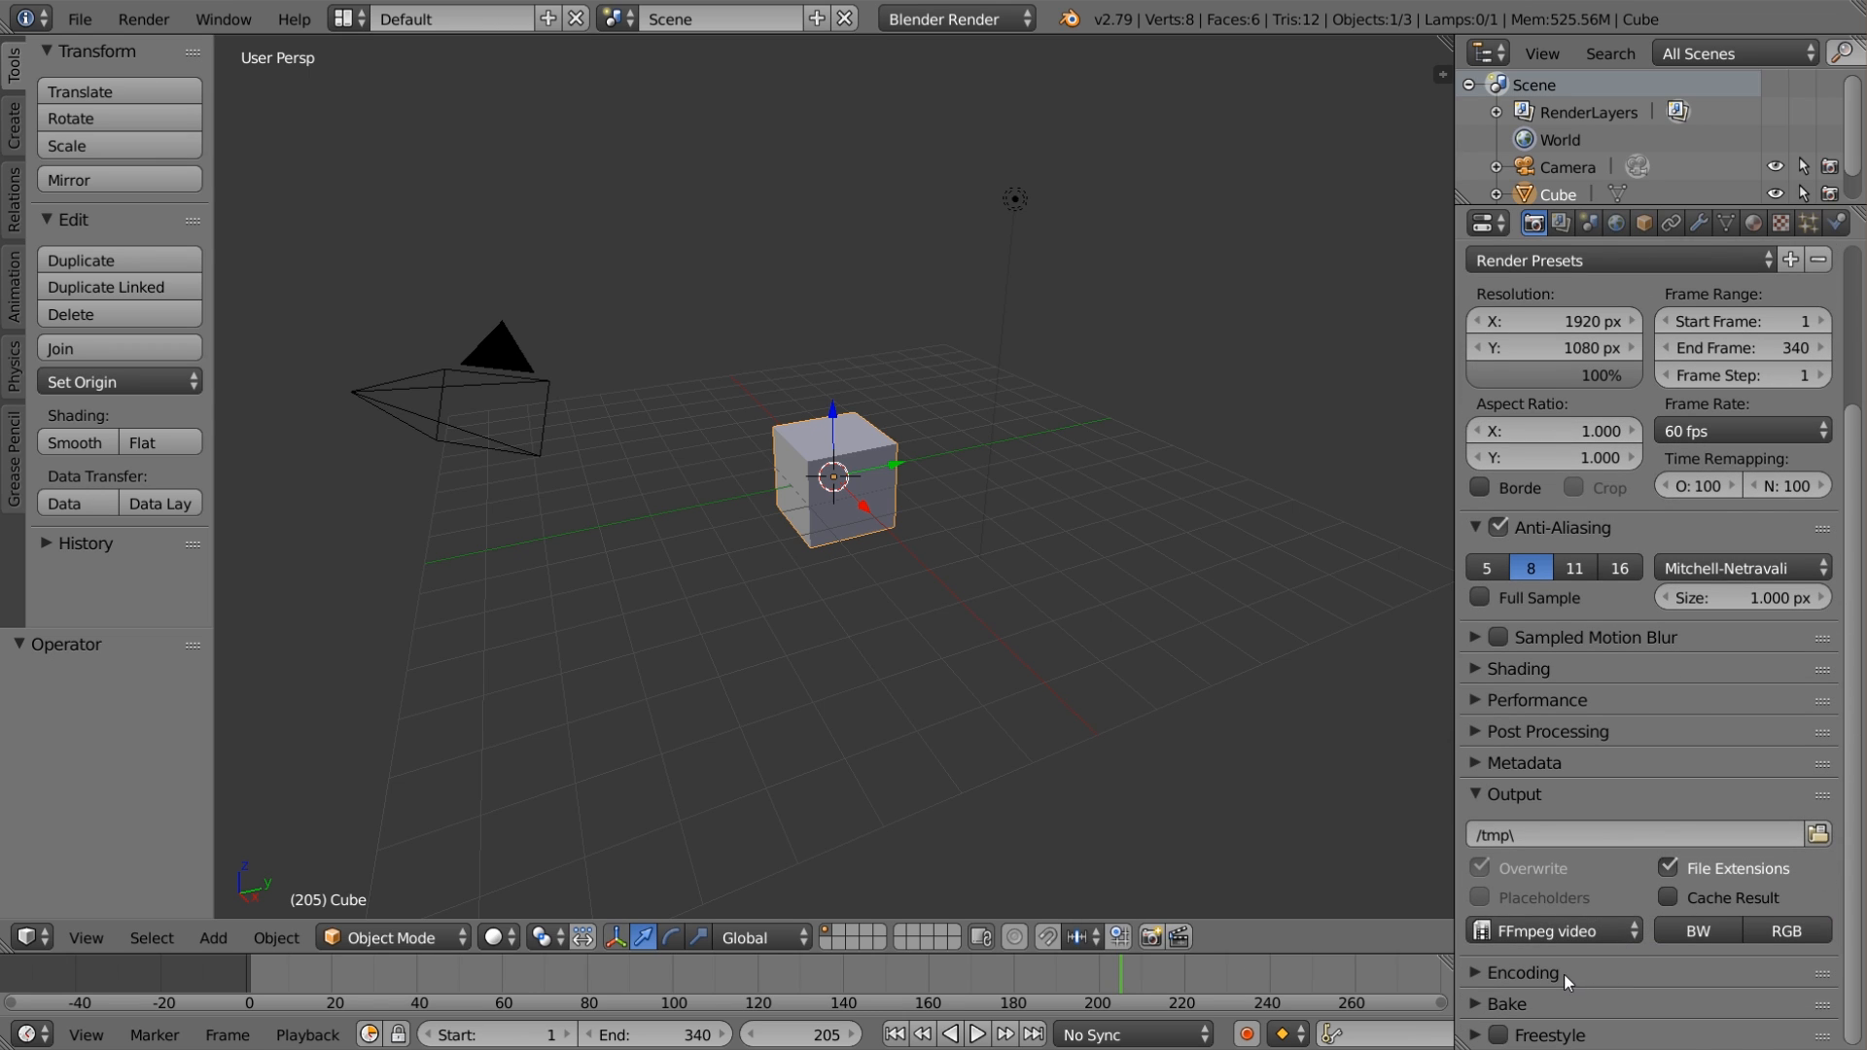
{"action": "scroll", "coordinate": [1563, 975], "scroll_direction": "down", "scroll_amount": 1}
{"action": "left_click", "coordinate": [1564, 975]}
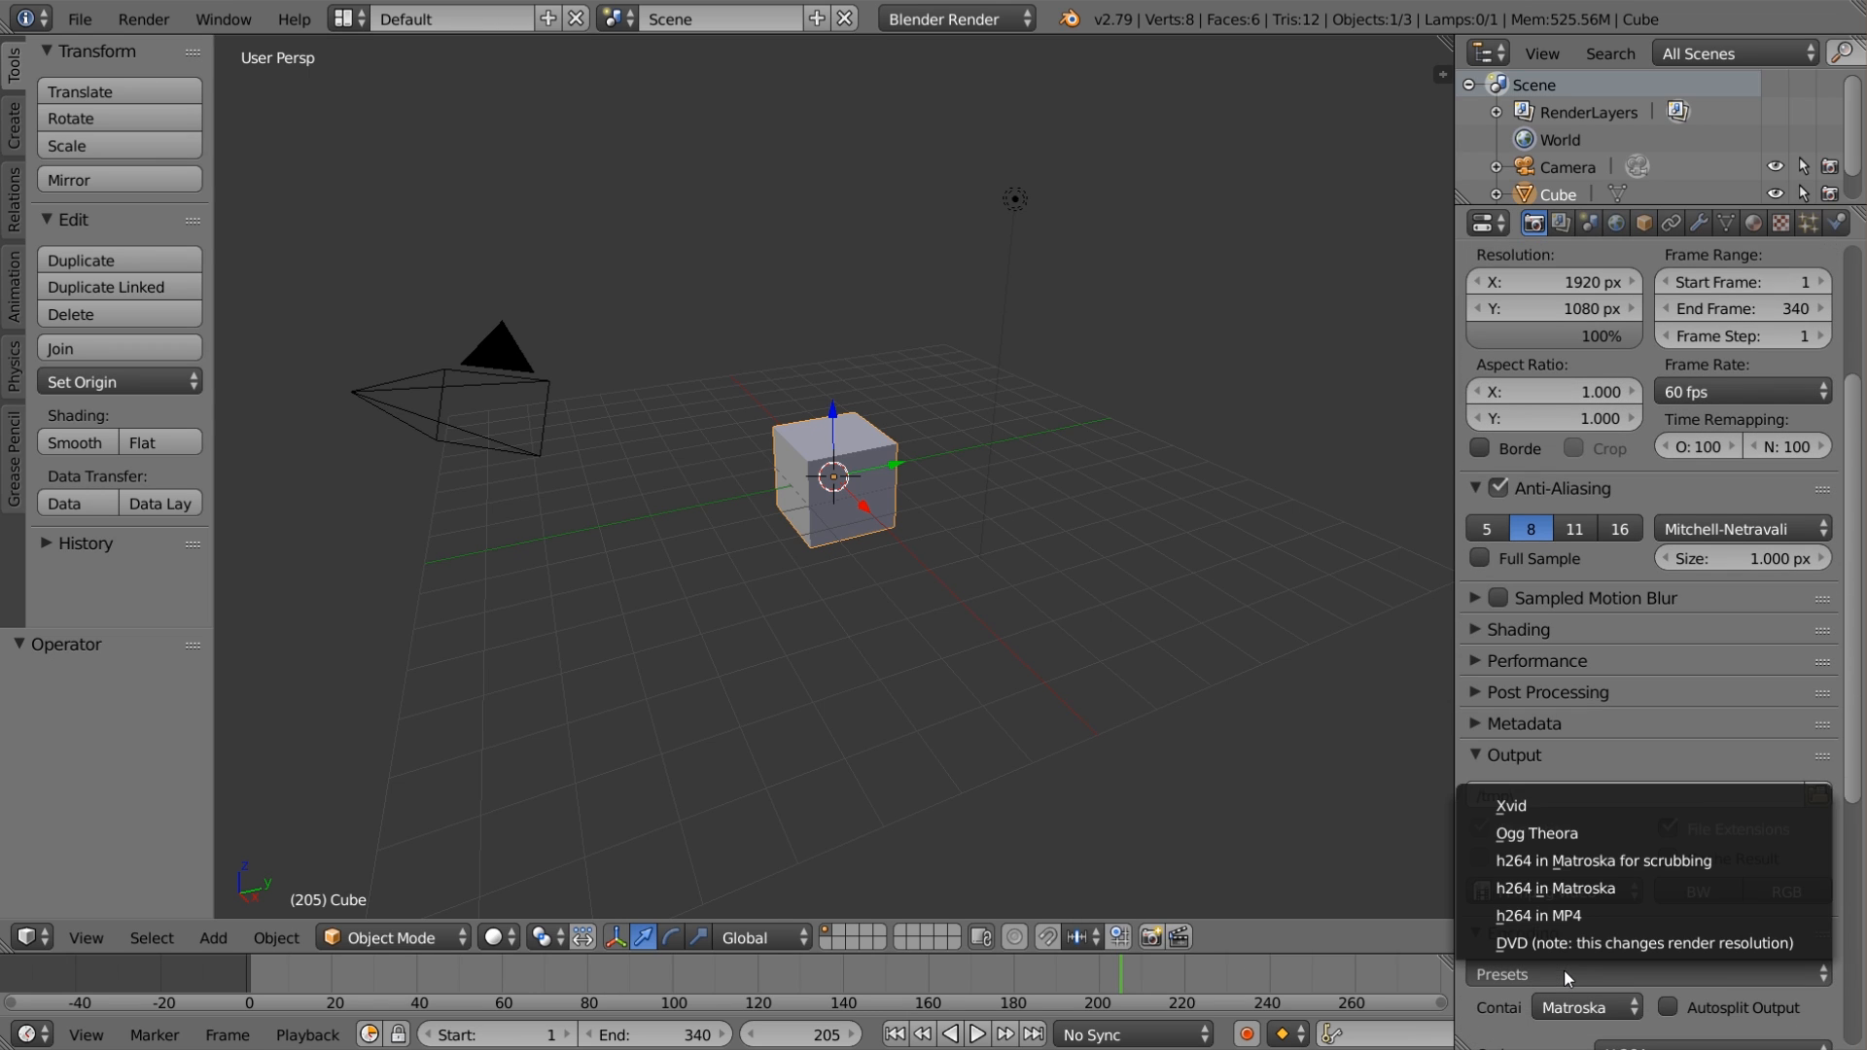
{"action": "left_click", "coordinate": [1591, 920]}
{"action": "scroll", "coordinate": [1620, 912], "scroll_direction": "down", "scroll_amount": 1}
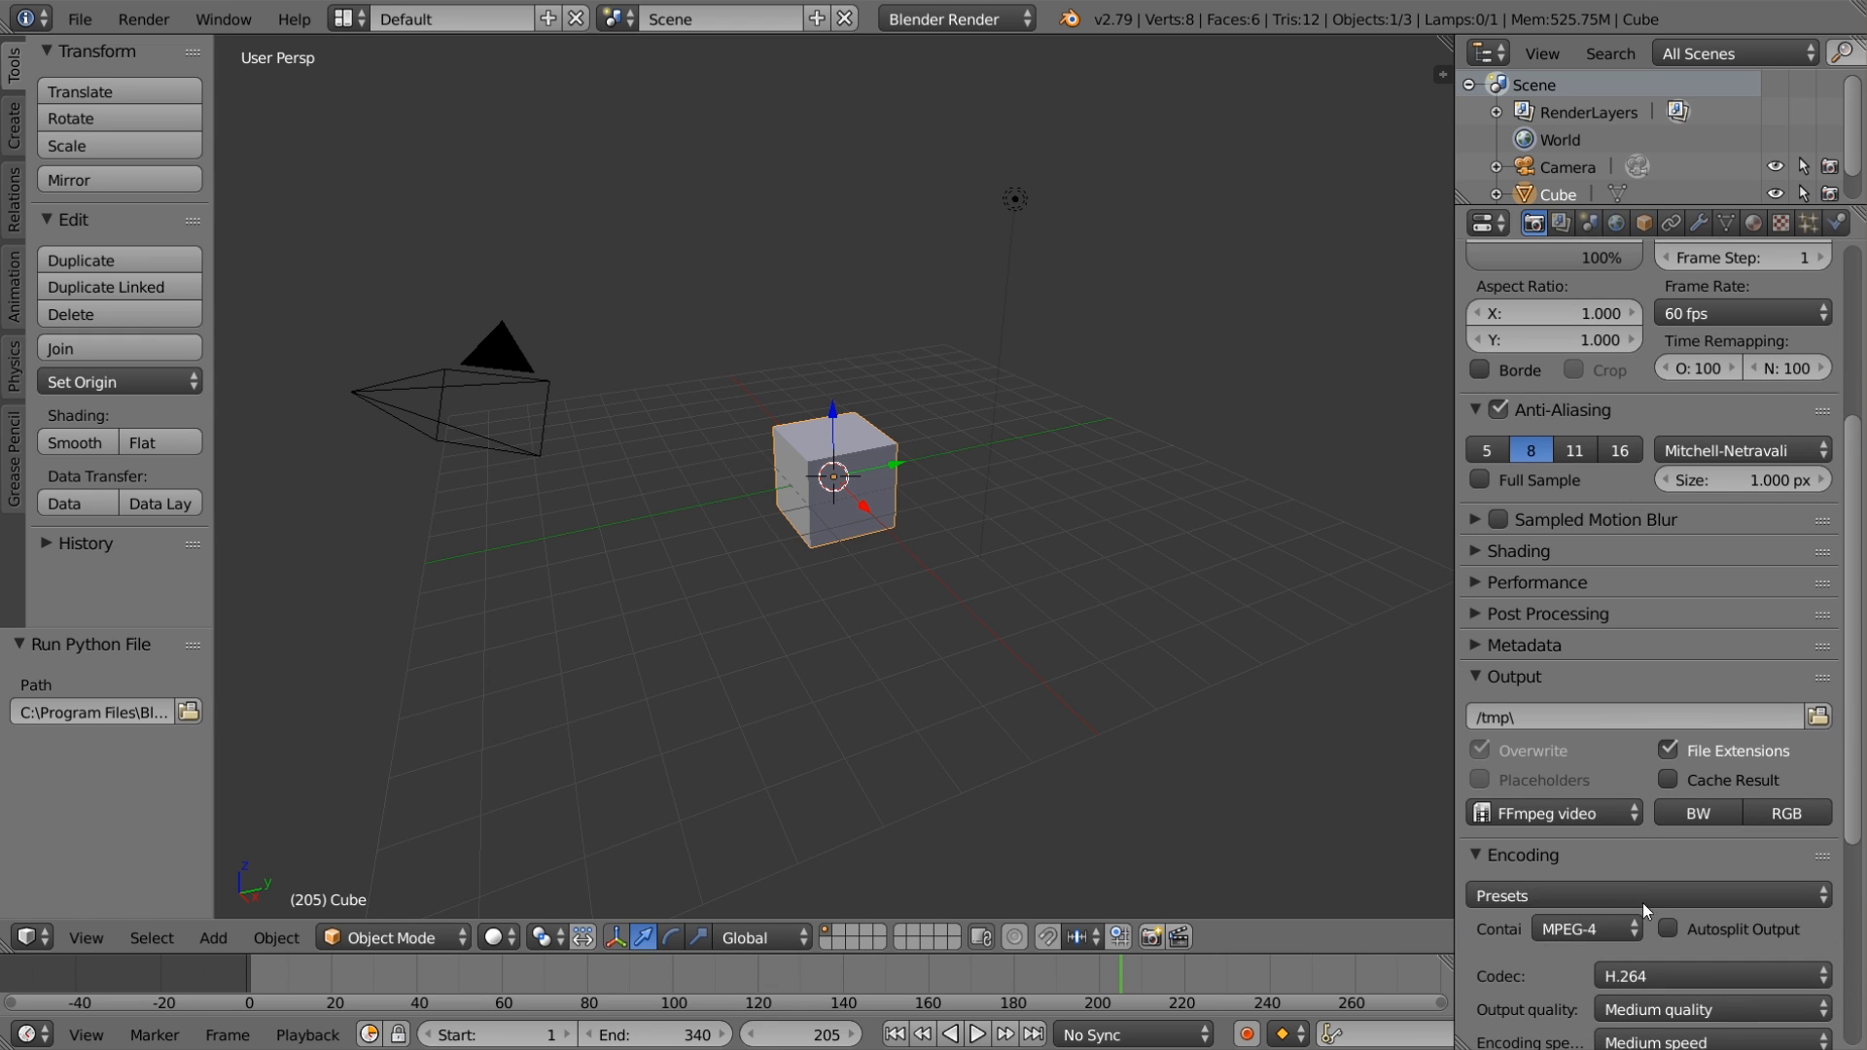
Step: Set the output path to the animation folder inside How to Animate in Blender
{"action": "left_click", "coordinate": [1818, 716]}
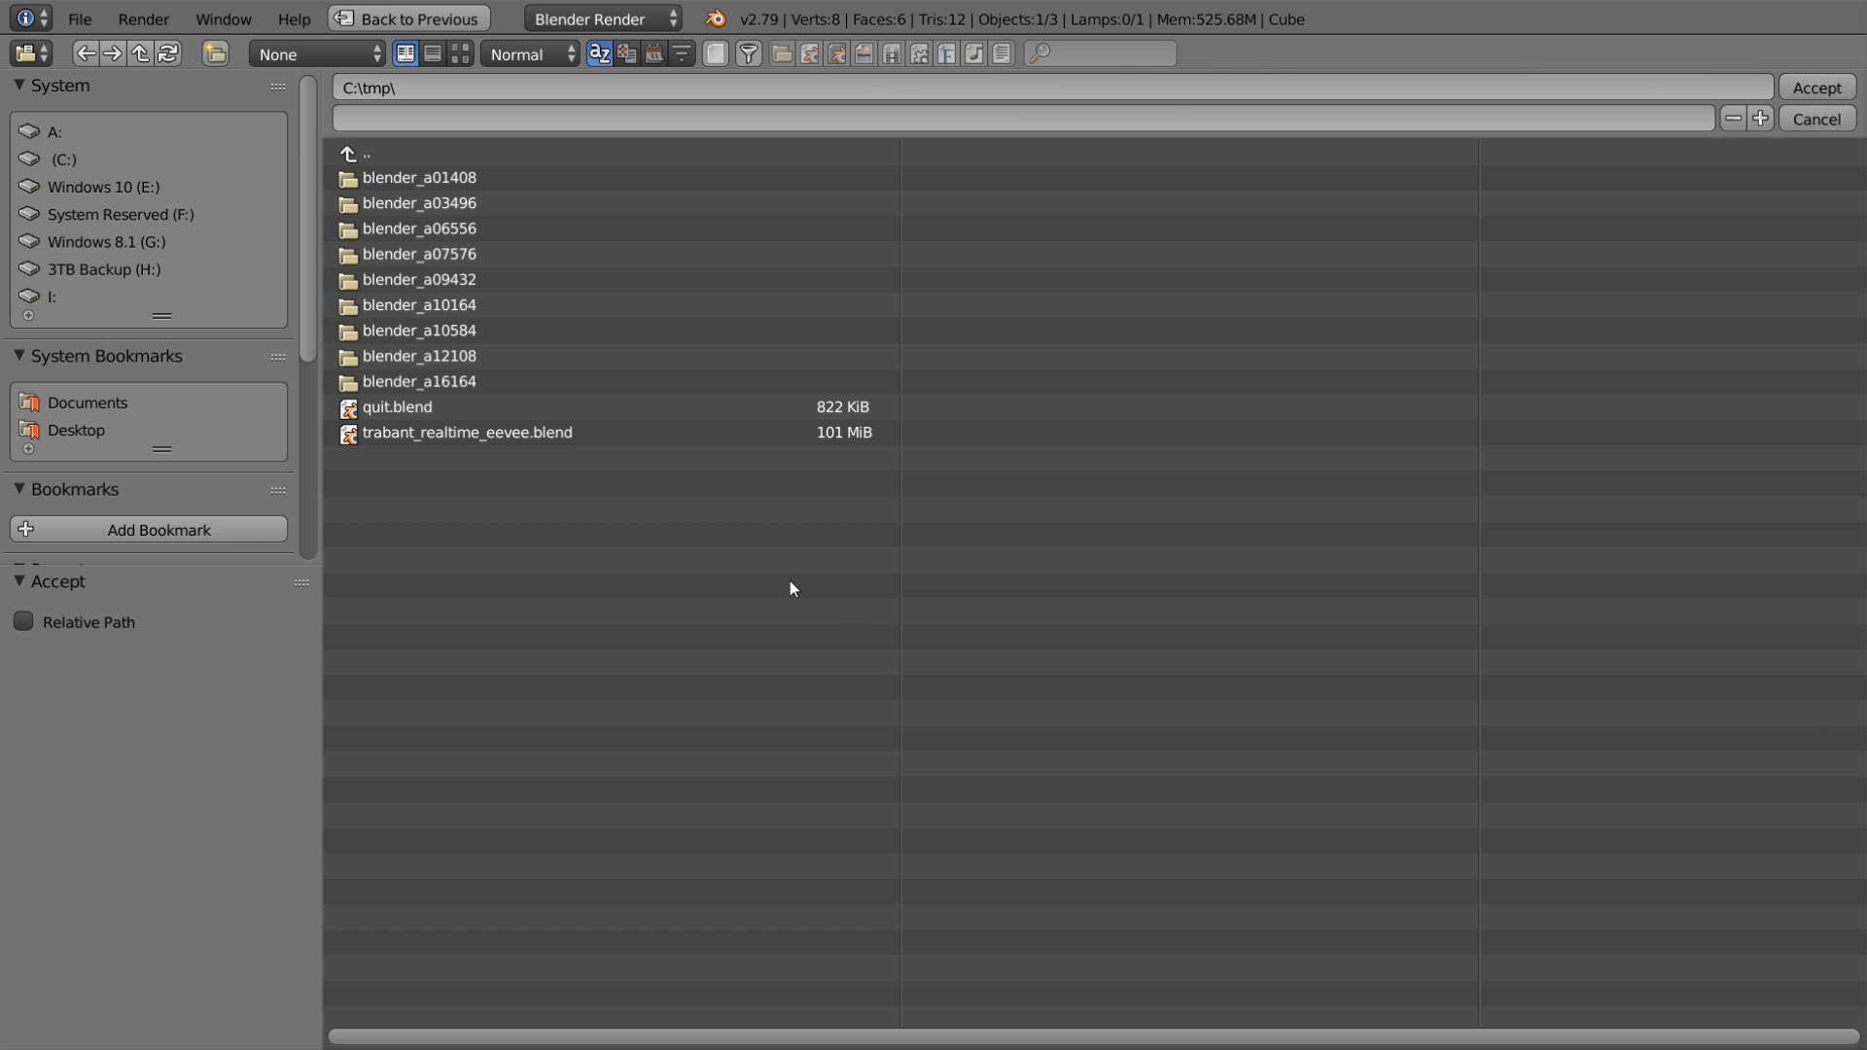
{"action": "scroll", "coordinate": [107, 529], "scroll_direction": "down", "scroll_amount": 2}
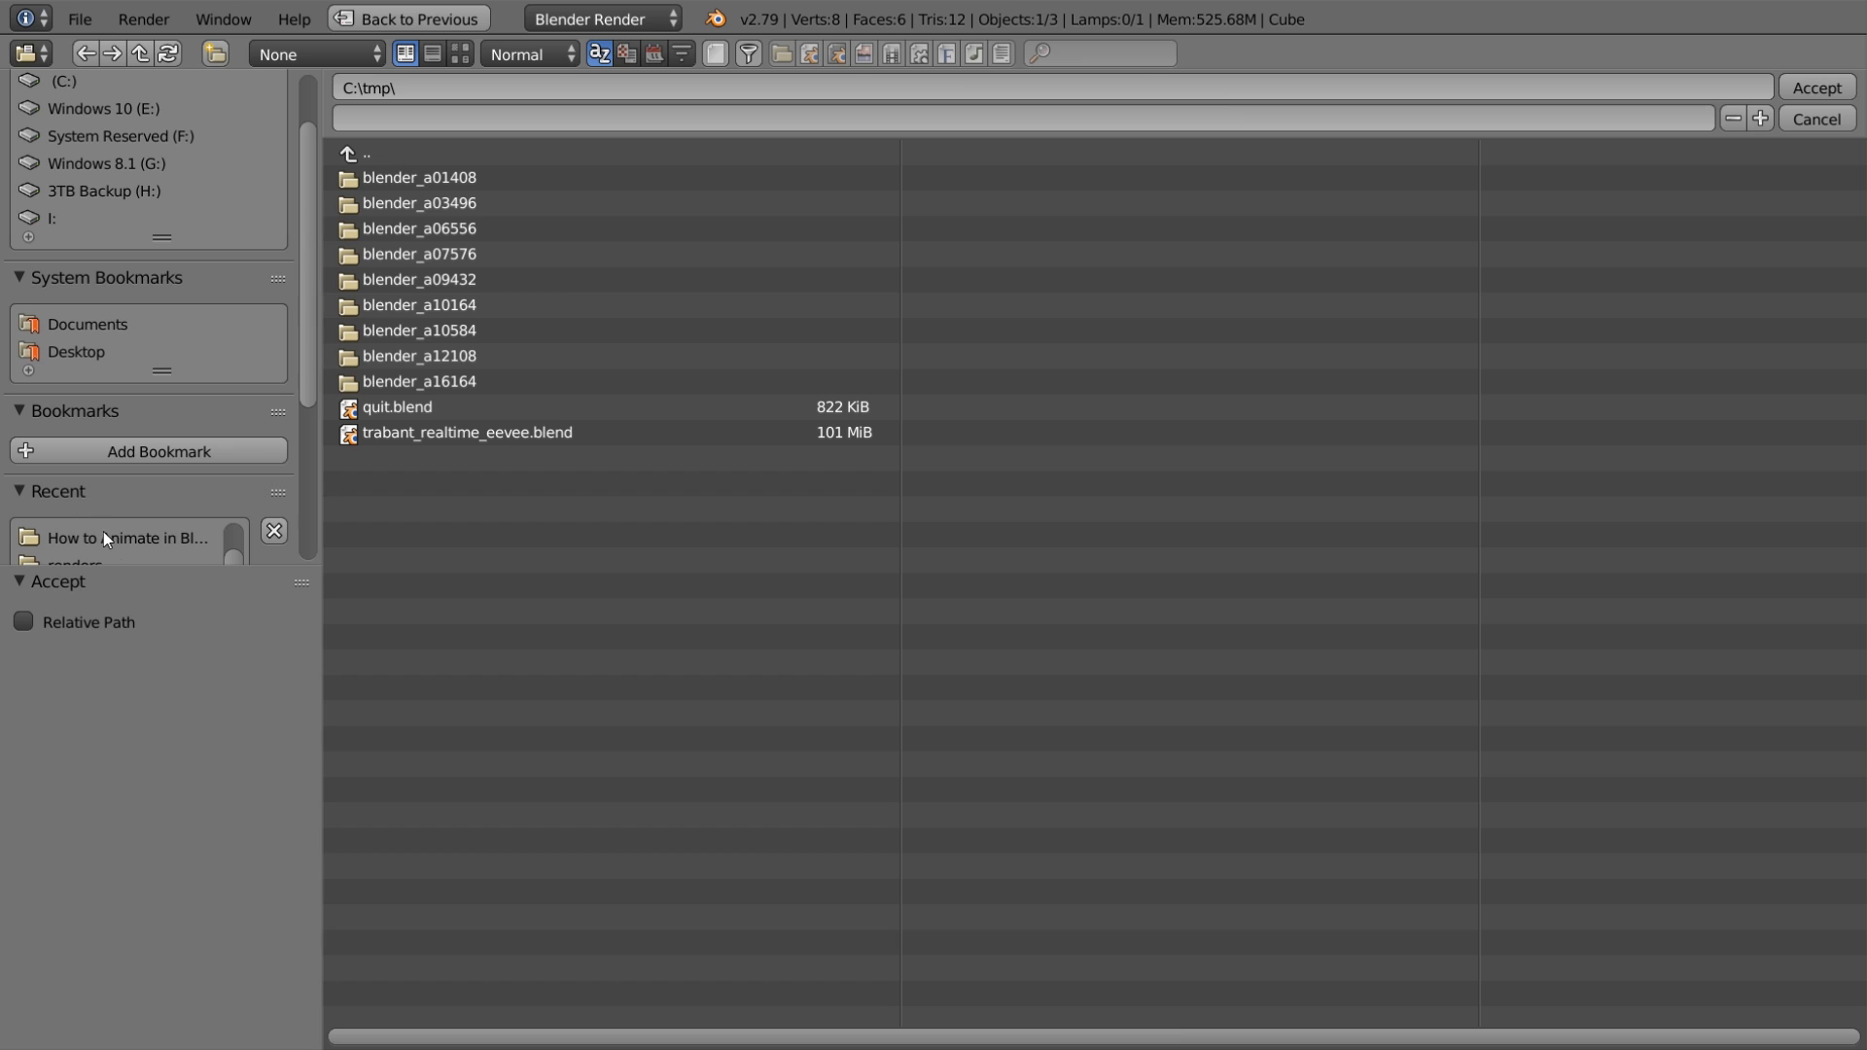
{"action": "left_click", "coordinate": [103, 534]}
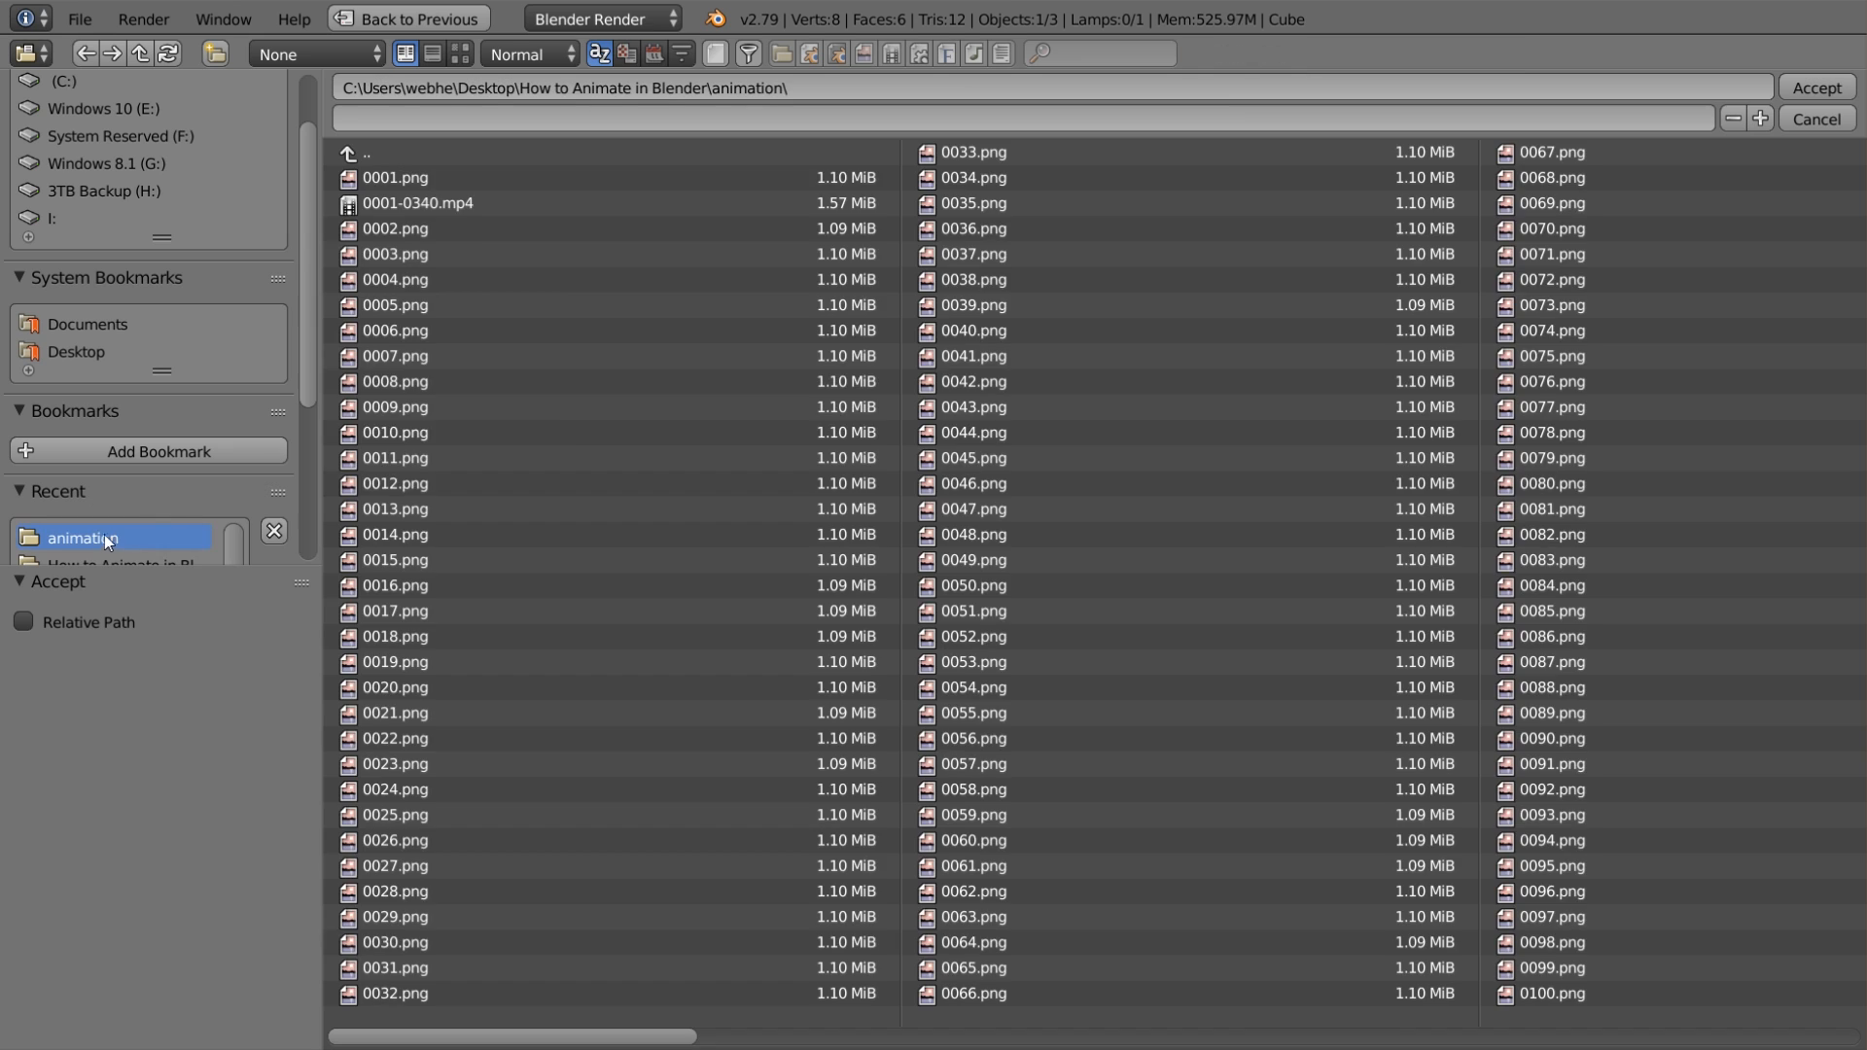
{"action": "left_click", "coordinate": [1807, 91]}
Step: Render the sequence as an animation and fit the render preview to see the full frame
{"action": "scroll", "coordinate": [1656, 394], "scroll_direction": "up", "scroll_amount": 6}
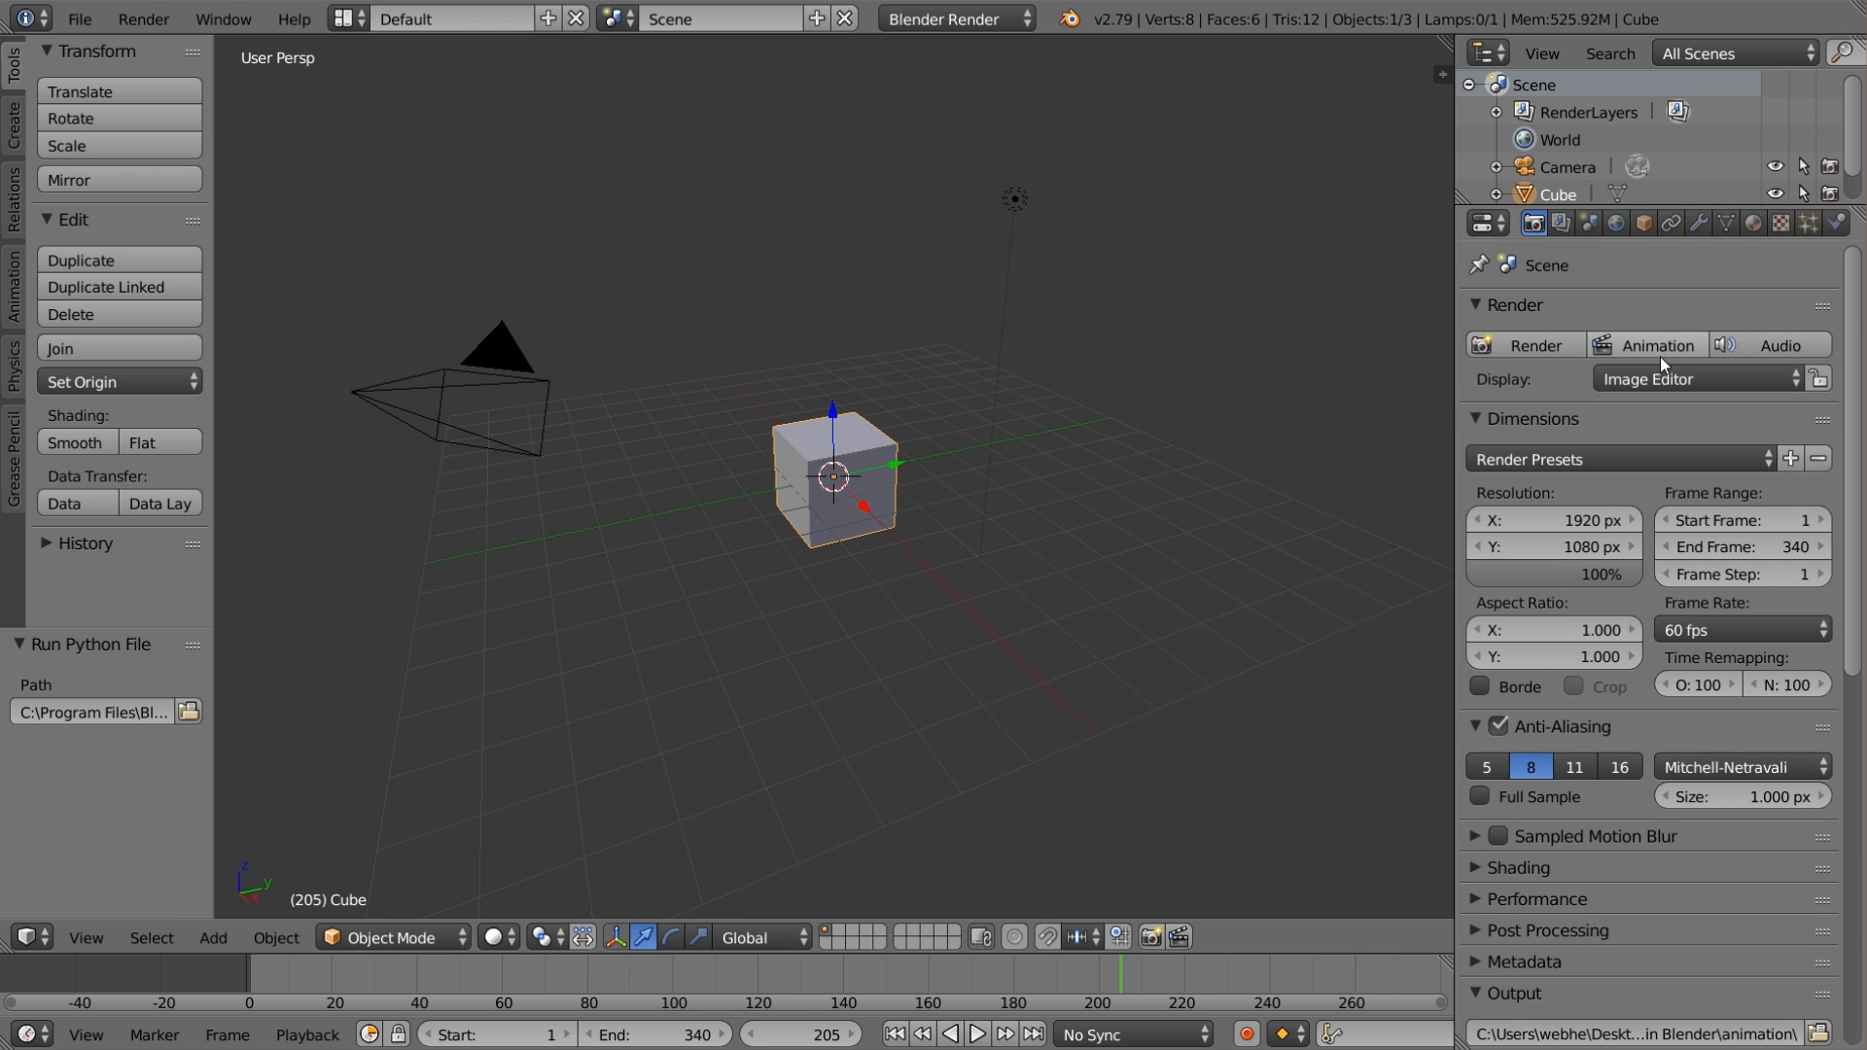
{"action": "left_click", "coordinate": [1657, 356]}
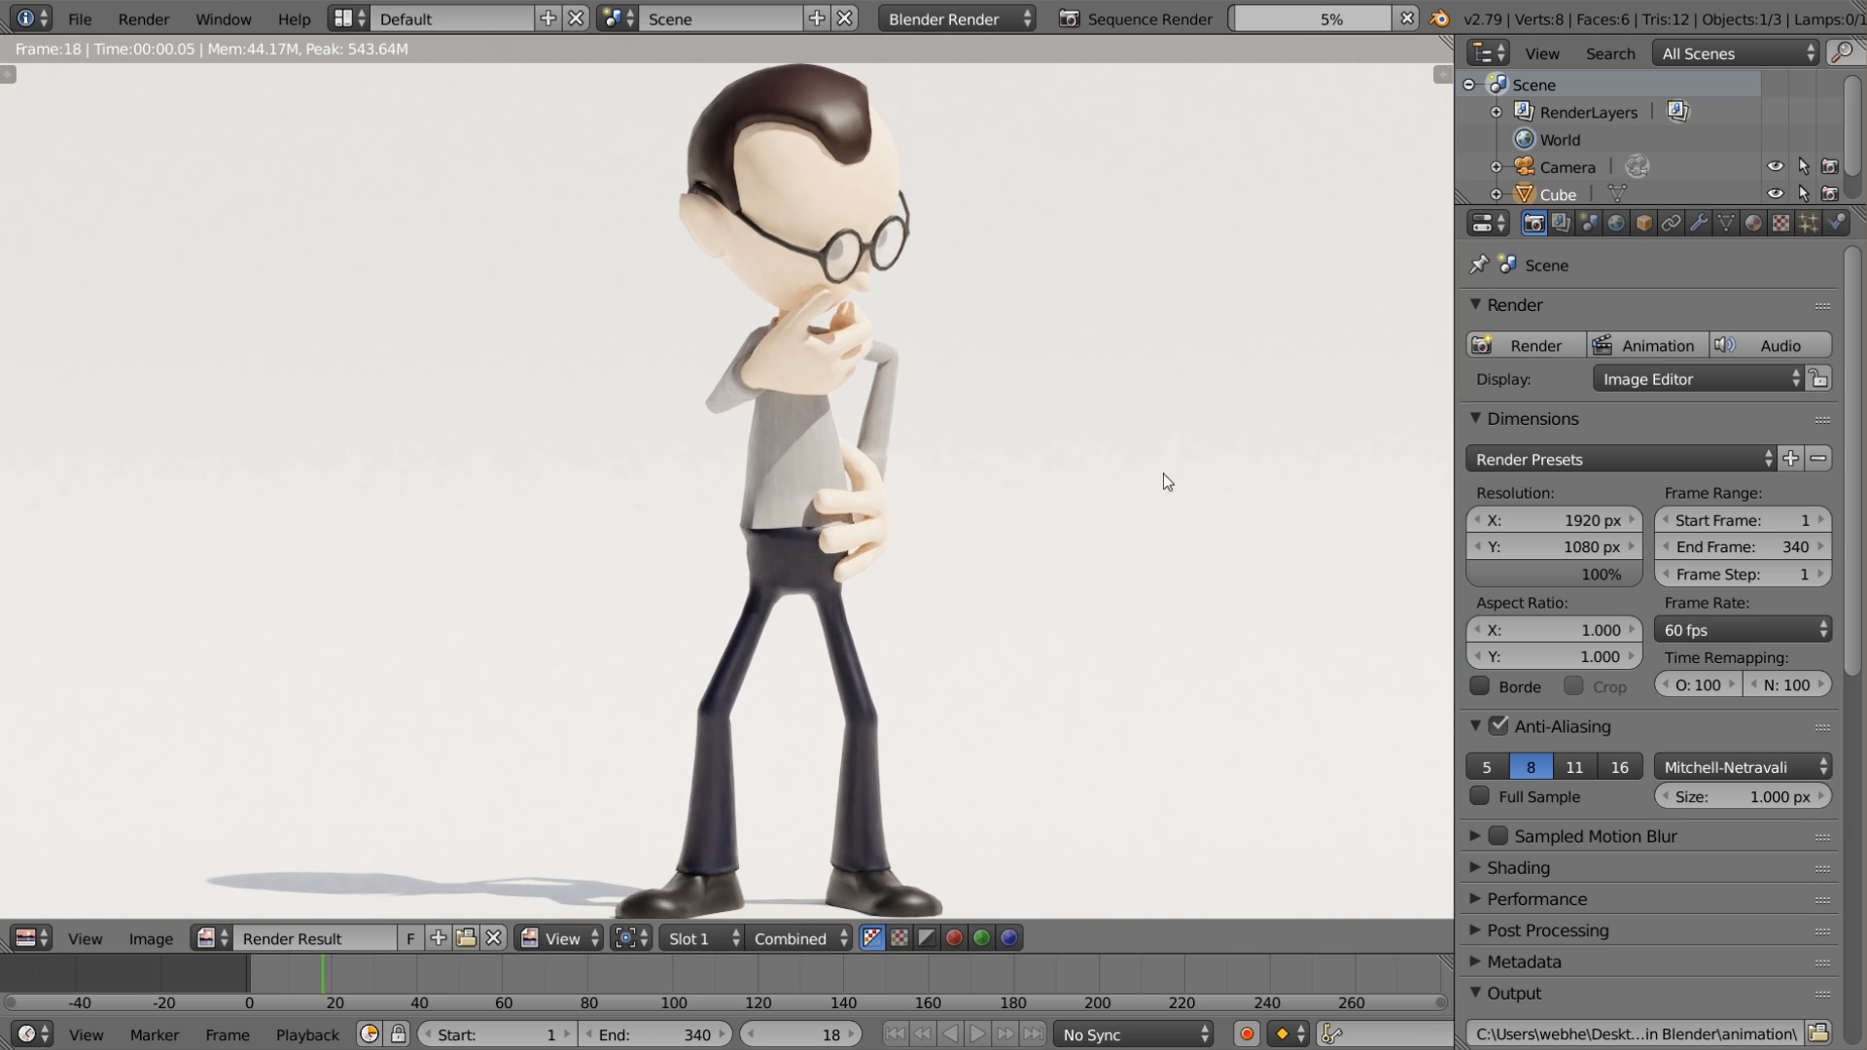
{"action": "scroll", "coordinate": [1163, 474], "scroll_direction": "down", "scroll_amount": 2}
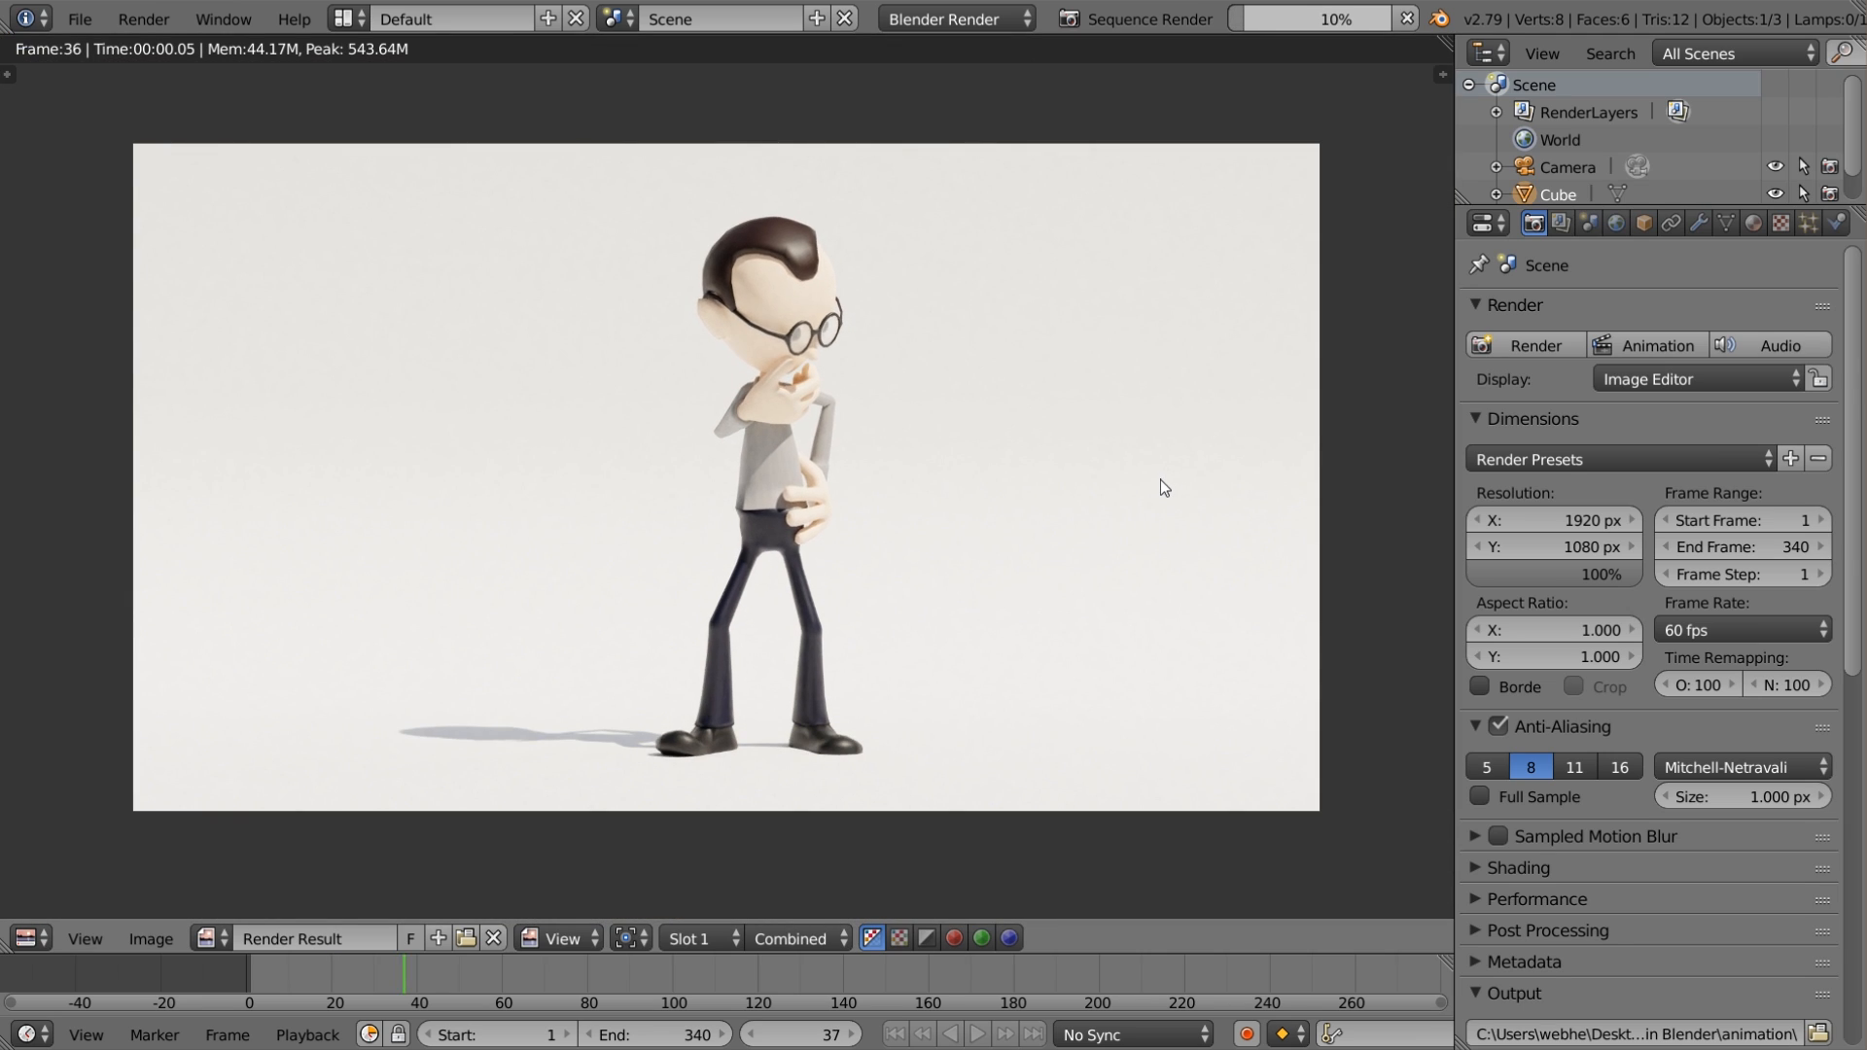